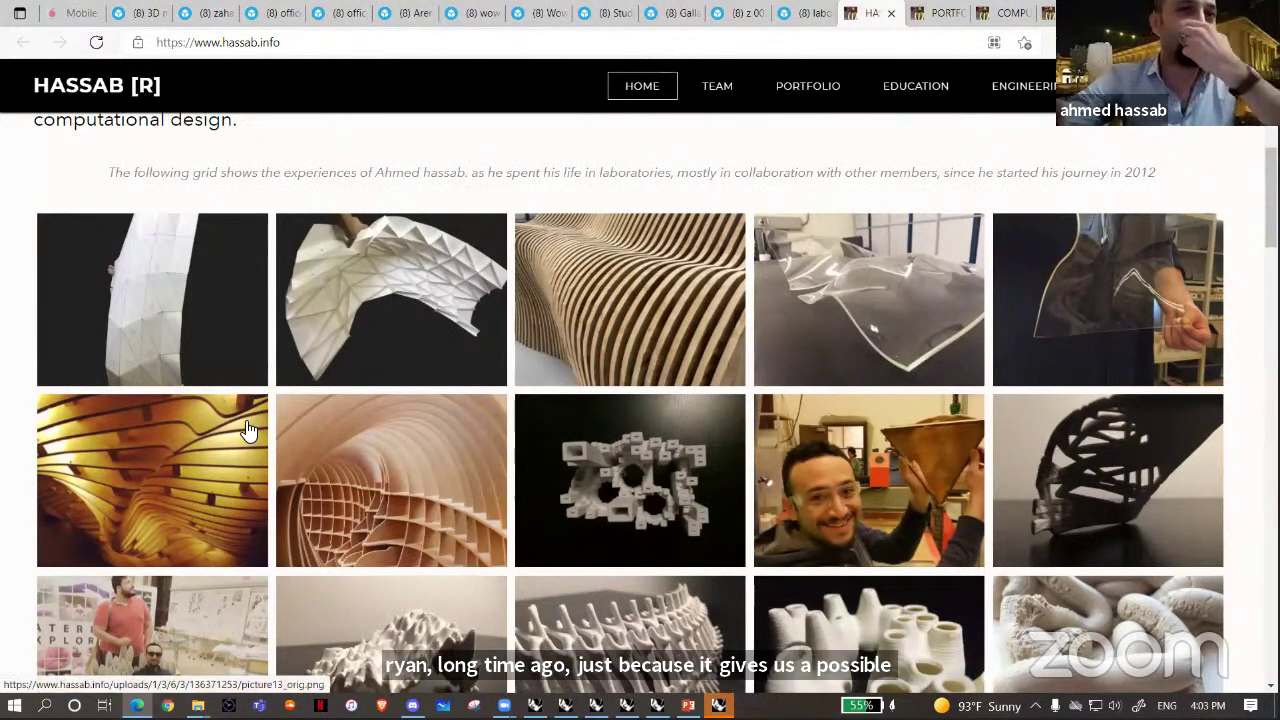
- Switch from the browser to the untitled, empty Rhino document in Perspective view
{"action": "left_click", "coordinate": [534, 705]}
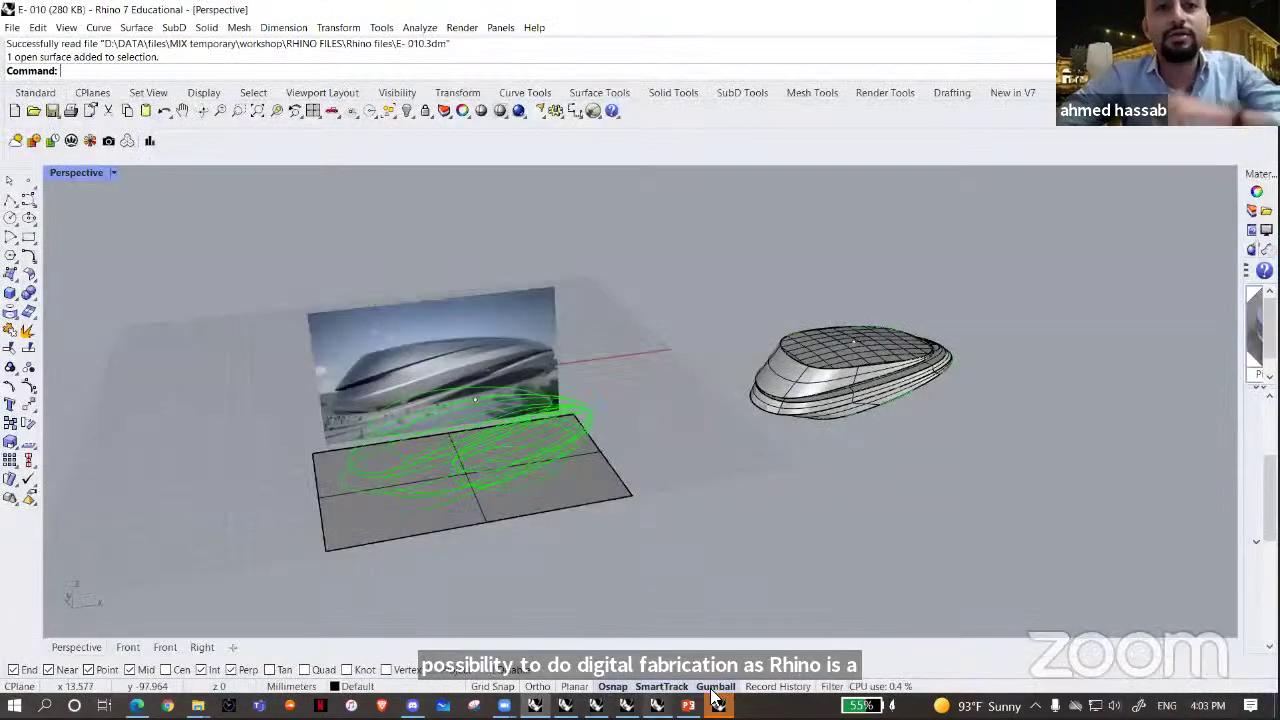
{"action": "key", "text": "alt+Tab"}
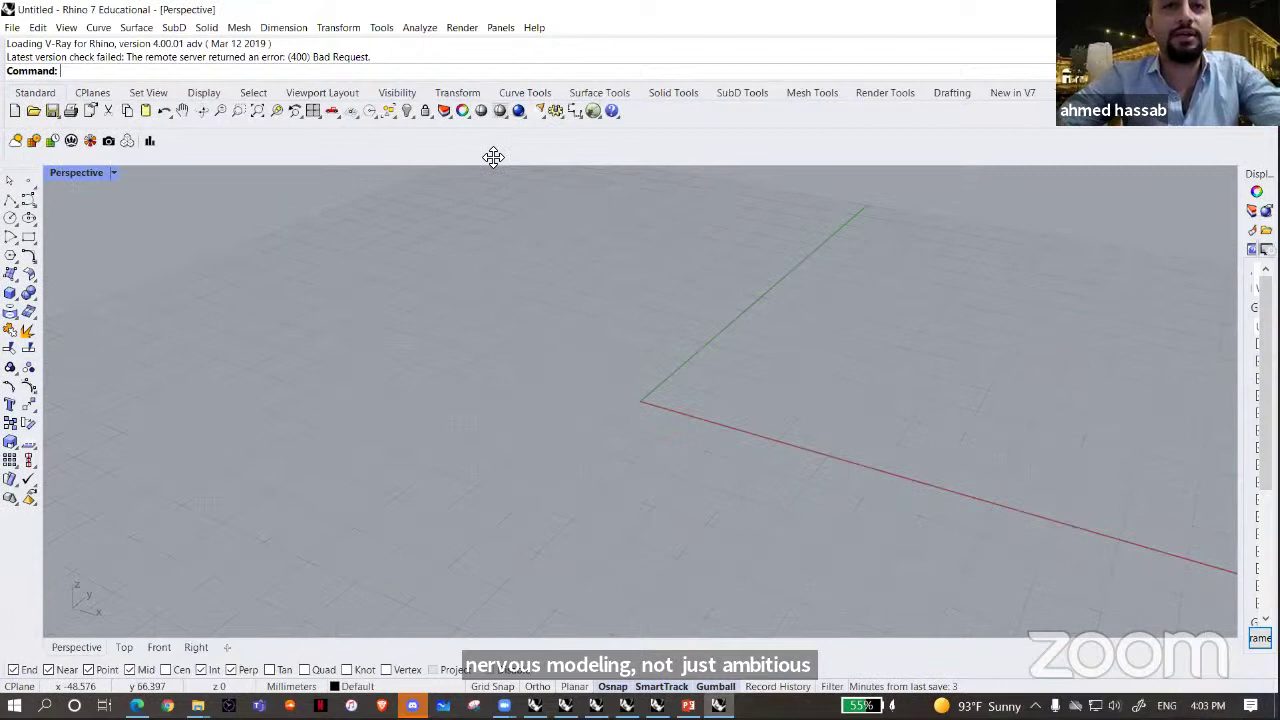
{"action": "right_click_drag", "start_coordinate": [203, 243], "coordinate": [203, 242]}
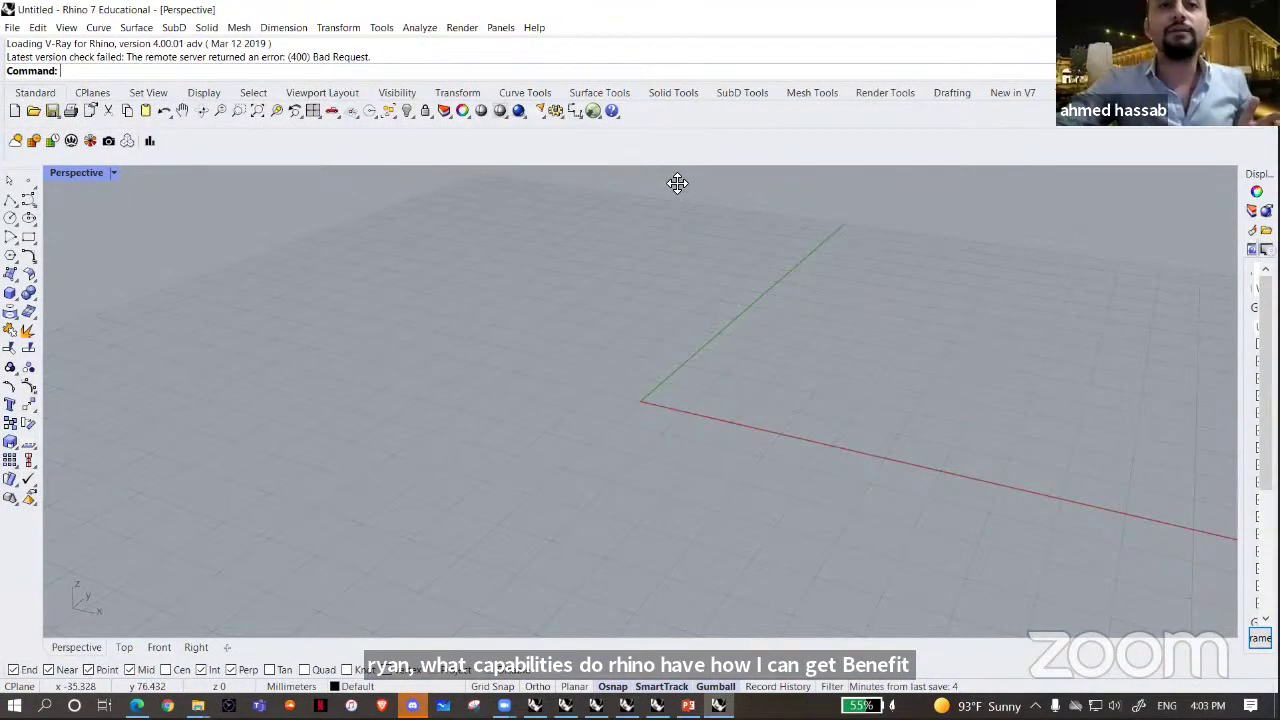
- Create a sphere near the origin on the ground grid, from its centre and radius
{"action": "left_click", "coordinate": [16, 298]}
{"action": "left_click", "coordinate": [68, 300]}
{"action": "left_click", "coordinate": [537, 433]}
{"action": "left_click", "coordinate": [602, 501]}
{"action": "mouse_move", "coordinate": [590, 462]}
{"action": "right_mouse_down"}
{"action": "mouse_move", "coordinate": [602, 449]}
{"action": "mouse_move", "coordinate": [548, 416]}
{"action": "right_mouse_up"}
{"action": "scroll", "coordinate": [548, 416], "scroll_direction": "down", "scroll_amount": 3}
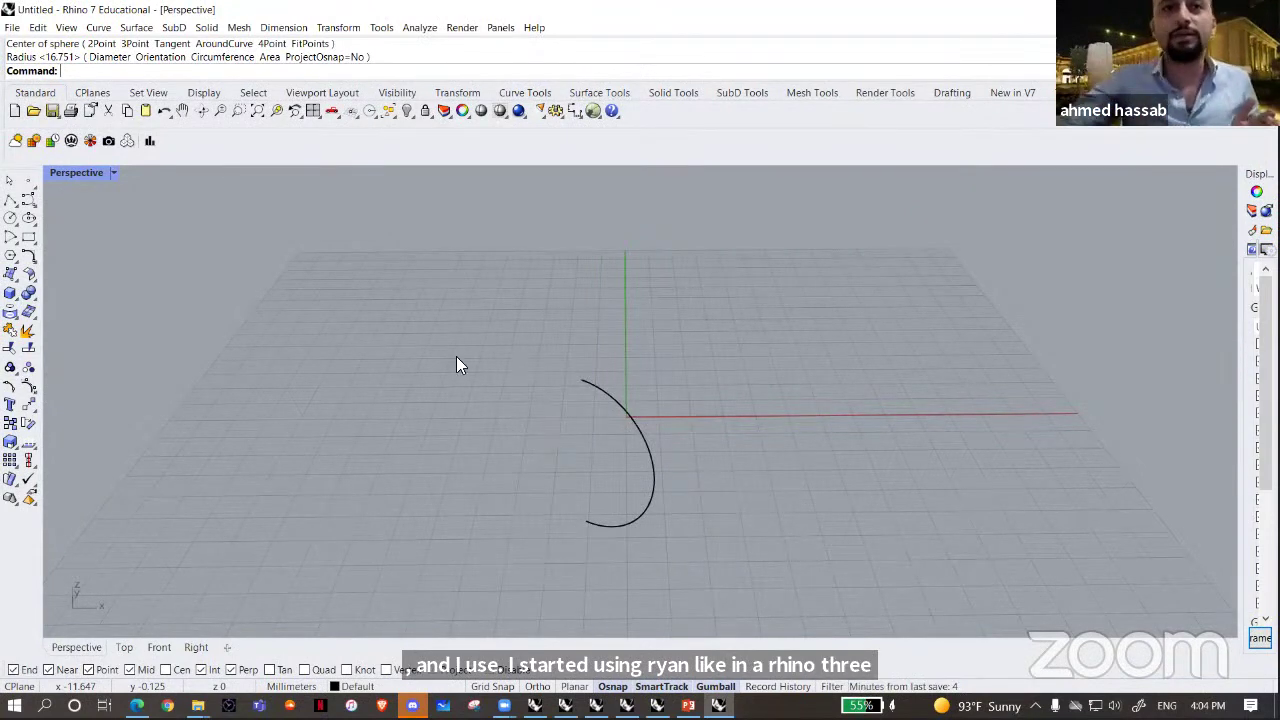
- Set the Perspective viewport to Shaded display and examine the sphere from several angles
{"action": "left_click", "coordinate": [115, 174]}
{"action": "left_click", "coordinate": [145, 181]}
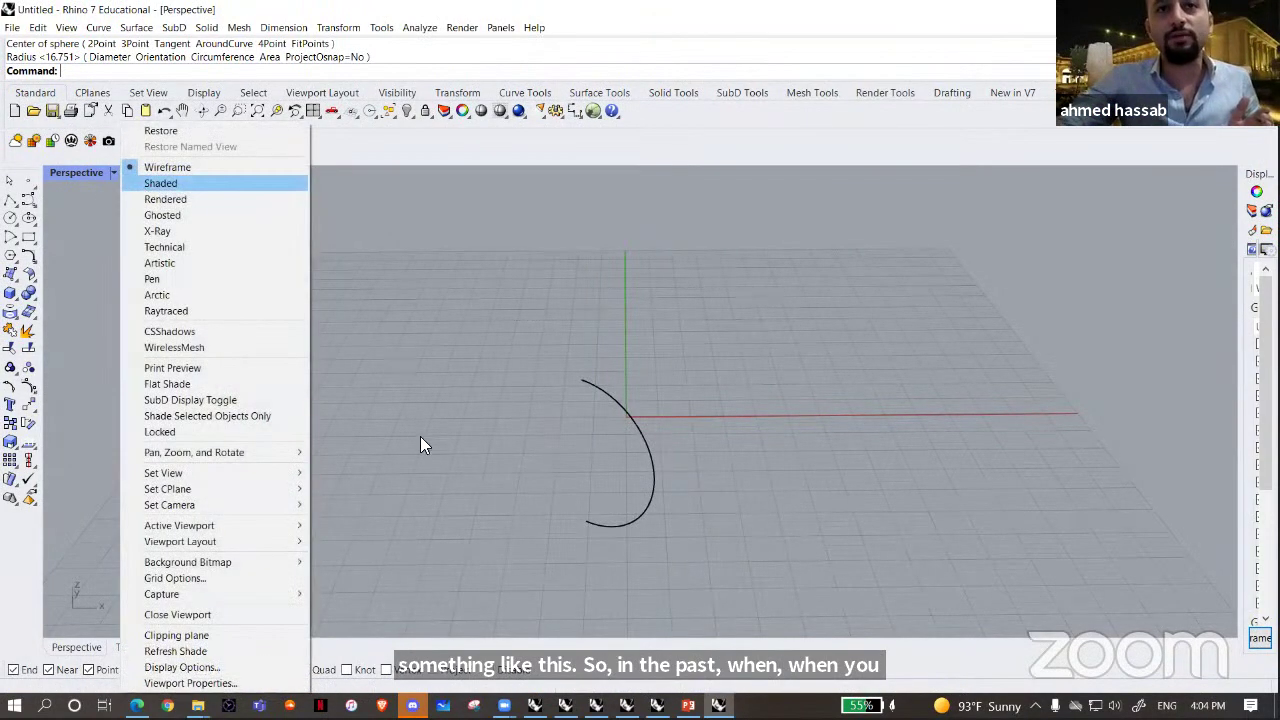
{"action": "right_click_drag", "start_coordinate": [558, 462], "coordinate": [608, 360]}
{"action": "scroll", "coordinate": [608, 362], "scroll_direction": "up", "scroll_amount": 4}
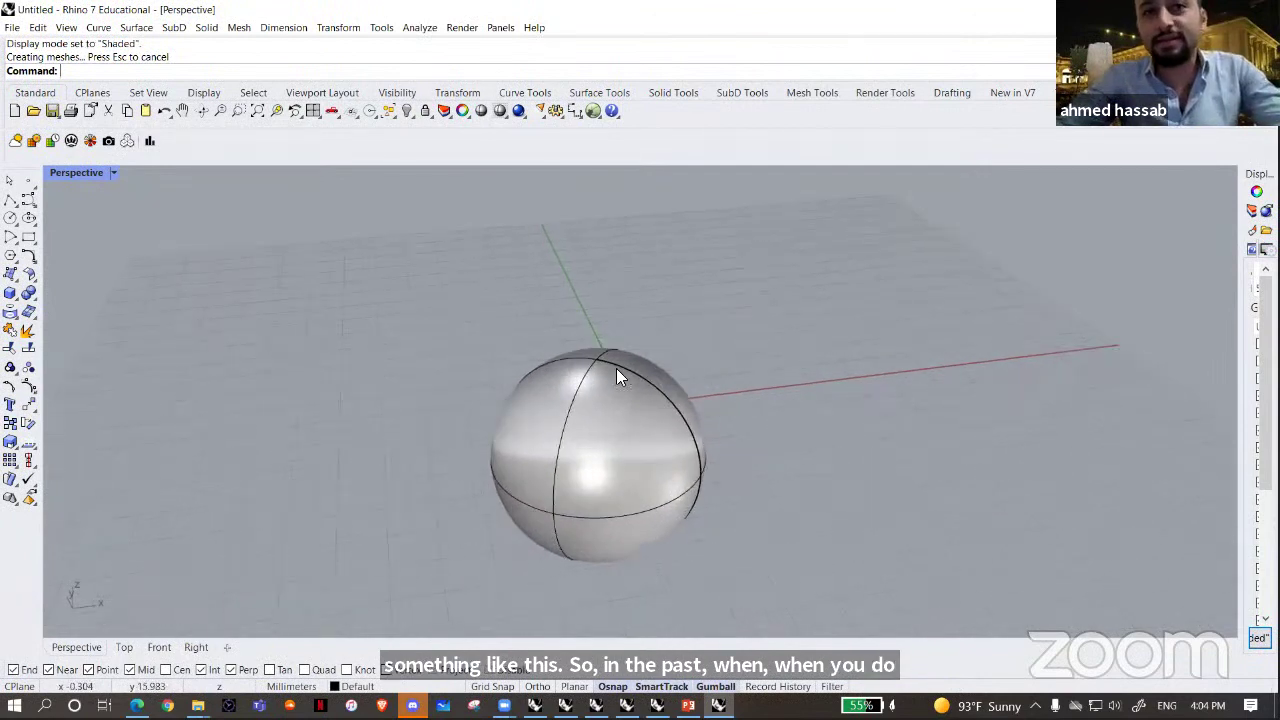
{"action": "right_click_drag", "start_coordinate": [724, 474], "coordinate": [754, 556]}
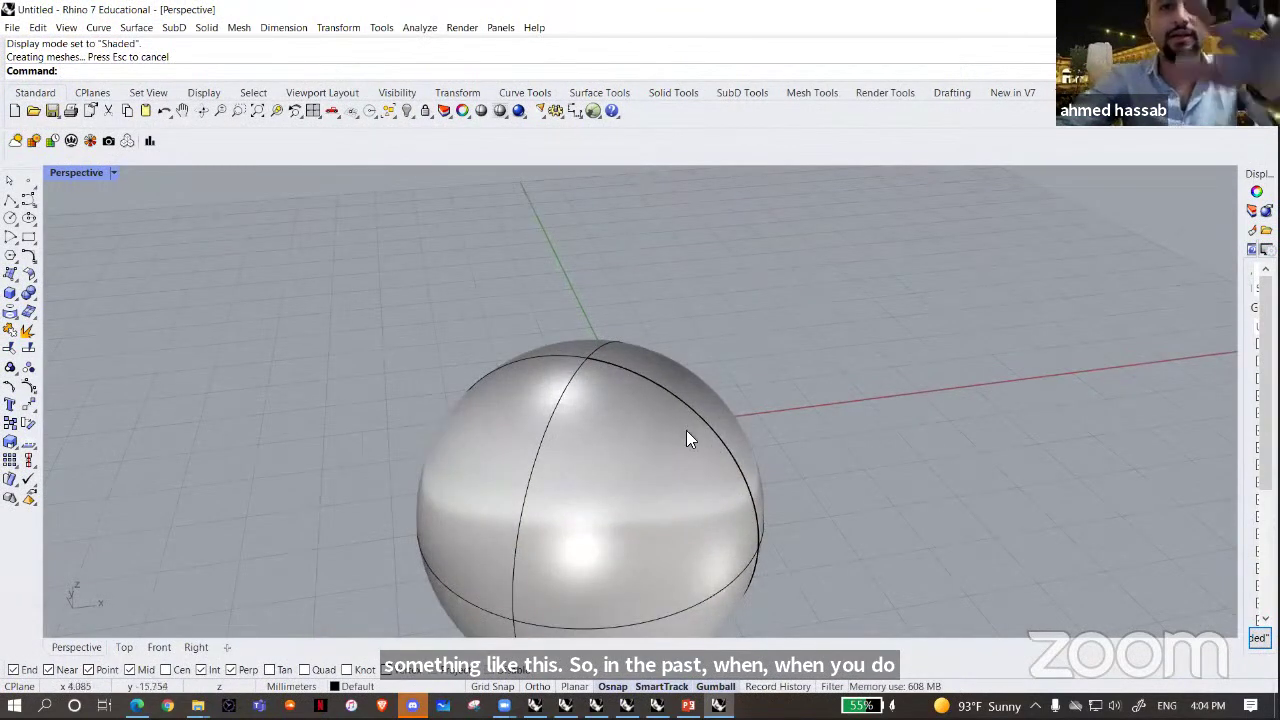
{"action": "right_click_drag", "start_coordinate": [686, 429], "coordinate": [598, 436]}
{"action": "scroll", "coordinate": [240, 262], "scroll_direction": "down", "scroll_amount": 4}
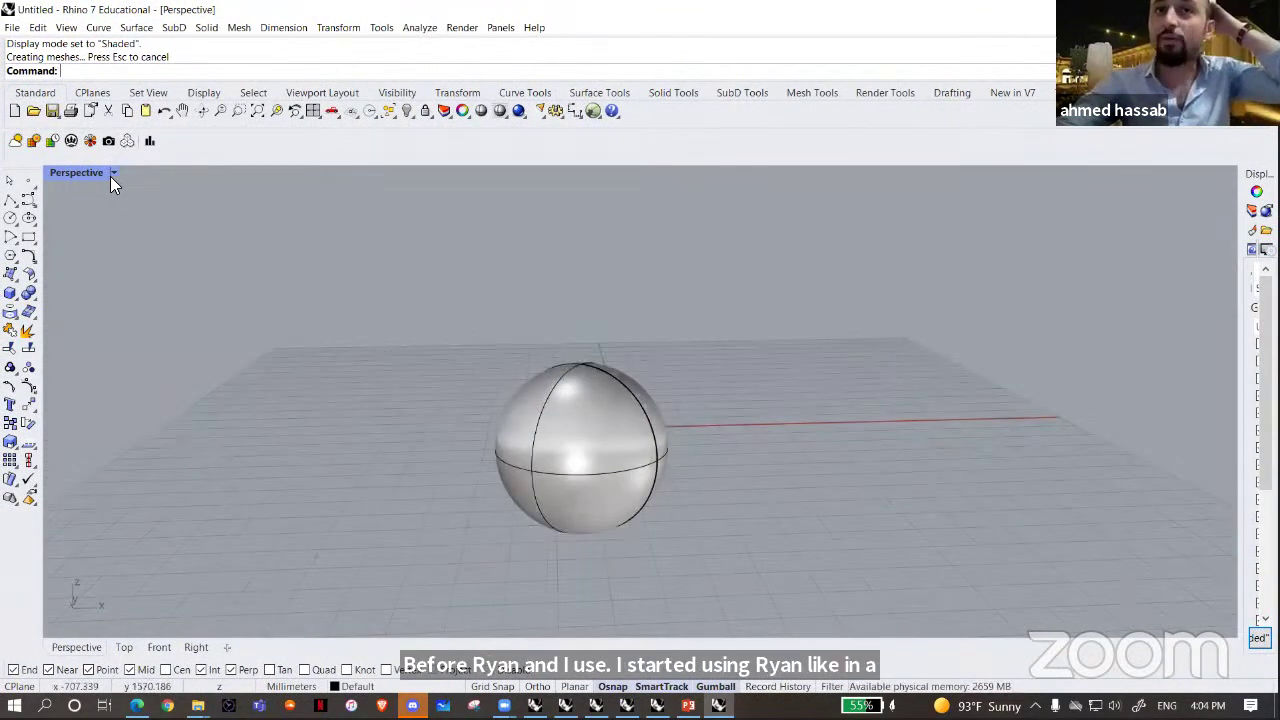
- Compare the sphere in Wireframe display, and return the Perspective viewport to Shaded
{"action": "left_click", "coordinate": [113, 173]}
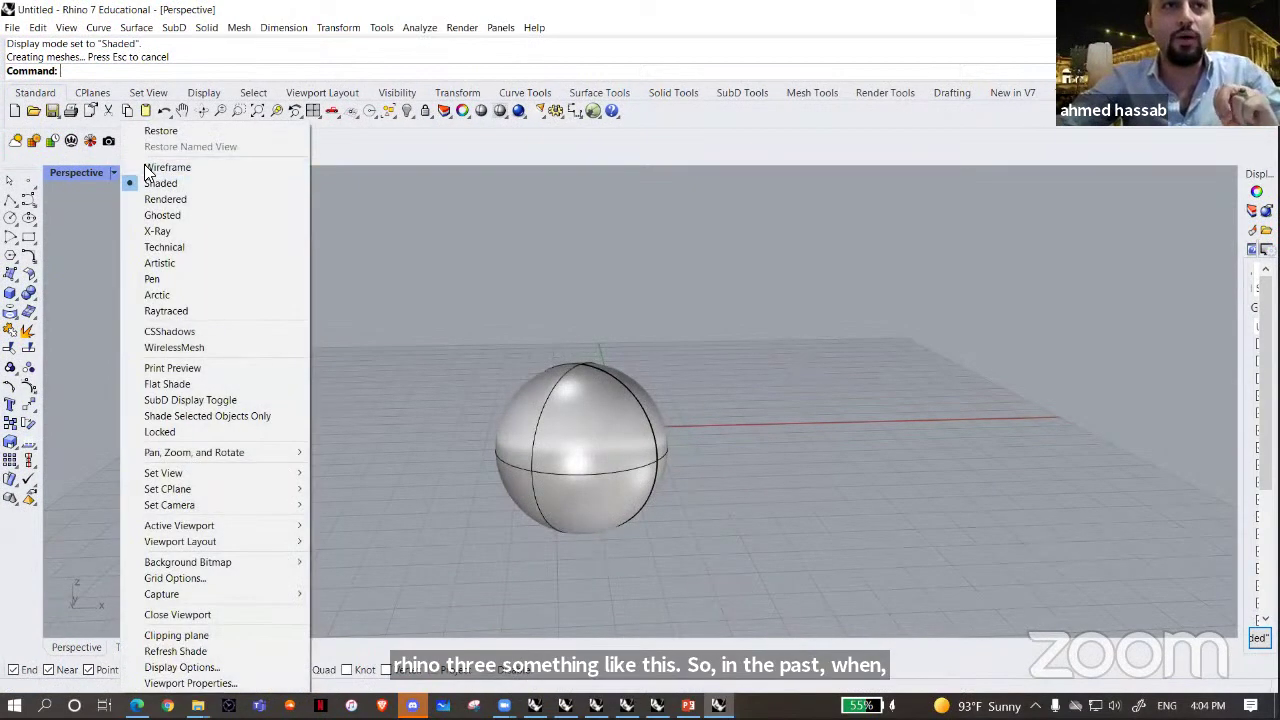
{"action": "left_click", "coordinate": [152, 168]}
{"action": "right_click_drag", "start_coordinate": [330, 318], "coordinate": [332, 332]}
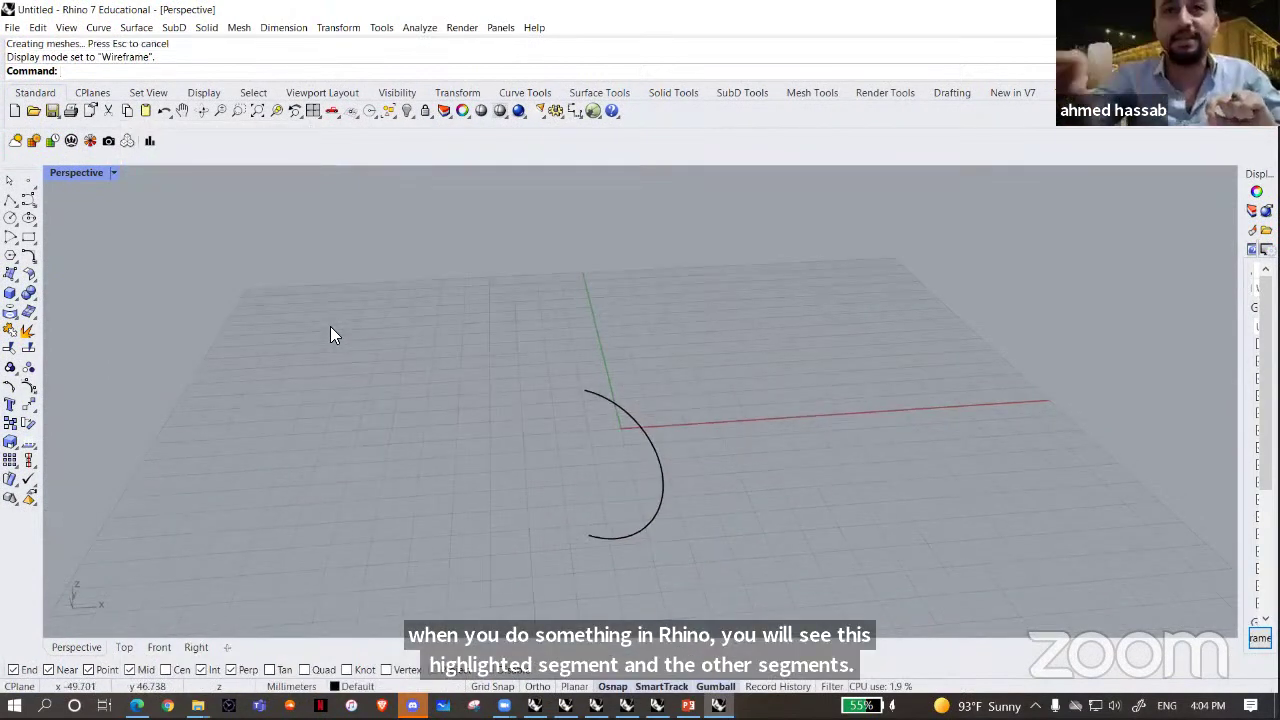
{"action": "left_click", "coordinate": [112, 173]}
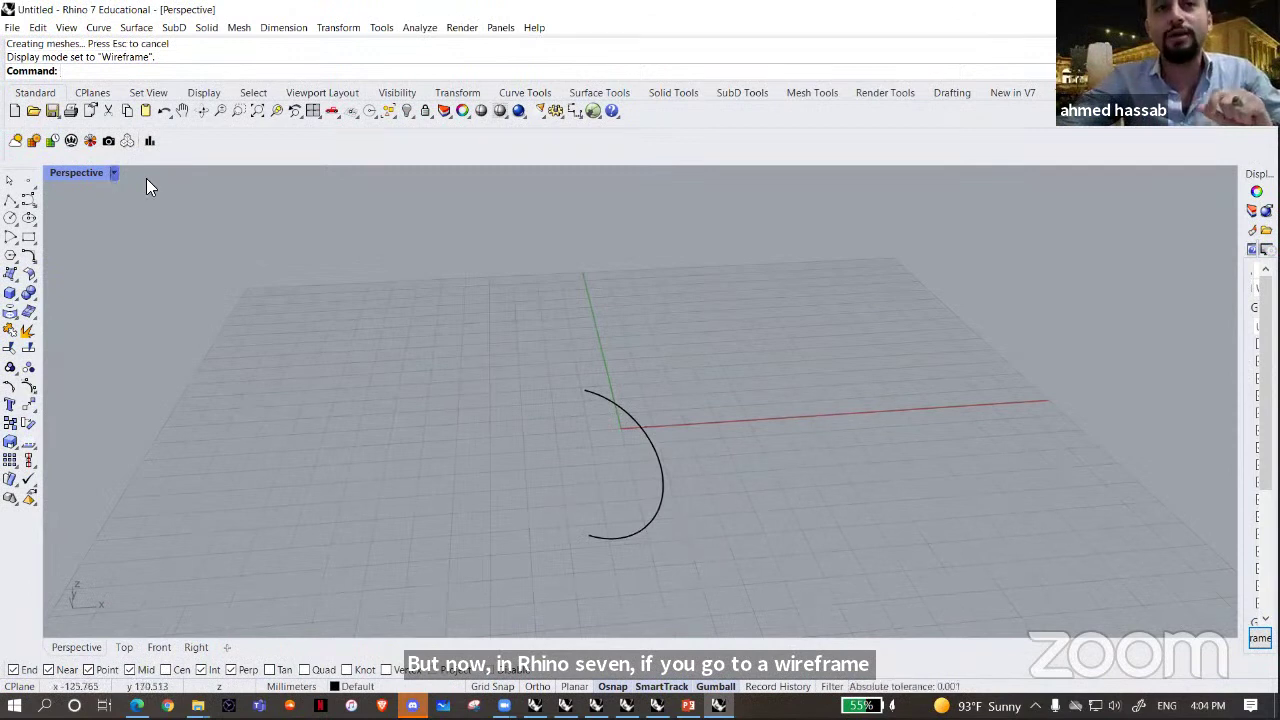
{"action": "left_click", "coordinate": [155, 184]}
- Create a polygon mesh from the sphere with the Mesh command, keeping the default polygon density
{"action": "left_click", "coordinate": [533, 477]}
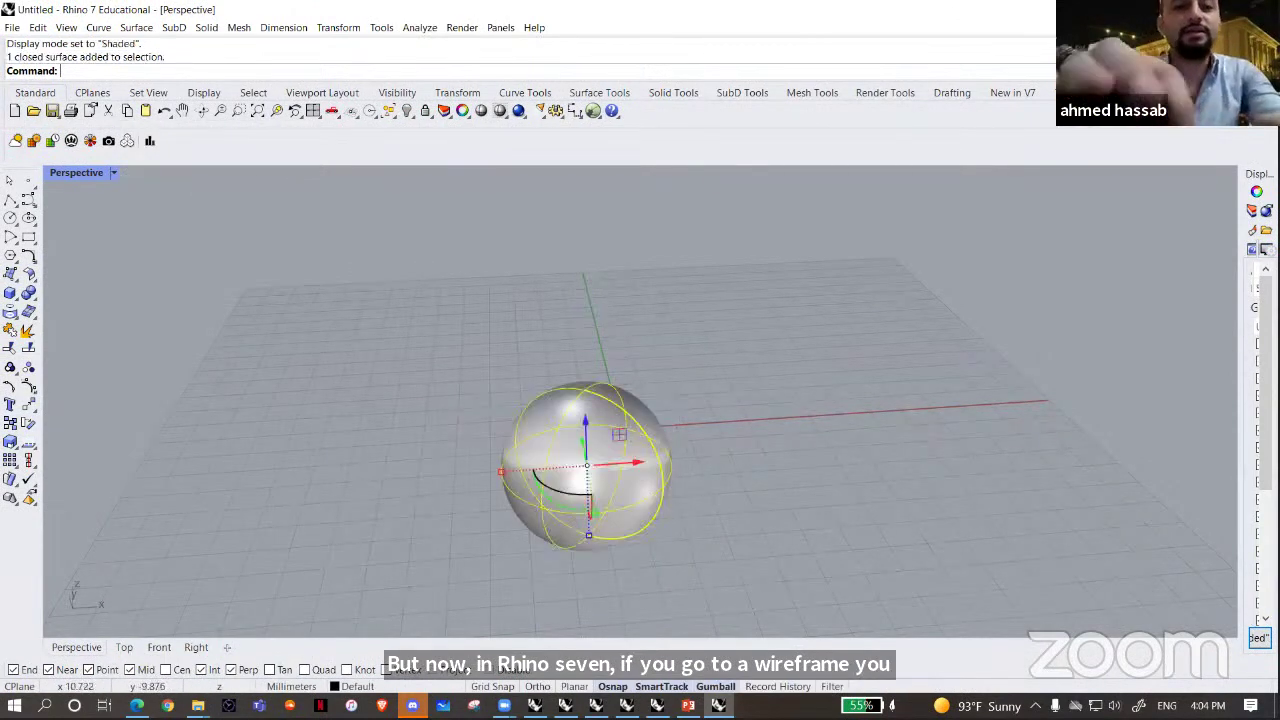
{"action": "type", "text": "Mesh"}
{"action": "key", "text": "Return"}
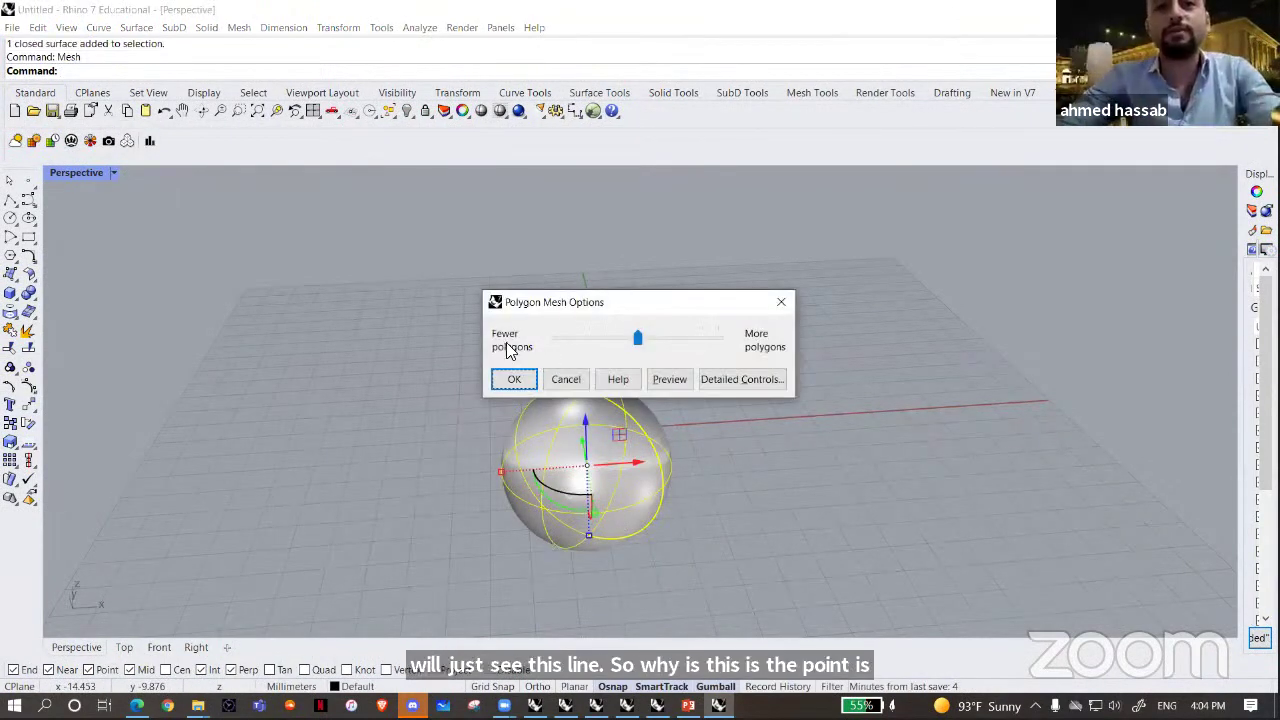
{"action": "left_click", "coordinate": [510, 376]}
- Move the original smooth sphere sideways so it stands clear of the mesh sphere, and deselect it
{"action": "right_click_drag", "start_coordinate": [694, 428], "coordinate": [400, 469]}
{"action": "left_click_drag", "start_coordinate": [627, 472], "coordinate": [402, 470]}
{"action": "left_click", "coordinate": [442, 450]}
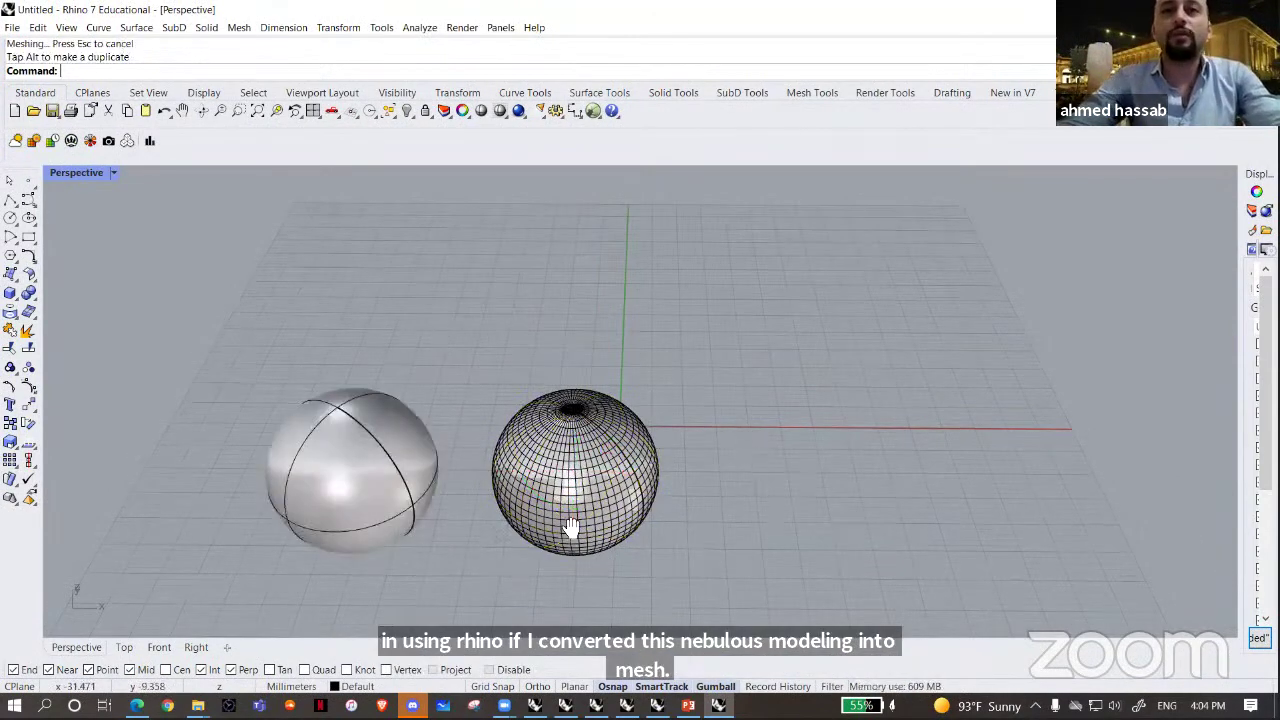
- Sub-select the smooth sphere's seam edge and its two end vertices, and clear that selection
{"action": "right_click_drag", "start_coordinate": [556, 518], "coordinate": [624, 528]}
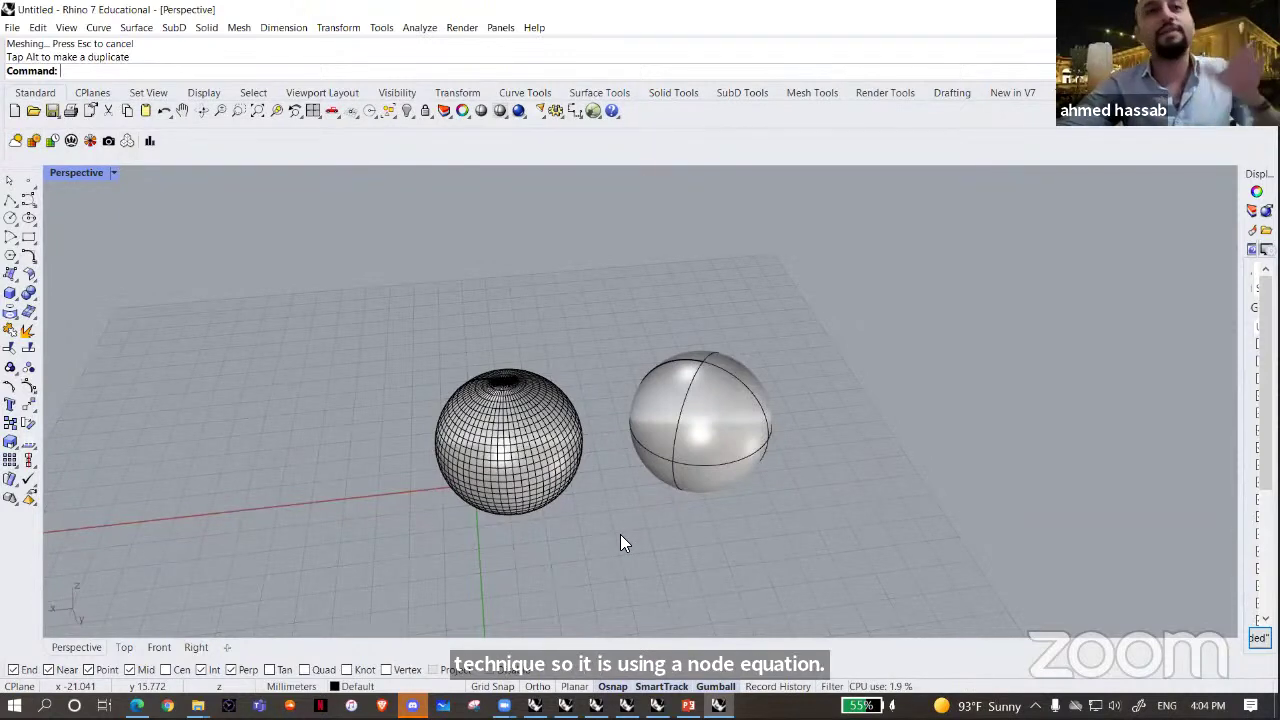
{"action": "mouse_move", "coordinate": [666, 569]}
{"action": "right_mouse_down"}
{"action": "mouse_move", "coordinate": [654, 560]}
{"action": "mouse_move", "coordinate": [686, 560]}
{"action": "right_mouse_up"}
{"action": "left_click_drag", "start_coordinate": [788, 530], "coordinate": [616, 314], "text": "ctrl+shift"}
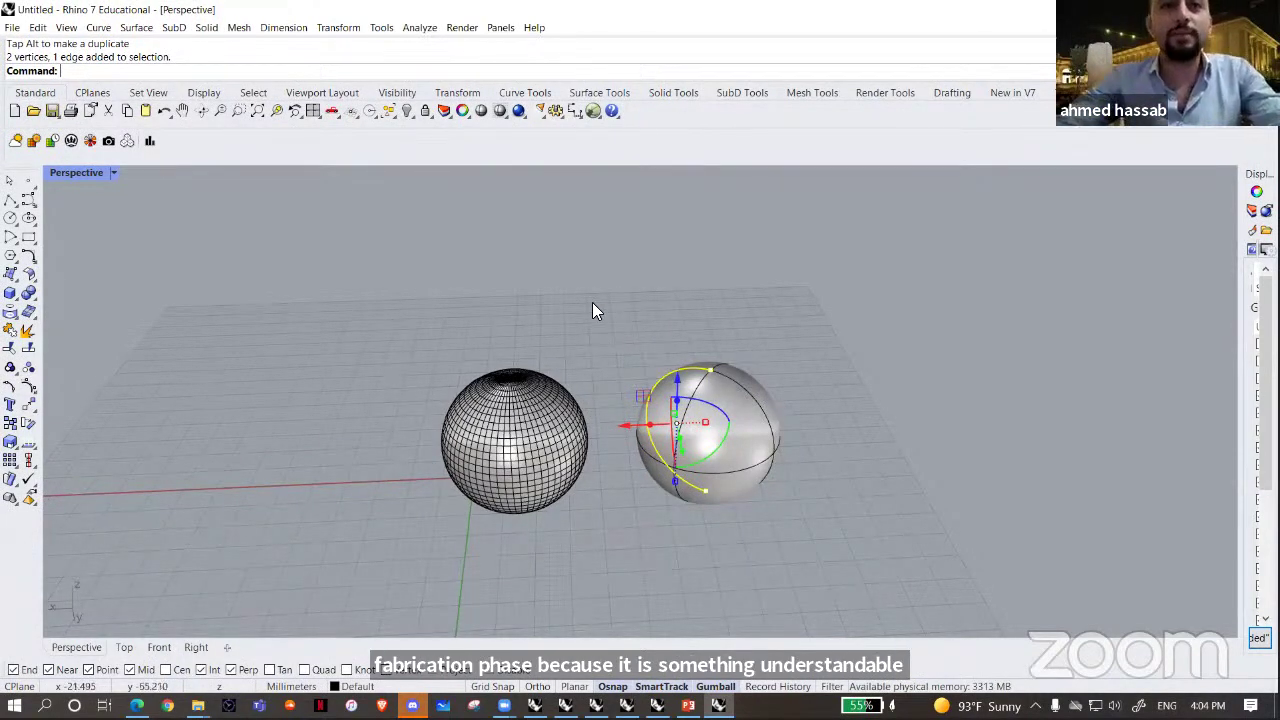
{"action": "left_click", "coordinate": [594, 309]}
- Sub-select the faces, edges and vertices on one side of the mesh sphere and zoom to the selection
{"action": "scroll", "coordinate": [594, 352], "scroll_direction": "up", "scroll_amount": 2}
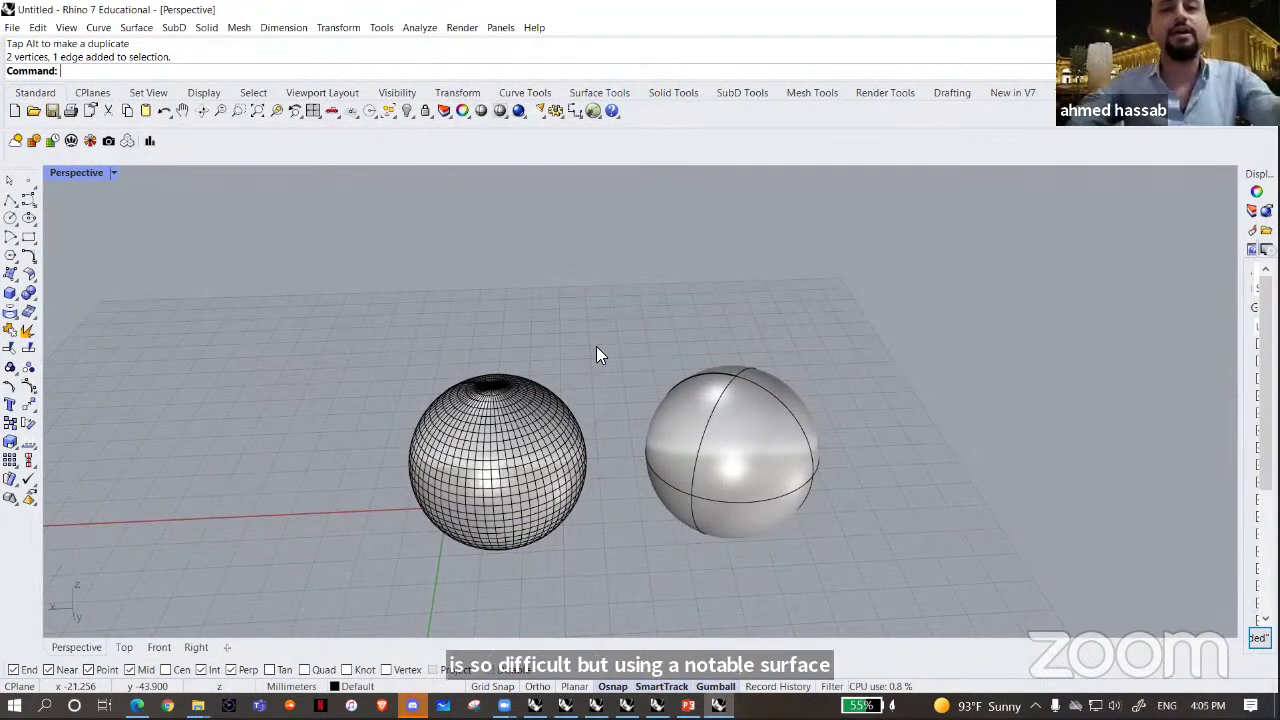
{"action": "scroll", "coordinate": [570, 400], "scroll_direction": "up", "scroll_amount": 2}
{"action": "scroll", "coordinate": [570, 404], "scroll_direction": "up", "scroll_amount": 1}
{"action": "left_click_drag", "start_coordinate": [604, 342], "coordinate": [424, 556], "text": "ctrl+shift"}
{"action": "right_click_drag", "start_coordinate": [486, 408], "coordinate": [240, 250]}
{"action": "left_click", "coordinate": [276, 110]}
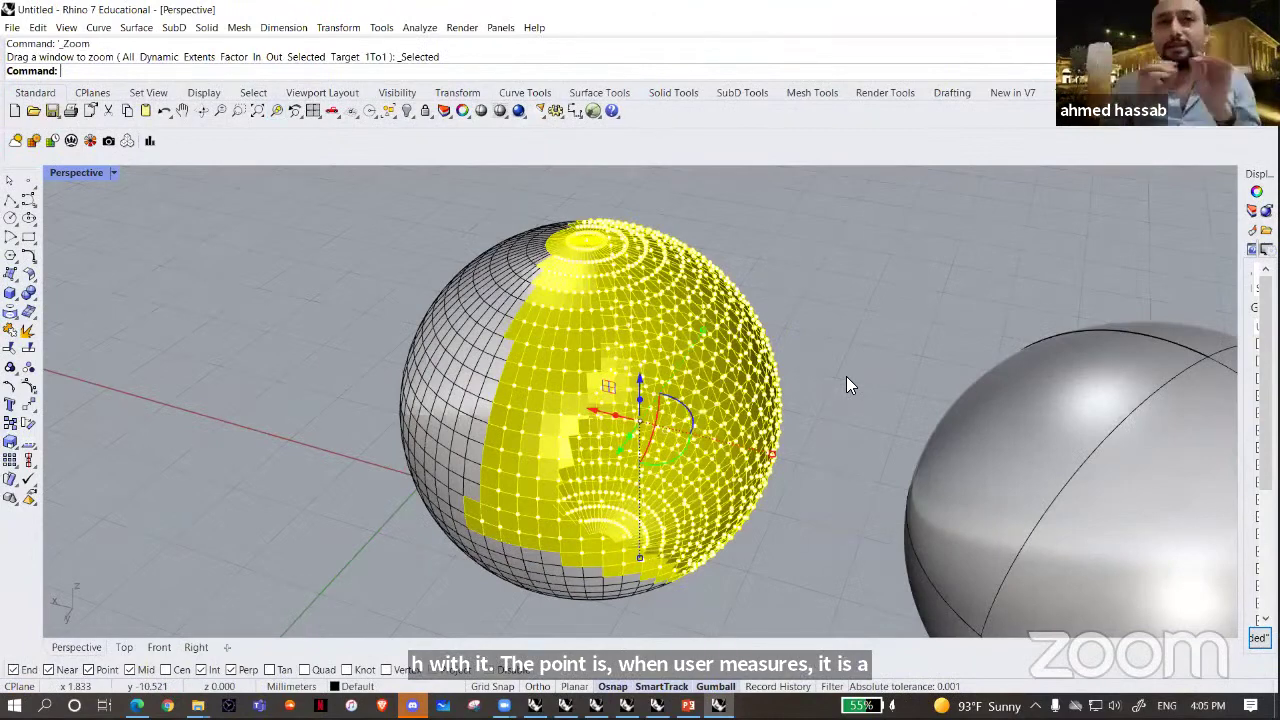
- Examine the selected mesh vertices, edges and faces up close and beside the smooth sphere
{"action": "scroll", "coordinate": [846, 376], "scroll_direction": "up", "scroll_amount": 3}
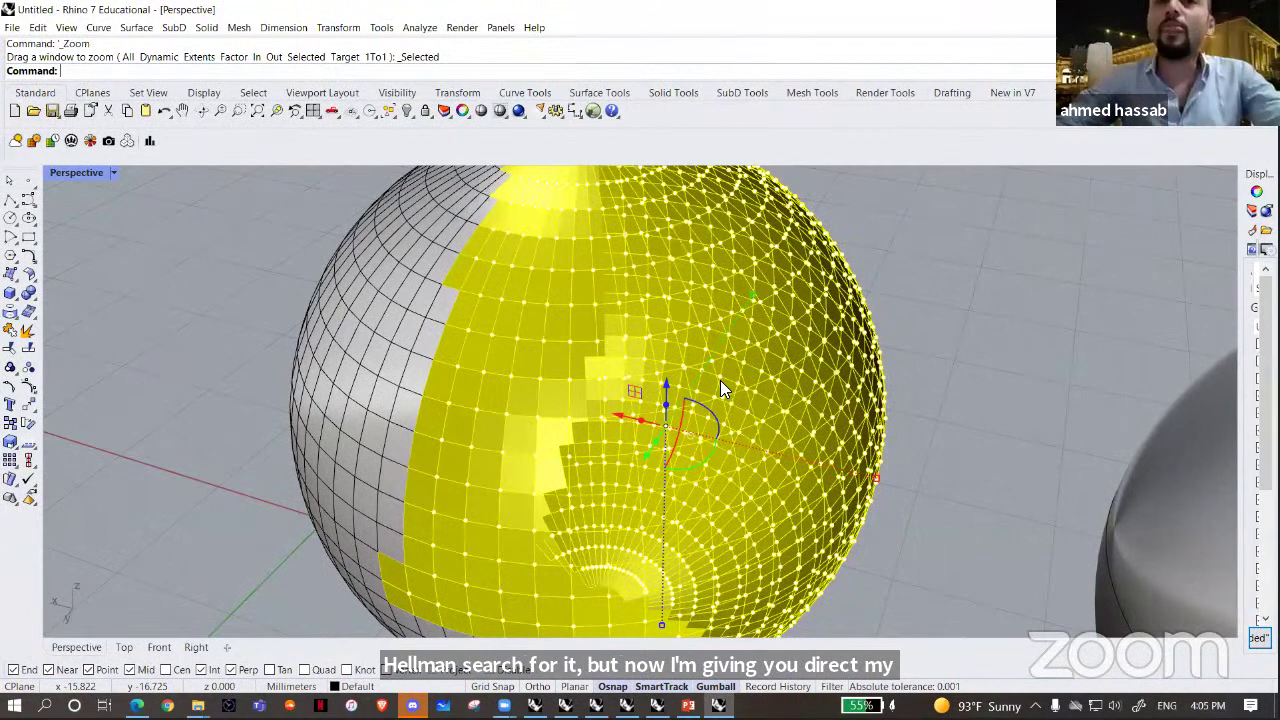
{"action": "right_click_drag", "start_coordinate": [720, 380], "coordinate": [708, 352]}
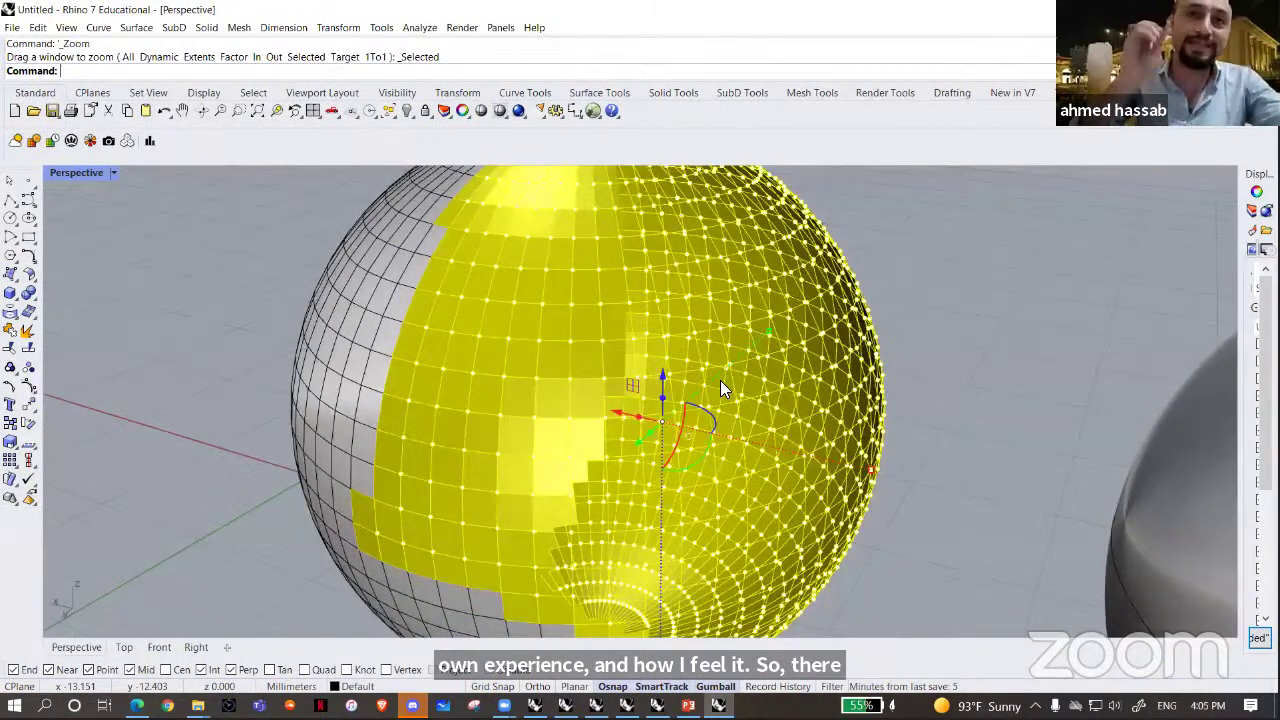
{"action": "key", "text": "Left"}
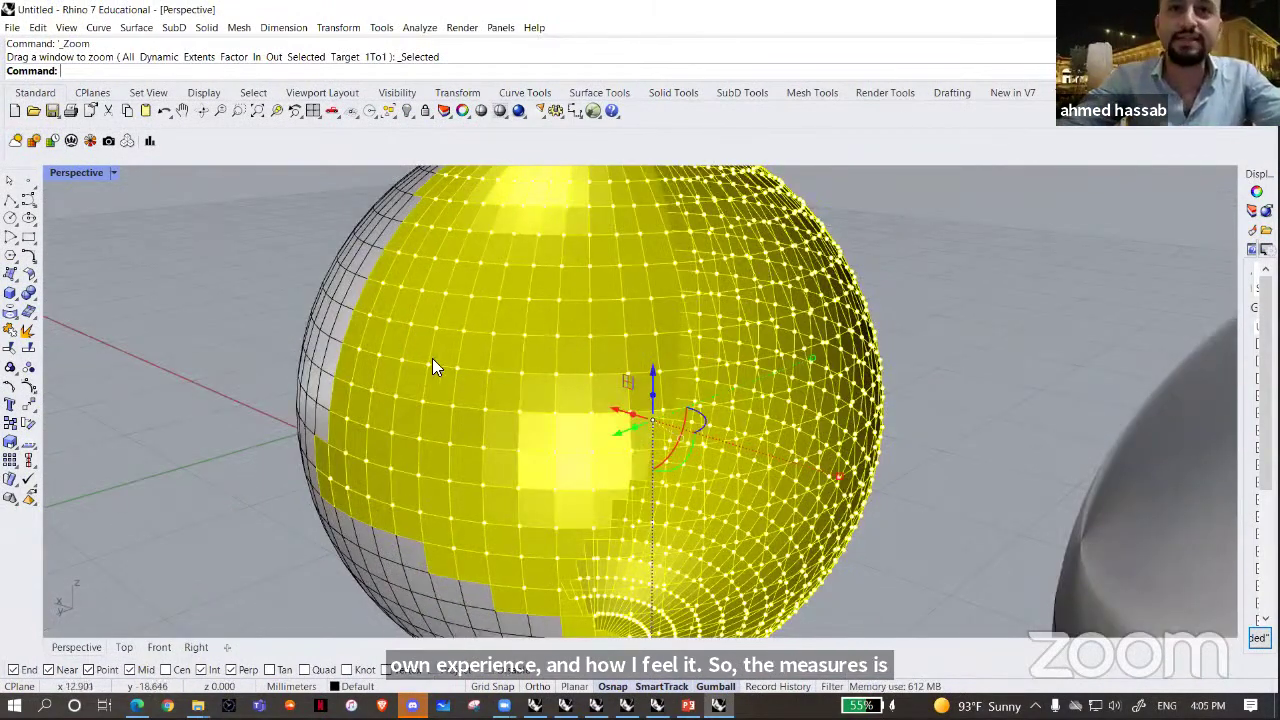
{"action": "scroll", "coordinate": [506, 296], "scroll_direction": "up", "scroll_amount": 4}
{"action": "scroll", "coordinate": [652, 356], "scroll_direction": "up", "scroll_amount": 2}
{"action": "right_click_drag", "start_coordinate": [676, 359], "coordinate": [727, 364], "text": "shift"}
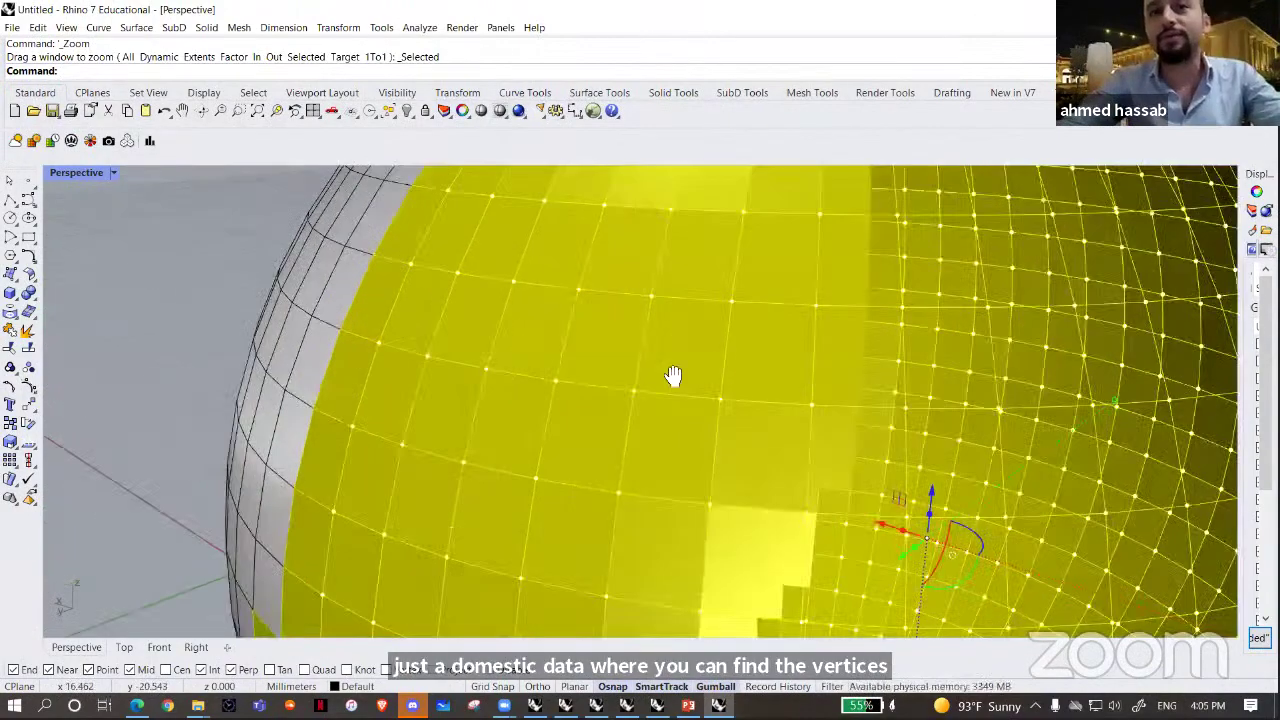
{"action": "scroll", "coordinate": [628, 392], "scroll_direction": "down", "scroll_amount": 5}
{"action": "scroll", "coordinate": [634, 386], "scroll_direction": "down", "scroll_amount": 6}
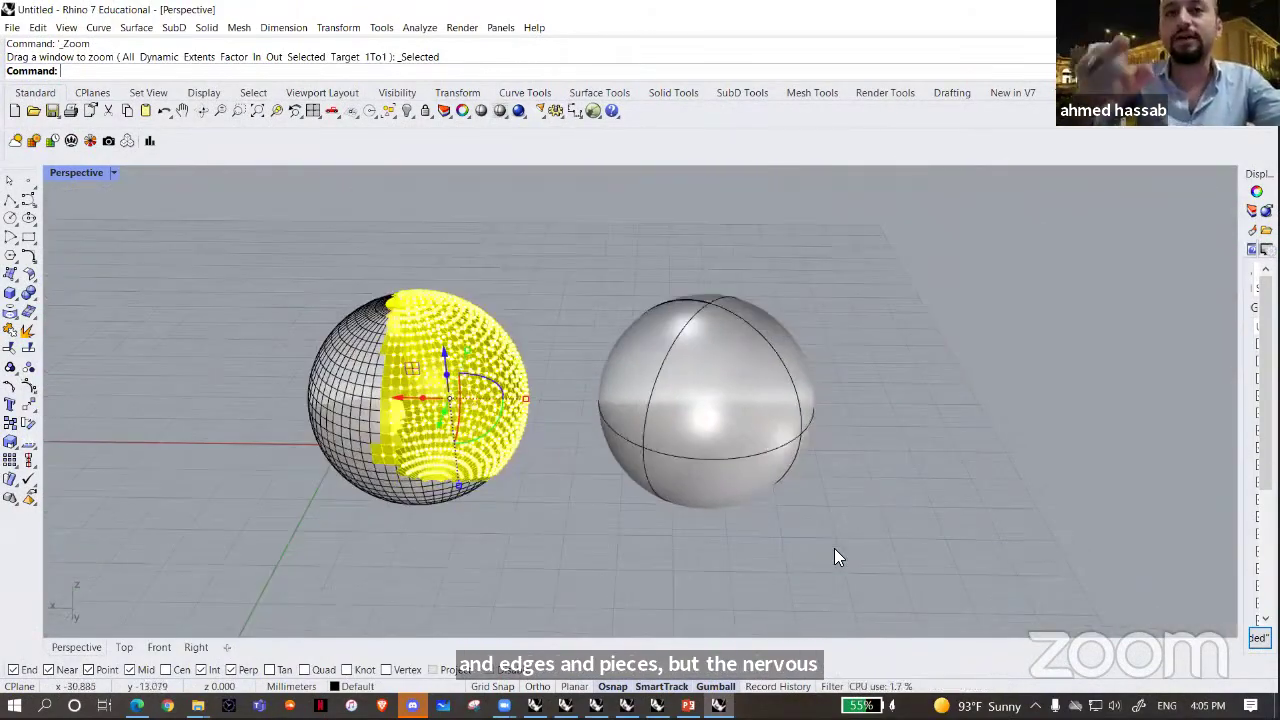
- Add the smooth sphere's seam edge and end vertices to the sub-object selection to compare with the mesh
{"action": "left_click_drag", "start_coordinate": [572, 274], "coordinate": [834, 548], "text": "ctrl+shift"}
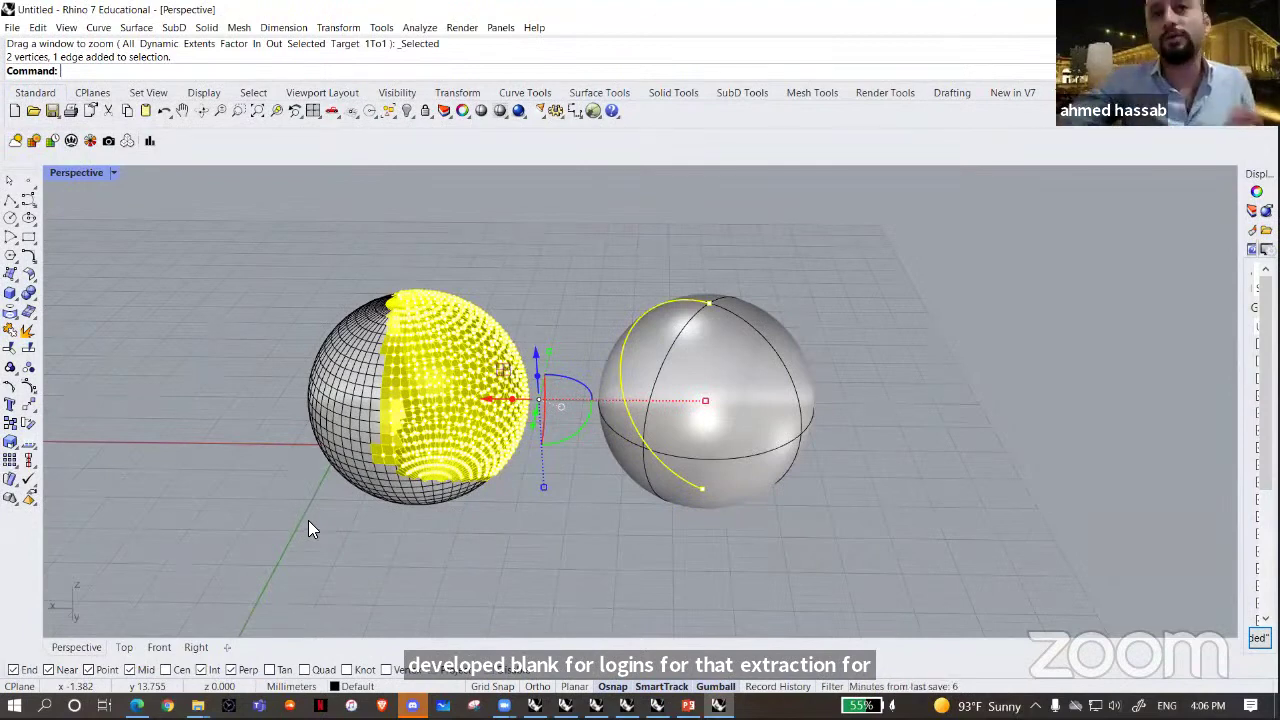
{"action": "mouse_move", "coordinate": [354, 551]}
{"action": "right_mouse_down"}
{"action": "mouse_move", "coordinate": [391, 541]}
{"action": "mouse_move", "coordinate": [344, 568]}
{"action": "mouse_move", "coordinate": [363, 543]}
{"action": "right_mouse_up"}
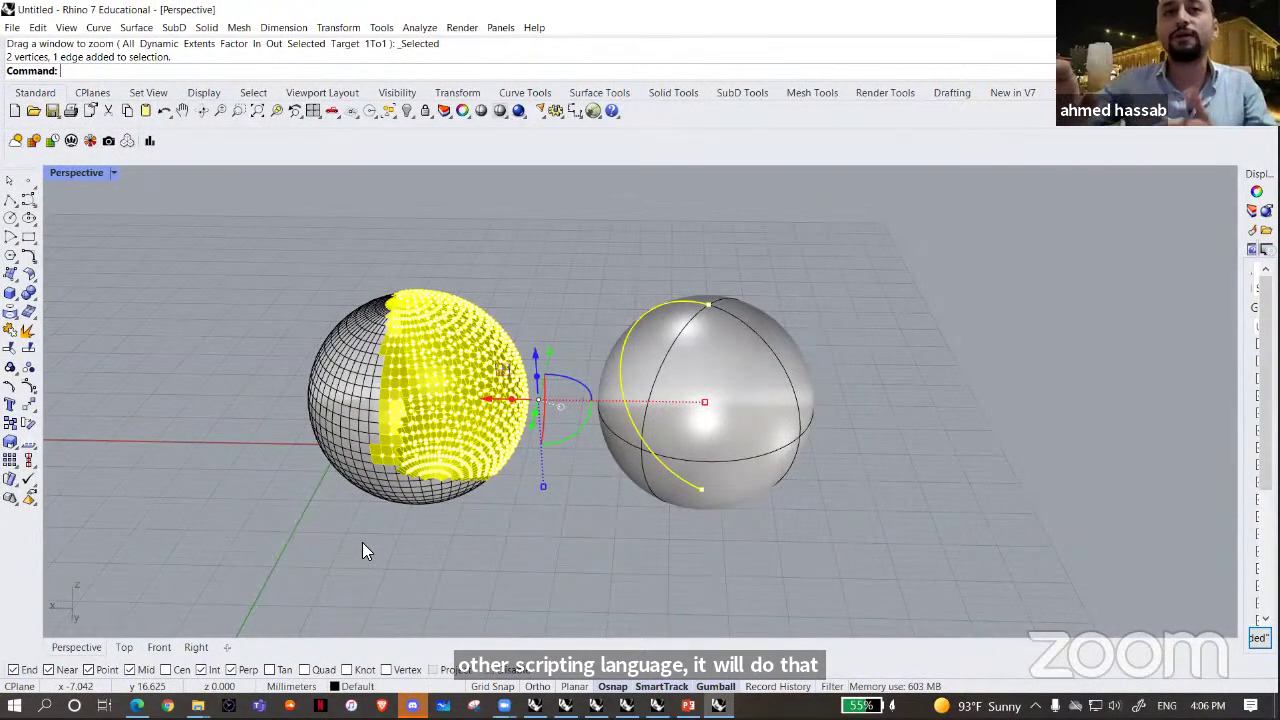
- Switch to the browser and look through the home page's image grid of fabrication projects
{"action": "left_click", "coordinate": [137, 705]}
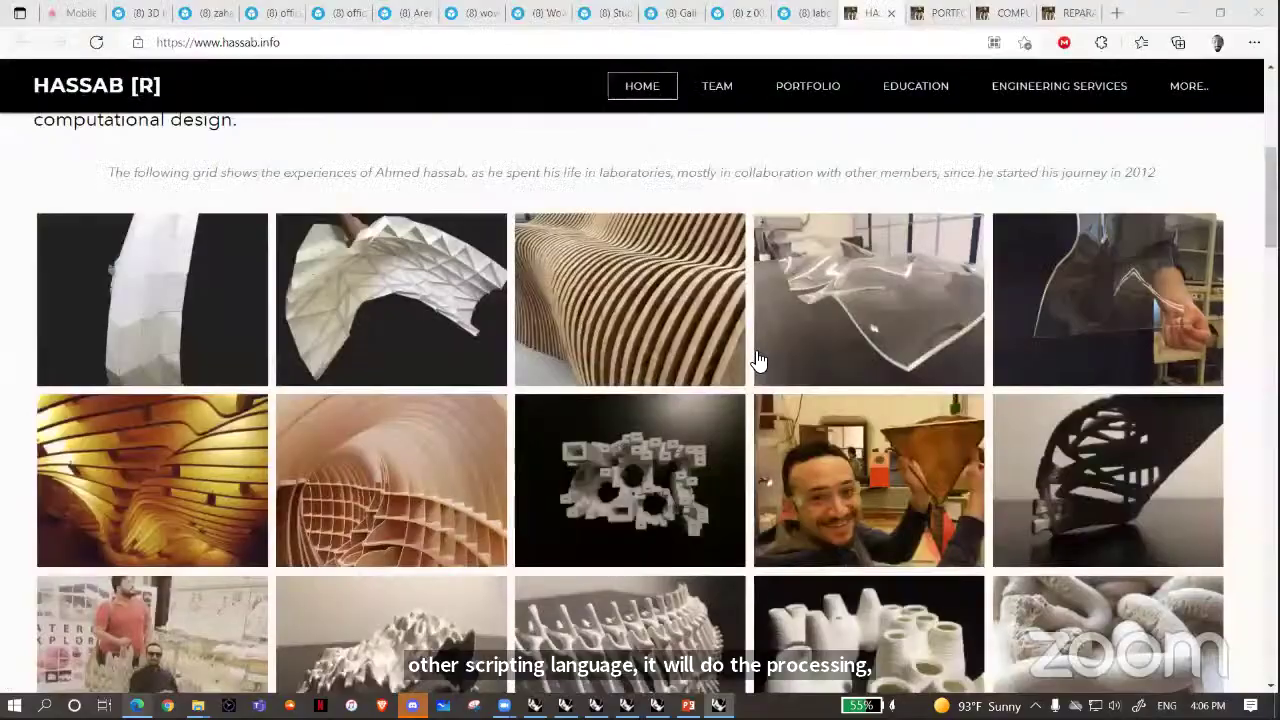
{"action": "scroll", "coordinate": [728, 385], "scroll_direction": "down", "scroll_amount": 1}
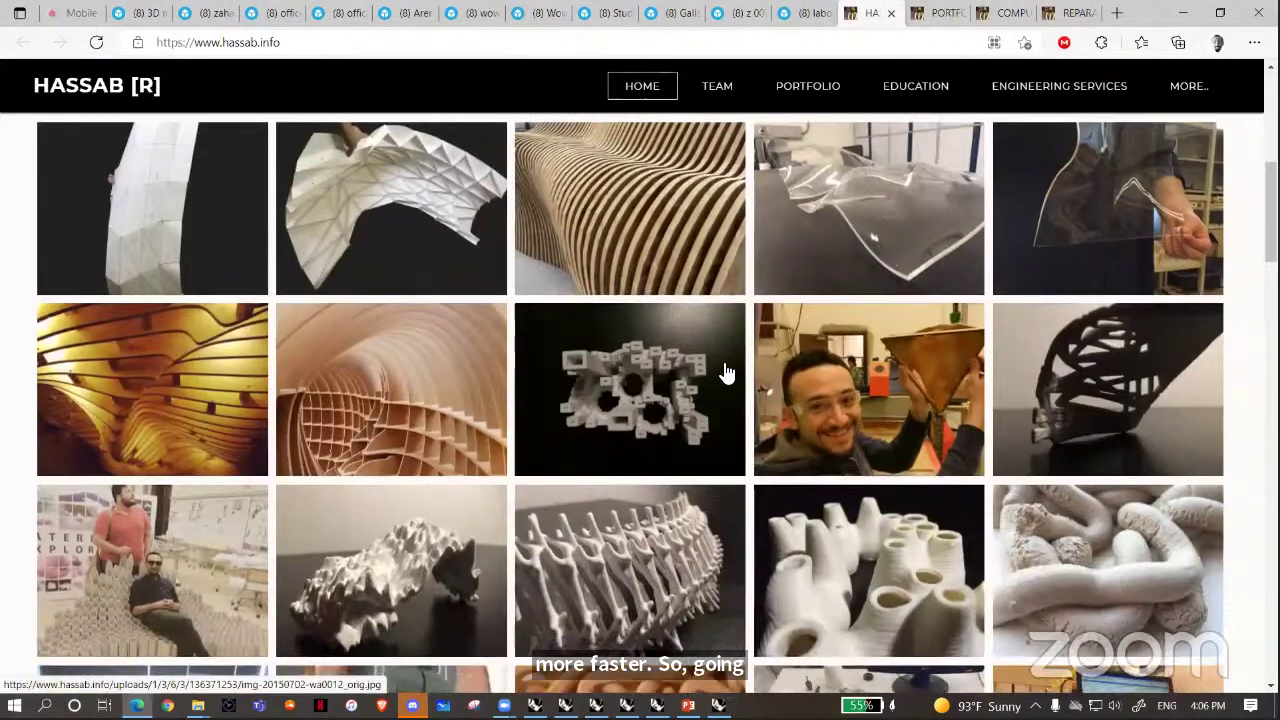
{"action": "scroll", "coordinate": [726, 375], "scroll_direction": "down", "scroll_amount": 4}
{"action": "scroll", "coordinate": [726, 372], "scroll_direction": "up", "scroll_amount": 1}
{"action": "scroll", "coordinate": [722, 381], "scroll_direction": "up", "scroll_amount": 2}
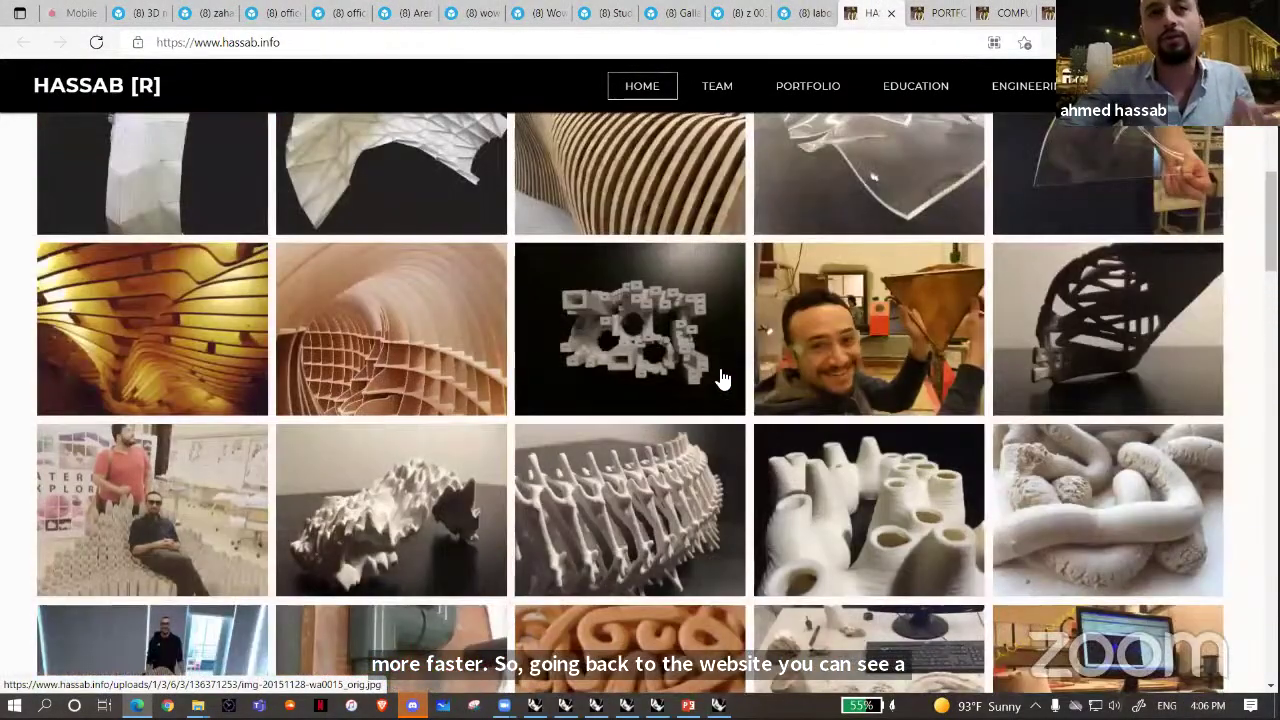
{"action": "scroll", "coordinate": [730, 300], "scroll_direction": "down", "scroll_amount": 2}
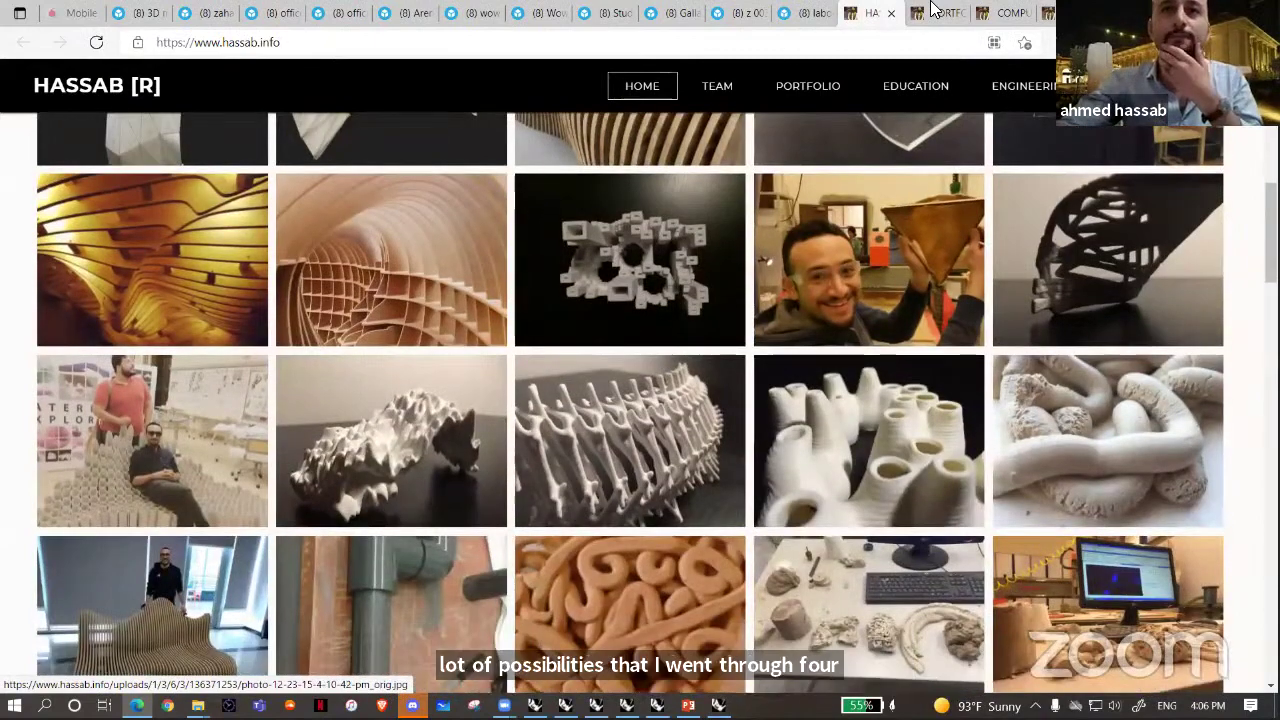
{"action": "scroll", "coordinate": [752, 196], "scroll_direction": "down", "scroll_amount": 4}
- Browse the portfolio page, enlarge the rendering of the curved-facade QNB building, and close it
{"action": "key", "text": "ctrl+Tab"}
{"action": "scroll", "coordinate": [620, 372], "scroll_direction": "down", "scroll_amount": 1}
{"action": "scroll", "coordinate": [620, 372], "scroll_direction": "down", "scroll_amount": 2}
{"action": "scroll", "coordinate": [617, 369], "scroll_direction": "down", "scroll_amount": 2}
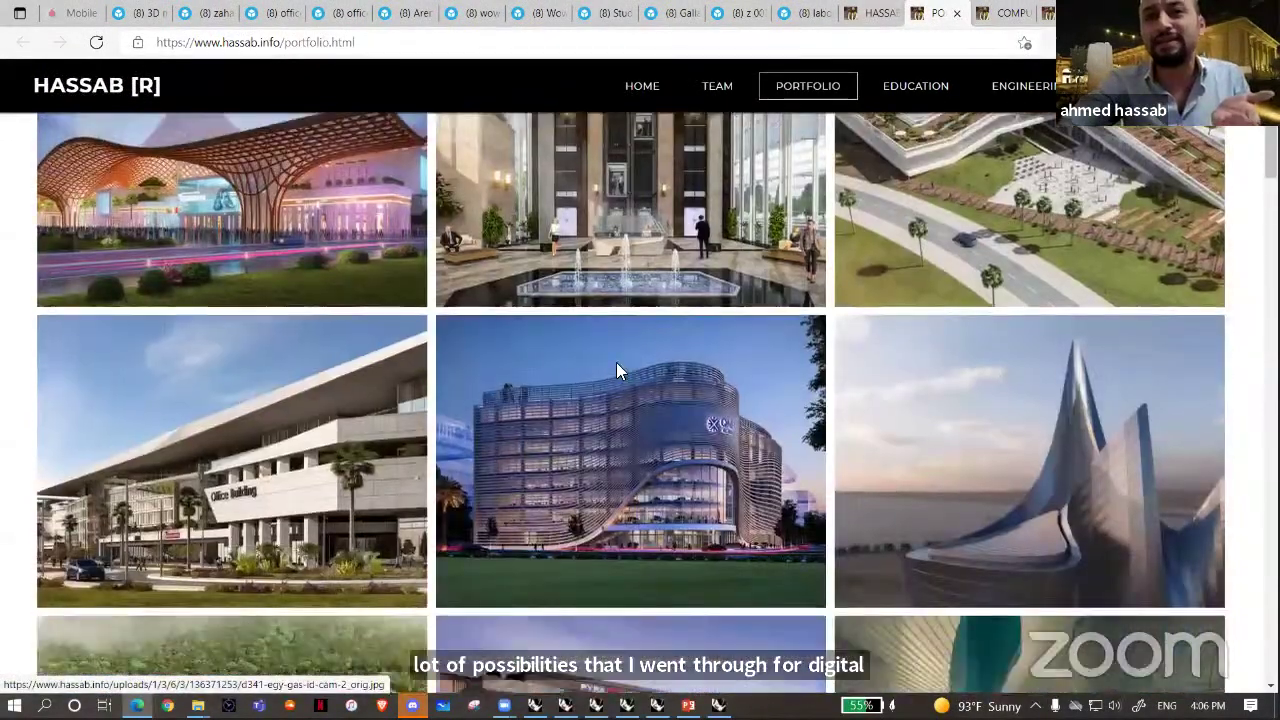
{"action": "left_click", "coordinate": [670, 340]}
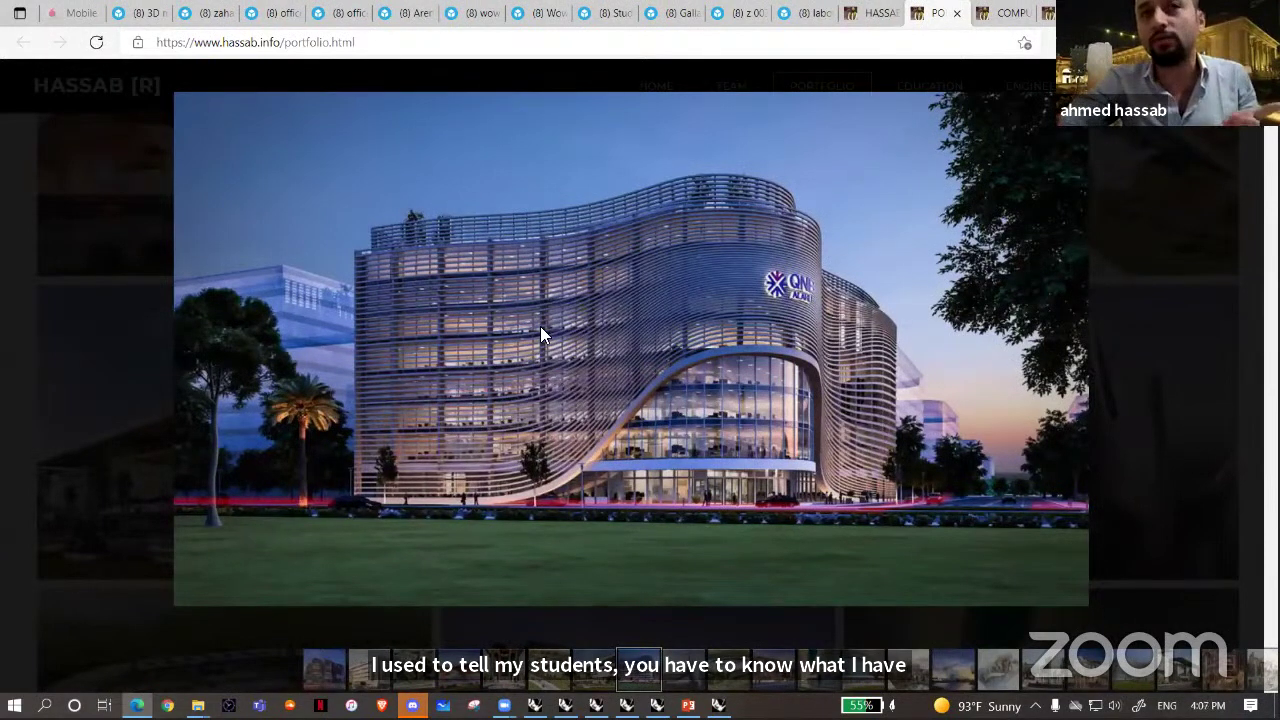
{"action": "left_click", "coordinate": [1152, 300]}
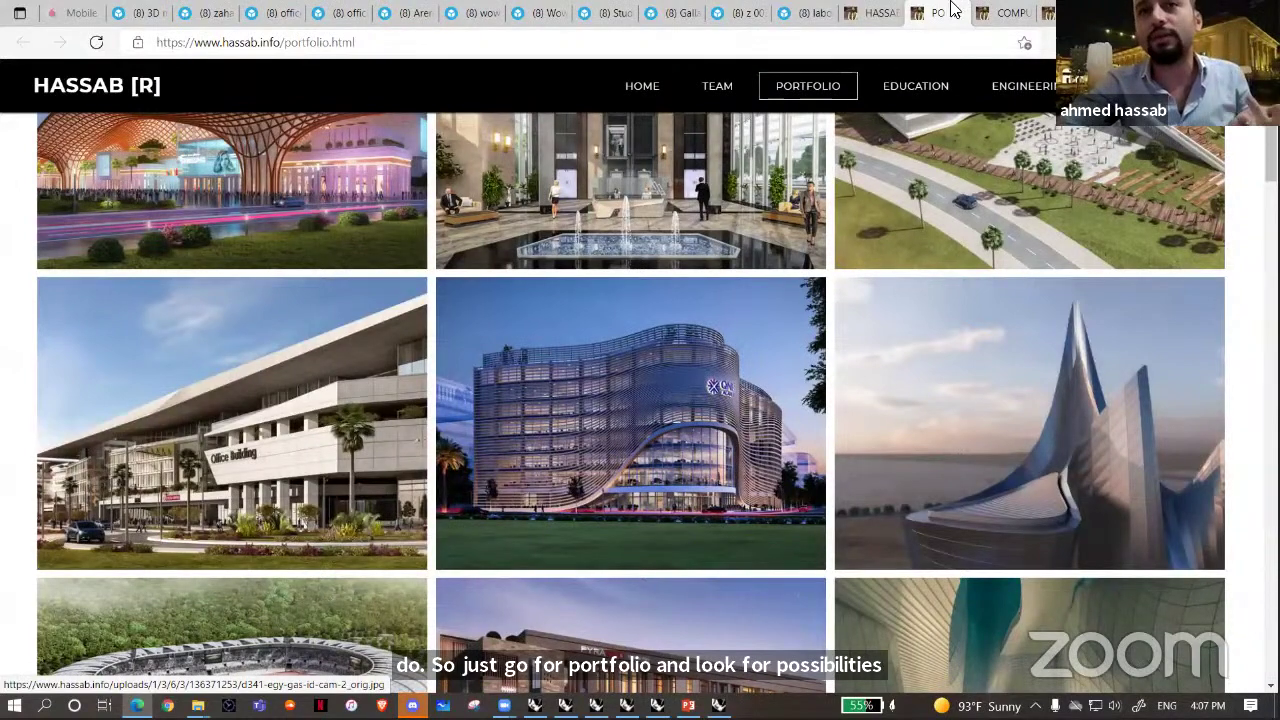
- Open the computational design workshop page and view its Join Our Community section and the Education page options
{"action": "left_click", "coordinate": [995, 13]}
{"action": "scroll", "coordinate": [662, 415], "scroll_direction": "down", "scroll_amount": 2}
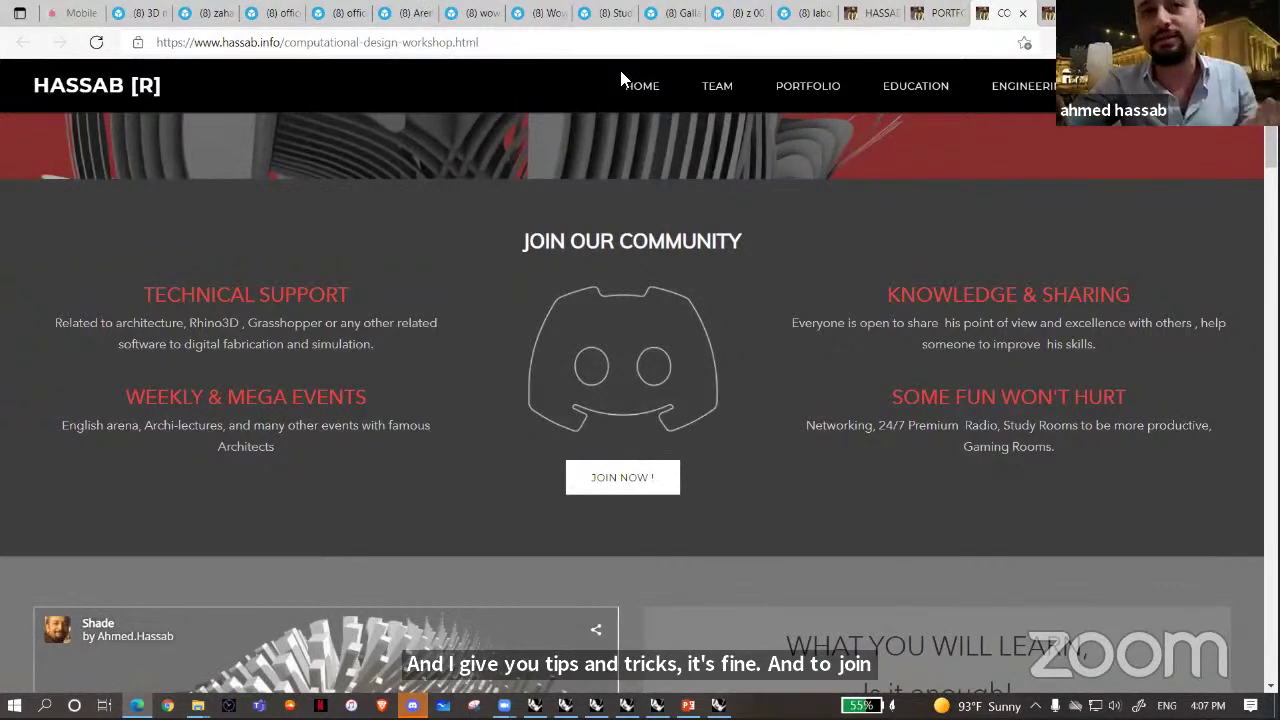
{"action": "mouse_move", "coordinate": [916, 90]}
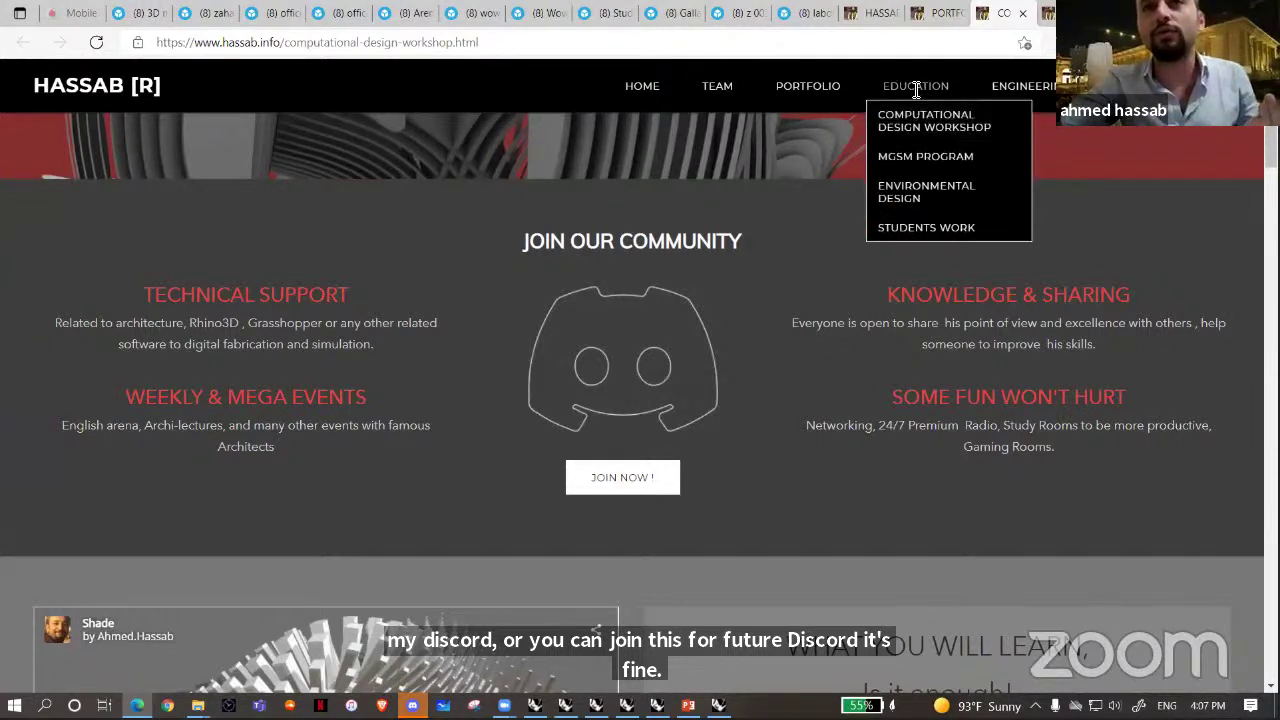
{"action": "mouse_move", "coordinate": [1135, 145]}
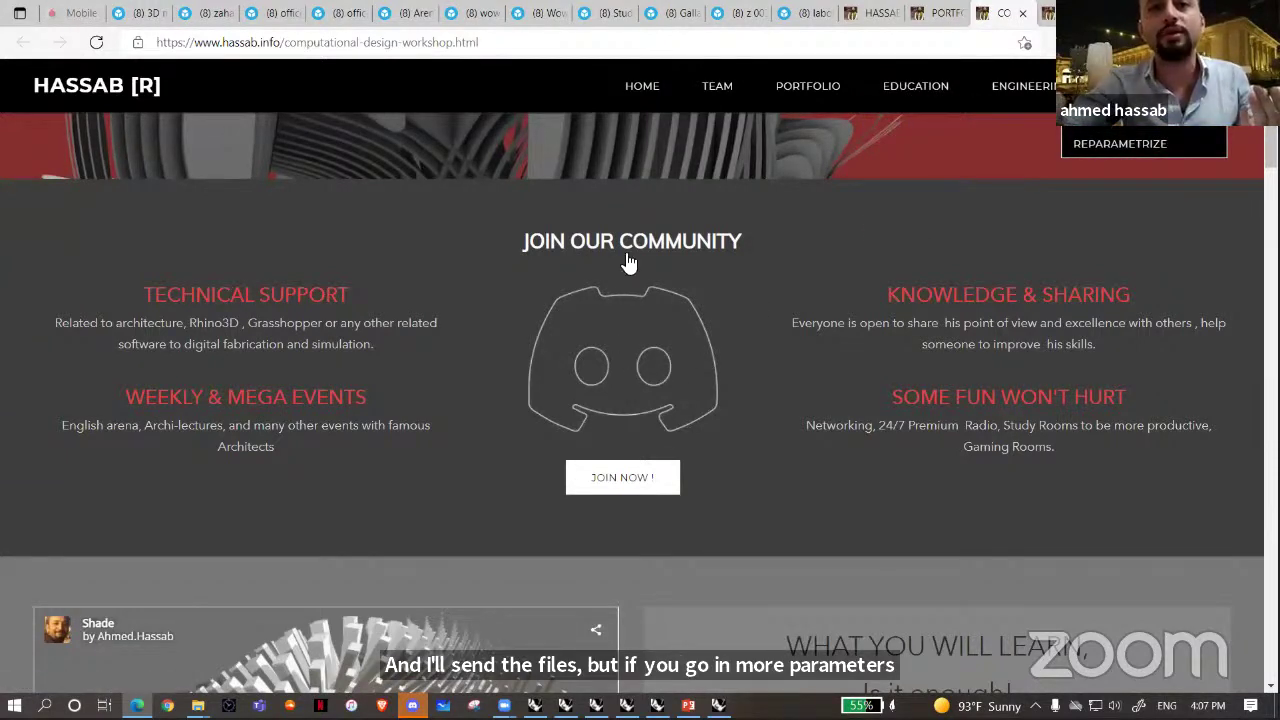
- Switch to Discord, view the Reparametrize server's technical-support channel, and return to the browser's Sketchfab models page
{"action": "left_click", "coordinate": [414, 705]}
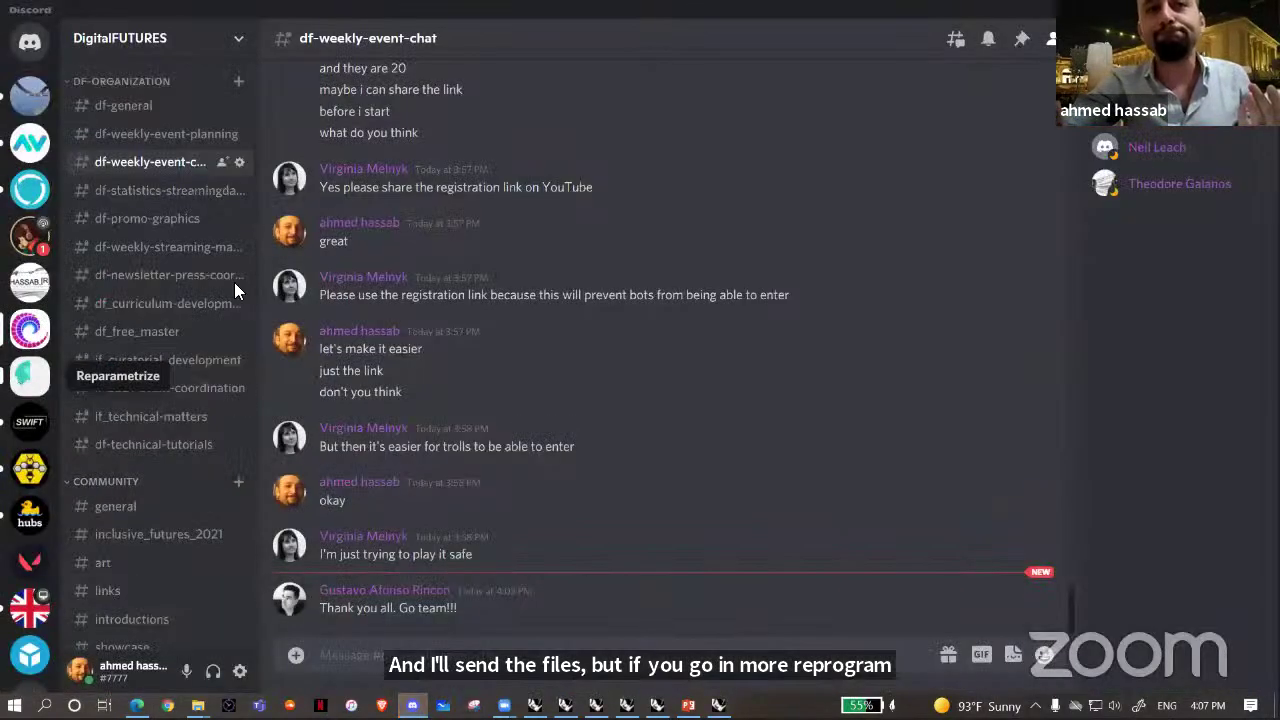
{"action": "left_click", "coordinate": [22, 386]}
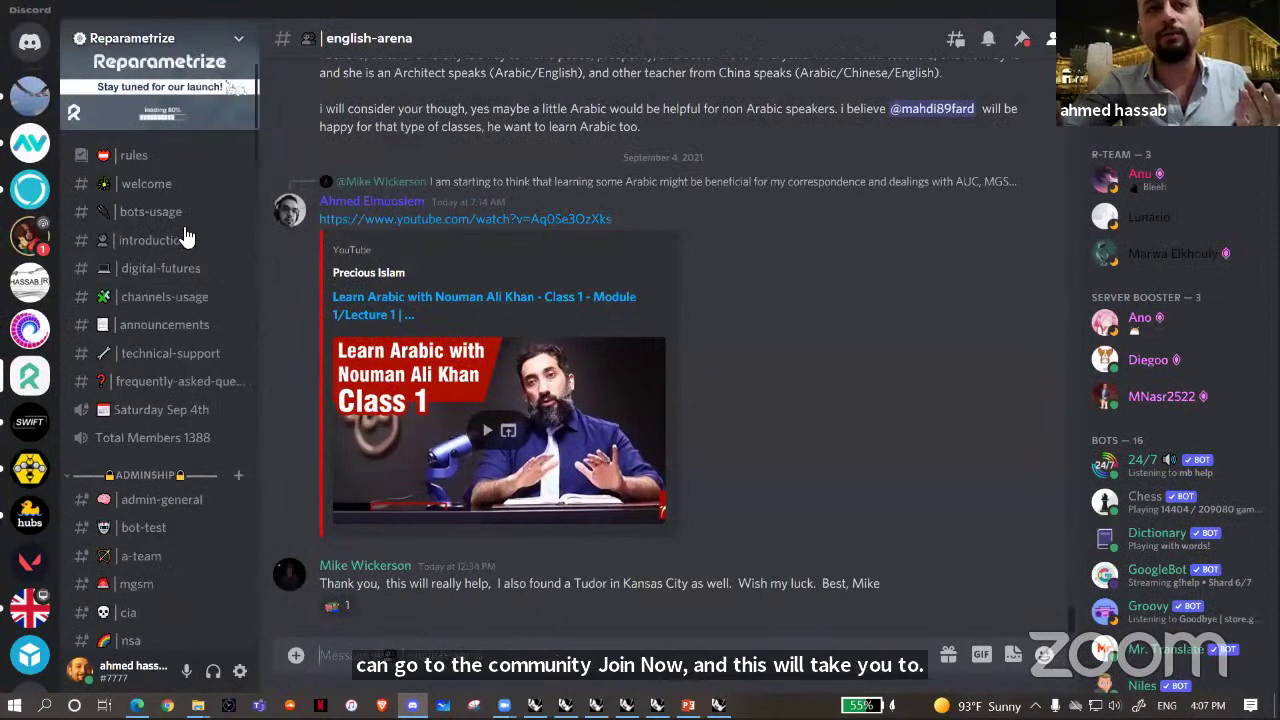
{"action": "left_click", "coordinate": [165, 354]}
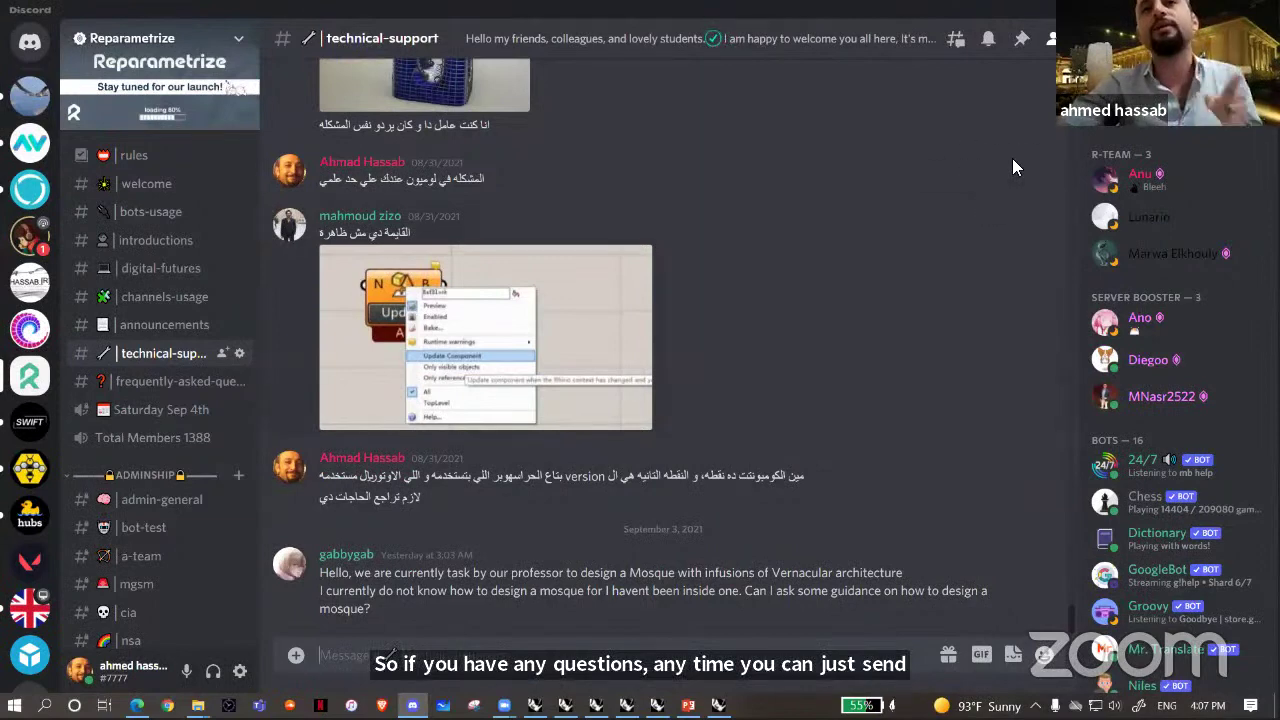
{"action": "left_click", "coordinate": [1222, 9]}
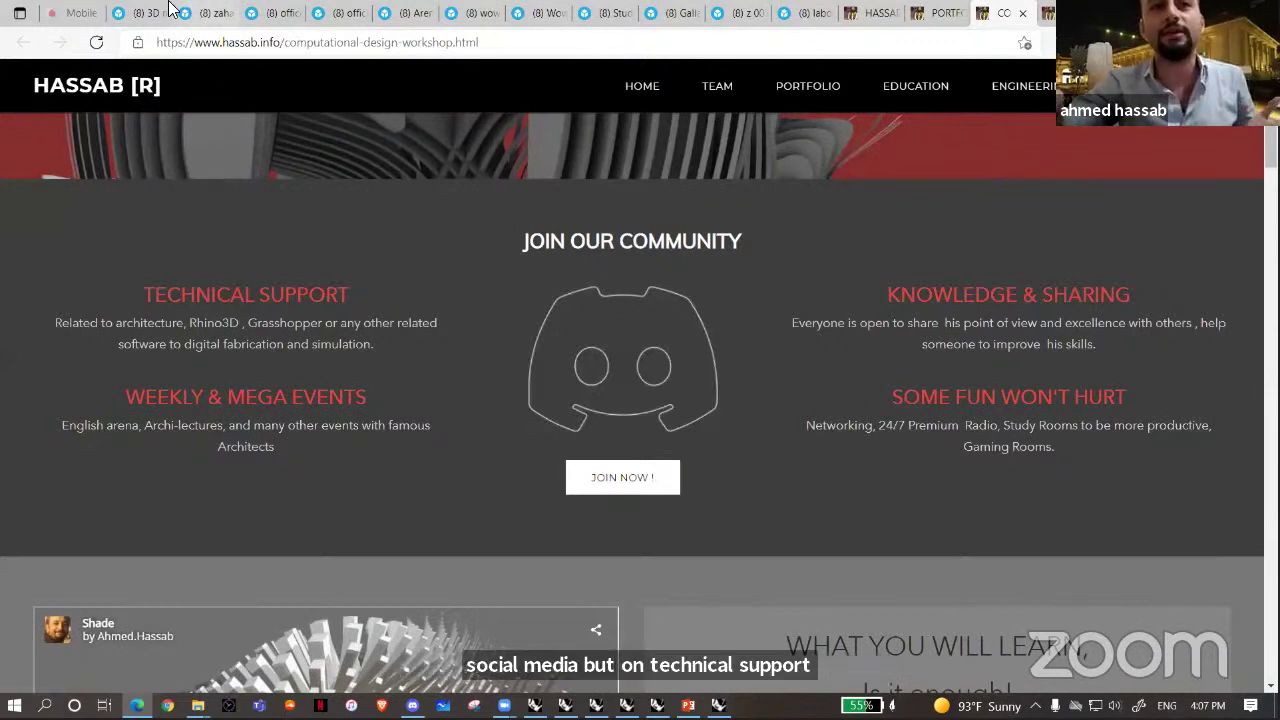
{"action": "left_click", "coordinate": [137, 13]}
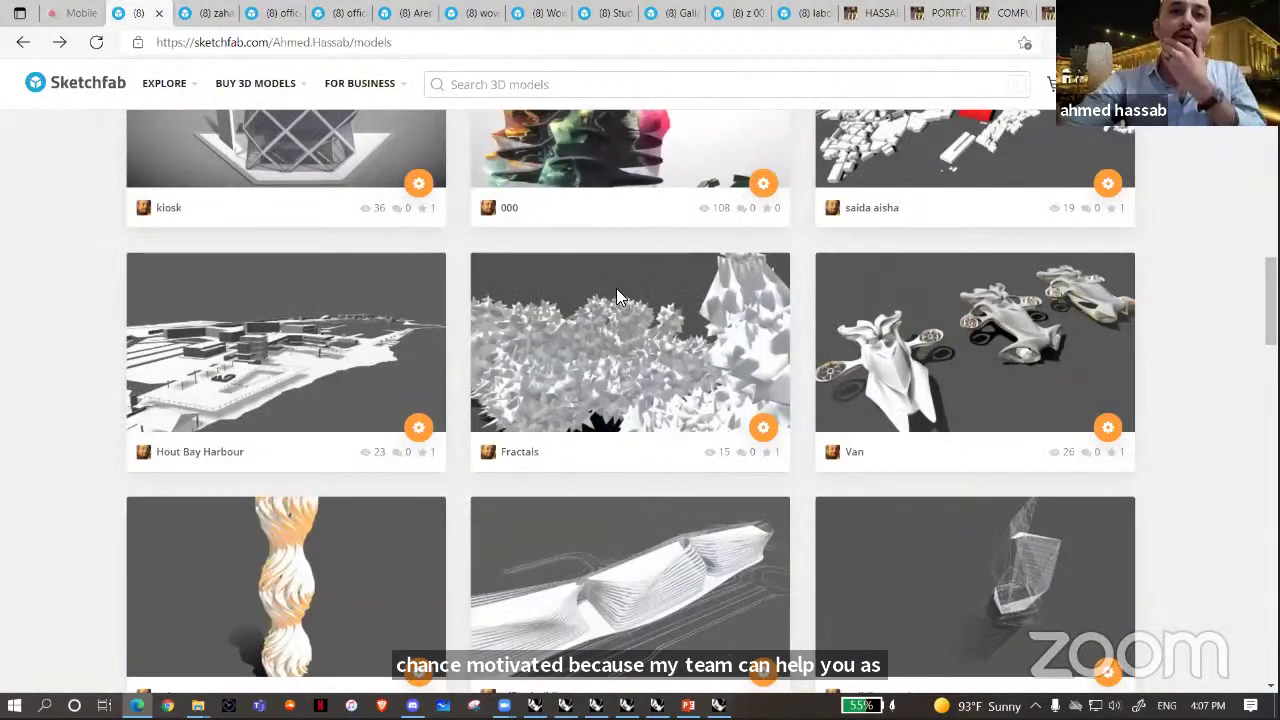
- Switch back to Rhino, delete the NURBS and mesh spheres, and restore the four-viewport layout
{"action": "key", "text": "alt+Tab"}
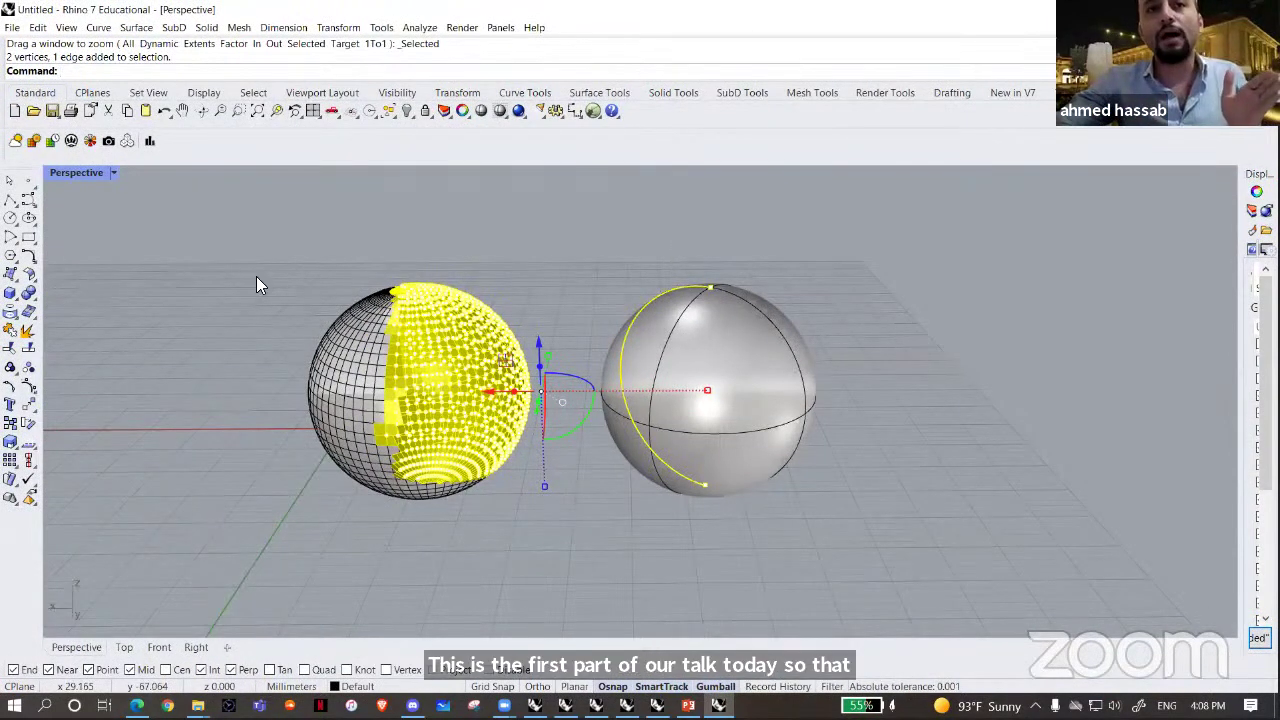
{"action": "right_click_drag", "start_coordinate": [266, 345], "coordinate": [214, 294]}
{"action": "left_click_drag", "start_coordinate": [210, 279], "coordinate": [999, 591]}
{"action": "key", "text": "Delete"}
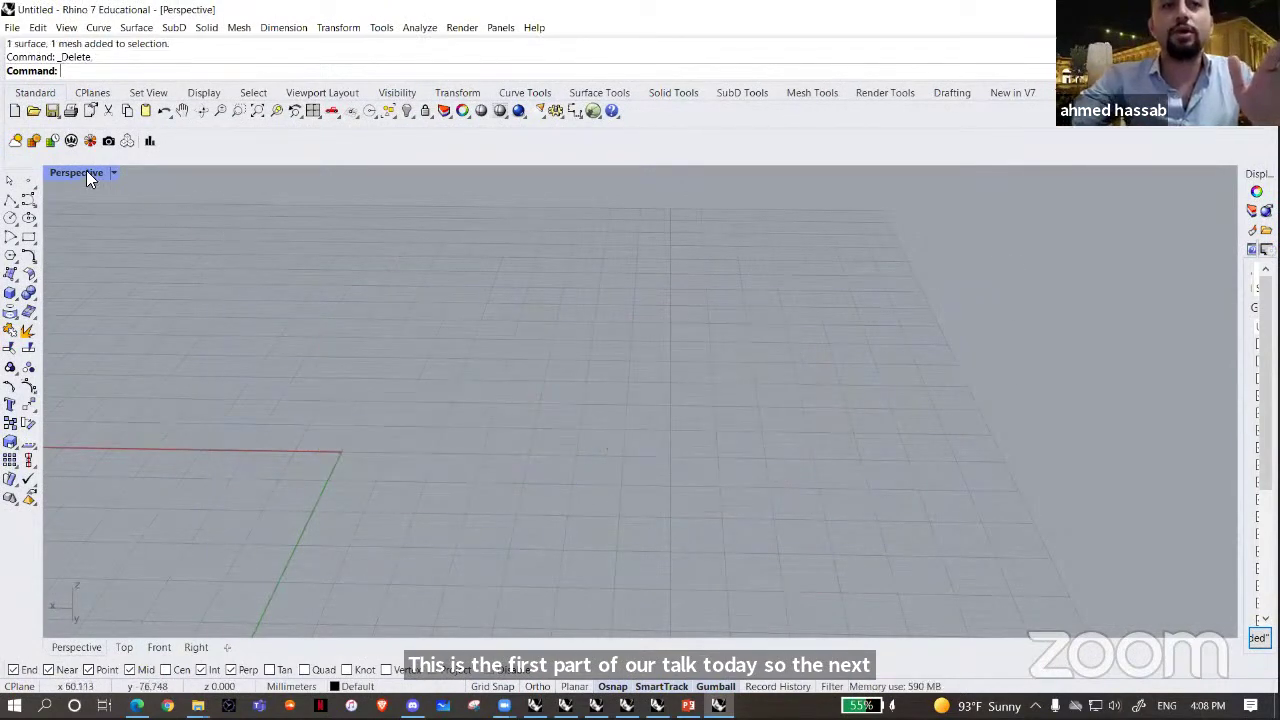
{"action": "double_click", "coordinate": [86, 172]}
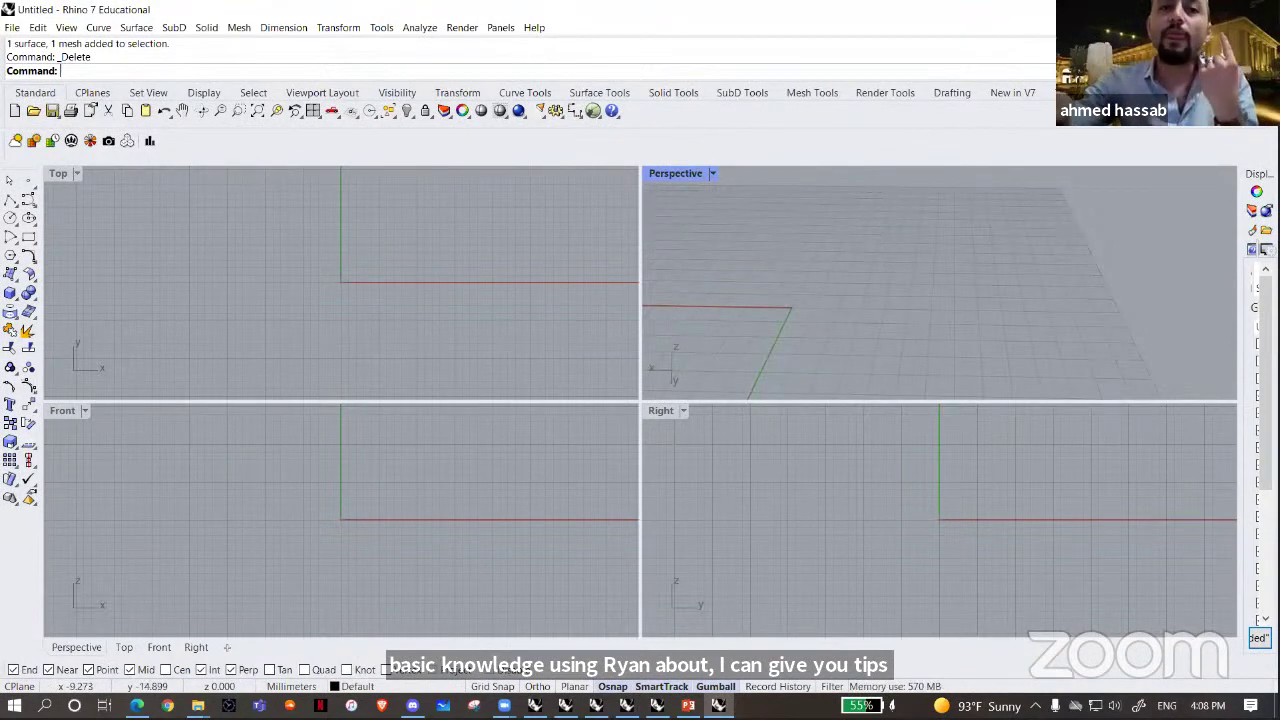
- Find and launch the Windows Magnifier app
{"action": "left_click", "coordinate": [14, 705]}
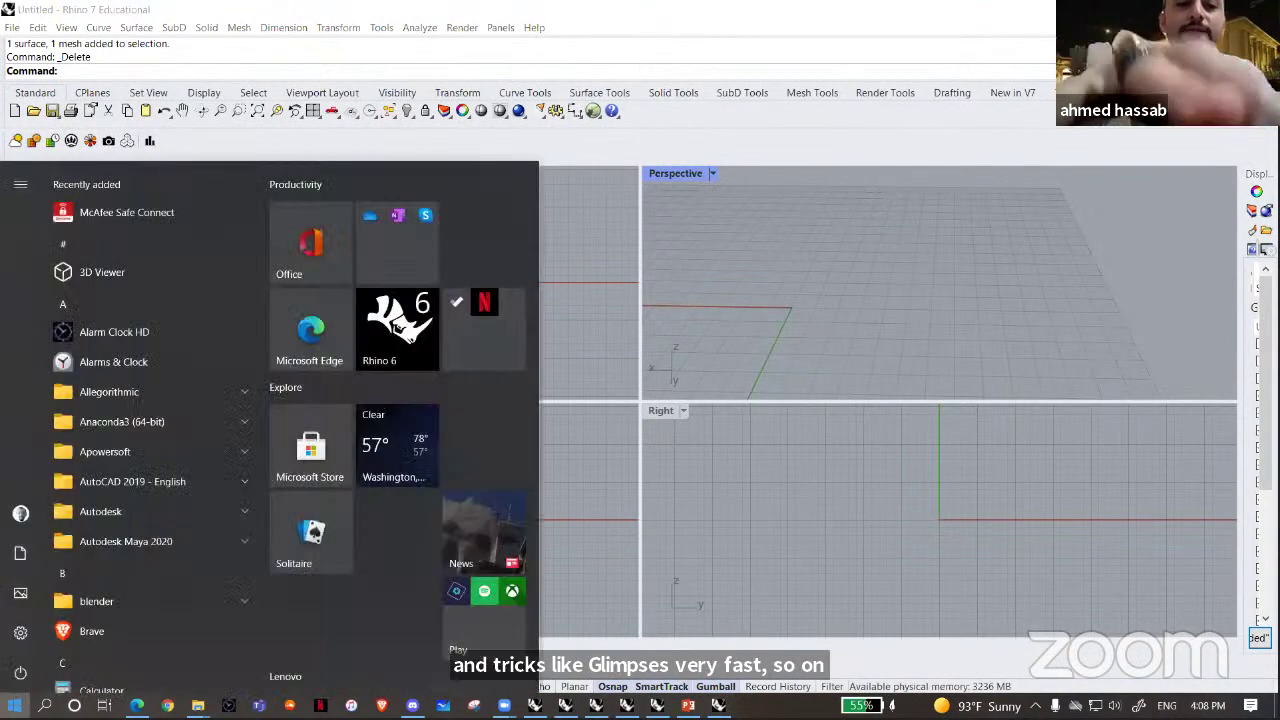
{"action": "type", "text": "magn"}
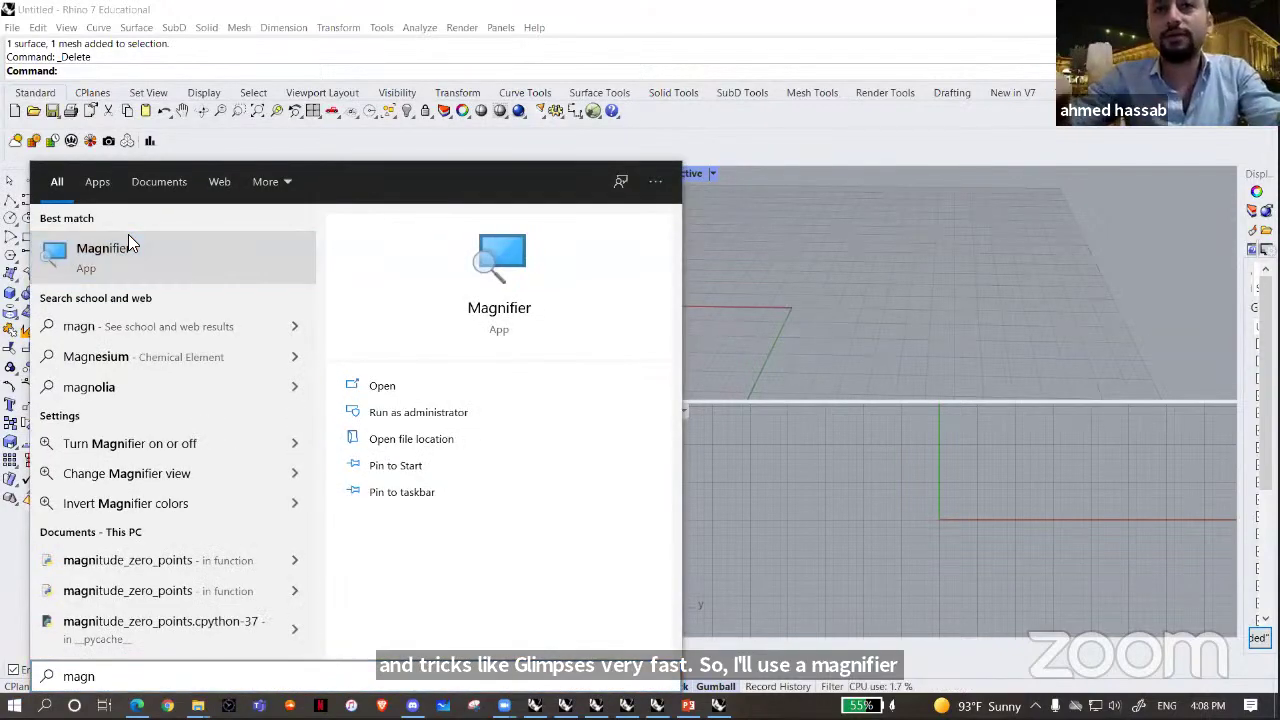
{"action": "left_click", "coordinate": [127, 240]}
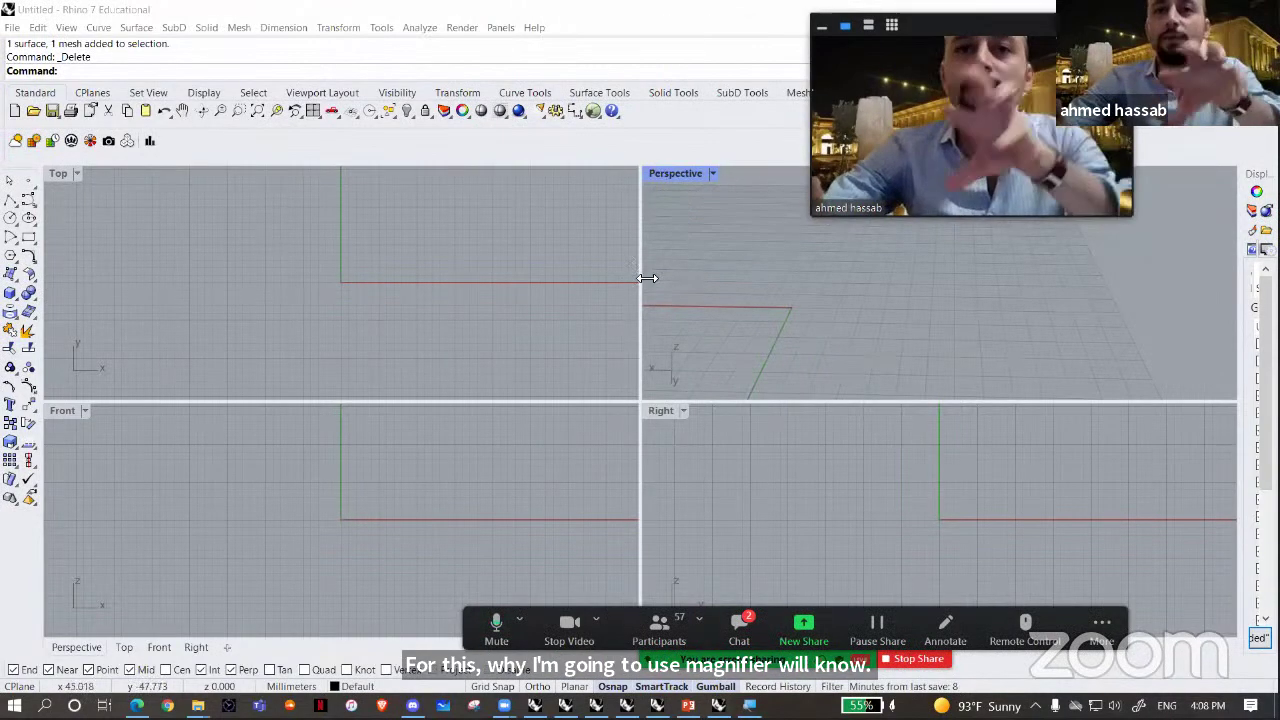
- Demonstrate viewport enlargement by maximizing Perspective, restoring the four-viewport layout, and maximizing Perspective again
{"action": "double_click", "coordinate": [674, 174]}
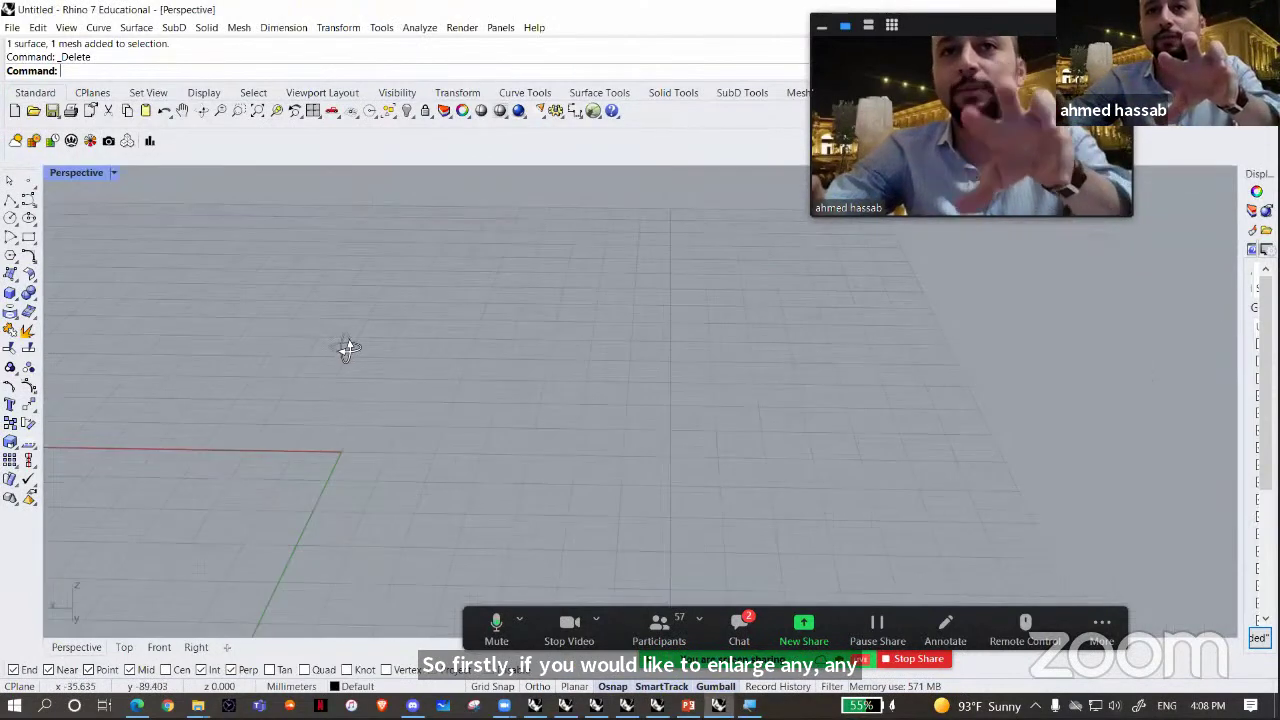
{"action": "right_click_drag", "start_coordinate": [344, 349], "coordinate": [282, 312]}
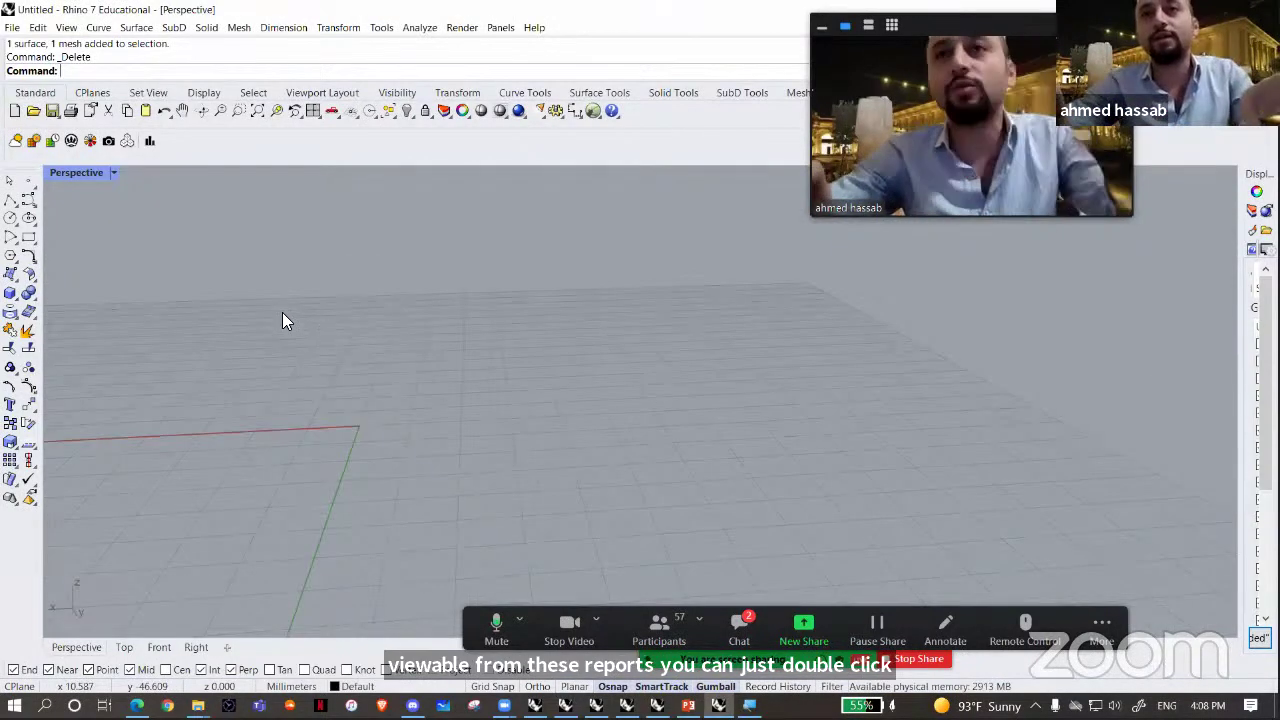
{"action": "double_click", "coordinate": [80, 174]}
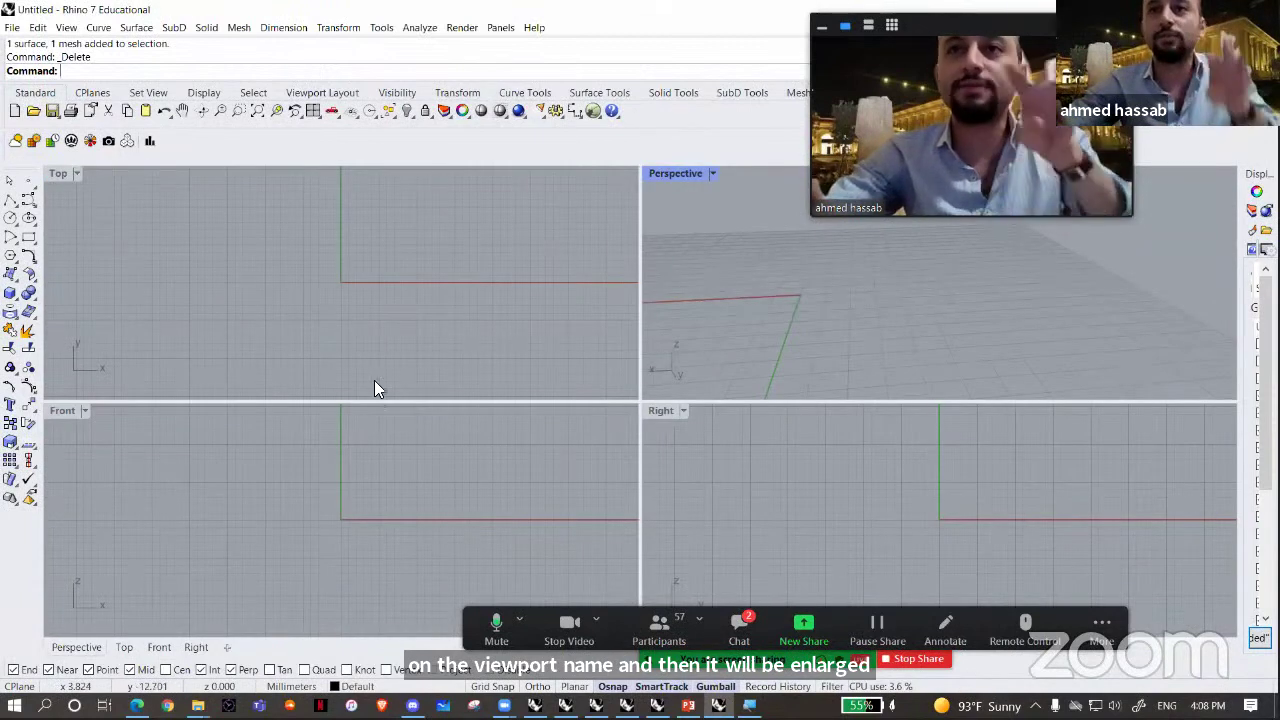
{"action": "double_click", "coordinate": [676, 172]}
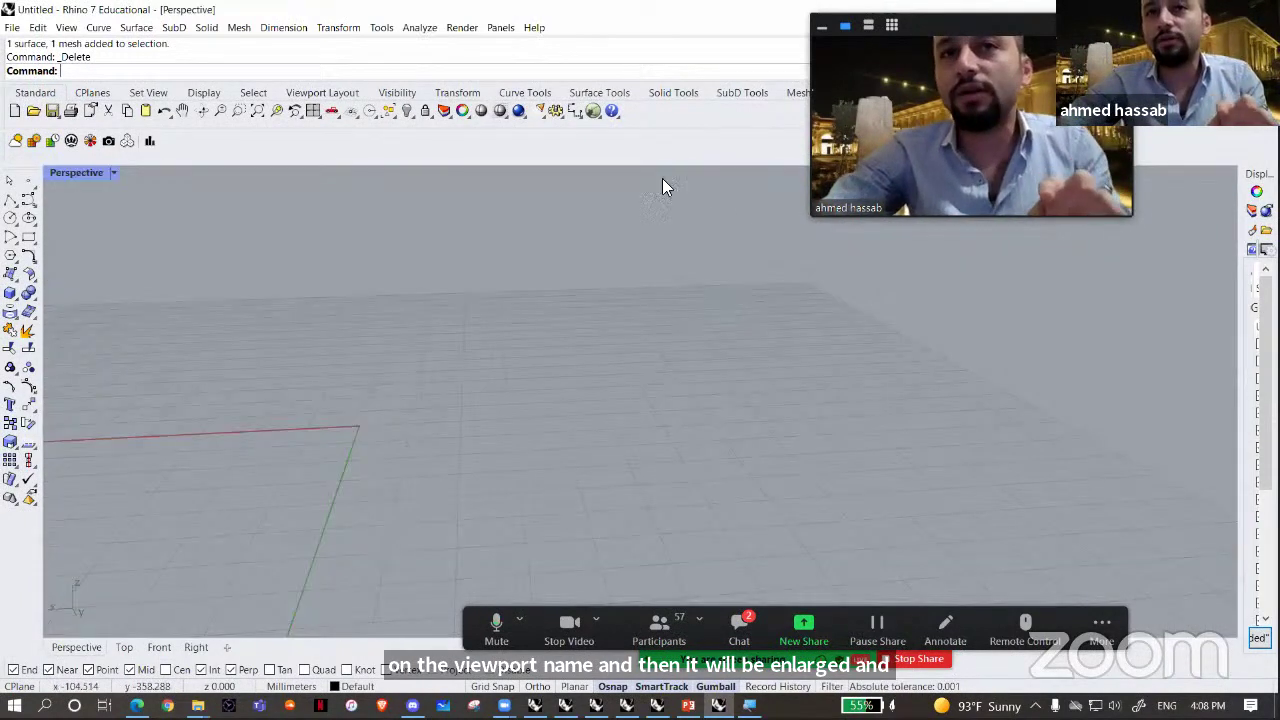
- Cycle the enlarged view through Top, Front and Right, and return to Perspective
{"action": "left_click", "coordinate": [128, 647]}
{"action": "left_click", "coordinate": [160, 647]}
{"action": "left_click", "coordinate": [196, 647]}
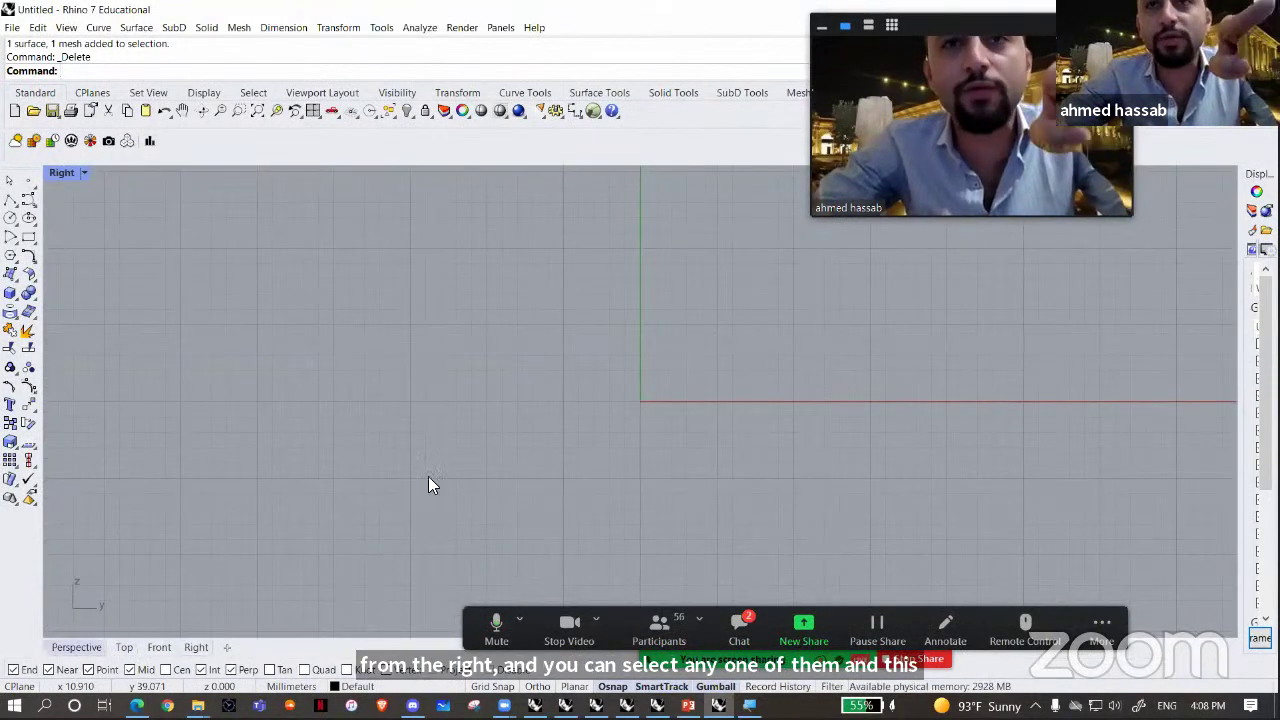
{"action": "left_click", "coordinate": [76, 648]}
- Draw a tall rectangular box freehand on the ground plane near the origin in the Perspective viewport
{"action": "left_click", "coordinate": [9, 295]}
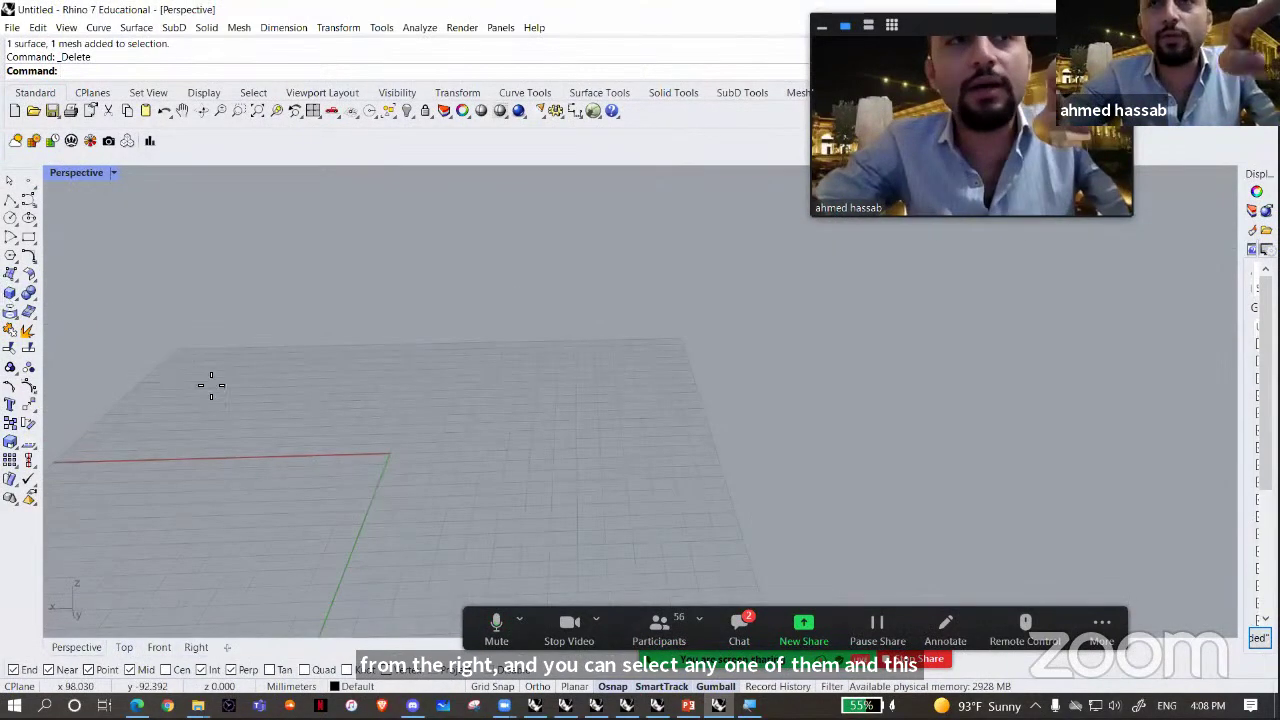
{"action": "left_click", "coordinate": [317, 437]}
{"action": "left_click", "coordinate": [424, 487]}
{"action": "left_click", "coordinate": [403, 265]}
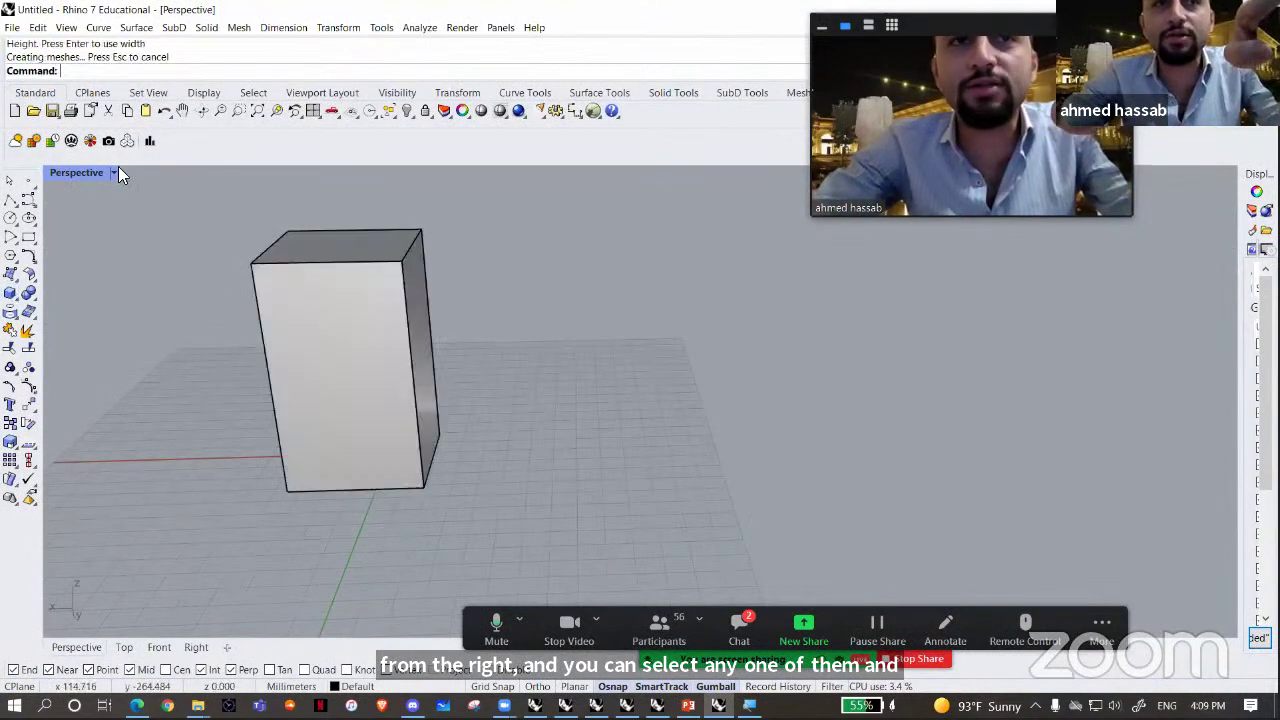
- Twist the box with the axis running along its front vertical edge from base corner to top corner
{"action": "left_click", "coordinate": [287, 254]}
{"action": "left_click", "coordinate": [345, 24]}
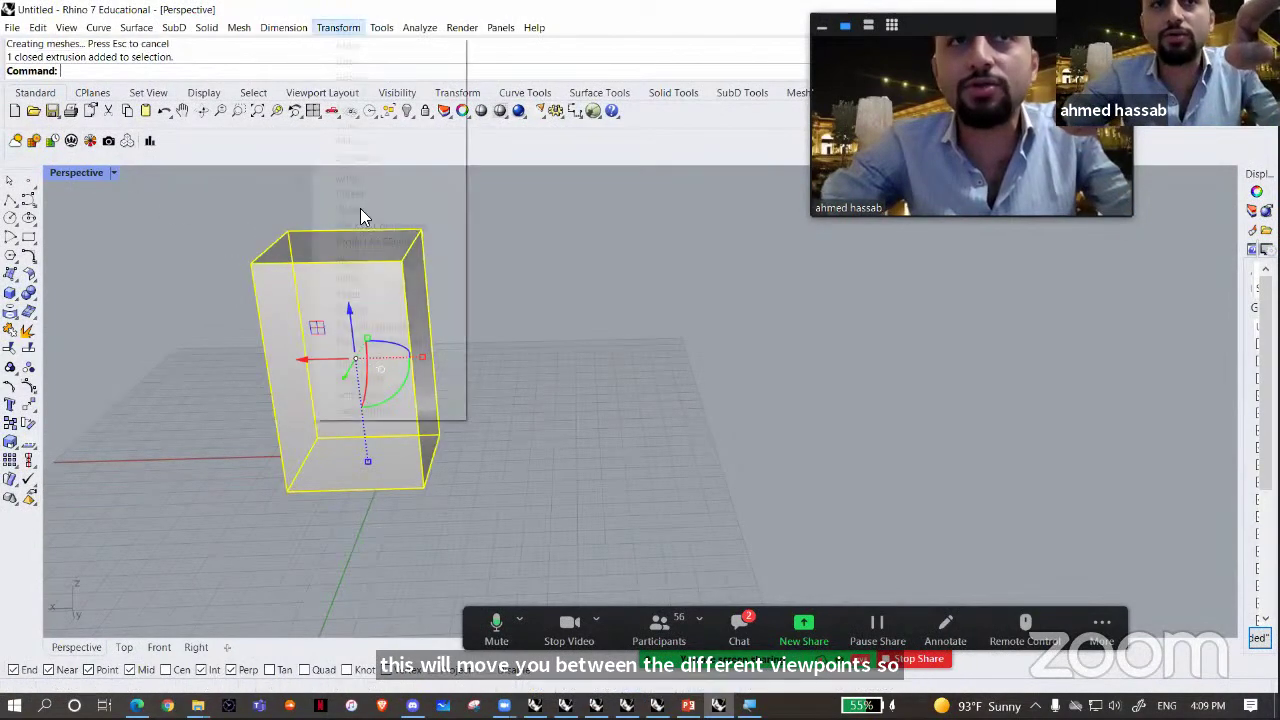
{"action": "left_click", "coordinate": [347, 262]}
{"action": "left_click", "coordinate": [428, 487]}
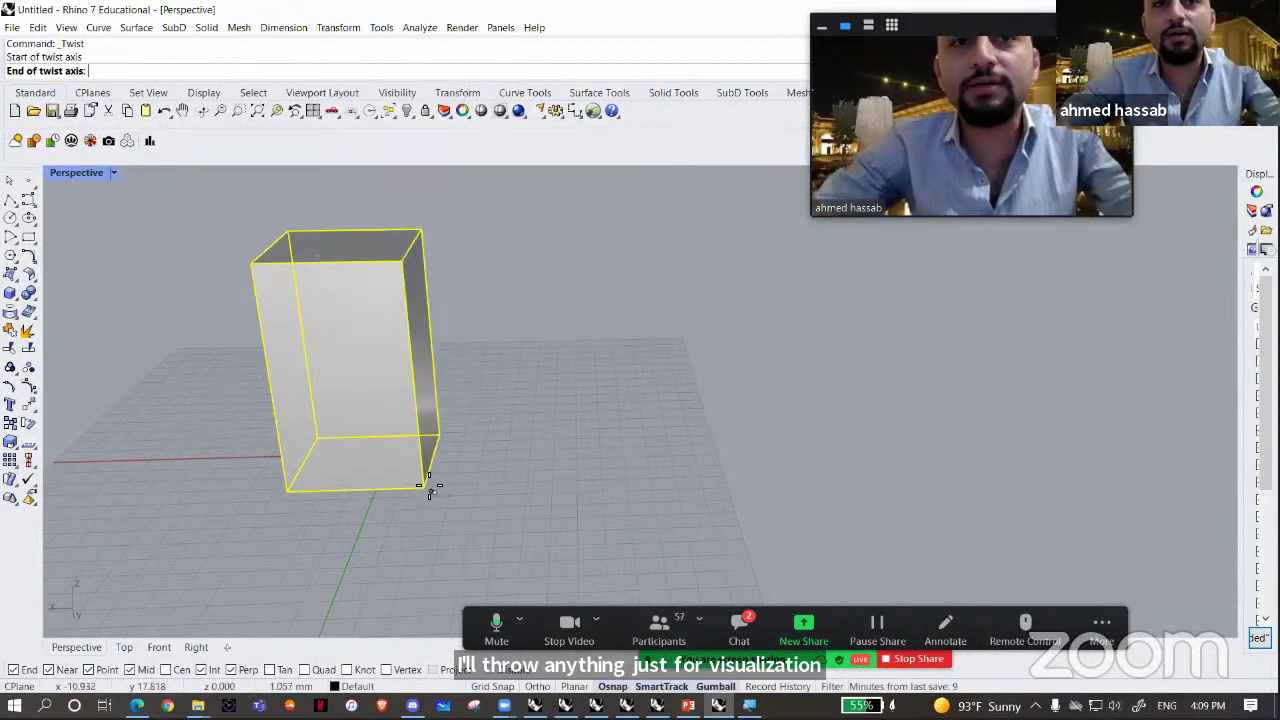
{"action": "left_click", "coordinate": [403, 262]}
{"action": "left_click", "coordinate": [532, 290]}
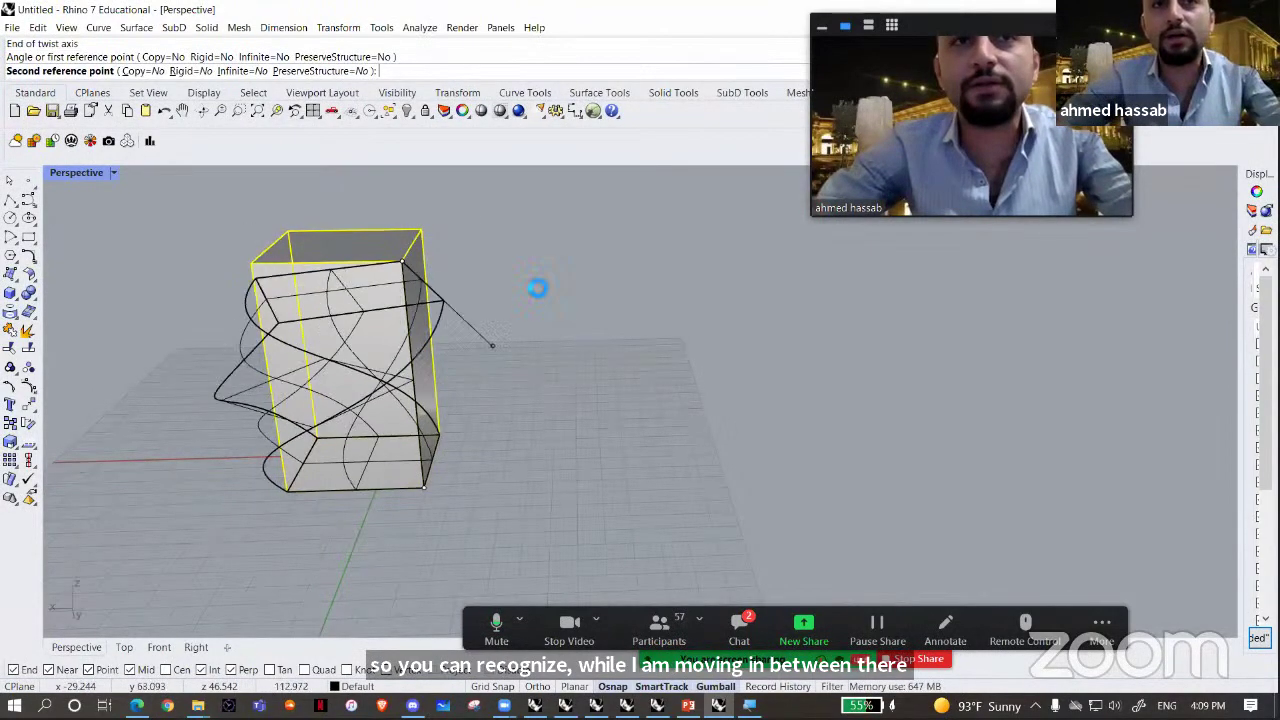
{"action": "left_click", "coordinate": [494, 366]}
- Scale the twisted solid vertically with the gumball into a tall, slender tower and deselect it
{"action": "right_click_drag", "start_coordinate": [494, 375], "coordinate": [426, 420]}
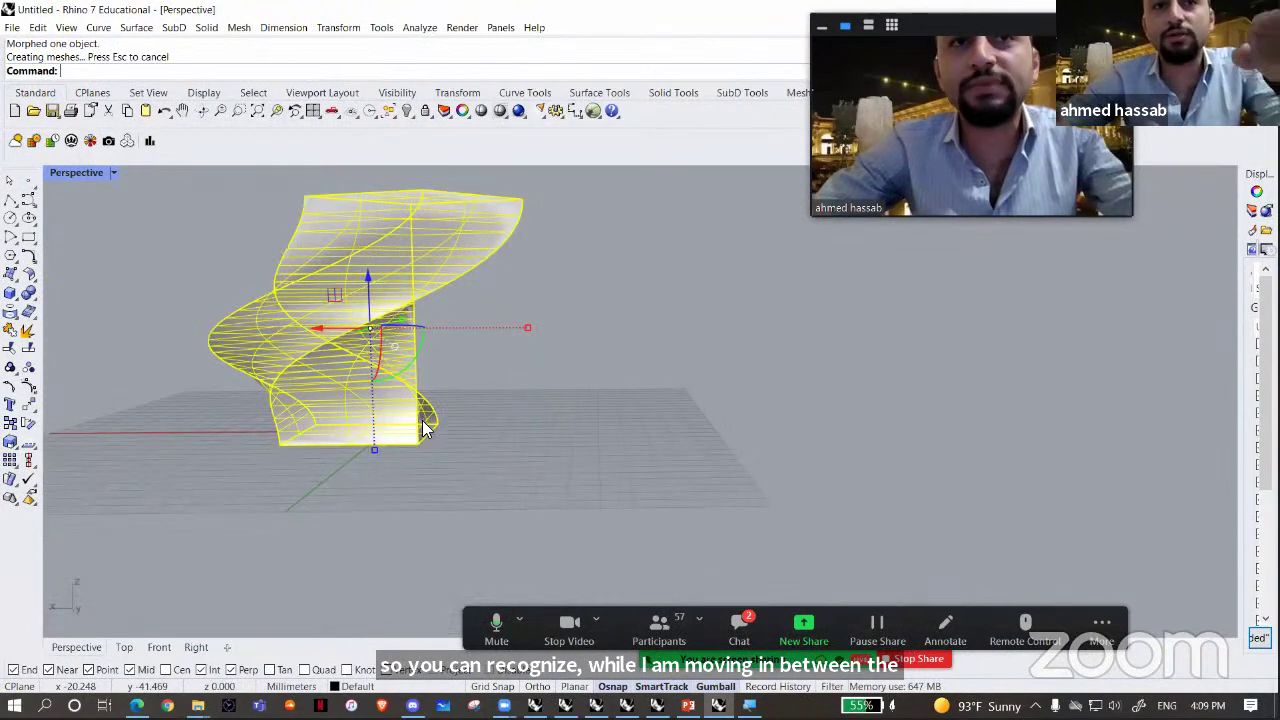
{"action": "right_click_drag", "start_coordinate": [426, 512], "coordinate": [420, 308]}
{"action": "left_click_drag", "start_coordinate": [418, 300], "coordinate": [415, 283]}
{"action": "left_click", "coordinate": [618, 390]}
{"action": "right_click_drag", "start_coordinate": [618, 390], "coordinate": [444, 462]}
{"action": "scroll", "coordinate": [560, 488], "scroll_direction": "up", "scroll_amount": 4}
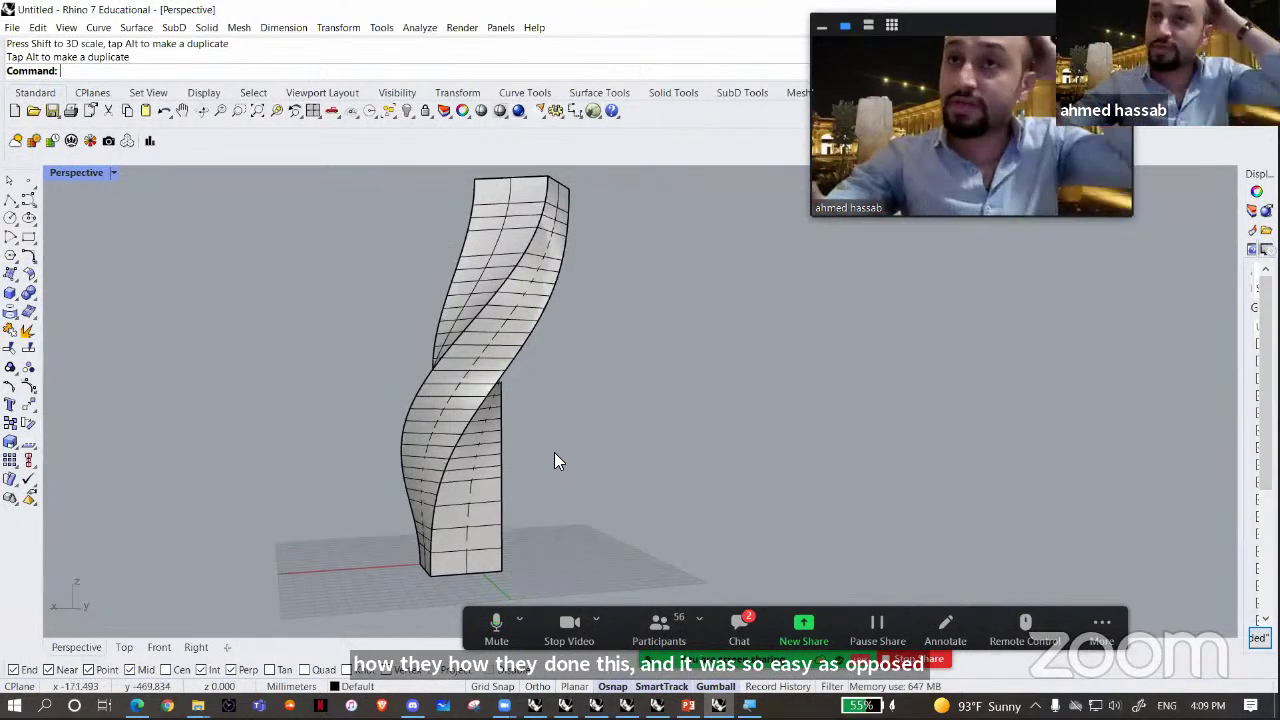
- Return to the four-viewport layout and enlarge the Perspective viewport again to show the tower
{"action": "double_click", "coordinate": [72, 173]}
{"action": "double_click", "coordinate": [668, 173]}
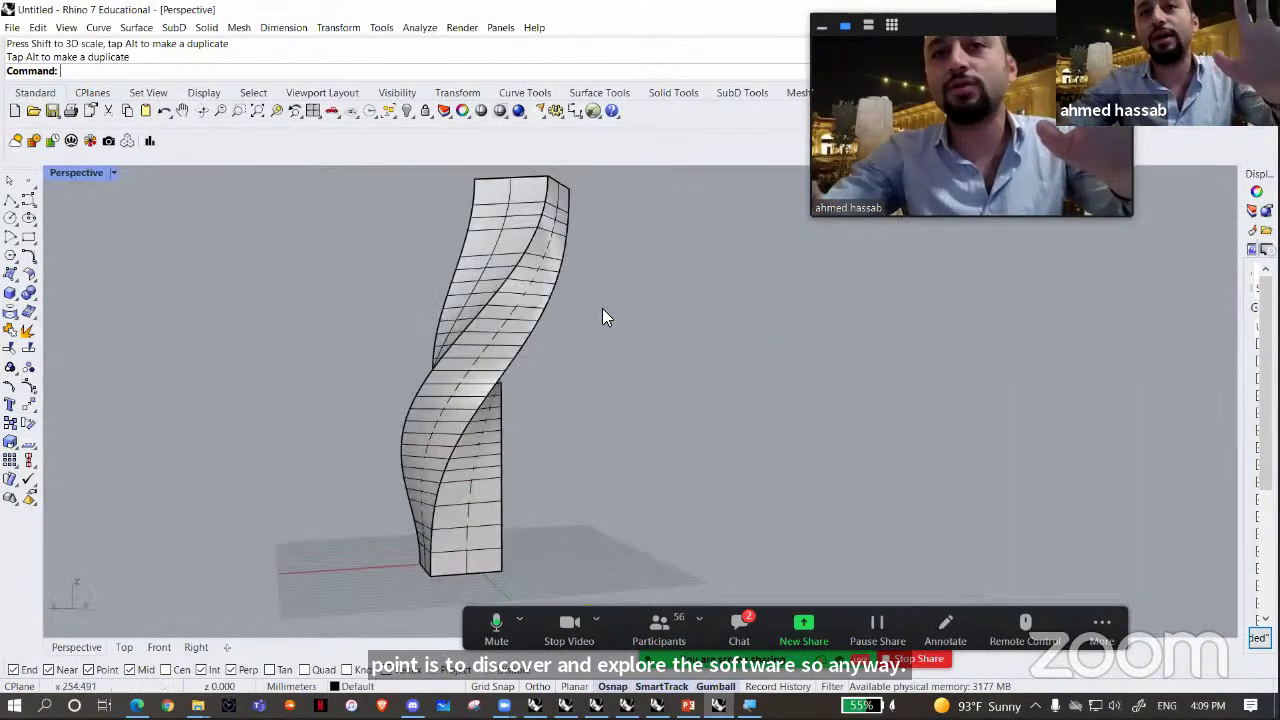
{"action": "scroll", "coordinate": [588, 314], "scroll_direction": "down", "scroll_amount": 2}
{"action": "scroll", "coordinate": [587, 318], "scroll_direction": "down", "scroll_amount": 1}
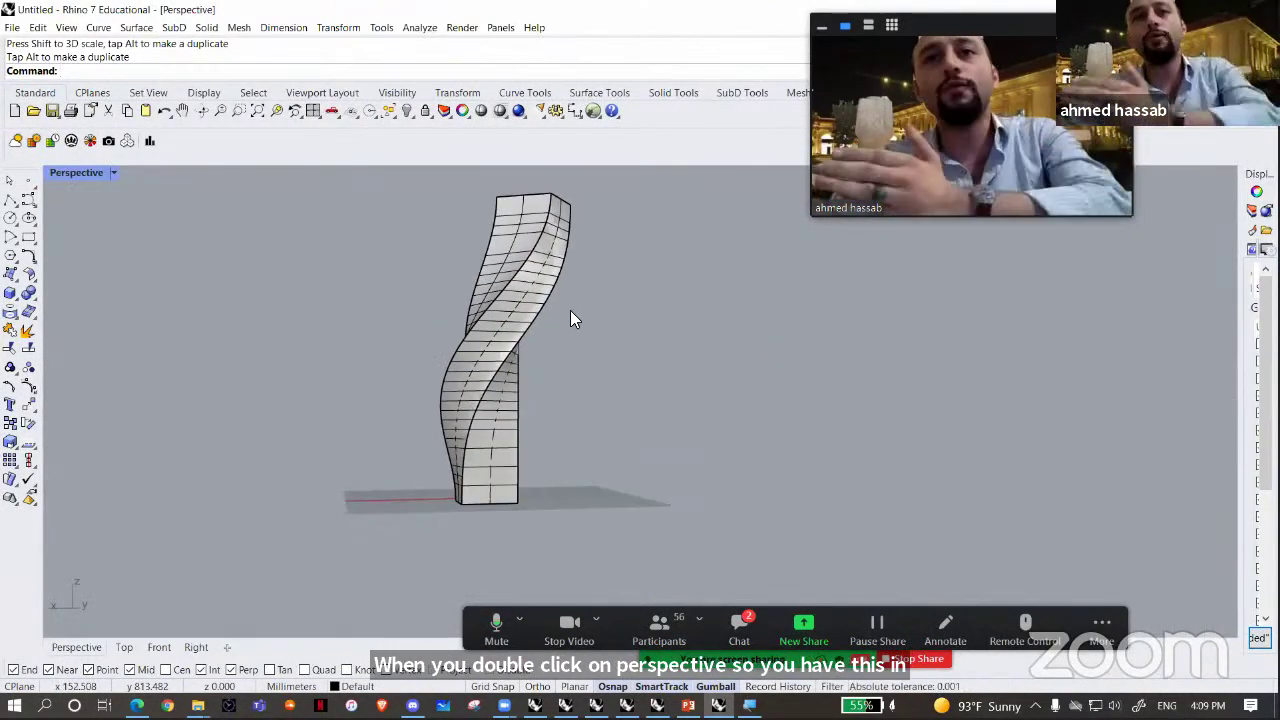
- Inspect the twisted tower in the Top, Front and Right viewports, framing its outline in the Right view
{"action": "left_click", "coordinate": [122, 648]}
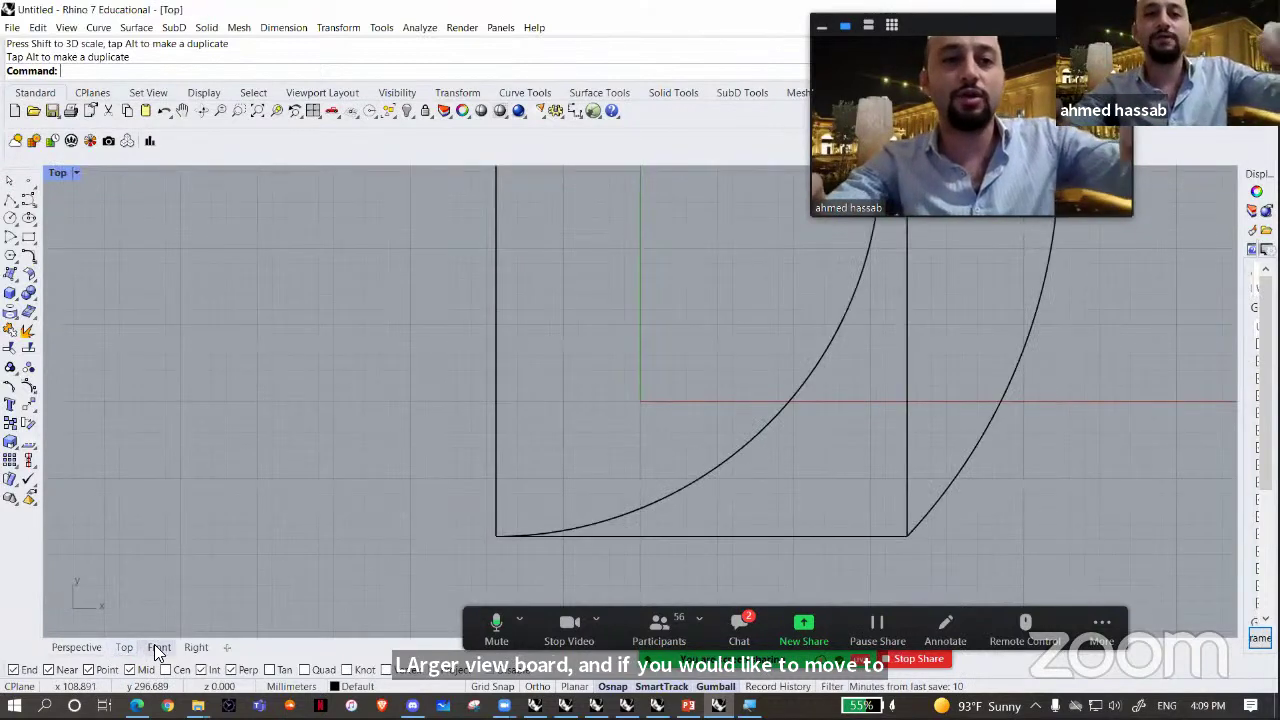
{"action": "left_click", "coordinate": [154, 646]}
{"action": "left_click", "coordinate": [194, 646]}
{"action": "scroll", "coordinate": [394, 378], "scroll_direction": "down", "scroll_amount": 3}
{"action": "scroll", "coordinate": [420, 385], "scroll_direction": "down", "scroll_amount": 4}
{"action": "right_click_drag", "start_coordinate": [438, 375], "coordinate": [362, 591]}
{"action": "scroll", "coordinate": [396, 510], "scroll_direction": "down", "scroll_amount": 2}
{"action": "scroll", "coordinate": [404, 498], "scroll_direction": "down", "scroll_amount": 2}
{"action": "right_click_drag", "start_coordinate": [420, 420], "coordinate": [372, 517]}
{"action": "right_click_drag", "start_coordinate": [364, 337], "coordinate": [382, 308]}
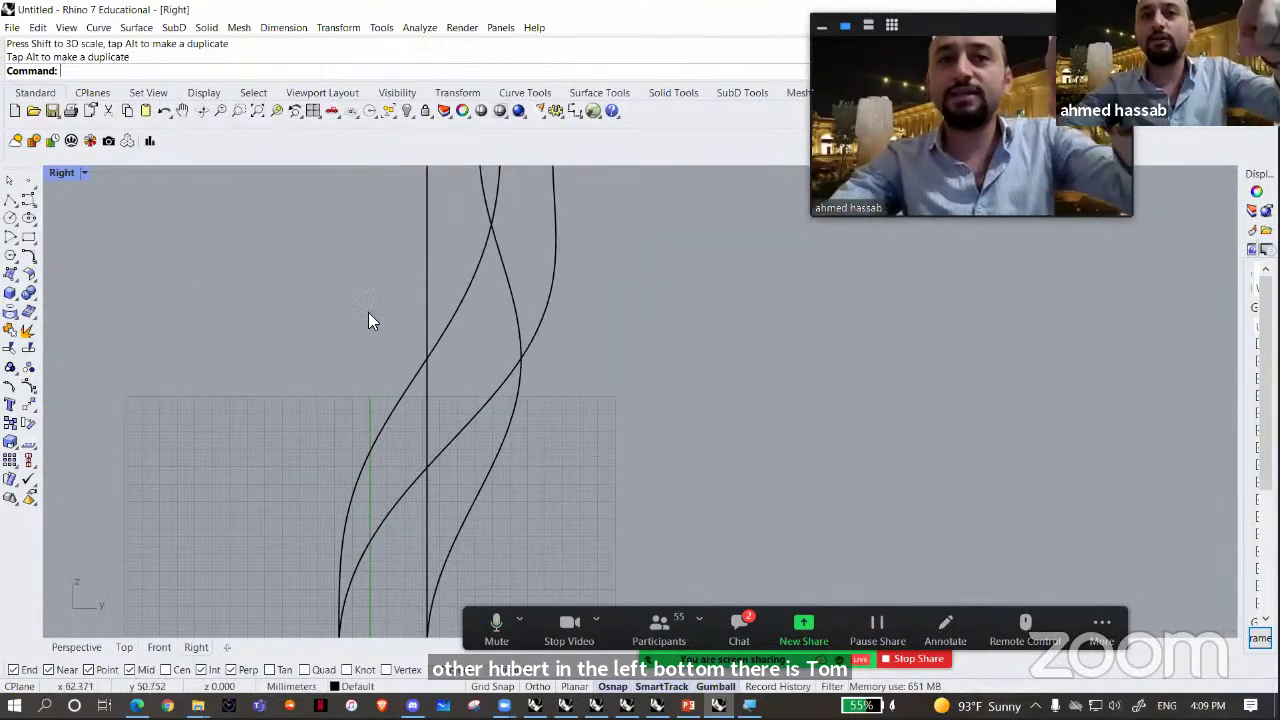
{"action": "left_click", "coordinate": [416, 374]}
{"action": "left_click", "coordinate": [279, 381]}
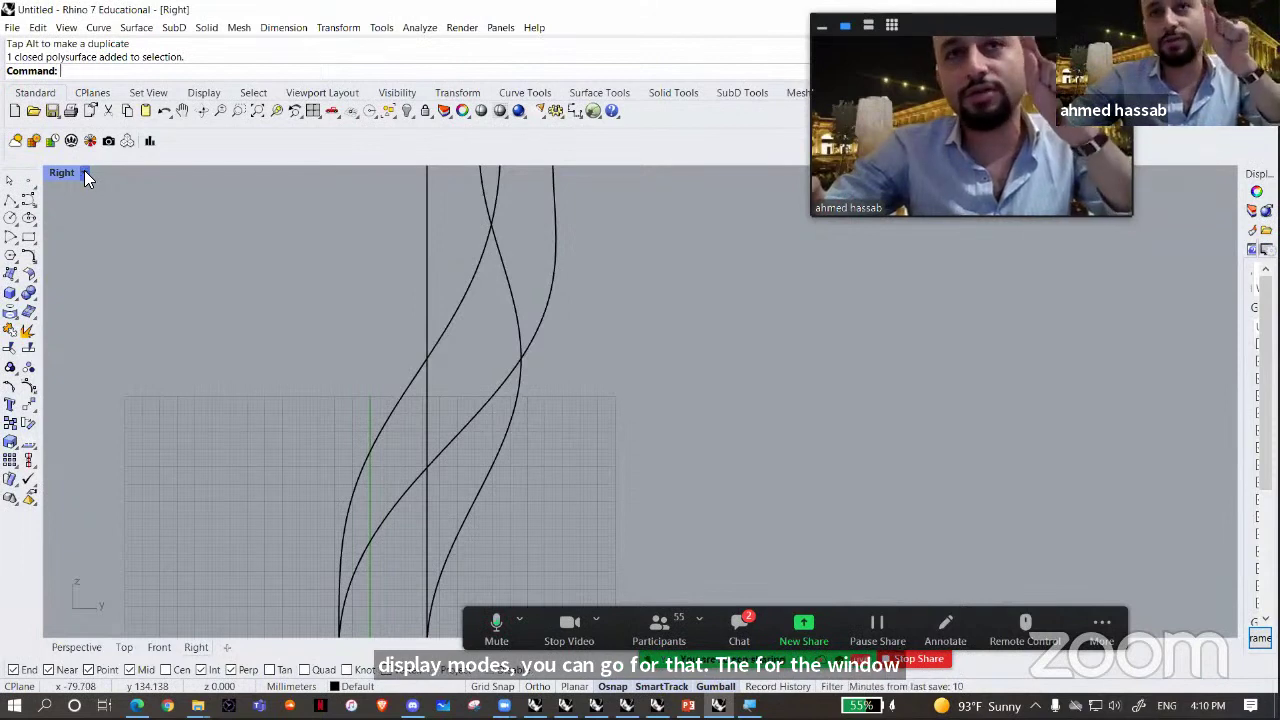
- Set the Right viewport's display mode to Shaded and frame the full tower
{"action": "left_click", "coordinate": [84, 172]}
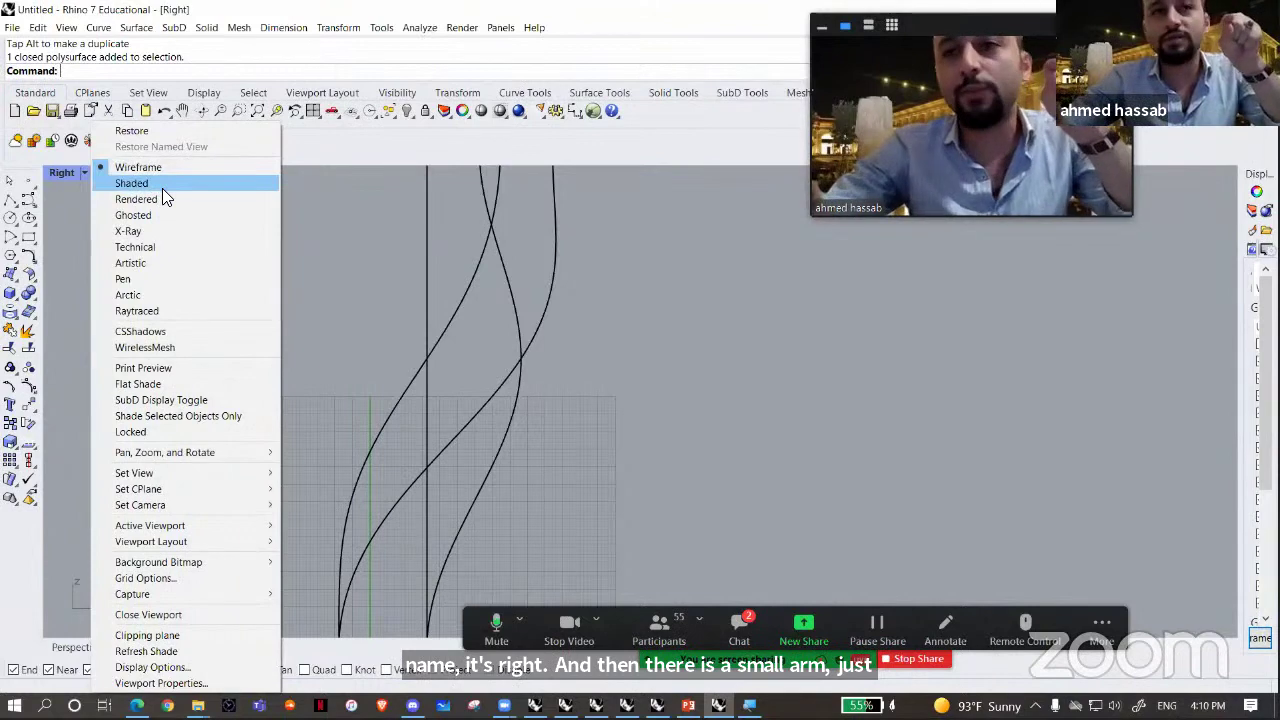
{"action": "left_click", "coordinate": [160, 186]}
{"action": "scroll", "coordinate": [195, 258], "scroll_direction": "down", "scroll_amount": 3}
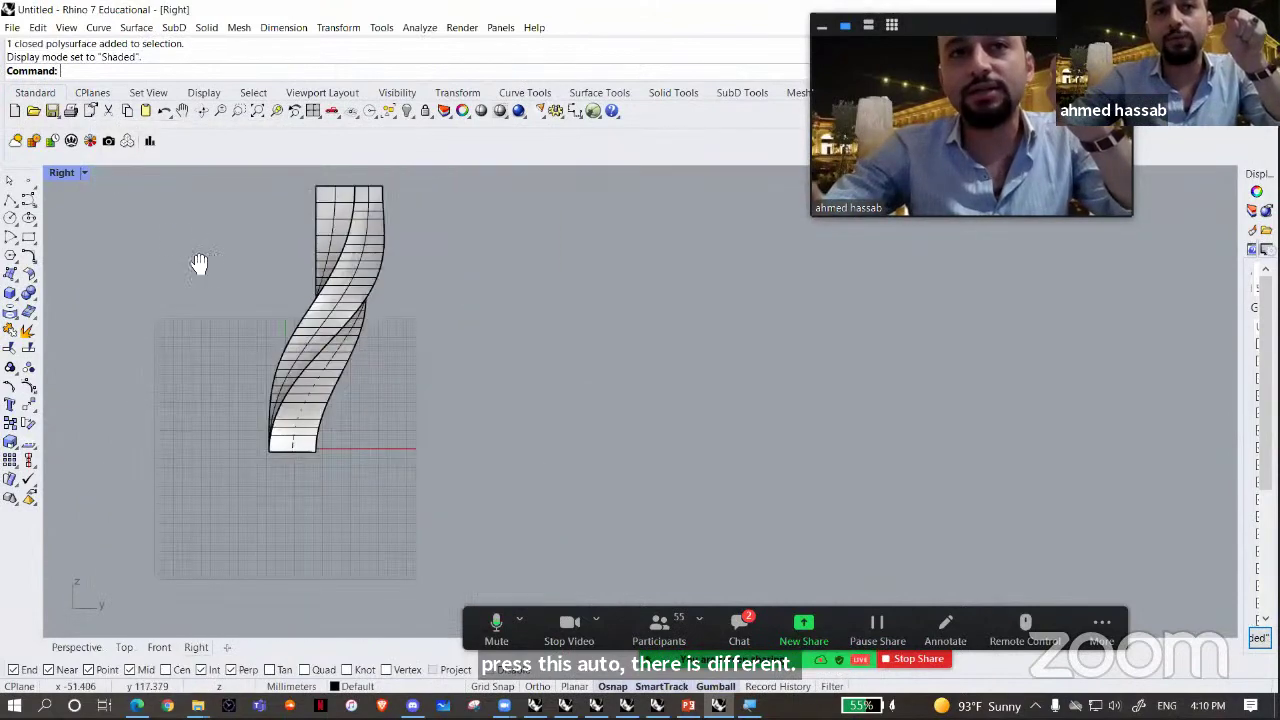
{"action": "scroll", "coordinate": [86, 176], "scroll_direction": "up", "scroll_amount": 2}
- Try the Rendered and Ghosted display modes in the Right viewport and return it to Shaded
{"action": "left_click", "coordinate": [84, 172]}
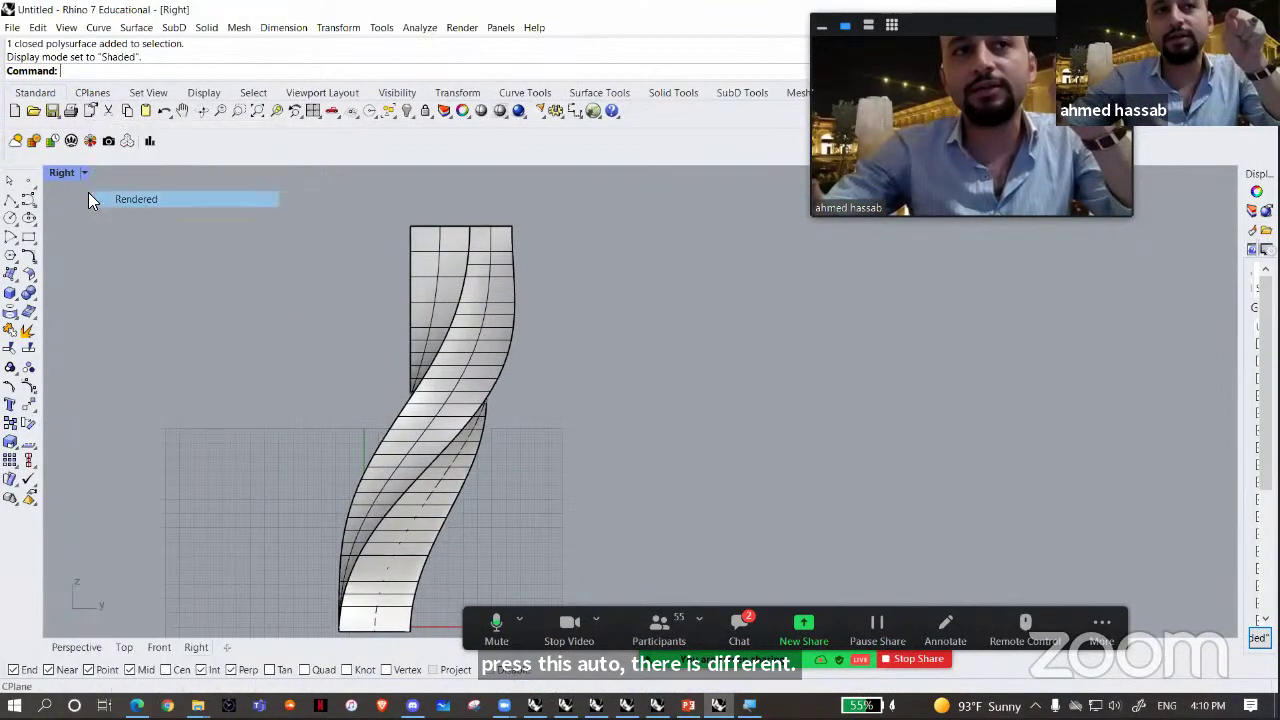
{"action": "left_click", "coordinate": [88, 193]}
{"action": "left_click", "coordinate": [84, 172]}
{"action": "left_click", "coordinate": [142, 215]}
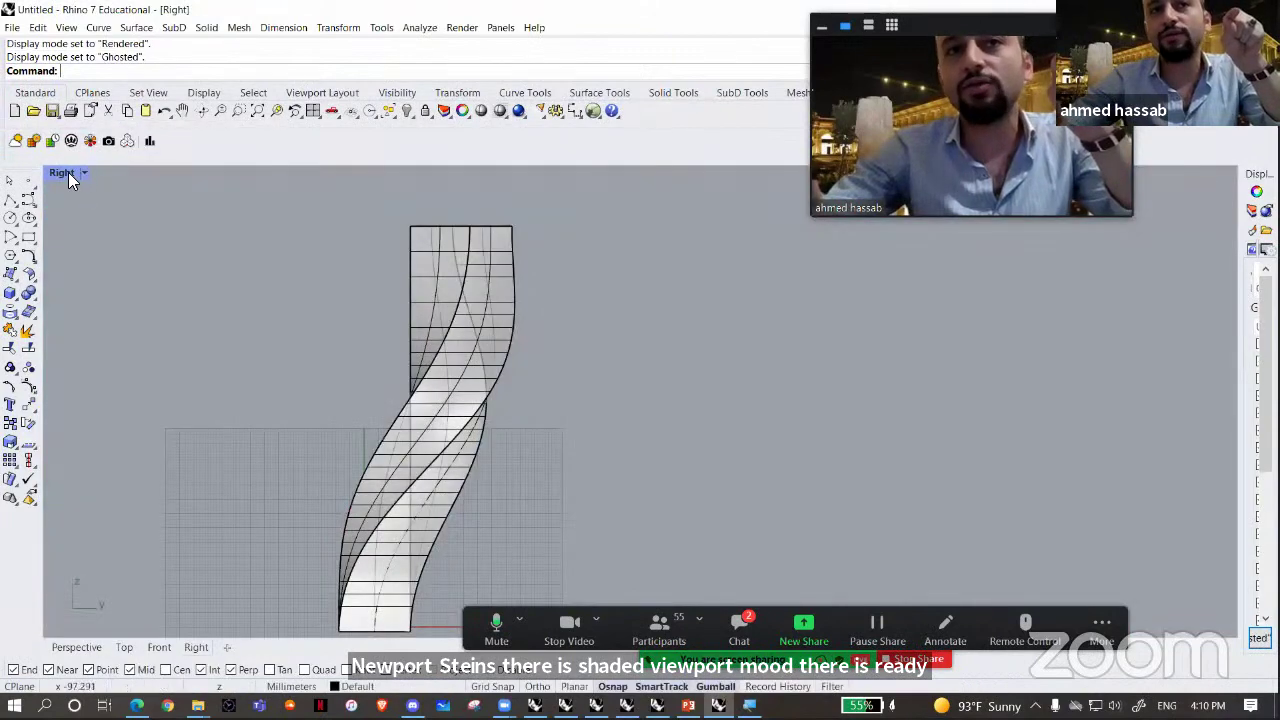
{"action": "left_click", "coordinate": [85, 173]}
{"action": "left_click", "coordinate": [117, 186]}
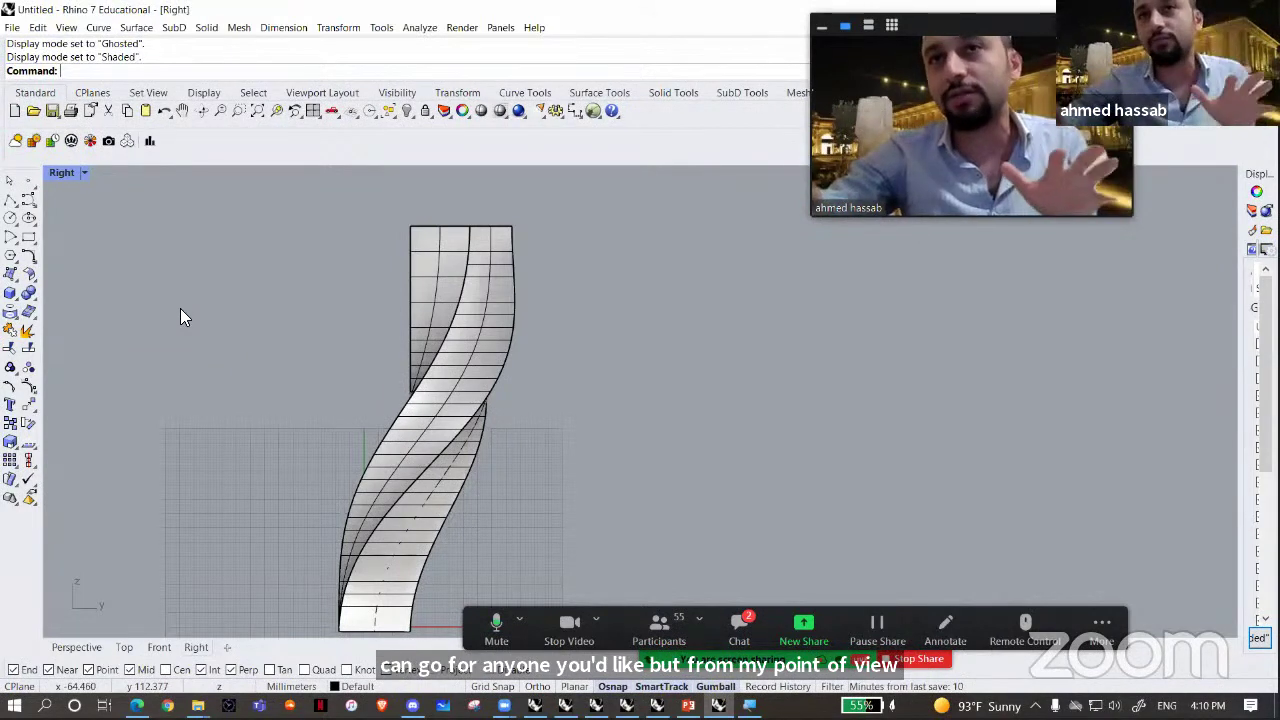
- Show the shaded tower from above in the Perspective viewport and move the floating meeting video aside
{"action": "left_click", "coordinate": [74, 647]}
{"action": "right_click_drag", "start_coordinate": [140, 522], "coordinate": [846, 278]}
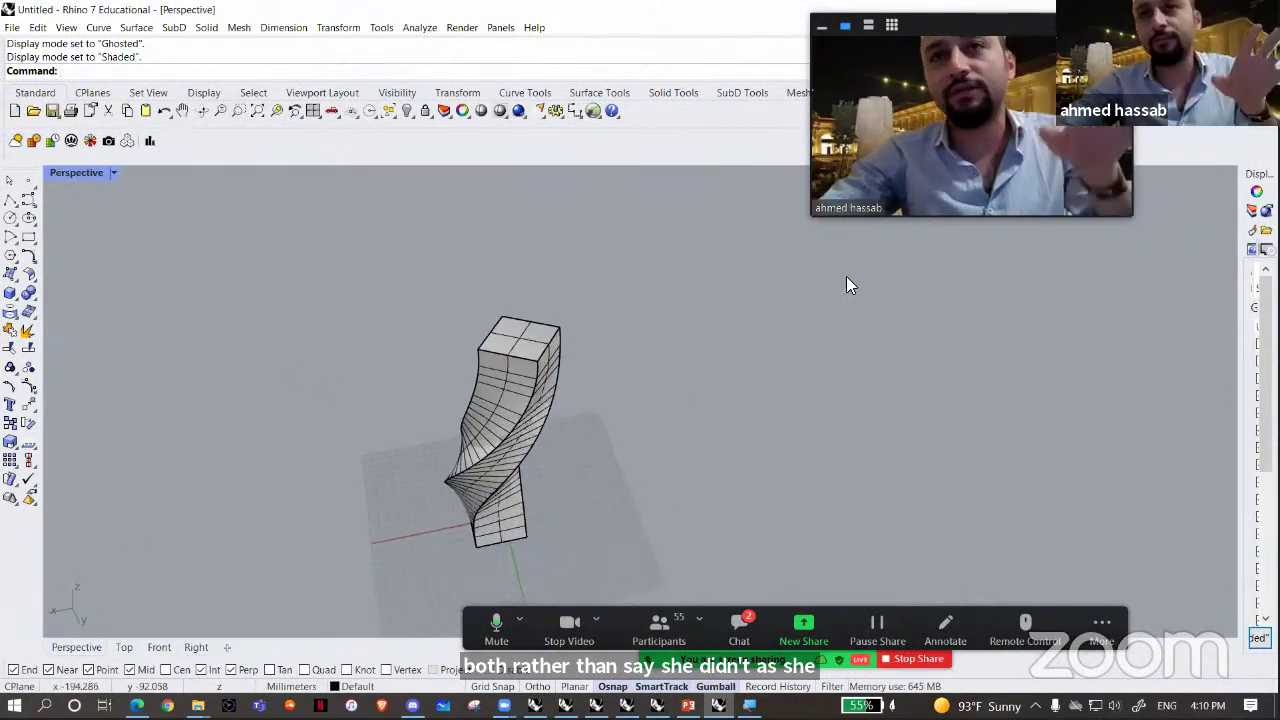
{"action": "left_click_drag", "start_coordinate": [1240, 270], "coordinate": [1074, 280]}
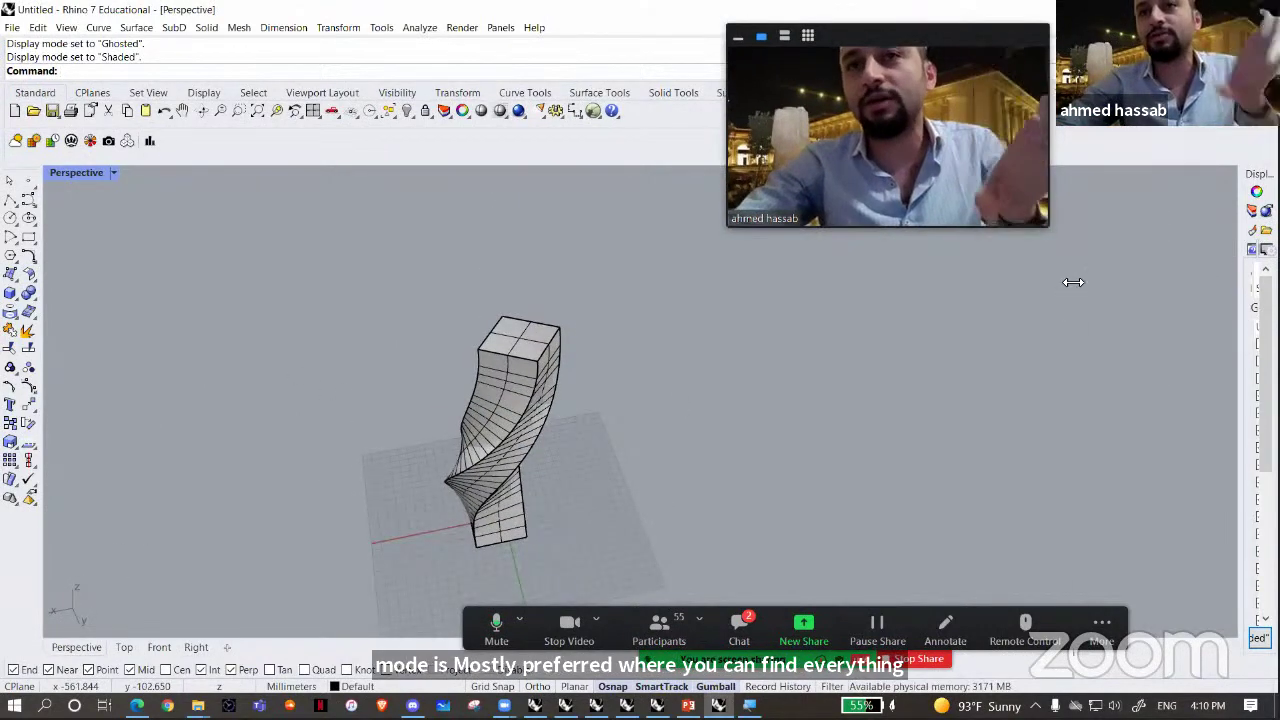
- Set the Perspective viewport's display mode to Rendered and frame the full twisted tower
{"action": "left_click", "coordinate": [114, 173]}
{"action": "left_click", "coordinate": [150, 200]}
{"action": "scroll", "coordinate": [500, 430], "scroll_direction": "up", "scroll_amount": 5}
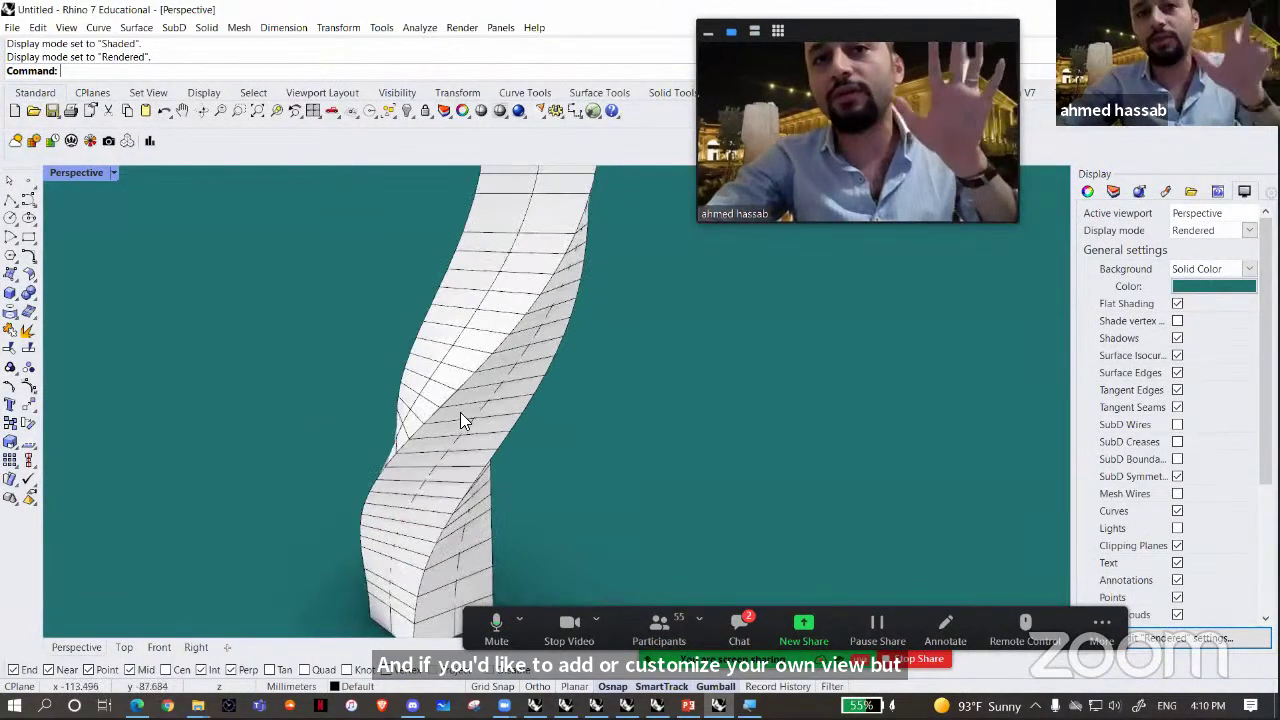
{"action": "scroll", "coordinate": [454, 416], "scroll_direction": "down", "scroll_amount": 4}
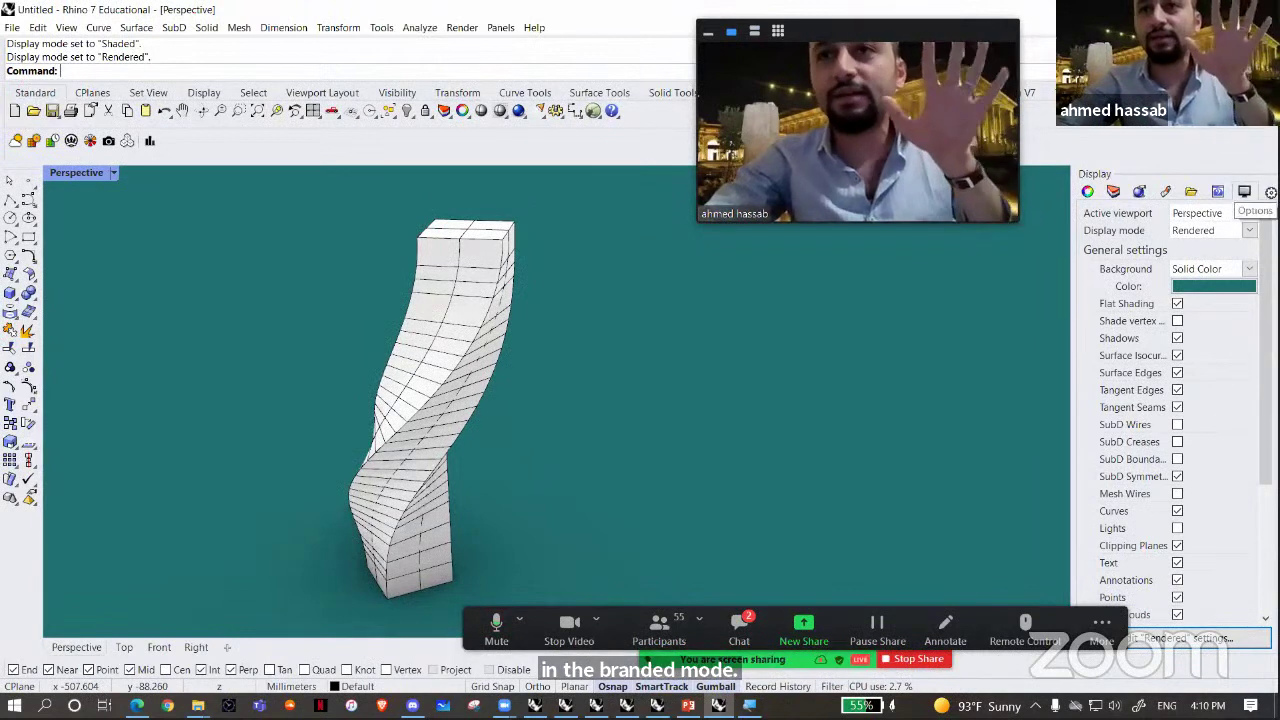
- Change the Rendered mode's solid background colour to Brown and check the tower with its shadows on
{"action": "left_click", "coordinate": [1270, 191]}
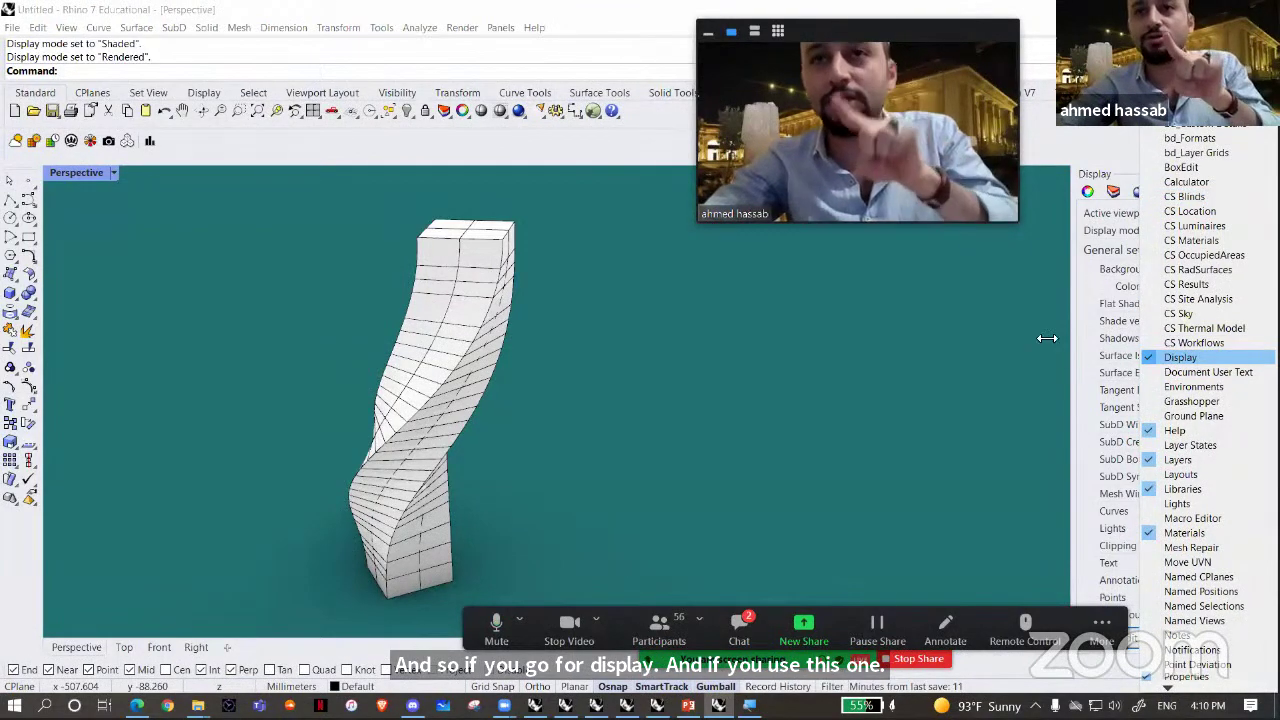
{"action": "left_click", "coordinate": [1166, 358]}
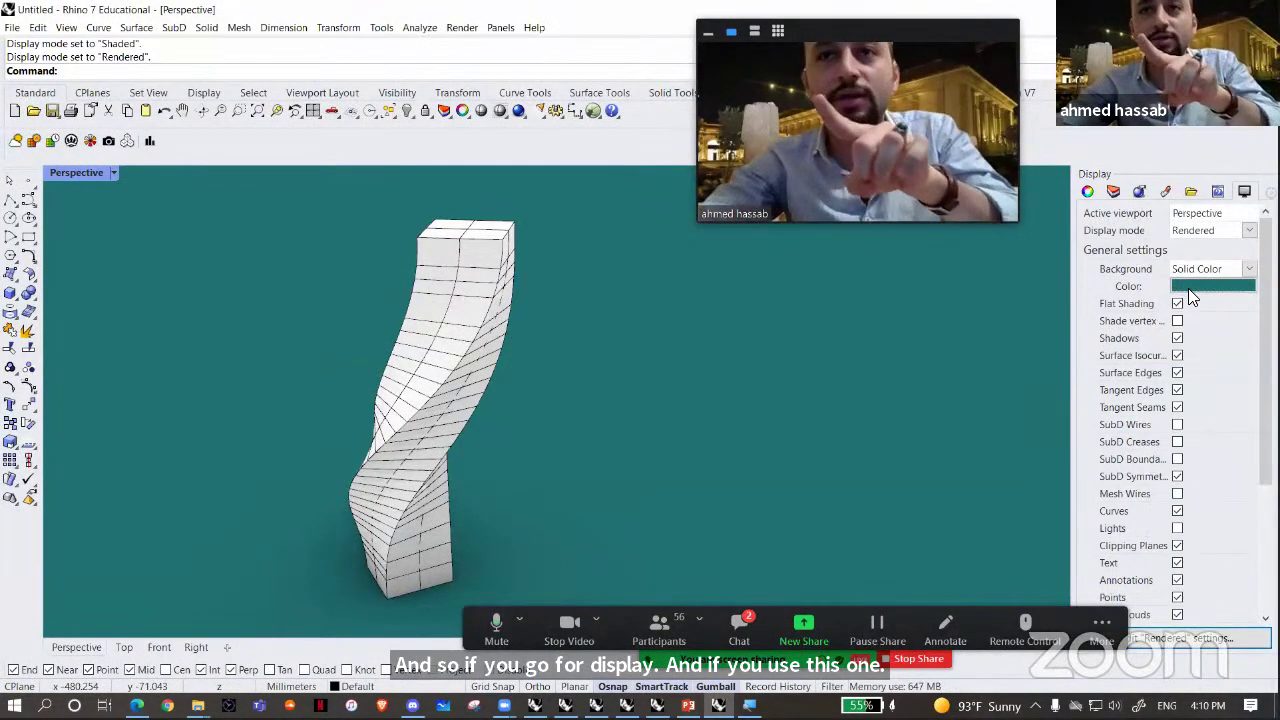
{"action": "left_click", "coordinate": [1192, 284]}
{"action": "double_click", "coordinate": [662, 313]}
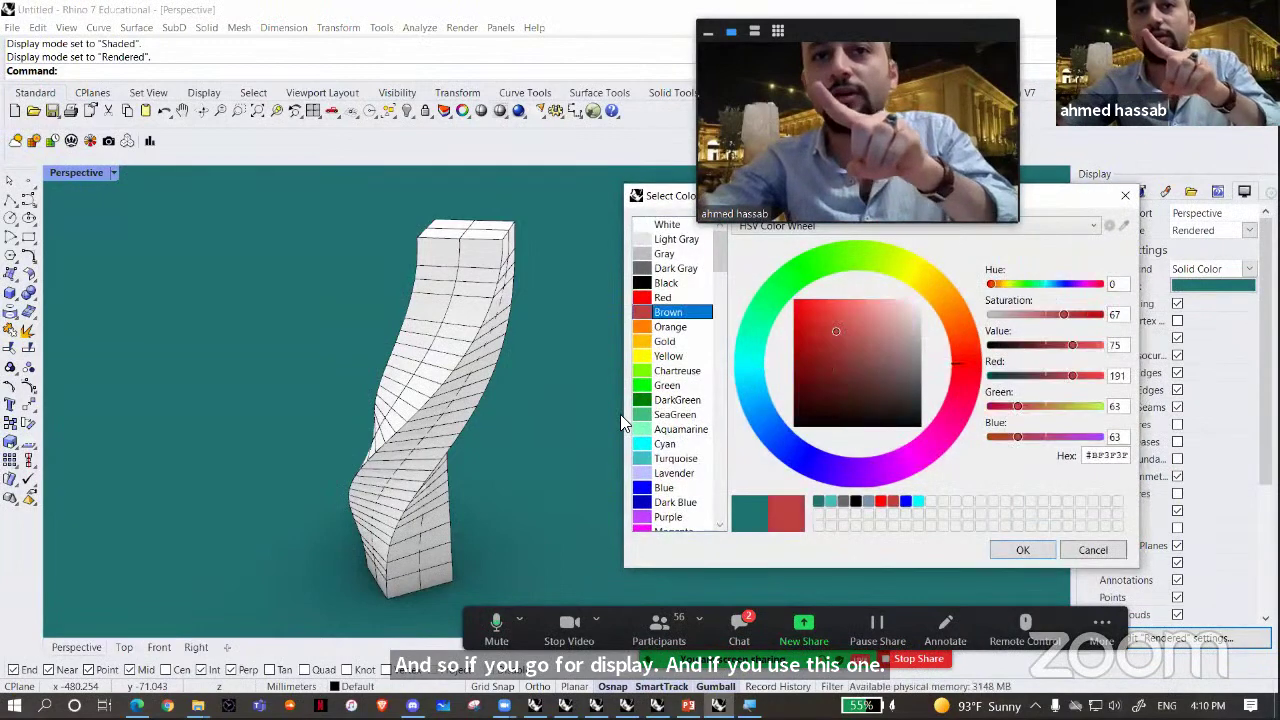
{"action": "left_click", "coordinate": [1177, 339]}
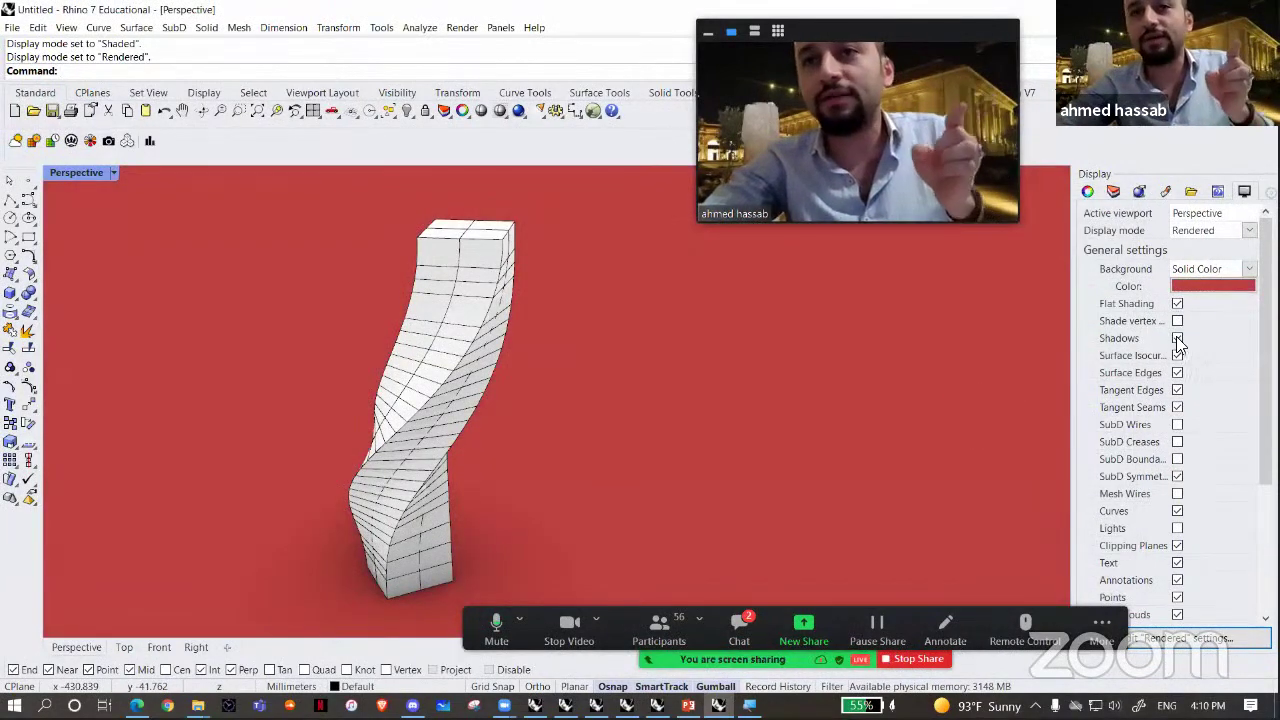
{"action": "right_click_drag", "start_coordinate": [863, 409], "coordinate": [851, 377]}
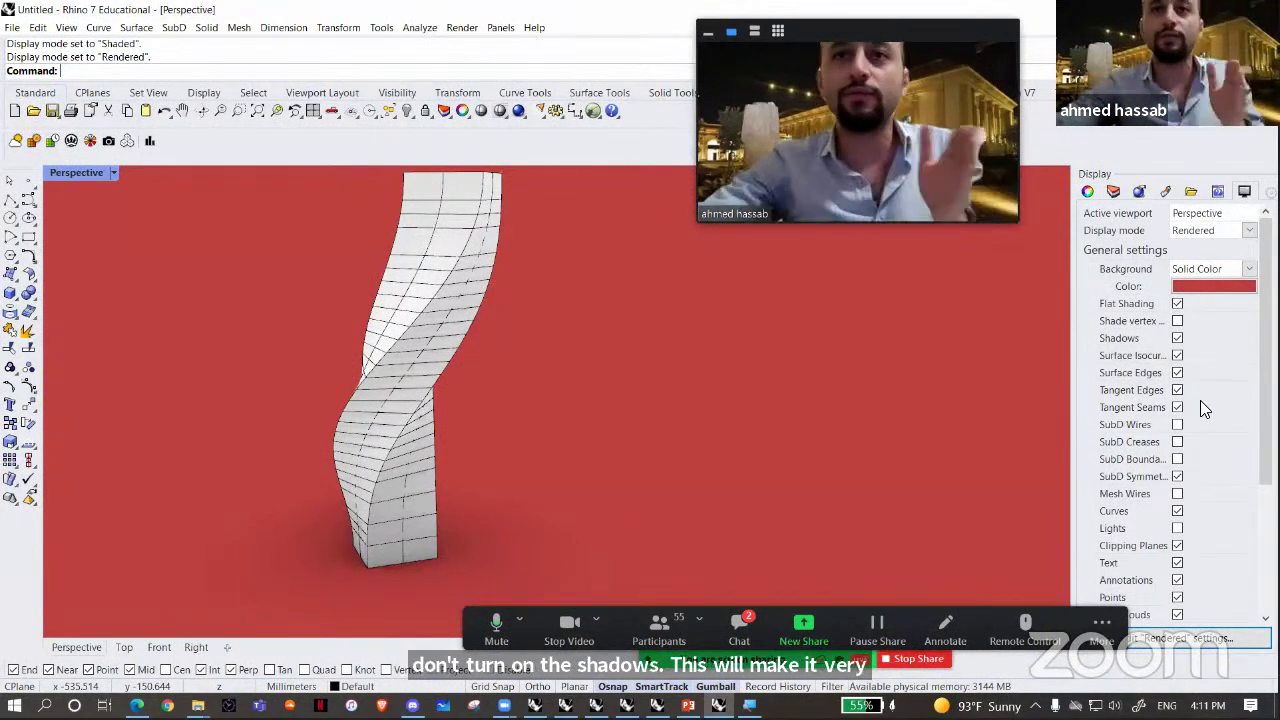
- Turn the Rendered mode's surface edges off and on again, and examine the tower's edges up close
{"action": "scroll", "coordinate": [1180, 407], "scroll_direction": "down", "scroll_amount": 1}
{"action": "scroll", "coordinate": [1175, 430], "scroll_direction": "down", "scroll_amount": 1}
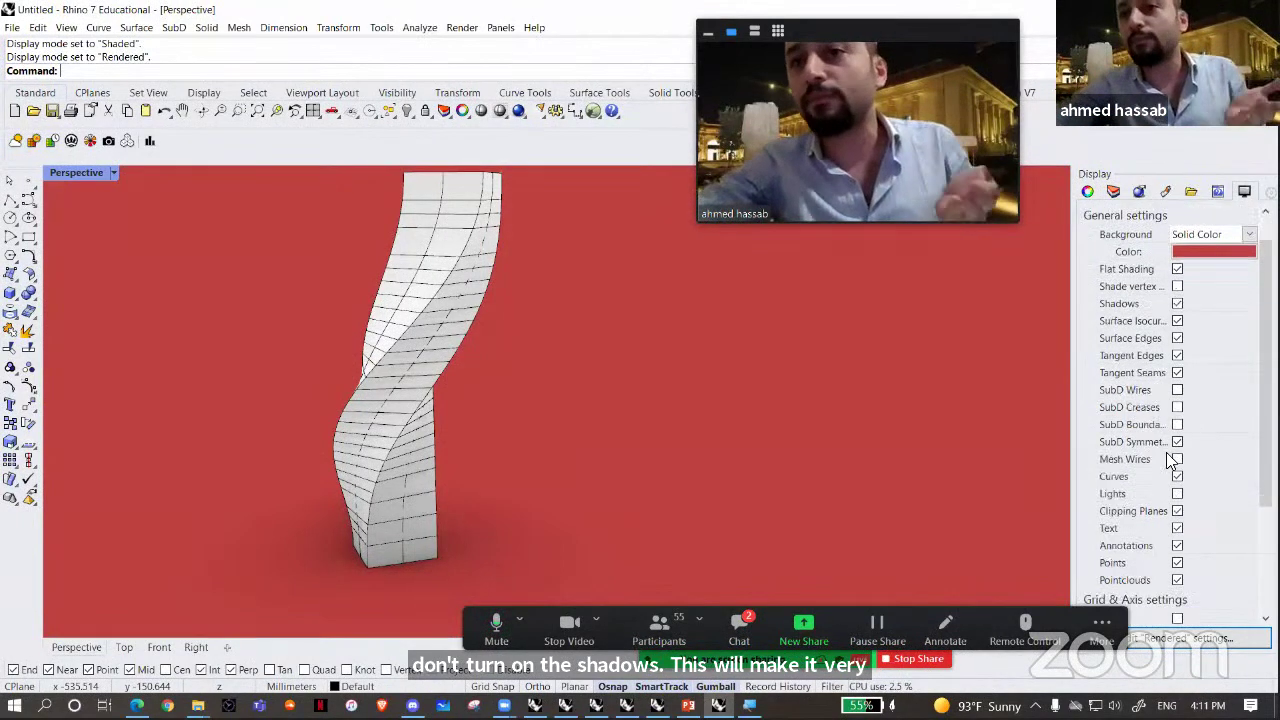
{"action": "left_click", "coordinate": [1177, 340]}
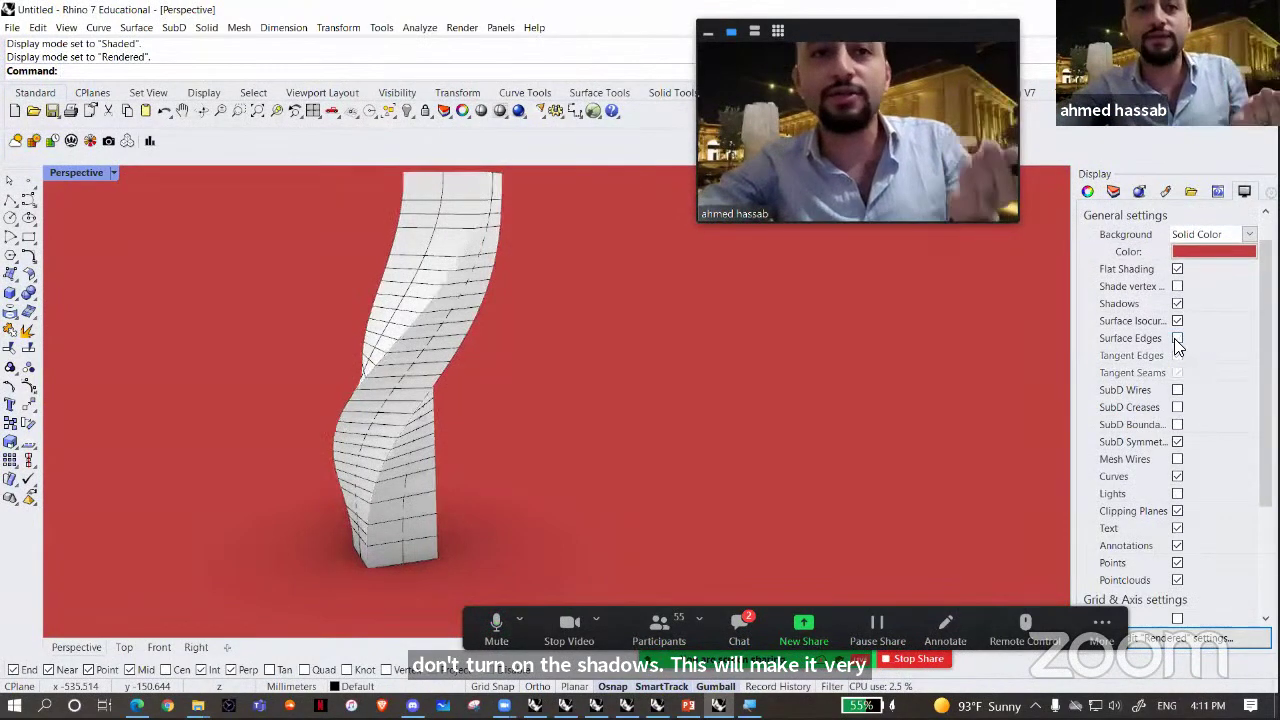
{"action": "left_click", "coordinate": [1177, 340]}
{"action": "scroll", "coordinate": [525, 345], "scroll_direction": "up", "scroll_amount": 8}
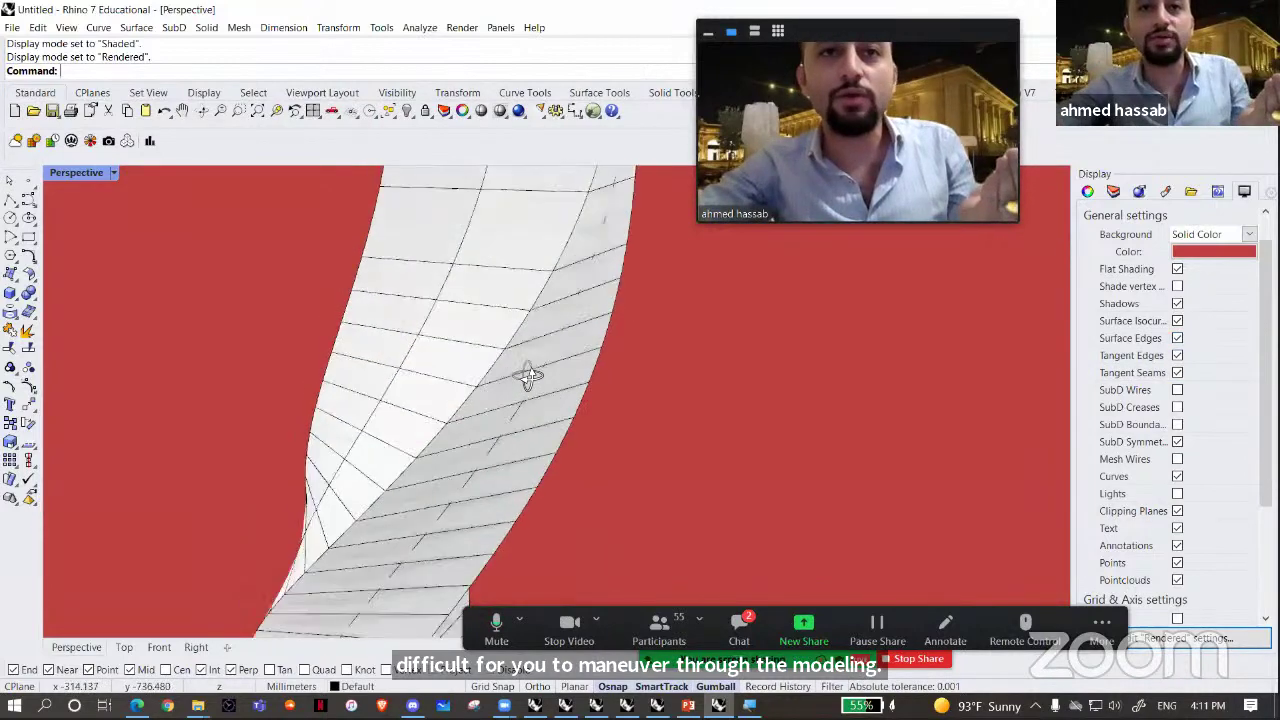
{"action": "scroll", "coordinate": [515, 330], "scroll_direction": "down", "scroll_amount": 4}
{"action": "scroll", "coordinate": [485, 330], "scroll_direction": "up", "scroll_amount": 3}
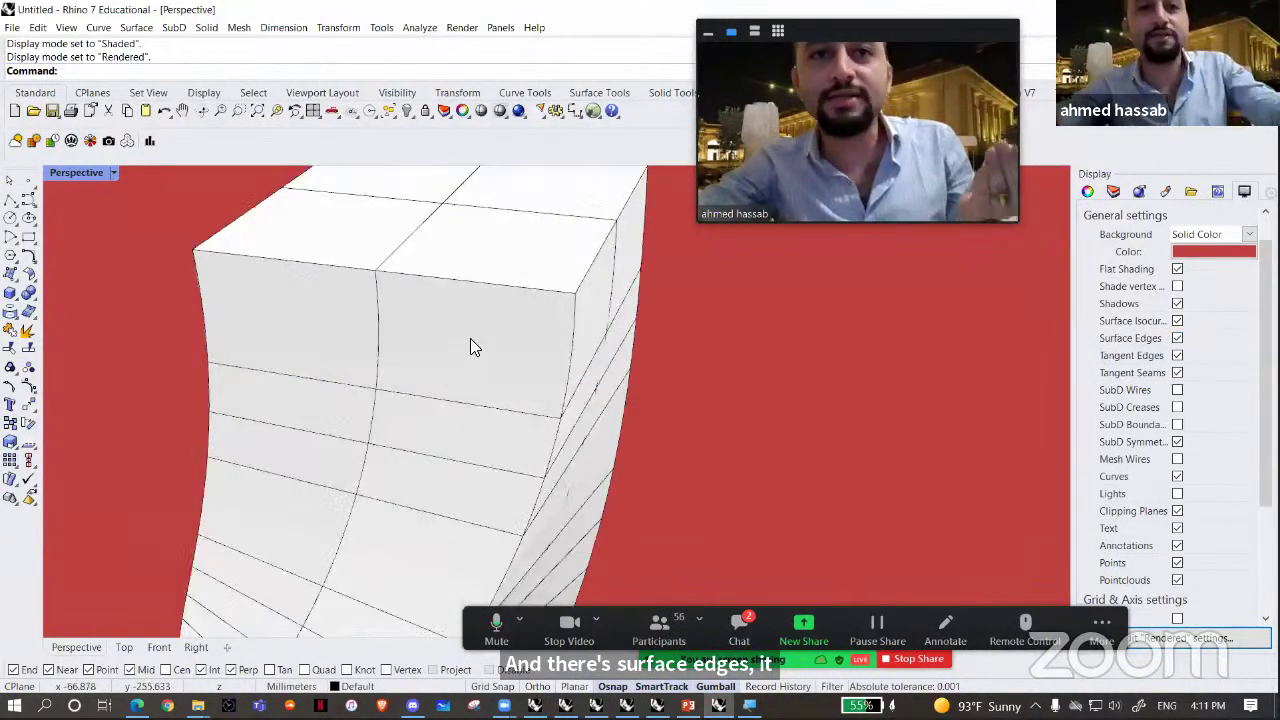
- Highlight the tower's front face to show its boundary, clear the selection, and toggle surface isocurves off and on
{"action": "left_click", "coordinate": [472, 338]}
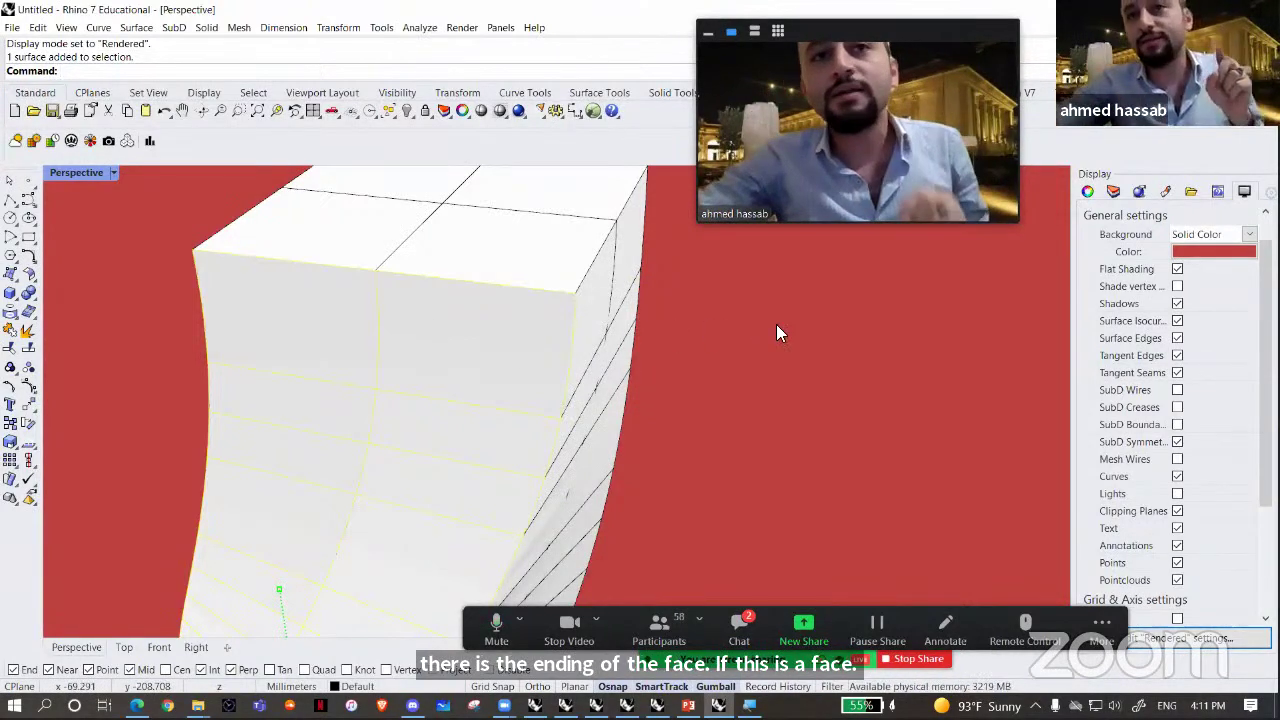
{"action": "key", "text": "Escape"}
{"action": "left_click", "coordinate": [1177, 321]}
{"action": "left_click", "coordinate": [1177, 321]}
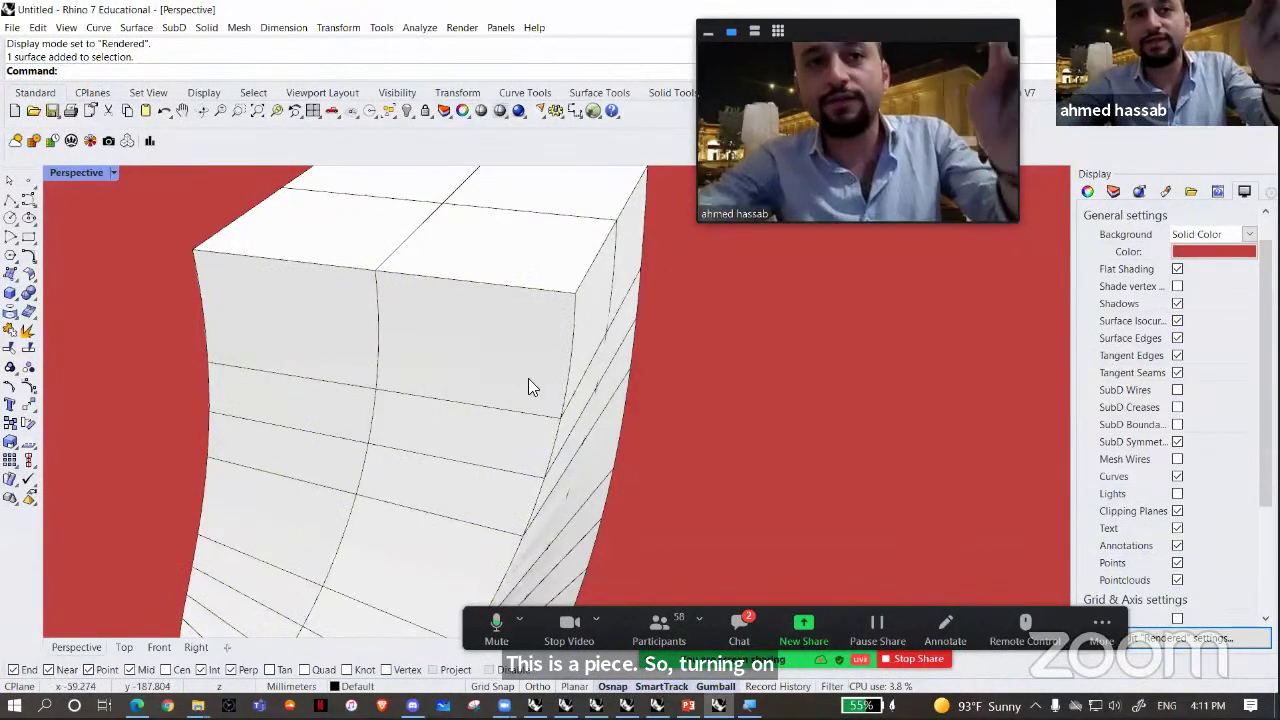
- Compare surface edges with surface isocurves by toggling both display settings on the tower's upper part, leaving both enabled
{"action": "left_click", "coordinate": [1177, 338]}
{"action": "key", "text": "space"}
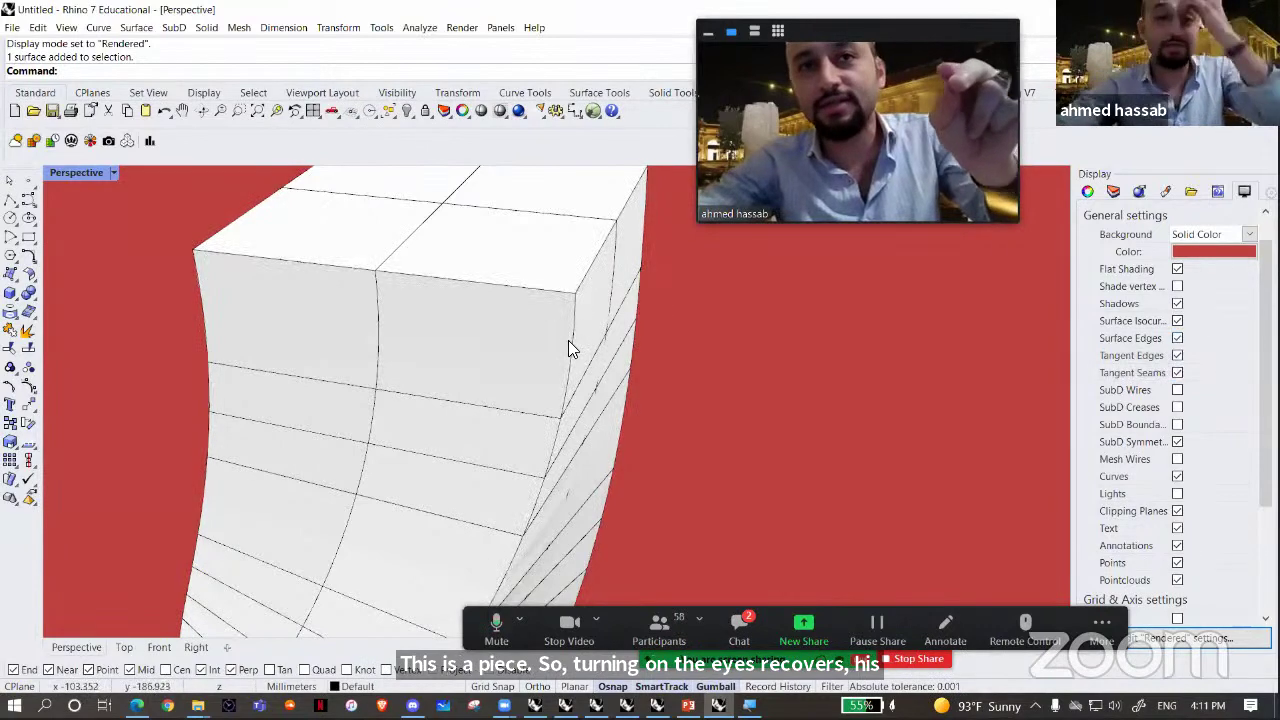
{"action": "left_click", "coordinate": [1177, 338]}
{"action": "left_click", "coordinate": [1177, 320]}
{"action": "left_click", "coordinate": [1177, 338]}
{"action": "left_click", "coordinate": [1177, 338]}
{"action": "left_click", "coordinate": [1177, 338]}
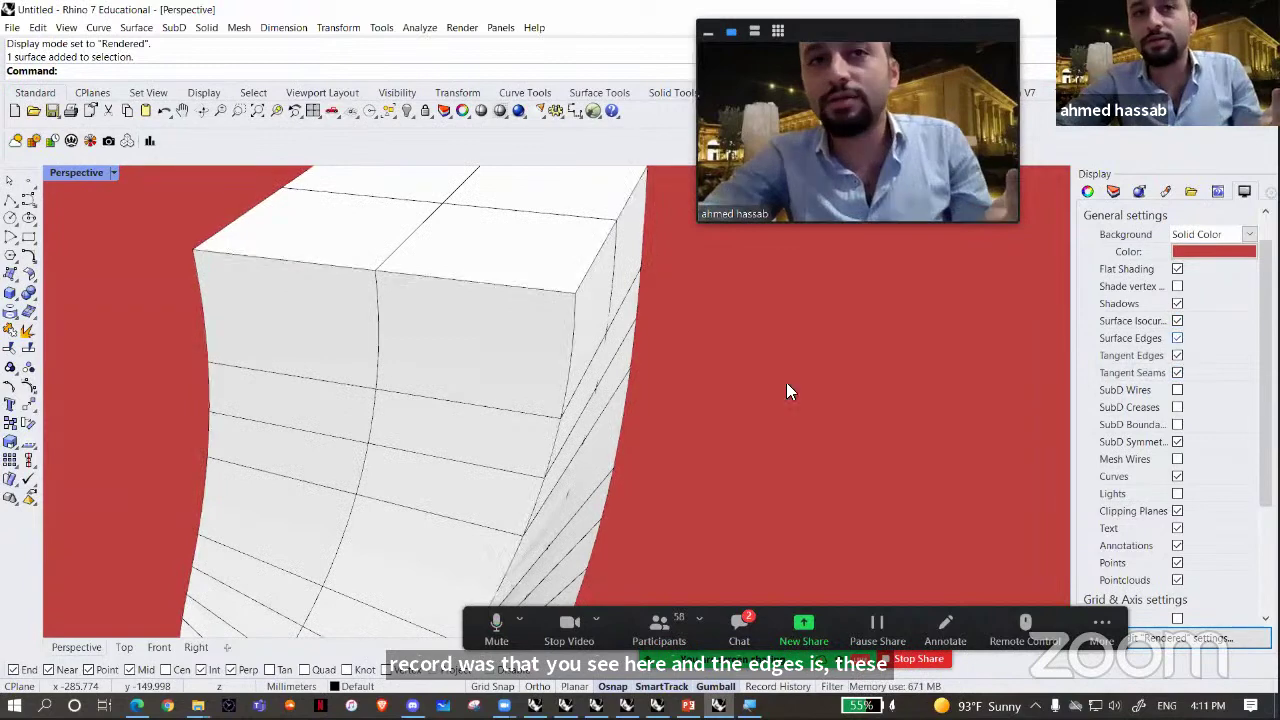
- Draw a solid sphere on the ground beside the twisted tower as an example for edges and isocurves
{"action": "scroll", "coordinate": [690, 360], "scroll_direction": "down", "scroll_amount": 10}
{"action": "right_click_drag", "start_coordinate": [651, 336], "coordinate": [66, 200]}
{"action": "left_click", "coordinate": [16, 299]}
{"action": "left_click", "coordinate": [66, 303]}
{"action": "left_click", "coordinate": [280, 473]}
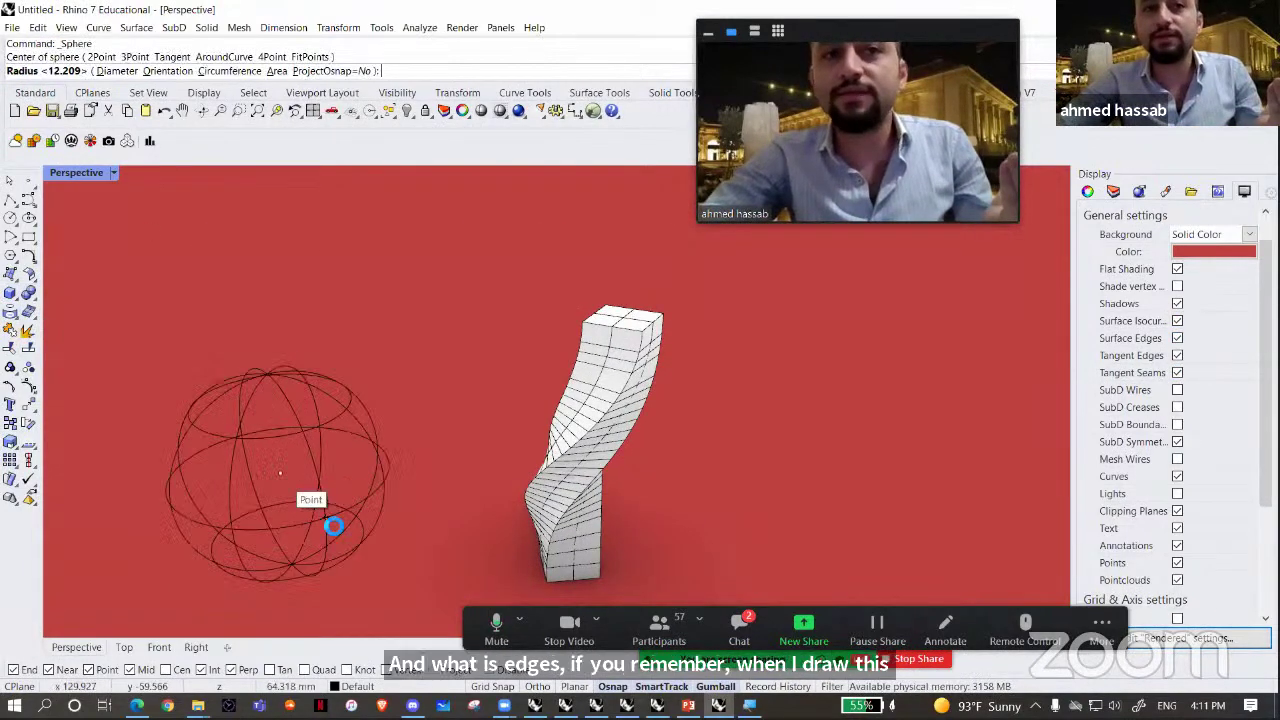
{"action": "left_click", "coordinate": [318, 520]}
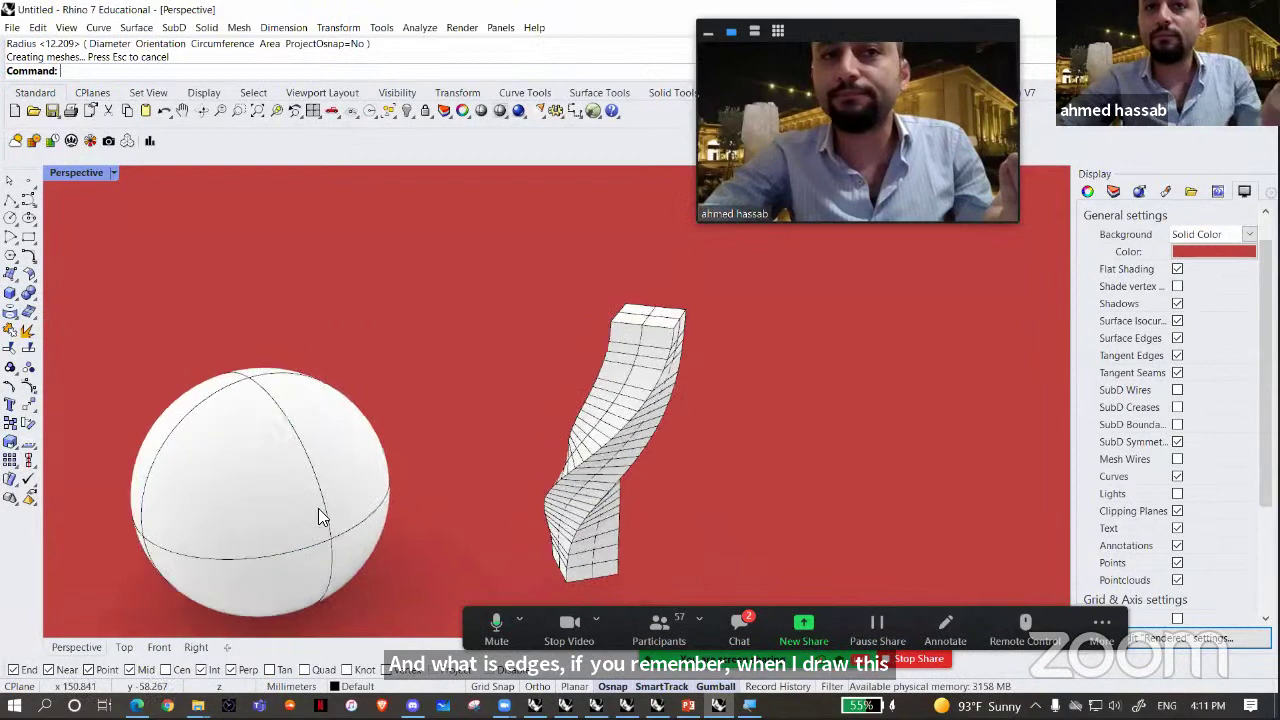
- Set the Perspective viewport's display mode to Shaded and select only the sphere's seam edge
{"action": "left_click", "coordinate": [115, 172]}
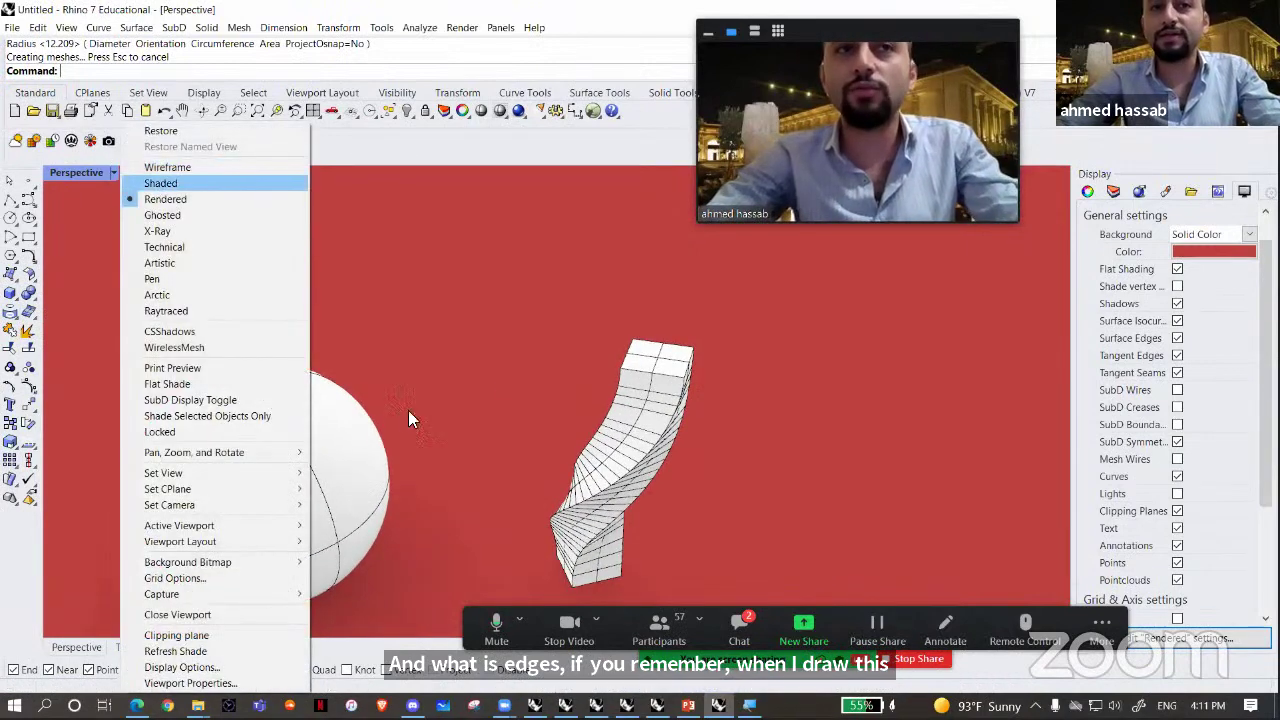
{"action": "left_click", "coordinate": [161, 183]}
{"action": "scroll", "coordinate": [410, 348], "scroll_direction": "up", "scroll_amount": 2}
{"action": "mouse_move", "coordinate": [560, 290]}
{"action": "left_mouse_down", "text": "ctrl+shift"}
{"action": "mouse_move", "coordinate": [304, 522]}
{"action": "mouse_move", "coordinate": [220, 622]}
{"action": "left_mouse_up", "text": "ctrl+shift"}
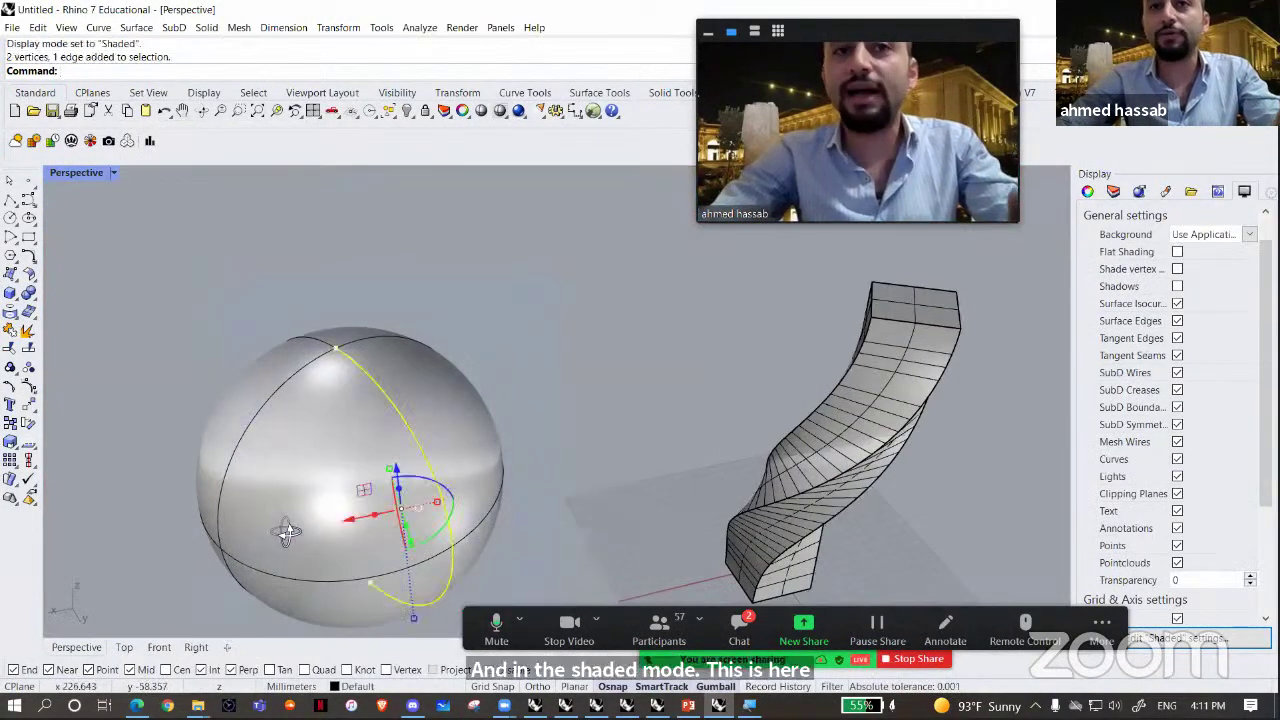
{"action": "right_click_drag", "start_coordinate": [285, 532], "coordinate": [326, 462]}
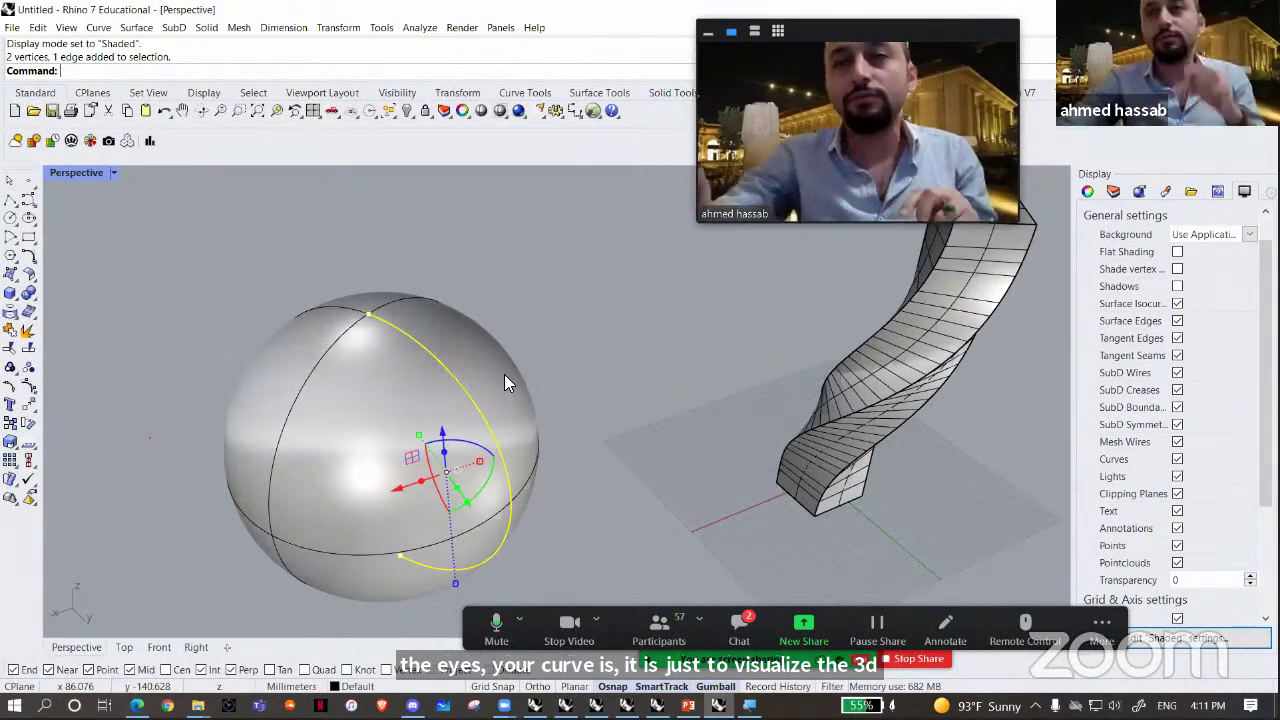
- Toggle surface isocurves and surface edges off and on in Shaded mode, and clear the seam edge selection
{"action": "left_click", "coordinate": [1177, 304]}
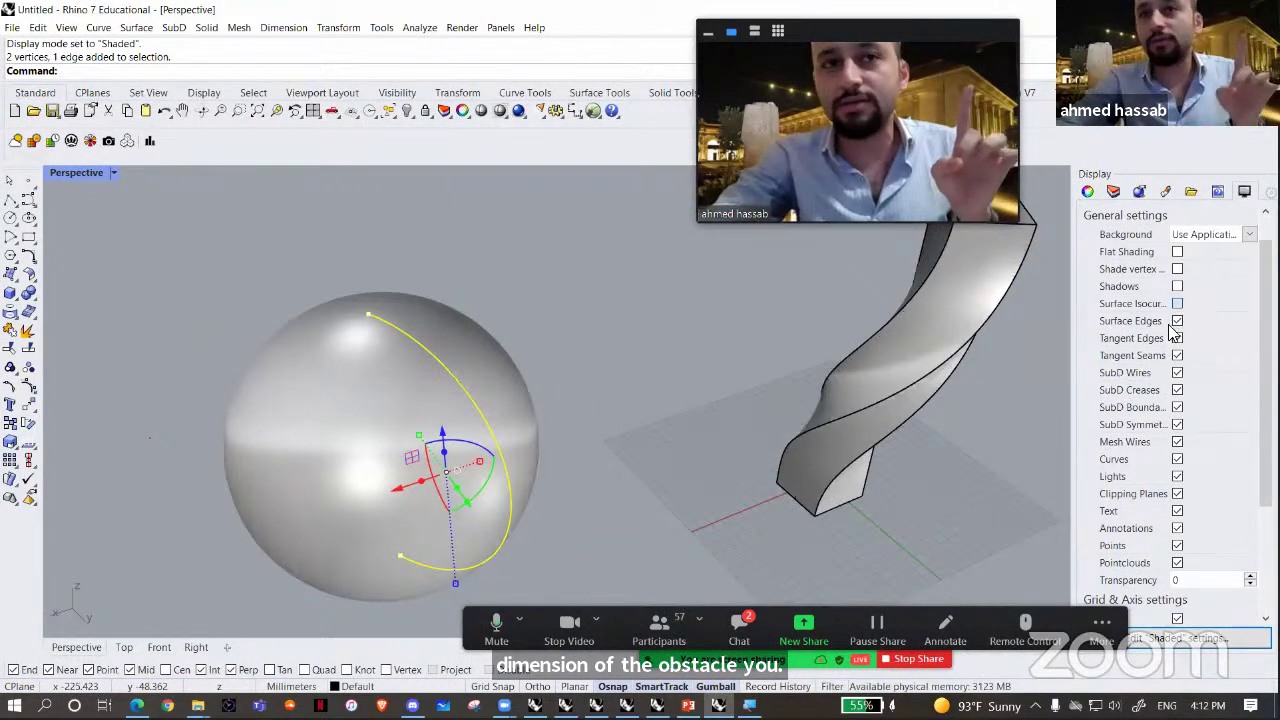
{"action": "left_click", "coordinate": [1177, 304]}
{"action": "left_click", "coordinate": [1176, 321]}
{"action": "left_click", "coordinate": [1176, 321]}
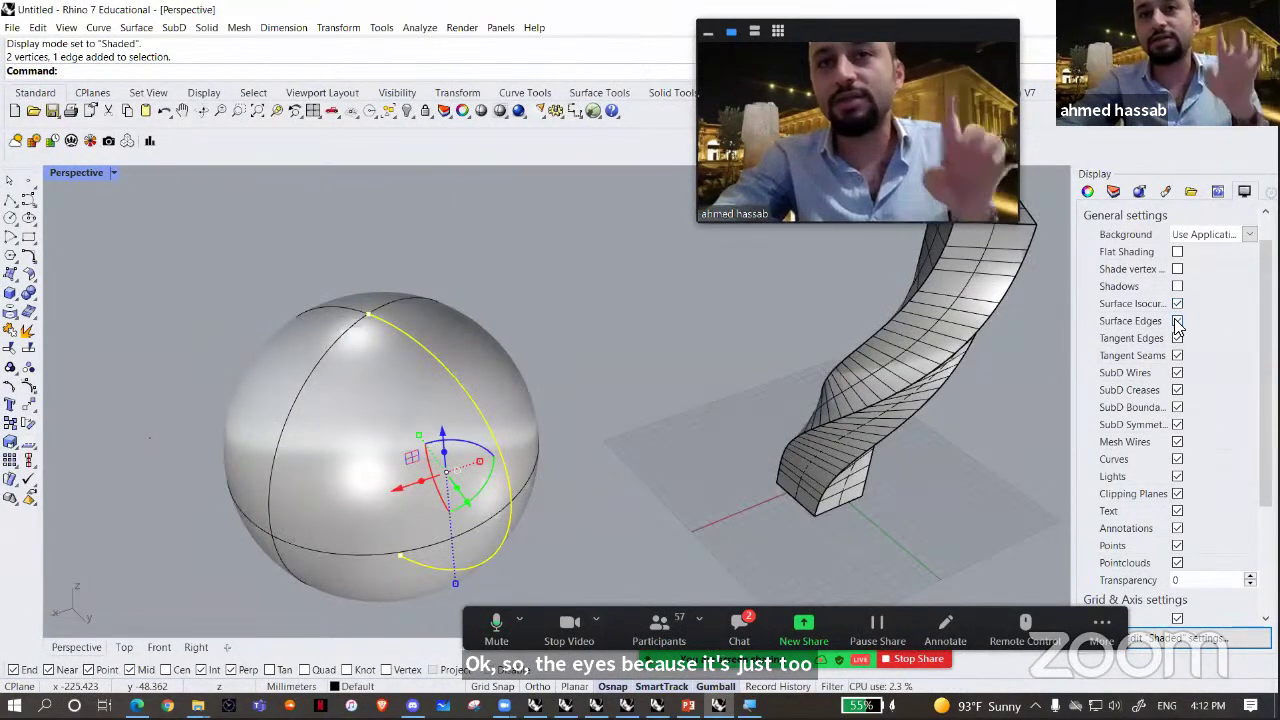
{"action": "left_click", "coordinate": [712, 311]}
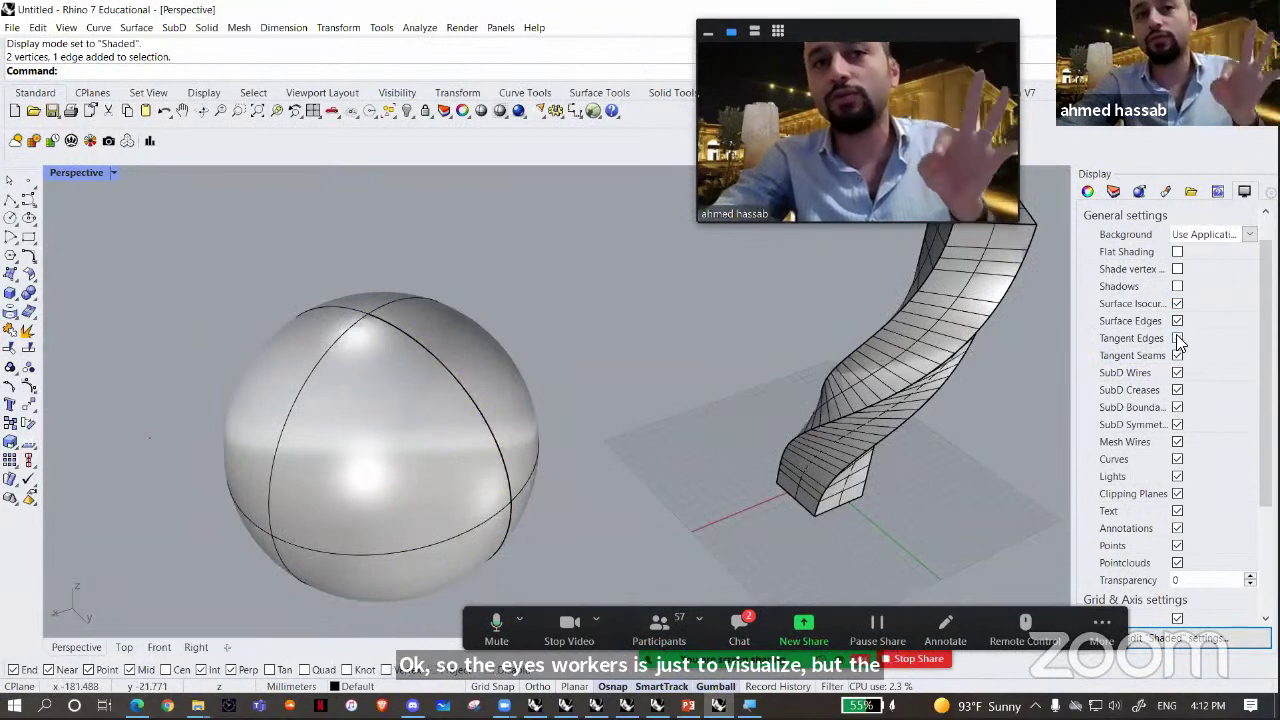
- Delete the sphere and return to the four-viewport layout with the tower shown in perspective
{"action": "left_click", "coordinate": [284, 470]}
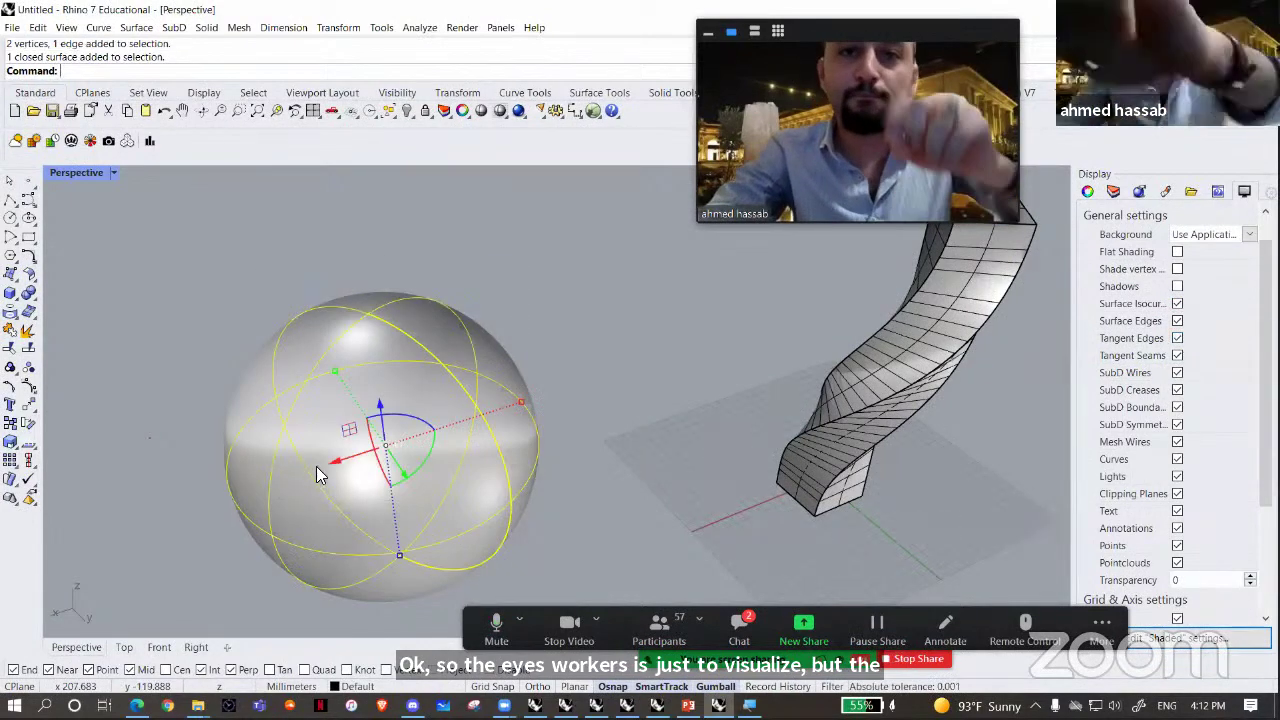
{"action": "key", "text": "Delete"}
{"action": "right_click_drag", "start_coordinate": [750, 364], "coordinate": [1066, 286]}
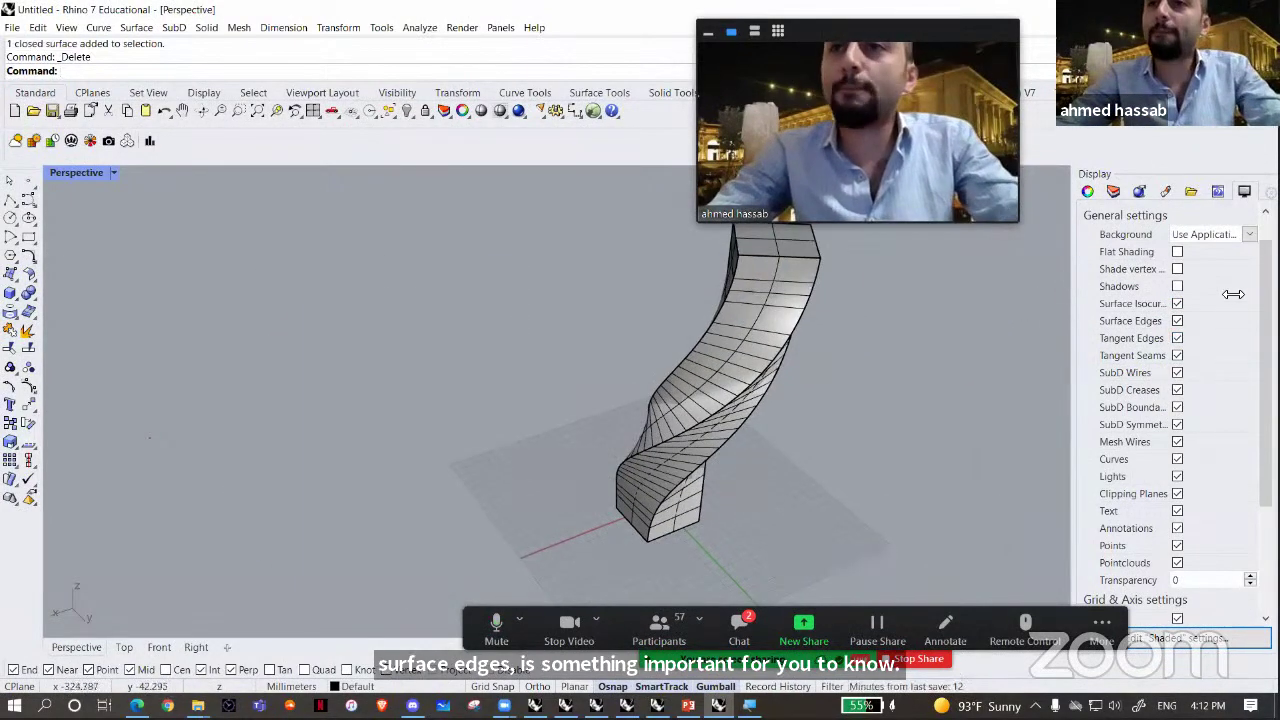
{"action": "double_click", "coordinate": [60, 172]}
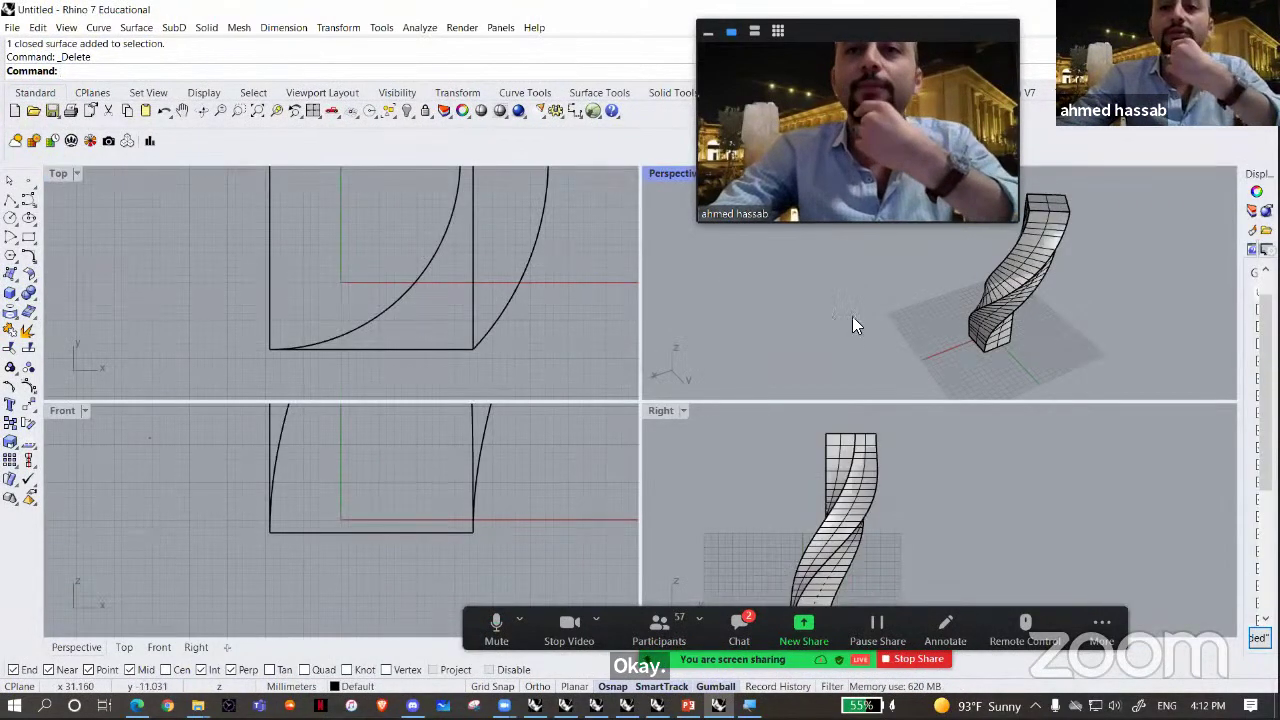
{"action": "right_click_drag", "start_coordinate": [785, 308], "coordinate": [782, 302]}
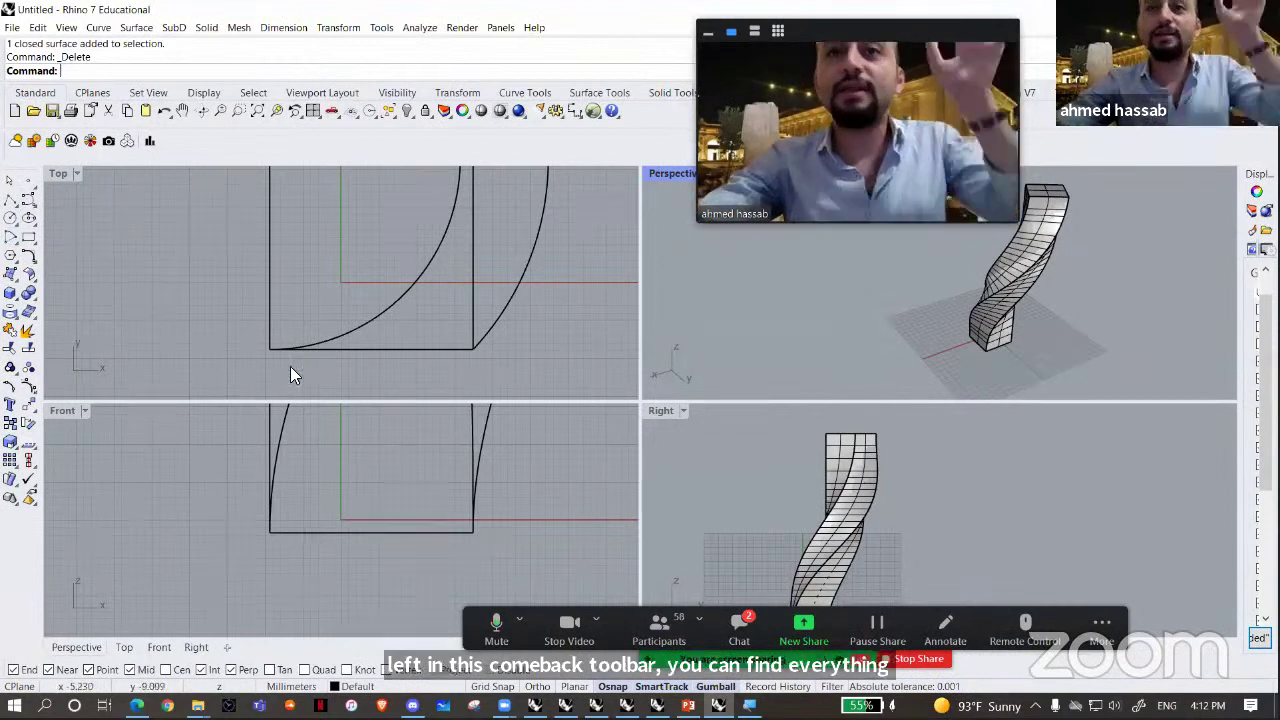
- Look through the command sets for construction planes, view setup, transforms, selection and viewport layout, and return to the standard set
{"action": "left_click", "coordinate": [92, 93]}
{"action": "left_click", "coordinate": [48, 96]}
{"action": "left_click", "coordinate": [100, 95]}
{"action": "left_click", "coordinate": [140, 93]}
{"action": "left_click", "coordinate": [214, 94]}
{"action": "left_click", "coordinate": [250, 93]}
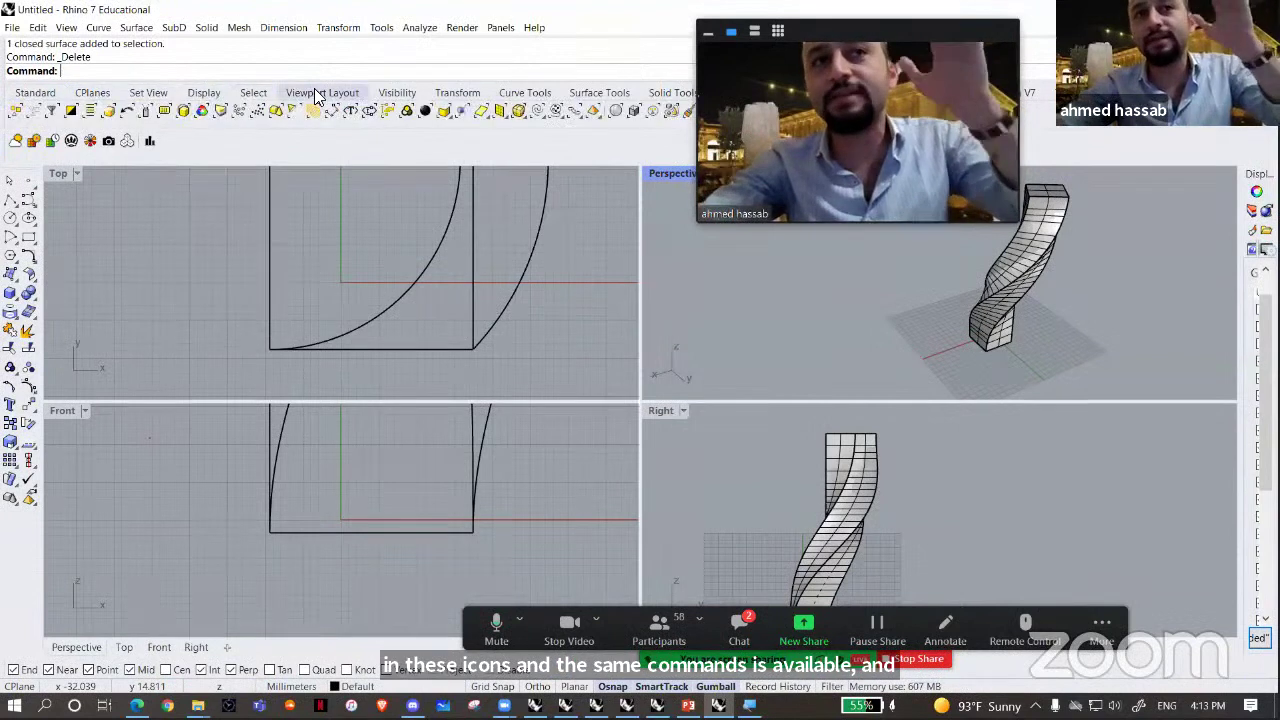
{"action": "left_click", "coordinate": [317, 93]}
{"action": "left_click", "coordinate": [31, 92]}
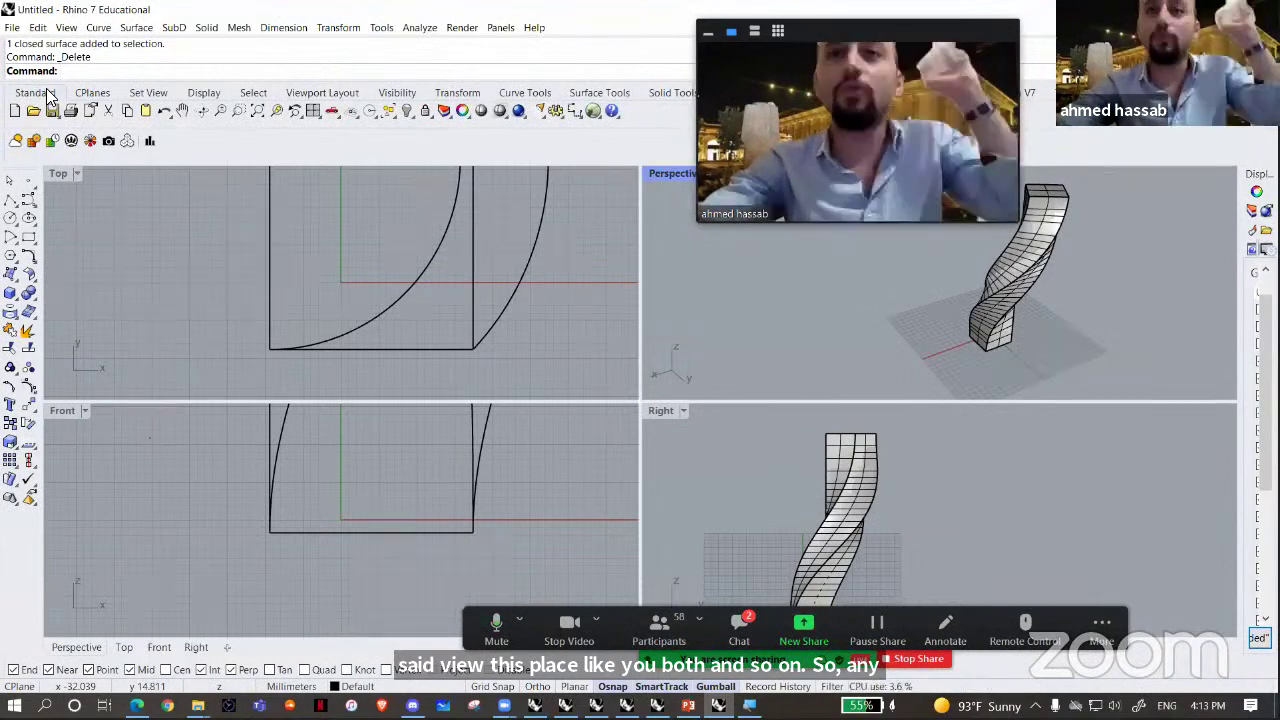
- Look through the surface, solid and mesh commands, including the mesh Boolean operations, without running any
{"action": "left_click", "coordinate": [138, 28]}
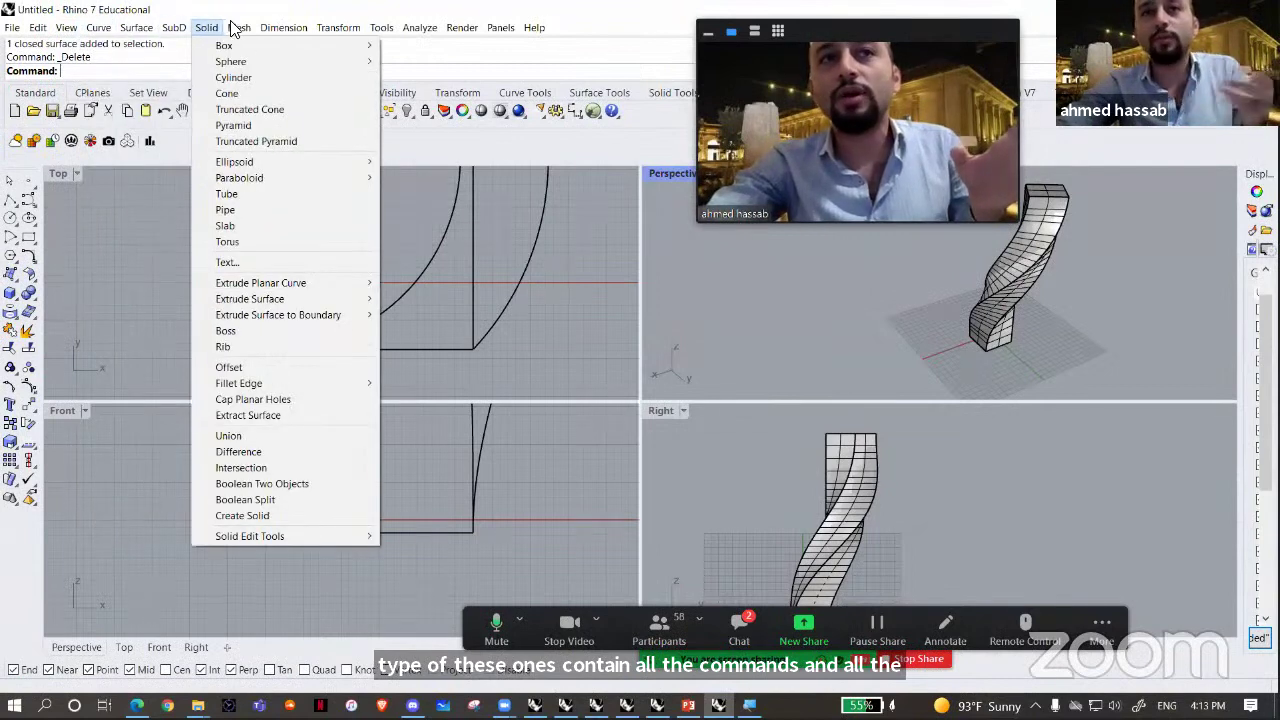
{"action": "mouse_move", "coordinate": [233, 28]}
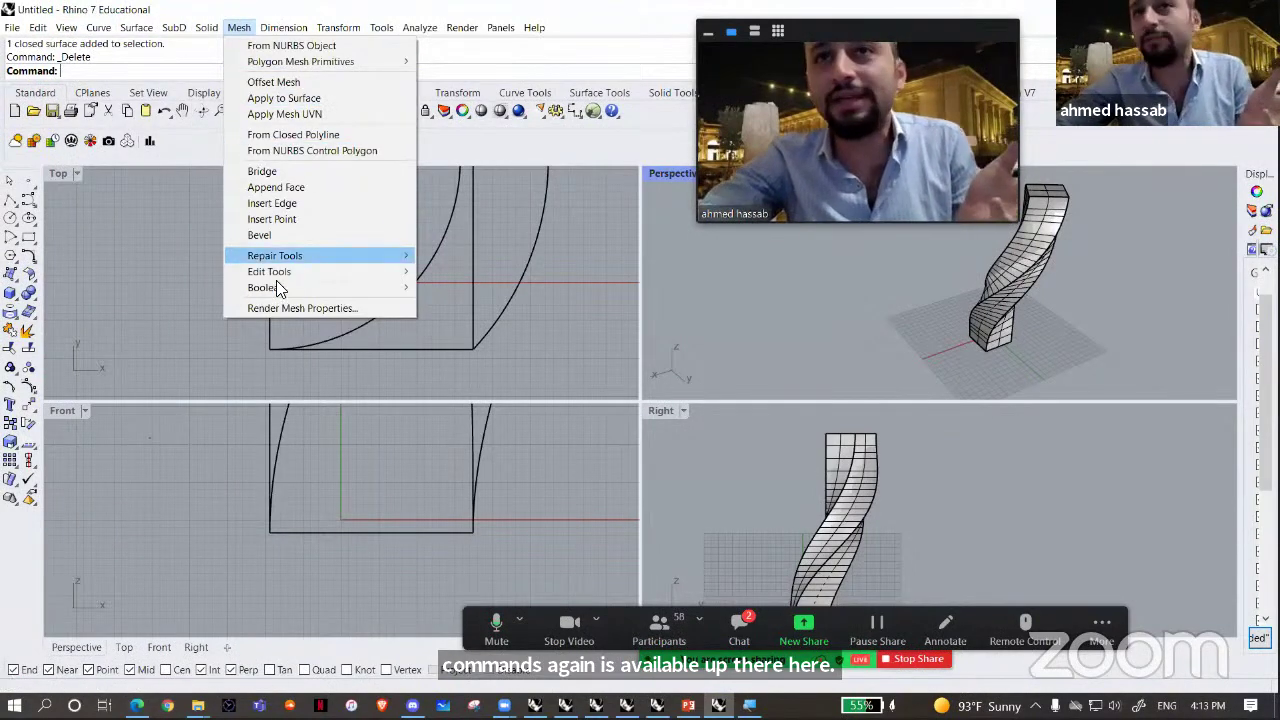
{"action": "mouse_move", "coordinate": [276, 286]}
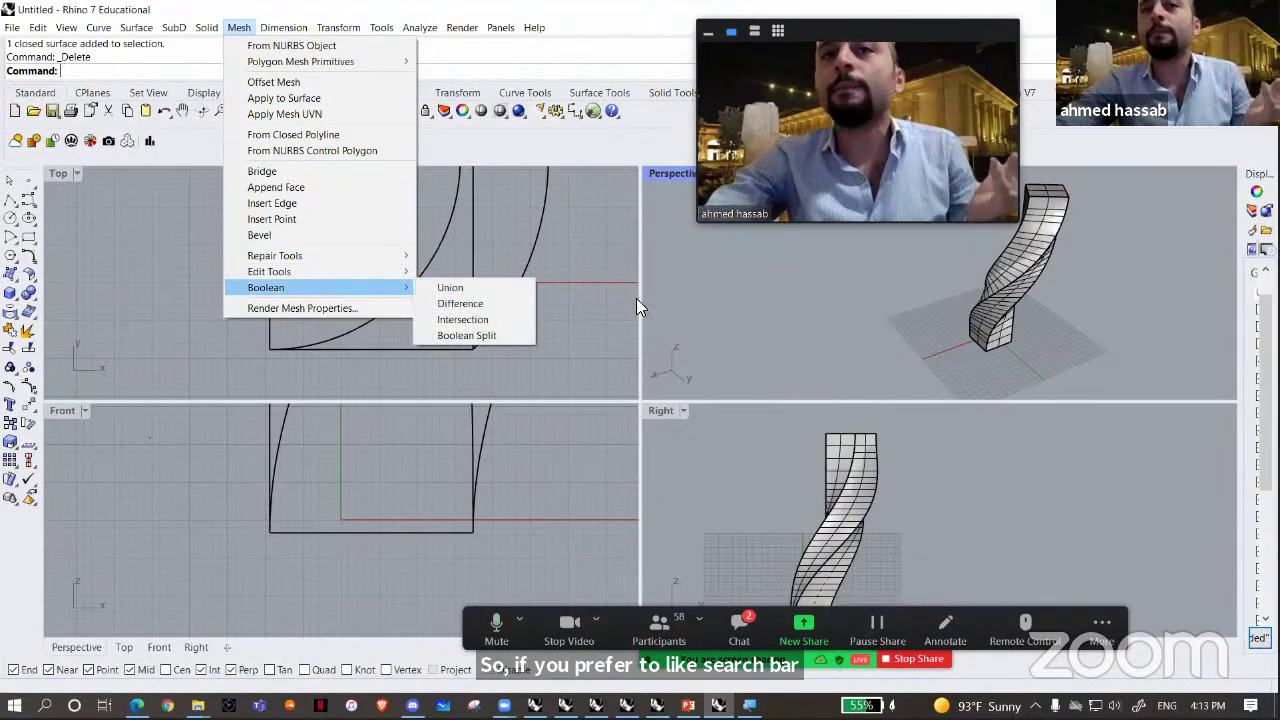
{"action": "left_click", "coordinate": [580, 336]}
- Show the tower's full outline in the Top viewport and try command name suggestions with "Dghg", cancelling the entry
{"action": "scroll", "coordinate": [550, 330], "scroll_direction": "down", "scroll_amount": 4}
{"action": "scroll", "coordinate": [490, 312], "scroll_direction": "down", "scroll_amount": 3}
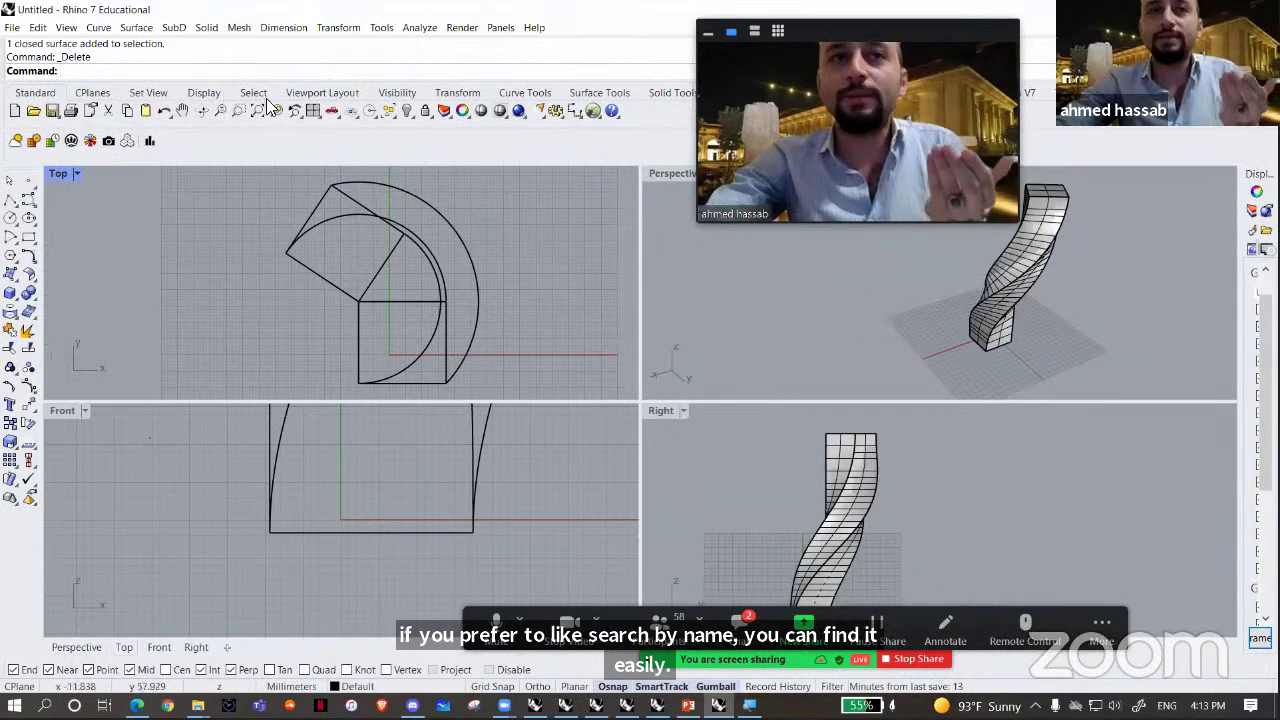
{"action": "type", "text": "Dgng"}
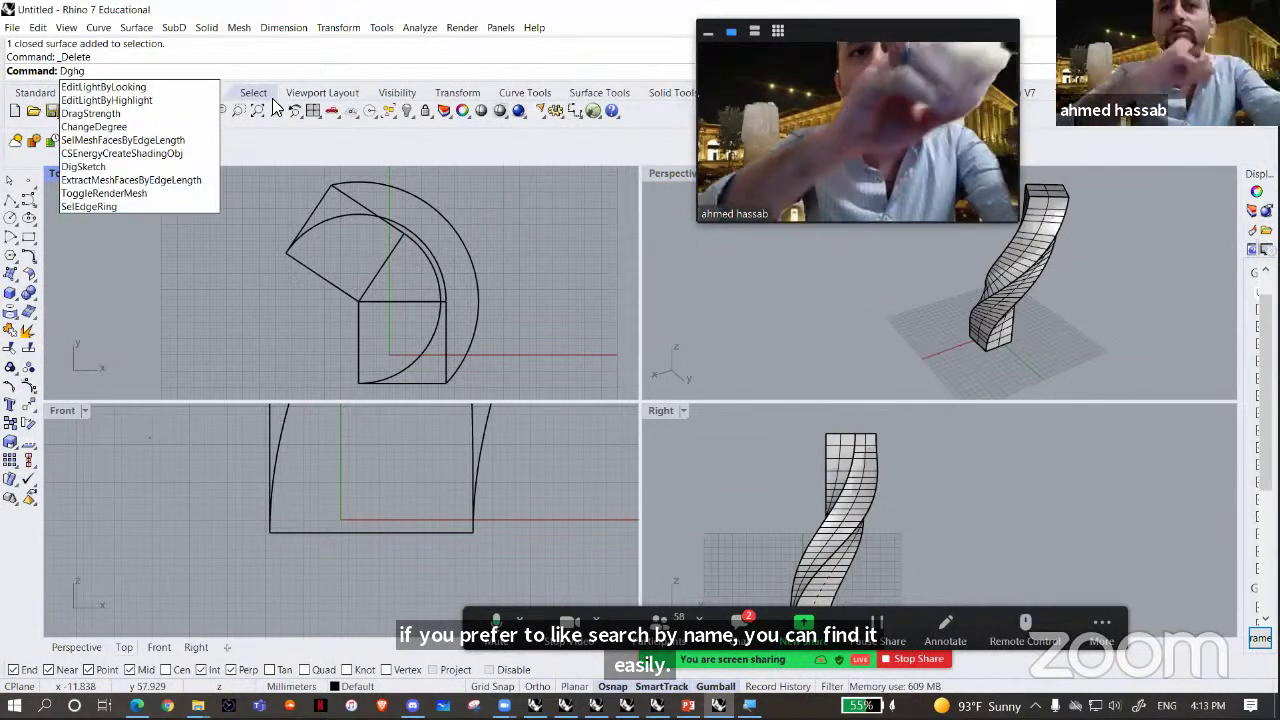
{"action": "key", "text": "Escape"}
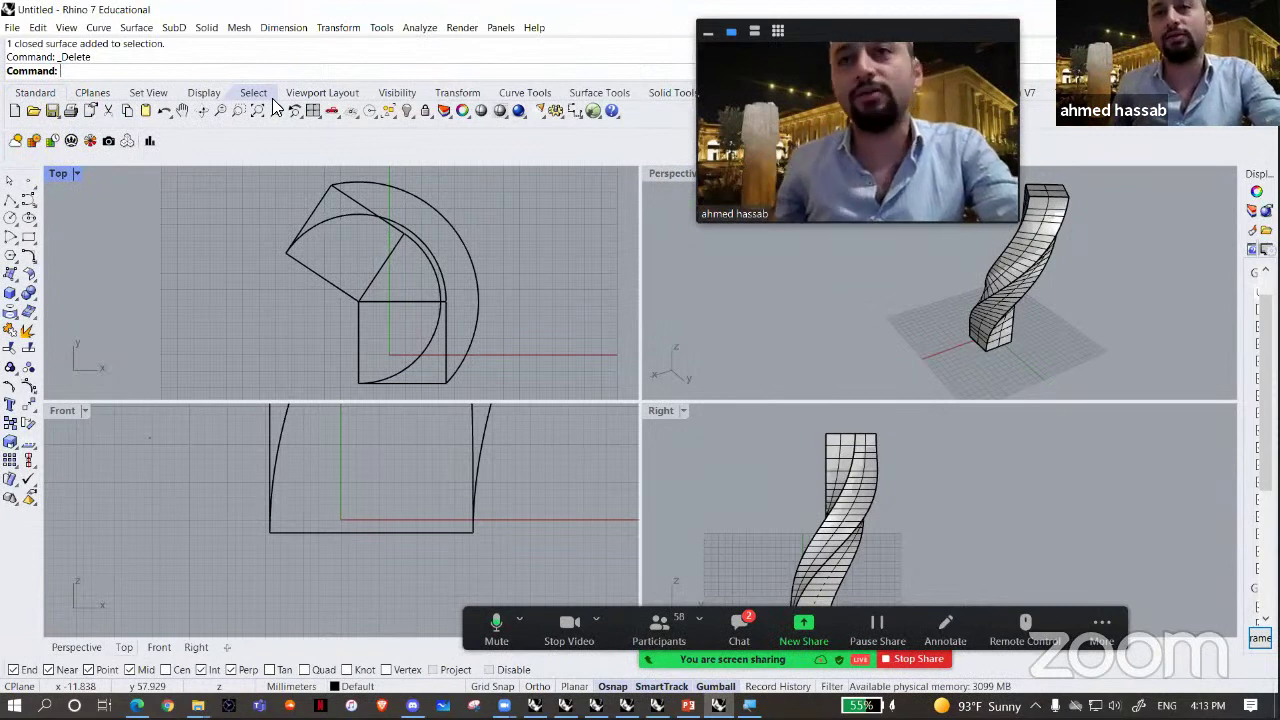
- Find the Fillet command by entering the partial name "Fil" and start it from the suggestions
{"action": "type", "text": "Fil"}
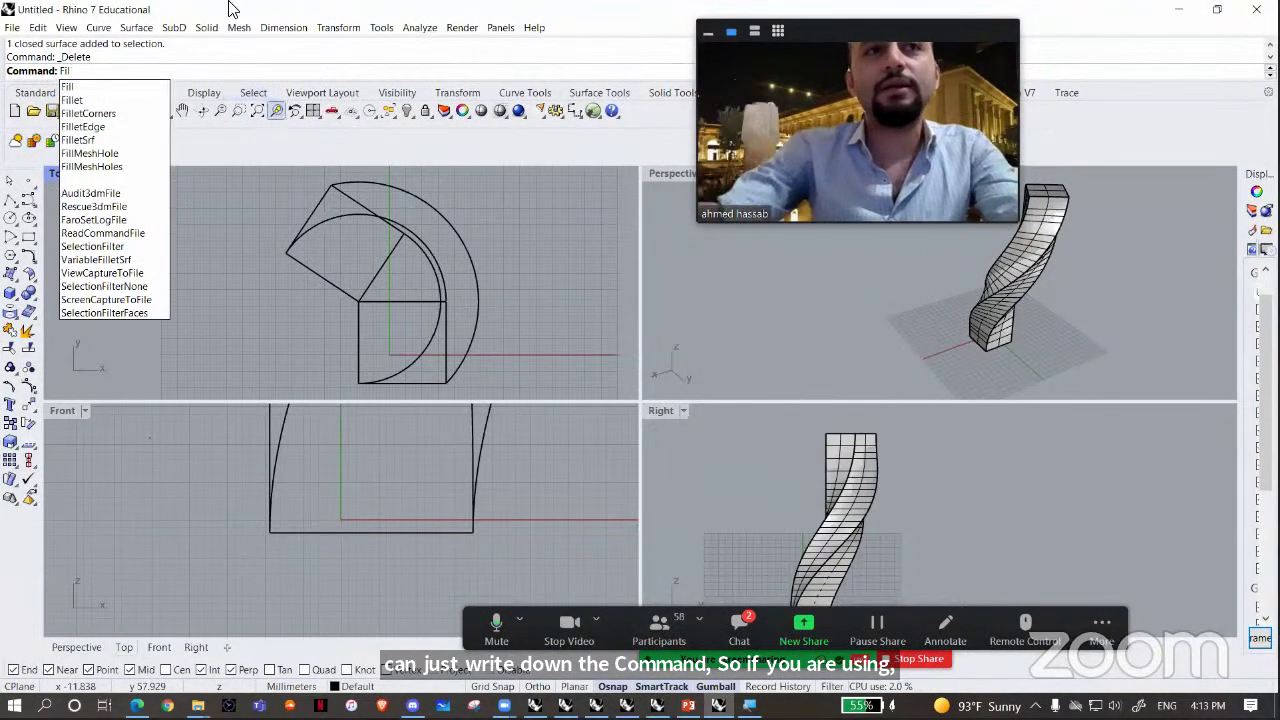
{"action": "left_click", "coordinate": [77, 101]}
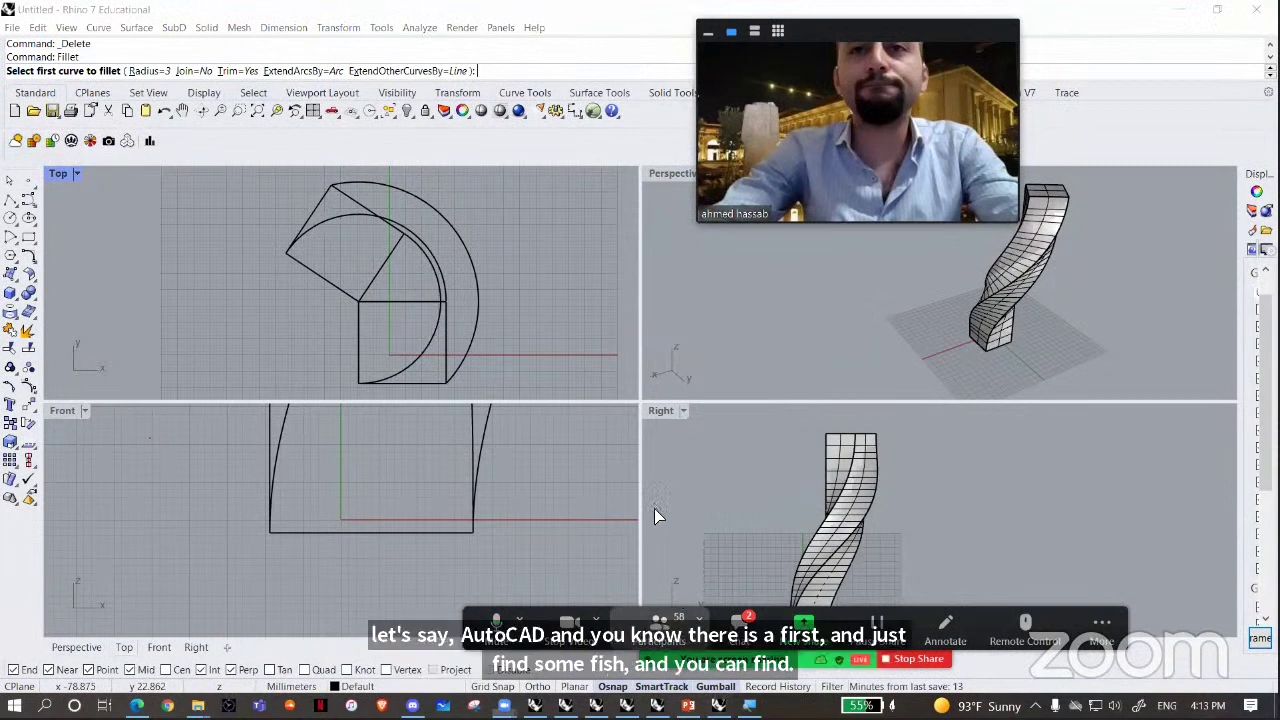
- Switch to the Zoom participants list, enlarge it, and check who is unmuted before returning to Rhino
{"action": "left_click", "coordinate": [659, 629]}
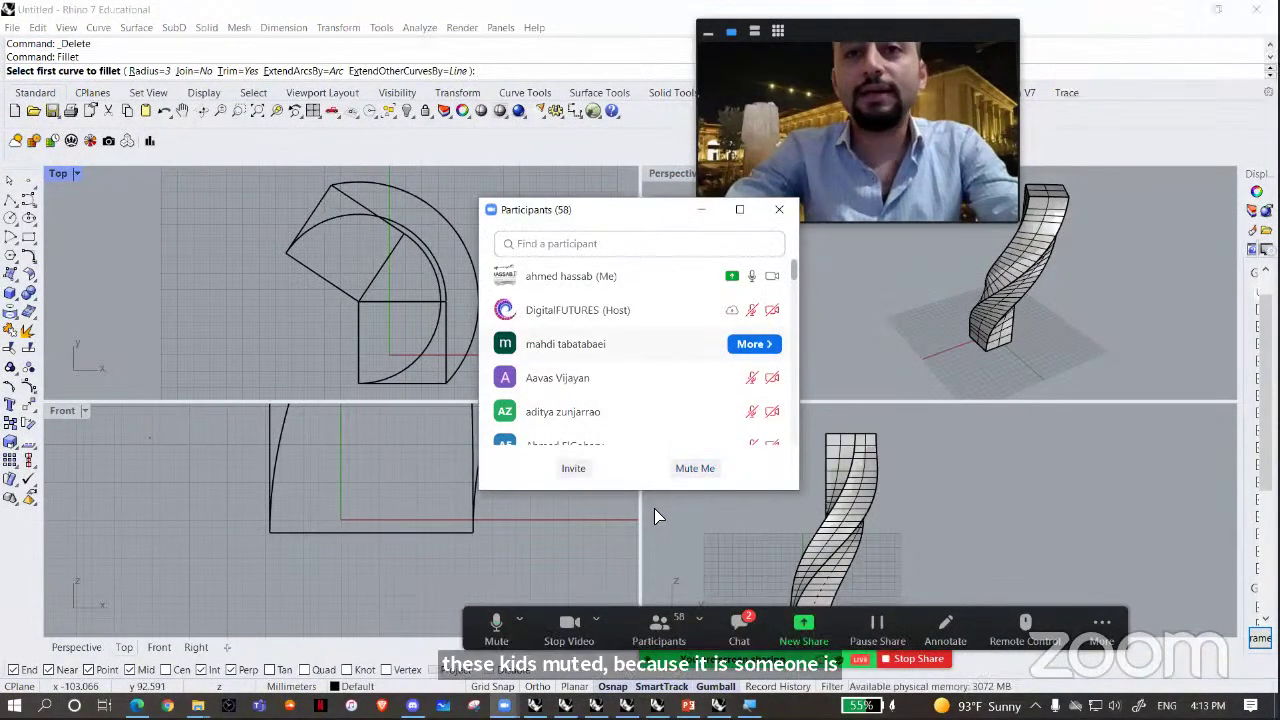
{"action": "left_click", "coordinate": [740, 209]}
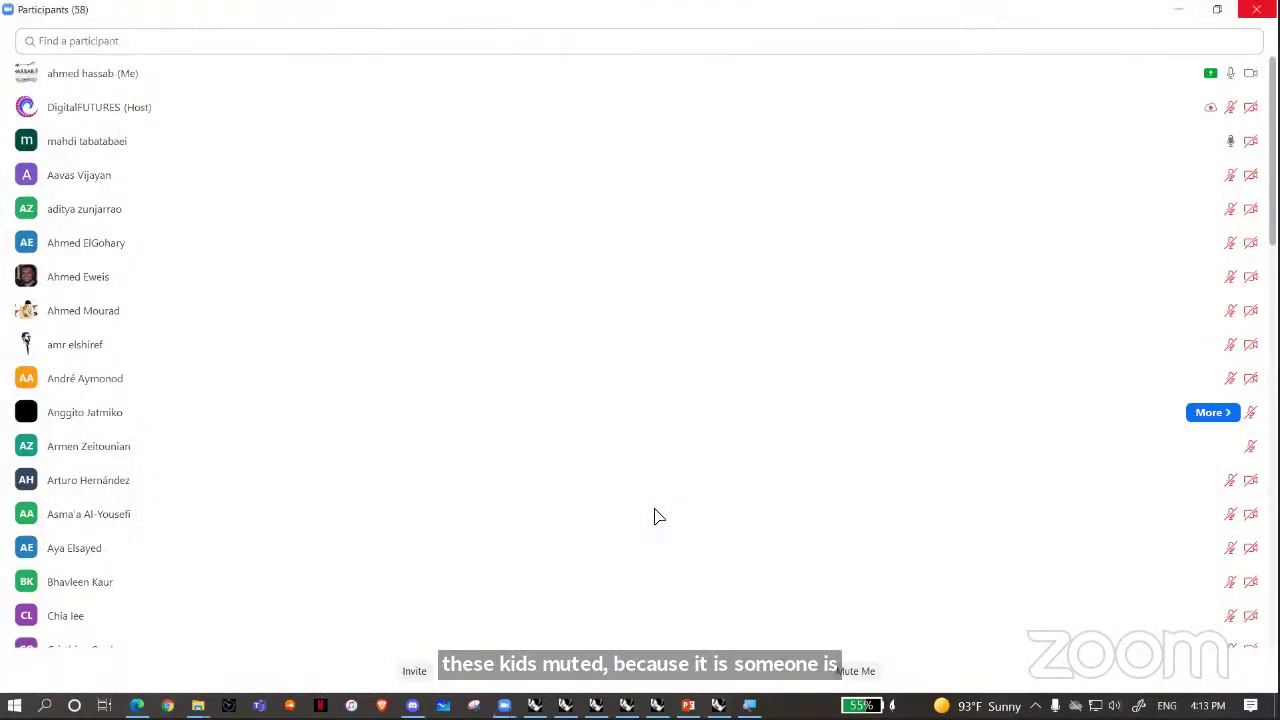
{"action": "left_click", "coordinate": [1258, 9]}
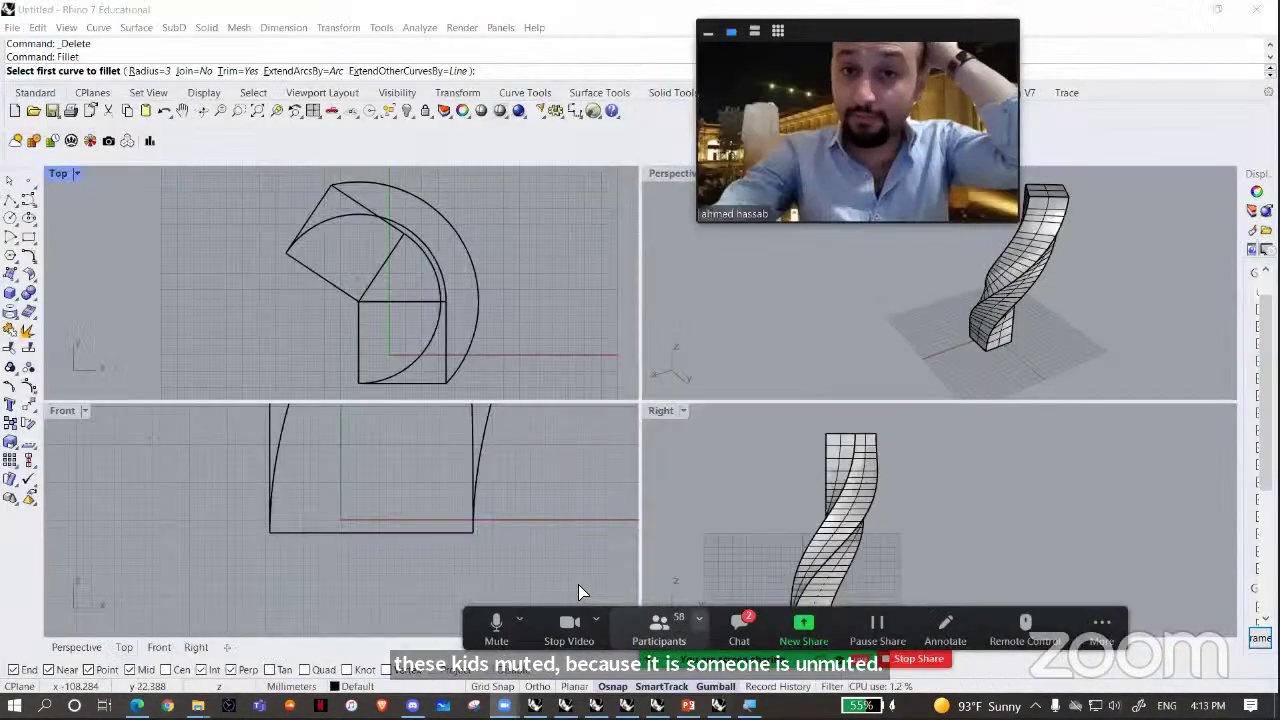
{"action": "key", "text": "alt+u"}
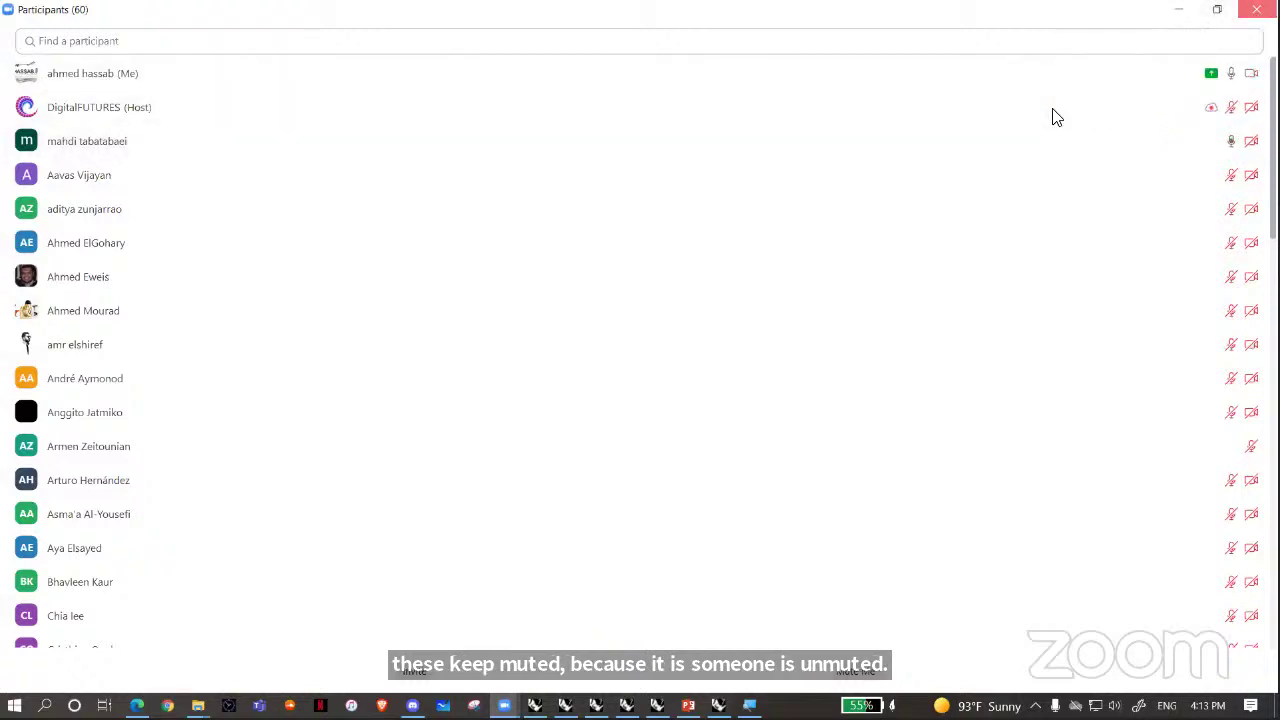
{"action": "key", "text": "alt+u"}
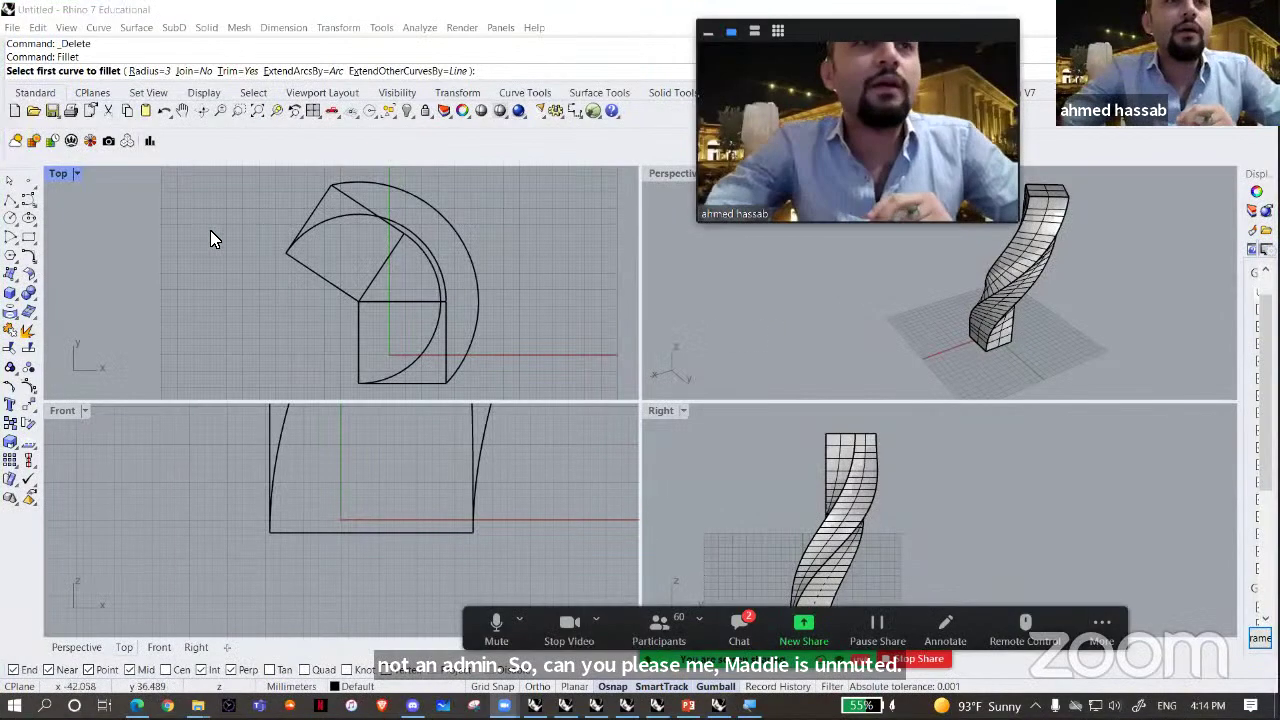
- Cancel the Fillet command without choosing a curve and recheck the meeting's participants list
{"action": "right_click_drag", "start_coordinate": [810, 326], "coordinate": [798, 320]}
{"action": "right_click", "coordinate": [808, 316]}
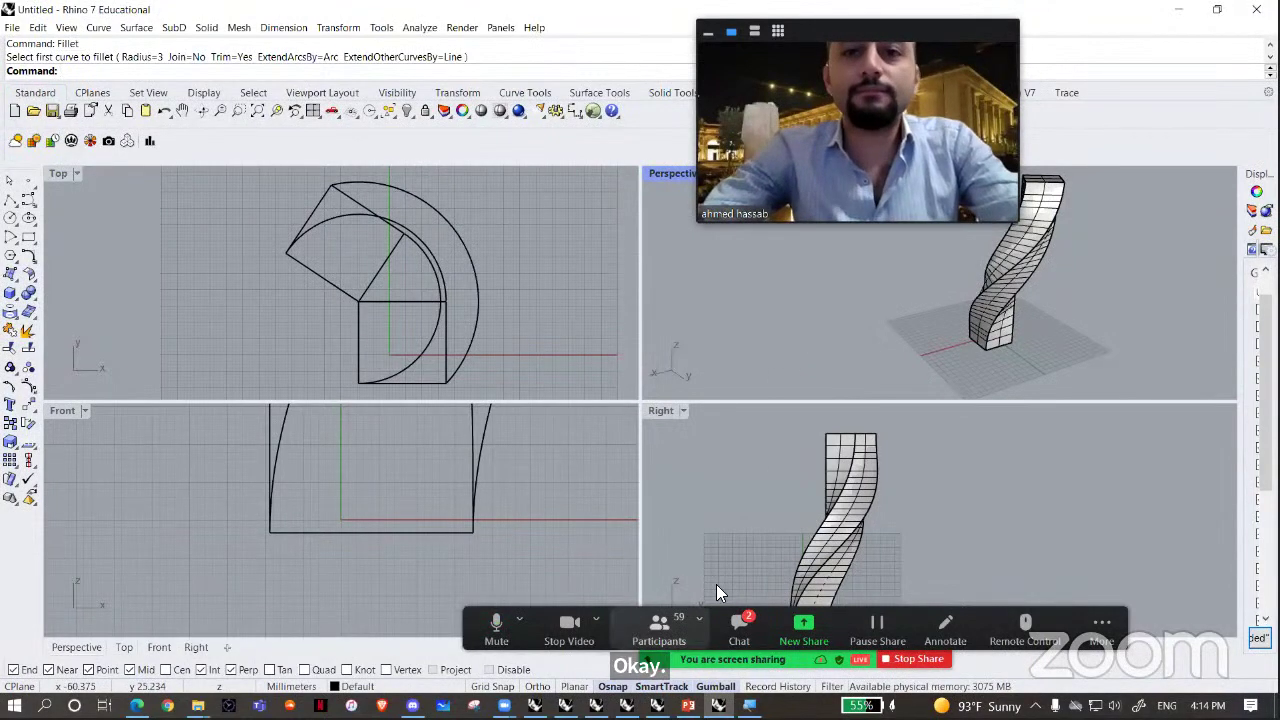
{"action": "left_click", "coordinate": [660, 628]}
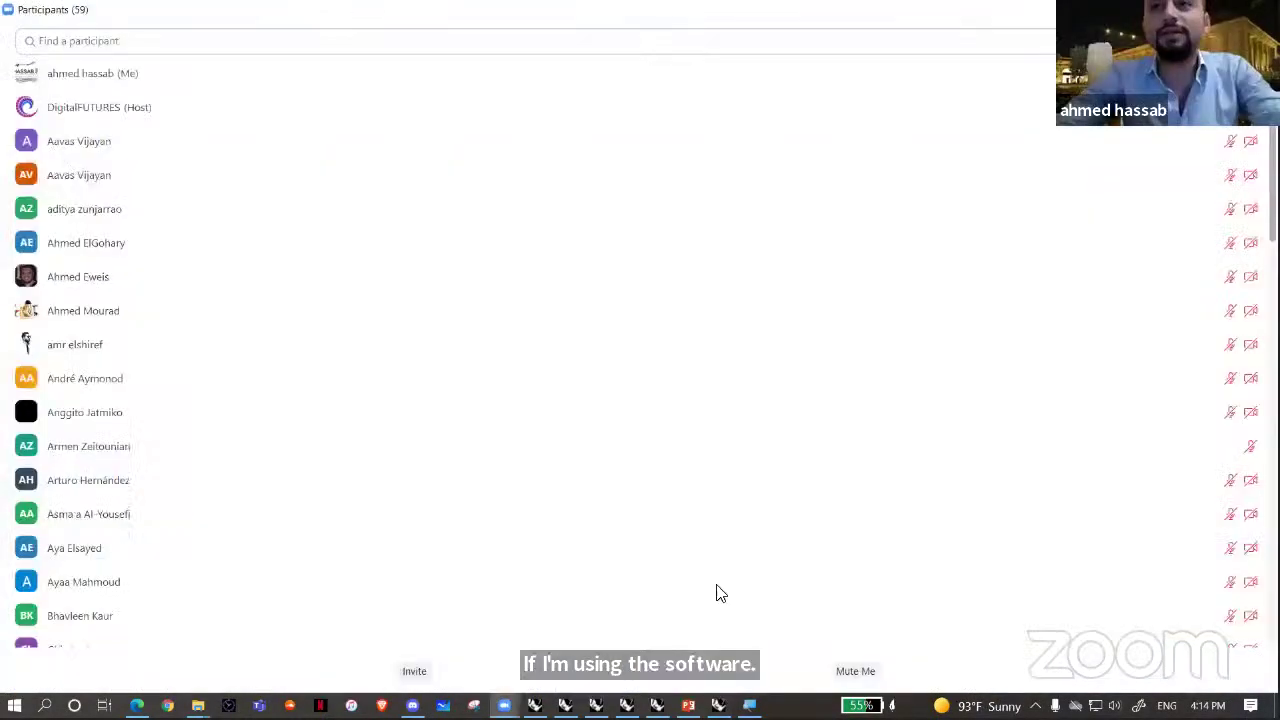
{"action": "key", "text": "alt+u"}
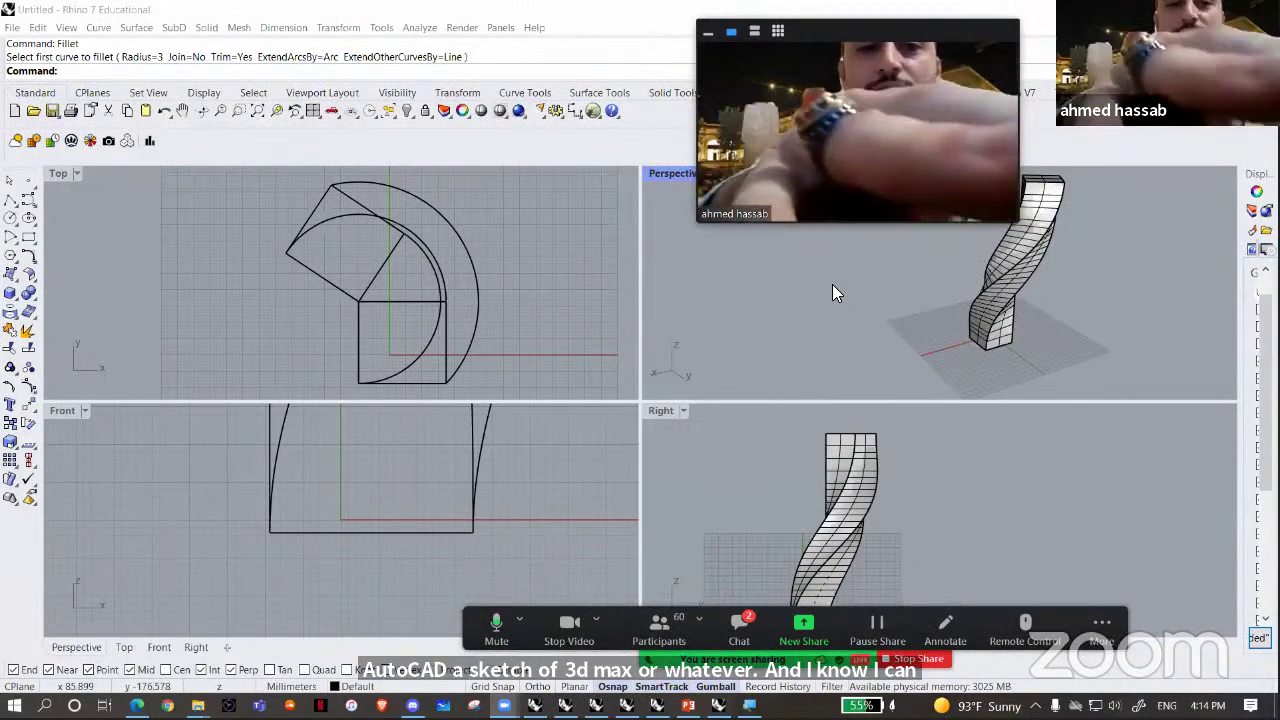
- Look through the command name suggestions for "Extr" and cancel the entry
{"action": "left_click", "coordinate": [194, 270]}
{"action": "type", "text": "ExtractWireframe"}
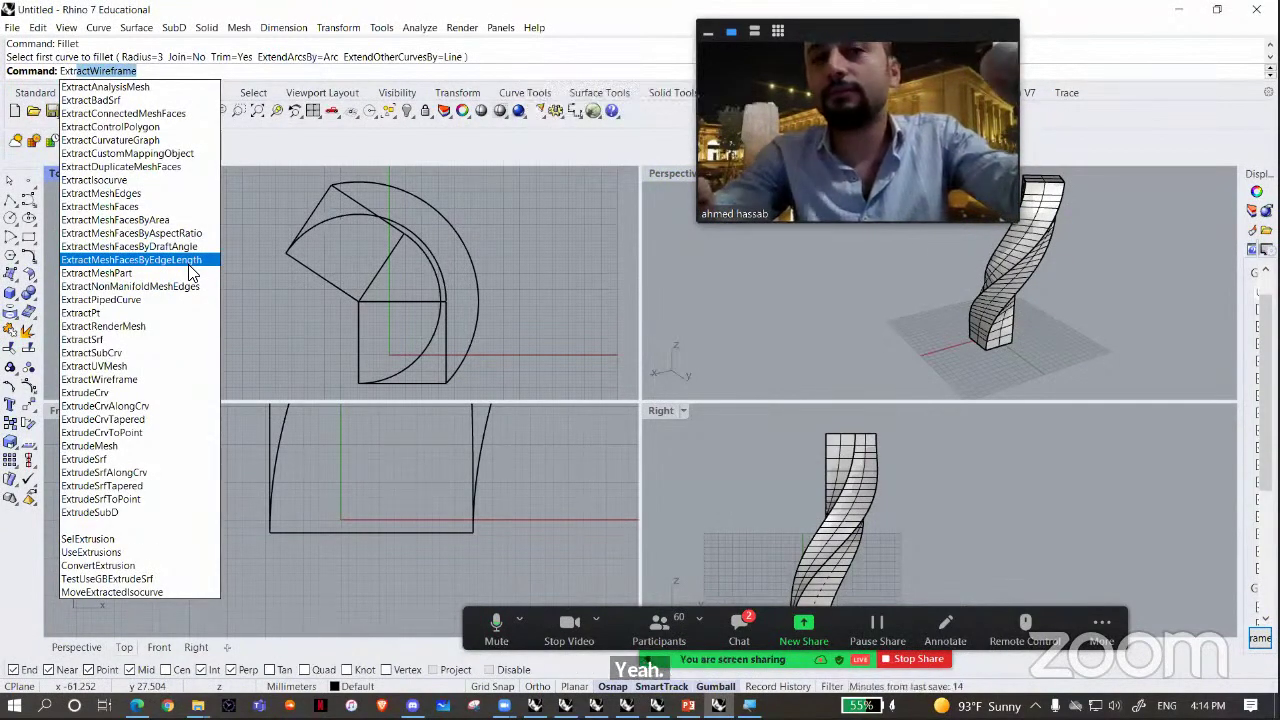
{"action": "key", "text": "Escape"}
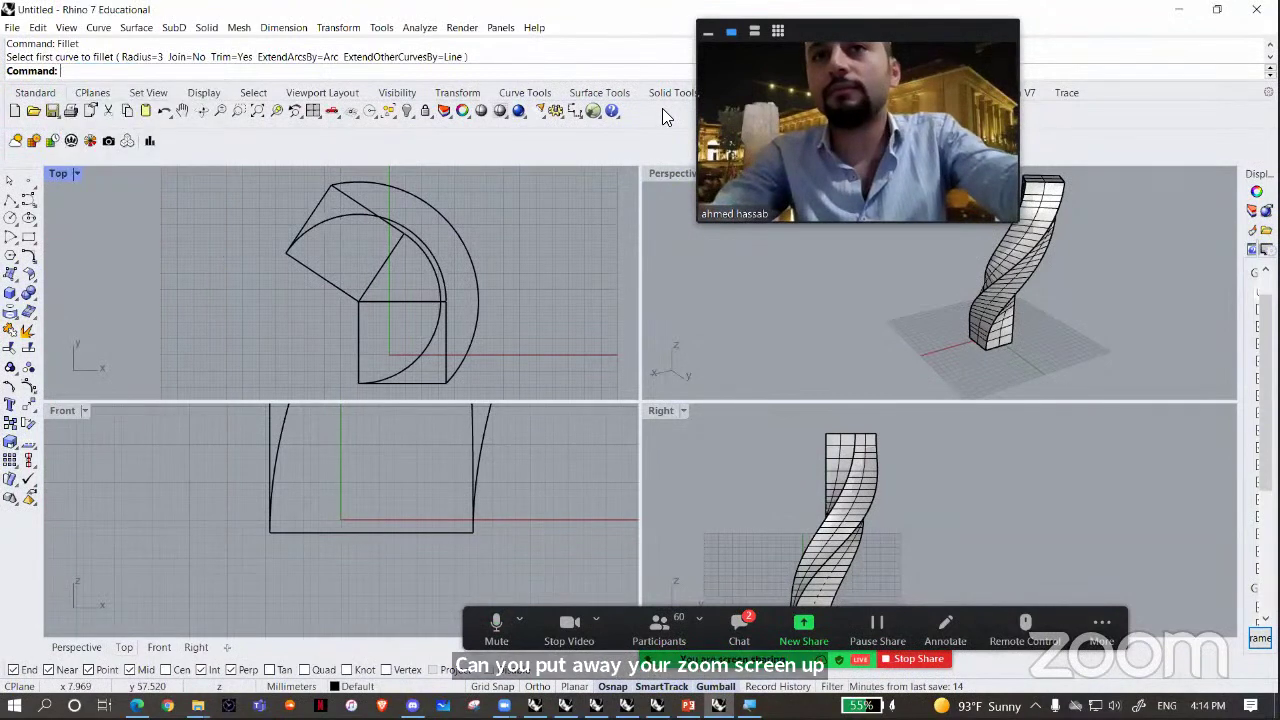
- Shrink the floating meeting video window and move it clear of the command tabs and viewports
{"action": "left_click_drag", "start_coordinate": [837, 109], "coordinate": [665, 111]}
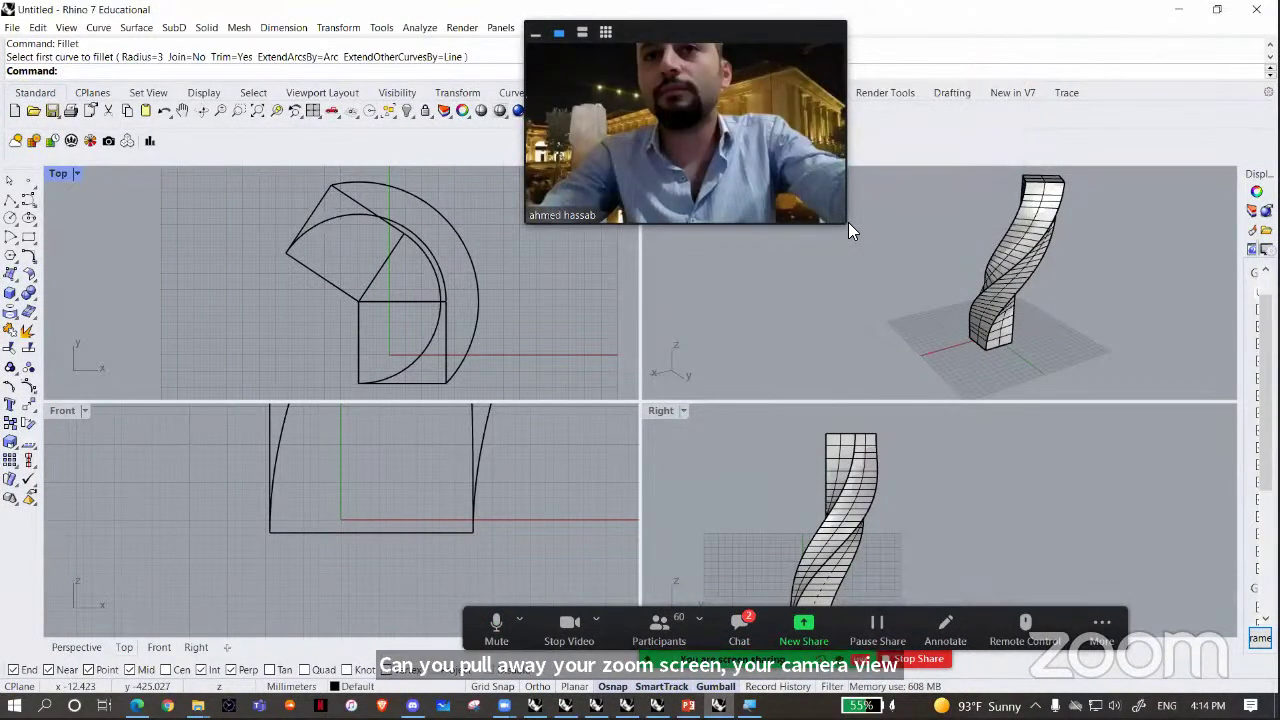
{"action": "left_click_drag", "start_coordinate": [851, 226], "coordinate": [844, 134]}
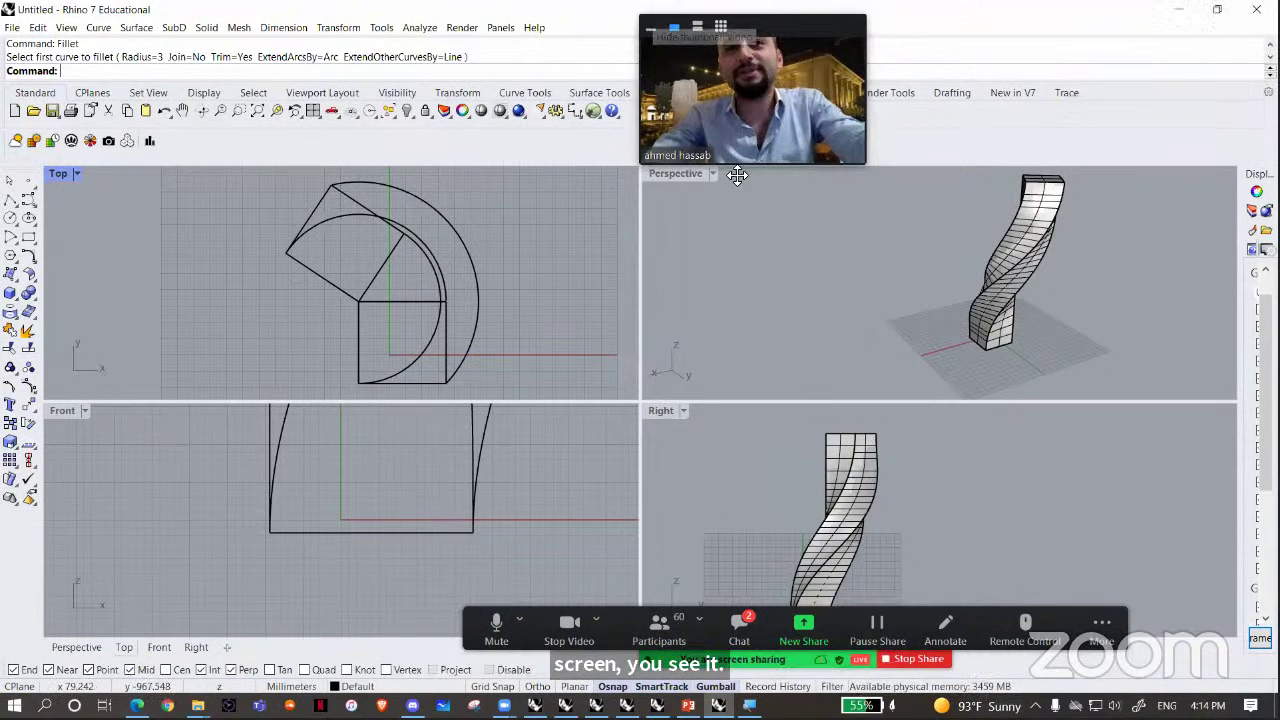
{"action": "left_click_drag", "start_coordinate": [749, 84], "coordinate": [1136, 80]}
- Draw a corner-to-corner rectangle beside the tower in the Perspective viewport and select it
{"action": "left_click", "coordinate": [726, 350]}
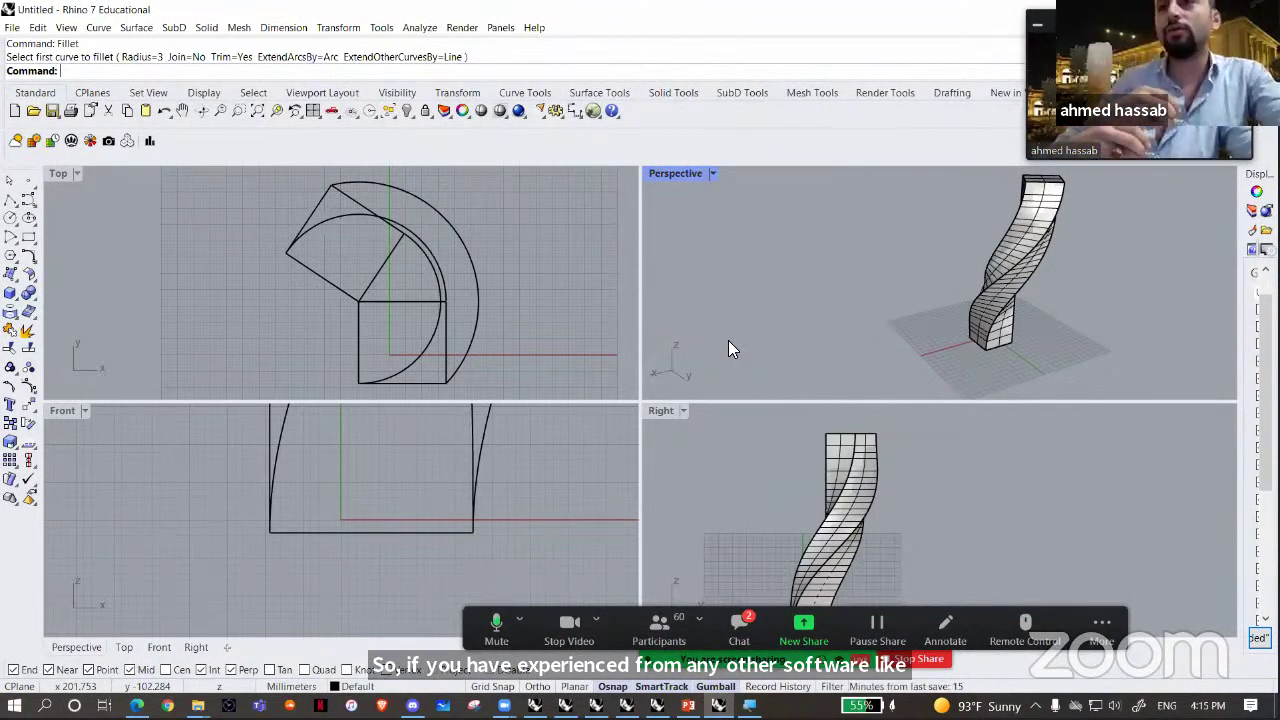
{"action": "left_click", "coordinate": [28, 237]}
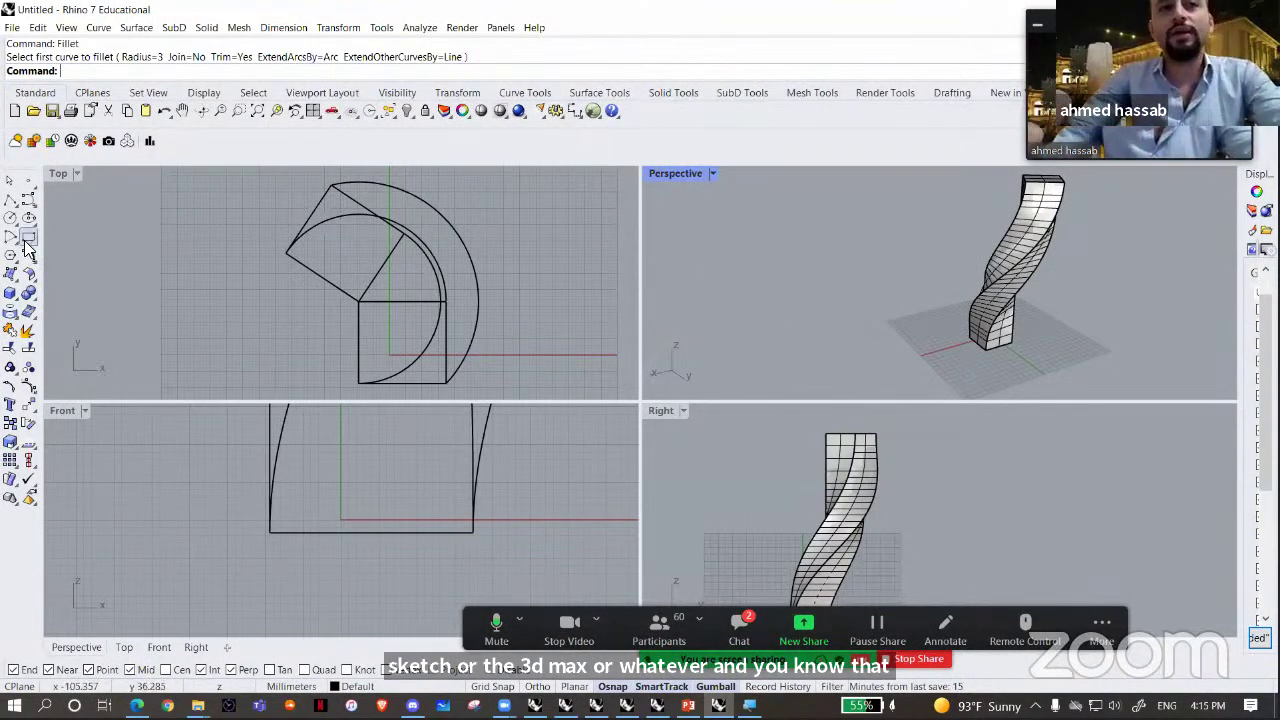
{"action": "left_click", "coordinate": [742, 314]}
{"action": "left_click", "coordinate": [822, 346]}
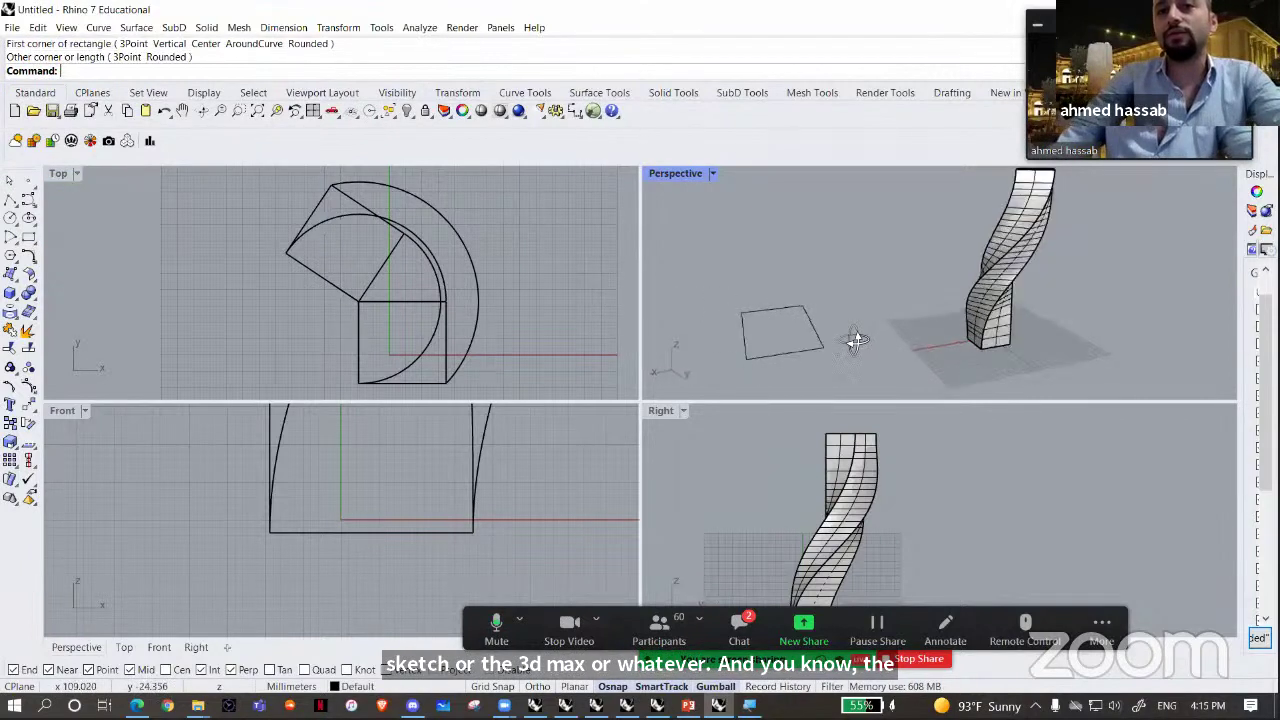
{"action": "left_click_drag", "start_coordinate": [848, 336], "coordinate": [694, 390]}
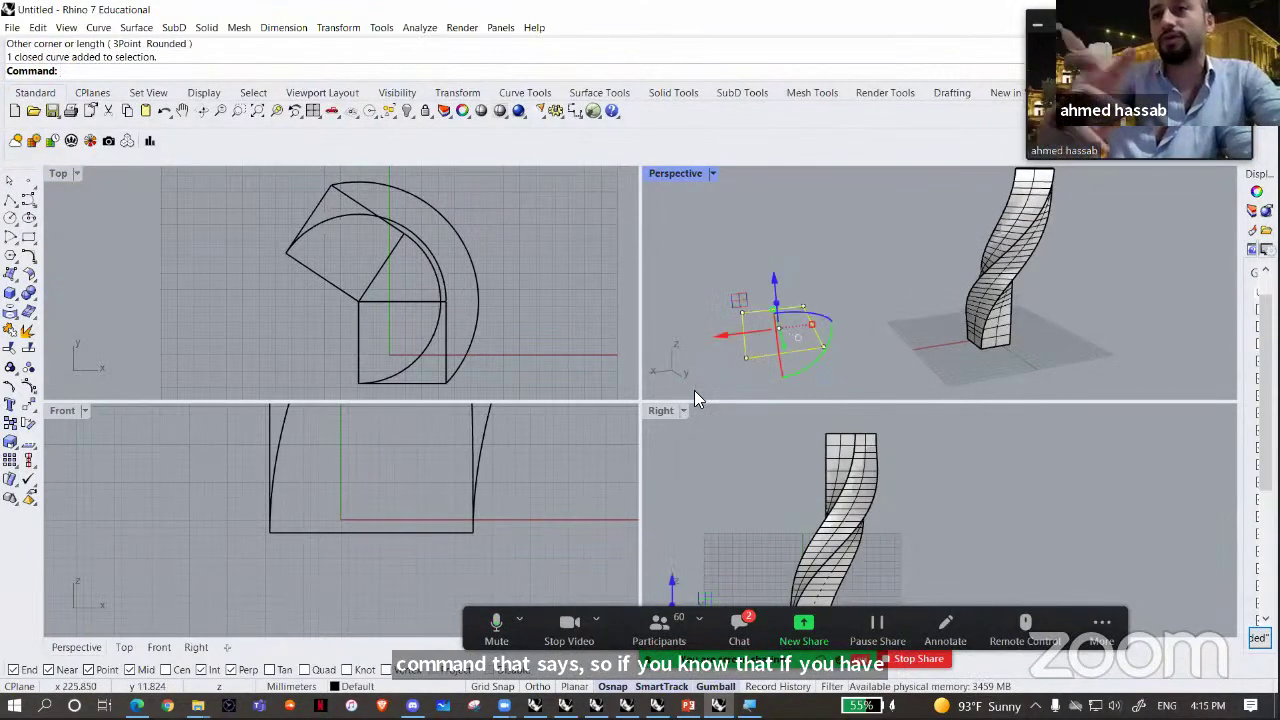
- List the command suggestions for the name fragment "xtru" with the rectangle selected, without running any
{"action": "type", "text": "xtru"}
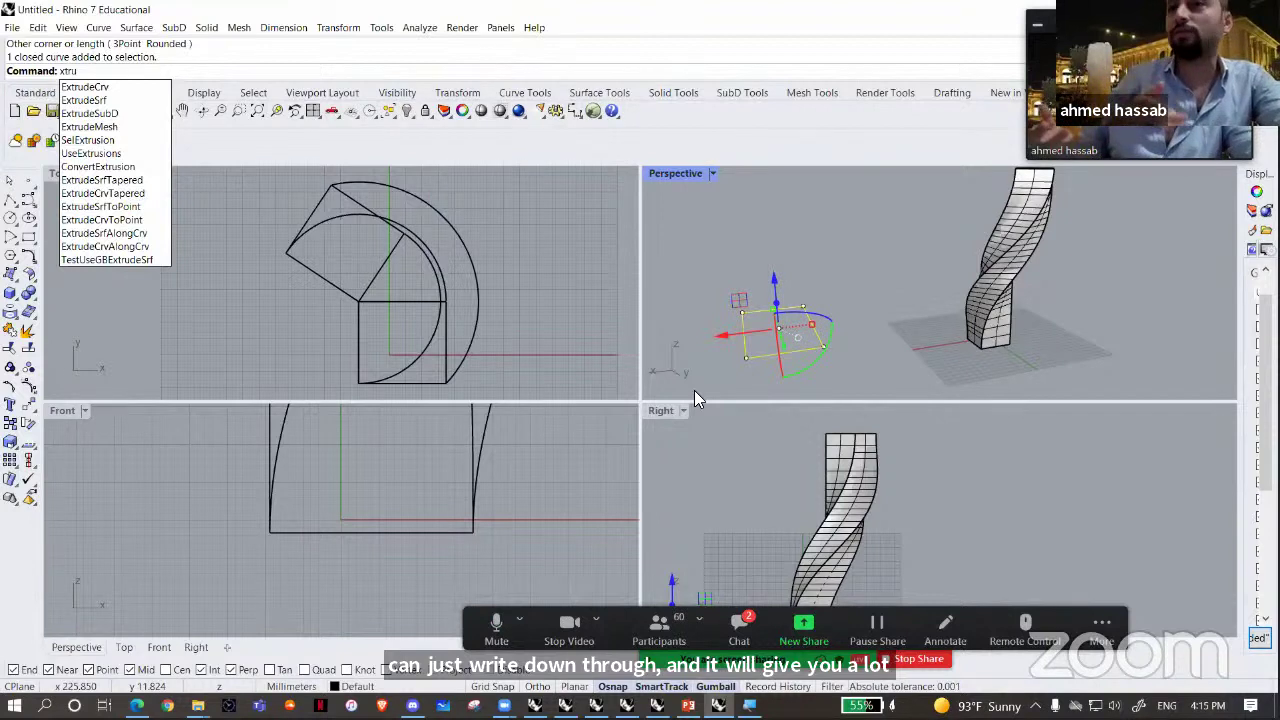
{"action": "key", "text": "Escape"}
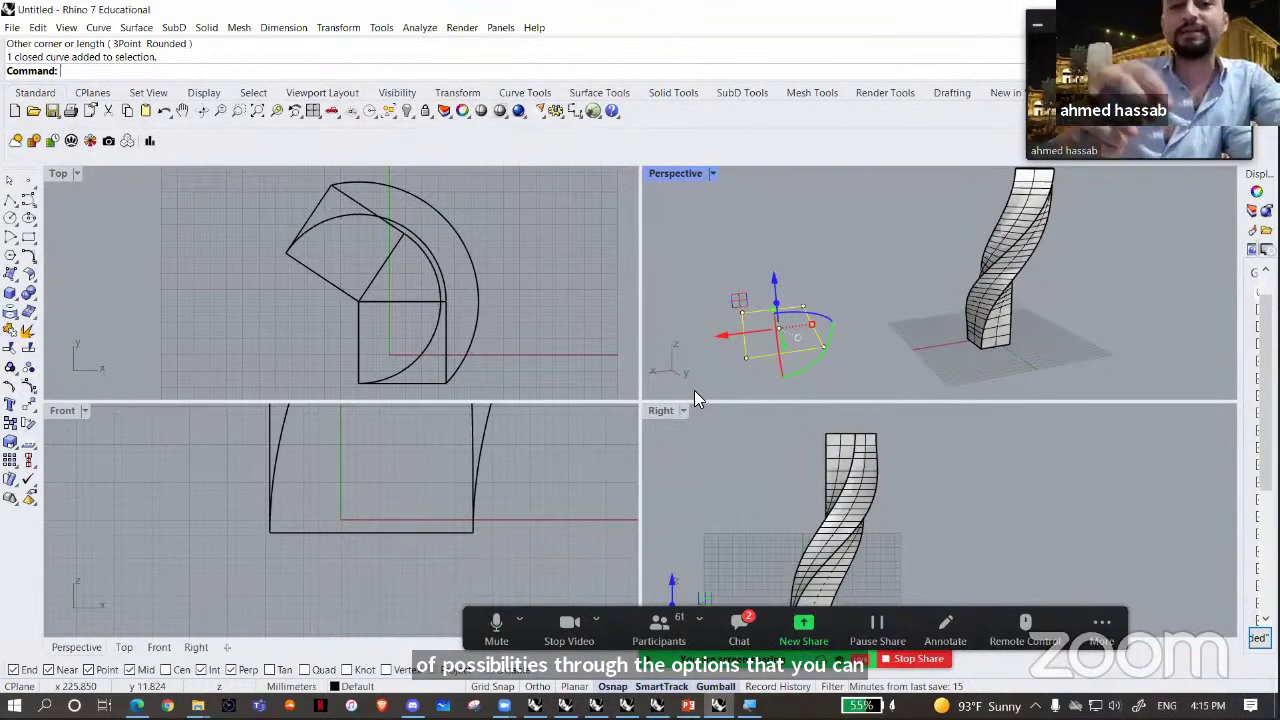
{"action": "type", "text": "xtru"}
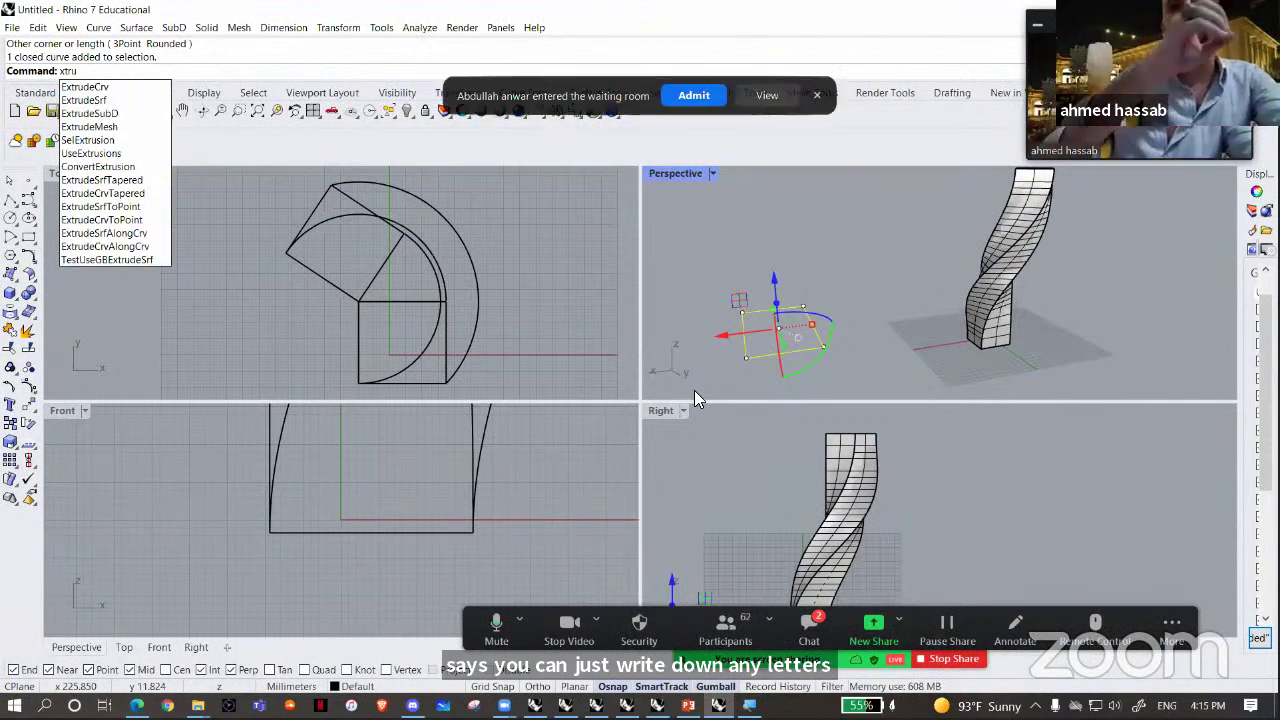
- Admit the attendee from the meeting's waiting room, then clear the selection of all objects in Rhino
{"action": "left_click", "coordinate": [695, 95]}
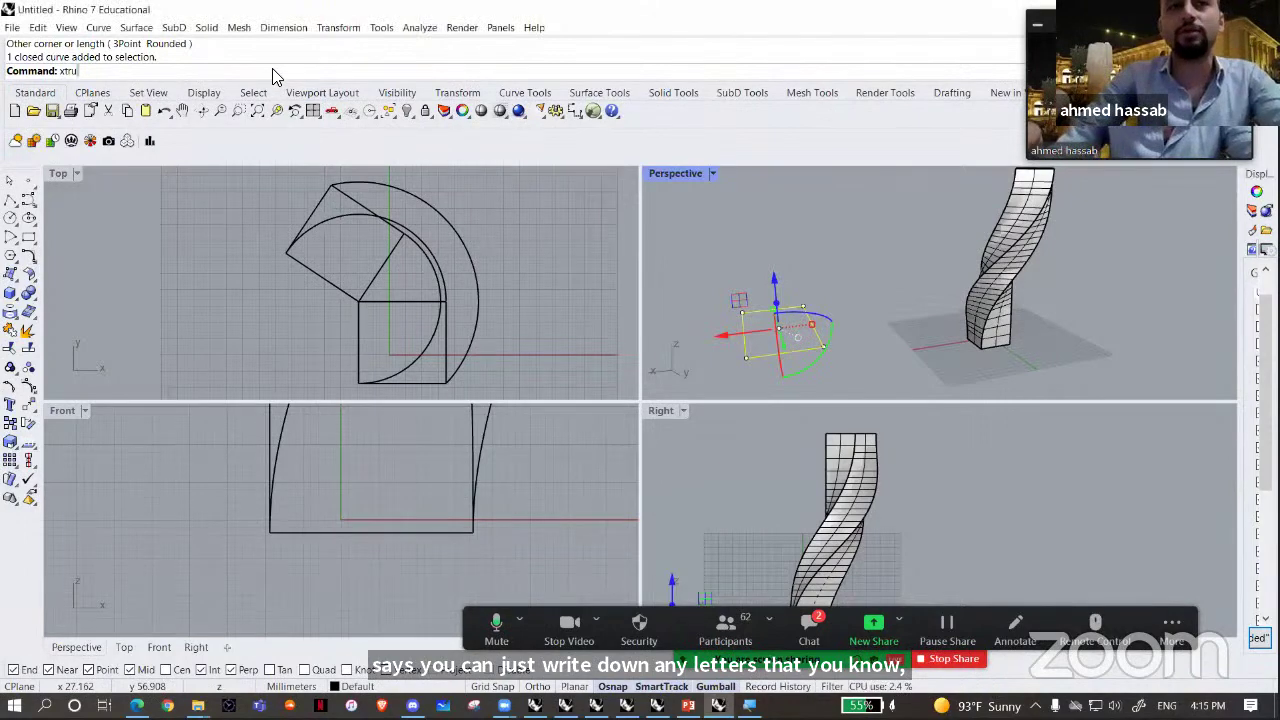
{"action": "key", "text": "ctrl+a"}
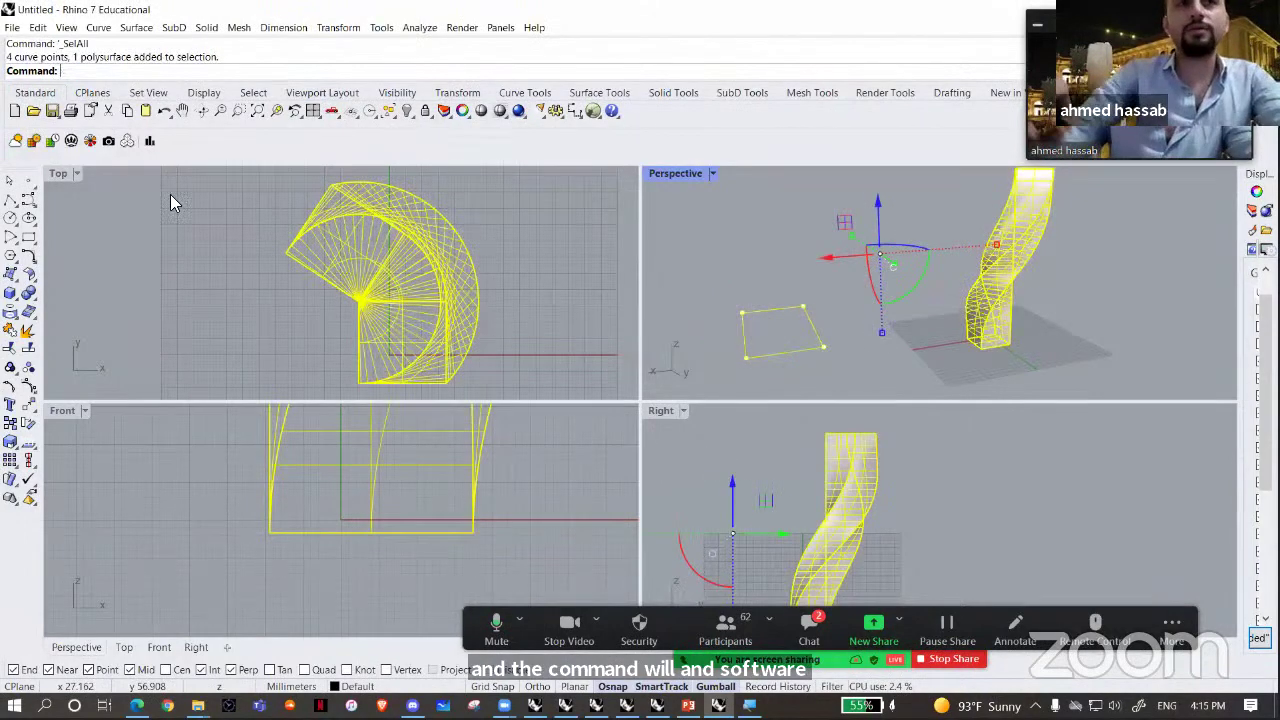
{"action": "key", "text": "Escape"}
- Compare the command name suggestions for "St" and "xtr", and cancel the entry
{"action": "type", "text": "St"}
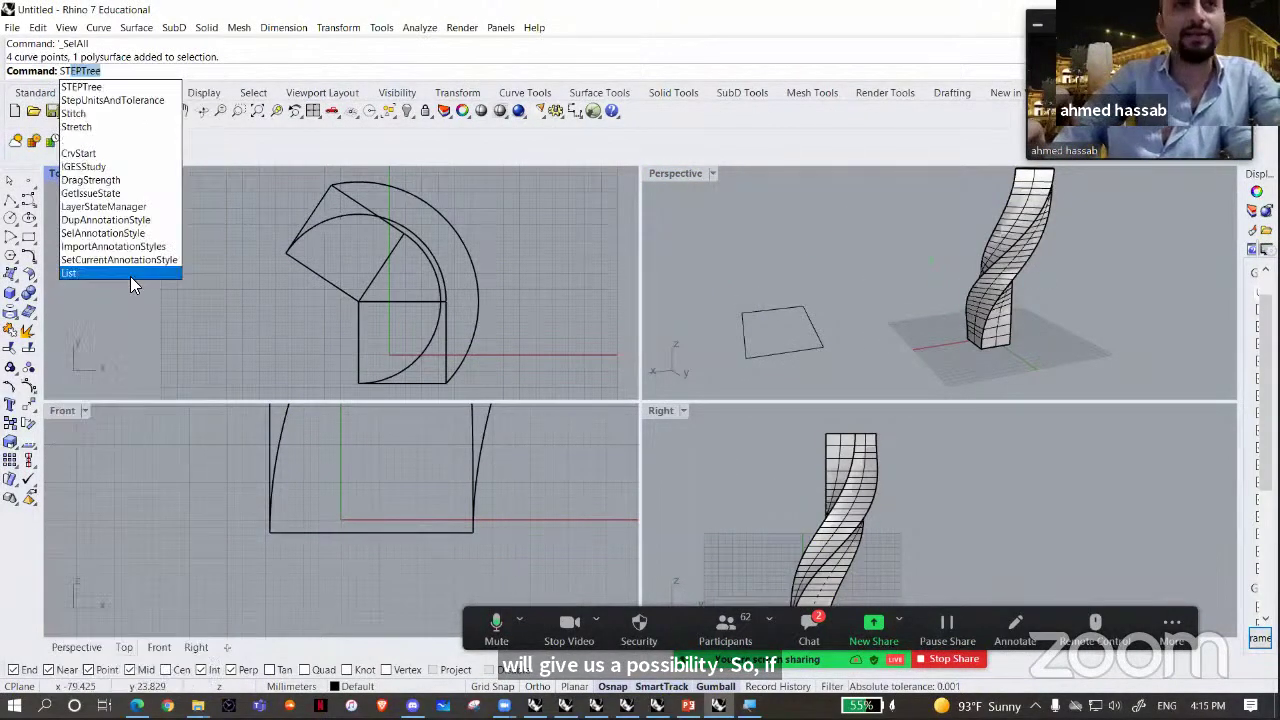
{"action": "key", "text": "BackSpace"}
{"action": "key", "text": "BackSpace"}
{"action": "type", "text": "xtr"}
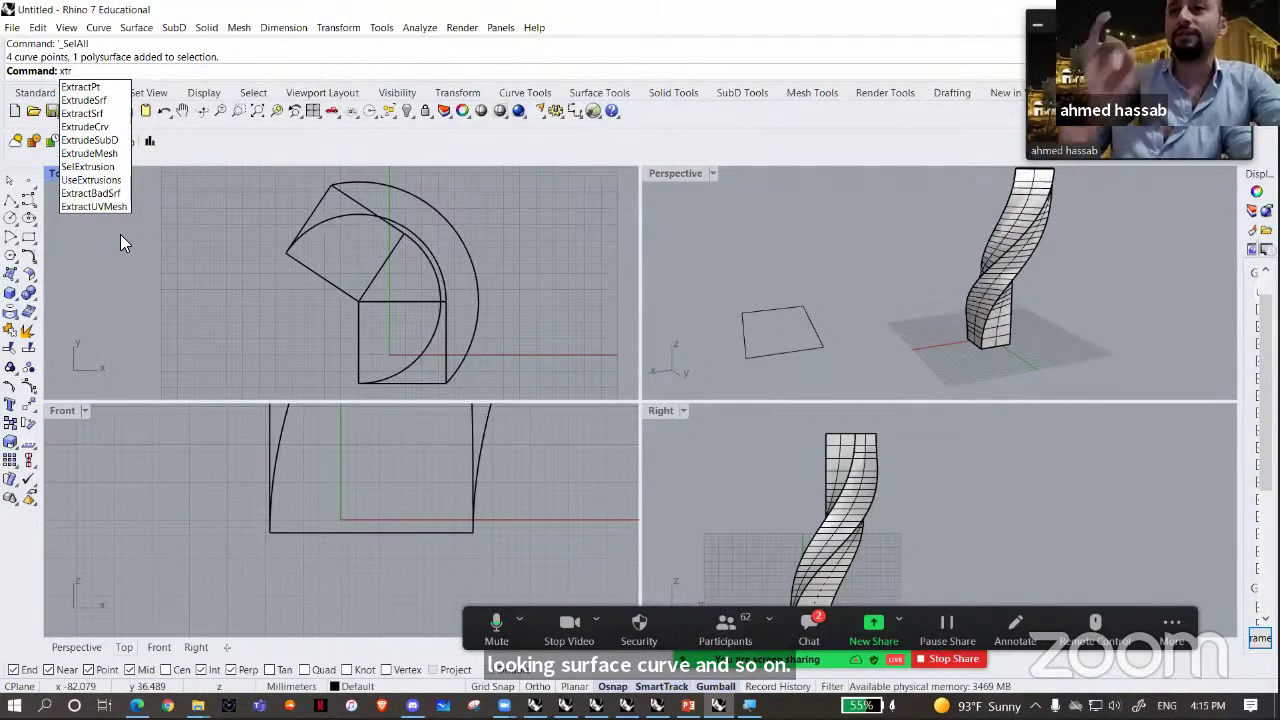
{"action": "key", "text": "Escape"}
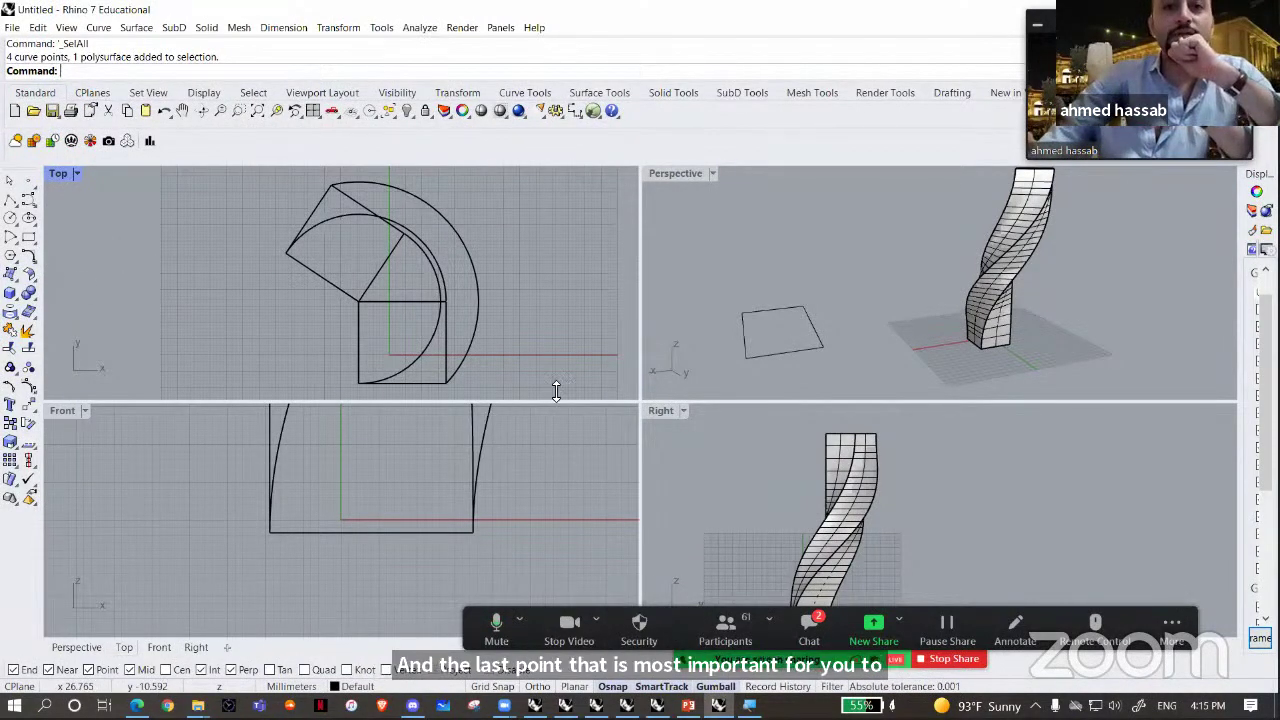
- Switch to Magnifier and enlarge the screen around the main tool icons and the Top viewport
{"action": "left_click", "coordinate": [749, 706]}
{"action": "left_click", "coordinate": [692, 485]}
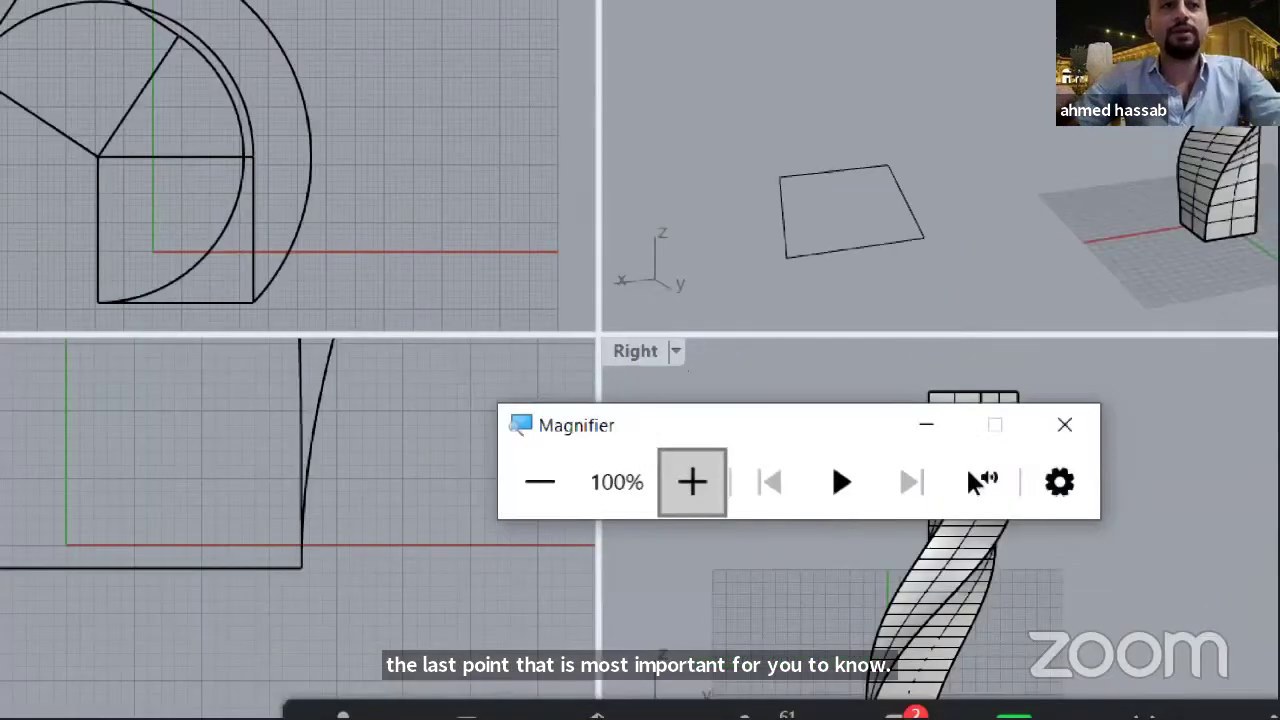
{"action": "key", "text": "super+plus"}
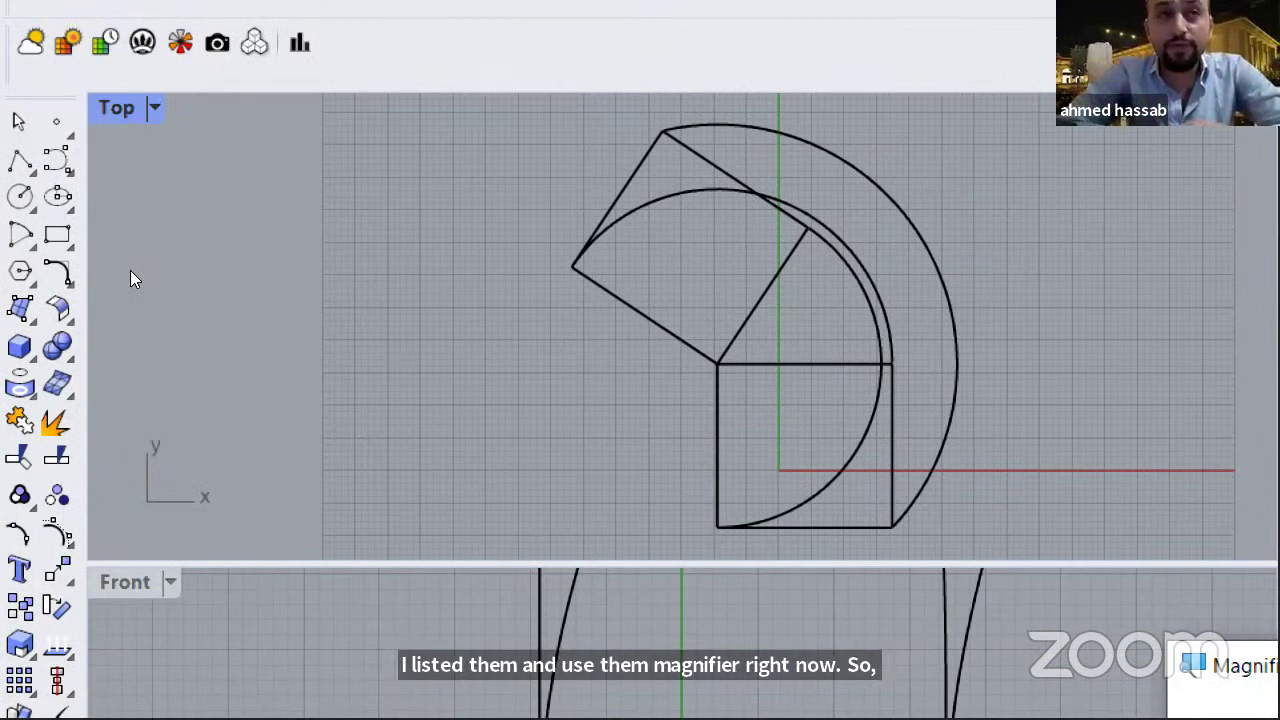
- Check the two functions of the Polyline tool and pull out the Surface Creation tools as a floating palette
{"action": "right_click", "coordinate": [12, 190]}
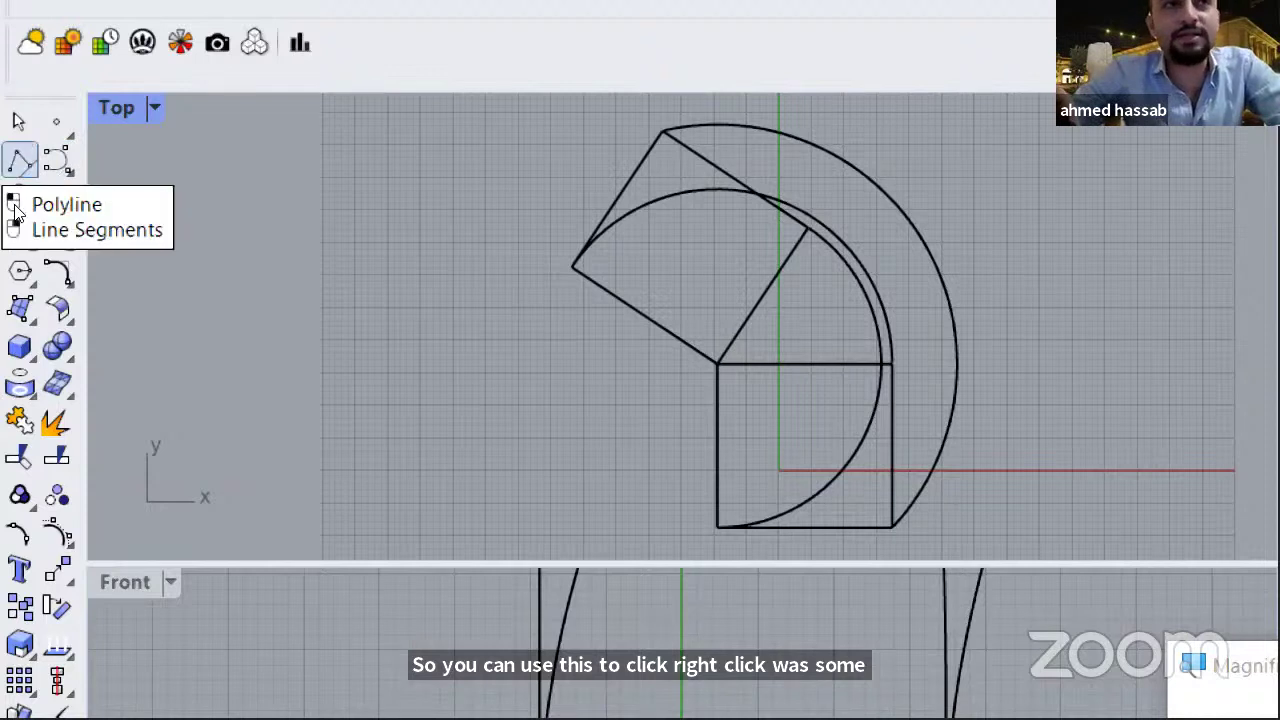
{"action": "left_click", "coordinate": [18, 285]}
{"action": "left_click_drag", "start_coordinate": [18, 285], "coordinate": [175, 215]}
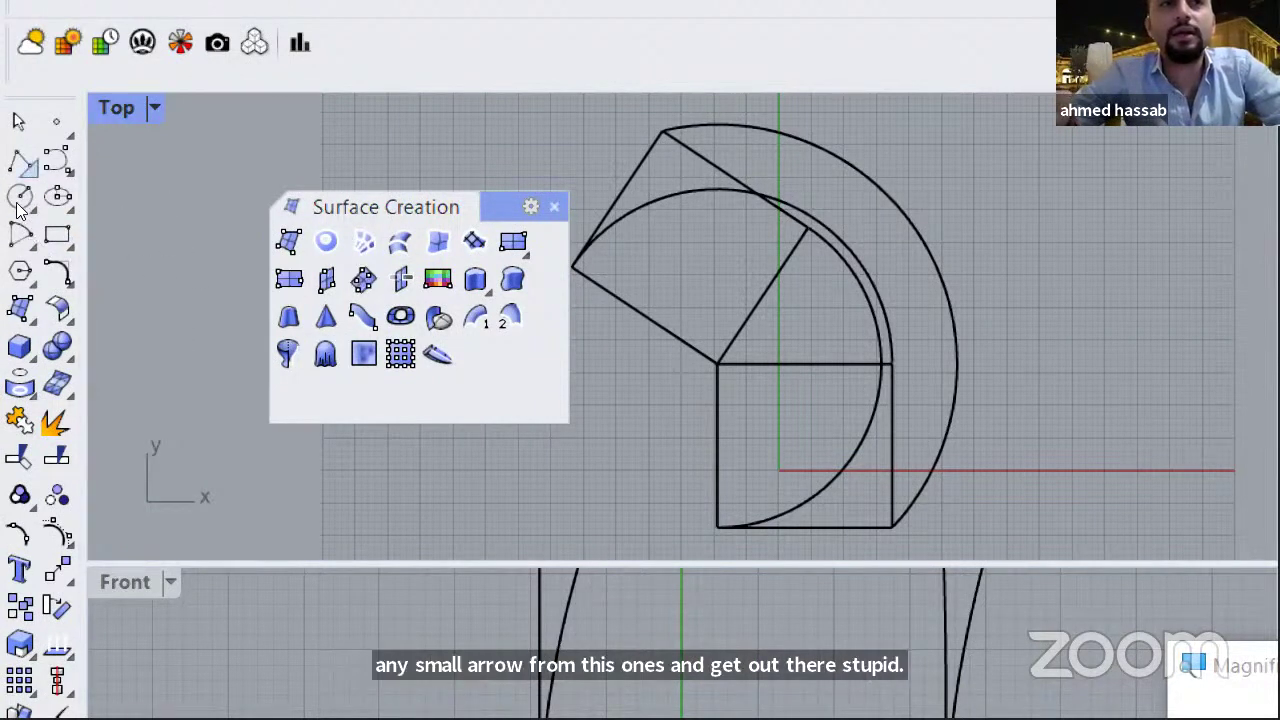
- Pull out the Lines and Curve tool sets as floating palettes over the Top viewport
{"action": "left_click", "coordinate": [33, 172]}
{"action": "left_click_drag", "start_coordinate": [215, 148], "coordinate": [790, 171]}
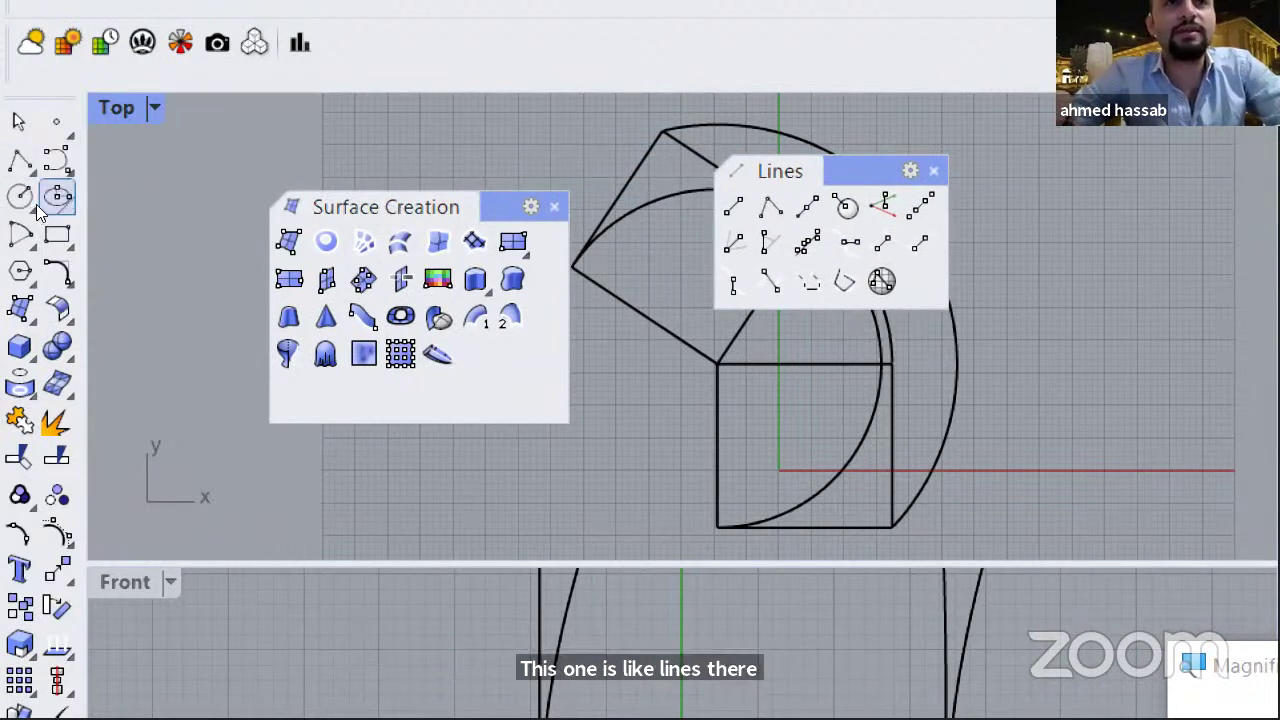
{"action": "left_click", "coordinate": [68, 170]}
{"action": "left_click_drag", "start_coordinate": [100, 152], "coordinate": [548, 362]}
- Reposition the floating Surface Creation palette and pull out the Solid Tools palette over the Top viewport
{"action": "left_click", "coordinate": [33, 319]}
{"action": "left_click_drag", "start_coordinate": [120, 295], "coordinate": [260, 281]}
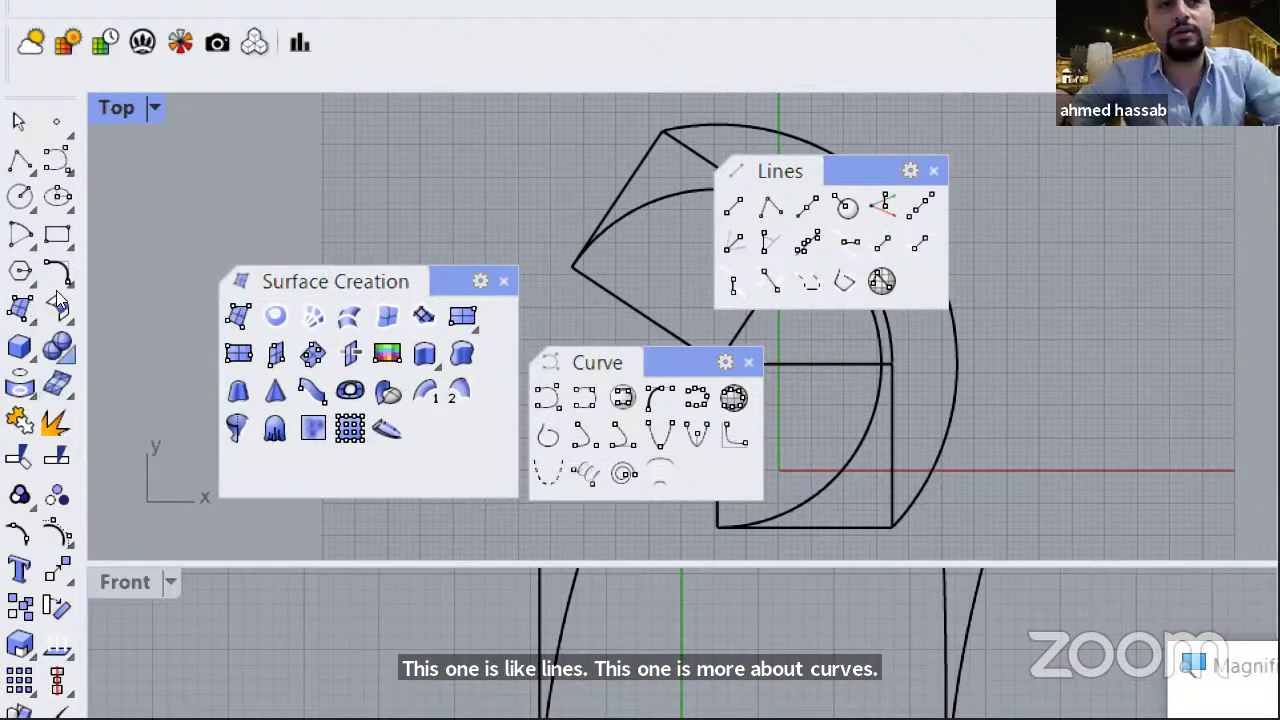
{"action": "left_click", "coordinate": [57, 345]}
{"action": "left_click_drag", "start_coordinate": [100, 360], "coordinate": [272, 178]}
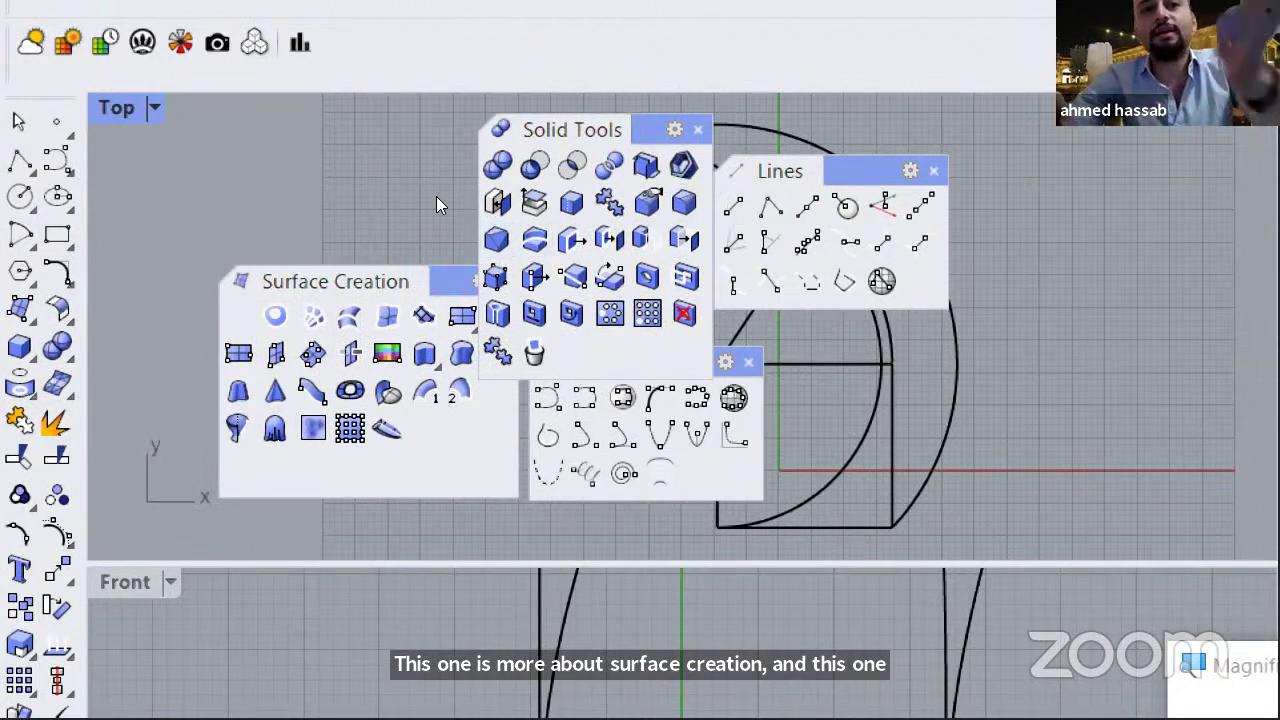
- Close the floating Lines and Curve palettes and place Solid Tools beside Surface Creation
{"action": "left_click", "coordinate": [934, 171]}
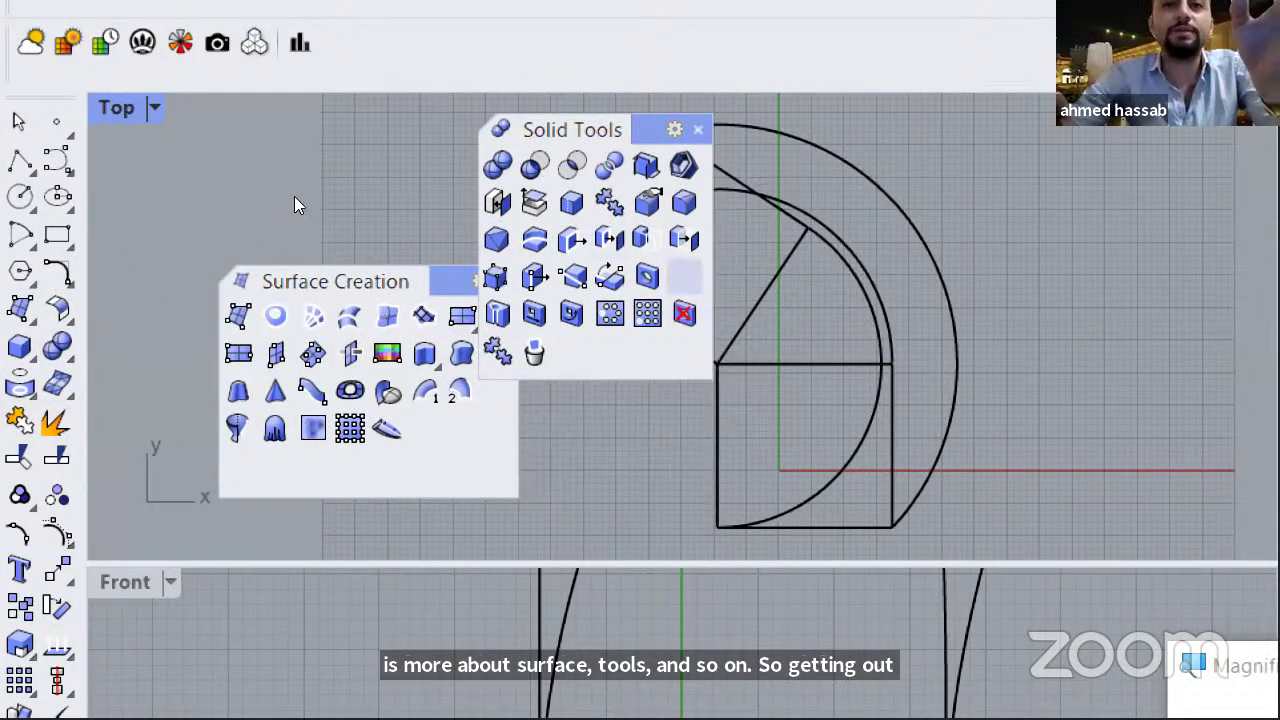
{"action": "left_click_drag", "start_coordinate": [323, 183], "coordinate": [355, 253]}
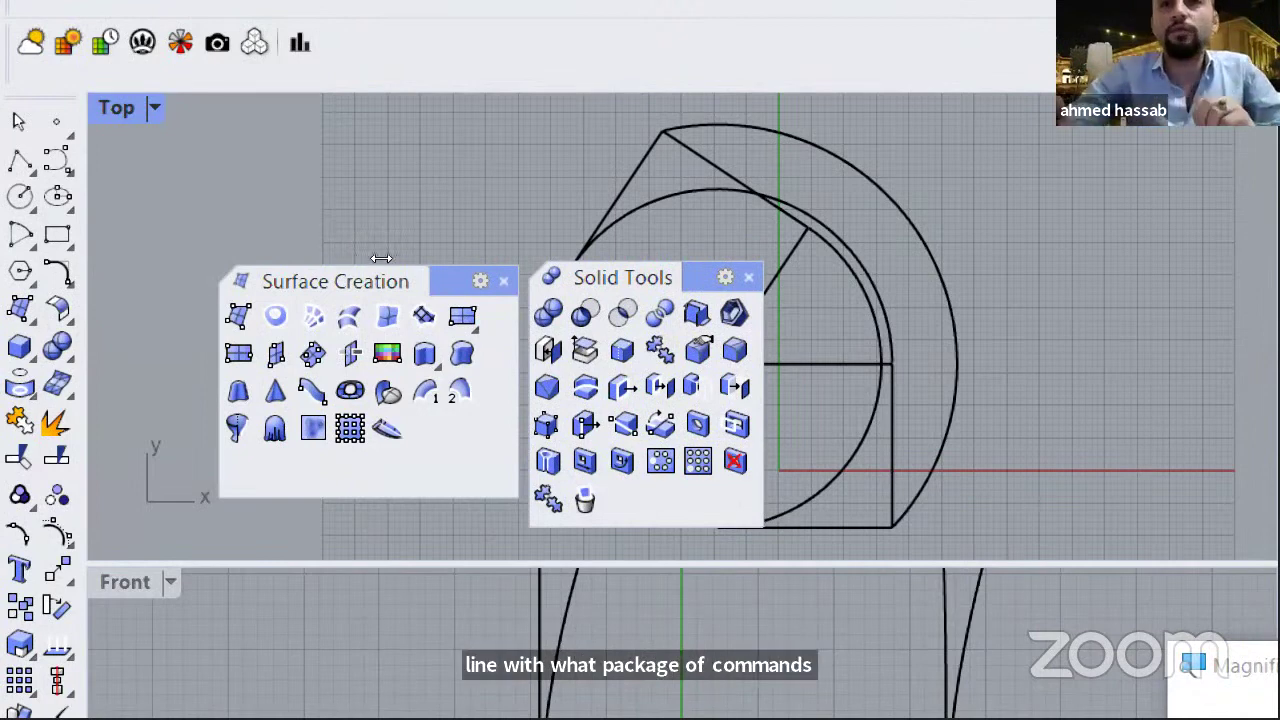
- Close the floating Solid Tools and Surface Creation palettes, and pull the Surface Creation tools out again over the Top viewport
{"action": "left_click", "coordinate": [749, 277]}
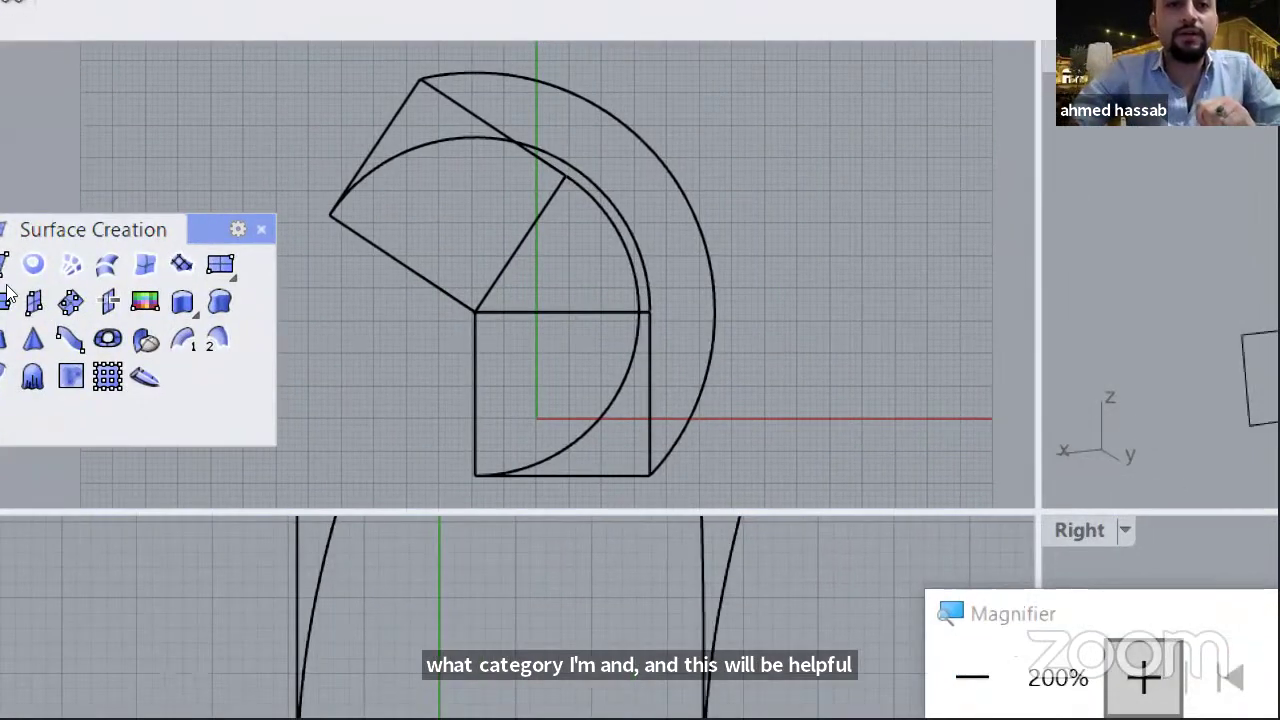
{"action": "left_click", "coordinate": [261, 229]}
{"action": "key", "text": "super+plus"}
{"action": "left_click", "coordinate": [280, 296]}
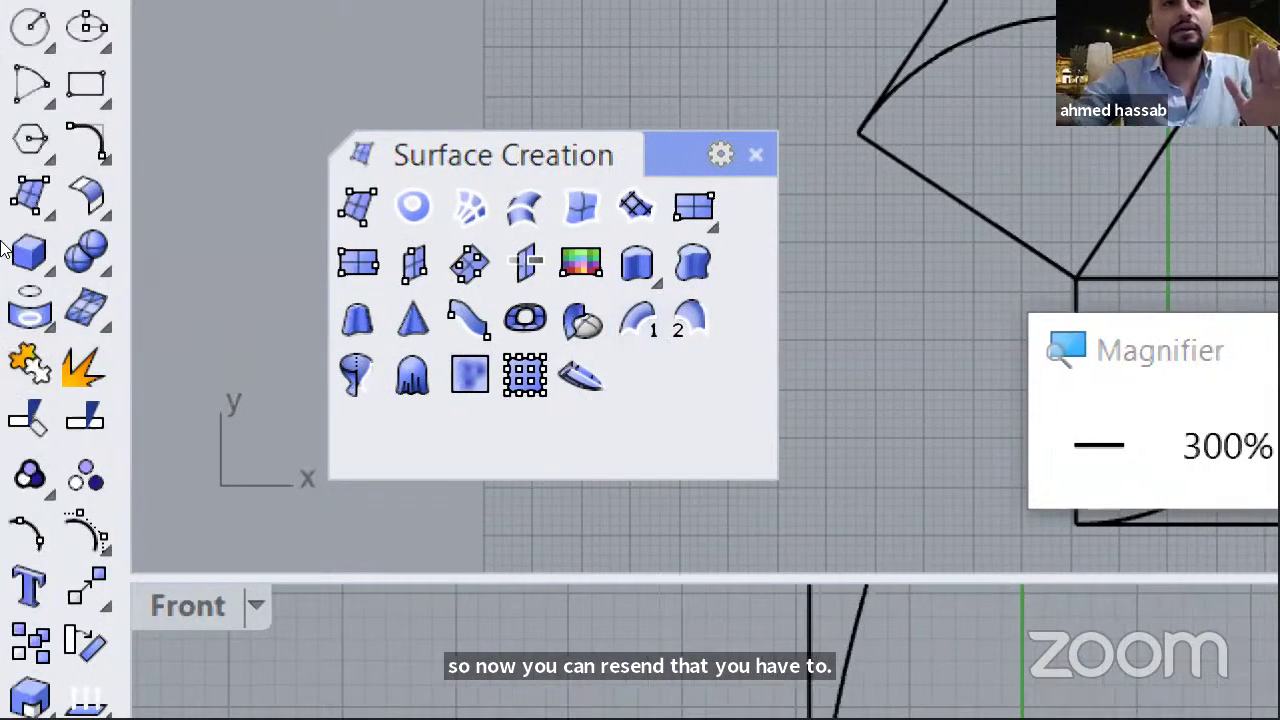
{"action": "left_click", "coordinate": [44, 211]}
{"action": "left_click_drag", "start_coordinate": [105, 174], "coordinate": [457, 178]}
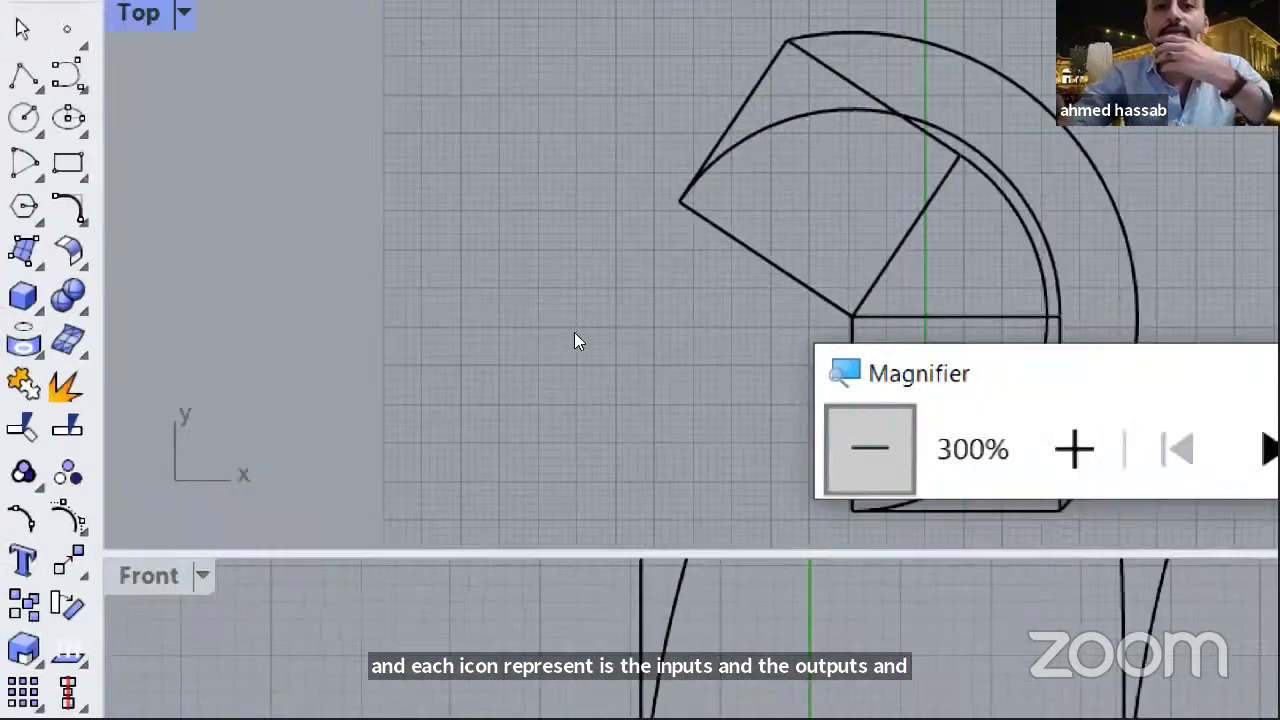
- Maximize the Perspective viewport and place the floating Surface Creation palette clear of the models
{"action": "key", "text": "super+Escape"}
{"action": "right_click_drag", "start_coordinate": [802, 310], "coordinate": [692, 214]}
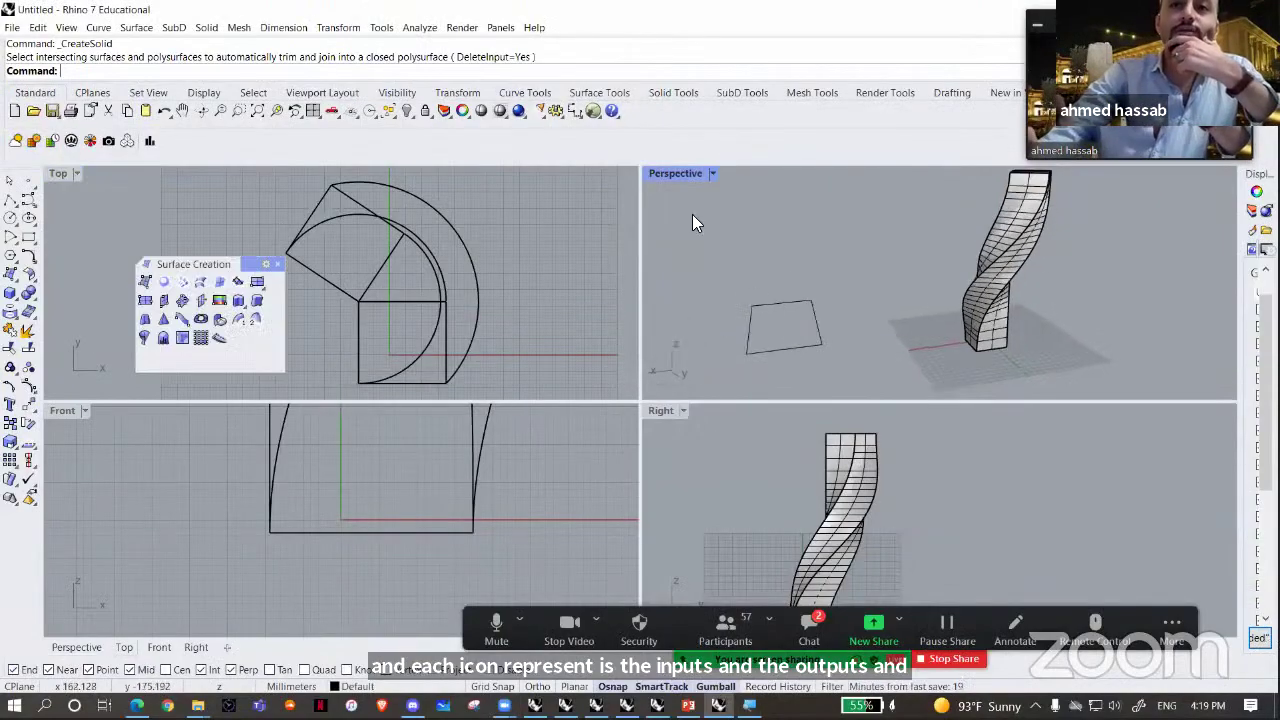
{"action": "double_click", "coordinate": [682, 172]}
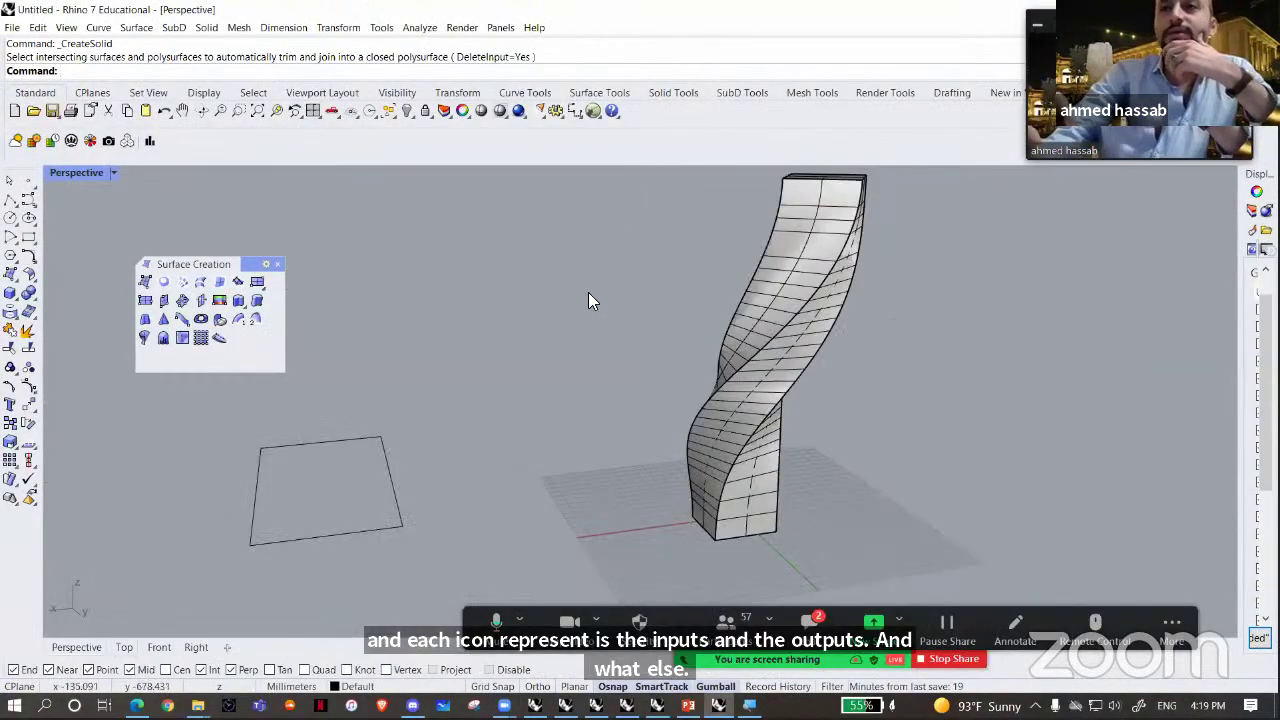
{"action": "left_click_drag", "start_coordinate": [251, 263], "coordinate": [216, 222]}
{"action": "right_click_drag", "start_coordinate": [417, 287], "coordinate": [536, 357]}
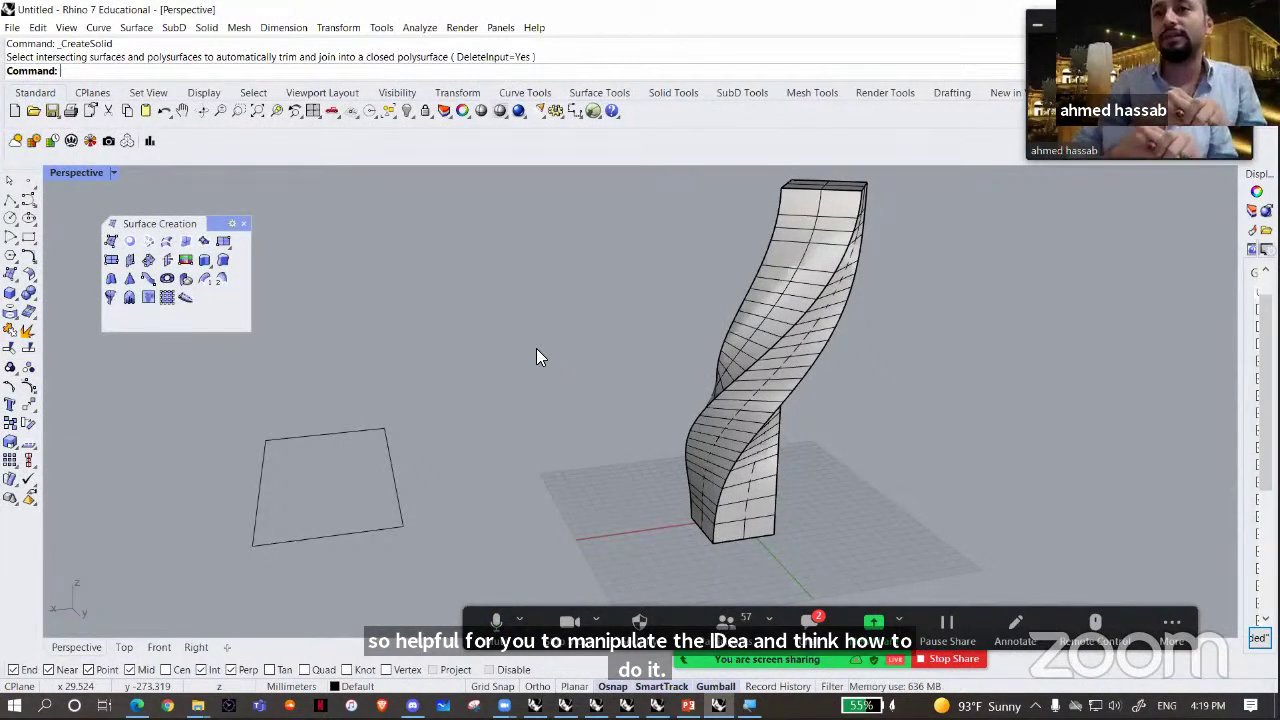
{"action": "right_click_drag", "start_coordinate": [496, 378], "coordinate": [528, 376], "text": "shift"}
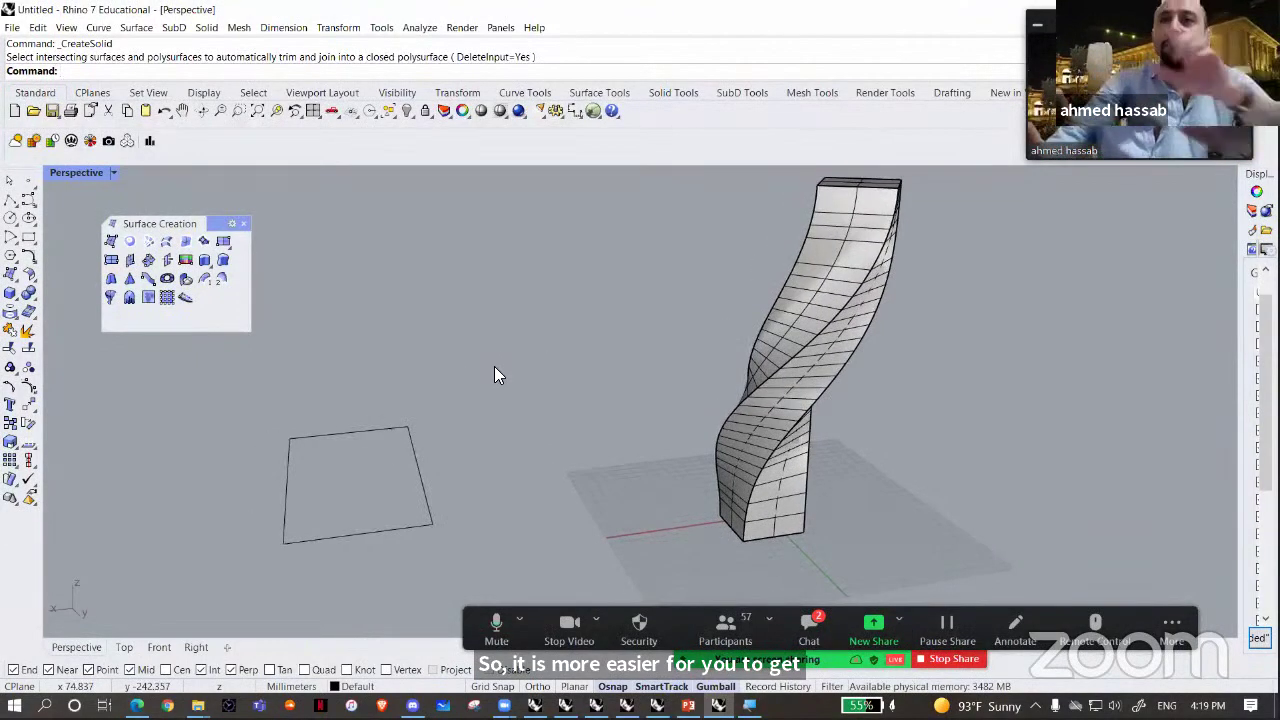
- Copy the flat four-sided closed curve vertically with the Gumball to make a stack of three curves
{"action": "left_click", "coordinate": [330, 538]}
{"action": "right_click_drag", "start_coordinate": [362, 480], "coordinate": [478, 443]}
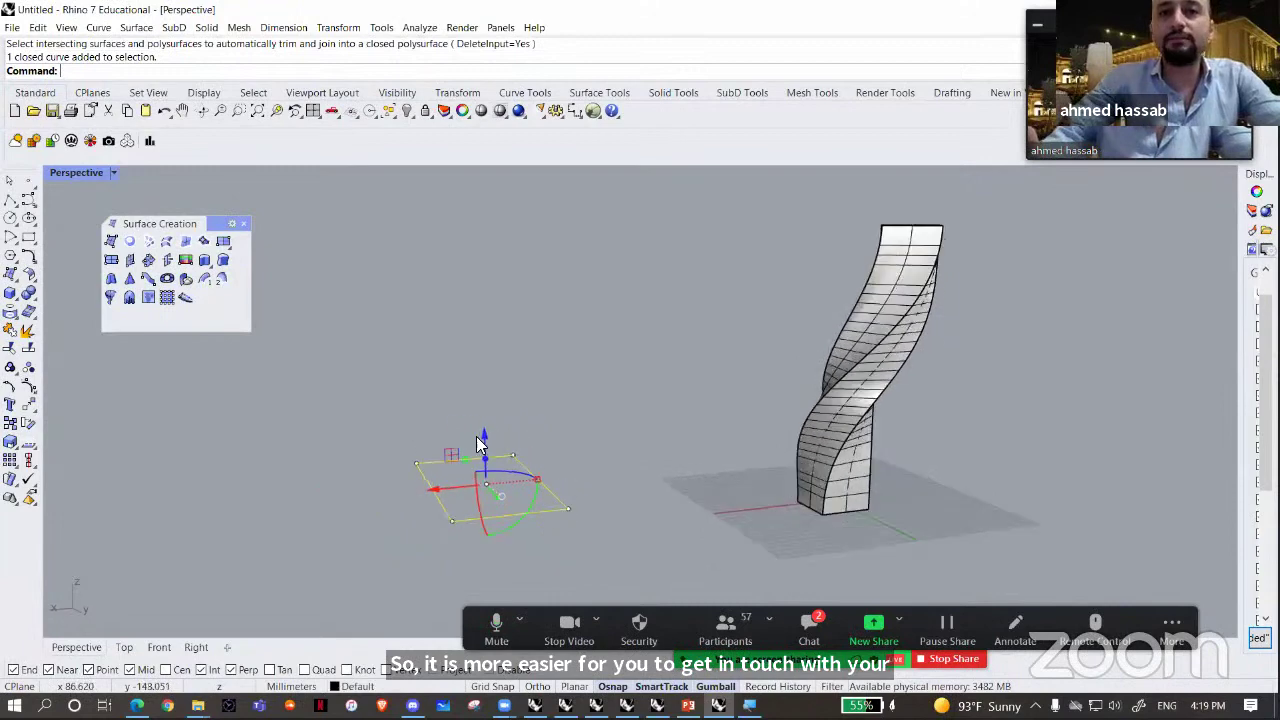
{"action": "left_click_drag", "start_coordinate": [480, 440], "coordinate": [482, 362]}
{"action": "key", "text": "alt"}
{"action": "left_click", "coordinate": [572, 336]}
{"action": "left_click", "coordinate": [569, 466]}
{"action": "left_click_drag", "start_coordinate": [620, 530], "coordinate": [440, 334]}
{"action": "right_click_drag", "start_coordinate": [442, 337], "coordinate": [450, 392]}
{"action": "left_click_drag", "start_coordinate": [435, 386], "coordinate": [531, 443]}
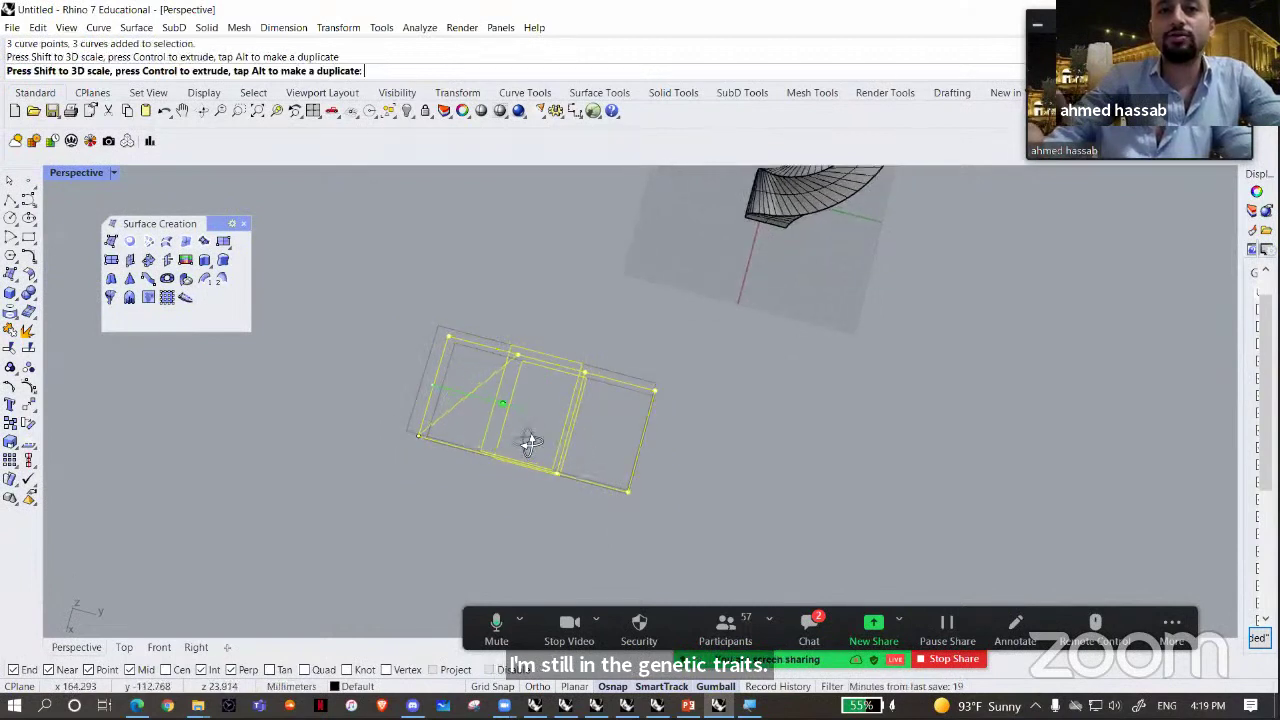
{"action": "right_click_drag", "start_coordinate": [531, 443], "coordinate": [600, 478]}
{"action": "key", "text": "ctrl+z"}
- Select the three stacked curves and scale them down along their long direction to roughly square outlines
{"action": "left_click", "coordinate": [430, 552]}
{"action": "left_click_drag", "start_coordinate": [723, 339], "coordinate": [514, 370]}
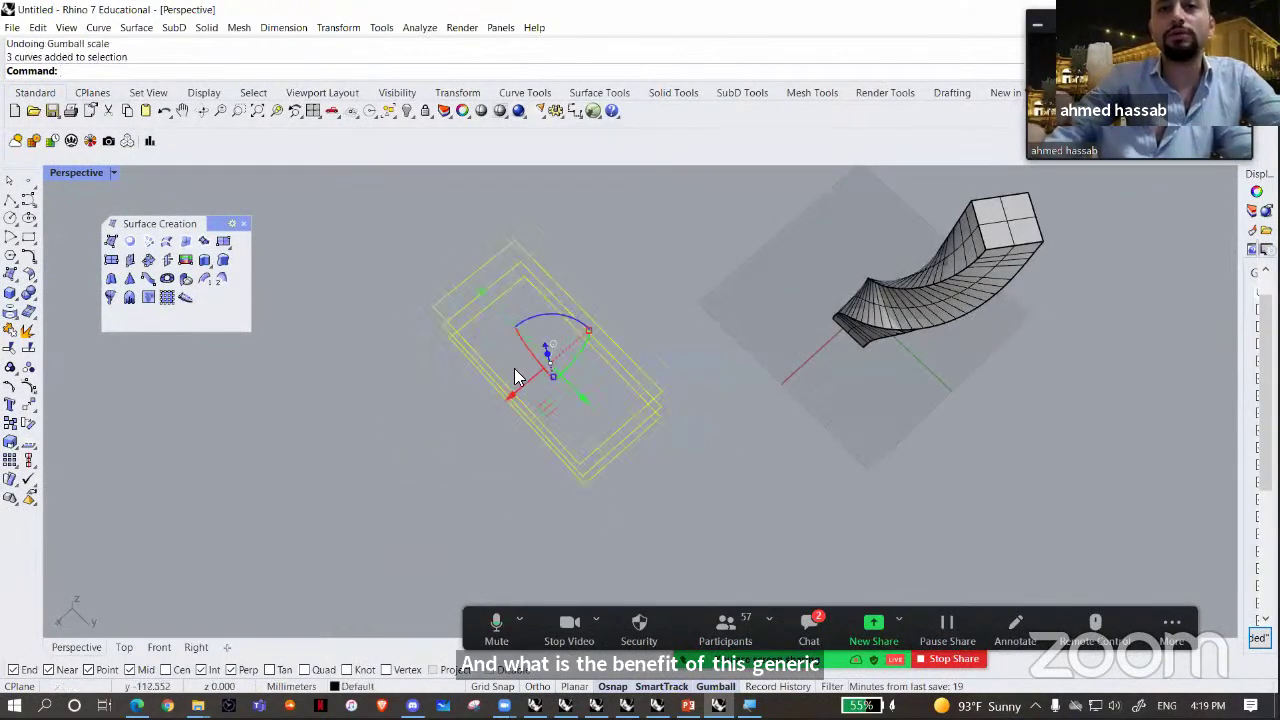
{"action": "left_click_drag", "start_coordinate": [480, 296], "coordinate": [569, 346]}
{"action": "right_click_drag", "start_coordinate": [572, 346], "coordinate": [448, 366]}
{"action": "left_click", "coordinate": [588, 443]}
- Scale down the middle curve of the stack so it is smaller than the curves above and below
{"action": "scroll", "coordinate": [551, 426], "scroll_direction": "up", "scroll_amount": 7}
{"action": "left_click", "coordinate": [550, 430]}
{"action": "left_click_drag", "start_coordinate": [522, 374], "coordinate": [652, 428]}
{"action": "key", "text": "Escape"}
{"action": "right_click_drag", "start_coordinate": [606, 398], "coordinate": [649, 405]}
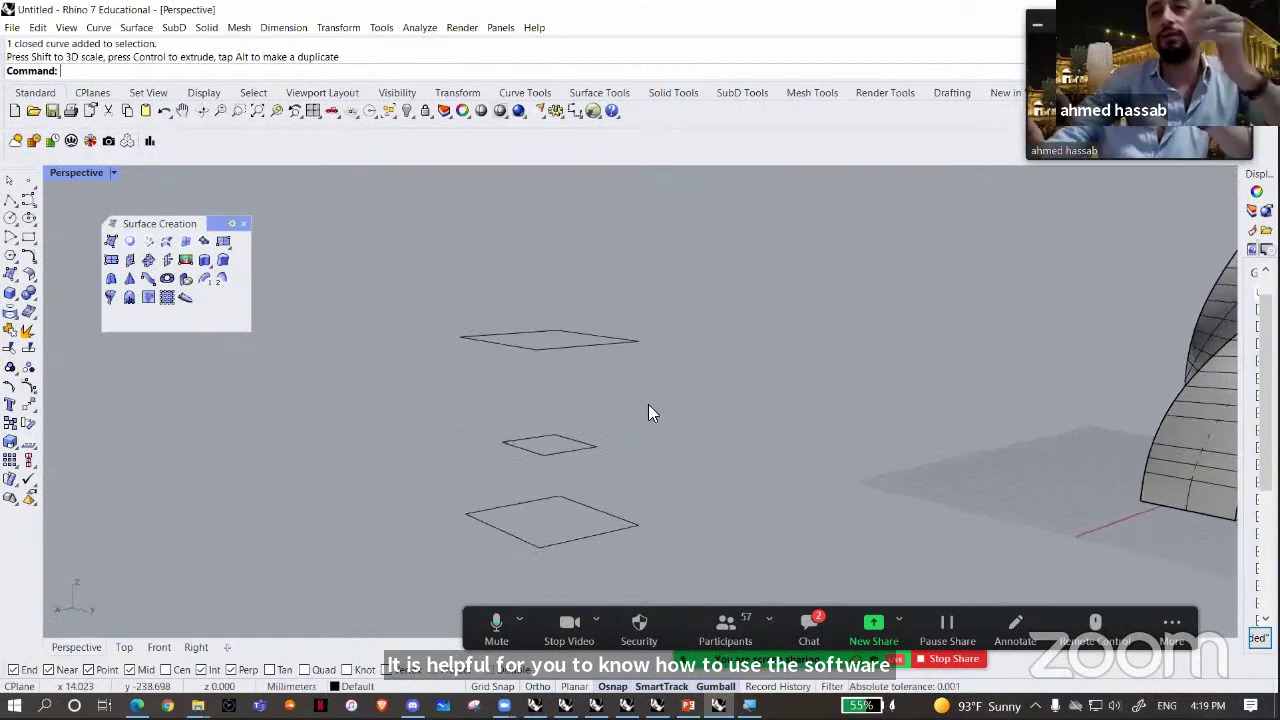
{"action": "right_click_drag", "start_coordinate": [666, 143], "coordinate": [648, 484]}
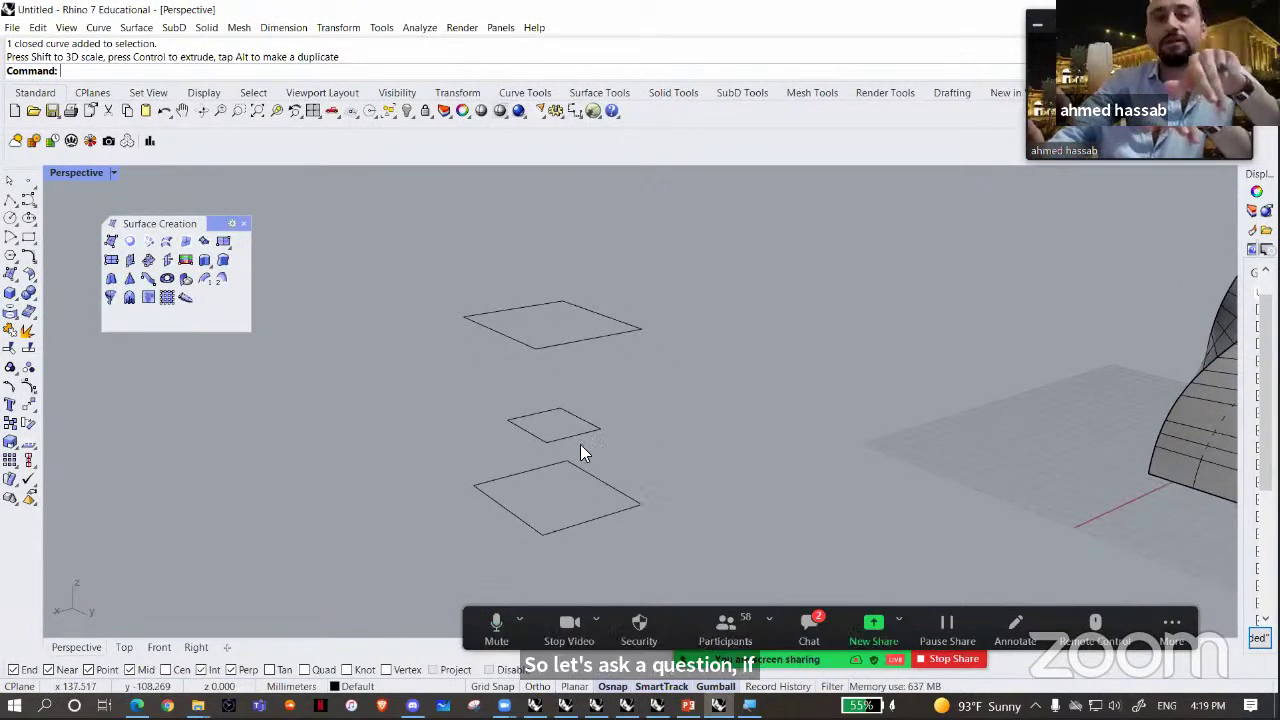
- Examine the enlarged Surface Creation tools beside the three stacked curves, and admit the waiting meeting participant
{"action": "key", "text": "super+plus"}
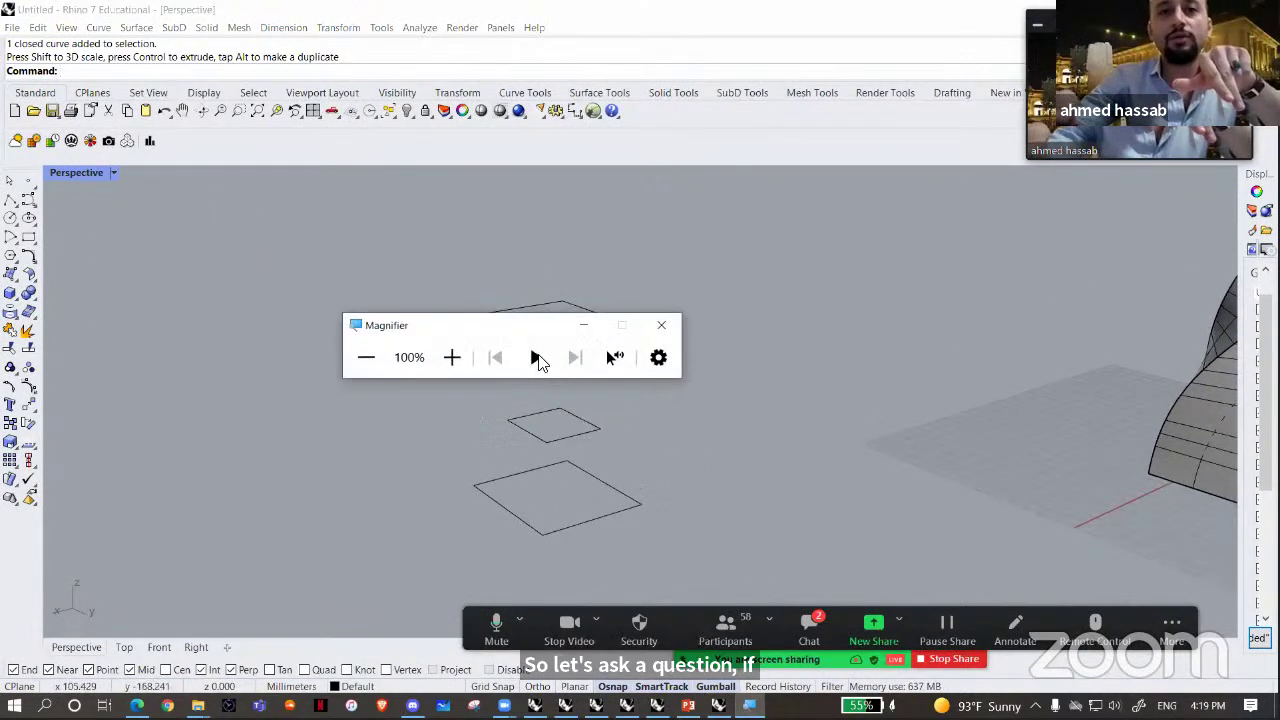
{"action": "left_click", "coordinate": [460, 355]}
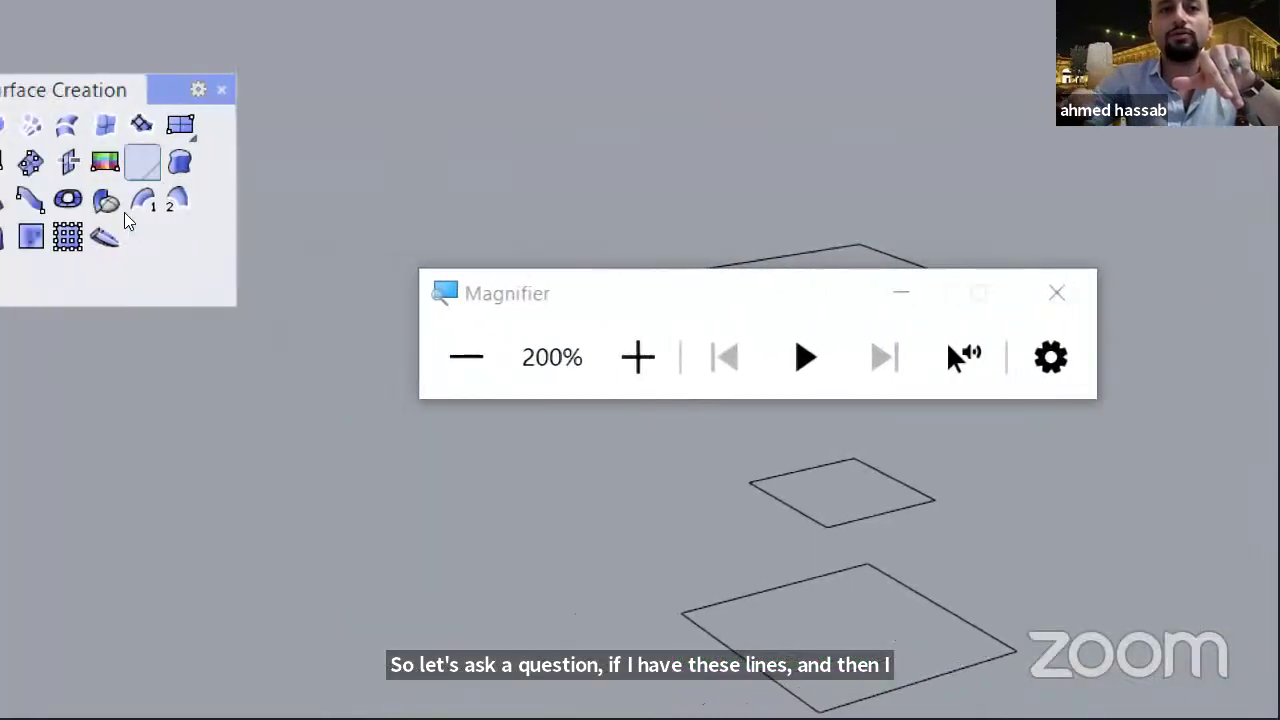
{"action": "key", "text": "super+plus"}
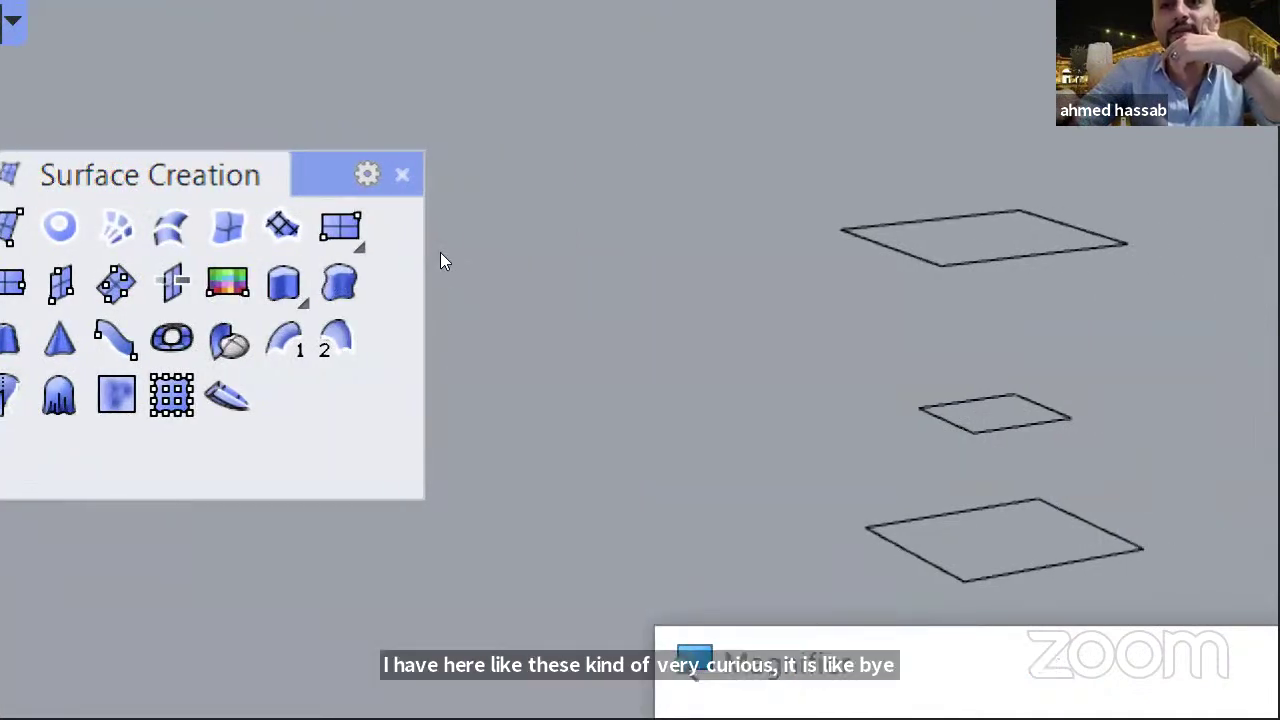
{"action": "left_click", "coordinate": [729, 649]}
{"action": "key", "text": "super+minus"}
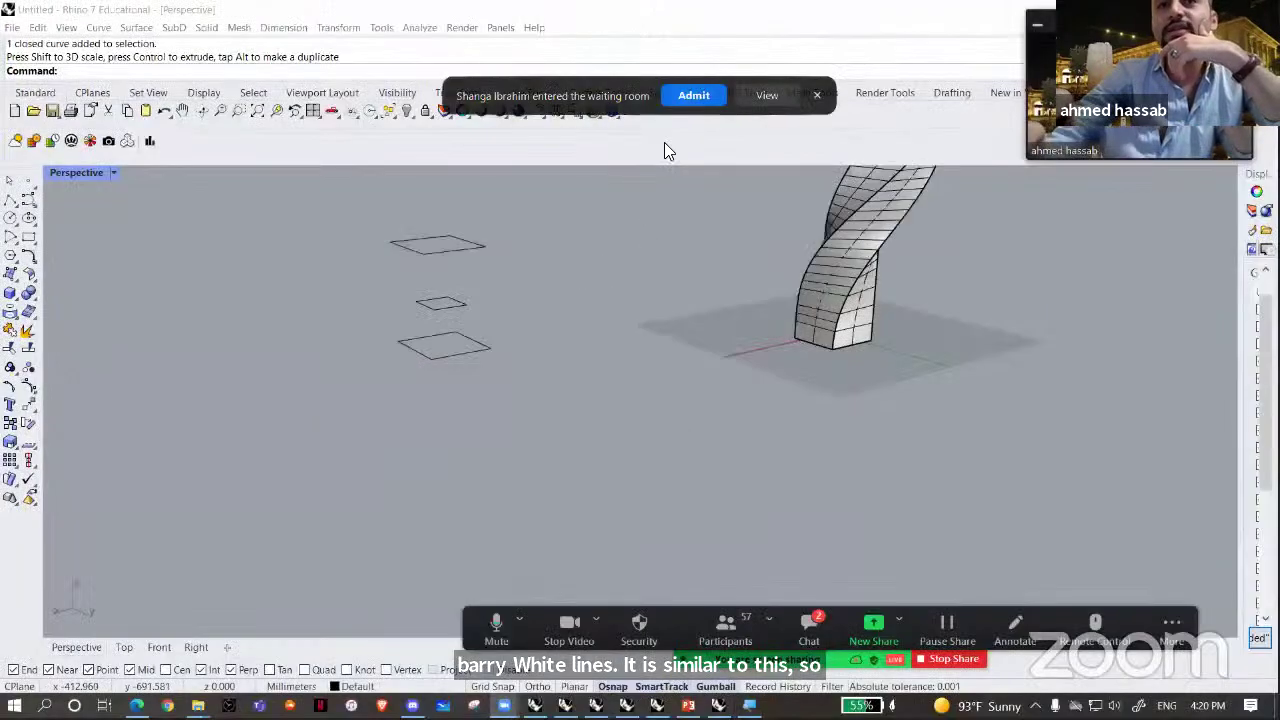
{"action": "left_click", "coordinate": [690, 97]}
- Start a Loft with the three stacked curves as its sections and proceed to the seam point adjustment
{"action": "right_click_drag", "start_coordinate": [598, 300], "coordinate": [514, 300]}
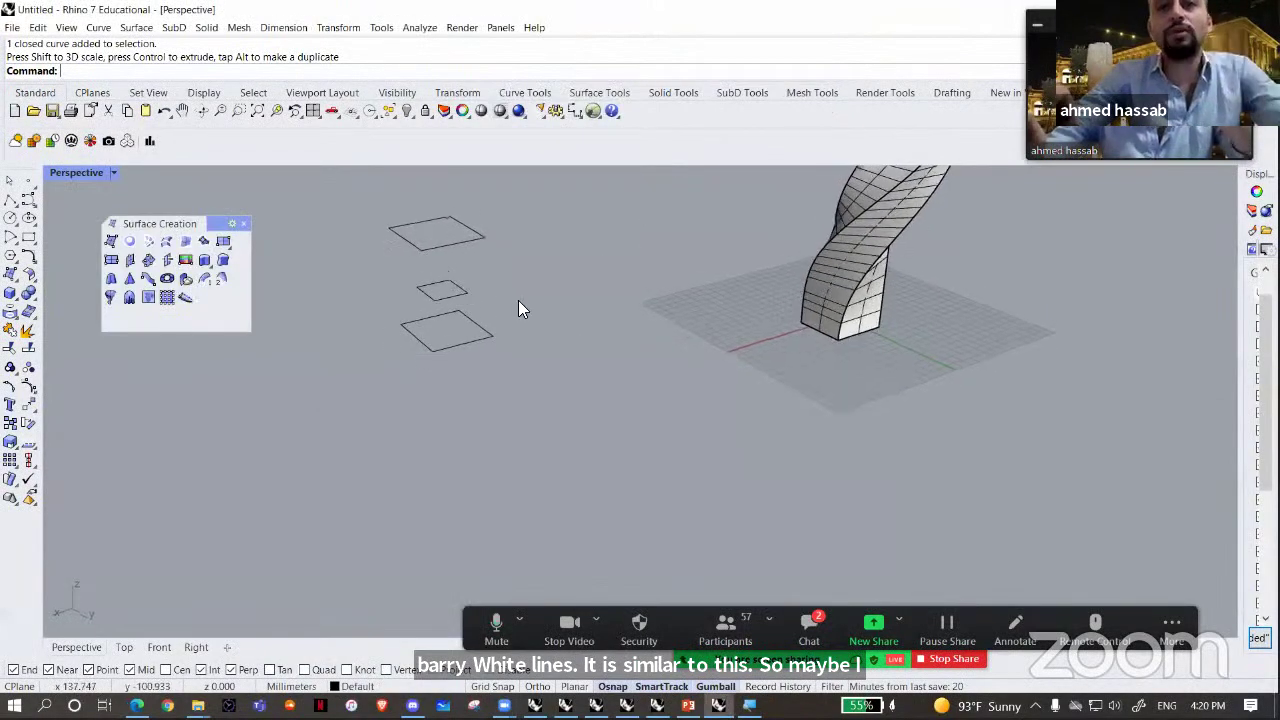
{"action": "scroll", "coordinate": [600, 374], "scroll_direction": "up", "scroll_amount": 5}
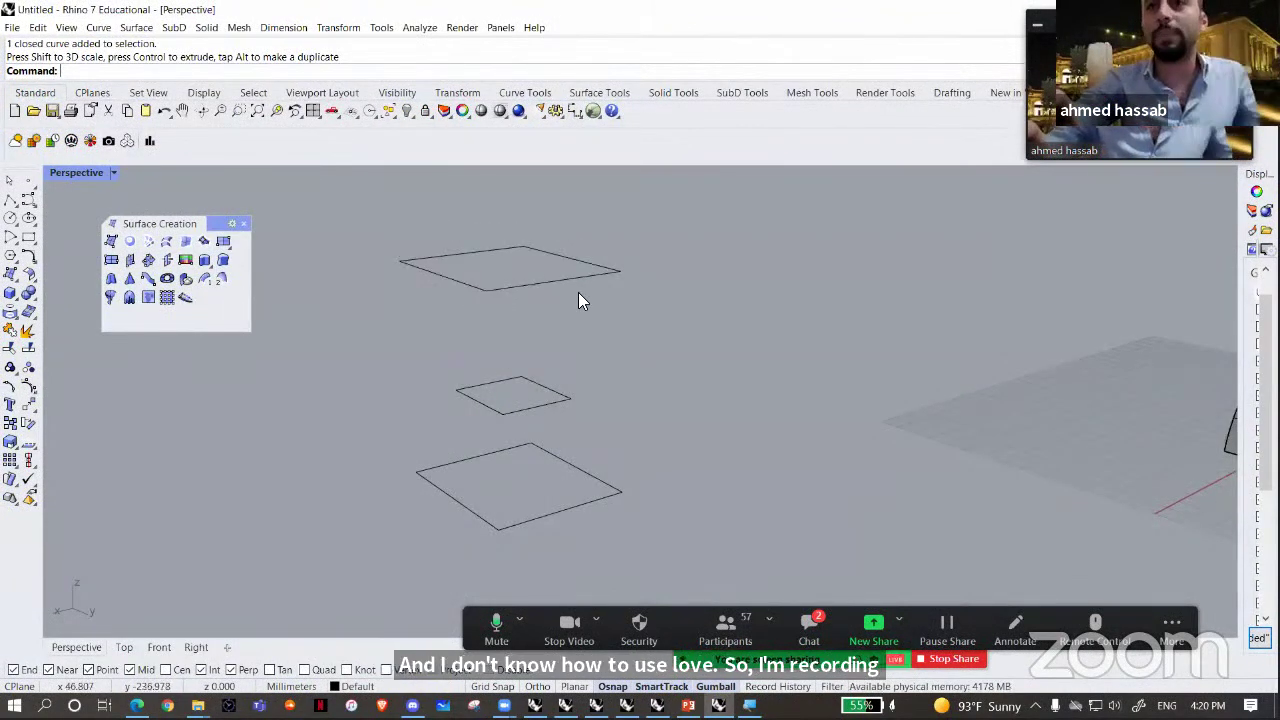
{"action": "left_click", "coordinate": [165, 243]}
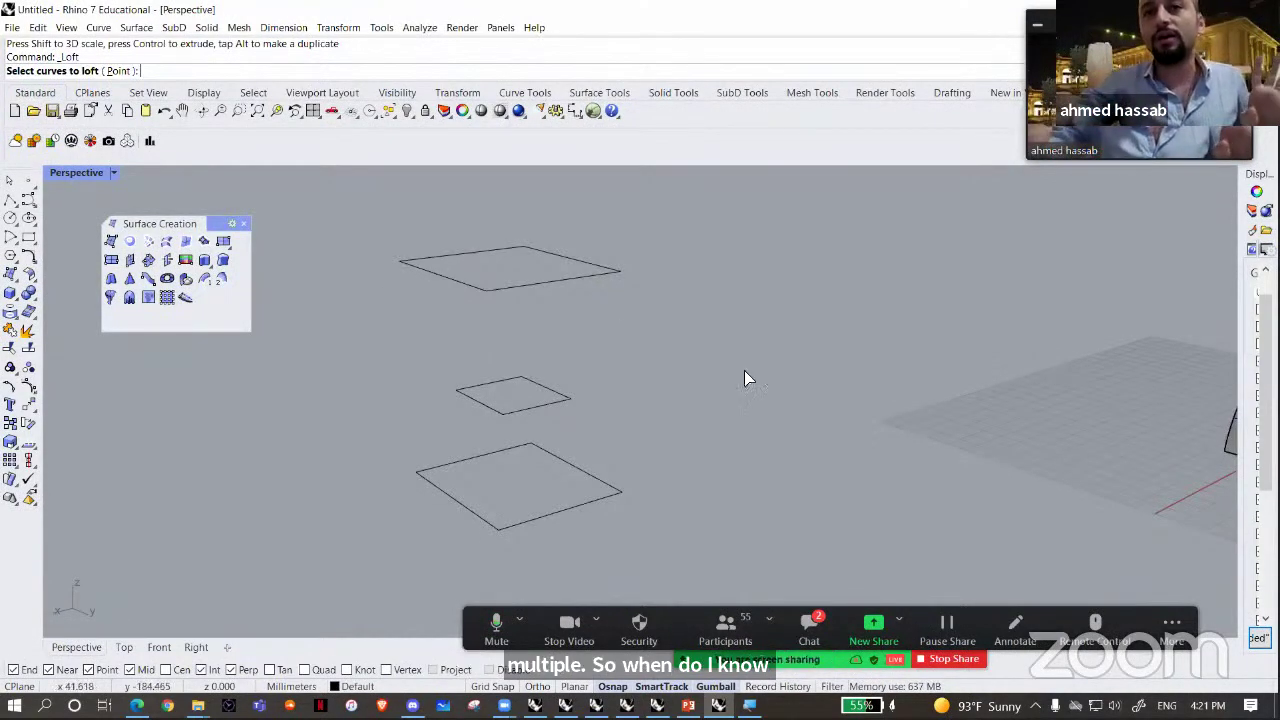
{"action": "left_click_drag", "start_coordinate": [597, 453], "coordinate": [562, 394]}
{"action": "left_click_drag", "start_coordinate": [602, 348], "coordinate": [560, 267]}
{"action": "key", "text": "Return"}
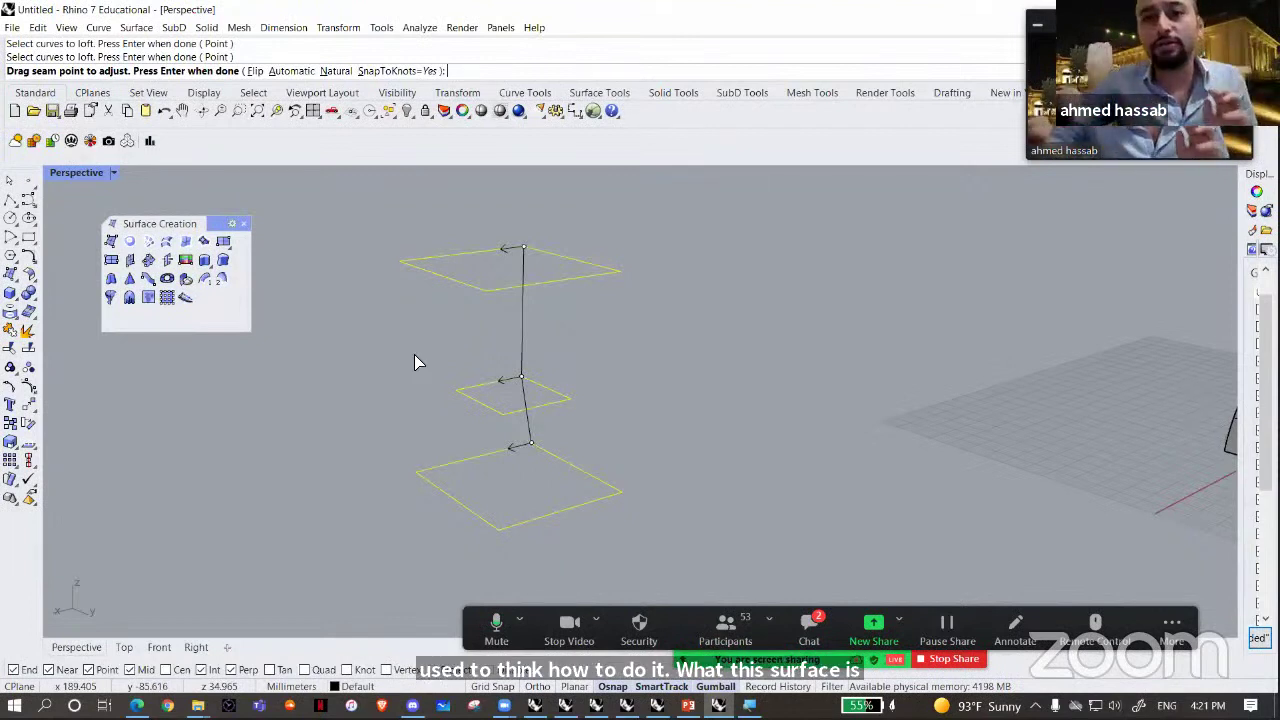
- Switch to the E- 004 target model in Rhino and view the dark marble-textured vase surfaces up close
{"action": "mouse_move", "coordinate": [656, 705]}
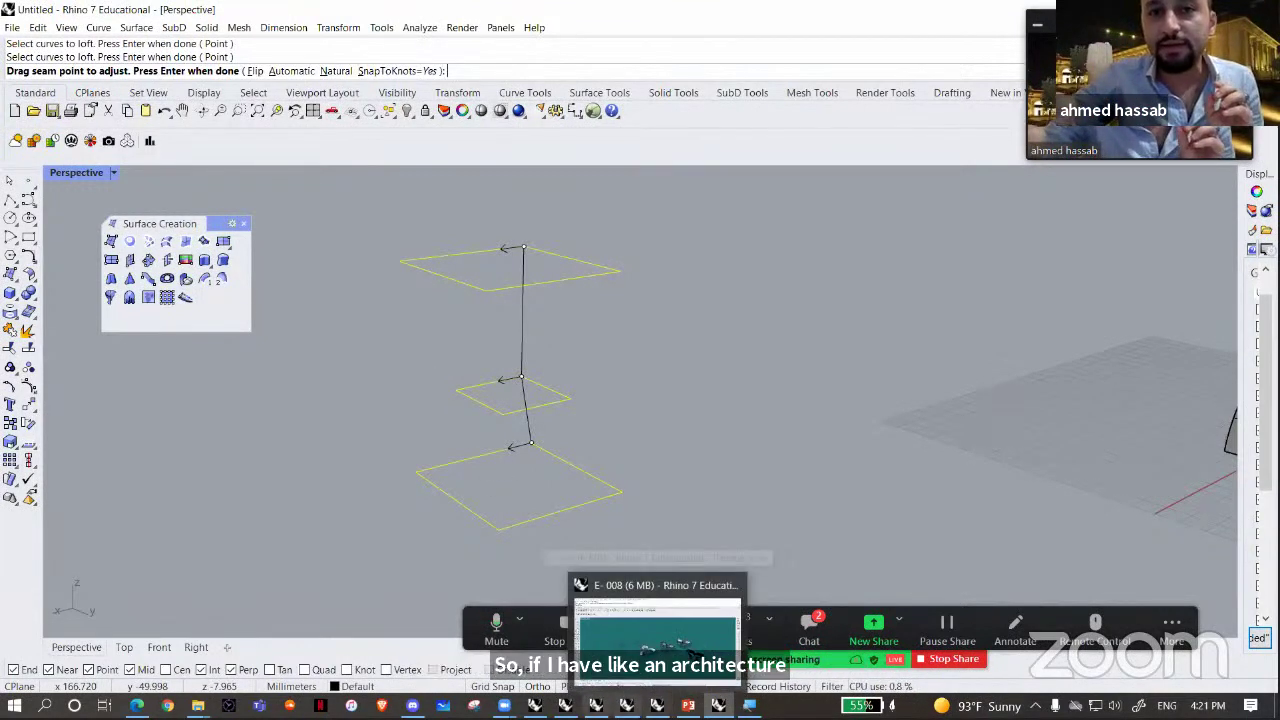
{"action": "left_click", "coordinate": [627, 705]}
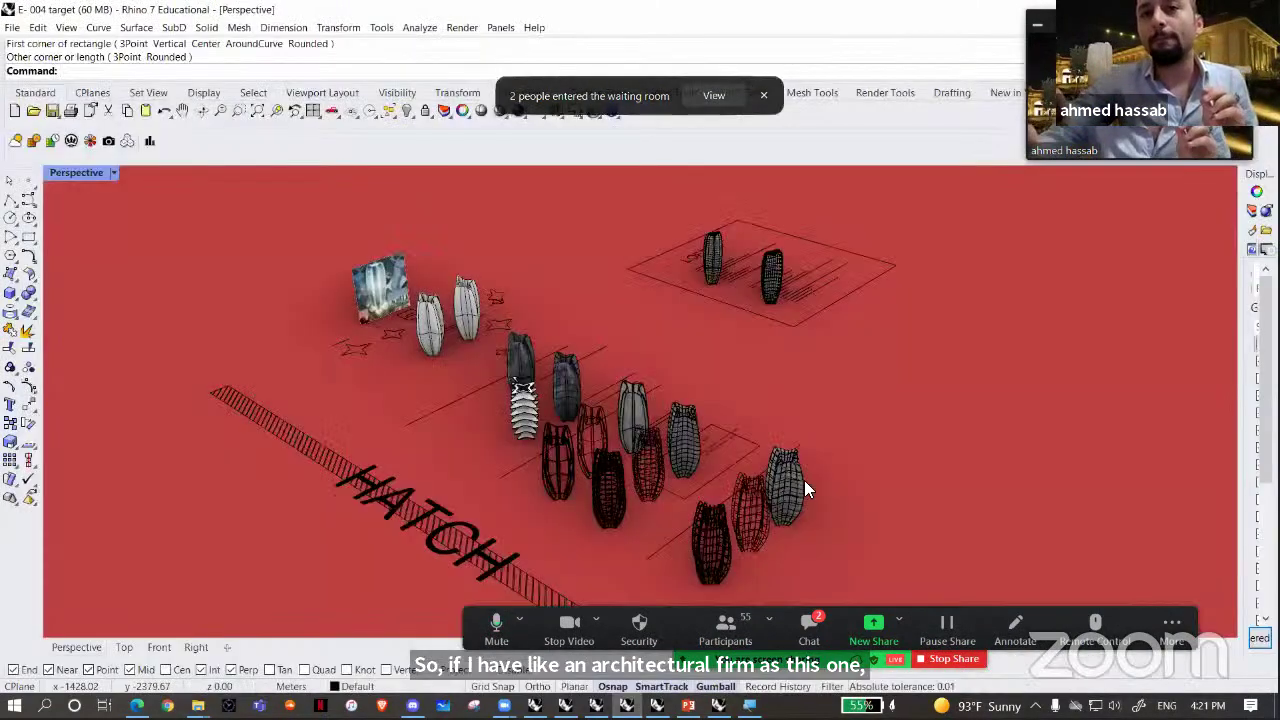
{"action": "scroll", "coordinate": [720, 485], "scroll_direction": "up", "scroll_amount": 2}
{"action": "left_click", "coordinate": [294, 108]}
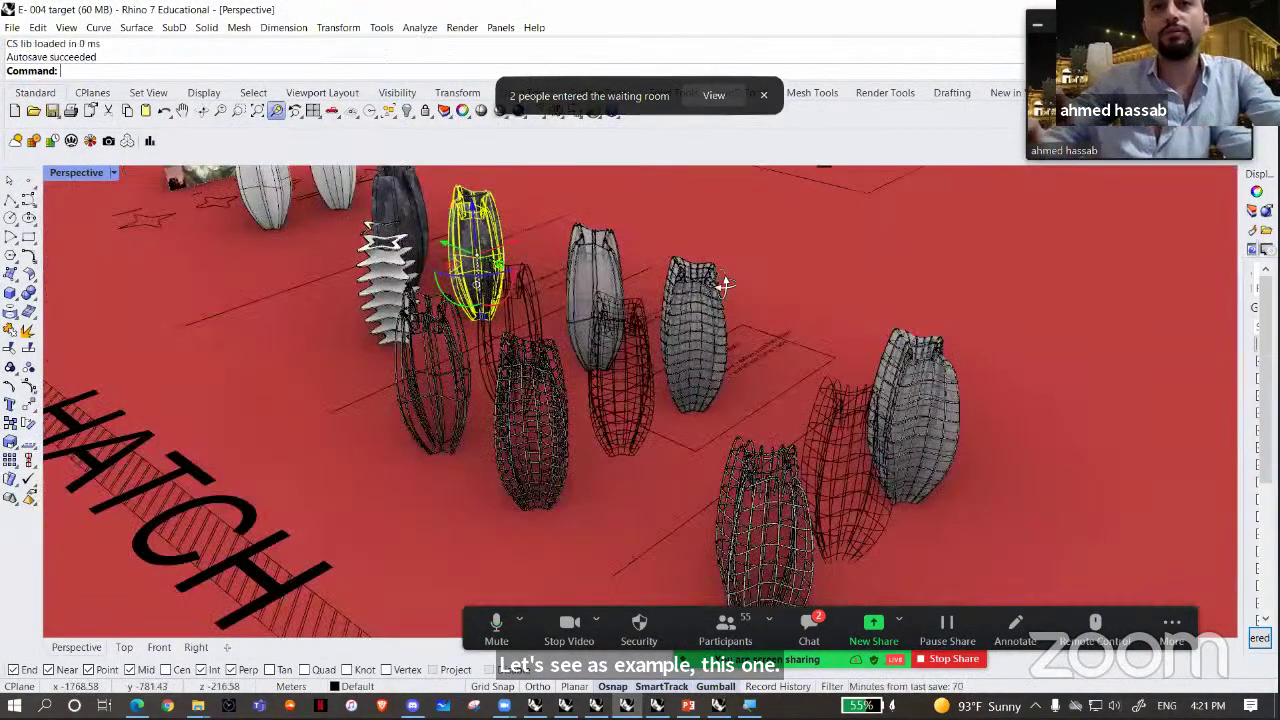
{"action": "left_click", "coordinate": [276, 110]}
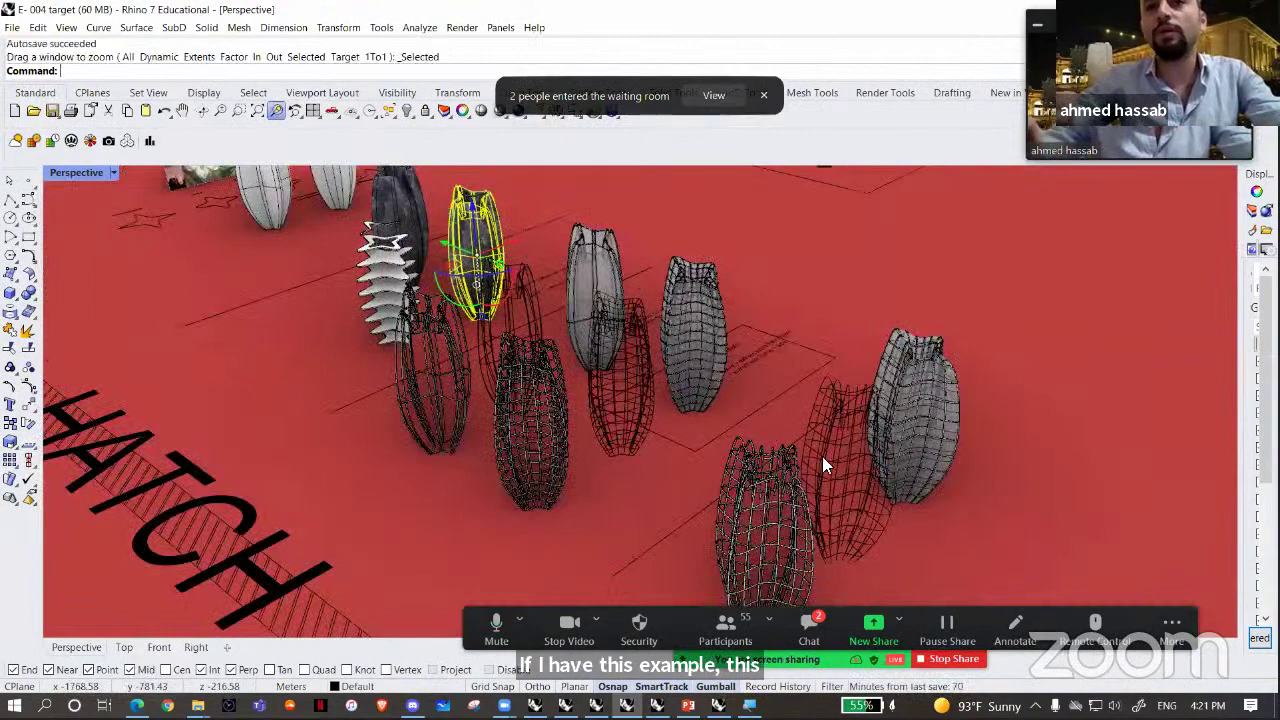
{"action": "right_click_drag", "start_coordinate": [814, 448], "coordinate": [698, 132]}
{"action": "key", "text": "Escape"}
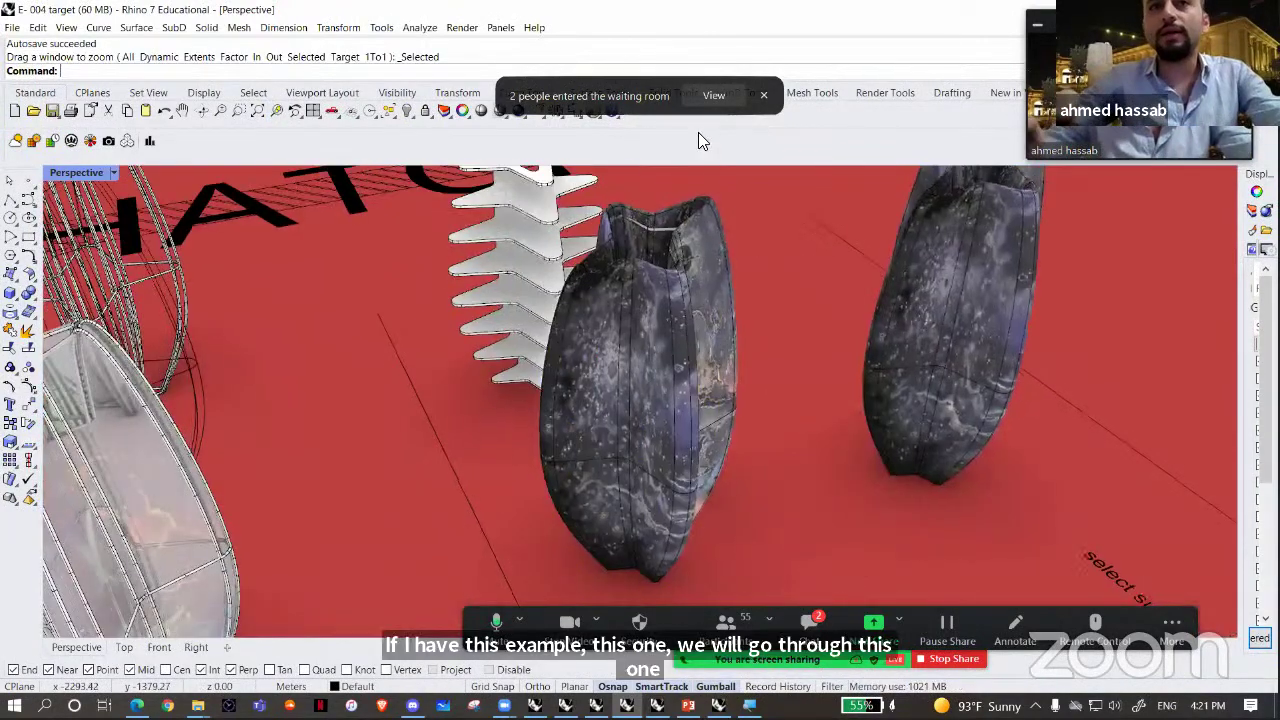
- Select one dark marble-textured vase surface and move it to the empty area across the HATCH strip
{"action": "right_click_drag", "start_coordinate": [759, 396], "coordinate": [723, 320]}
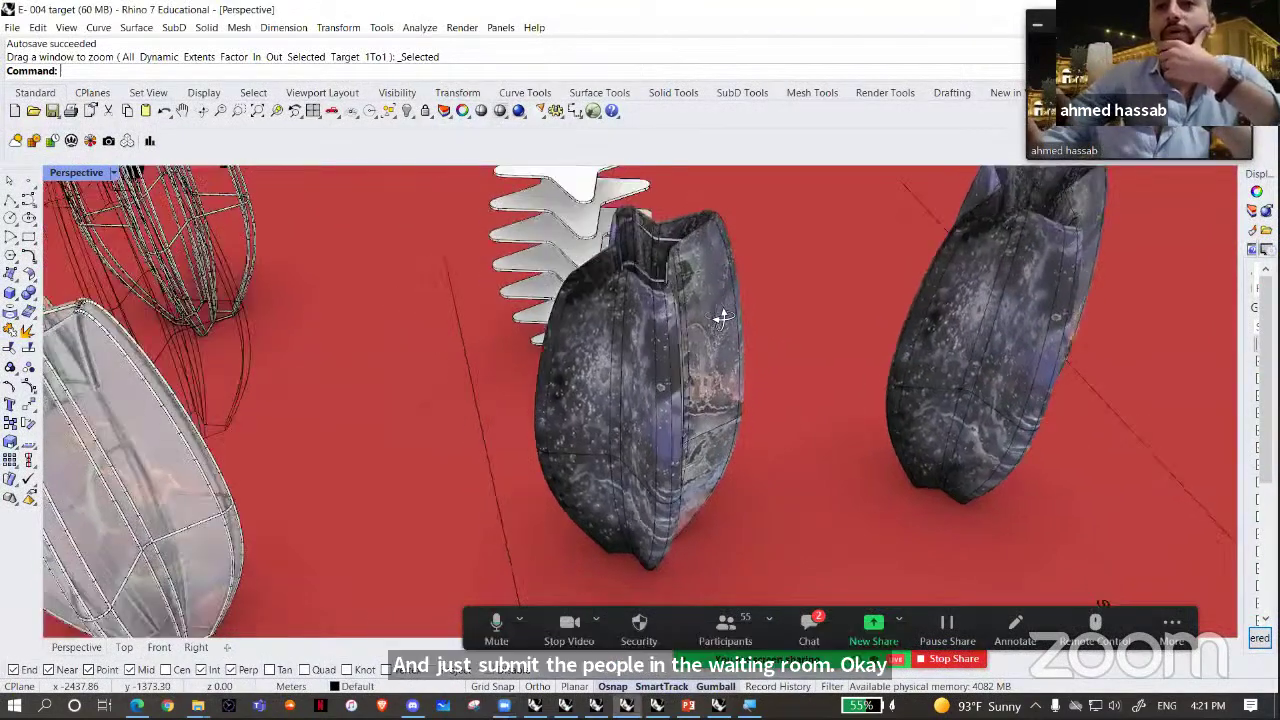
{"action": "right_click_drag", "start_coordinate": [676, 414], "coordinate": [749, 428]}
{"action": "left_click", "coordinate": [680, 412]}
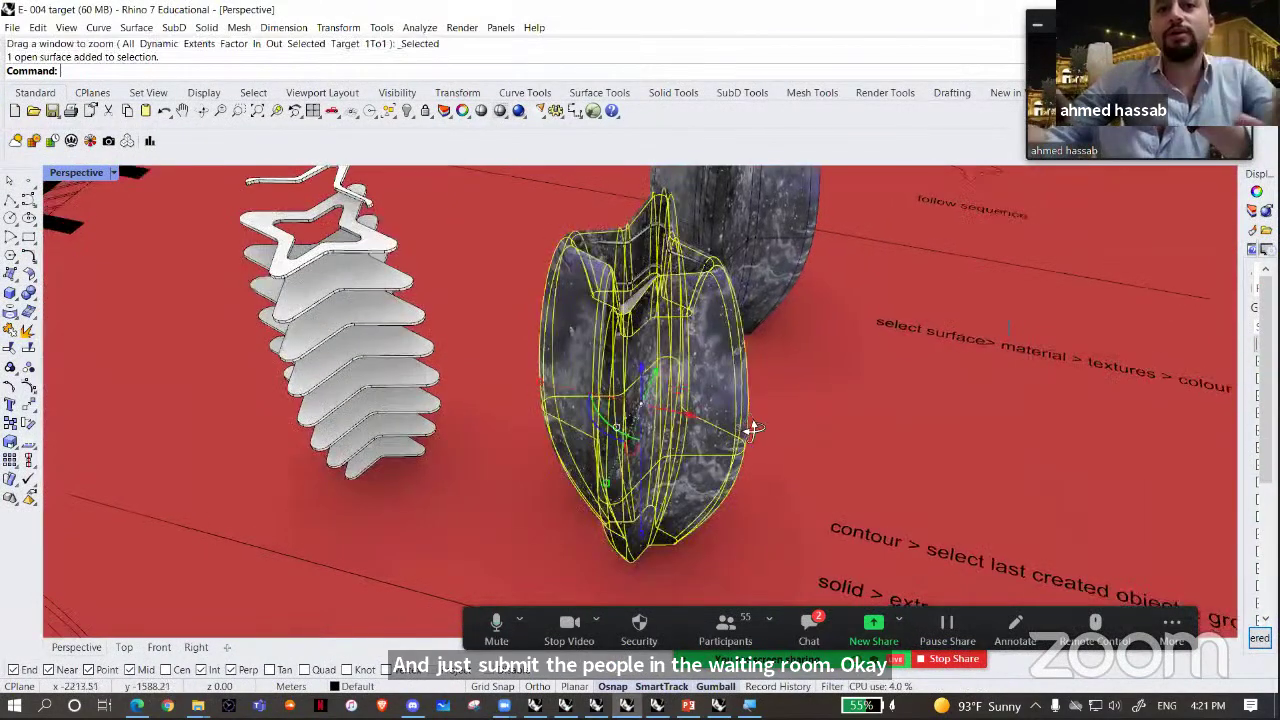
{"action": "scroll", "coordinate": [718, 392], "scroll_direction": "down", "scroll_amount": 7}
{"action": "right_click_drag", "start_coordinate": [690, 390], "coordinate": [780, 430]}
{"action": "scroll", "coordinate": [718, 392], "scroll_direction": "down", "scroll_amount": 7}
{"action": "left_click_drag", "start_coordinate": [720, 392], "coordinate": [309, 428]}
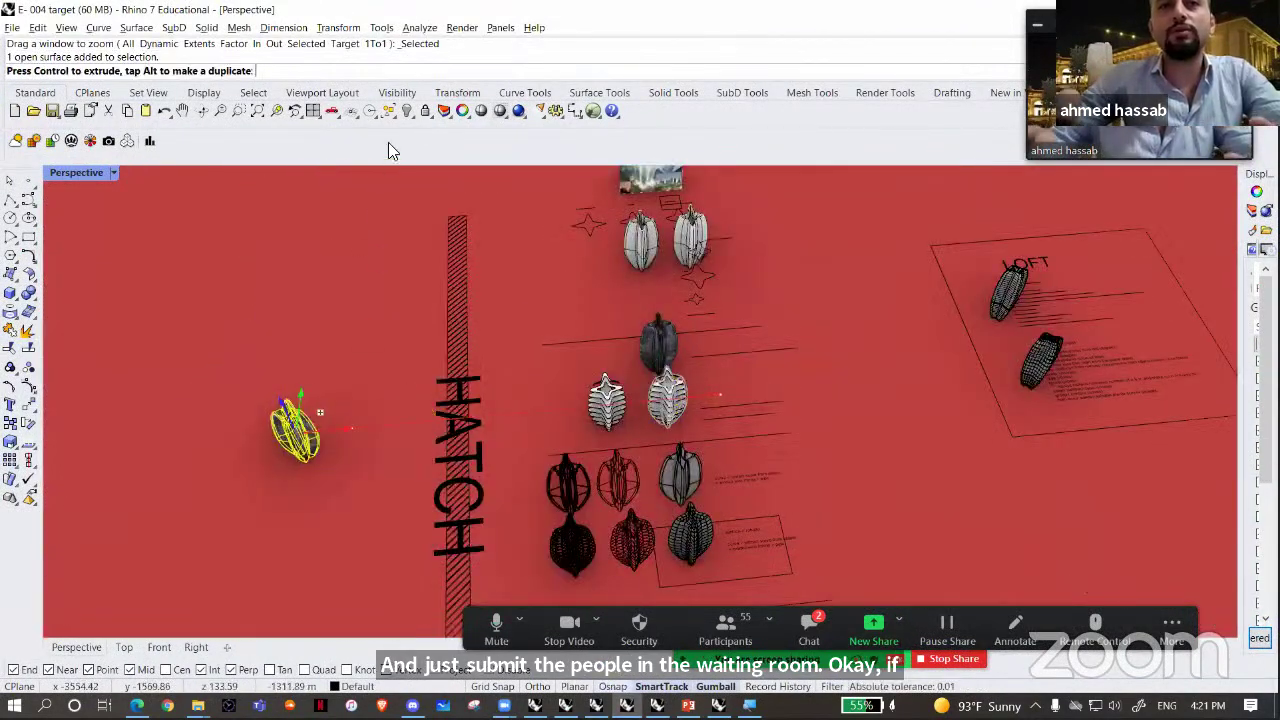
- Isolate the view on the moved vase surface and set the Perspective viewport's display mode to Shaded
{"action": "left_click", "coordinate": [276, 110]}
{"action": "left_click", "coordinate": [412, 402]}
{"action": "right_click_drag", "start_coordinate": [412, 402], "coordinate": [116, 174]}
{"action": "left_click", "coordinate": [114, 173]}
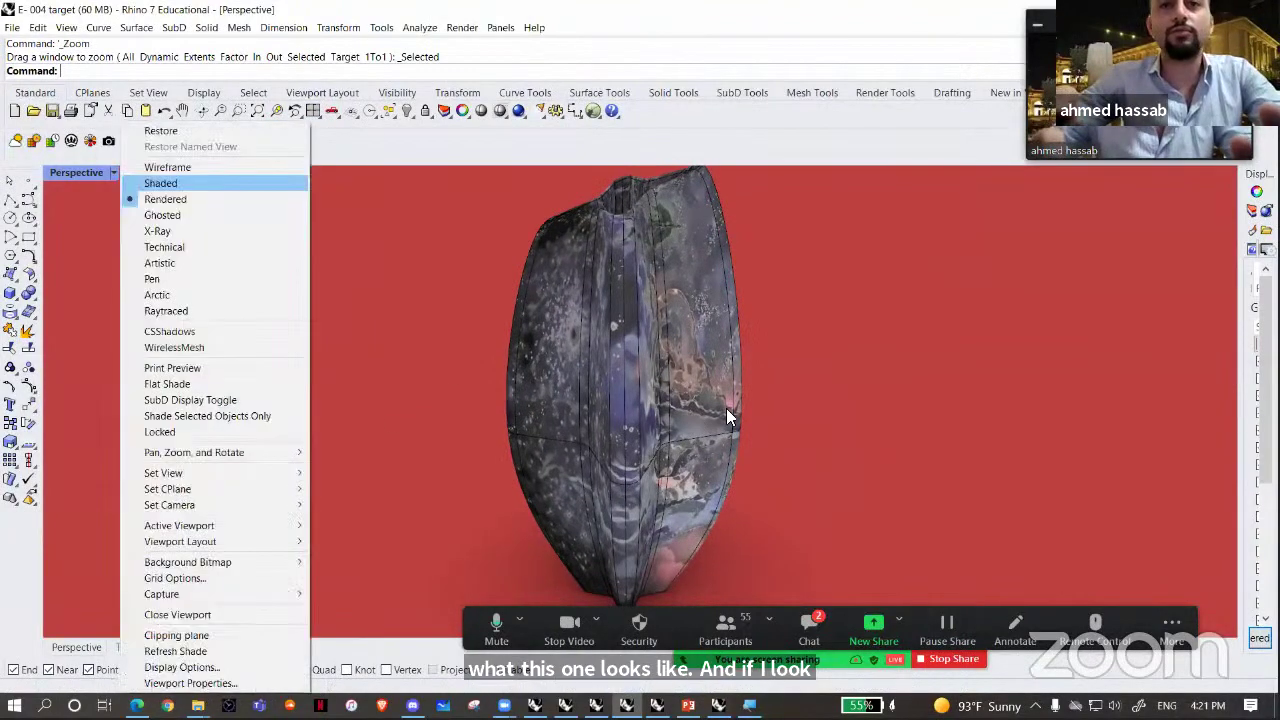
{"action": "left_click", "coordinate": [150, 183]}
- Examine the shaded vase surface from the side and from above for how its cross-section changes with height
{"action": "right_click_drag", "start_coordinate": [470, 460], "coordinate": [851, 443]}
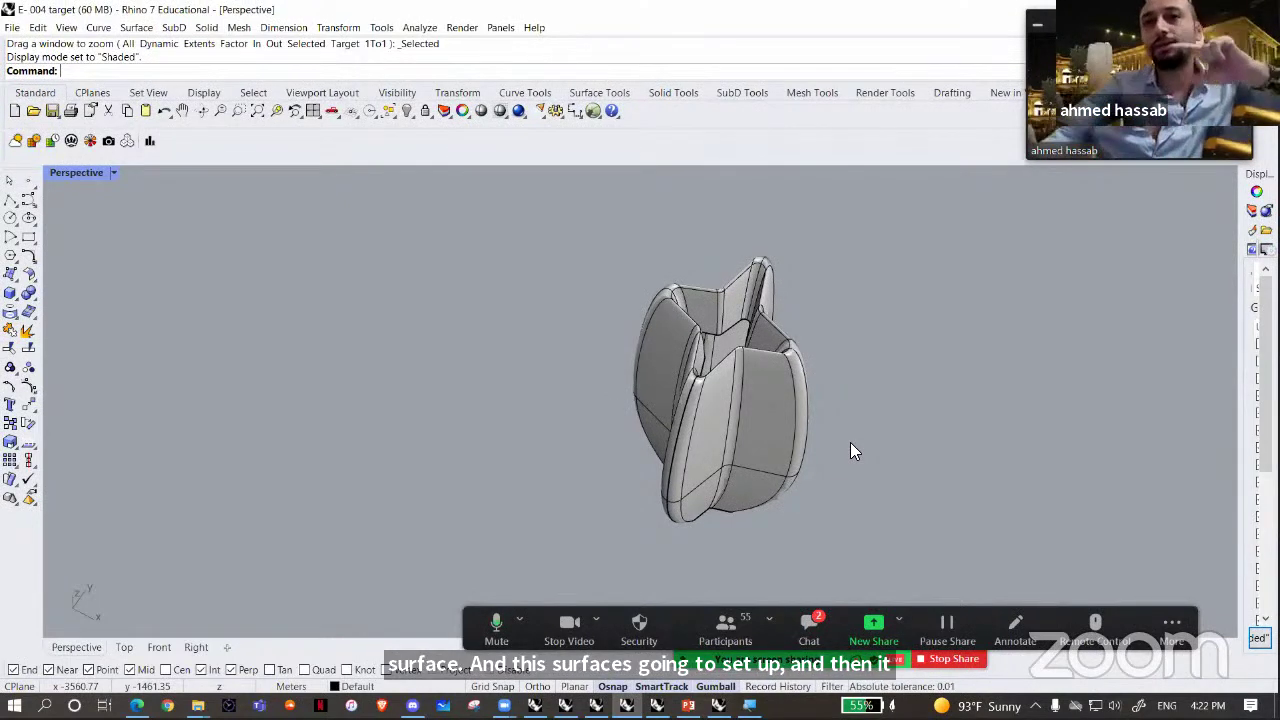
{"action": "right_click_drag", "start_coordinate": [850, 450], "coordinate": [704, 566]}
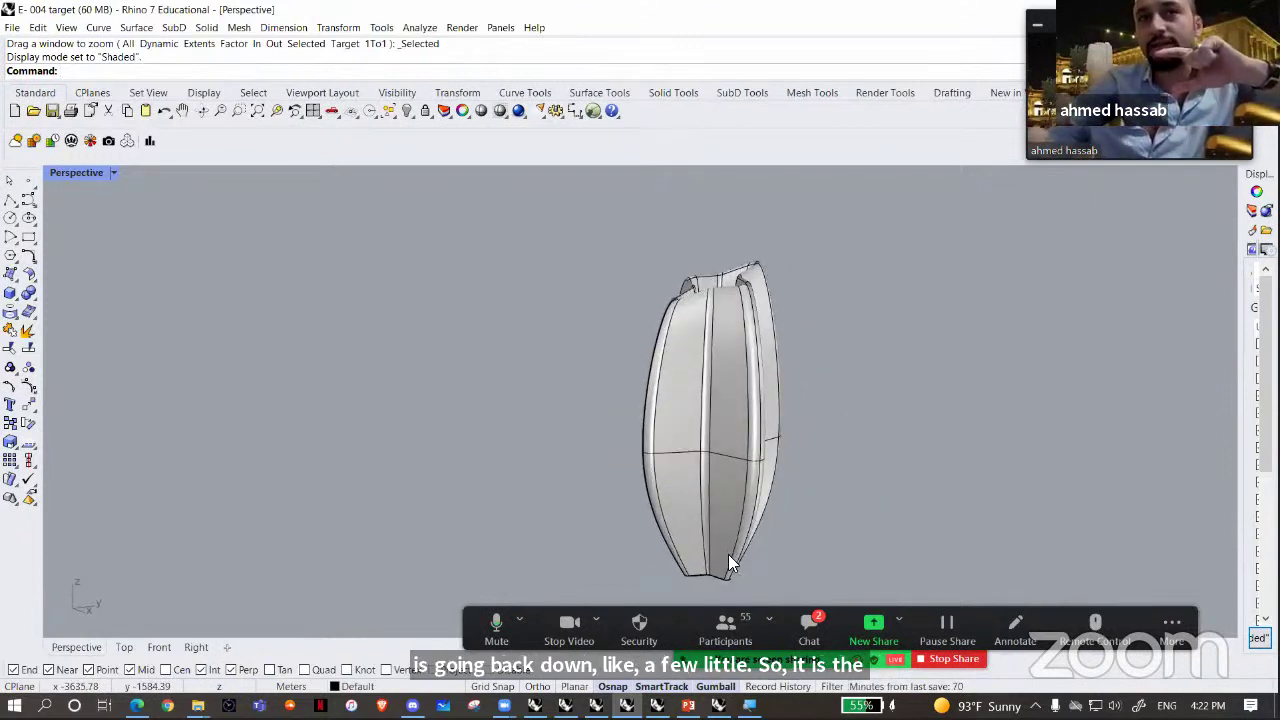
{"action": "right_click_drag", "start_coordinate": [754, 285], "coordinate": [696, 384]}
{"action": "scroll", "coordinate": [802, 400], "scroll_direction": "up", "scroll_amount": 2}
{"action": "scroll", "coordinate": [870, 409], "scroll_direction": "up", "scroll_amount": 1}
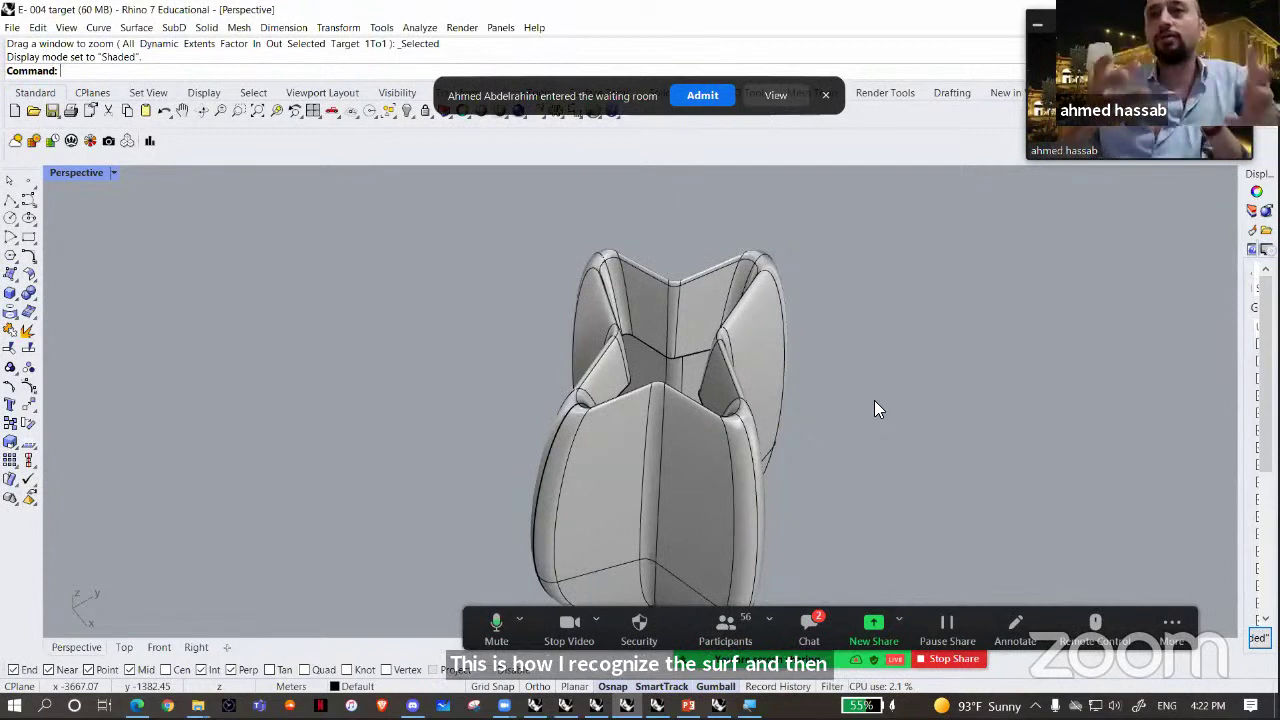
{"action": "right_click_drag", "start_coordinate": [874, 400], "coordinate": [823, 273]}
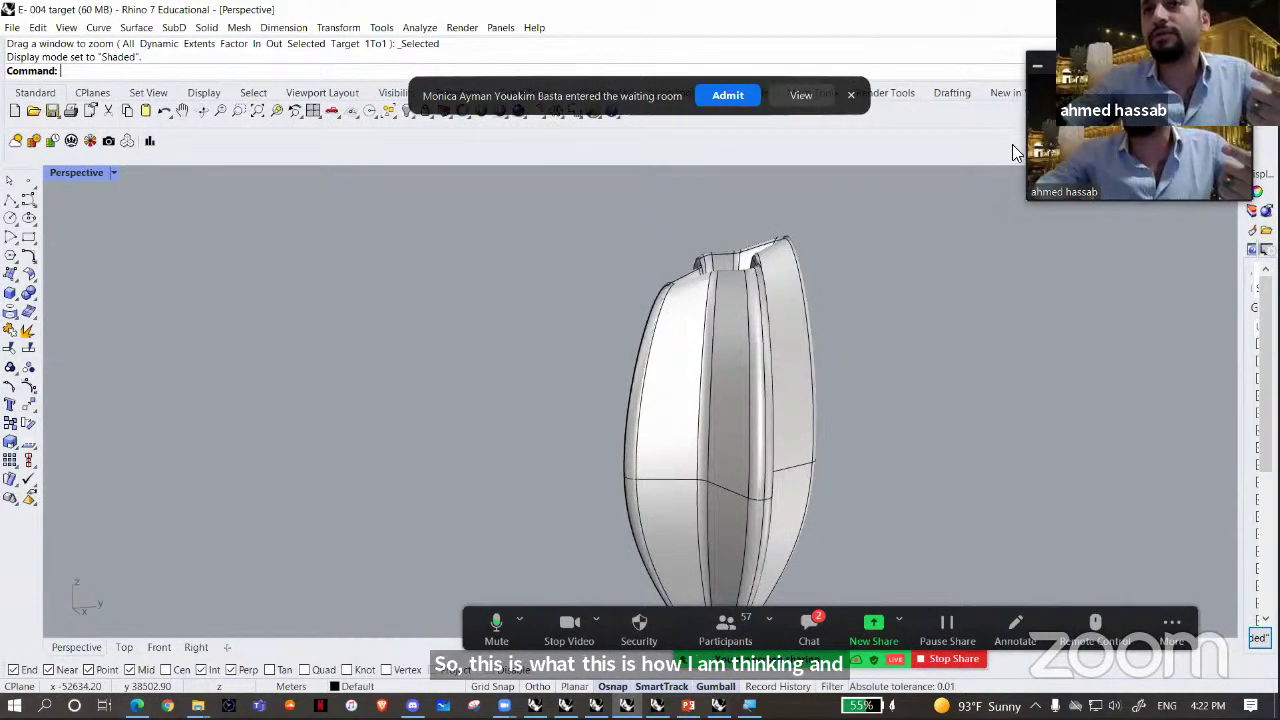
- Return to the Untitled model and loft the three stacked rectangular curves, accepting their seam points
{"action": "left_click", "coordinate": [1184, 9]}
{"action": "right_click_drag", "start_coordinate": [712, 354], "coordinate": [686, 354]}
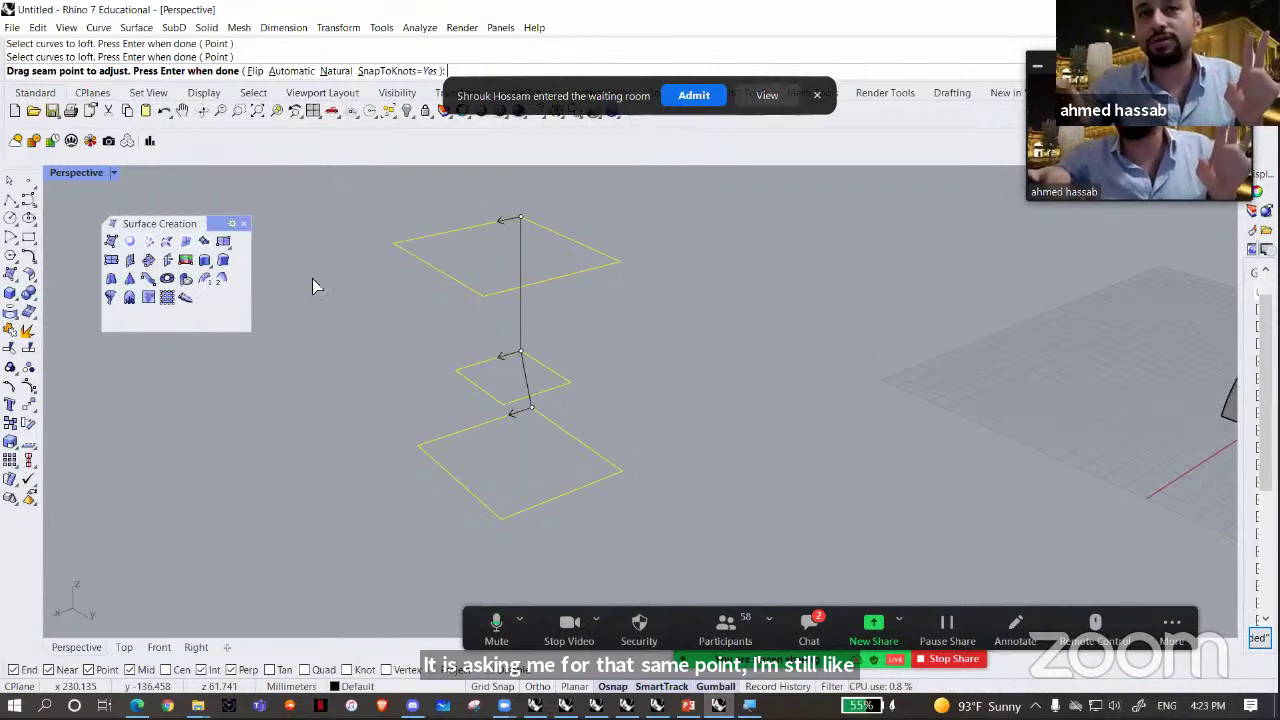
{"action": "right_click_drag", "start_coordinate": [560, 308], "coordinate": [731, 478]}
{"action": "mouse_move", "coordinate": [672, 478]}
{"action": "left_mouse_down"}
{"action": "mouse_move", "coordinate": [725, 460]}
{"action": "mouse_move", "coordinate": [660, 445]}
{"action": "mouse_move", "coordinate": [738, 483]}
{"action": "mouse_move", "coordinate": [672, 479]}
{"action": "left_mouse_up"}
{"action": "right_click_drag", "start_coordinate": [637, 472], "coordinate": [505, 398]}
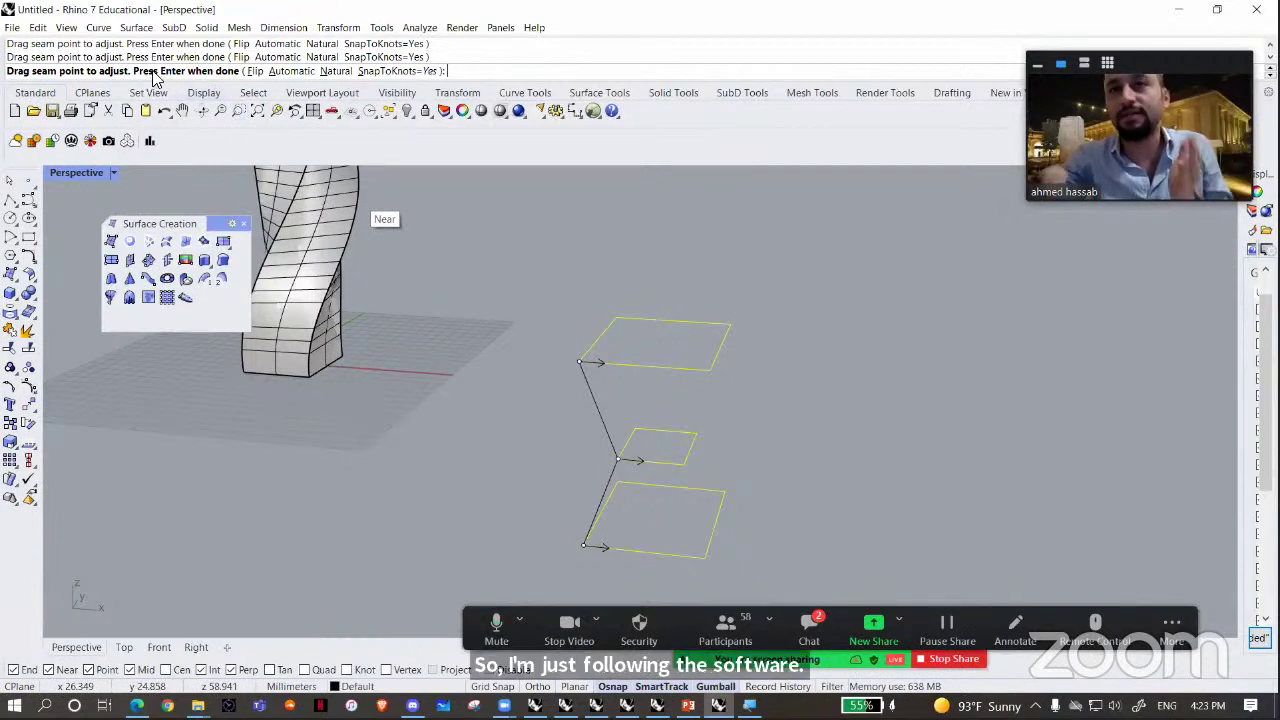
{"action": "key", "text": "Return"}
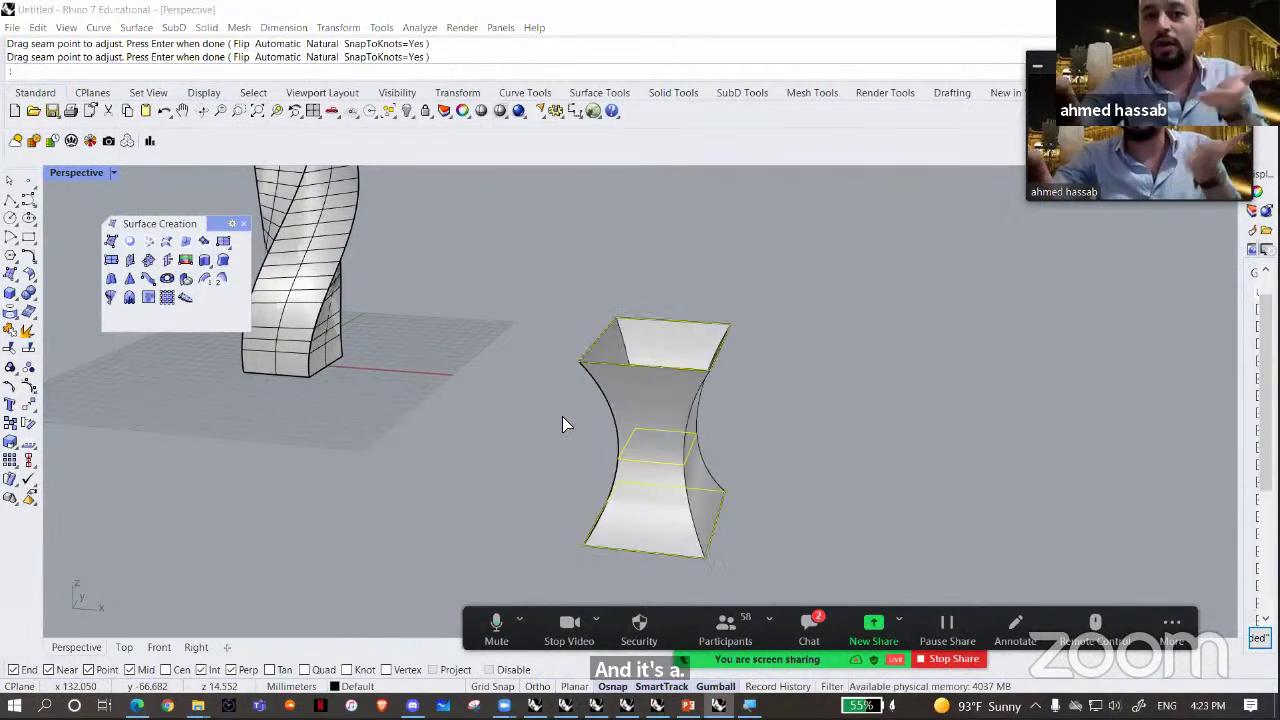
{"action": "right_click_drag", "start_coordinate": [562, 416], "coordinate": [554, 420]}
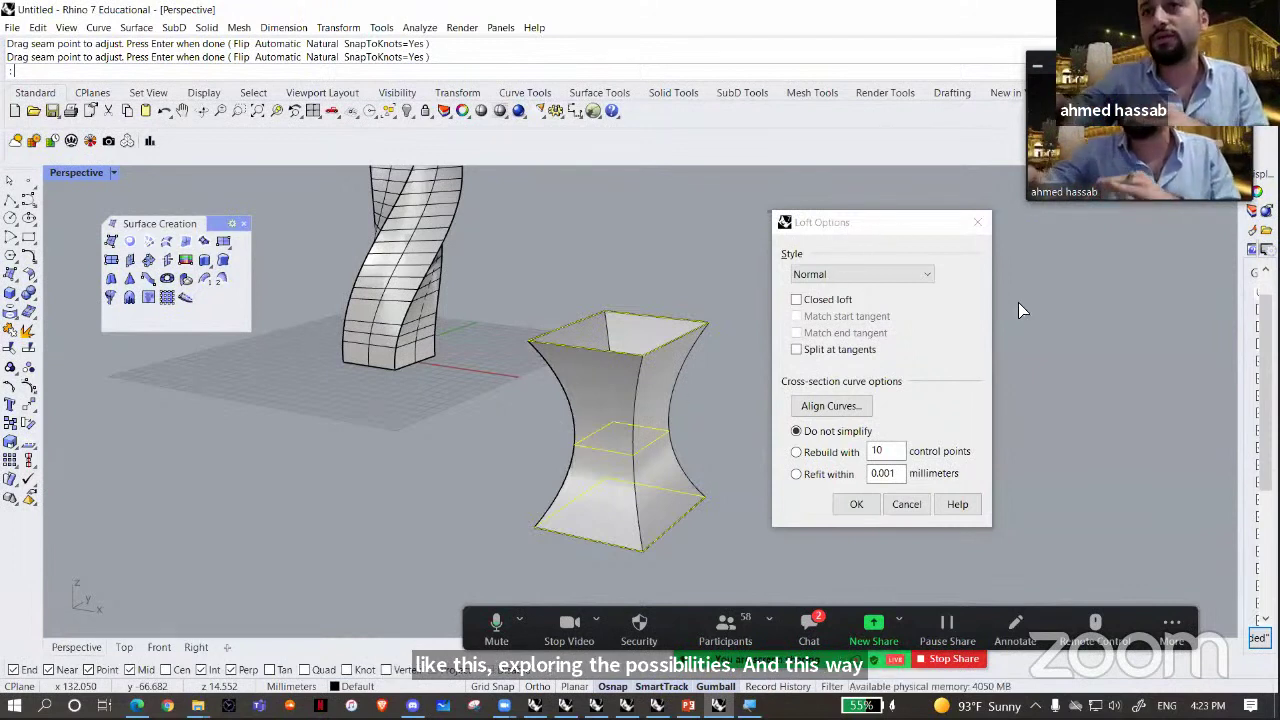
- Preview the loft through the three rectangles with the Tight and Loose styles
{"action": "left_click", "coordinate": [826, 270]}
{"action": "left_click", "coordinate": [828, 296]}
{"action": "left_click", "coordinate": [830, 274]}
{"action": "left_click", "coordinate": [834, 316]}
{"action": "scroll", "coordinate": [680, 434], "scroll_direction": "up", "scroll_amount": 5}
{"action": "right_click_drag", "start_coordinate": [680, 434], "coordinate": [702, 408]}
{"action": "left_click", "coordinate": [834, 275]}
{"action": "left_click", "coordinate": [830, 305]}
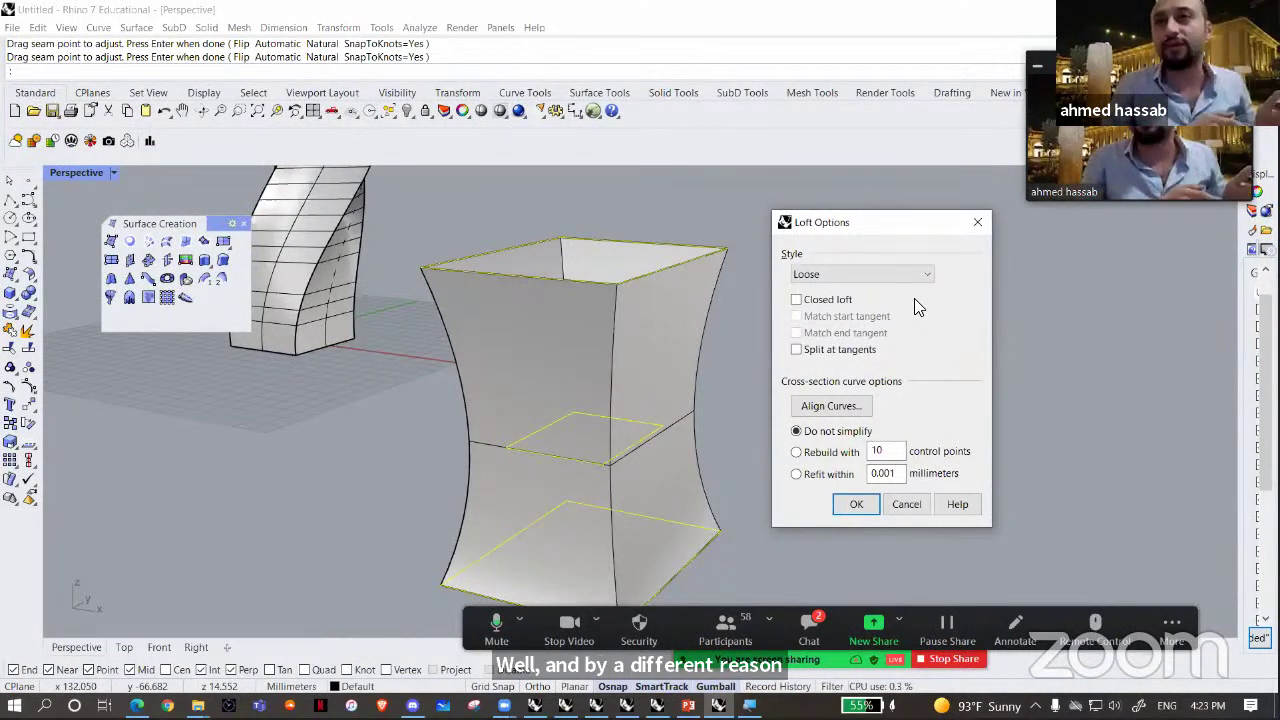
- Preview the loft with the Straight sections and Uniform styles, and set the style back to Normal
{"action": "left_click", "coordinate": [892, 276]}
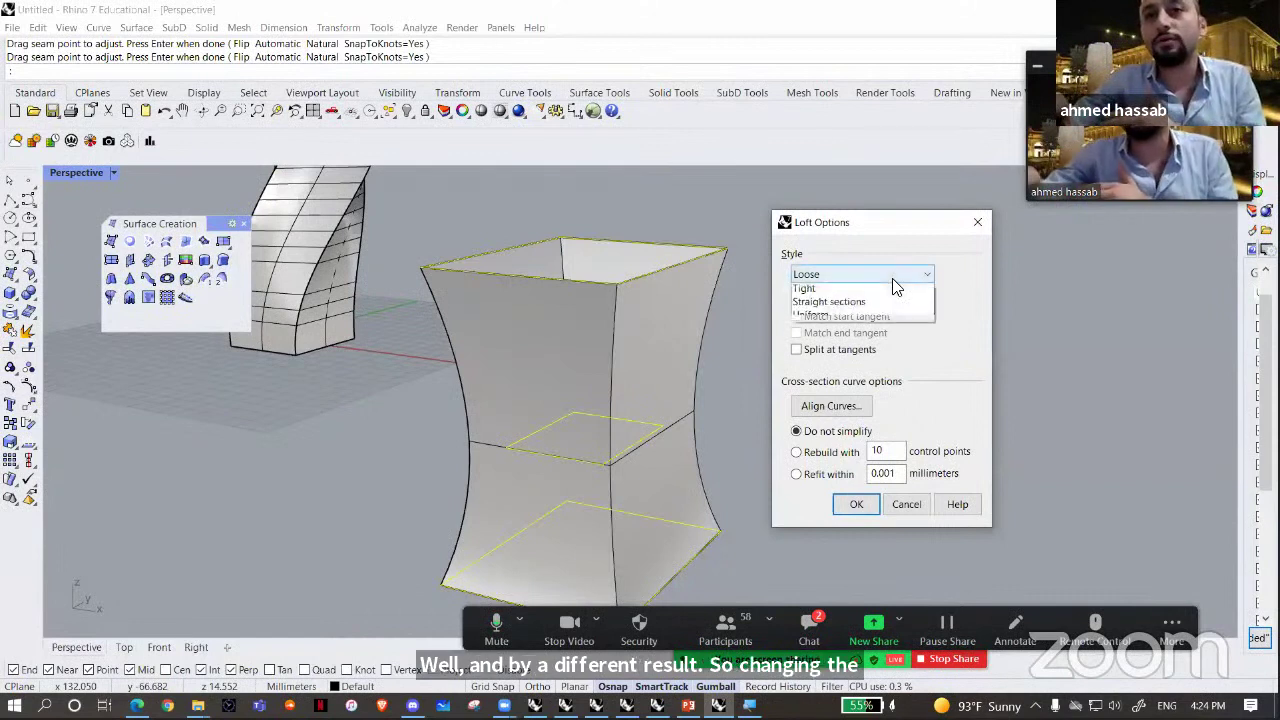
{"action": "left_click", "coordinate": [880, 332]}
{"action": "left_click", "coordinate": [871, 283]}
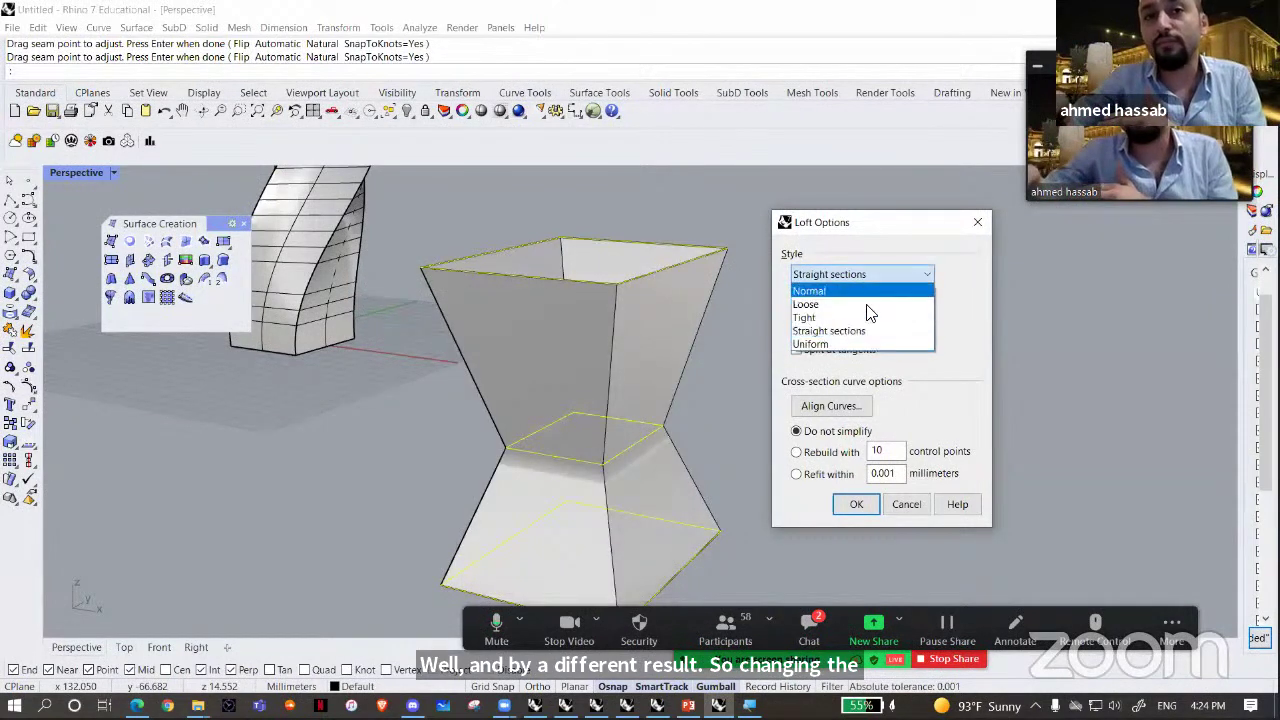
{"action": "left_click", "coordinate": [866, 342]}
{"action": "left_click", "coordinate": [866, 276]}
{"action": "left_click", "coordinate": [868, 290]}
{"action": "right_click_drag", "start_coordinate": [603, 398], "coordinate": [543, 388]}
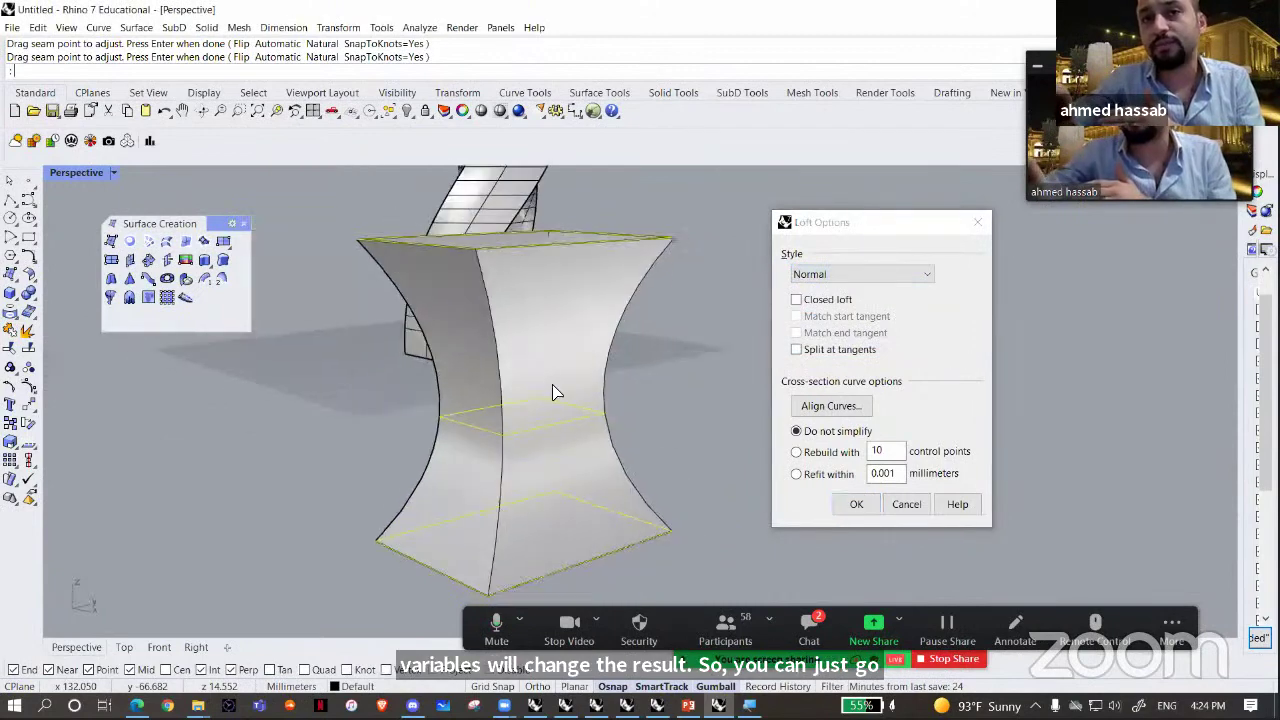
- Compare the Normal loft open and closed, and create the surface with Closed loft turned on
{"action": "left_click", "coordinate": [810, 306]}
{"action": "mouse_move", "coordinate": [654, 326]}
{"action": "right_mouse_down"}
{"action": "mouse_move", "coordinate": [457, 443]}
{"action": "mouse_move", "coordinate": [443, 480]}
{"action": "mouse_move", "coordinate": [527, 367]}
{"action": "mouse_move", "coordinate": [640, 340]}
{"action": "right_mouse_up"}
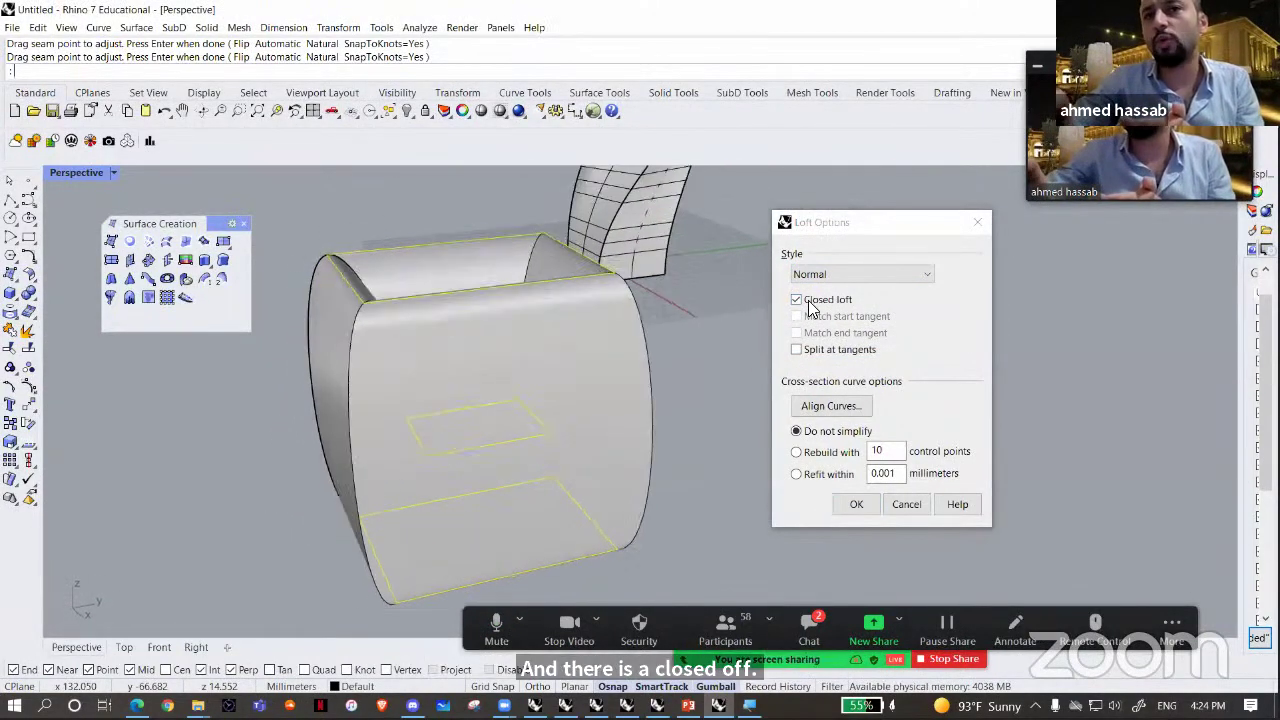
{"action": "left_click", "coordinate": [810, 306]}
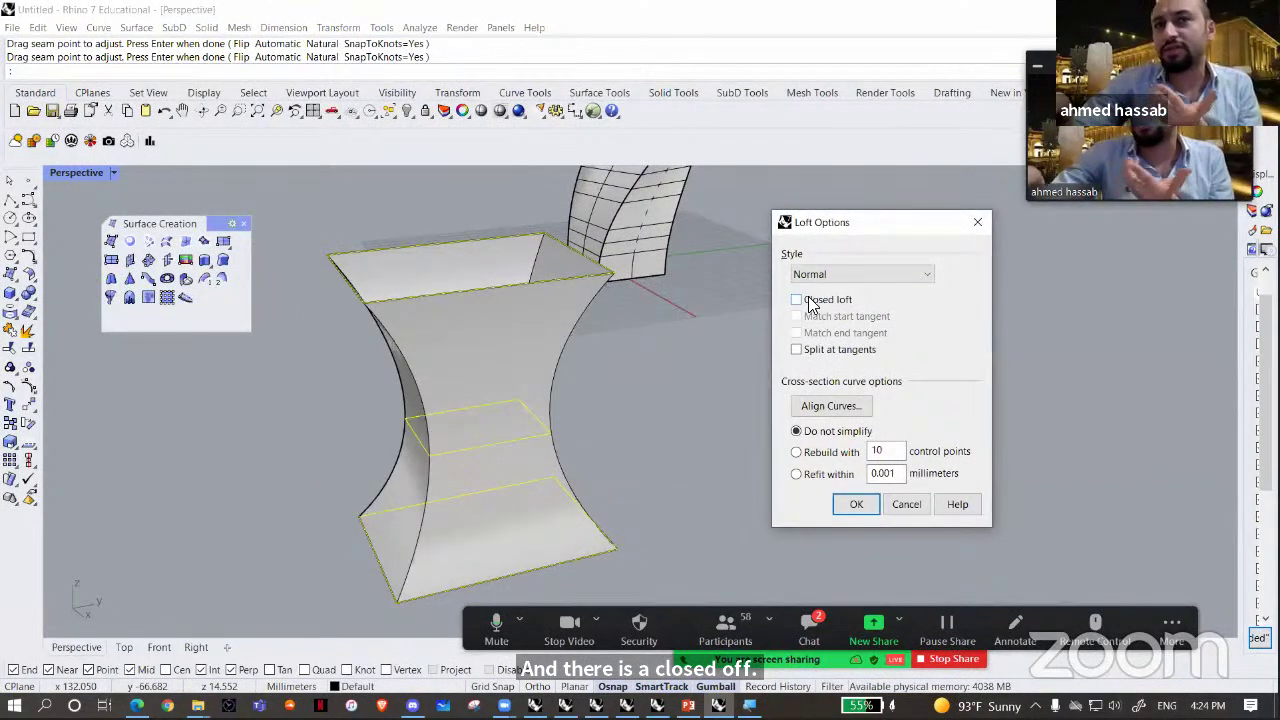
{"action": "left_click", "coordinate": [809, 303]}
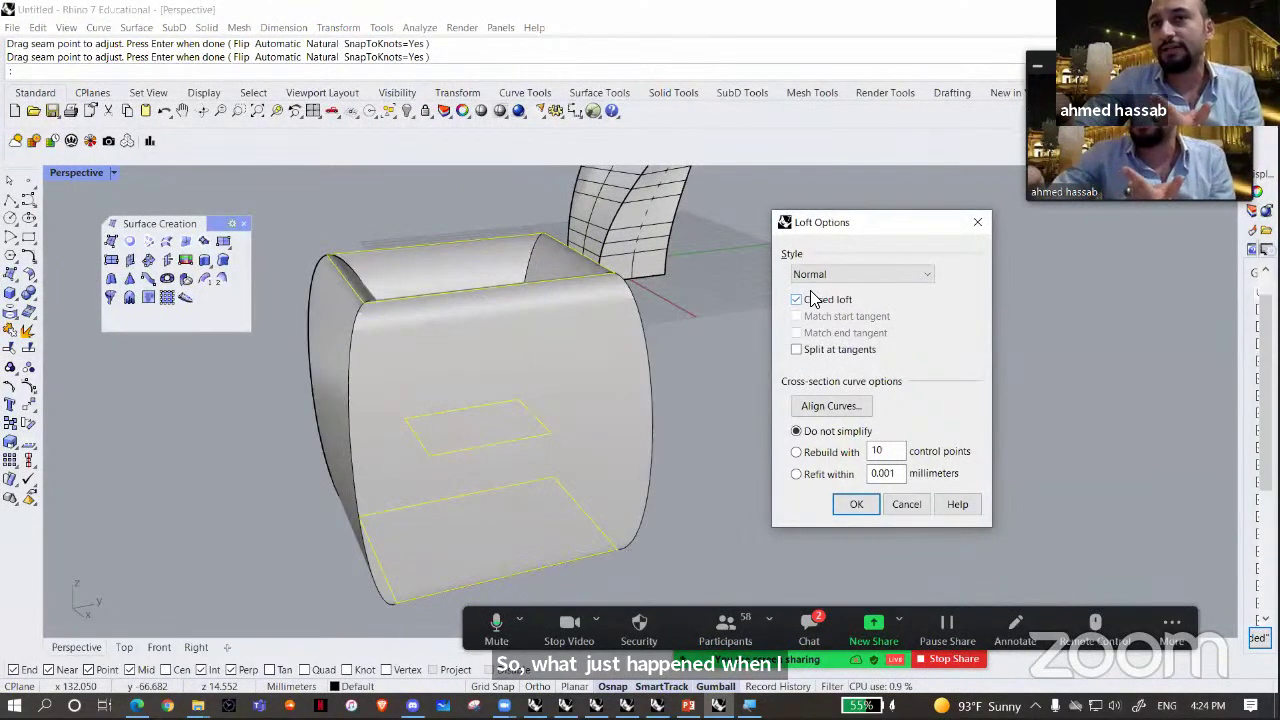
{"action": "left_click", "coordinate": [812, 297]}
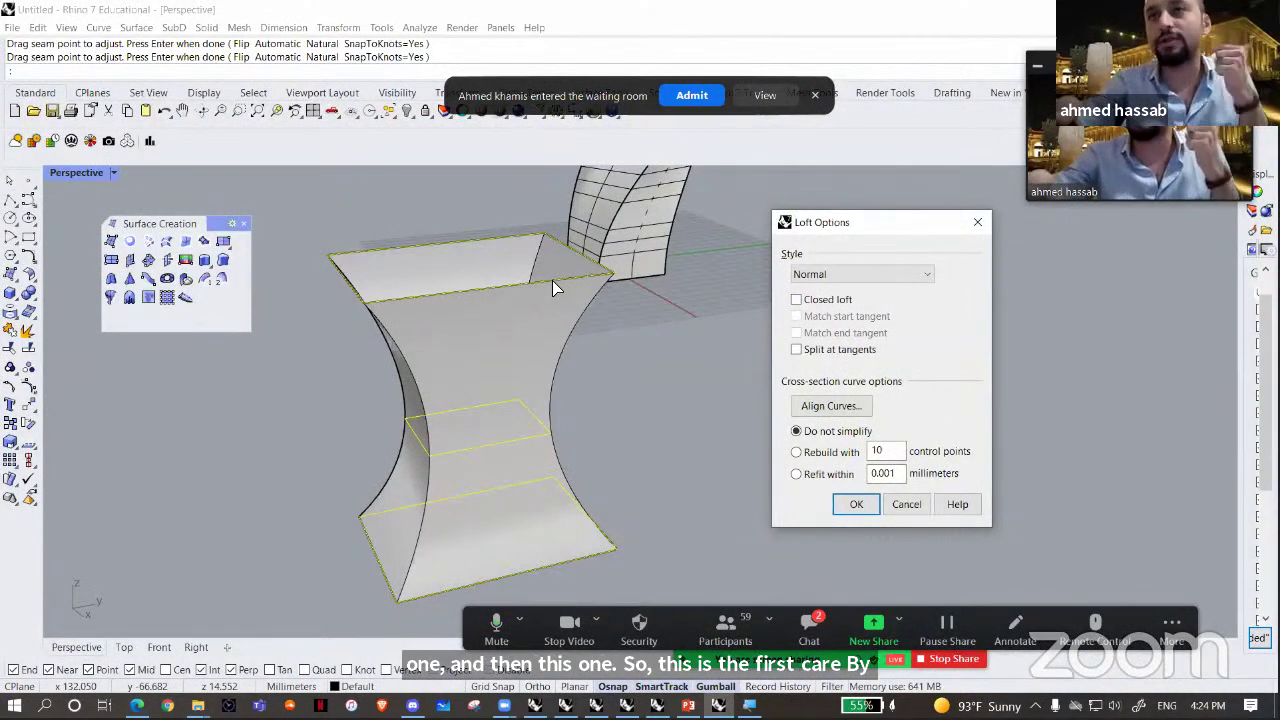
{"action": "left_click", "coordinate": [838, 307]}
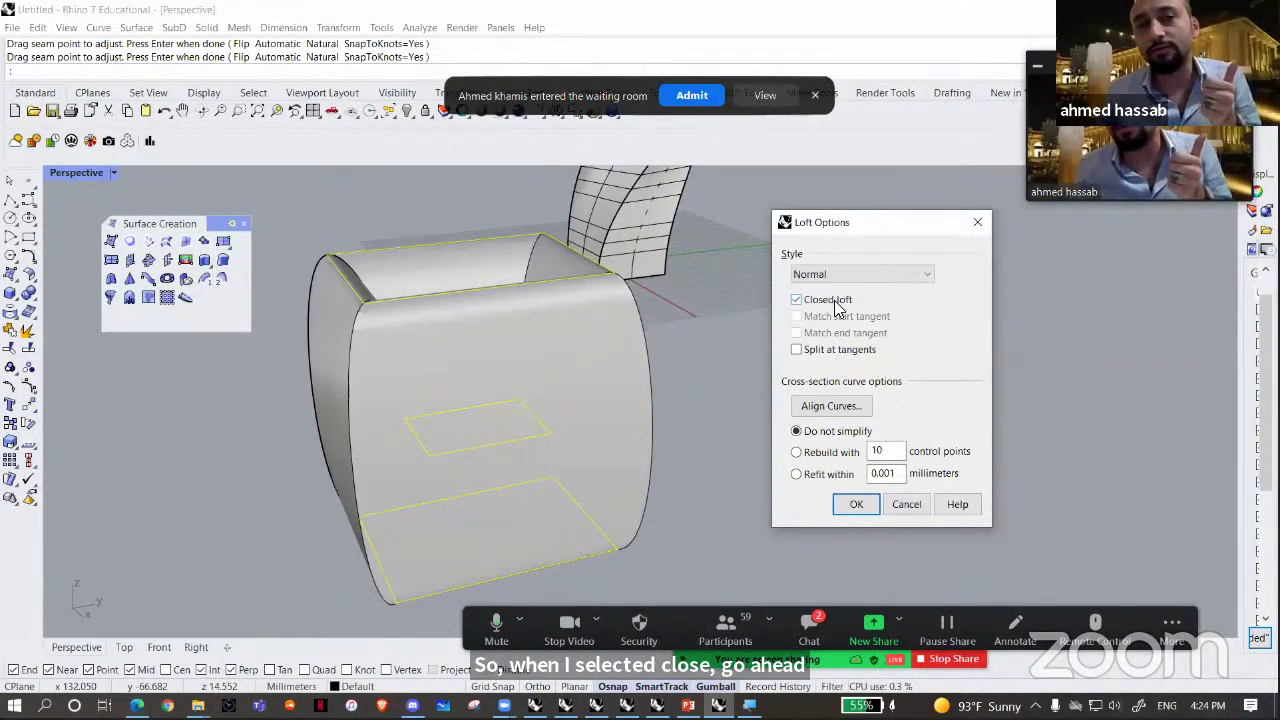
{"action": "left_click", "coordinate": [856, 504]}
- Move the closed loft aside and draw a straight polyline from the upper rectangle's near corner to the small middle rectangle's corner
{"action": "right_click_drag", "start_coordinate": [551, 560], "coordinate": [614, 503]}
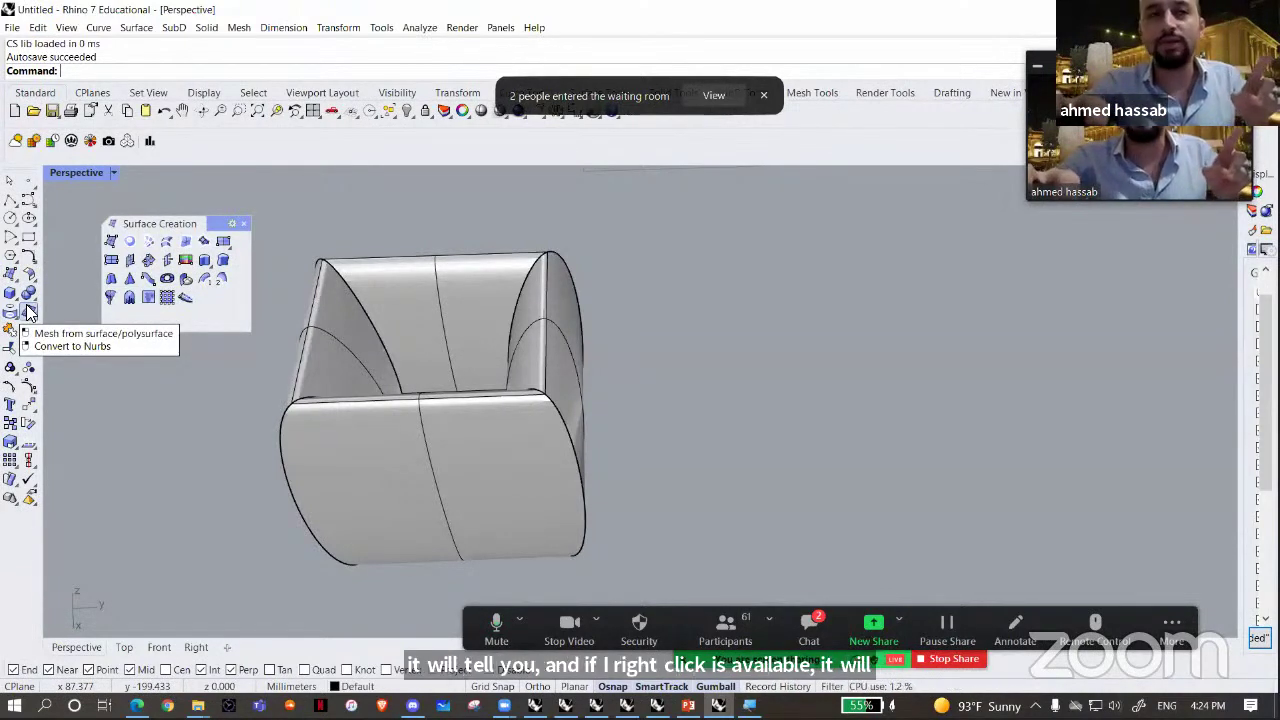
{"action": "left_click_drag", "start_coordinate": [342, 446], "coordinate": [800, 480]}
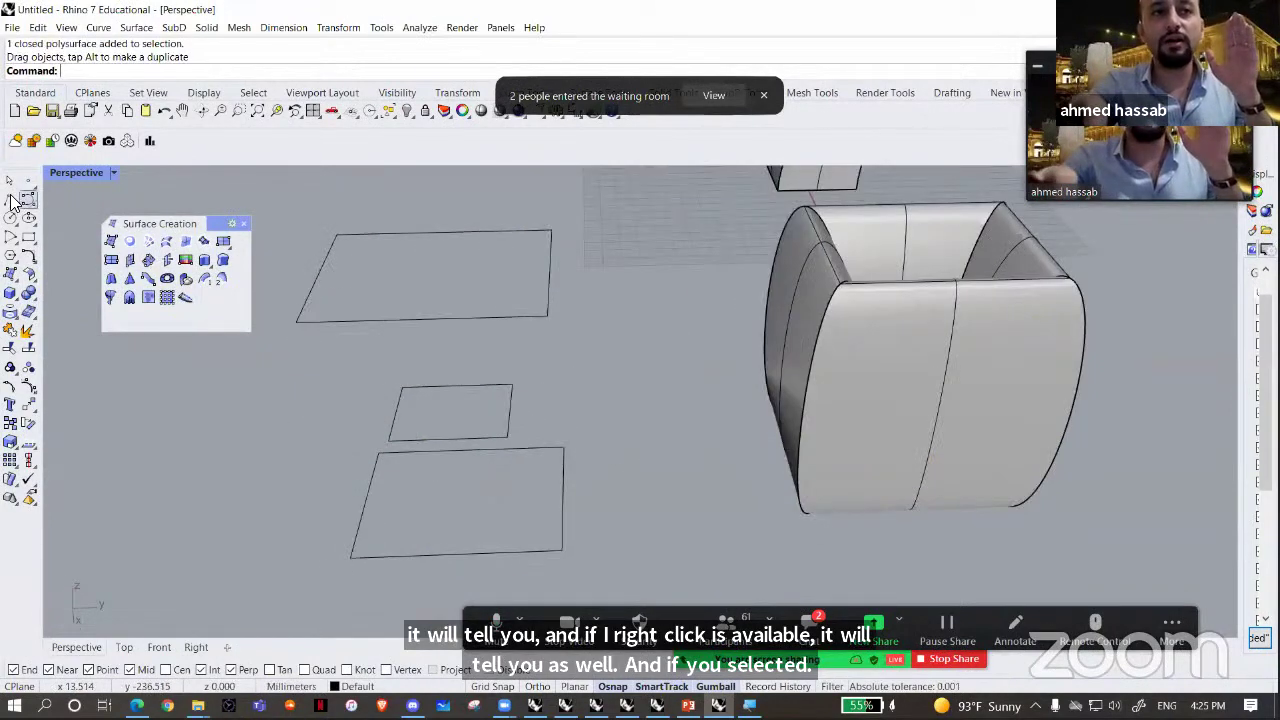
{"action": "left_click", "coordinate": [10, 199]}
{"action": "left_click", "coordinate": [548, 317]}
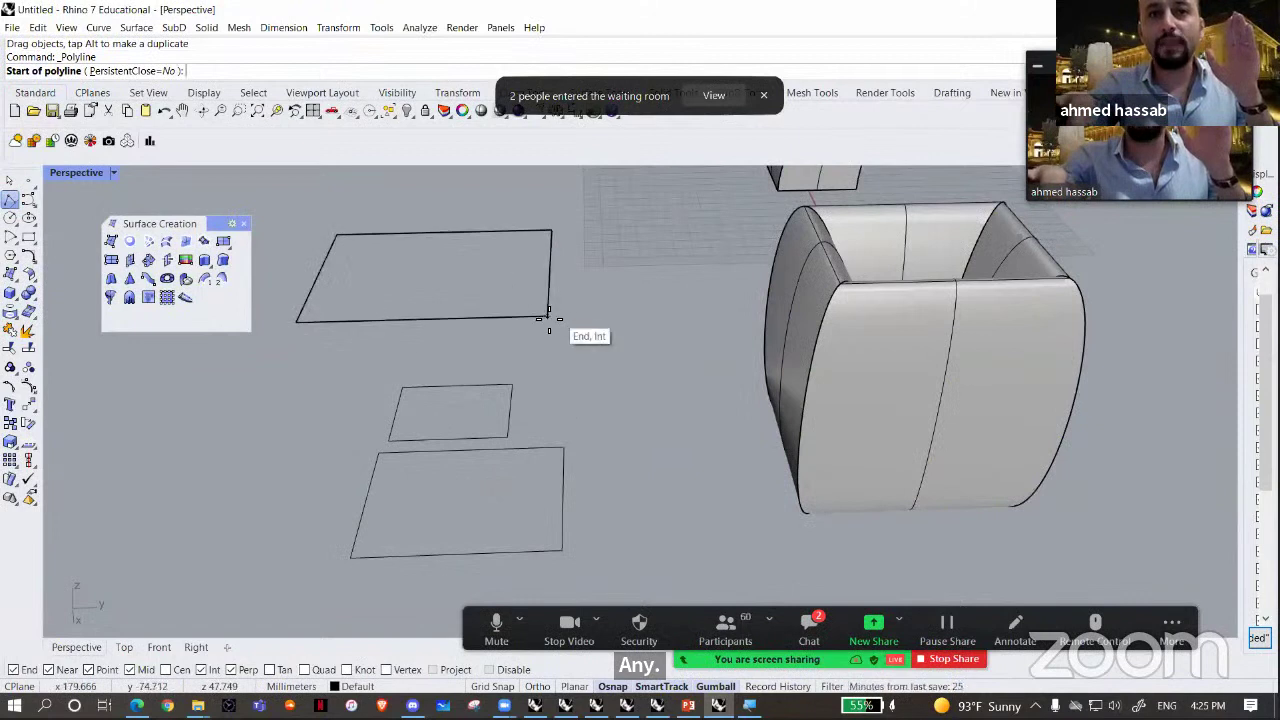
{"action": "left_click", "coordinate": [510, 437]}
{"action": "key", "text": "Return"}
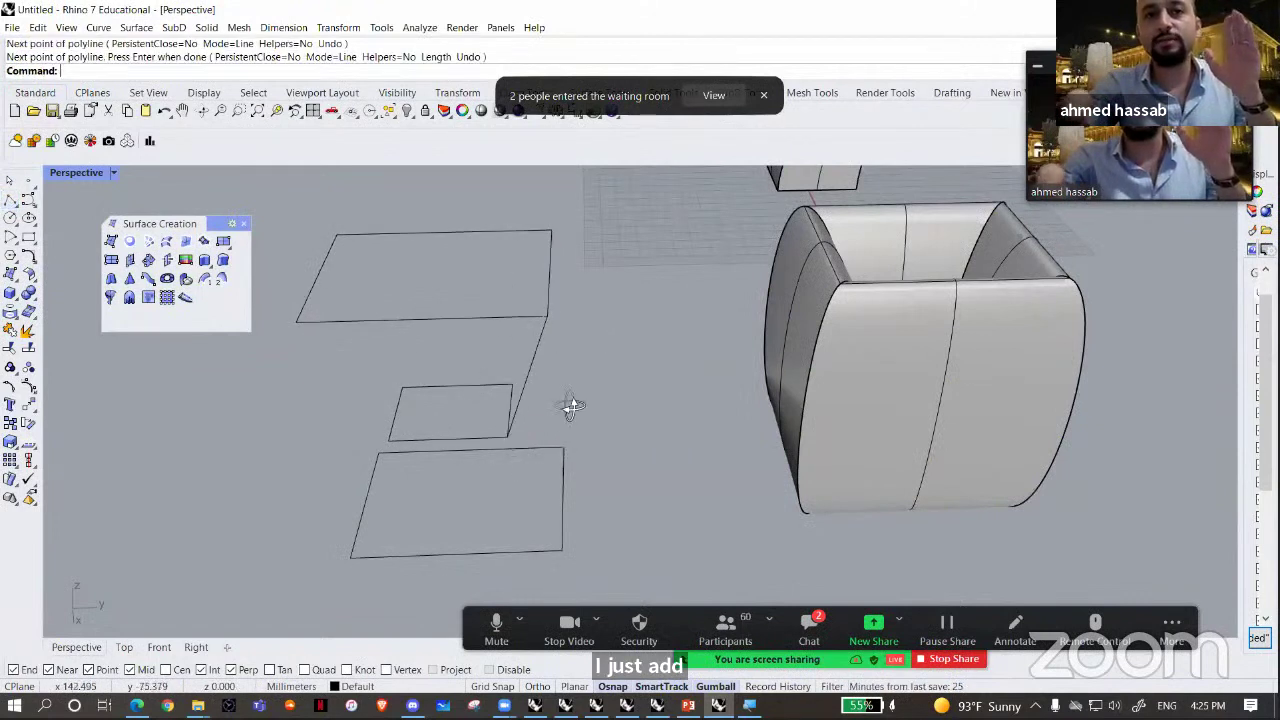
- Rebuild the straight connecting line between the upper and middle rectangles so it has more control points
{"action": "right_click_drag", "start_coordinate": [570, 405], "coordinate": [516, 342]}
{"action": "left_click", "coordinate": [530, 348]}
{"action": "type", "text": "Rebuild"}
{"action": "key", "text": "Return"}
{"action": "left_click", "coordinate": [812, 546]}
{"action": "right_click_drag", "start_coordinate": [602, 357], "coordinate": [606, 425]}
- Turn on the connecting line's control points and move some of them to shape it into a wavy profile
{"action": "key", "text": "F10"}
{"action": "left_click_drag", "start_coordinate": [514, 355], "coordinate": [552, 397]}
{"action": "right_click_drag", "start_coordinate": [552, 396], "coordinate": [523, 386]}
{"action": "left_click", "coordinate": [514, 416], "text": "shift"}
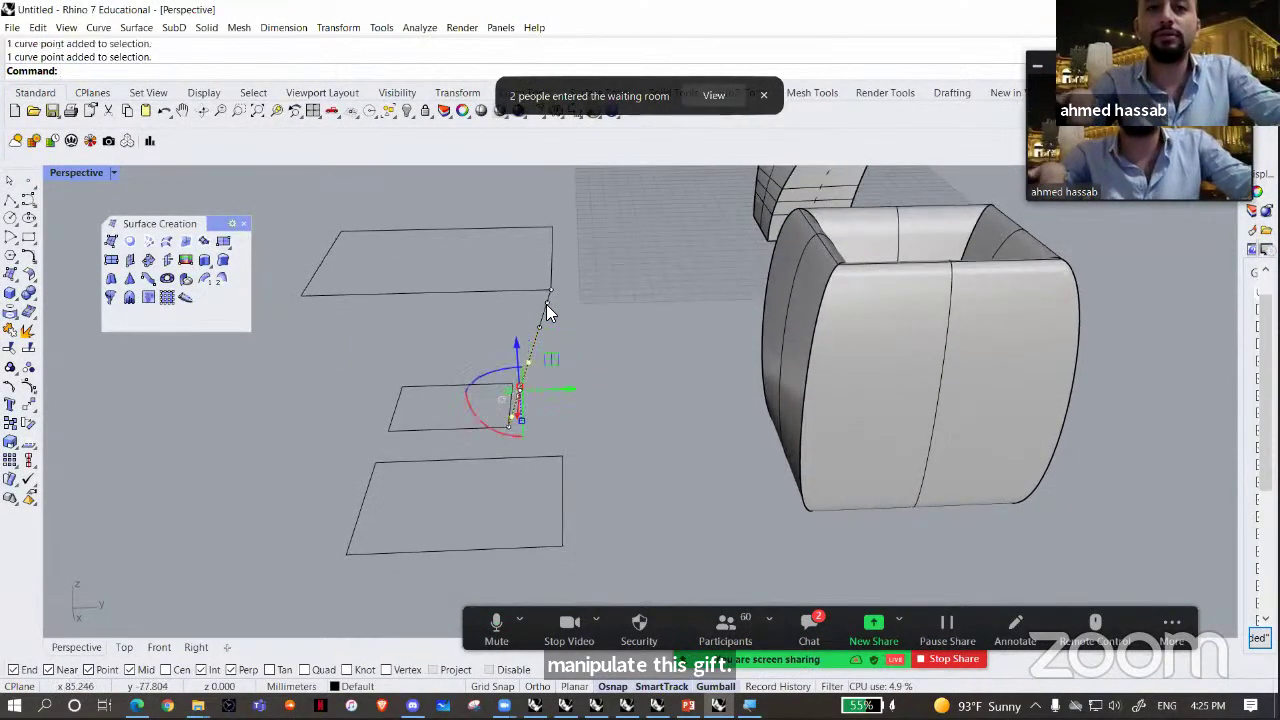
{"action": "left_click_drag", "start_coordinate": [578, 356], "coordinate": [706, 403]}
{"action": "right_click_drag", "start_coordinate": [706, 403], "coordinate": [672, 488]}
{"action": "left_click_drag", "start_coordinate": [619, 481], "coordinate": [563, 527]}
{"action": "key", "text": "Escape"}
{"action": "key", "text": "Escape"}
{"action": "right_click_drag", "start_coordinate": [592, 458], "coordinate": [572, 437]}
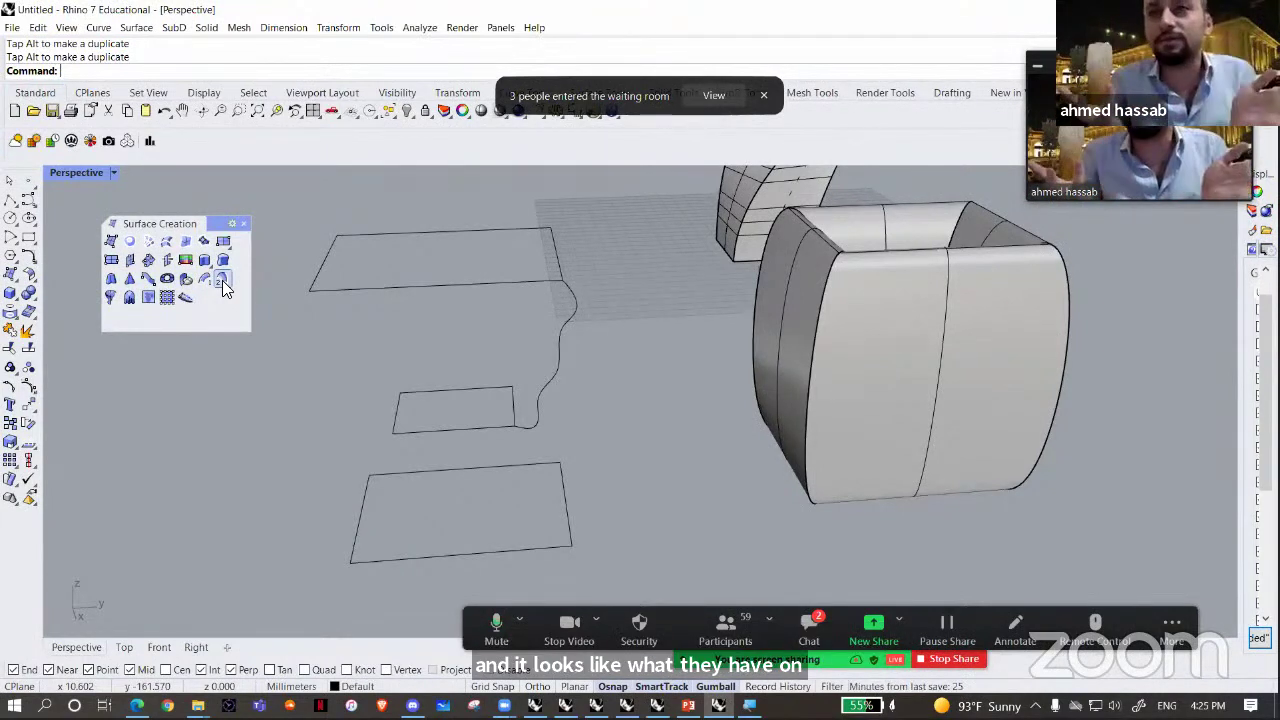
- Create a closed two-rail sweep using the middle and upper rectangles as rails and the wavy curve as the cross section
{"action": "left_click", "coordinate": [222, 281]}
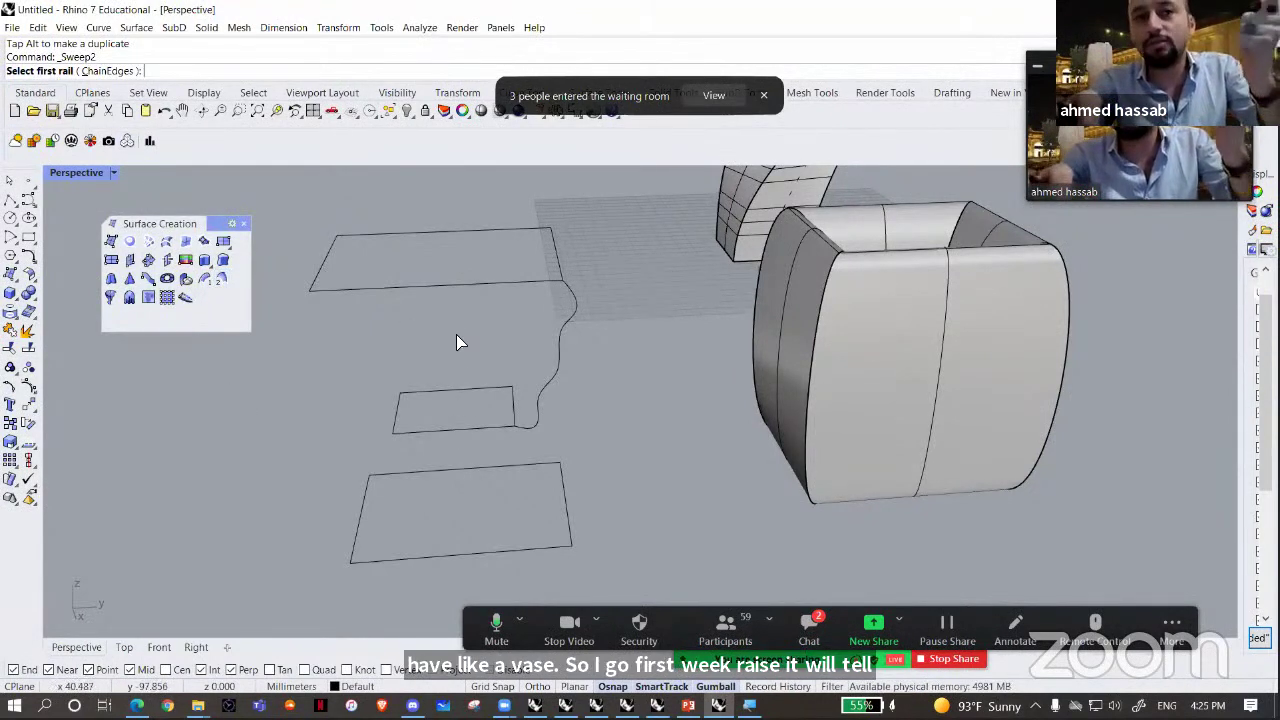
{"action": "left_click", "coordinate": [462, 428]}
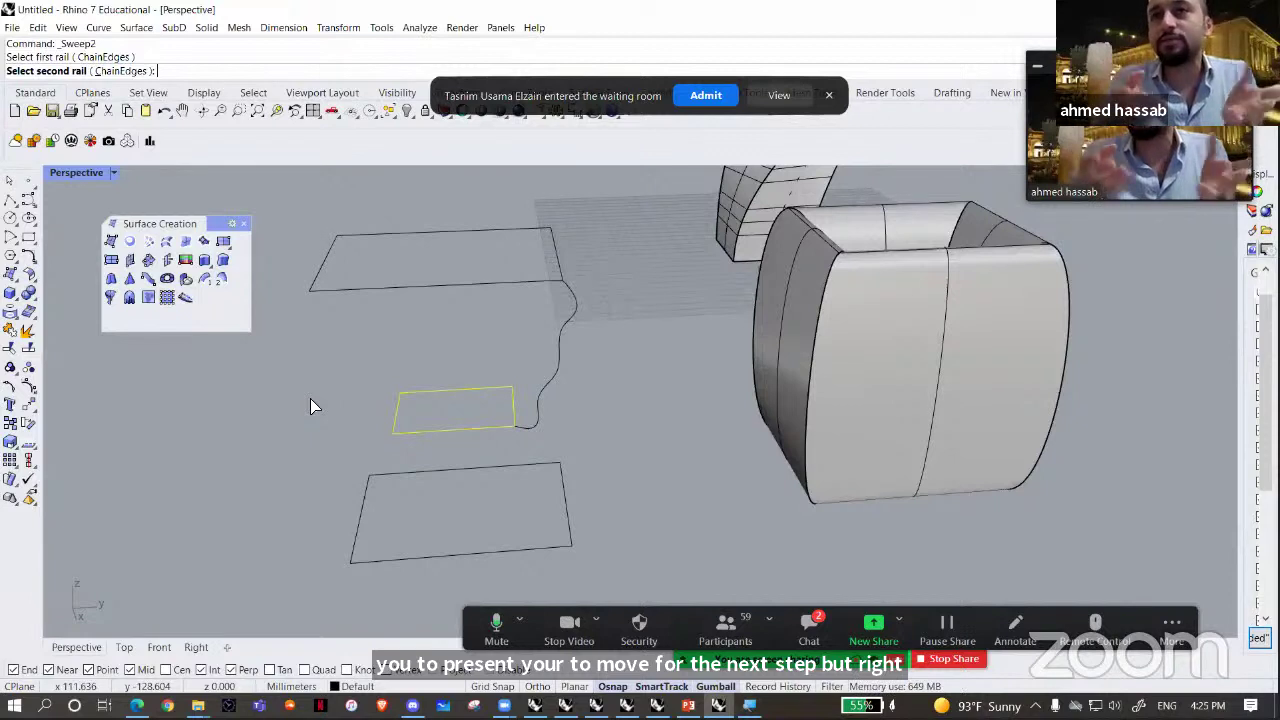
{"action": "left_click", "coordinate": [436, 286]}
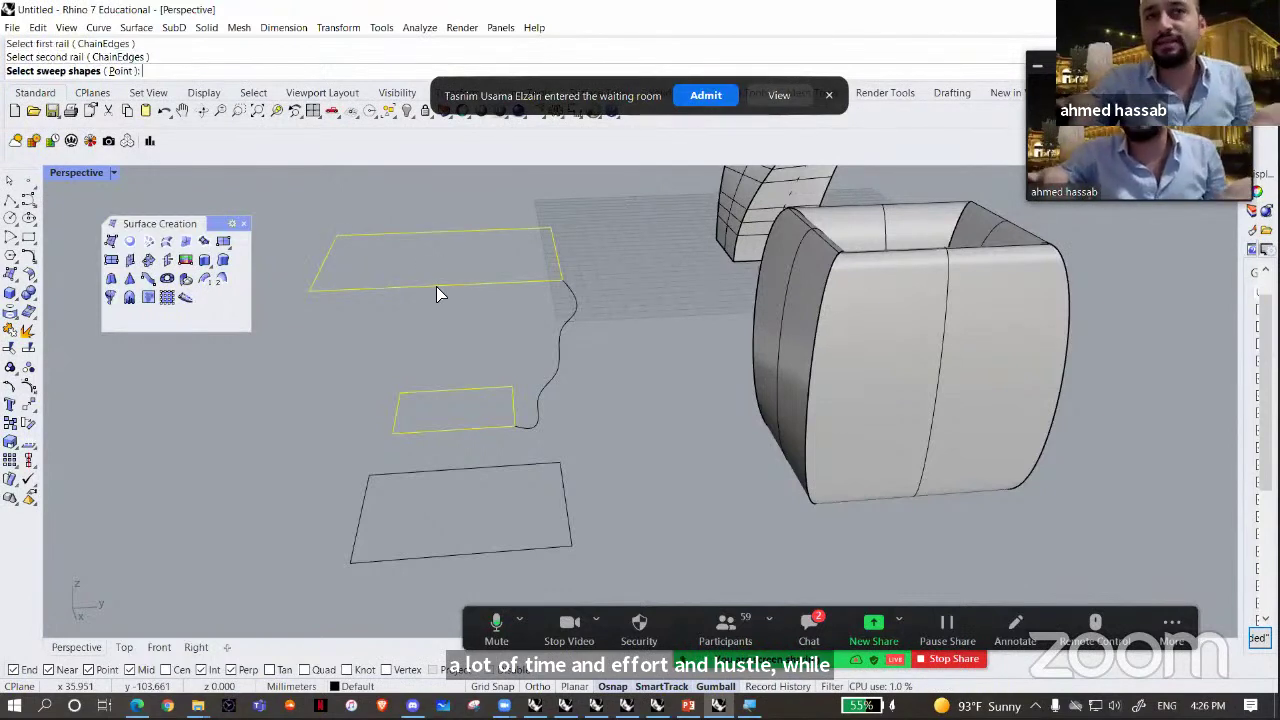
{"action": "left_click", "coordinate": [520, 433]}
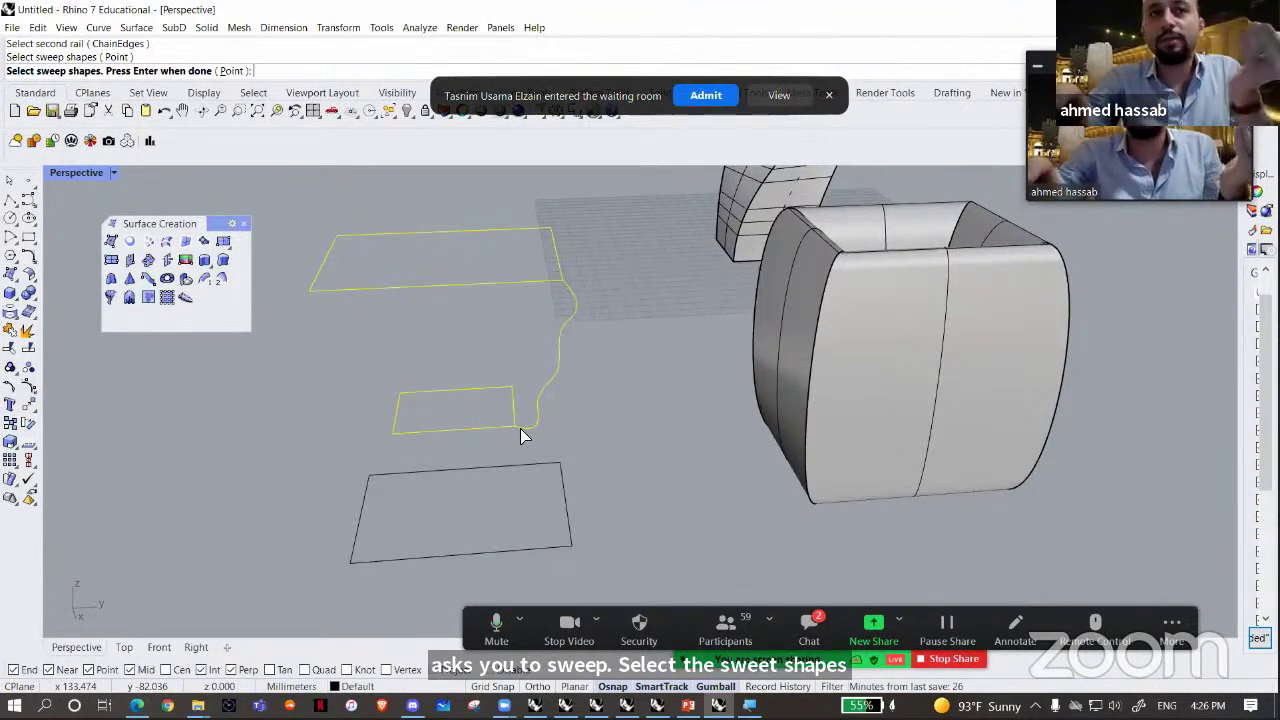
{"action": "key", "text": "Return"}
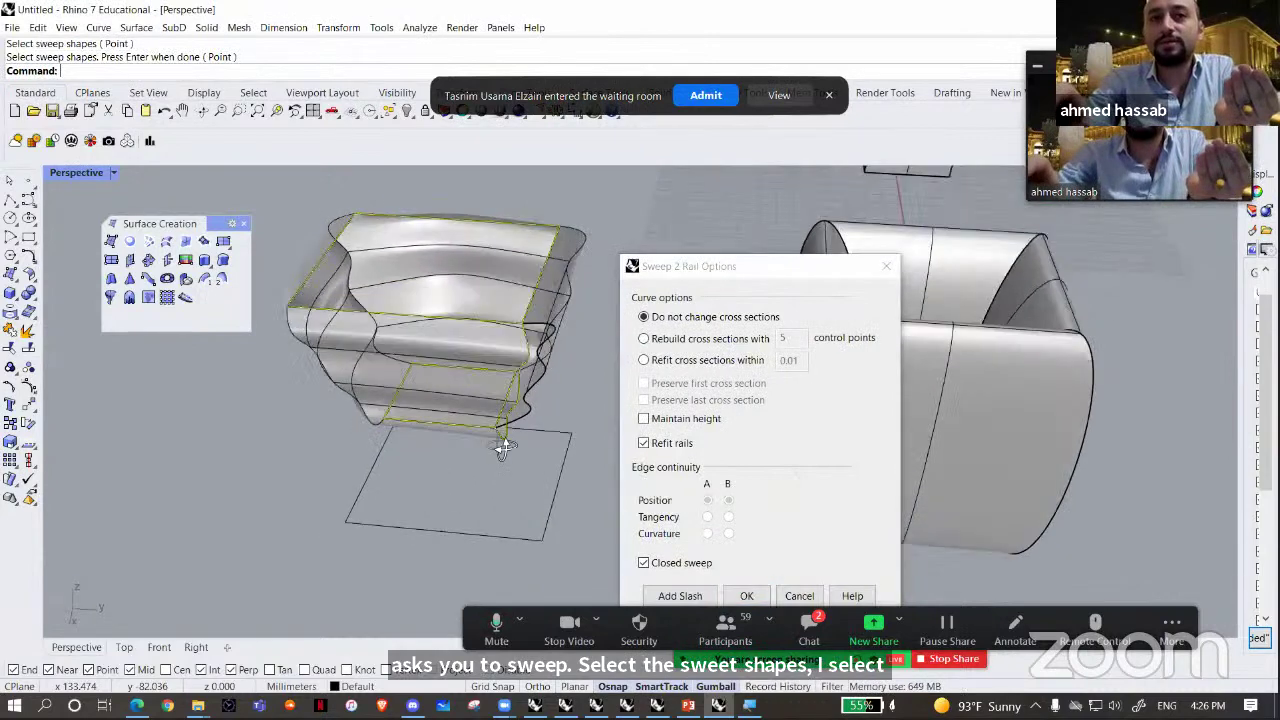
{"action": "right_click_drag", "start_coordinate": [454, 414], "coordinate": [816, 360]}
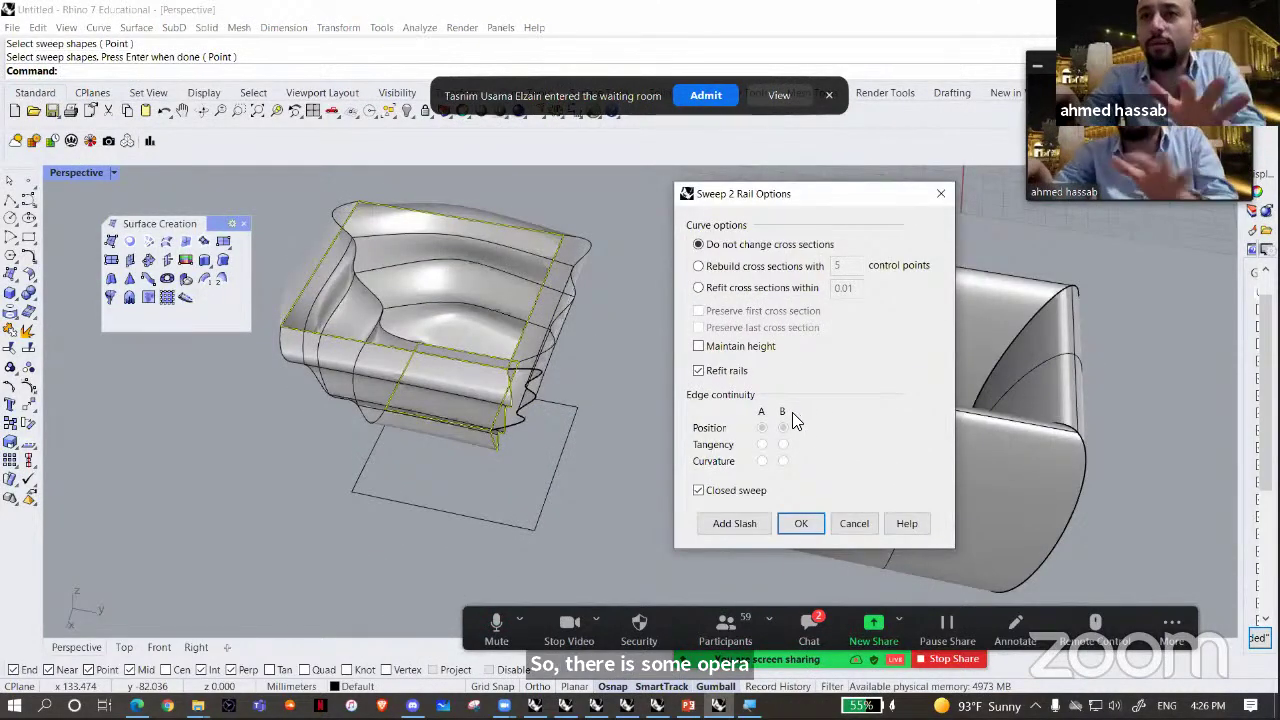
{"action": "left_click", "coordinate": [801, 524]}
{"action": "right_click_drag", "start_coordinate": [801, 524], "coordinate": [780, 371]}
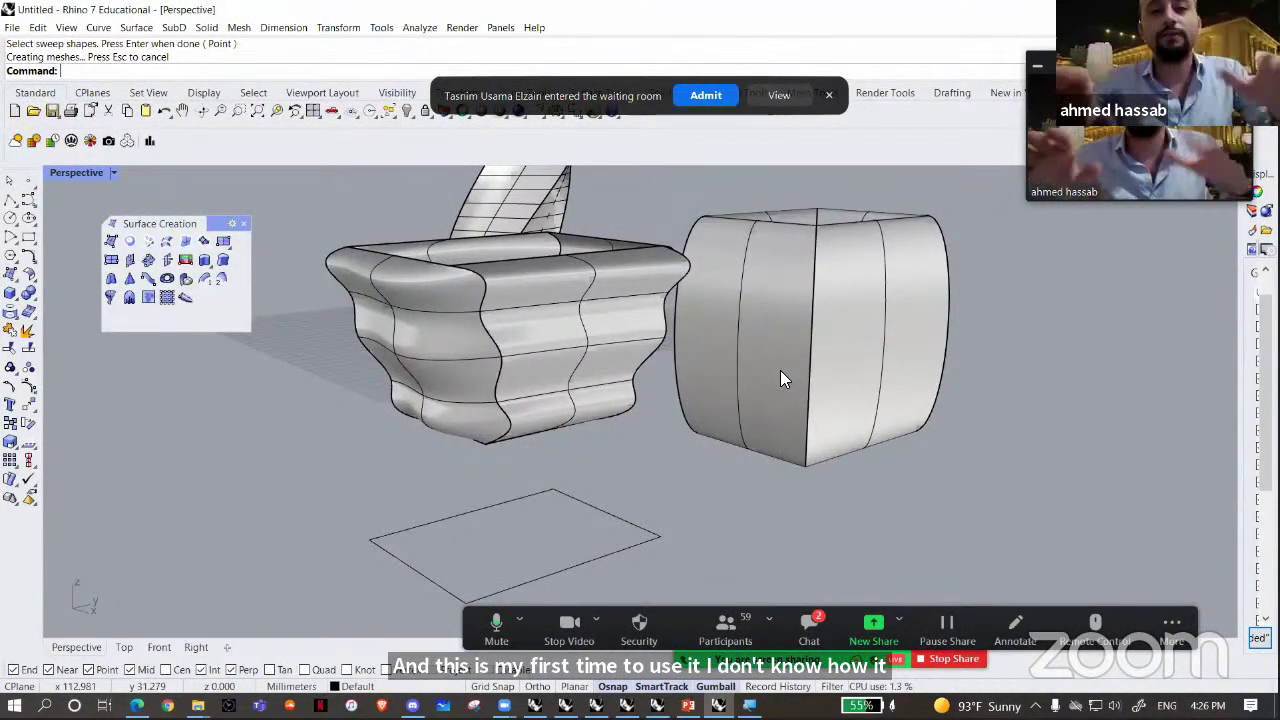
{"action": "right_click_drag", "start_coordinate": [780, 370], "coordinate": [628, 506]}
{"action": "scroll", "coordinate": [722, 496], "scroll_direction": "down", "scroll_amount": 6}
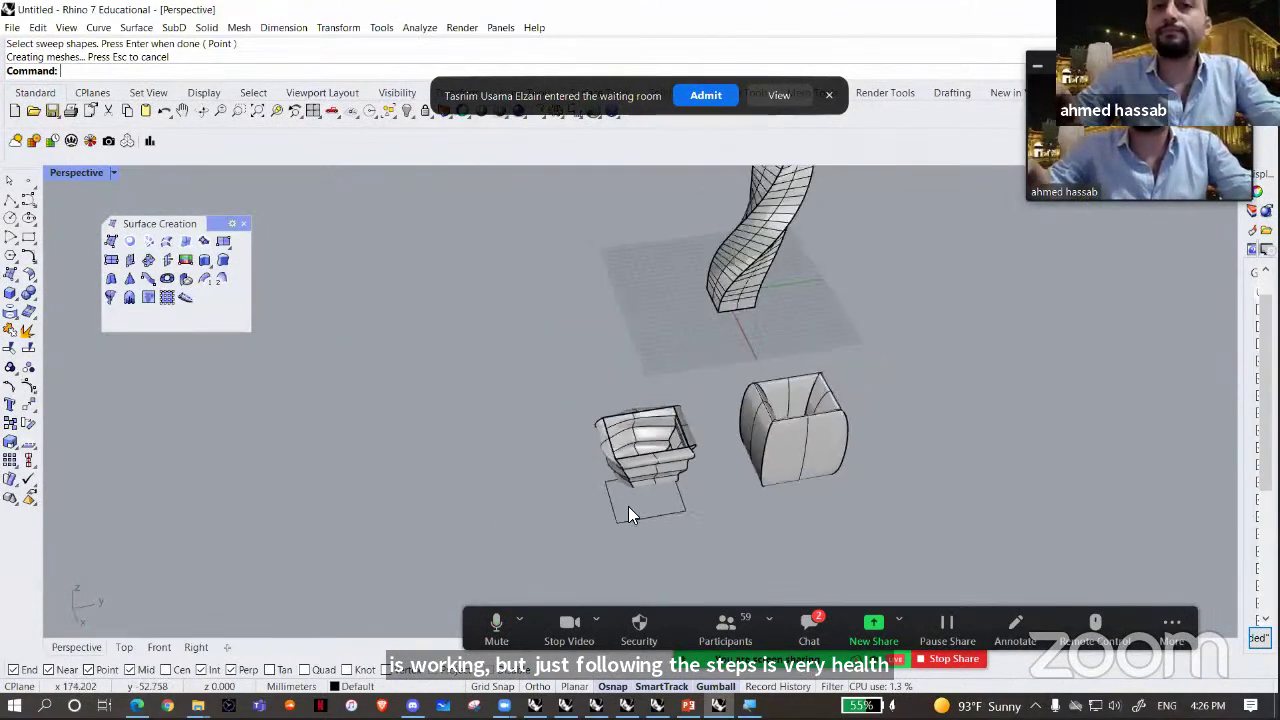
- Open the Windows Magnifier and enlarge the screen to 200%
{"action": "left_click", "coordinate": [1171, 629]}
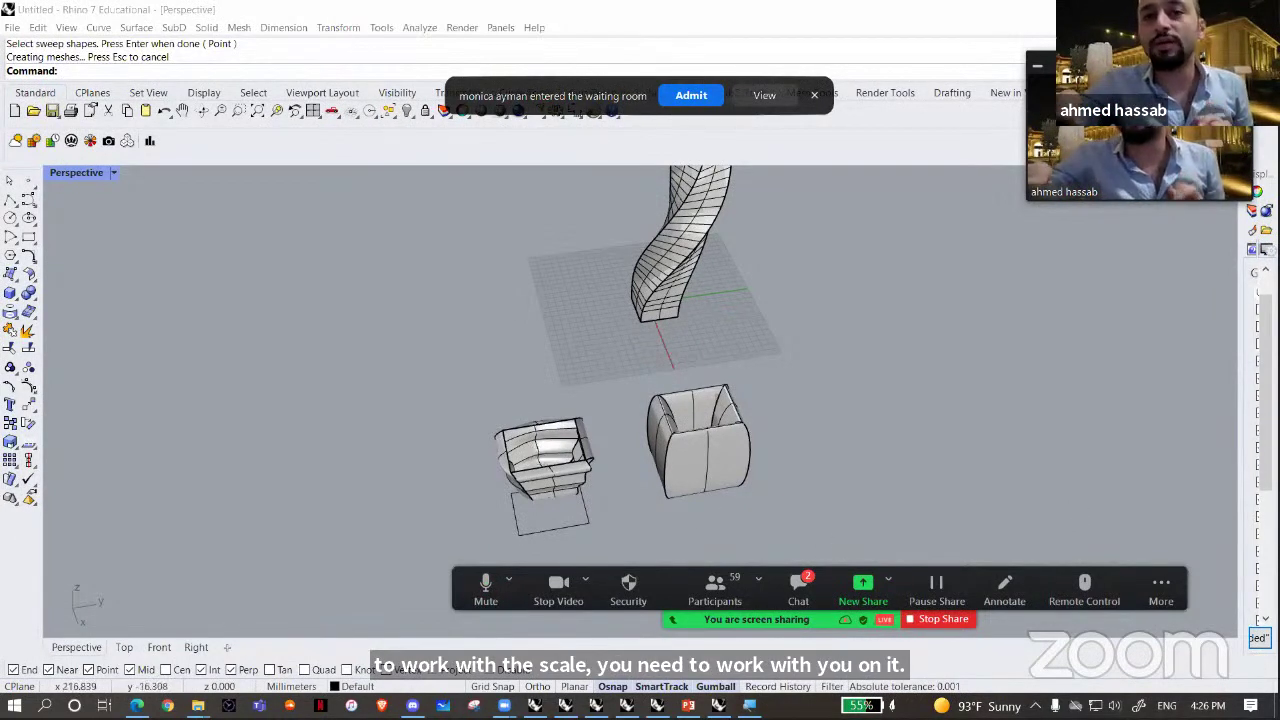
{"action": "key", "text": "super+plus"}
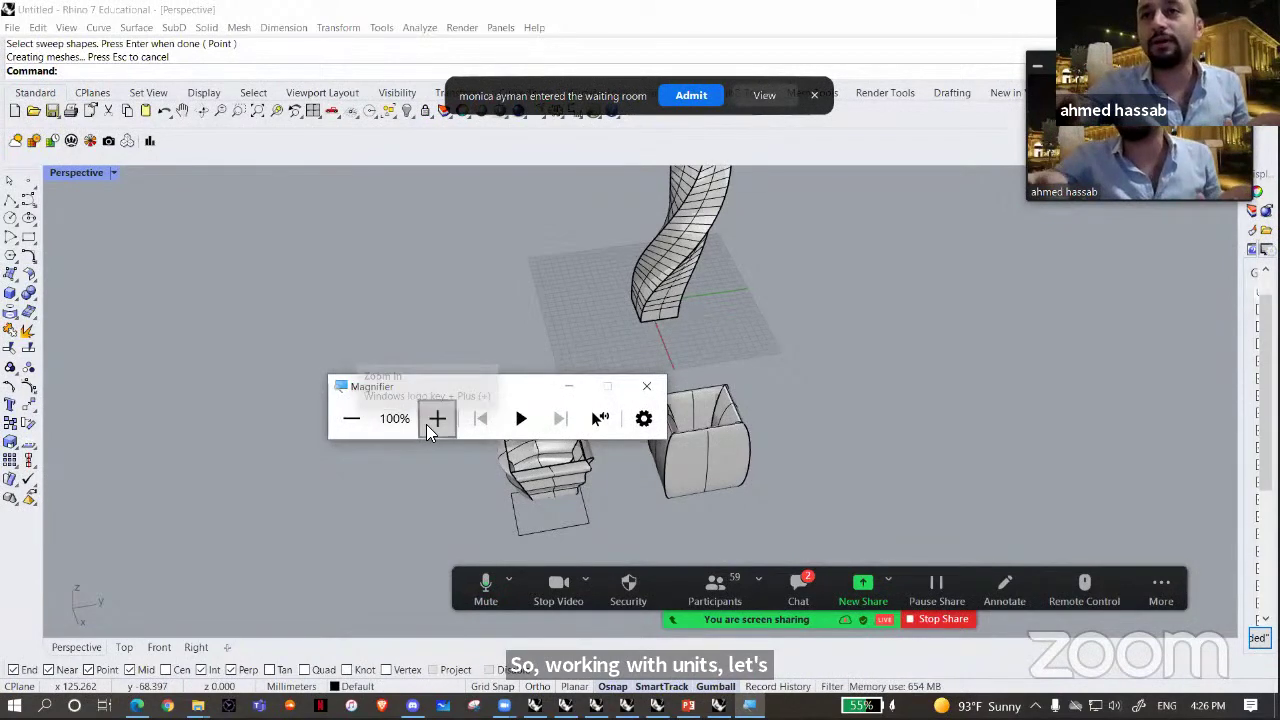
{"action": "left_click", "coordinate": [437, 418]}
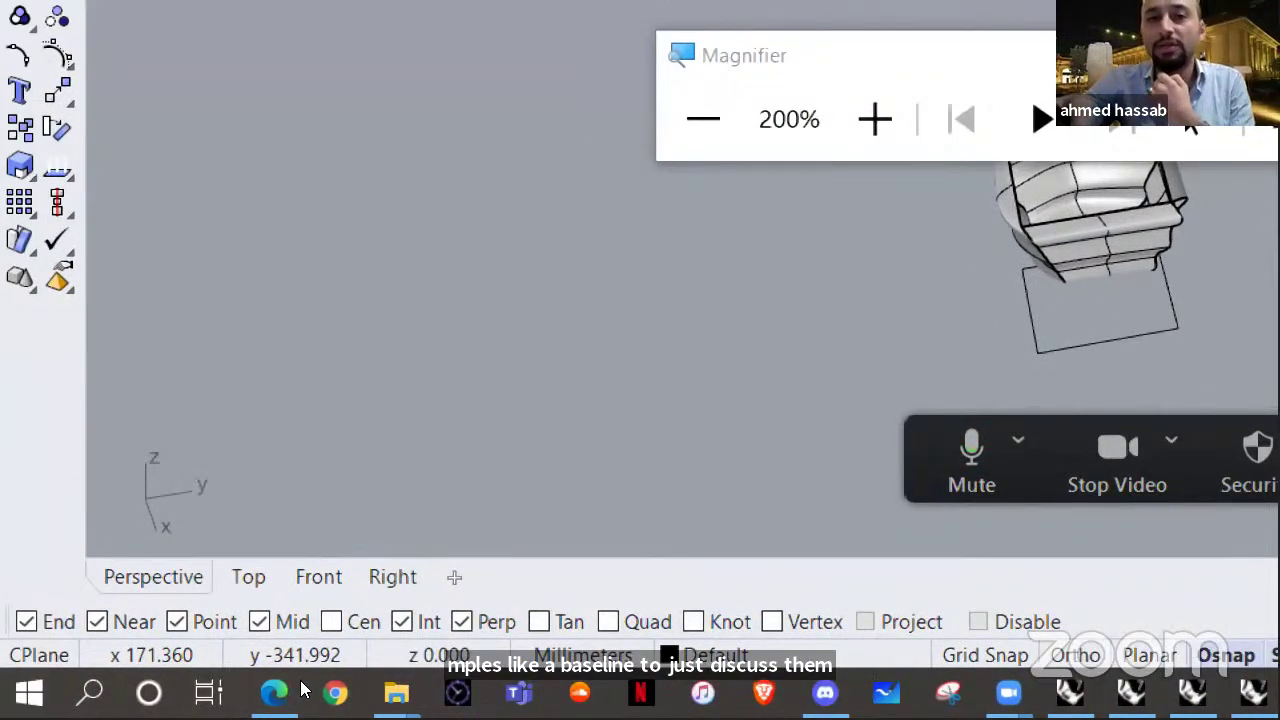
- Open the document's unit settings and look through the available model units, including Meters
{"action": "left_click", "coordinate": [294, 688]}
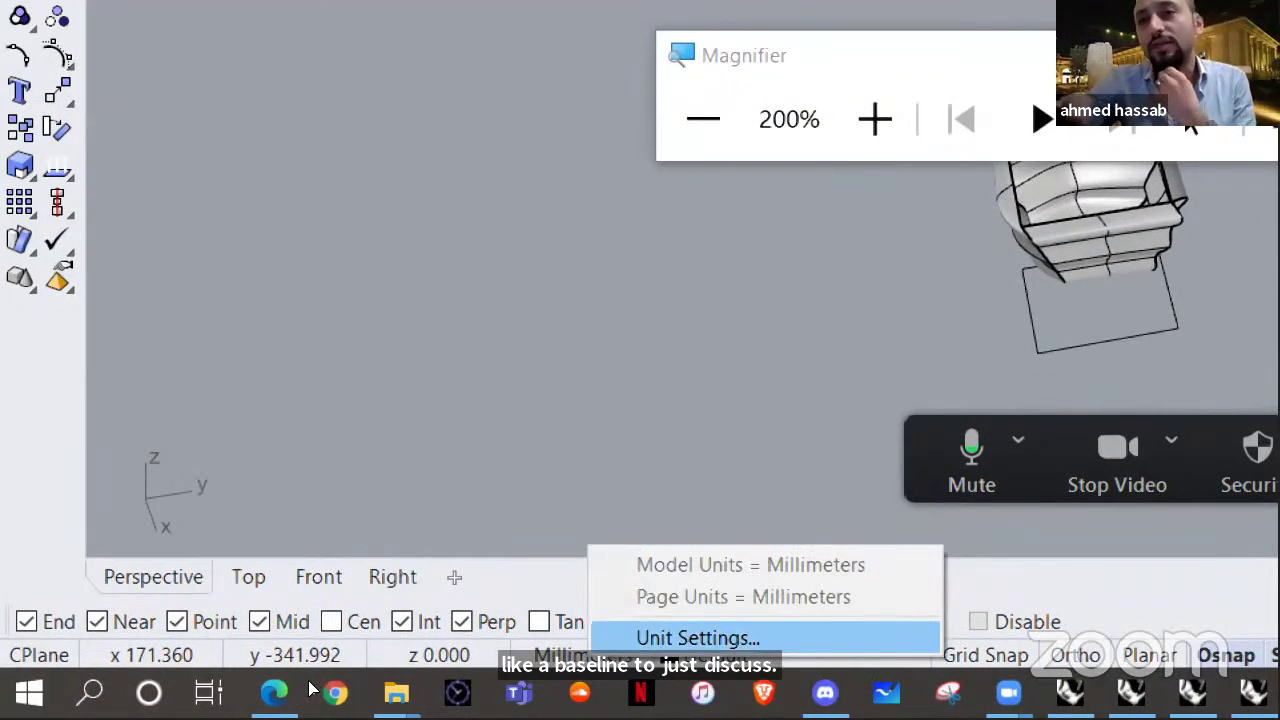
{"action": "left_click", "coordinate": [315, 677]}
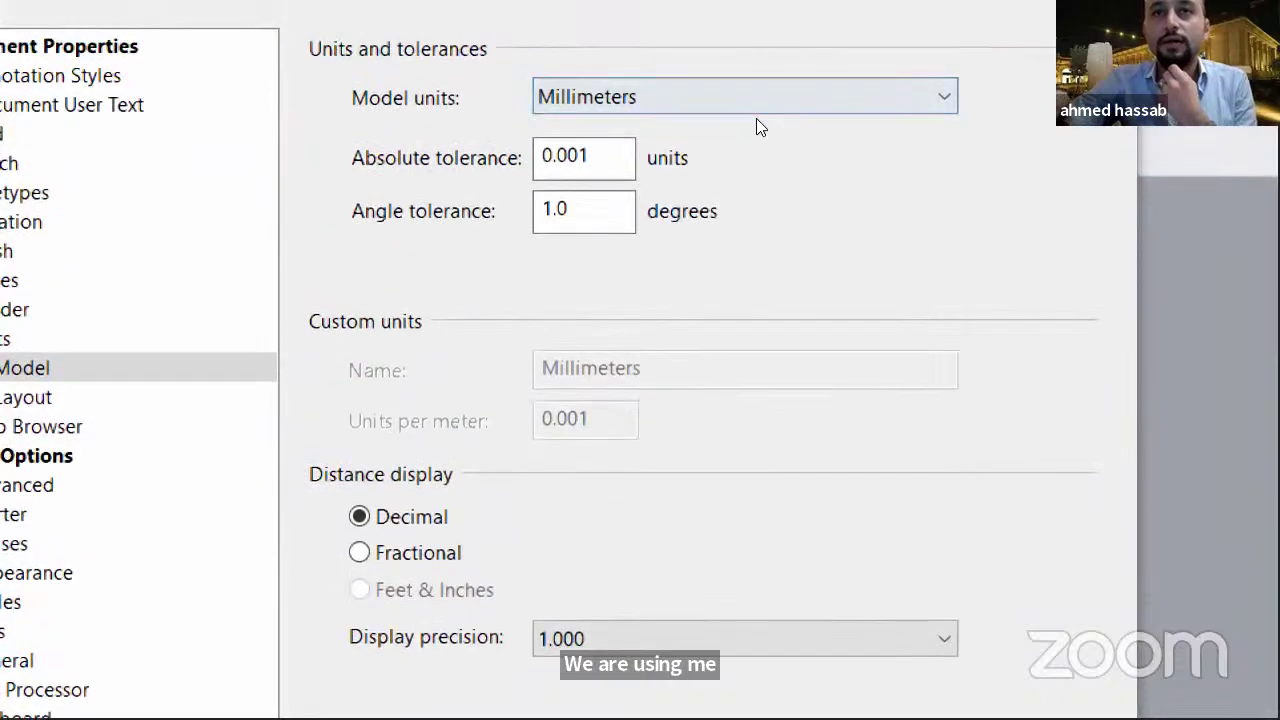
{"action": "left_click", "coordinate": [756, 114]}
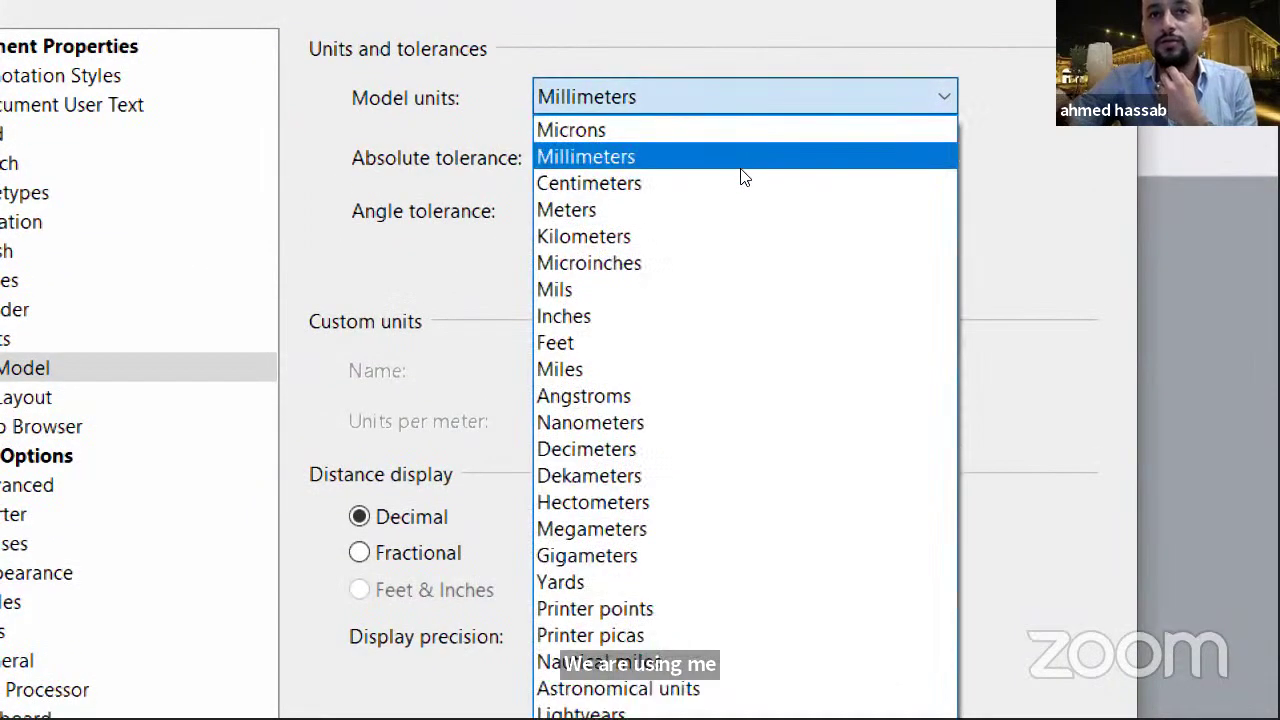
{"action": "left_click", "coordinate": [742, 204]}
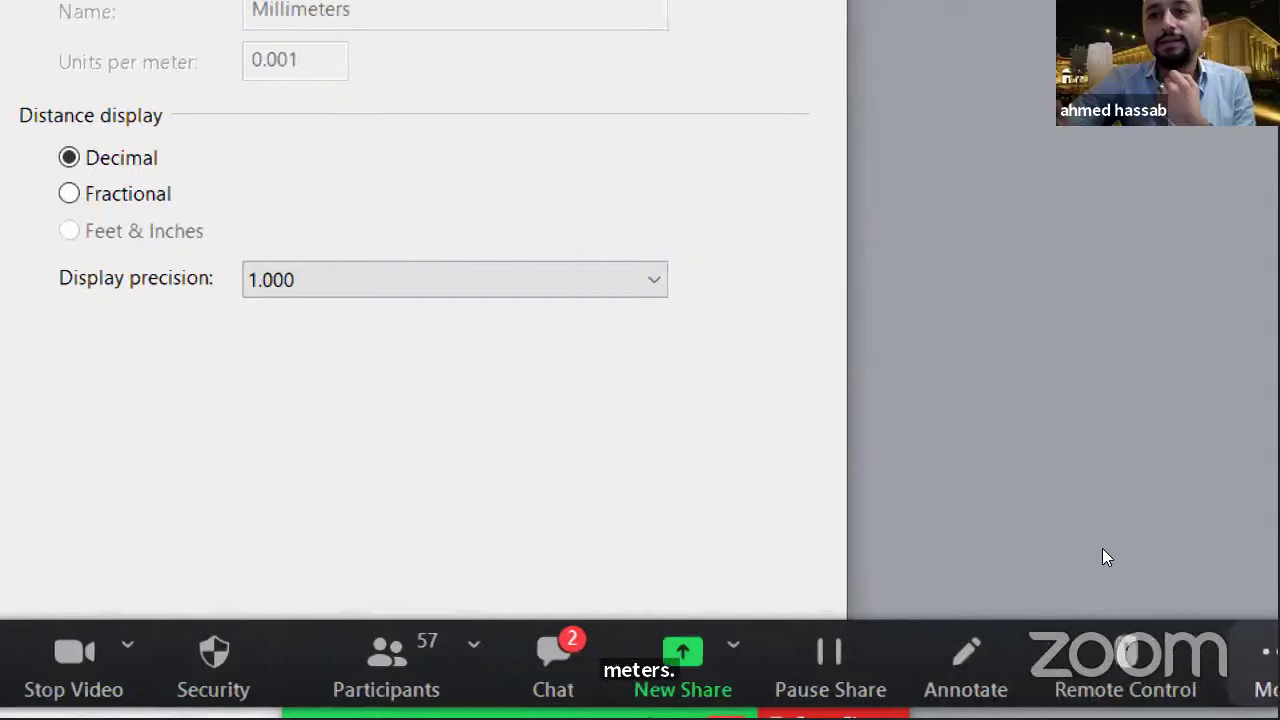
- Hide Zoom's video panel and floating meeting controls, and bring the meeting controls back
{"action": "left_click", "coordinate": [1262, 670]}
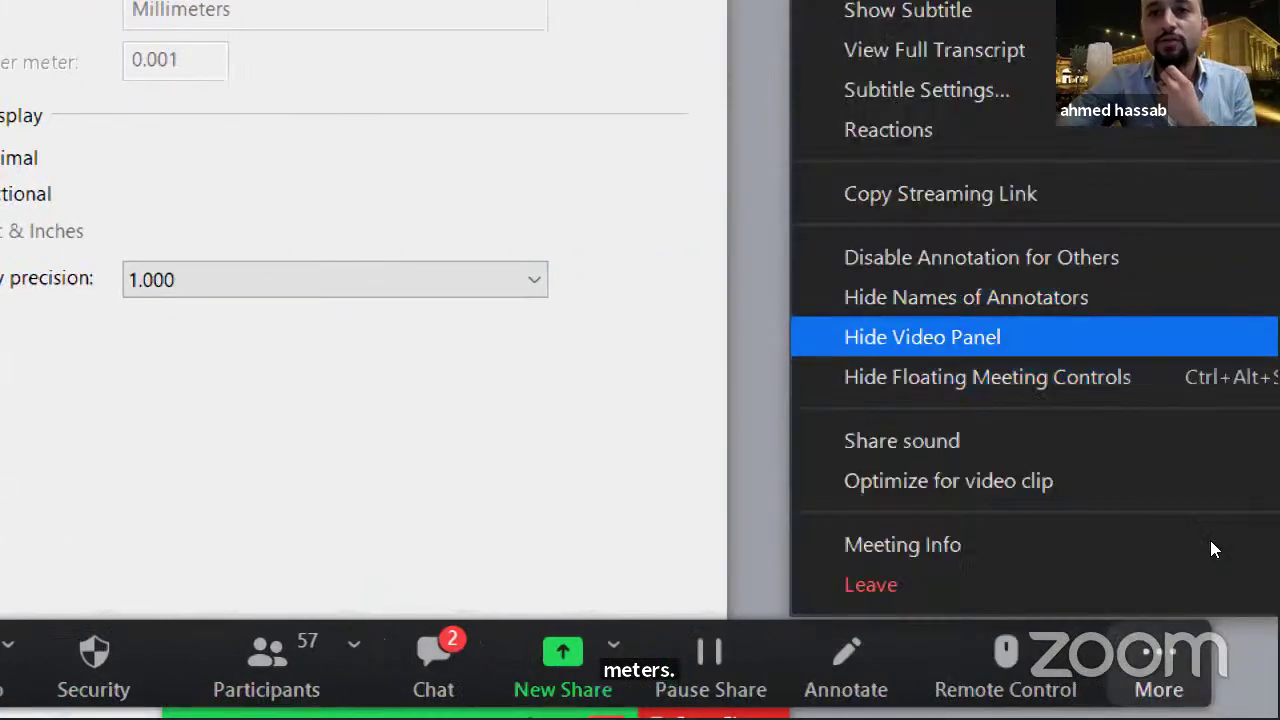
{"action": "left_click", "coordinate": [922, 337]}
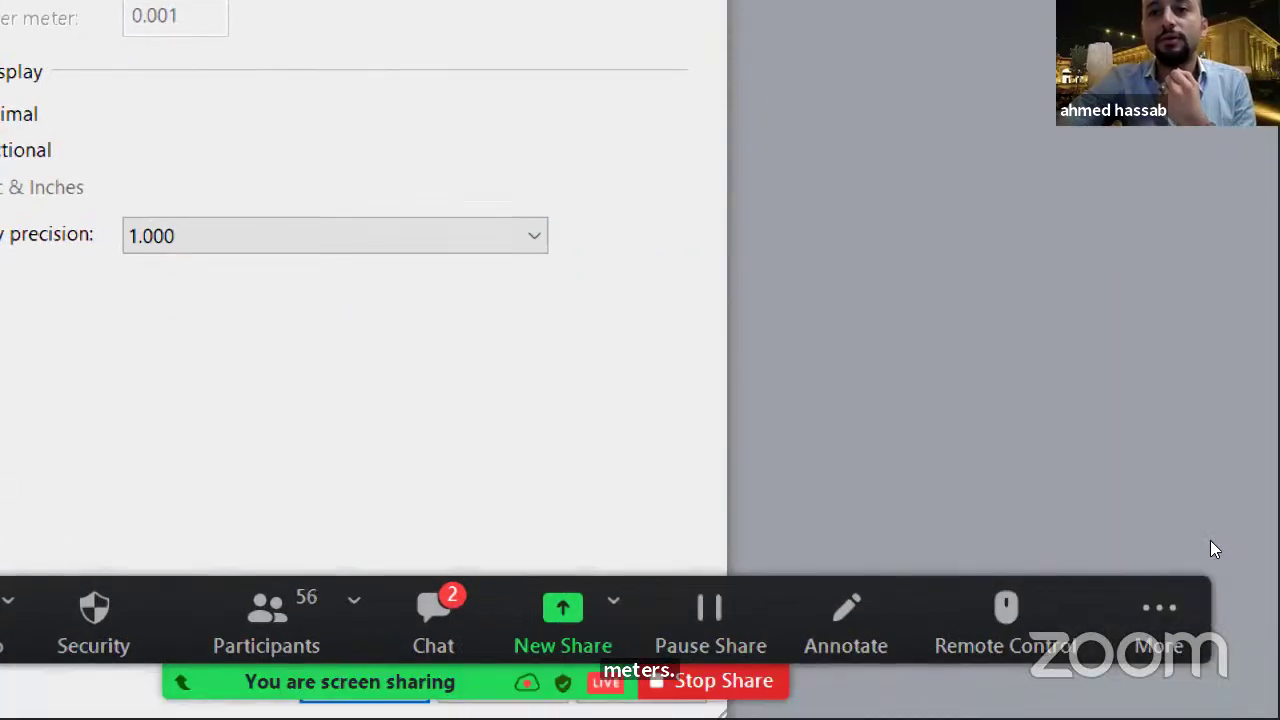
{"action": "left_click", "coordinate": [1159, 625]}
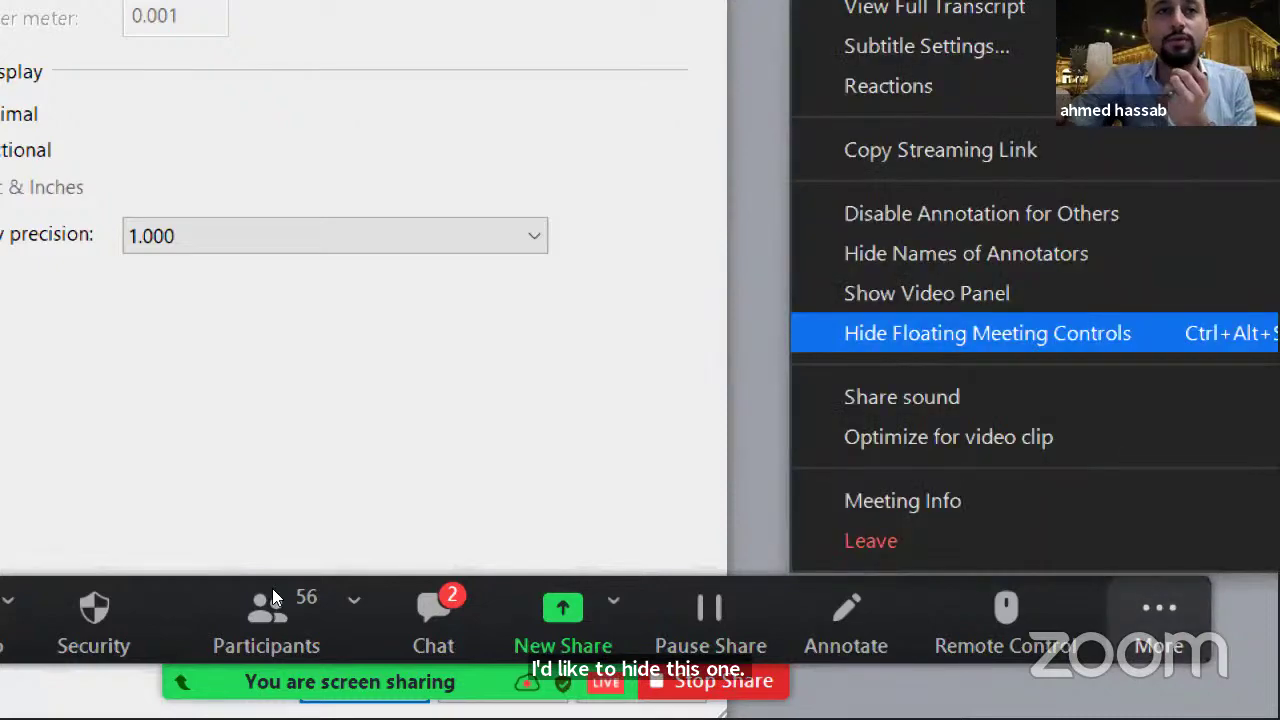
{"action": "left_click", "coordinate": [910, 333]}
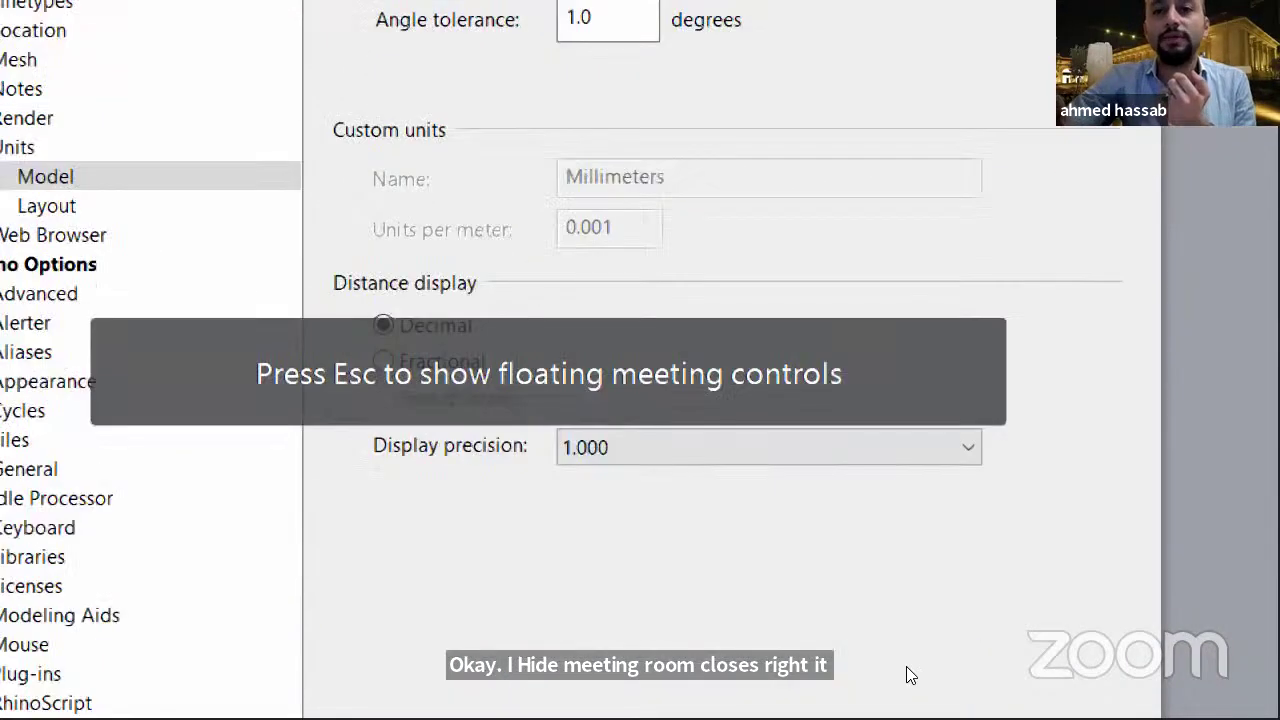
{"action": "key", "text": "Escape"}
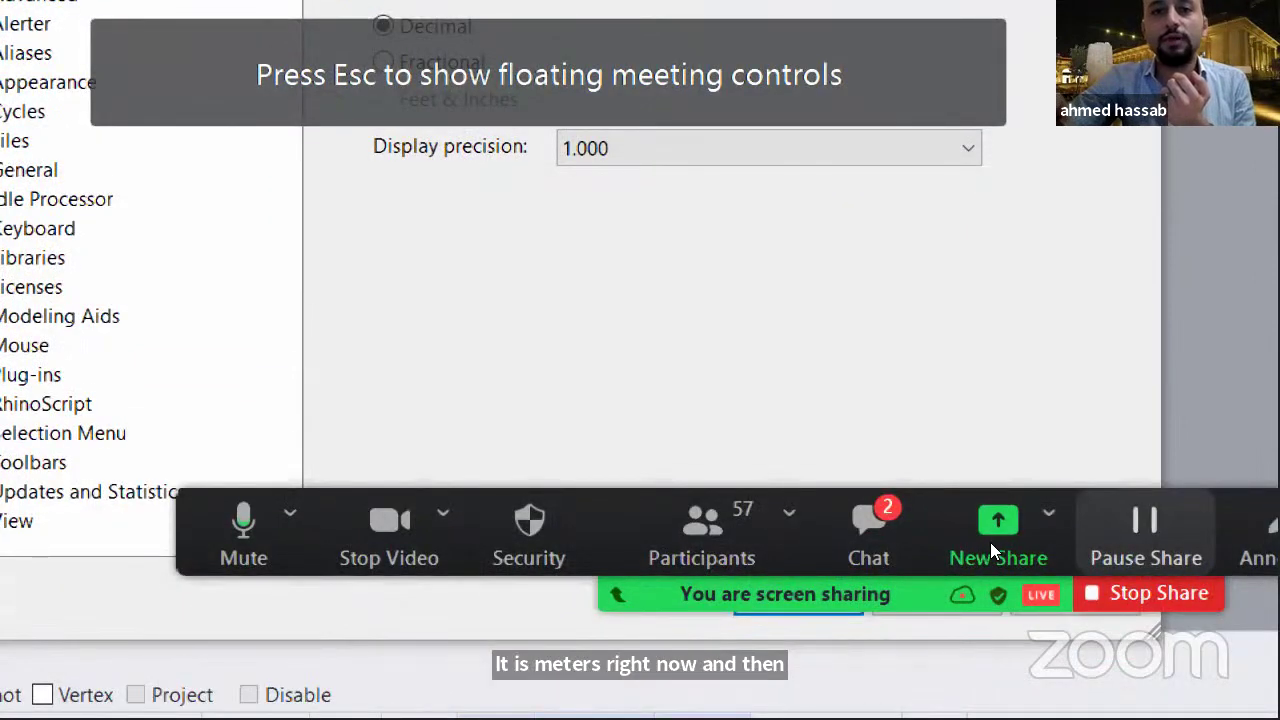
- Apply Meters as the model unit, scaling the model by 0.001, and turn off the Windows Magnifier
{"action": "left_click", "coordinate": [798, 600]}
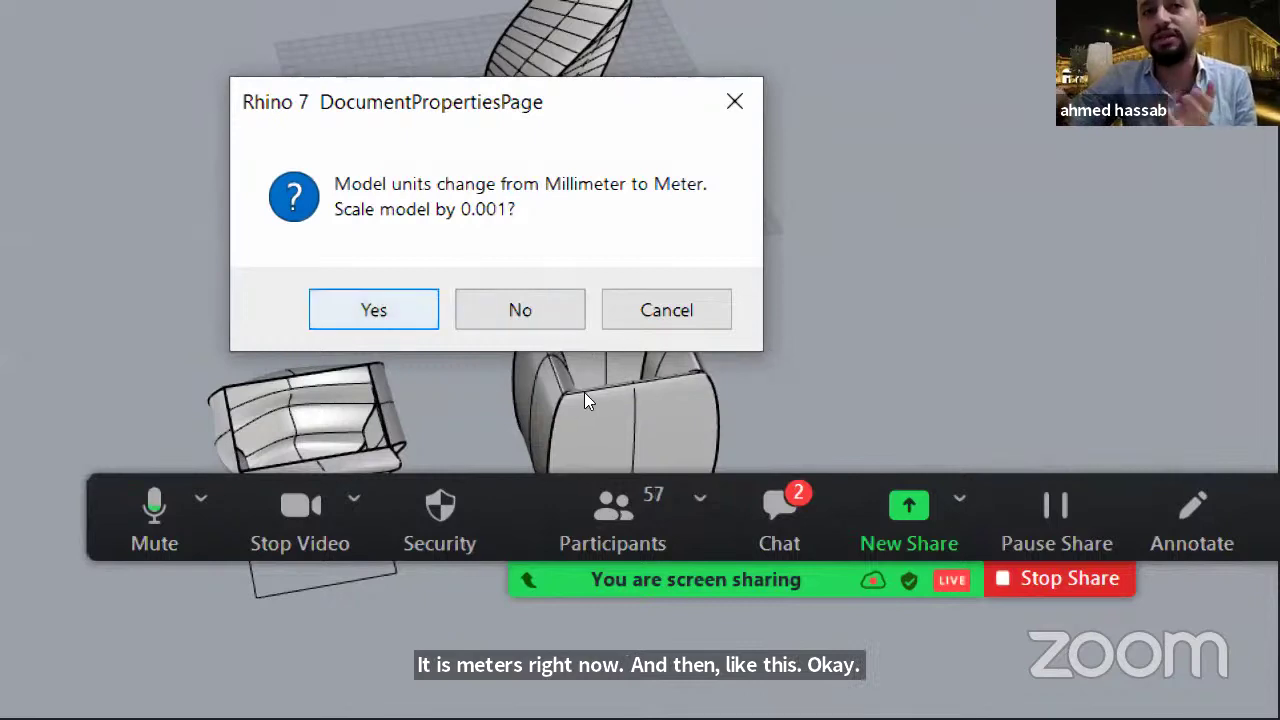
{"action": "key", "text": "Return"}
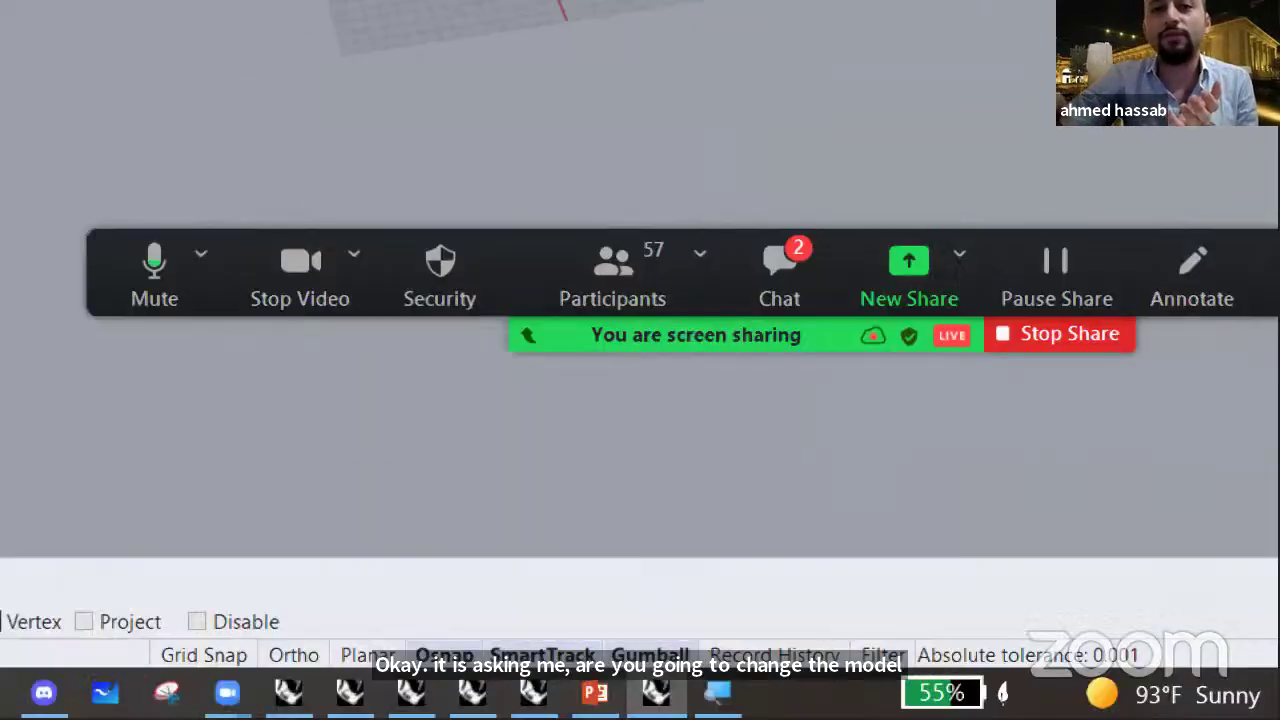
{"action": "left_click", "coordinate": [718, 693]}
{"action": "key", "text": "super+minus"}
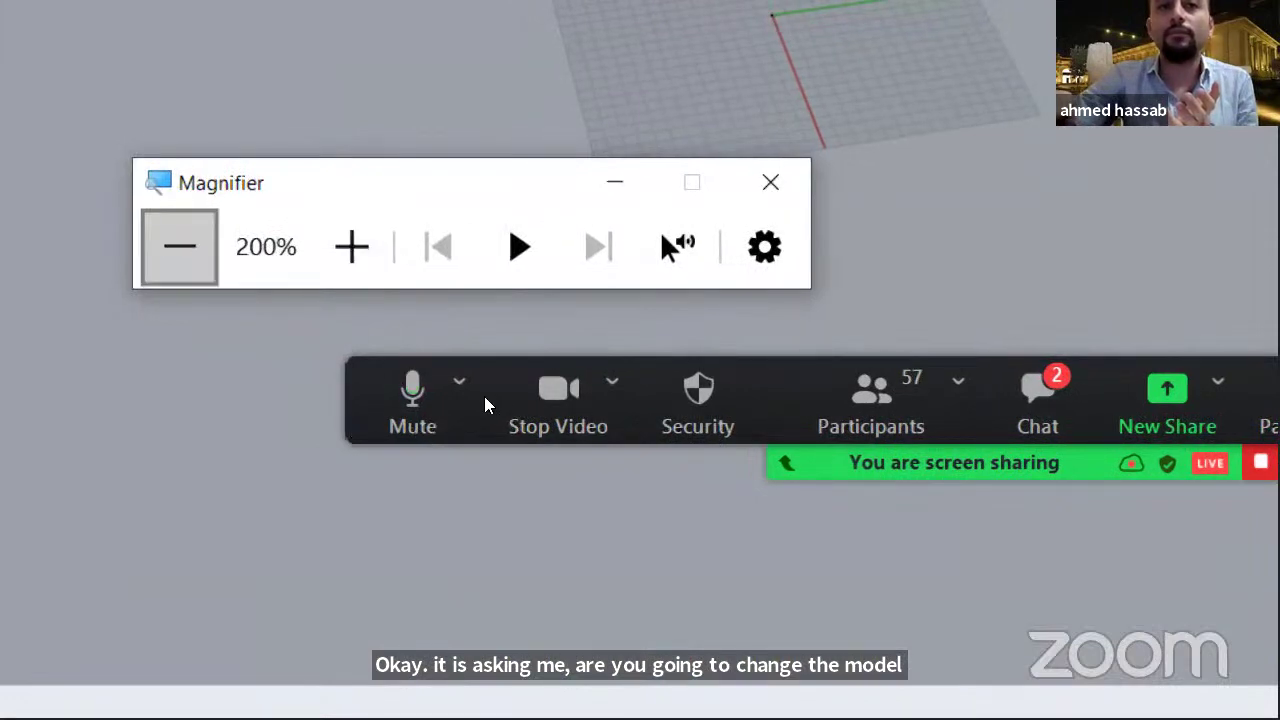
{"action": "key", "text": "super+Escape"}
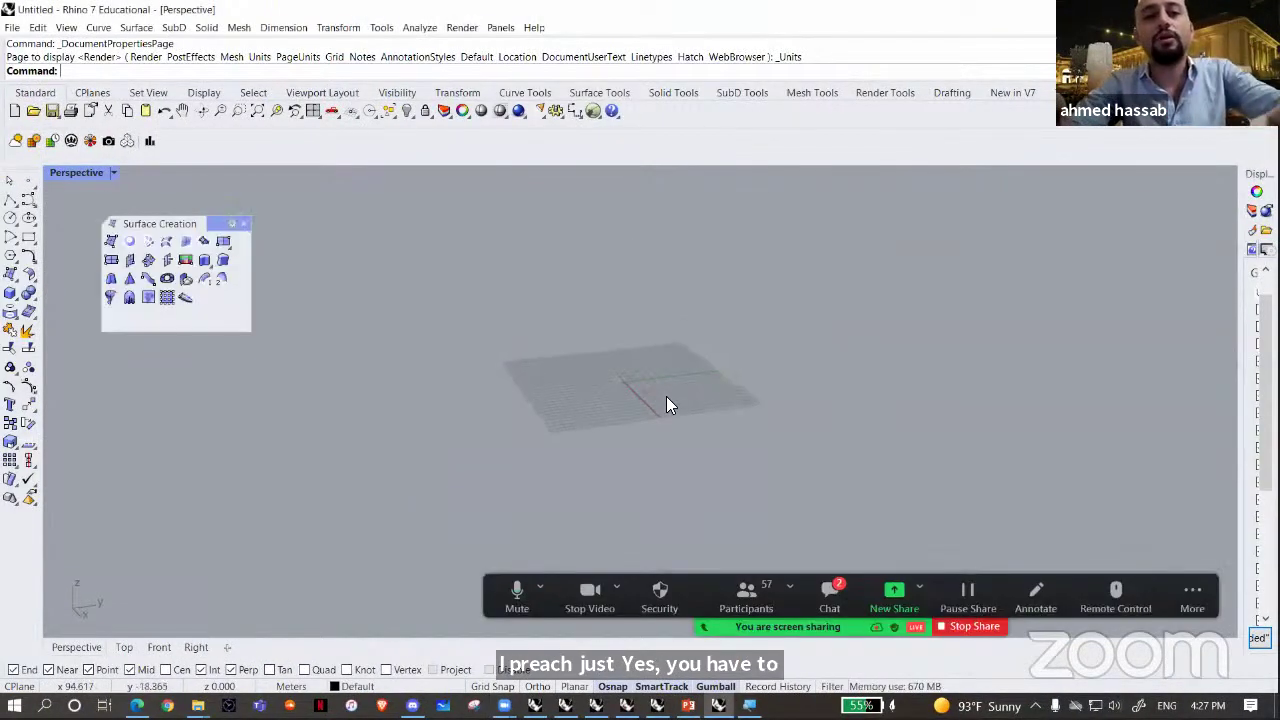
- Delete all objects in the model and bring the empty grid closer in the Perspective view
{"action": "key", "text": "ctrl+a"}
{"action": "key", "text": "Delete"}
{"action": "scroll", "coordinate": [666, 396], "scroll_direction": "up", "scroll_amount": 5}
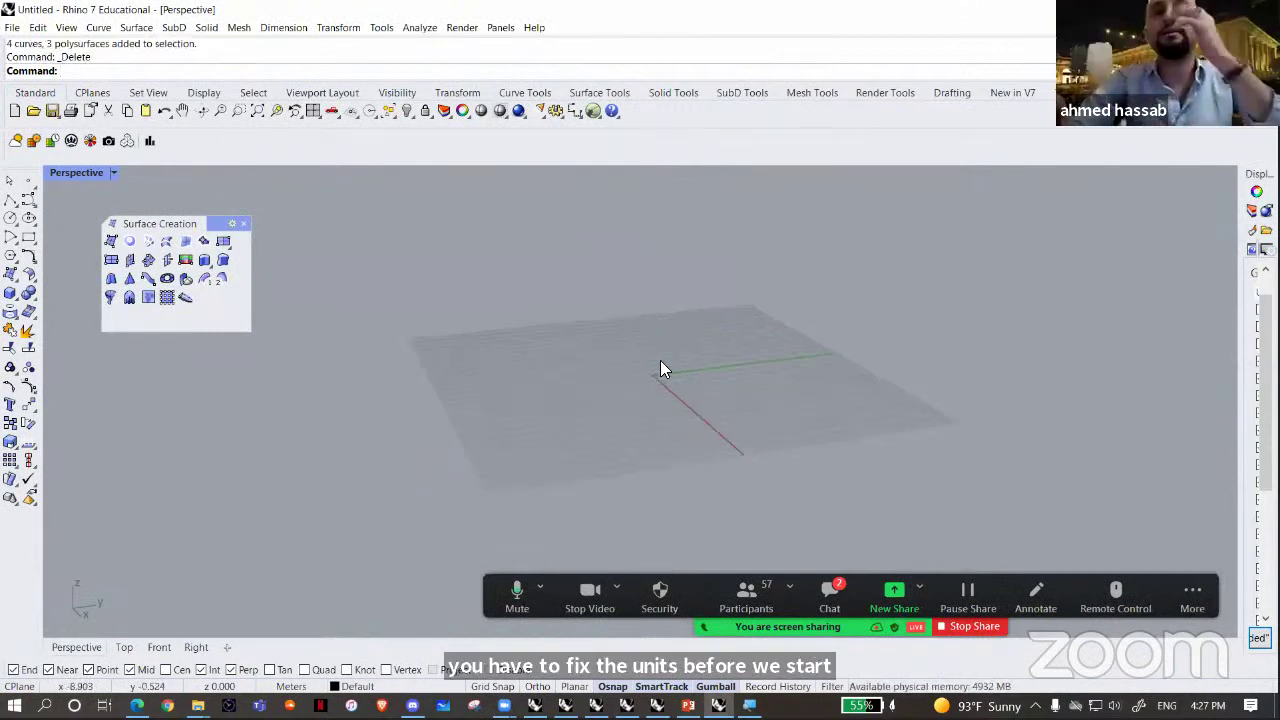
{"action": "left_click", "coordinate": [257, 111]}
{"action": "scroll", "coordinate": [758, 406], "scroll_direction": "up", "scroll_amount": 2}
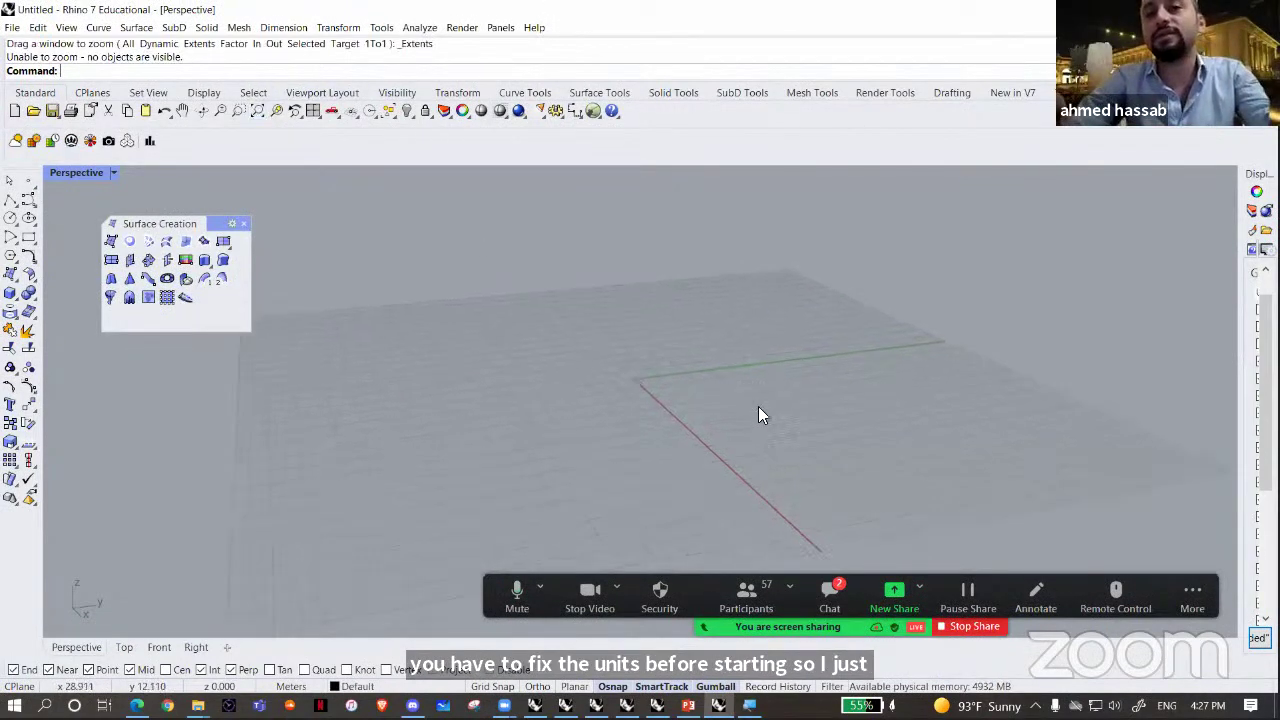
- Try to change the document's model units to Centimeters and dismiss the model scaling prompt
{"action": "left_click", "coordinate": [286, 690]}
{"action": "left_click", "coordinate": [336, 676]}
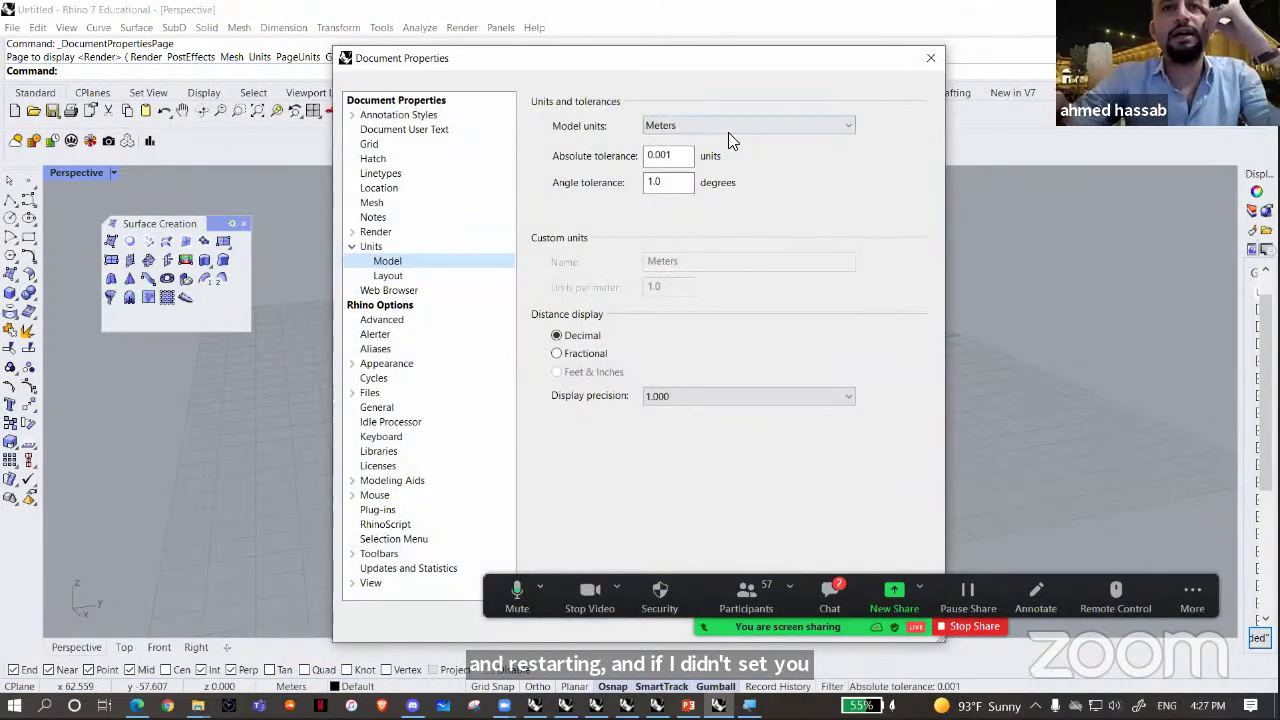
{"action": "left_click", "coordinate": [728, 128]}
{"action": "left_click", "coordinate": [700, 169]}
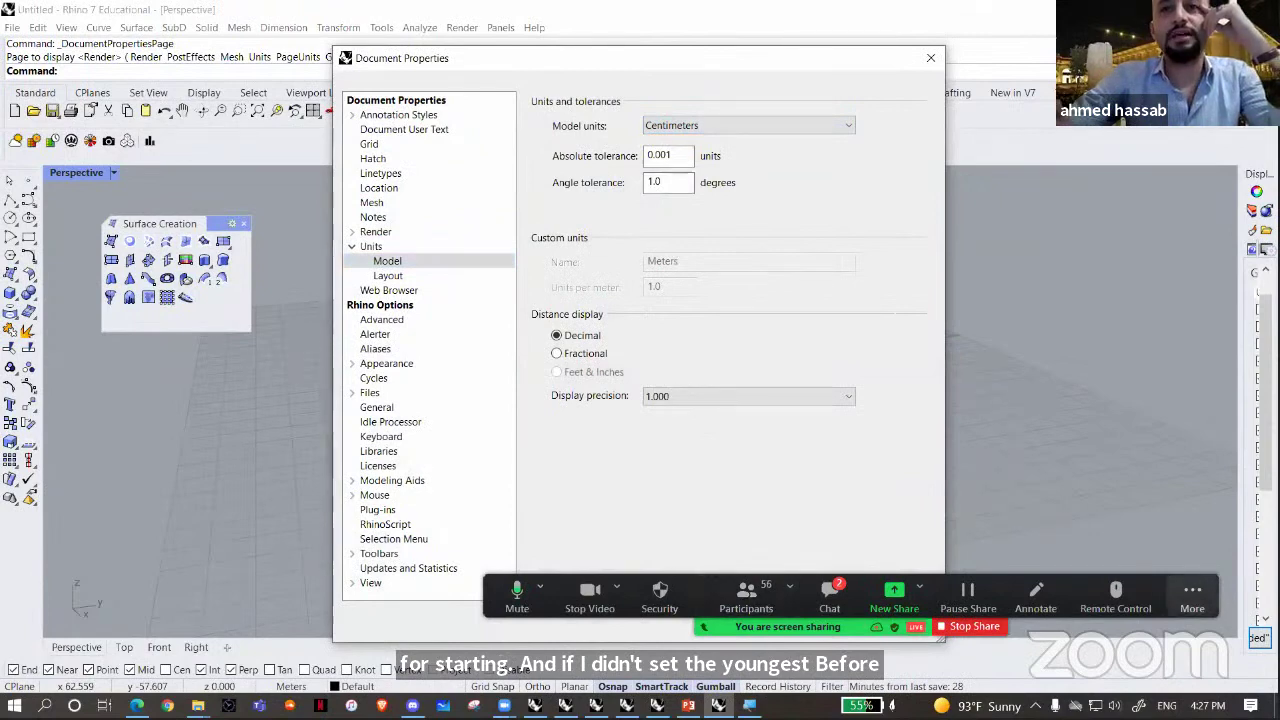
{"action": "left_click", "coordinate": [750, 612]}
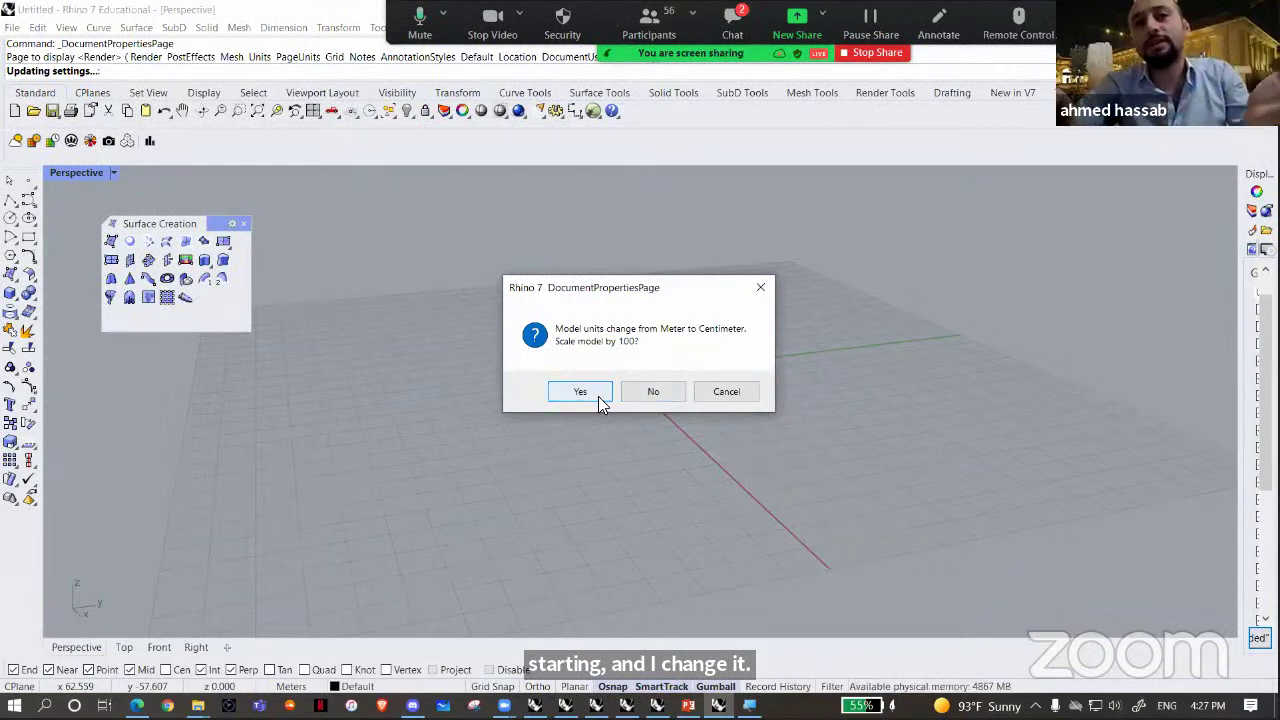
{"action": "left_click", "coordinate": [760, 288]}
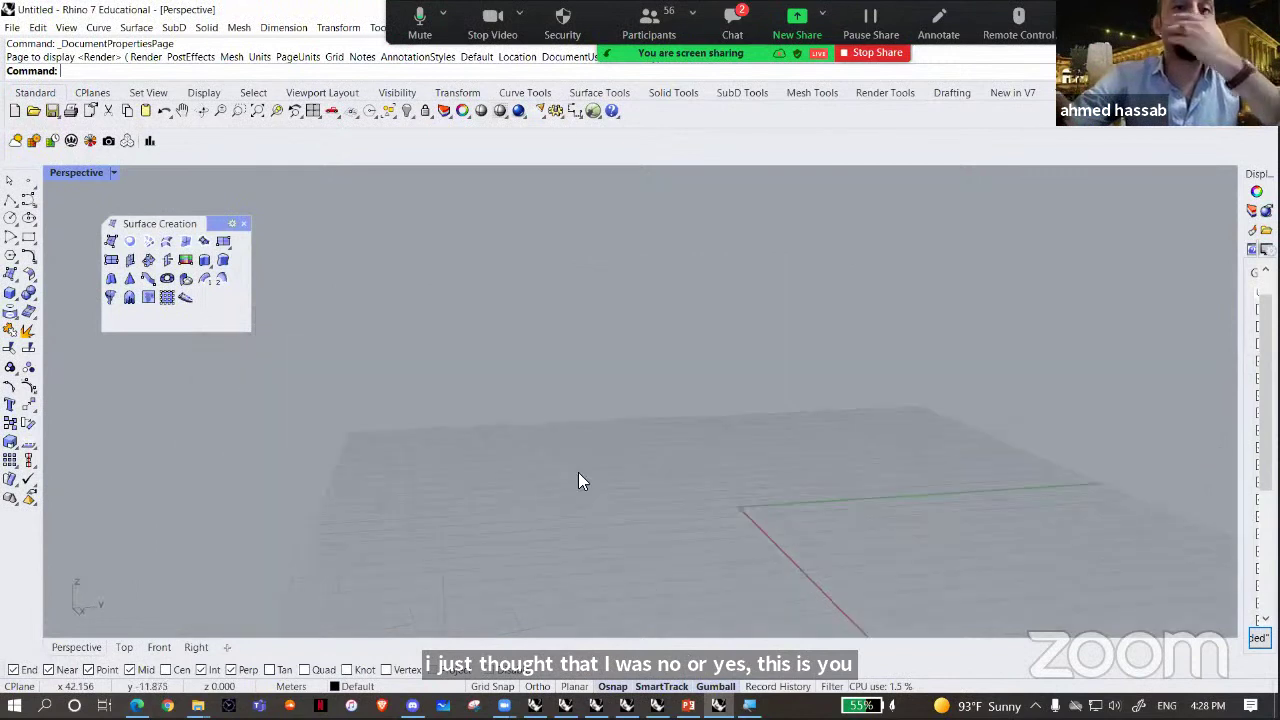
- Create a tall solid box on the grid near the red axis in the Perspective view and select it
{"action": "right_click_drag", "start_coordinate": [382, 619], "coordinate": [338, 690]}
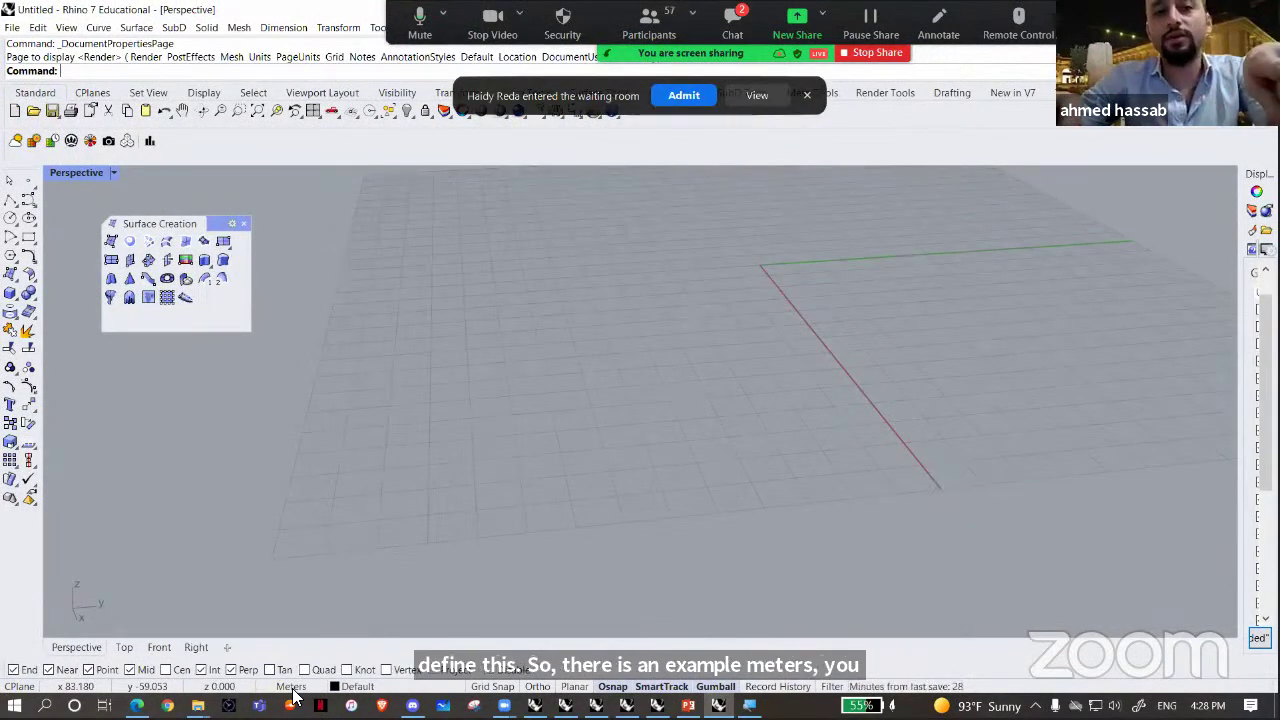
{"action": "scroll", "coordinate": [706, 290], "scroll_direction": "down", "scroll_amount": 1}
{"action": "scroll", "coordinate": [706, 296], "scroll_direction": "up", "scroll_amount": 1}
{"action": "scroll", "coordinate": [692, 422], "scroll_direction": "down", "scroll_amount": 1}
{"action": "scroll", "coordinate": [692, 424], "scroll_direction": "down", "scroll_amount": 3}
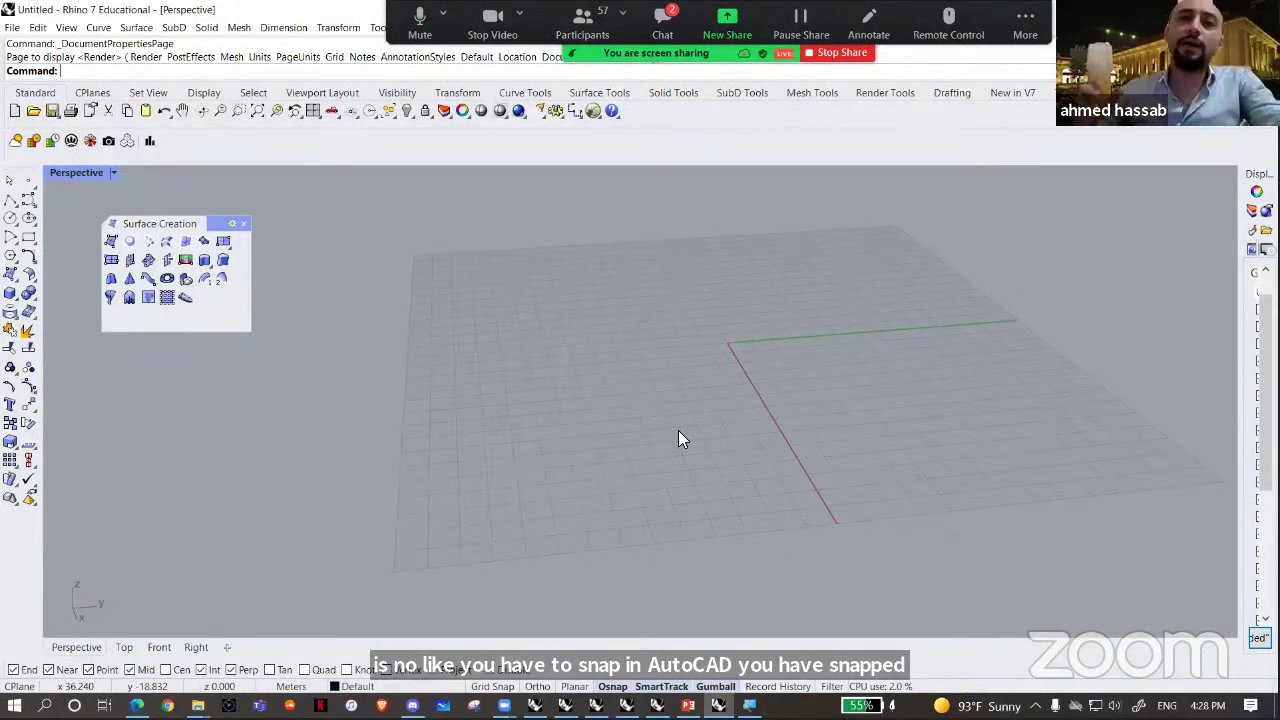
{"action": "left_click", "coordinate": [10, 293]}
{"action": "left_click", "coordinate": [616, 446]}
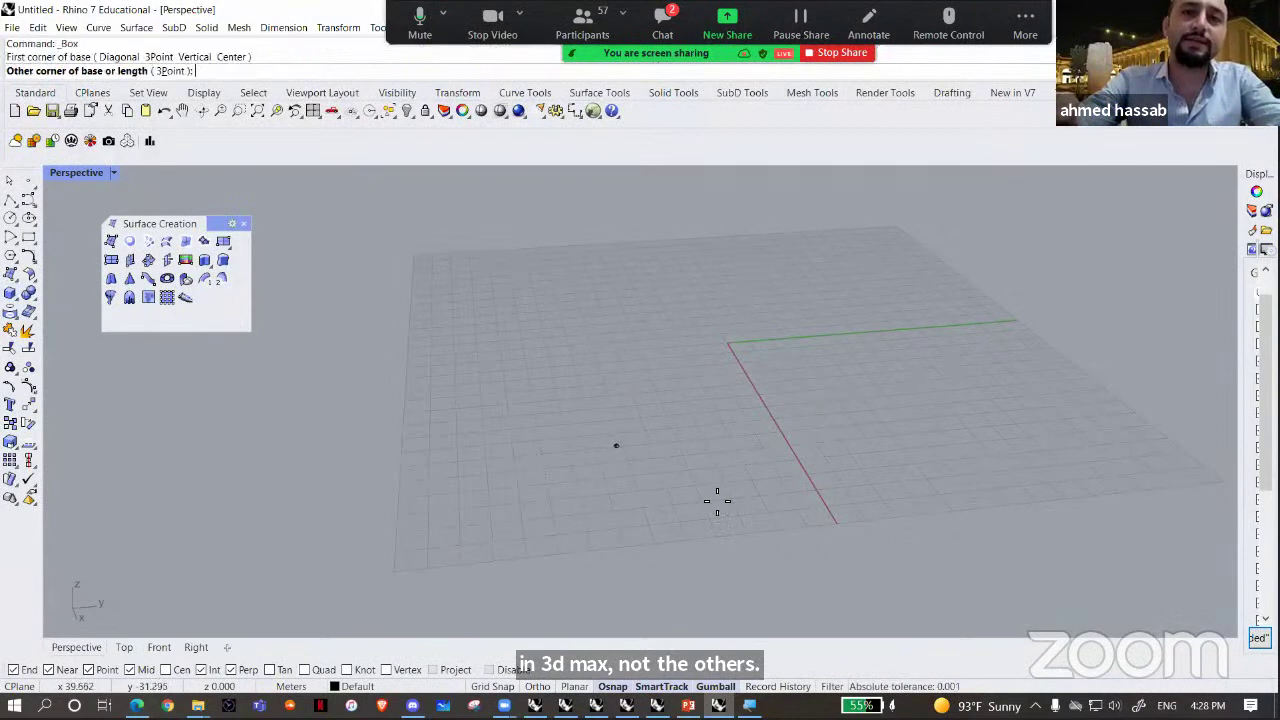
{"action": "left_click", "coordinate": [745, 530]}
{"action": "left_click", "coordinate": [740, 390]}
{"action": "right_click_drag", "start_coordinate": [729, 414], "coordinate": [594, 447]}
{"action": "left_click", "coordinate": [588, 446]}
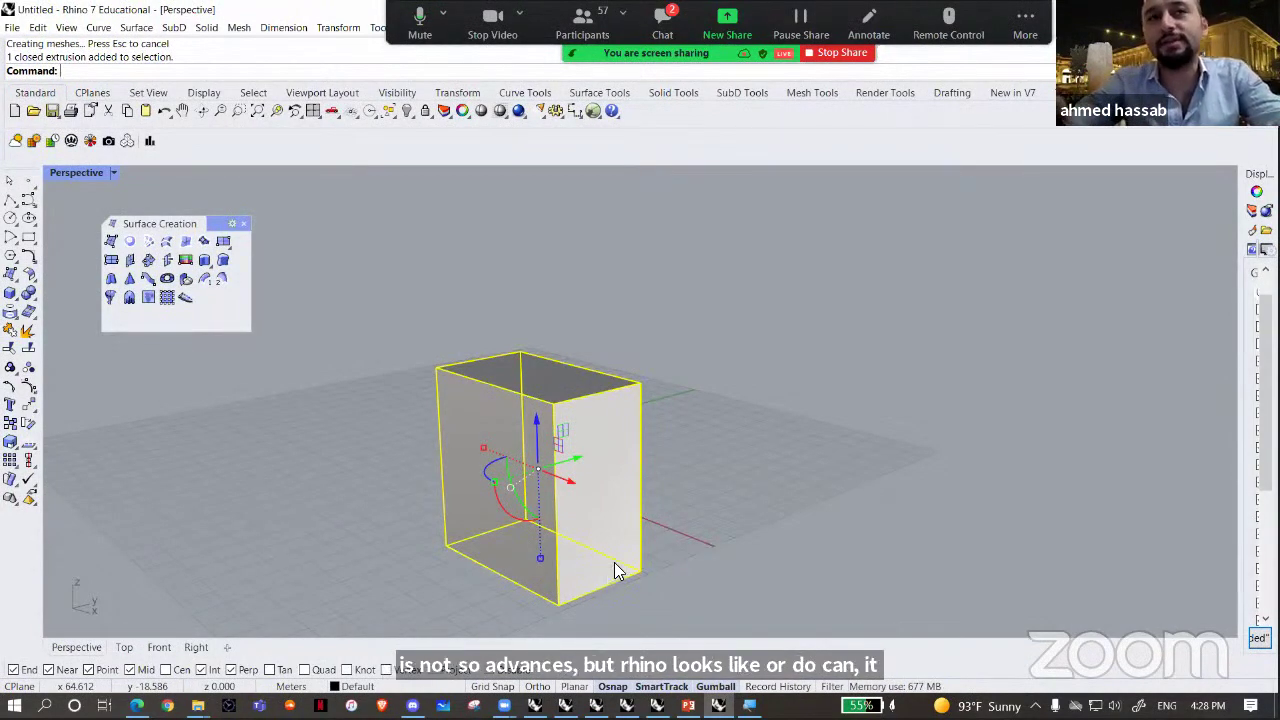
{"action": "right_click_drag", "start_coordinate": [637, 557], "coordinate": [656, 552]}
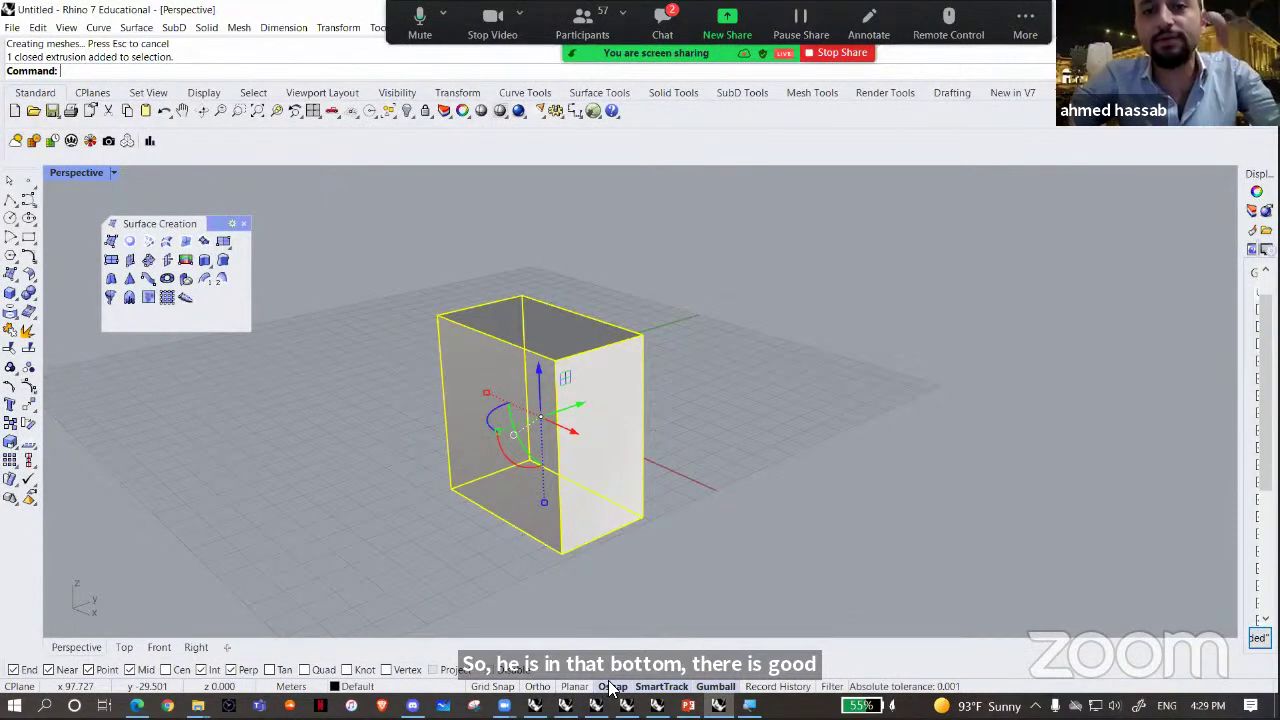
- Turn off the Gumball, SmartTrack and Osnap modeling aids
{"action": "left_click", "coordinate": [704, 687]}
{"action": "left_click", "coordinate": [661, 687]}
{"action": "left_click", "coordinate": [612, 687]}
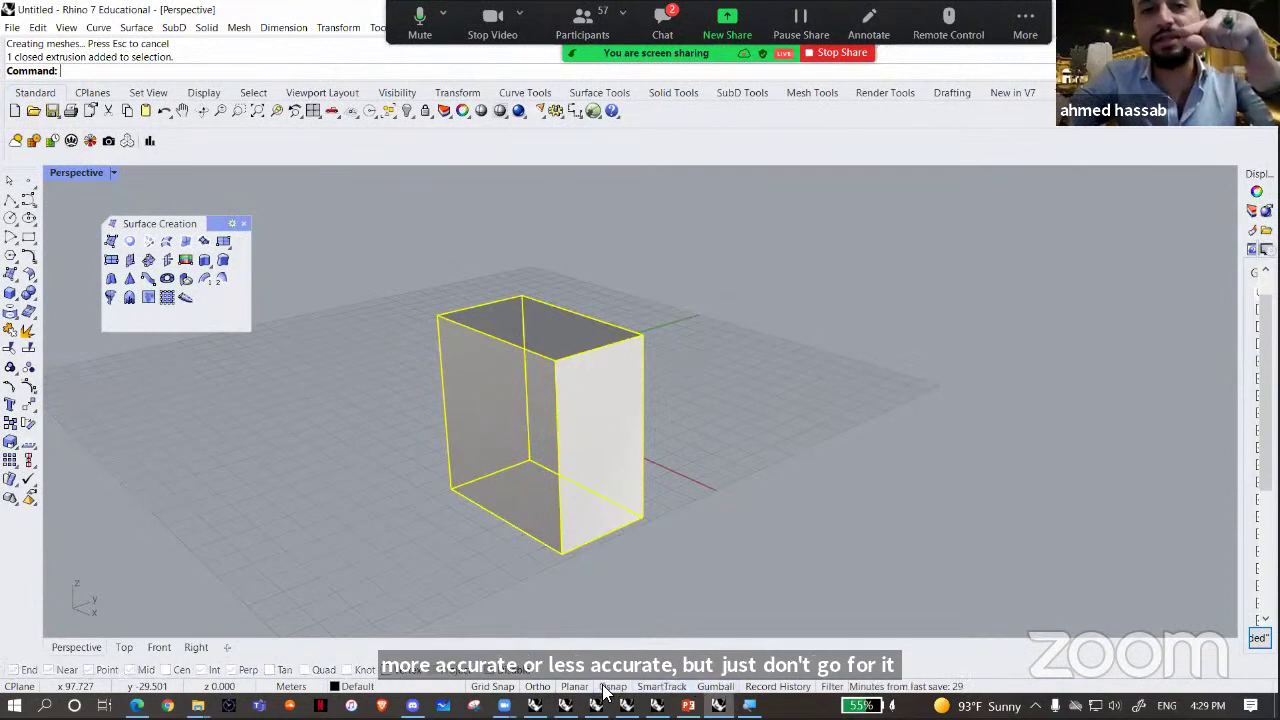
- Undock and close the Osnap toolbar, and deselect the box
{"action": "left_click_drag", "start_coordinate": [7, 670], "coordinate": [366, 580]}
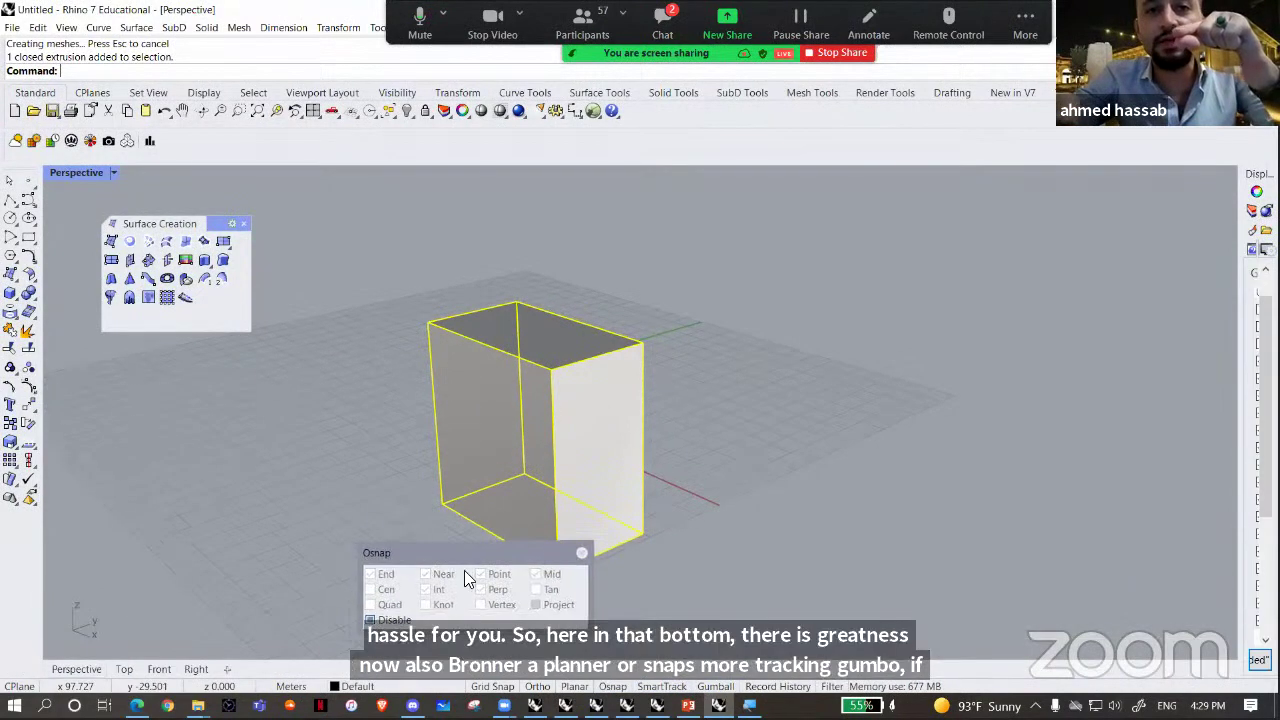
{"action": "left_click", "coordinate": [582, 553]}
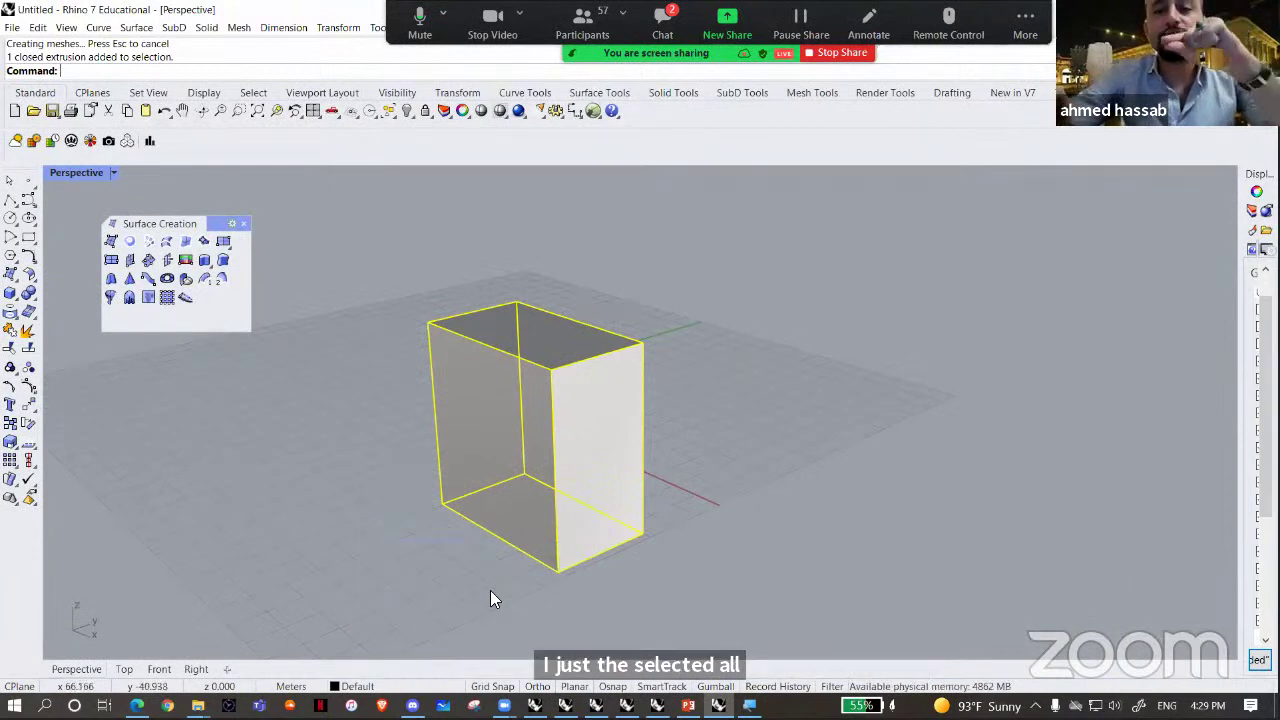
{"action": "left_click", "coordinate": [490, 592]}
{"action": "right_click_drag", "start_coordinate": [498, 597], "coordinate": [490, 608]}
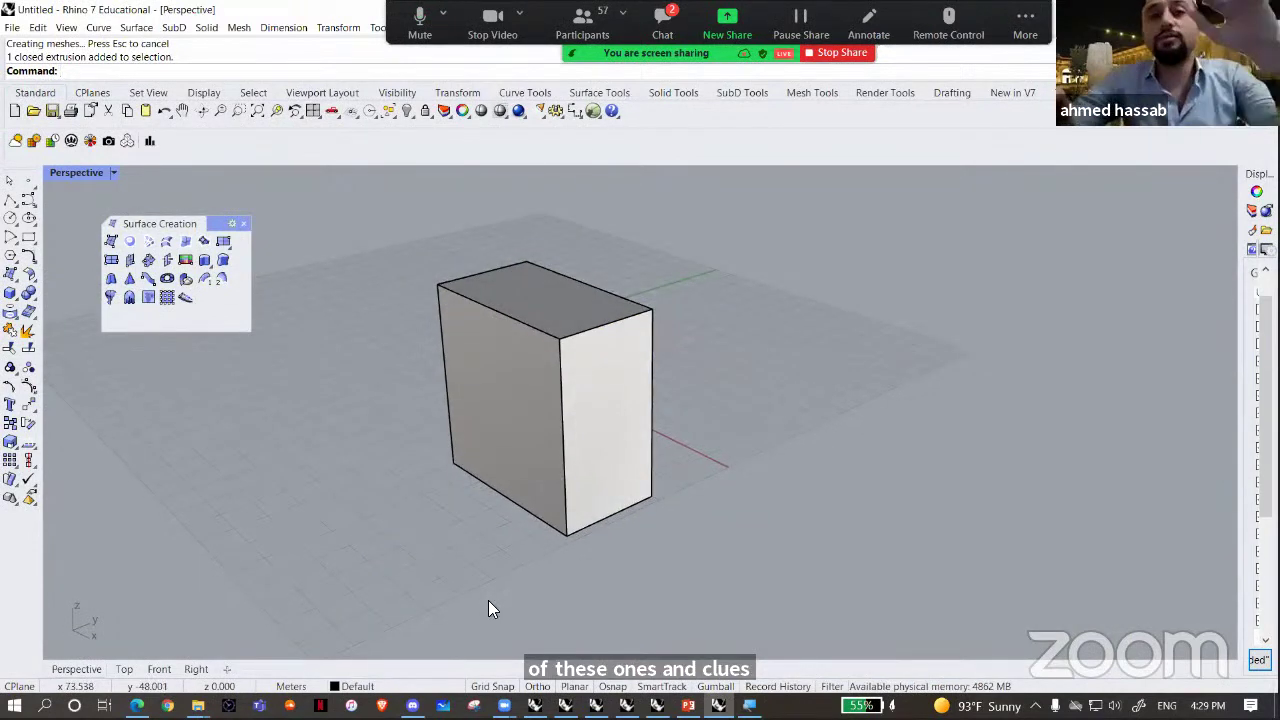
- Start a polyline on the grid beside the box, switch Ortho on and off to test the 90-degree constraint, and cancel the line
{"action": "left_click", "coordinate": [487, 687]}
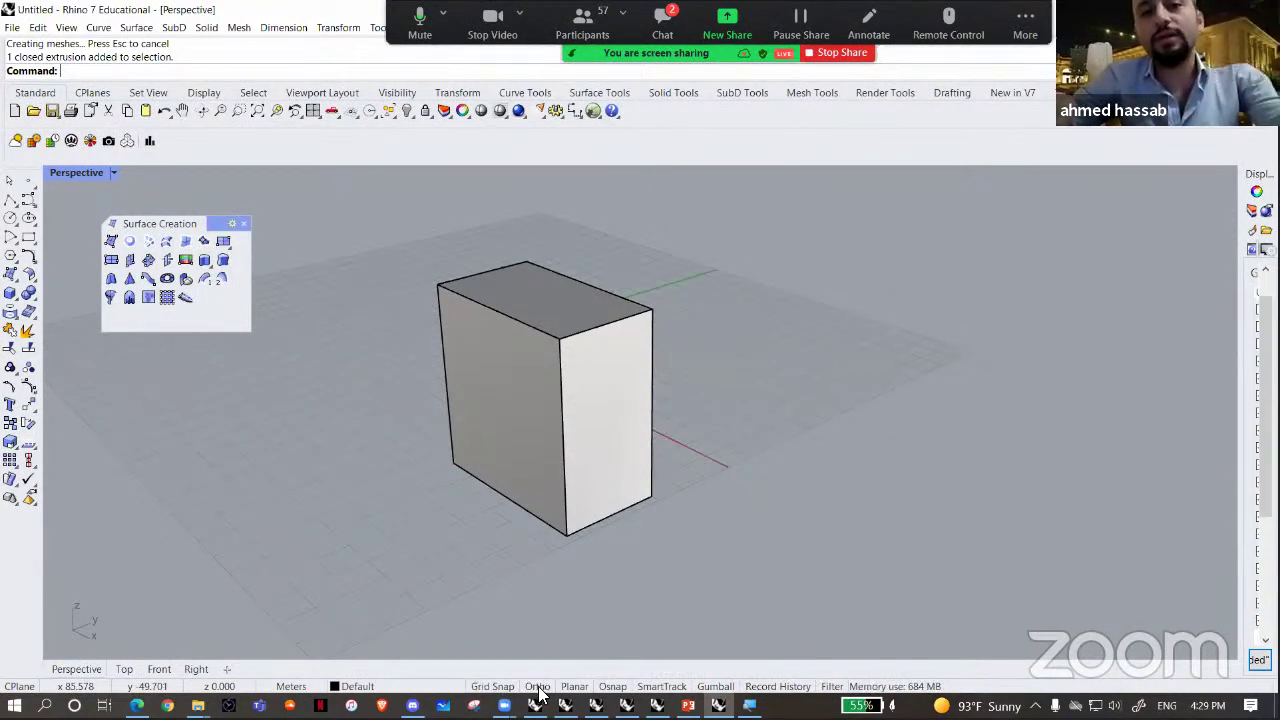
{"action": "left_click", "coordinate": [10, 199]}
{"action": "left_click", "coordinate": [317, 551]}
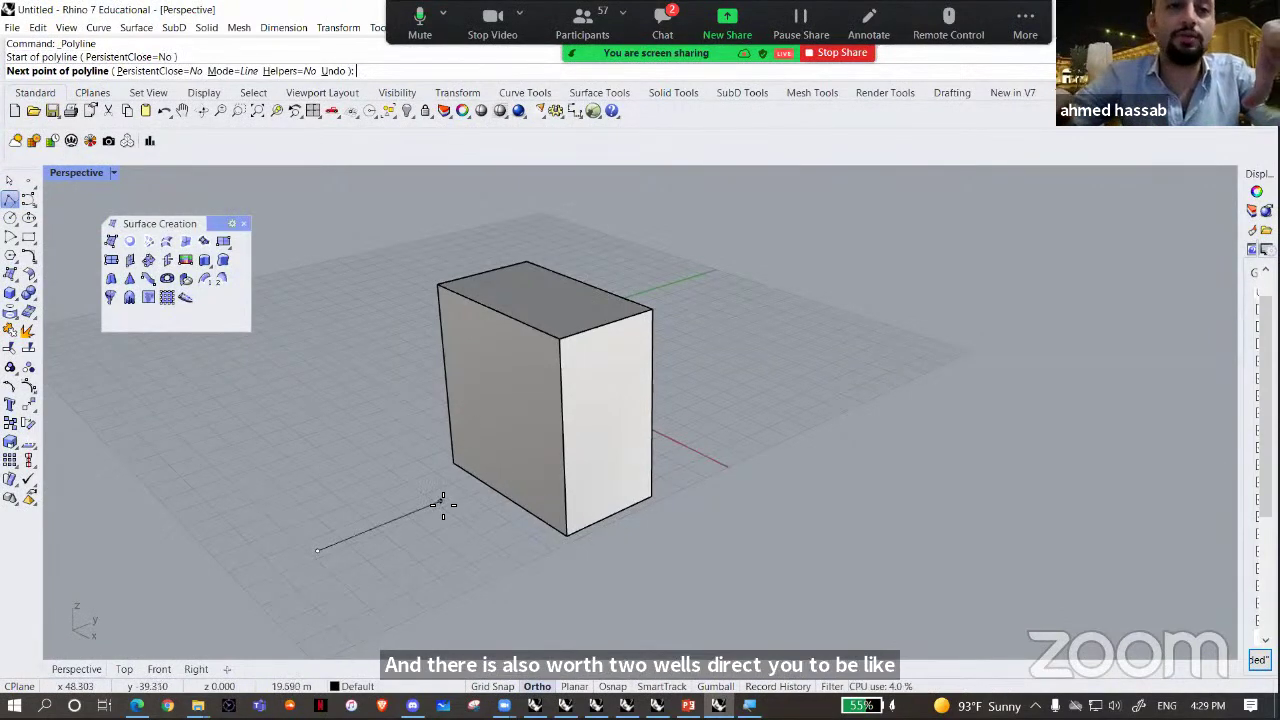
{"action": "left_click", "coordinate": [536, 686]}
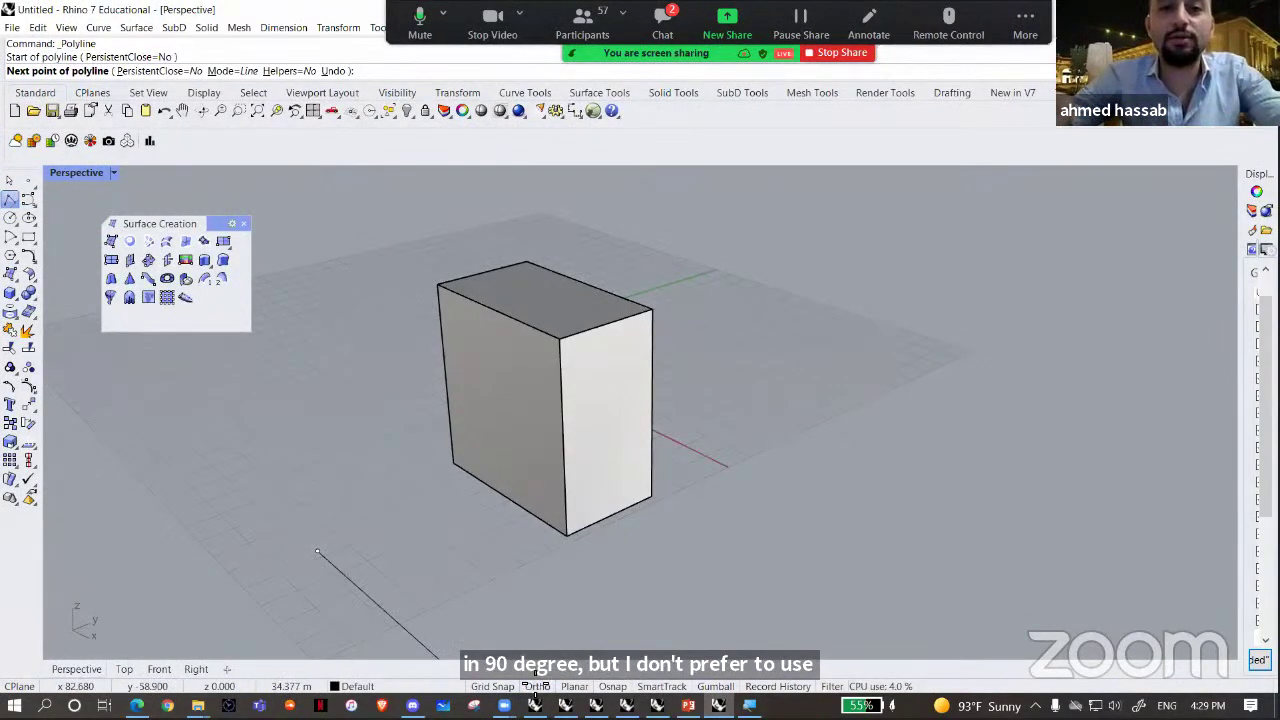
{"action": "key", "text": "F8"}
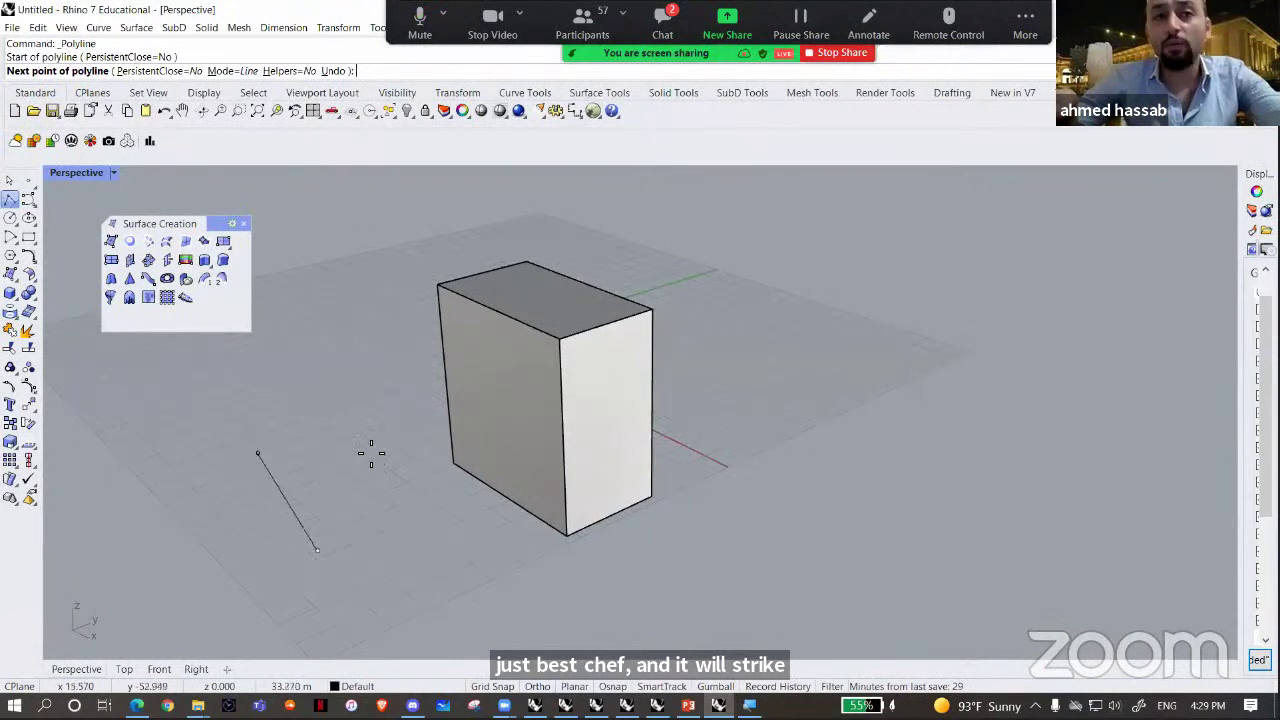
{"action": "key", "text": "F8"}
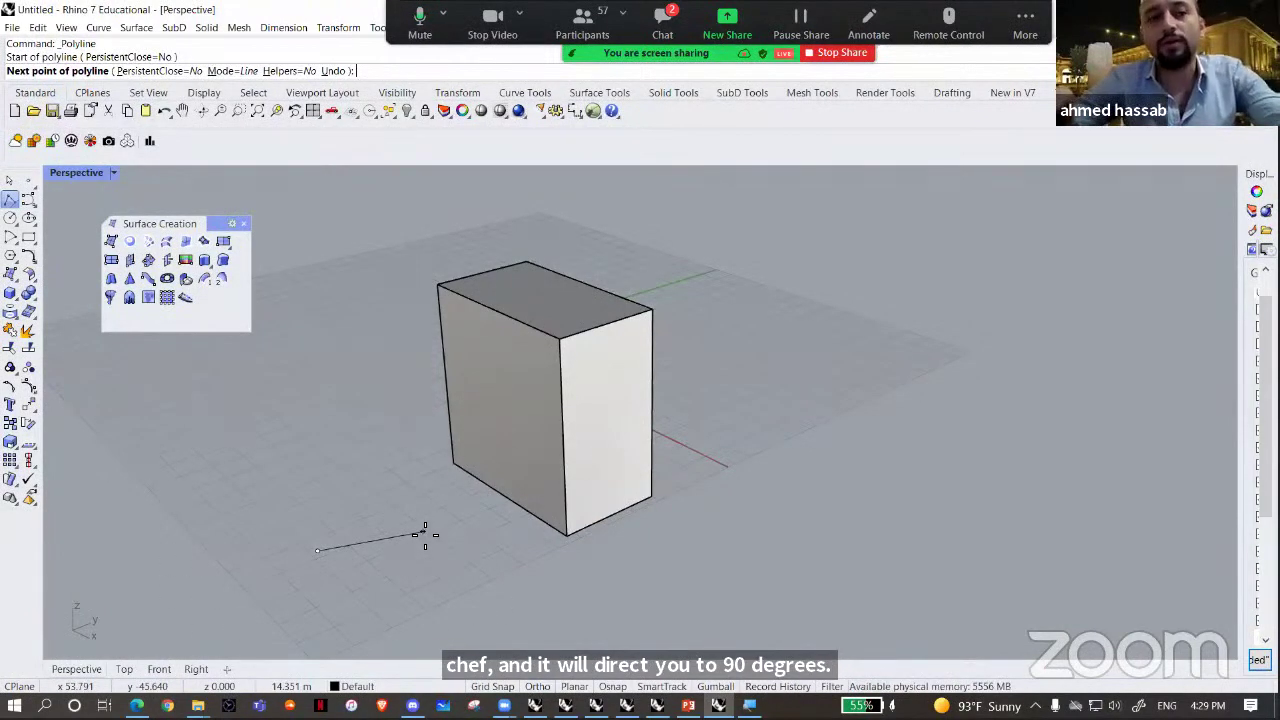
{"action": "key", "text": "Escape"}
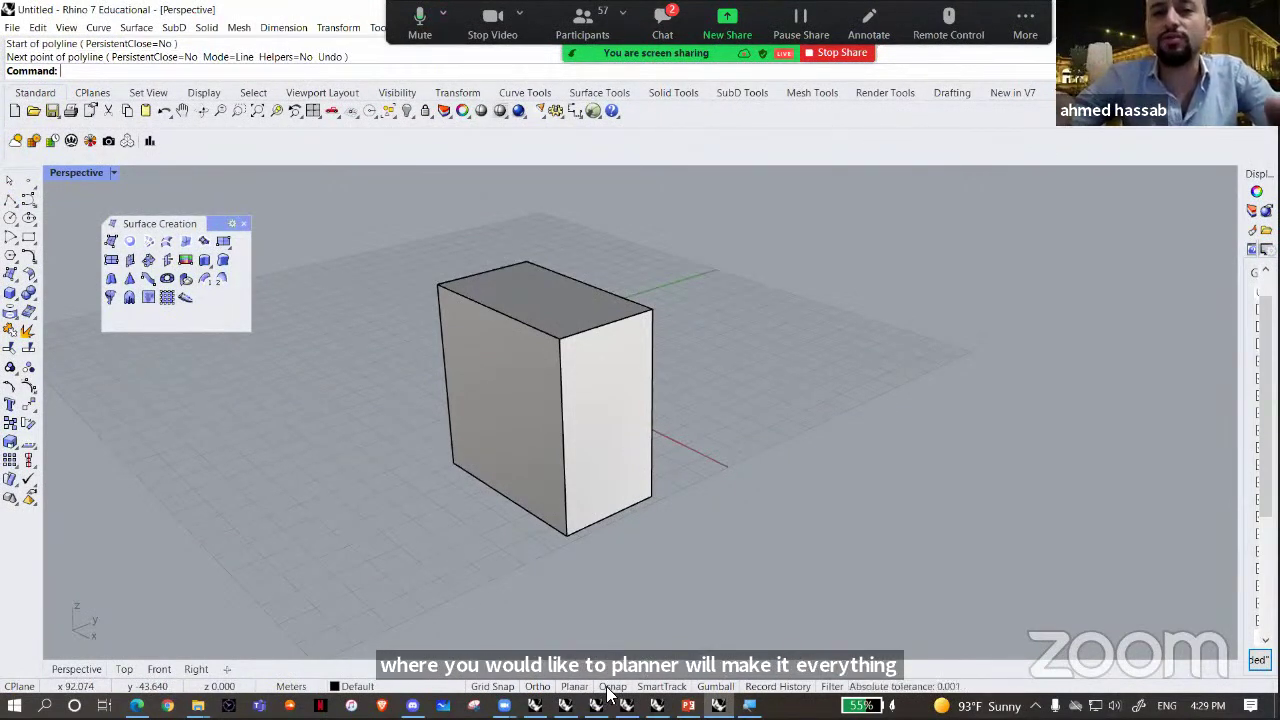
- Show the Osnap toolbar again, dock it beneath the viewport and turn object snapping back on
{"action": "left_click", "coordinate": [611, 687]}
{"action": "left_click_drag", "start_coordinate": [491, 549], "coordinate": [355, 680]}
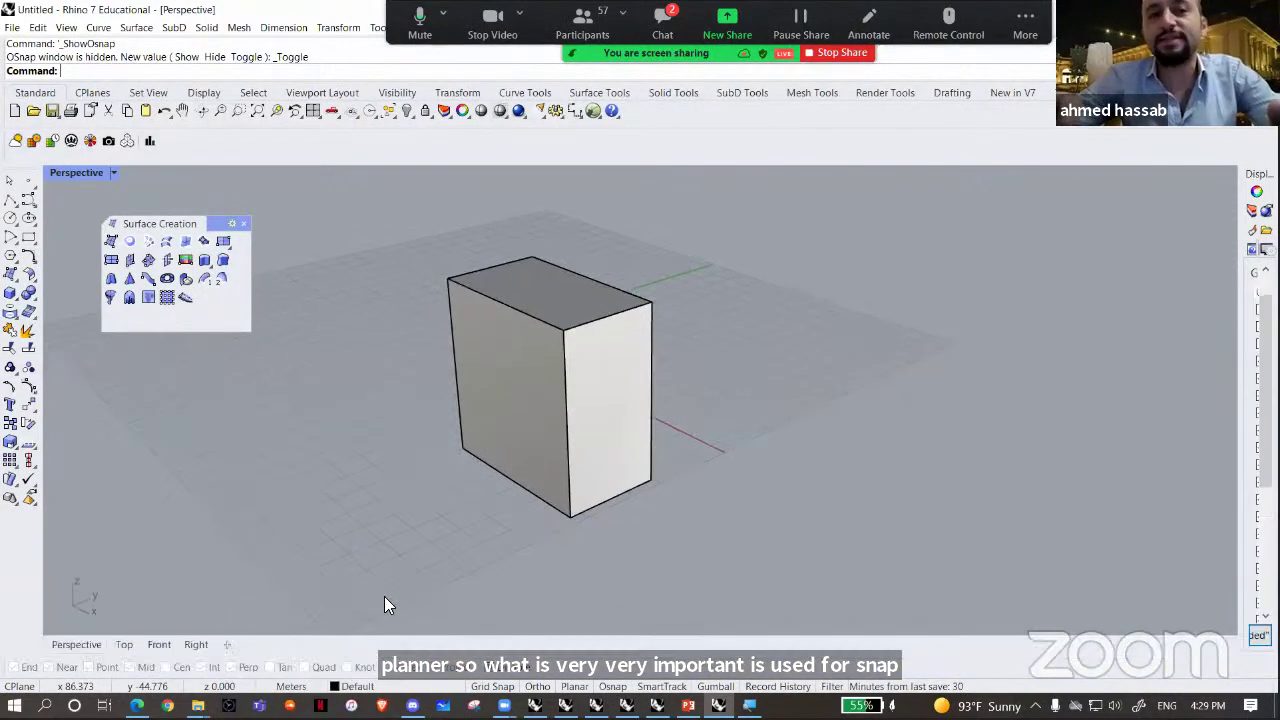
{"action": "left_click", "coordinate": [518, 663]}
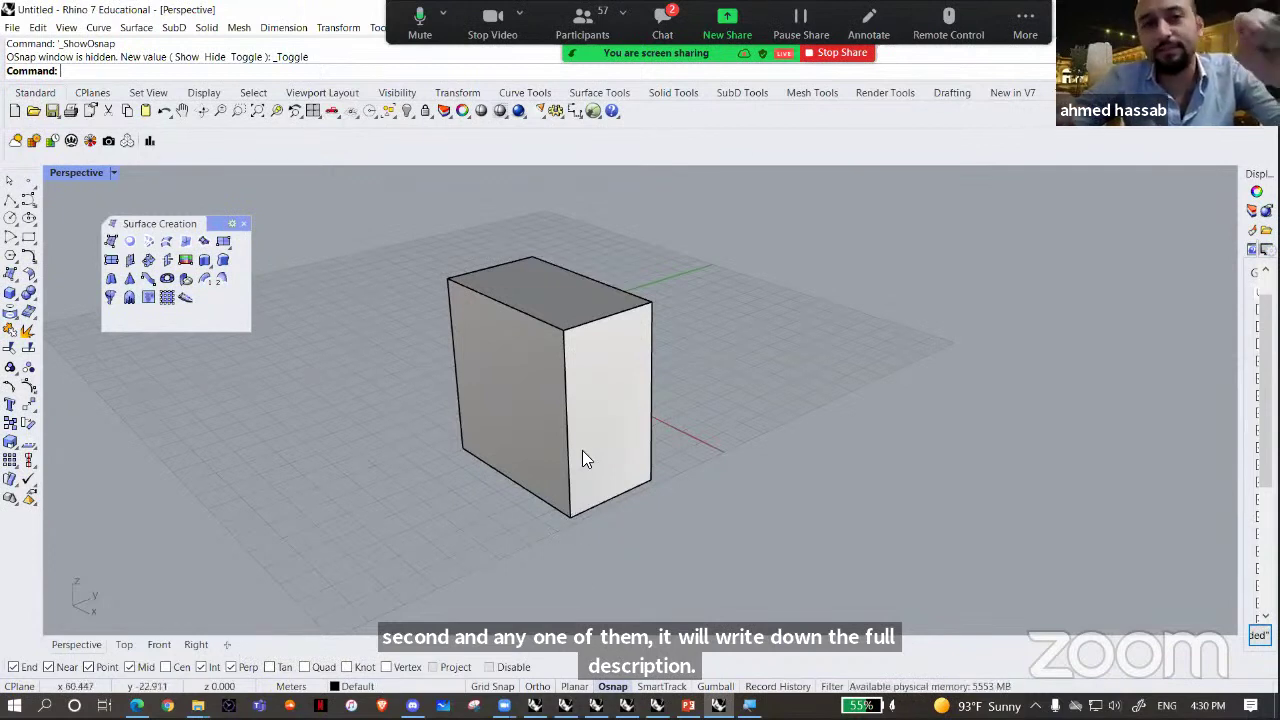
- Copy the box from its bottom corner to the opposite top corner of each preceding box, adding four copies as a diagonal staircase
{"action": "left_click", "coordinate": [582, 420]}
{"action": "type", "text": "copy"}
{"action": "key", "text": "Return"}
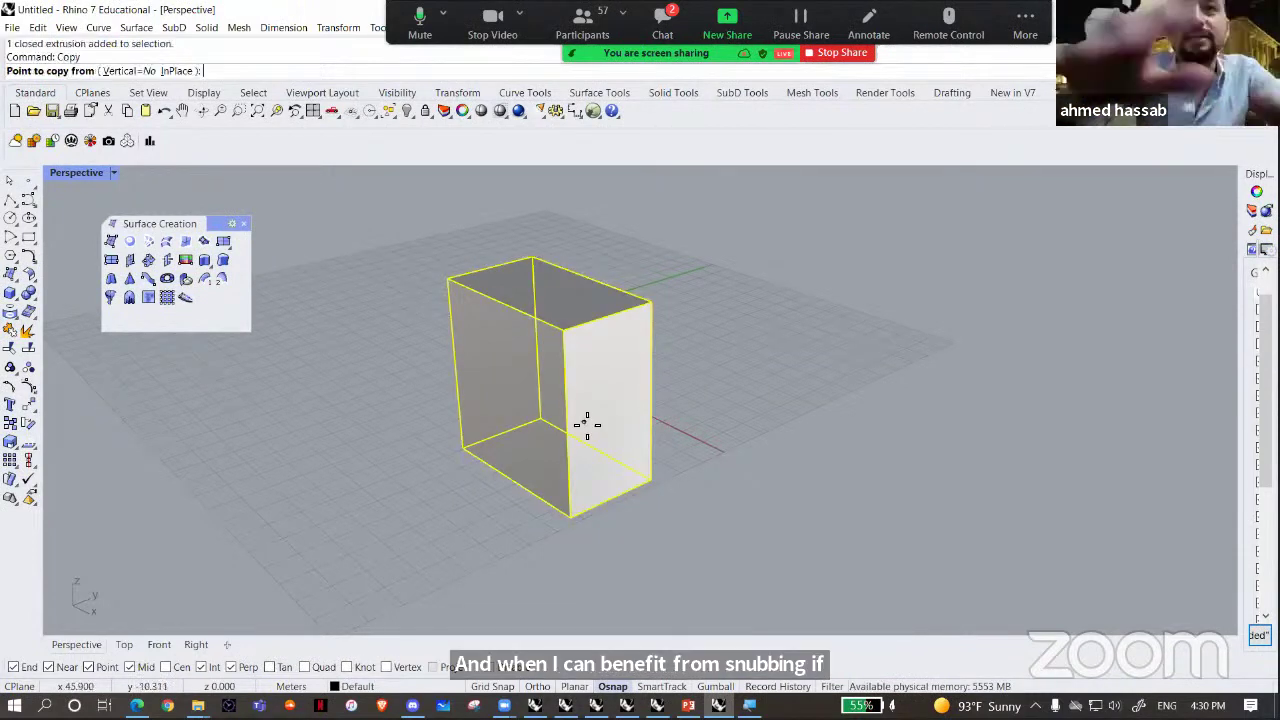
{"action": "left_click", "coordinate": [569, 528]}
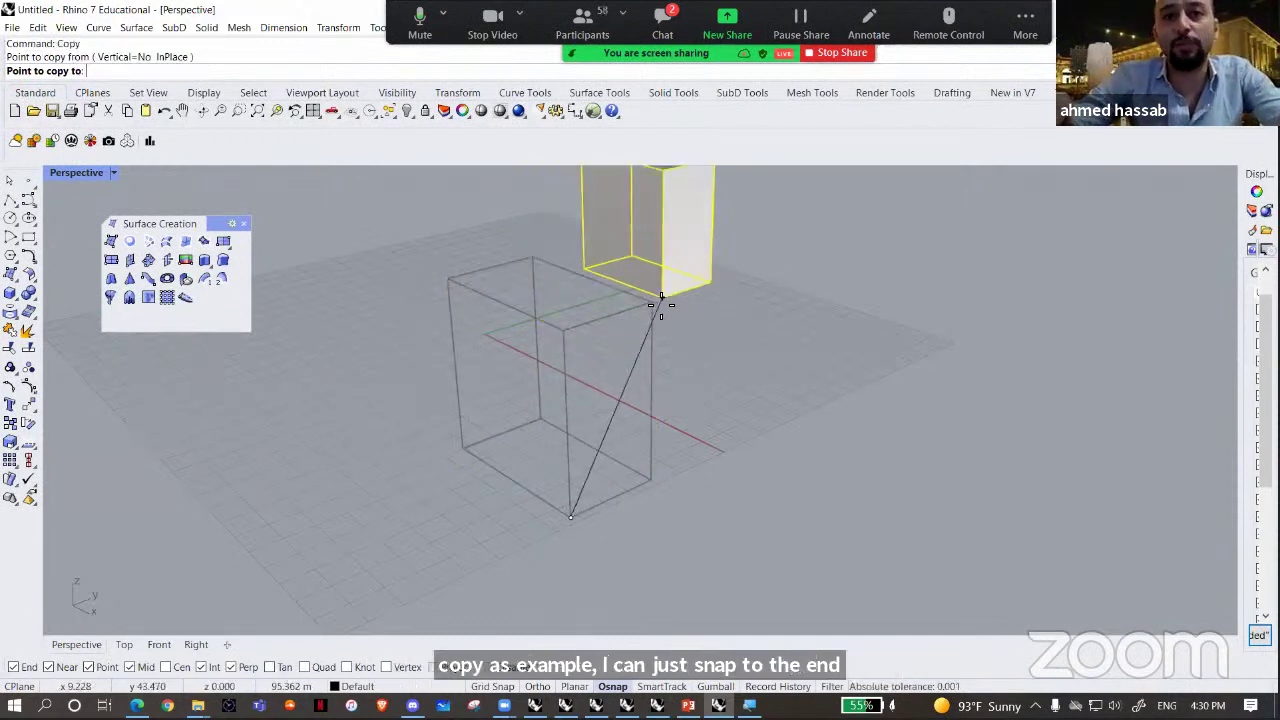
{"action": "left_click", "coordinate": [657, 304]}
{"action": "right_click_drag", "start_coordinate": [727, 308], "coordinate": [687, 573], "text": "shift"}
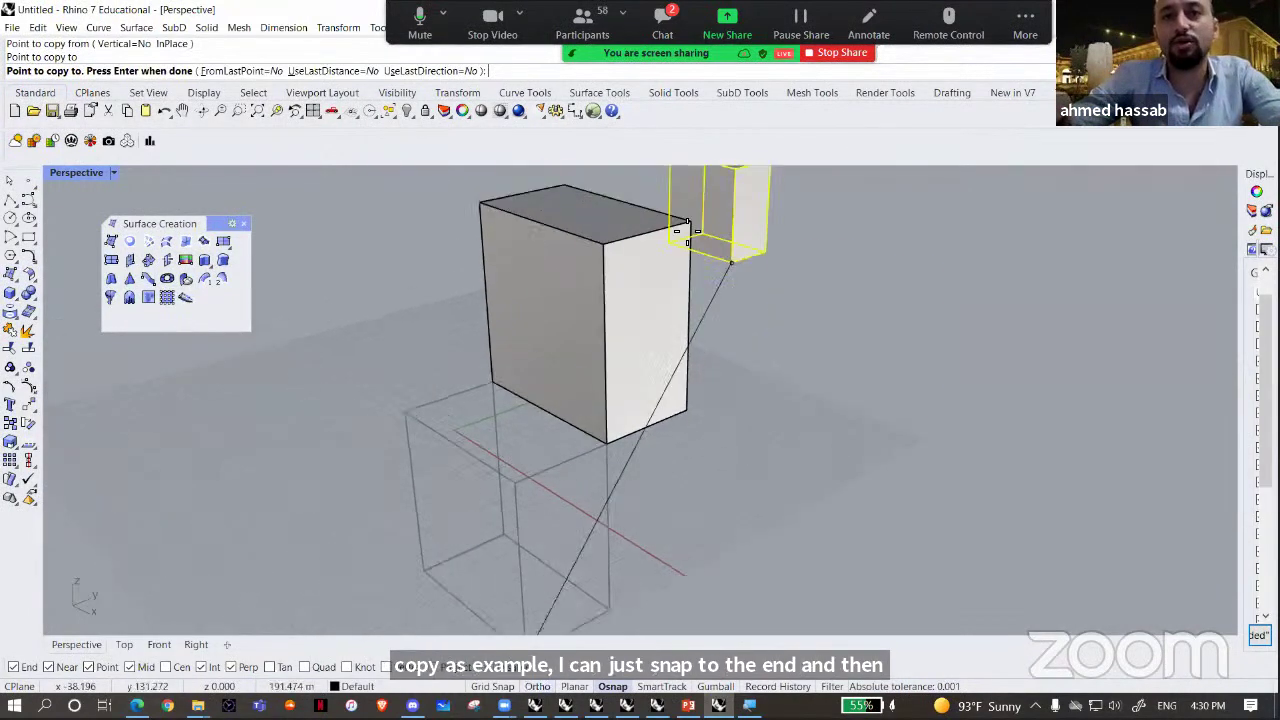
{"action": "left_click", "coordinate": [692, 227]}
{"action": "scroll", "coordinate": [700, 238], "scroll_direction": "down", "scroll_amount": 4}
{"action": "right_click_drag", "start_coordinate": [700, 240], "coordinate": [648, 390], "text": "shift"}
{"action": "left_click", "coordinate": [703, 240]}
{"action": "right_click_drag", "start_coordinate": [703, 240], "coordinate": [650, 341]}
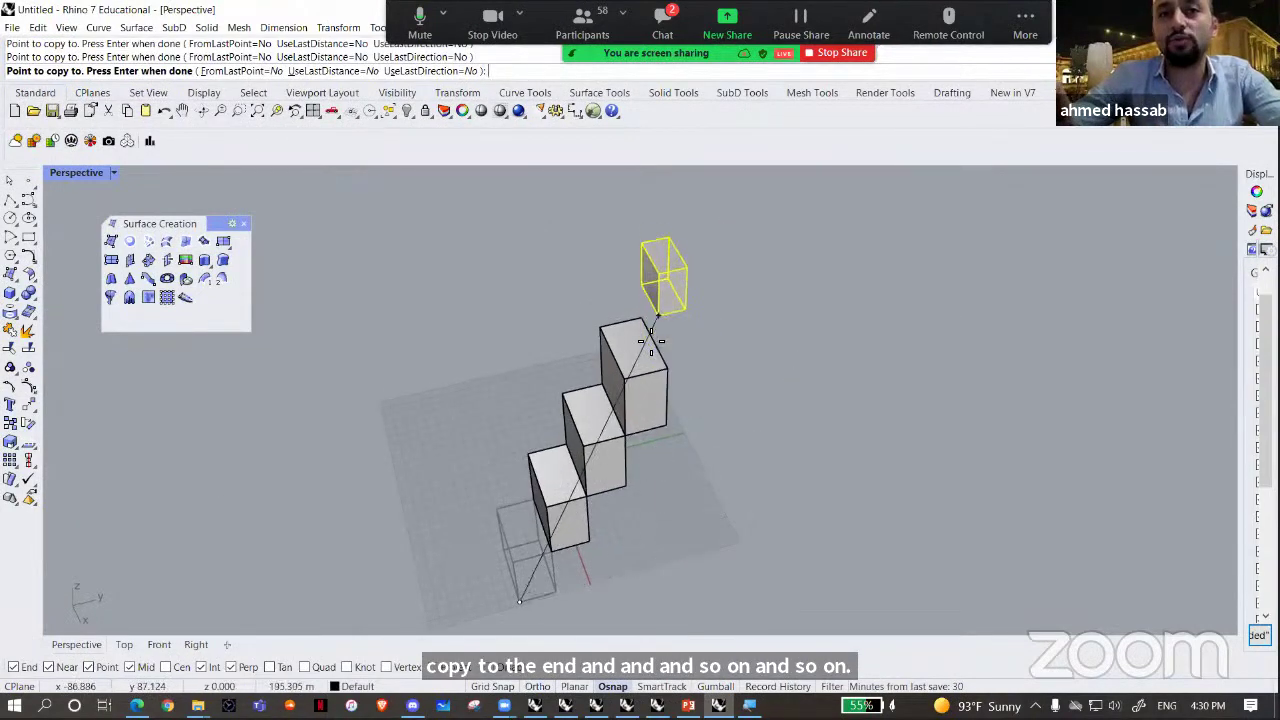
{"action": "scroll", "coordinate": [650, 341], "scroll_direction": "up", "scroll_amount": 5}
{"action": "scroll", "coordinate": [681, 318], "scroll_direction": "down", "scroll_amount": 6}
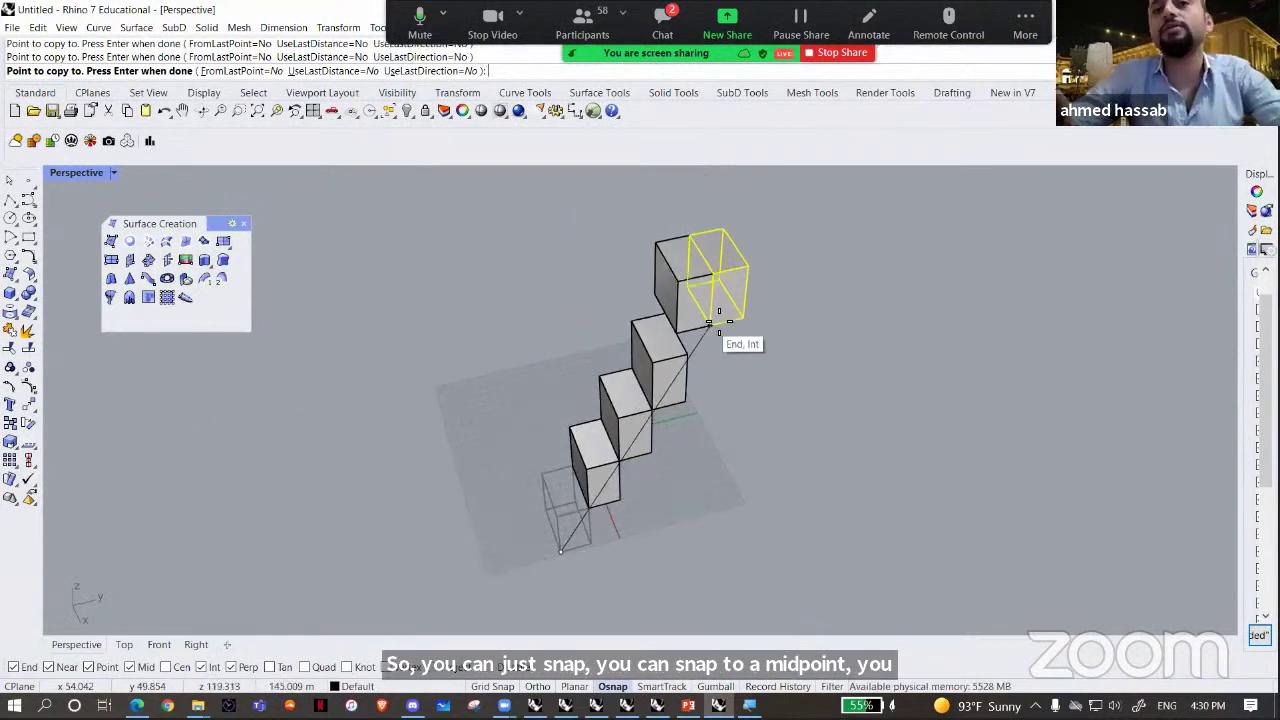
{"action": "right_click", "coordinate": [626, 461]}
- Delete the topmost box of the staircase
{"action": "right_click_drag", "start_coordinate": [626, 463], "coordinate": [584, 300]}
{"action": "left_click", "coordinate": [584, 300]}
{"action": "key", "text": "Delete"}
{"action": "right_click_drag", "start_coordinate": [622, 400], "coordinate": [602, 574]}
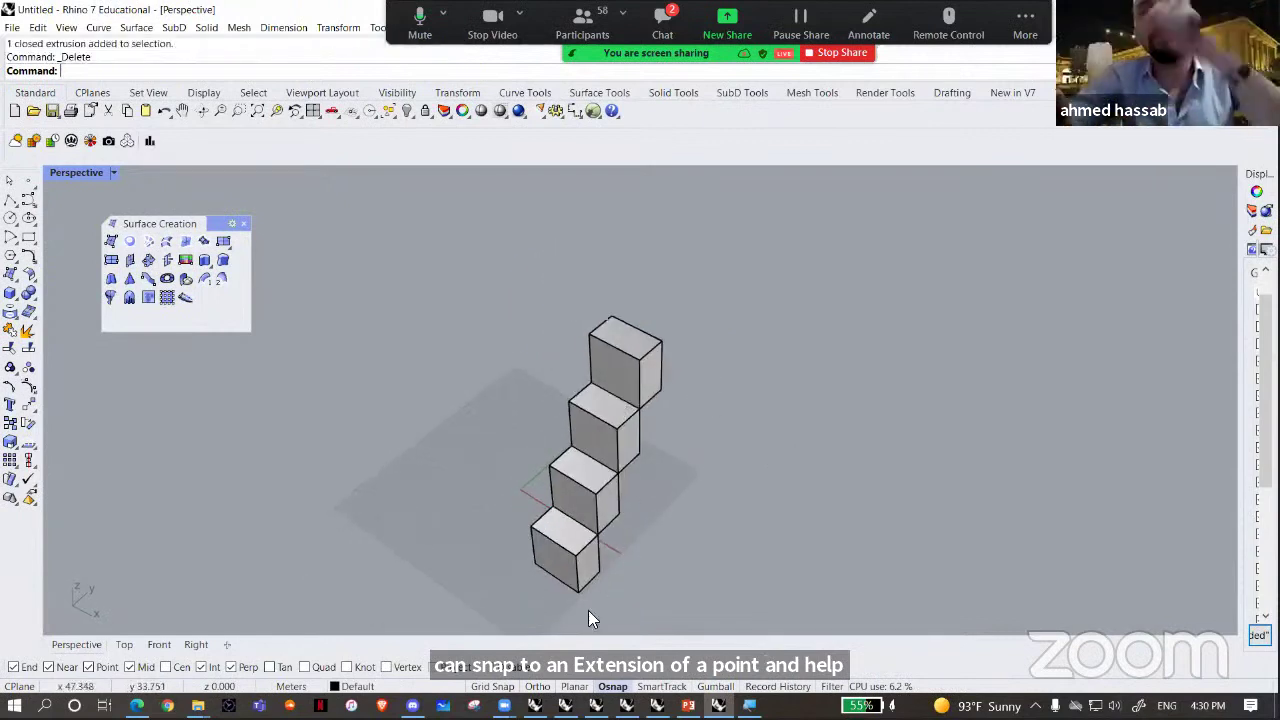
- Turn on SmartTrack and copy the staircase's top box along a tracking line, clear of the stack
{"action": "left_click", "coordinate": [660, 687]}
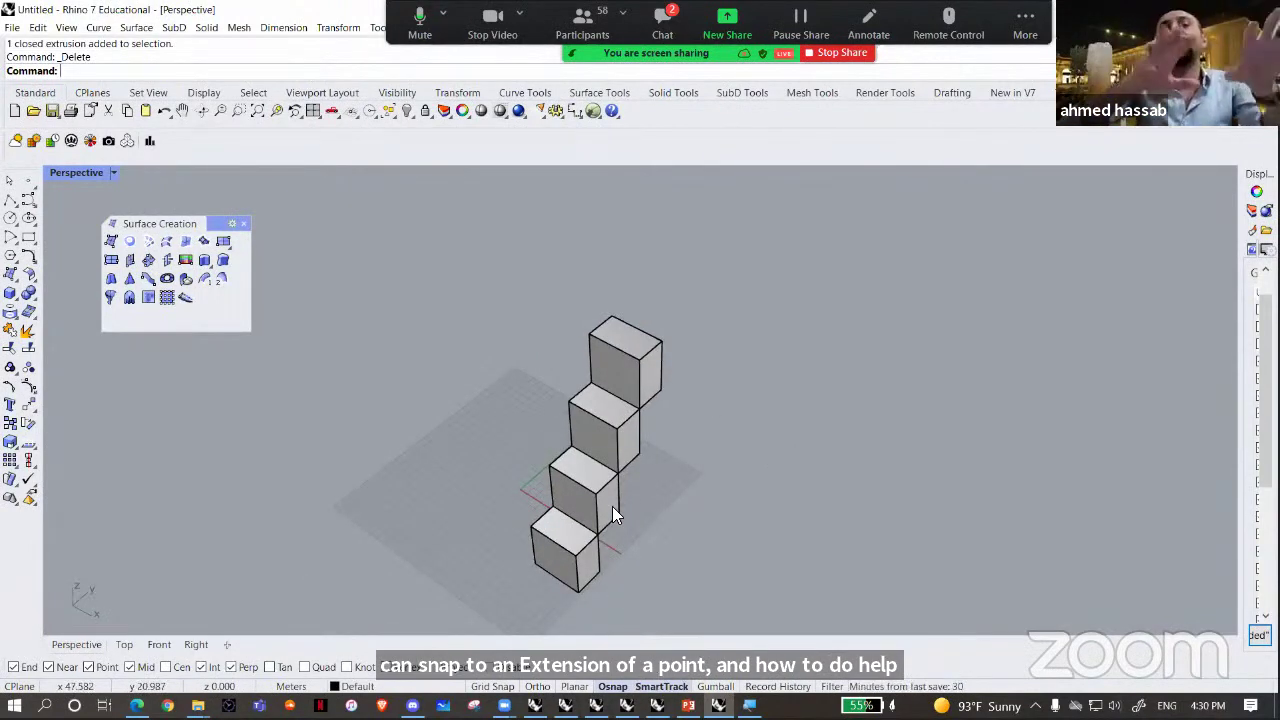
{"action": "left_click", "coordinate": [621, 368]}
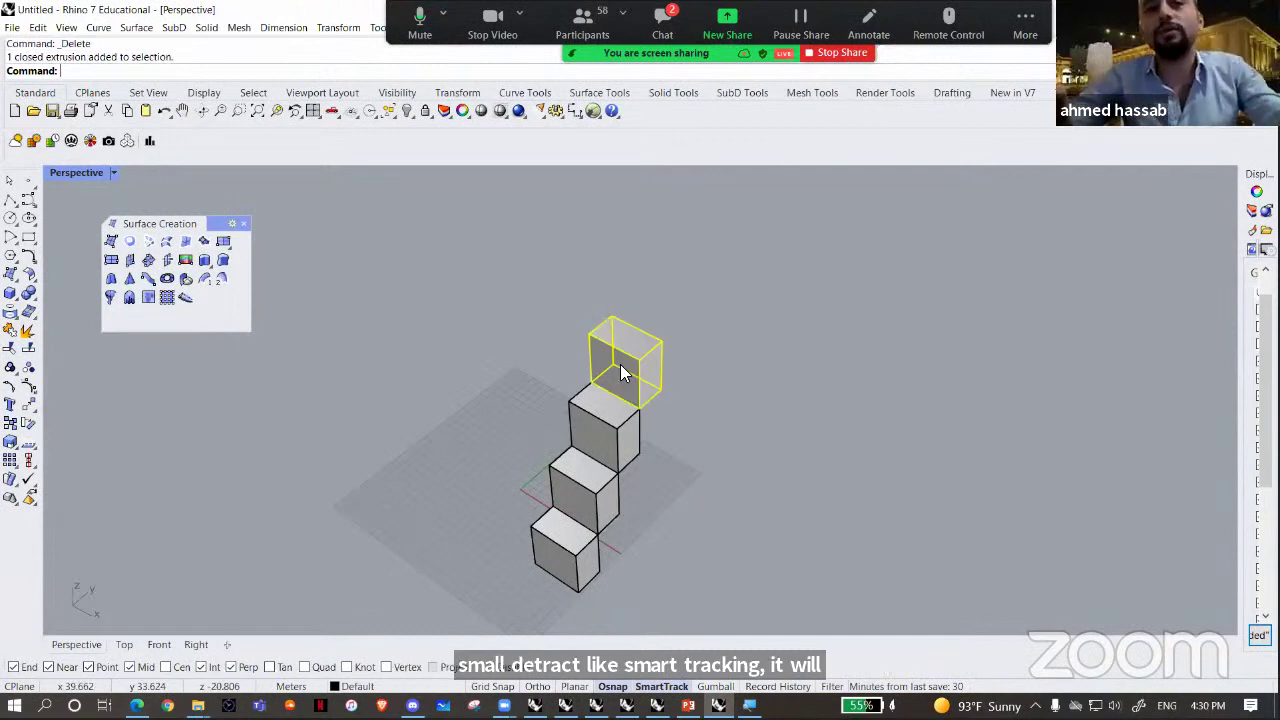
{"action": "type", "text": "Copy"}
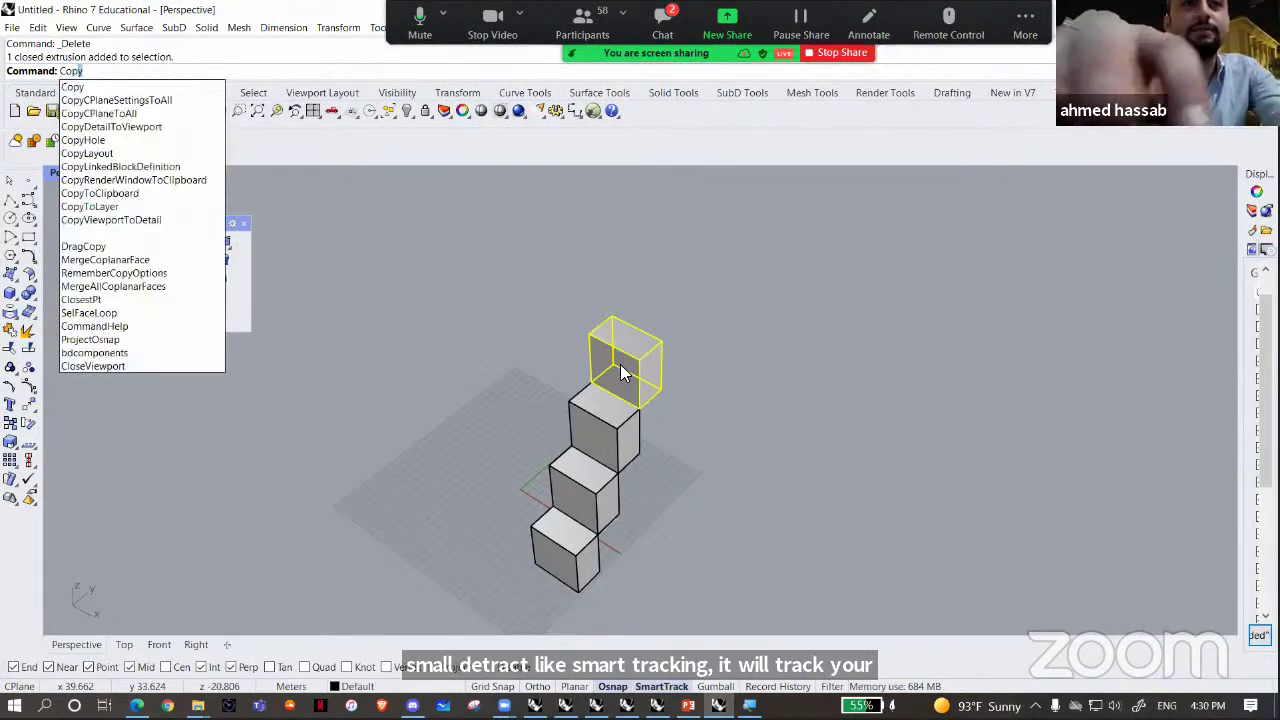
{"action": "key", "text": "Return"}
{"action": "left_click", "coordinate": [594, 383]}
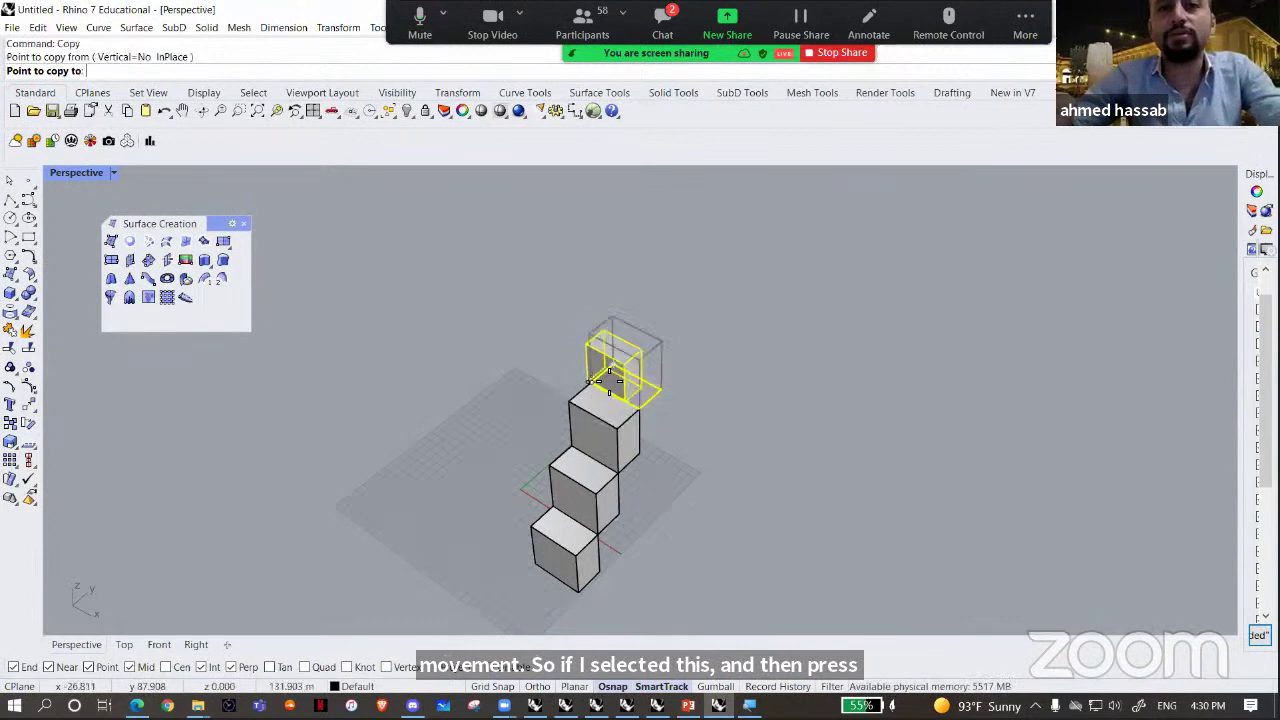
{"action": "right_click_drag", "start_coordinate": [708, 330], "coordinate": [668, 380]}
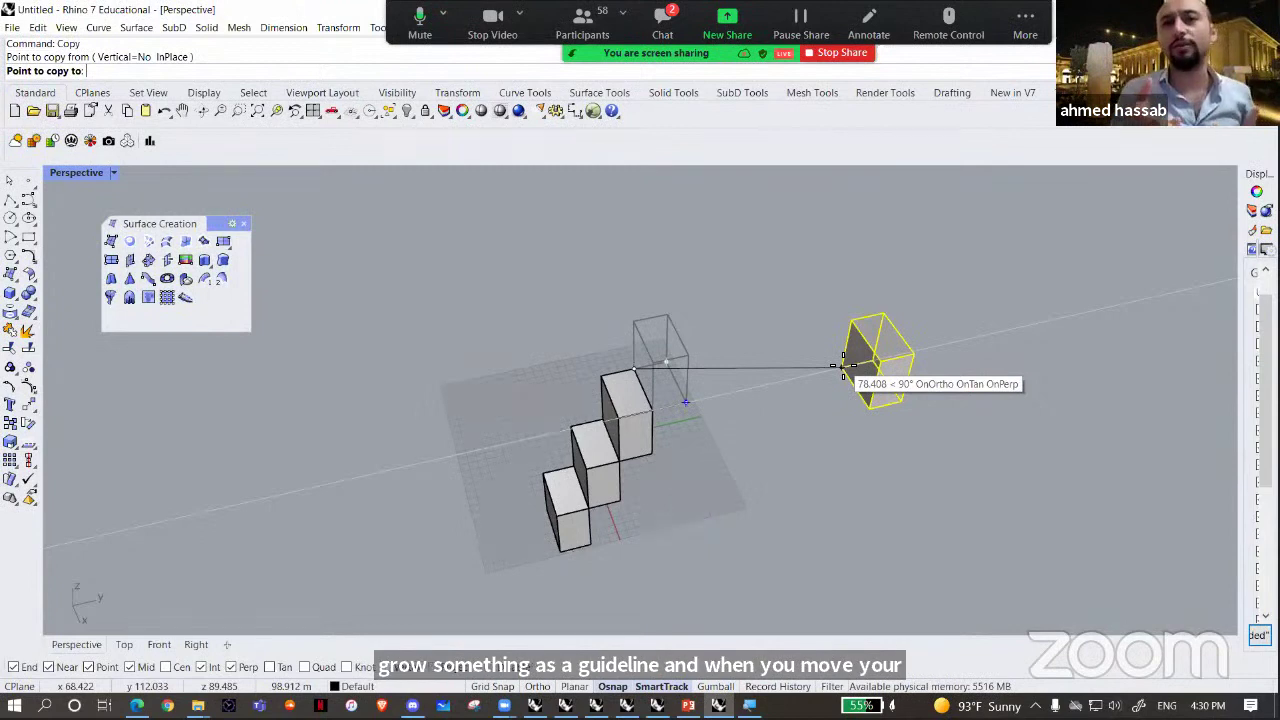
{"action": "right_click_drag", "start_coordinate": [766, 366], "coordinate": [762, 415]}
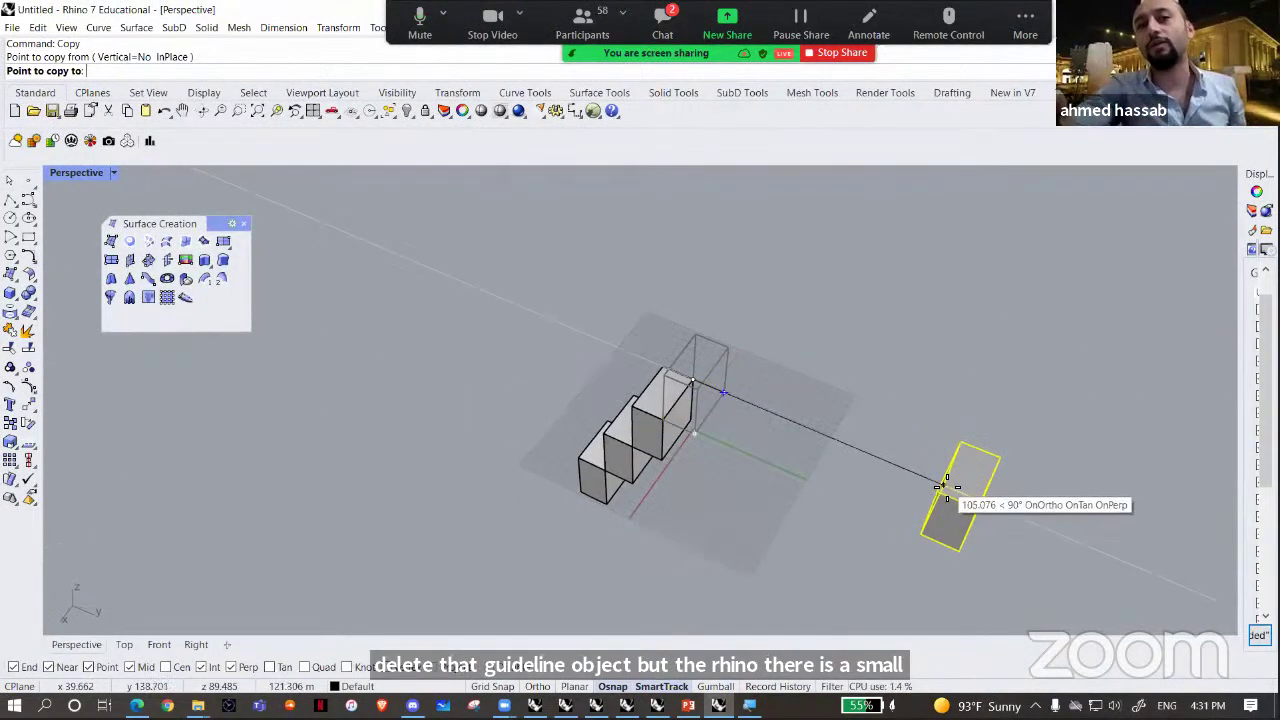
{"action": "right_click_drag", "start_coordinate": [899, 487], "coordinate": [831, 415]}
{"action": "left_click", "coordinate": [831, 415]}
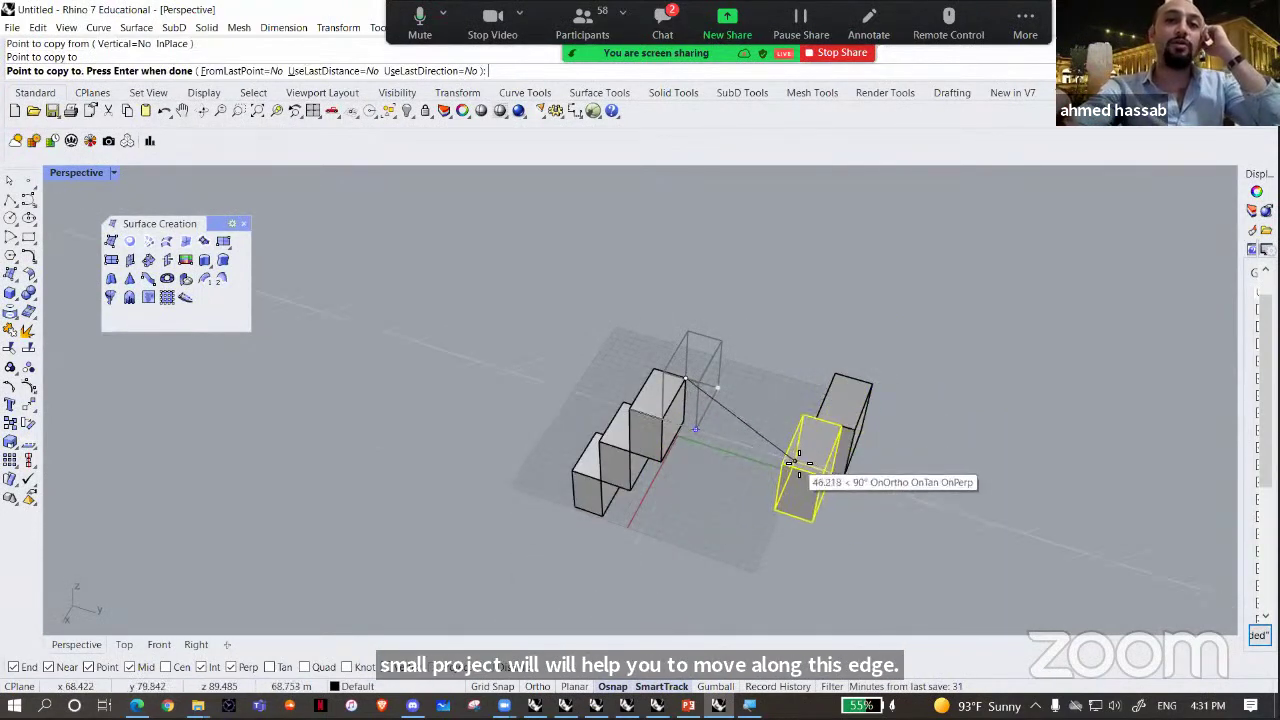
- Place a second copy closer to the staircase along the SmartTrack line and finish copying
{"action": "mouse_move", "coordinate": [745, 445]}
{"action": "right_mouse_down"}
{"action": "mouse_move", "coordinate": [760, 512]}
{"action": "mouse_move", "coordinate": [745, 430]}
{"action": "right_mouse_up"}
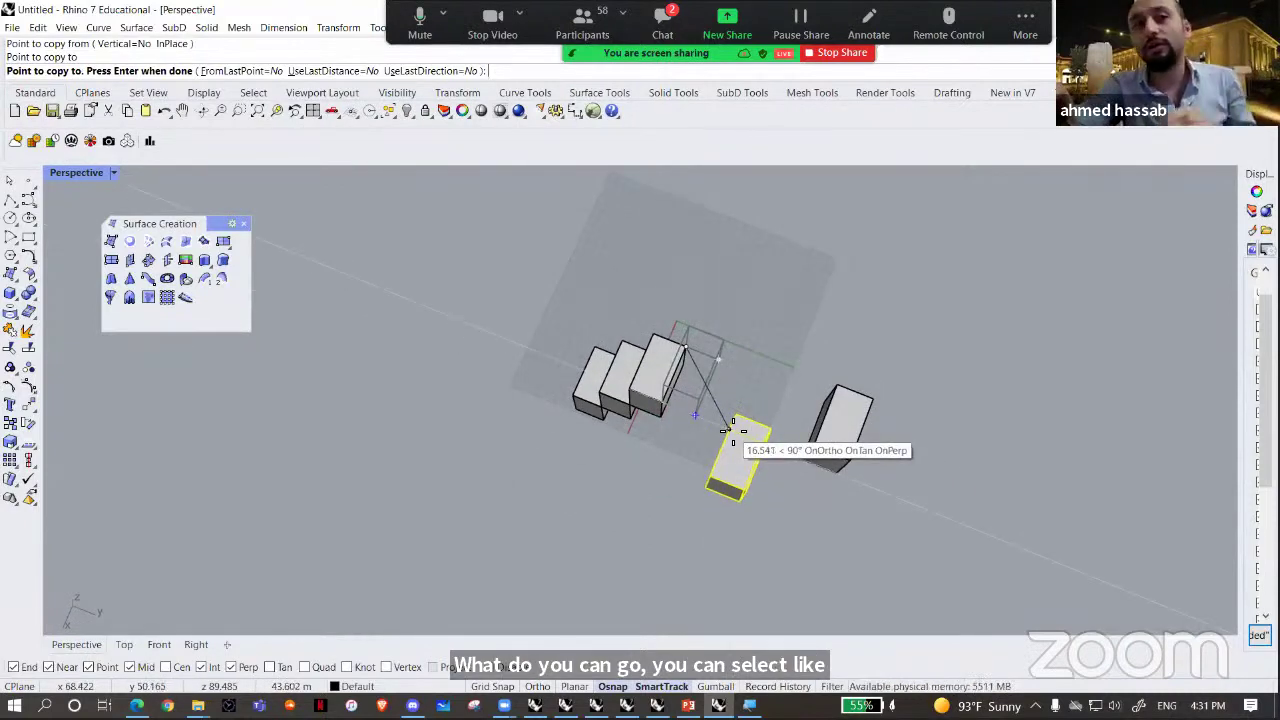
{"action": "left_click", "coordinate": [733, 431]}
{"action": "right_click", "coordinate": [740, 433]}
- Move the separate box nearest the staircase to a lower spot beside the farther box with the Move command
{"action": "right_click_drag", "start_coordinate": [774, 508], "coordinate": [470, 500]}
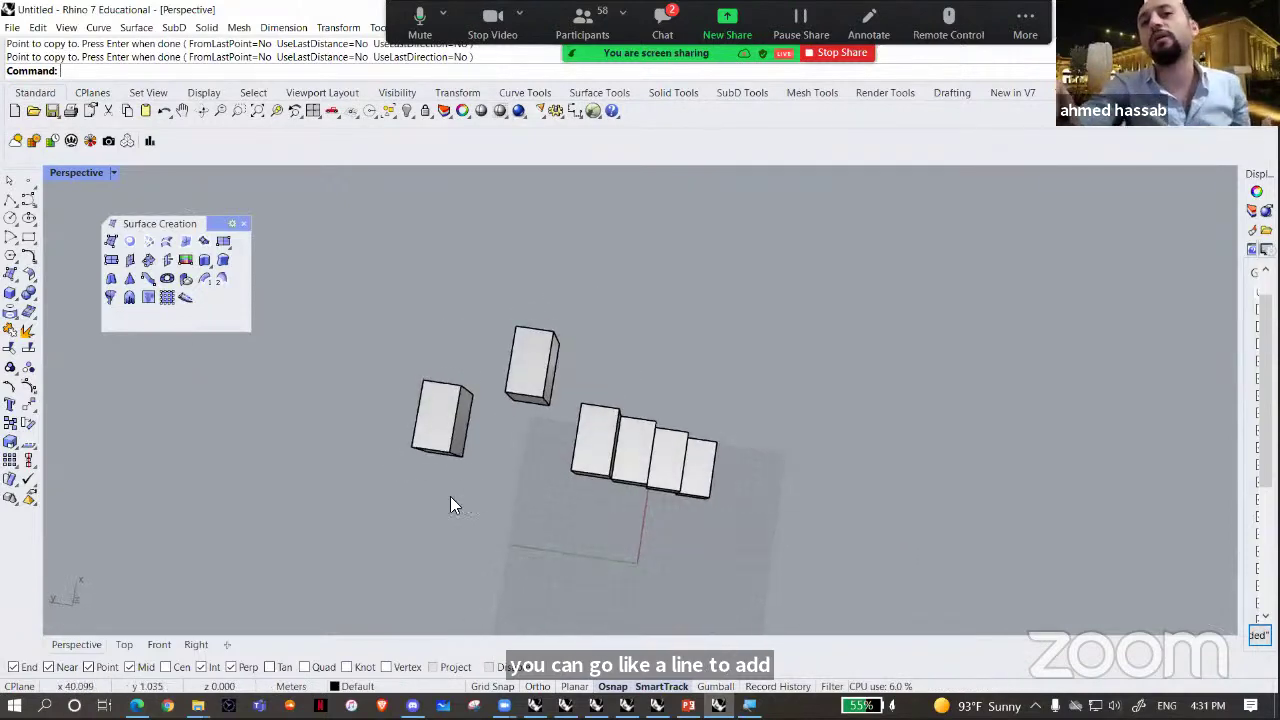
{"action": "scroll", "coordinate": [448, 500], "scroll_direction": "up", "scroll_amount": 5}
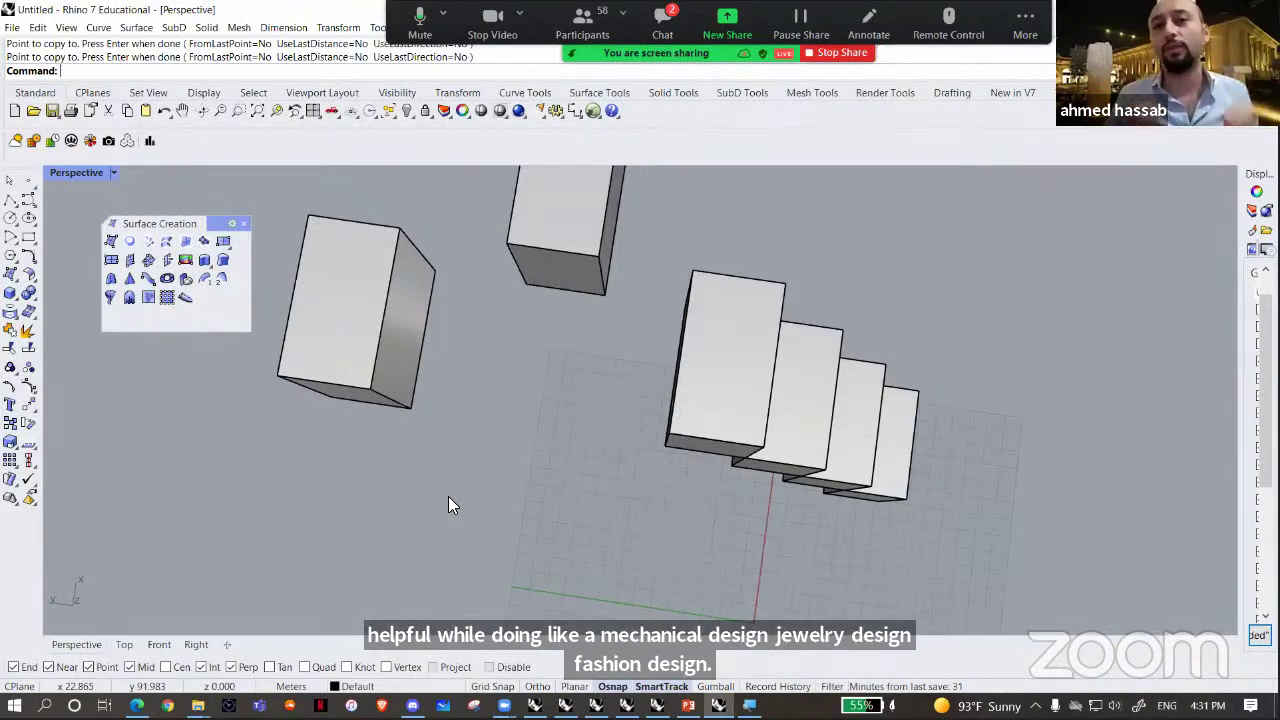
{"action": "scroll", "coordinate": [500, 495], "scroll_direction": "down", "scroll_amount": 5}
{"action": "right_click_drag", "start_coordinate": [542, 494], "coordinate": [534, 392]}
{"action": "left_click", "coordinate": [534, 390]}
{"action": "right_click_drag", "start_coordinate": [538, 464], "coordinate": [534, 460]}
{"action": "type", "text": "move"}
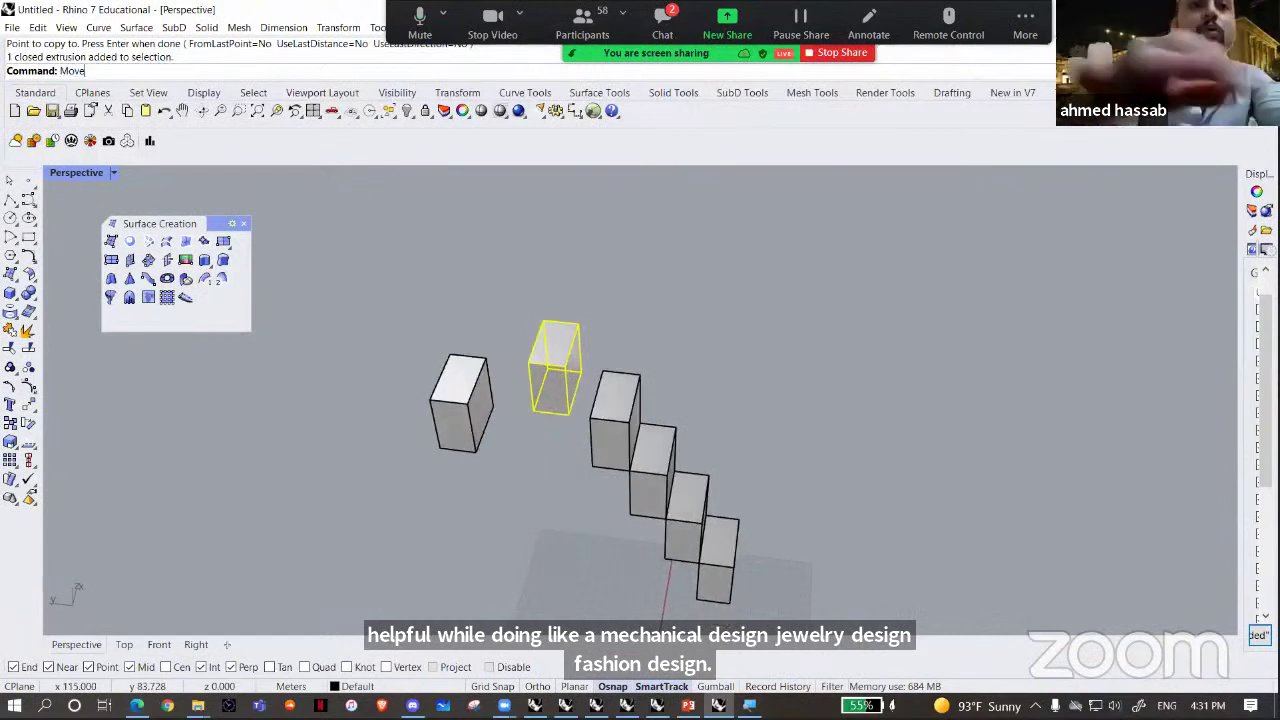
{"action": "key", "text": "Return"}
{"action": "left_click", "coordinate": [571, 429]}
{"action": "left_click", "coordinate": [456, 502]}
- Copy the moved box into the gap between the far box and the staircase
{"action": "type", "text": "copy"}
{"action": "key", "text": "Return"}
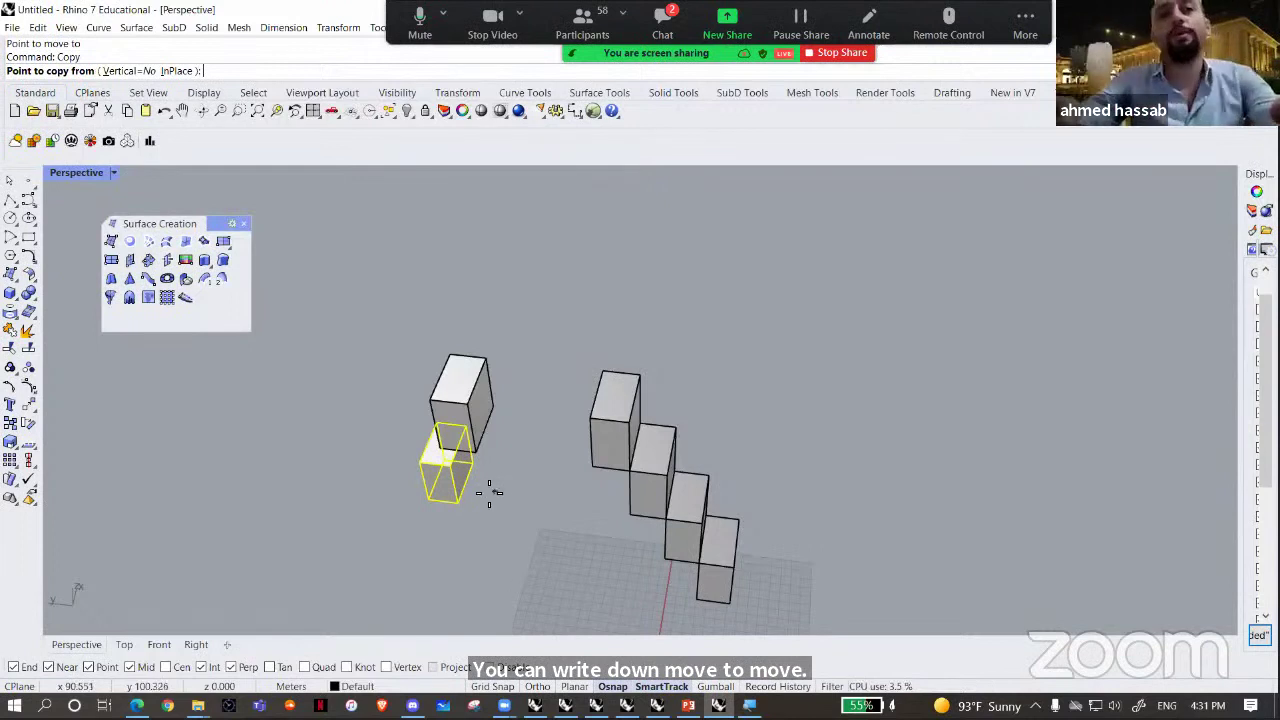
{"action": "left_click", "coordinate": [497, 458]}
{"action": "left_click", "coordinate": [552, 426]}
{"action": "key", "text": "Return"}
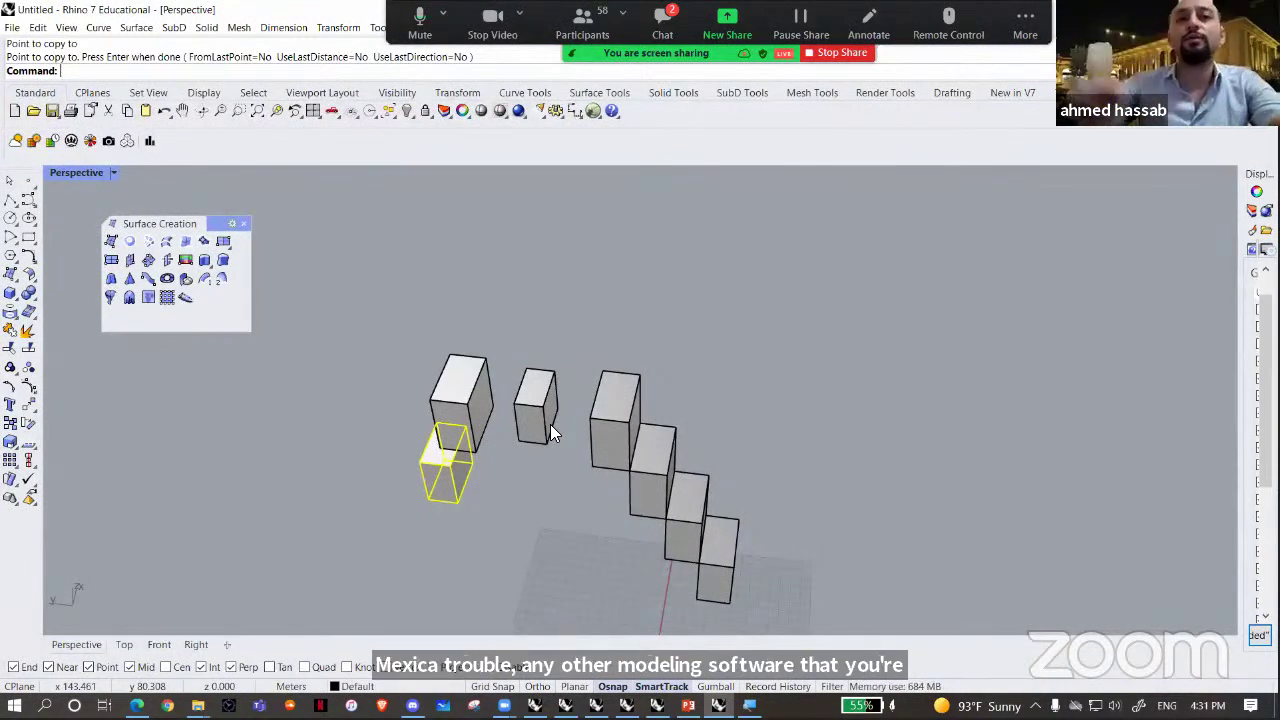
- Delete the moved box and its new copy
{"action": "key", "text": "Delete"}
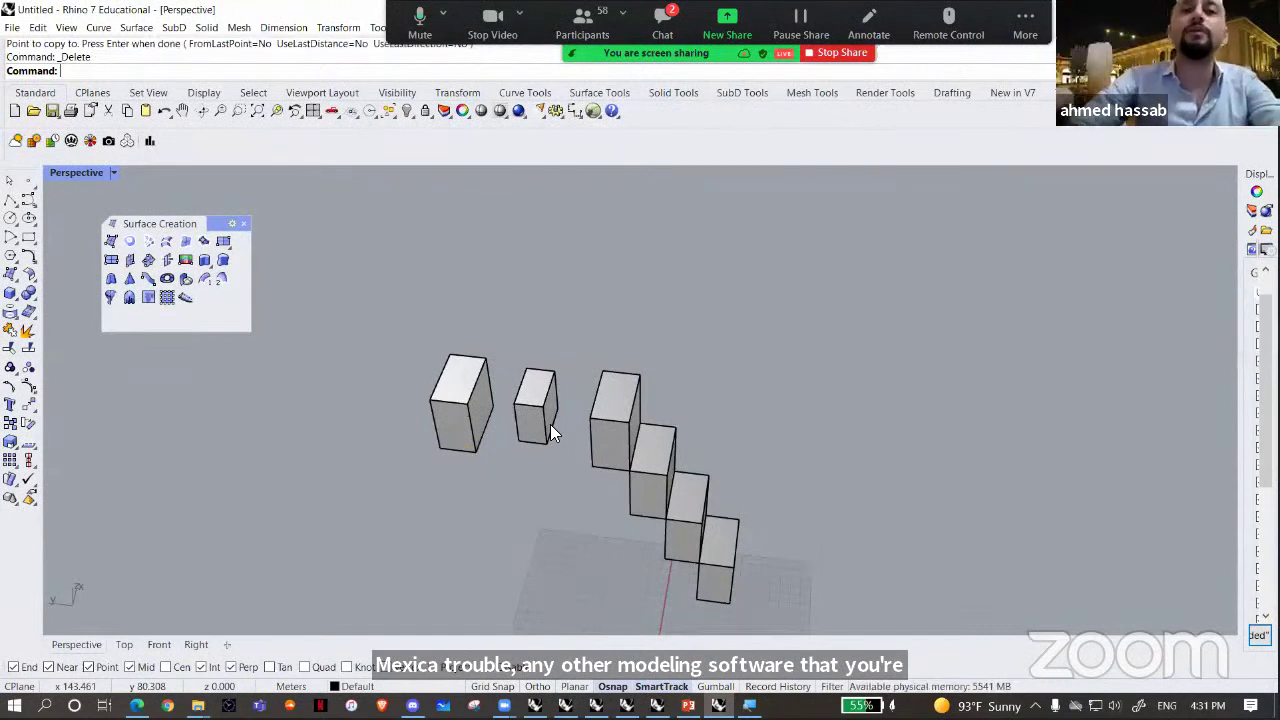
{"action": "left_click", "coordinate": [550, 424]}
{"action": "key", "text": "Delete"}
- Select the top box of the staircase and turn on the Gumball
{"action": "right_click_drag", "start_coordinate": [597, 371], "coordinate": [638, 468]}
{"action": "left_click", "coordinate": [609, 442]}
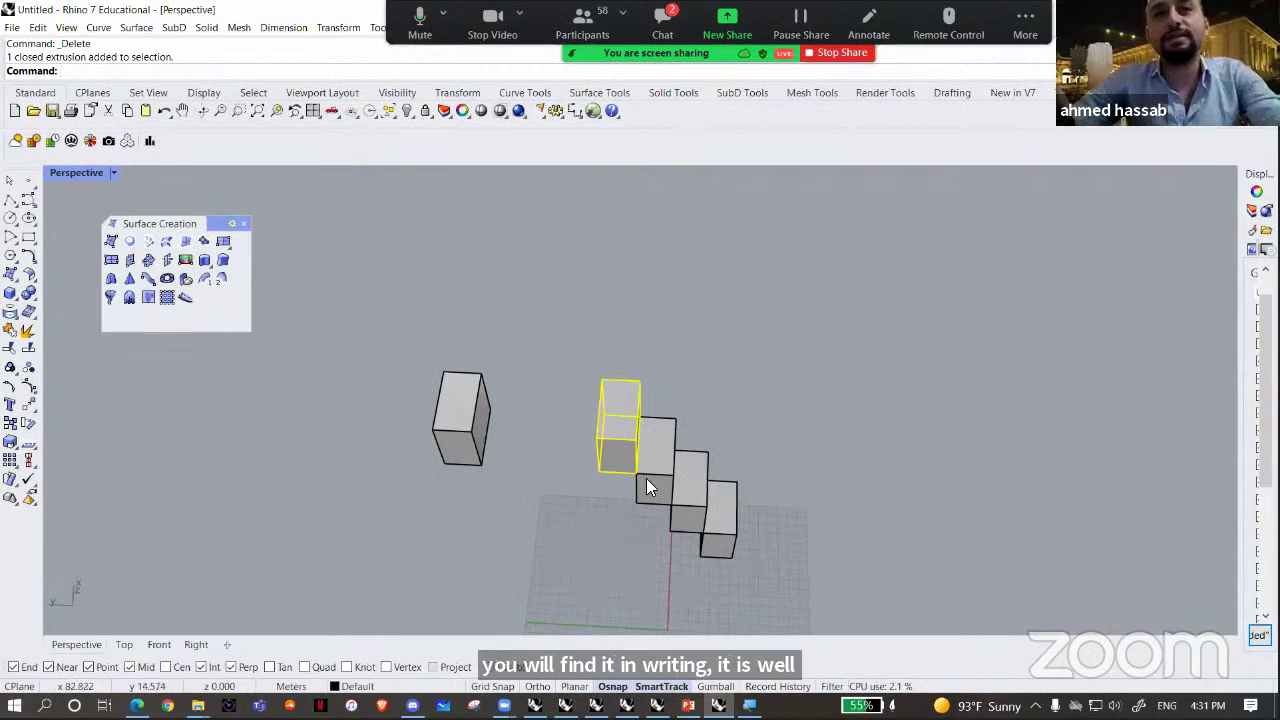
{"action": "left_click", "coordinate": [715, 686]}
{"action": "right_click_drag", "start_coordinate": [590, 570], "coordinate": [548, 553]}
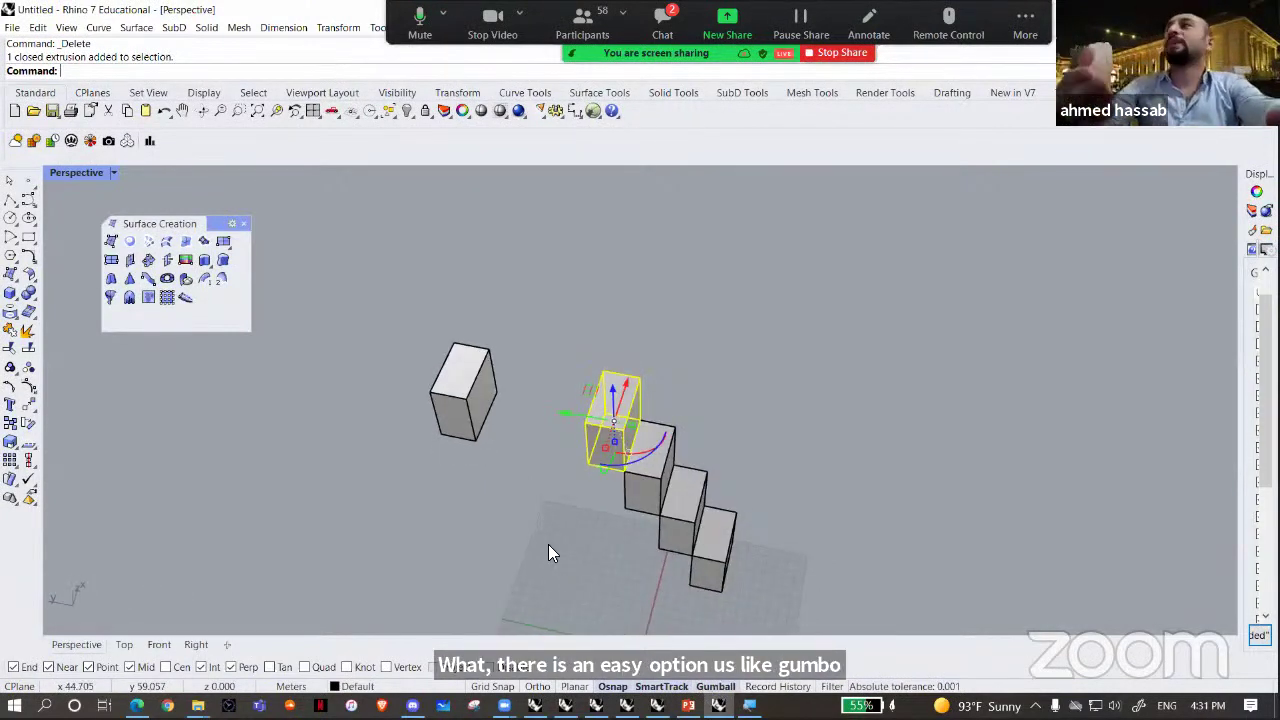
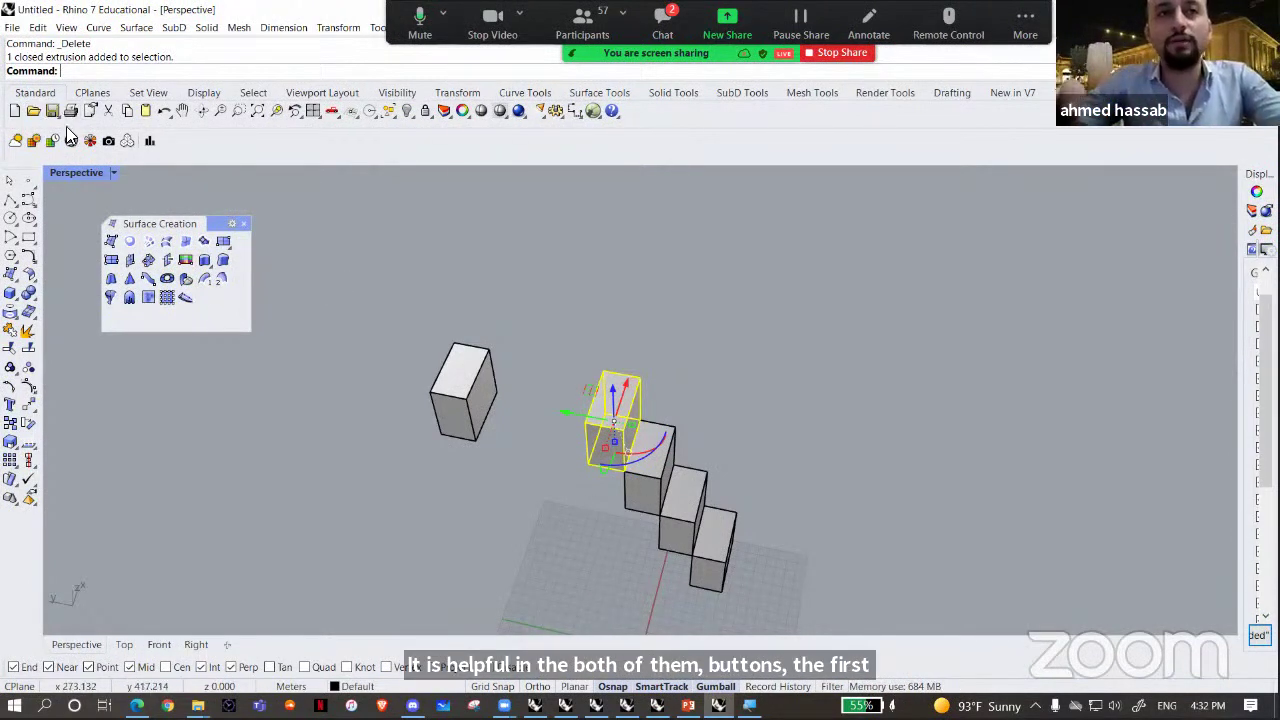
- Zoom to the selected box, try moving it with the Gumball, and undo the last move
{"action": "left_click", "coordinate": [257, 112]}
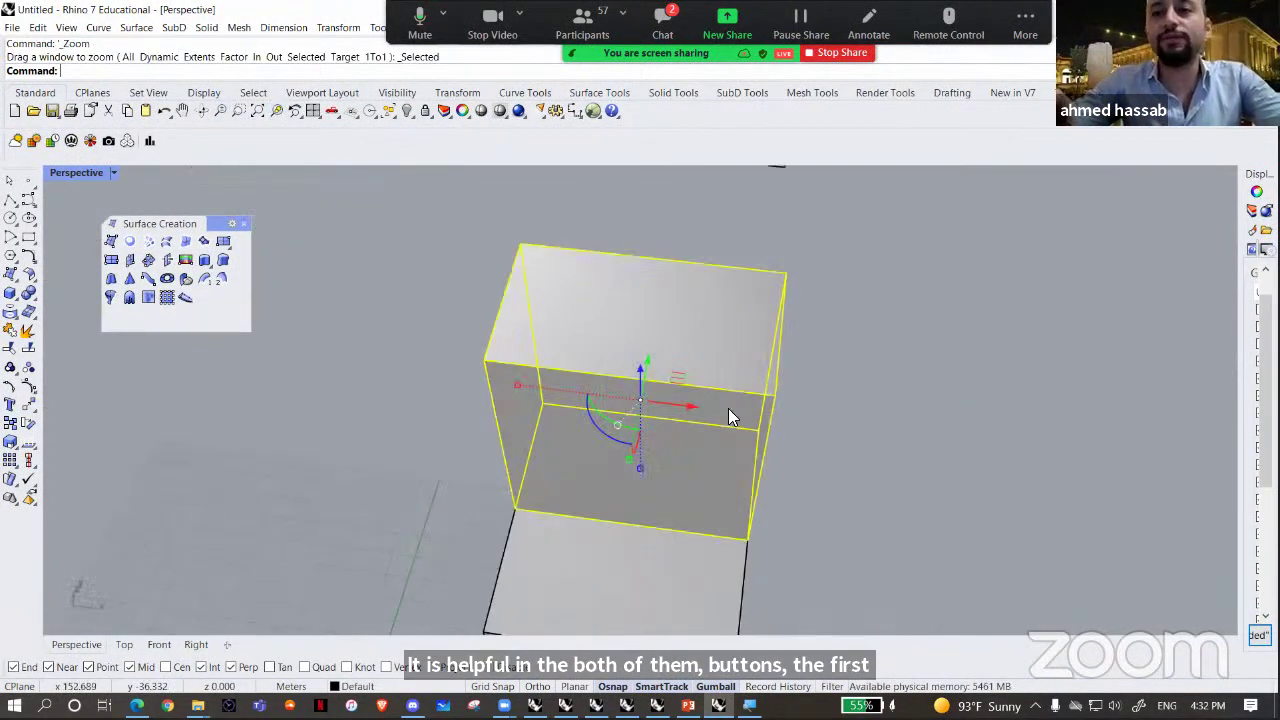
{"action": "right_click_drag", "start_coordinate": [752, 422], "coordinate": [850, 390]}
{"action": "left_click_drag", "start_coordinate": [714, 408], "coordinate": [749, 398]}
{"action": "right_click_drag", "start_coordinate": [749, 398], "coordinate": [569, 520]}
{"action": "left_click_drag", "start_coordinate": [620, 420], "coordinate": [592, 418]}
{"action": "right_click_drag", "start_coordinate": [738, 434], "coordinate": [584, 404]}
{"action": "left_click_drag", "start_coordinate": [588, 406], "coordinate": [496, 318]}
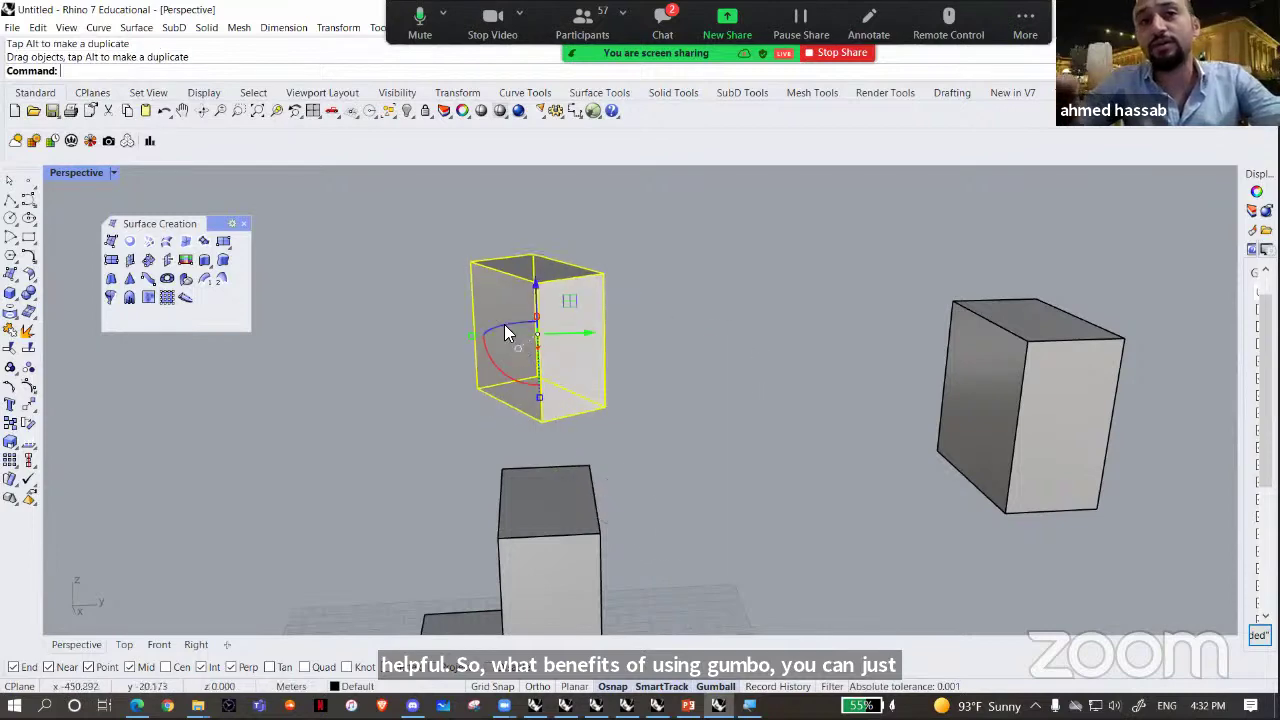
{"action": "key", "text": "ctrl+z"}
- Try another Gumball move on the box and undo the Gumball moves
{"action": "right_click_drag", "start_coordinate": [542, 358], "coordinate": [692, 442]}
{"action": "left_click_drag", "start_coordinate": [625, 393], "coordinate": [577, 300]}
{"action": "key", "text": "ctrl+z"}
{"action": "right_click_drag", "start_coordinate": [571, 354], "coordinate": [622, 408]}
{"action": "key", "text": "ctrl+z"}
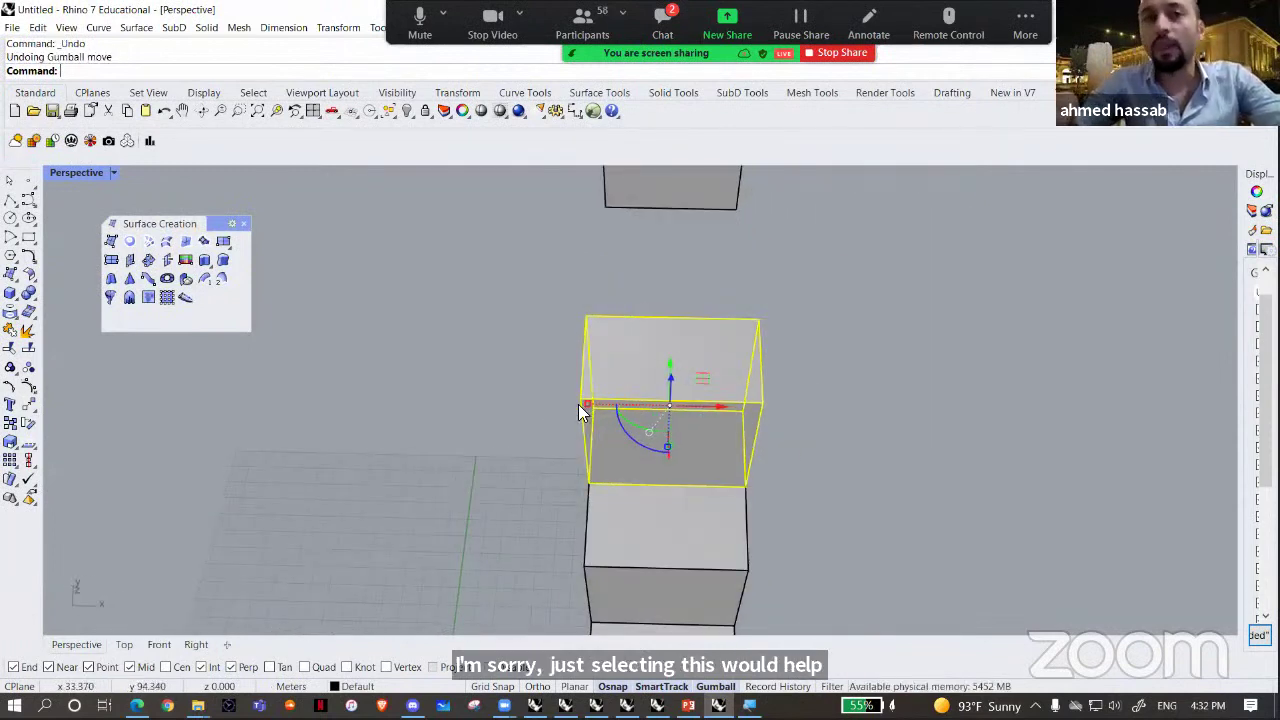
- Try dragging the box's Gumball handles and undo the resulting move and rotation
{"action": "mouse_move", "coordinate": [588, 404]}
{"action": "left_mouse_down"}
{"action": "mouse_move", "coordinate": [432, 392]}
{"action": "mouse_move", "coordinate": [565, 404]}
{"action": "mouse_move", "coordinate": [642, 440]}
{"action": "mouse_move", "coordinate": [730, 428]}
{"action": "left_mouse_up"}
{"action": "key", "text": "ctrl+z"}
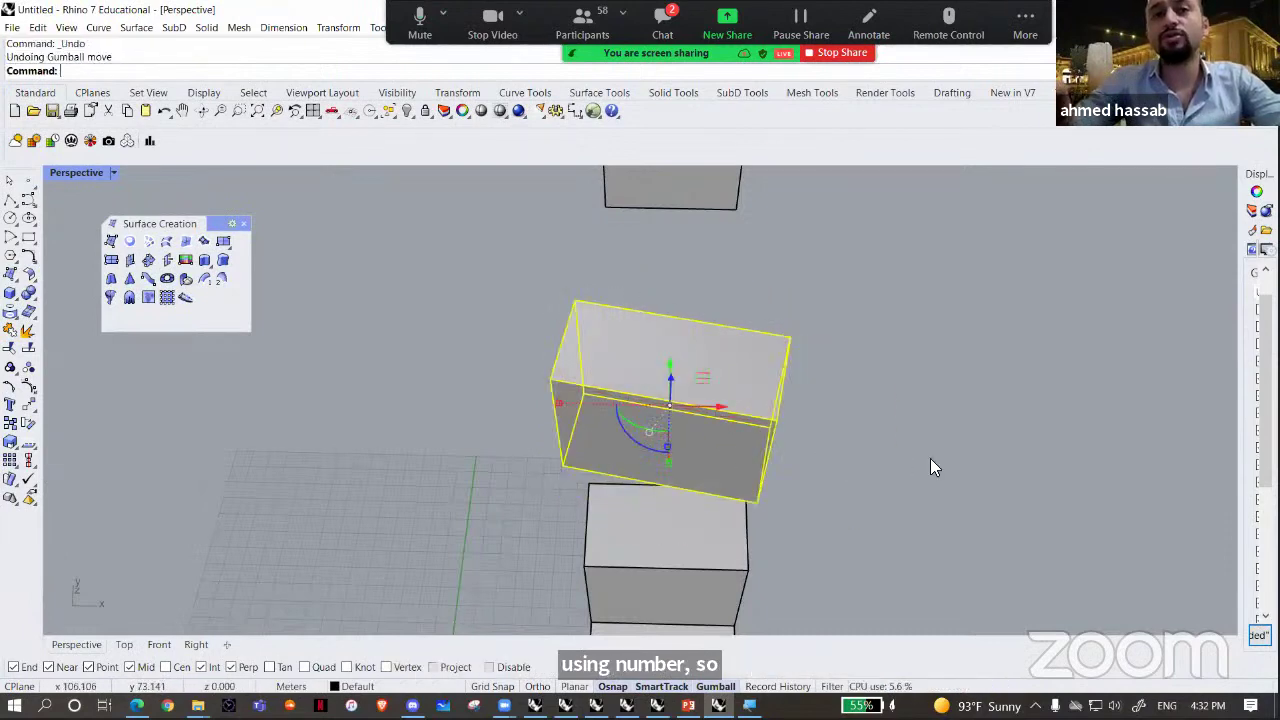
{"action": "key", "text": "ctrl+z"}
- Examine the Gumball's colored move arrows, rotation arcs and scale handles up close
{"action": "right_click_drag", "start_coordinate": [920, 458], "coordinate": [880, 424]}
{"action": "scroll", "coordinate": [696, 430], "scroll_direction": "up", "scroll_amount": 5}
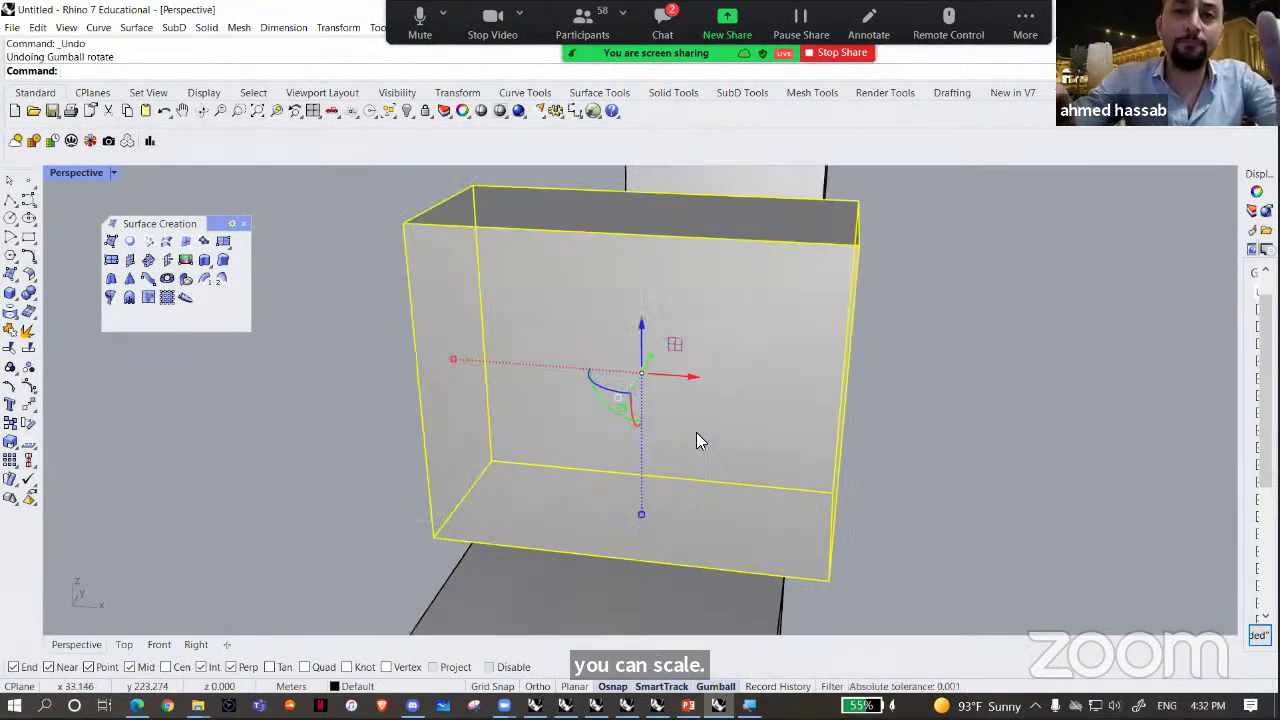
{"action": "scroll", "coordinate": [640, 370], "scroll_direction": "up", "scroll_amount": 2}
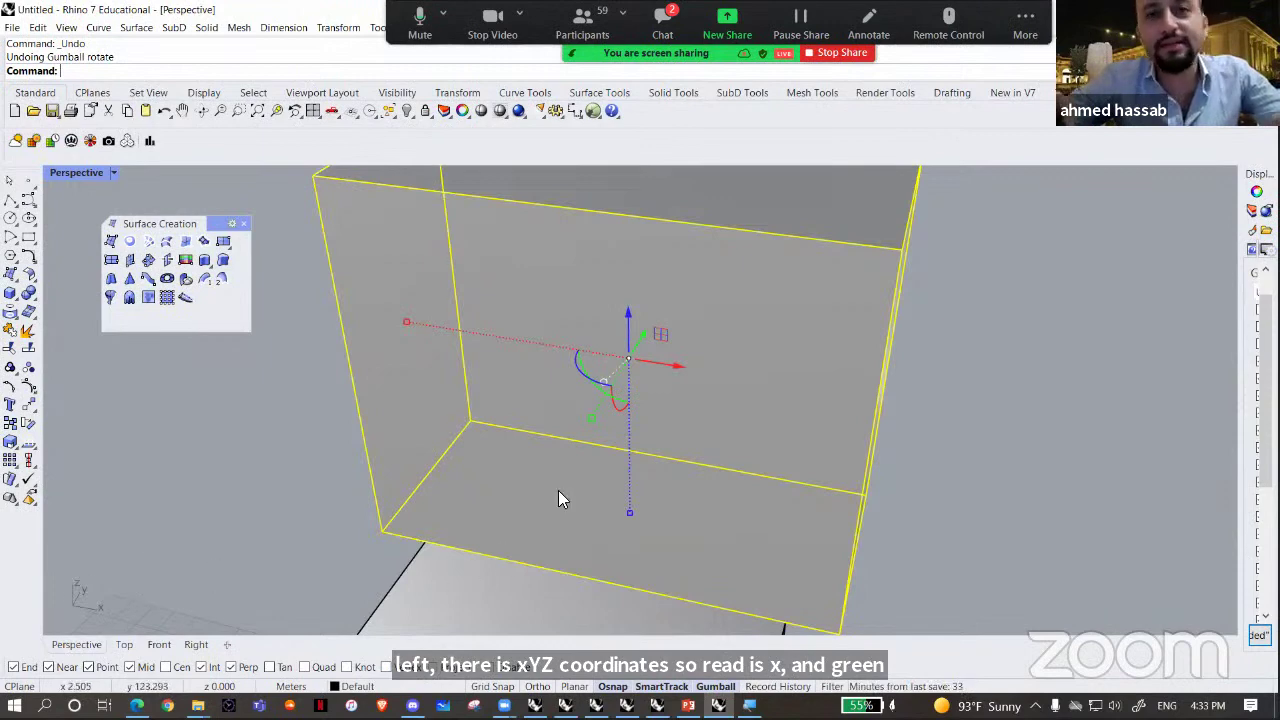
{"action": "scroll", "coordinate": [678, 362], "scroll_direction": "up", "scroll_amount": 3}
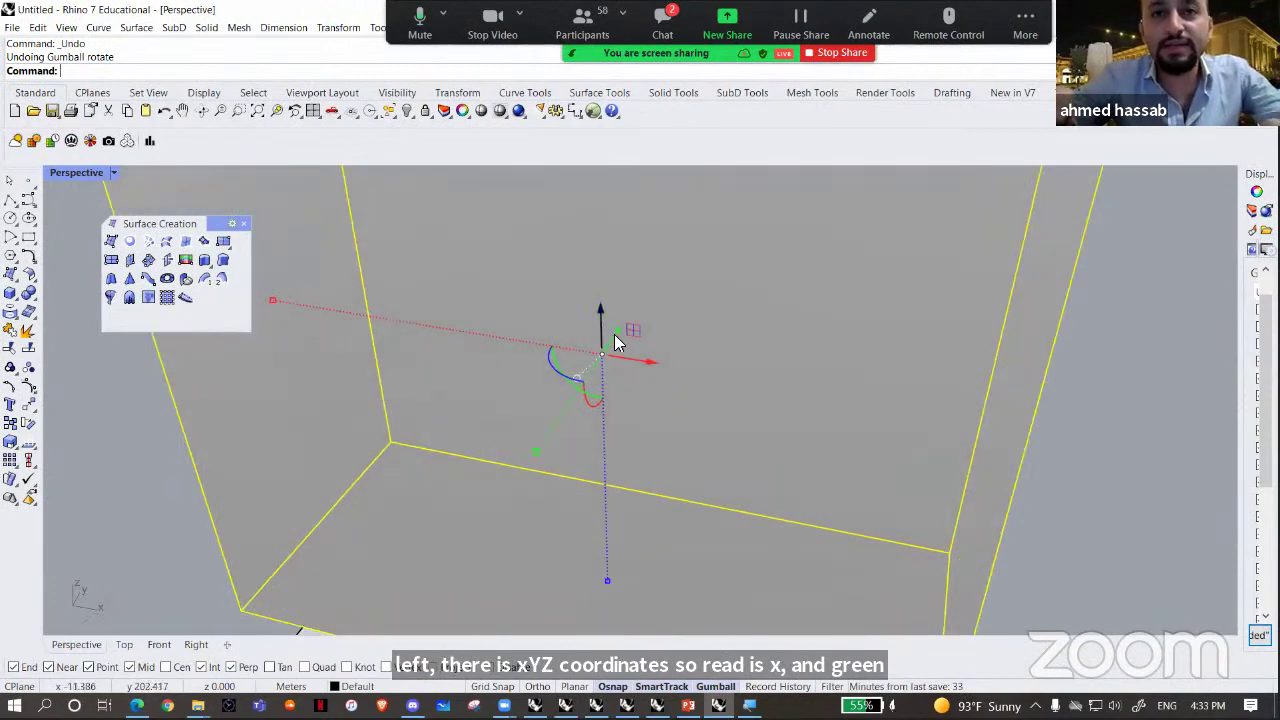
{"action": "scroll", "coordinate": [625, 360], "scroll_direction": "up", "scroll_amount": 5}
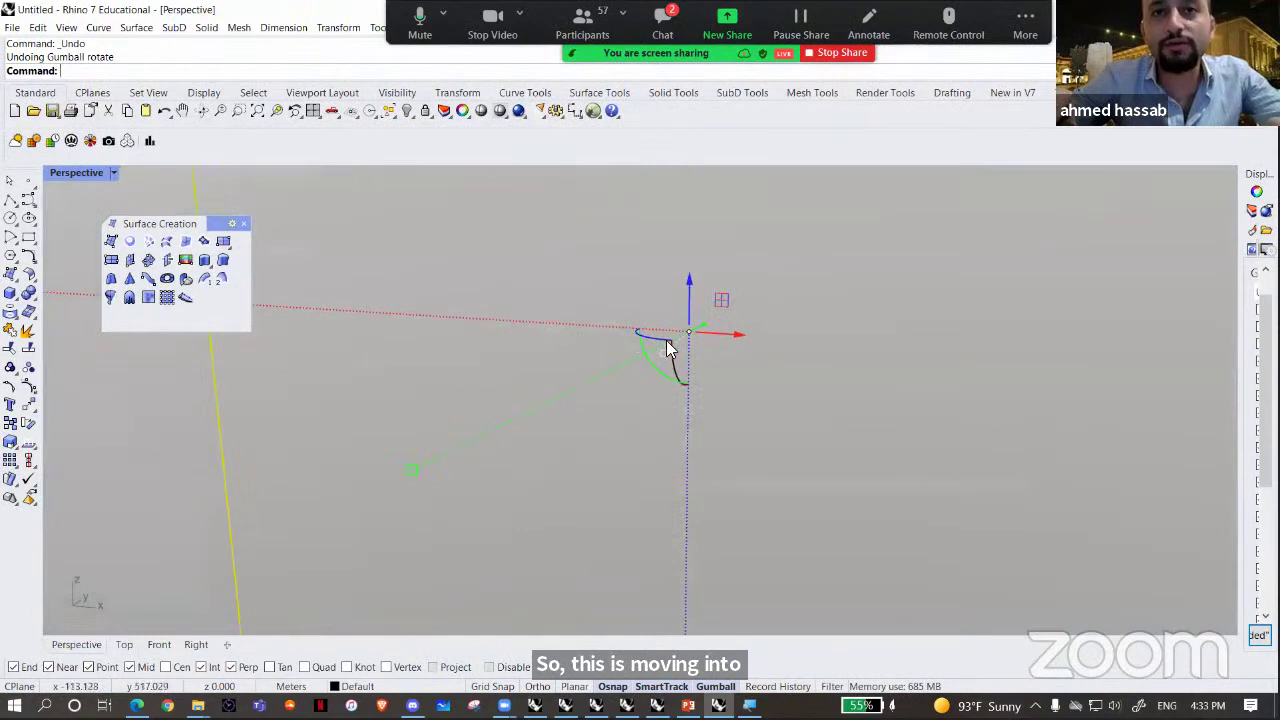
{"action": "right_click_drag", "start_coordinate": [642, 328], "coordinate": [354, 300]}
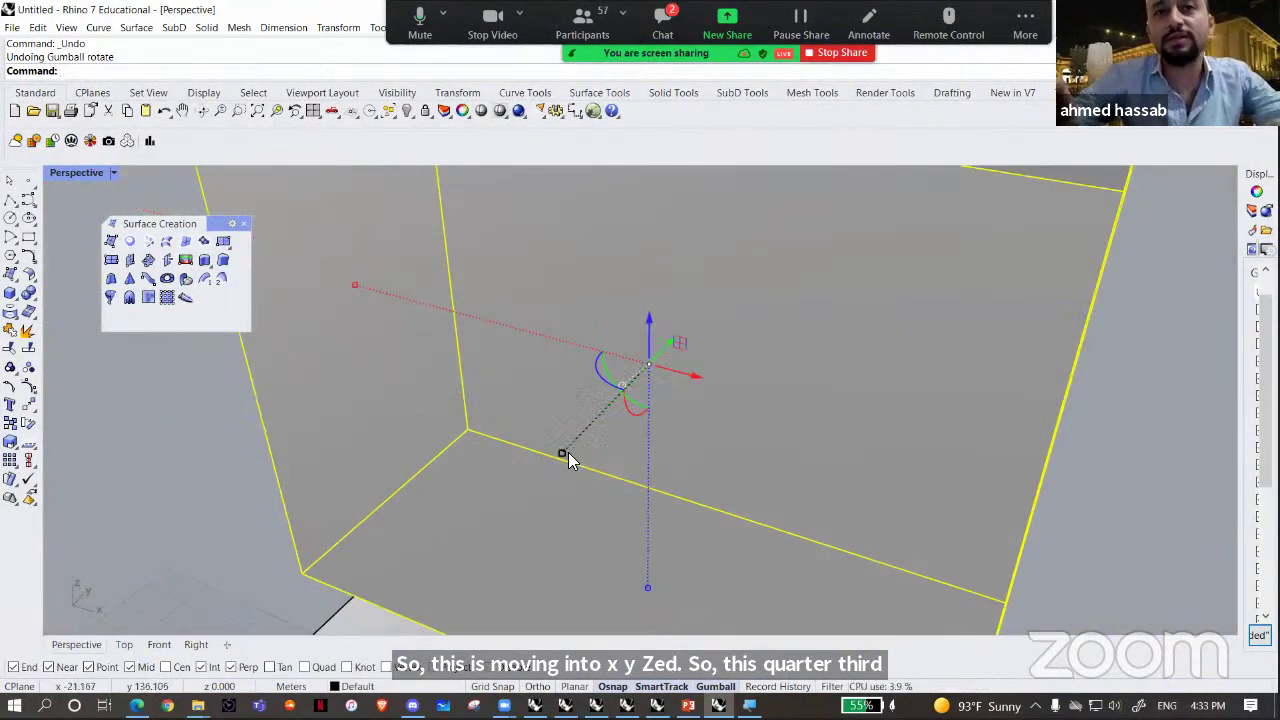
{"action": "scroll", "coordinate": [780, 420], "scroll_direction": "down", "scroll_amount": 10}
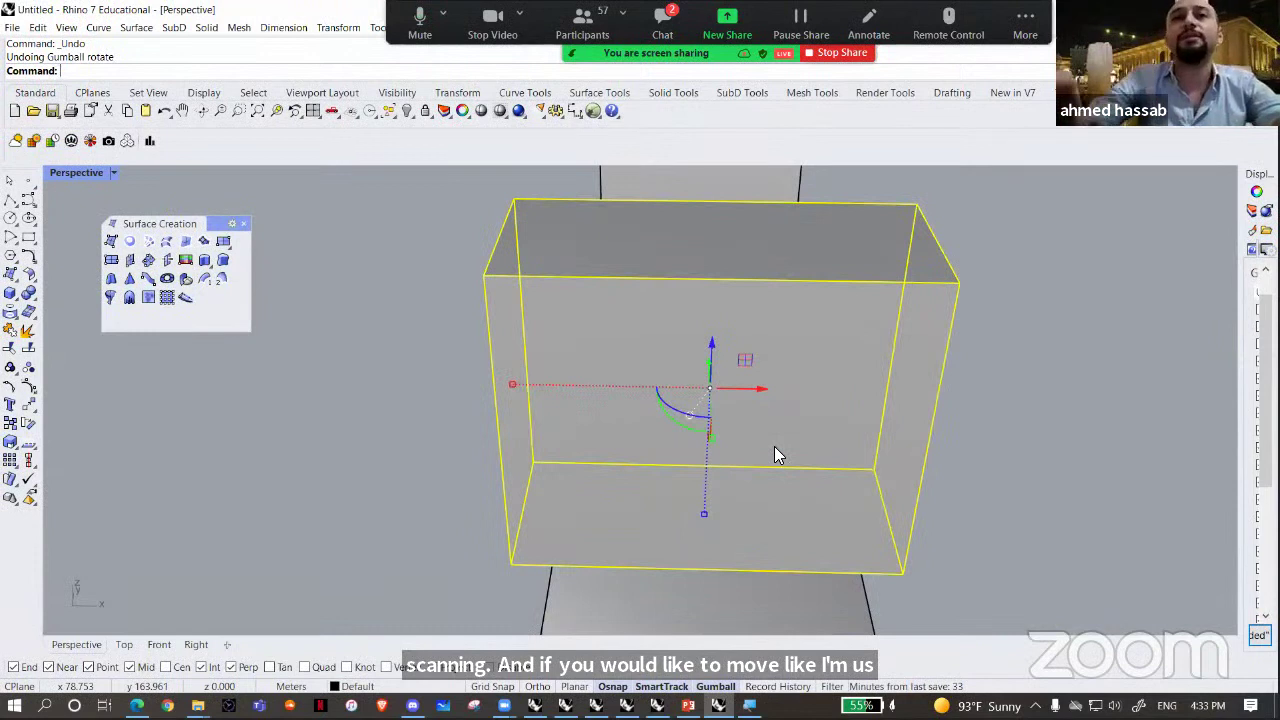
- Move the selected box 10 m along the Gumball's red axis, then rotate it 45 degrees about the vertical axis
{"action": "left_click", "coordinate": [757, 391]}
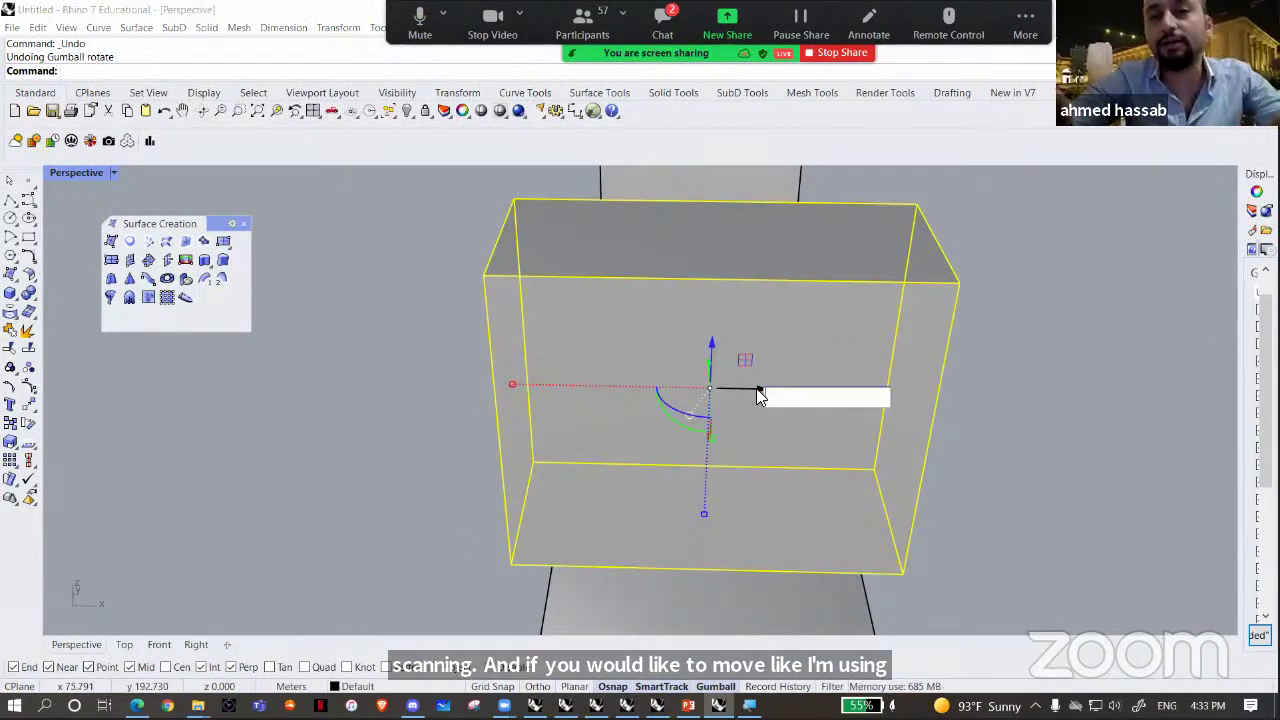
{"action": "type", "text": "3"}
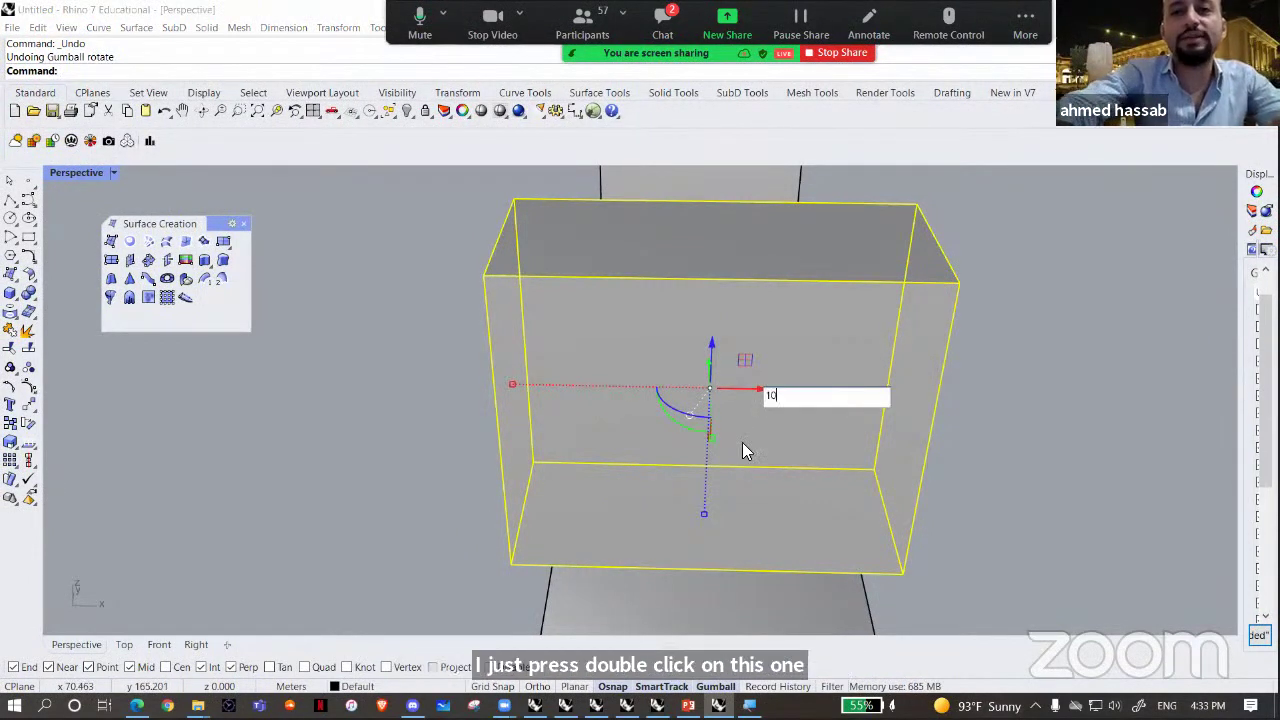
{"action": "key", "text": "Return"}
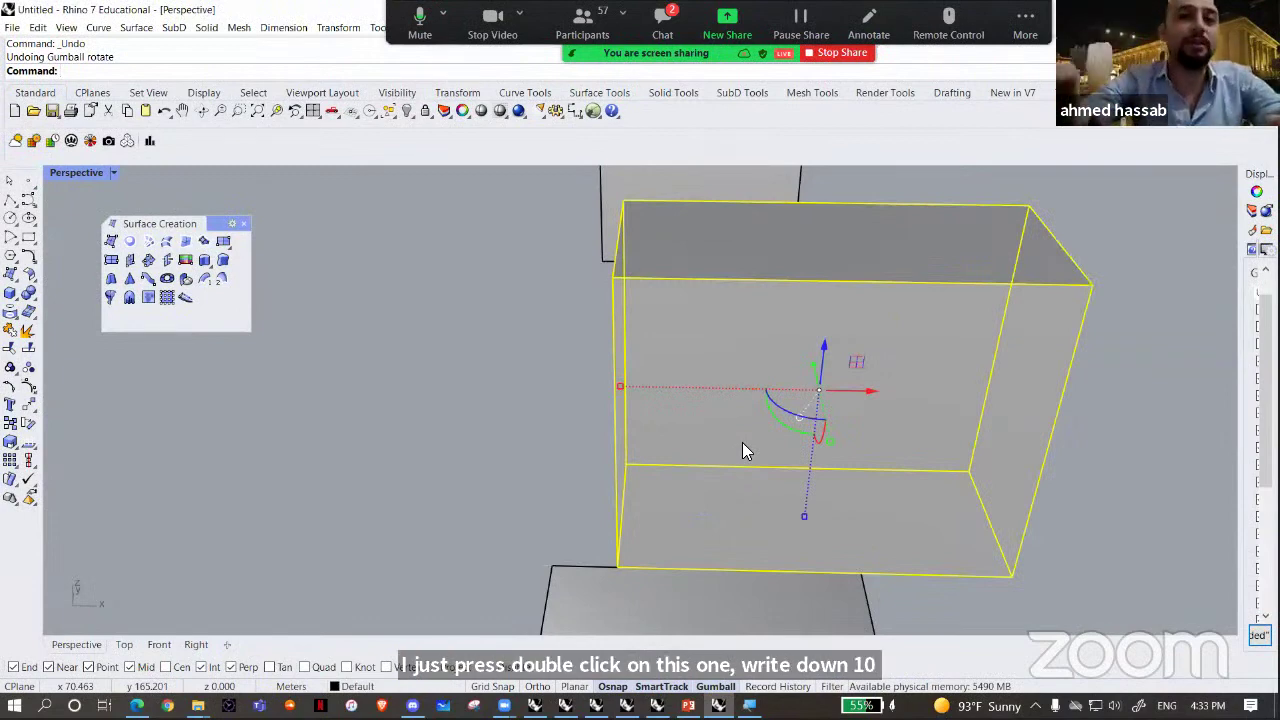
{"action": "right_click_drag", "start_coordinate": [774, 420], "coordinate": [738, 442]}
{"action": "left_click", "coordinate": [742, 450]}
{"action": "type", "text": "45"}
{"action": "key", "text": "Return"}
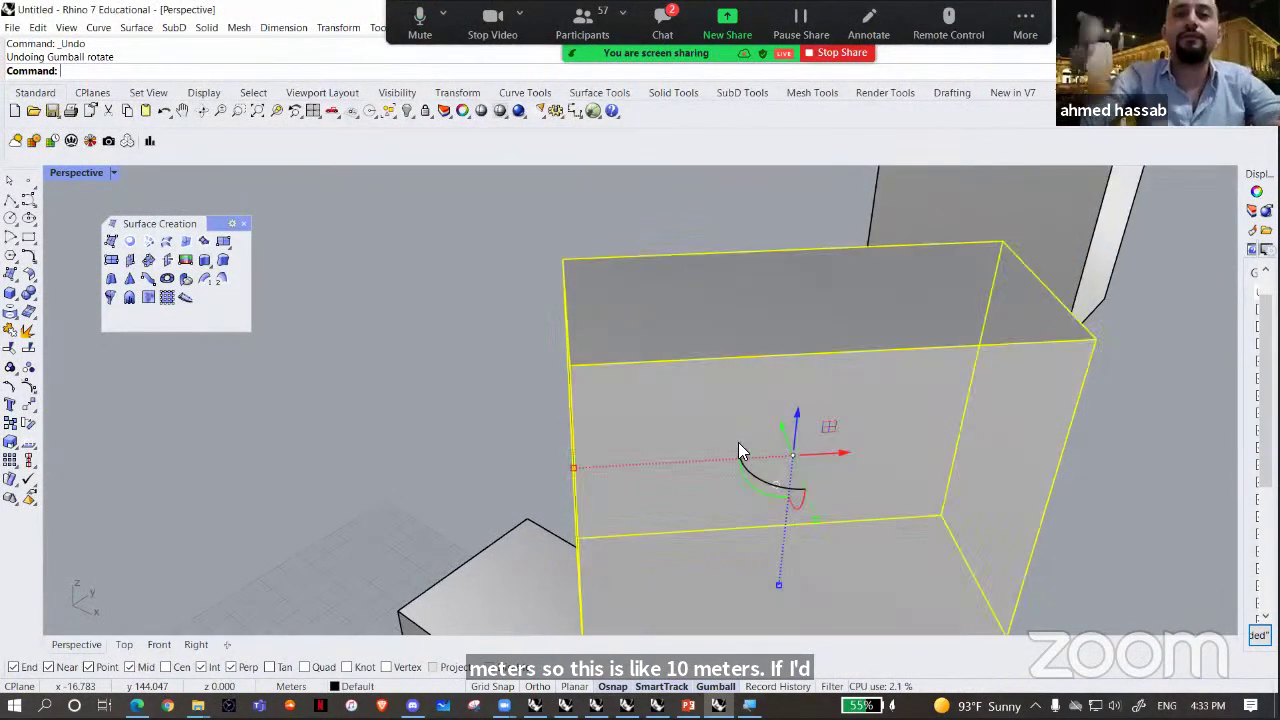
- Scale the box by a factor of 0.9 along the Gumball's red axis and reselect it
{"action": "scroll", "coordinate": [701, 439], "scroll_direction": "down", "scroll_amount": 5}
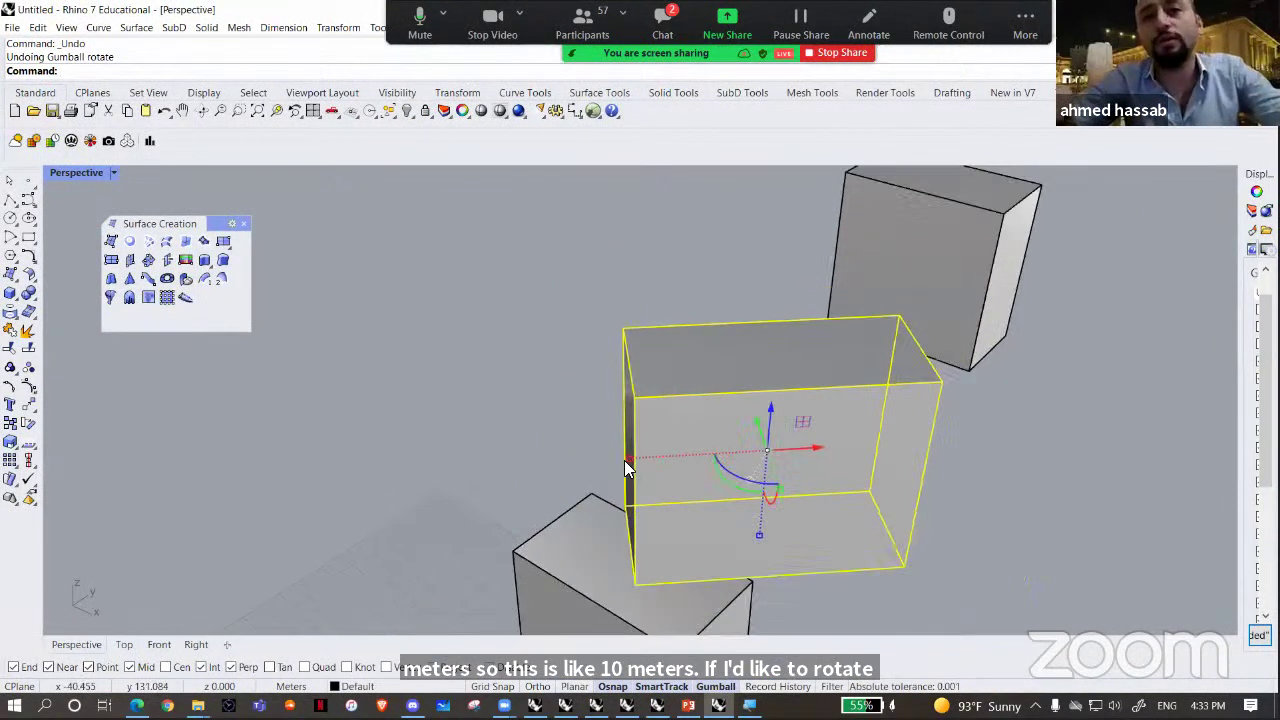
{"action": "left_click", "coordinate": [626, 460]}
{"action": "type", "text": ".9"}
{"action": "key", "text": "Return"}
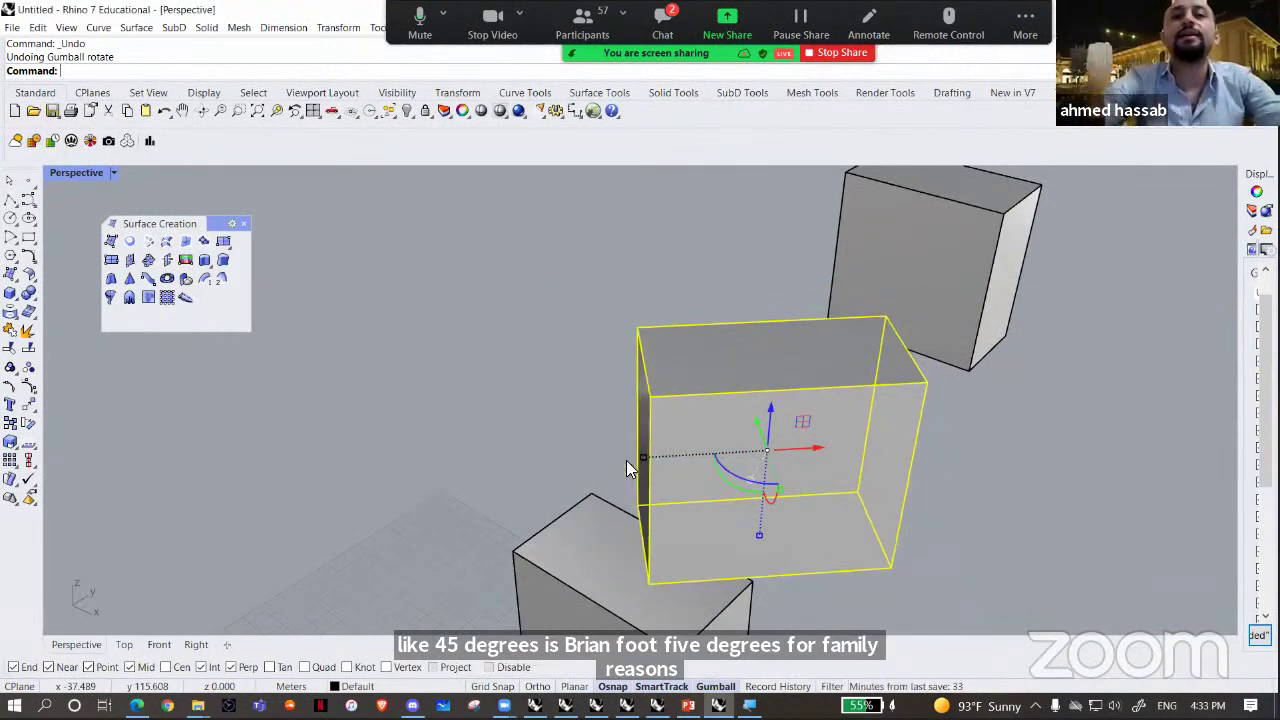
{"action": "right_click_drag", "start_coordinate": [528, 390], "coordinate": [744, 376]}
{"action": "key", "text": "Escape"}
{"action": "left_click", "coordinate": [745, 377]}
{"action": "right_click_drag", "start_coordinate": [828, 388], "coordinate": [765, 392]}
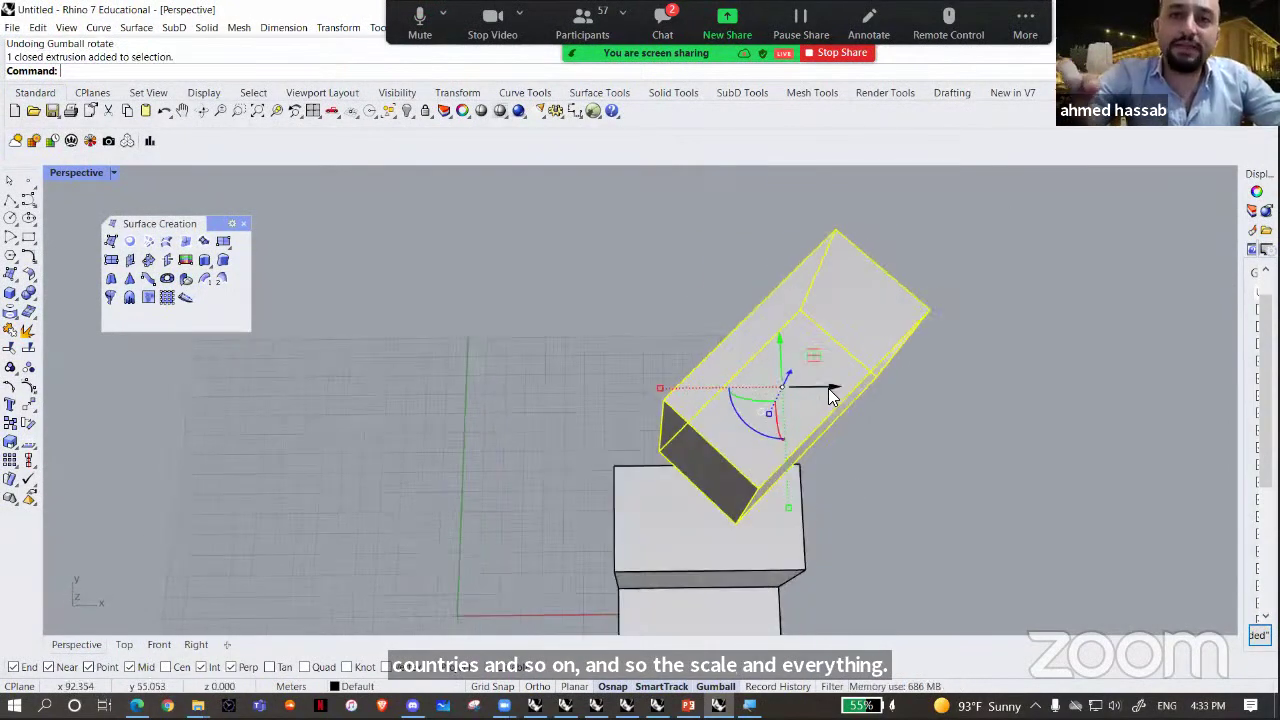
- Move the rotated box along its axes and within the XY plane using the Gumball
{"action": "right_click_drag", "start_coordinate": [790, 484], "coordinate": [840, 397]}
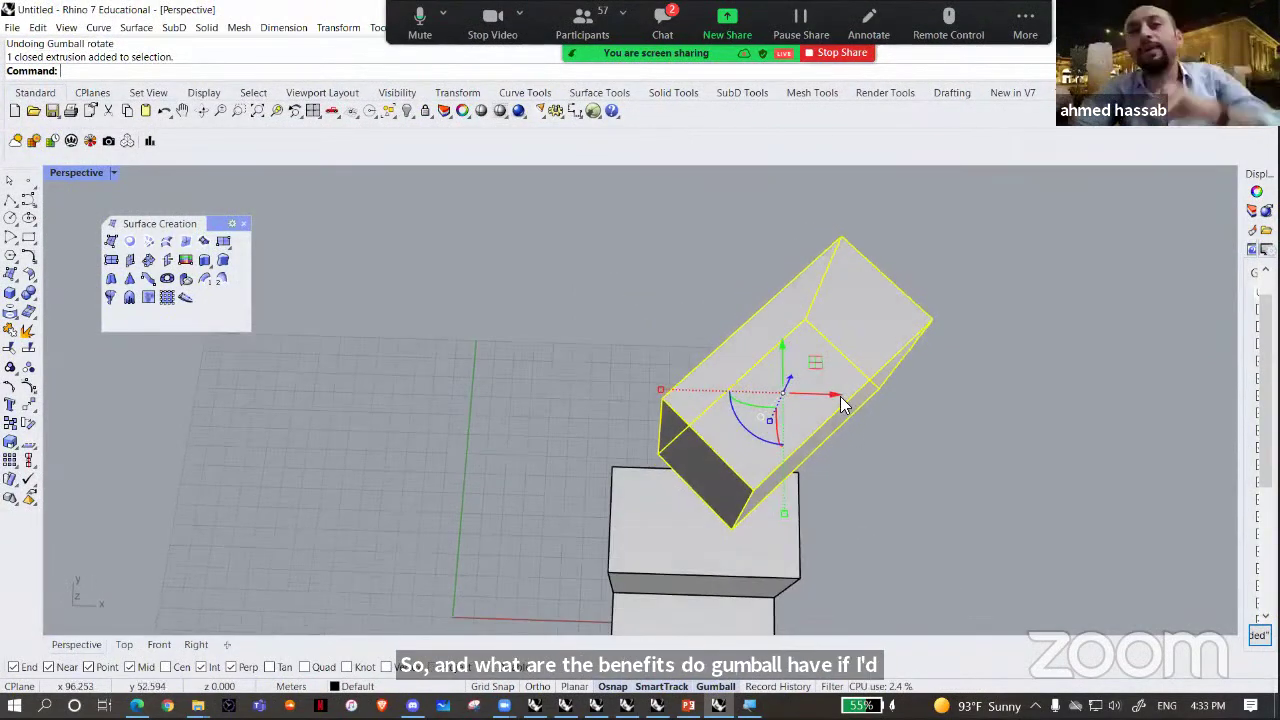
{"action": "left_click_drag", "start_coordinate": [835, 398], "coordinate": [416, 221]}
{"action": "right_click_drag", "start_coordinate": [476, 267], "coordinate": [632, 444]}
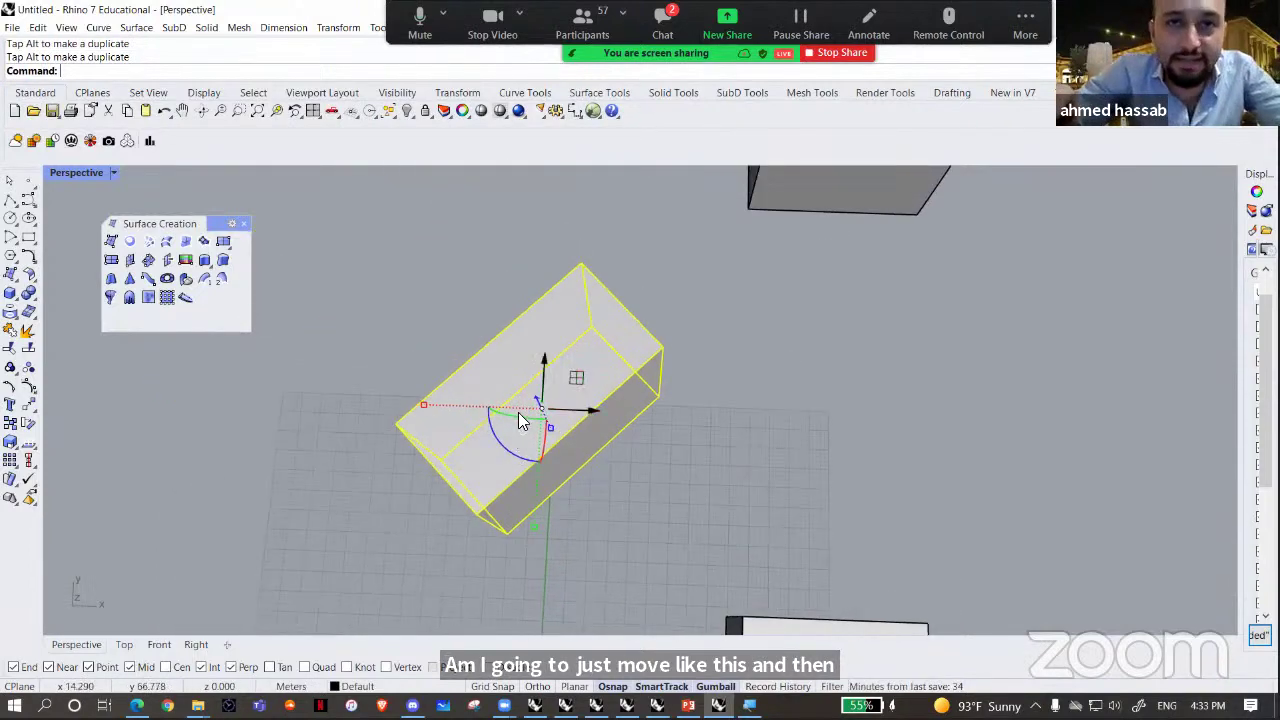
{"action": "scroll", "coordinate": [545, 416], "scroll_direction": "up", "scroll_amount": 5}
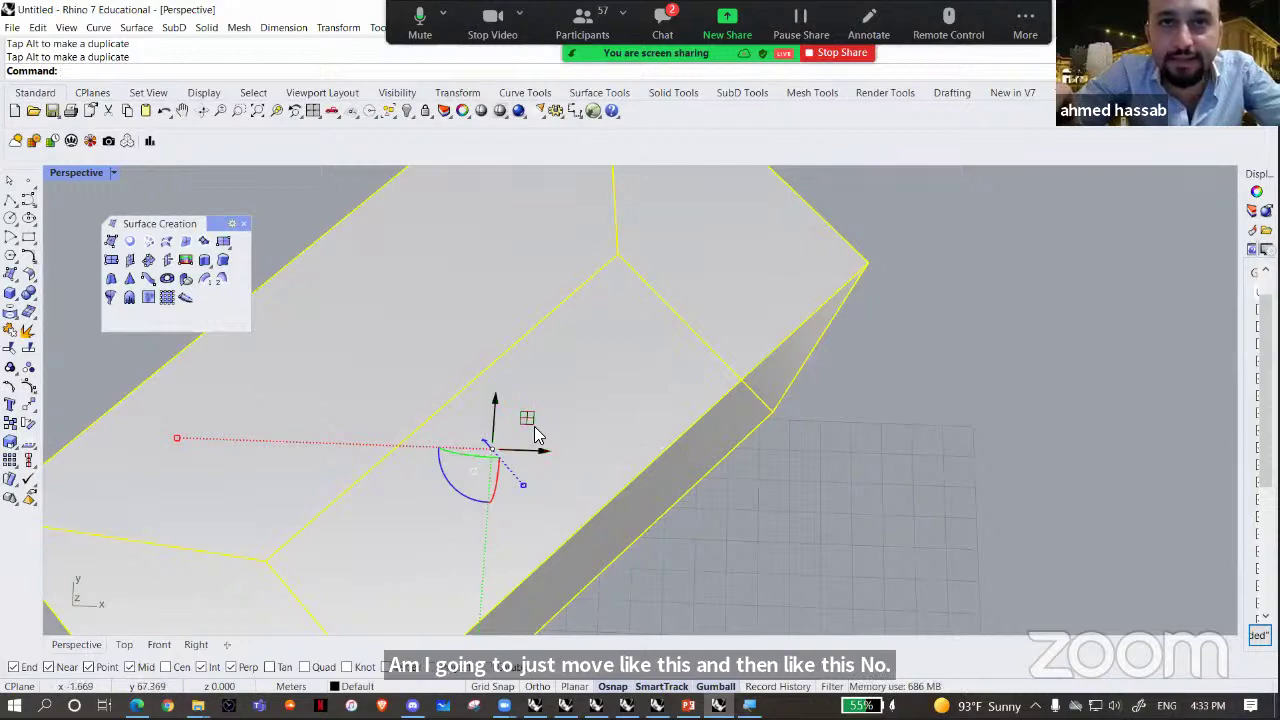
{"action": "left_click_drag", "start_coordinate": [523, 420], "coordinate": [90, 620]}
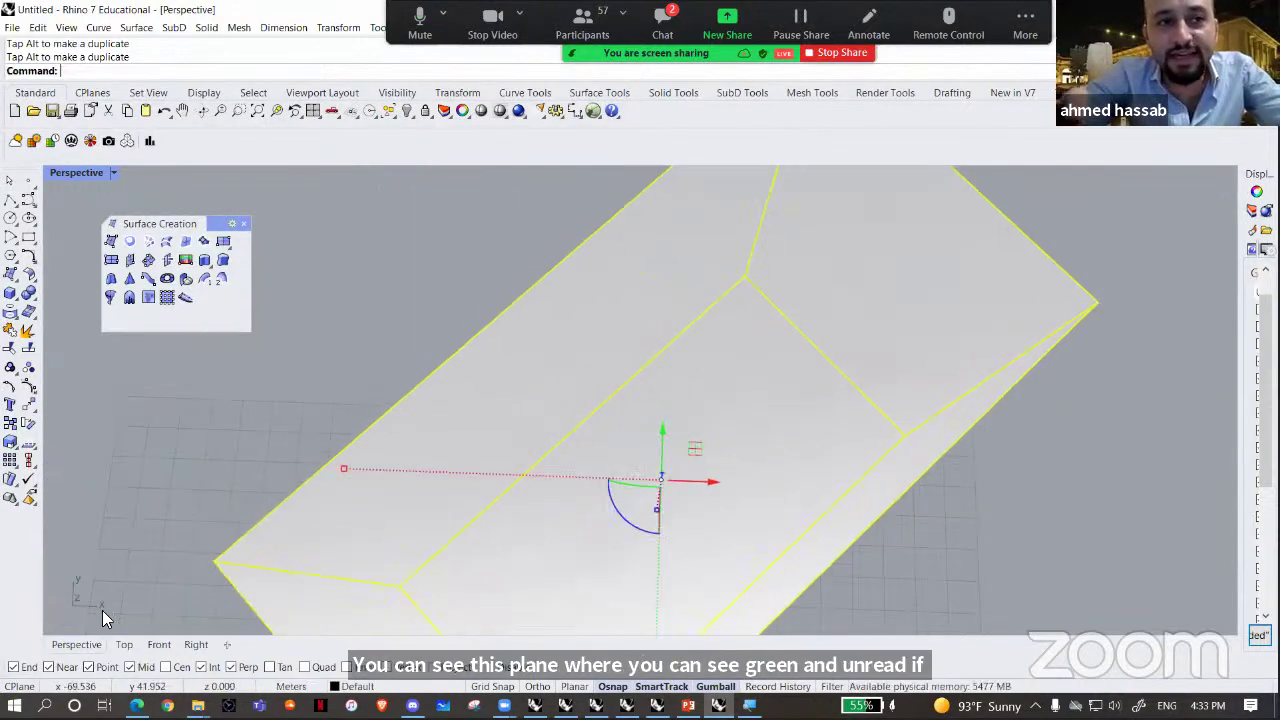
{"action": "scroll", "coordinate": [88, 598], "scroll_direction": "down", "scroll_amount": 6}
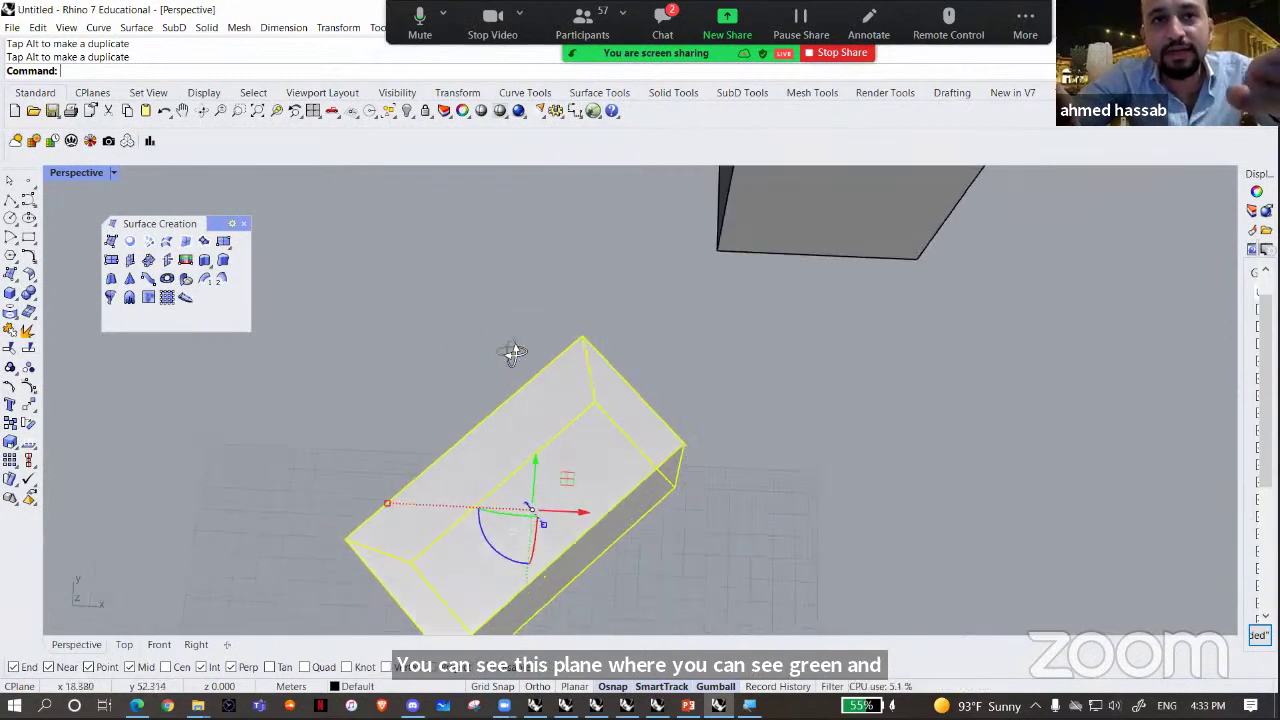
- Reposition the rotated box further with the Gumball's planar move handle
{"action": "right_click_drag", "start_coordinate": [559, 404], "coordinate": [566, 366]}
{"action": "right_click_drag", "start_coordinate": [528, 482], "coordinate": [554, 480]}
{"action": "scroll", "coordinate": [550, 476], "scroll_direction": "up", "scroll_amount": 4}
{"action": "left_click_drag", "start_coordinate": [517, 436], "coordinate": [475, 370]}
{"action": "right_click_drag", "start_coordinate": [384, 414], "coordinate": [510, 375]}
{"action": "left_click_drag", "start_coordinate": [507, 356], "coordinate": [590, 394]}
{"action": "scroll", "coordinate": [630, 444], "scroll_direction": "down", "scroll_amount": 7}
{"action": "right_click_drag", "start_coordinate": [630, 444], "coordinate": [603, 459]}
- Duplicate the rotated box while moving it with the Gumball, then clear the selection
{"action": "left_click_drag", "start_coordinate": [684, 462], "coordinate": [828, 492], "text": "alt"}
{"action": "right_click_drag", "start_coordinate": [698, 490], "coordinate": [680, 477]}
{"action": "left_click_drag", "start_coordinate": [717, 495], "coordinate": [1103, 404]}
{"action": "key", "text": "alt"}
{"action": "left_click", "coordinate": [1104, 372]}
{"action": "right_click_drag", "start_coordinate": [1104, 366], "coordinate": [930, 384]}
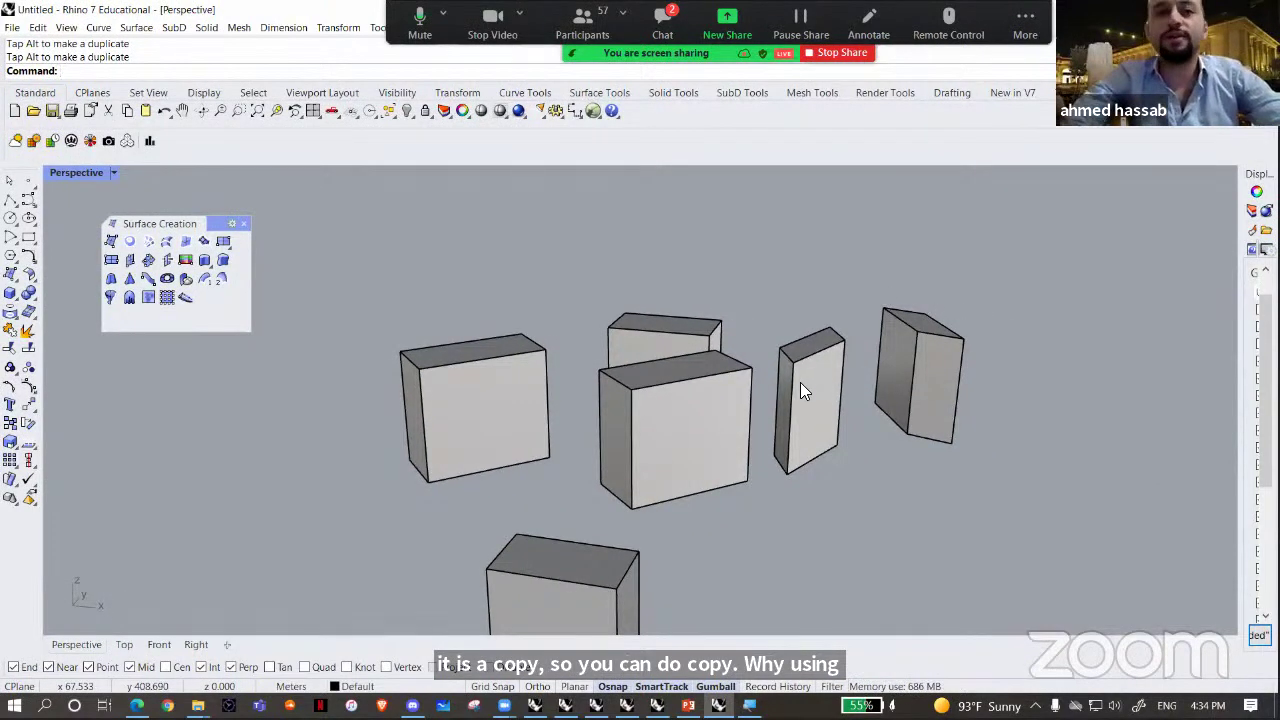
- Delete all the boxes and reposition the floating Surface Creation palette
{"action": "scroll", "coordinate": [802, 381], "scroll_direction": "down", "scroll_amount": 10}
{"action": "right_click_drag", "start_coordinate": [784, 468], "coordinate": [862, 545]}
{"action": "left_click_drag", "start_coordinate": [867, 555], "coordinate": [555, 360]}
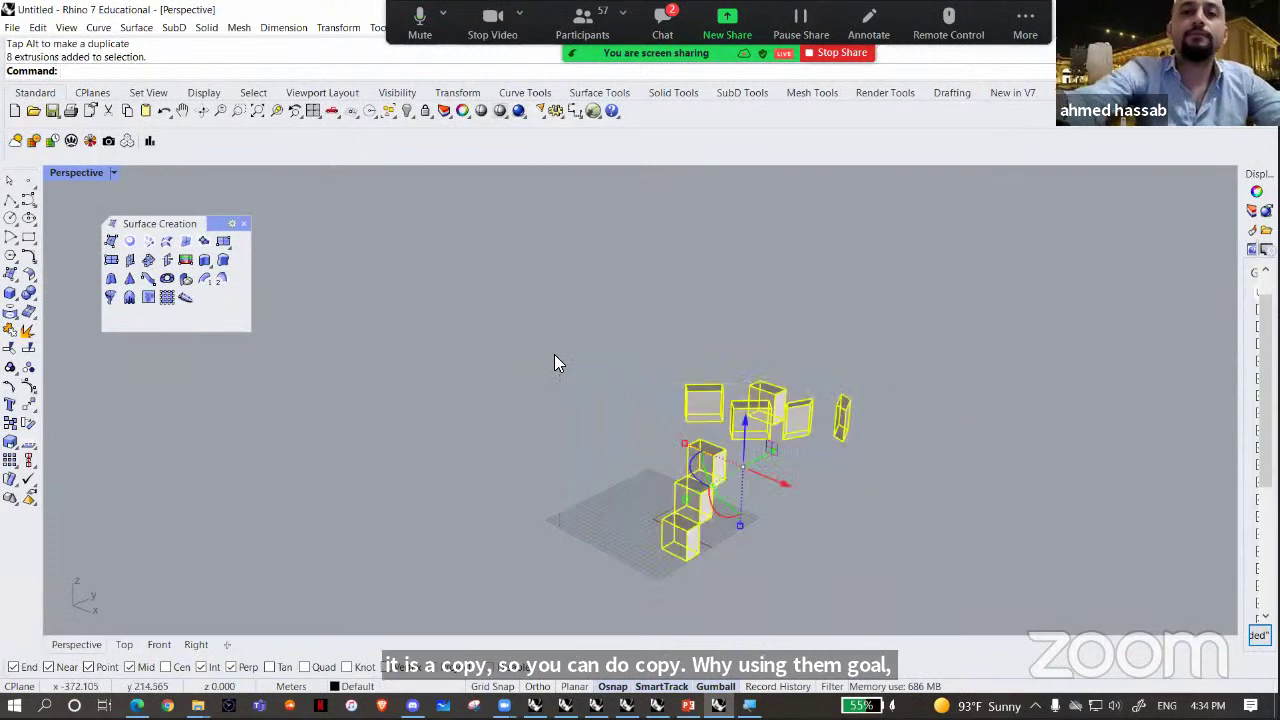
{"action": "key", "text": "Delete"}
{"action": "scroll", "coordinate": [546, 370], "scroll_direction": "up", "scroll_amount": 5}
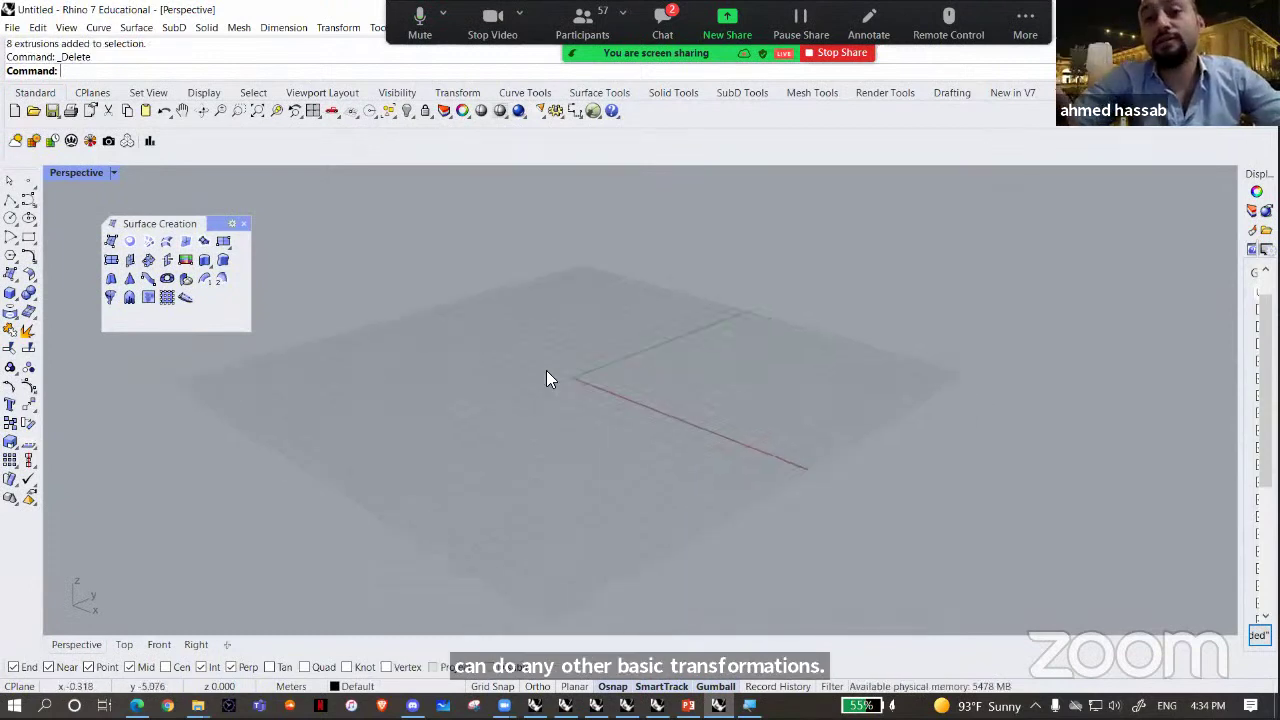
{"action": "left_click_drag", "start_coordinate": [213, 223], "coordinate": [194, 191]}
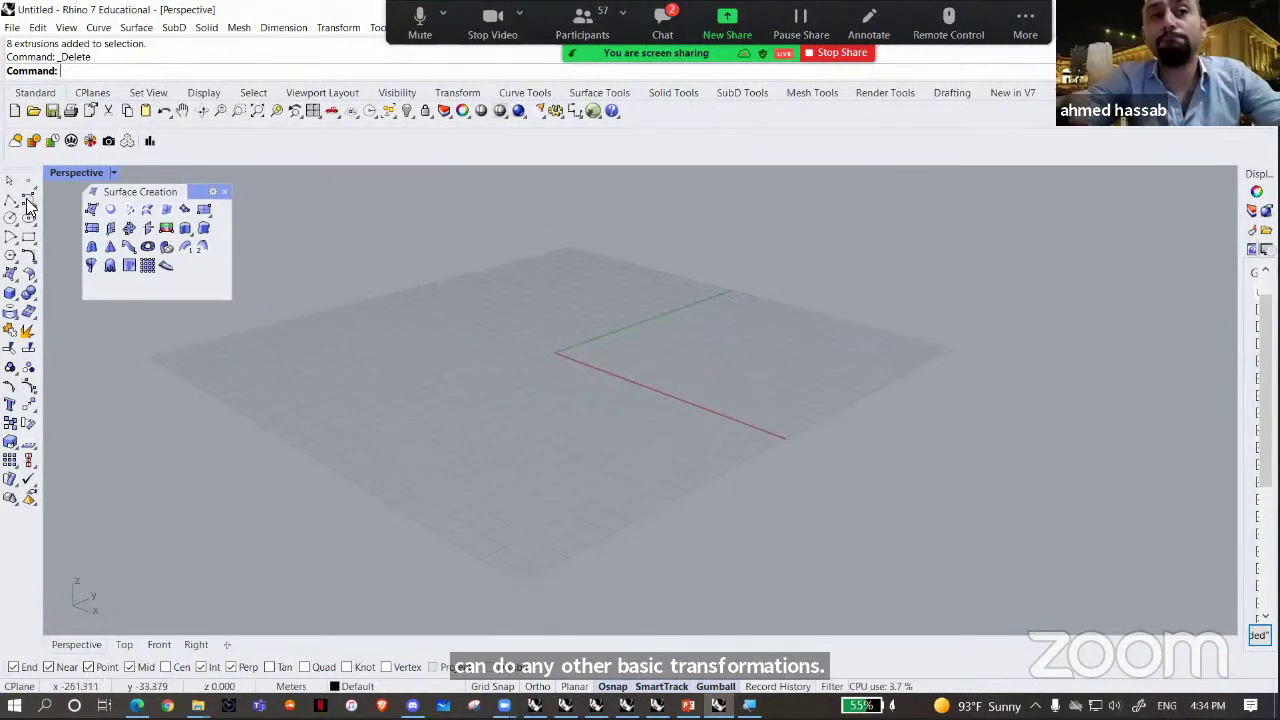
- Draw a wavy control-point curve through six points beside the grid with degree 3
{"action": "left_click", "coordinate": [28, 199]}
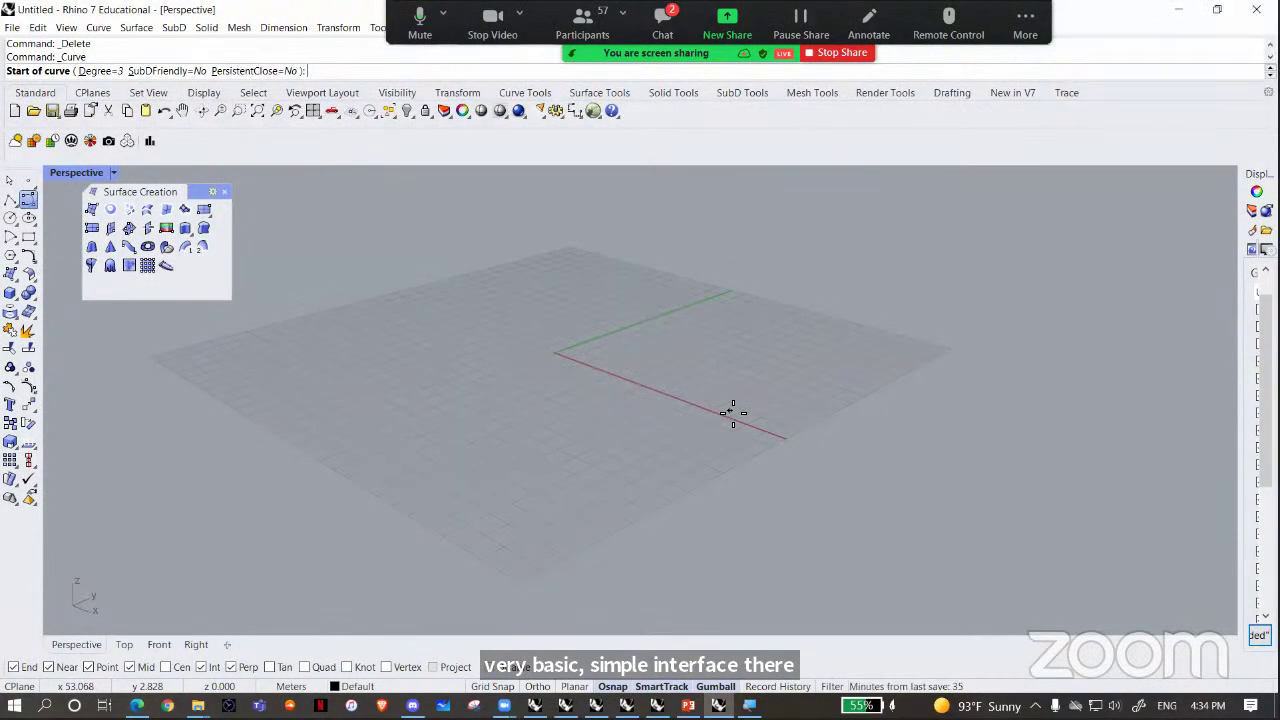
{"action": "right_click_drag", "start_coordinate": [799, 437], "coordinate": [590, 402], "text": "shift"}
{"action": "scroll", "coordinate": [550, 387], "scroll_direction": "down", "scroll_amount": 2}
{"action": "left_click", "coordinate": [635, 395]}
{"action": "left_click", "coordinate": [754, 394]}
{"action": "left_click", "coordinate": [809, 470]}
{"action": "left_click", "coordinate": [908, 338]}
{"action": "left_click", "coordinate": [974, 428]}
{"action": "left_click", "coordinate": [1037, 370]}
{"action": "right_click", "coordinate": [893, 447]}
- Duplicate the wavy curve with the Gumball to get a set of three curves
{"action": "right_click_drag", "start_coordinate": [893, 447], "coordinate": [866, 349]}
{"action": "left_click", "coordinate": [783, 451]}
{"action": "right_click_drag", "start_coordinate": [784, 400], "coordinate": [780, 308]}
{"action": "left_click_drag", "start_coordinate": [783, 356], "coordinate": [606, 257], "text": "alt"}
{"action": "right_click_drag", "start_coordinate": [757, 390], "coordinate": [752, 428]}
{"action": "key", "text": "Escape"}
- Reshape one of the three curves by moving its control points with the Gumball, then clear the selection
{"action": "left_click", "coordinate": [830, 402]}
{"action": "left_click_drag", "start_coordinate": [910, 585], "coordinate": [798, 368]}
{"action": "right_click_drag", "start_coordinate": [798, 368], "coordinate": [900, 418]}
{"action": "left_click_drag", "start_coordinate": [858, 497], "coordinate": [870, 306]}
{"action": "left_click_drag", "start_coordinate": [602, 430], "coordinate": [658, 514]}
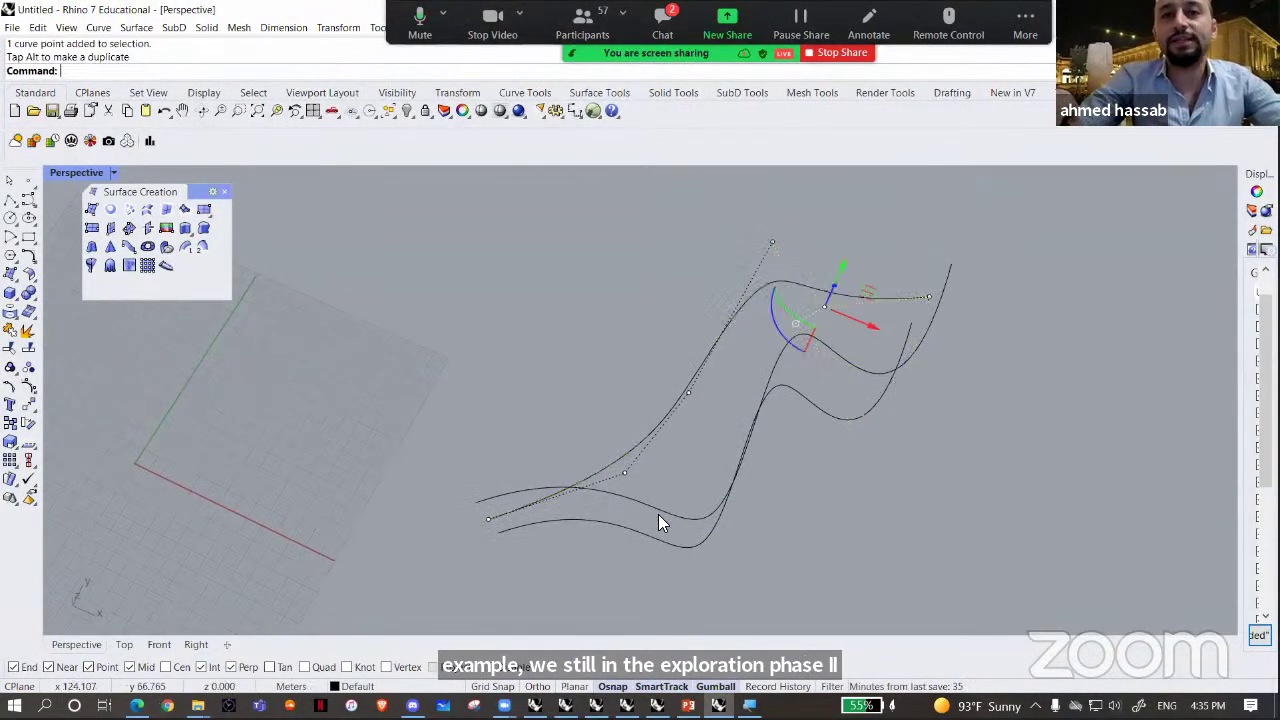
{"action": "left_click_drag", "start_coordinate": [670, 456], "coordinate": [765, 615]}
{"action": "right_click_drag", "start_coordinate": [826, 472], "coordinate": [810, 441]}
{"action": "key", "text": "Escape"}
{"action": "key", "text": "Escape"}
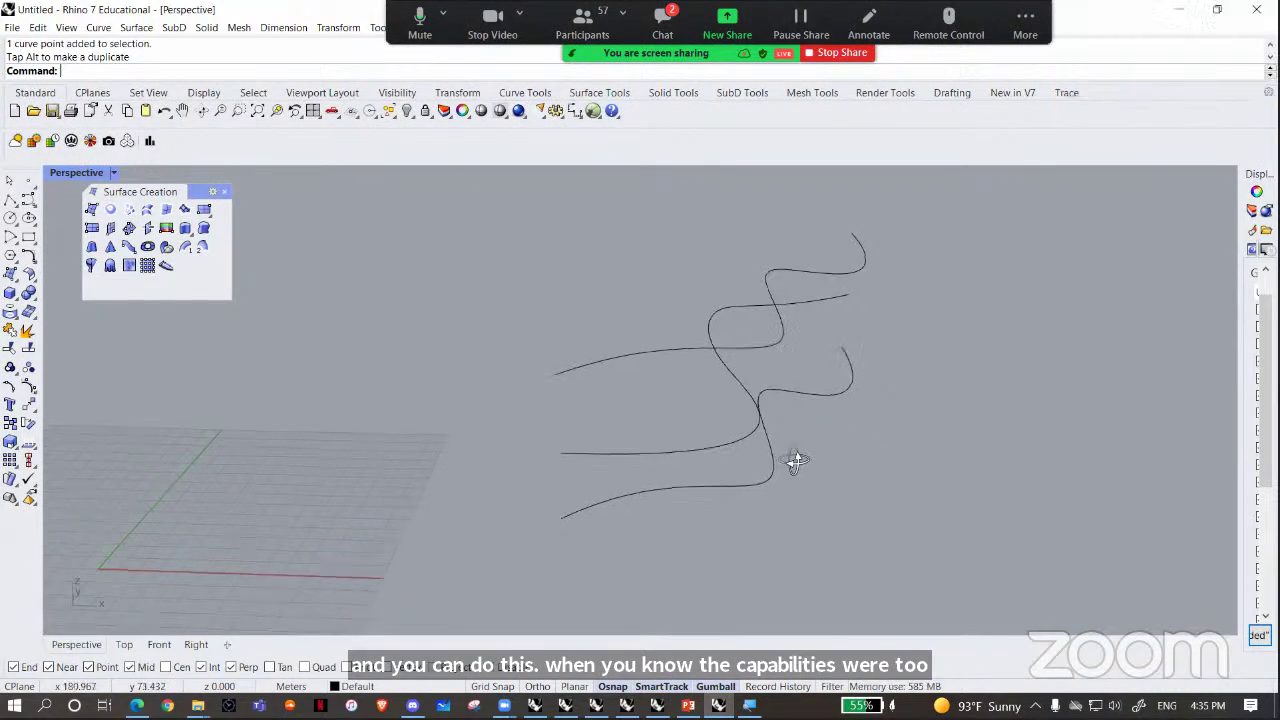
- Loft a surface through the three curves with the Normal style and without simplifying
{"action": "right_click_drag", "start_coordinate": [797, 458], "coordinate": [806, 442]}
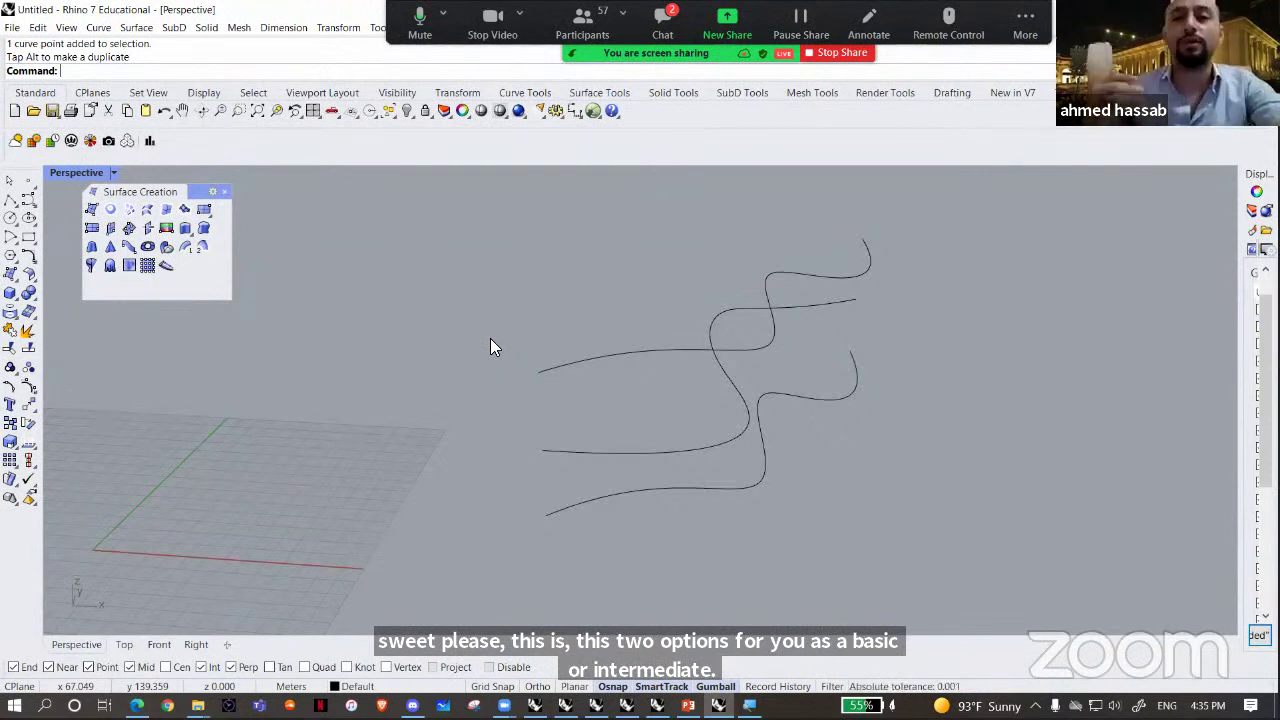
{"action": "left_click", "coordinate": [150, 209]}
{"action": "left_click_drag", "start_coordinate": [538, 486], "coordinate": [535, 486]}
{"action": "left_click_drag", "start_coordinate": [598, 466], "coordinate": [534, 424]}
{"action": "left_click_drag", "start_coordinate": [624, 390], "coordinate": [519, 333]}
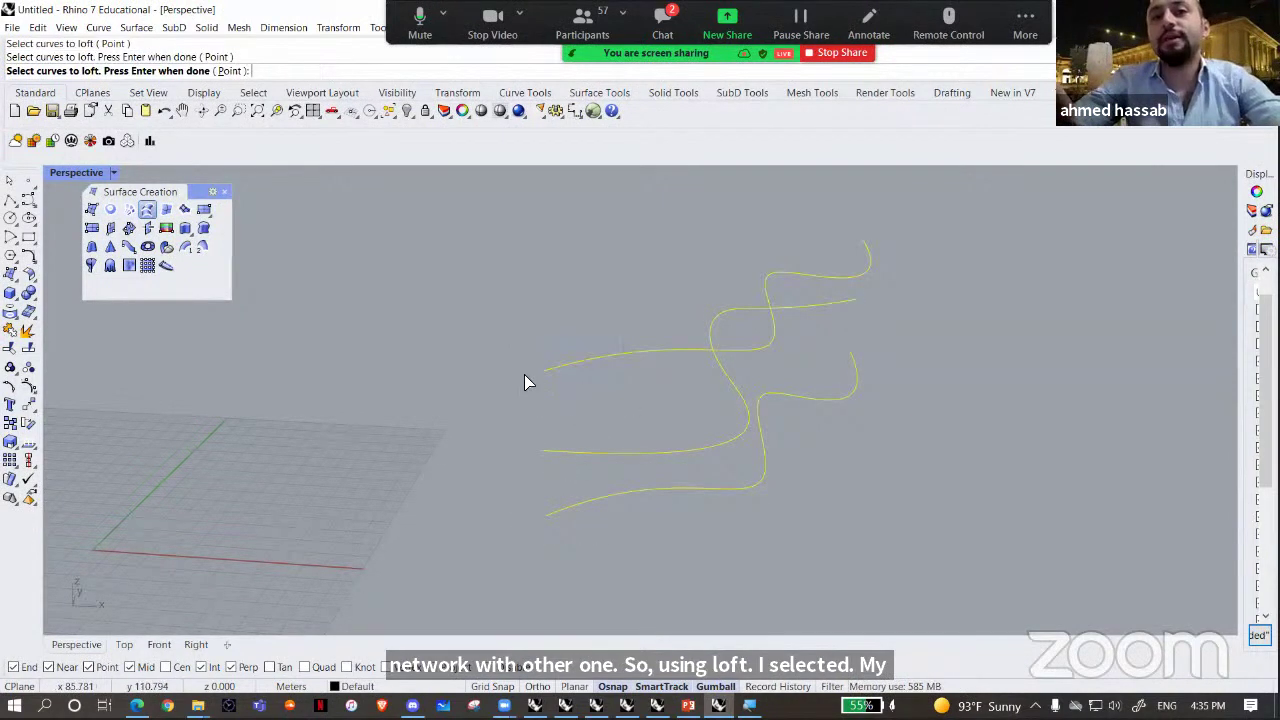
{"action": "right_click", "coordinate": [526, 374]}
{"action": "right_click_drag", "start_coordinate": [528, 372], "coordinate": [606, 379]}
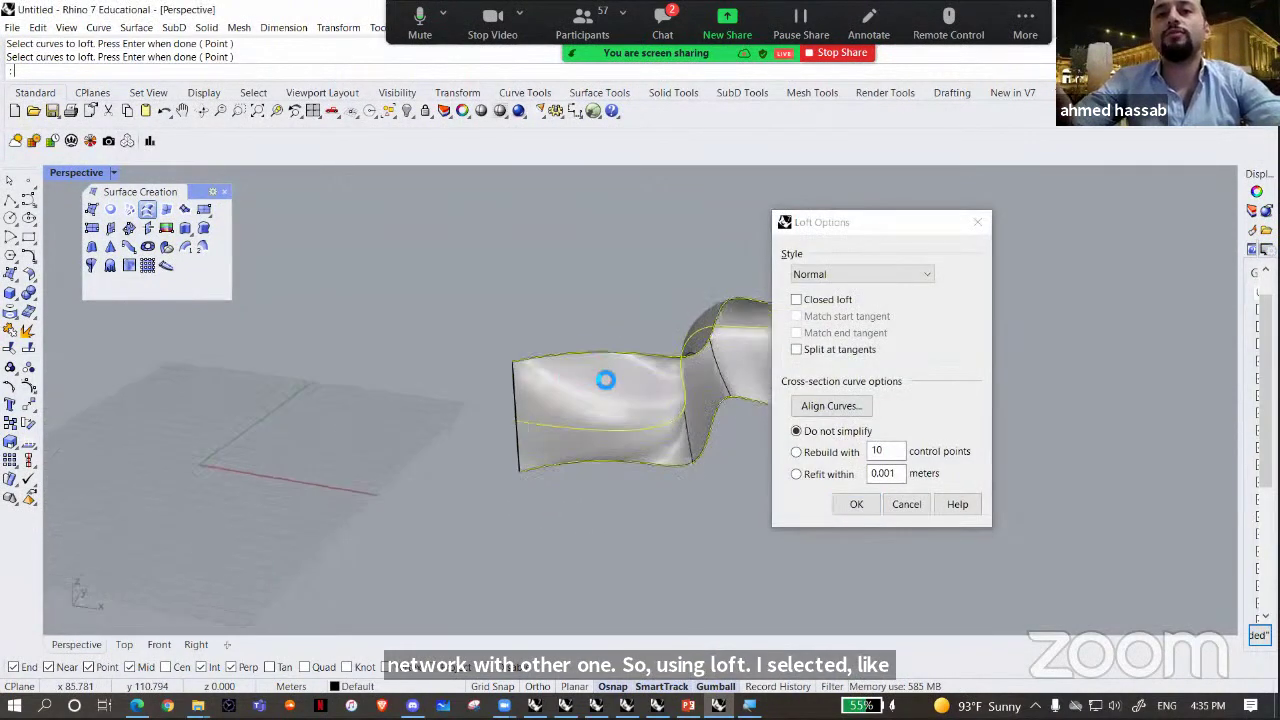
{"action": "left_click", "coordinate": [856, 504]}
- Try dragging the lofted geometry aside and undo the move
{"action": "left_click_drag", "start_coordinate": [611, 397], "coordinate": [957, 393]}
{"action": "right_click_drag", "start_coordinate": [760, 494], "coordinate": [794, 466]}
{"action": "key", "text": "ctrl+z"}
- Move the middle curve away from the lofted surface with the Gumball and deselect it
{"action": "left_click", "coordinate": [754, 528]}
{"action": "left_click", "coordinate": [628, 444]}
{"action": "left_click_drag", "start_coordinate": [738, 398], "coordinate": [784, 424]}
{"action": "scroll", "coordinate": [860, 505], "scroll_direction": "up", "scroll_amount": 6}
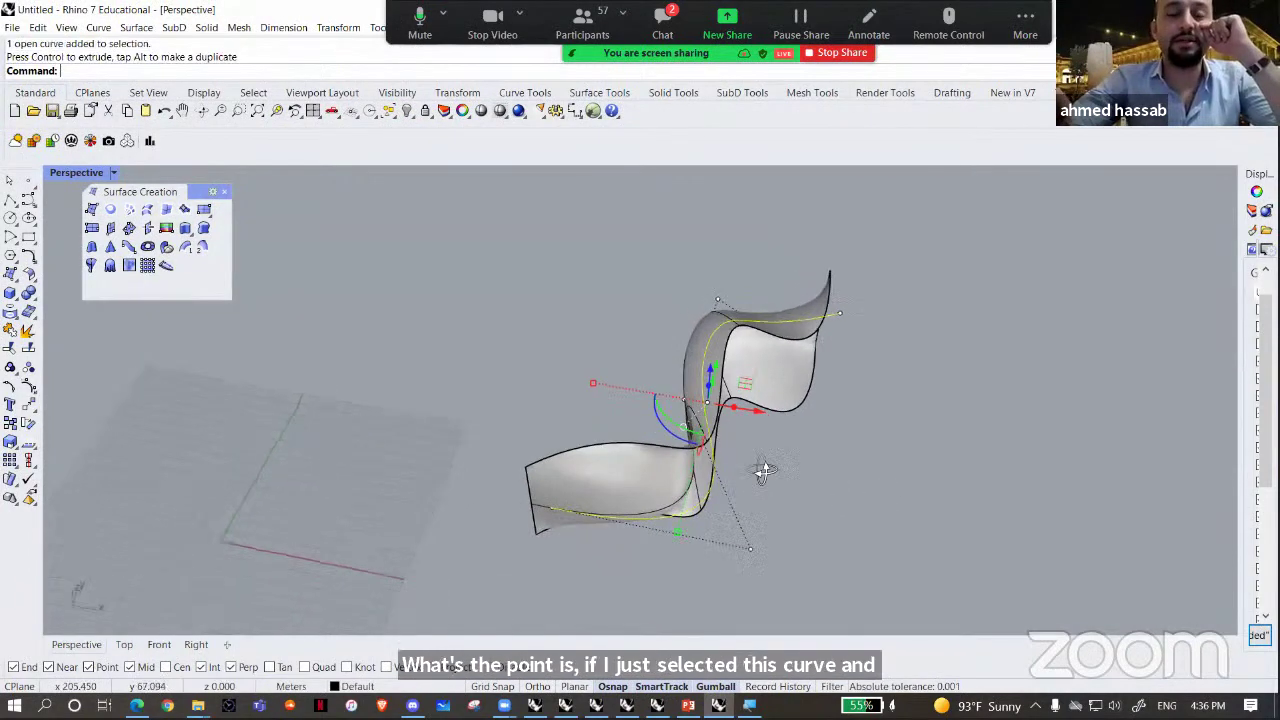
{"action": "key", "text": "Escape"}
- Delete the lofted surface, keeping the three curves
{"action": "left_click", "coordinate": [561, 398]}
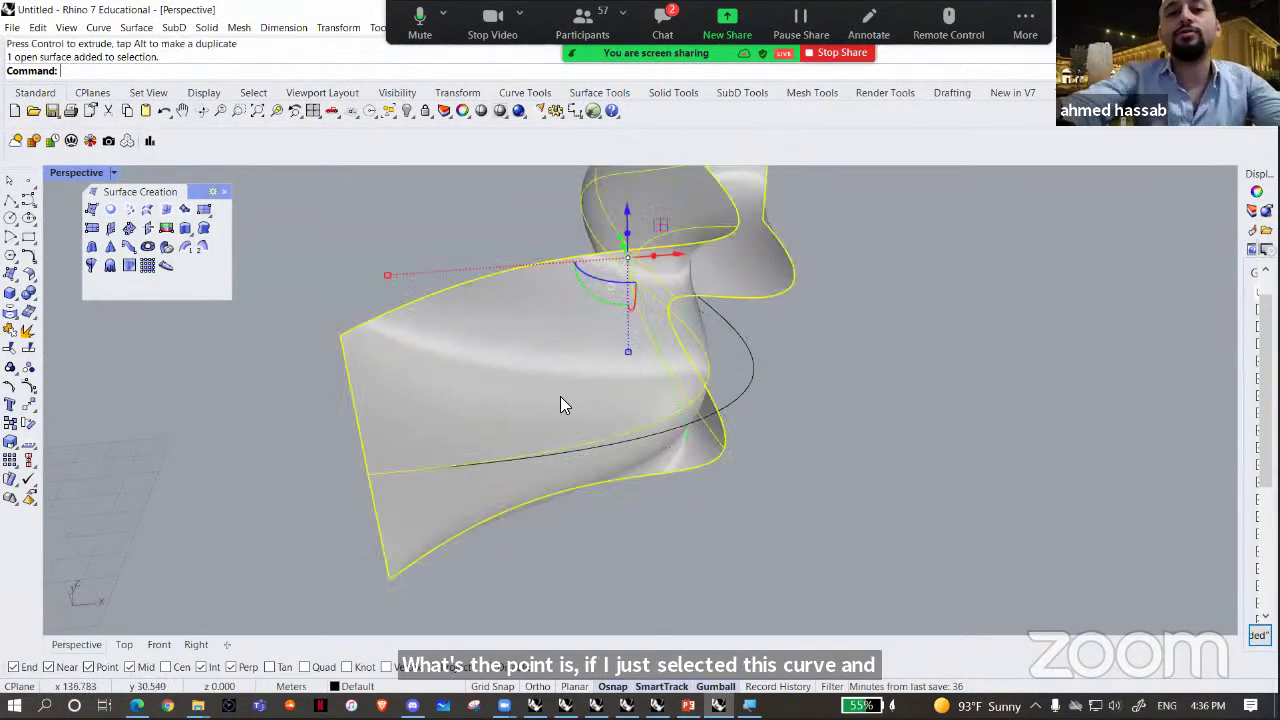
{"action": "key", "text": "Delete"}
{"action": "scroll", "coordinate": [766, 566], "scroll_direction": "up", "scroll_amount": 3}
{"action": "right_click_drag", "start_coordinate": [767, 557], "coordinate": [773, 572]}
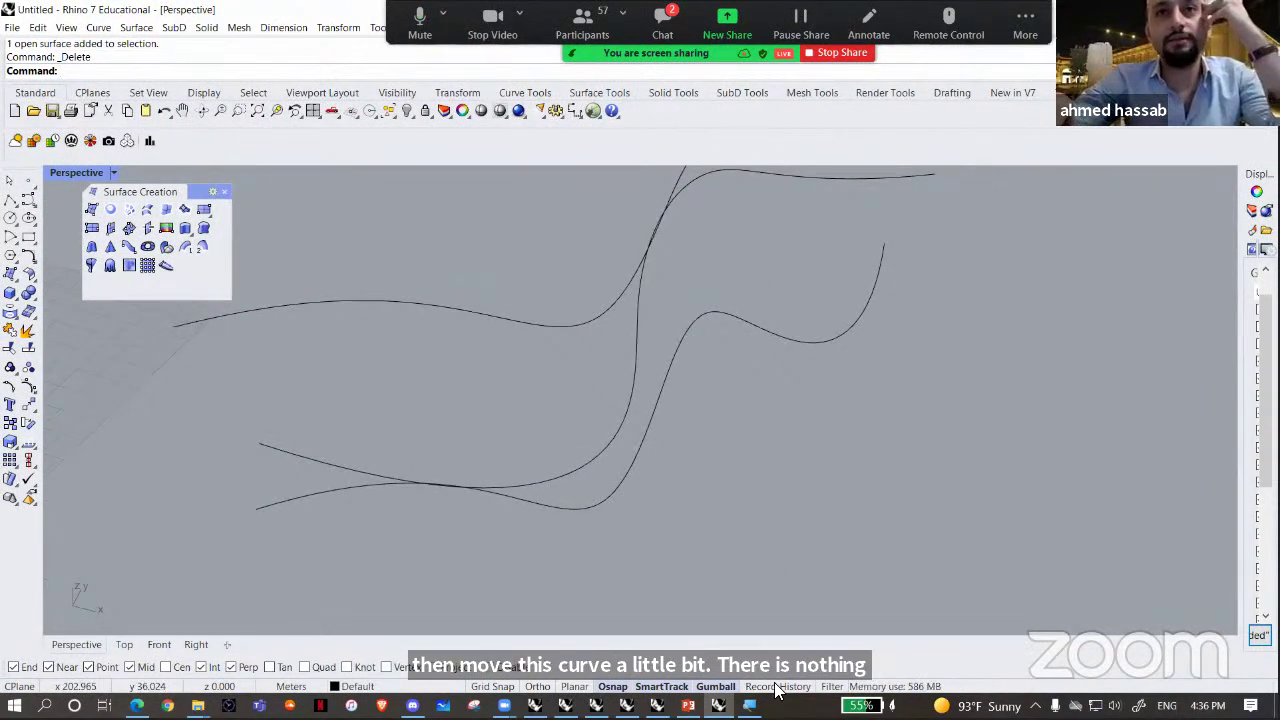
- Turn on Record History and loft the three curves again with the default options
{"action": "left_click", "coordinate": [778, 687]}
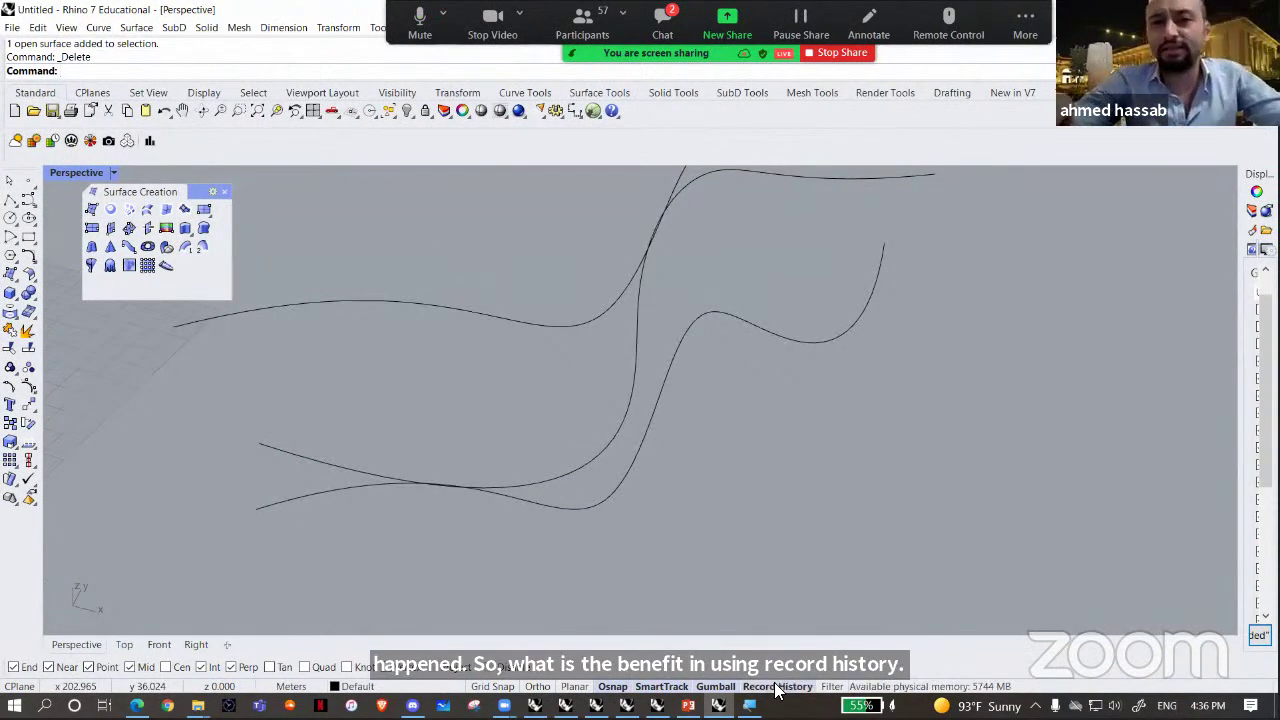
{"action": "left_click", "coordinate": [148, 210]}
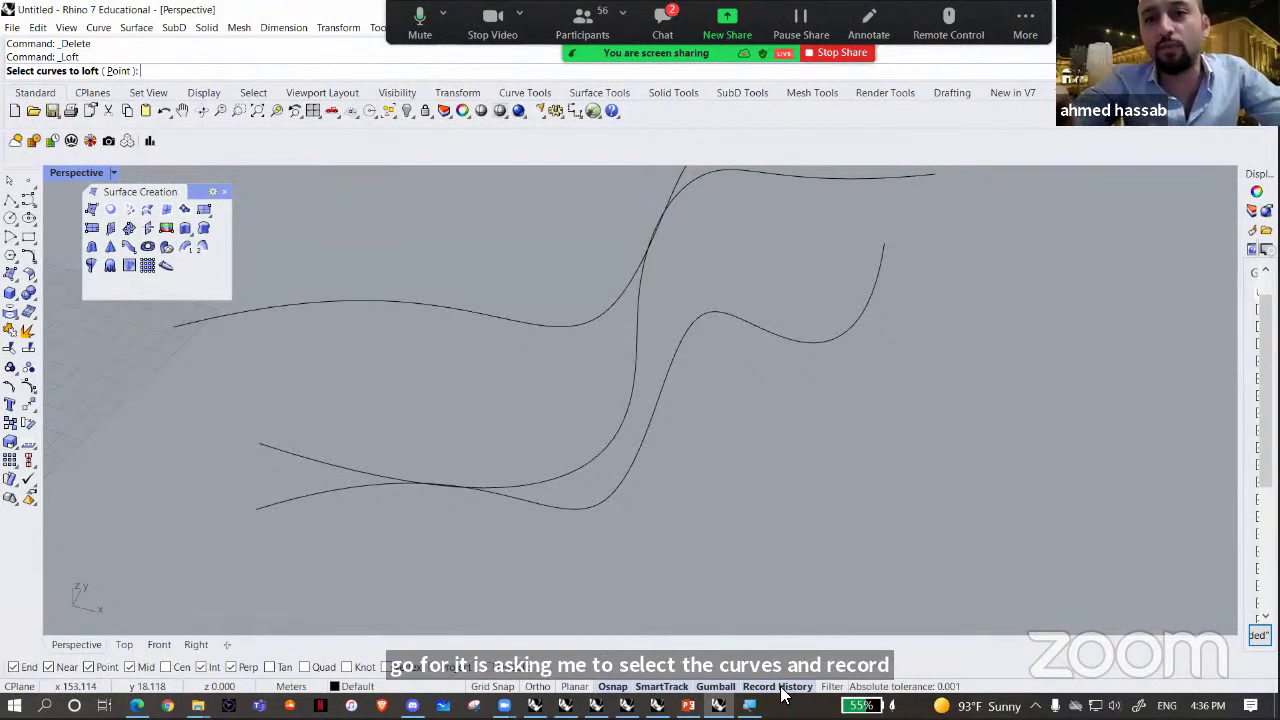
{"action": "right_click_drag", "start_coordinate": [294, 569], "coordinate": [338, 528]}
{"action": "left_click_drag", "start_coordinate": [338, 521], "coordinate": [338, 520]}
{"action": "left_click_drag", "start_coordinate": [364, 502], "coordinate": [342, 460]}
{"action": "left_click_drag", "start_coordinate": [375, 370], "coordinate": [310, 270]}
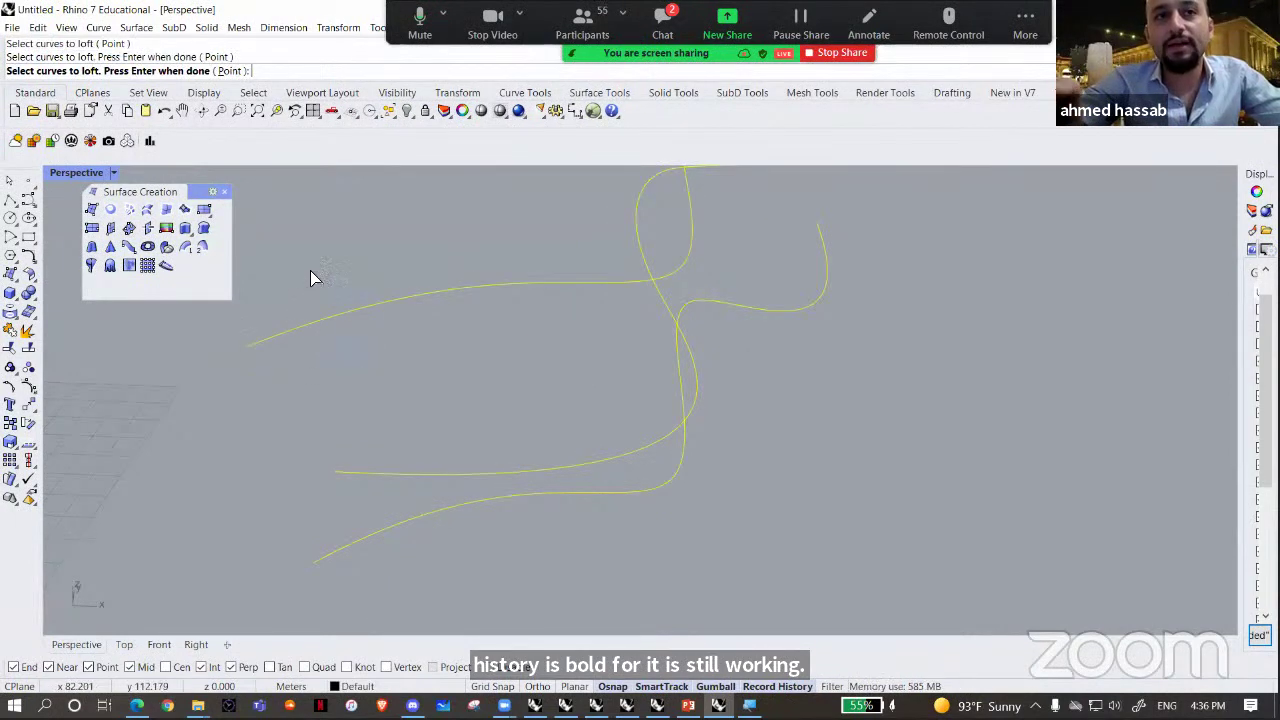
{"action": "key", "text": "Return"}
{"action": "key", "text": "Return"}
- Move the loft's middle curve with the Gumball to reshape the history-linked surface
{"action": "right_click_drag", "start_coordinate": [538, 496], "coordinate": [740, 630]}
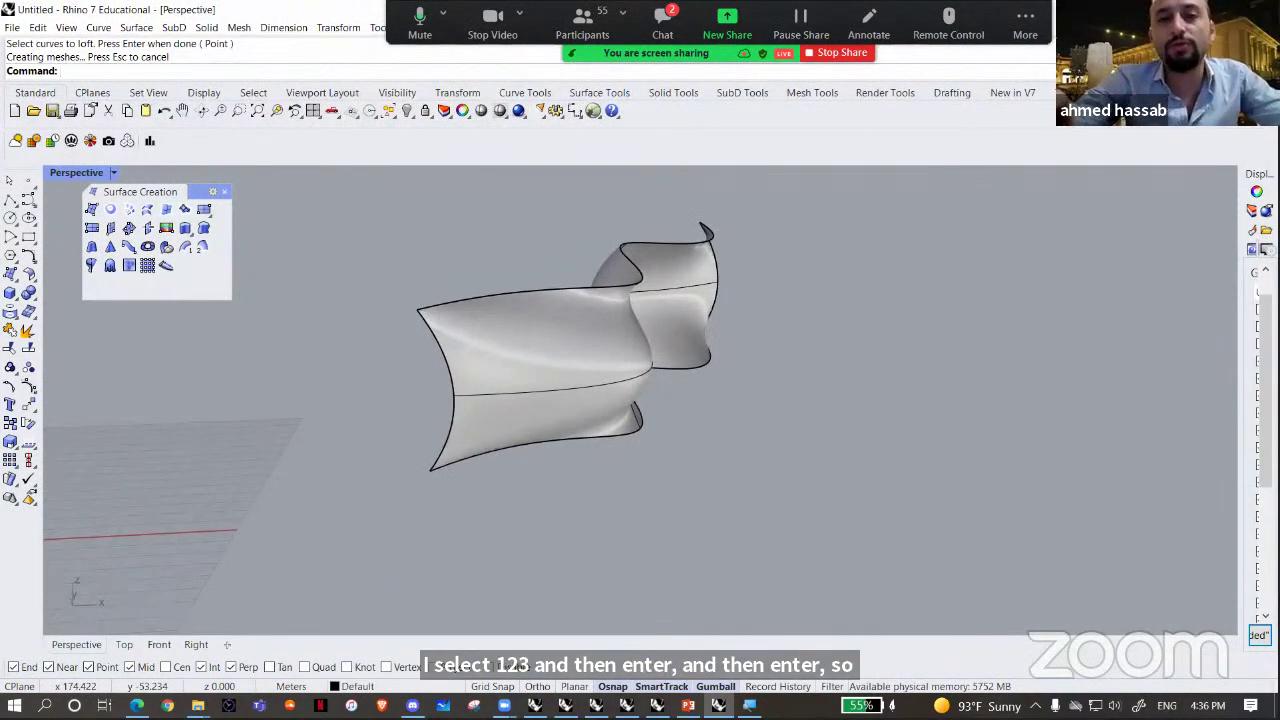
{"action": "scroll", "coordinate": [564, 448], "scroll_direction": "up", "scroll_amount": 4}
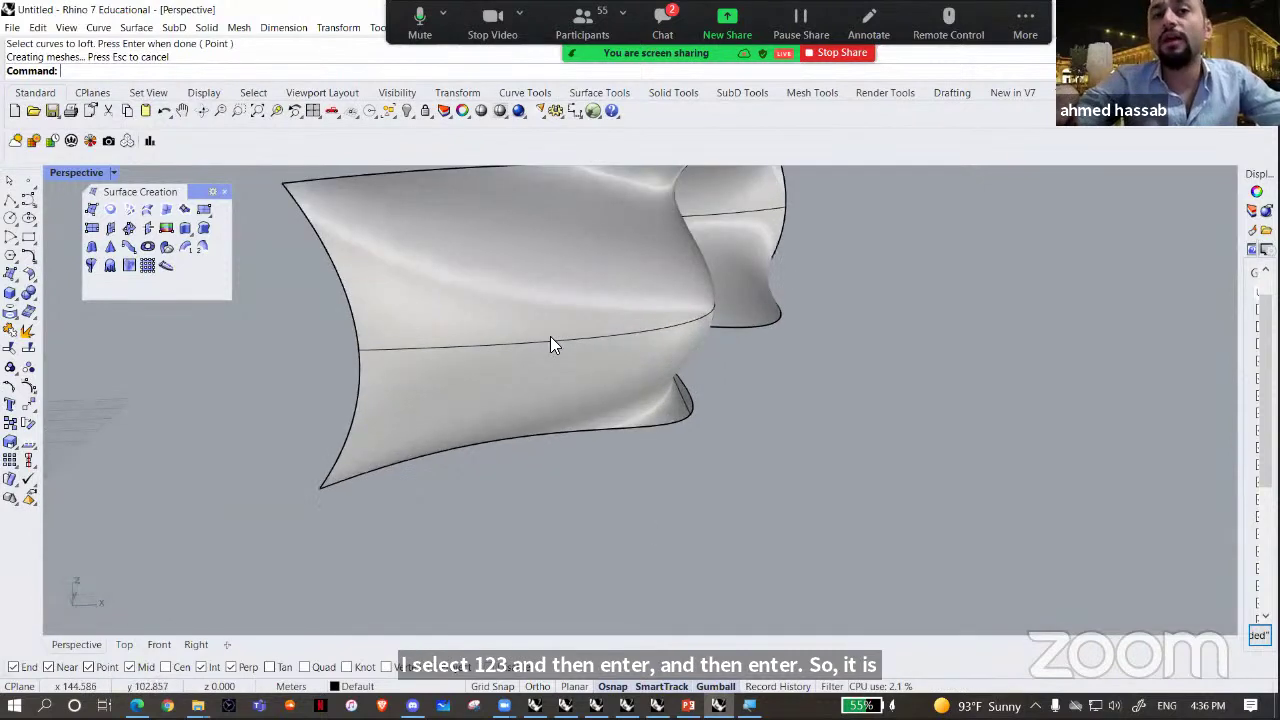
{"action": "left_click", "coordinate": [546, 342]}
{"action": "left_click", "coordinate": [544, 380]}
{"action": "scroll", "coordinate": [544, 390], "scroll_direction": "down", "scroll_amount": 5}
{"action": "right_click_drag", "start_coordinate": [544, 400], "coordinate": [556, 580]}
{"action": "left_click_drag", "start_coordinate": [656, 366], "coordinate": [708, 372]}
{"action": "right_click_drag", "start_coordinate": [570, 340], "coordinate": [490, 445]}
{"action": "left_click_drag", "start_coordinate": [474, 451], "coordinate": [620, 408]}
{"action": "scroll", "coordinate": [648, 425], "scroll_direction": "down", "scroll_amount": 3}
{"action": "right_click_drag", "start_coordinate": [640, 400], "coordinate": [662, 444]}
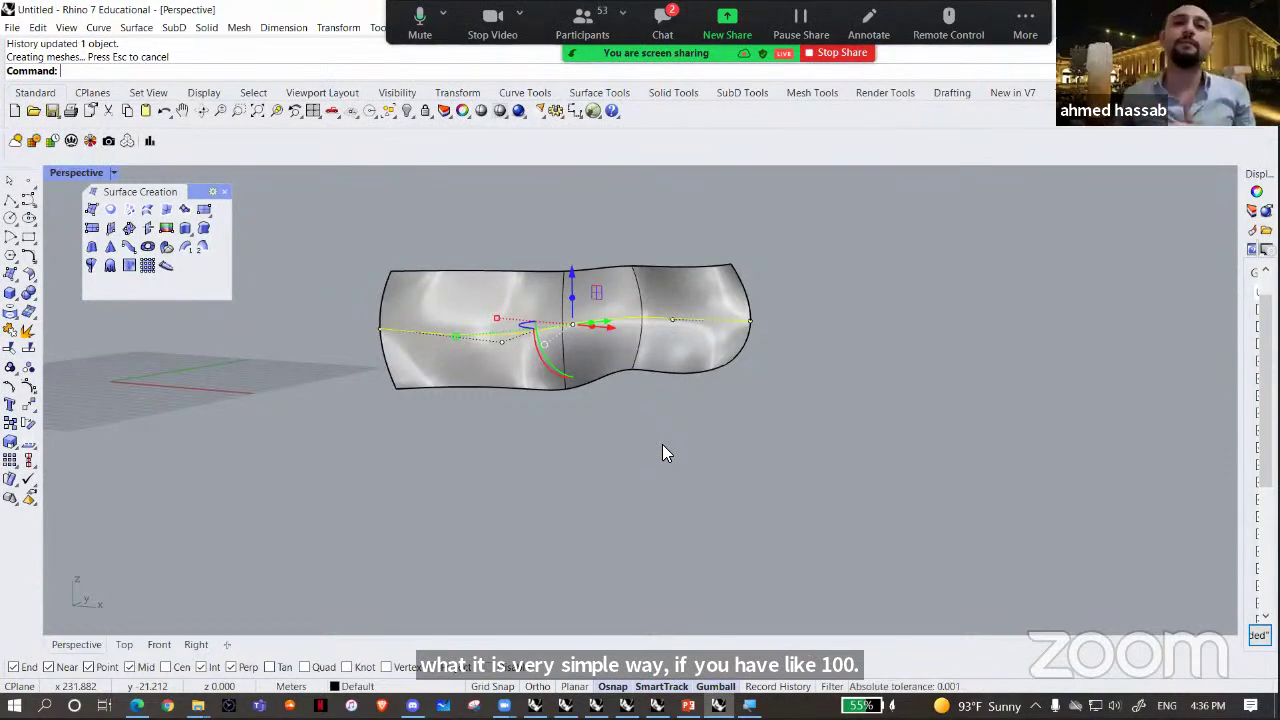
{"action": "right_click_drag", "start_coordinate": [662, 444], "coordinate": [262, 346]}
{"action": "left_click", "coordinate": [11, 201]}
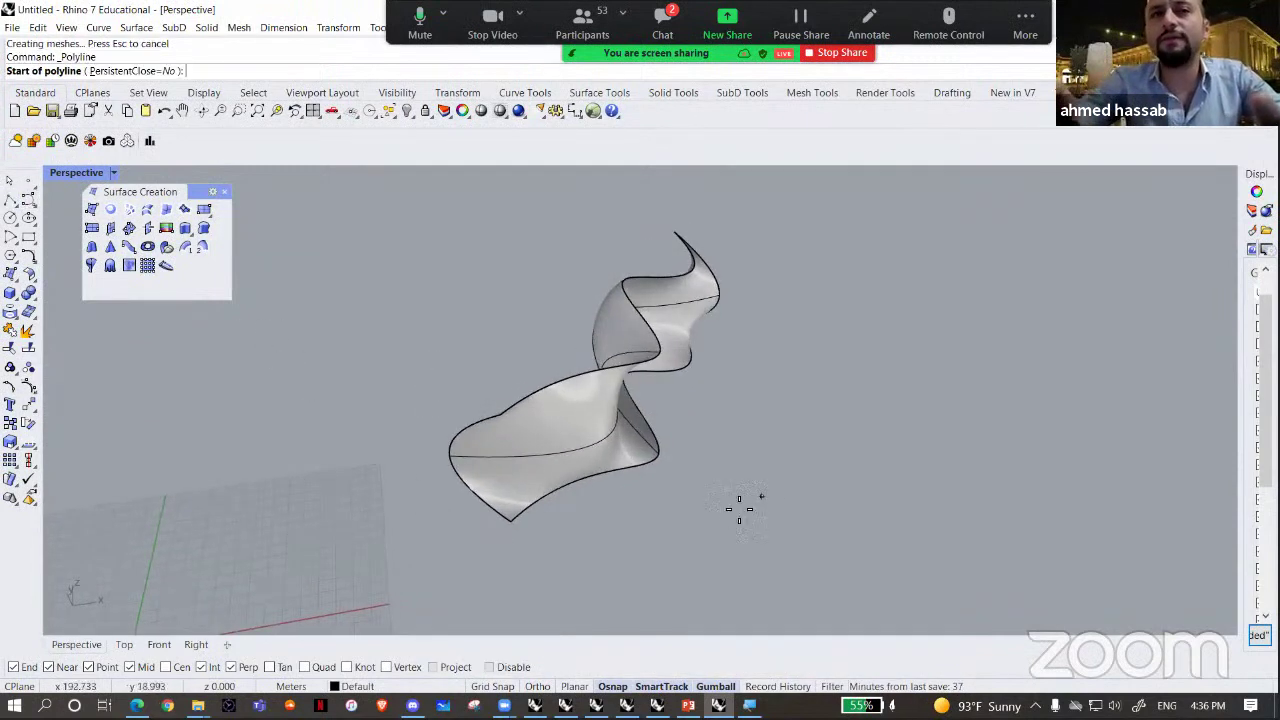
{"action": "right_click_drag", "start_coordinate": [743, 510], "coordinate": [532, 446]}
{"action": "key", "text": "Escape"}
- Show the middle curve's control points and move one to reshape the lofted surface
{"action": "left_click", "coordinate": [532, 454]}
{"action": "left_click", "coordinate": [575, 494]}
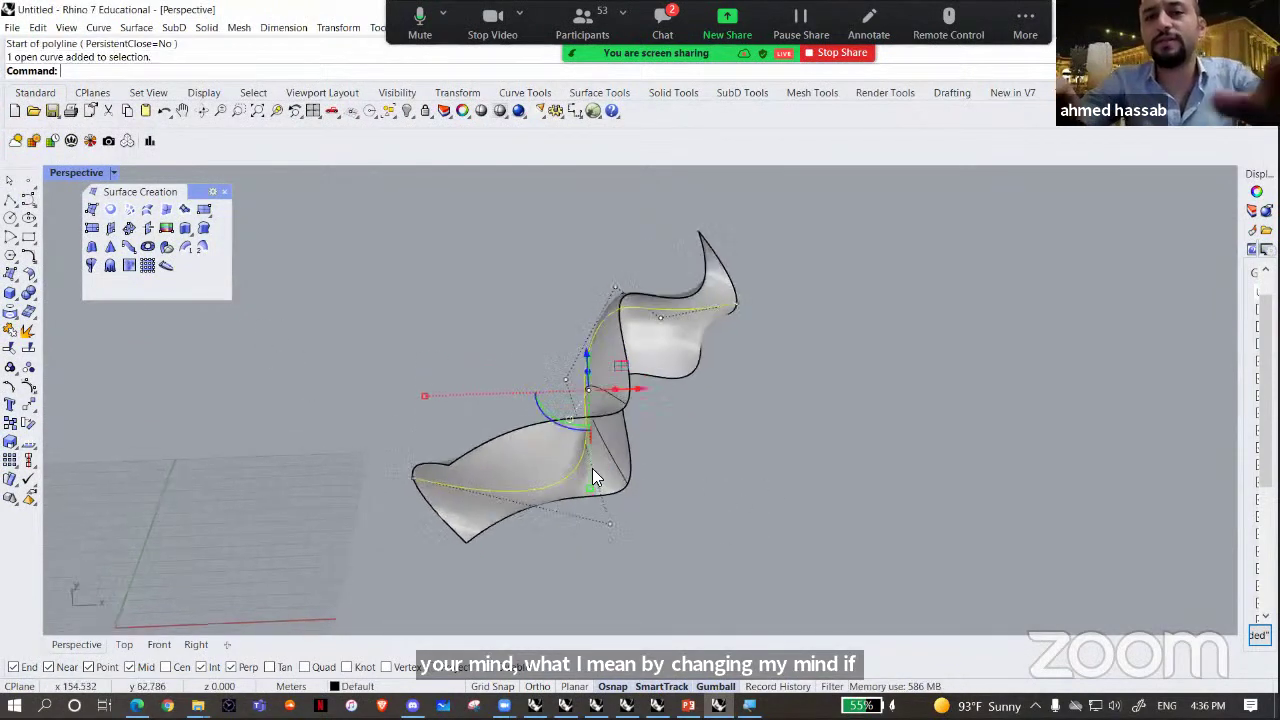
{"action": "key", "text": "F10"}
{"action": "left_click", "coordinate": [586, 391]}
{"action": "left_click_drag", "start_coordinate": [586, 391], "coordinate": [579, 343]}
{"action": "right_click_drag", "start_coordinate": [650, 366], "coordinate": [710, 425]}
{"action": "left_click", "coordinate": [202, 322]}
- Draw an open polyline of five zigzag segments beside the lofted surface in the Perspective view
{"action": "left_click", "coordinate": [10, 201]}
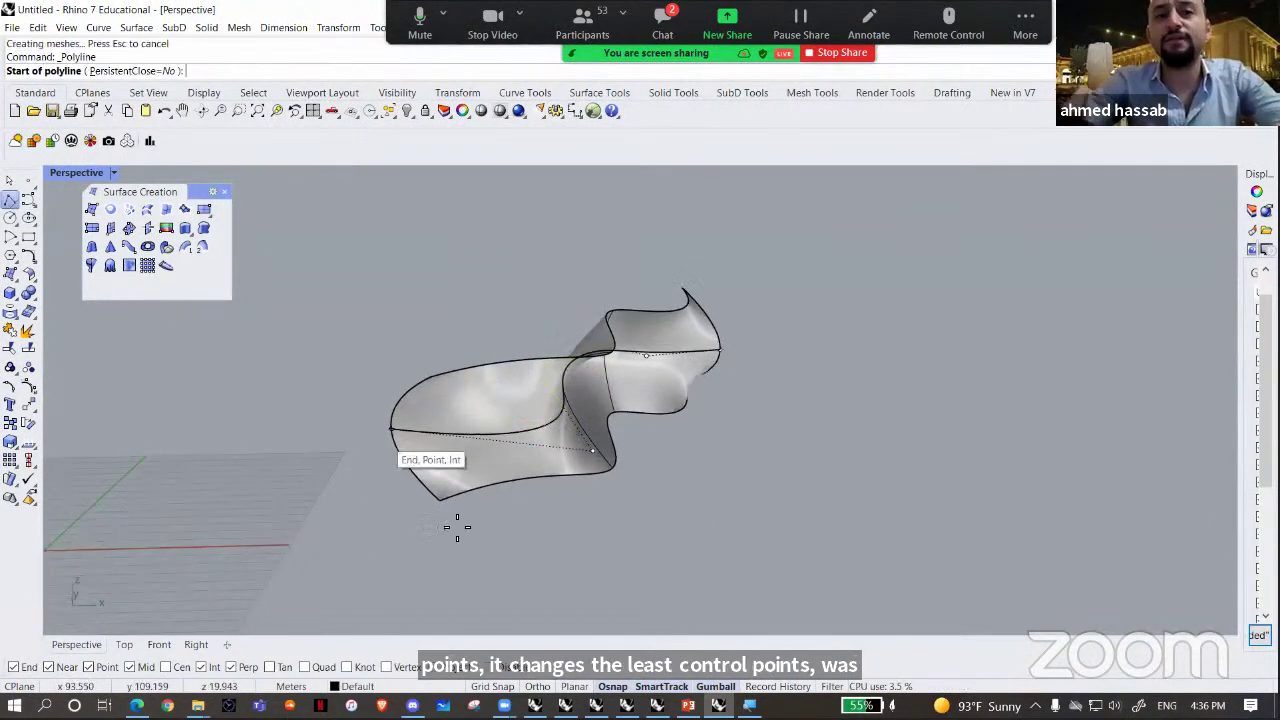
{"action": "left_click", "coordinate": [530, 588]}
{"action": "left_click", "coordinate": [612, 512]}
{"action": "left_click", "coordinate": [748, 577]}
{"action": "left_click", "coordinate": [760, 461]}
{"action": "left_click", "coordinate": [860, 486]}
{"action": "left_click", "coordinate": [878, 437]}
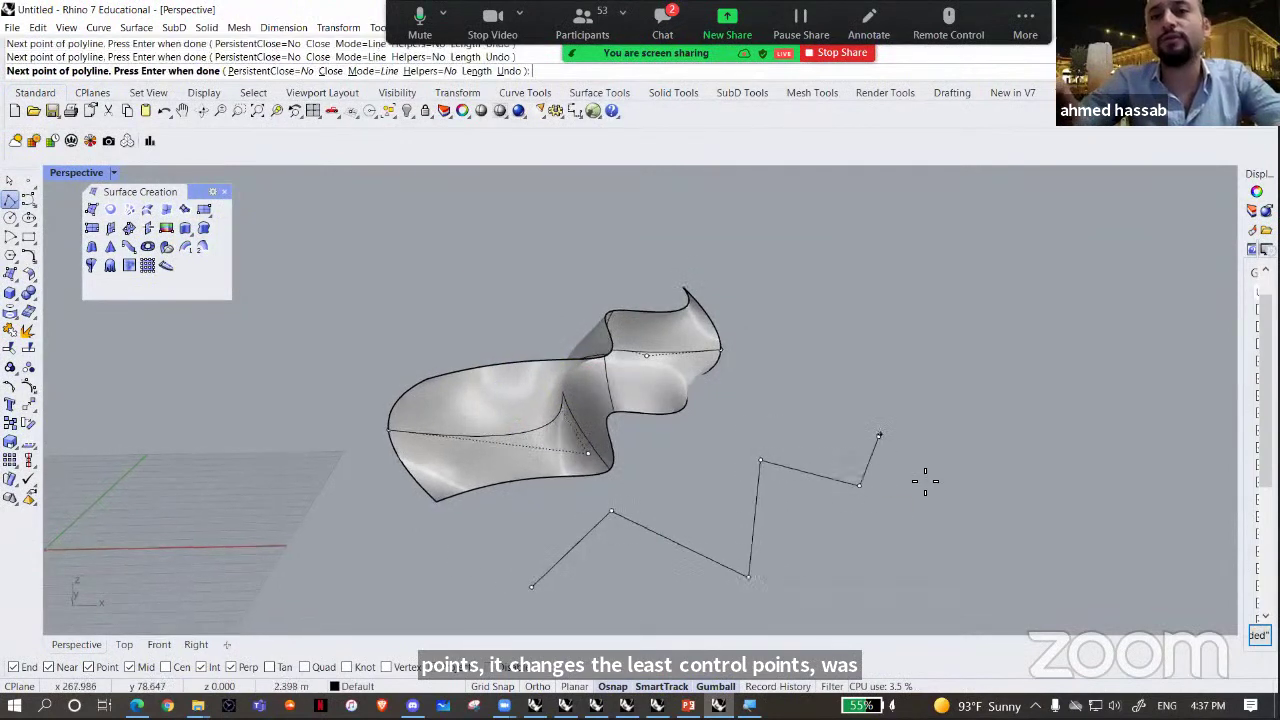
{"action": "right_click", "coordinate": [931, 519]}
{"action": "right_click_drag", "start_coordinate": [931, 519], "coordinate": [737, 523]}
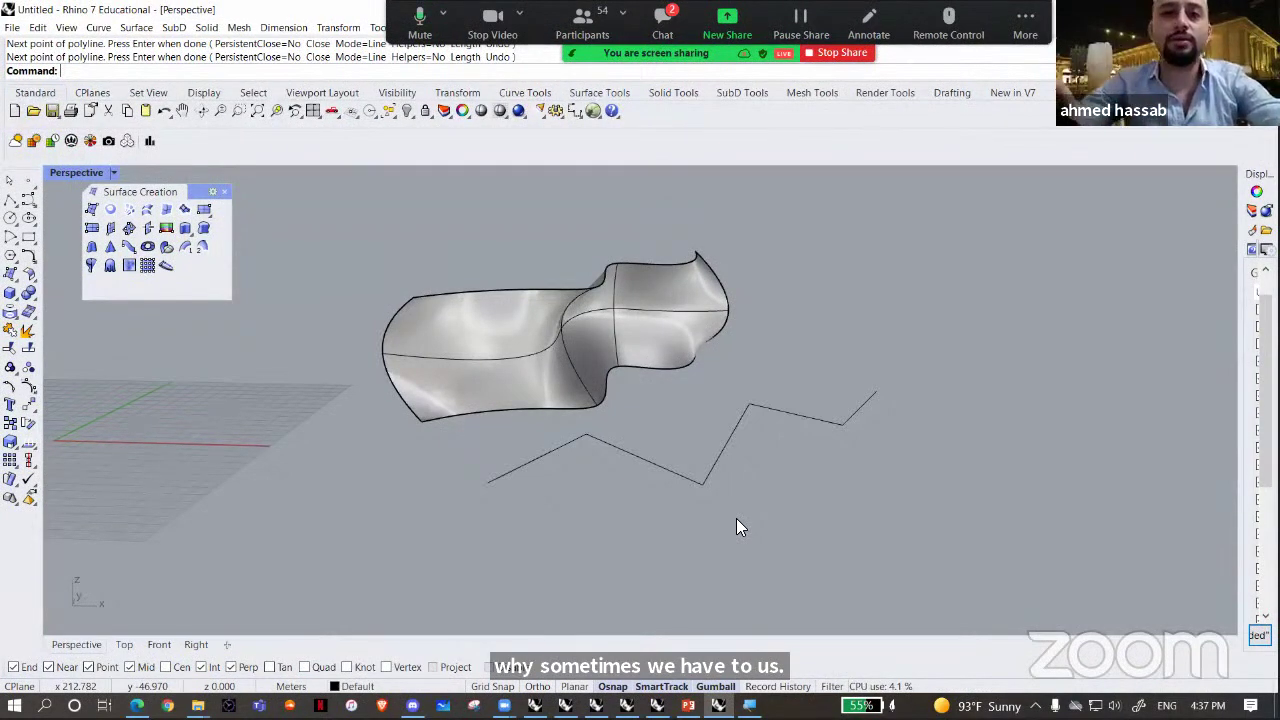
- Delete all curves and the lofted surface from the model
{"action": "key", "text": "Return"}
{"action": "left_click", "coordinate": [818, 545]}
{"action": "key", "text": "Escape"}
{"action": "key", "text": "ctrl+a"}
{"action": "key", "text": "Delete"}
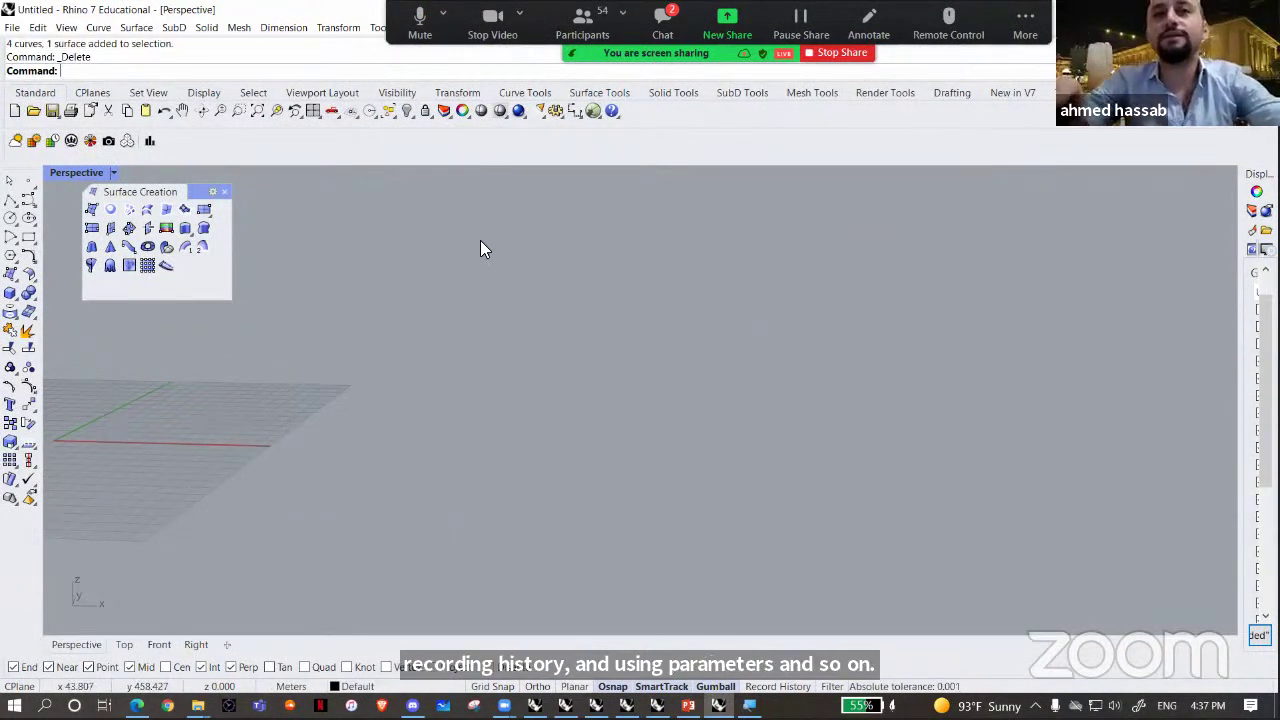
- Restore the four-viewport layout and widen the side panel area to show the Layers list
{"action": "double_click", "coordinate": [88, 173]}
{"action": "right_click_drag", "start_coordinate": [823, 234], "coordinate": [1238, 250]}
{"action": "left_click_drag", "start_coordinate": [1238, 245], "coordinate": [1100, 229]}
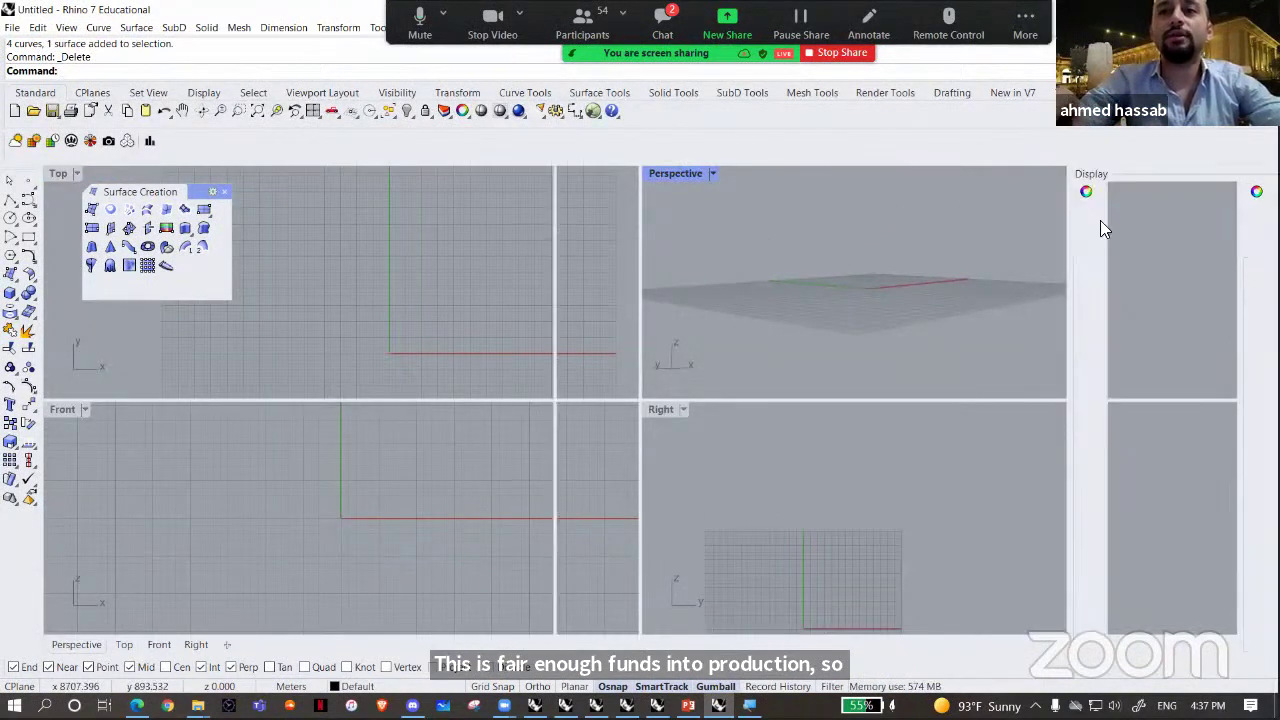
{"action": "left_click", "coordinate": [1111, 191]}
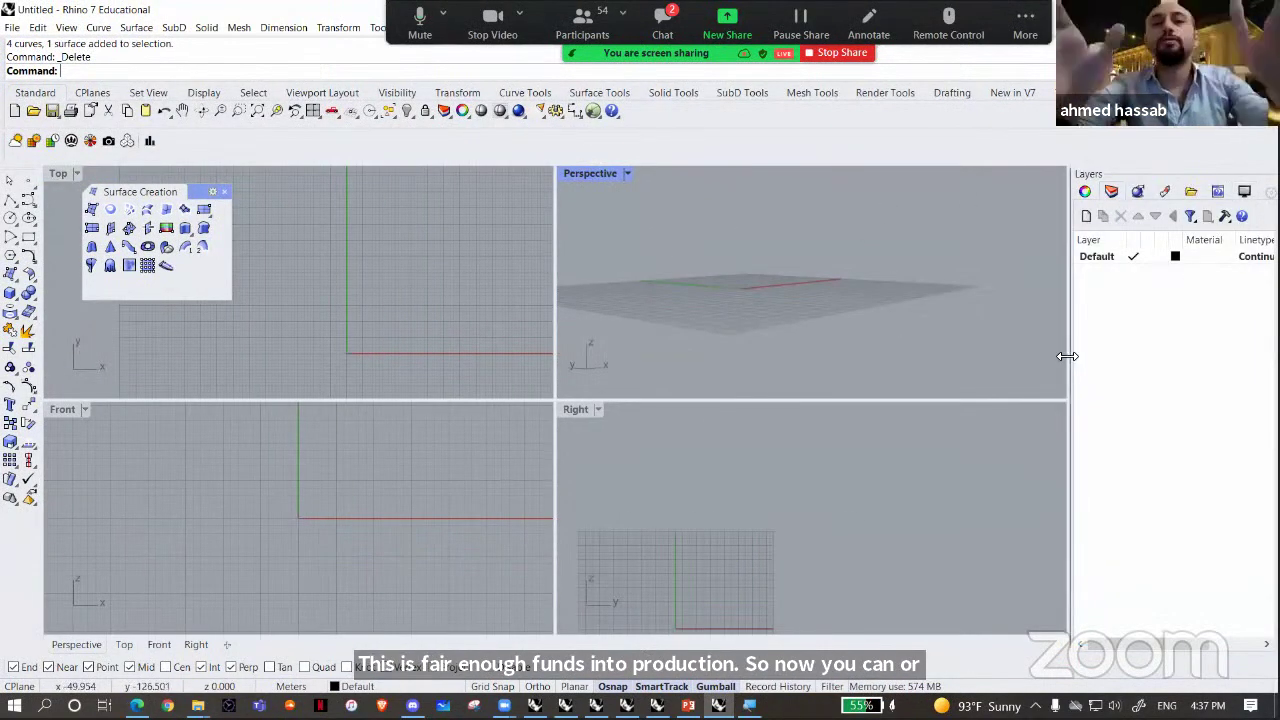
- Switch to the PowerPoint presentation and show slide 2, "Surface creation technique"
{"action": "left_click", "coordinate": [535, 706]}
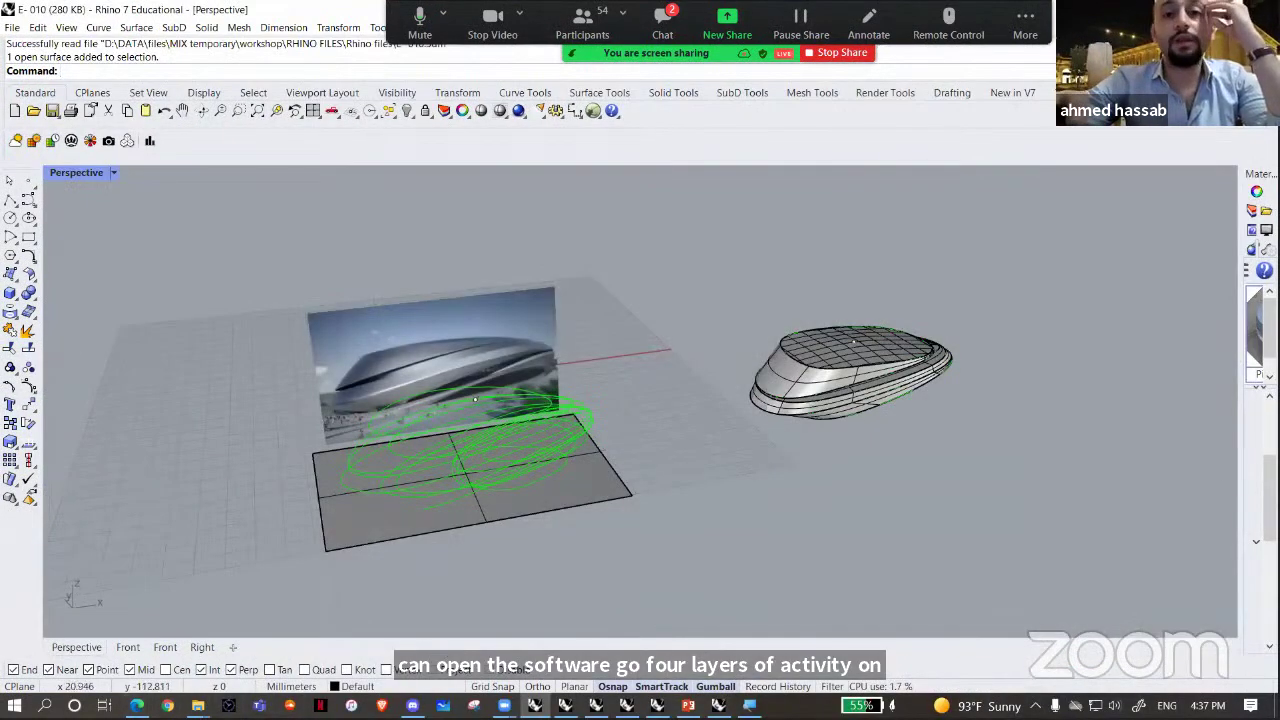
{"action": "key", "text": "alt+Tab"}
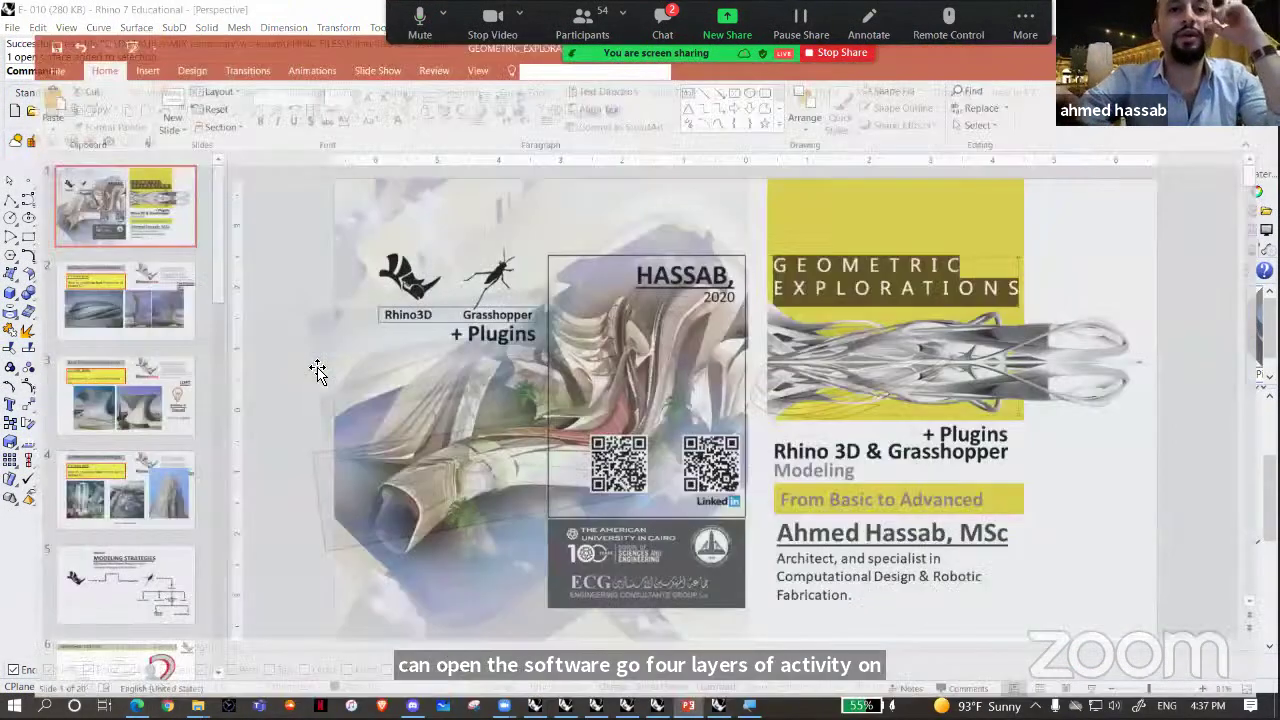
{"action": "left_click", "coordinate": [110, 286]}
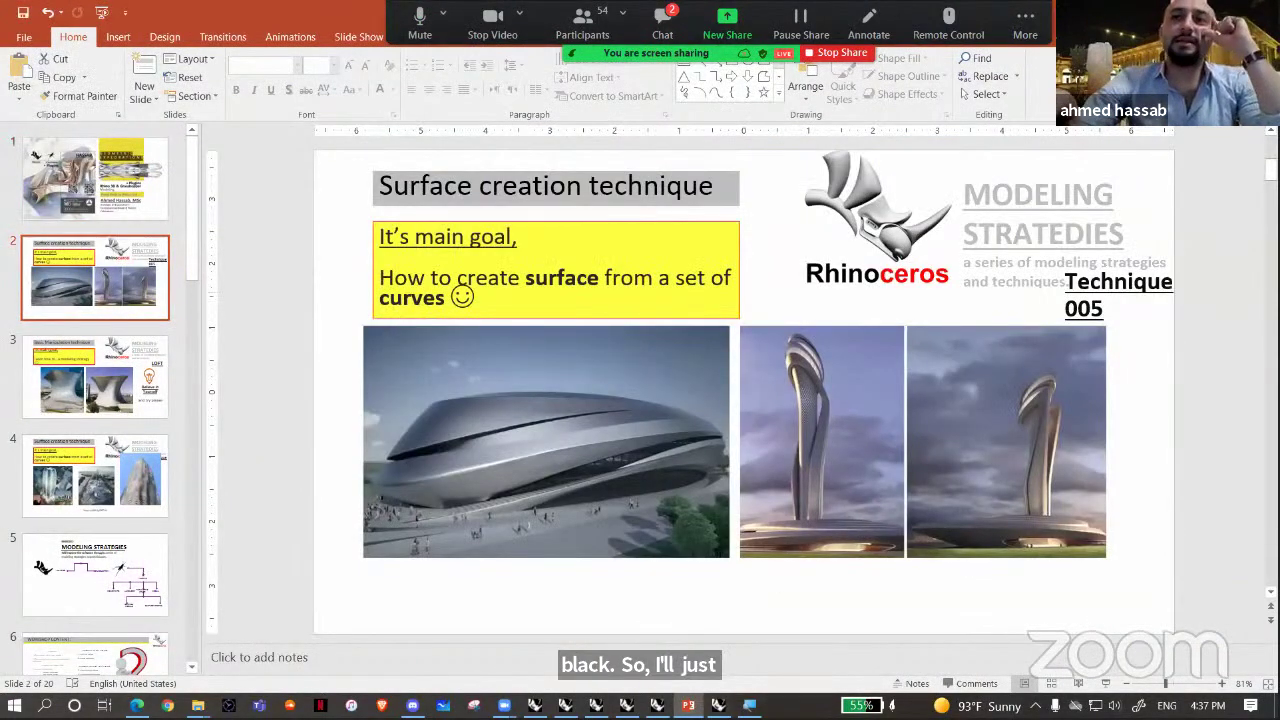
- Collapse the PowerPoint ribbon and shrink the slide thumbnails to give the slide more room
{"action": "key", "text": "ctrl+F1"}
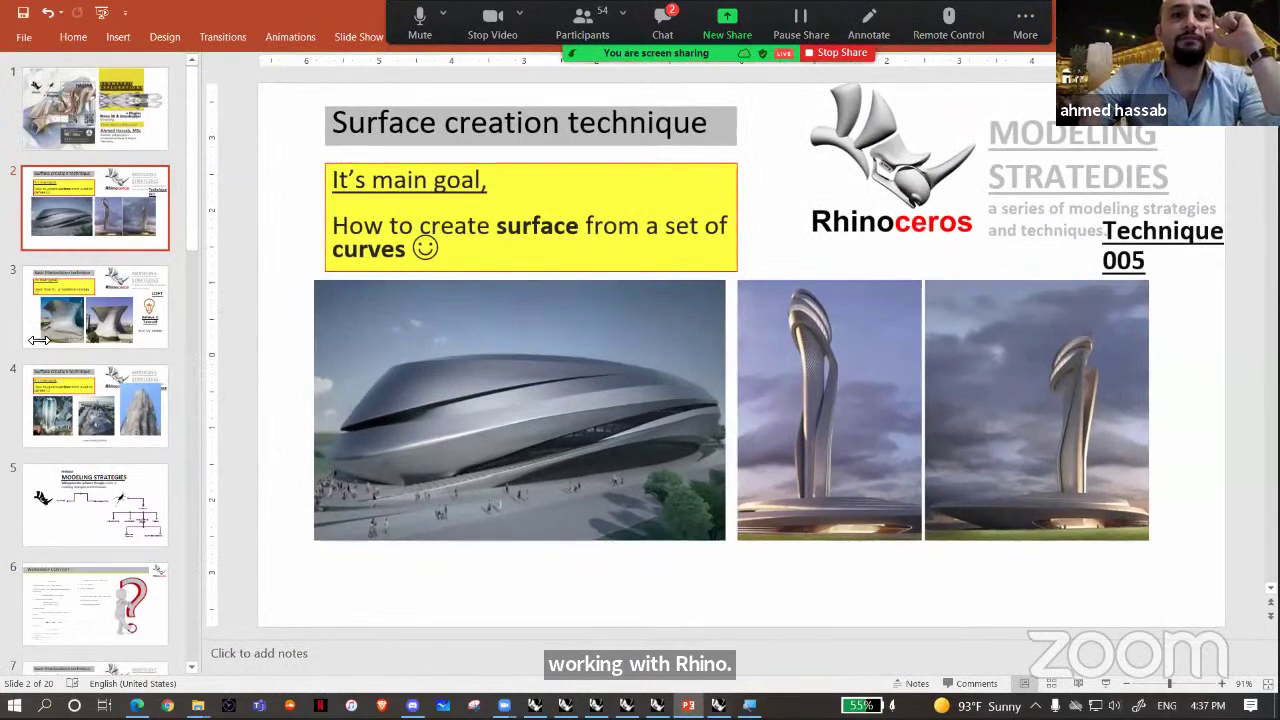
{"action": "left_click_drag", "start_coordinate": [50, 341], "coordinate": [45, 342]}
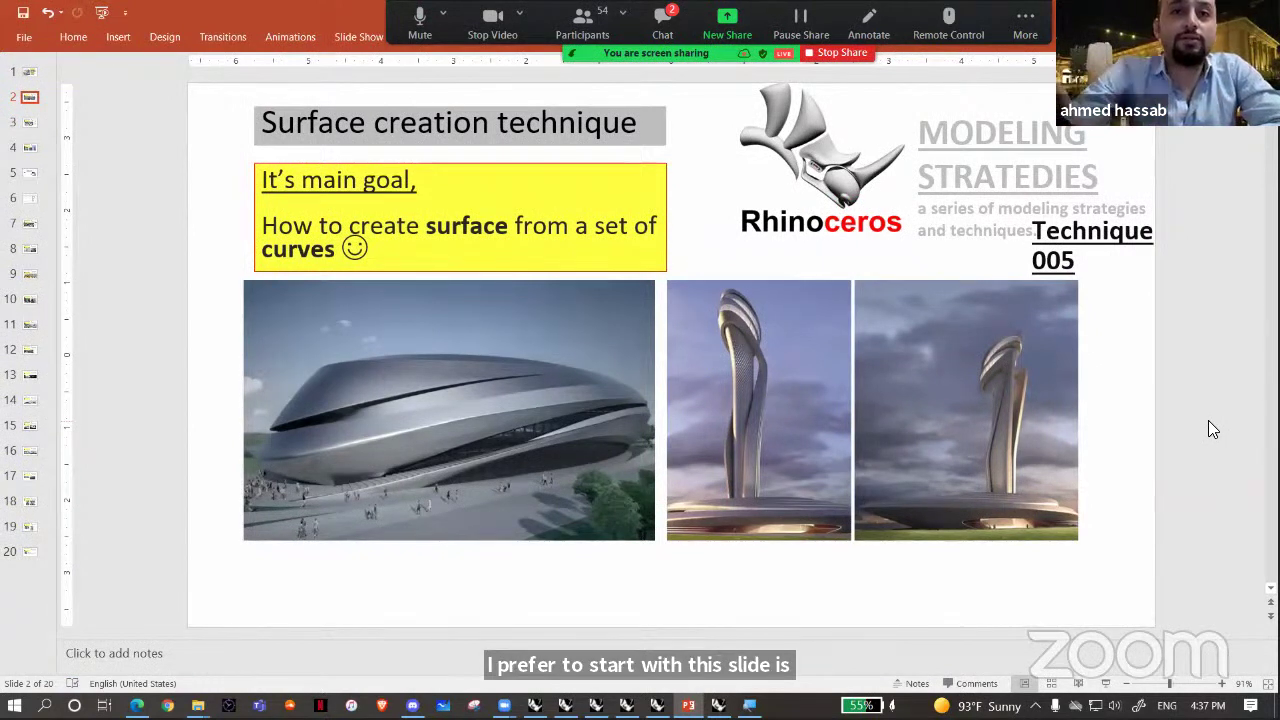
- Capture the large building picture and the goal text above it with Snipping Tool, and enlarge the snip's window
{"action": "left_click", "coordinate": [505, 455]}
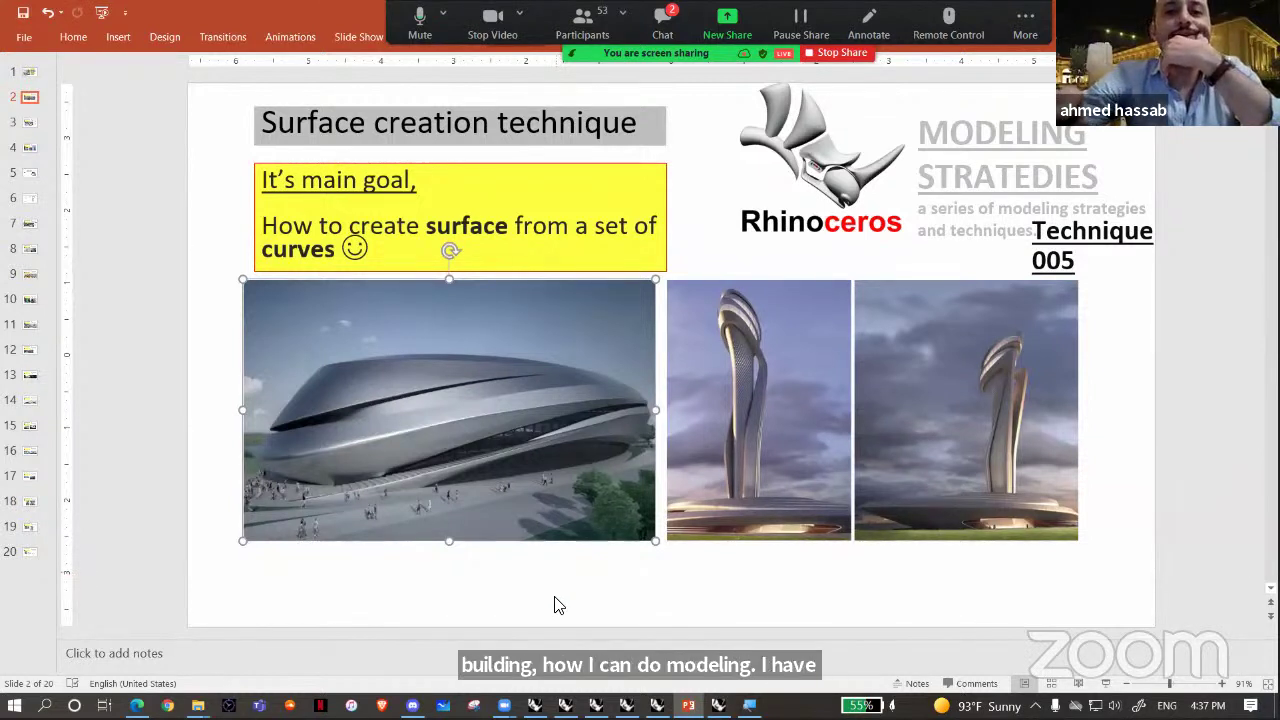
{"action": "left_click", "coordinate": [474, 705]}
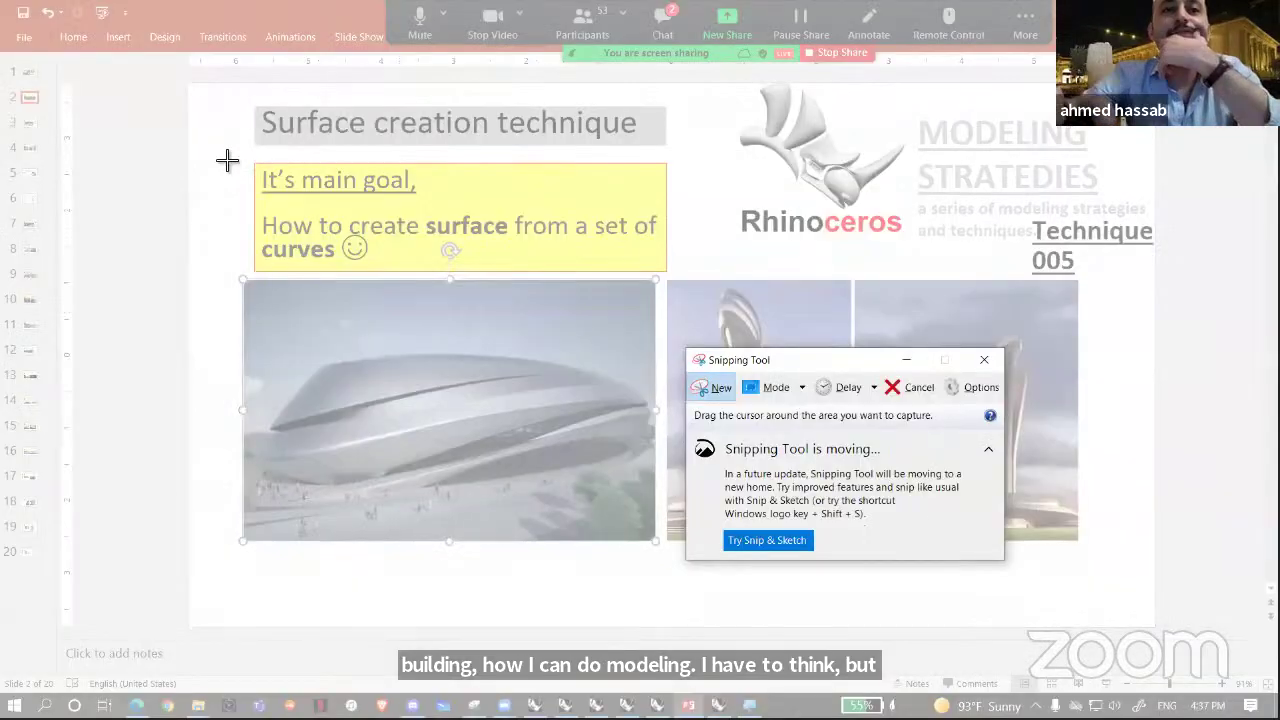
{"action": "left_click_drag", "start_coordinate": [220, 152], "coordinate": [660, 550]}
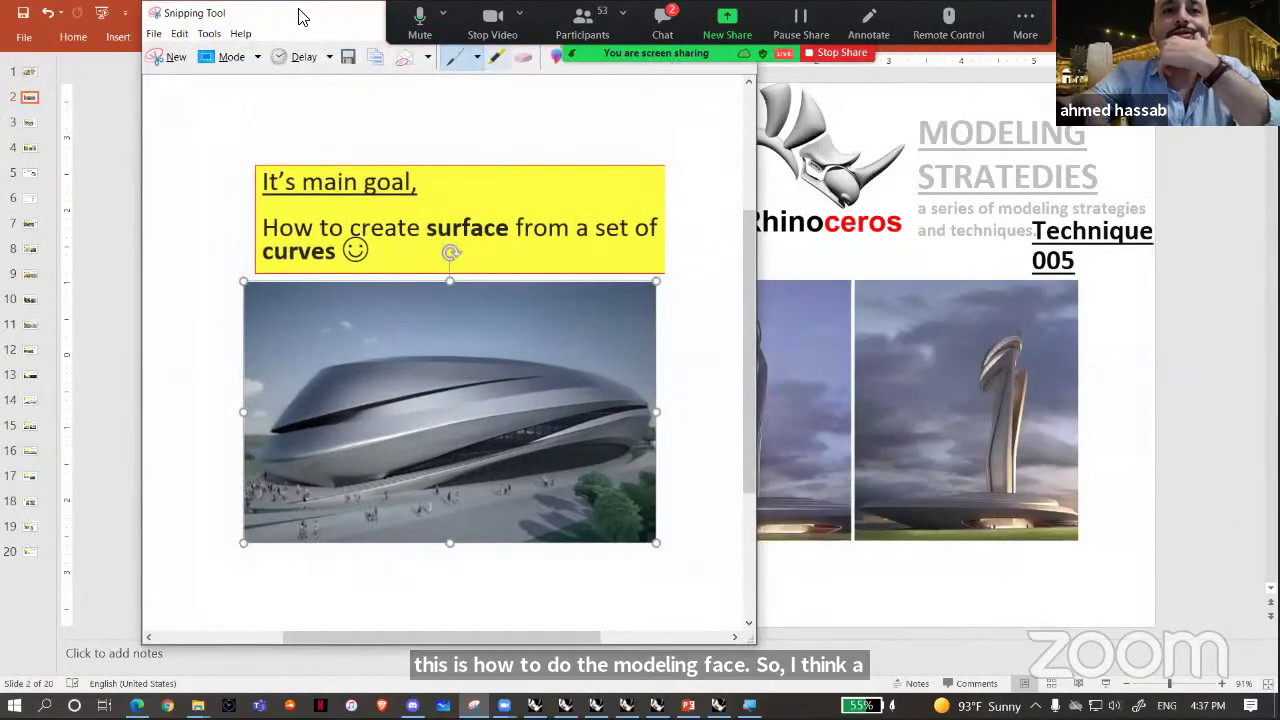
{"action": "double_click", "coordinate": [297, 14]}
{"action": "left_click_drag", "start_coordinate": [344, 13], "coordinate": [953, 152]}
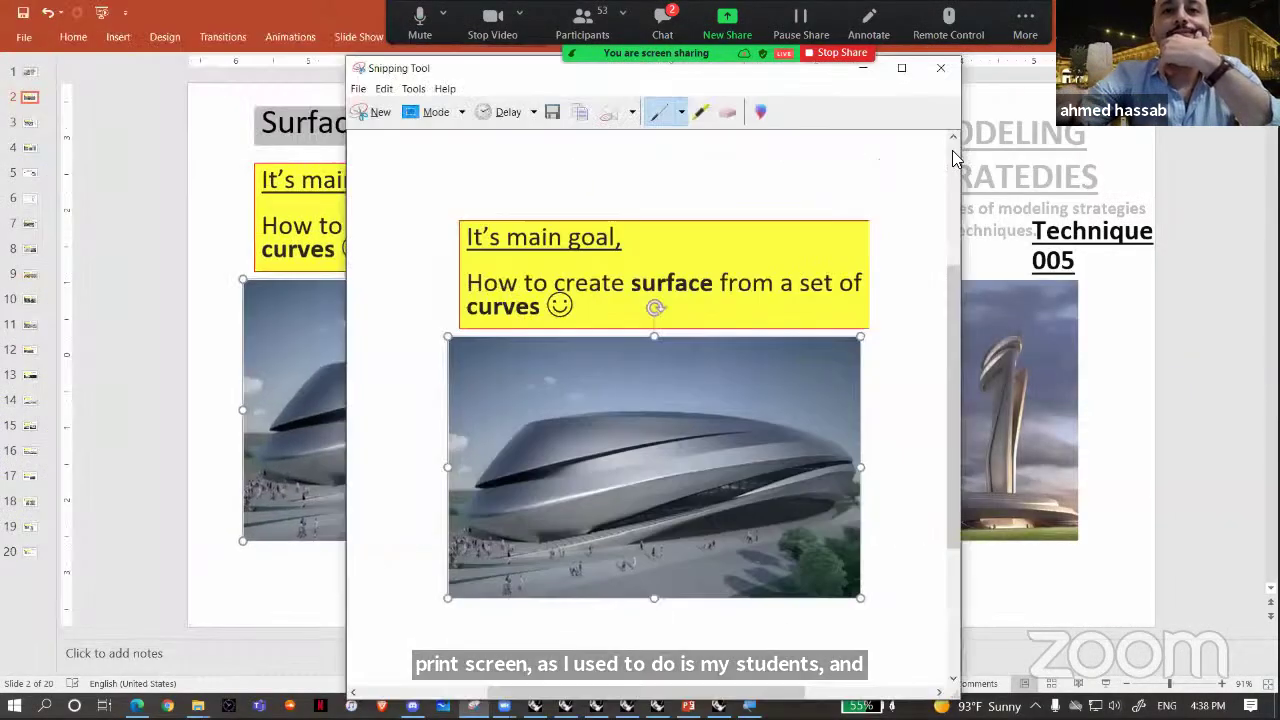
{"action": "left_click", "coordinate": [901, 67]}
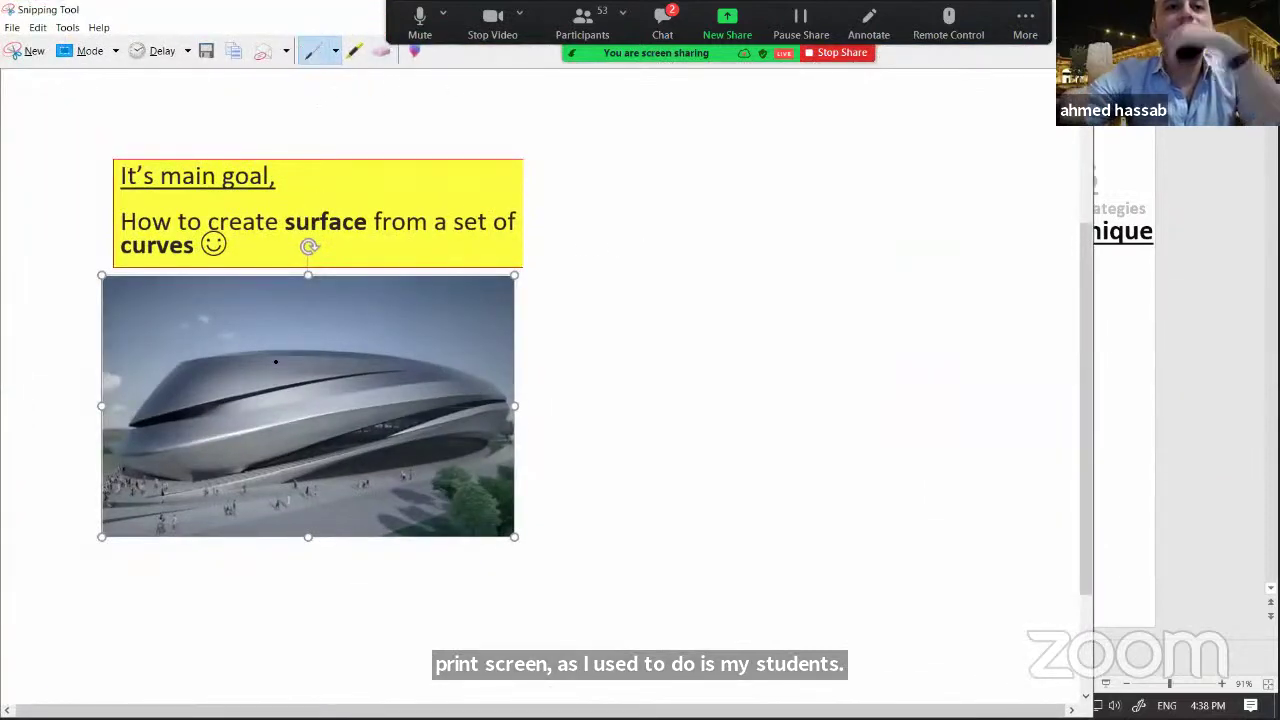
- Trace the building's main edge lines on the snip with the Red Pen and scribble over two faces between them in blue
{"action": "left_click", "coordinate": [335, 51]}
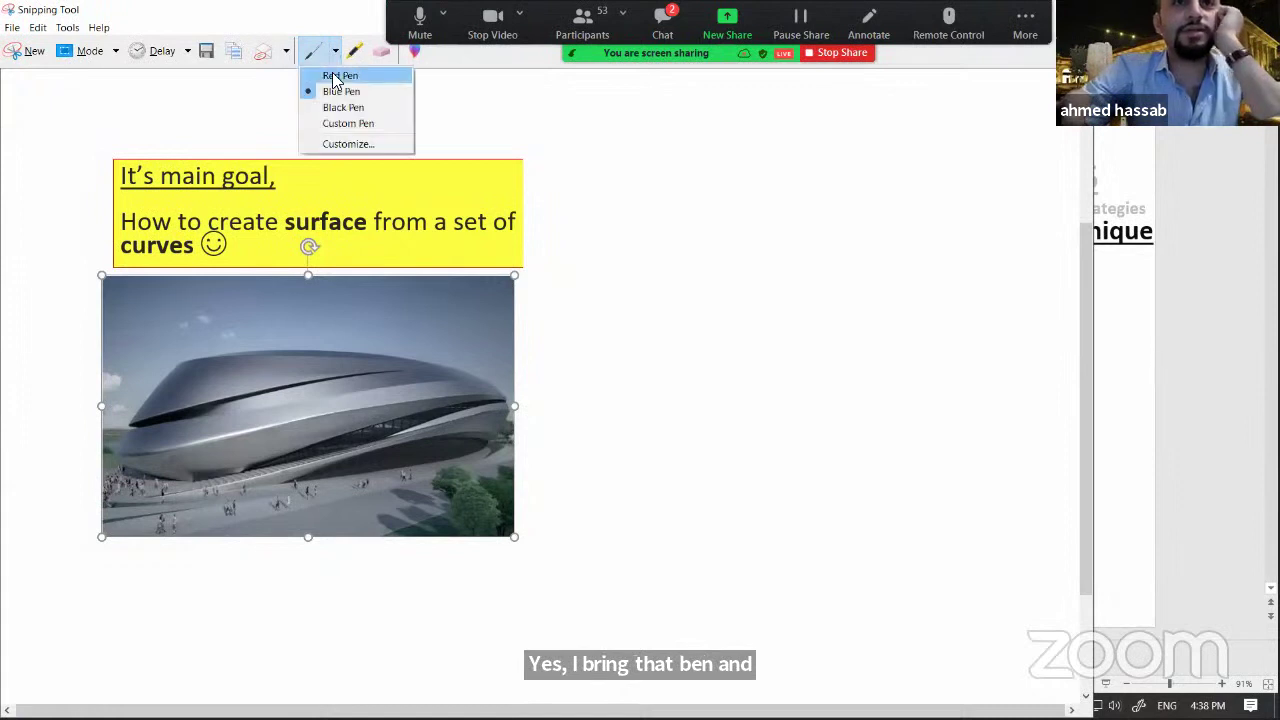
{"action": "left_click", "coordinate": [338, 76]}
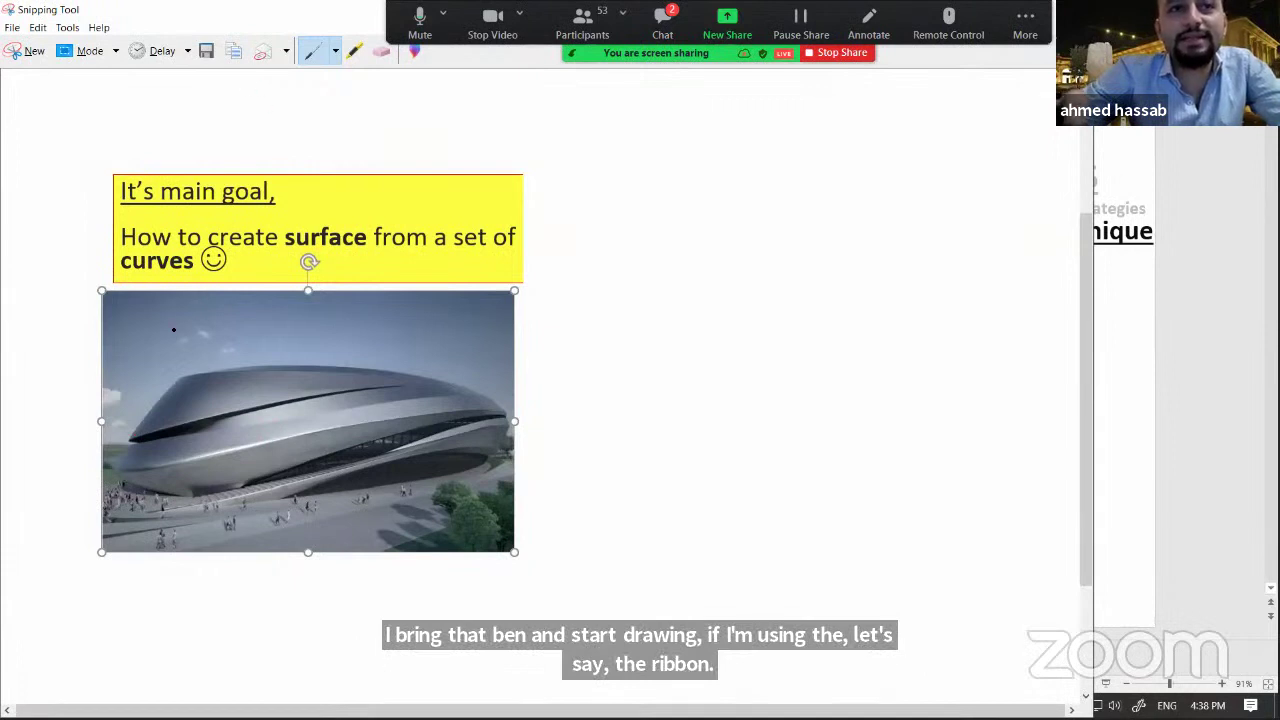
{"action": "left_click_drag", "start_coordinate": [205, 416], "coordinate": [293, 398]}
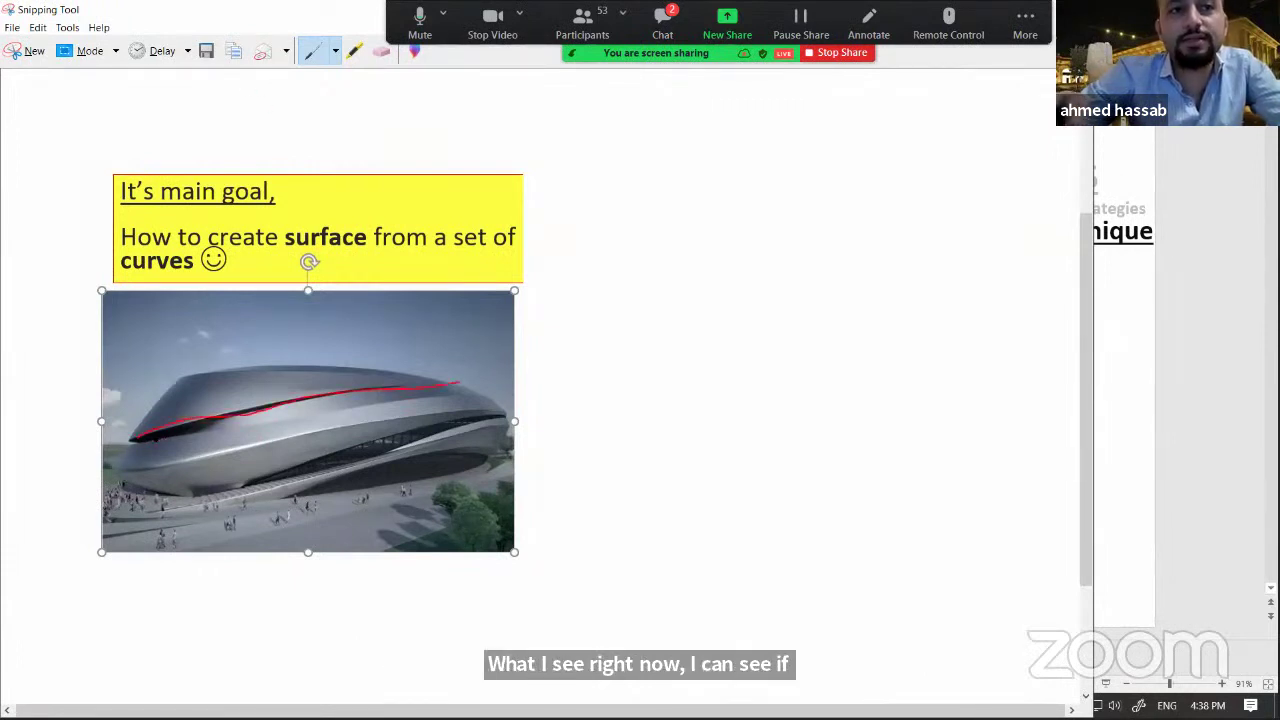
{"action": "left_click_drag", "start_coordinate": [140, 437], "coordinate": [397, 400]}
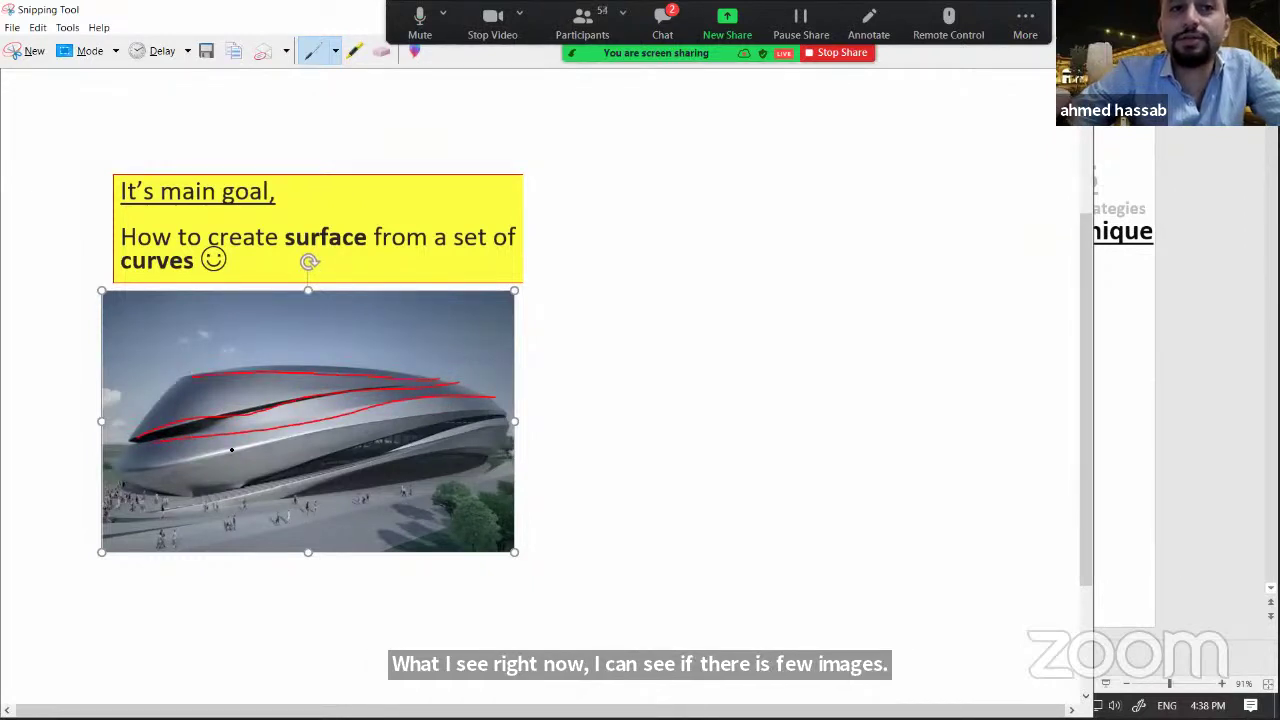
{"action": "left_click_drag", "start_coordinate": [239, 458], "coordinate": [371, 425]}
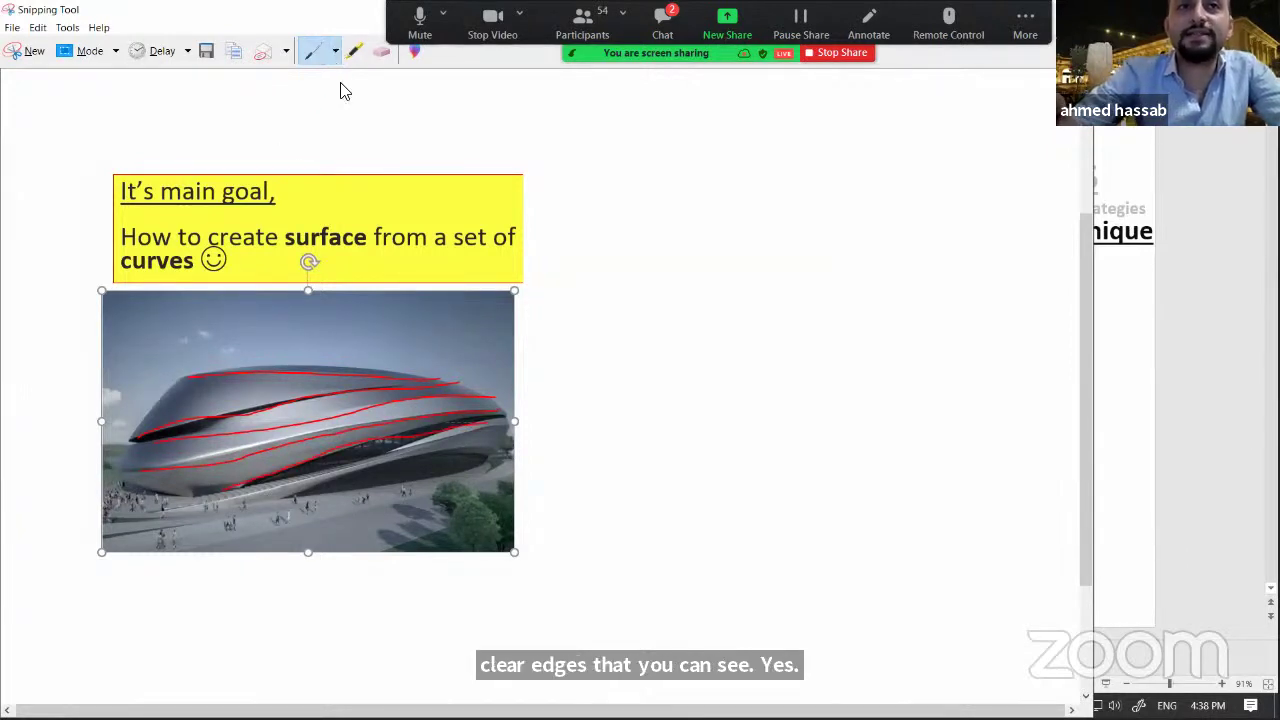
{"action": "left_click_drag", "start_coordinate": [148, 446], "coordinate": [292, 430]}
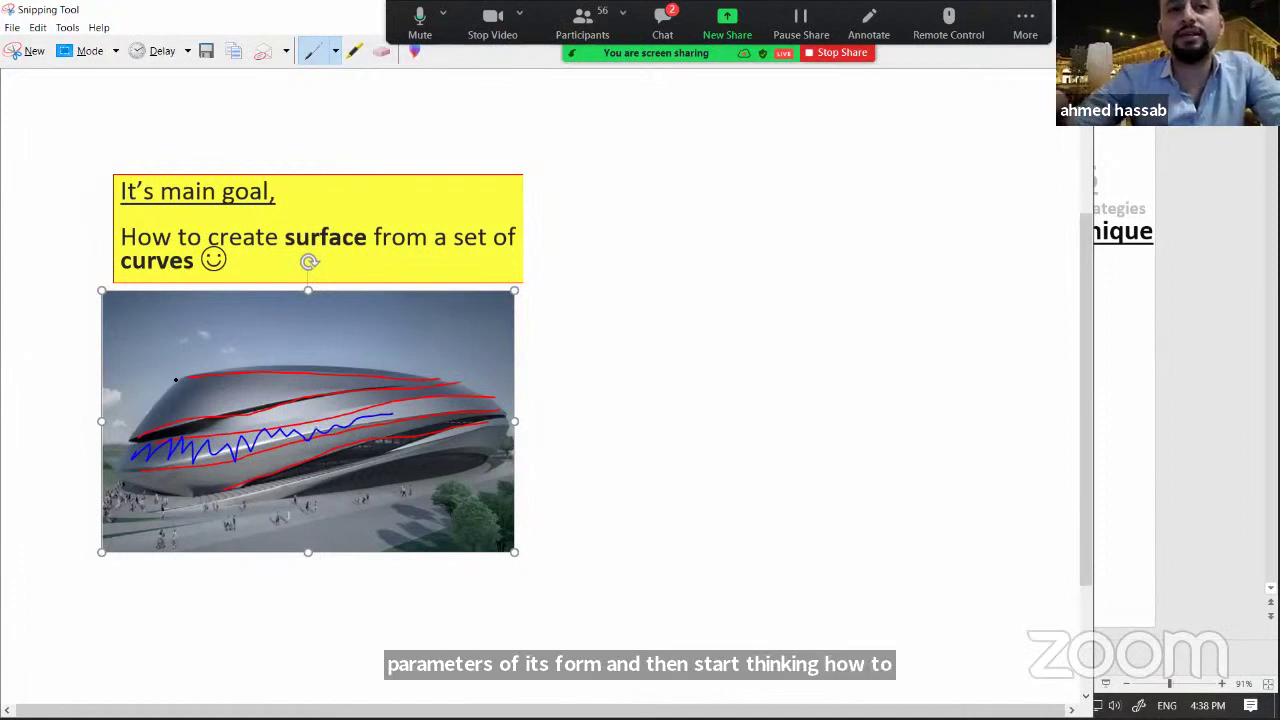
{"action": "left_click_drag", "start_coordinate": [213, 413], "coordinate": [280, 388]}
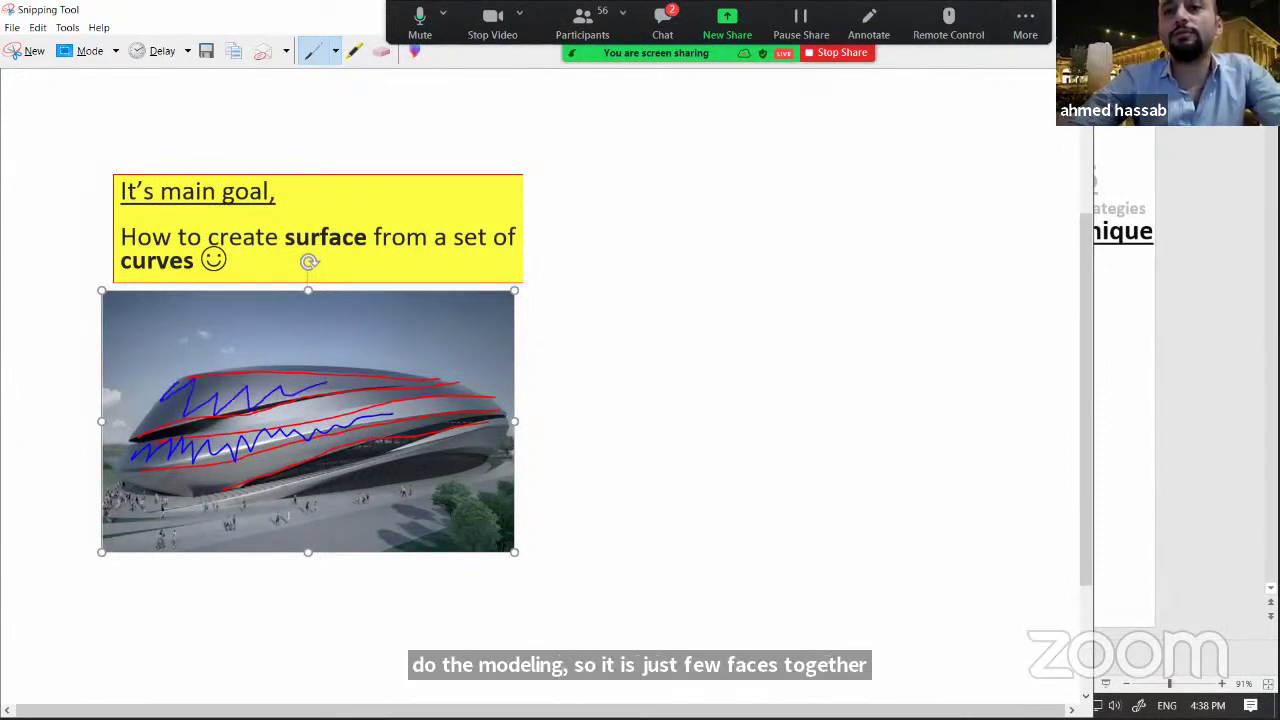
- Switch to the E-010 file in Rhino and minimize the Snipping Tool window that covers the Perspective view
{"action": "key", "text": "alt+Tab"}
{"action": "right_click_drag", "start_coordinate": [672, 531], "coordinate": [681, 515]}
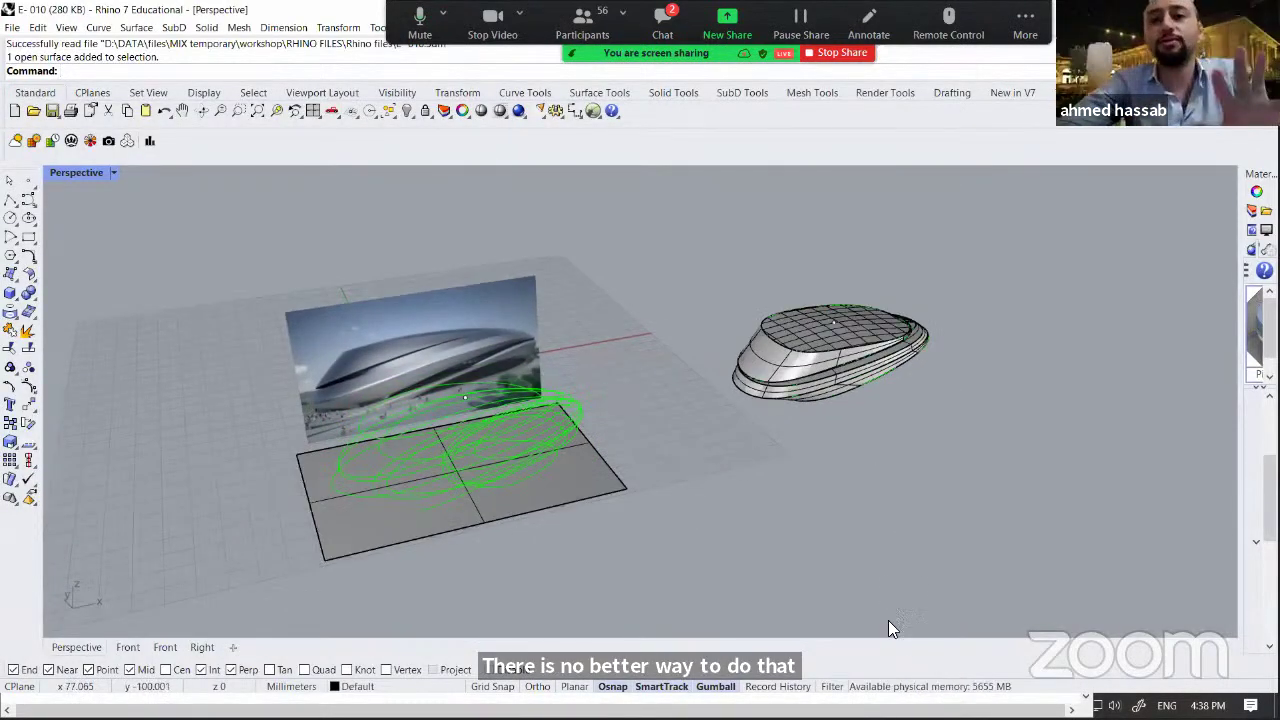
{"action": "key", "text": "alt+Tab"}
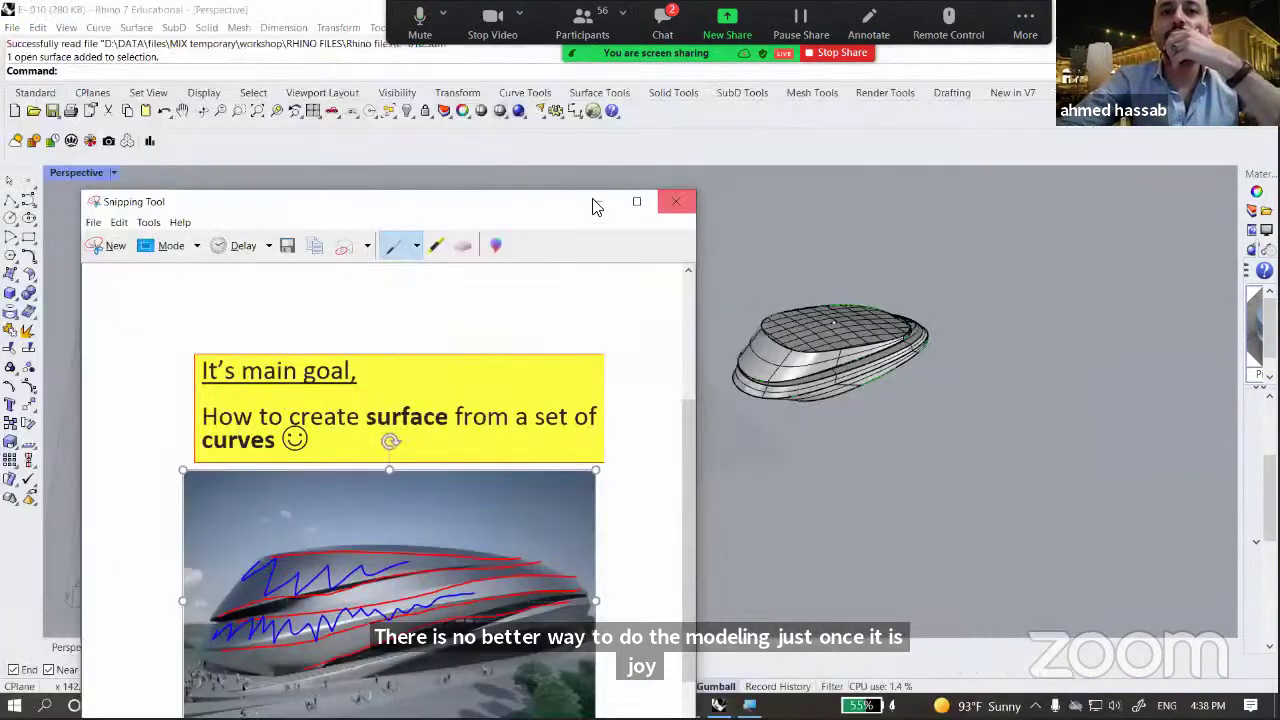
{"action": "left_click", "coordinate": [595, 204]}
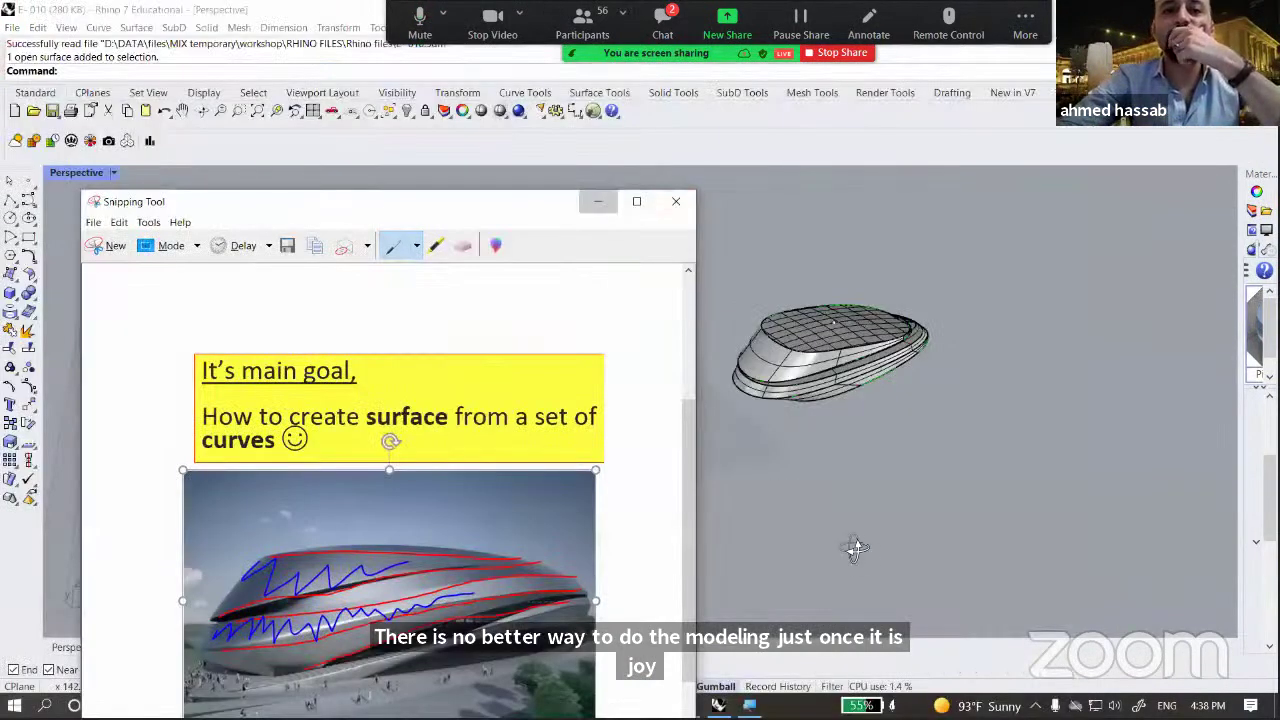
{"action": "right_click_drag", "start_coordinate": [612, 511], "coordinate": [622, 442]}
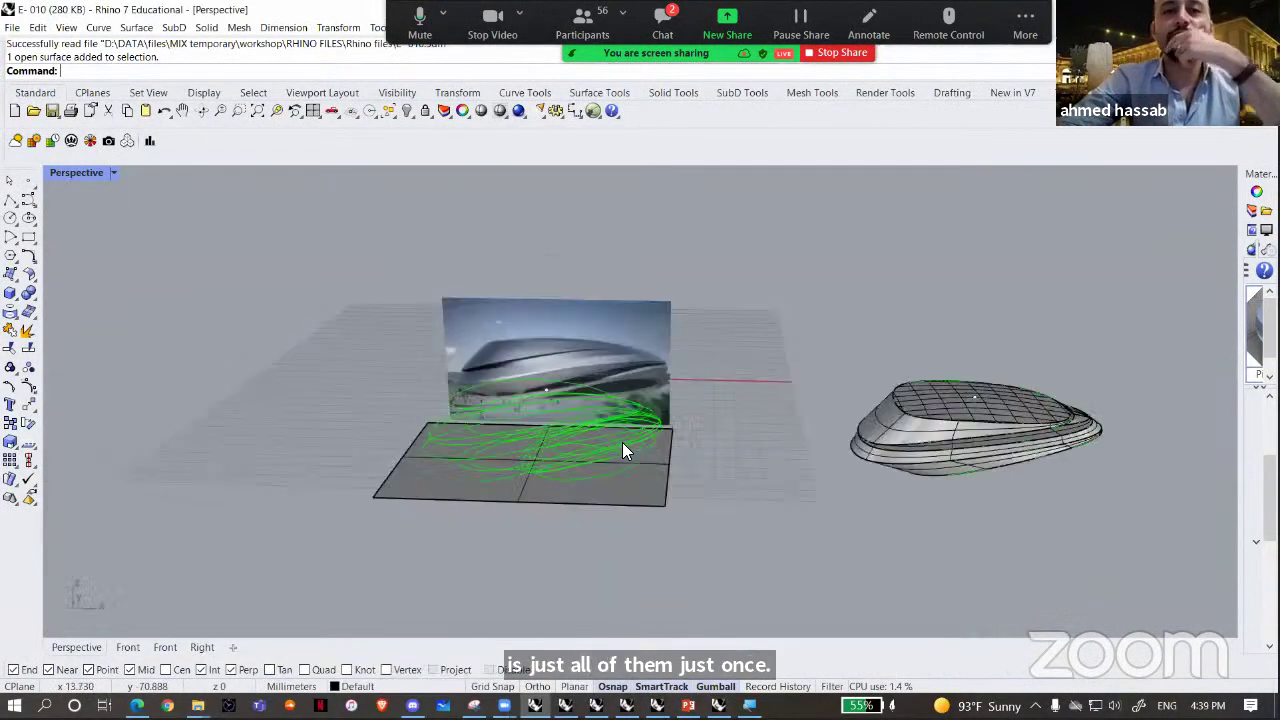
- Fit the reference picture, the curves and the finished surface model together in the Perspective view with Zoom Selected
{"action": "scroll", "coordinate": [622, 442], "scroll_direction": "up", "scroll_amount": 8}
{"action": "scroll", "coordinate": [622, 442], "scroll_direction": "down", "scroll_amount": 3}
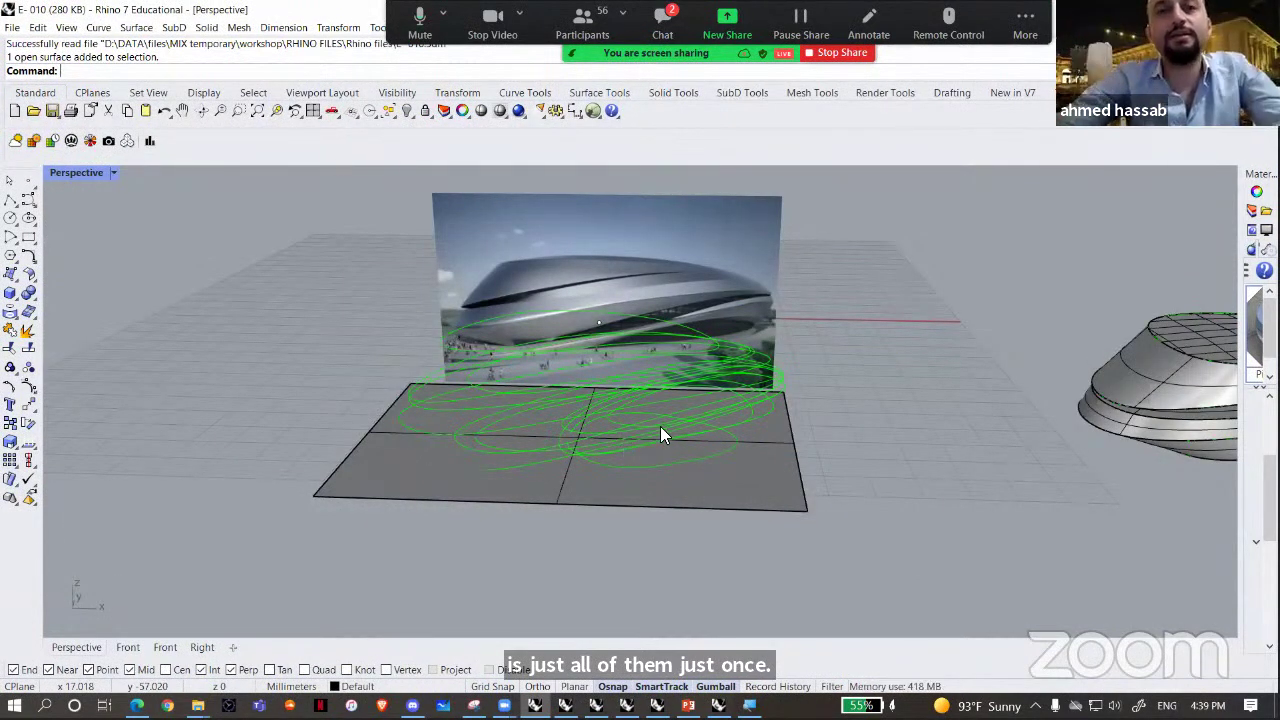
{"action": "scroll", "coordinate": [792, 465], "scroll_direction": "down", "scroll_amount": 3}
{"action": "left_click_drag", "start_coordinate": [477, 283], "coordinate": [1095, 520]}
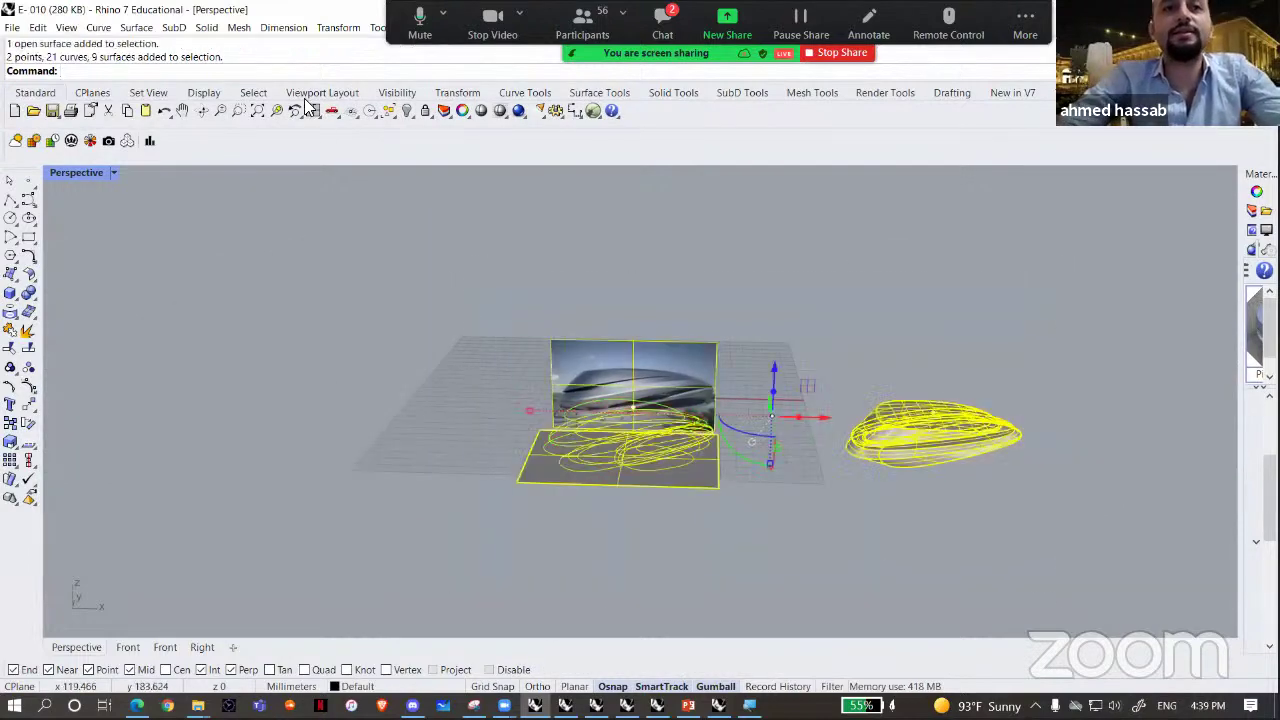
{"action": "left_click", "coordinate": [280, 113]}
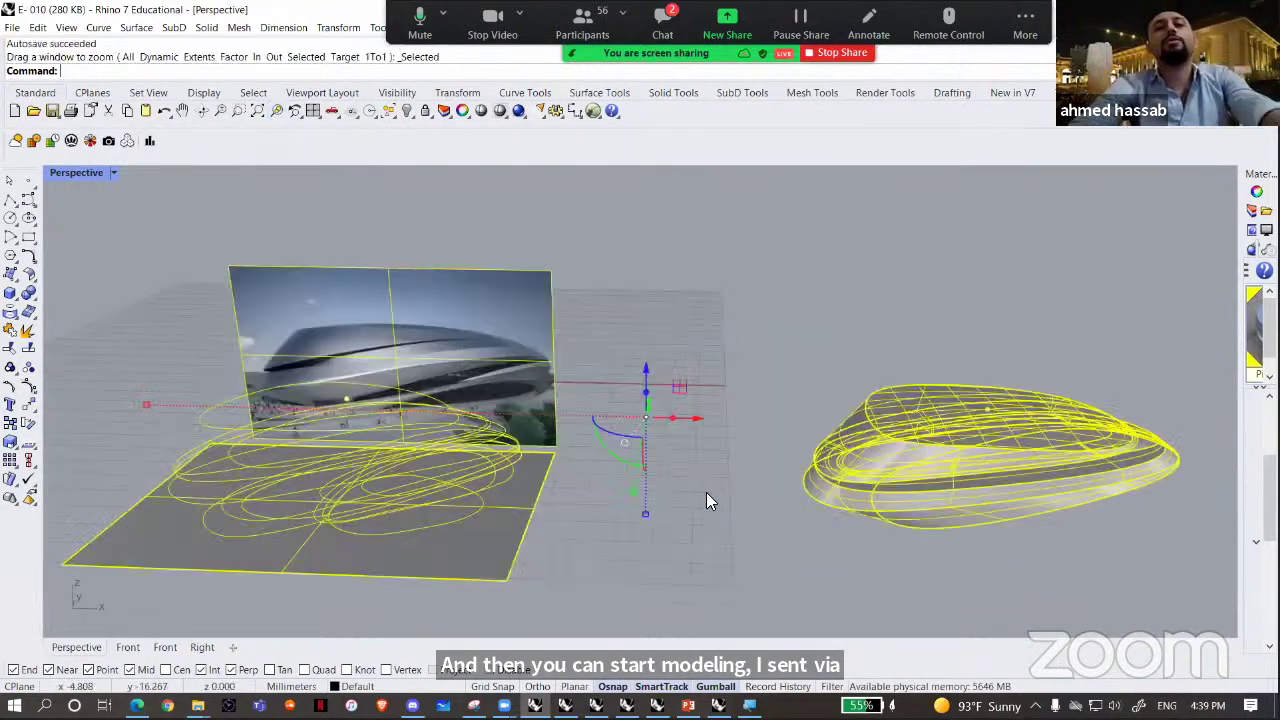
{"action": "key", "text": "Escape"}
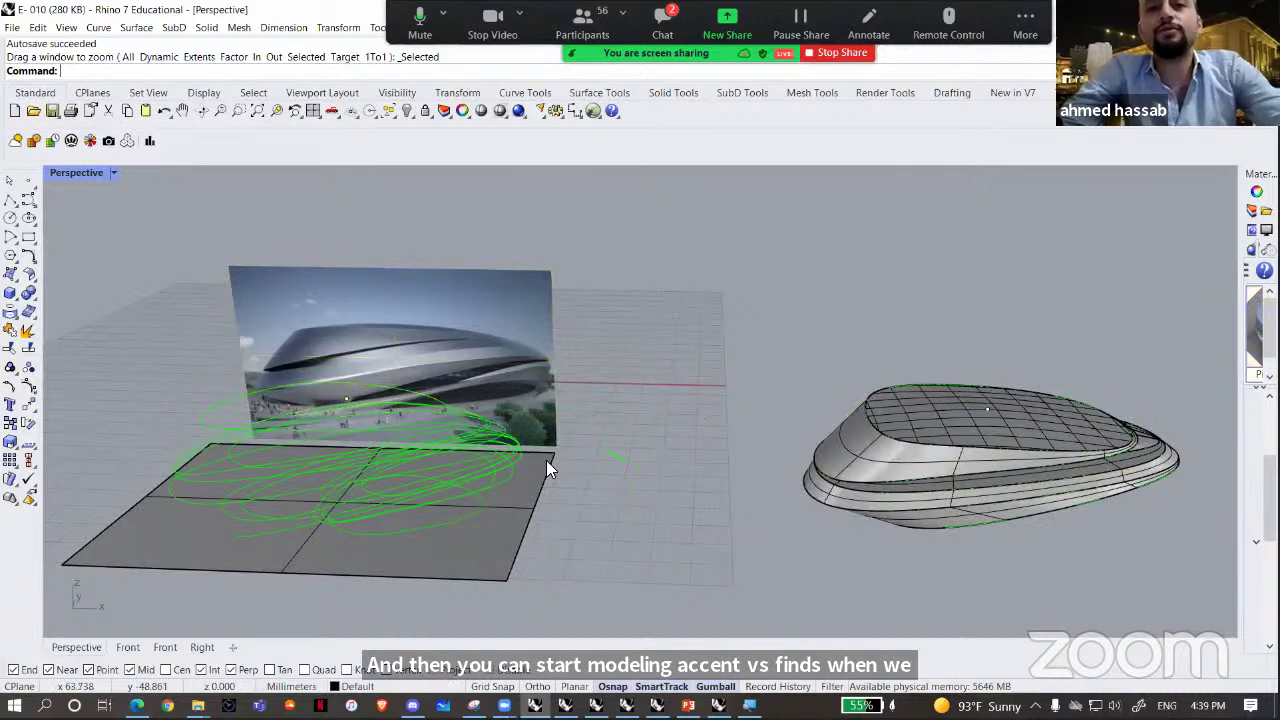
- Examine how the curves on the ground plane relate to the upright reference picture and the finished model
{"action": "scroll", "coordinate": [788, 450], "scroll_direction": "down", "scroll_amount": 2}
{"action": "right_click_drag", "start_coordinate": [788, 443], "coordinate": [770, 452]}
{"action": "right_click_drag", "start_coordinate": [344, 447], "coordinate": [609, 427], "text": "shift"}
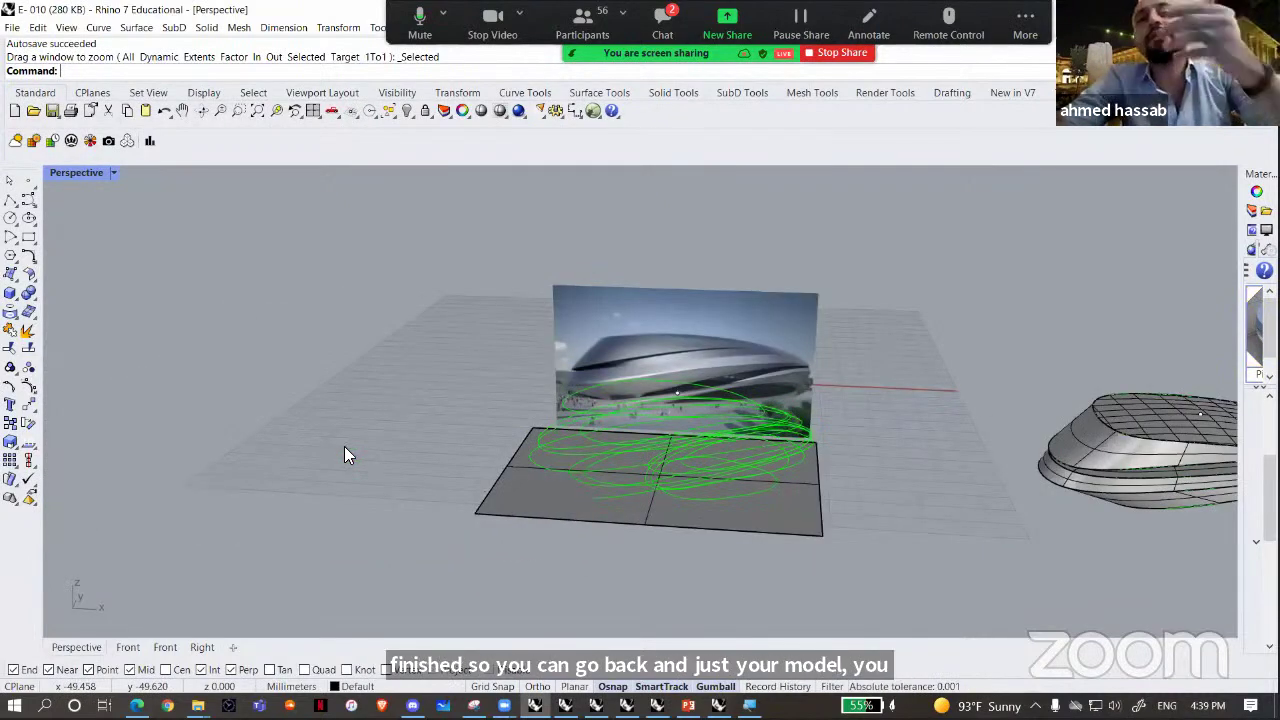
{"action": "right_click_drag", "start_coordinate": [636, 338], "coordinate": [800, 432]}
{"action": "left_click", "coordinate": [801, 430]}
{"action": "left_click", "coordinate": [805, 416]}
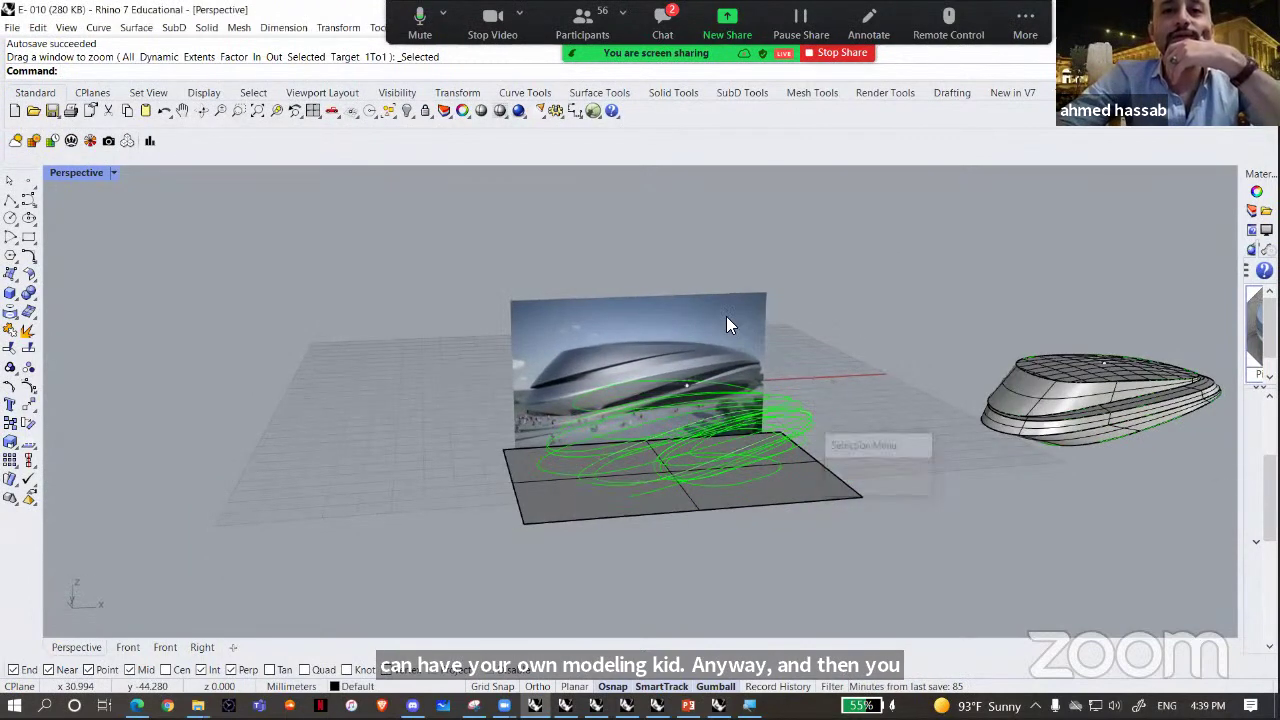
{"action": "right_click_drag", "start_coordinate": [948, 372], "coordinate": [1074, 402]}
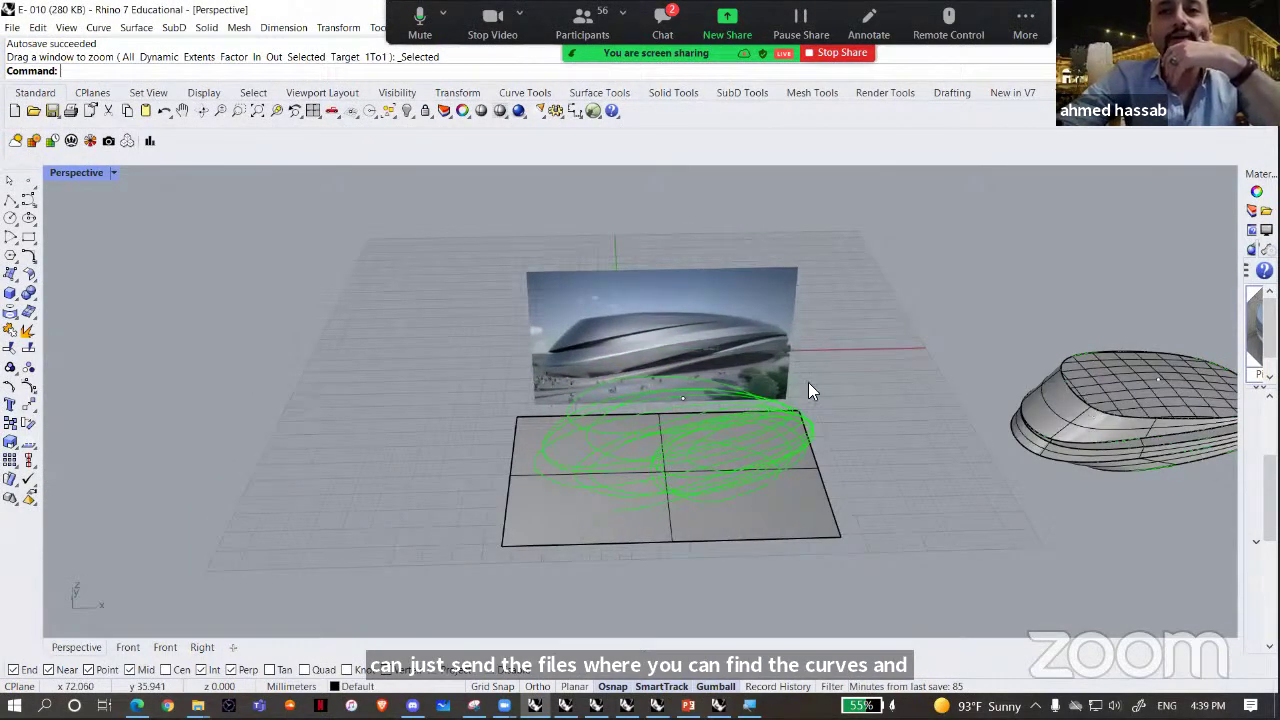
{"action": "left_click", "coordinate": [700, 350]}
{"action": "left_click", "coordinate": [350, 568]}
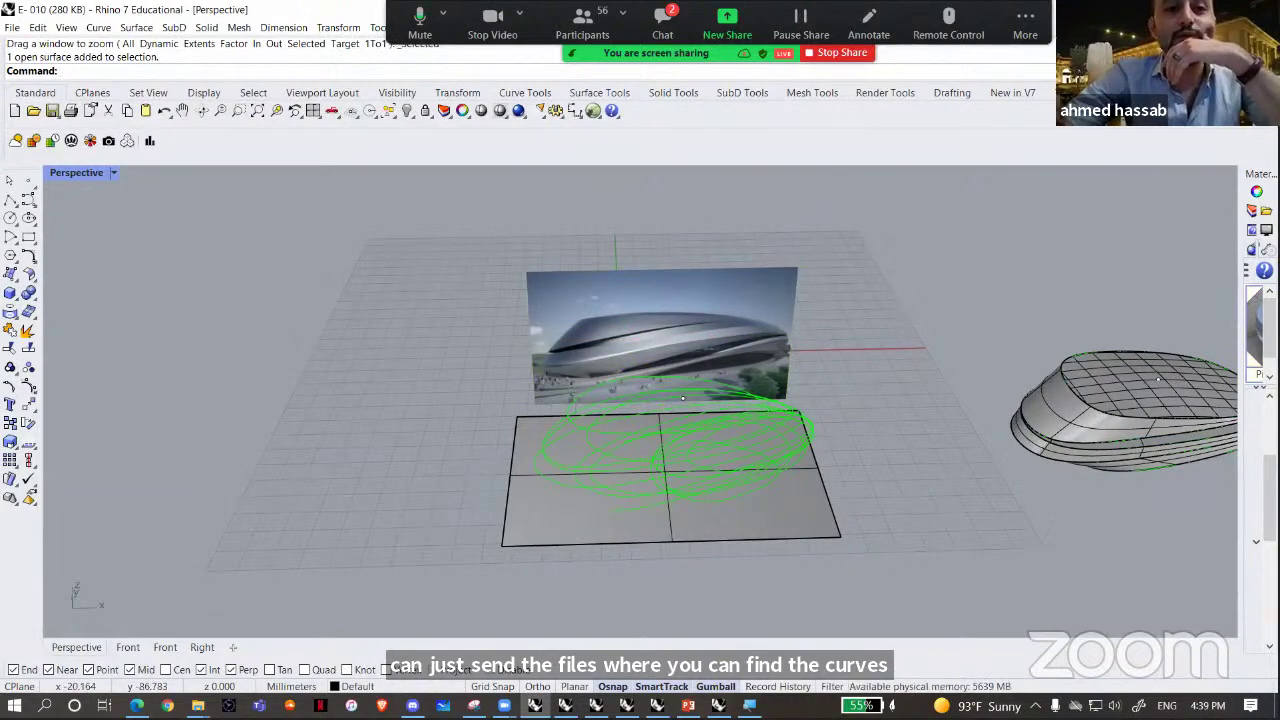
- Switch to the browser, look through the open Sketchfab model pages and move the z 003s page ahead of the others
{"action": "key", "text": "alt+Tab"}
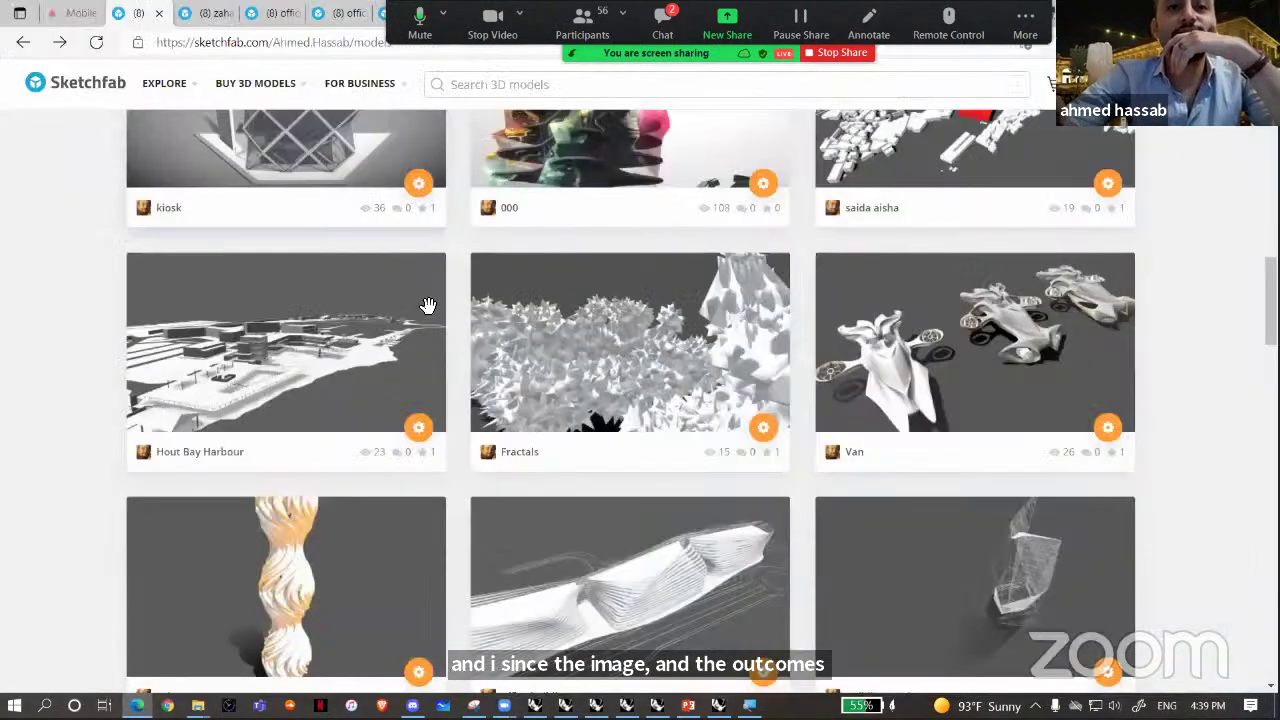
{"action": "left_click", "coordinate": [210, 12]}
{"action": "left_click", "coordinate": [270, 12]}
{"action": "left_click", "coordinate": [363, 8]}
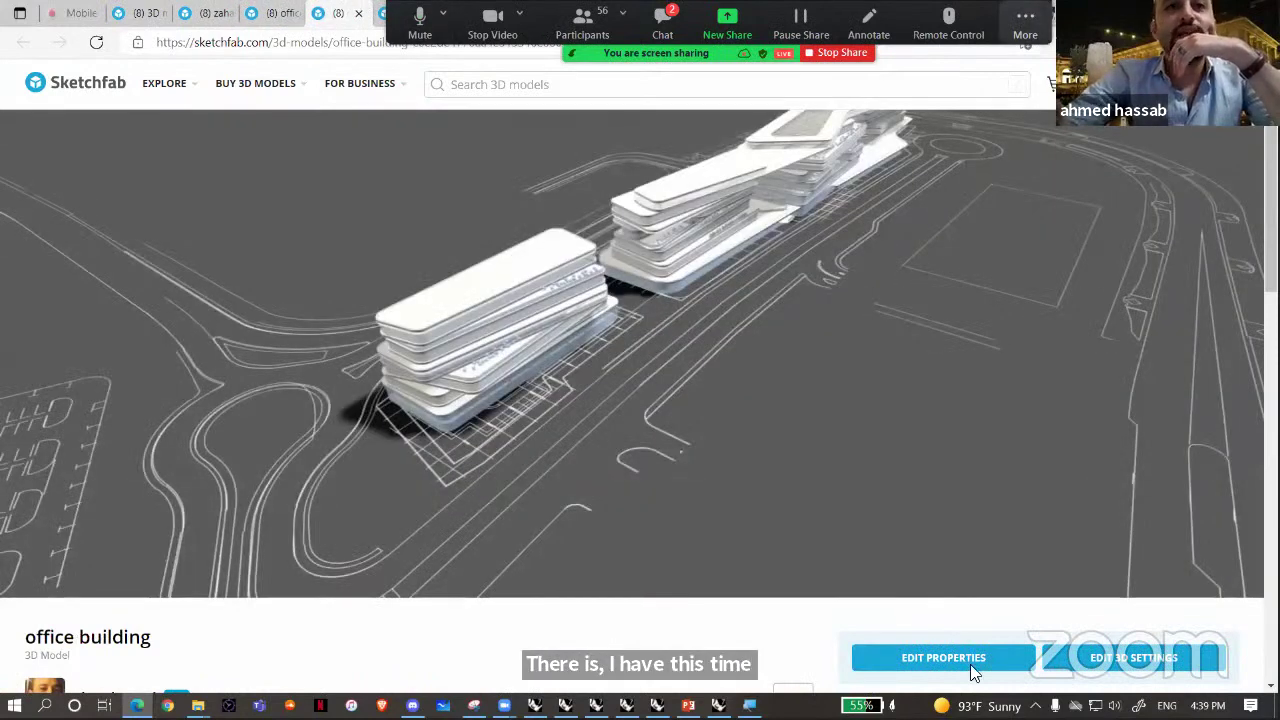
{"action": "left_click", "coordinate": [410, 9]}
{"action": "left_click", "coordinate": [468, 9]}
{"action": "left_click", "coordinate": [525, 8]}
{"action": "left_click", "coordinate": [588, 8]}
{"action": "left_click", "coordinate": [670, 8]}
{"action": "left_click", "coordinate": [740, 12]}
{"action": "left_click", "coordinate": [810, 12]}
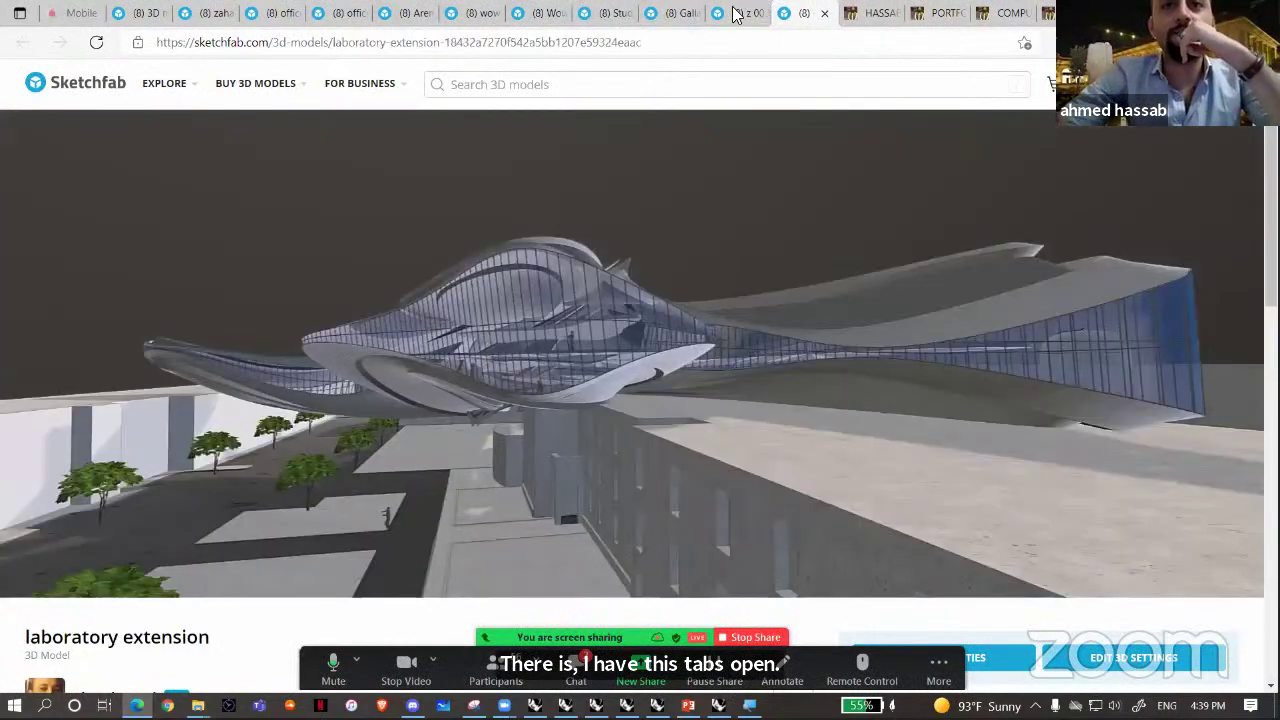
{"action": "left_click", "coordinate": [740, 12]}
{"action": "left_click_drag", "start_coordinate": [740, 12], "coordinate": [145, 12]}
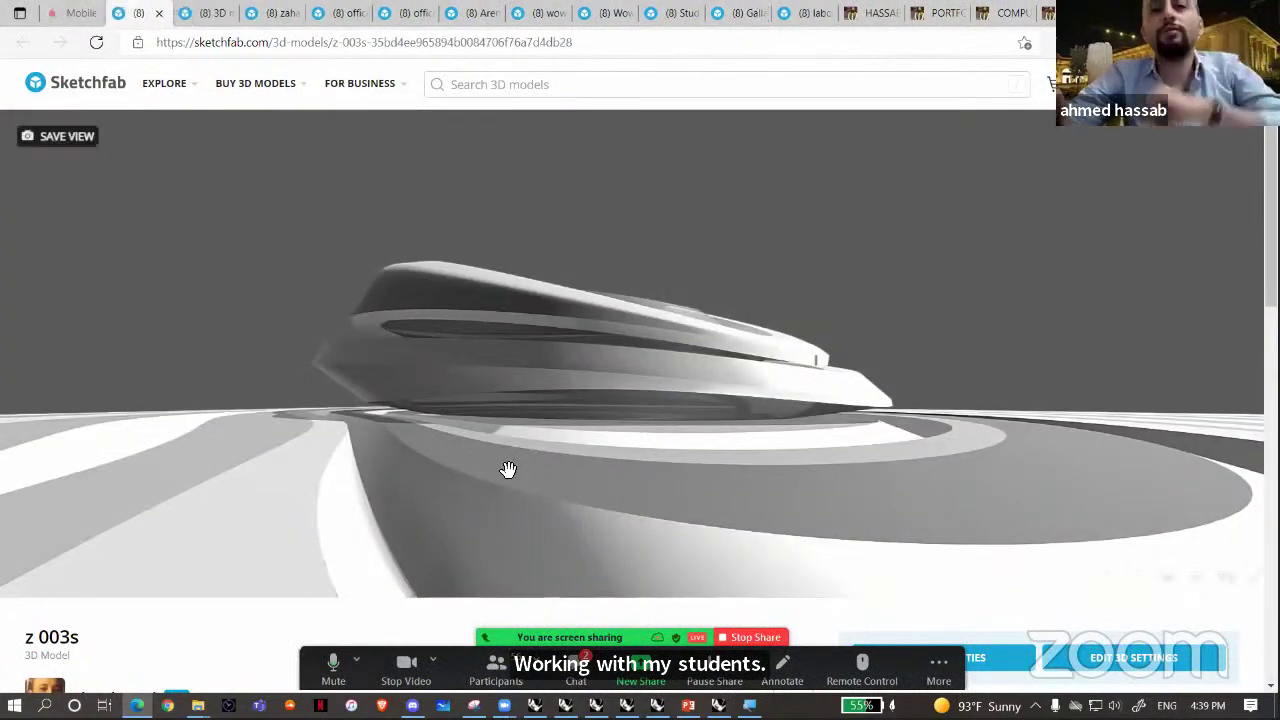
- Examine the shells, edges and recessed gaps of the z 003s model from several sides, close up and from above
{"action": "left_click_drag", "start_coordinate": [633, 448], "coordinate": [746, 463]}
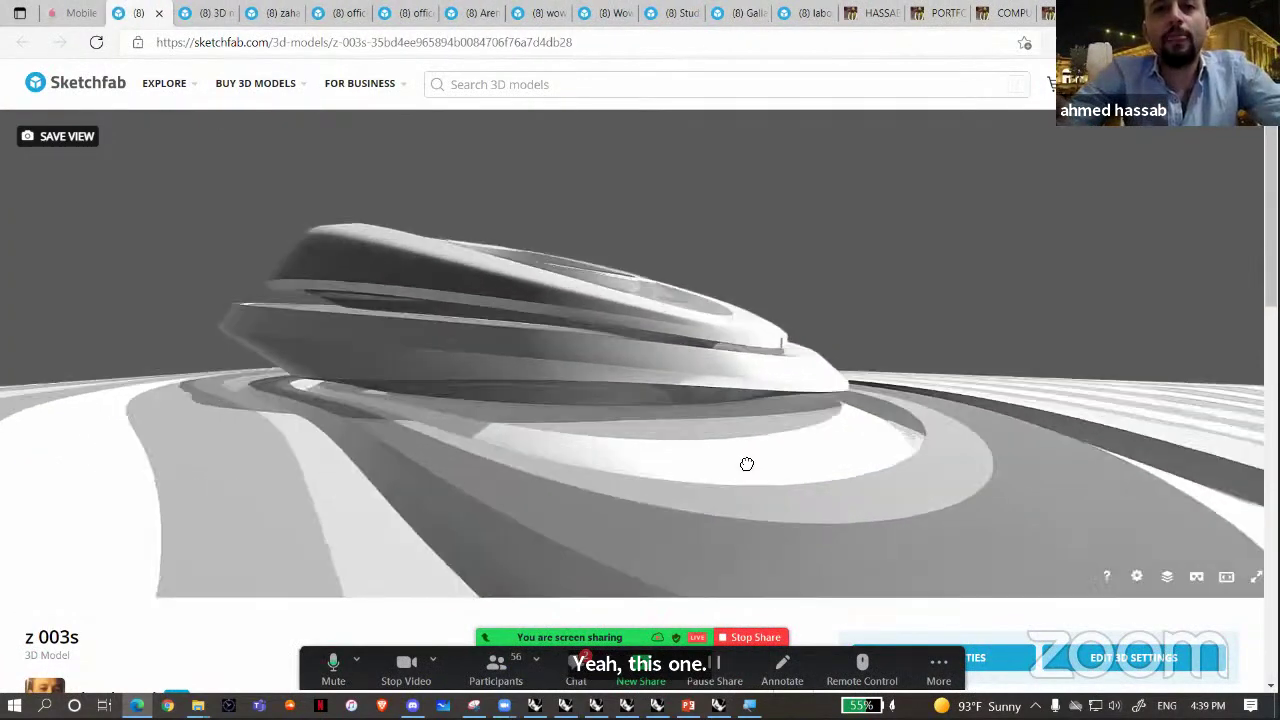
{"action": "scroll", "coordinate": [440, 423], "scroll_direction": "up", "scroll_amount": 3}
{"action": "left_click_drag", "start_coordinate": [440, 423], "coordinate": [471, 423]}
{"action": "mouse_move", "coordinate": [373, 445]}
{"action": "left_mouse_down"}
{"action": "mouse_move", "coordinate": [634, 403]}
{"action": "mouse_move", "coordinate": [531, 451]}
{"action": "mouse_move", "coordinate": [556, 445]}
{"action": "mouse_move", "coordinate": [596, 489]}
{"action": "left_mouse_up"}
{"action": "left_click_drag", "start_coordinate": [656, 440], "coordinate": [643, 426]}
{"action": "scroll", "coordinate": [643, 426], "scroll_direction": "up", "scroll_amount": 2}
{"action": "mouse_move", "coordinate": [703, 474]}
{"action": "left_mouse_down"}
{"action": "mouse_move", "coordinate": [691, 454]}
{"action": "mouse_move", "coordinate": [660, 457]}
{"action": "mouse_move", "coordinate": [403, 360]}
{"action": "mouse_move", "coordinate": [474, 420]}
{"action": "mouse_move", "coordinate": [366, 323]}
{"action": "mouse_move", "coordinate": [537, 320]}
{"action": "mouse_move", "coordinate": [734, 375]}
{"action": "mouse_move", "coordinate": [706, 354]}
{"action": "mouse_move", "coordinate": [740, 352]}
{"action": "mouse_move", "coordinate": [671, 363]}
{"action": "mouse_move", "coordinate": [783, 360]}
{"action": "mouse_move", "coordinate": [648, 388]}
{"action": "mouse_move", "coordinate": [737, 371]}
{"action": "mouse_move", "coordinate": [409, 349]}
{"action": "mouse_move", "coordinate": [357, 254]}
{"action": "mouse_move", "coordinate": [734, 337]}
{"action": "mouse_move", "coordinate": [660, 366]}
{"action": "mouse_move", "coordinate": [564, 359]}
{"action": "mouse_move", "coordinate": [691, 363]}
{"action": "mouse_move", "coordinate": [597, 356]}
{"action": "mouse_move", "coordinate": [654, 358]}
{"action": "left_mouse_up"}
{"action": "scroll", "coordinate": [689, 454], "scroll_direction": "up", "scroll_amount": 3}
{"action": "scroll", "coordinate": [654, 360], "scroll_direction": "up", "scroll_amount": 3}
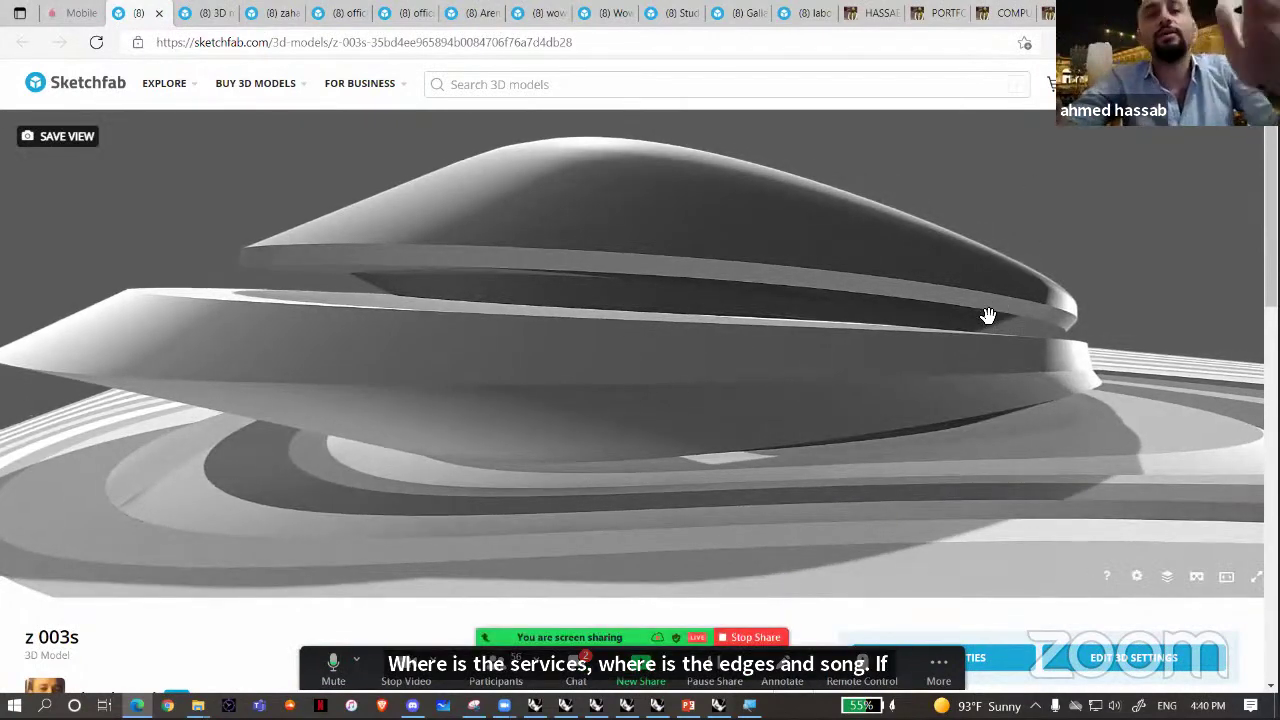
{"action": "mouse_move", "coordinate": [852, 342]}
{"action": "left_mouse_down"}
{"action": "mouse_move", "coordinate": [863, 300]}
{"action": "mouse_move", "coordinate": [930, 295]}
{"action": "mouse_move", "coordinate": [1004, 259]}
{"action": "left_mouse_up"}
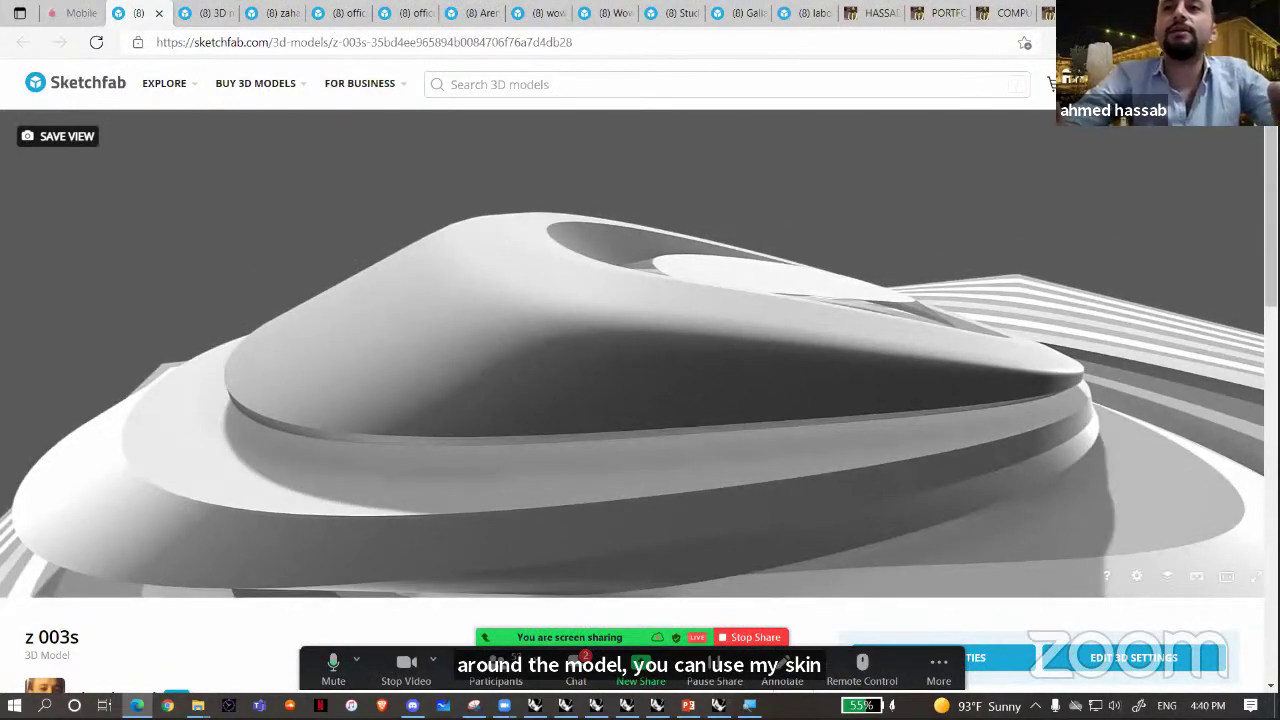
- Switch back to Rhino and inspect the finished surface model up close, plus the curves in front of the reference picture
{"action": "key", "text": "alt+Tab"}
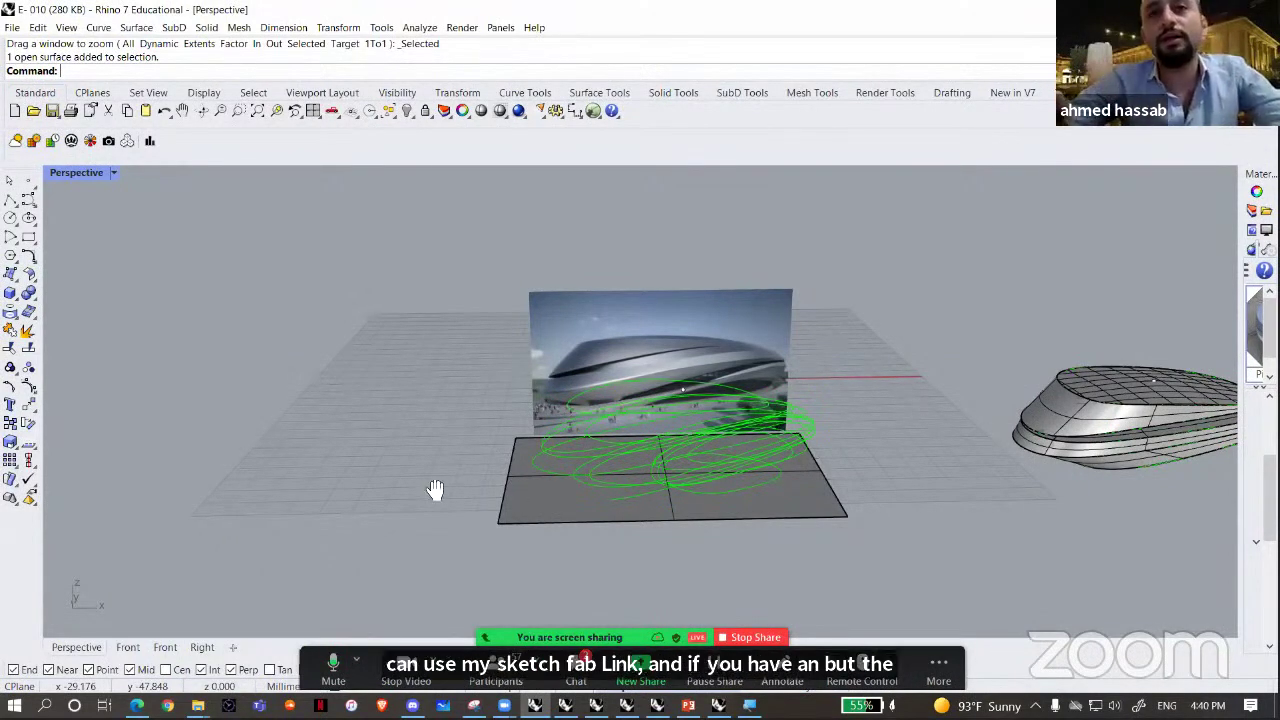
{"action": "right_click_drag", "start_coordinate": [437, 491], "coordinate": [275, 485], "text": "shift"}
{"action": "scroll", "coordinate": [902, 397], "scroll_direction": "up", "scroll_amount": 10}
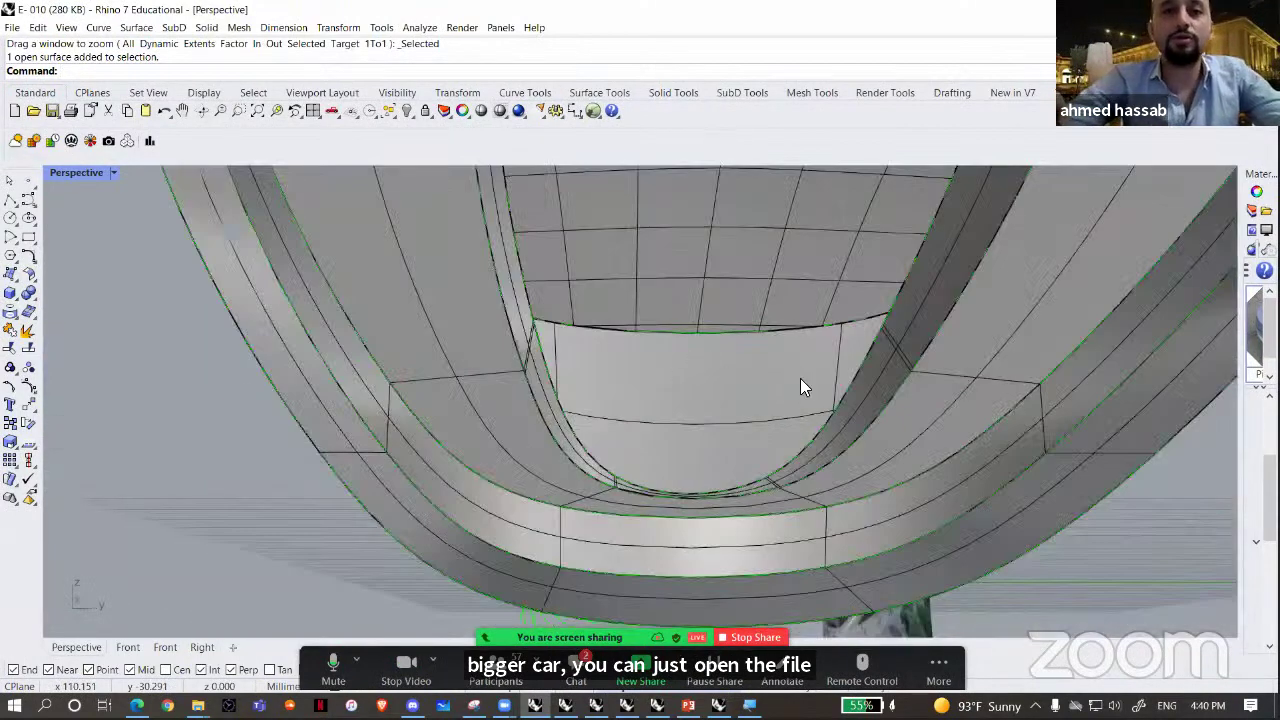
{"action": "scroll", "coordinate": [800, 378], "scroll_direction": "down", "scroll_amount": 6}
{"action": "right_click_drag", "start_coordinate": [800, 378], "coordinate": [886, 382]}
{"action": "scroll", "coordinate": [886, 382], "scroll_direction": "down", "scroll_amount": 4}
{"action": "right_click_drag", "start_coordinate": [670, 362], "coordinate": [622, 362]}
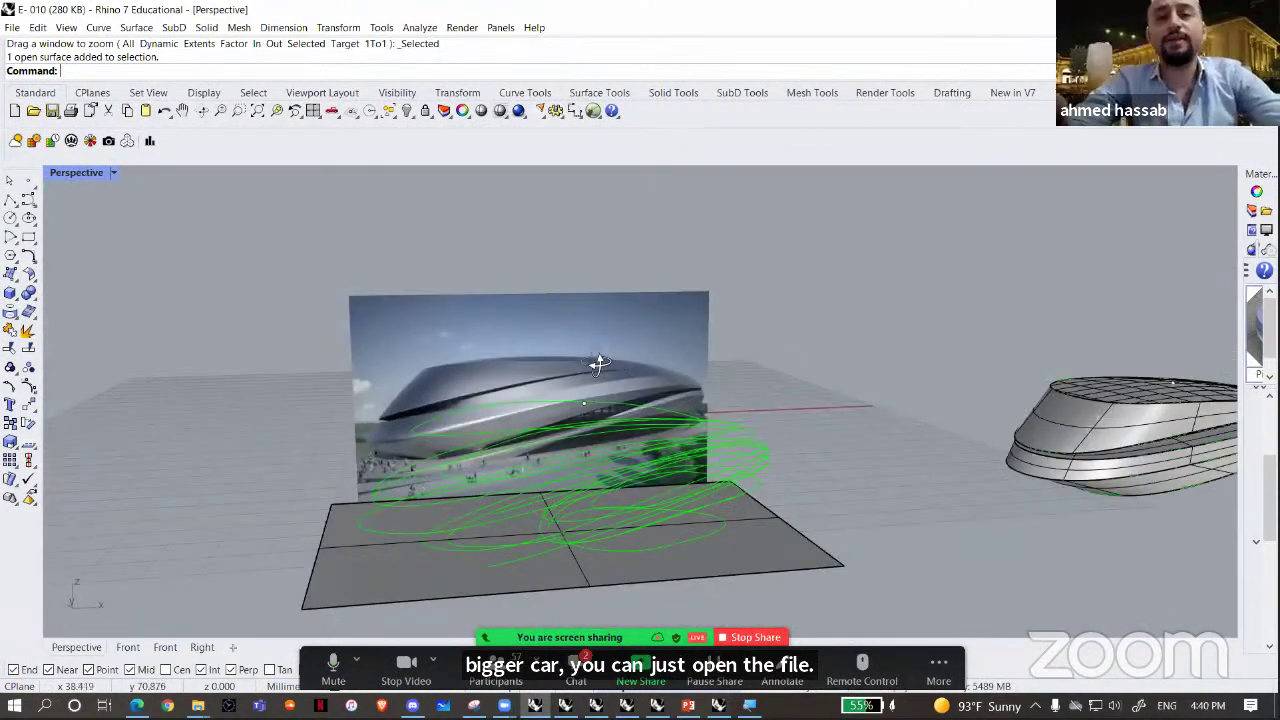
{"action": "scroll", "coordinate": [605, 368], "scroll_direction": "down", "scroll_amount": 2}
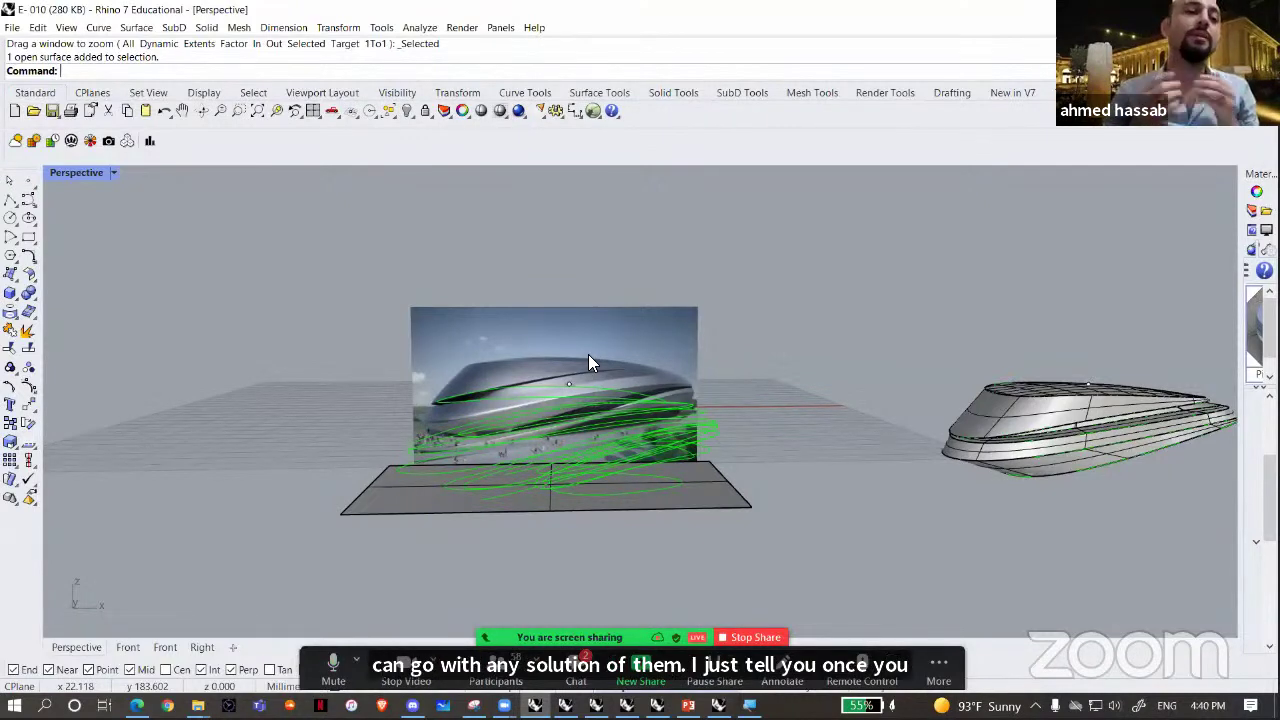
- Bring the image 312308_zaha_hadid_image_01 from the Rhino files folder into the Rhino Perspective view as a Picture
{"action": "right_click_drag", "start_coordinate": [595, 365], "coordinate": [472, 344]}
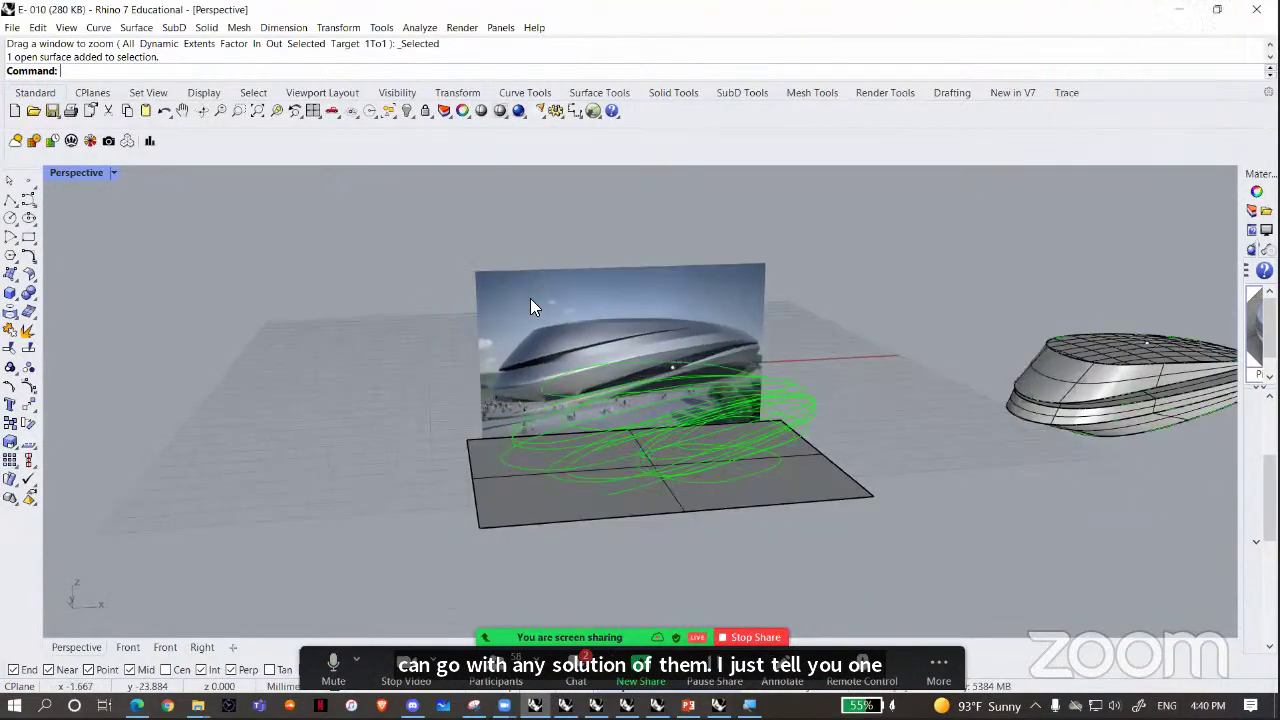
{"action": "left_click", "coordinate": [482, 352]}
{"action": "mouse_move", "coordinate": [198, 706]}
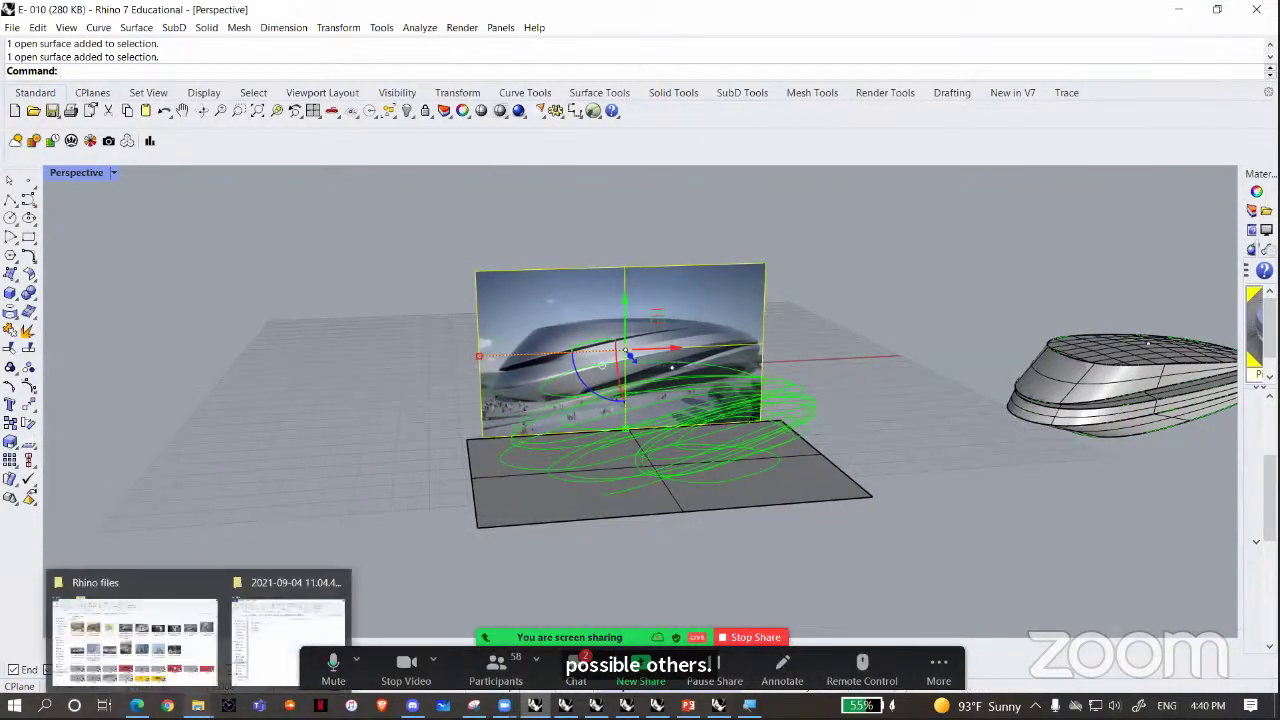
{"action": "left_click", "coordinate": [188, 652]}
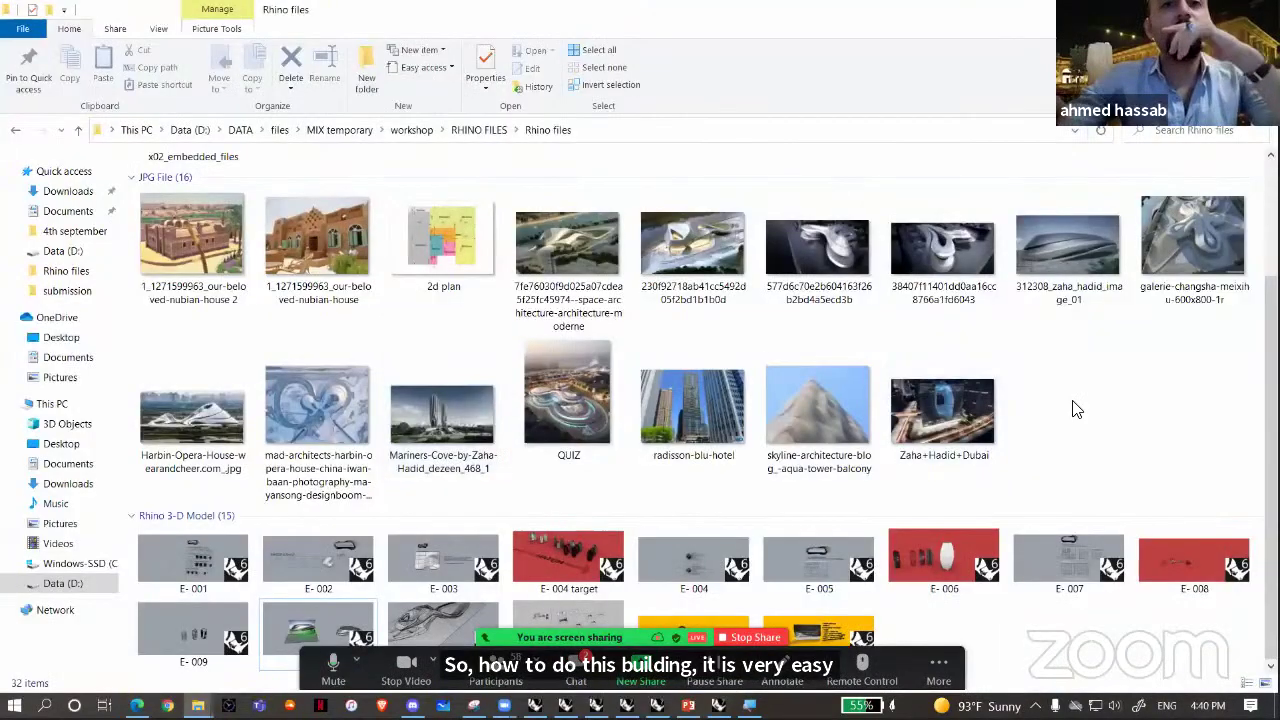
{"action": "scroll", "coordinate": [1072, 400], "scroll_direction": "up", "scroll_amount": 2}
{"action": "scroll", "coordinate": [1075, 262], "scroll_direction": "down", "scroll_amount": 2}
{"action": "left_click_drag", "start_coordinate": [1070, 252], "coordinate": [334, 486]}
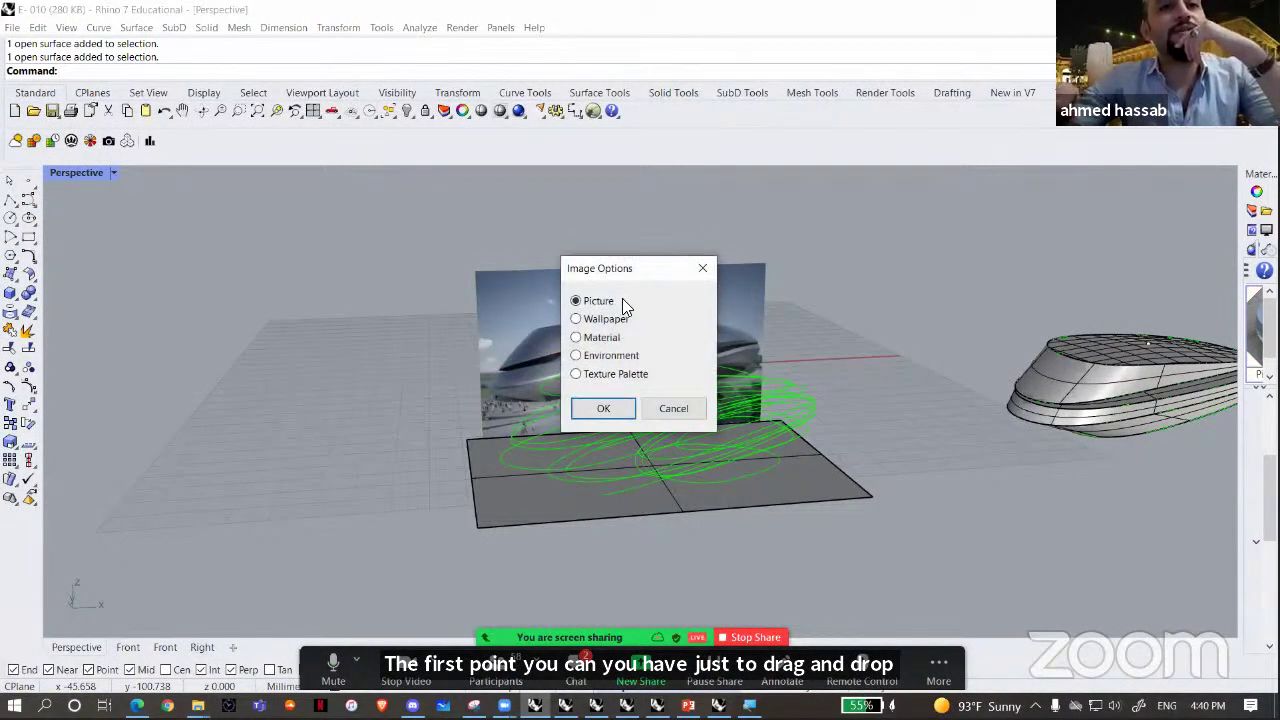
{"action": "left_click", "coordinate": [601, 410]}
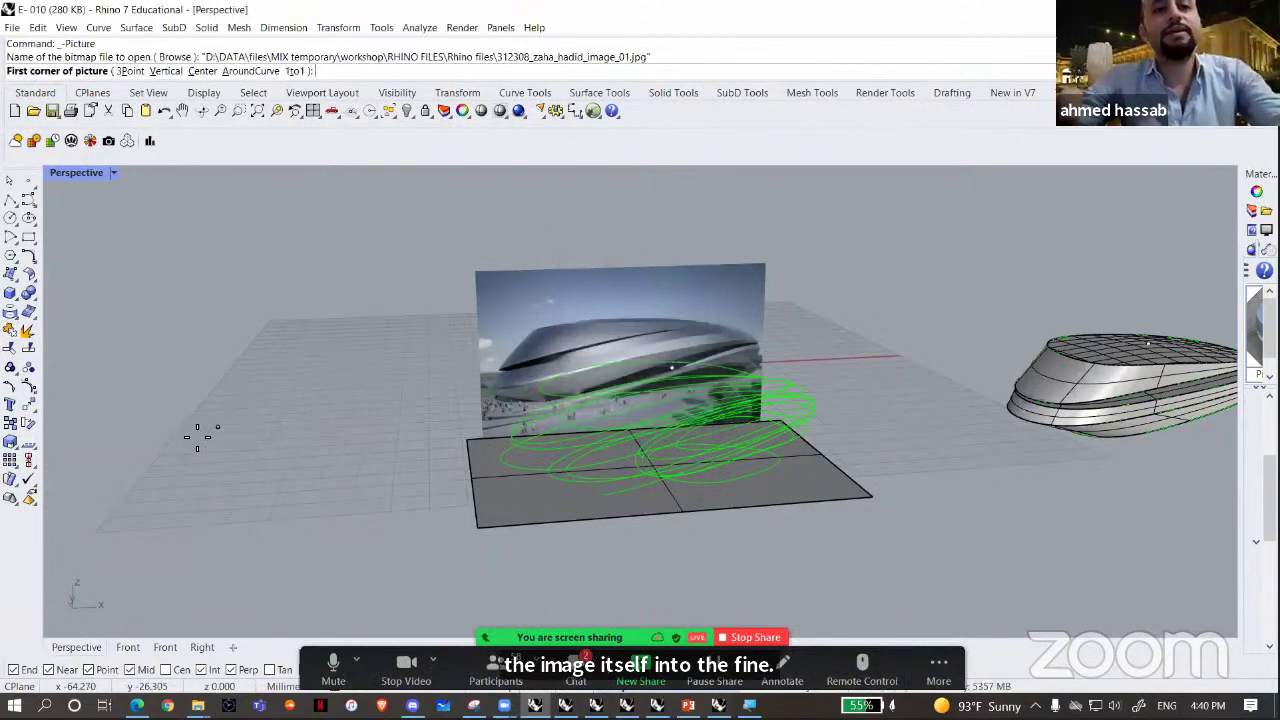
- Place the new picture flat on the ground plane, in the empty area beside the existing upright reference picture
{"action": "left_click", "coordinate": [263, 437]}
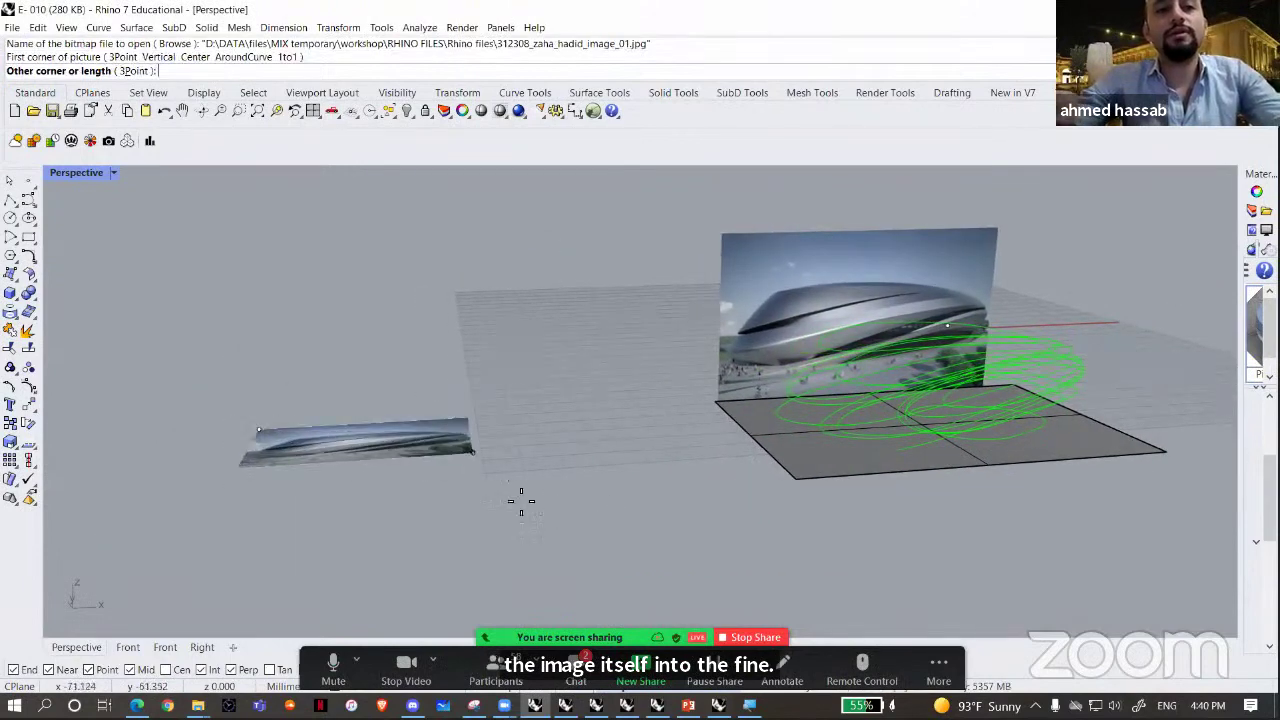
{"action": "scroll", "coordinate": [488, 527], "scroll_direction": "down", "scroll_amount": 4}
{"action": "left_click", "coordinate": [572, 580]}
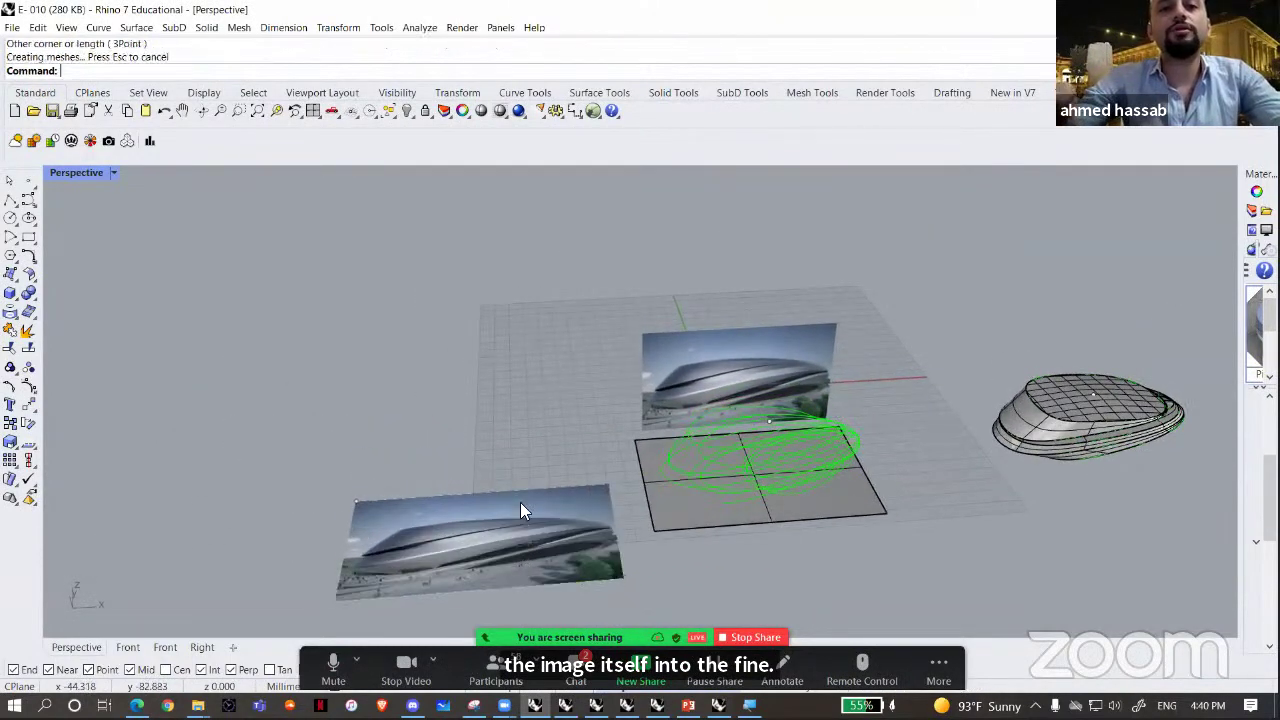
- Rotate the newly placed picture by 90 degrees with the gumball so that it stands upright
{"action": "right_click_drag", "start_coordinate": [514, 509], "coordinate": [854, 482]}
{"action": "left_click_drag", "start_coordinate": [854, 478], "coordinate": [576, 496]}
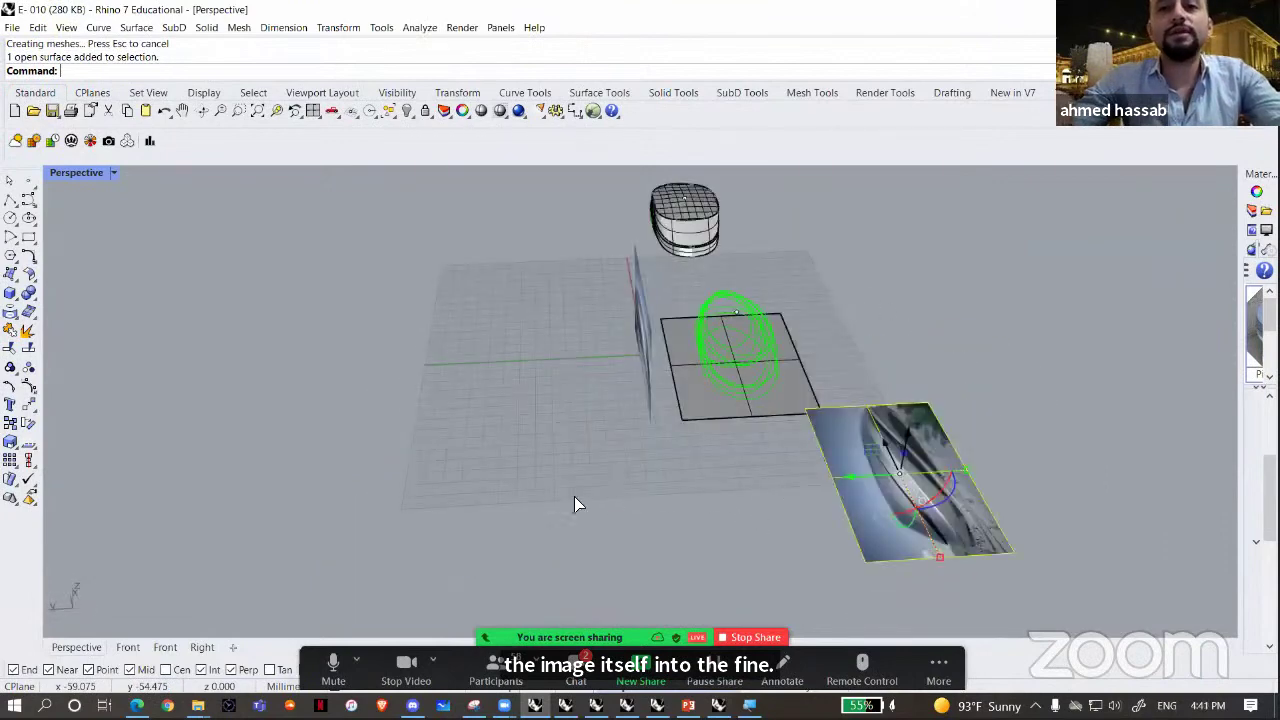
{"action": "right_click_drag", "start_coordinate": [554, 424], "coordinate": [585, 445]}
{"action": "scroll", "coordinate": [585, 445], "scroll_direction": "up", "scroll_amount": 2}
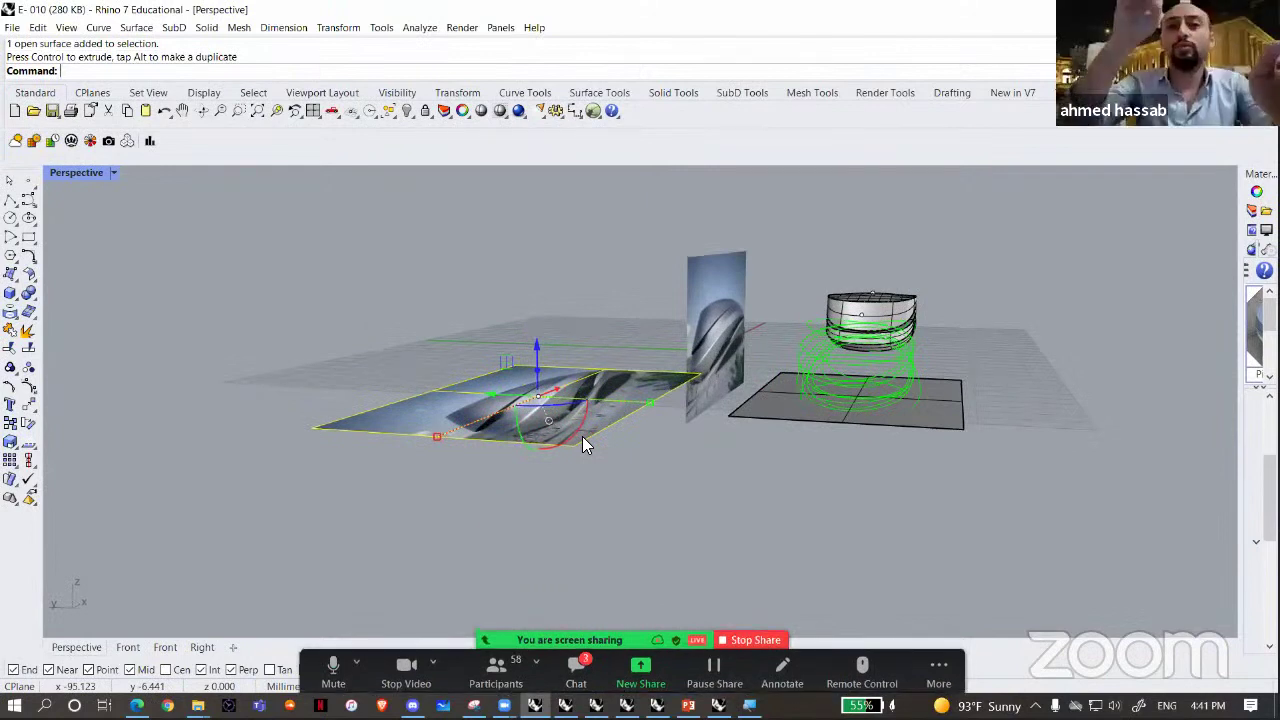
{"action": "mouse_move", "coordinate": [576, 424]}
{"action": "left_mouse_down"}
{"action": "mouse_move", "coordinate": [480, 476]}
{"action": "mouse_move", "coordinate": [568, 440]}
{"action": "left_mouse_up"}
{"action": "left_click", "coordinate": [568, 440]}
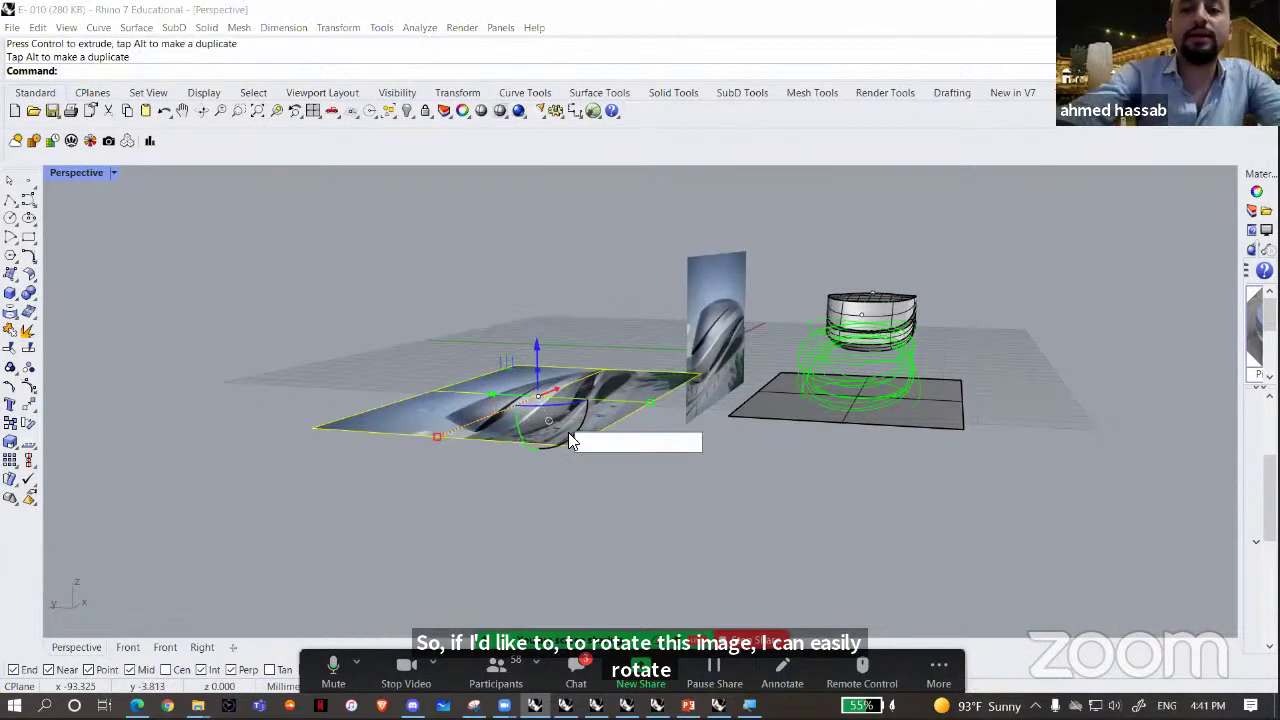
{"action": "type", "text": "90"}
{"action": "key", "text": "Return"}
{"action": "right_click_drag", "start_coordinate": [596, 428], "coordinate": [500, 418]}
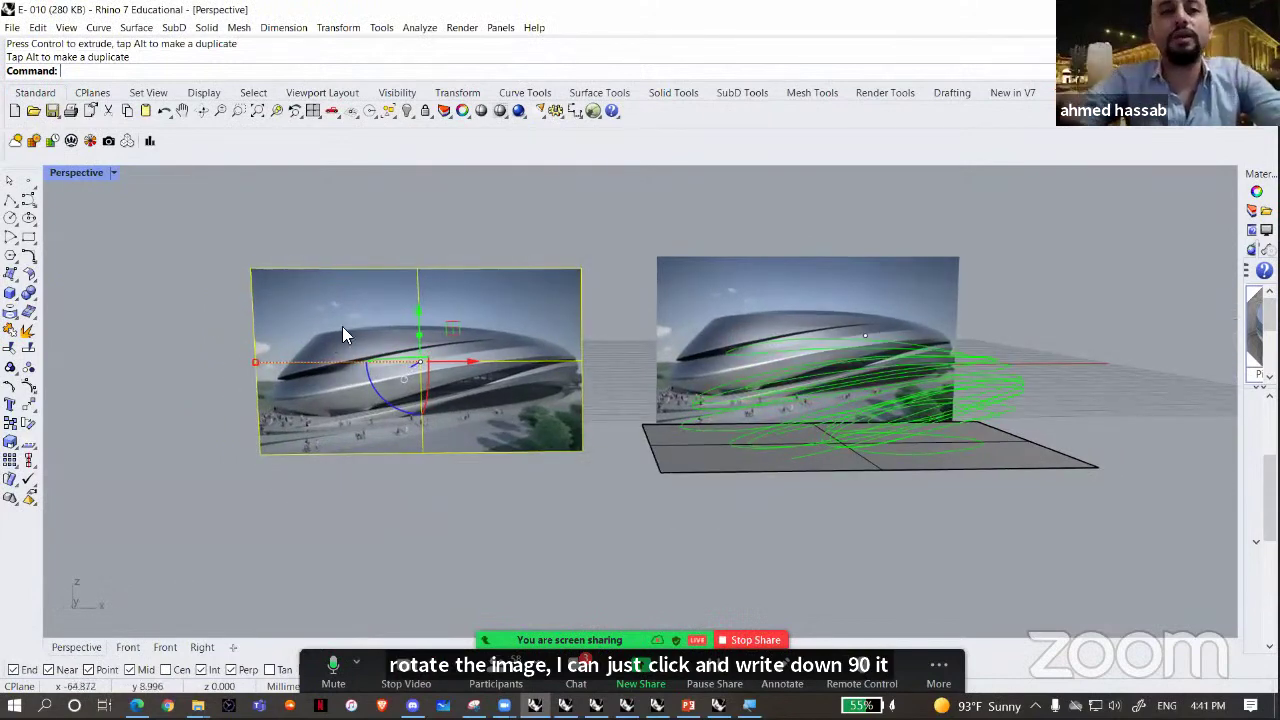
- Scale the new upright picture down slightly, then delete it from the scene
{"action": "mouse_move", "coordinate": [265, 362]}
{"action": "left_mouse_down"}
{"action": "mouse_move", "coordinate": [288, 366]}
{"action": "mouse_move", "coordinate": [210, 358]}
{"action": "mouse_move", "coordinate": [282, 350]}
{"action": "left_mouse_up"}
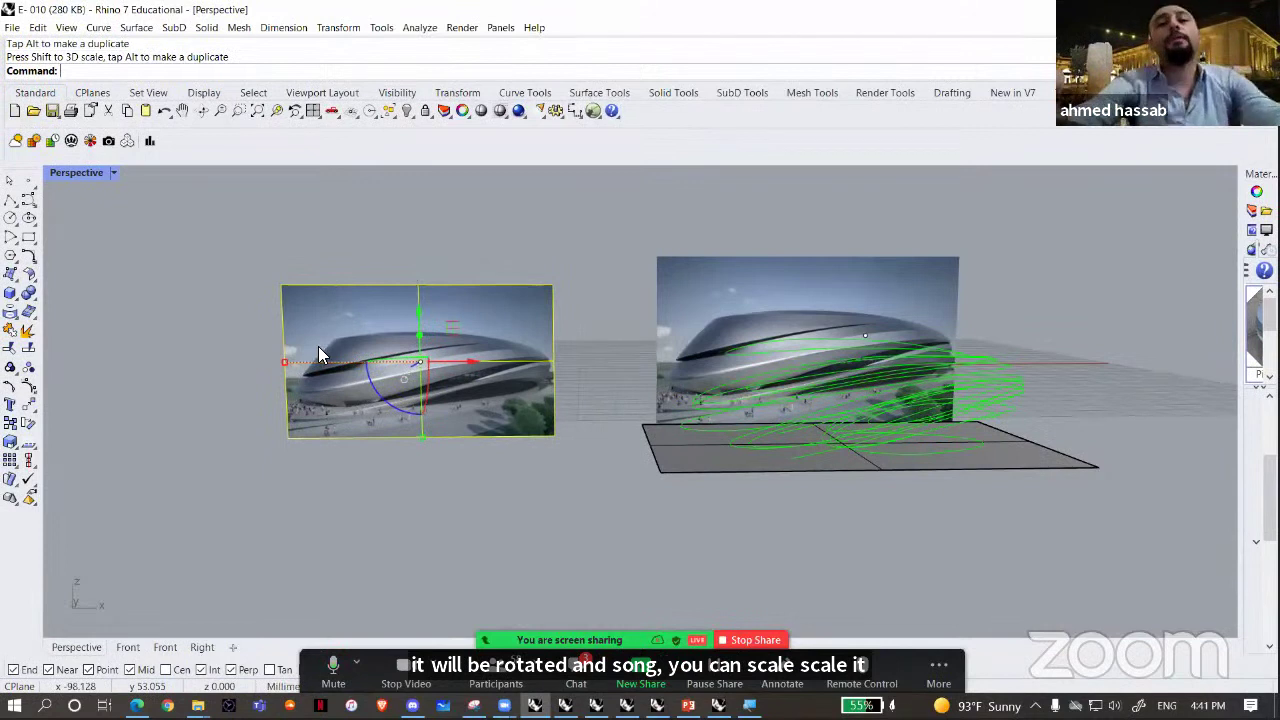
{"action": "key", "text": "Delete"}
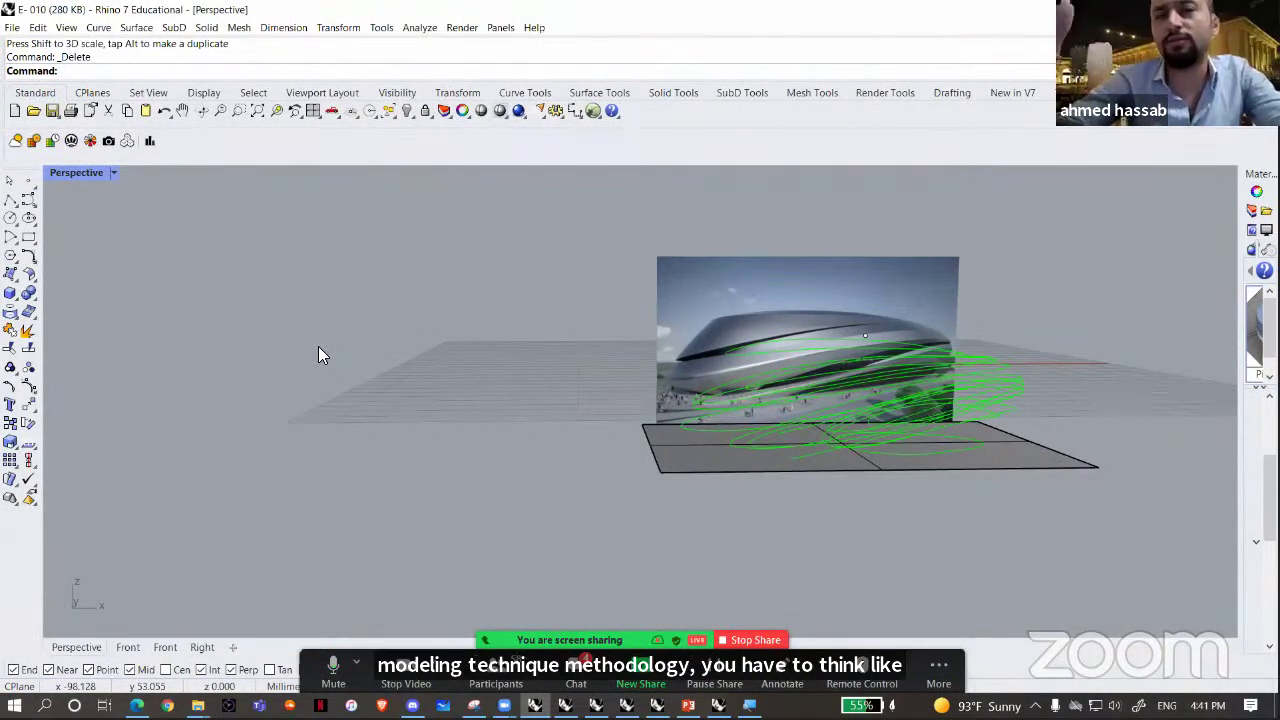
{"action": "scroll", "coordinate": [550, 366], "scroll_direction": "up", "scroll_amount": 2}
{"action": "scroll", "coordinate": [544, 360], "scroll_direction": "down", "scroll_amount": 4}
{"action": "right_click_drag", "start_coordinate": [591, 424], "coordinate": [546, 406], "text": "shift"}
{"action": "key", "text": "ctrl+z"}
{"action": "key", "text": "Delete"}
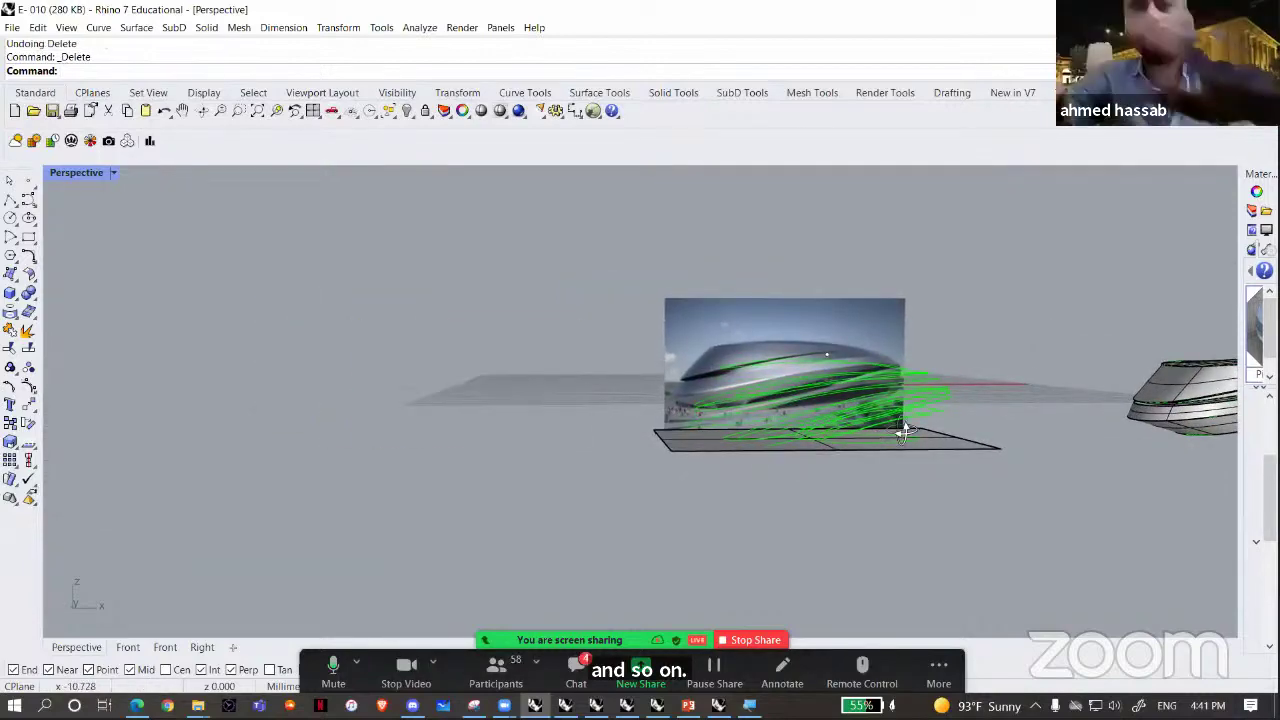
- Duplicate the original upright reference picture into the empty area beside it, away from the finished model
{"action": "right_click_drag", "start_coordinate": [904, 432], "coordinate": [548, 618]}
{"action": "left_click", "coordinate": [710, 320]}
{"action": "left_click_drag", "start_coordinate": [844, 376], "coordinate": [395, 382], "text": "alt"}
{"action": "right_click_drag", "start_coordinate": [626, 350], "coordinate": [610, 342], "text": "shift"}
{"action": "right_click_drag", "start_coordinate": [462, 364], "coordinate": [438, 324]}
{"action": "scroll", "coordinate": [438, 324], "scroll_direction": "up", "scroll_amount": 2}
- Select the copied picture and adjust its position beside the original with the gumball
{"action": "left_click", "coordinate": [664, 300]}
{"action": "right_click_drag", "start_coordinate": [662, 324], "coordinate": [640, 354]}
{"action": "left_click", "coordinate": [482, 362]}
{"action": "key", "text": "Escape"}
{"action": "left_click", "coordinate": [482, 368]}
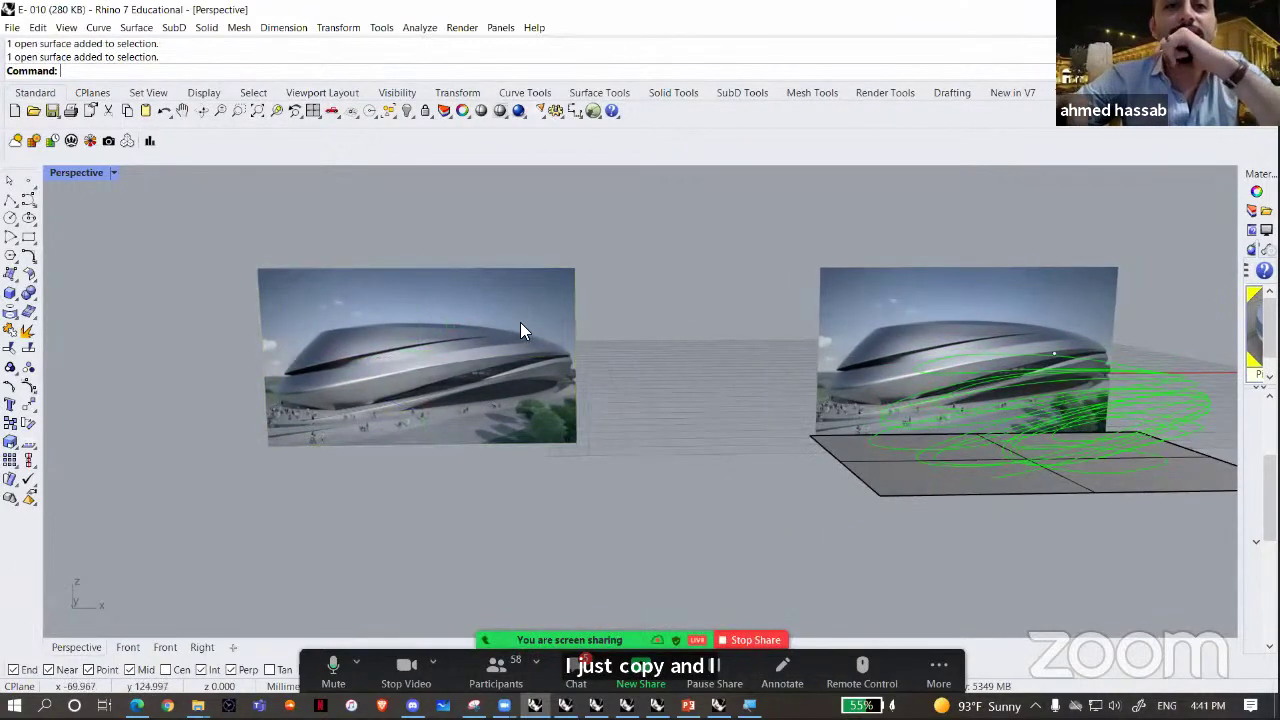
{"action": "left_click_drag", "start_coordinate": [475, 358], "coordinate": [576, 348]}
{"action": "key", "text": "Escape"}
{"action": "right_click_drag", "start_coordinate": [898, 388], "coordinate": [856, 604]}
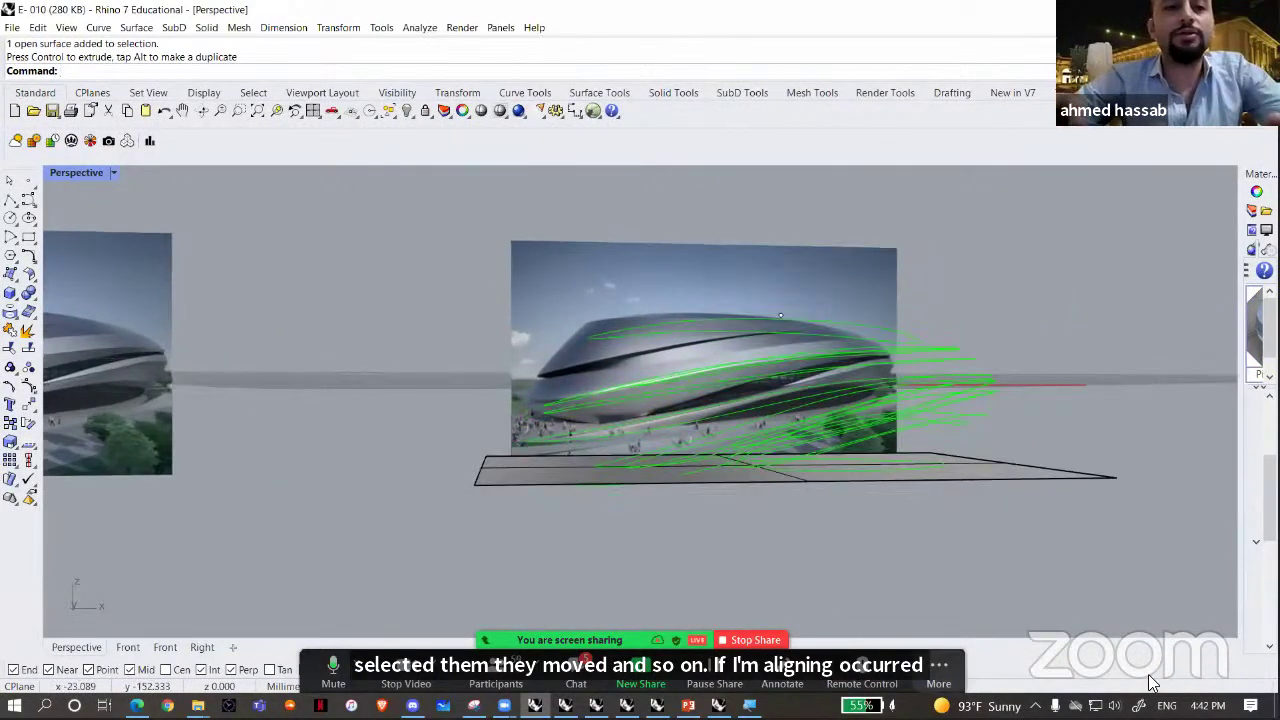
- Switch to the Front view and examine how the curves line up with the original reference picture
{"action": "left_click", "coordinate": [131, 652]}
{"action": "scroll", "coordinate": [386, 454], "scroll_direction": "down", "scroll_amount": 6}
{"action": "right_click_drag", "start_coordinate": [52, 411], "coordinate": [540, 490]}
{"action": "scroll", "coordinate": [704, 426], "scroll_direction": "down", "scroll_amount": 10}
{"action": "right_click_drag", "start_coordinate": [1005, 396], "coordinate": [610, 406]}
{"action": "right_click_drag", "start_coordinate": [816, 430], "coordinate": [596, 440]}
{"action": "scroll", "coordinate": [676, 370], "scroll_direction": "up", "scroll_amount": 8}
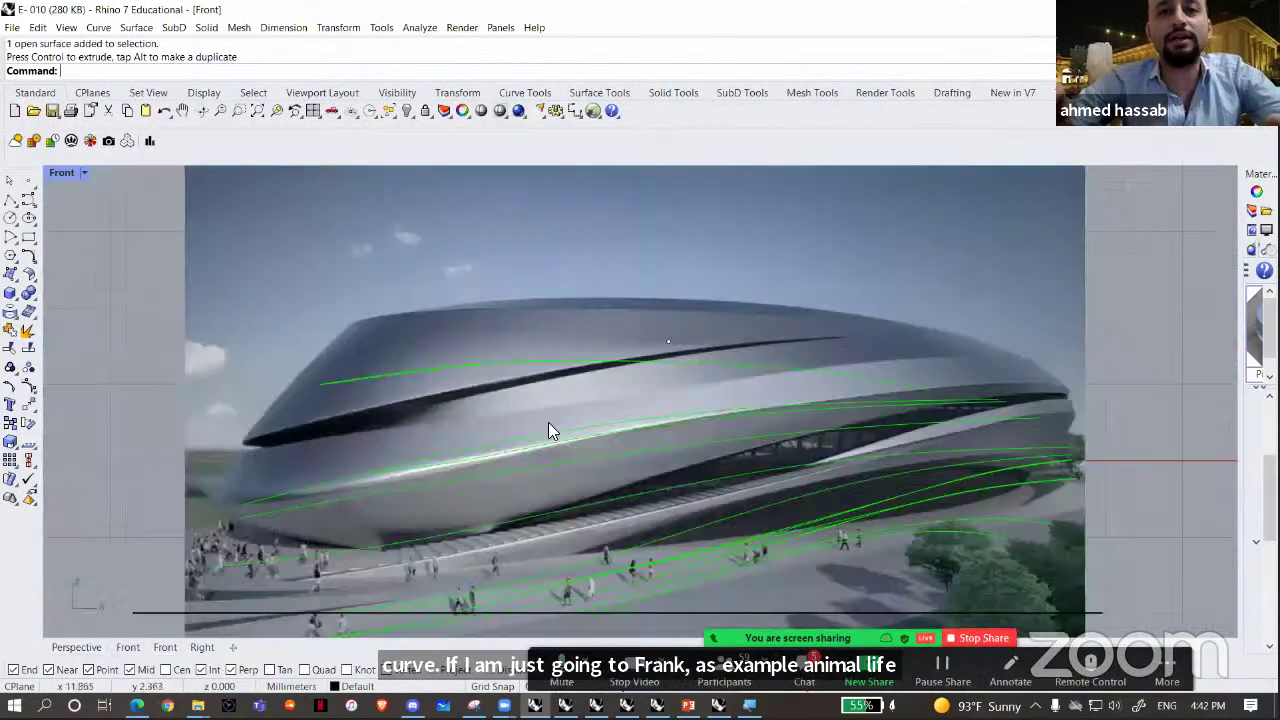
{"action": "scroll", "coordinate": [776, 422], "scroll_direction": "down", "scroll_amount": 4}
{"action": "scroll", "coordinate": [594, 400], "scroll_direction": "up", "scroll_amount": 2}
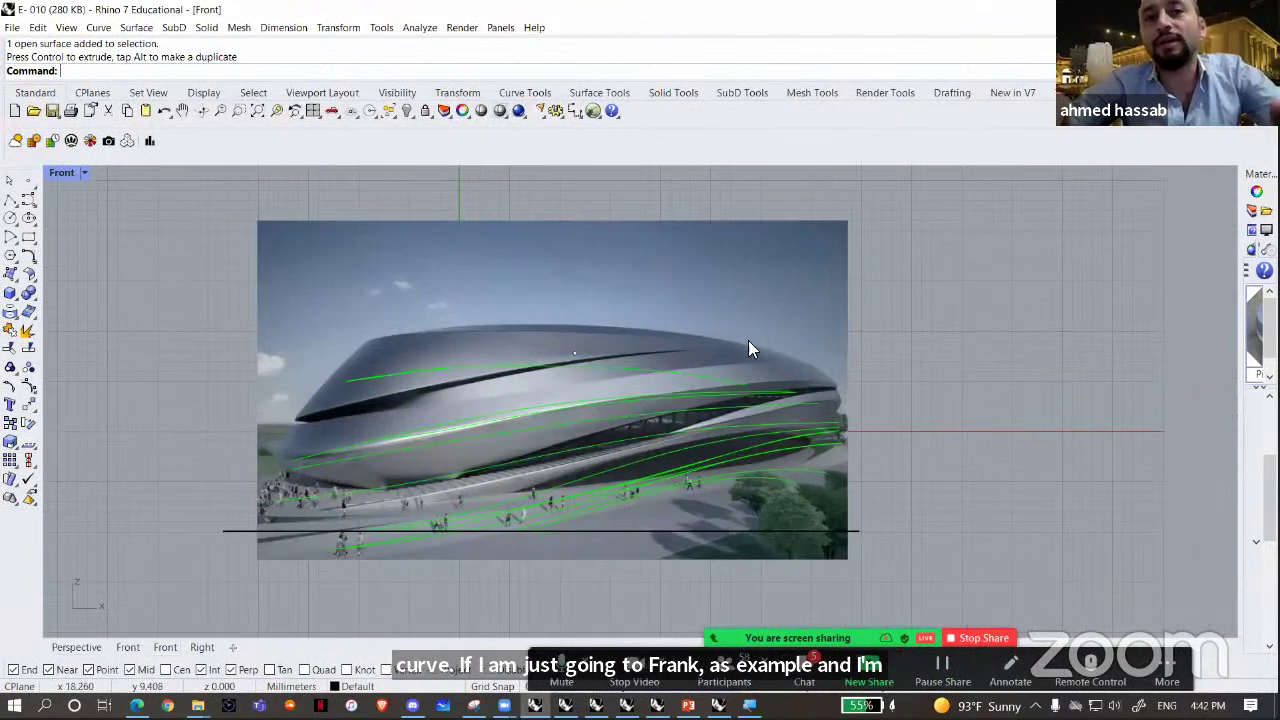
- Undo the recent picture edits and redo the last picture frame change
{"action": "left_click", "coordinate": [596, 398]}
{"action": "key", "text": "ctrl+z"}
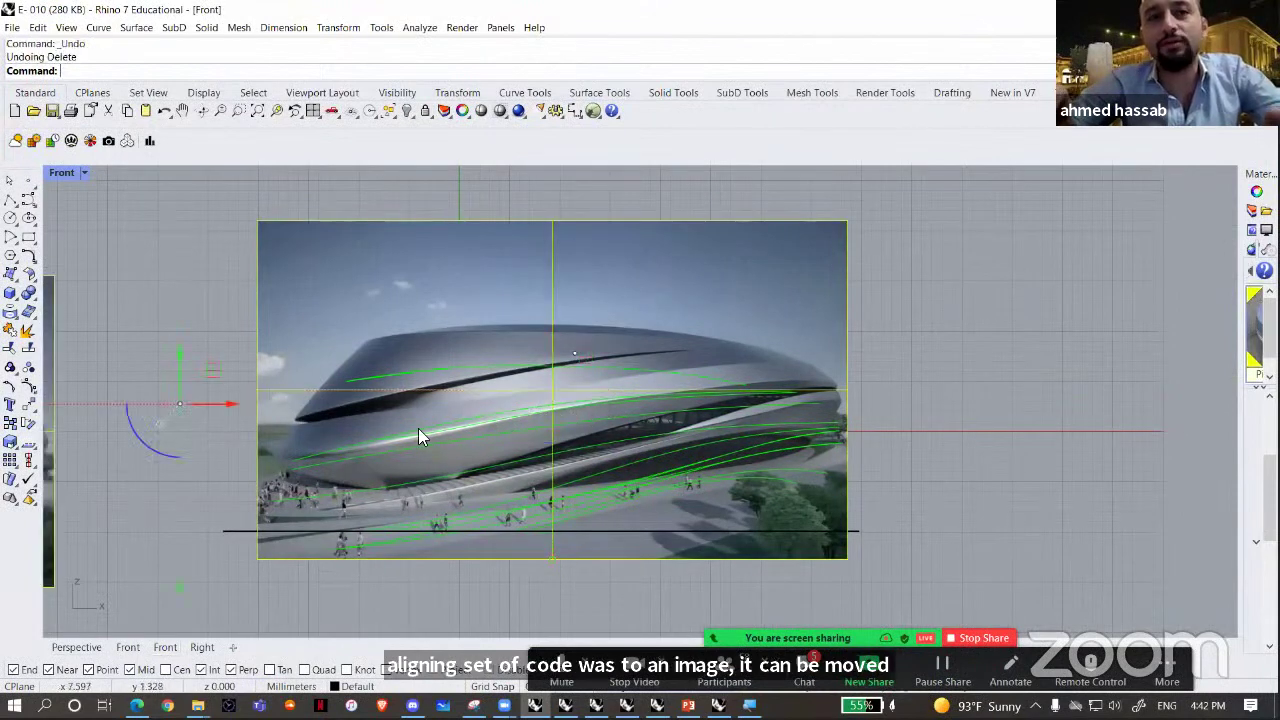
{"action": "key", "text": "ctrl+z"}
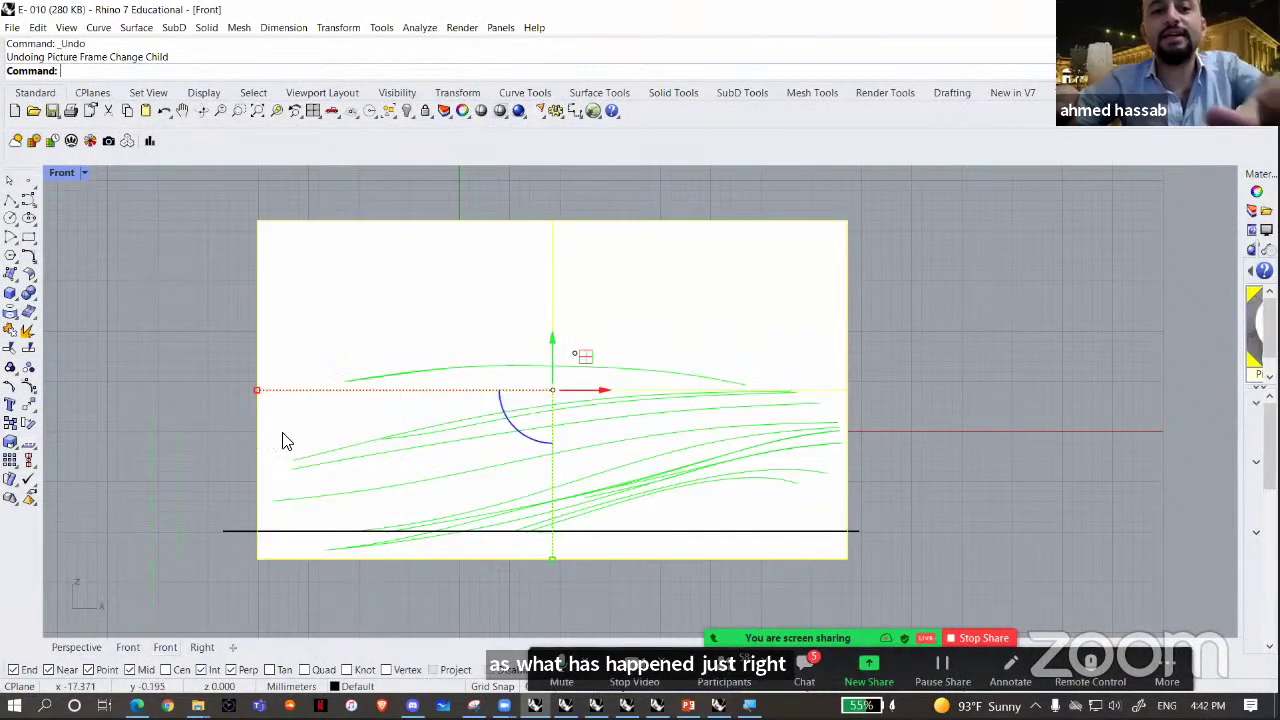
{"action": "key", "text": "ctrl+y"}
- Duplicate the reference picture in the Front view, placing the copy at the same scale in the empty area beside the original
{"action": "scroll", "coordinate": [886, 368], "scroll_direction": "down", "scroll_amount": 3}
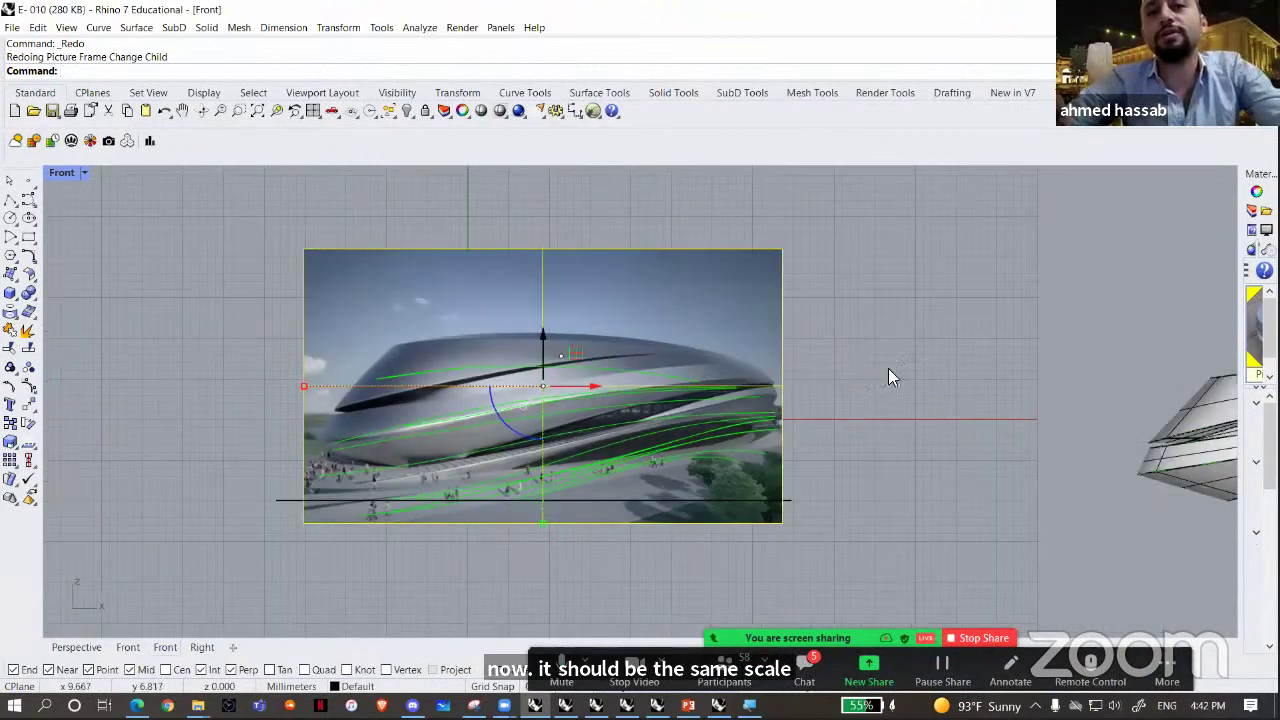
{"action": "scroll", "coordinate": [890, 366], "scroll_direction": "down", "scroll_amount": 2}
{"action": "left_click_drag", "start_coordinate": [892, 371], "coordinate": [340, 350]}
{"action": "key", "text": "Escape"}
{"action": "scroll", "coordinate": [350, 392], "scroll_direction": "up", "scroll_amount": 6}
{"action": "right_click_drag", "start_coordinate": [350, 392], "coordinate": [584, 396]}
- Float the Visibility tools over the Front view and lock the copied reference picture
{"action": "left_click", "coordinate": [556, 368]}
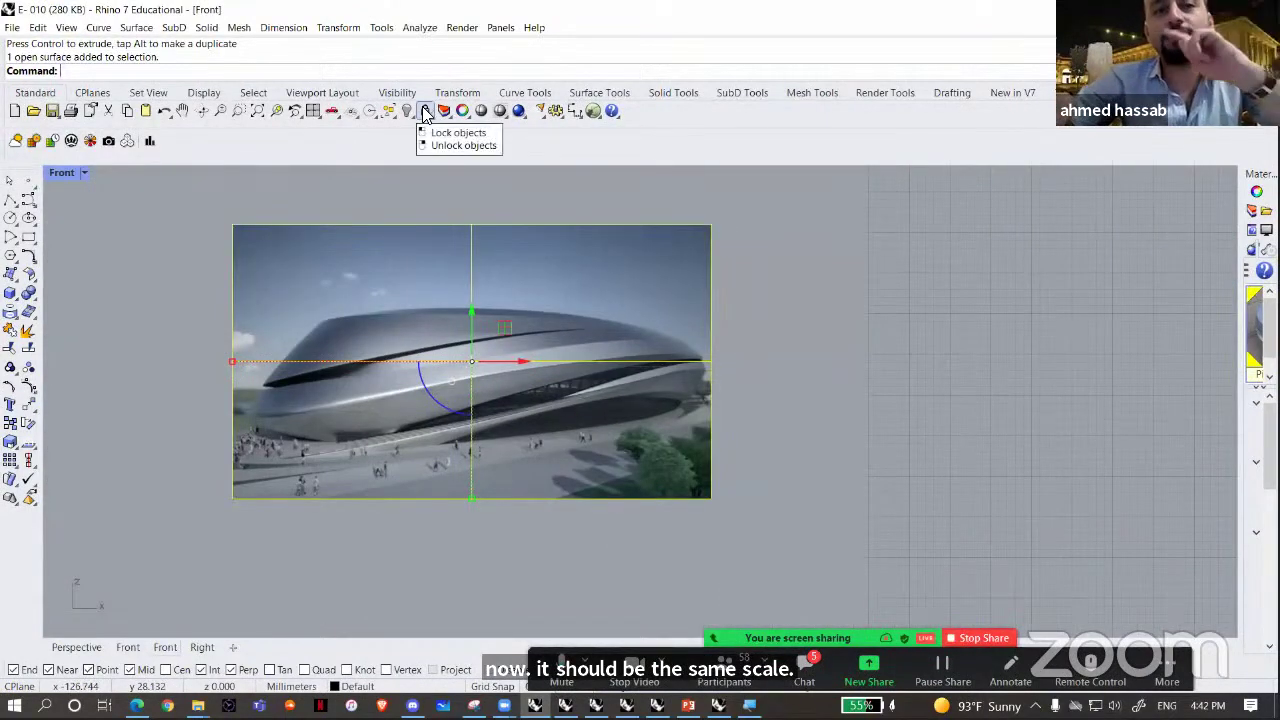
{"action": "left_click", "coordinate": [425, 113]}
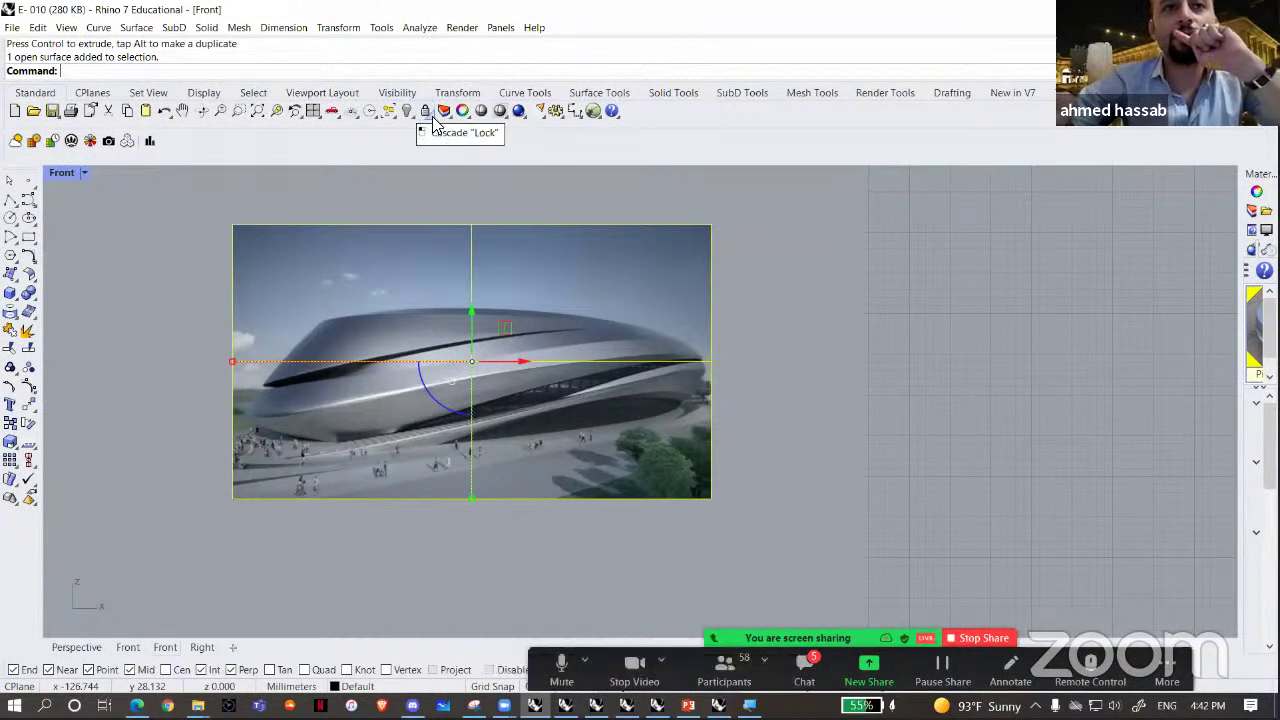
{"action": "left_click", "coordinate": [416, 118]}
{"action": "left_click_drag", "start_coordinate": [428, 130], "coordinate": [790, 183]}
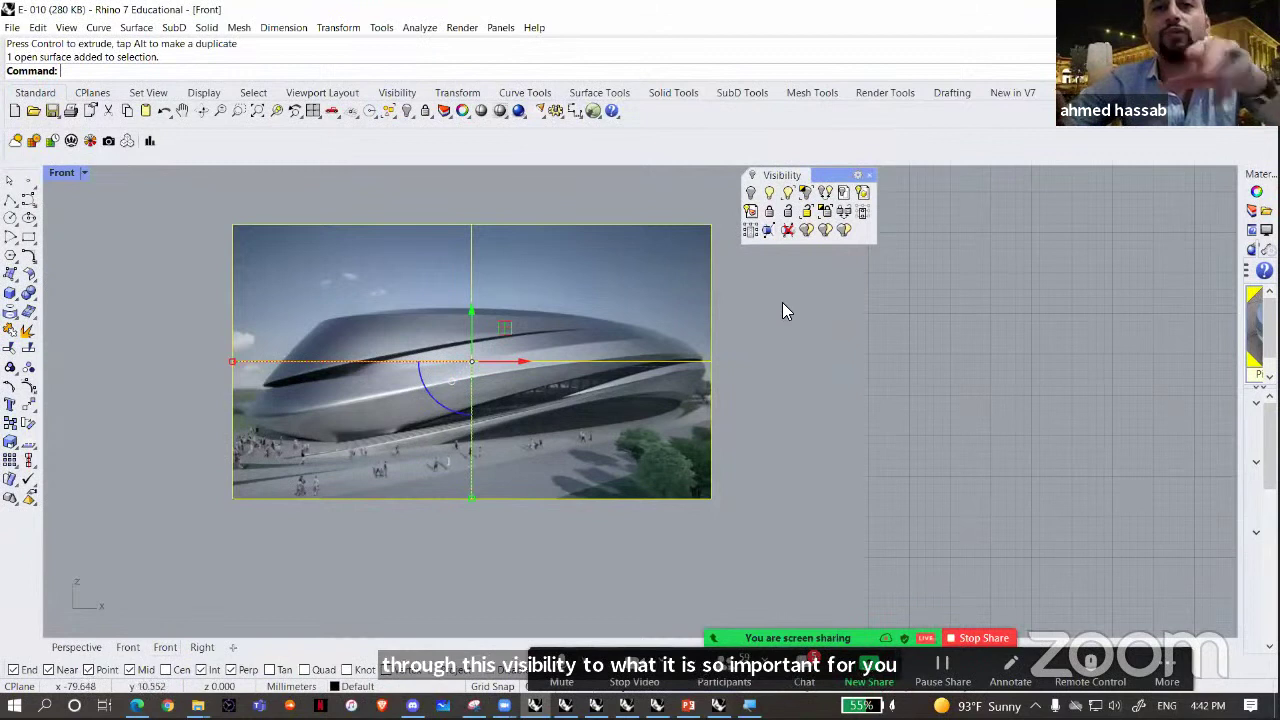
{"action": "right_click_drag", "start_coordinate": [817, 350], "coordinate": [825, 371]}
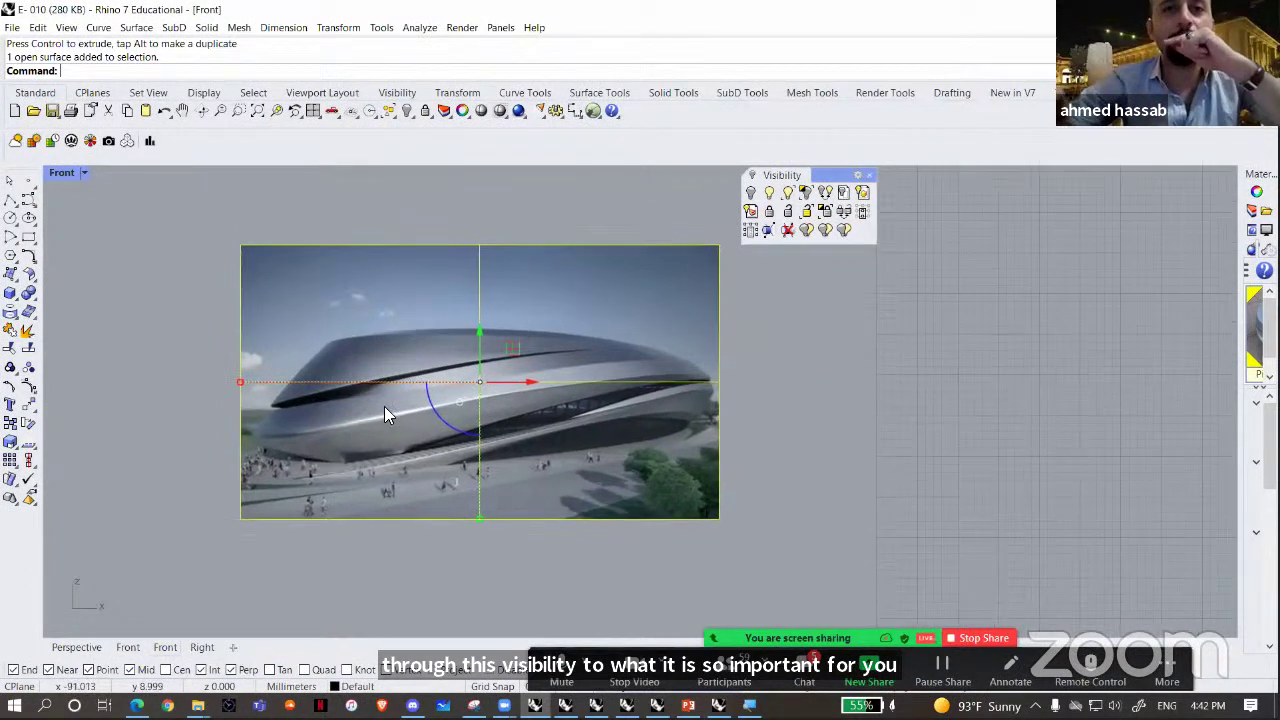
{"action": "left_click", "coordinate": [770, 214]}
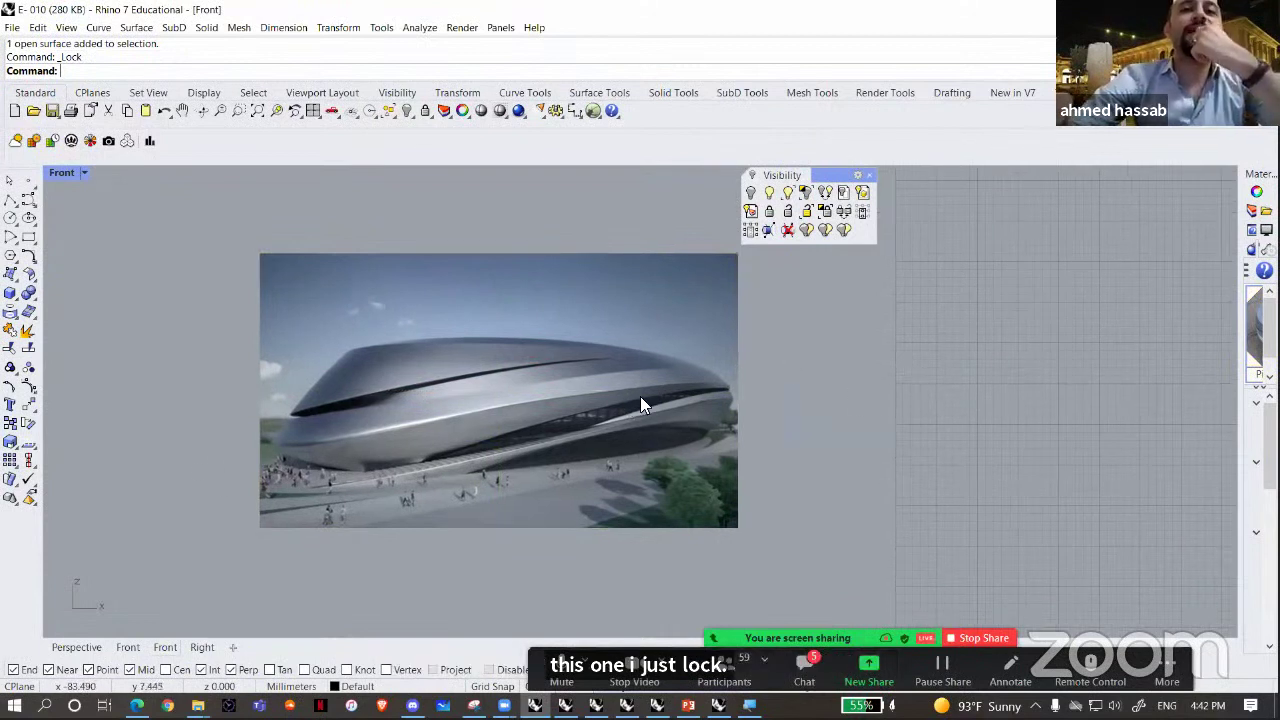
- Return to the Perspective view and frame the locked picture close up to study the building's surfaces
{"action": "scroll", "coordinate": [421, 414], "scroll_direction": "up", "scroll_amount": 2}
{"action": "scroll", "coordinate": [420, 419], "scroll_direction": "up", "scroll_amount": 2}
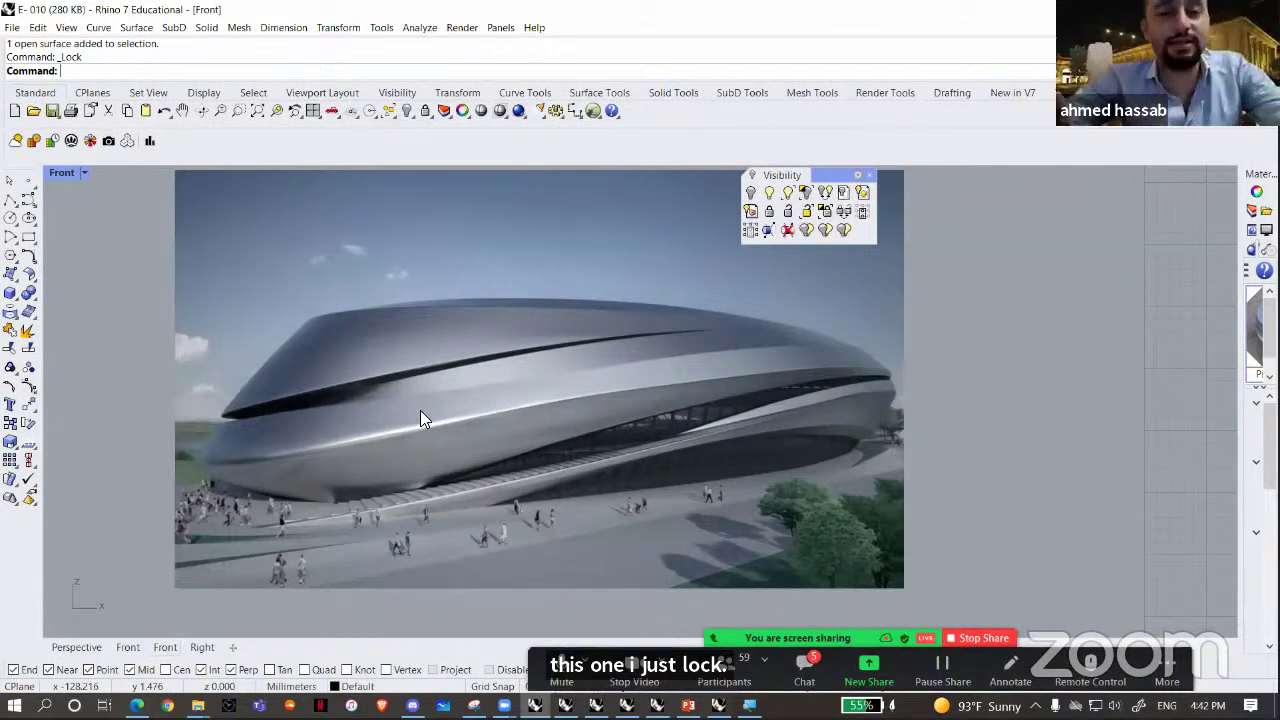
{"action": "left_click", "coordinate": [66, 646]}
{"action": "right_click_drag", "start_coordinate": [442, 370], "coordinate": [490, 405]}
{"action": "scroll", "coordinate": [488, 396], "scroll_direction": "up", "scroll_amount": 5}
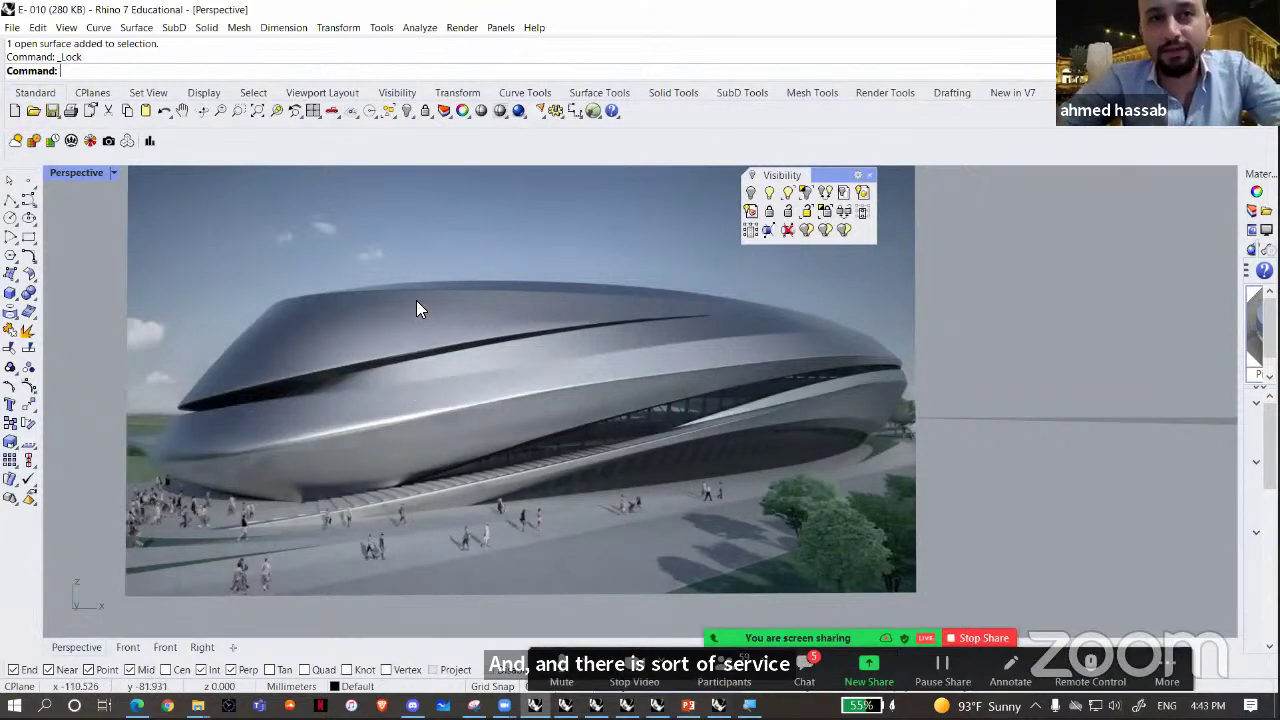
- Set the Snipping Tool capture with the marked edges and faces beside the picture for comparison, then return to Rhino
{"action": "key", "text": "alt+Tab"}
{"action": "left_click_drag", "start_coordinate": [474, 205], "coordinate": [1022, 93]}
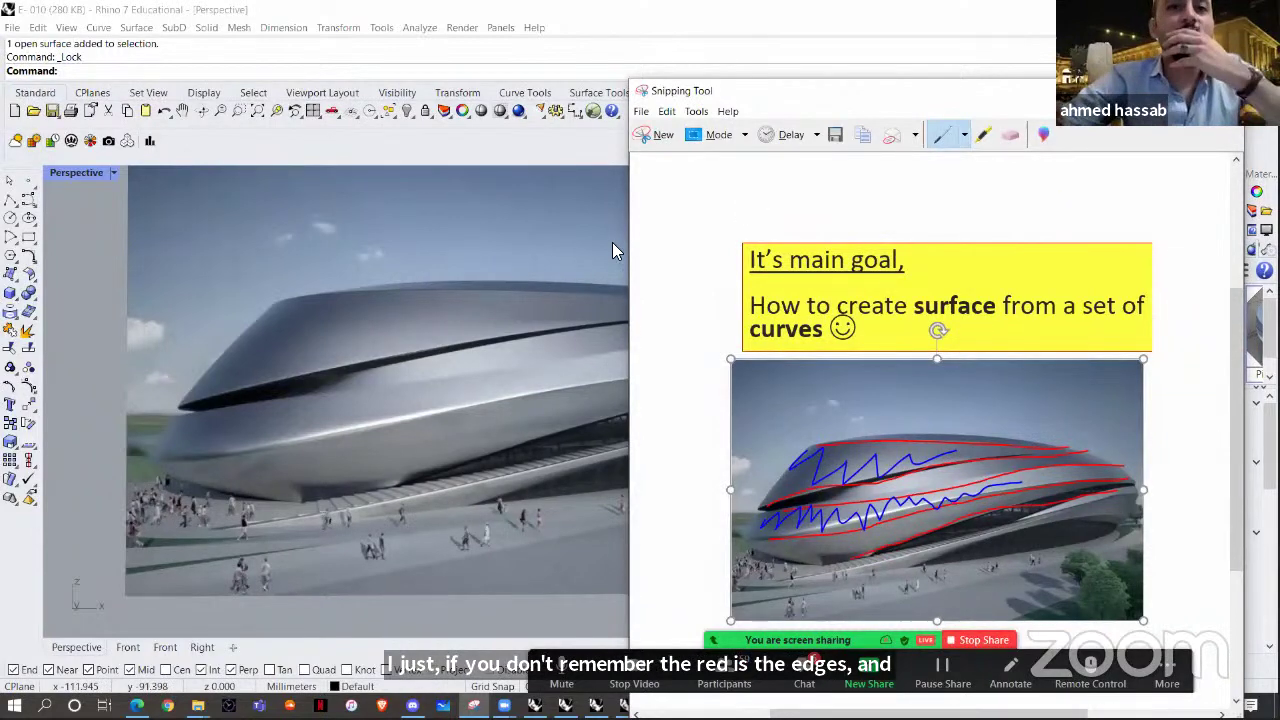
{"action": "left_click", "coordinate": [560, 294]}
{"action": "scroll", "coordinate": [560, 294], "scroll_direction": "down", "scroll_amount": 7}
{"action": "right_click_drag", "start_coordinate": [560, 300], "coordinate": [438, 342]}
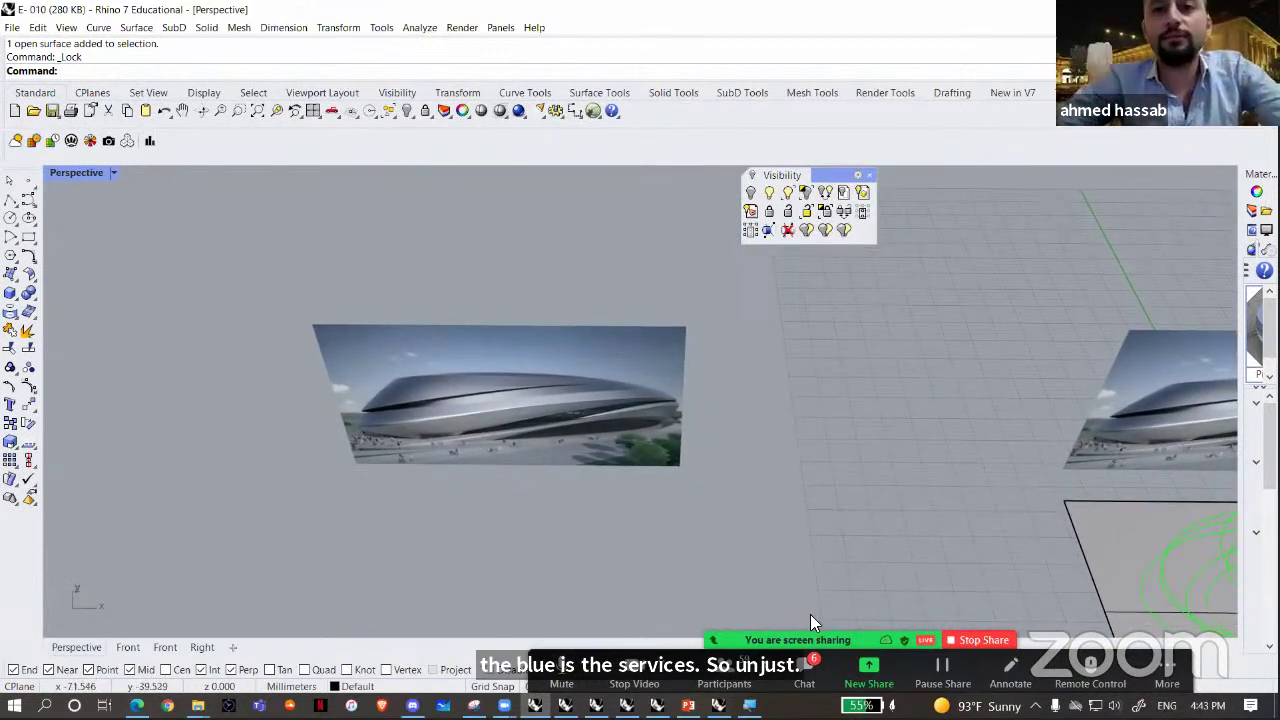
- Open the meeting chat, read through the participants' questions and return to the locked picture in Rhino
{"action": "key", "text": "alt+h"}
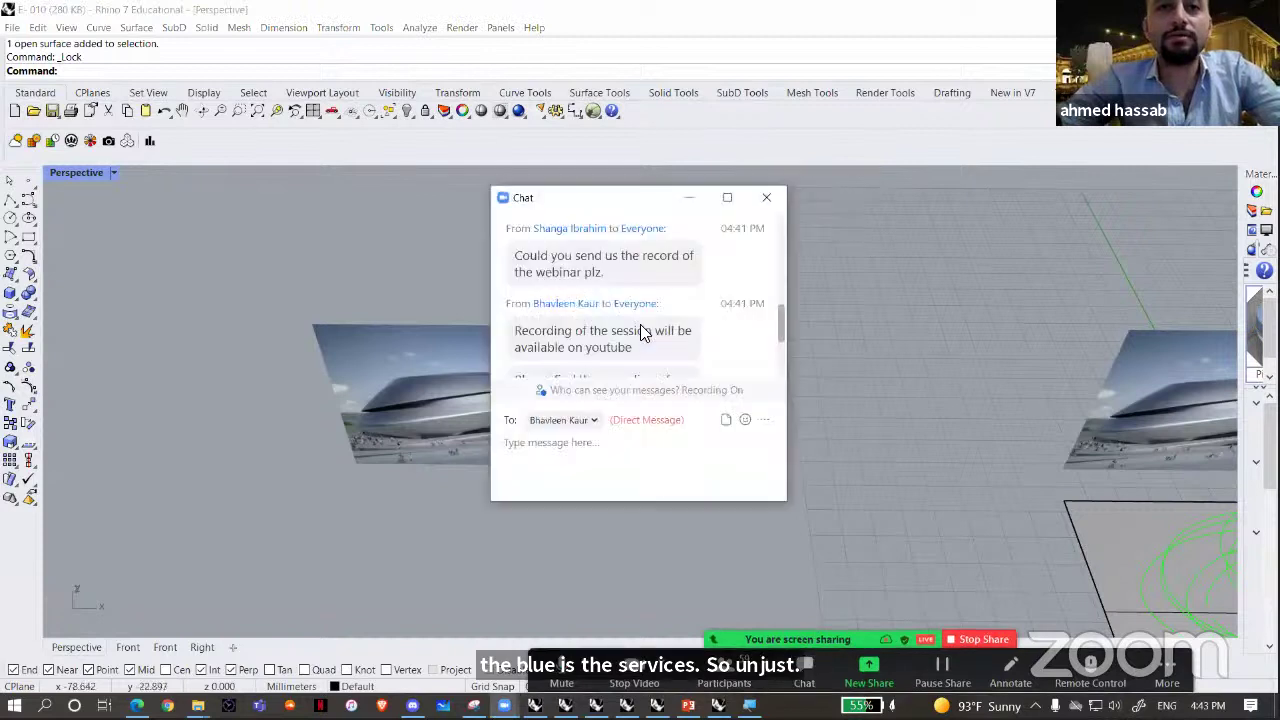
{"action": "scroll", "coordinate": [643, 333], "scroll_direction": "up", "scroll_amount": 5}
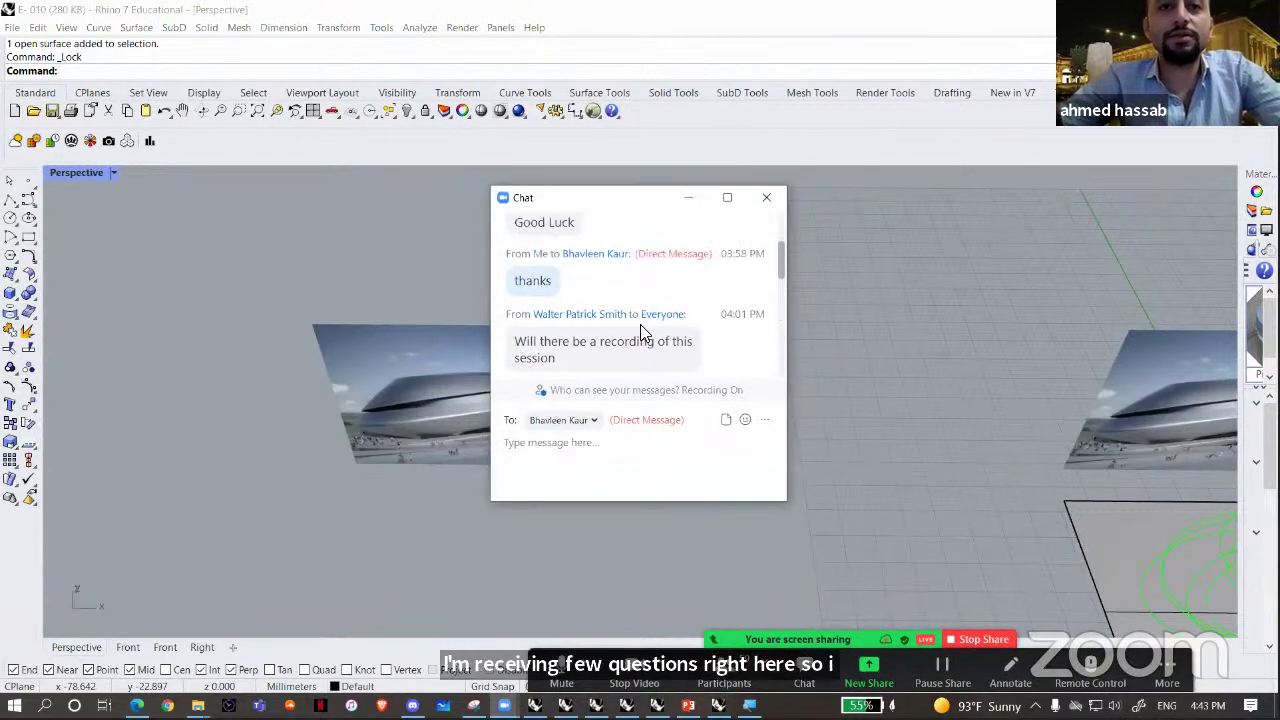
{"action": "scroll", "coordinate": [641, 331], "scroll_direction": "up", "scroll_amount": 1}
{"action": "scroll", "coordinate": [641, 331], "scroll_direction": "down", "scroll_amount": 8}
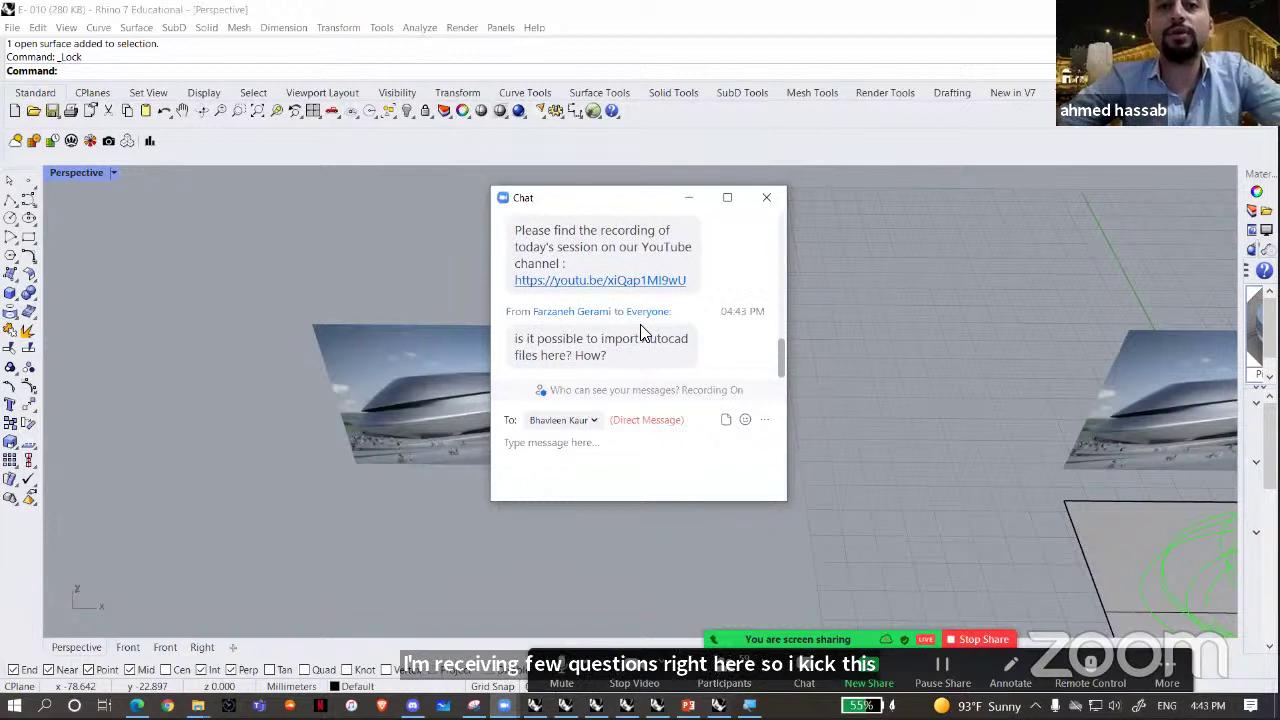
{"action": "left_click", "coordinate": [736, 408]}
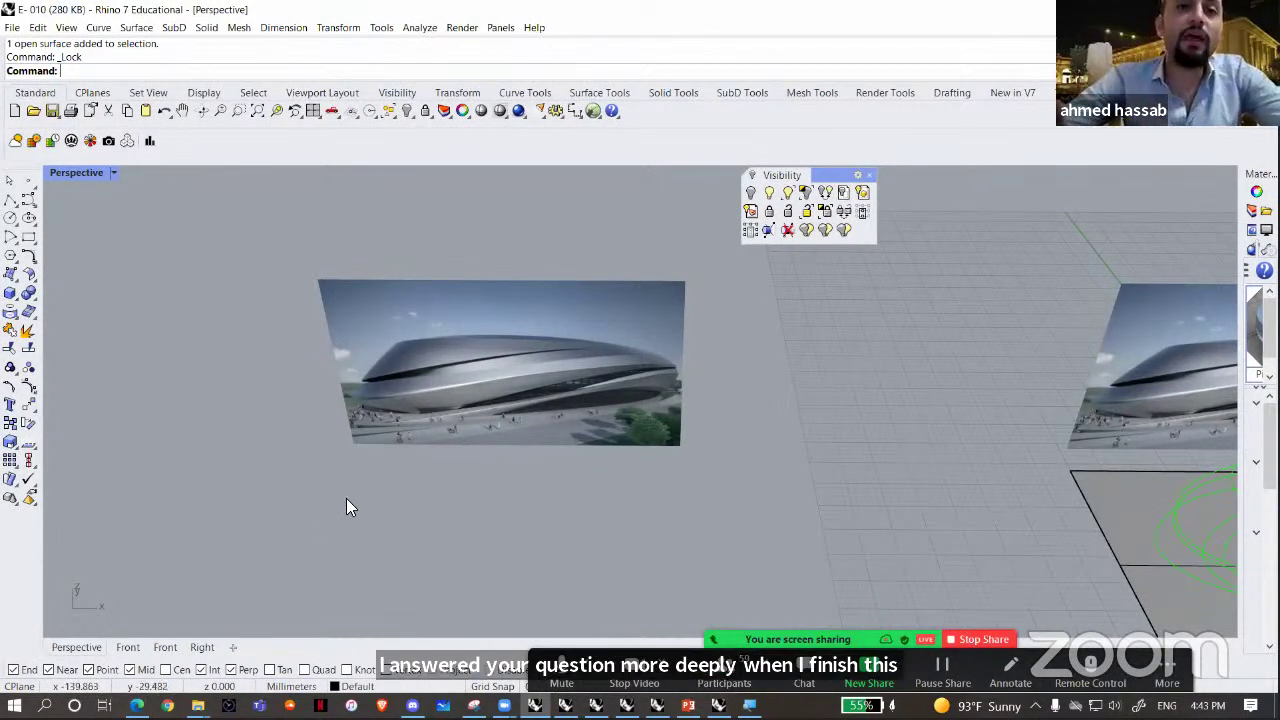
{"action": "right_click_drag", "start_coordinate": [382, 422], "coordinate": [406, 314]}
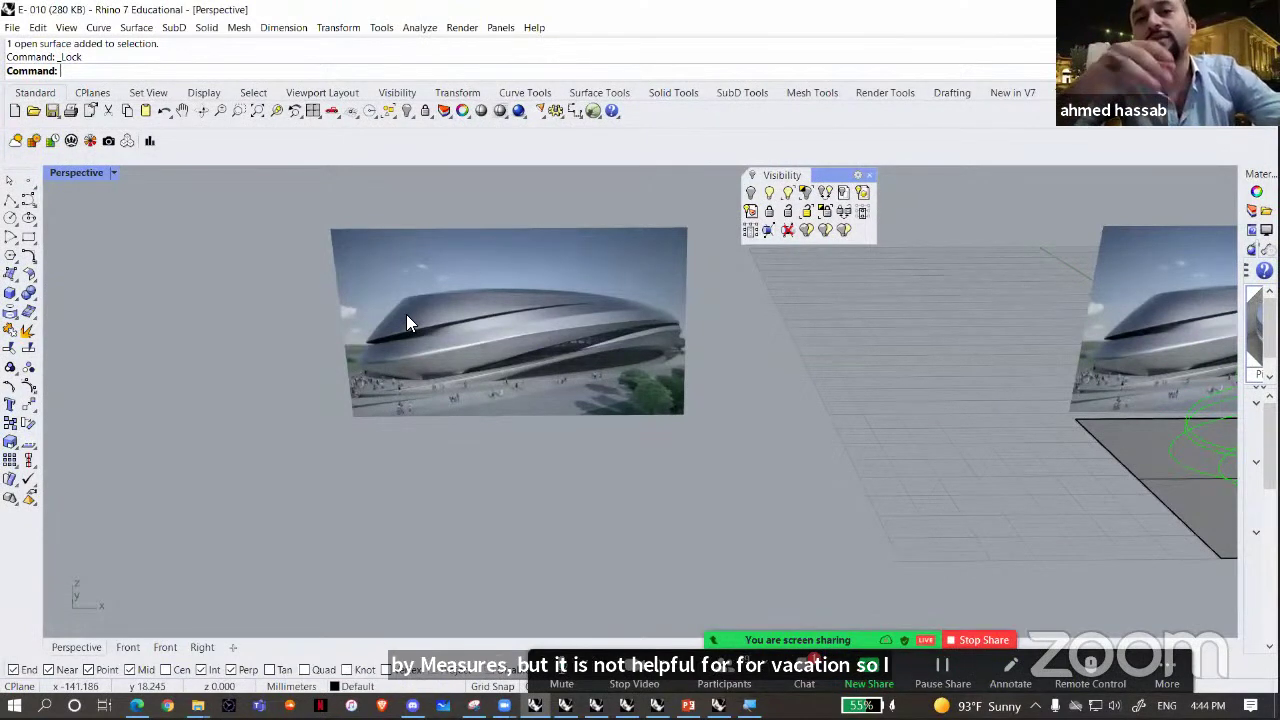
- Float the Ellipse tools over the Perspective view beside the copied reference picture
{"action": "right_click_drag", "start_coordinate": [449, 363], "coordinate": [490, 414]}
{"action": "right_click_drag", "start_coordinate": [248, 384], "coordinate": [323, 380]}
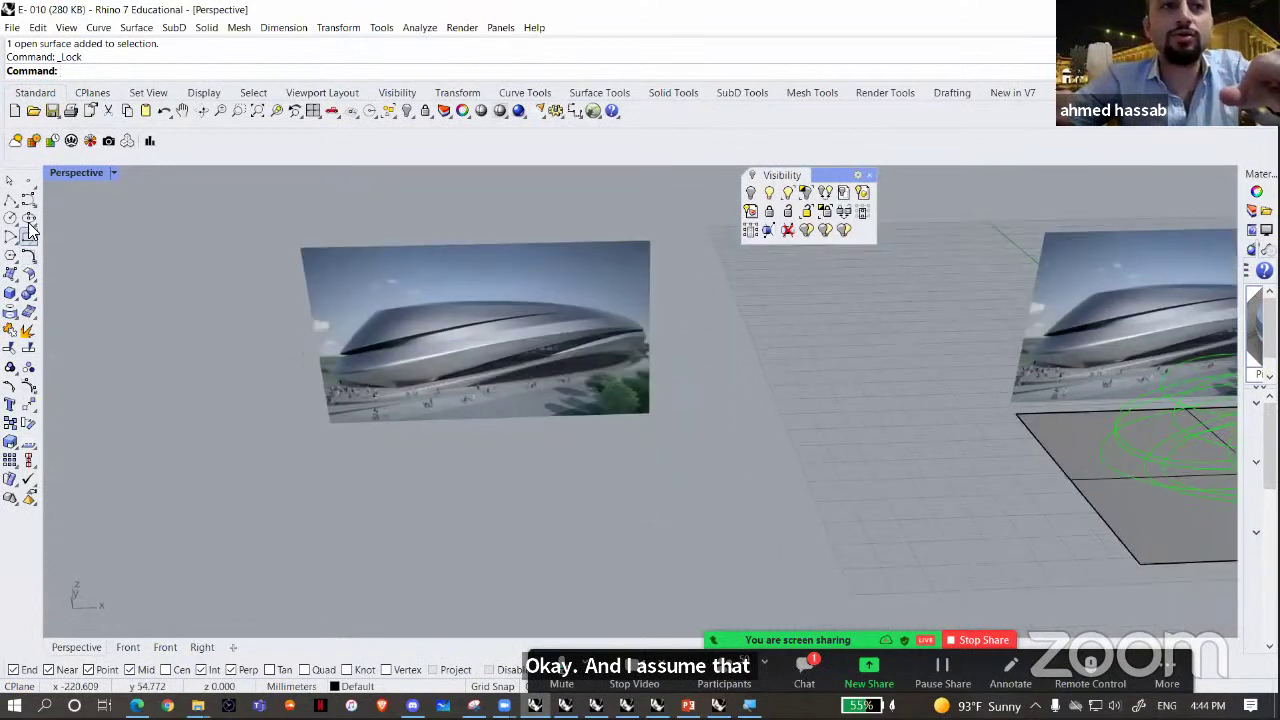
{"action": "left_click", "coordinate": [34, 222]}
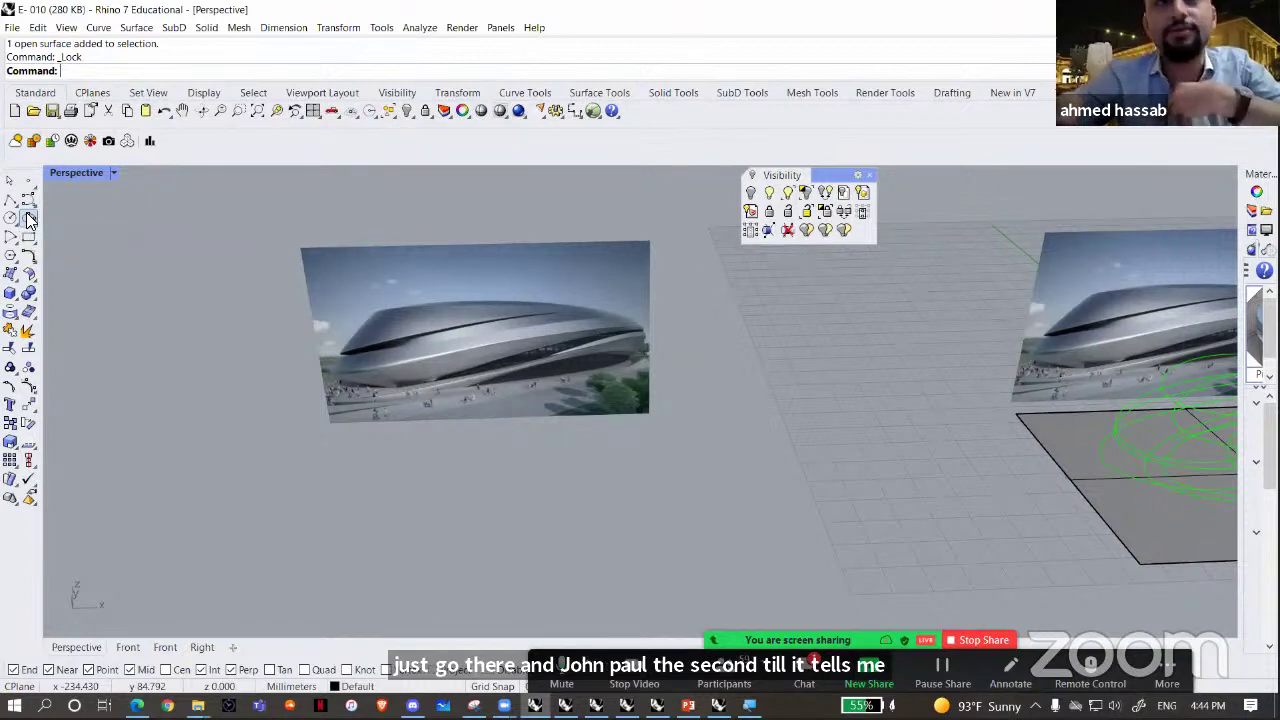
{"action": "left_click", "coordinate": [33, 225]}
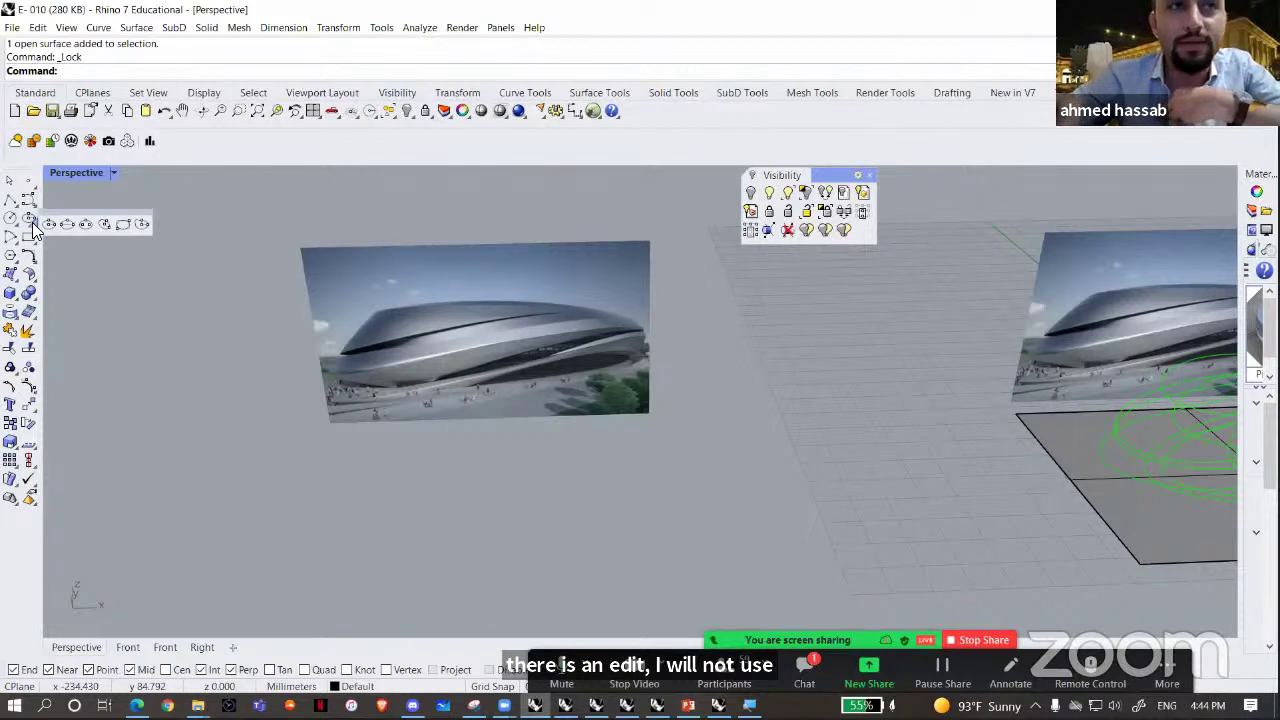
{"action": "left_click_drag", "start_coordinate": [46, 223], "coordinate": [110, 215]}
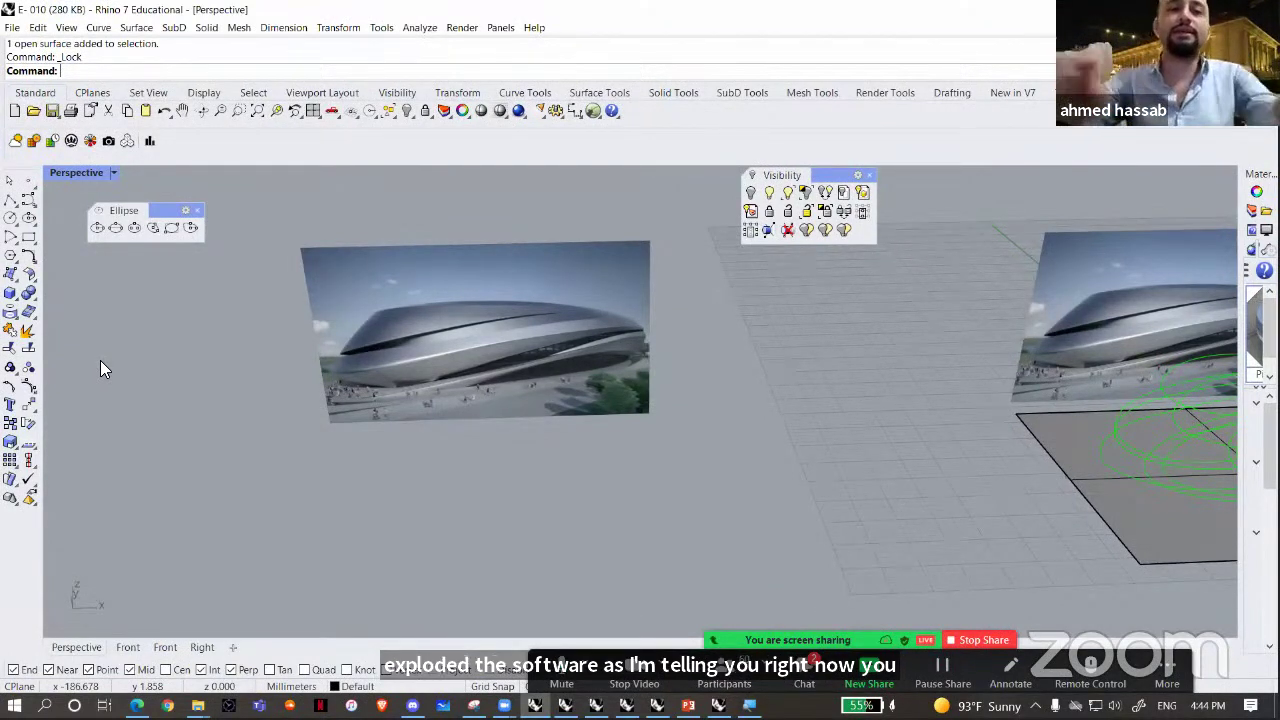
- Draw an ellipse by diameter on the ground in front of the copied picture, its long axis spanning the building's width
{"action": "right_click_drag", "start_coordinate": [120, 362], "coordinate": [116, 318]}
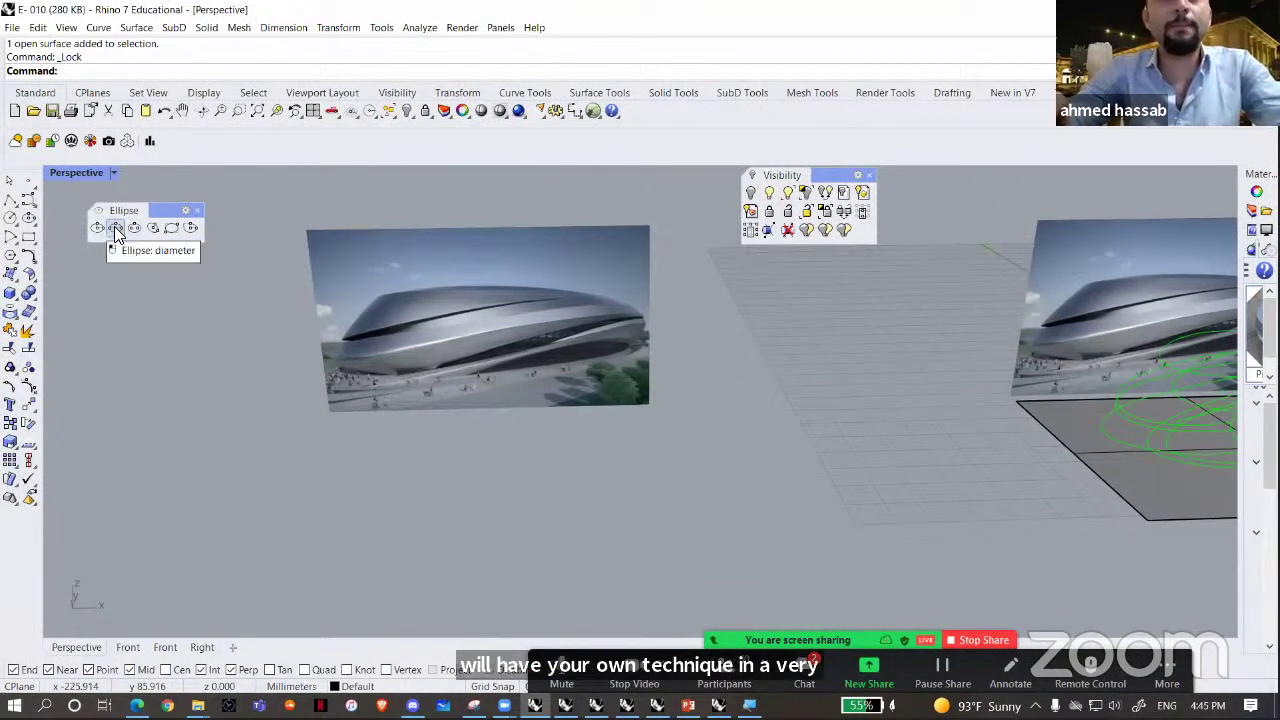
{"action": "left_click", "coordinate": [116, 229]}
{"action": "right_click_drag", "start_coordinate": [420, 466], "coordinate": [340, 511]}
{"action": "left_click", "coordinate": [340, 509]}
{"action": "left_click", "coordinate": [647, 500]}
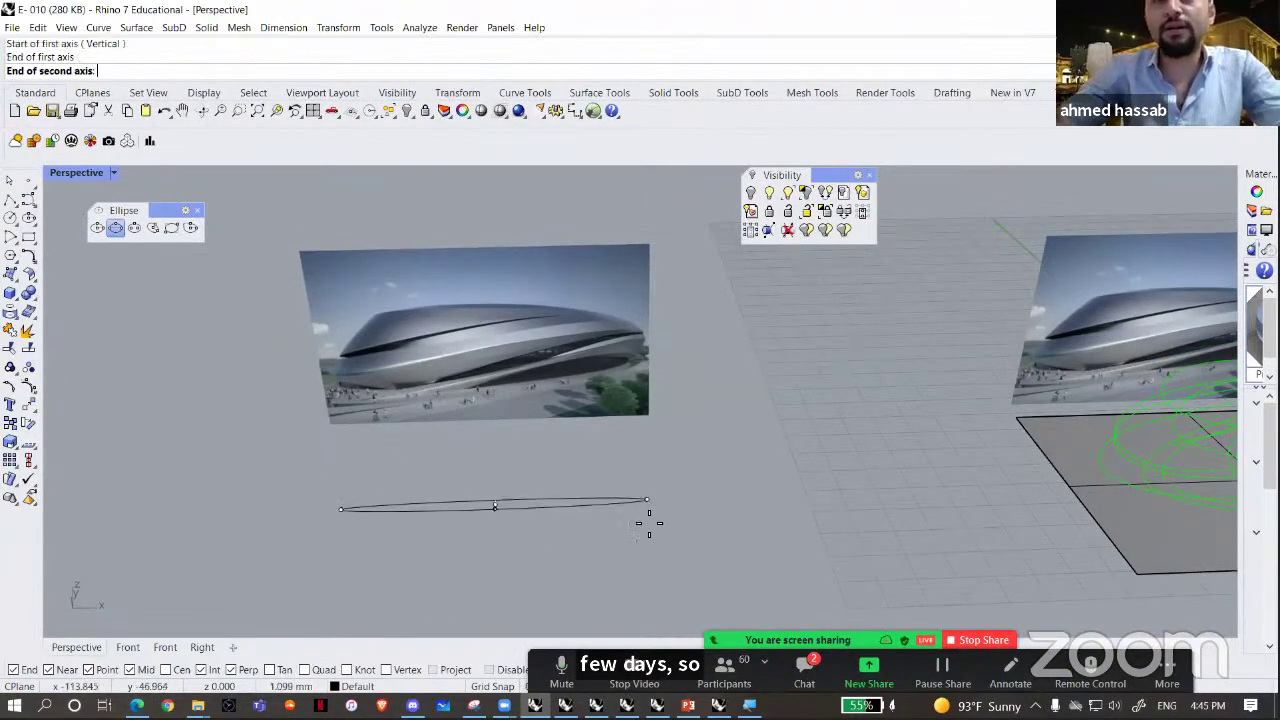
{"action": "left_click", "coordinate": [644, 572]}
{"action": "right_click_drag", "start_coordinate": [623, 492], "coordinate": [523, 409]}
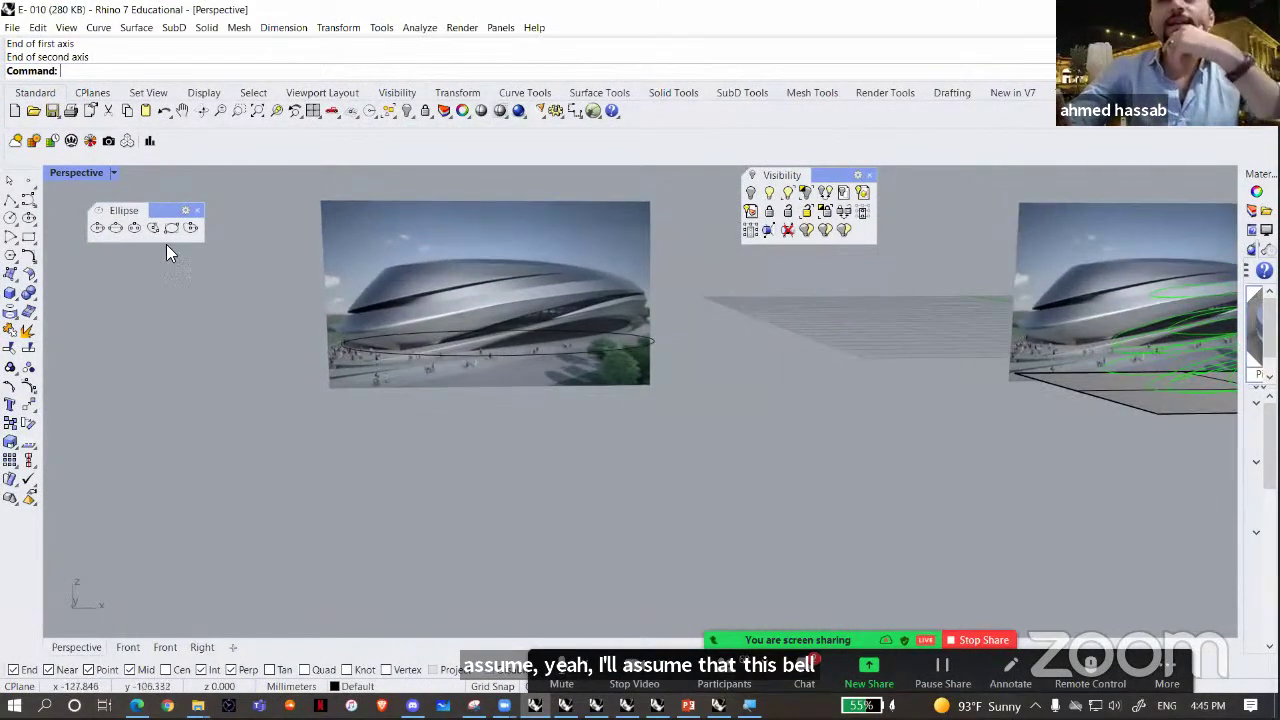
- Raise the copied reference picture in the Front view so its base meets the ellipse's level, unlocking it for the move and relocking it
{"action": "left_click", "coordinate": [128, 648]}
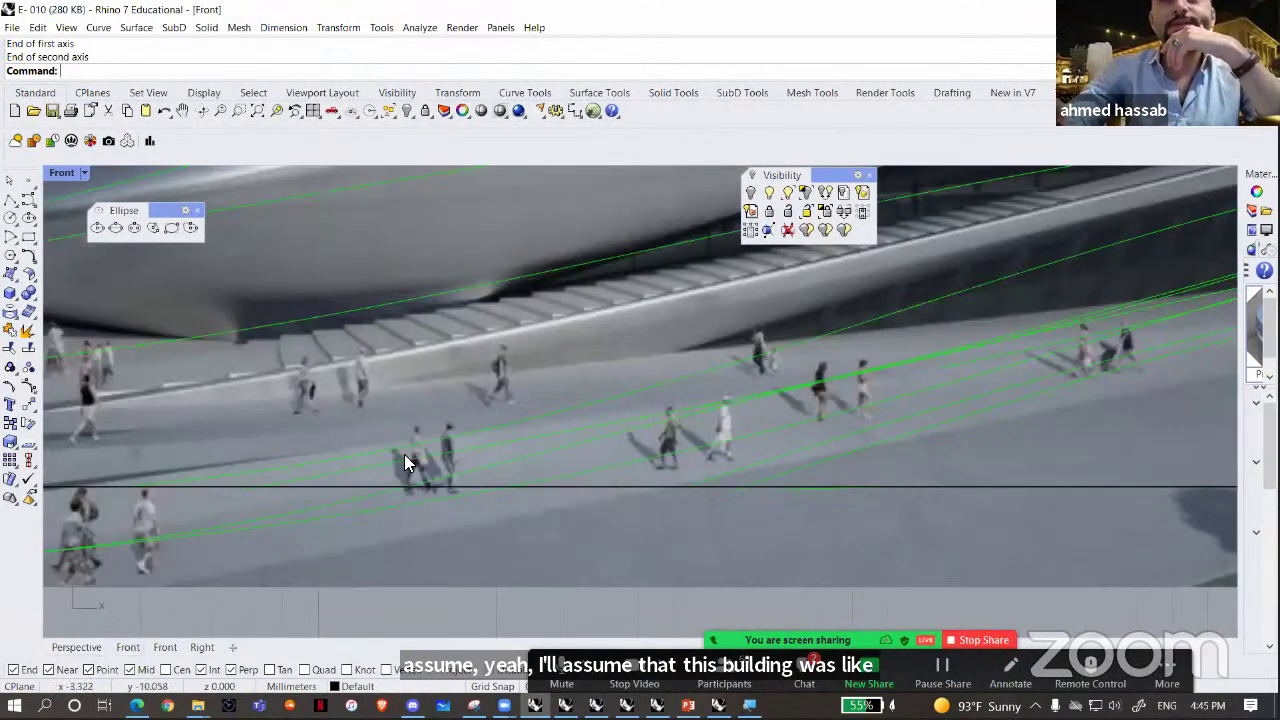
{"action": "scroll", "coordinate": [476, 436], "scroll_direction": "down", "scroll_amount": 4}
{"action": "scroll", "coordinate": [424, 384], "scroll_direction": "down", "scroll_amount": 8}
{"action": "right_click_drag", "start_coordinate": [205, 366], "coordinate": [486, 380]}
{"action": "right_click_drag", "start_coordinate": [272, 380], "coordinate": [484, 374]}
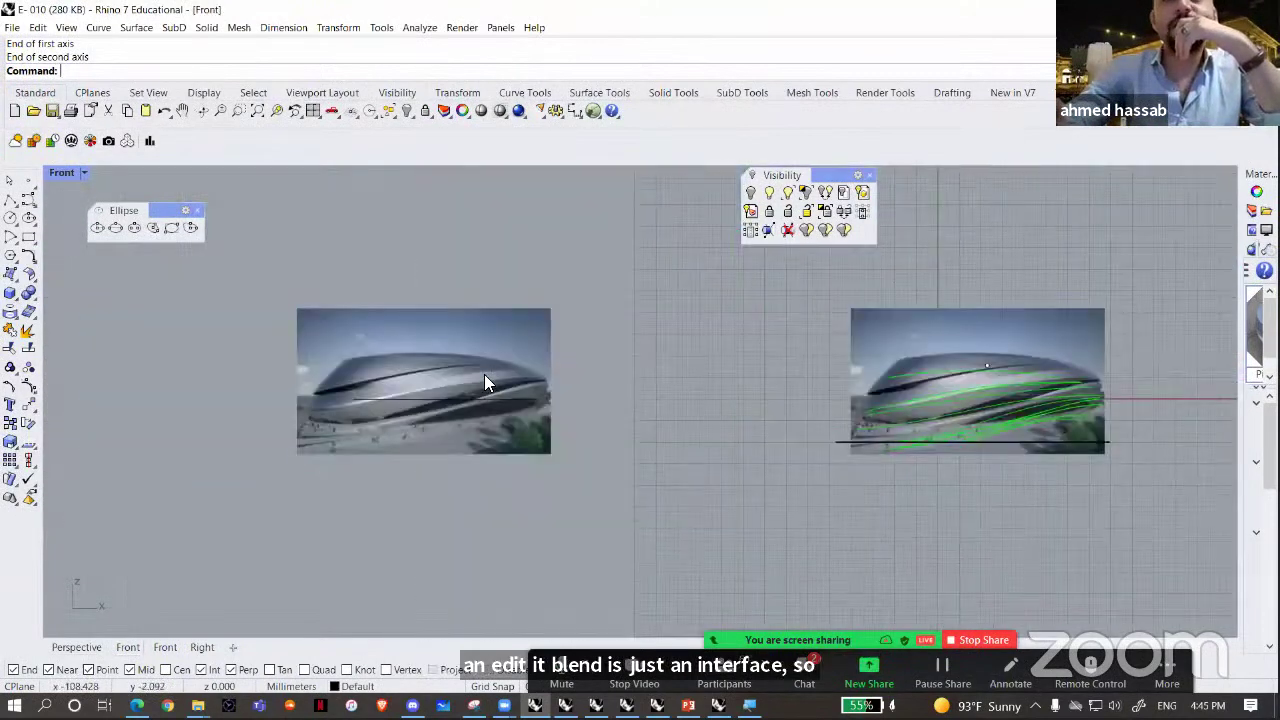
{"action": "scroll", "coordinate": [484, 374], "scroll_direction": "up", "scroll_amount": 8}
{"action": "left_click", "coordinate": [808, 215]}
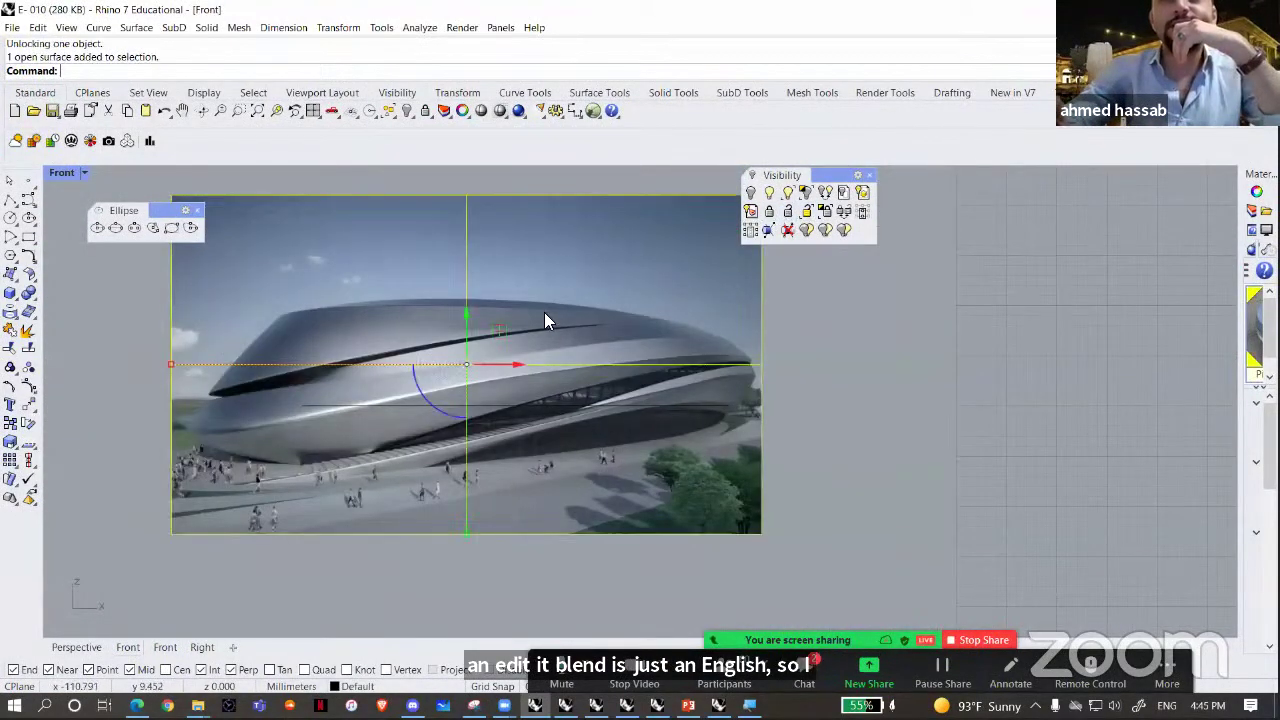
{"action": "right_click_drag", "start_coordinate": [468, 314], "coordinate": [464, 340]}
{"action": "left_click_drag", "start_coordinate": [464, 338], "coordinate": [476, 256]}
{"action": "left_click", "coordinate": [787, 212]}
- Select the ellipse, view it in Perspective and check its object type in the command history
{"action": "right_click_drag", "start_coordinate": [689, 378], "coordinate": [689, 384]}
{"action": "scroll", "coordinate": [689, 386], "scroll_direction": "down", "scroll_amount": 2}
{"action": "left_click", "coordinate": [512, 426]}
{"action": "right_click_drag", "start_coordinate": [378, 442], "coordinate": [355, 453]}
{"action": "left_click", "coordinate": [70, 647]}
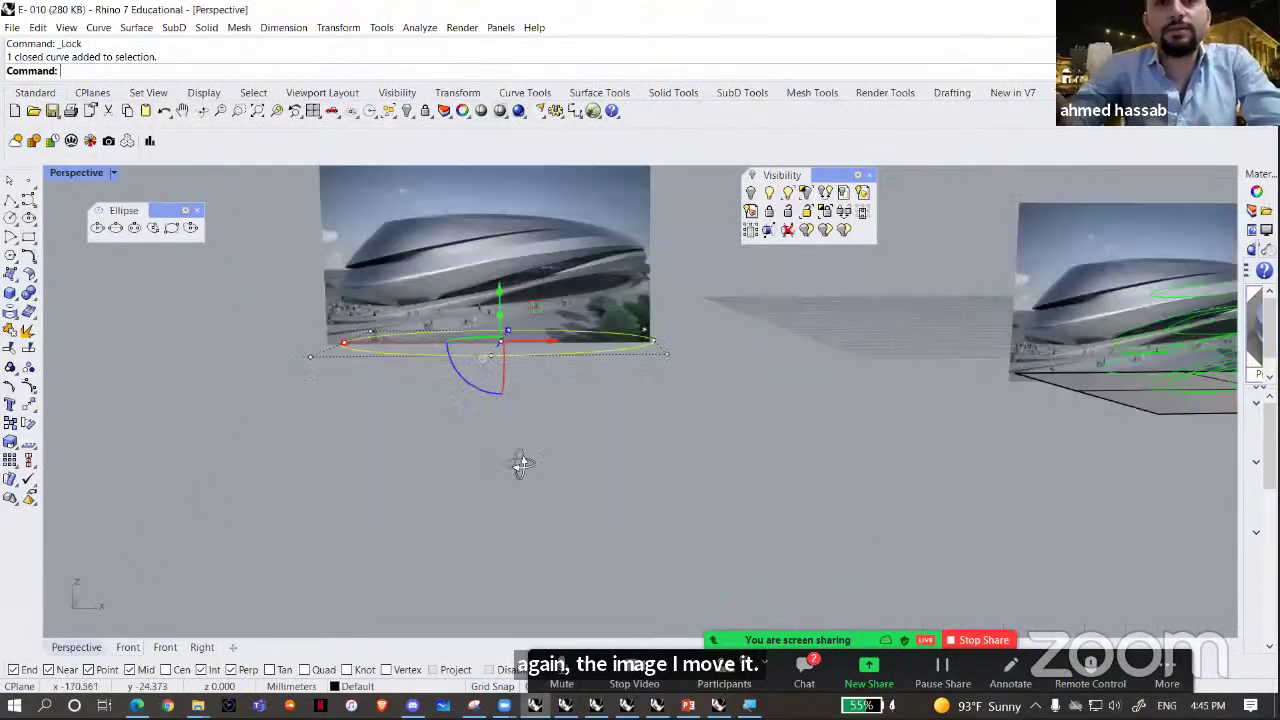
{"action": "right_click_drag", "start_coordinate": [576, 465], "coordinate": [476, 394]}
{"action": "scroll", "coordinate": [564, 444], "scroll_direction": "up", "scroll_amount": 2}
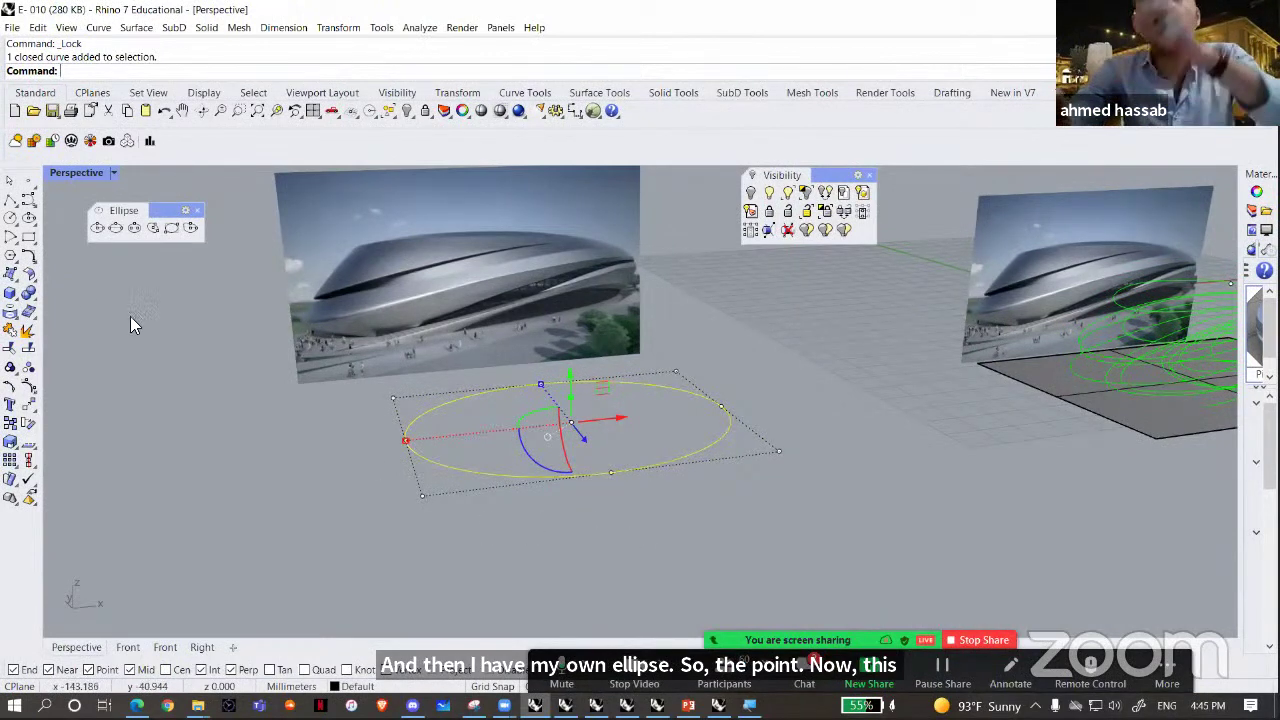
{"action": "triple_click", "coordinate": [31, 58]}
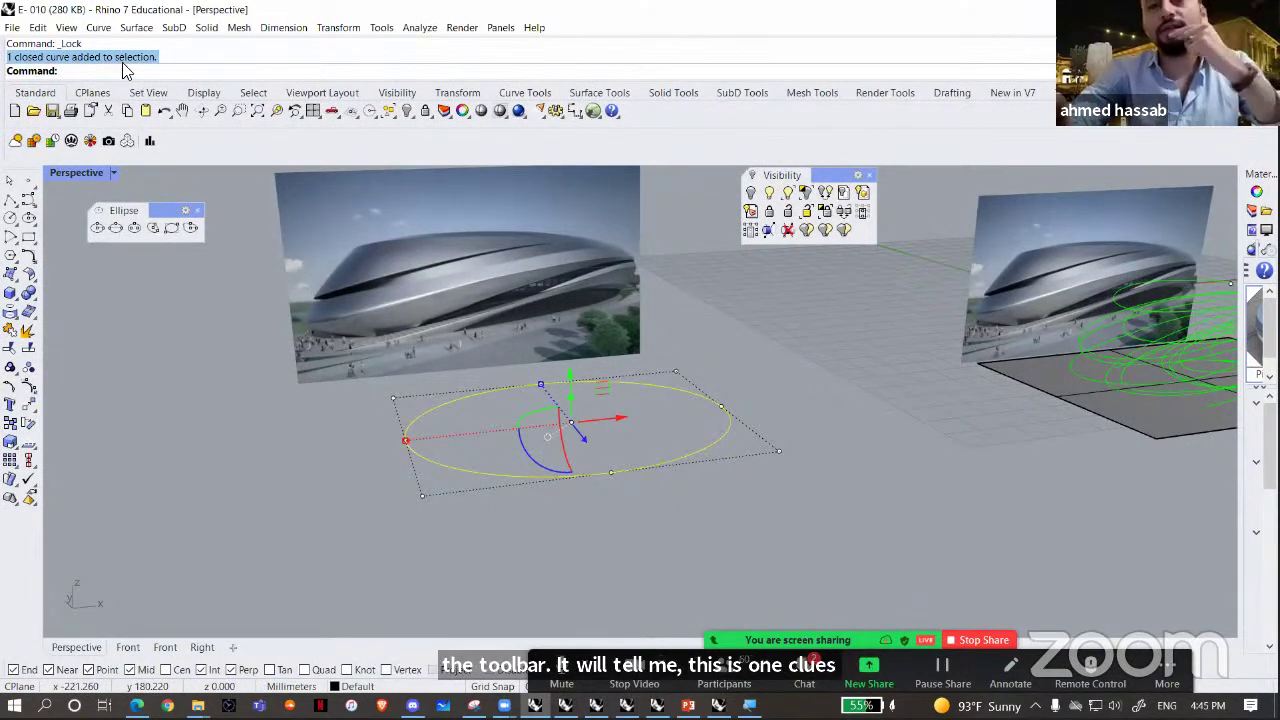
- Select one curve and then all the curves of the existing model by the original picture, and read the selection report
{"action": "left_click_drag", "start_coordinate": [975, 488], "coordinate": [1238, 270]}
{"action": "right_click_drag", "start_coordinate": [1233, 438], "coordinate": [1138, 448], "text": "shift"}
{"action": "left_click", "coordinate": [1160, 362]}
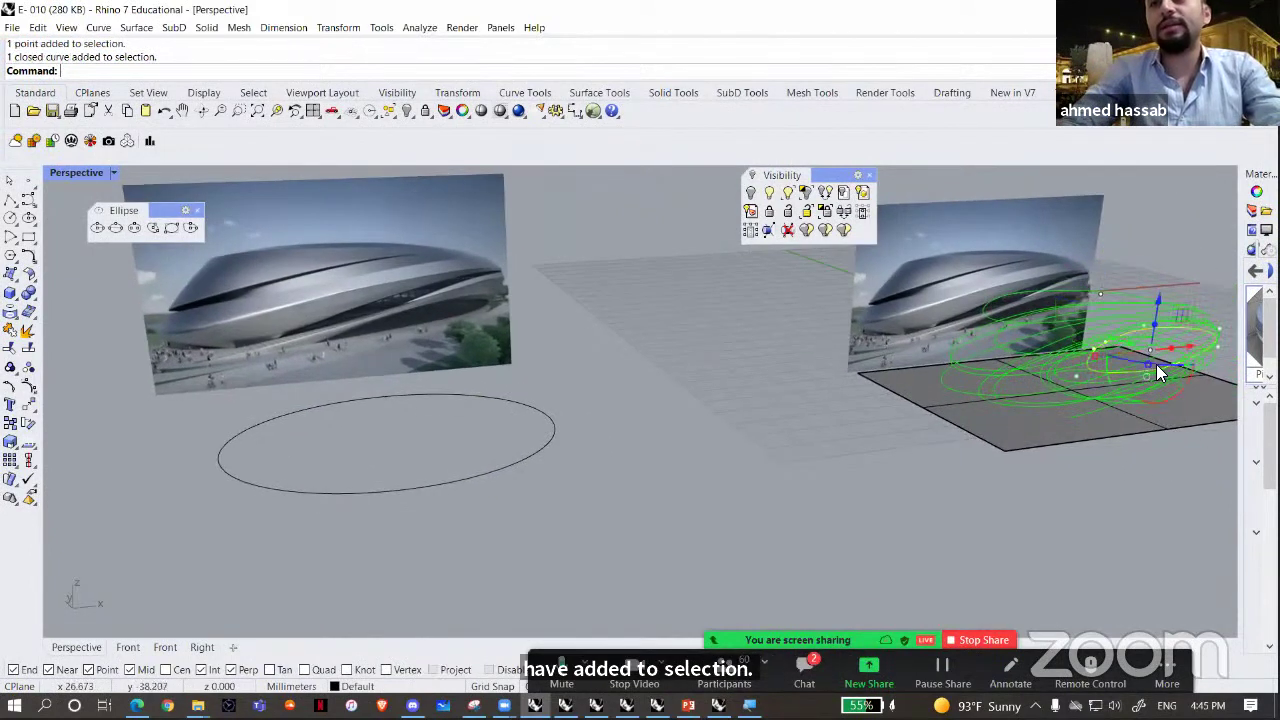
{"action": "left_click_drag", "start_coordinate": [1038, 322], "coordinate": [928, 406]}
{"action": "left_click_drag", "start_coordinate": [60, 57], "coordinate": [258, 62]}
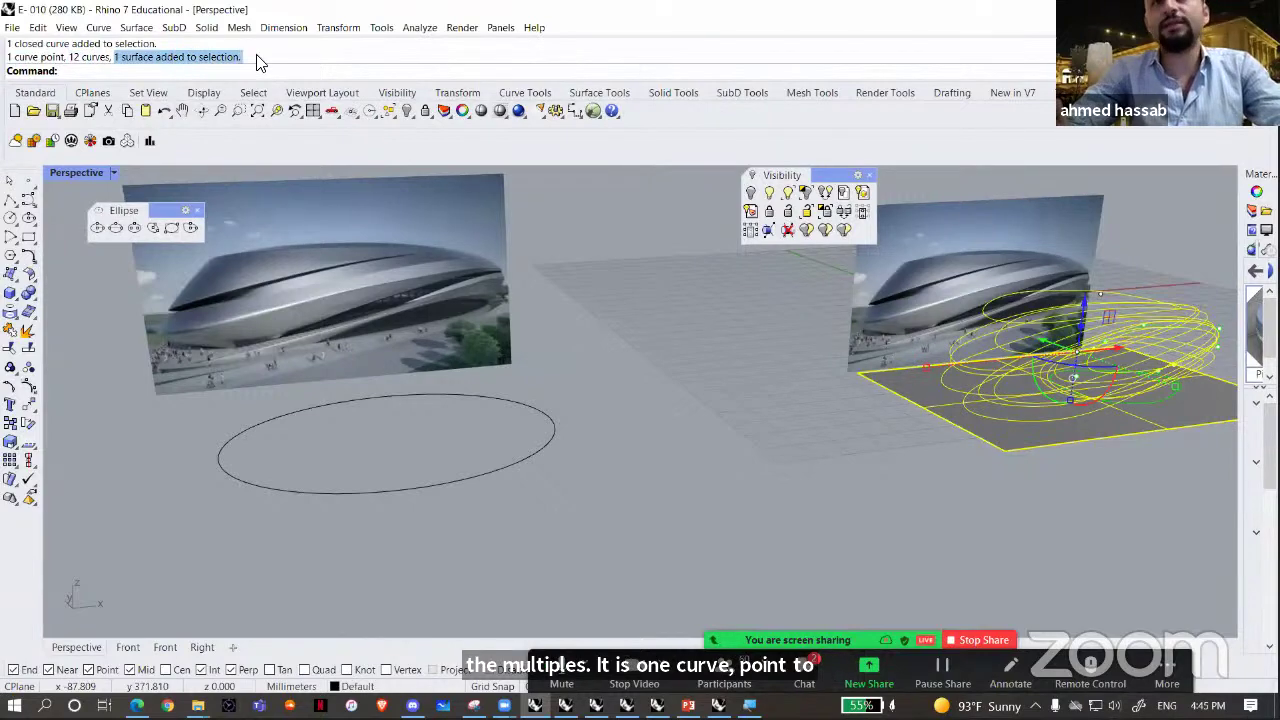
- Join the two lower shell surfaces of the finished building model to check the joined object's type, and undo the join
{"action": "right_click_drag", "start_coordinate": [980, 568], "coordinate": [906, 444]}
{"action": "left_click", "coordinate": [1090, 381]}
{"action": "left_click", "coordinate": [1065, 413]}
{"action": "scroll", "coordinate": [906, 446], "scroll_direction": "up", "scroll_amount": 5}
{"action": "left_click", "coordinate": [902, 476]}
{"action": "left_click", "coordinate": [902, 485], "text": "shift"}
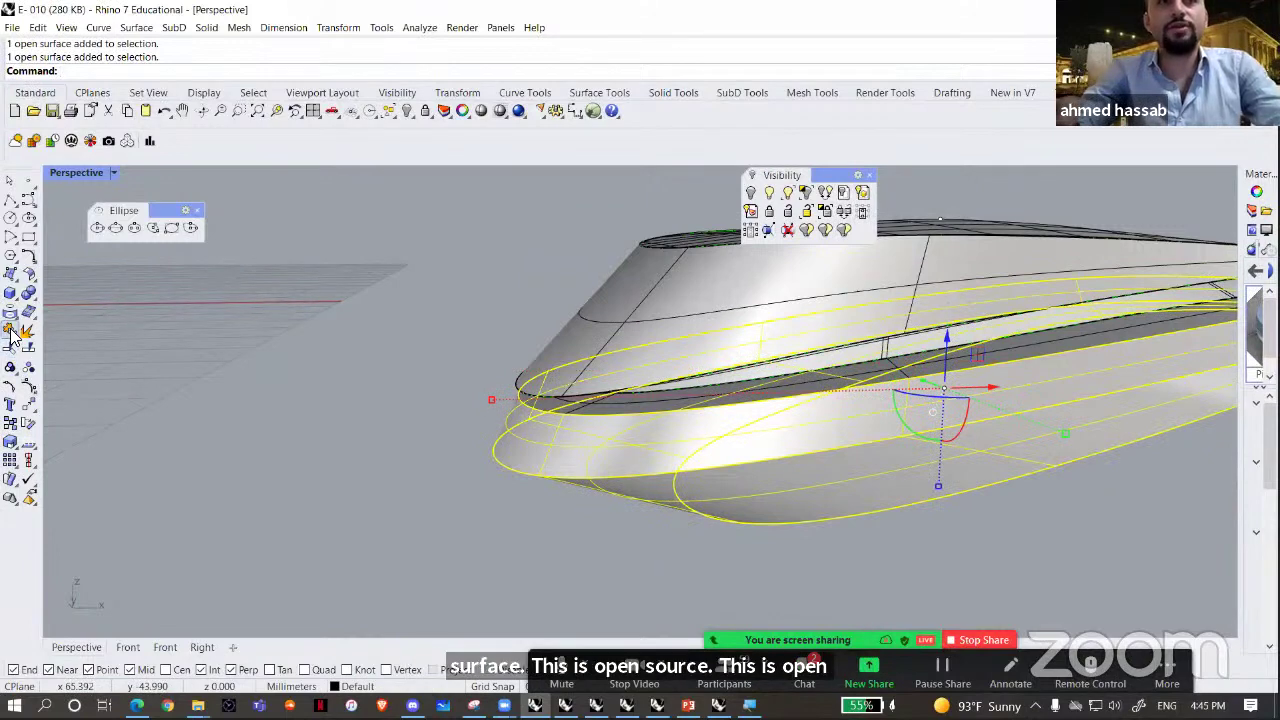
{"action": "key", "text": "ctrl+j"}
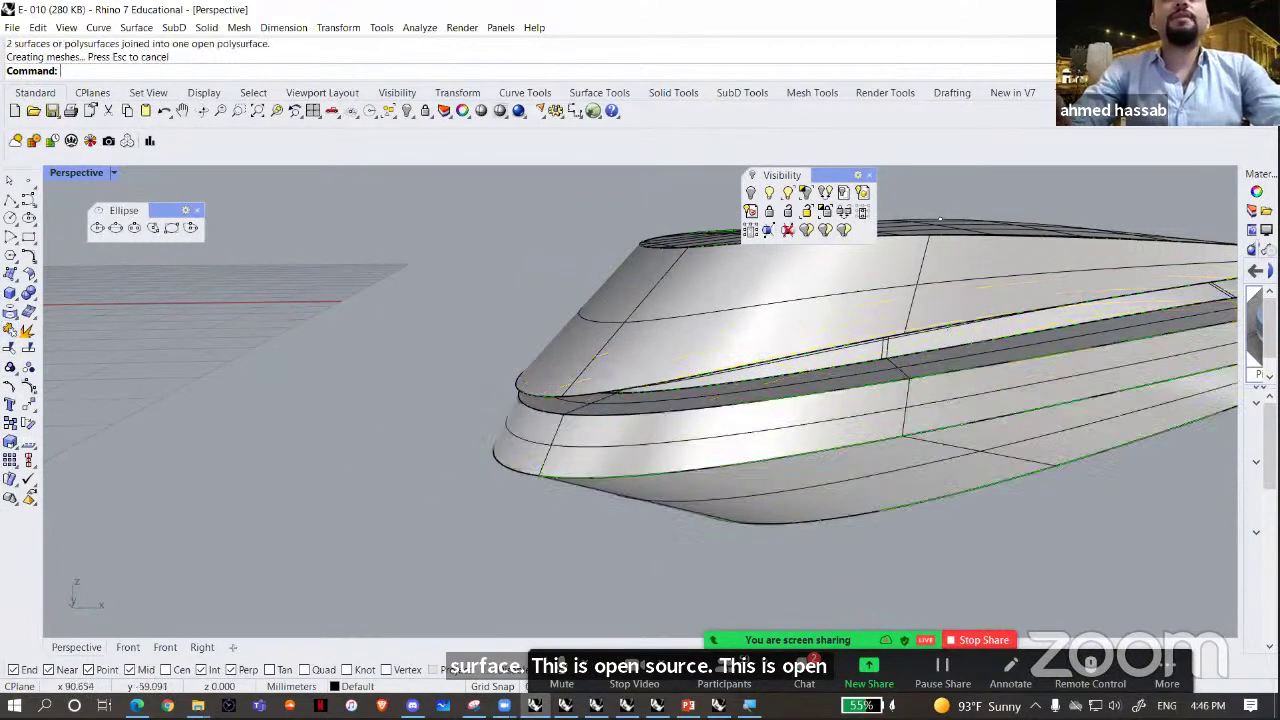
{"action": "left_click", "coordinate": [802, 468]}
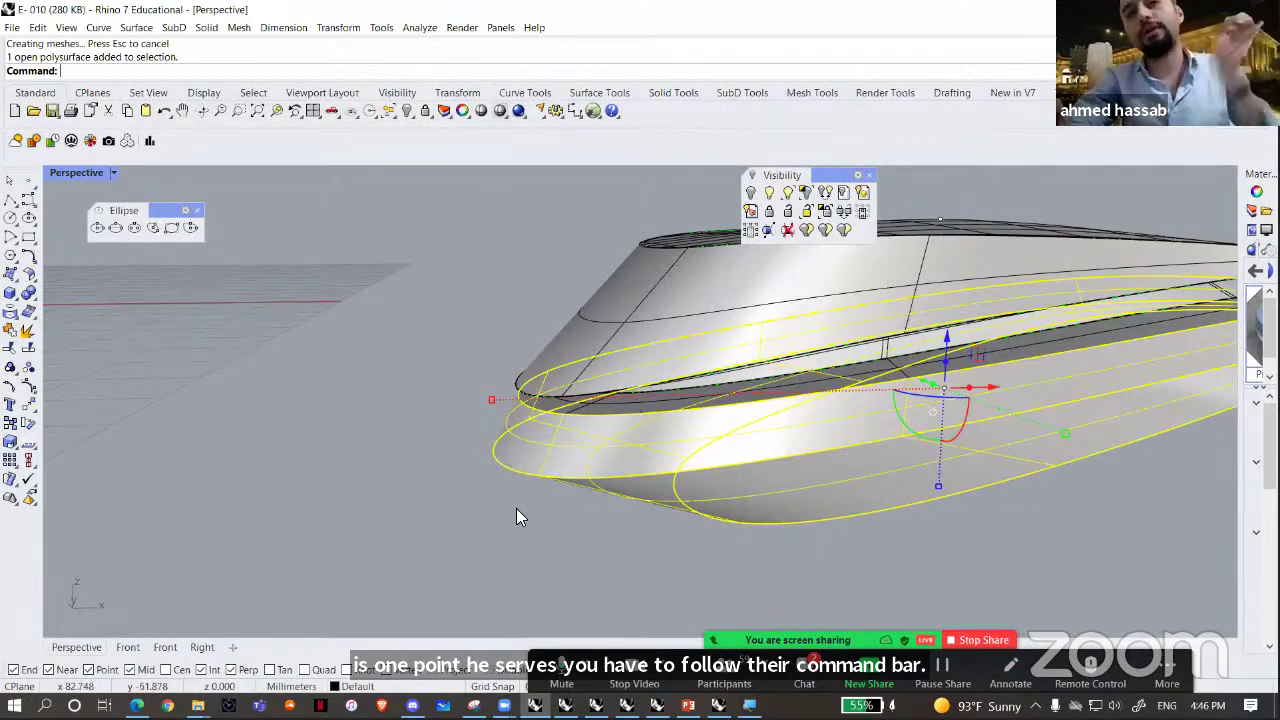
{"action": "key", "text": "ctrl+z"}
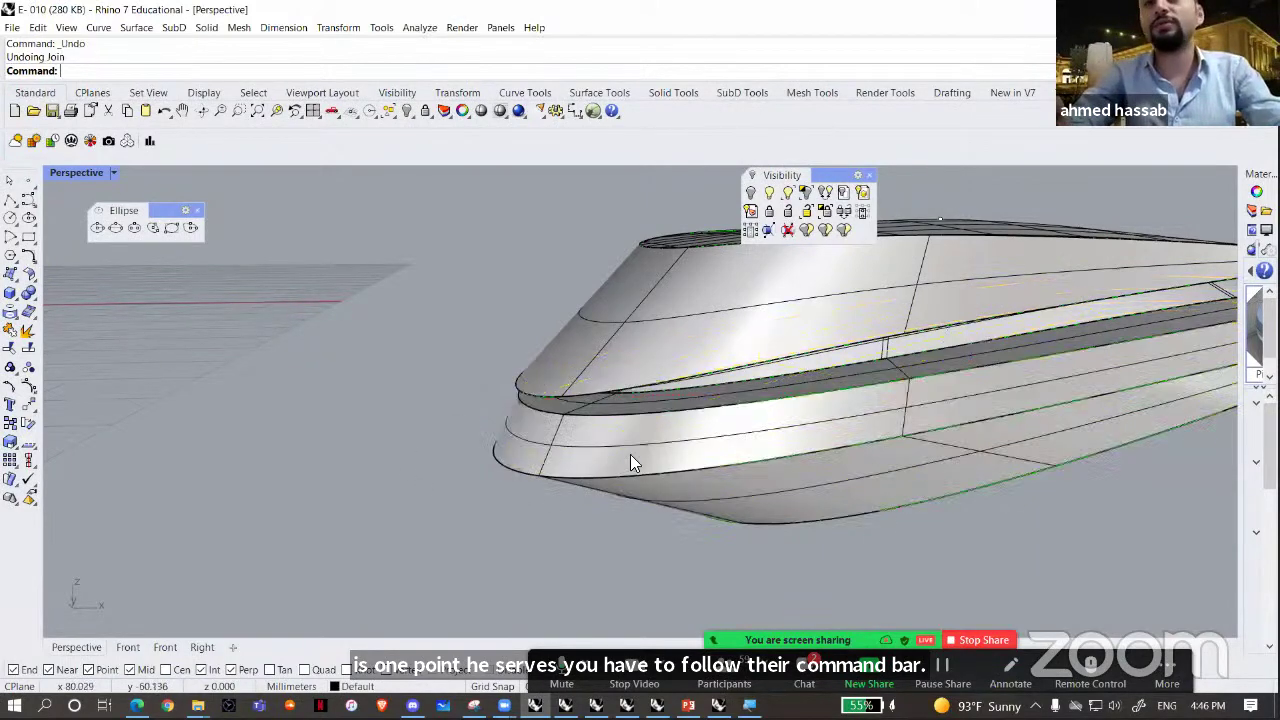
- Select the separate lower shell surfaces and the new ellipse to compare their object types, and clear the selection
{"action": "scroll", "coordinate": [628, 537], "scroll_direction": "down", "scroll_amount": 3}
{"action": "left_click", "coordinate": [643, 490], "text": "shift"}
{"action": "scroll", "coordinate": [612, 471], "scroll_direction": "down", "scroll_amount": 8}
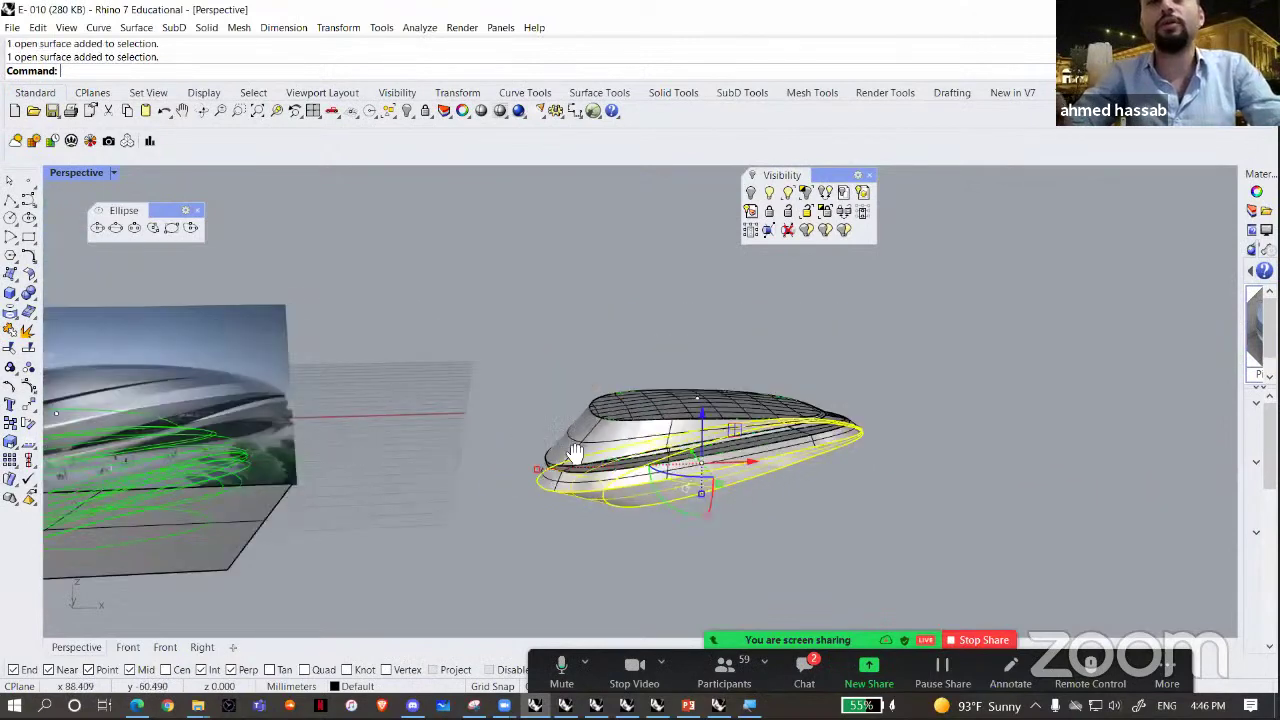
{"action": "right_click_drag", "start_coordinate": [524, 436], "coordinate": [591, 306]}
{"action": "left_click", "coordinate": [498, 504]}
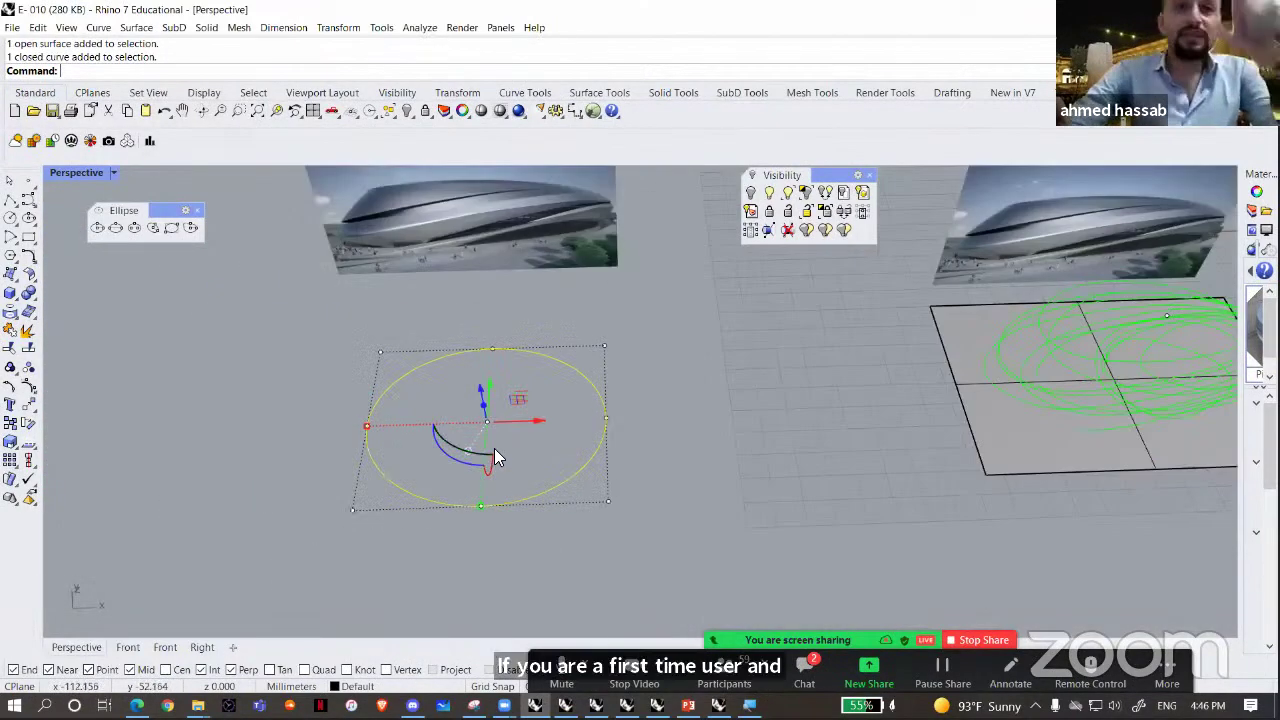
{"action": "right_click_drag", "start_coordinate": [562, 517], "coordinate": [557, 511]}
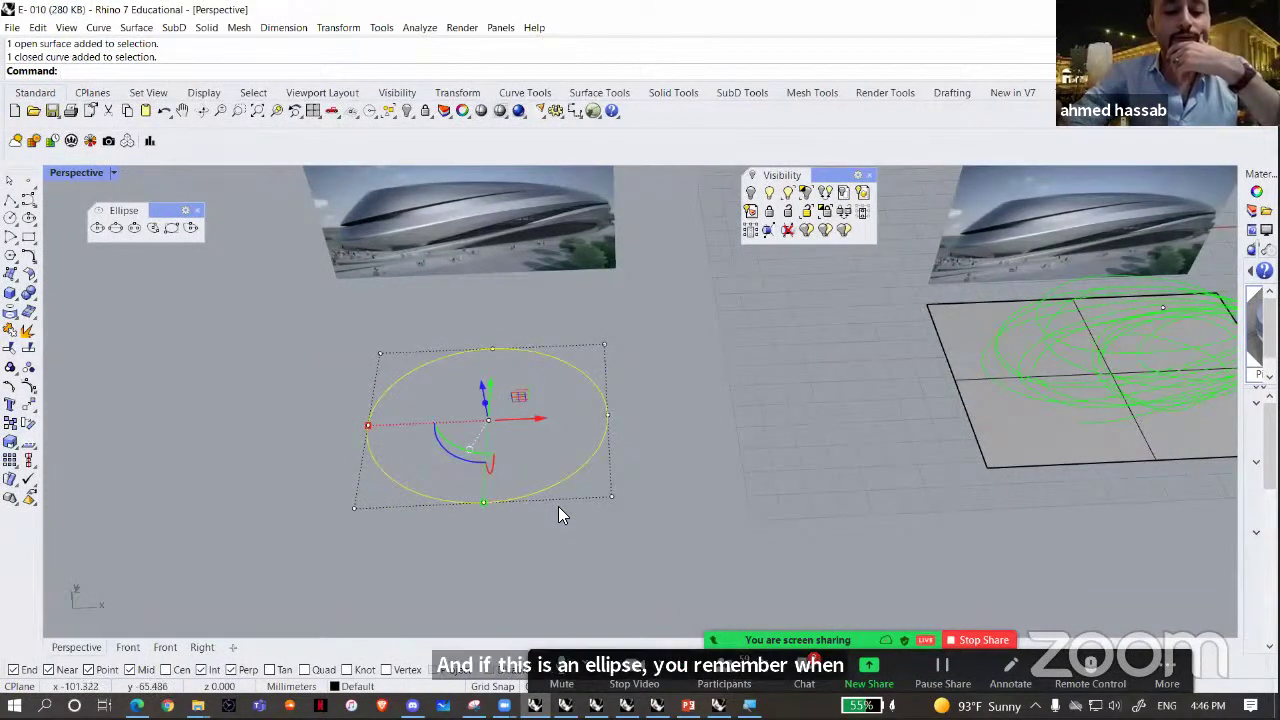
{"action": "left_click", "coordinate": [242, 388]}
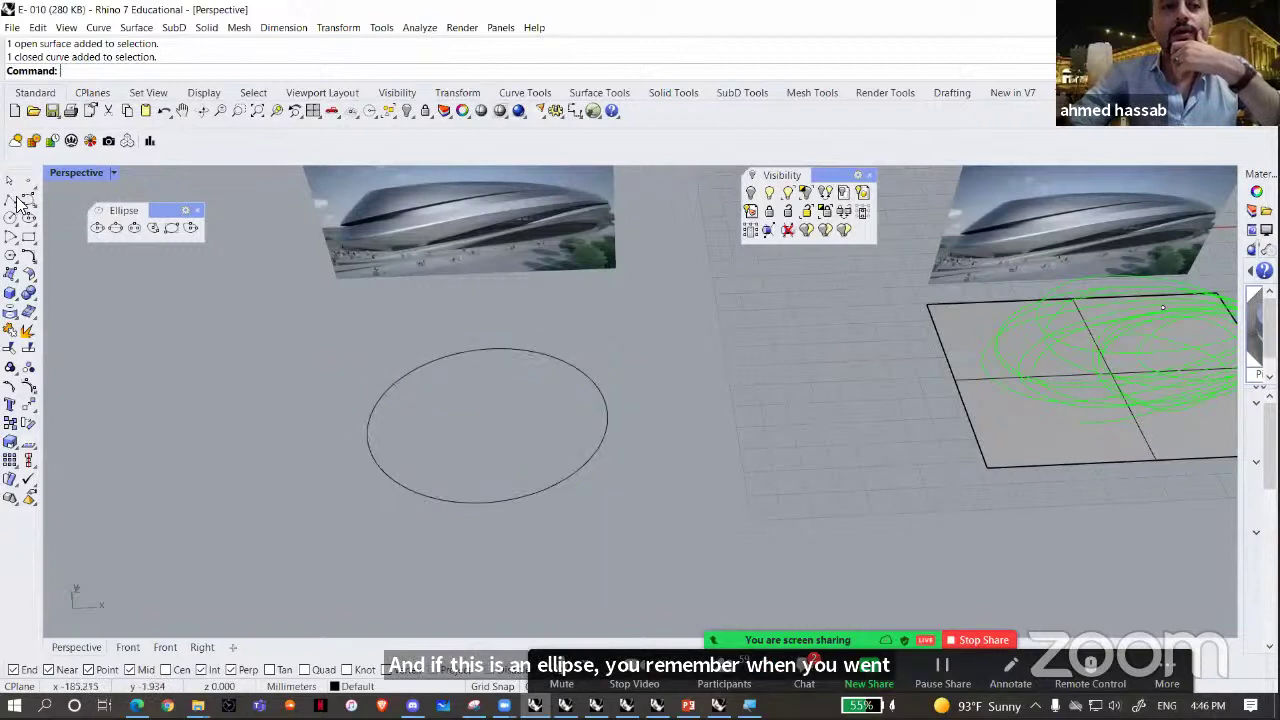
- Draw a single-segment straight polyline on the ground beside the ellipse as a first-degree curve example
{"action": "left_click", "coordinate": [11, 200]}
{"action": "left_click", "coordinate": [186, 547]}
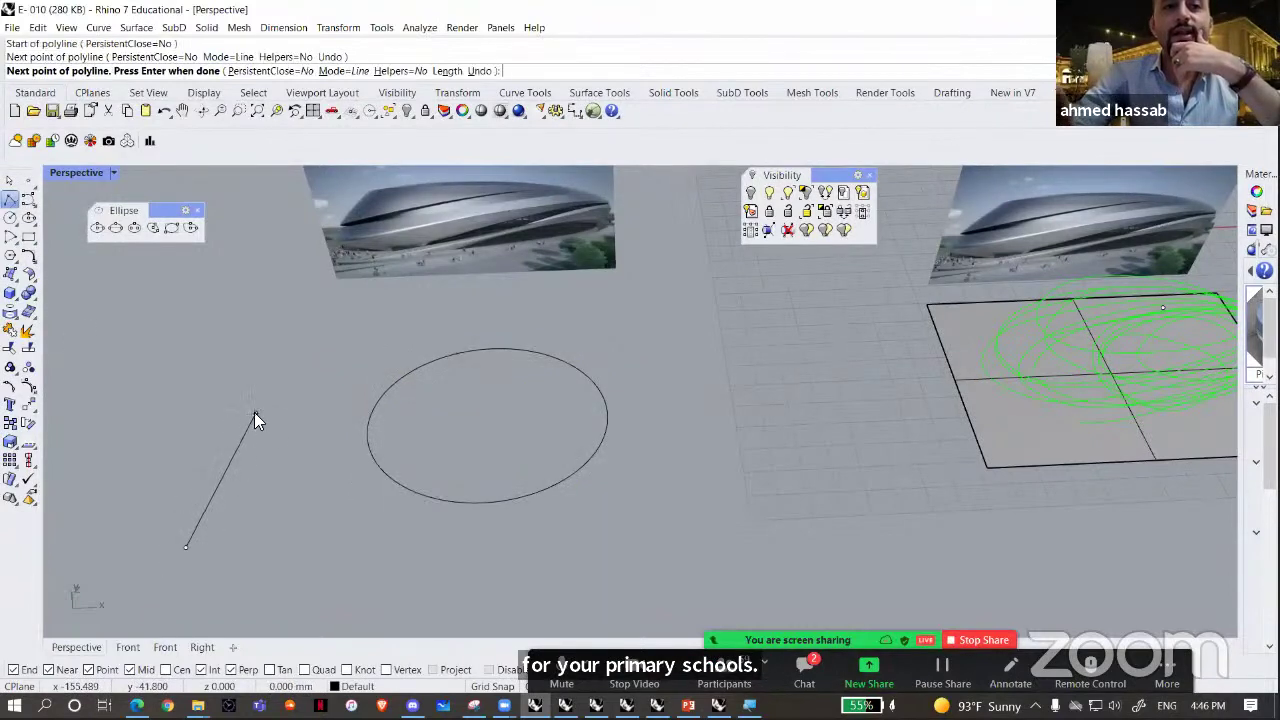
{"action": "key", "text": "Return"}
{"action": "right_click_drag", "start_coordinate": [276, 508], "coordinate": [422, 437], "text": "shift"}
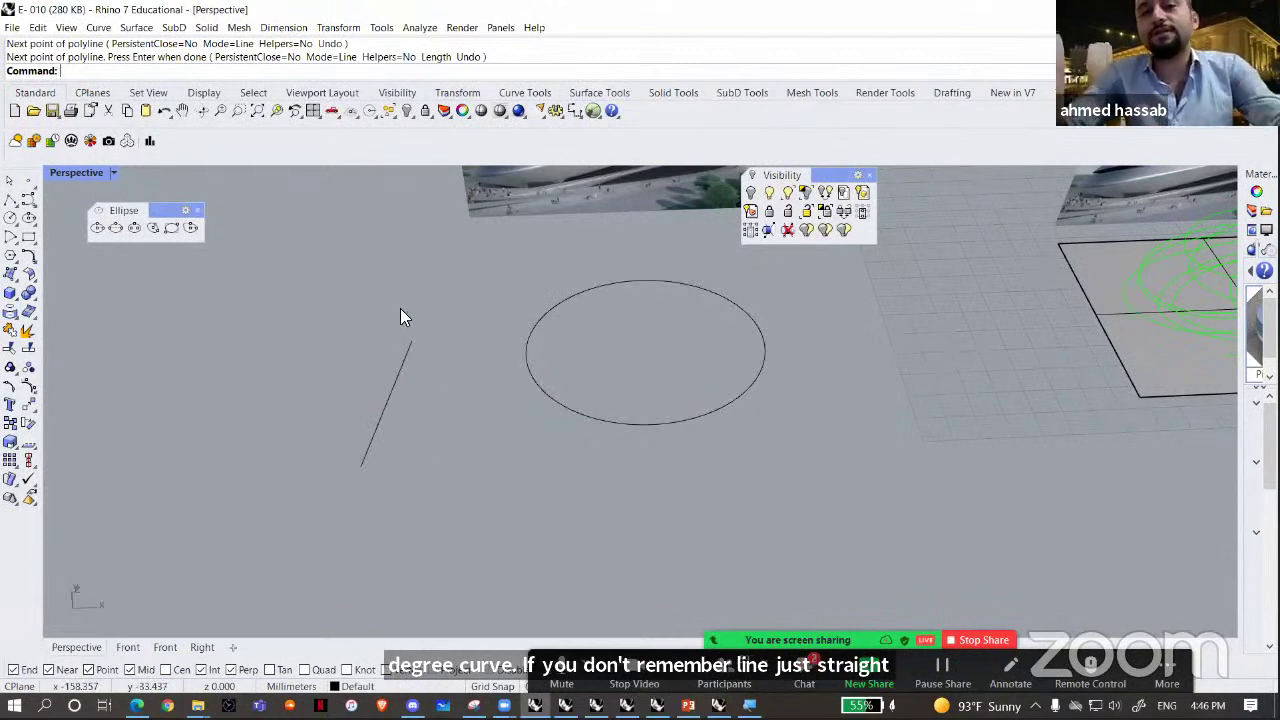
- Draw an open zigzag polyline with several straight segments beside the single line
{"action": "left_click", "coordinate": [10, 200]}
{"action": "left_click", "coordinate": [171, 418]}
{"action": "left_click", "coordinate": [205, 340]}
{"action": "left_click", "coordinate": [235, 403]}
{"action": "left_click", "coordinate": [248, 325]}
{"action": "left_click", "coordinate": [292, 365]}
{"action": "left_click", "coordinate": [299, 336]}
{"action": "left_click", "coordinate": [305, 331]}
{"action": "left_click", "coordinate": [317, 329]}
{"action": "left_click", "coordinate": [347, 314]}
{"action": "left_click", "coordinate": [321, 346]}
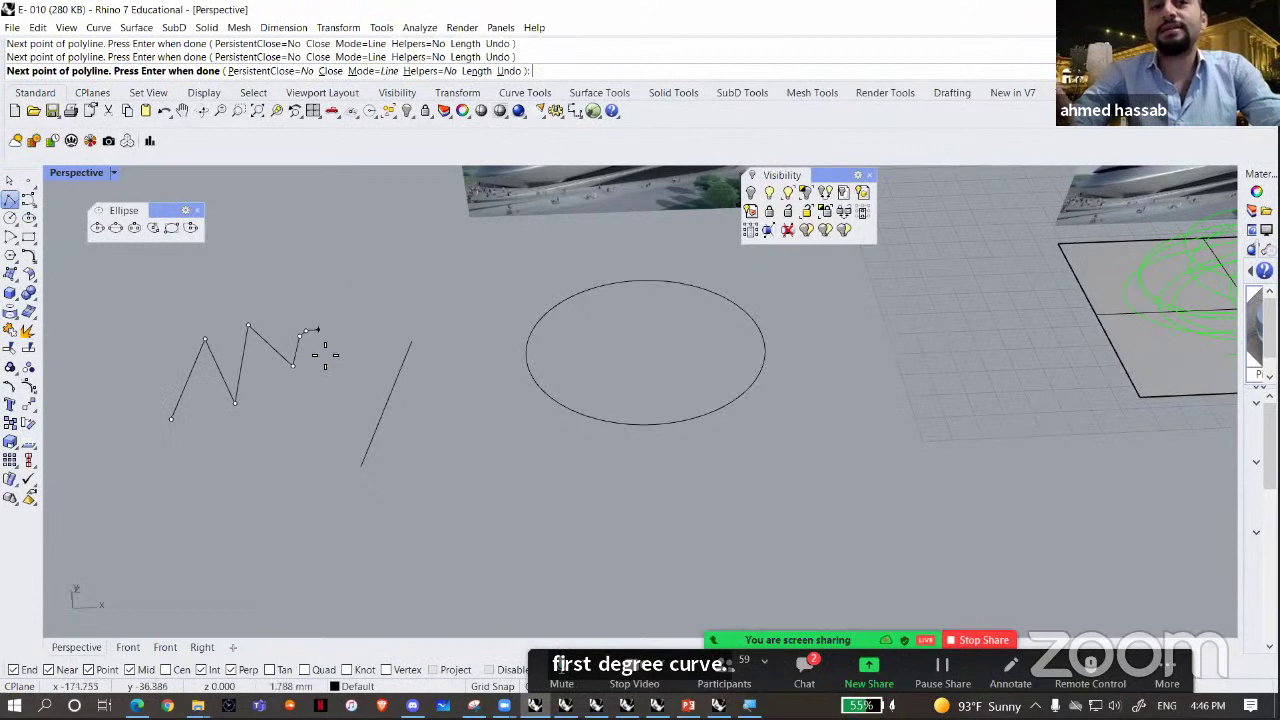
{"action": "right_click_drag", "start_coordinate": [234, 352], "coordinate": [218, 352]}
{"action": "key", "text": "Return"}
- Pick individual segments of the zigzag polyline to examine them, and delete both the zigzag and the straight line
{"action": "scroll", "coordinate": [205, 390], "scroll_direction": "up", "scroll_amount": 3}
{"action": "left_click_drag", "start_coordinate": [190, 432], "coordinate": [123, 372], "text": "ctrl+shift"}
{"action": "left_click", "coordinate": [243, 392], "text": "ctrl+shift"}
{"action": "left_click", "coordinate": [271, 342], "text": "ctrl+shift"}
{"action": "left_click", "coordinate": [330, 345], "text": "ctrl+shift"}
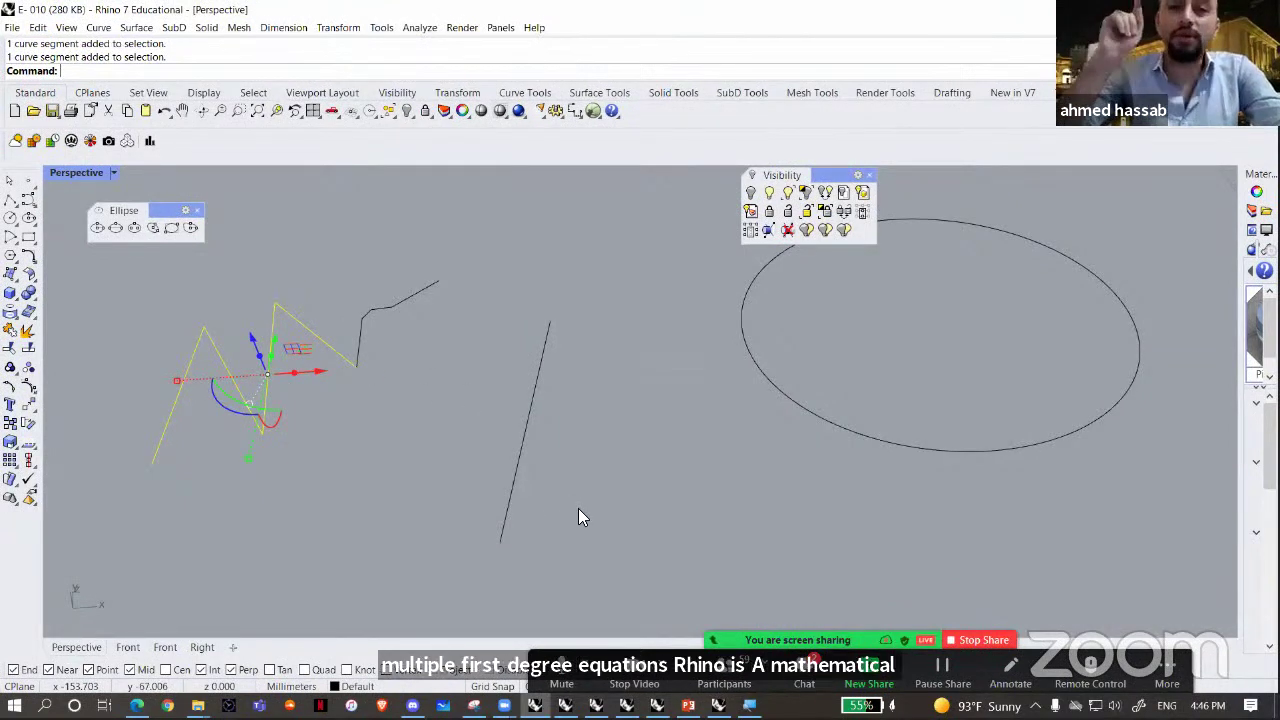
{"action": "left_click_drag", "start_coordinate": [578, 510], "coordinate": [218, 292]}
{"action": "key", "text": "Delete"}
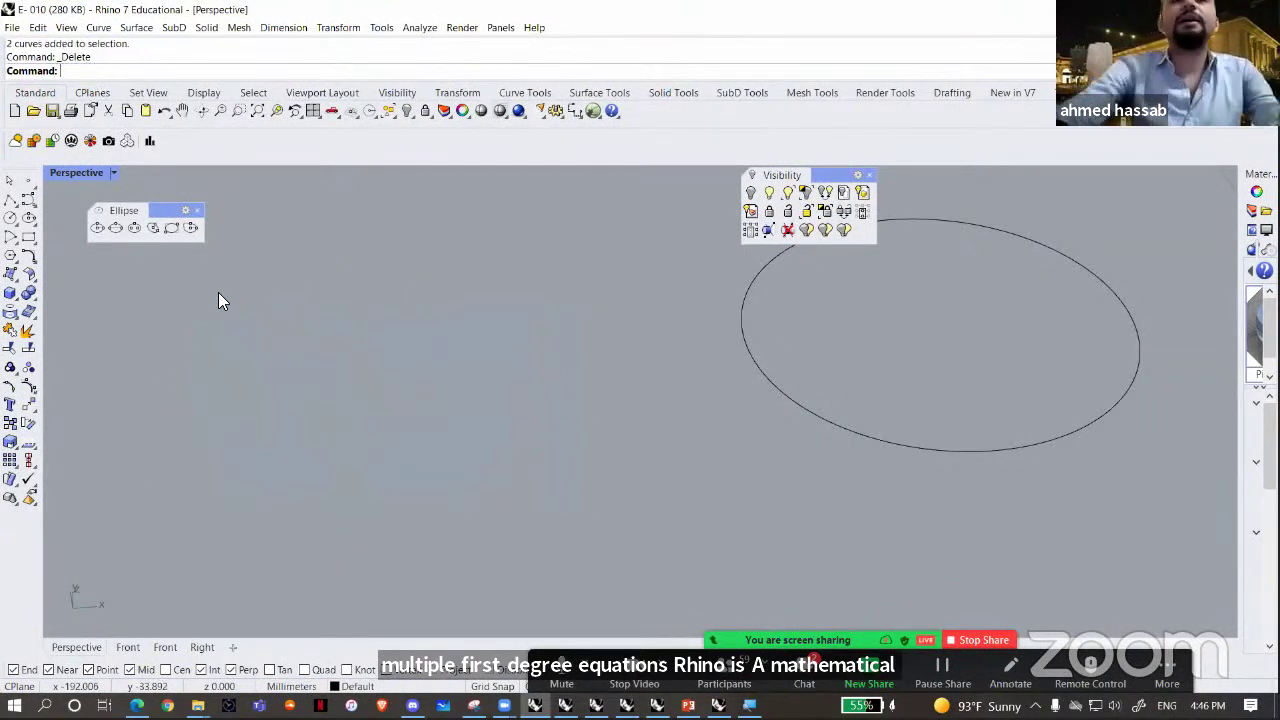
- Draw a circle of about 8 mm radius beside the ellipse and select it to show its control points
{"action": "left_click", "coordinate": [10, 217]}
{"action": "left_click", "coordinate": [311, 342]}
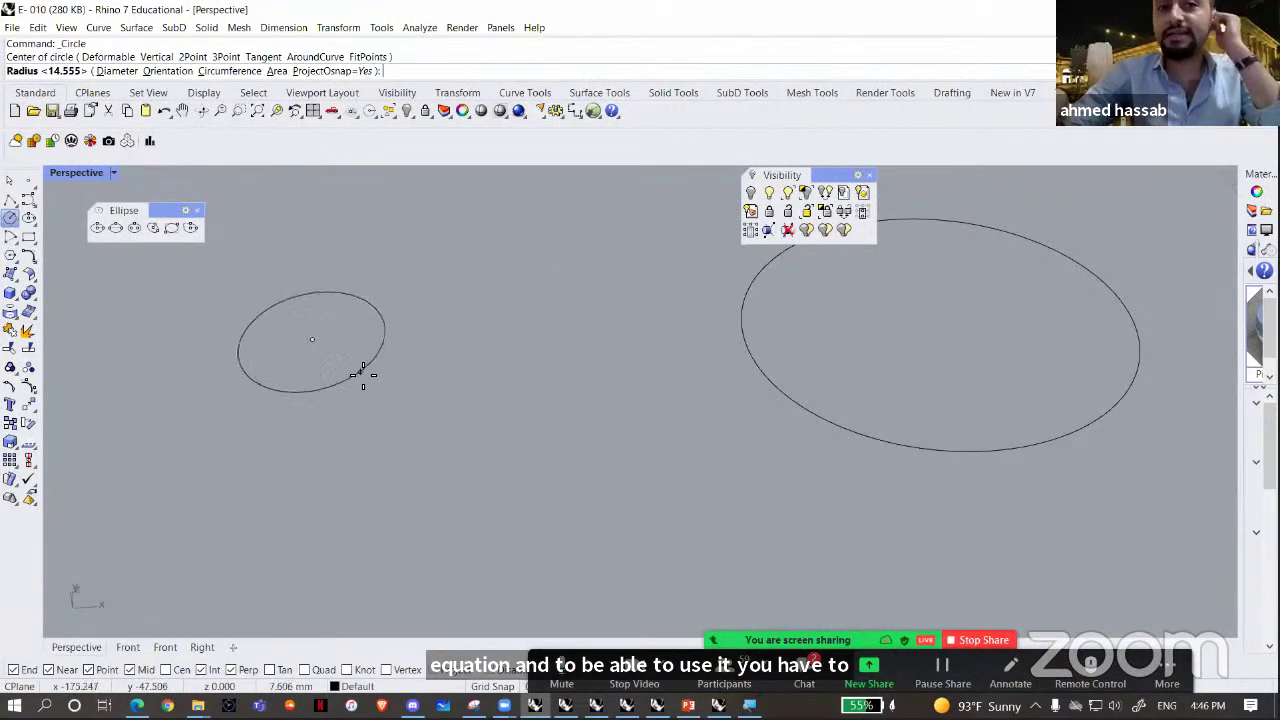
{"action": "left_click", "coordinate": [363, 381]}
{"action": "left_click_drag", "start_coordinate": [378, 406], "coordinate": [288, 352]}
{"action": "right_click_drag", "start_coordinate": [368, 380], "coordinate": [428, 414]}
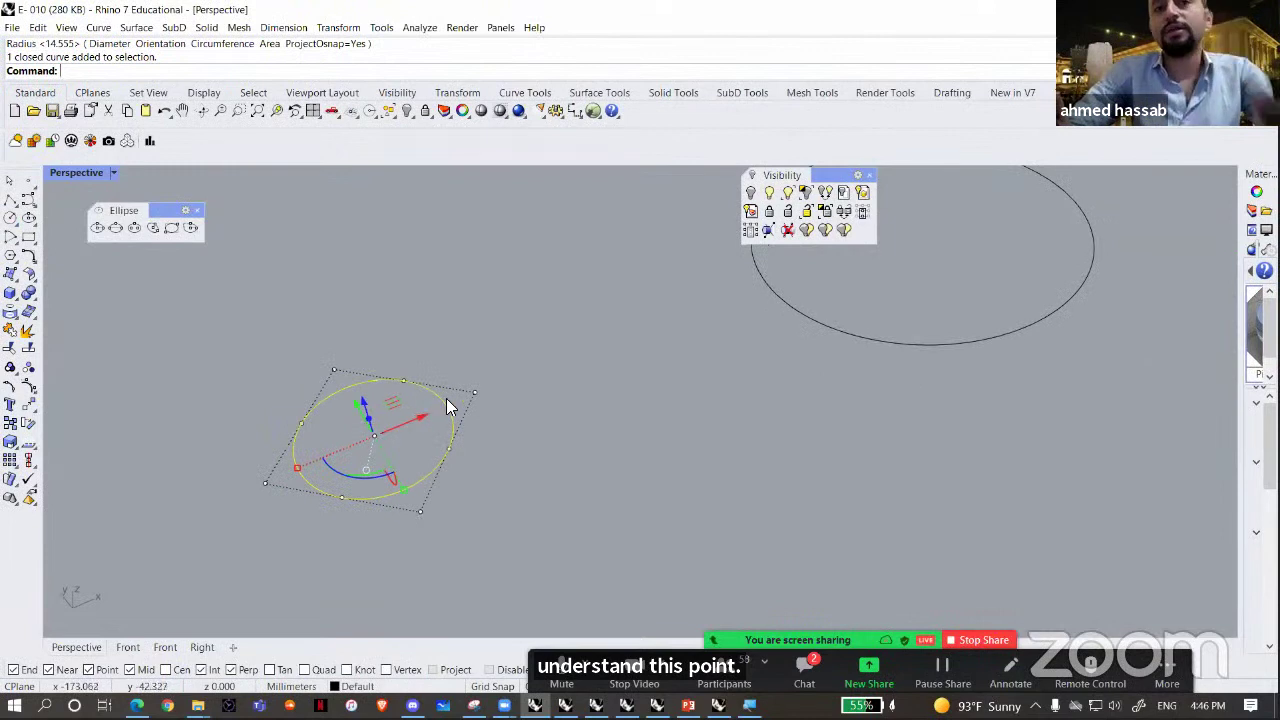
- Move the circle's corner control point nearest the ellipse outward to deform the curve into a teardrop-like shape
{"action": "left_click", "coordinate": [469, 386]}
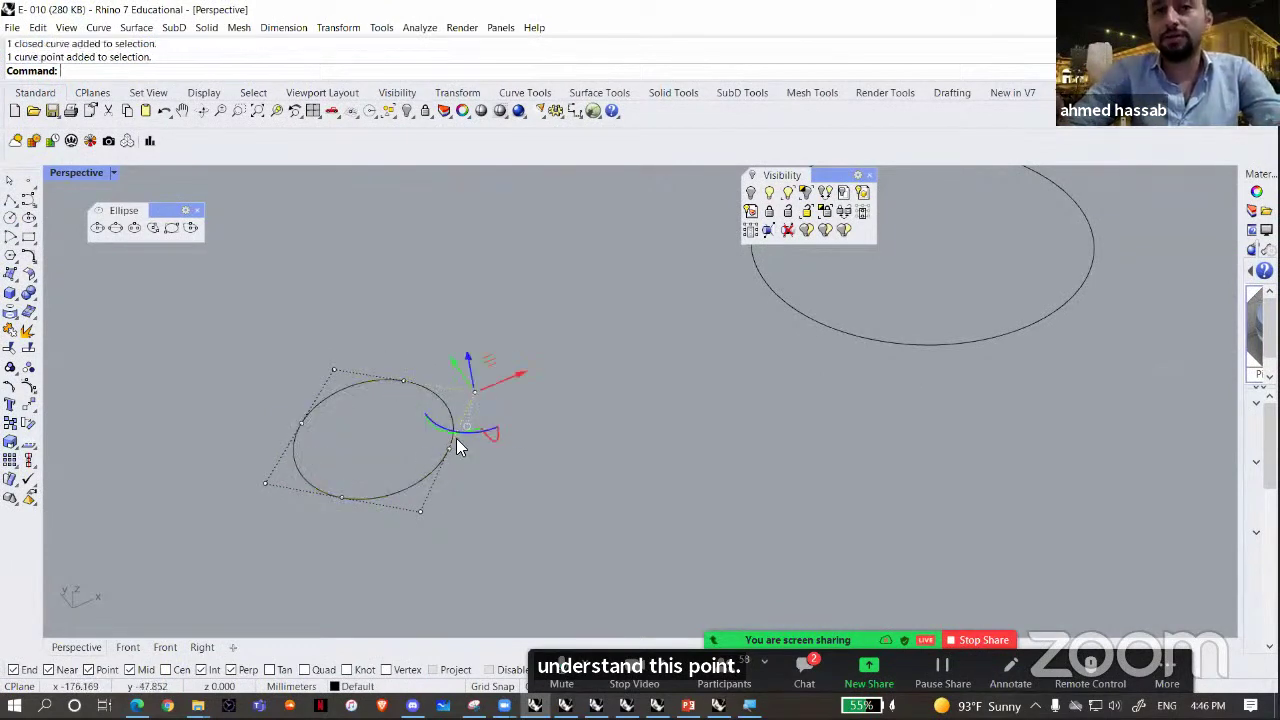
{"action": "left_click_drag", "start_coordinate": [490, 362], "coordinate": [588, 285]}
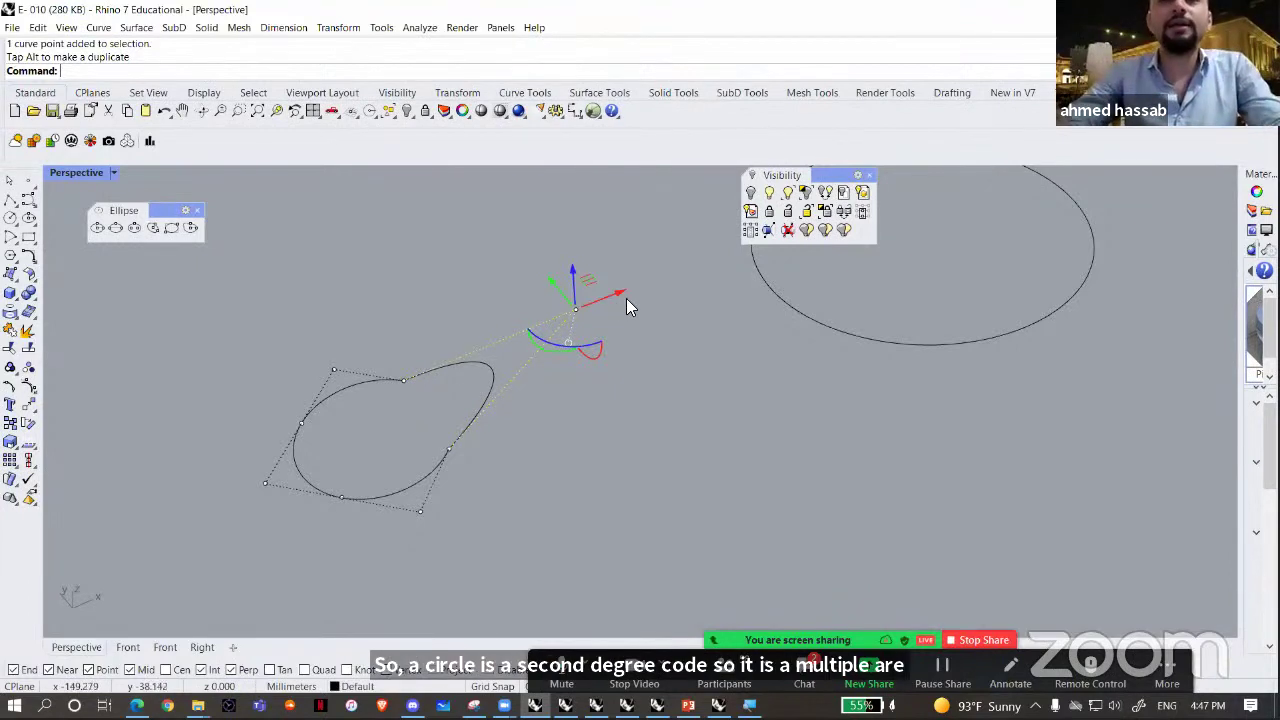
{"action": "left_click_drag", "start_coordinate": [594, 282], "coordinate": [552, 338]}
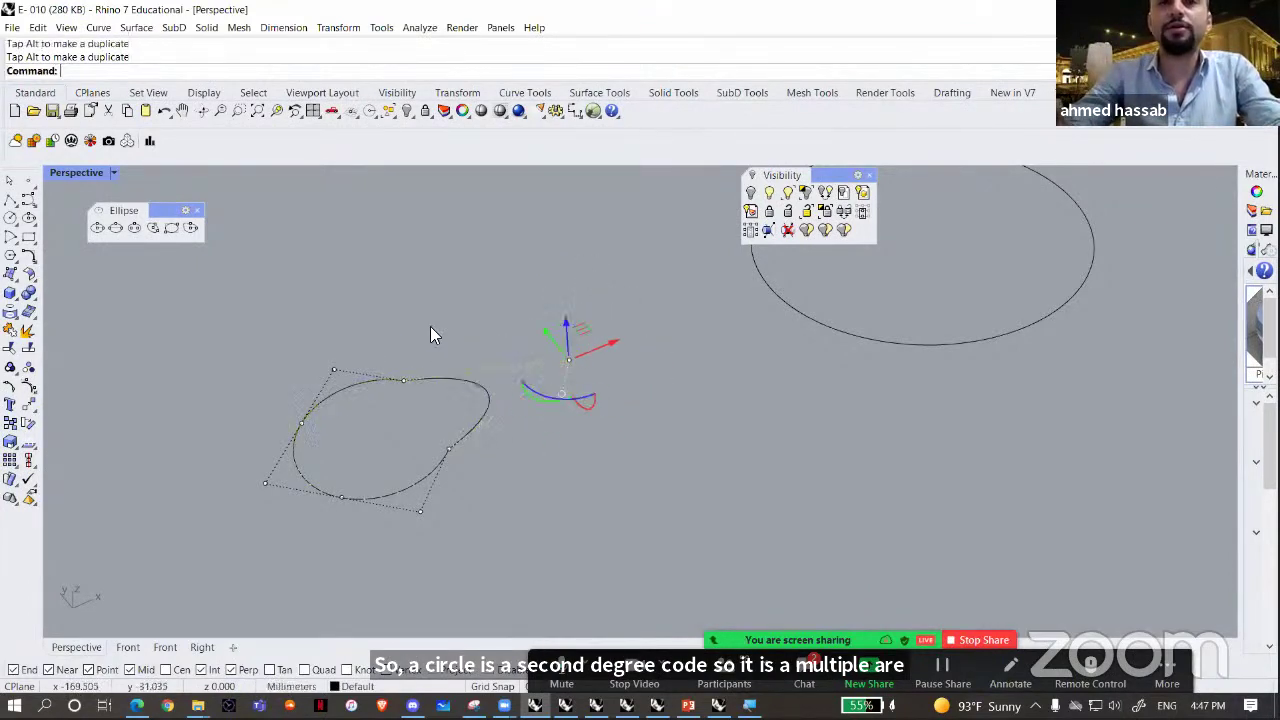
- Select the two control points flanking the moved corner, and then an unmoved corner point, to examine how they shape the curve
{"action": "scroll", "coordinate": [414, 357], "scroll_direction": "up", "scroll_amount": 3}
{"action": "left_click", "coordinate": [400, 389]}
{"action": "left_click_drag", "start_coordinate": [447, 464], "coordinate": [488, 499], "text": "shift"}
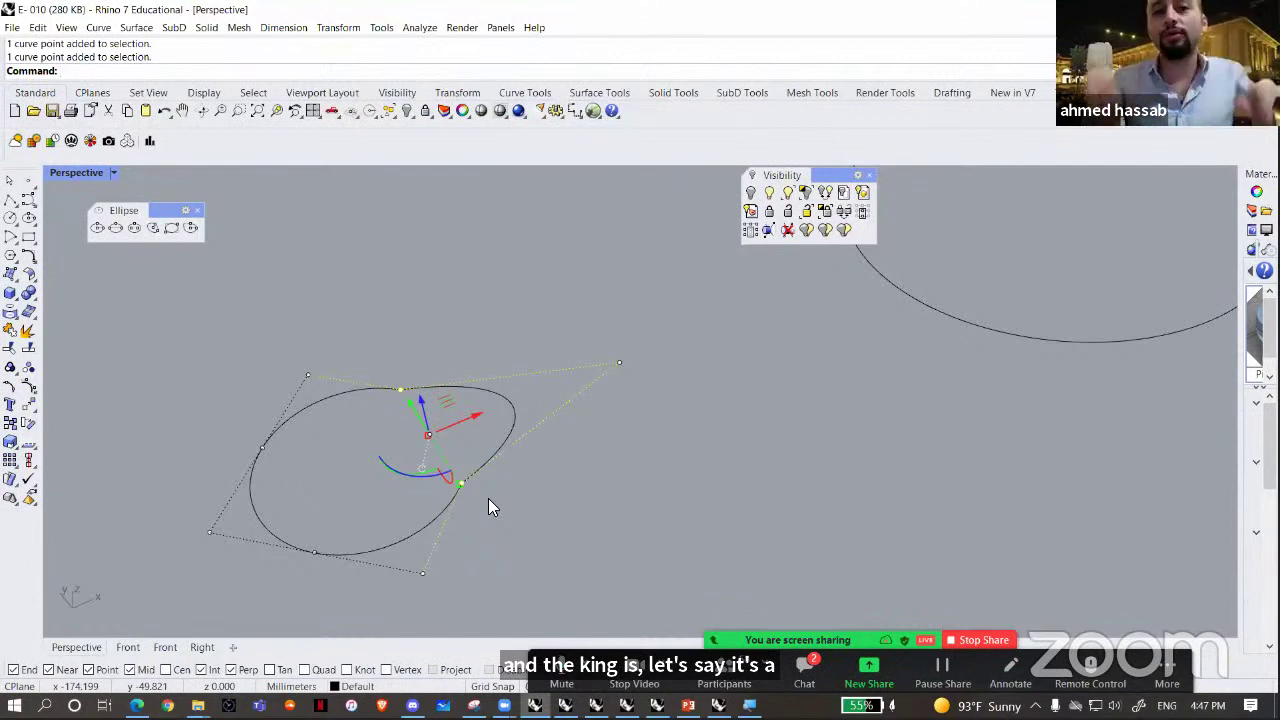
{"action": "left_click_drag", "start_coordinate": [470, 592], "coordinate": [391, 491]}
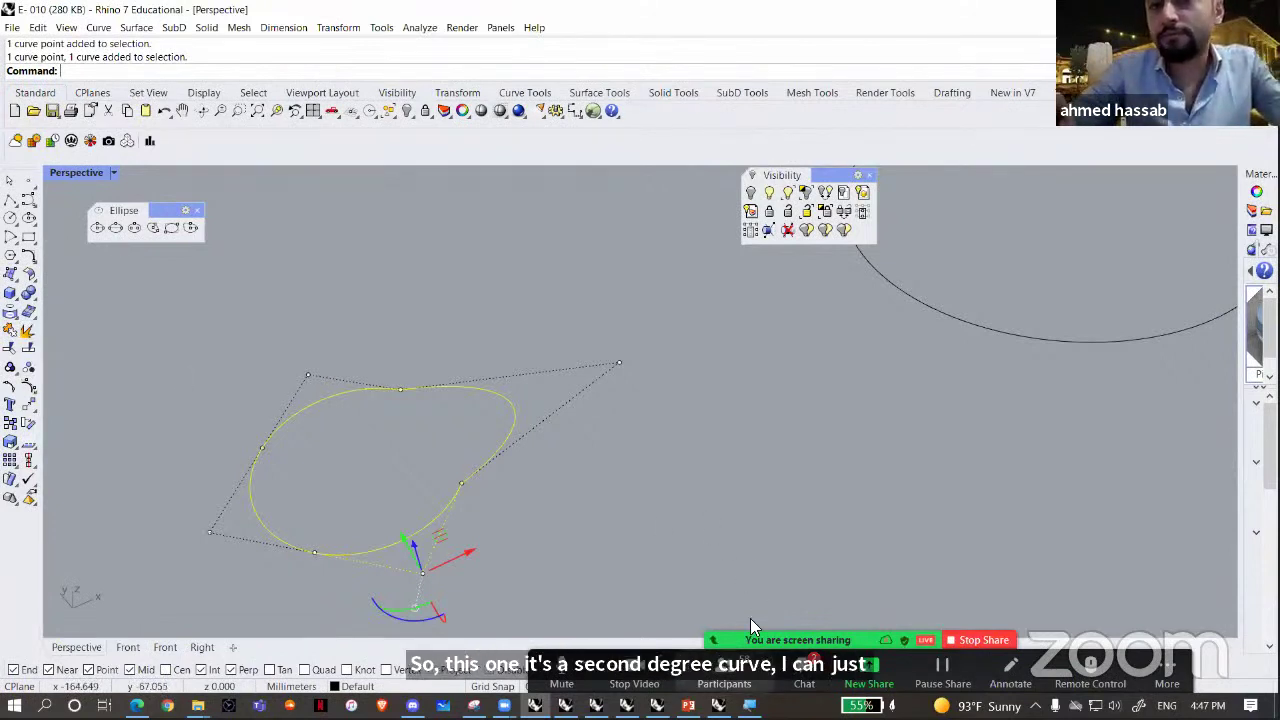
- Magnify the screen to 200% with Windows Magnifier to examine the solid tool icons, and restore it to 100%
{"action": "left_click", "coordinate": [750, 705]}
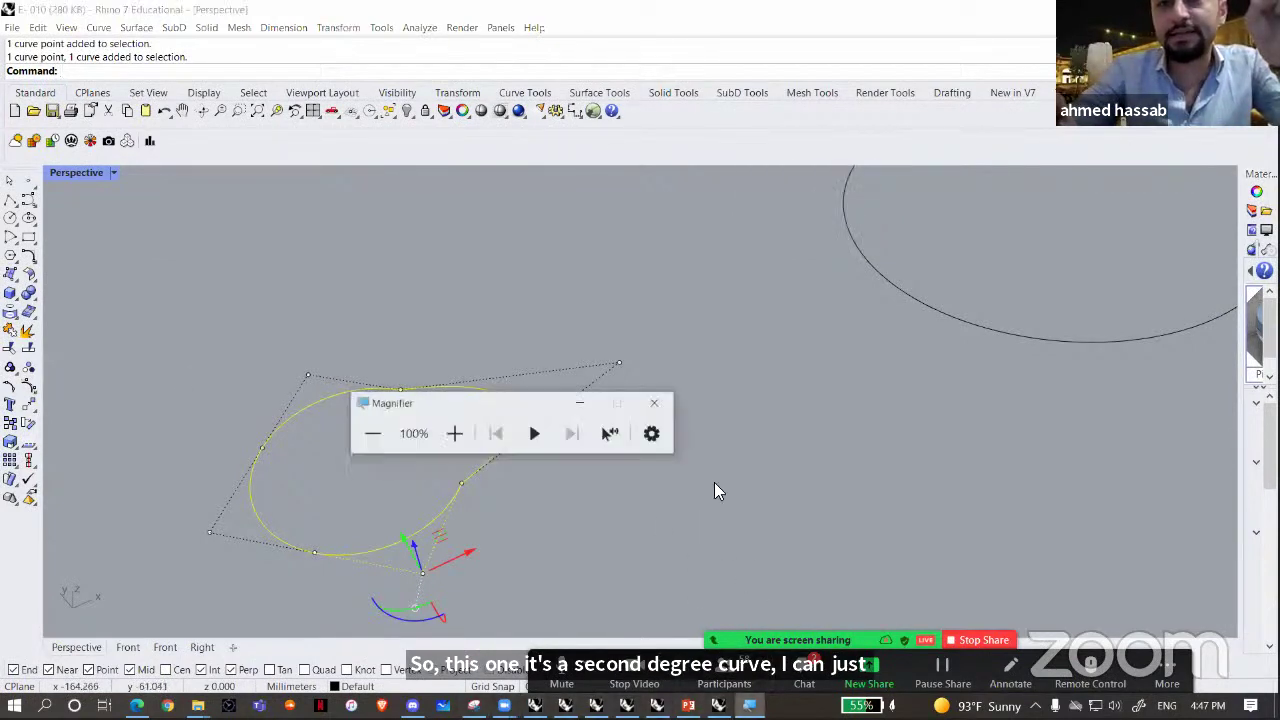
{"action": "left_click", "coordinate": [434, 420]}
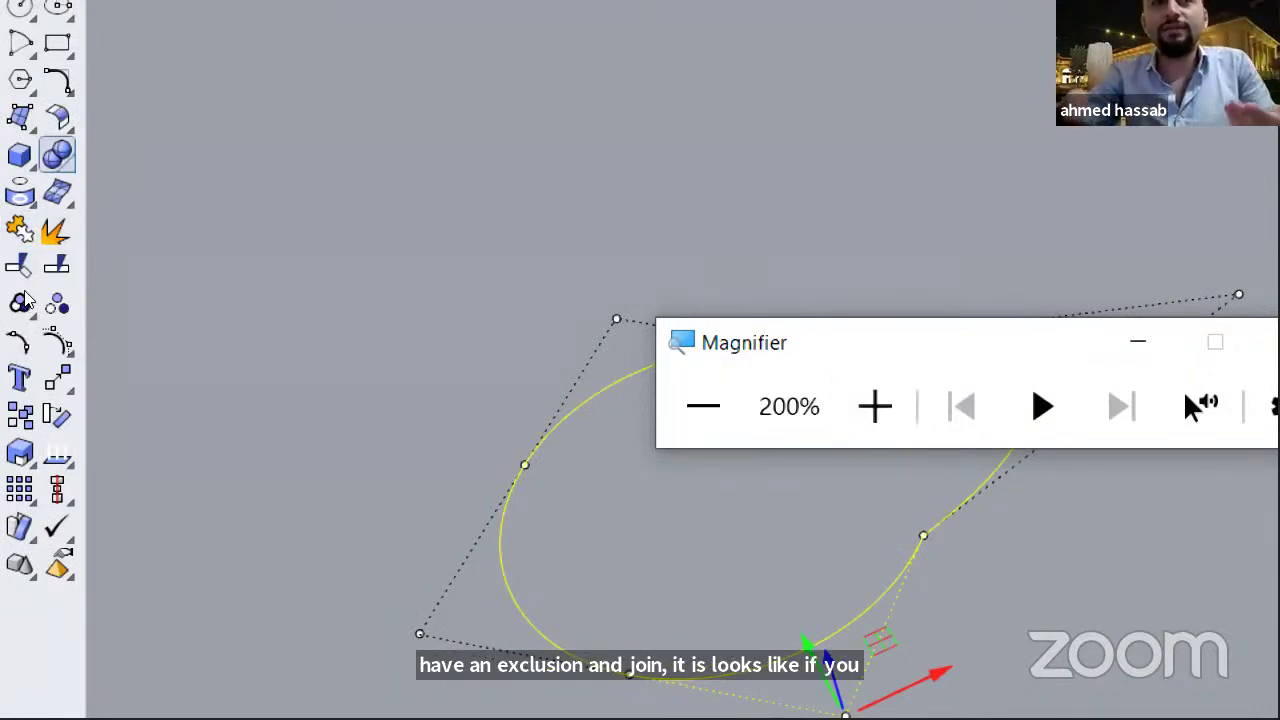
{"action": "left_click", "coordinate": [67, 164]}
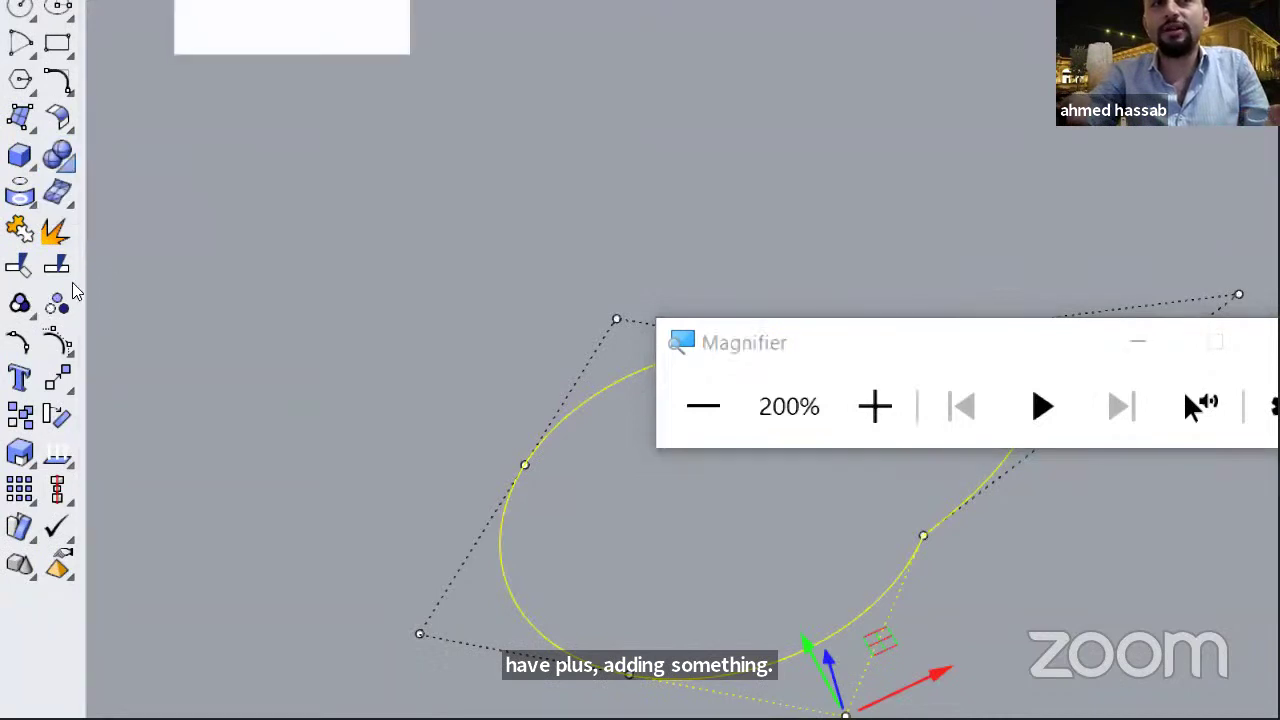
{"action": "left_click", "coordinate": [68, 166]}
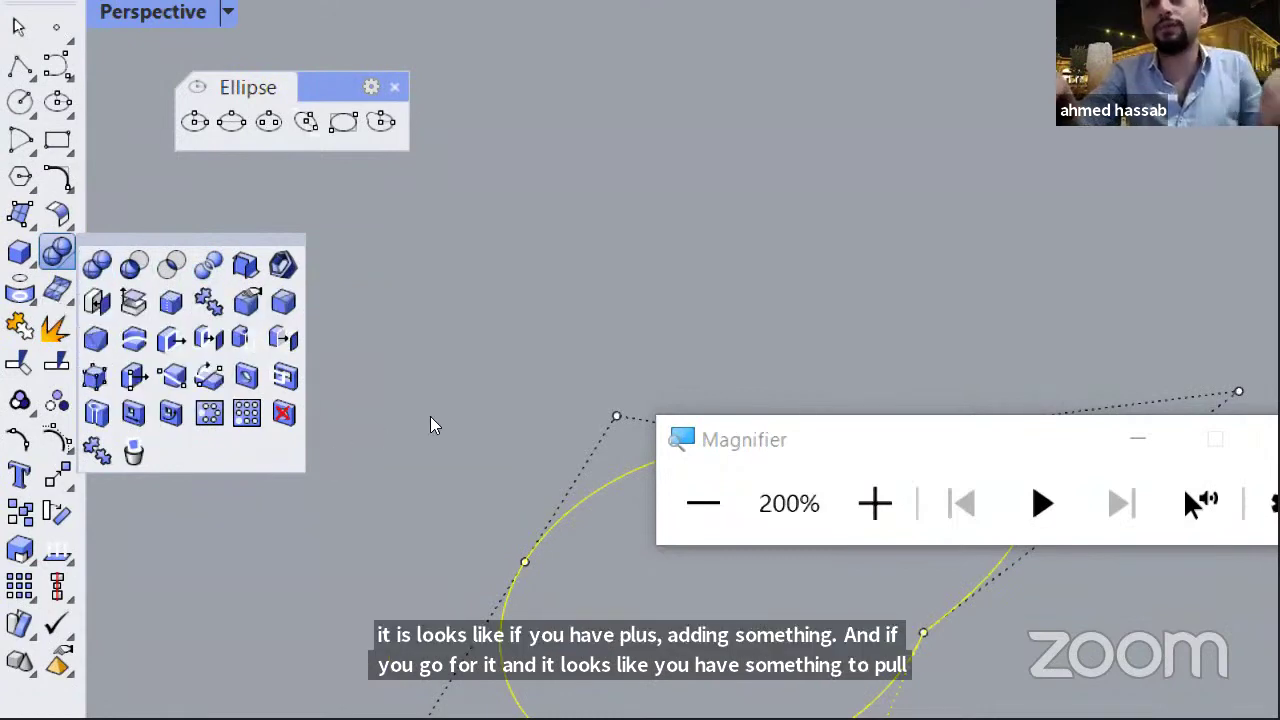
{"action": "key", "text": "super+minus"}
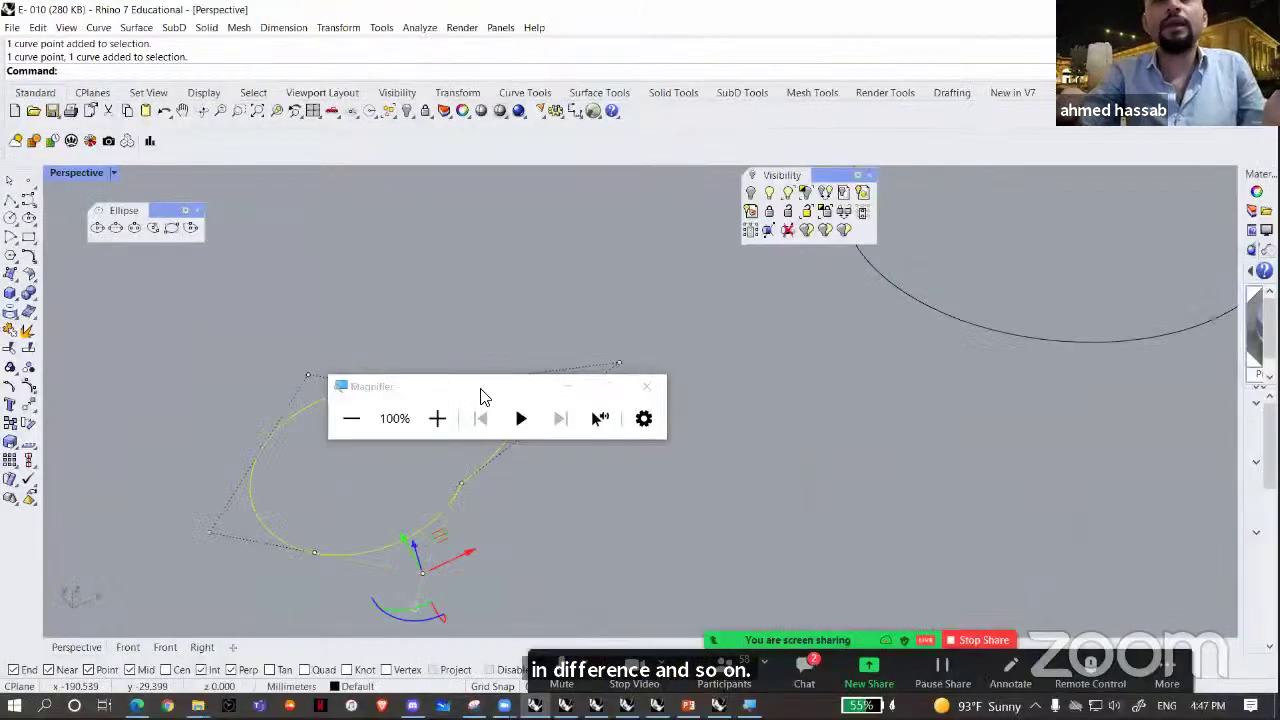
{"action": "right_click_drag", "start_coordinate": [483, 397], "coordinate": [558, 392]}
{"action": "left_click", "coordinate": [562, 390]}
{"action": "right_click_drag", "start_coordinate": [598, 452], "coordinate": [602, 448]}
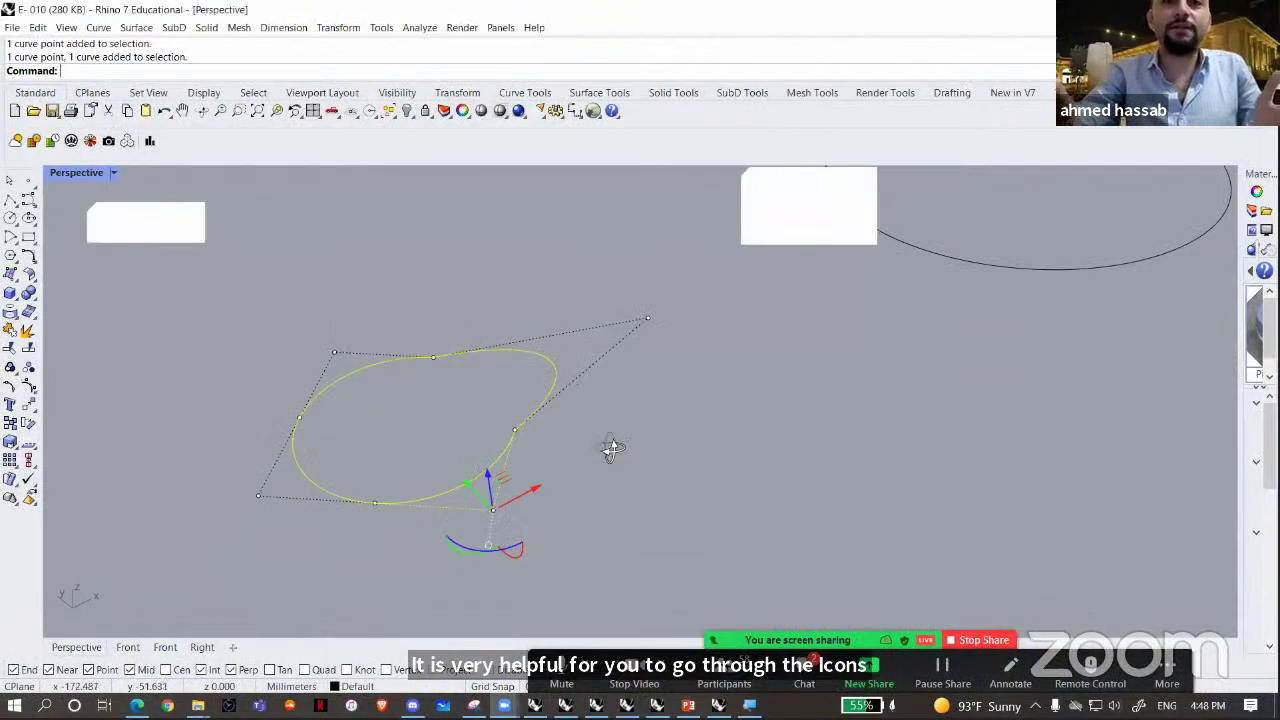
- Explode the deformed circle, and pull its loose segments and a control point apart
{"action": "left_click", "coordinate": [668, 464]}
{"action": "left_click", "coordinate": [590, 483]}
{"action": "scroll", "coordinate": [601, 482], "scroll_direction": "down", "scroll_amount": 6}
{"action": "right_click_drag", "start_coordinate": [666, 416], "coordinate": [596, 447]}
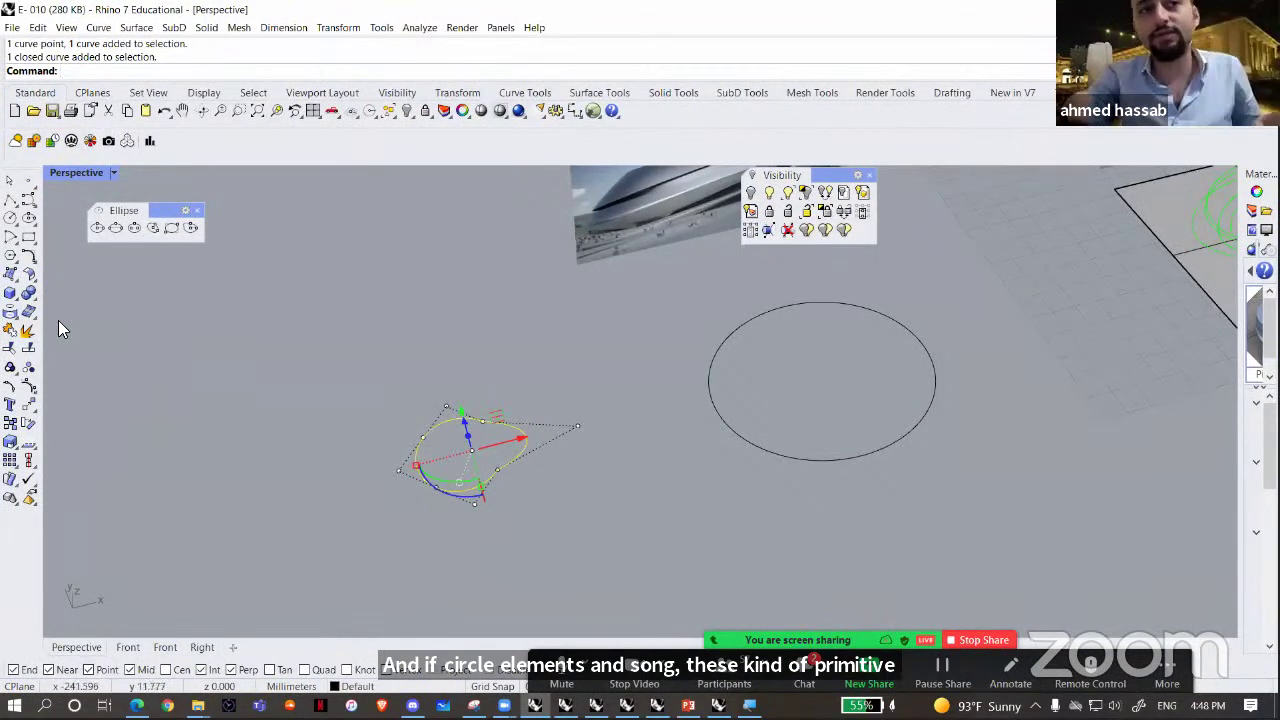
{"action": "left_click", "coordinate": [28, 332]}
{"action": "left_click", "coordinate": [535, 452]}
{"action": "left_click_drag", "start_coordinate": [526, 448], "coordinate": [431, 387]}
{"action": "mouse_move", "coordinate": [406, 486]}
{"action": "left_mouse_down"}
{"action": "mouse_move", "coordinate": [440, 419]}
{"action": "mouse_move", "coordinate": [419, 475]}
{"action": "left_mouse_up"}
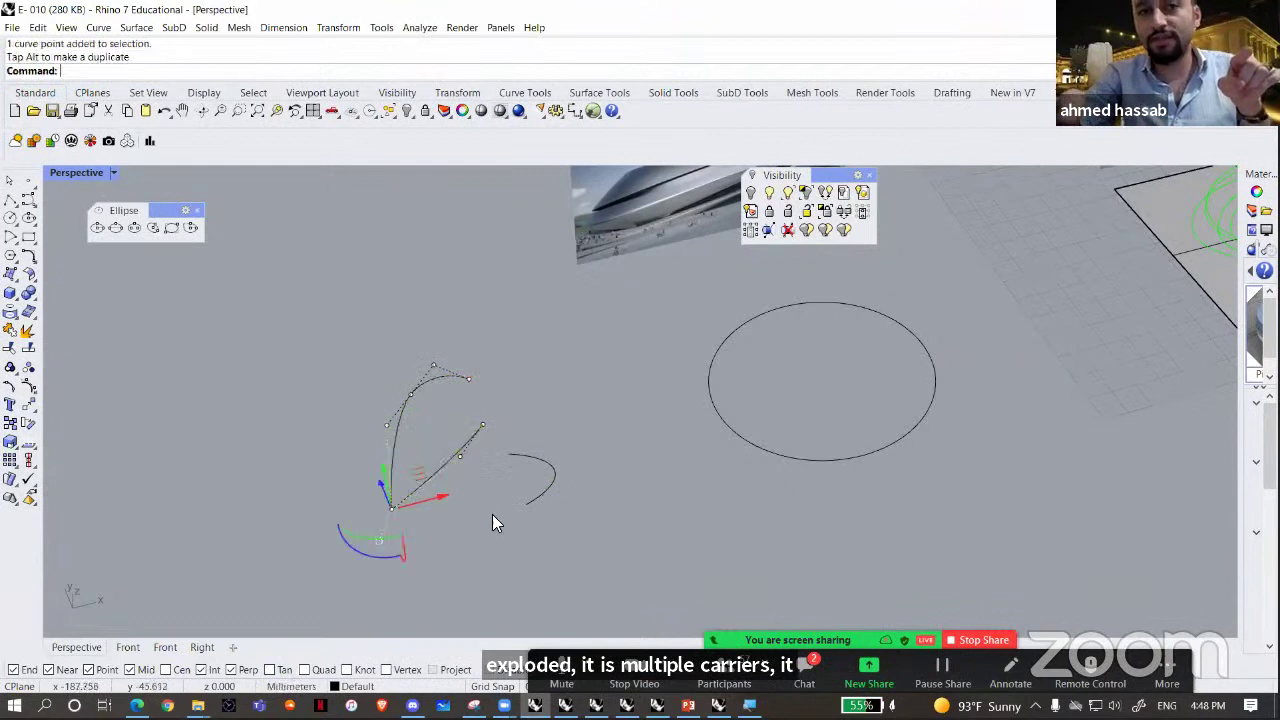
- Explode the larger kinked piece and move its lower diagonal segment away from the upper arc
{"action": "left_click", "coordinate": [445, 455]}
{"action": "left_click", "coordinate": [27, 333]}
{"action": "left_click", "coordinate": [408, 484]}
{"action": "left_click_drag", "start_coordinate": [422, 488], "coordinate": [446, 517]}
- Show the upper arc's control points and move its middle point outward to form a sharp corner
{"action": "left_click", "coordinate": [396, 388]}
{"action": "key", "text": "F10"}
{"action": "left_click_drag", "start_coordinate": [325, 374], "coordinate": [430, 406]}
{"action": "left_click_drag", "start_coordinate": [440, 360], "coordinate": [490, 326]}
{"action": "left_click", "coordinate": [440, 370]}
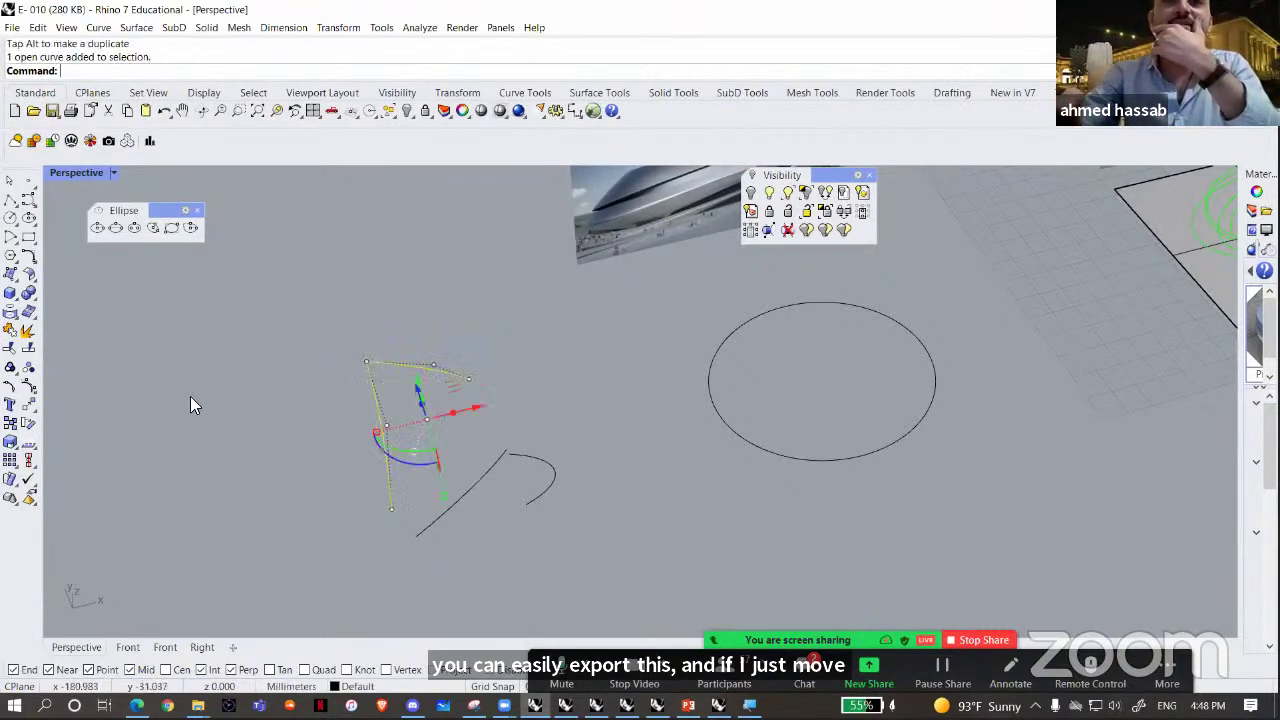
- Explode the cornered curve, and delete all four loose curves beside the ellipse
{"action": "left_click", "coordinate": [28, 330]}
{"action": "left_click", "coordinate": [371, 392]}
{"action": "left_click_drag", "start_coordinate": [370, 394], "coordinate": [298, 320]}
{"action": "key", "text": "Escape"}
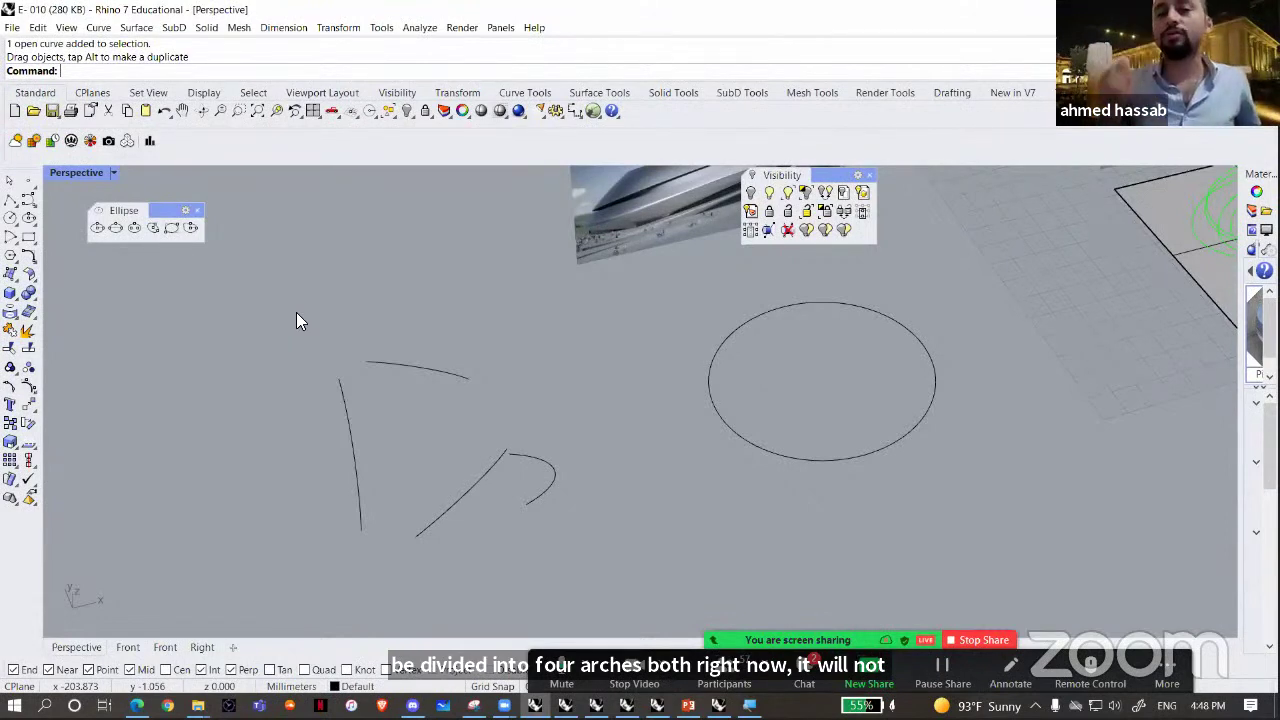
{"action": "left_click_drag", "start_coordinate": [512, 366], "coordinate": [256, 598]}
{"action": "key", "text": "Delete"}
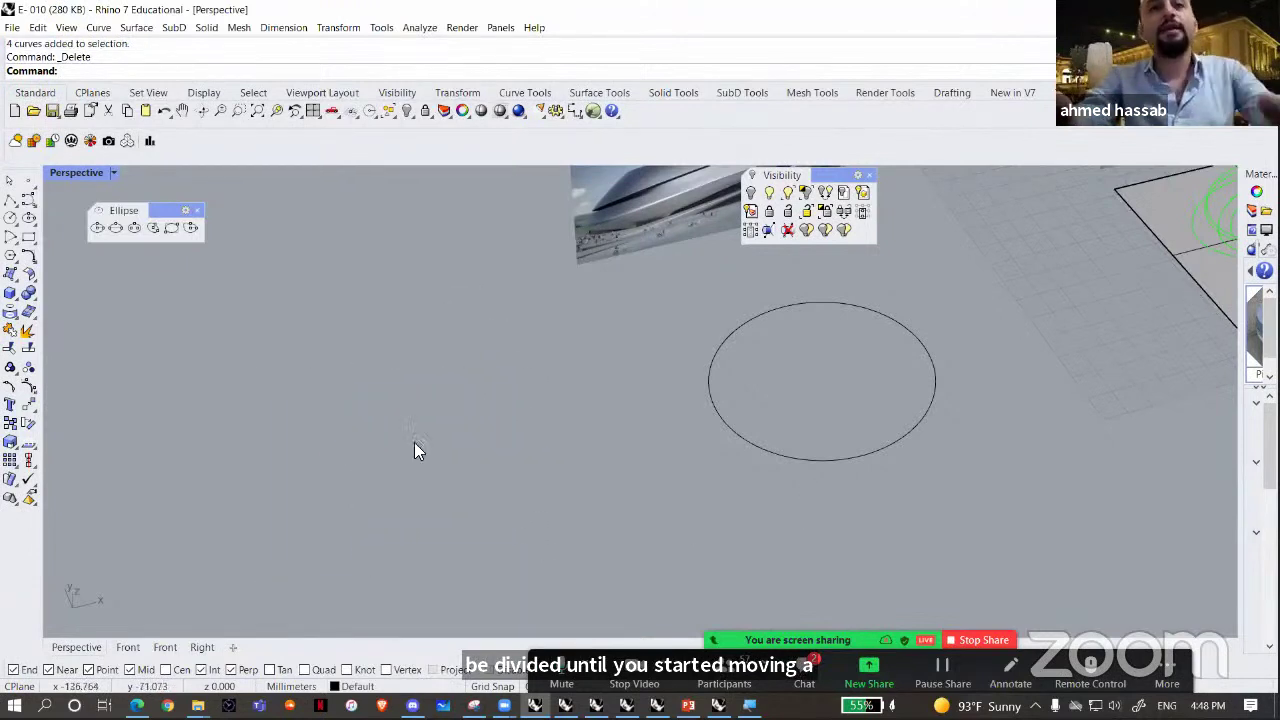
- Draw an open degree-3 control point curve that zigzags toward the ellipse and doubles back below, and delete it
{"action": "left_click", "coordinate": [30, 205]}
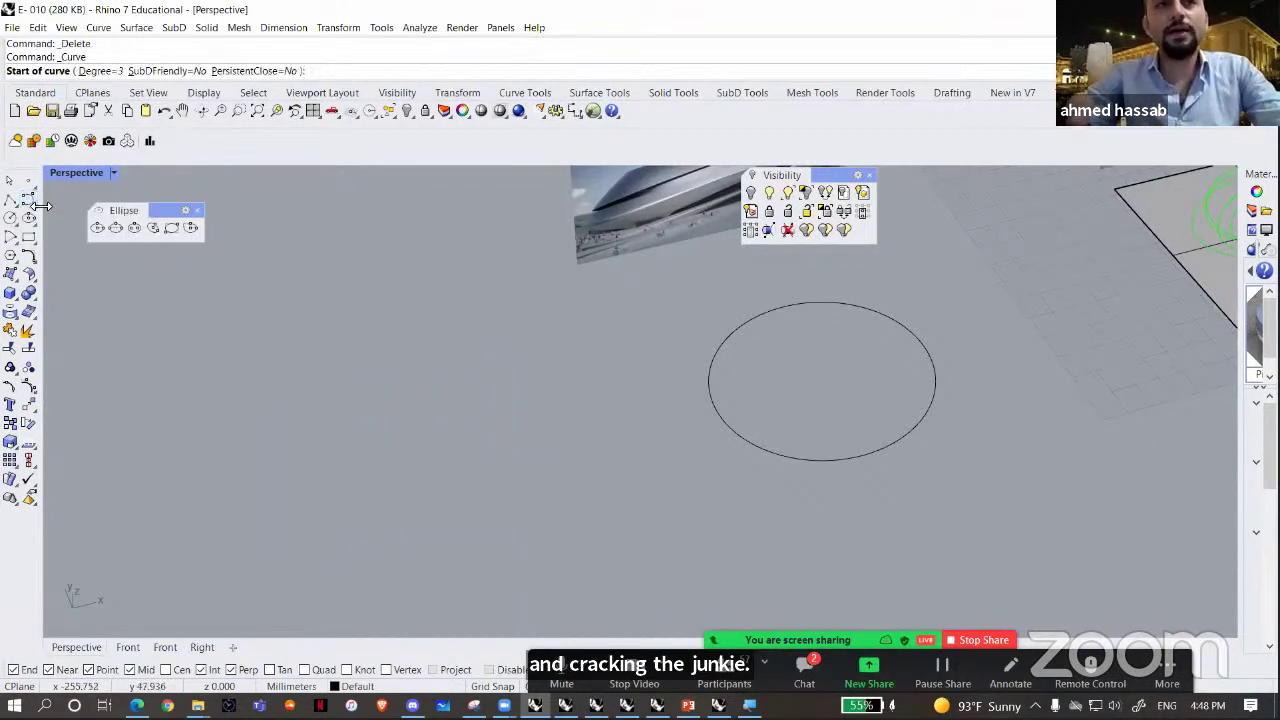
{"action": "left_click", "coordinate": [33, 209]}
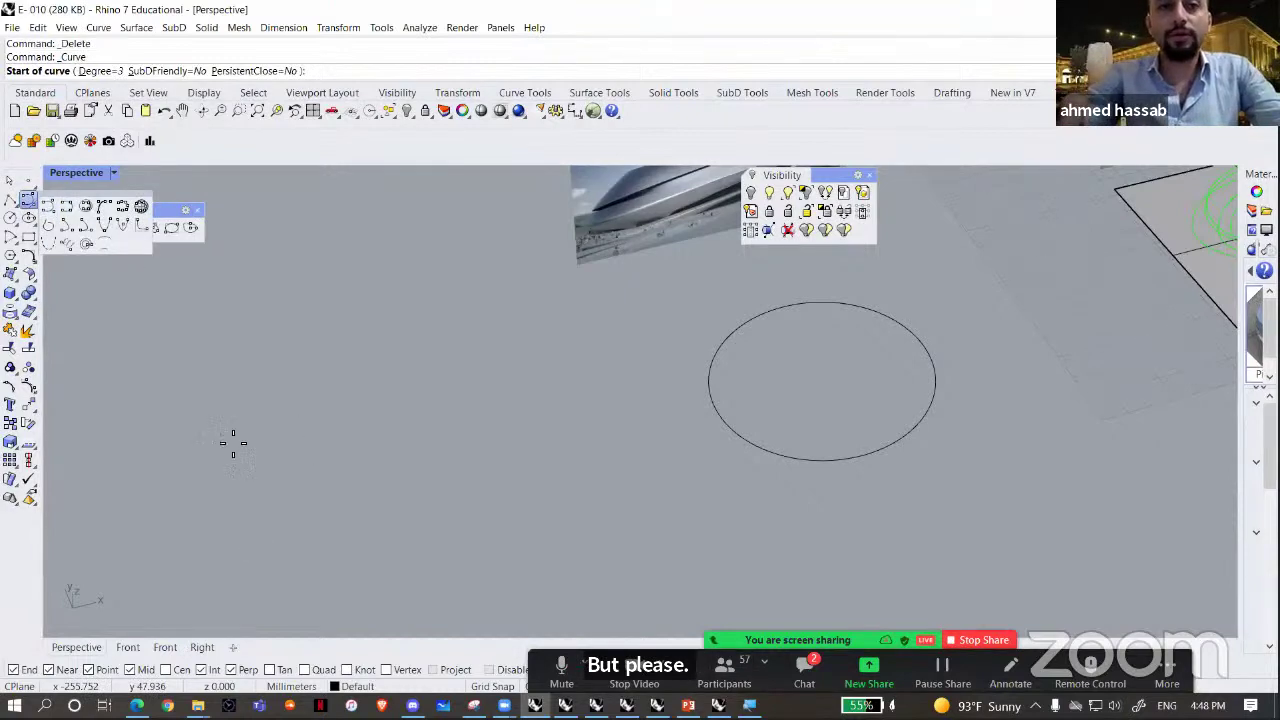
{"action": "left_click", "coordinate": [259, 547]}
{"action": "left_click", "coordinate": [247, 366]}
{"action": "left_click", "coordinate": [409, 532]}
{"action": "left_click", "coordinate": [424, 423]}
{"action": "left_click", "coordinate": [477, 516]}
{"action": "left_click", "coordinate": [514, 410]}
{"action": "left_click", "coordinate": [545, 477]}
{"action": "left_click", "coordinate": [566, 401]}
{"action": "left_click", "coordinate": [600, 485]}
{"action": "left_click", "coordinate": [616, 395]}
{"action": "left_click", "coordinate": [645, 518]}
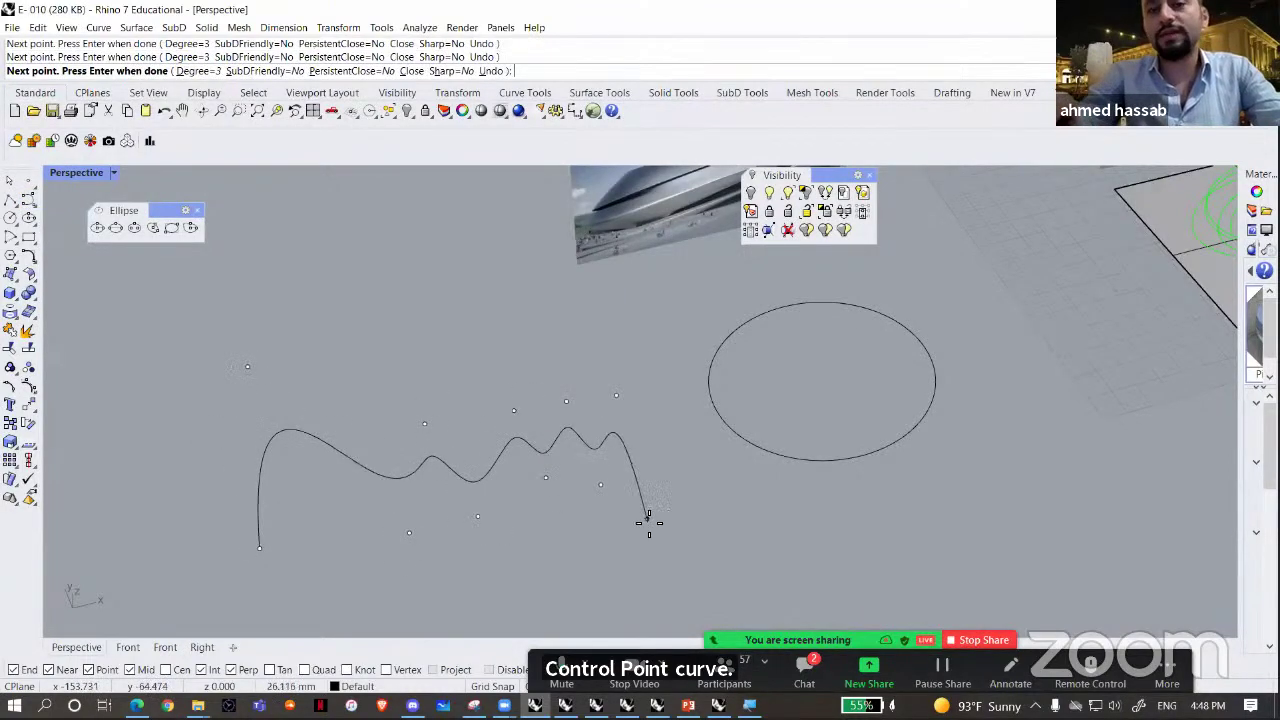
{"action": "left_click", "coordinate": [741, 544]}
{"action": "left_click", "coordinate": [502, 568]}
{"action": "left_click", "coordinate": [472, 547]}
{"action": "left_click", "coordinate": [467, 613]}
{"action": "left_click", "coordinate": [430, 523]}
{"action": "left_click", "coordinate": [374, 577]}
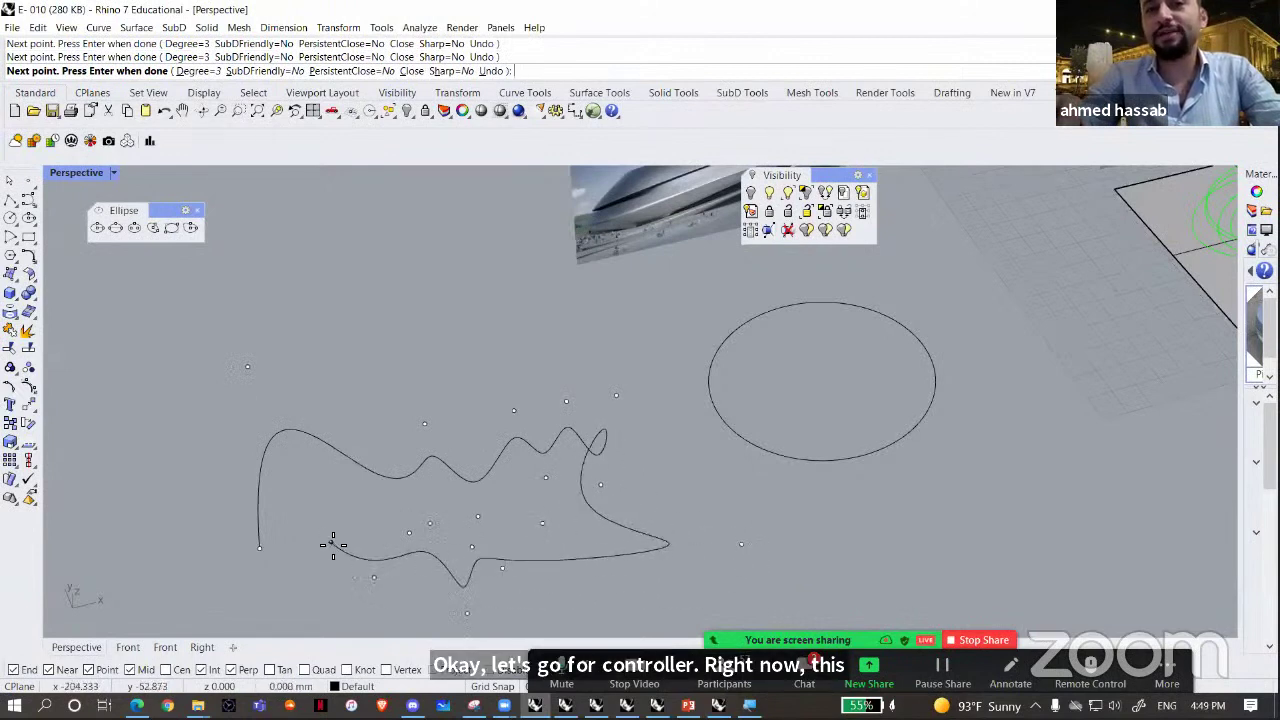
{"action": "left_click", "coordinate": [331, 542]}
{"action": "left_click", "coordinate": [259, 606]}
{"action": "key", "text": "Return"}
{"action": "mouse_move", "coordinate": [394, 556]}
{"action": "right_mouse_down"}
{"action": "mouse_move", "coordinate": [374, 480]}
{"action": "mouse_move", "coordinate": [380, 565]}
{"action": "right_mouse_up"}
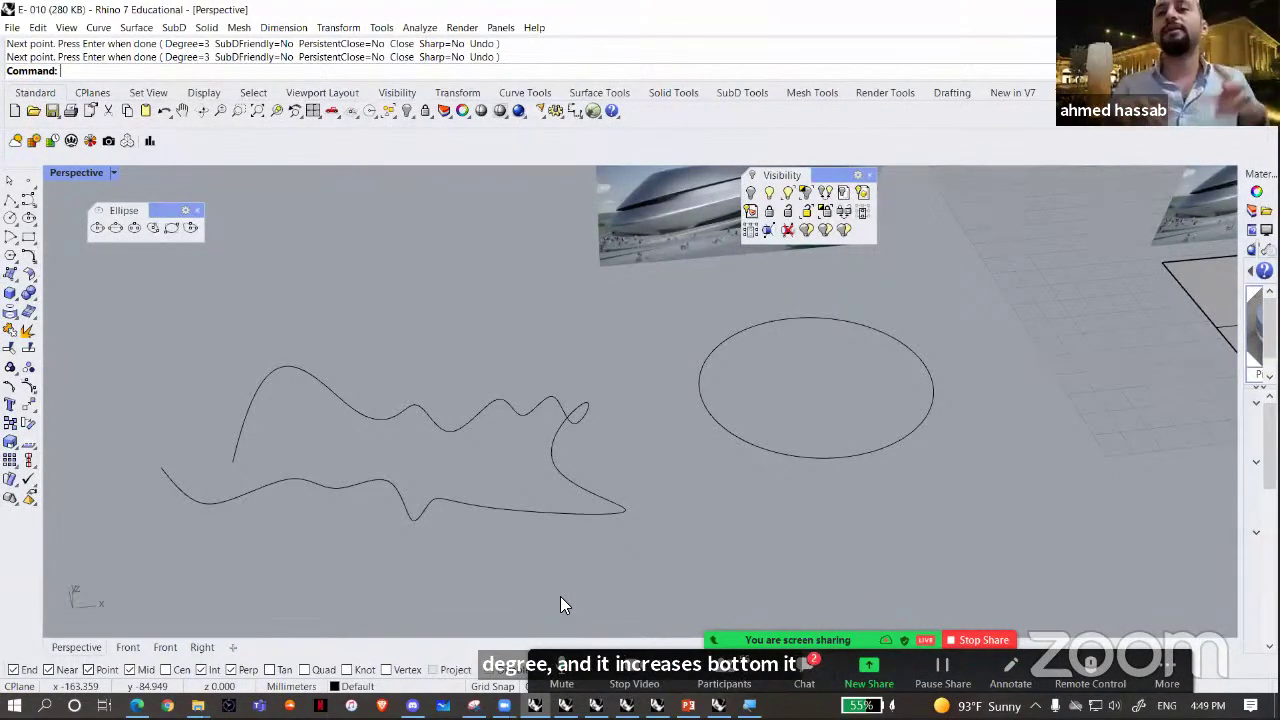
{"action": "left_click_drag", "start_coordinate": [560, 598], "coordinate": [427, 443]}
{"action": "key", "text": "Delete"}
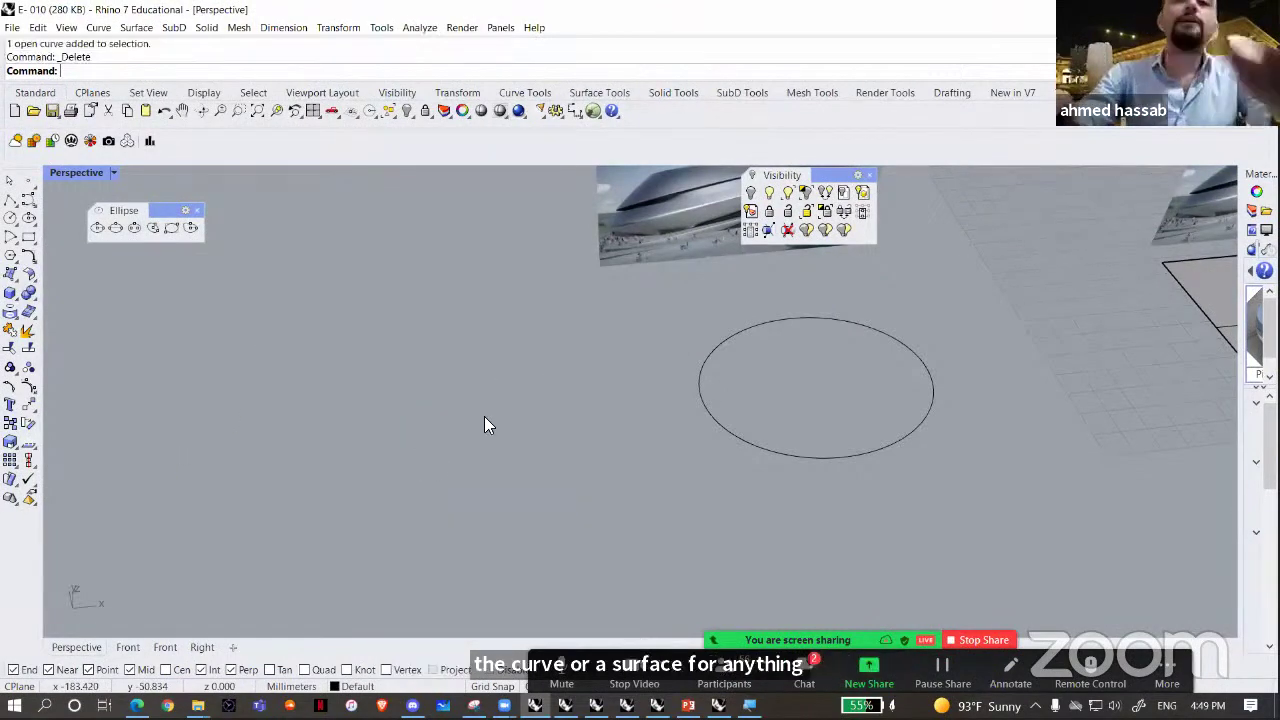
- Rebuild the ellipse with a point count of 9 and degree 3, deleting the input curve
{"action": "scroll", "coordinate": [484, 416], "scroll_direction": "down", "scroll_amount": 4}
{"action": "right_click_drag", "start_coordinate": [699, 438], "coordinate": [686, 468]}
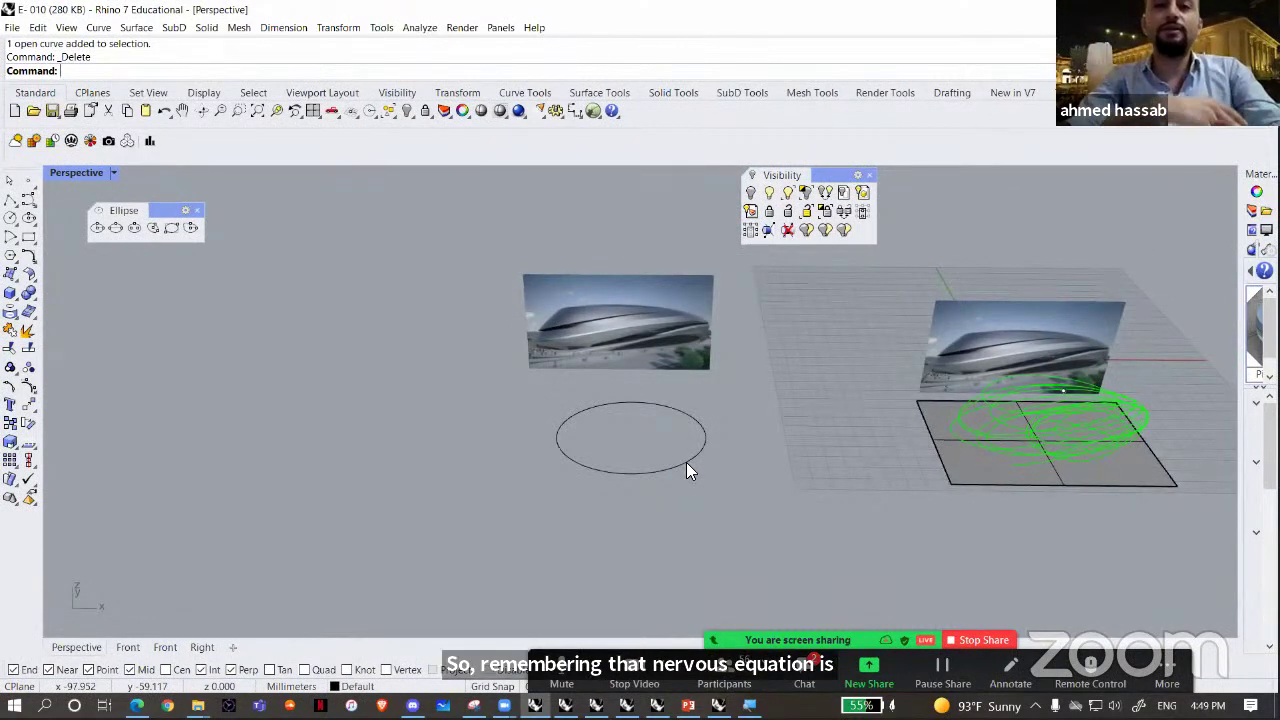
{"action": "right_click_drag", "start_coordinate": [724, 436], "coordinate": [648, 478]}
{"action": "scroll", "coordinate": [648, 478], "scroll_direction": "up", "scroll_amount": 3}
{"action": "left_click", "coordinate": [614, 420]}
{"action": "right_click_drag", "start_coordinate": [615, 413], "coordinate": [615, 449]}
{"action": "type", "text": "R"}
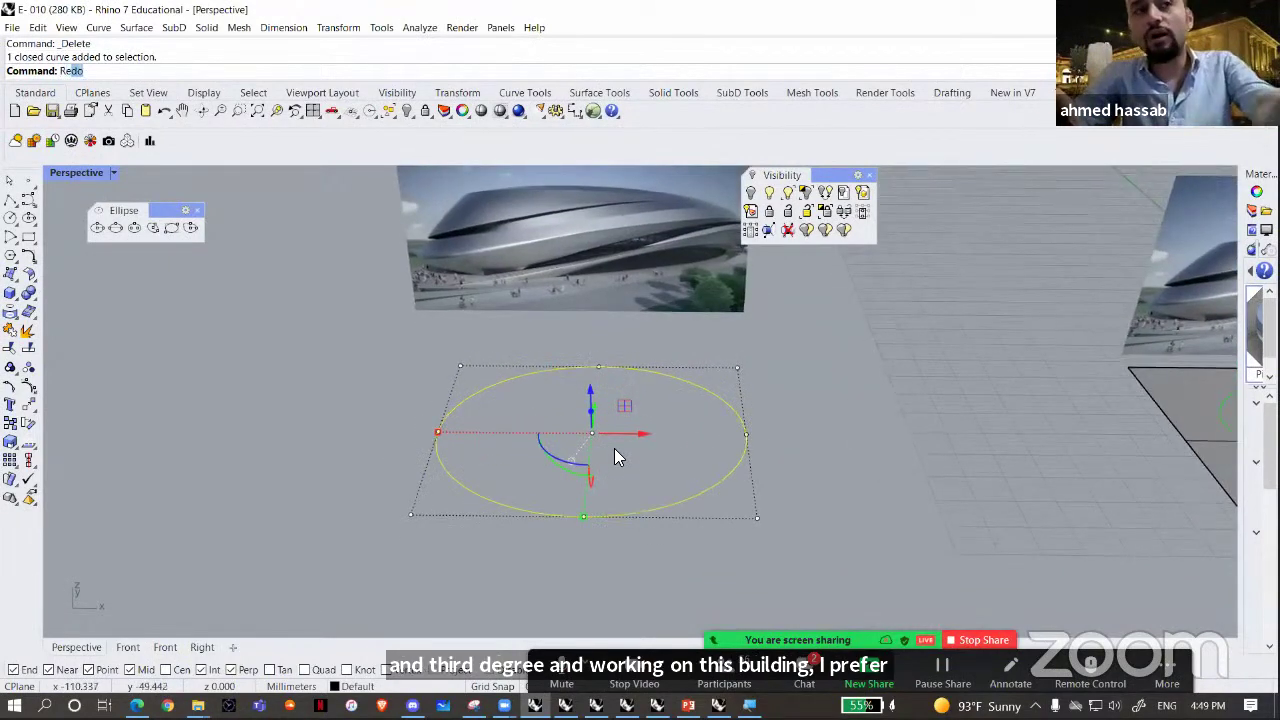
{"action": "type", "text": "Rebuild"}
{"action": "key", "text": "Return"}
{"action": "left_click_drag", "start_coordinate": [836, 317], "coordinate": [862, 307]}
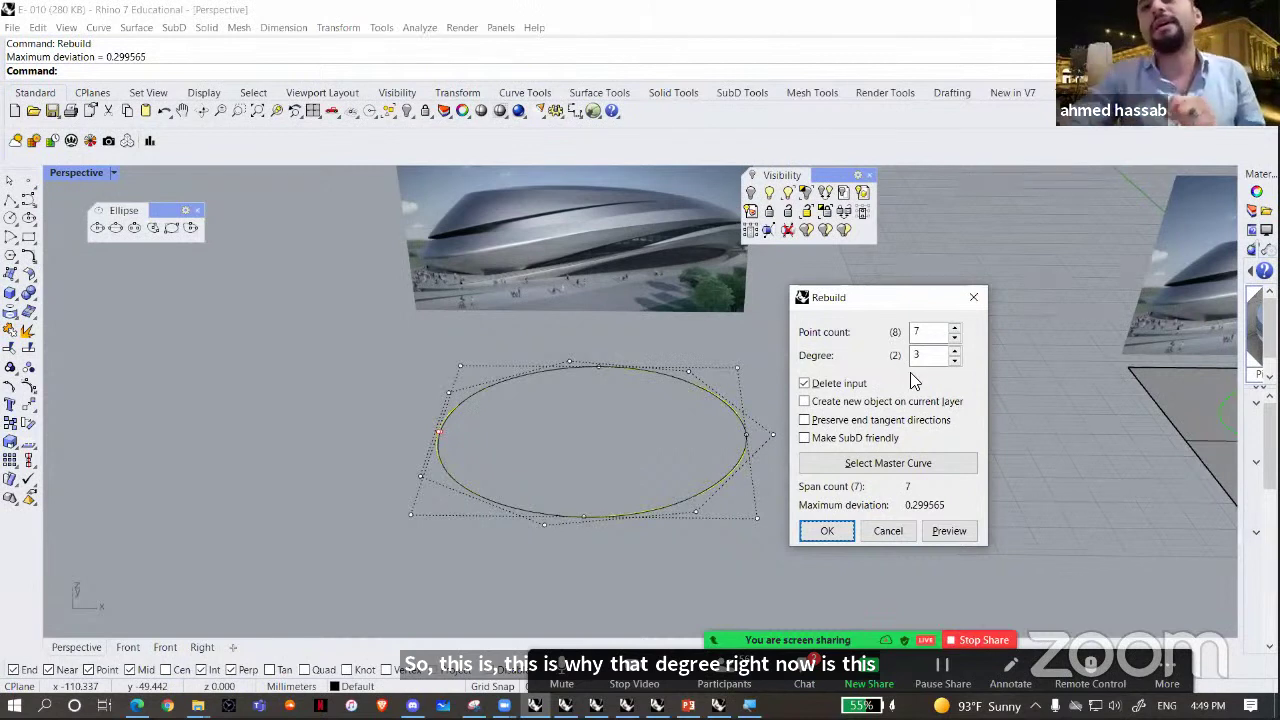
{"action": "double_click", "coordinate": [929, 358]}
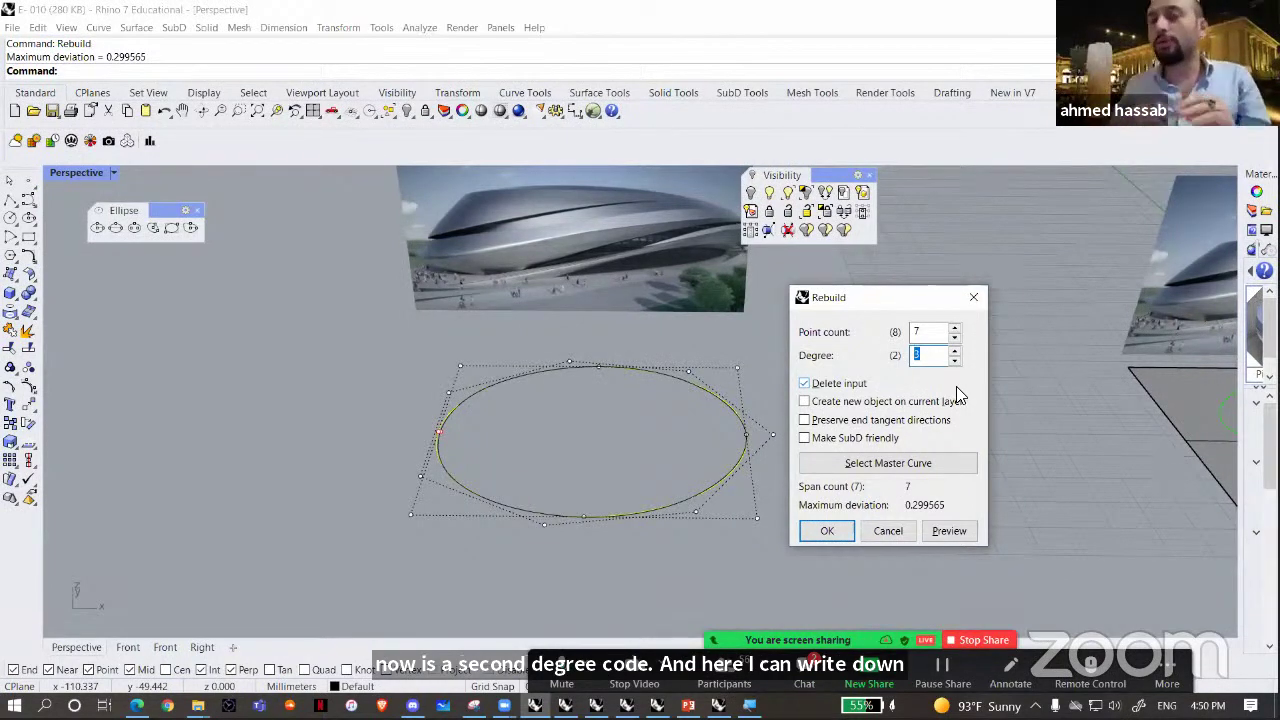
{"action": "double_click", "coordinate": [924, 332]}
{"action": "type", "text": "9"}
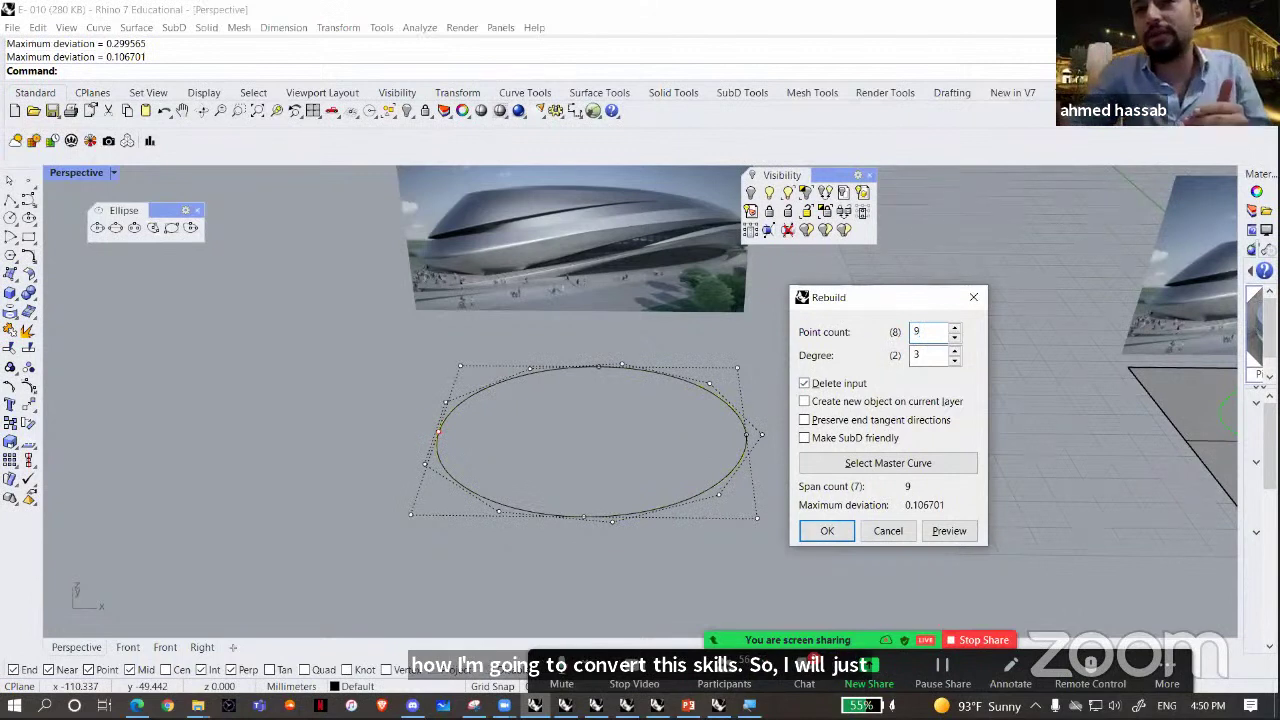
{"action": "left_click", "coordinate": [929, 358]}
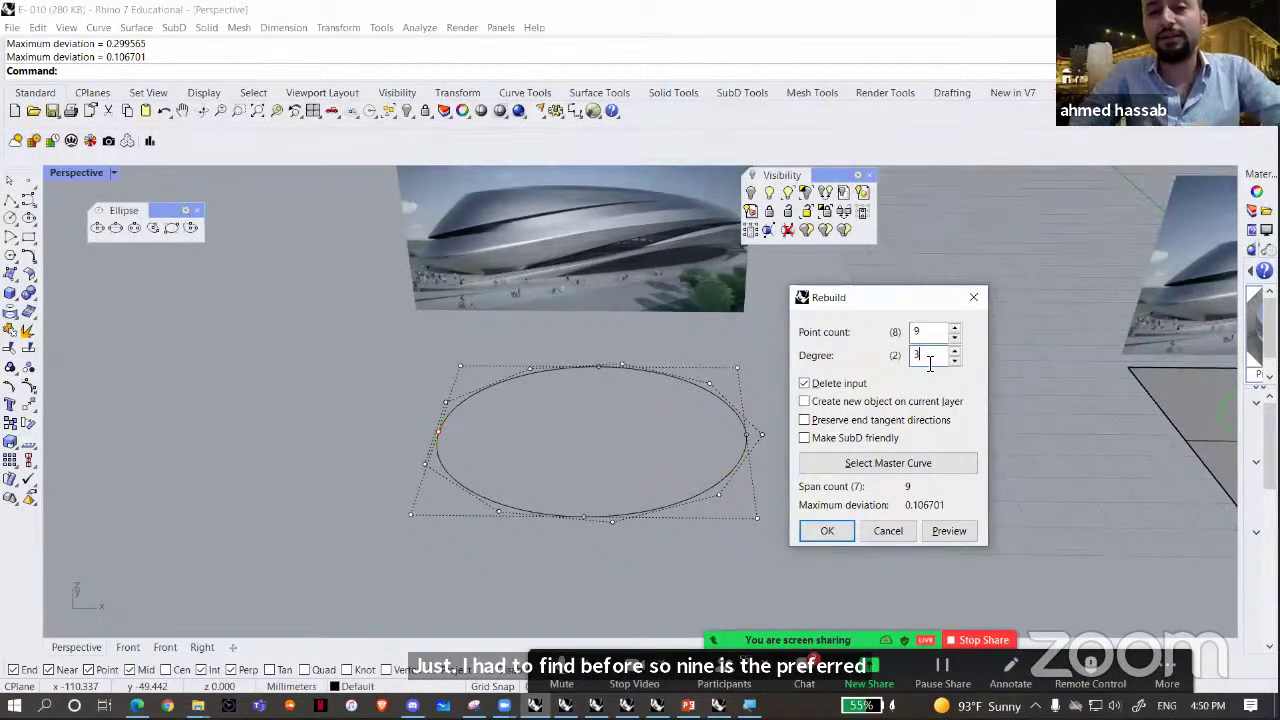
{"action": "right_click_drag", "start_coordinate": [588, 398], "coordinate": [600, 474]}
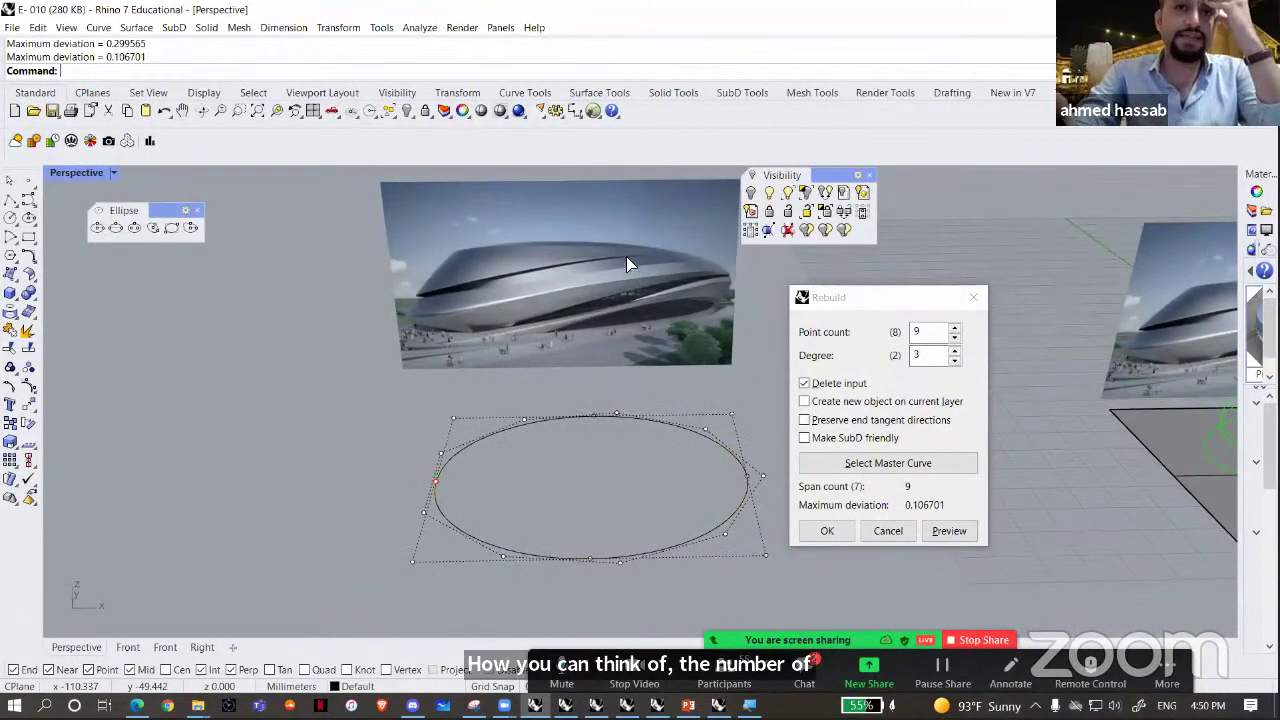
{"action": "right_click_drag", "start_coordinate": [553, 410], "coordinate": [736, 510]}
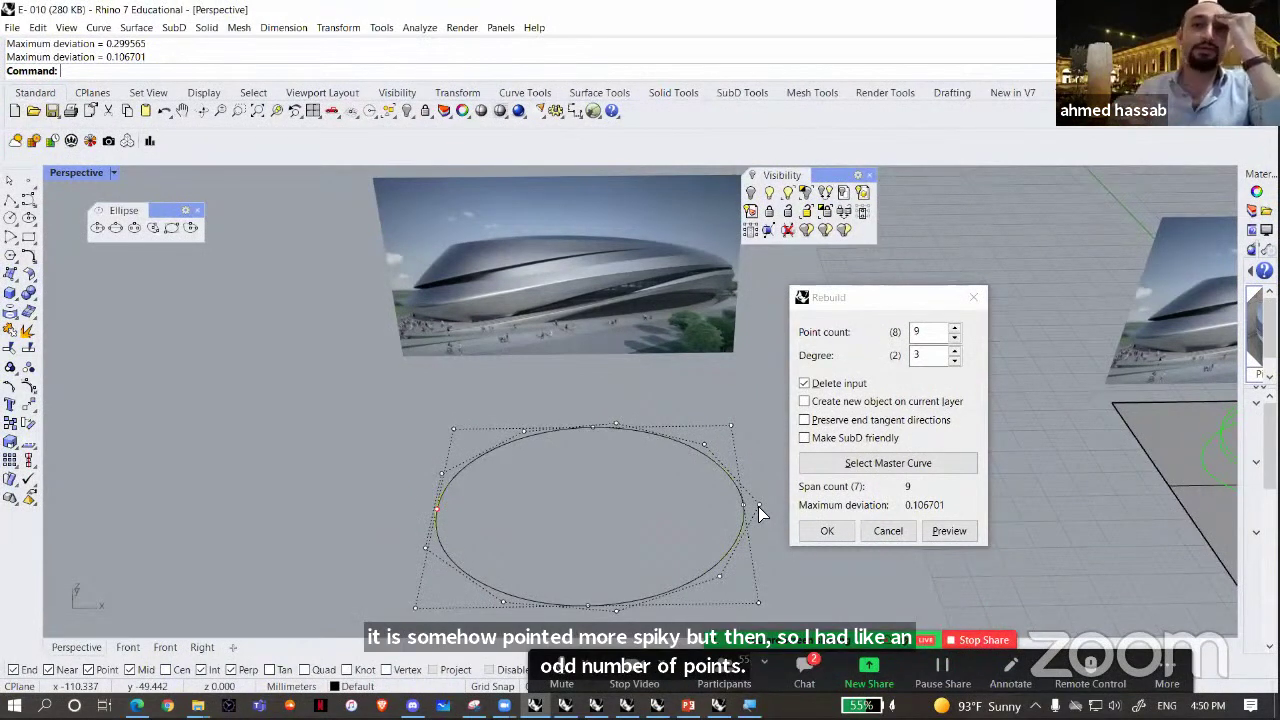
{"action": "left_click", "coordinate": [826, 531]}
- Show the rebuilt ellipse against the reference picture in the front view, select it, and widen the docked settings area
{"action": "right_click_drag", "start_coordinate": [723, 508], "coordinate": [583, 530]}
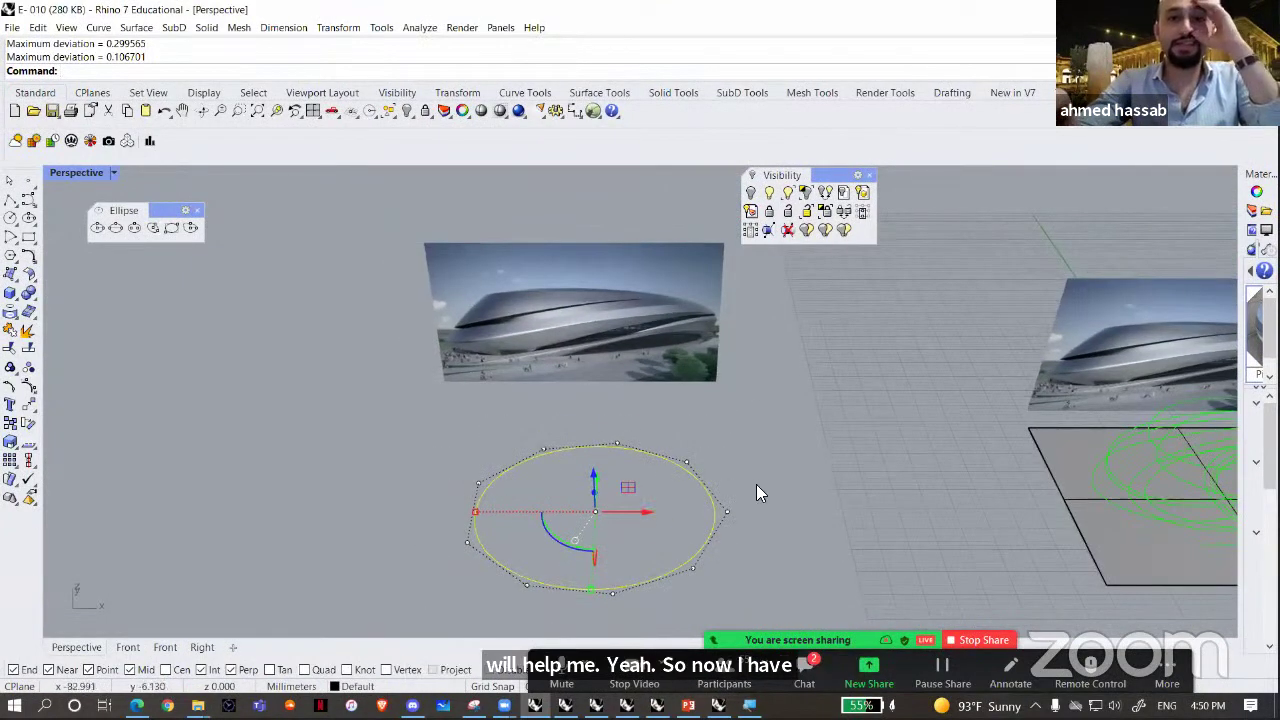
{"action": "right_click_drag", "start_coordinate": [762, 520], "coordinate": [777, 418]}
{"action": "left_click", "coordinate": [165, 647]}
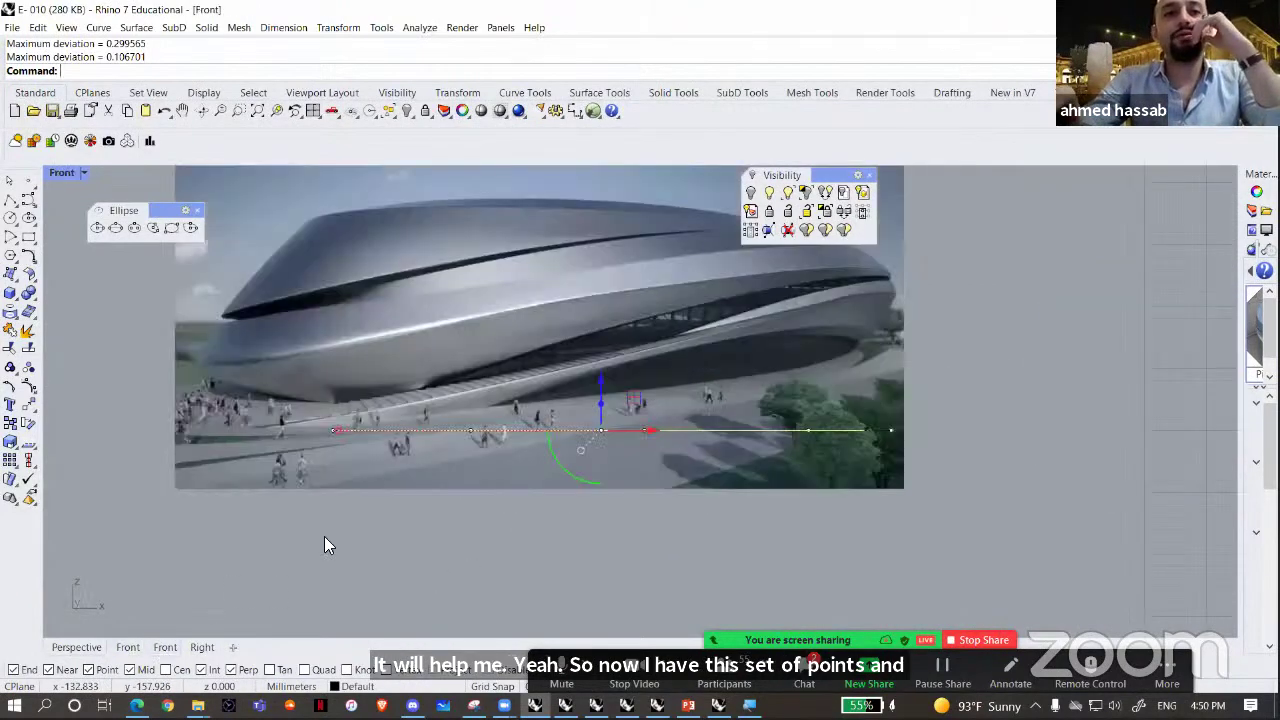
{"action": "right_click_drag", "start_coordinate": [607, 556], "coordinate": [616, 598]}
{"action": "left_click", "coordinate": [584, 585]}
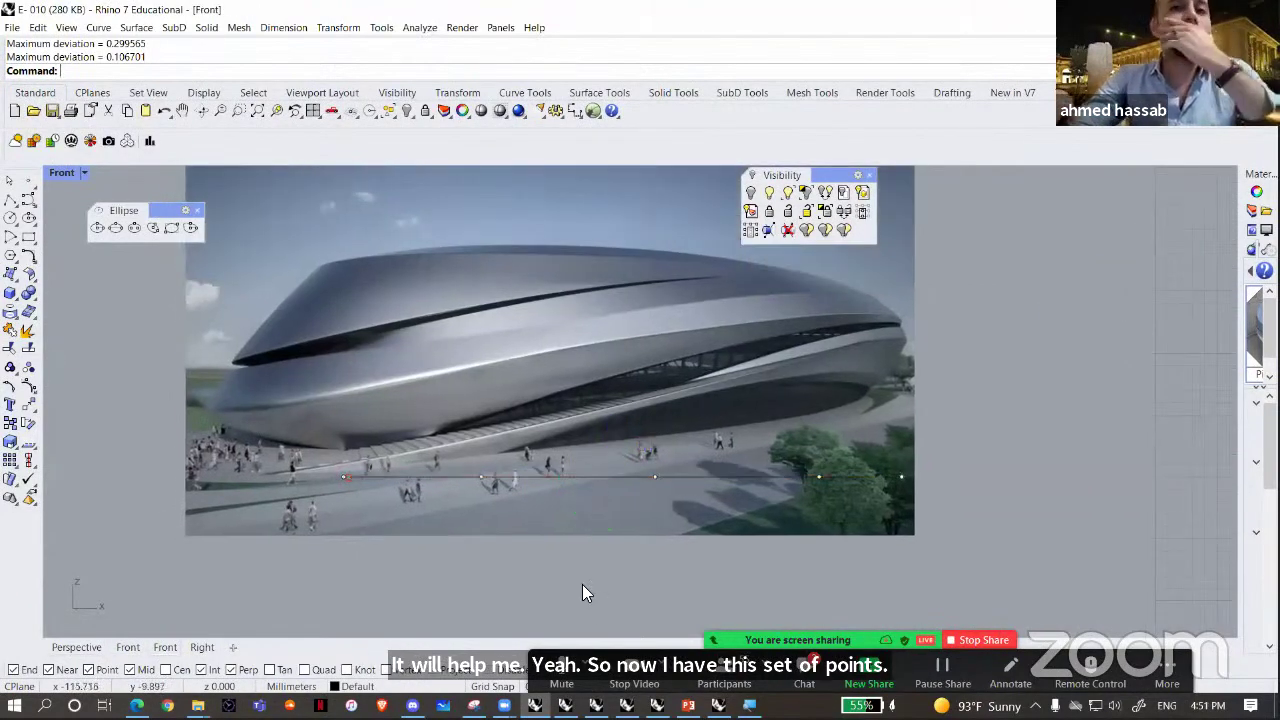
{"action": "left_click", "coordinate": [548, 476]}
{"action": "scroll", "coordinate": [500, 437], "scroll_direction": "up", "scroll_amount": 3}
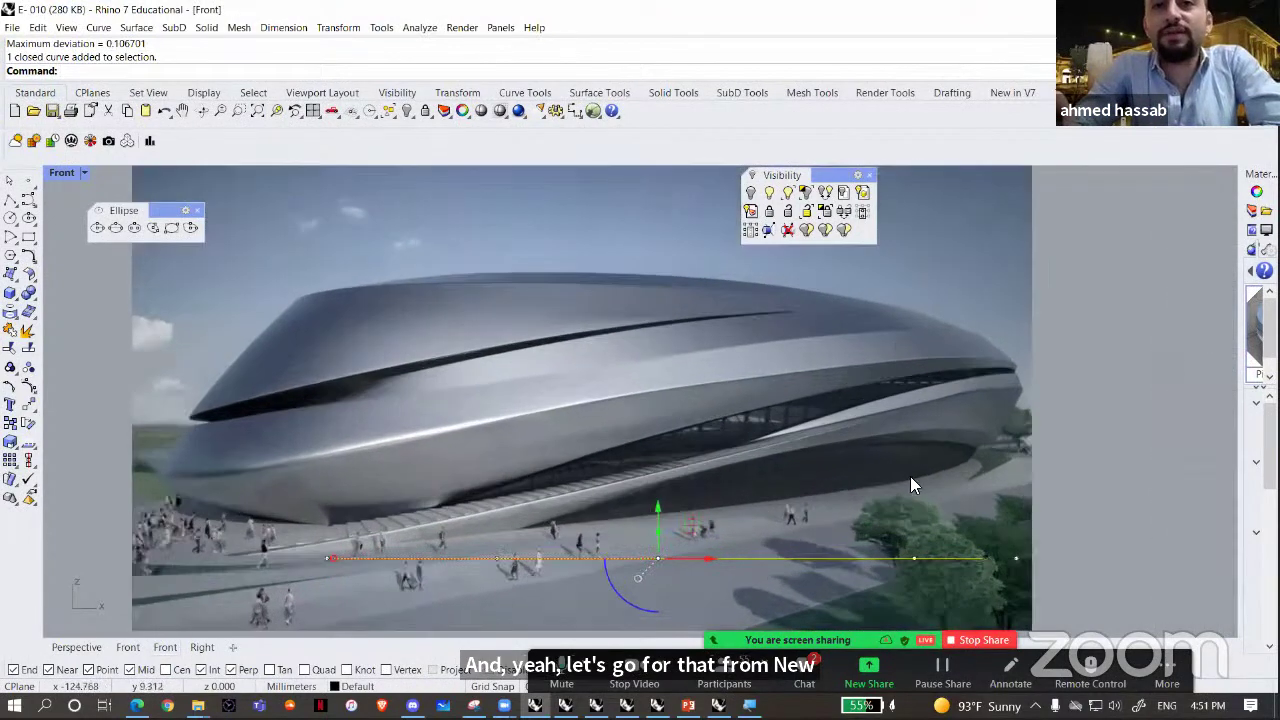
{"action": "right_click_drag", "start_coordinate": [1122, 468], "coordinate": [1093, 457]}
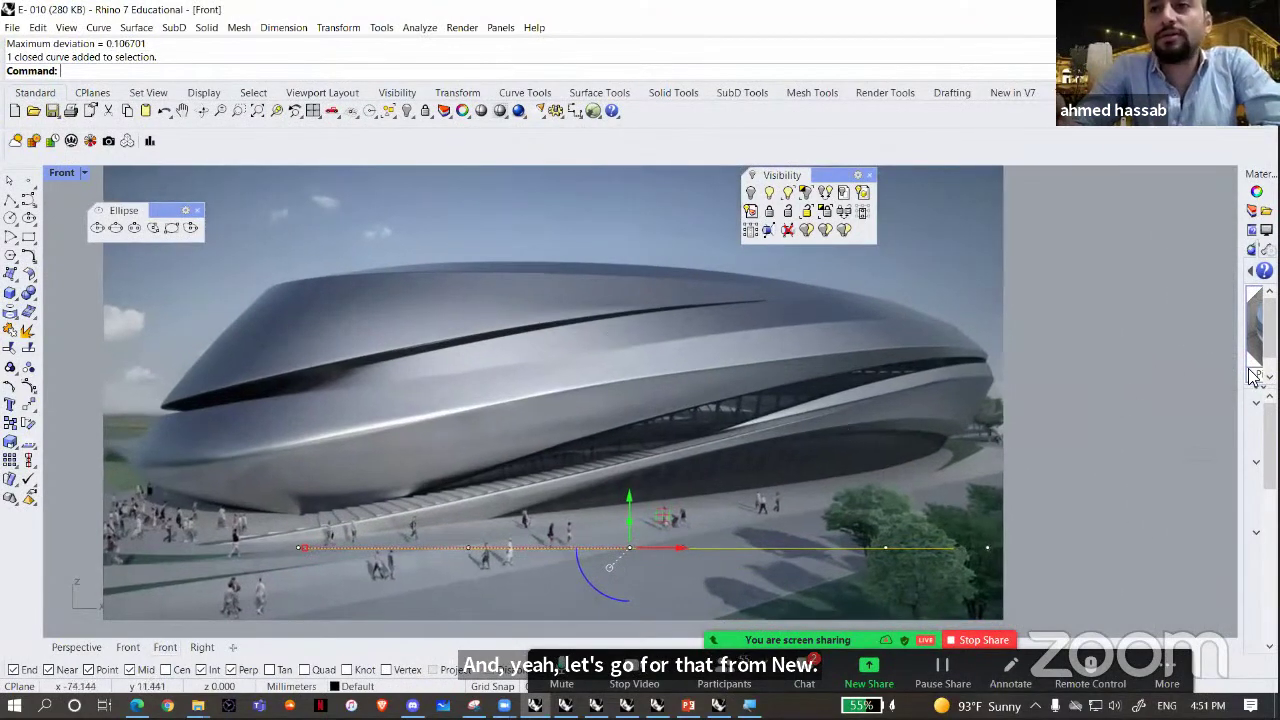
{"action": "left_click_drag", "start_coordinate": [1241, 368], "coordinate": [948, 366]}
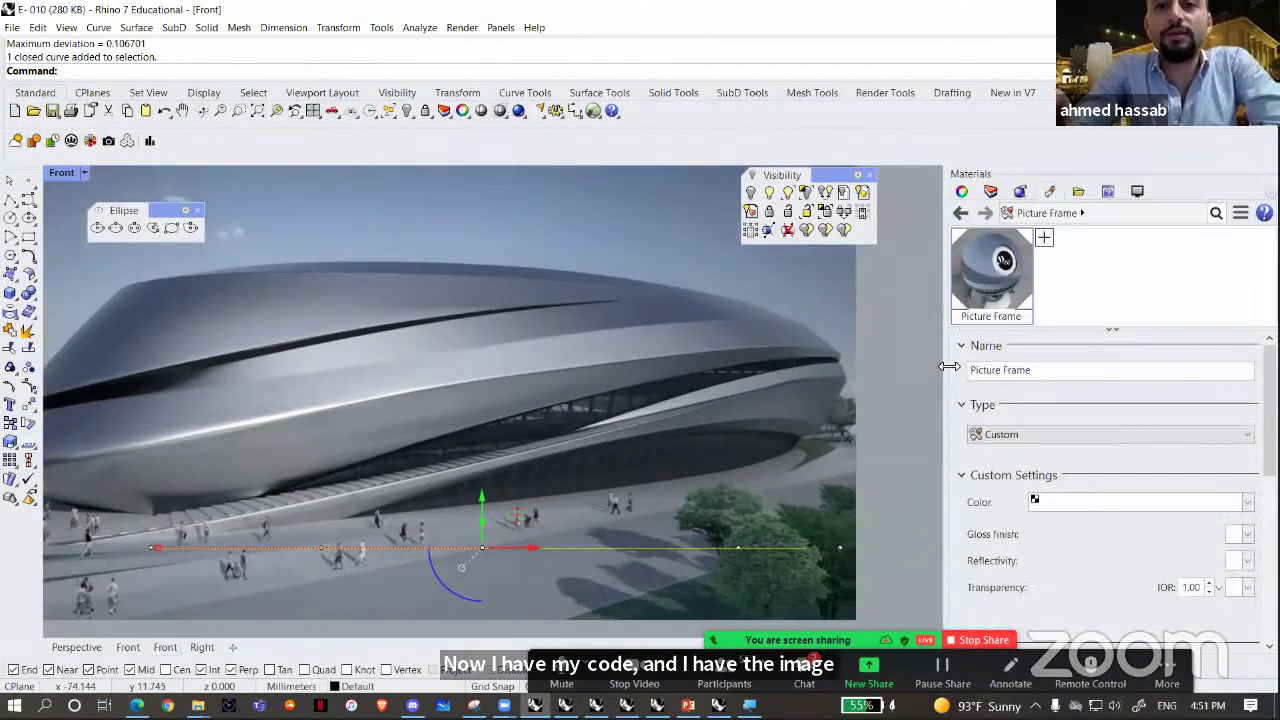
- Move the rebuilt ellipse vertically up from the ground area to about mid-height of the building in the reference picture
{"action": "right_click_drag", "start_coordinate": [881, 450], "coordinate": [945, 444]}
{"action": "left_click", "coordinate": [758, 490]}
{"action": "right_click_drag", "start_coordinate": [631, 503], "coordinate": [698, 498]}
{"action": "left_click", "coordinate": [708, 536]}
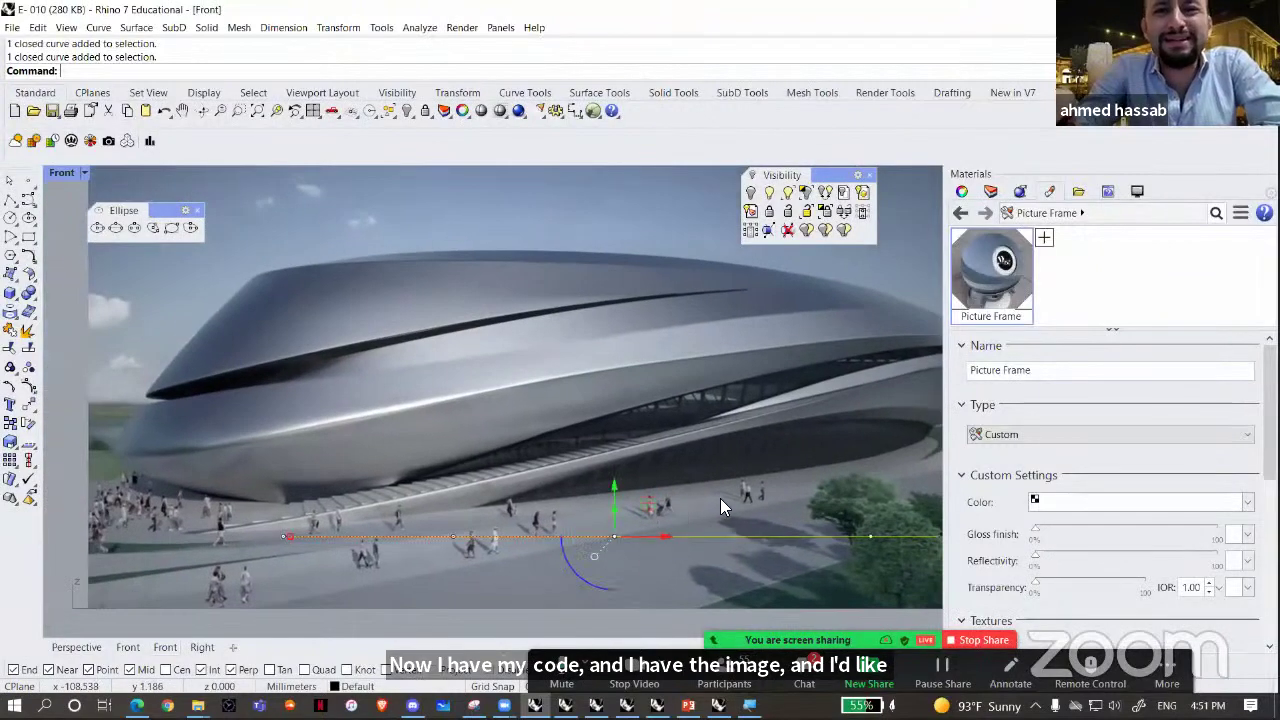
{"action": "left_click_drag", "start_coordinate": [654, 502], "coordinate": [564, 372]}
{"action": "scroll", "coordinate": [575, 385], "scroll_direction": "up", "scroll_amount": 6}
{"action": "left_click", "coordinate": [688, 484]}
{"action": "scroll", "coordinate": [688, 484], "scroll_direction": "down", "scroll_amount": 3}
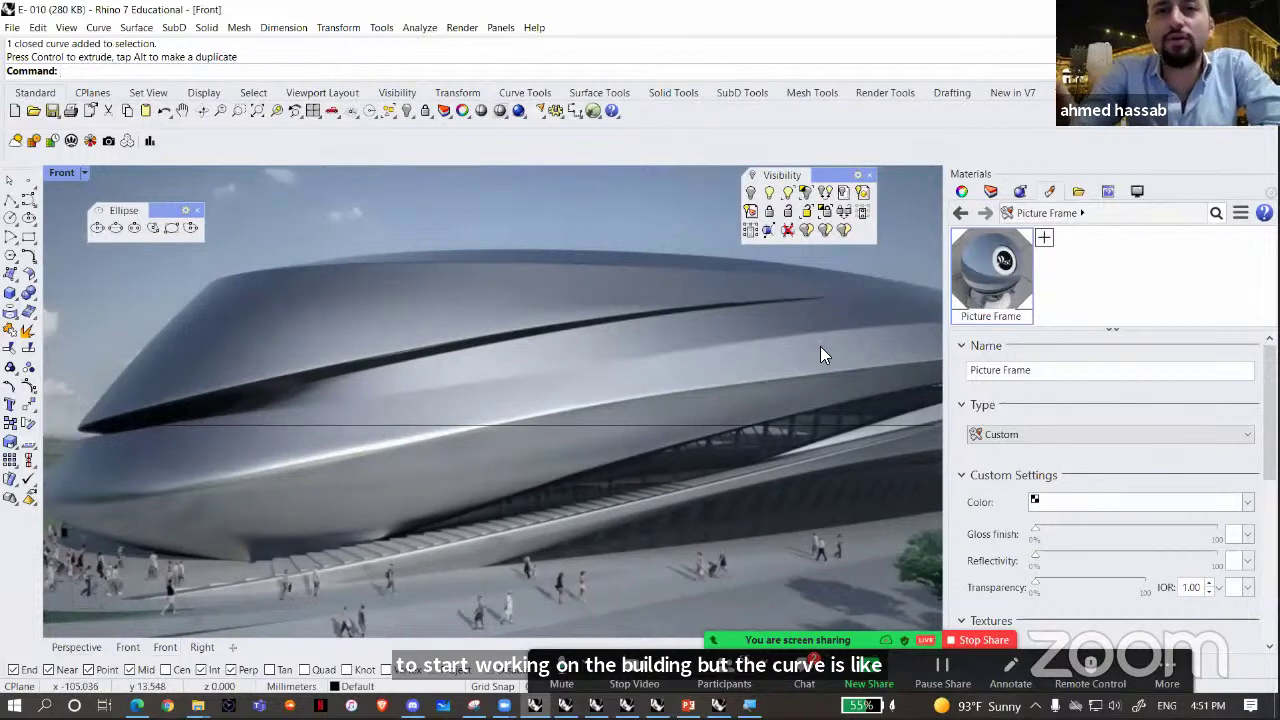
- Create a new layer named "curves" and move the rebuilt ellipse onto it
{"action": "left_click", "coordinate": [752, 436]}
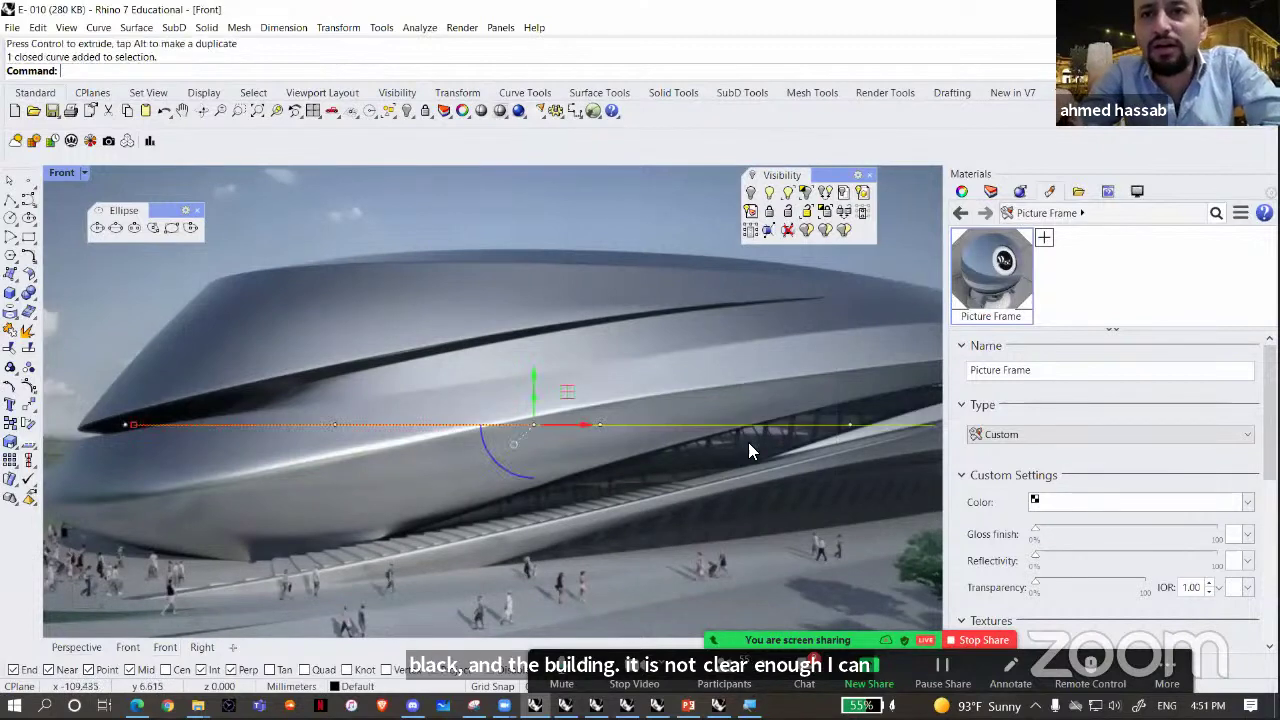
{"action": "left_click", "coordinate": [962, 192]}
{"action": "left_click", "coordinate": [960, 217]}
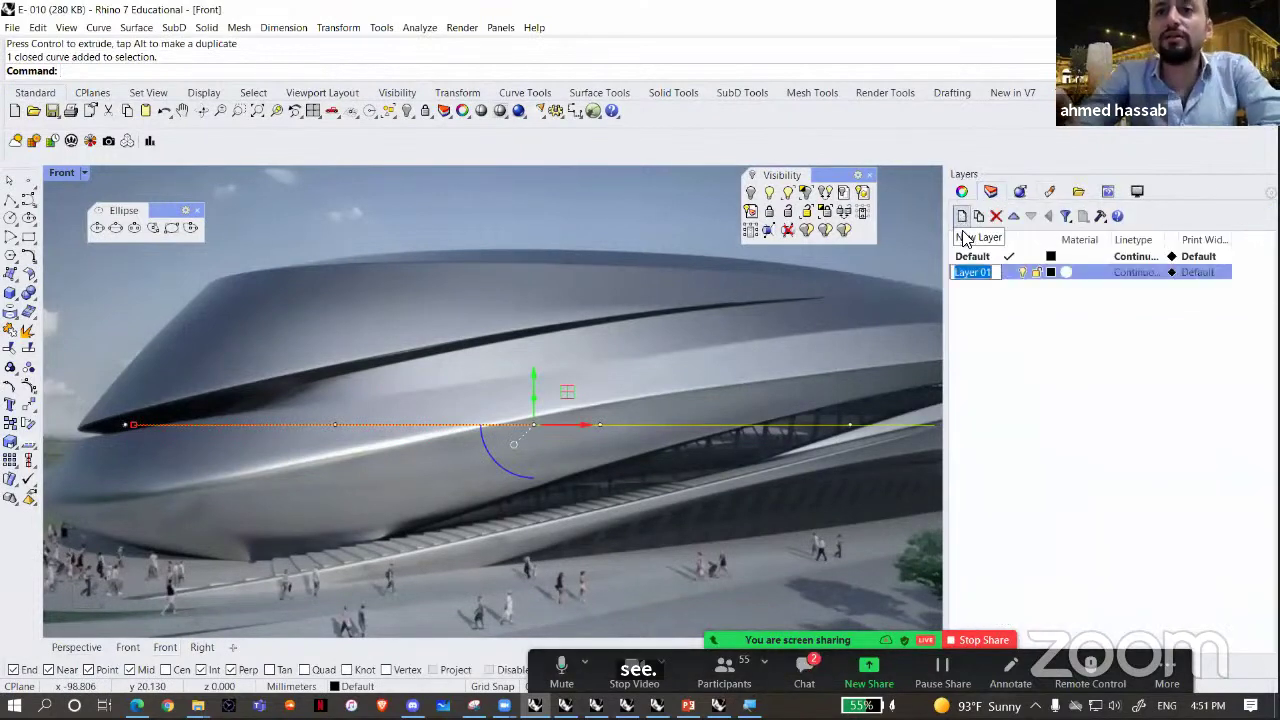
{"action": "type", "text": "curves"}
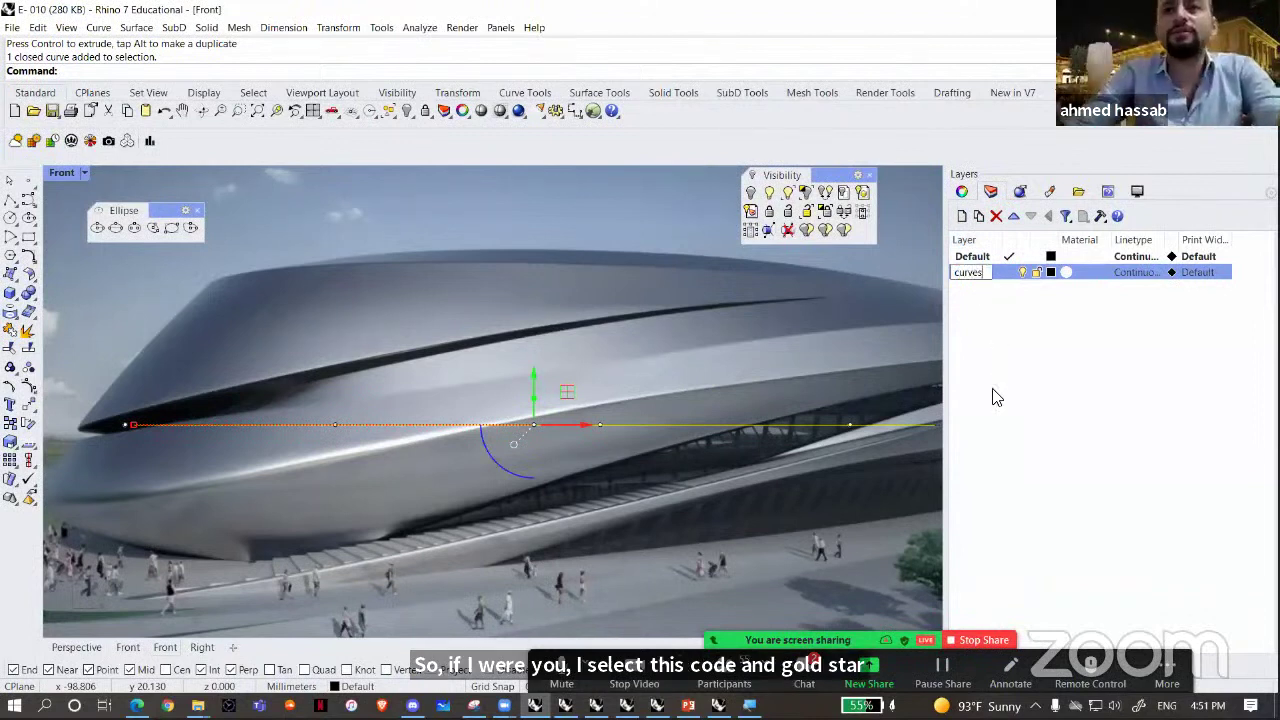
{"action": "key", "text": "Return"}
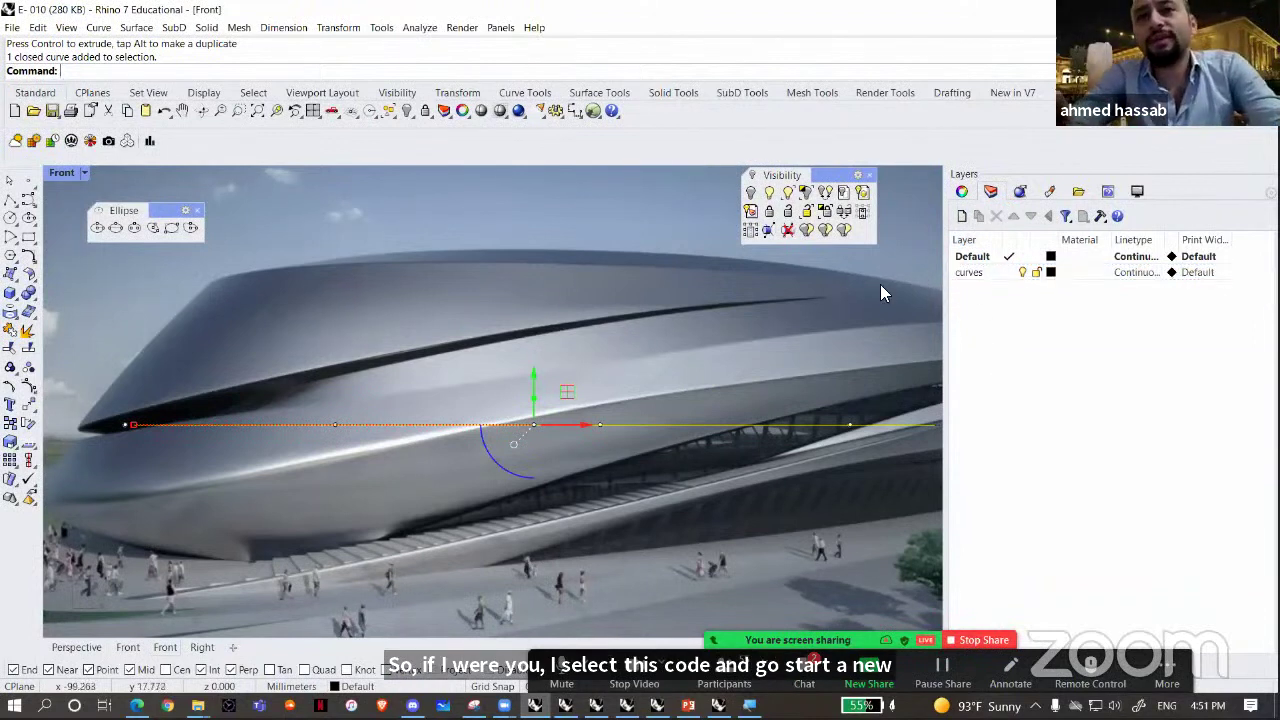
{"action": "left_click", "coordinate": [978, 274]}
{"action": "right_click", "coordinate": [982, 280]}
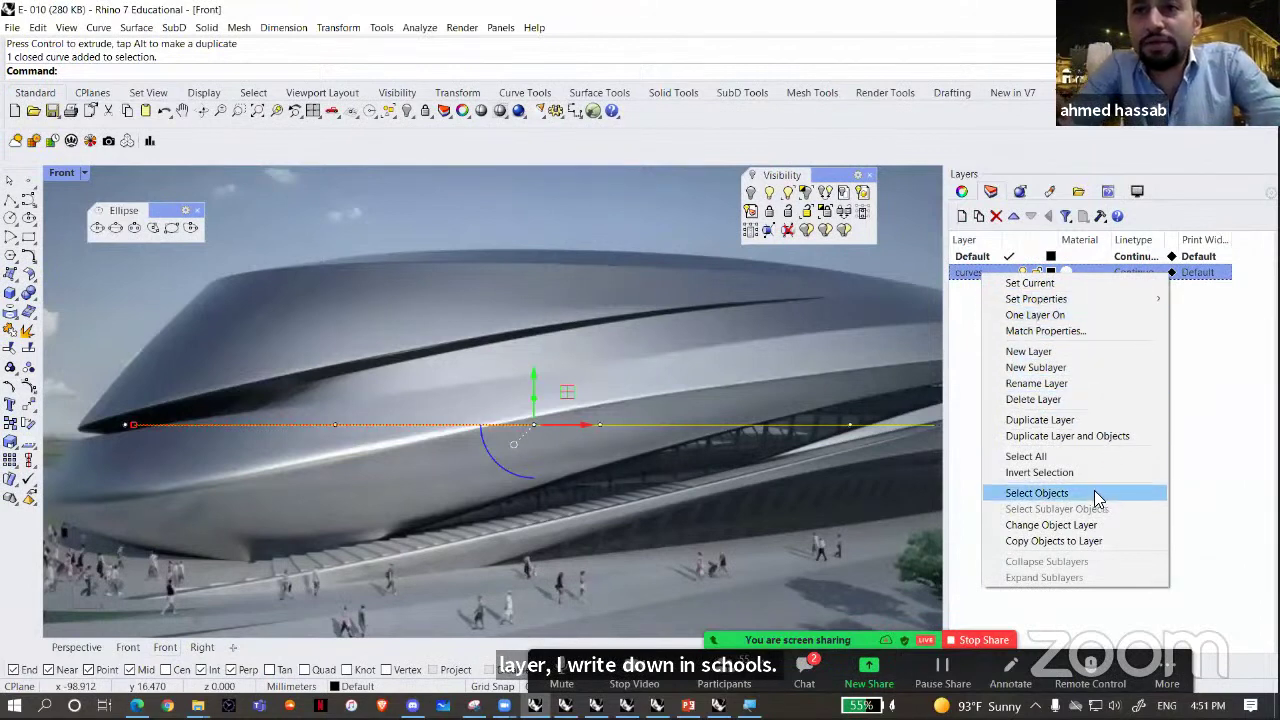
{"action": "left_click", "coordinate": [1095, 525]}
{"action": "left_click", "coordinate": [673, 459]}
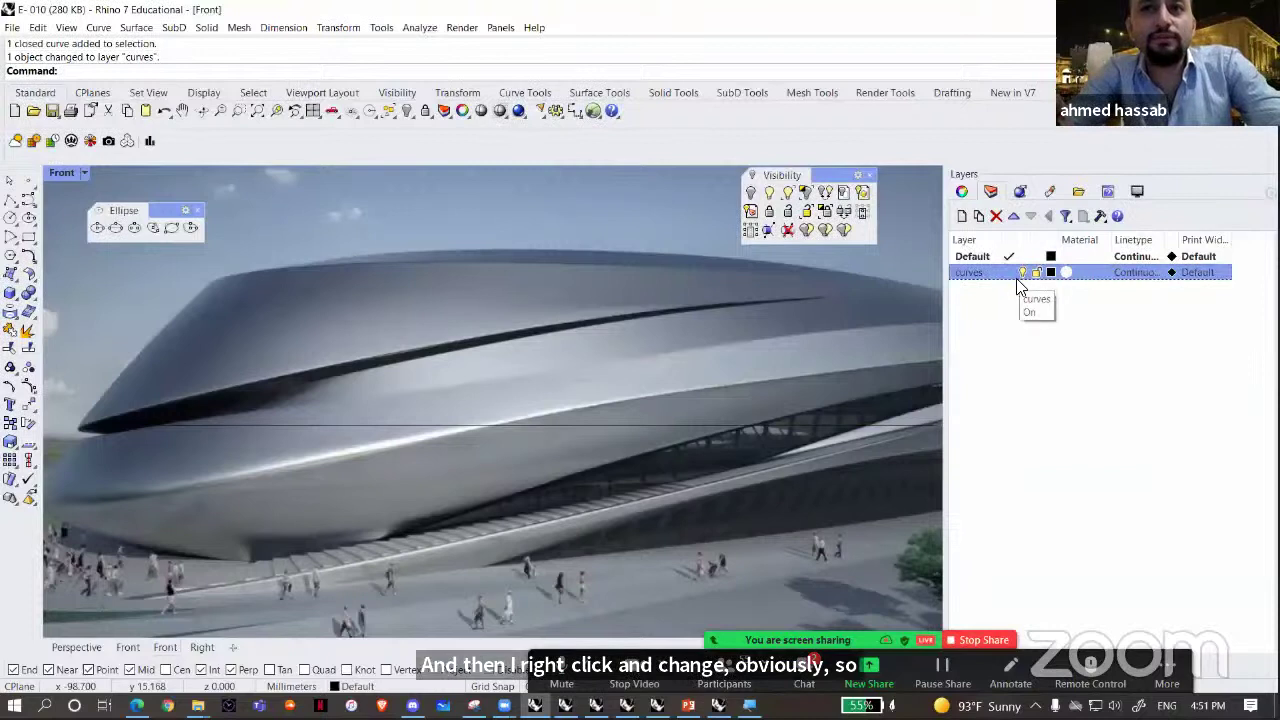
- Make the curves layer current and set its colour to Red
{"action": "left_click", "coordinate": [1008, 274]}
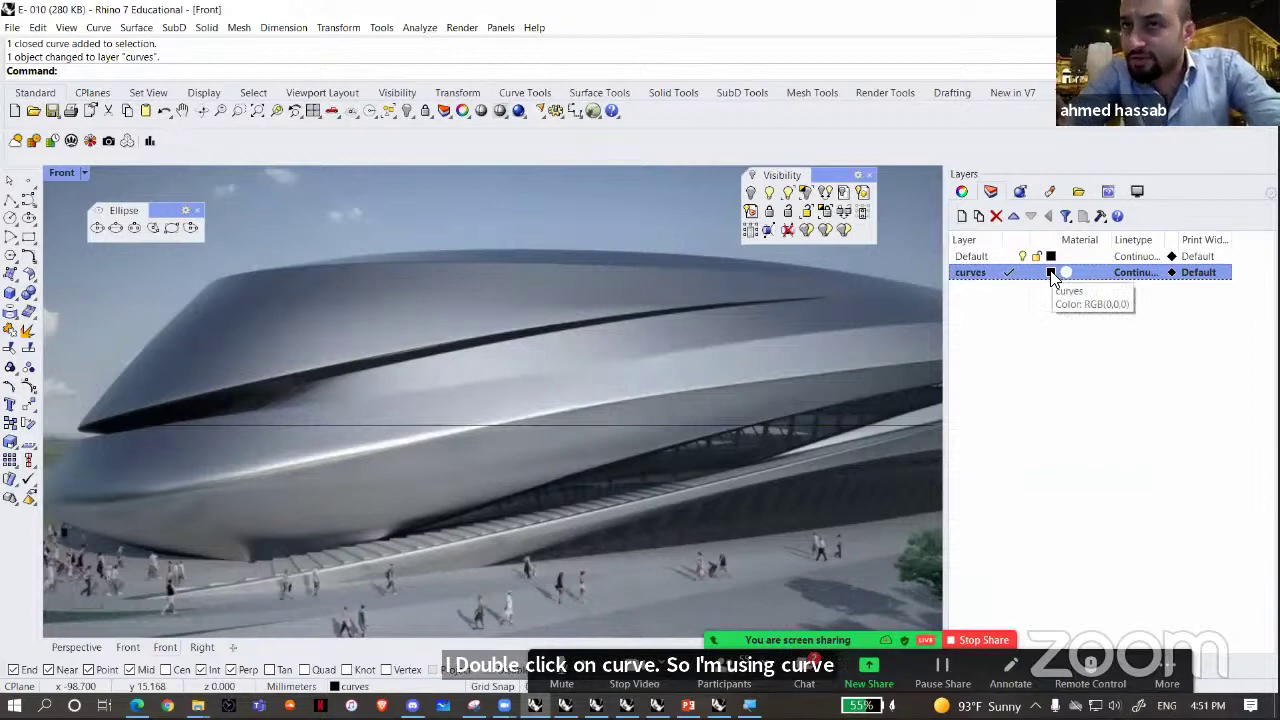
{"action": "left_click", "coordinate": [1051, 273]}
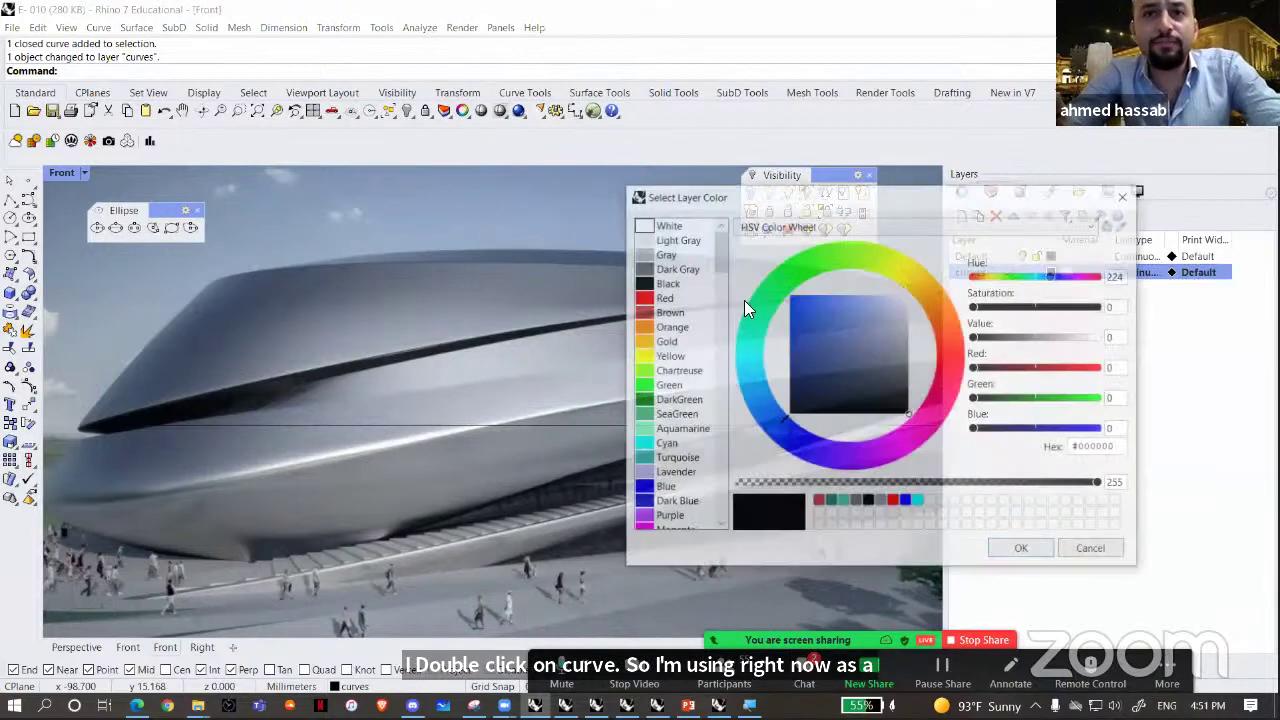
{"action": "left_click", "coordinate": [660, 297]}
{"action": "left_click", "coordinate": [1010, 557]}
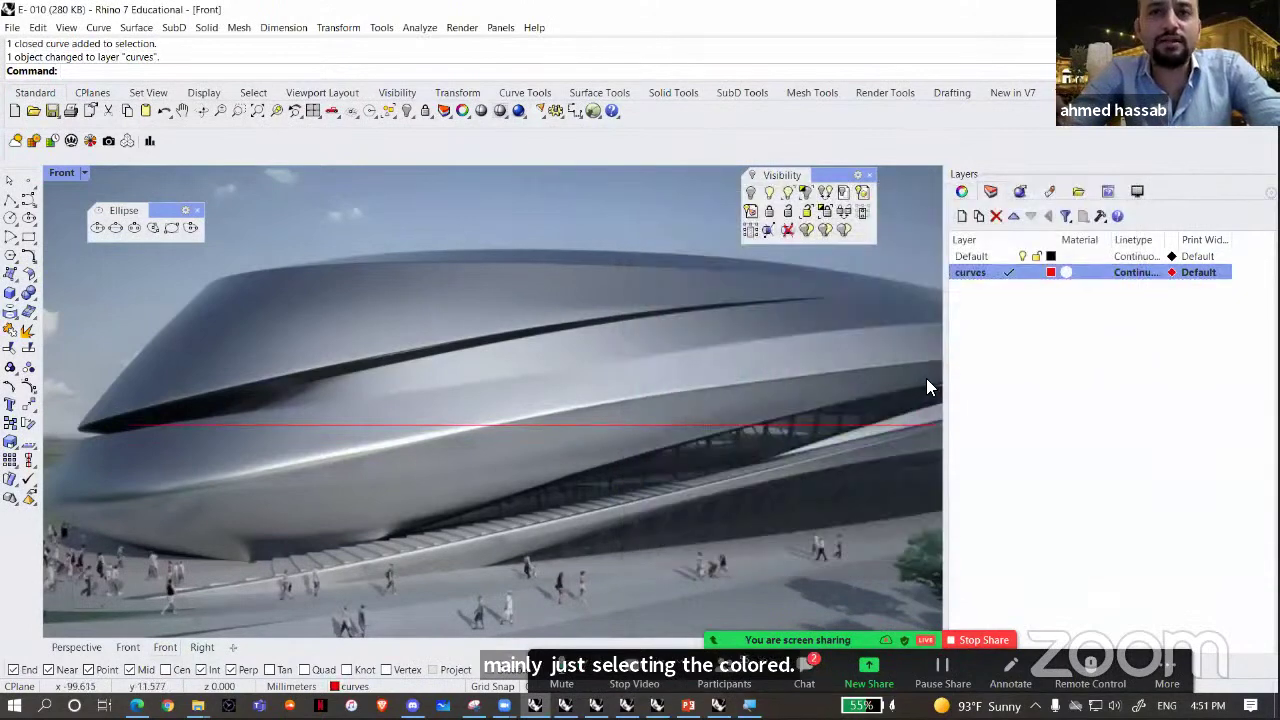
- Shrink the docked layer area to enlarge the front view, then show the ellipse's control points
{"action": "left_click_drag", "start_coordinate": [947, 371], "coordinate": [1242, 371]}
{"action": "right_click_drag", "start_coordinate": [828, 375], "coordinate": [720, 395]}
{"action": "left_click", "coordinate": [642, 437]}
{"action": "left_click_drag", "start_coordinate": [572, 416], "coordinate": [643, 388]}
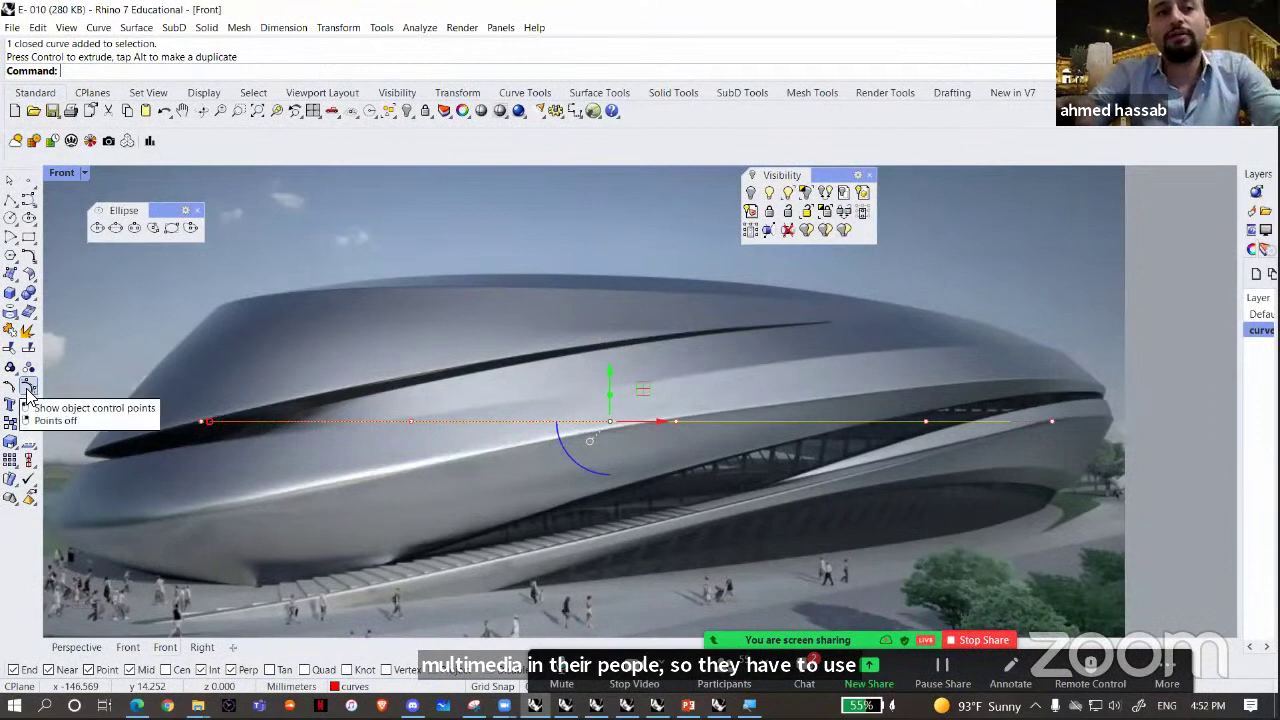
{"action": "left_click", "coordinate": [27, 394]}
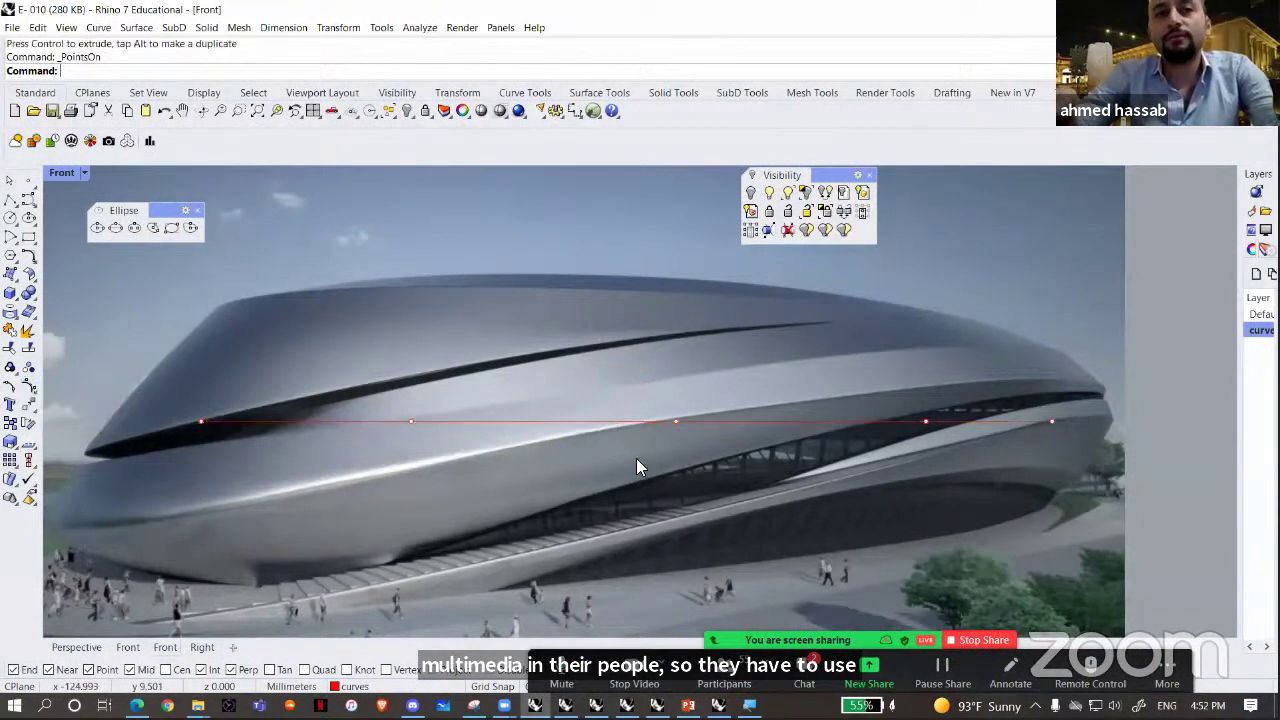
- Window-select the overlapping control points at the ellipse's middle and right to examine how they coincide in the front view
{"action": "left_click_drag", "start_coordinate": [860, 392], "coordinate": [1026, 494]}
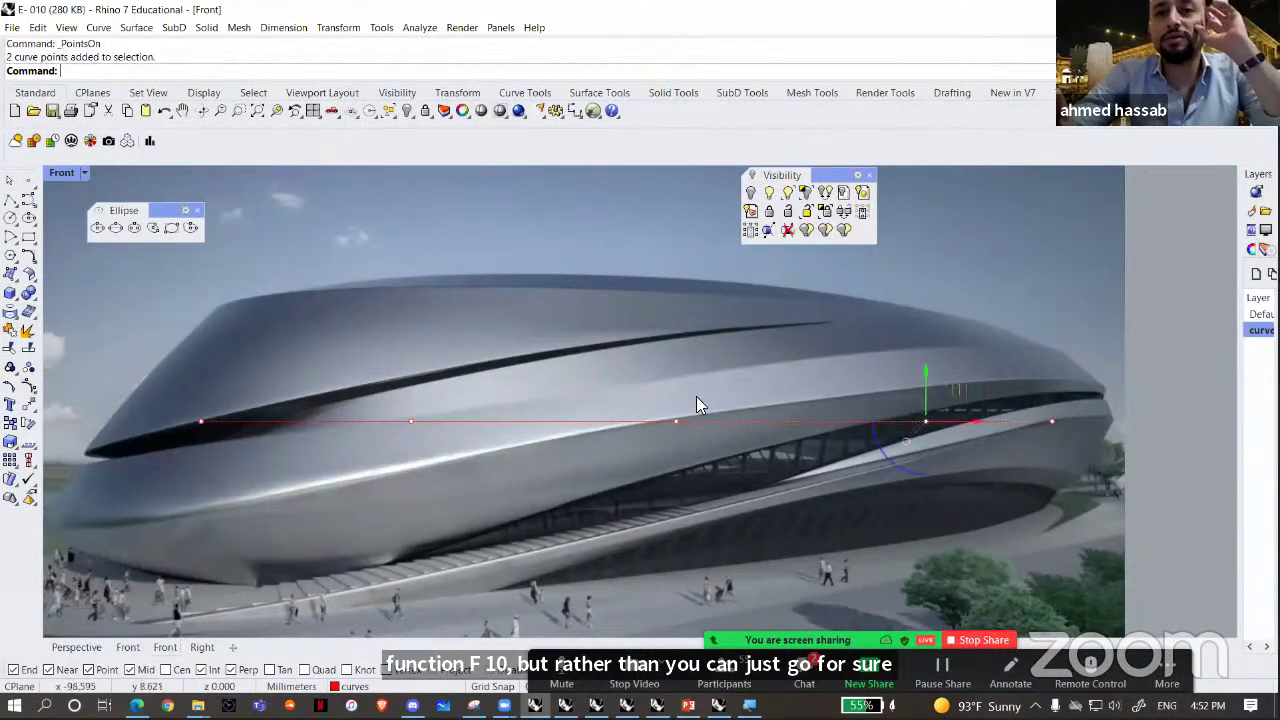
{"action": "left_click_drag", "start_coordinate": [636, 394], "coordinate": [706, 456]}
{"action": "scroll", "coordinate": [705, 447], "scroll_direction": "up", "scroll_amount": 6}
{"action": "scroll", "coordinate": [682, 436], "scroll_direction": "up", "scroll_amount": 6}
{"action": "left_click", "coordinate": [620, 400]}
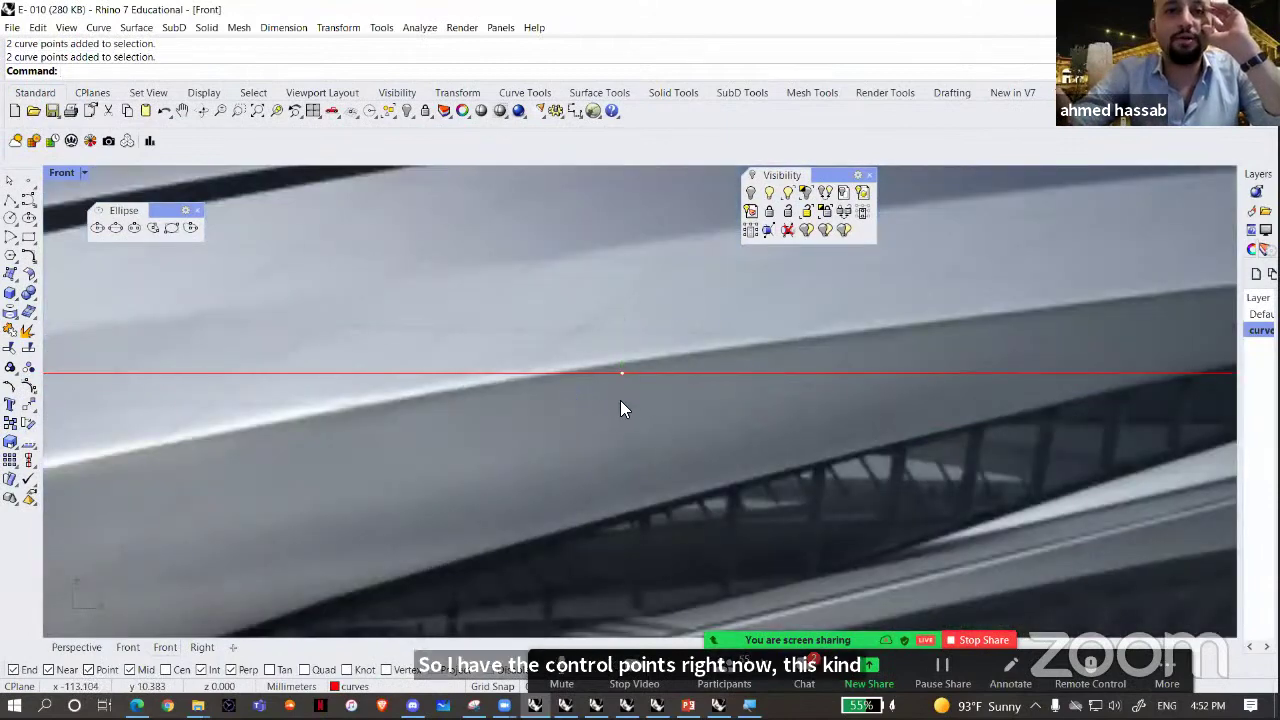
{"action": "scroll", "coordinate": [620, 400], "scroll_direction": "down", "scroll_amount": 6}
{"action": "scroll", "coordinate": [630, 398], "scroll_direction": "down", "scroll_amount": 4}
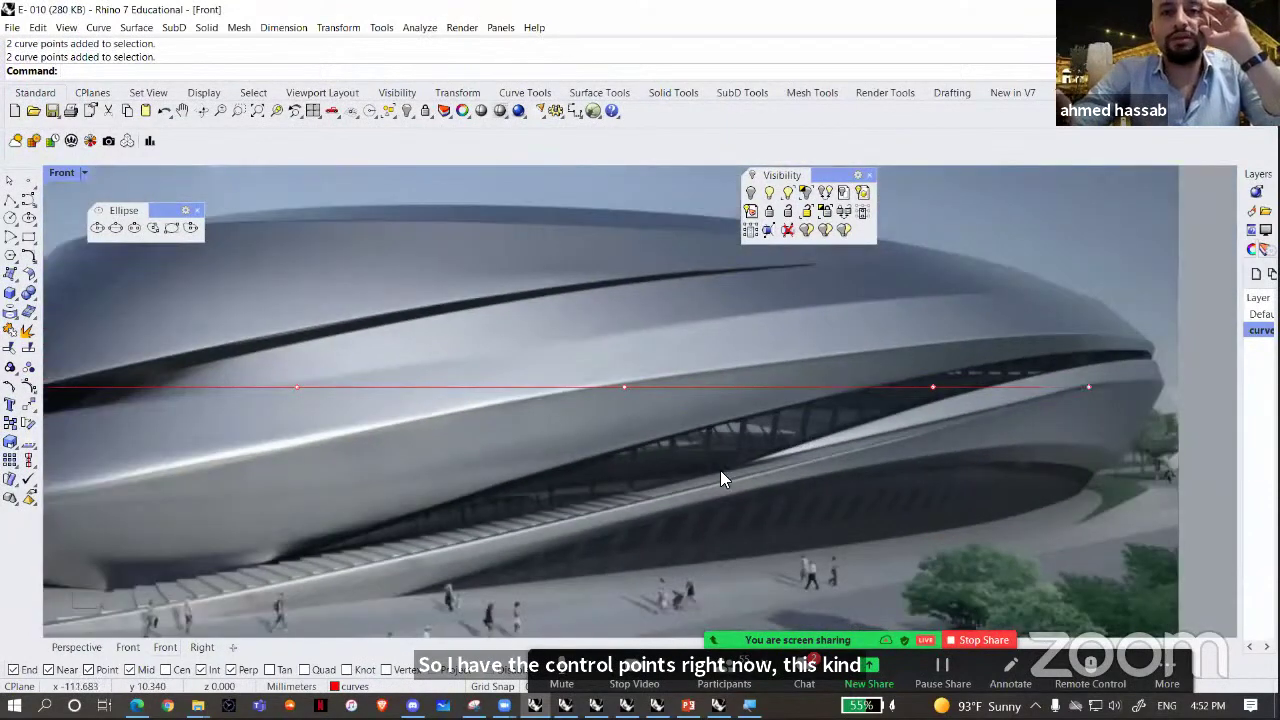
- Raise the control points near the ellipse's right end toward the building's long ledge edge in the reference picture
{"action": "scroll", "coordinate": [571, 512], "scroll_direction": "down", "scroll_amount": 4}
{"action": "left_click_drag", "start_coordinate": [1034, 334], "coordinate": [782, 460]}
{"action": "left_click_drag", "start_coordinate": [889, 394], "coordinate": [842, 502]}
{"action": "scroll", "coordinate": [912, 368], "scroll_direction": "up", "scroll_amount": 10}
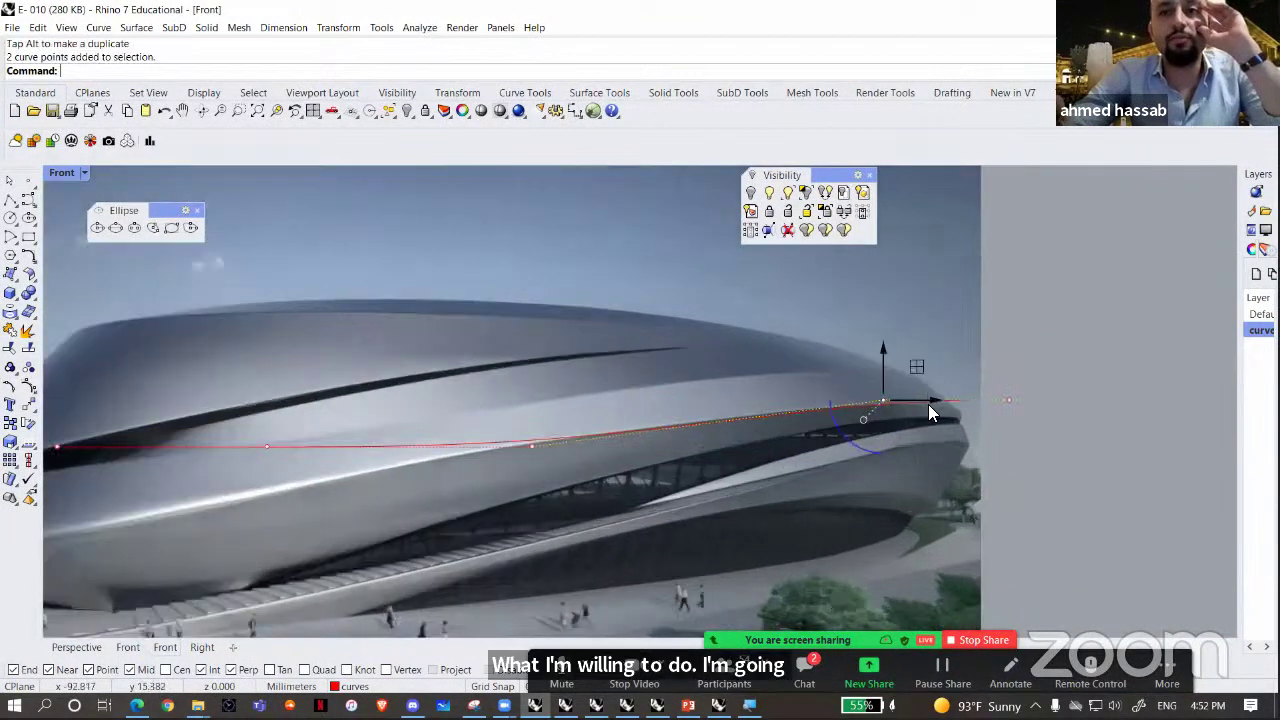
{"action": "left_click_drag", "start_coordinate": [879, 411], "coordinate": [828, 410]}
- Lower the rightmost control point slightly so the curve bends down to the building's right tip
{"action": "left_click_drag", "start_coordinate": [1232, 549], "coordinate": [1114, 415]}
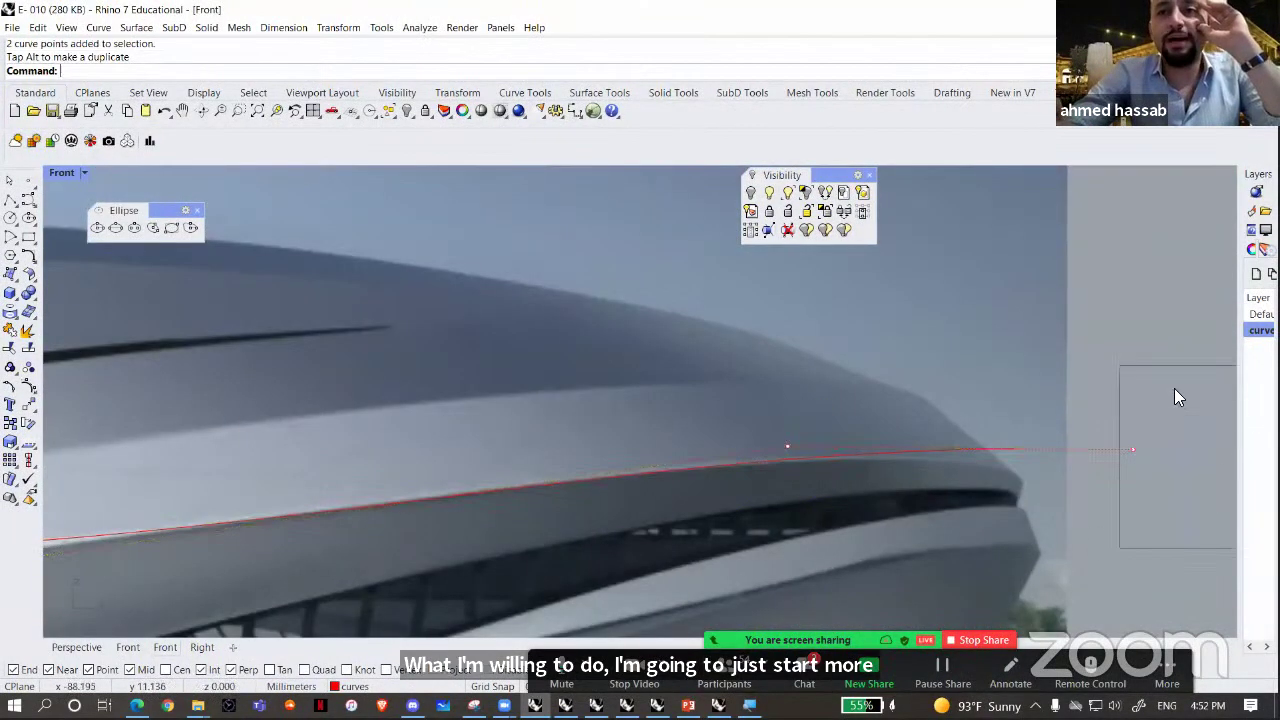
{"action": "right_click_drag", "start_coordinate": [1156, 411], "coordinate": [1028, 389]}
{"action": "left_click_drag", "start_coordinate": [1036, 394], "coordinate": [1036, 424]}
{"action": "left_click_drag", "start_coordinate": [530, 516], "coordinate": [684, 366]}
{"action": "left_click_drag", "start_coordinate": [866, 389], "coordinate": [1130, 540]}
{"action": "left_click_drag", "start_coordinate": [1040, 416], "coordinate": [1039, 422]}
{"action": "left_click", "coordinate": [832, 337]}
- Draw a two-point test polyline in the perspective view, to the left of the reference picture and ellipse
{"action": "scroll", "coordinate": [678, 364], "scroll_direction": "down", "scroll_amount": 2}
{"action": "scroll", "coordinate": [428, 391], "scroll_direction": "down", "scroll_amount": 5}
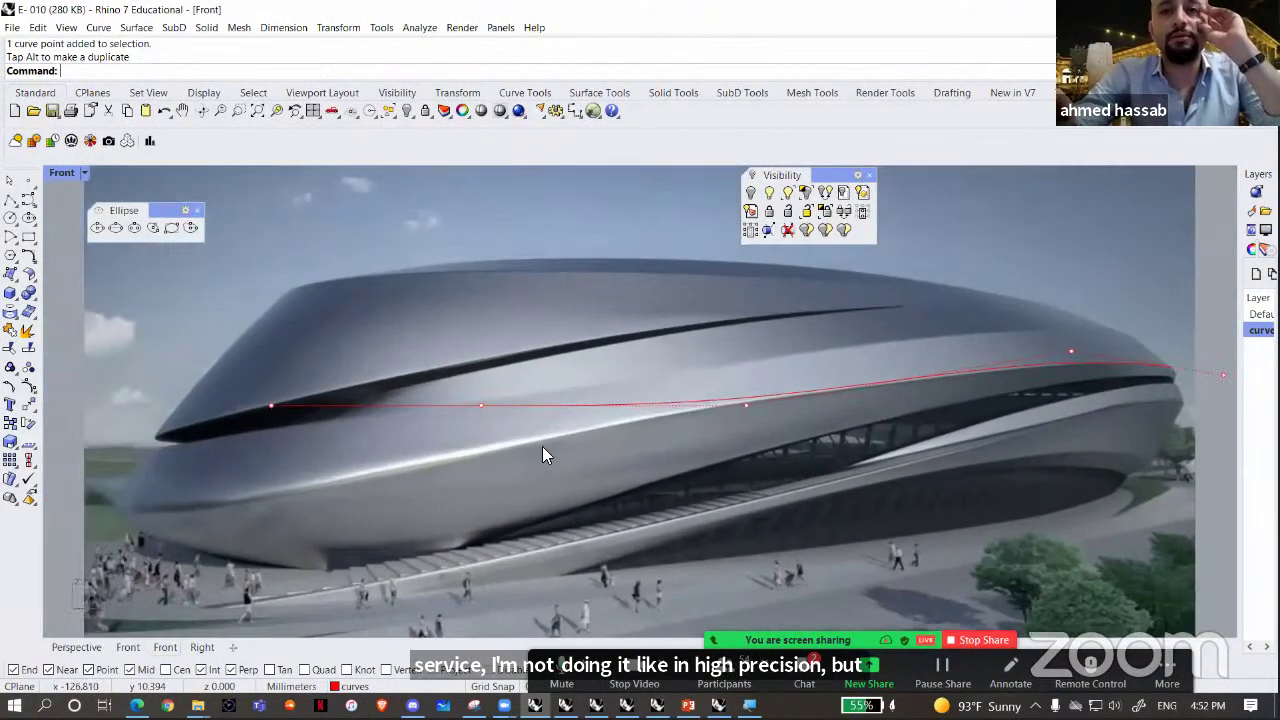
{"action": "right_click_drag", "start_coordinate": [542, 455], "coordinate": [359, 440]}
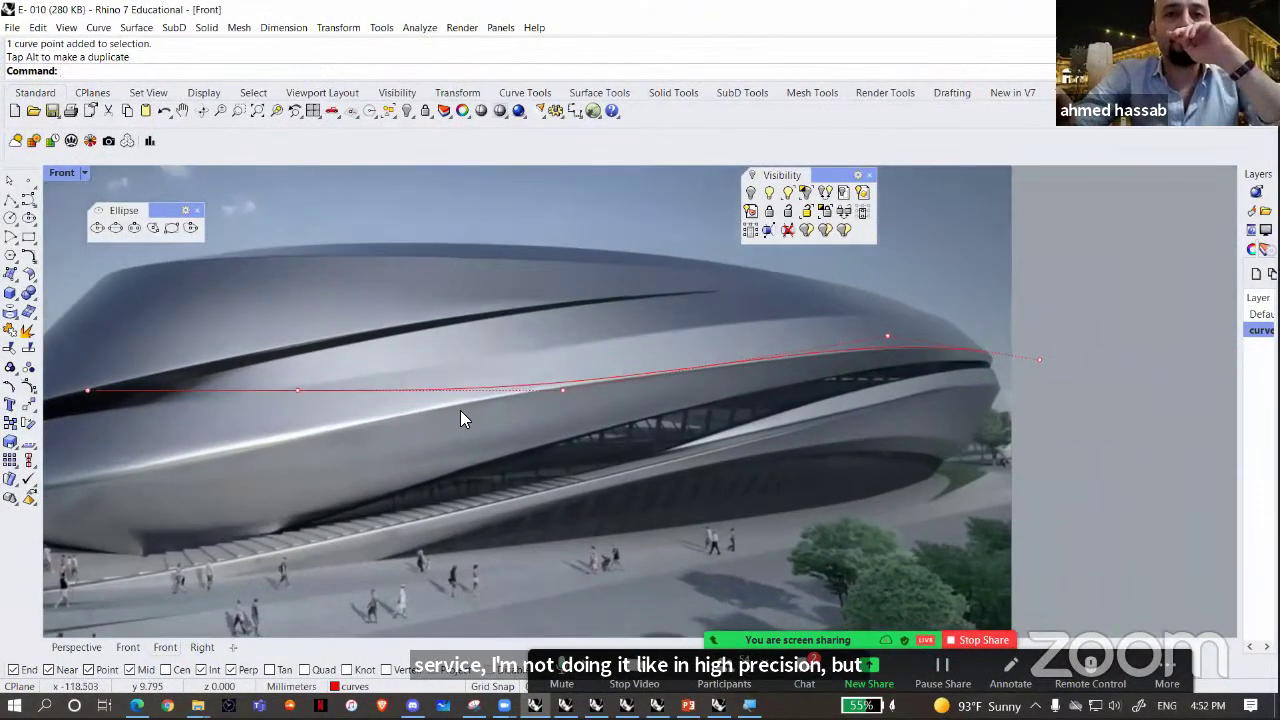
{"action": "scroll", "coordinate": [572, 425], "scroll_direction": "down", "scroll_amount": 2}
{"action": "left_click", "coordinate": [90, 647]}
{"action": "right_click_drag", "start_coordinate": [430, 495], "coordinate": [508, 440]}
{"action": "scroll", "coordinate": [566, 394], "scroll_direction": "up", "scroll_amount": 7}
{"action": "mouse_move", "coordinate": [160, 290]}
{"action": "right_mouse_down"}
{"action": "mouse_move", "coordinate": [162, 450]}
{"action": "mouse_move", "coordinate": [254, 434]}
{"action": "right_mouse_up"}
{"action": "left_click", "coordinate": [10, 200]}
{"action": "left_click", "coordinate": [251, 432]}
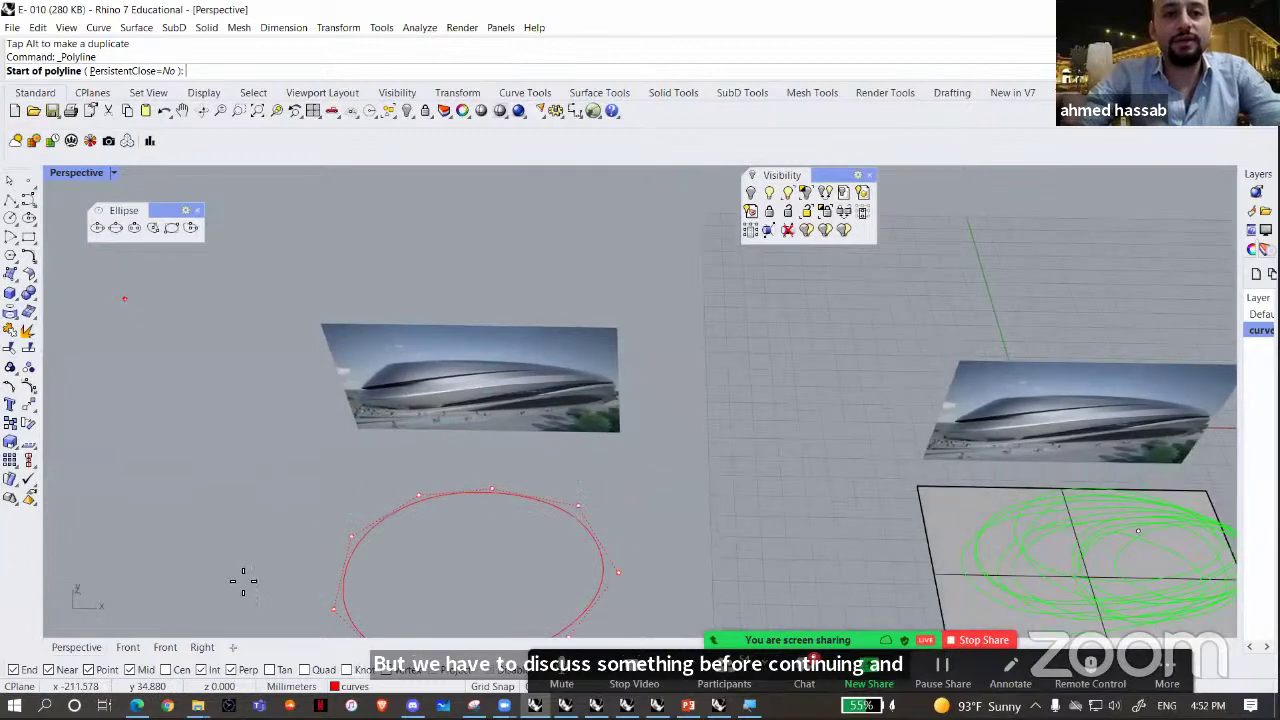
{"action": "left_click", "coordinate": [197, 591]}
{"action": "key", "text": "Return"}
- Select the test line, show it end-on in the front view, and turn on its control points
{"action": "right_click_drag", "start_coordinate": [420, 496], "coordinate": [500, 482]}
{"action": "left_click", "coordinate": [394, 390]}
{"action": "left_click", "coordinate": [428, 294]}
{"action": "left_click_drag", "start_coordinate": [490, 480], "coordinate": [362, 468]}
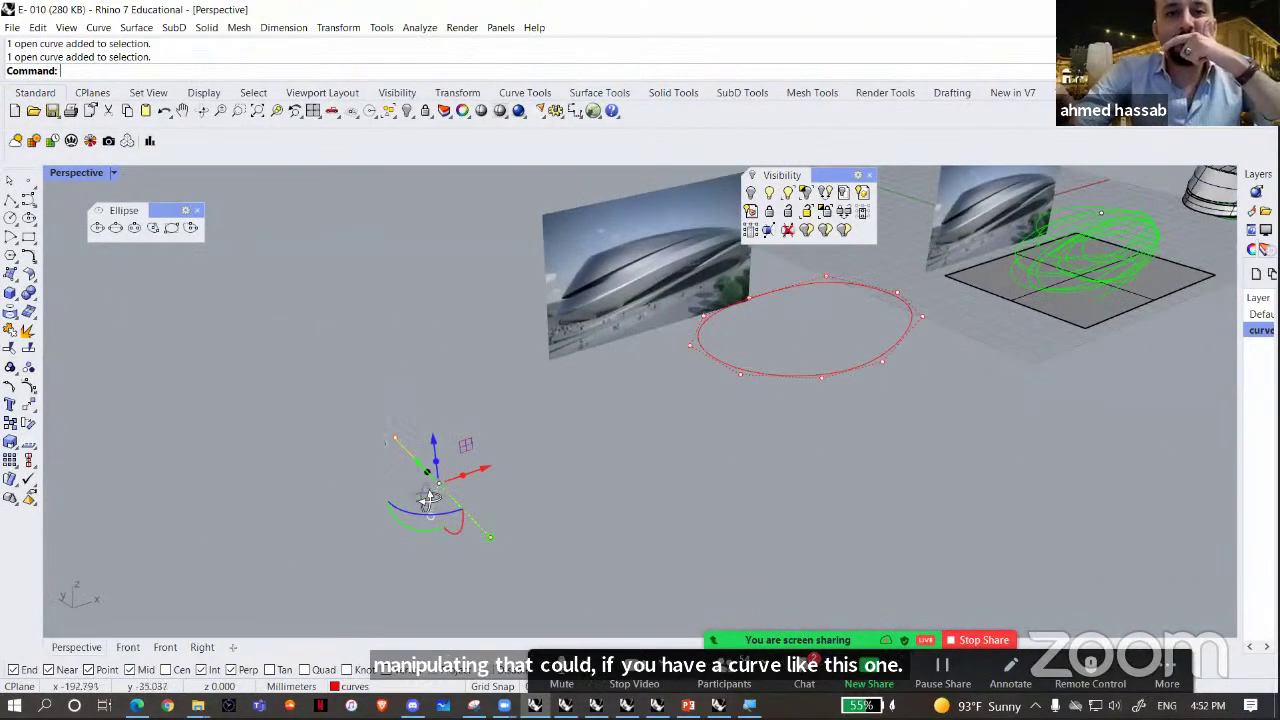
{"action": "right_click_drag", "start_coordinate": [428, 496], "coordinate": [424, 530]}
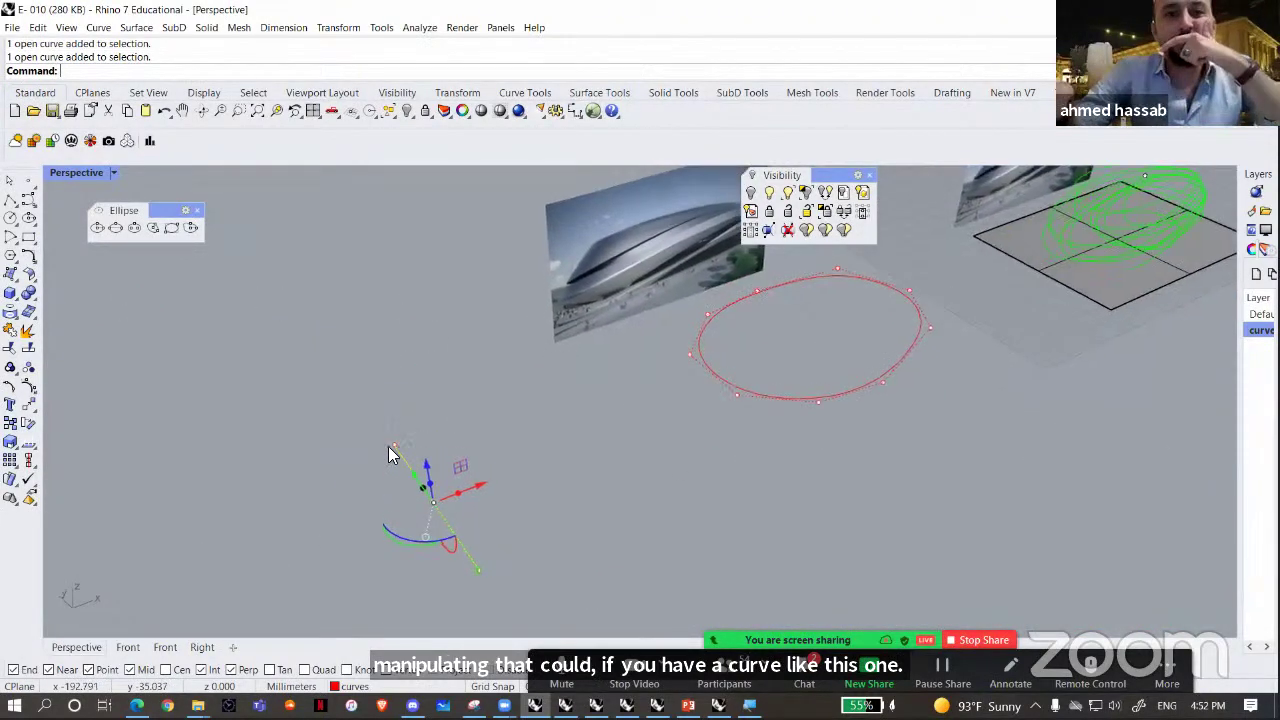
{"action": "left_click", "coordinate": [158, 650]}
{"action": "scroll", "coordinate": [303, 441], "scroll_direction": "down", "scroll_amount": 10}
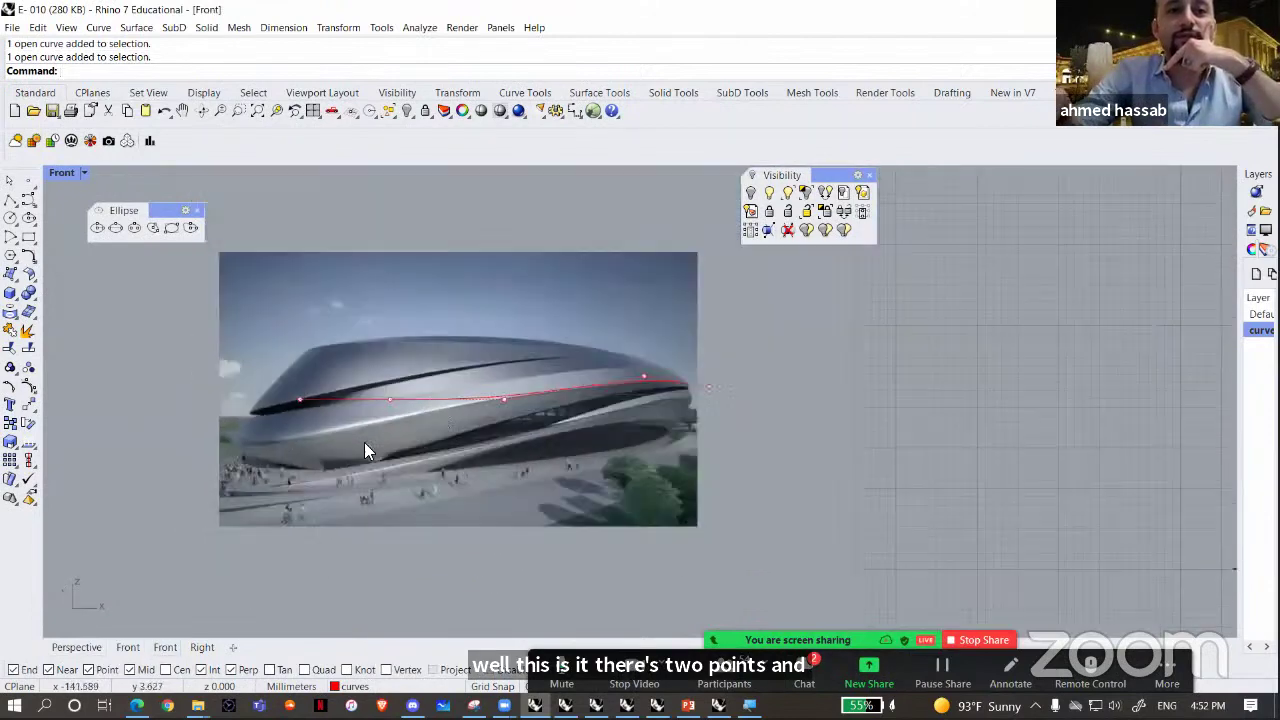
{"action": "right_click_drag", "start_coordinate": [494, 434], "coordinate": [606, 434]}
{"action": "scroll", "coordinate": [606, 434], "scroll_direction": "up", "scroll_amount": 10}
{"action": "key", "text": "Delete"}
{"action": "left_click_drag", "start_coordinate": [395, 443], "coordinate": [824, 256]}
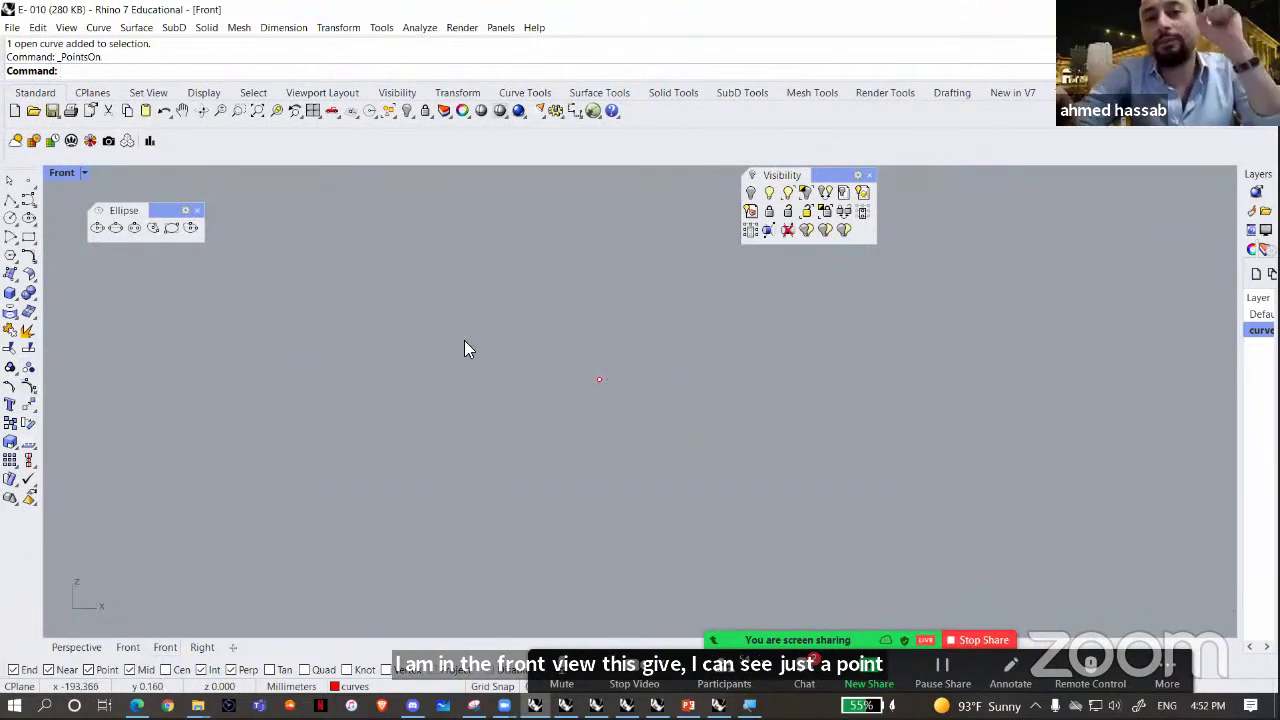
- Move only one of the test line's two coinciding control points straight up, then delete the line
{"action": "left_click", "coordinate": [600, 380]}
{"action": "left_click_drag", "start_coordinate": [634, 349], "coordinate": [634, 272]}
{"action": "left_click", "coordinate": [753, 404]}
{"action": "right_click_drag", "start_coordinate": [752, 404], "coordinate": [683, 422]}
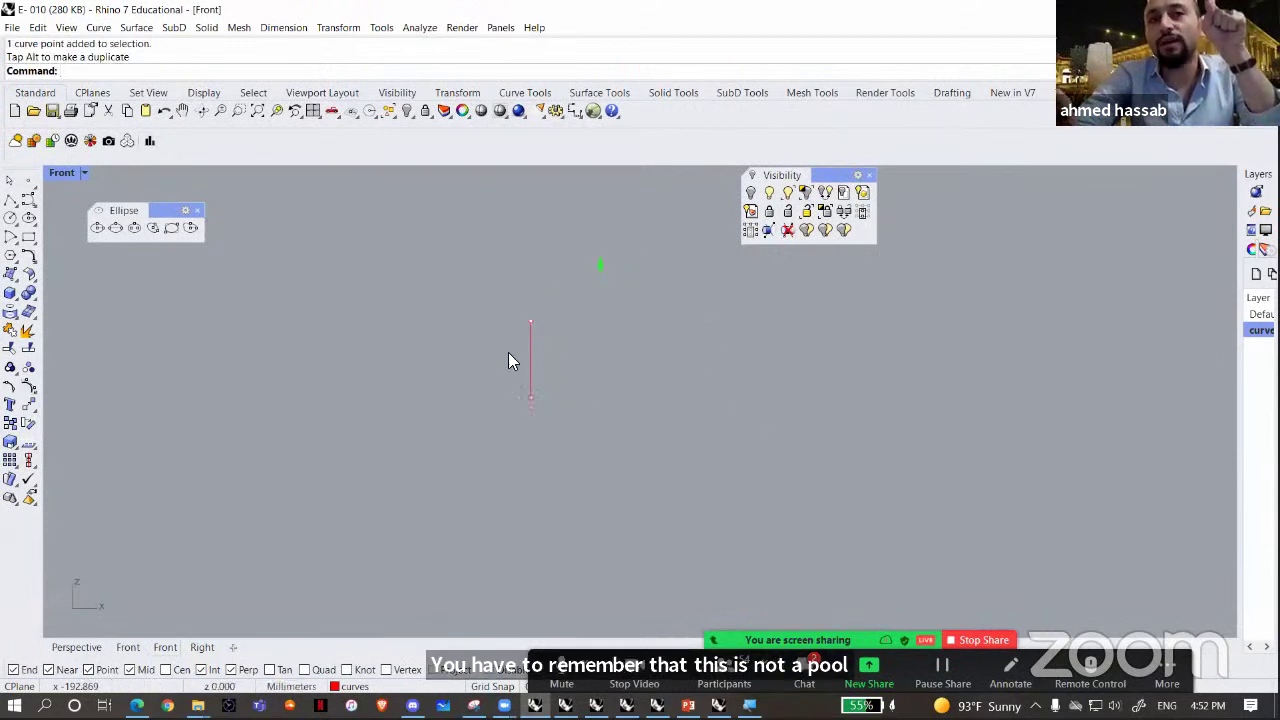
{"action": "left_click_drag", "start_coordinate": [580, 334], "coordinate": [428, 364]}
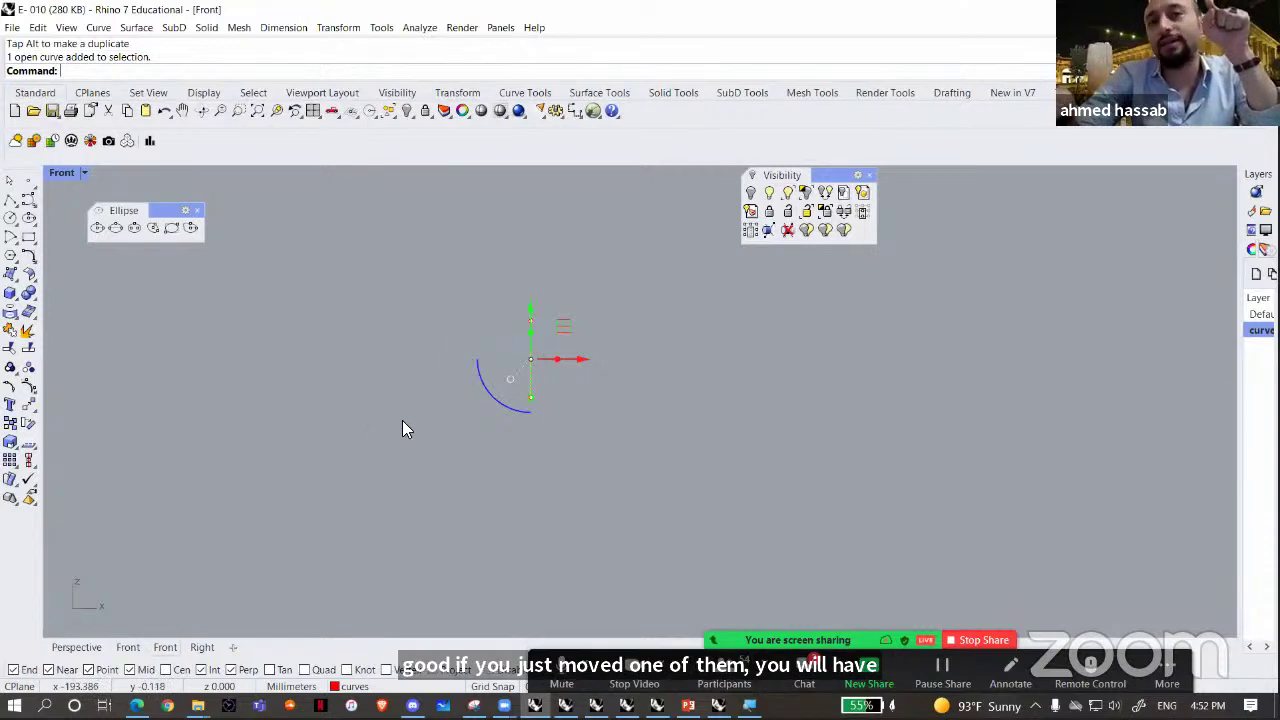
{"action": "left_click_drag", "start_coordinate": [658, 424], "coordinate": [340, 310]}
{"action": "key", "text": "Delete"}
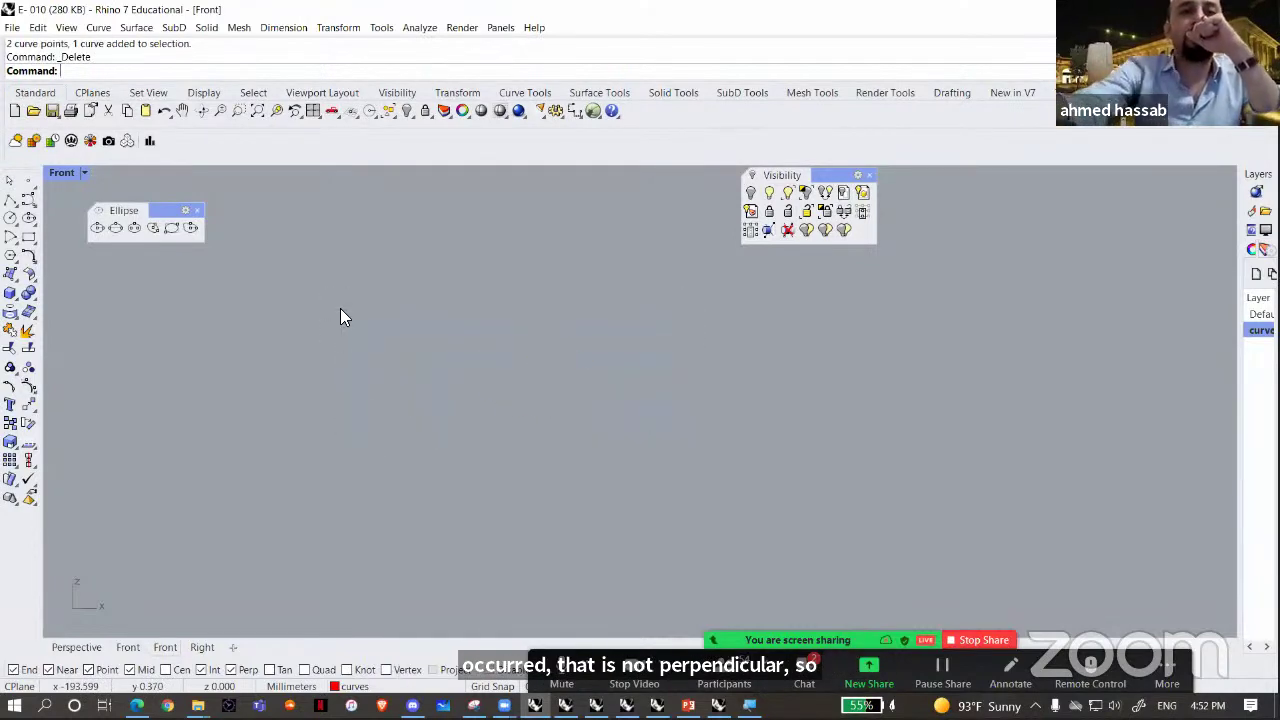
- Try lowering only one of the two coinciding control points left of the ellipse's middle, and undo the move
{"action": "right_click_drag", "start_coordinate": [772, 466], "coordinate": [572, 446]}
{"action": "right_click_drag", "start_coordinate": [1080, 458], "coordinate": [478, 466]}
{"action": "scroll", "coordinate": [780, 420], "scroll_direction": "up", "scroll_amount": 2}
{"action": "right_click_drag", "start_coordinate": [780, 420], "coordinate": [362, 427]}
{"action": "scroll", "coordinate": [316, 356], "scroll_direction": "up", "scroll_amount": 8}
{"action": "scroll", "coordinate": [330, 366], "scroll_direction": "up", "scroll_amount": 3}
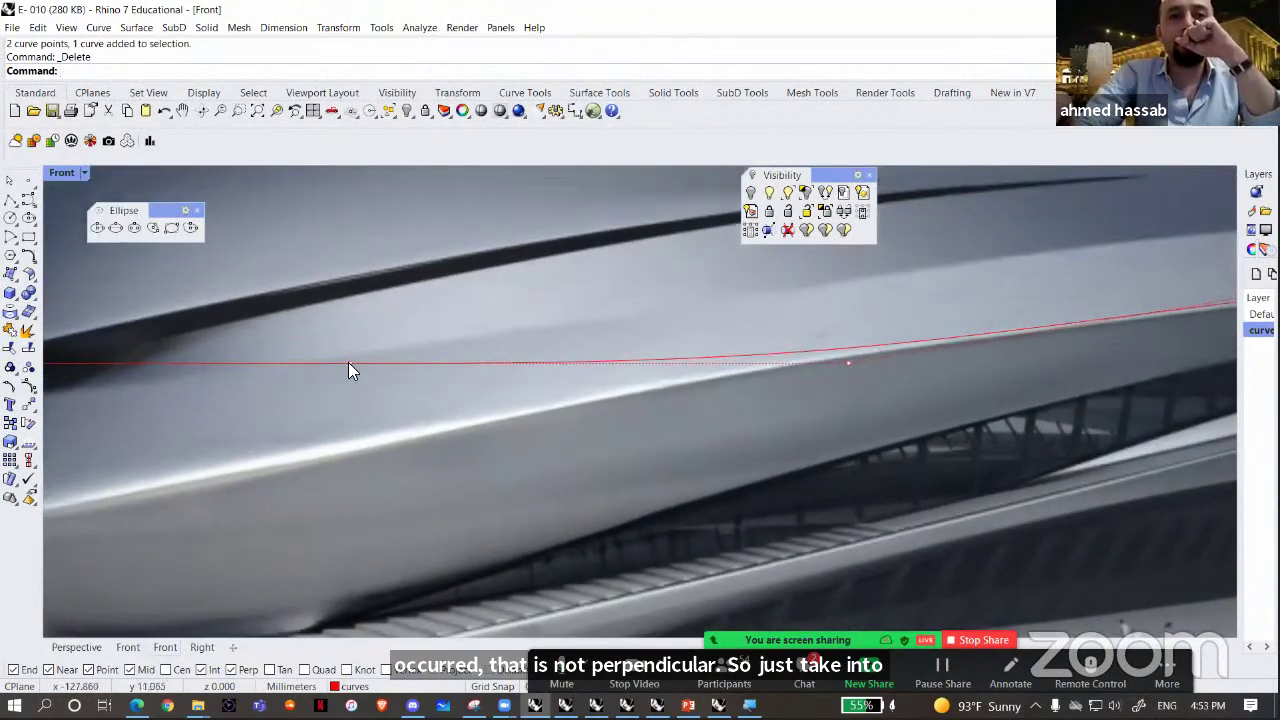
{"action": "left_click", "coordinate": [348, 364]}
{"action": "left_click_drag", "start_coordinate": [348, 324], "coordinate": [344, 482]}
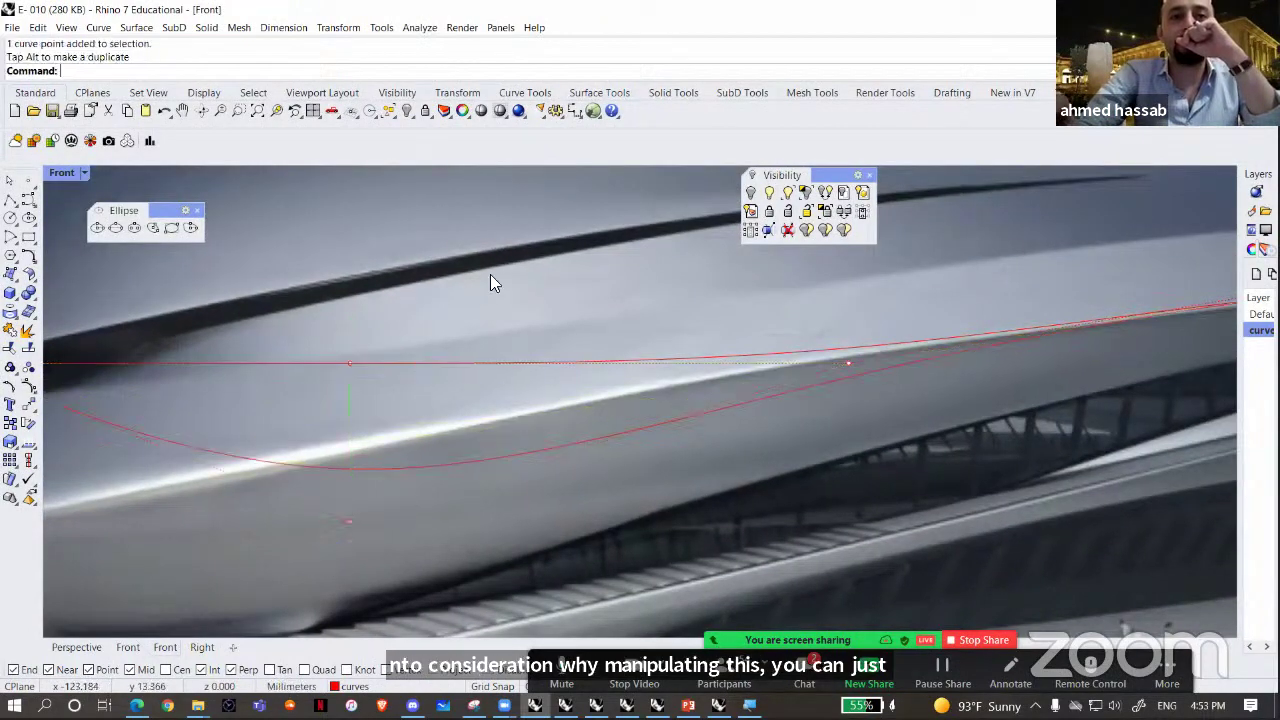
{"action": "scroll", "coordinate": [490, 274], "scroll_direction": "down", "scroll_amount": 3}
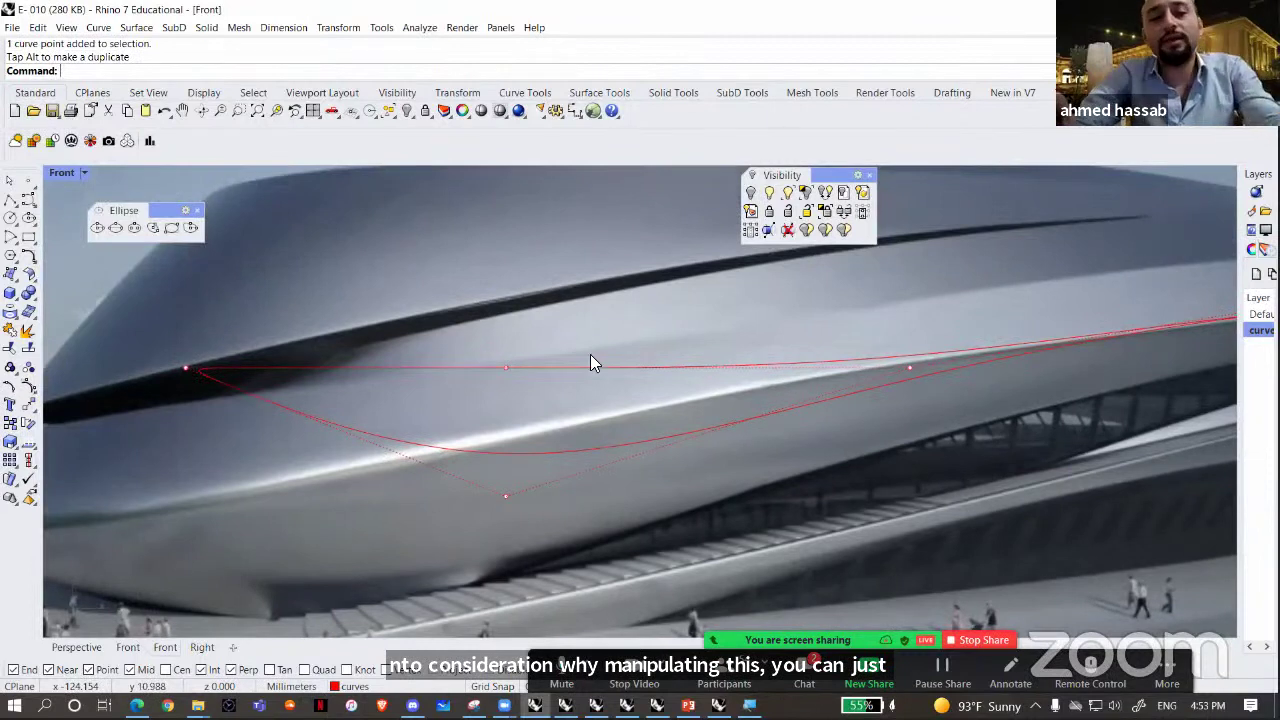
{"action": "key", "text": "ctrl+z"}
{"action": "key", "text": "Escape"}
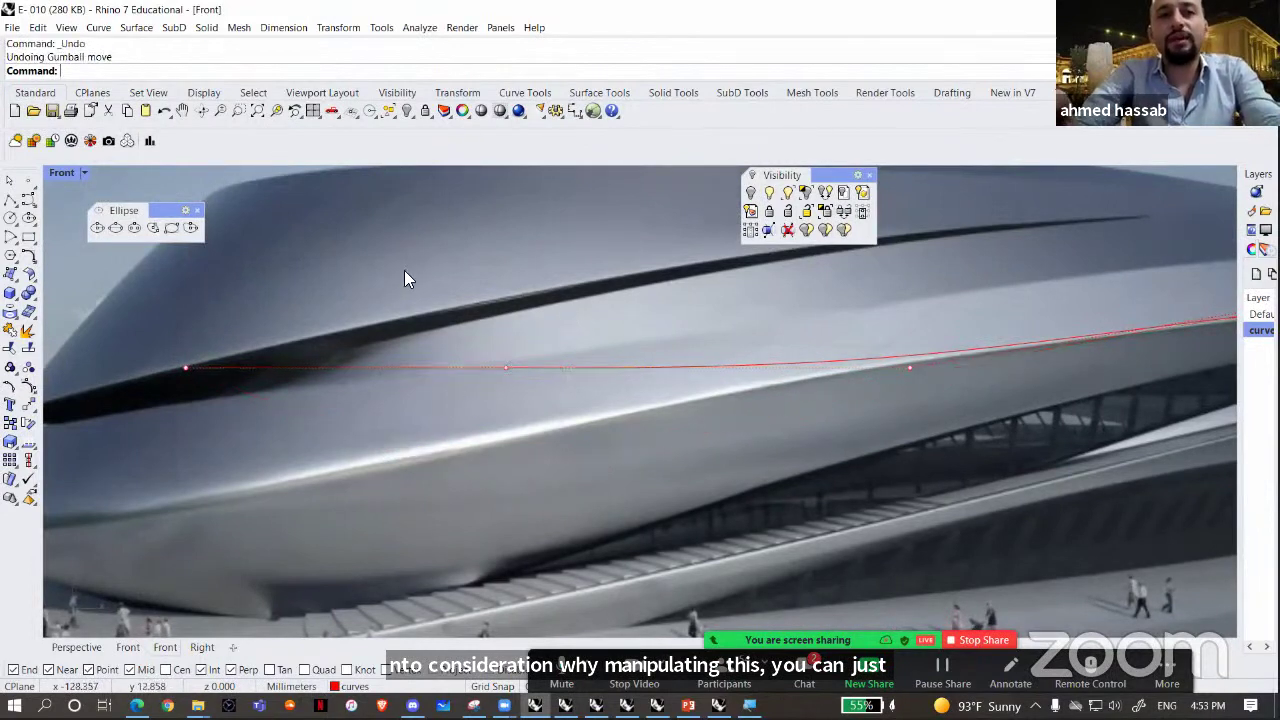
- Window-select both coinciding control points left of the ellipse's middle and lower them to the building's ledge edge
{"action": "left_click_drag", "start_coordinate": [355, 245], "coordinate": [688, 538]}
{"action": "scroll", "coordinate": [582, 464], "scroll_direction": "down", "scroll_amount": 4}
{"action": "left_click_drag", "start_coordinate": [602, 318], "coordinate": [545, 386]}
{"action": "scroll", "coordinate": [572, 368], "scroll_direction": "up", "scroll_amount": 5}
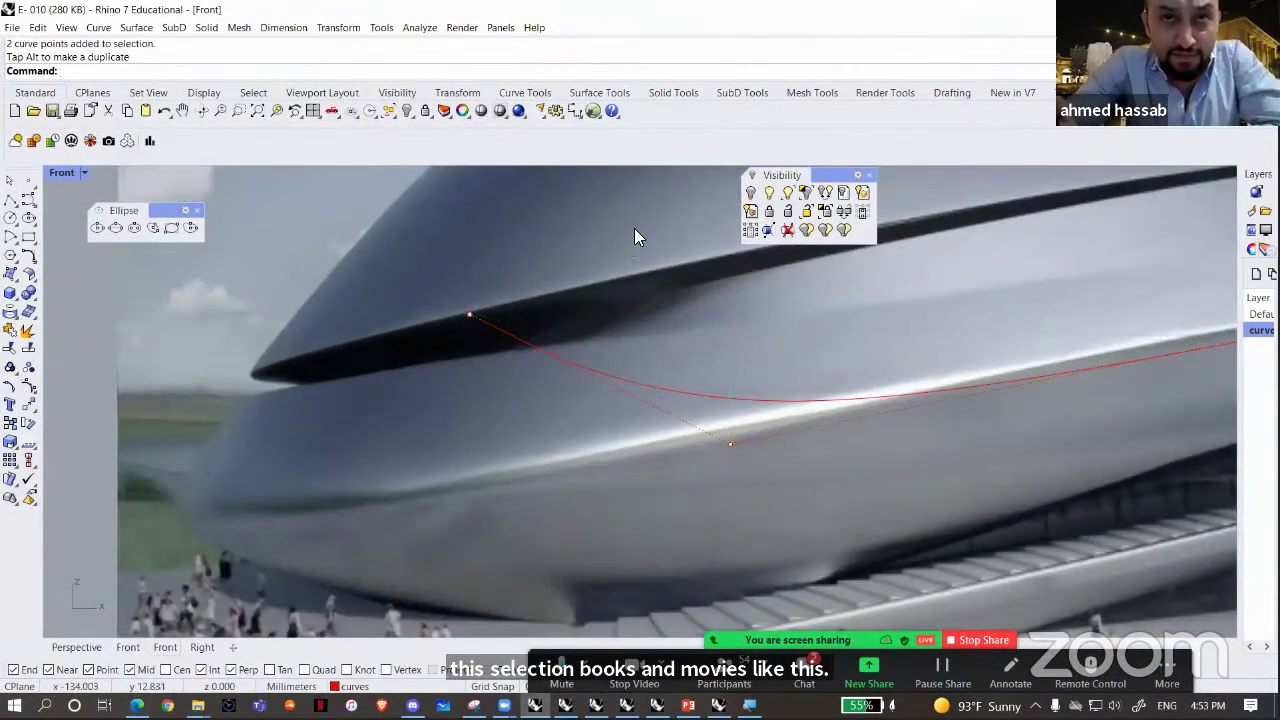
- Window-select the control point pair at the curve's left end and move it down to the building's lower left tip
{"action": "left_click_drag", "start_coordinate": [590, 290], "coordinate": [436, 422]}
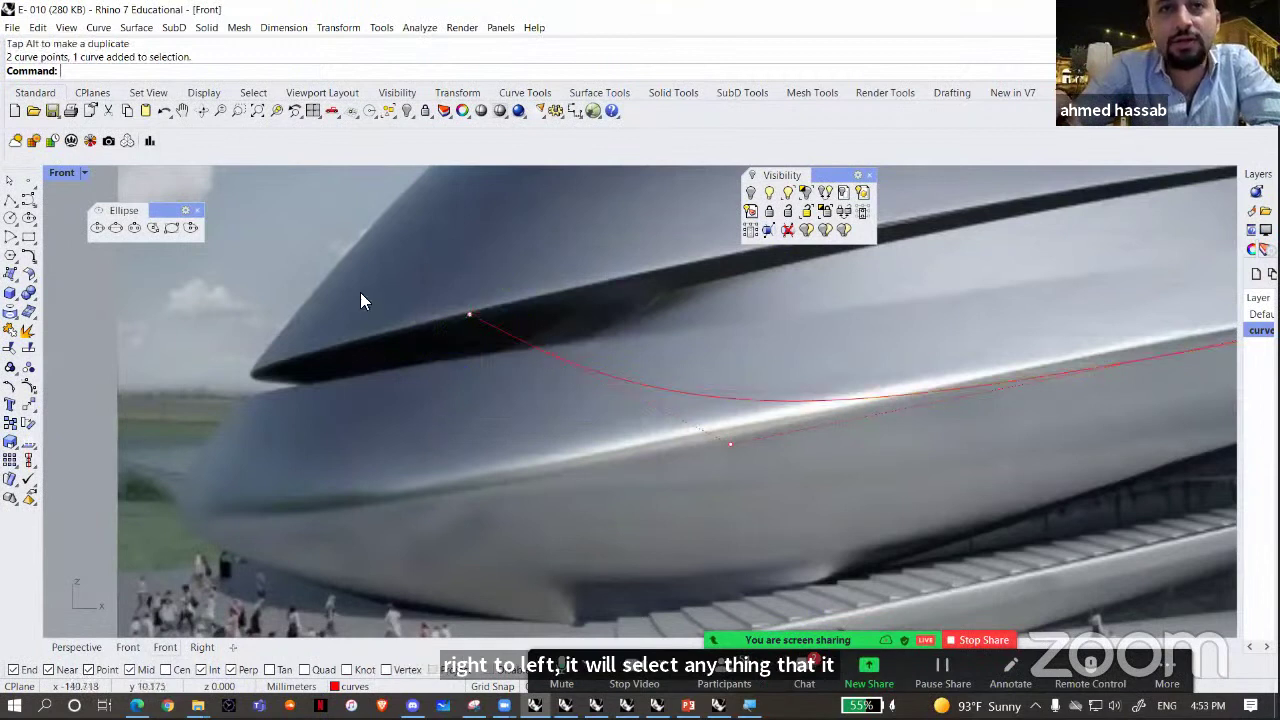
{"action": "left_click_drag", "start_coordinate": [320, 242], "coordinate": [577, 500]}
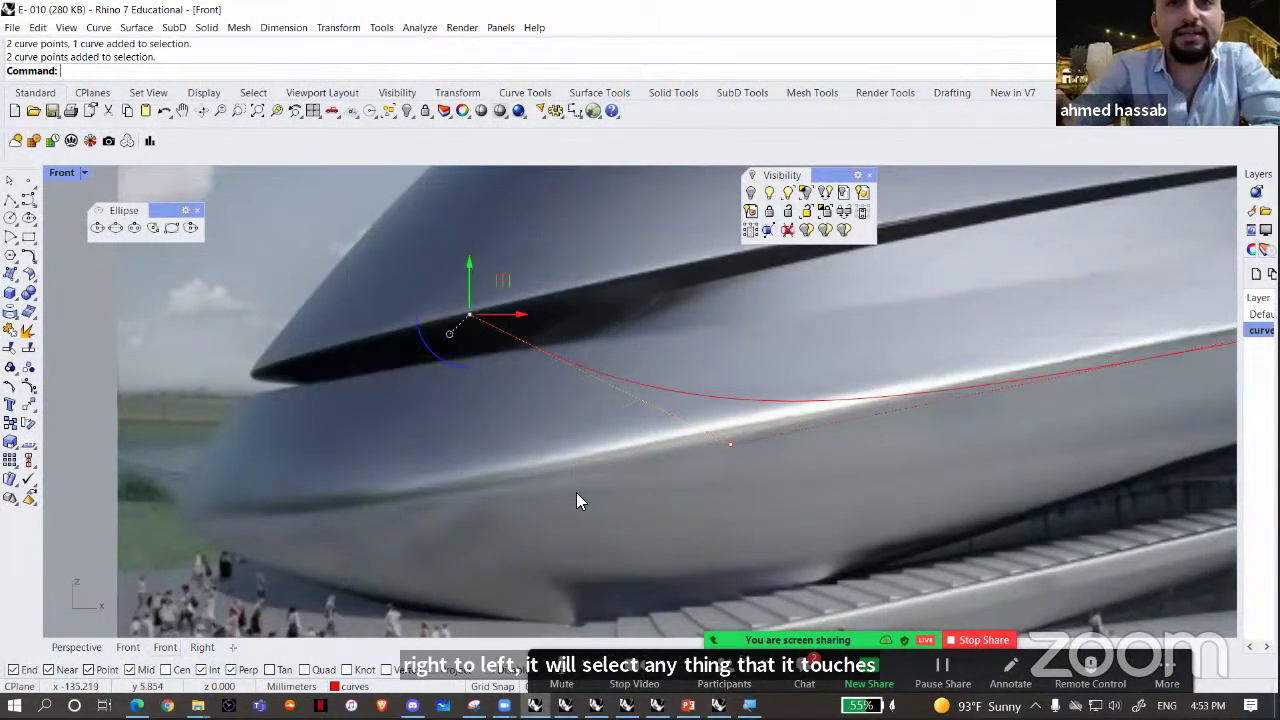
{"action": "left_click_drag", "start_coordinate": [508, 285], "coordinate": [204, 484]}
{"action": "scroll", "coordinate": [530, 418], "scroll_direction": "down", "scroll_amount": 4}
{"action": "right_click_drag", "start_coordinate": [518, 408], "coordinate": [403, 417]}
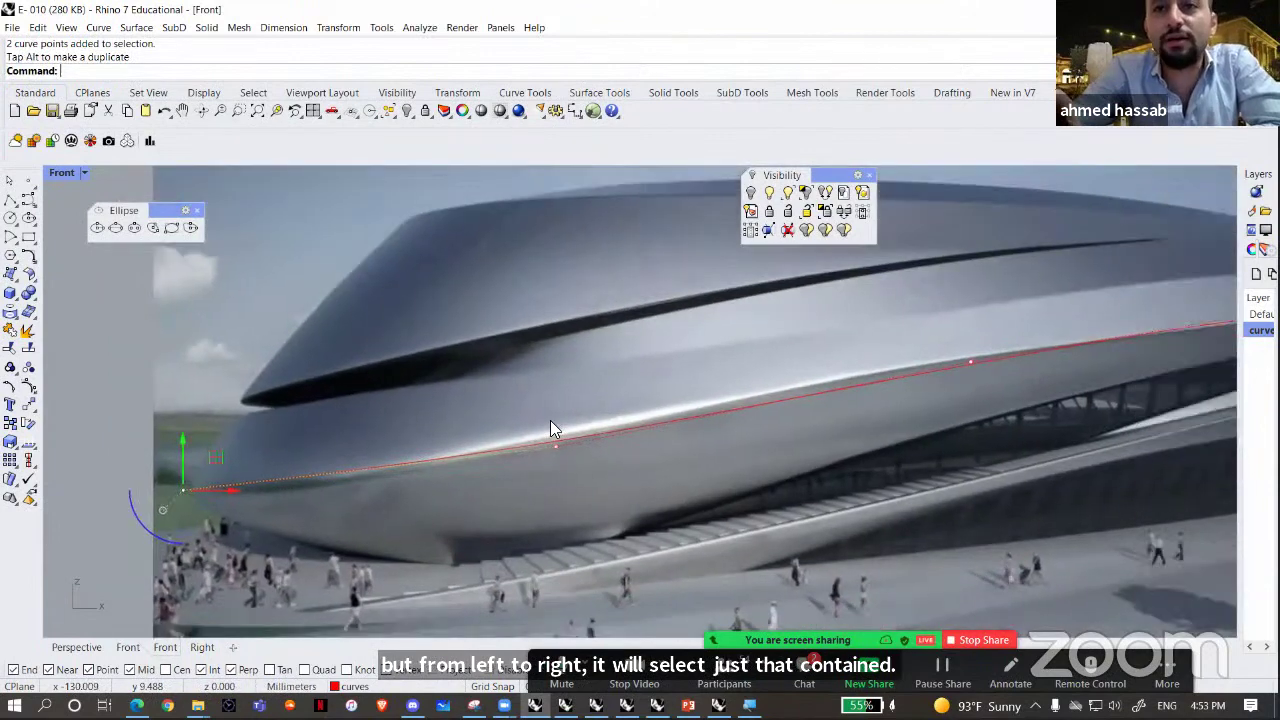
- Select the left-end control point pair and nudge it slightly up and outward to match the building's edge
{"action": "right_click_drag", "start_coordinate": [550, 420], "coordinate": [400, 424]}
{"action": "right_click_drag", "start_coordinate": [443, 498], "coordinate": [332, 512]}
{"action": "left_click_drag", "start_coordinate": [234, 442], "coordinate": [290, 496]}
{"action": "left_click_drag", "start_coordinate": [290, 437], "coordinate": [281, 431]}
- Fine-tune the control point pairs farther right so the curve follows the building's ledge edge in the picture
{"action": "left_click_drag", "start_coordinate": [640, 368], "coordinate": [705, 342]}
{"action": "scroll", "coordinate": [708, 330], "scroll_direction": "down", "scroll_amount": 2}
{"action": "right_click_drag", "start_coordinate": [1020, 309], "coordinate": [774, 306]}
{"action": "scroll", "coordinate": [774, 304], "scroll_direction": "up", "scroll_amount": 7}
{"action": "left_click_drag", "start_coordinate": [692, 318], "coordinate": [750, 370]}
{"action": "left_click_drag", "start_coordinate": [757, 304], "coordinate": [758, 310]}
{"action": "scroll", "coordinate": [880, 330], "scroll_direction": "down", "scroll_amount": 6}
{"action": "right_click_drag", "start_coordinate": [980, 331], "coordinate": [1020, 324]}
{"action": "right_click_drag", "start_coordinate": [373, 339], "coordinate": [737, 307]}
{"action": "right_click_drag", "start_coordinate": [480, 386], "coordinate": [294, 377]}
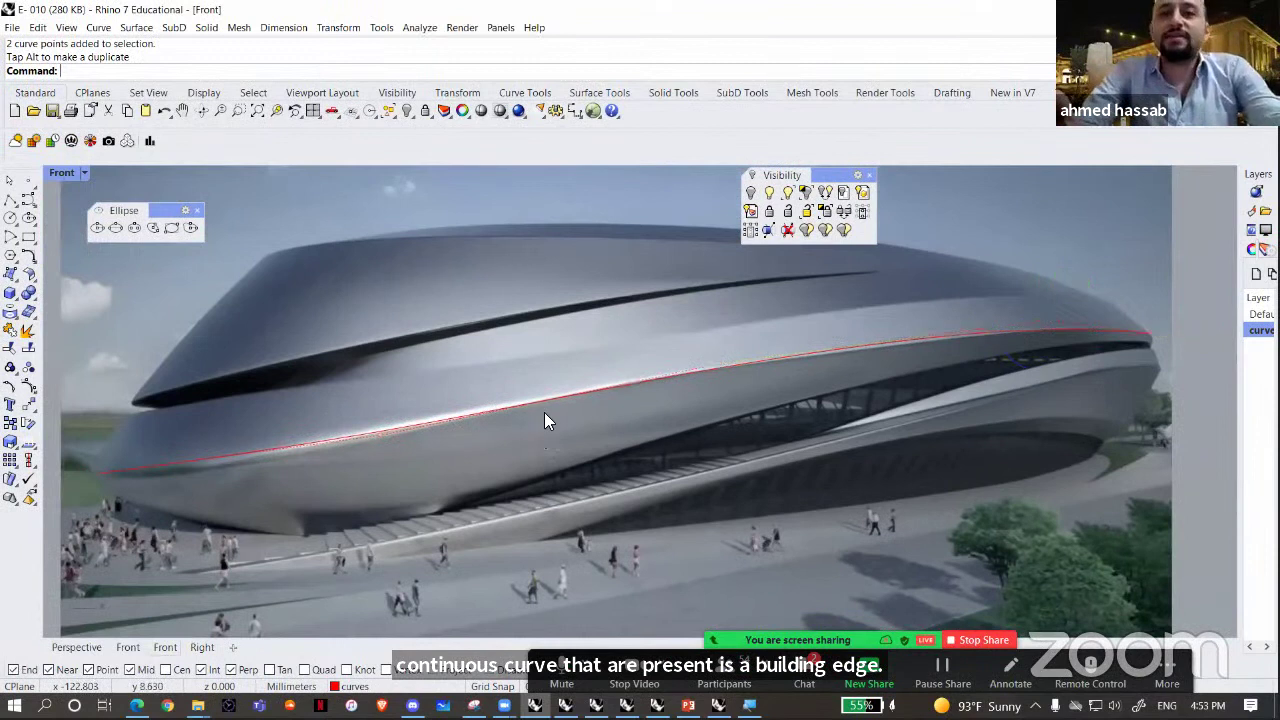
- Duplicate the fitted ledge curve upward and turn on the control points of the curves
{"action": "left_click", "coordinate": [596, 378]}
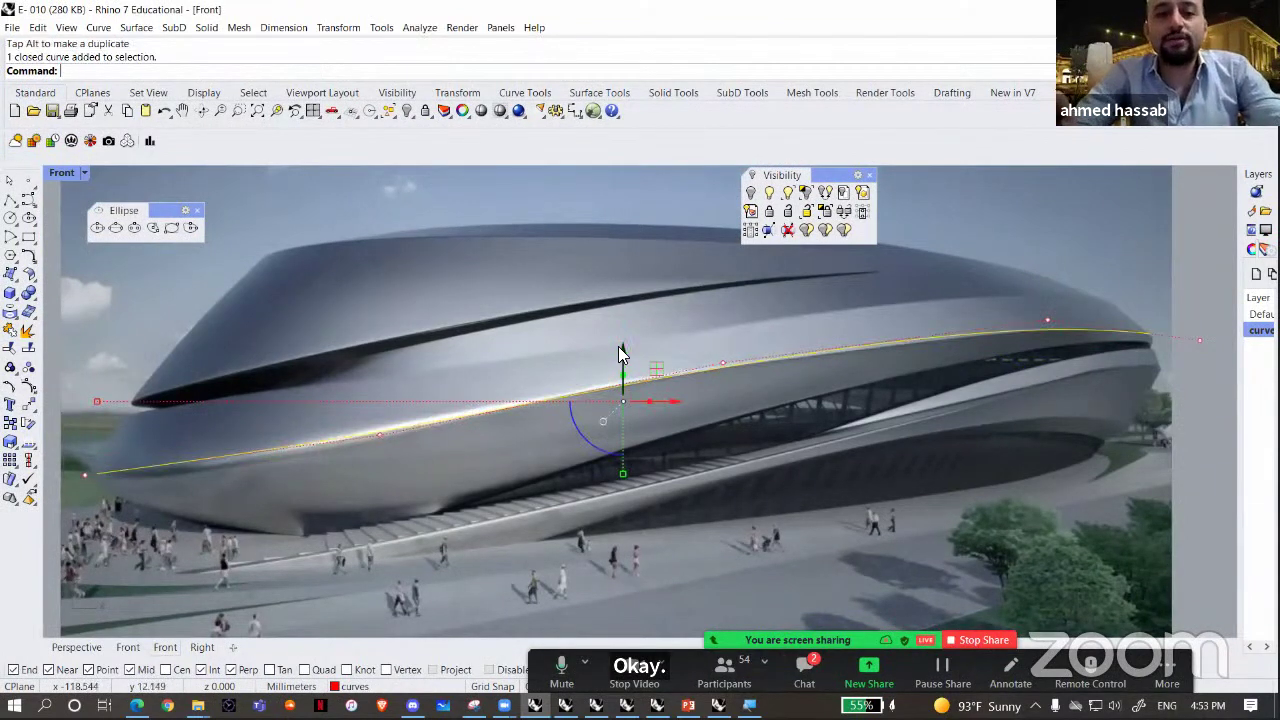
{"action": "left_click_drag", "start_coordinate": [622, 346], "coordinate": [432, 378]}
{"action": "right_click_drag", "start_coordinate": [432, 378], "coordinate": [502, 391]}
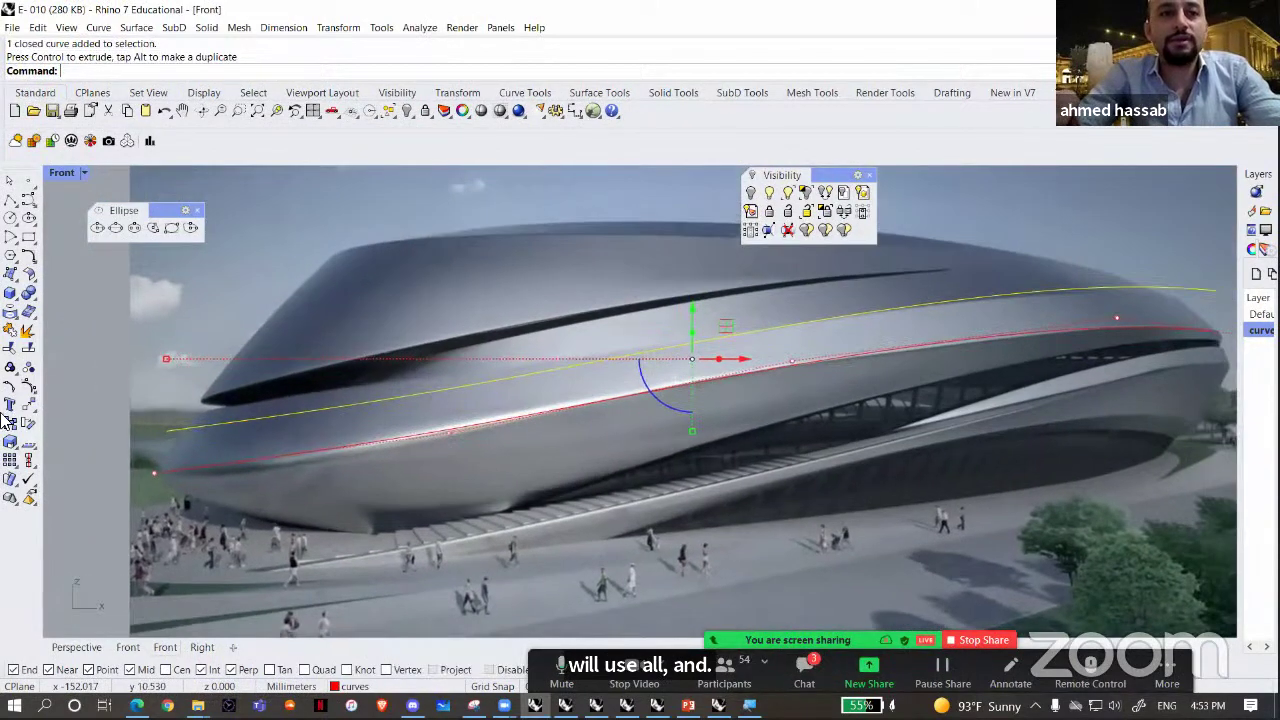
{"action": "left_click", "coordinate": [29, 389]}
- Move the copy's left-end control point pair and the adjacent pair up to the band edge below the dark slit's tip
{"action": "scroll", "coordinate": [144, 458], "scroll_direction": "up", "scroll_amount": 5}
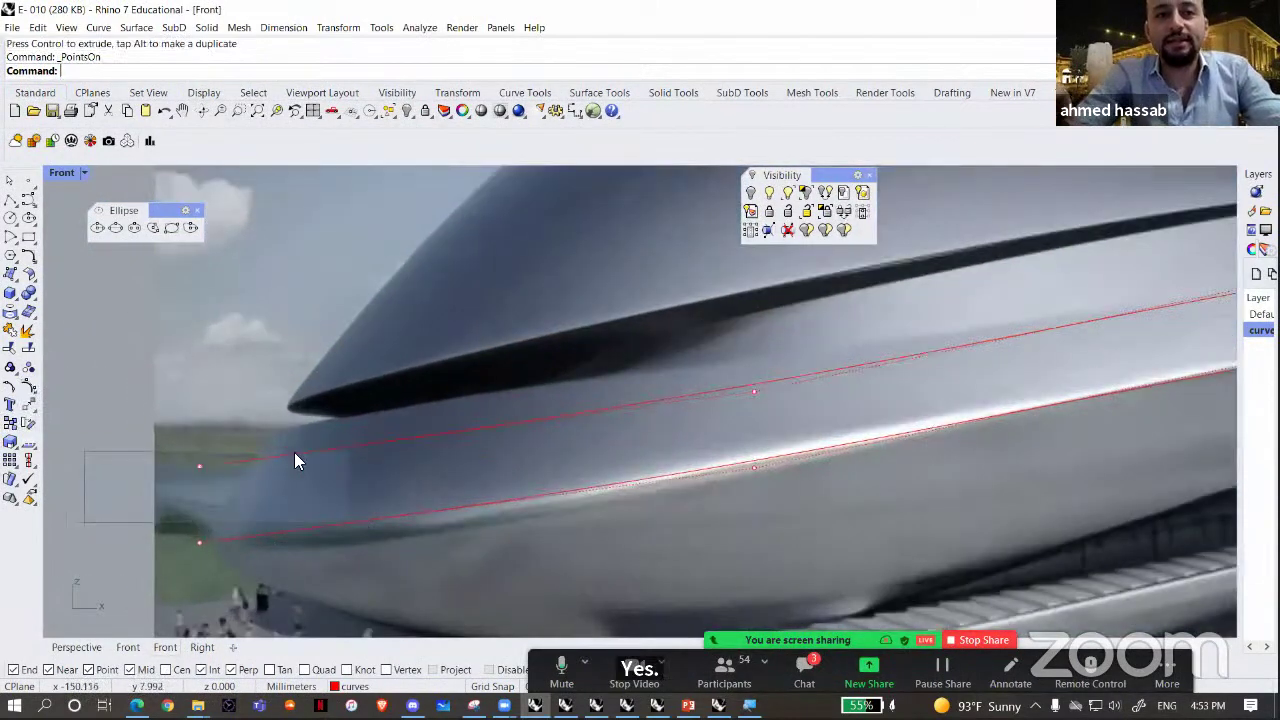
{"action": "left_click_drag", "start_coordinate": [84, 451], "coordinate": [358, 521]}
{"action": "left_click_drag", "start_coordinate": [229, 437], "coordinate": [299, 399]}
{"action": "right_click_drag", "start_coordinate": [797, 403], "coordinate": [672, 424]}
{"action": "left_click_drag", "start_coordinate": [677, 446], "coordinate": [636, 324]}
{"action": "scroll", "coordinate": [300, 480], "scroll_direction": "down", "scroll_amount": 2}
{"action": "right_click_drag", "start_coordinate": [294, 481], "coordinate": [530, 463]}
{"action": "scroll", "coordinate": [570, 430], "scroll_direction": "down", "scroll_amount": 3}
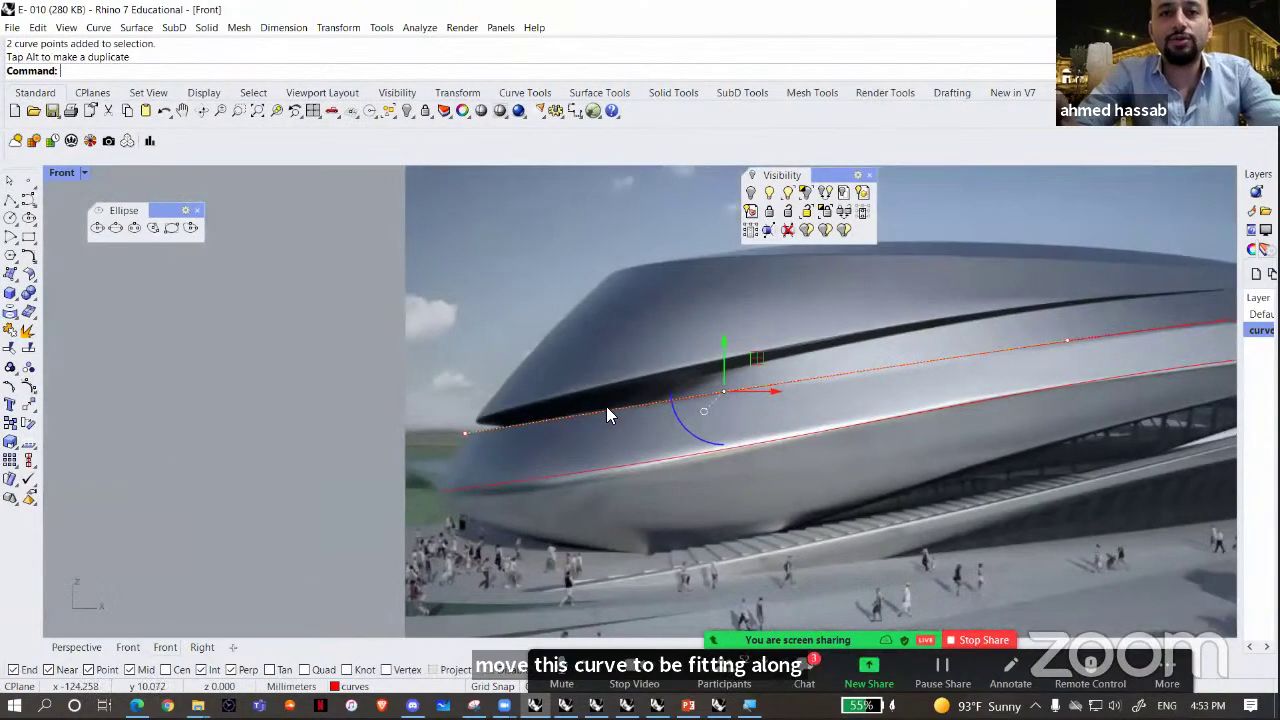
- Raise the upper curve's control point pair right of the middle to follow the facade band edge in the picture
{"action": "right_click_drag", "start_coordinate": [1120, 275], "coordinate": [642, 330]}
{"action": "scroll", "coordinate": [540, 415], "scroll_direction": "up", "scroll_amount": 4}
{"action": "left_click_drag", "start_coordinate": [705, 415], "coordinate": [667, 327]}
{"action": "right_click_drag", "start_coordinate": [1223, 342], "coordinate": [897, 335]}
{"action": "left_click_drag", "start_coordinate": [893, 334], "coordinate": [832, 269]}
{"action": "right_click_drag", "start_coordinate": [920, 313], "coordinate": [828, 369]}
- Adjust the upper curve's control point pairs near its right end to match the band edge toward the building's tip
{"action": "left_click_drag", "start_coordinate": [866, 357], "coordinate": [1006, 426]}
{"action": "left_click_drag", "start_coordinate": [1010, 344], "coordinate": [950, 338]}
{"action": "key", "text": "Left"}
{"action": "key", "text": "Down"}
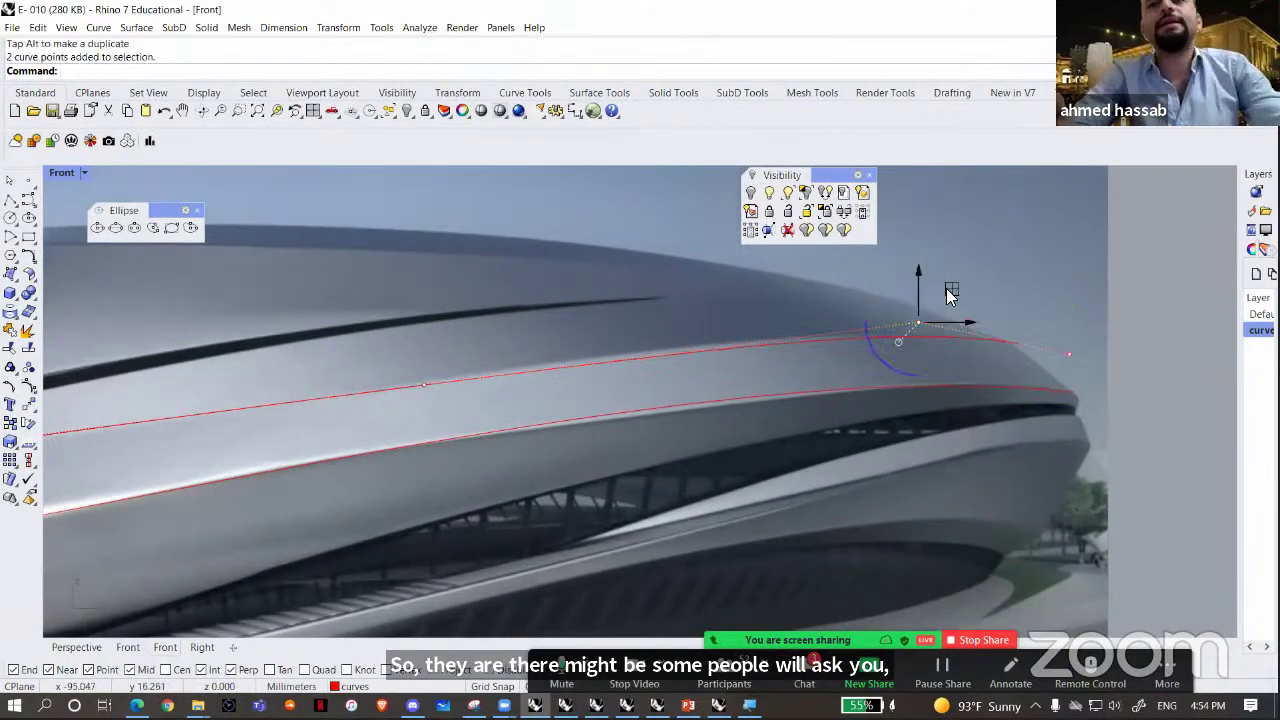
{"action": "left_click_drag", "start_coordinate": [1090, 362], "coordinate": [1094, 368]}
{"action": "left_click_drag", "start_coordinate": [1104, 316], "coordinate": [1104, 316]}
{"action": "left_click", "coordinate": [878, 296]}
{"action": "right_click_drag", "start_coordinate": [889, 295], "coordinate": [882, 324]}
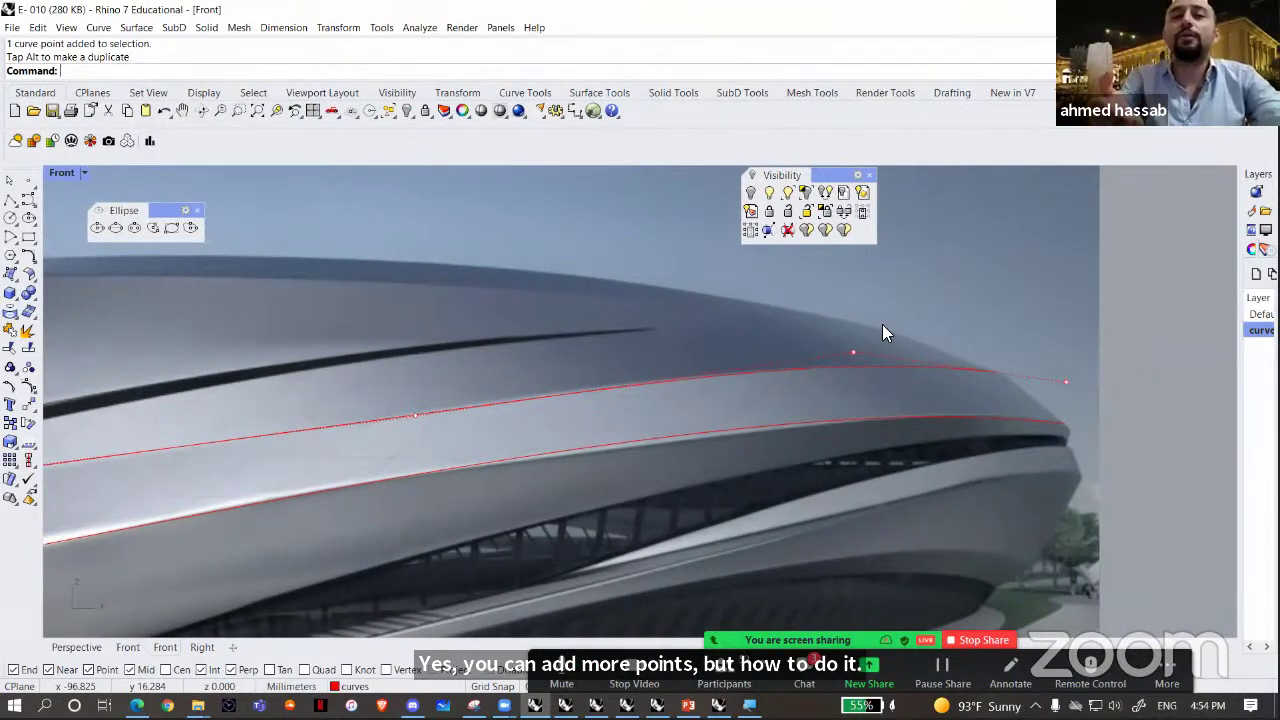
{"action": "type", "text": "Ins"}
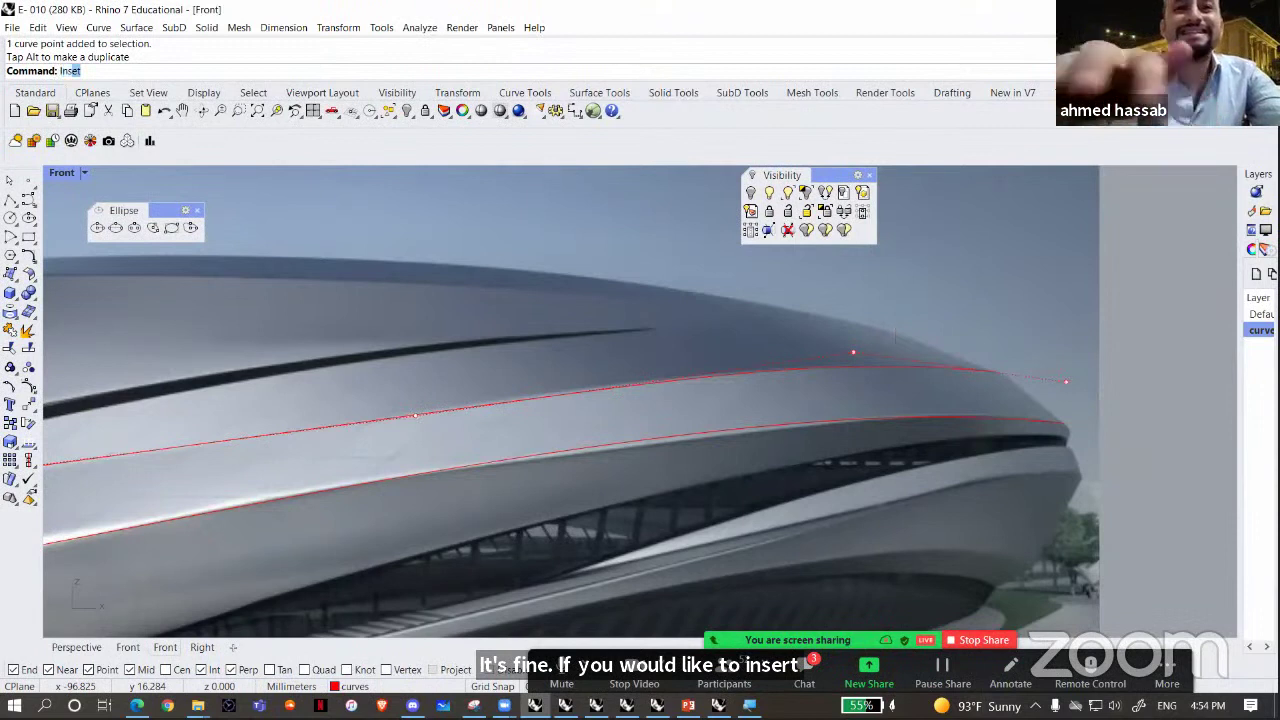
{"action": "type", "text": "ert"}
{"action": "left_click", "coordinate": [82, 101]}
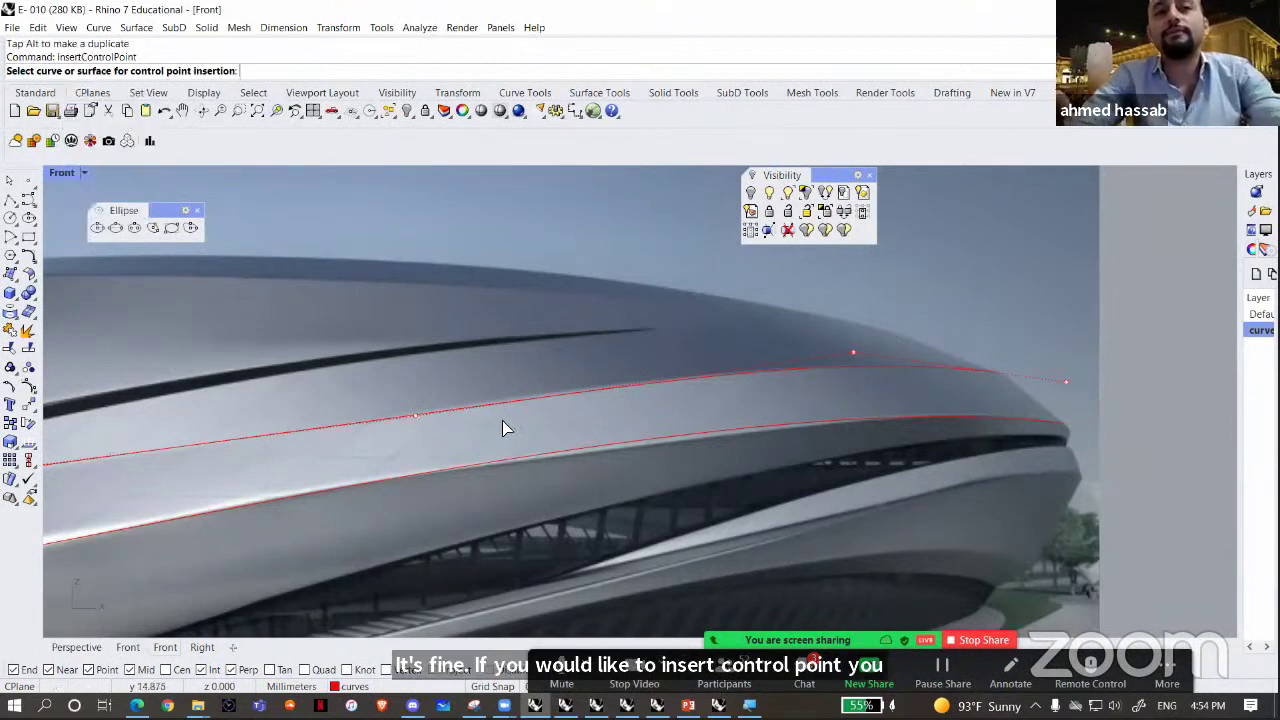
{"action": "left_click", "coordinate": [495, 404]}
{"action": "key", "text": "Escape"}
- Delete the upper curve's control point pair right of the middle, undo the deletion and clear the selection
{"action": "left_click_drag", "start_coordinate": [302, 346], "coordinate": [496, 494]}
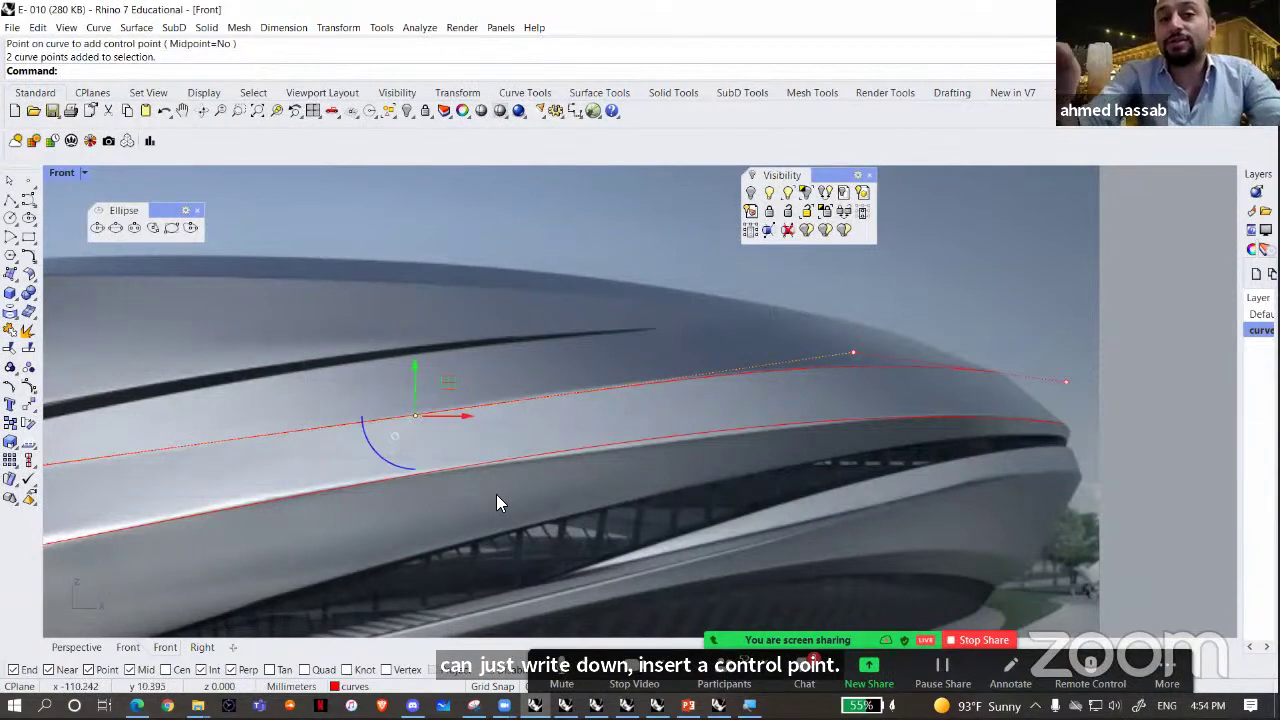
{"action": "key", "text": "Delete"}
{"action": "key", "text": "ctrl+z"}
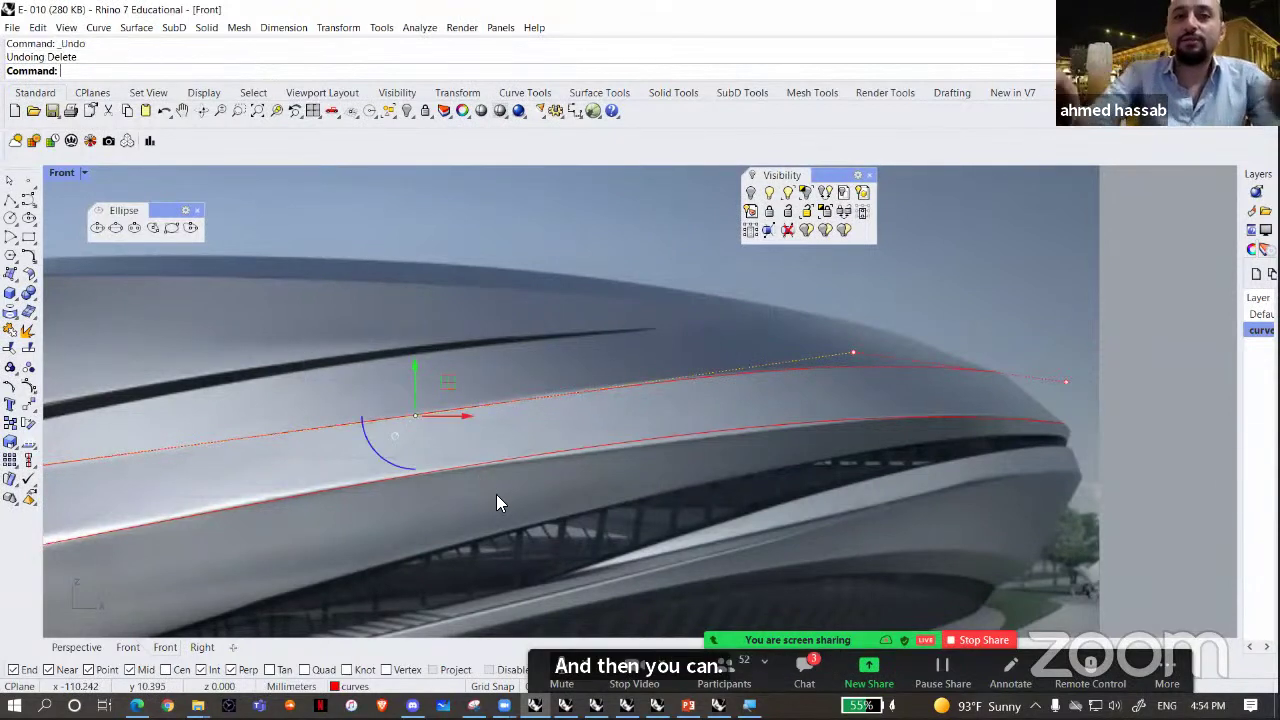
{"action": "key", "text": "Escape"}
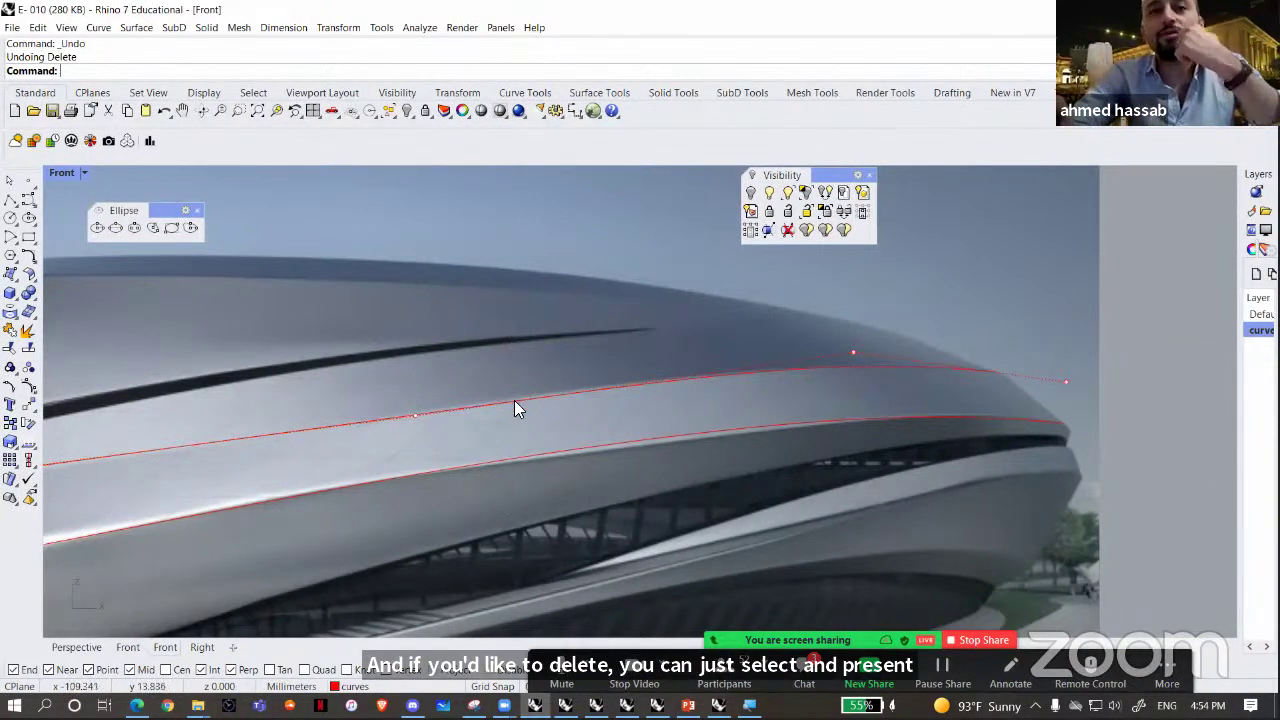
- Duplicate the upper curve downward over the staircase area and turn on the new copy's control points
{"action": "scroll", "coordinate": [518, 398], "scroll_direction": "down", "scroll_amount": 5}
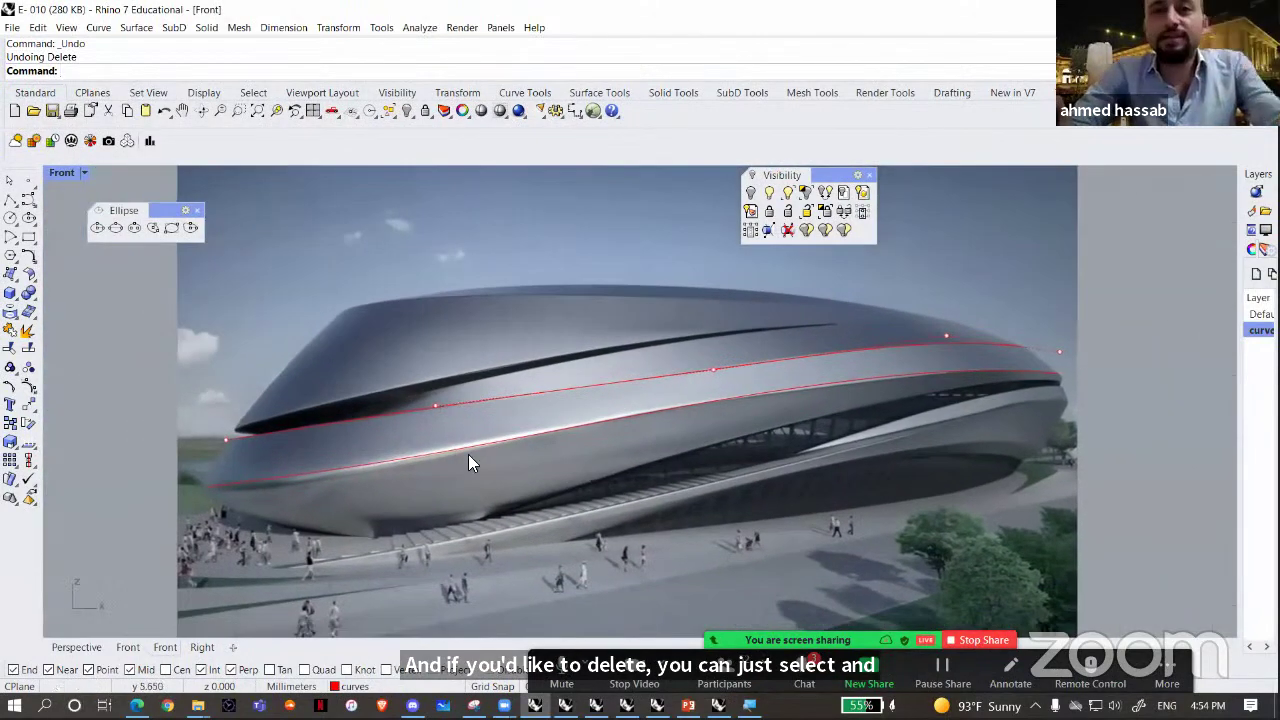
{"action": "left_click", "coordinate": [494, 402]}
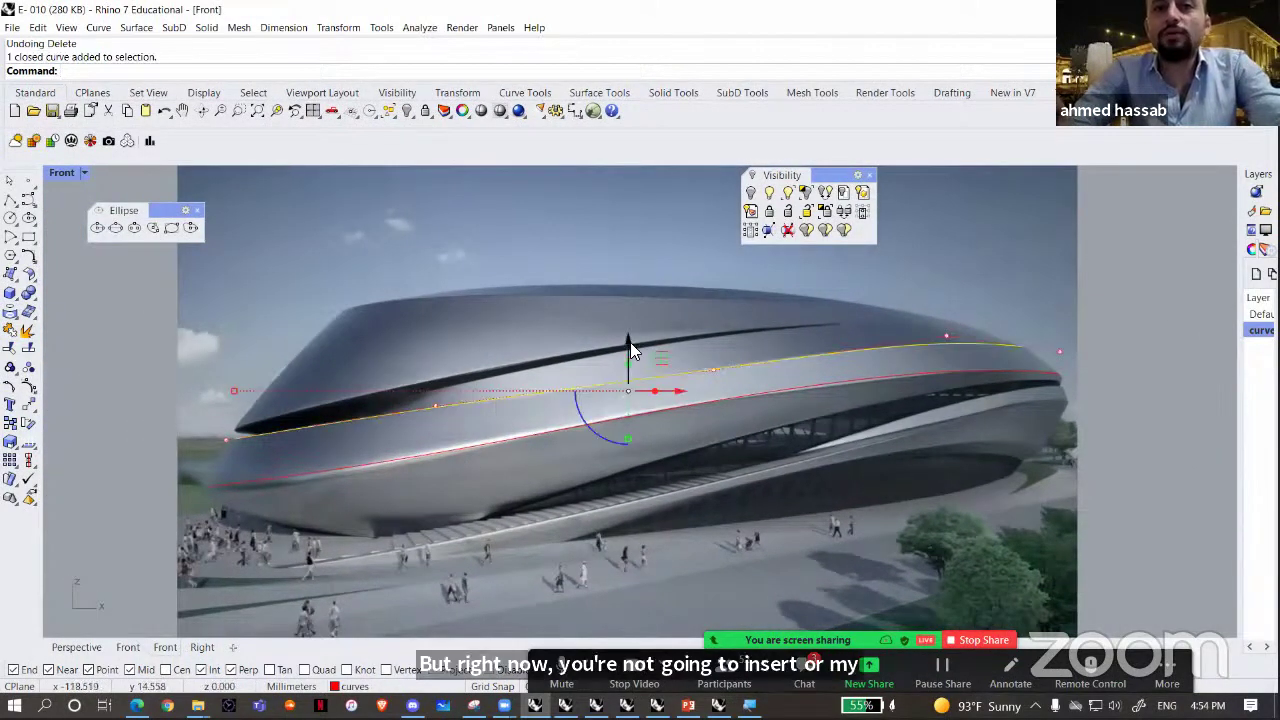
{"action": "left_click_drag", "start_coordinate": [645, 400], "coordinate": [662, 442]}
{"action": "key", "text": "alt"}
{"action": "right_click_drag", "start_coordinate": [650, 454], "coordinate": [594, 459]}
{"action": "scroll", "coordinate": [634, 503], "scroll_direction": "up", "scroll_amount": 2}
{"action": "scroll", "coordinate": [634, 503], "scroll_direction": "up", "scroll_amount": 2}
{"action": "right_click_drag", "start_coordinate": [634, 503], "coordinate": [657, 567]}
{"action": "left_click", "coordinate": [328, 541]}
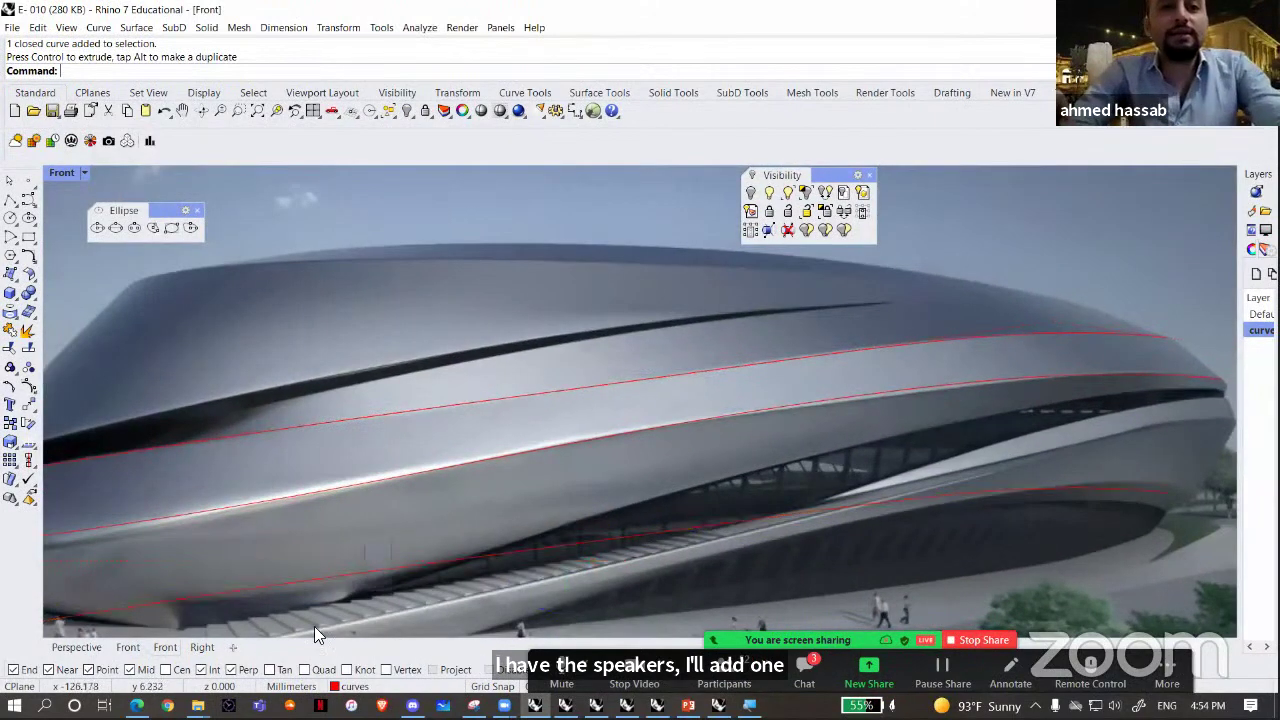
{"action": "left_click", "coordinate": [280, 582]}
- Select the lower curve's right-end control points and move them up to the opening's tip on the building's right side
{"action": "right_click_drag", "start_coordinate": [556, 514], "coordinate": [216, 467]}
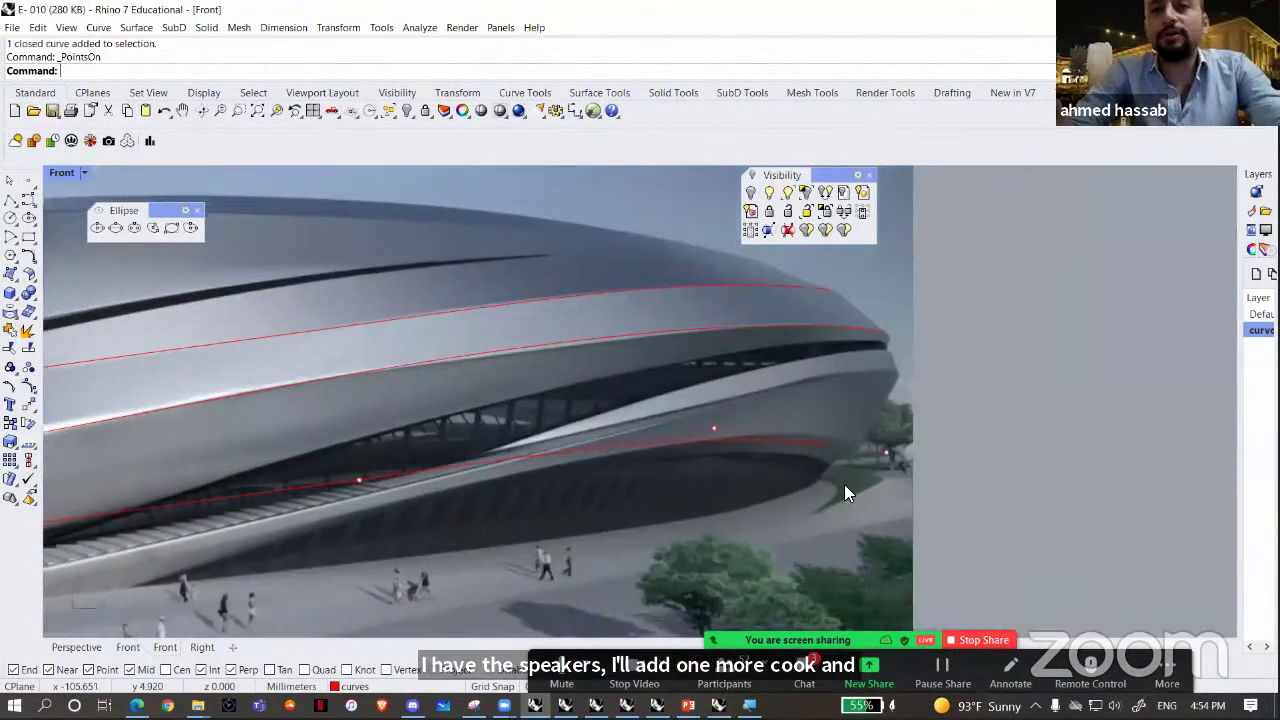
{"action": "scroll", "coordinate": [846, 480], "scroll_direction": "up", "scroll_amount": 4}
{"action": "left_click_drag", "start_coordinate": [1052, 380], "coordinate": [557, 495]}
{"action": "right_click_drag", "start_coordinate": [831, 384], "coordinate": [696, 494]}
{"action": "left_click_drag", "start_coordinate": [770, 342], "coordinate": [782, 341]}
- Move the lower curve's left-end control points right to the foot of the staircase at the building's base
{"action": "right_click_drag", "start_coordinate": [70, 587], "coordinate": [434, 494]}
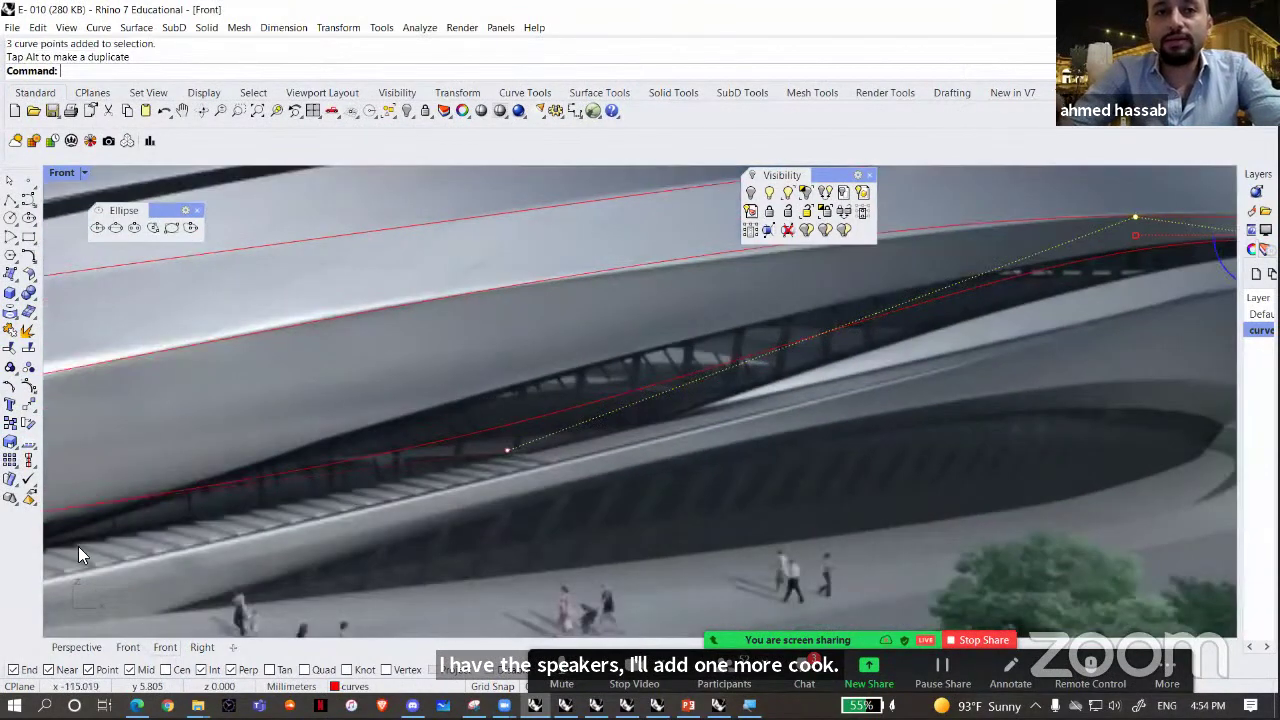
{"action": "right_click_drag", "start_coordinate": [78, 546], "coordinate": [618, 406]}
{"action": "left_click_drag", "start_coordinate": [128, 530], "coordinate": [646, 398]}
{"action": "left_click_drag", "start_coordinate": [394, 425], "coordinate": [648, 414]}
- Adjust the lower curve's second control point pair from the left along the staircase's upper edge
{"action": "scroll", "coordinate": [592, 430], "scroll_direction": "up", "scroll_amount": 3}
{"action": "right_click_drag", "start_coordinate": [592, 422], "coordinate": [577, 427]}
{"action": "left_click_drag", "start_coordinate": [588, 500], "coordinate": [554, 436]}
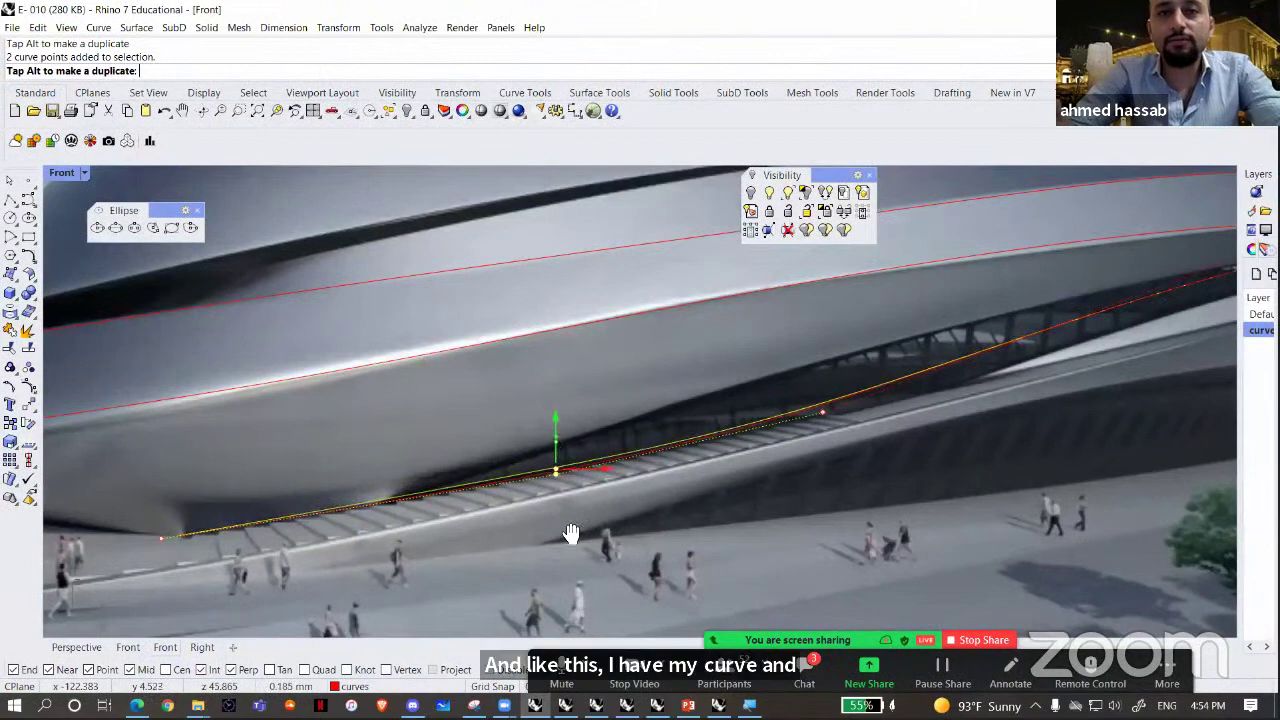
- Raise the lower curve's middle control point pair to follow the upper edge of the glazed opening
{"action": "right_click_drag", "start_coordinate": [726, 386], "coordinate": [598, 420]}
{"action": "left_click_drag", "start_coordinate": [722, 480], "coordinate": [662, 344]}
{"action": "left_click_drag", "start_coordinate": [694, 408], "coordinate": [660, 378]}
{"action": "left_click", "coordinate": [482, 534]}
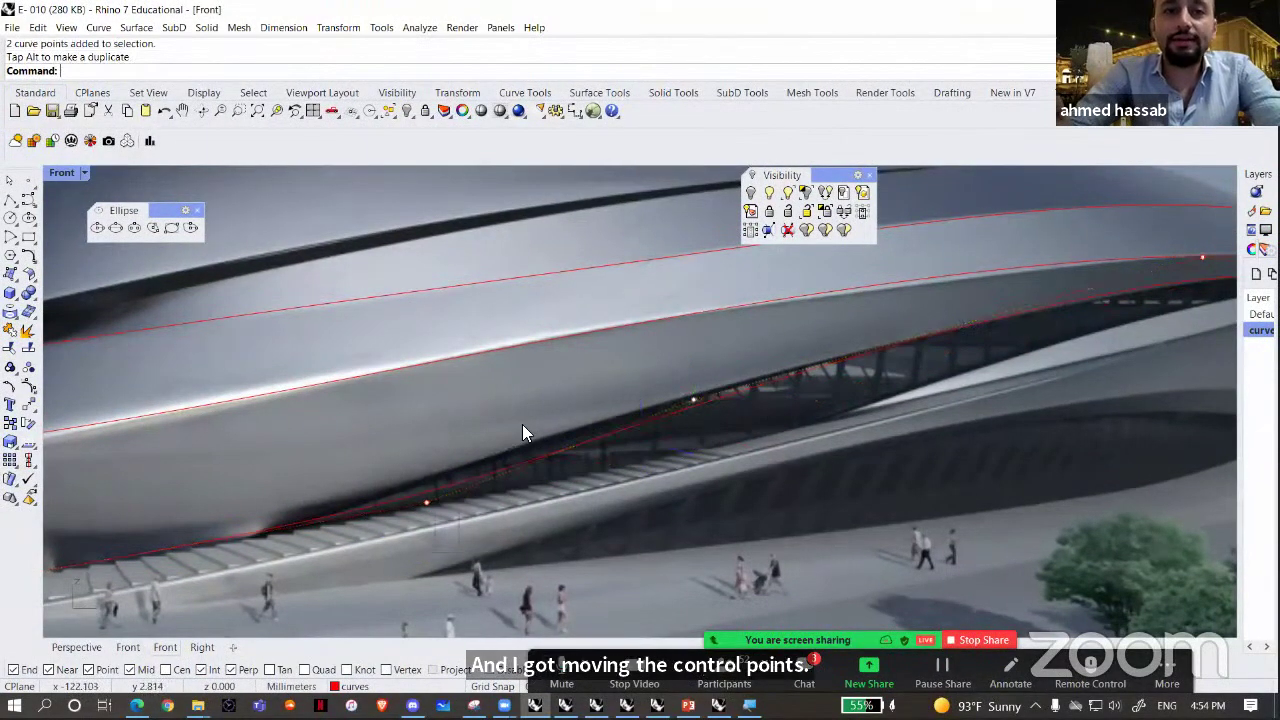
- Fine-tune the lower curve's control point pair above the stairs and select the next pair to check the opening's edge
{"action": "left_click_drag", "start_coordinate": [502, 455], "coordinate": [408, 522]}
{"action": "left_click_drag", "start_coordinate": [466, 470], "coordinate": [402, 486]}
{"action": "left_click_drag", "start_coordinate": [653, 462], "coordinate": [593, 389]}
{"action": "right_click_drag", "start_coordinate": [612, 428], "coordinate": [593, 485]}
{"action": "scroll", "coordinate": [654, 502], "scroll_direction": "down", "scroll_amount": 3}
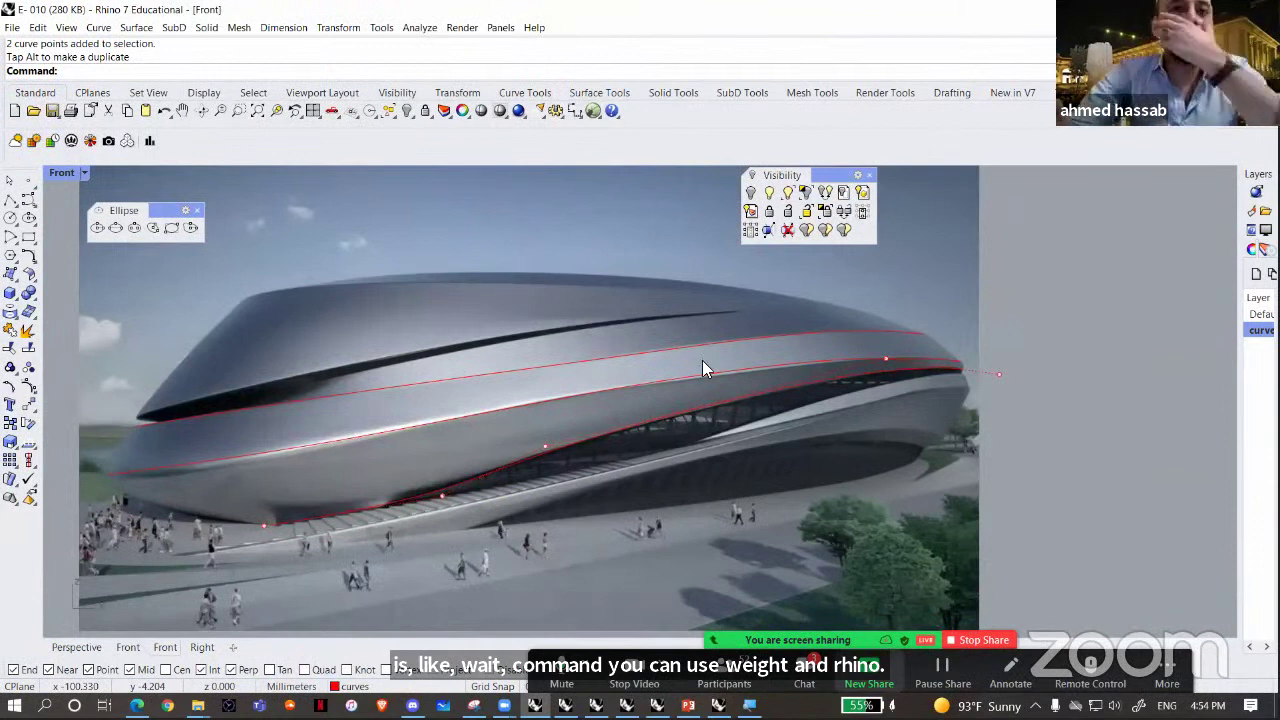
- Open the Zoom meeting chat, read back through the attendees' questions and close the chat window
{"action": "key", "text": "alt+h"}
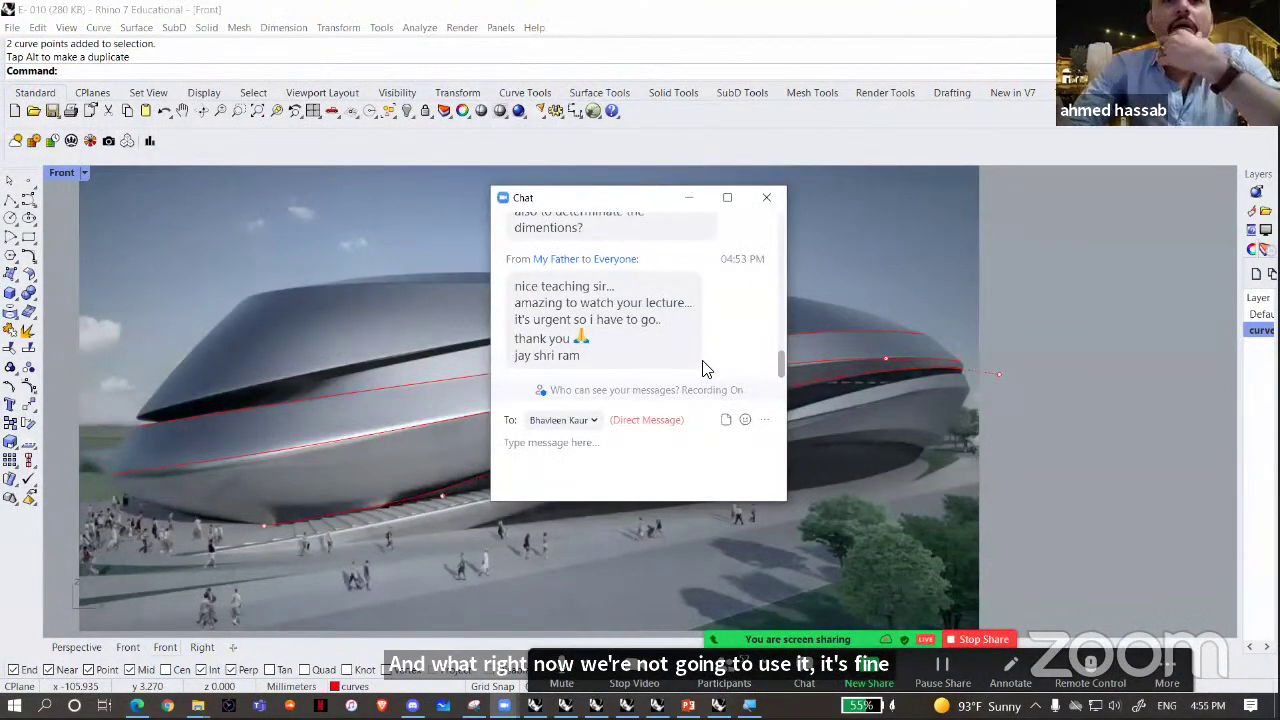
{"action": "scroll", "coordinate": [703, 368], "scroll_direction": "up", "scroll_amount": 3}
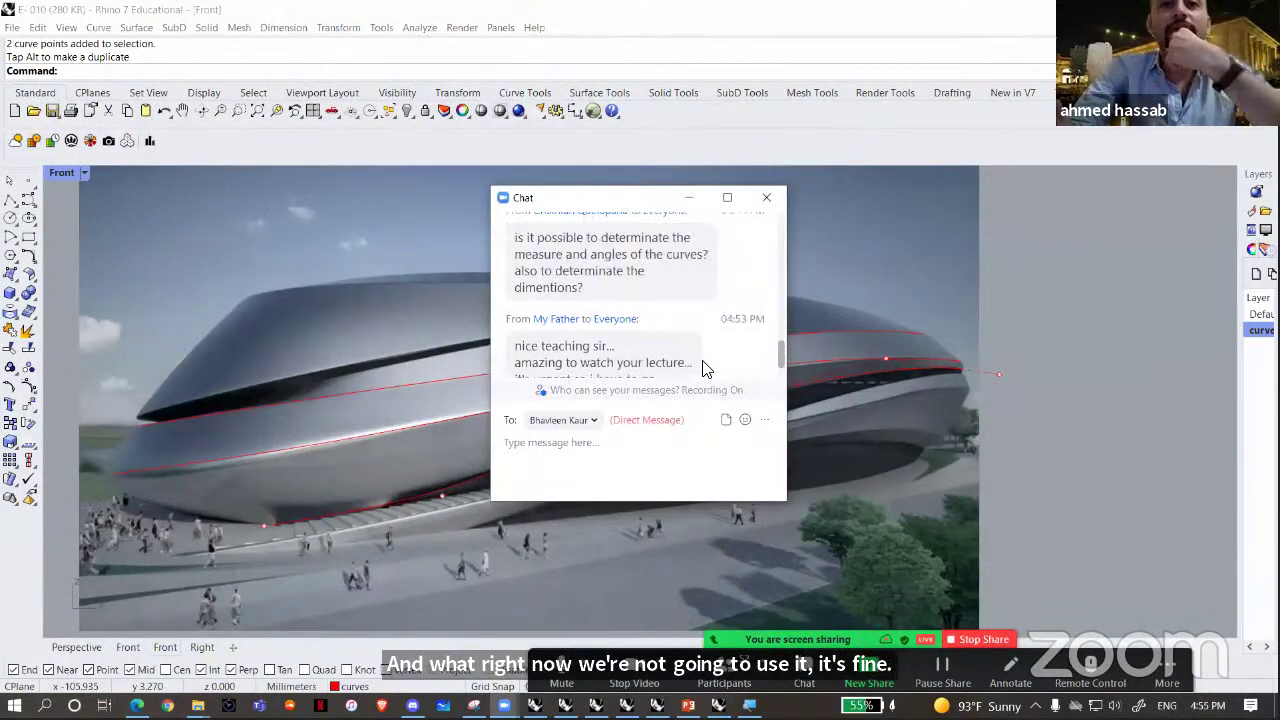
{"action": "scroll", "coordinate": [703, 368], "scroll_direction": "up", "scroll_amount": 1}
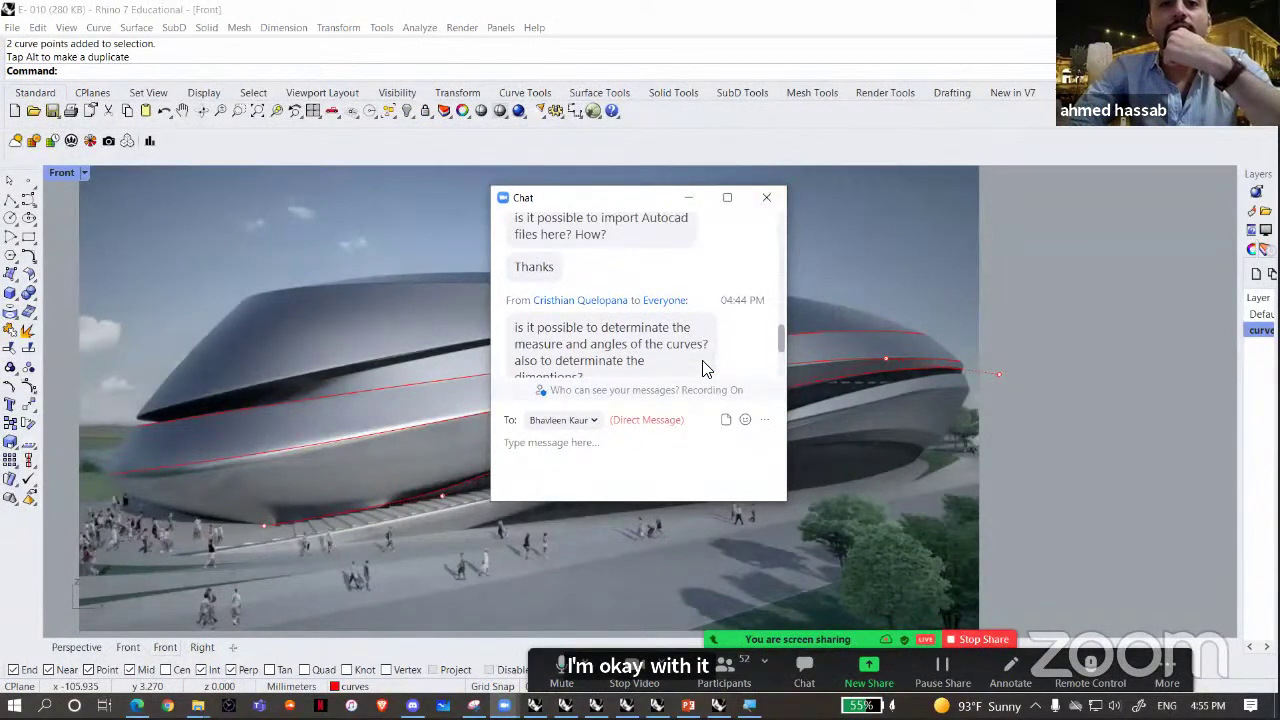
{"action": "scroll", "coordinate": [703, 368], "scroll_direction": "up", "scroll_amount": 3}
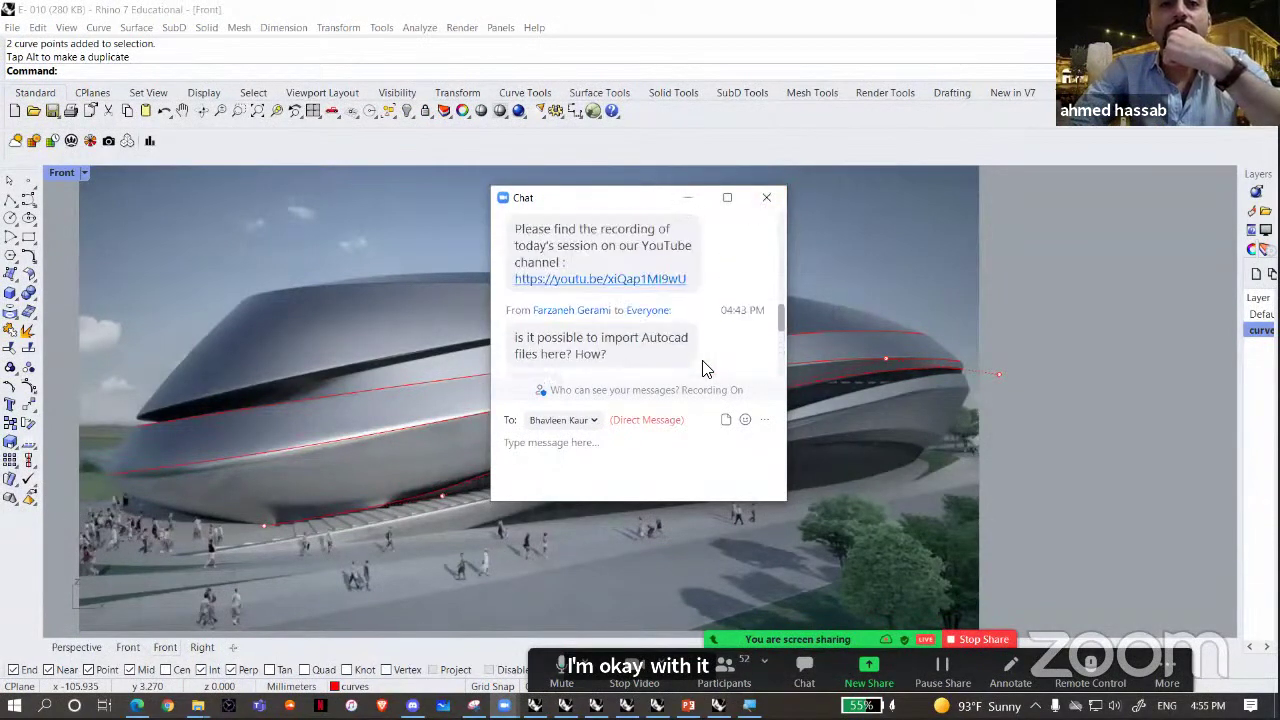
{"action": "scroll", "coordinate": [776, 184], "scroll_direction": "down", "scroll_amount": 6}
{"action": "left_click", "coordinate": [768, 195]}
- Nudge the lower curve's right-end control points to fit the opening's tip, and turn off the control points
{"action": "scroll", "coordinate": [858, 394], "scroll_direction": "down", "scroll_amount": 2}
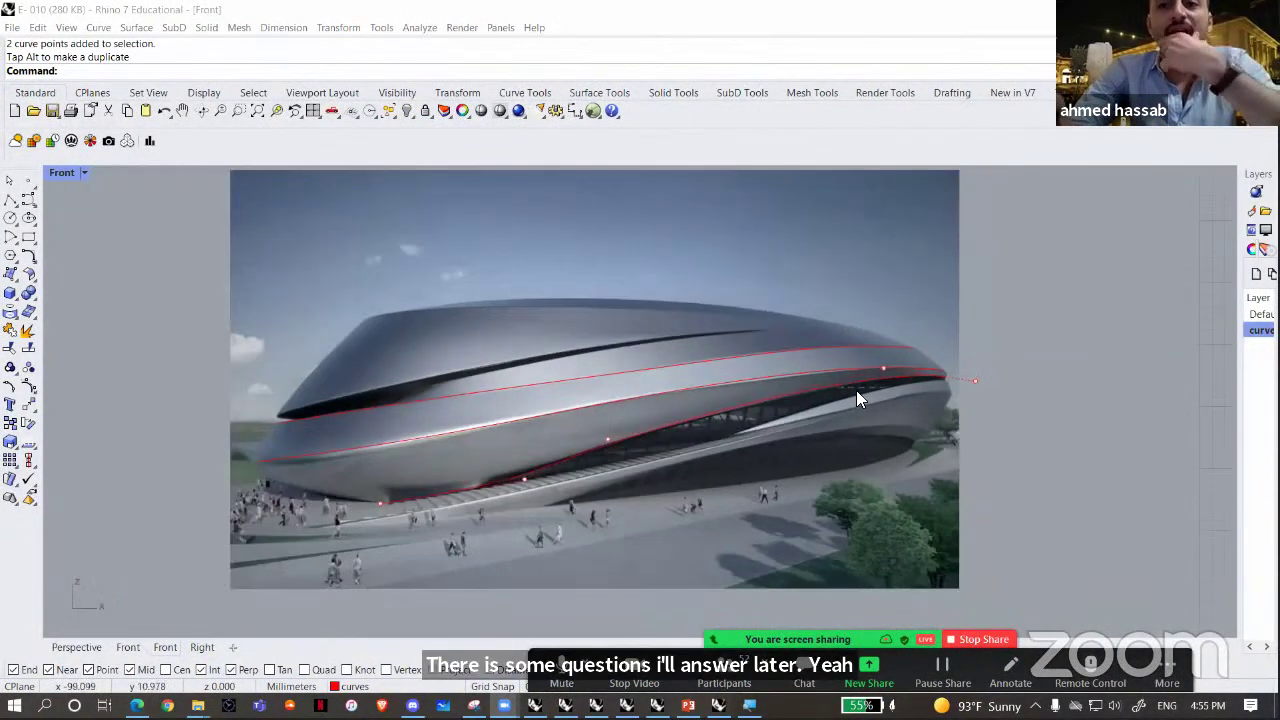
{"action": "scroll", "coordinate": [862, 395], "scroll_direction": "up", "scroll_amount": 2}
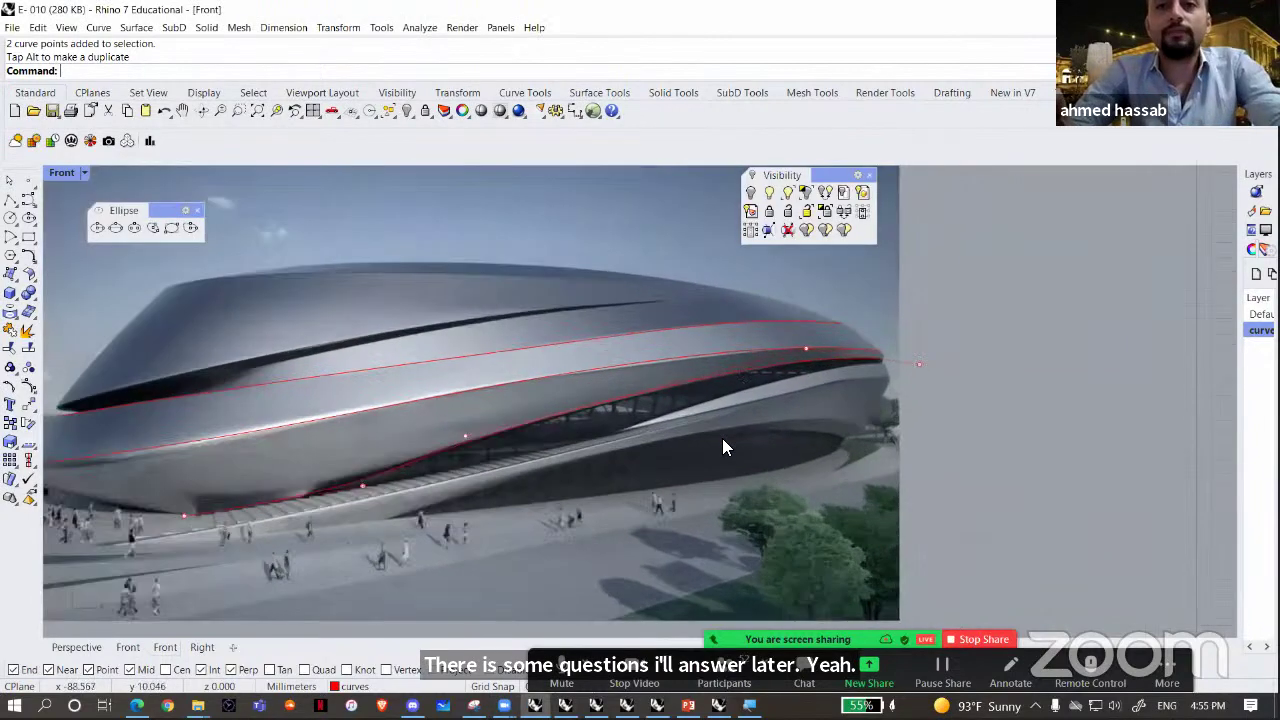
{"action": "scroll", "coordinate": [863, 394], "scroll_direction": "up", "scroll_amount": 6}
{"action": "left_click_drag", "start_coordinate": [1202, 219], "coordinate": [724, 438]}
{"action": "right_click_drag", "start_coordinate": [942, 334], "coordinate": [961, 391]}
{"action": "left_click_drag", "start_coordinate": [915, 354], "coordinate": [915, 349]}
{"action": "key", "text": "Escape"}
{"action": "key", "text": "Escape"}
- Select the three building curves one by one to review them, clear the selection and inspect them in the Perspective view
{"action": "scroll", "coordinate": [978, 326], "scroll_direction": "down", "scroll_amount": 6}
{"action": "right_click_drag", "start_coordinate": [978, 326], "coordinate": [730, 440]}
{"action": "left_click", "coordinate": [606, 438]}
{"action": "left_click", "coordinate": [508, 388]}
{"action": "left_click", "coordinate": [454, 352]}
{"action": "key", "text": "Escape"}
{"action": "left_click", "coordinate": [76, 647]}
{"action": "right_click_drag", "start_coordinate": [824, 424], "coordinate": [496, 428]}
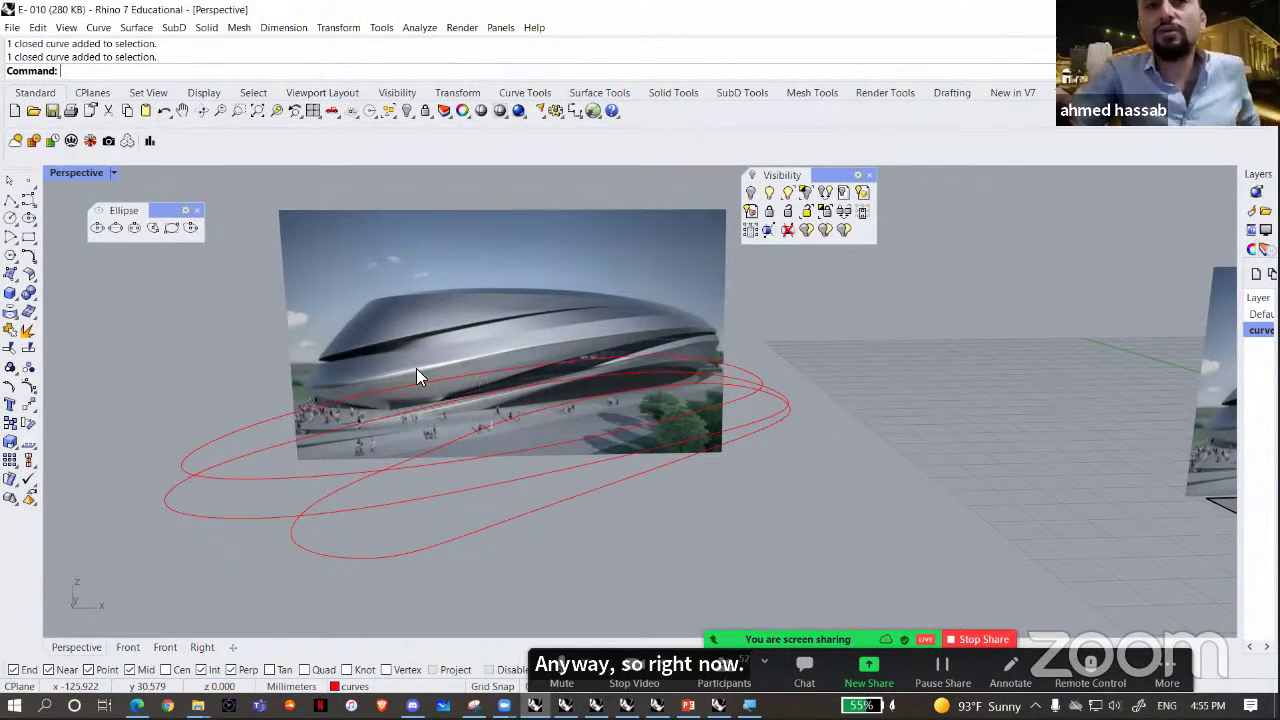
- Close the Ellipse toolbar and enlarge the screen to 200% with the Magnifier
{"action": "left_click", "coordinate": [197, 211]}
{"action": "left_click", "coordinate": [750, 706]}
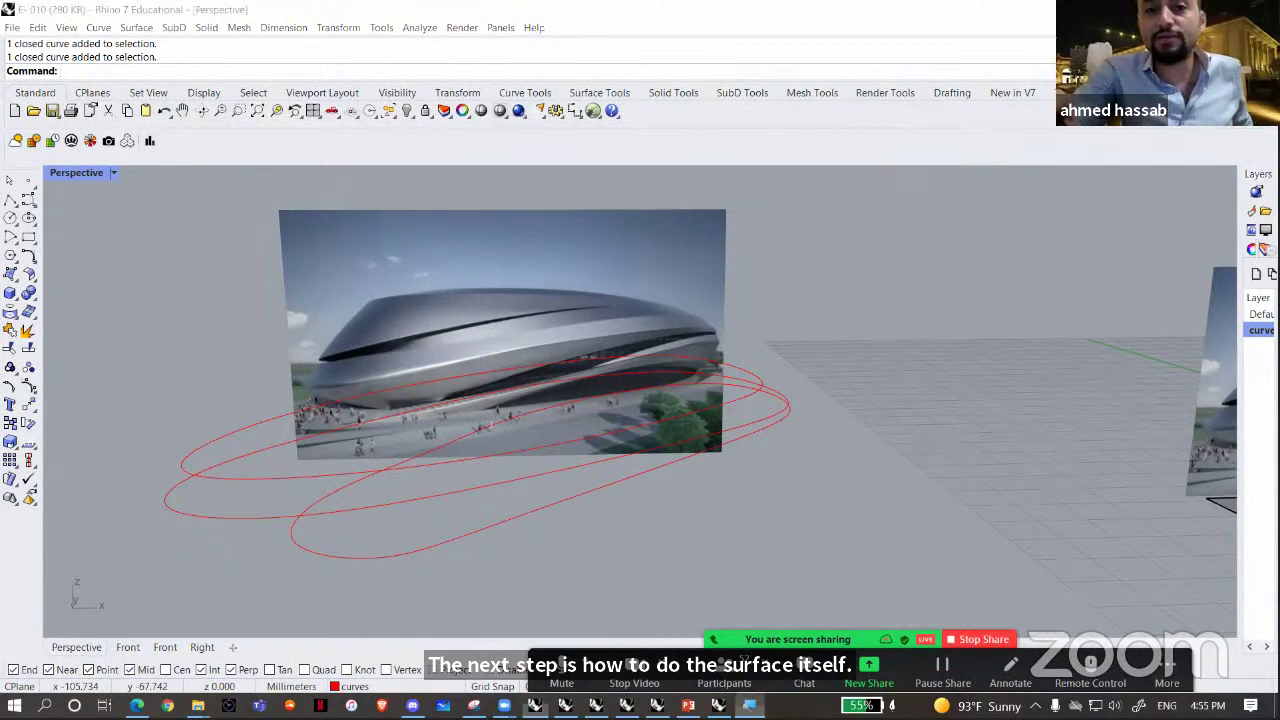
{"action": "left_click", "coordinate": [438, 418]}
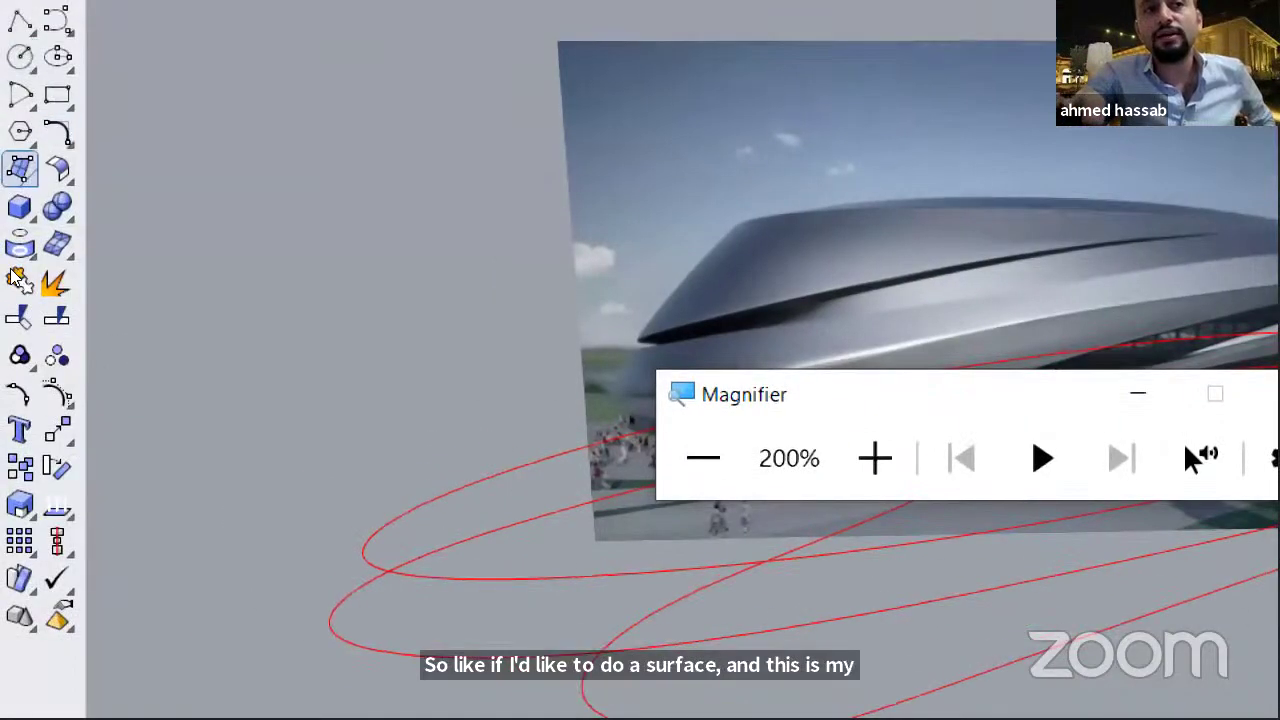
- Open the Surface Creation tools and detach them as a floating toolbar beside the main tools
{"action": "left_click", "coordinate": [34, 181]}
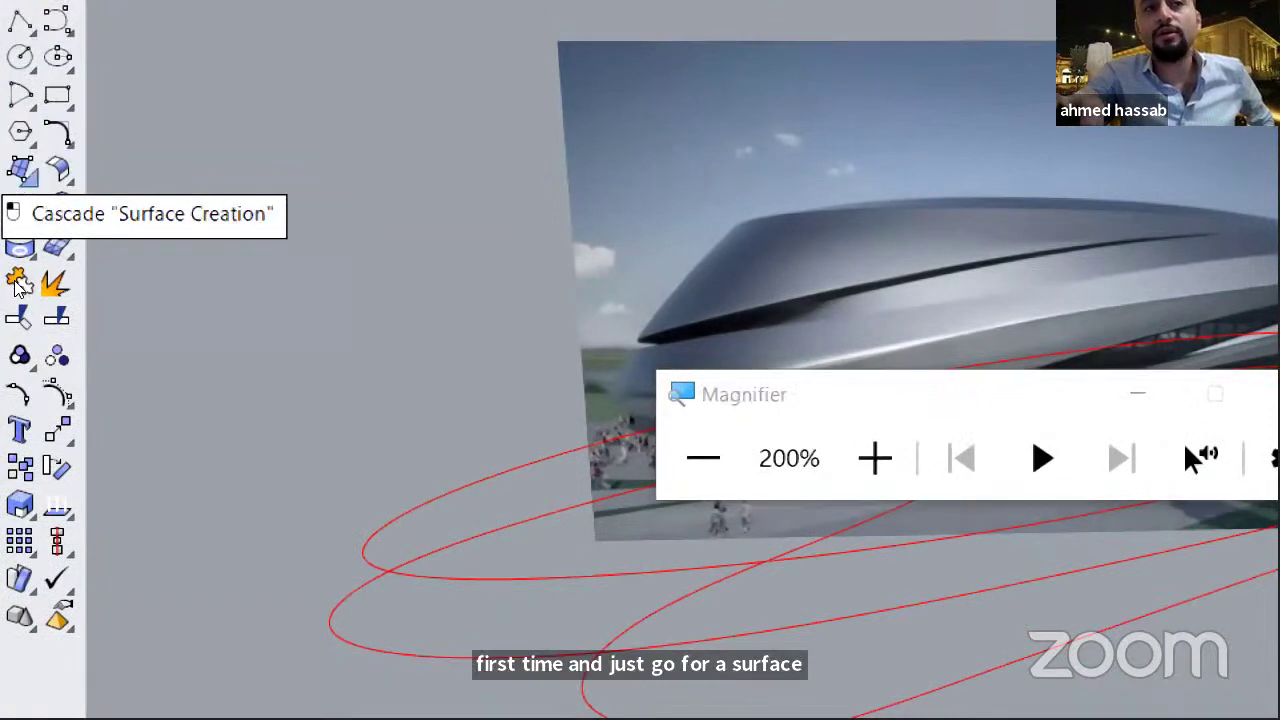
{"action": "left_click_drag", "start_coordinate": [122, 268], "coordinate": [200, 240]}
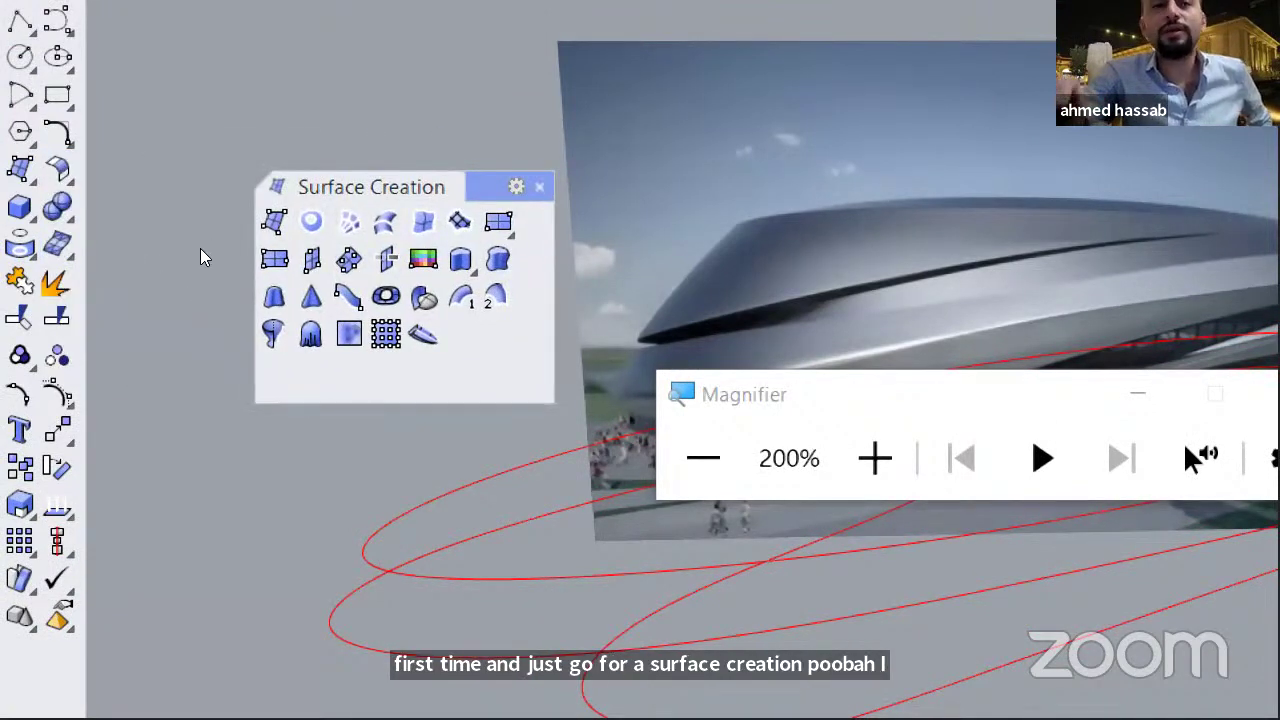
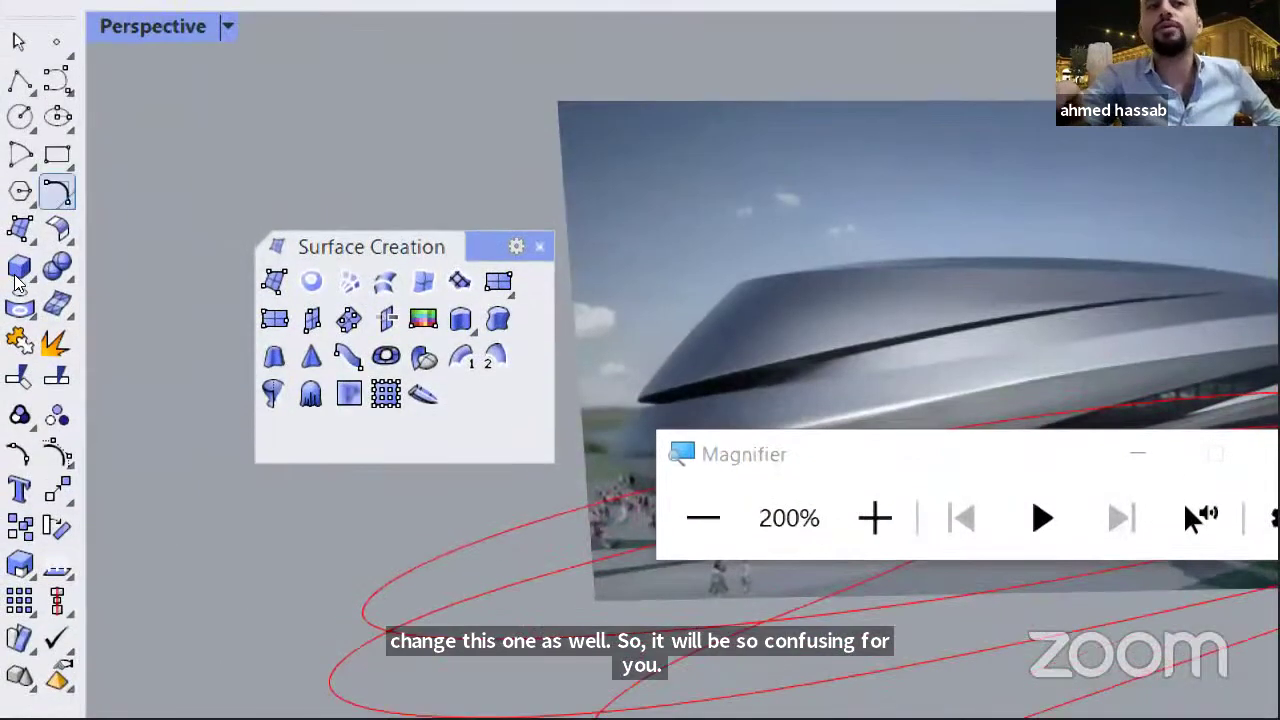
{"action": "left_click", "coordinate": [31, 240]}
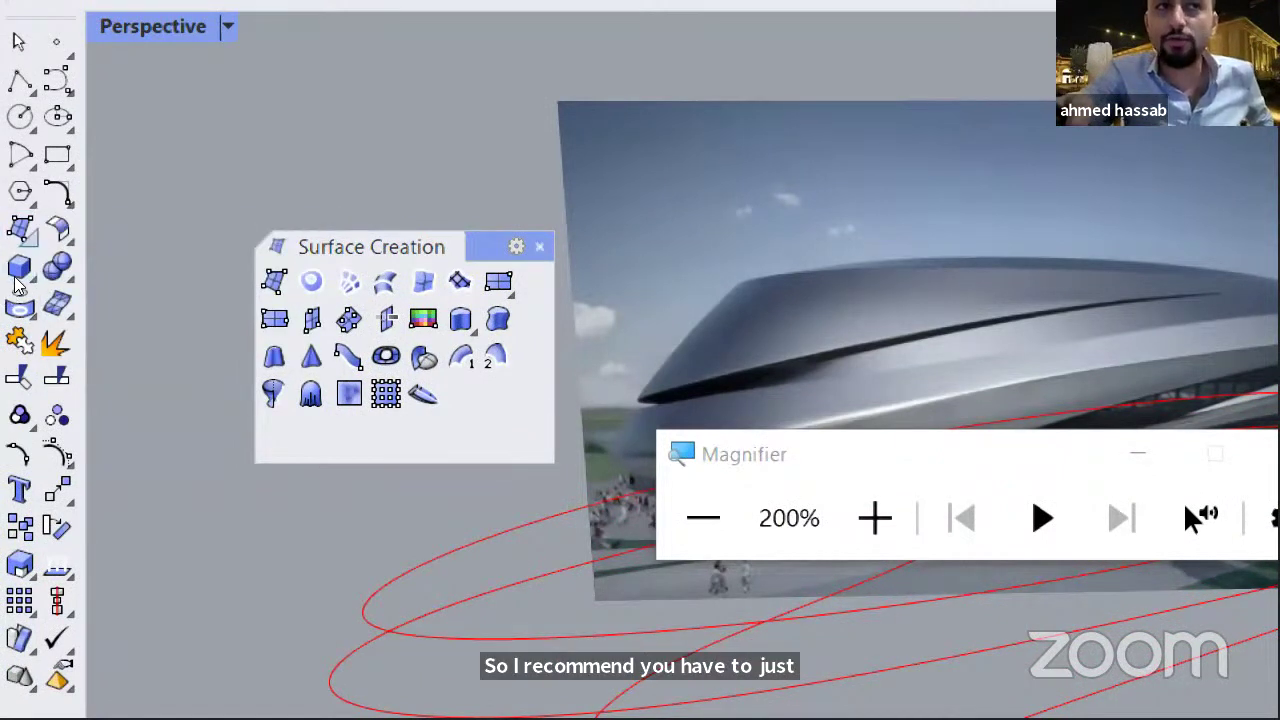
{"action": "left_click", "coordinate": [29, 240]}
{"action": "left_click_drag", "start_coordinate": [62, 219], "coordinate": [121, 225]}
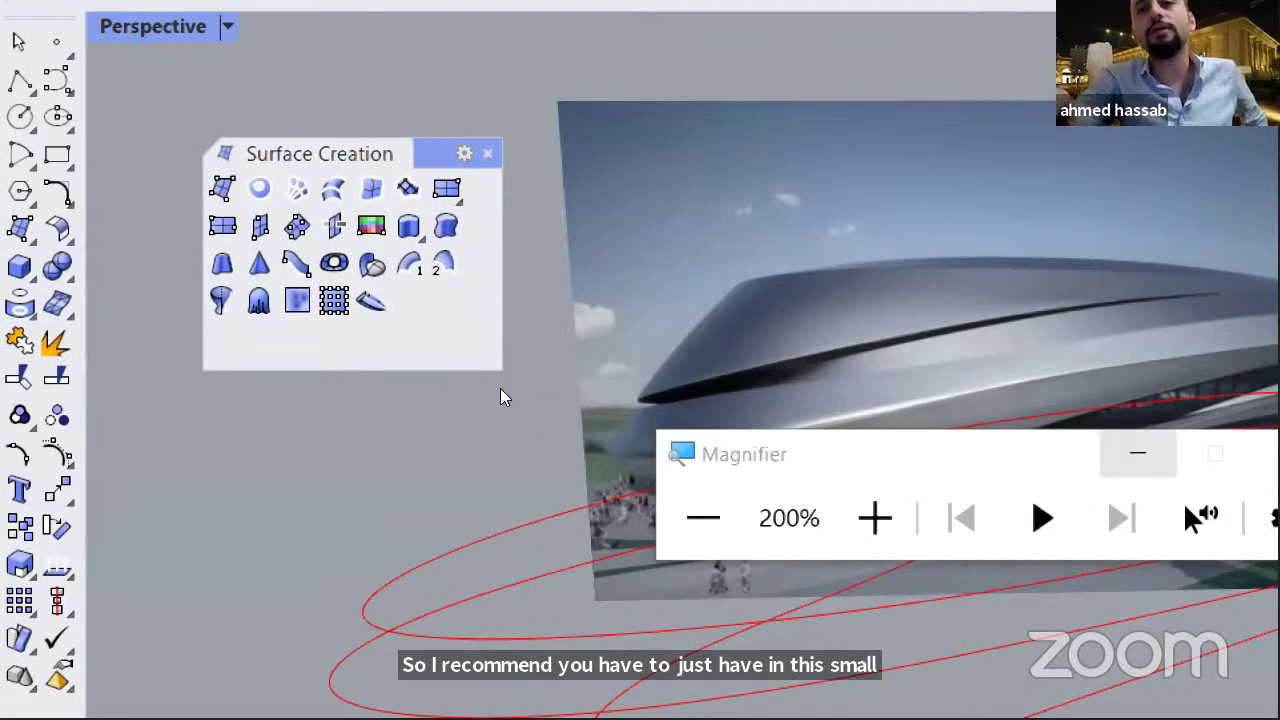
- Move the Magnifier window above the curves and bring all three curves into view beside the Surface Creation tools
{"action": "left_click_drag", "start_coordinate": [1000, 454], "coordinate": [888, 180]}
{"action": "left_click", "coordinate": [214, 358]}
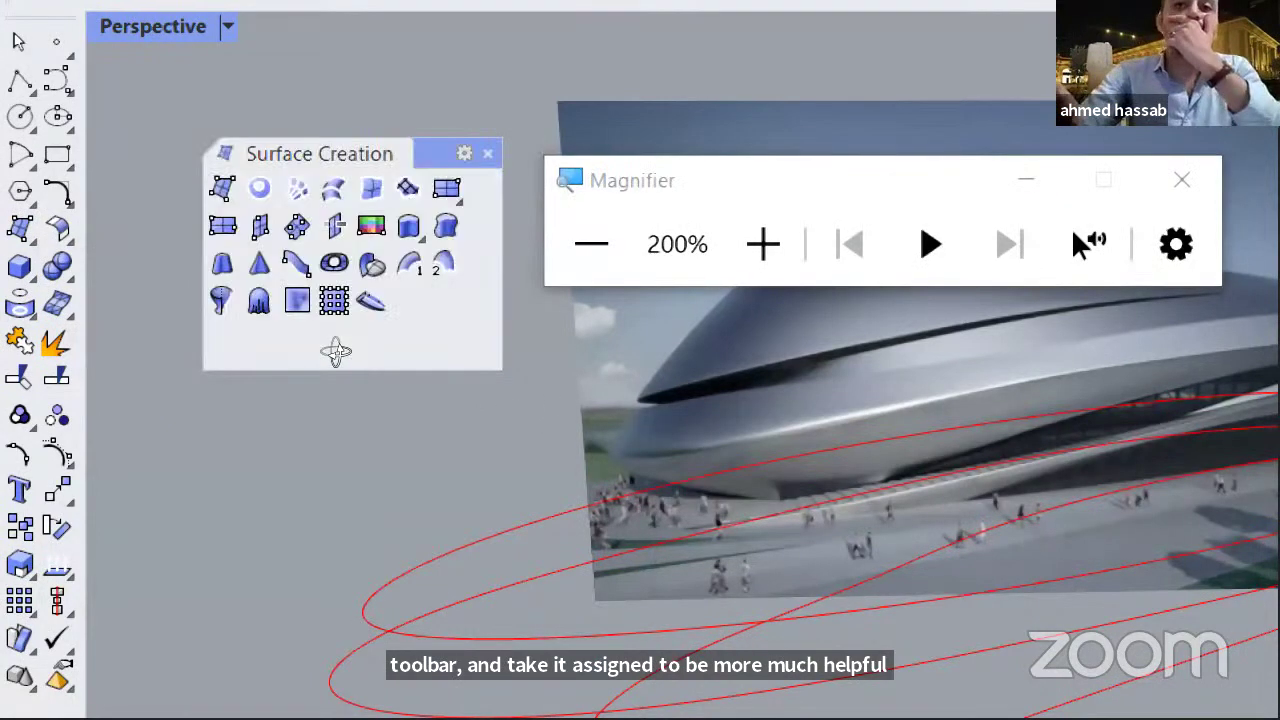
{"action": "scroll", "coordinate": [362, 392], "scroll_direction": "down", "scroll_amount": 4}
{"action": "right_click_drag", "start_coordinate": [362, 392], "coordinate": [362, 441]}
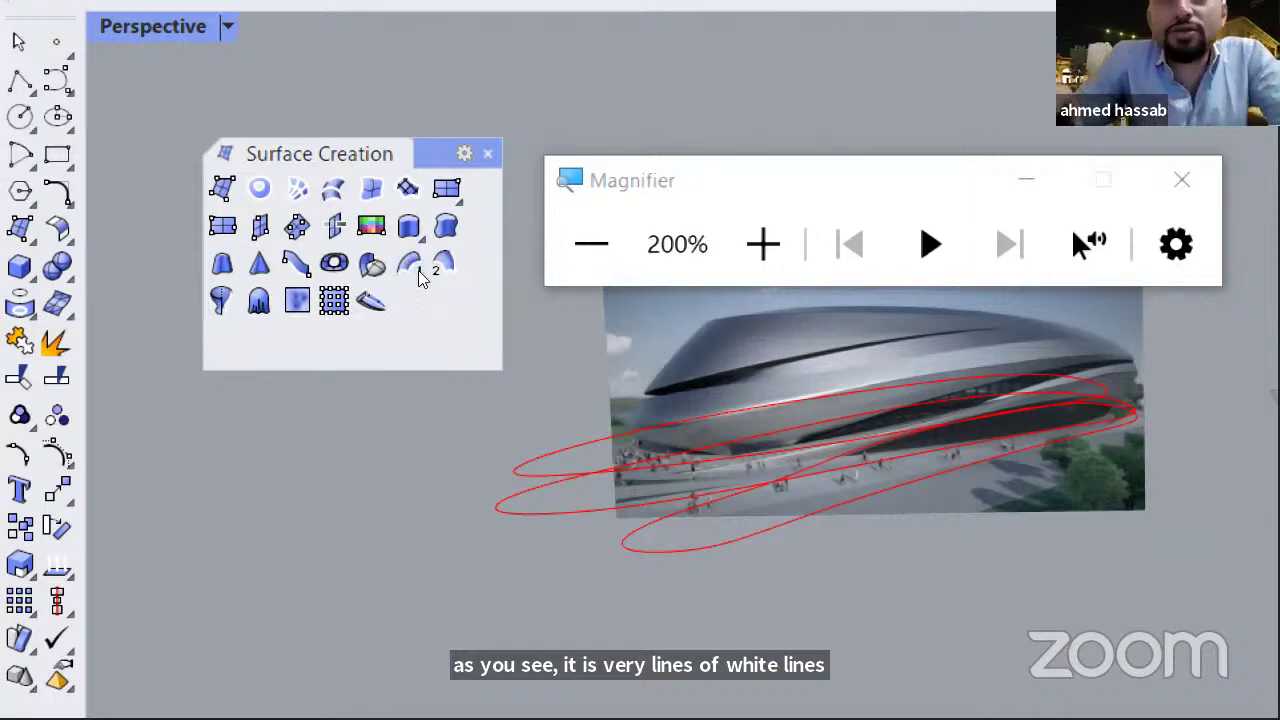
- Magnify the screen to 300% to examine the Surface Creation tools beside the three curves, and return to 100%
{"action": "key", "text": "super+plus"}
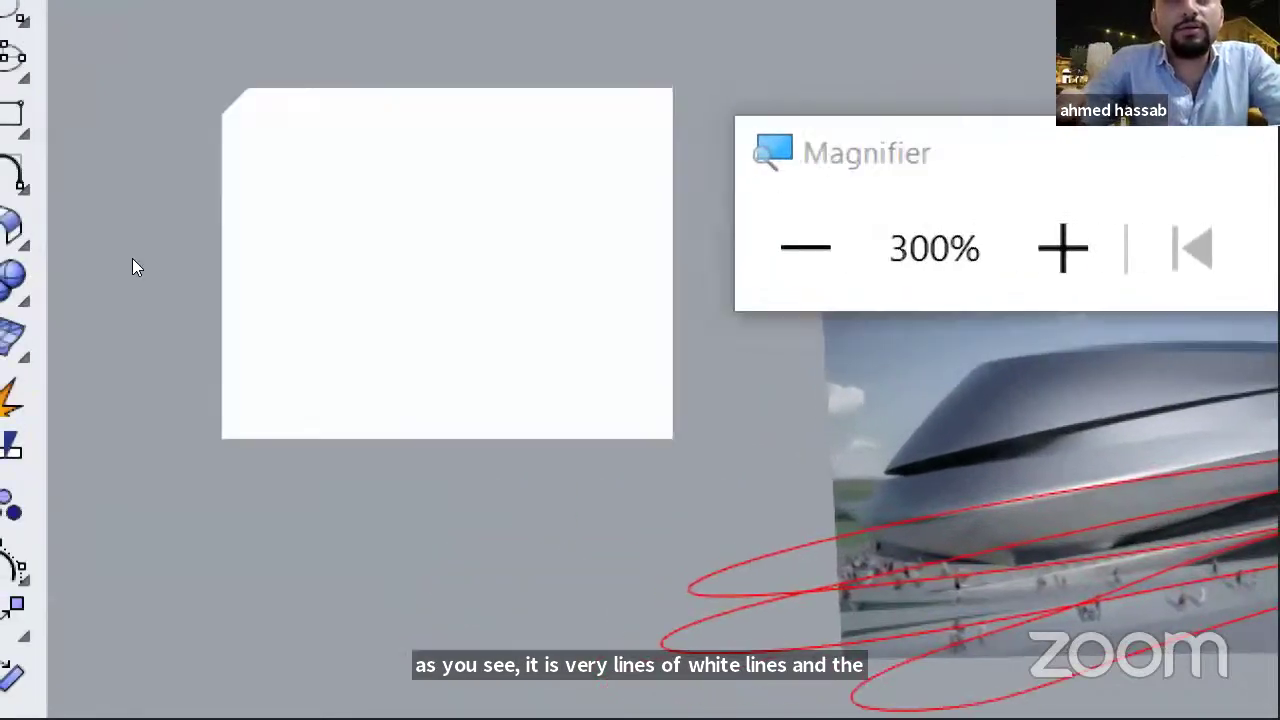
{"action": "right_click_drag", "start_coordinate": [310, 382], "coordinate": [196, 309]}
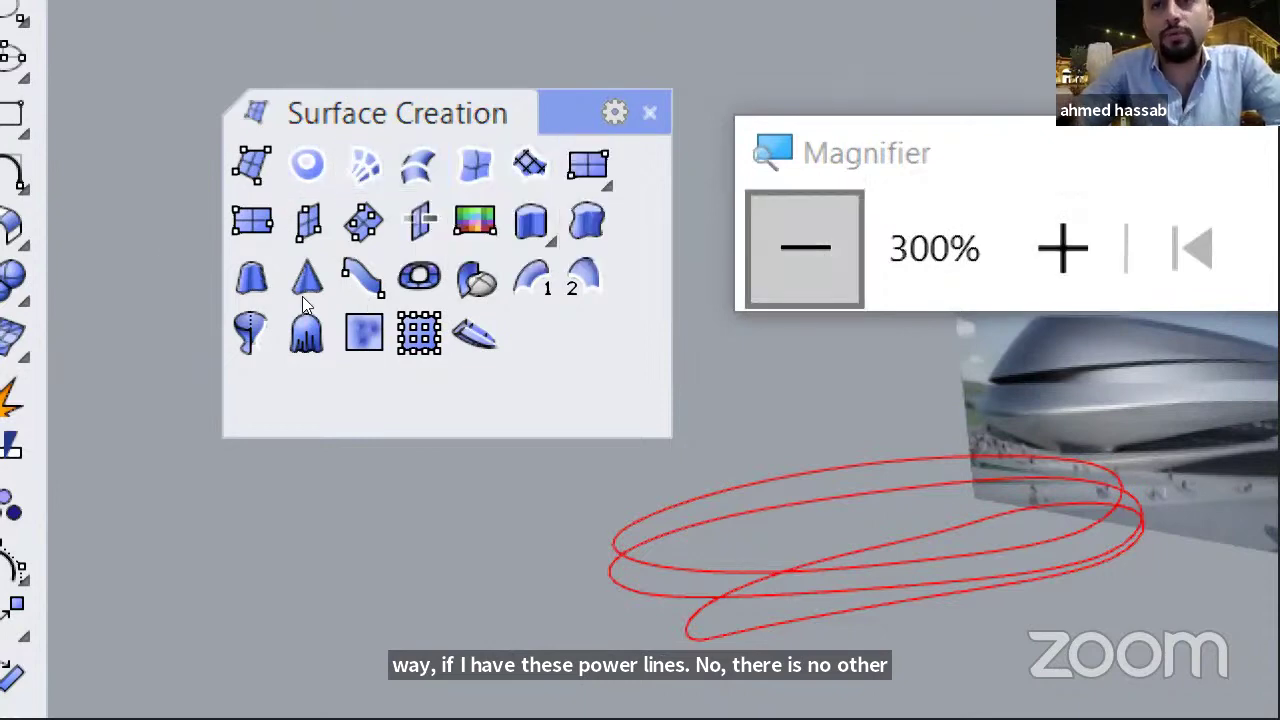
{"action": "left_click", "coordinate": [806, 248]}
{"action": "left_click", "coordinate": [649, 256]}
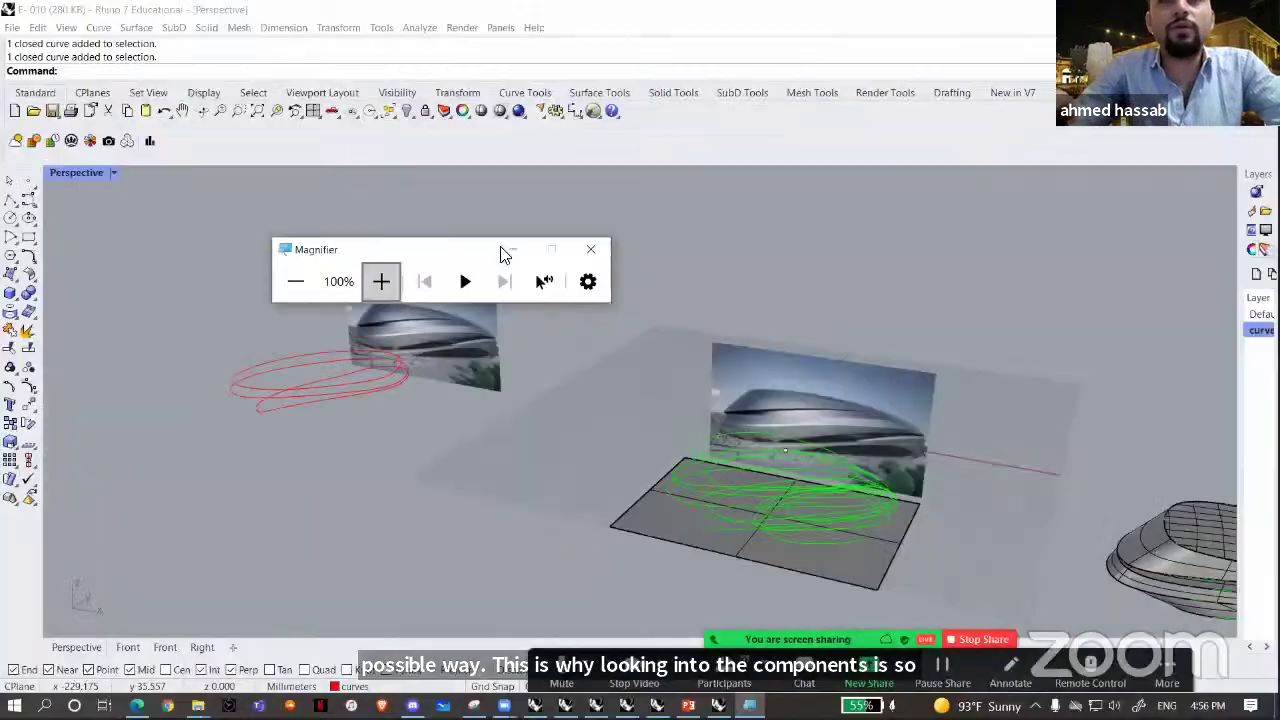
- Move the lowest of the three building curves slightly downward along the vertical axis and clear the selection
{"action": "right_click_drag", "start_coordinate": [404, 330], "coordinate": [405, 397]}
{"action": "scroll", "coordinate": [404, 397], "scroll_direction": "up", "scroll_amount": 4}
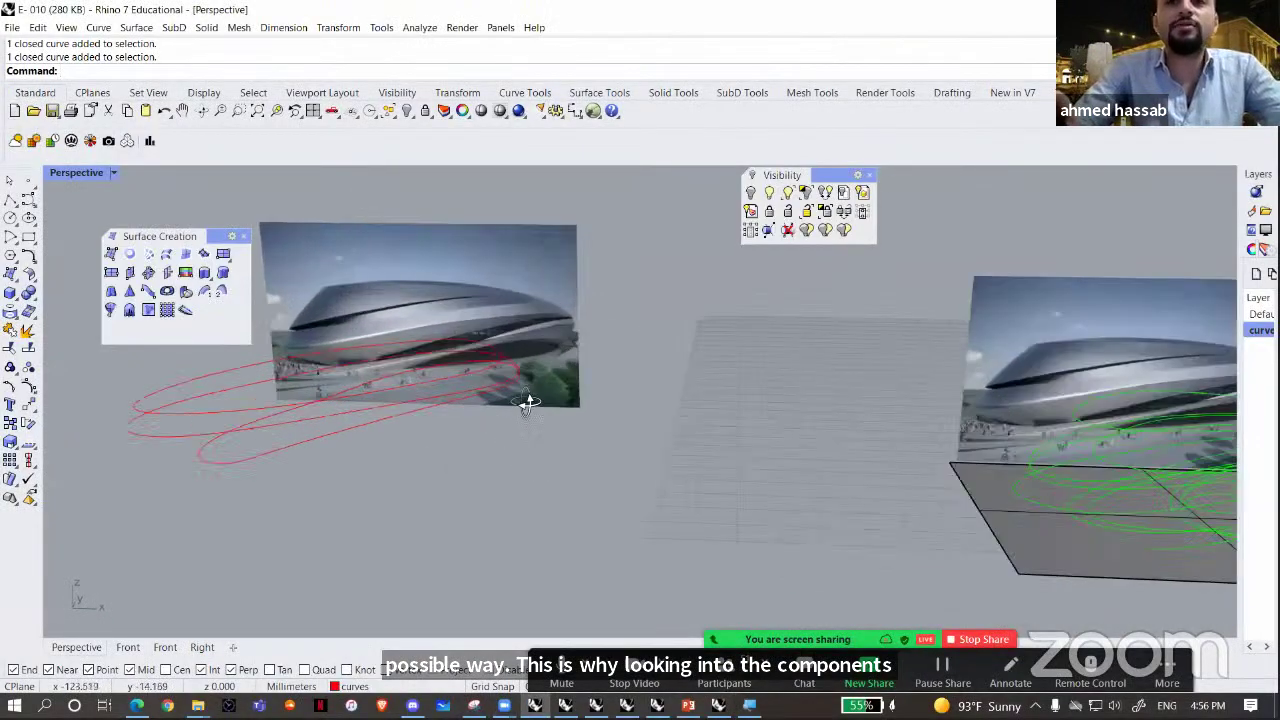
{"action": "scroll", "coordinate": [610, 390], "scroll_direction": "up", "scroll_amount": 2}
{"action": "right_click_drag", "start_coordinate": [616, 402], "coordinate": [728, 488]}
{"action": "left_click", "coordinate": [732, 482]}
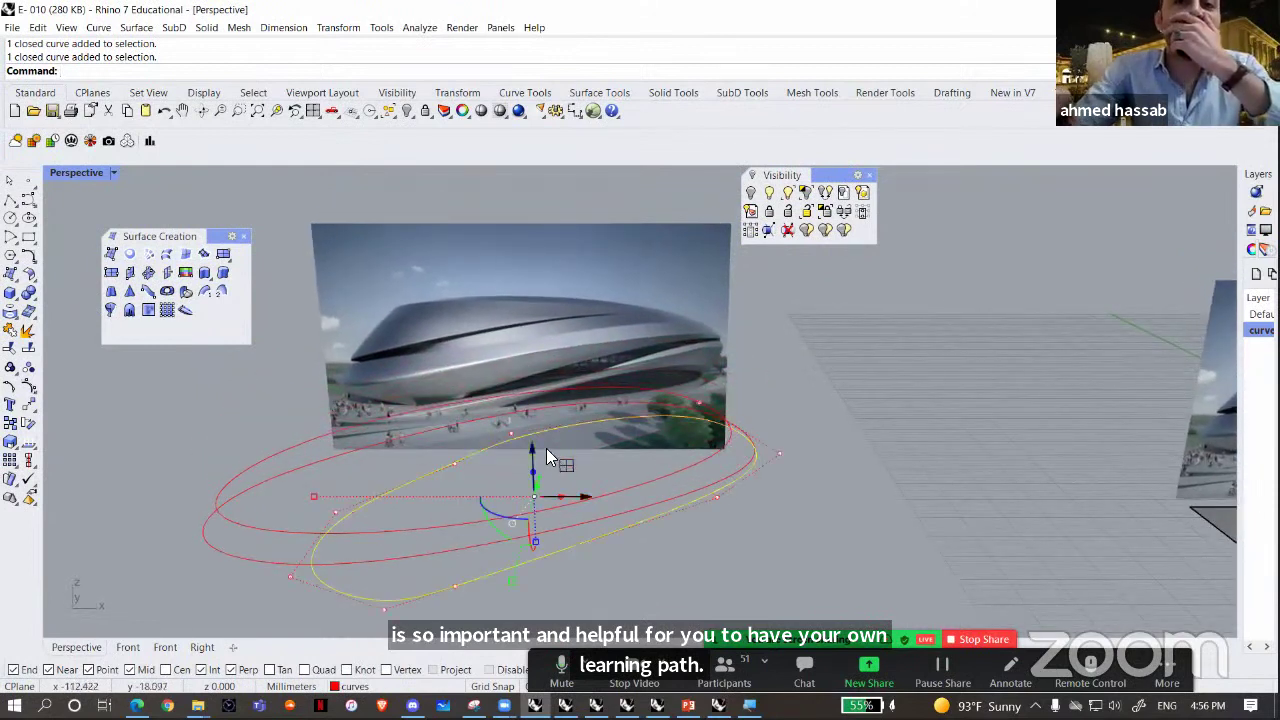
{"action": "left_click_drag", "start_coordinate": [532, 448], "coordinate": [533, 459]}
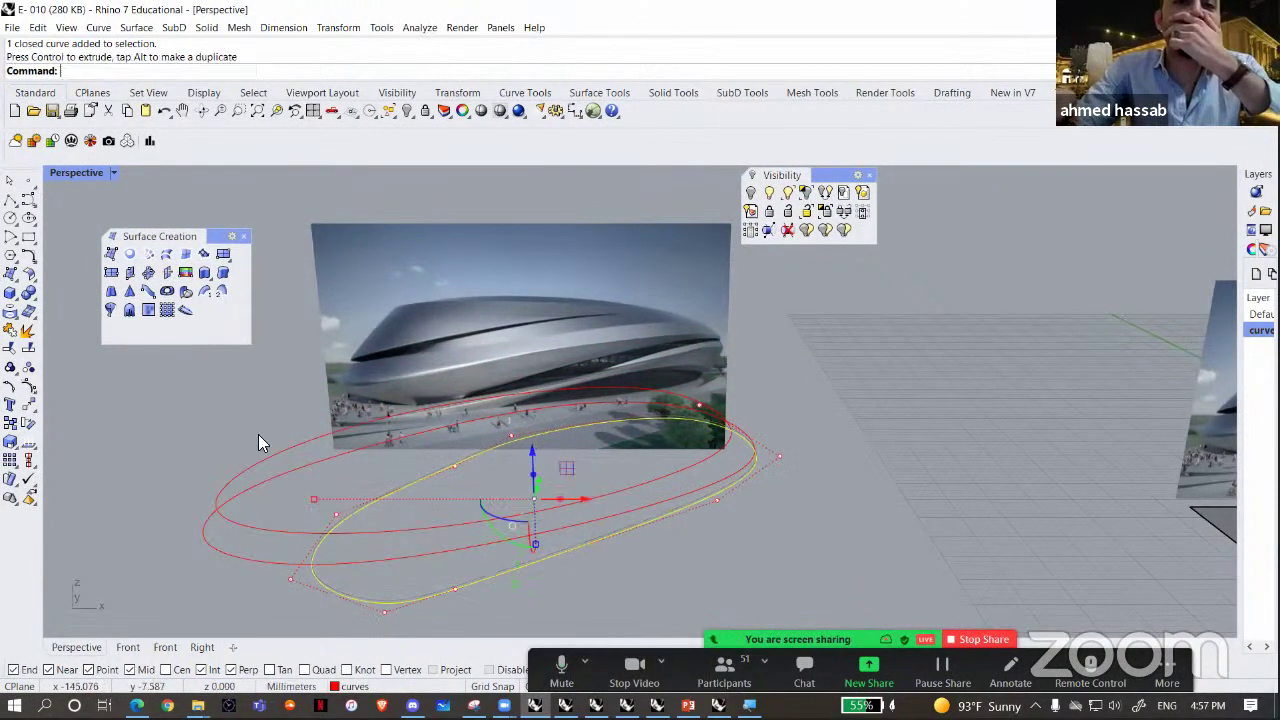
{"action": "left_click", "coordinate": [257, 431]}
- Try to loft the three building curves, going as far as the seam point adjustment, and cancel the command
{"action": "scroll", "coordinate": [256, 428], "scroll_direction": "down", "scroll_amount": 2}
{"action": "right_click_drag", "start_coordinate": [257, 428], "coordinate": [195, 330]}
{"action": "left_click", "coordinate": [166, 254]}
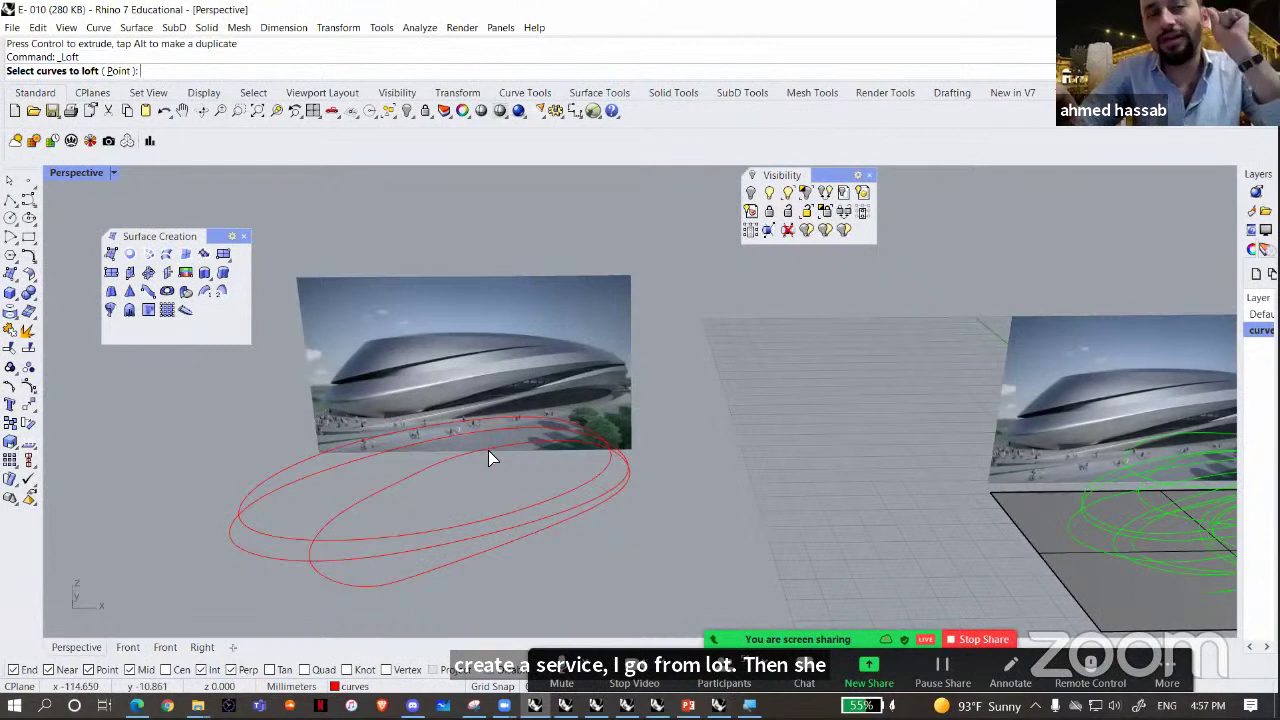
{"action": "left_click", "coordinate": [468, 556]}
{"action": "left_click", "coordinate": [454, 540]}
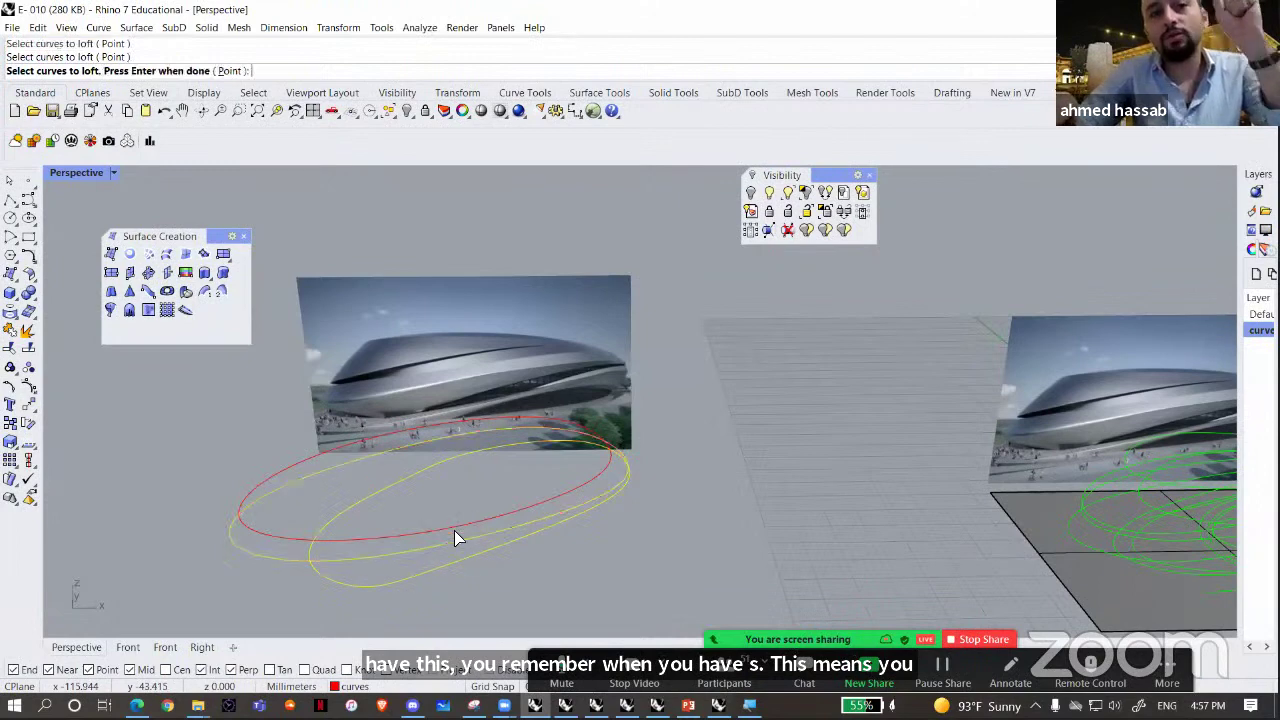
{"action": "scroll", "coordinate": [455, 520], "scroll_direction": "down", "scroll_amount": 3}
{"action": "right_click_drag", "start_coordinate": [456, 486], "coordinate": [432, 440]}
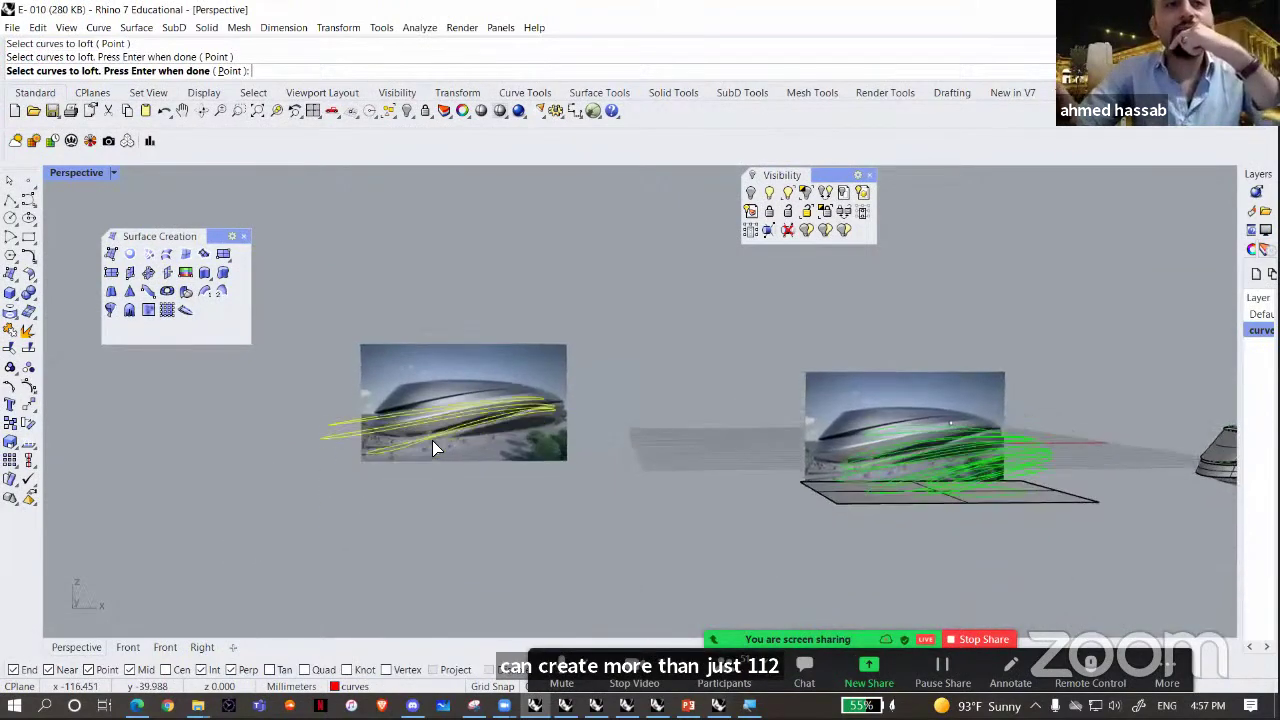
{"action": "key", "text": "Return"}
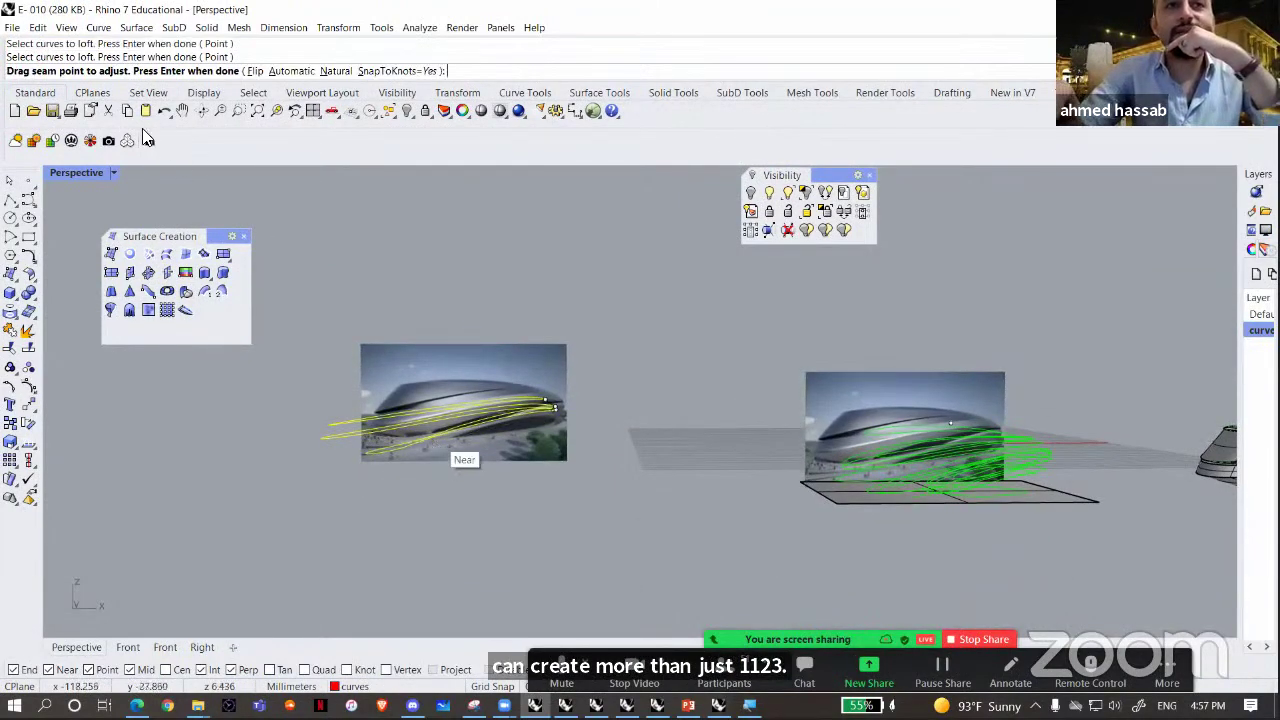
{"action": "scroll", "coordinate": [480, 425], "scroll_direction": "up", "scroll_amount": 2}
{"action": "right_click_drag", "start_coordinate": [294, 374], "coordinate": [448, 578]}
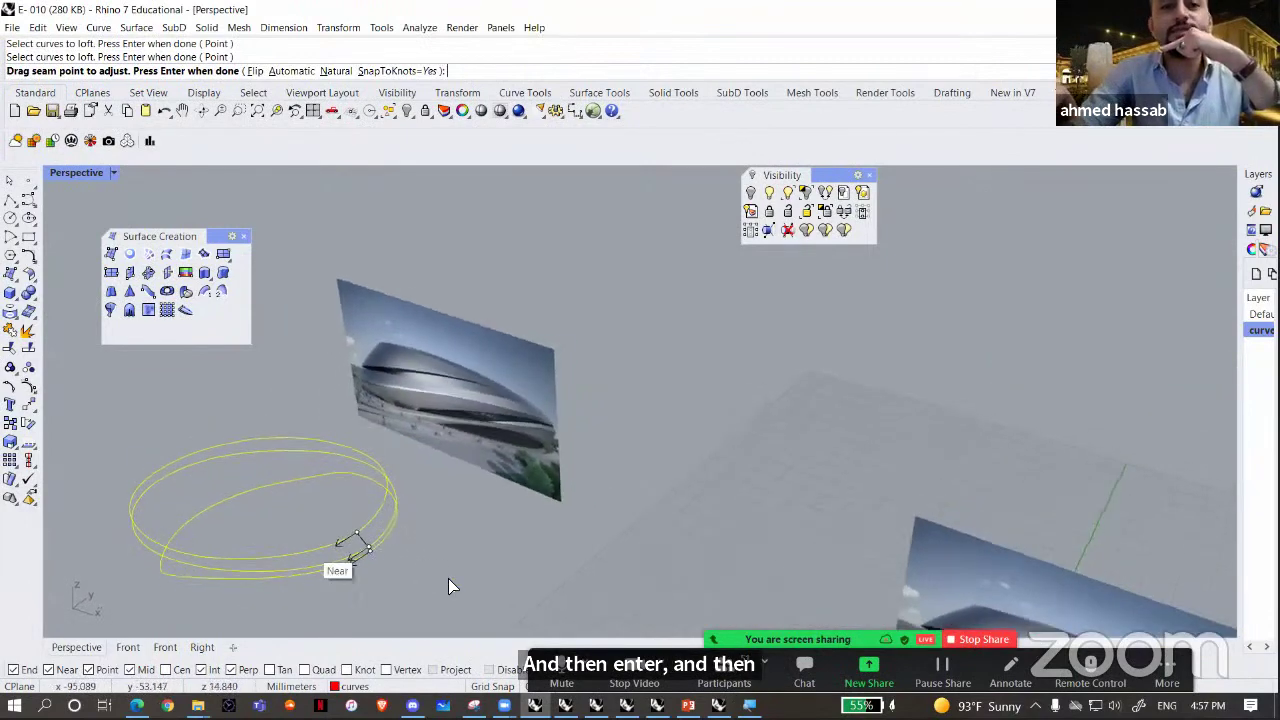
{"action": "scroll", "coordinate": [448, 578], "scroll_direction": "up", "scroll_amount": 2}
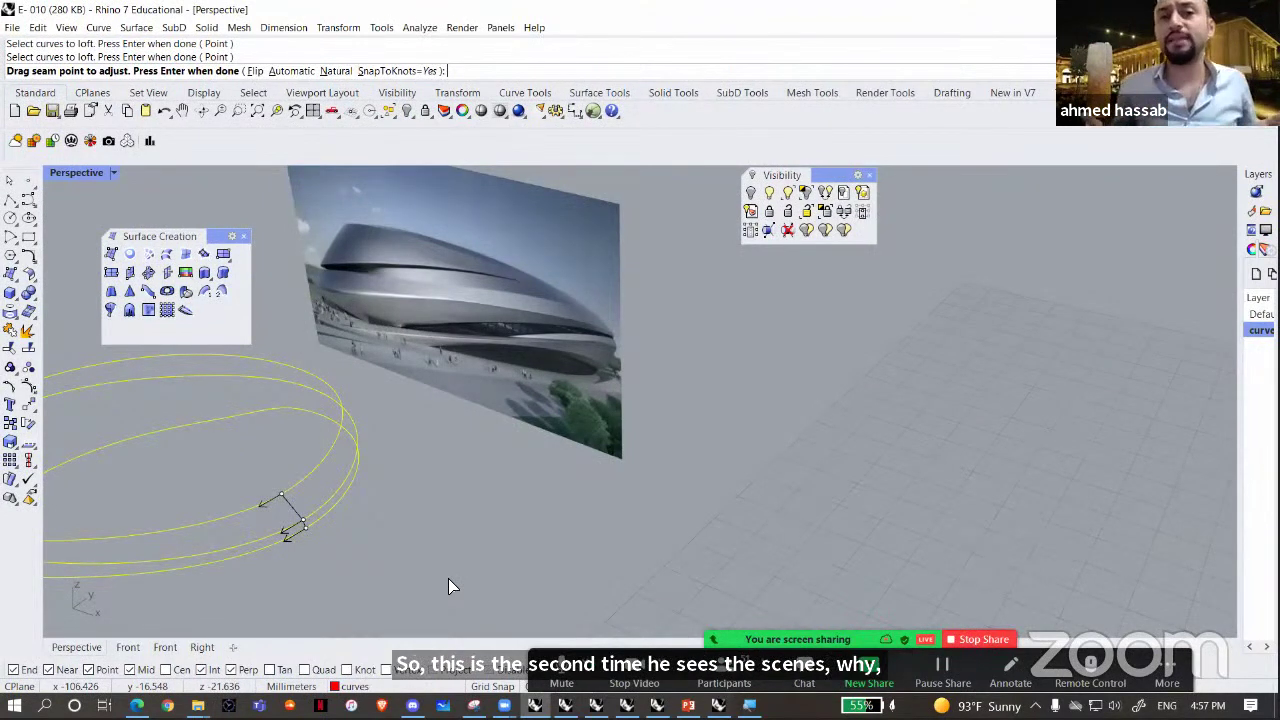
{"action": "key", "text": "Escape"}
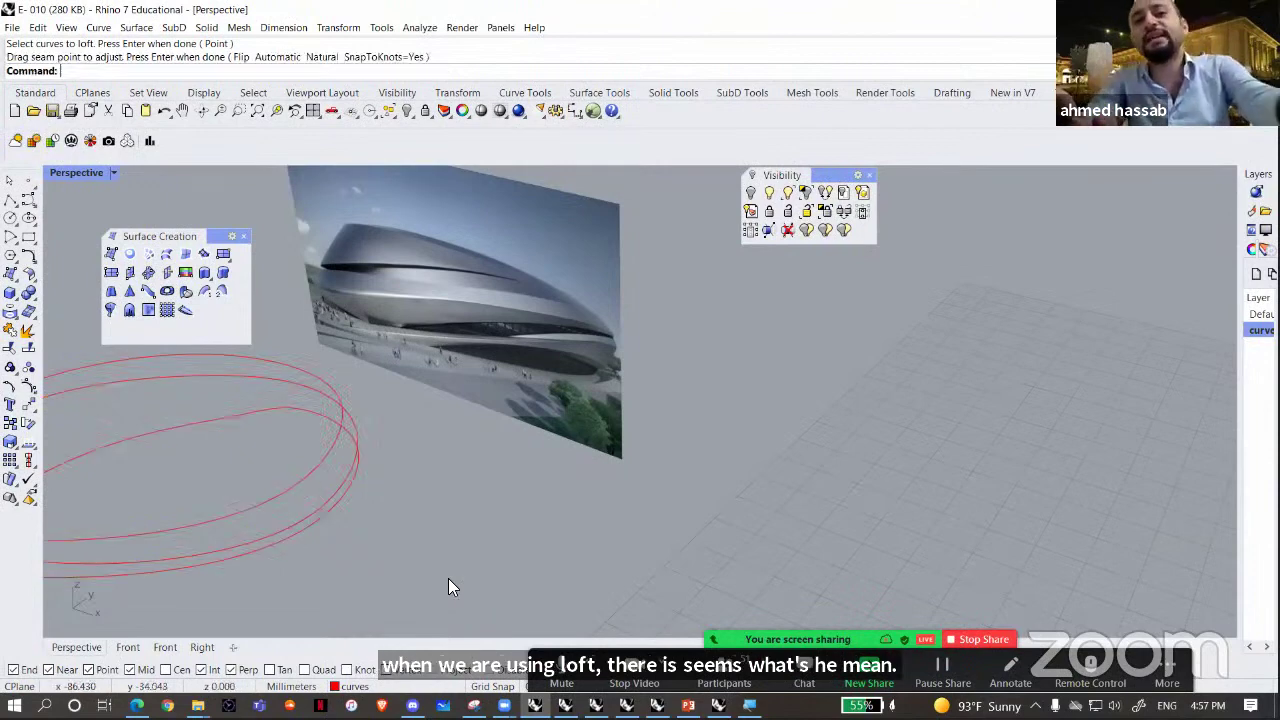
- Draw an open wavy degree-3 curve with eight control points in the empty space beside the picture, and check its control points
{"action": "right_click_drag", "start_coordinate": [476, 560], "coordinate": [176, 385]}
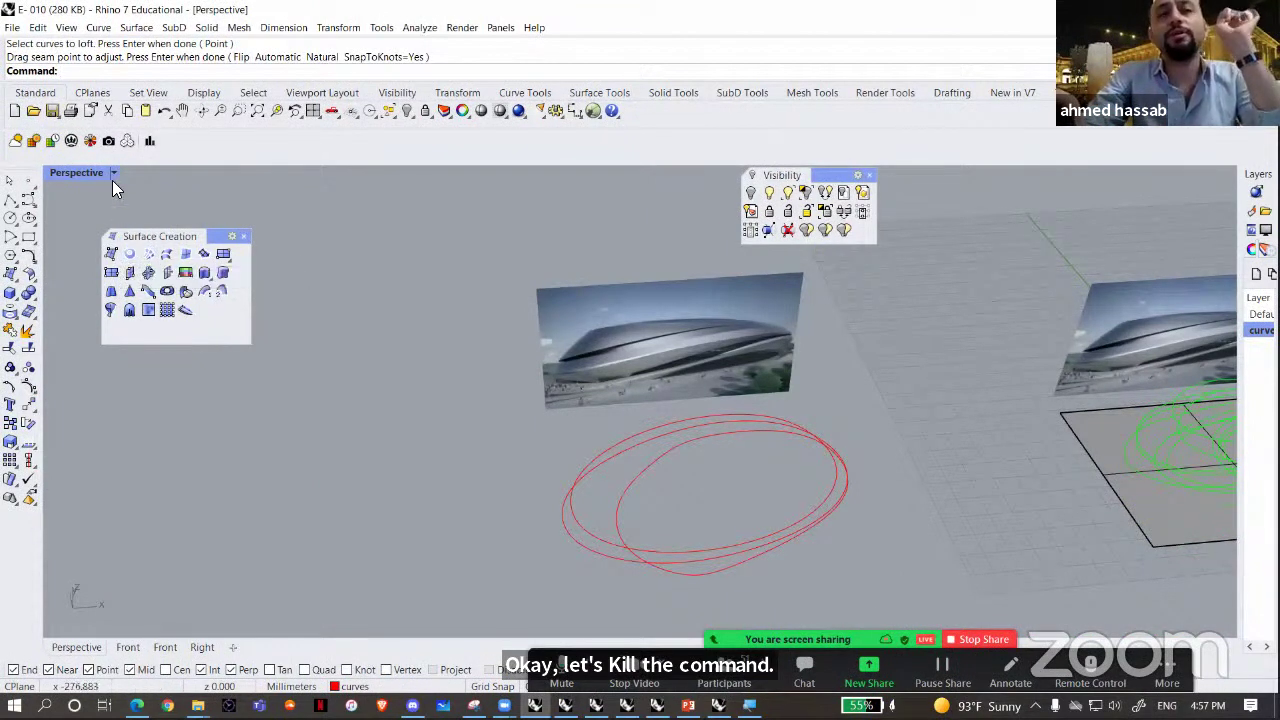
{"action": "left_click_drag", "start_coordinate": [214, 234], "coordinate": [207, 209]}
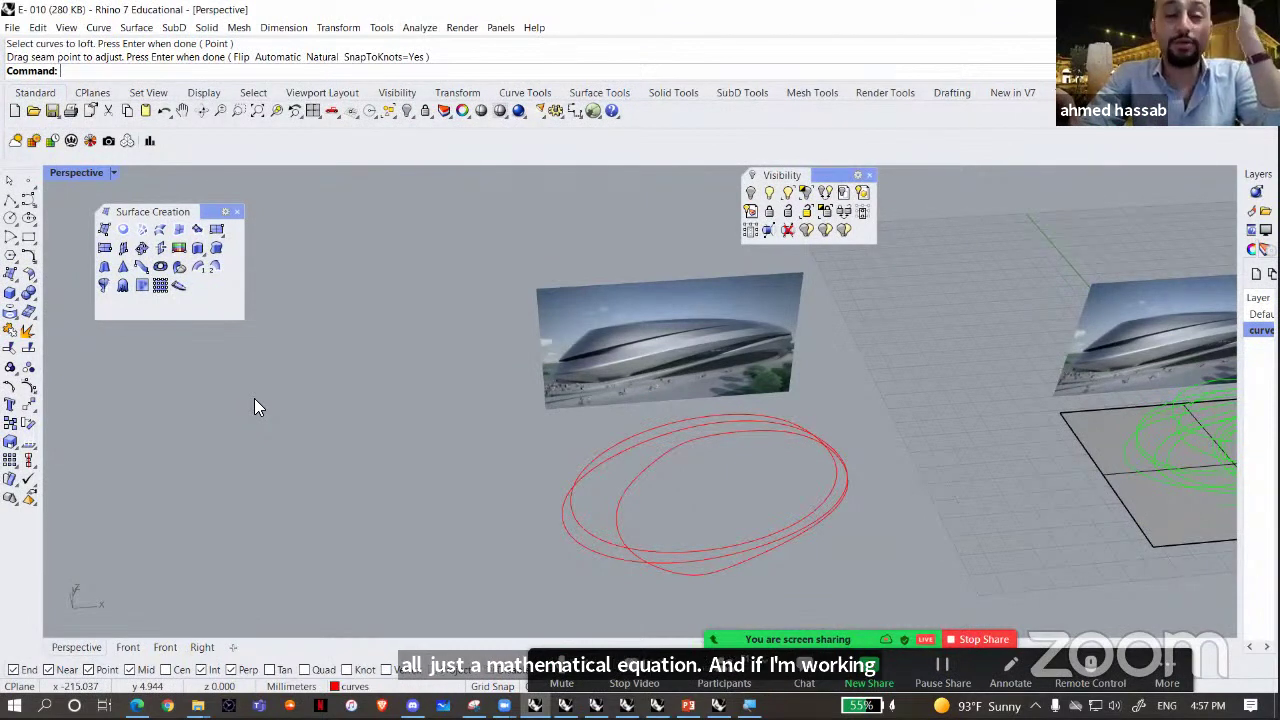
{"action": "left_click", "coordinate": [27, 204]}
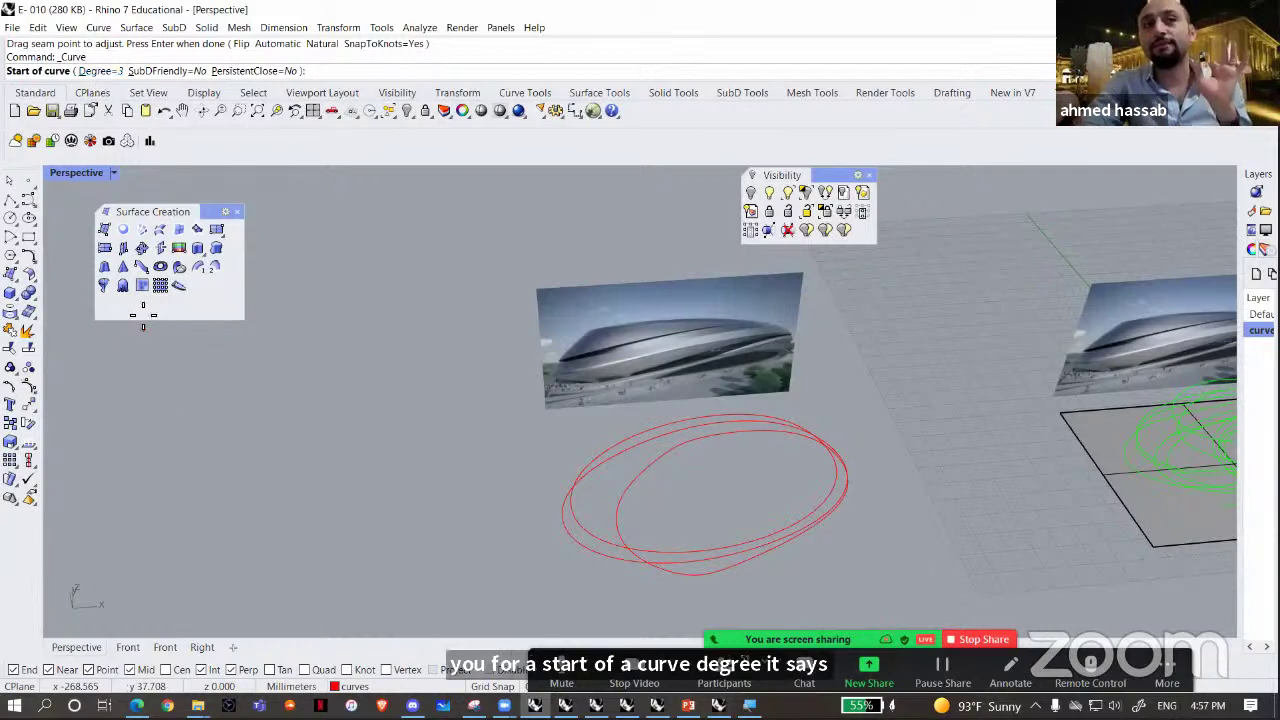
{"action": "left_click", "coordinate": [163, 465]}
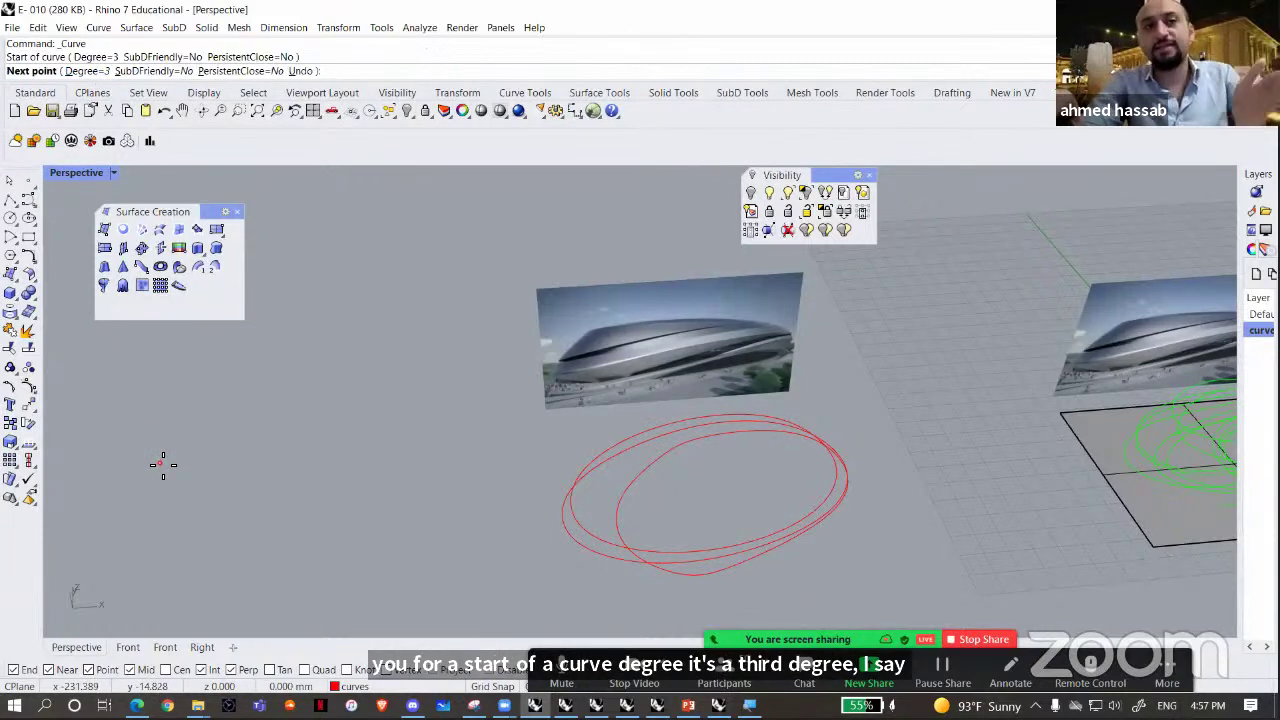
{"action": "left_click", "coordinate": [171, 406]}
{"action": "left_click", "coordinate": [232, 480]}
{"action": "left_click", "coordinate": [260, 389]}
{"action": "left_click", "coordinate": [330, 491]}
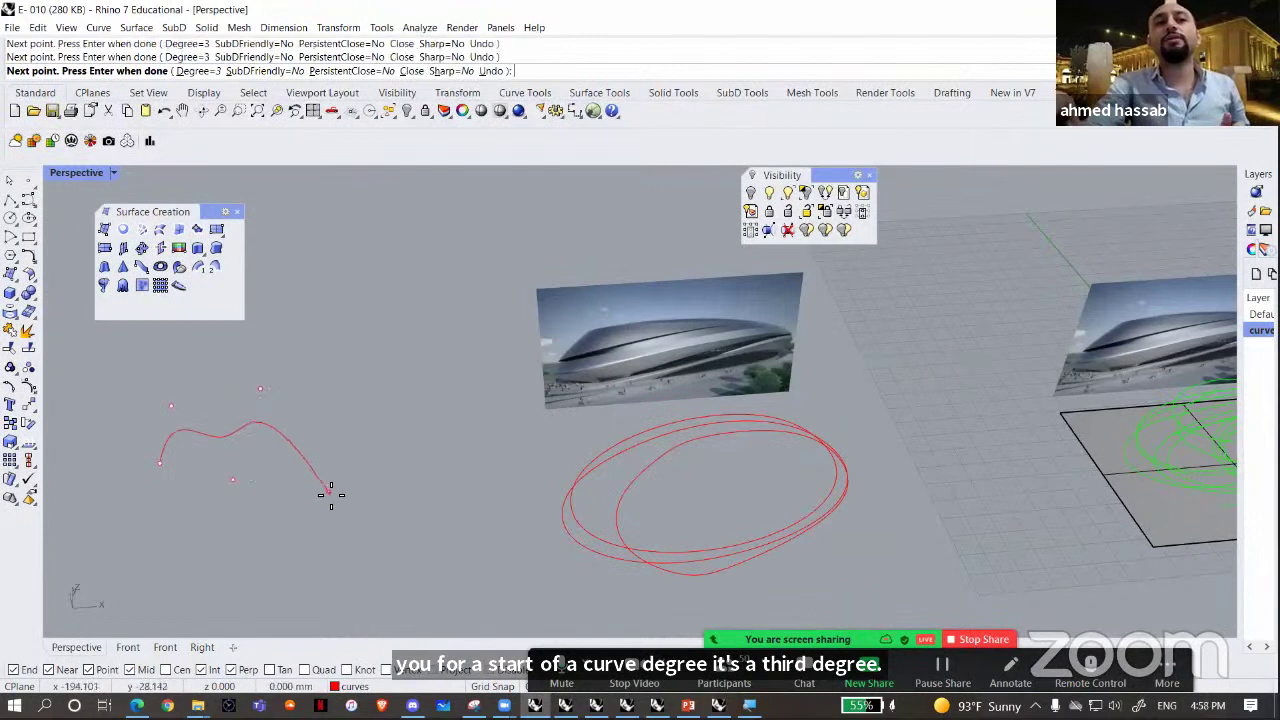
{"action": "left_click", "coordinate": [345, 374]}
{"action": "left_click", "coordinate": [399, 459]}
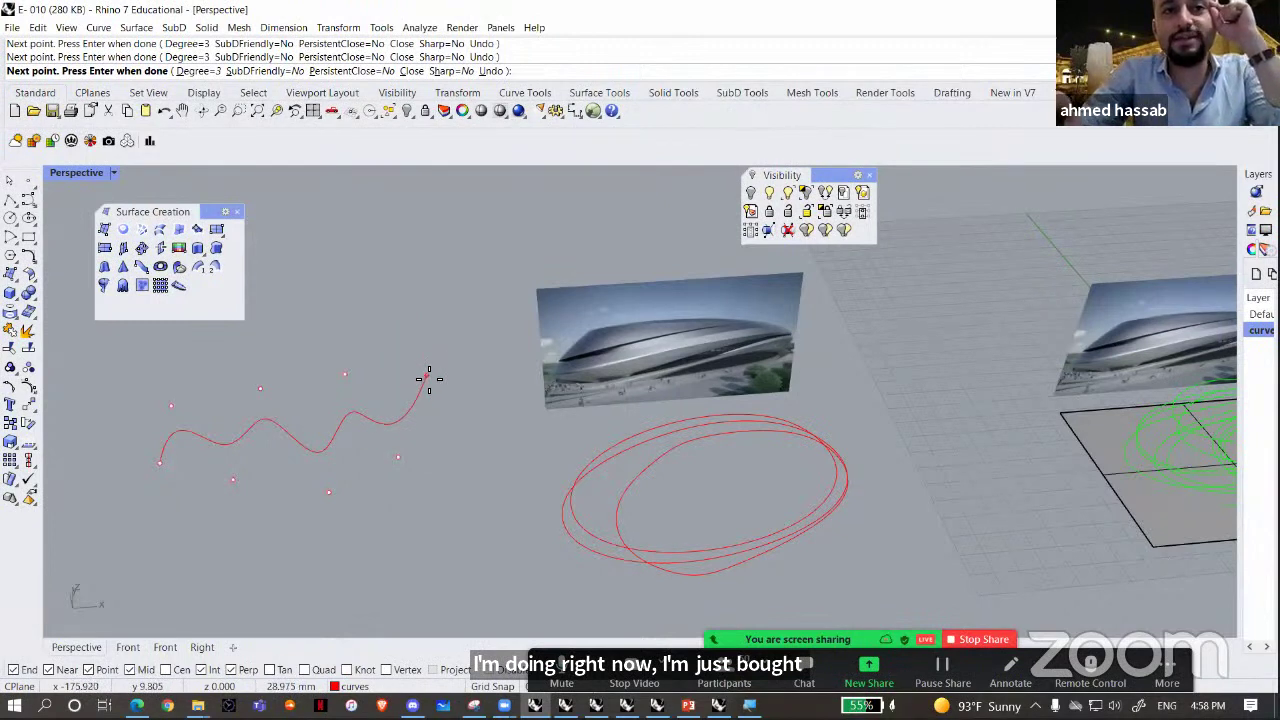
{"action": "left_click", "coordinate": [428, 378]}
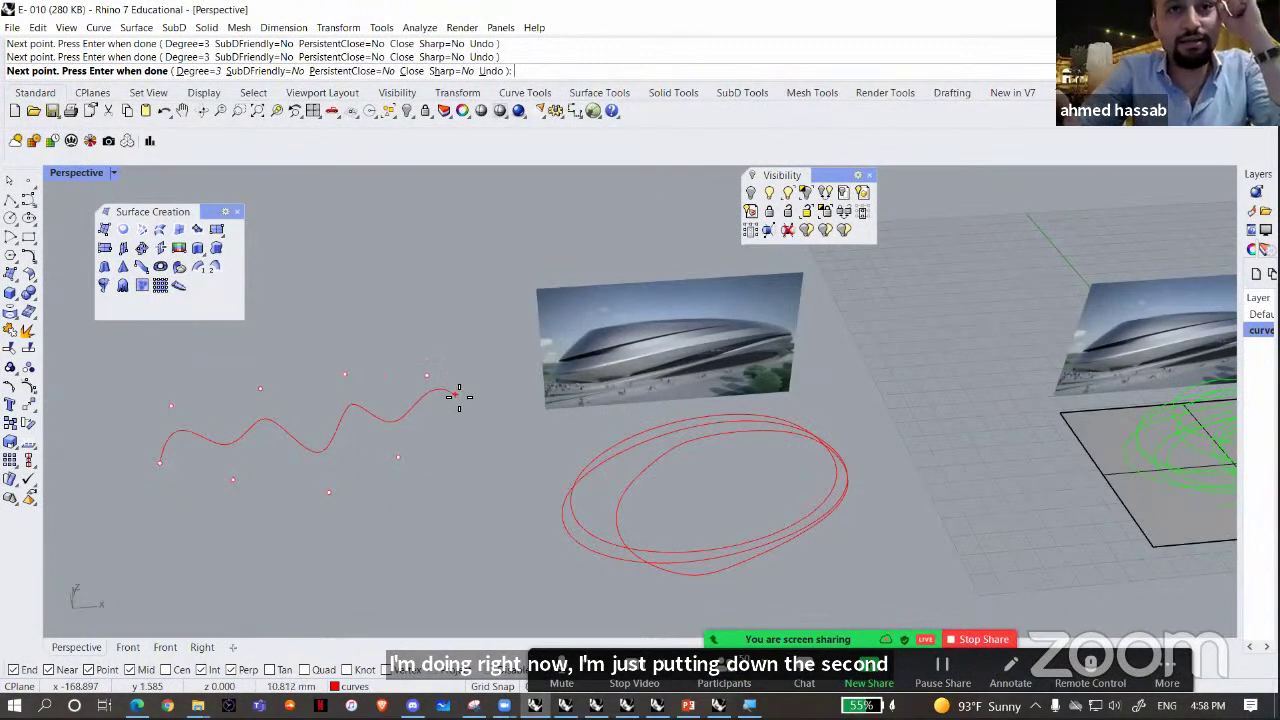
{"action": "key", "text": "Return"}
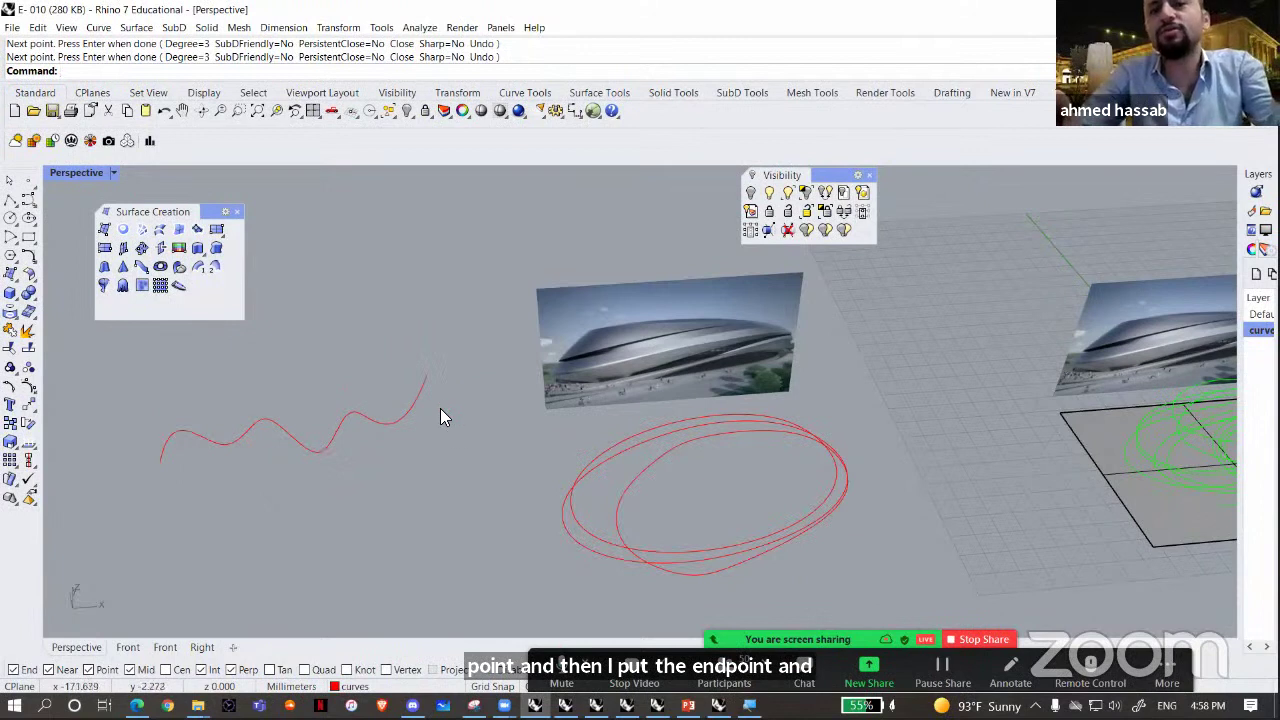
{"action": "left_click", "coordinate": [340, 436]}
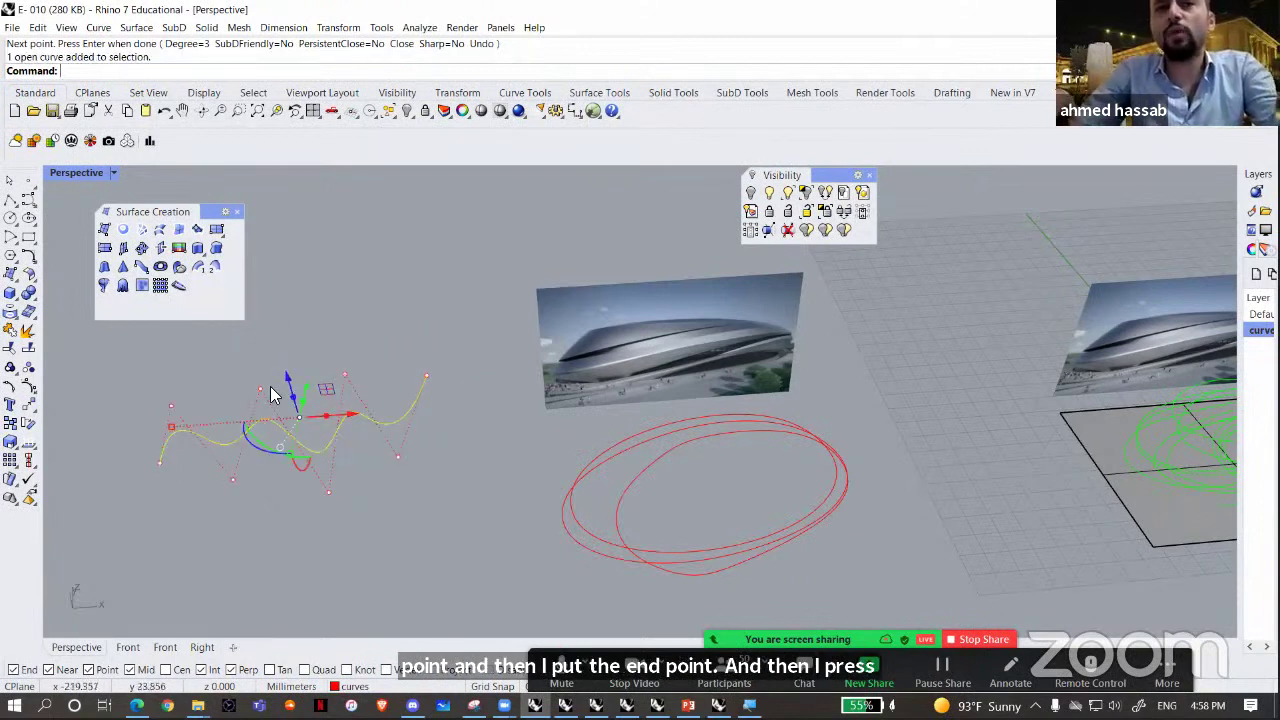
{"action": "key", "text": "Escape"}
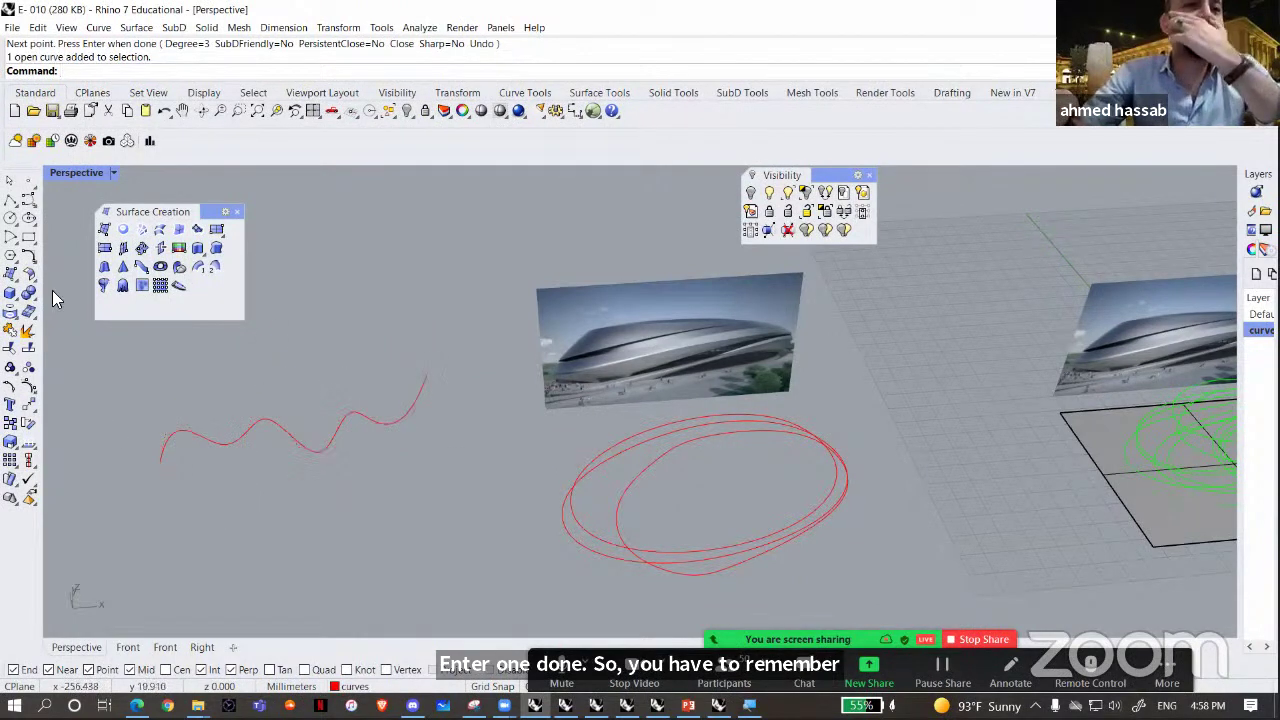
- Place one point object near the start and another near the end of the wavy curve
{"action": "left_click", "coordinate": [28, 179]}
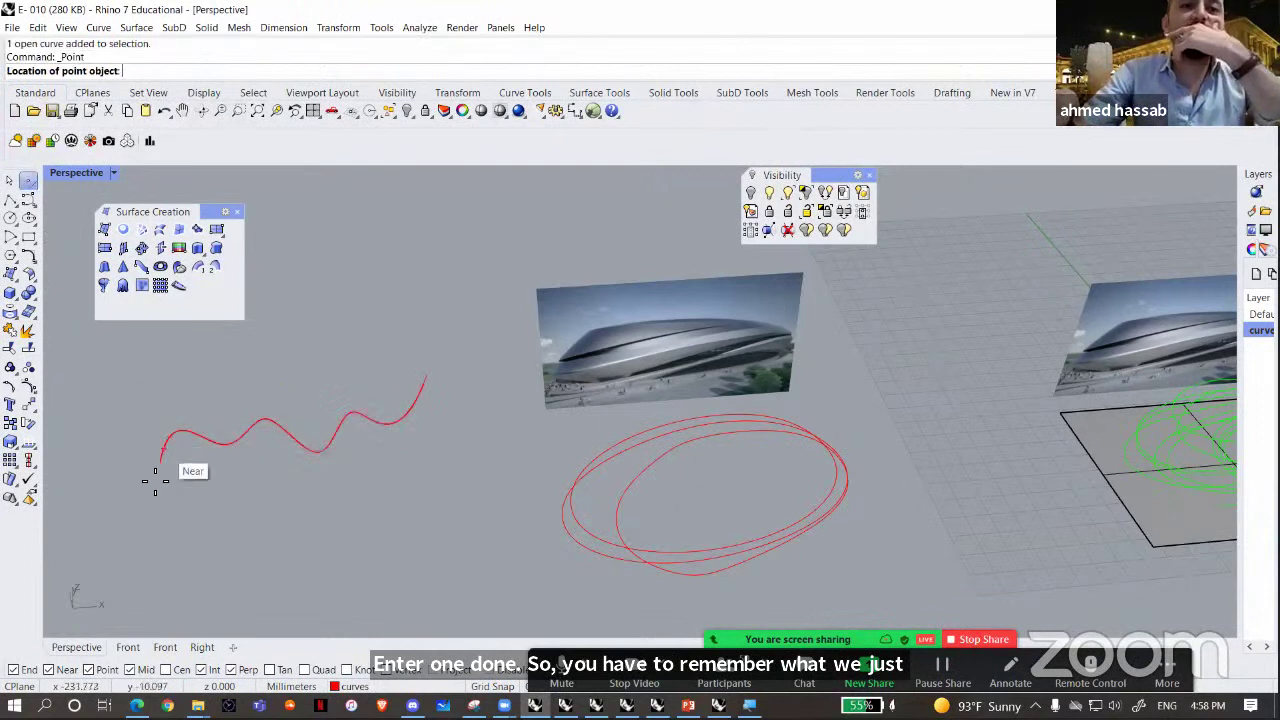
{"action": "left_click", "coordinate": [152, 478]}
{"action": "right_click", "coordinate": [244, 518]}
{"action": "left_click", "coordinate": [290, 481]}
{"action": "right_click", "coordinate": [292, 480]}
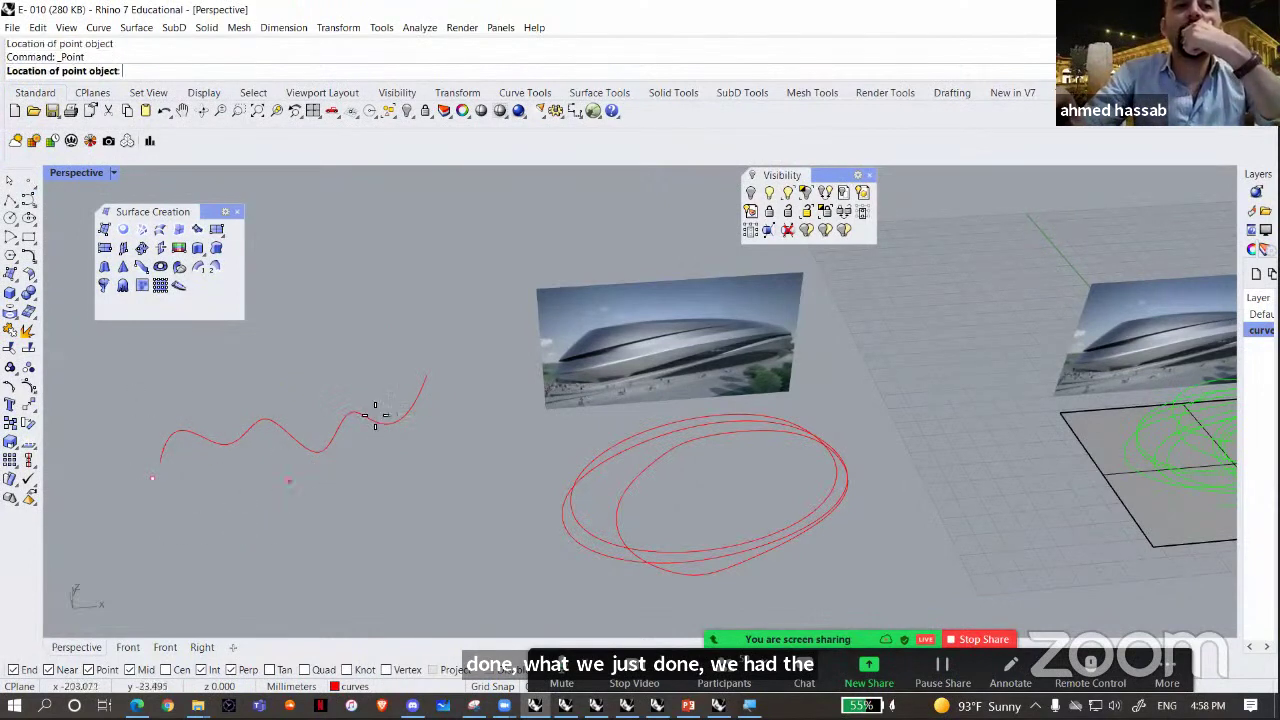
{"action": "left_click", "coordinate": [439, 361]}
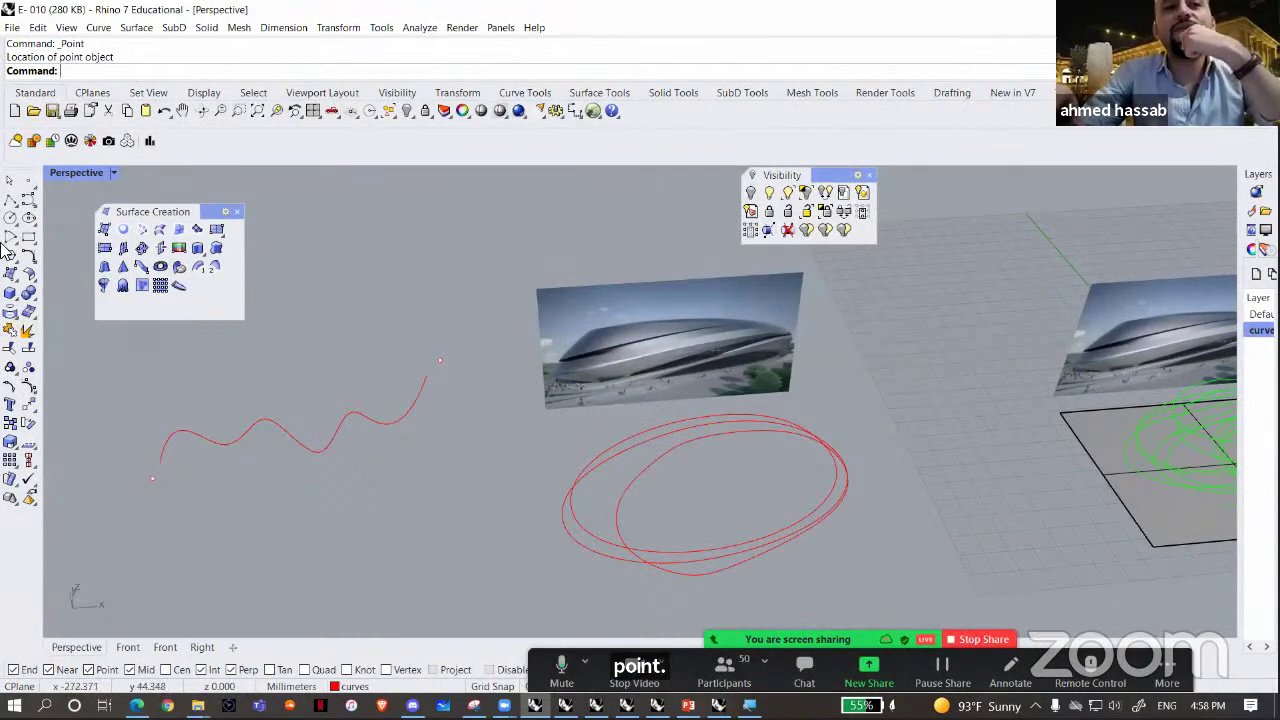
- Draw an arrow-shaped polyline below the wavy curve to illustrate direction, and delete it
{"action": "left_click", "coordinate": [9, 199]}
{"action": "left_click", "coordinate": [233, 507]}
{"action": "left_click", "coordinate": [326, 472]}
{"action": "left_click", "coordinate": [354, 482]}
{"action": "left_click", "coordinate": [334, 499]}
{"action": "left_click", "coordinate": [327, 469]}
{"action": "key", "text": "Return"}
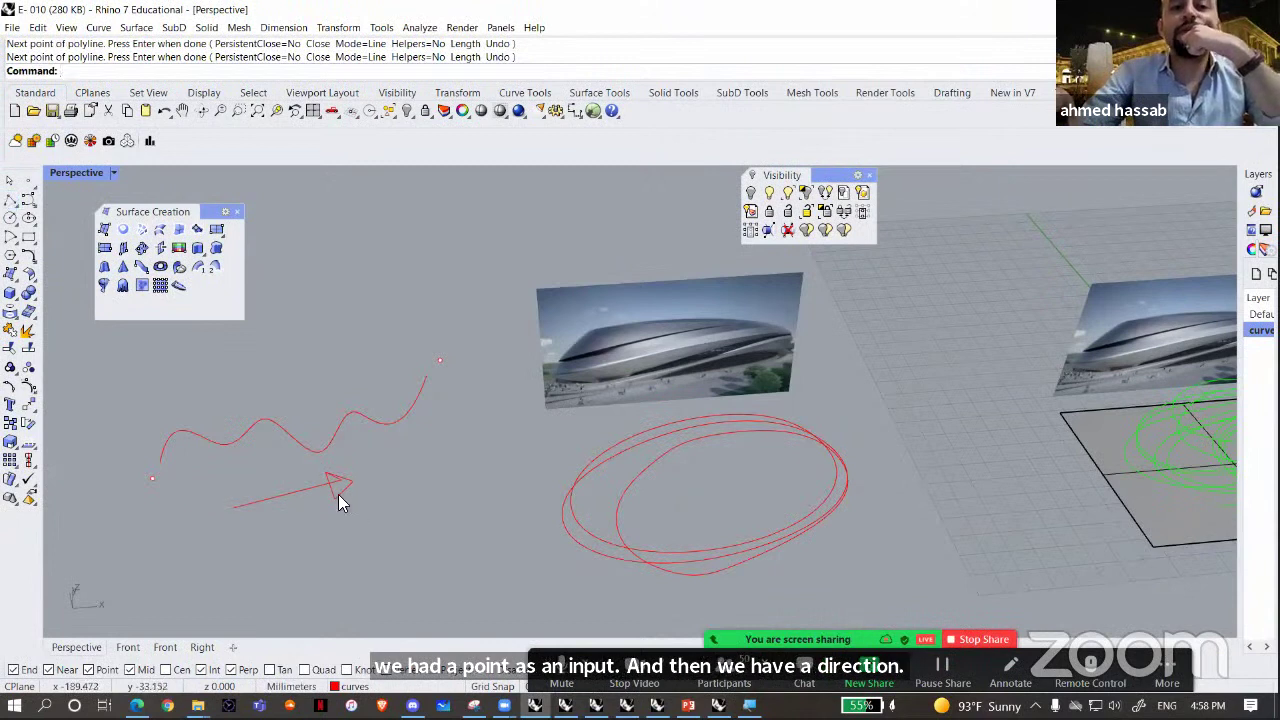
{"action": "left_click", "coordinate": [340, 493]}
{"action": "key", "text": "Delete"}
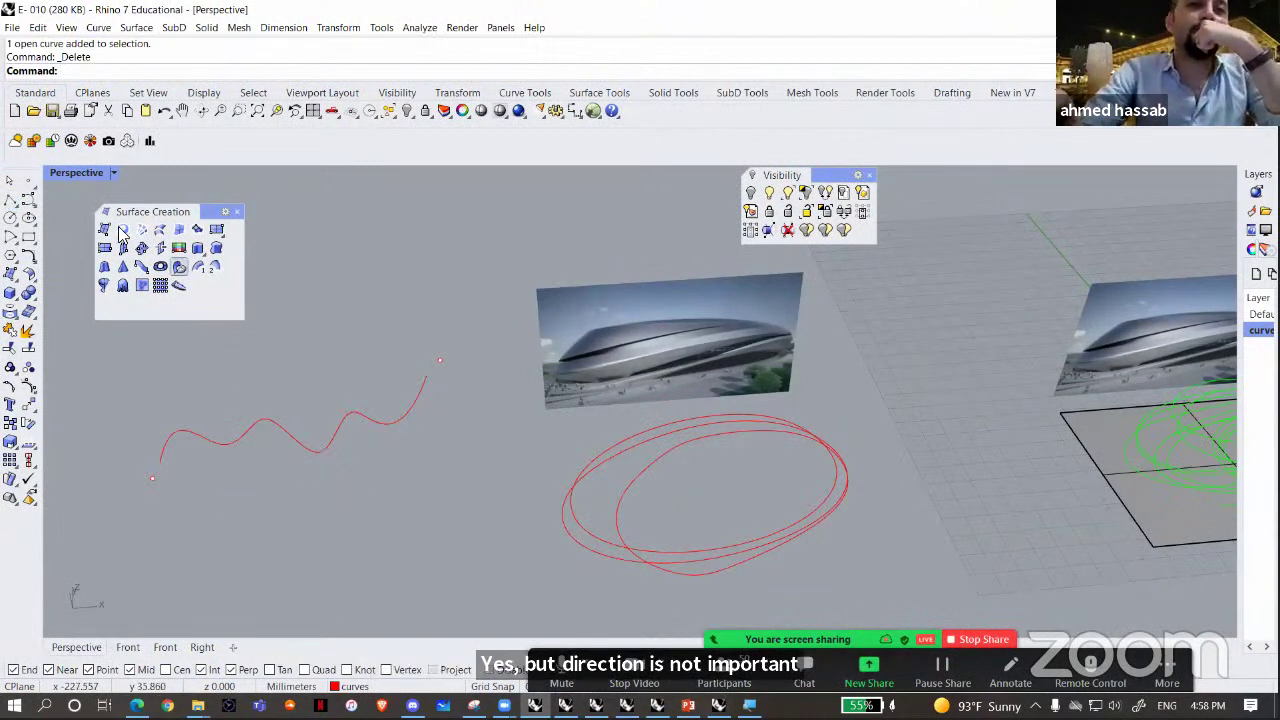
- Draw a long open degree-3 curve that winds above, around the end of and back below the first wavy curve
{"action": "left_click", "coordinate": [28, 199]}
{"action": "left_click", "coordinate": [301, 344]}
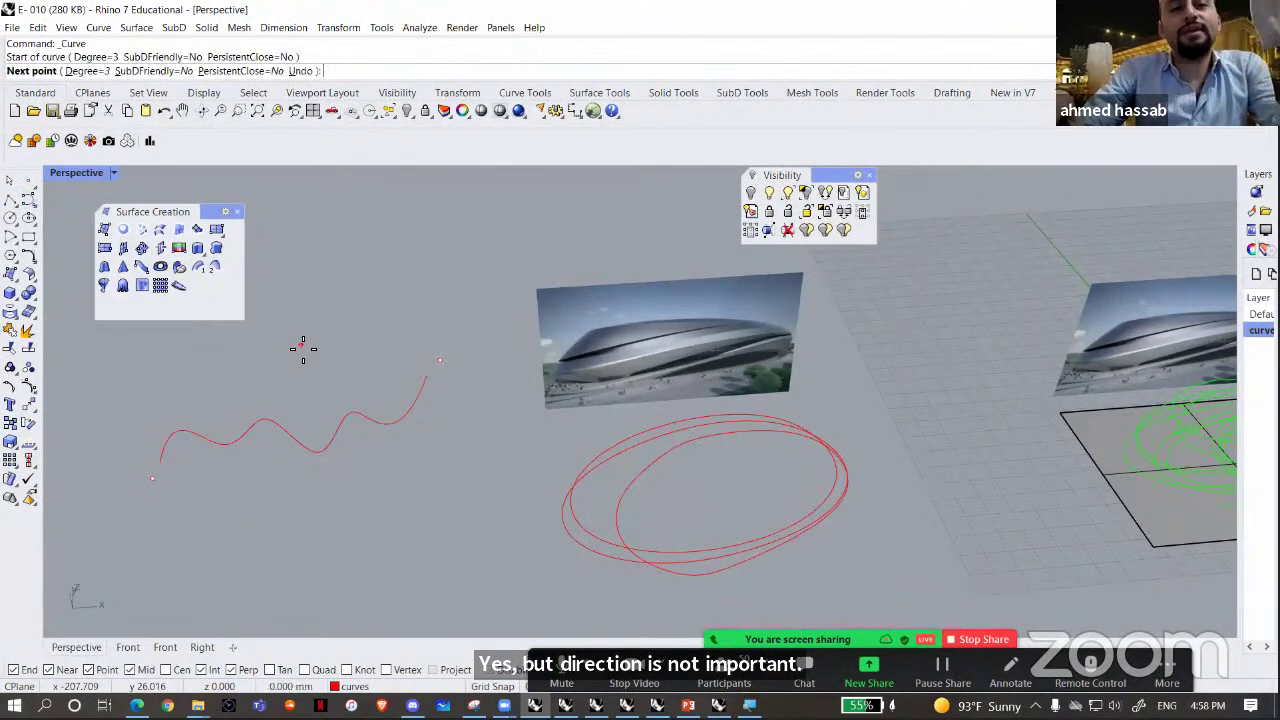
{"action": "left_click", "coordinate": [310, 311]}
{"action": "left_click", "coordinate": [378, 364]}
{"action": "left_click", "coordinate": [383, 268]}
{"action": "left_click", "coordinate": [446, 332]}
{"action": "left_click", "coordinate": [445, 264]}
{"action": "left_click", "coordinate": [489, 318]}
{"action": "left_click", "coordinate": [500, 397]}
{"action": "left_click", "coordinate": [428, 416]}
{"action": "left_click", "coordinate": [524, 476]}
{"action": "left_click", "coordinate": [423, 484]}
{"action": "left_click", "coordinate": [443, 491]}
{"action": "left_click", "coordinate": [364, 519]}
{"action": "left_click", "coordinate": [364, 520]}
{"action": "left_click", "coordinate": [342, 560]}
{"action": "left_click", "coordinate": [345, 496]}
{"action": "left_click", "coordinate": [273, 470]}
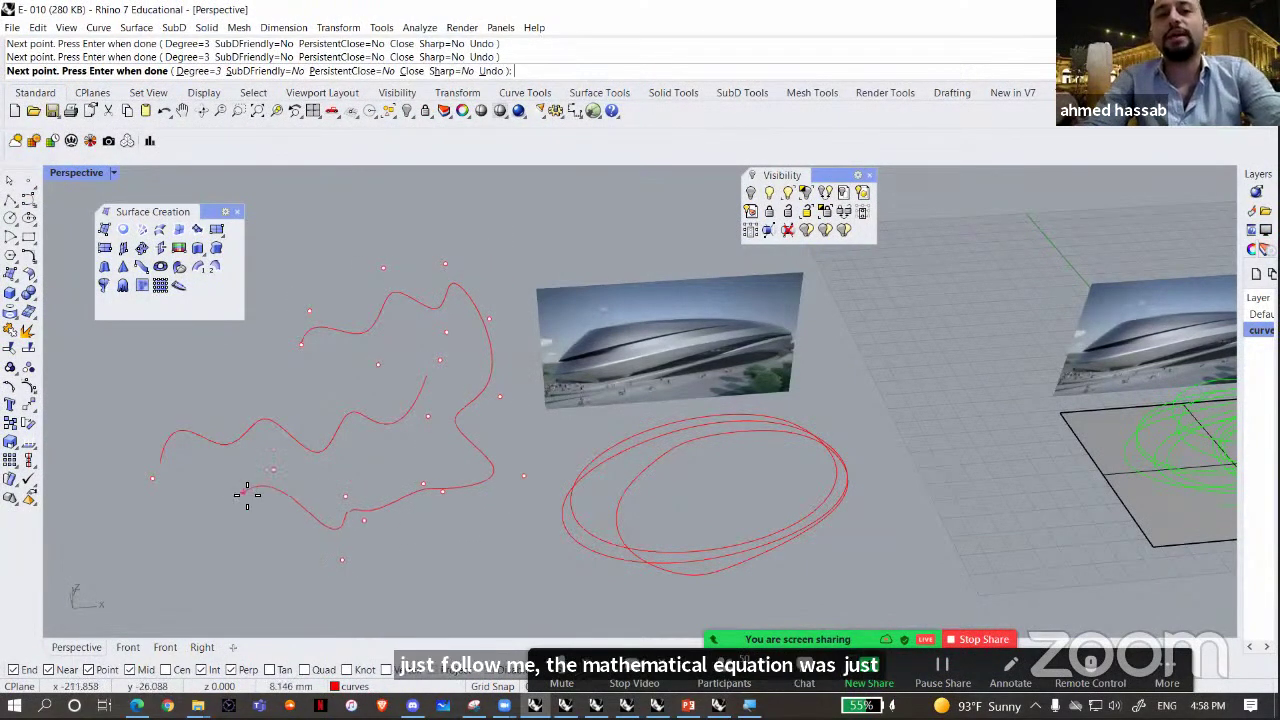
{"action": "left_click", "coordinate": [246, 495]}
{"action": "right_click", "coordinate": [250, 503]}
- Draw a circle by centre and radius in the empty area below the two wavy curves
{"action": "right_click_drag", "start_coordinate": [376, 532], "coordinate": [396, 508]}
{"action": "scroll", "coordinate": [396, 508], "scroll_direction": "down", "scroll_amount": 2}
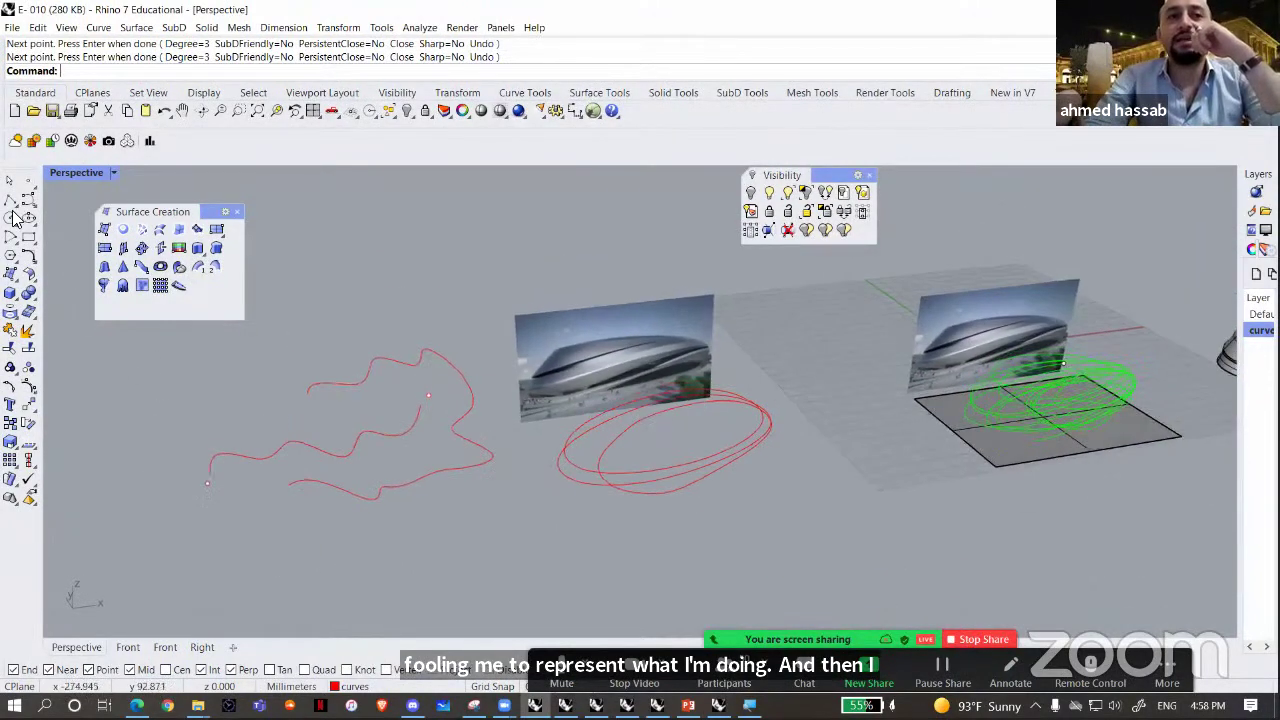
{"action": "left_click", "coordinate": [11, 217]}
{"action": "scroll", "coordinate": [307, 392], "scroll_direction": "down", "scroll_amount": 3}
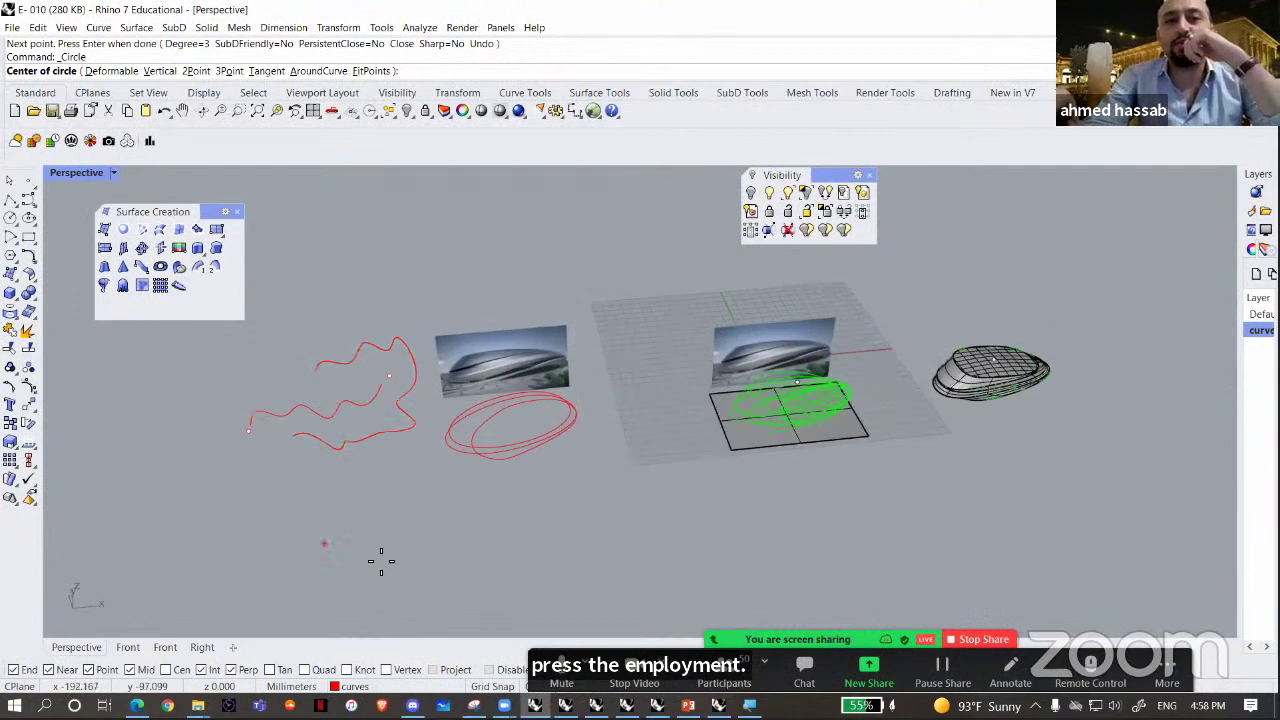
{"action": "left_click", "coordinate": [323, 545]}
{"action": "left_click", "coordinate": [400, 558]}
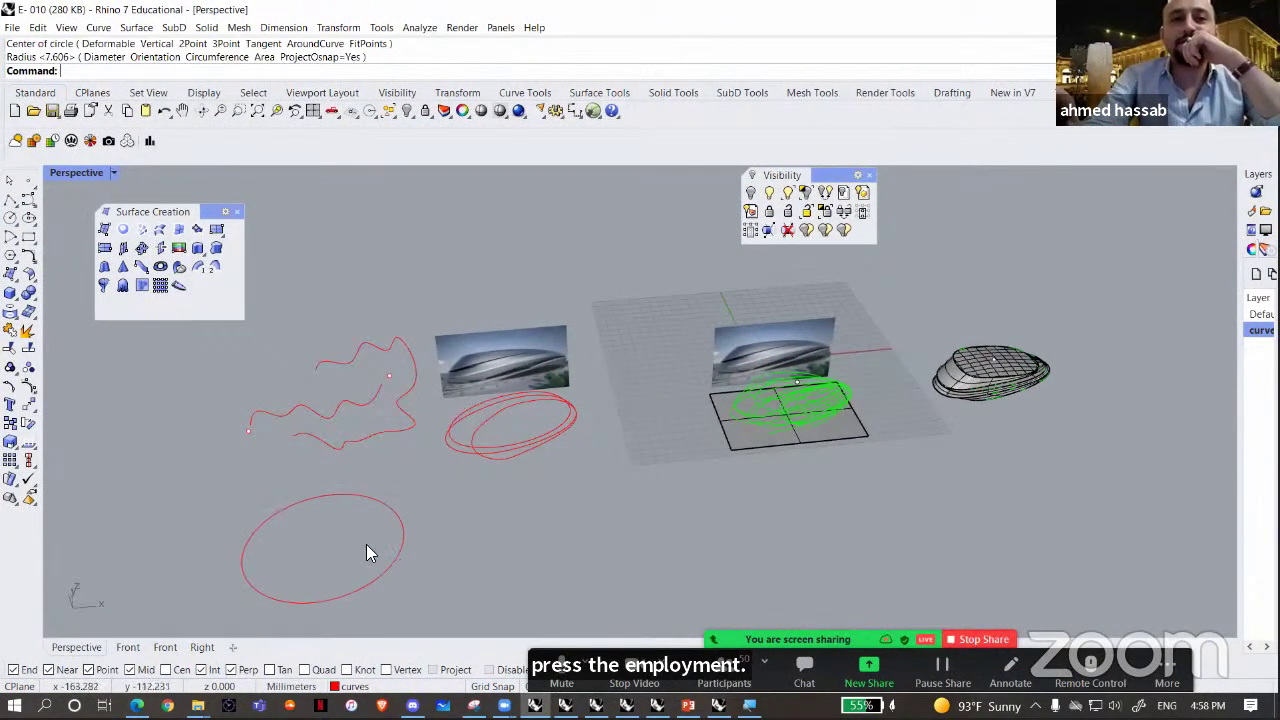
- Leave the point command and switch to the Snipping Tool window with the annotated building picture
{"action": "left_click", "coordinate": [30, 186]}
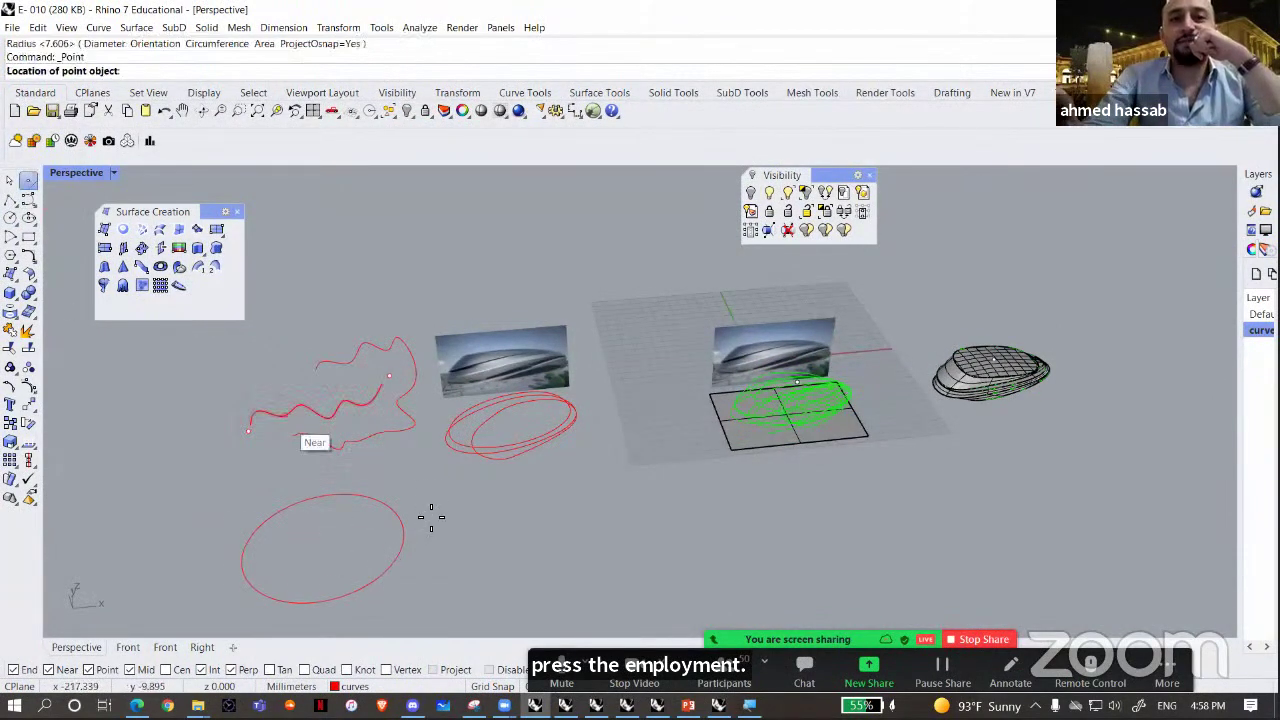
{"action": "key", "text": "Escape"}
{"action": "left_click", "coordinate": [474, 706]}
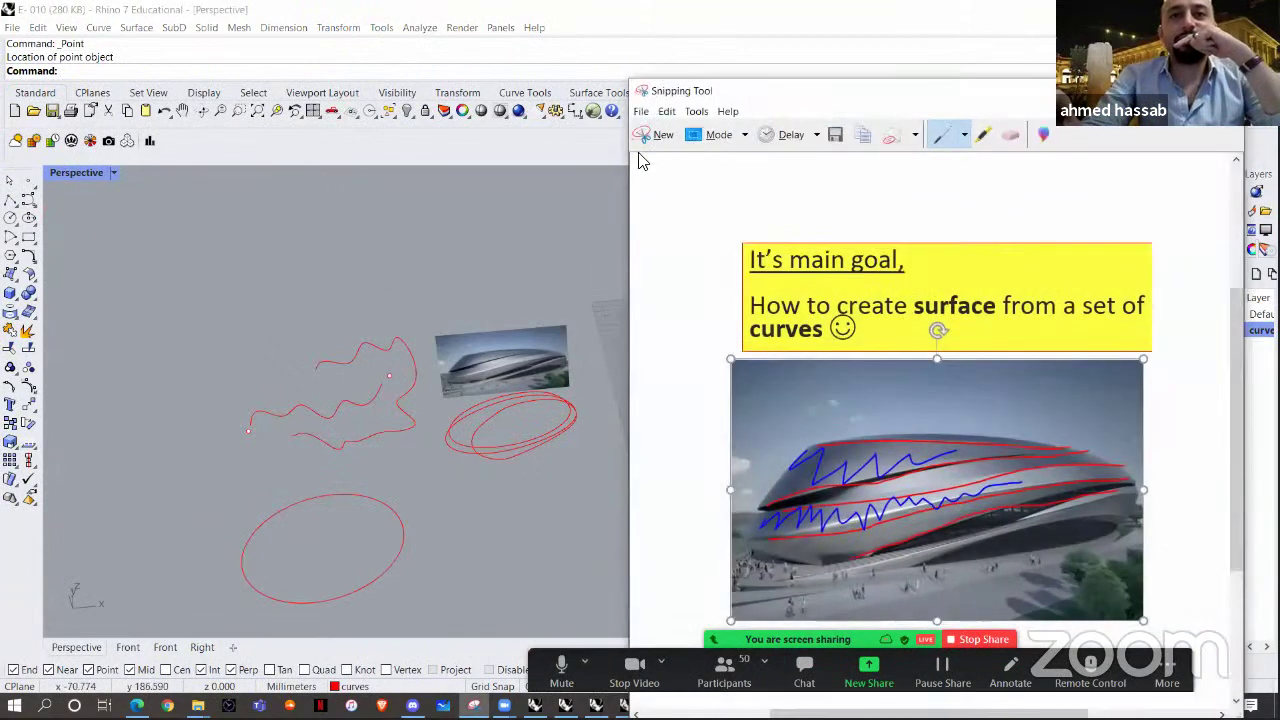
- Capture a rectangular snip of the wavy curves and the circle, and choose the blue pen
{"action": "left_click", "coordinate": [656, 135]}
{"action": "left_click_drag", "start_coordinate": [422, 292], "coordinate": [139, 638]}
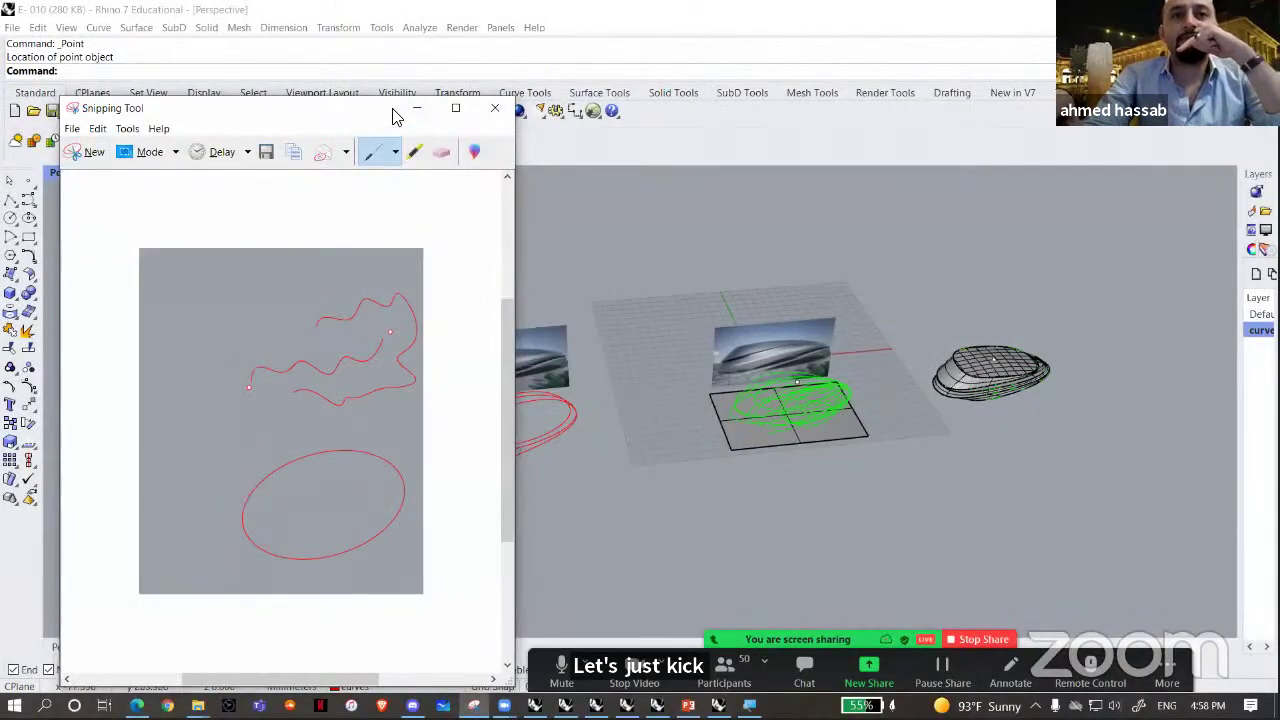
{"action": "left_click_drag", "start_coordinate": [393, 109], "coordinate": [694, 35]}
{"action": "left_click", "coordinate": [477, 82]}
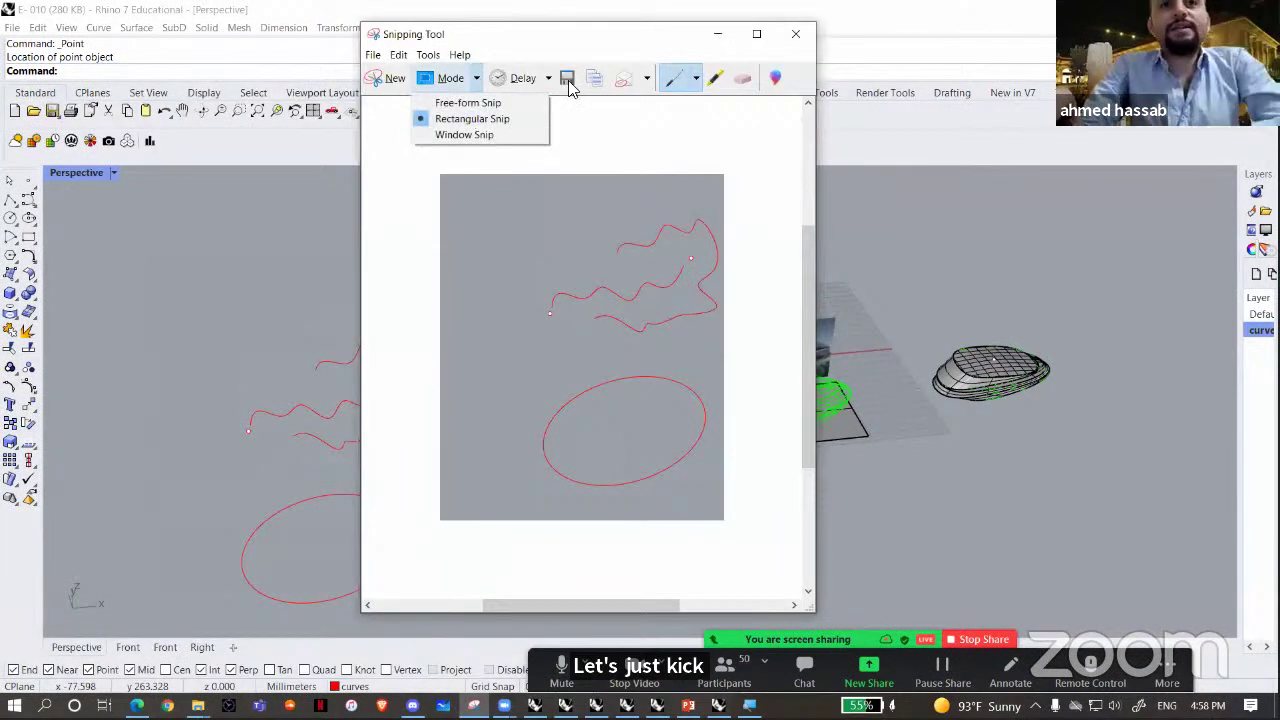
{"action": "left_click", "coordinate": [674, 134]}
{"action": "left_click", "coordinate": [695, 82]}
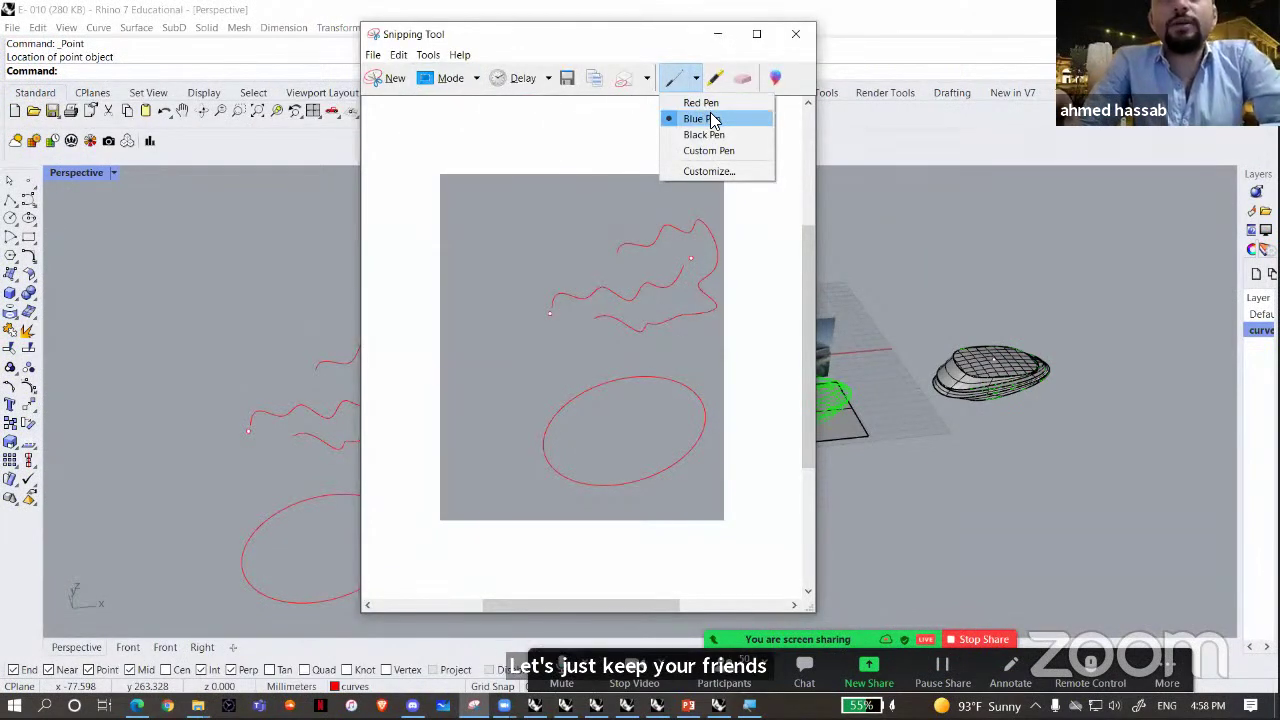
{"action": "left_click", "coordinate": [705, 117]}
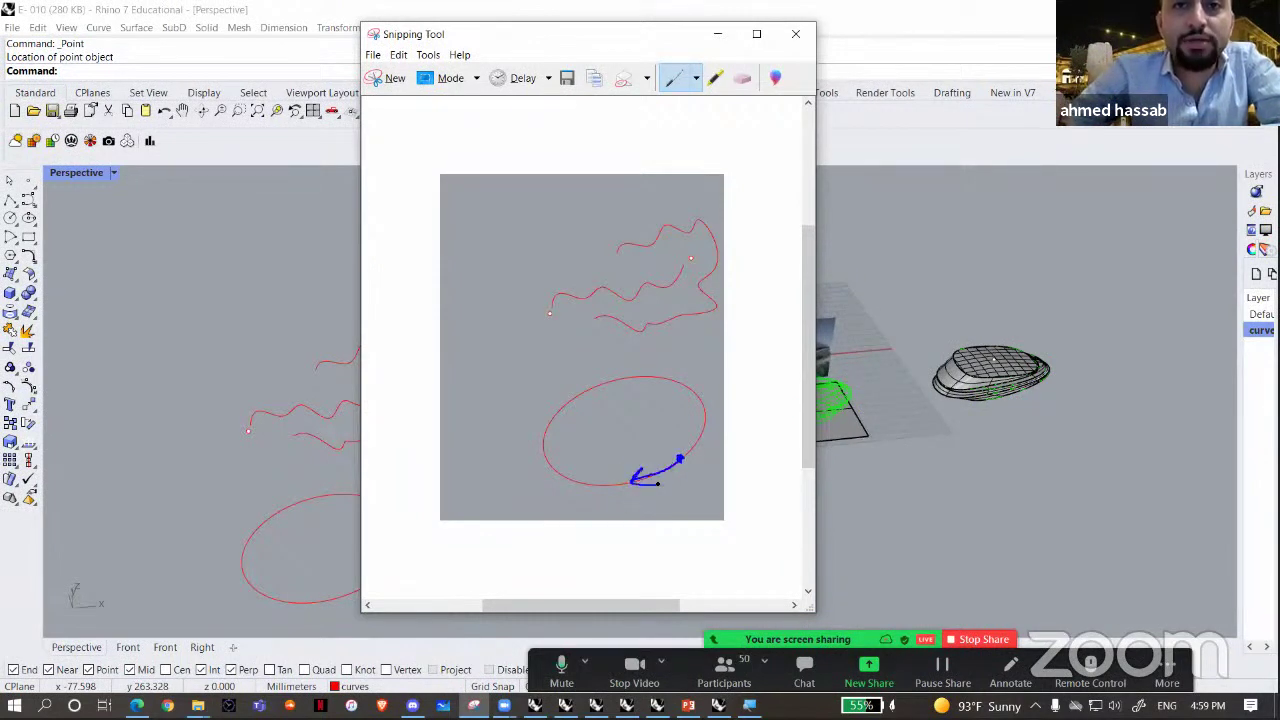
- Mark the circle's direction with a traced arrow and an S/e label in blue, and ring its start point in red
{"action": "left_click_drag", "start_coordinate": [551, 411], "coordinate": [661, 377]}
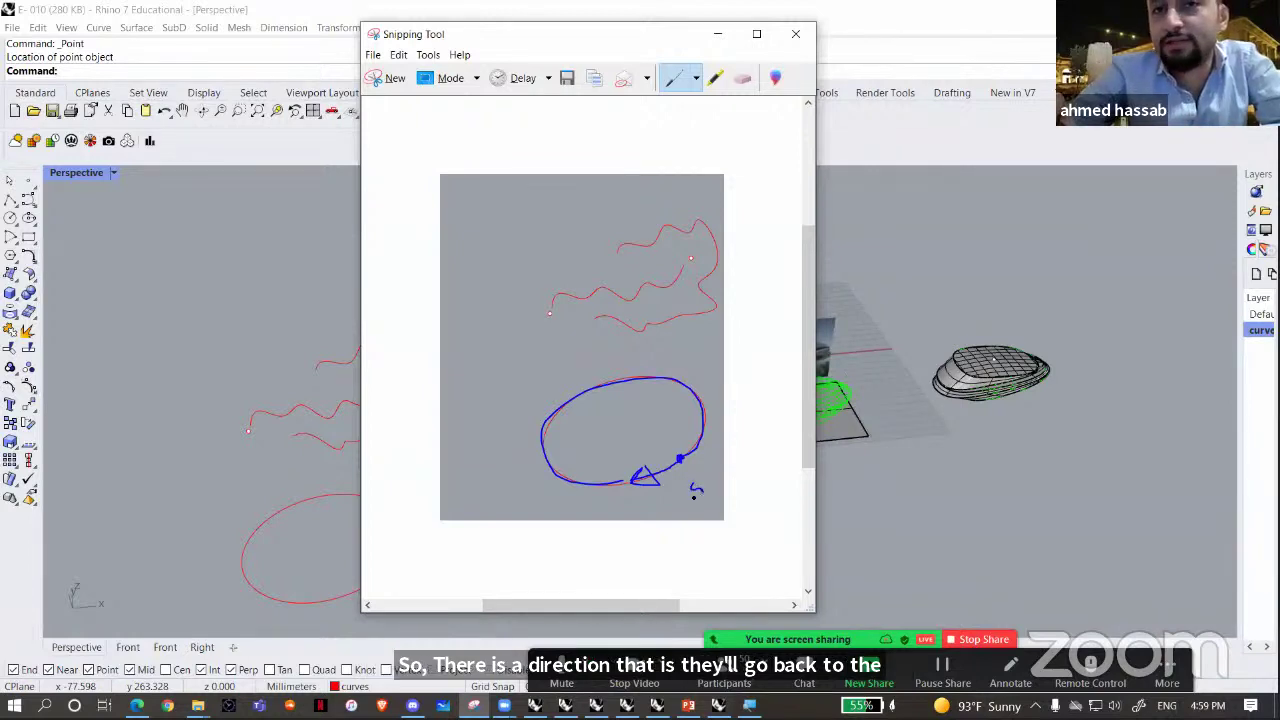
{"action": "left_click_drag", "start_coordinate": [711, 505], "coordinate": [713, 515]}
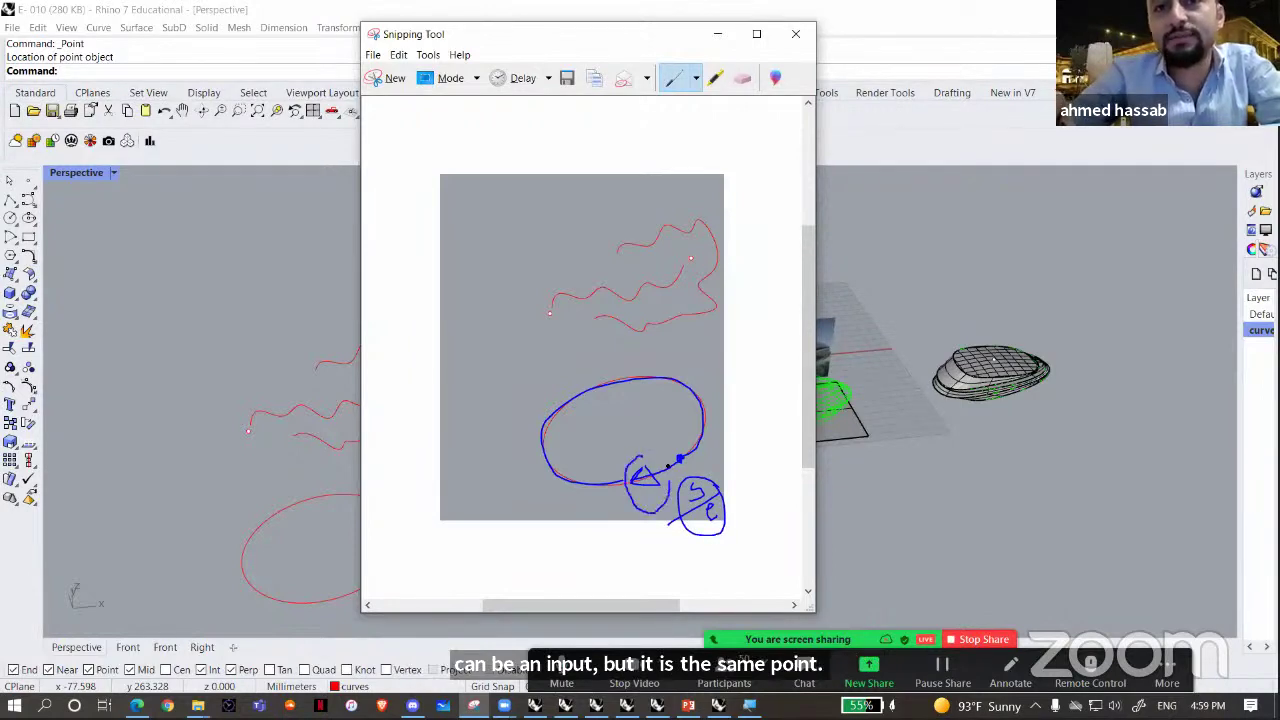
{"action": "left_click", "coordinate": [697, 80]}
{"action": "left_click", "coordinate": [700, 103]}
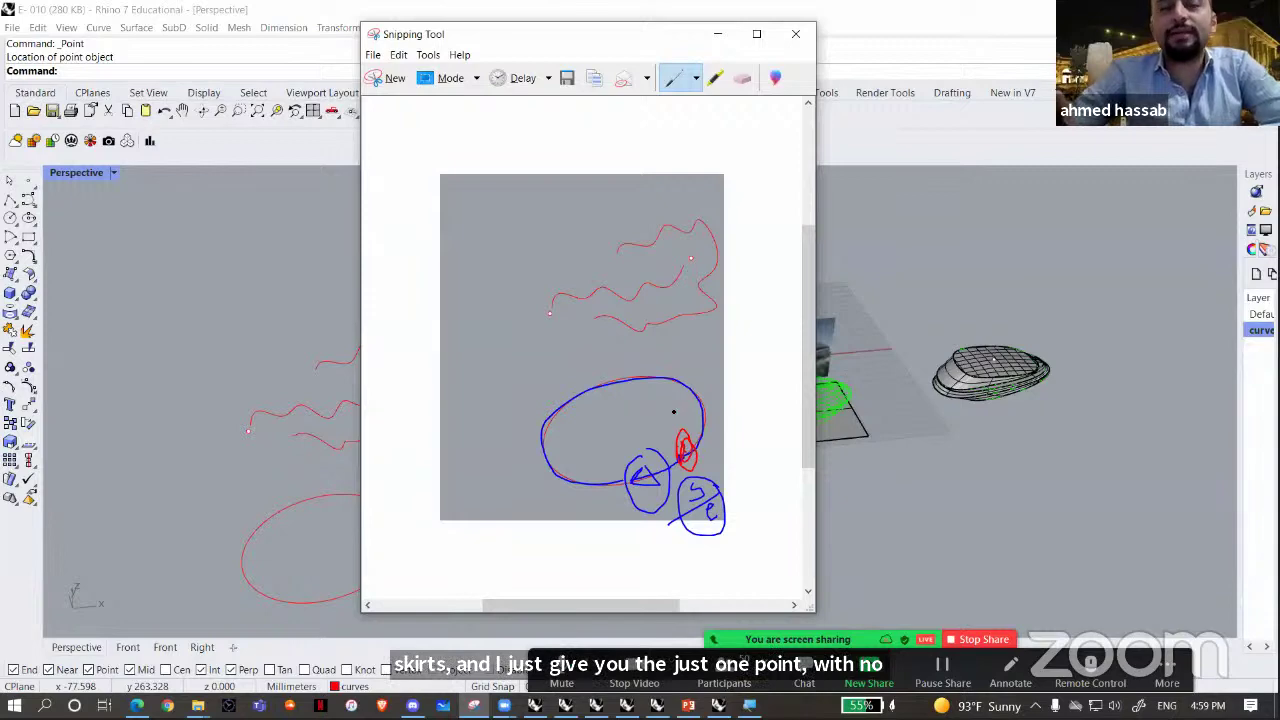
- Minimize the Snipping Tool to return to Rhino, and delete the demonstration wavy curves and circle
{"action": "left_click", "coordinate": [717, 34]}
{"action": "right_click_drag", "start_coordinate": [492, 484], "coordinate": [410, 576]}
{"action": "left_click_drag", "start_coordinate": [410, 578], "coordinate": [303, 400]}
{"action": "key", "text": "F10"}
{"action": "left_click_drag", "start_coordinate": [415, 526], "coordinate": [166, 320]}
{"action": "key", "text": "Delete"}
{"action": "left_click", "coordinate": [284, 416]}
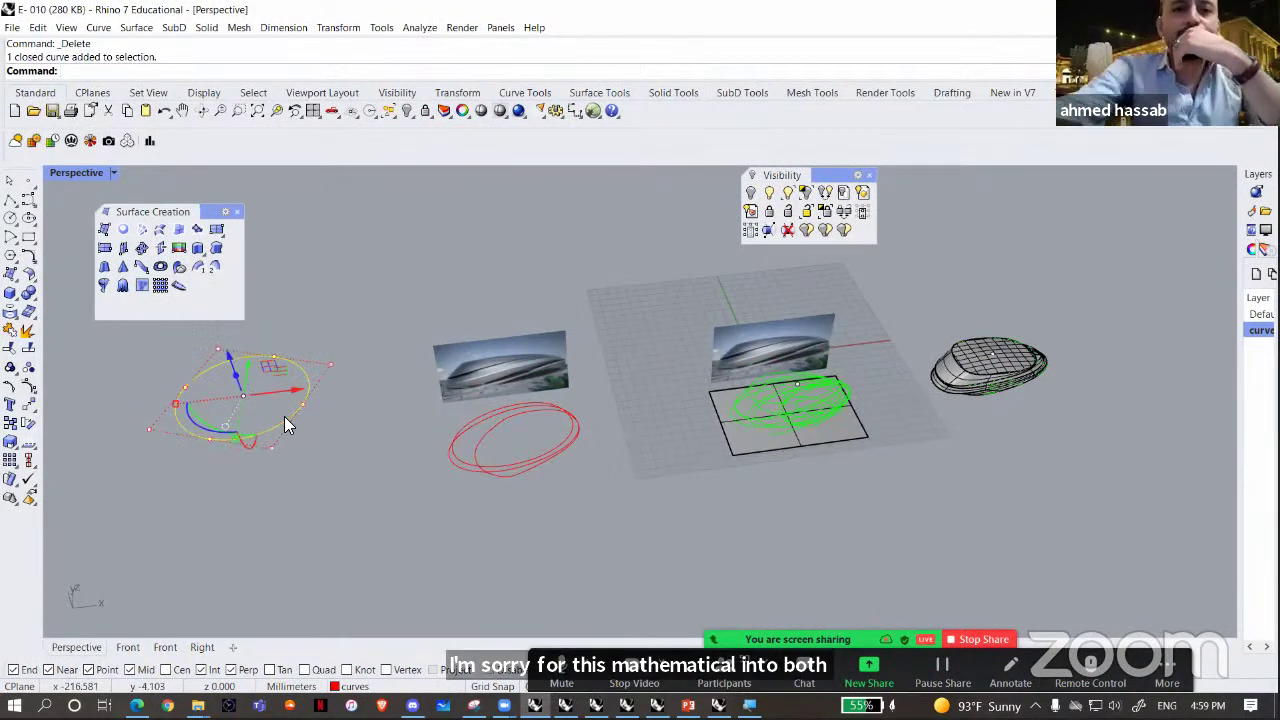
{"action": "key", "text": "Delete"}
- Loft the three closed curves in front of the picture, and move the resulting surface to the left of the curves
{"action": "scroll", "coordinate": [686, 523], "scroll_direction": "up", "scroll_amount": 3}
{"action": "right_click_drag", "start_coordinate": [534, 432], "coordinate": [480, 426]}
{"action": "left_click_drag", "start_coordinate": [550, 432], "coordinate": [450, 480]}
{"action": "right_click_drag", "start_coordinate": [500, 478], "coordinate": [432, 478]}
{"action": "right_click", "coordinate": [432, 478]}
{"action": "right_click_drag", "start_coordinate": [610, 420], "coordinate": [118, 492]}
{"action": "scroll", "coordinate": [632, 474], "scroll_direction": "up", "scroll_amount": 4}
{"action": "scroll", "coordinate": [564, 462], "scroll_direction": "up", "scroll_amount": 2}
{"action": "right_click", "coordinate": [640, 484]}
{"action": "left_click", "coordinate": [856, 504]}
{"action": "left_click", "coordinate": [118, 492]}
{"action": "left_click_drag", "start_coordinate": [576, 542], "coordinate": [134, 487]}
{"action": "left_click", "coordinate": [875, 597]}
- Loft the same three closed curves again with the middle curve's seam direction flipped
{"action": "right_click_drag", "start_coordinate": [875, 597], "coordinate": [690, 540]}
{"action": "left_click_drag", "start_coordinate": [660, 535], "coordinate": [543, 452]}
{"action": "right_click", "coordinate": [720, 378]}
{"action": "scroll", "coordinate": [641, 459], "scroll_direction": "up", "scroll_amount": 6}
{"action": "right_click_drag", "start_coordinate": [641, 459], "coordinate": [374, 466]}
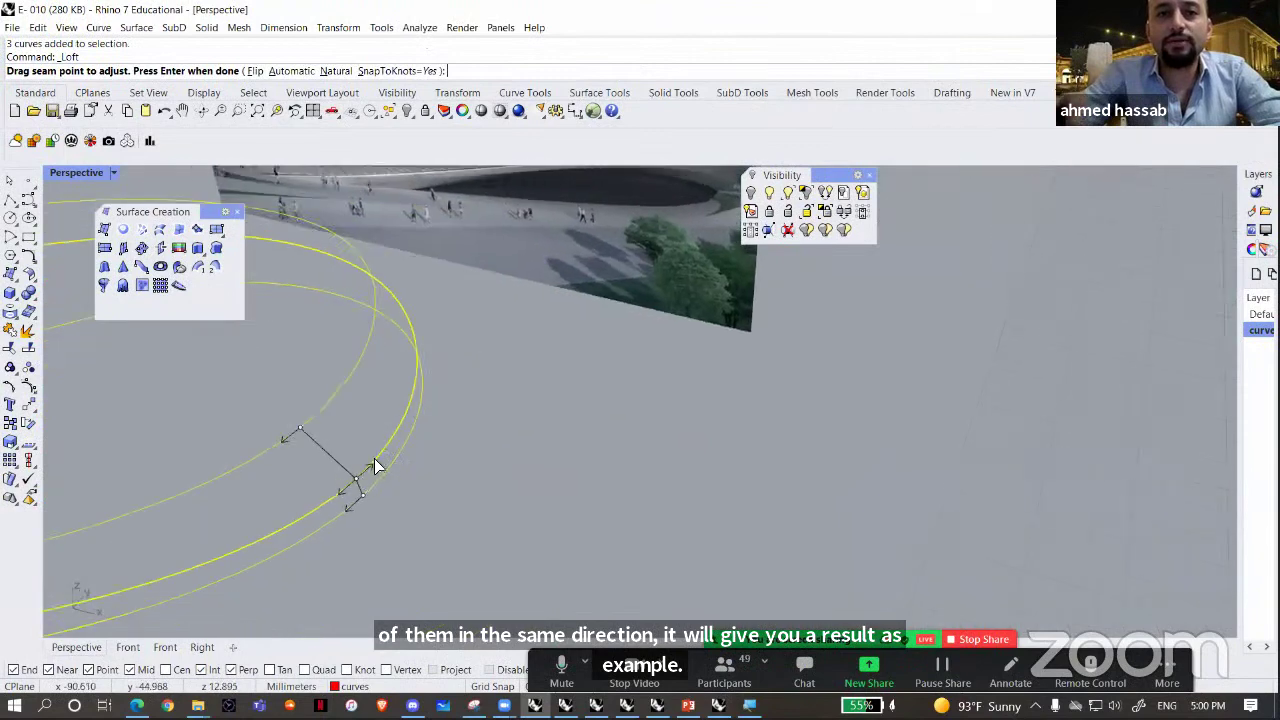
{"action": "left_click", "coordinate": [373, 466]}
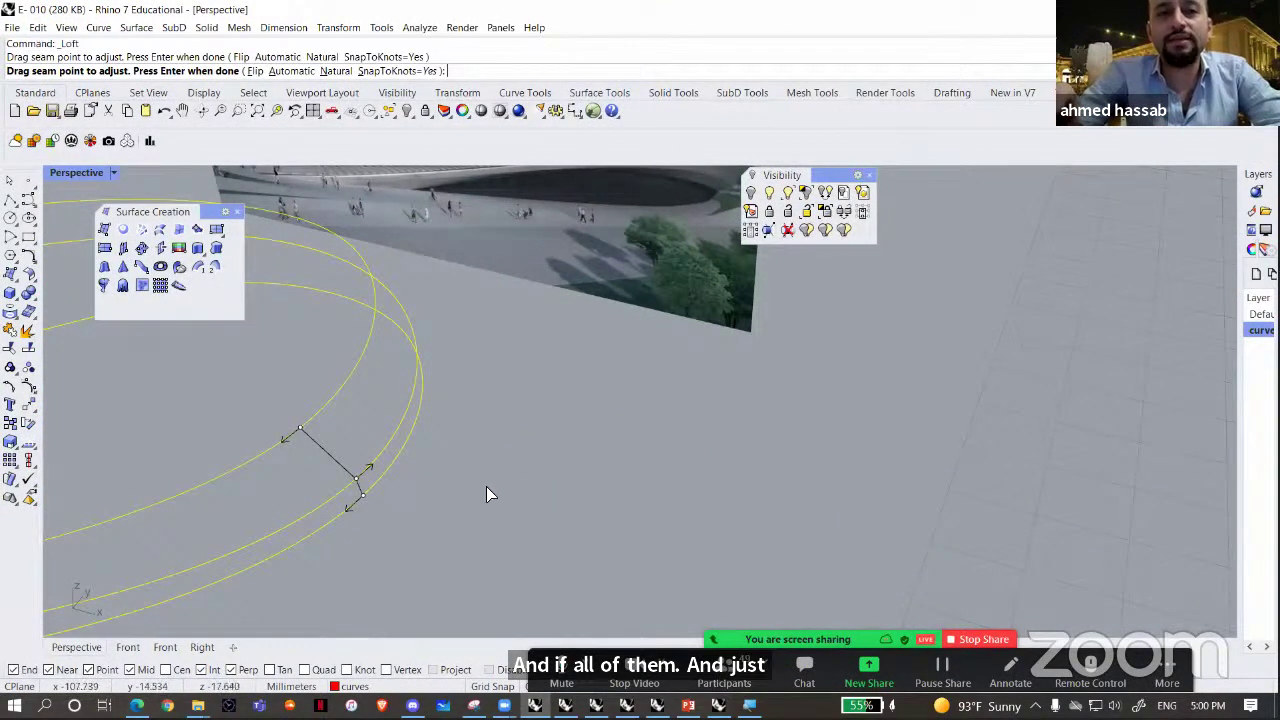
{"action": "key", "text": "Return"}
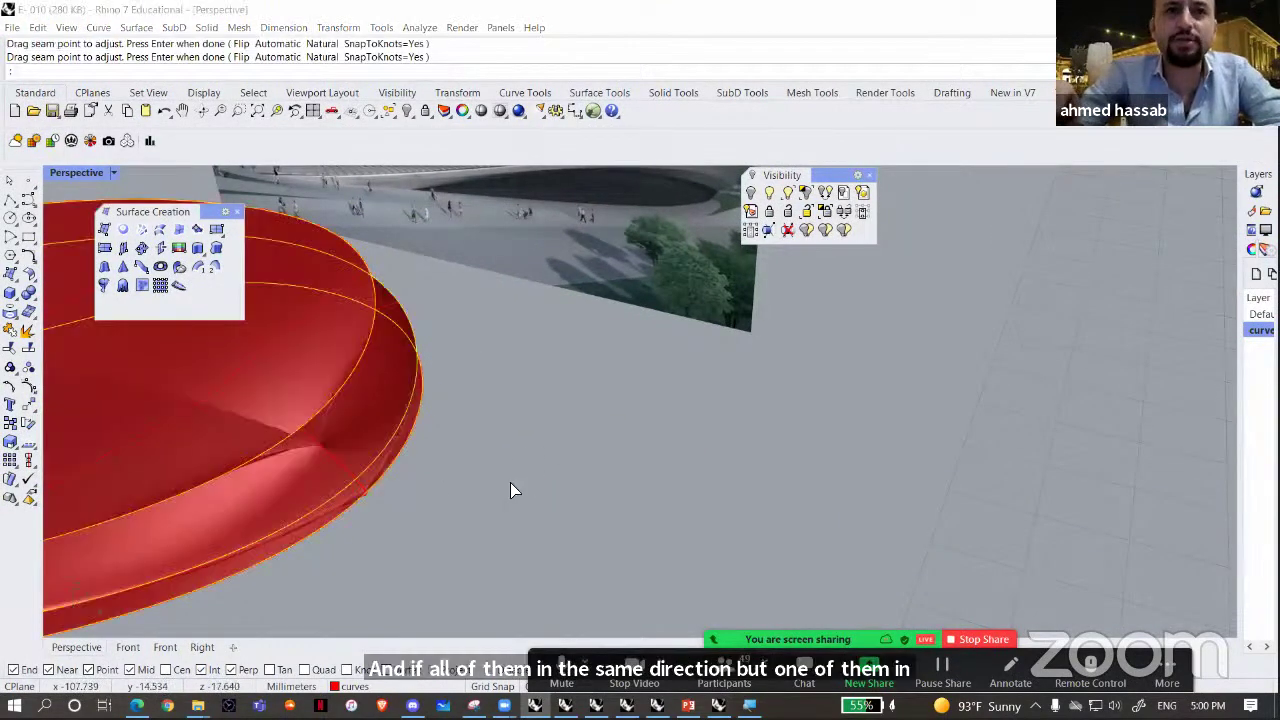
{"action": "scroll", "coordinate": [576, 468], "scroll_direction": "down", "scroll_amount": 6}
{"action": "right_click_drag", "start_coordinate": [576, 468], "coordinate": [664, 450]}
{"action": "left_click", "coordinate": [855, 503]}
- Inspect the flipped-seam loft surface, and move it to the far left of the first loft
{"action": "scroll", "coordinate": [742, 498], "scroll_direction": "down", "scroll_amount": 6}
{"action": "right_click_drag", "start_coordinate": [742, 498], "coordinate": [708, 493]}
{"action": "left_click", "coordinate": [782, 483]}
{"action": "scroll", "coordinate": [784, 485], "scroll_direction": "up", "scroll_amount": 5}
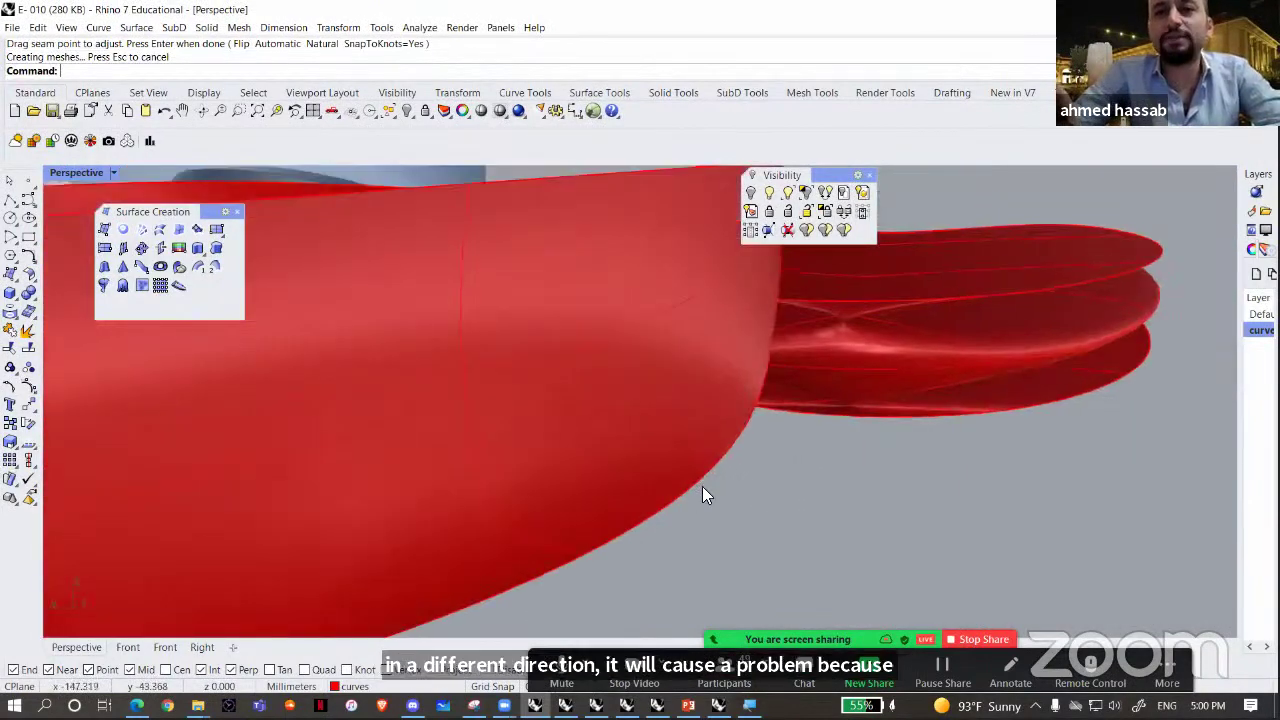
{"action": "scroll", "coordinate": [707, 492], "scroll_direction": "down", "scroll_amount": 8}
{"action": "left_click", "coordinate": [640, 538]}
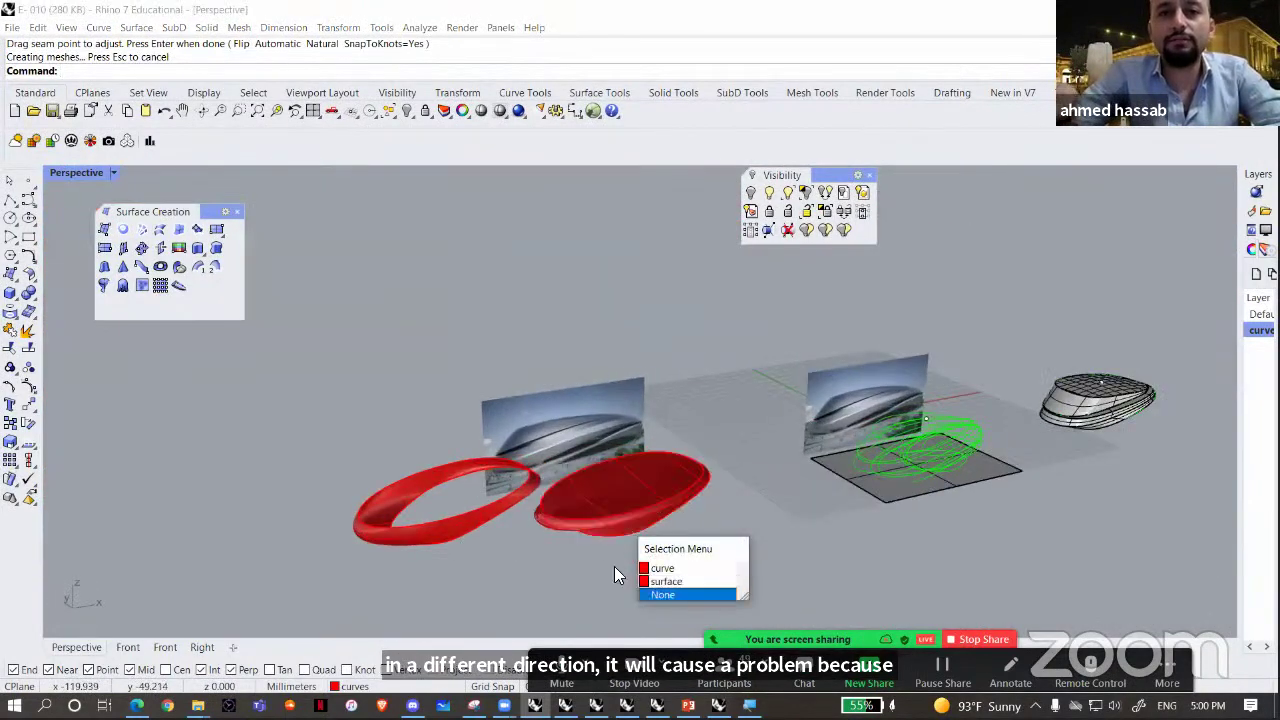
{"action": "left_click", "coordinate": [666, 582]}
{"action": "left_click_drag", "start_coordinate": [666, 486], "coordinate": [300, 562]}
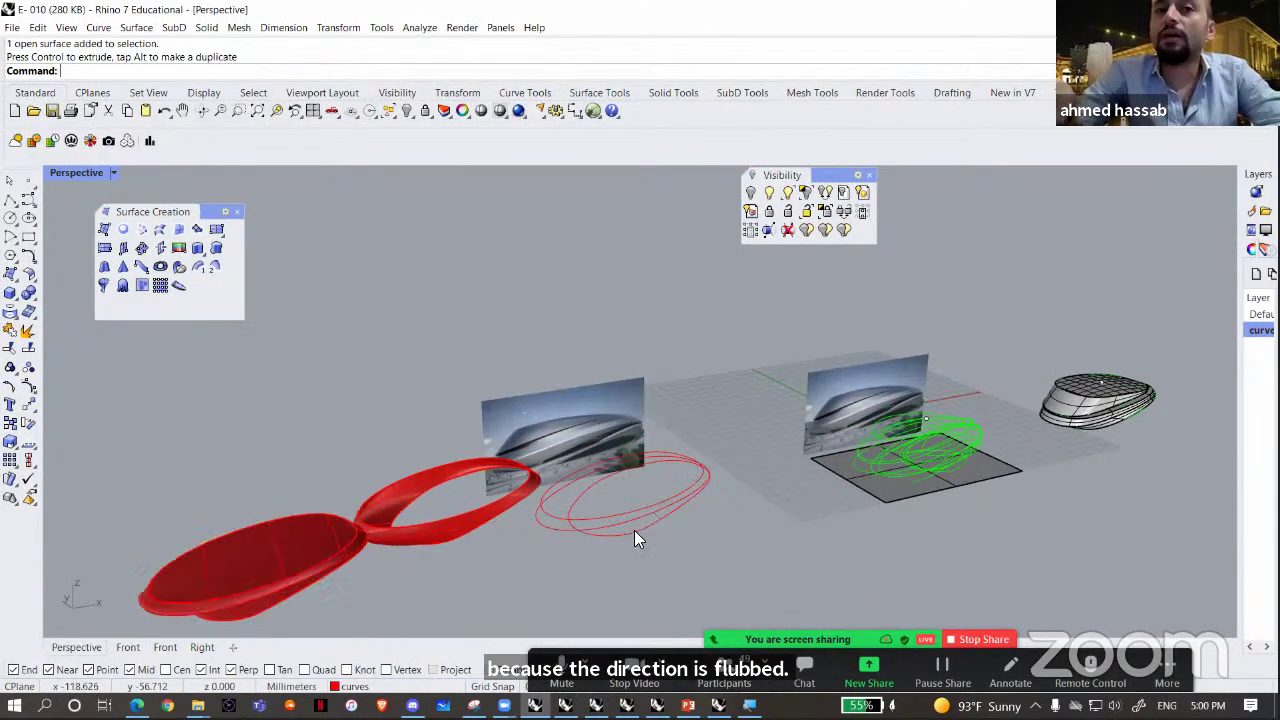
- Loft the three closed curves once more, picking them in the wrong sequence
{"action": "scroll", "coordinate": [660, 522], "scroll_direction": "up", "scroll_amount": 10}
{"action": "right_click", "coordinate": [664, 516]}
{"action": "left_click", "coordinate": [664, 516]}
{"action": "left_click", "coordinate": [626, 410]}
{"action": "left_click", "coordinate": [628, 428]}
{"action": "right_click", "coordinate": [628, 428]}
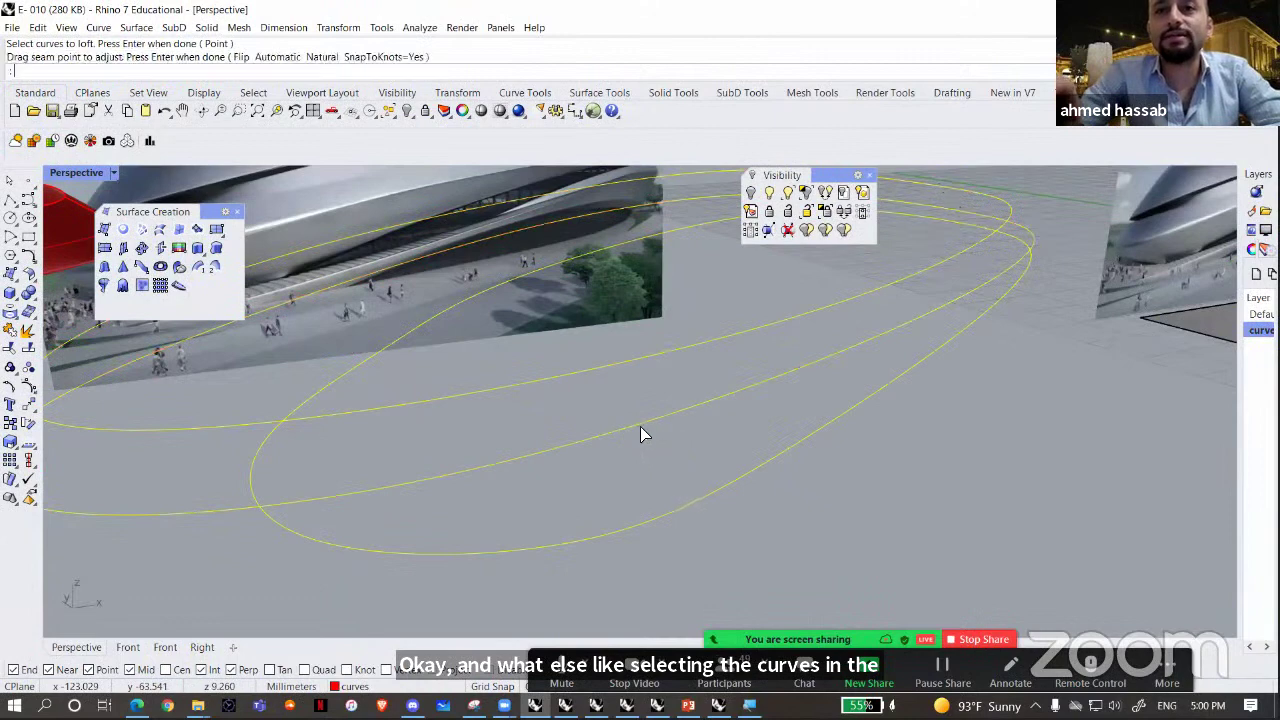
{"action": "scroll", "coordinate": [568, 440], "scroll_direction": "down", "scroll_amount": 3}
{"action": "right_click_drag", "start_coordinate": [566, 443], "coordinate": [533, 405]}
{"action": "key", "text": "Return"}
{"action": "right_click_drag", "start_coordinate": [640, 425], "coordinate": [808, 488]}
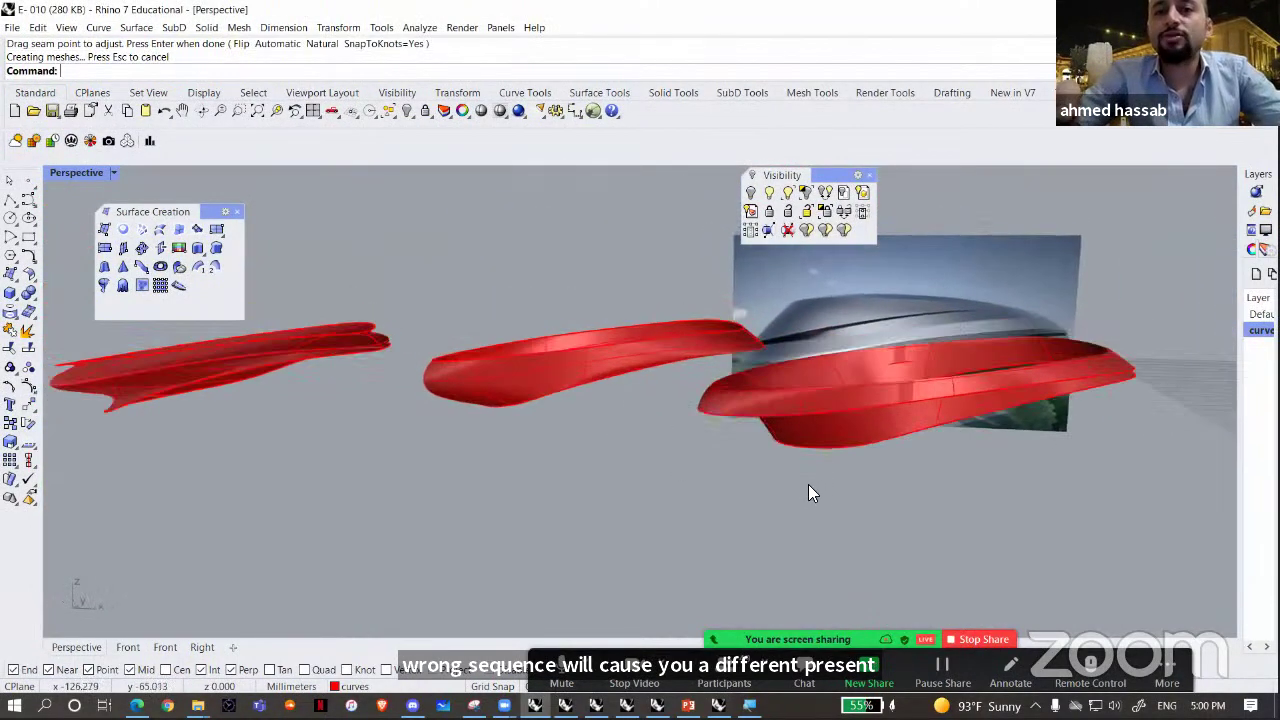
- Move the wrong-sequence loft surface off the curves, beside the other loft results for comparison
{"action": "scroll", "coordinate": [806, 484], "scroll_direction": "up", "scroll_amount": 3}
{"action": "left_click_drag", "start_coordinate": [842, 472], "coordinate": [302, 514]}
{"action": "left_click", "coordinate": [414, 588]}
{"action": "scroll", "coordinate": [450, 558], "scroll_direction": "down", "scroll_amount": 3}
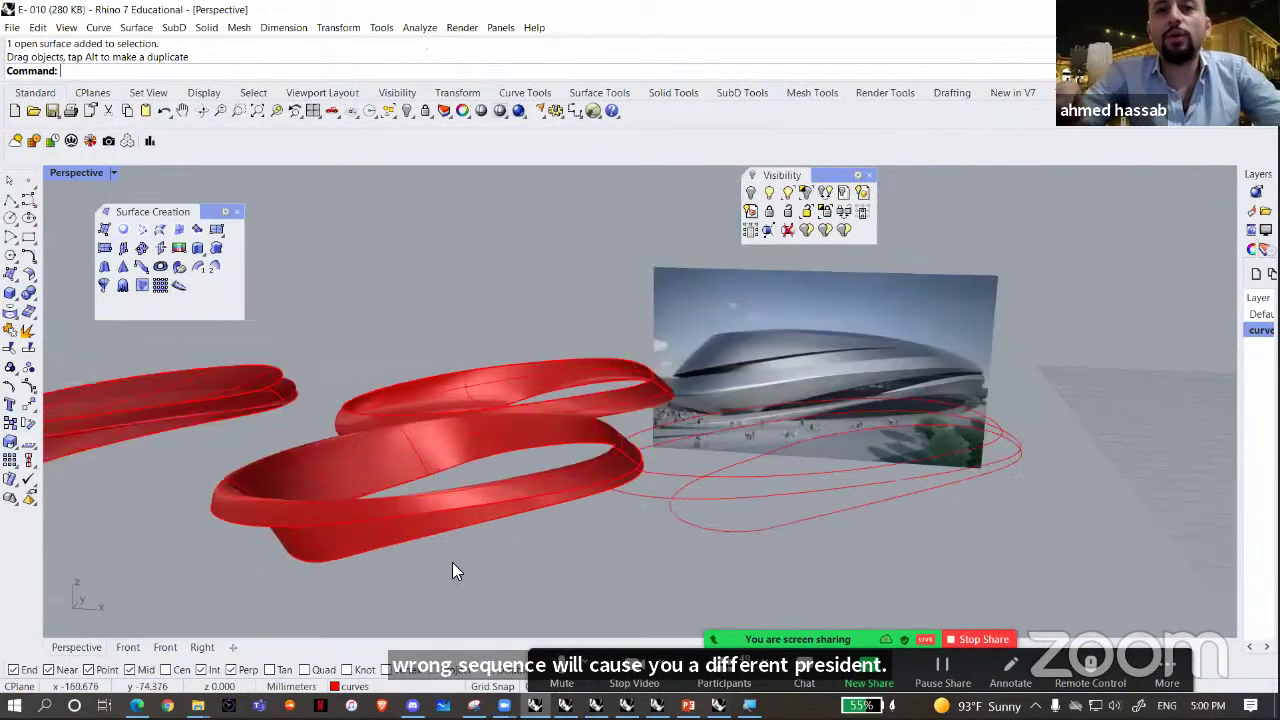
{"action": "right_click_drag", "start_coordinate": [452, 562], "coordinate": [446, 556]}
{"action": "scroll", "coordinate": [446, 556], "scroll_direction": "down", "scroll_amount": 3}
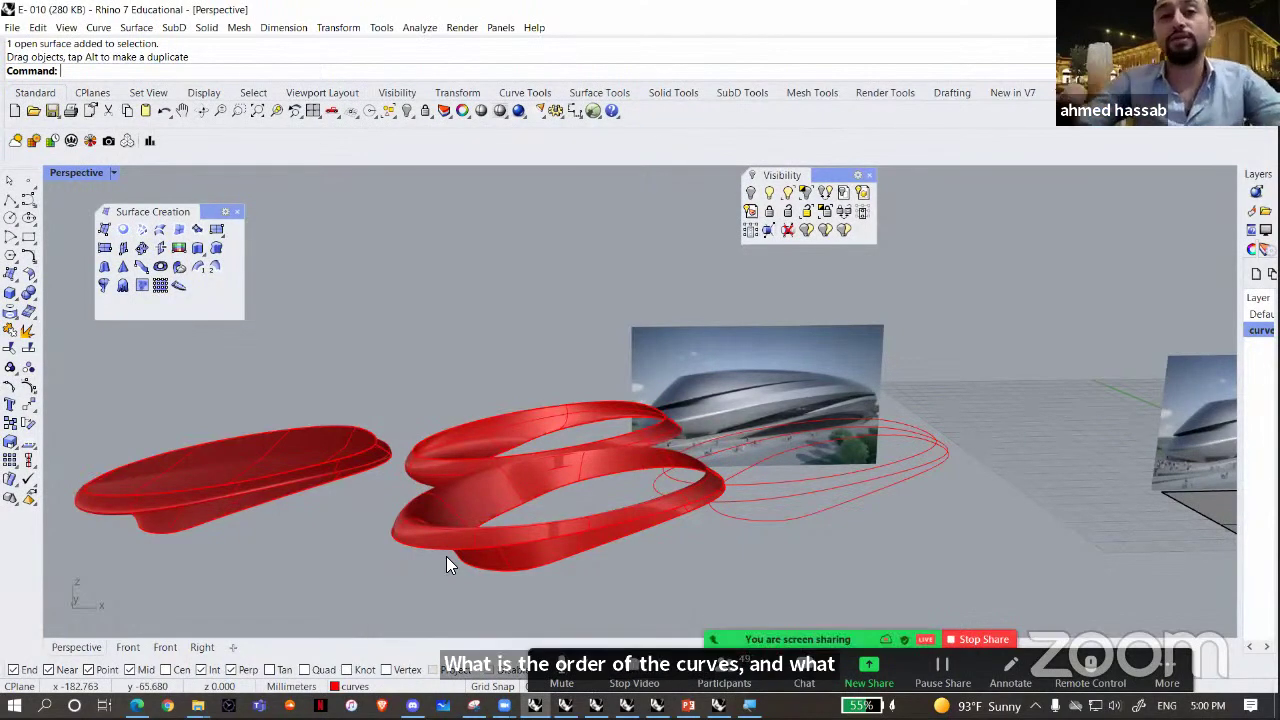
- Delete the demonstration loft surfaces, keeping the three closed curves and the picture
{"action": "scroll", "coordinate": [474, 558], "scroll_direction": "down", "scroll_amount": 4}
{"action": "right_click_drag", "start_coordinate": [476, 564], "coordinate": [536, 440]}
{"action": "scroll", "coordinate": [489, 526], "scroll_direction": "up", "scroll_amount": 6}
{"action": "right_click_drag", "start_coordinate": [489, 526], "coordinate": [568, 390], "text": "shift"}
{"action": "scroll", "coordinate": [472, 426], "scroll_direction": "up", "scroll_amount": 6}
{"action": "right_click_drag", "start_coordinate": [473, 428], "coordinate": [620, 568]}
{"action": "left_click", "coordinate": [620, 567]}
{"action": "key", "text": "Delete"}
{"action": "right_click_drag", "start_coordinate": [809, 429], "coordinate": [706, 558]}
{"action": "left_click", "coordinate": [706, 558]}
{"action": "left_click_drag", "start_coordinate": [826, 428], "coordinate": [814, 427]}
{"action": "left_click", "coordinate": [920, 425]}
{"action": "right_click_drag", "start_coordinate": [920, 425], "coordinate": [821, 521]}
{"action": "key", "text": "ctrl+z"}
{"action": "left_click", "coordinate": [830, 480]}
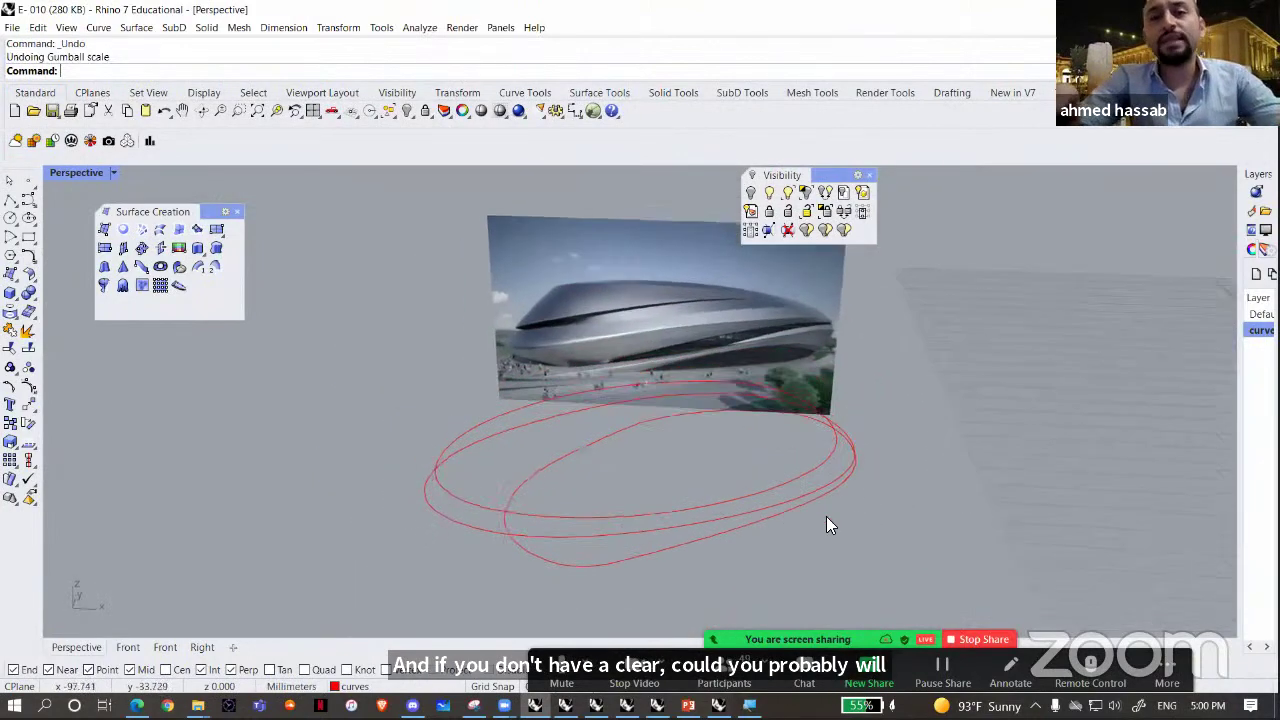
- Loft a surface between the lowest and the middle closed curves
{"action": "left_click", "coordinate": [160, 229]}
{"action": "left_click", "coordinate": [643, 535]}
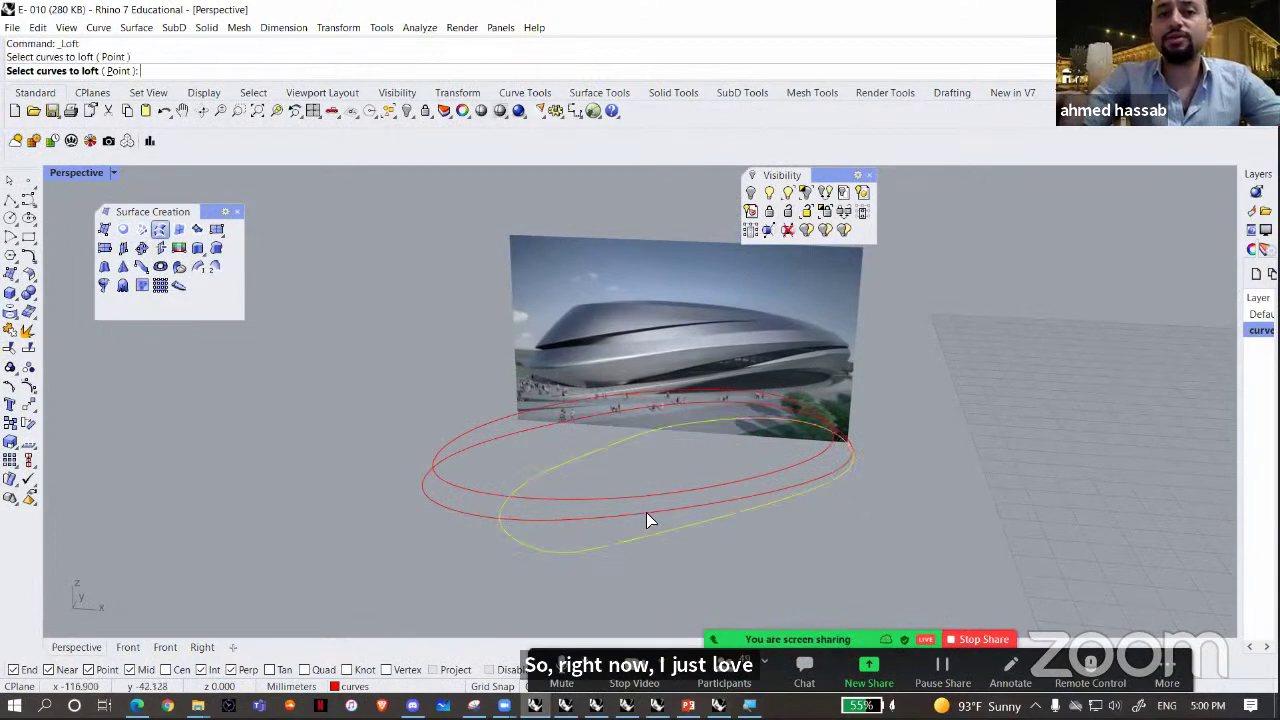
{"action": "left_click", "coordinate": [646, 513]}
{"action": "right_click", "coordinate": [646, 518]}
{"action": "right_click_drag", "start_coordinate": [646, 518], "coordinate": [616, 520]}
{"action": "key", "text": "Return"}
{"action": "key", "text": "Return"}
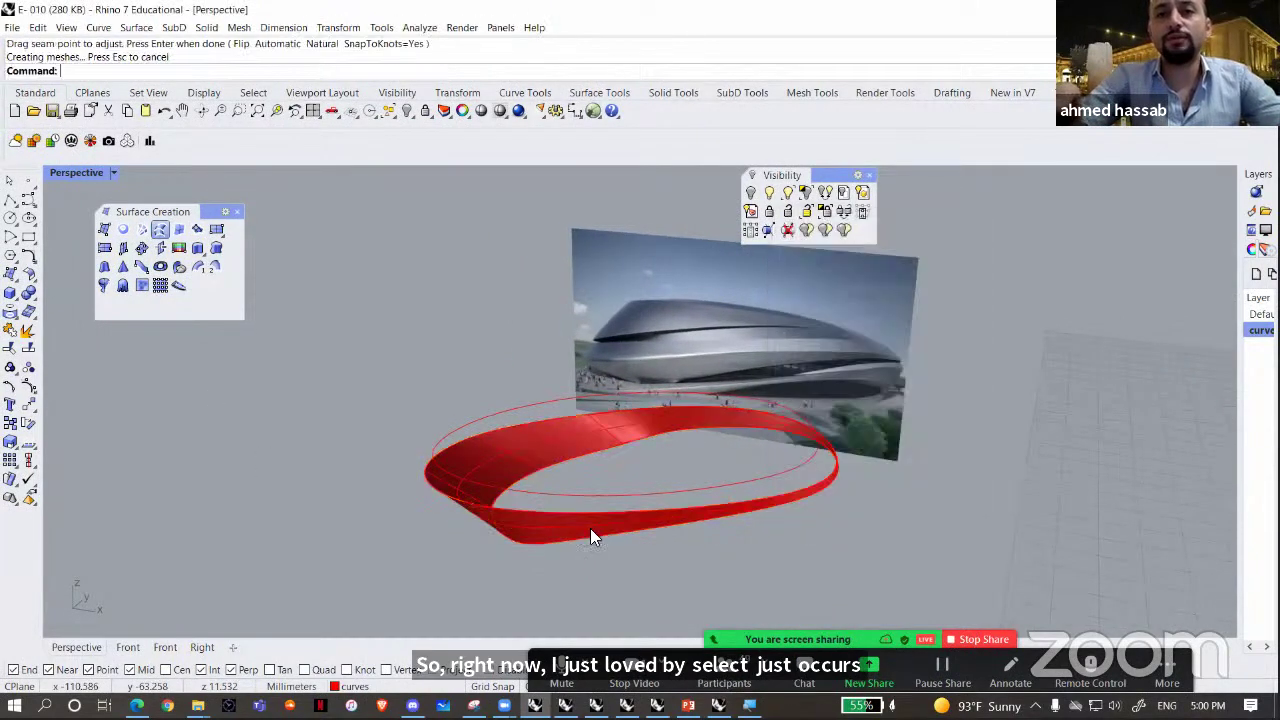
- Loft a second surface between the middle and the uppermost closed curves
{"action": "scroll", "coordinate": [591, 528], "scroll_direction": "up", "scroll_amount": 2}
{"action": "key", "text": "Return"}
{"action": "left_click", "coordinate": [586, 497]}
{"action": "key", "text": "Return"}
{"action": "left_click", "coordinate": [588, 474]}
{"action": "key", "text": "Return"}
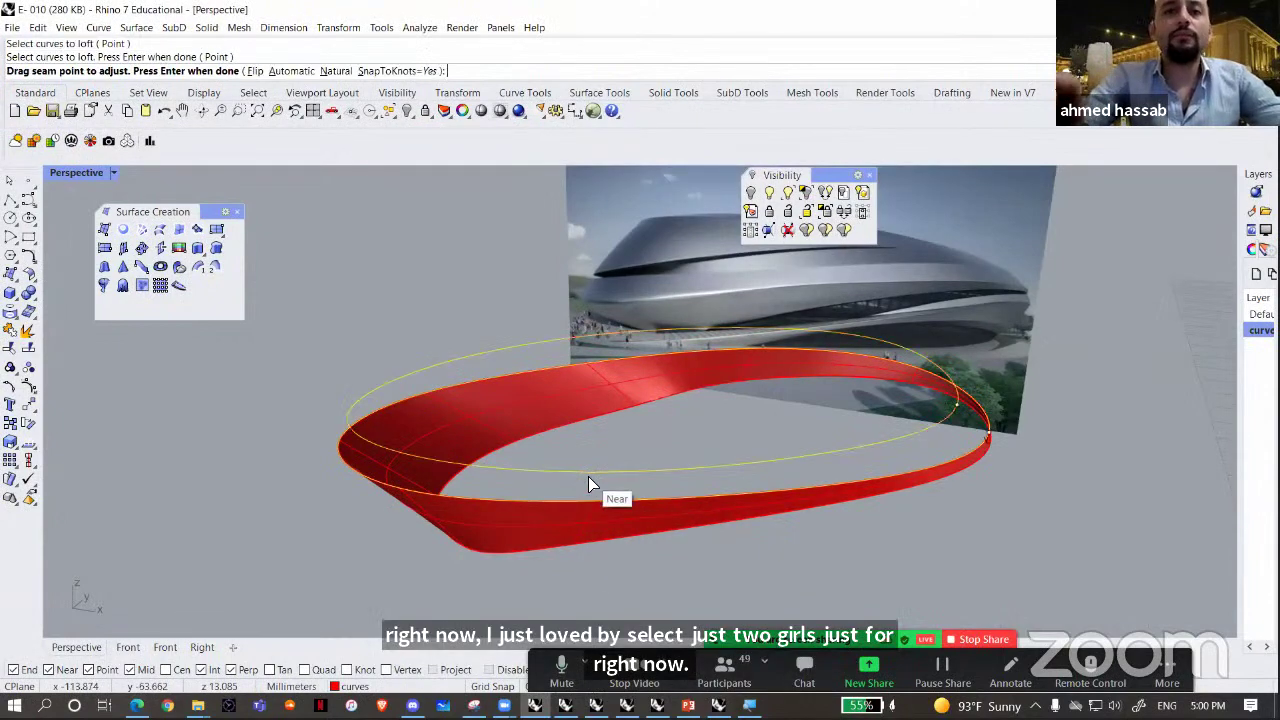
{"action": "key", "text": "Return"}
{"action": "key", "text": "Return"}
- Select each of the two lofts and check the object type reported in the command history
{"action": "right_click_drag", "start_coordinate": [566, 462], "coordinate": [430, 408]}
{"action": "left_click", "coordinate": [430, 408]}
{"action": "left_click", "coordinate": [352, 428]}
{"action": "right_click_drag", "start_coordinate": [352, 428], "coordinate": [424, 472]}
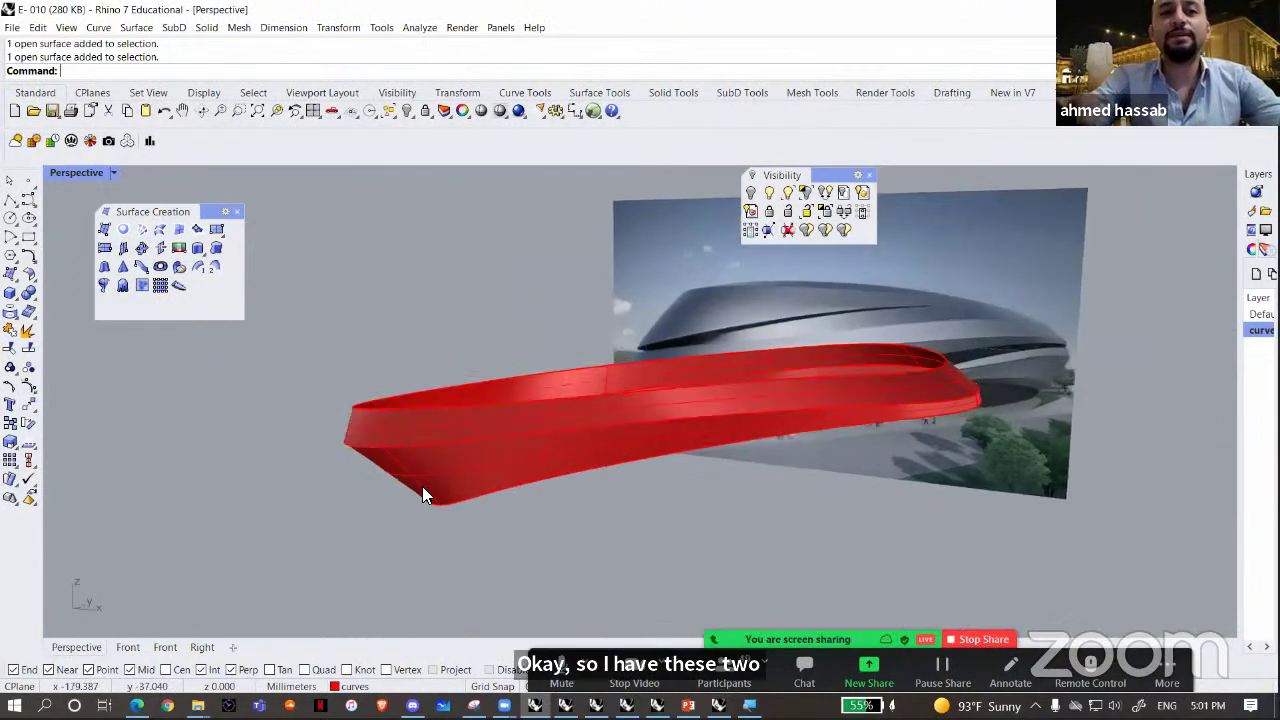
{"action": "left_click", "coordinate": [424, 472]}
{"action": "triple_click", "coordinate": [58, 58]}
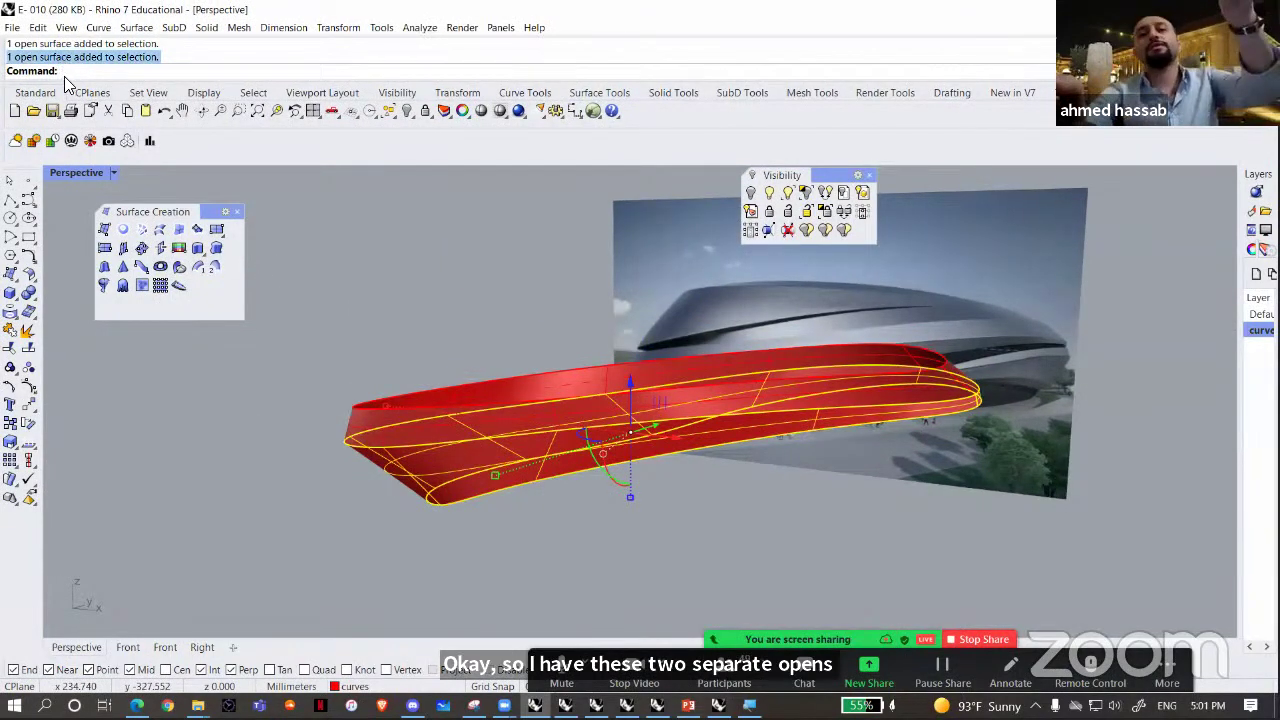
{"action": "left_click", "coordinate": [248, 576]}
{"action": "right_click_drag", "start_coordinate": [250, 578], "coordinate": [385, 670]}
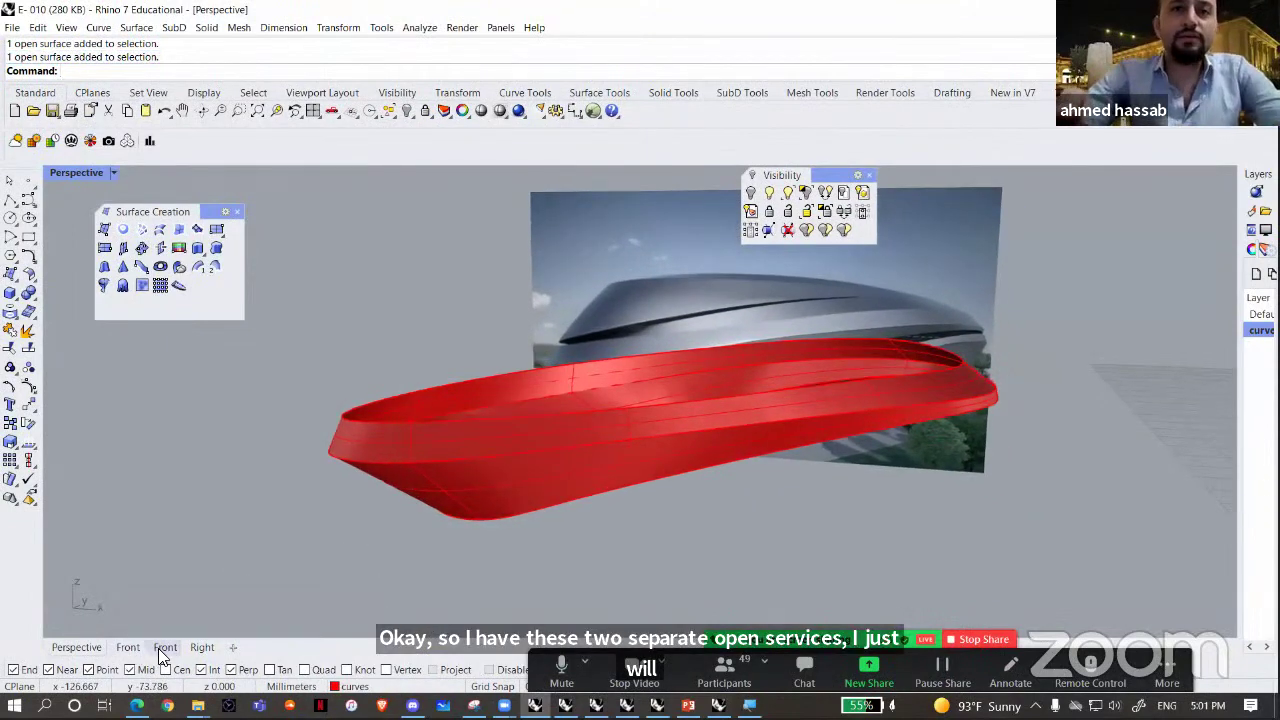
- In the Front view, copy the upper loft's top curve upward to the dark slit in the building picture
{"action": "left_click", "coordinate": [160, 648]}
{"action": "right_click_drag", "start_coordinate": [577, 413], "coordinate": [583, 431]}
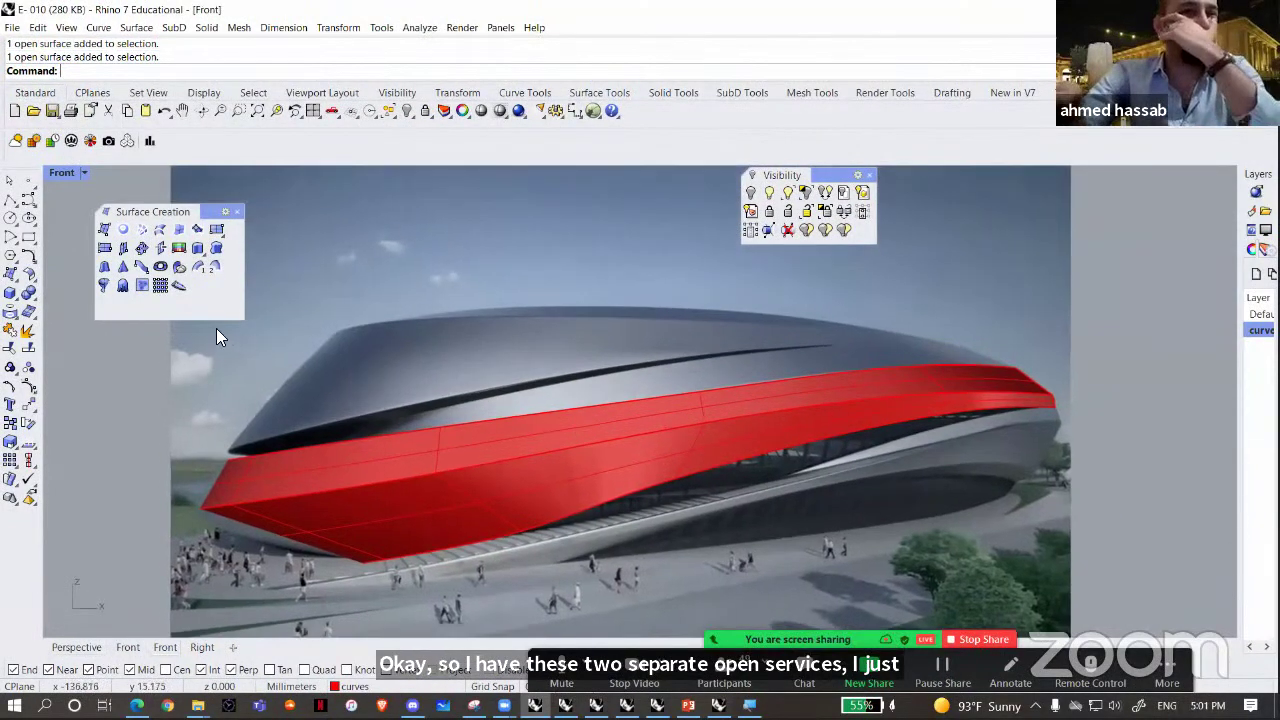
{"action": "left_click", "coordinate": [416, 432]}
{"action": "left_click", "coordinate": [416, 427]}
{"action": "left_click", "coordinate": [468, 469]}
{"action": "right_click_drag", "start_coordinate": [468, 403], "coordinate": [469, 431]}
{"action": "left_click_drag", "start_coordinate": [620, 386], "coordinate": [626, 370]}
{"action": "right_click_drag", "start_coordinate": [708, 386], "coordinate": [666, 411]}
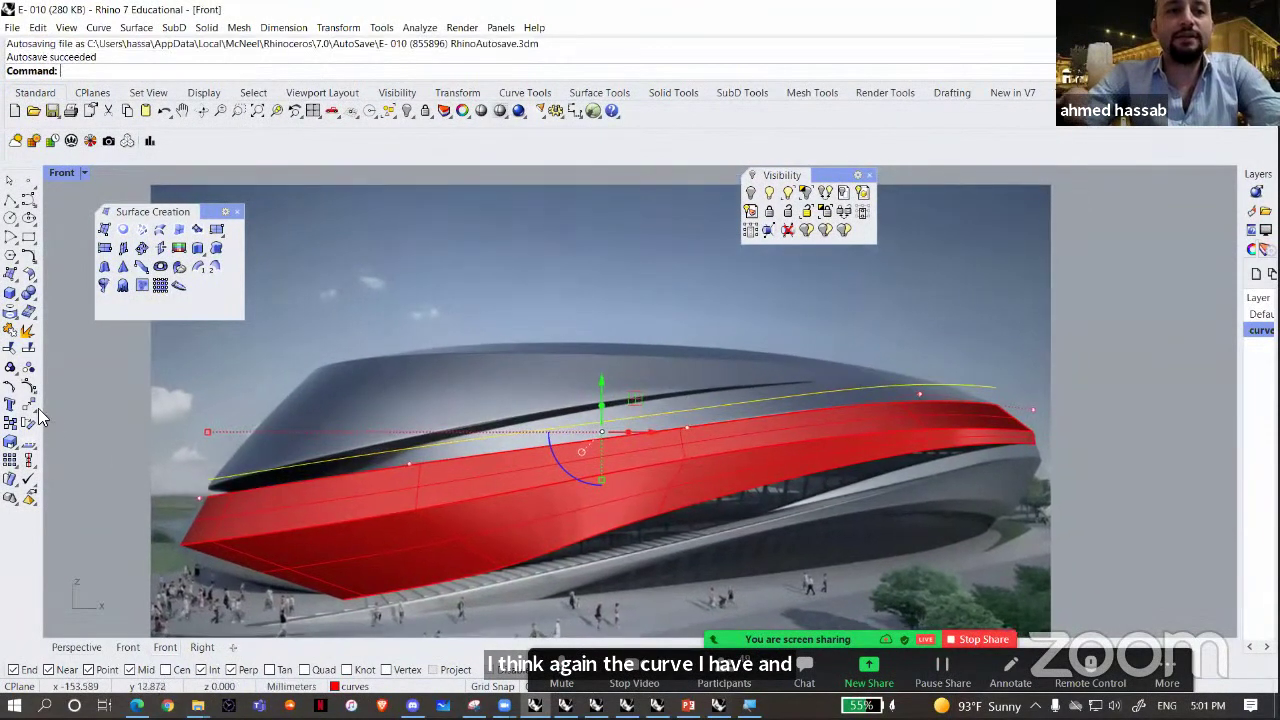
- Turn on the copied curve's control points and reposition the right-end ones to follow the building's edge
{"action": "key", "text": "F10"}
{"action": "scroll", "coordinate": [797, 374], "scroll_direction": "up", "scroll_amount": 4}
{"action": "left_click_drag", "start_coordinate": [811, 372], "coordinate": [1036, 426]}
{"action": "left_click", "coordinate": [912, 364]}
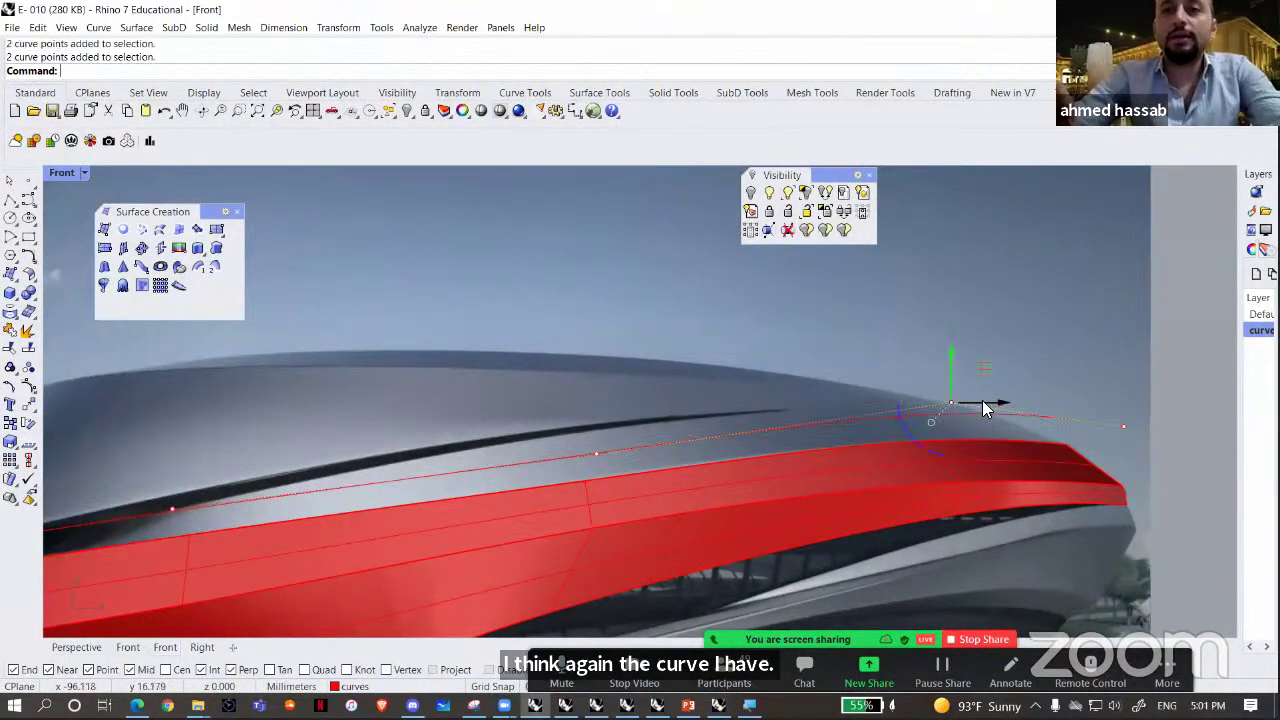
{"action": "left_click_drag", "start_coordinate": [974, 374], "coordinate": [884, 358]}
{"action": "left_click_drag", "start_coordinate": [1086, 381], "coordinate": [1199, 458]}
{"action": "left_click_drag", "start_coordinate": [1155, 394], "coordinate": [1123, 406]}
- Adjust the copied curve's middle and right-hand control points to align it with the upper edge of the slit
{"action": "scroll", "coordinate": [652, 430], "scroll_direction": "down", "scroll_amount": 2}
{"action": "right_click_drag", "start_coordinate": [583, 474], "coordinate": [746, 434]}
{"action": "scroll", "coordinate": [660, 412], "scroll_direction": "up", "scroll_amount": 4}
{"action": "left_click_drag", "start_coordinate": [746, 434], "coordinate": [715, 371]}
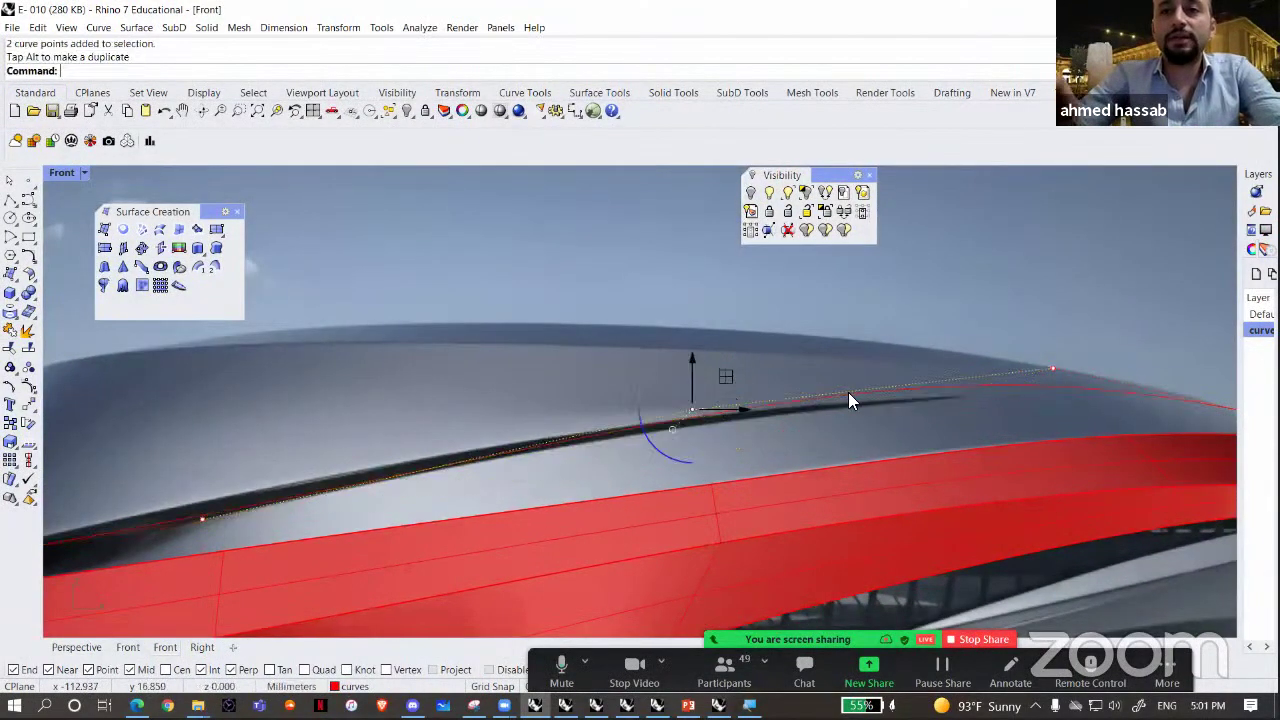
{"action": "right_click_drag", "start_coordinate": [1066, 371], "coordinate": [938, 370]}
{"action": "left_click_drag", "start_coordinate": [938, 372], "coordinate": [924, 324]}
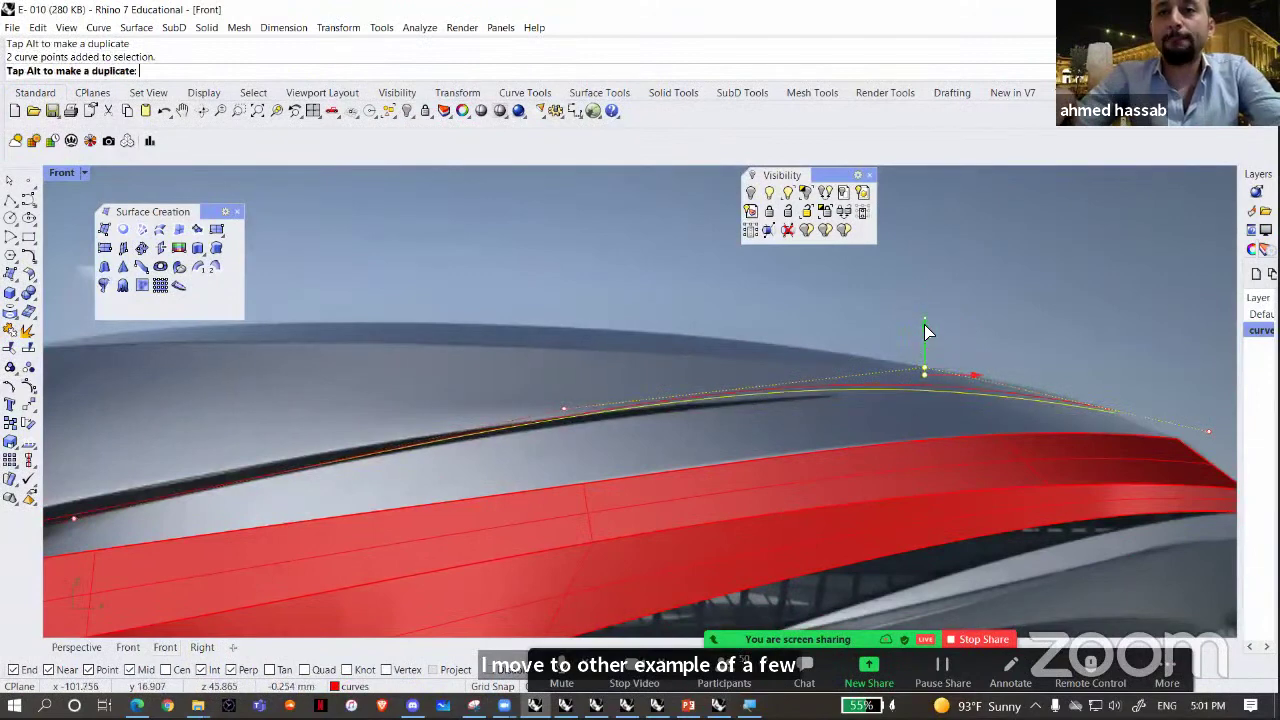
{"action": "scroll", "coordinate": [614, 391], "scroll_direction": "down", "scroll_amount": 4}
- Adjust the copied curve's remaining control points toward its left end to follow the slit down to the building's tip
{"action": "right_click_drag", "start_coordinate": [544, 462], "coordinate": [627, 448]}
{"action": "scroll", "coordinate": [522, 392], "scroll_direction": "up", "scroll_amount": 4}
{"action": "left_click_drag", "start_coordinate": [542, 455], "coordinate": [524, 361]}
{"action": "right_click_drag", "start_coordinate": [166, 423], "coordinate": [178, 416]}
{"action": "left_click_drag", "start_coordinate": [178, 418], "coordinate": [230, 484]}
{"action": "scroll", "coordinate": [216, 482], "scroll_direction": "up", "scroll_amount": 4}
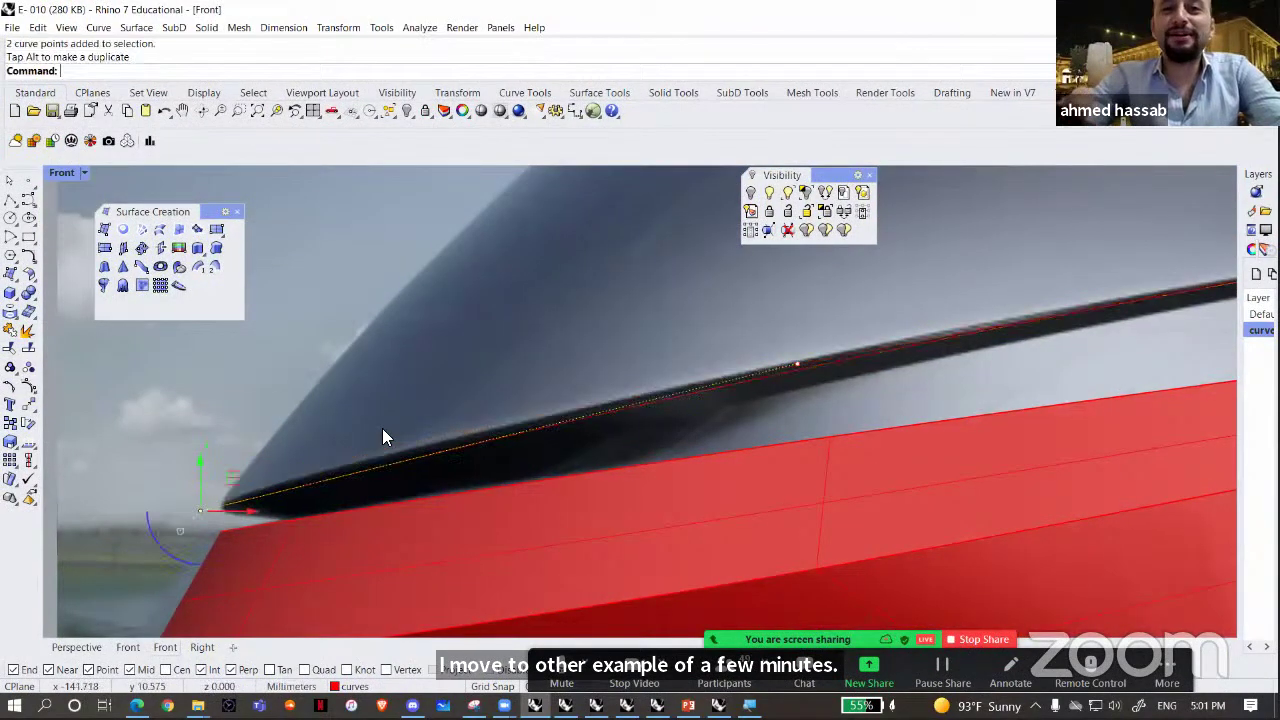
{"action": "left_click_drag", "start_coordinate": [836, 430], "coordinate": [628, 357]}
{"action": "left_click_drag", "start_coordinate": [793, 330], "coordinate": [540, 388]}
{"action": "scroll", "coordinate": [766, 400], "scroll_direction": "down", "scroll_amount": 5}
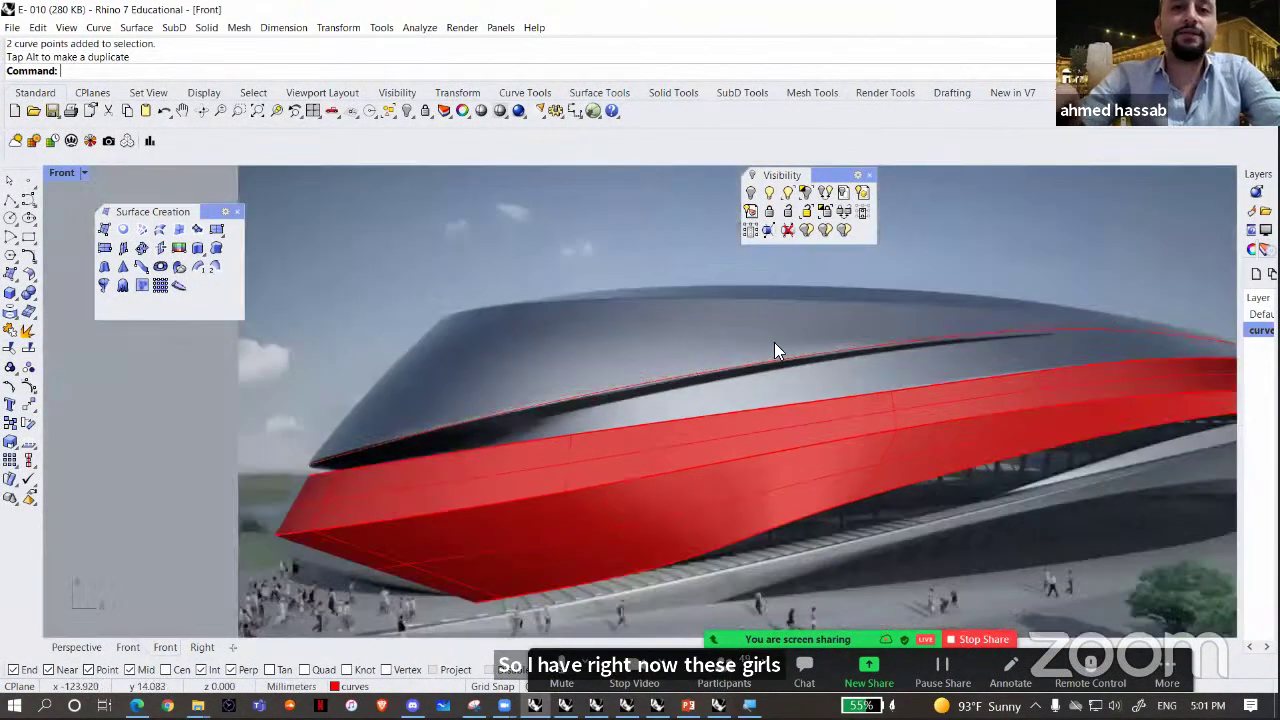
- Copy the fitted slit curve upward toward the building's roofline
{"action": "left_click", "coordinate": [772, 342]}
{"action": "scroll", "coordinate": [771, 337], "scroll_direction": "up", "scroll_amount": 1}
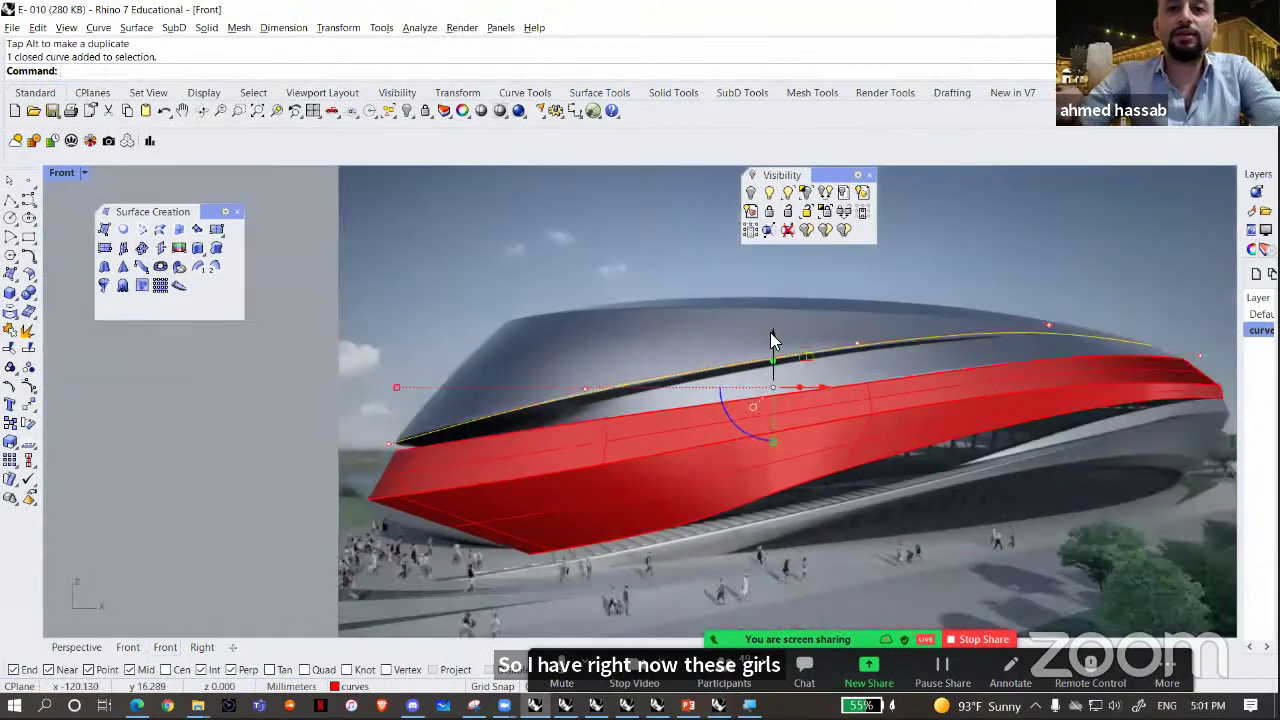
{"action": "scroll", "coordinate": [720, 378], "scroll_direction": "up", "scroll_amount": 3}
{"action": "scroll", "coordinate": [750, 383], "scroll_direction": "up", "scroll_amount": 3}
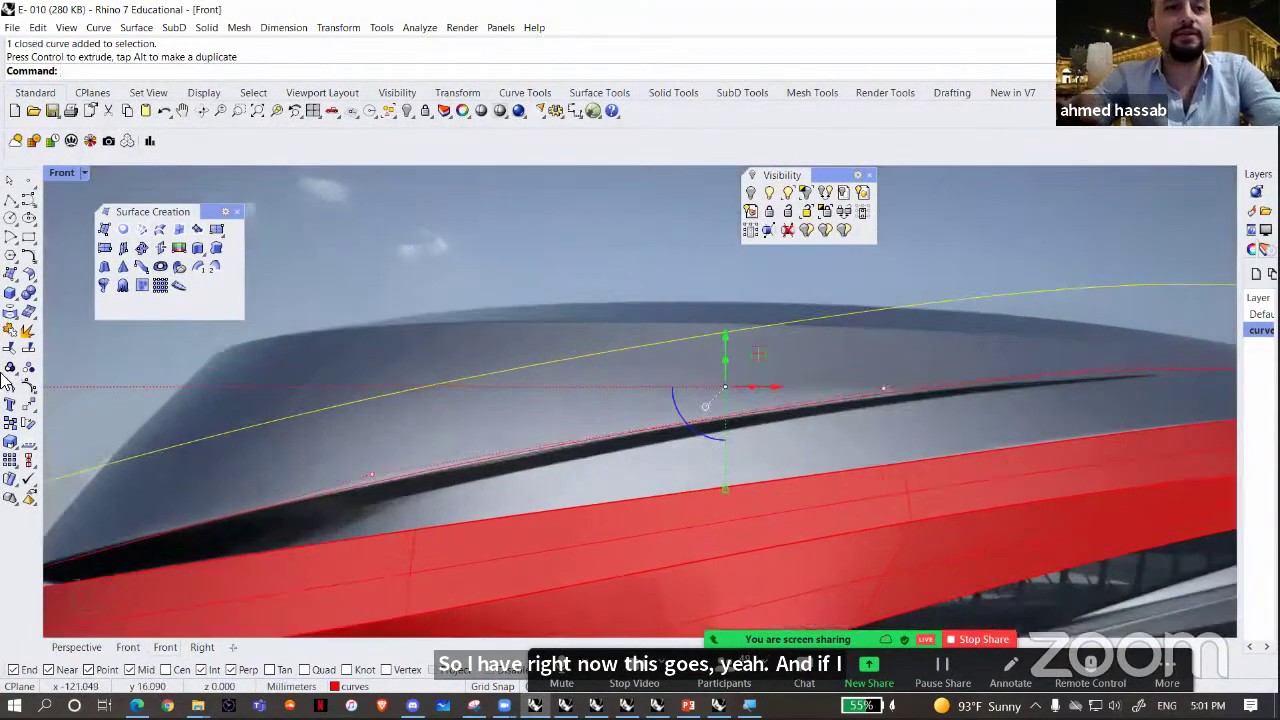
- Turn on the copied curve's control points and lower its right-end points onto the building's roofline
{"action": "key", "text": "F10"}
{"action": "scroll", "coordinate": [858, 376], "scroll_direction": "down", "scroll_amount": 4}
{"action": "right_click_drag", "start_coordinate": [1020, 312], "coordinate": [498, 314]}
{"action": "scroll", "coordinate": [745, 345], "scroll_direction": "up", "scroll_amount": 4}
{"action": "left_click_drag", "start_coordinate": [514, 280], "coordinate": [945, 388]}
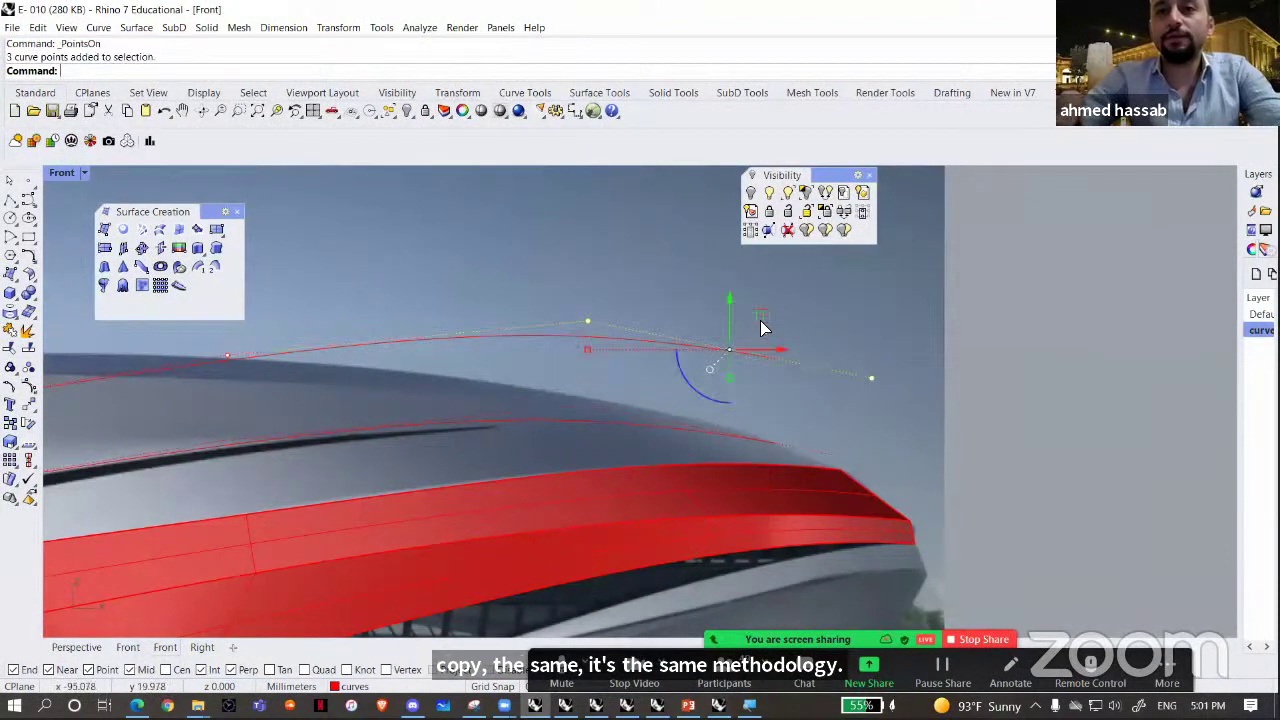
{"action": "left_click_drag", "start_coordinate": [588, 321], "coordinate": [572, 393]}
{"action": "right_click_drag", "start_coordinate": [651, 331], "coordinate": [971, 260]}
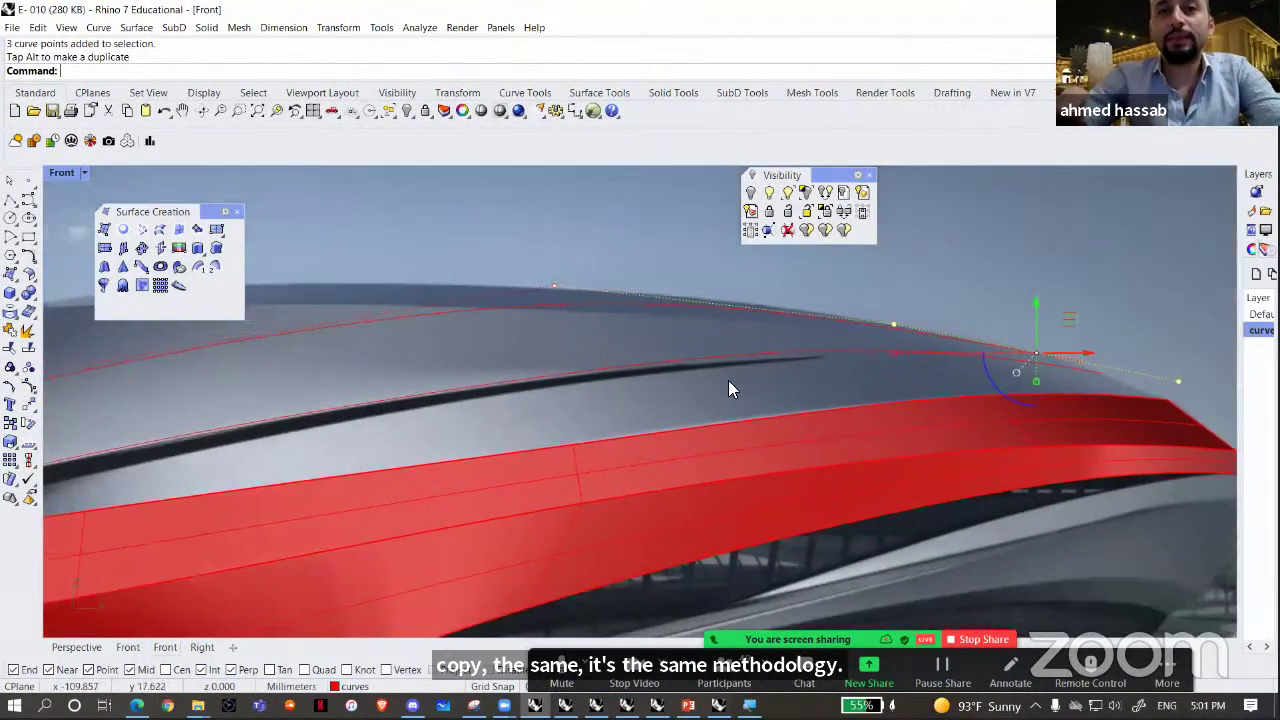
- Move the copied curve's left-end control points to the upper-left corner of the building's roof
{"action": "right_click_drag", "start_coordinate": [728, 378], "coordinate": [983, 428]}
{"action": "right_click_drag", "start_coordinate": [198, 518], "coordinate": [482, 506]}
{"action": "left_click_drag", "start_coordinate": [106, 436], "coordinate": [684, 554]}
{"action": "left_click_drag", "start_coordinate": [476, 354], "coordinate": [686, 438]}
{"action": "scroll", "coordinate": [687, 440], "scroll_direction": "down", "scroll_amount": 2}
{"action": "left_click_drag", "start_coordinate": [403, 462], "coordinate": [612, 332]}
{"action": "scroll", "coordinate": [842, 378], "scroll_direction": "down", "scroll_amount": 2}
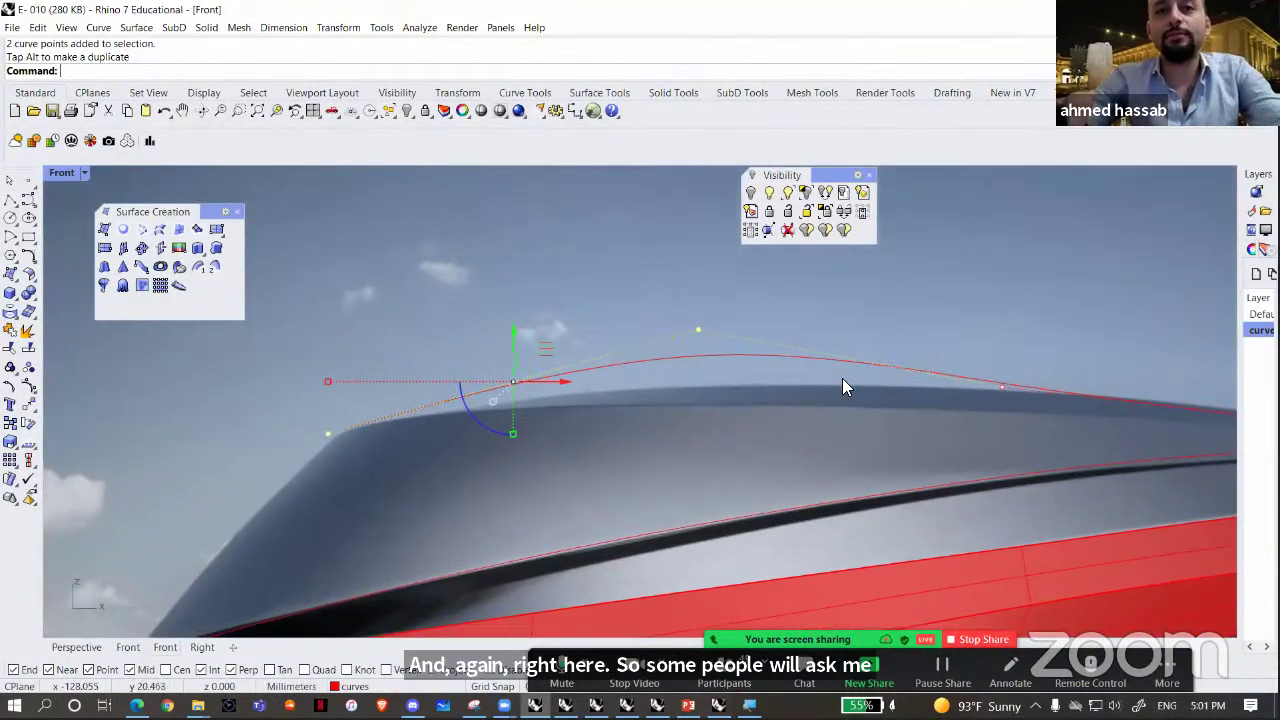
- Isolate the control points bulging above the roof's left half and middle, and reposition them along the roofline
{"action": "left_click_drag", "start_coordinate": [306, 418], "coordinate": [422, 525], "text": "shift"}
{"action": "left_click_drag", "start_coordinate": [232, 394], "coordinate": [398, 524], "text": "ctrl"}
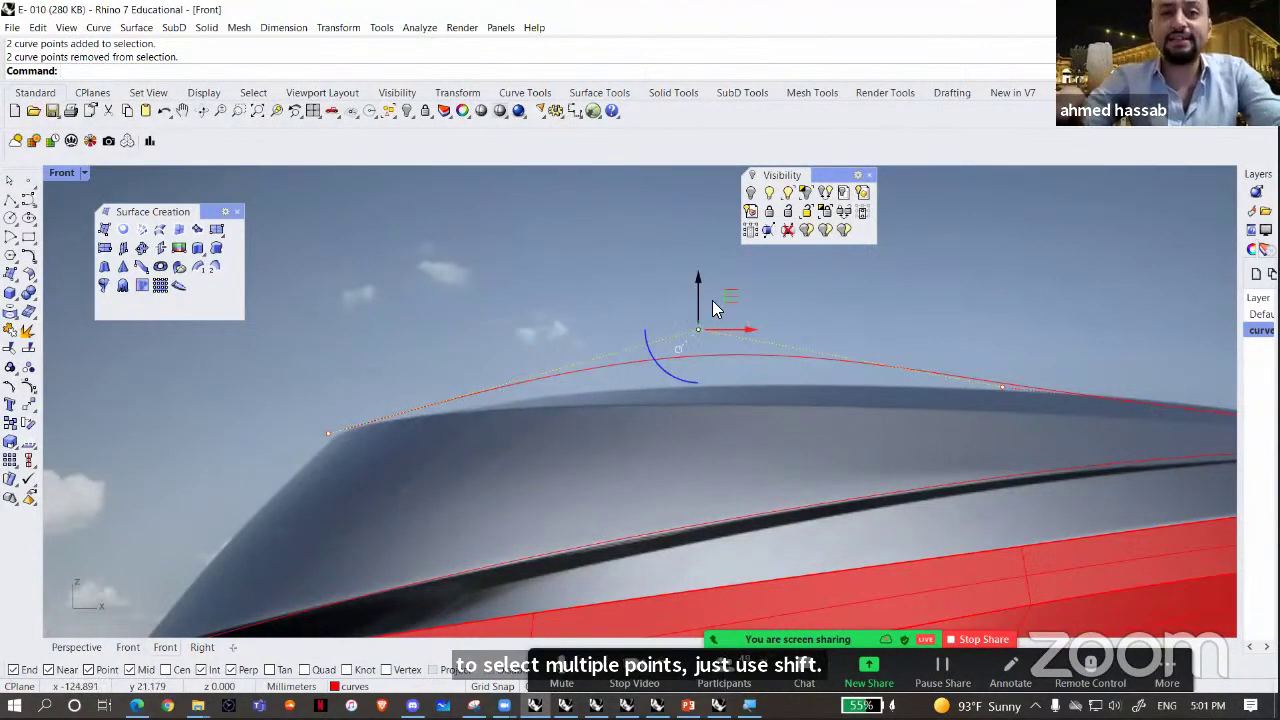
{"action": "left_click_drag", "start_coordinate": [730, 296], "coordinate": [580, 350]}
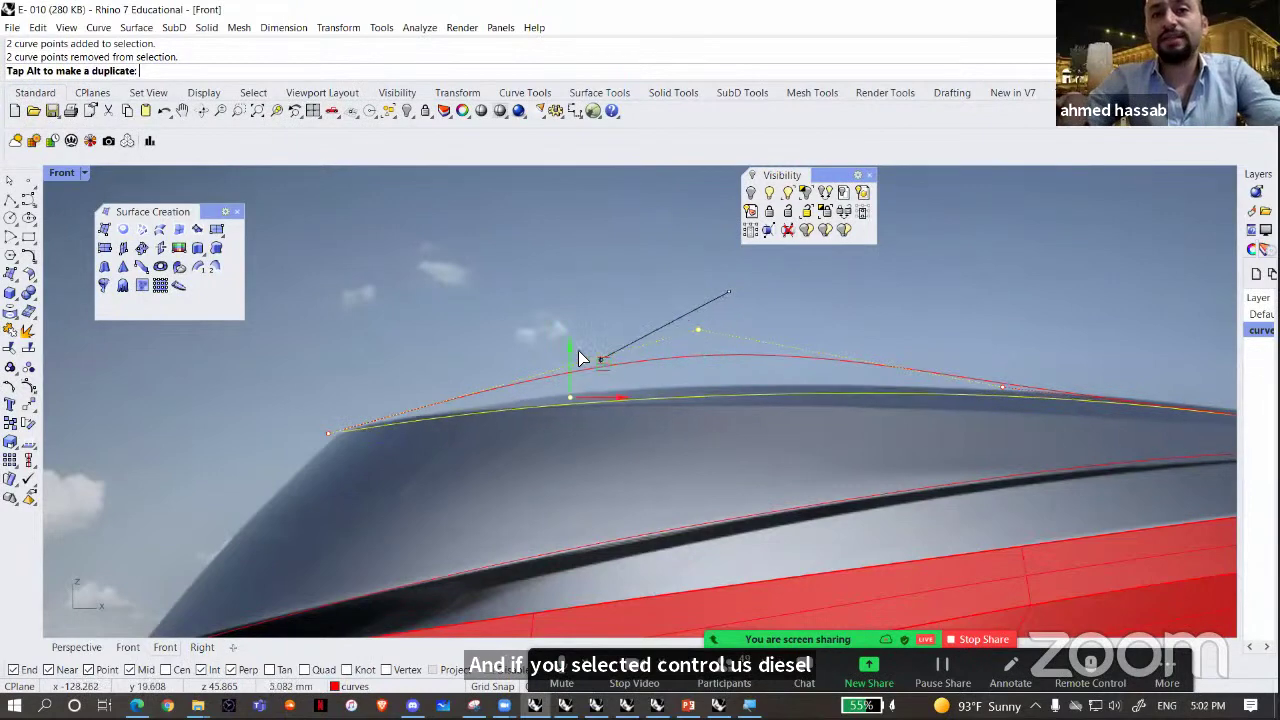
{"action": "right_click_drag", "start_coordinate": [932, 370], "coordinate": [630, 367]}
{"action": "left_click_drag", "start_coordinate": [752, 334], "coordinate": [646, 408]}
{"action": "mouse_move", "coordinate": [698, 337]}
{"action": "left_mouse_down"}
{"action": "mouse_move", "coordinate": [694, 362]}
{"action": "mouse_move", "coordinate": [706, 359]}
{"action": "left_mouse_up"}
- Fine-tune the copied curve's left and middle control points to follow the roof's upper edge
{"action": "right_click_drag", "start_coordinate": [270, 342], "coordinate": [554, 336]}
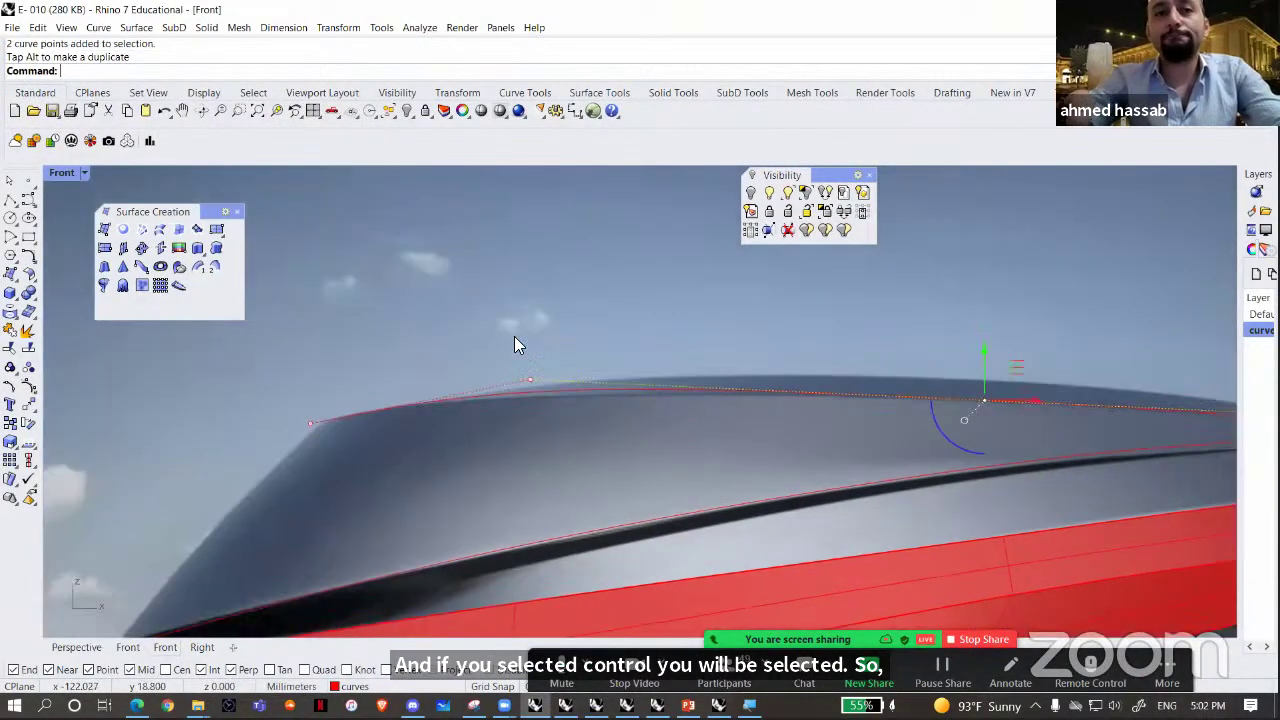
{"action": "mouse_move", "coordinate": [522, 360]}
{"action": "left_mouse_down"}
{"action": "mouse_move", "coordinate": [545, 398]}
{"action": "mouse_move", "coordinate": [533, 363]}
{"action": "left_mouse_up"}
{"action": "scroll", "coordinate": [532, 346], "scroll_direction": "up", "scroll_amount": 5}
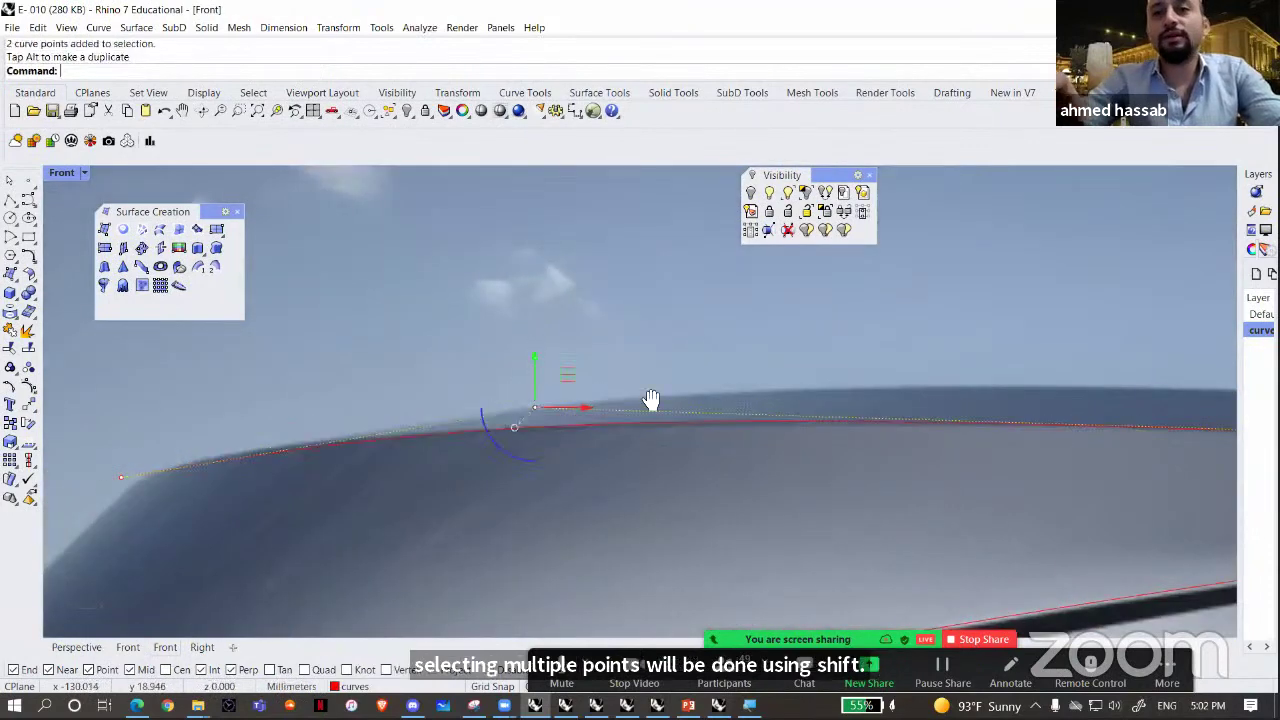
{"action": "right_click_drag", "start_coordinate": [720, 406], "coordinate": [660, 400]}
{"action": "scroll", "coordinate": [660, 400], "scroll_direction": "down", "scroll_amount": 8}
{"action": "right_click_drag", "start_coordinate": [938, 422], "coordinate": [806, 402]}
{"action": "scroll", "coordinate": [674, 392], "scroll_direction": "up", "scroll_amount": 2}
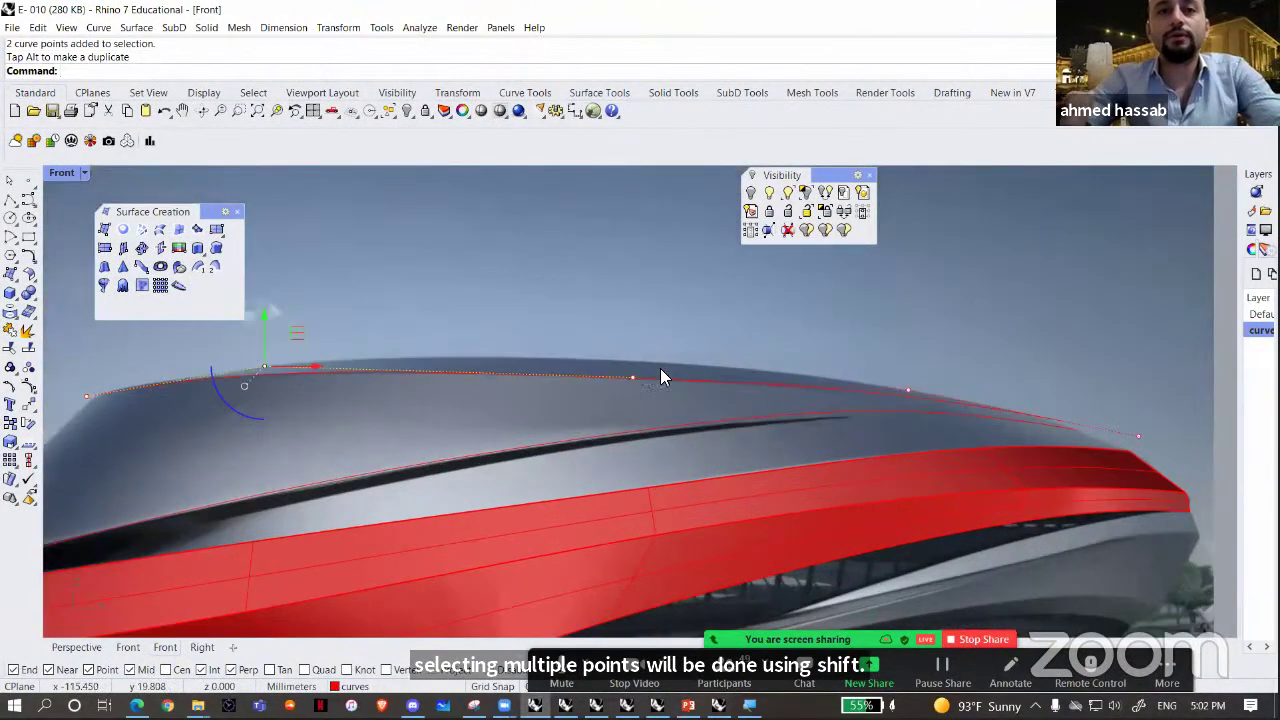
{"action": "left_click", "coordinate": [632, 377]}
{"action": "left_click_drag", "start_coordinate": [634, 326], "coordinate": [636, 320]}
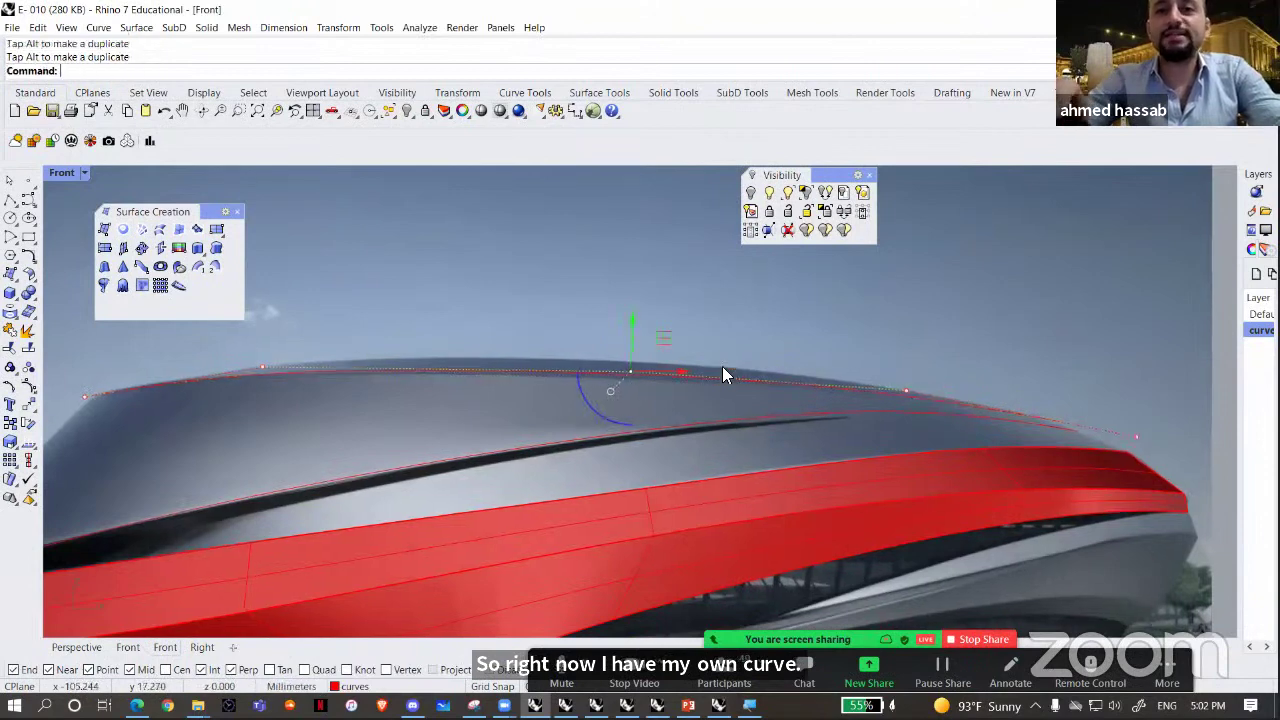
- Adjust the copied curve's right-hand control points along the descending end of the roofline
{"action": "right_click_drag", "start_coordinate": [978, 420], "coordinate": [760, 416]}
{"action": "scroll", "coordinate": [668, 384], "scroll_direction": "up", "scroll_amount": 6}
{"action": "left_click", "coordinate": [712, 390]}
{"action": "left_click_drag", "start_coordinate": [716, 341], "coordinate": [717, 345]}
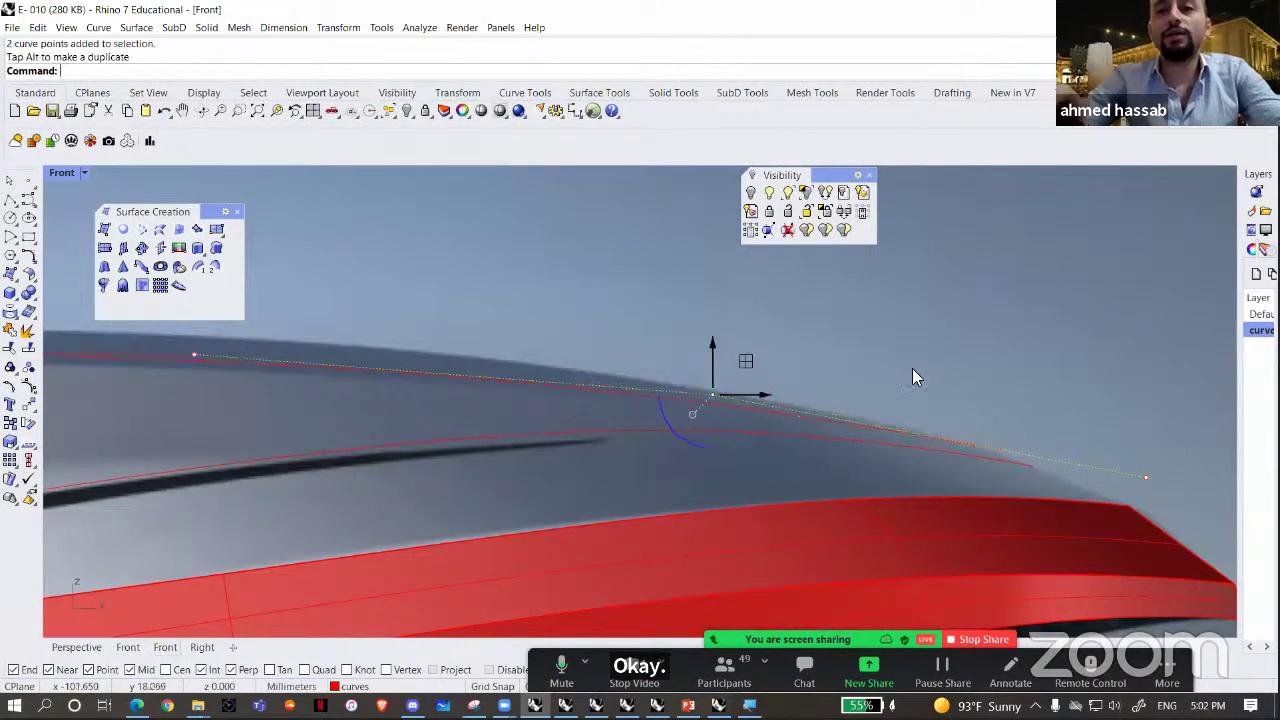
{"action": "scroll", "coordinate": [908, 368], "scroll_direction": "down", "scroll_amount": 4}
{"action": "scroll", "coordinate": [1008, 418], "scroll_direction": "up", "scroll_amount": 6}
{"action": "left_click_drag", "start_coordinate": [1090, 468], "coordinate": [966, 390]}
{"action": "left_click_drag", "start_coordinate": [1082, 421], "coordinate": [1007, 407]}
{"action": "left_click", "coordinate": [769, 411]}
- Make a final adjustment to the roofline curve's control points and turn the points off
{"action": "scroll", "coordinate": [846, 434], "scroll_direction": "down", "scroll_amount": 3}
{"action": "right_click_drag", "start_coordinate": [376, 434], "coordinate": [760, 420]}
{"action": "scroll", "coordinate": [760, 420], "scroll_direction": "down", "scroll_amount": 4}
{"action": "scroll", "coordinate": [696, 298], "scroll_direction": "up", "scroll_amount": 4}
{"action": "right_click_drag", "start_coordinate": [630, 346], "coordinate": [752, 306]}
{"action": "left_click_drag", "start_coordinate": [797, 297], "coordinate": [700, 358]}
{"action": "left_click_drag", "start_coordinate": [743, 306], "coordinate": [740, 315]}
{"action": "scroll", "coordinate": [574, 458], "scroll_direction": "down", "scroll_amount": 6}
{"action": "key", "text": "Escape"}
{"action": "scroll", "coordinate": [476, 410], "scroll_direction": "down", "scroll_amount": 3}
{"action": "scroll", "coordinate": [650, 386], "scroll_direction": "up", "scroll_amount": 1}
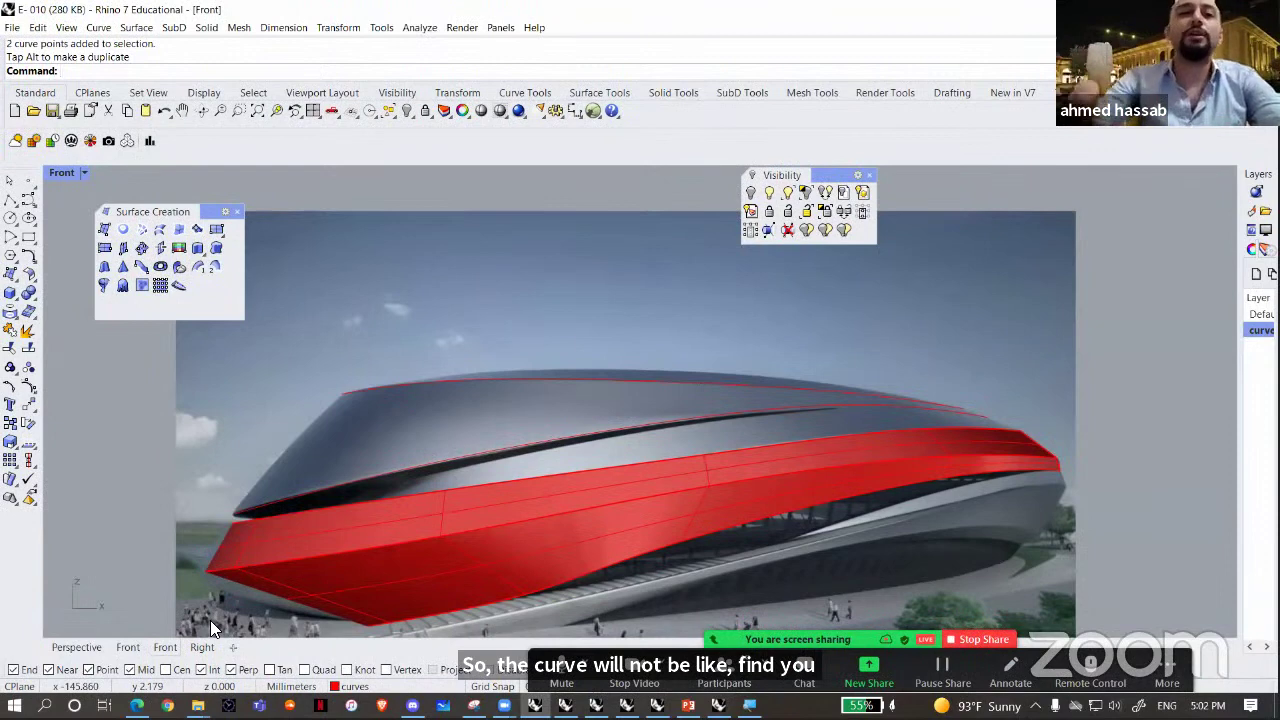
- Loft the slit curve and the roofline curve in the perspective view to create the building's upper band
{"action": "left_click", "coordinate": [58, 650]}
{"action": "right_click_drag", "start_coordinate": [606, 474], "coordinate": [450, 455]}
{"action": "left_click", "coordinate": [490, 416]}
{"action": "left_click", "coordinate": [498, 400]}
{"action": "key", "text": "Return"}
{"action": "key", "text": "Return"}
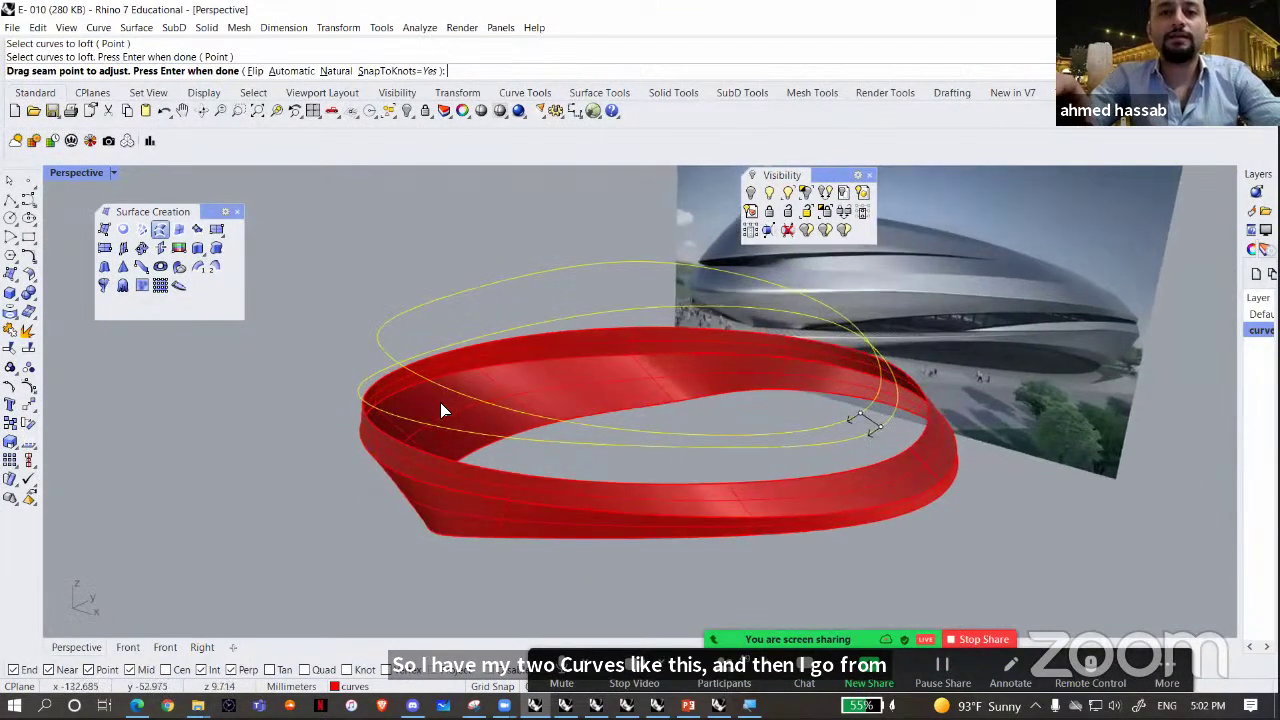
{"action": "key", "text": "Return"}
{"action": "right_click_drag", "start_coordinate": [530, 354], "coordinate": [606, 415]}
{"action": "scroll", "coordinate": [488, 438], "scroll_direction": "down", "scroll_amount": 3}
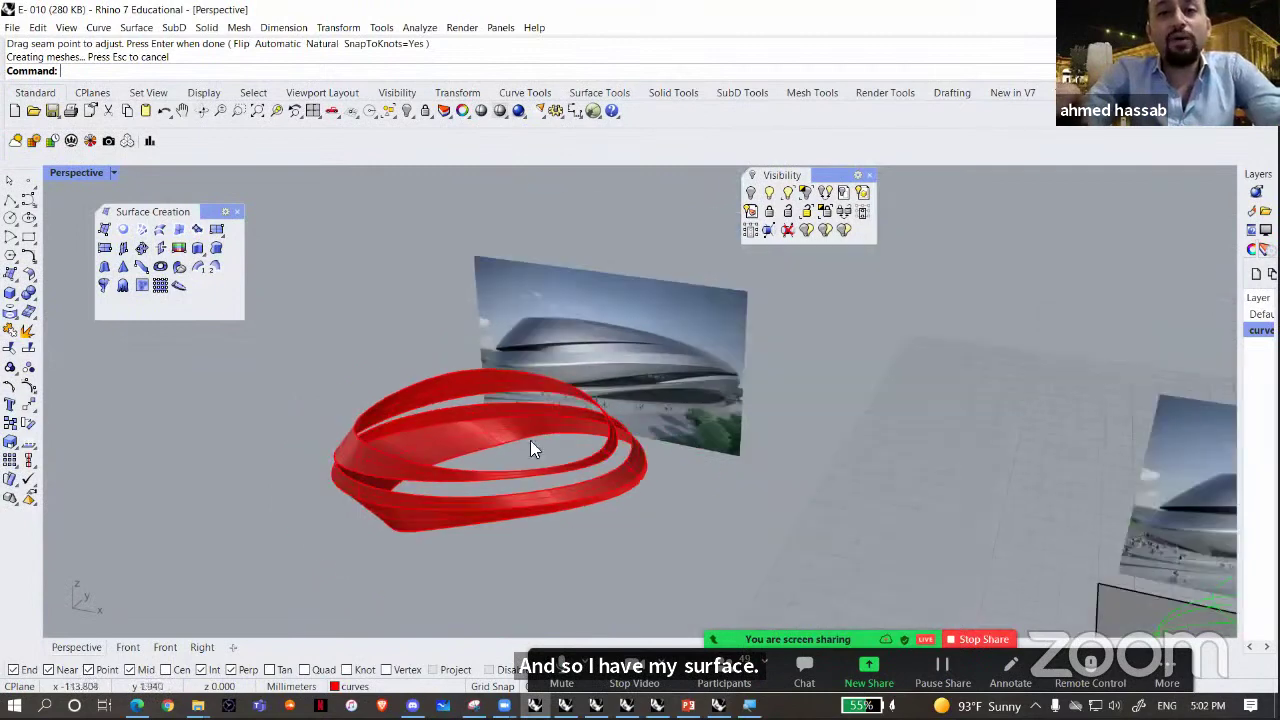
- Examine the lofted side surfaces and their isocurves on the finished building model
{"action": "right_click_drag", "start_coordinate": [968, 500], "coordinate": [604, 490], "text": "shift"}
{"action": "scroll", "coordinate": [946, 478], "scroll_direction": "up", "scroll_amount": 4}
{"action": "scroll", "coordinate": [682, 444], "scroll_direction": "down", "scroll_amount": 3}
{"action": "right_click_drag", "start_coordinate": [950, 570], "coordinate": [828, 400], "text": "shift"}
{"action": "left_click", "coordinate": [786, 488]}
{"action": "key", "text": "Escape"}
{"action": "right_click_drag", "start_coordinate": [590, 384], "coordinate": [624, 410]}
{"action": "scroll", "coordinate": [624, 410], "scroll_direction": "up", "scroll_amount": 3}
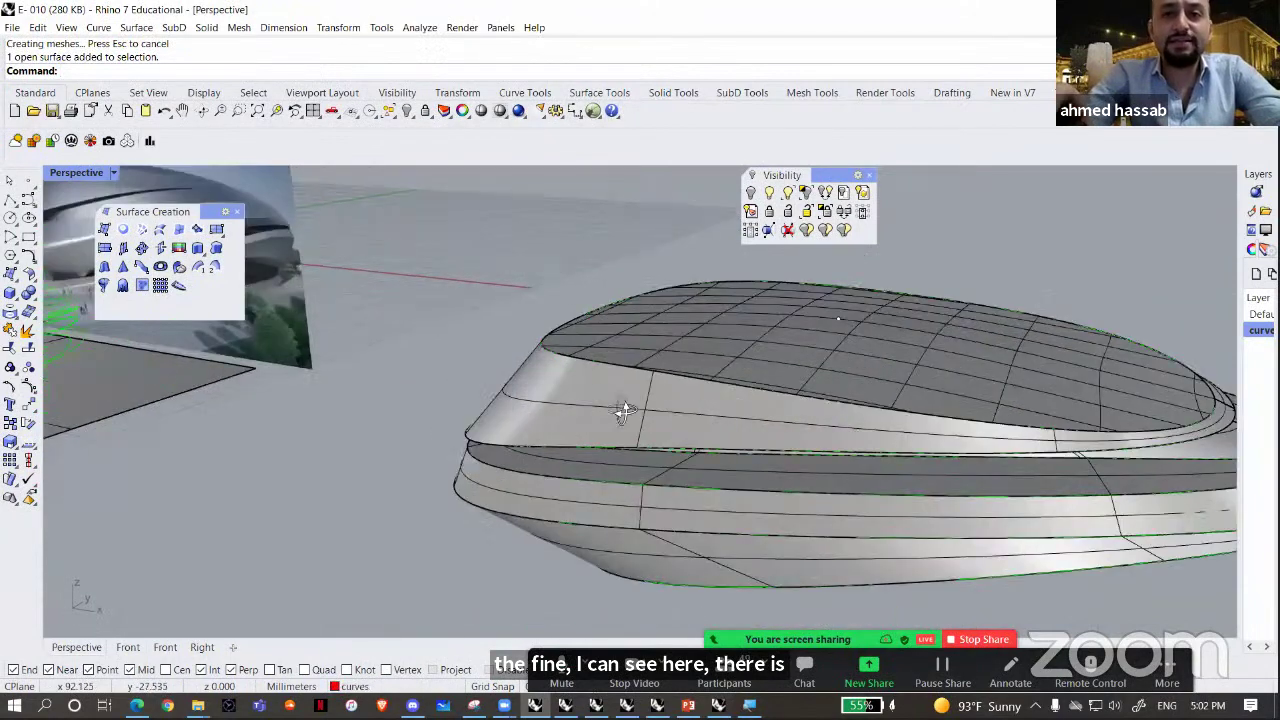
{"action": "left_click", "coordinate": [704, 396]}
{"action": "right_click_drag", "start_coordinate": [517, 521], "coordinate": [626, 455], "text": "shift"}
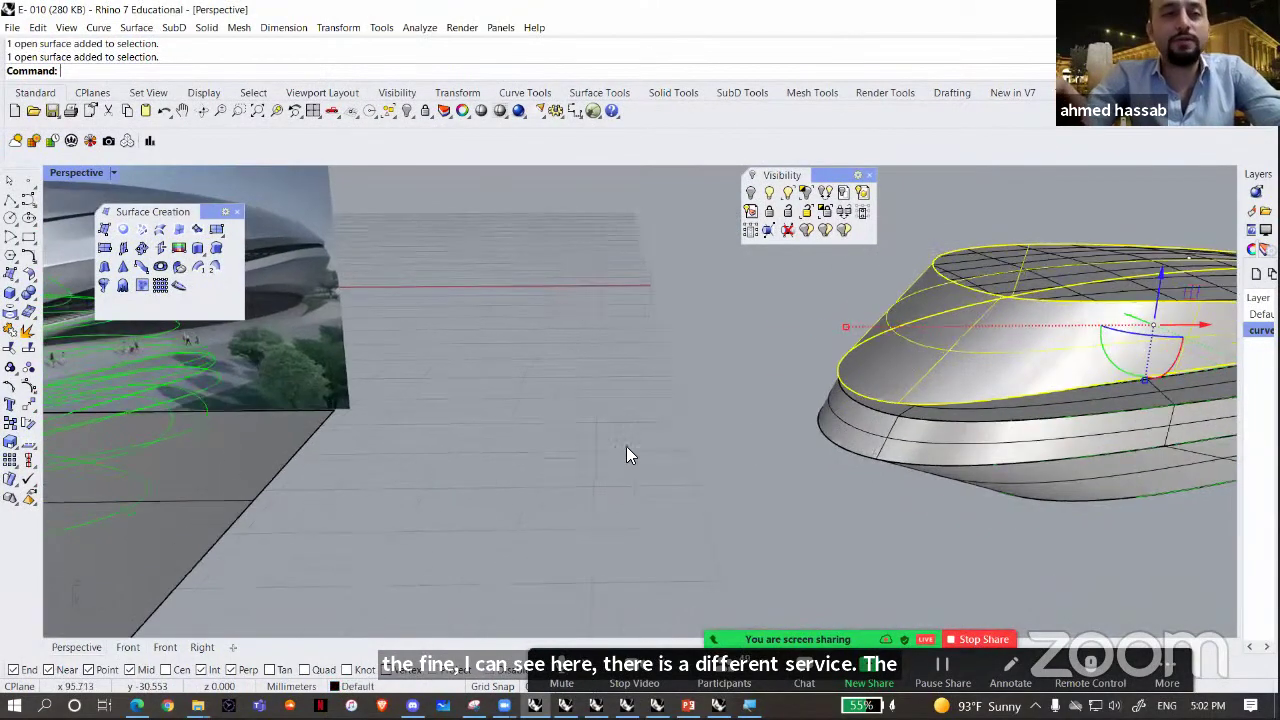
{"action": "right_click_drag", "start_coordinate": [688, 414], "coordinate": [760, 417]}
{"action": "key", "text": "Escape"}
{"action": "scroll", "coordinate": [782, 372], "scroll_direction": "up", "scroll_amount": 7}
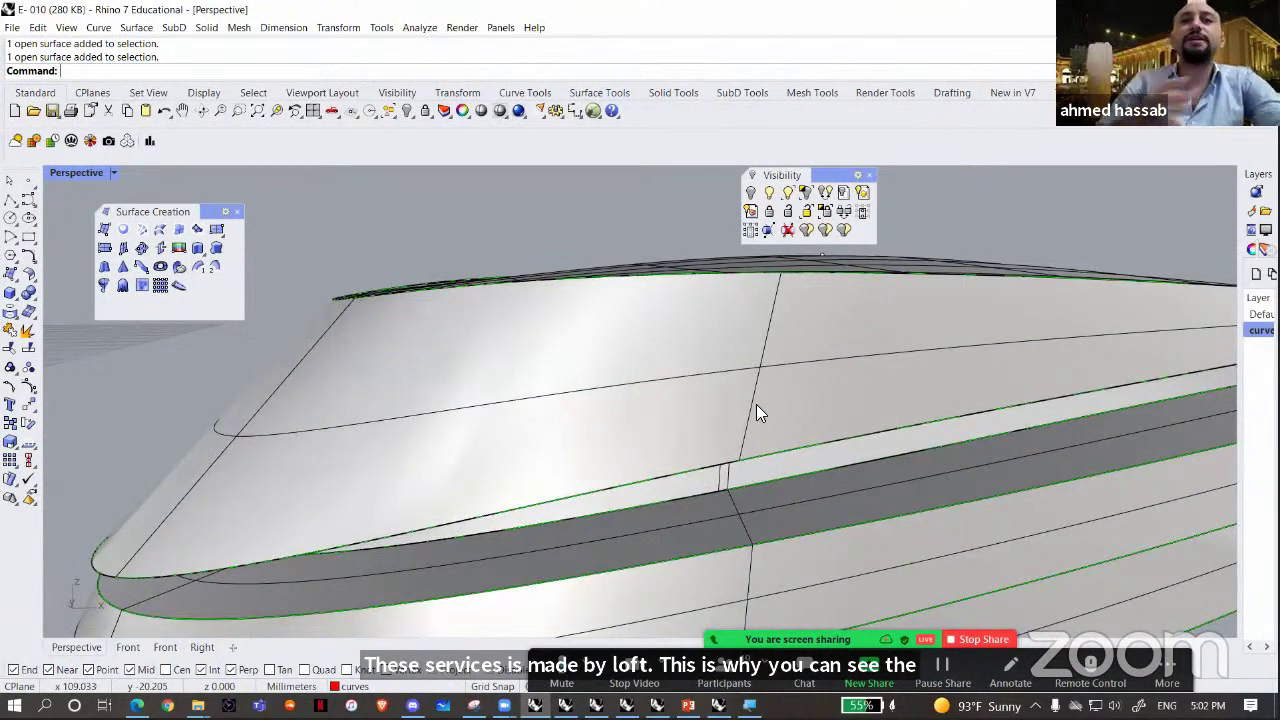
- Select the finished model's roof surface and examine its isocurve grid against its outline
{"action": "scroll", "coordinate": [756, 404], "scroll_direction": "down", "scroll_amount": 5}
{"action": "right_click_drag", "start_coordinate": [710, 446], "coordinate": [690, 498]}
{"action": "scroll", "coordinate": [726, 400], "scroll_direction": "down", "scroll_amount": 3}
{"action": "left_click", "coordinate": [726, 400]}
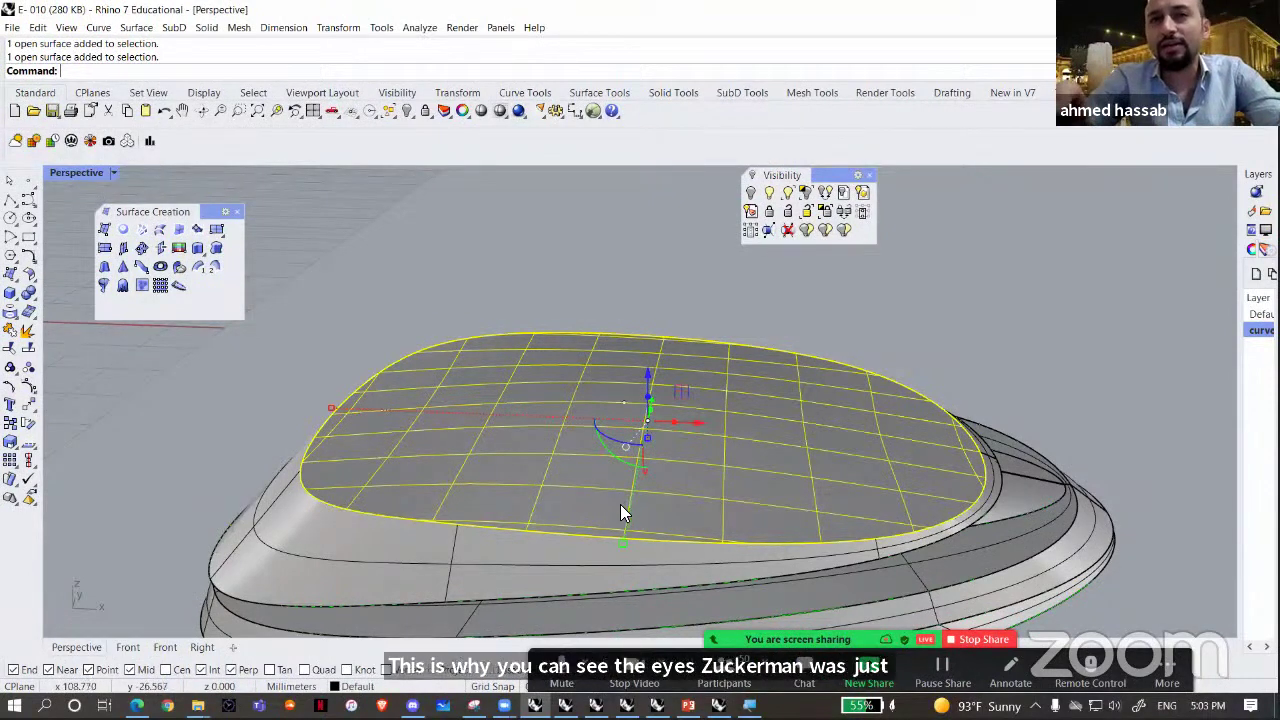
{"action": "right_click_drag", "start_coordinate": [512, 526], "coordinate": [556, 496]}
{"action": "scroll", "coordinate": [556, 494], "scroll_direction": "up", "scroll_amount": 4}
{"action": "right_click_drag", "start_coordinate": [636, 606], "coordinate": [575, 660]}
- Magnify the screen to 300% to examine the Patch tool among the surface creation tools, and return to normal size
{"action": "left_click", "coordinate": [750, 706]}
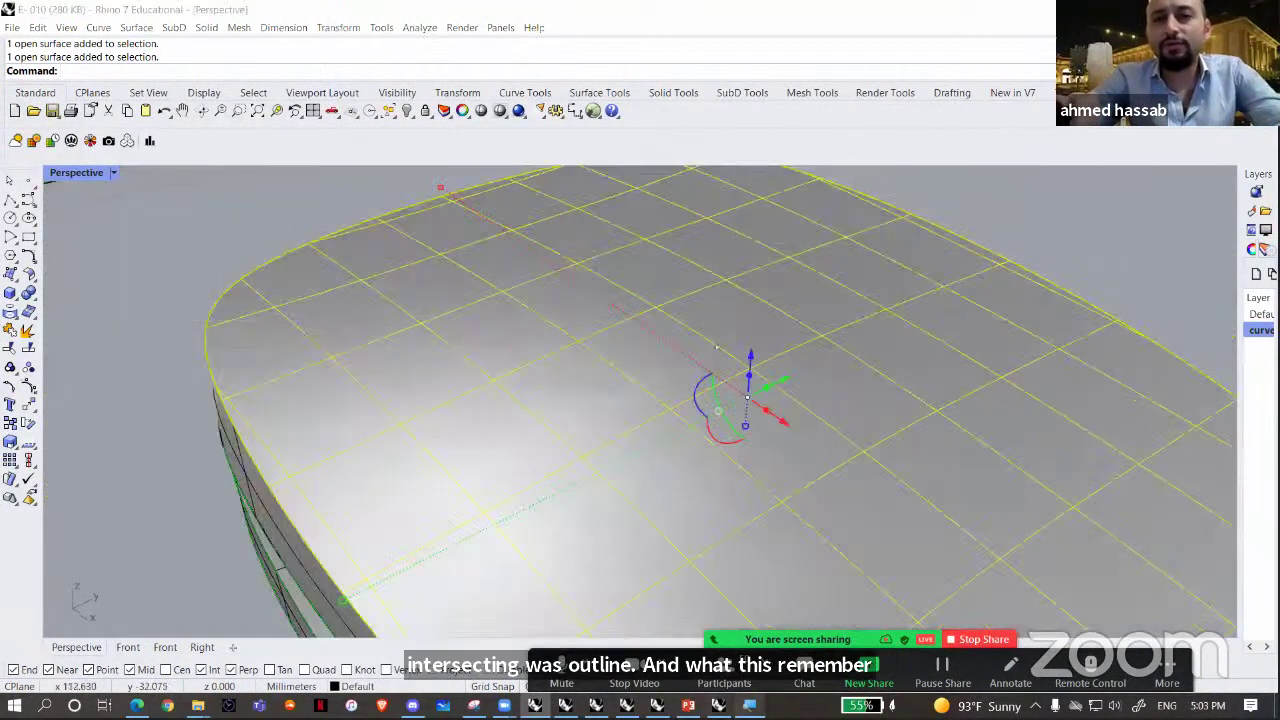
{"action": "left_click", "coordinate": [381, 281]}
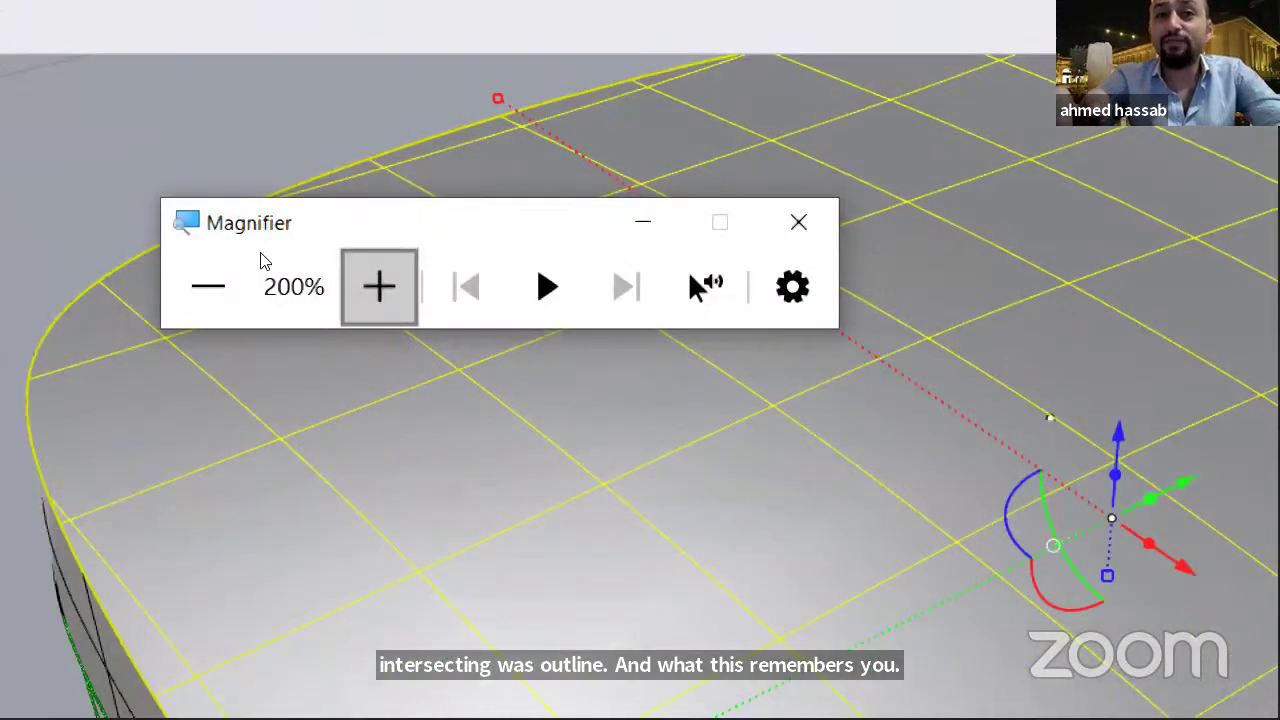
{"action": "left_click", "coordinate": [381, 283]}
{"action": "left_click", "coordinate": [206, 271]}
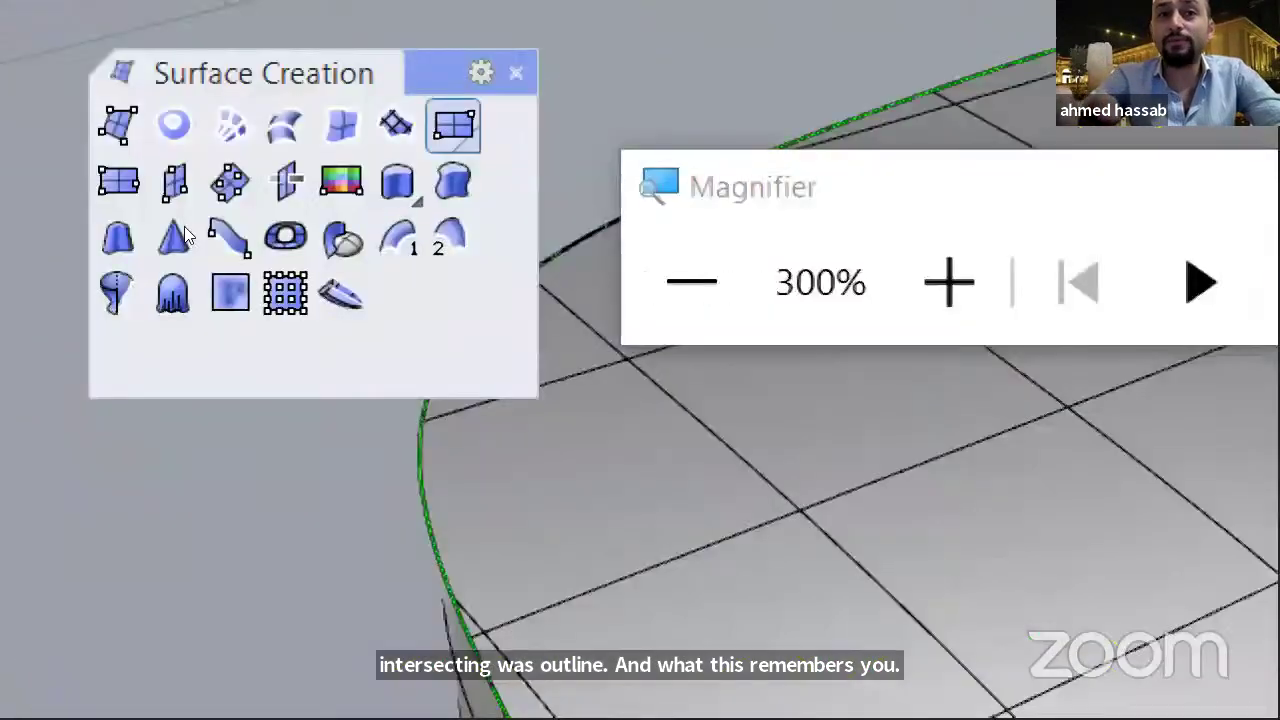
{"action": "left_click", "coordinate": [338, 250]}
{"action": "left_click_drag", "start_coordinate": [804, 209], "coordinate": [443, 673]}
{"action": "left_click", "coordinate": [162, 338]}
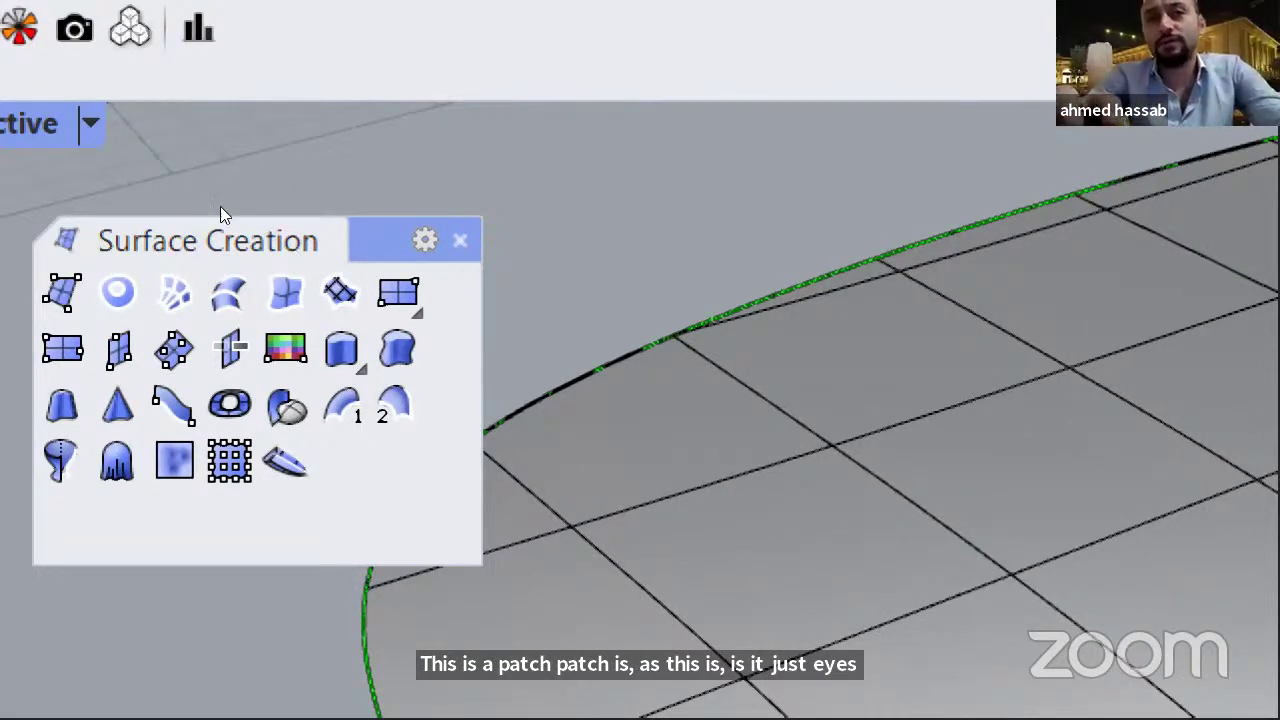
{"action": "scroll", "coordinate": [390, 320], "scroll_direction": "down", "scroll_amount": 8}
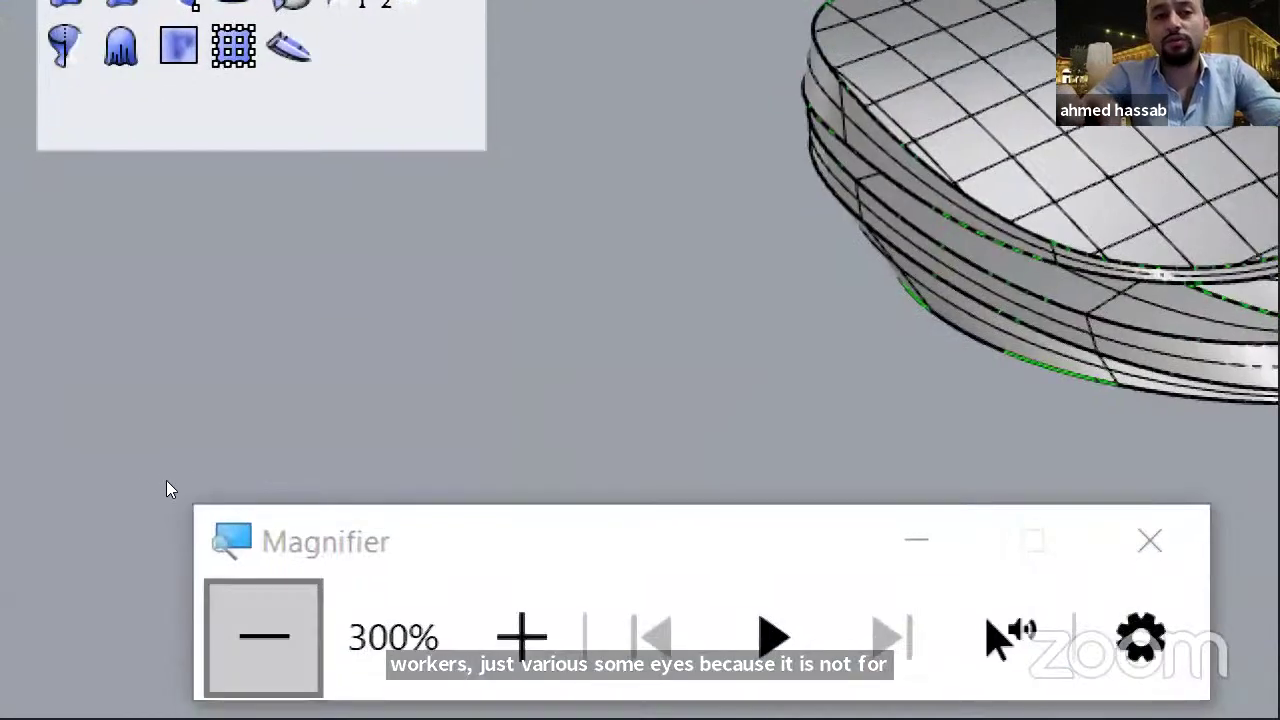
{"action": "left_click", "coordinate": [167, 484]}
{"action": "left_click", "coordinate": [167, 484]}
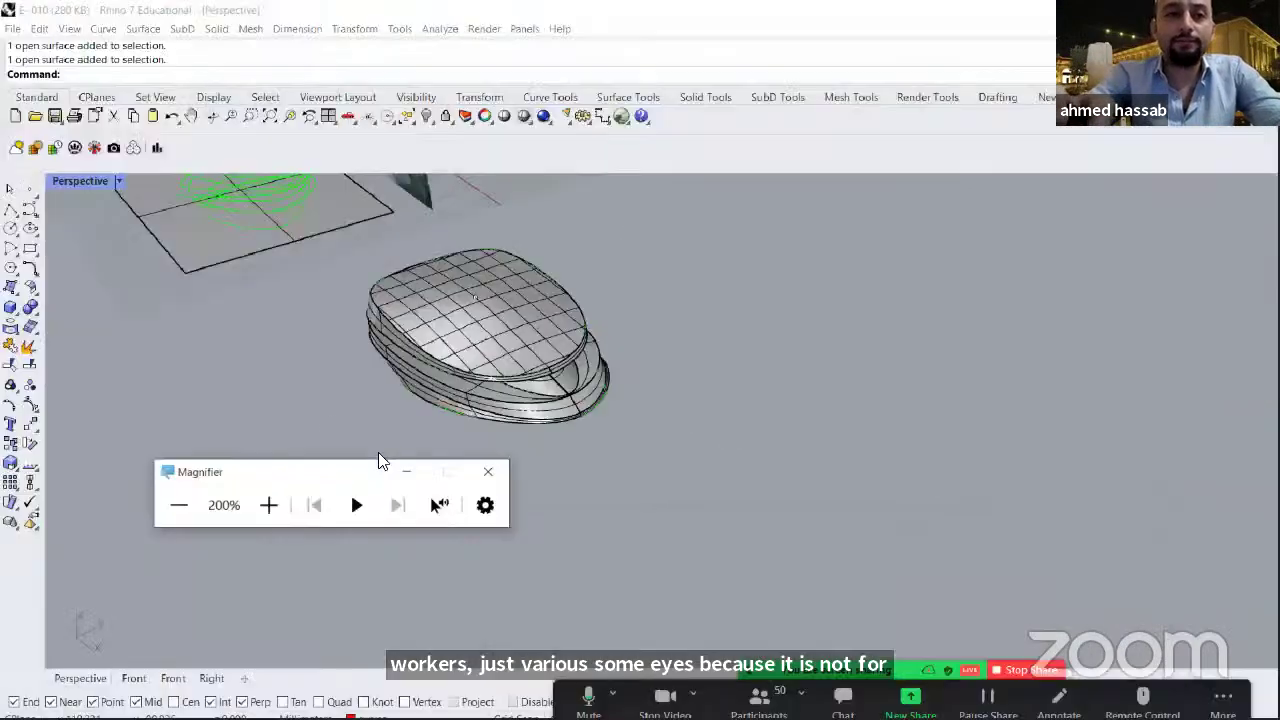
{"action": "left_click", "coordinate": [391, 450]}
- Inspect the finished model's roof patch from a closer view and alongside the whole scene
{"action": "right_click_drag", "start_coordinate": [746, 472], "coordinate": [690, 450]}
{"action": "scroll", "coordinate": [702, 452], "scroll_direction": "up", "scroll_amount": 6}
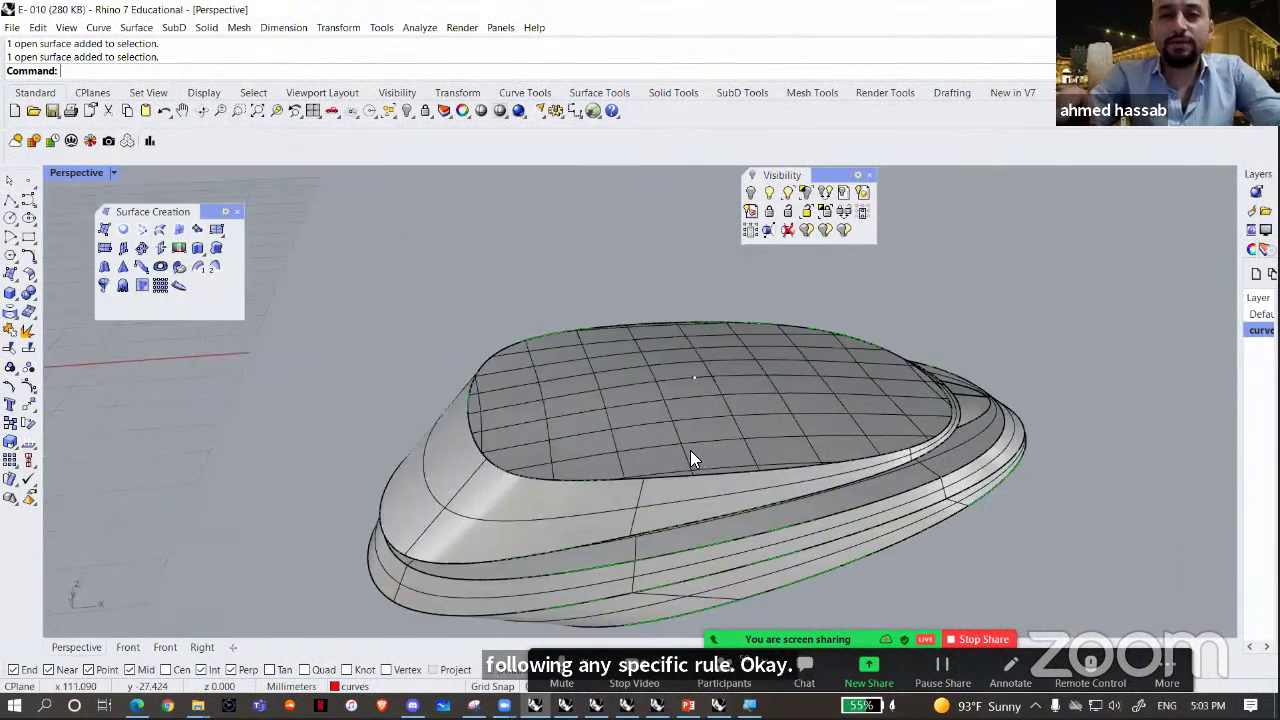
{"action": "left_click", "coordinate": [690, 459]}
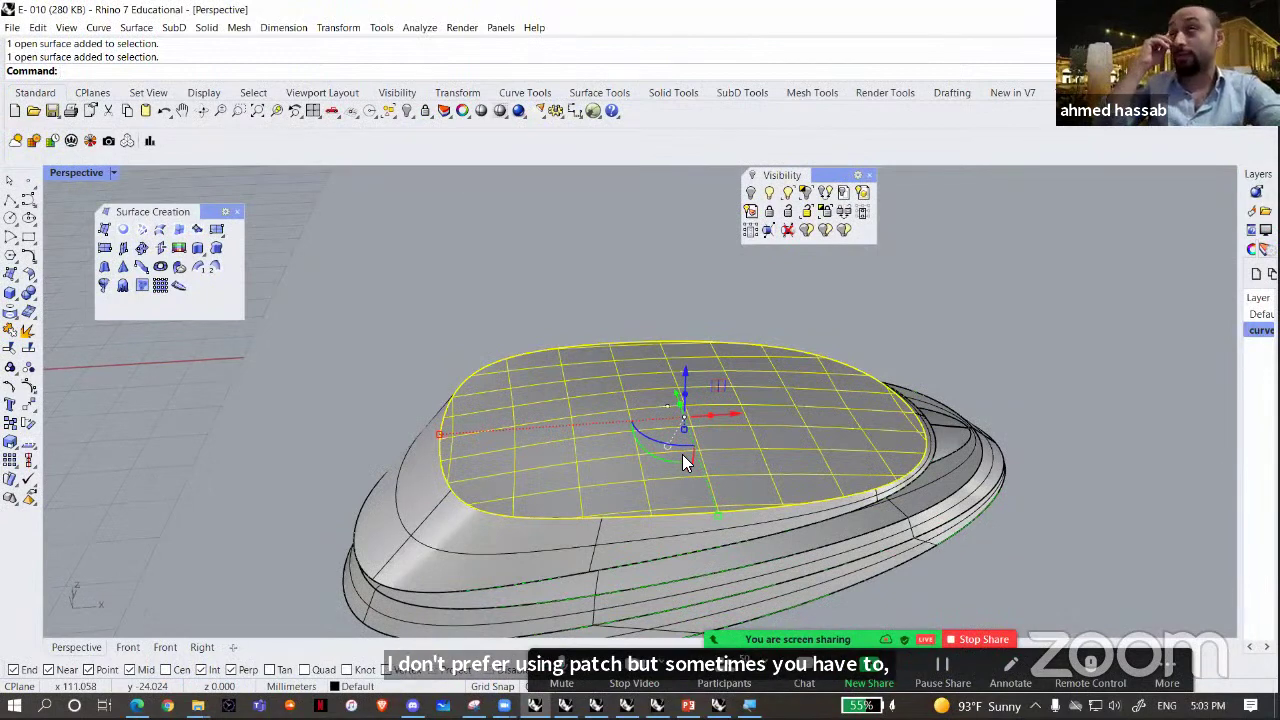
{"action": "scroll", "coordinate": [730, 438], "scroll_direction": "down", "scroll_amount": 5}
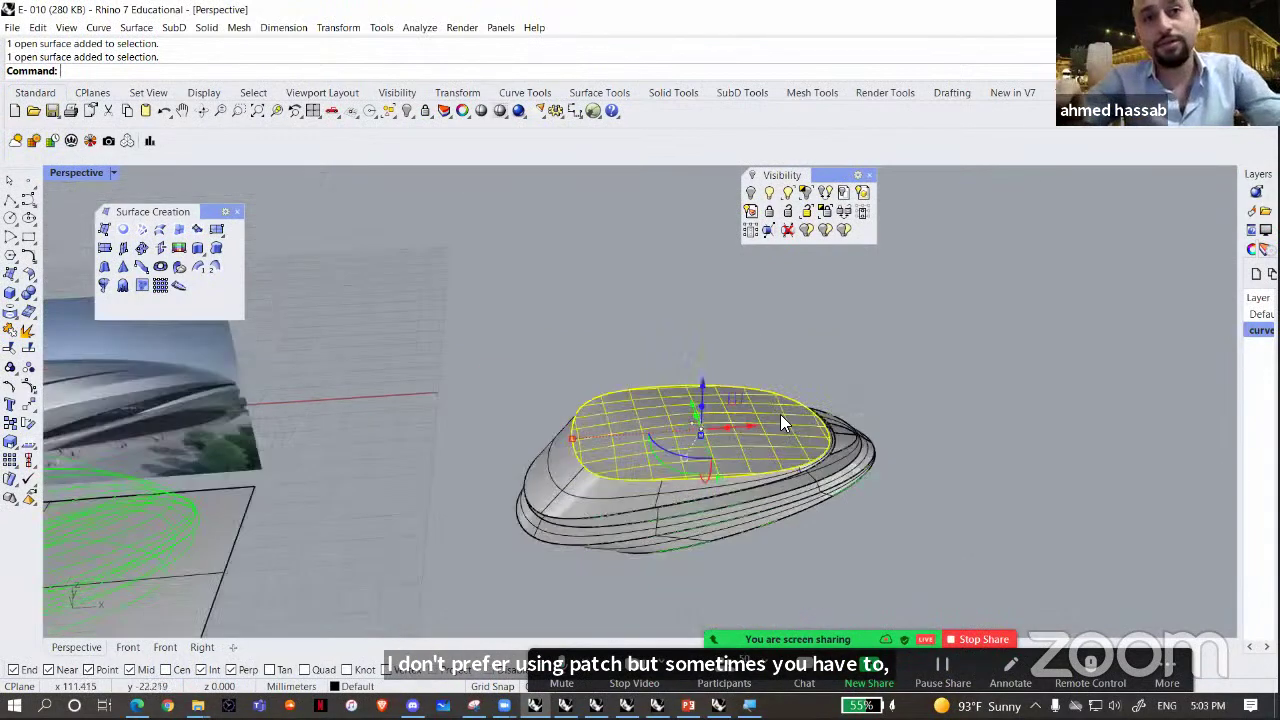
{"action": "scroll", "coordinate": [1004, 298], "scroll_direction": "down", "scroll_amount": 4}
{"action": "right_click_drag", "start_coordinate": [1004, 298], "coordinate": [964, 312]}
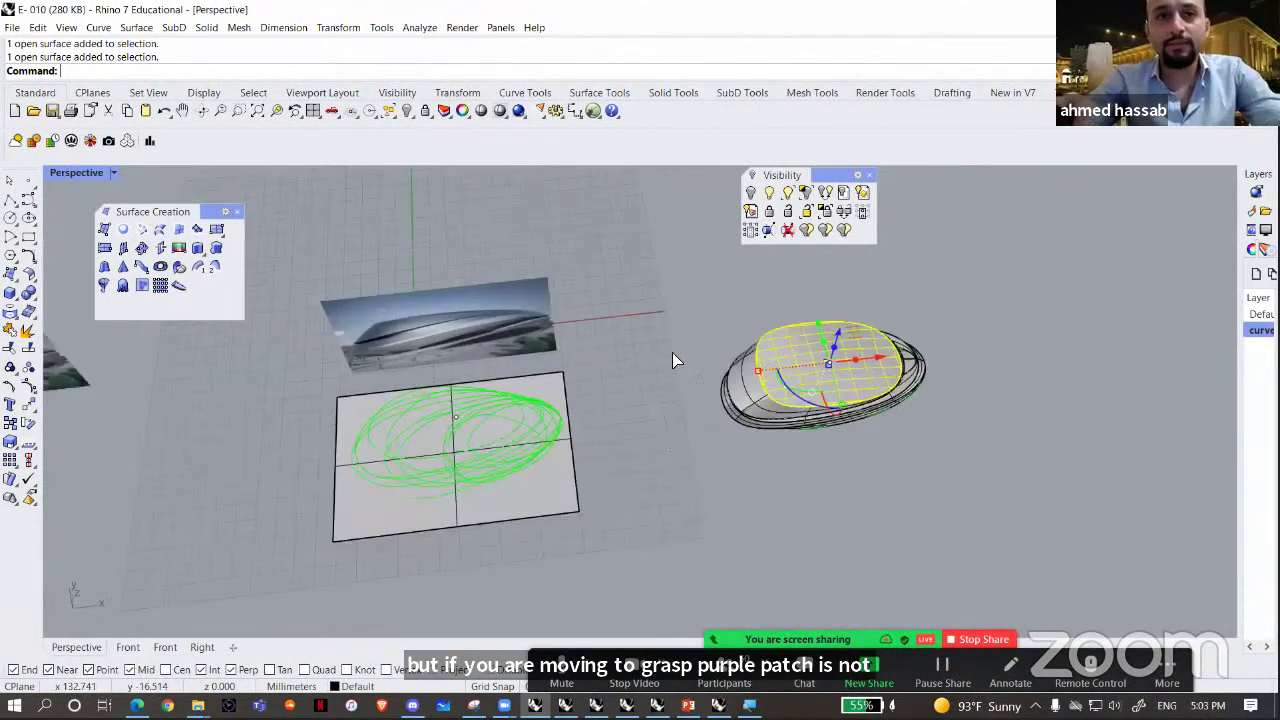
- Move the finished model's roof surface over beside the red building model
{"action": "left_click_drag", "start_coordinate": [964, 312], "coordinate": [456, 402]}
{"action": "right_click_drag", "start_coordinate": [732, 460], "coordinate": [680, 545]}
{"action": "left_click", "coordinate": [636, 484]}
{"action": "scroll", "coordinate": [655, 410], "scroll_direction": "up", "scroll_amount": 5}
{"action": "left_click_drag", "start_coordinate": [662, 420], "coordinate": [650, 505]}
- Patch the roofline curve with sample point 1, 10 U and V spans, stiffness 1, adjusted tangency and automatic trim
{"action": "left_click", "coordinate": [450, 561]}
{"action": "right_click_drag", "start_coordinate": [496, 494], "coordinate": [506, 468]}
{"action": "right_click_drag", "start_coordinate": [412, 354], "coordinate": [504, 459], "text": "shift"}
{"action": "left_click", "coordinate": [505, 461]}
{"action": "right_click_drag", "start_coordinate": [543, 410], "coordinate": [543, 460]}
{"action": "right_click_drag", "start_coordinate": [398, 430], "coordinate": [374, 417]}
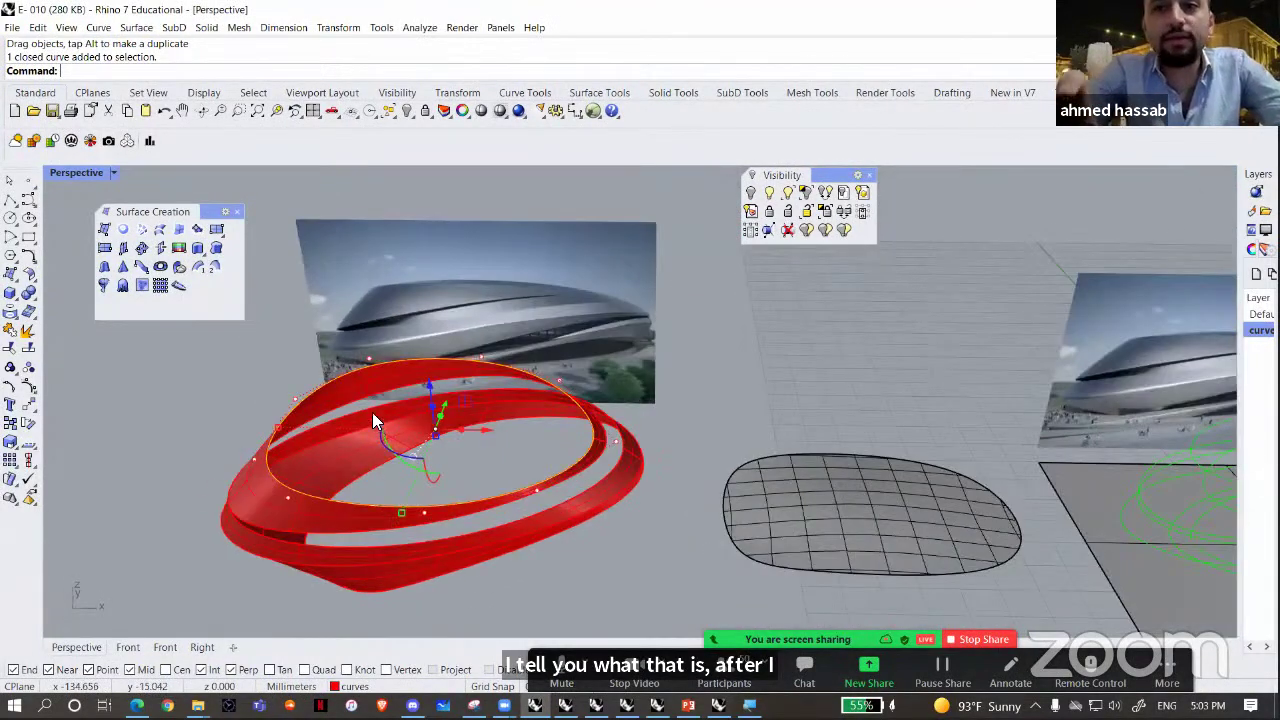
{"action": "left_click", "coordinate": [197, 230]}
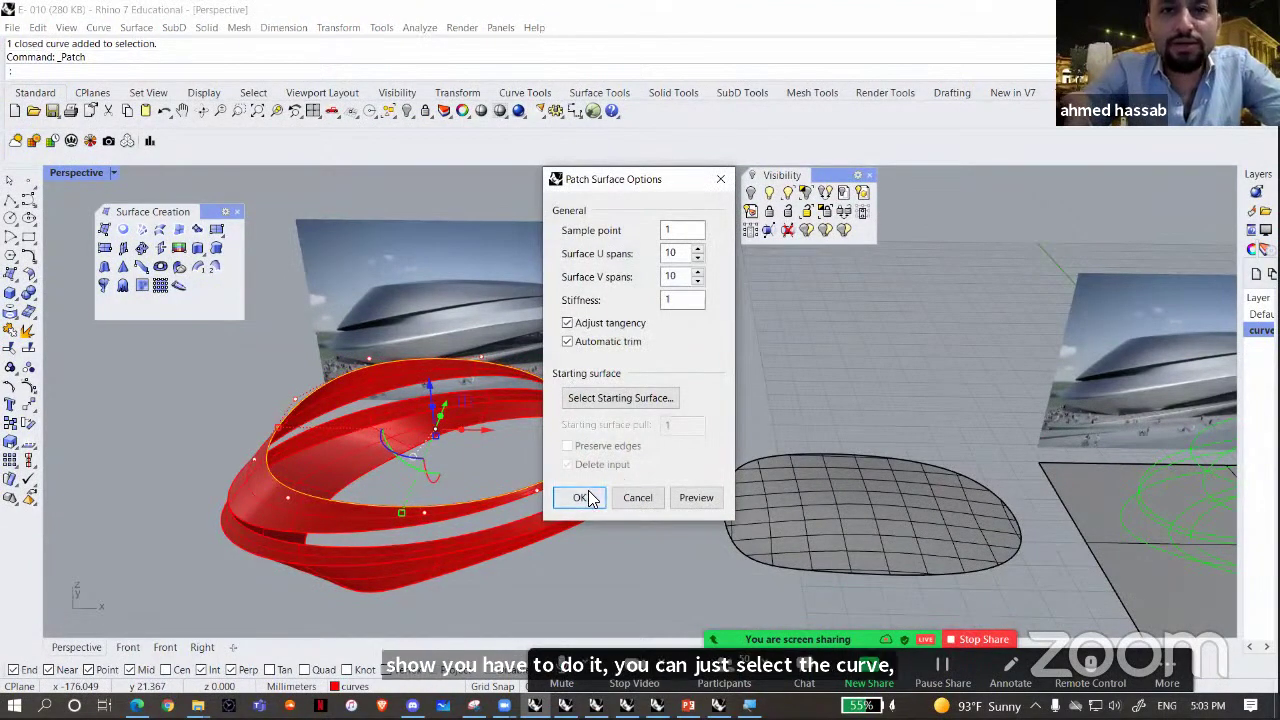
{"action": "left_click", "coordinate": [581, 495]}
{"action": "right_click_drag", "start_coordinate": [614, 420], "coordinate": [798, 524]}
- Delete the new patch surface from the roof opening
{"action": "right_click_drag", "start_coordinate": [716, 490], "coordinate": [528, 442]}
{"action": "left_click", "coordinate": [502, 400]}
{"action": "right_click_drag", "start_coordinate": [502, 400], "coordinate": [488, 448]}
{"action": "left_click", "coordinate": [490, 404]}
{"action": "key", "text": "Delete"}
- Place a point inside the roof opening and raise it above the roofline curve
{"action": "left_click", "coordinate": [484, 460]}
{"action": "left_click", "coordinate": [484, 460]}
{"action": "scroll", "coordinate": [490, 446], "scroll_direction": "down", "scroll_amount": 7}
{"action": "left_click_drag", "start_coordinate": [489, 460], "coordinate": [474, 422]}
- Select the raised point together with the roofline curve and patch them into a domed roof surface
{"action": "scroll", "coordinate": [540, 496], "scroll_direction": "up", "scroll_amount": 9}
{"action": "right_click_drag", "start_coordinate": [510, 505], "coordinate": [484, 556]}
{"action": "left_click", "coordinate": [482, 549], "text": "shift"}
{"action": "left_click", "coordinate": [514, 590]}
{"action": "right_click_drag", "start_coordinate": [489, 467], "coordinate": [510, 452]}
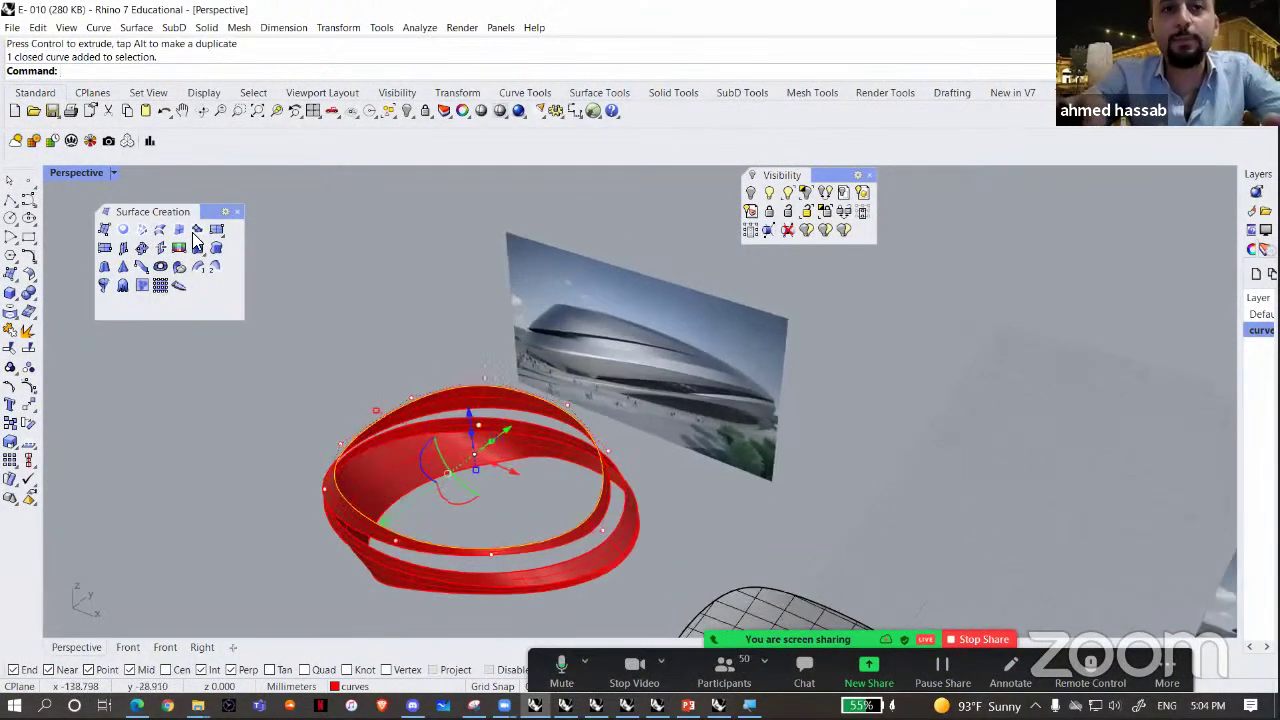
{"action": "left_click", "coordinate": [199, 231]}
{"action": "key", "text": "Return"}
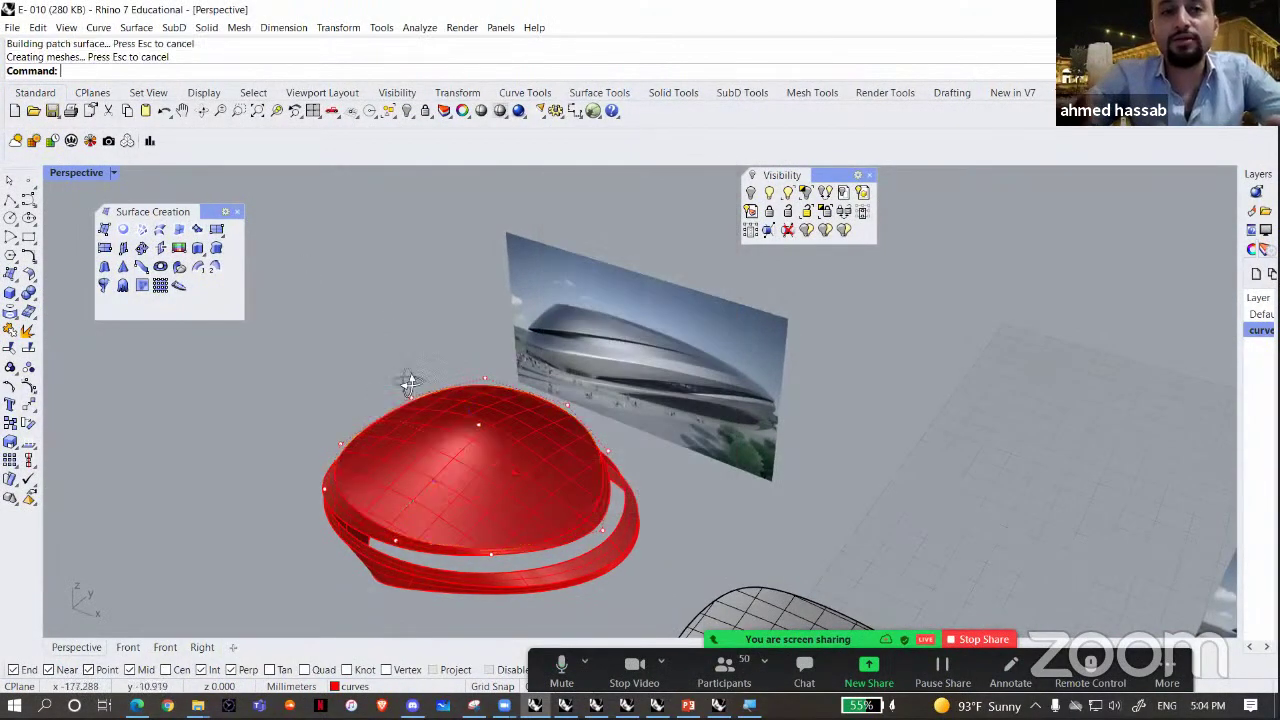
- Move the domed patch surface off the building to the empty area beside it
{"action": "right_click_drag", "start_coordinate": [622, 438], "coordinate": [700, 405]}
{"action": "left_click", "coordinate": [630, 432]}
{"action": "left_click_drag", "start_coordinate": [664, 424], "coordinate": [536, 448]}
{"action": "key", "text": "Escape"}
- Patch the roofline curve alone and move the flatter surface out beyond the domed one
{"action": "right_click_drag", "start_coordinate": [574, 464], "coordinate": [516, 478]}
{"action": "left_click", "coordinate": [197, 229]}
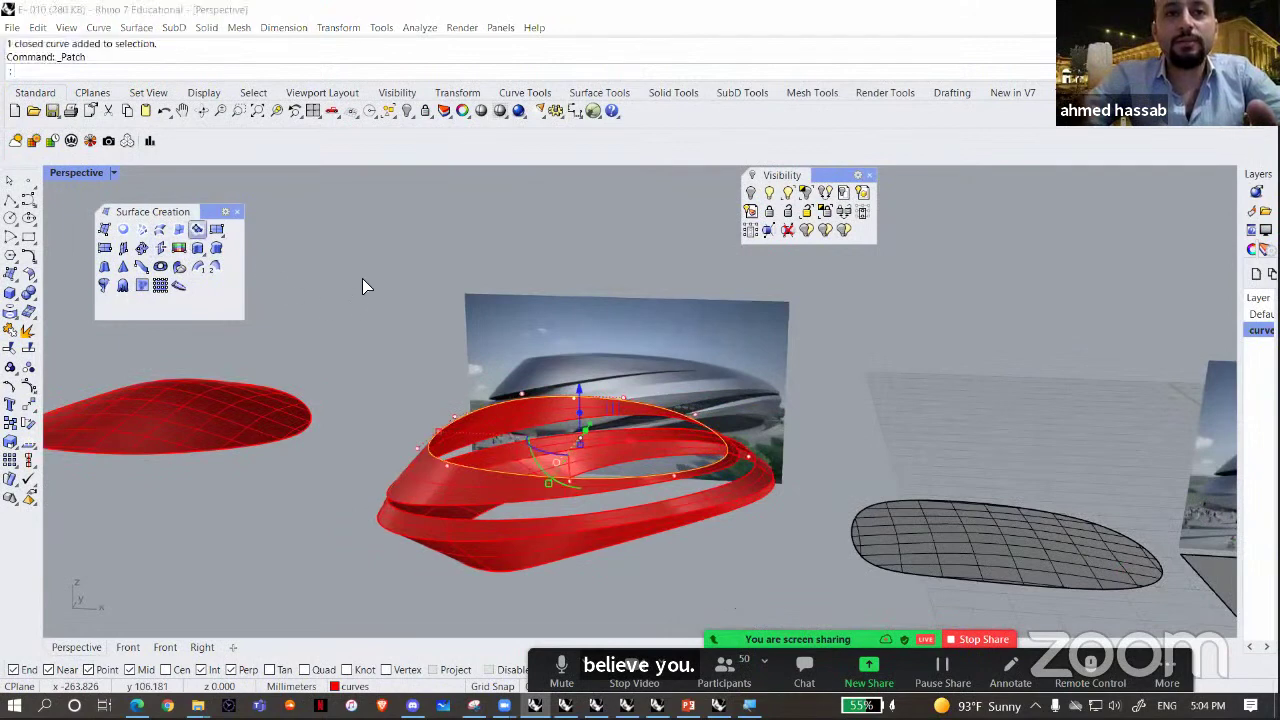
{"action": "key", "text": "Return"}
{"action": "right_click_drag", "start_coordinate": [674, 508], "coordinate": [298, 444]}
{"action": "left_click_drag", "start_coordinate": [298, 444], "coordinate": [138, 430]}
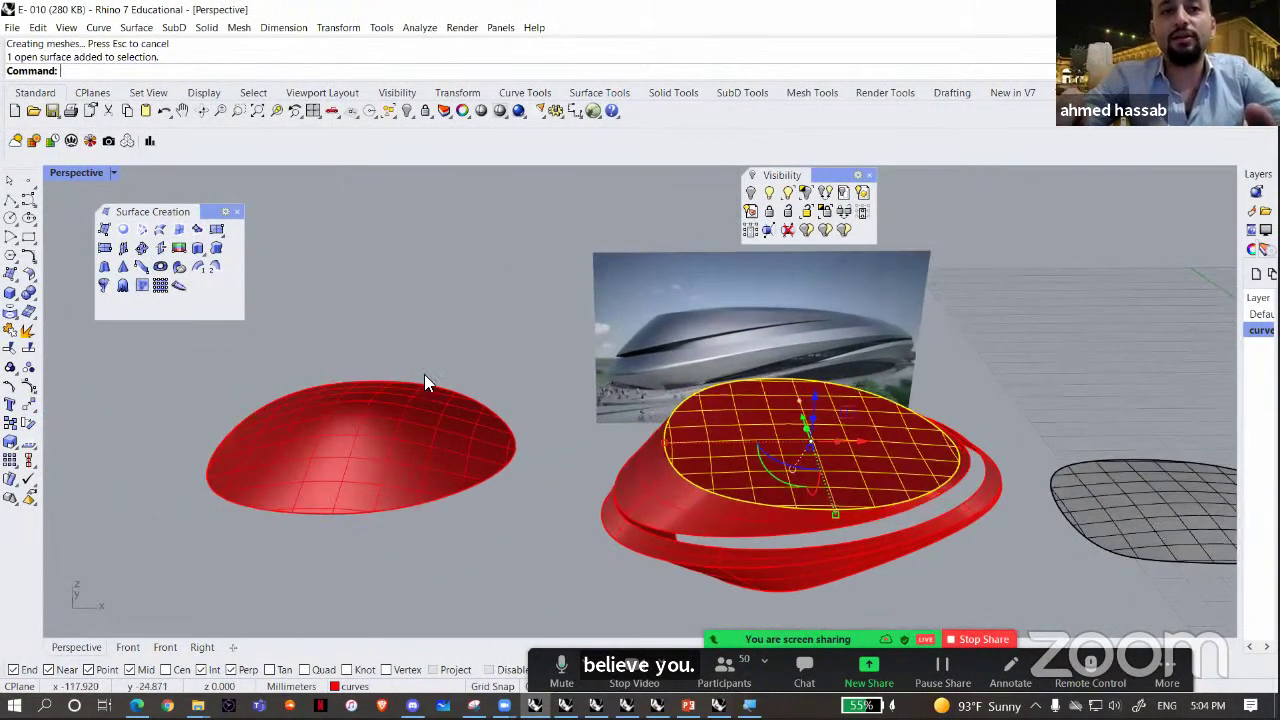
- Compare the curvature of the flat and domed patches from the side and from above
{"action": "right_click_drag", "start_coordinate": [378, 372], "coordinate": [540, 440]}
{"action": "right_click_drag", "start_coordinate": [597, 409], "coordinate": [644, 420]}
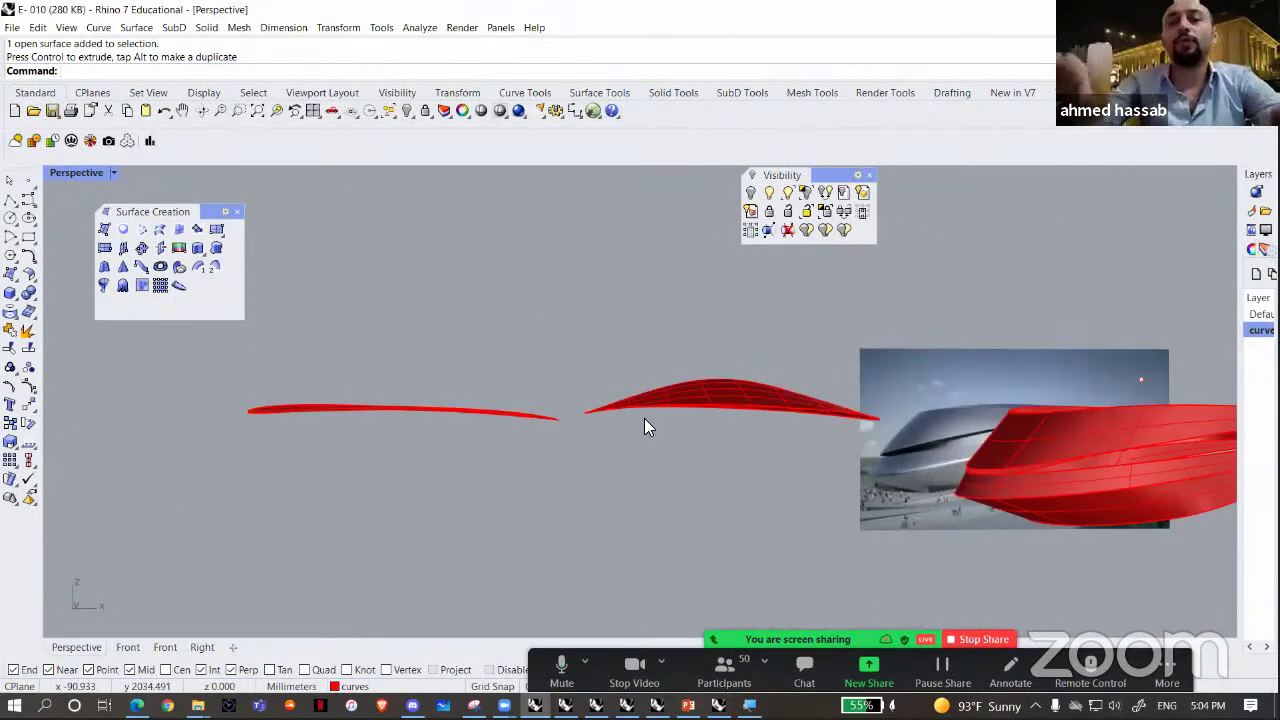
{"action": "right_click_drag", "start_coordinate": [637, 412], "coordinate": [400, 523]}
{"action": "right_click_drag", "start_coordinate": [514, 543], "coordinate": [418, 562]}
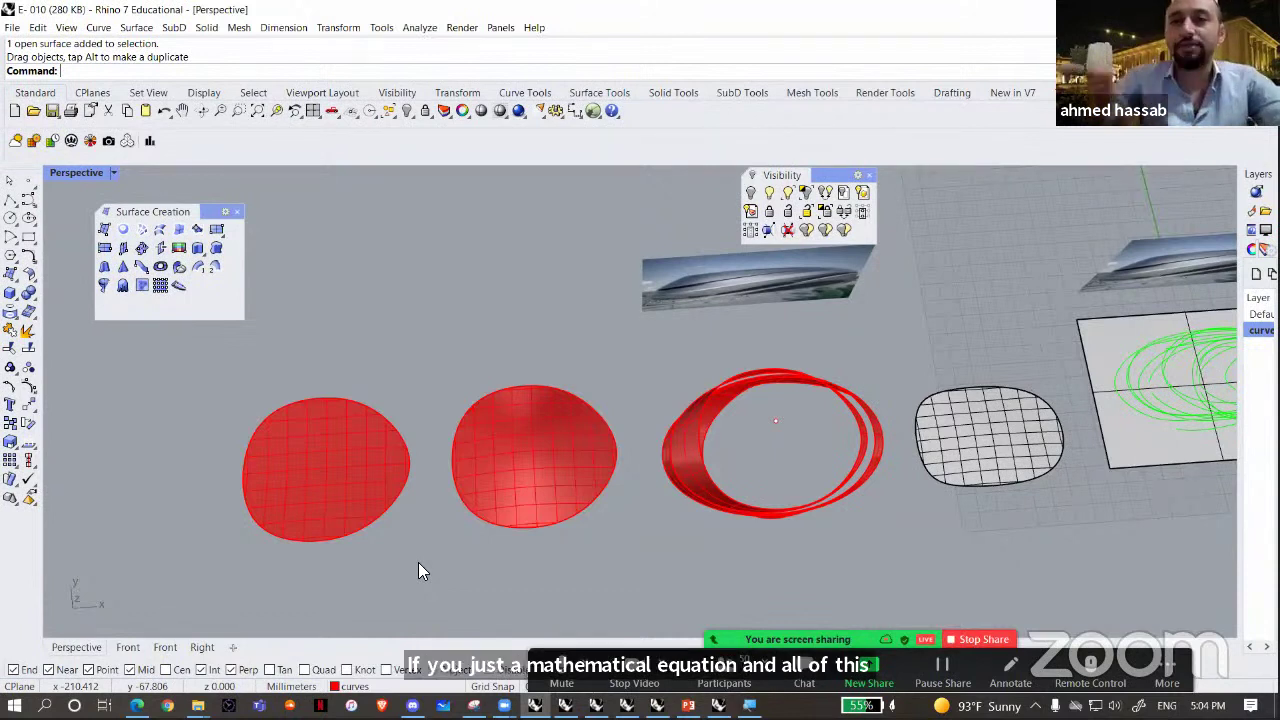
- Show the control-point grids of both patch surfaces together and hide them again
{"action": "left_click", "coordinate": [348, 425]}
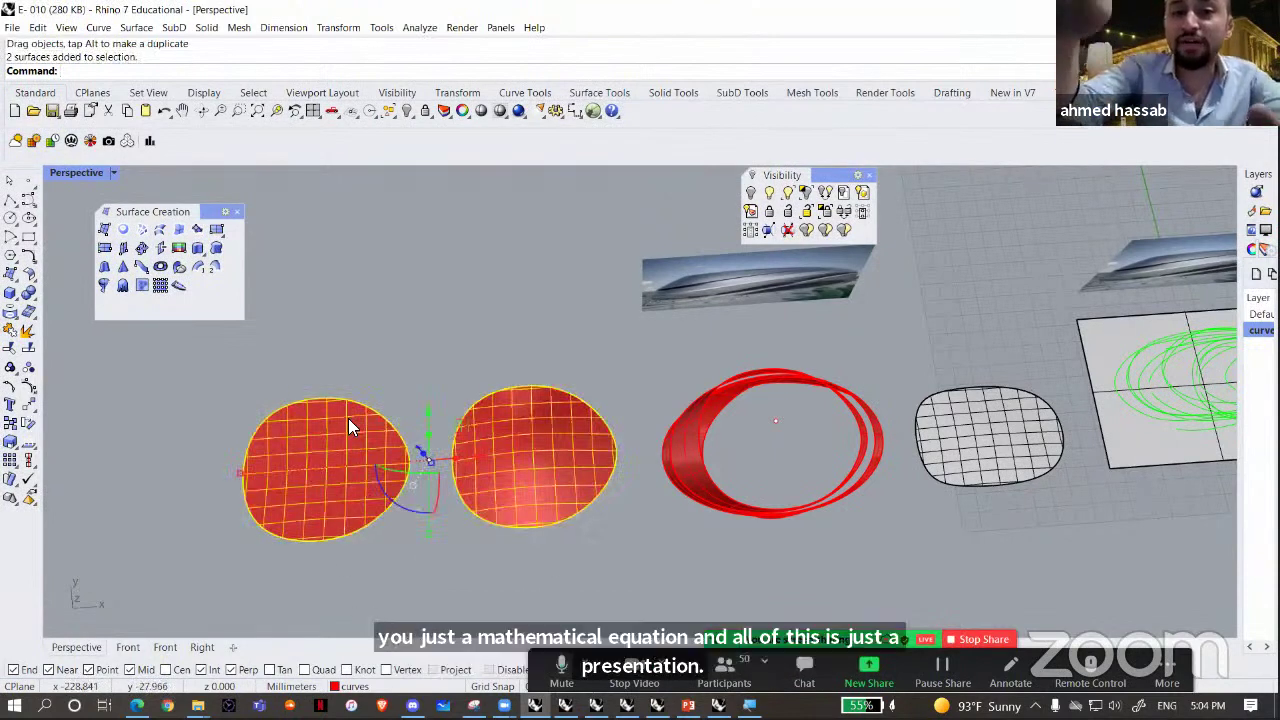
{"action": "key", "text": "F10"}
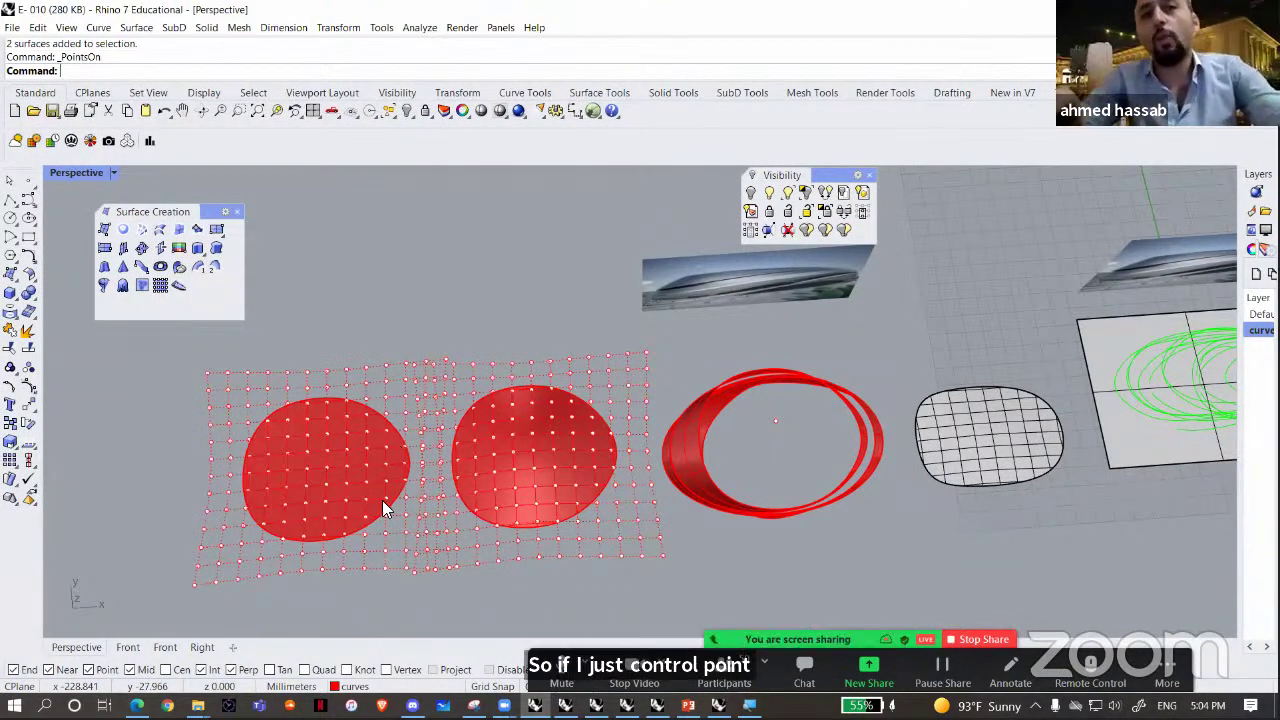
{"action": "key", "text": "Escape"}
- Move the flat patch farther from the domed one and turn on its control points
{"action": "left_click_drag", "start_coordinate": [353, 449], "coordinate": [186, 444]}
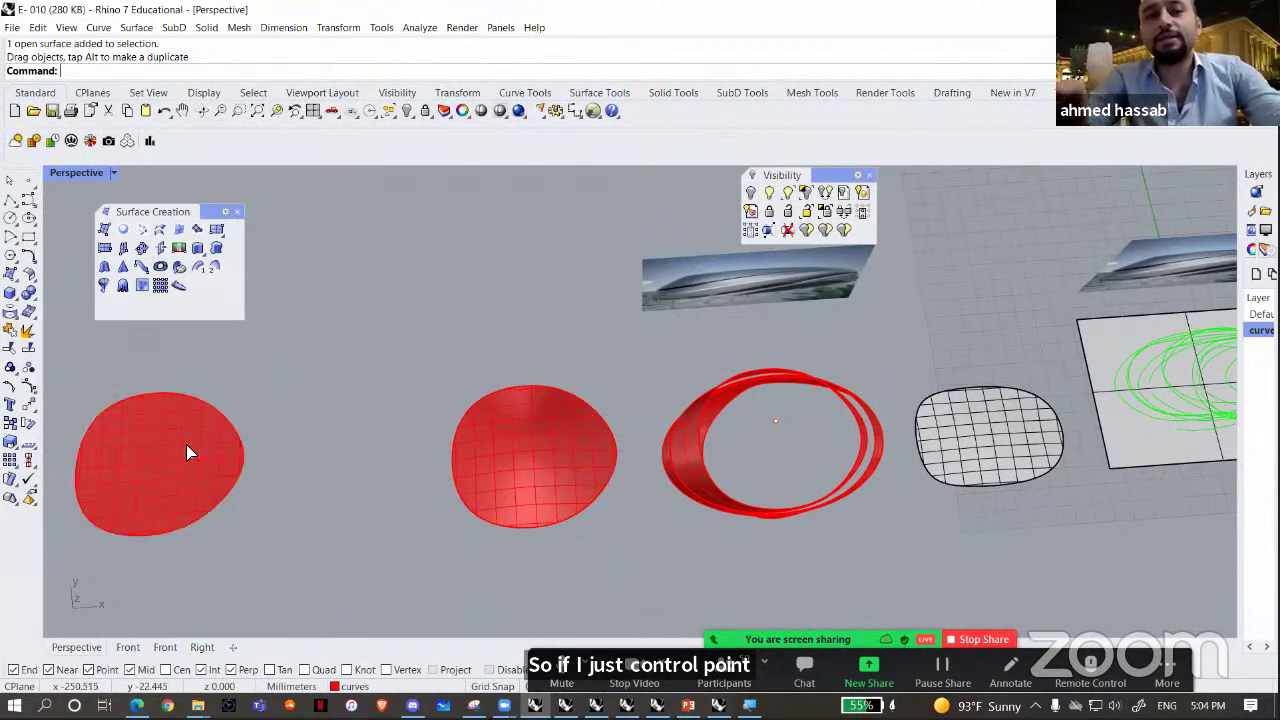
{"action": "key", "text": "F10"}
{"action": "left_click", "coordinate": [186, 444]}
{"action": "key", "text": "Return"}
{"action": "right_click_drag", "start_coordinate": [454, 434], "coordinate": [573, 421], "text": "shift"}
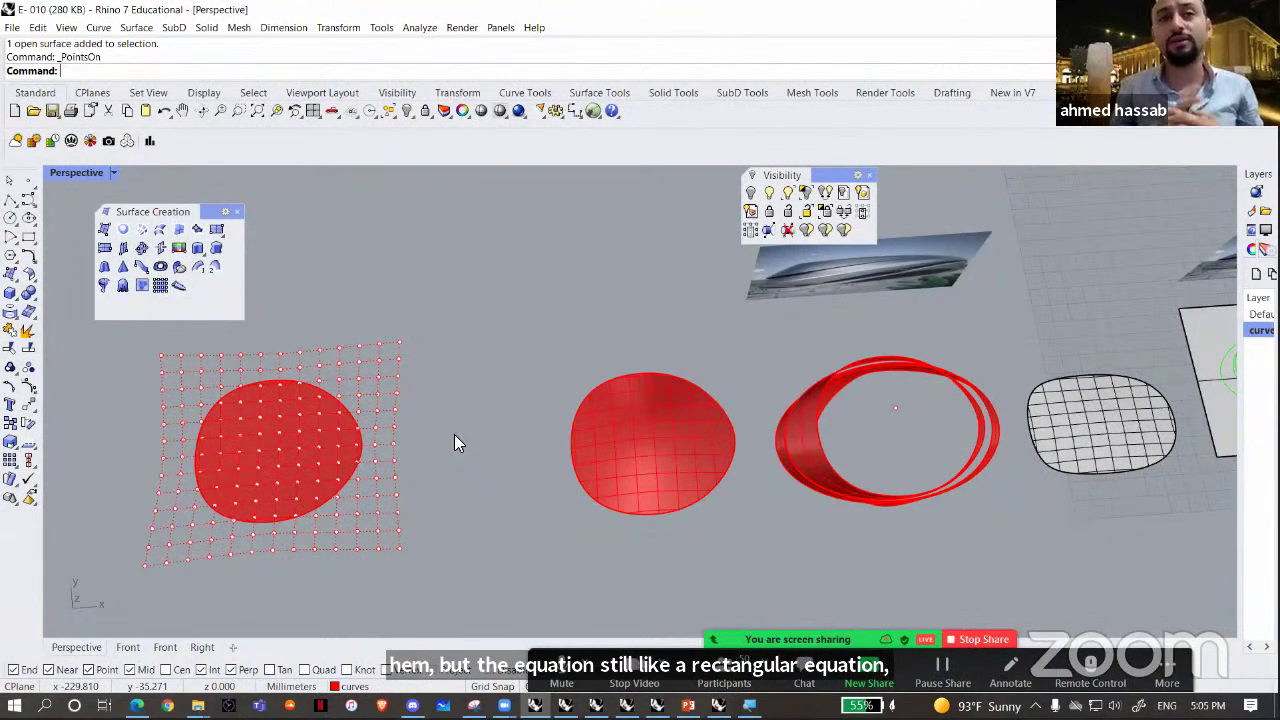
- Turn off the round trimmed surface's control points and untrim its outer edge with the Untrim command
{"action": "right_click_drag", "start_coordinate": [588, 466], "coordinate": [476, 456]}
{"action": "scroll", "coordinate": [474, 456], "scroll_direction": "up", "scroll_amount": 4}
{"action": "key", "text": "Escape"}
{"action": "type", "text": "untrim"}
{"action": "key", "text": "Return"}
{"action": "left_click", "coordinate": [466, 461]}
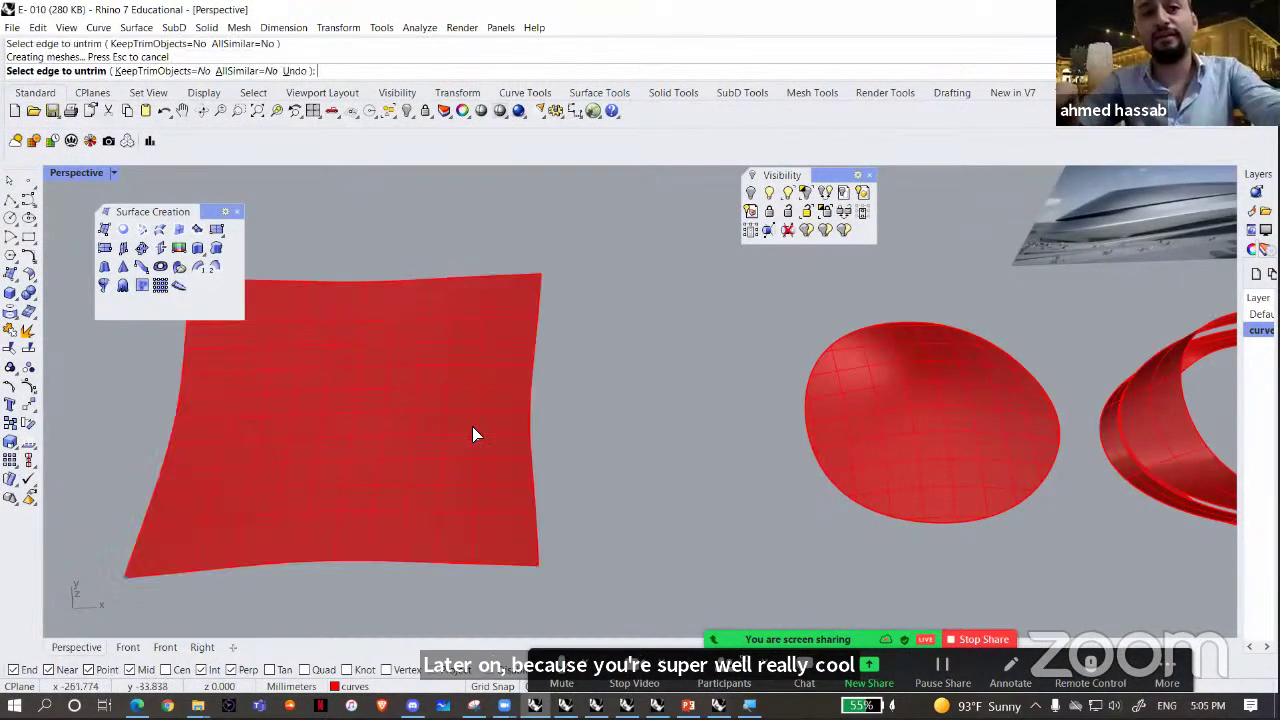
{"action": "scroll", "coordinate": [446, 500], "scroll_direction": "down", "scroll_amount": 3}
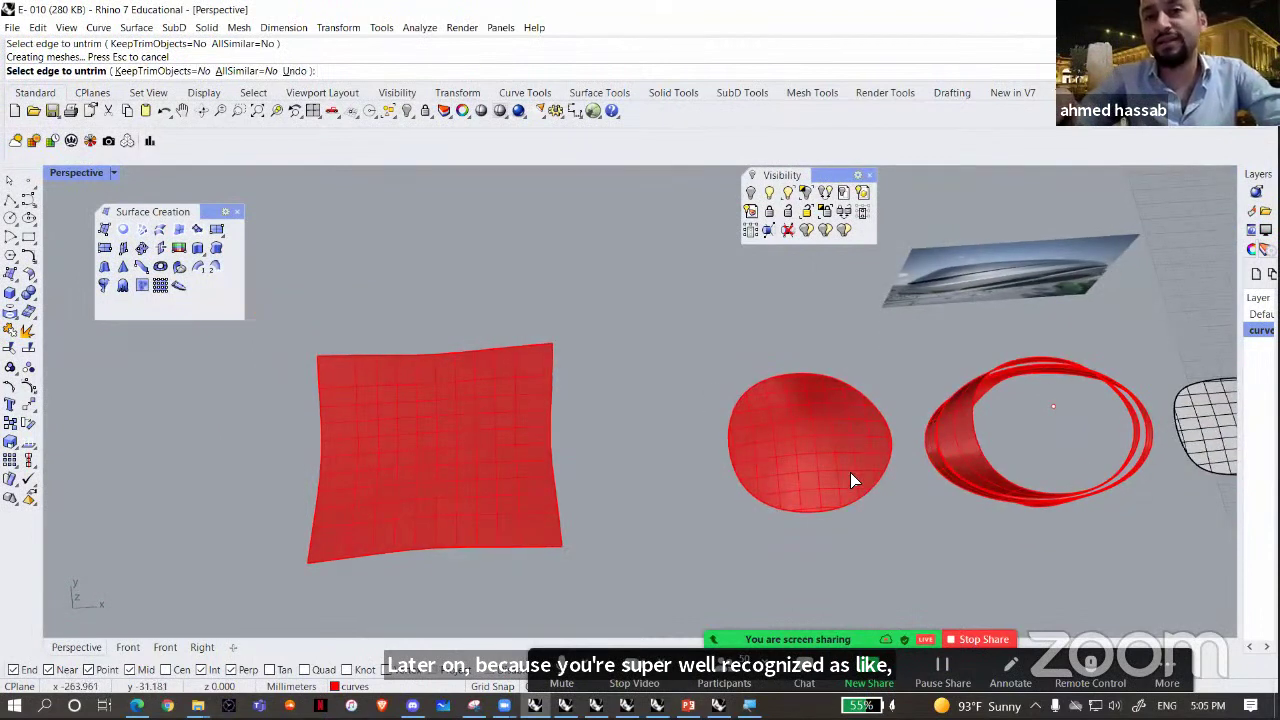
{"action": "key", "text": "Escape"}
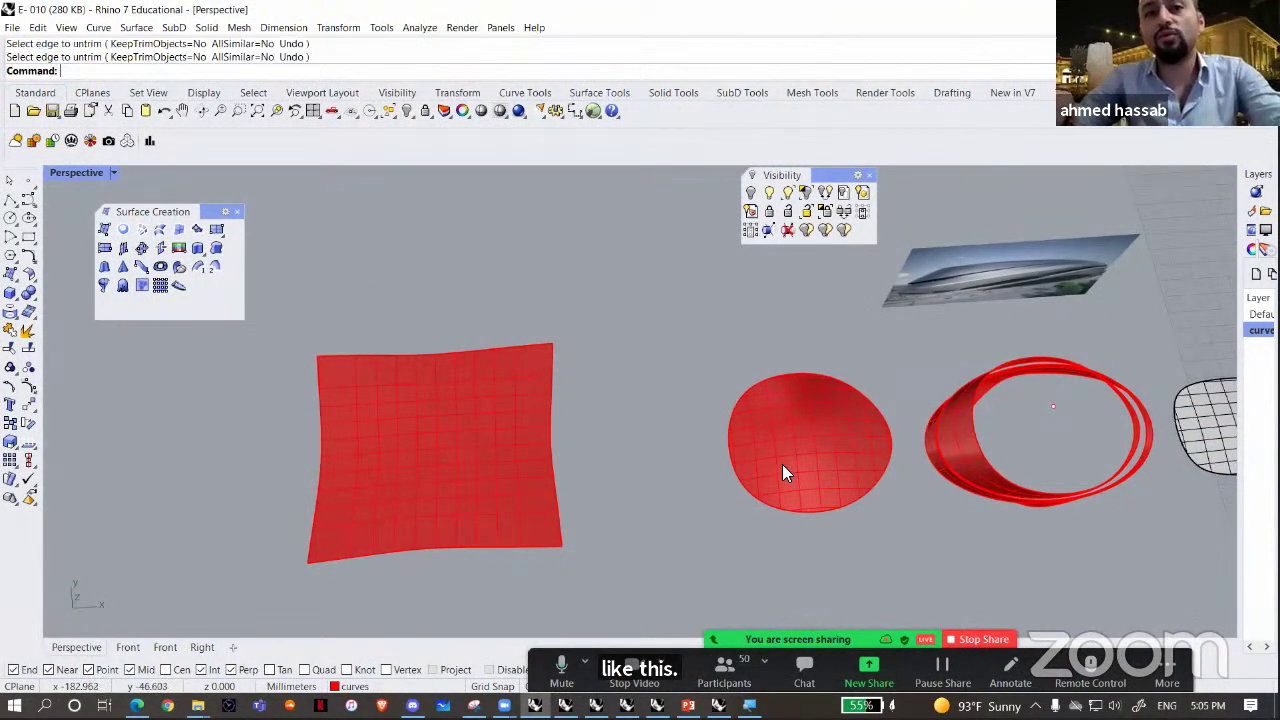
- Move the round domed surface closer to the untrimmed four-sided surface
{"action": "left_click", "coordinate": [782, 464]}
{"action": "left_click_drag", "start_coordinate": [856, 434], "coordinate": [652, 354]}
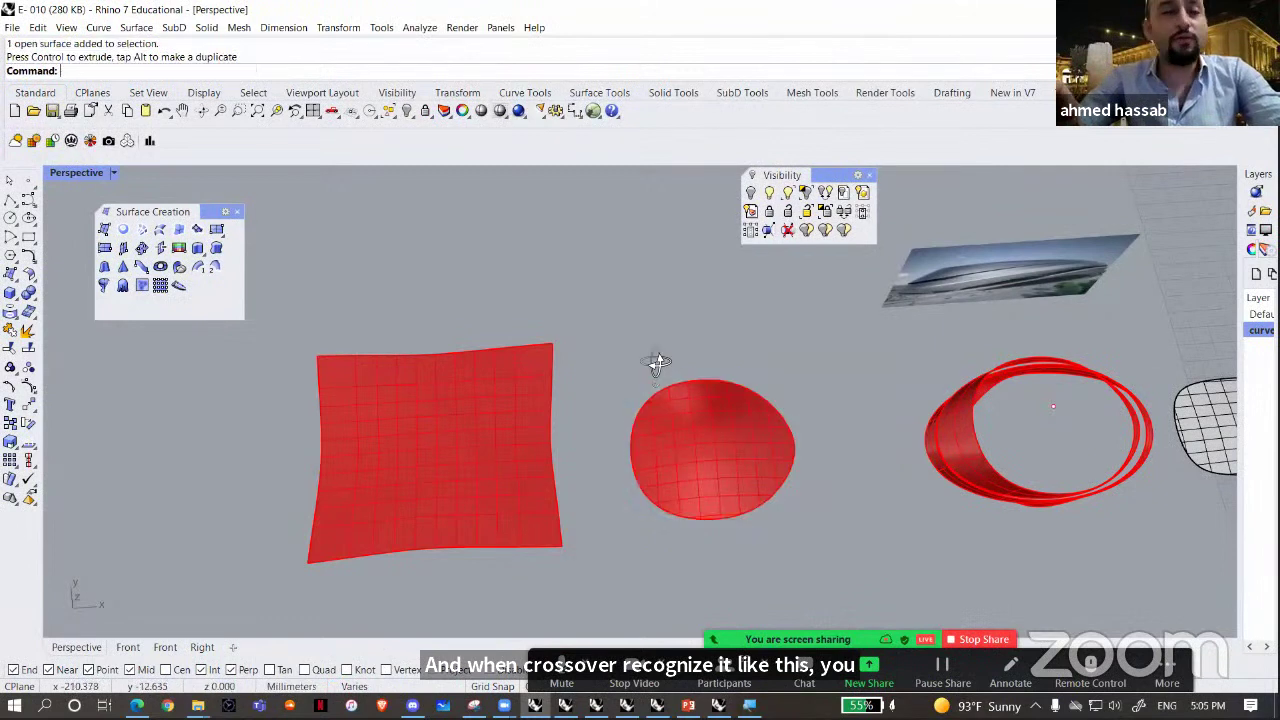
{"action": "right_click_drag", "start_coordinate": [650, 354], "coordinate": [626, 450]}
{"action": "scroll", "coordinate": [560, 496], "scroll_direction": "up", "scroll_amount": 2}
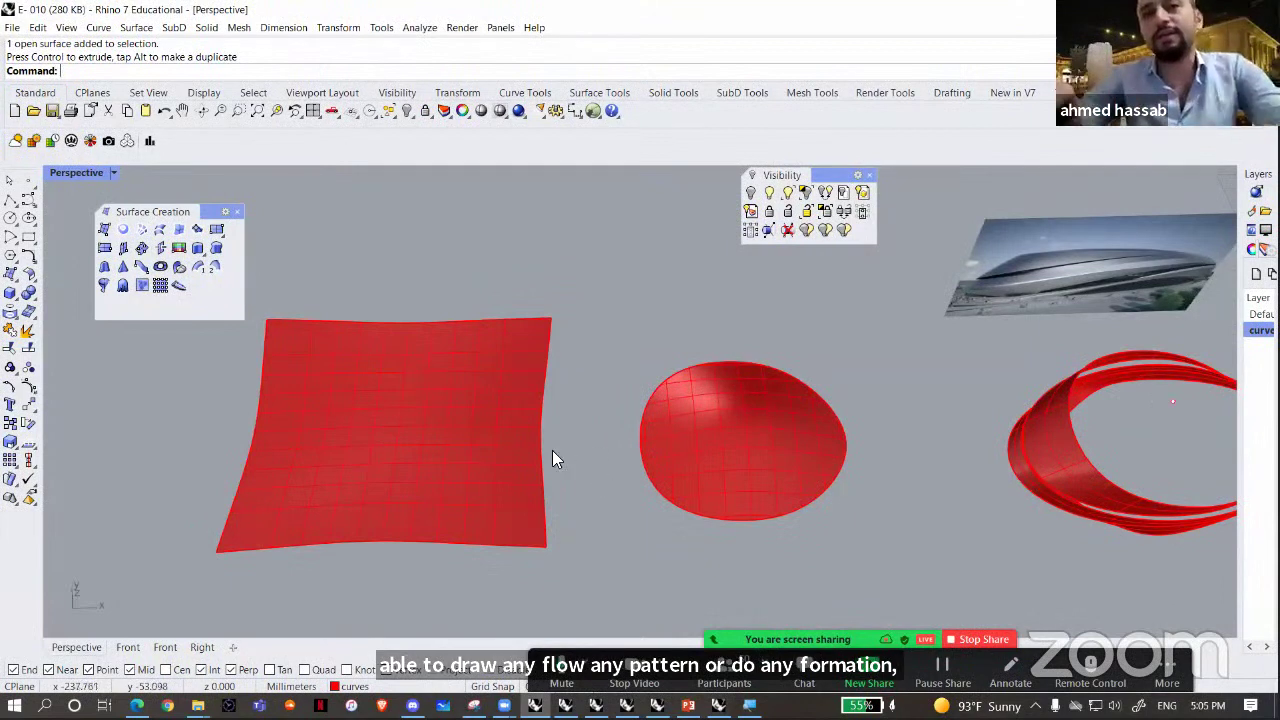
{"action": "right_click_drag", "start_coordinate": [365, 403], "coordinate": [392, 430]}
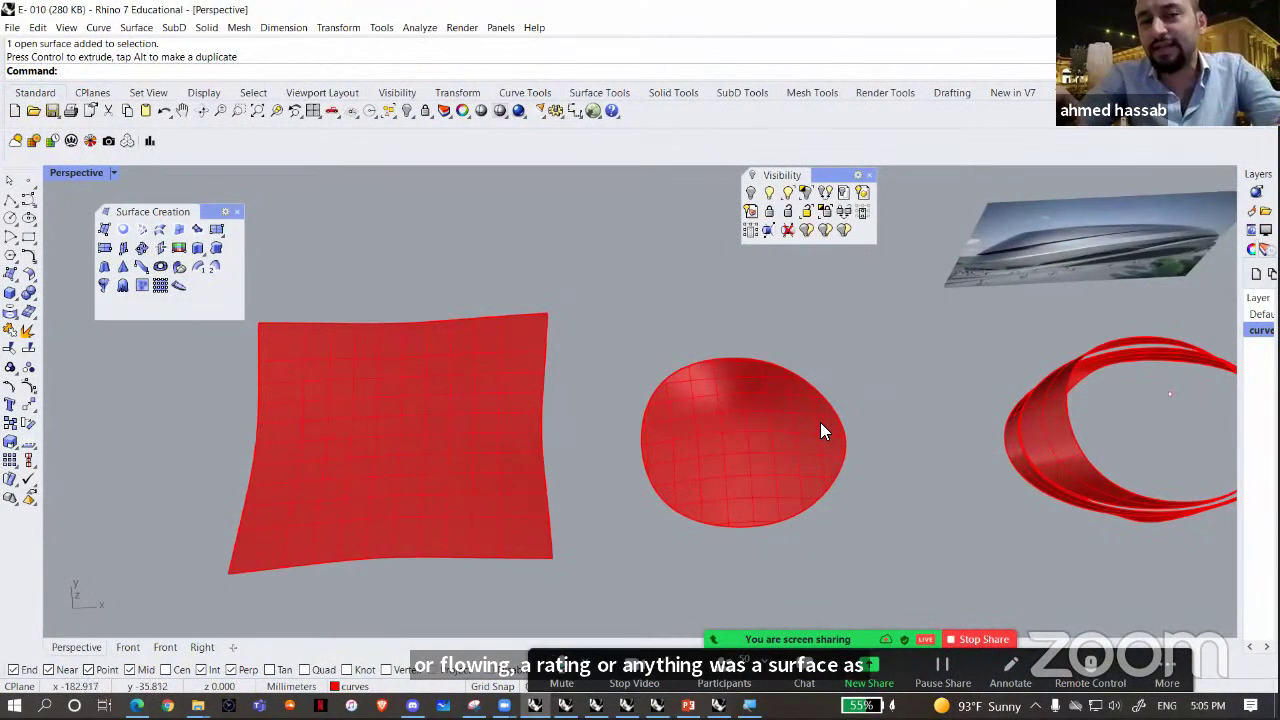
- Examine the untrimmed surface's structure lines and compare it with the dome and the ring surfaces
{"action": "left_click", "coordinate": [476, 453]}
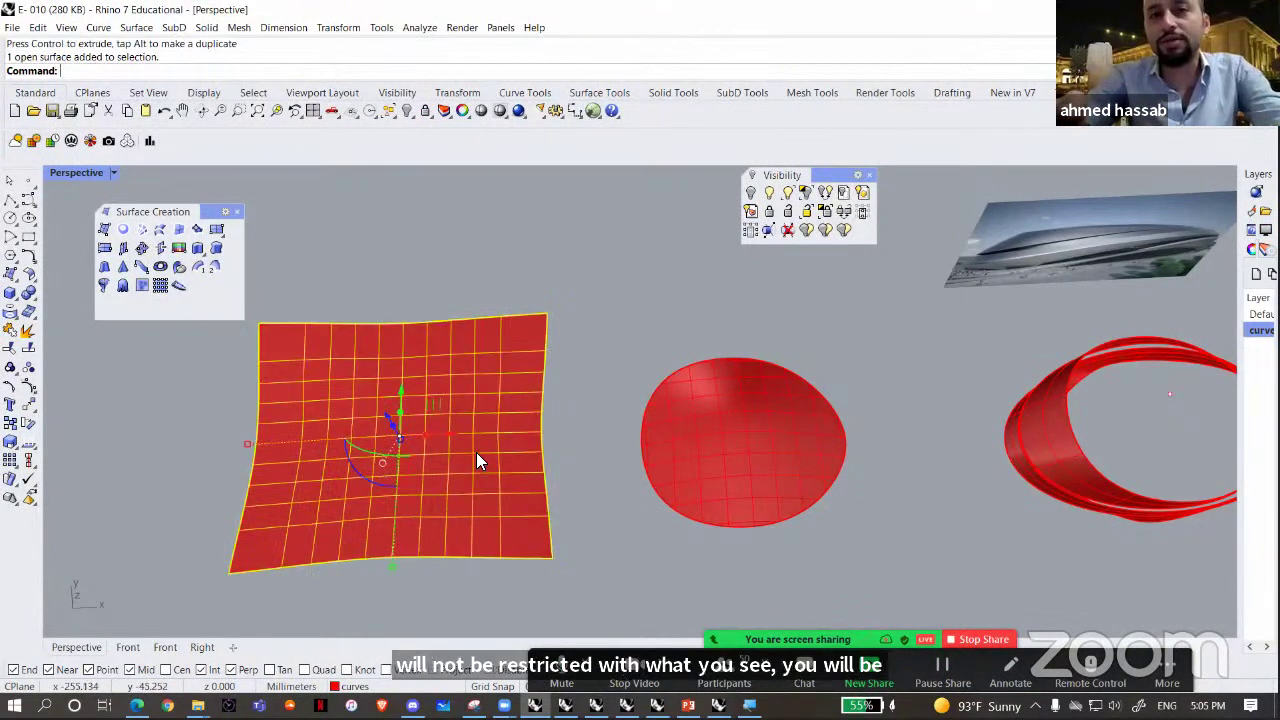
{"action": "left_click", "coordinate": [676, 556]}
{"action": "right_click_drag", "start_coordinate": [666, 517], "coordinate": [601, 508], "text": "shift"}
{"action": "right_click_drag", "start_coordinate": [764, 484], "coordinate": [618, 445], "text": "shift"}
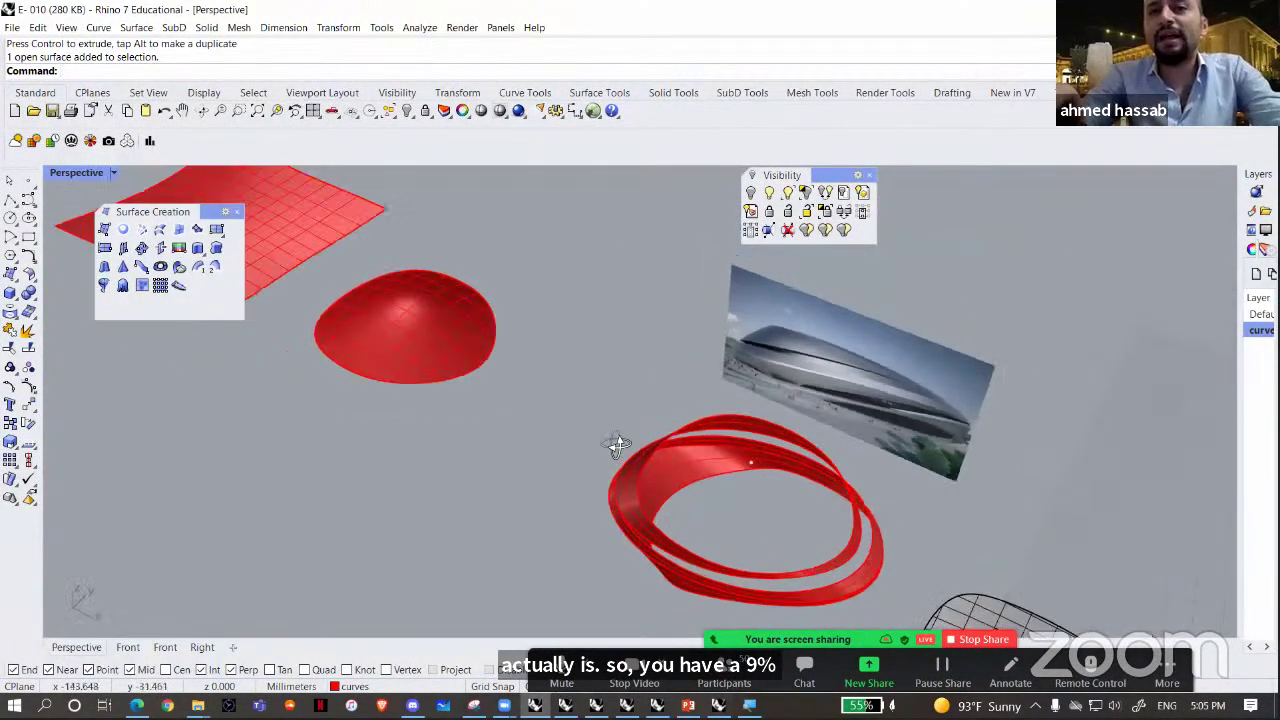
- Try to move the closed curve out of the red ring surfaces and undo that move
{"action": "left_click", "coordinate": [696, 584]}
{"action": "right_click_drag", "start_coordinate": [645, 535], "coordinate": [527, 438]}
{"action": "right_click_drag", "start_coordinate": [473, 360], "coordinate": [700, 440]}
{"action": "right_click_drag", "start_coordinate": [834, 451], "coordinate": [755, 430]}
{"action": "scroll", "coordinate": [816, 342], "scroll_direction": "down", "scroll_amount": 10}
{"action": "left_click_drag", "start_coordinate": [812, 352], "coordinate": [704, 520]}
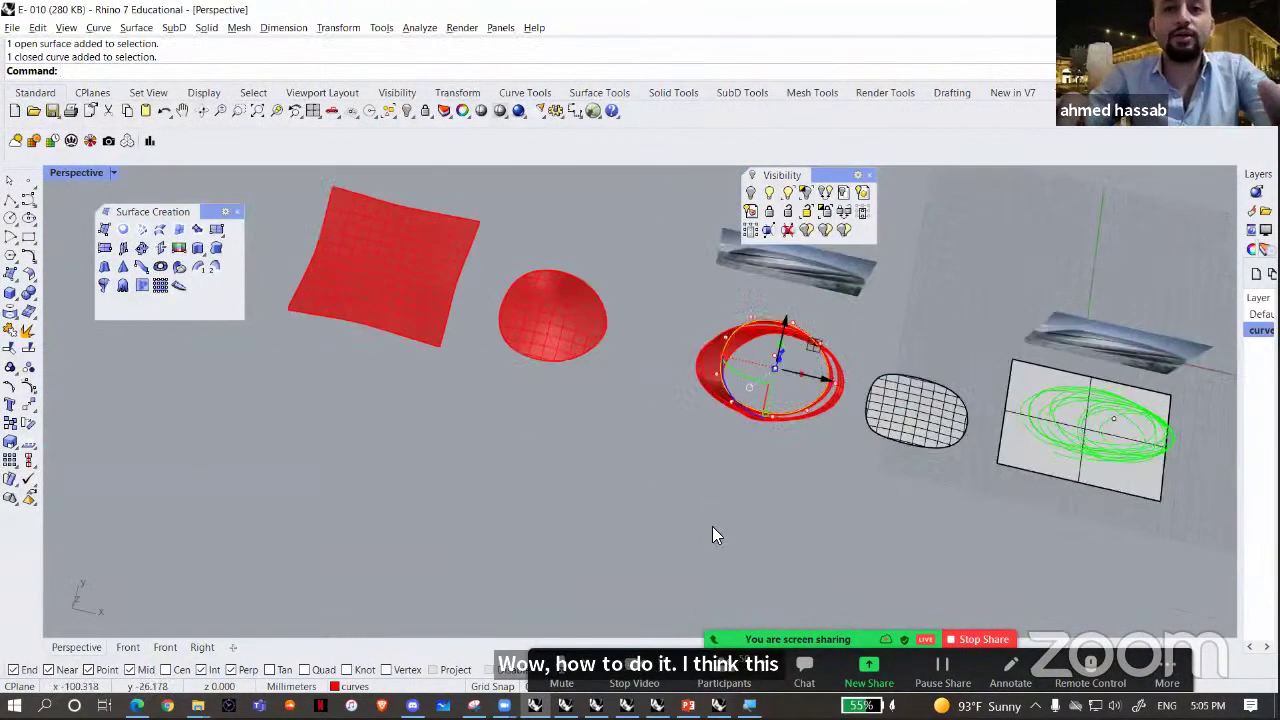
{"action": "key", "text": "ctrl+z"}
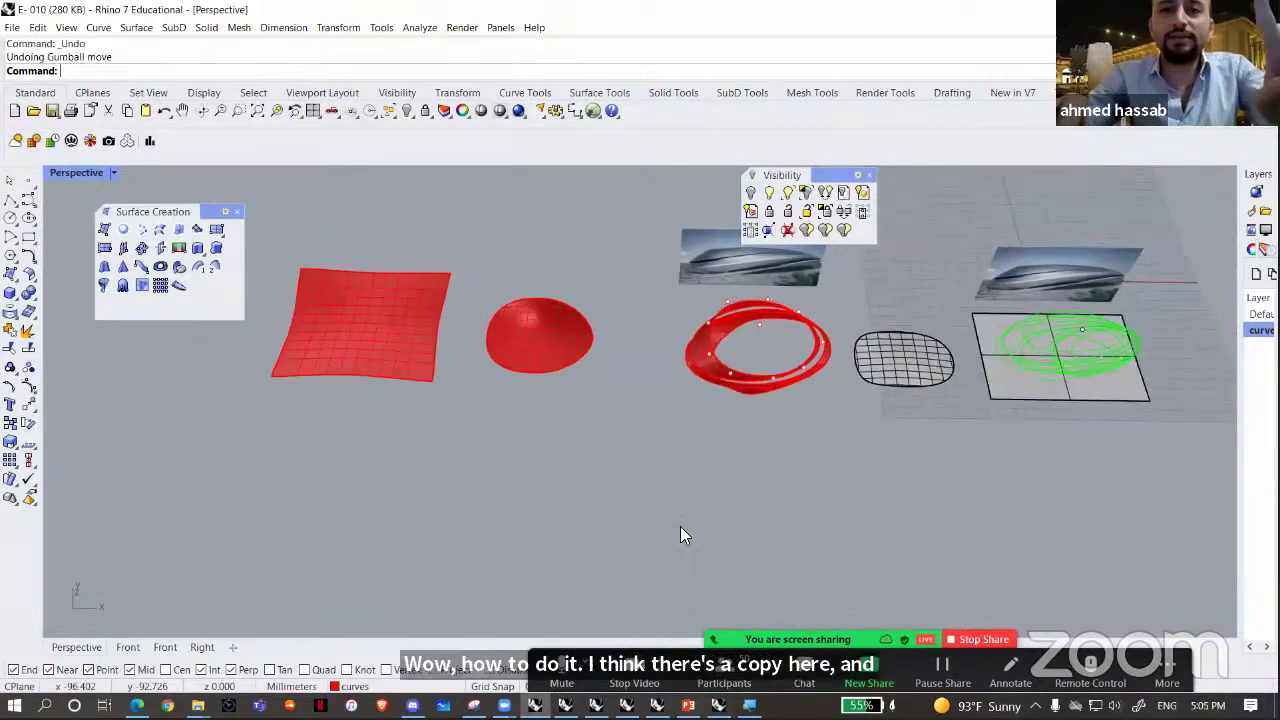
- Draw a corner-to-corner rectangle enclosing the red ring surfaces as a reference frame
{"action": "left_click", "coordinate": [28, 236]}
{"action": "scroll", "coordinate": [554, 466], "scroll_direction": "up", "scroll_amount": 5}
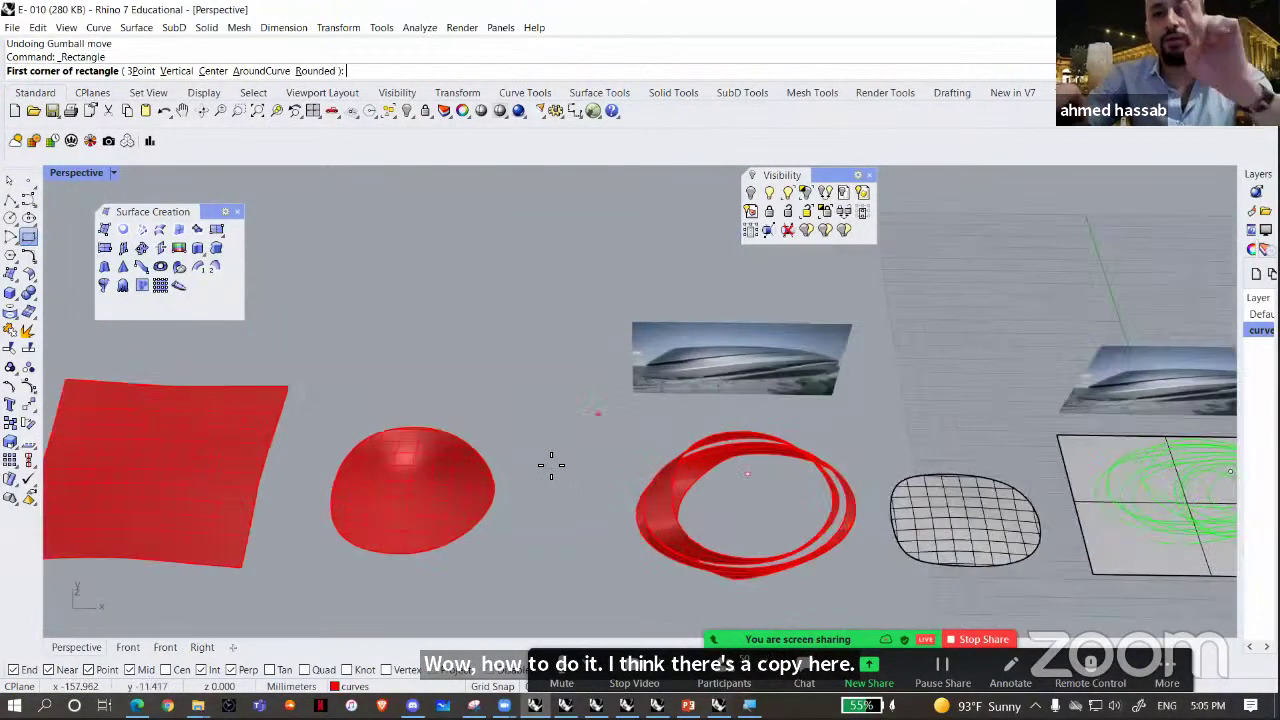
{"action": "right_click_drag", "start_coordinate": [553, 419], "coordinate": [528, 405]}
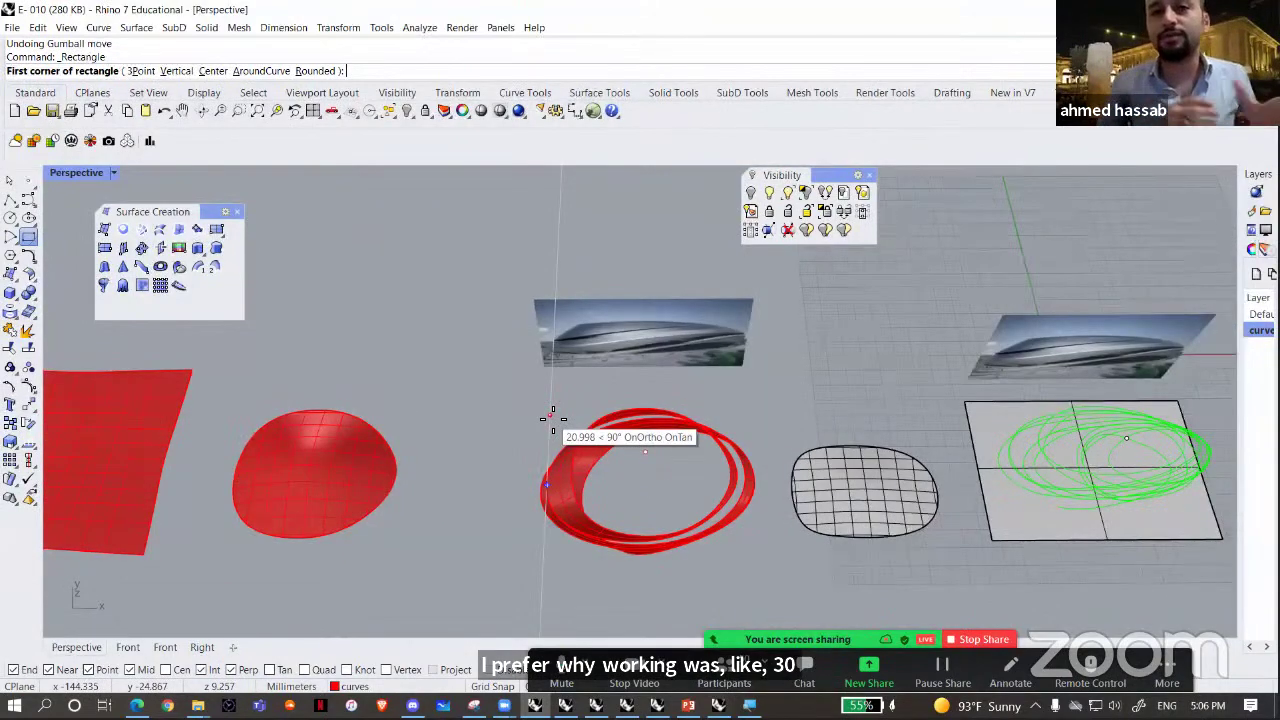
{"action": "right_click_drag", "start_coordinate": [470, 440], "coordinate": [347, 389]}
{"action": "left_click", "coordinate": [338, 363]}
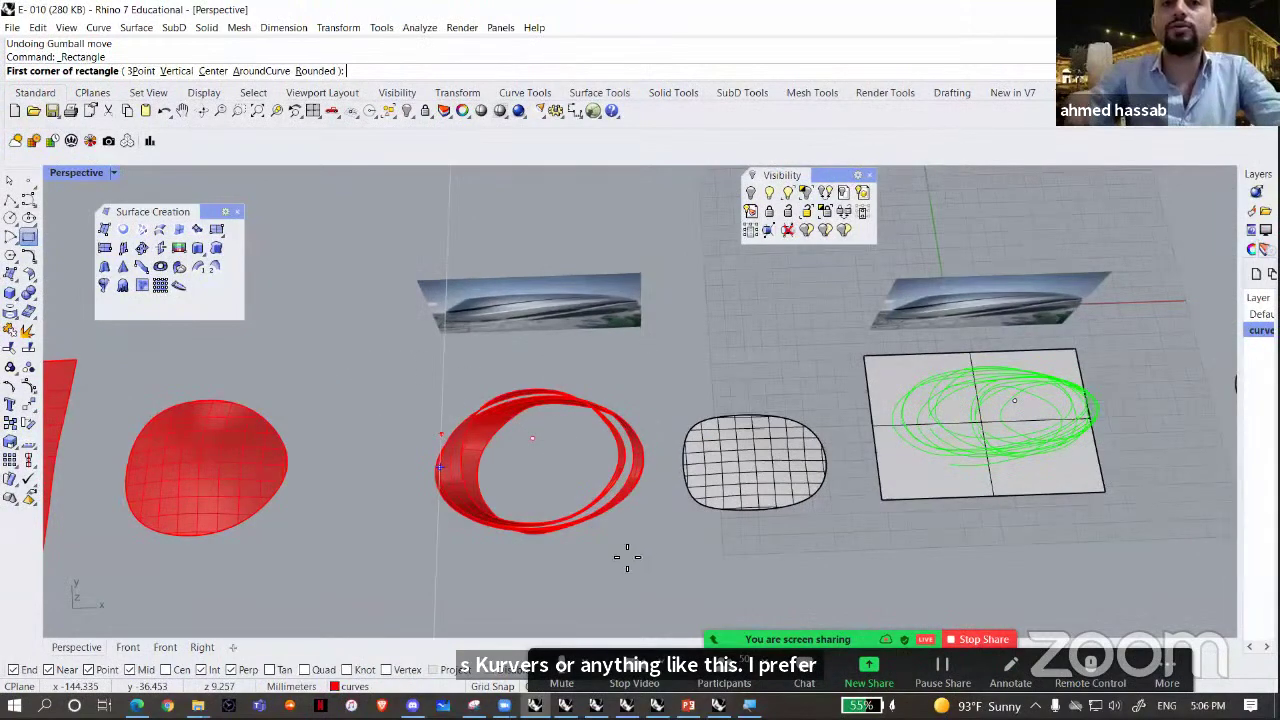
{"action": "left_click", "coordinate": [610, 588]}
{"action": "right_click_drag", "start_coordinate": [614, 509], "coordinate": [586, 620]}
- Copy the reference rectangle together with the closed curve of the ring surfaces to the empty area in front
{"action": "left_click", "coordinate": [530, 491]}
{"action": "right_click_drag", "start_coordinate": [530, 490], "coordinate": [530, 506]}
{"action": "scroll", "coordinate": [530, 506], "scroll_direction": "up", "scroll_amount": 6}
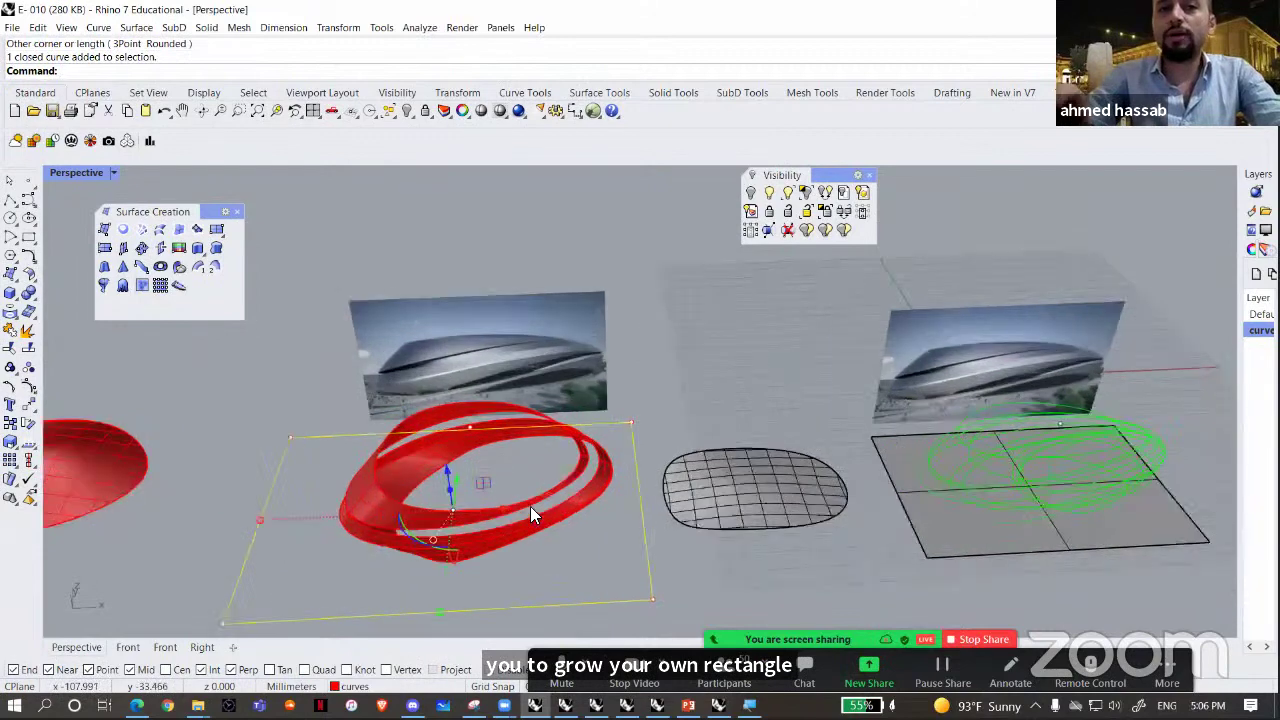
{"action": "left_click", "coordinate": [530, 506], "text": "shift"}
{"action": "left_click", "coordinate": [590, 549]}
{"action": "scroll", "coordinate": [646, 320], "scroll_direction": "down", "scroll_amount": 10}
{"action": "right_click_drag", "start_coordinate": [514, 526], "coordinate": [672, 432]}
{"action": "left_click_drag", "start_coordinate": [596, 325], "coordinate": [577, 545], "text": "alt"}
- Try to move the copied closed curve back onto the ring surfaces, using the rectangle corners as snap points
{"action": "left_click", "coordinate": [671, 474]}
{"action": "right_click_drag", "start_coordinate": [671, 474], "coordinate": [628, 486]}
{"action": "left_click", "coordinate": [628, 489]}
{"action": "type", "text": "Move"}
{"action": "key", "text": "Return"}
{"action": "left_click", "coordinate": [700, 564]}
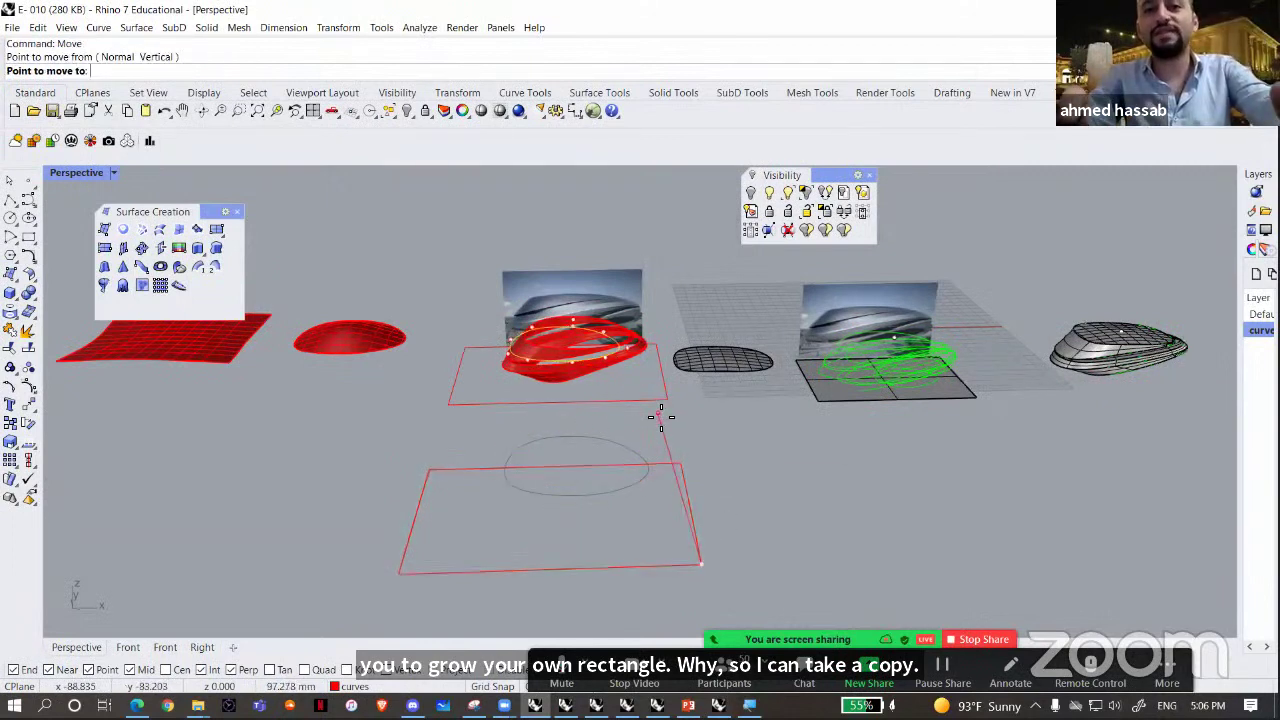
{"action": "right_click_drag", "start_coordinate": [680, 400], "coordinate": [729, 488]}
{"action": "key", "text": "Escape"}
- Select the copied closed curve and examine it within its reference rectangle
{"action": "scroll", "coordinate": [648, 538], "scroll_direction": "up", "scroll_amount": 2}
{"action": "left_click", "coordinate": [648, 538]}
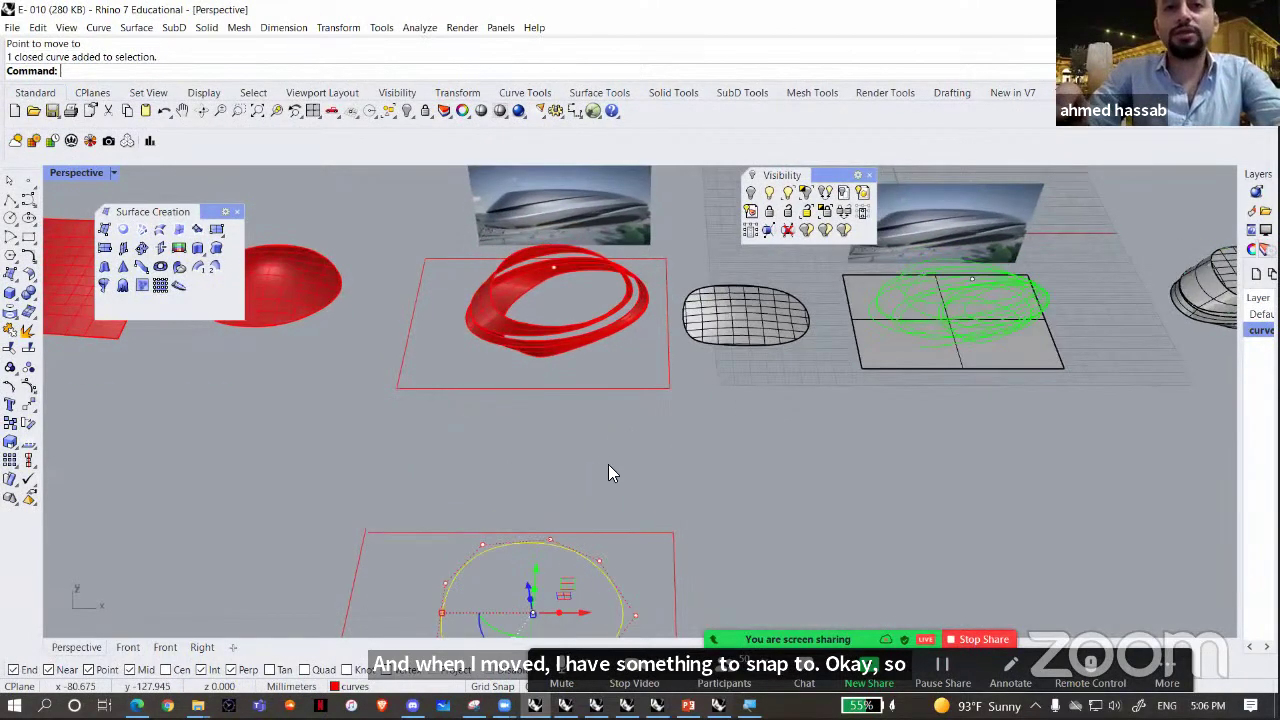
{"action": "scroll", "coordinate": [608, 468], "scroll_direction": "up", "scroll_amount": 3}
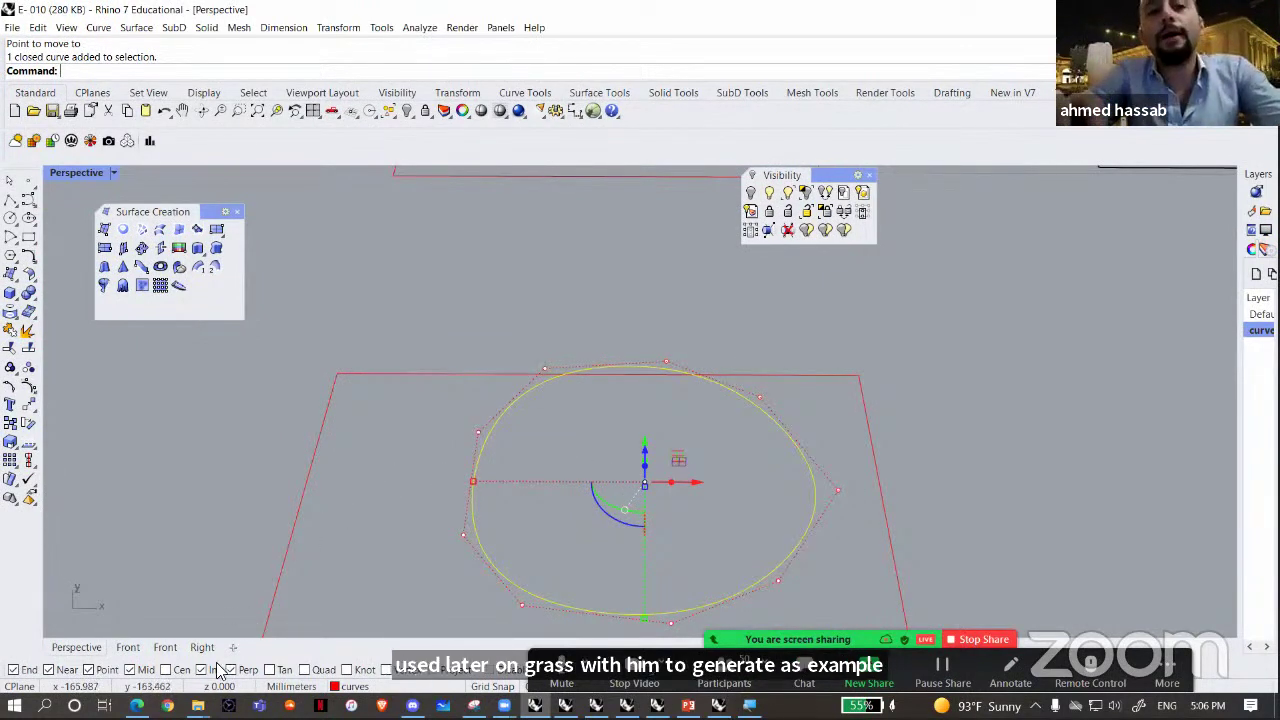
- Open the Harbin Opera House photo from the Rhino files folder, examine the building's form, and return to Rhino
{"action": "left_click", "coordinate": [198, 705]}
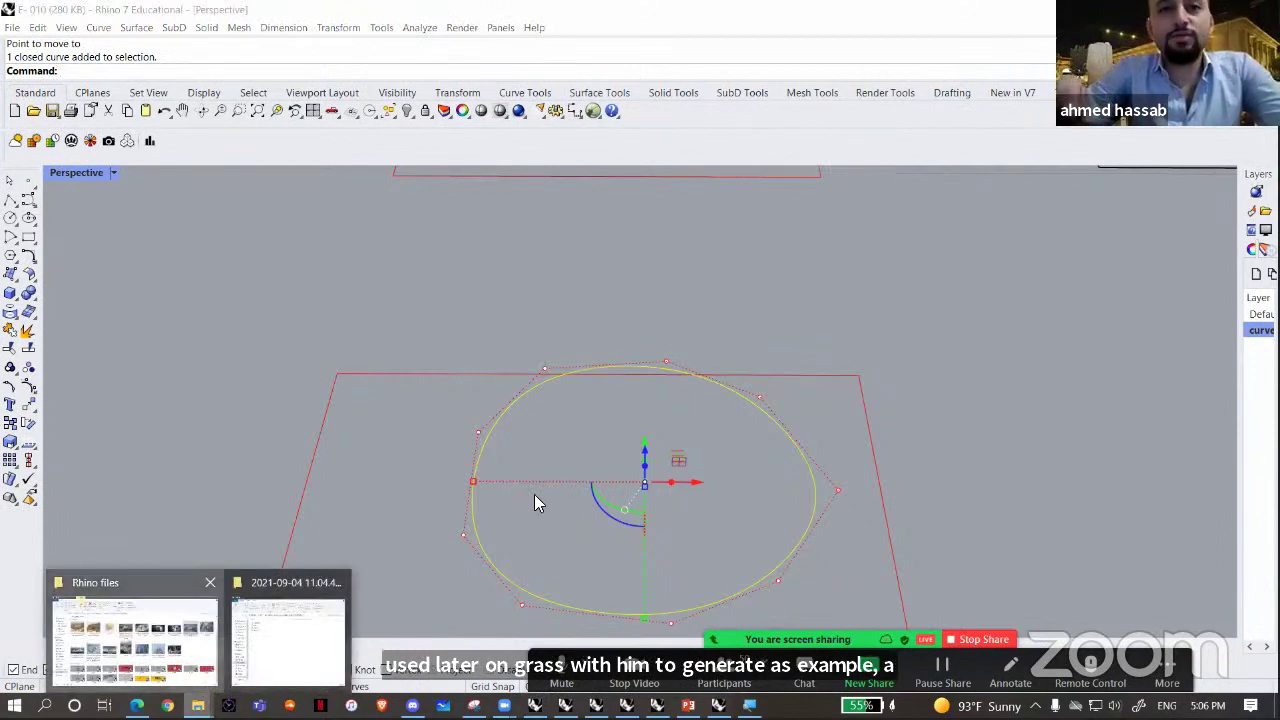
{"action": "left_click", "coordinate": [206, 672]}
{"action": "scroll", "coordinate": [220, 549], "scroll_direction": "up", "scroll_amount": 2}
{"action": "double_click", "coordinate": [220, 549]}
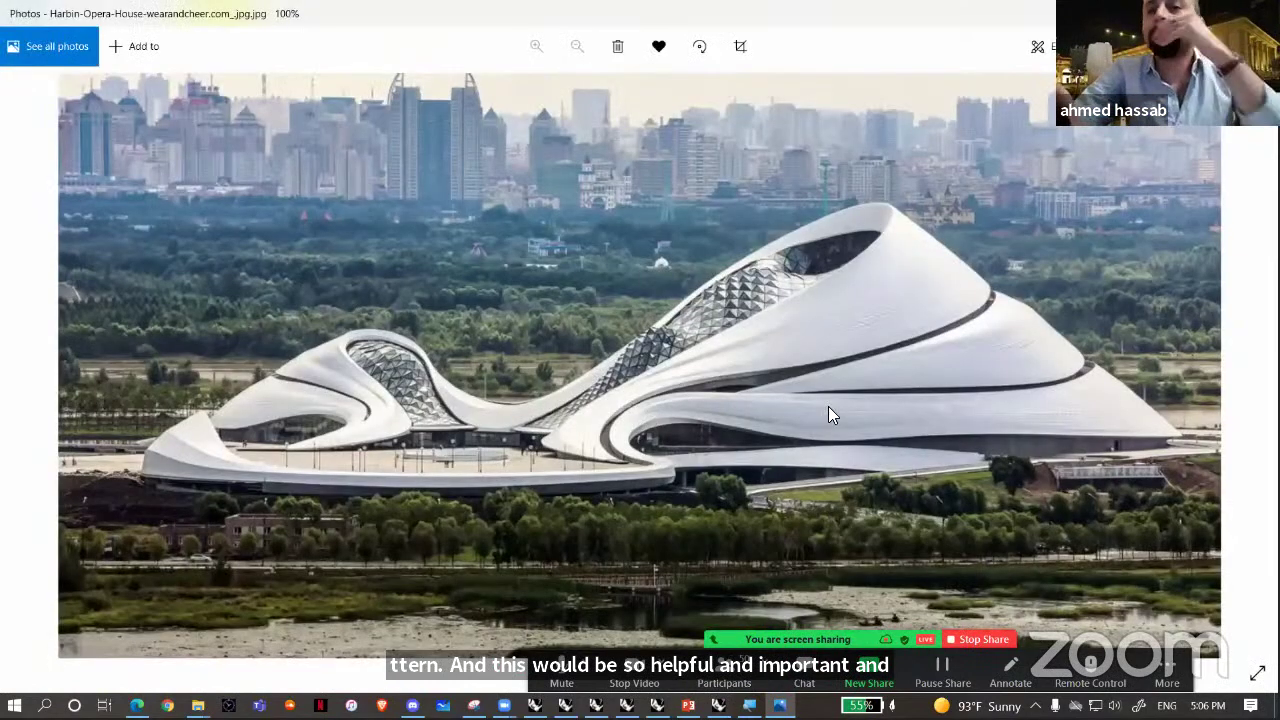
{"action": "scroll", "coordinate": [828, 408], "scroll_direction": "up", "scroll_amount": 1}
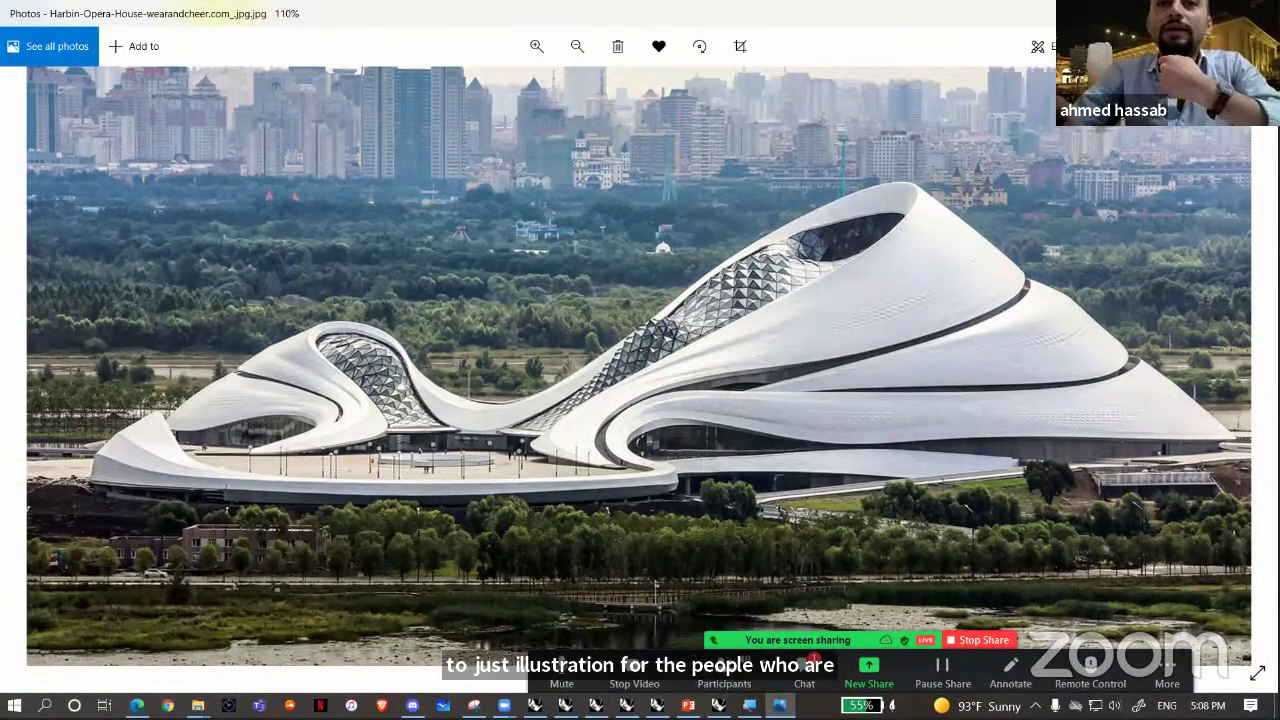
{"action": "left_click", "coordinate": [1184, 13]}
{"action": "left_click", "coordinate": [1184, 13]}
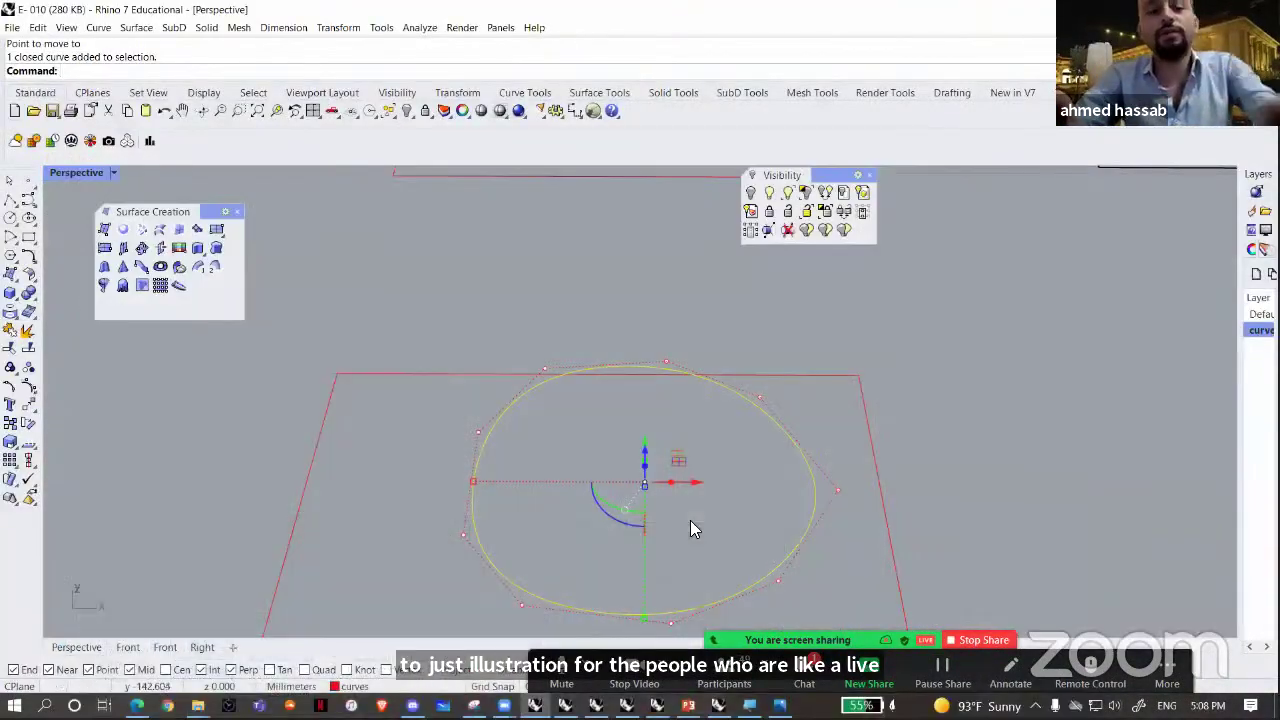
{"action": "right_click_drag", "start_coordinate": [690, 528], "coordinate": [666, 449]}
{"action": "key", "text": "Escape"}
{"action": "left_click", "coordinate": [608, 519]}
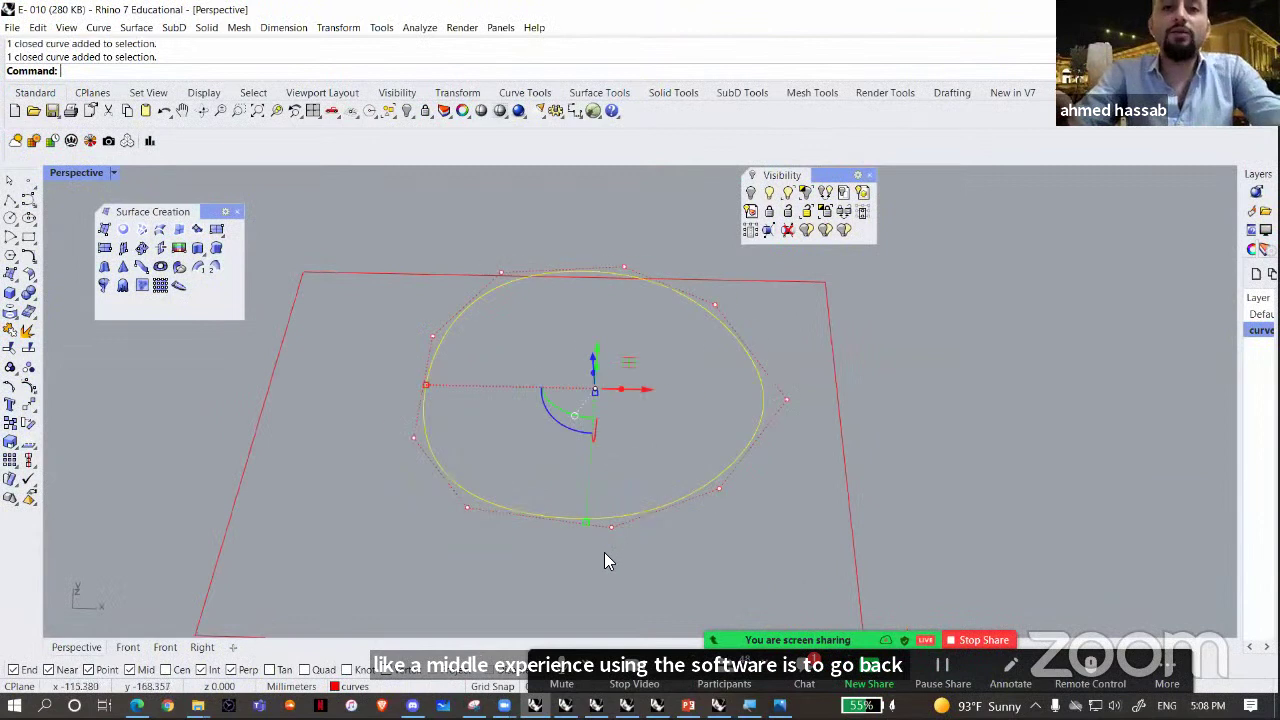
{"action": "mouse_move", "coordinate": [566, 478]}
{"action": "right_mouse_down"}
{"action": "mouse_move", "coordinate": [560, 508]}
{"action": "mouse_move", "coordinate": [563, 491]}
{"action": "right_mouse_up"}
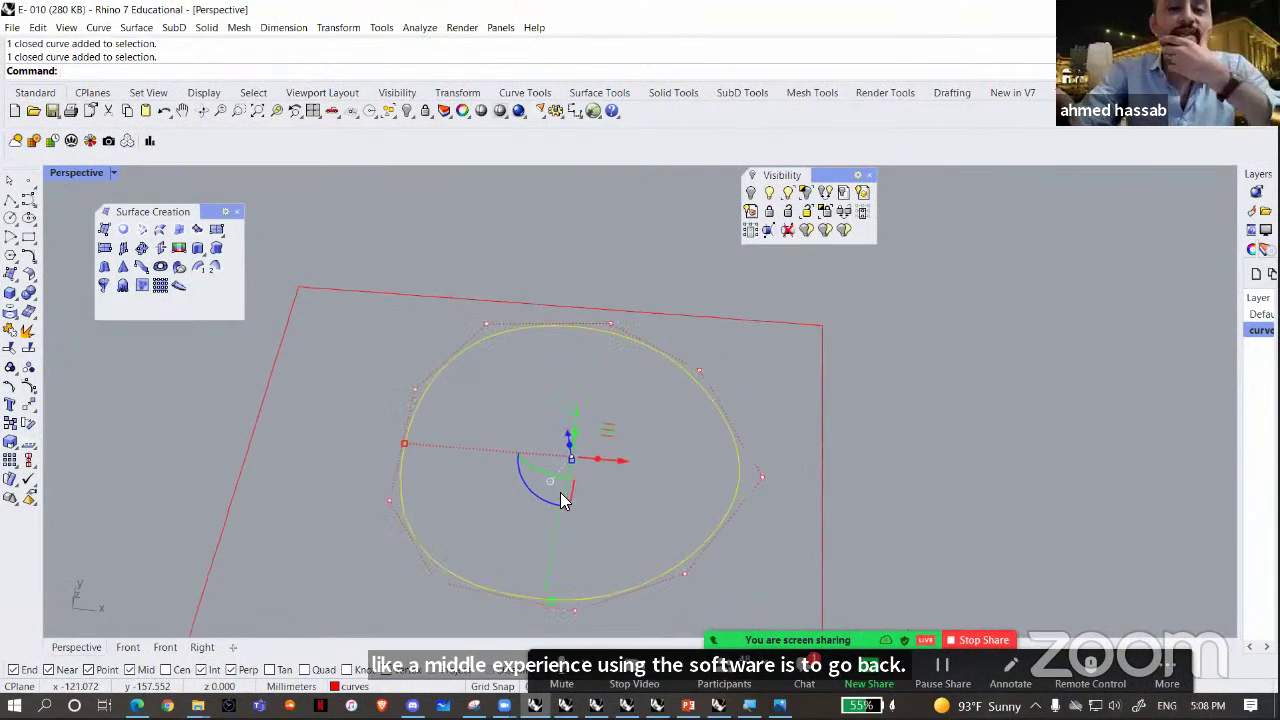
{"action": "key", "text": "Escape"}
- Draw an open degree 3 control-point curve with four points in the empty area beside the copied rectangle
{"action": "scroll", "coordinate": [262, 434], "scroll_direction": "down", "scroll_amount": 5}
{"action": "right_click_drag", "start_coordinate": [257, 422], "coordinate": [416, 414], "text": "shift"}
{"action": "scroll", "coordinate": [380, 416], "scroll_direction": "up", "scroll_amount": 3}
{"action": "left_click", "coordinate": [28, 199]}
{"action": "left_click", "coordinate": [159, 453]}
{"action": "left_click", "coordinate": [172, 380]}
{"action": "left_click", "coordinate": [253, 430]}
{"action": "left_click", "coordinate": [411, 438]}
{"action": "right_click", "coordinate": [421, 432]}
{"action": "right_click_drag", "start_coordinate": [363, 500], "coordinate": [436, 474]}
- Copy the open curve vertically to make a stack of three curves
{"action": "left_click_drag", "start_coordinate": [430, 482], "coordinate": [360, 420]}
{"action": "scroll", "coordinate": [408, 457], "scroll_direction": "down", "scroll_amount": 5}
{"action": "right_click_drag", "start_coordinate": [430, 490], "coordinate": [436, 426]}
{"action": "scroll", "coordinate": [430, 422], "scroll_direction": "up", "scroll_amount": 3}
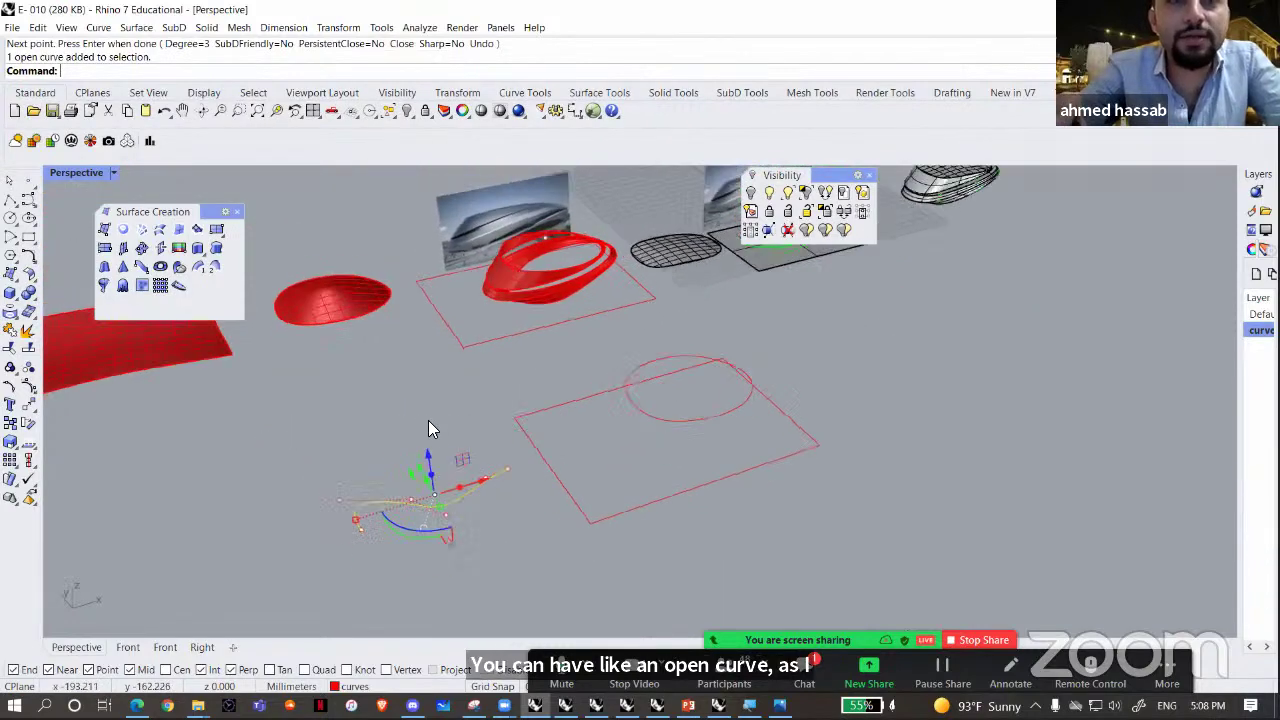
{"action": "left_click_drag", "start_coordinate": [421, 408], "coordinate": [423, 375]}
- Scale the middle open curve in one direction until it bends the opposite way from the other two
{"action": "left_click", "coordinate": [384, 456]}
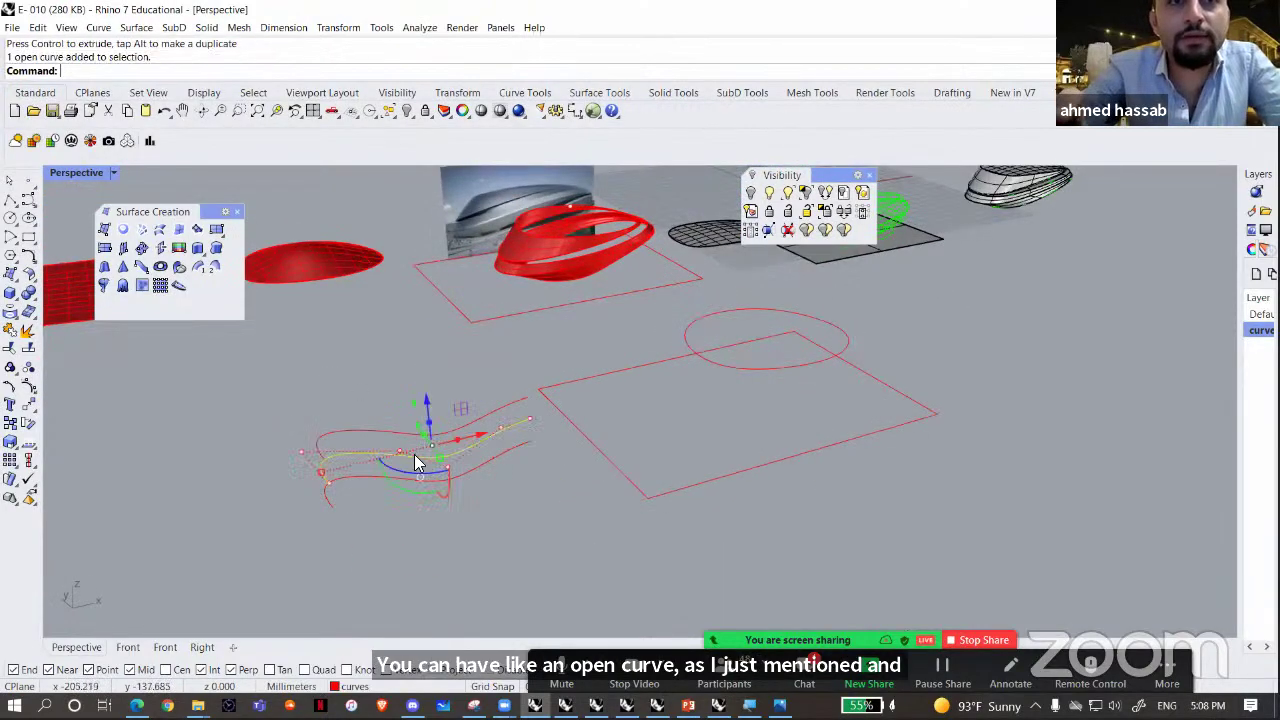
{"action": "mouse_move", "coordinate": [439, 458]}
{"action": "left_mouse_down"}
{"action": "mouse_move", "coordinate": [401, 408]}
{"action": "mouse_move", "coordinate": [405, 420]}
{"action": "left_mouse_up"}
{"action": "left_click", "coordinate": [480, 512]}
{"action": "right_click_drag", "start_coordinate": [467, 513], "coordinate": [495, 524]}
{"action": "right_click_drag", "start_coordinate": [196, 338], "coordinate": [150, 338]}
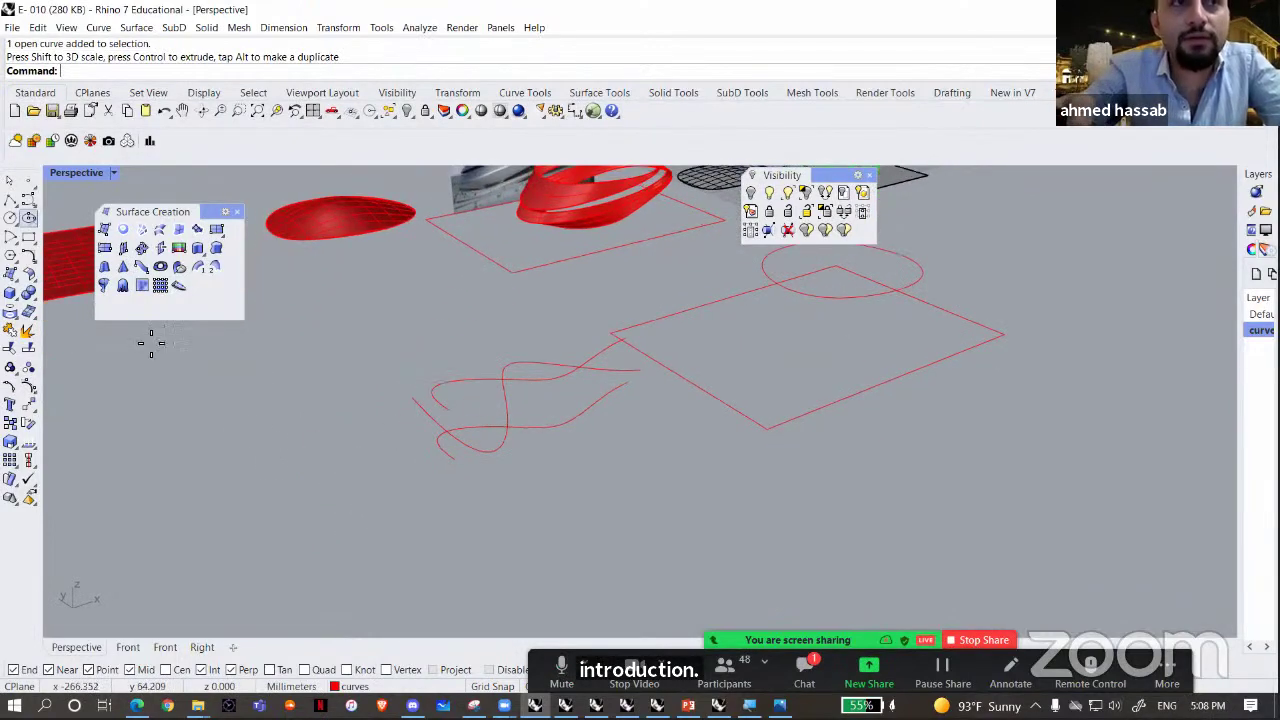
- Draw a closed ellipse from its center beside the three open curves
{"action": "left_click", "coordinate": [29, 217]}
{"action": "left_click", "coordinate": [298, 475]}
{"action": "left_click", "coordinate": [249, 522]}
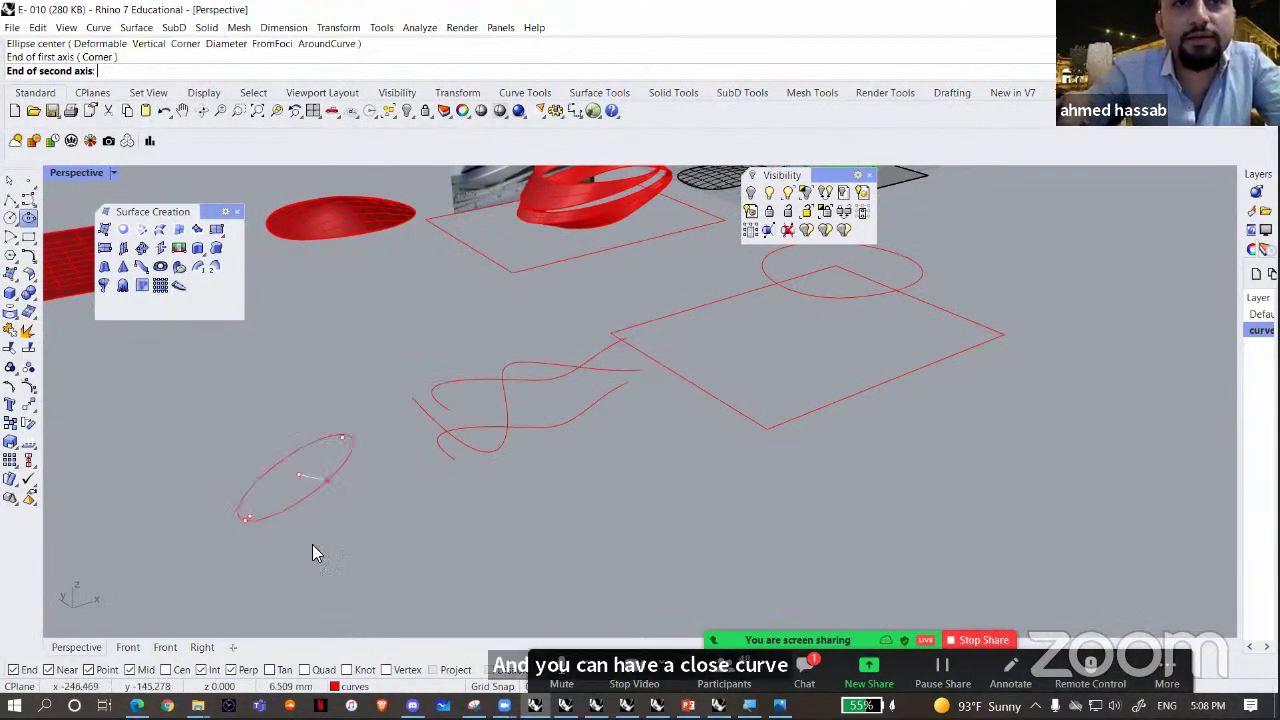
{"action": "left_click", "coordinate": [315, 538]}
- Copy the ellipse vertically to make a stack of three and scale down the middle one uniformly
{"action": "left_click", "coordinate": [300, 495]}
{"action": "left_click_drag", "start_coordinate": [294, 437], "coordinate": [282, 382]}
{"action": "left_click", "coordinate": [329, 462]}
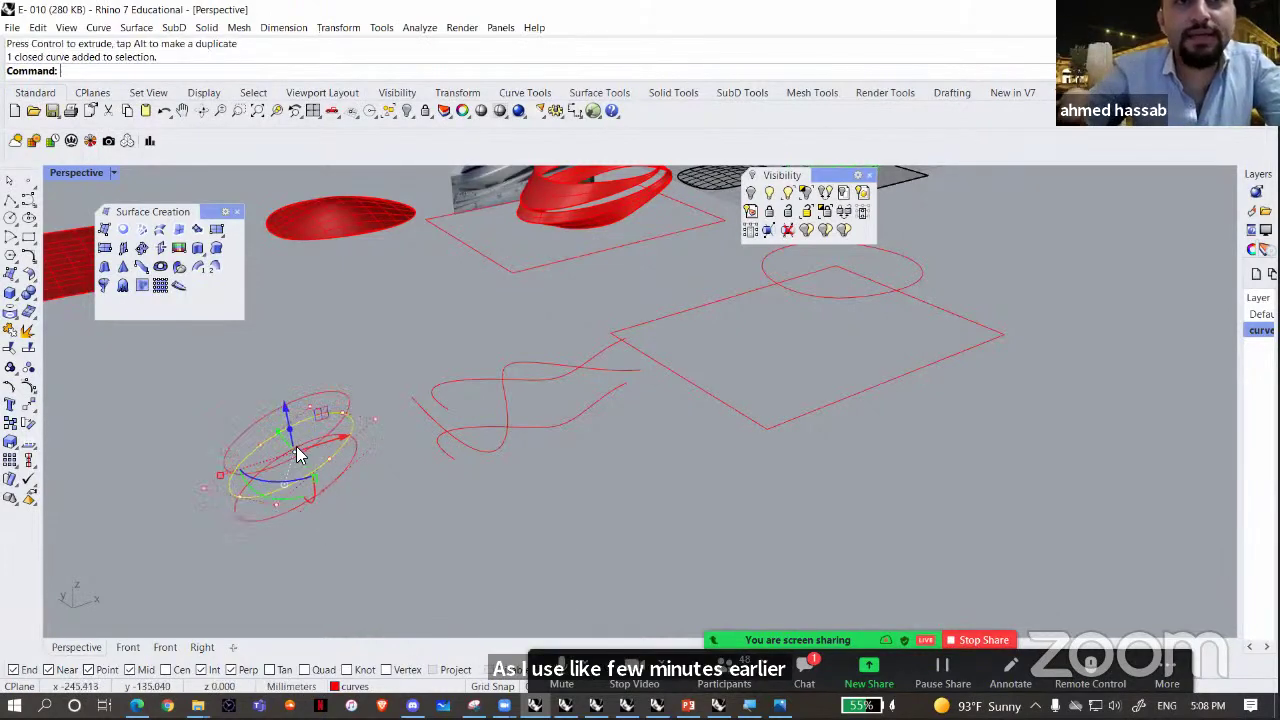
{"action": "left_click_drag", "start_coordinate": [219, 475], "coordinate": [249, 469], "text": "shift"}
{"action": "left_click", "coordinate": [412, 550]}
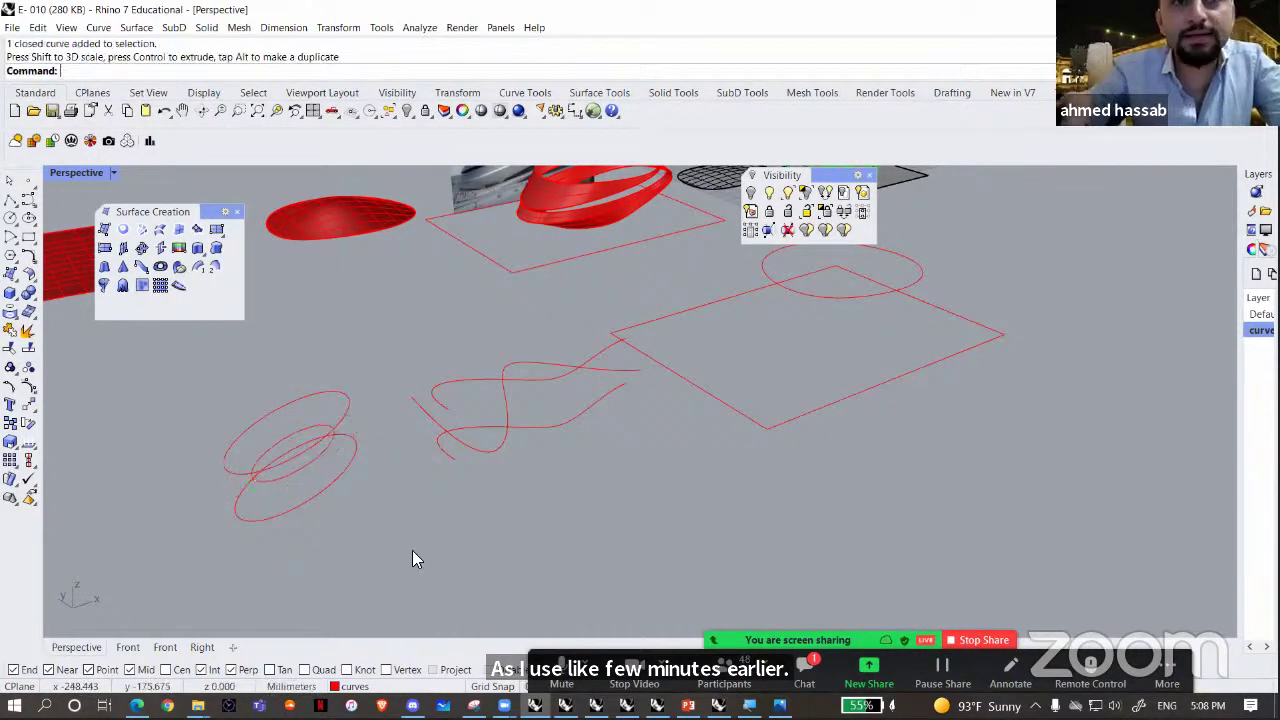
- Loft a surface through the three stacked open curves with the default options
{"action": "left_click", "coordinate": [160, 229]}
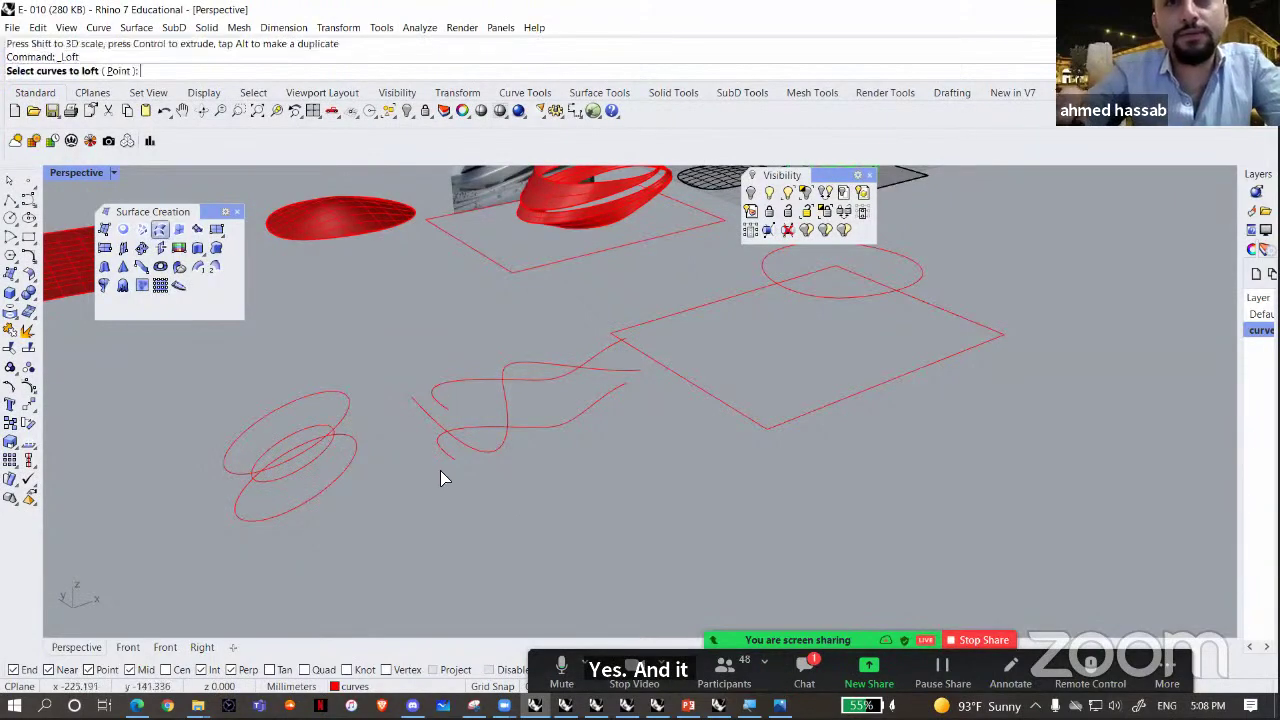
{"action": "left_click", "coordinate": [448, 455]}
{"action": "left_click", "coordinate": [443, 405]}
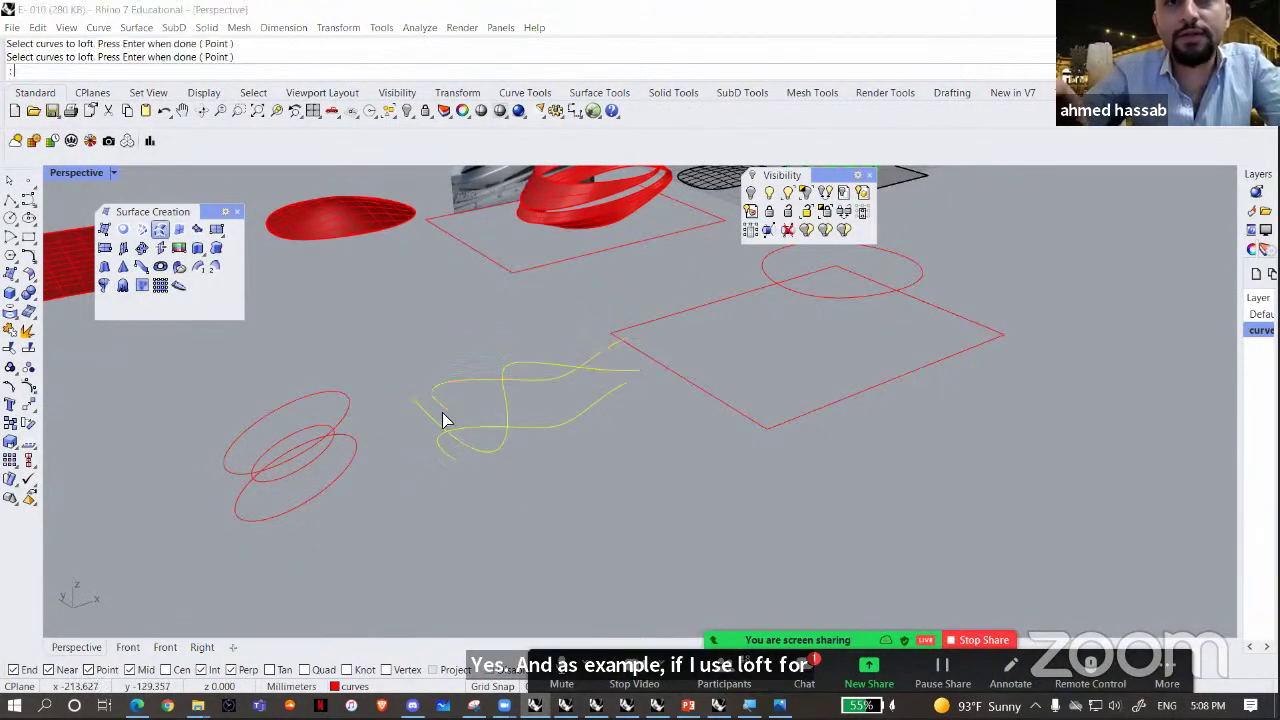
{"action": "key", "text": "Return"}
{"action": "right_click_drag", "start_coordinate": [442, 430], "coordinate": [435, 385]}
{"action": "right_click_drag", "start_coordinate": [435, 385], "coordinate": [480, 520], "text": "shift"}
{"action": "key", "text": "Return"}
{"action": "right_click_drag", "start_coordinate": [434, 417], "coordinate": [425, 385]}
- Loft a surface through the three stacked ellipses, keeping the default seam points and loft options
{"action": "right_click_drag", "start_coordinate": [350, 516], "coordinate": [360, 553]}
{"action": "left_click_drag", "start_coordinate": [361, 553], "coordinate": [246, 434]}
{"action": "key", "text": "Return"}
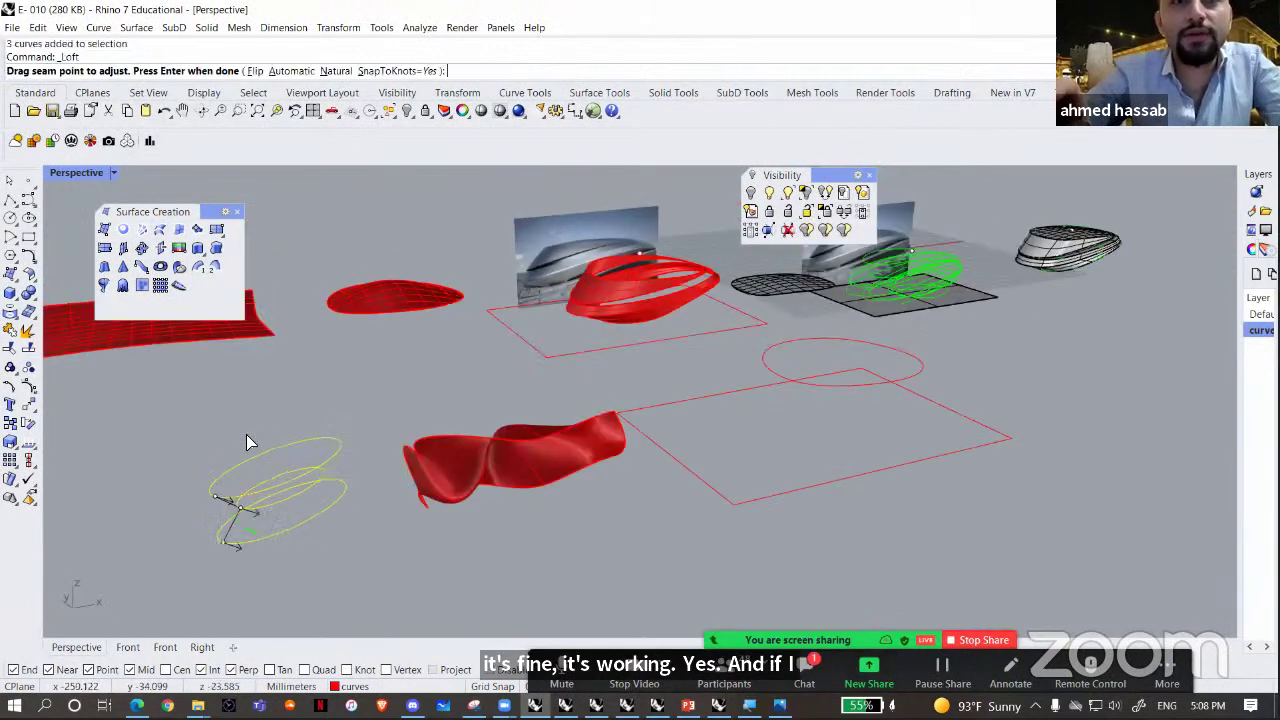
{"action": "key", "text": "Return"}
{"action": "key", "text": "Return"}
{"action": "key", "text": "Return"}
- Try to loft the single closed curve on the copied rectangle
{"action": "right_click_drag", "start_coordinate": [551, 463], "coordinate": [424, 440]}
{"action": "left_click", "coordinate": [578, 520]}
{"action": "key", "text": "Return"}
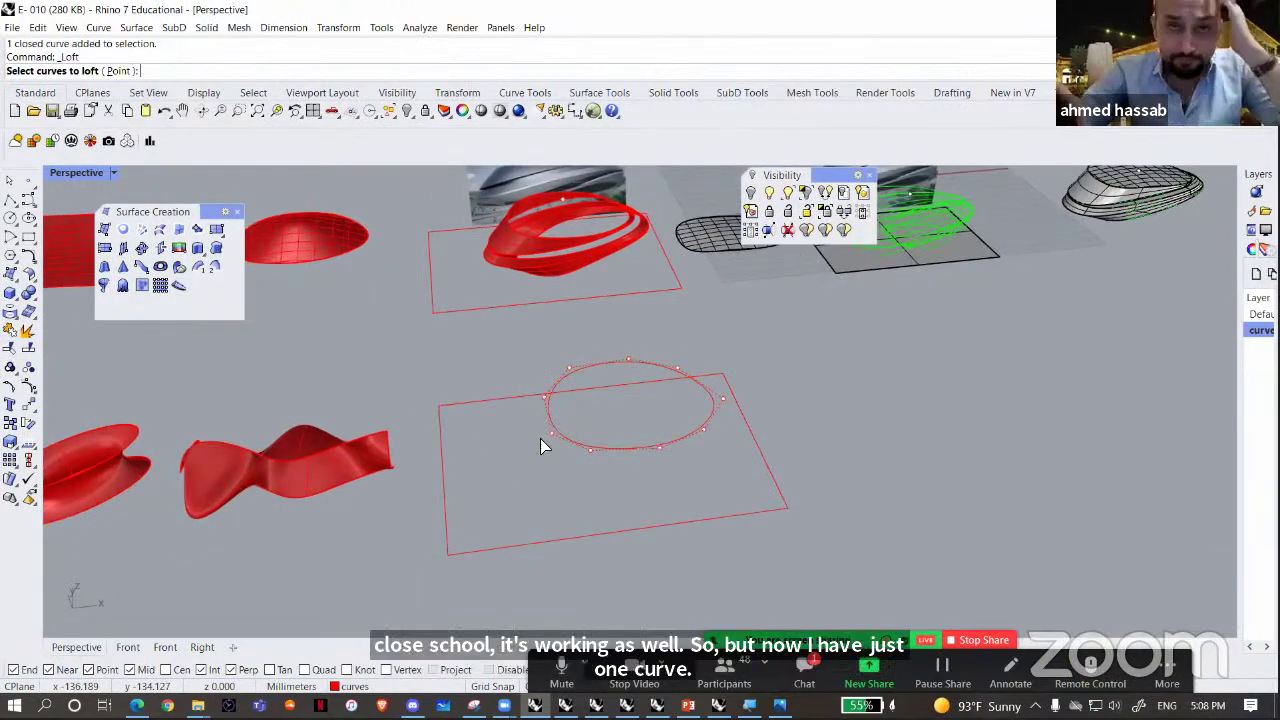
{"action": "key", "text": "Escape"}
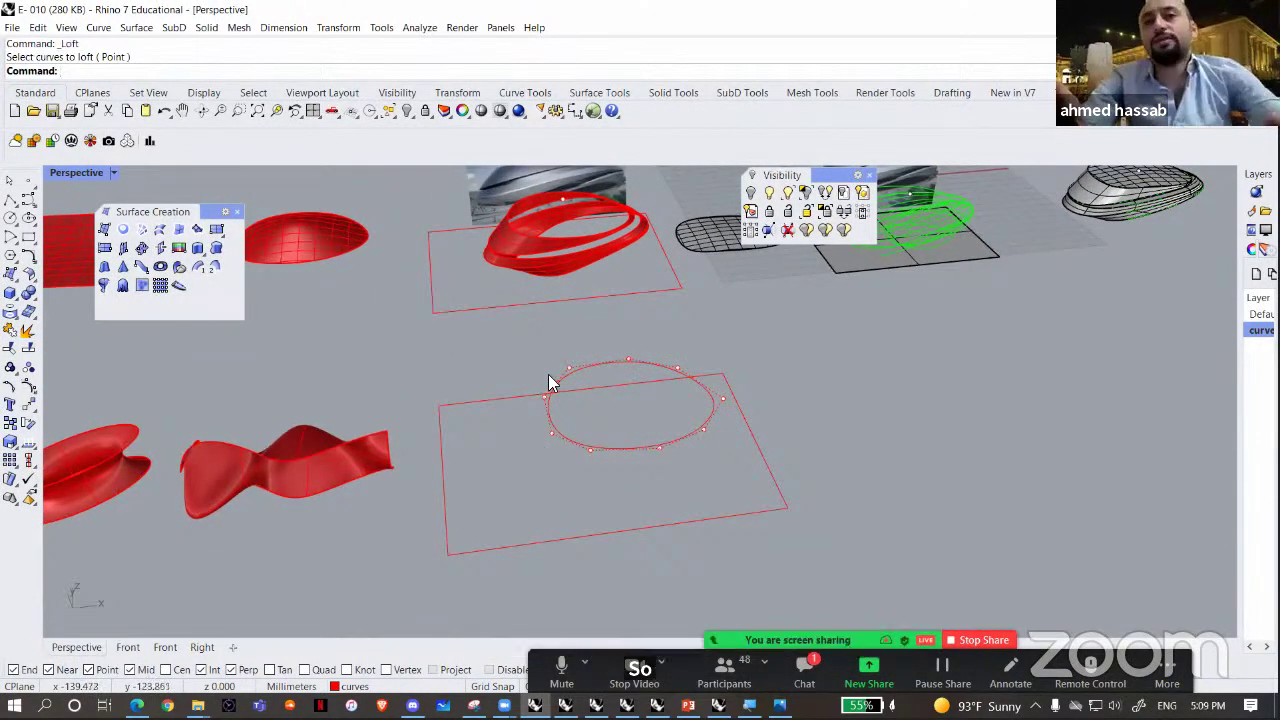
- Examine the building reference image behind the red ring surfaces
{"action": "right_click_drag", "start_coordinate": [575, 437], "coordinate": [576, 340]}
{"action": "scroll", "coordinate": [576, 340], "scroll_direction": "up", "scroll_amount": 5}
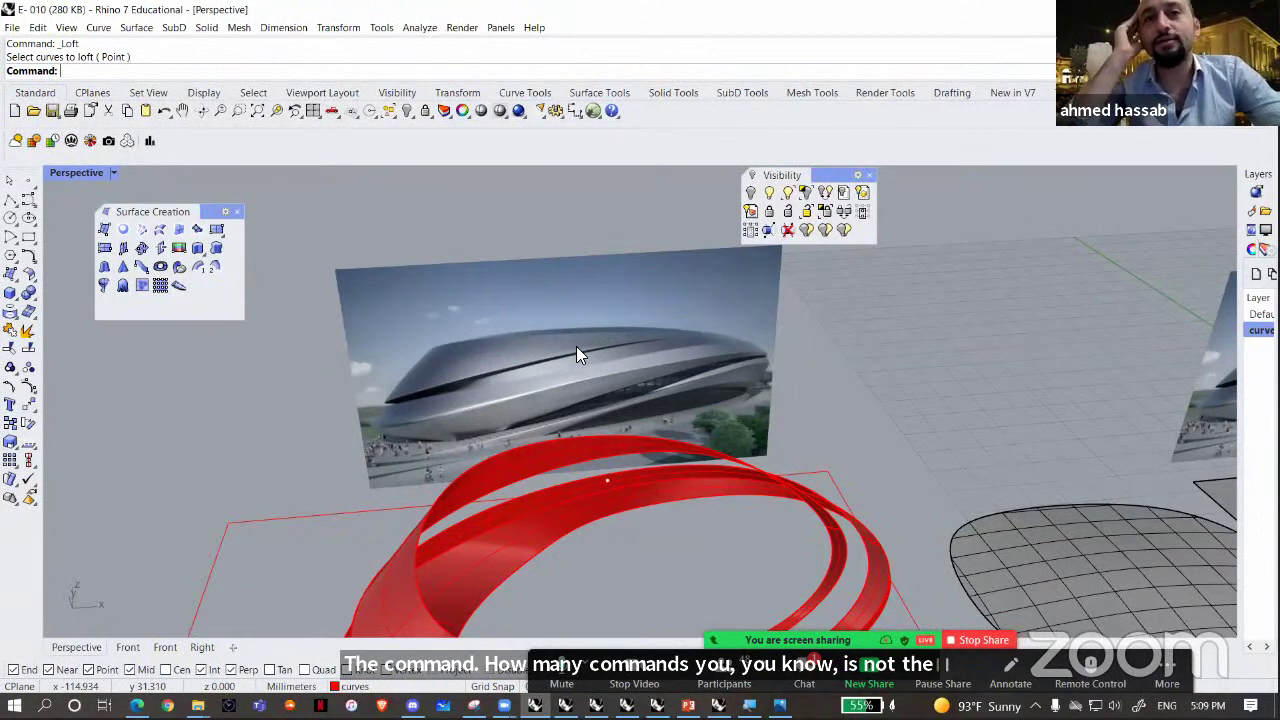
- Split the closed curve on the copied rectangle at two points on opposite sides, making two open halves
{"action": "scroll", "coordinate": [576, 346], "scroll_direction": "down", "scroll_amount": 8}
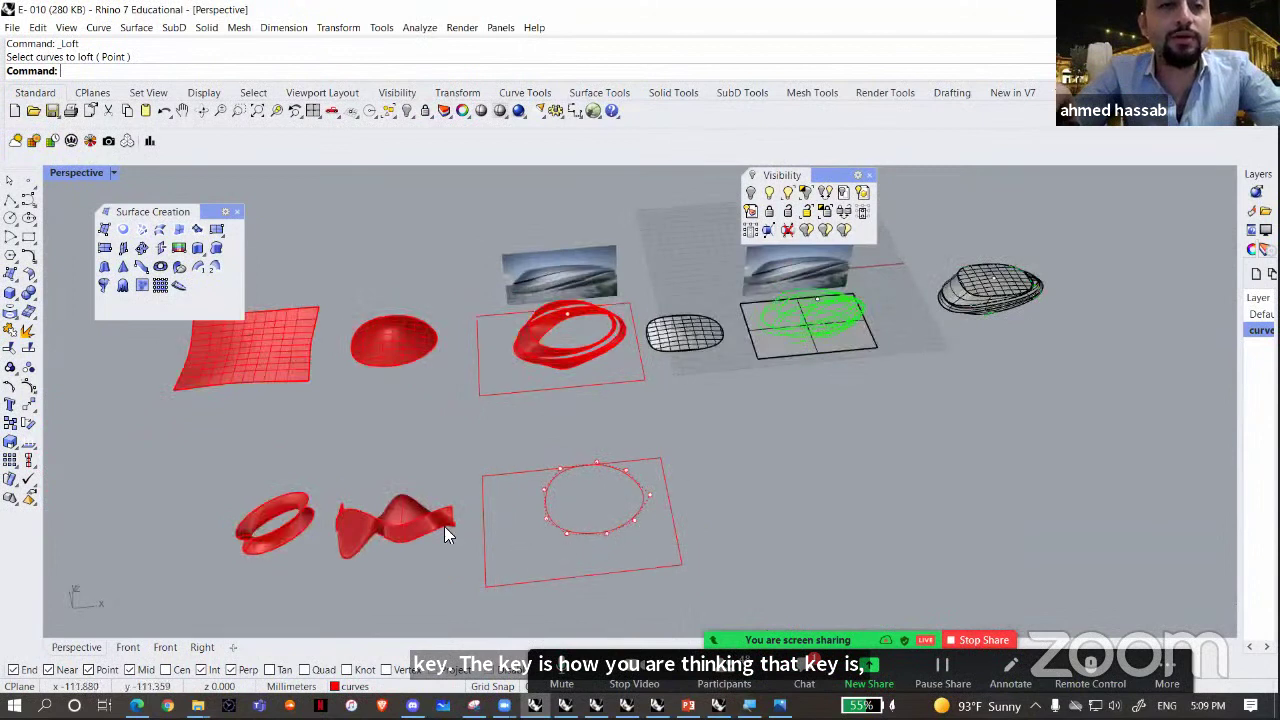
{"action": "scroll", "coordinate": [266, 536], "scroll_direction": "up", "scroll_amount": 3}
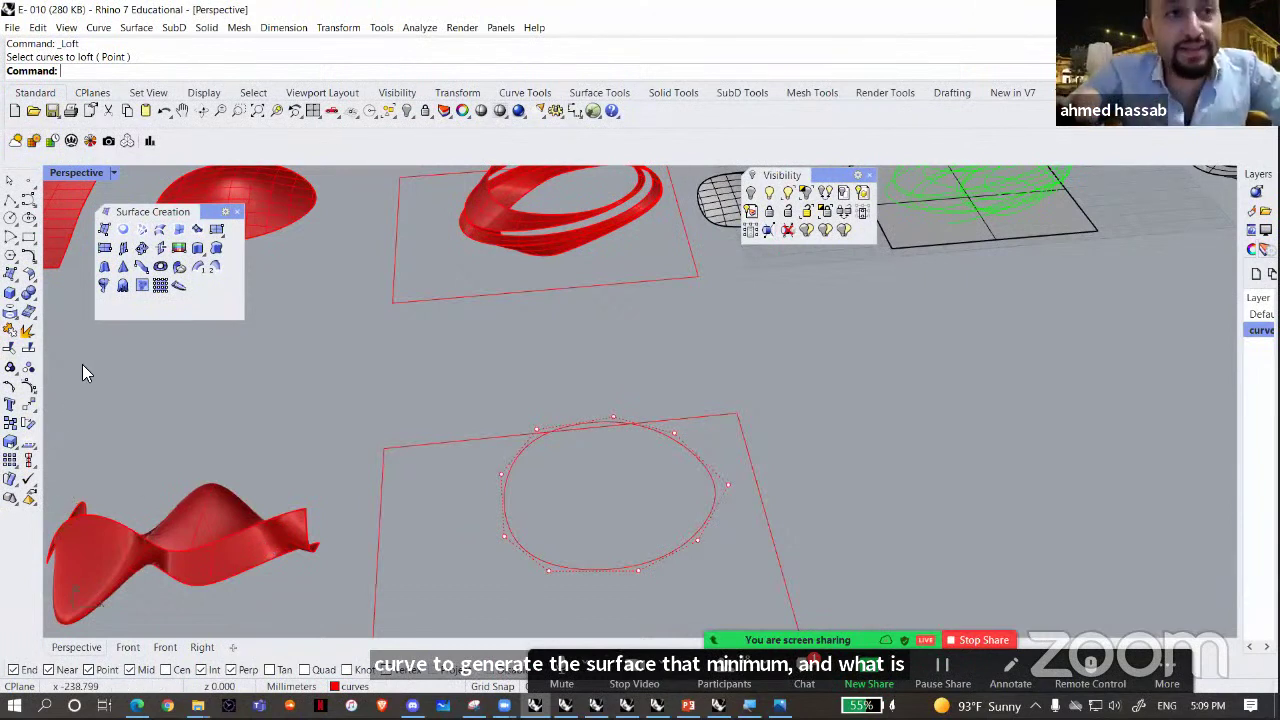
{"action": "key", "text": "Escape"}
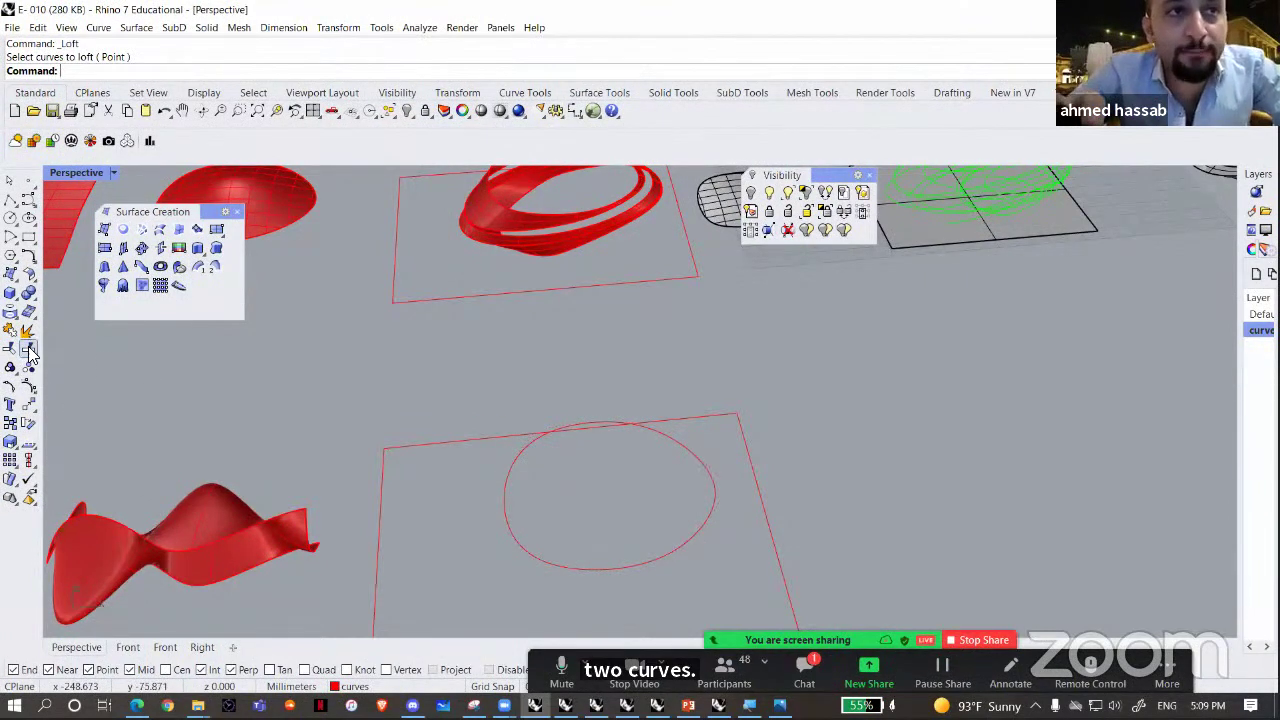
{"action": "left_click", "coordinate": [28, 350]}
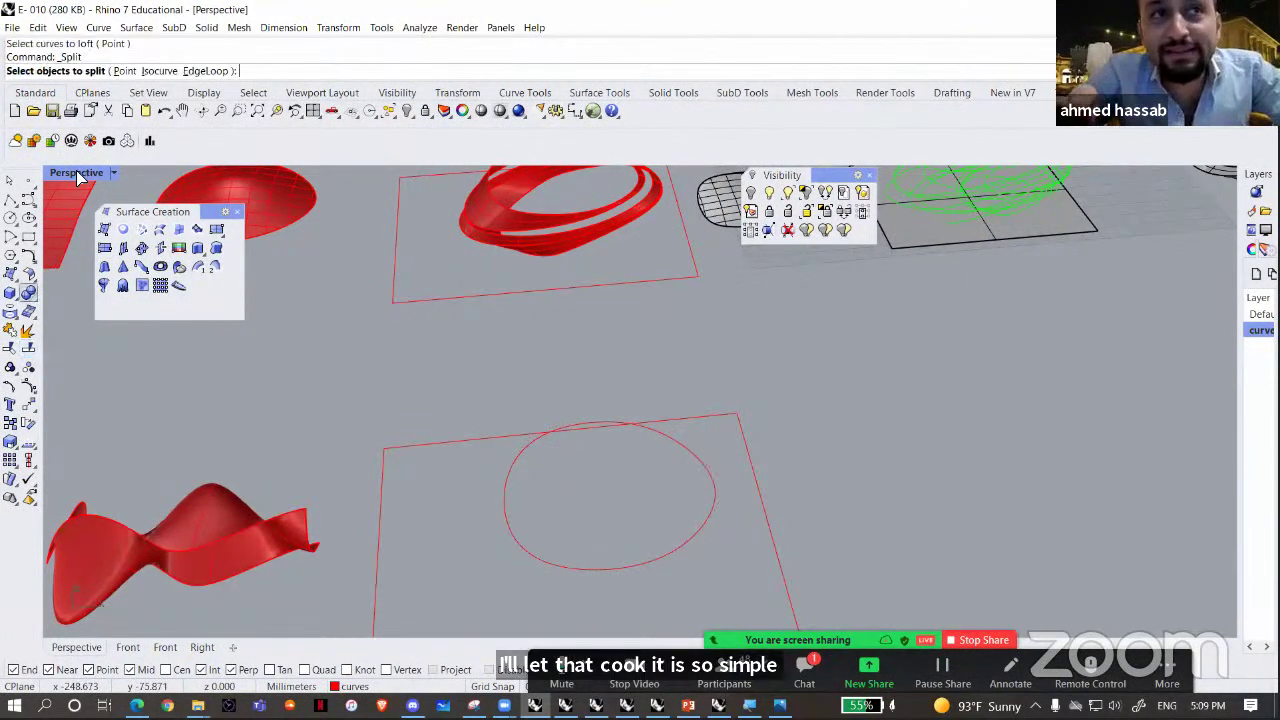
{"action": "left_click", "coordinate": [126, 71]}
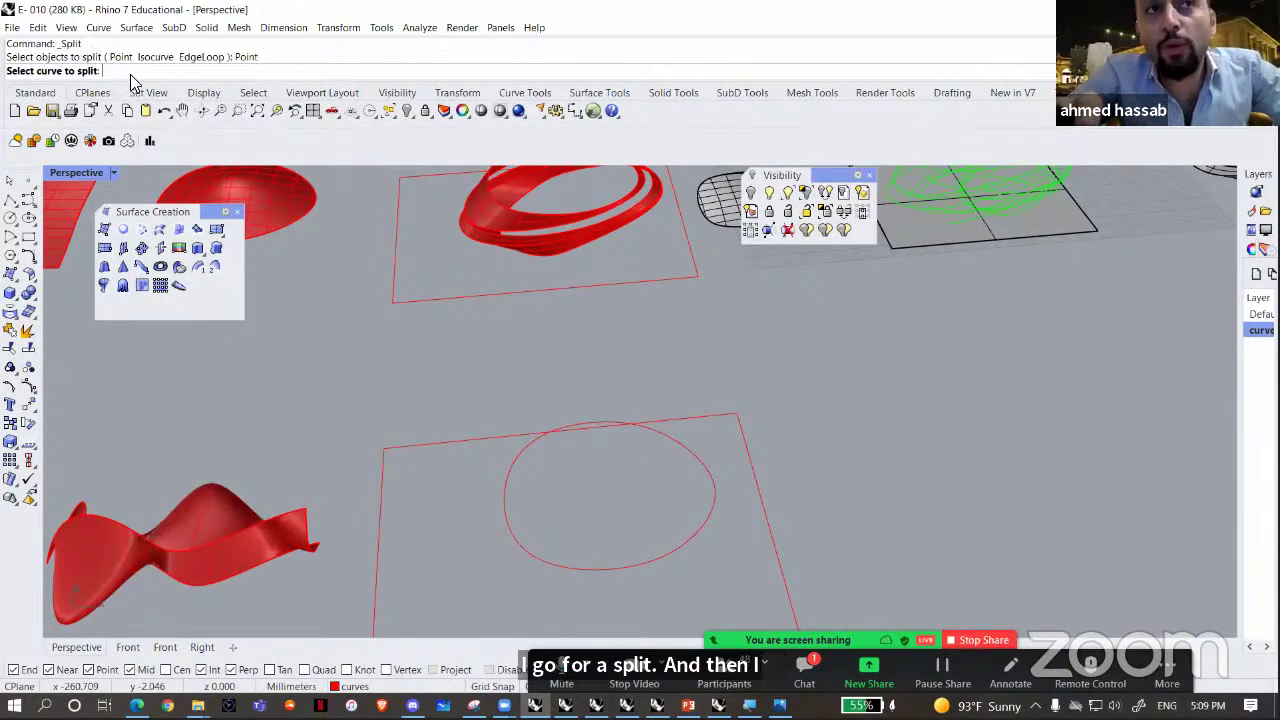
{"action": "left_click", "coordinate": [510, 513]}
{"action": "scroll", "coordinate": [512, 515], "scroll_direction": "down", "scroll_amount": 5}
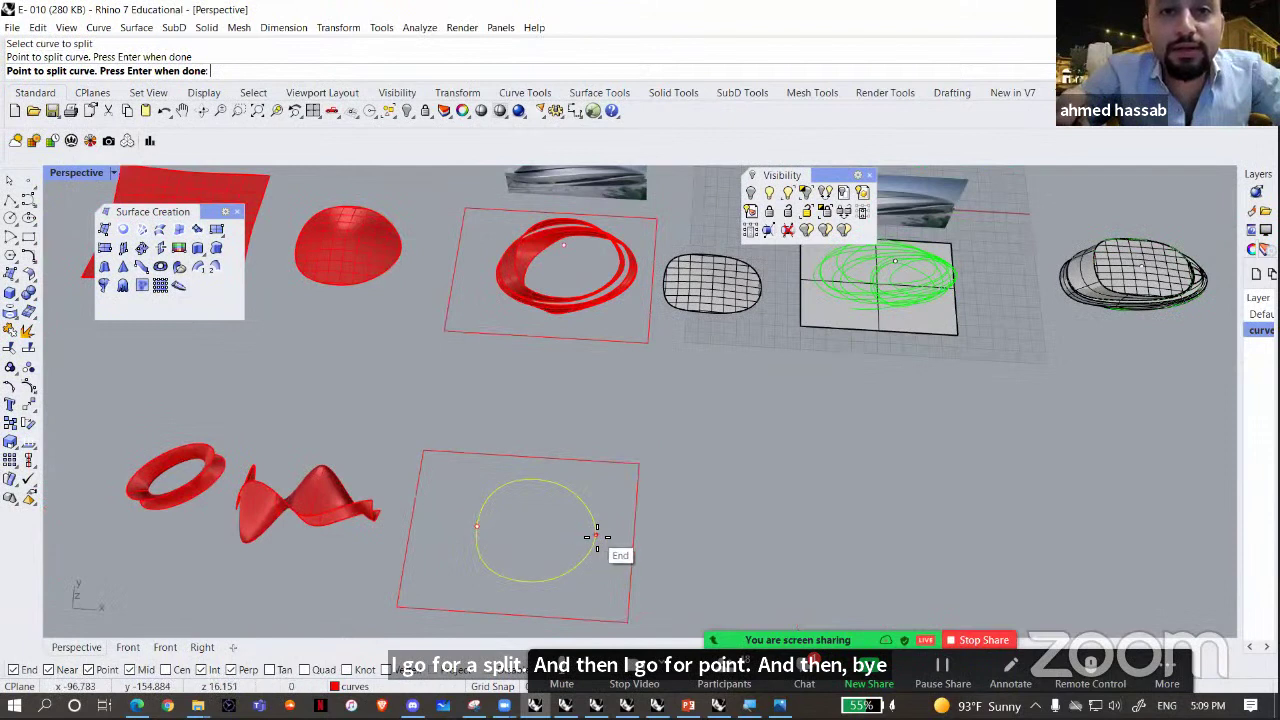
{"action": "left_click", "coordinate": [598, 538]}
{"action": "right_click", "coordinate": [591, 553]}
{"action": "left_click", "coordinate": [589, 554]}
{"action": "left_click", "coordinate": [578, 502]}
{"action": "left_click", "coordinate": [588, 560]}
{"action": "left_click", "coordinate": [588, 502]}
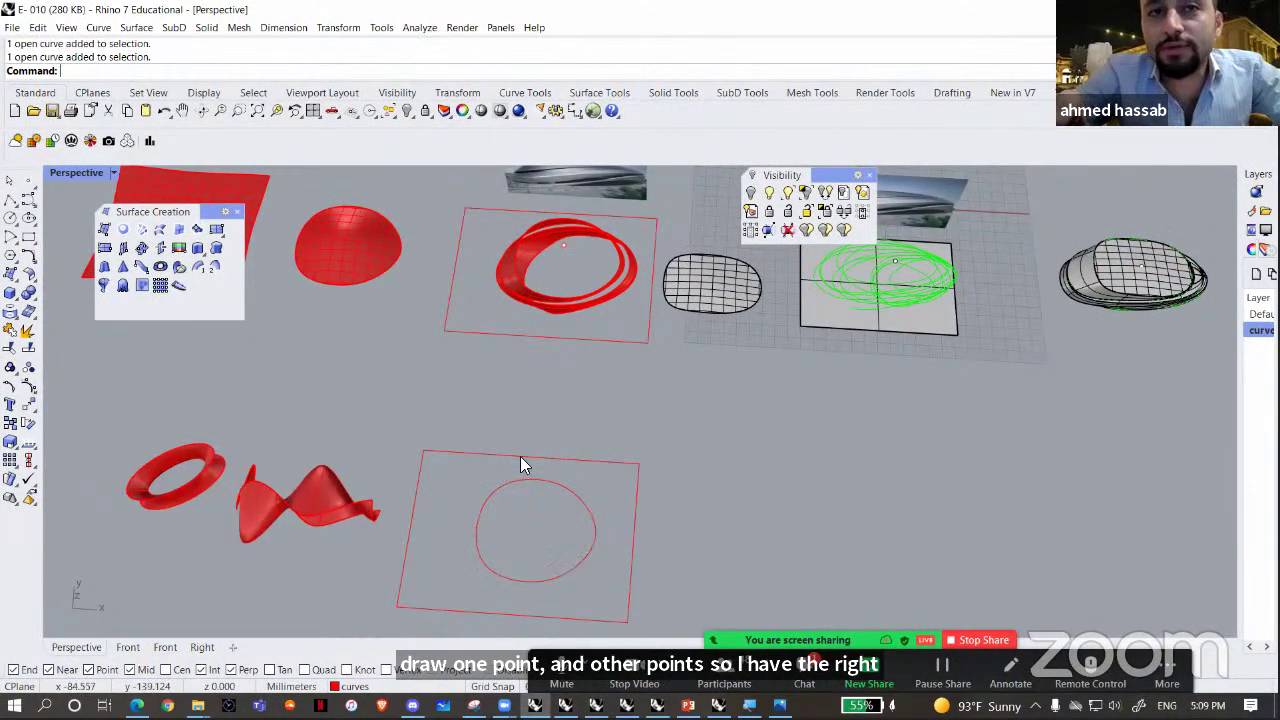
- Loft a surface between the two curve halves with the default options
{"action": "left_click", "coordinate": [162, 231]}
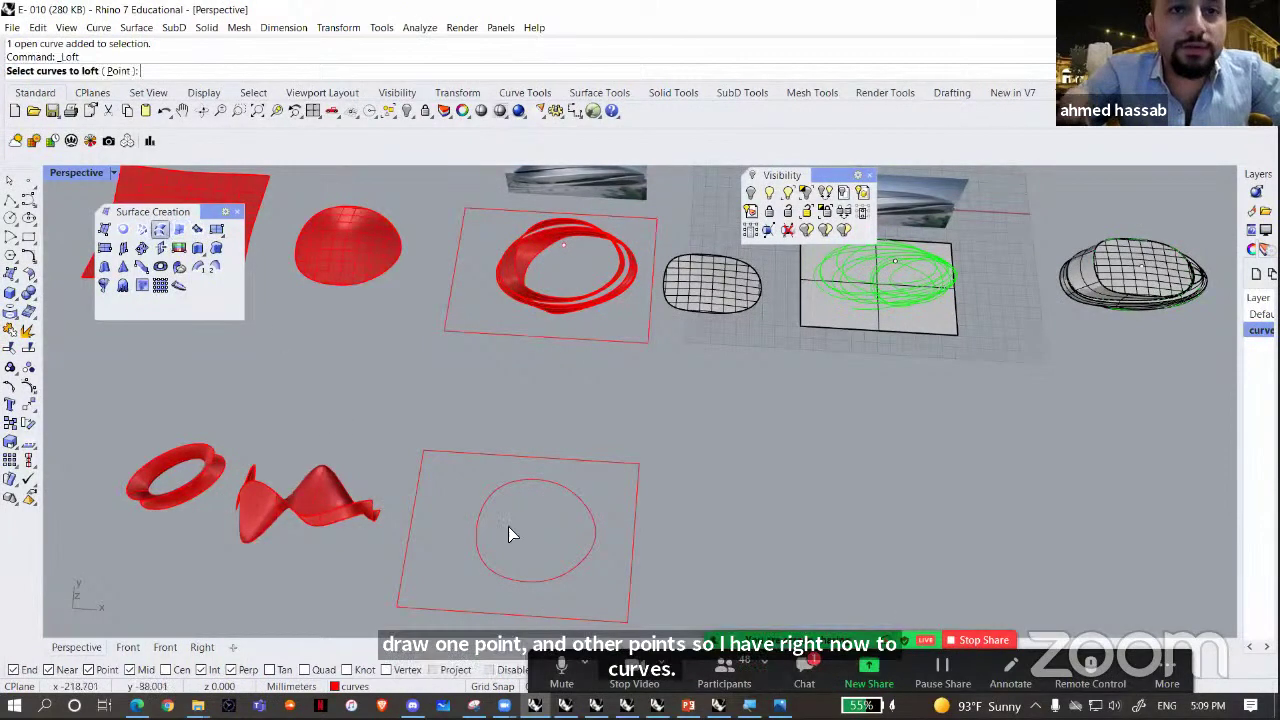
{"action": "left_click", "coordinate": [594, 512]}
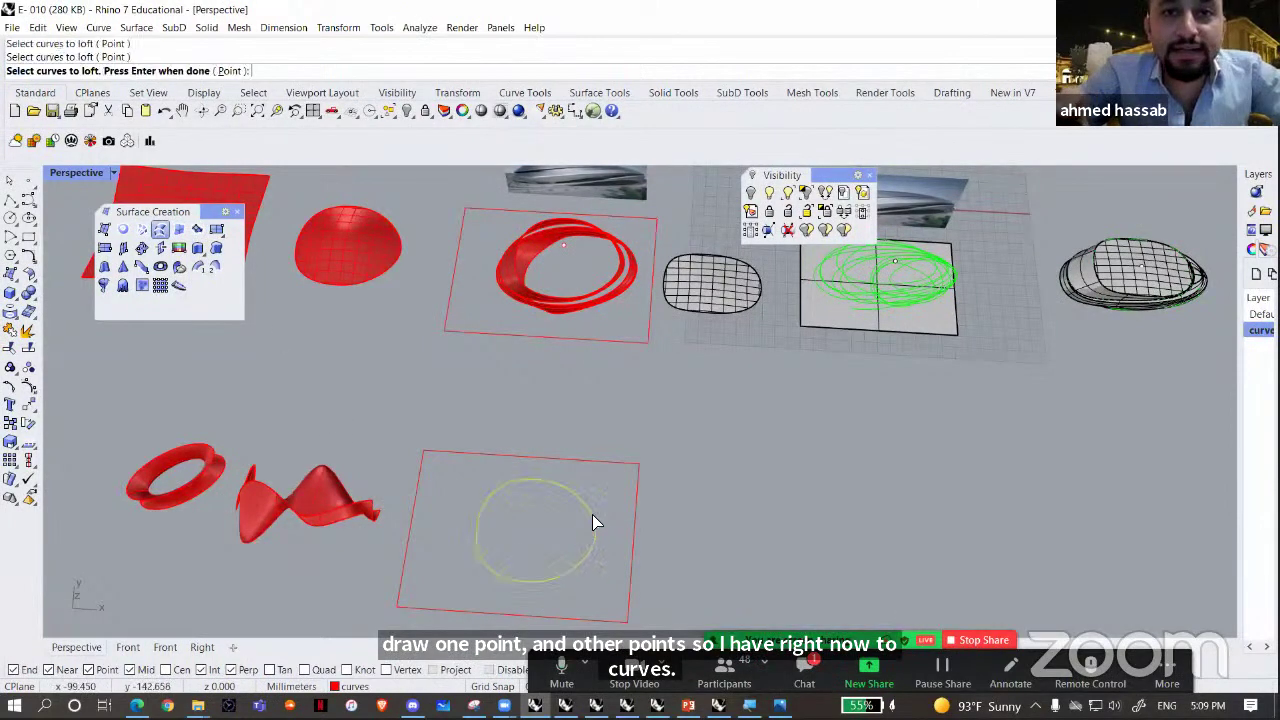
{"action": "key", "text": "Return"}
{"action": "scroll", "coordinate": [585, 568], "scroll_direction": "up", "scroll_amount": 2}
{"action": "left_click", "coordinate": [849, 507]}
{"action": "scroll", "coordinate": [516, 526], "scroll_direction": "up", "scroll_amount": 4}
{"action": "scroll", "coordinate": [559, 518], "scroll_direction": "down", "scroll_amount": 6}
{"action": "right_click_drag", "start_coordinate": [671, 400], "coordinate": [700, 470]}
{"action": "left_click", "coordinate": [703, 472]}
{"action": "right_click_drag", "start_coordinate": [582, 510], "coordinate": [230, 340]}
{"action": "right_click_drag", "start_coordinate": [588, 494], "coordinate": [524, 486]}
{"action": "left_click", "coordinate": [562, 497]}
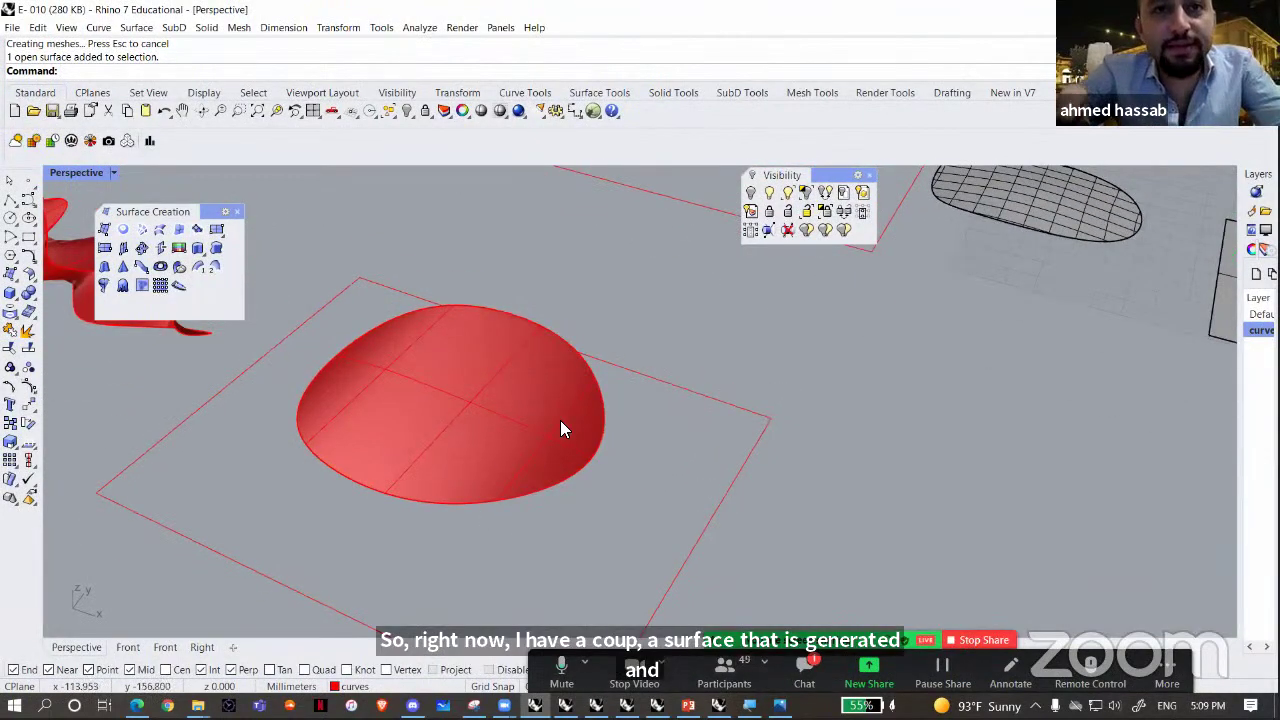
- Try to rebuild the lofted surface with 20 points in U and V at degree 3, and undo it
{"action": "left_click", "coordinate": [470, 450]}
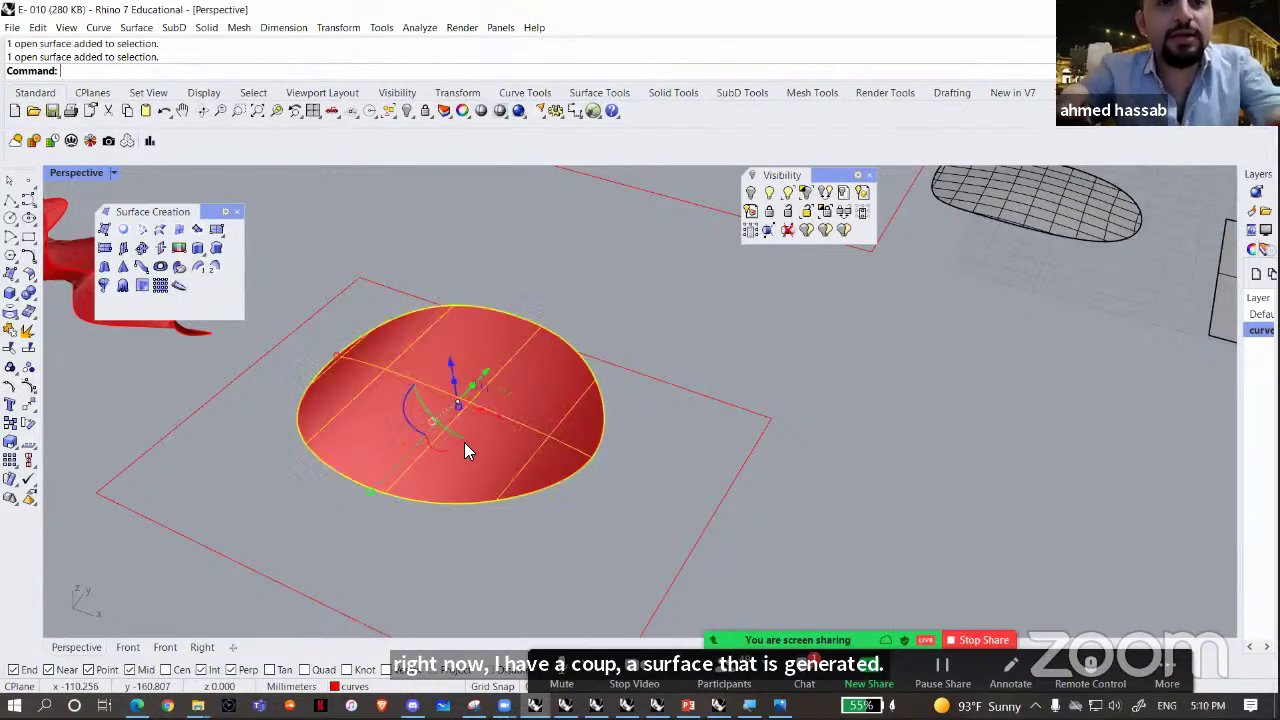
{"action": "type", "text": "rebuild"}
{"action": "key", "text": "Return"}
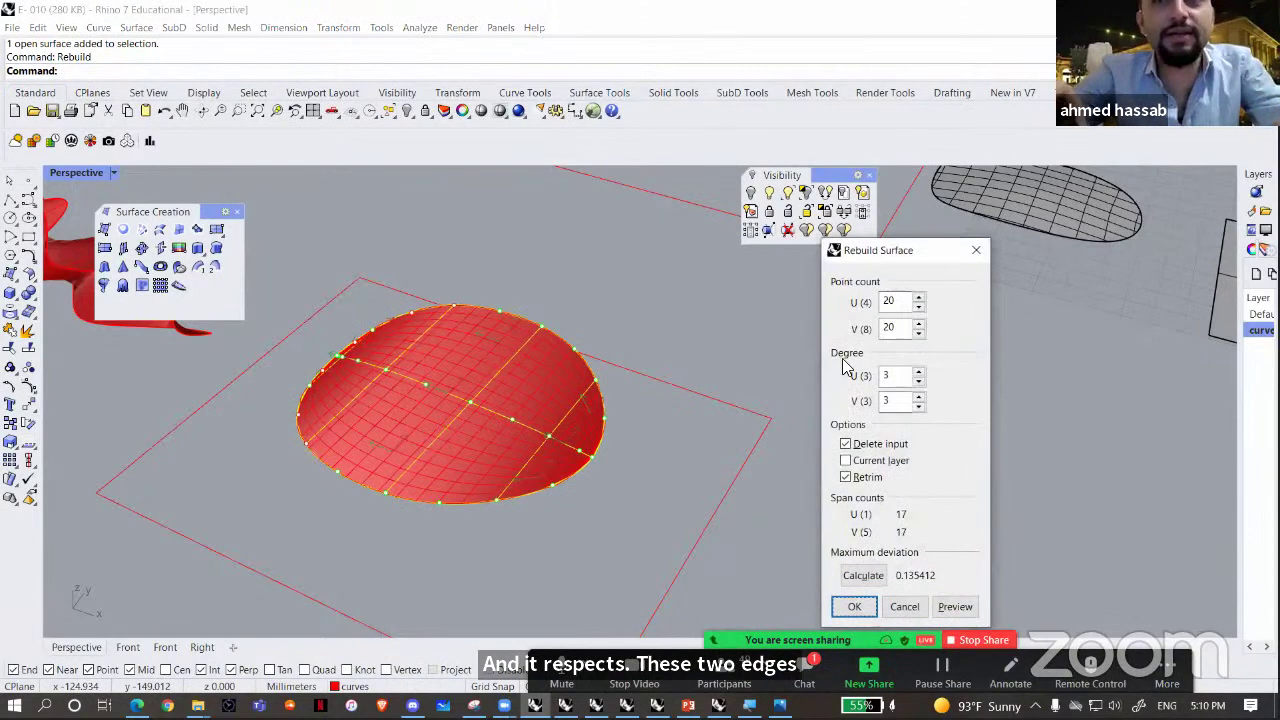
{"action": "left_click", "coordinate": [855, 607]}
{"action": "right_click_drag", "start_coordinate": [708, 526], "coordinate": [546, 602]}
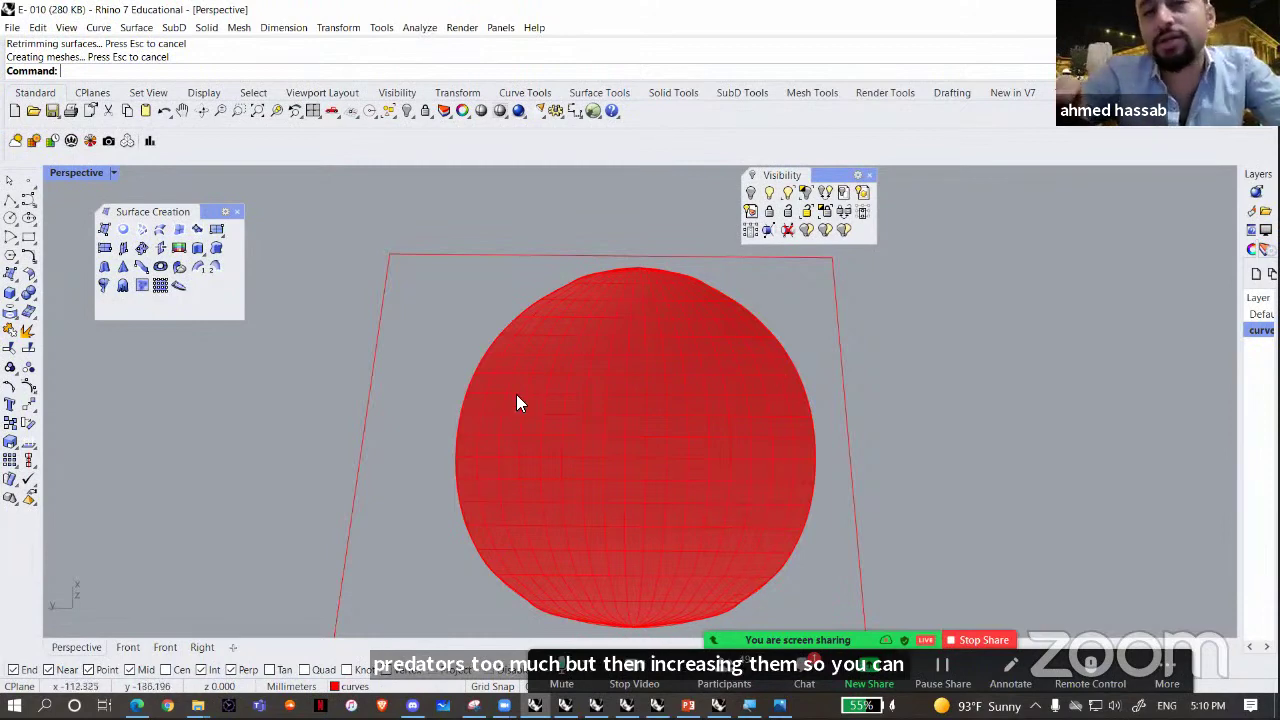
{"action": "right_click_drag", "start_coordinate": [657, 414], "coordinate": [789, 434]}
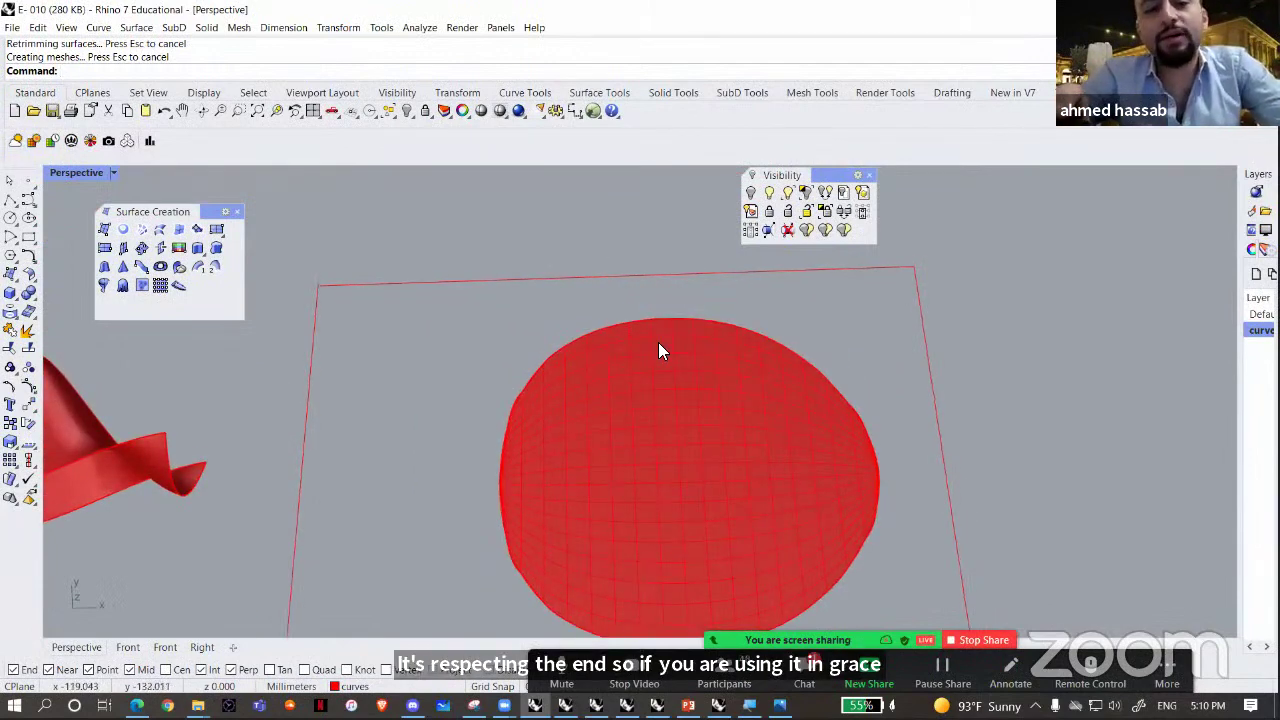
{"action": "key", "text": "ctrl+z"}
- Rebuild the separate domed surface beside the ring surfaces with the current rebuild settings and check its boundary
{"action": "scroll", "coordinate": [640, 390], "scroll_direction": "down", "scroll_amount": 7}
{"action": "right_click_drag", "start_coordinate": [664, 438], "coordinate": [769, 468], "text": "shift"}
{"action": "scroll", "coordinate": [480, 470], "scroll_direction": "down", "scroll_amount": 4}
{"action": "right_click_drag", "start_coordinate": [470, 290], "coordinate": [510, 454], "text": "shift"}
{"action": "scroll", "coordinate": [510, 454], "scroll_direction": "up", "scroll_amount": 12}
{"action": "left_click", "coordinate": [510, 454]}
{"action": "type", "text": "Rebuild"}
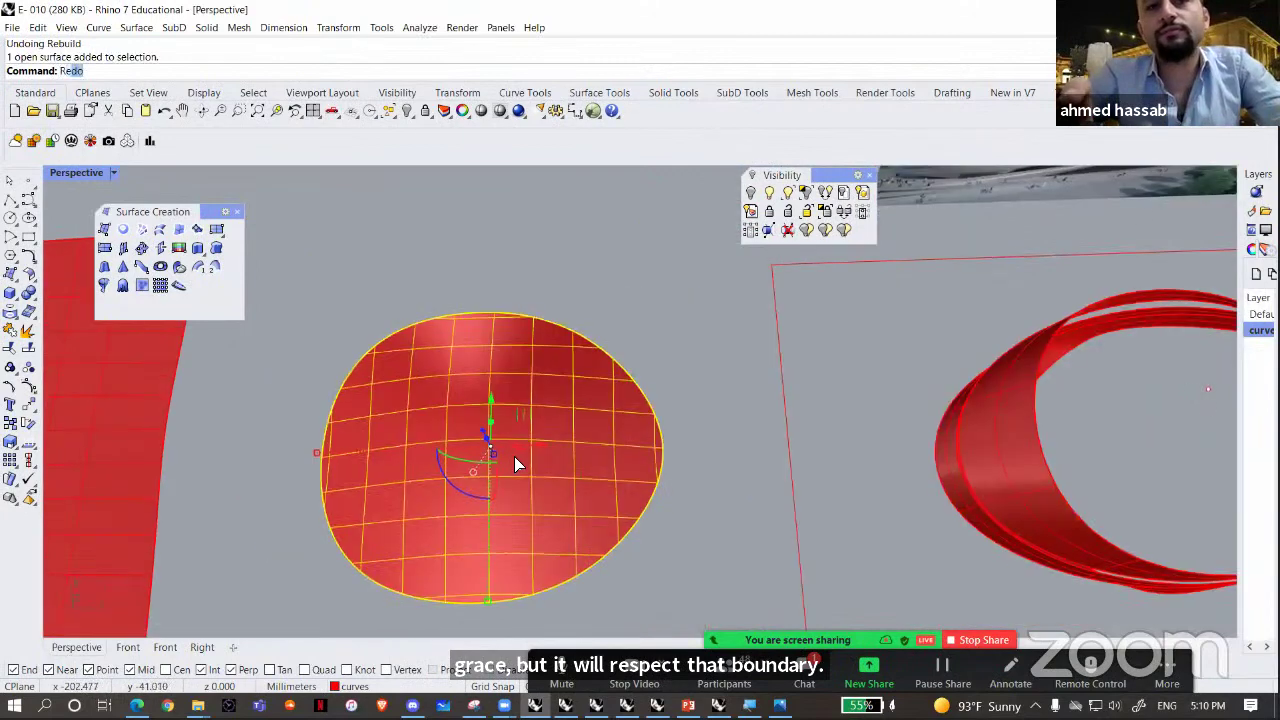
{"action": "key", "text": "Return"}
{"action": "key", "text": "Return"}
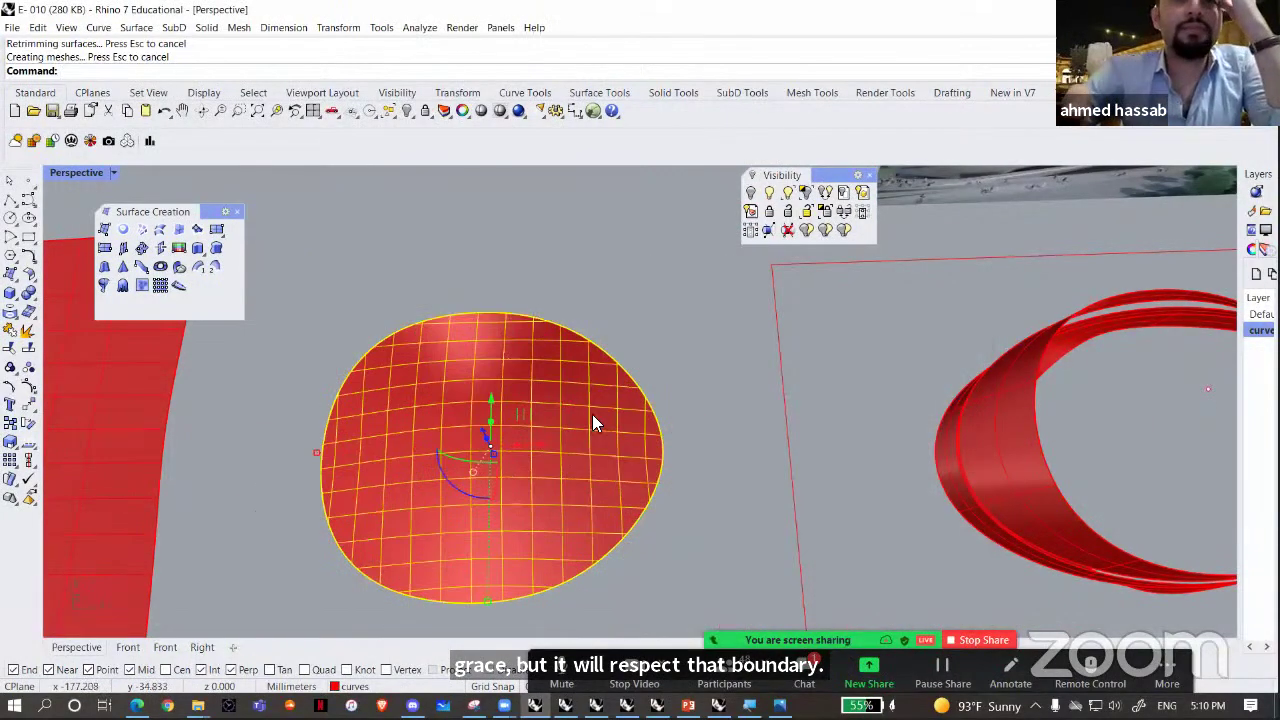
{"action": "right_click_drag", "start_coordinate": [486, 306], "coordinate": [641, 498]}
{"action": "scroll", "coordinate": [640, 495], "scroll_direction": "down", "scroll_amount": 8}
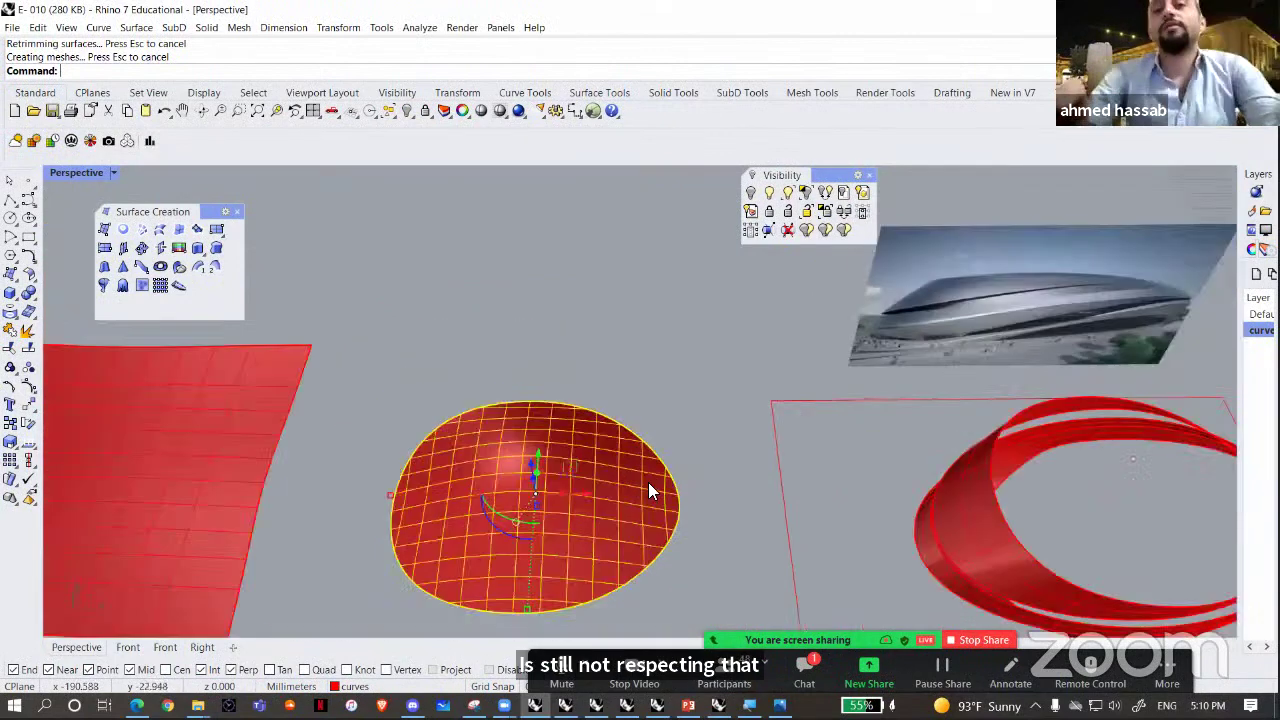
- Delete the lofted surface spanning the two curve halves, keeping the curves
{"action": "right_click_drag", "start_coordinate": [820, 587], "coordinate": [622, 438], "text": "shift"}
{"action": "left_click", "coordinate": [635, 465]}
{"action": "right_click_drag", "start_coordinate": [722, 592], "coordinate": [706, 453], "text": "shift"}
{"action": "left_click", "coordinate": [676, 508]}
{"action": "right_click_drag", "start_coordinate": [754, 357], "coordinate": [720, 404]}
{"action": "scroll", "coordinate": [731, 364], "scroll_direction": "up", "scroll_amount": 7}
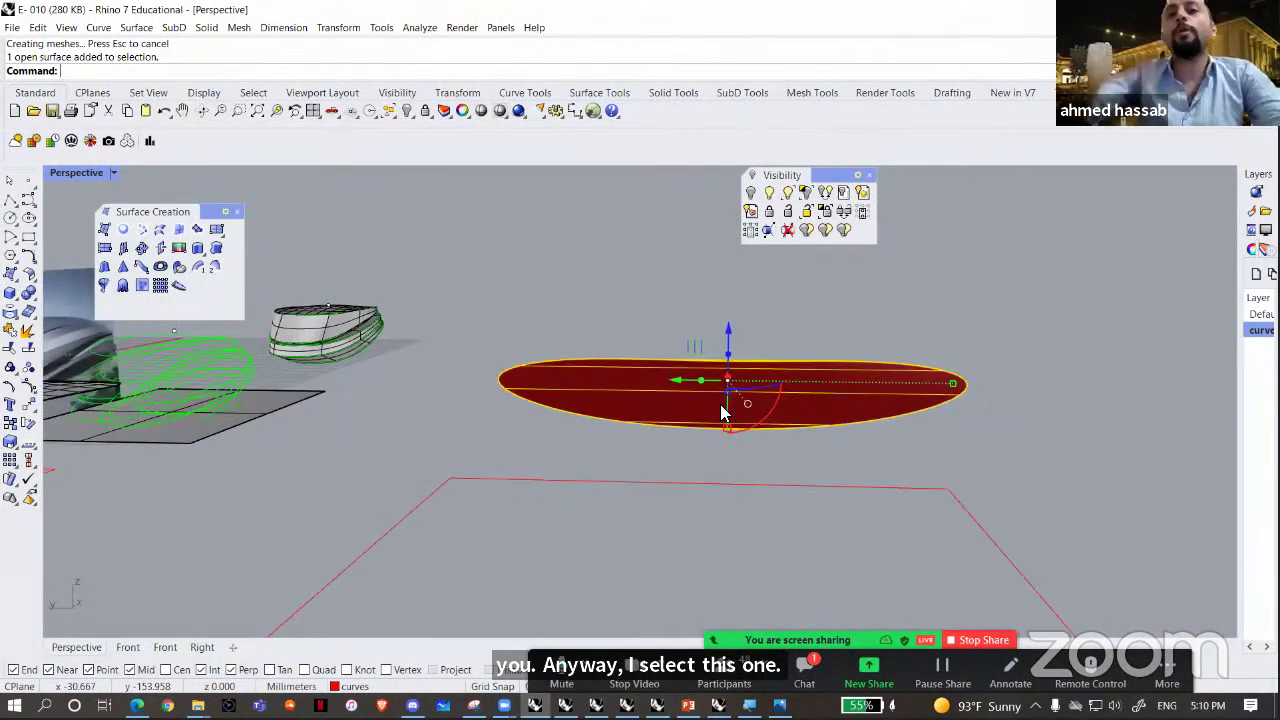
{"action": "key", "text": "Delete"}
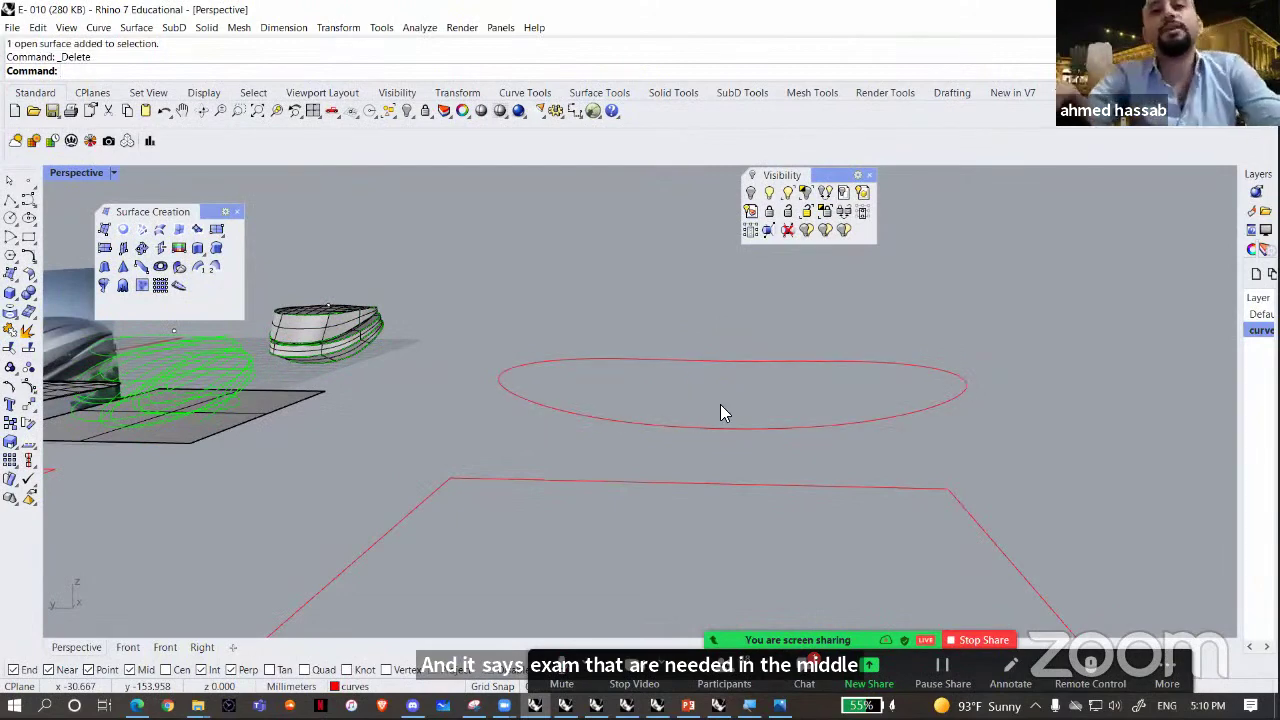
- Draw a straight polyline across the oval between the two endpoints shared by the curve halves
{"action": "scroll", "coordinate": [720, 404], "scroll_direction": "down", "scroll_amount": 3}
{"action": "right_click_drag", "start_coordinate": [242, 318], "coordinate": [75, 375]}
{"action": "left_click", "coordinate": [10, 200]}
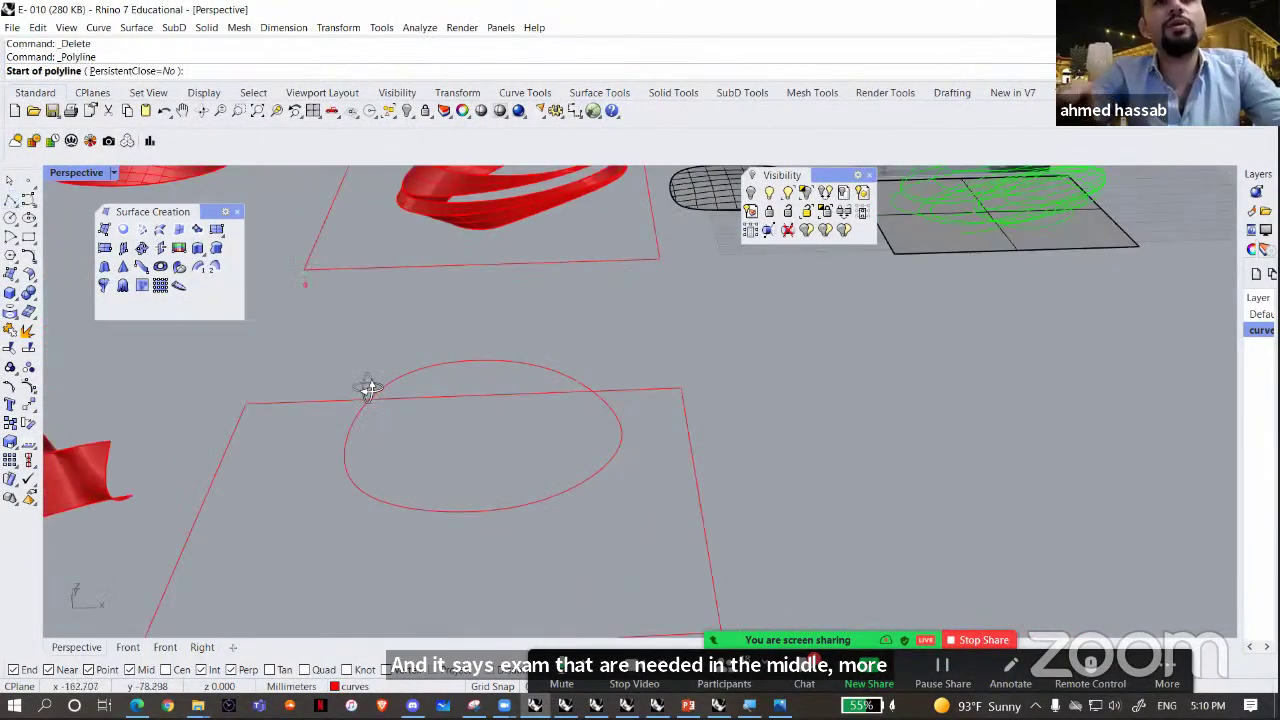
{"action": "right_click_drag", "start_coordinate": [371, 383], "coordinate": [347, 447]}
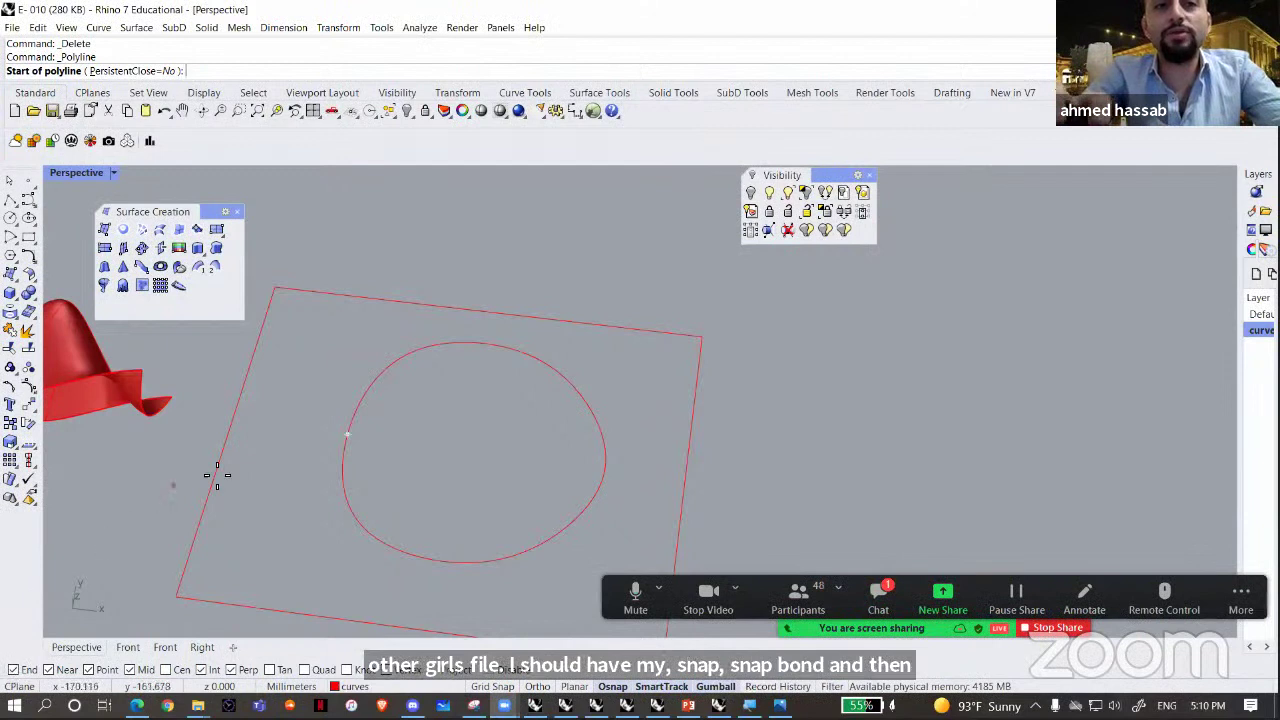
{"action": "left_click", "coordinate": [349, 436]}
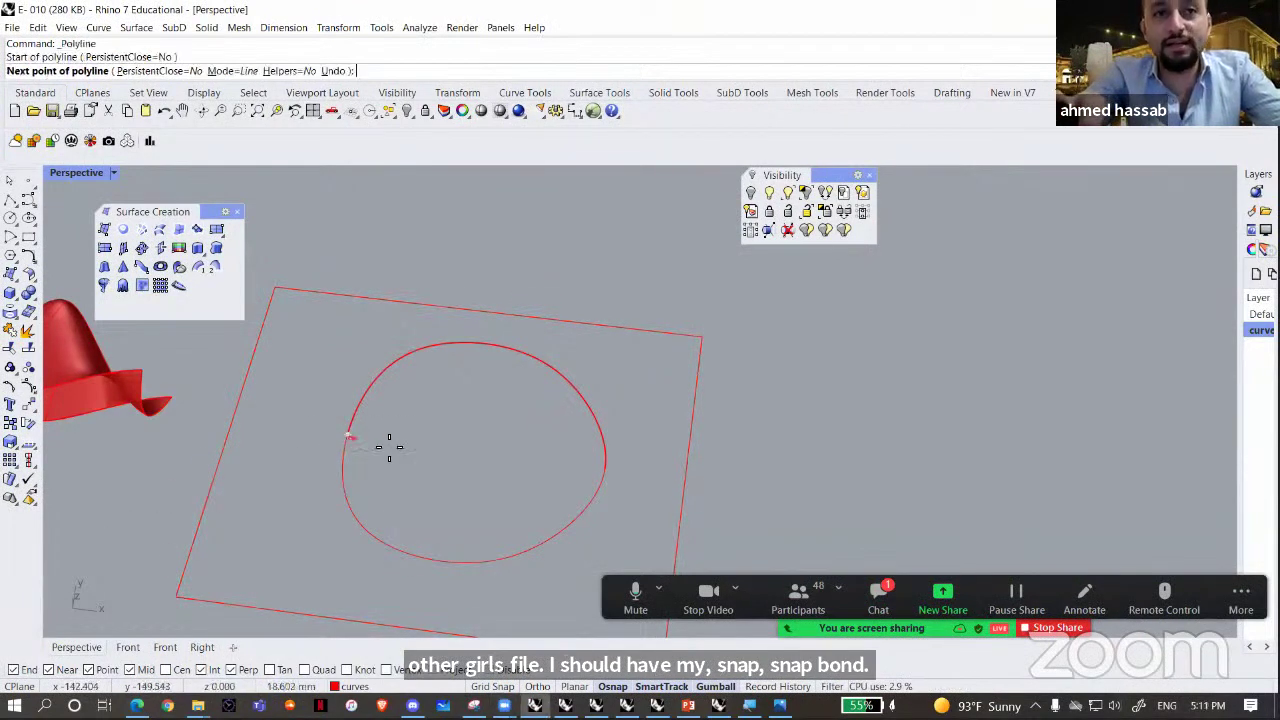
{"action": "left_click", "coordinate": [606, 466]}
{"action": "right_click", "coordinate": [574, 466]}
- Rebuild the line across the oval with 5 points at degree 3 and turn on its control points
{"action": "right_click_drag", "start_coordinate": [574, 466], "coordinate": [520, 502]}
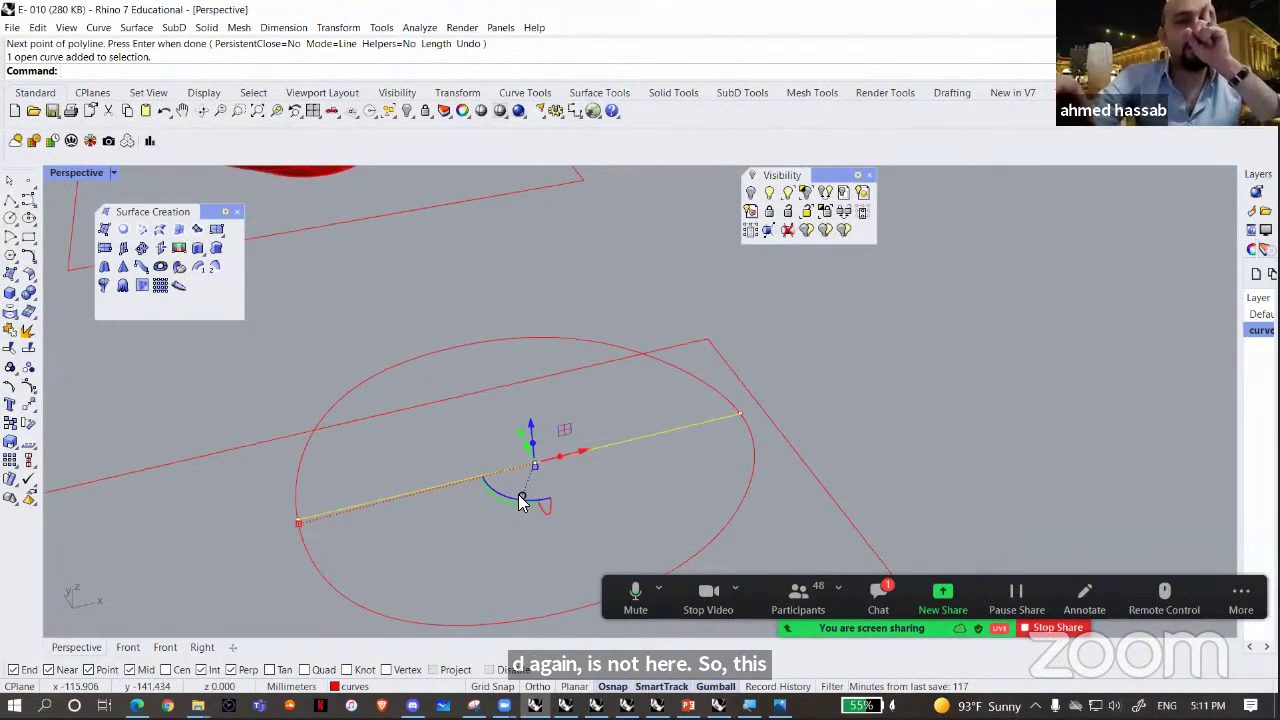
{"action": "right_click_drag", "start_coordinate": [545, 512], "coordinate": [531, 513]}
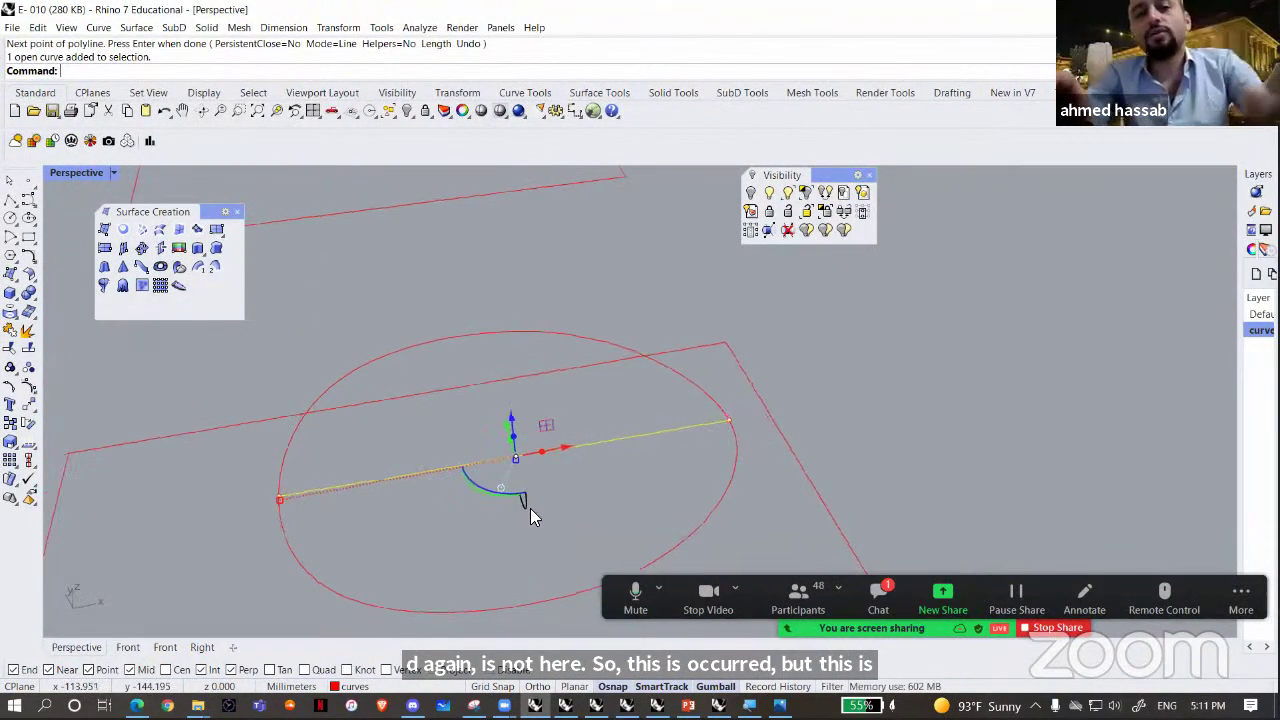
{"action": "key", "text": "Return"}
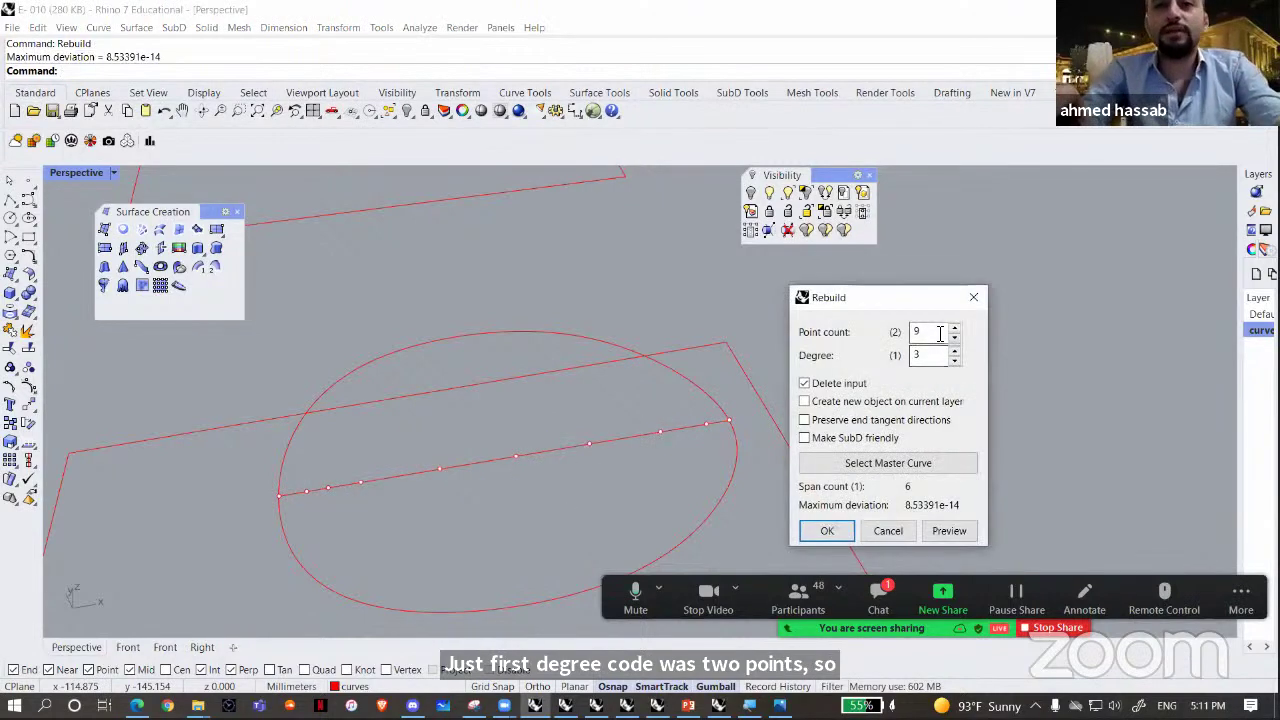
{"action": "left_click", "coordinate": [827, 531]}
{"action": "right_click_drag", "start_coordinate": [640, 480], "coordinate": [200, 400]}
{"action": "key", "text": "F10"}
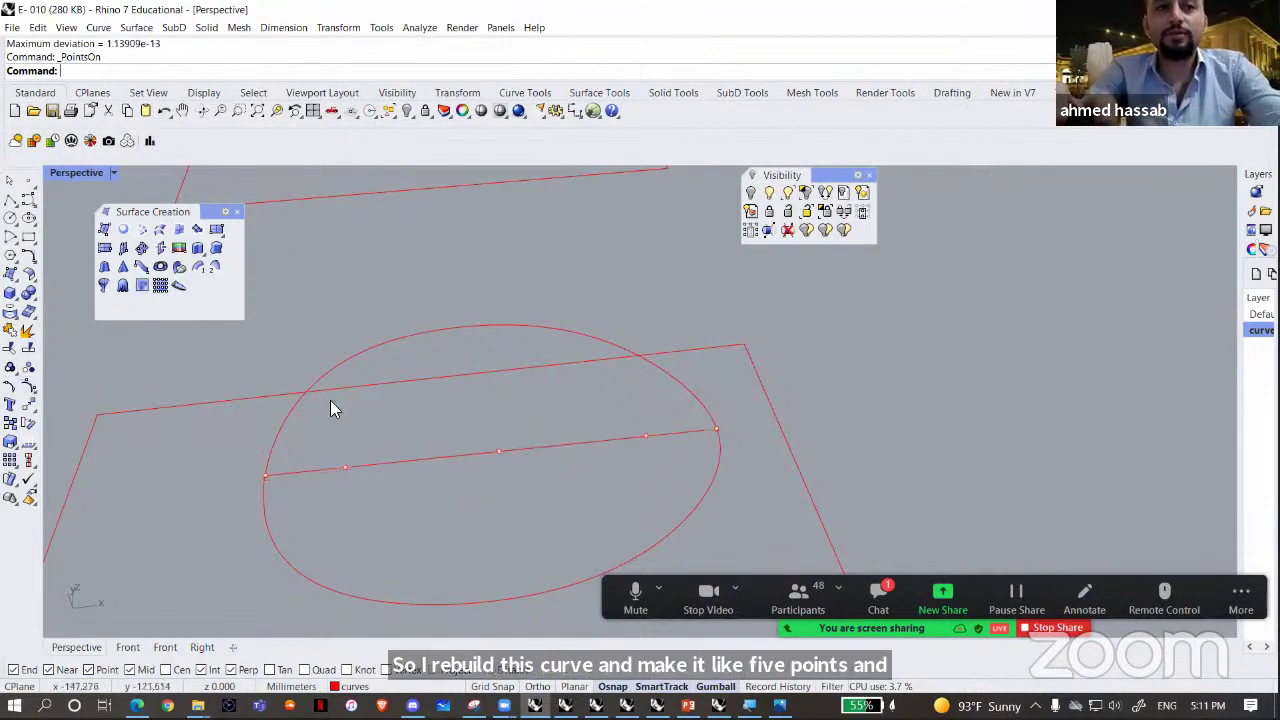
- Bend the middle line into a wave by lowering its middle control point and raising a neighbouring one
{"action": "left_click", "coordinate": [498, 451]}
{"action": "right_click_drag", "start_coordinate": [506, 503], "coordinate": [544, 394]}
{"action": "left_click_drag", "start_coordinate": [541, 396], "coordinate": [542, 430]}
{"action": "left_click", "coordinate": [386, 455]}
{"action": "left_click_drag", "start_coordinate": [380, 412], "coordinate": [386, 340]}
{"action": "right_click_drag", "start_coordinate": [386, 340], "coordinate": [175, 245]}
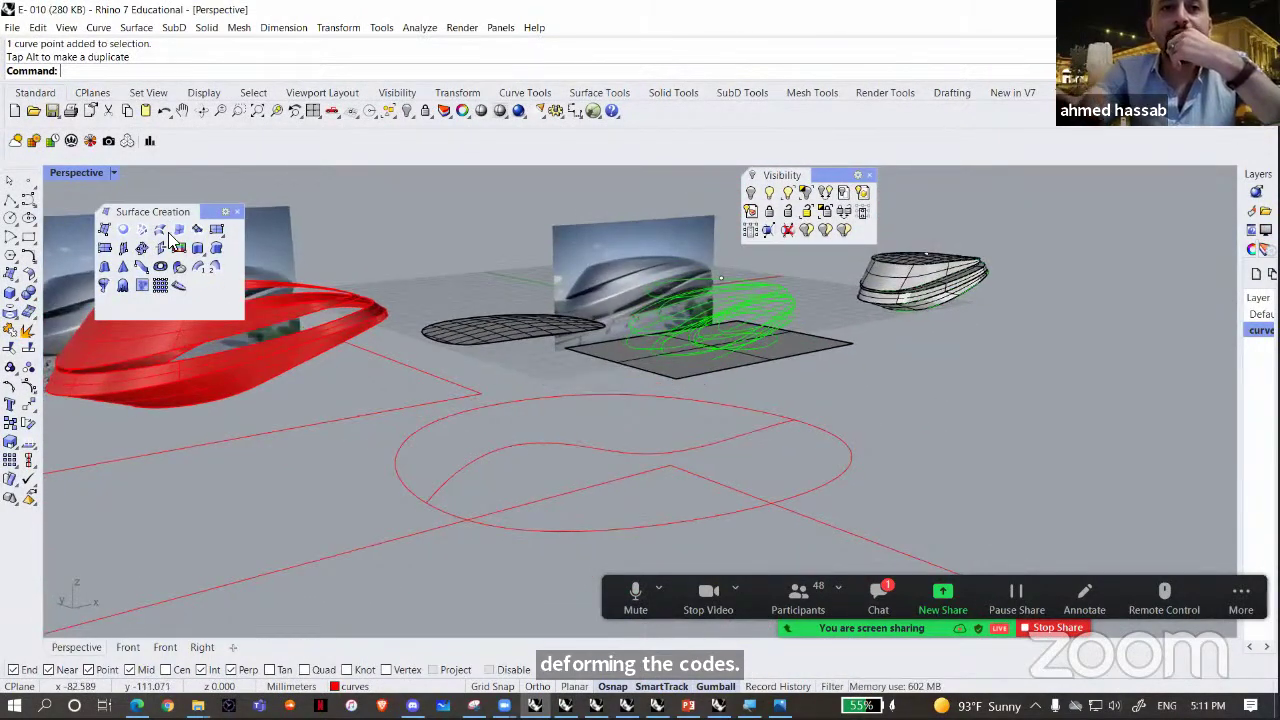
- Loft a surface through the two outer halves and the wavy middle curve with the default options
{"action": "left_click", "coordinate": [162, 228]}
{"action": "right_click_drag", "start_coordinate": [425, 430], "coordinate": [528, 543]}
{"action": "left_click", "coordinate": [522, 558]}
{"action": "left_click", "coordinate": [508, 560]}
{"action": "key", "text": "Return"}
{"action": "right_click_drag", "start_coordinate": [374, 550], "coordinate": [452, 505]}
{"action": "key", "text": "Return"}
- Preview rebuilding the three-curve loft with 20 points in U and V at degree 3, and cancel it
{"action": "left_click", "coordinate": [487, 477]}
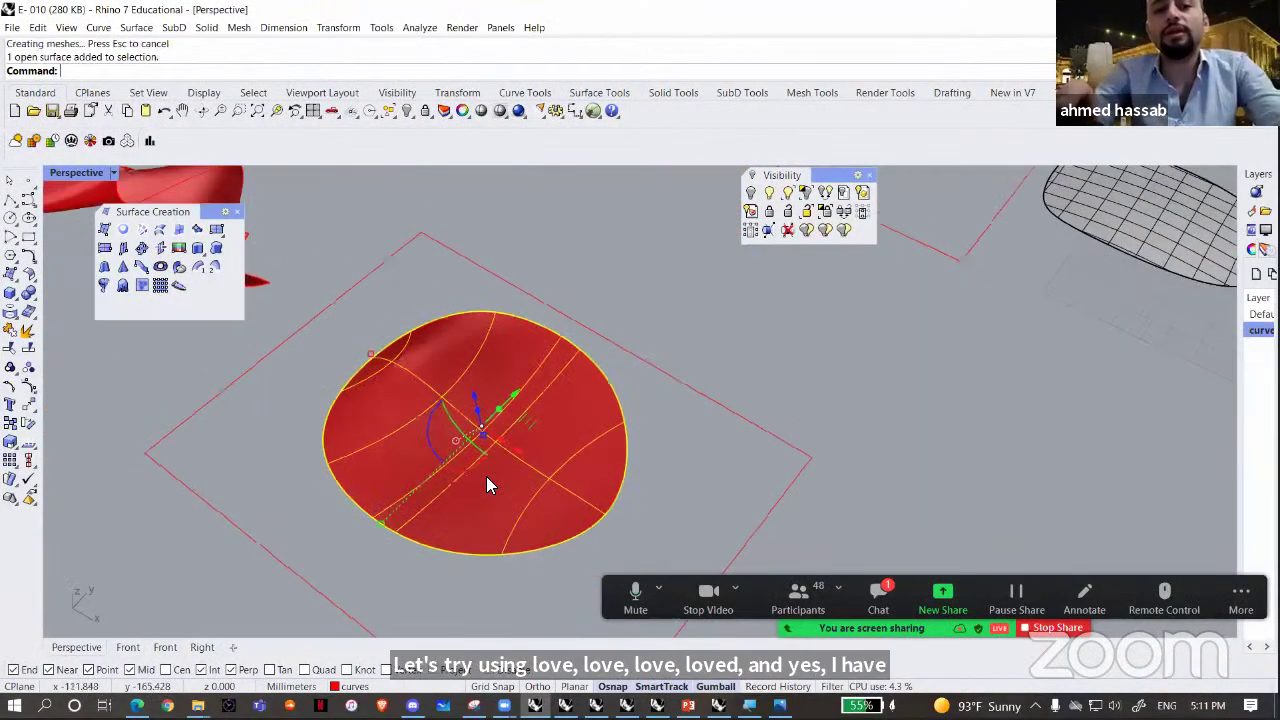
{"action": "type", "text": "rebuild"}
{"action": "key", "text": "Return"}
{"action": "right_click_drag", "start_coordinate": [826, 318], "coordinate": [449, 291]}
{"action": "scroll", "coordinate": [580, 400], "scroll_direction": "up", "scroll_amount": 4}
{"action": "scroll", "coordinate": [534, 432], "scroll_direction": "down", "scroll_amount": 3}
{"action": "right_click_drag", "start_coordinate": [568, 430], "coordinate": [494, 390]}
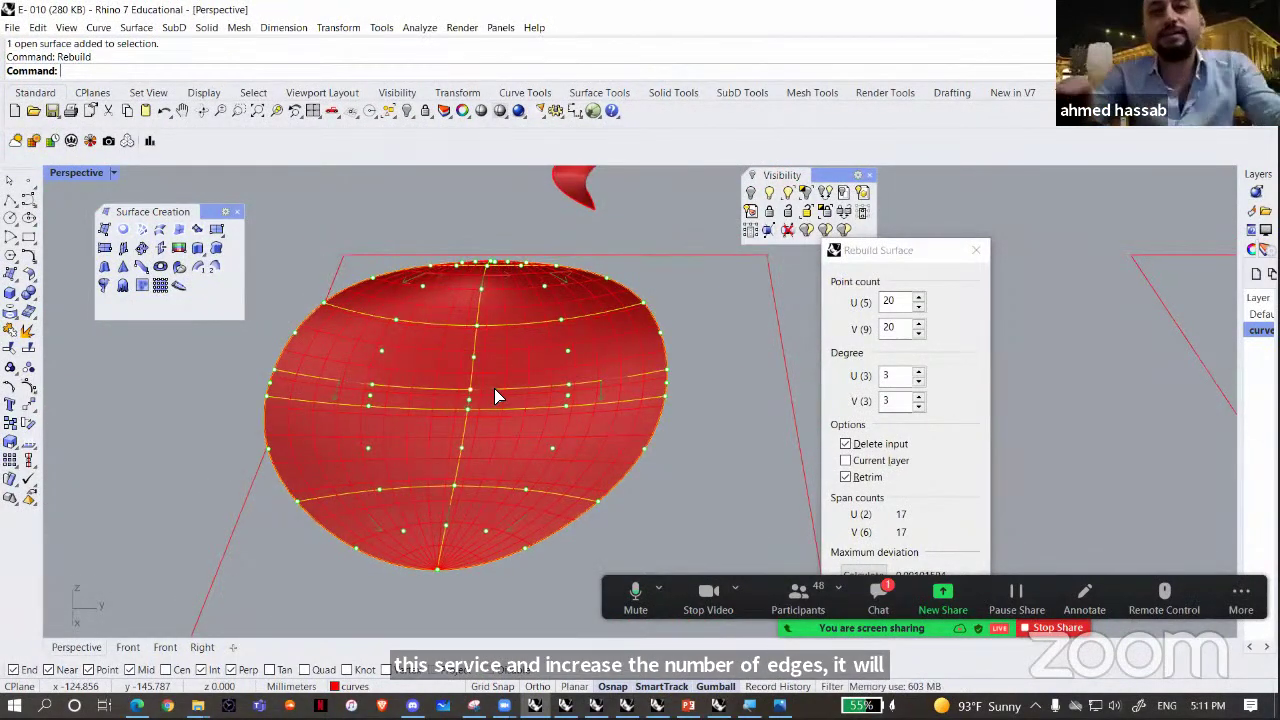
{"action": "key", "text": "Escape"}
- Move the lofted surface from the copied rectangle's corner to the matching corner of the original rectangle around the rings
{"action": "right_click_drag", "start_coordinate": [631, 388], "coordinate": [685, 449]}
{"action": "scroll", "coordinate": [646, 402], "scroll_direction": "down", "scroll_amount": 4}
{"action": "type", "text": "Move"}
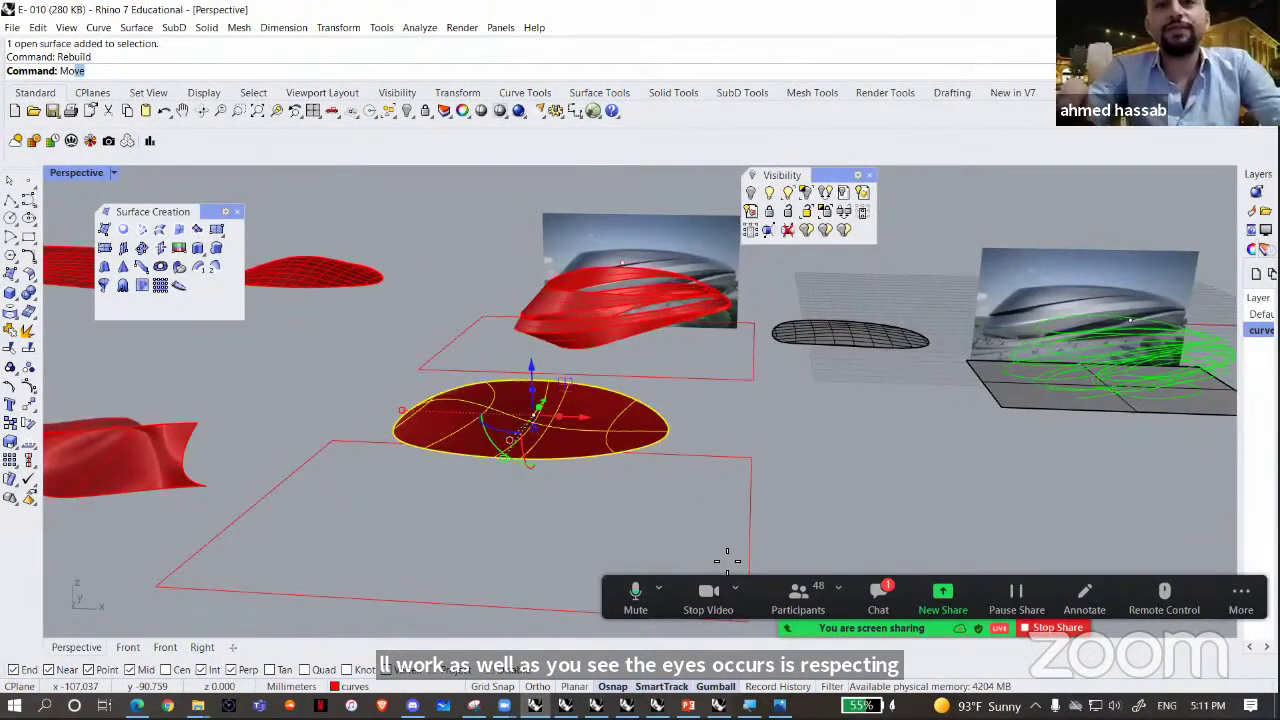
{"action": "key", "text": "Return"}
{"action": "scroll", "coordinate": [720, 537], "scroll_direction": "down", "scroll_amount": 2}
{"action": "left_click", "coordinate": [718, 535]}
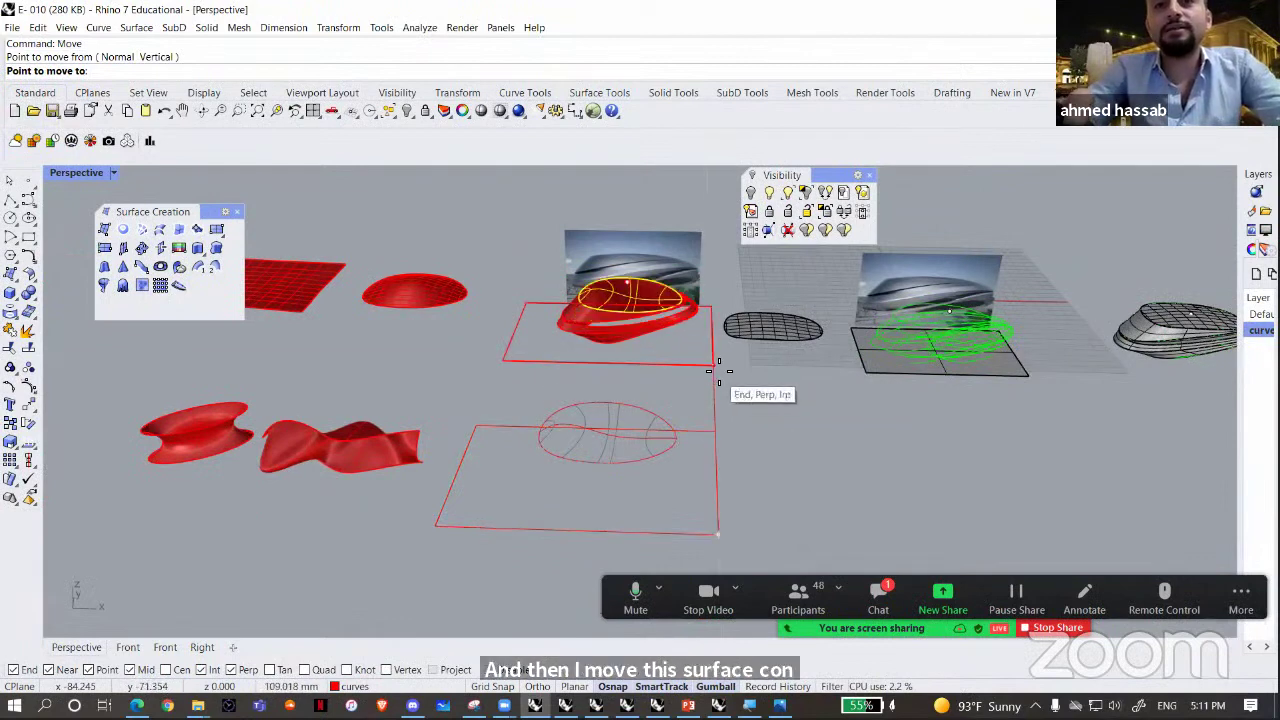
{"action": "left_click", "coordinate": [718, 372]}
- Examine how the moved roof surface sits on top of the red ring surfaces
{"action": "scroll", "coordinate": [722, 434], "scroll_direction": "up", "scroll_amount": 3}
{"action": "scroll", "coordinate": [674, 482], "scroll_direction": "up", "scroll_amount": 1}
{"action": "scroll", "coordinate": [614, 346], "scroll_direction": "down", "scroll_amount": 2}
{"action": "scroll", "coordinate": [438, 226], "scroll_direction": "up", "scroll_amount": 1}
{"action": "left_click", "coordinate": [277, 111]}
{"action": "right_click_drag", "start_coordinate": [446, 335], "coordinate": [632, 384]}
{"action": "scroll", "coordinate": [620, 343], "scroll_direction": "down", "scroll_amount": 3}
{"action": "key", "text": "Escape"}
{"action": "scroll", "coordinate": [632, 384], "scroll_direction": "down", "scroll_amount": 3}
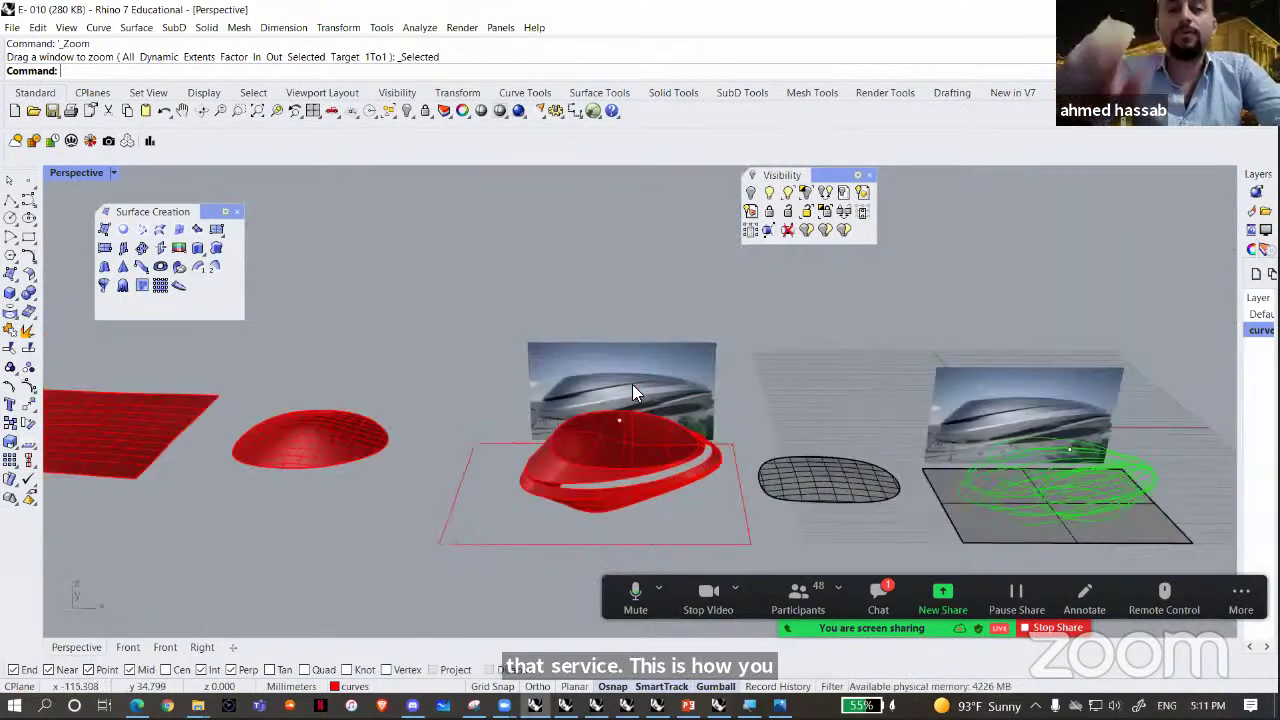
- Compare the red building model with its reference images and the finished model, and select the lower ring surface
{"action": "right_click_drag", "start_coordinate": [695, 552], "coordinate": [663, 489]}
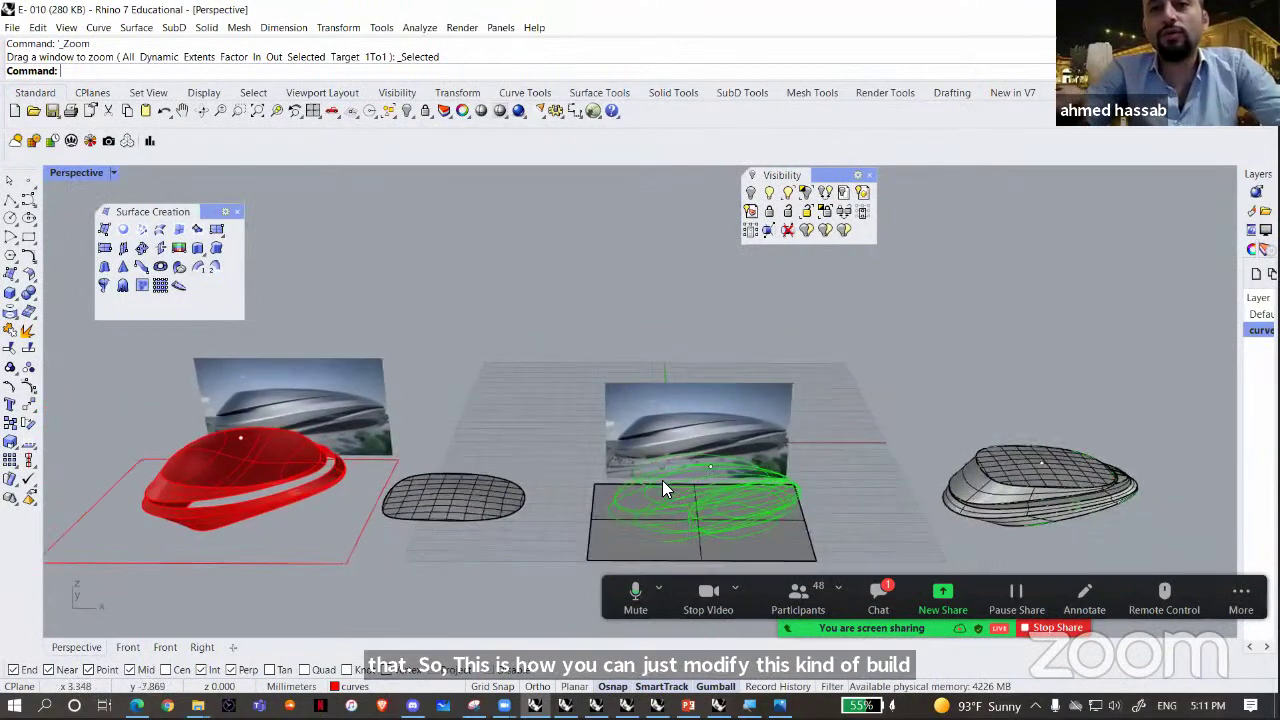
{"action": "scroll", "coordinate": [663, 489], "scroll_direction": "up", "scroll_amount": 5}
{"action": "scroll", "coordinate": [812, 462], "scroll_direction": "down", "scroll_amount": 5}
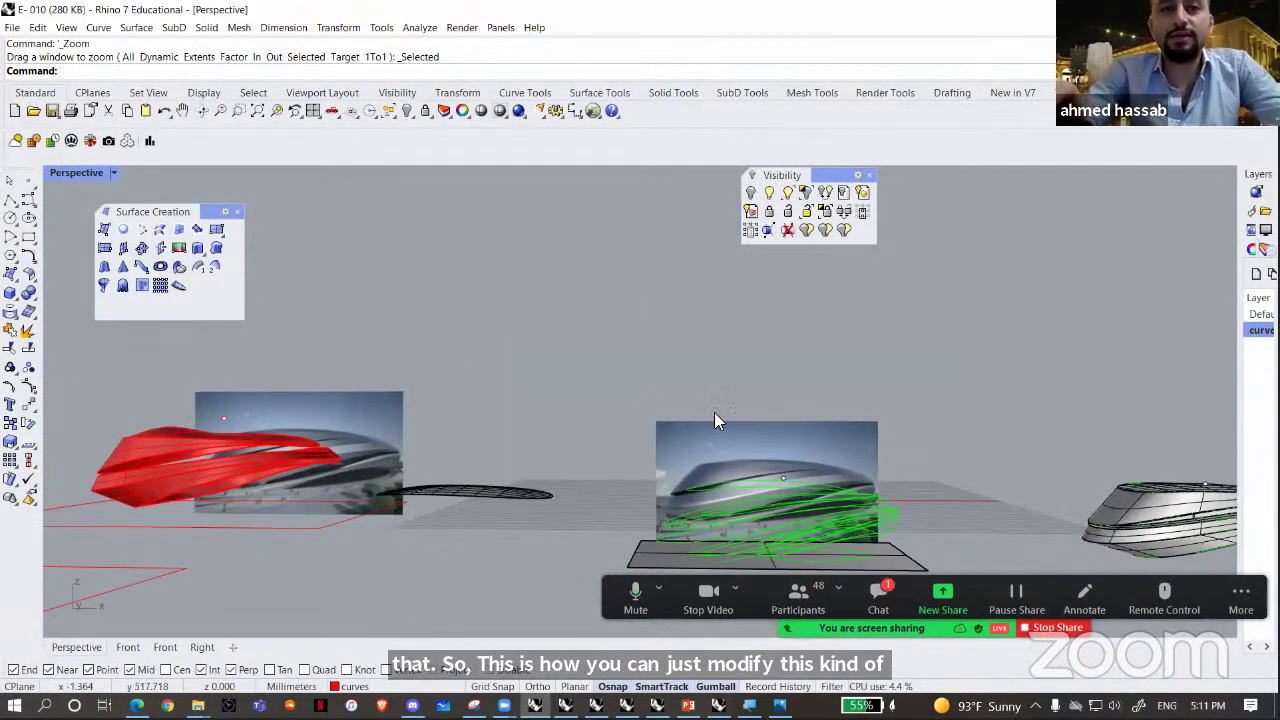
{"action": "right_click_drag", "start_coordinate": [723, 426], "coordinate": [868, 428], "text": "shift"}
{"action": "mouse_move", "coordinate": [367, 416]}
{"action": "right_mouse_down", "text": "shift"}
{"action": "mouse_move", "coordinate": [551, 426]}
{"action": "mouse_move", "coordinate": [477, 457]}
{"action": "mouse_move", "coordinate": [446, 431]}
{"action": "right_mouse_up", "text": "shift"}
{"action": "scroll", "coordinate": [510, 440], "scroll_direction": "up", "scroll_amount": 6}
{"action": "left_click", "coordinate": [435, 452]}
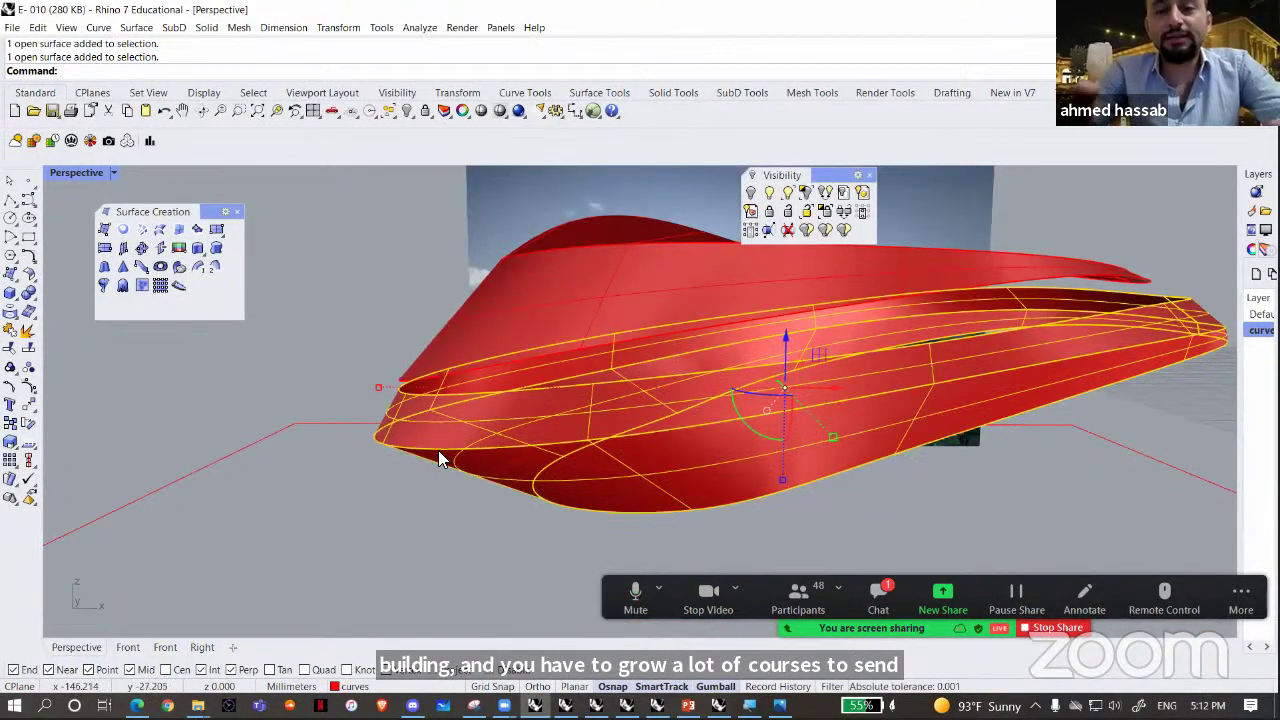
- Duplicate the two selected ring surfaces to make two side-by-side copies in the open space in front of the reference rectangle
{"action": "scroll", "coordinate": [502, 452], "scroll_direction": "down", "scroll_amount": 10}
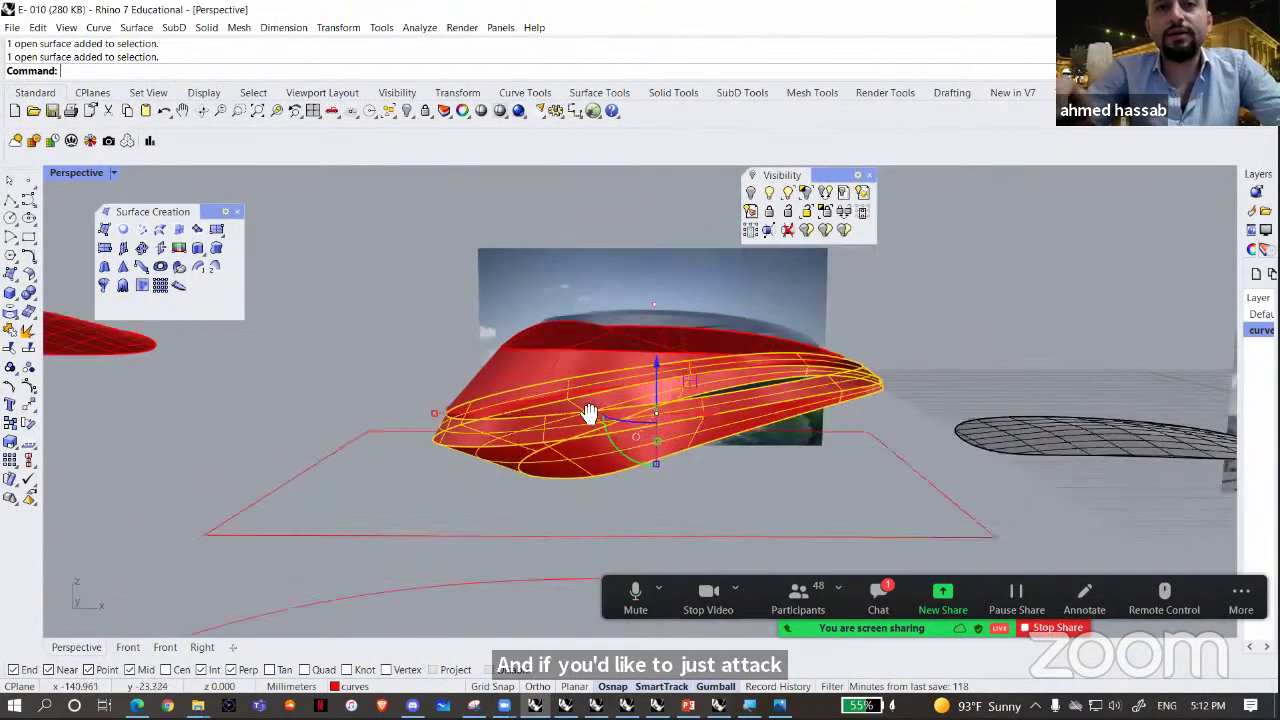
{"action": "right_click_drag", "start_coordinate": [550, 370], "coordinate": [726, 452]}
{"action": "left_click_drag", "start_coordinate": [550, 372], "coordinate": [1030, 513]}
{"action": "left_click", "coordinate": [834, 449]}
{"action": "right_click_drag", "start_coordinate": [834, 449], "coordinate": [955, 385]}
{"action": "left_click_drag", "start_coordinate": [1080, 398], "coordinate": [1036, 436]}
{"action": "right_click_drag", "start_coordinate": [1036, 437], "coordinate": [951, 472]}
{"action": "left_click_drag", "start_coordinate": [1046, 430], "coordinate": [955, 440]}
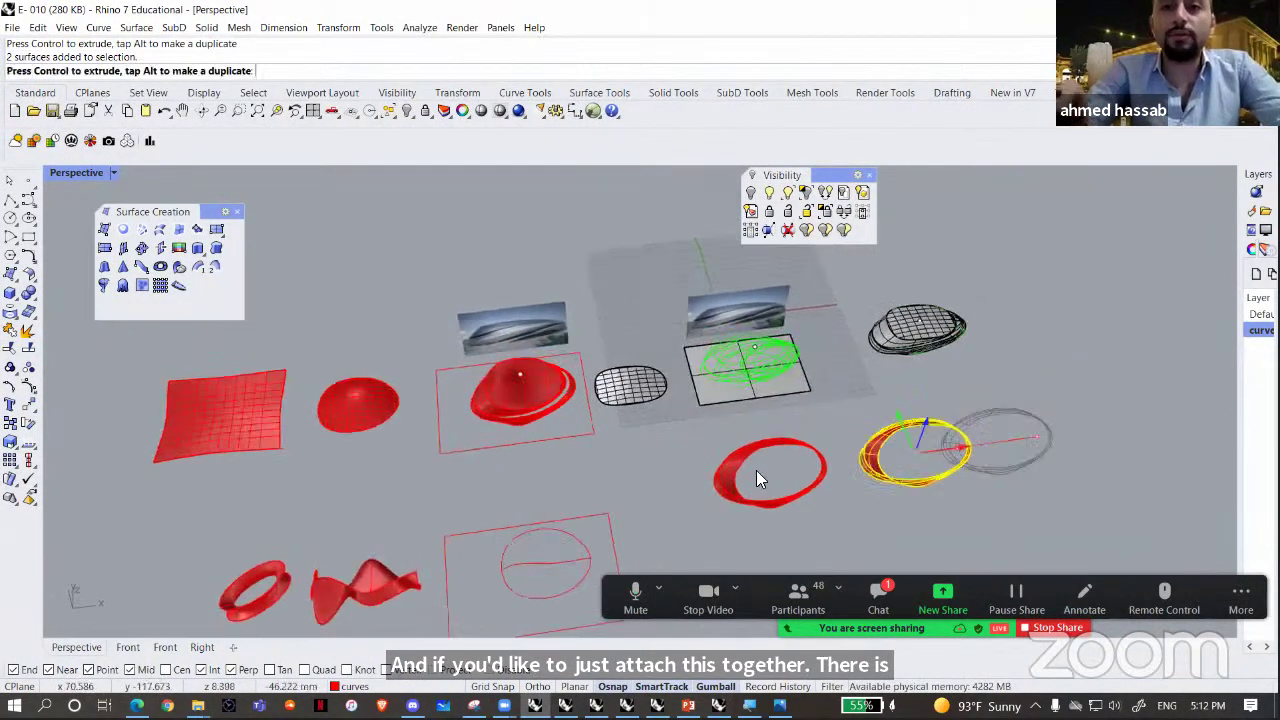
{"action": "left_click", "coordinate": [757, 488]}
- Try merging the first copy's upper and lower ring surfaces with MergeSrf, inspect the blended edge, and undo the merge
{"action": "right_click_drag", "start_coordinate": [758, 490], "coordinate": [670, 456]}
{"action": "scroll", "coordinate": [764, 445], "scroll_direction": "up", "scroll_amount": 8}
{"action": "right_click_drag", "start_coordinate": [830, 450], "coordinate": [864, 438]}
{"action": "scroll", "coordinate": [864, 438], "scroll_direction": "up", "scroll_amount": 2}
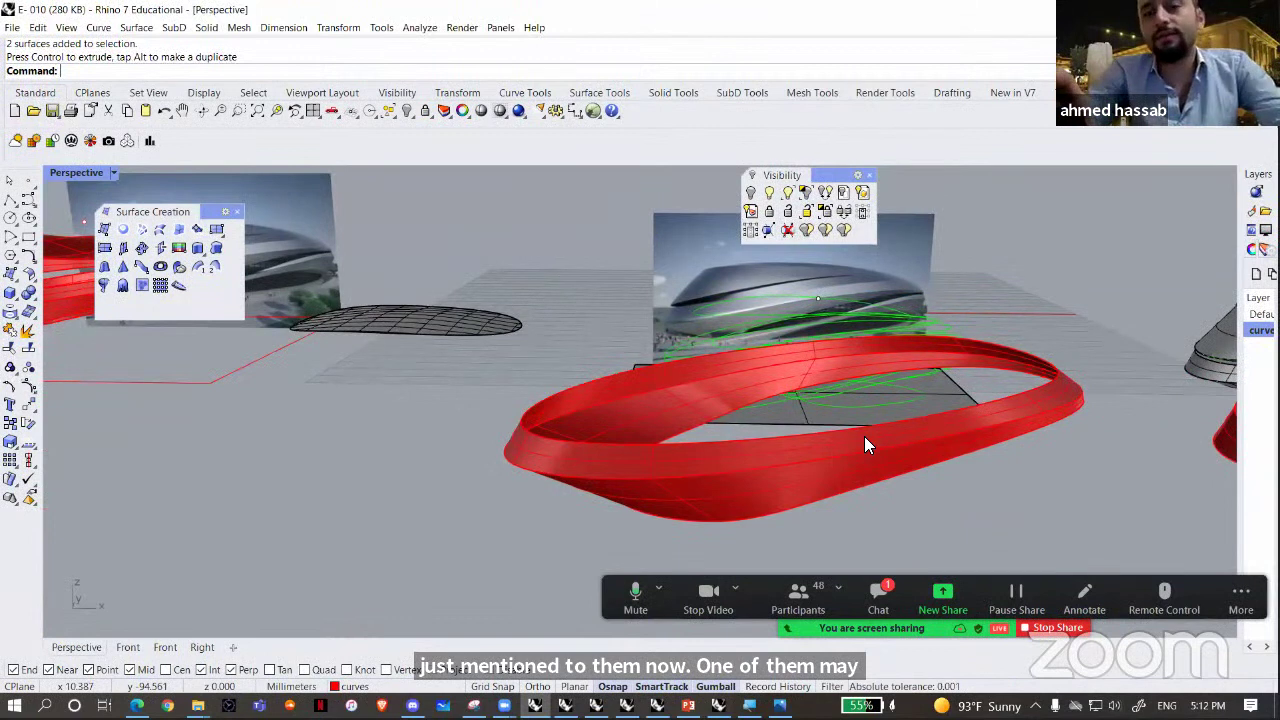
{"action": "type", "text": "MergeSrf"}
{"action": "key", "text": "Return"}
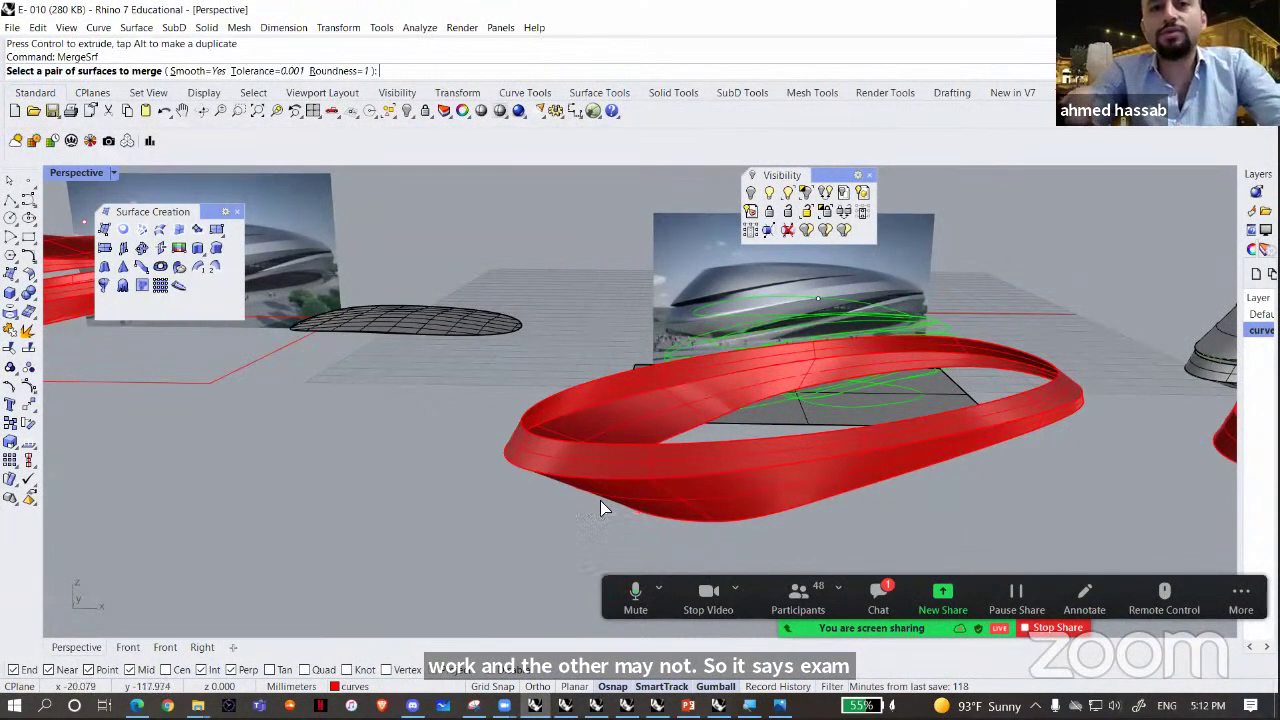
{"action": "left_click", "coordinate": [557, 461]}
{"action": "left_click", "coordinate": [554, 460]}
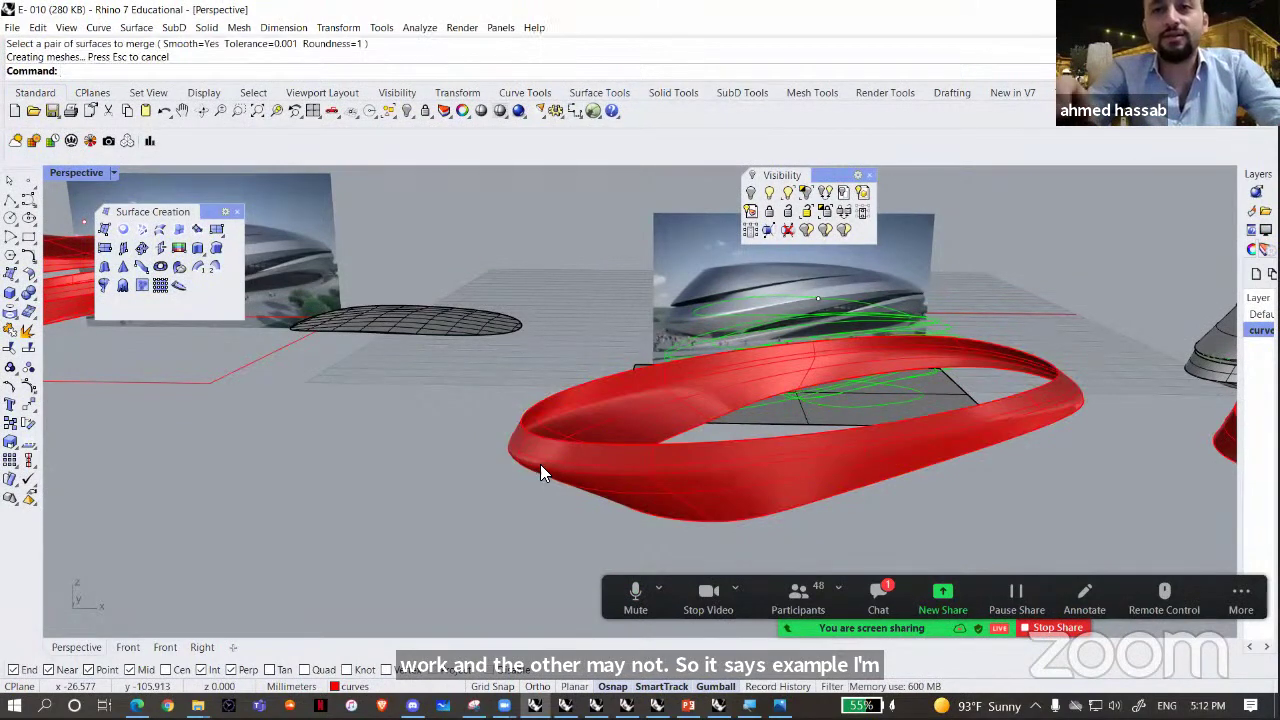
{"action": "scroll", "coordinate": [522, 476], "scroll_direction": "up", "scroll_amount": 2}
{"action": "scroll", "coordinate": [522, 476], "scroll_direction": "up", "scroll_amount": 2}
{"action": "scroll", "coordinate": [463, 349], "scroll_direction": "up", "scroll_amount": 2}
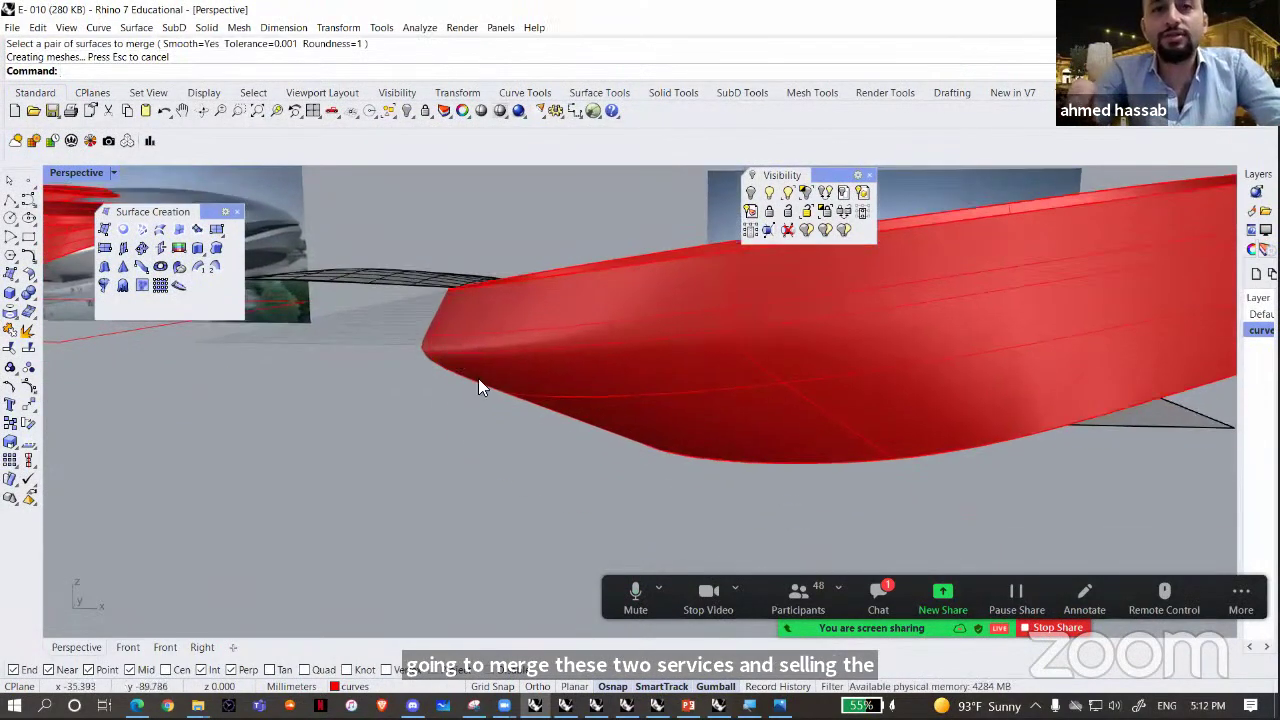
{"action": "key", "text": "ctrl+z"}
- Merge the first copy's upper and lower ring surfaces using MergeSrf with Smooth=Yes, Tolerance=0.001 and Roundness=1
{"action": "key", "text": "Return"}
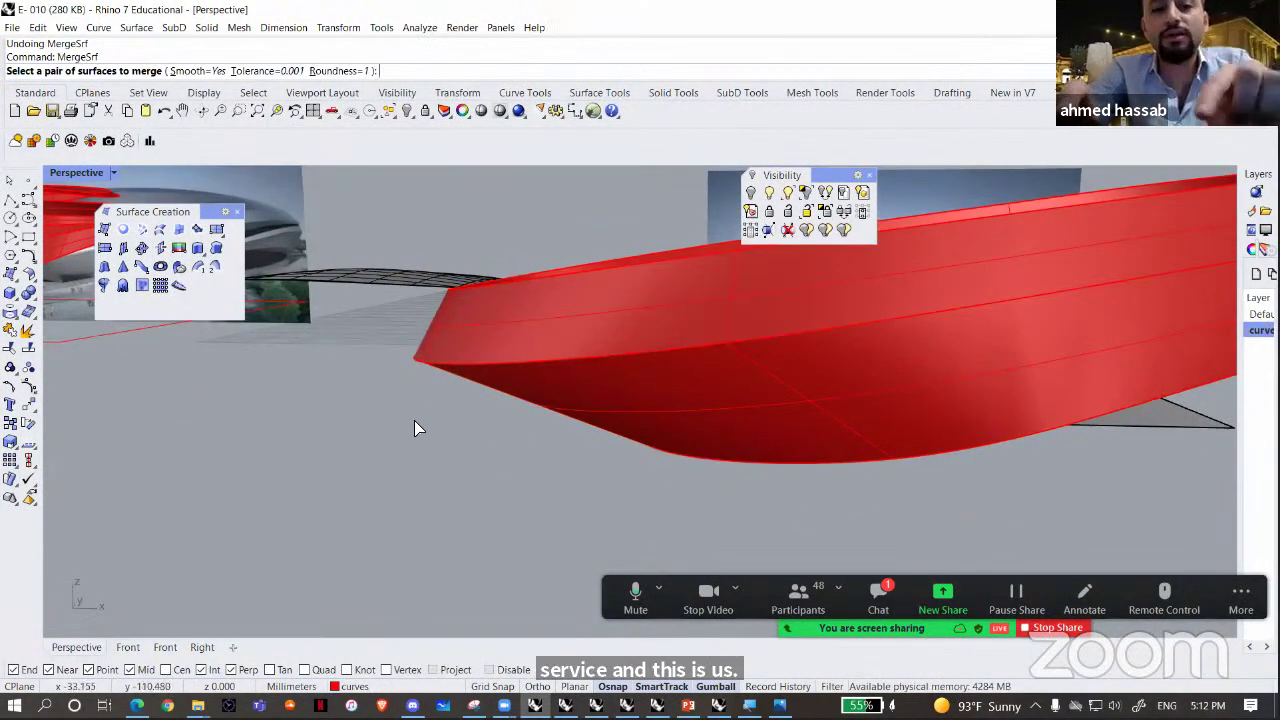
{"action": "triple_click", "coordinate": [86, 57]}
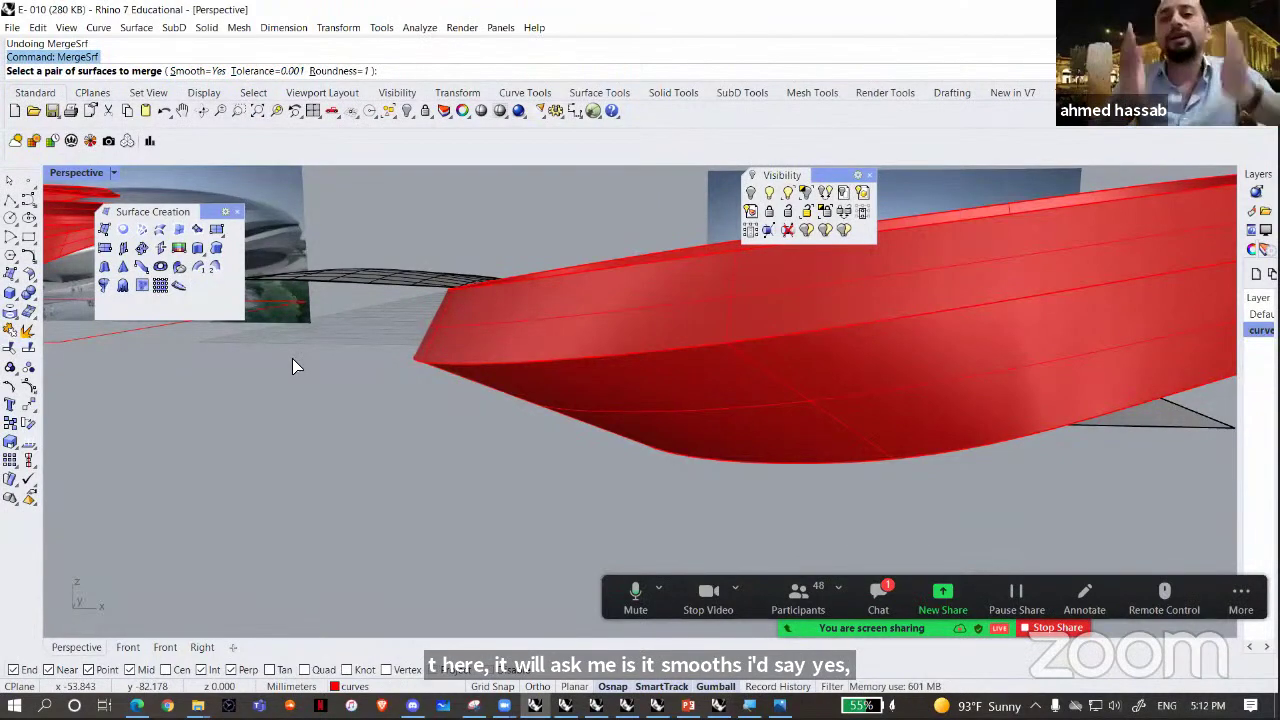
{"action": "left_click", "coordinate": [577, 397]}
{"action": "left_click", "coordinate": [557, 311]}
- Join the upper and lower ring surfaces of the second copy into one polysurface
{"action": "right_click_drag", "start_coordinate": [498, 366], "coordinate": [372, 444]}
{"action": "left_click", "coordinate": [830, 490]}
{"action": "left_click", "coordinate": [760, 490], "text": "shift"}
{"action": "left_click", "coordinate": [11, 332]}
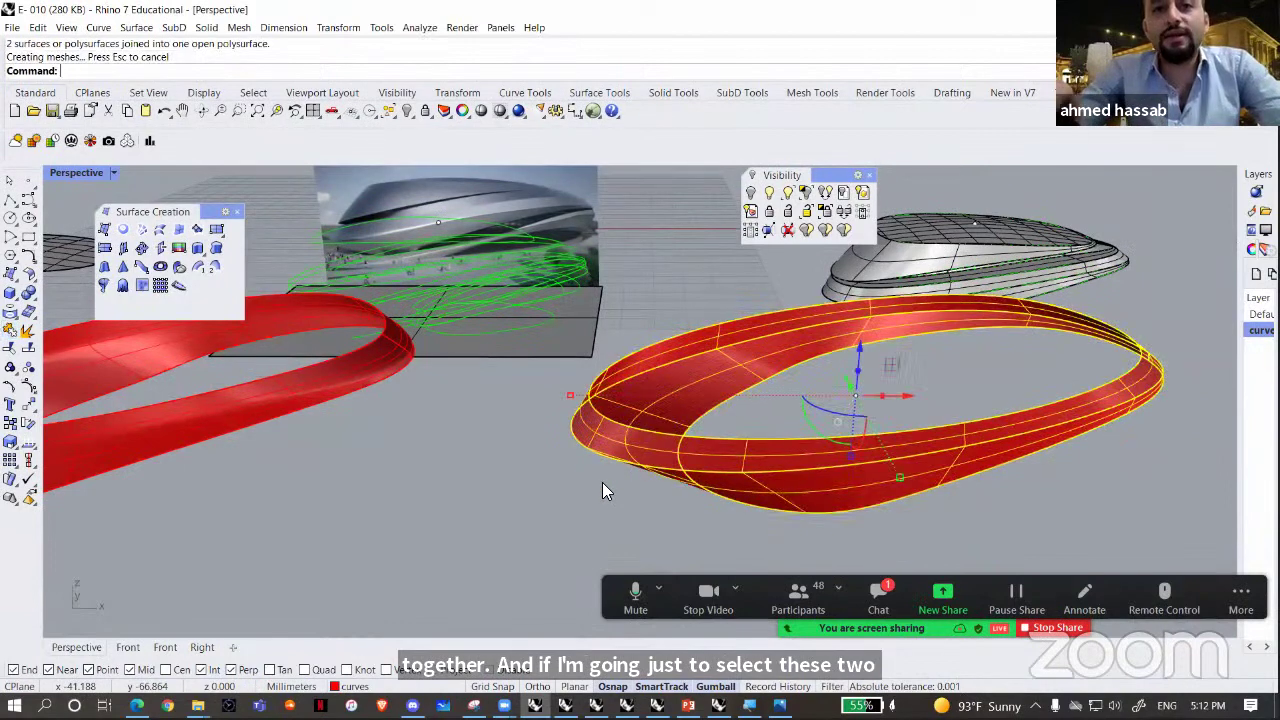
{"action": "left_click", "coordinate": [602, 482]}
- Fillet the edge shared by the two joined ring surfaces with FilletEdge at radius 1 and RailType=RollingBall
{"action": "scroll", "coordinate": [602, 482], "scroll_direction": "up", "scroll_amount": 3}
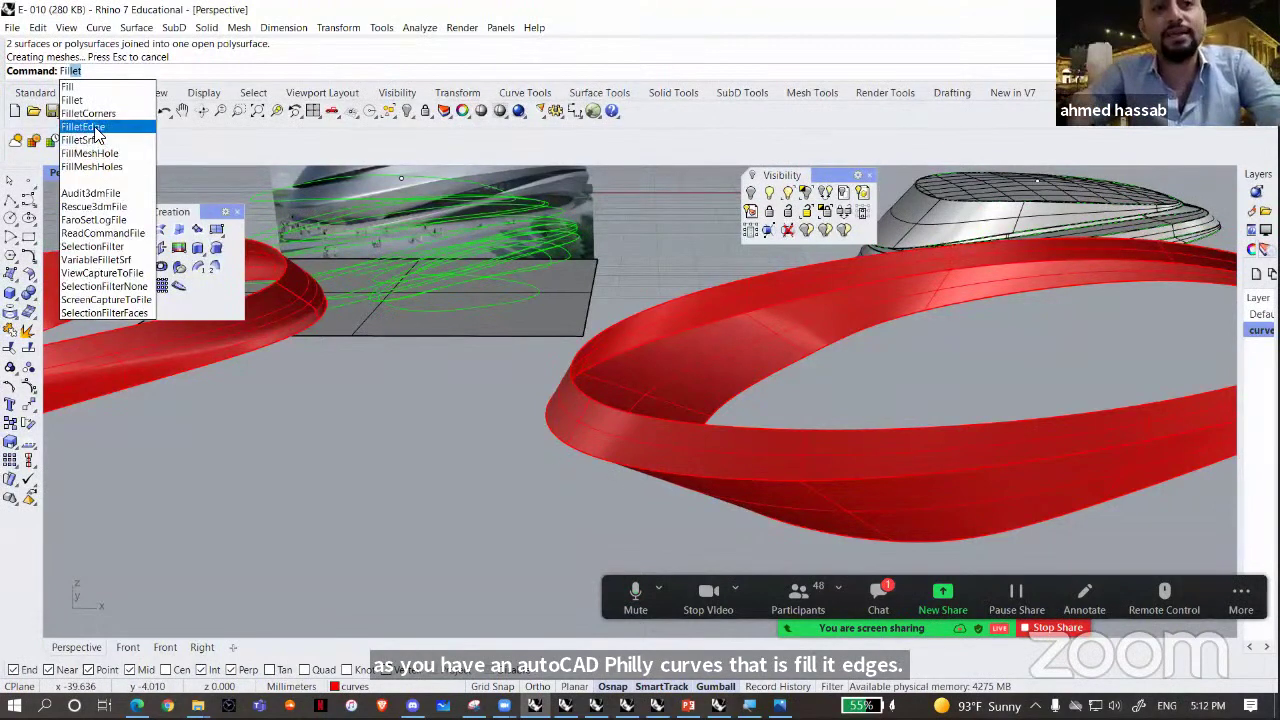
{"action": "left_click", "coordinate": [100, 127]}
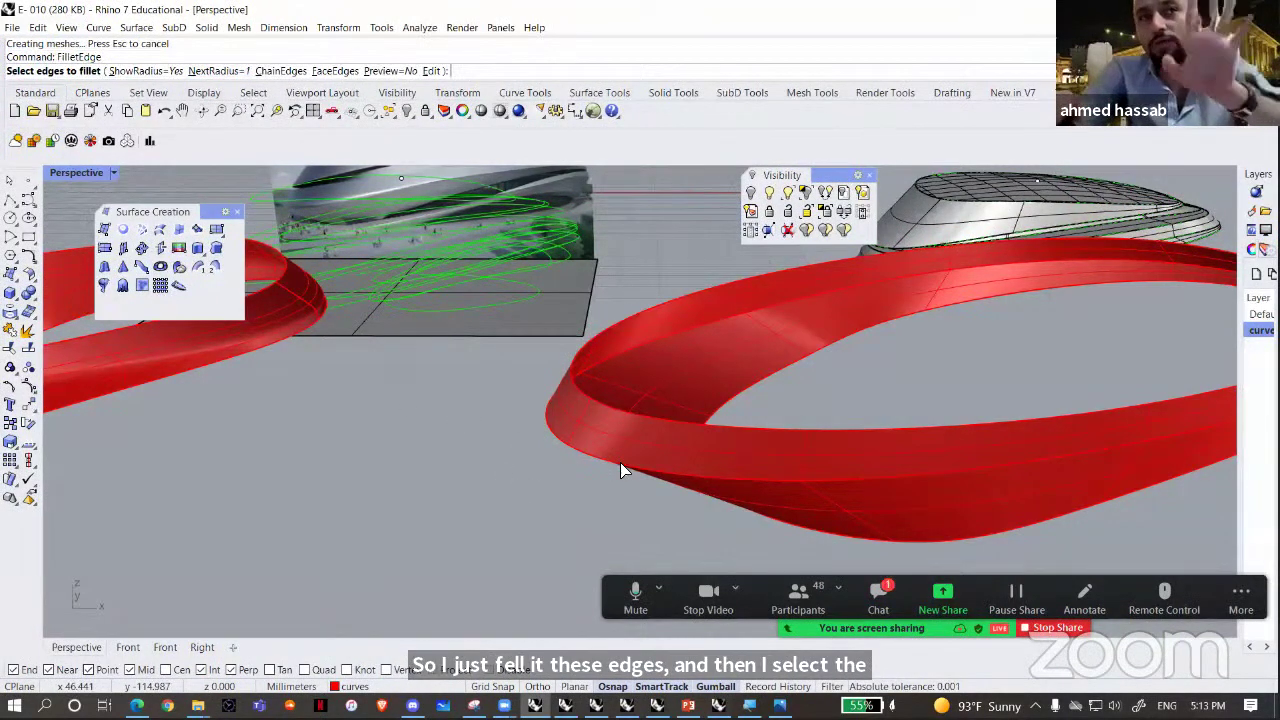
{"action": "left_click", "coordinate": [216, 70]}
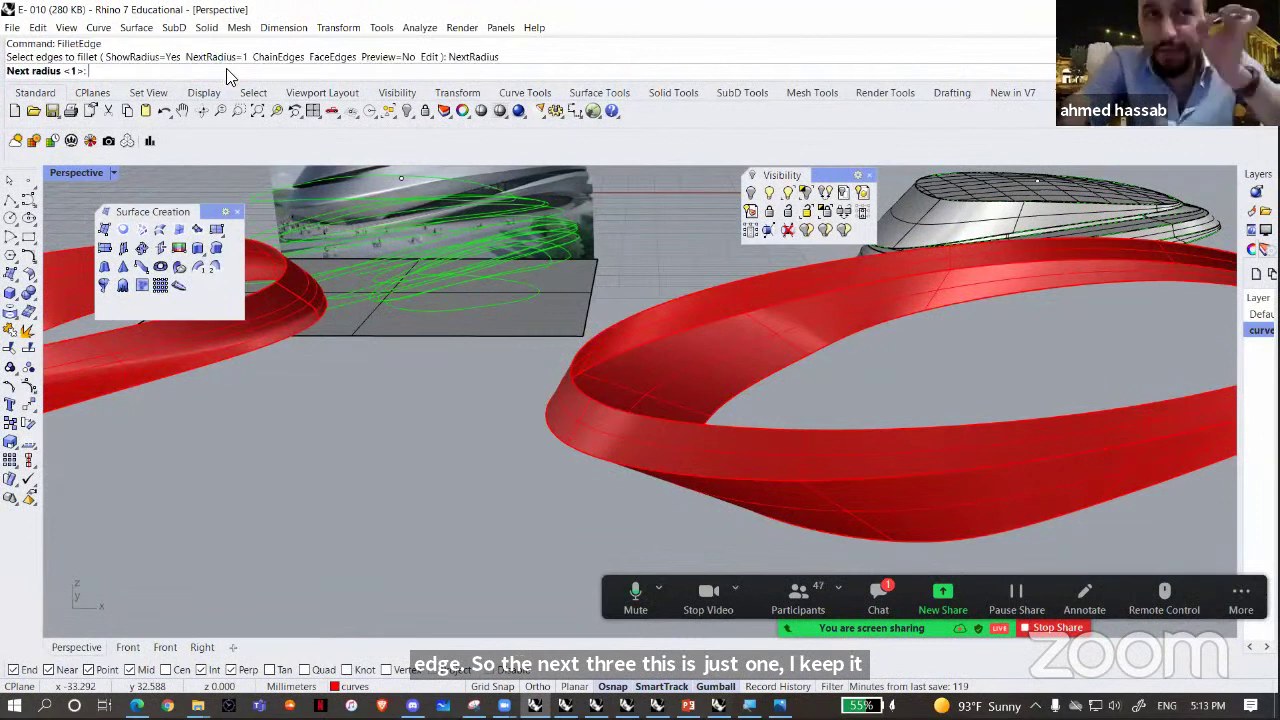
{"action": "scroll", "coordinate": [440, 600], "scroll_direction": "up", "scroll_amount": 2}
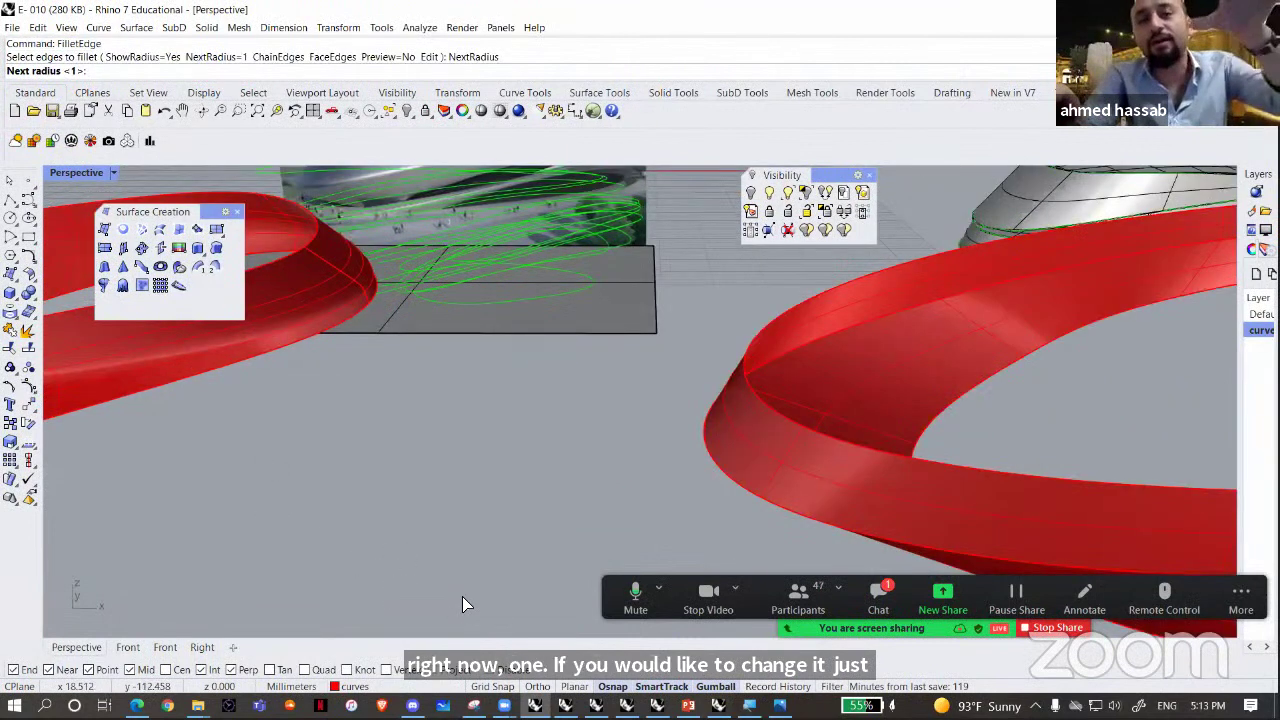
{"action": "key", "text": "Return"}
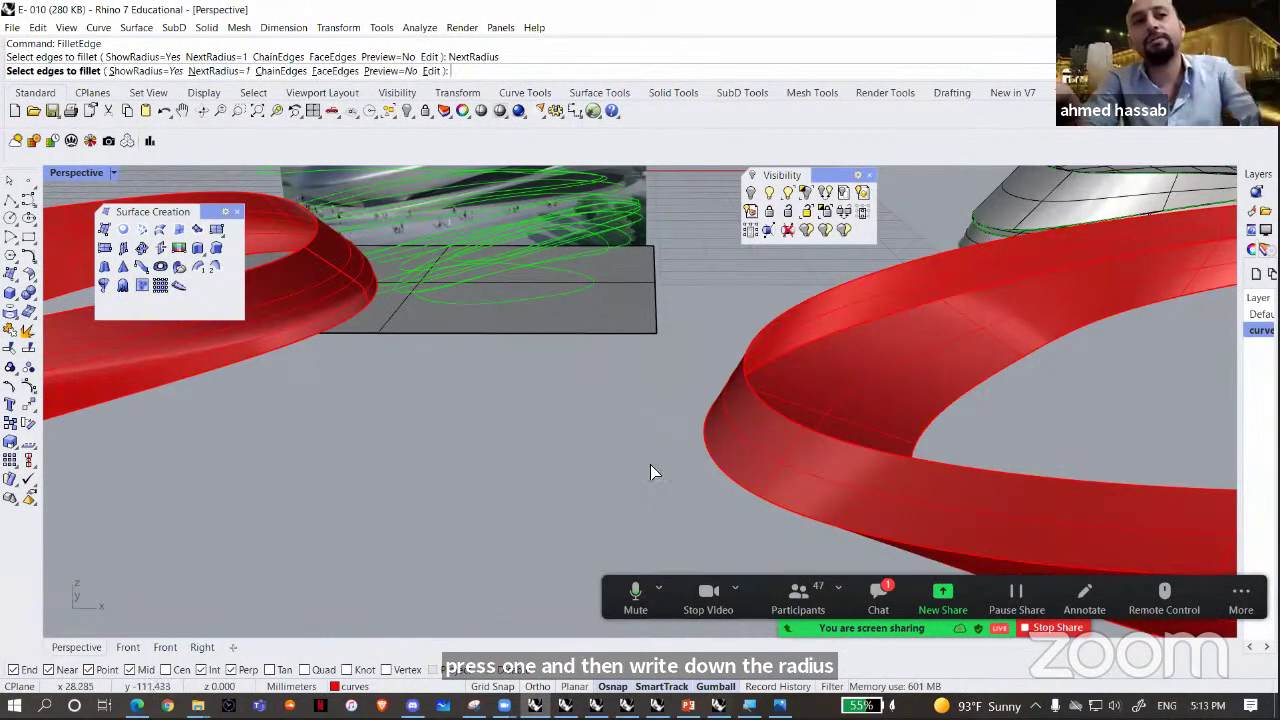
{"action": "left_click", "coordinate": [716, 470]}
{"action": "scroll", "coordinate": [648, 456], "scroll_direction": "down", "scroll_amount": 3}
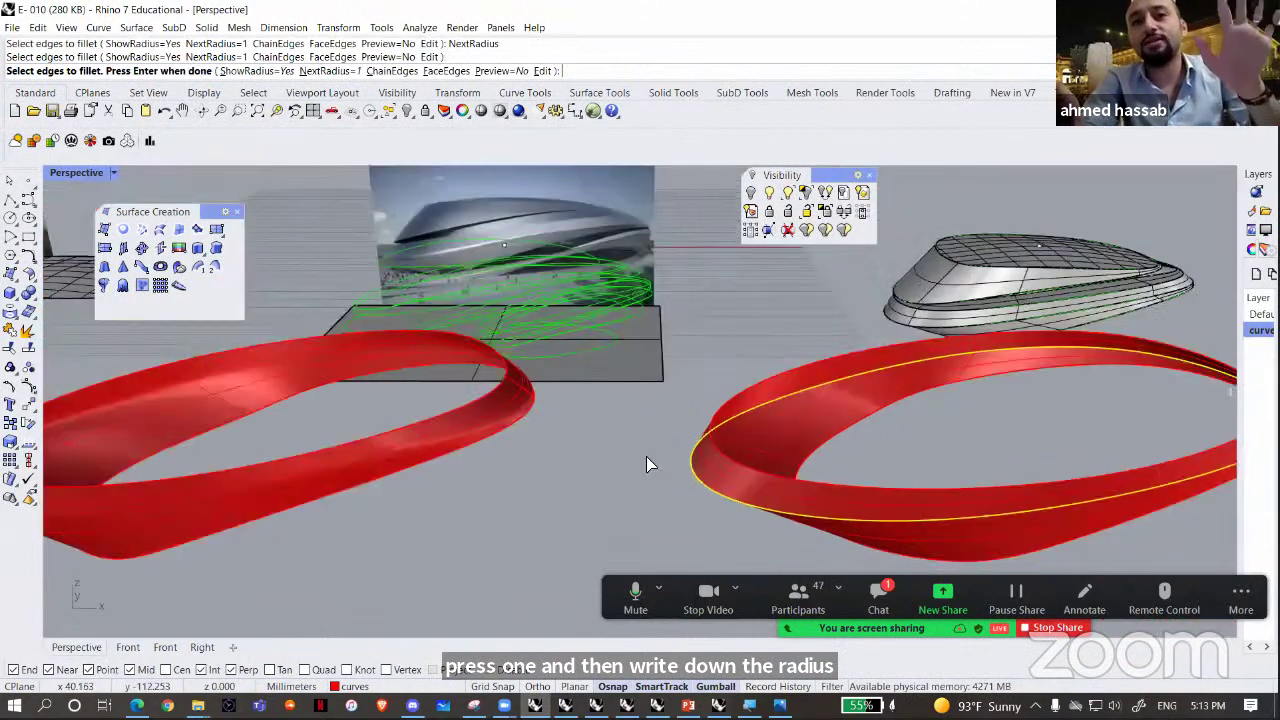
{"action": "right_click_drag", "start_coordinate": [914, 377], "coordinate": [722, 370]}
{"action": "key", "text": "Return"}
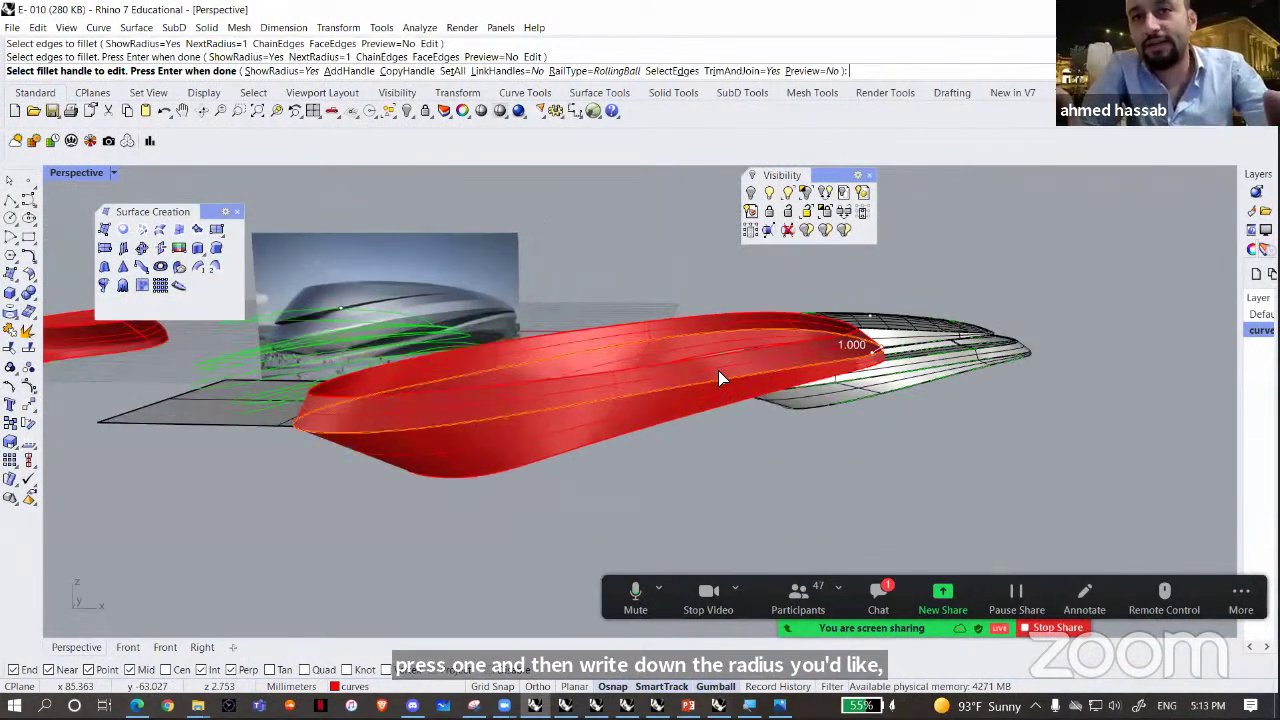
{"action": "scroll", "coordinate": [850, 389], "scroll_direction": "up", "scroll_amount": 3}
{"action": "right_click_drag", "start_coordinate": [851, 395], "coordinate": [568, 474]}
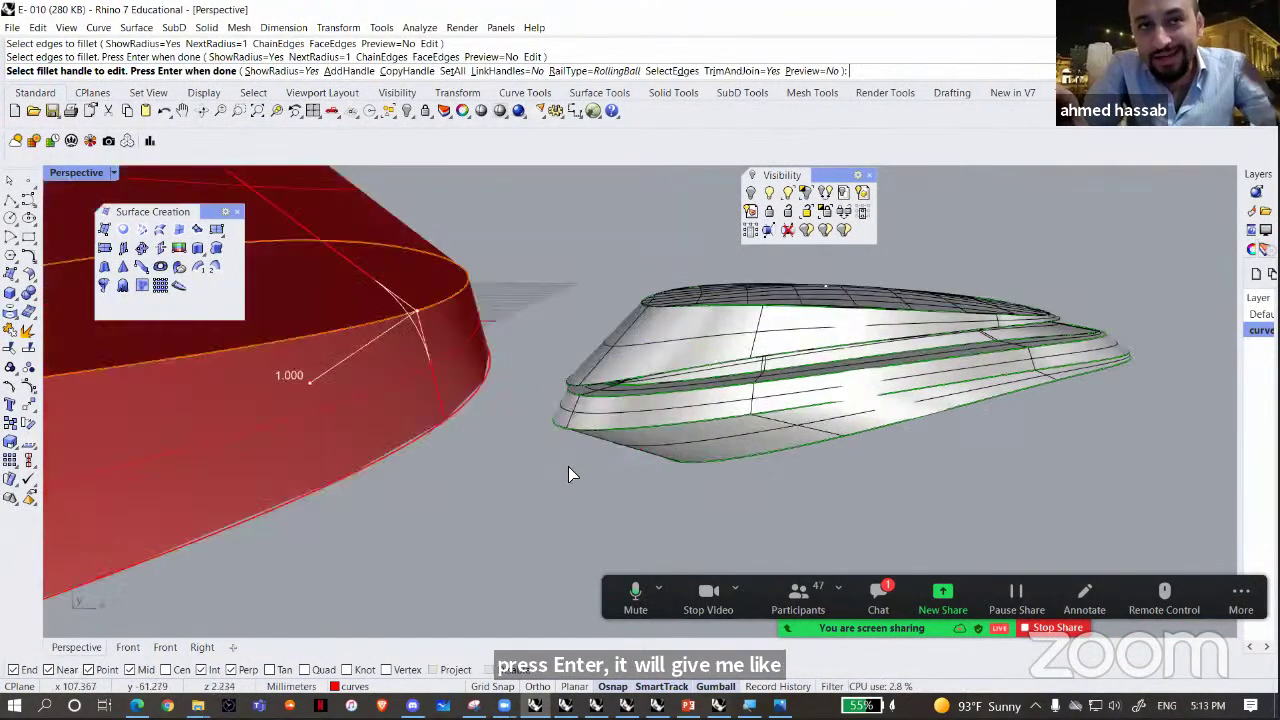
{"action": "key", "text": "Return"}
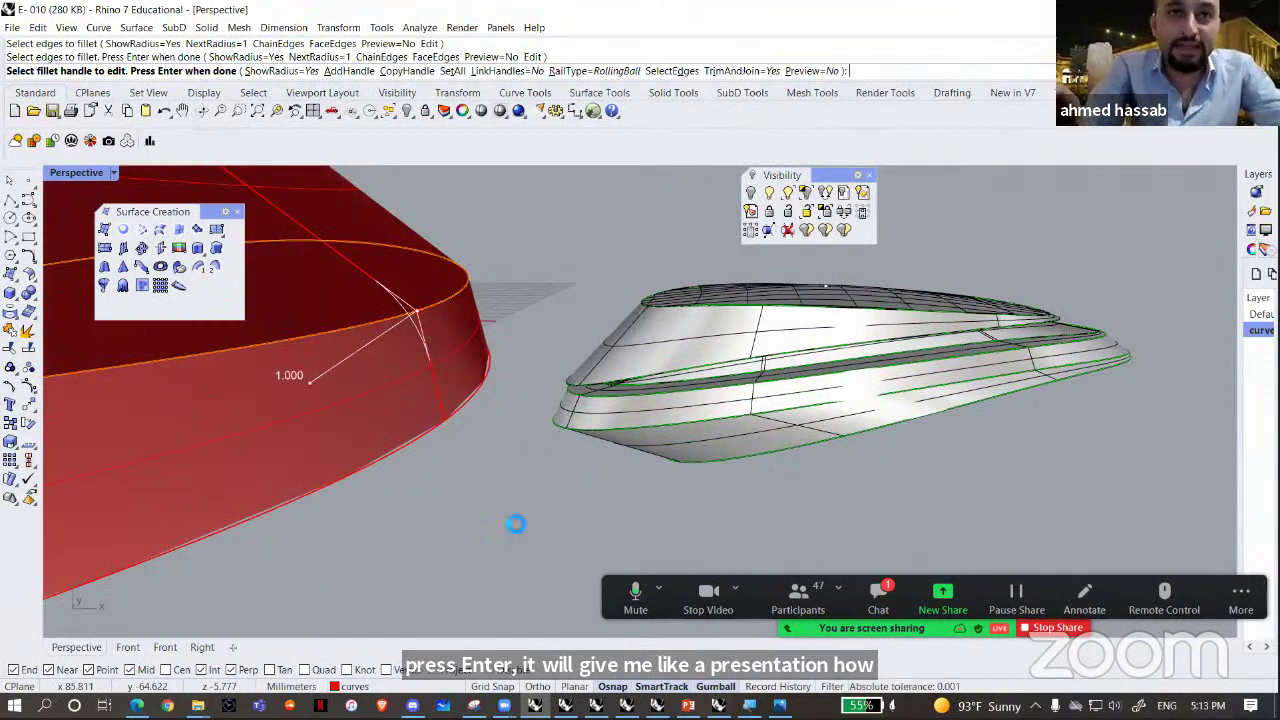
- Examine the shared edge on the smooth-merged ring and on the filleted ring to compare their rounding
{"action": "right_click_drag", "start_coordinate": [449, 526], "coordinate": [528, 338]}
{"action": "scroll", "coordinate": [406, 376], "scroll_direction": "down", "scroll_amount": 3}
{"action": "right_click_drag", "start_coordinate": [440, 392], "coordinate": [534, 398], "text": "shift"}
{"action": "scroll", "coordinate": [534, 398], "scroll_direction": "up", "scroll_amount": 6}
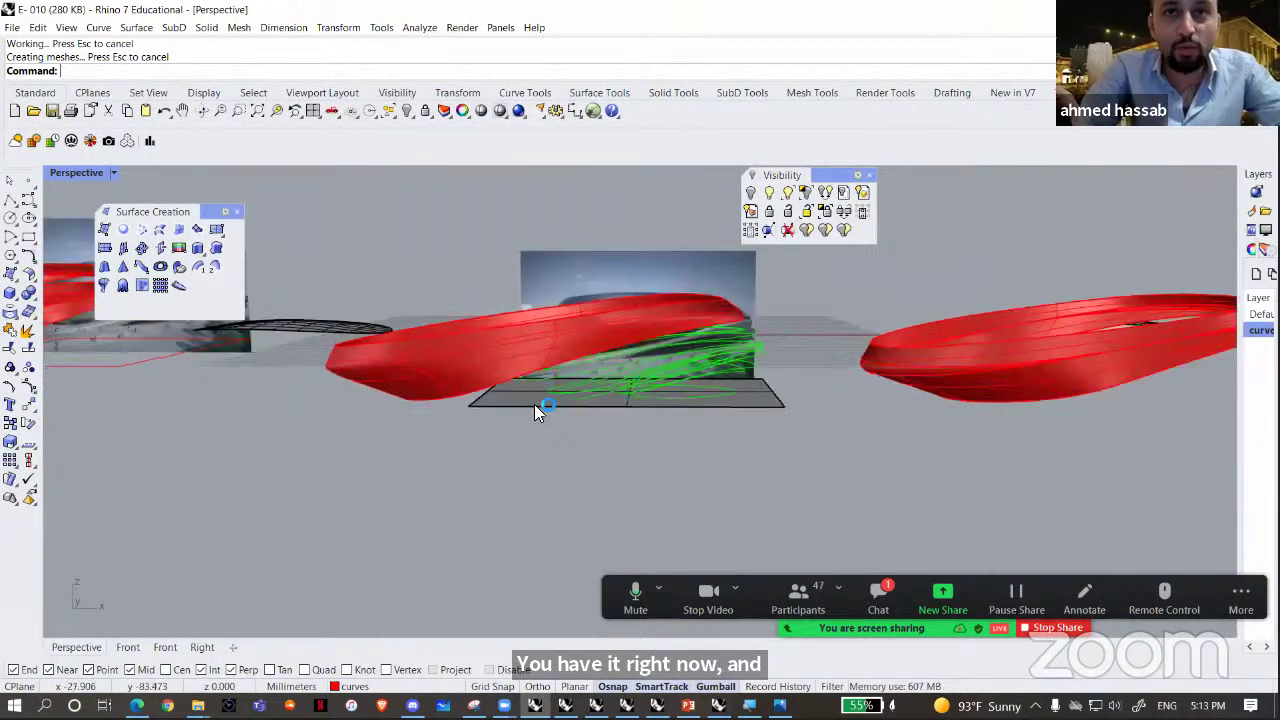
{"action": "right_click_drag", "start_coordinate": [240, 410], "coordinate": [193, 437], "text": "shift"}
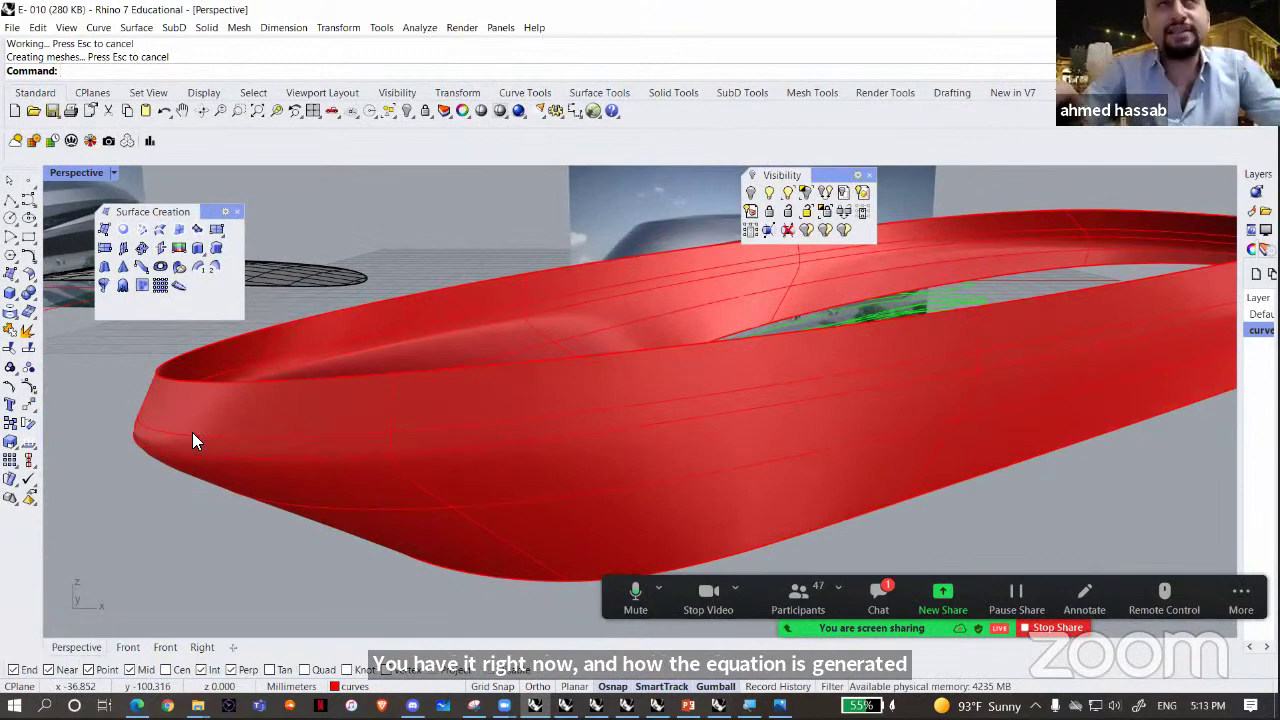
{"action": "right_click_drag", "start_coordinate": [192, 432], "coordinate": [158, 438]}
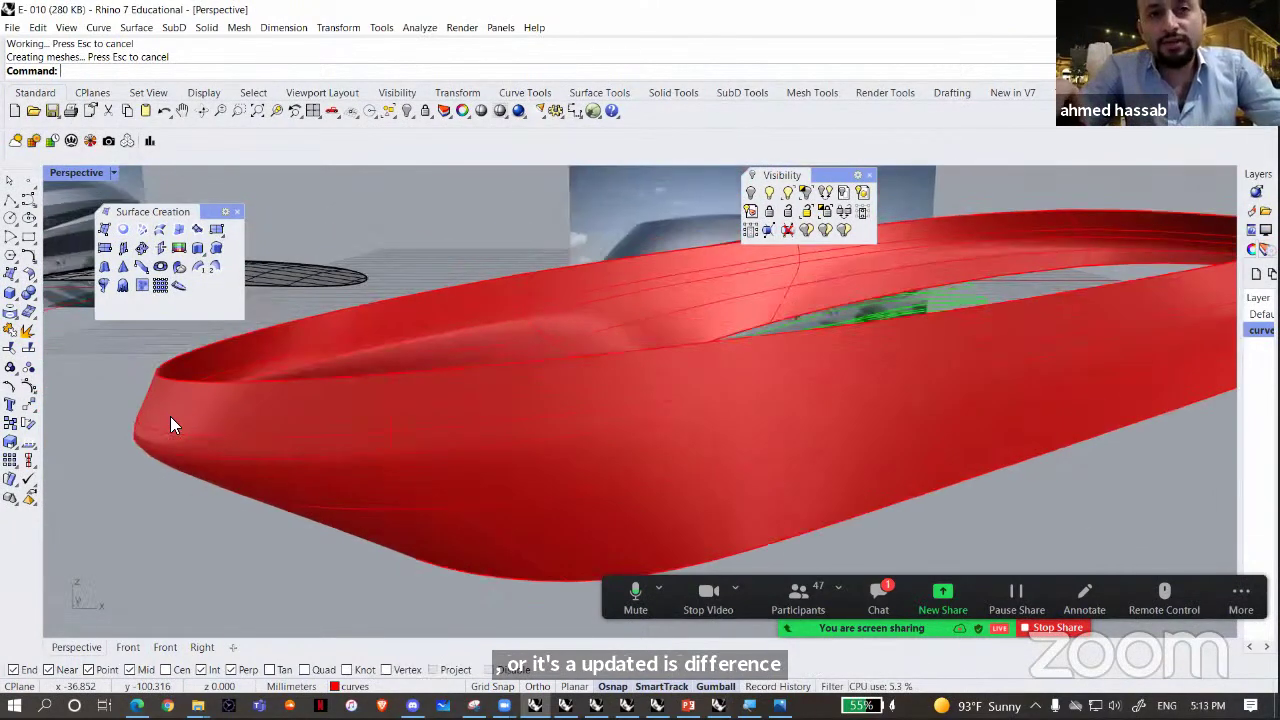
{"action": "scroll", "coordinate": [658, 458], "scroll_direction": "down", "scroll_amount": 6}
{"action": "right_click_drag", "start_coordinate": [658, 458], "coordinate": [645, 443]}
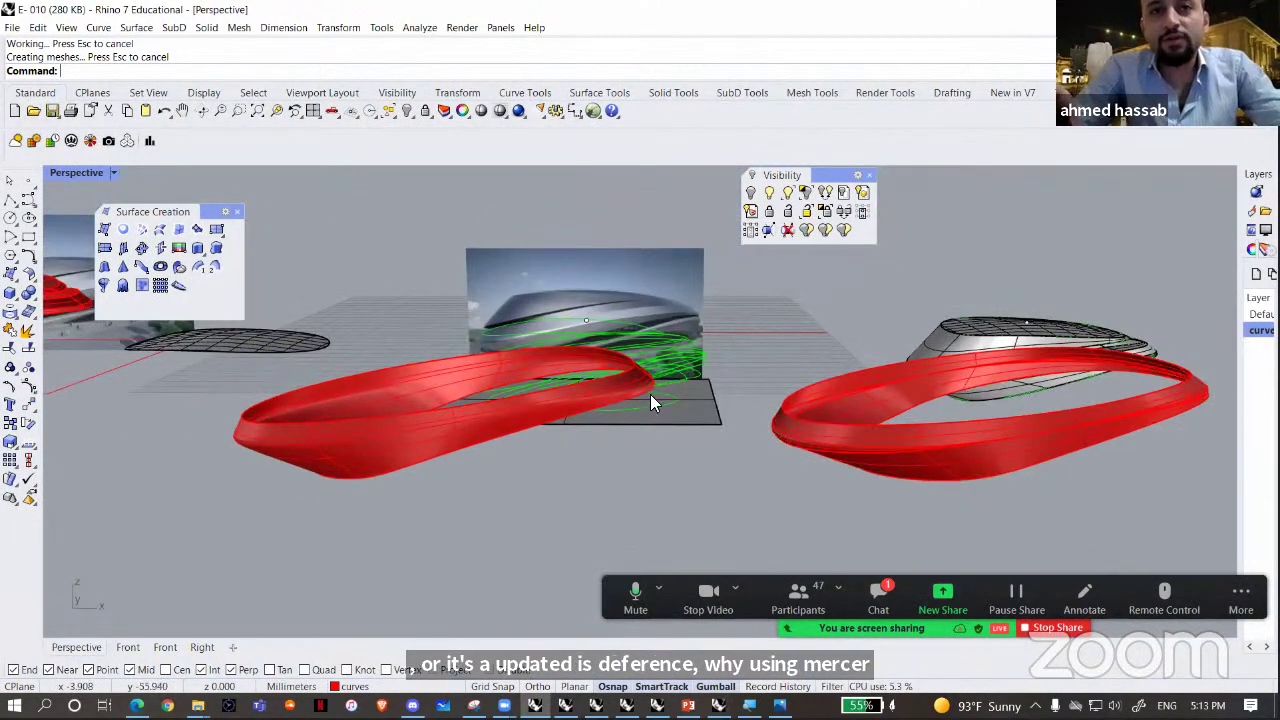
{"action": "scroll", "coordinate": [652, 395], "scroll_direction": "up", "scroll_amount": 4}
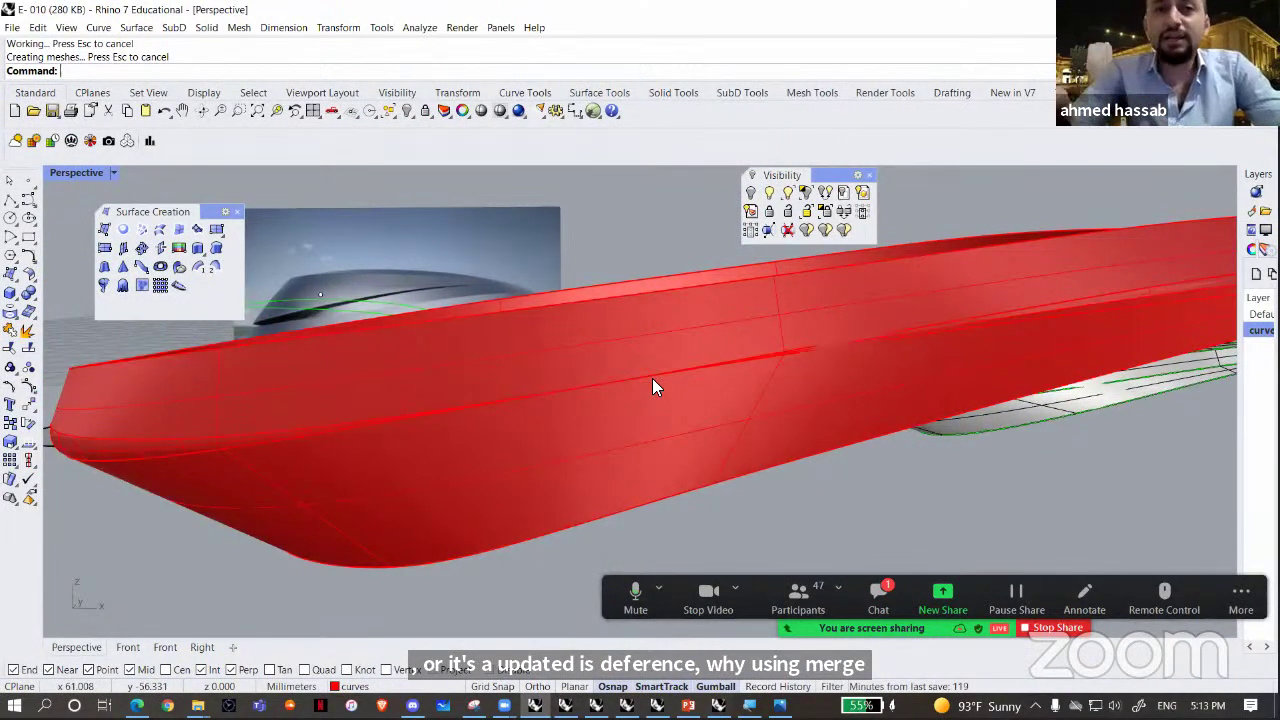
- Select the filleted ring and the merged ring to compare their isocurve layouts, and clear the selection
{"action": "left_click", "coordinate": [653, 380]}
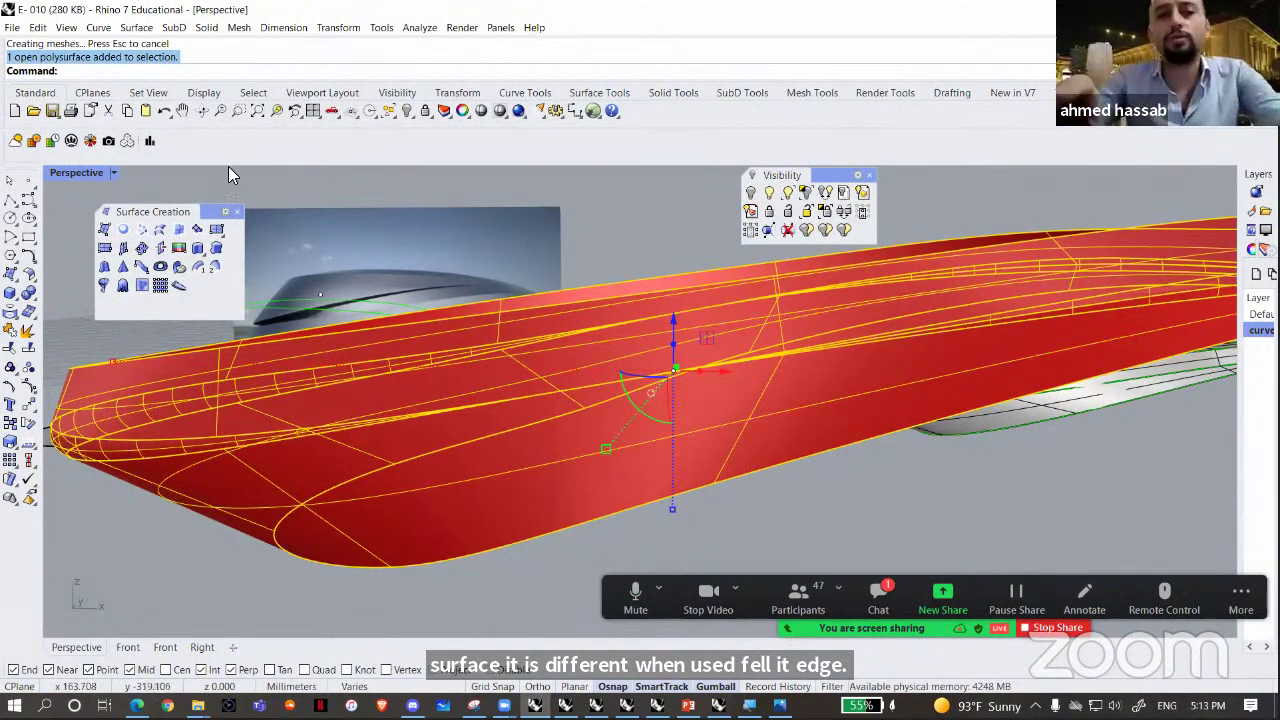
{"action": "scroll", "coordinate": [352, 428], "scroll_direction": "down", "scroll_amount": 5}
{"action": "right_click_drag", "start_coordinate": [300, 375], "coordinate": [457, 366], "text": "shift"}
{"action": "scroll", "coordinate": [464, 428], "scroll_direction": "up", "scroll_amount": 3}
{"action": "right_click_drag", "start_coordinate": [464, 428], "coordinate": [432, 376]}
{"action": "scroll", "coordinate": [464, 422], "scroll_direction": "up", "scroll_amount": 5}
{"action": "left_click", "coordinate": [434, 384]}
{"action": "scroll", "coordinate": [434, 384], "scroll_direction": "down", "scroll_amount": 4}
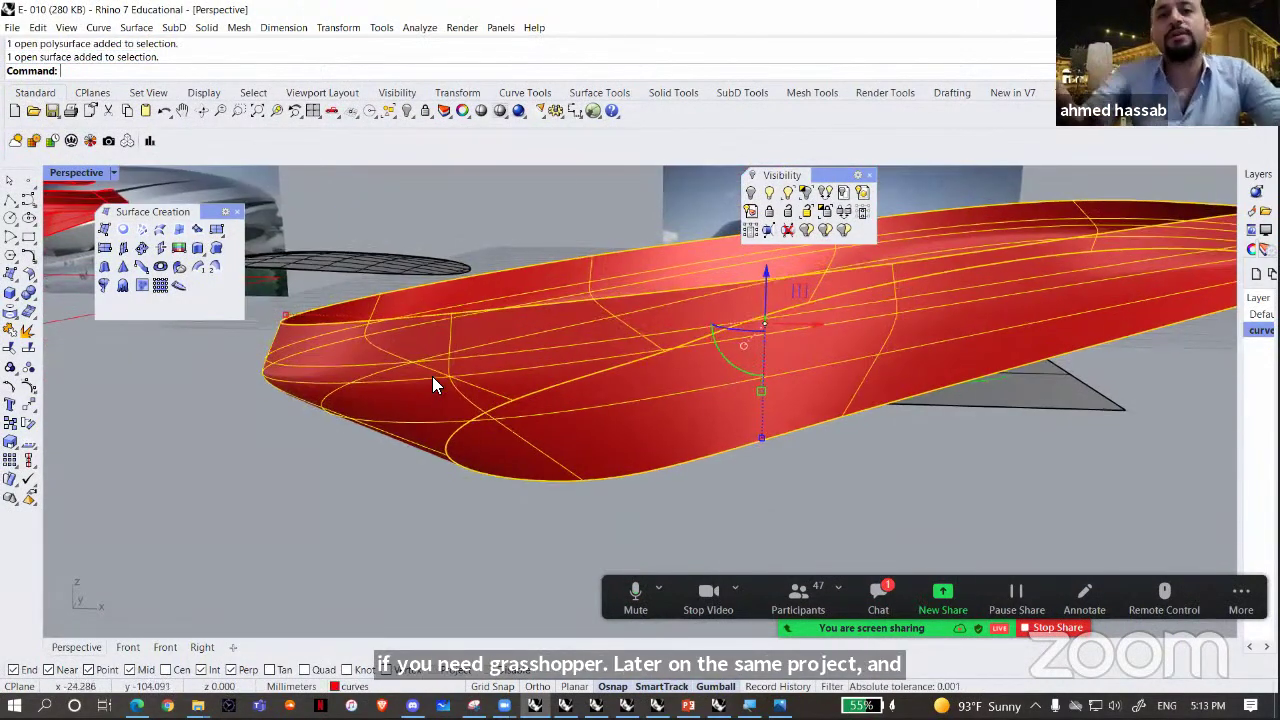
{"action": "scroll", "coordinate": [433, 386], "scroll_direction": "down", "scroll_amount": 2}
{"action": "right_click_drag", "start_coordinate": [430, 509], "coordinate": [651, 466]}
{"action": "key", "text": "Escape"}
- Copy the merged ring surface into the empty space in front of the two rings
{"action": "right_click_drag", "start_coordinate": [568, 508], "coordinate": [466, 424]}
{"action": "scroll", "coordinate": [458, 452], "scroll_direction": "up", "scroll_amount": 4}
{"action": "left_click", "coordinate": [428, 418]}
{"action": "scroll", "coordinate": [428, 418], "scroll_direction": "down", "scroll_amount": 5}
{"action": "scroll", "coordinate": [467, 426], "scroll_direction": "down", "scroll_amount": 3}
{"action": "right_click_drag", "start_coordinate": [504, 494], "coordinate": [546, 522]}
{"action": "left_click_drag", "start_coordinate": [557, 334], "coordinate": [600, 482], "text": "alt"}
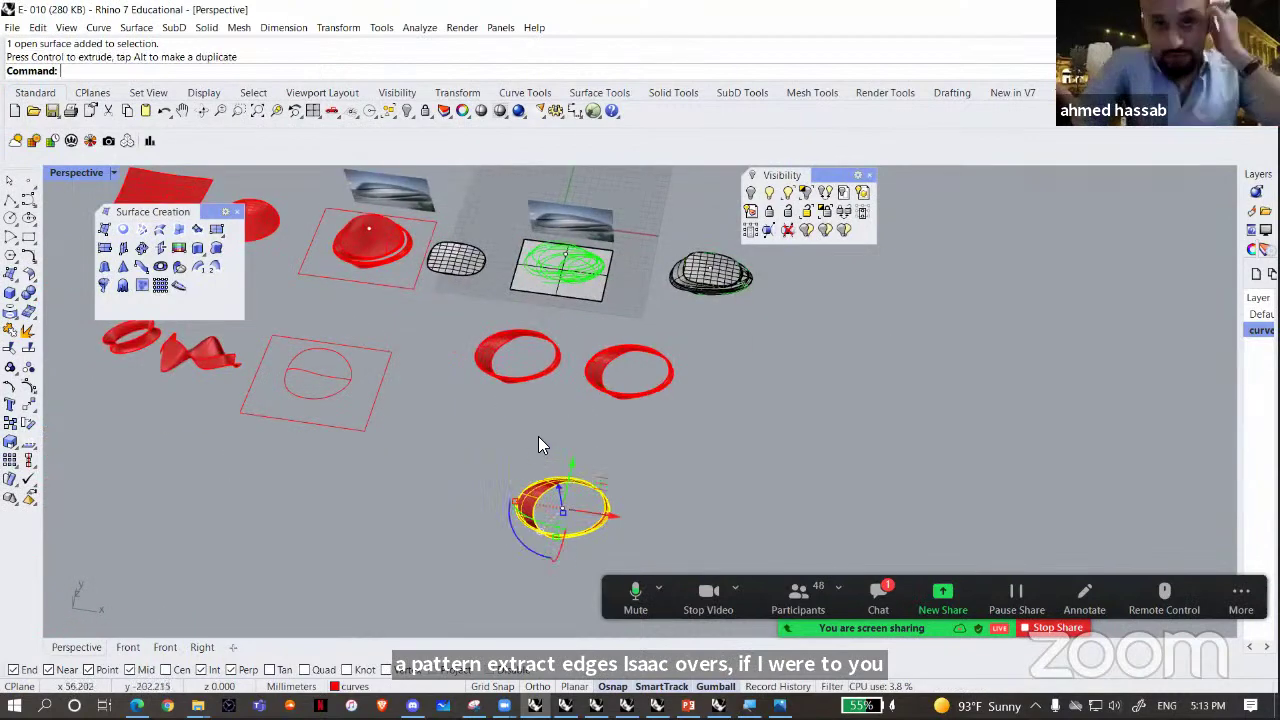
- Rebuild the copied merged ring with 25 points in U and 11 in V at degree 3, deleting the input and retrimming
{"action": "scroll", "coordinate": [538, 438], "scroll_direction": "up", "scroll_amount": 6}
{"action": "right_click_drag", "start_coordinate": [496, 398], "coordinate": [546, 388]}
{"action": "scroll", "coordinate": [790, 418], "scroll_direction": "up", "scroll_amount": 6}
{"action": "right_click_drag", "start_coordinate": [808, 426], "coordinate": [676, 438]}
{"action": "right_click_drag", "start_coordinate": [632, 392], "coordinate": [720, 409]}
{"action": "right_click_drag", "start_coordinate": [648, 368], "coordinate": [639, 337]}
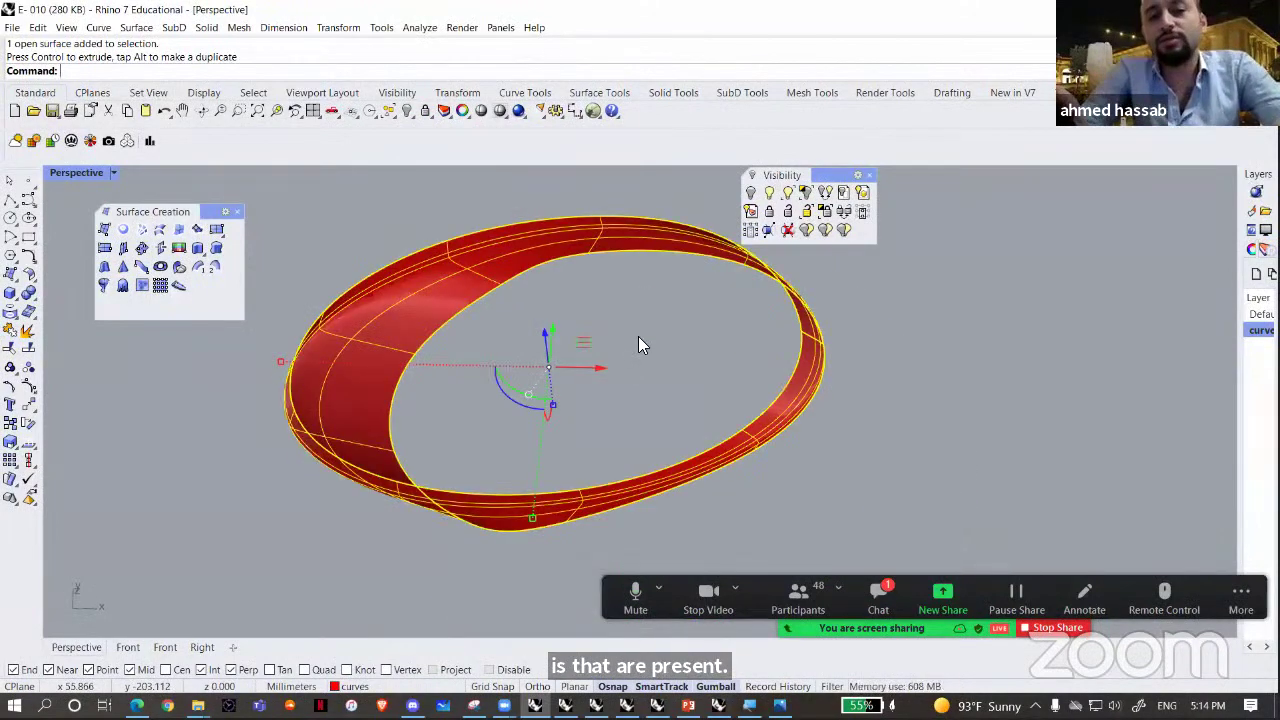
{"action": "type", "text": "Rebuild"}
{"action": "key", "text": "Return"}
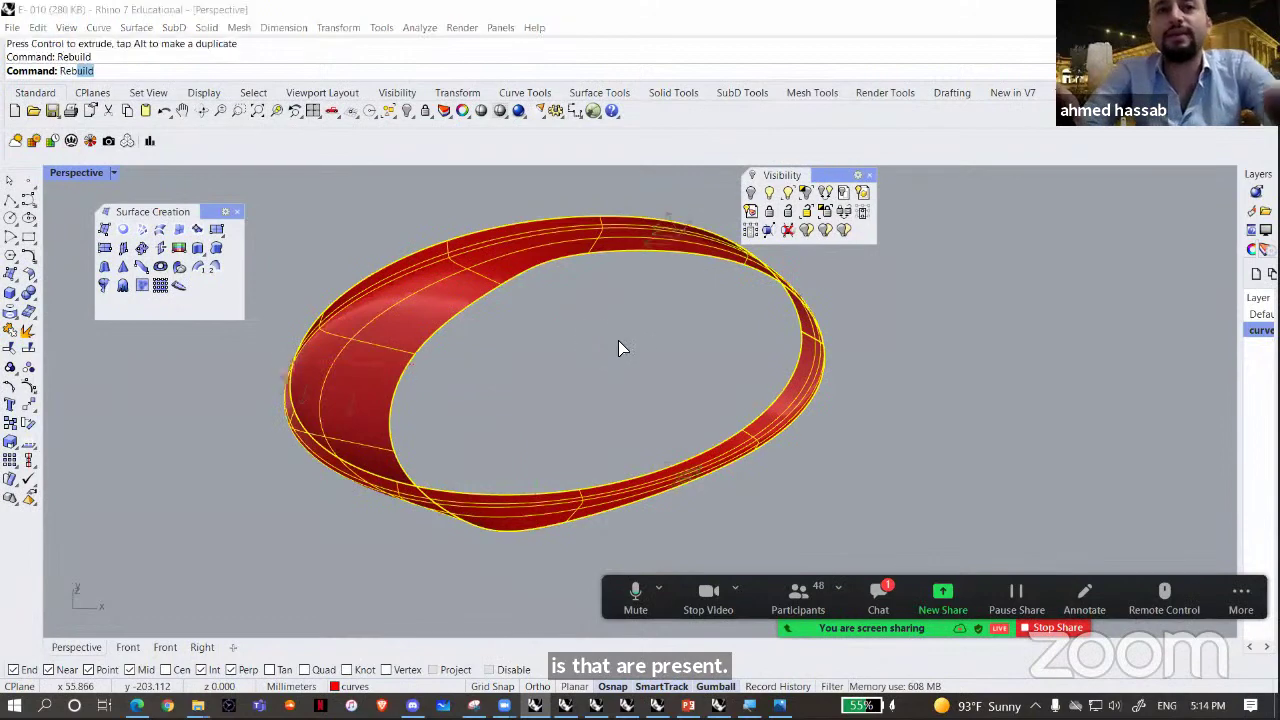
{"action": "scroll", "coordinate": [360, 378], "scroll_direction": "up", "scroll_amount": 4}
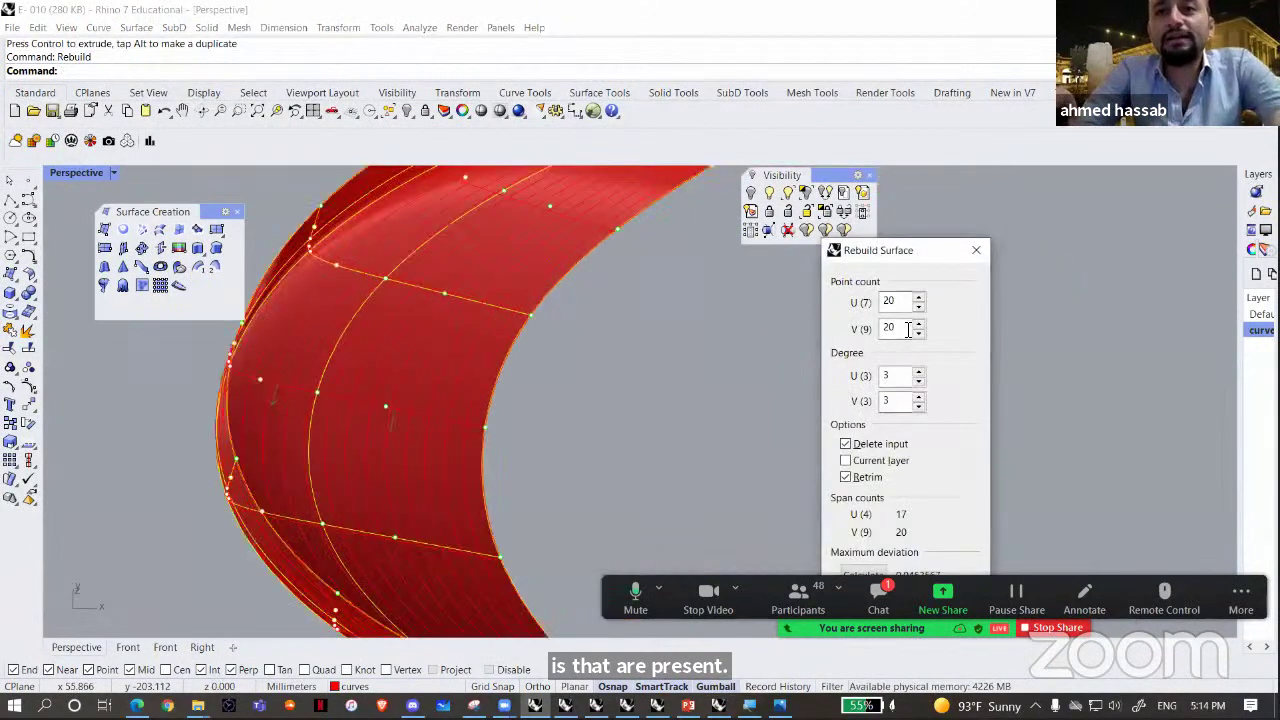
{"action": "left_click_drag", "start_coordinate": [902, 329], "coordinate": [855, 298]}
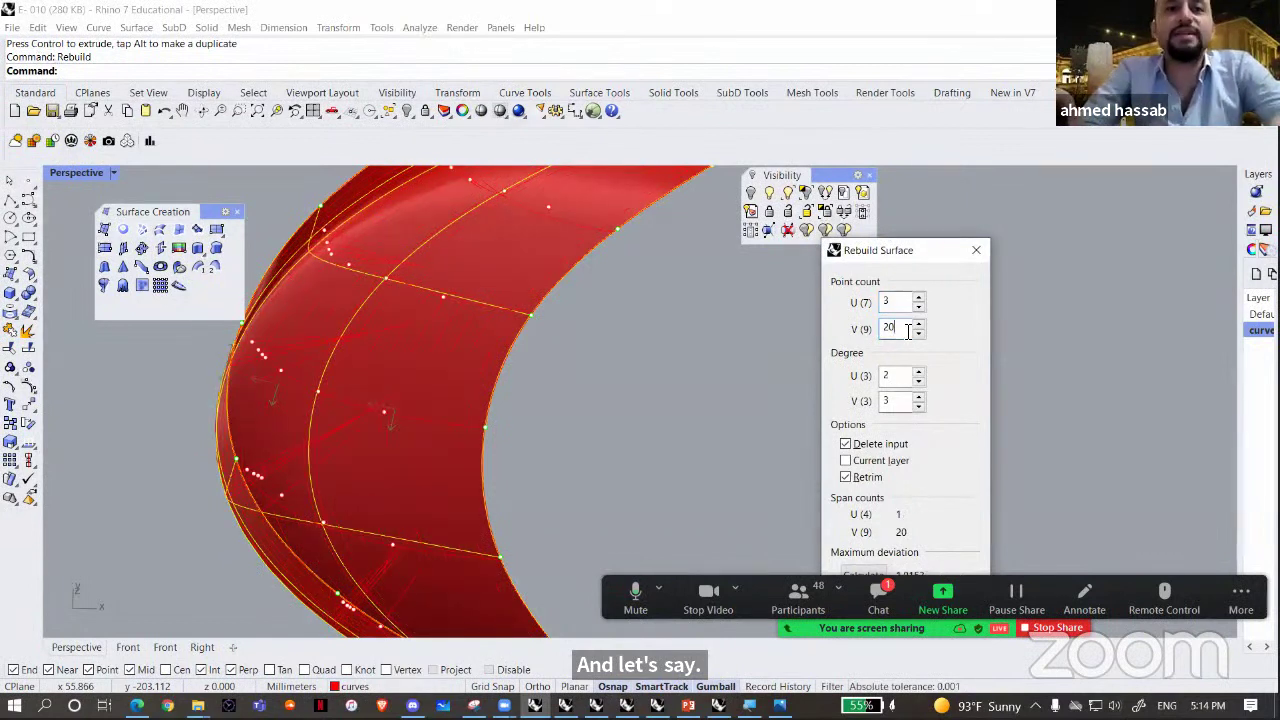
{"action": "left_click", "coordinate": [877, 299]}
{"action": "type", "text": "25"}
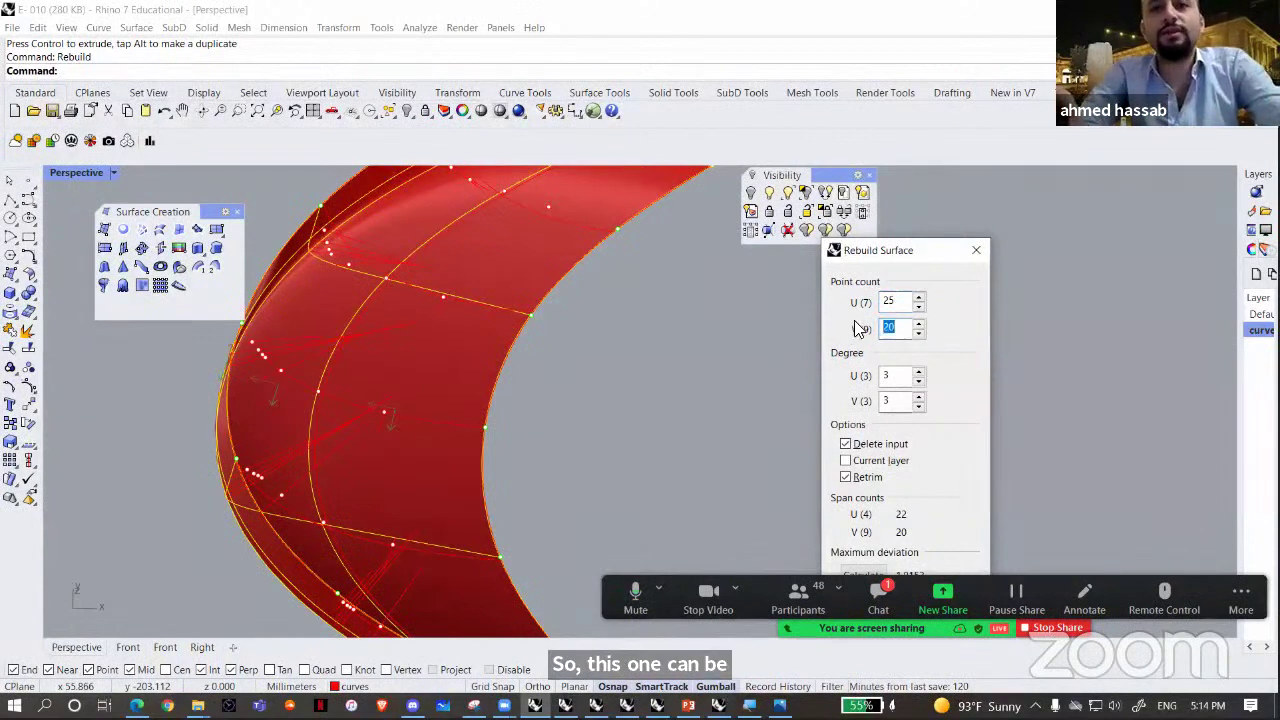
{"action": "type", "text": "11"}
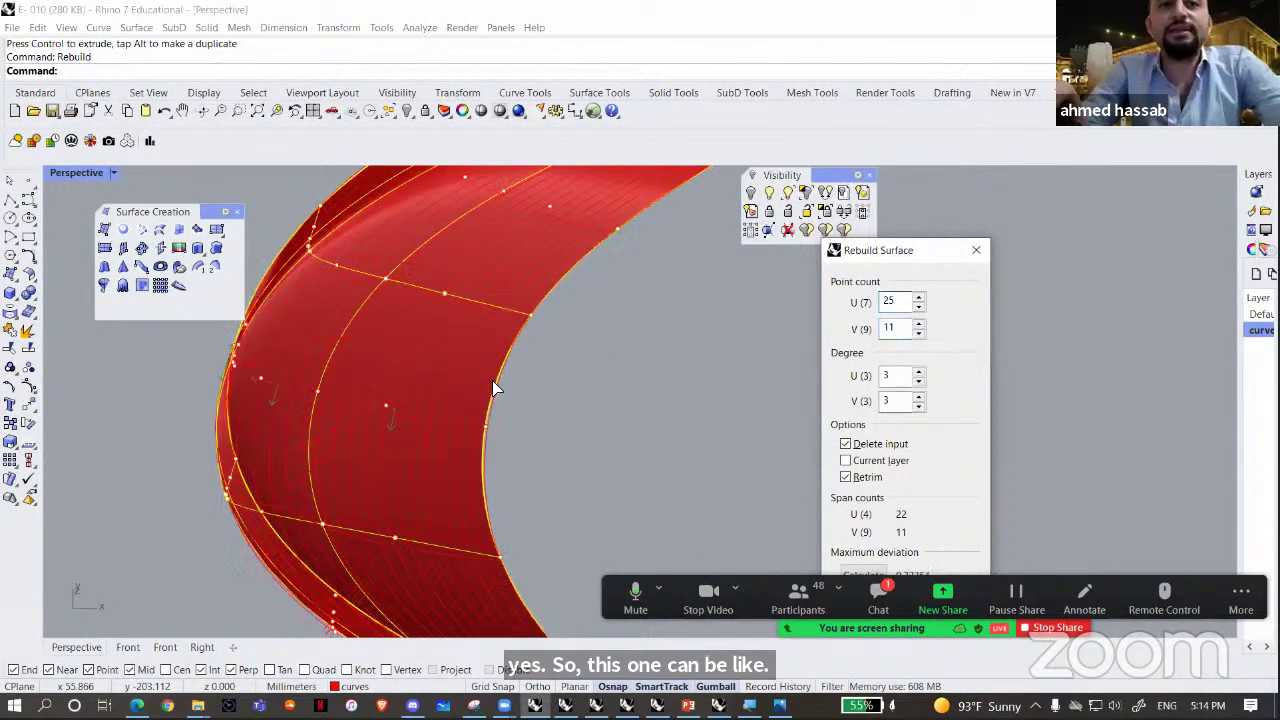
{"action": "scroll", "coordinate": [340, 322], "scroll_direction": "down", "scroll_amount": 10}
{"action": "right_click_drag", "start_coordinate": [340, 322], "coordinate": [716, 338]}
{"action": "scroll", "coordinate": [352, 290], "scroll_direction": "up", "scroll_amount": 7}
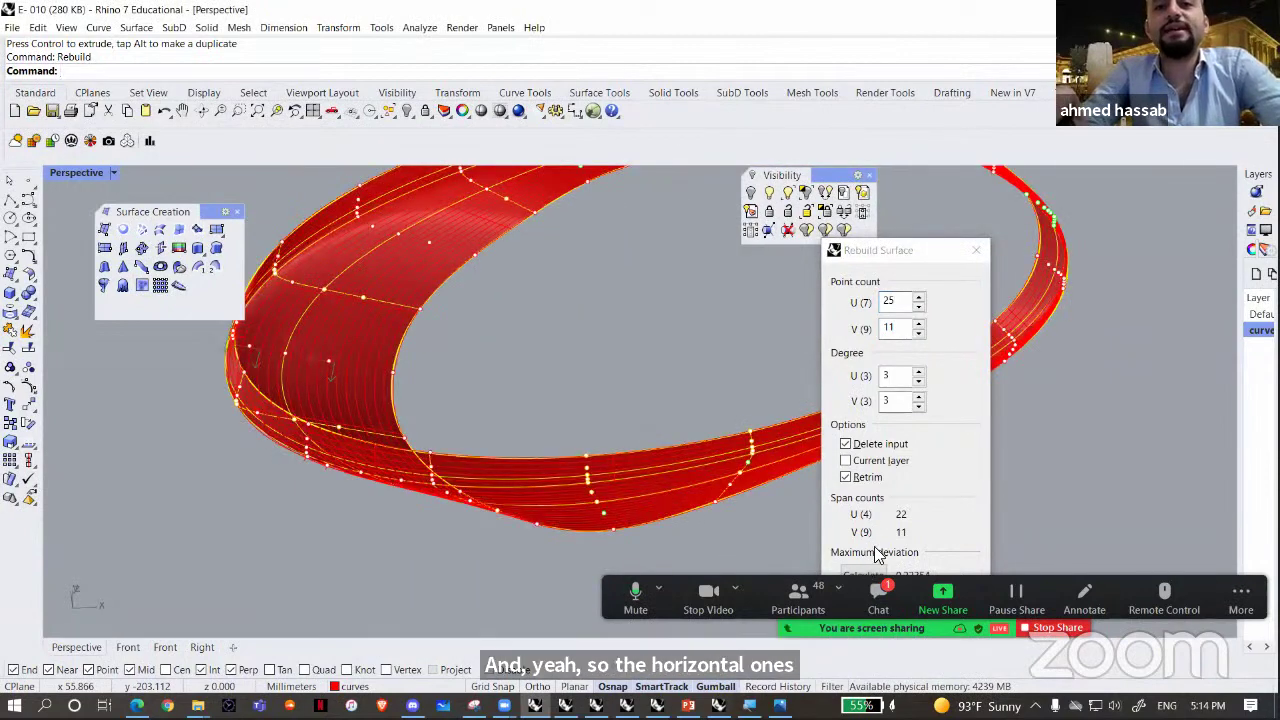
{"action": "left_click", "coordinate": [924, 506]}
- Extract the wireframe of the rebuilt ring and move the extracted curves sideways along X, clear of the surface
{"action": "scroll", "coordinate": [424, 386], "scroll_direction": "down", "scroll_amount": 4}
{"action": "right_click_drag", "start_coordinate": [424, 386], "coordinate": [462, 390]}
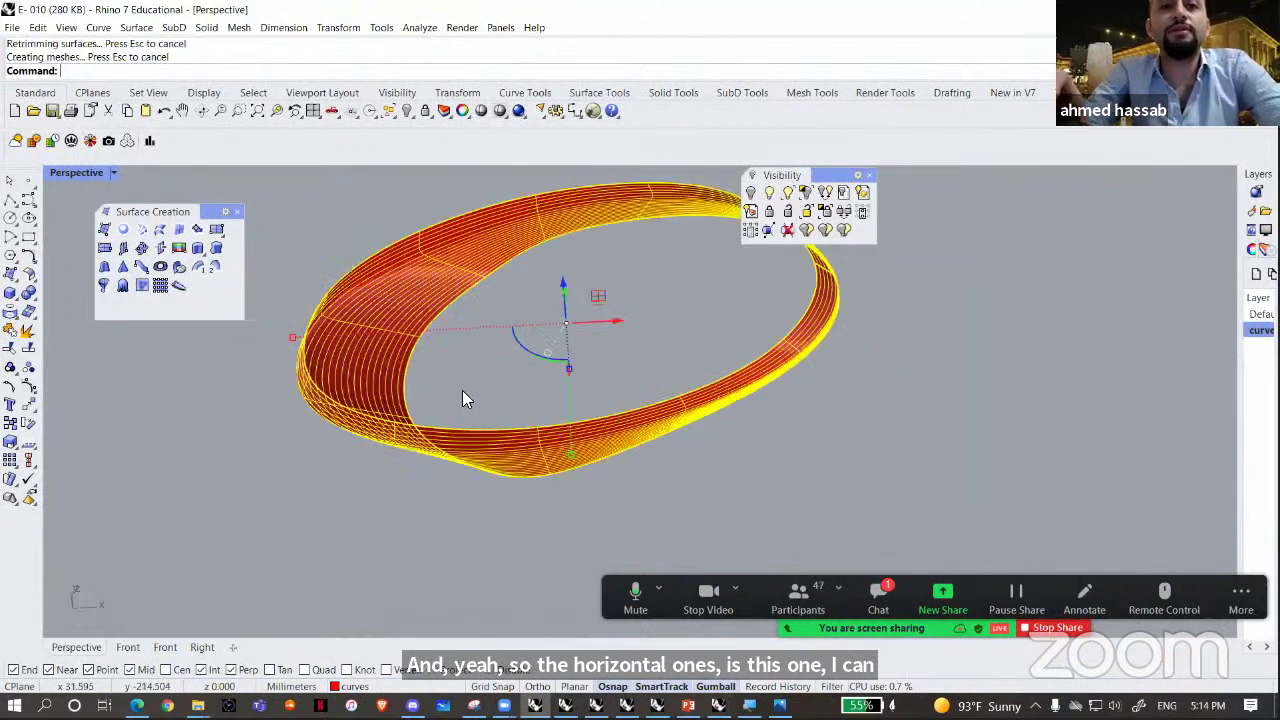
{"action": "left_click", "coordinate": [98, 27]}
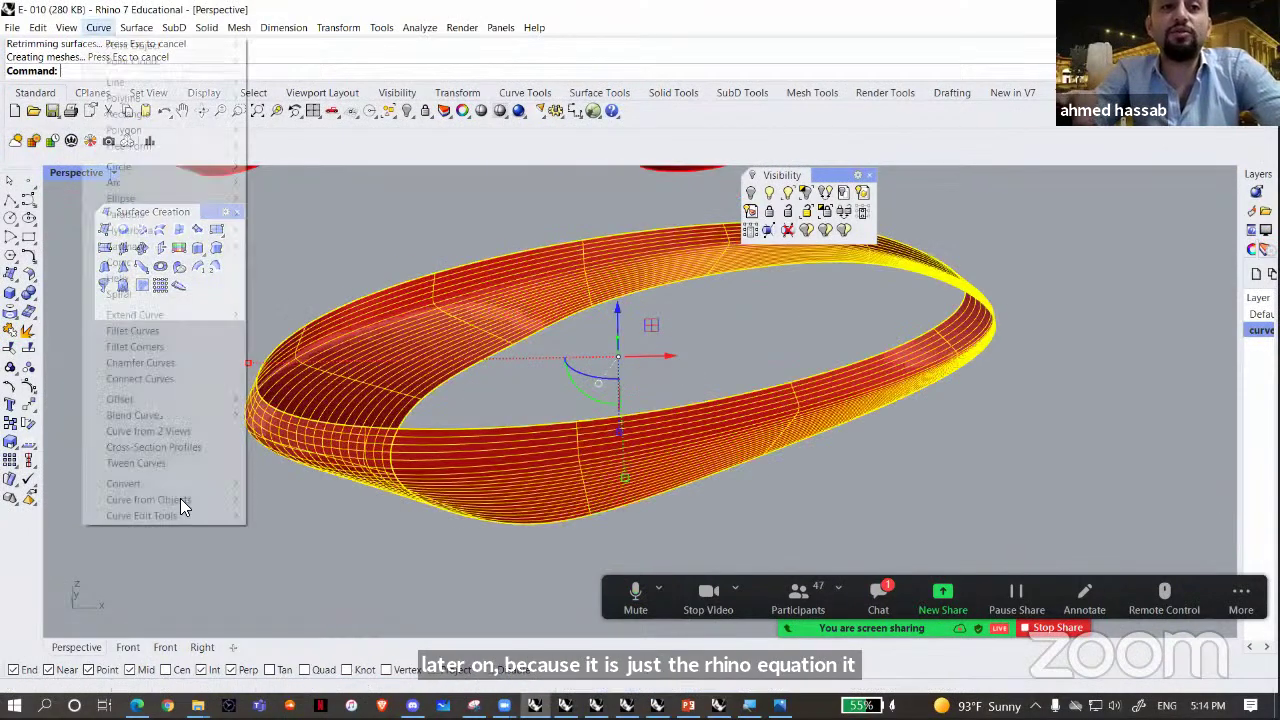
{"action": "mouse_move", "coordinate": [180, 498]}
{"action": "left_click", "coordinate": [305, 462]}
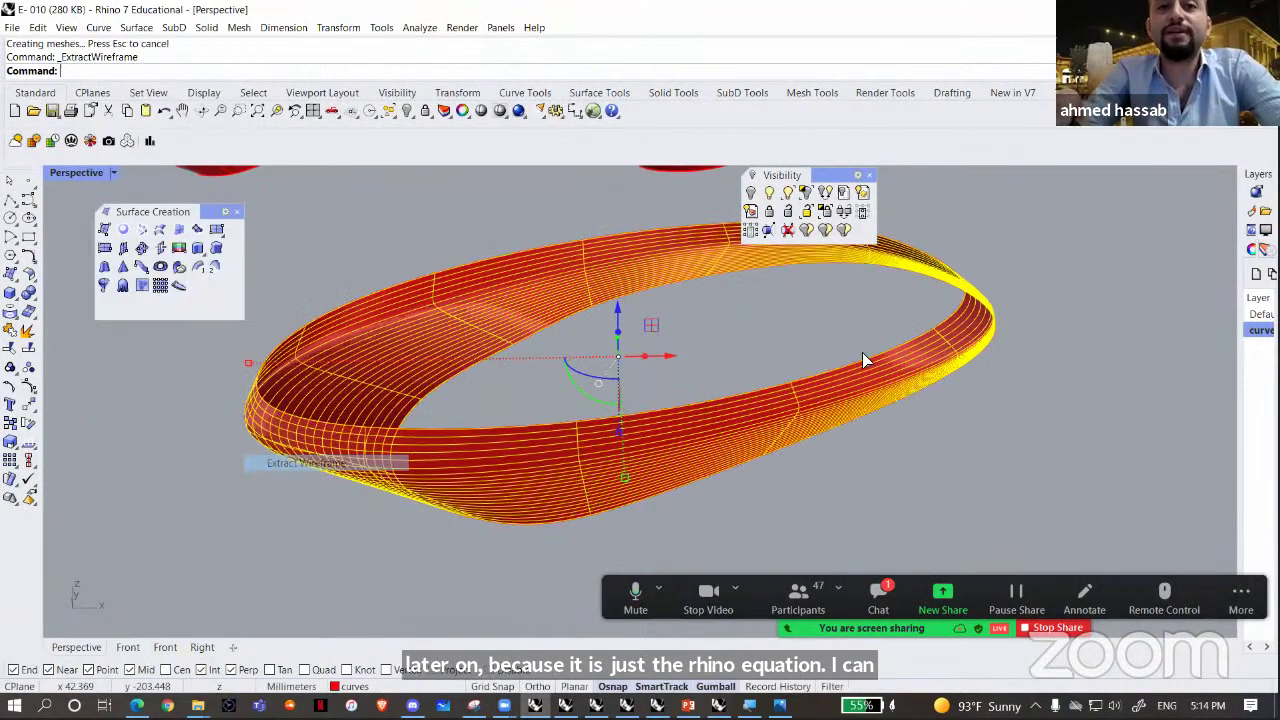
{"action": "scroll", "coordinate": [783, 363], "scroll_direction": "down", "scroll_amount": 8}
{"action": "left_click_drag", "start_coordinate": [657, 373], "coordinate": [1067, 367]}
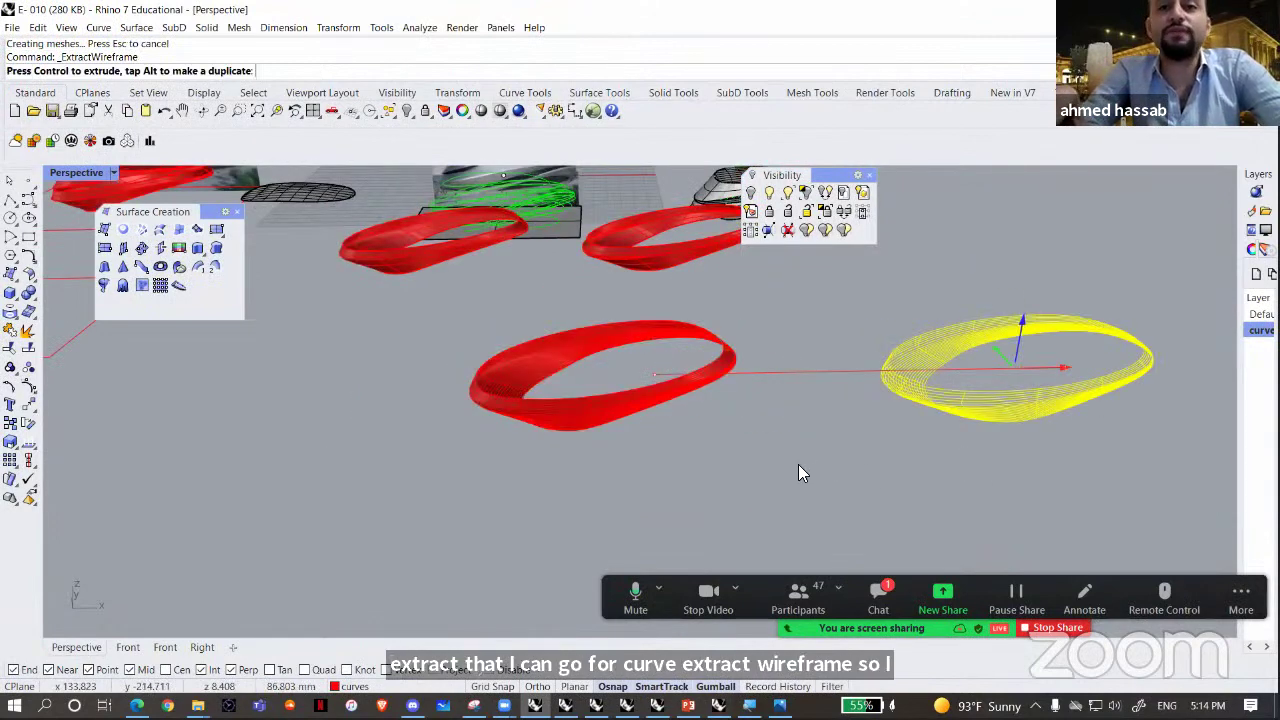
- Select the 23 lengthwise curves of the extracted wireframe and move them sideways, apart from the short cross curves
{"action": "scroll", "coordinate": [778, 302], "scroll_direction": "up", "scroll_amount": 3}
{"action": "right_click_drag", "start_coordinate": [813, 310], "coordinate": [778, 474]}
{"action": "left_click", "coordinate": [778, 474]}
{"action": "scroll", "coordinate": [778, 474], "scroll_direction": "down", "scroll_amount": 8}
{"action": "left_click_drag", "start_coordinate": [775, 457], "coordinate": [1094, 494]}
{"action": "right_click_drag", "start_coordinate": [1070, 410], "coordinate": [1063, 289]}
{"action": "left_click", "coordinate": [728, 414]}
{"action": "right_click_drag", "start_coordinate": [728, 414], "coordinate": [634, 300]}
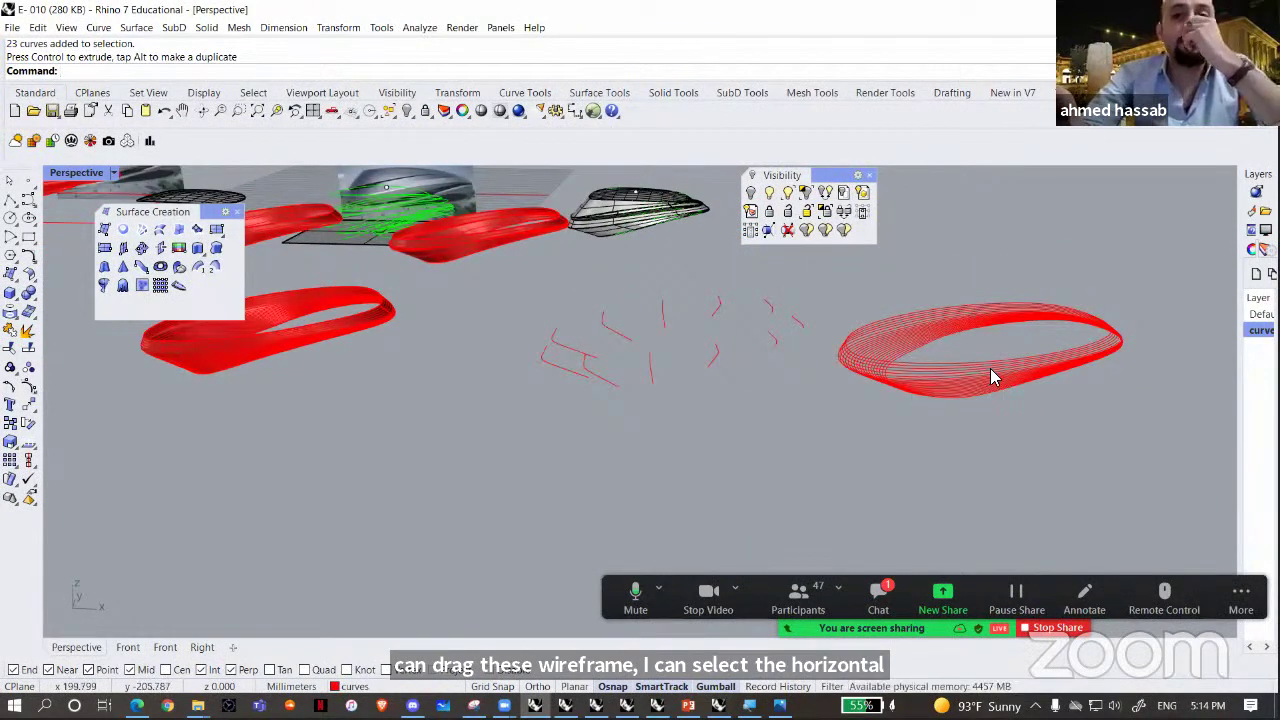
- Examine the separated lengthwise and cross curves beside the rebuilt ring and the other study models
{"action": "scroll", "coordinate": [985, 380], "scroll_direction": "up", "scroll_amount": 3}
{"action": "scroll", "coordinate": [748, 364], "scroll_direction": "up", "scroll_amount": 4}
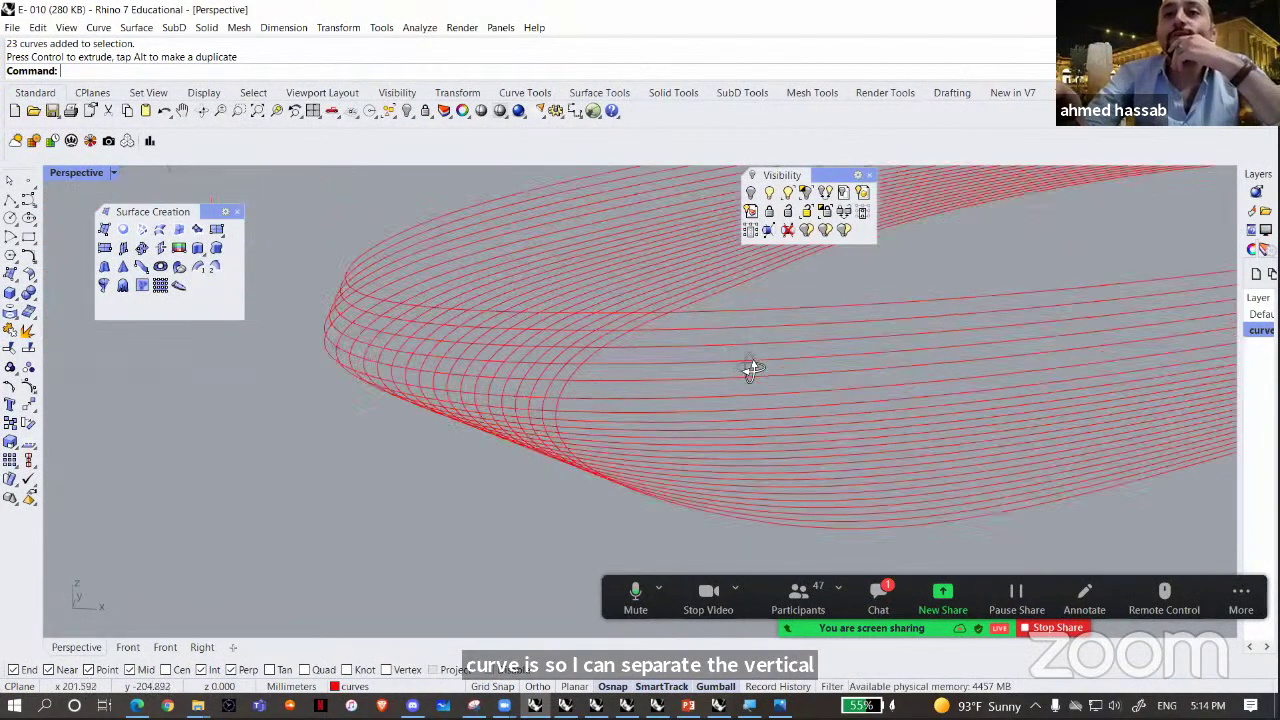
{"action": "scroll", "coordinate": [752, 368], "scroll_direction": "down", "scroll_amount": 5}
{"action": "scroll", "coordinate": [148, 380], "scroll_direction": "down", "scroll_amount": 5}
{"action": "scroll", "coordinate": [148, 380], "scroll_direction": "down", "scroll_amount": 2}
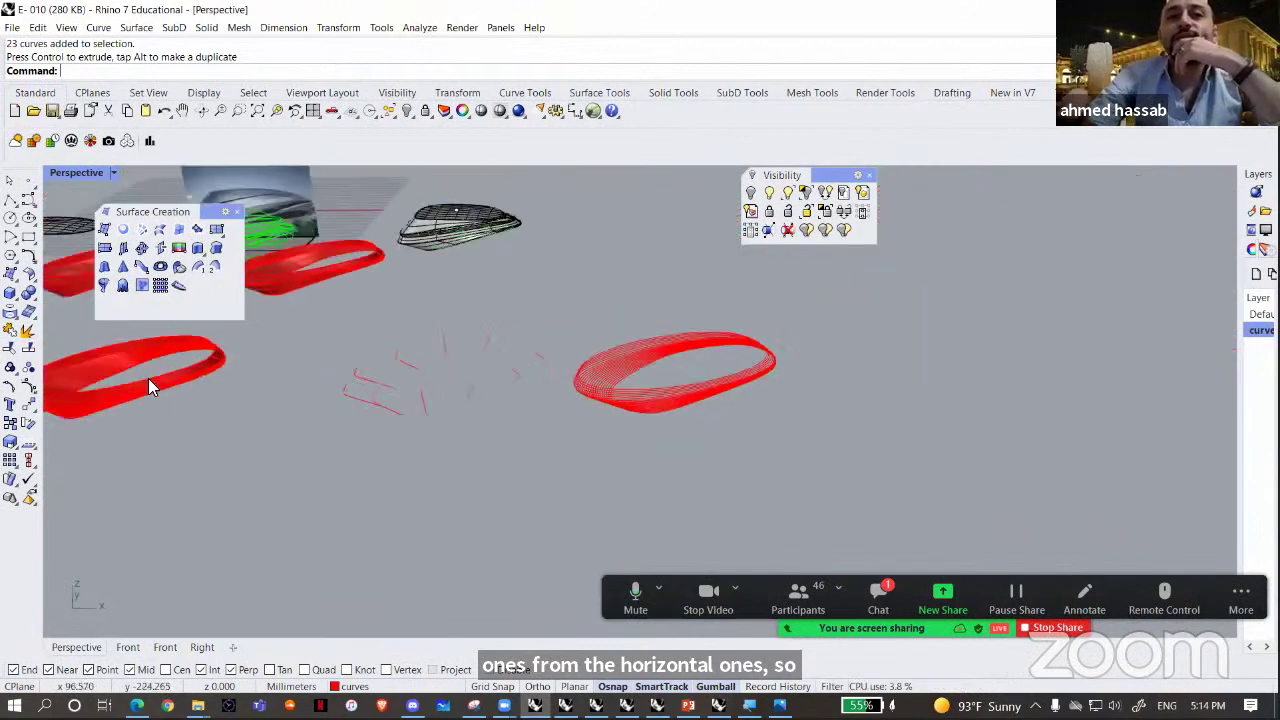
{"action": "scroll", "coordinate": [148, 378], "scroll_direction": "up", "scroll_amount": 2}
{"action": "scroll", "coordinate": [488, 416], "scroll_direction": "up", "scroll_amount": 1}
{"action": "scroll", "coordinate": [488, 416], "scroll_direction": "down", "scroll_amount": 3}
{"action": "scroll", "coordinate": [488, 416], "scroll_direction": "up", "scroll_amount": 4}
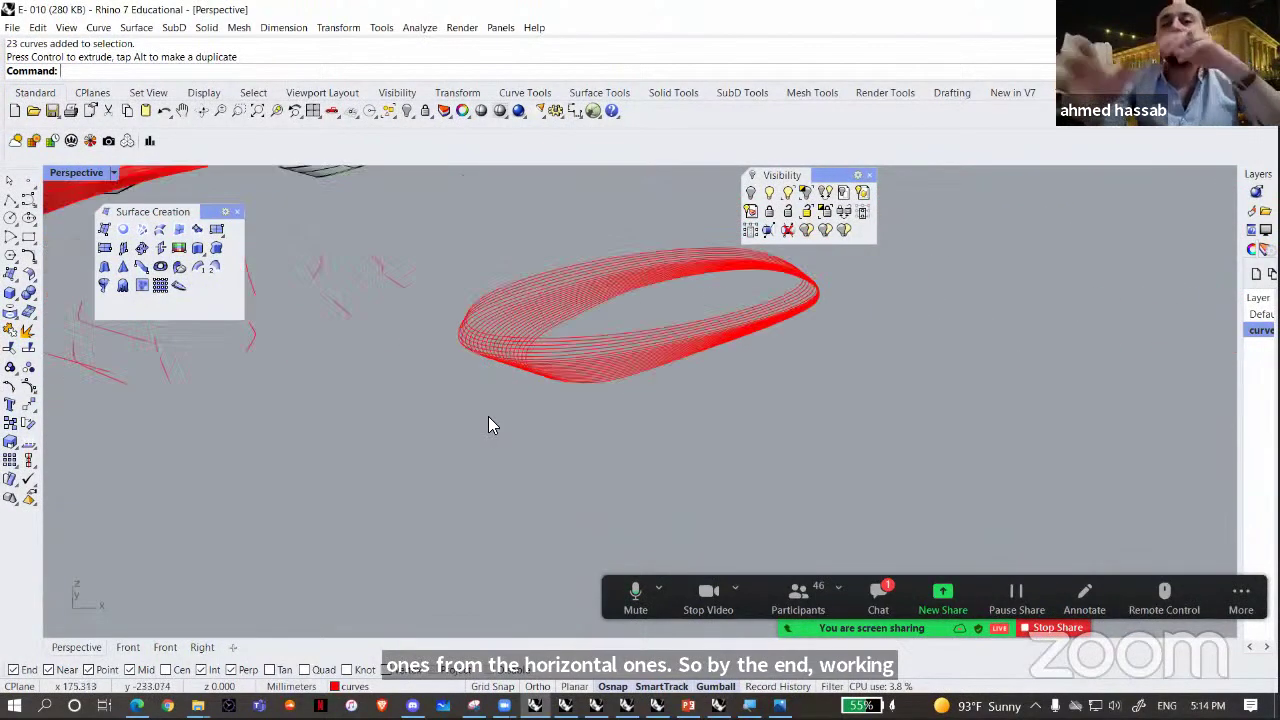
{"action": "scroll", "coordinate": [523, 423], "scroll_direction": "down", "scroll_amount": 6}
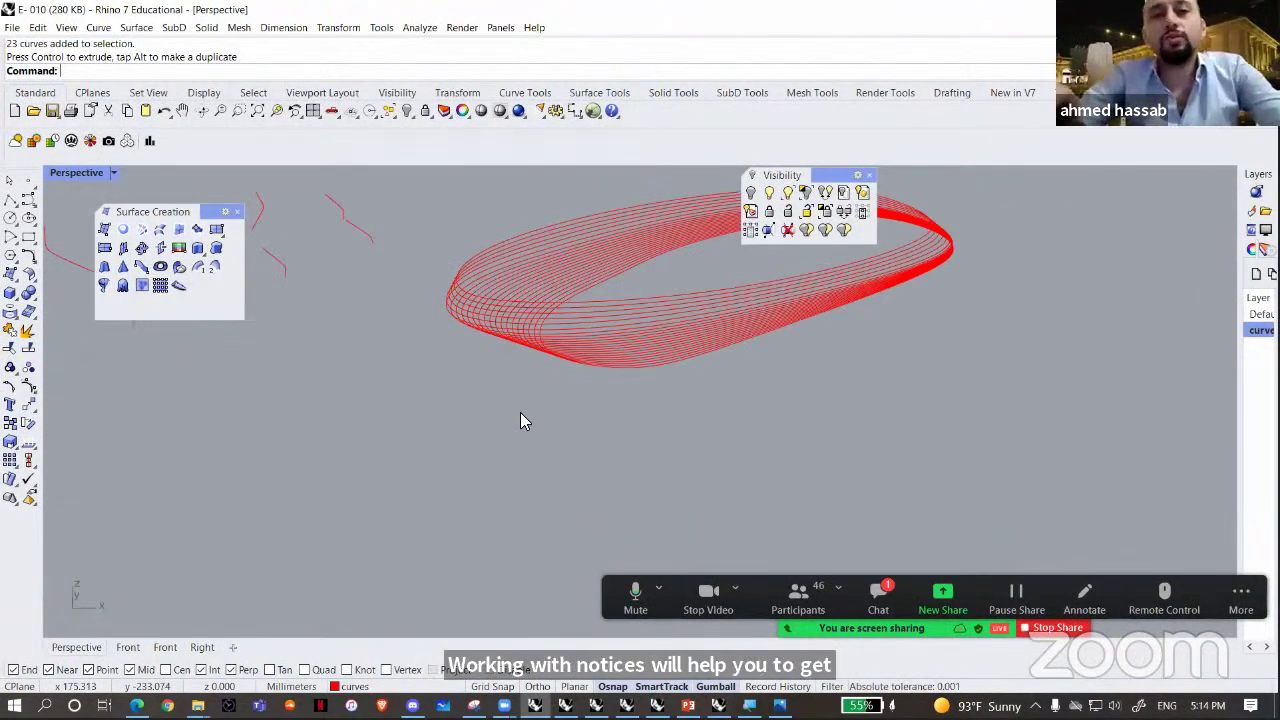
{"action": "right_click_drag", "start_coordinate": [709, 455], "coordinate": [885, 468]}
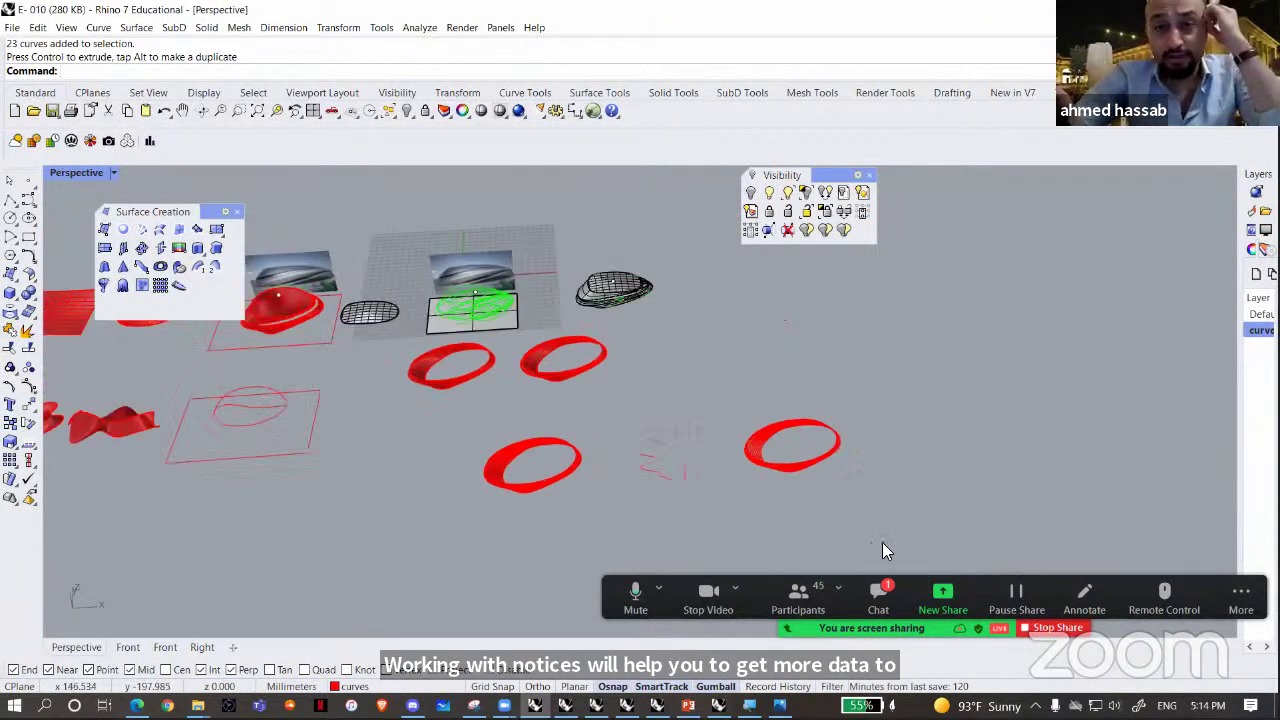
- Open the meeting chat, read the latest messages and close it
{"action": "left_click", "coordinate": [881, 590]}
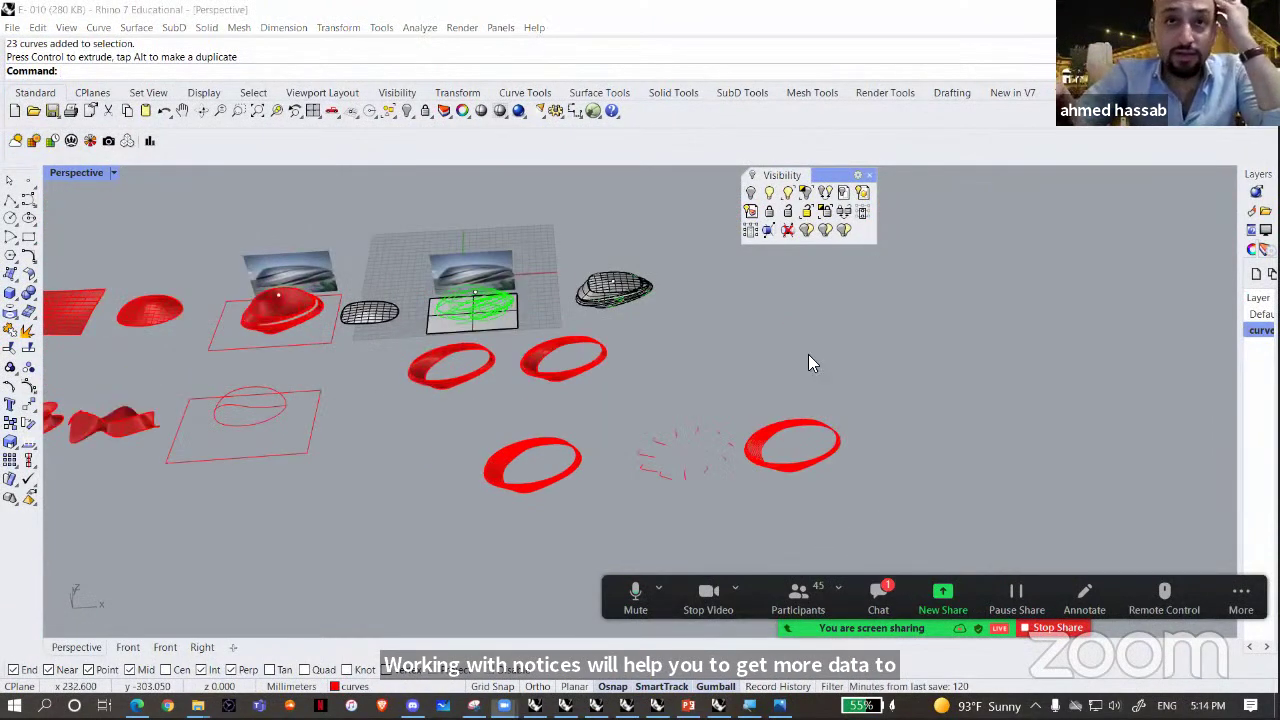
{"action": "key", "text": "alt+h"}
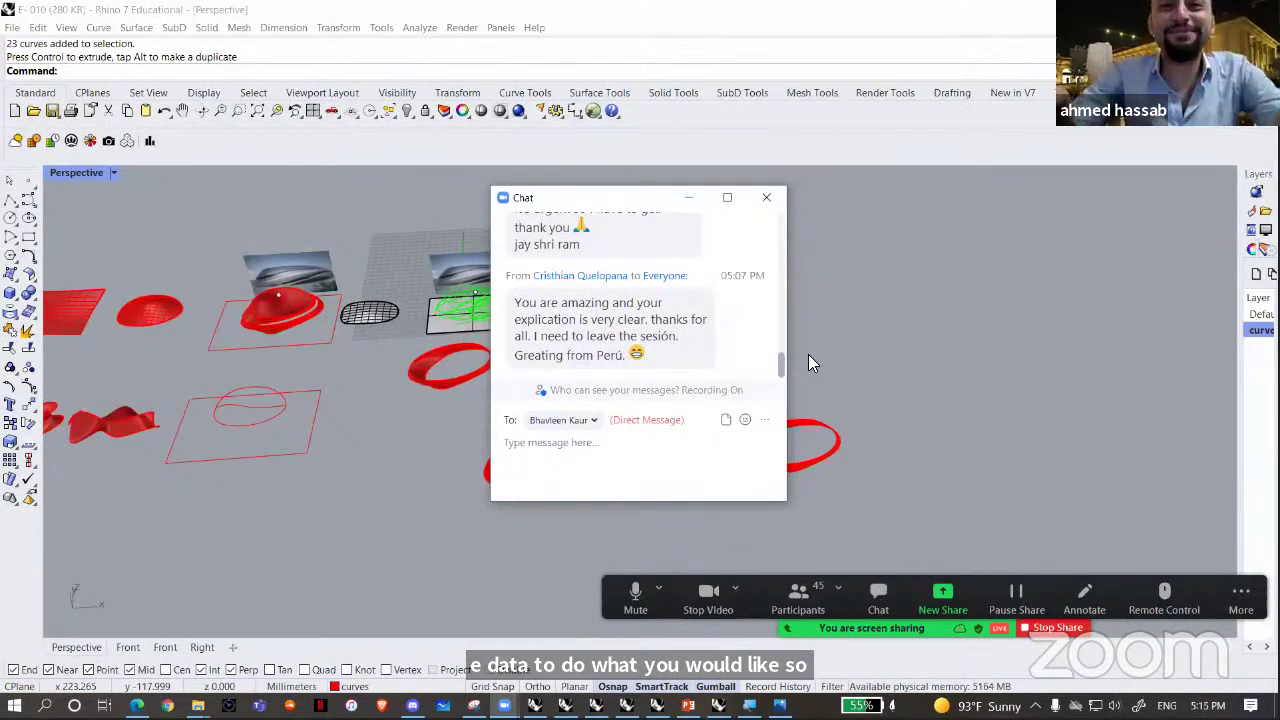
{"action": "left_click", "coordinate": [767, 197]}
- Move the Visibility toolbar away from the models and close it
{"action": "right_click_drag", "start_coordinate": [574, 426], "coordinate": [704, 424], "text": "shift"}
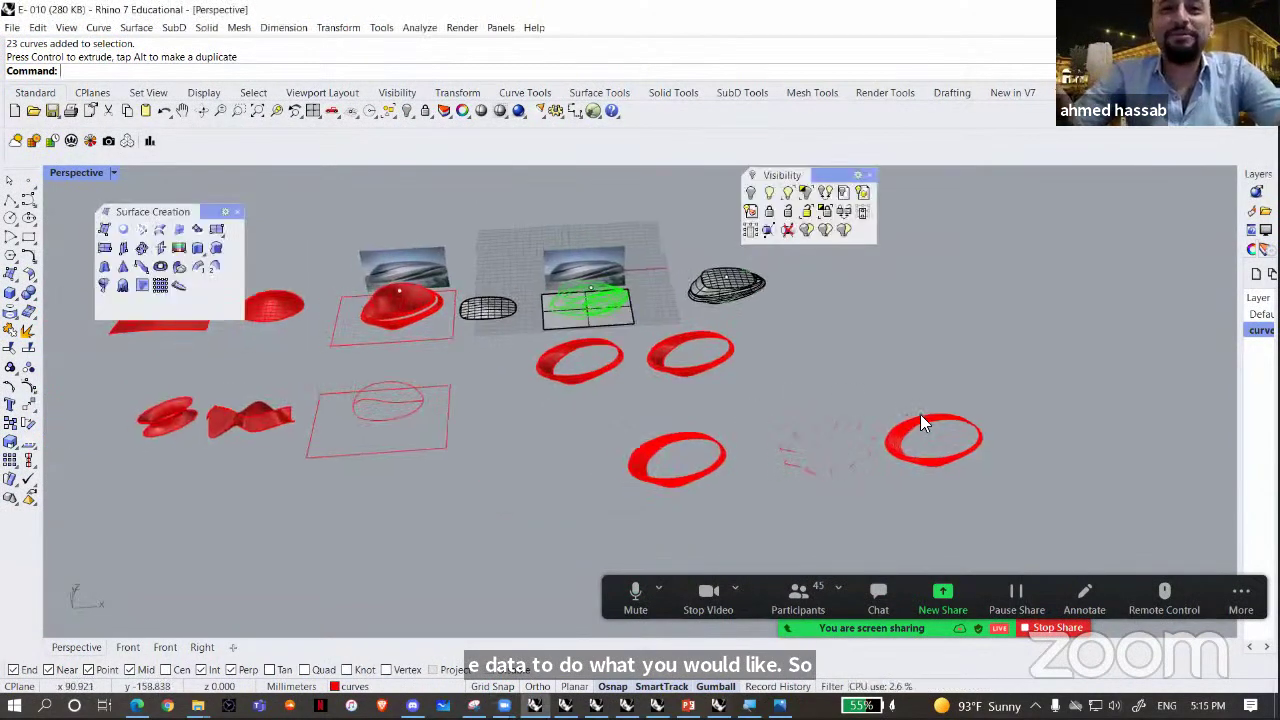
{"action": "left_click_drag", "start_coordinate": [822, 175], "coordinate": [1118, 181]}
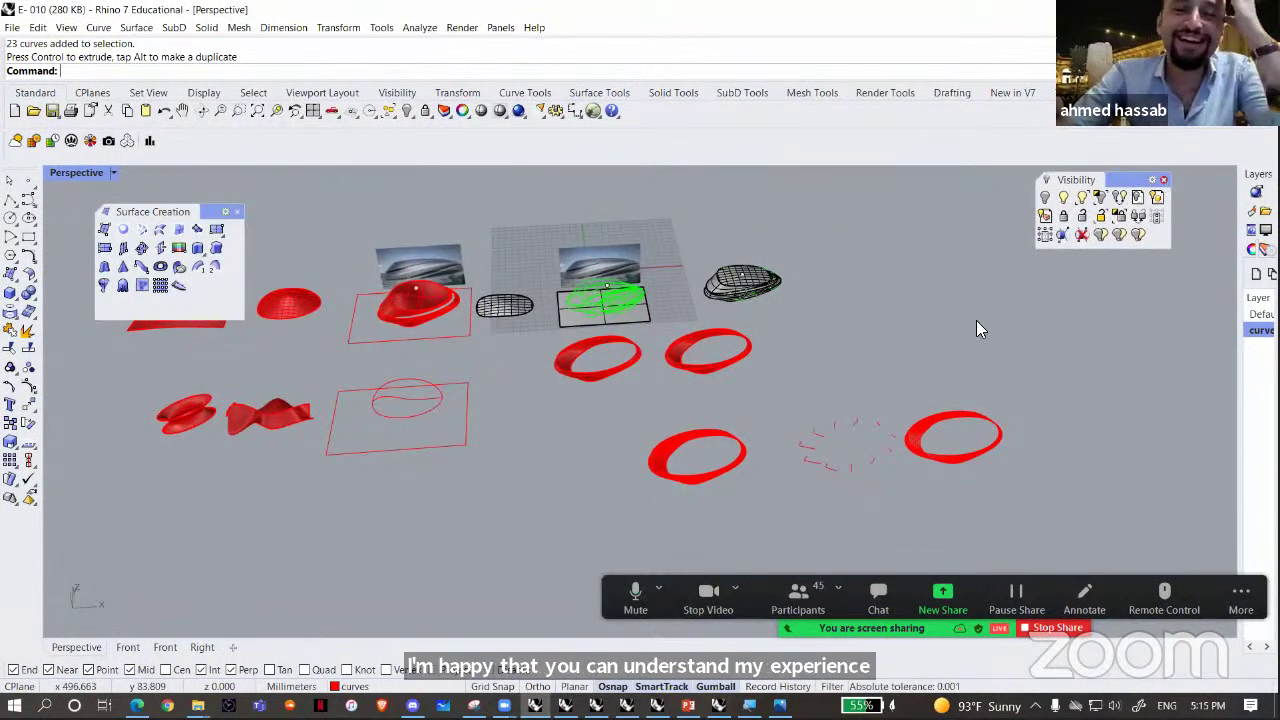
{"action": "scroll", "coordinate": [880, 462], "scroll_direction": "up", "scroll_amount": 3}
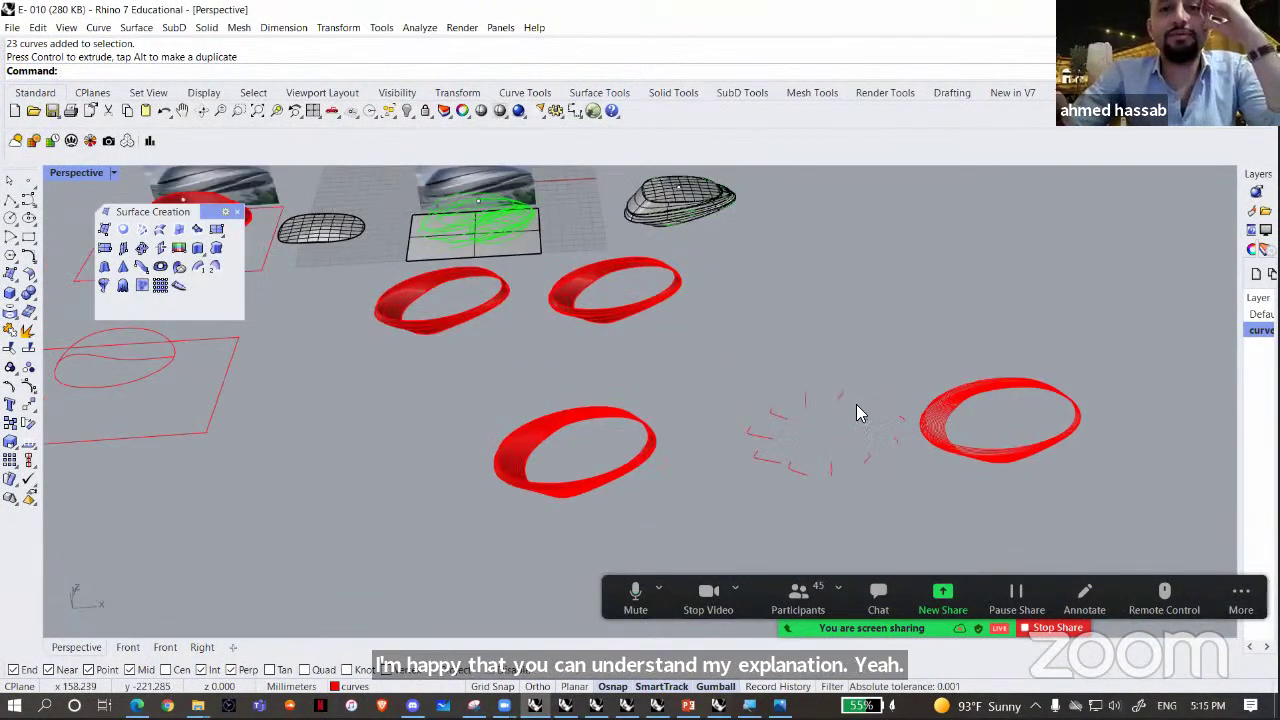
{"action": "scroll", "coordinate": [700, 516], "scroll_direction": "down", "scroll_amount": 4}
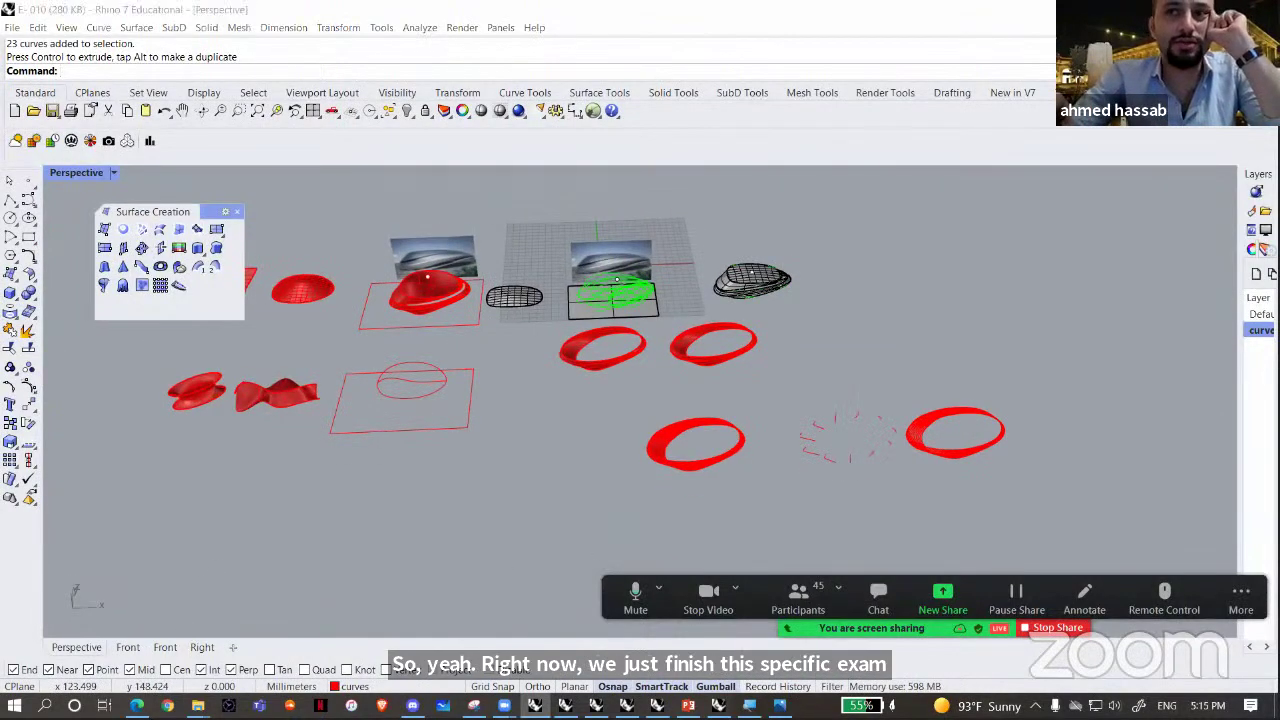
- Close the E- 010 model without saving the changes
{"action": "left_click", "coordinate": [1261, 9]}
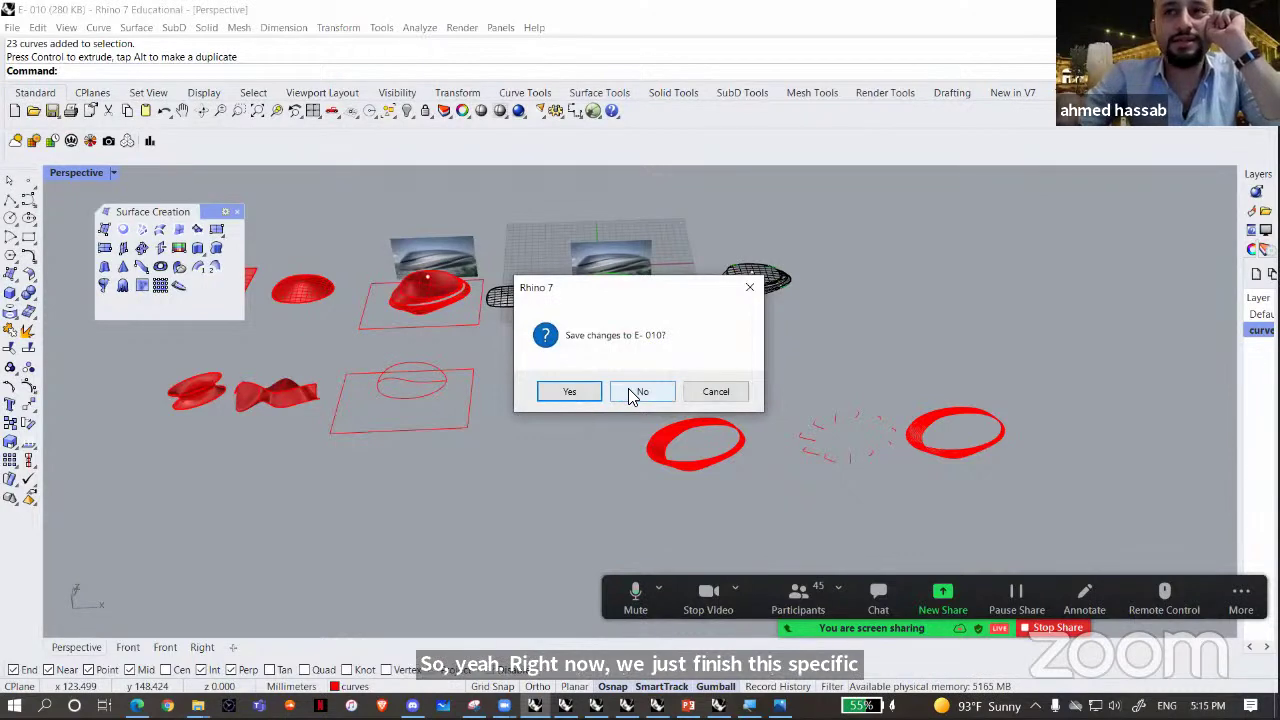
{"action": "left_click", "coordinate": [632, 393]}
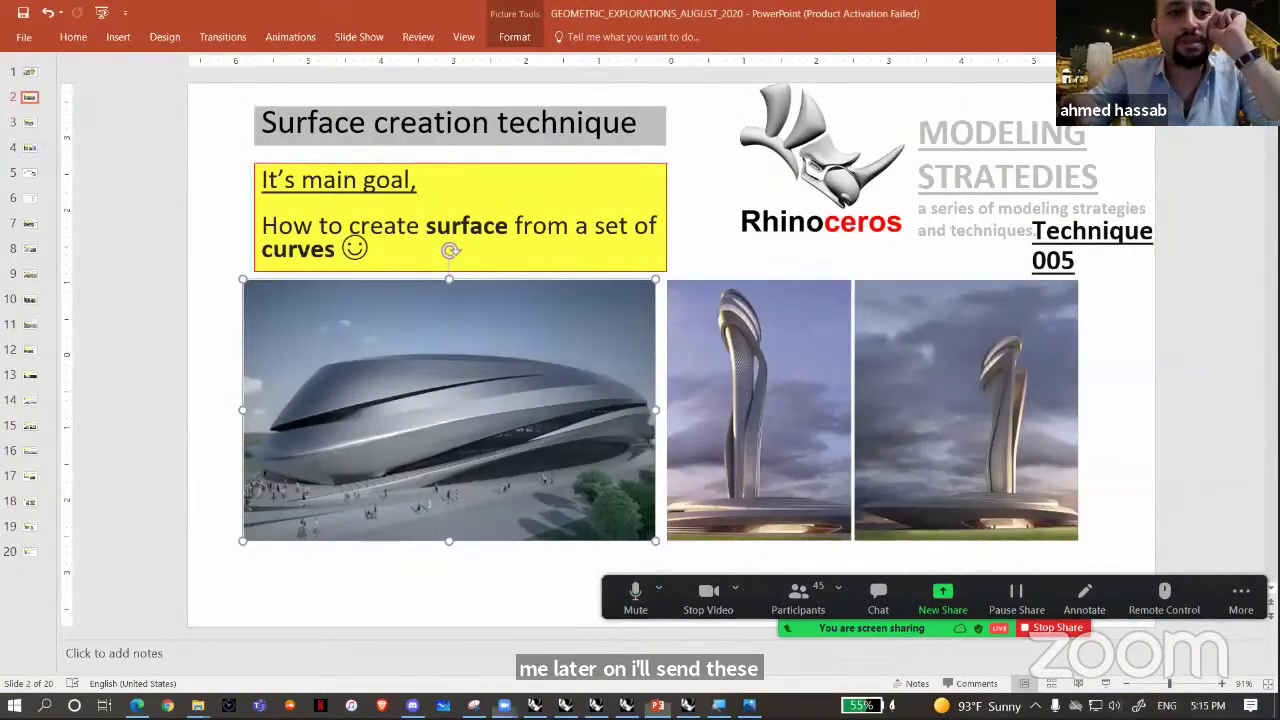
- Switch to the browser and look through the architectural portfolio page for a suitable example project
{"action": "key", "text": "super+d"}
{"action": "key", "text": "alt+Tab"}
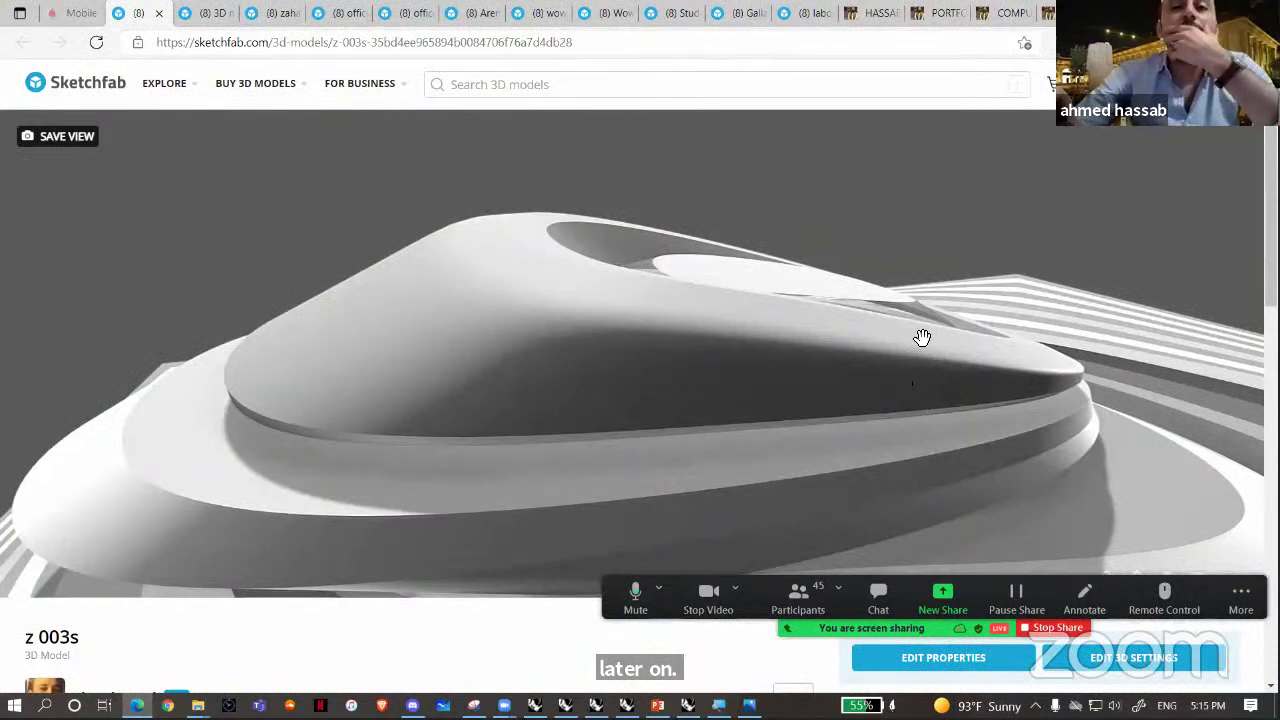
{"action": "left_click", "coordinate": [938, 13]}
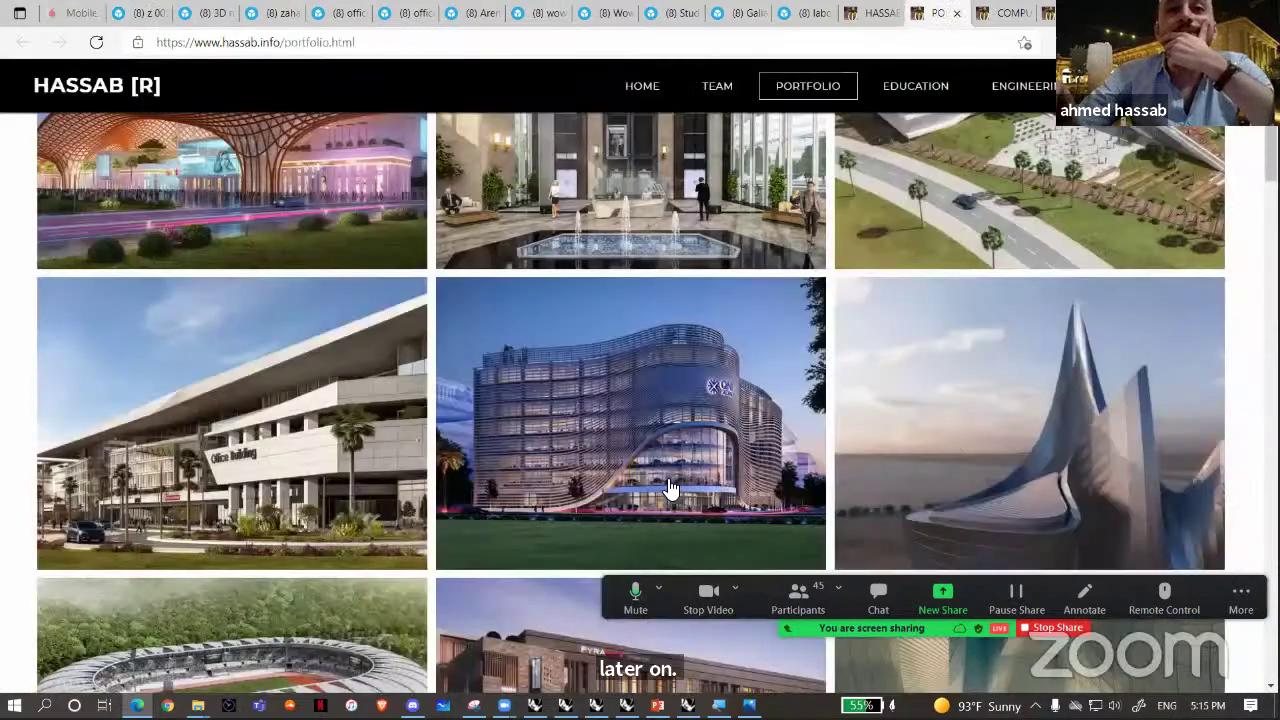
{"action": "scroll", "coordinate": [671, 489], "scroll_direction": "up", "scroll_amount": 4}
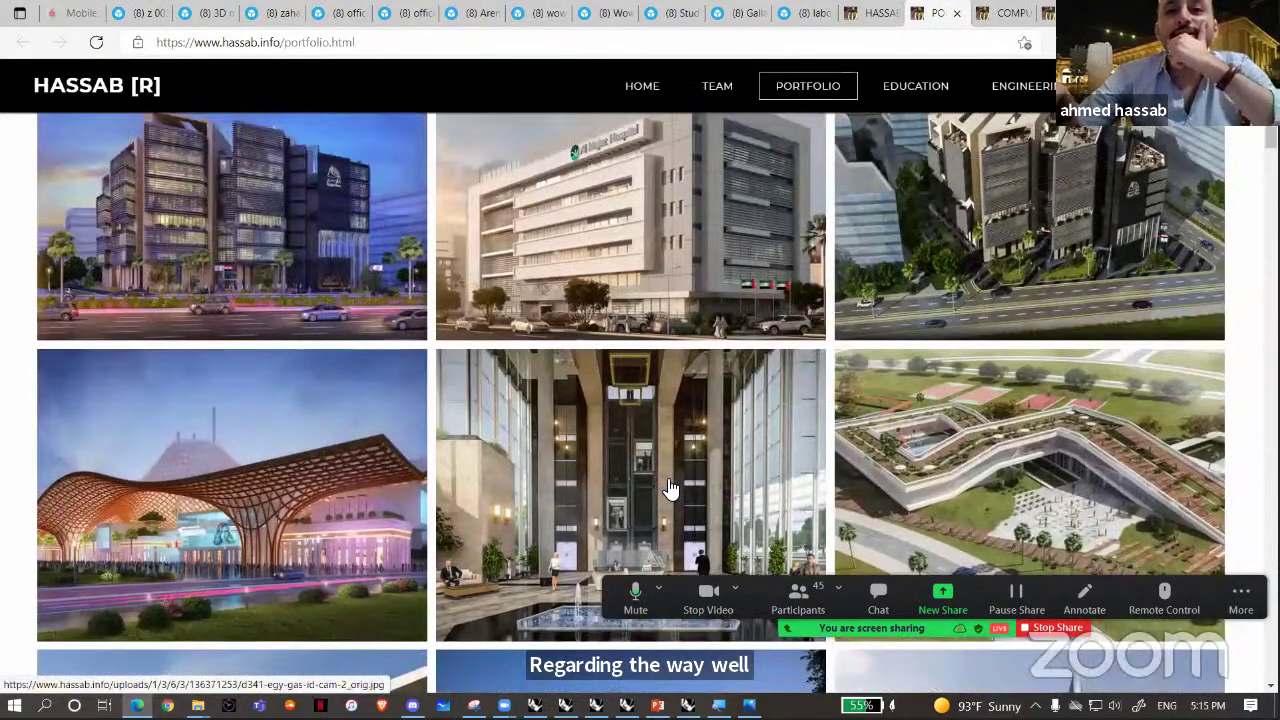
{"action": "scroll", "coordinate": [662, 476], "scroll_direction": "up", "scroll_amount": 1}
{"action": "scroll", "coordinate": [658, 467], "scroll_direction": "down", "scroll_amount": 5}
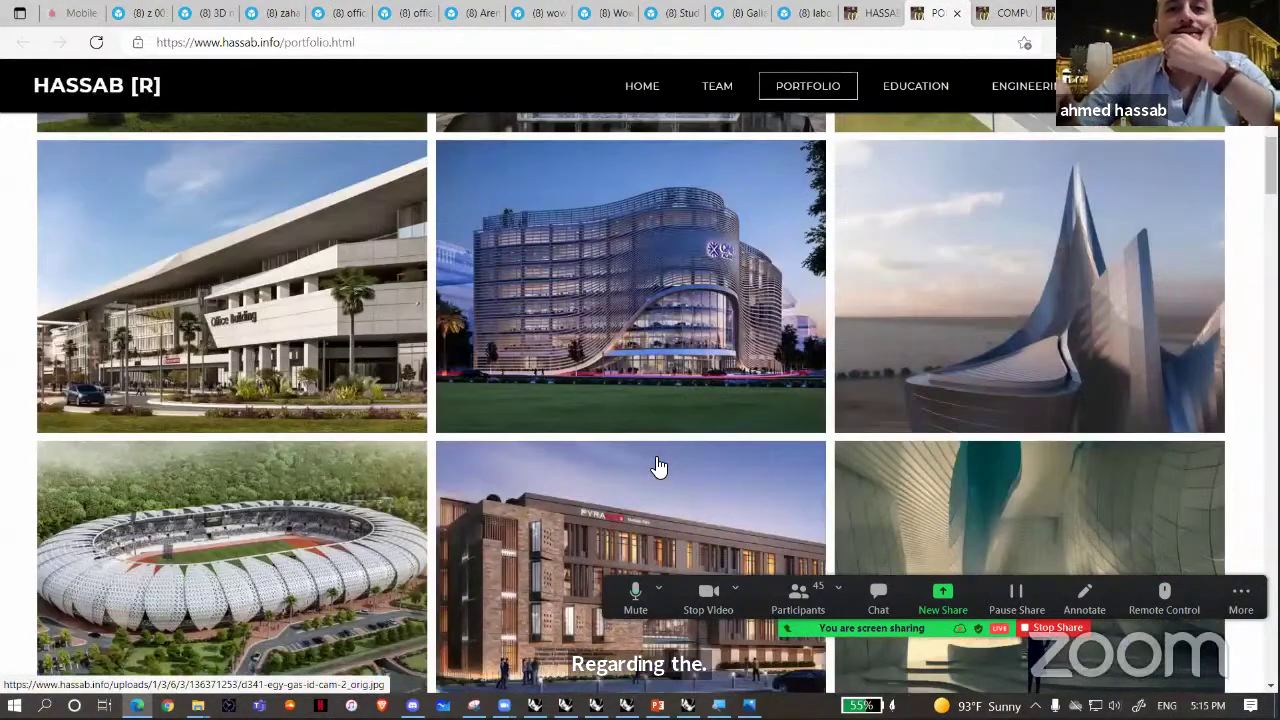
{"action": "scroll", "coordinate": [658, 467], "scroll_direction": "down", "scroll_amount": 5}
{"action": "scroll", "coordinate": [648, 430], "scroll_direction": "down", "scroll_amount": 4}
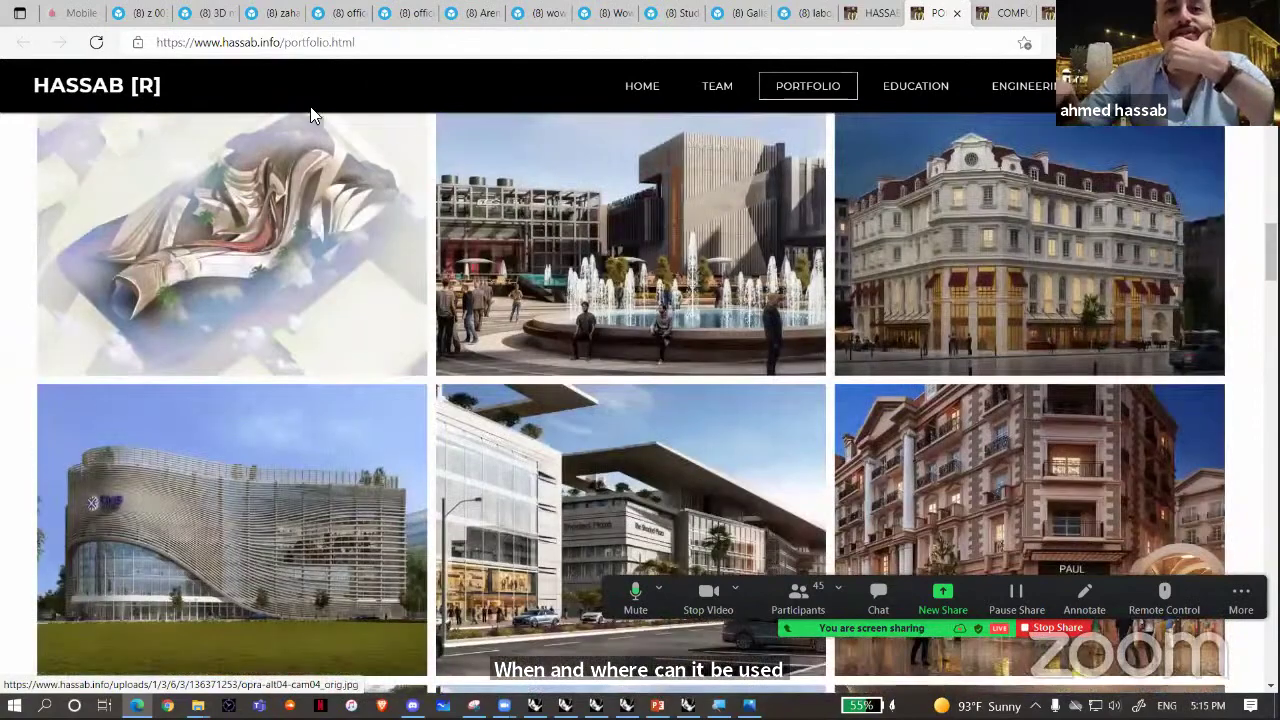
{"action": "scroll", "coordinate": [640, 303], "scroll_direction": "down", "scroll_amount": 5}
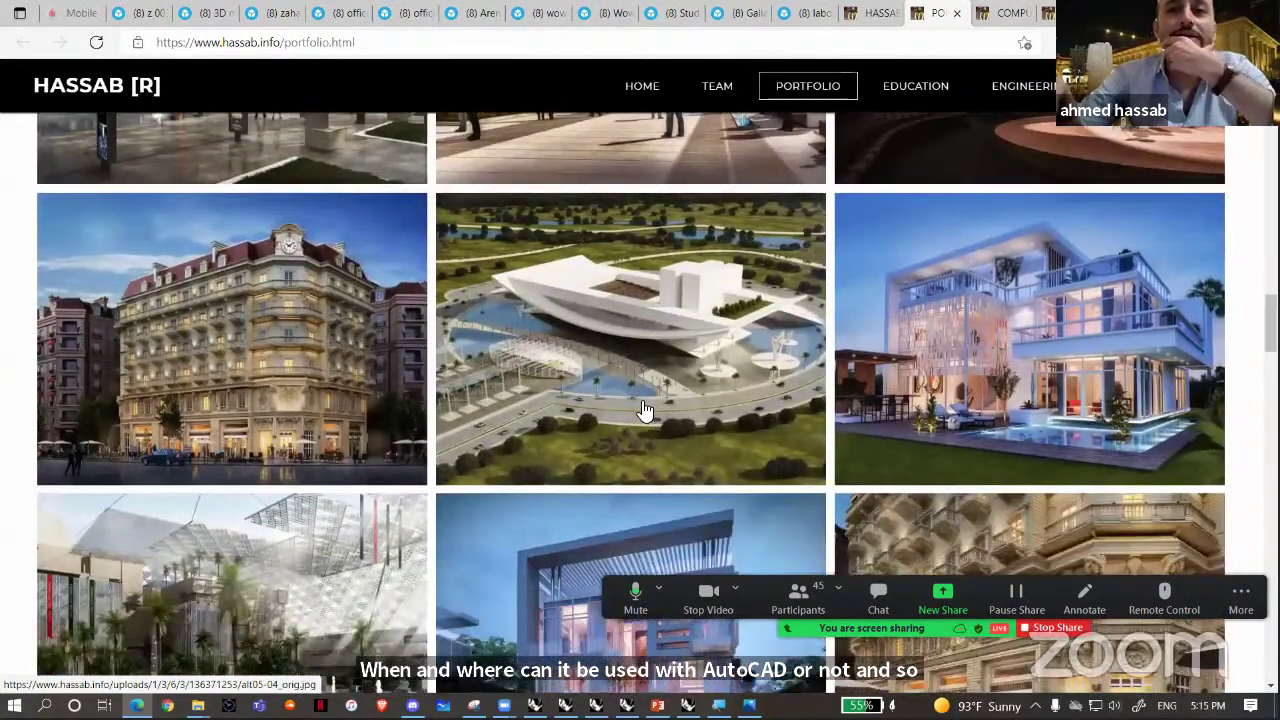
{"action": "scroll", "coordinate": [645, 410], "scroll_direction": "down", "scroll_amount": 5}
{"action": "scroll", "coordinate": [645, 410], "scroll_direction": "down", "scroll_amount": 5}
{"action": "scroll", "coordinate": [645, 410], "scroll_direction": "down", "scroll_amount": 5}
{"action": "scroll", "coordinate": [645, 410], "scroll_direction": "down", "scroll_amount": 5}
{"action": "scroll", "coordinate": [645, 410], "scroll_direction": "down", "scroll_amount": 7}
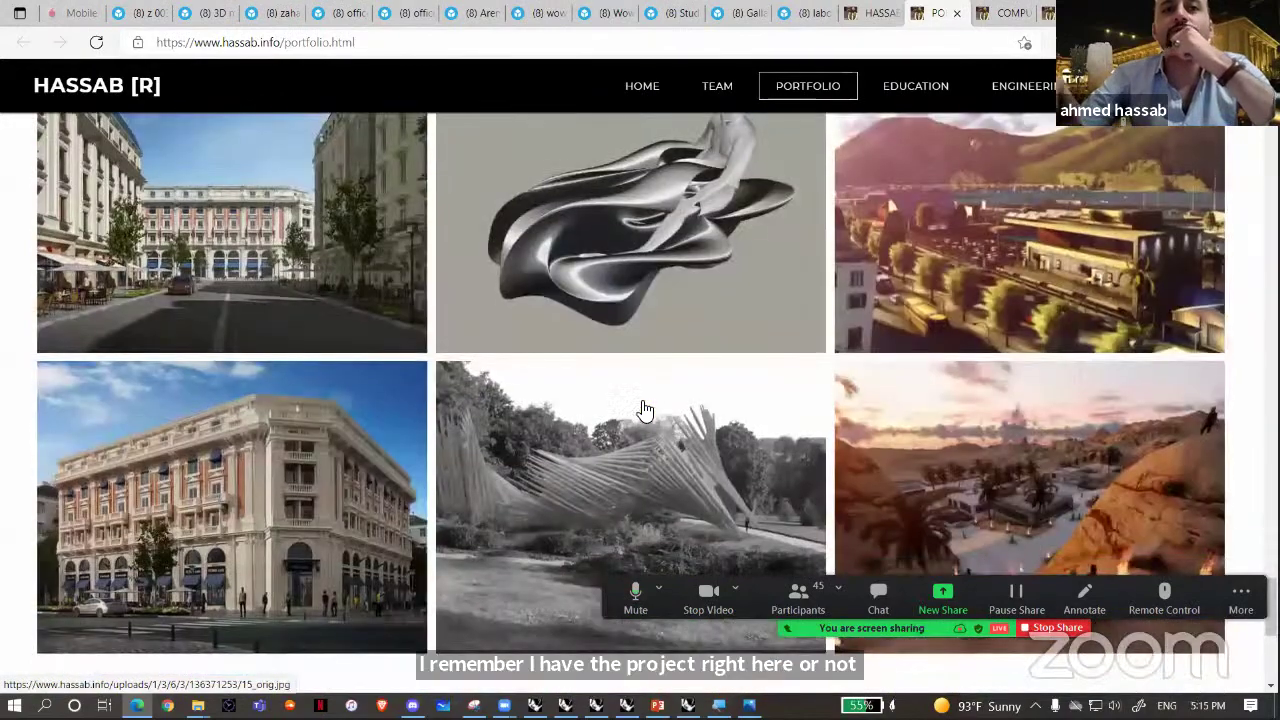
{"action": "scroll", "coordinate": [643, 408], "scroll_direction": "up", "scroll_amount": 10}
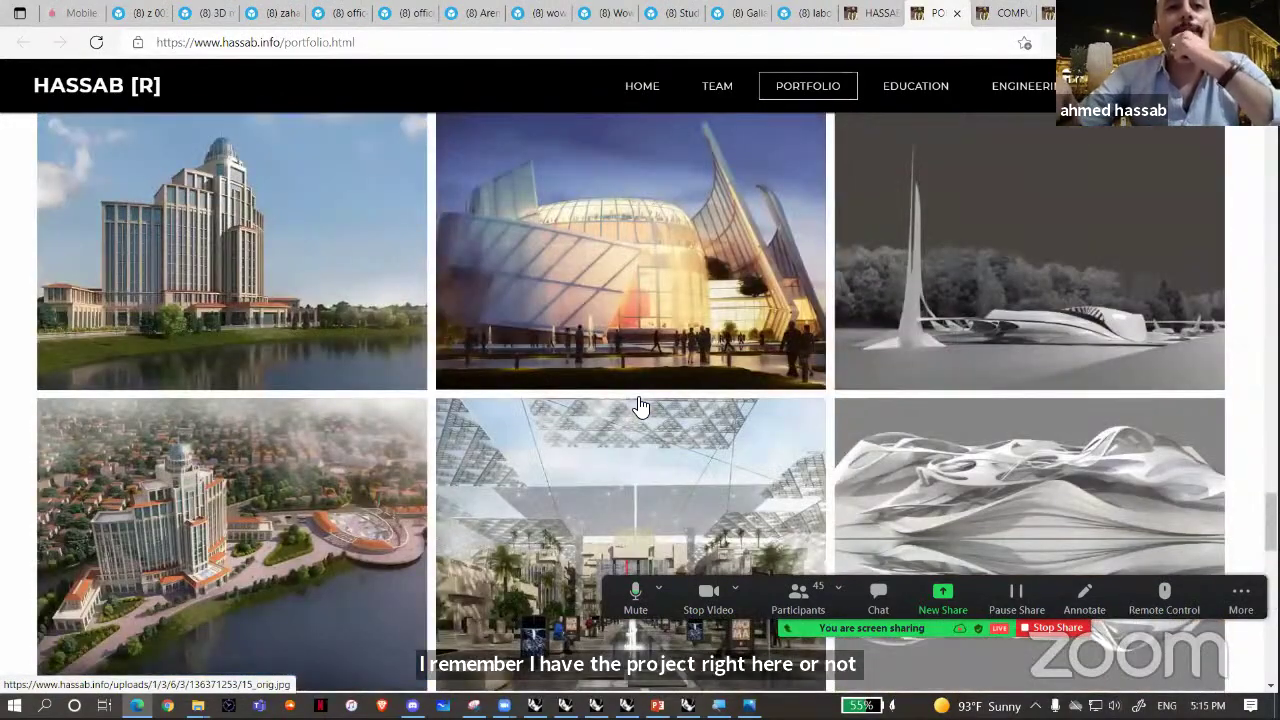
{"action": "scroll", "coordinate": [630, 390], "scroll_direction": "up", "scroll_amount": 10}
{"action": "scroll", "coordinate": [640, 355], "scroll_direction": "down", "scroll_amount": 2}
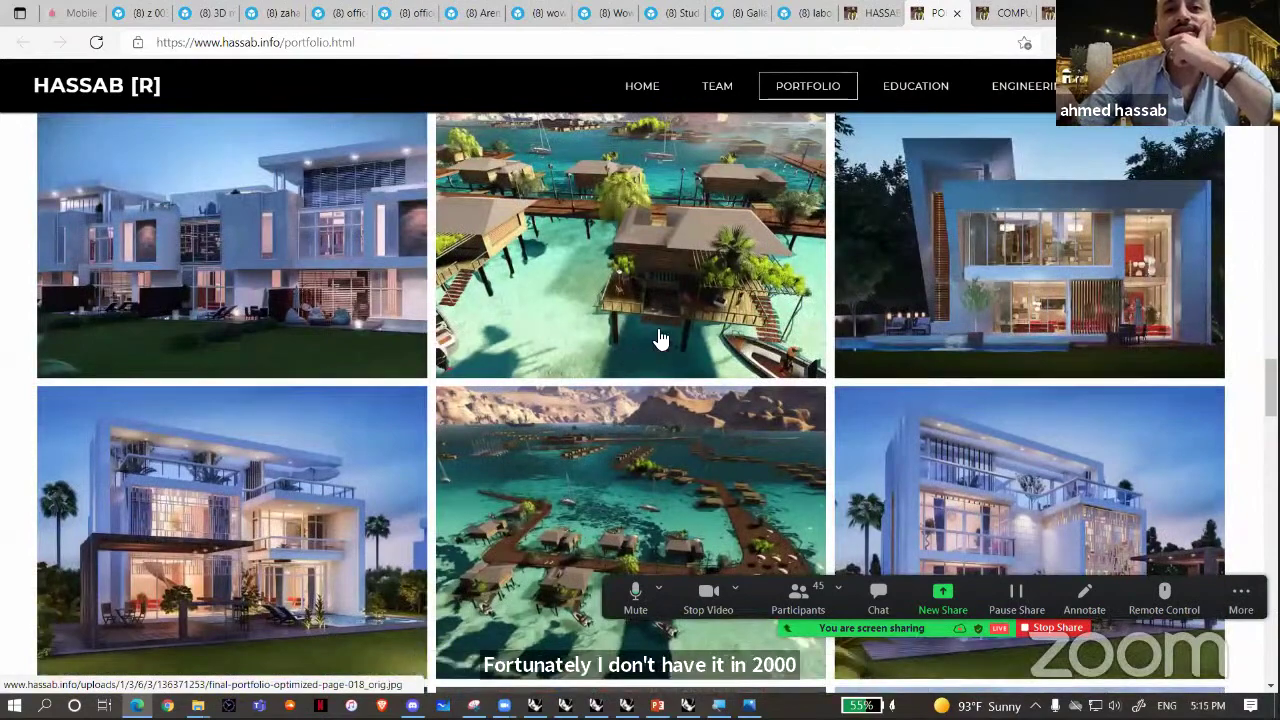
{"action": "scroll", "coordinate": [660, 335], "scroll_direction": "up", "scroll_amount": 10}
{"action": "scroll", "coordinate": [640, 400], "scroll_direction": "up", "scroll_amount": 10}
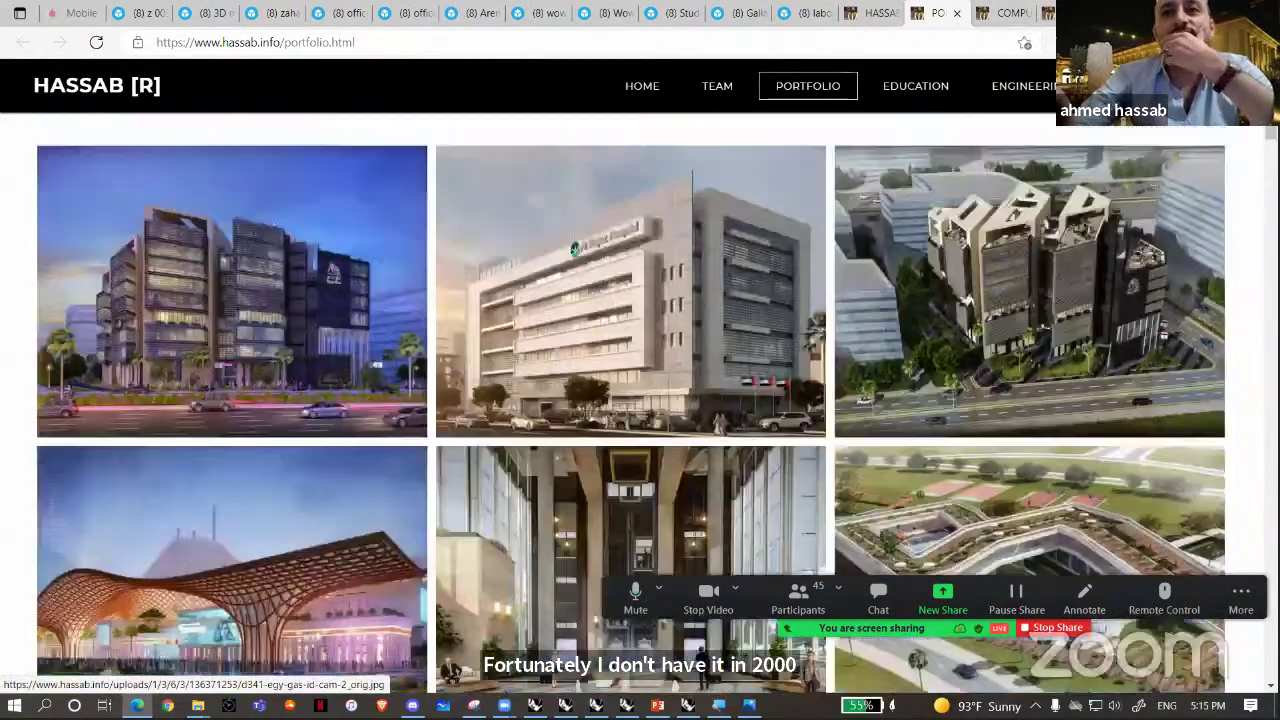
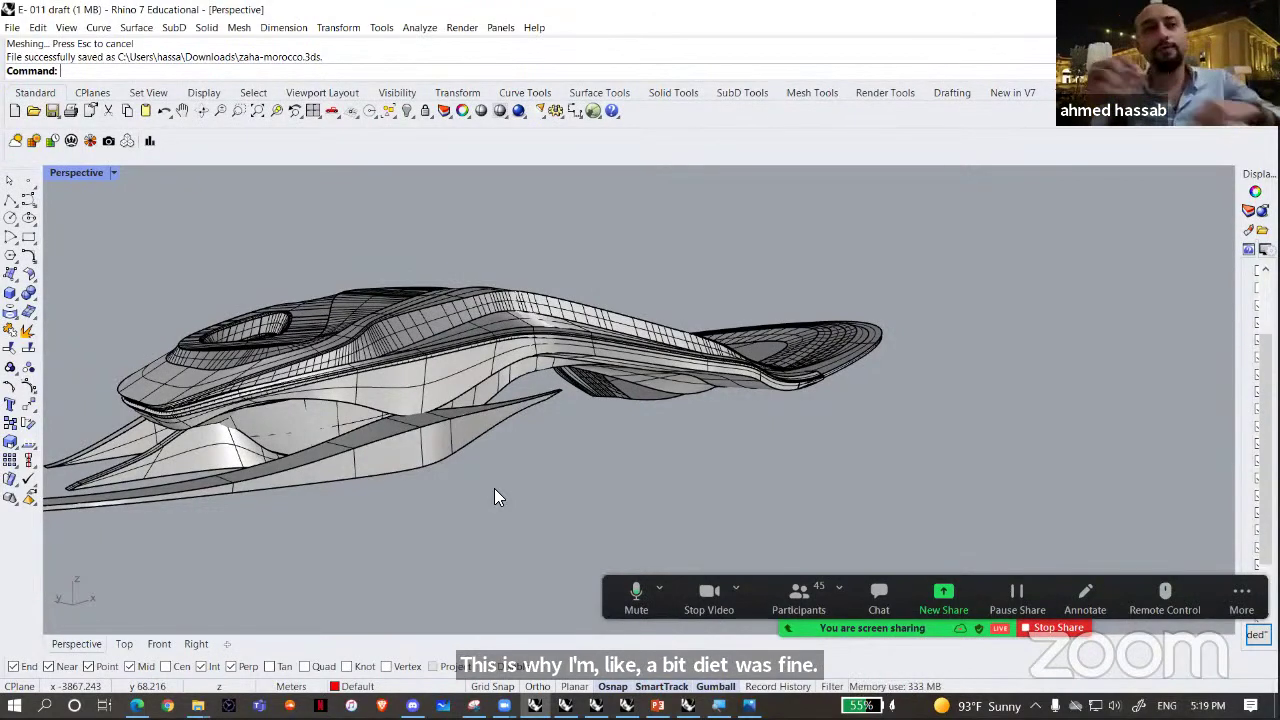
- Set the perspective view of the E- 011 draft building to the Rendered display mode
{"action": "left_click", "coordinate": [113, 174]}
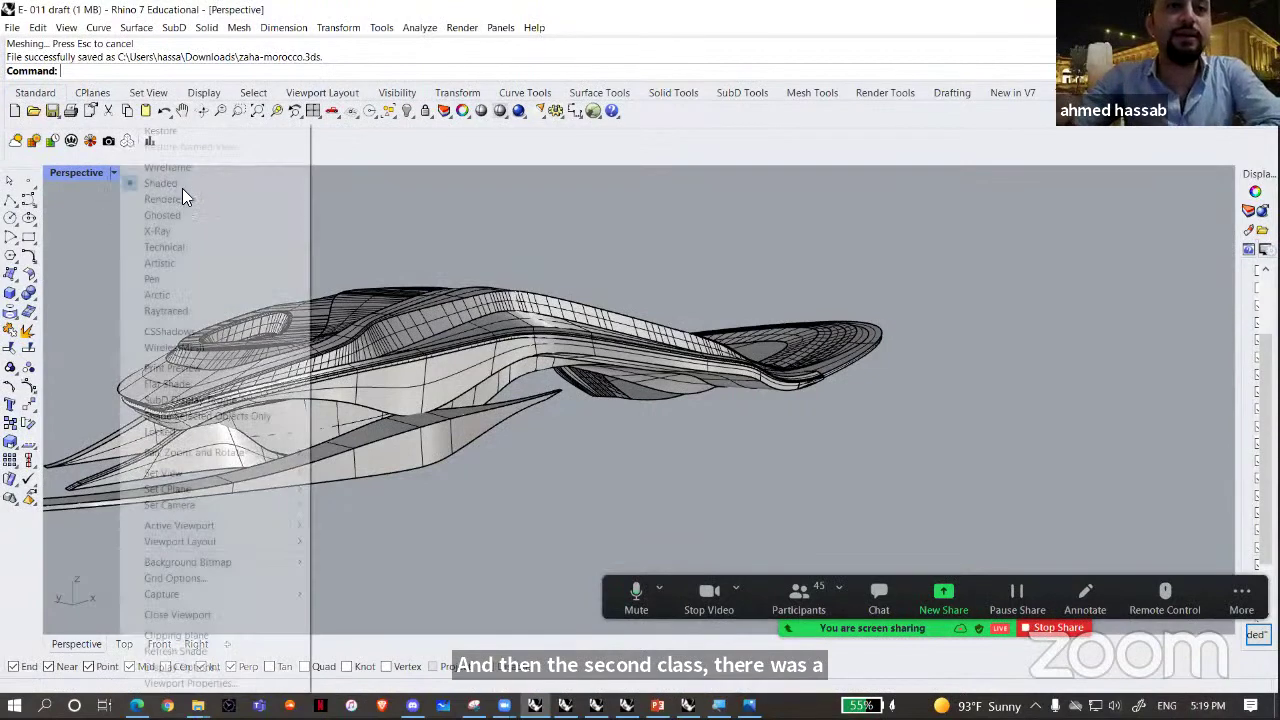
{"action": "left_click", "coordinate": [182, 193]}
{"action": "right_click_drag", "start_coordinate": [450, 424], "coordinate": [538, 441]}
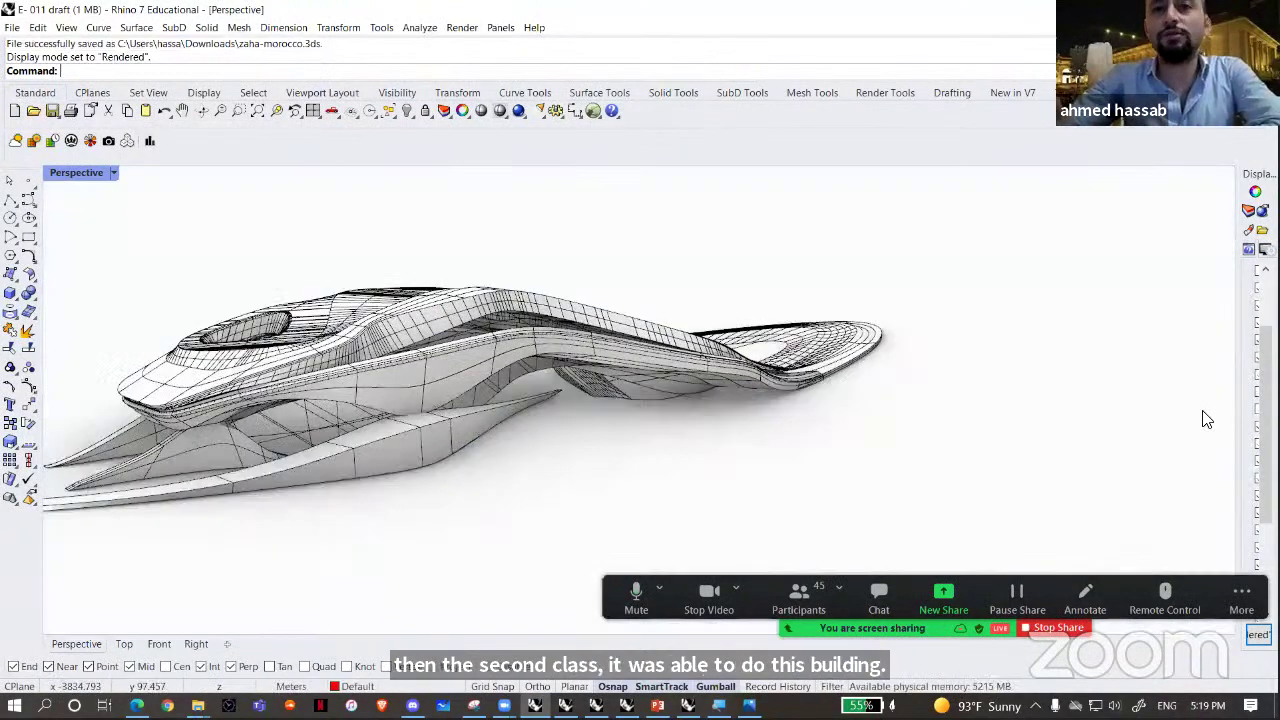
- Hide the surface isocurves in the Rendered display, keeping surface edges and tangent edges shown on the building
{"action": "left_click_drag", "start_coordinate": [938, 368], "coordinate": [940, 368]}
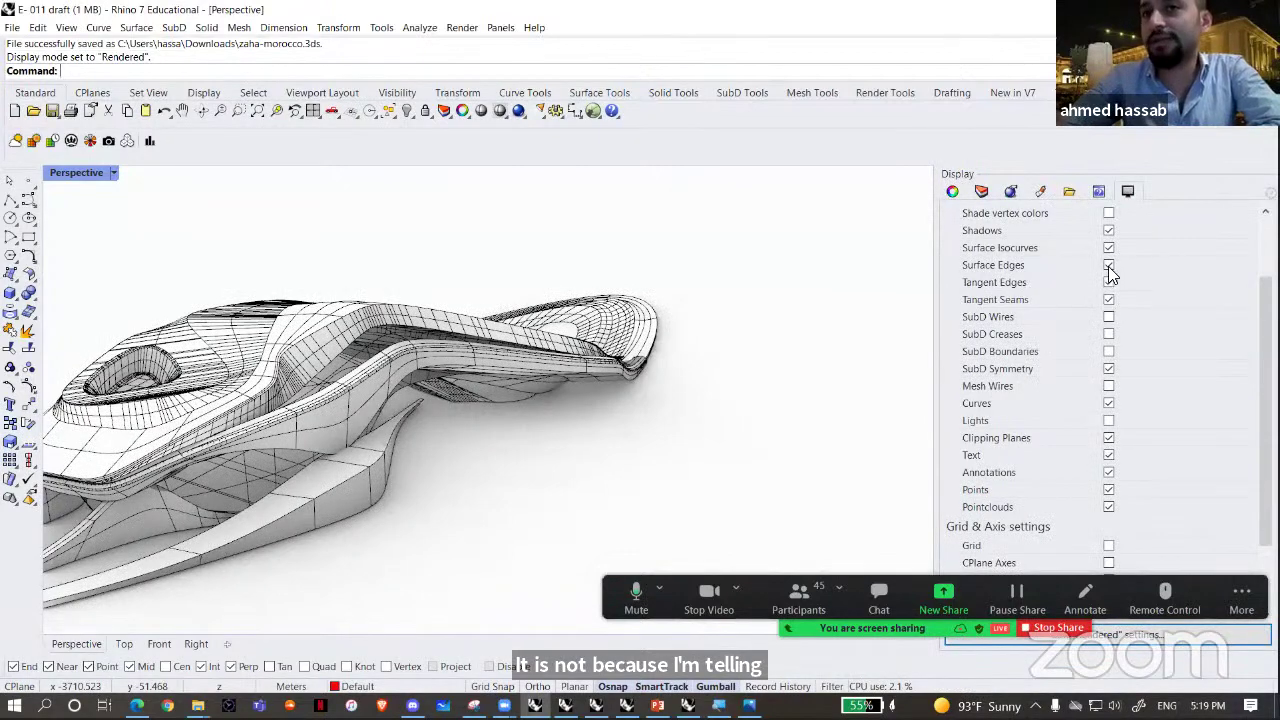
{"action": "left_click", "coordinate": [1108, 266]}
{"action": "left_click", "coordinate": [1108, 266]}
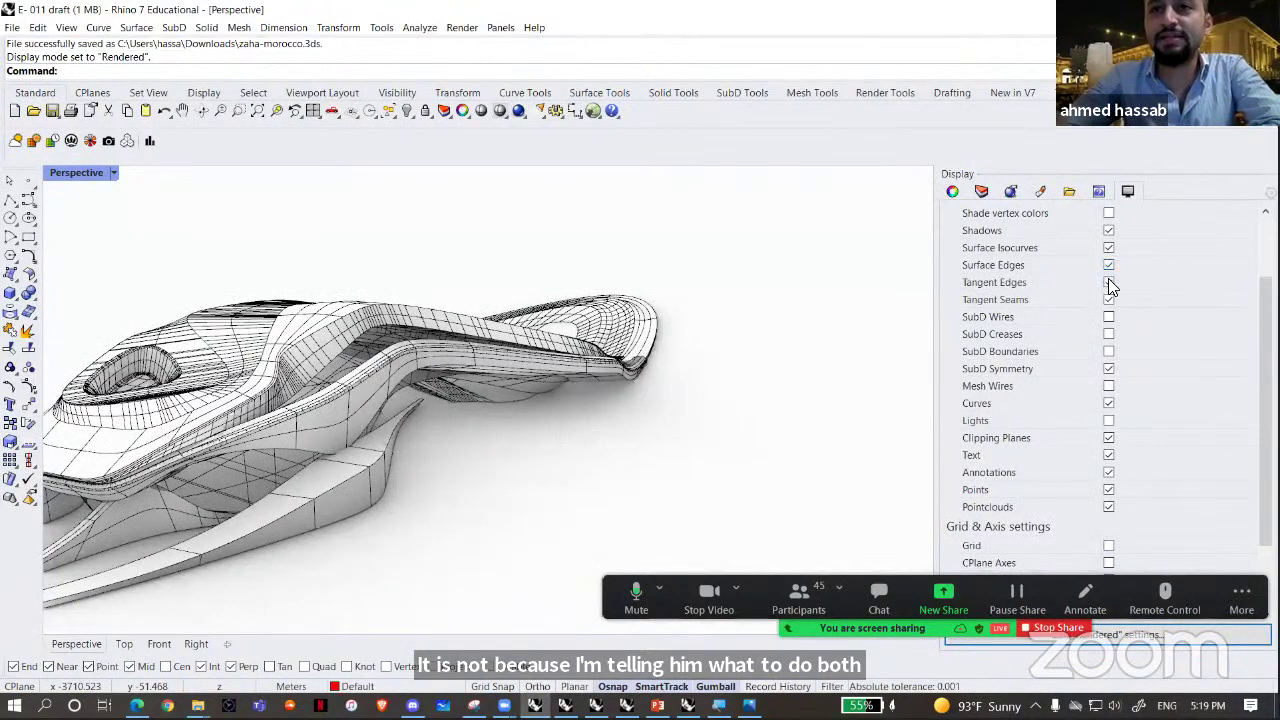
{"action": "left_click", "coordinate": [1108, 284]}
{"action": "left_click", "coordinate": [1108, 248]}
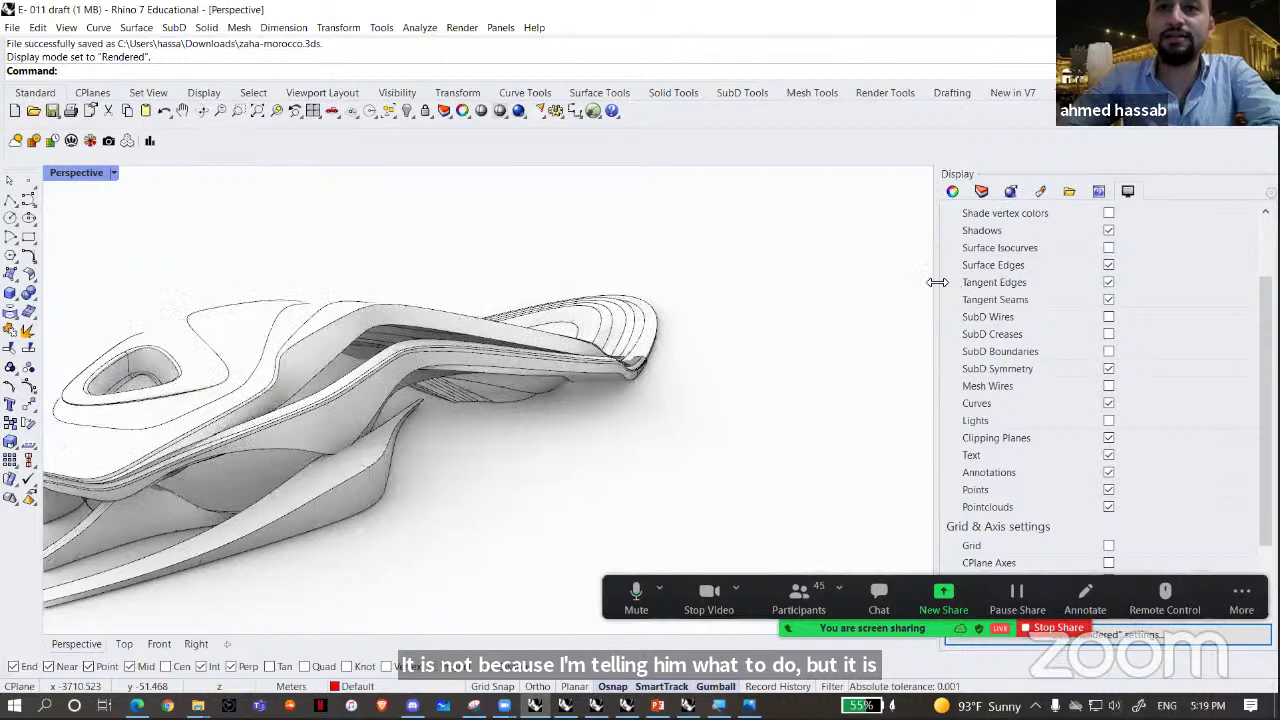
{"action": "left_click_drag", "start_coordinate": [1241, 312], "coordinate": [1242, 312]}
{"action": "right_click_drag", "start_coordinate": [850, 432], "coordinate": [830, 358]}
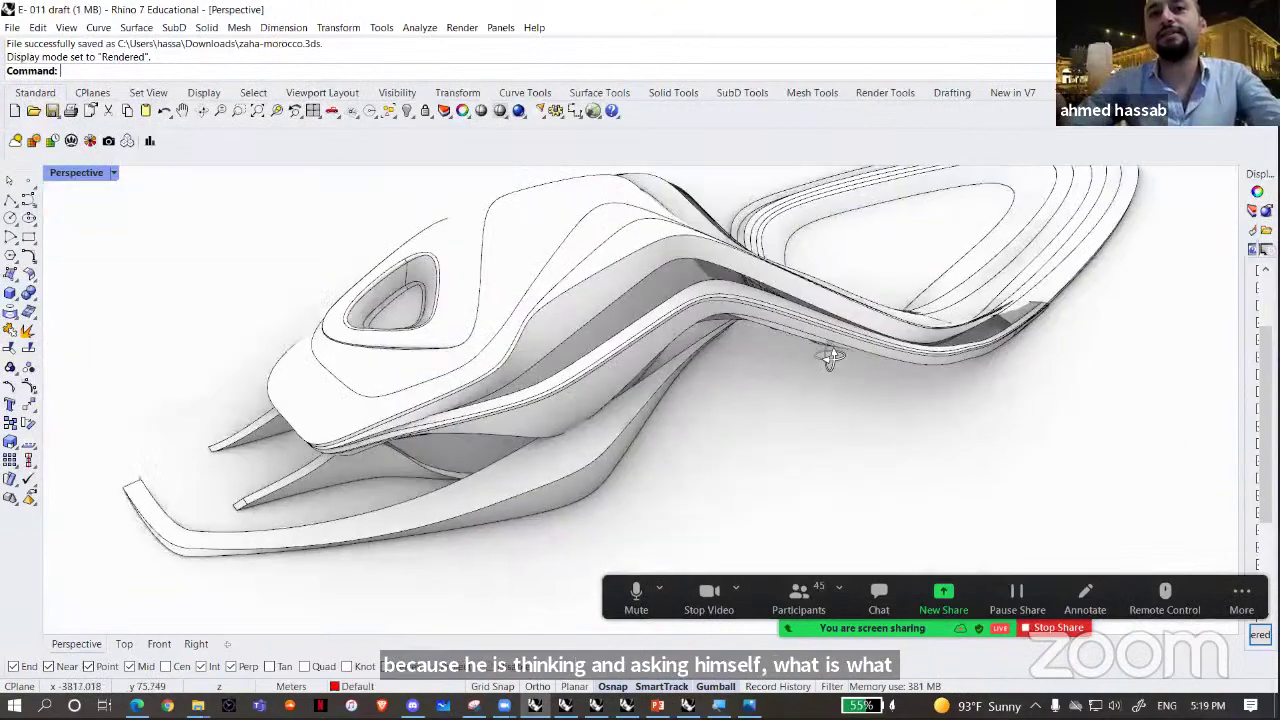
- Switch to the Rhino files folder and view the aerial photo 230f92718ab41cc5492d05f2bd1b1b0d along with its neighbouring photo of the building
{"action": "right_click_drag", "start_coordinate": [723, 371], "coordinate": [491, 395]}
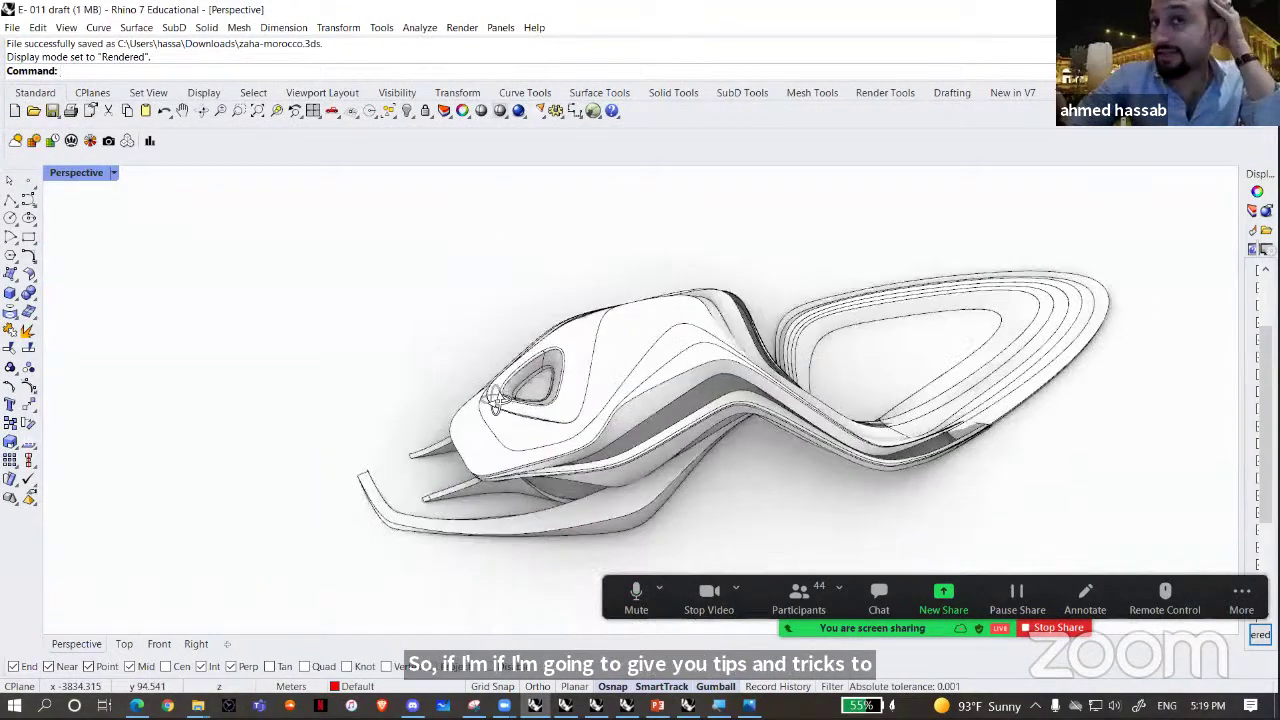
{"action": "right_click_drag", "start_coordinate": [197, 668], "coordinate": [172, 664]}
{"action": "mouse_move", "coordinate": [198, 705]}
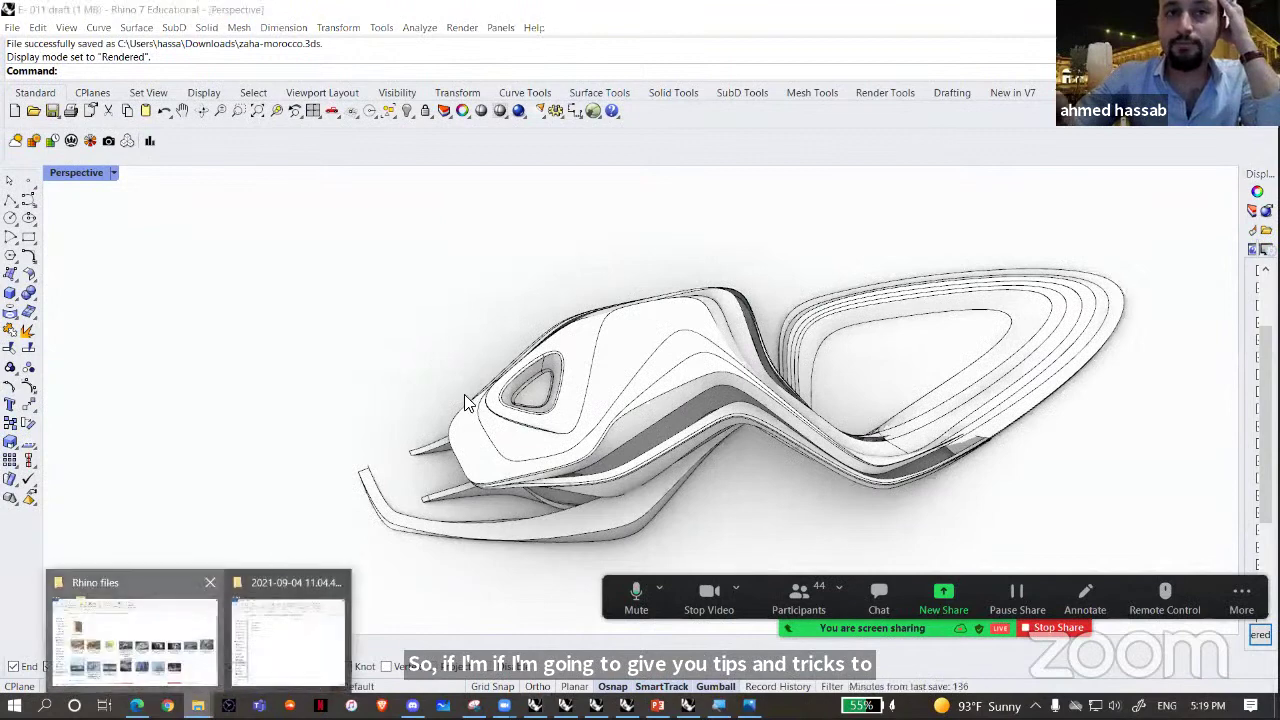
{"action": "left_click", "coordinate": [137, 625]}
{"action": "double_click", "coordinate": [553, 400]}
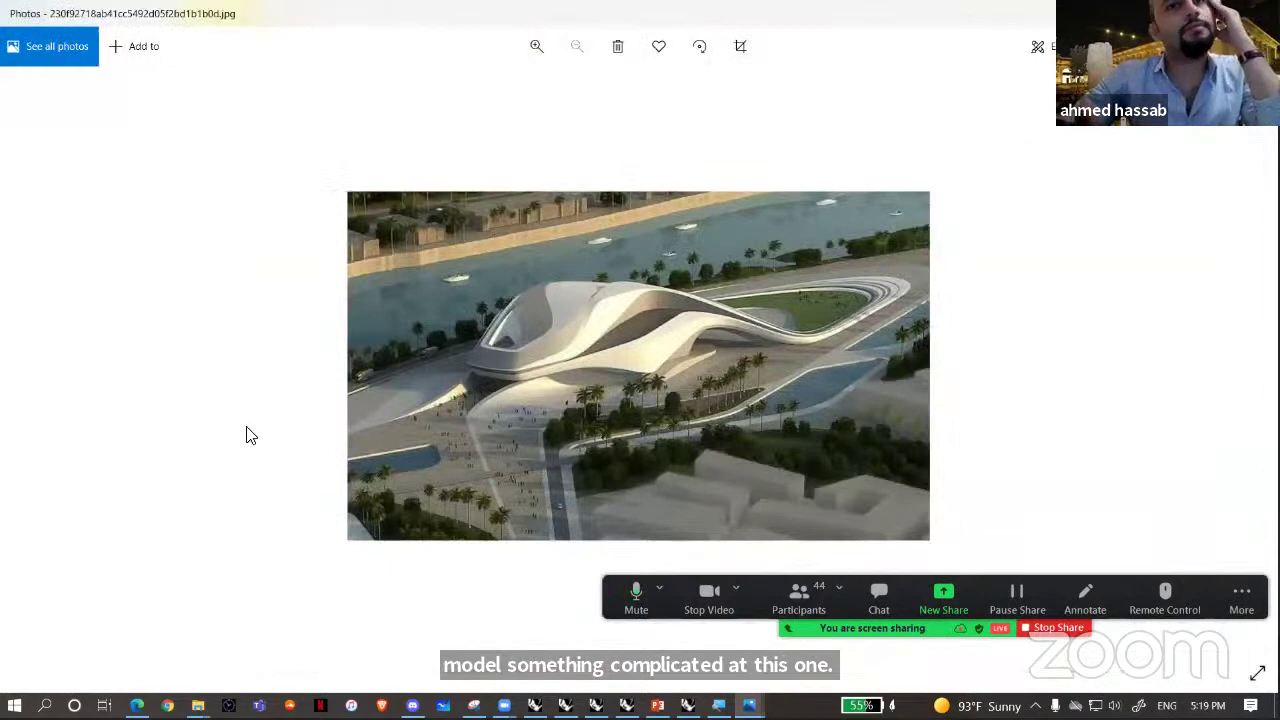
{"action": "key", "text": "Left"}
{"action": "key", "text": "Right"}
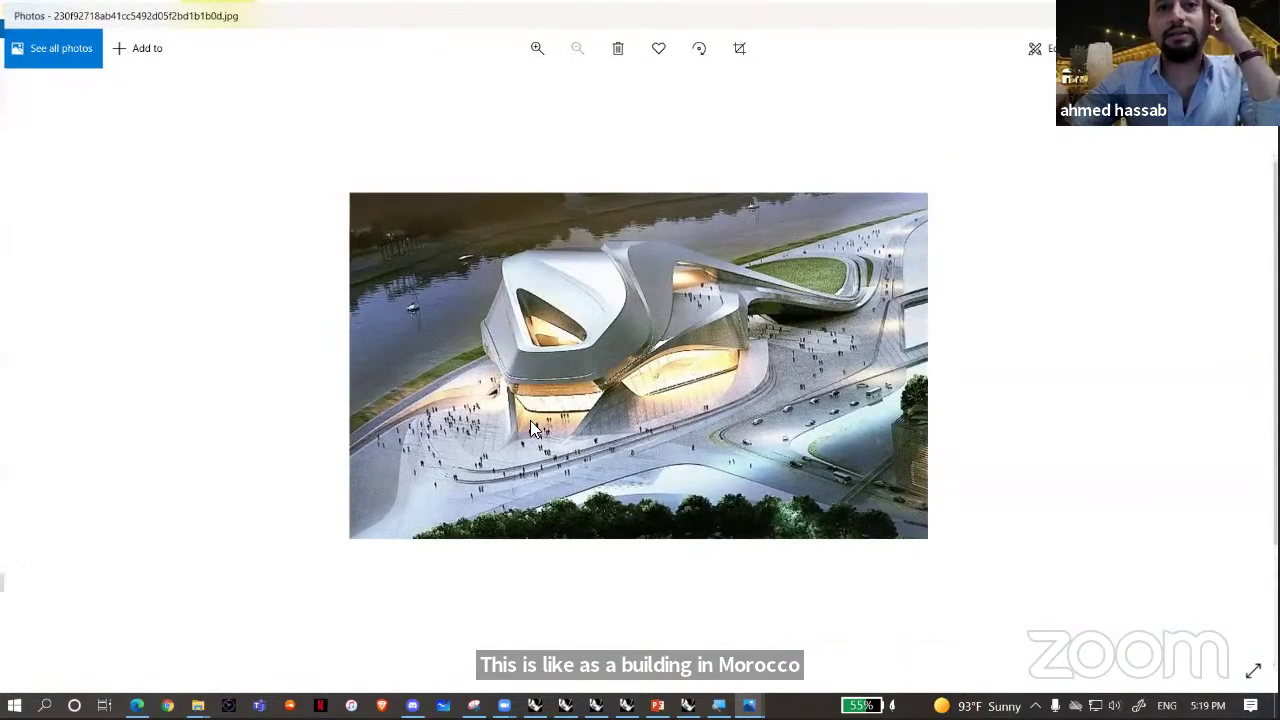
- View more reference photos from the Rhino files folder, including the Harbin Opera House and 577d6c70e2b604163f26b2bd4a5ecd3b, closing each one
{"action": "key", "text": "alt+Tab"}
{"action": "scroll", "coordinate": [1158, 225], "scroll_direction": "down", "scroll_amount": 3}
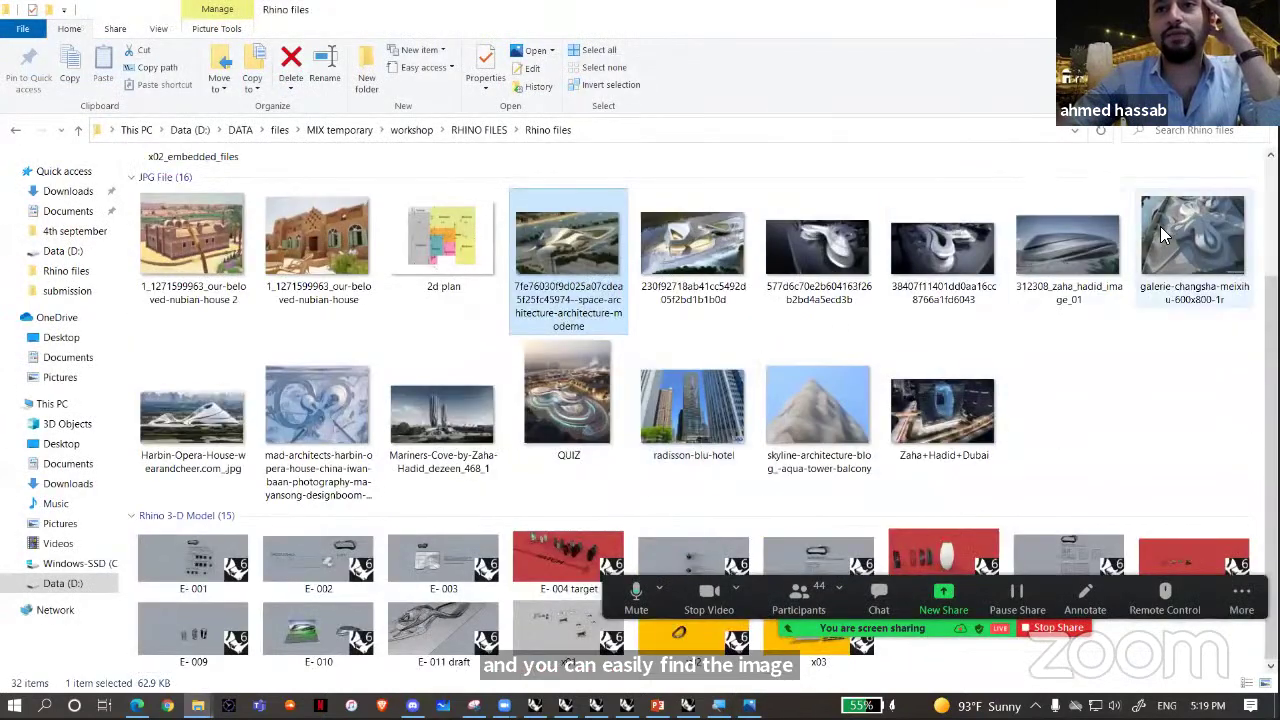
{"action": "double_click", "coordinate": [1160, 226]}
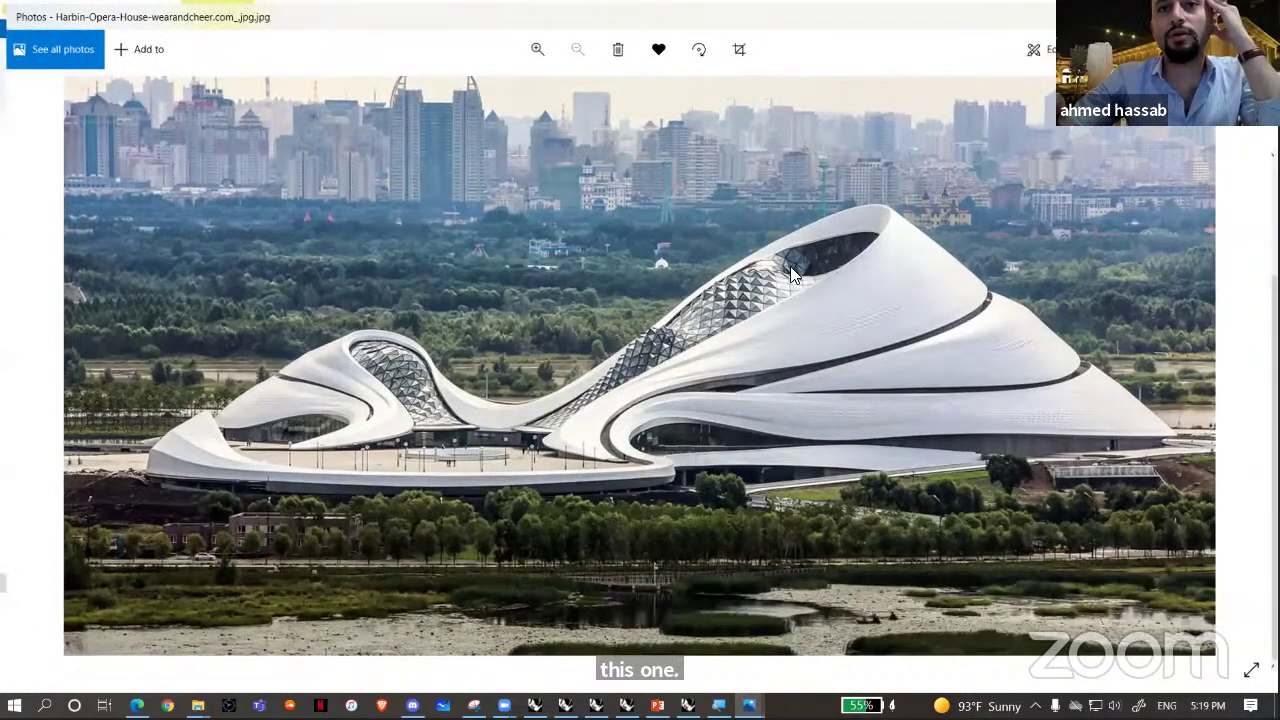
{"action": "key", "text": "alt+F4"}
{"action": "double_click", "coordinate": [840, 252]}
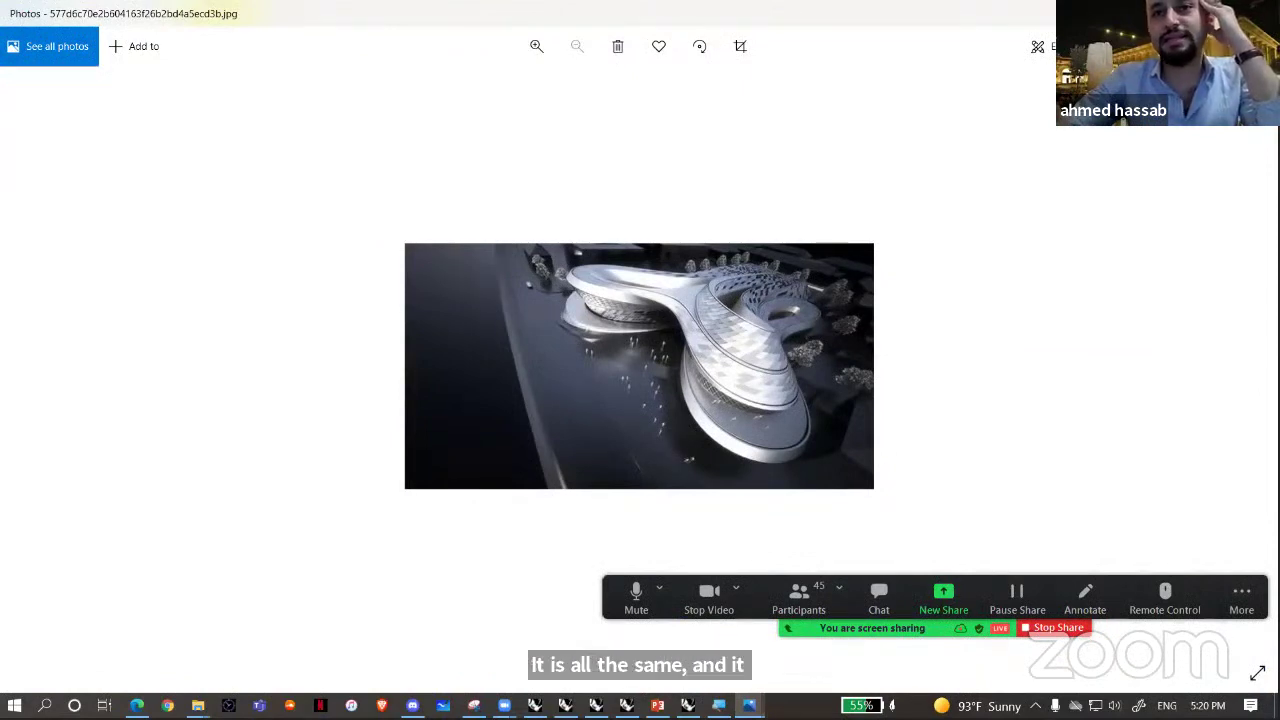
{"action": "key", "text": "alt+F4"}
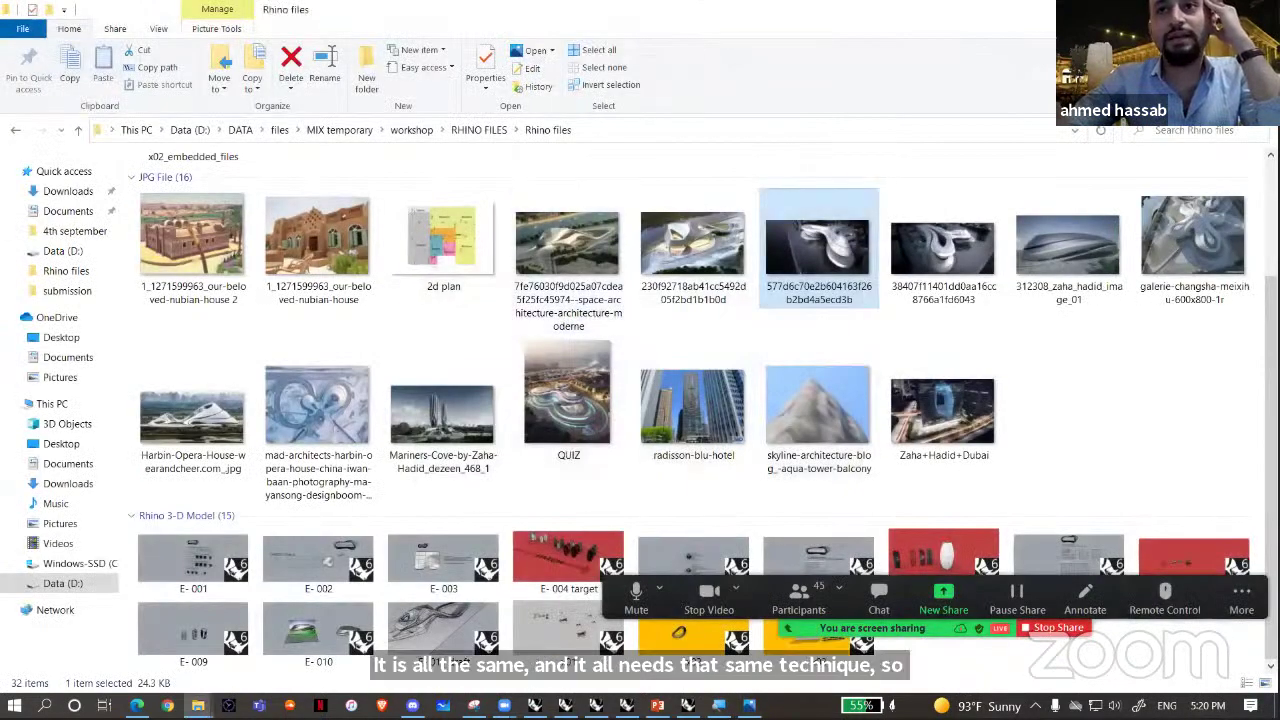
- Arrange the E- 011 draft model beside the GEOMETRIC_EXPLORATIONS_AUGUST_2020 presentation in two halves of the screen, with the Snipping Tool minimized
{"action": "key", "text": "alt+Tab"}
{"action": "right_click_drag", "start_coordinate": [738, 350], "coordinate": [715, 425]}
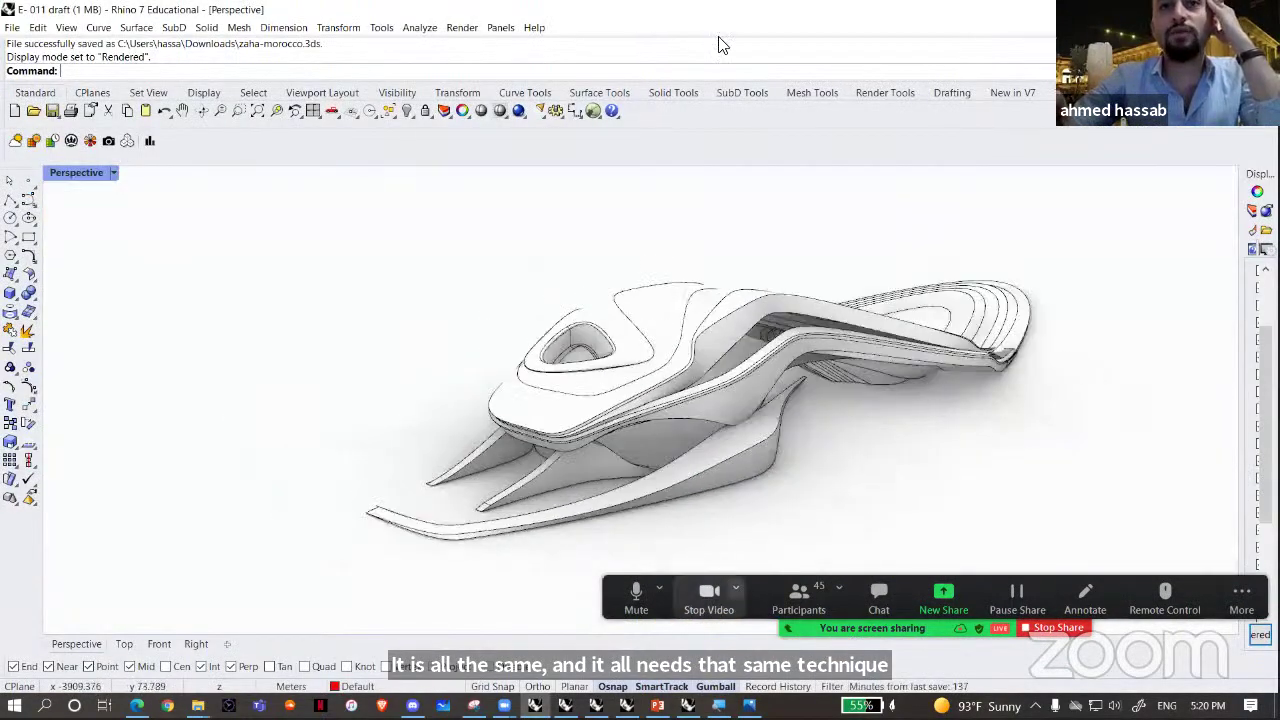
{"action": "key", "text": "super+Right"}
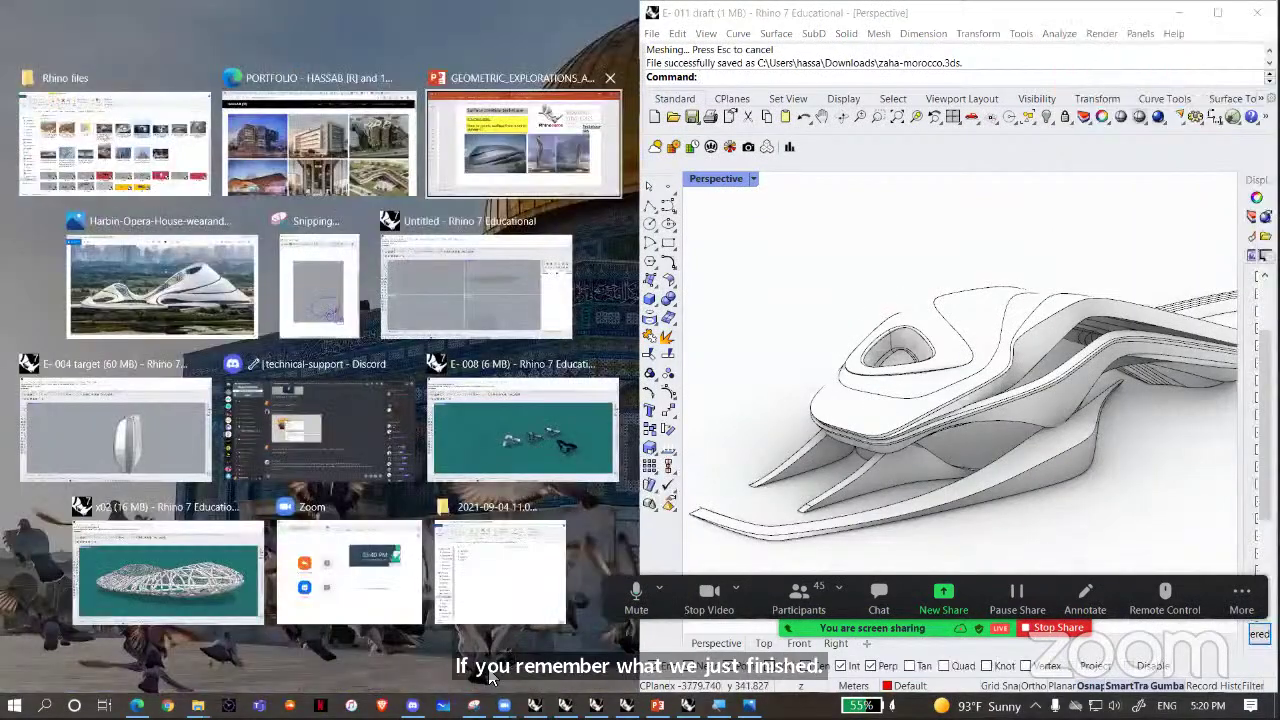
{"action": "left_click", "coordinate": [532, 148]}
{"action": "left_click", "coordinate": [474, 706]}
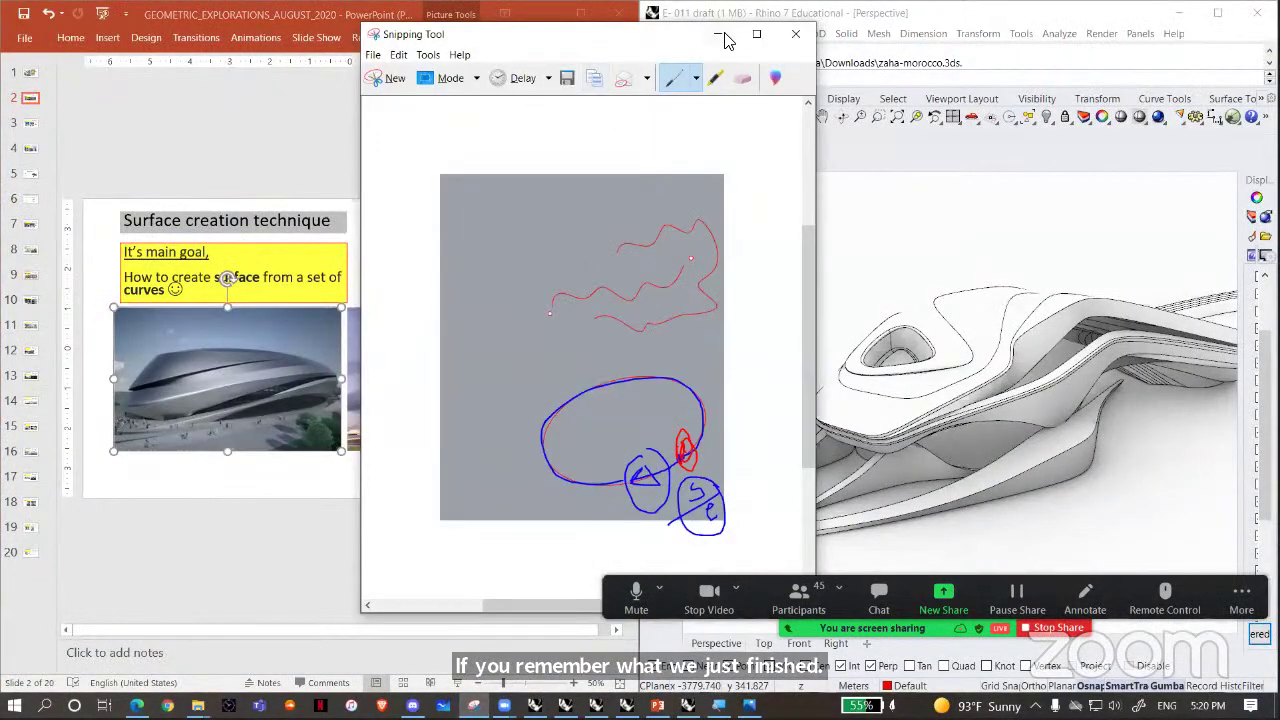
{"action": "left_click", "coordinate": [720, 36]}
- Enlarge the silver curved-building picture on slide 2, bring it to the front and shift it toward the slide's middle
{"action": "left_click_drag", "start_coordinate": [341, 308], "coordinate": [501, 198]}
{"action": "right_click", "coordinate": [366, 244]}
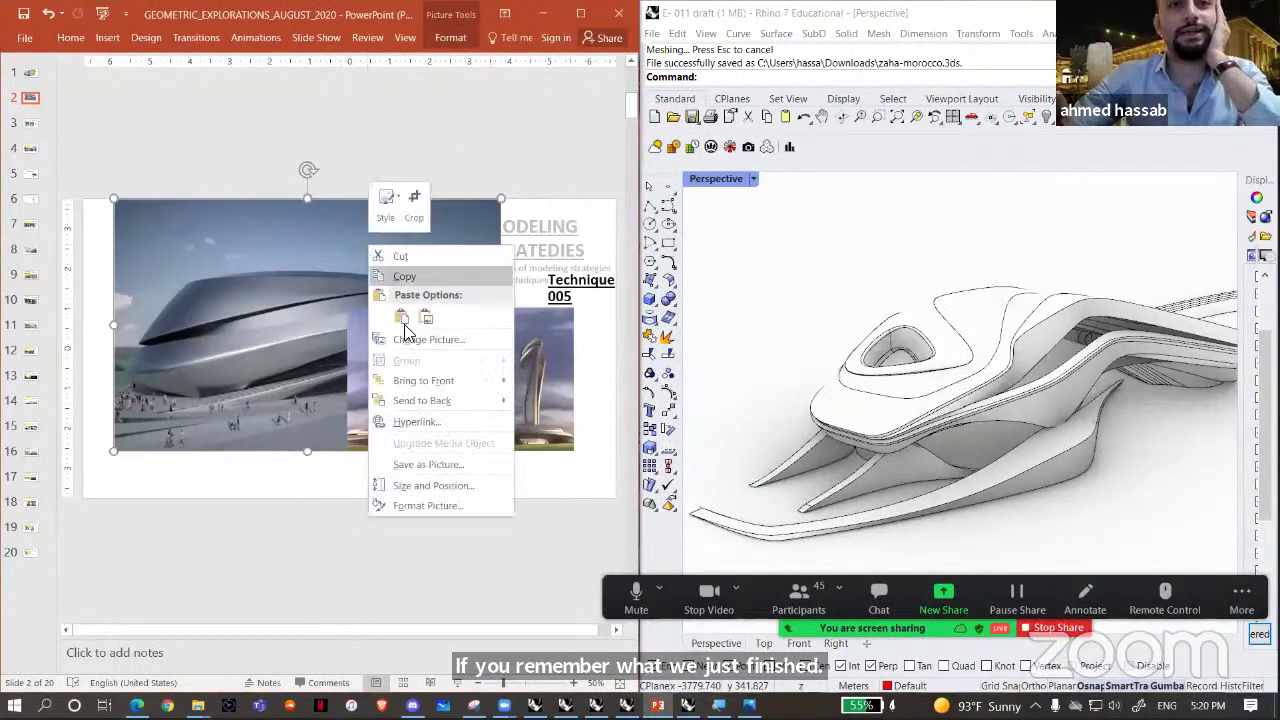
{"action": "left_click", "coordinate": [411, 383]}
{"action": "left_click_drag", "start_coordinate": [390, 322], "coordinate": [440, 197]}
{"action": "left_click", "coordinate": [467, 192]}
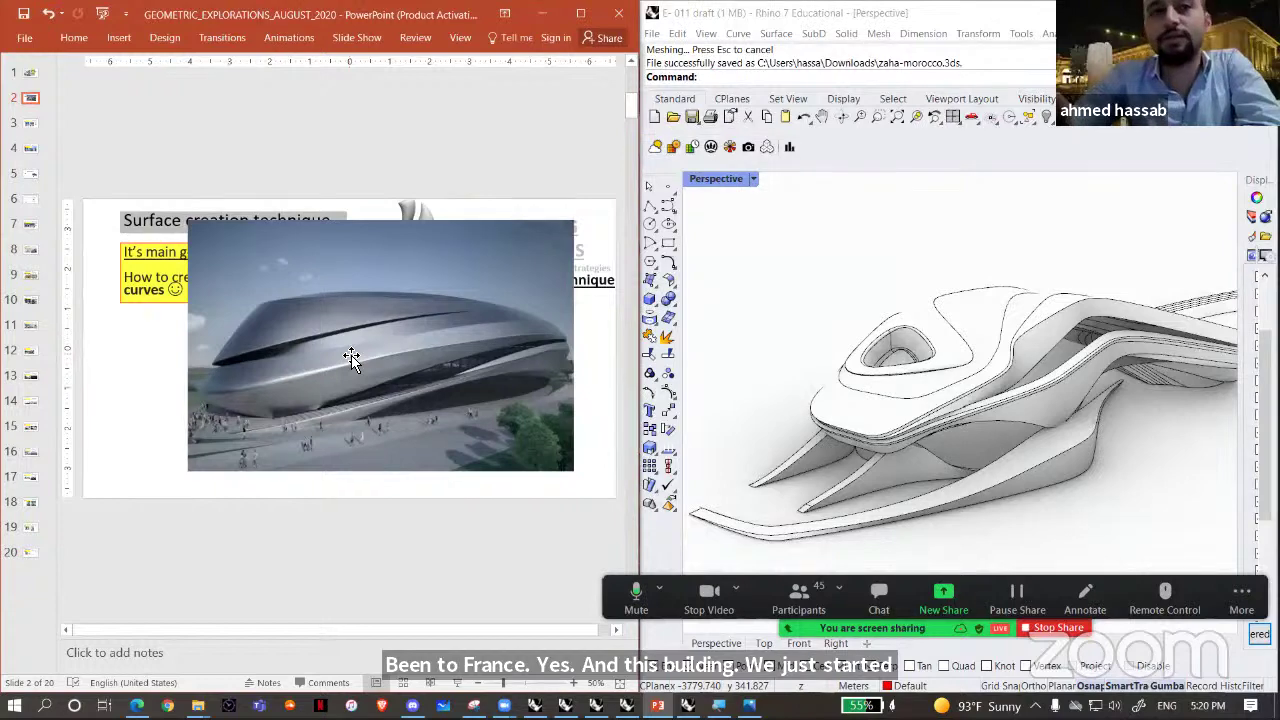
- Switch to the E- 011 draft model and try to unlock any locked objects and window-select the white ground around the building
{"action": "right_click_drag", "start_coordinate": [790, 428], "coordinate": [820, 420]}
{"action": "middle_click", "coordinate": [815, 418]}
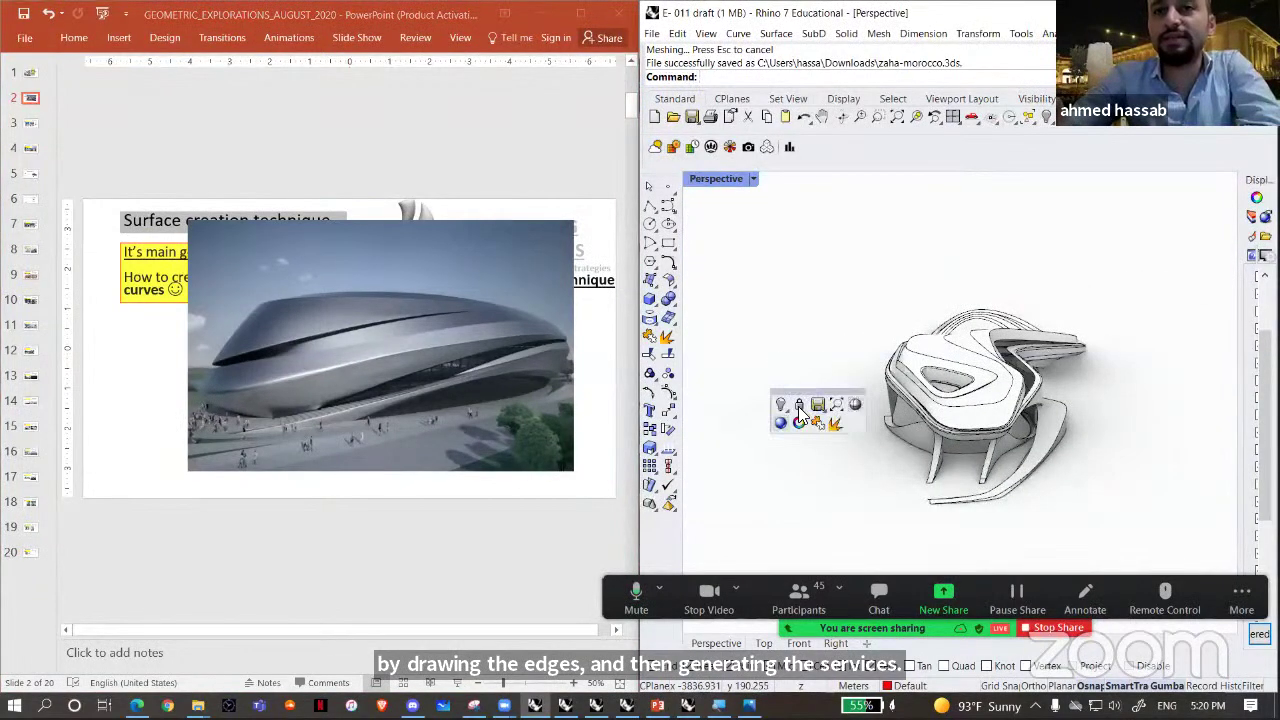
{"action": "left_click", "coordinate": [799, 406]}
{"action": "right_click_drag", "start_coordinate": [810, 362], "coordinate": [806, 371]}
{"action": "scroll", "coordinate": [806, 371], "scroll_direction": "down", "scroll_amount": 5}
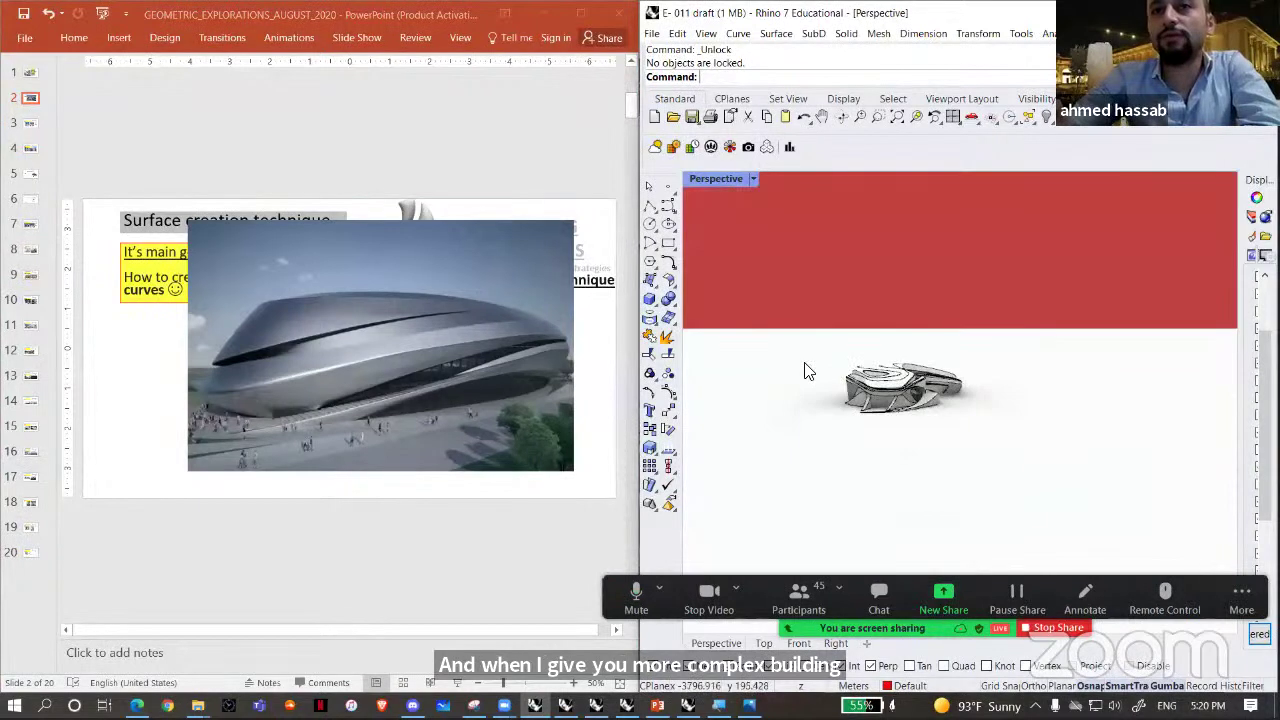
{"action": "left_click_drag", "start_coordinate": [771, 469], "coordinate": [799, 314]}
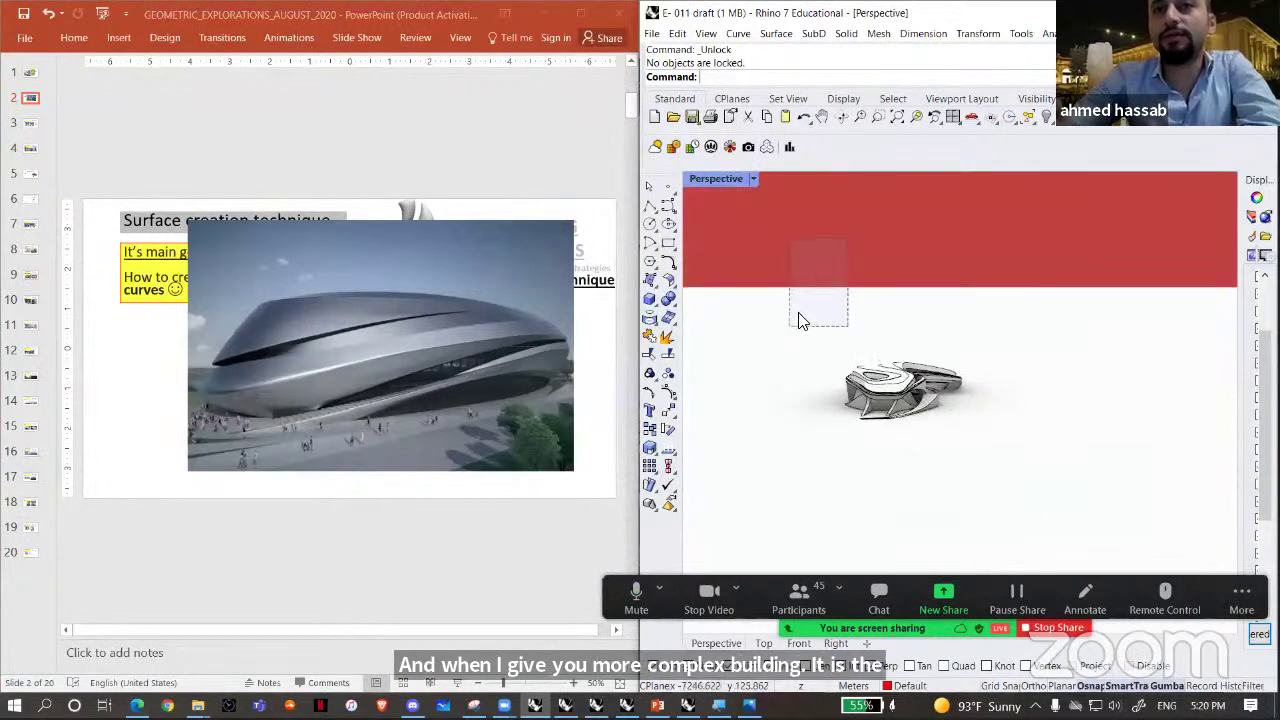
- Open the rendering light settings and turn off the ground plane beneath the building
{"action": "left_click", "coordinate": [978, 34]}
{"action": "mouse_move", "coordinate": [1100, 33]}
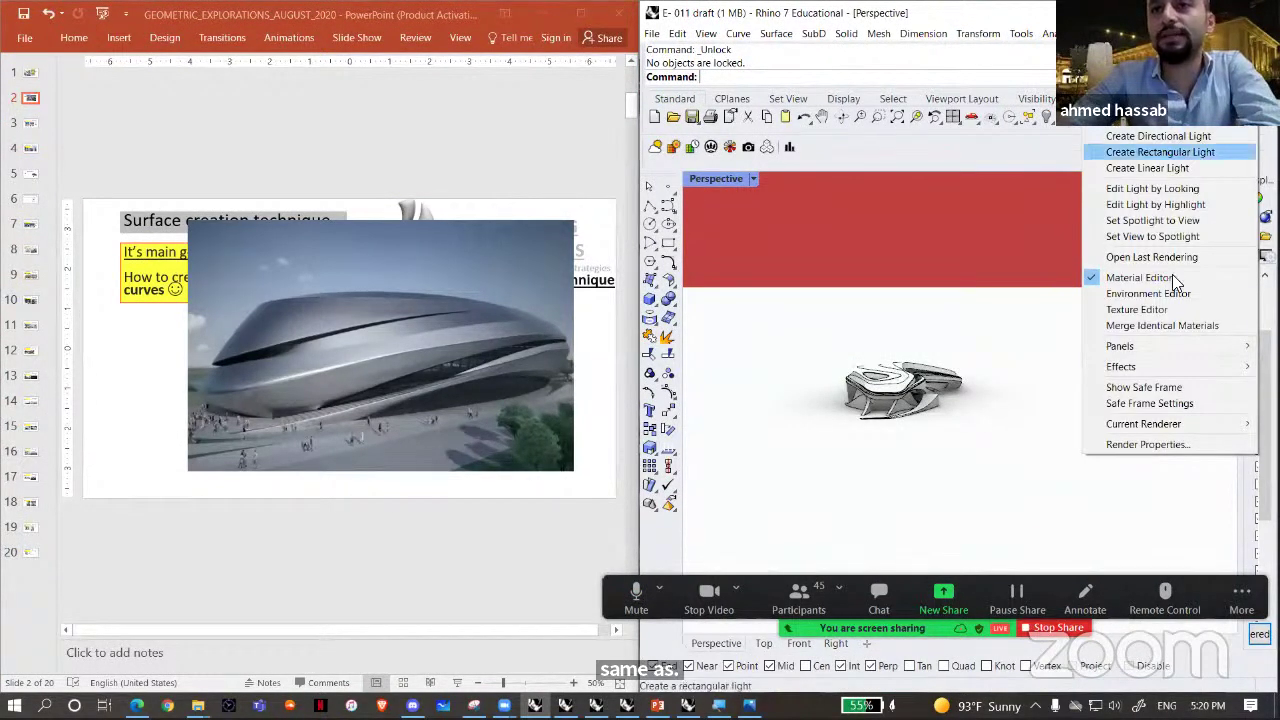
{"action": "mouse_move", "coordinate": [1176, 346]}
{"action": "left_click", "coordinate": [1036, 340]}
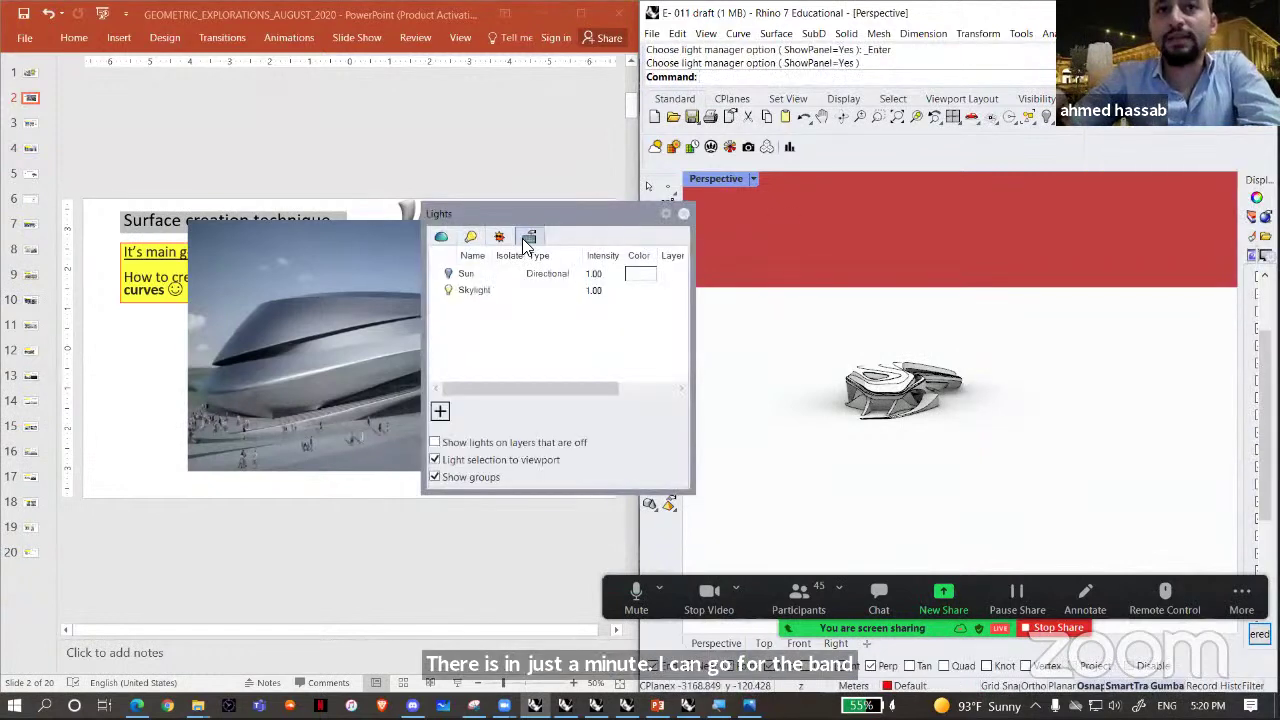
{"action": "left_click", "coordinate": [524, 238]}
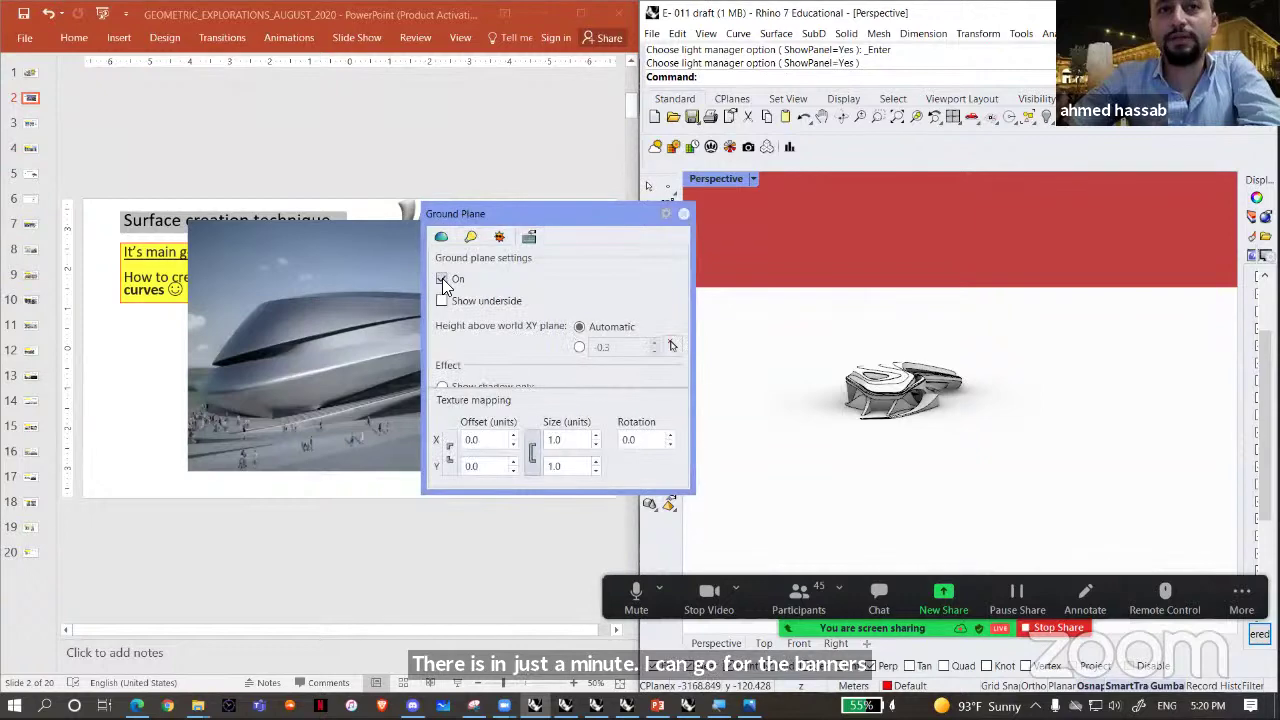
{"action": "left_click", "coordinate": [442, 278]}
{"action": "scroll", "coordinate": [909, 400], "scroll_direction": "up", "scroll_amount": 5}
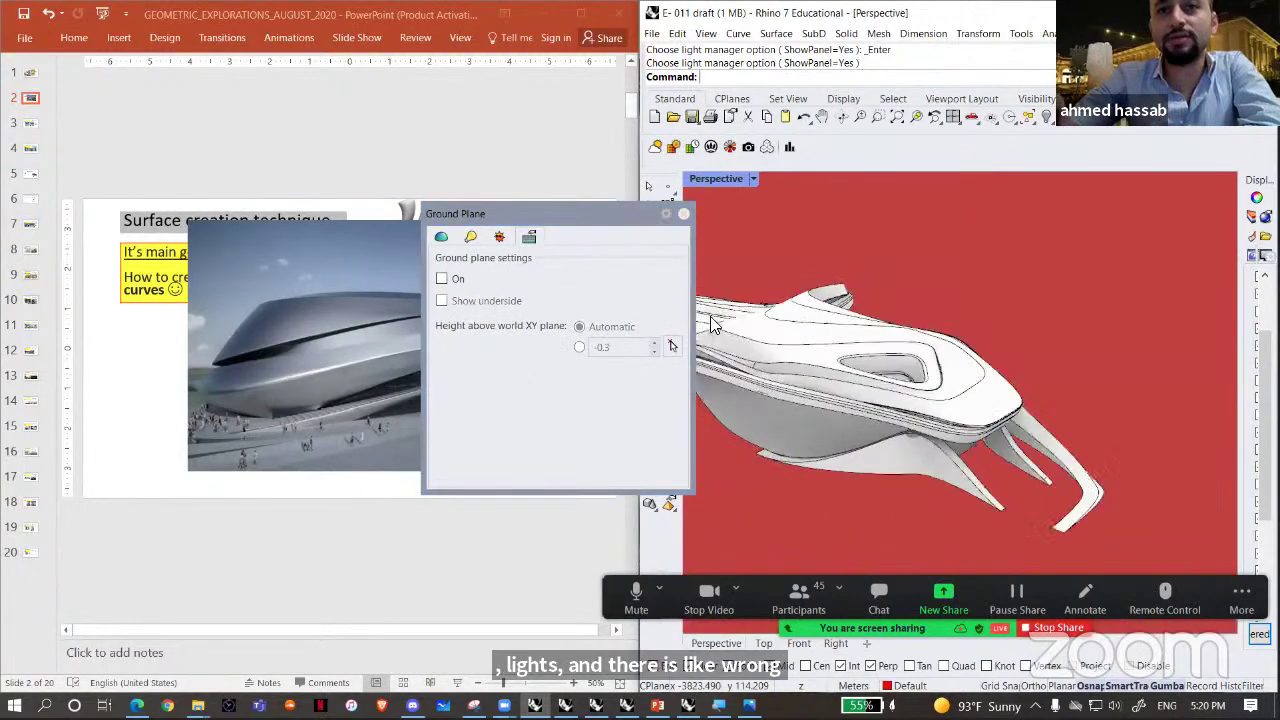
- Turn on the sun for the rendered view and close the light settings
{"action": "left_click", "coordinate": [499, 237]}
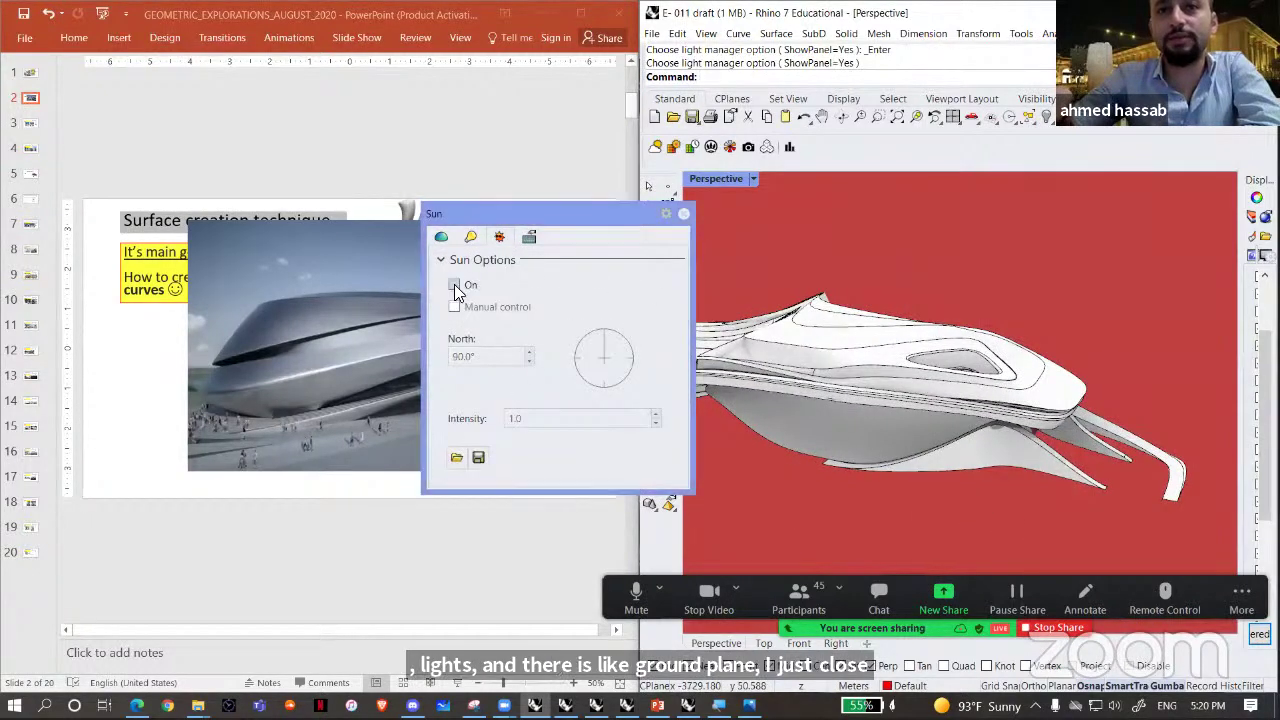
{"action": "left_click", "coordinate": [454, 285]}
{"action": "left_click", "coordinate": [454, 285]}
{"action": "left_click", "coordinate": [454, 285]}
{"action": "left_click", "coordinate": [471, 238]}
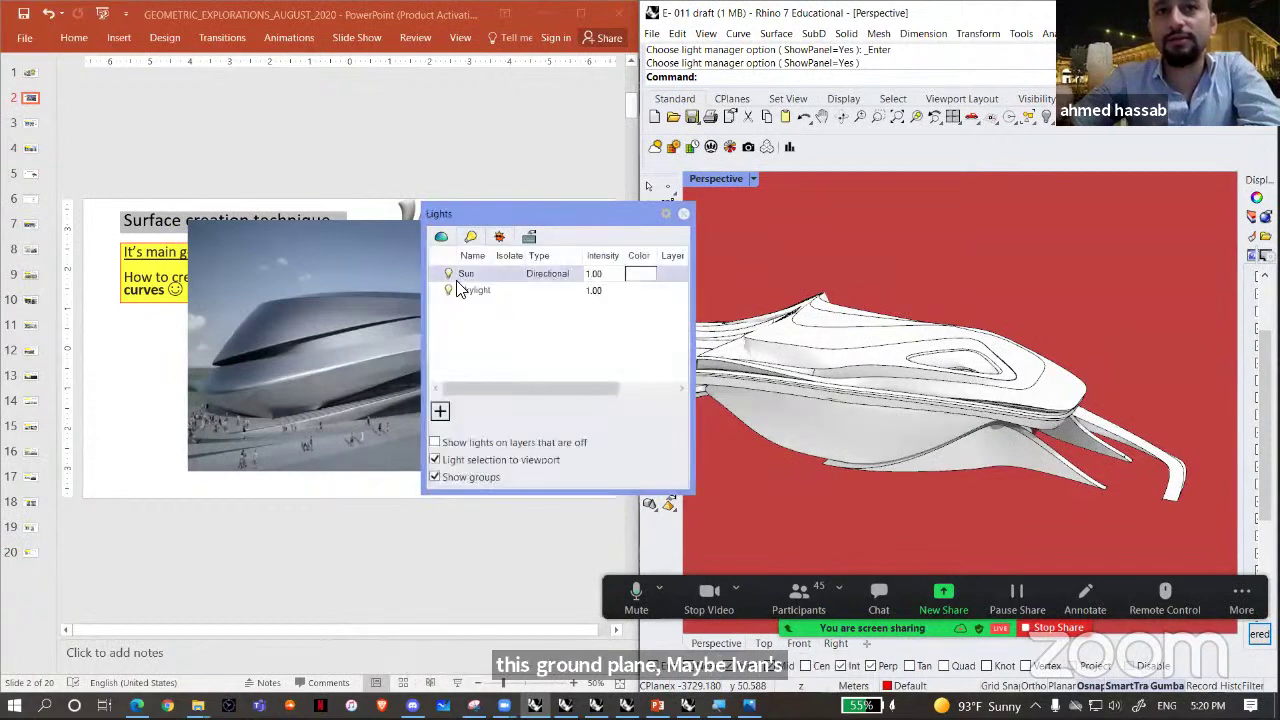
{"action": "left_click", "coordinate": [683, 216]}
- Examine the building's roof shell and flowing edges from several angles
{"action": "right_click_drag", "start_coordinate": [1204, 544], "coordinate": [926, 398]}
{"action": "left_click", "coordinate": [1030, 470]}
{"action": "right_click_drag", "start_coordinate": [1036, 440], "coordinate": [906, 431]}
{"action": "left_click", "coordinate": [1030, 470]}
{"action": "scroll", "coordinate": [905, 440], "scroll_direction": "up", "scroll_amount": 3}
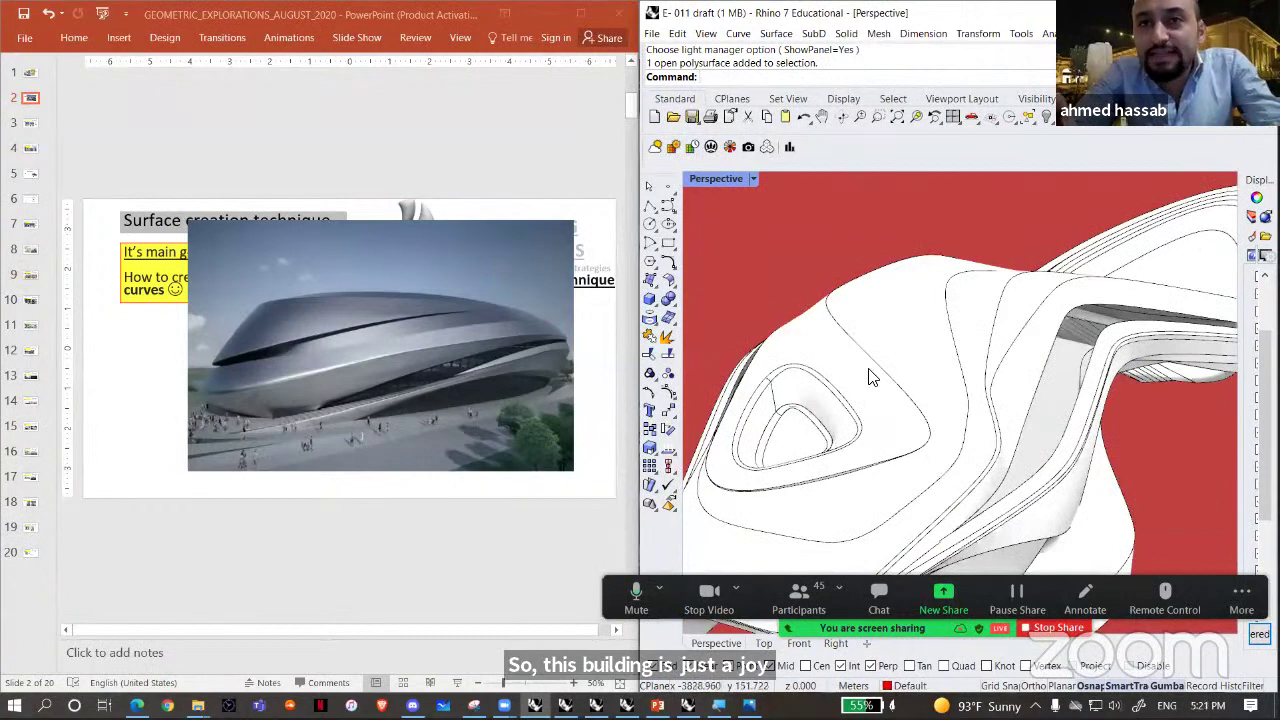
{"action": "right_click_drag", "start_coordinate": [868, 375], "coordinate": [1186, 312]}
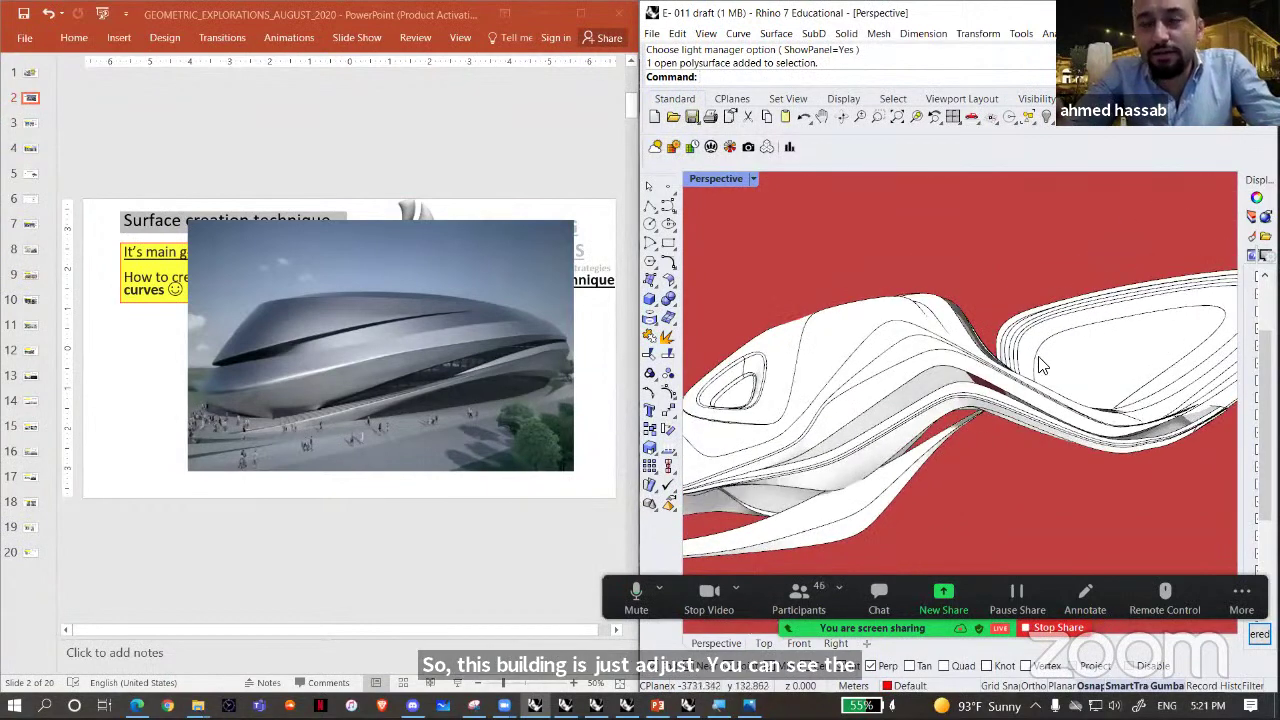
- Draw a closed degree-3 control point curve beside the building, roughly following its outline
{"action": "right_click_drag", "start_coordinate": [978, 350], "coordinate": [668, 207]}
{"action": "left_click", "coordinate": [668, 207]}
{"action": "scroll", "coordinate": [735, 298], "scroll_direction": "down", "scroll_amount": 2}
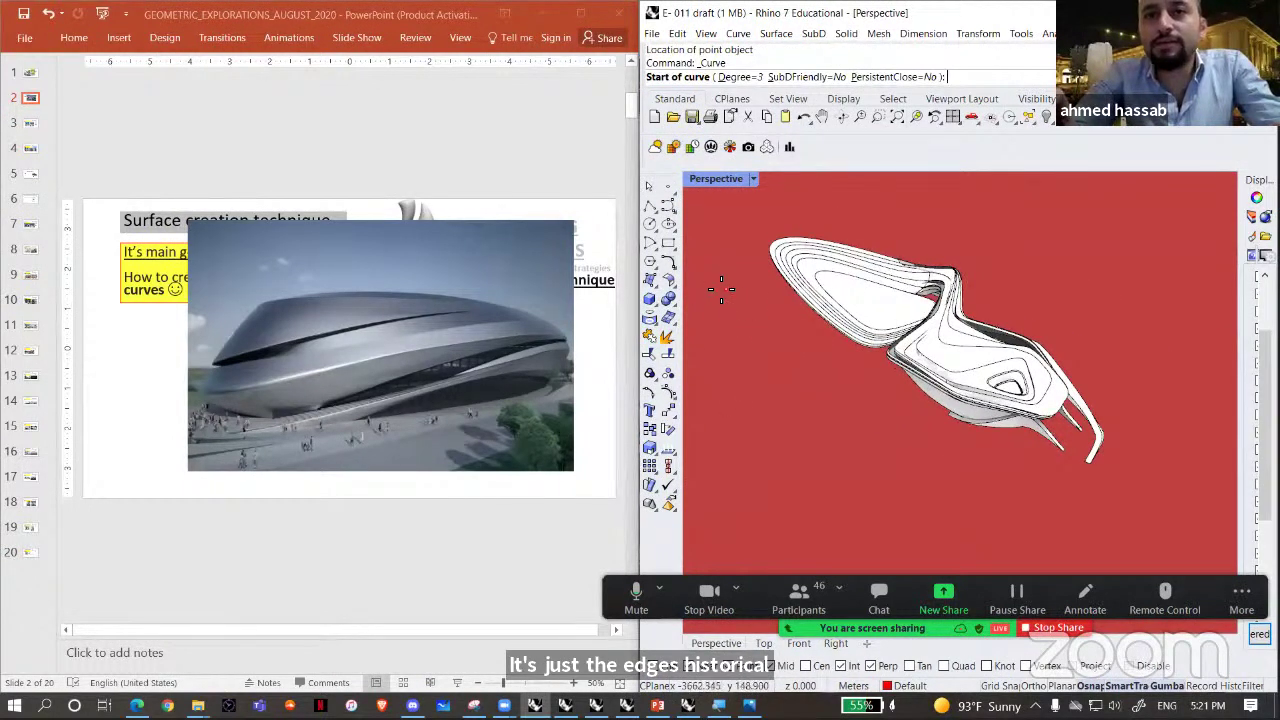
{"action": "left_click", "coordinate": [719, 288]}
{"action": "left_click", "coordinate": [716, 460]}
{"action": "left_click", "coordinate": [803, 461]}
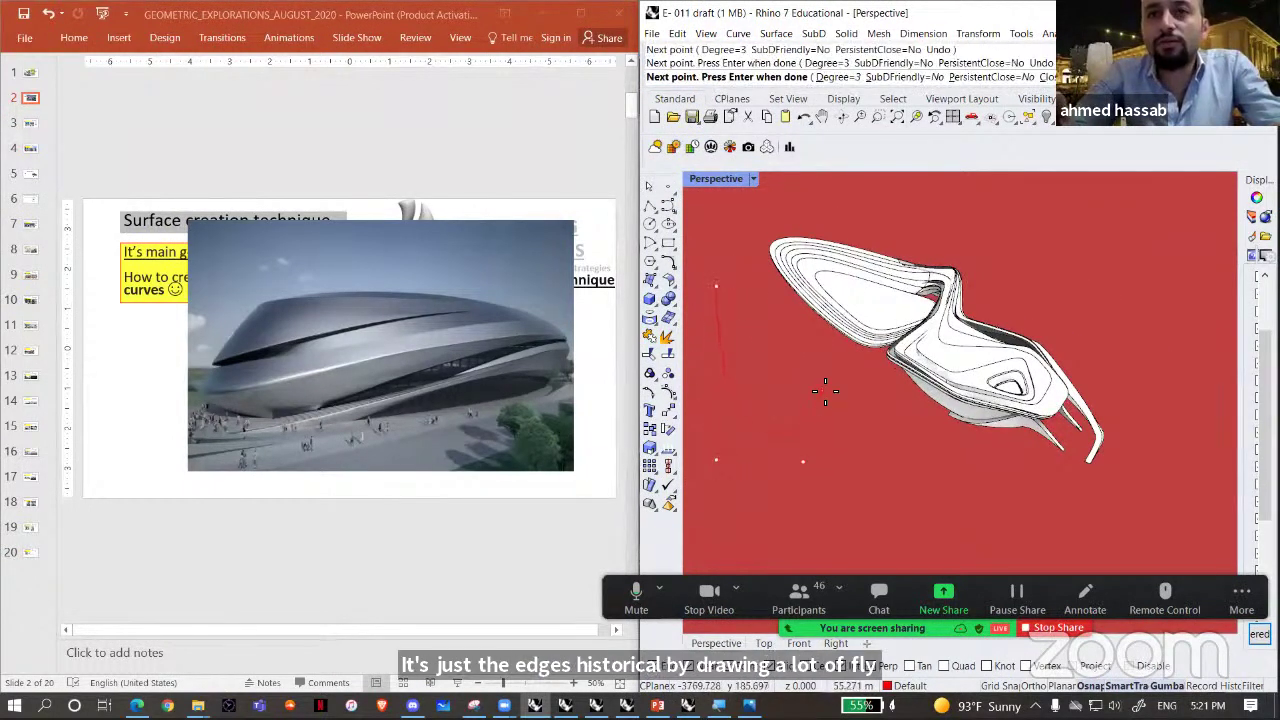
{"action": "left_click", "coordinate": [822, 386]}
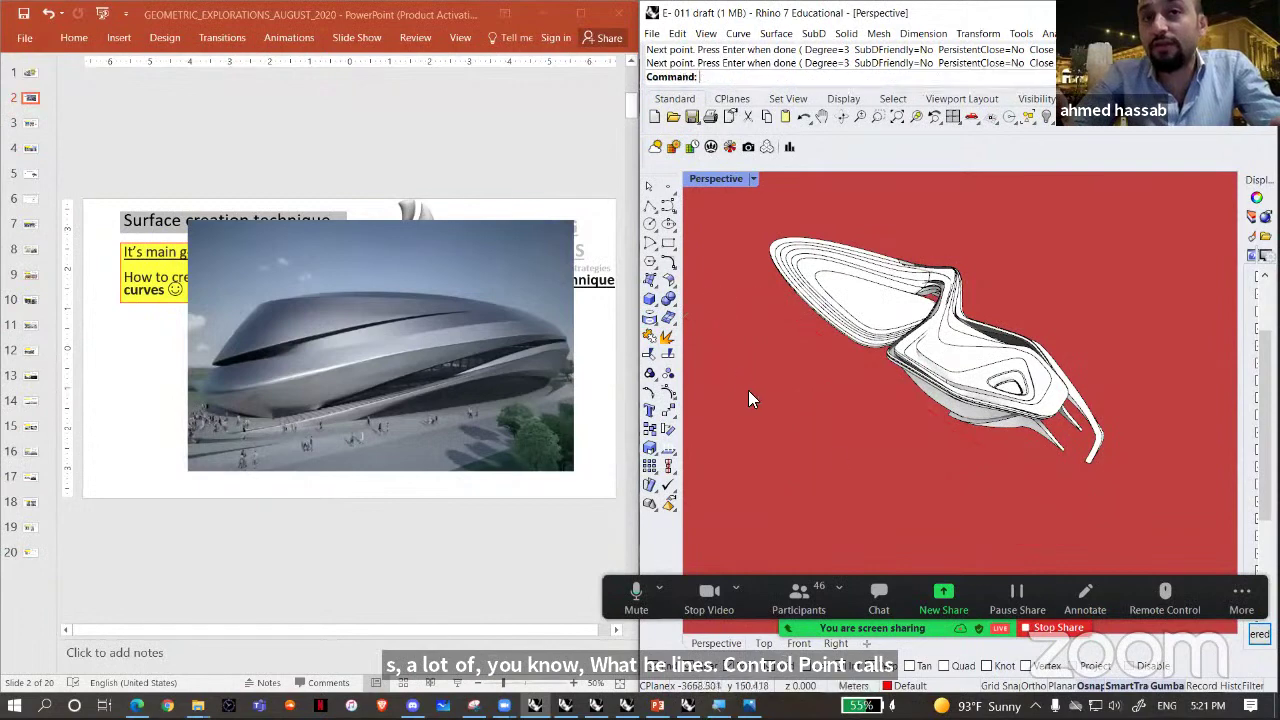
- Select the new closed curve and move it horizontally away from the building
{"action": "right_click_drag", "start_coordinate": [748, 398], "coordinate": [749, 331]}
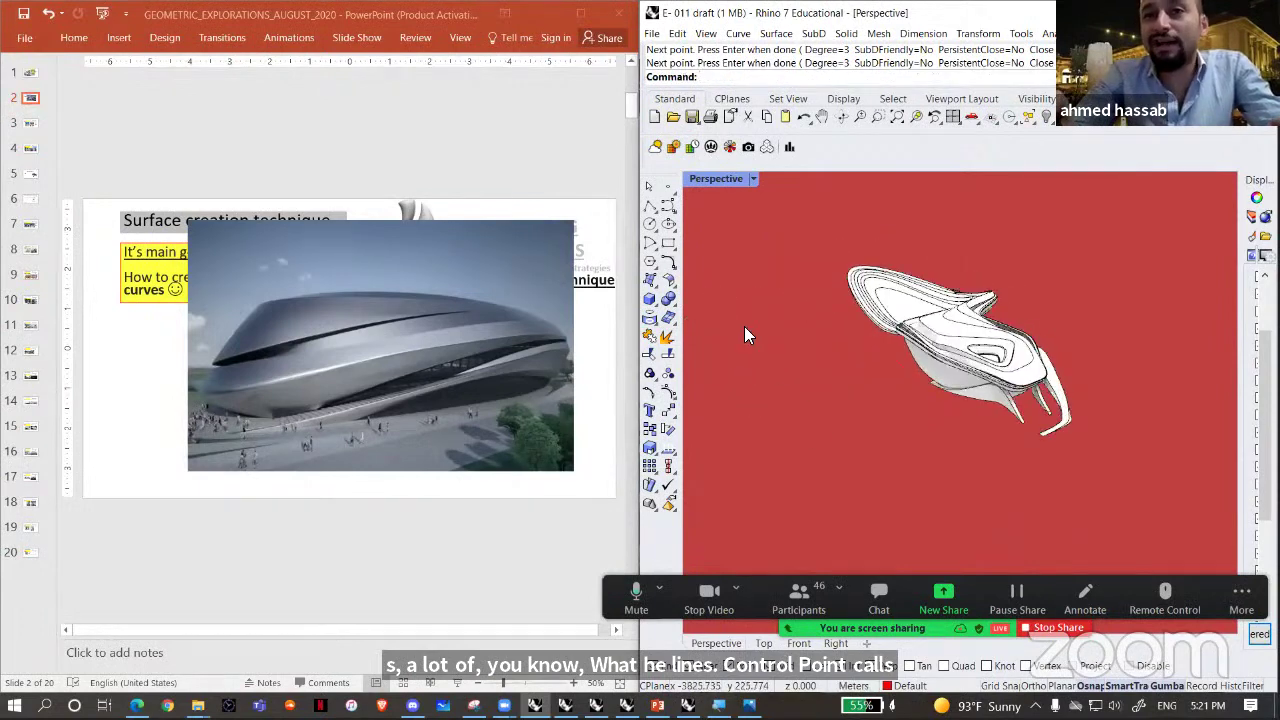
{"action": "left_click", "coordinate": [890, 361]}
{"action": "left_click_drag", "start_coordinate": [826, 381], "coordinate": [774, 393]}
{"action": "right_click_drag", "start_coordinate": [1077, 494], "coordinate": [1037, 390]}
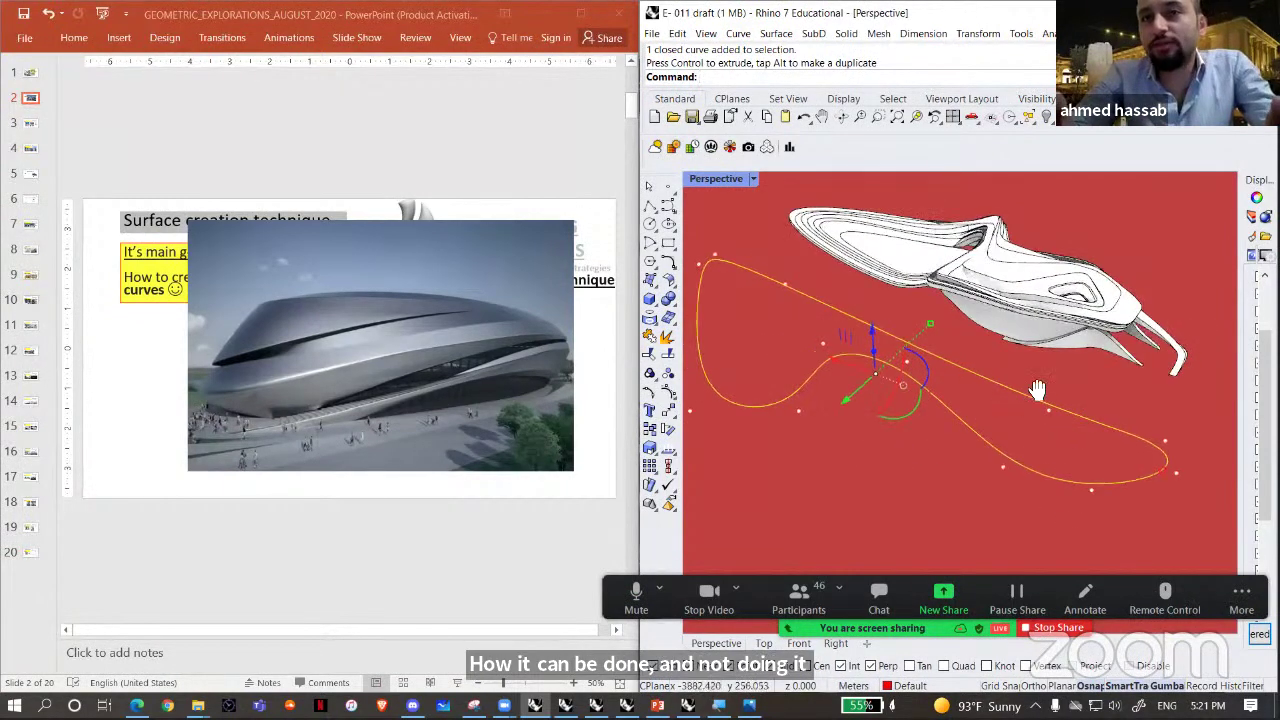
- Draw a second closed degree-3 control point curve with a similar outline next to the first one
{"action": "scroll", "coordinate": [925, 432], "scroll_direction": "down", "scroll_amount": 4}
{"action": "right_click_drag", "start_coordinate": [917, 430], "coordinate": [1029, 378], "text": "shift"}
{"action": "right_click", "coordinate": [754, 414]}
{"action": "left_click", "coordinate": [767, 382]}
{"action": "left_click", "coordinate": [735, 501]}
{"action": "left_click", "coordinate": [857, 535]}
{"action": "left_click", "coordinate": [980, 537]}
{"action": "left_click", "coordinate": [1093, 510]}
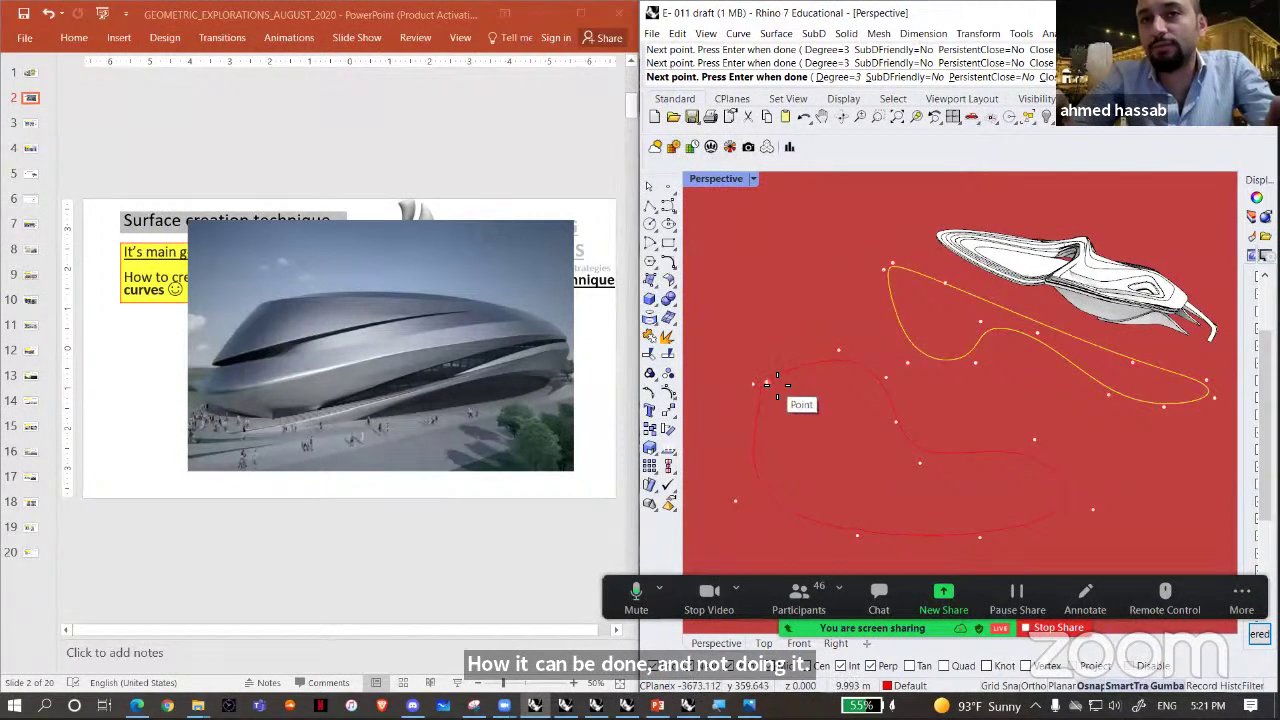
{"action": "left_click", "coordinate": [767, 382]}
- Select nine control points across the two closed curves and raise them vertically
{"action": "right_click_drag", "start_coordinate": [862, 452], "coordinate": [768, 481]}
{"action": "left_click_drag", "start_coordinate": [1071, 401], "coordinate": [1072, 399]}
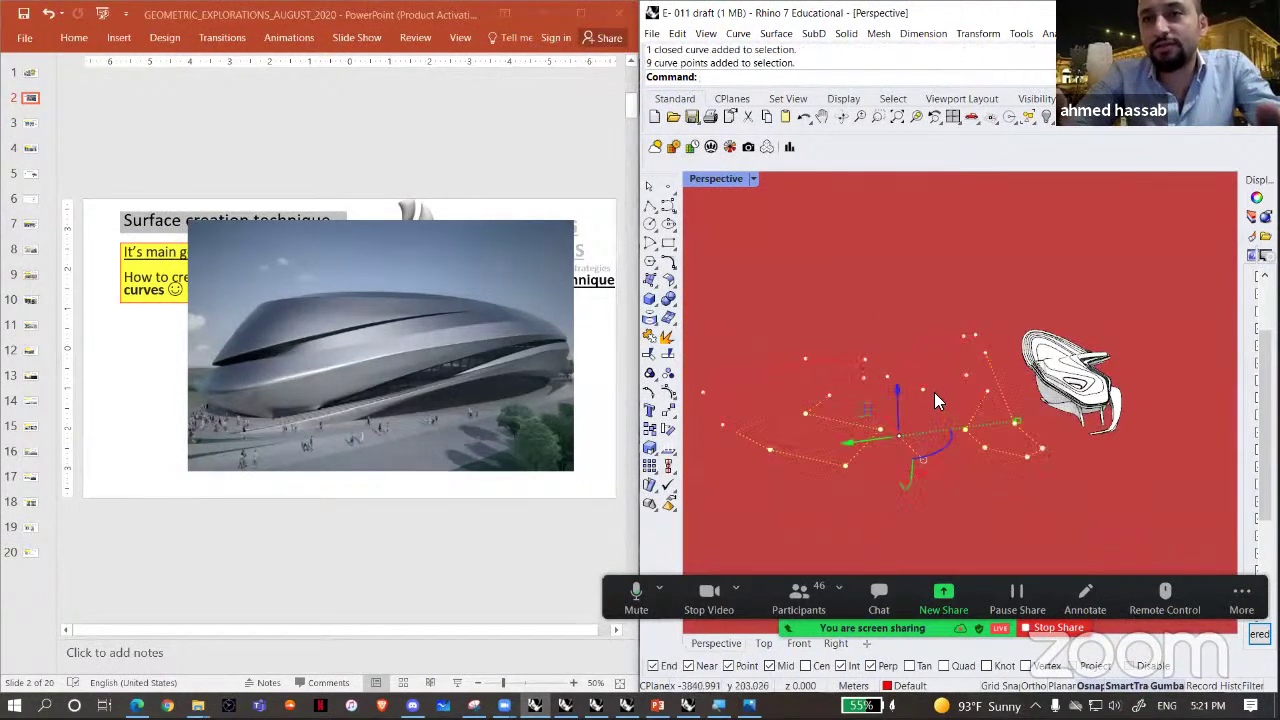
{"action": "left_click_drag", "start_coordinate": [897, 388], "coordinate": [882, 334]}
- Set the perspective view to Shaded display and raise two control points in the middle of the curves
{"action": "mouse_move", "coordinate": [1050, 390]}
{"action": "right_mouse_down"}
{"action": "mouse_move", "coordinate": [1018, 318]}
{"action": "mouse_move", "coordinate": [850, 260]}
{"action": "mouse_move", "coordinate": [758, 174]}
{"action": "right_mouse_up"}
{"action": "left_click", "coordinate": [753, 178]}
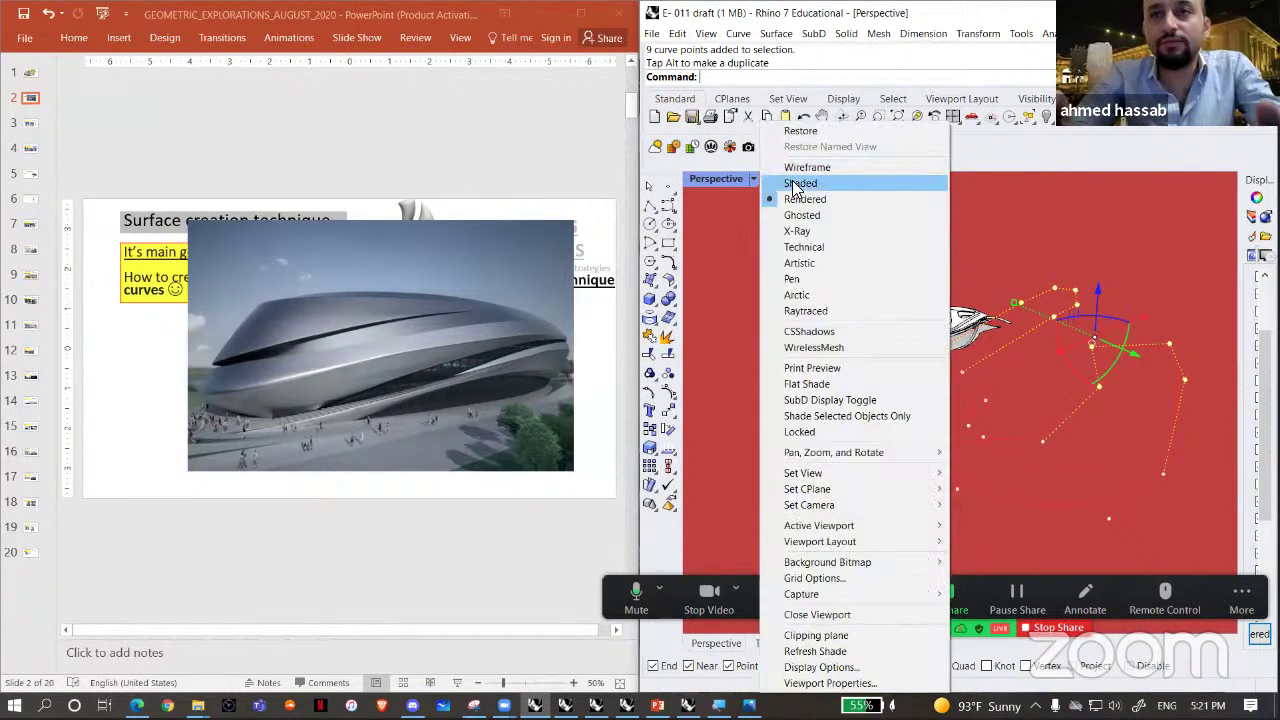
{"action": "left_click", "coordinate": [800, 183]}
{"action": "right_click_drag", "start_coordinate": [892, 258], "coordinate": [897, 380]}
{"action": "left_click_drag", "start_coordinate": [875, 496], "coordinate": [924, 308]}
{"action": "right_click_drag", "start_coordinate": [918, 295], "coordinate": [889, 295]}
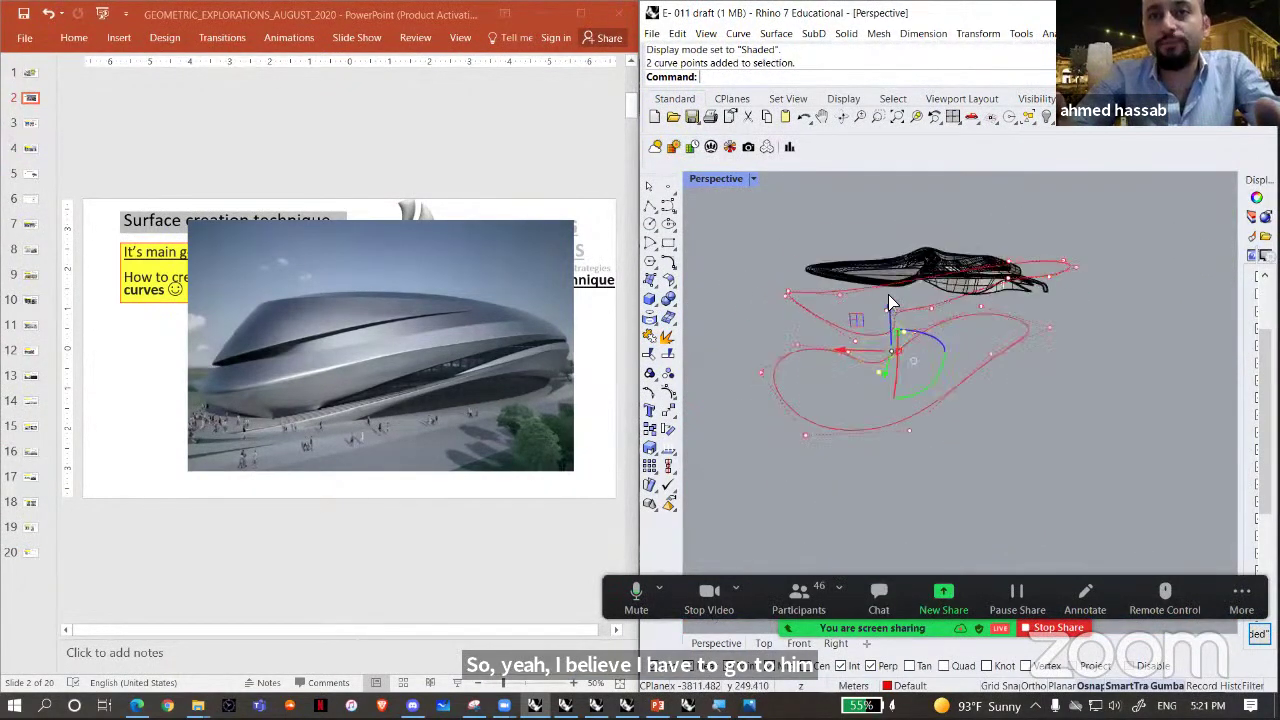
{"action": "left_click_drag", "start_coordinate": [889, 295], "coordinate": [892, 264]}
- Set the perspective view back to the Rendered display mode and look over the building from the side
{"action": "right_click_drag", "start_coordinate": [895, 272], "coordinate": [750, 178]}
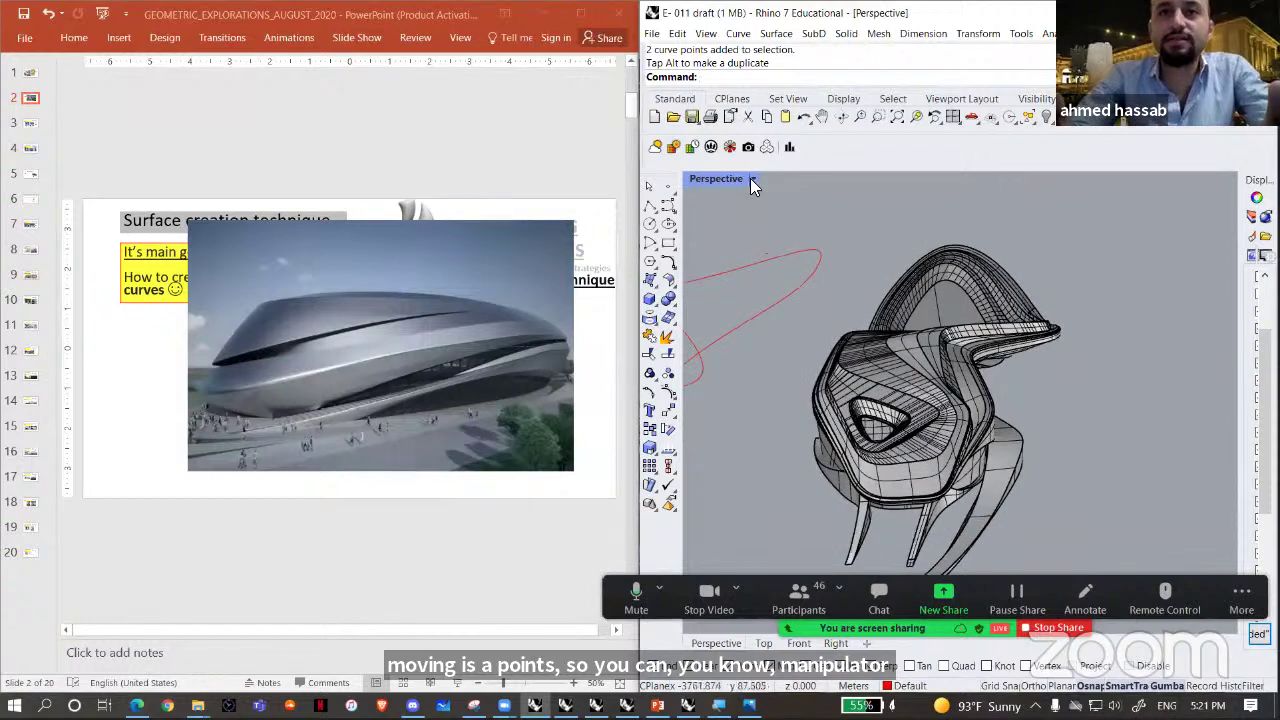
{"action": "left_click", "coordinate": [819, 200]}
{"action": "right_click_drag", "start_coordinate": [943, 370], "coordinate": [1136, 522]}
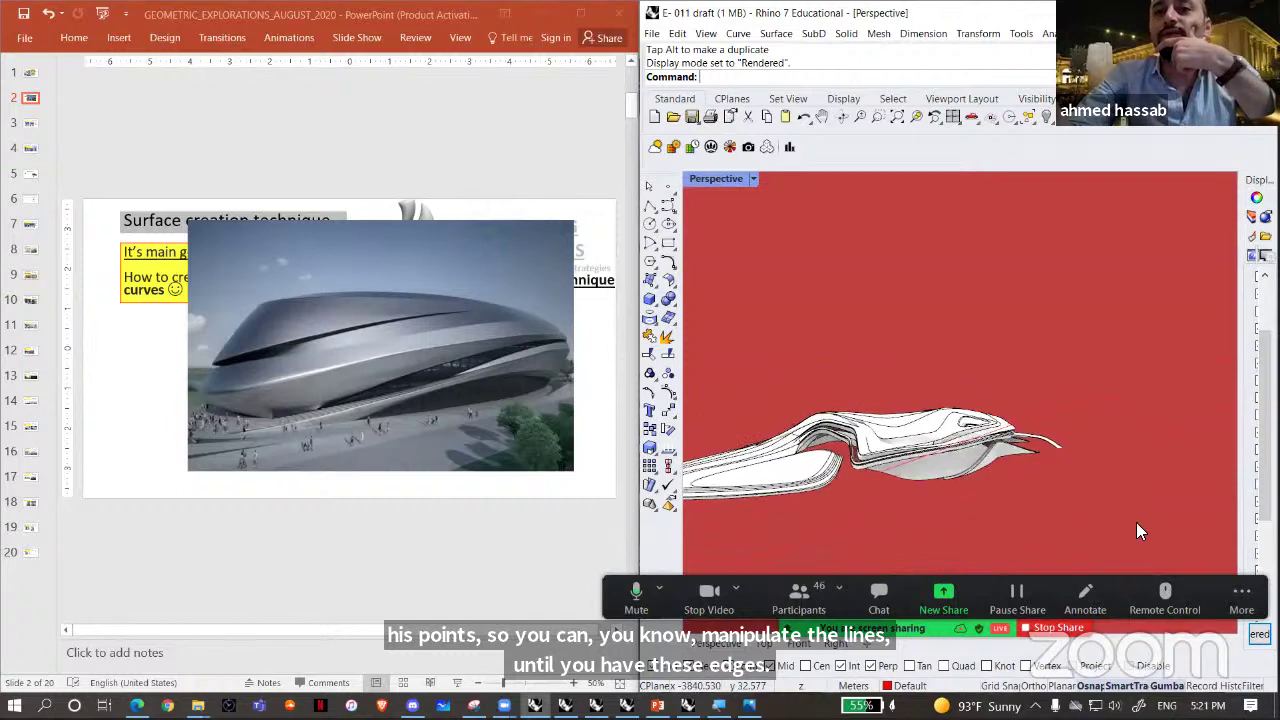
- Delete the two closed control point curves that were drawn beside the building
{"action": "left_click", "coordinate": [1123, 384]}
{"action": "key", "text": "Delete"}
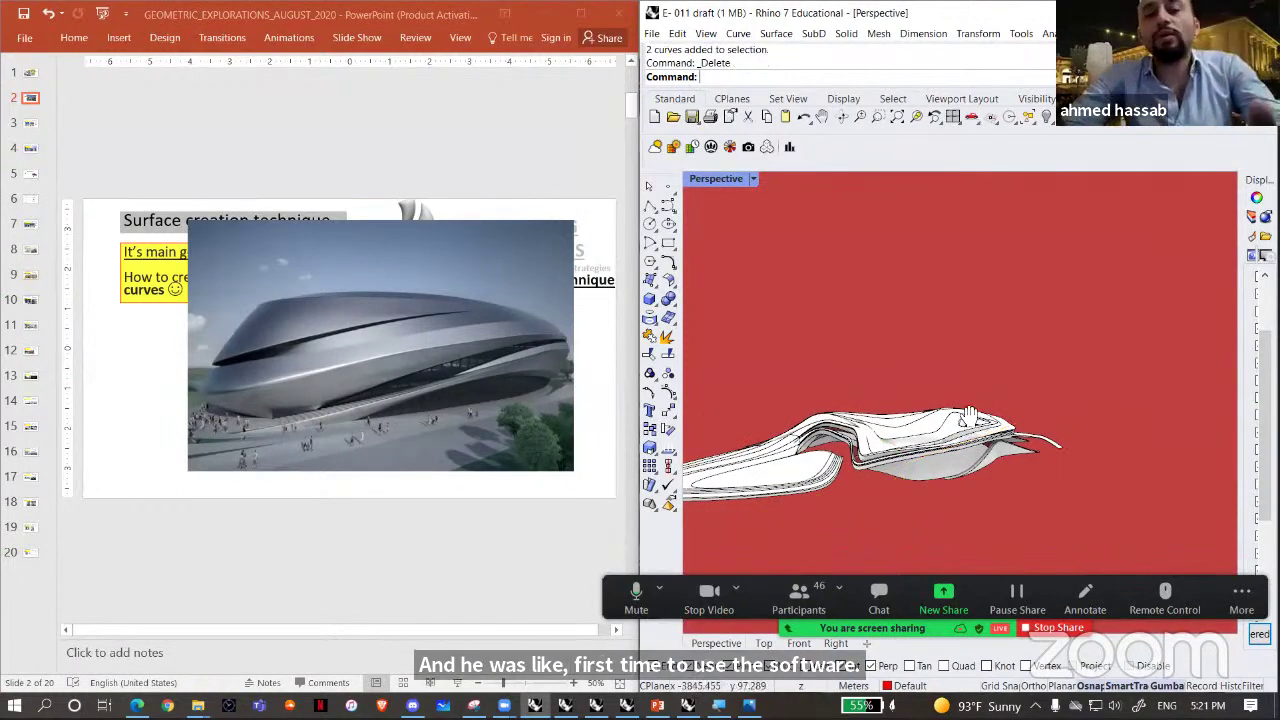
- Examine the folded roof polysurface and the building's layered edges up close and as a whole
{"action": "right_click_drag", "start_coordinate": [968, 418], "coordinate": [945, 348]}
{"action": "scroll", "coordinate": [943, 310], "scroll_direction": "up", "scroll_amount": 4}
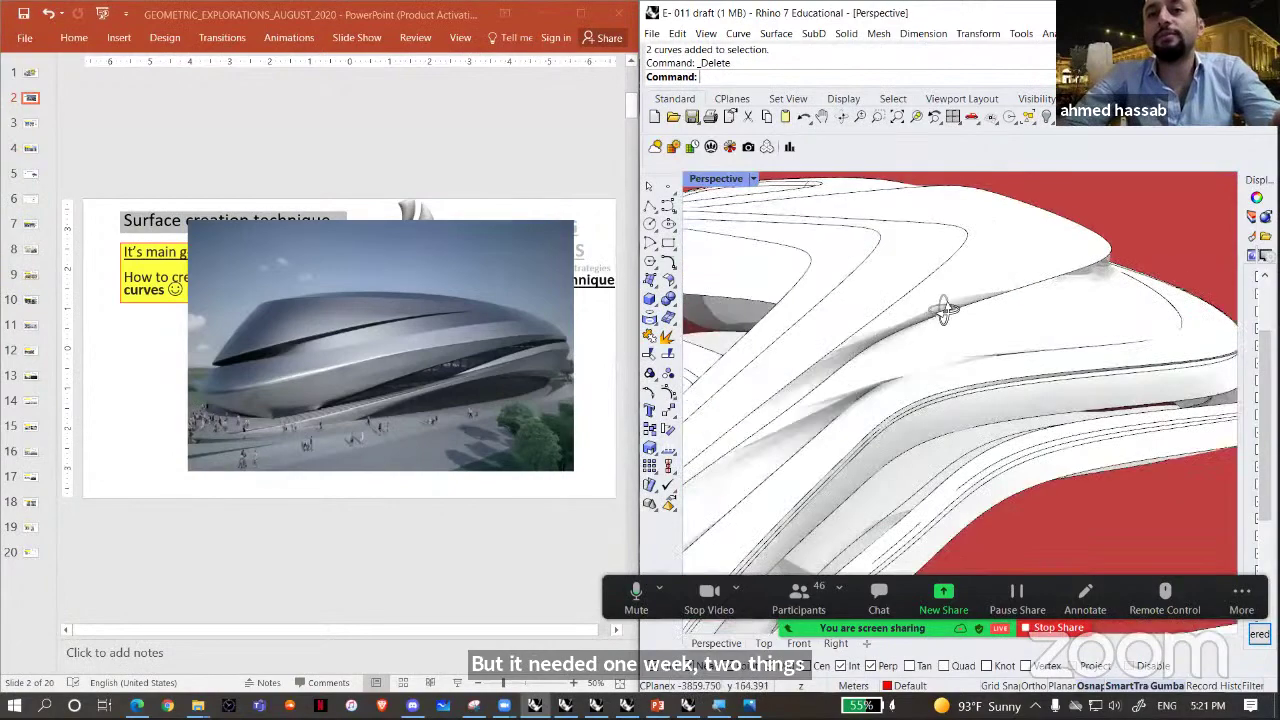
{"action": "left_click", "coordinate": [944, 310]}
{"action": "scroll", "coordinate": [893, 342], "scroll_direction": "up", "scroll_amount": 8}
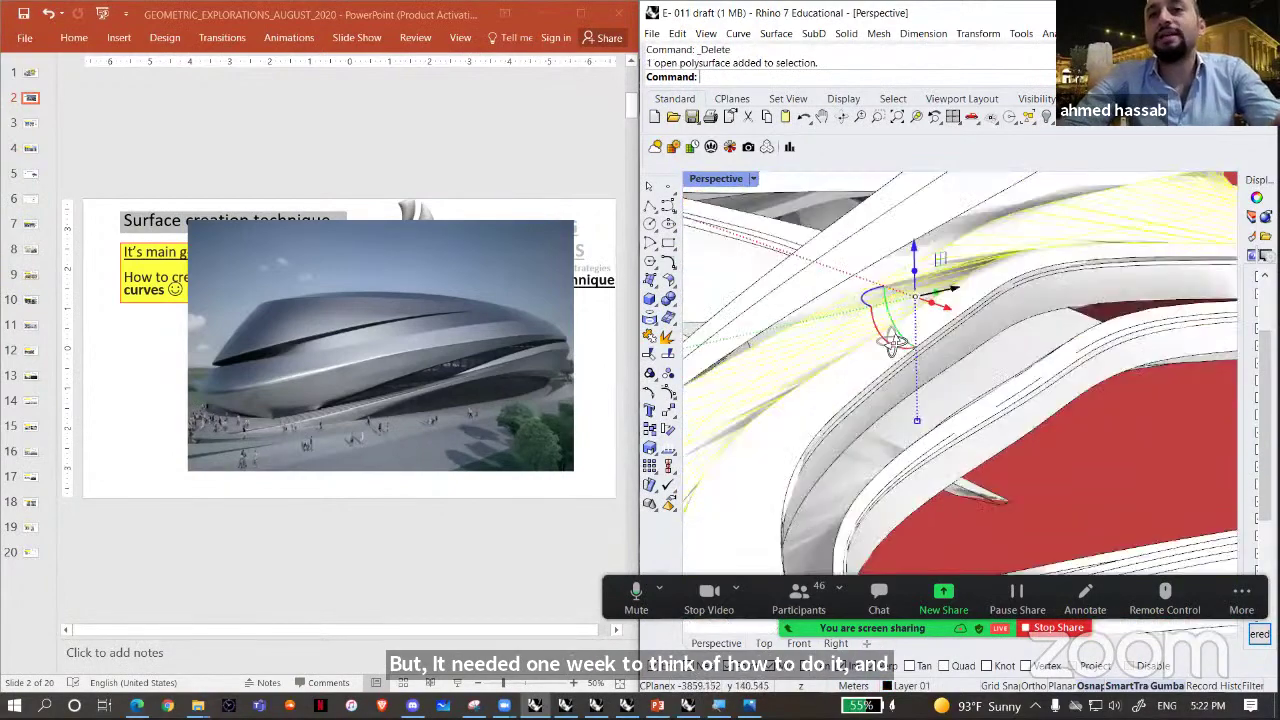
{"action": "scroll", "coordinate": [893, 342], "scroll_direction": "down", "scroll_amount": 10}
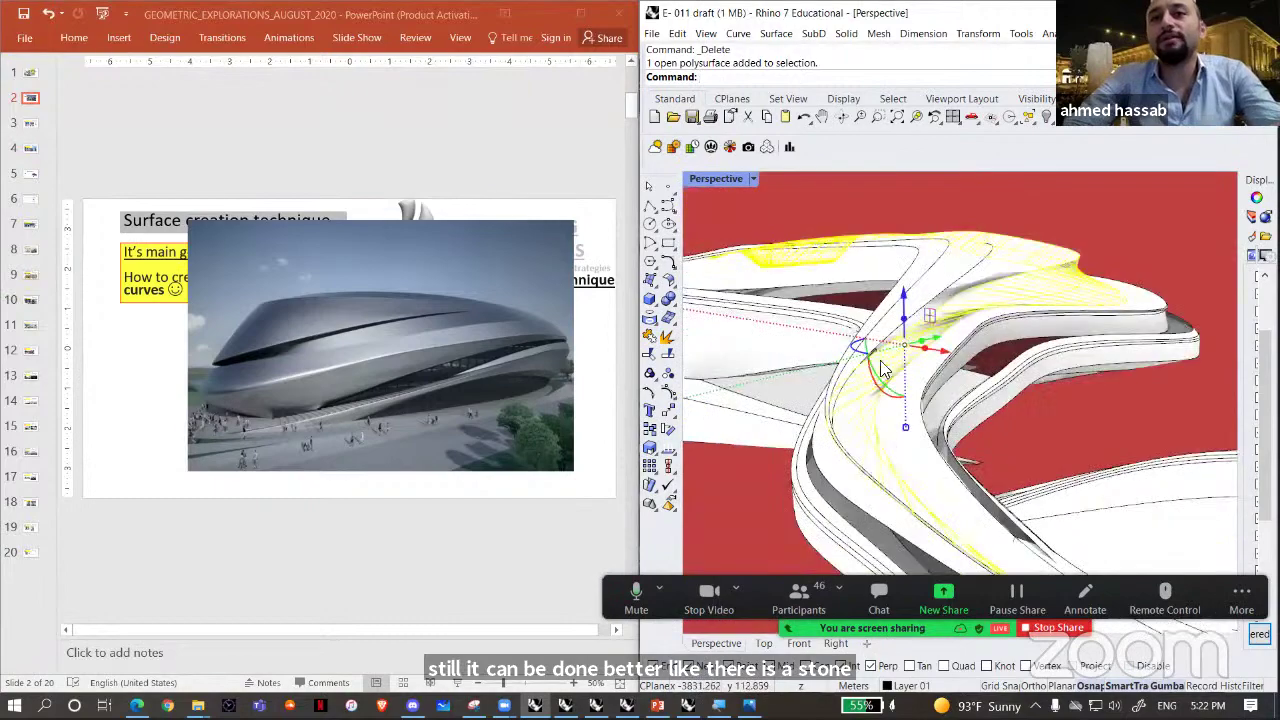
{"action": "right_click_drag", "start_coordinate": [882, 368], "coordinate": [1052, 472]}
{"action": "scroll", "coordinate": [960, 420], "scroll_direction": "up", "scroll_amount": 5}
{"action": "key", "text": "Escape"}
{"action": "scroll", "coordinate": [952, 452], "scroll_direction": "down", "scroll_amount": 4}
{"action": "right_click_drag", "start_coordinate": [950, 454], "coordinate": [926, 400]}
{"action": "scroll", "coordinate": [868, 390], "scroll_direction": "down", "scroll_amount": 5}
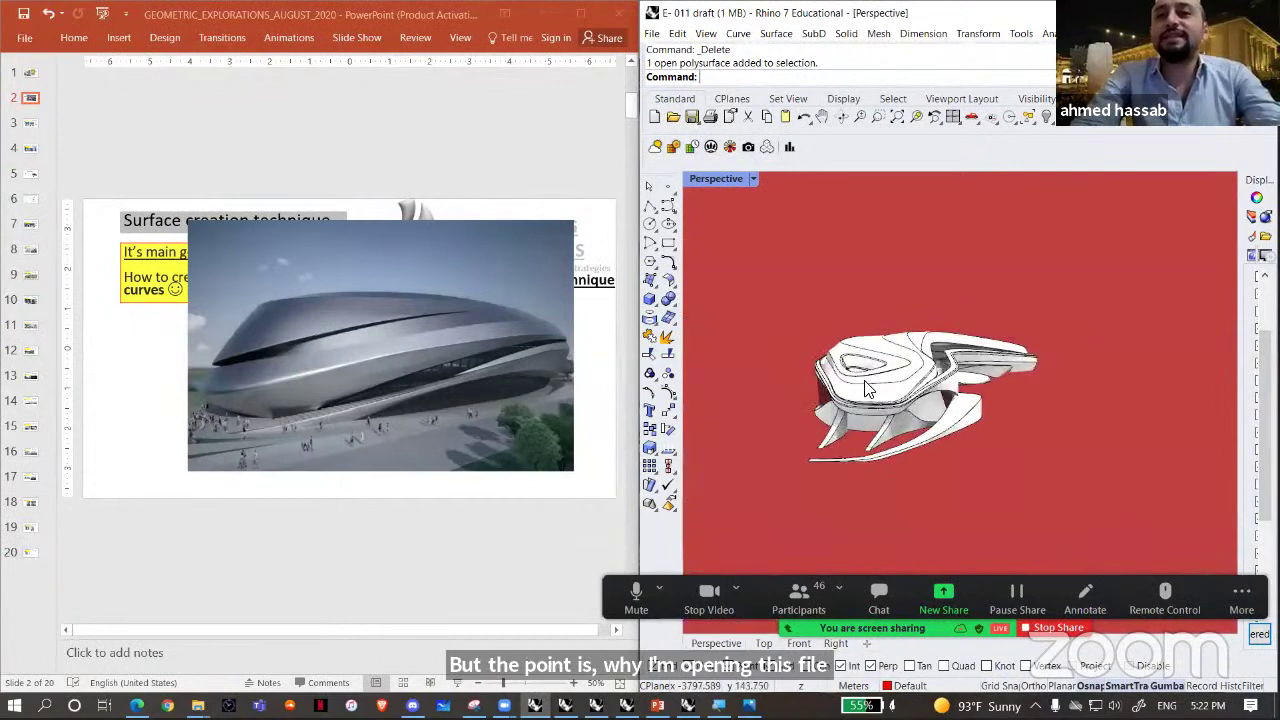
{"action": "scroll", "coordinate": [866, 395], "scroll_direction": "up", "scroll_amount": 5}
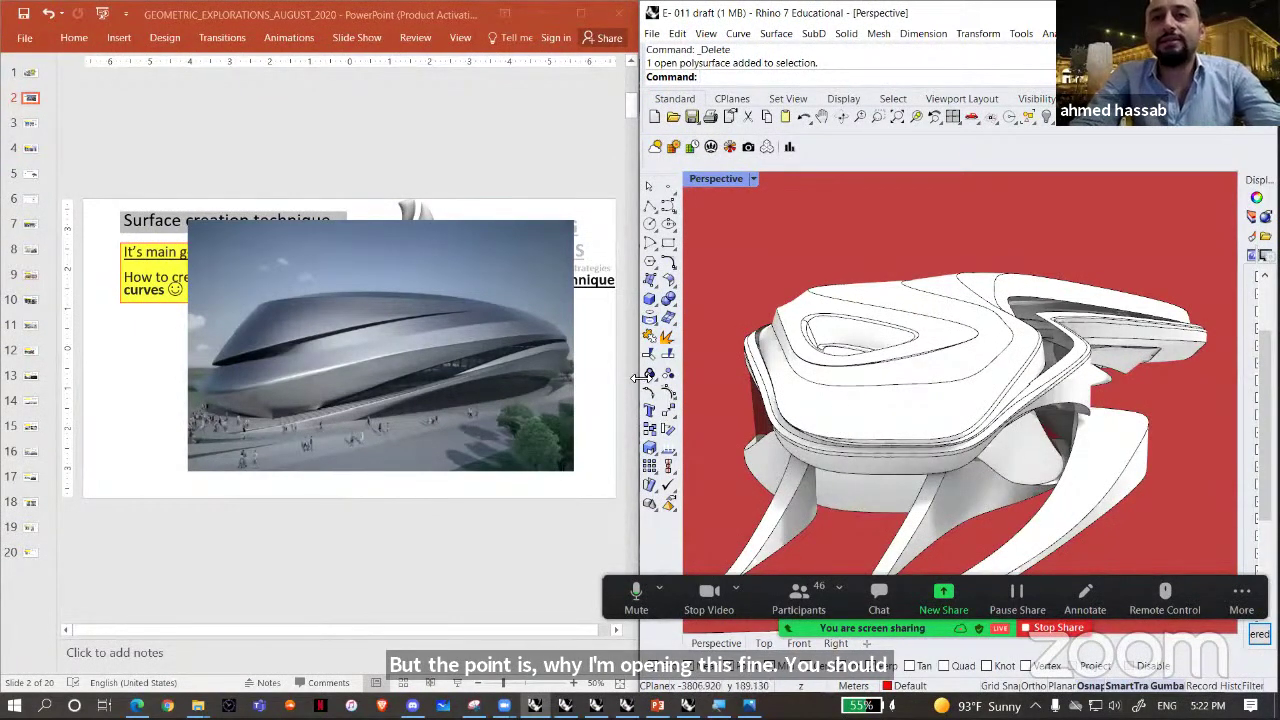
- Examine the creased roof polysurface above the long slit opening for surface quality
{"action": "right_click_drag", "start_coordinate": [1024, 375], "coordinate": [866, 384]}
{"action": "scroll", "coordinate": [968, 375], "scroll_direction": "up", "scroll_amount": 10}
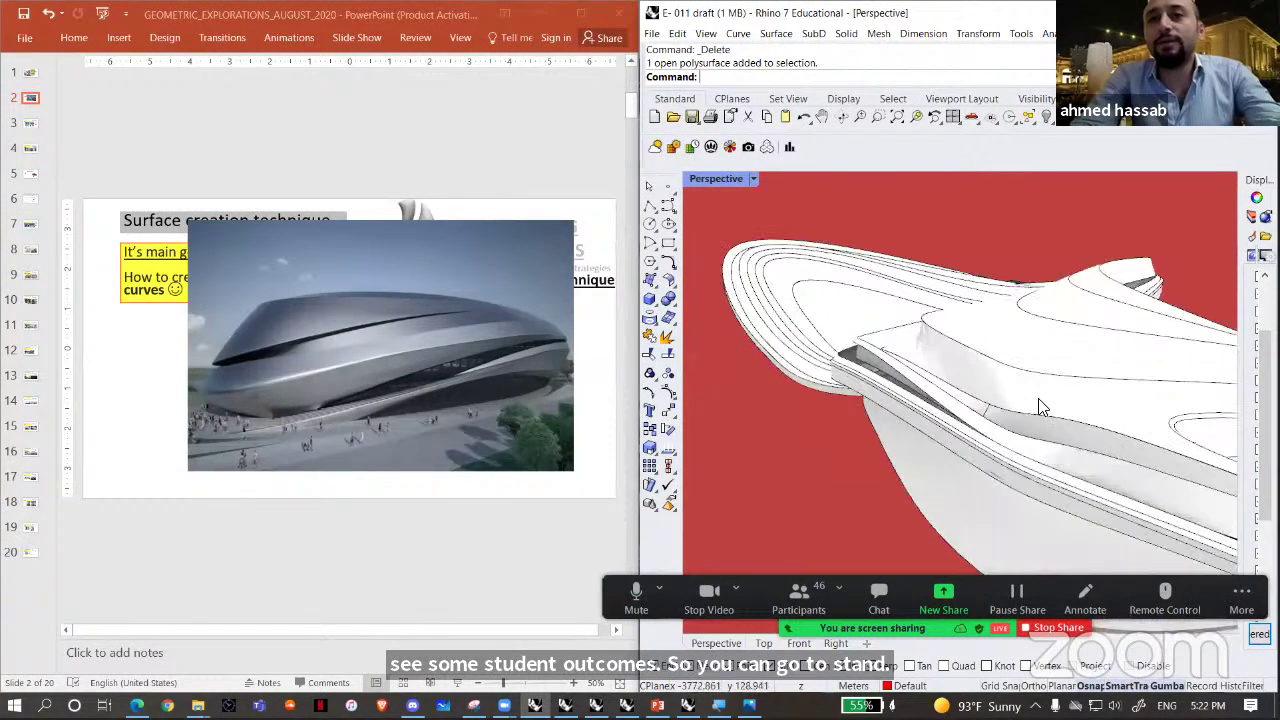
{"action": "left_click", "coordinate": [960, 368]}
{"action": "right_click_drag", "start_coordinate": [996, 318], "coordinate": [1112, 314]}
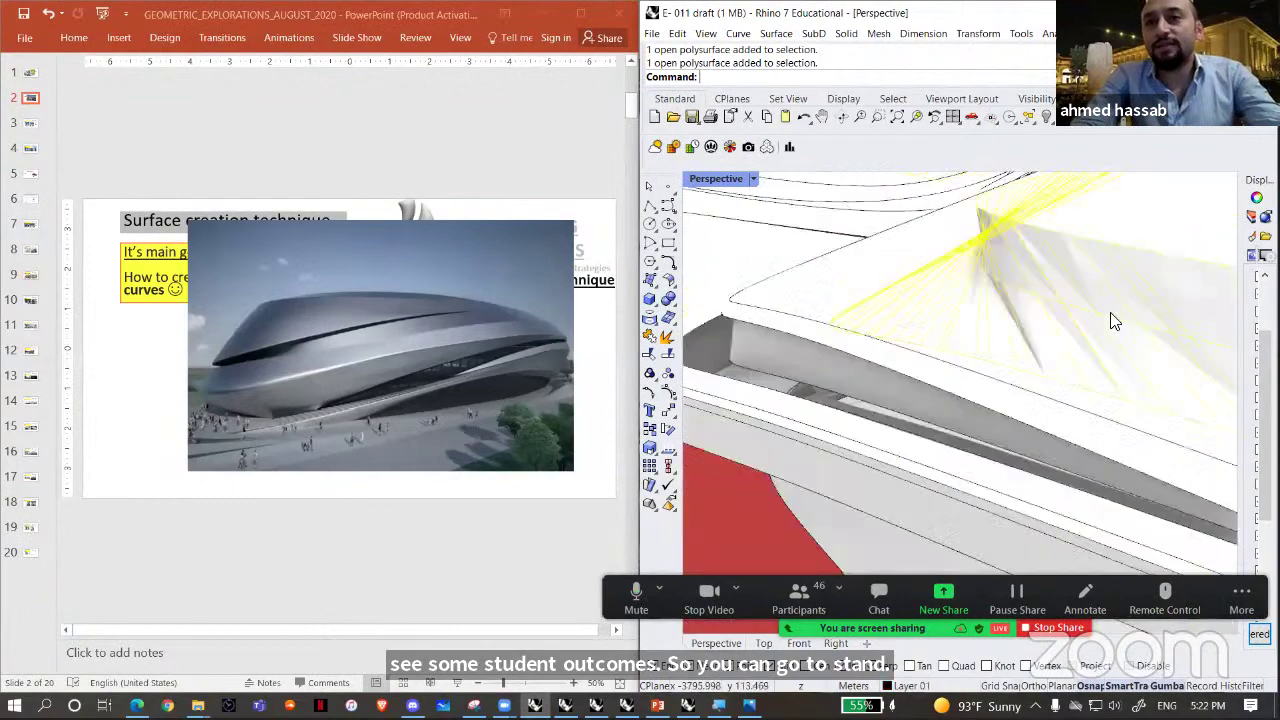
{"action": "right_click_drag", "start_coordinate": [924, 350], "coordinate": [932, 397]}
{"action": "scroll", "coordinate": [932, 388], "scroll_direction": "down", "scroll_amount": 8}
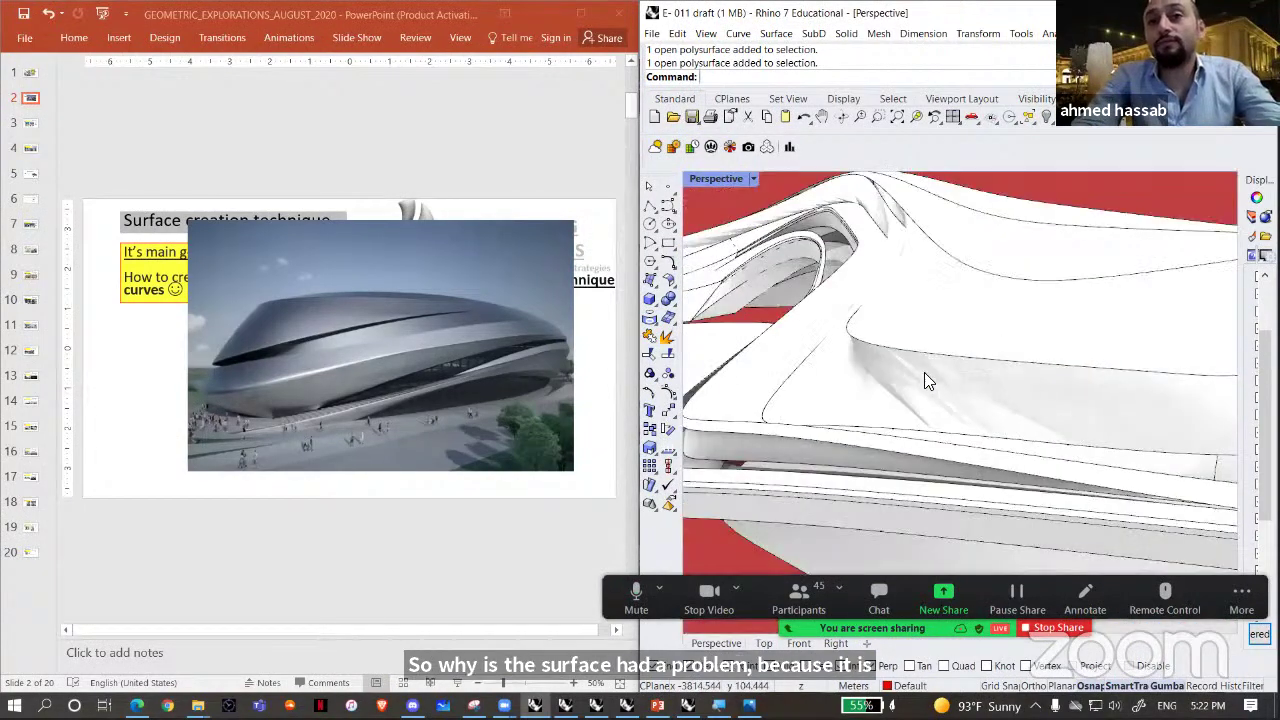
{"action": "scroll", "coordinate": [940, 348], "scroll_direction": "down", "scroll_amount": 2}
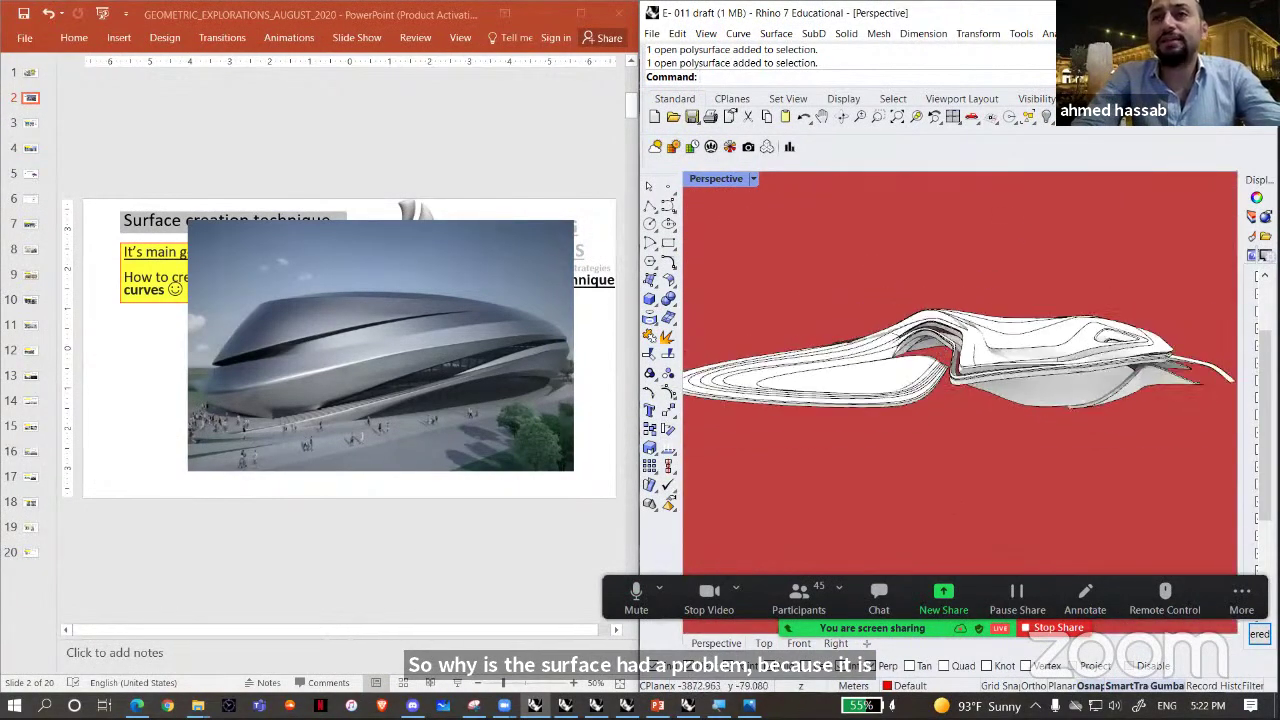
- Switch to the empty untitled Rhino model and enlarge its window to full screen
{"action": "left_click", "coordinate": [535, 705]}
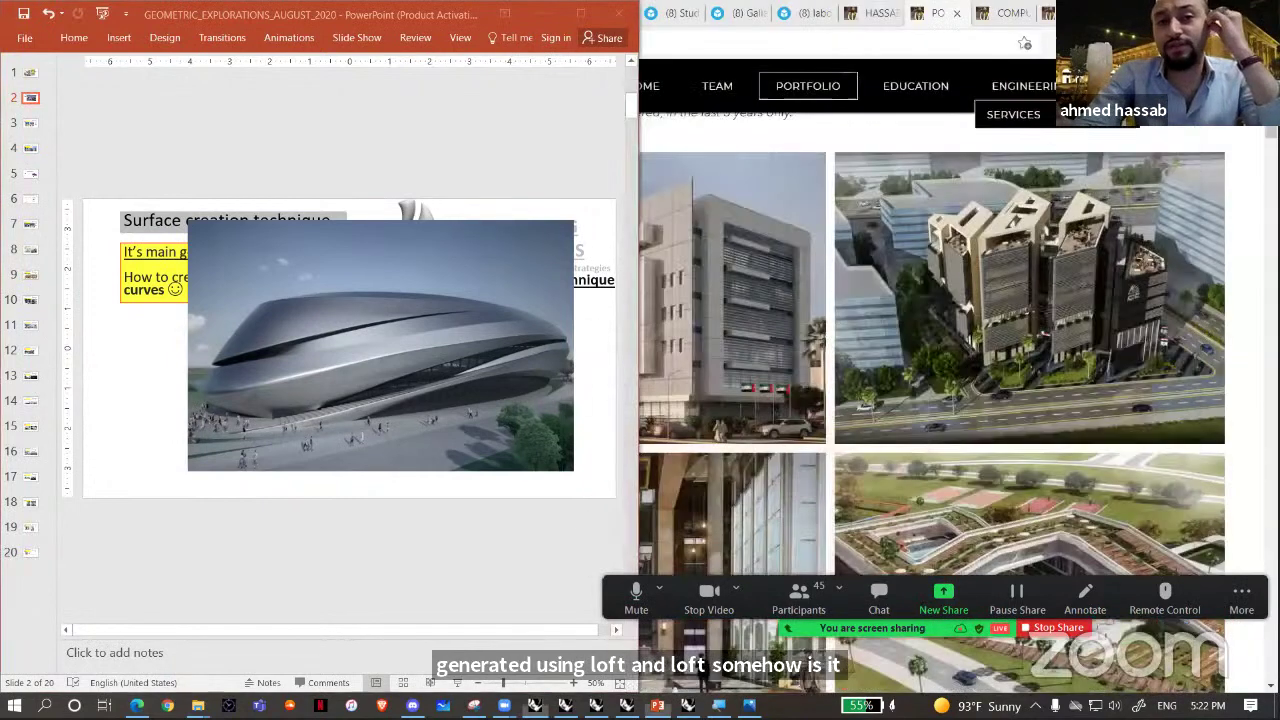
{"action": "mouse_move", "coordinate": [565, 705]}
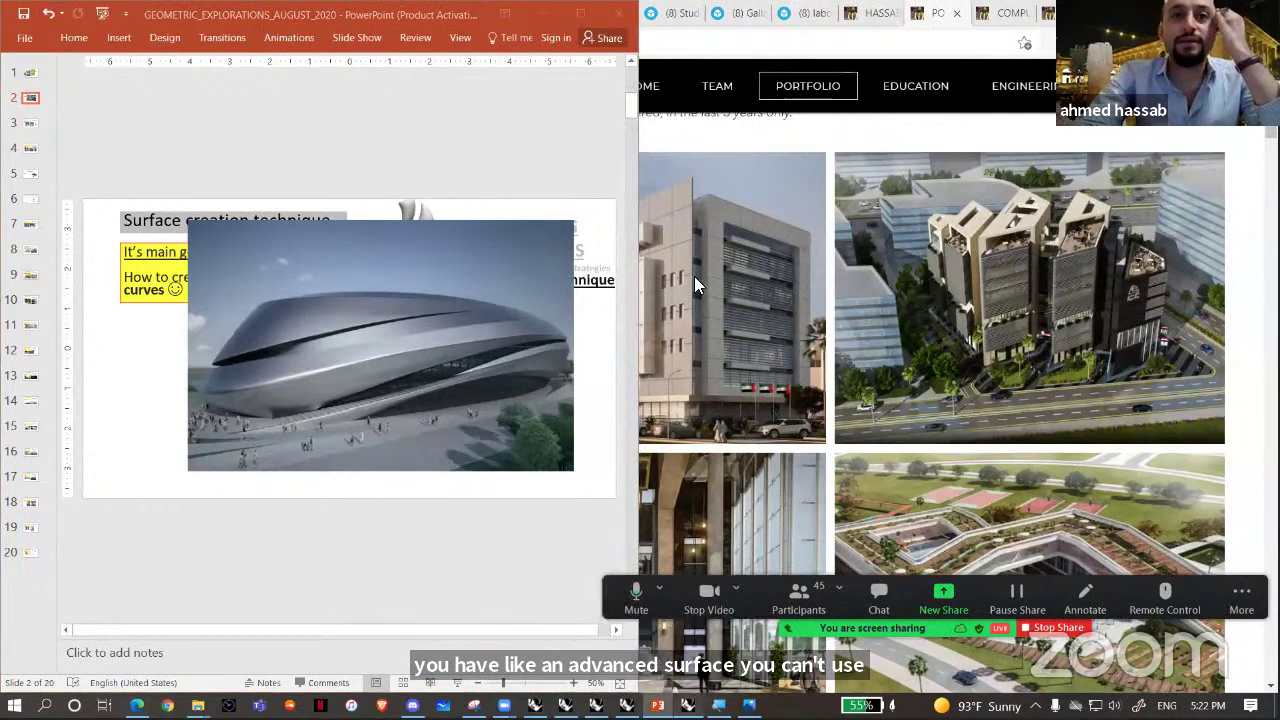
{"action": "key", "text": "alt+Tab"}
{"action": "double_click", "coordinate": [590, 174]}
- Draw a large closed degree-3 control point curve with an irregular wavy outline around the origin in the perspective view
{"action": "right_click_drag", "start_coordinate": [540, 330], "coordinate": [725, 425]}
{"action": "right_click_drag", "start_coordinate": [652, 397], "coordinate": [563, 357]}
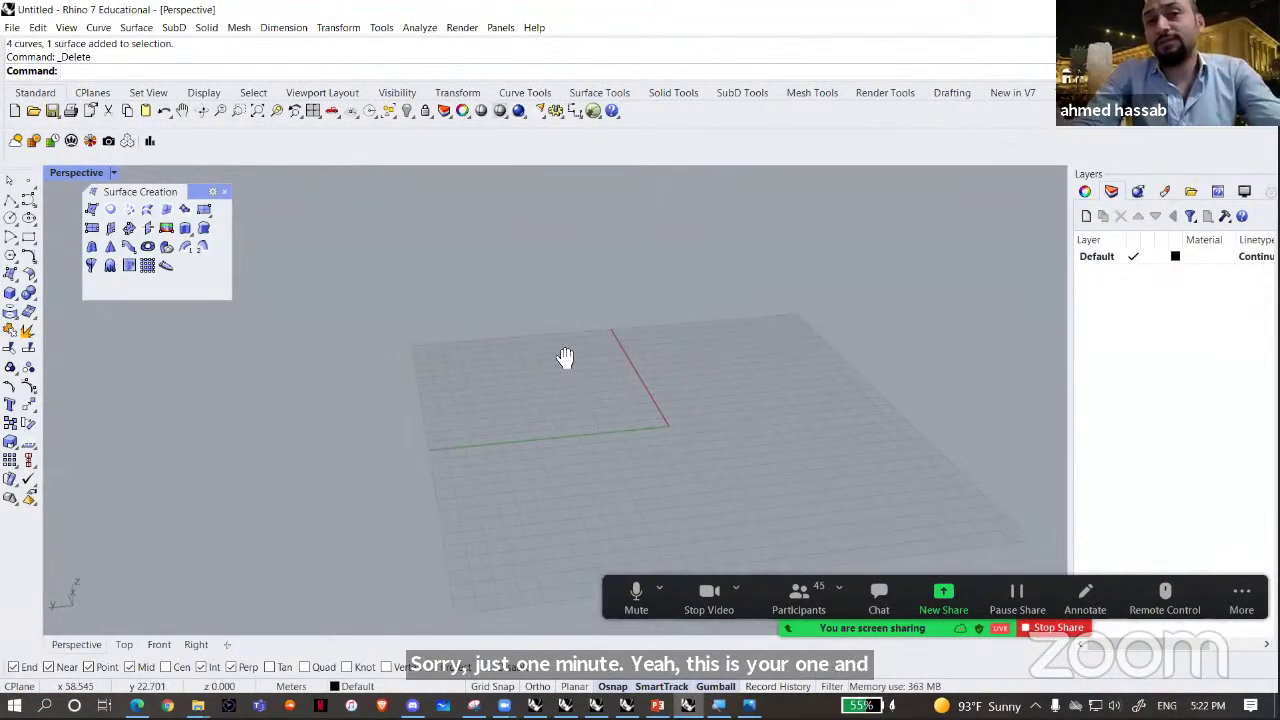
{"action": "left_click", "coordinate": [28, 199]}
{"action": "left_click", "coordinate": [443, 504]}
{"action": "left_click", "coordinate": [441, 337]}
{"action": "left_click", "coordinate": [538, 468]}
{"action": "left_click", "coordinate": [593, 440]}
{"action": "left_click", "coordinate": [656, 392]}
{"action": "left_click", "coordinate": [694, 458]}
{"action": "left_click", "coordinate": [751, 390]}
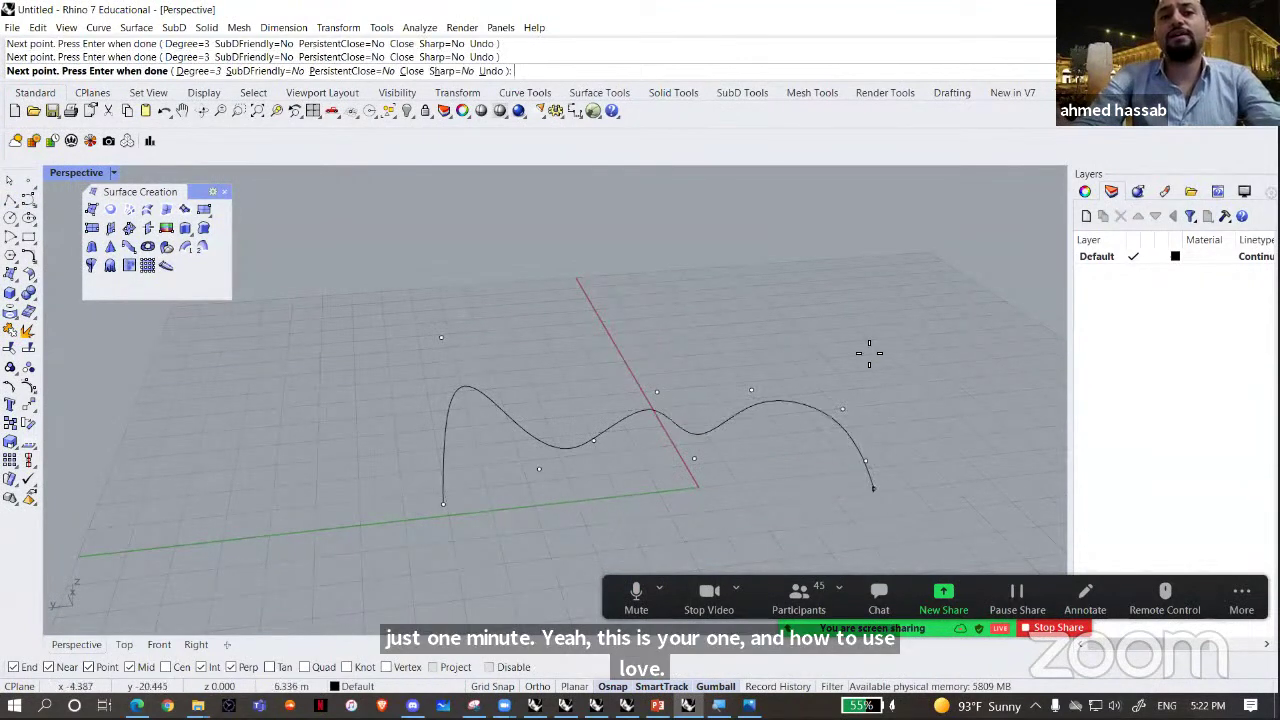
{"action": "right_click_drag", "start_coordinate": [869, 353], "coordinate": [797, 380]}
{"action": "scroll", "coordinate": [800, 385], "scroll_direction": "down", "scroll_amount": 10}
{"action": "scroll", "coordinate": [820, 426], "scroll_direction": "up", "scroll_amount": 6}
{"action": "left_click", "coordinate": [850, 414]}
{"action": "left_click", "coordinate": [762, 468]}
{"action": "left_click", "coordinate": [694, 428]}
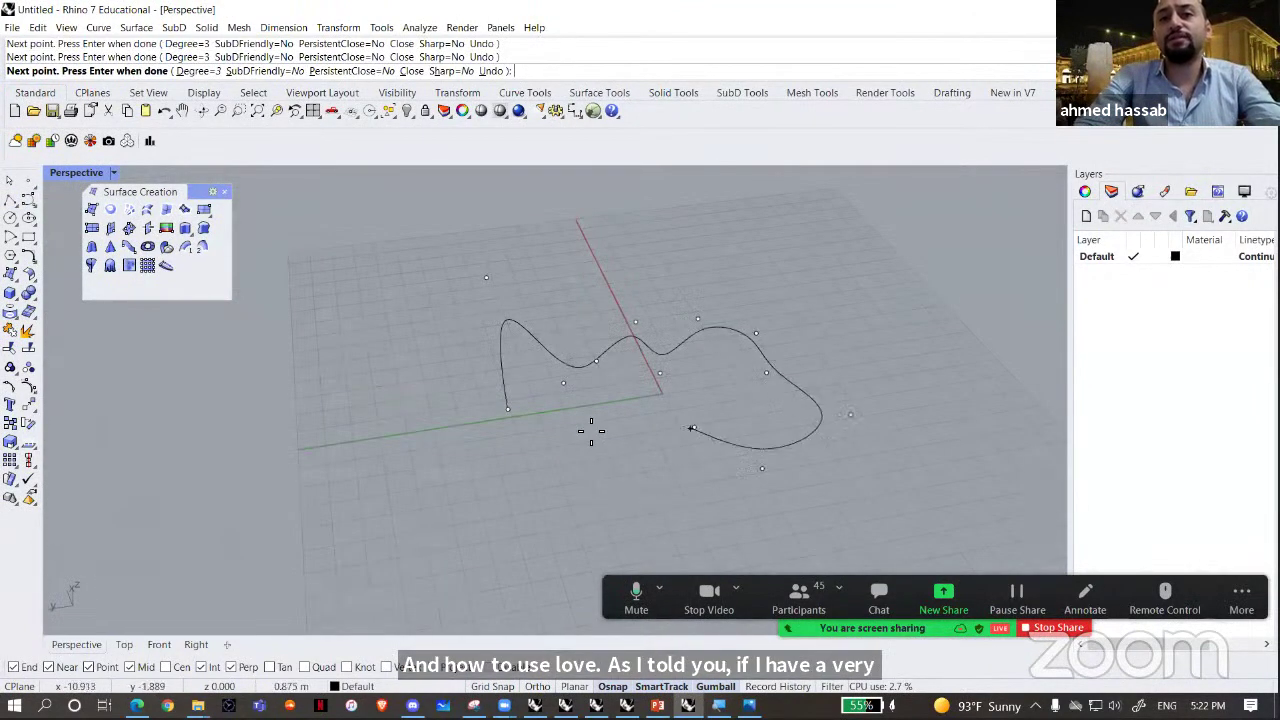
{"action": "right_click_drag", "start_coordinate": [514, 453], "coordinate": [640, 428]}
{"action": "mouse_move", "coordinate": [640, 428]}
{"action": "right_mouse_down", "text": "shift"}
{"action": "mouse_move", "coordinate": [631, 409]}
{"action": "mouse_move", "coordinate": [560, 372]}
{"action": "right_mouse_up", "text": "shift"}
- Draw a second closed degree-3 control point curve, long and curved, inside the large outline
{"action": "right_click", "coordinate": [640, 375]}
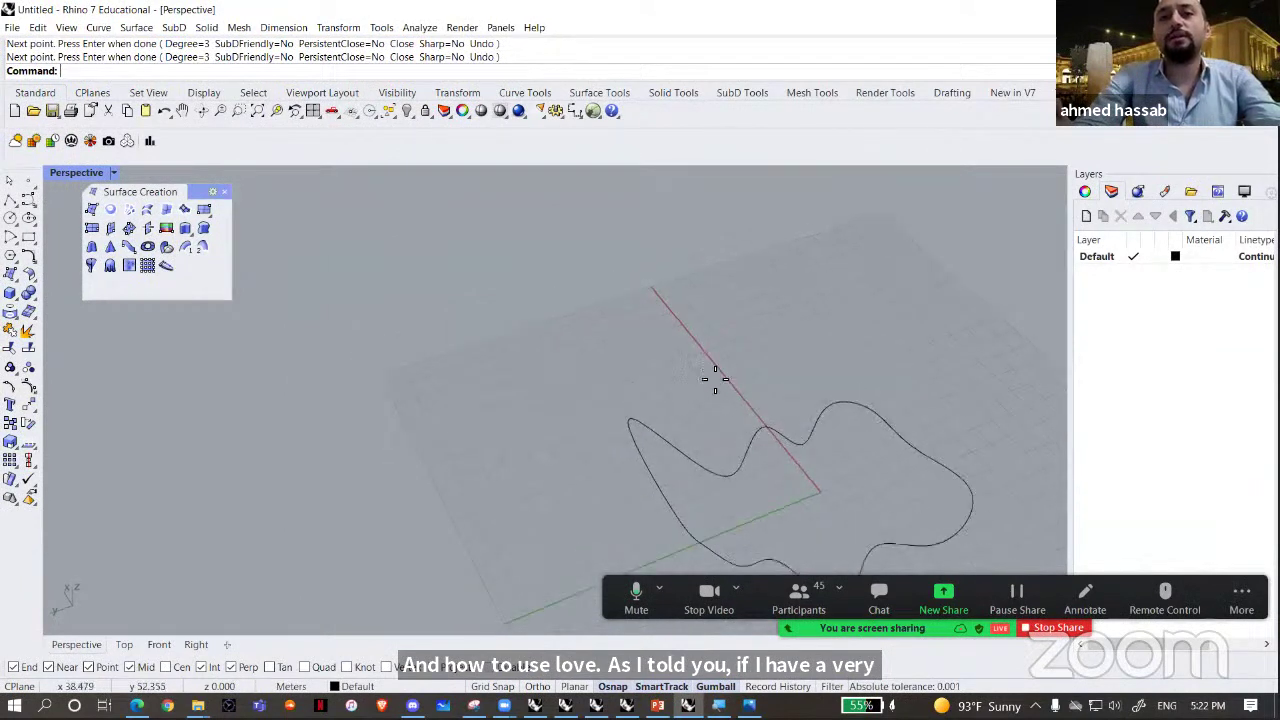
{"action": "left_click", "coordinate": [714, 364]}
{"action": "left_click", "coordinate": [666, 382]}
{"action": "left_click", "coordinate": [621, 446]}
{"action": "left_click", "coordinate": [571, 403]}
{"action": "left_click", "coordinate": [505, 372]}
{"action": "left_click", "coordinate": [536, 430]}
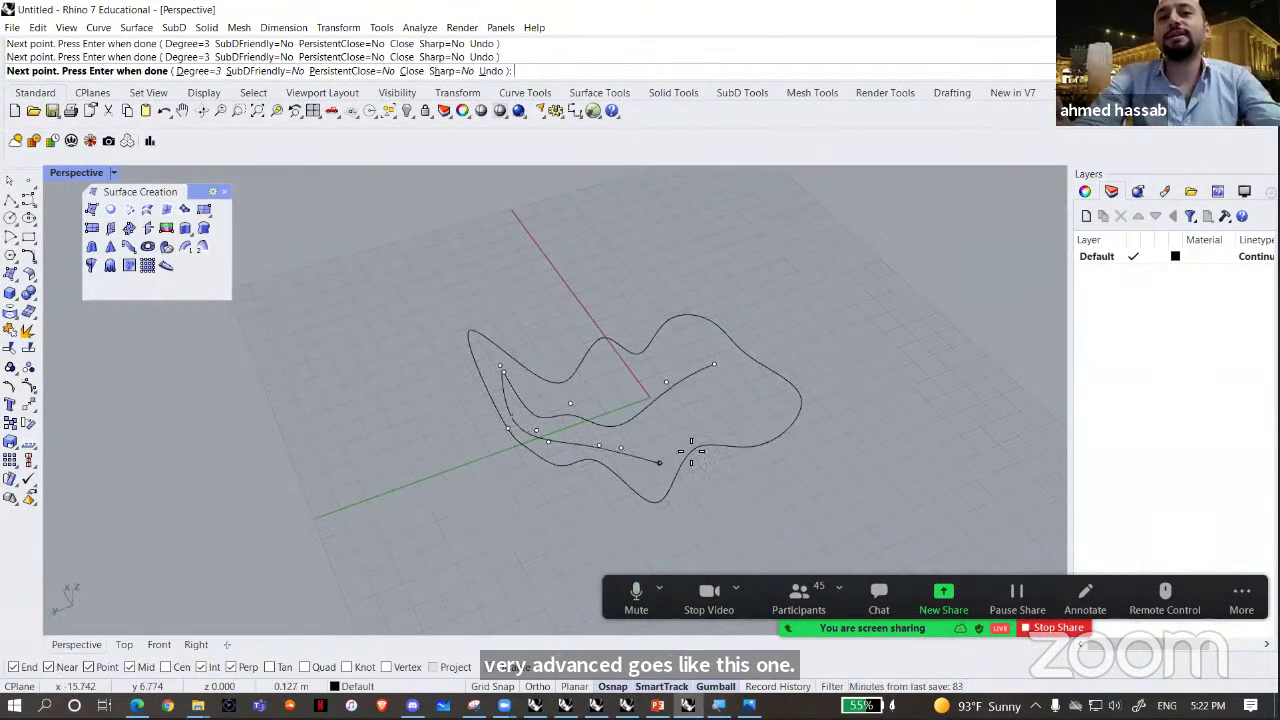
{"action": "left_click", "coordinate": [706, 413]}
{"action": "left_click", "coordinate": [788, 394]}
{"action": "left_click", "coordinate": [714, 364]}
- Draw a small, narrow closed degree-3 control point curve inside the second curve
{"action": "right_click", "coordinate": [717, 402]}
{"action": "left_click", "coordinate": [715, 397]}
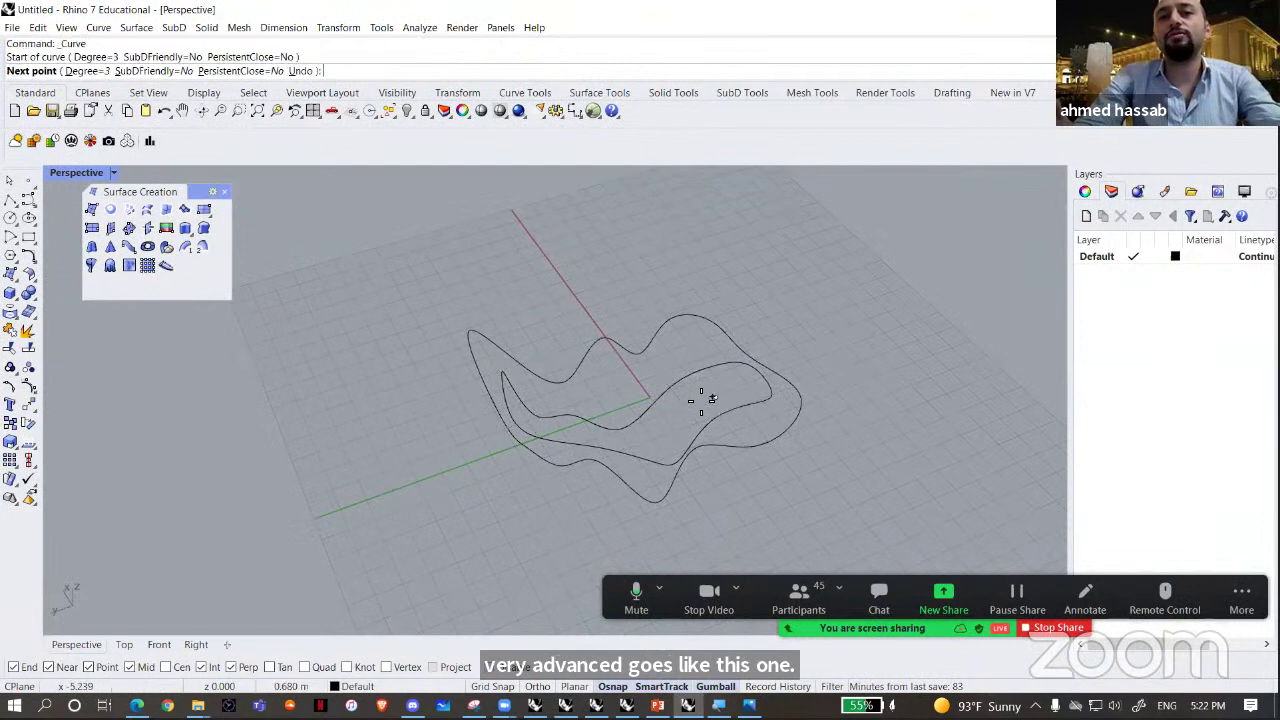
{"action": "left_click", "coordinate": [710, 397]}
{"action": "left_click", "coordinate": [693, 402]}
{"action": "left_click", "coordinate": [669, 430]}
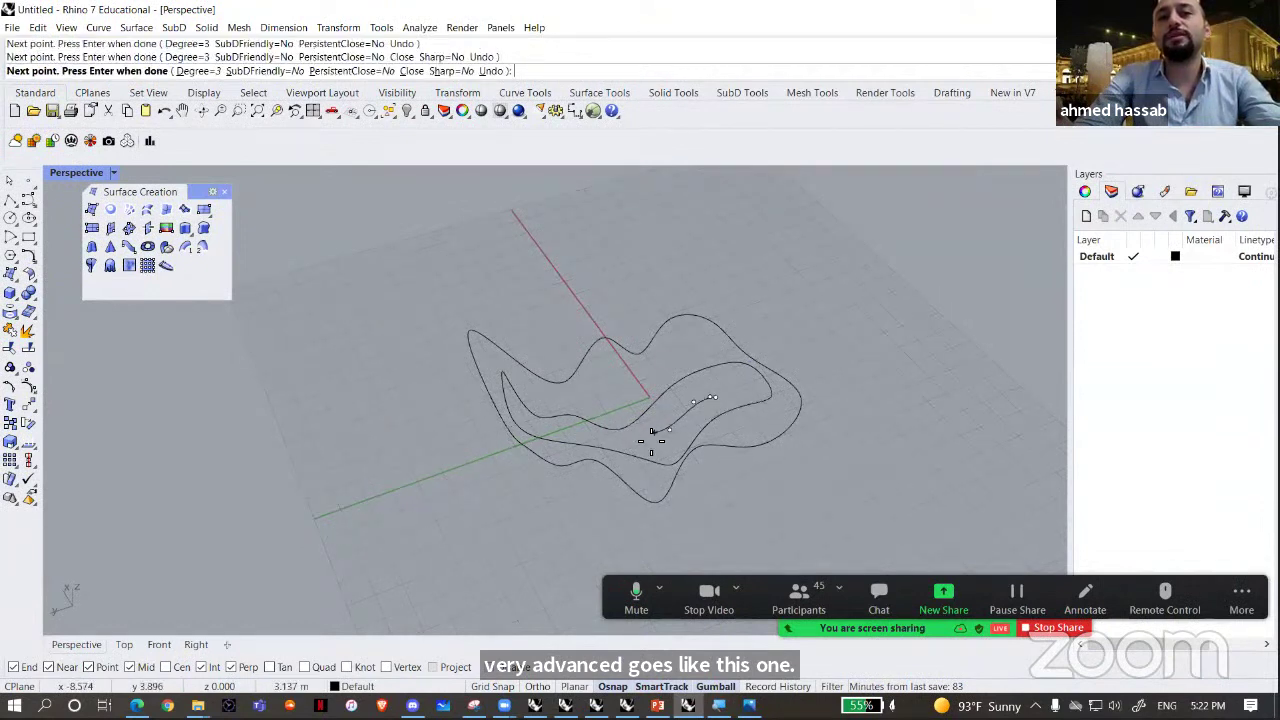
{"action": "scroll", "coordinate": [712, 398], "scroll_direction": "up", "scroll_amount": 11}
{"action": "left_click", "coordinate": [717, 398]}
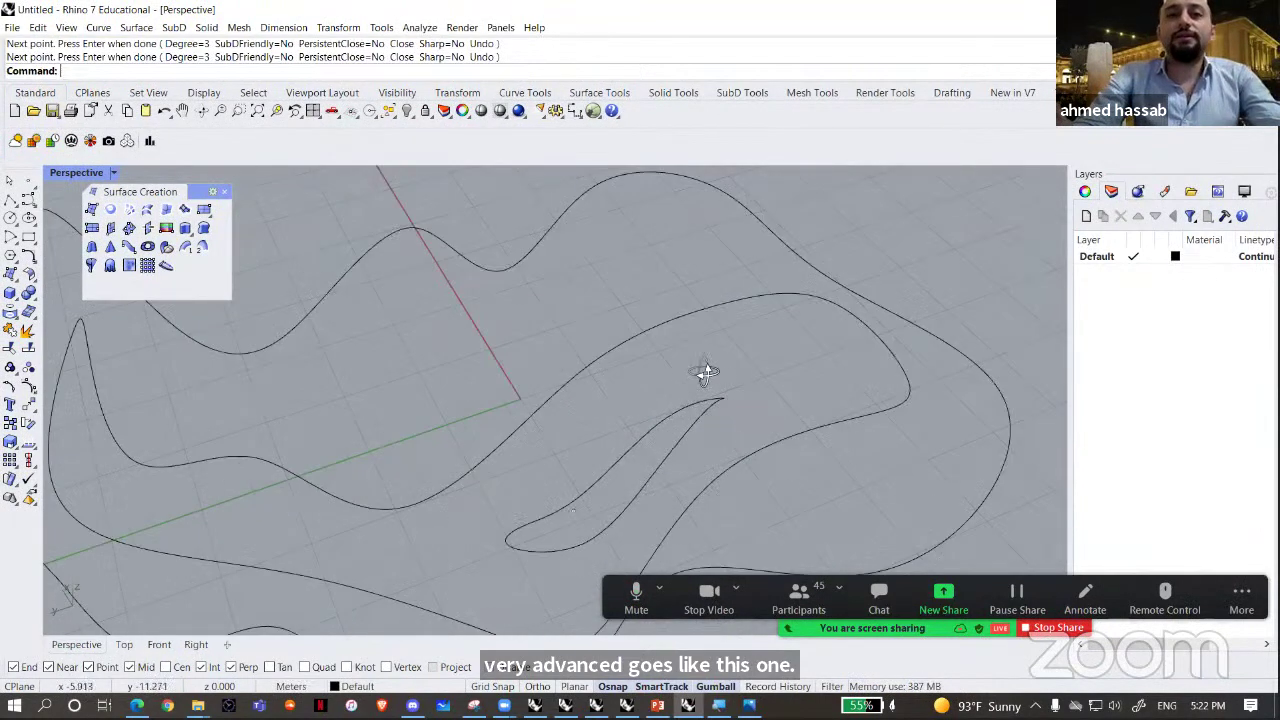
- Frame the three curves in the view and raise the middle-sized closed curve vertically above the other two
{"action": "scroll", "coordinate": [726, 405], "scroll_direction": "down", "scroll_amount": 6}
{"action": "key", "text": "ctrl+a"}
{"action": "left_click", "coordinate": [258, 110]}
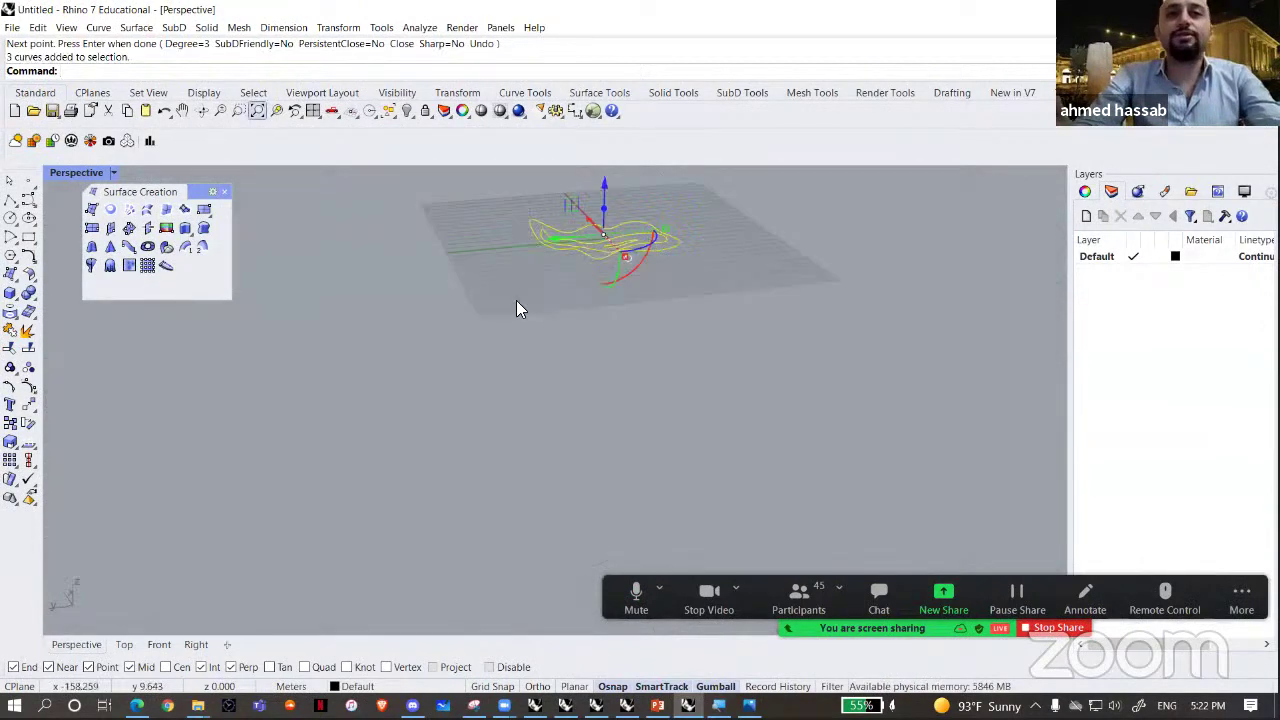
{"action": "left_click", "coordinate": [277, 110]}
{"action": "right_click_drag", "start_coordinate": [764, 428], "coordinate": [772, 460]}
{"action": "key", "text": "Escape"}
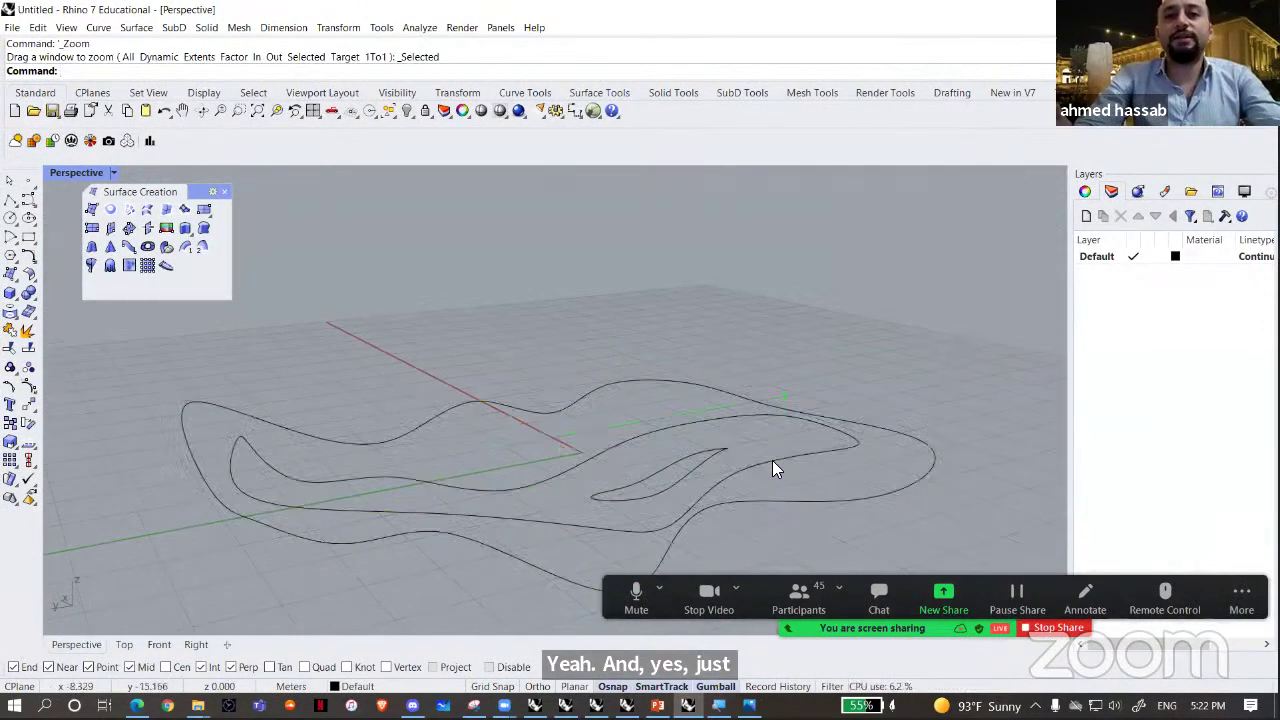
{"action": "left_click", "coordinate": [772, 460]}
{"action": "left_click_drag", "start_coordinate": [556, 402], "coordinate": [556, 340]}
{"action": "left_click", "coordinate": [765, 256]}
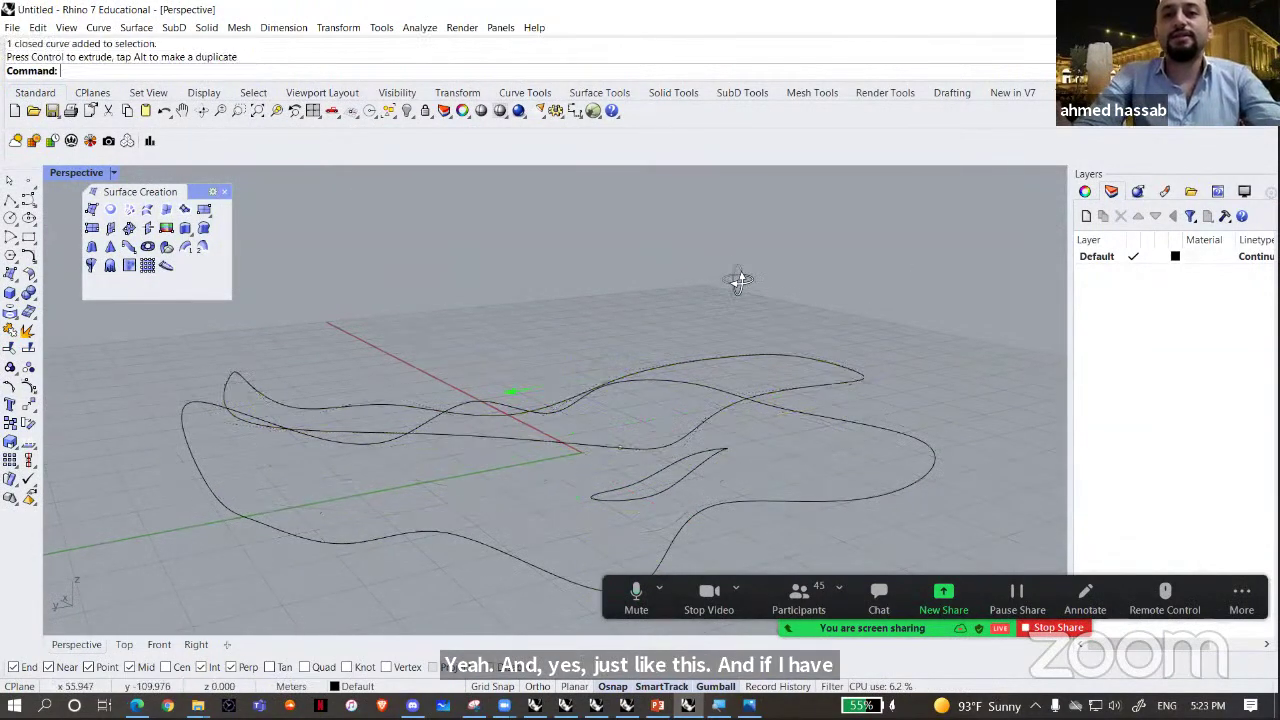
- Try to loft a surface through the three closed curves
{"action": "right_click_drag", "start_coordinate": [737, 280], "coordinate": [408, 250]}
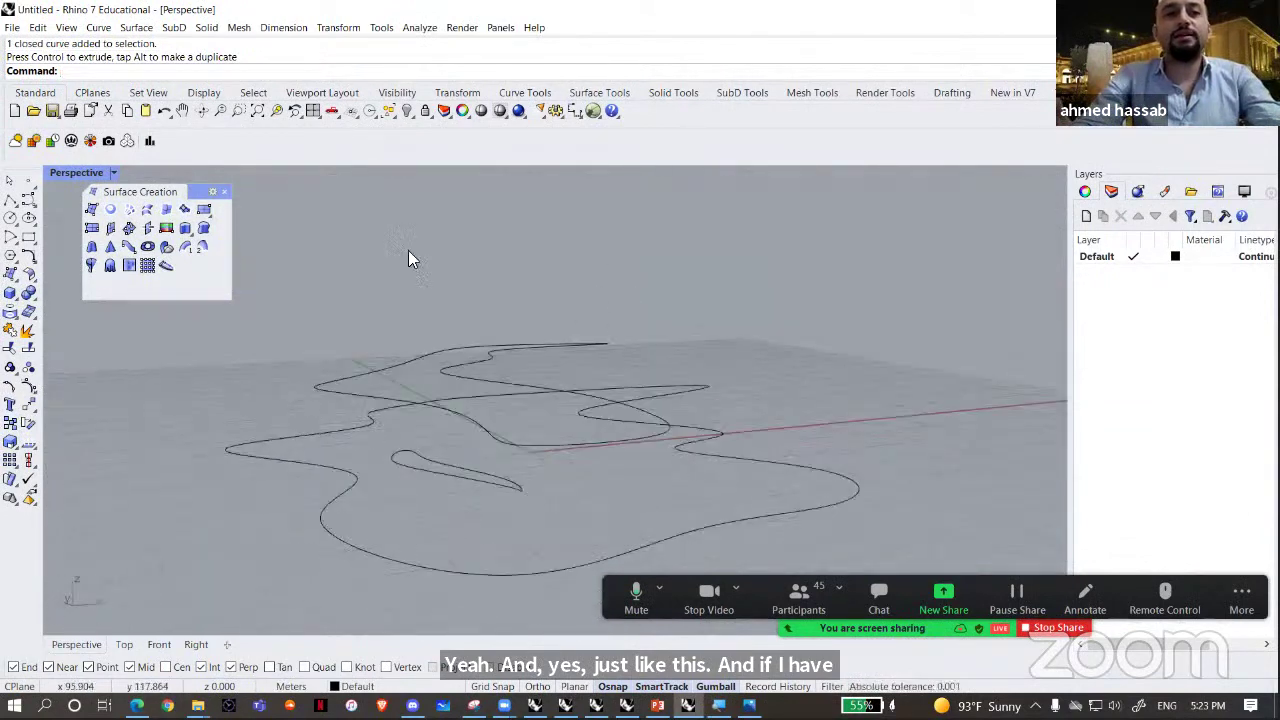
{"action": "left_click", "coordinate": [150, 208]}
{"action": "right_click_drag", "start_coordinate": [708, 486], "coordinate": [722, 498]}
{"action": "left_click", "coordinate": [720, 500]}
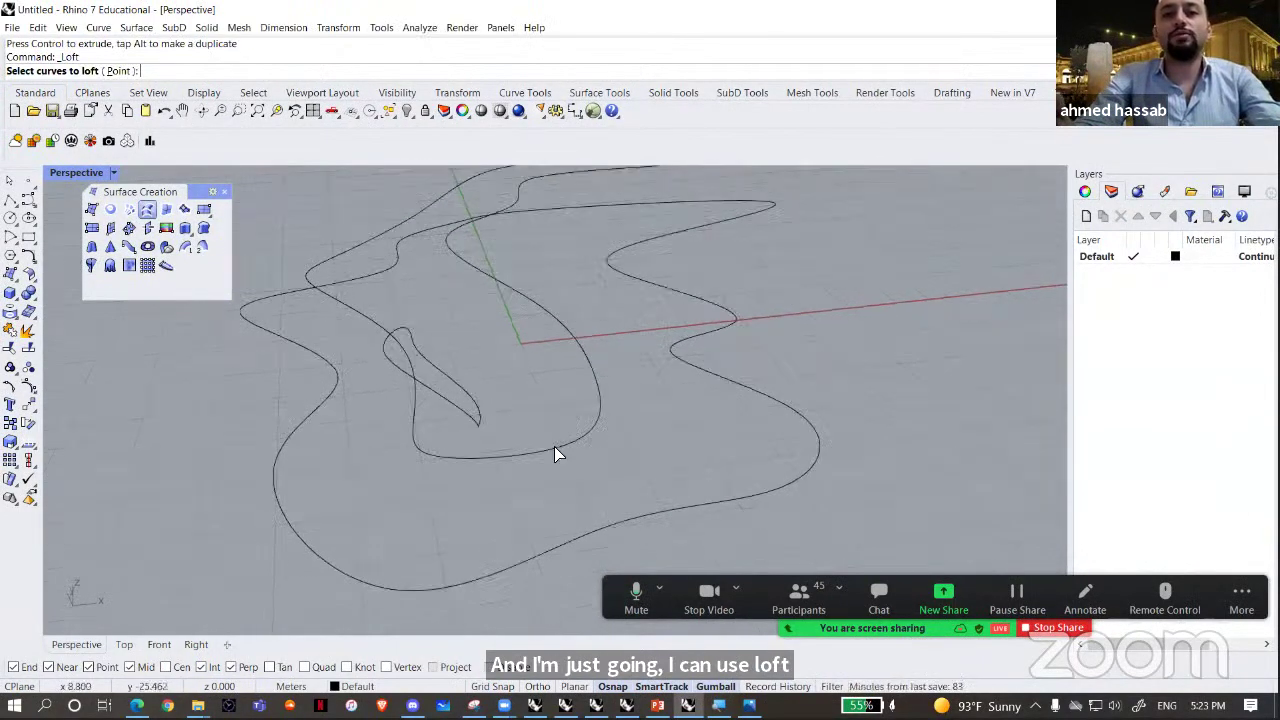
{"action": "left_click", "coordinate": [554, 447]}
{"action": "key", "text": "Return"}
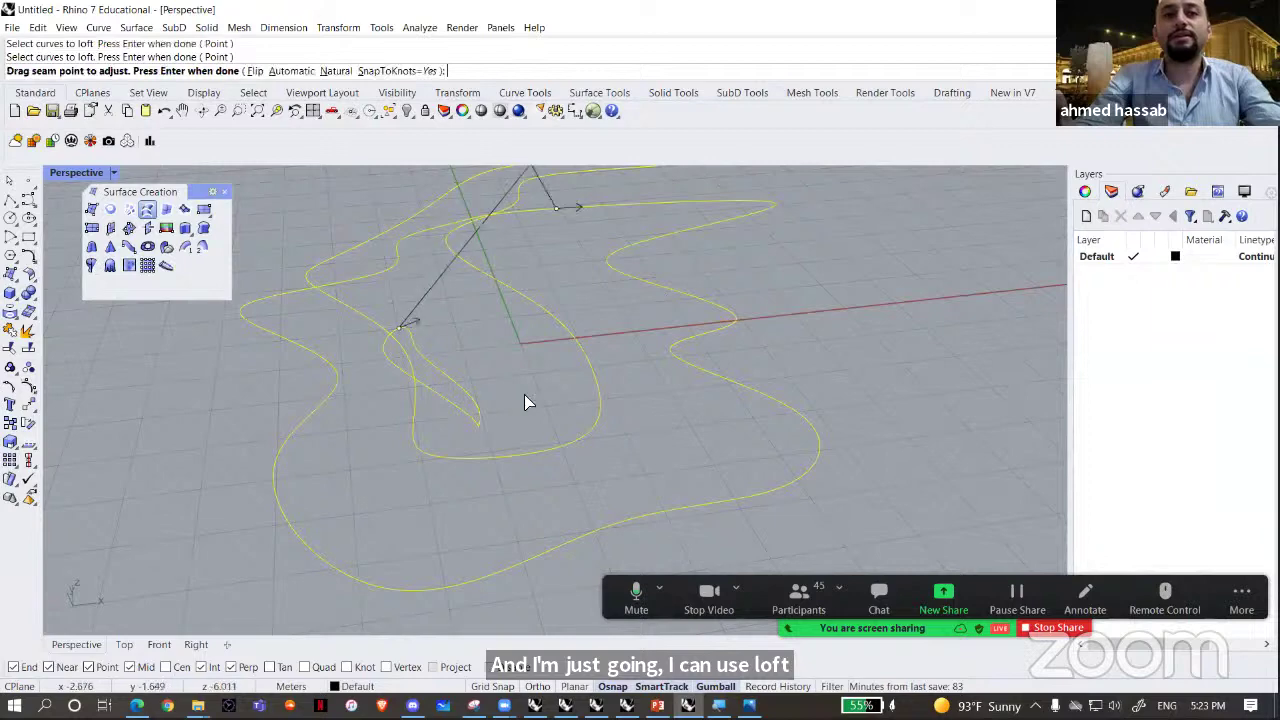
{"action": "key", "text": "Return"}
{"action": "right_click_drag", "start_coordinate": [689, 412], "coordinate": [351, 386]}
{"action": "key", "text": "Escape"}
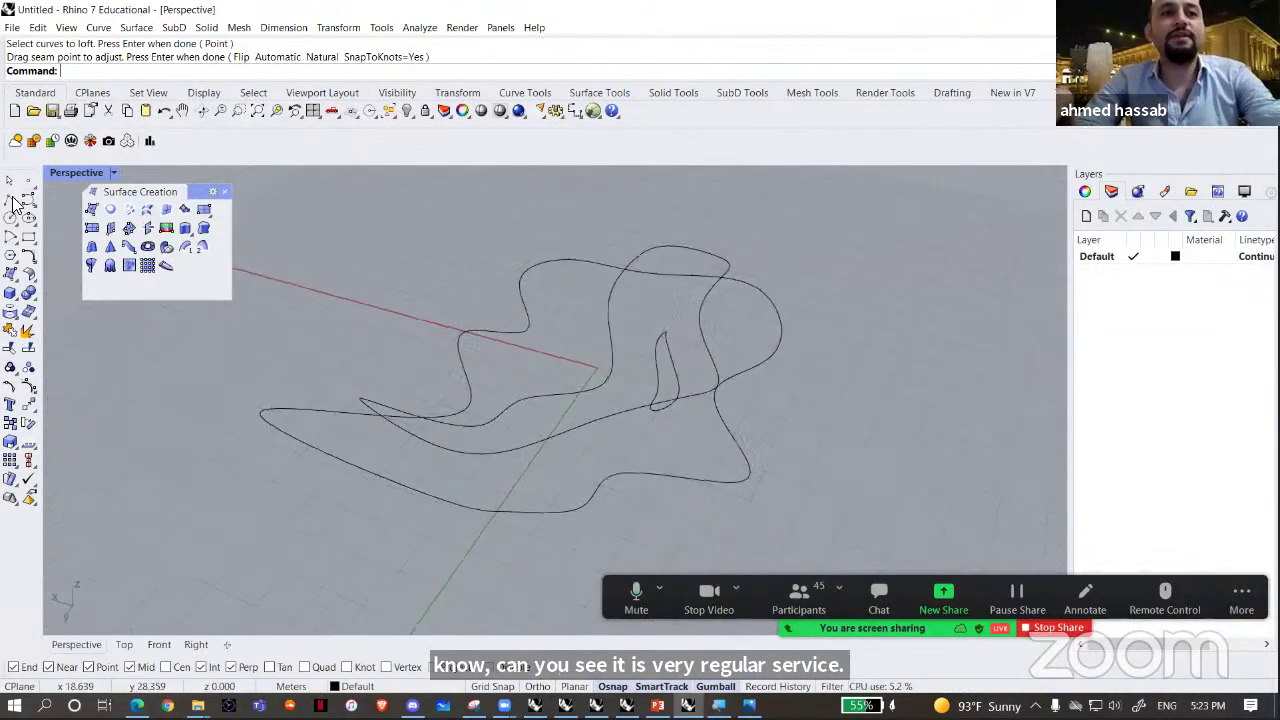
{"action": "right_click", "coordinate": [425, 431]}
{"action": "right_click_drag", "start_coordinate": [425, 431], "coordinate": [649, 440]}
{"action": "right_click_drag", "start_coordinate": [549, 392], "coordinate": [655, 382]}
{"action": "left_click", "coordinate": [657, 377]}
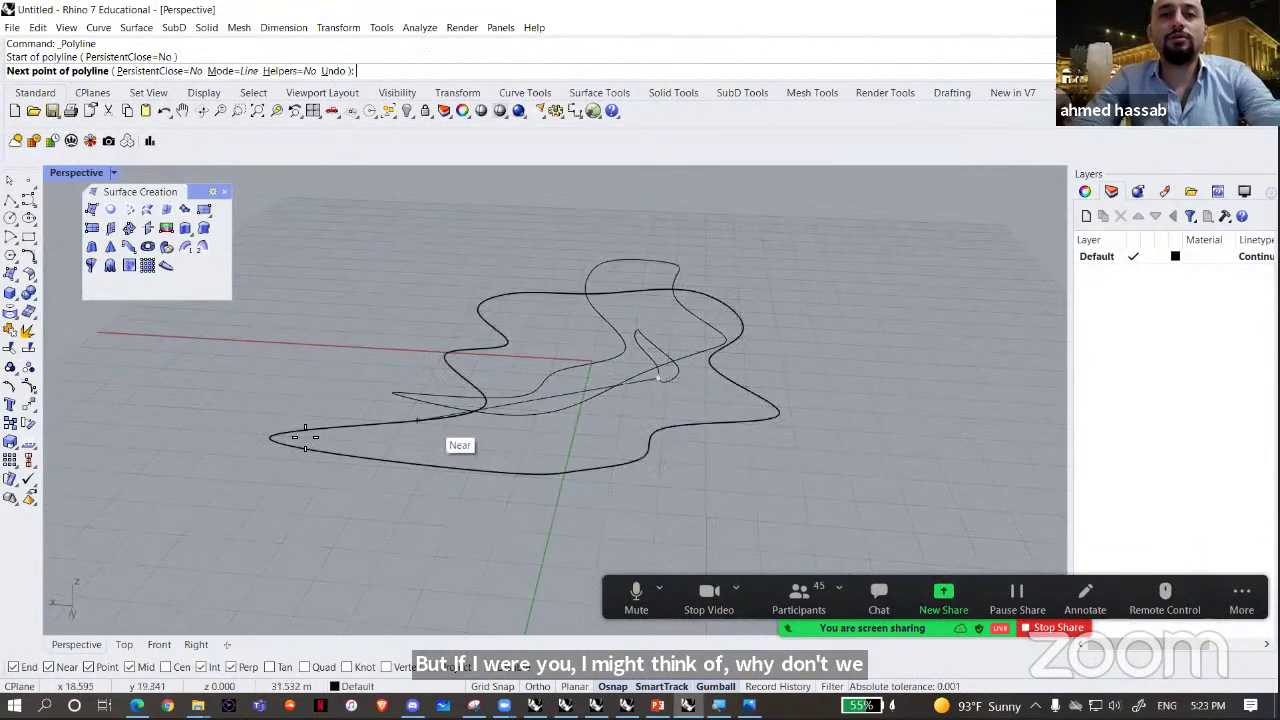
{"action": "right_click_drag", "start_coordinate": [285, 436], "coordinate": [552, 406]}
{"action": "key", "text": "Escape"}
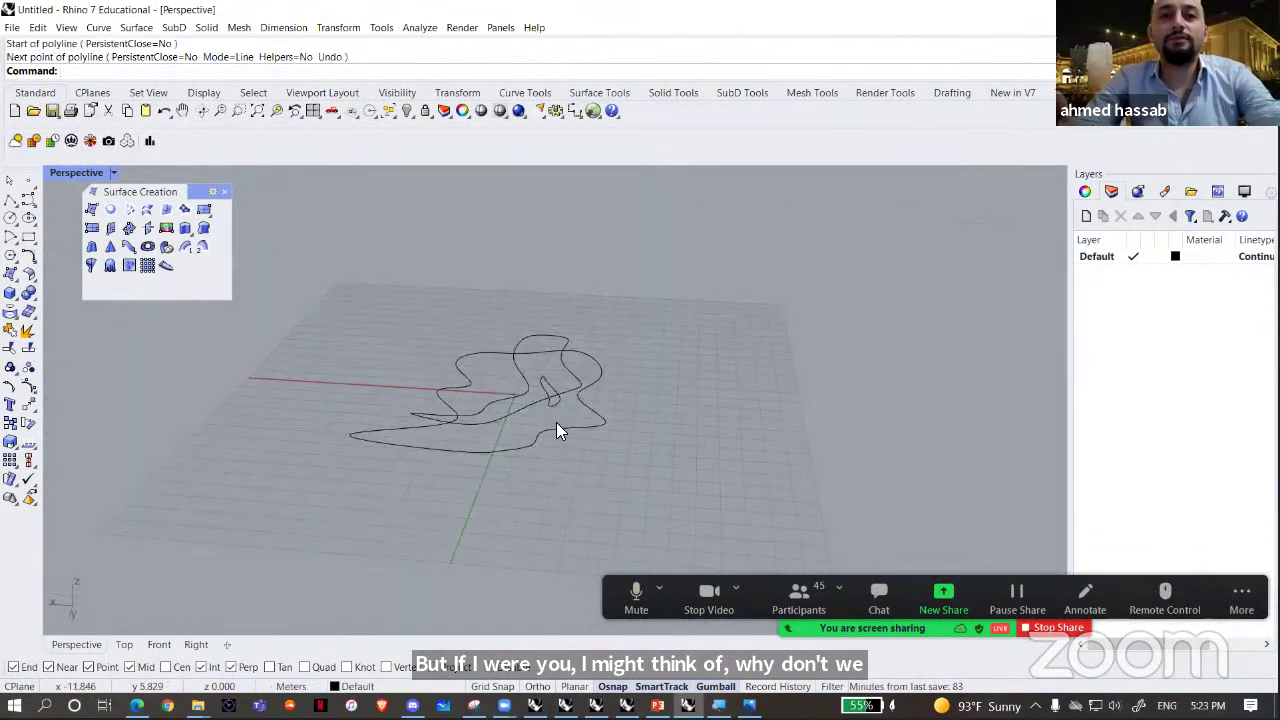
- Copy the large outer curve and the small narrow curve to an empty area beside the originals along the X direction
{"action": "left_click", "coordinate": [556, 422]}
{"action": "left_click", "coordinate": [480, 452], "text": "shift"}
{"action": "right_click_drag", "start_coordinate": [480, 452], "coordinate": [580, 486]}
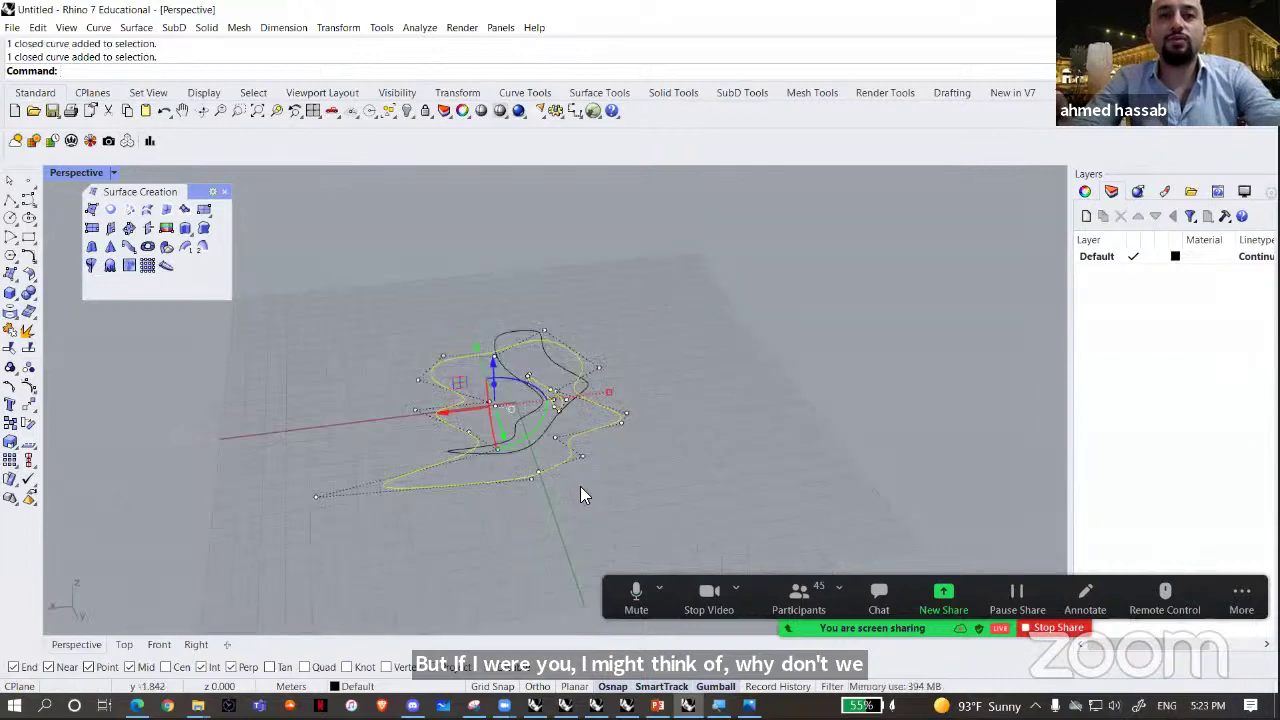
{"action": "scroll", "coordinate": [629, 410], "scroll_direction": "up", "scroll_amount": 6}
{"action": "right_click_drag", "start_coordinate": [629, 410], "coordinate": [520, 420], "text": "shift"}
{"action": "scroll", "coordinate": [535, 412], "scroll_direction": "down", "scroll_amount": 5}
{"action": "left_click_drag", "start_coordinate": [535, 412], "coordinate": [132, 464], "text": "alt"}
{"action": "right_click_drag", "start_coordinate": [460, 342], "coordinate": [742, 284], "text": "shift"}
{"action": "right_click_drag", "start_coordinate": [566, 436], "coordinate": [532, 470]}
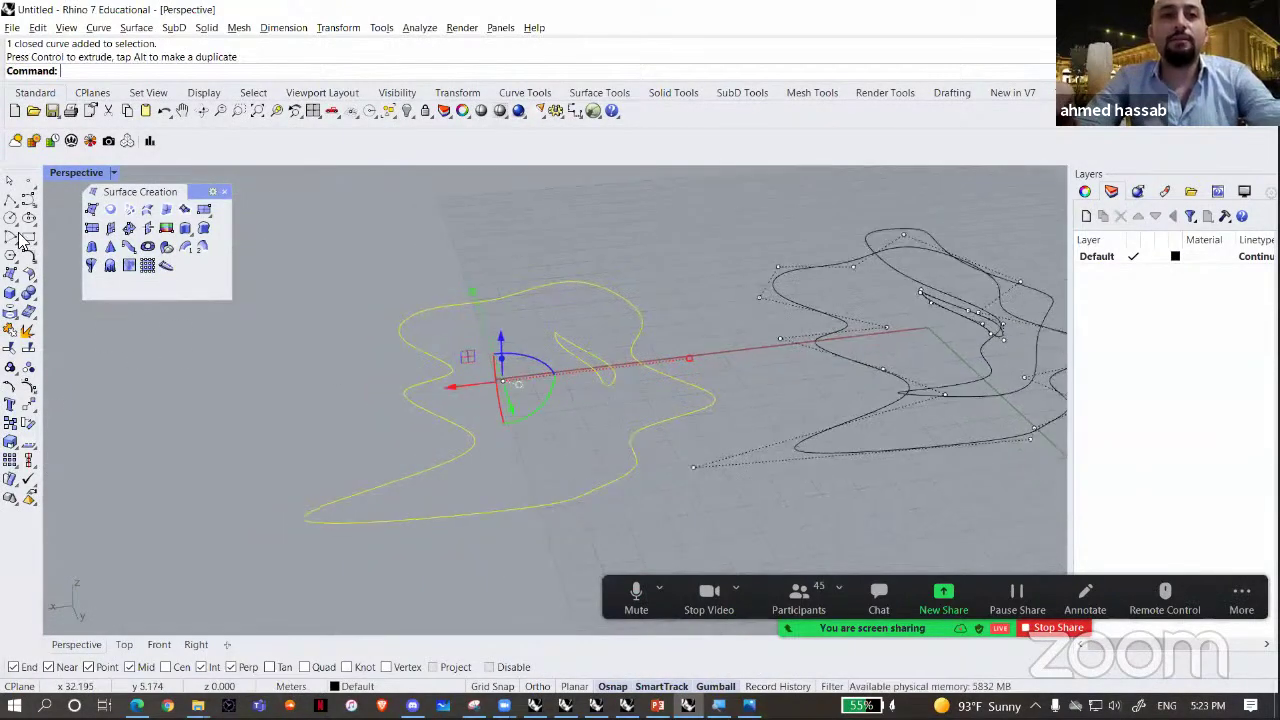
{"action": "key", "text": "Escape"}
{"action": "key", "text": "Escape"}
- Draw a straight polyline from the copied small curve to the copied outer curve as a cross section
{"action": "left_click", "coordinate": [8, 202]}
{"action": "left_click", "coordinate": [586, 413]}
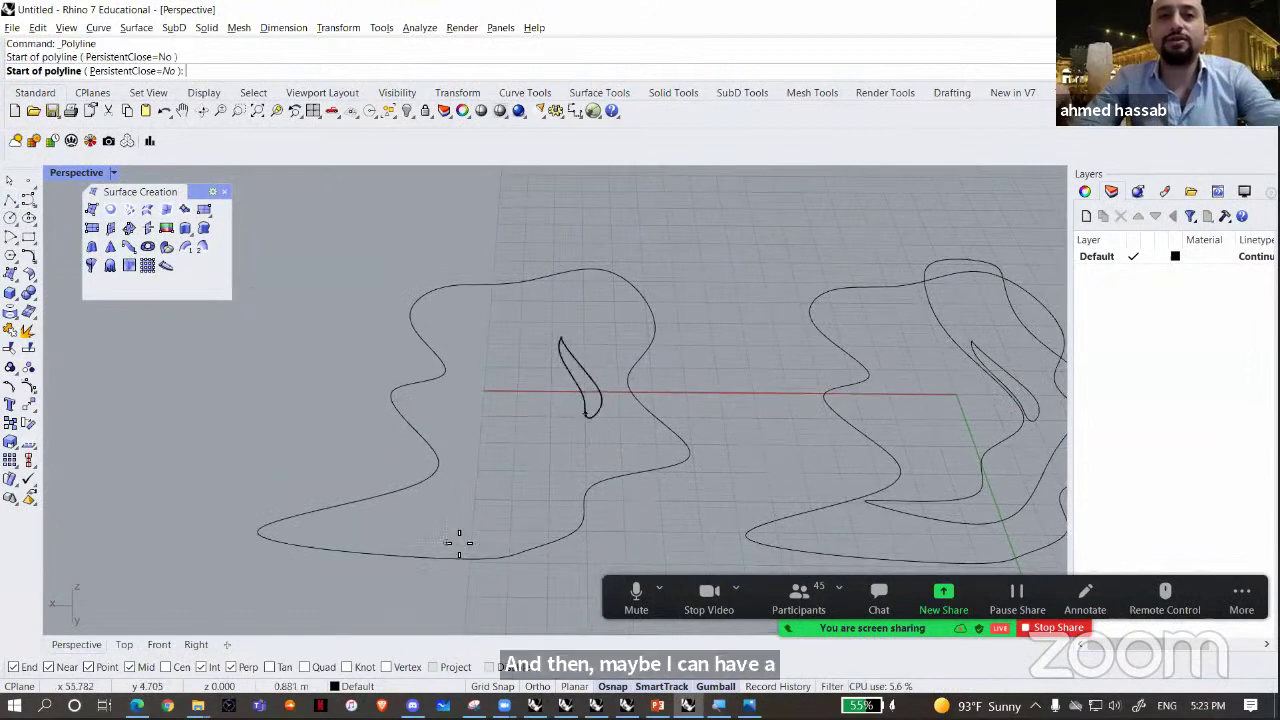
{"action": "left_click", "coordinate": [441, 558]}
{"action": "key", "text": "Return"}
- Show the cross-section line's control points and rebuild the line with the preset Rebuild settings
{"action": "right_click_drag", "start_coordinate": [486, 492], "coordinate": [448, 420]}
{"action": "key", "text": "F10"}
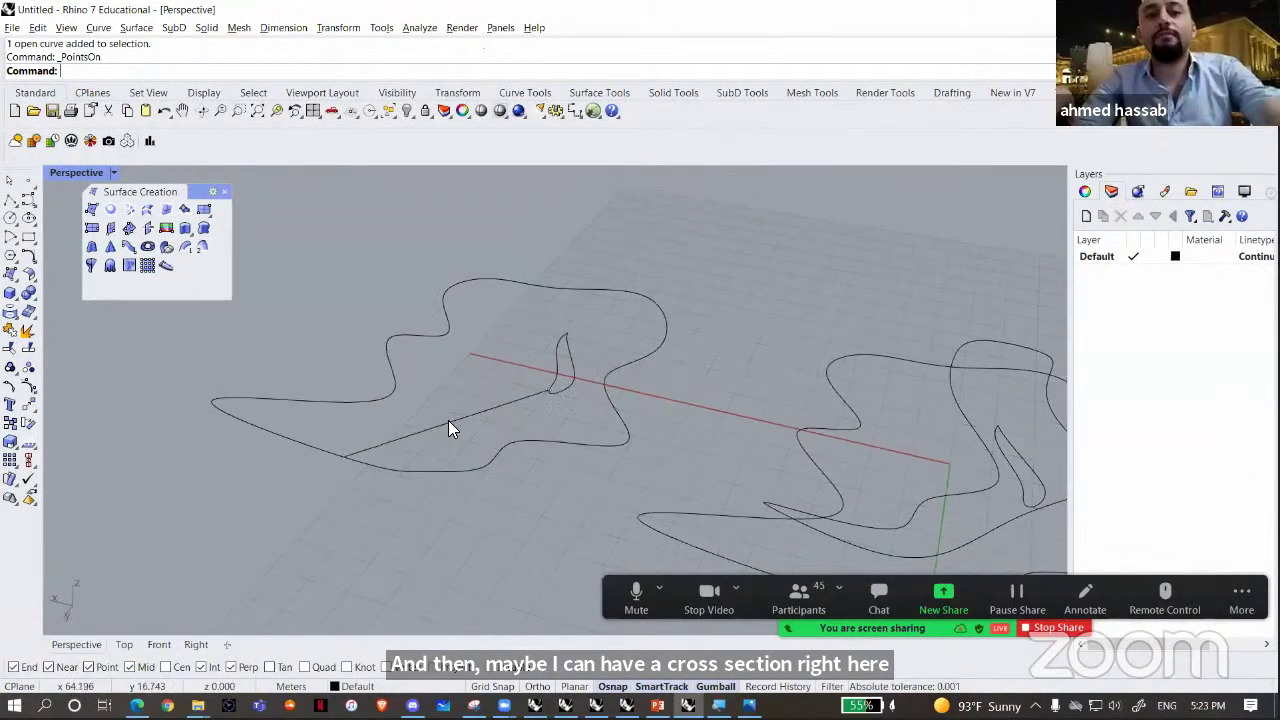
{"action": "left_click", "coordinate": [448, 420]}
{"action": "type", "text": "Rebuild"}
{"action": "key", "text": "Return"}
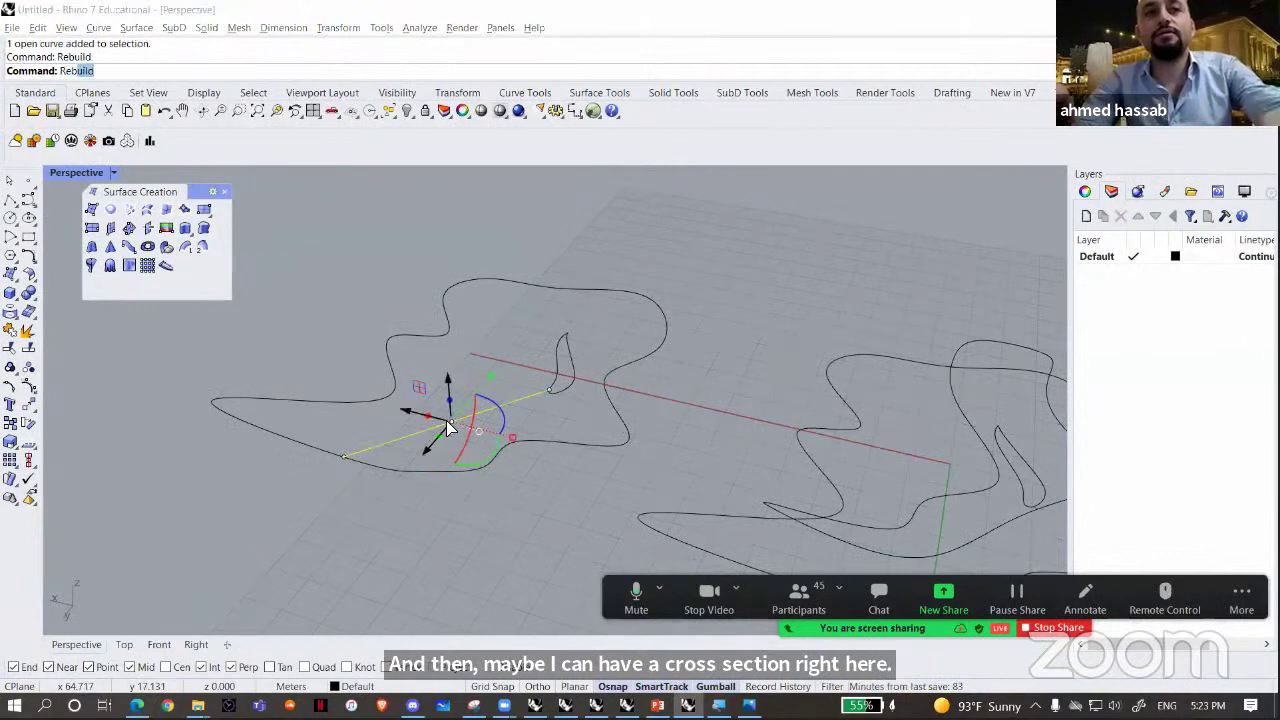
{"action": "key", "text": "Return"}
- Raise the cross-section line's middle control point and the two interior control points nearest the outer curve to form an arch
{"action": "left_click", "coordinate": [449, 420]}
{"action": "right_click_drag", "start_coordinate": [449, 425], "coordinate": [445, 345]}
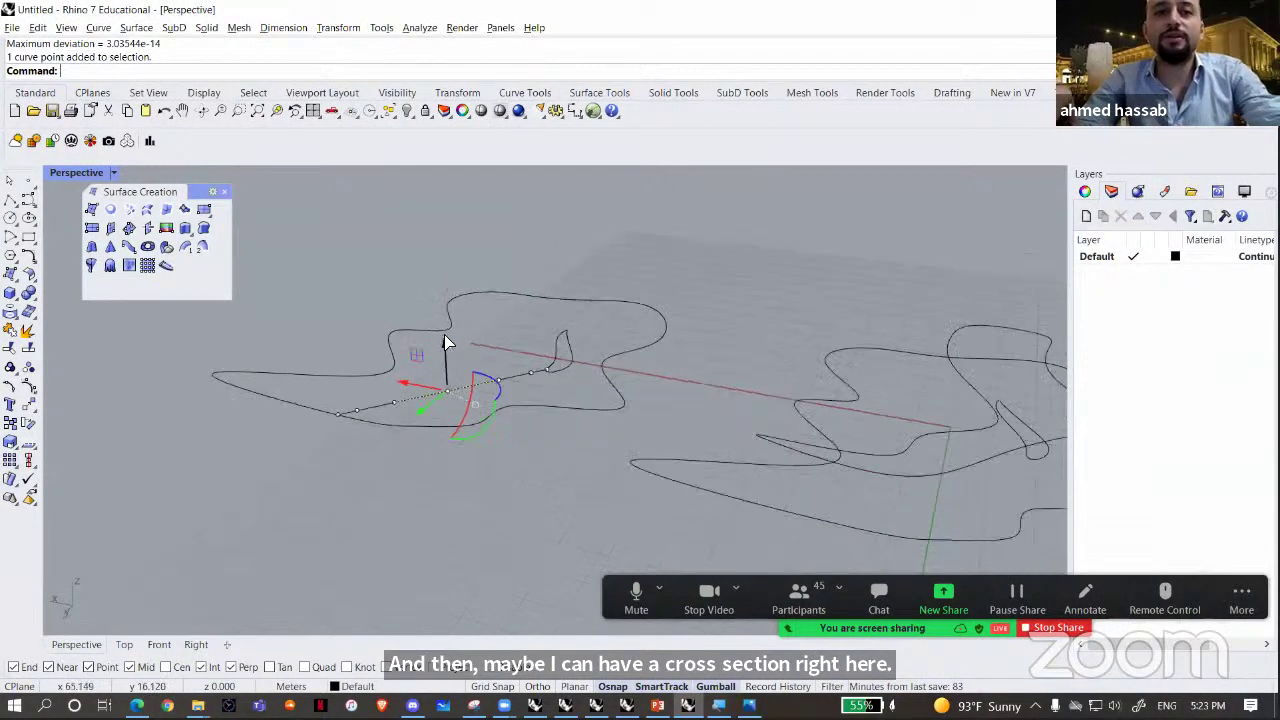
{"action": "left_click_drag", "start_coordinate": [444, 334], "coordinate": [443, 246]}
{"action": "left_click_drag", "start_coordinate": [321, 292], "coordinate": [376, 318]}
- Try to raise the three control points at the small curve's end of the cross section
{"action": "left_click_drag", "start_coordinate": [544, 420], "coordinate": [514, 334]}
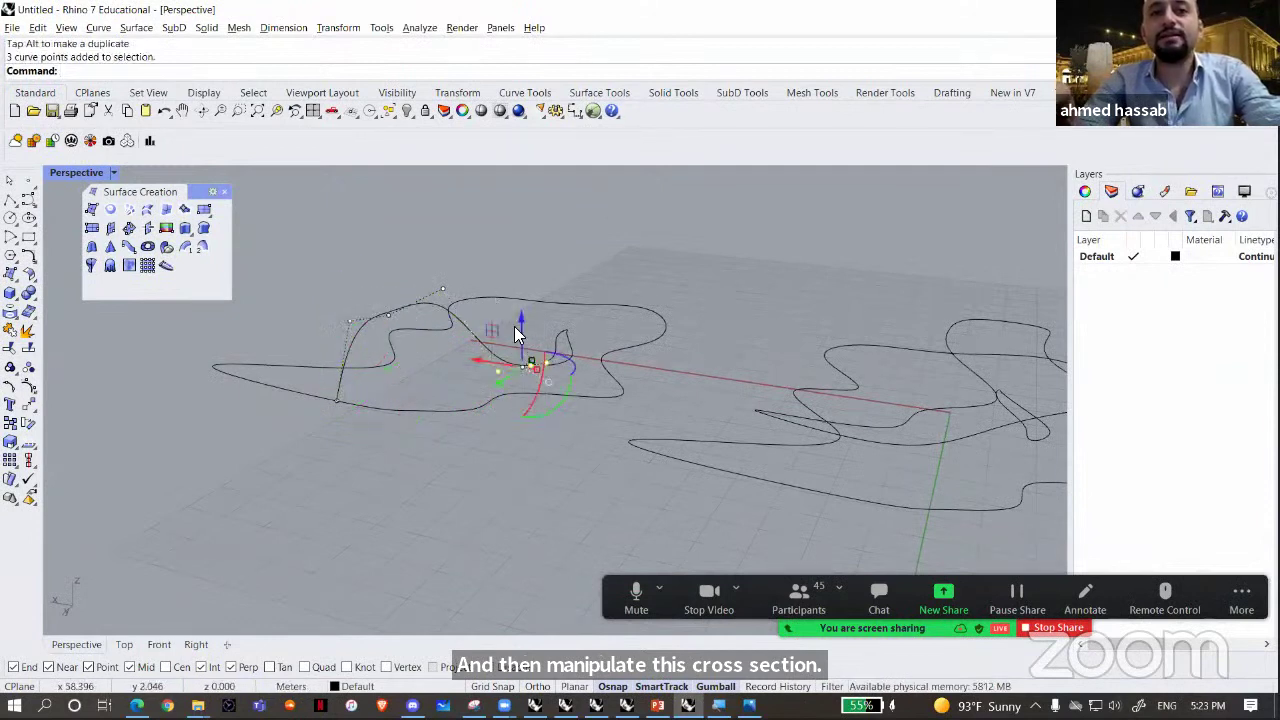
{"action": "left_click", "coordinate": [542, 270]}
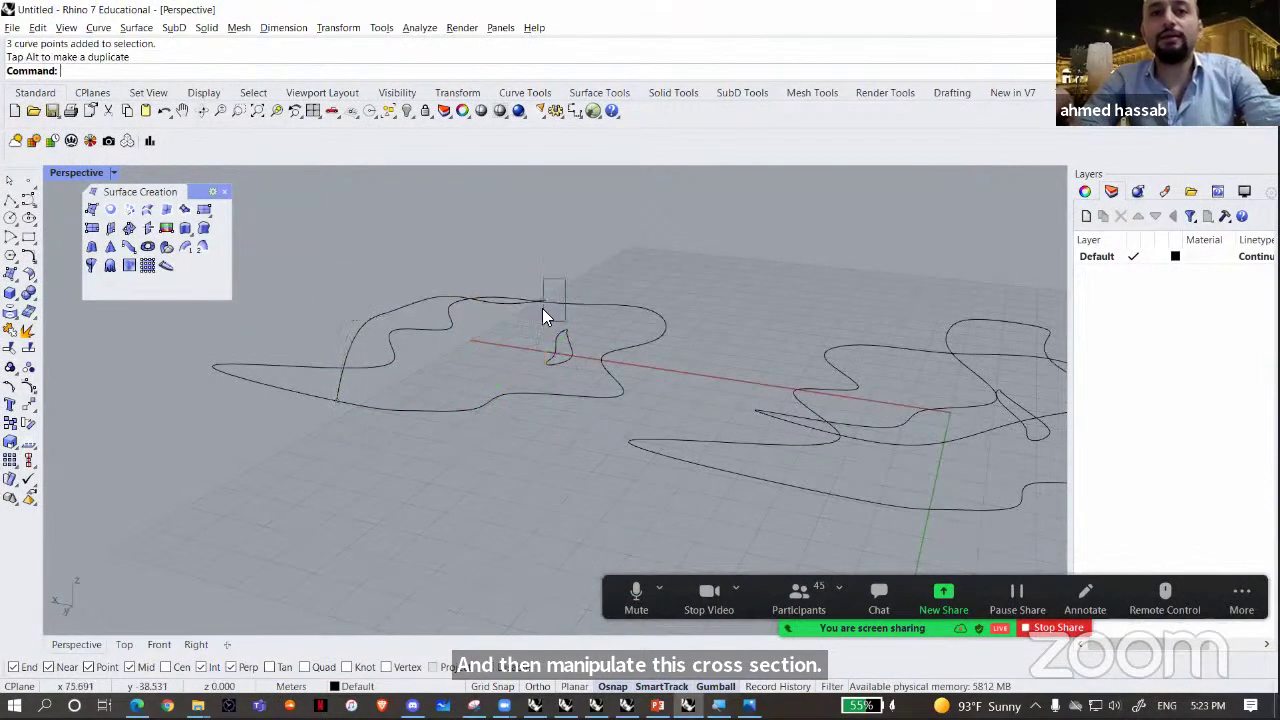
{"action": "scroll", "coordinate": [545, 314], "scroll_direction": "up", "scroll_amount": 5}
{"action": "key", "text": "ctrl+z"}
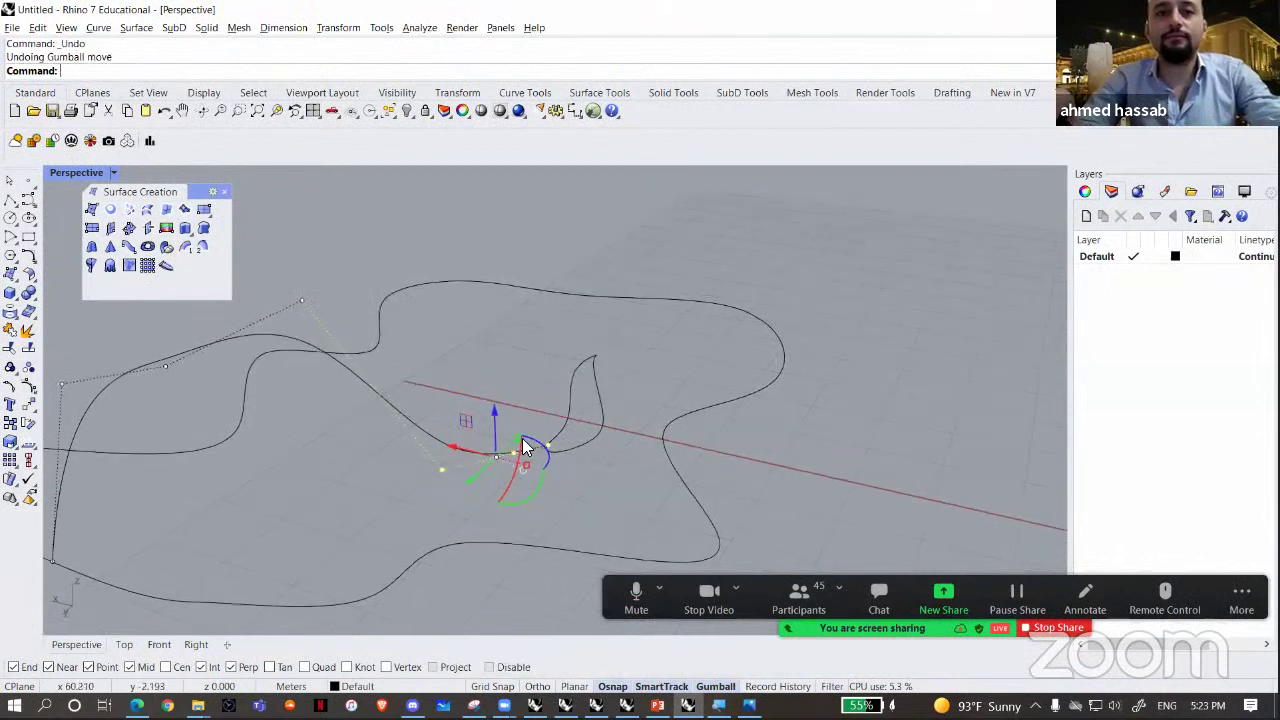
- Raise only the two interior control points beside the small curve, keeping the cross section's endpoint on that curve
{"action": "left_click_drag", "start_coordinate": [414, 523], "coordinate": [522, 440]}
{"action": "scroll", "coordinate": [484, 412], "scroll_direction": "down", "scroll_amount": 3}
{"action": "mouse_move", "coordinate": [484, 412]}
{"action": "right_mouse_down"}
{"action": "mouse_move", "coordinate": [474, 372]}
{"action": "mouse_move", "coordinate": [478, 394]}
{"action": "right_mouse_up"}
{"action": "left_click", "coordinate": [452, 371]}
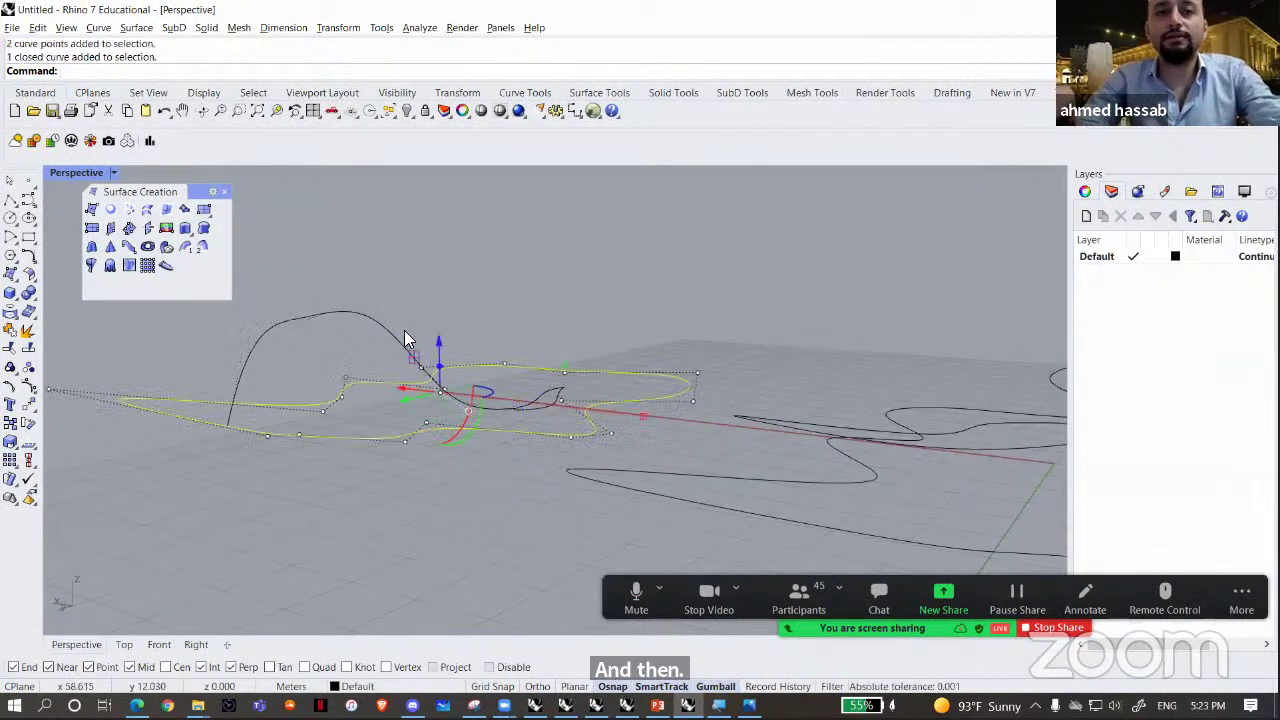
{"action": "left_click", "coordinate": [404, 334]}
{"action": "left_click_drag", "start_coordinate": [494, 398], "coordinate": [475, 259]}
{"action": "right_click_drag", "start_coordinate": [513, 376], "coordinate": [424, 466]}
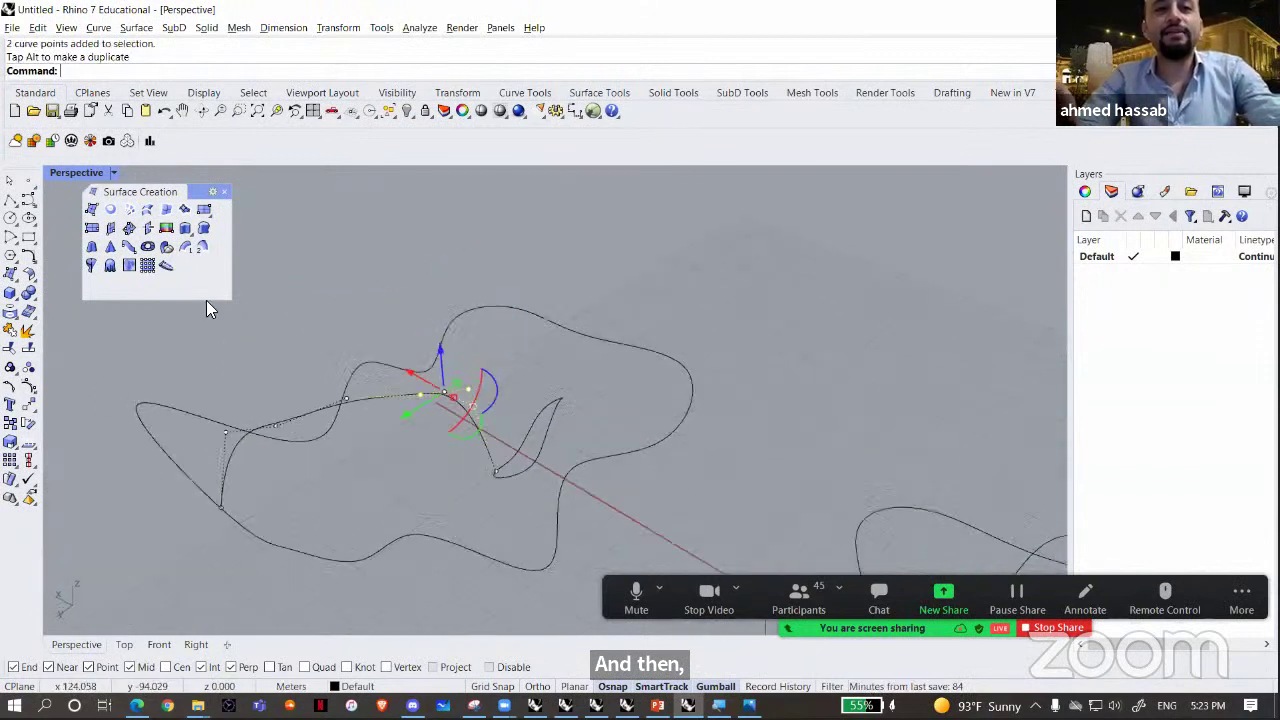
- Sweep the arched cross section along the outer curve and the small curve as two rails, as a closed sweep
{"action": "key", "text": "Escape"}
{"action": "key", "text": "Escape"}
{"action": "left_click", "coordinate": [528, 466]}
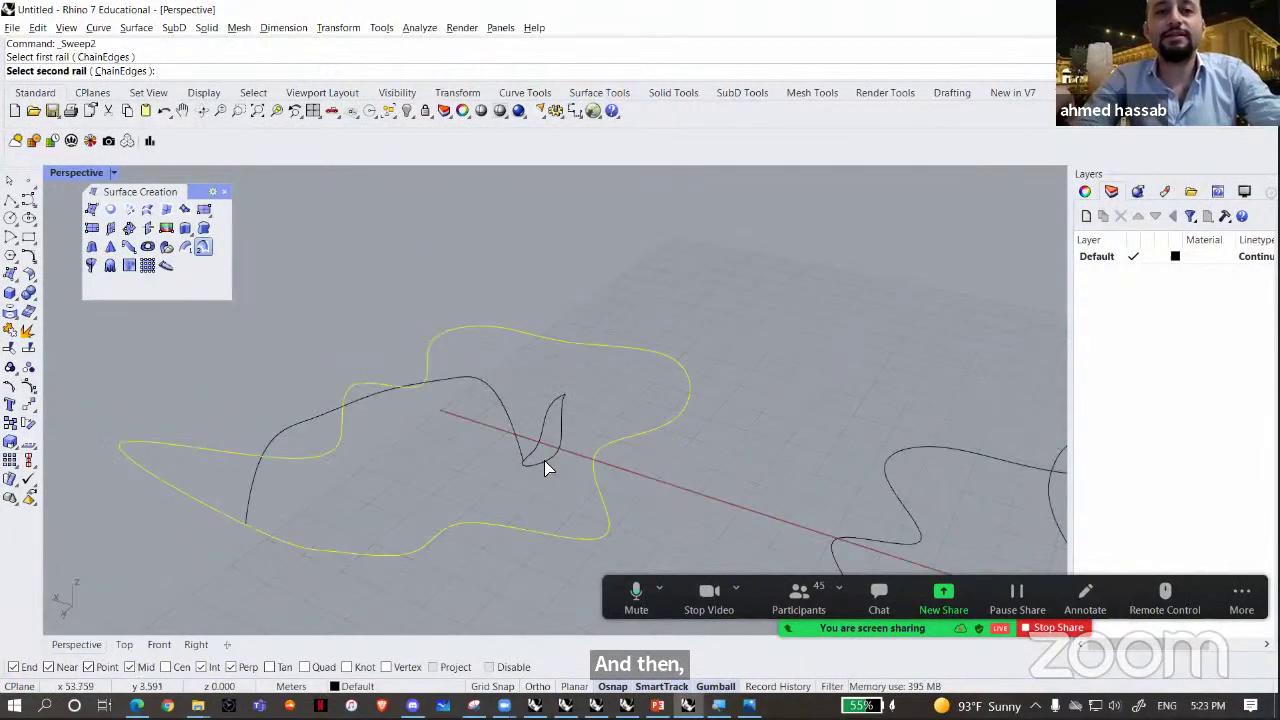
{"action": "left_click", "coordinate": [520, 452]}
{"action": "left_click", "coordinate": [518, 446]}
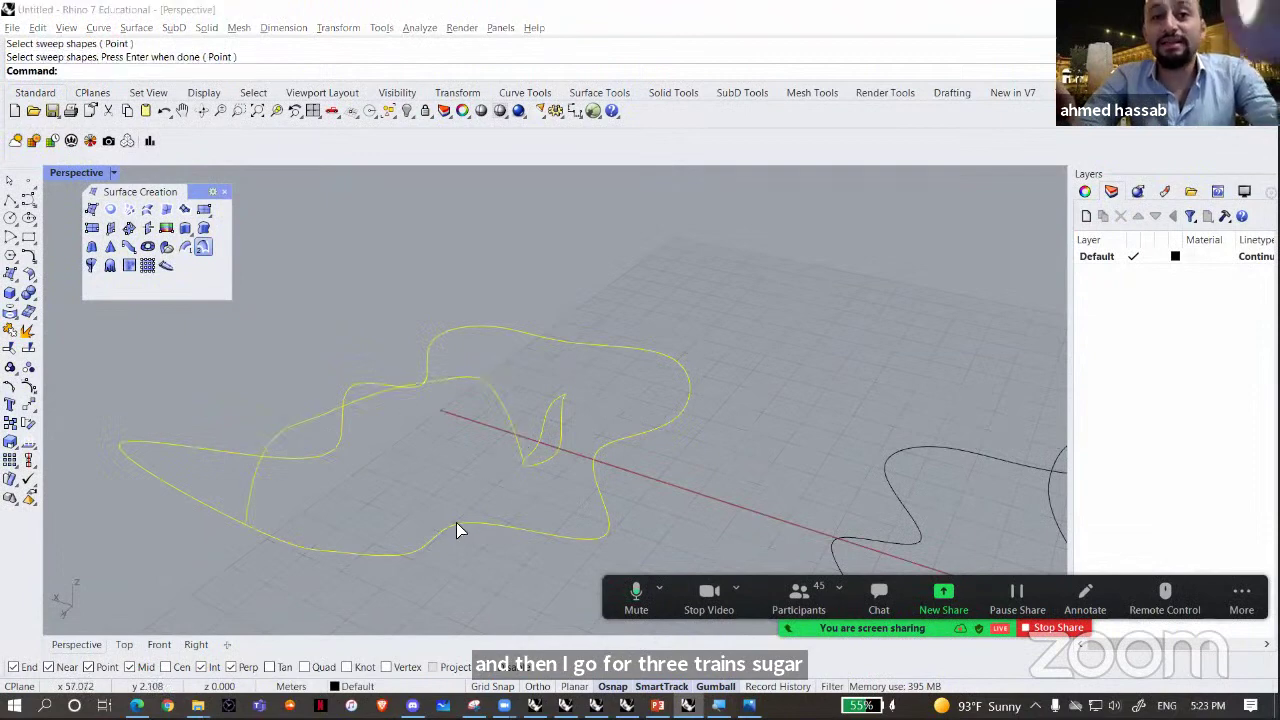
{"action": "key", "text": "Return"}
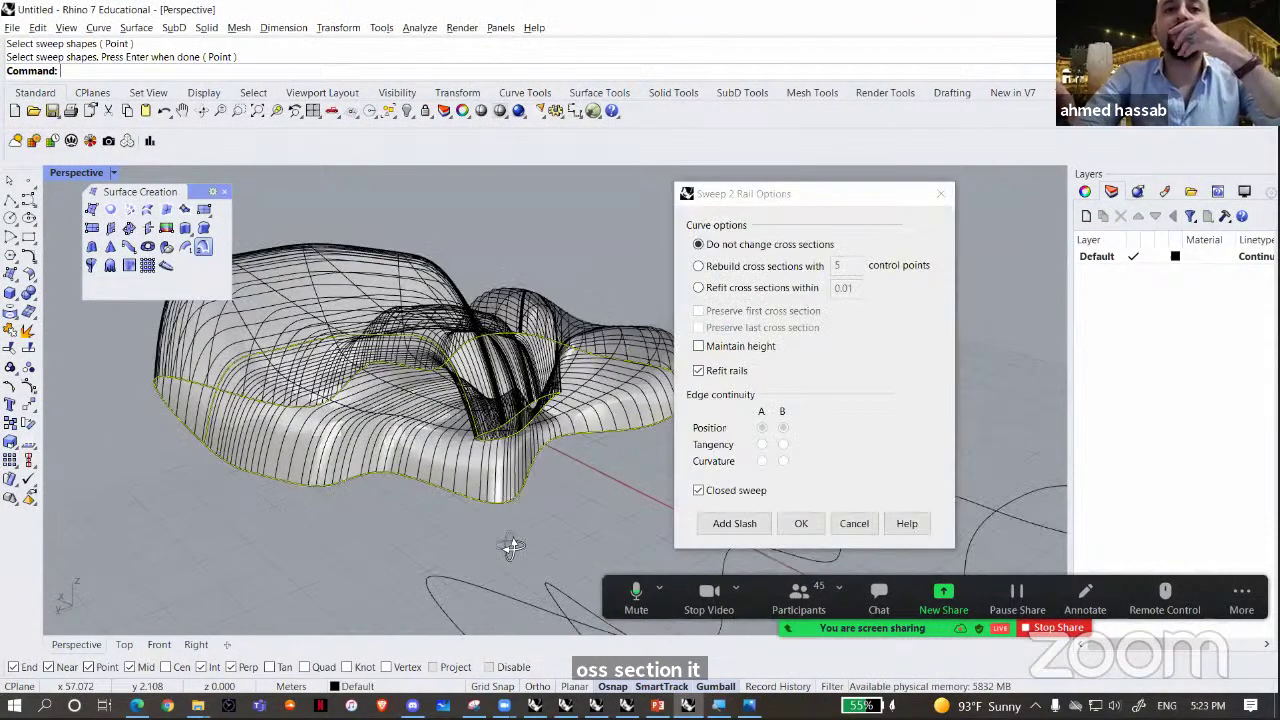
{"action": "right_click_drag", "start_coordinate": [470, 408], "coordinate": [620, 357]}
{"action": "right_click_drag", "start_coordinate": [880, 360], "coordinate": [735, 408]}
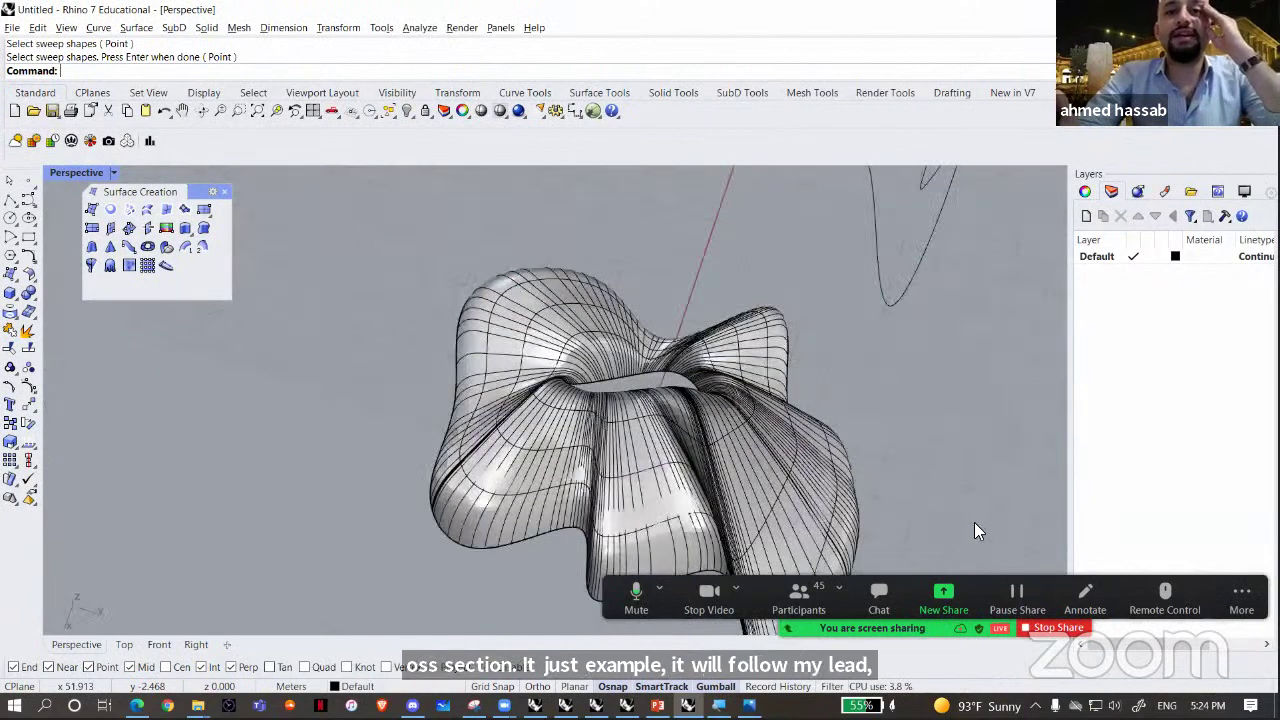
- Loft the three original closed curves with the Normal style and no simplification
{"action": "left_click_drag", "start_coordinate": [974, 522], "coordinate": [794, 466]}
{"action": "left_click", "coordinate": [148, 210]}
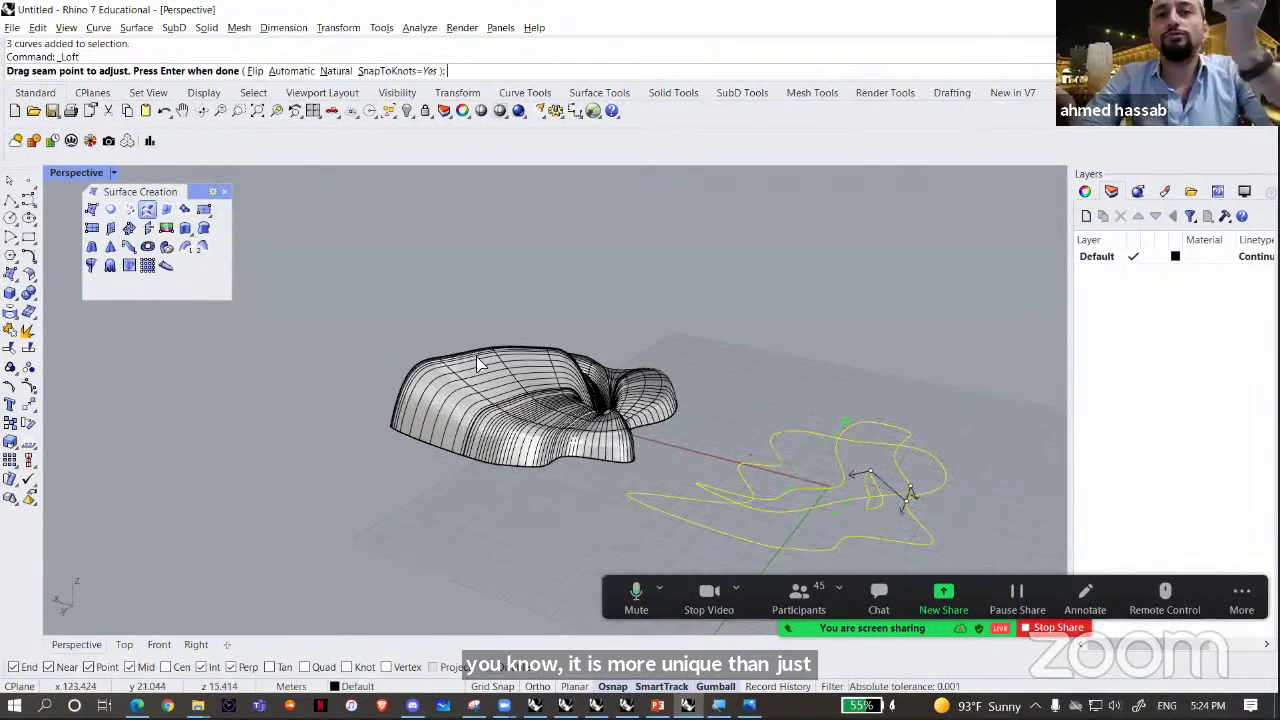
{"action": "scroll", "coordinate": [478, 365], "scroll_direction": "down", "scroll_amount": 4}
{"action": "right_click", "coordinate": [641, 466]}
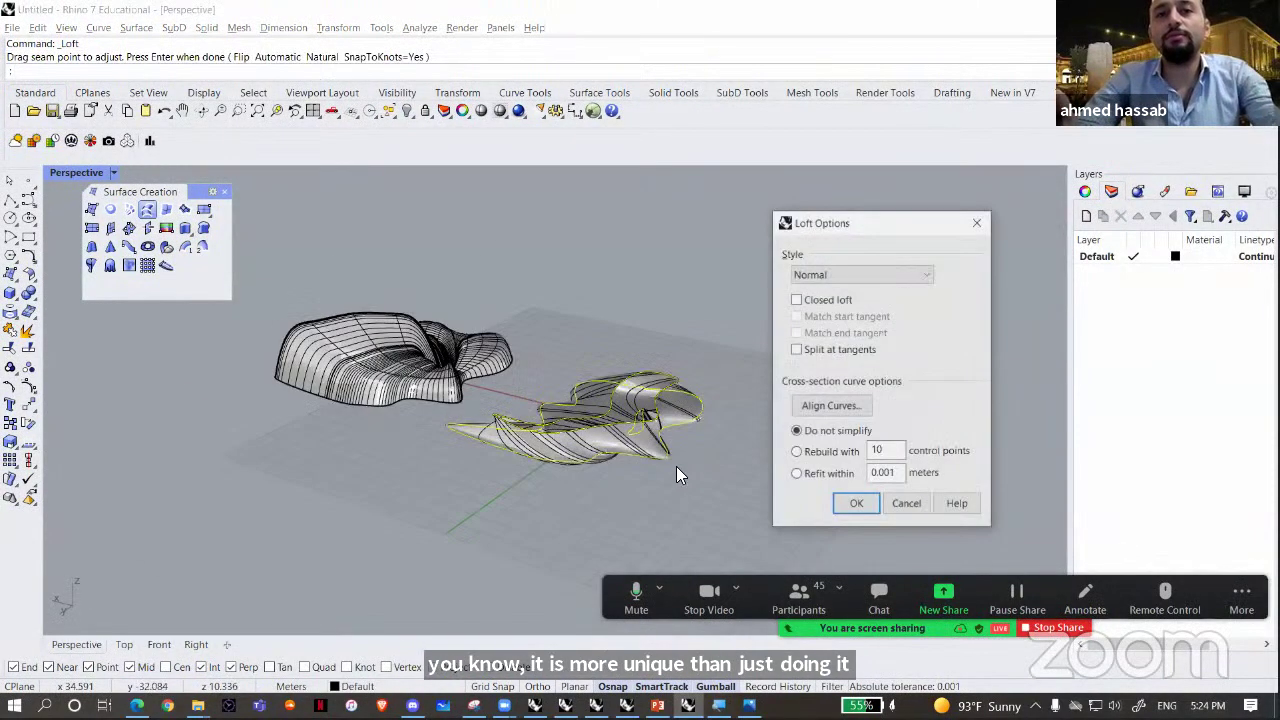
{"action": "scroll", "coordinate": [670, 450], "scroll_direction": "up", "scroll_amount": 5}
{"action": "scroll", "coordinate": [675, 434], "scroll_direction": "up", "scroll_amount": 5}
{"action": "left_click", "coordinate": [856, 504]}
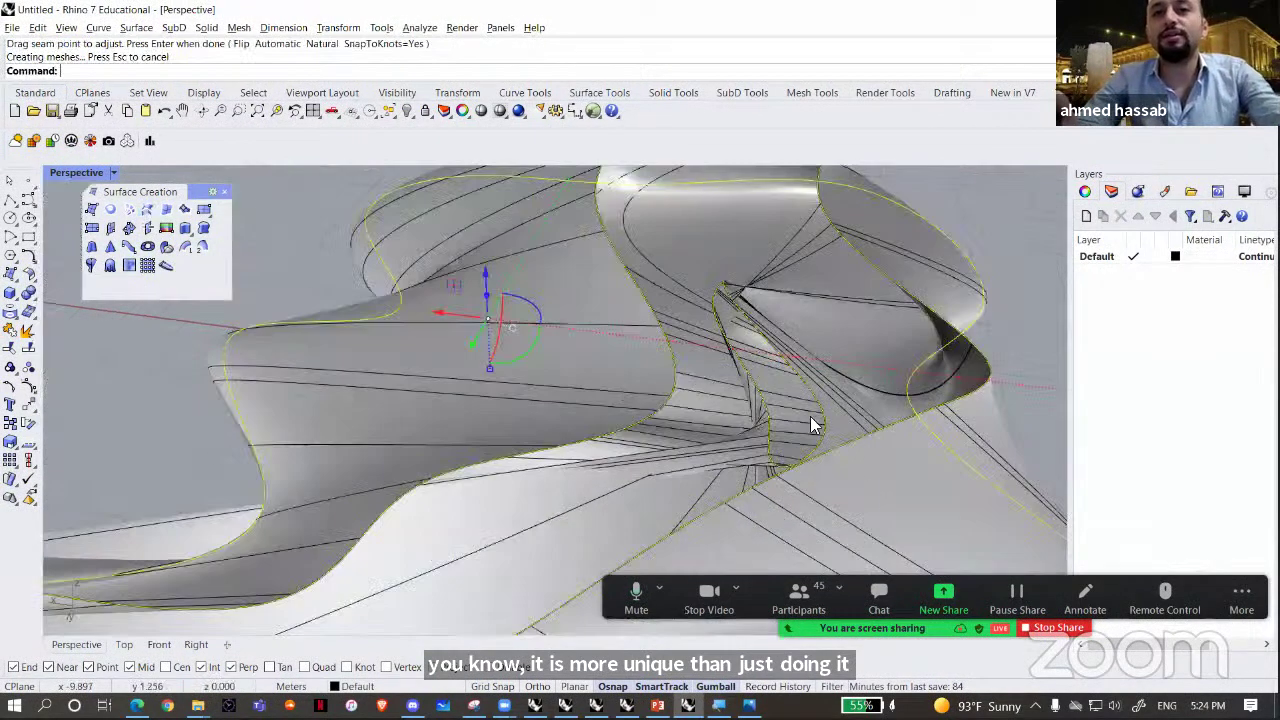
- Examine the lofted surface's intersections from several angles and compare its form with the two-rail sweep
{"action": "right_click_drag", "start_coordinate": [811, 423], "coordinate": [864, 510]}
{"action": "left_click", "coordinate": [864, 510]}
{"action": "scroll", "coordinate": [510, 388], "scroll_direction": "down", "scroll_amount": 10}
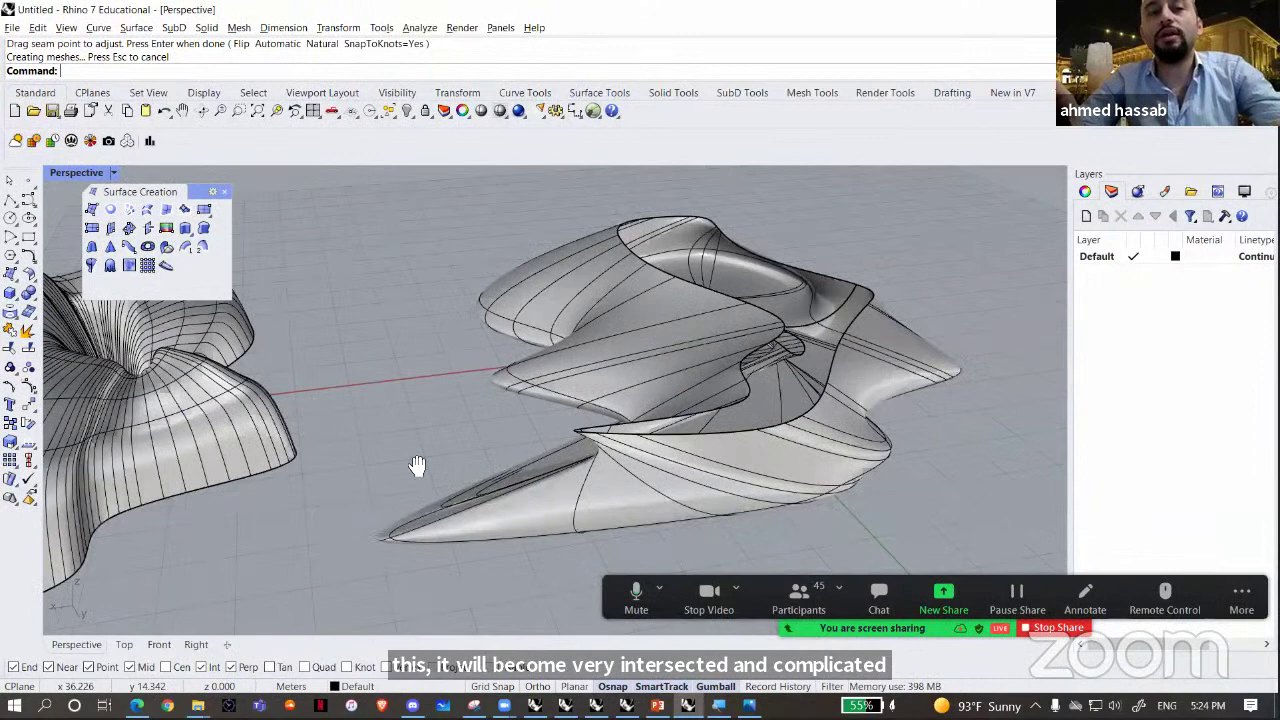
{"action": "right_click_drag", "start_coordinate": [417, 466], "coordinate": [262, 352]}
{"action": "right_click_drag", "start_coordinate": [393, 385], "coordinate": [545, 440]}
{"action": "right_click_drag", "start_coordinate": [624, 368], "coordinate": [700, 342]}
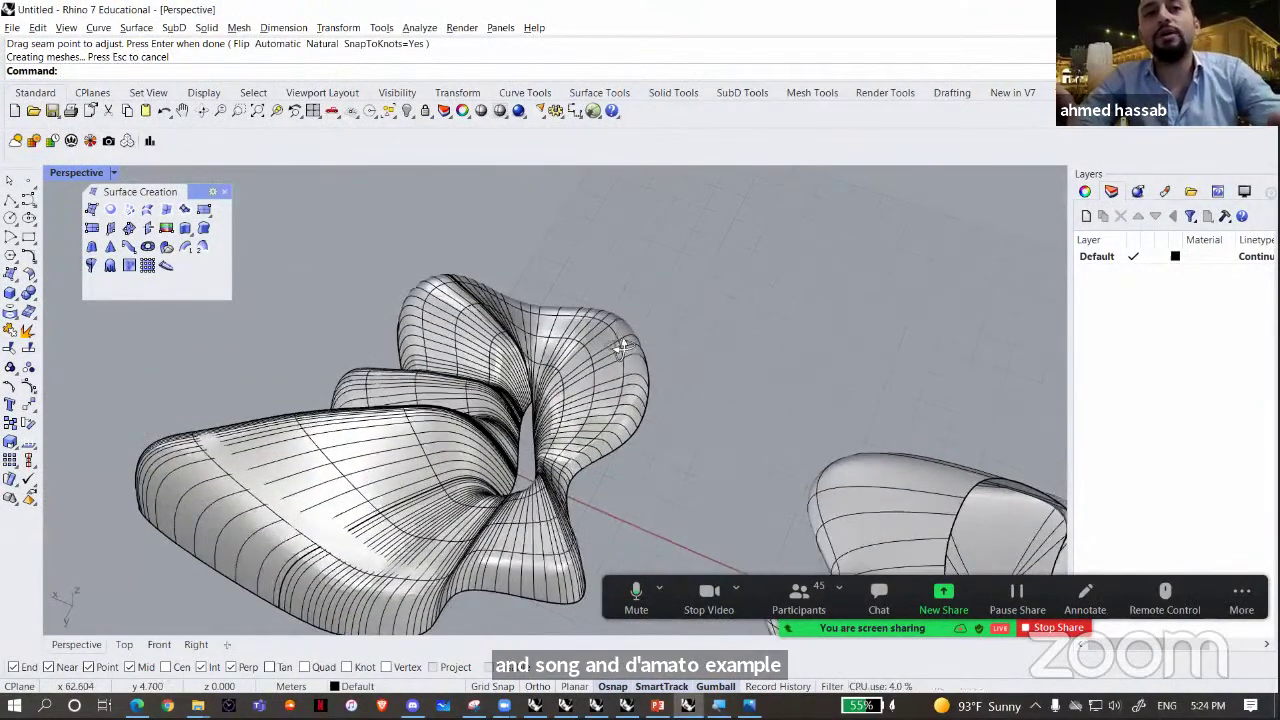
{"action": "scroll", "coordinate": [564, 296], "scroll_direction": "up", "scroll_amount": 2}
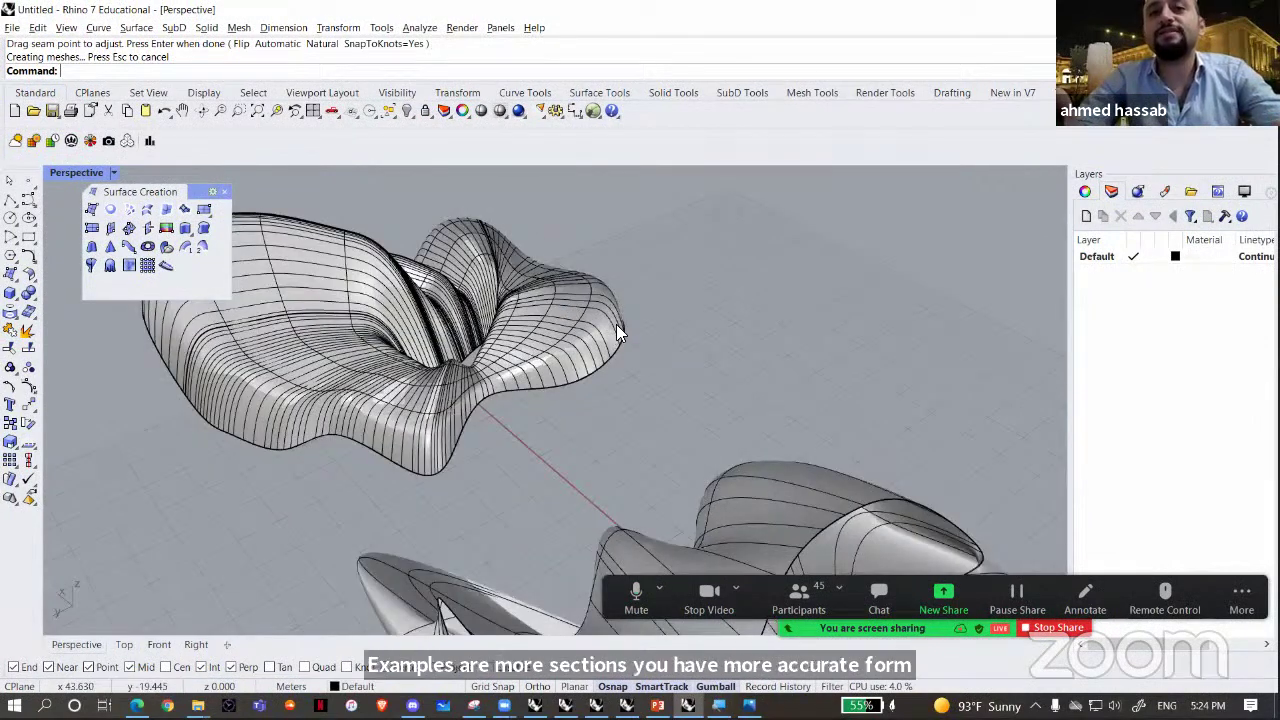
{"action": "scroll", "coordinate": [616, 324], "scroll_direction": "up", "scroll_amount": 2}
{"action": "scroll", "coordinate": [704, 346], "scroll_direction": "up", "scroll_amount": 2}
- Undo the loft and the two-rail sweep, and delete all remaining curves
{"action": "key", "text": "ctrl+z"}
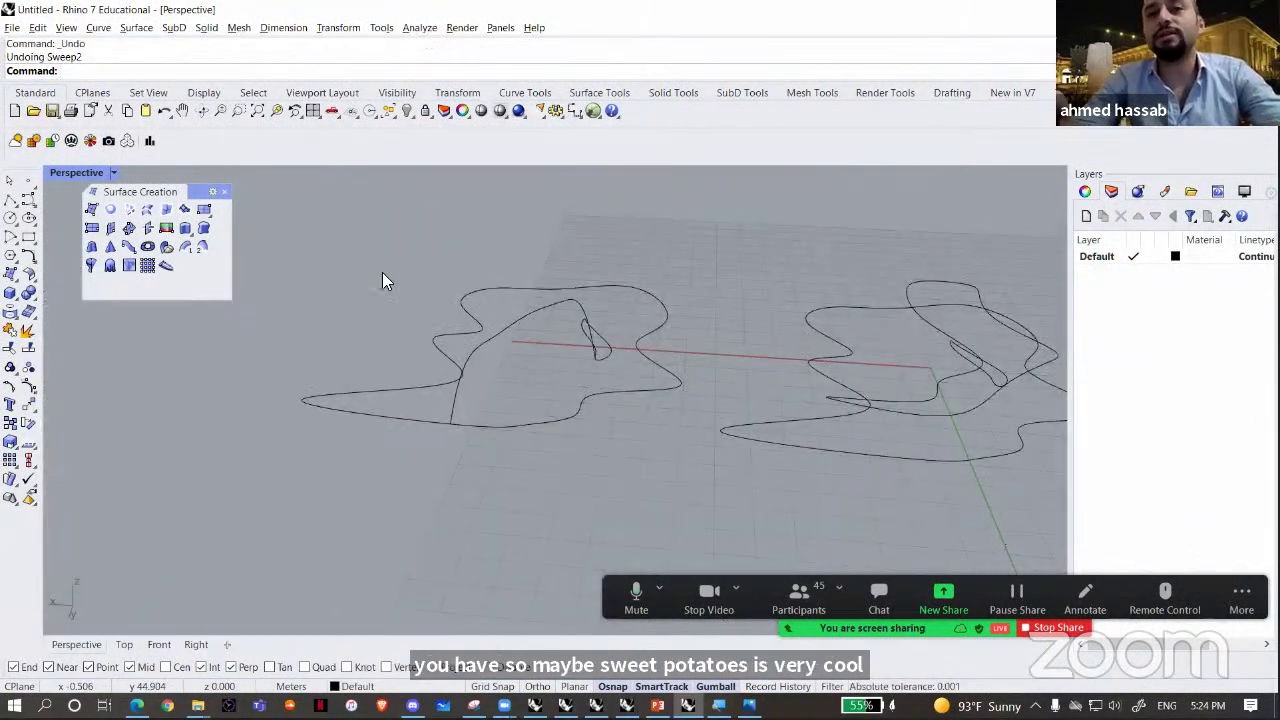
{"action": "key", "text": "Delete"}
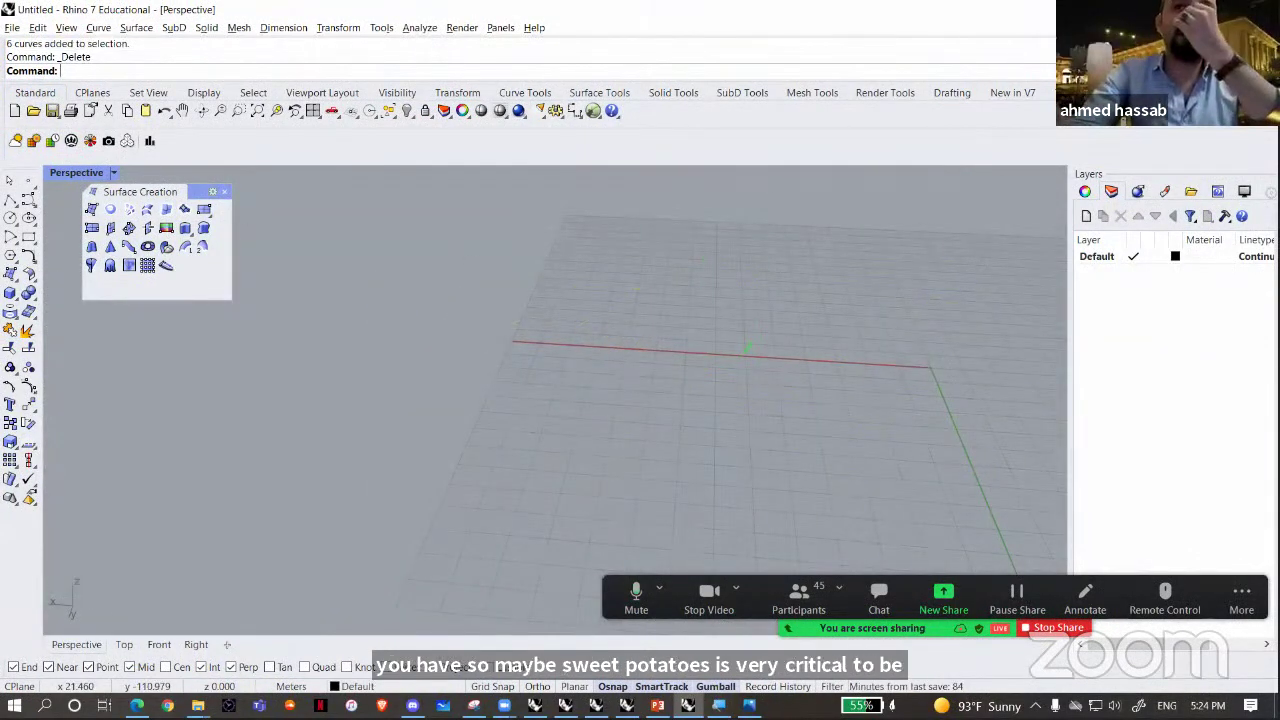
- Switch to the Rhino model E- 011 draft and copy the selected ribbon polysurface away from the building along the Y direction
{"action": "left_click", "coordinate": [1184, 9]}
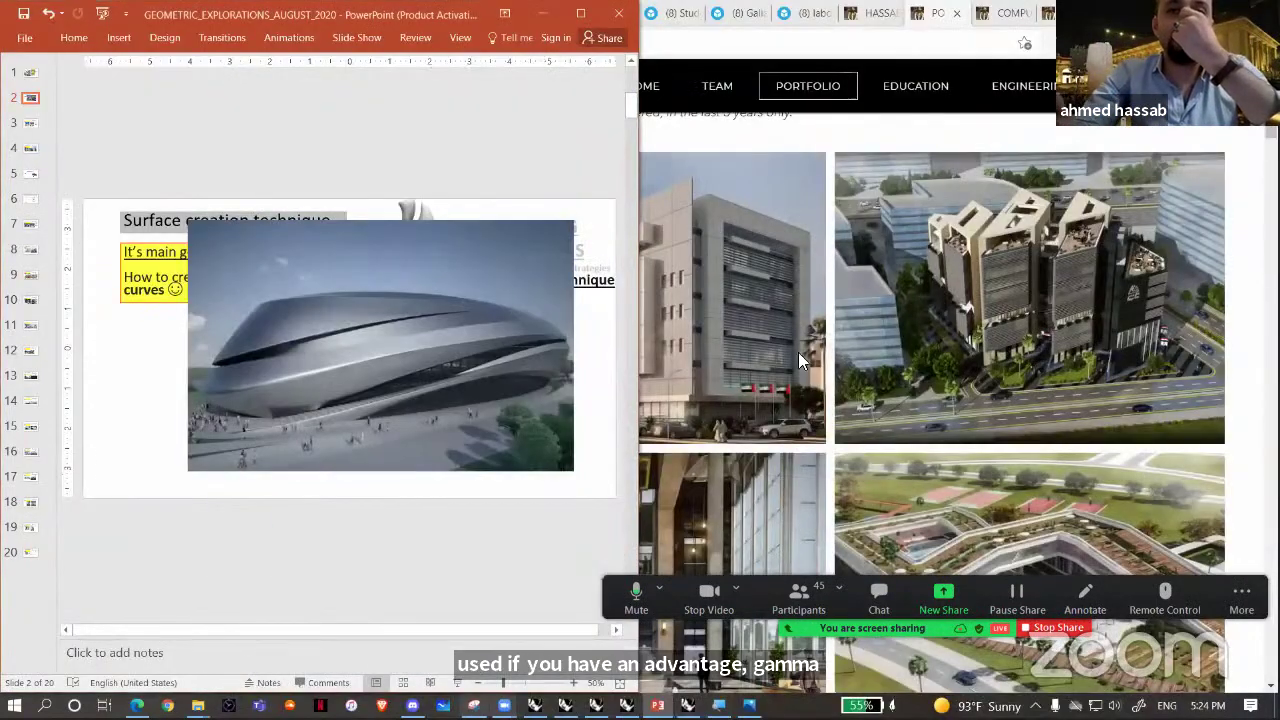
{"action": "key", "text": "alt+Tab"}
{"action": "right_click_drag", "start_coordinate": [1006, 272], "coordinate": [960, 332]}
{"action": "scroll", "coordinate": [961, 334], "scroll_direction": "up", "scroll_amount": 5}
{"action": "scroll", "coordinate": [962, 338], "scroll_direction": "down", "scroll_amount": 8}
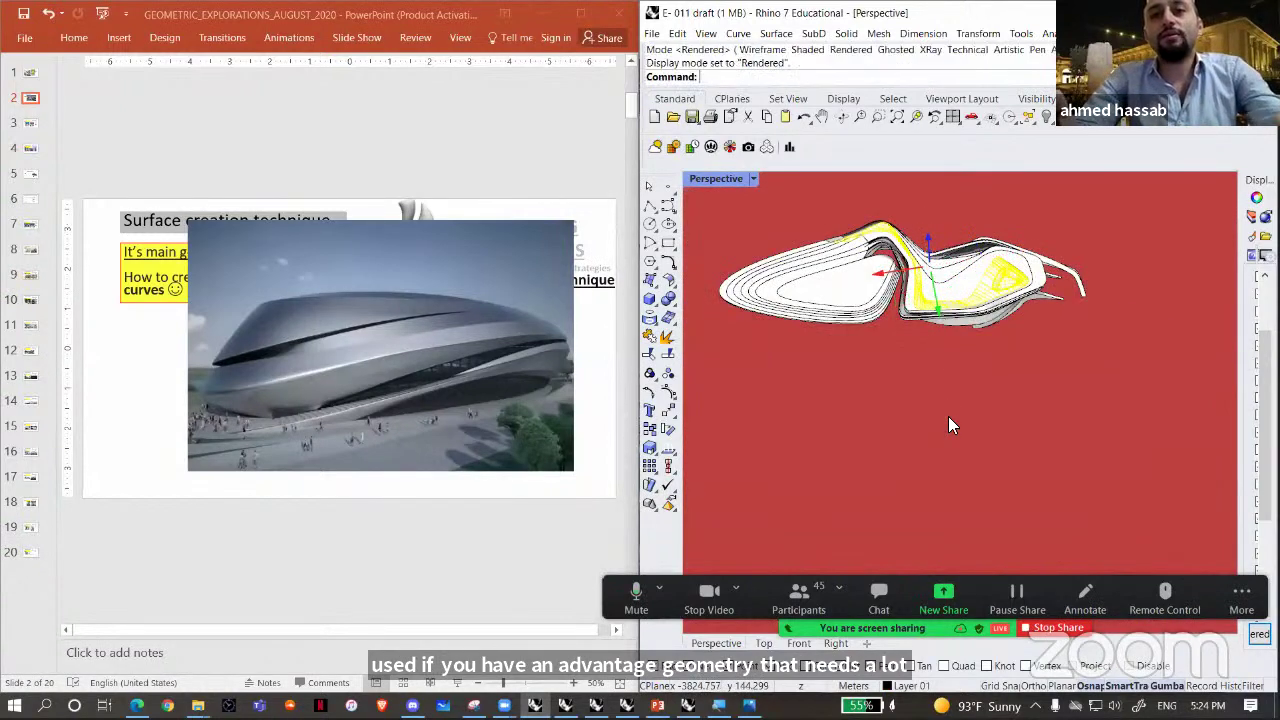
{"action": "left_click_drag", "start_coordinate": [937, 316], "coordinate": [980, 488]}
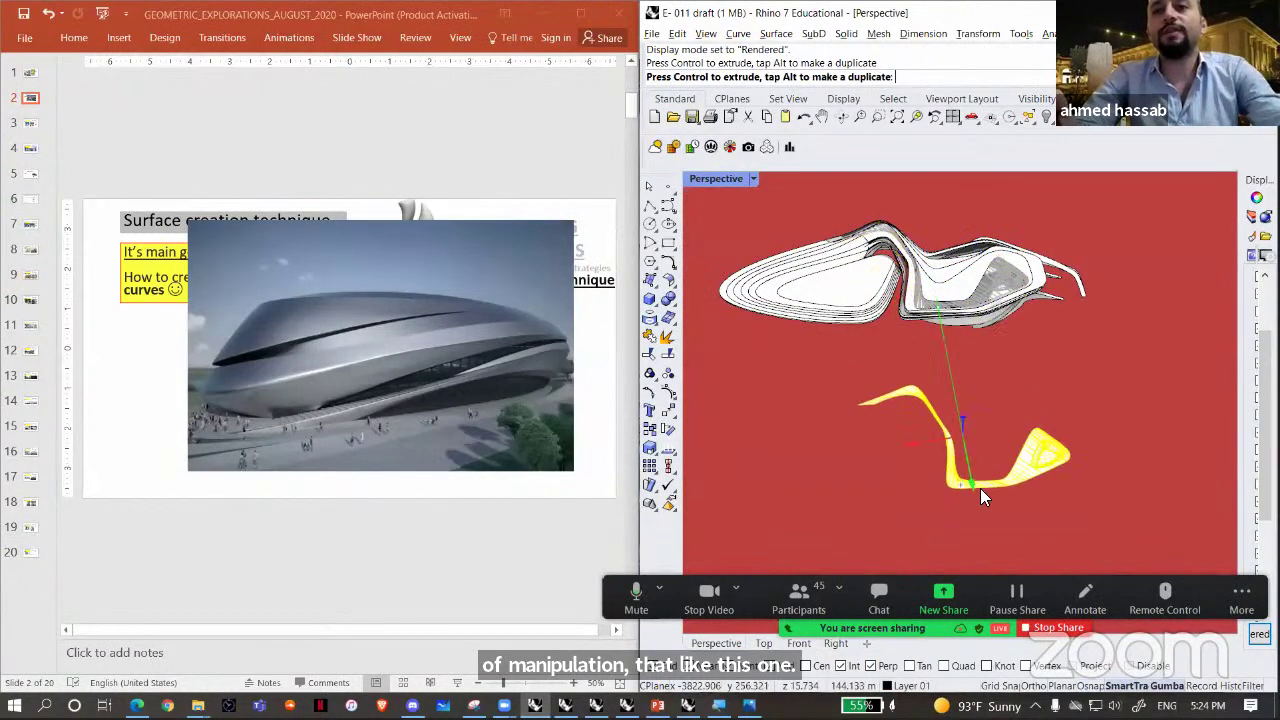
- Explode the copied ribbon polysurface and move its main open surface away from the other pieces along the Y direction
{"action": "scroll", "coordinate": [688, 352], "scroll_direction": "up", "scroll_amount": 5}
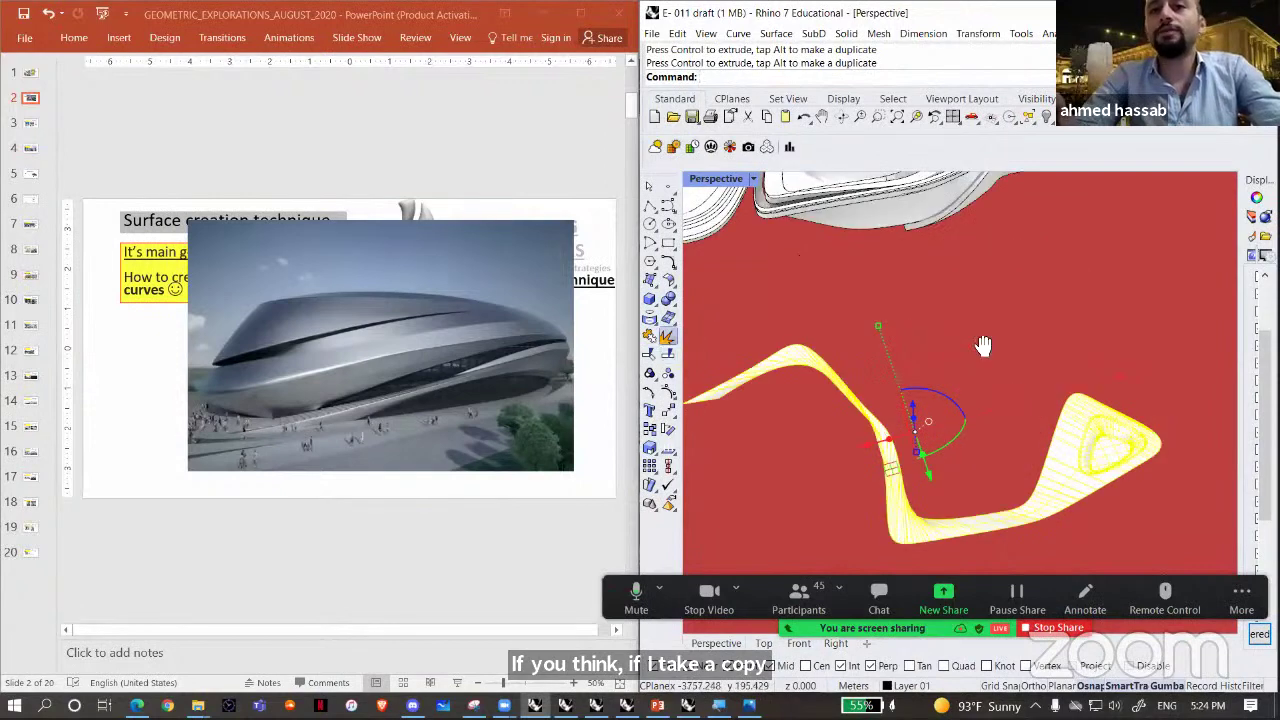
{"action": "scroll", "coordinate": [966, 344], "scroll_direction": "down", "scroll_amount": 8}
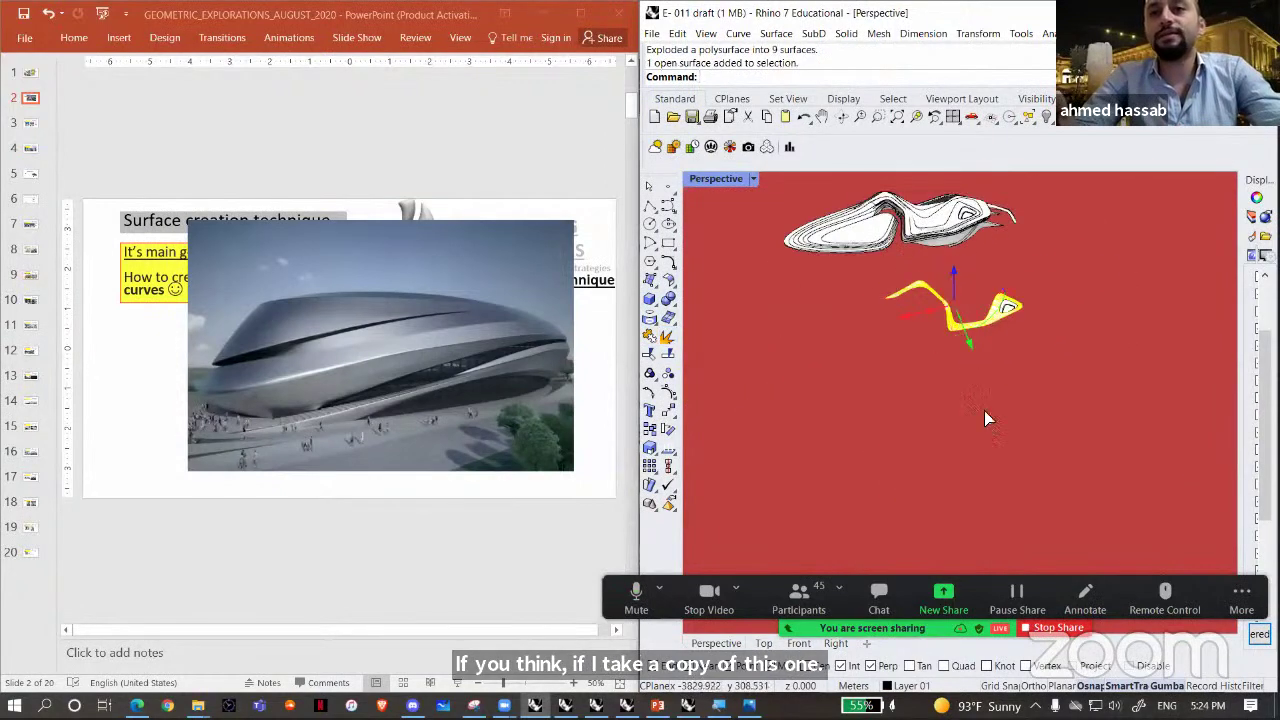
{"action": "left_click_drag", "start_coordinate": [971, 345], "coordinate": [1026, 438]}
{"action": "scroll", "coordinate": [1026, 438], "scroll_direction": "up", "scroll_amount": 3}
{"action": "left_click", "coordinate": [953, 386]}
- Select the long outer edge of the separated ribbon surface as a sub-object
{"action": "scroll", "coordinate": [996, 400], "scroll_direction": "up", "scroll_amount": 8}
{"action": "right_click_drag", "start_coordinate": [996, 400], "coordinate": [966, 338], "text": "shift"}
{"action": "scroll", "coordinate": [806, 320], "scroll_direction": "down", "scroll_amount": 6}
{"action": "scroll", "coordinate": [930, 344], "scroll_direction": "up", "scroll_amount": 4}
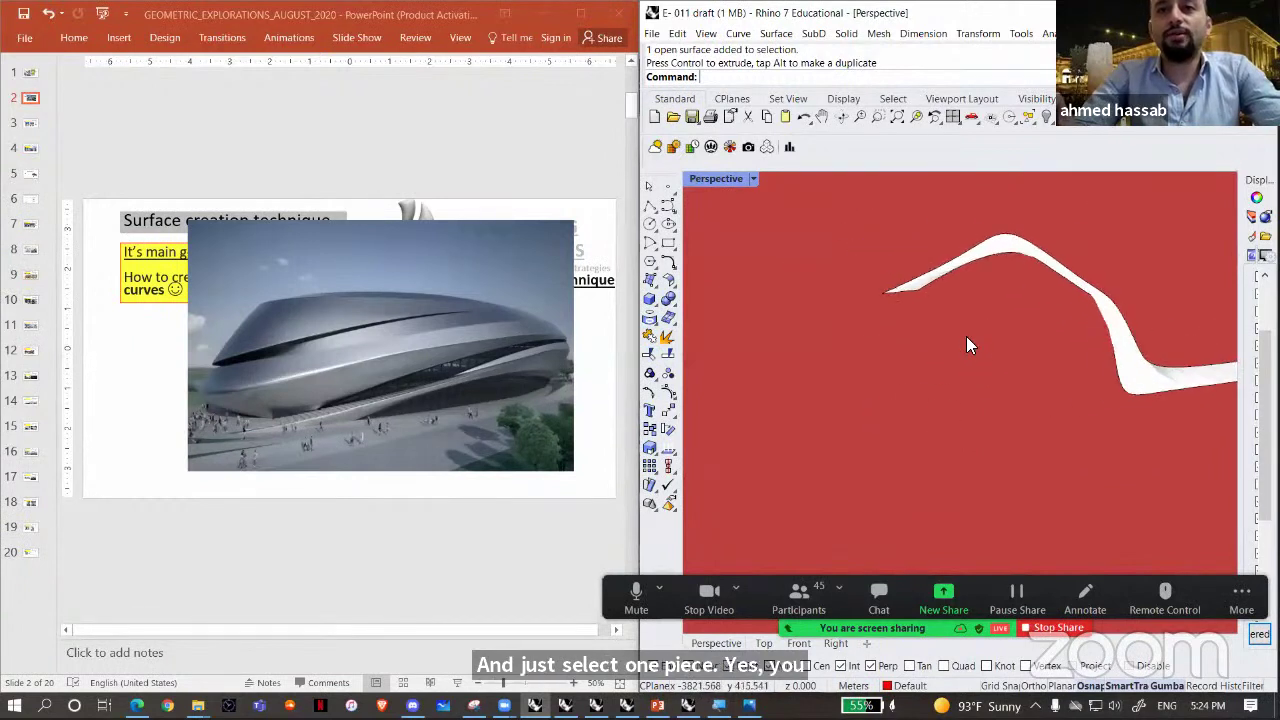
{"action": "scroll", "coordinate": [796, 324], "scroll_direction": "down", "scroll_amount": 3}
{"action": "right_click_drag", "start_coordinate": [796, 324], "coordinate": [782, 310]}
{"action": "left_click", "coordinate": [792, 310], "text": "ctrl+shift"}
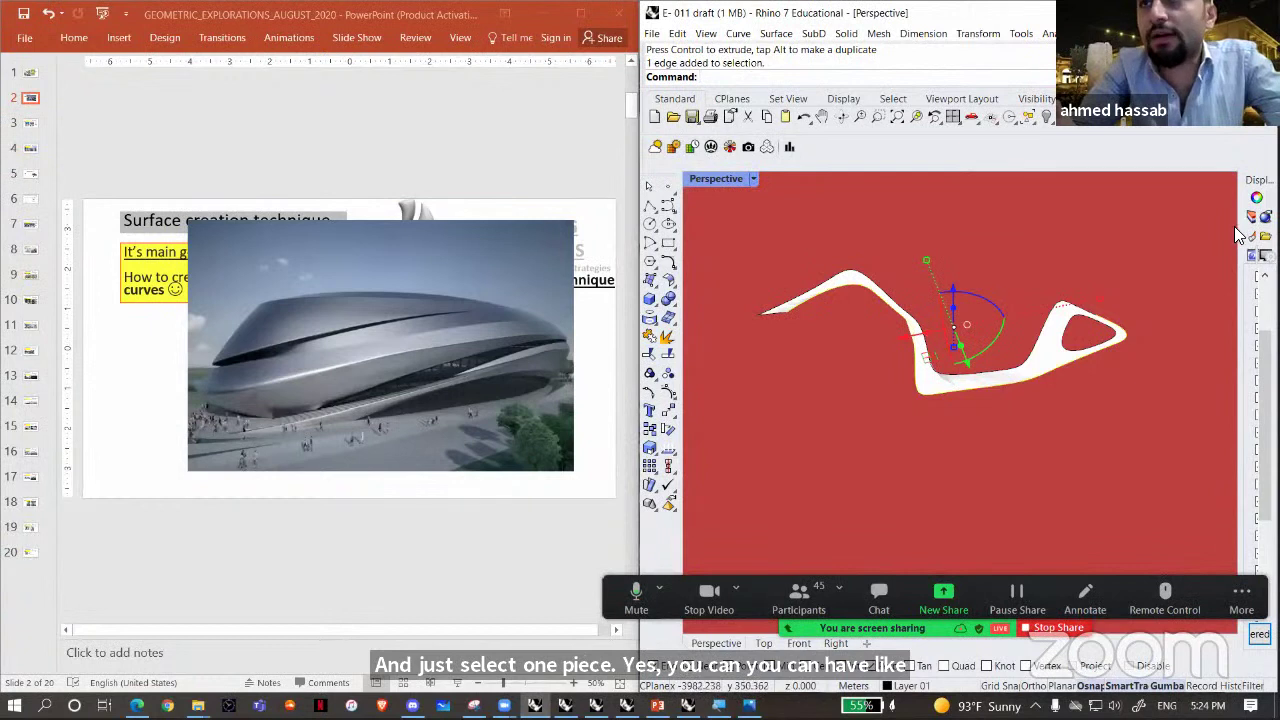
- Set the Perspective viewport's Rendered mode background to Use Application Settings
{"action": "left_click_drag", "start_coordinate": [1241, 224], "coordinate": [900, 216]}
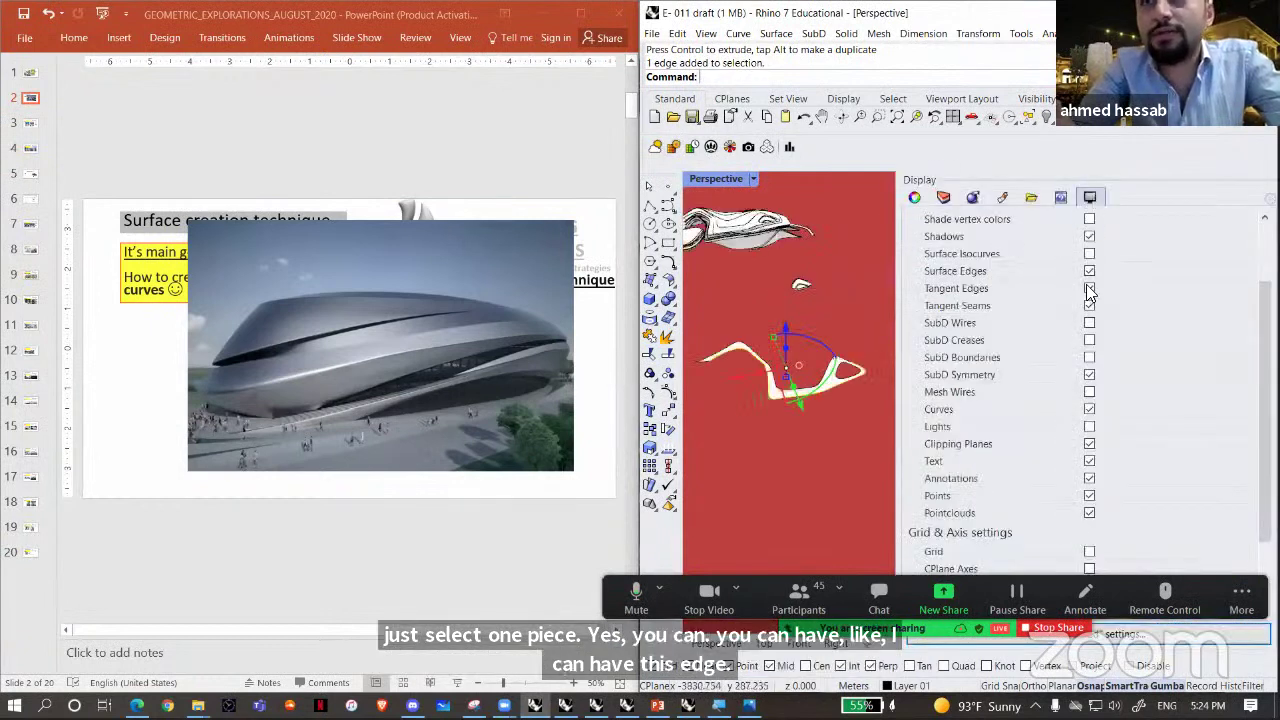
{"action": "scroll", "coordinate": [1090, 291], "scroll_direction": "up", "scroll_amount": 3}
{"action": "left_click", "coordinate": [1140, 275]}
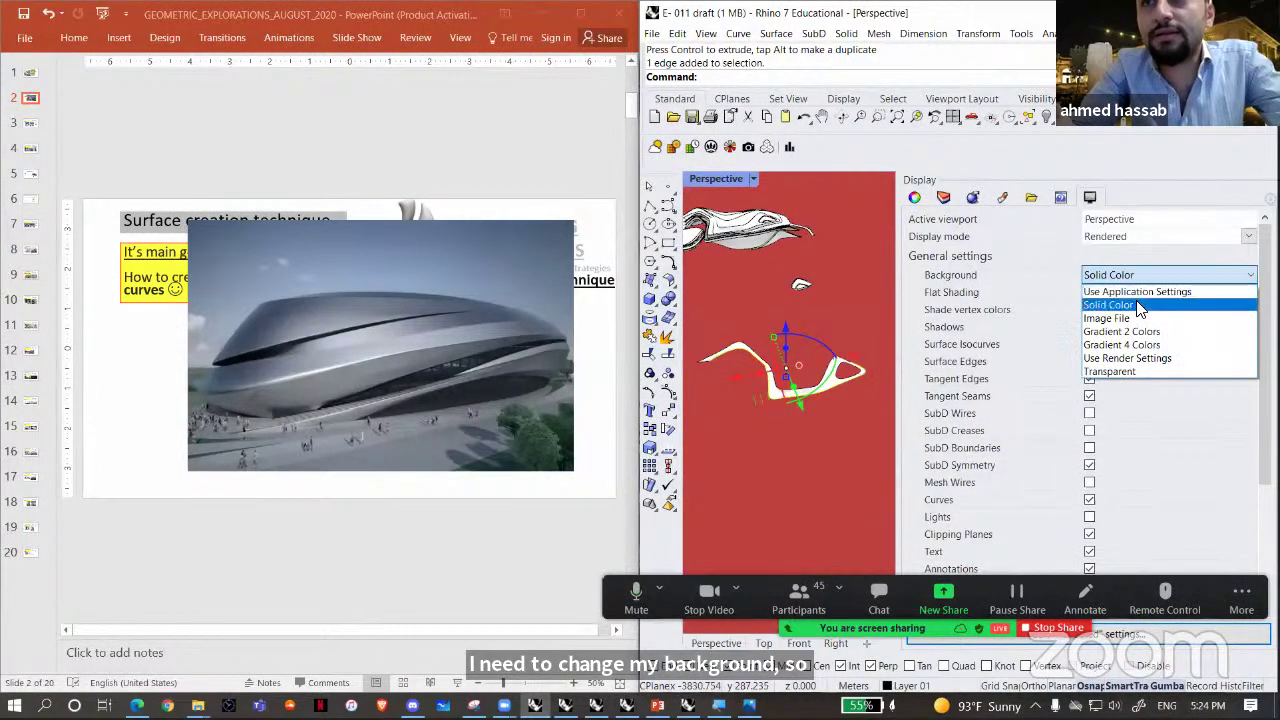
{"action": "left_click", "coordinate": [1138, 306]}
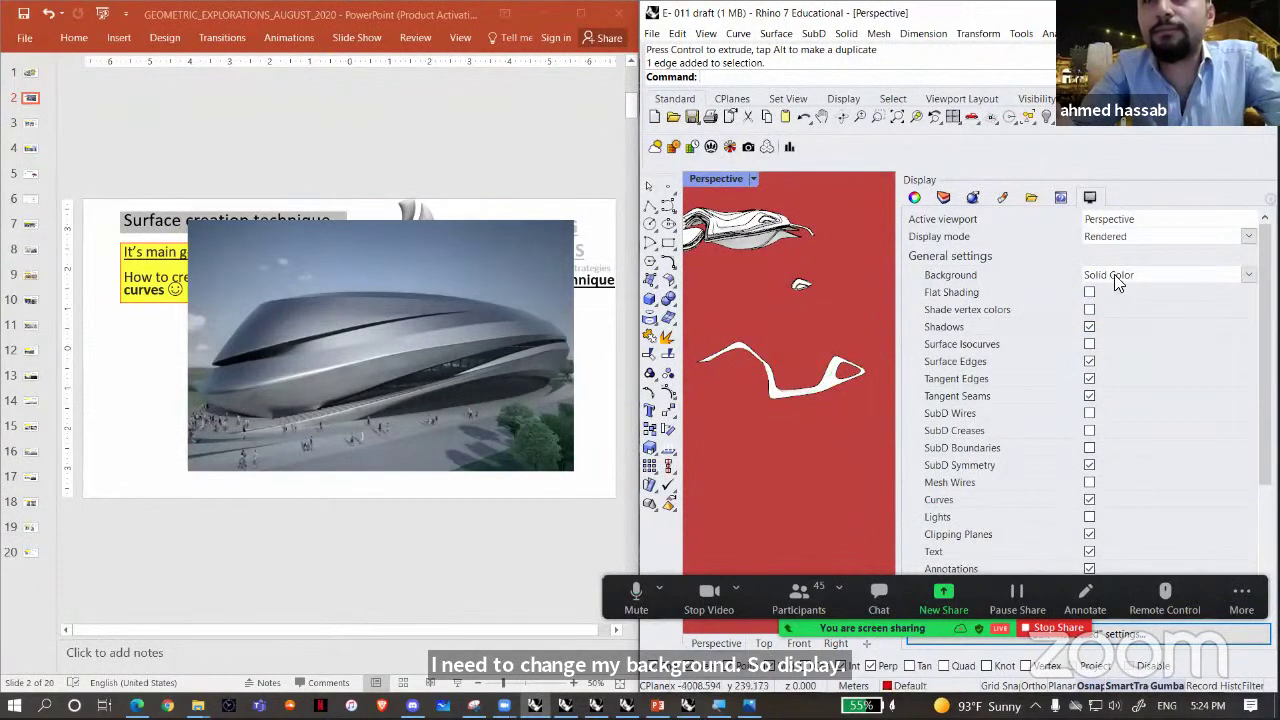
{"action": "left_click", "coordinate": [754, 178]}
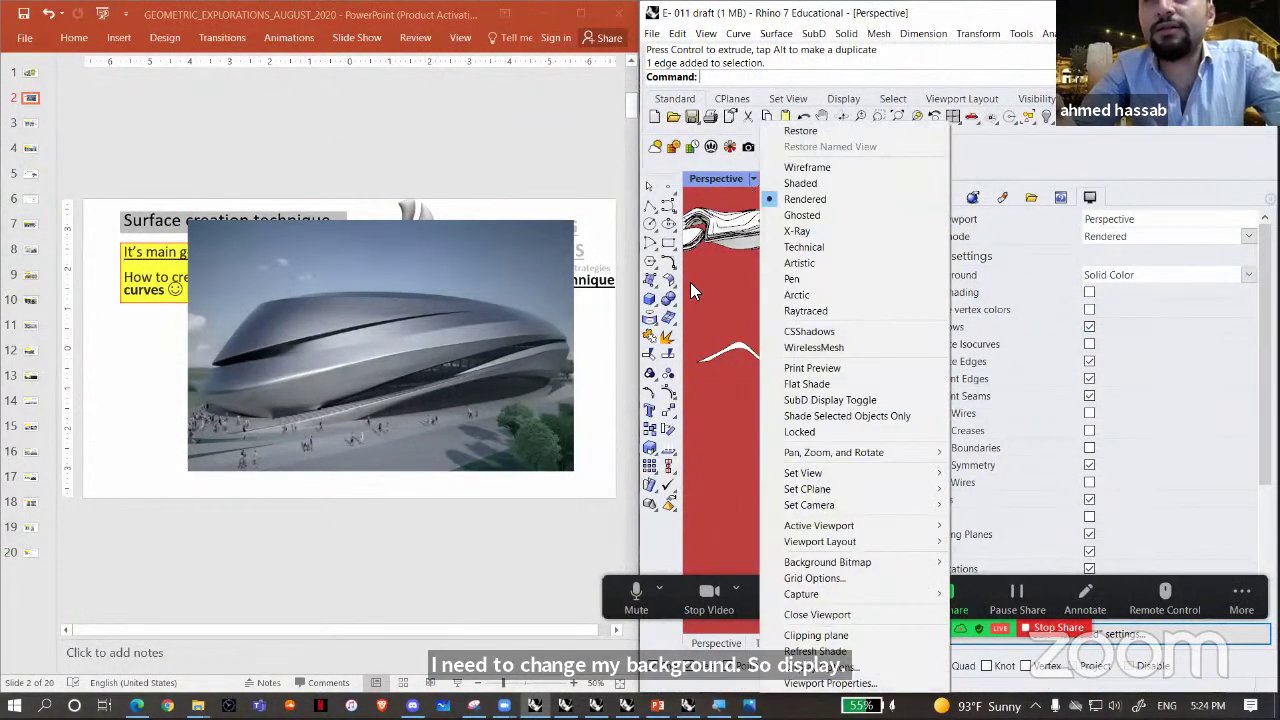
{"action": "left_click", "coordinate": [1130, 274]}
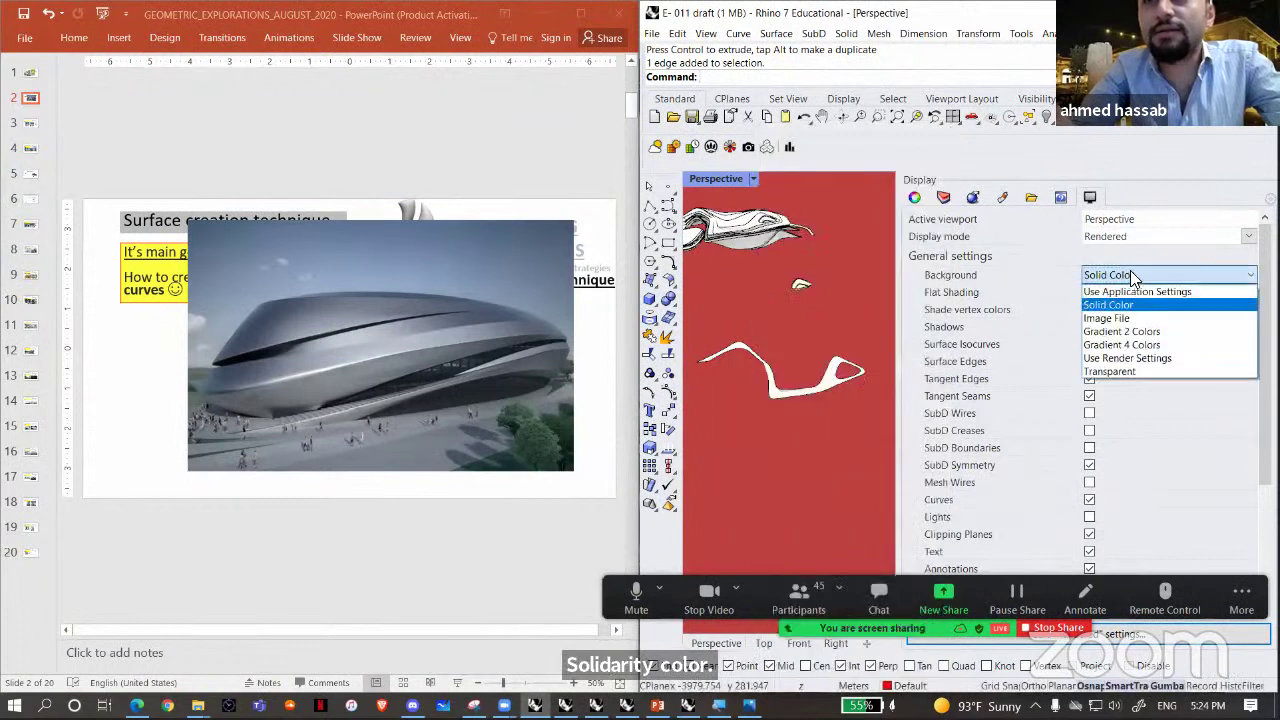
{"action": "left_click", "coordinate": [1130, 270]}
{"action": "left_click", "coordinate": [1132, 268]}
{"action": "left_click", "coordinate": [1136, 291]}
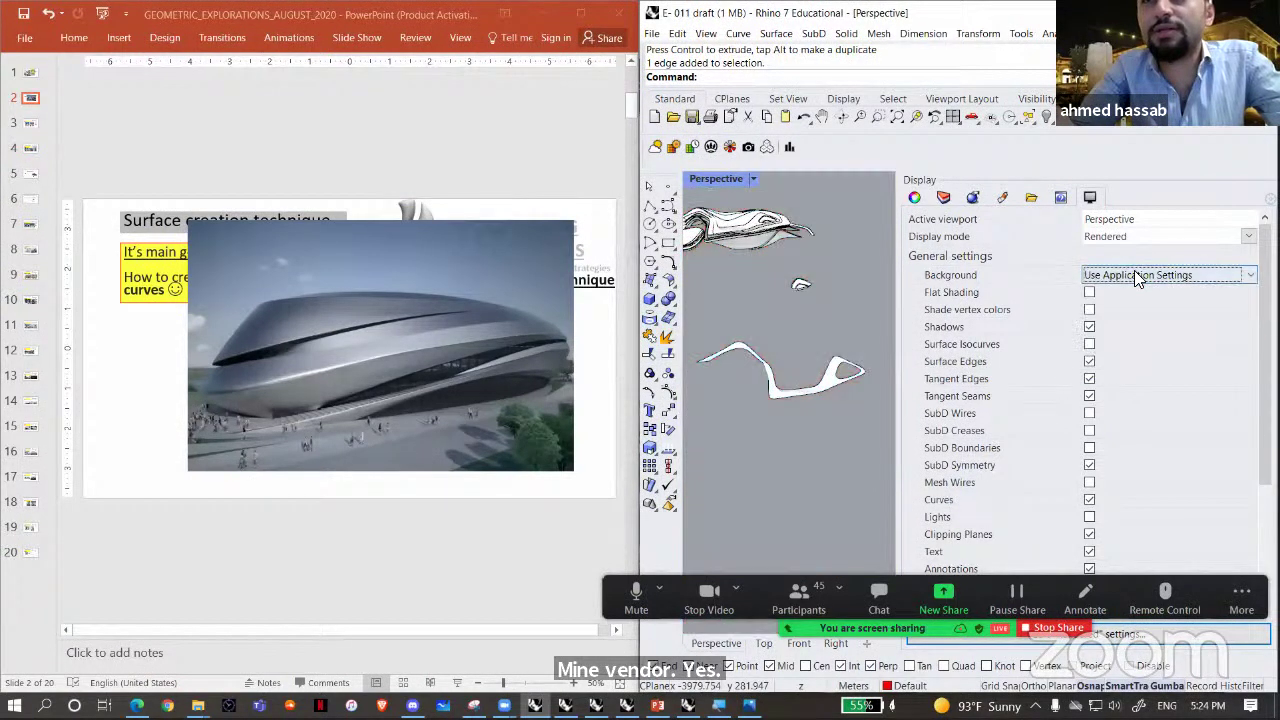
{"action": "left_click", "coordinate": [1134, 270]}
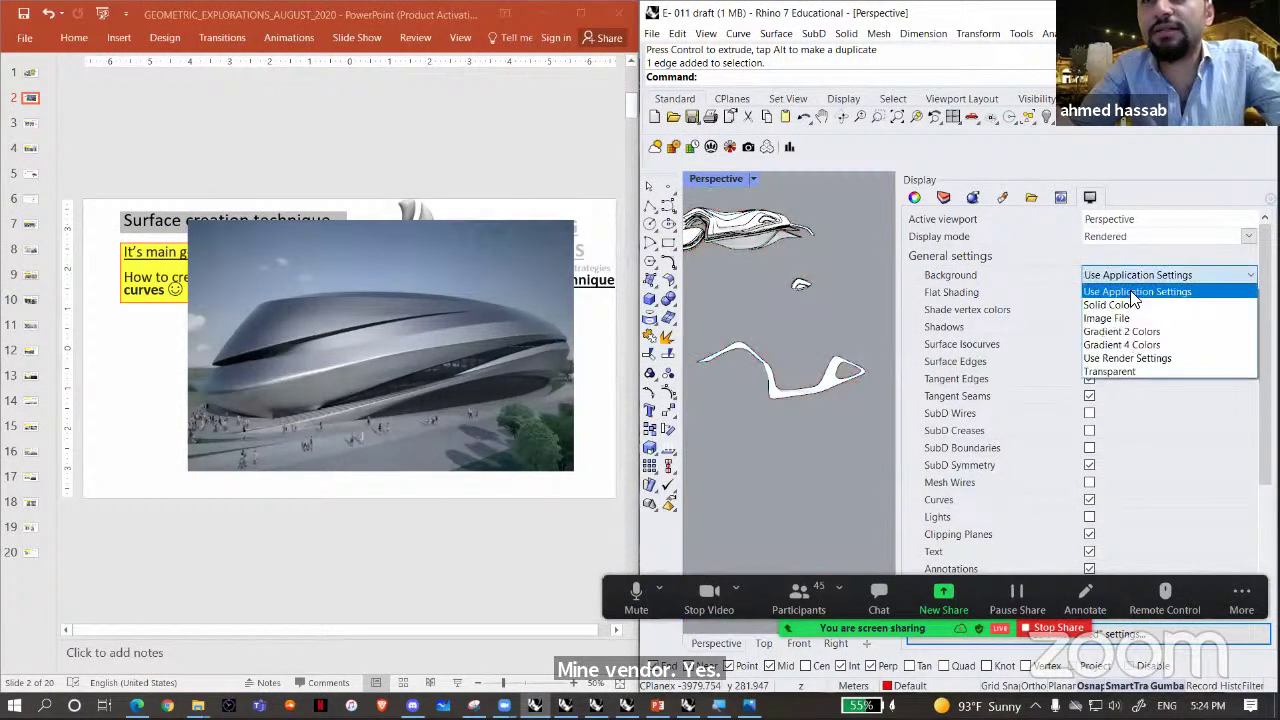
{"action": "left_click", "coordinate": [859, 263]}
{"action": "left_click_drag", "start_coordinate": [903, 272], "coordinate": [1241, 271]}
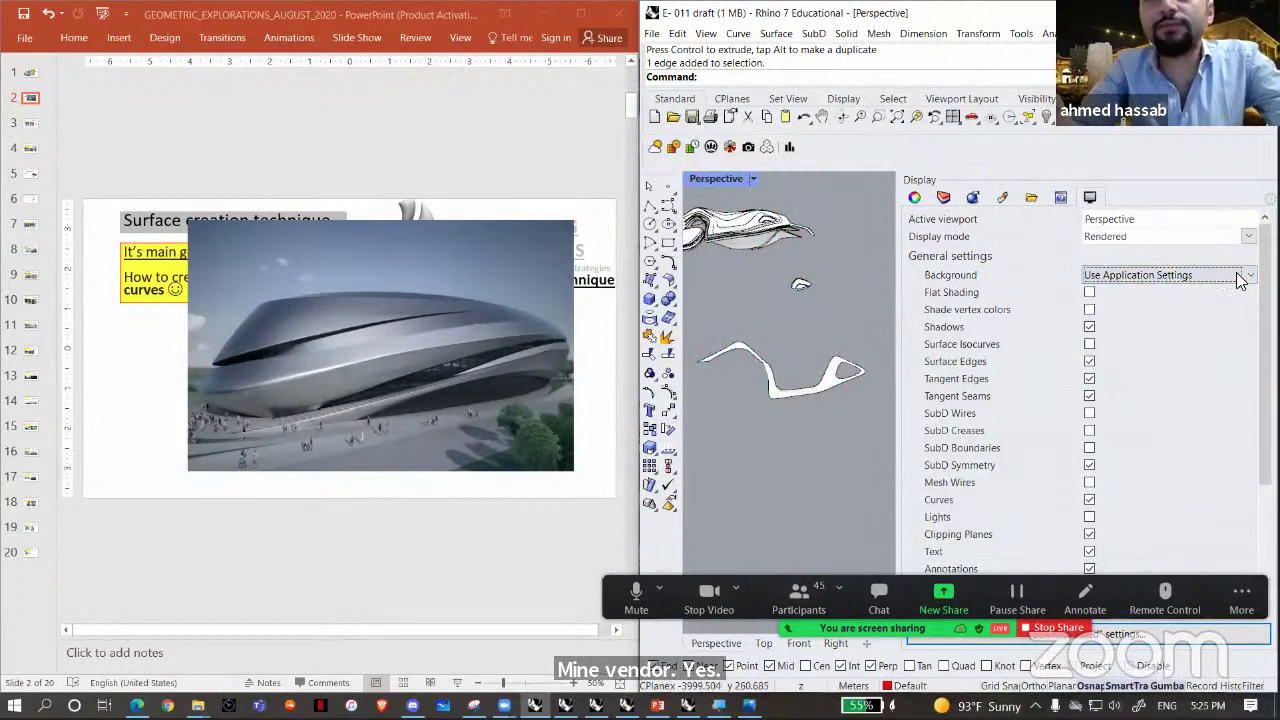
- Zoom to the separated ribbon surface and maximise the Rhino window
{"action": "right_click_drag", "start_coordinate": [1052, 278], "coordinate": [967, 382]}
{"action": "scroll", "coordinate": [1041, 354], "scroll_direction": "down", "scroll_amount": 3}
{"action": "left_click", "coordinate": [1040, 354]}
{"action": "left_click", "coordinate": [914, 119]}
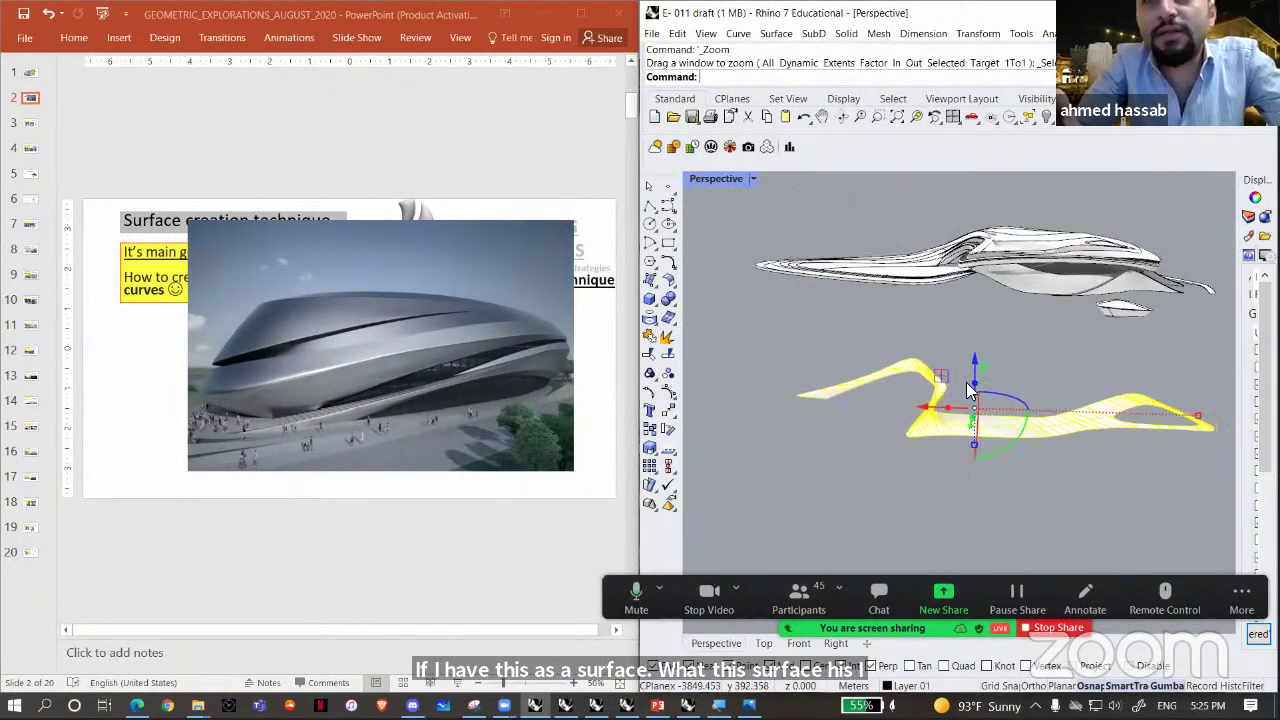
{"action": "scroll", "coordinate": [1080, 388], "scroll_direction": "up", "scroll_amount": 4}
{"action": "right_click_drag", "start_coordinate": [1080, 388], "coordinate": [900, 325]}
{"action": "left_click", "coordinate": [739, 33]}
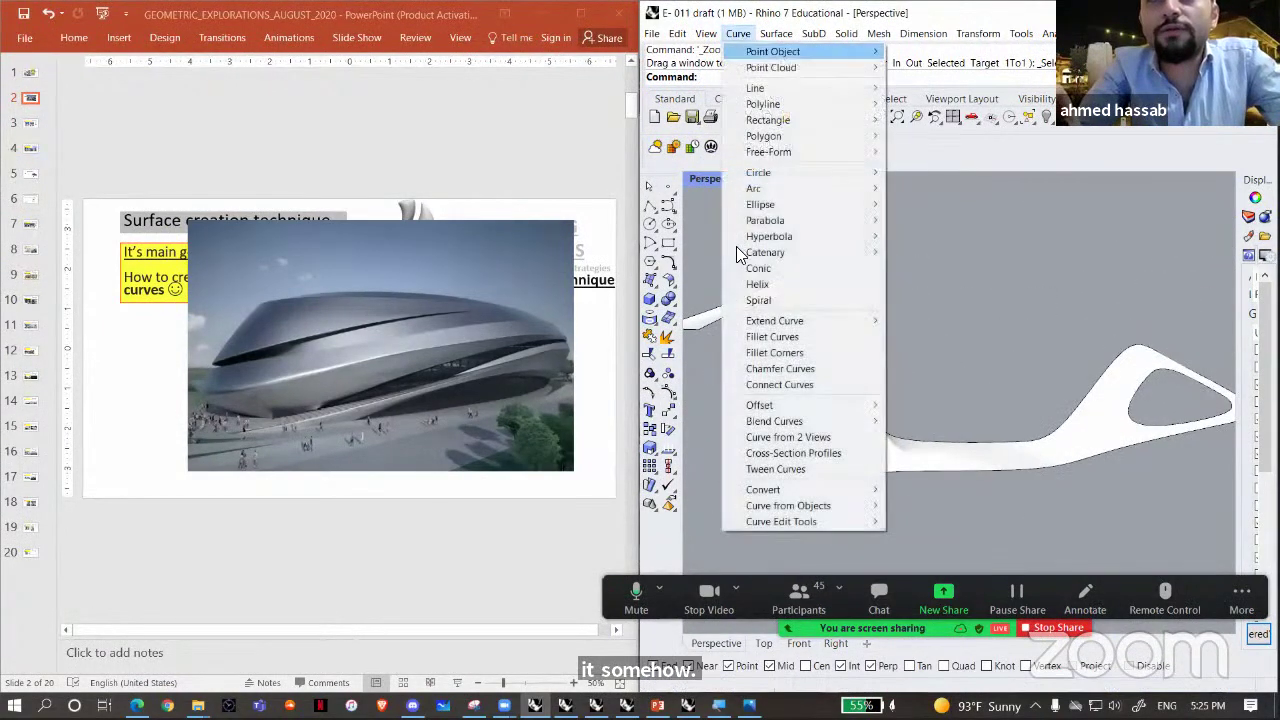
{"action": "left_click", "coordinate": [1134, 180]}
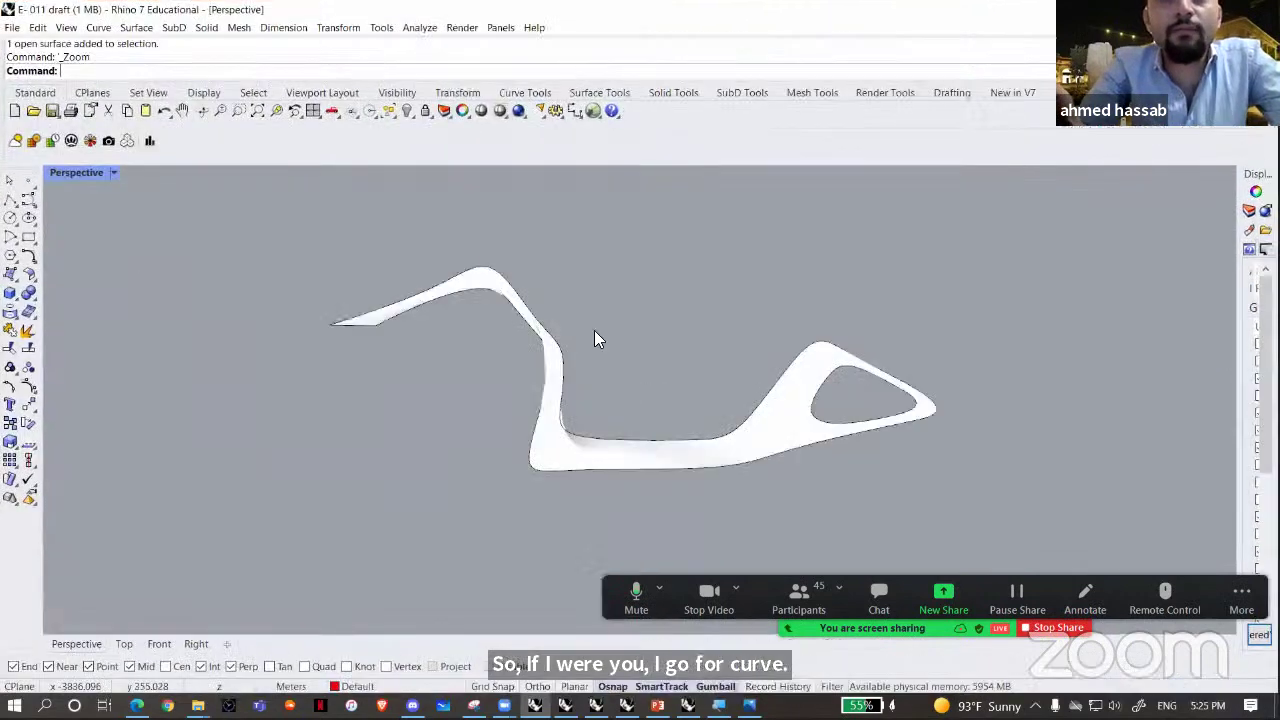
{"action": "right_click_drag", "start_coordinate": [595, 333], "coordinate": [580, 292]}
- Duplicate the two long edges of the separated ribbon surface as curves
{"action": "left_click", "coordinate": [92, 28]}
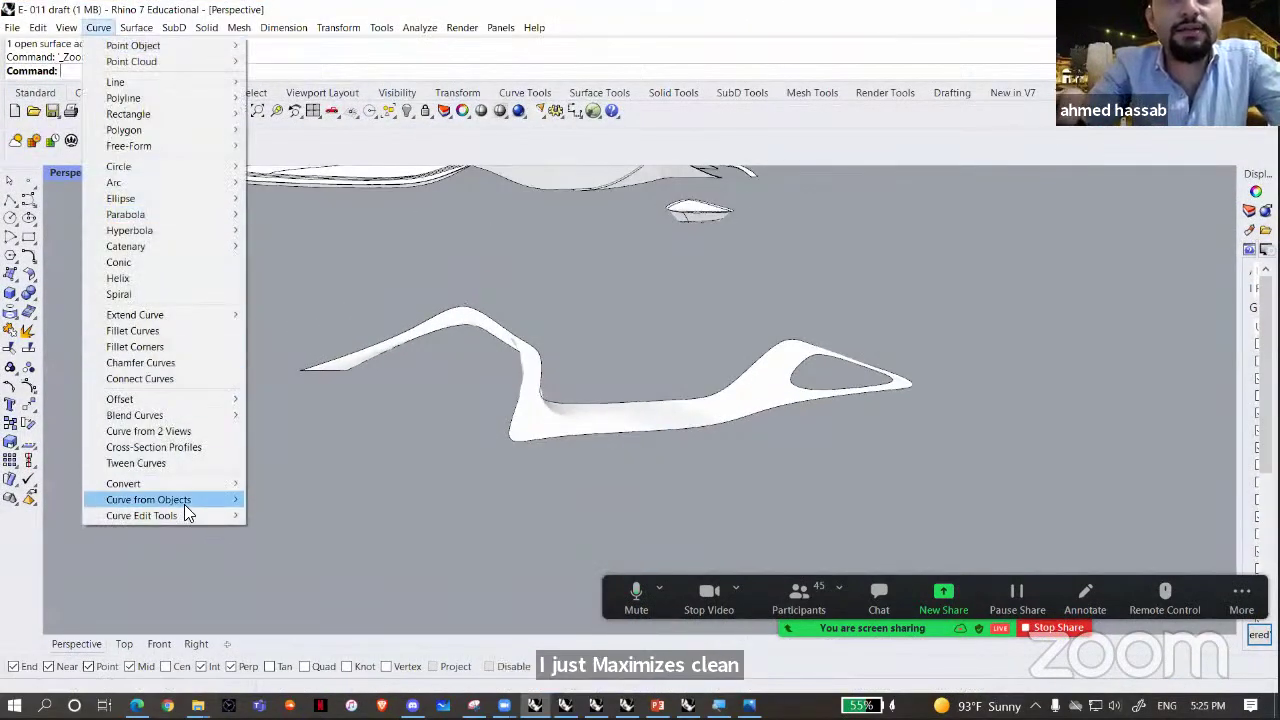
{"action": "mouse_move", "coordinate": [184, 502]}
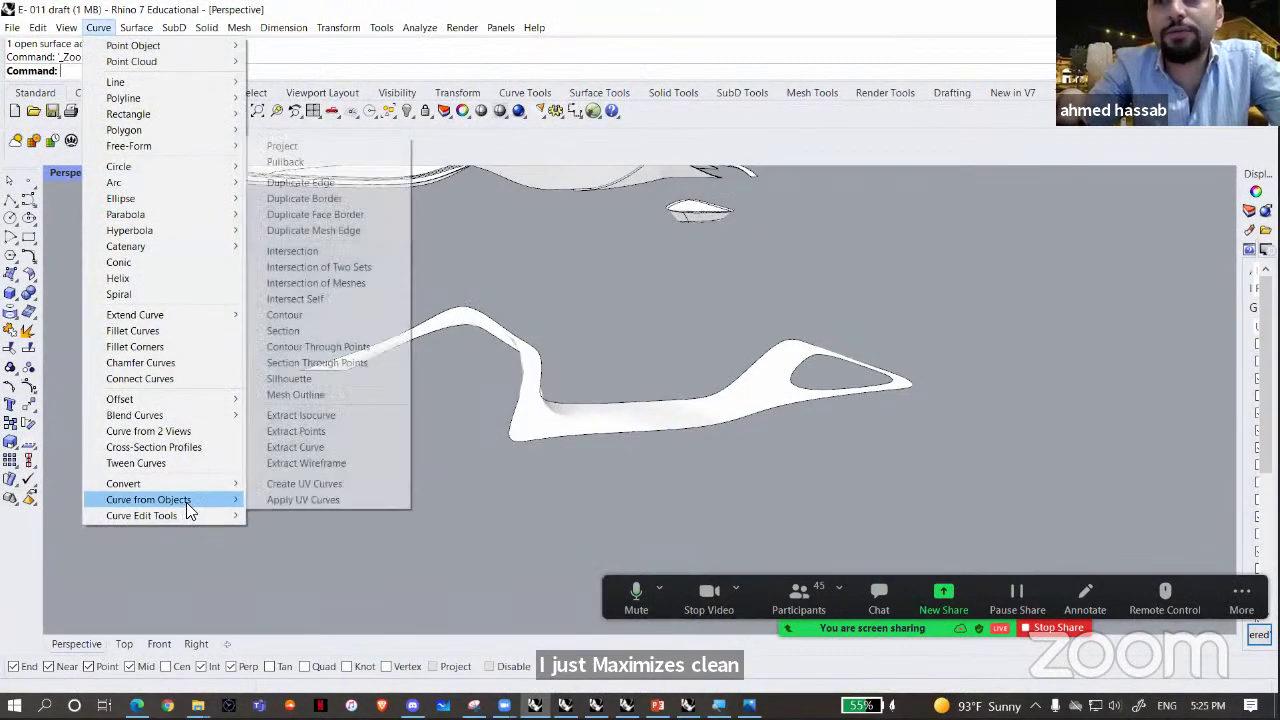
{"action": "left_click", "coordinate": [352, 186]}
{"action": "scroll", "coordinate": [432, 354], "scroll_direction": "up", "scroll_amount": 3}
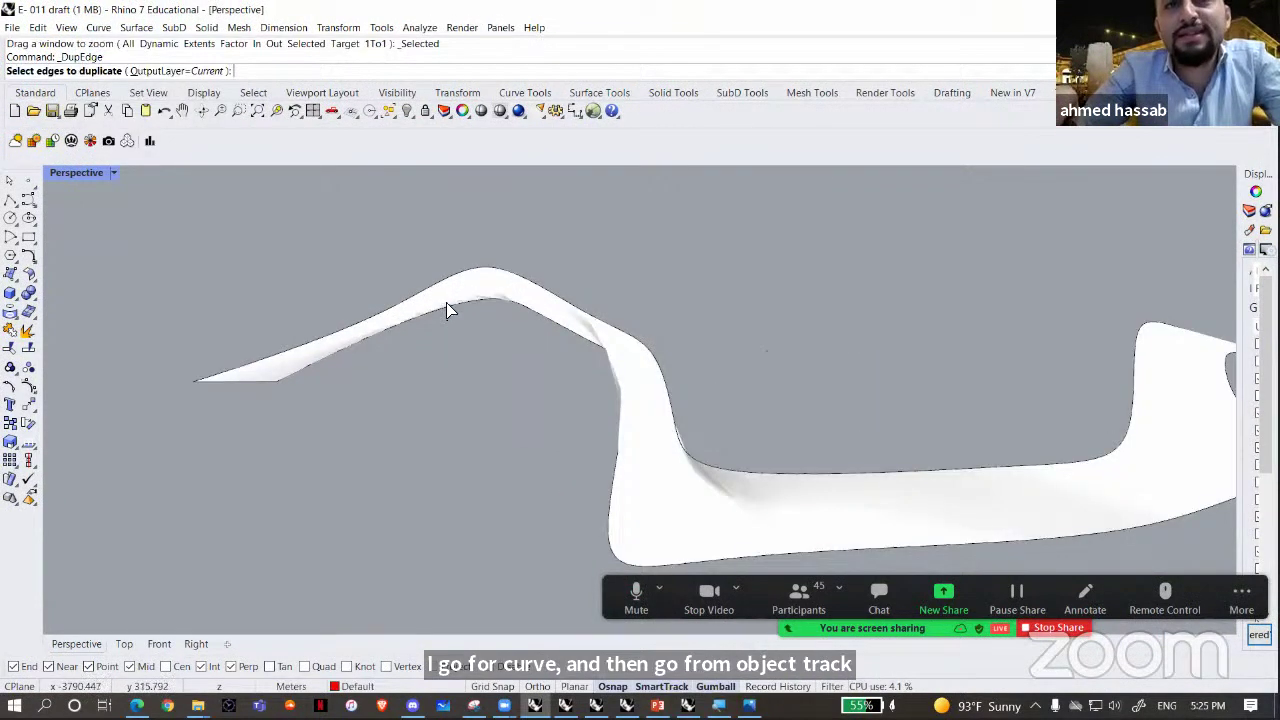
{"action": "left_click", "coordinate": [447, 304]}
{"action": "right_click_drag", "start_coordinate": [482, 316], "coordinate": [830, 415]}
{"action": "right_click", "coordinate": [622, 394]}
{"action": "right_click_drag", "start_coordinate": [622, 394], "coordinate": [354, 420]}
{"action": "right_click", "coordinate": [270, 432]}
{"action": "left_click", "coordinate": [274, 432]}
{"action": "right_click", "coordinate": [274, 430]}
{"action": "key", "text": "Escape"}
- Move the ribbon surface away from its duplicated edge curves along the Y direction
{"action": "scroll", "coordinate": [354, 421], "scroll_direction": "up", "scroll_amount": 7}
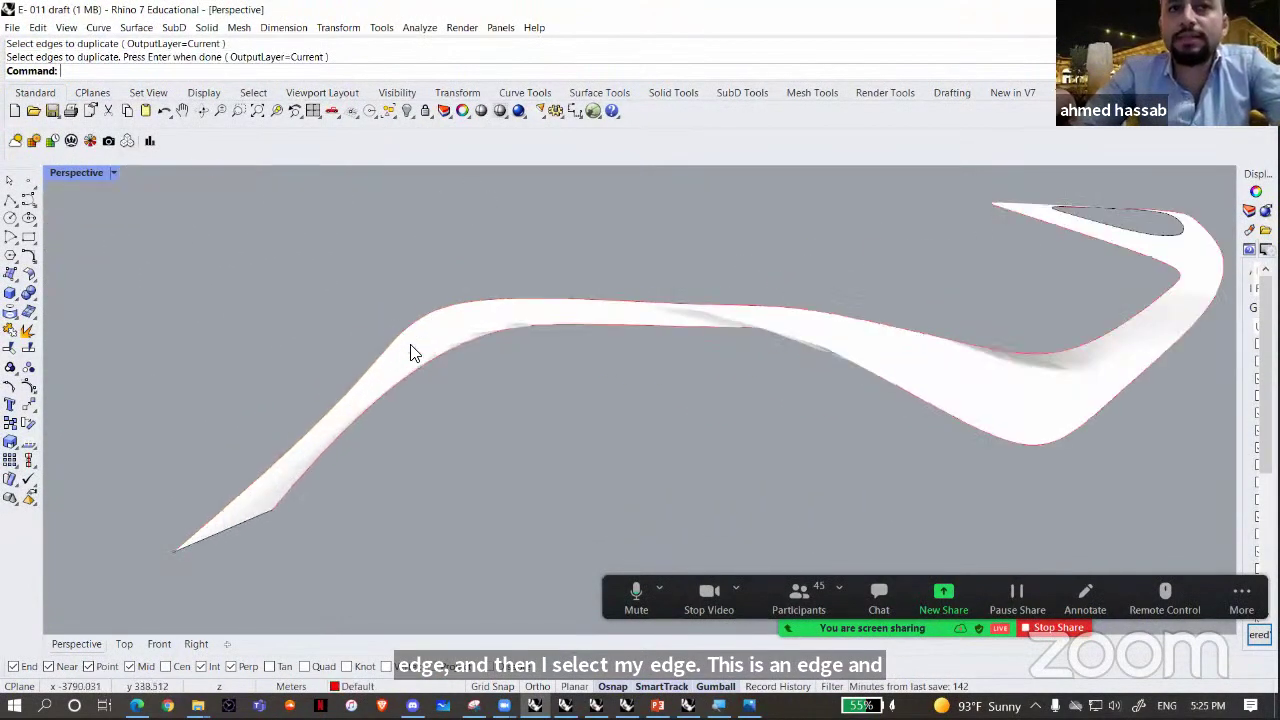
{"action": "left_click", "coordinate": [466, 332]}
{"action": "scroll", "coordinate": [466, 342], "scroll_direction": "down", "scroll_amount": 6}
{"action": "right_click_drag", "start_coordinate": [470, 350], "coordinate": [598, 381]}
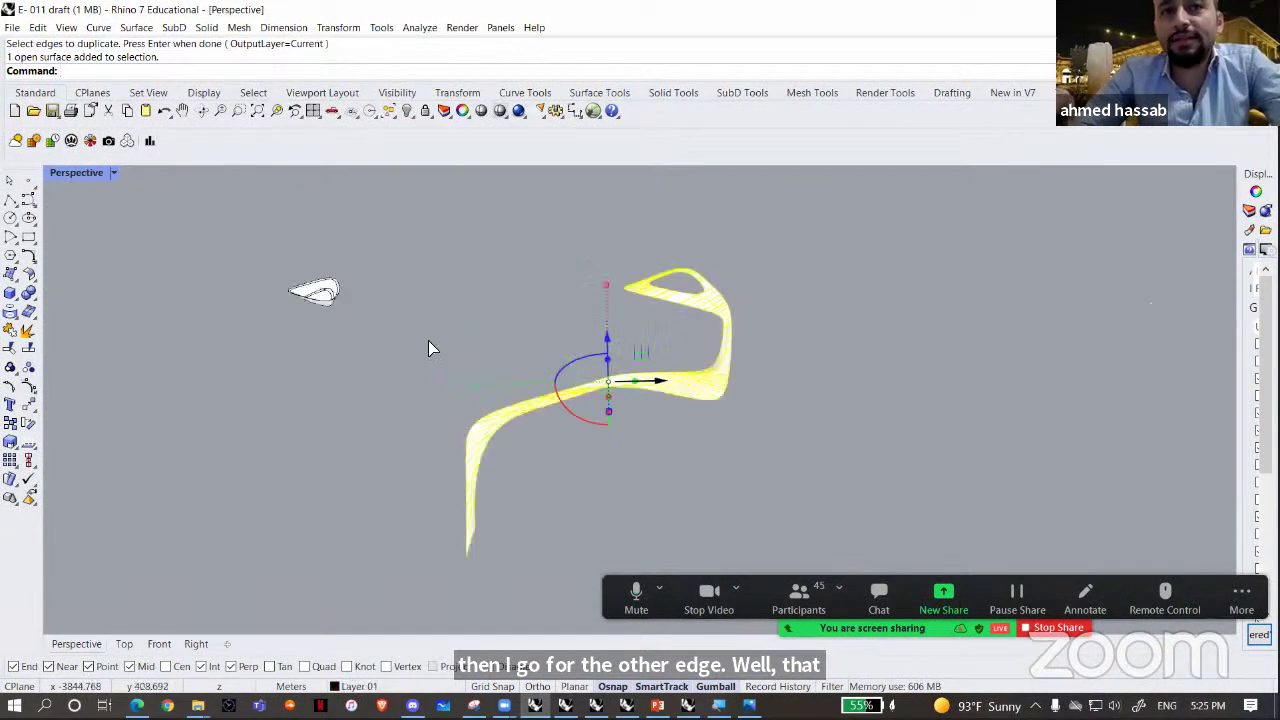
{"action": "left_click_drag", "start_coordinate": [653, 380], "coordinate": [332, 334]}
{"action": "left_click", "coordinate": [702, 424]}
{"action": "right_click_drag", "start_coordinate": [700, 426], "coordinate": [570, 500]}
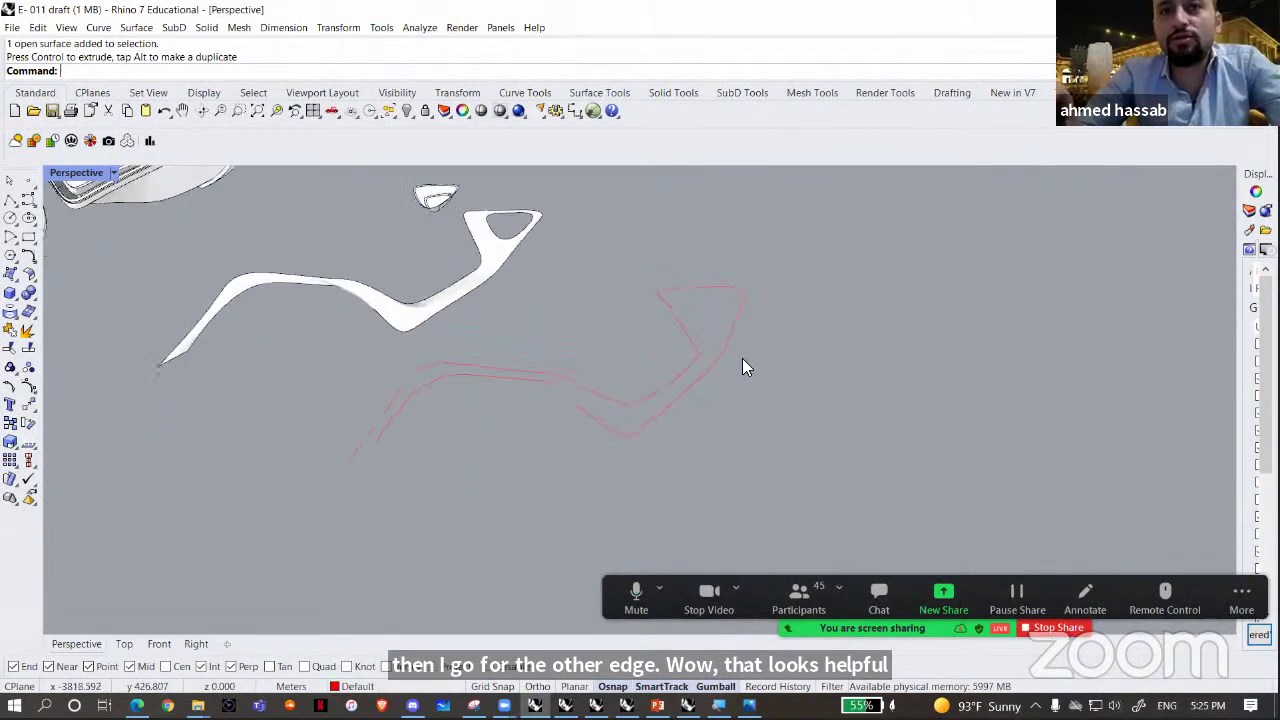
- Draw a polyline joining the ends of the two edge curves at the ribbon's narrow pointed end
{"action": "left_click", "coordinate": [737, 357]}
{"action": "left_click", "coordinate": [670, 400]}
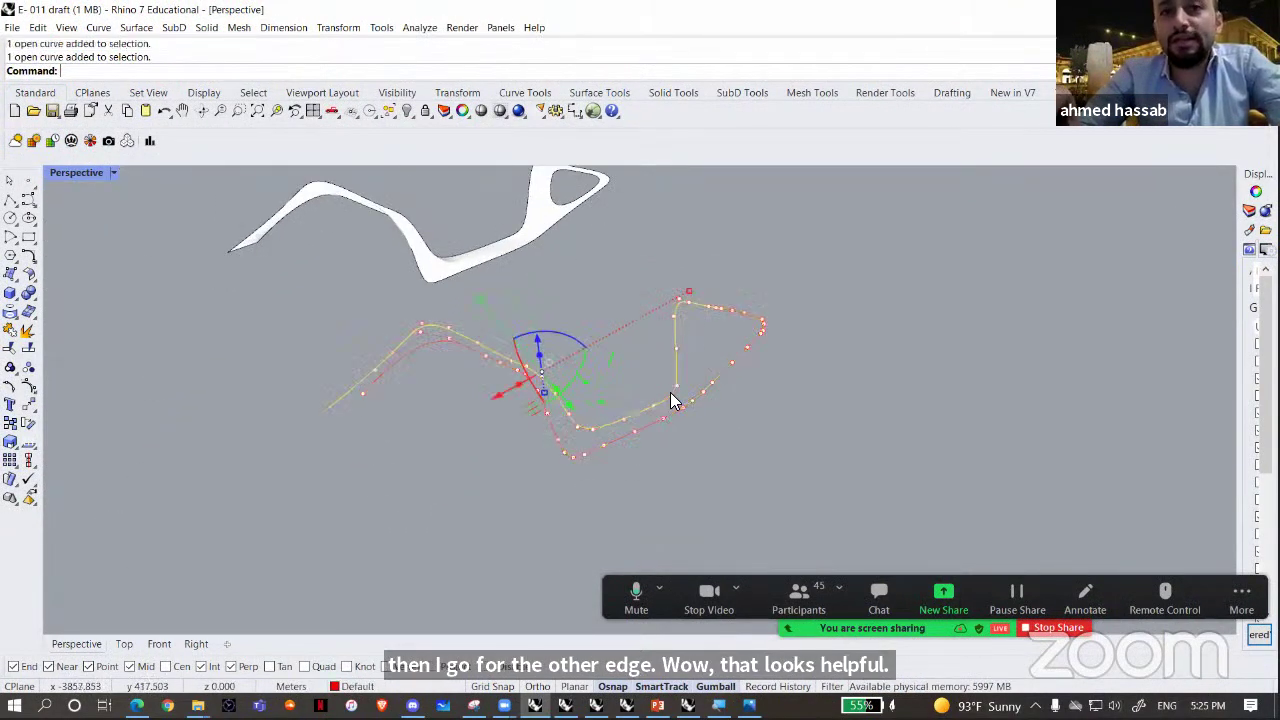
{"action": "right_click_drag", "start_coordinate": [674, 400], "coordinate": [352, 403]}
{"action": "left_click", "coordinate": [10, 200]}
{"action": "scroll", "coordinate": [290, 321], "scroll_direction": "up", "scroll_amount": 6}
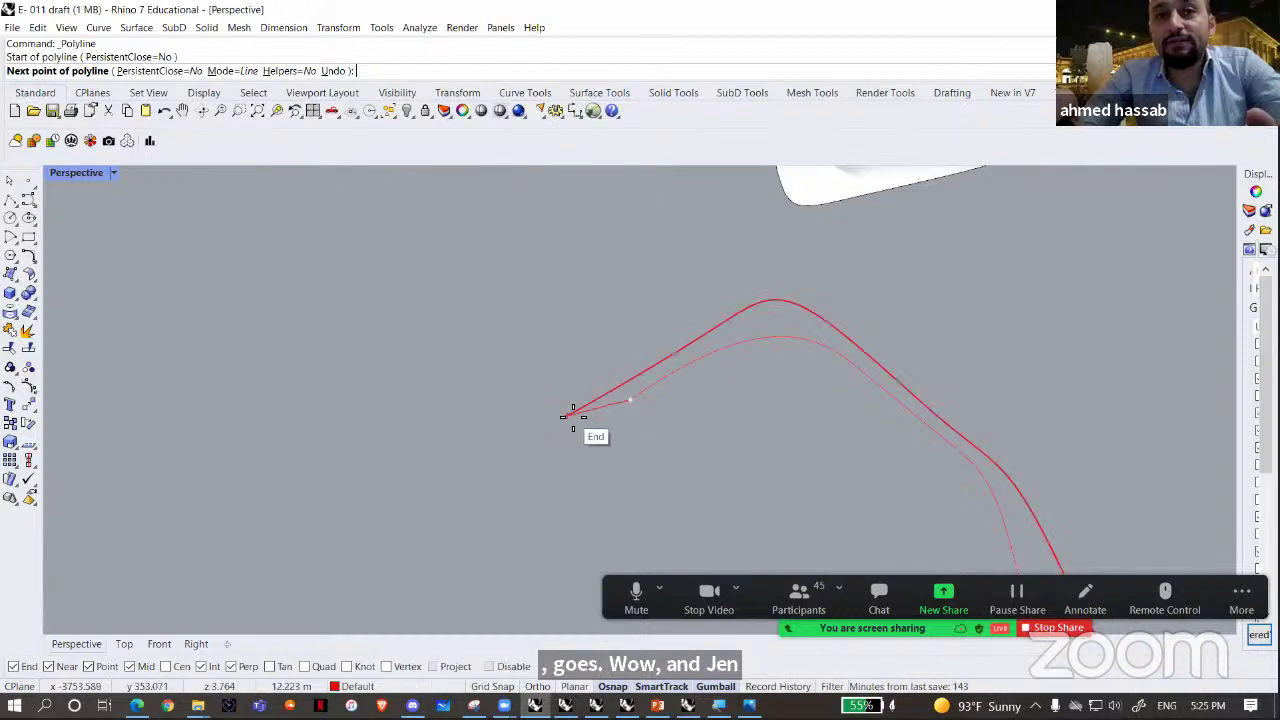
{"action": "left_click", "coordinate": [572, 415]}
{"action": "right_click", "coordinate": [573, 414]}
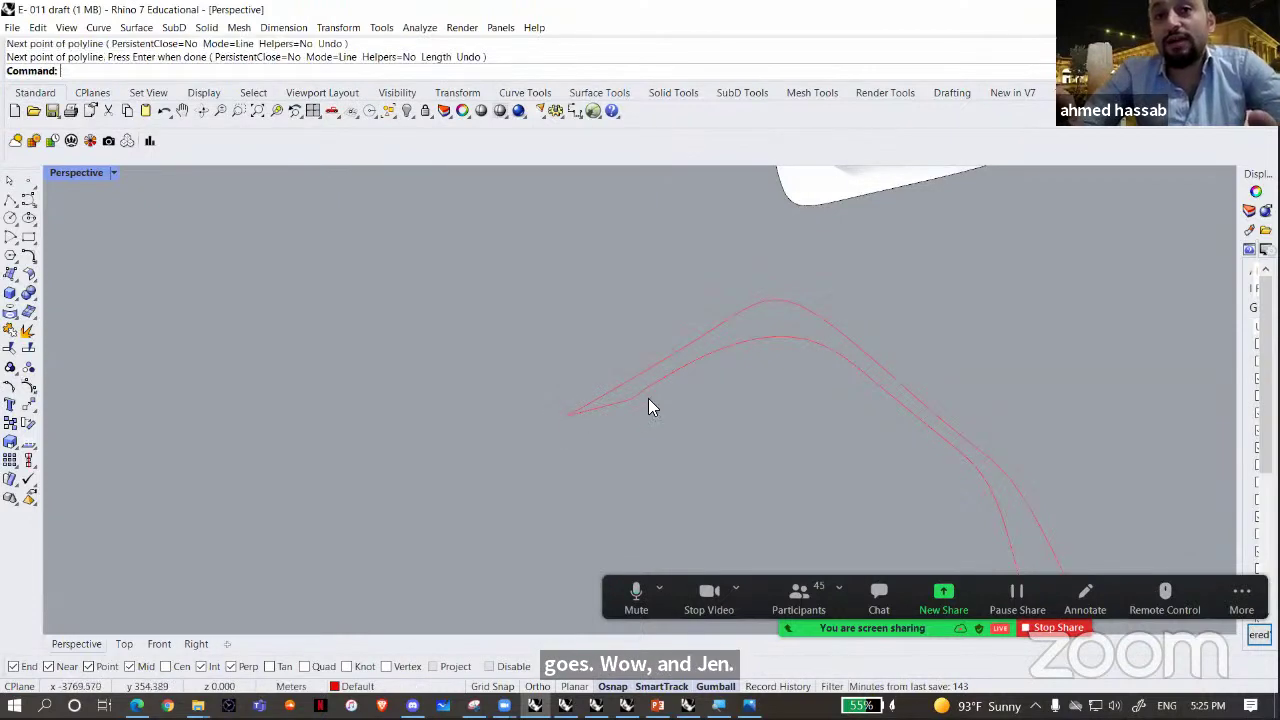
- Draw a straight cross-section line between the two edge curves at the first crest
{"action": "scroll", "coordinate": [648, 398], "scroll_direction": "down", "scroll_amount": 2}
{"action": "right_click_drag", "start_coordinate": [719, 344], "coordinate": [660, 350], "text": "shift"}
{"action": "scroll", "coordinate": [660, 352], "scroll_direction": "up", "scroll_amount": 6}
{"action": "right_click", "coordinate": [715, 352]}
{"action": "left_click", "coordinate": [717, 355]}
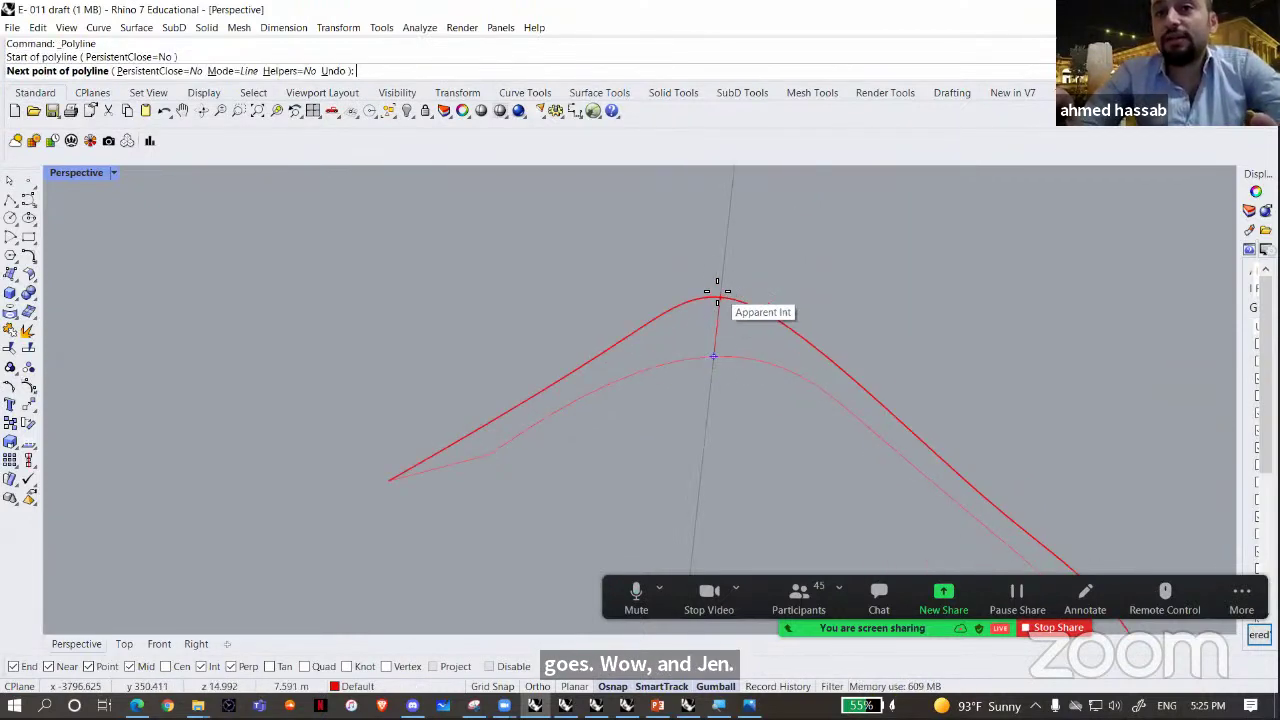
{"action": "left_click", "coordinate": [719, 292]}
{"action": "key", "text": "Return"}
{"action": "mouse_move", "coordinate": [717, 286]}
{"action": "right_mouse_down"}
{"action": "mouse_move", "coordinate": [784, 367]}
{"action": "mouse_move", "coordinate": [708, 374]}
{"action": "mouse_move", "coordinate": [717, 394]}
{"action": "right_mouse_up"}
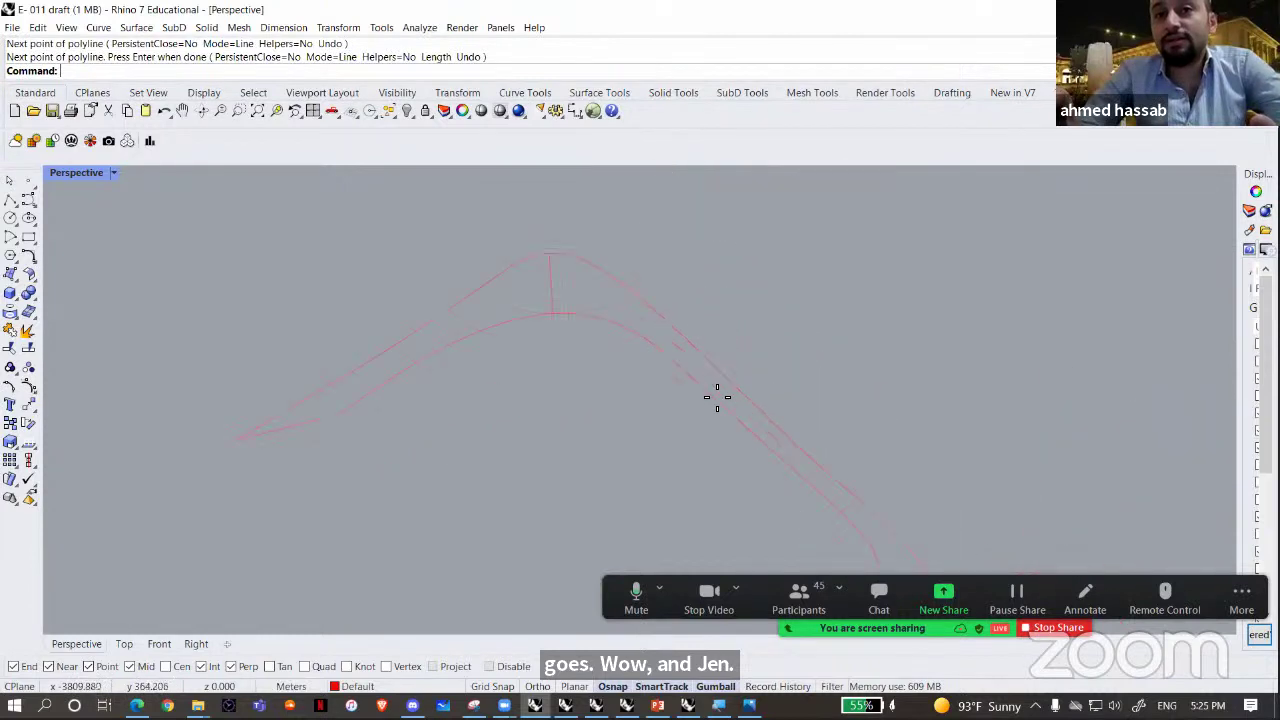
{"action": "key", "text": "Return"}
{"action": "left_click", "coordinate": [735, 411]}
{"action": "left_click", "coordinate": [745, 401]}
{"action": "right_click", "coordinate": [792, 448]}
{"action": "key", "text": "ctrl+z"}
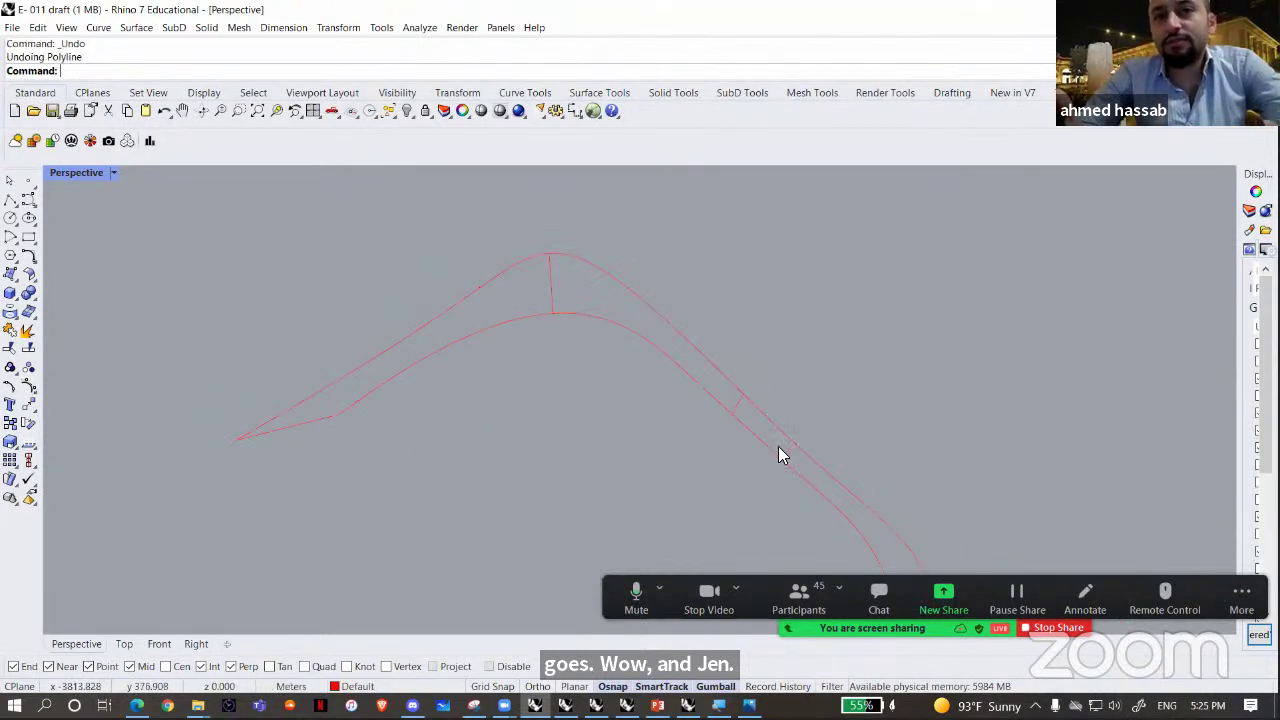
- Draw a cross-section line between the two edge curves on the straight stretch past the crest
{"action": "right_click", "coordinate": [776, 445]}
{"action": "left_click", "coordinate": [729, 412]}
{"action": "left_click", "coordinate": [744, 399]}
{"action": "right_click", "coordinate": [742, 398]}
{"action": "right_click_drag", "start_coordinate": [742, 398], "coordinate": [748, 416]}
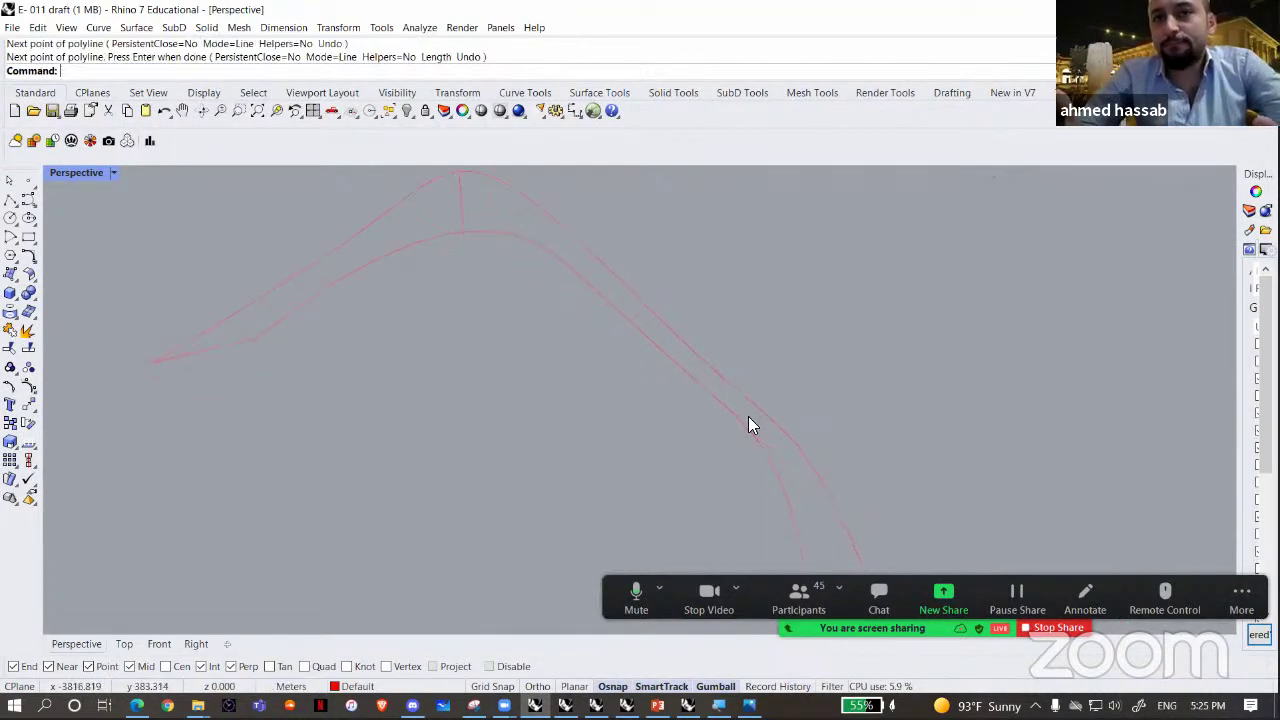
- Draw cross-section lines between the two edge curves at the next bend and at the sharp lower corner
{"action": "right_click", "coordinate": [757, 432]}
{"action": "left_click", "coordinate": [776, 474]}
{"action": "left_click", "coordinate": [799, 458]}
{"action": "key", "text": "Return"}
{"action": "right_click_drag", "start_coordinate": [799, 458], "coordinate": [691, 463]}
{"action": "key", "text": "Return"}
{"action": "left_click", "coordinate": [700, 456]}
{"action": "left_click", "coordinate": [679, 485]}
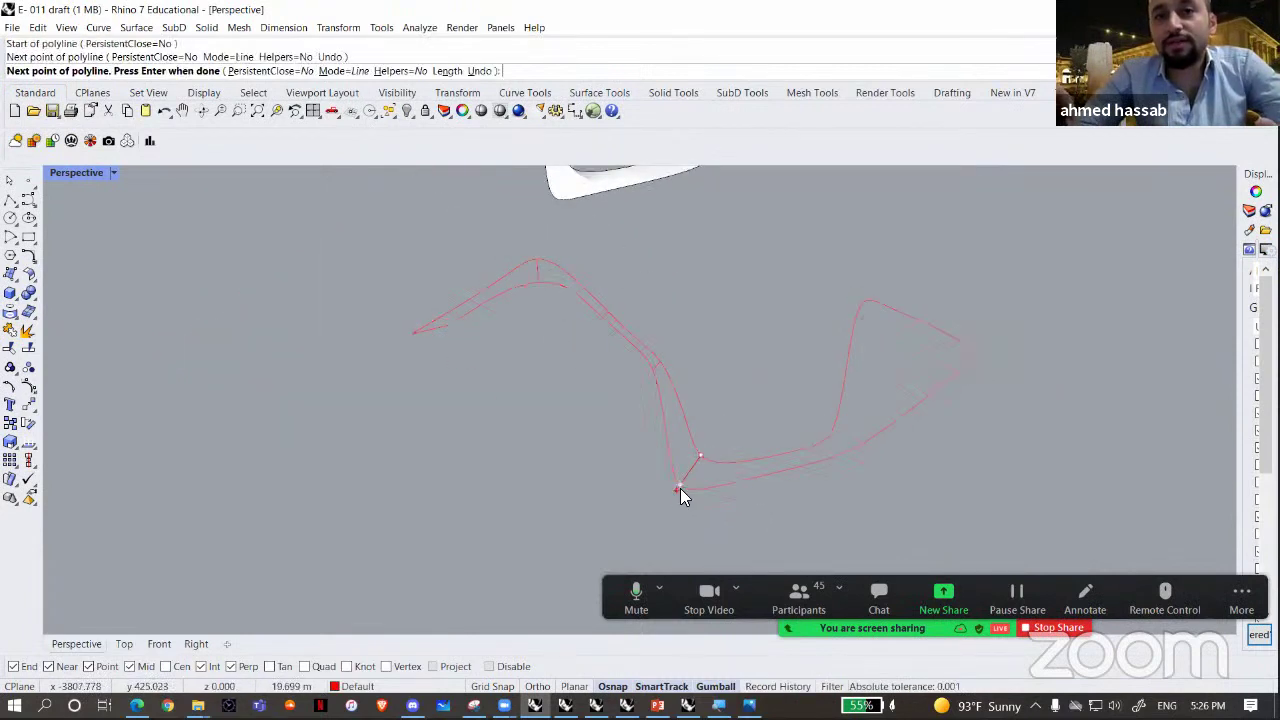
{"action": "key", "text": "Return"}
- Draw a cross-section line between the two edge curves at the base of the triangular loop
{"action": "key", "text": "Return"}
{"action": "left_click", "coordinate": [828, 440]}
{"action": "left_click", "coordinate": [838, 455]}
{"action": "key", "text": "Return"}
{"action": "key", "text": "Return"}
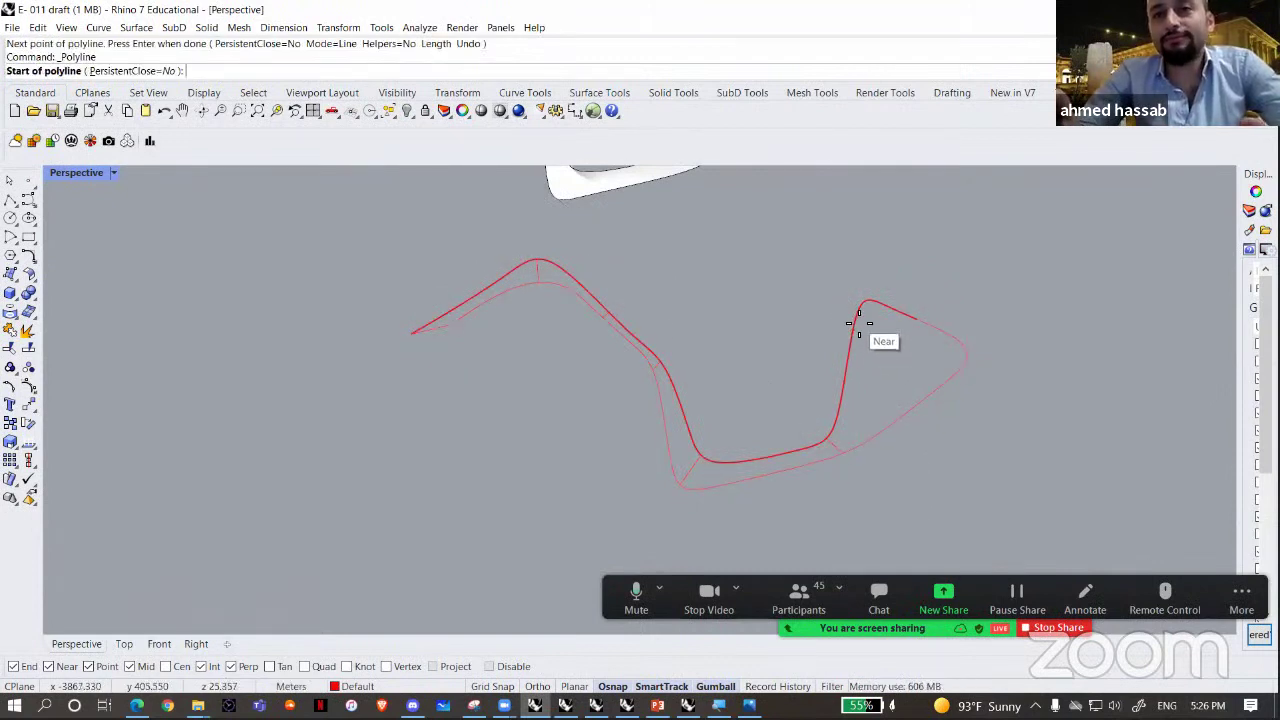
{"action": "right_click_drag", "start_coordinate": [880, 394], "coordinate": [987, 352]}
{"action": "key", "text": "Escape"}
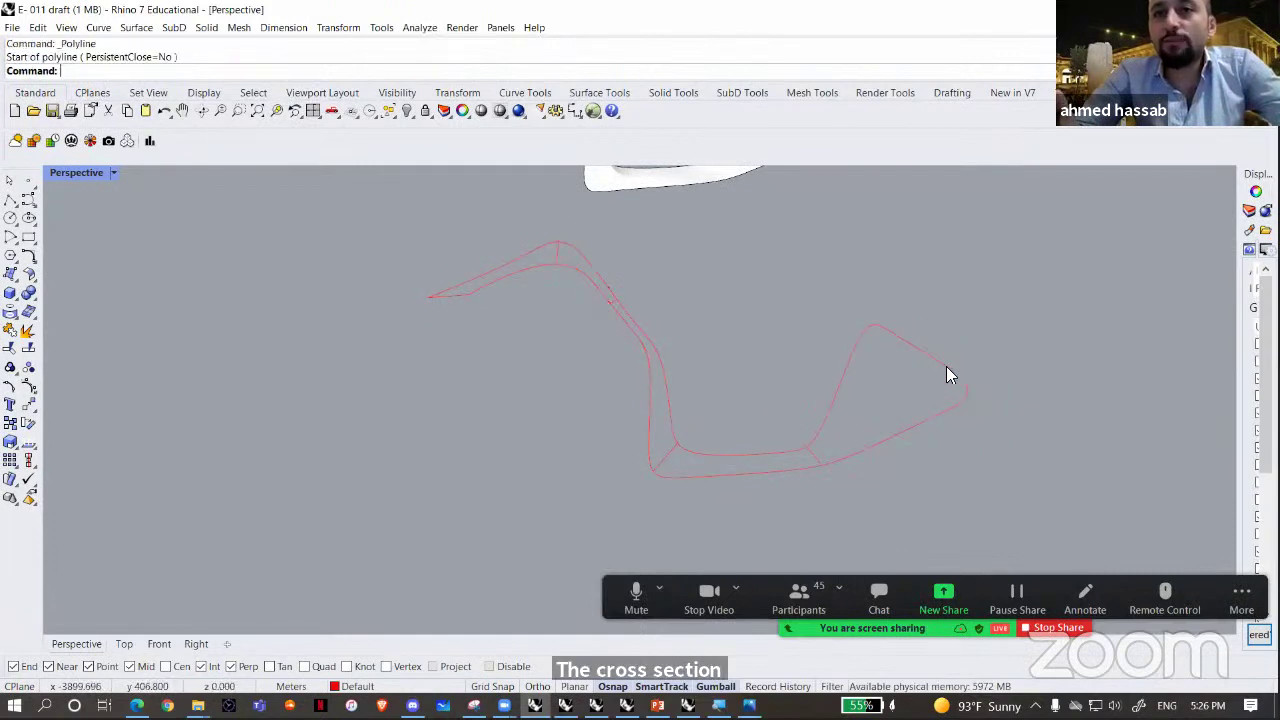
- Examine how the two edge curves are divided and meet around the triangular loop
{"action": "left_click", "coordinate": [948, 367]}
{"action": "scroll", "coordinate": [948, 370], "scroll_direction": "up", "scroll_amount": 4}
{"action": "left_click", "coordinate": [863, 315], "text": "shift"}
{"action": "scroll", "coordinate": [864, 318], "scroll_direction": "up", "scroll_amount": 3}
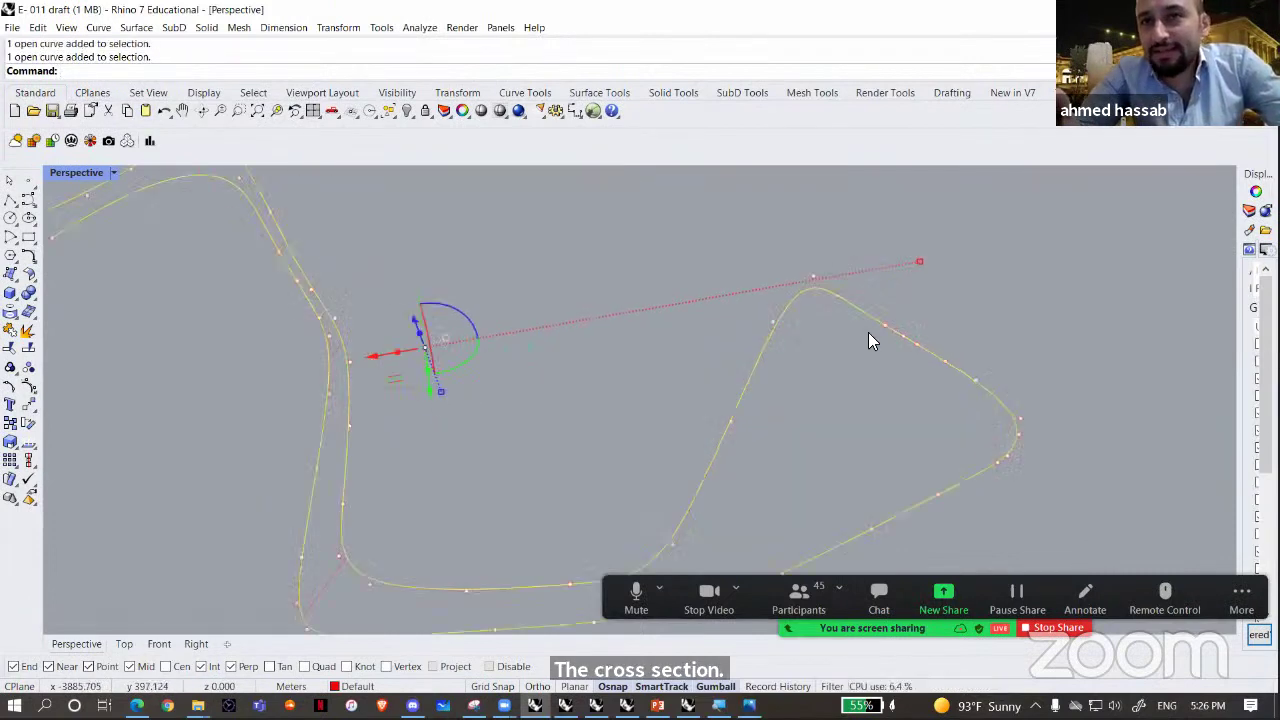
{"action": "left_click", "coordinate": [868, 333]}
{"action": "left_click", "coordinate": [912, 338]}
{"action": "left_click", "coordinate": [990, 392]}
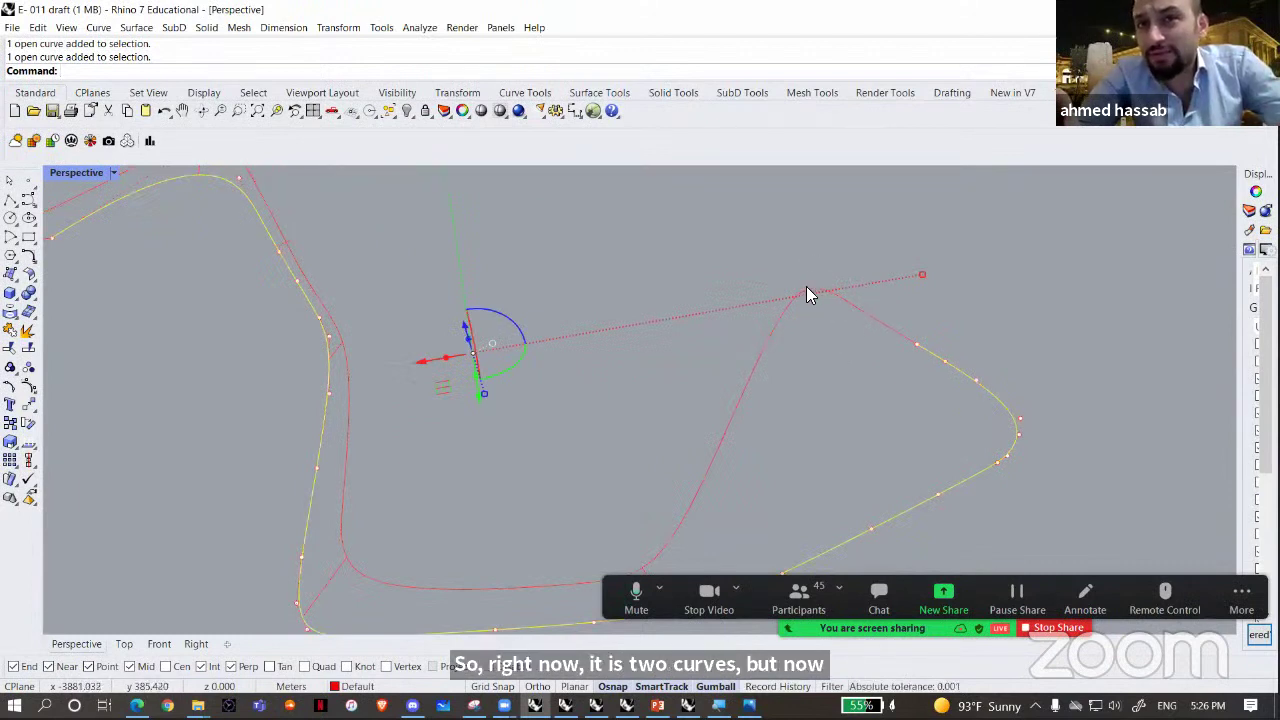
{"action": "key", "text": "Escape"}
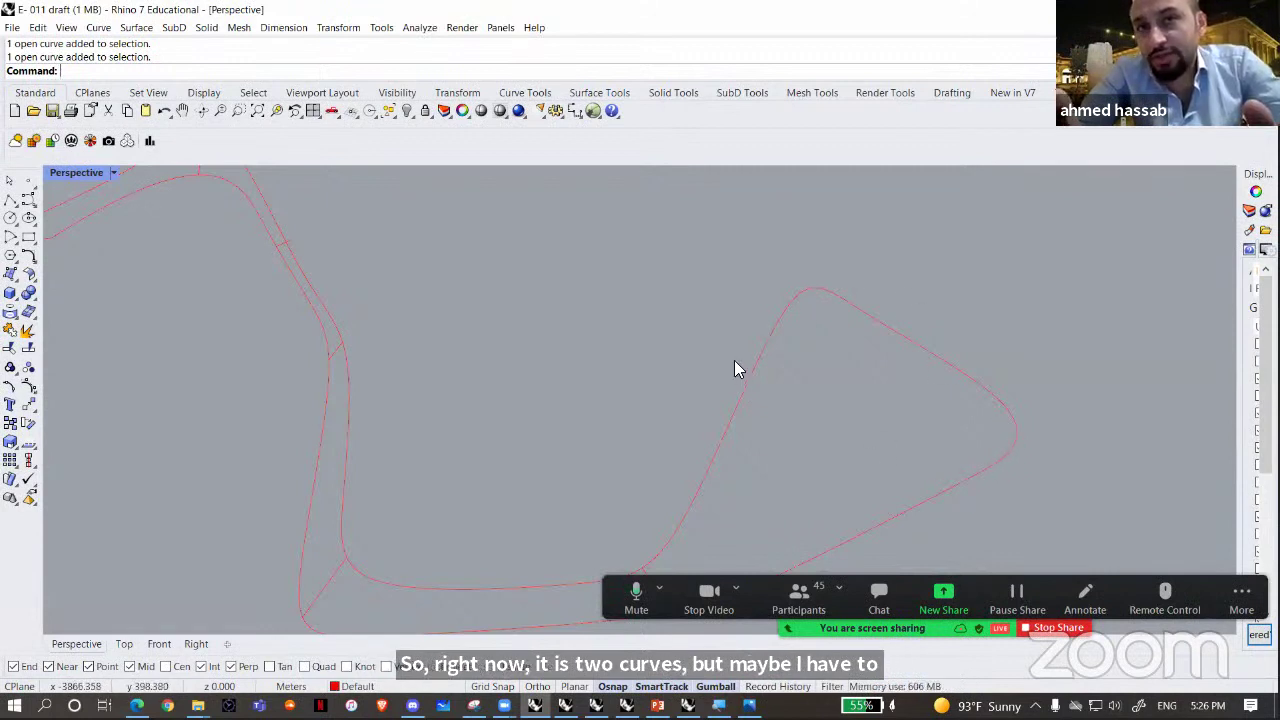
- Float the surface creation tools over the viewport
{"action": "scroll", "coordinate": [734, 360], "scroll_direction": "down", "scroll_amount": 7}
{"action": "right_click_drag", "start_coordinate": [664, 438], "coordinate": [514, 497]}
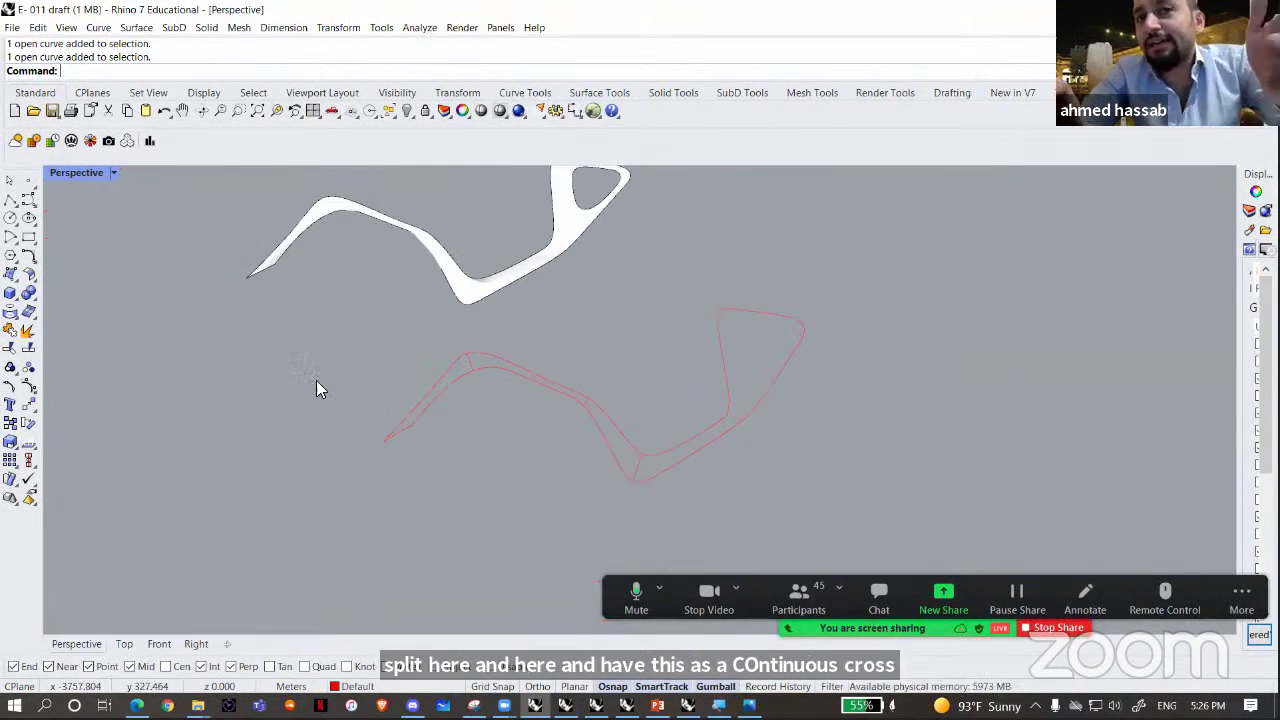
{"action": "left_click", "coordinate": [22, 285]}
{"action": "left_click_drag", "start_coordinate": [27, 268], "coordinate": [105, 234]}
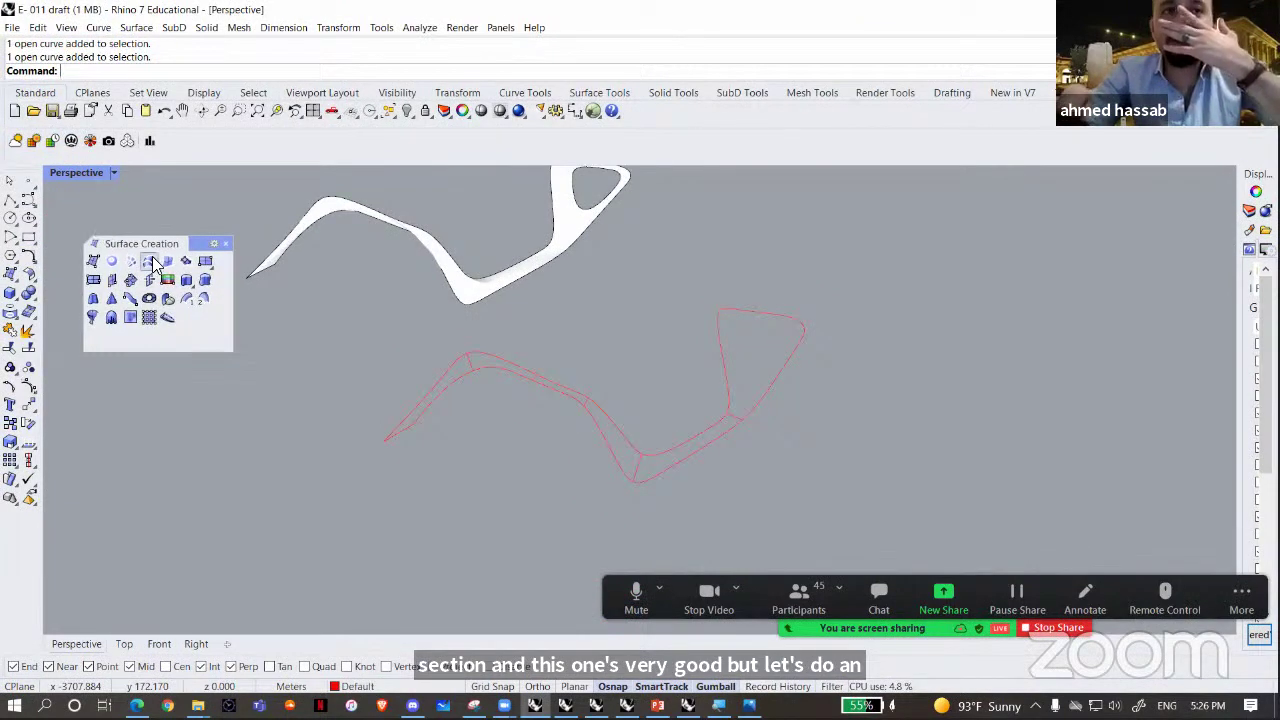
- Try a two-rail sweep along the two long edge curves, using the cross-section lines as sweep shapes
{"action": "left_click", "coordinate": [203, 304]}
{"action": "left_click", "coordinate": [409, 418]}
{"action": "left_click", "coordinate": [400, 432]}
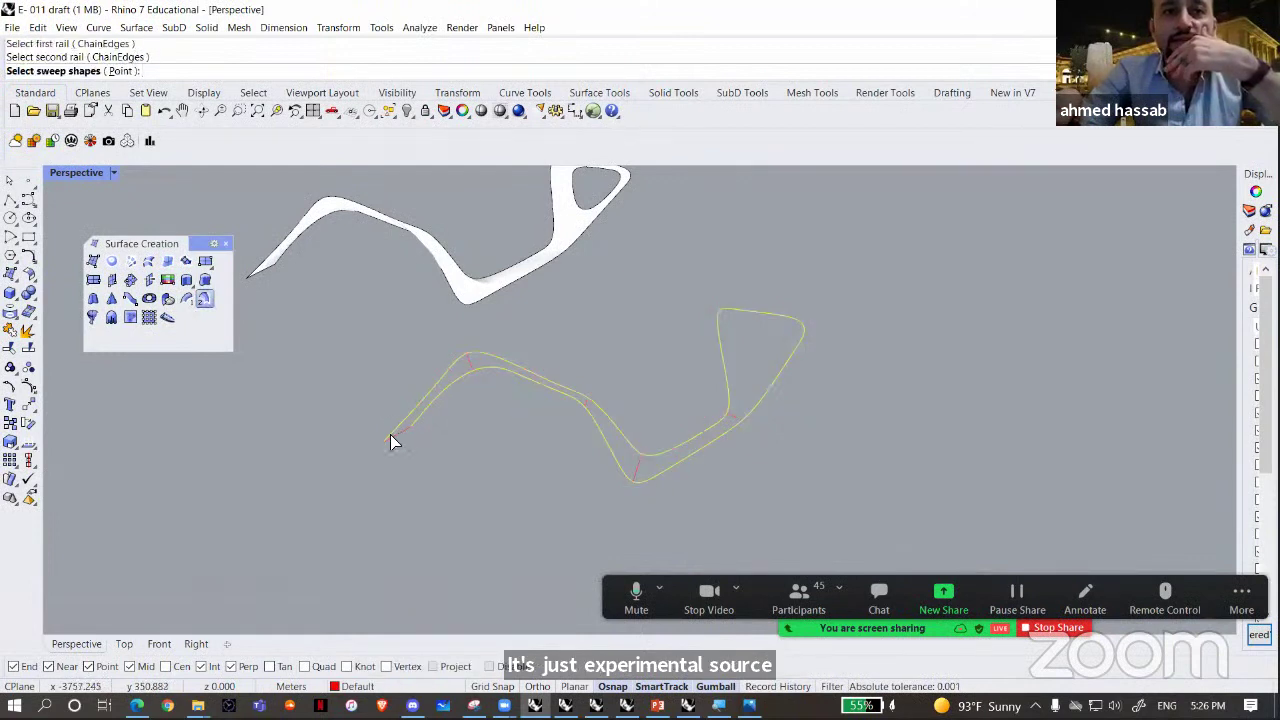
{"action": "left_click", "coordinate": [390, 434]}
{"action": "right_click_drag", "start_coordinate": [416, 388], "coordinate": [458, 362]}
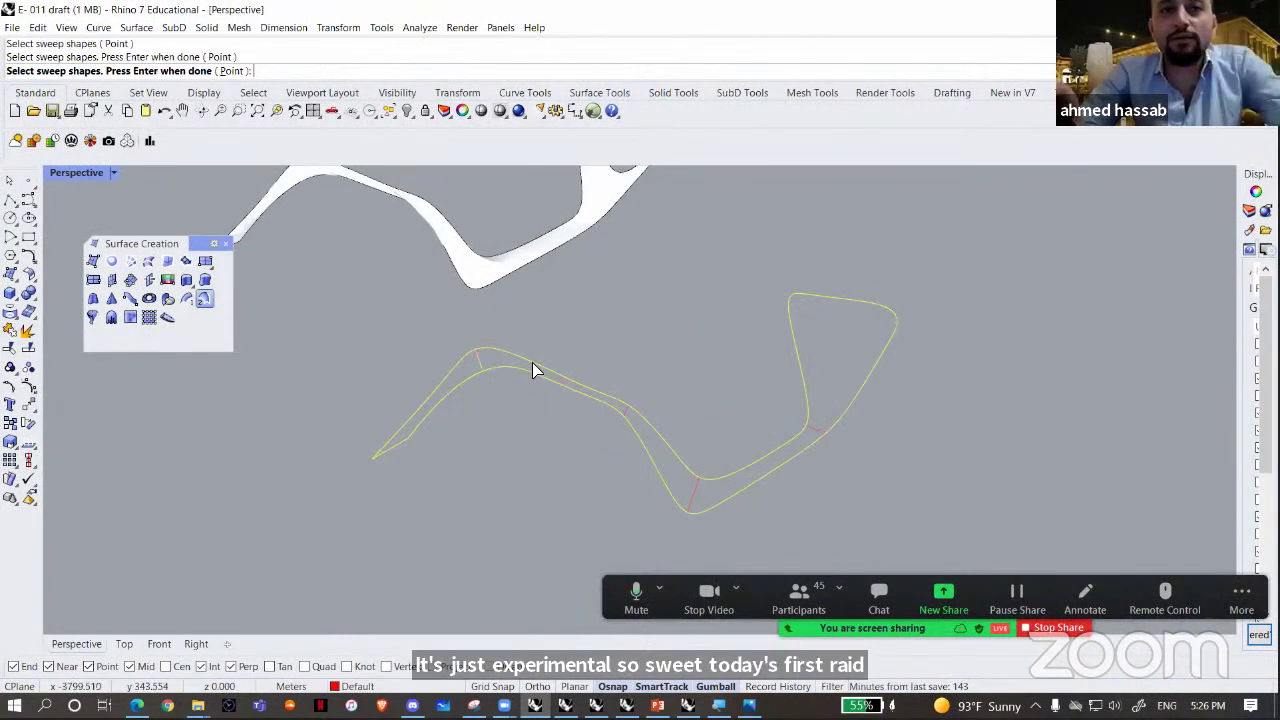
{"action": "scroll", "coordinate": [532, 362], "scroll_direction": "up", "scroll_amount": 3}
{"action": "left_click", "coordinate": [581, 389]}
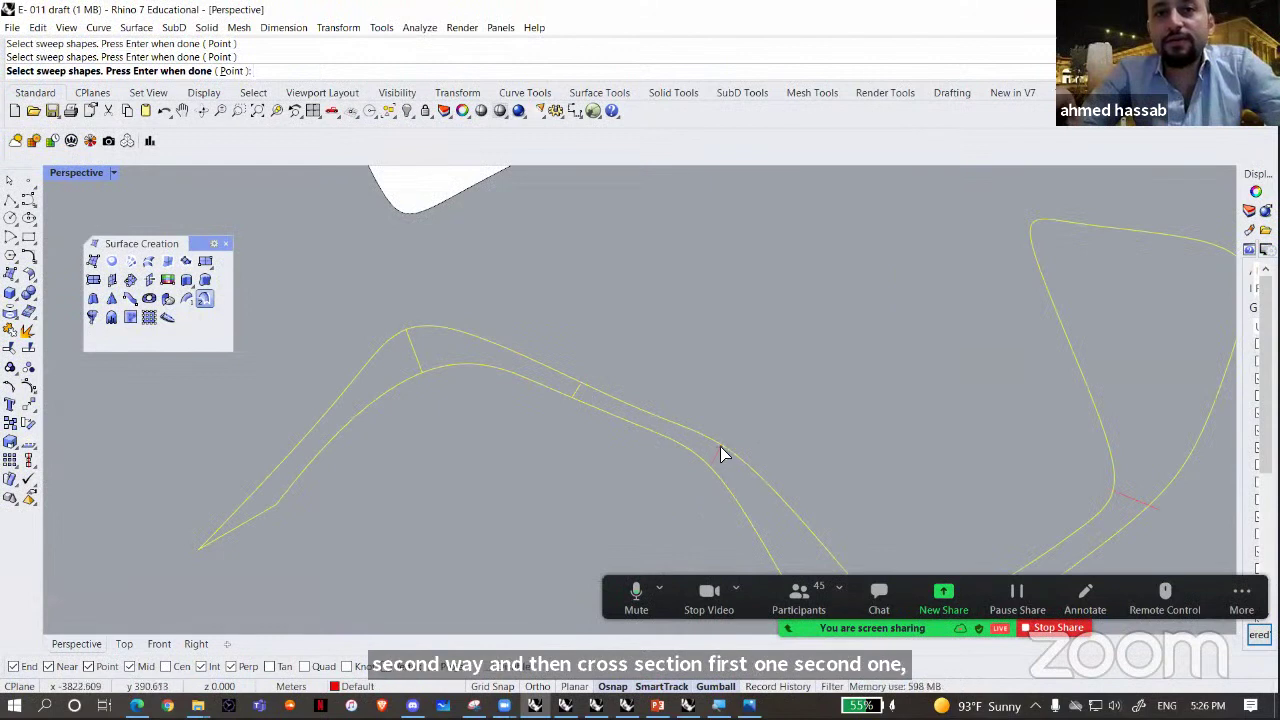
{"action": "right_click_drag", "start_coordinate": [617, 429], "coordinate": [576, 496]}
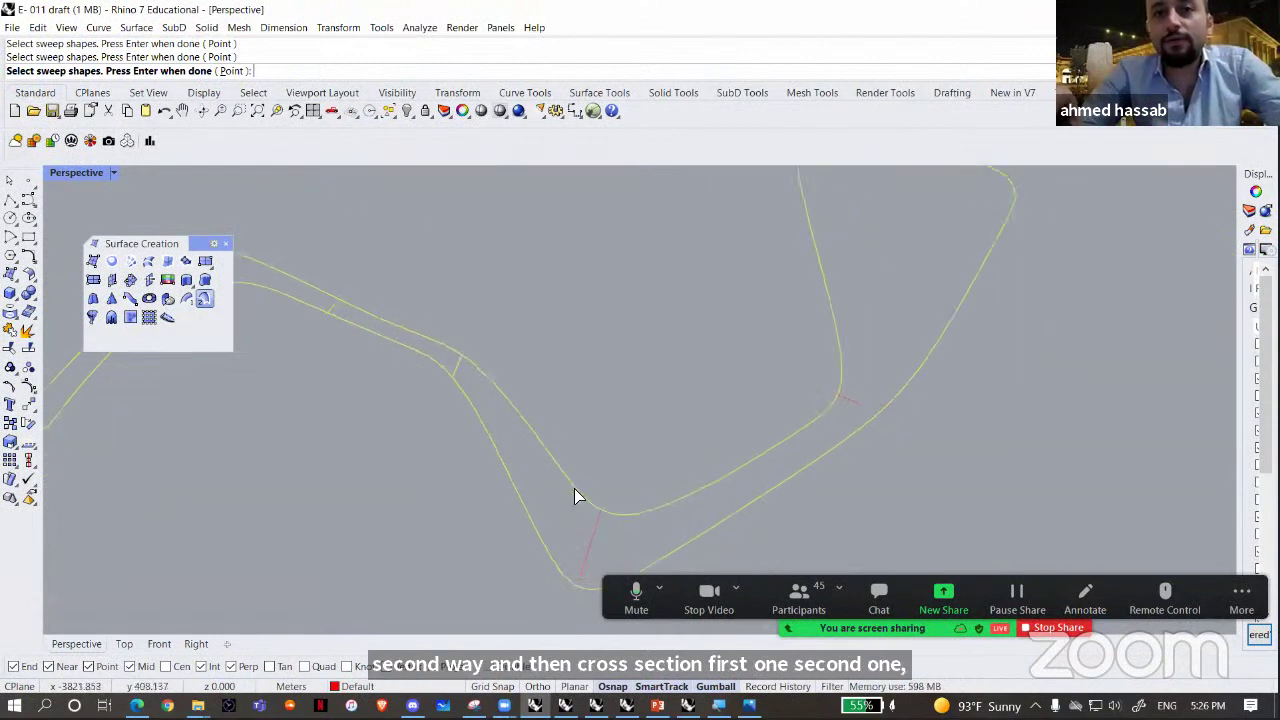
{"action": "left_click", "coordinate": [846, 394]}
{"action": "right_click_drag", "start_coordinate": [862, 274], "coordinate": [798, 362], "text": "shift"}
{"action": "key", "text": "Return"}
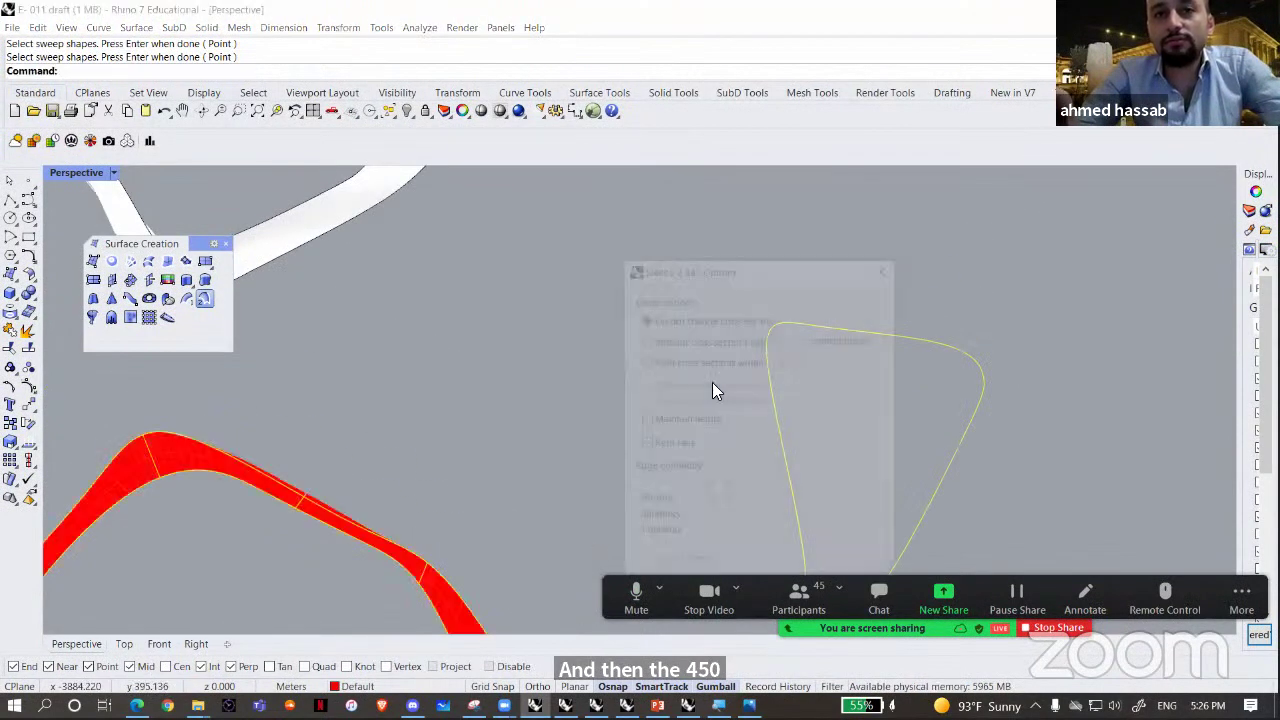
{"action": "right_click_drag", "start_coordinate": [468, 449], "coordinate": [66, 289]}
{"action": "scroll", "coordinate": [424, 376], "scroll_direction": "up", "scroll_amount": 3}
{"action": "key", "text": "Escape"}
- Delete the cross-section line on the straight stretch past the crest and redraw it snapped to both edge curves
{"action": "left_click", "coordinate": [428, 376]}
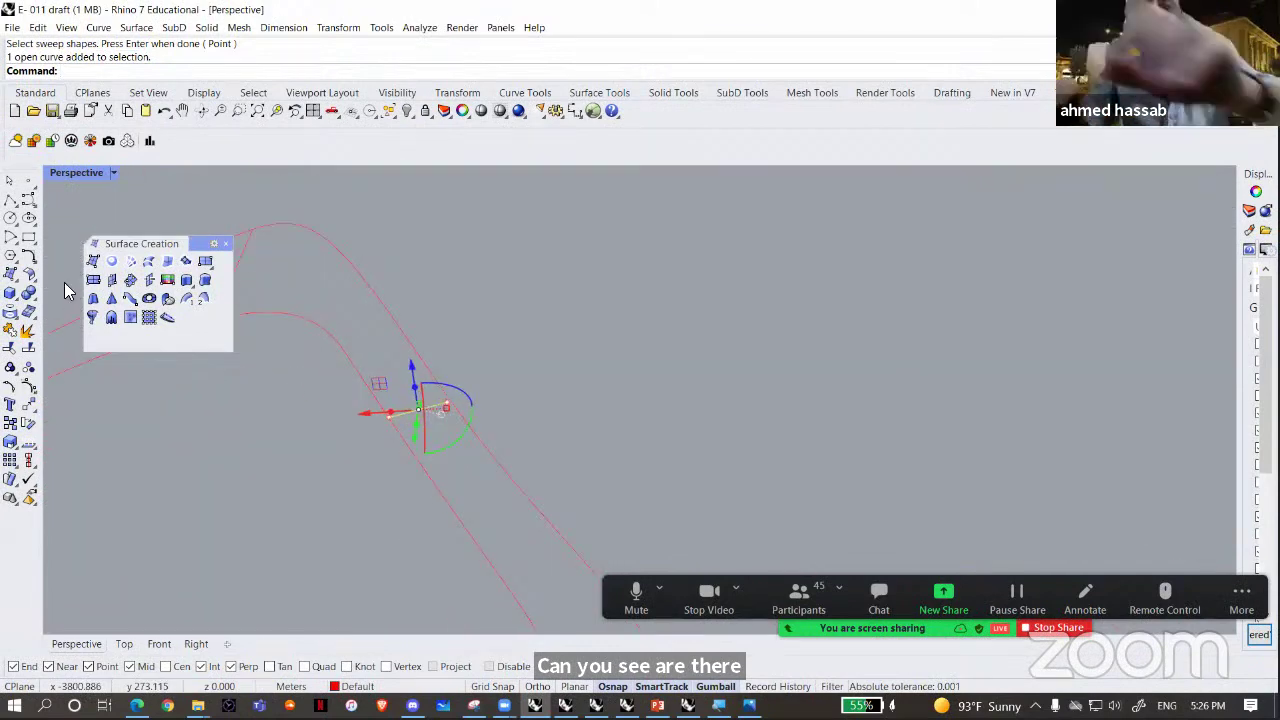
{"action": "key", "text": "Delete"}
{"action": "left_click", "coordinate": [10, 200]}
{"action": "left_click", "coordinate": [443, 493]}
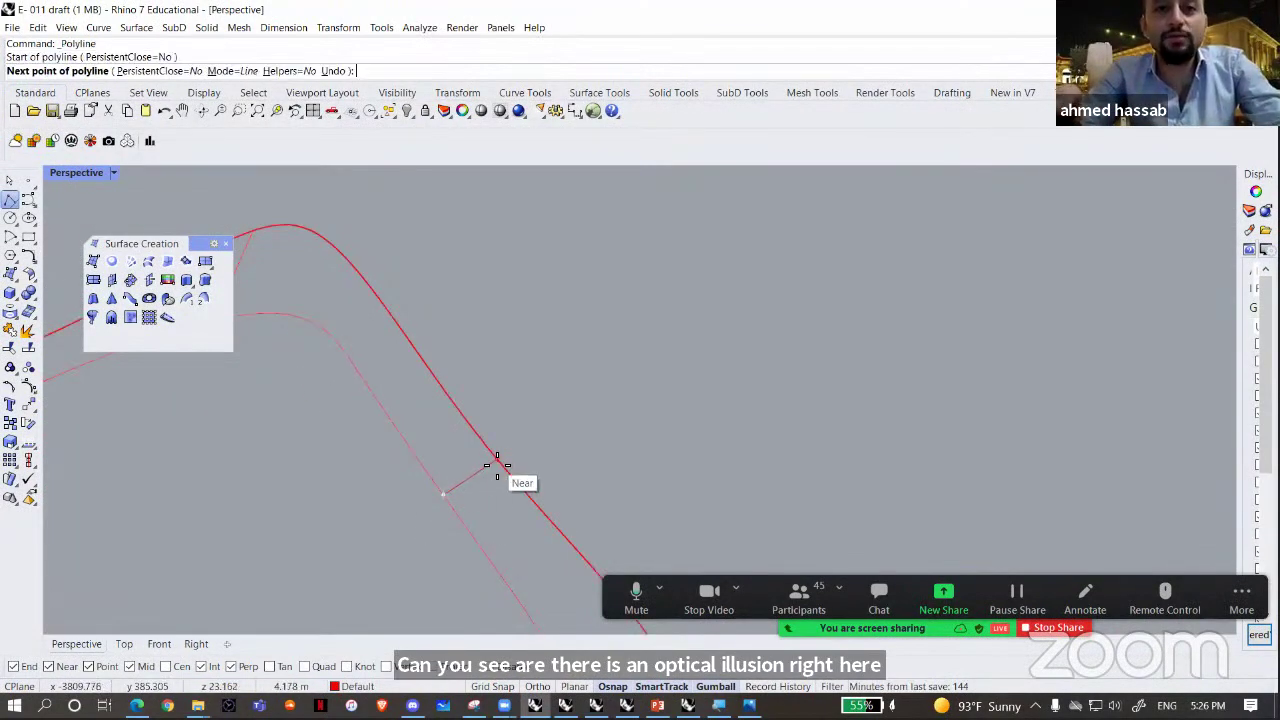
{"action": "left_click", "coordinate": [497, 467]}
{"action": "right_click", "coordinate": [497, 467]}
- Delete the cross-section line at the triangular loop's base and redraw it snapped to both edge curves before the loop
{"action": "right_click_drag", "start_coordinate": [497, 467], "coordinate": [694, 436]}
{"action": "scroll", "coordinate": [694, 436], "scroll_direction": "up", "scroll_amount": 4}
{"action": "left_click", "coordinate": [692, 434]}
{"action": "key", "text": "Delete"}
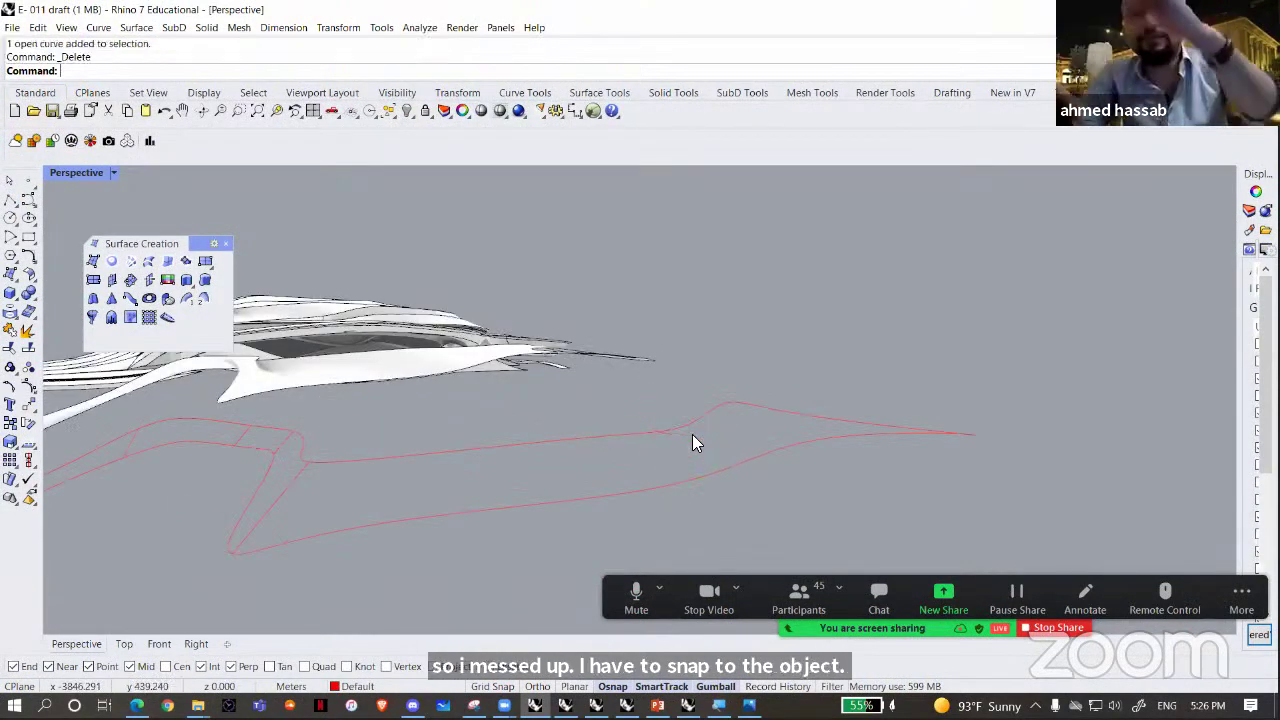
{"action": "right_click", "coordinate": [692, 434]}
{"action": "left_click", "coordinate": [604, 442]}
{"action": "left_click", "coordinate": [610, 505]}
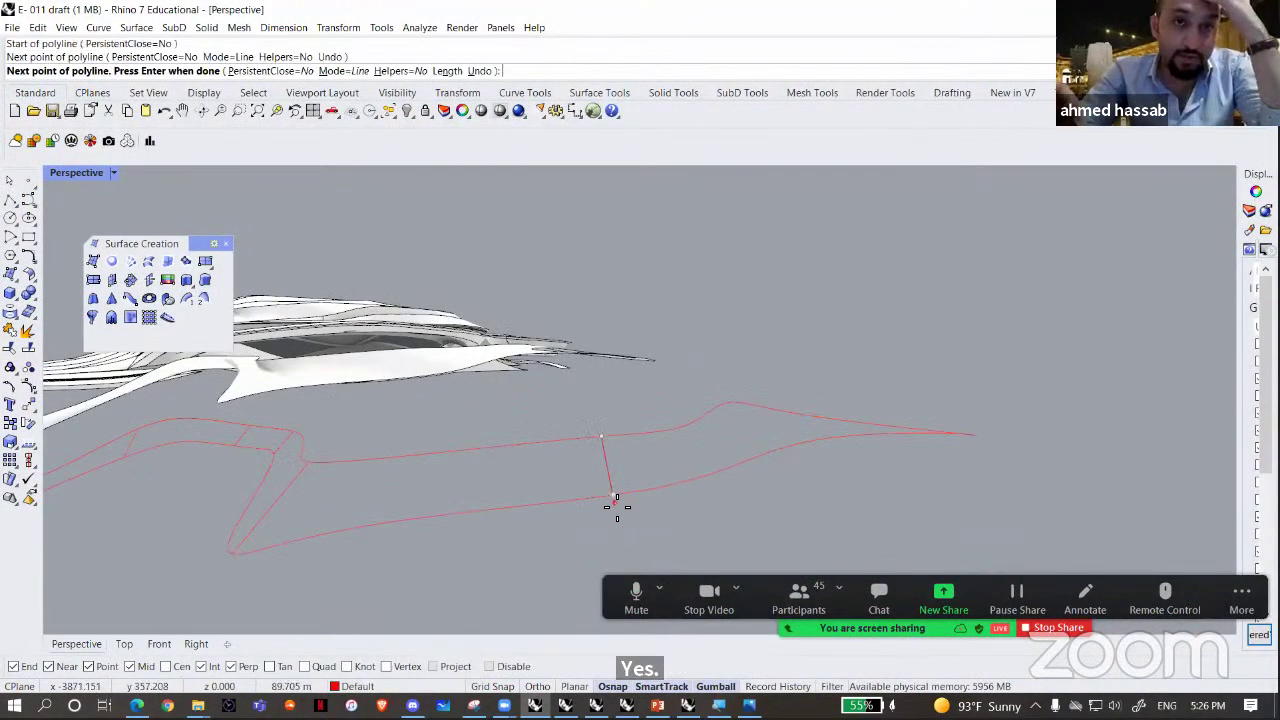
{"action": "right_click", "coordinate": [611, 503]}
- Draw an additional cross-section line spanning the triangular loop between its two sides
{"action": "right_click_drag", "start_coordinate": [611, 503], "coordinate": [761, 508]}
{"action": "right_click", "coordinate": [720, 471]}
{"action": "scroll", "coordinate": [715, 464], "scroll_direction": "up", "scroll_amount": 6}
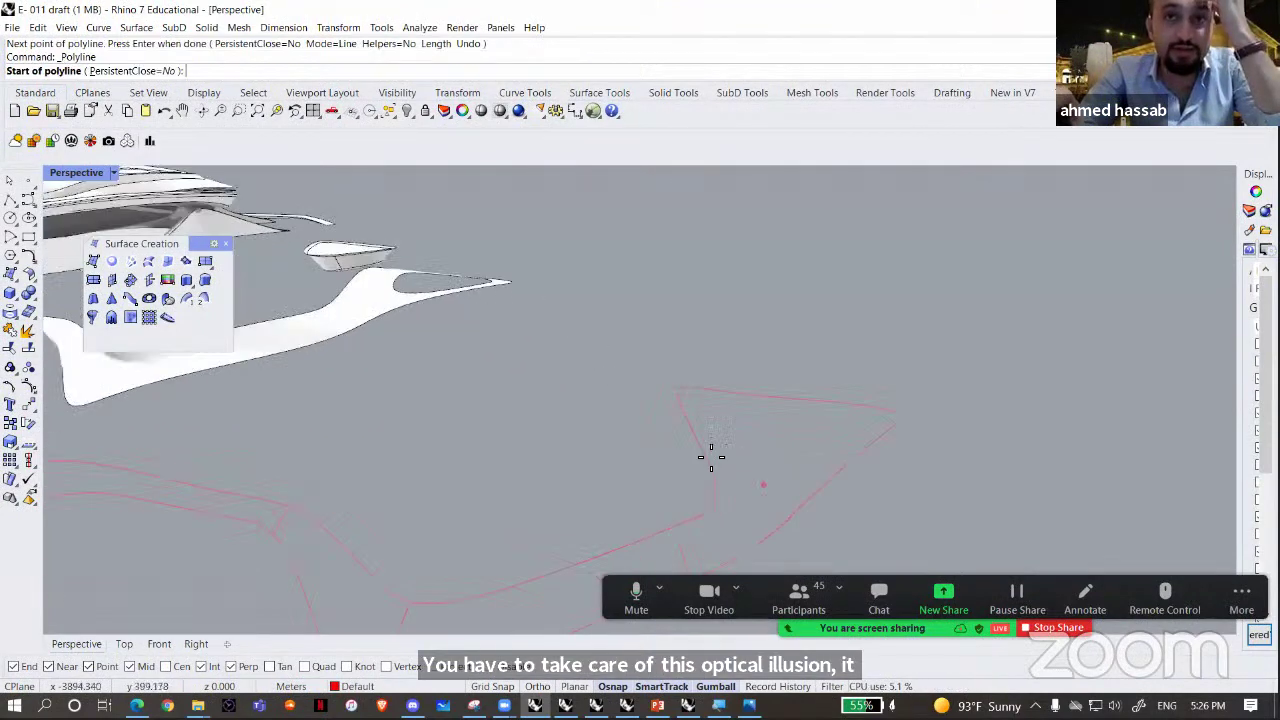
{"action": "left_click", "coordinate": [707, 456]}
{"action": "left_click", "coordinate": [836, 472]}
{"action": "right_click", "coordinate": [834, 470]}
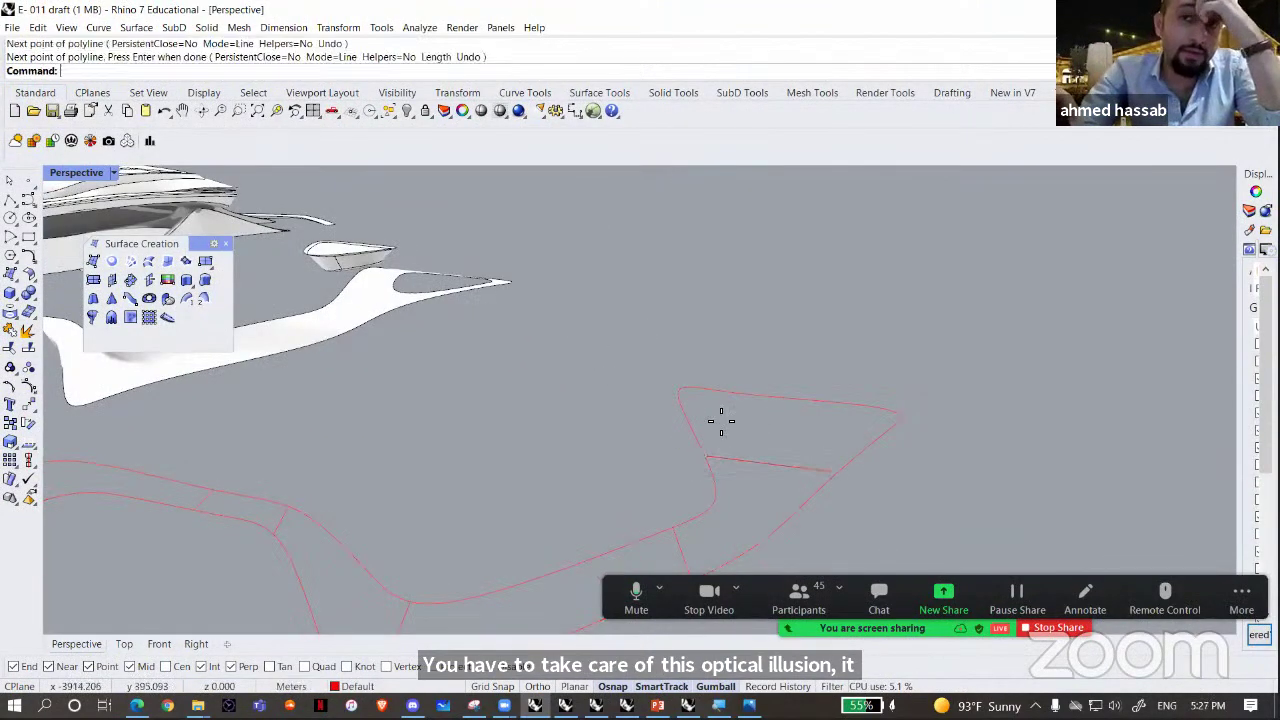
- Draw another cross-section line across the triangular loop, closer to its outer end, between the two edge curves
{"action": "right_click", "coordinate": [718, 420]}
{"action": "left_click", "coordinate": [684, 413]}
{"action": "left_click", "coordinate": [875, 441]}
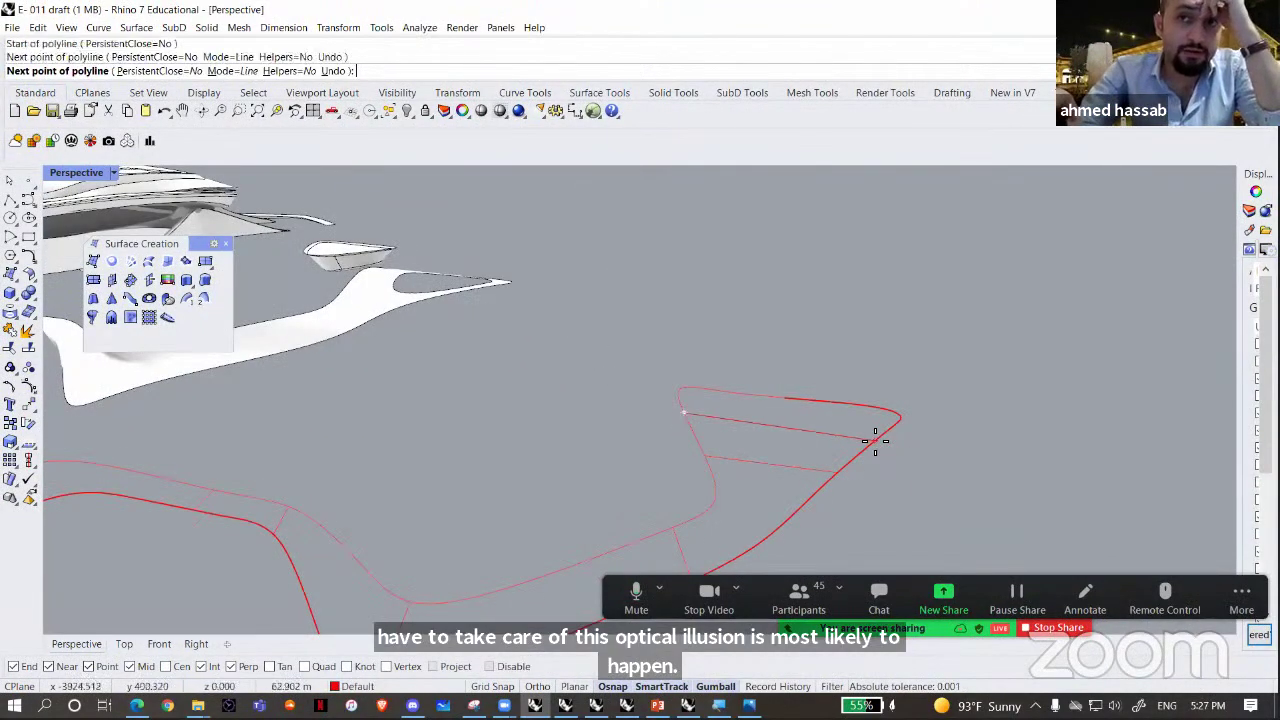
{"action": "right_click", "coordinate": [877, 437]}
{"action": "right_click_drag", "start_coordinate": [877, 437], "coordinate": [197, 311]}
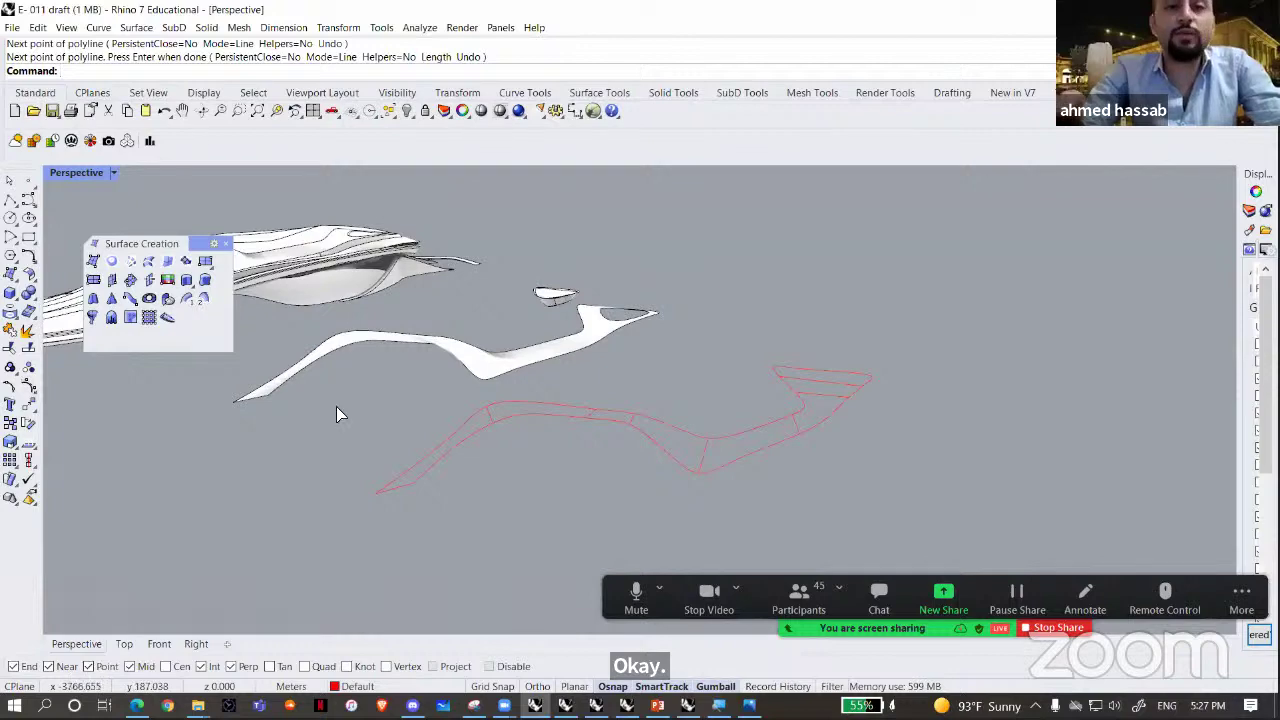
- Try a two-rail sweep along the two long edge curves, picking the cross-section lines in order from the pointed end to the loop
{"action": "left_click", "coordinate": [204, 299]}
{"action": "scroll", "coordinate": [440, 486], "scroll_direction": "up", "scroll_amount": 8}
{"action": "left_click", "coordinate": [462, 508]}
{"action": "left_click", "coordinate": [424, 502]}
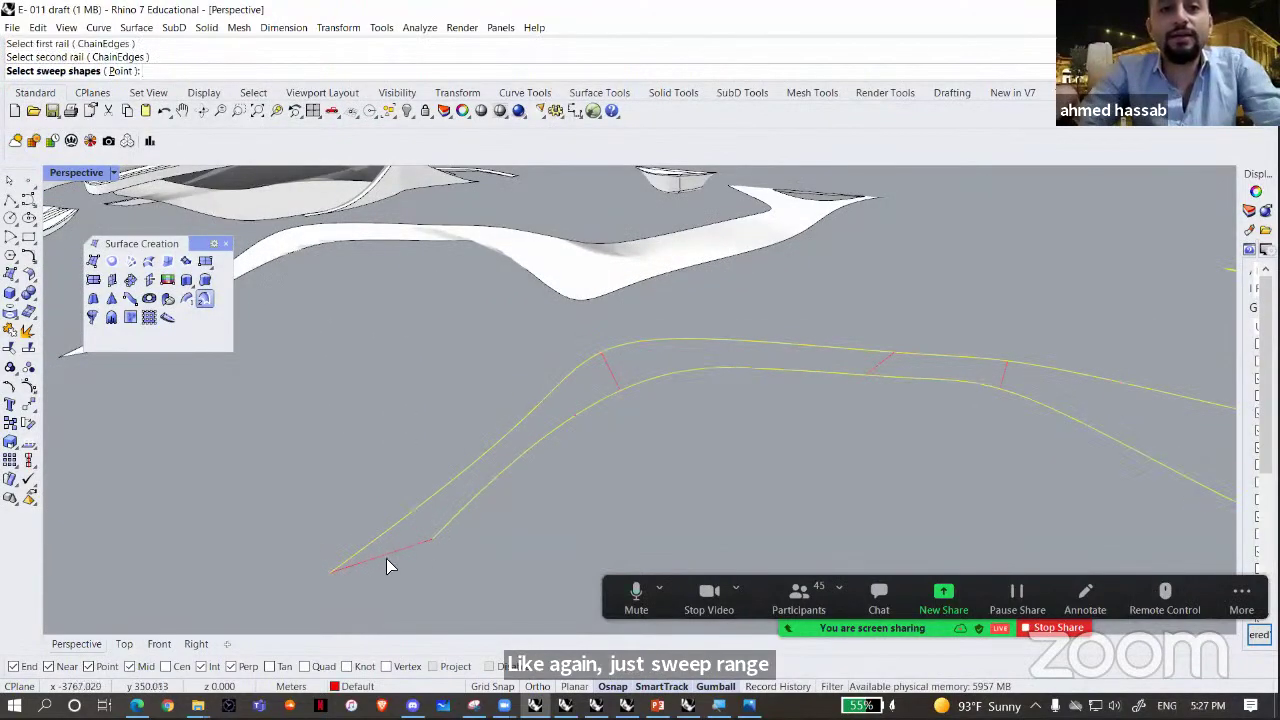
{"action": "left_click", "coordinate": [340, 567]}
{"action": "left_click", "coordinate": [603, 358]}
{"action": "scroll", "coordinate": [512, 388], "scroll_direction": "down", "scroll_amount": 5}
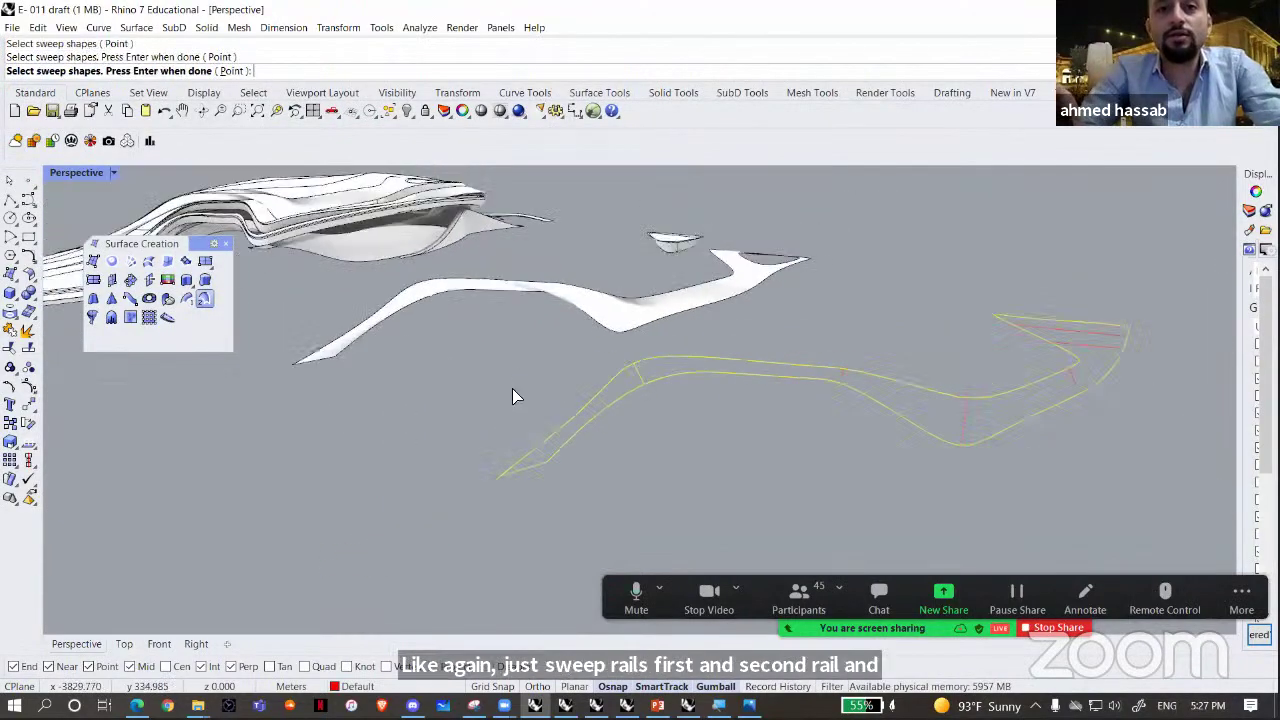
{"action": "right_click_drag", "start_coordinate": [512, 396], "coordinate": [502, 392]}
{"action": "scroll", "coordinate": [552, 398], "scroll_direction": "up", "scroll_amount": 3}
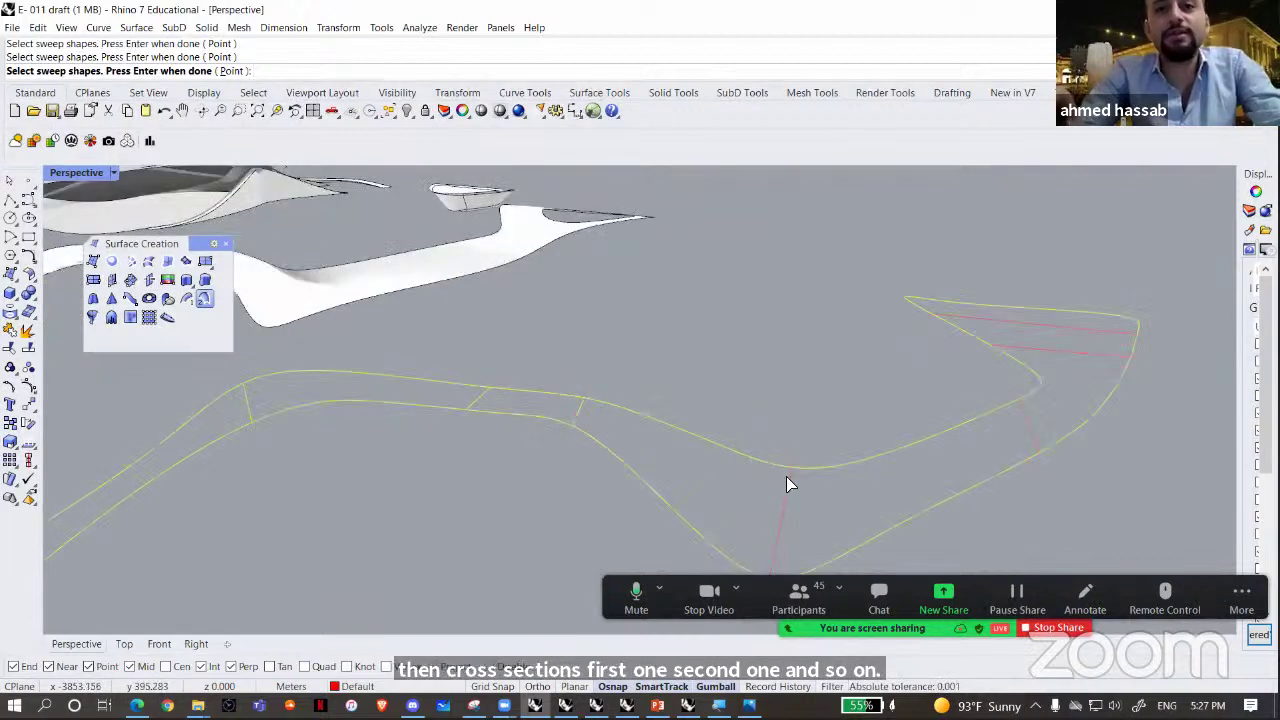
{"action": "right_click_drag", "start_coordinate": [802, 482], "coordinate": [797, 420]}
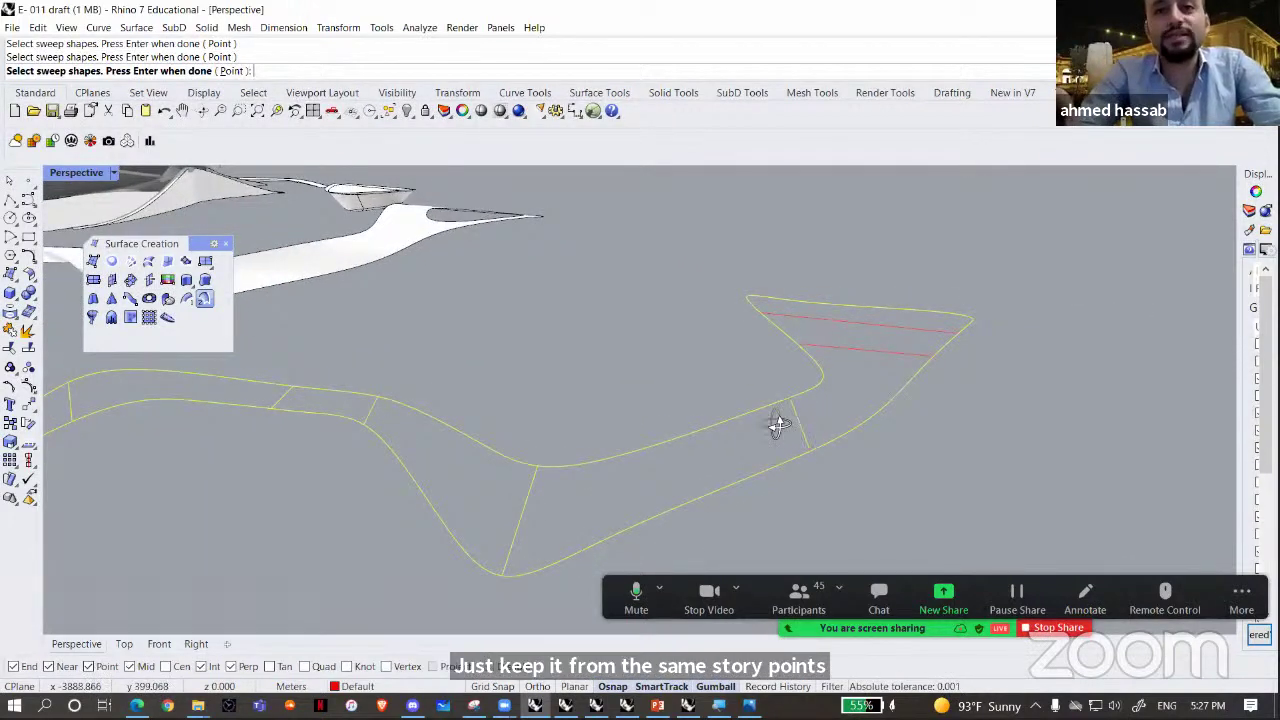
{"action": "scroll", "coordinate": [674, 490], "scroll_direction": "up", "scroll_amount": 3}
{"action": "left_click", "coordinate": [656, 490]}
{"action": "left_click", "coordinate": [660, 422]}
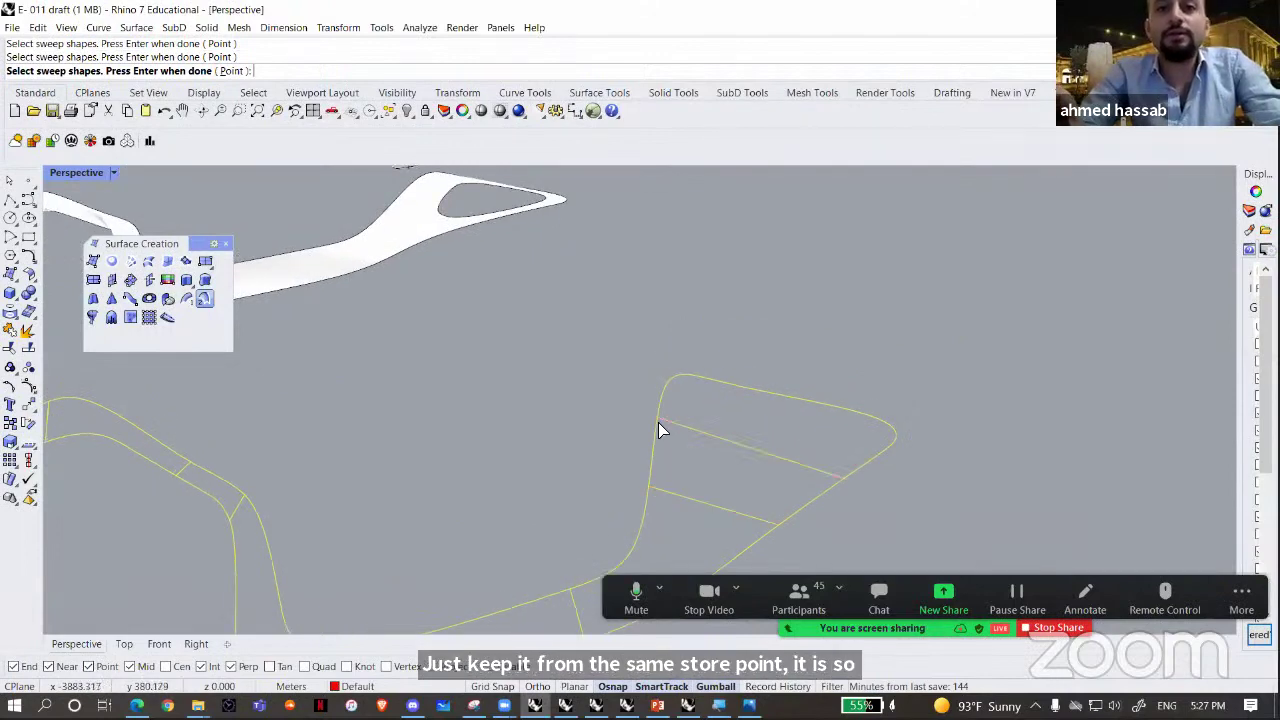
- Accept the sweep with cross sections unchanged, inspect the resulting surface, and undo the sweep
{"action": "key", "text": "Return"}
{"action": "right_click_drag", "start_coordinate": [497, 445], "coordinate": [412, 405]}
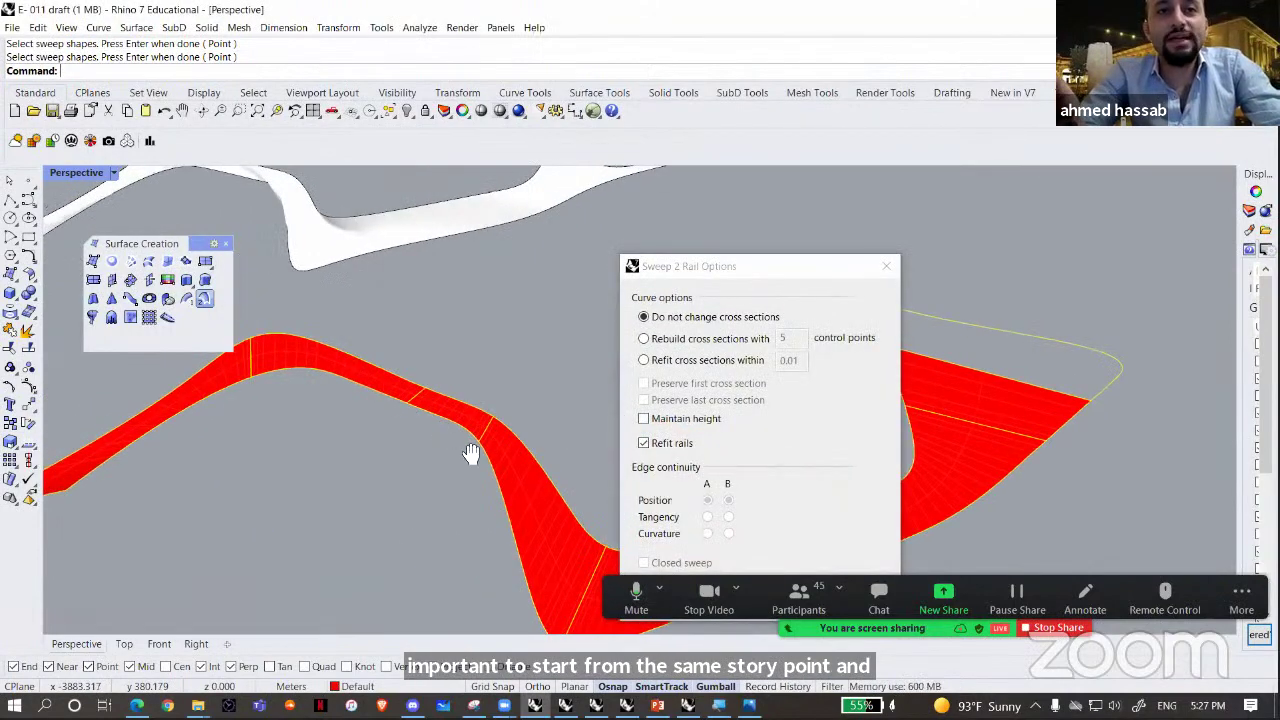
{"action": "right_click_drag", "start_coordinate": [471, 453], "coordinate": [516, 342]}
{"action": "key", "text": "Return"}
{"action": "scroll", "coordinate": [516, 400], "scroll_direction": "up", "scroll_amount": 5}
{"action": "left_click", "coordinate": [542, 404]}
{"action": "right_click_drag", "start_coordinate": [542, 404], "coordinate": [908, 398]}
{"action": "key", "text": "ctrl+z"}
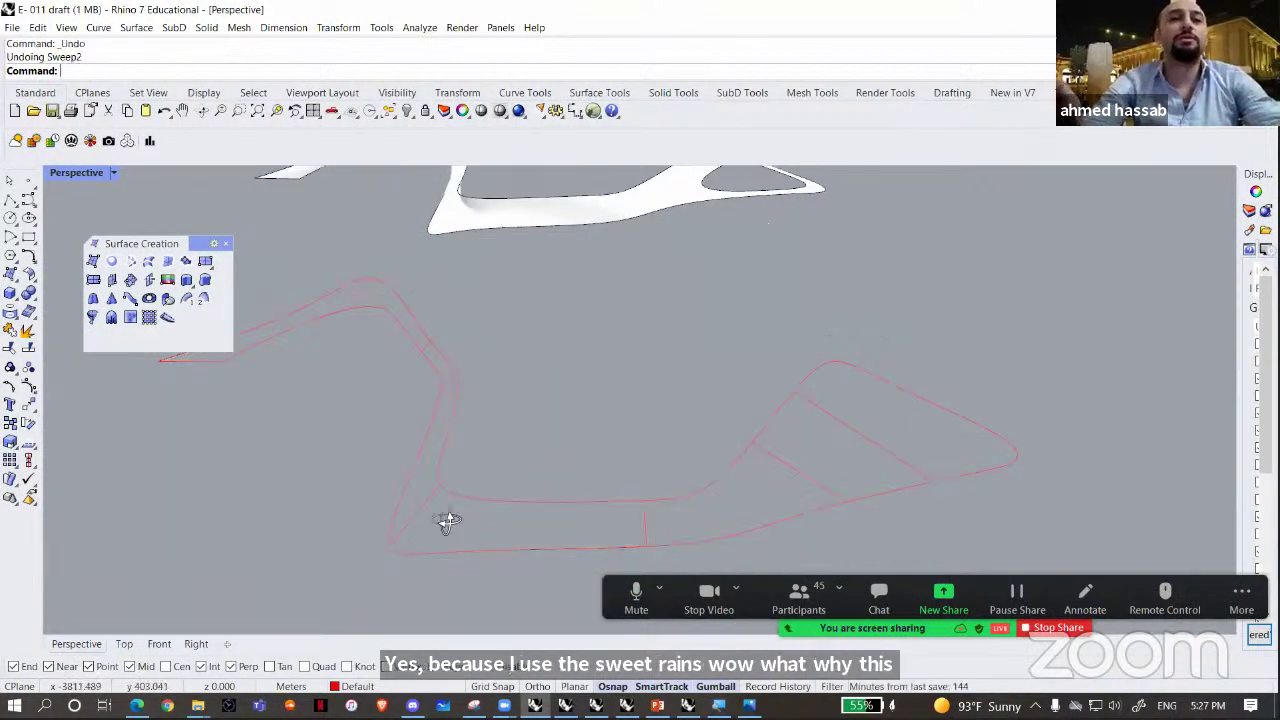
- Restart the two-rail sweep on both long edge curves and pick every cross-section line in sequence, ending with the outermost loop line
{"action": "right_click_drag", "start_coordinate": [446, 517], "coordinate": [388, 430]}
{"action": "right_click", "coordinate": [387, 430]}
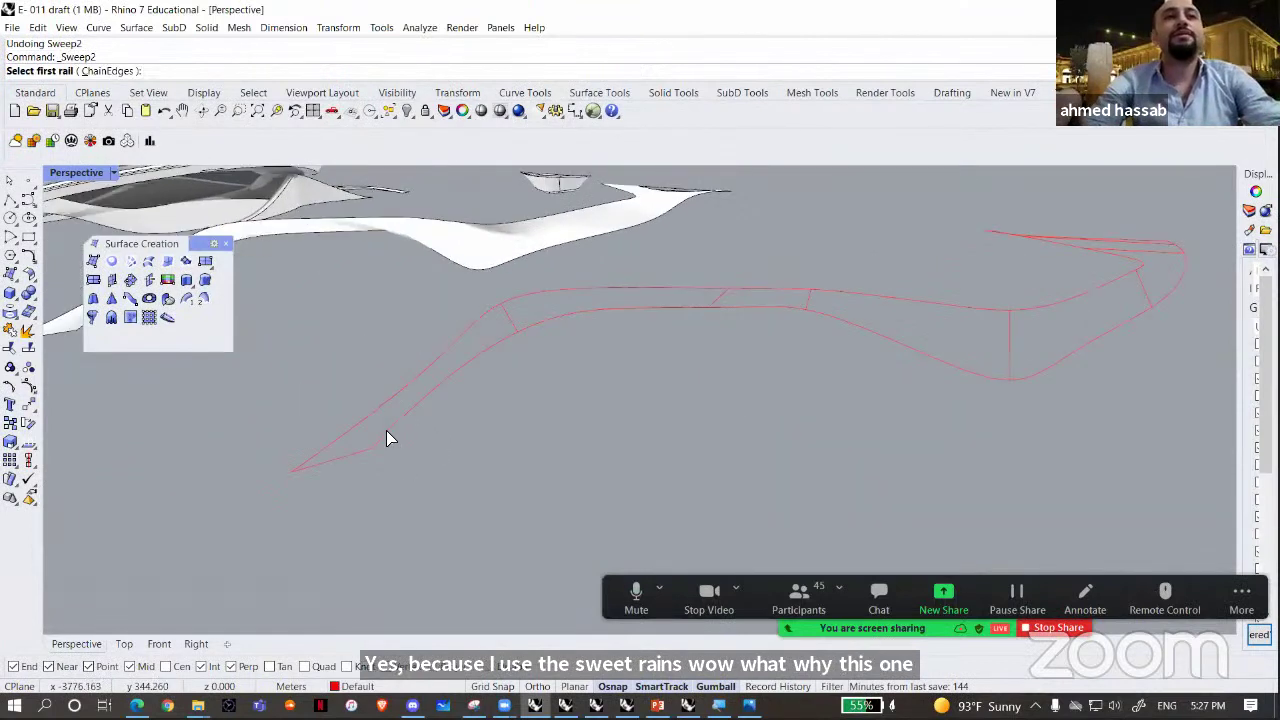
{"action": "left_click", "coordinate": [385, 430]}
{"action": "left_click", "coordinate": [343, 427]}
{"action": "left_click", "coordinate": [304, 468]}
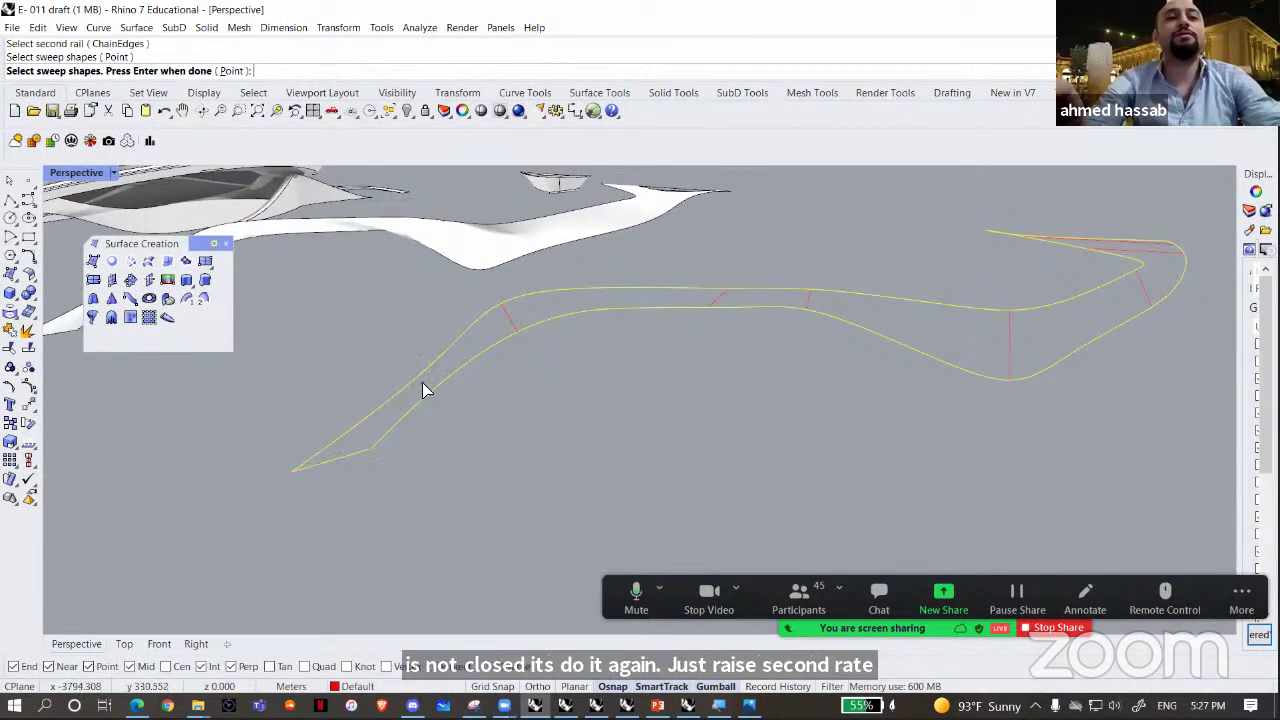
{"action": "right_click_drag", "start_coordinate": [423, 389], "coordinate": [500, 357]}
{"action": "right_click_drag", "start_coordinate": [640, 376], "coordinate": [544, 403]}
{"action": "left_click", "coordinate": [619, 418]}
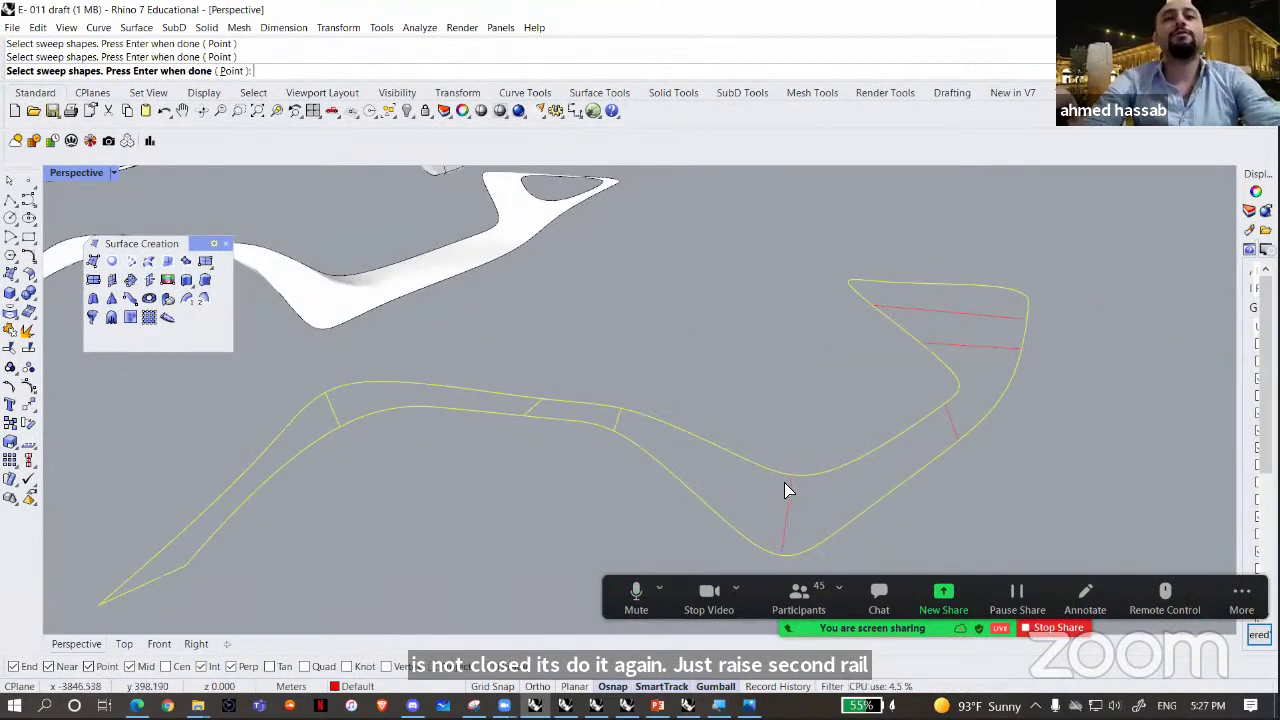
{"action": "left_click", "coordinate": [787, 480]}
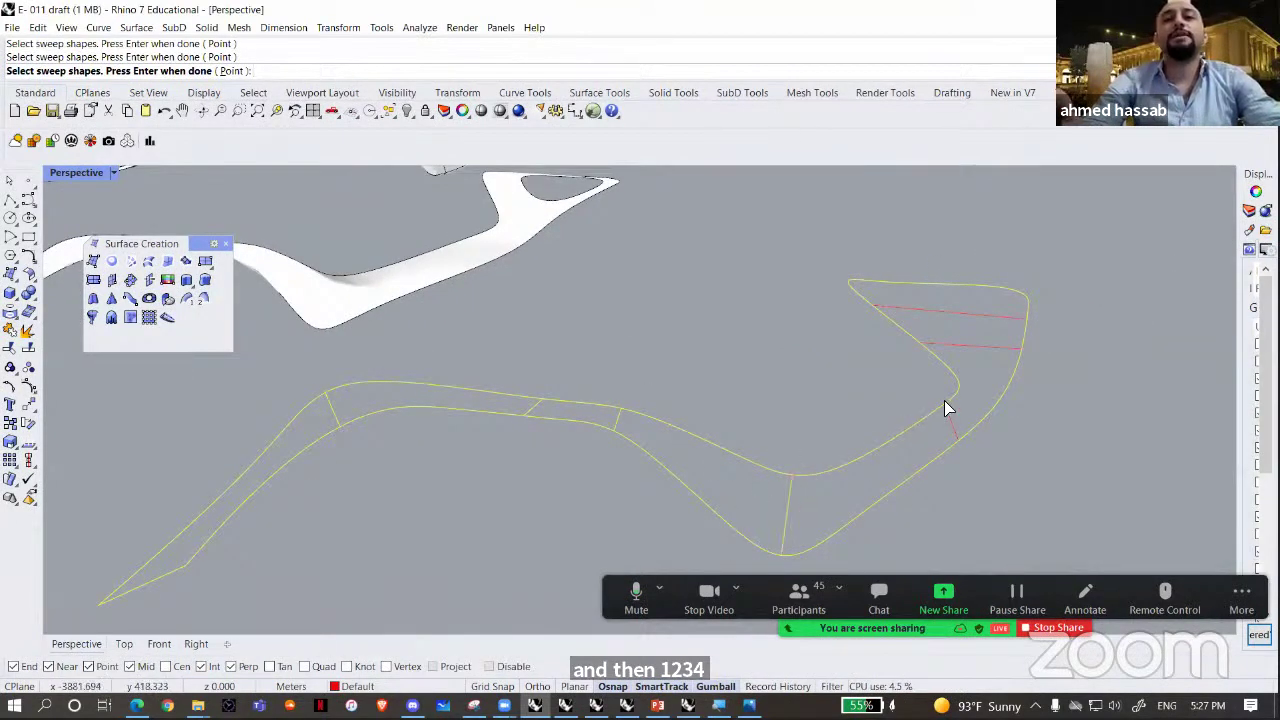
{"action": "left_click", "coordinate": [929, 349]}
{"action": "left_click", "coordinate": [885, 308]}
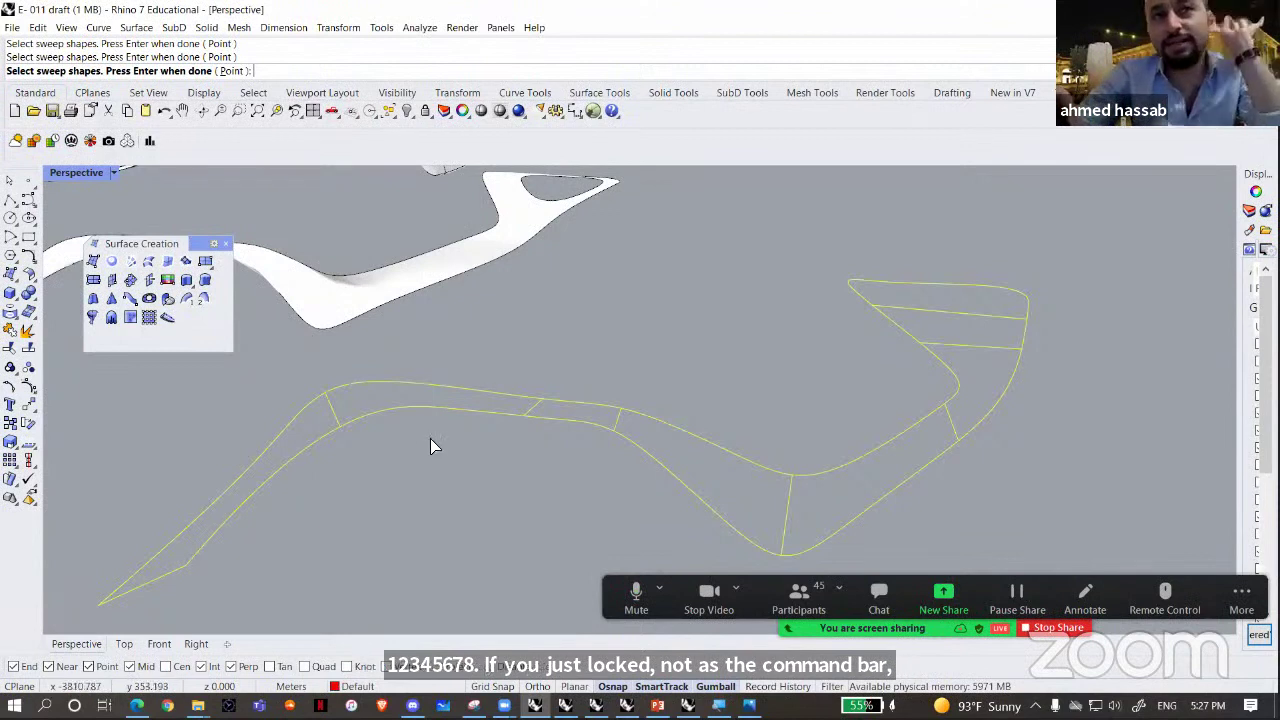
- Create the ribbon surface using the Do not change cross sections and Refit rails options
{"action": "right_click_drag", "start_coordinate": [616, 348], "coordinate": [562, 334]}
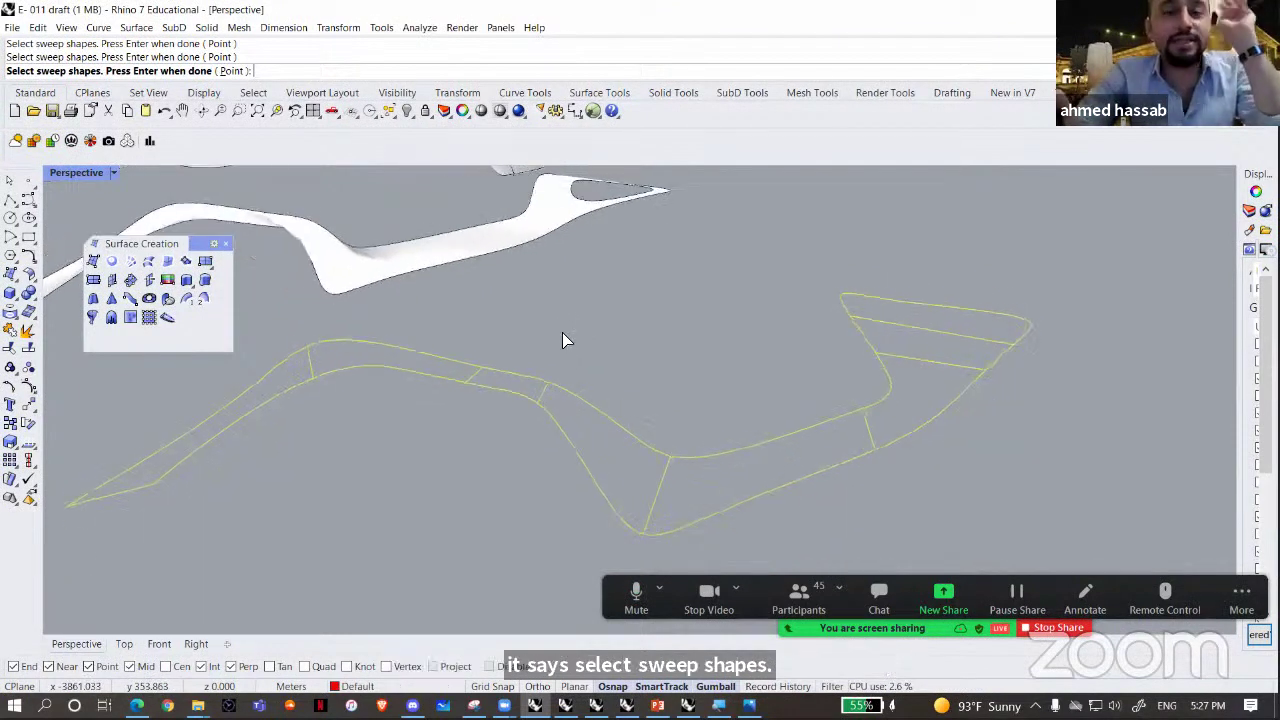
{"action": "key", "text": "Return"}
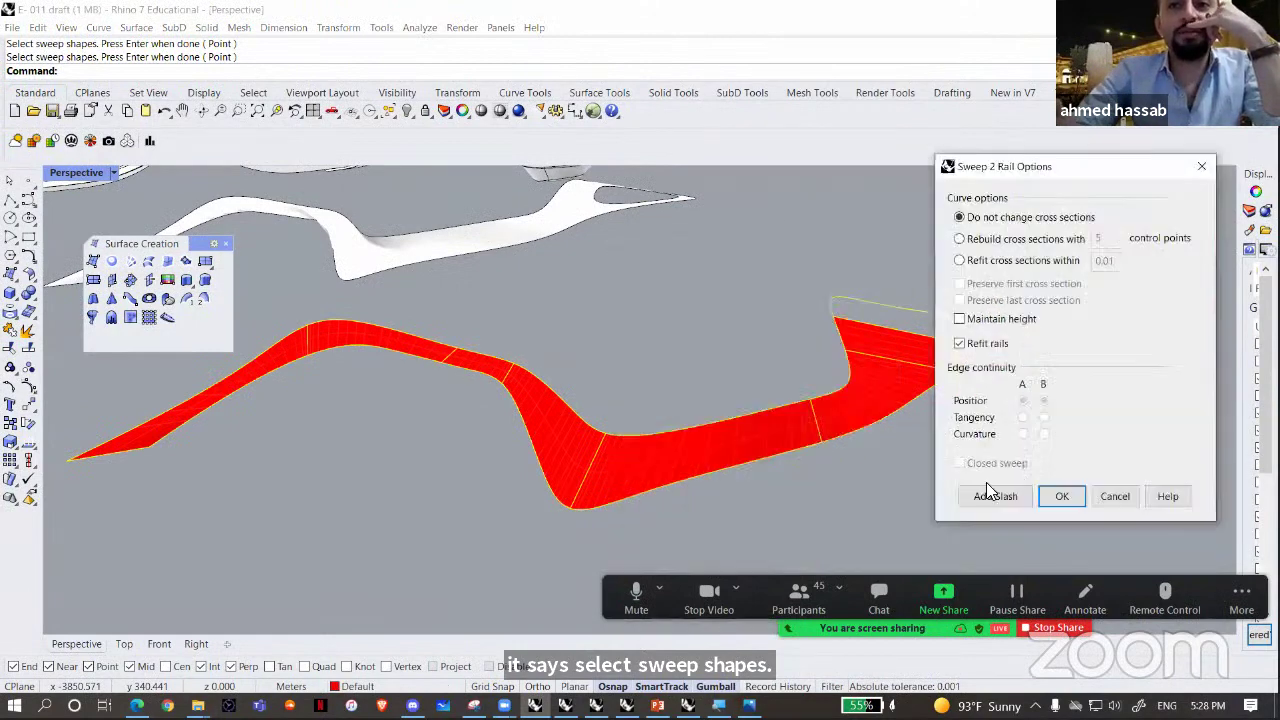
{"action": "right_click_drag", "start_coordinate": [758, 364], "coordinate": [645, 376]}
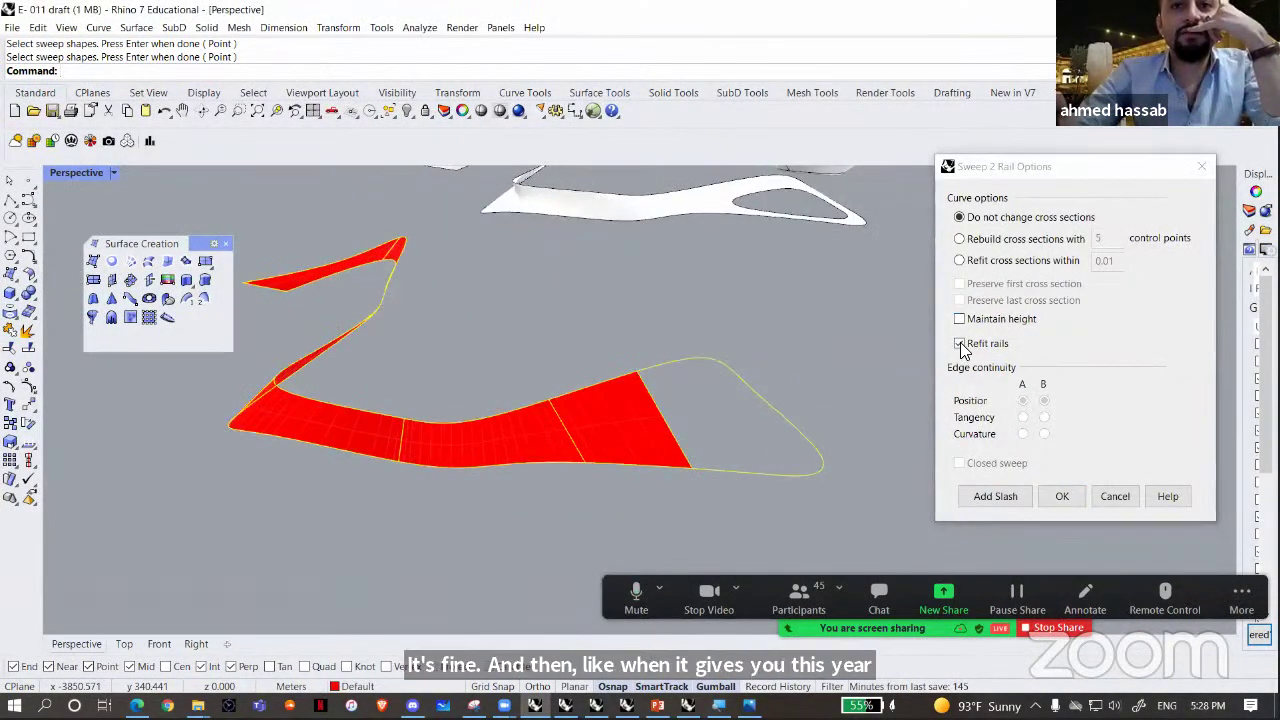
{"action": "left_click", "coordinate": [960, 344]}
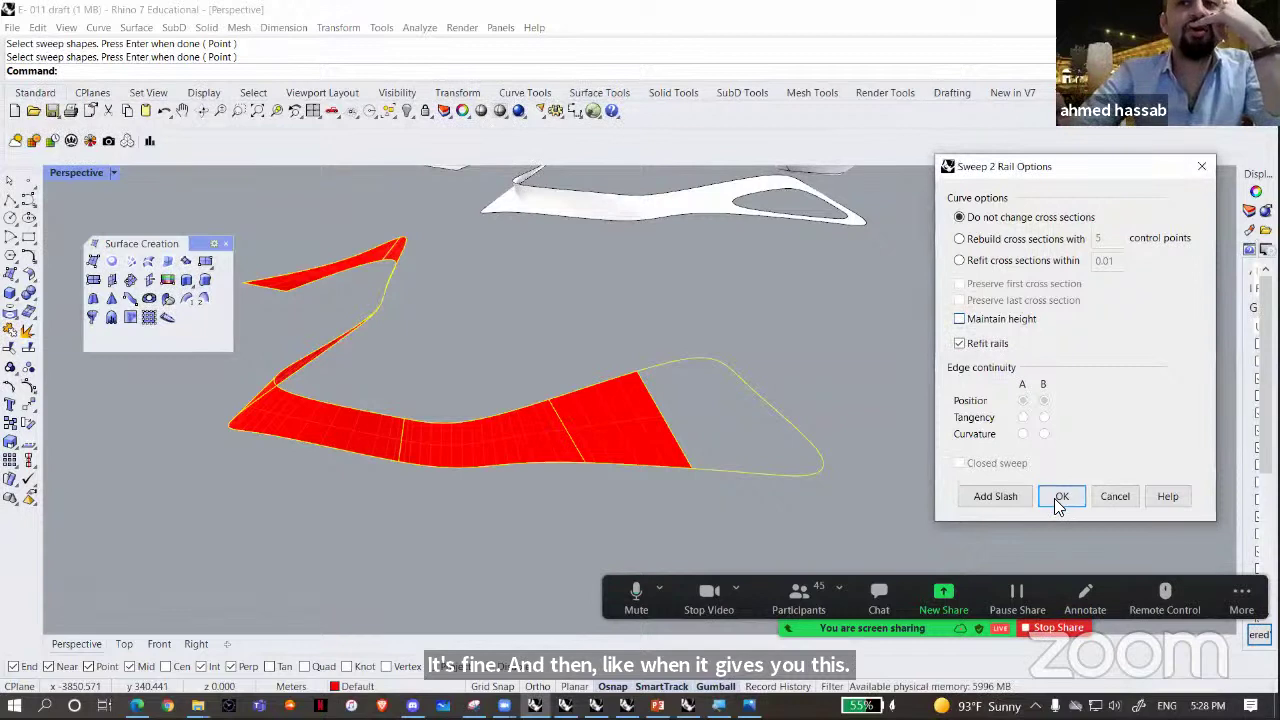
{"action": "key", "text": "Return"}
- Fill the loop's open outer end with a second two-rail sweep along the same edge curves, using the outermost cross-section line as shape
{"action": "key", "text": "Return"}
{"action": "left_click", "coordinate": [787, 475]}
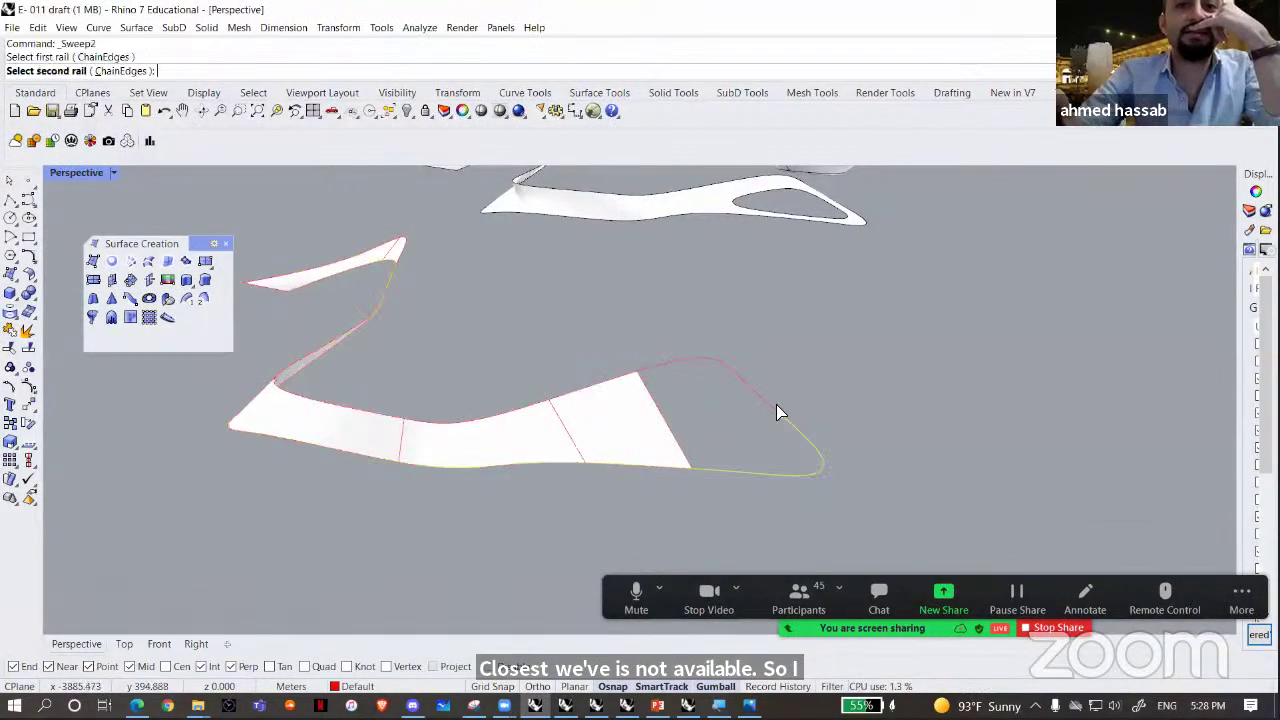
{"action": "left_click", "coordinate": [746, 382]}
{"action": "left_click", "coordinate": [676, 438]}
{"action": "key", "text": "Return"}
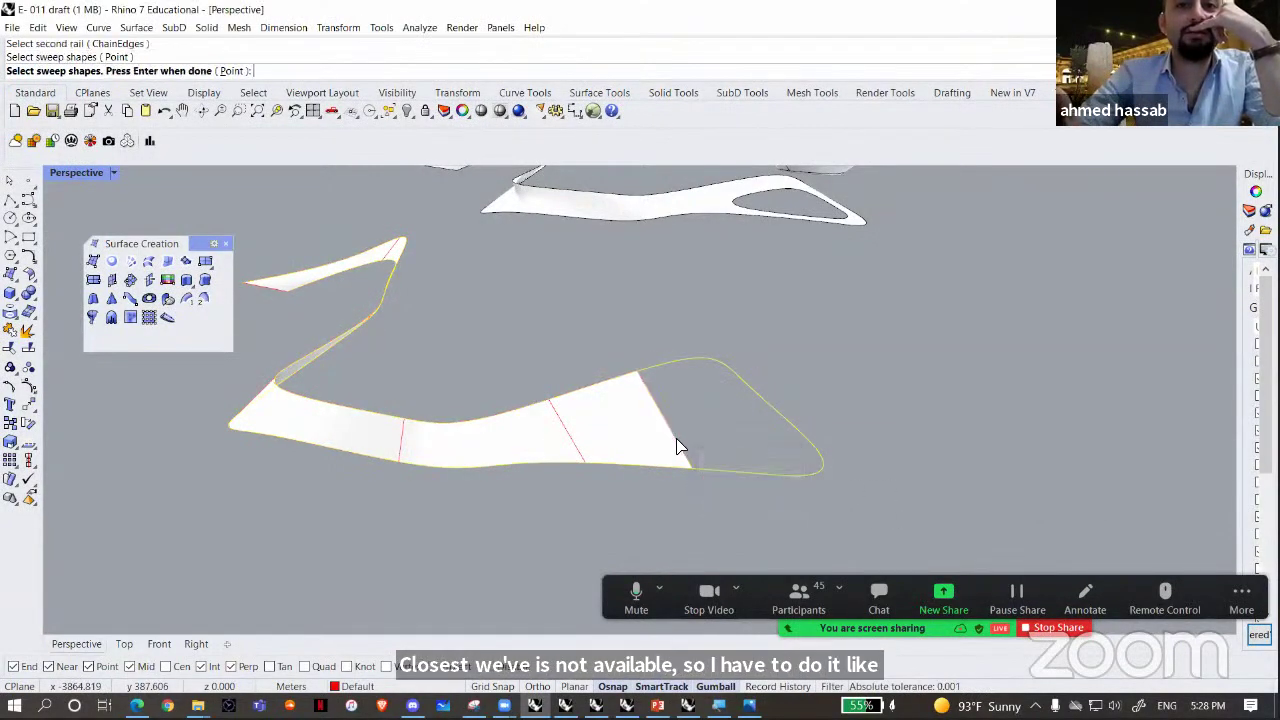
{"action": "key", "text": "Return"}
{"action": "key", "text": "Return"}
- Examine the rebuilt ribbon surface up close, its isocurve flow, and its relation to the whole building model
{"action": "right_click_drag", "start_coordinate": [546, 334], "coordinate": [757, 309]}
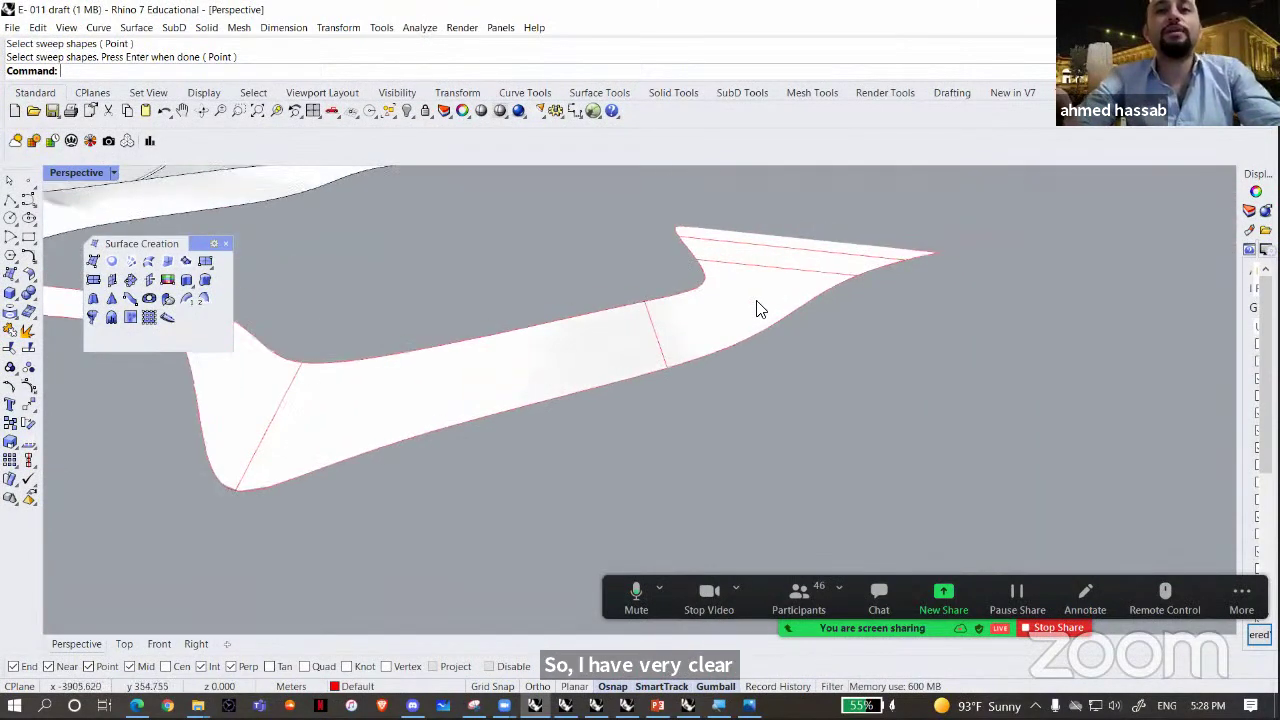
{"action": "left_click", "coordinate": [469, 357]}
{"action": "right_click_drag", "start_coordinate": [469, 357], "coordinate": [510, 338]}
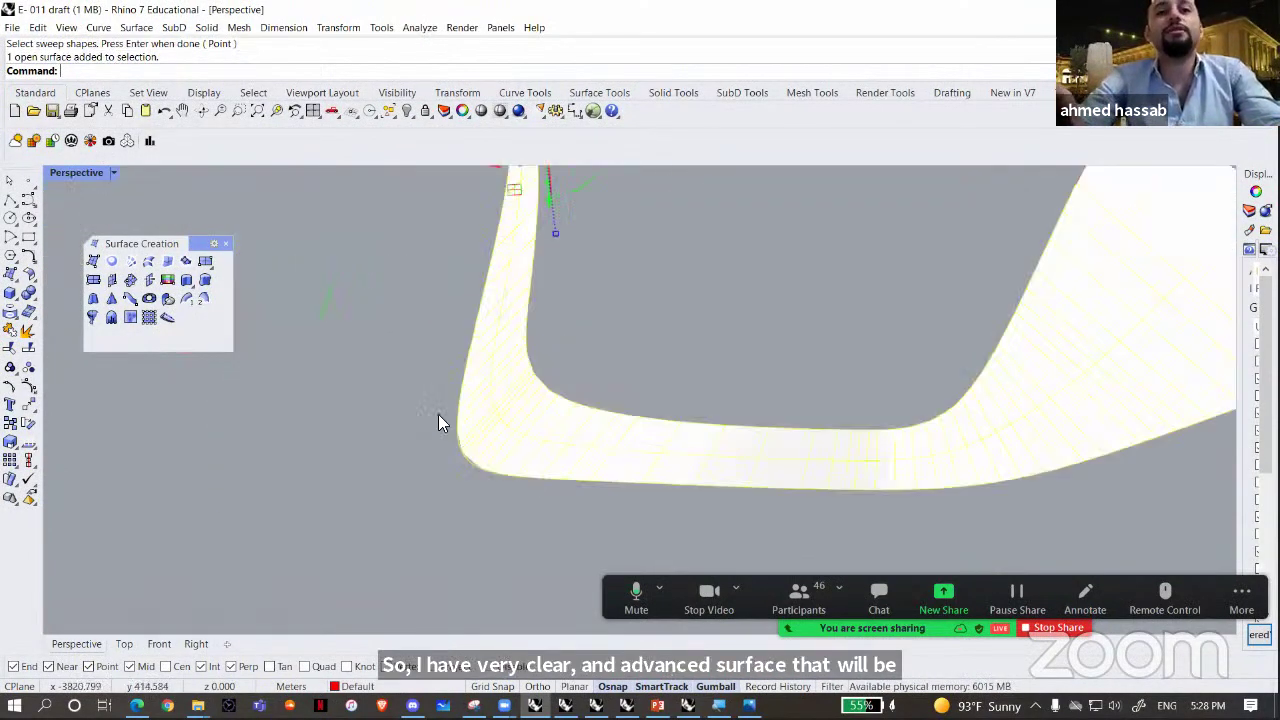
{"action": "right_click_drag", "start_coordinate": [408, 444], "coordinate": [414, 418]}
{"action": "key", "text": "Escape"}
{"action": "right_click_drag", "start_coordinate": [626, 353], "coordinate": [502, 397]}
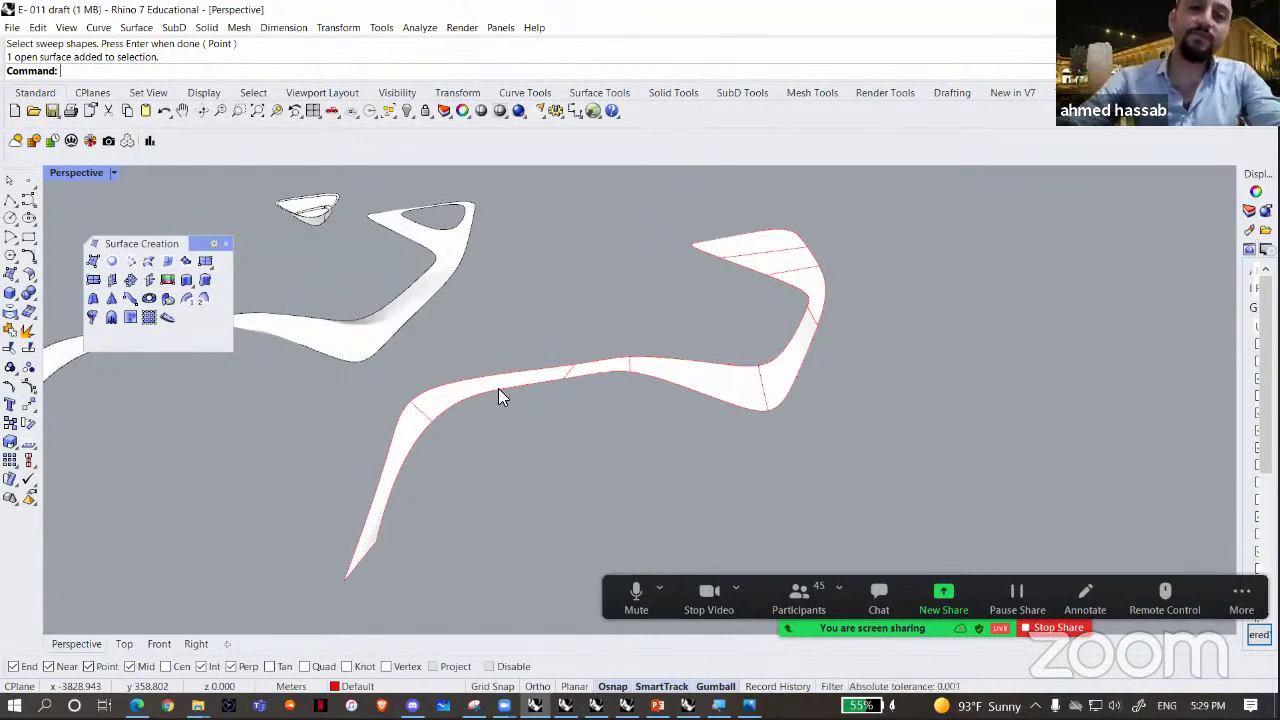
{"action": "scroll", "coordinate": [498, 388], "scroll_direction": "down", "scroll_amount": 4}
{"action": "right_click_drag", "start_coordinate": [494, 386], "coordinate": [606, 438]}
{"action": "scroll", "coordinate": [648, 478], "scroll_direction": "down", "scroll_amount": 2}
{"action": "scroll", "coordinate": [406, 434], "scroll_direction": "up", "scroll_amount": 5}
{"action": "right_click_drag", "start_coordinate": [374, 434], "coordinate": [640, 430]}
{"action": "scroll", "coordinate": [546, 464], "scroll_direction": "down", "scroll_amount": 3}
{"action": "right_click_drag", "start_coordinate": [546, 464], "coordinate": [403, 672]}
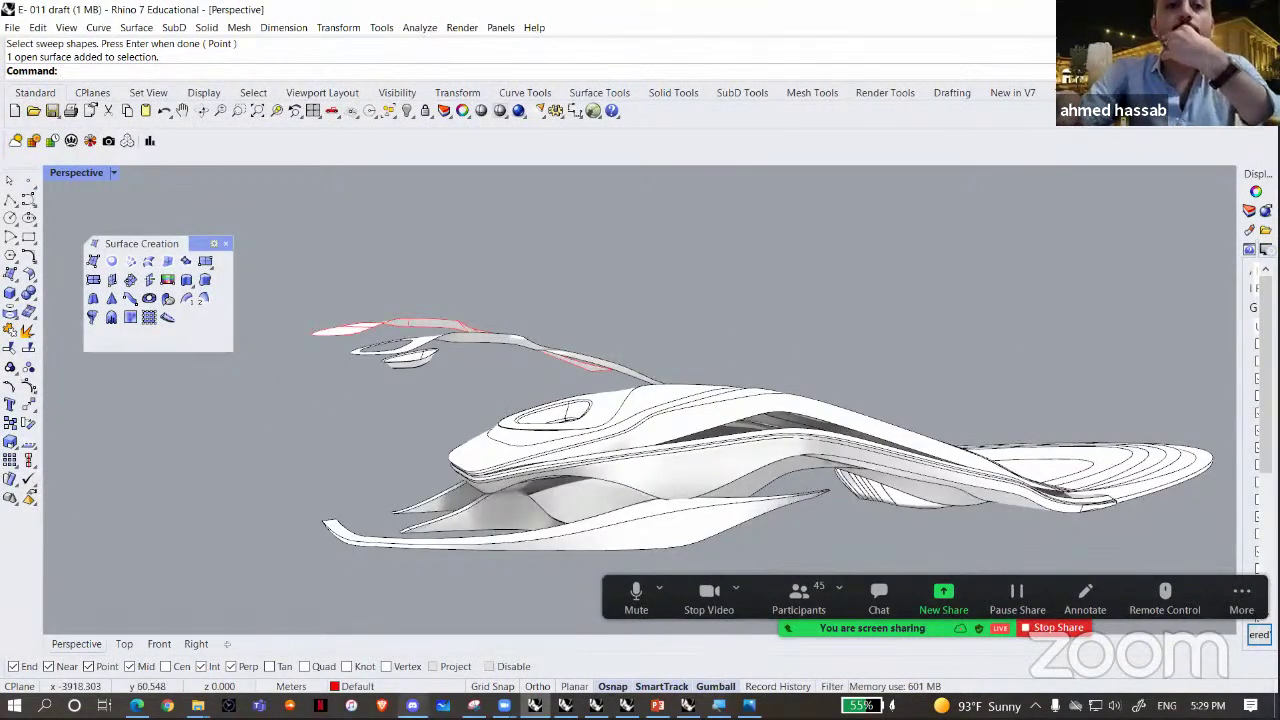
- Switch to the web browser, open the Sketchfab home page, and search for models by the author's account name
{"action": "key", "text": "alt+Tab"}
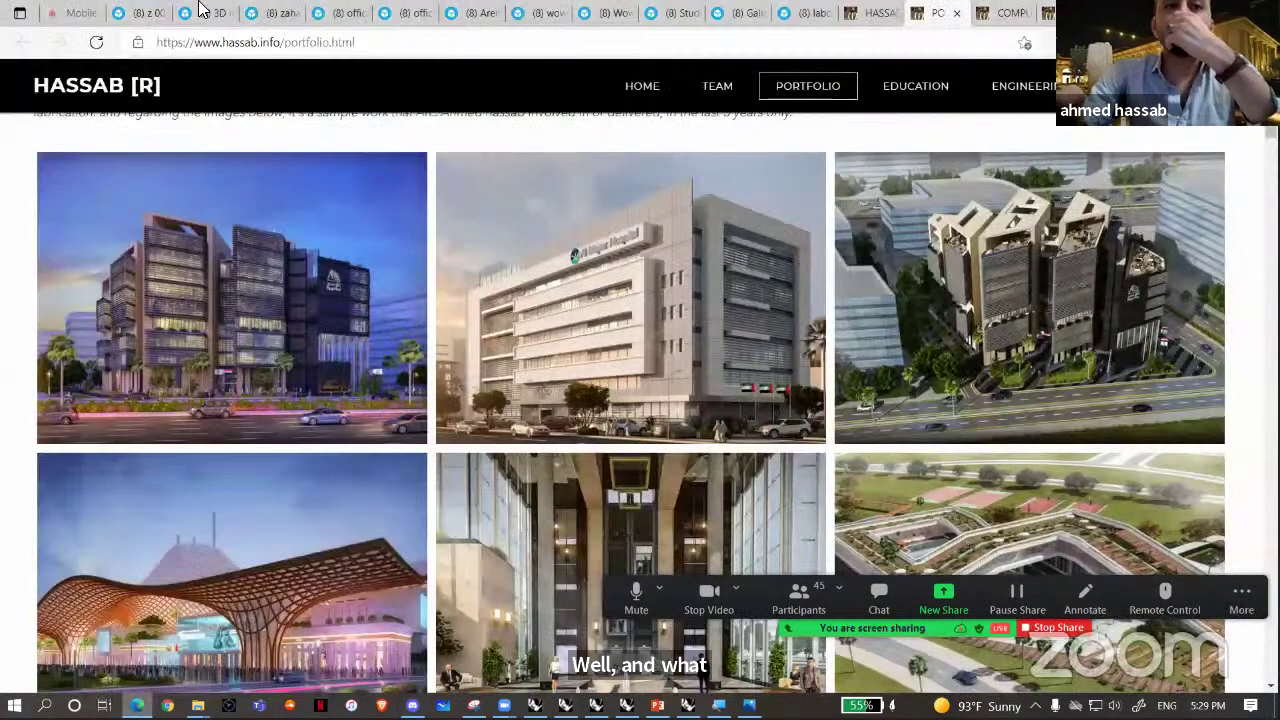
{"action": "left_click", "coordinate": [213, 12]}
{"action": "left_click", "coordinate": [150, 12]}
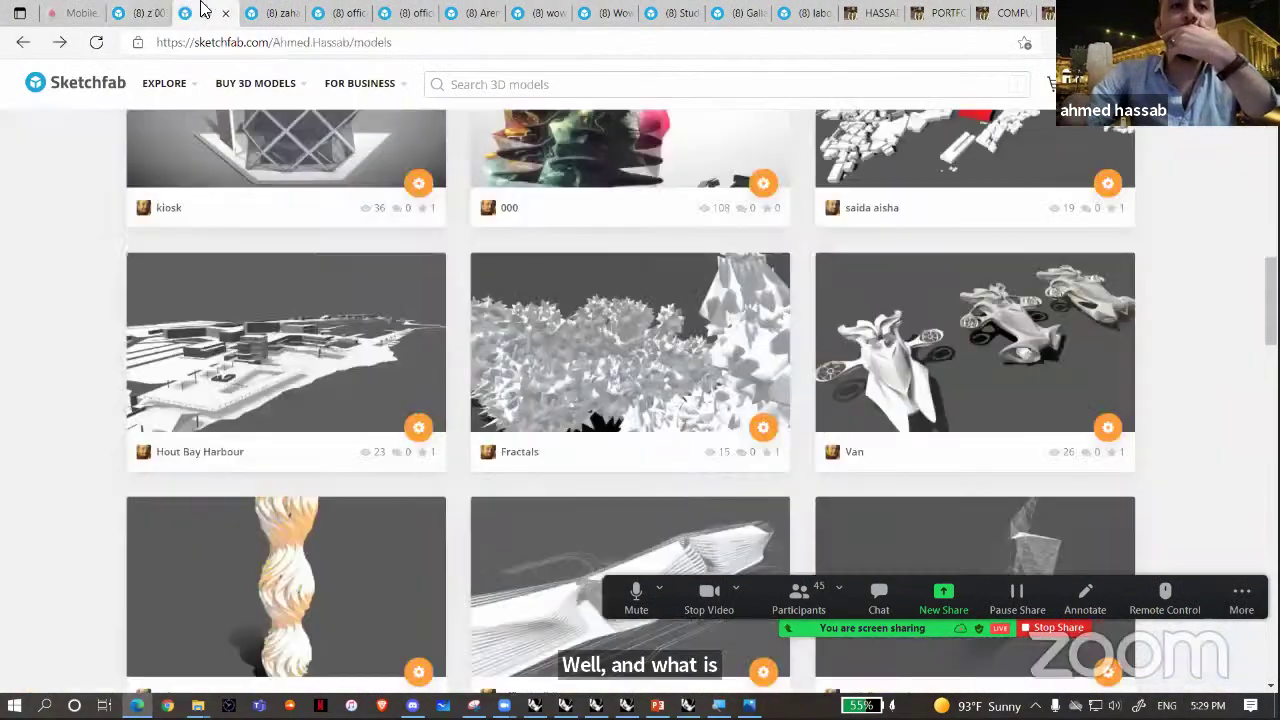
{"action": "mouse_move", "coordinate": [164, 83]}
{"action": "scroll", "coordinate": [26, 216], "scroll_direction": "up", "scroll_amount": 5}
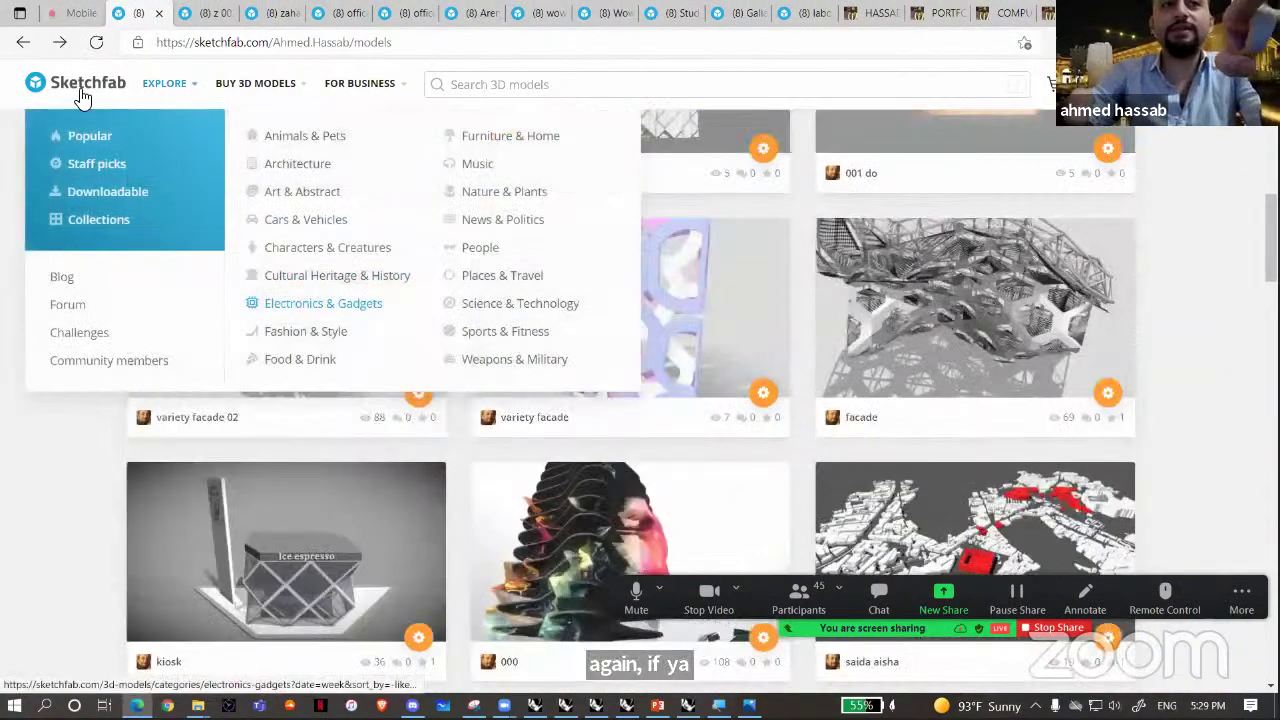
{"action": "left_click", "coordinate": [82, 90]}
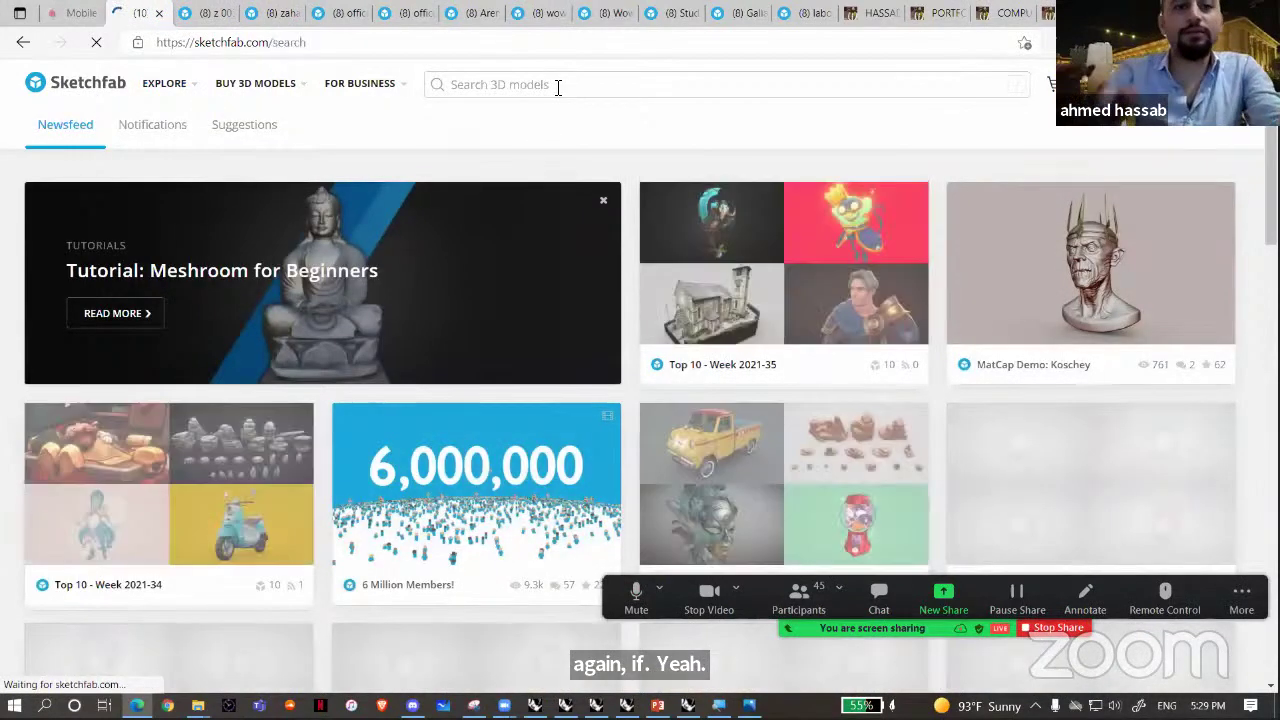
{"action": "left_click", "coordinate": [558, 87]}
{"action": "type", "text": "ahmed has"}
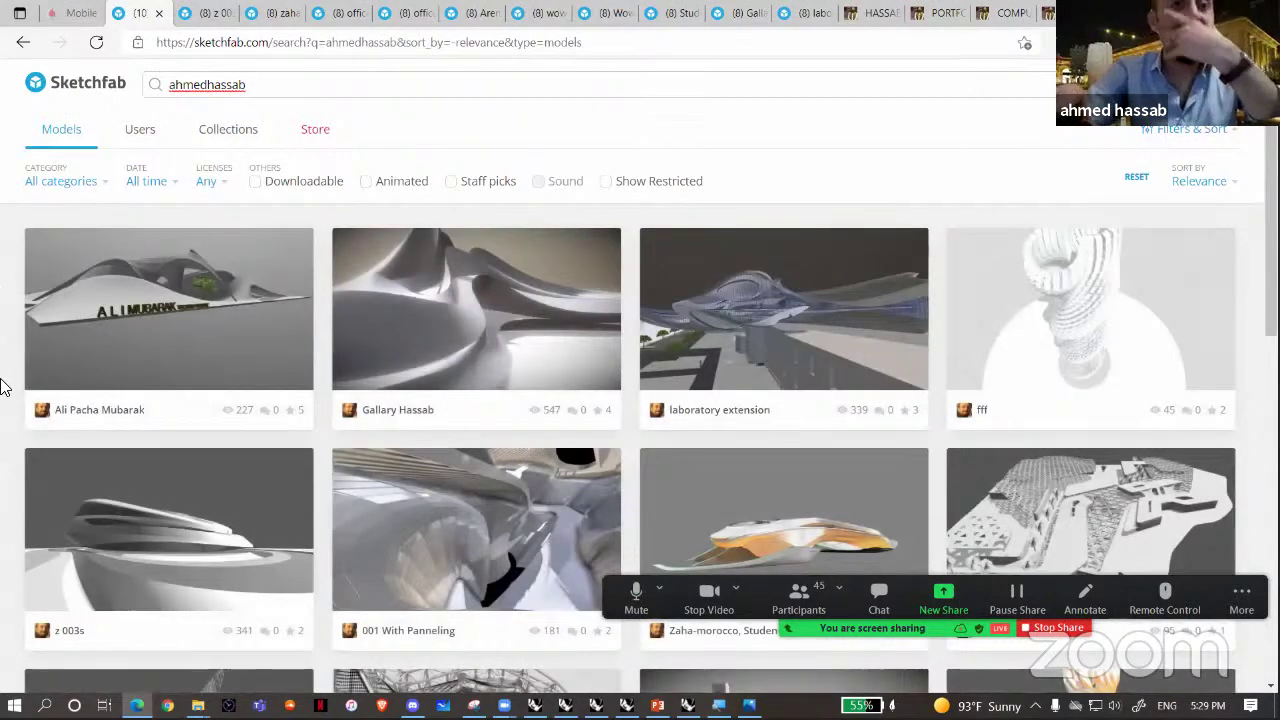
- Browse the author's models in the search results and open the "Zaha-morocco, Student outcomes" model
{"action": "scroll", "coordinate": [25, 595], "scroll_direction": "down", "scroll_amount": 3}
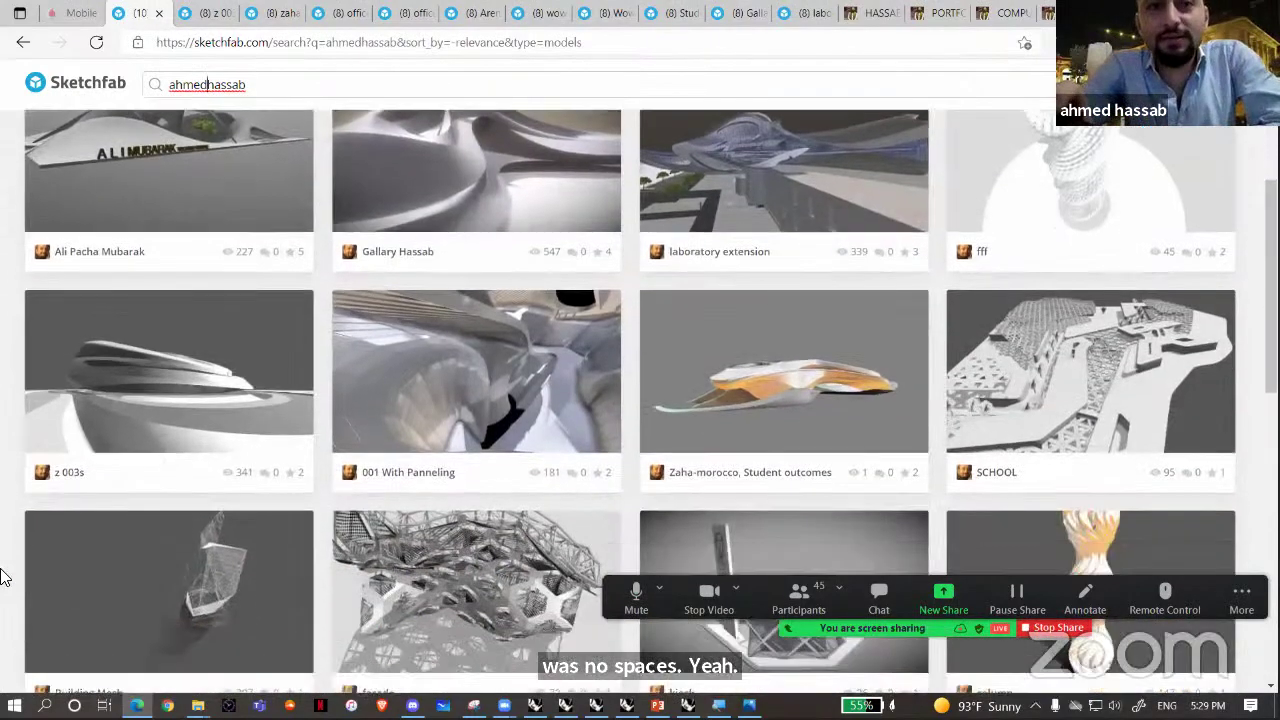
{"action": "scroll", "coordinate": [5, 540], "scroll_direction": "down", "scroll_amount": 5}
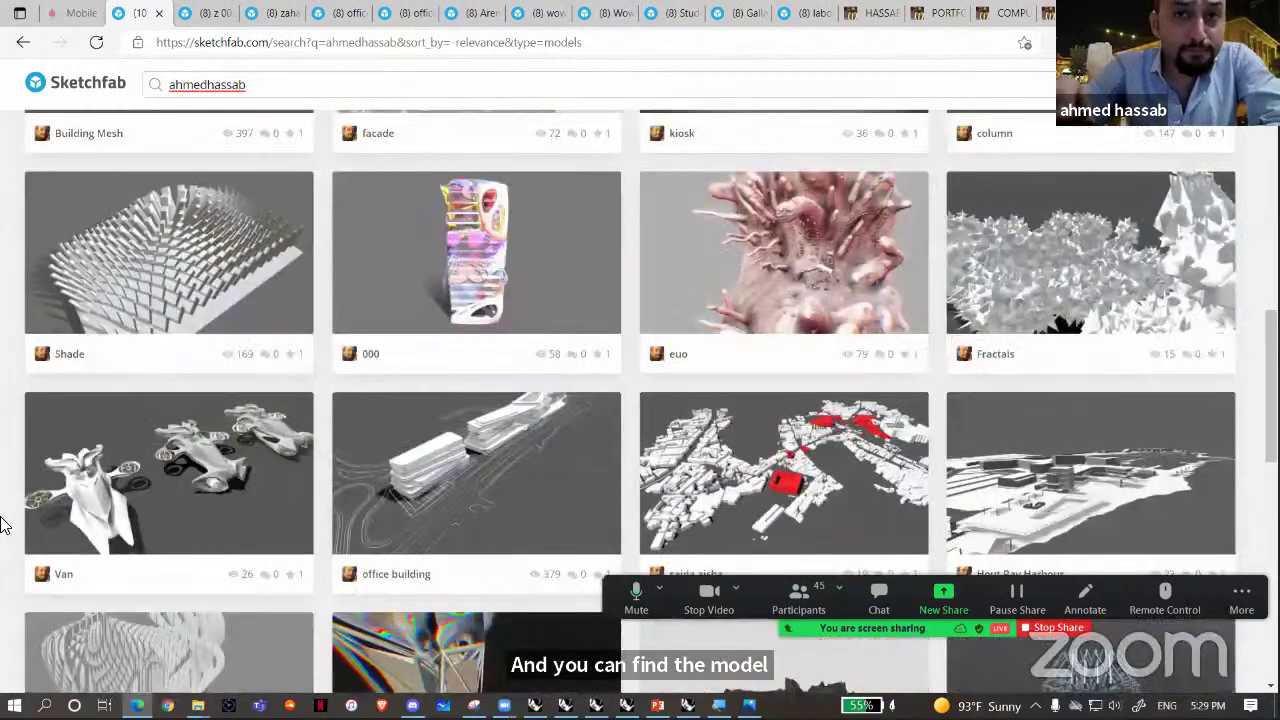
{"action": "scroll", "coordinate": [125, 505], "scroll_direction": "down", "scroll_amount": 9}
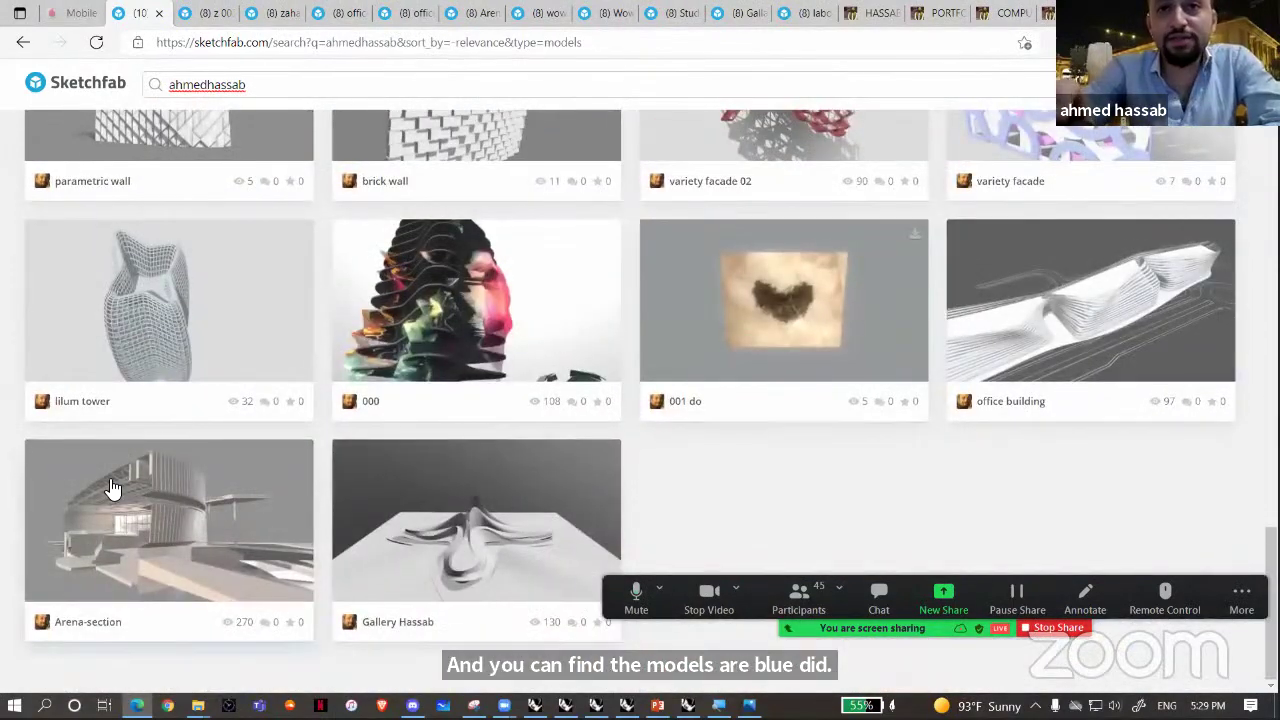
{"action": "scroll", "coordinate": [113, 488], "scroll_direction": "up", "scroll_amount": 4}
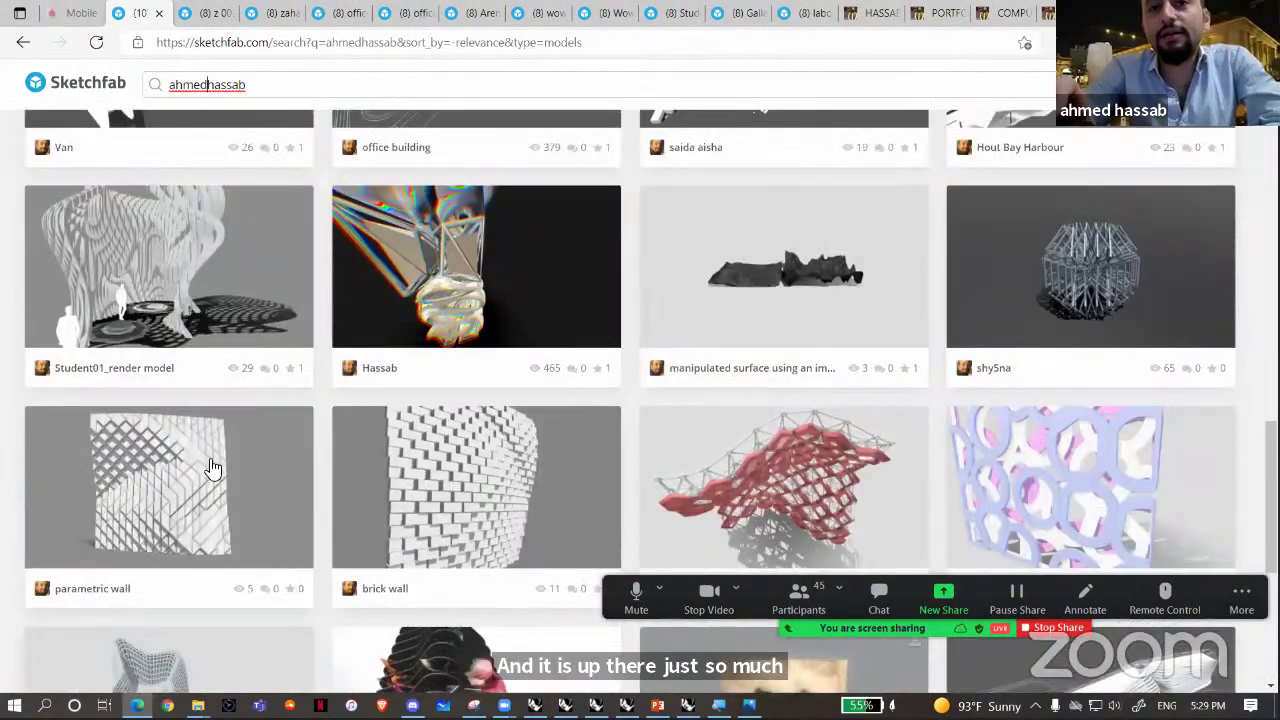
{"action": "scroll", "coordinate": [766, 466], "scroll_direction": "up", "scroll_amount": 4}
{"action": "scroll", "coordinate": [740, 470], "scroll_direction": "up", "scroll_amount": 5}
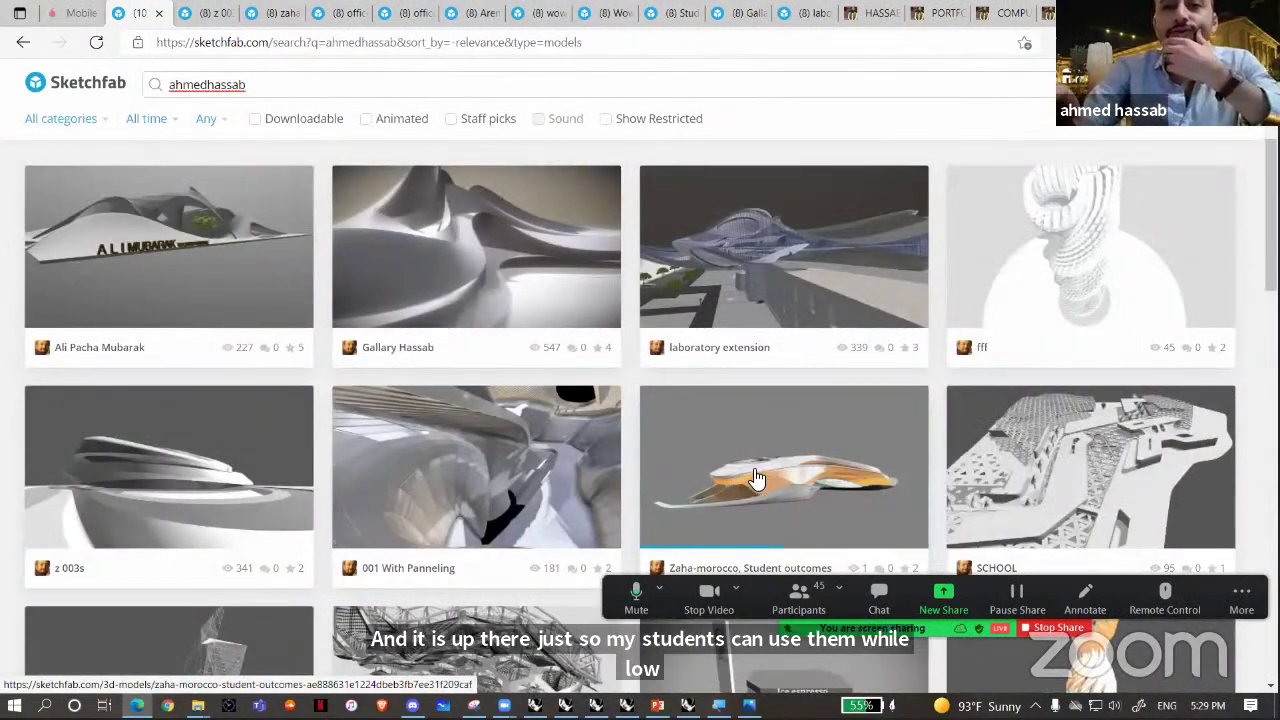
{"action": "left_click", "coordinate": [756, 466]}
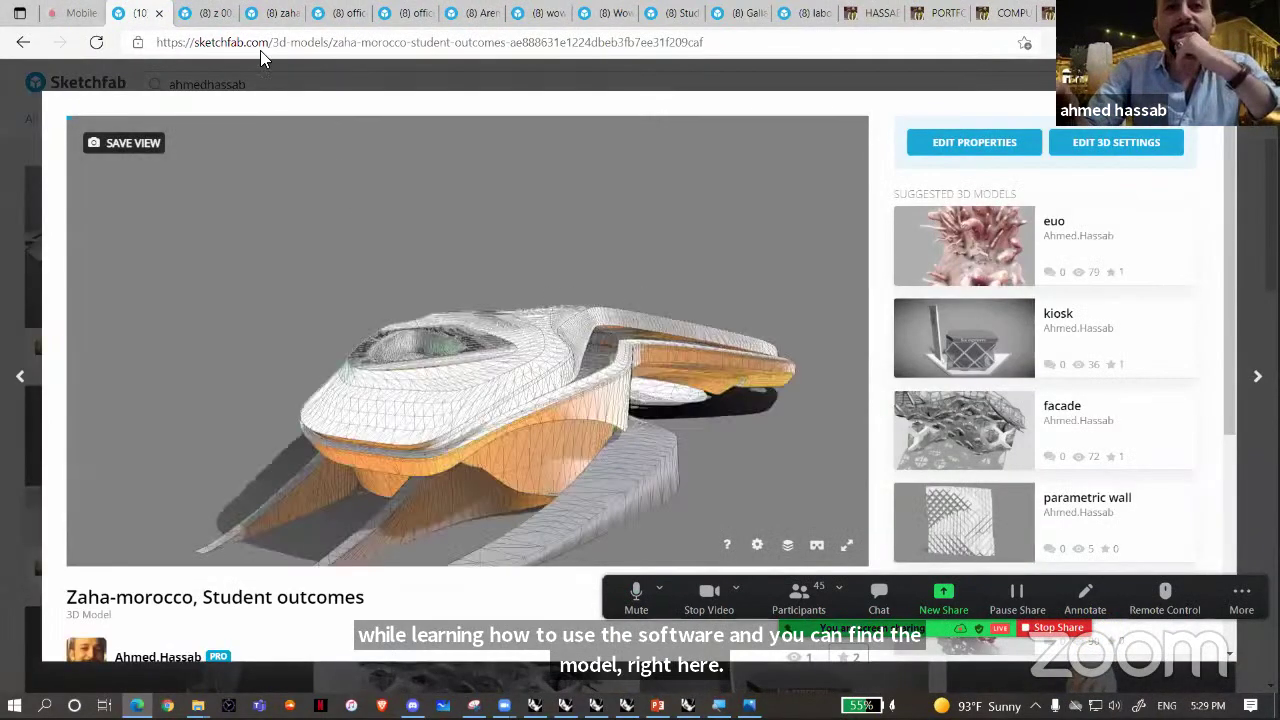
- Look through the other opened Sketchfab models, including z 003s, office building and Arena-section
{"action": "left_click", "coordinate": [204, 13]}
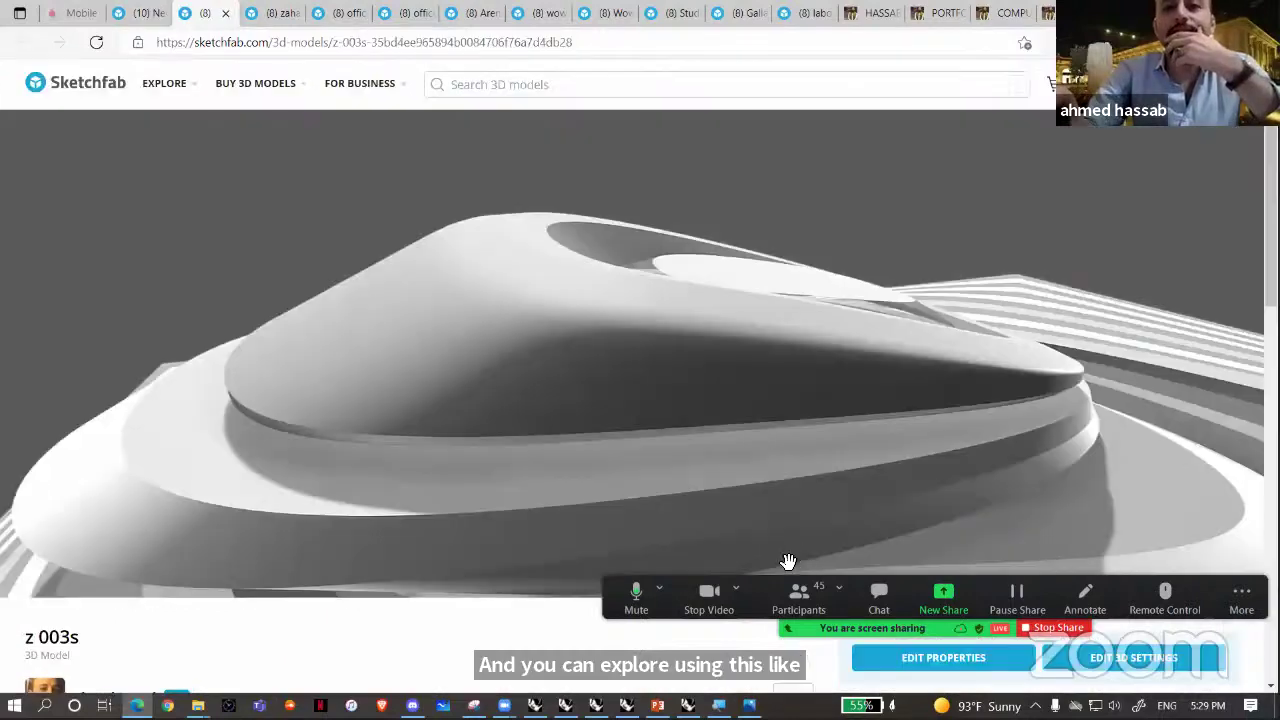
{"action": "key", "text": "ctrl+shift+Tab"}
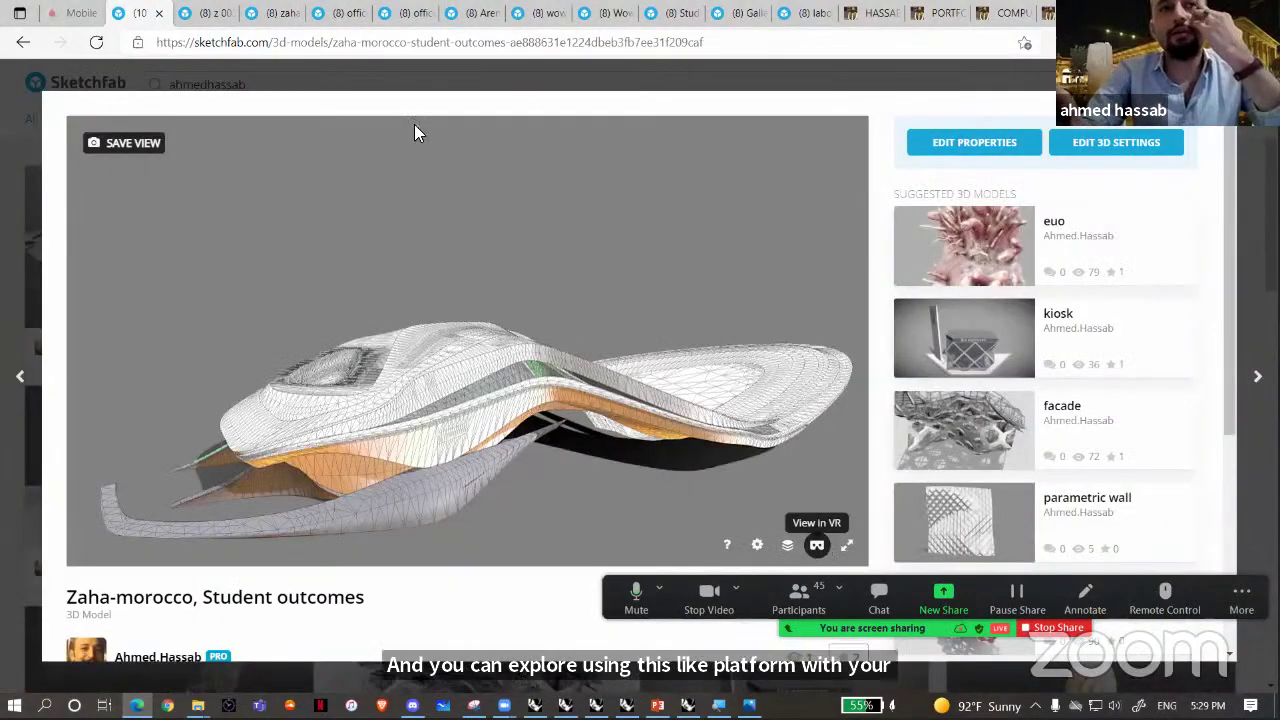
{"action": "left_click", "coordinate": [202, 12]}
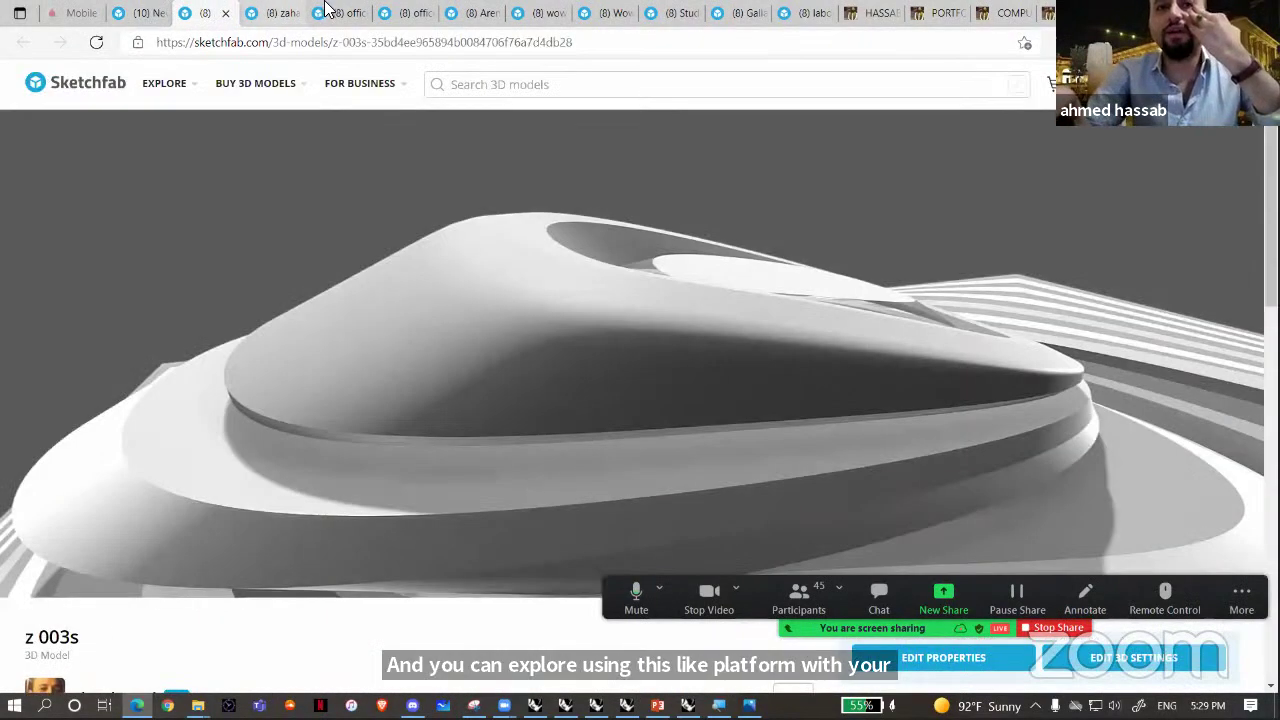
{"action": "key", "text": "ctrl+Tab"}
{"action": "key", "text": "ctrl+Tab"}
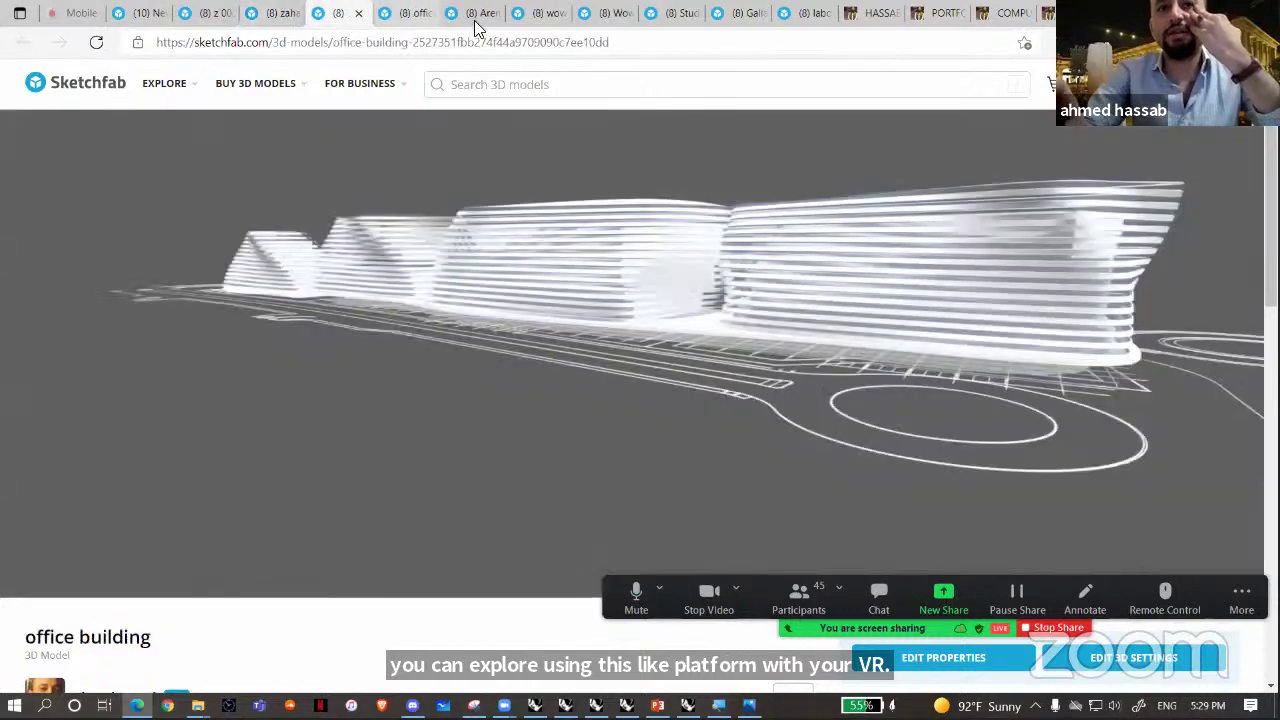
{"action": "key", "text": "ctrl+Tab"}
{"action": "key", "text": "ctrl+Tab"}
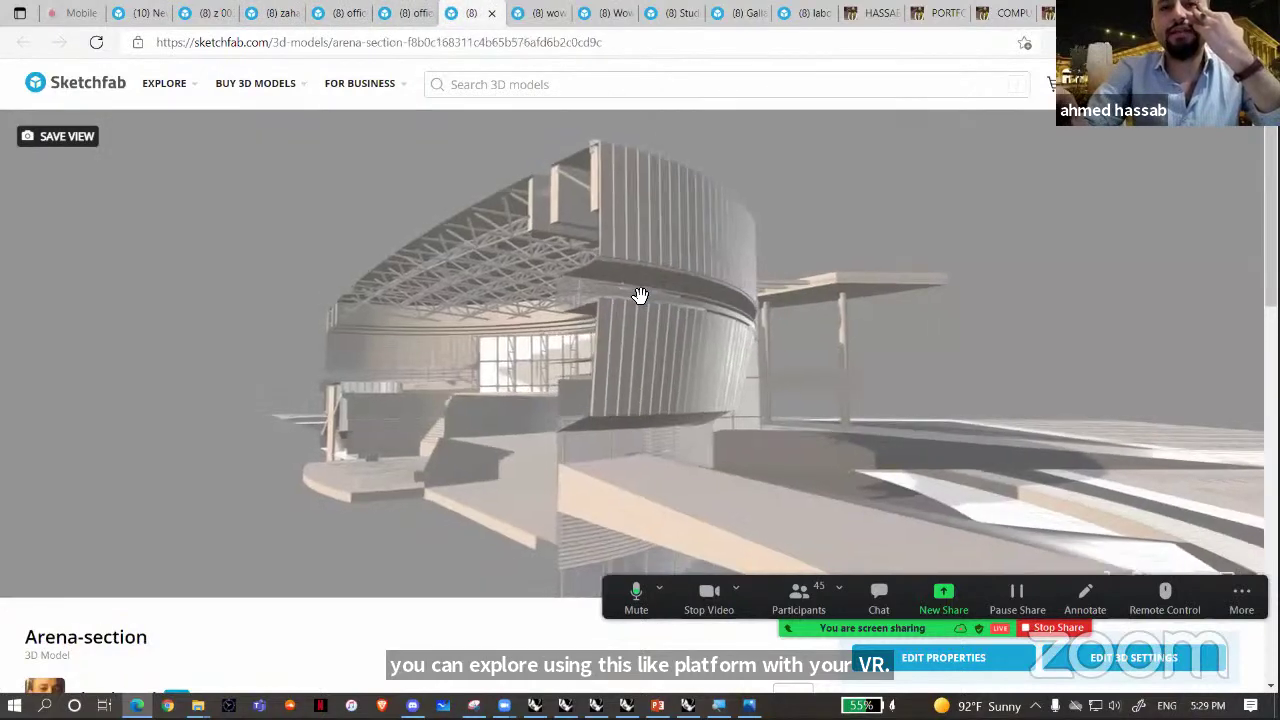
- Look through the arena-section, wow final exterior, z 003s and office building models, ending on the zaha-morocco model
{"action": "scroll", "coordinate": [600, 228], "scroll_direction": "up", "scroll_amount": 5}
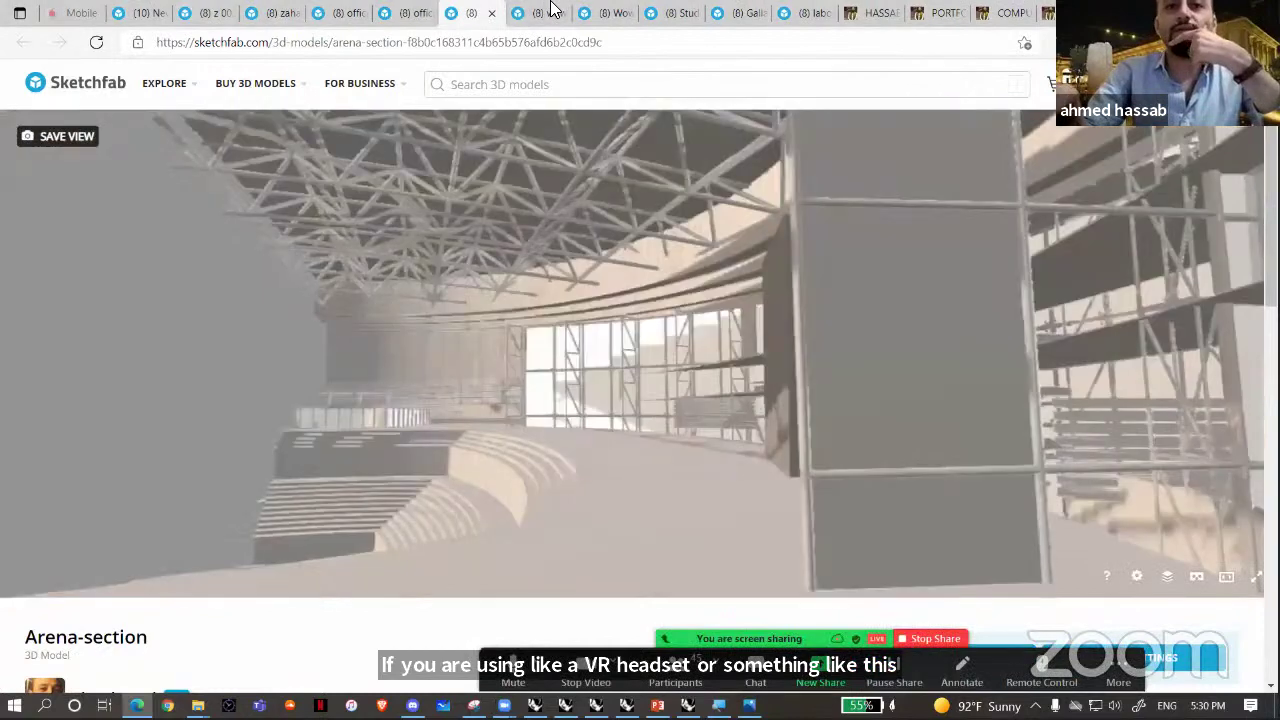
{"action": "key", "text": "ctrl+Tab"}
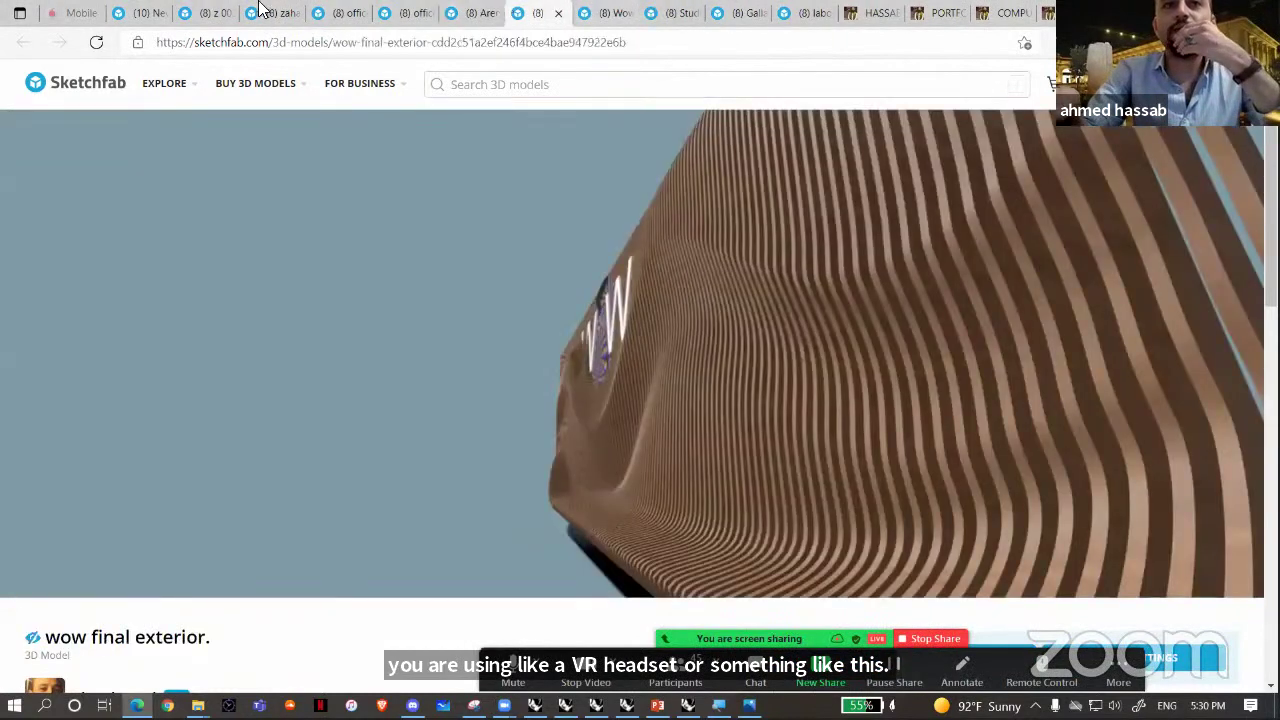
{"action": "key", "text": "ctrl+Tab"}
{"action": "key", "text": "ctrl+Tab"}
{"action": "key", "text": "ctrl+Tab"}
{"action": "left_click", "coordinate": [220, 9]}
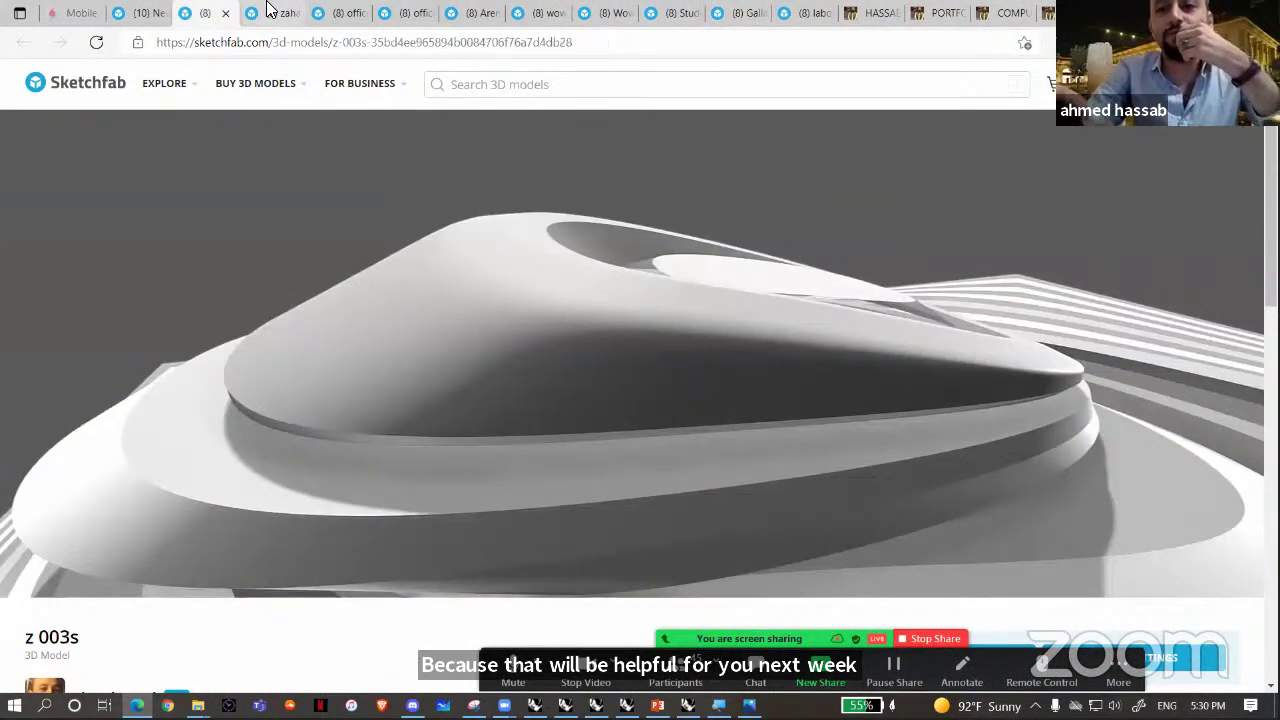
{"action": "left_click", "coordinate": [268, 8]}
{"action": "left_click", "coordinate": [330, 10]}
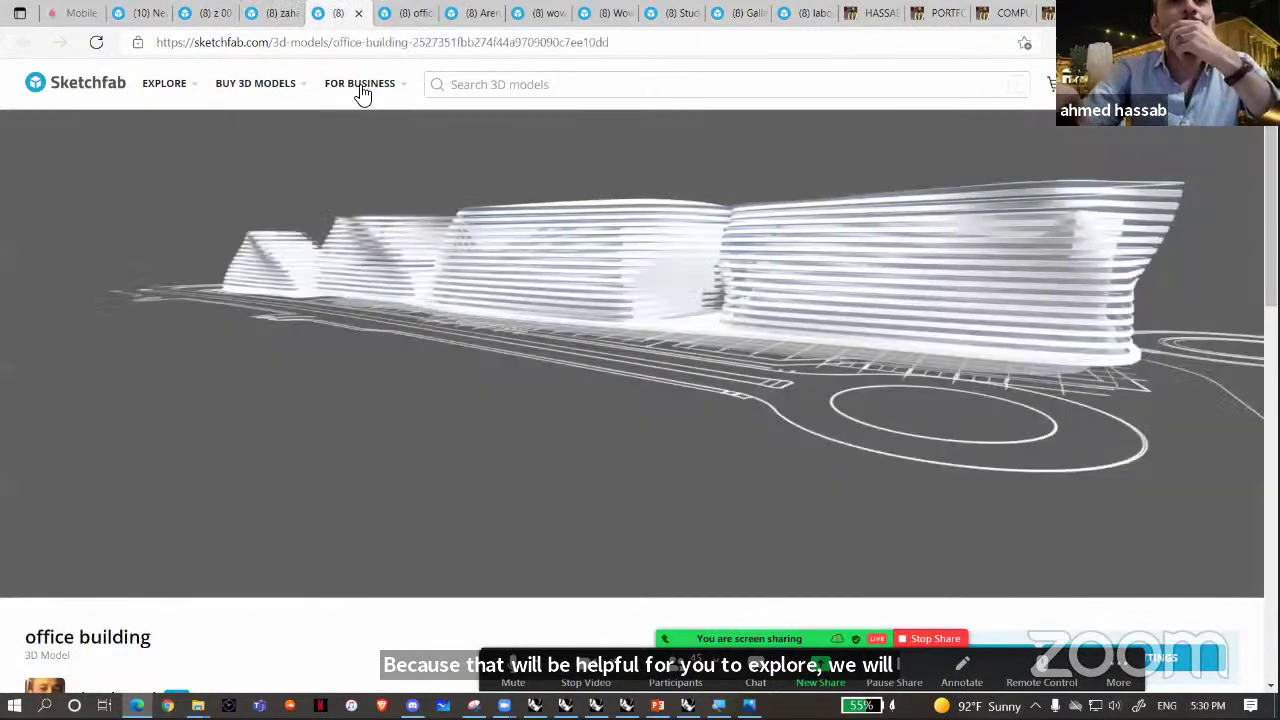
{"action": "key", "text": "ctrl+Tab"}
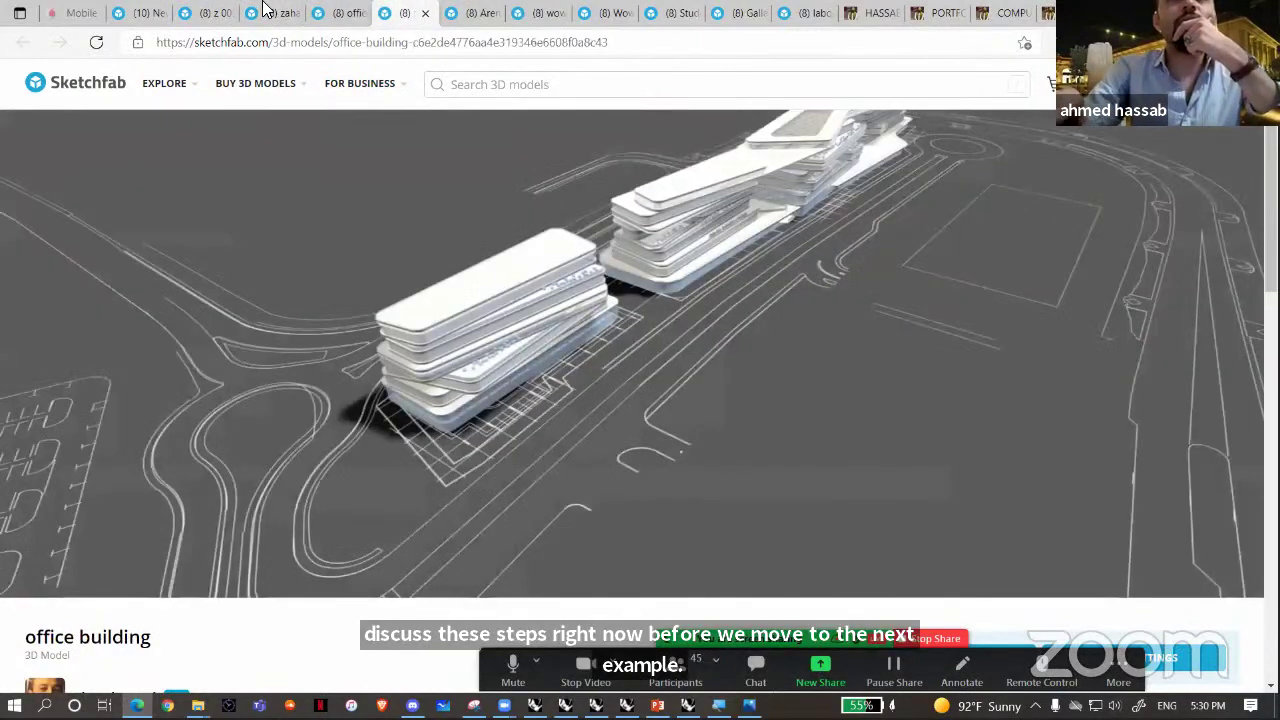
{"action": "key", "text": "ctrl+Tab"}
{"action": "key", "text": "ctrl+shift+Tab"}
{"action": "key", "text": "ctrl+shift+Tab"}
{"action": "key", "text": "ctrl+shift+Tab"}
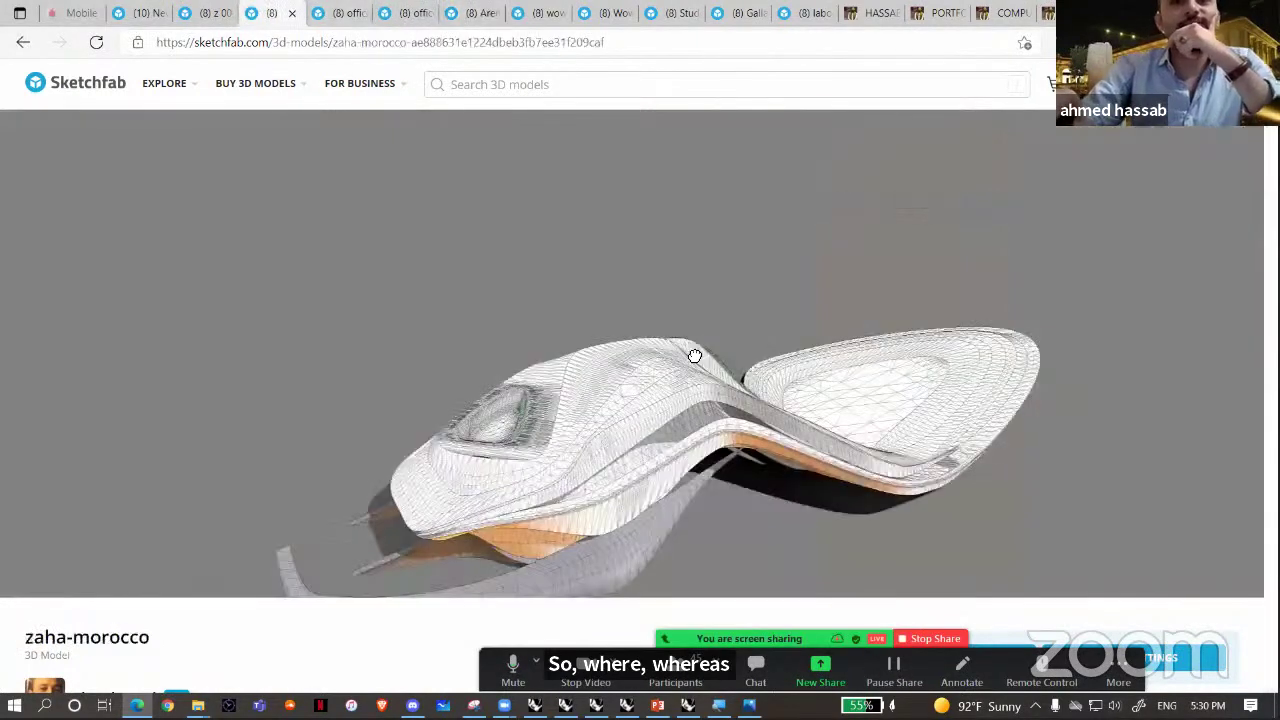
- Examine from several angles where the ramp meets the curved wall of the zaha-morocco model
{"action": "left_click_drag", "start_coordinate": [488, 464], "coordinate": [790, 338]}
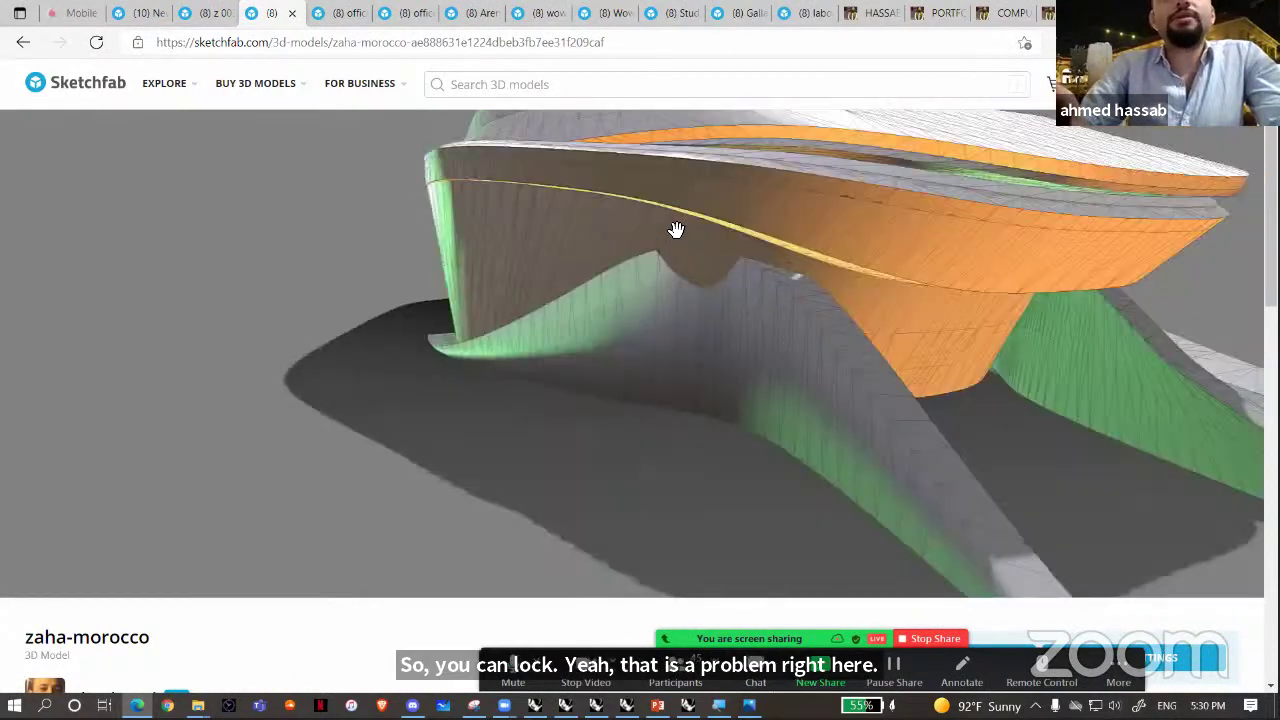
{"action": "scroll", "coordinate": [676, 230], "scroll_direction": "up", "scroll_amount": 3}
{"action": "left_click_drag", "start_coordinate": [637, 248], "coordinate": [557, 264]}
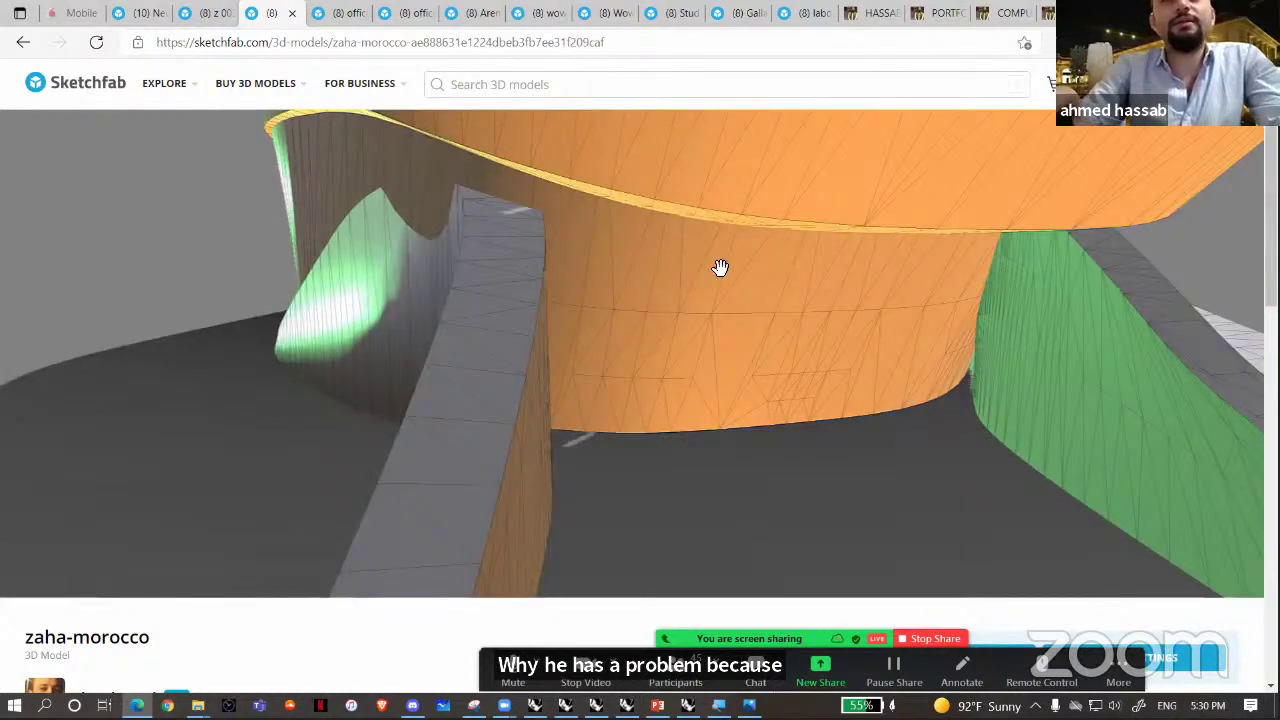
{"action": "left_click_drag", "start_coordinate": [742, 289], "coordinate": [762, 359]}
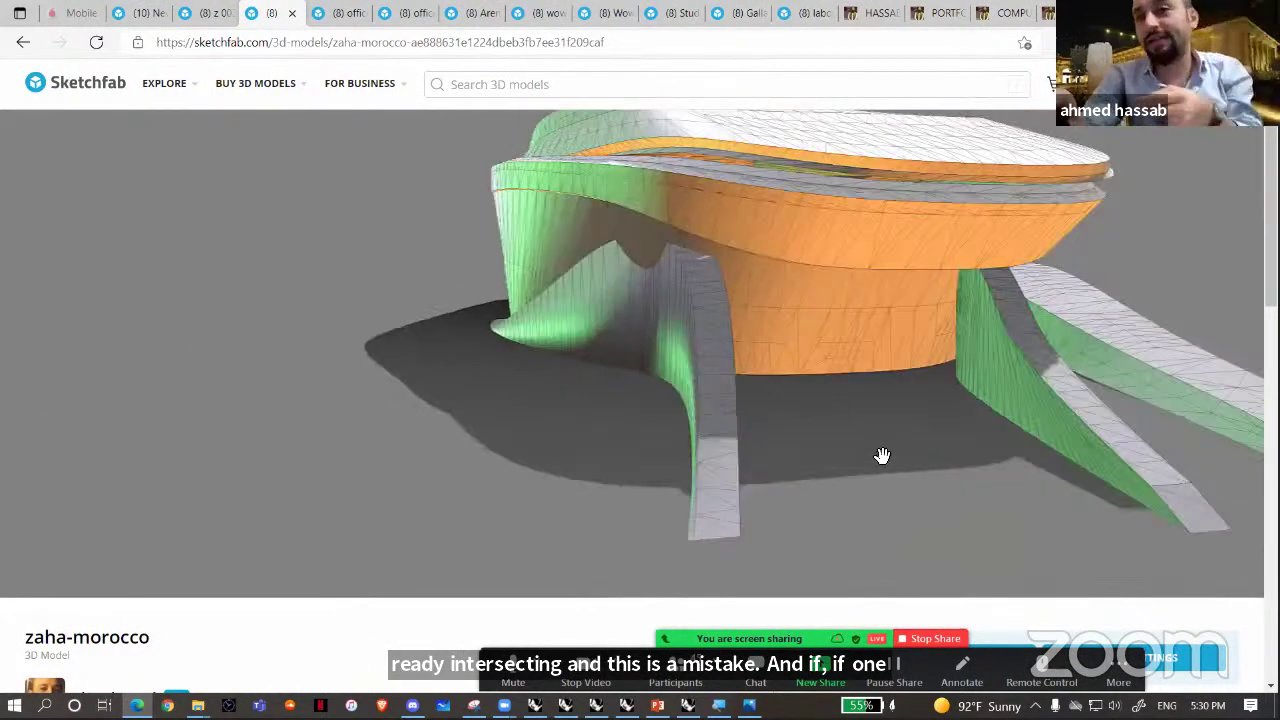
{"action": "left_click_drag", "start_coordinate": [882, 456], "coordinate": [731, 303]}
{"action": "left_click_drag", "start_coordinate": [474, 343], "coordinate": [492, 268]}
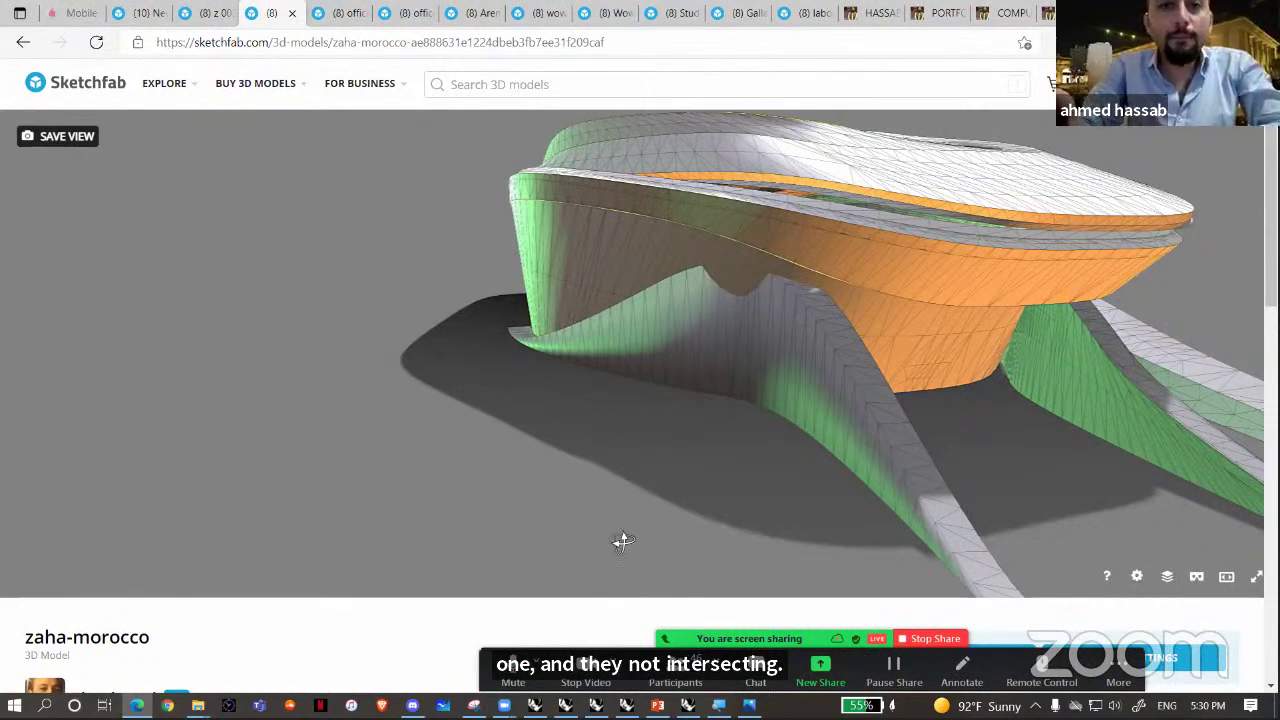
- Switch to Rhino, select the wall polysurface beneath the roof, and adjust the transparency of the Custom material
{"action": "key", "text": "alt+Tab"}
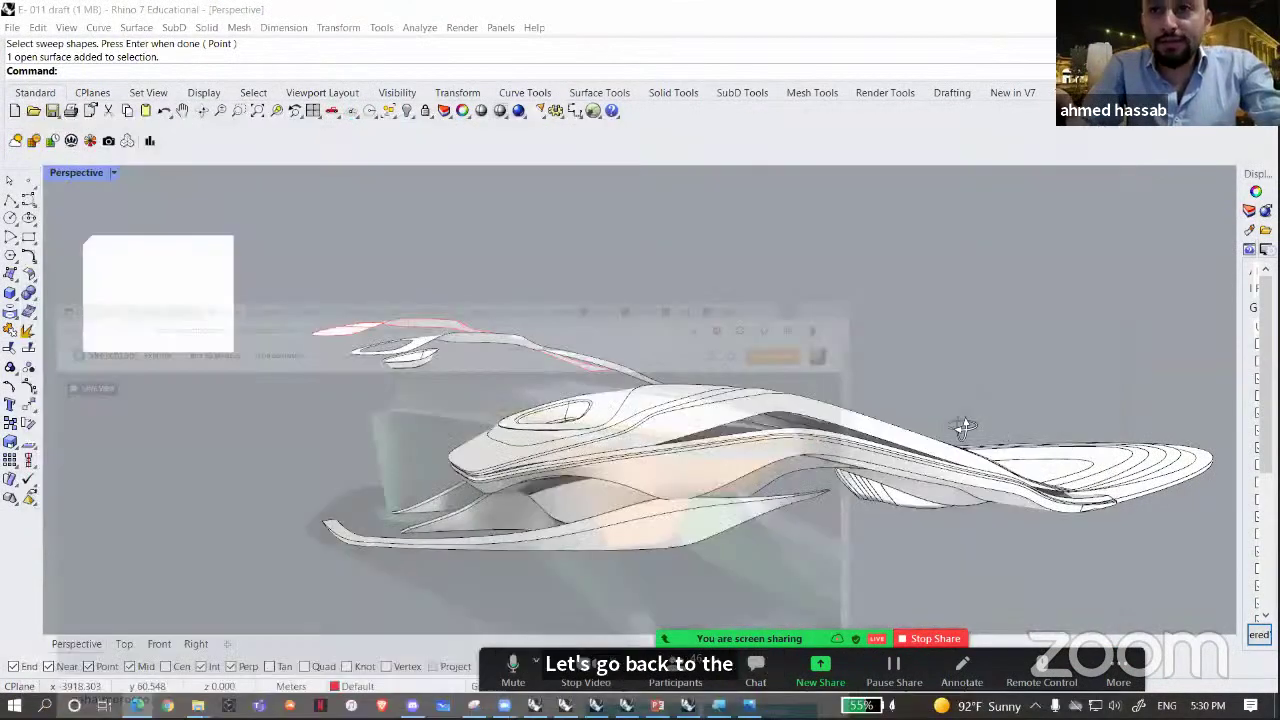
{"action": "scroll", "coordinate": [889, 423], "scroll_direction": "up", "scroll_amount": 5}
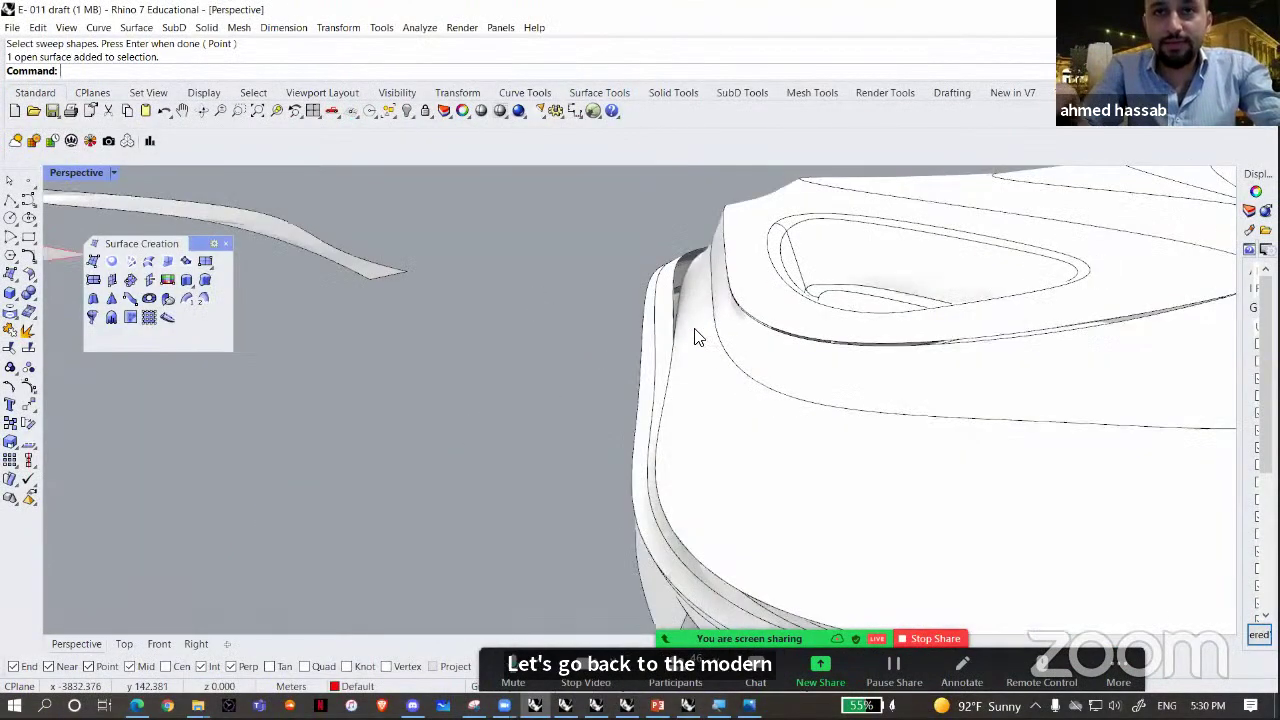
{"action": "right_click_drag", "start_coordinate": [922, 271], "coordinate": [1010, 260]}
{"action": "left_click", "coordinate": [700, 308]}
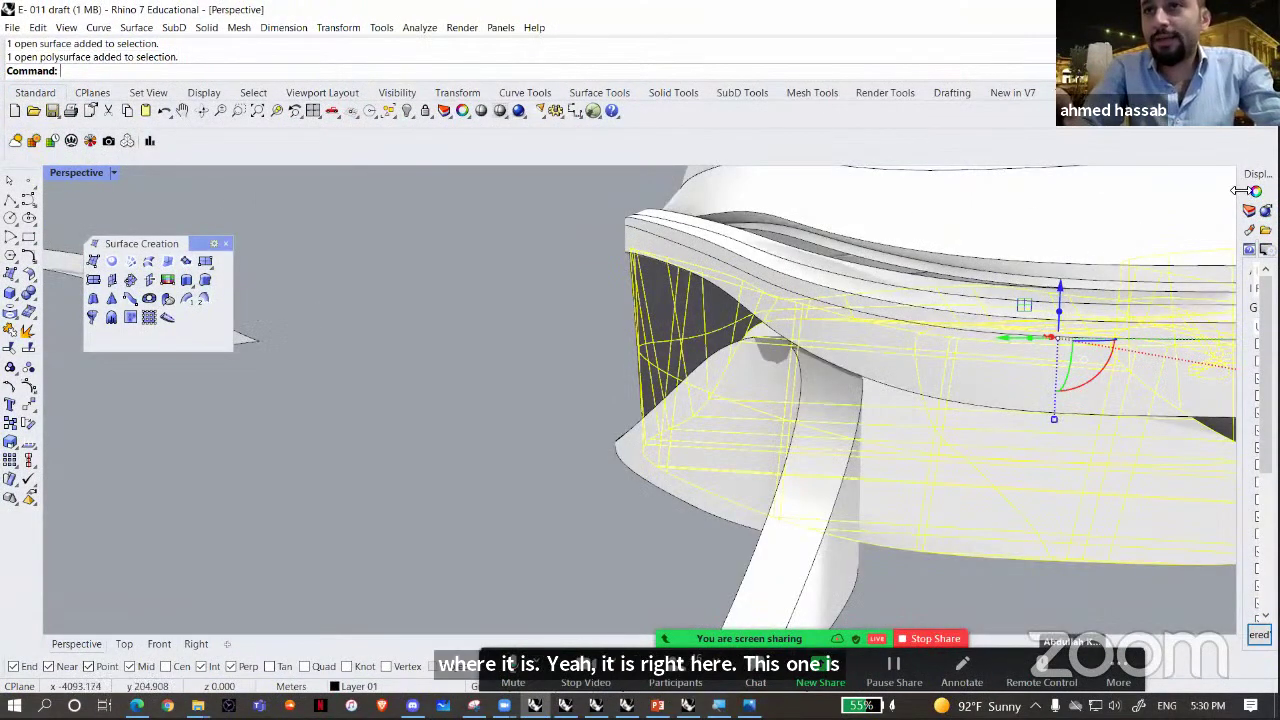
{"action": "left_click_drag", "start_coordinate": [927, 216], "coordinate": [922, 214]}
{"action": "left_click", "coordinate": [1029, 191]}
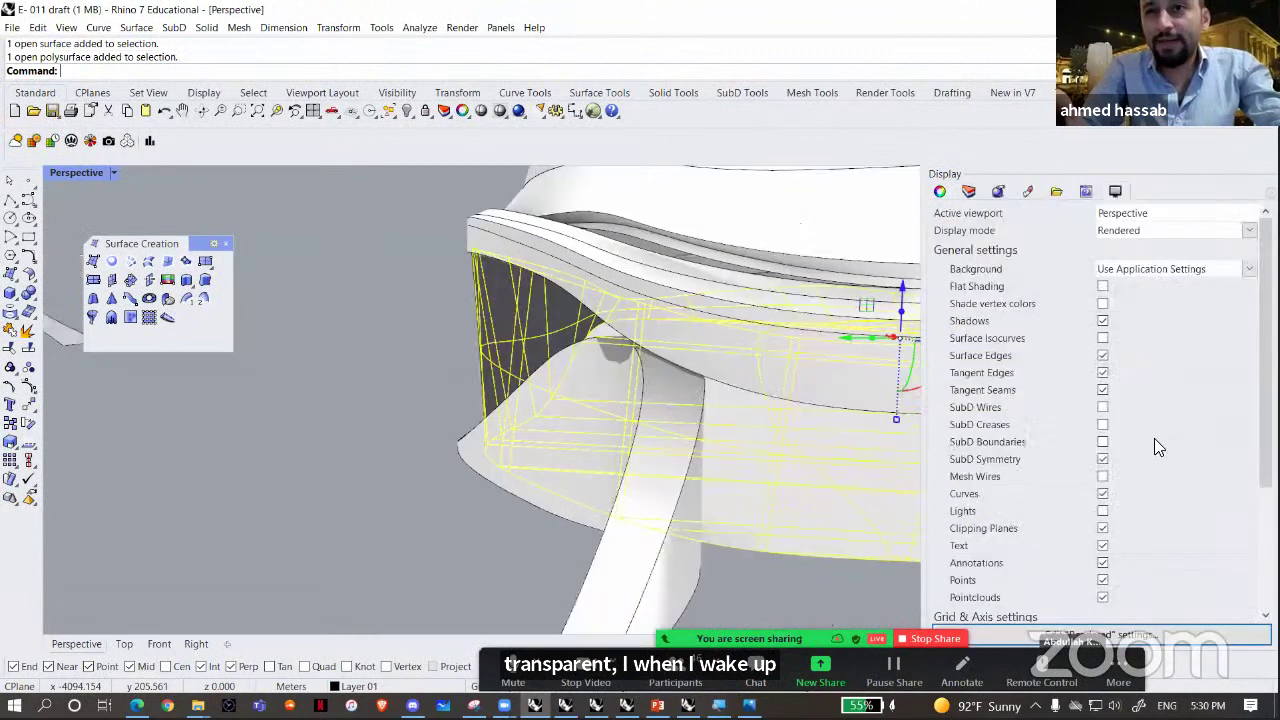
{"action": "left_click_drag", "start_coordinate": [1087, 510], "coordinate": [1043, 512]}
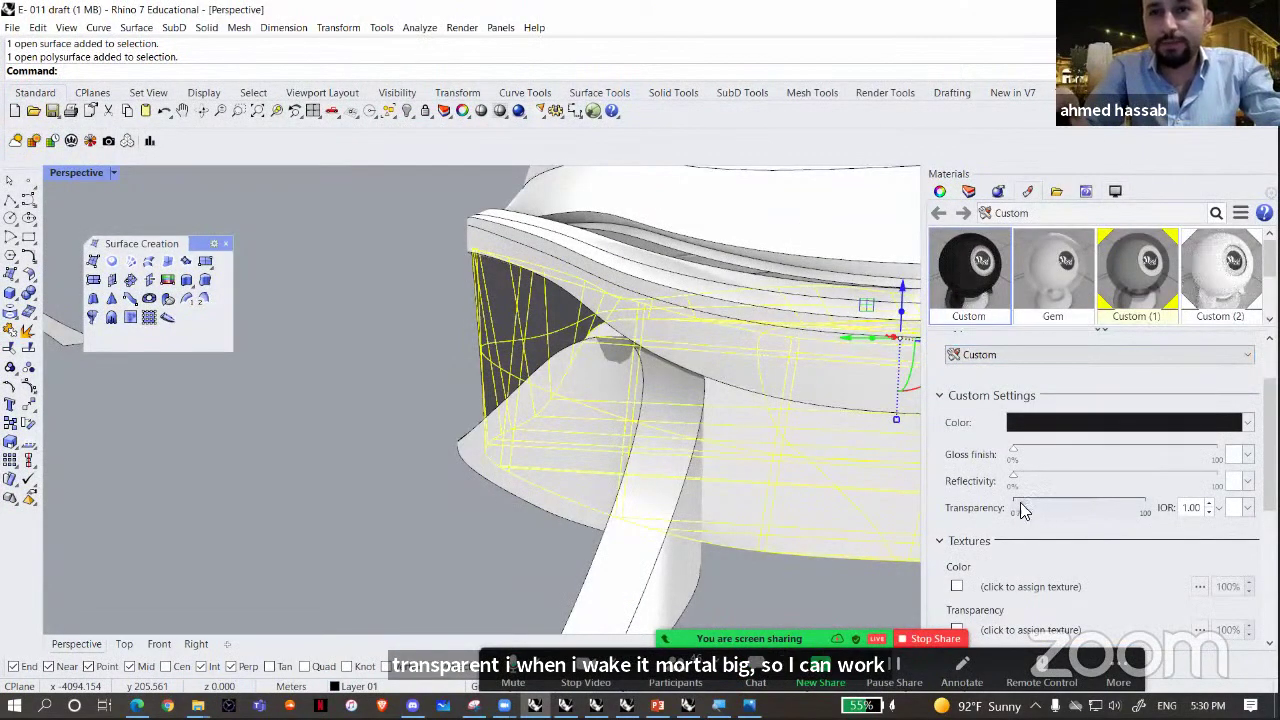
- Set the transparency of the wall's Custom (1) material to 2%
{"action": "right_click_drag", "start_coordinate": [497, 436], "coordinate": [615, 358]}
{"action": "key", "text": "Escape"}
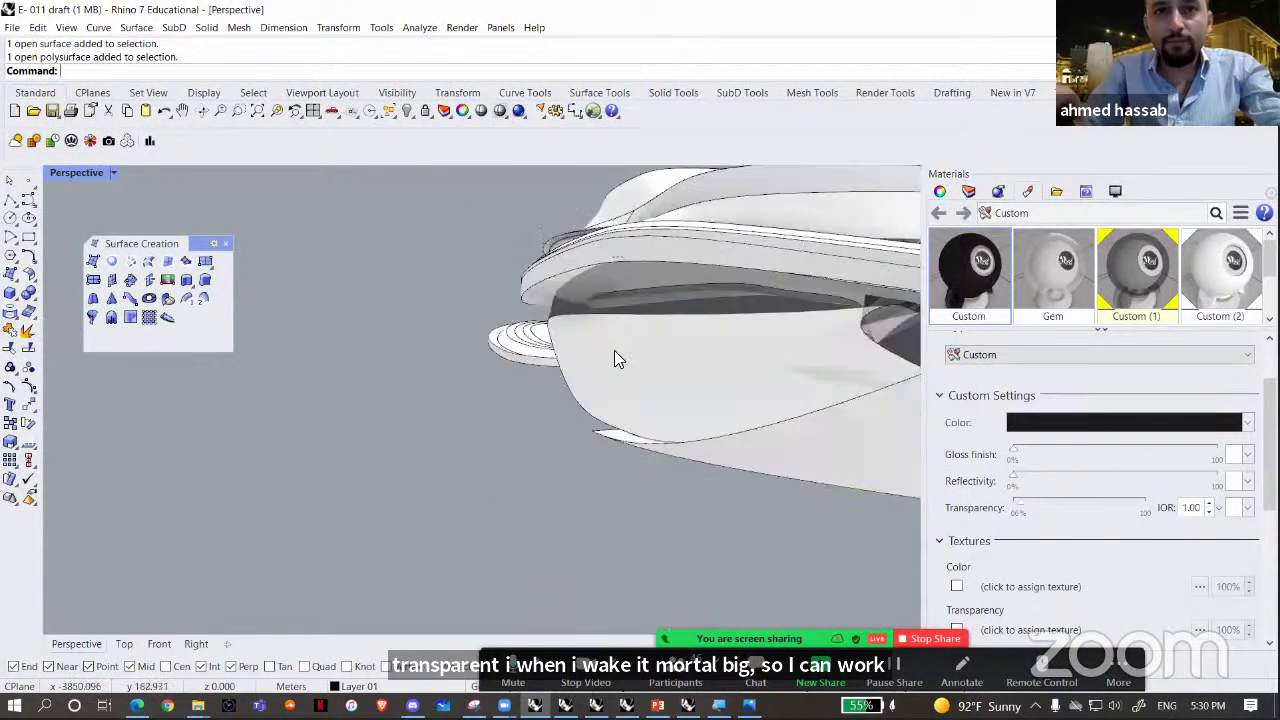
{"action": "left_click", "coordinate": [1013, 498]}
{"action": "mouse_move", "coordinate": [1026, 505]}
{"action": "left_mouse_down"}
{"action": "mouse_move", "coordinate": [1107, 506]}
{"action": "mouse_move", "coordinate": [1030, 508]}
{"action": "left_mouse_up"}
{"action": "left_click", "coordinate": [1133, 282]}
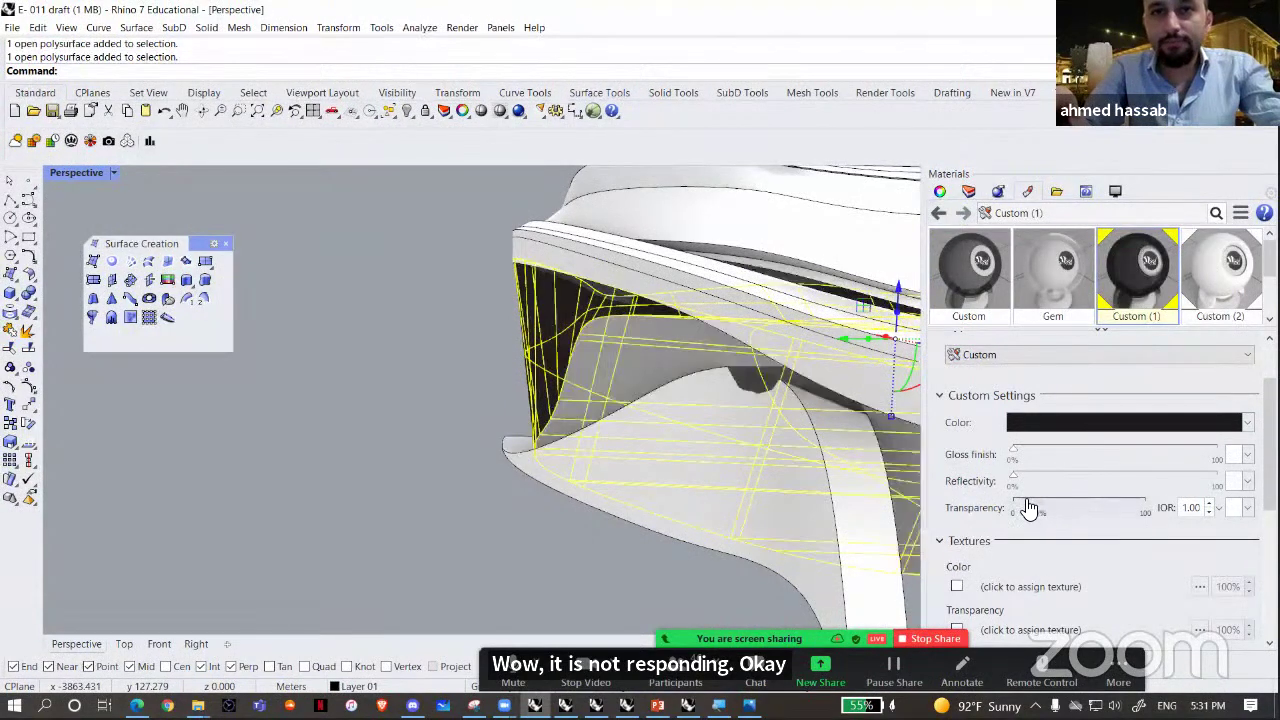
{"action": "left_click", "coordinate": [323, 506]}
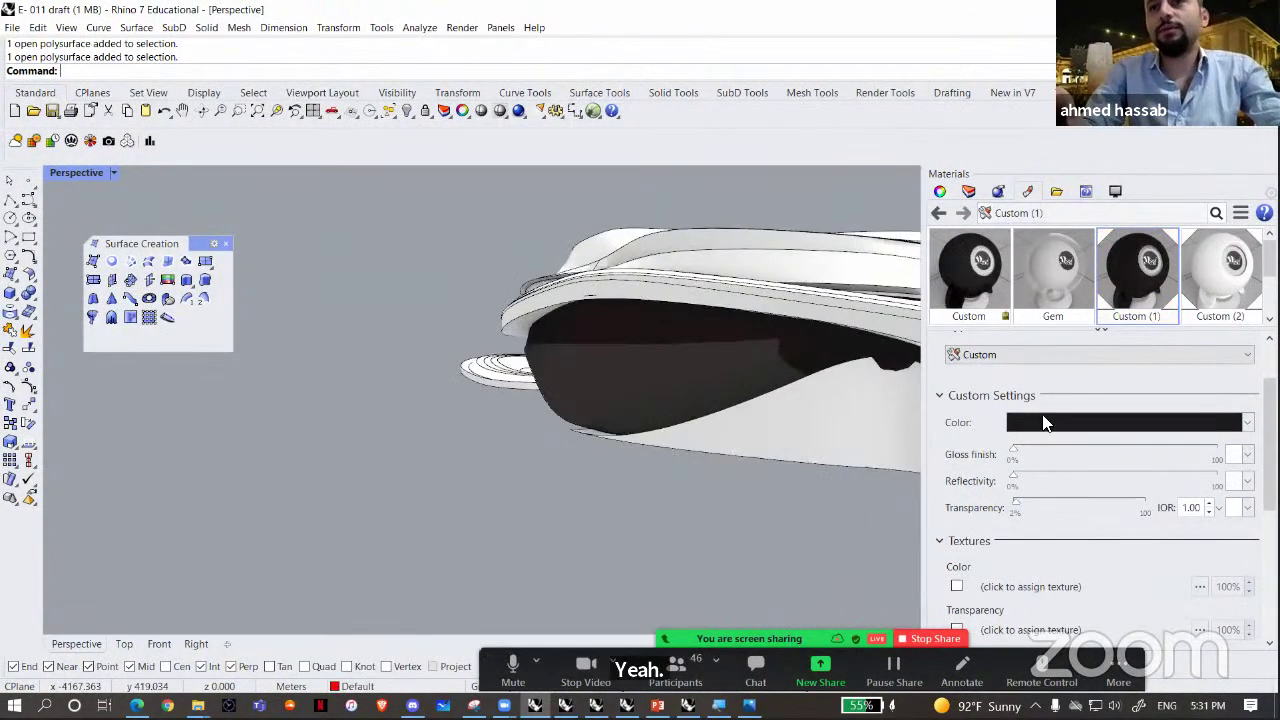
- Change the Custom (1) material's color to Orange and narrow the material settings area to enlarge the viewport
{"action": "left_click", "coordinate": [1045, 430]}
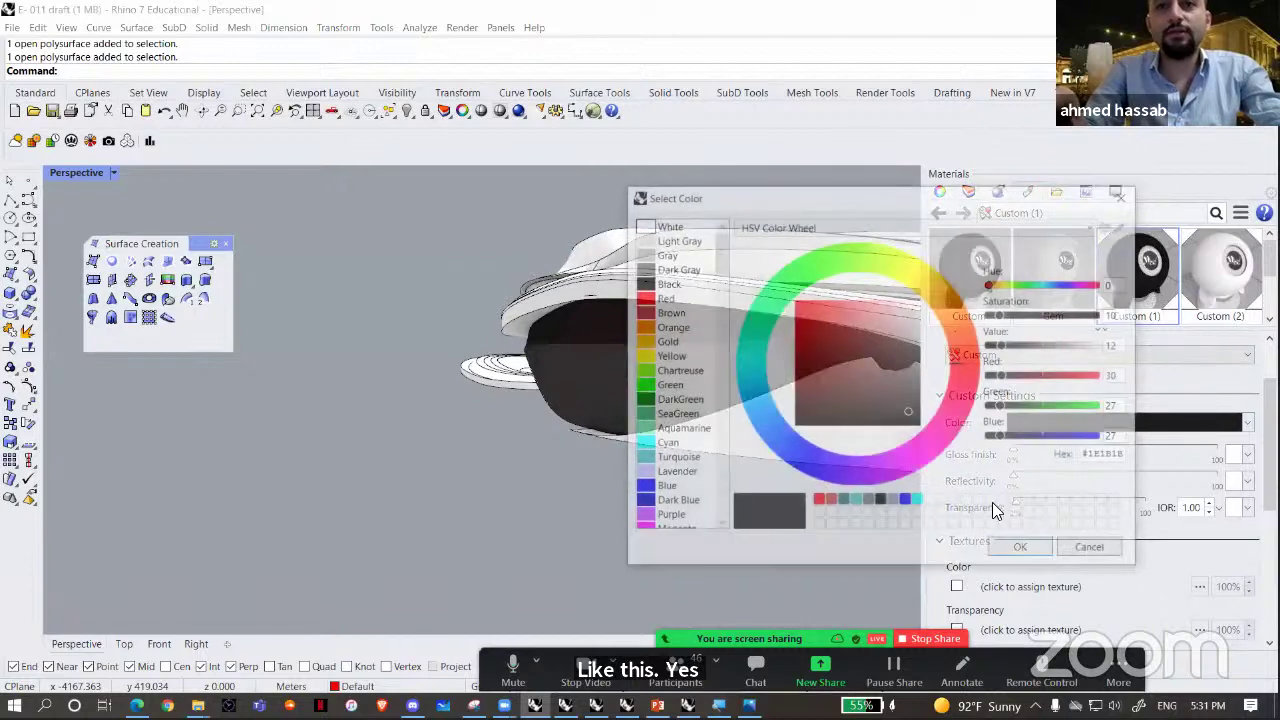
{"action": "left_click", "coordinate": [662, 297]}
{"action": "left_click", "coordinate": [668, 327]}
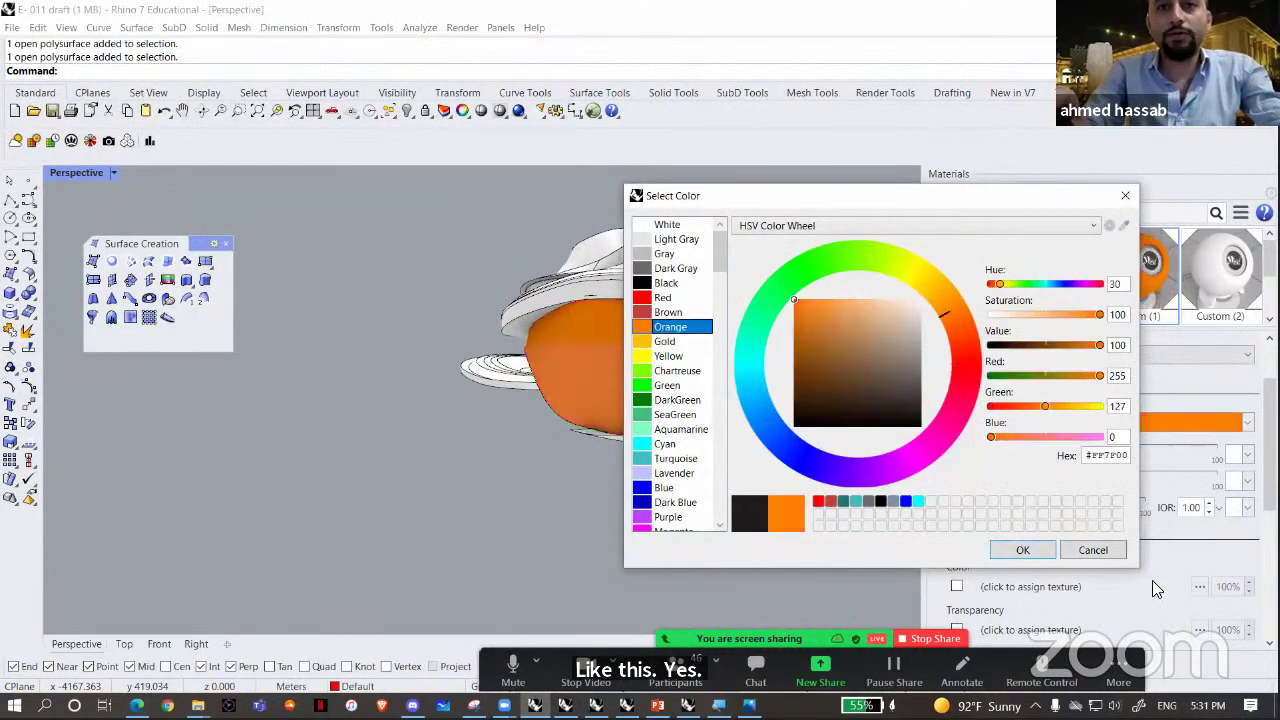
{"action": "left_click", "coordinate": [1023, 550]}
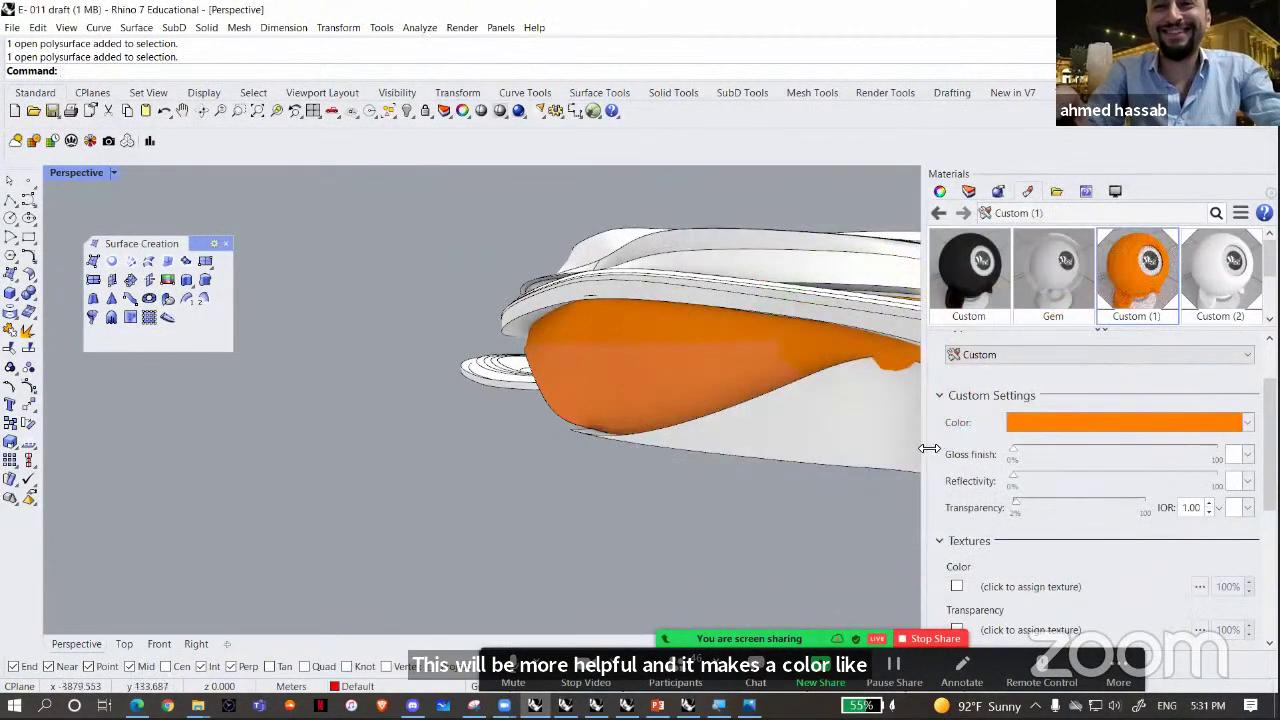
{"action": "left_click_drag", "start_coordinate": [927, 449], "coordinate": [1238, 441]}
- Draw a guide rectangle around the whole building model in the Perspective view
{"action": "right_click_drag", "start_coordinate": [919, 454], "coordinate": [638, 420]}
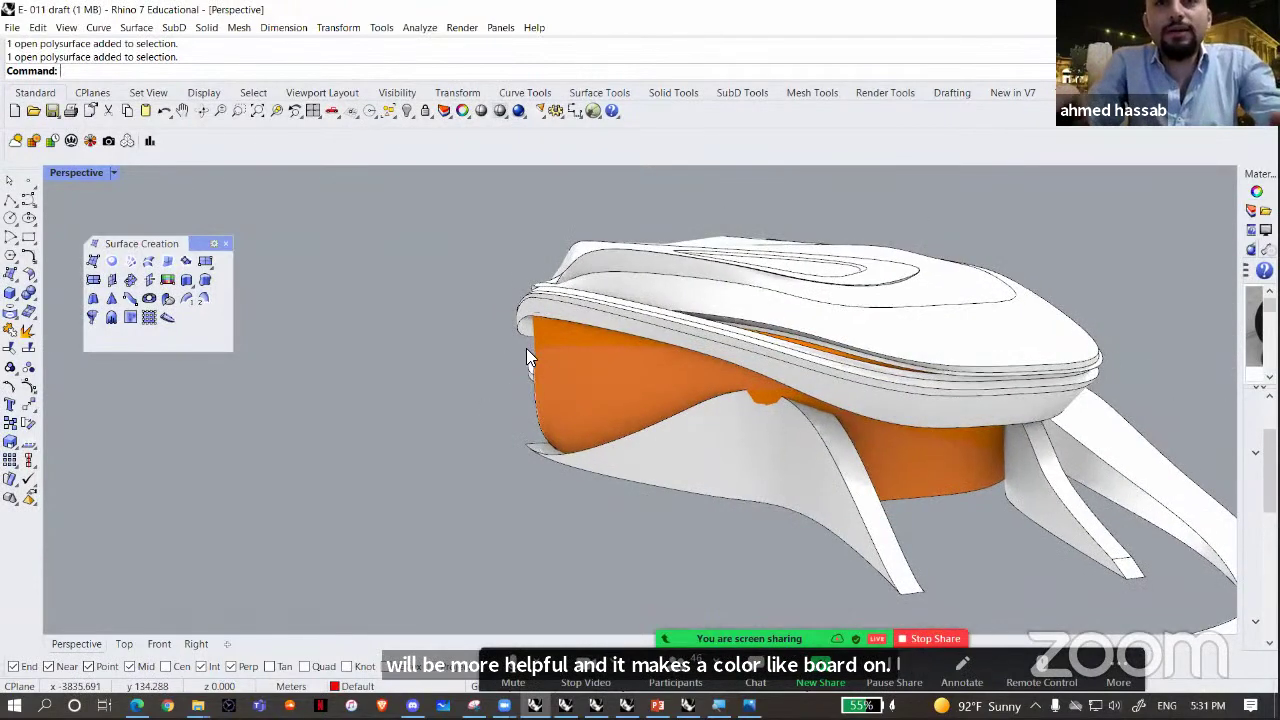
{"action": "right_click_drag", "start_coordinate": [526, 348], "coordinate": [382, 340]}
{"action": "left_click", "coordinate": [484, 392]}
{"action": "scroll", "coordinate": [482, 410], "scroll_direction": "down", "scroll_amount": 8}
{"action": "left_click", "coordinate": [482, 410]}
{"action": "right_click_drag", "start_coordinate": [482, 410], "coordinate": [30, 239]}
{"action": "scroll", "coordinate": [628, 348], "scroll_direction": "down", "scroll_amount": 3}
{"action": "scroll", "coordinate": [828, 290], "scroll_direction": "up", "scroll_amount": 3}
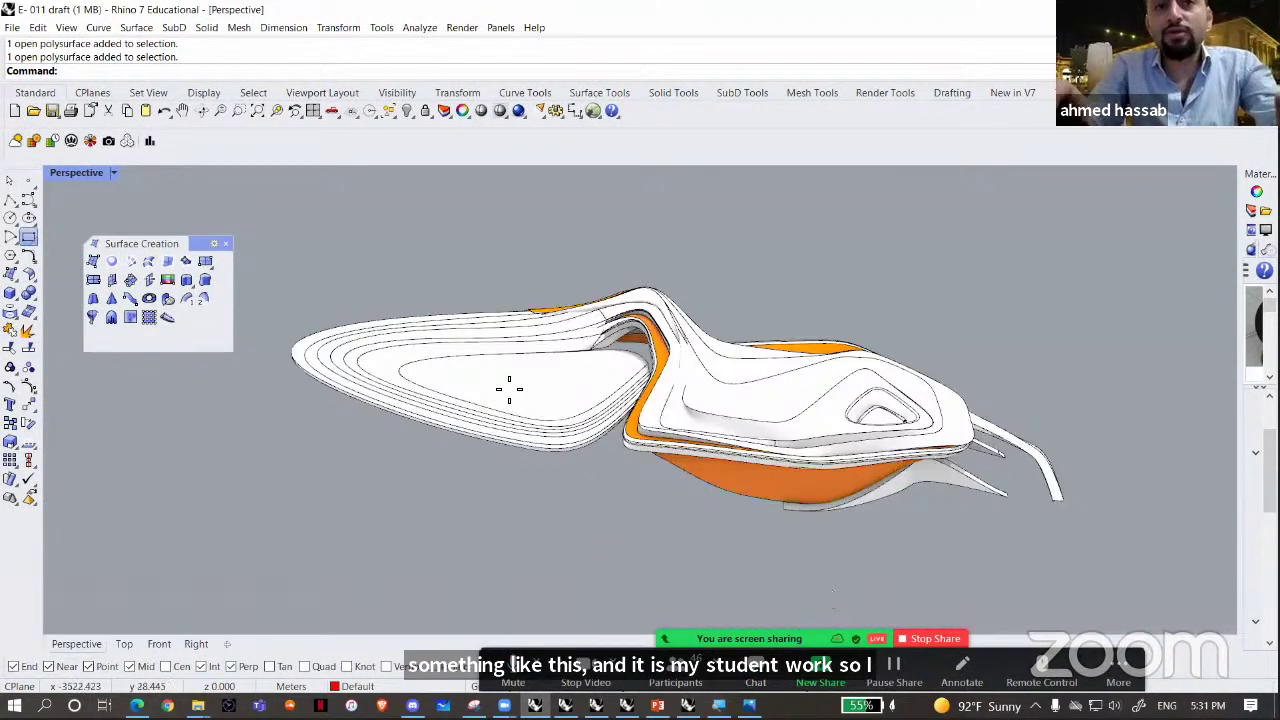
{"action": "scroll", "coordinate": [509, 389], "scroll_direction": "down", "scroll_amount": 4}
{"action": "right_click_drag", "start_coordinate": [340, 317], "coordinate": [382, 340], "text": "shift"}
{"action": "left_click", "coordinate": [336, 313]}
{"action": "right_click_drag", "start_coordinate": [990, 529], "coordinate": [420, 450]}
{"action": "left_click", "coordinate": [990, 529]}
- Select the guide rectangle together with the orange wall and the ramp polysurfaces
{"action": "left_click", "coordinate": [775, 377]}
{"action": "scroll", "coordinate": [715, 408], "scroll_direction": "up", "scroll_amount": 5}
{"action": "right_click_drag", "start_coordinate": [715, 408], "coordinate": [723, 430], "text": "shift"}
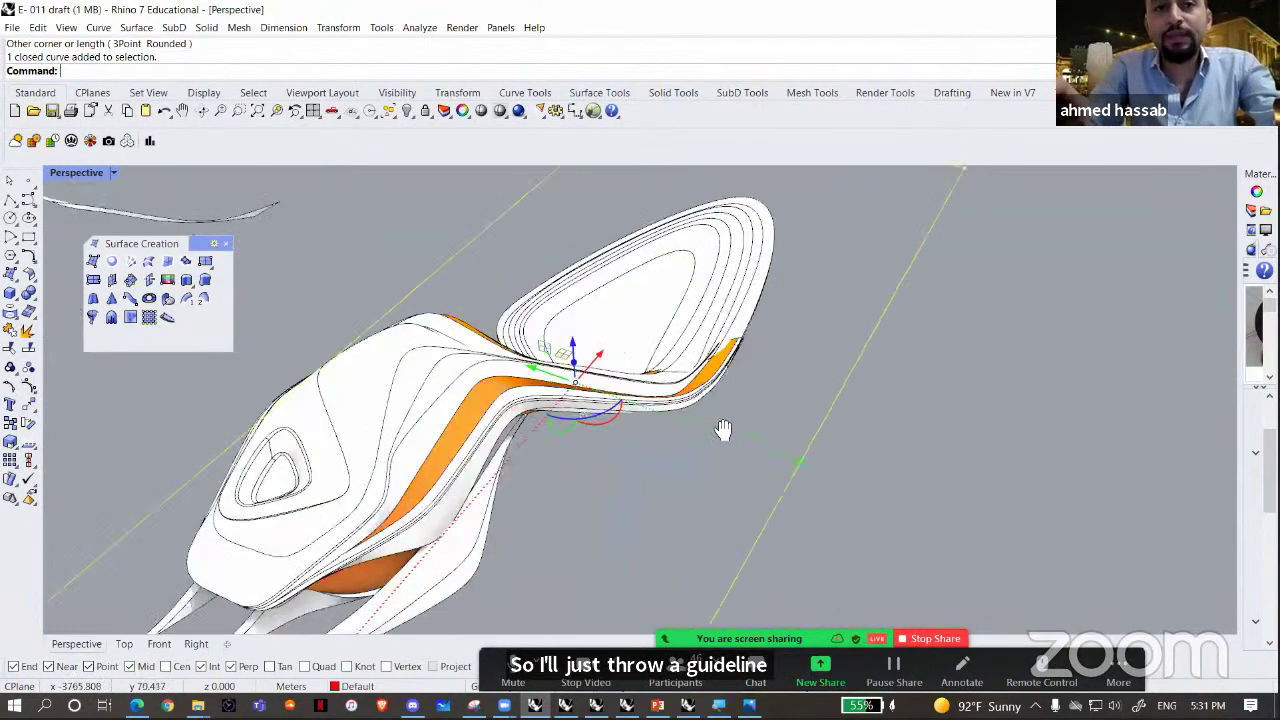
{"action": "right_click_drag", "start_coordinate": [566, 472], "coordinate": [523, 311]}
{"action": "scroll", "coordinate": [500, 400], "scroll_direction": "up", "scroll_amount": 5}
{"action": "left_click", "coordinate": [440, 400], "text": "shift"}
{"action": "left_click", "coordinate": [375, 330], "text": "shift"}
{"action": "scroll", "coordinate": [552, 346], "scroll_direction": "down", "scroll_amount": 10}
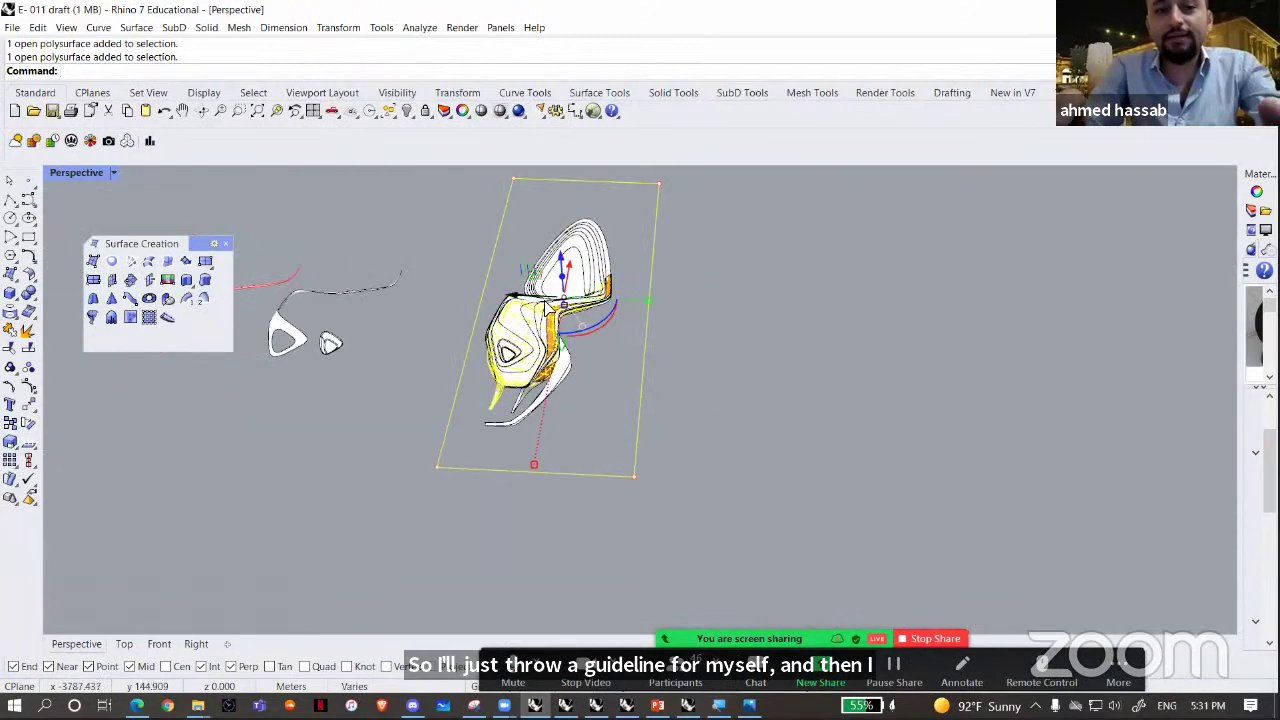
{"action": "left_click_drag", "start_coordinate": [548, 306], "coordinate": [584, 312]}
{"action": "right_click_drag", "start_coordinate": [566, 358], "coordinate": [562, 372]}
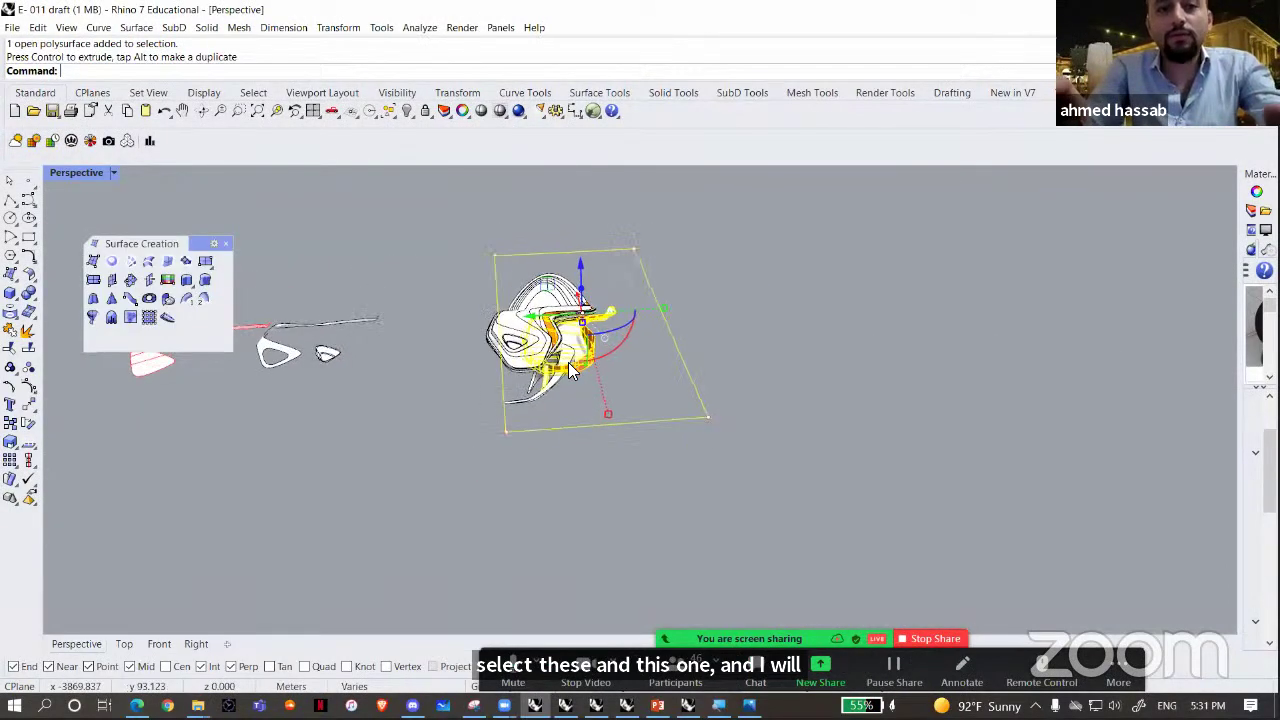
{"action": "key", "text": "ctrl+z"}
- Place a copy of the selected rectangle, wall and ramp beside the original model and clear the selection
{"action": "key", "text": "alt"}
{"action": "left_click_drag", "start_coordinate": [497, 320], "coordinate": [737, 312]}
{"action": "type", "text": "c"}
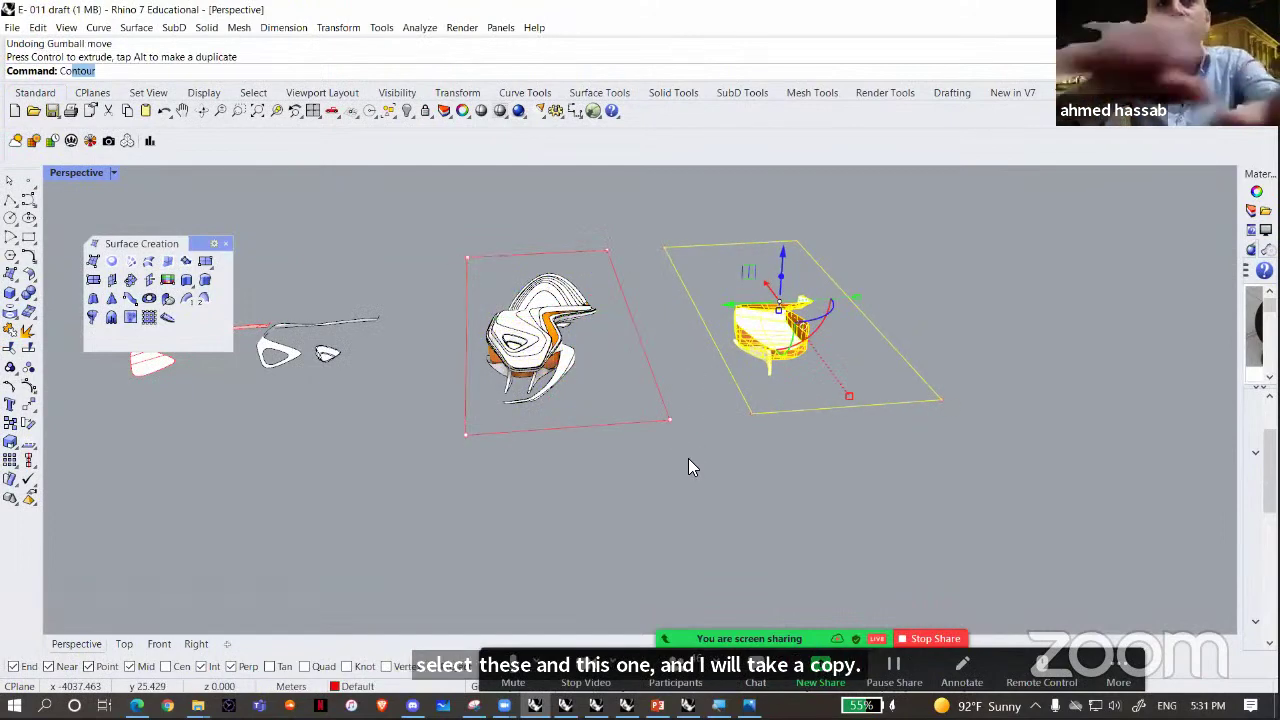
{"action": "key", "text": "Escape"}
{"action": "left_click", "coordinate": [824, 460]}
{"action": "right_click_drag", "start_coordinate": [824, 460], "coordinate": [752, 486], "text": "shift"}
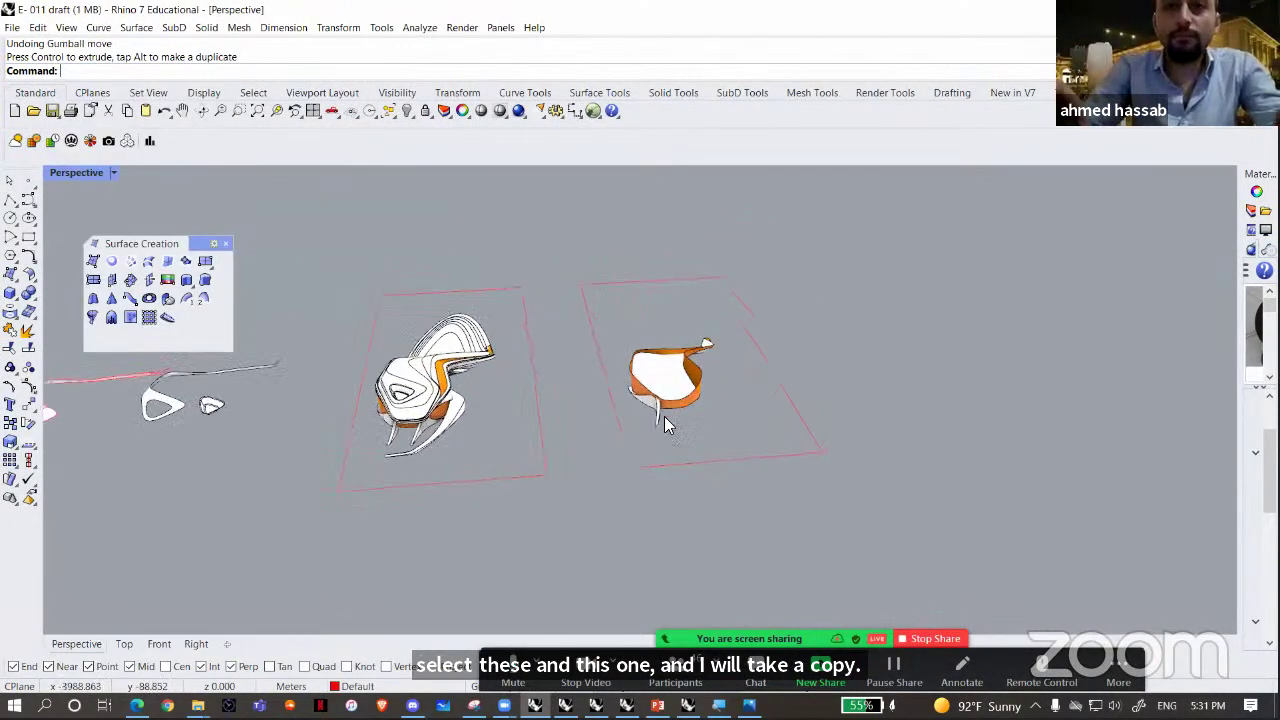
- Move the copied ramp about 12 m along the green axis, away from the orange wall
{"action": "scroll", "coordinate": [788, 408], "scroll_direction": "up", "scroll_amount": 3}
{"action": "right_click_drag", "start_coordinate": [788, 418], "coordinate": [555, 420]}
{"action": "right_click_drag", "start_coordinate": [686, 418], "coordinate": [674, 423]}
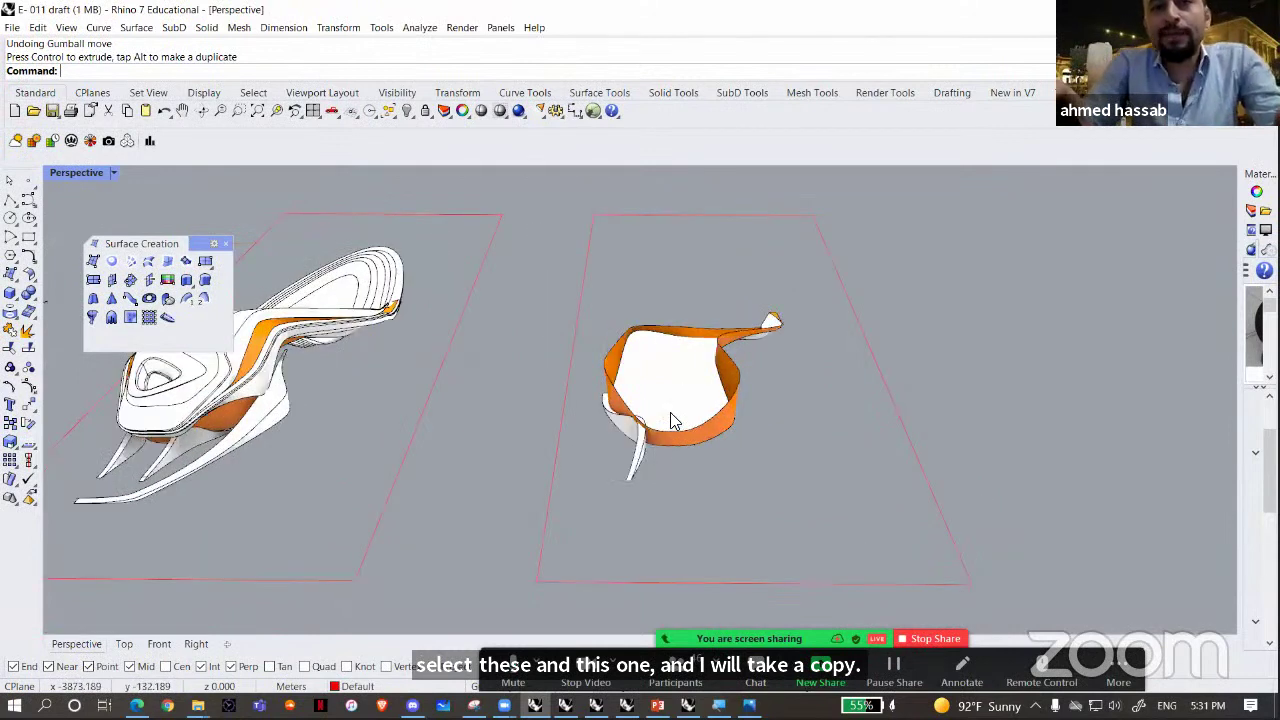
{"action": "scroll", "coordinate": [700, 470], "scroll_direction": "up", "scroll_amount": 5}
{"action": "left_click", "coordinate": [686, 478]}
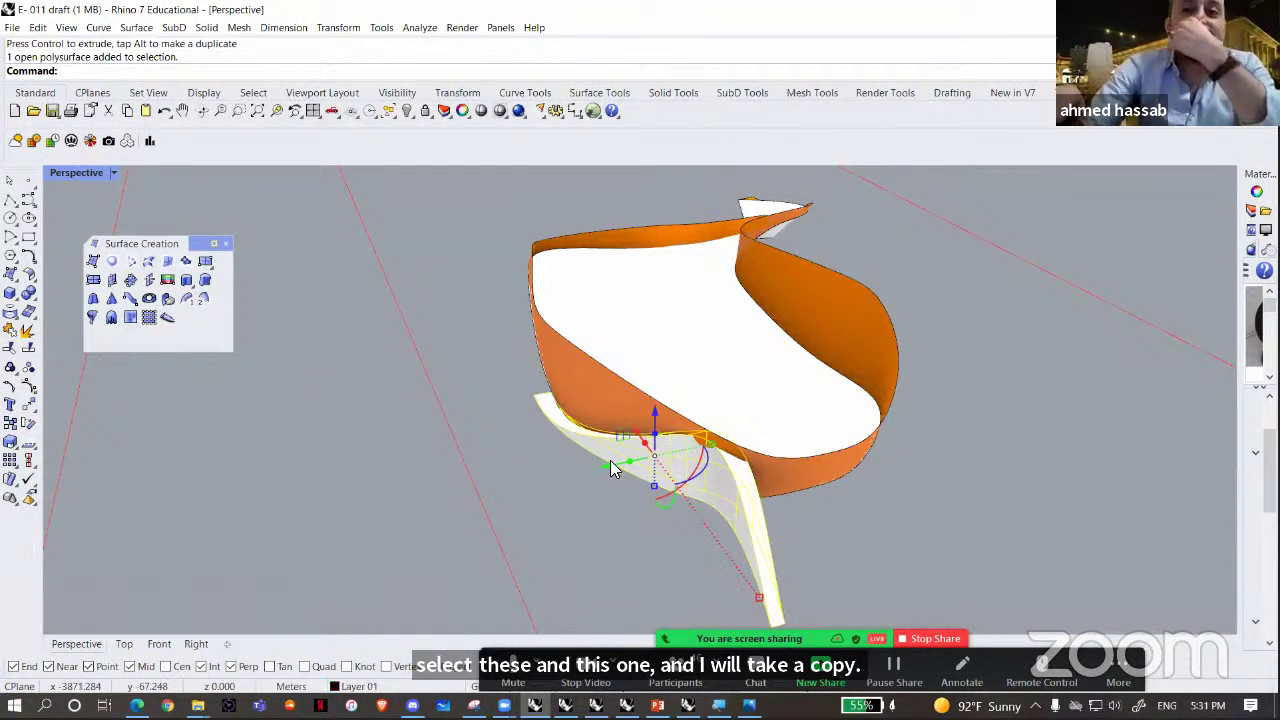
{"action": "left_click_drag", "start_coordinate": [608, 464], "coordinate": [532, 472]}
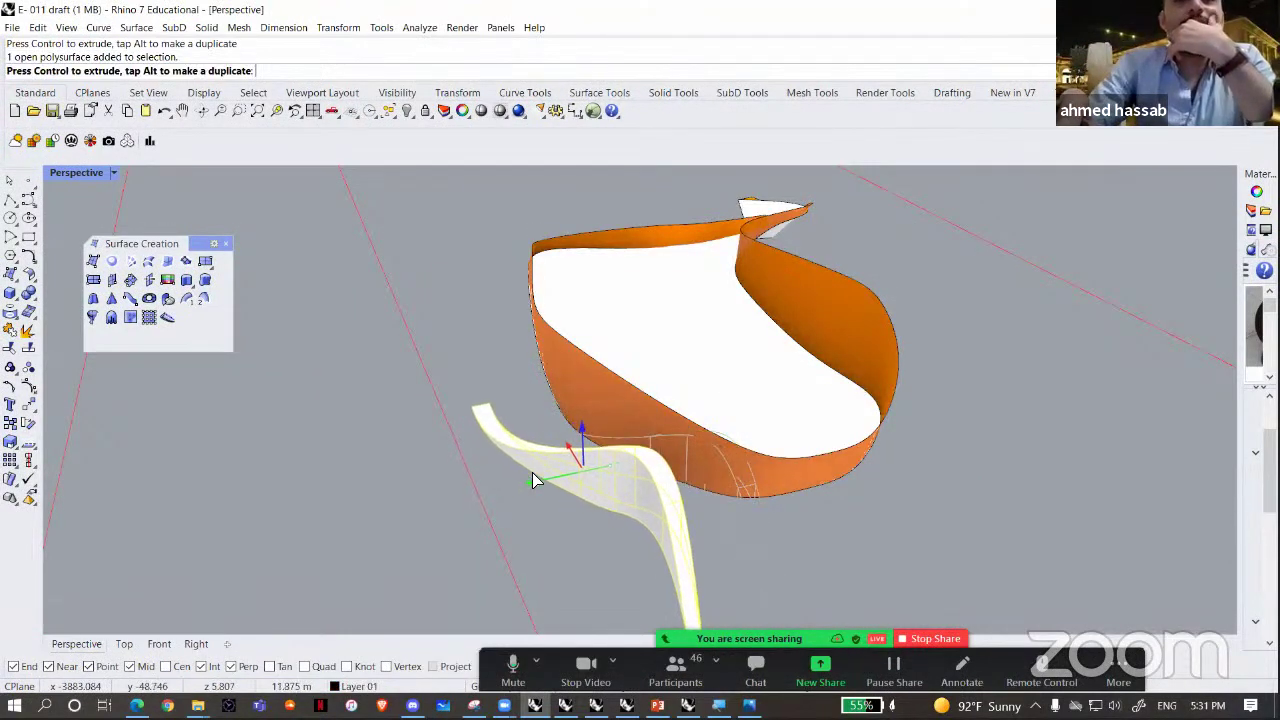
{"action": "key", "text": "Escape"}
- Explode the copied orange wall polysurface into separate surfaces
{"action": "left_click", "coordinate": [702, 463]}
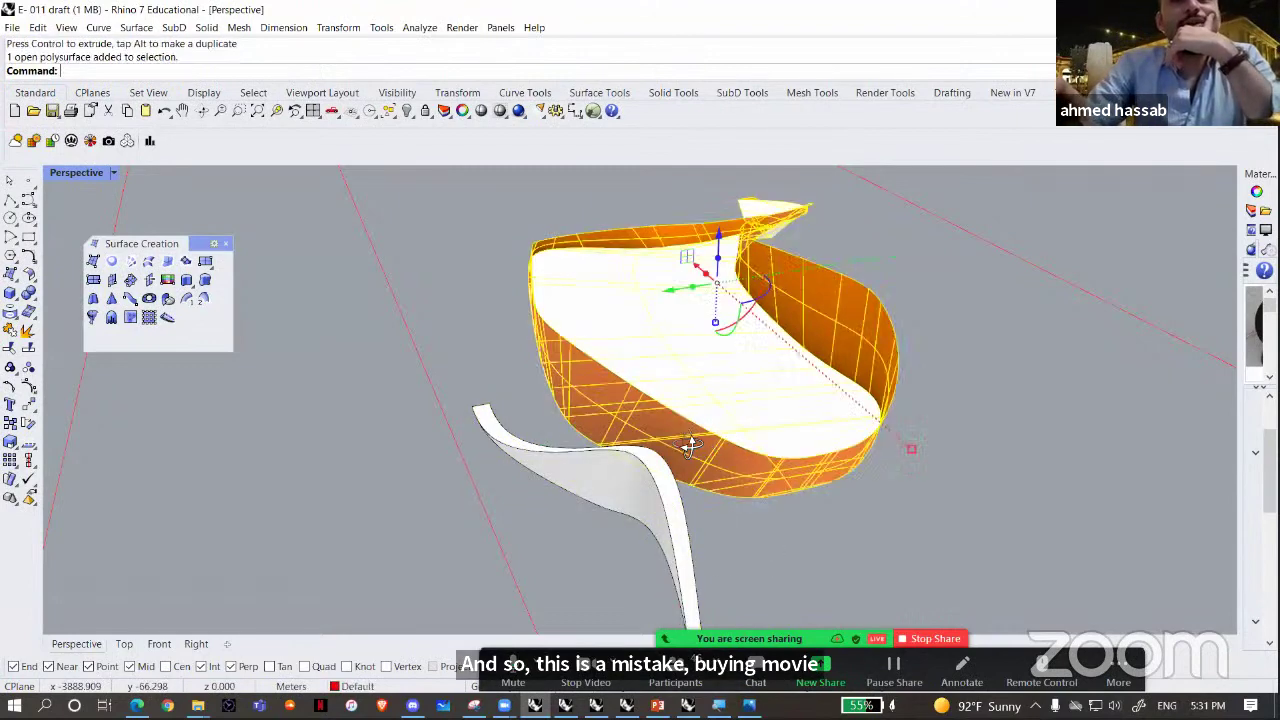
{"action": "right_click_drag", "start_coordinate": [686, 443], "coordinate": [446, 318]}
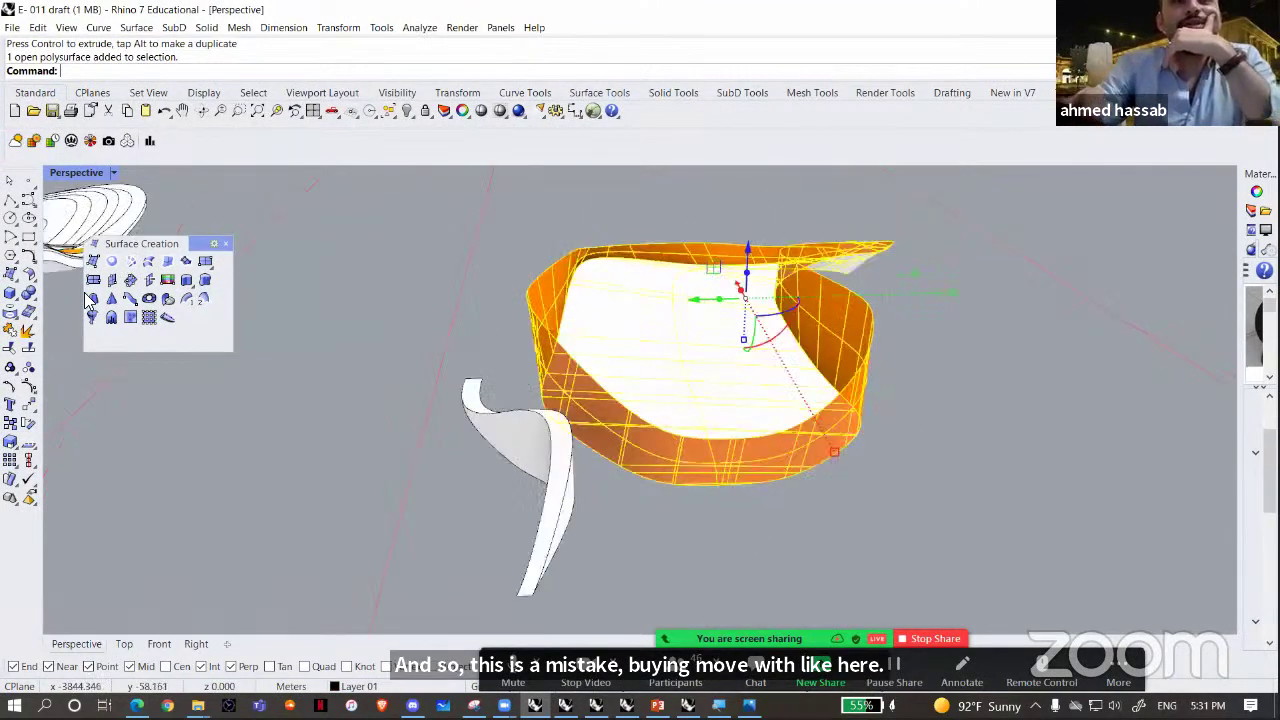
{"action": "left_click", "coordinate": [28, 330]}
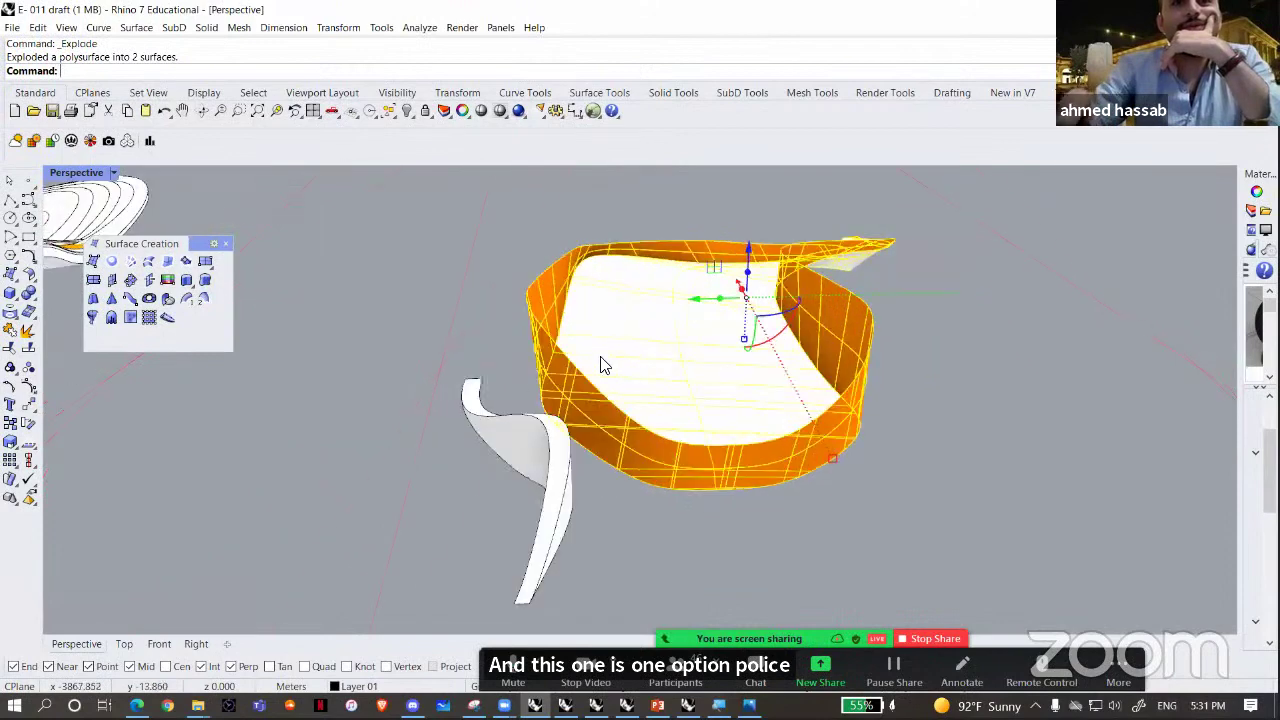
- Reposition the copied ramp beside the curved orange wall so the two stand apart, and clear the selection
{"action": "right_click_drag", "start_coordinate": [601, 365], "coordinate": [534, 580]}
{"action": "left_click", "coordinate": [600, 418]}
{"action": "left_click", "coordinate": [534, 406]}
{"action": "left_click", "coordinate": [591, 403]}
{"action": "left_click", "coordinate": [548, 386]}
{"action": "left_click", "coordinate": [479, 372]}
{"action": "left_click", "coordinate": [545, 452]}
{"action": "left_click_drag", "start_coordinate": [488, 534], "coordinate": [644, 562]}
{"action": "scroll", "coordinate": [644, 560], "scroll_direction": "up", "scroll_amount": 5}
{"action": "right_click_drag", "start_coordinate": [599, 239], "coordinate": [370, 448]}
{"action": "scroll", "coordinate": [563, 359], "scroll_direction": "up", "scroll_amount": 8}
{"action": "left_click_drag", "start_coordinate": [345, 431], "coordinate": [302, 433]}
{"action": "left_click", "coordinate": [260, 444]}
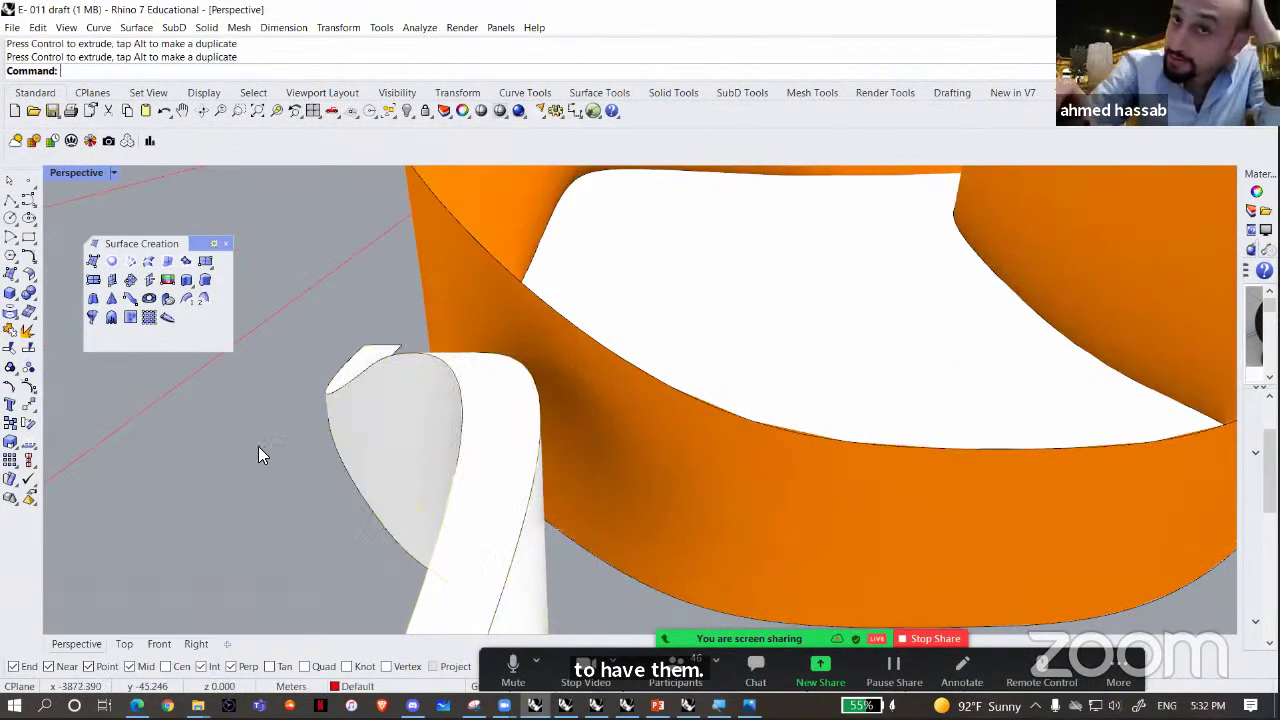
- Extract a V-direction isocurve from the curved orange wall surface, running along the wall near the ramp's upper edge
{"action": "scroll", "coordinate": [260, 445], "scroll_direction": "down", "scroll_amount": 8}
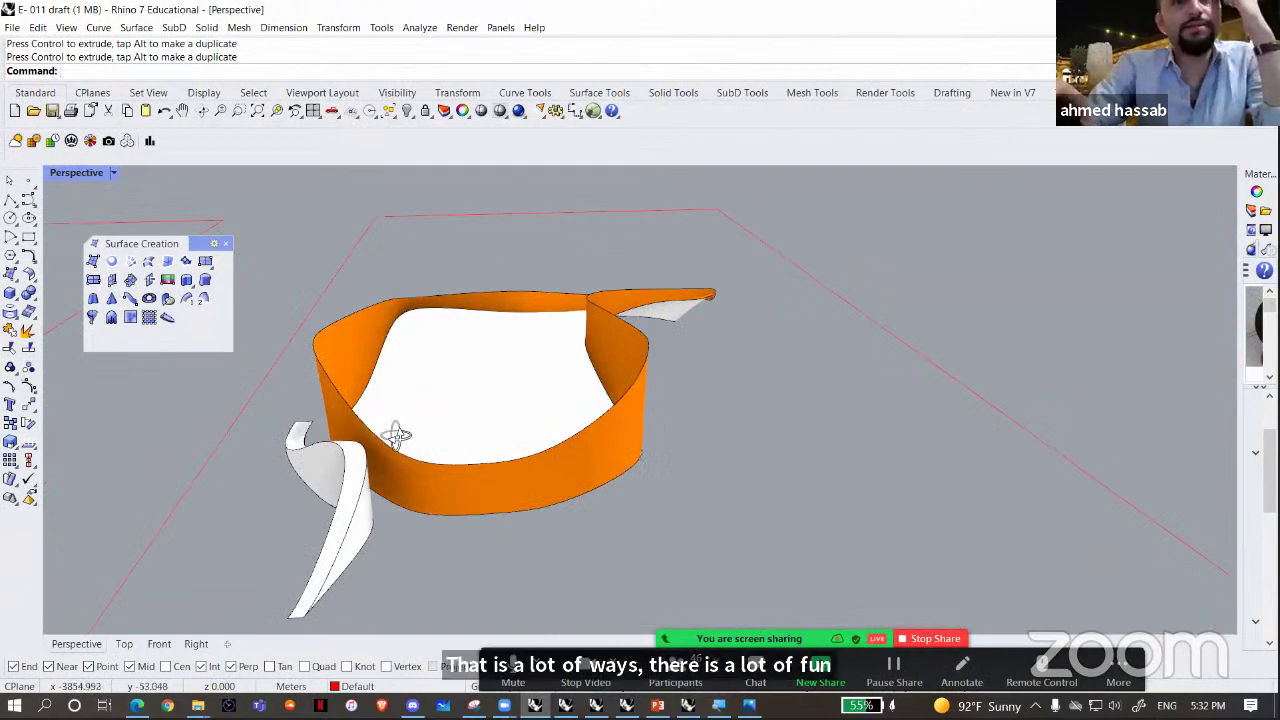
{"action": "right_click_drag", "start_coordinate": [394, 434], "coordinate": [396, 438]}
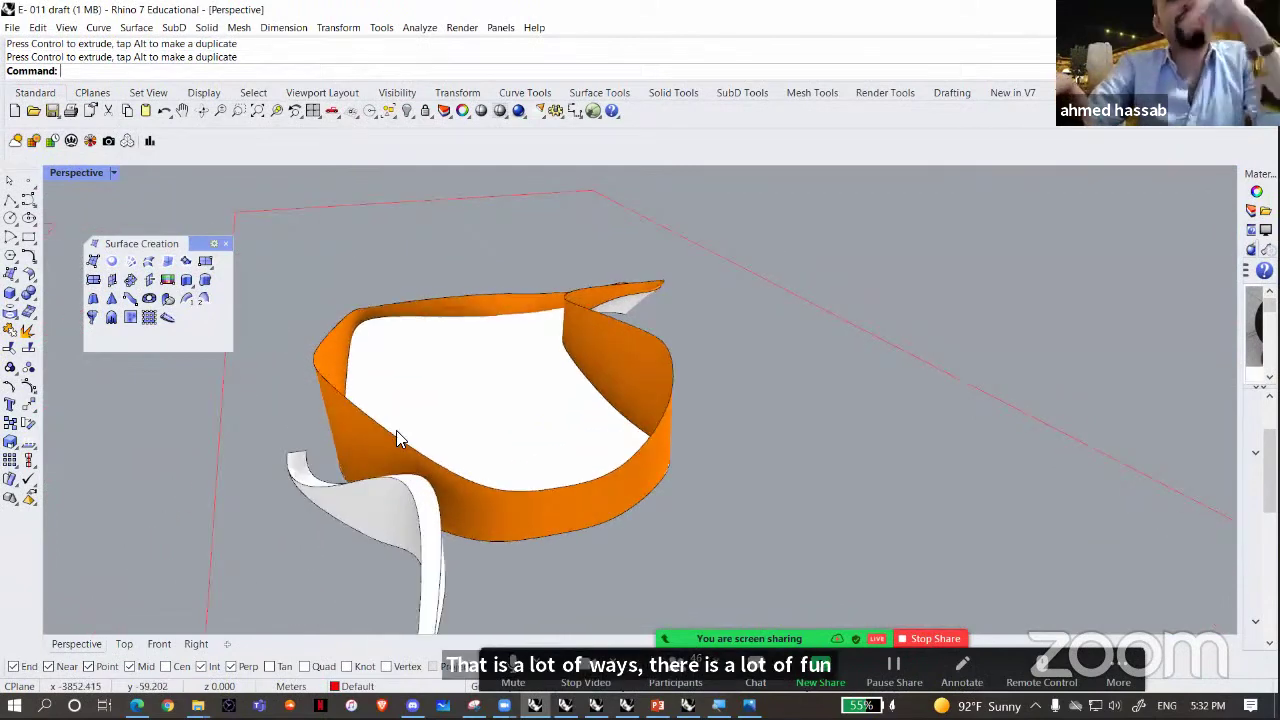
{"action": "left_click", "coordinate": [105, 27]}
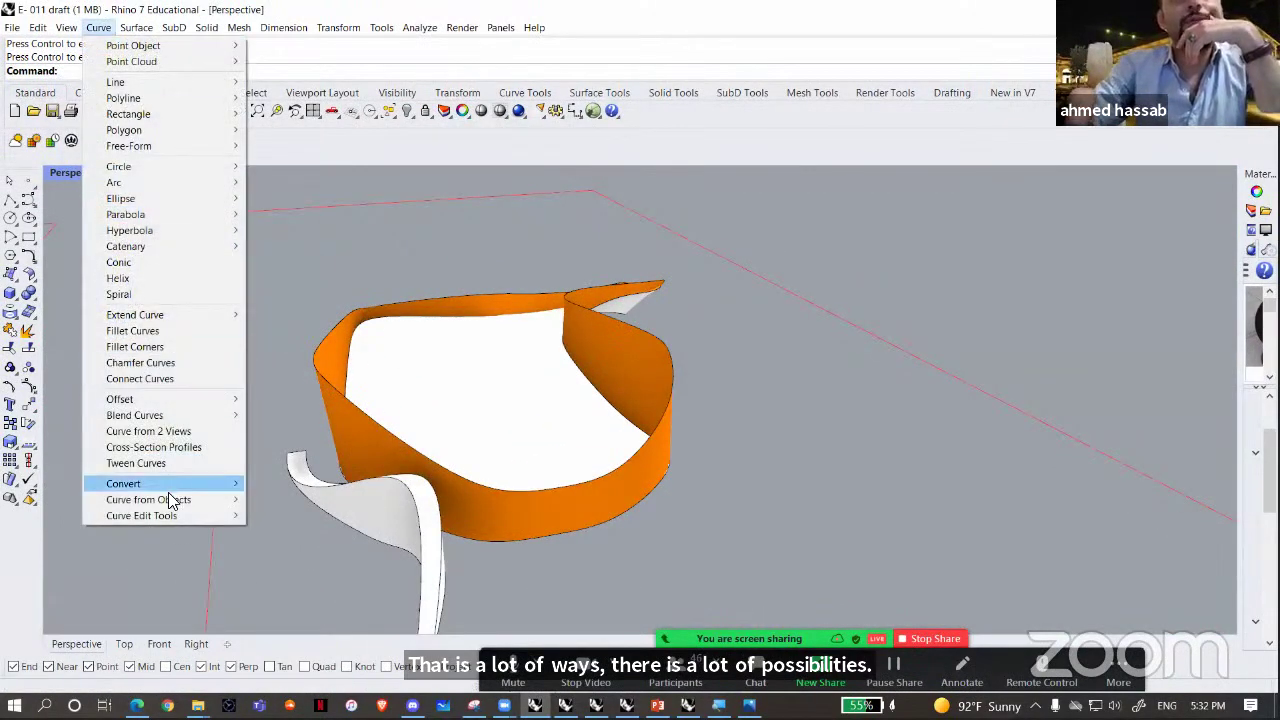
{"action": "mouse_move", "coordinate": [160, 499]}
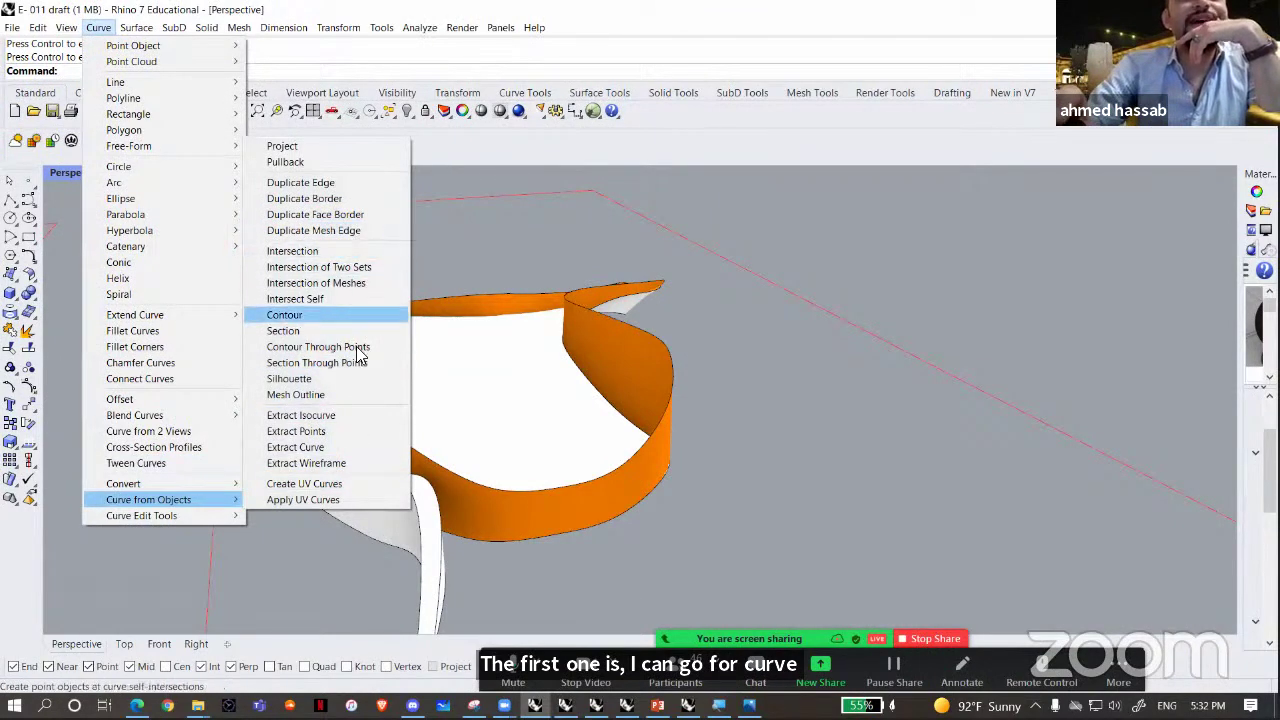
{"action": "left_click", "coordinate": [350, 416]}
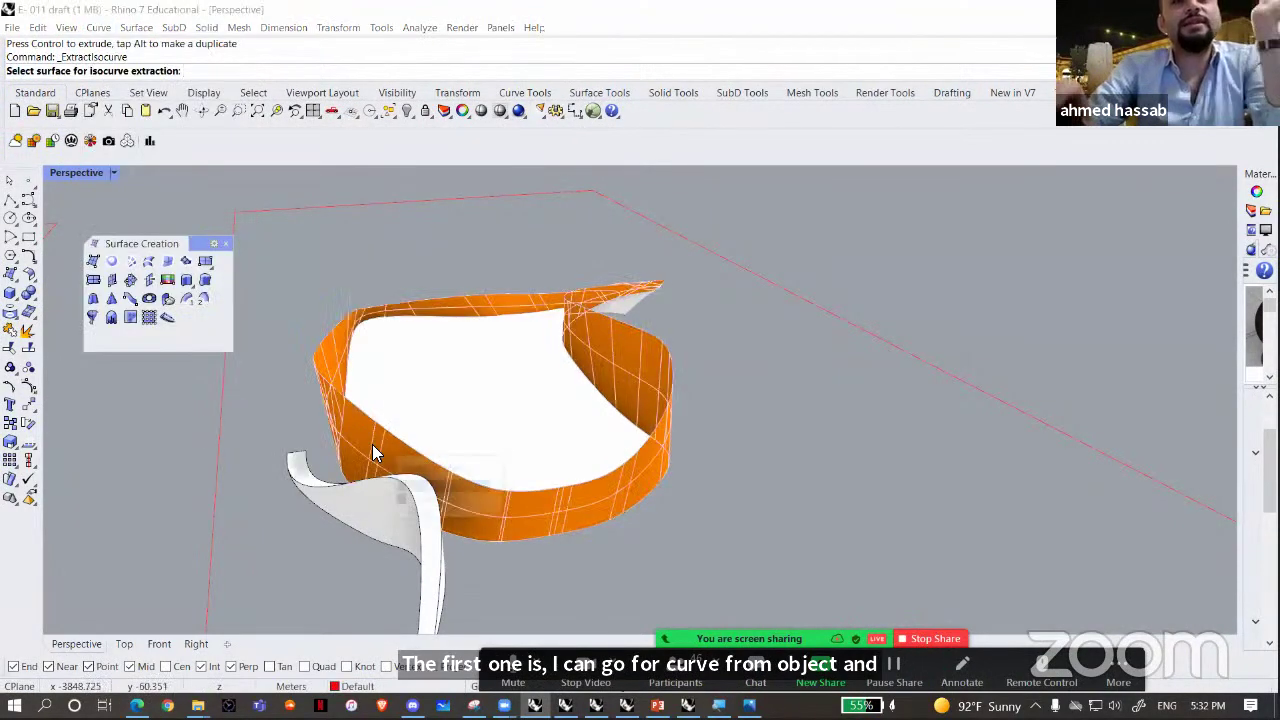
{"action": "left_click", "coordinate": [372, 446]}
{"action": "left_click", "coordinate": [412, 486]}
{"action": "scroll", "coordinate": [391, 437], "scroll_direction": "down", "scroll_amount": 3}
{"action": "right_click_drag", "start_coordinate": [398, 426], "coordinate": [378, 482]}
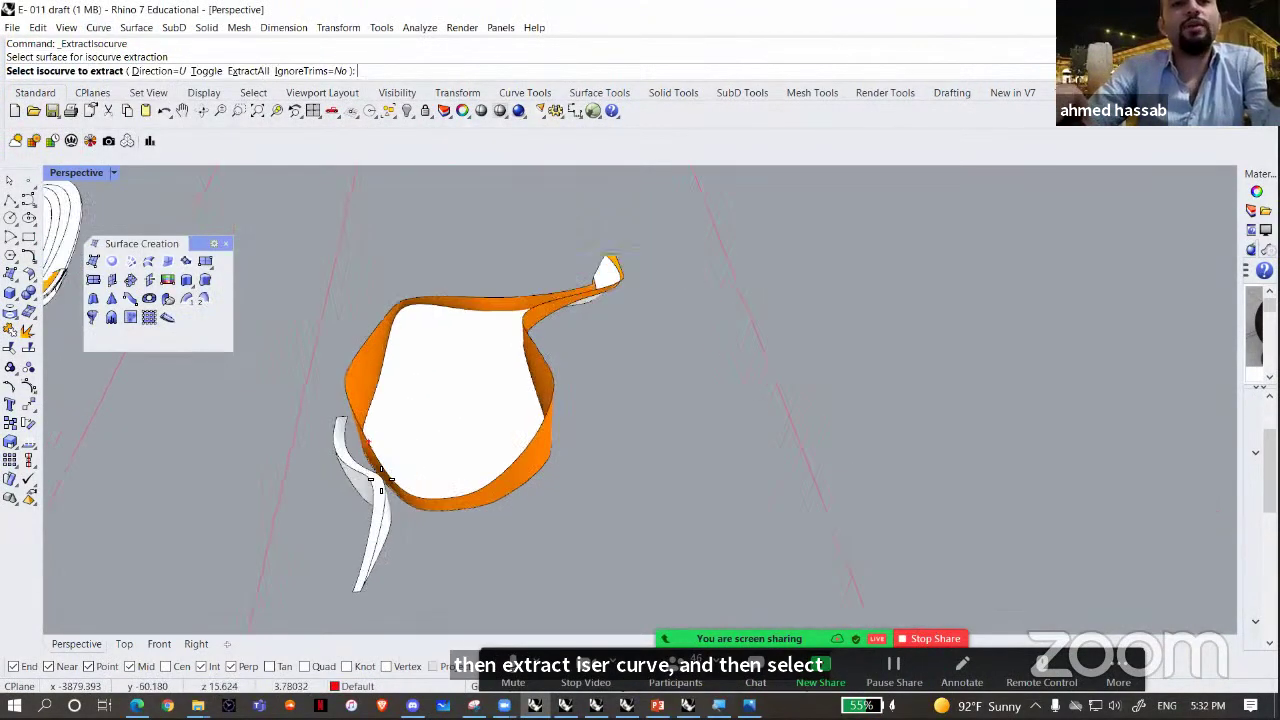
{"action": "scroll", "coordinate": [380, 480], "scroll_direction": "up", "scroll_amount": 7}
{"action": "right_click_drag", "start_coordinate": [457, 461], "coordinate": [637, 400]}
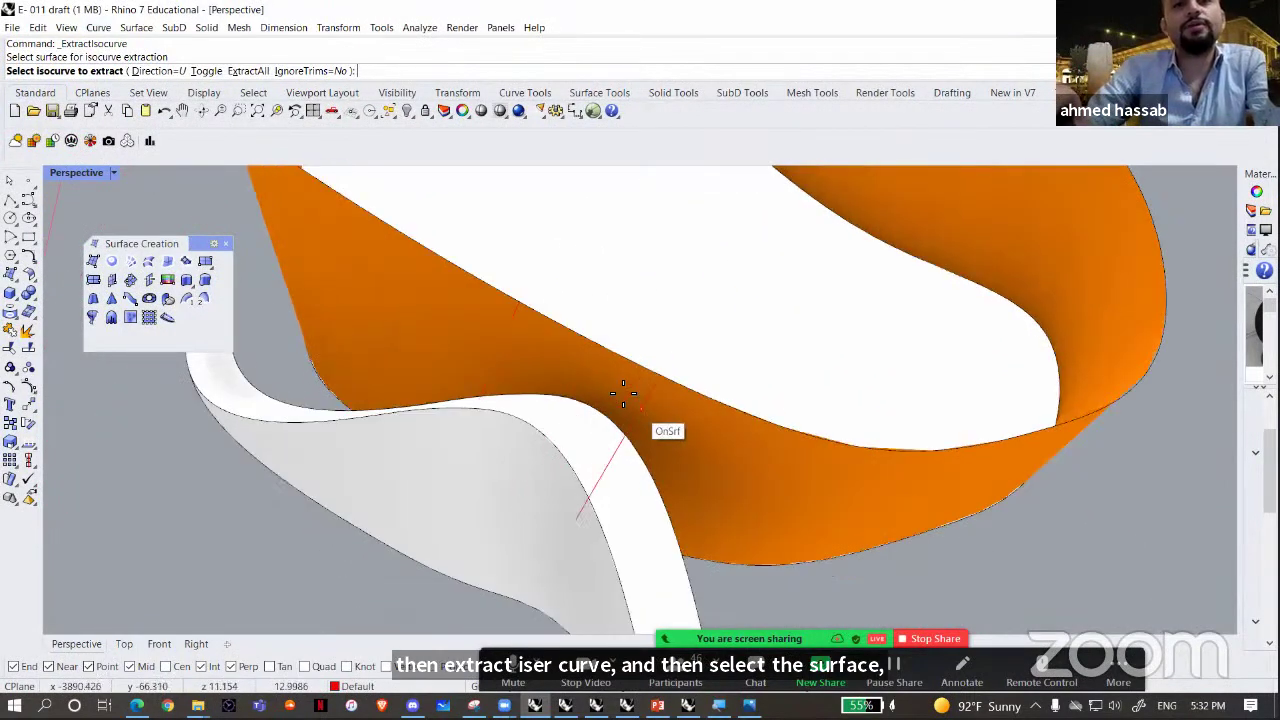
{"action": "left_click", "coordinate": [158, 71]}
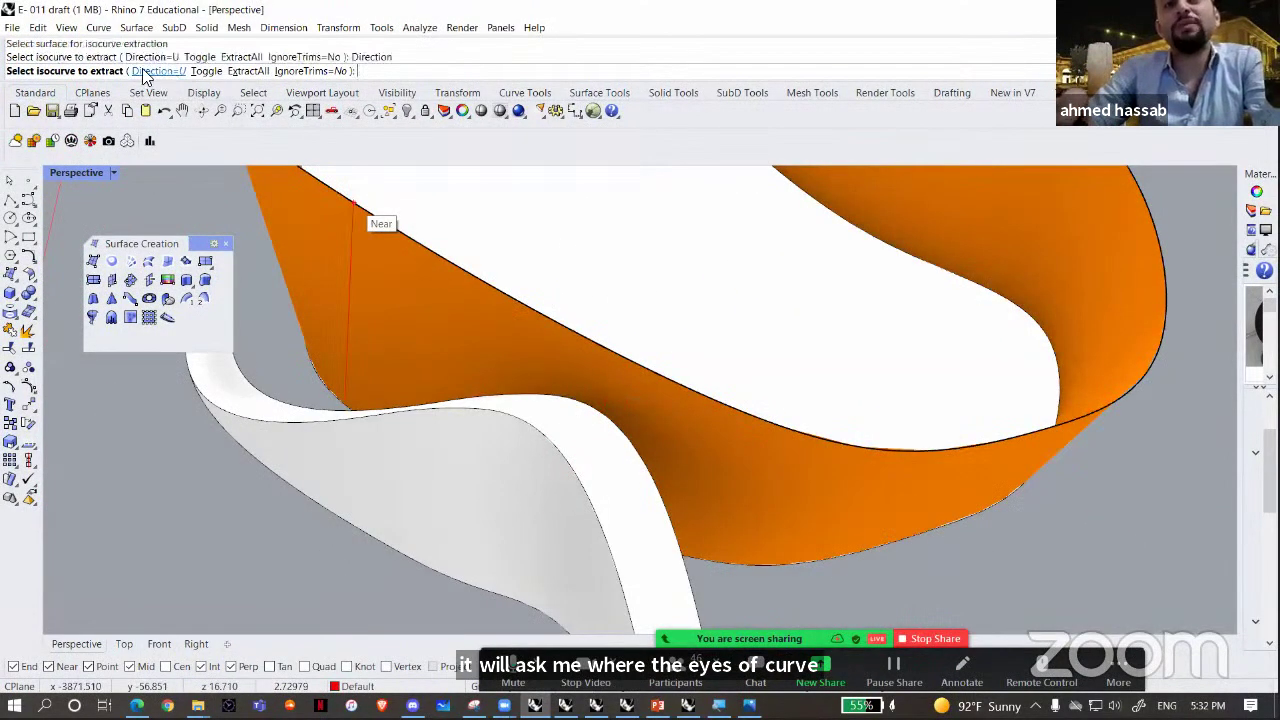
{"action": "left_click", "coordinate": [98, 71]}
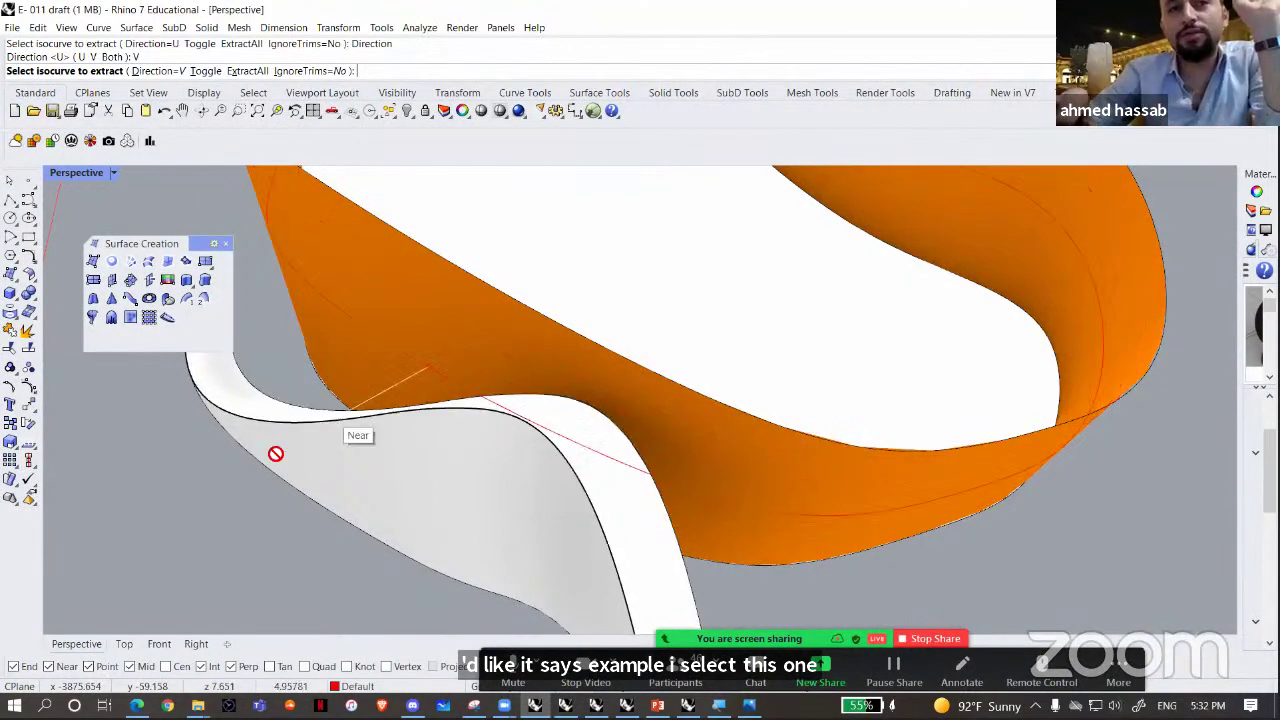
{"action": "right_click_drag", "start_coordinate": [308, 390], "coordinate": [409, 491]}
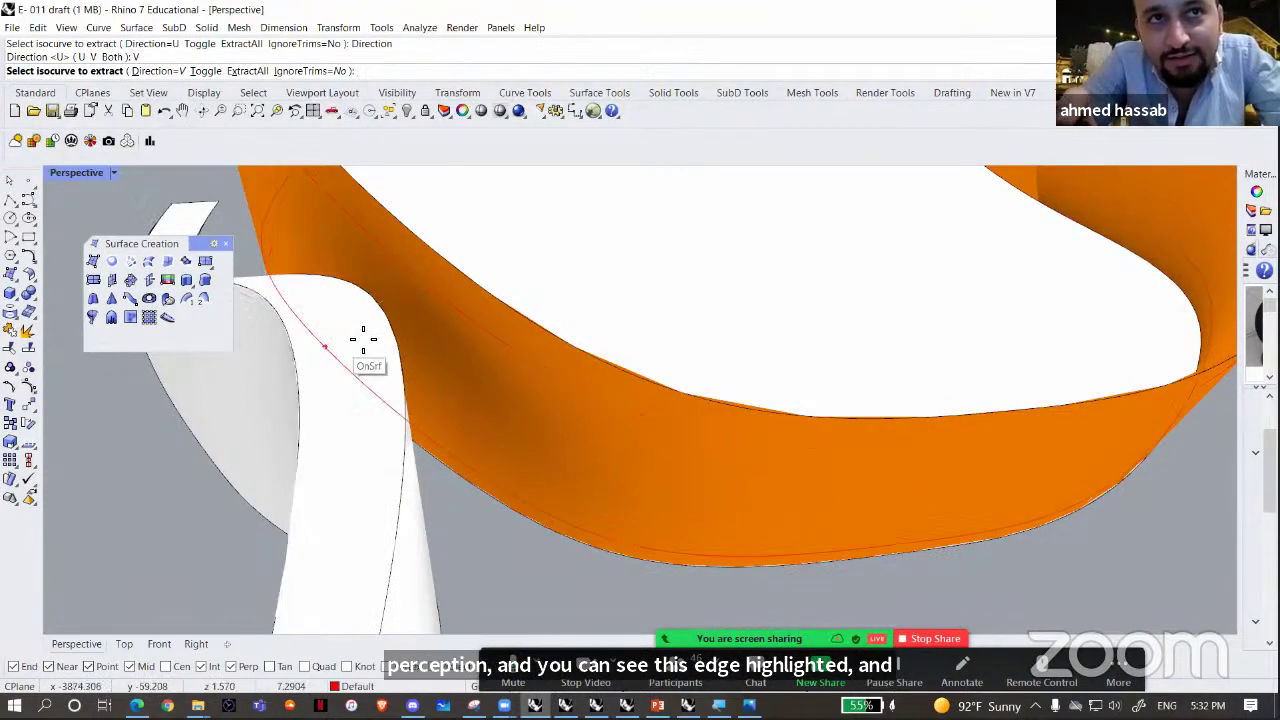
{"action": "left_click", "coordinate": [387, 298]}
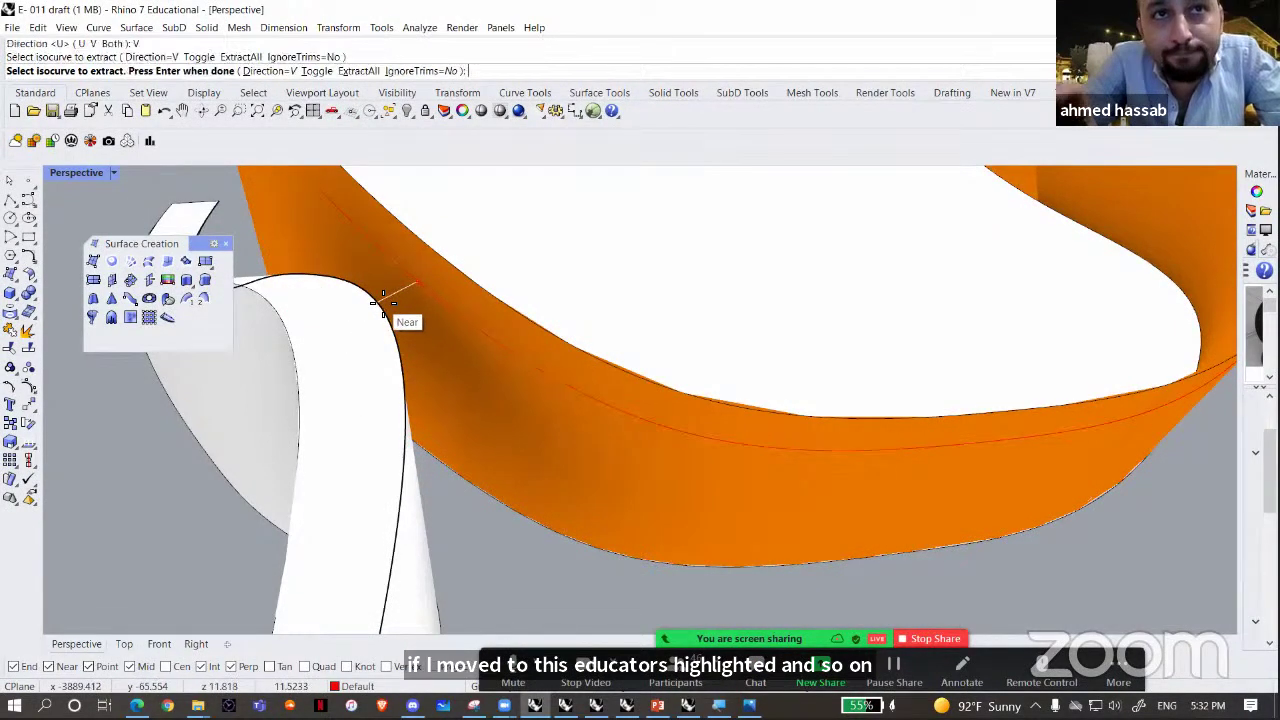
{"action": "key", "text": "Return"}
- Move the white ramp against the orange wall so its edge meets the extracted isocurve, and clear the selection
{"action": "right_click_drag", "start_coordinate": [497, 413], "coordinate": [392, 400]}
{"action": "left_click", "coordinate": [348, 318]}
{"action": "type", "text": "m"}
{"action": "key", "text": "Return"}
{"action": "left_click", "coordinate": [456, 434]}
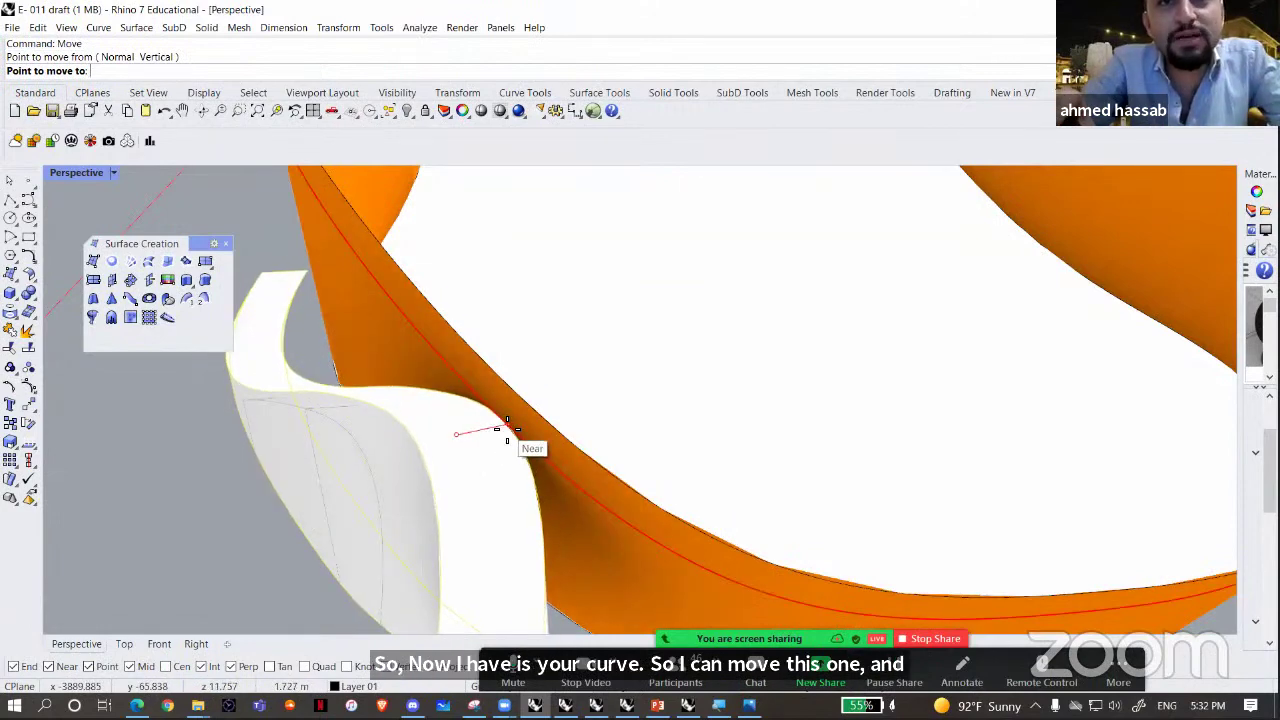
{"action": "scroll", "coordinate": [497, 424], "scroll_direction": "down", "scroll_amount": 3}
{"action": "left_click", "coordinate": [497, 425]}
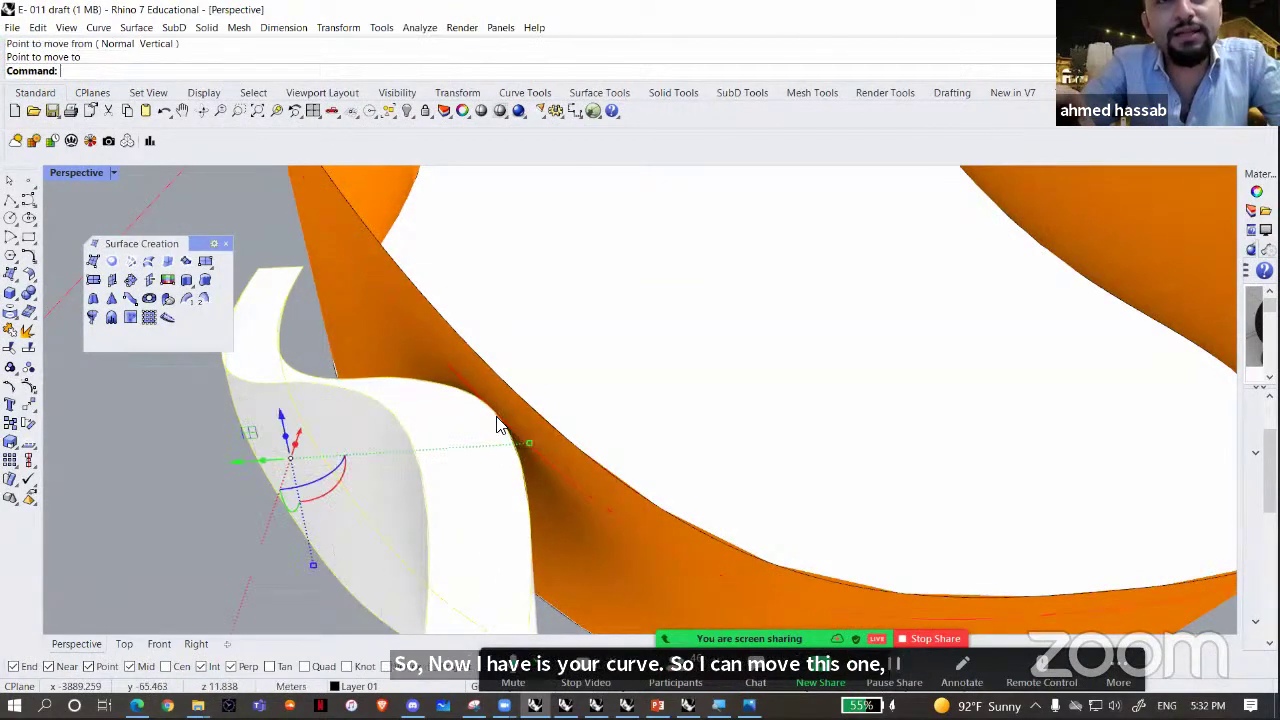
{"action": "scroll", "coordinate": [497, 425], "scroll_direction": "down", "scroll_amount": 4}
{"action": "right_click_drag", "start_coordinate": [438, 434], "coordinate": [430, 408]}
{"action": "left_click", "coordinate": [310, 420]}
- Examine from close up and from several angles how the moved ramp meets the orange wall along the isocurve
{"action": "right_click_drag", "start_coordinate": [312, 418], "coordinate": [382, 294]}
{"action": "right_click_drag", "start_coordinate": [432, 410], "coordinate": [503, 315]}
{"action": "scroll", "coordinate": [499, 326], "scroll_direction": "up", "scroll_amount": 8}
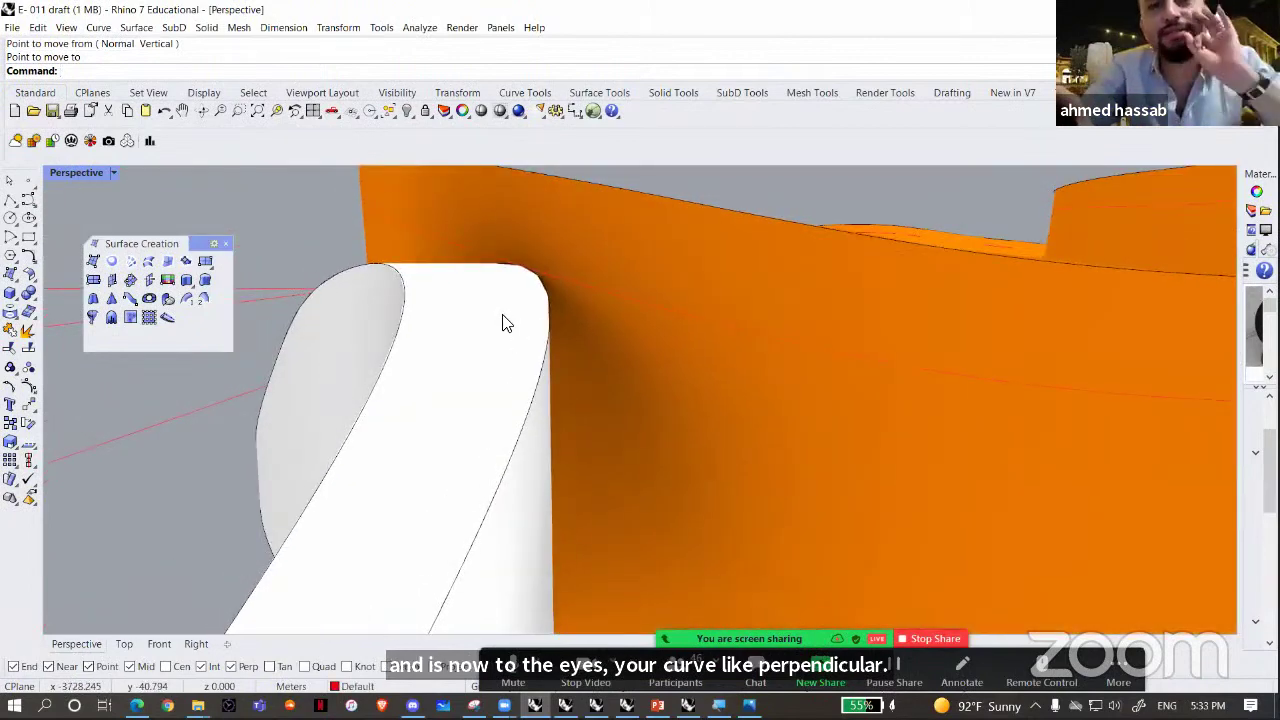
{"action": "scroll", "coordinate": [498, 292], "scroll_direction": "down", "scroll_amount": 8}
{"action": "right_click_drag", "start_coordinate": [543, 343], "coordinate": [596, 378]}
{"action": "scroll", "coordinate": [838, 296], "scroll_direction": "up", "scroll_amount": 5}
{"action": "scroll", "coordinate": [828, 332], "scroll_direction": "up", "scroll_amount": 6}
{"action": "scroll", "coordinate": [614, 309], "scroll_direction": "down", "scroll_amount": 6}
{"action": "scroll", "coordinate": [415, 422], "scroll_direction": "down", "scroll_amount": 5}
{"action": "scroll", "coordinate": [514, 374], "scroll_direction": "up", "scroll_amount": 6}
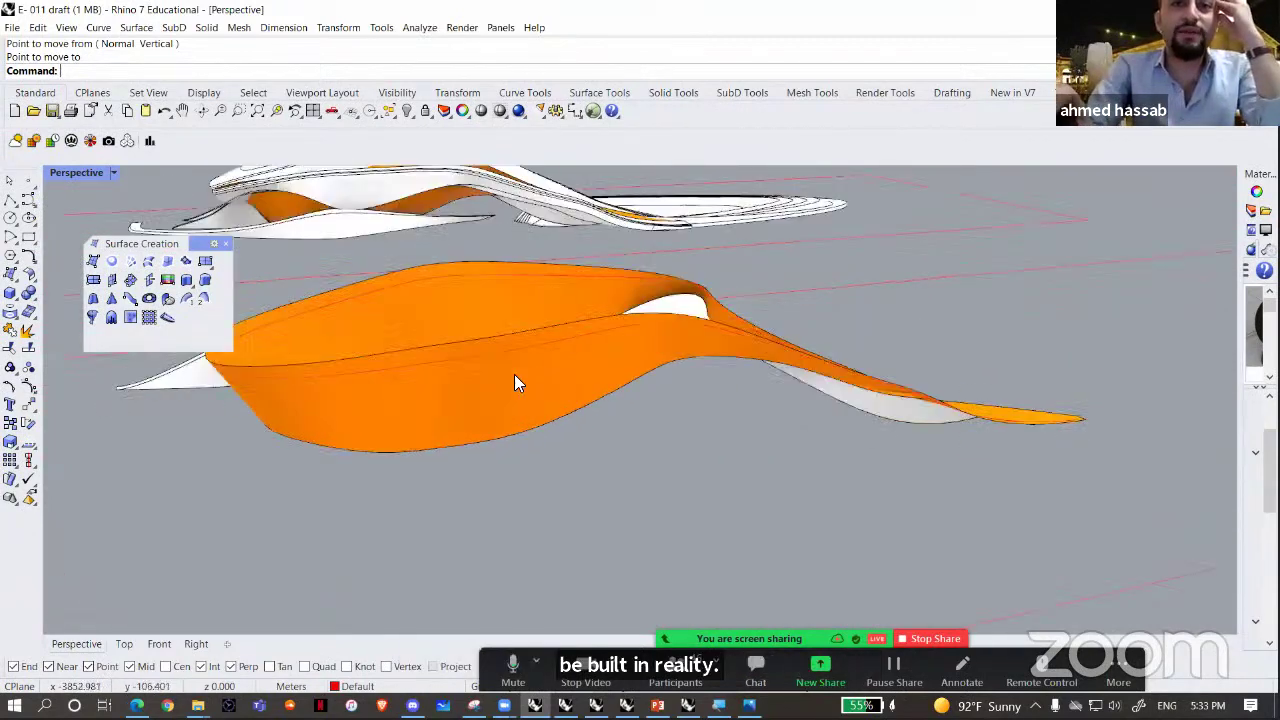
{"action": "right_click_drag", "start_coordinate": [514, 374], "coordinate": [416, 430]}
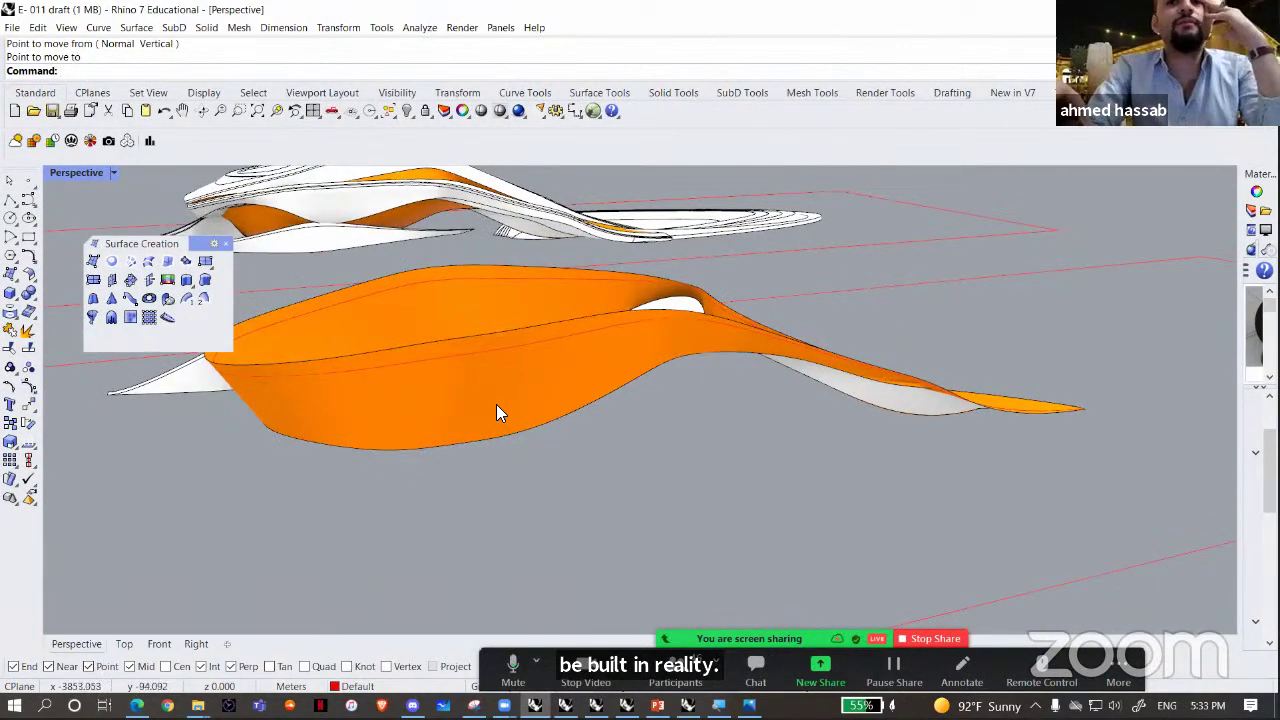
{"action": "right_click_drag", "start_coordinate": [496, 404], "coordinate": [48, 322]}
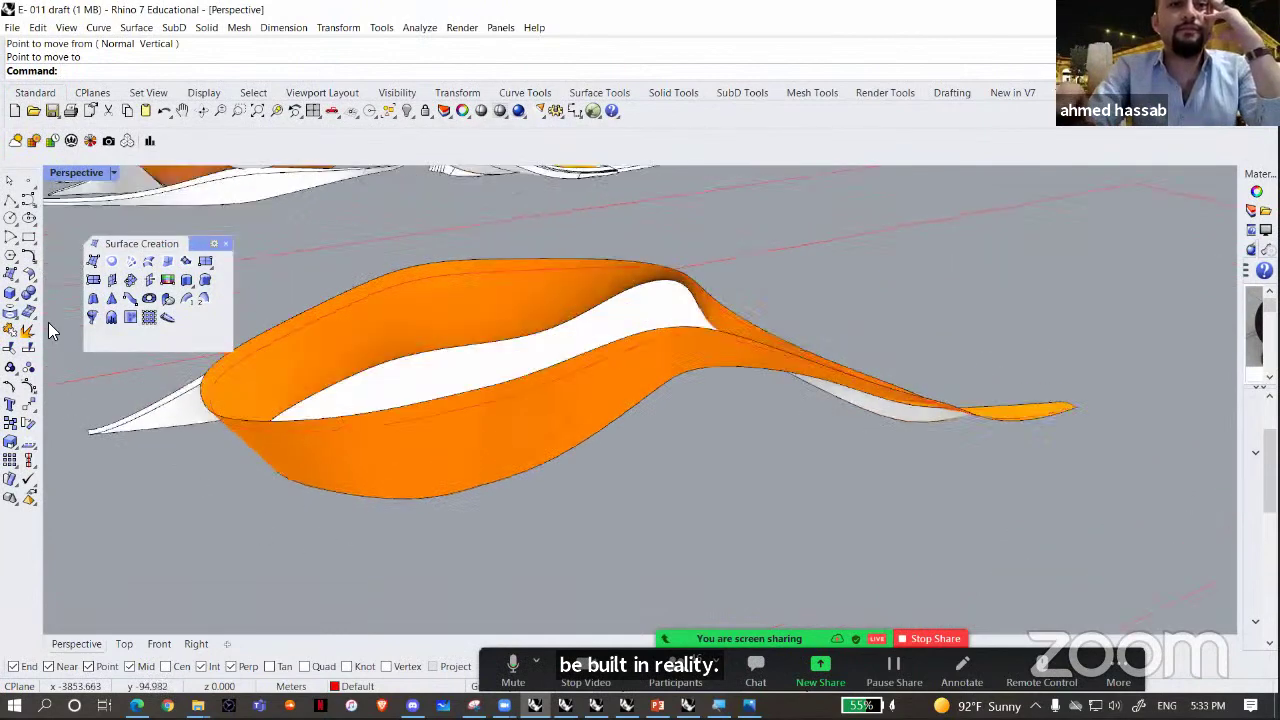
- Draw a small closed, rounded degree-3 control-point curve on the ground in front of the copied wall
{"action": "left_click", "coordinate": [28, 202]}
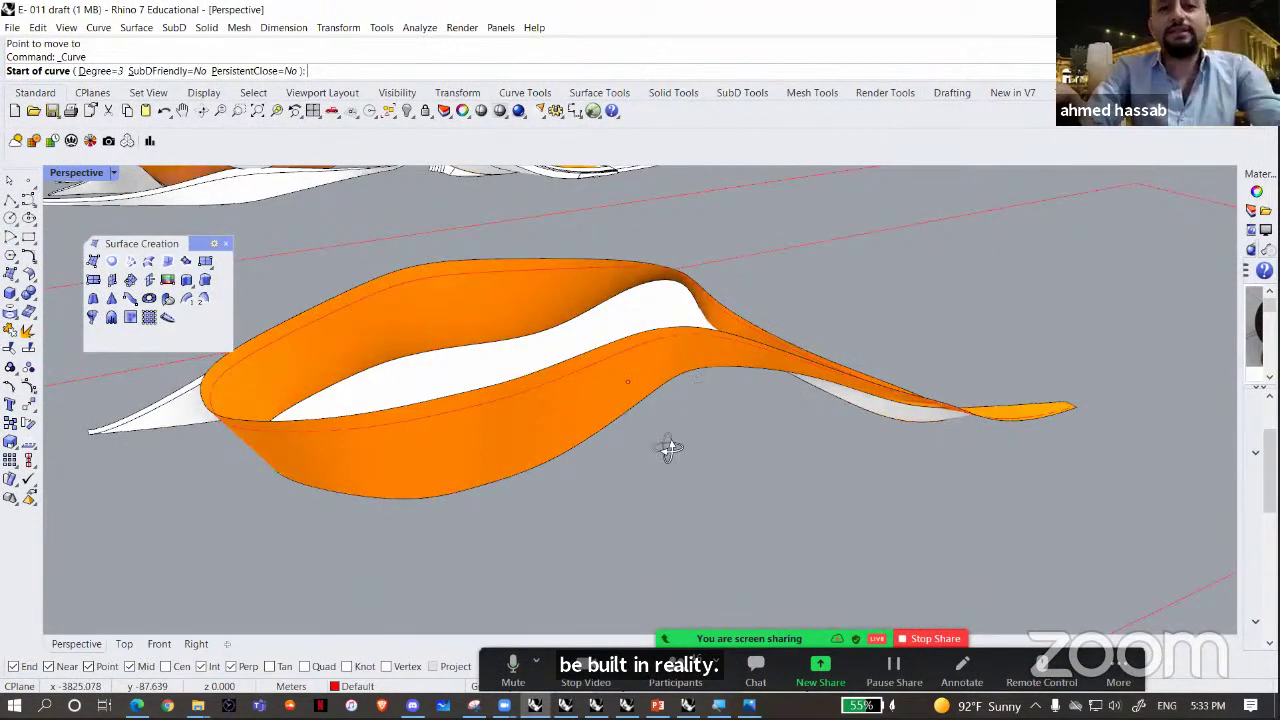
{"action": "right_click_drag", "start_coordinate": [666, 449], "coordinate": [540, 488]}
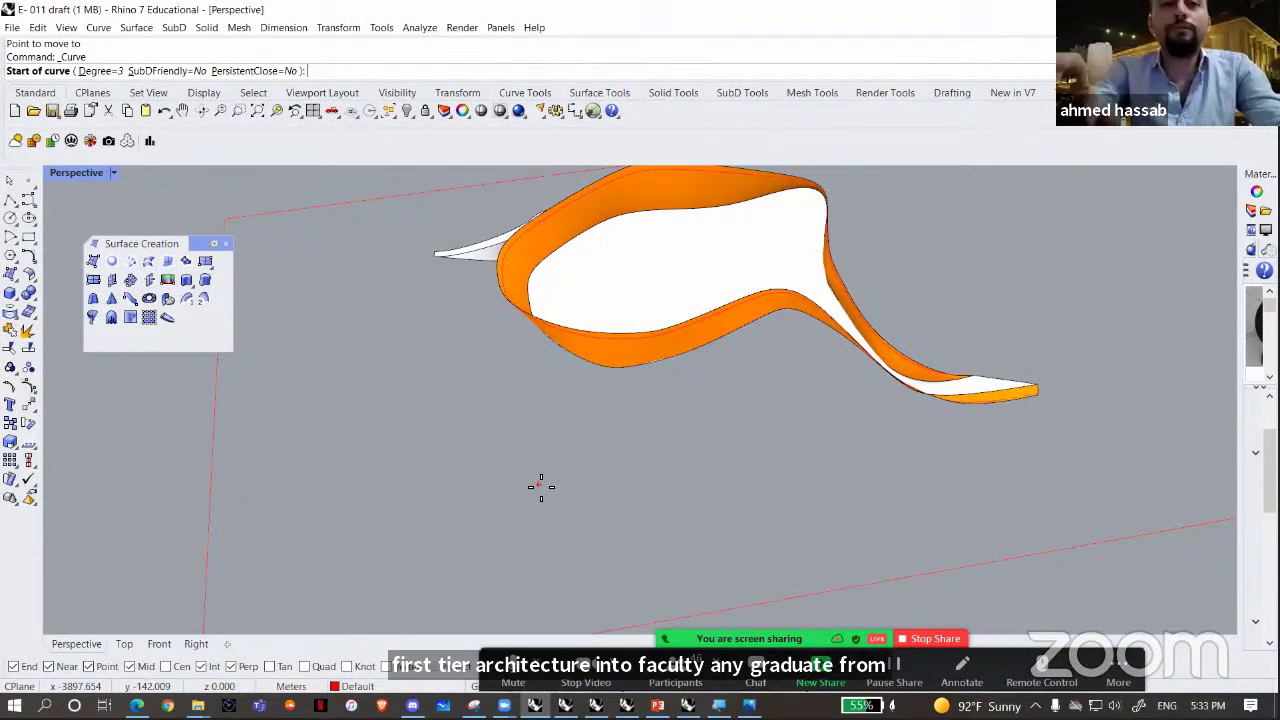
{"action": "left_click", "coordinate": [549, 471]}
{"action": "left_click", "coordinate": [397, 430]}
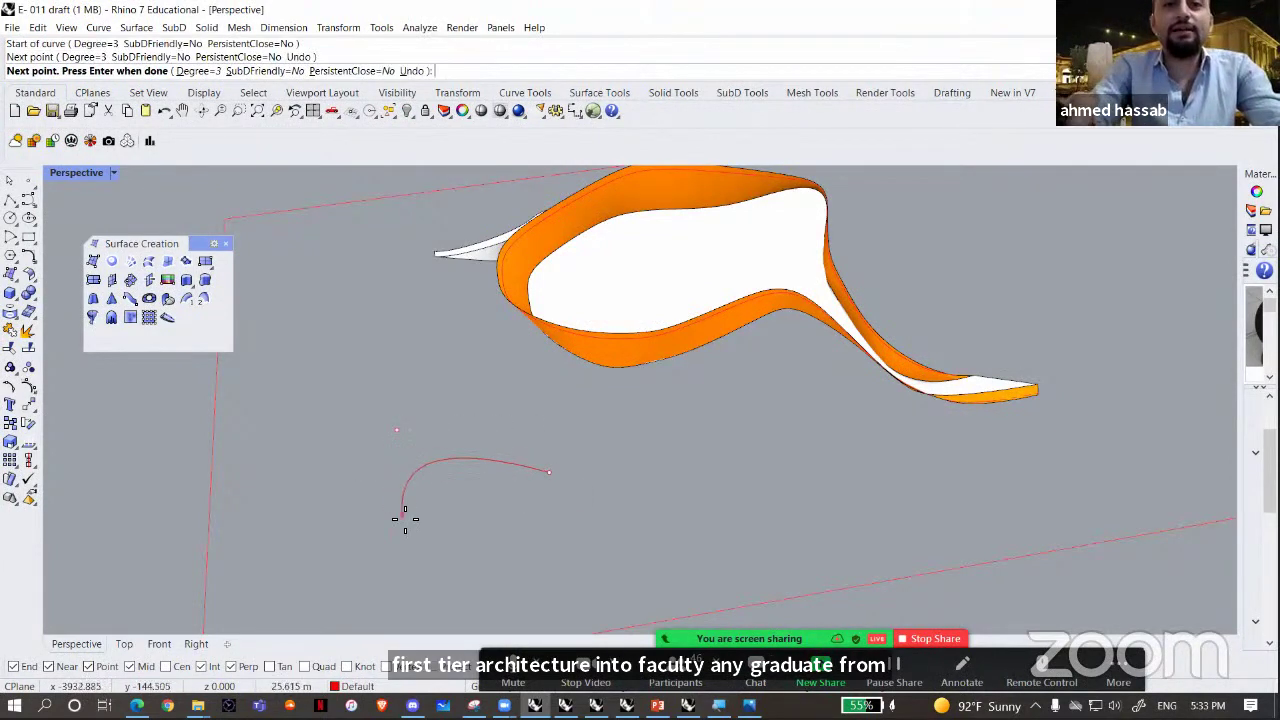
{"action": "left_click", "coordinate": [402, 515]}
{"action": "left_click", "coordinate": [450, 557]}
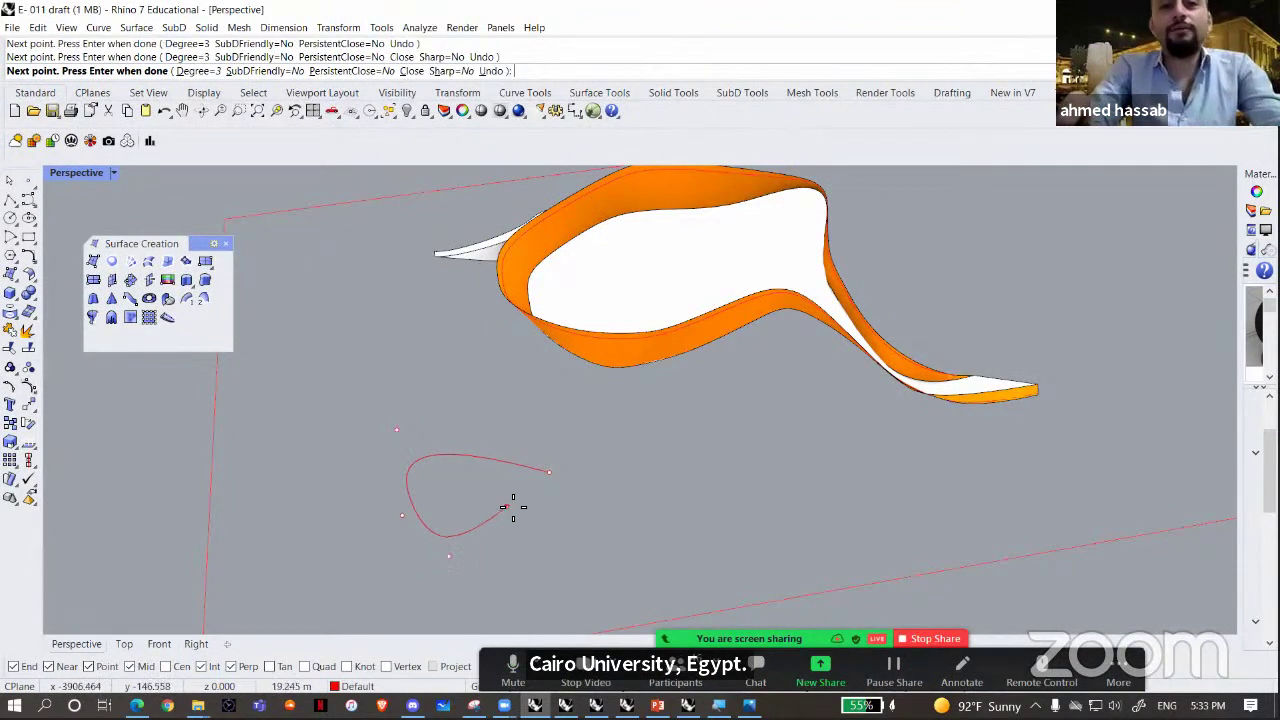
{"action": "left_click", "coordinate": [549, 472]}
- Draw a second closed degree-3 curve, a long rounded triangle, just in front of the small closed curve
{"action": "right_click_drag", "start_coordinate": [540, 509], "coordinate": [535, 501], "text": "shift"}
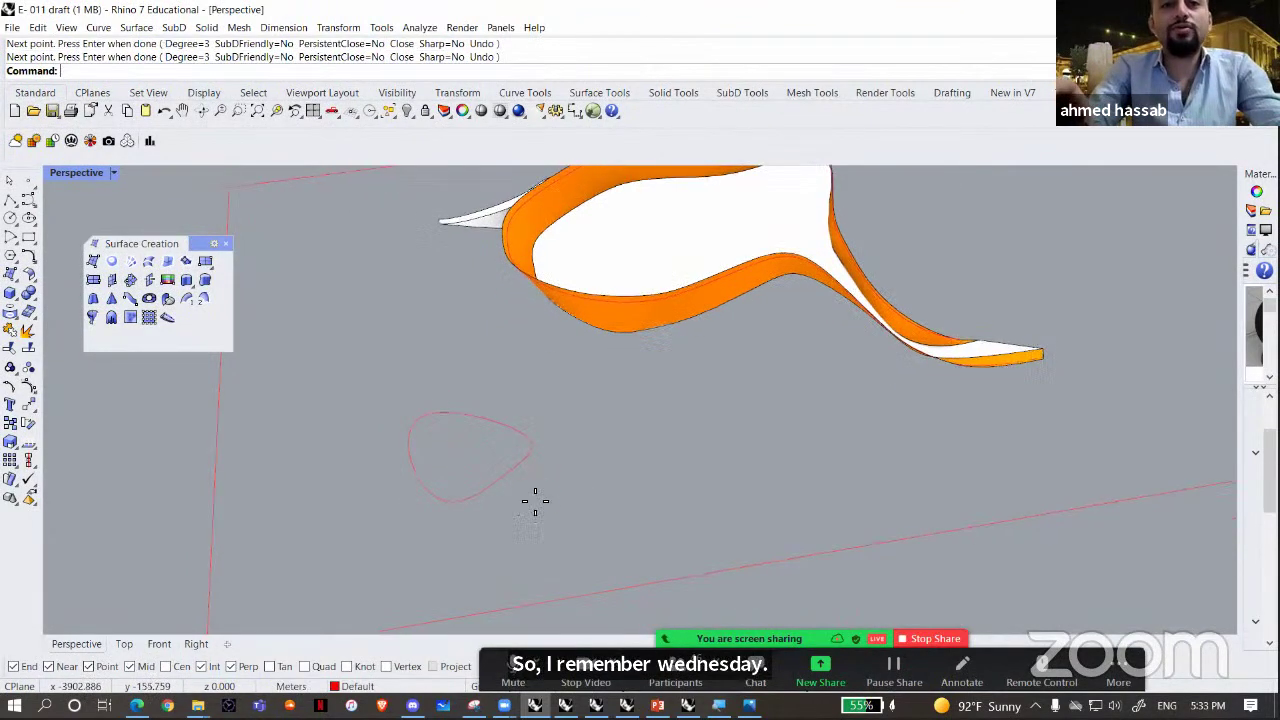
{"action": "right_click", "coordinate": [535, 505]}
{"action": "left_click", "coordinate": [531, 476]}
{"action": "left_click", "coordinate": [404, 563]}
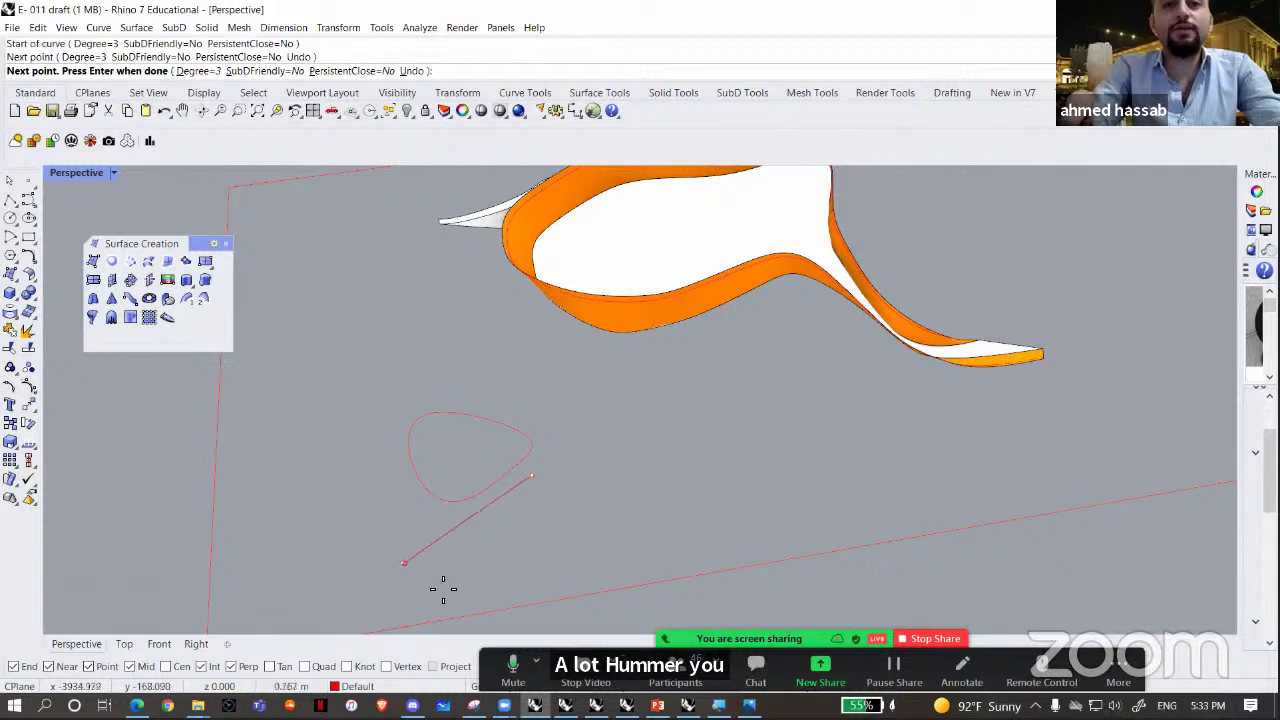
{"action": "left_click", "coordinate": [443, 588]}
{"action": "left_click", "coordinate": [586, 565]}
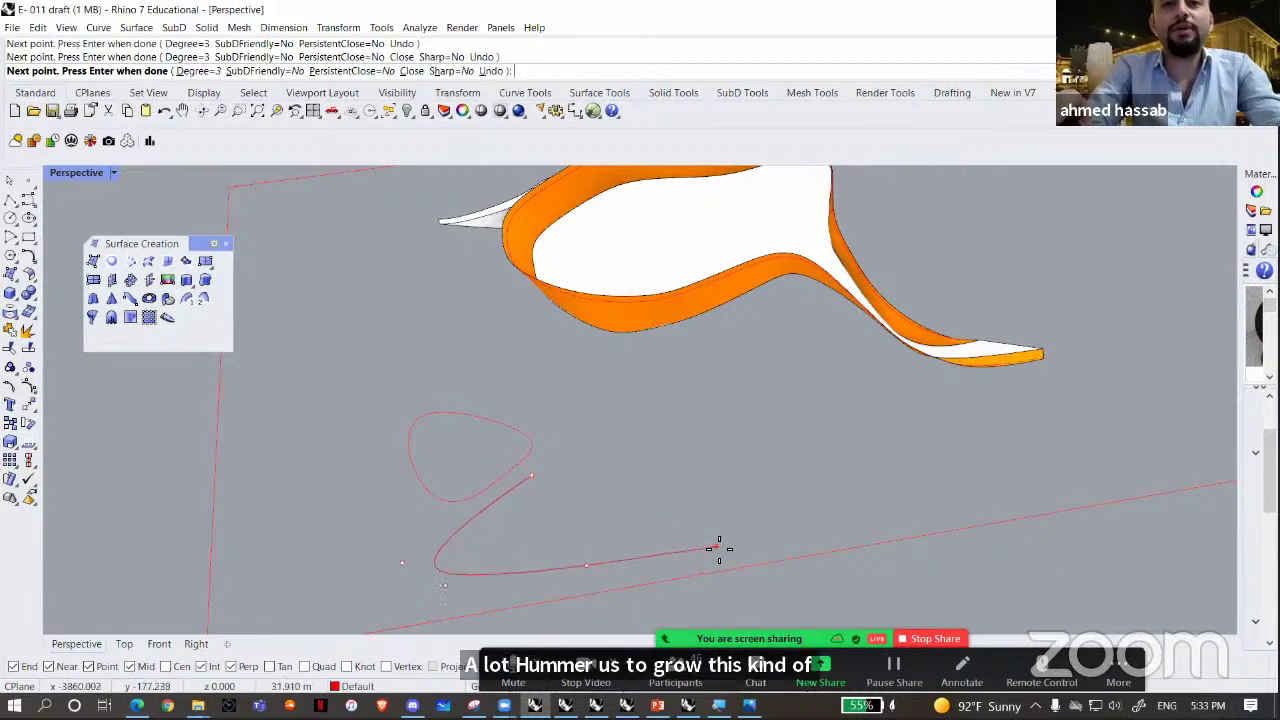
{"action": "left_click", "coordinate": [709, 542]}
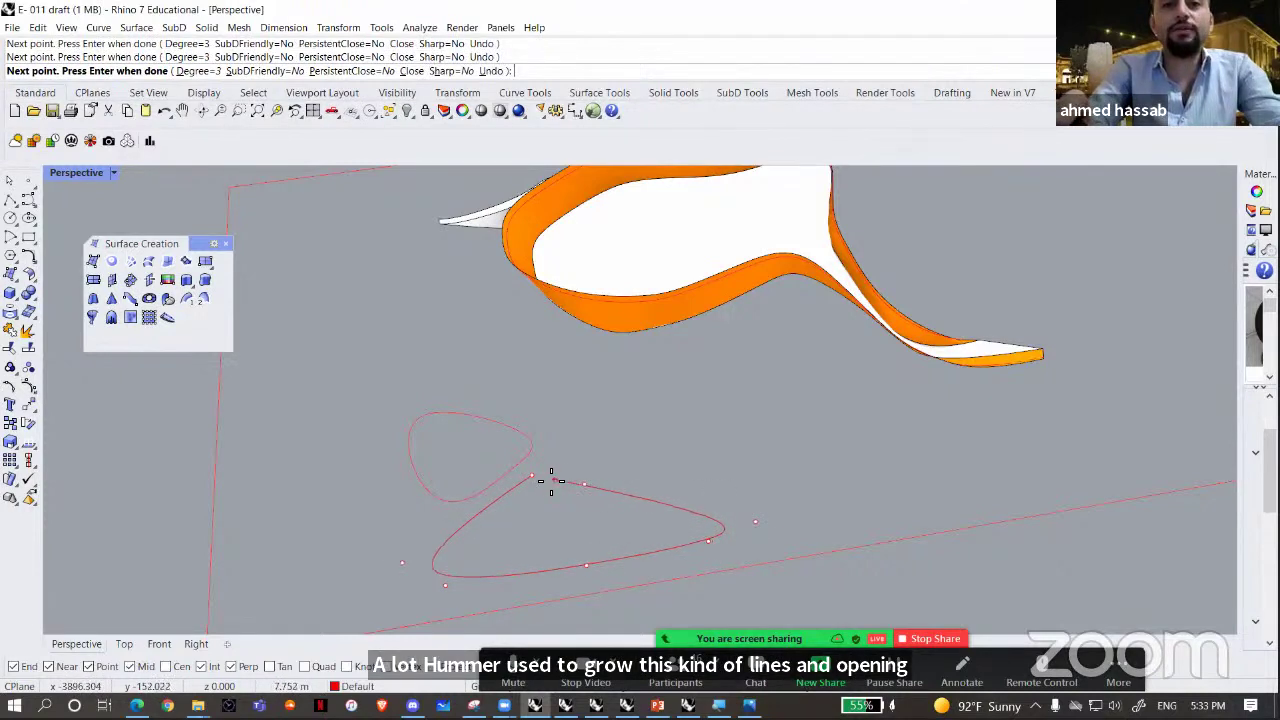
{"action": "left_click", "coordinate": [534, 473]}
- Draw a third, larger closed degree-3 curve beside the other two, leaving narrow gaps between the three shapes
{"action": "right_click", "coordinate": [559, 457]}
{"action": "left_click", "coordinate": [541, 458]}
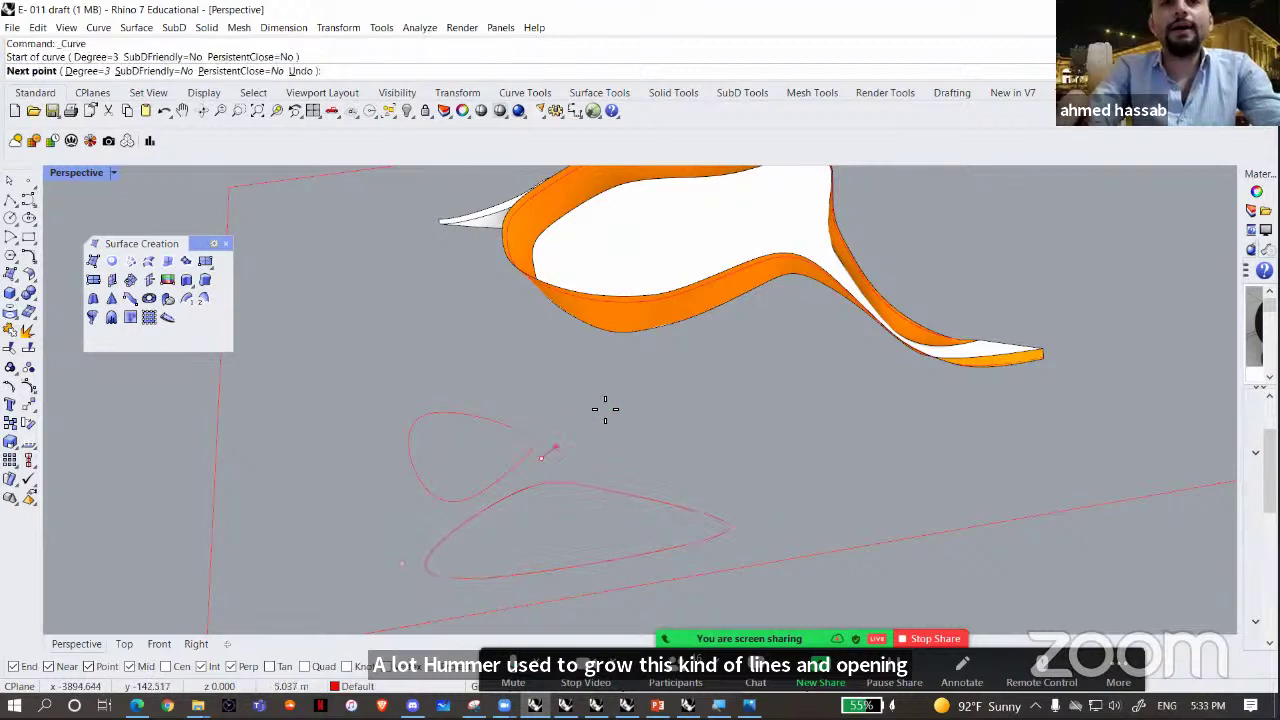
{"action": "left_click", "coordinate": [615, 379]}
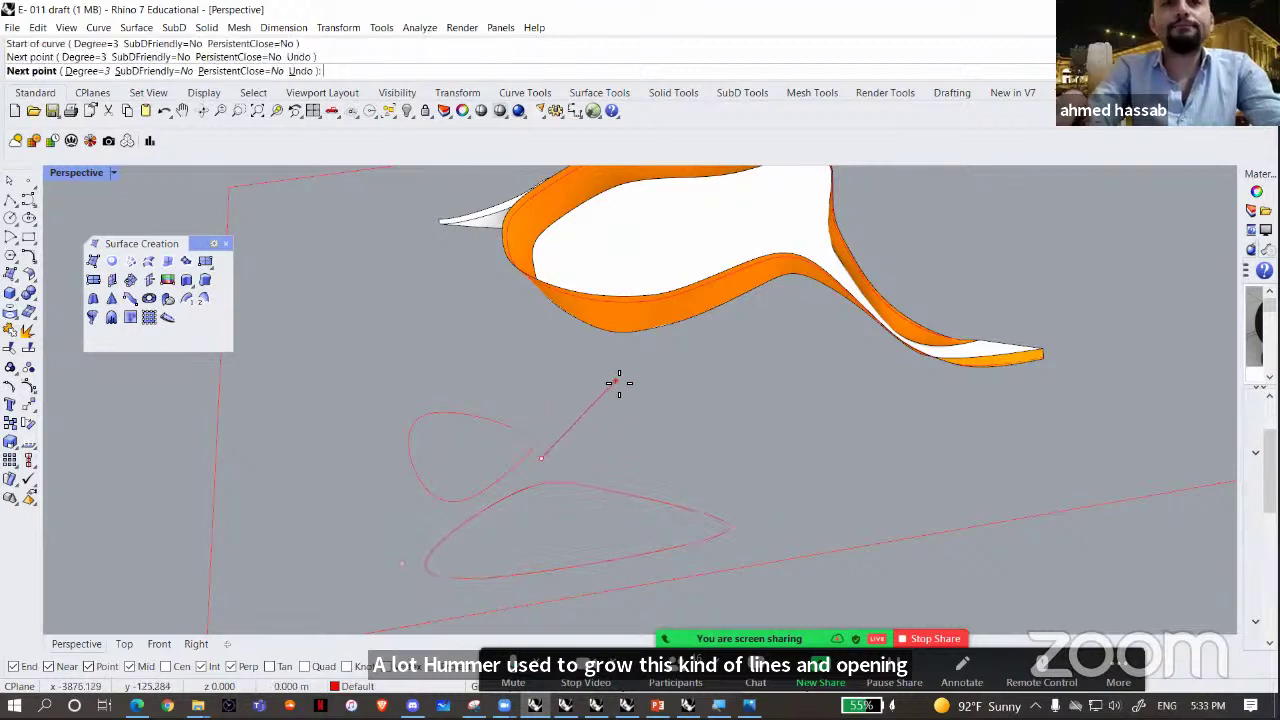
{"action": "left_click", "coordinate": [725, 393]}
{"action": "left_click", "coordinate": [862, 448]}
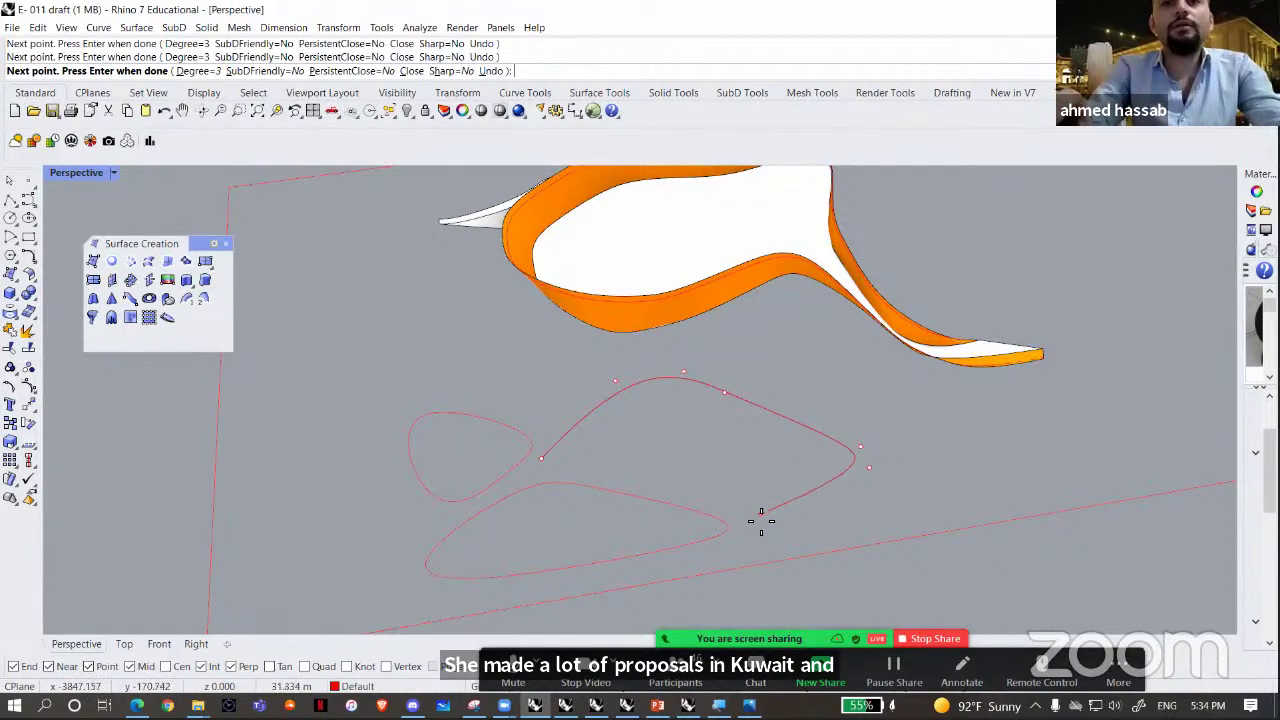
{"action": "left_click", "coordinate": [716, 502]}
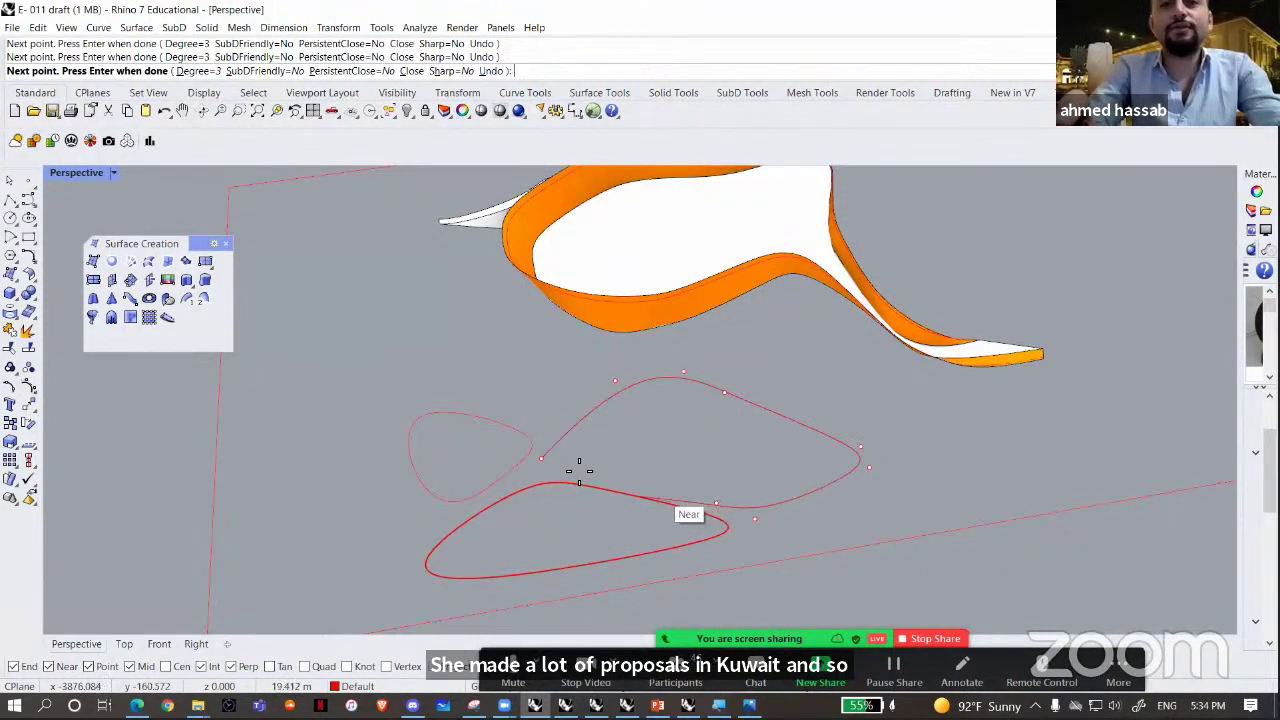
{"action": "left_click", "coordinate": [549, 459]}
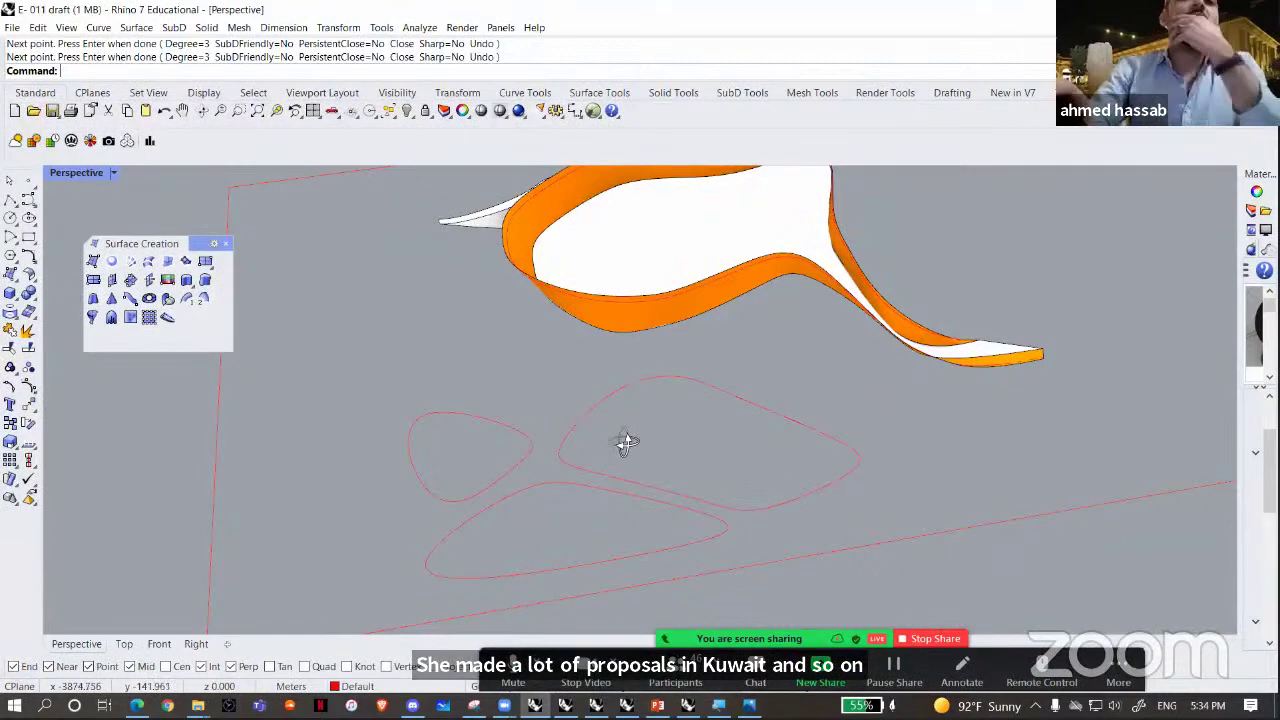
- Copy the orange wall surface together with its boundary rectangle to the empty area beside the second model, and clear the selection
{"action": "right_click_drag", "start_coordinate": [625, 442], "coordinate": [490, 452]}
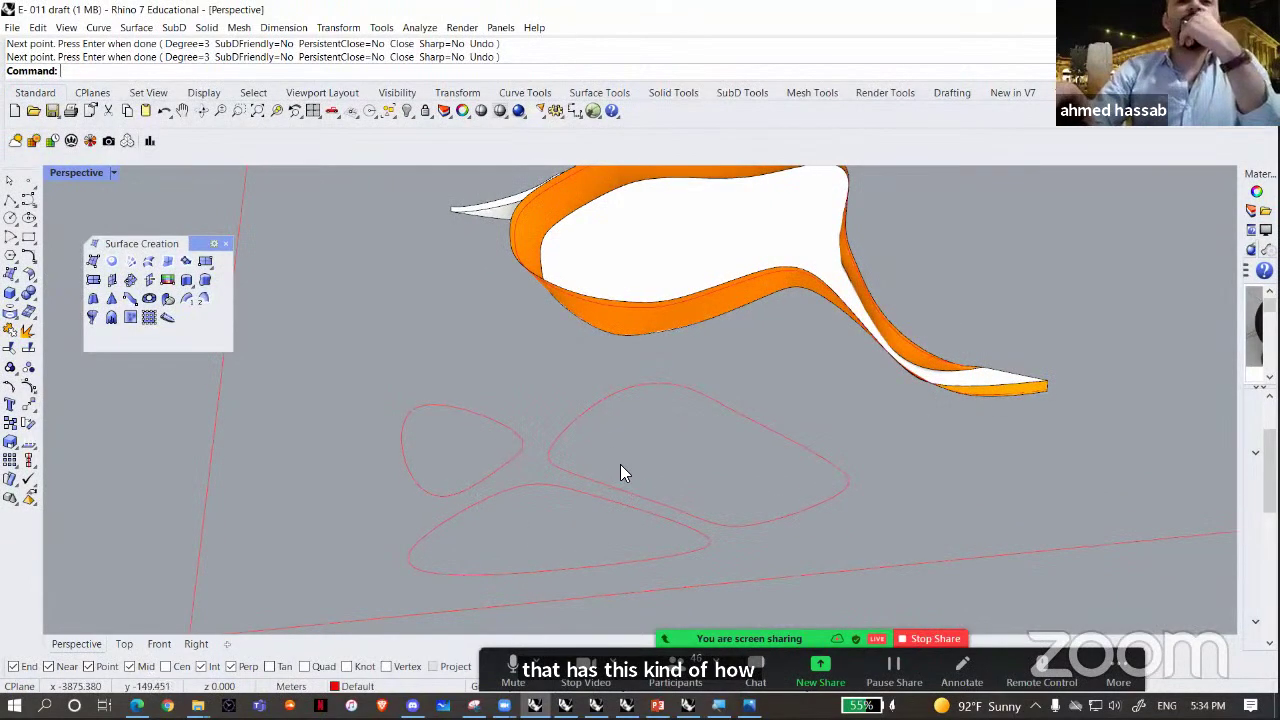
{"action": "right_click_drag", "start_coordinate": [620, 472], "coordinate": [451, 346]}
{"action": "left_click", "coordinate": [552, 312]}
{"action": "left_click", "coordinate": [576, 328]}
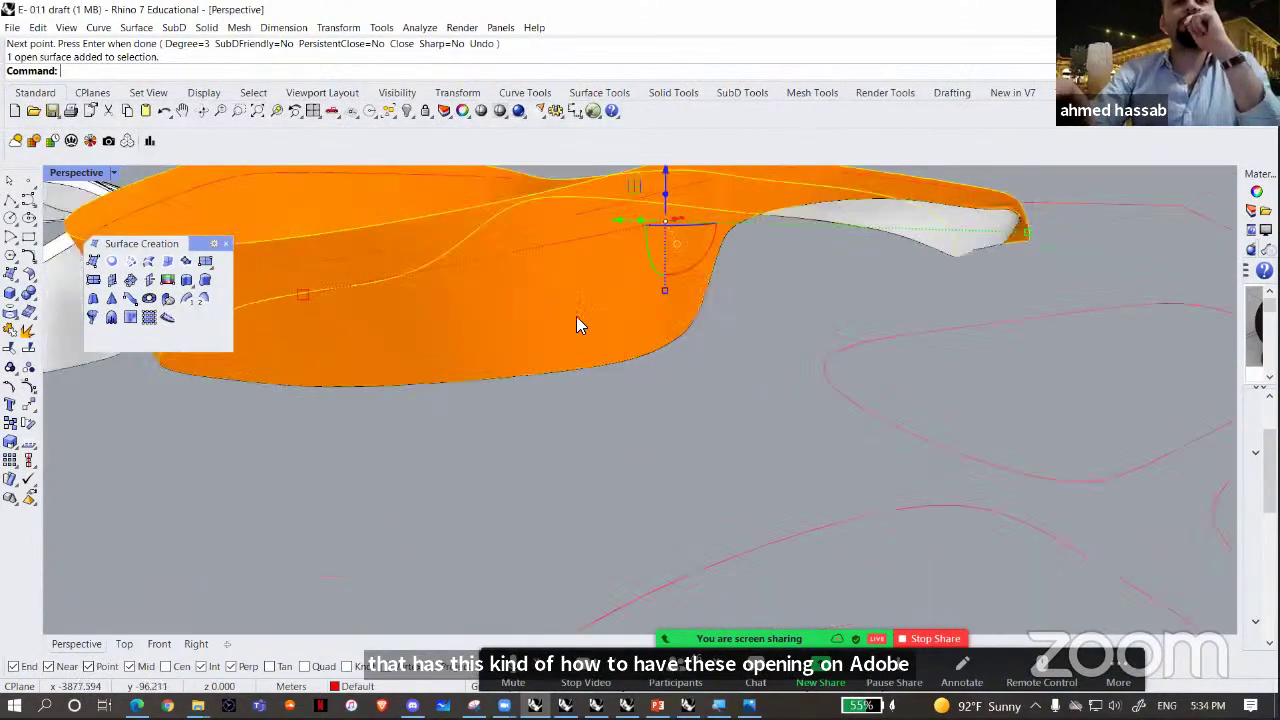
{"action": "right_click_drag", "start_coordinate": [576, 318], "coordinate": [882, 398]}
{"action": "scroll", "coordinate": [784, 414], "scroll_direction": "down", "scroll_amount": 6}
{"action": "left_click_drag", "start_coordinate": [882, 399], "coordinate": [854, 422]}
{"action": "scroll", "coordinate": [856, 421], "scroll_direction": "down", "scroll_amount": 6}
{"action": "right_click_drag", "start_coordinate": [668, 374], "coordinate": [574, 376], "text": "shift"}
{"action": "left_click_drag", "start_coordinate": [622, 330], "coordinate": [842, 340], "text": "alt"}
{"action": "left_click", "coordinate": [1044, 376]}
{"action": "right_click_drag", "start_coordinate": [1040, 376], "coordinate": [848, 446]}
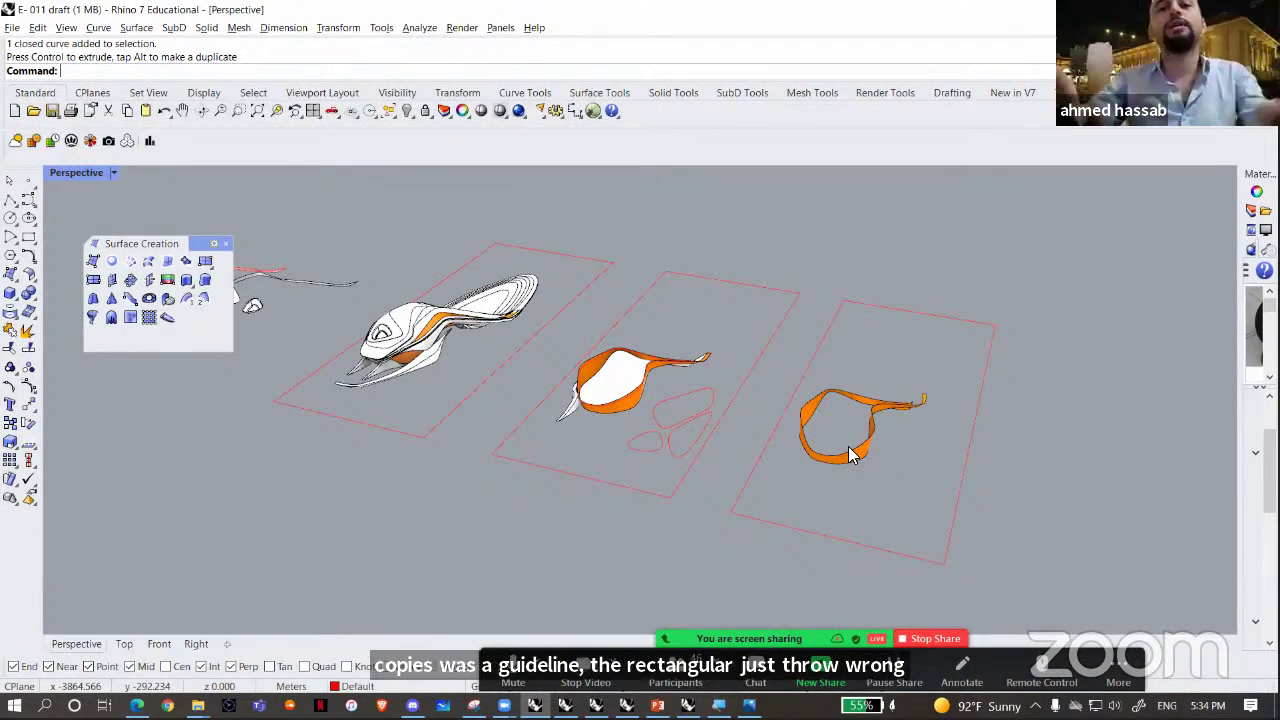
- Bring the new orange wall copy into close view and open the Windows Magnifier
{"action": "right_click_drag", "start_coordinate": [909, 457], "coordinate": [786, 449]}
{"action": "scroll", "coordinate": [883, 456], "scroll_direction": "up", "scroll_amount": 4}
{"action": "right_click_drag", "start_coordinate": [557, 431], "coordinate": [588, 487]}
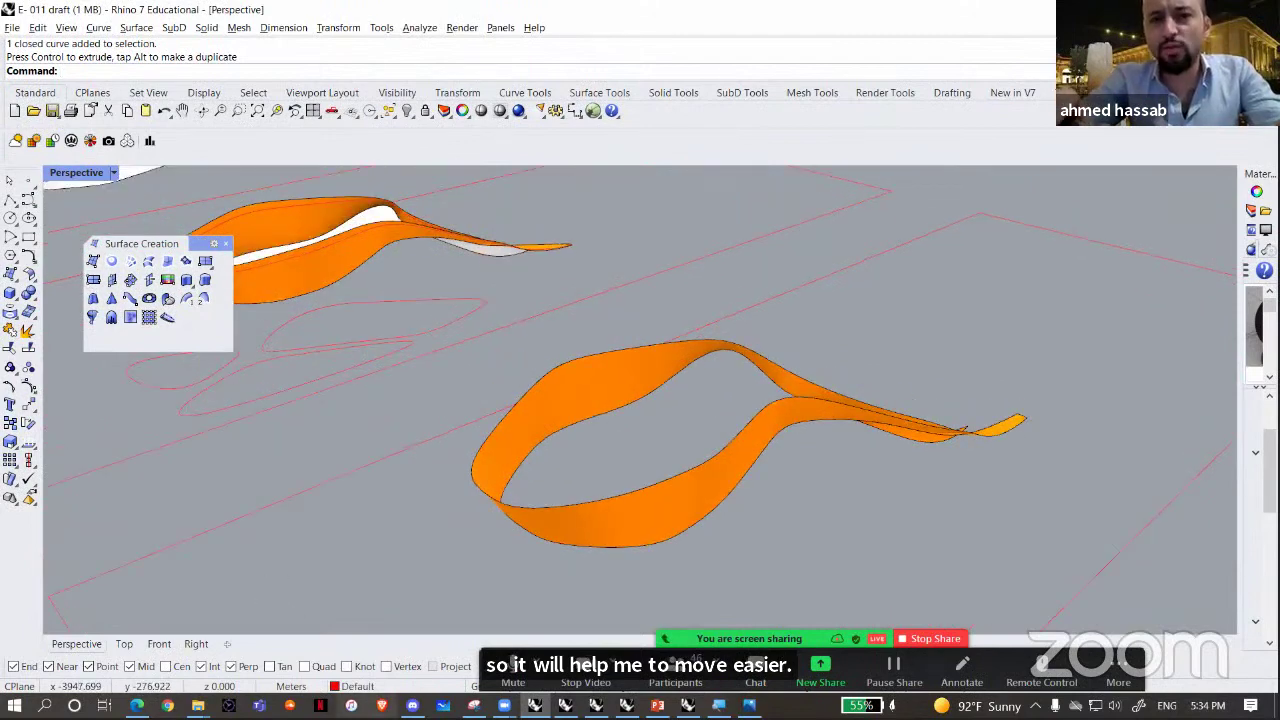
{"action": "key", "text": "super+plus"}
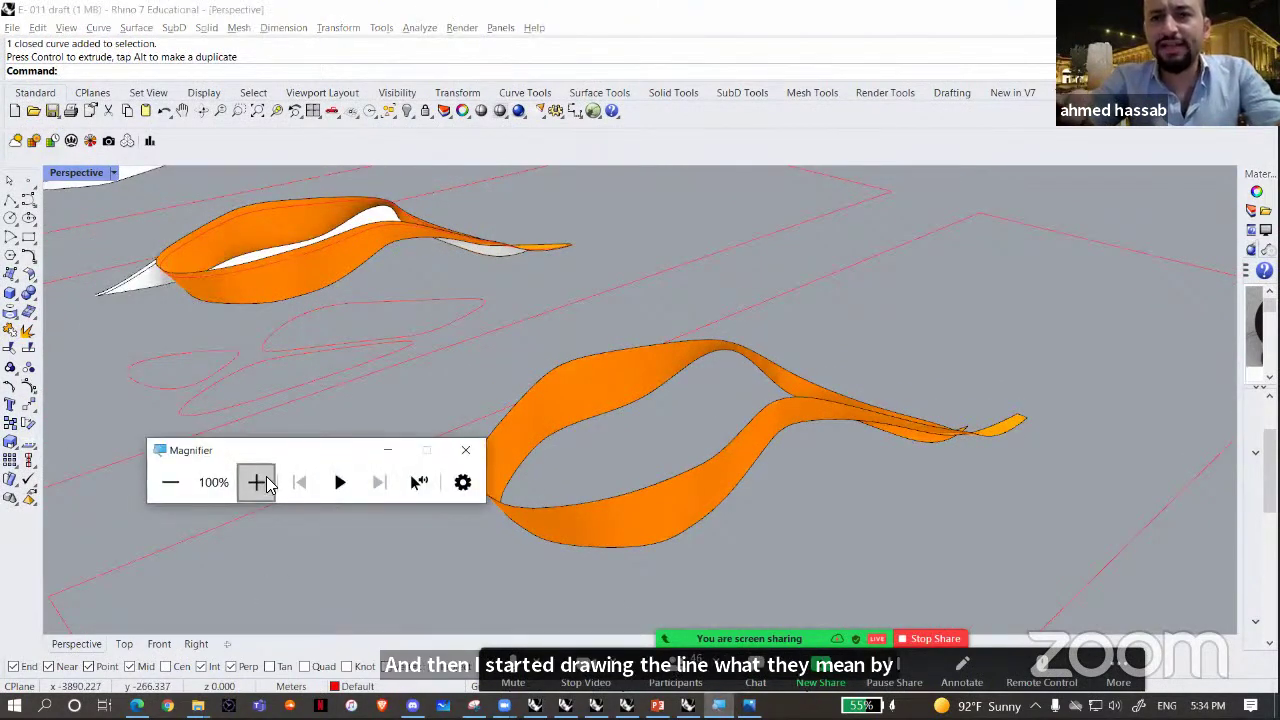
- Magnify the curve creation tools to point out the interpolate-on-surface curve option, and return the screen to normal magnification
{"action": "left_click", "coordinate": [257, 482]}
{"action": "key", "text": "super+plus"}
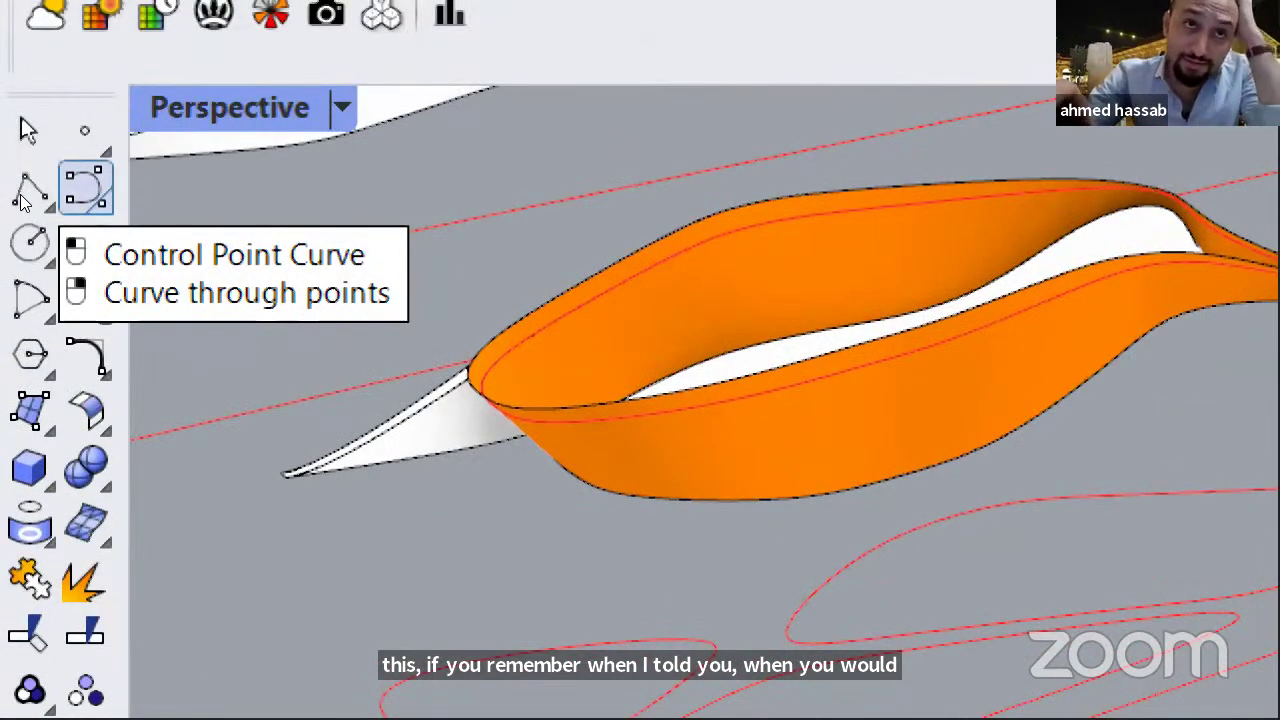
{"action": "left_click", "coordinate": [100, 206]}
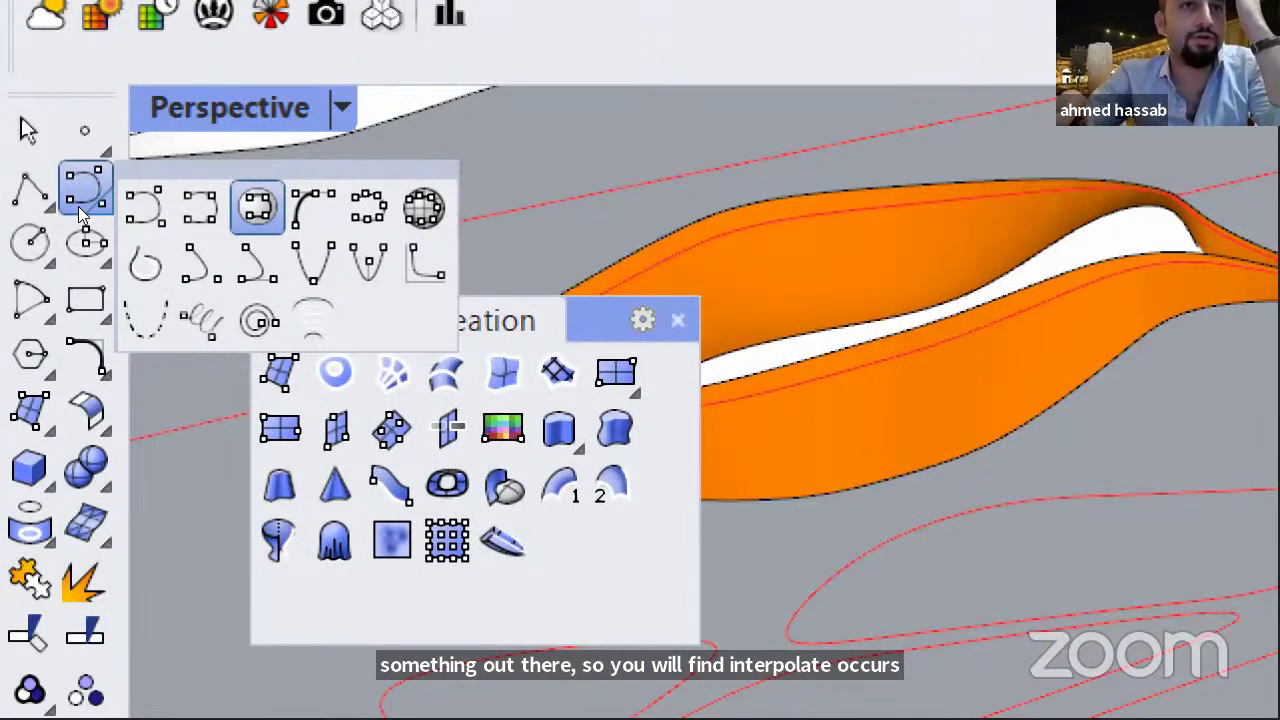
{"action": "key", "text": "super+plus"}
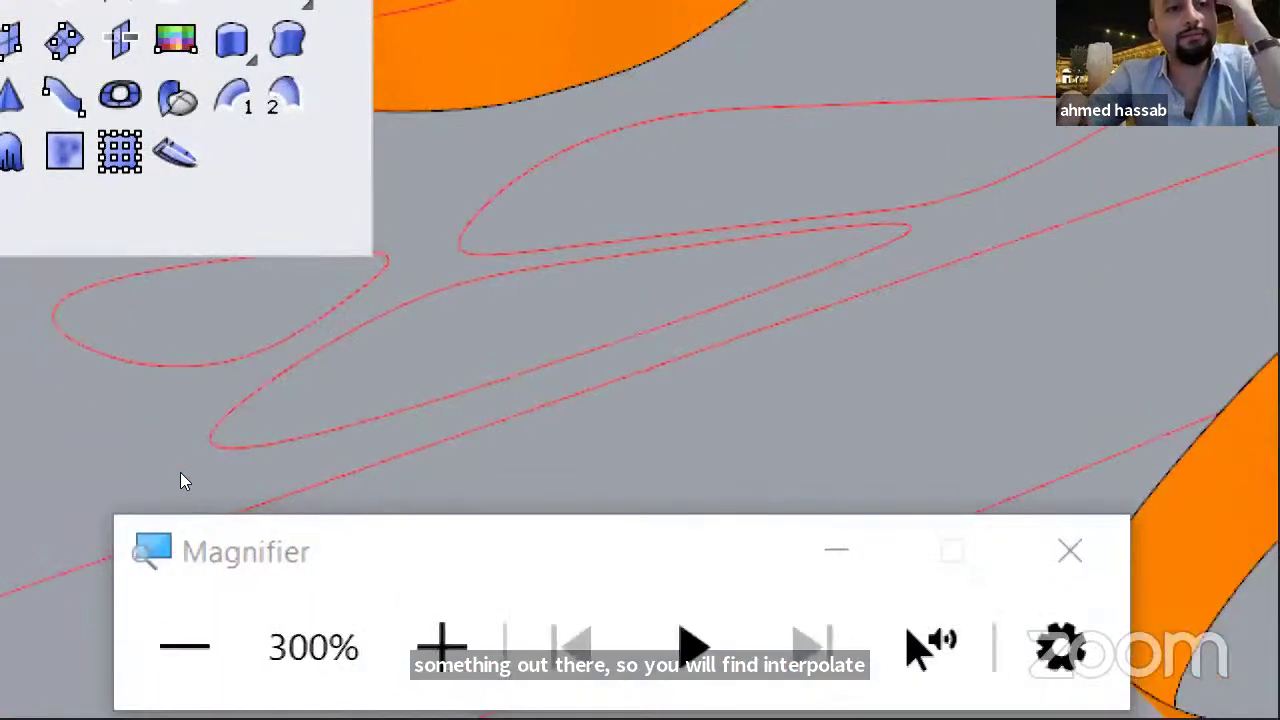
{"action": "key", "text": "super+minus"}
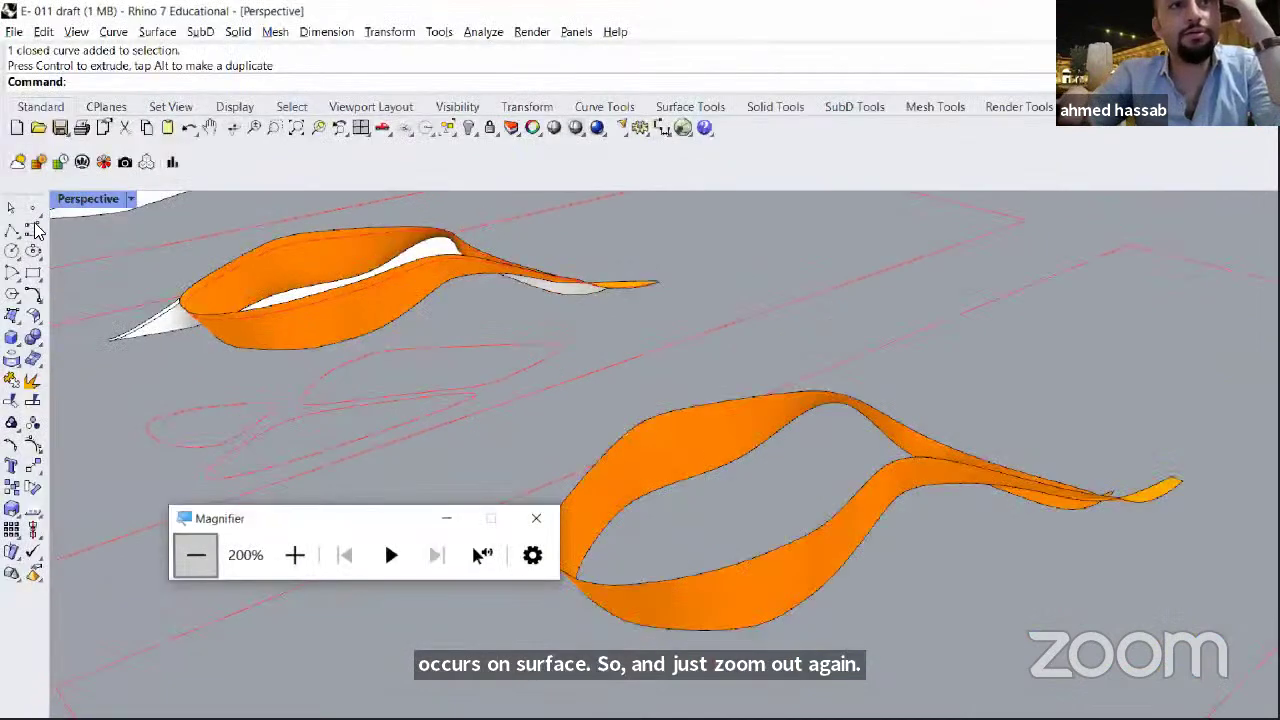
{"action": "key", "text": "super+minus"}
- Start an interpolated curve on the new orange wall copy and place three points along the lower part of its front face
{"action": "left_click", "coordinate": [31, 208]}
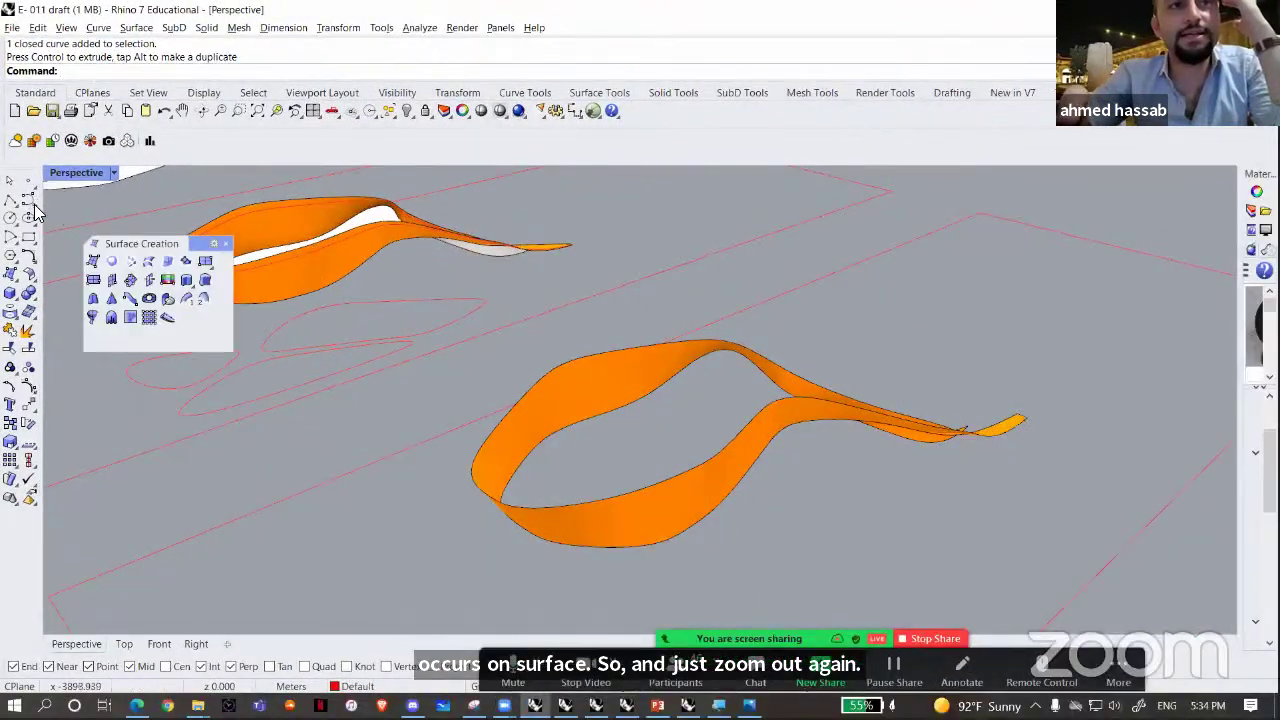
{"action": "left_click", "coordinate": [31, 203]}
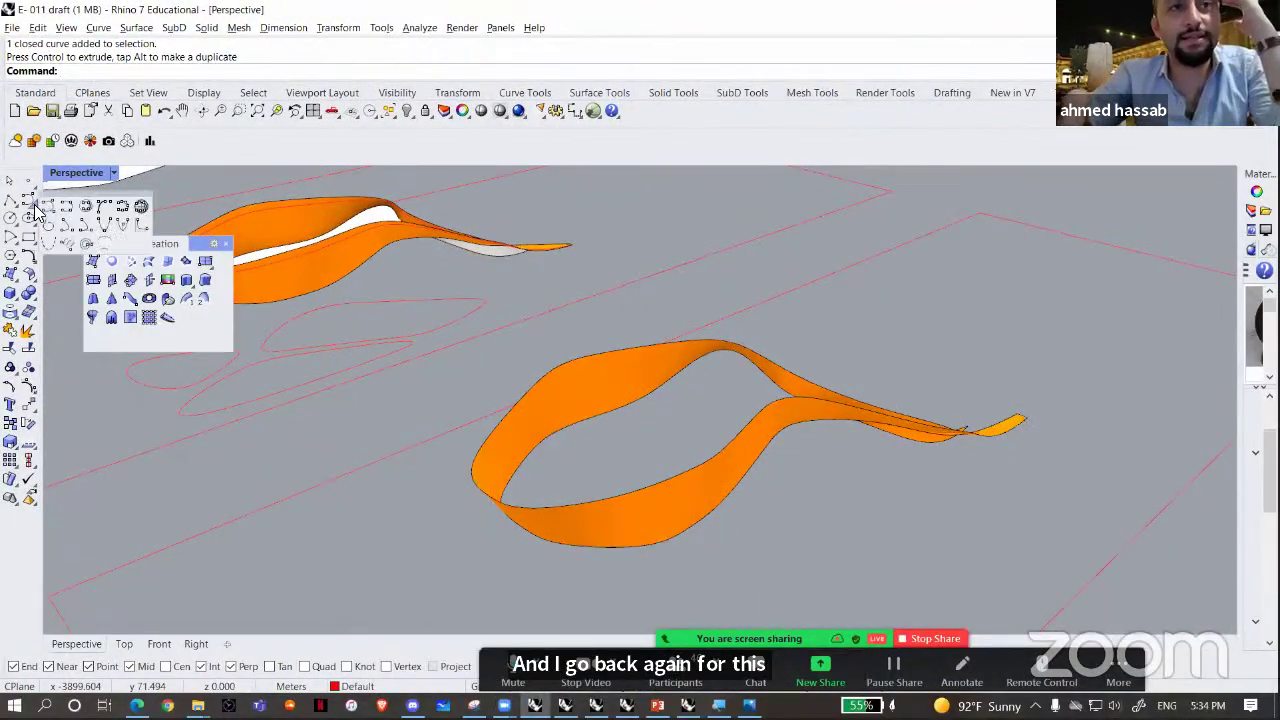
{"action": "left_click", "coordinate": [86, 208]}
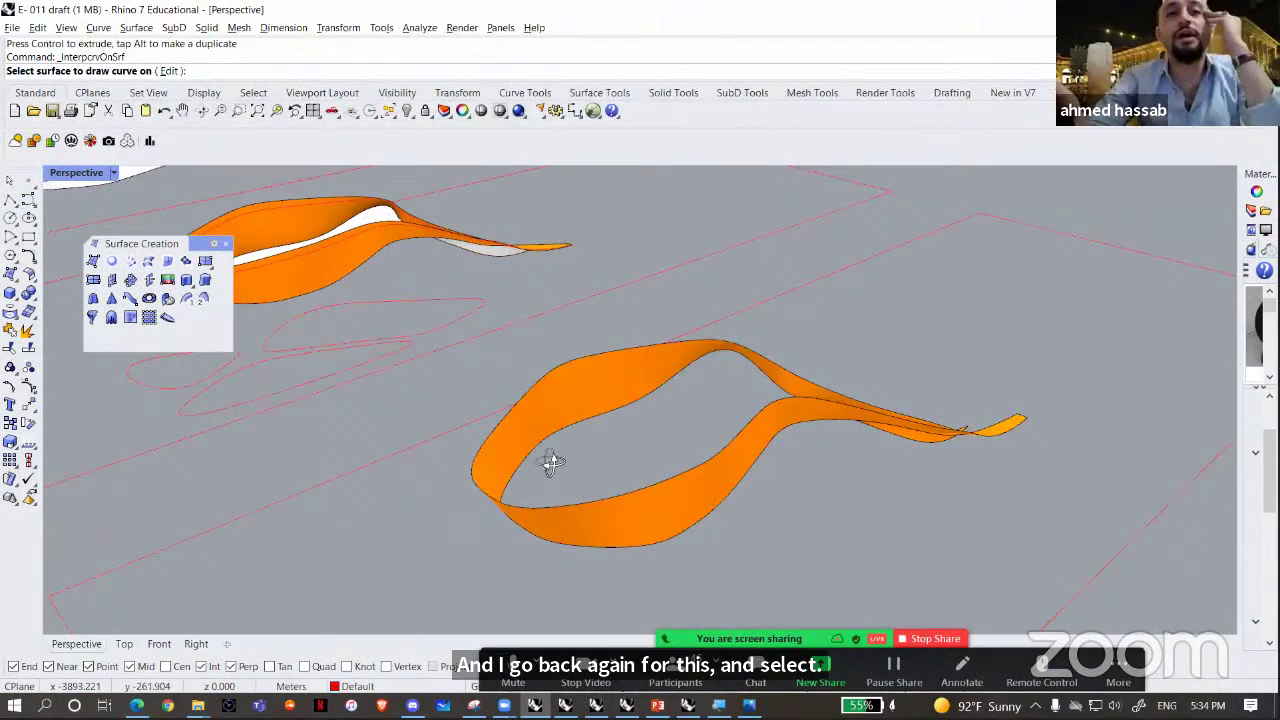
{"action": "right_click_drag", "start_coordinate": [571, 490], "coordinate": [571, 460]}
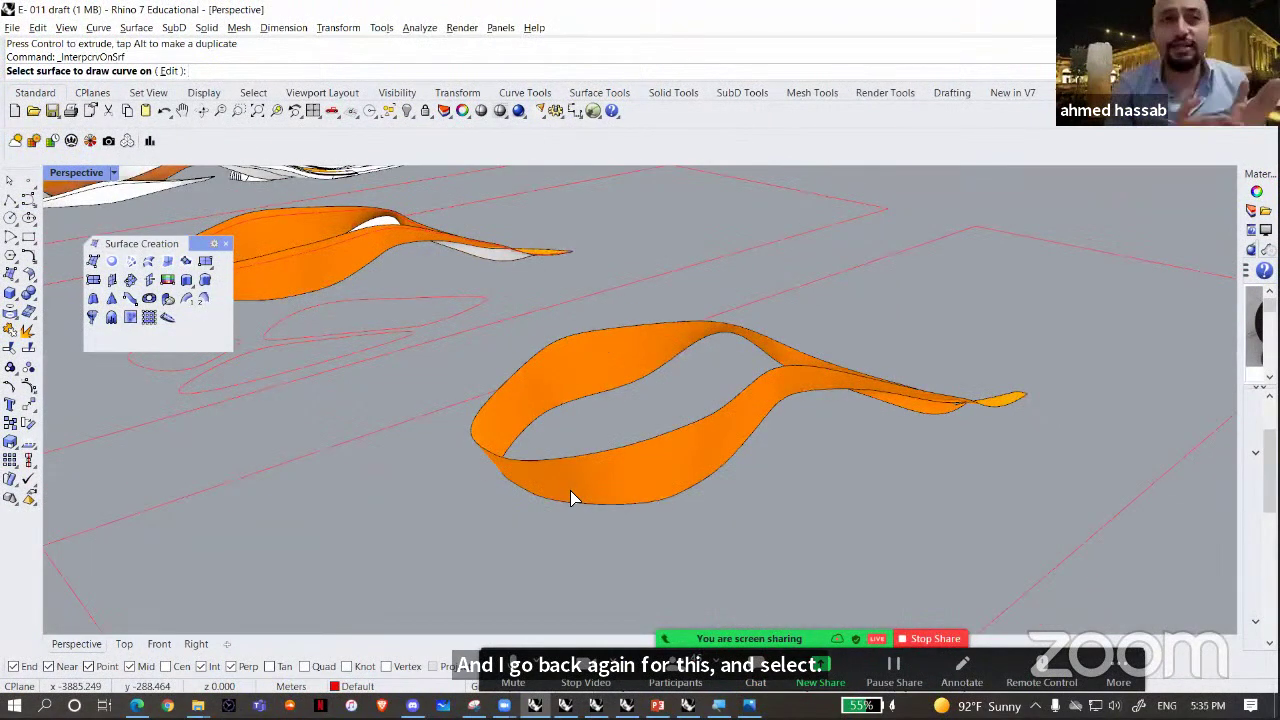
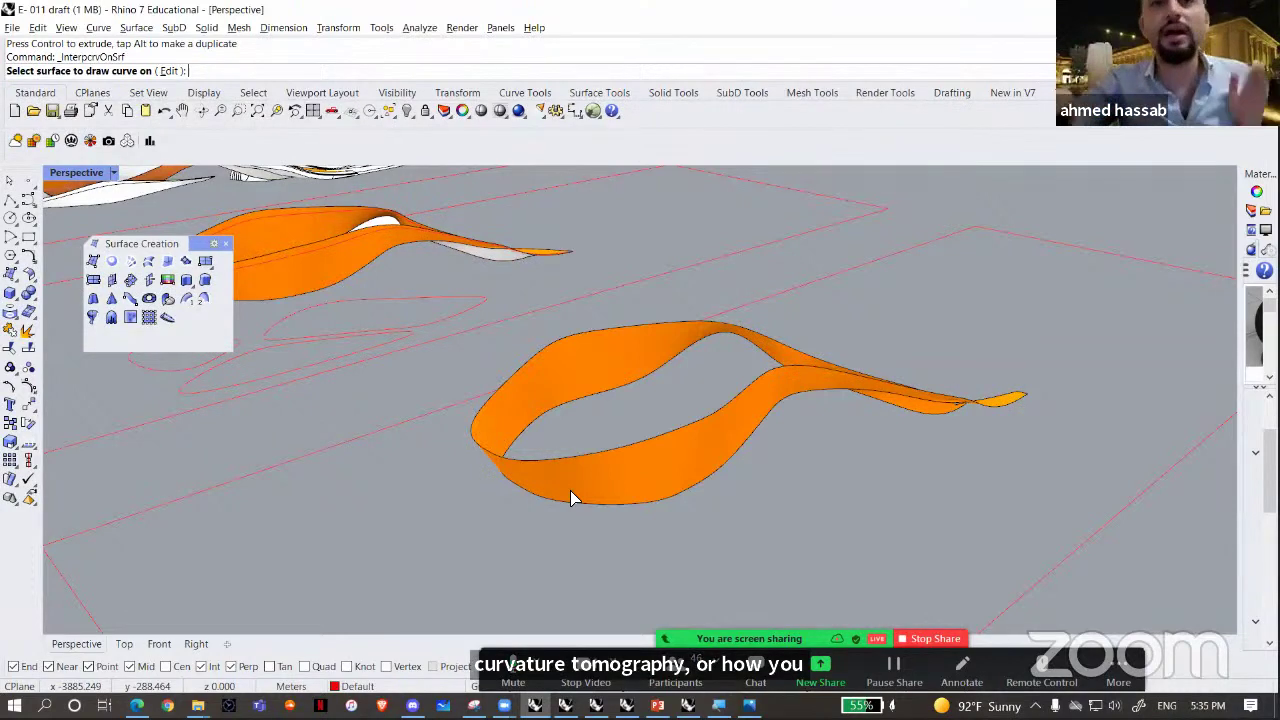
{"action": "left_click", "coordinate": [605, 481]}
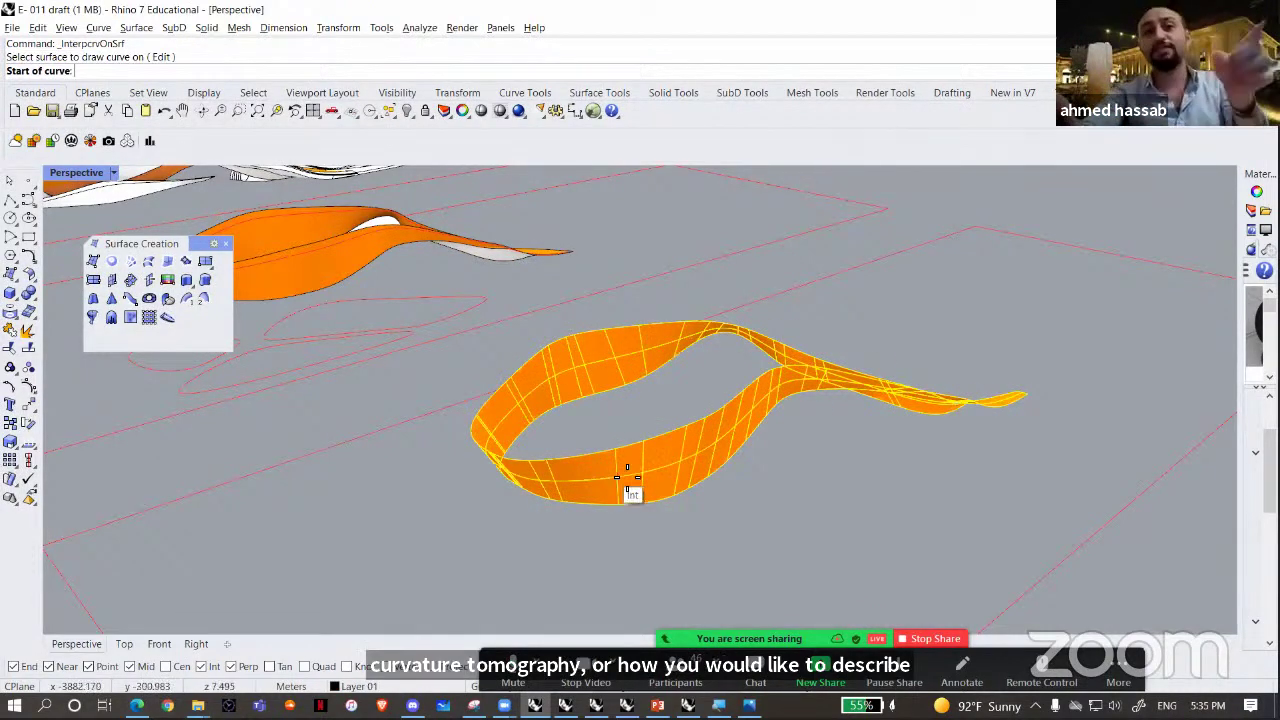
{"action": "scroll", "coordinate": [663, 455], "scroll_direction": "up", "scroll_amount": 2}
{"action": "scroll", "coordinate": [675, 460], "scroll_direction": "up", "scroll_amount": 2}
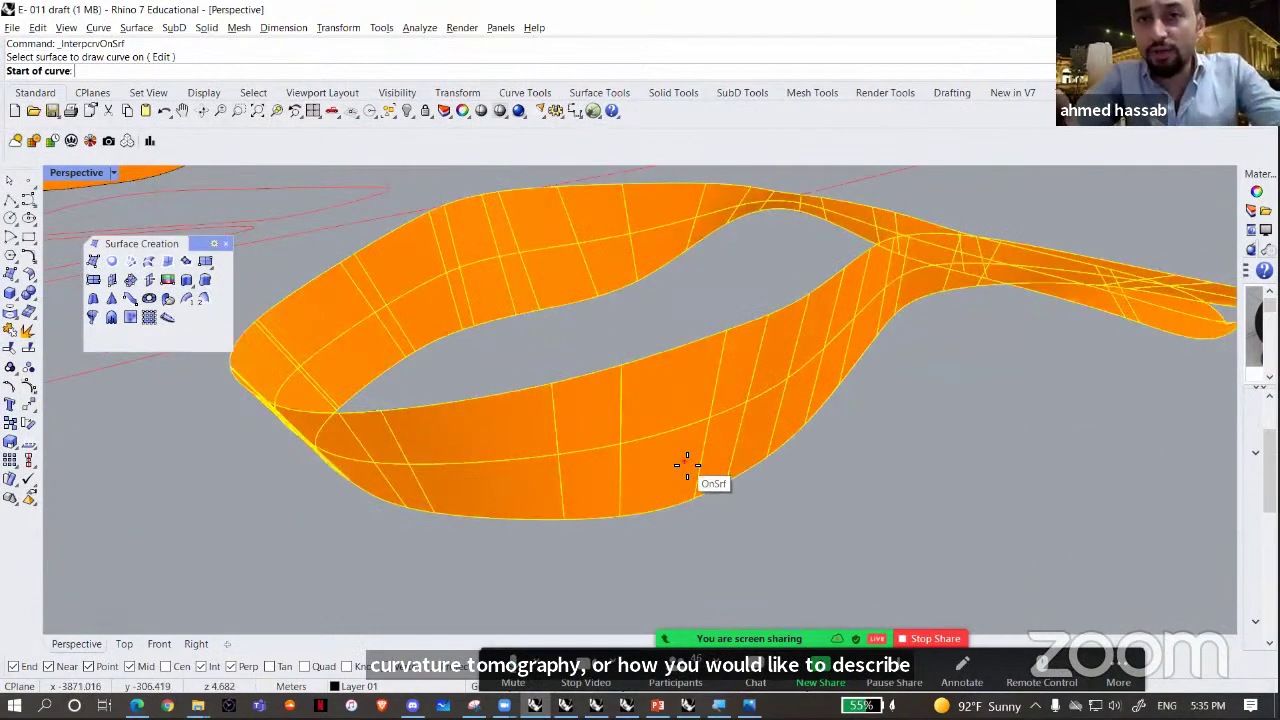
{"action": "scroll", "coordinate": [684, 462], "scroll_direction": "up", "scroll_amount": 2}
{"action": "left_click", "coordinate": [684, 460]}
{"action": "left_click", "coordinate": [561, 521]}
{"action": "left_click", "coordinate": [318, 521]}
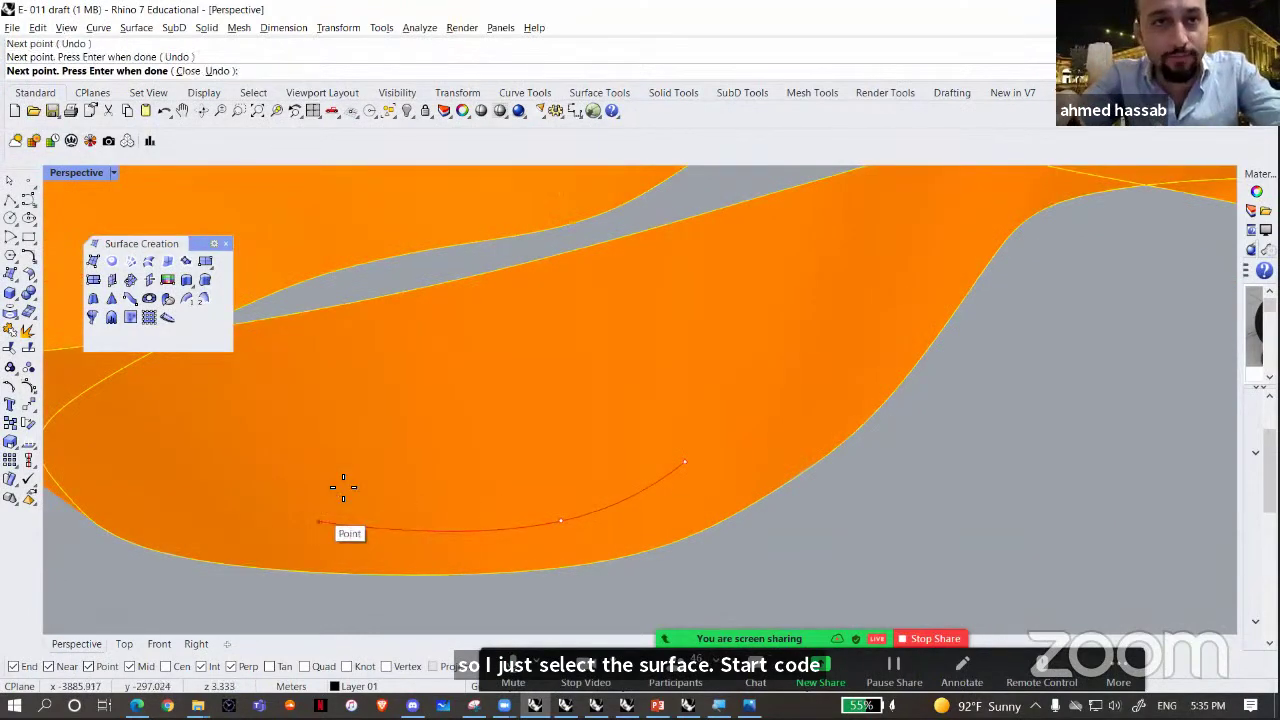
{"action": "left_click", "coordinate": [344, 457]}
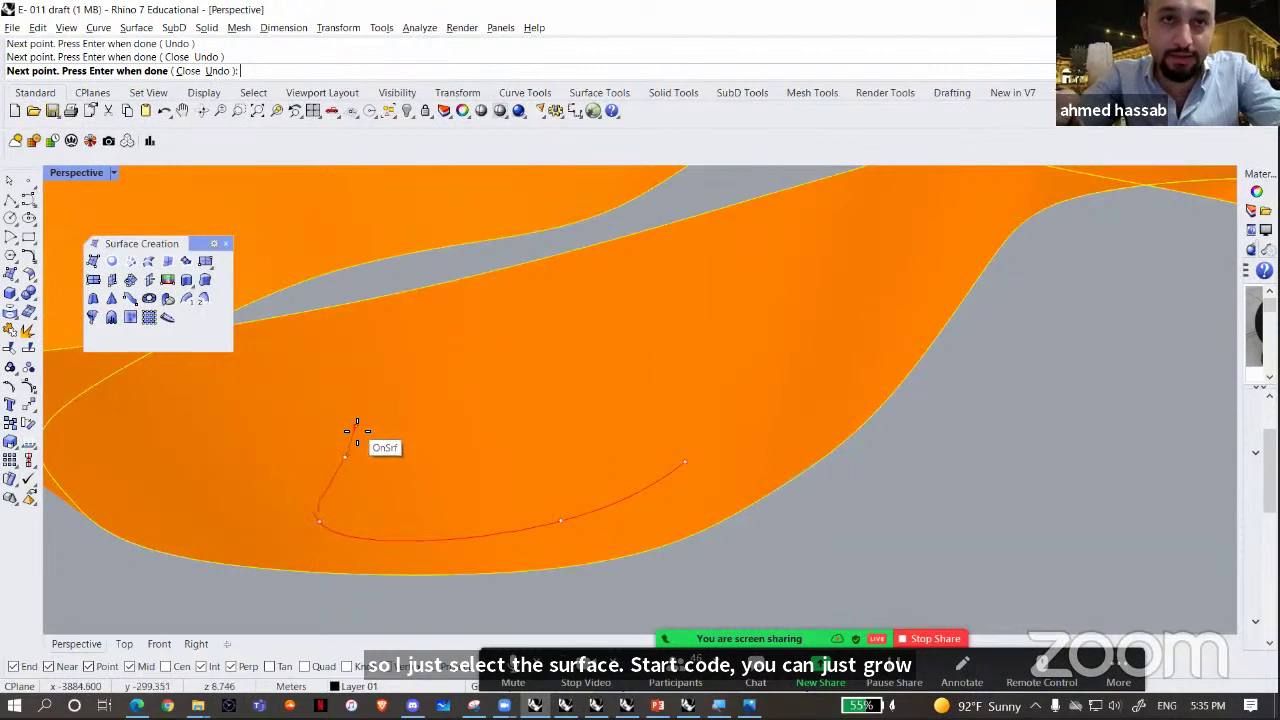
{"action": "left_click", "coordinate": [432, 437]}
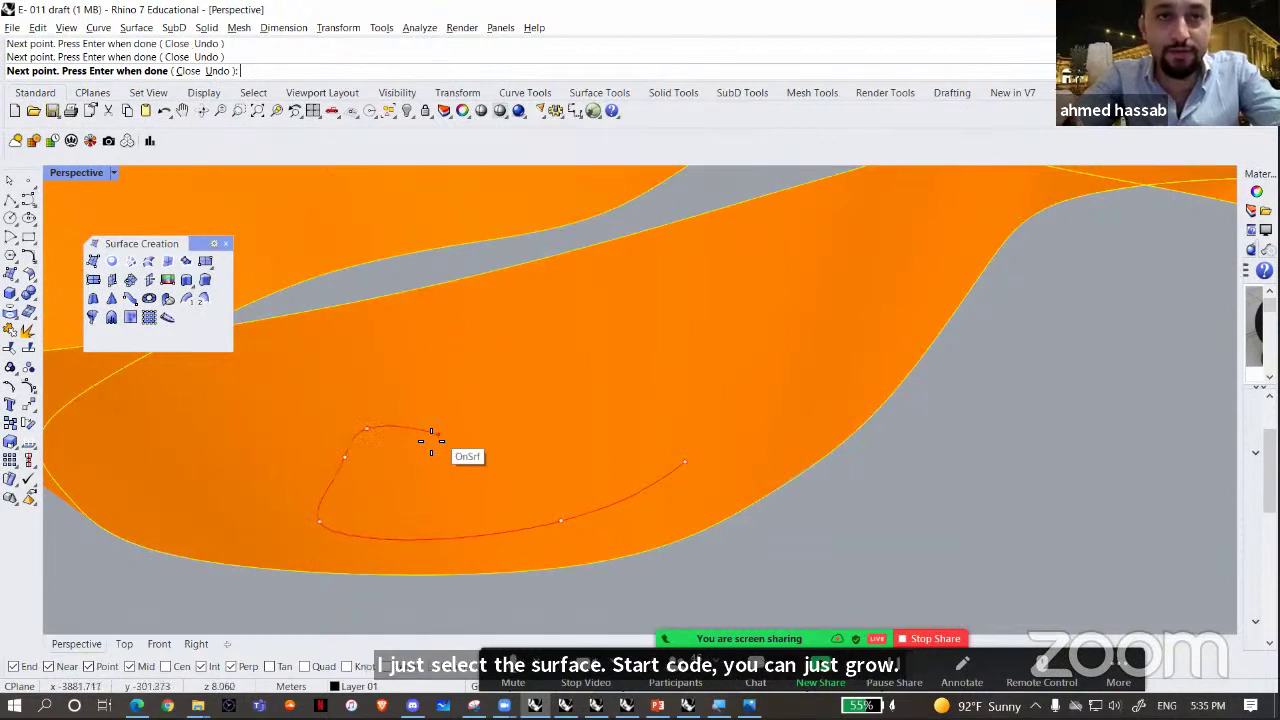
{"action": "key", "text": "ctrl+z"}
{"action": "key", "text": "ctrl+z"}
- Complete the on-surface curve as a closed, rounded opening outline tapering toward its starting point, and select the finished curve
{"action": "left_click", "coordinate": [318, 465]}
{"action": "left_click", "coordinate": [343, 414]}
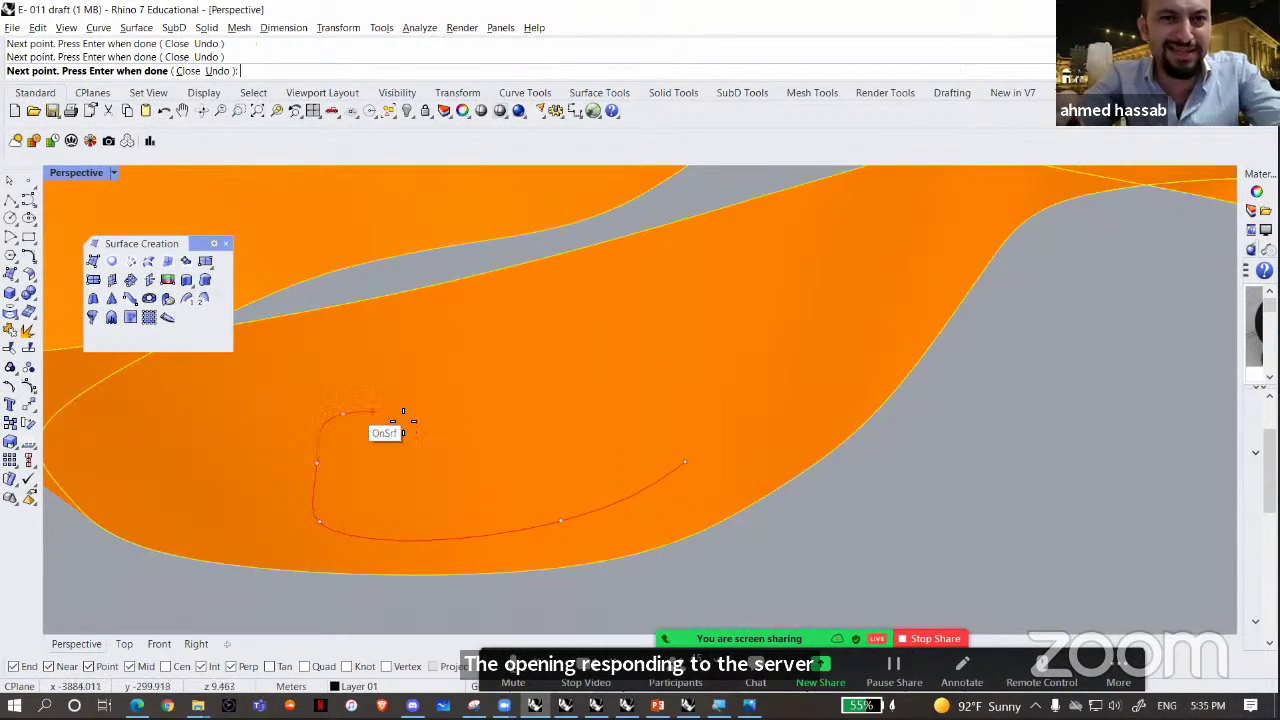
{"action": "left_click", "coordinate": [402, 417]}
{"action": "left_click", "coordinate": [569, 435]}
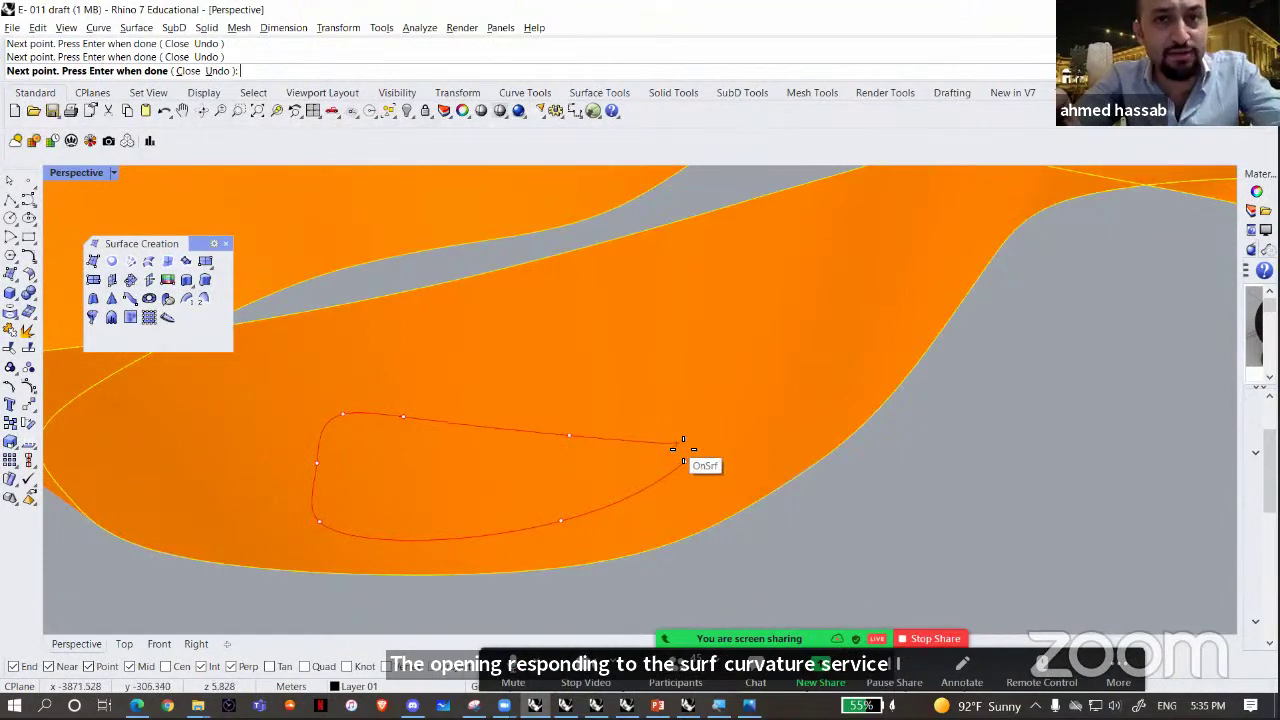
{"action": "left_click", "coordinate": [677, 468]}
{"action": "right_click_drag", "start_coordinate": [677, 468], "coordinate": [752, 485]}
{"action": "left_click", "coordinate": [752, 485]}
{"action": "left_click", "coordinate": [737, 480]}
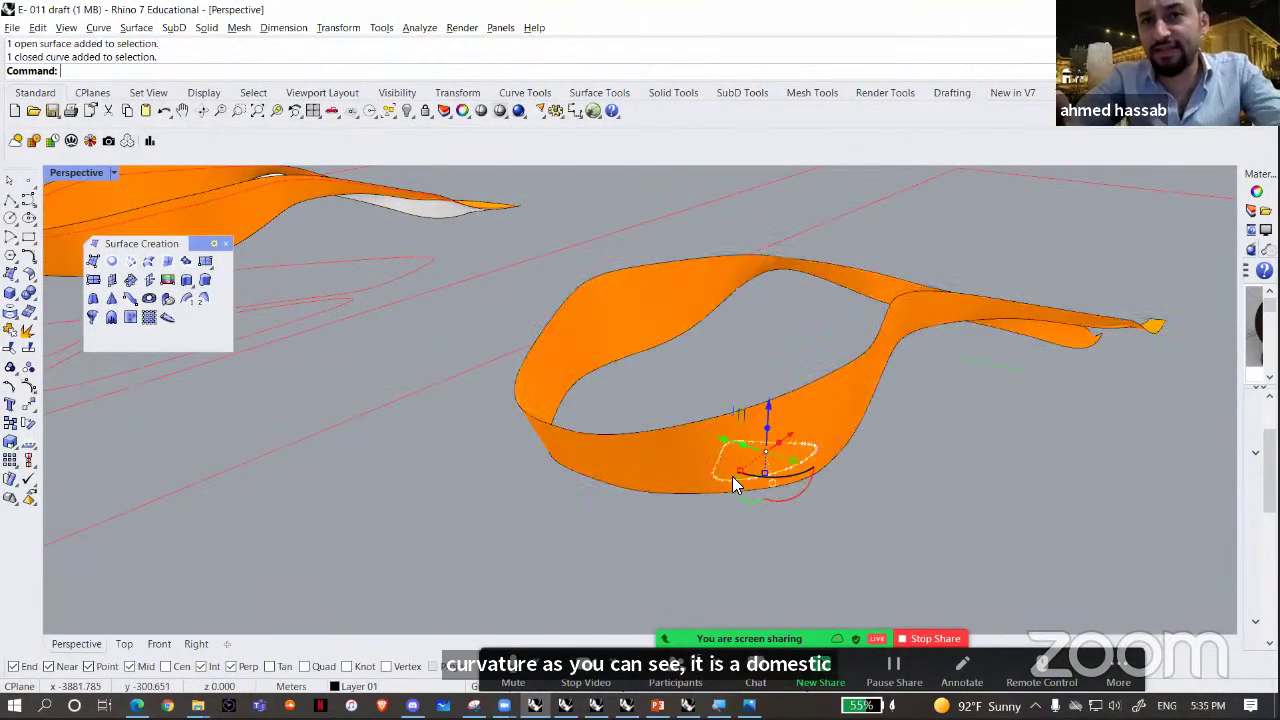
- Start another interpolated curve on the orange wall copy and set the viewport display mode to Wireframe
{"action": "scroll", "coordinate": [754, 588], "scroll_direction": "up", "scroll_amount": 2}
{"action": "right_click", "coordinate": [815, 424]}
{"action": "left_click", "coordinate": [817, 420]}
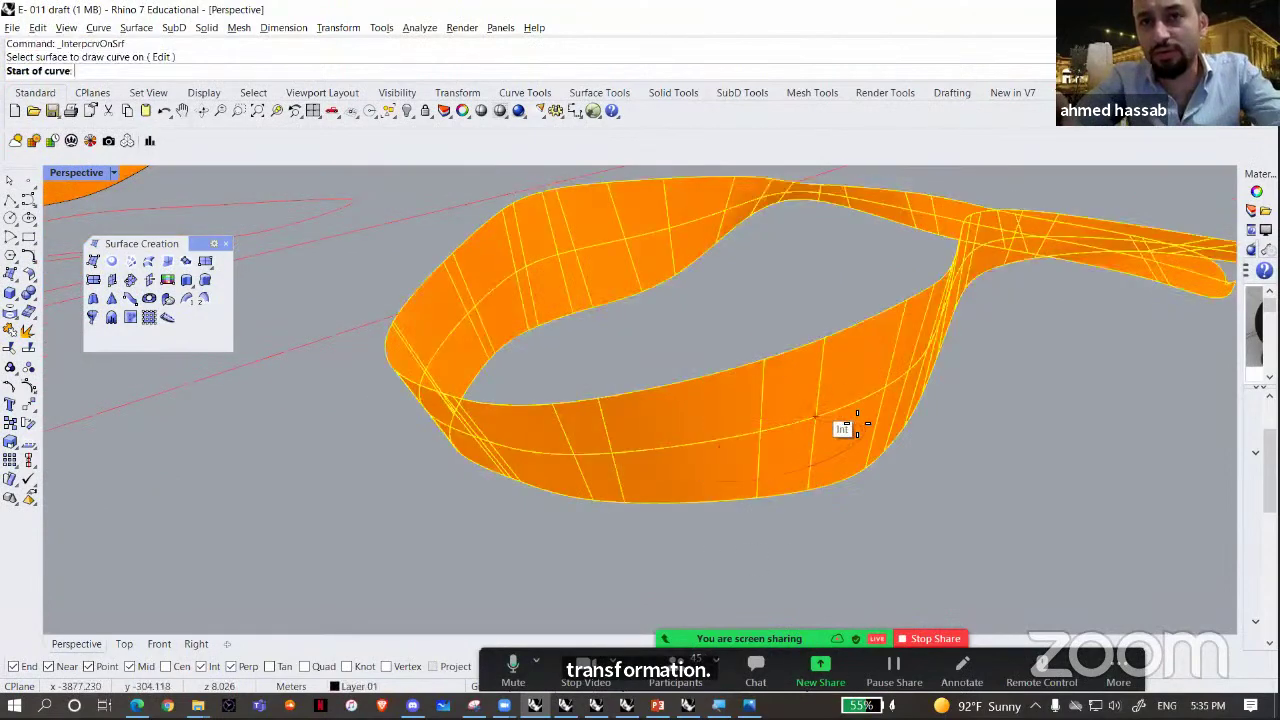
{"action": "scroll", "coordinate": [857, 422], "scroll_direction": "up", "scroll_amount": 4}
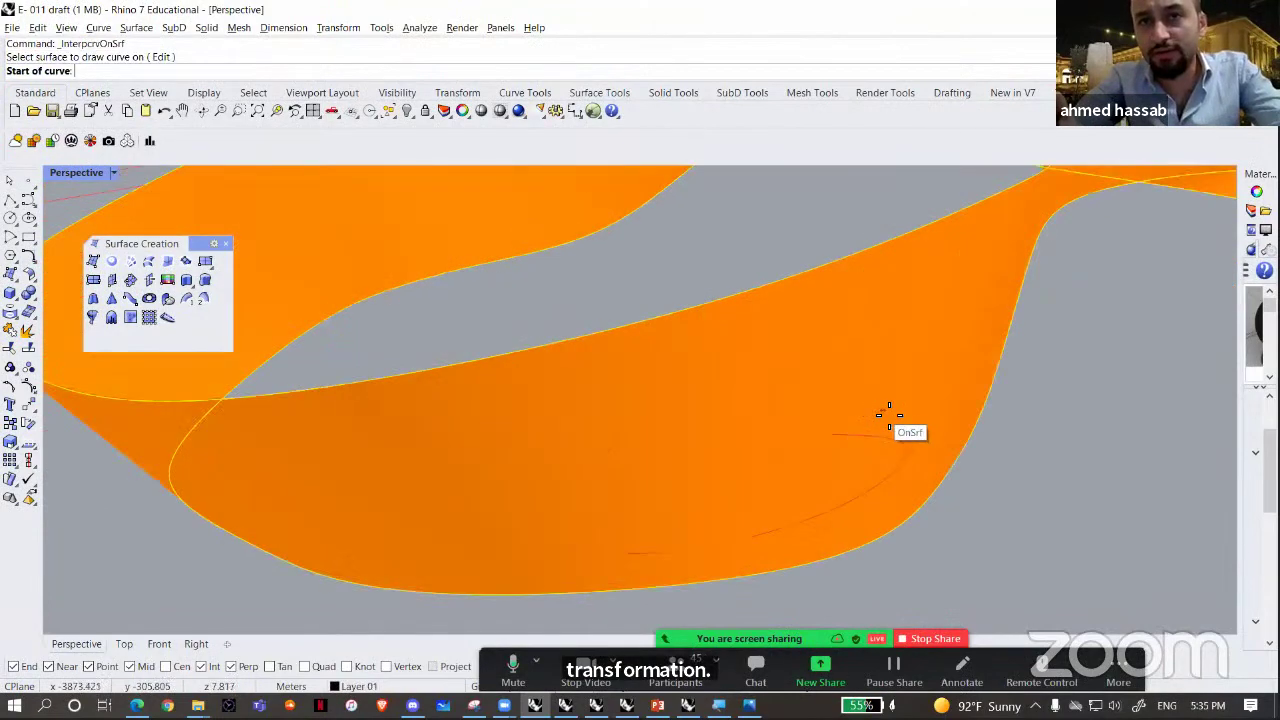
{"action": "left_click", "coordinate": [113, 174]}
{"action": "left_click", "coordinate": [166, 166]}
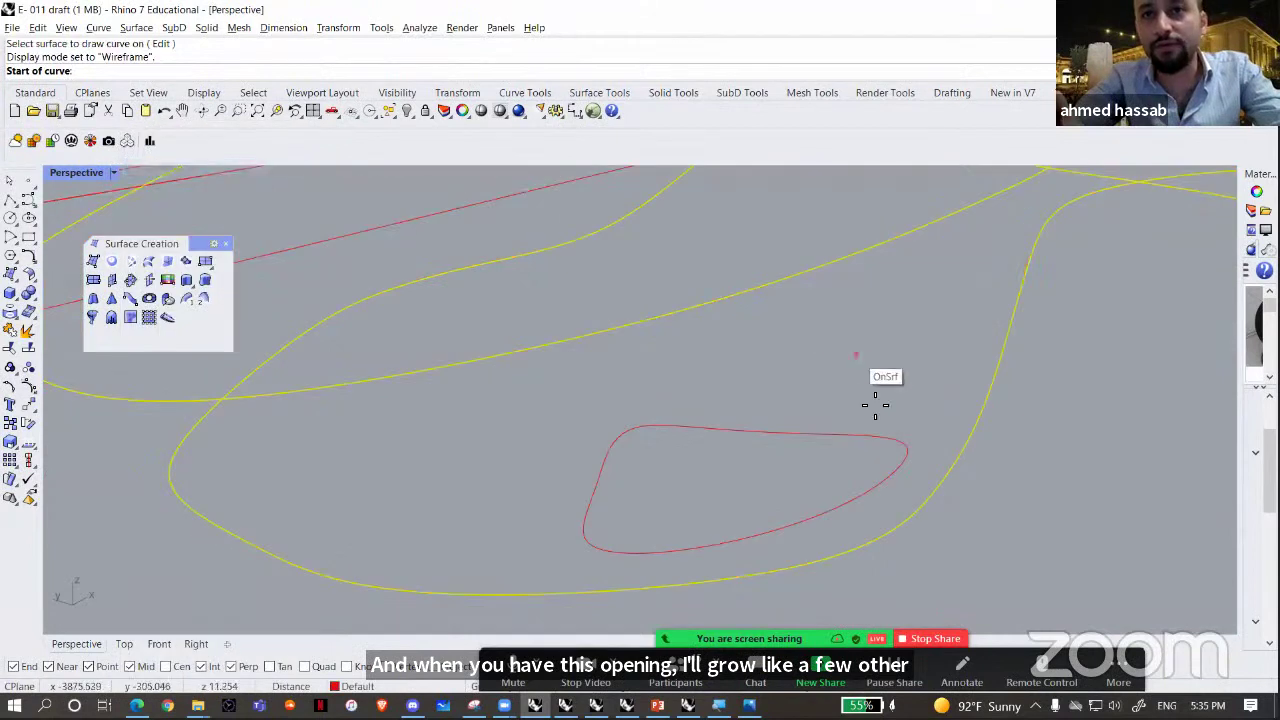
- Draw a second closed, arched curve on the wall surface just above the first opening outline, leaving a narrow gap
{"action": "left_click", "coordinate": [897, 413]}
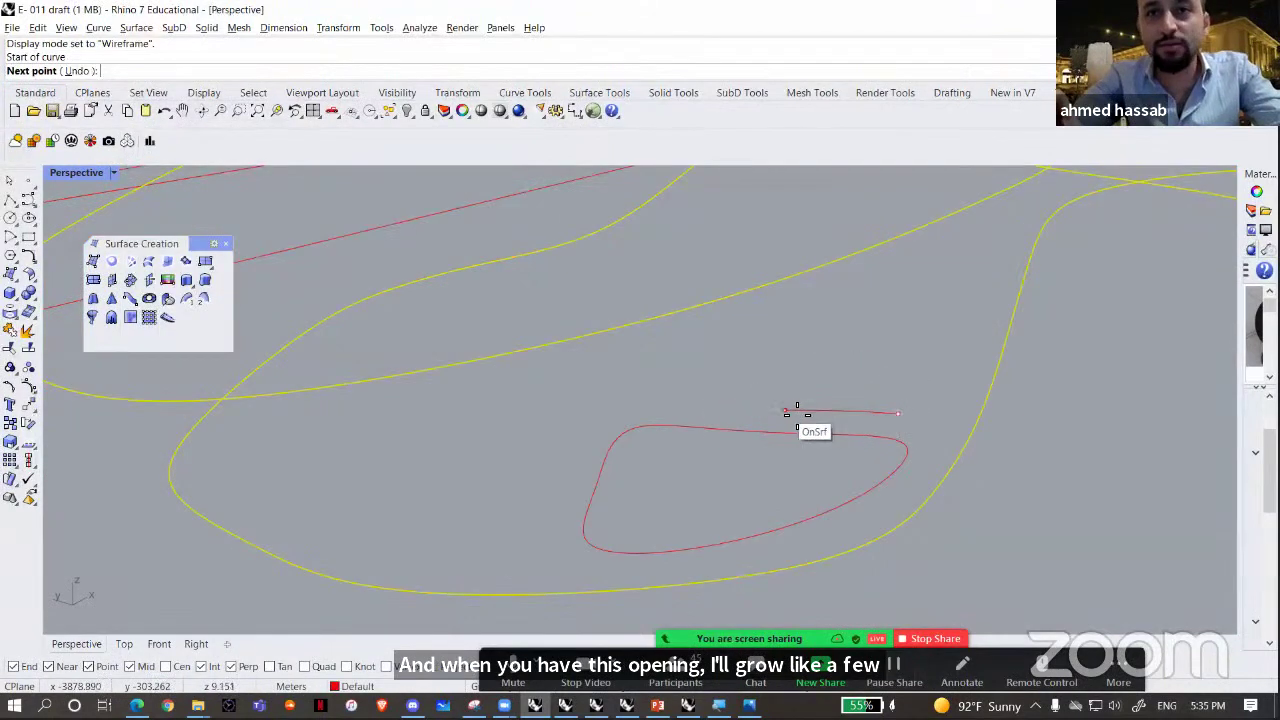
{"action": "left_click", "coordinate": [793, 411]}
{"action": "left_click", "coordinate": [674, 406]}
{"action": "left_click", "coordinate": [634, 393]}
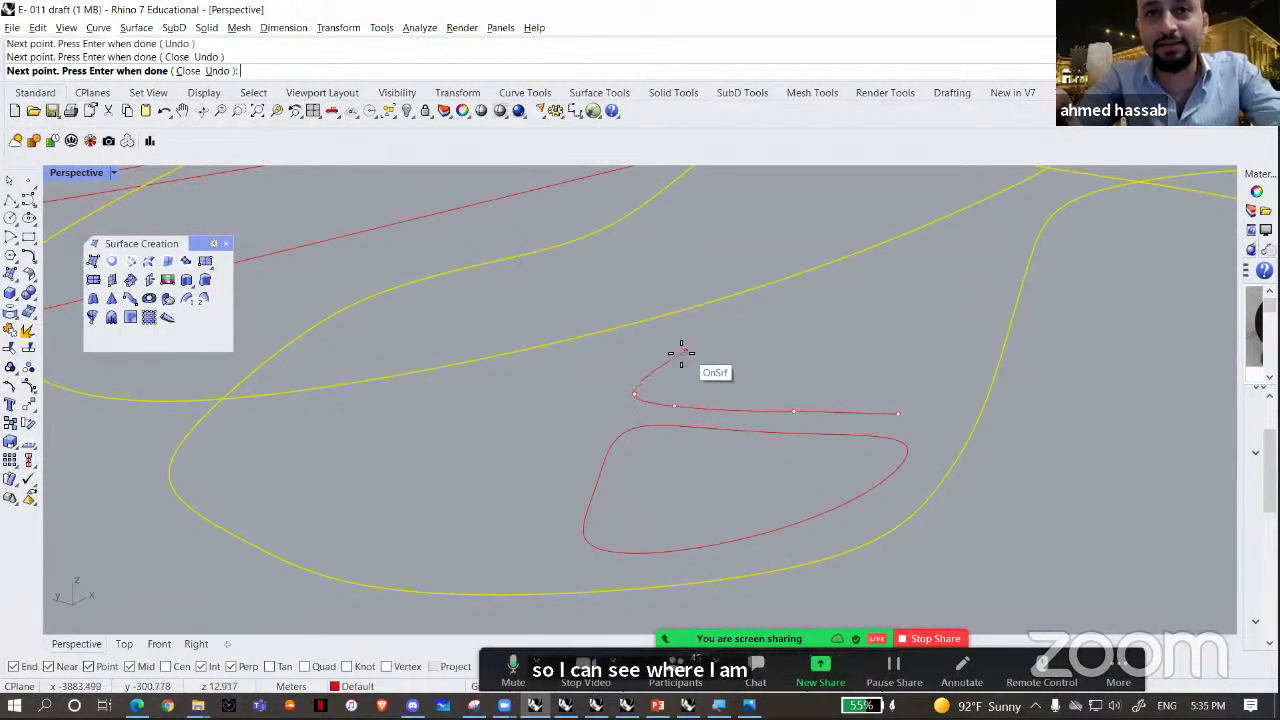
{"action": "left_click", "coordinate": [788, 319]}
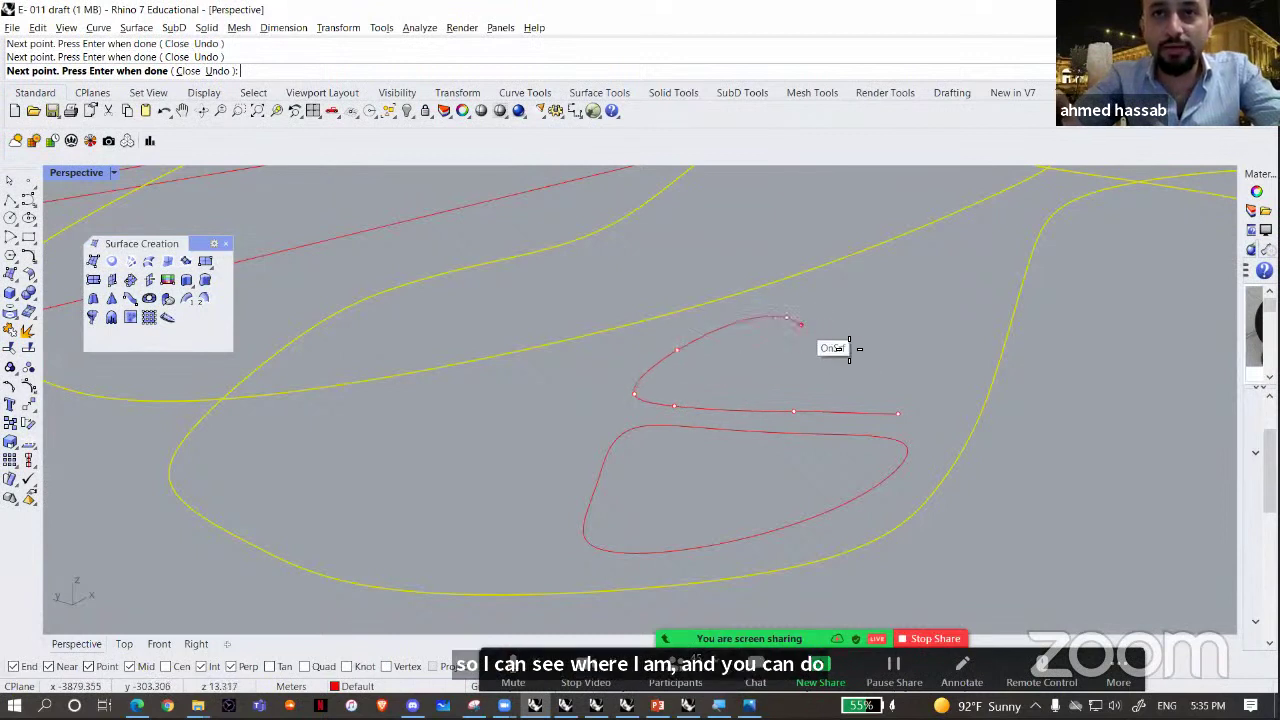
{"action": "left_click", "coordinate": [899, 413]}
{"action": "right_click", "coordinate": [612, 402]}
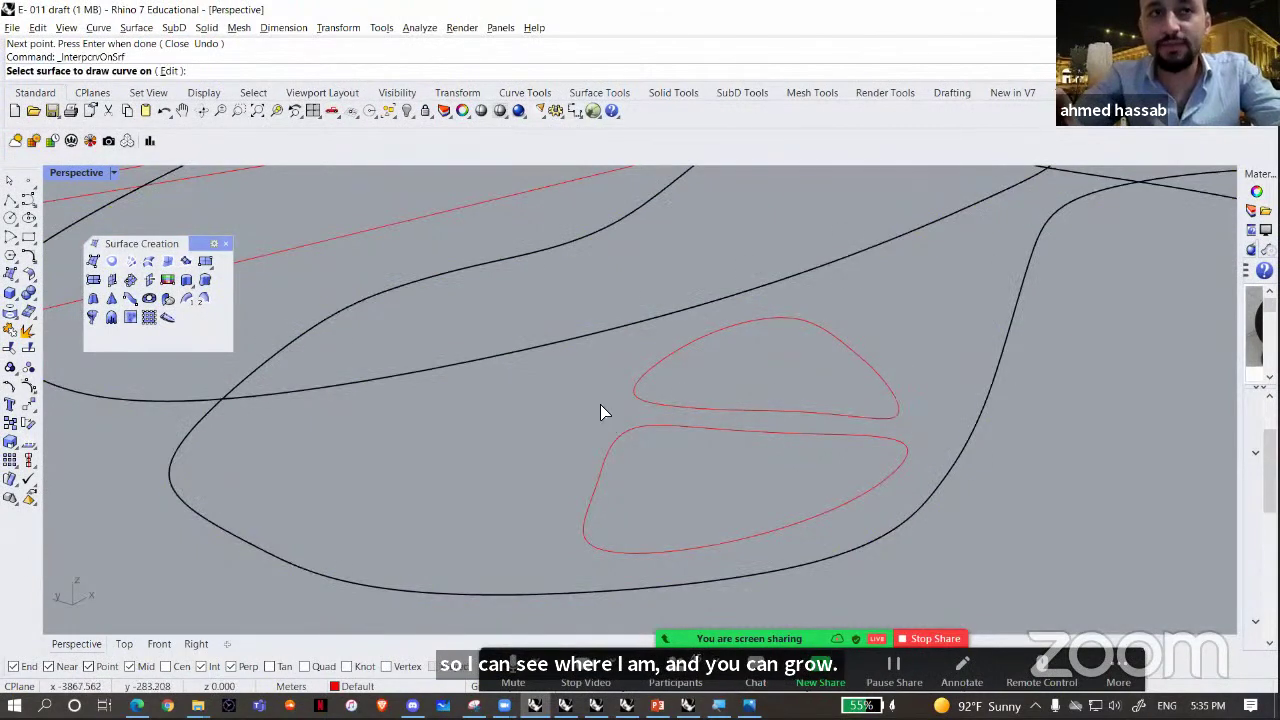
{"action": "left_click", "coordinate": [551, 346]}
{"action": "left_click", "coordinate": [598, 408]}
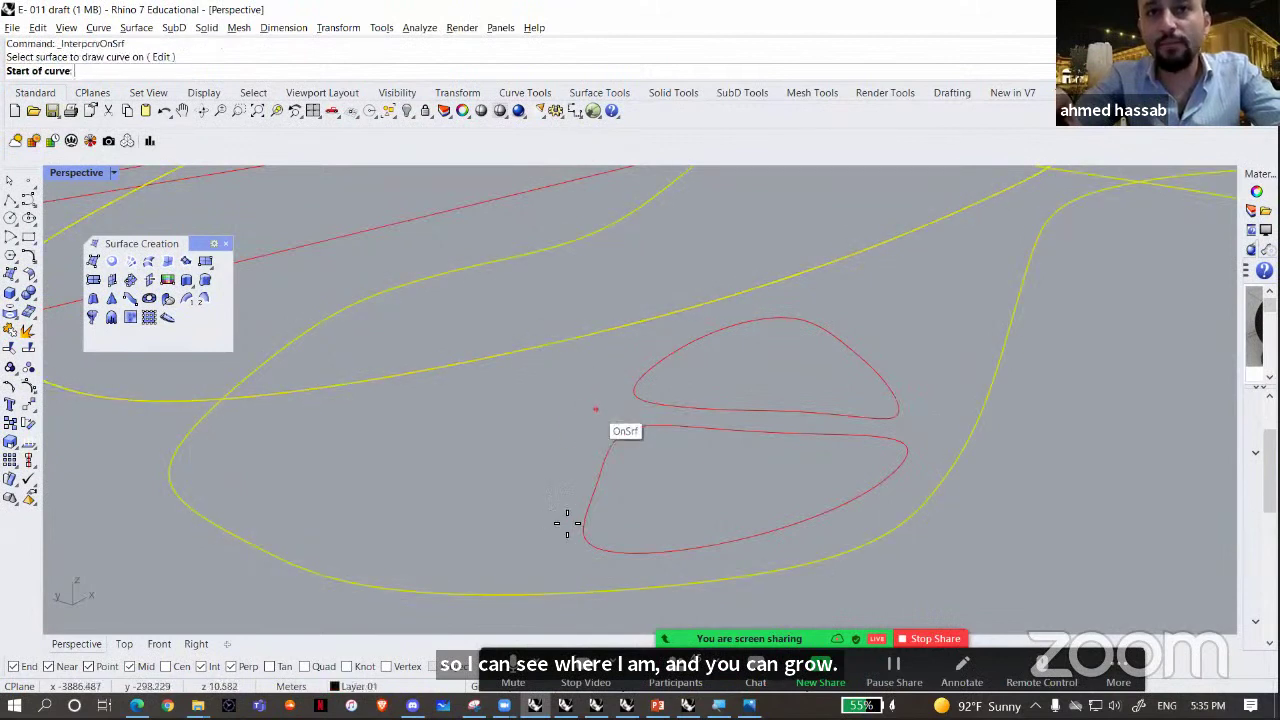
{"action": "left_click", "coordinate": [555, 527]}
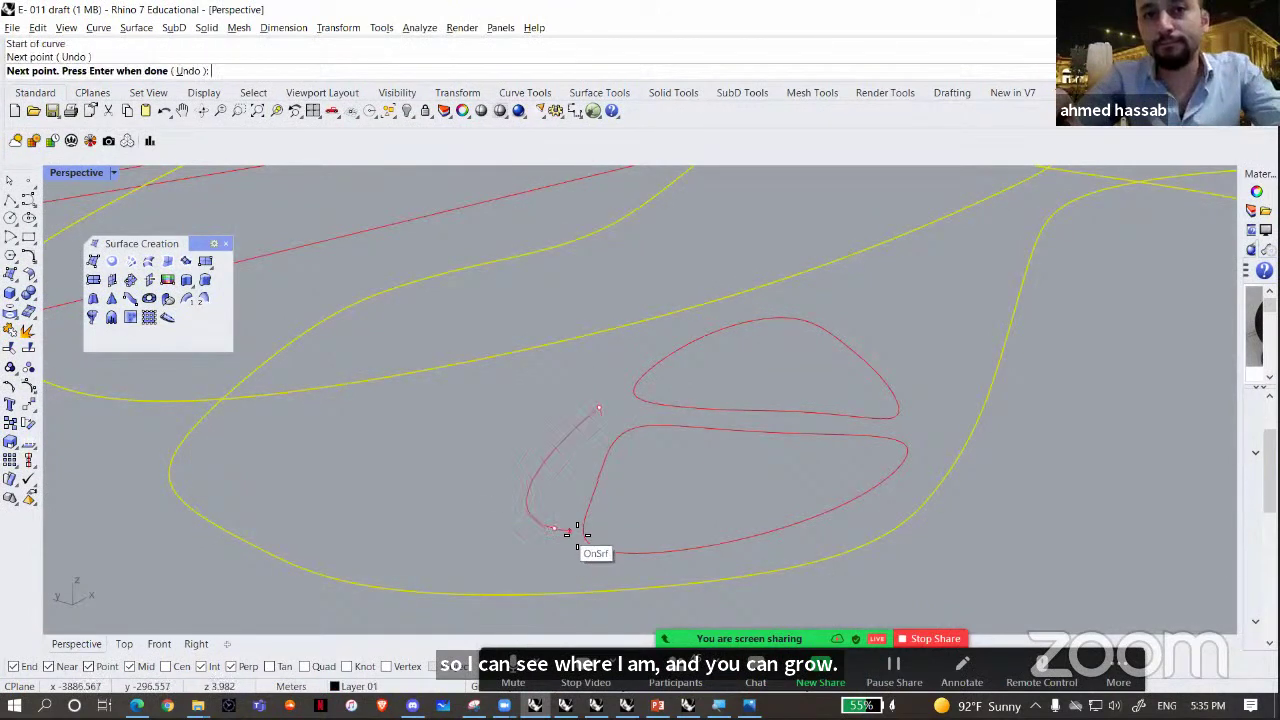
{"action": "key", "text": "ctrl+z"}
{"action": "left_click", "coordinate": [567, 507]}
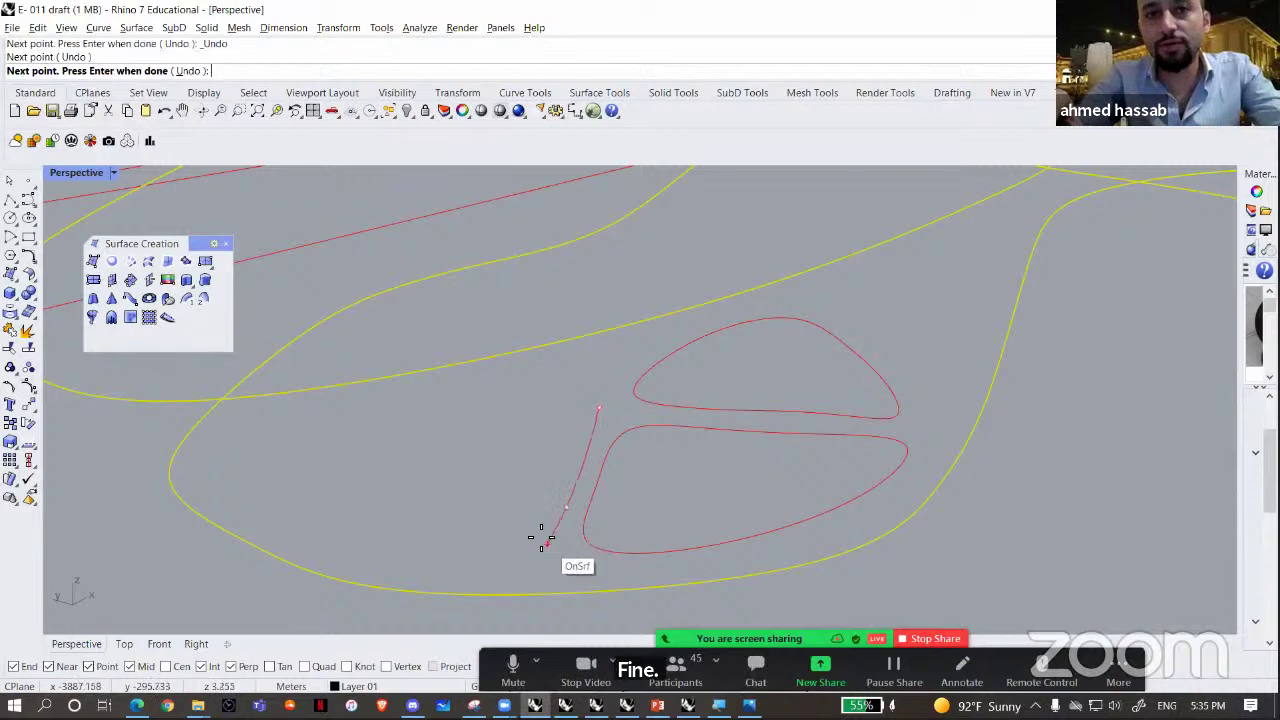
{"action": "left_click", "coordinate": [547, 545]}
{"action": "left_click", "coordinate": [462, 487]}
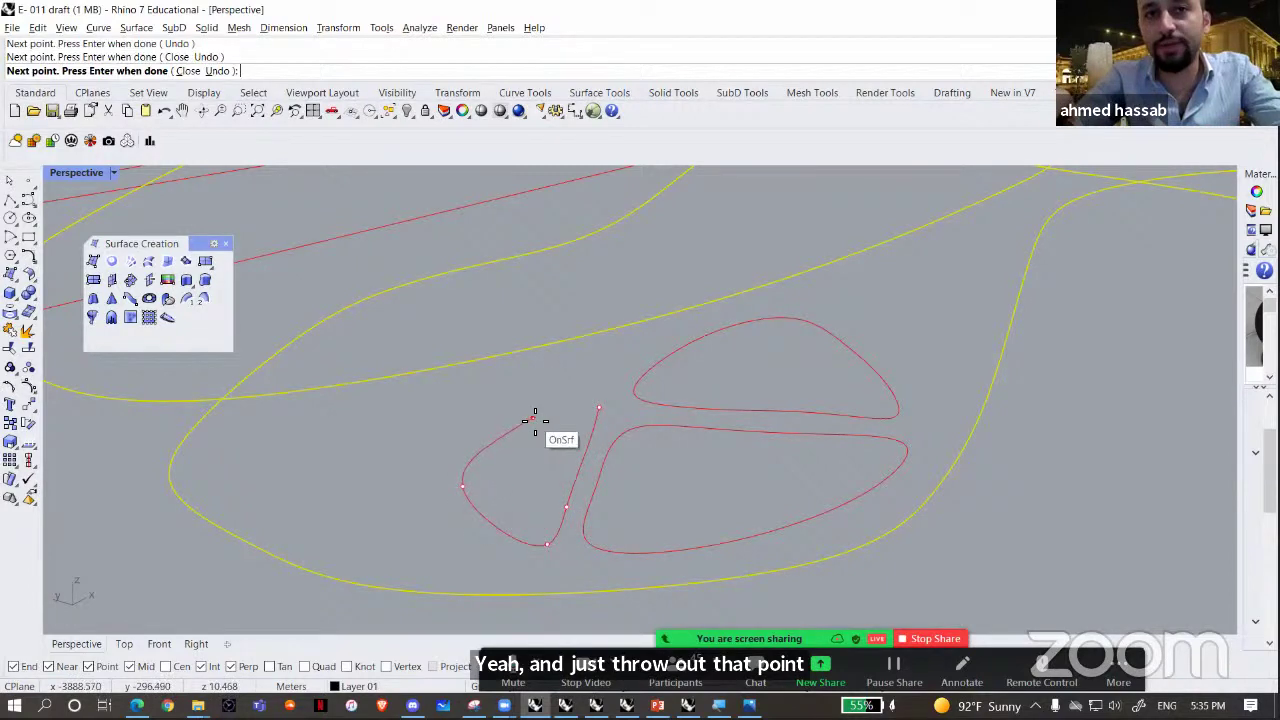
{"action": "left_click", "coordinate": [570, 412]}
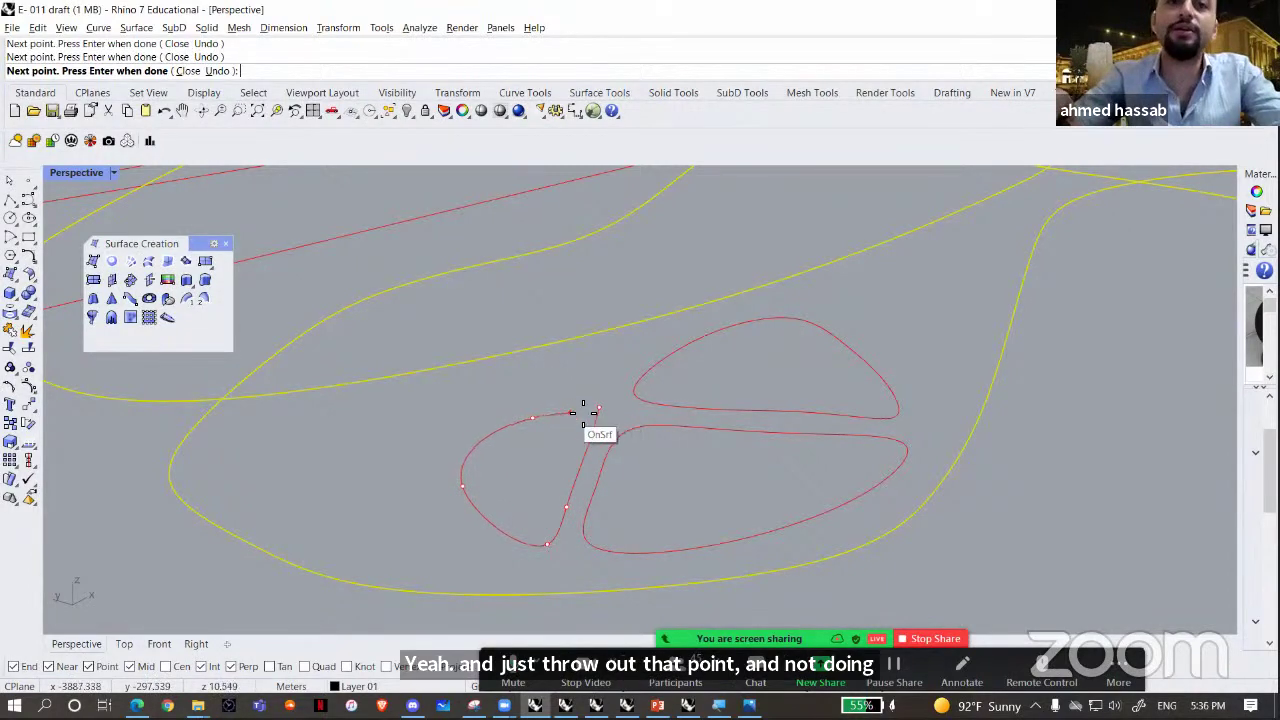
{"action": "scroll", "coordinate": [588, 408], "scroll_direction": "up", "scroll_amount": 5}
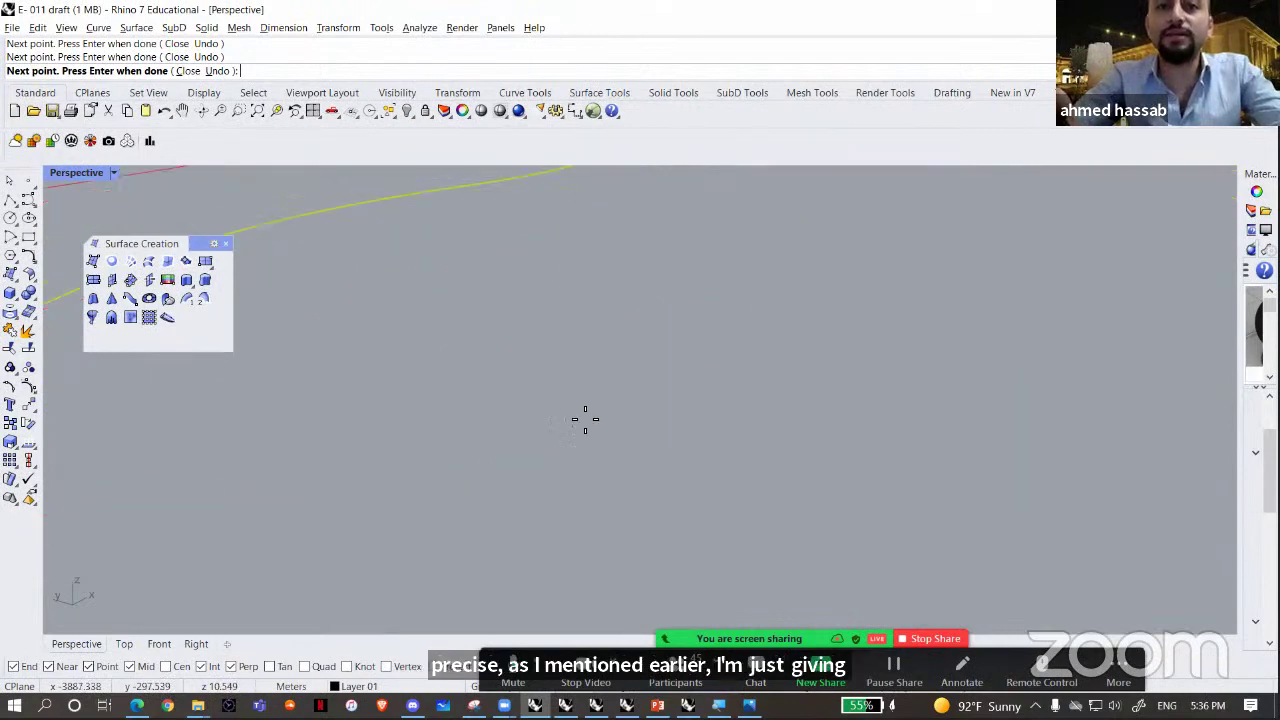
{"action": "scroll", "coordinate": [590, 421], "scroll_direction": "down", "scroll_amount": 10}
{"action": "key", "text": "ctrl+z"}
{"action": "scroll", "coordinate": [594, 437], "scroll_direction": "up", "scroll_amount": 5}
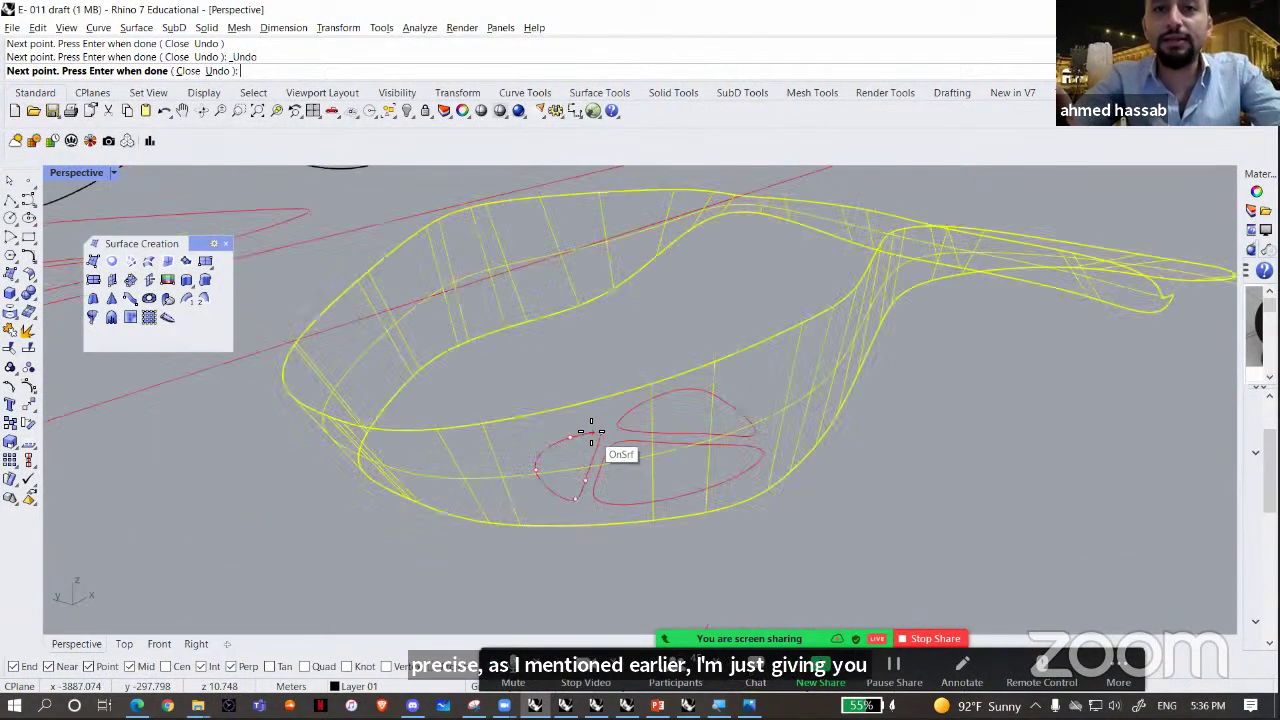
{"action": "scroll", "coordinate": [591, 434], "scroll_direction": "down", "scroll_amount": 5}
{"action": "scroll", "coordinate": [604, 434], "scroll_direction": "up", "scroll_amount": 4}
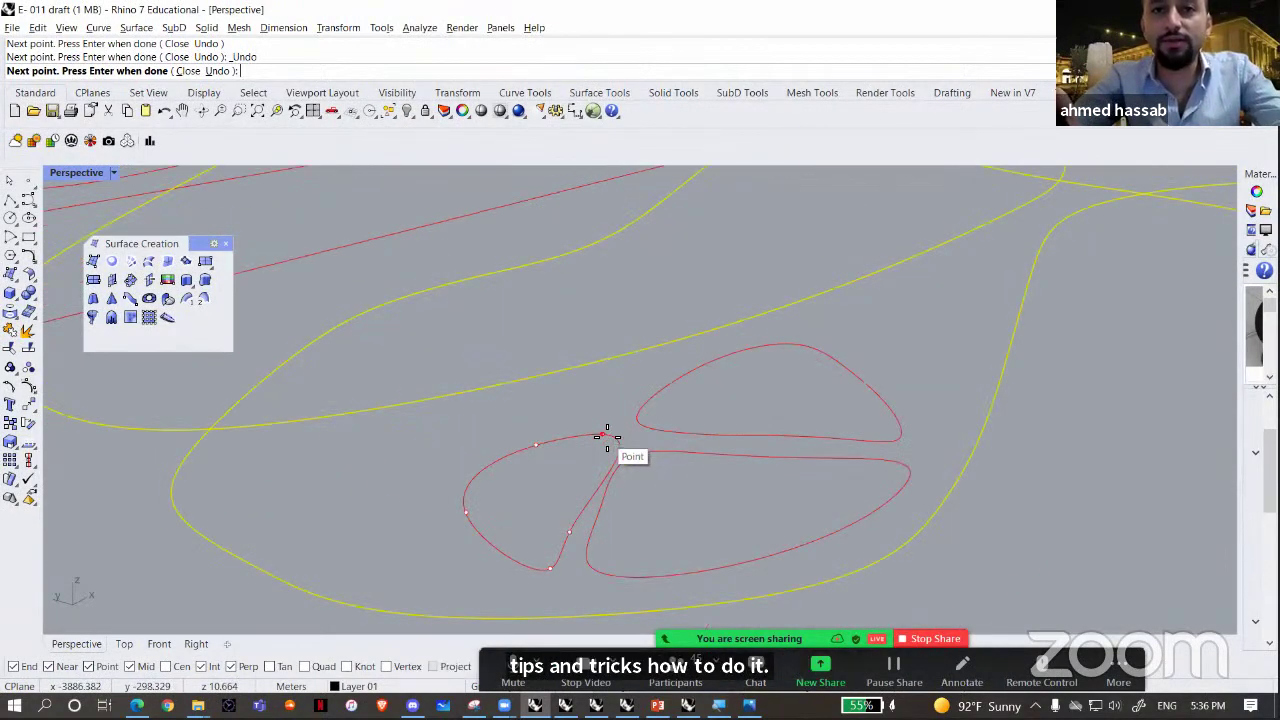
{"action": "left_click", "coordinate": [606, 437]}
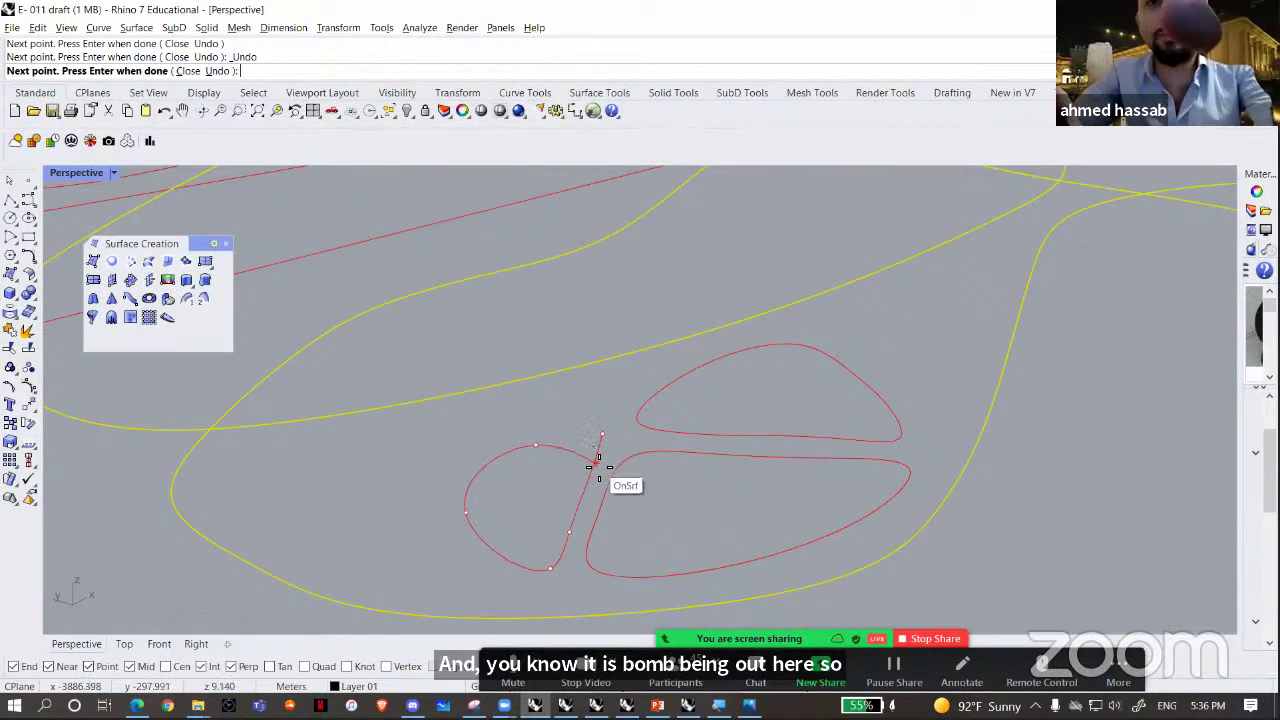
{"action": "key", "text": "Escape"}
{"action": "right_click", "coordinate": [568, 375]}
{"action": "left_click", "coordinate": [567, 373]}
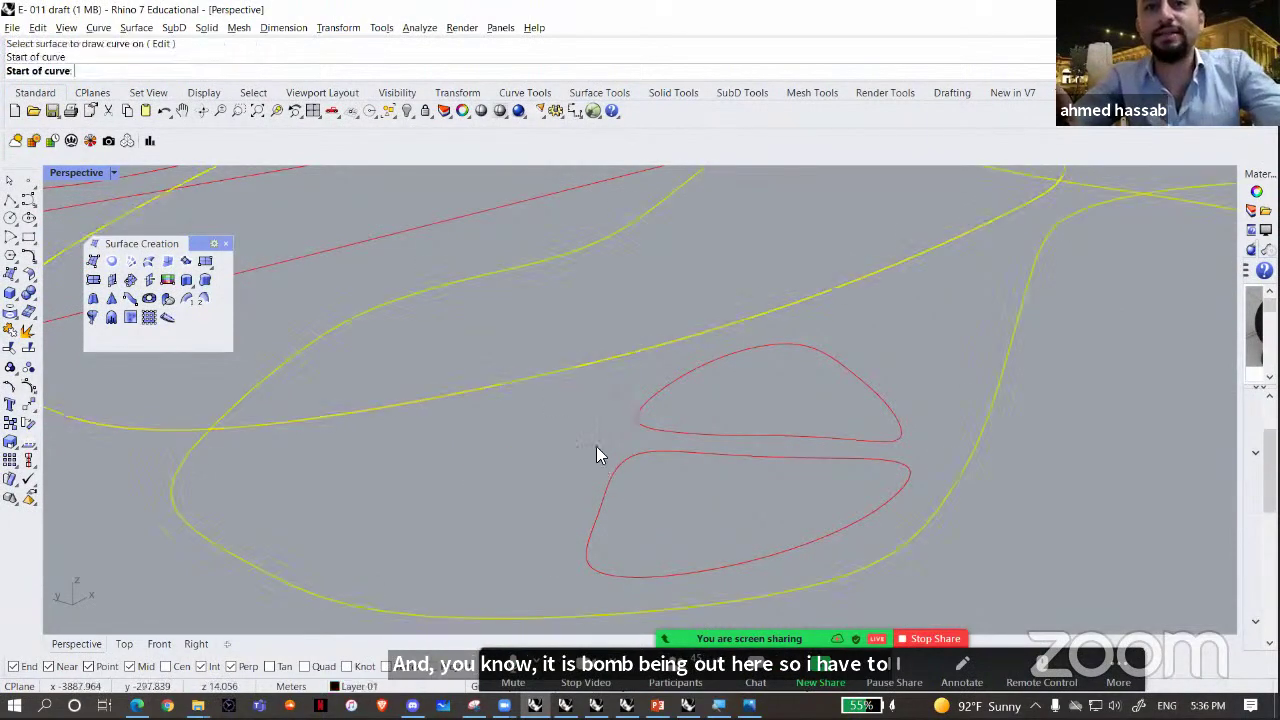
{"action": "key", "text": "Escape"}
- Draw a third closed, rounded curve on the wall surface beside the narrow end of the first opening outline, leaving a slim gap
{"action": "right_click", "coordinate": [564, 401]}
{"action": "left_click", "coordinate": [576, 452]}
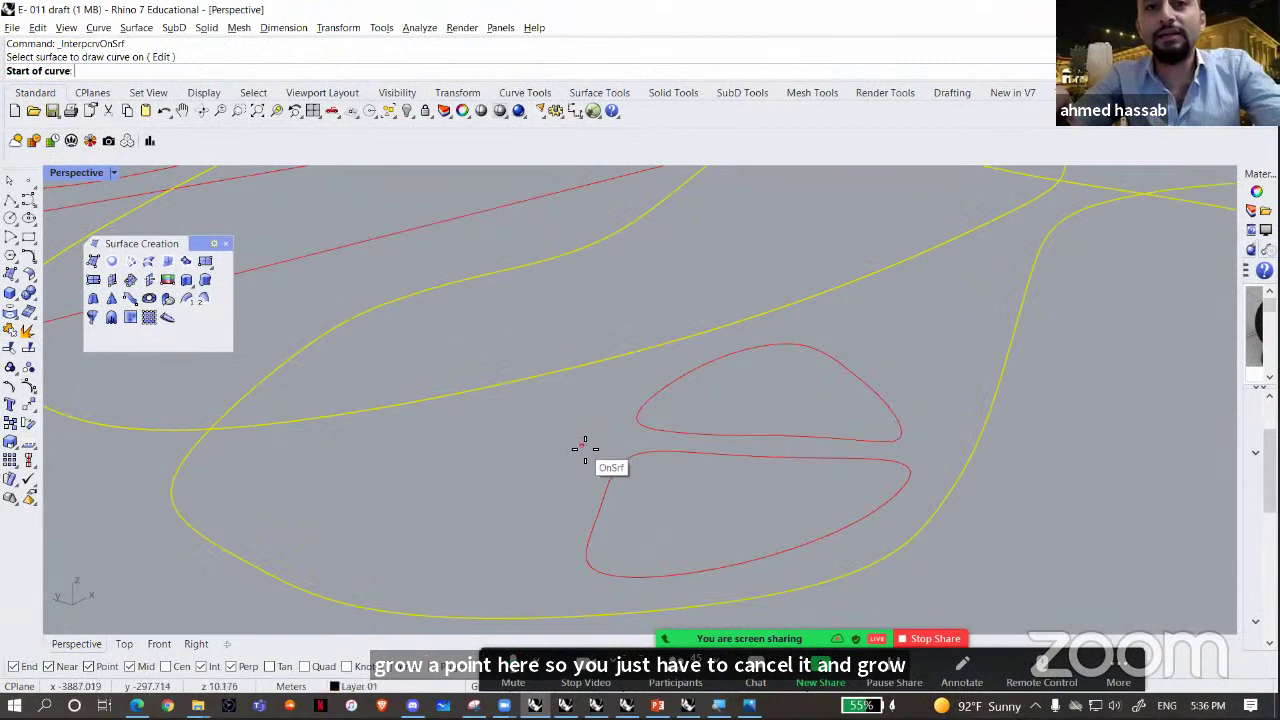
{"action": "left_click", "coordinate": [583, 447]}
{"action": "left_click", "coordinate": [575, 503]}
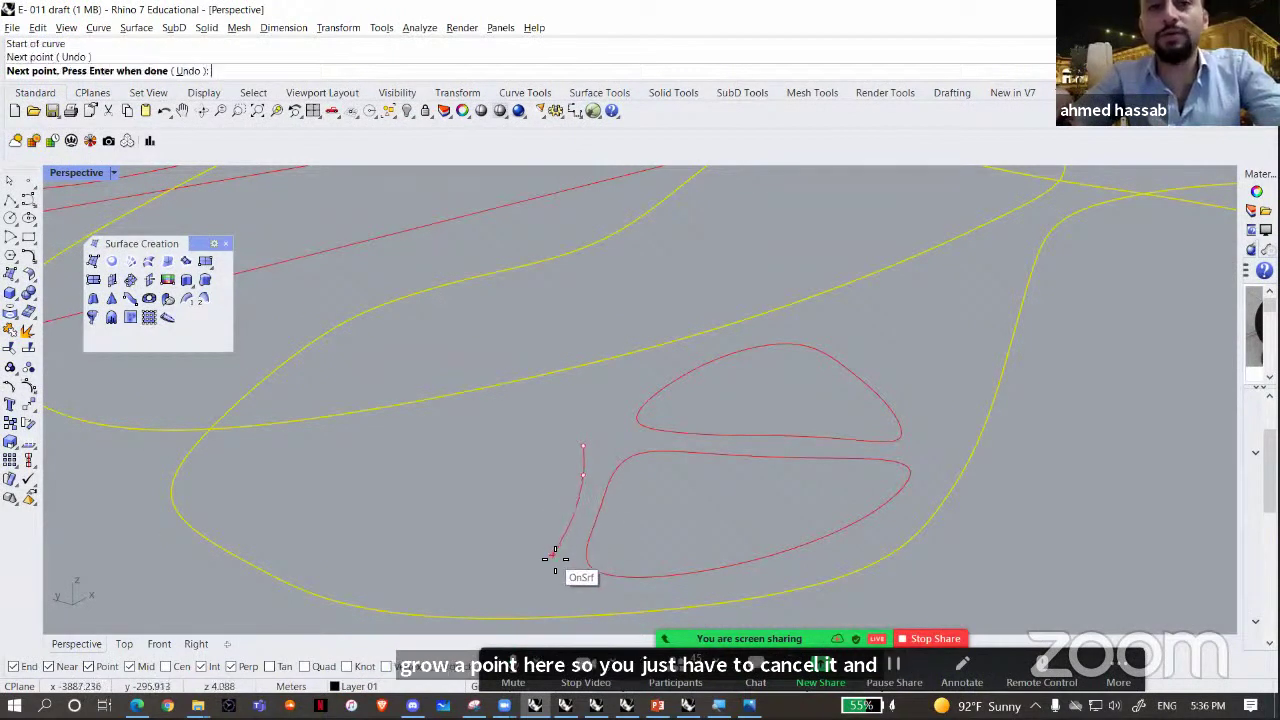
{"action": "left_click", "coordinate": [558, 555]}
{"action": "left_click", "coordinate": [560, 542]}
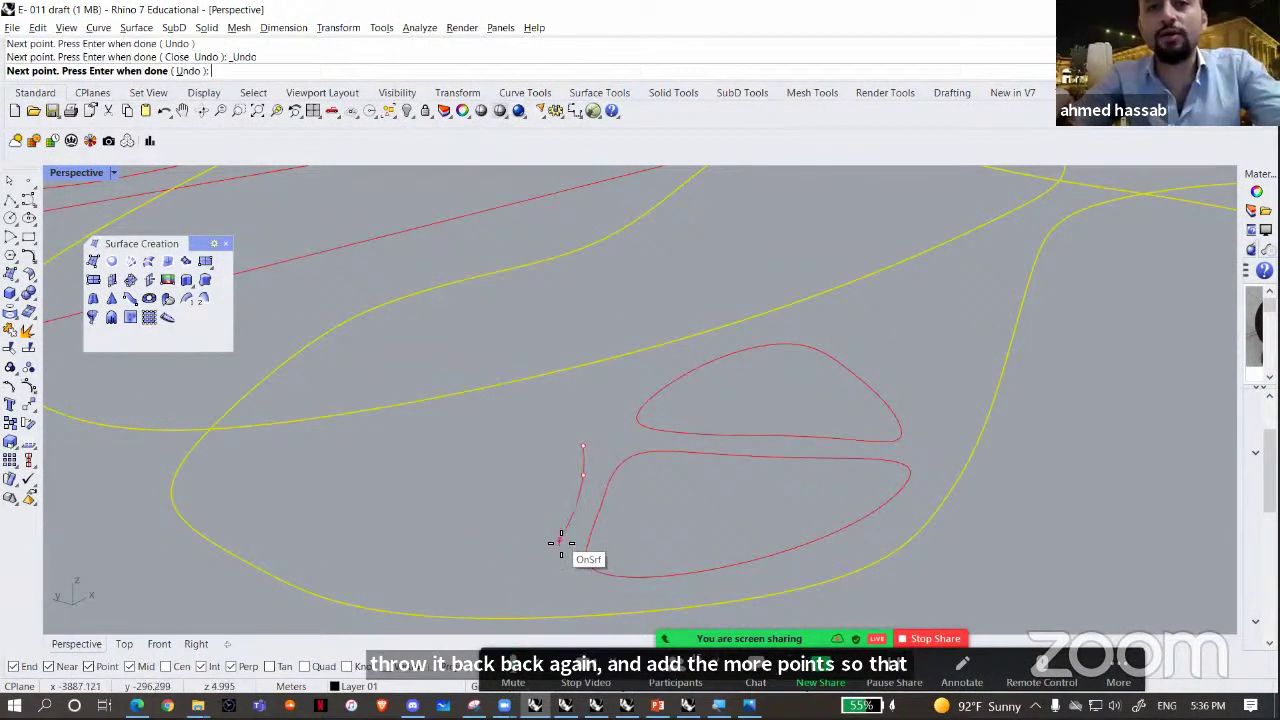
{"action": "left_click", "coordinate": [471, 551]}
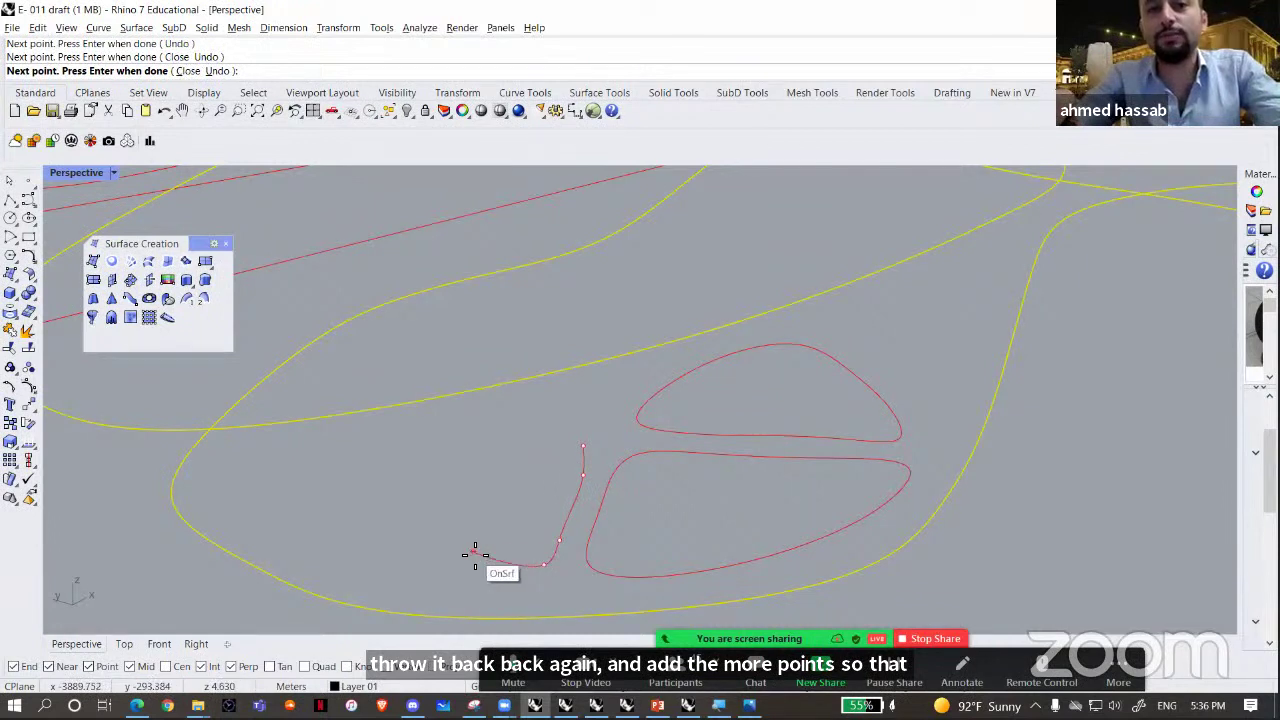
{"action": "left_click", "coordinate": [430, 511]}
{"action": "left_click", "coordinate": [430, 491]}
{"action": "left_click", "coordinate": [479, 450]}
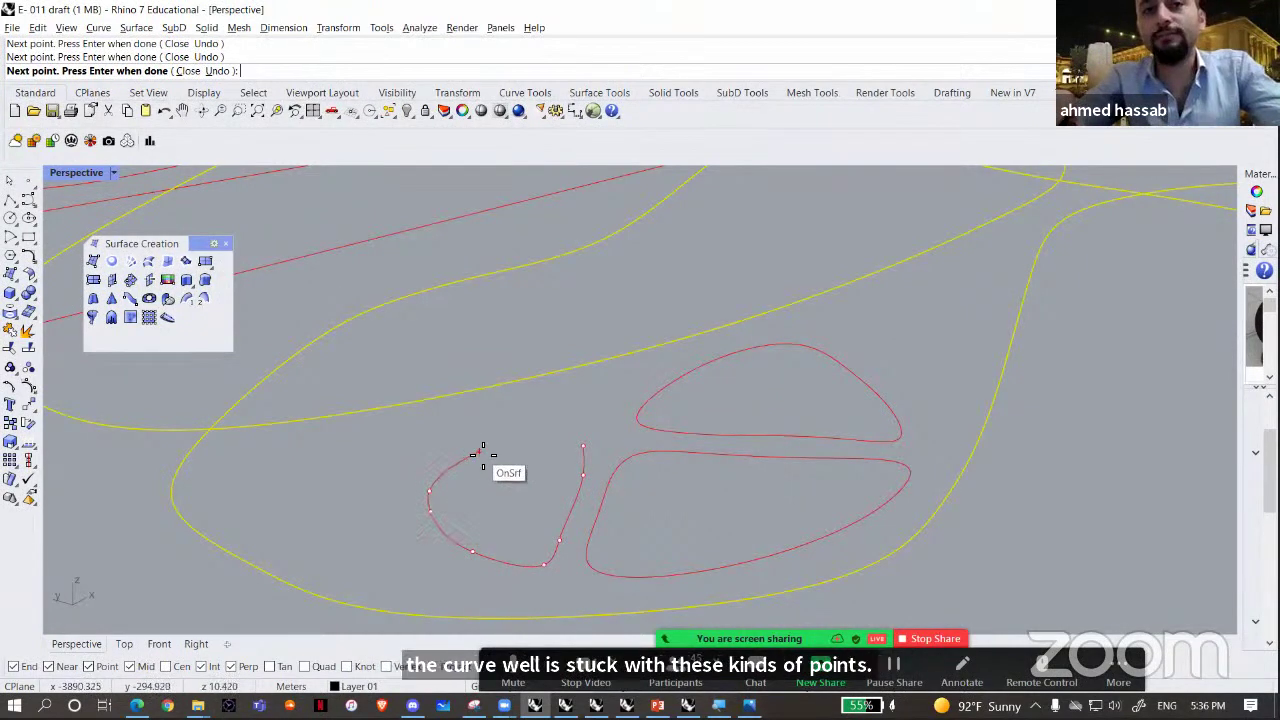
{"action": "left_click", "coordinate": [587, 447]}
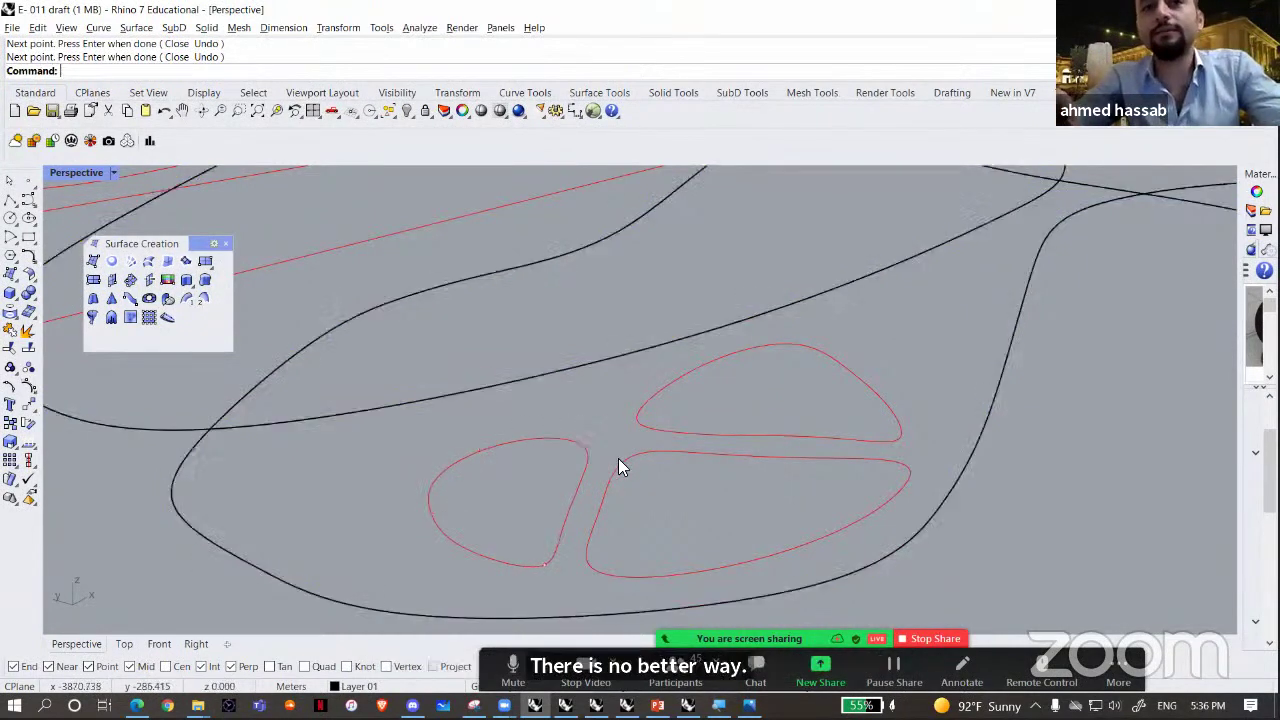
- Set the perspective viewport's display mode to Shaded with the whole front of the wall and its three outlines in view
{"action": "scroll", "coordinate": [641, 430], "scroll_direction": "down", "scroll_amount": 3}
{"action": "right_click_drag", "start_coordinate": [641, 430], "coordinate": [144, 184]}
{"action": "key", "text": "ctrl+alt+s"}
{"action": "mouse_move", "coordinate": [670, 438]}
{"action": "right_mouse_down"}
{"action": "mouse_move", "coordinate": [676, 472]}
{"action": "mouse_move", "coordinate": [460, 502]}
{"action": "mouse_move", "coordinate": [55, 385]}
{"action": "right_mouse_up"}
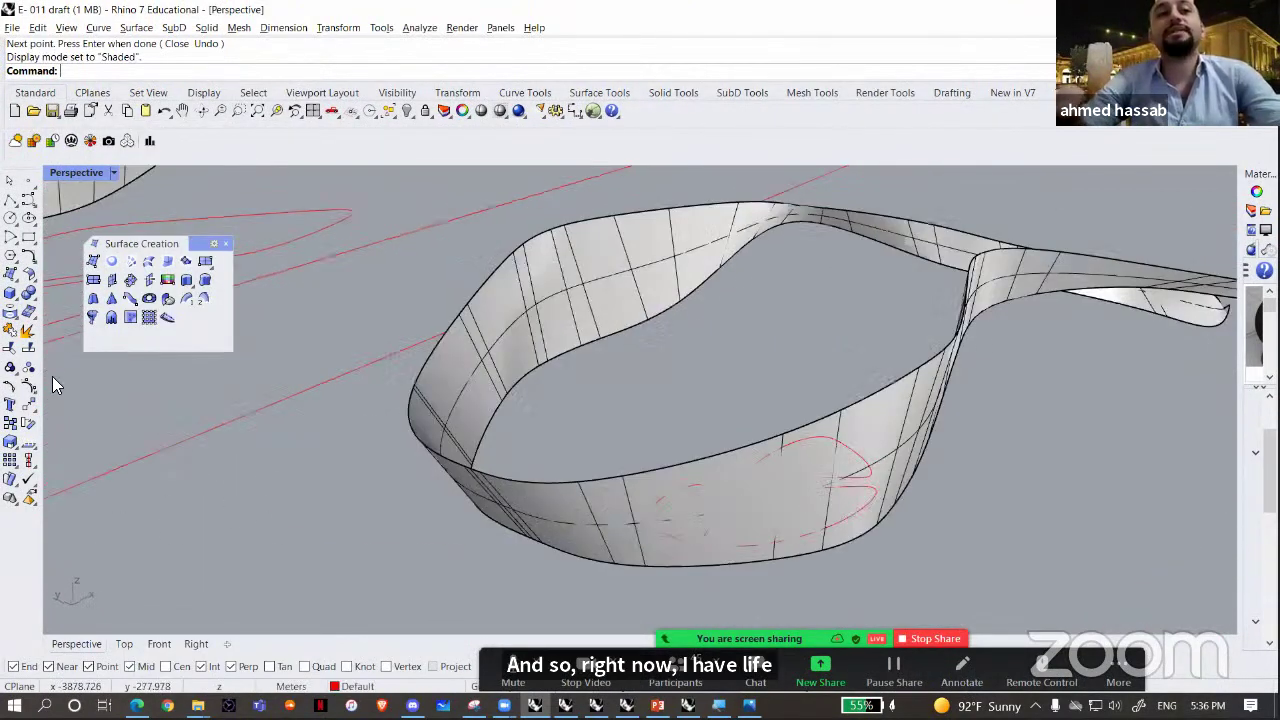
{"action": "right_click", "coordinate": [576, 448]}
{"action": "left_click_drag", "start_coordinate": [570, 608], "coordinate": [966, 364]}
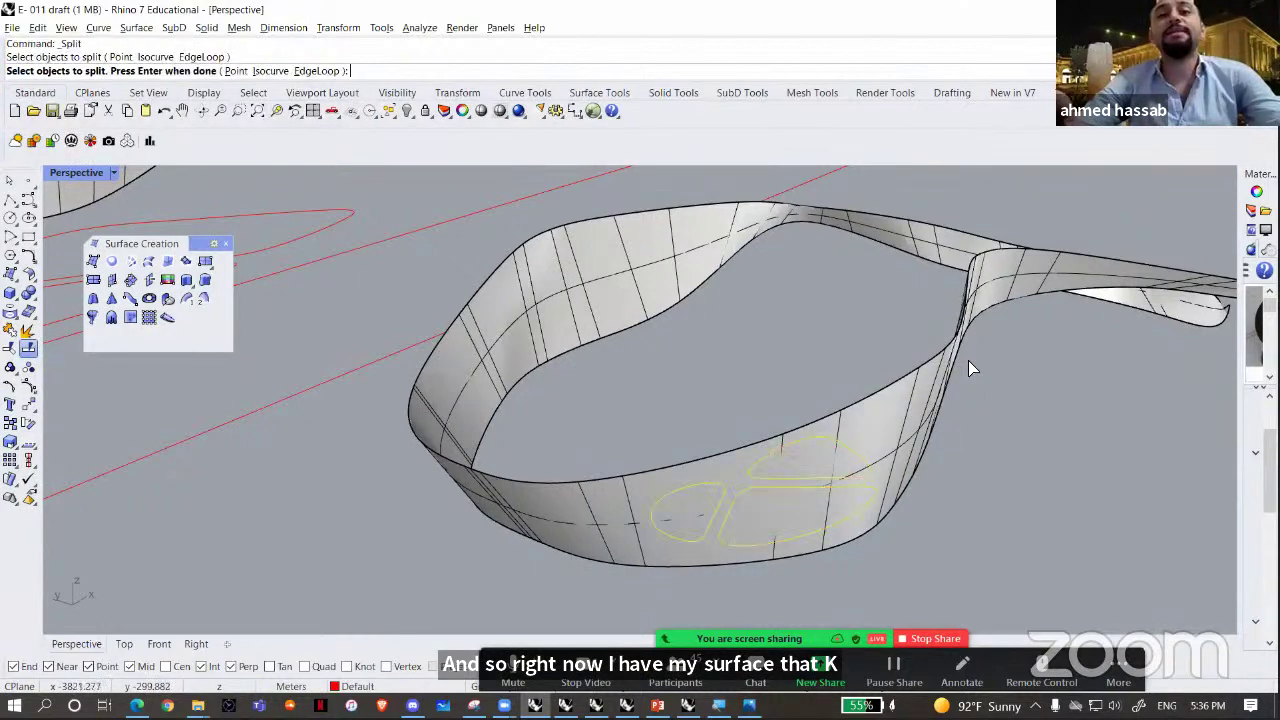
{"action": "right_click", "coordinate": [966, 362]}
{"action": "key", "text": "Escape"}
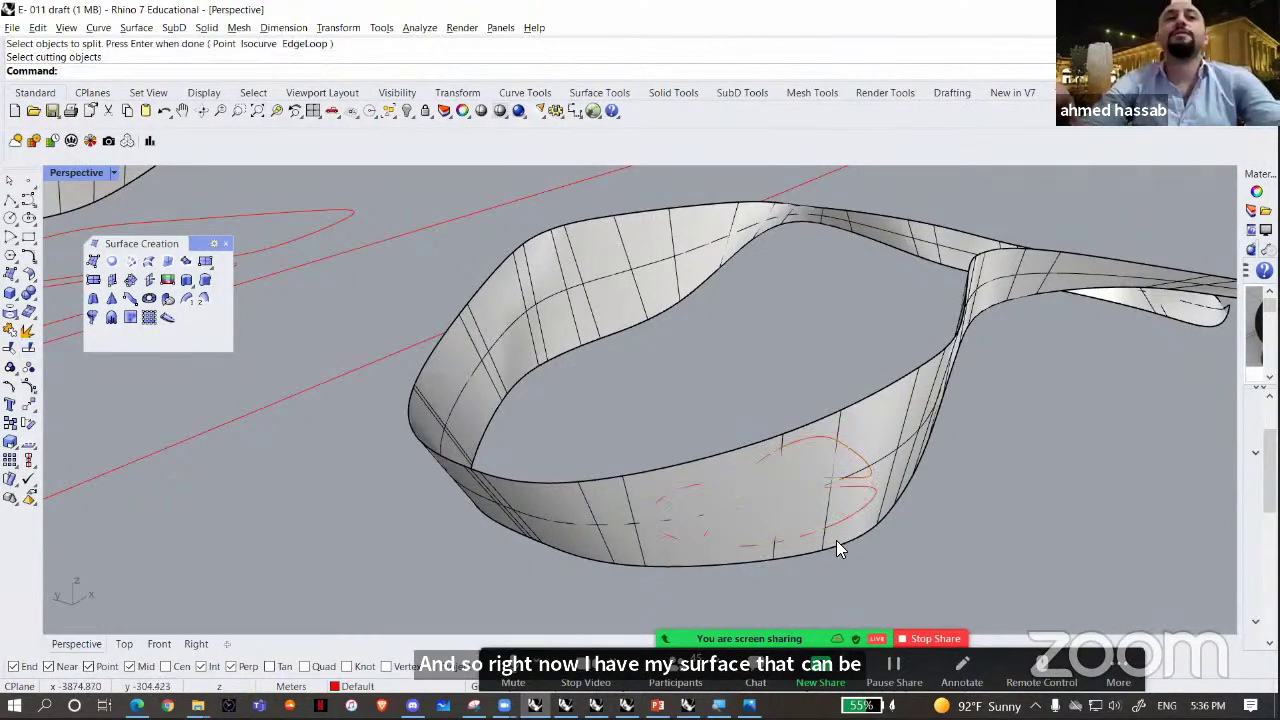
- Split the wall surface using the three closed opening curves as cutting objects
{"action": "left_click", "coordinate": [585, 538]}
{"action": "left_click", "coordinate": [482, 559]}
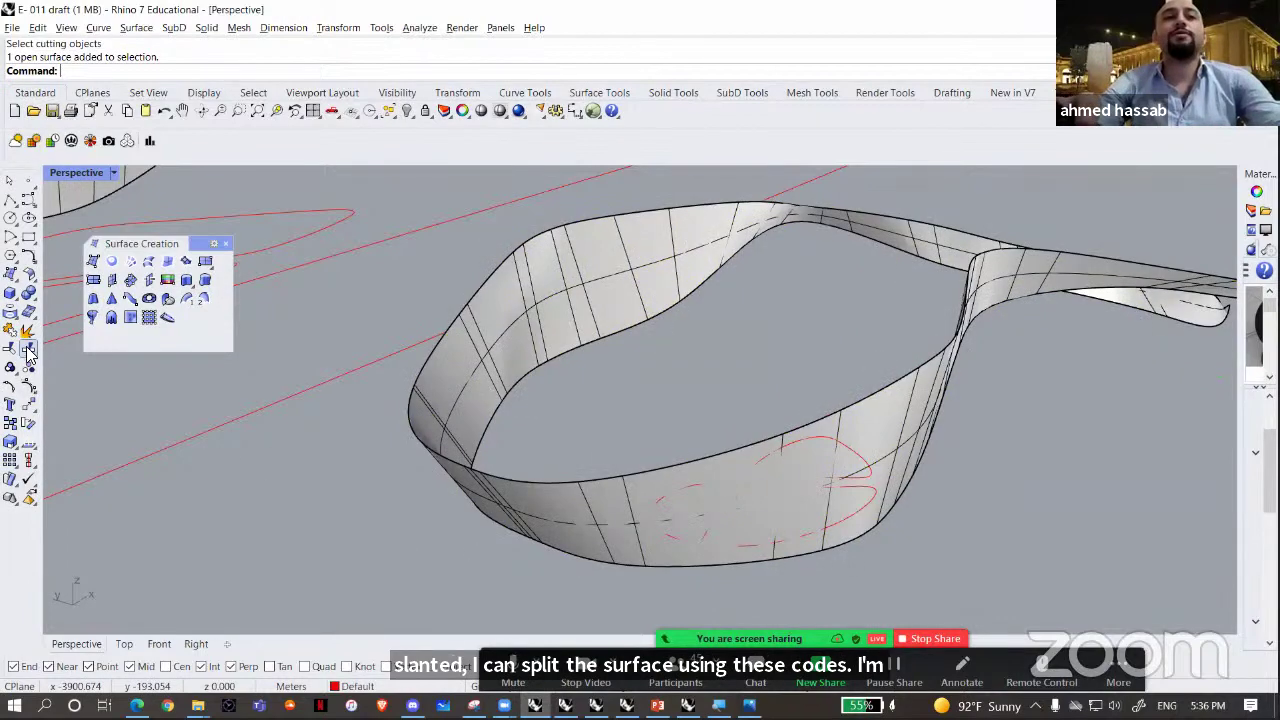
{"action": "key", "text": "Return"}
{"action": "left_click", "coordinate": [548, 516]}
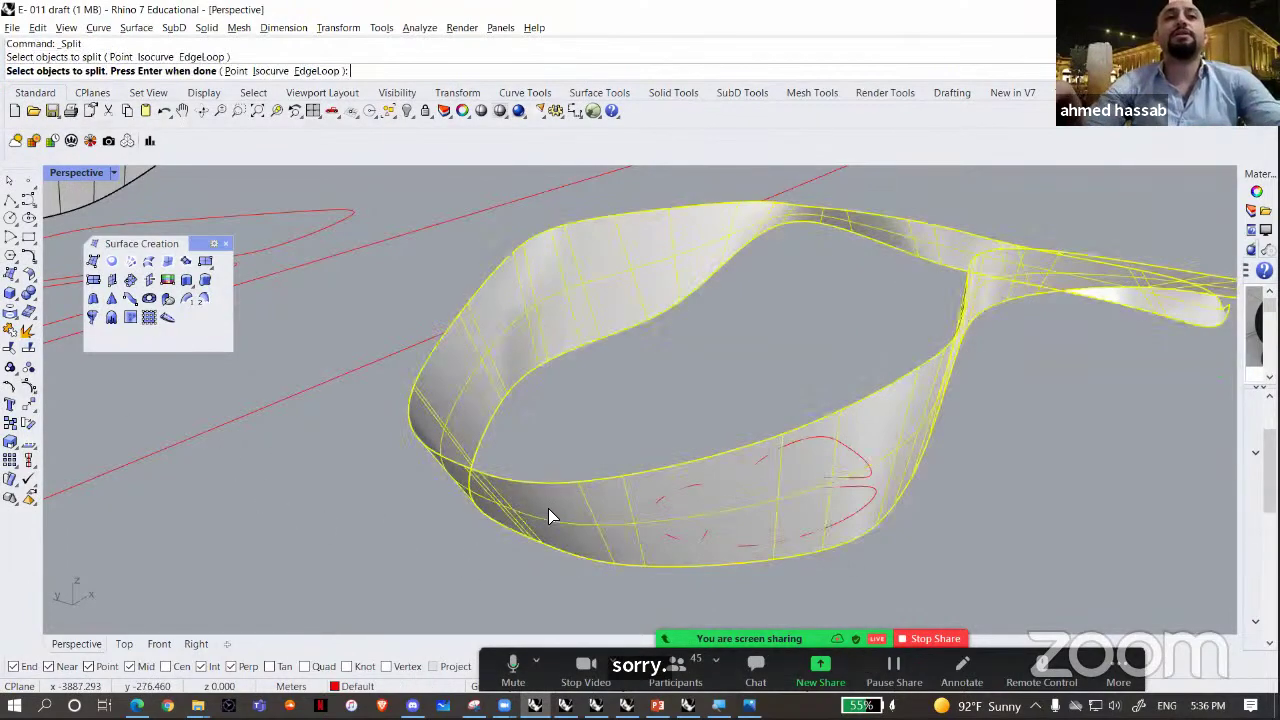
{"action": "key", "text": "Return"}
{"action": "left_click", "coordinate": [694, 538]}
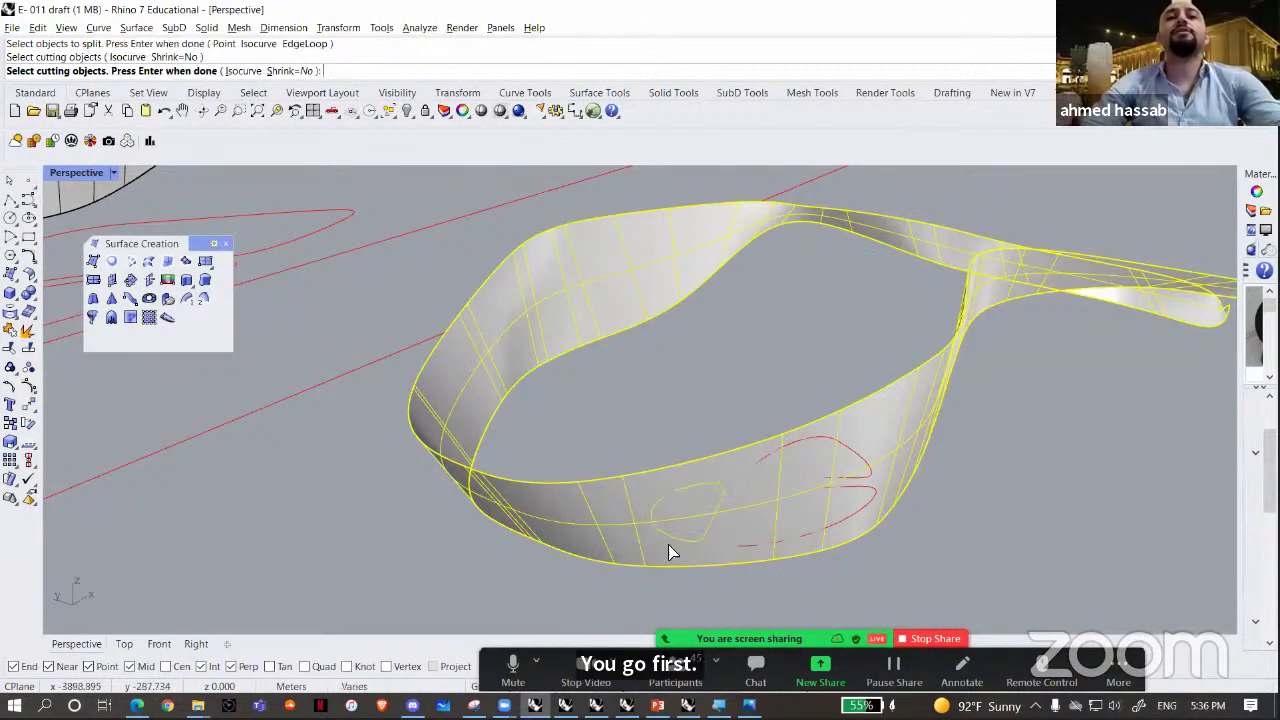
{"action": "left_click_drag", "start_coordinate": [561, 600], "coordinate": [975, 372]}
{"action": "key", "text": "Return"}
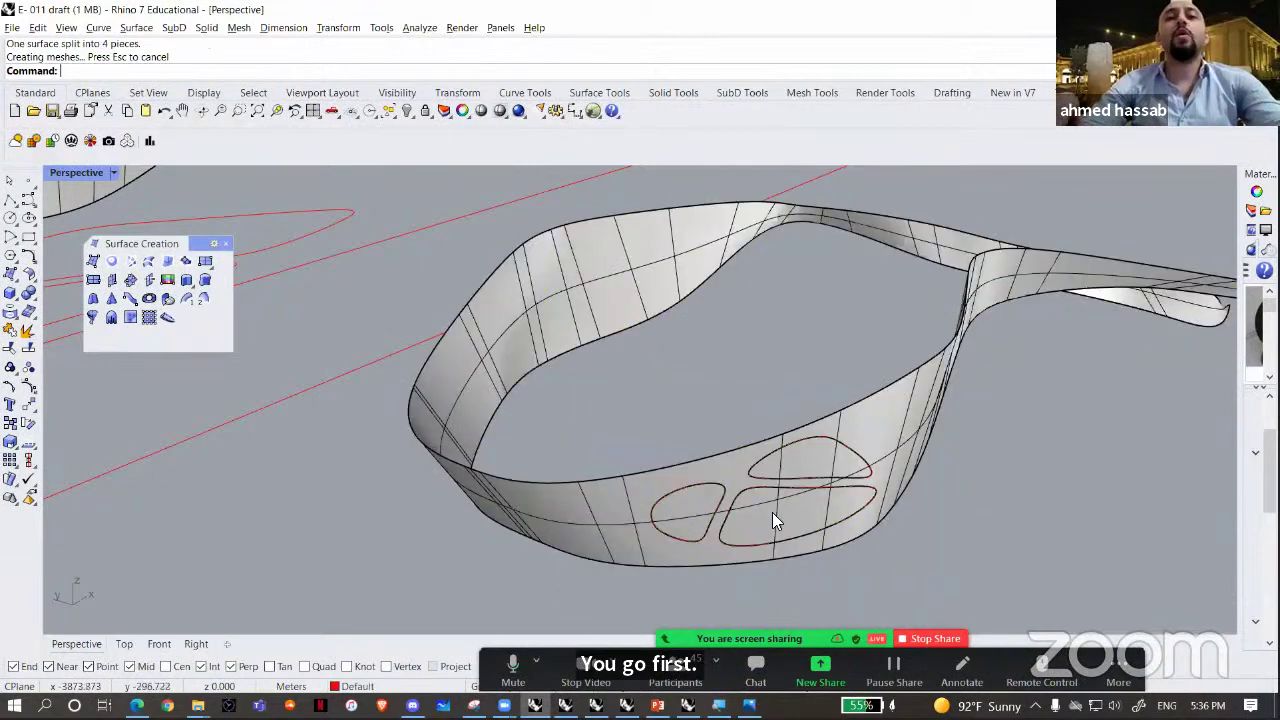
- Select the three split-out pieces inside the opening outlines to check that they are separate from the wall
{"action": "left_click", "coordinate": [772, 513]}
{"action": "left_click", "coordinate": [831, 461], "text": "shift"}
{"action": "left_click", "coordinate": [676, 506], "text": "shift"}
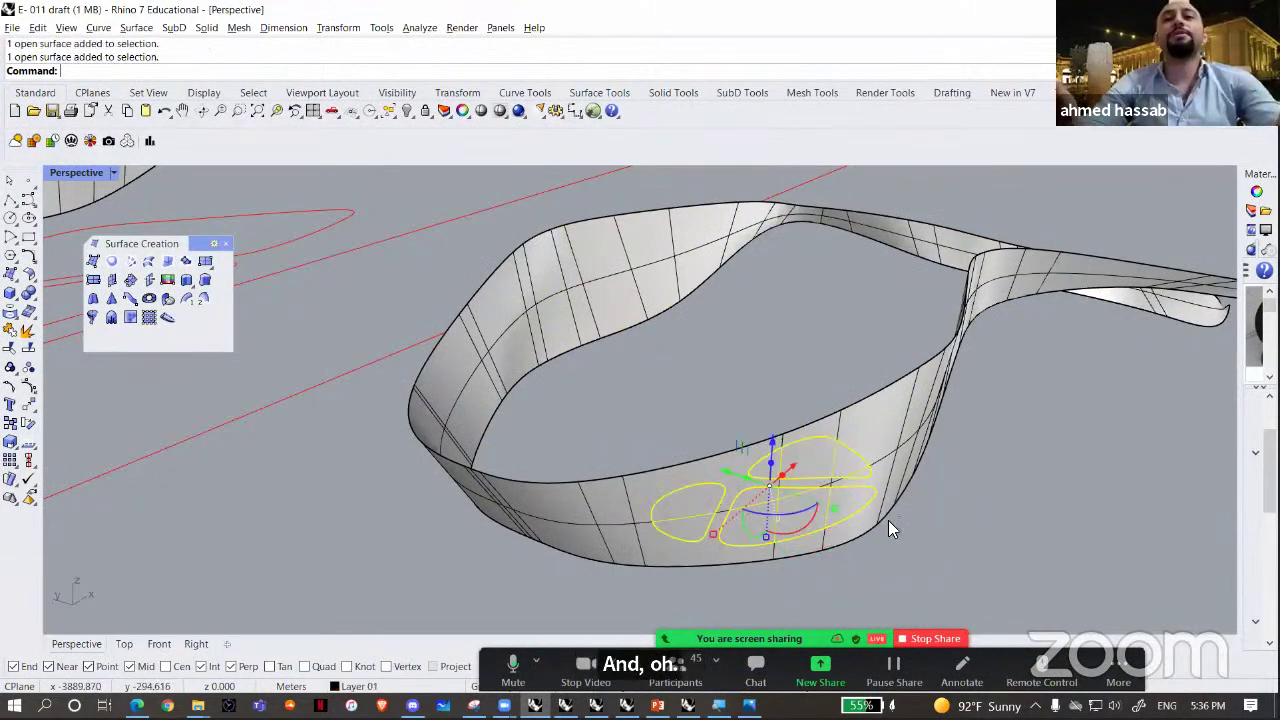
- Select only the wall surface around the openings and start OffsetSrf on it
{"action": "right_click_drag", "start_coordinate": [903, 466], "coordinate": [938, 414]}
{"action": "left_click", "coordinate": [897, 500]}
{"action": "scroll", "coordinate": [938, 414], "scroll_direction": "up", "scroll_amount": 6}
{"action": "left_click", "coordinate": [988, 432]}
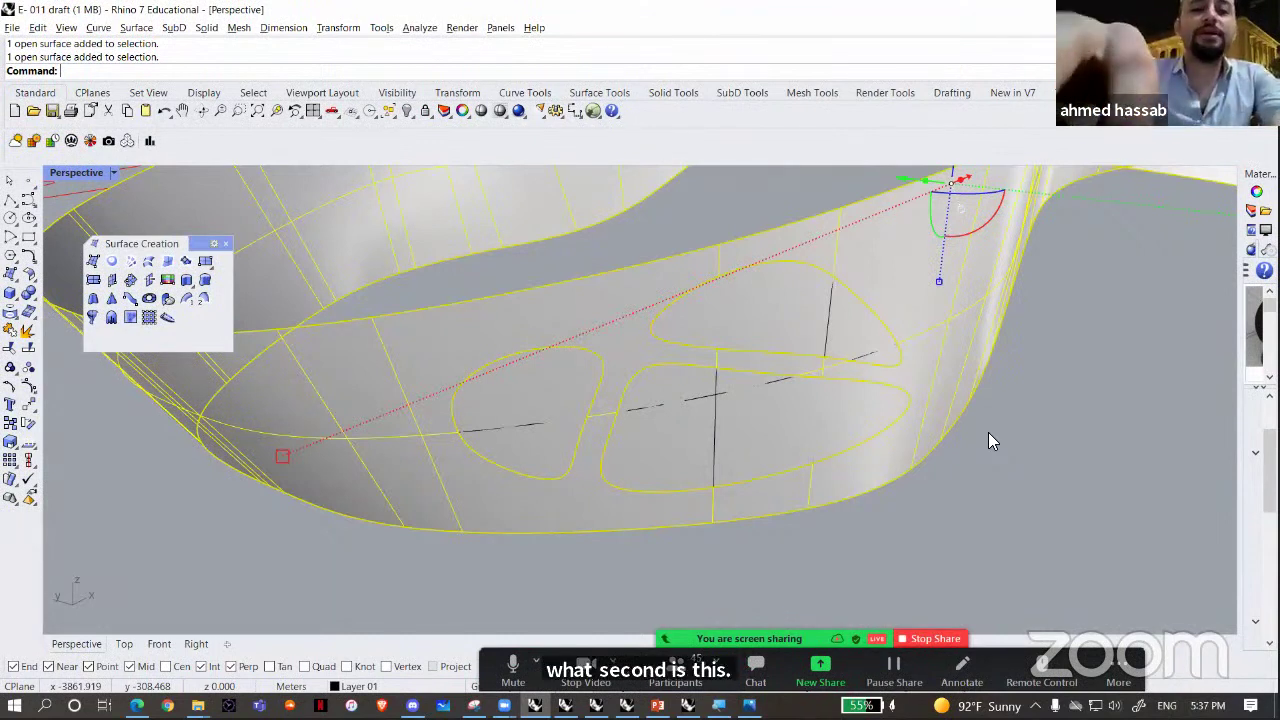
{"action": "type", "text": "OffsetSrf"}
{"action": "key", "text": "Return"}
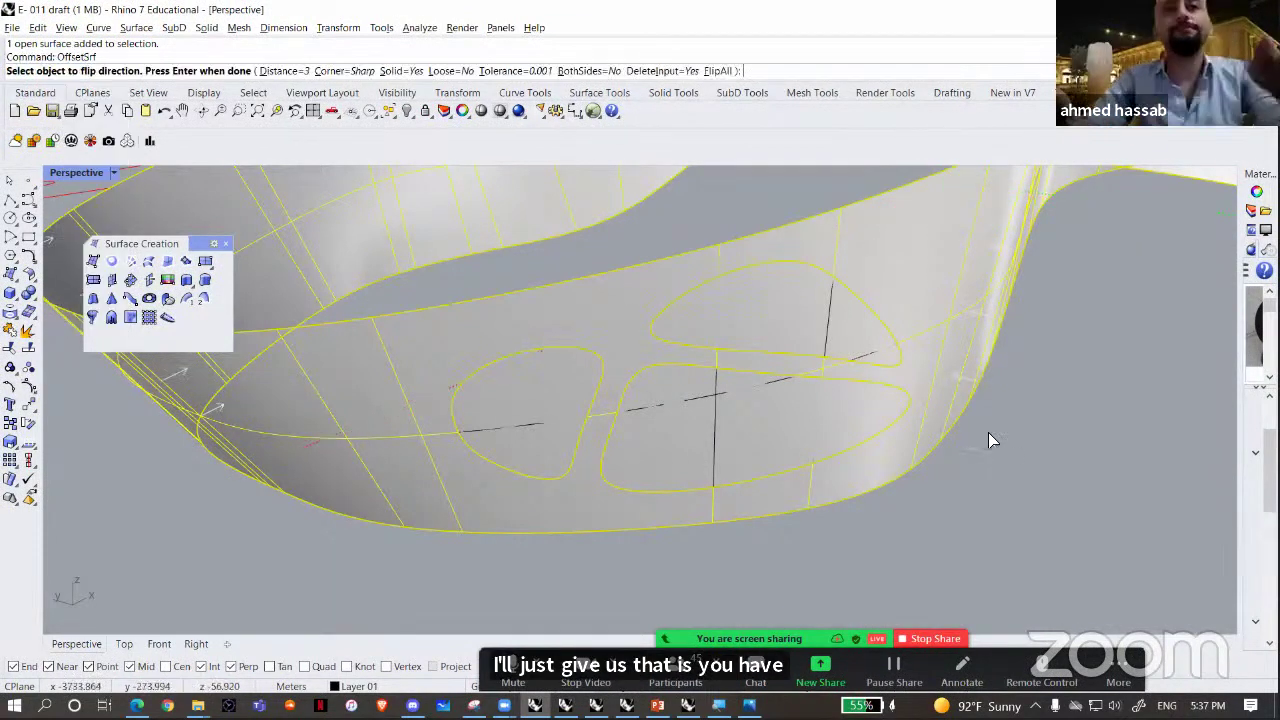
- Check the offset direction arrows around the wall ribbon and flip them all to the outer side
{"action": "scroll", "coordinate": [837, 471], "scroll_direction": "down", "scroll_amount": 5}
{"action": "right_click_drag", "start_coordinate": [816, 502], "coordinate": [840, 466]}
{"action": "scroll", "coordinate": [840, 466], "scroll_direction": "down", "scroll_amount": 3}
{"action": "scroll", "coordinate": [574, 526], "scroll_direction": "down", "scroll_amount": 3}
{"action": "right_click_drag", "start_coordinate": [570, 536], "coordinate": [690, 430]}
{"action": "scroll", "coordinate": [577, 320], "scroll_direction": "up", "scroll_amount": 8}
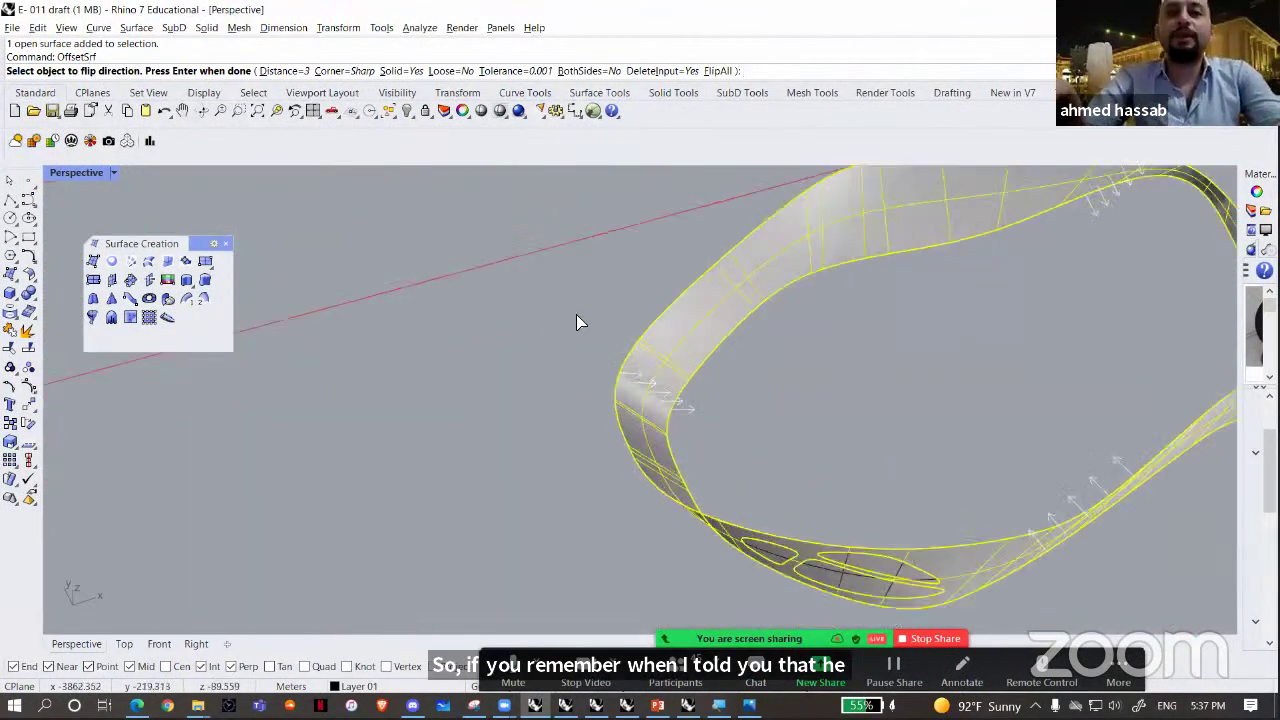
{"action": "scroll", "coordinate": [647, 403], "scroll_direction": "down", "scroll_amount": 8}
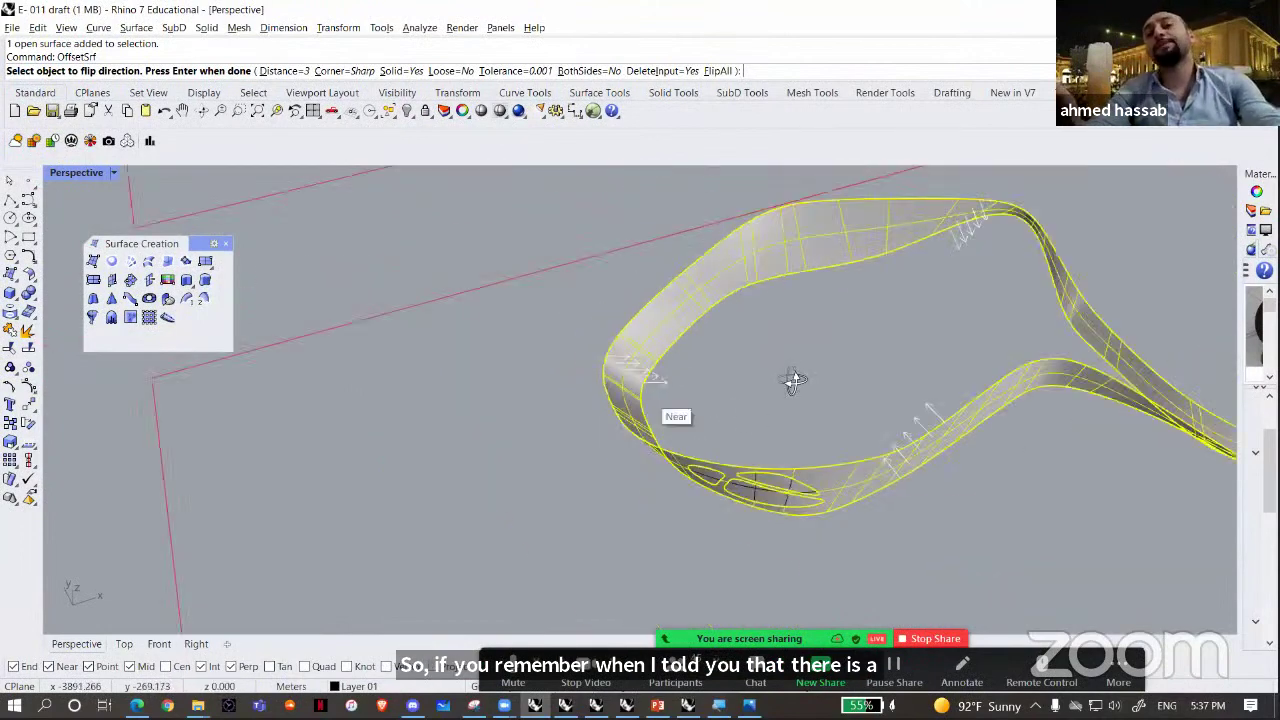
{"action": "right_click_drag", "start_coordinate": [794, 377], "coordinate": [755, 530]}
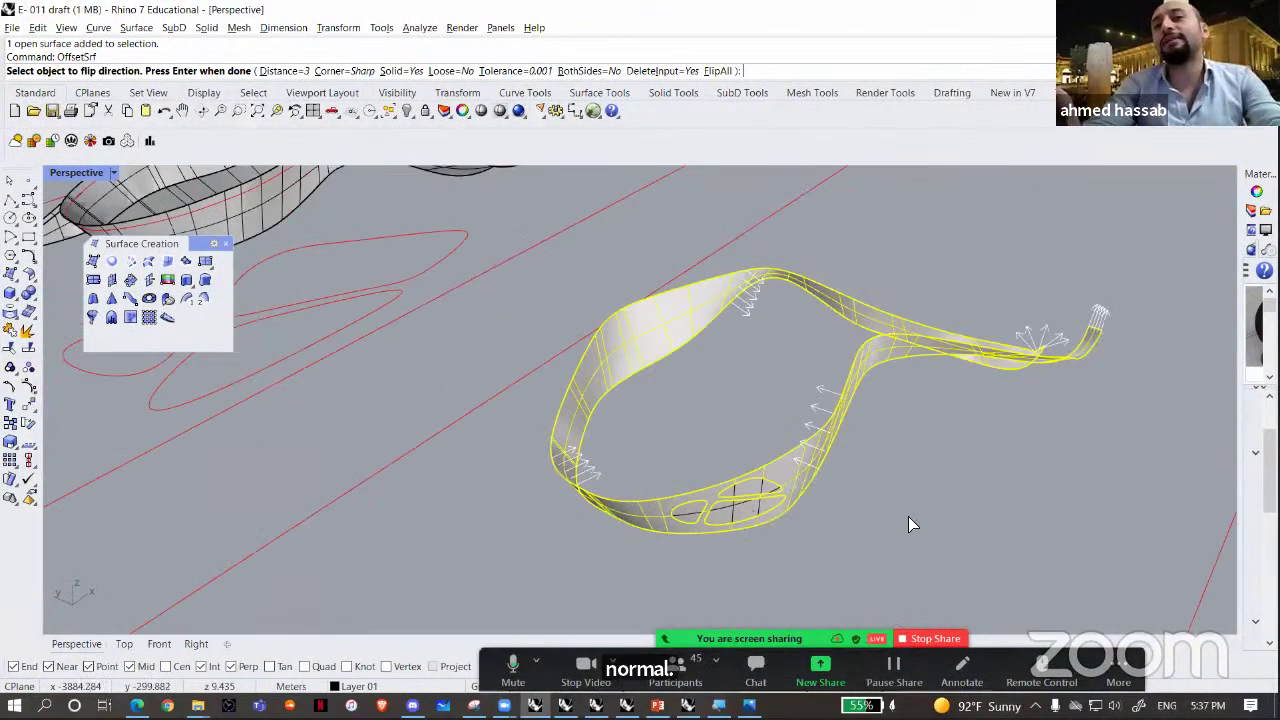
{"action": "right_click_drag", "start_coordinate": [908, 516], "coordinate": [884, 478]}
{"action": "scroll", "coordinate": [884, 478], "scroll_direction": "up", "scroll_amount": 2}
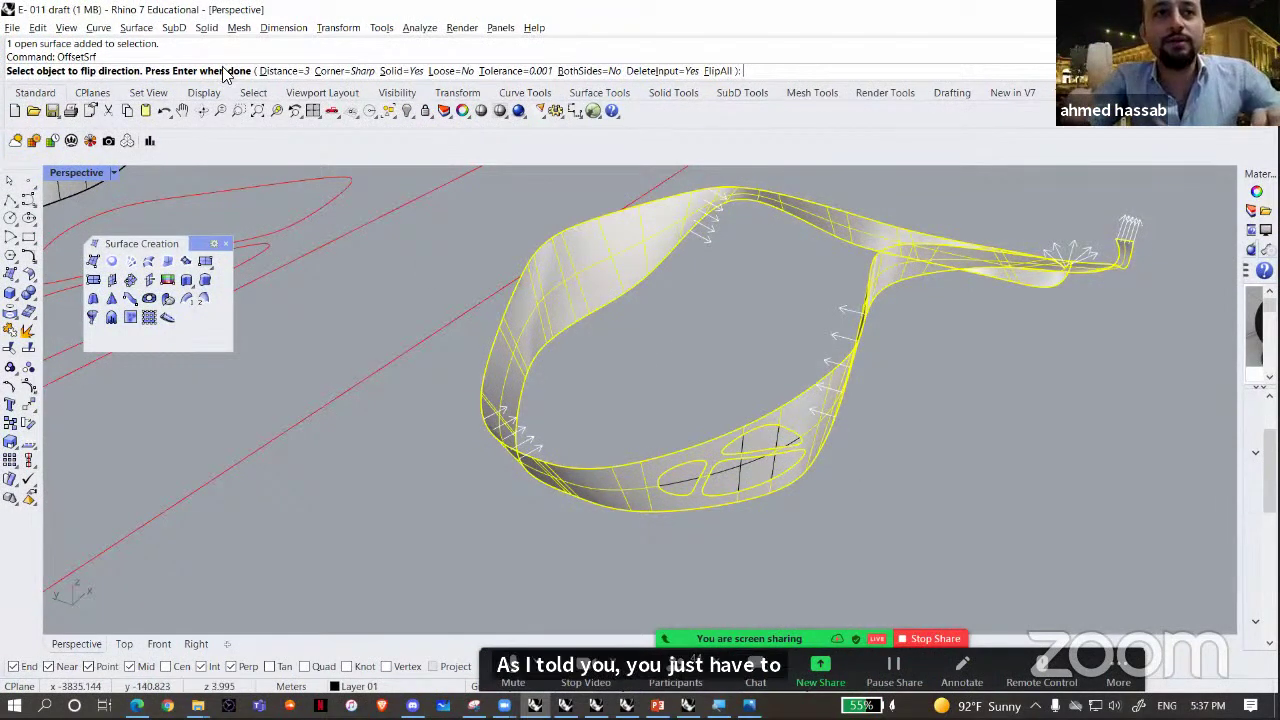
{"action": "left_click", "coordinate": [724, 71]}
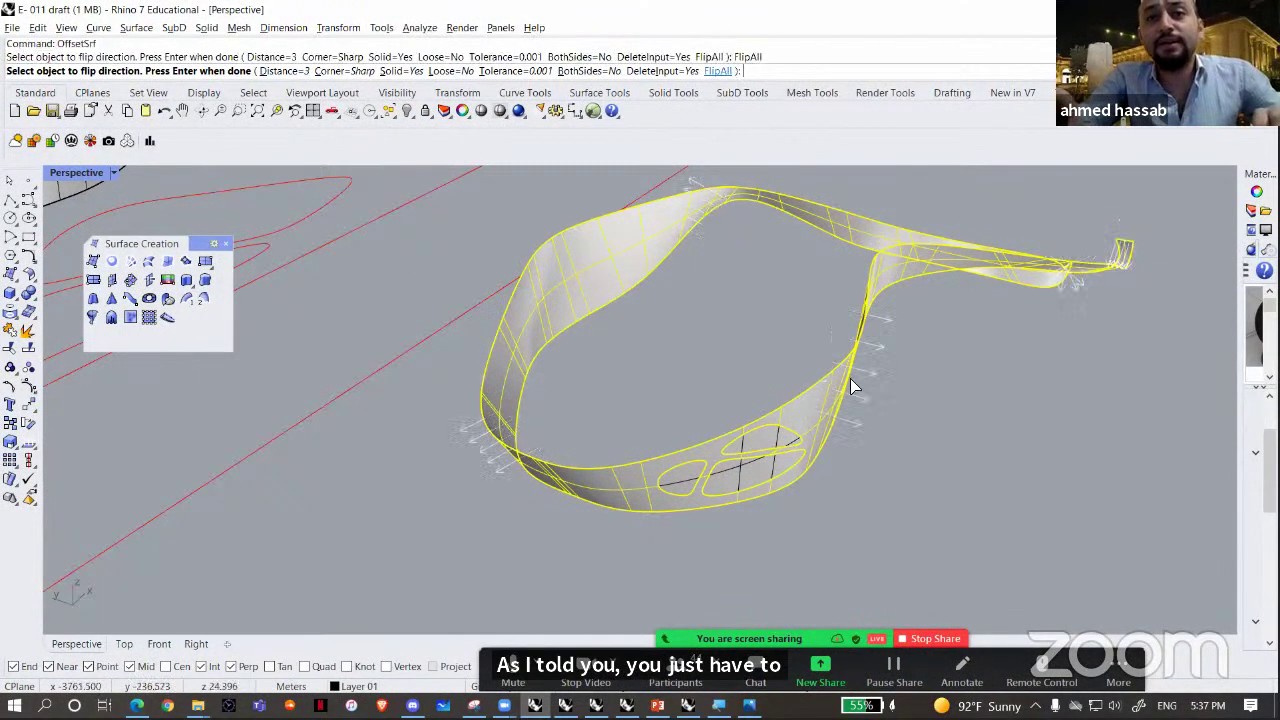
- Set the offset distance to about 1.17 m by picking two points near the wall, and create the solid offset
{"action": "left_click", "coordinate": [282, 72]}
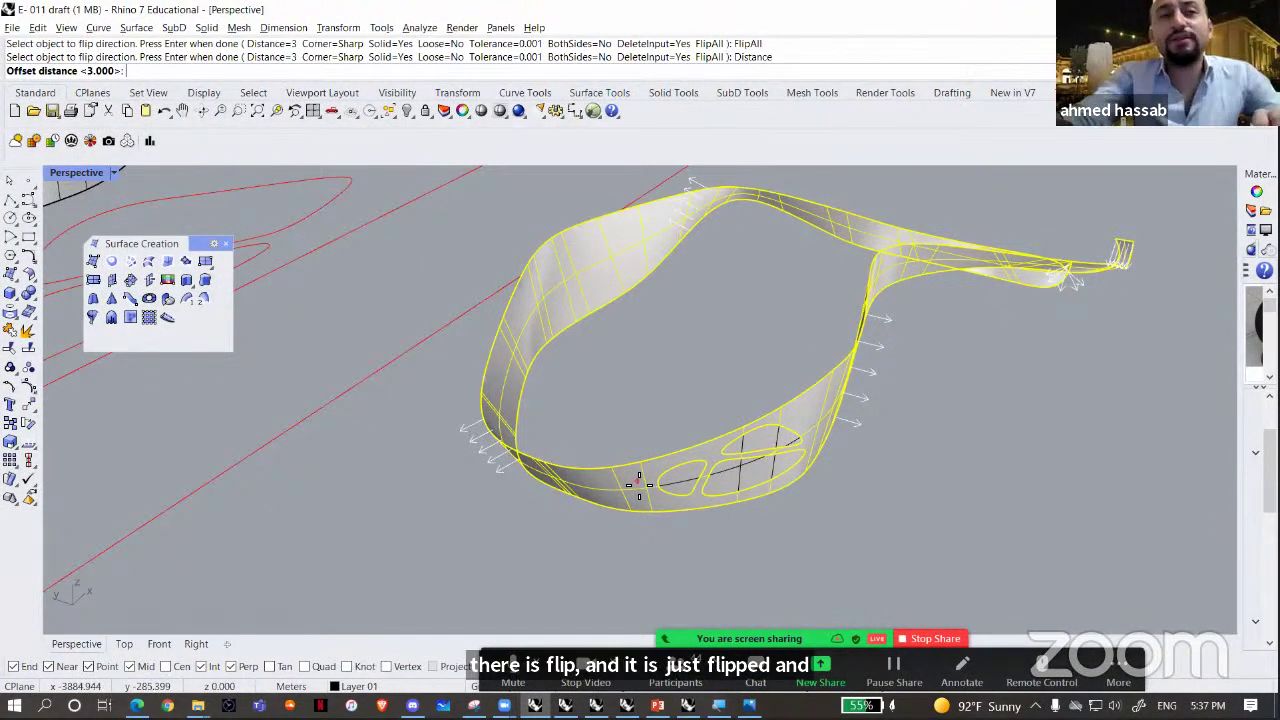
{"action": "scroll", "coordinate": [643, 558], "scroll_direction": "up", "scroll_amount": 2}
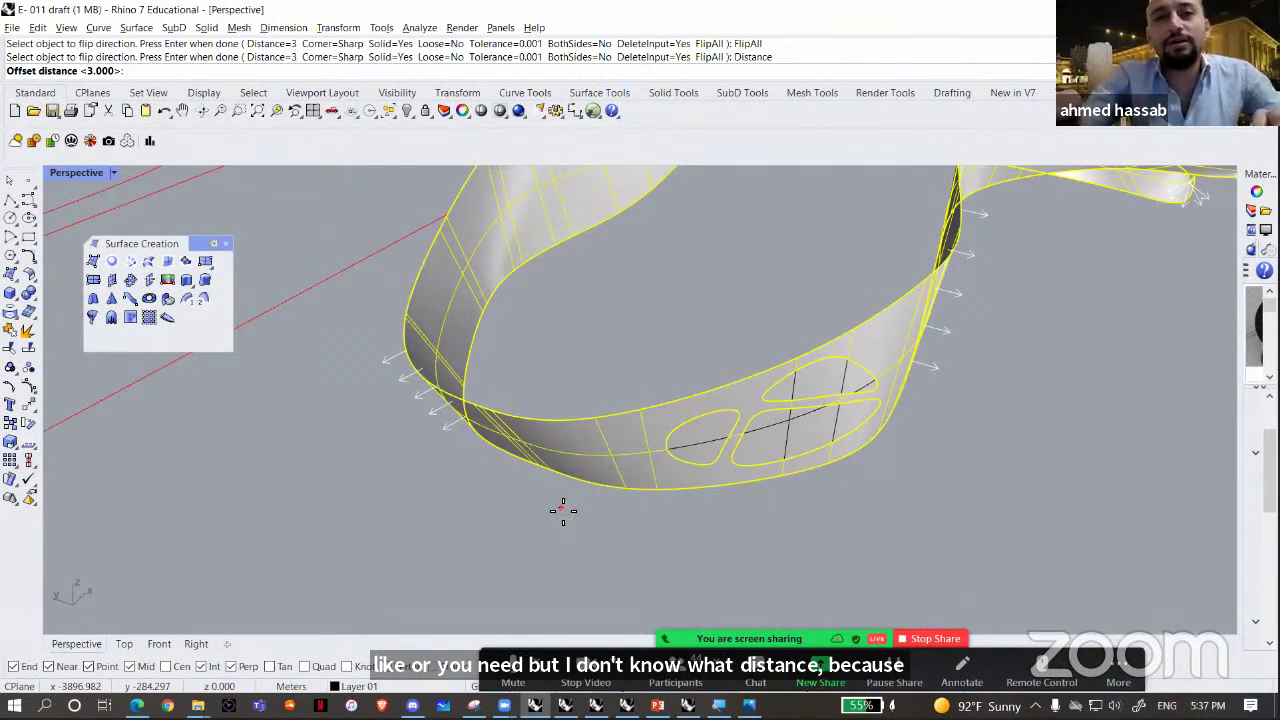
{"action": "left_click", "coordinate": [563, 511]}
{"action": "scroll", "coordinate": [549, 514], "scroll_direction": "up", "scroll_amount": 3}
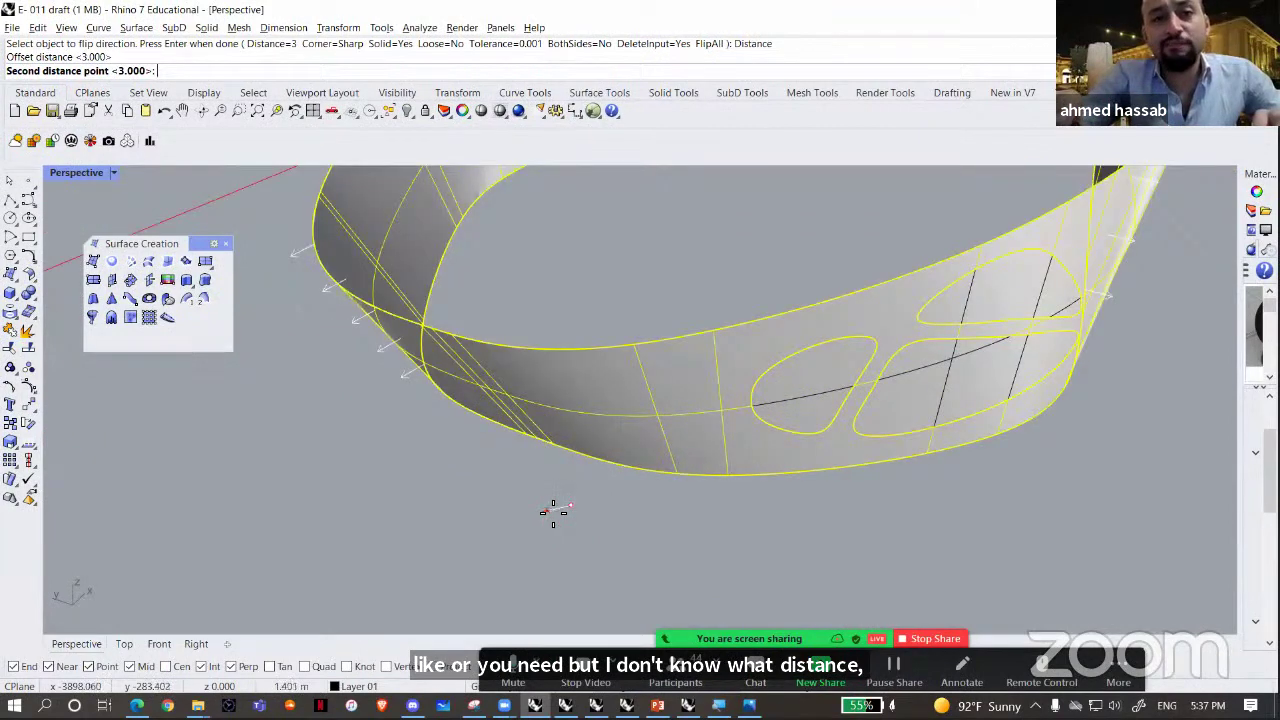
{"action": "left_click", "coordinate": [555, 512]}
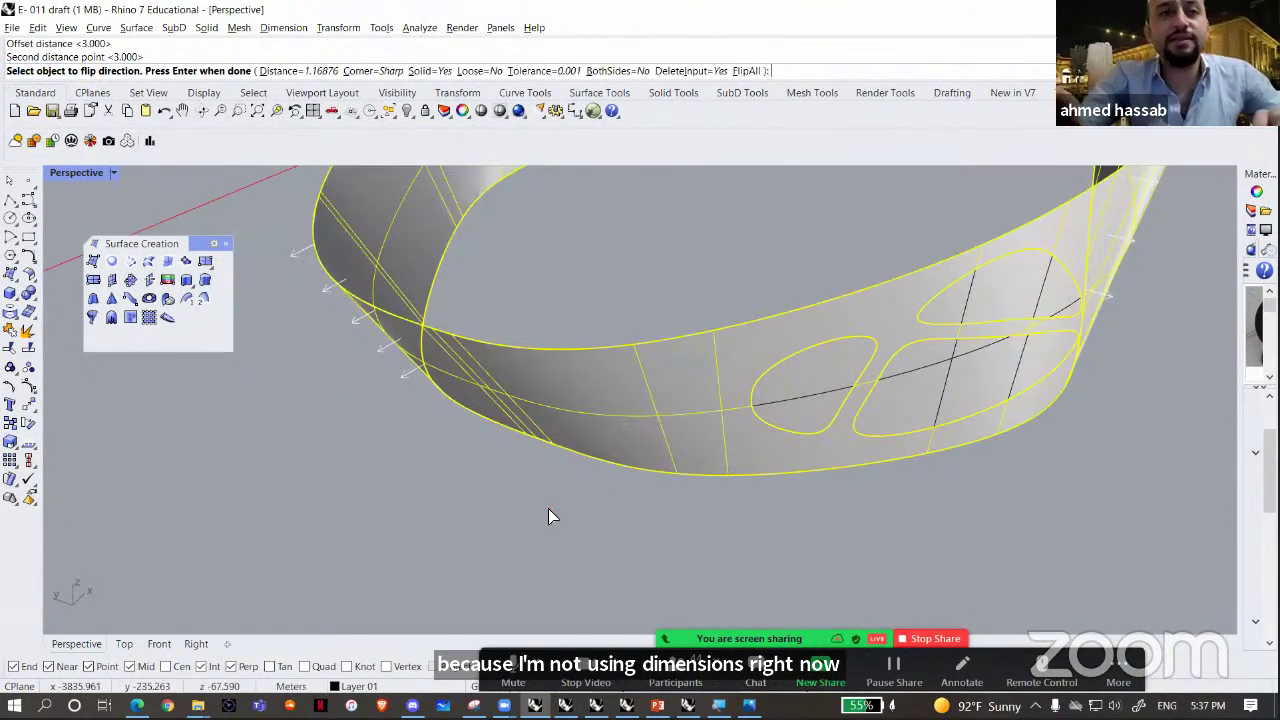
{"action": "scroll", "coordinate": [544, 512], "scroll_direction": "down", "scroll_amount": 5}
{"action": "key", "text": "Return"}
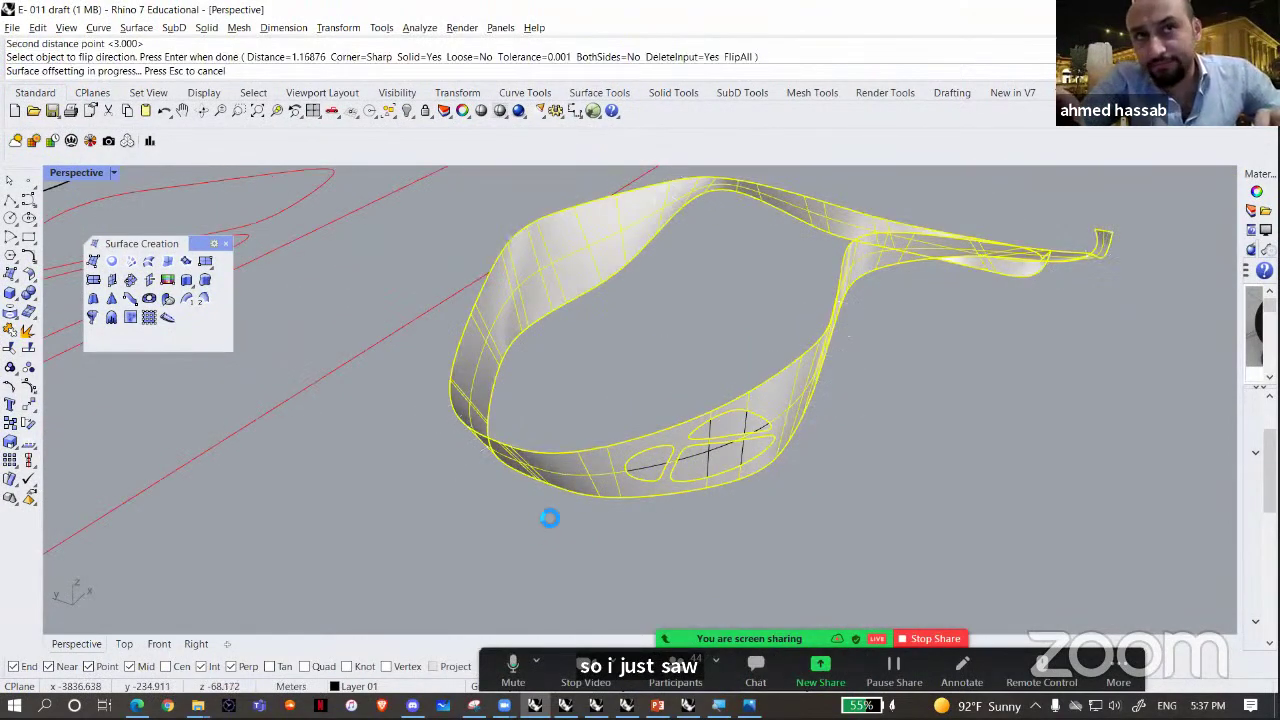
- Switch the perspective viewport to Rendered display and face the openings in the thickened wall
{"action": "scroll", "coordinate": [748, 483], "scroll_direction": "up", "scroll_amount": 3}
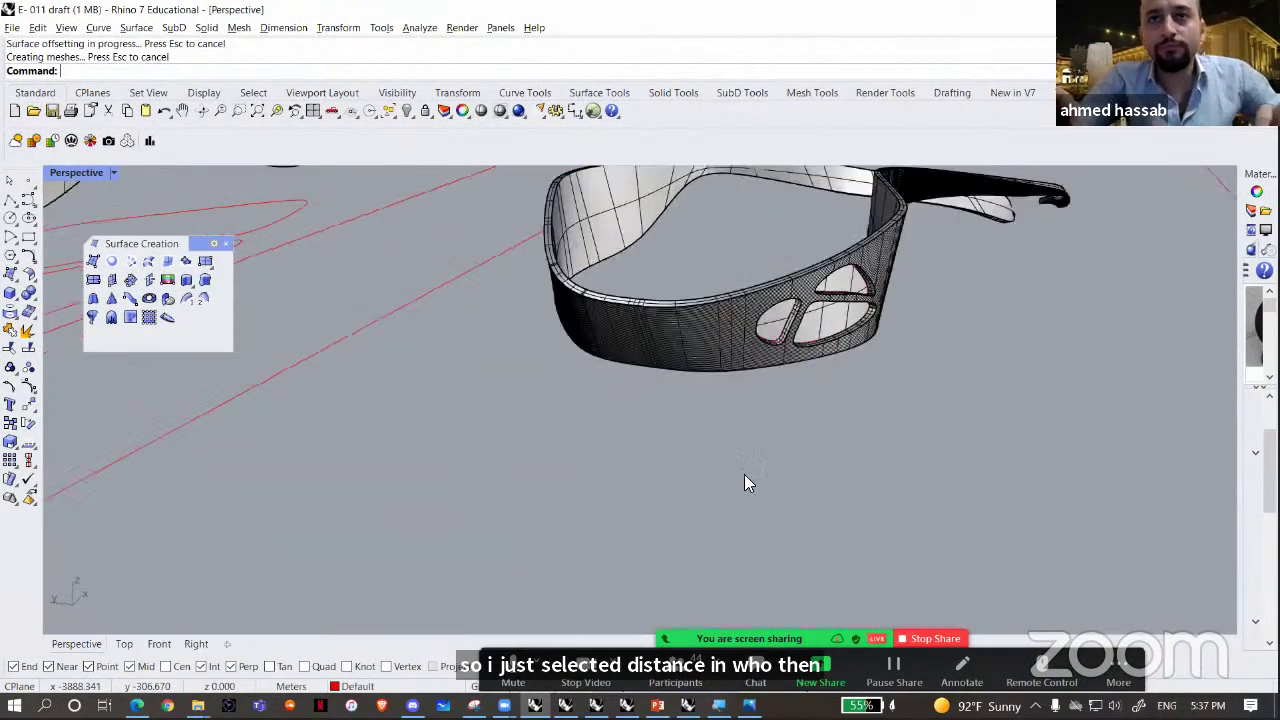
{"action": "right_click_drag", "start_coordinate": [744, 483], "coordinate": [726, 418]}
{"action": "scroll", "coordinate": [726, 418], "scroll_direction": "up", "scroll_amount": 5}
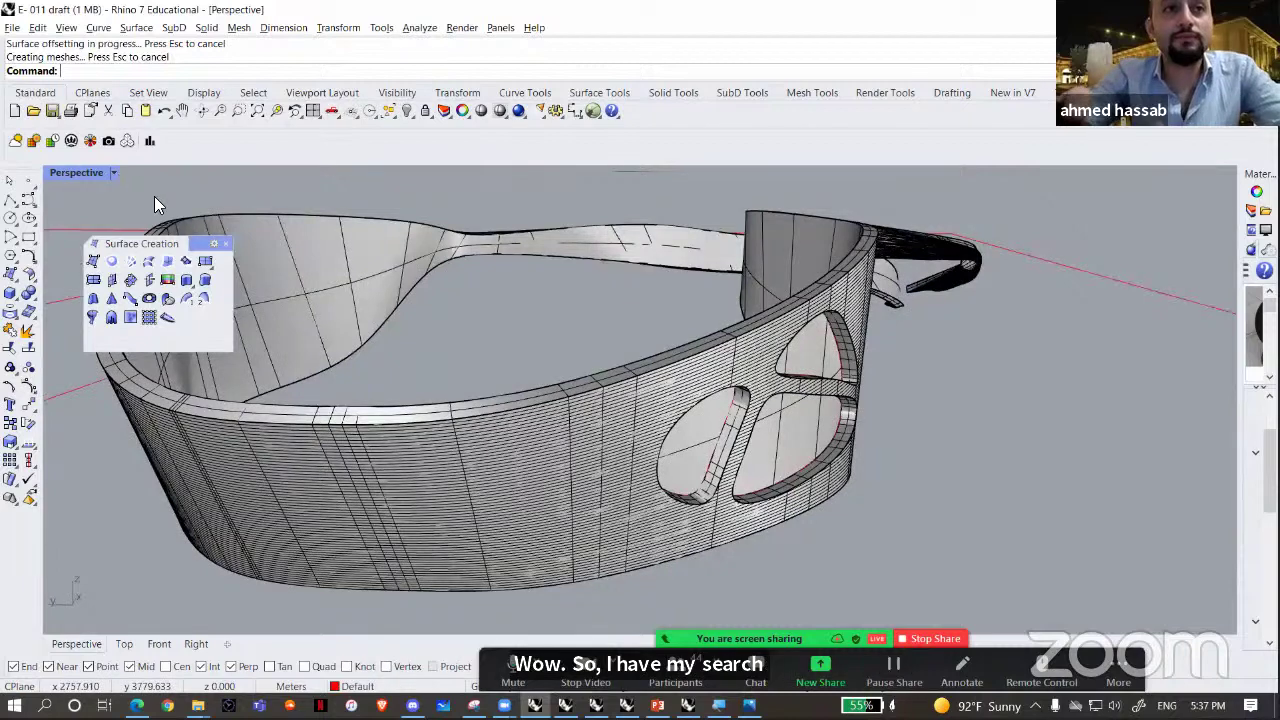
{"action": "left_click", "coordinate": [156, 200]}
{"action": "right_click_drag", "start_coordinate": [850, 512], "coordinate": [582, 452]}
- Select the three split pieces inside the openings, leaving the thickened wall out of the selection
{"action": "left_click", "coordinate": [600, 452]}
{"action": "left_click", "coordinate": [624, 364], "text": "shift"}
{"action": "left_click", "coordinate": [422, 431], "text": "shift"}
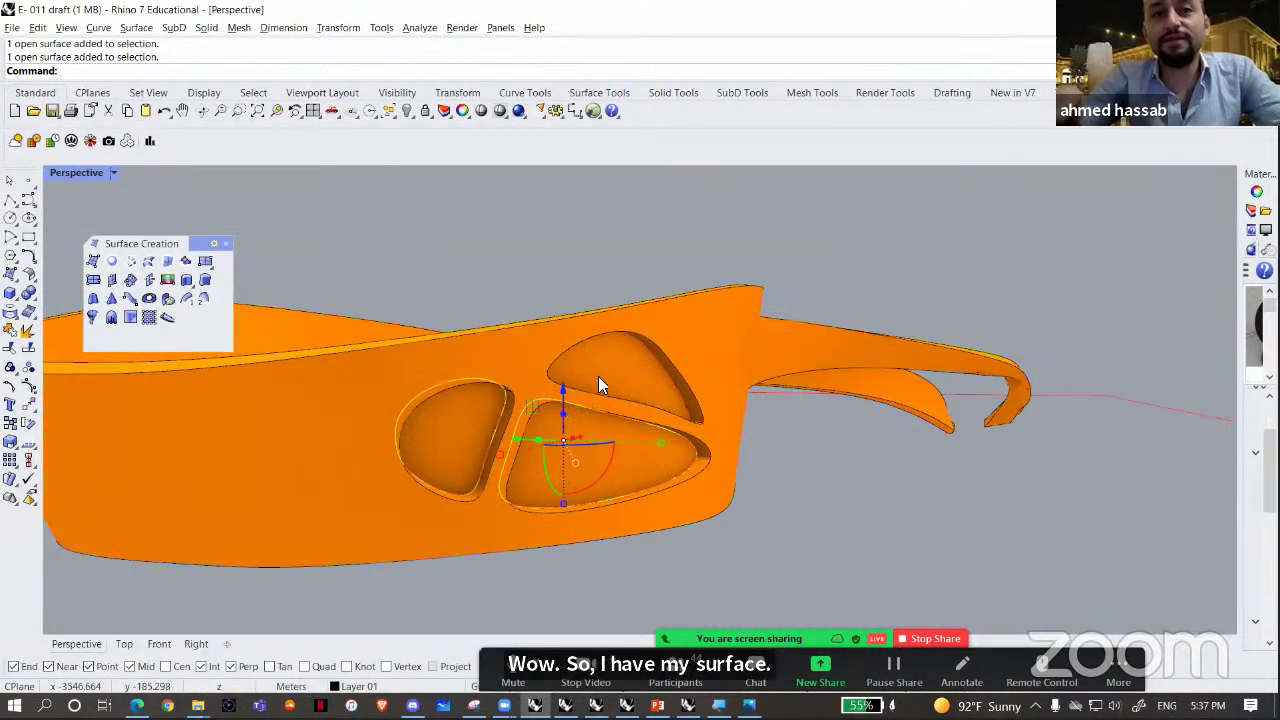
{"action": "left_click", "coordinate": [601, 377], "text": "shift"}
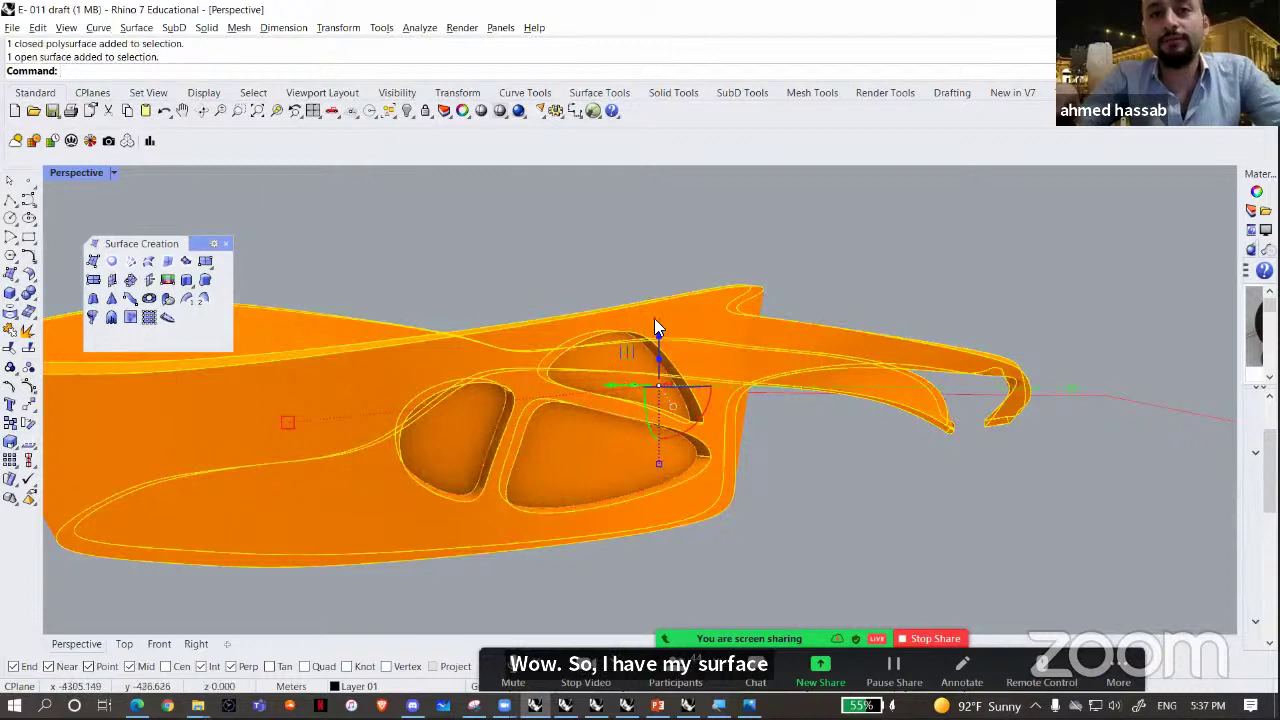
{"action": "left_click", "coordinate": [646, 378], "text": "ctrl"}
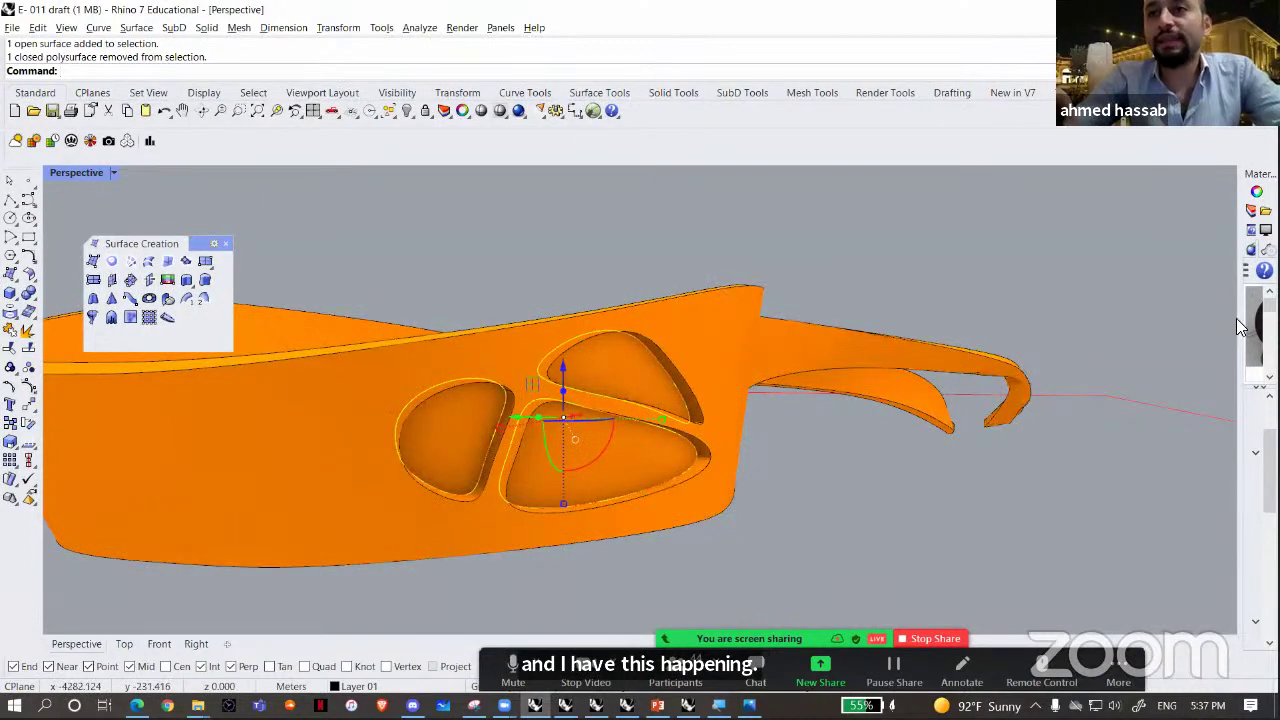
- Assign a new Custom material to the three selected pieces inside the openings through their object material properties
{"action": "left_click_drag", "start_coordinate": [1240, 318], "coordinate": [1066, 309]}
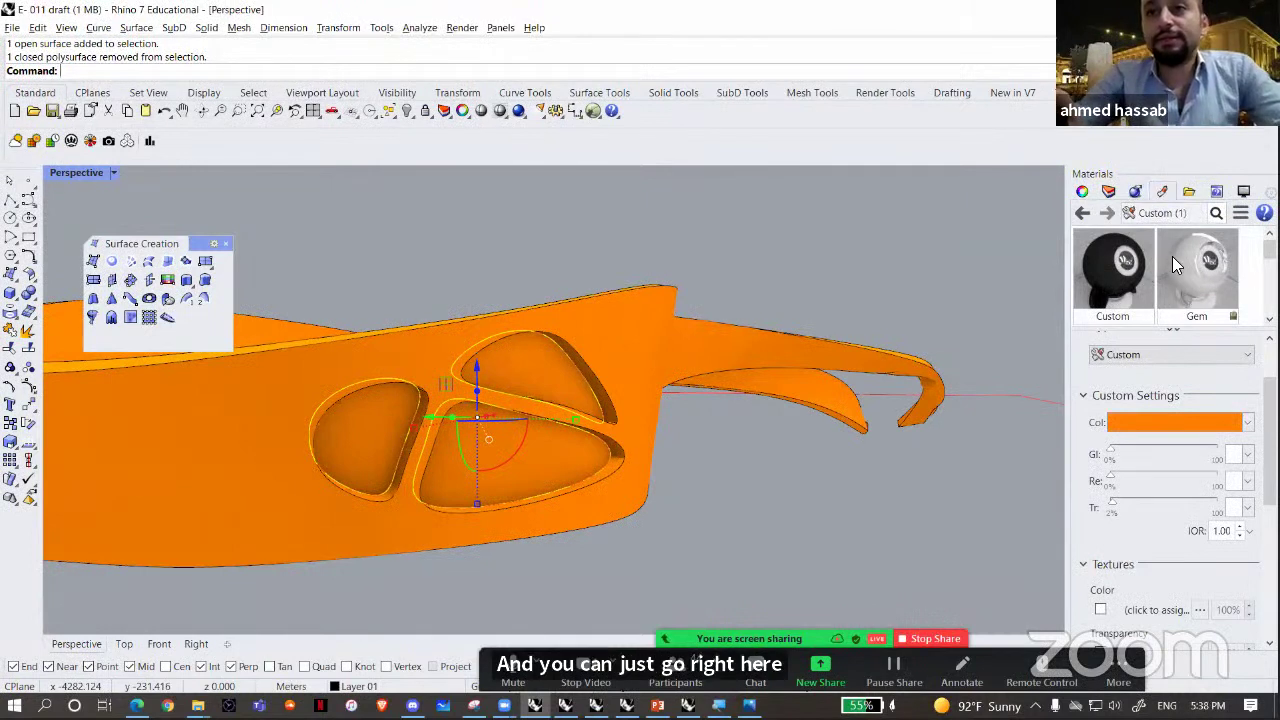
{"action": "scroll", "coordinate": [1188, 362], "scroll_direction": "up", "scroll_amount": 2}
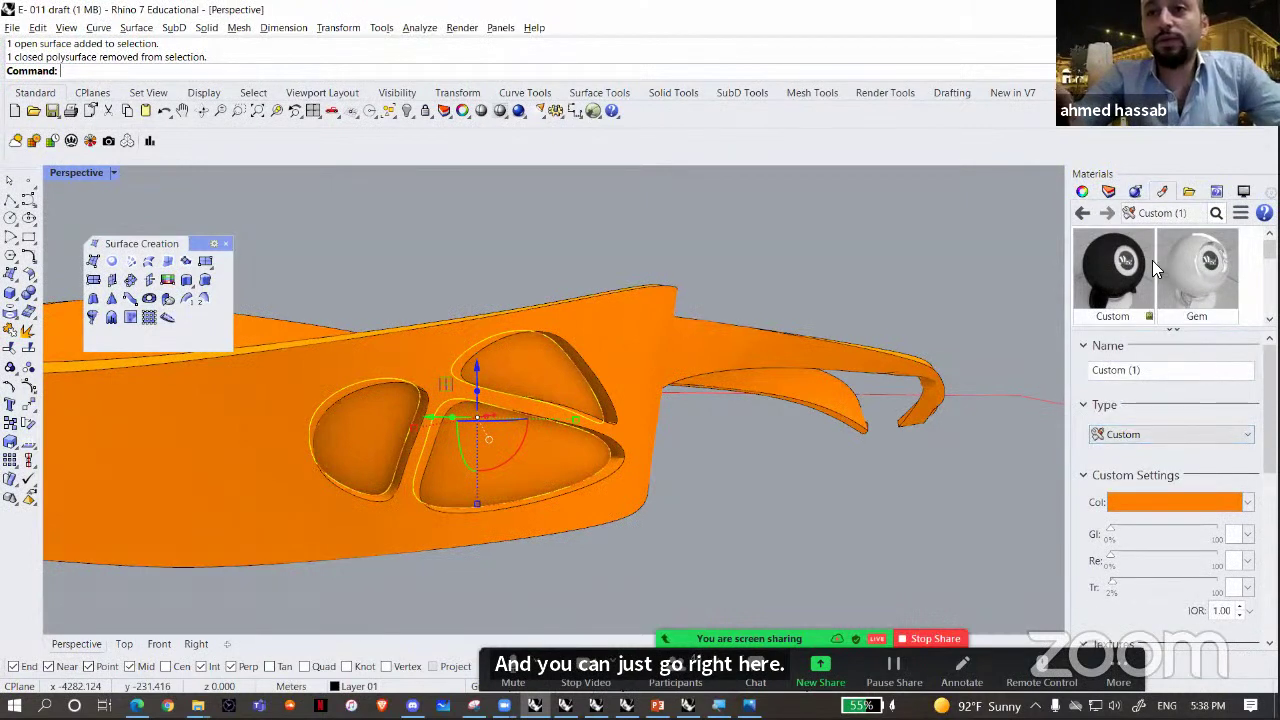
{"action": "left_click_drag", "start_coordinate": [1067, 229], "coordinate": [1002, 230]}
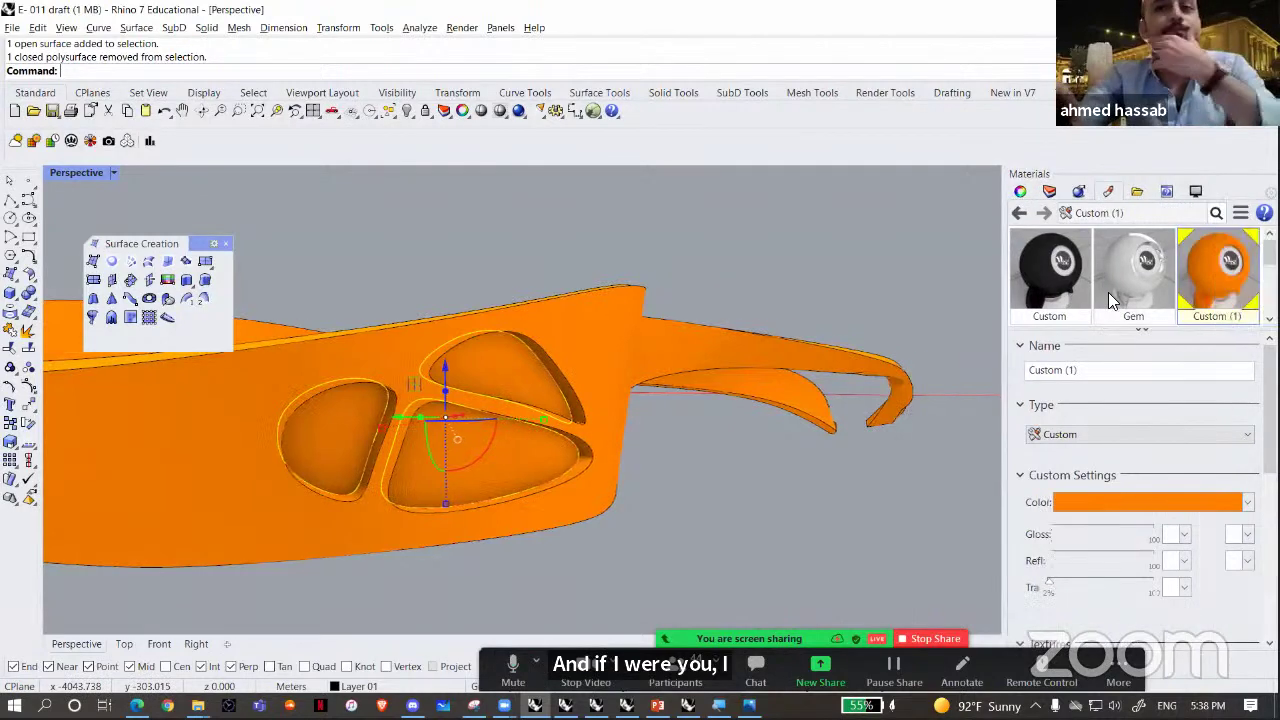
{"action": "left_click", "coordinate": [1020, 192]}
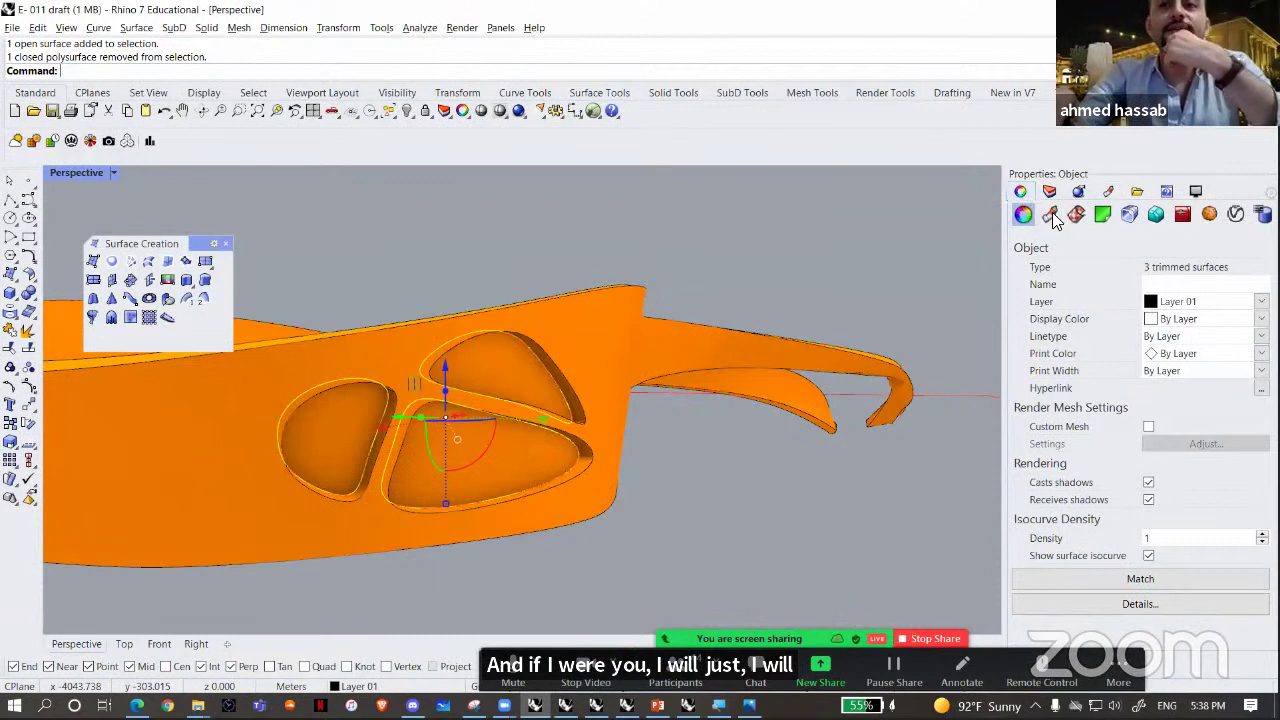
{"action": "left_click", "coordinate": [1051, 216]}
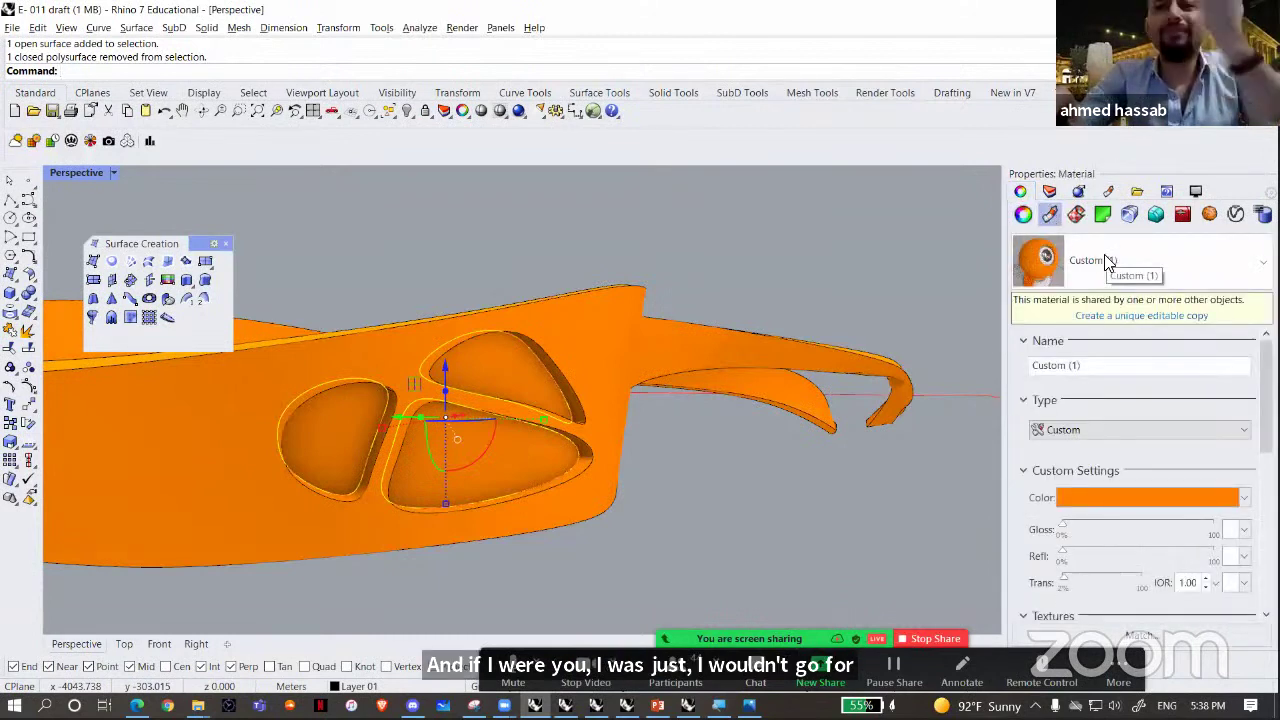
{"action": "left_click", "coordinate": [1108, 262]}
{"action": "left_click", "coordinate": [1088, 330]}
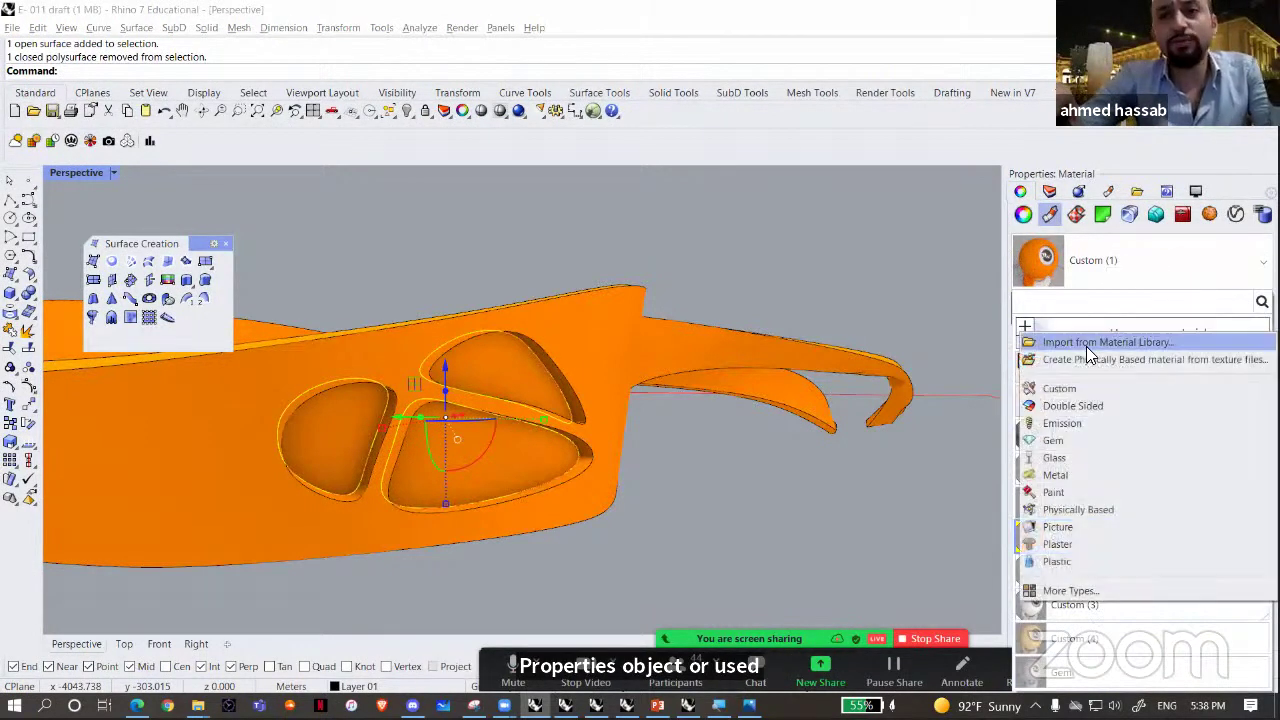
{"action": "left_click", "coordinate": [1062, 388]}
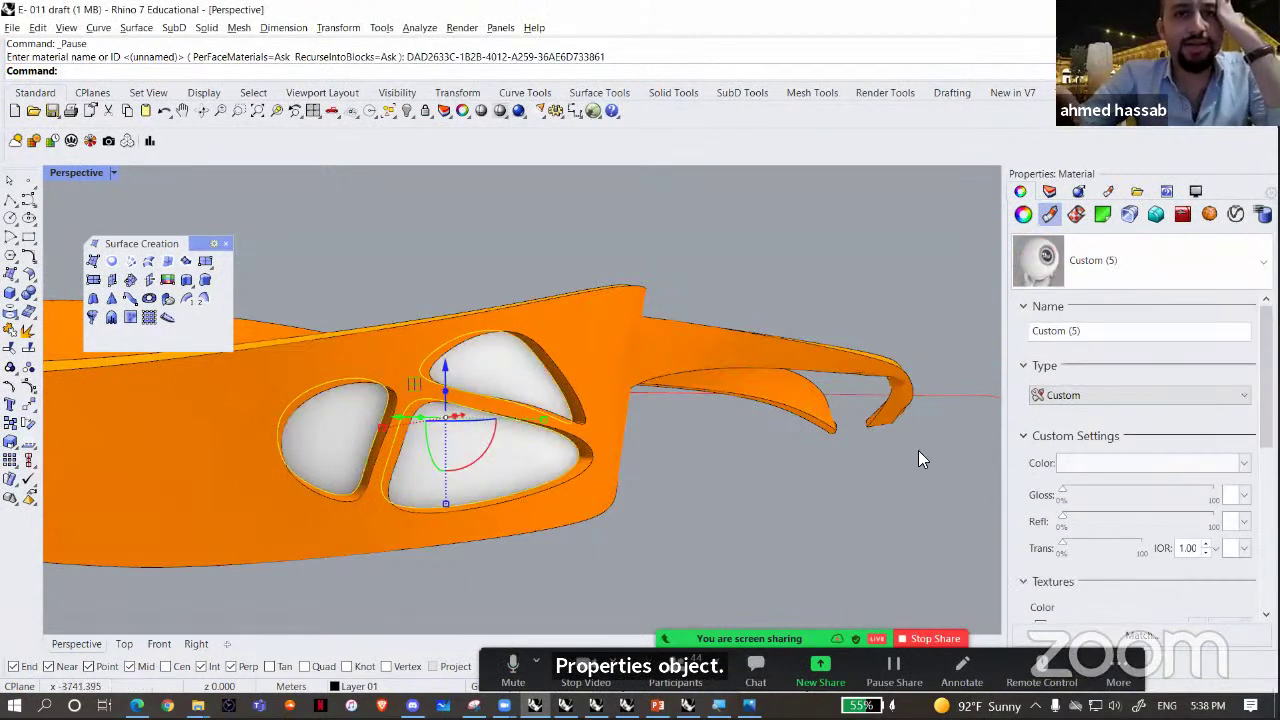
- Set the color of the opening pieces' new material to the muted gray-blue #6F799C
{"action": "scroll", "coordinate": [1084, 550], "scroll_direction": "down", "scroll_amount": 1}
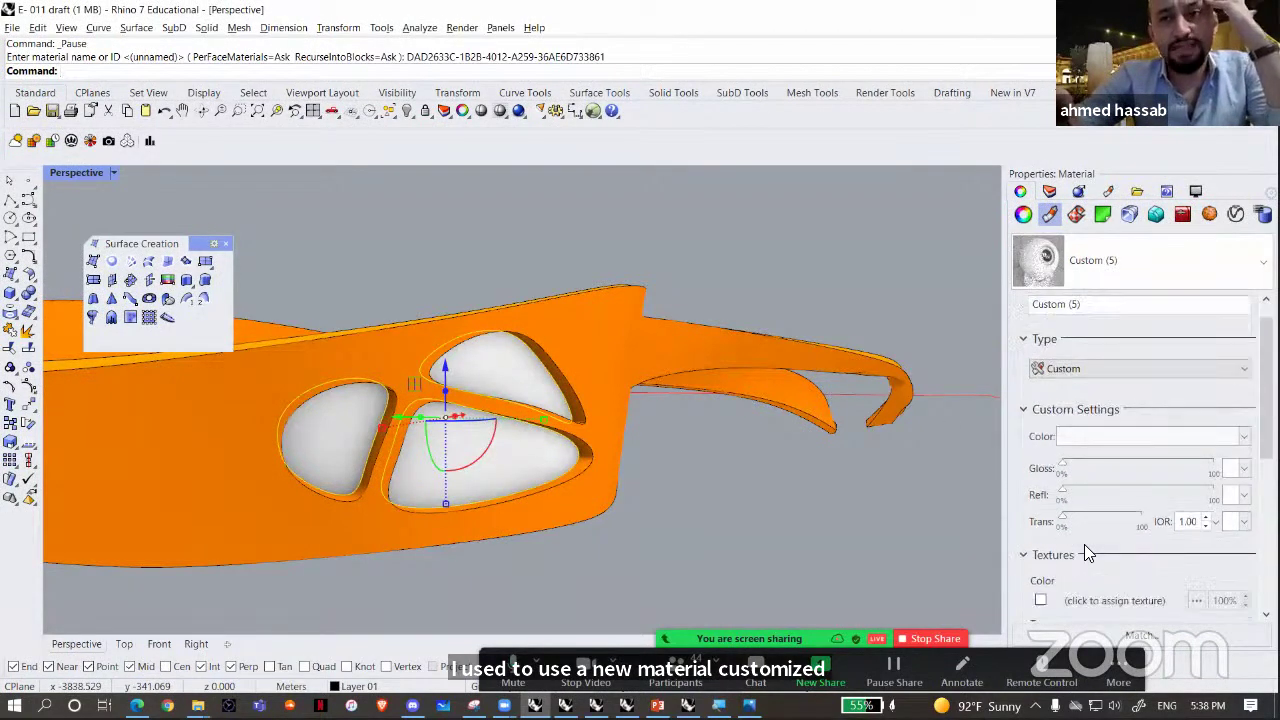
{"action": "scroll", "coordinate": [1084, 538], "scroll_direction": "down", "scroll_amount": 2}
{"action": "scroll", "coordinate": [1100, 426], "scroll_direction": "up", "scroll_amount": 2}
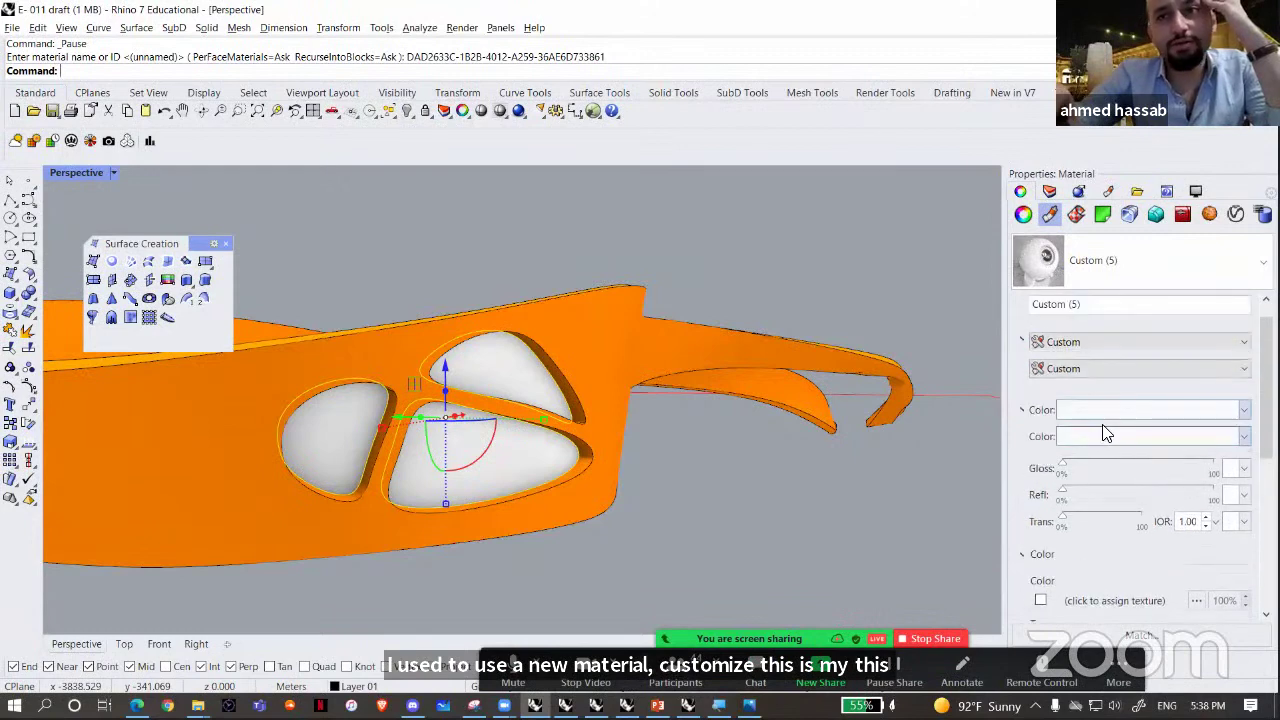
{"action": "left_click", "coordinate": [1105, 434]}
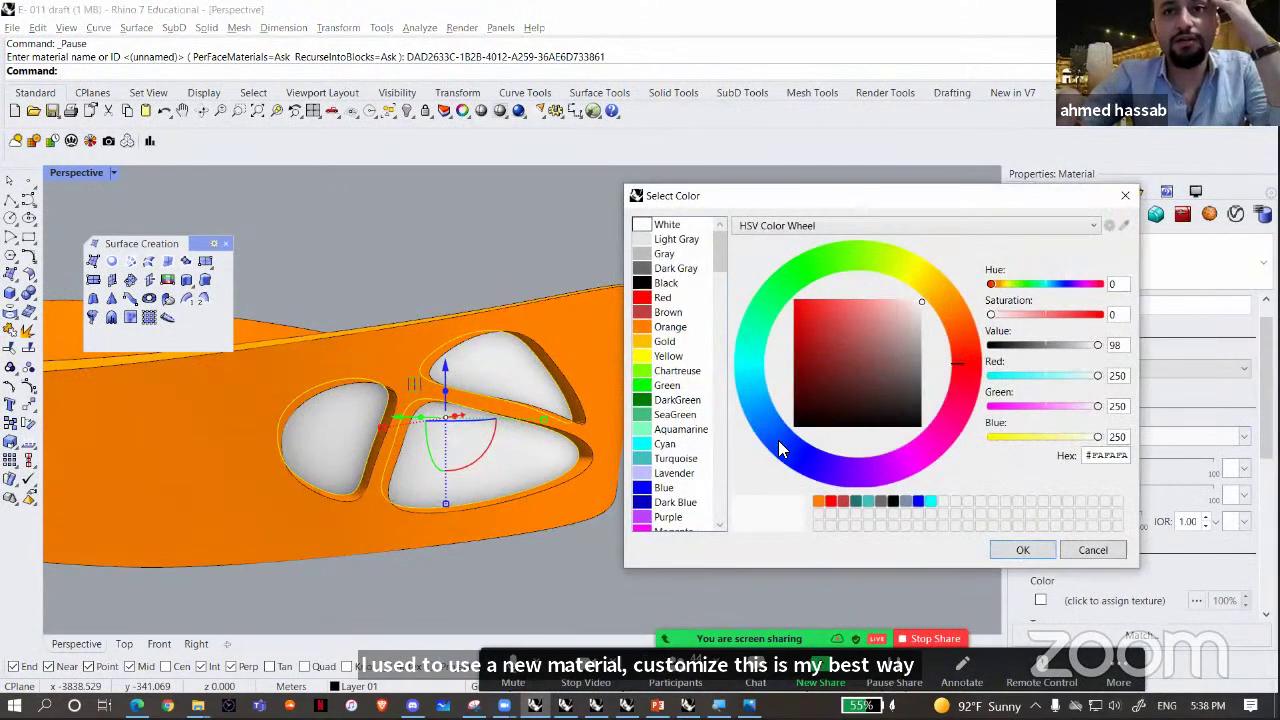
{"action": "left_click", "coordinate": [781, 450]}
{"action": "left_click", "coordinate": [888, 349]}
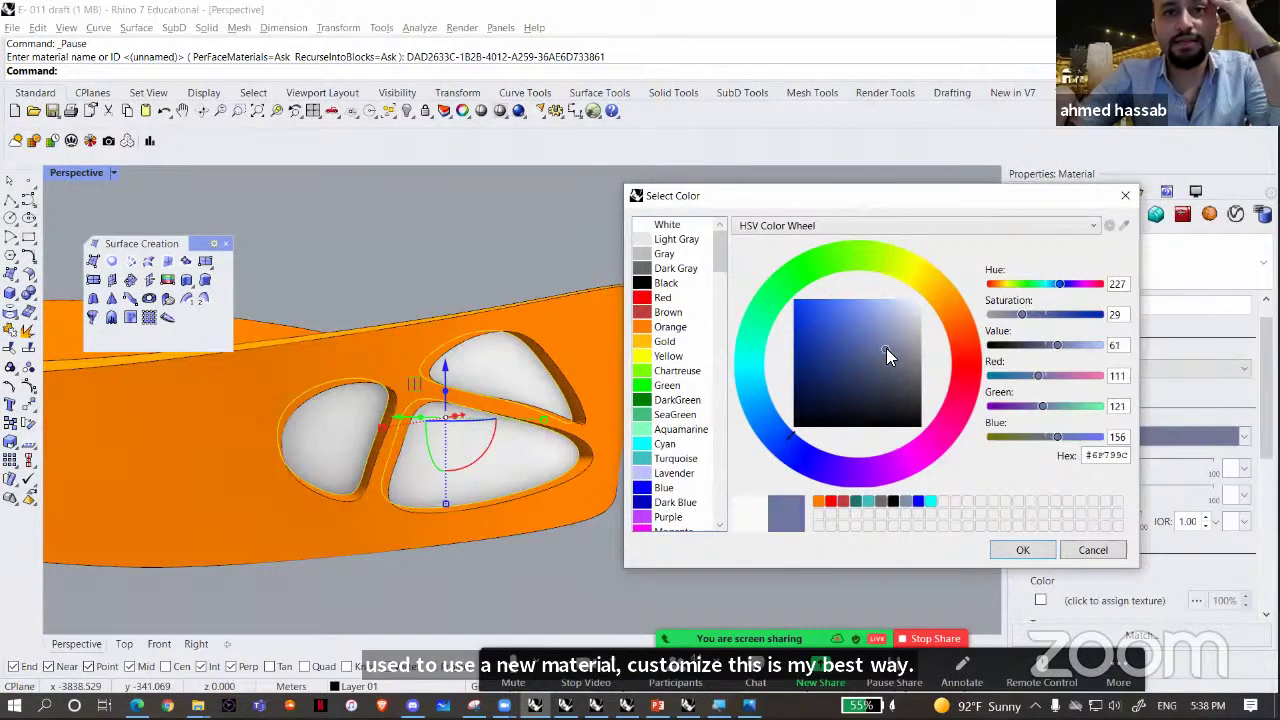
{"action": "left_click", "coordinate": [1010, 549]}
- Give the thickened wall its own new Custom material in medium gray #898989
{"action": "left_click", "coordinate": [586, 498]}
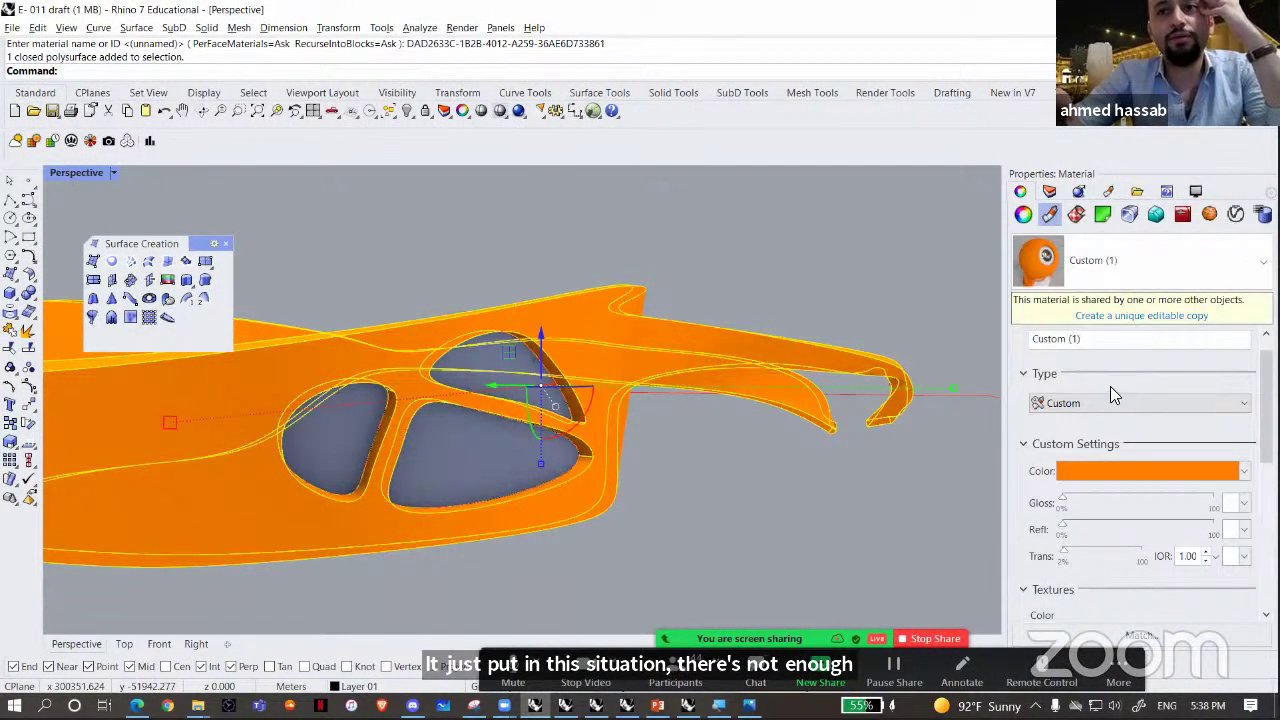
{"action": "left_click", "coordinate": [1110, 288]}
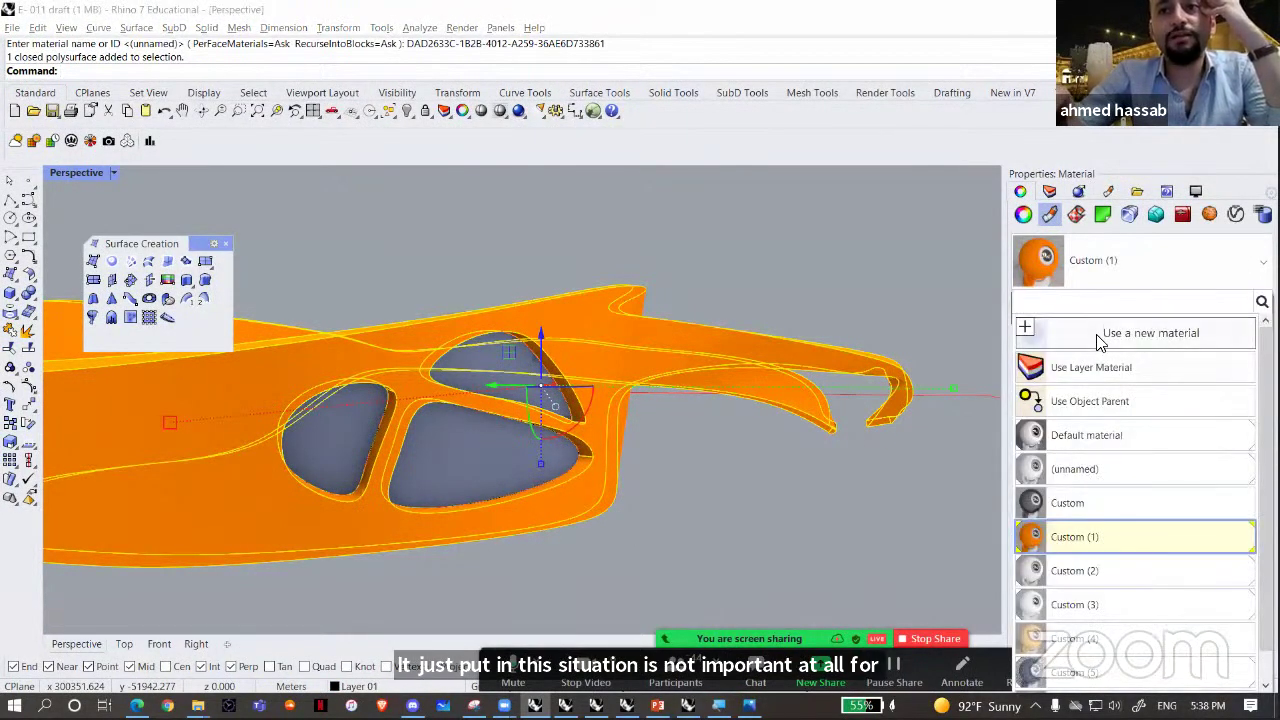
{"action": "left_click", "coordinate": [1100, 345]}
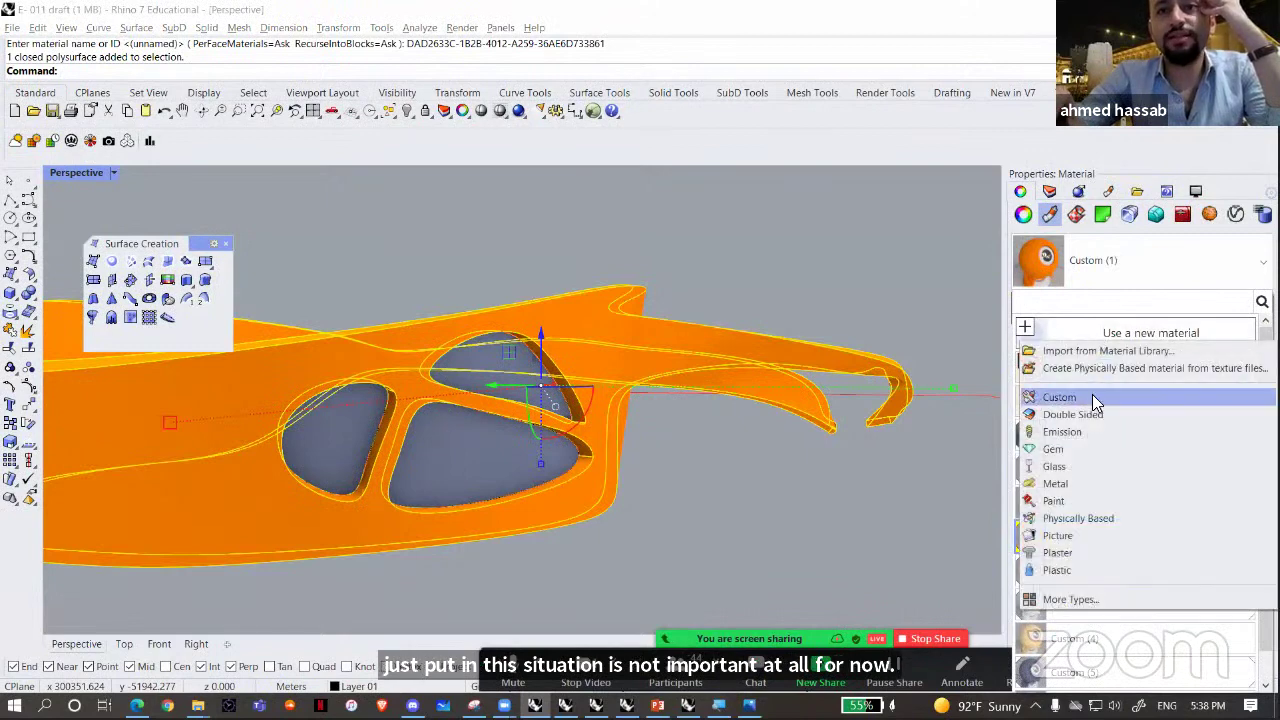
{"action": "left_click", "coordinate": [1092, 394]}
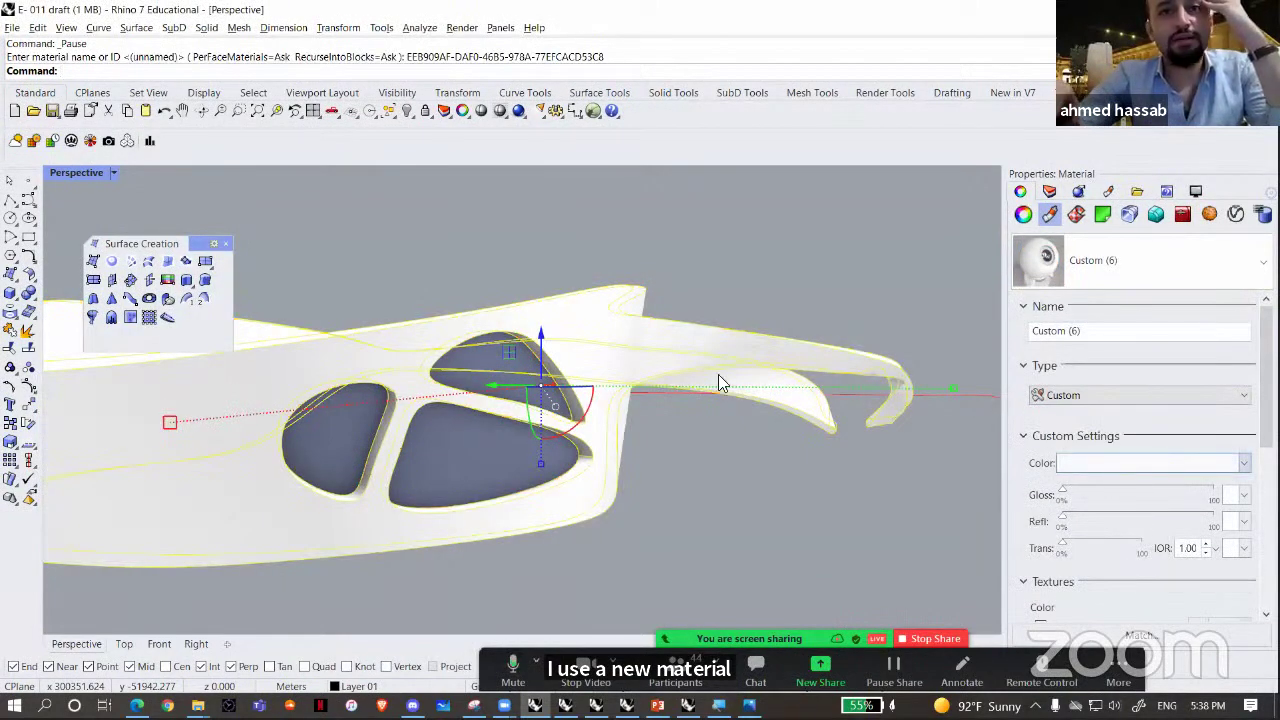
{"action": "left_click_drag", "start_coordinate": [880, 383], "coordinate": [948, 358]}
{"action": "left_click", "coordinate": [1018, 550]}
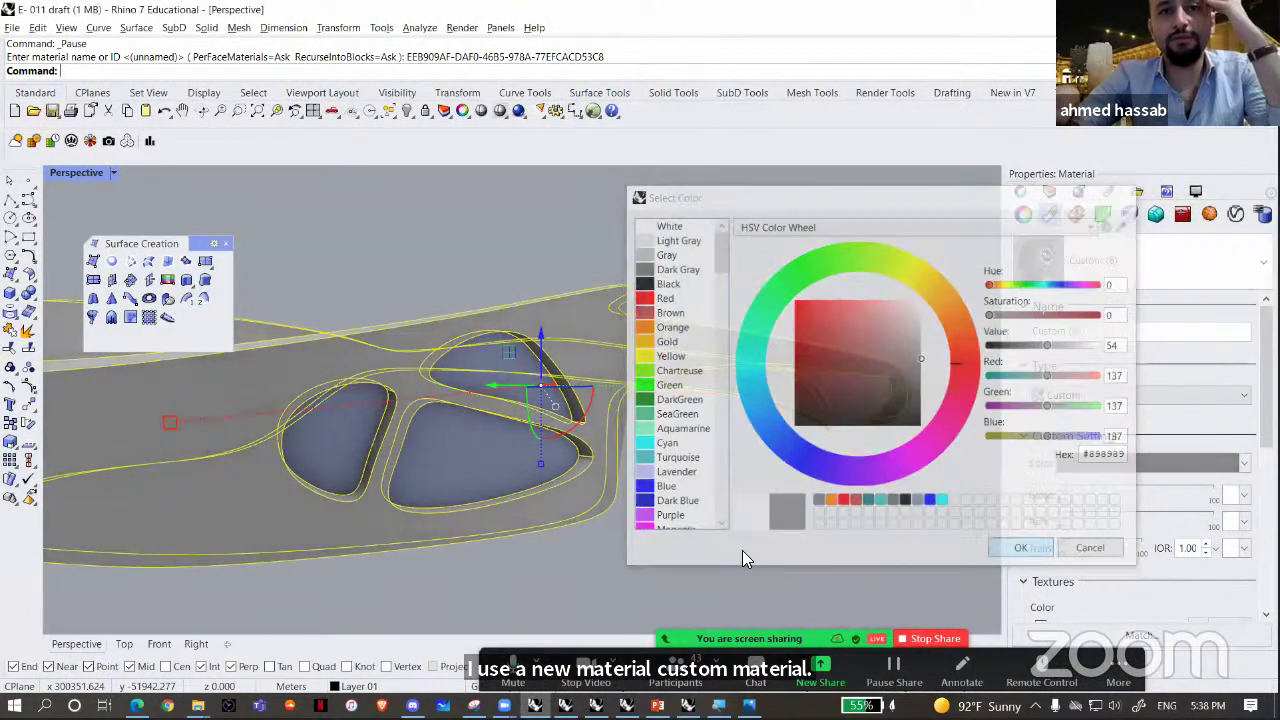
{"action": "right_click_drag", "start_coordinate": [860, 540], "coordinate": [1086, 490]}
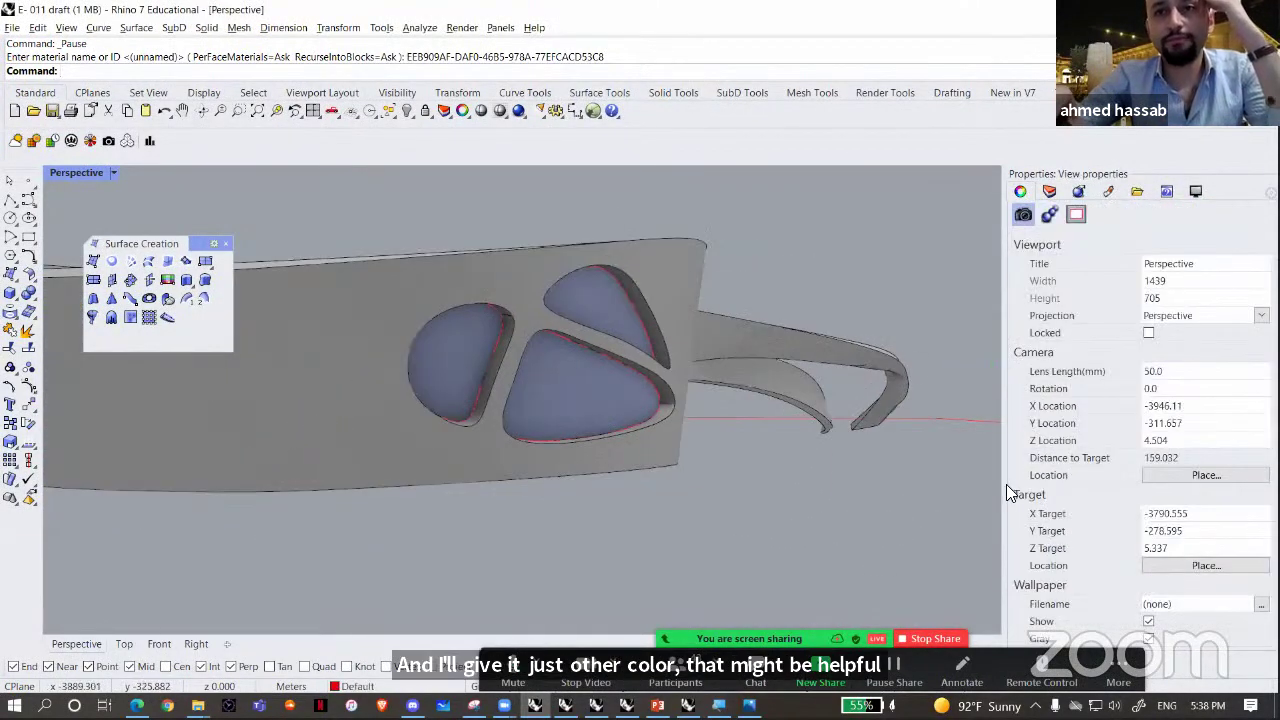
{"action": "left_click_drag", "start_coordinate": [1006, 487], "coordinate": [1237, 478]}
- Start FilletEdge and choose the outer rim edge of the lower triangular opening, with a starting radius of 1
{"action": "scroll", "coordinate": [752, 506], "scroll_direction": "up", "scroll_amount": 3}
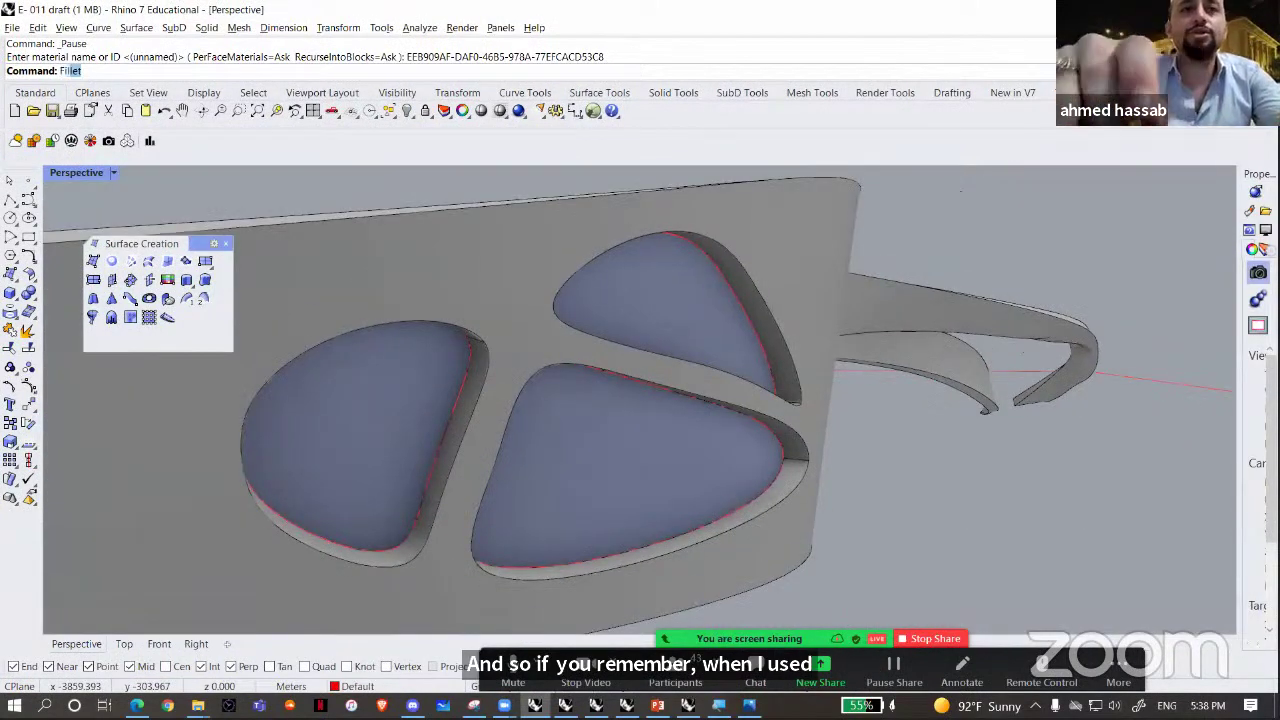
{"action": "type", "text": "ll"}
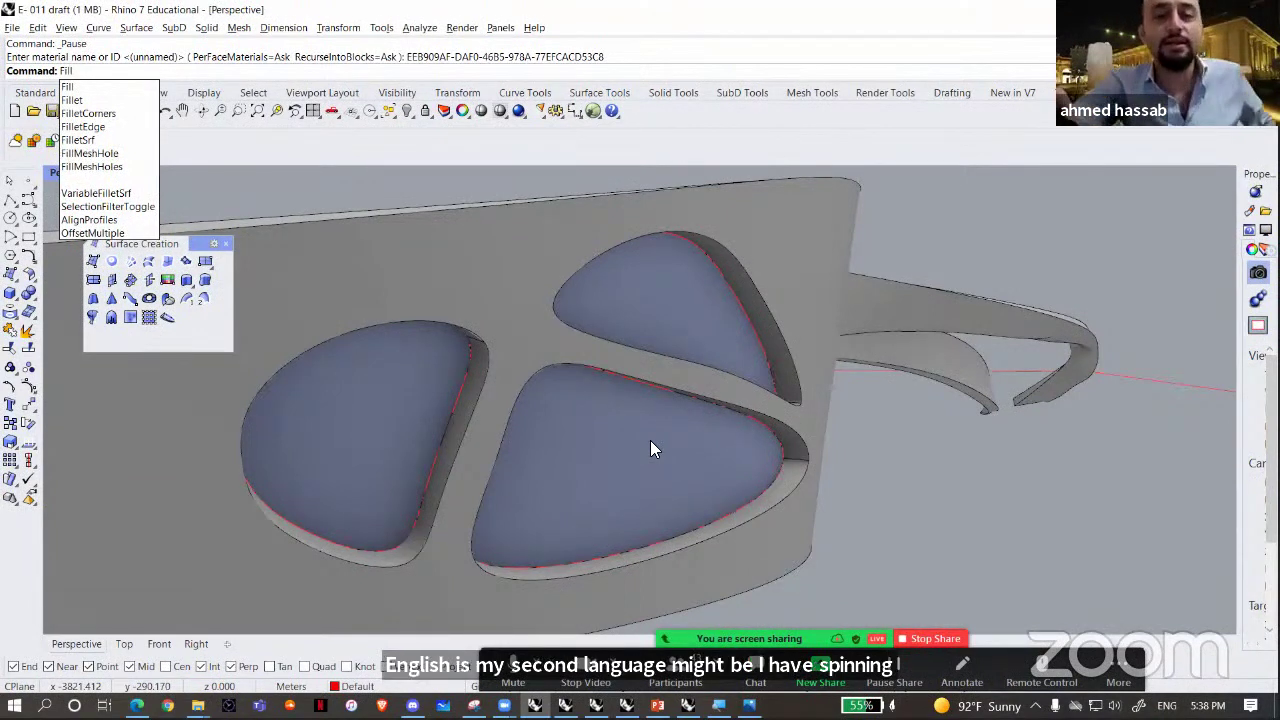
{"action": "left_click", "coordinate": [113, 128]}
{"action": "left_click", "coordinate": [647, 558]}
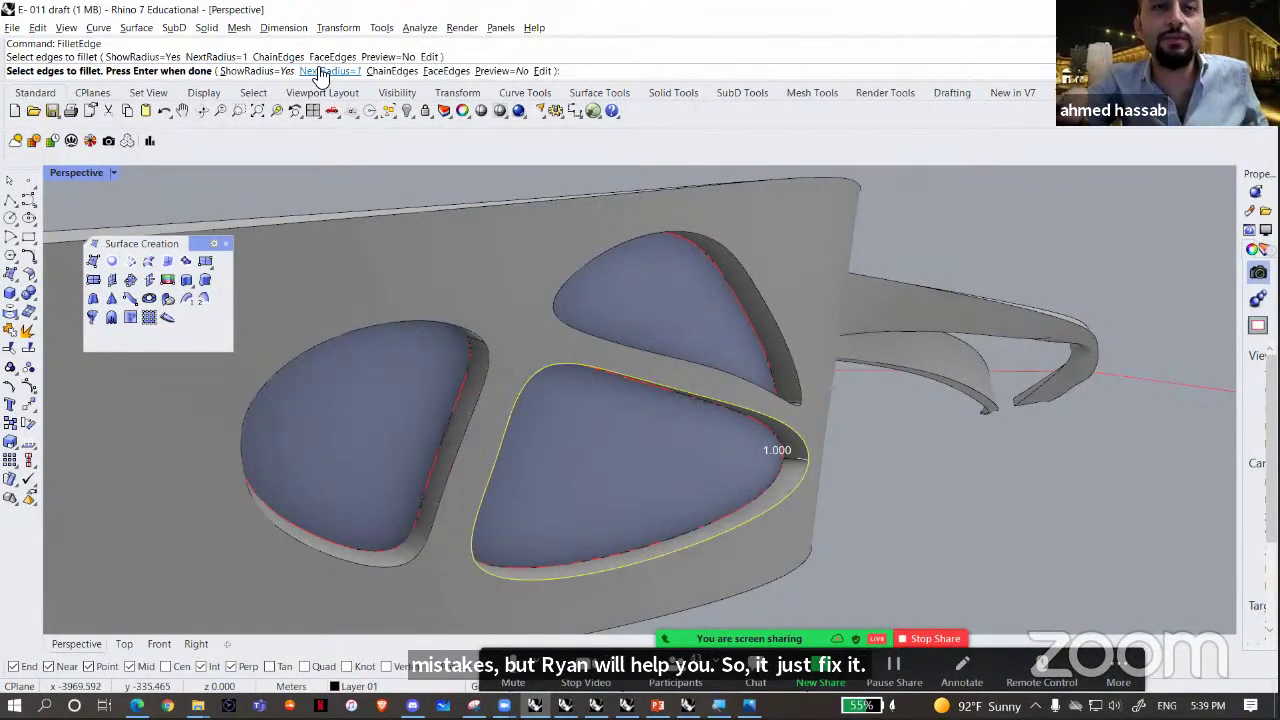
{"action": "scroll", "coordinate": [836, 447], "scroll_direction": "up", "scroll_amount": 5}
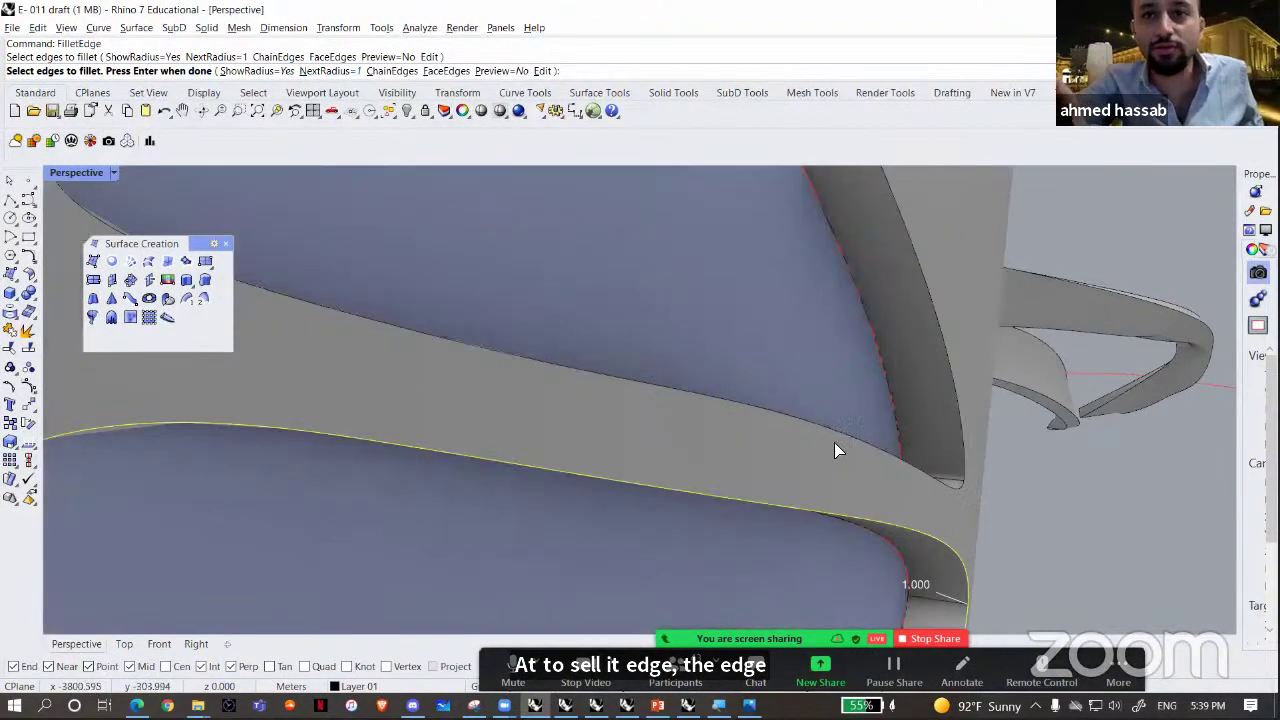
{"action": "key", "text": "Return"}
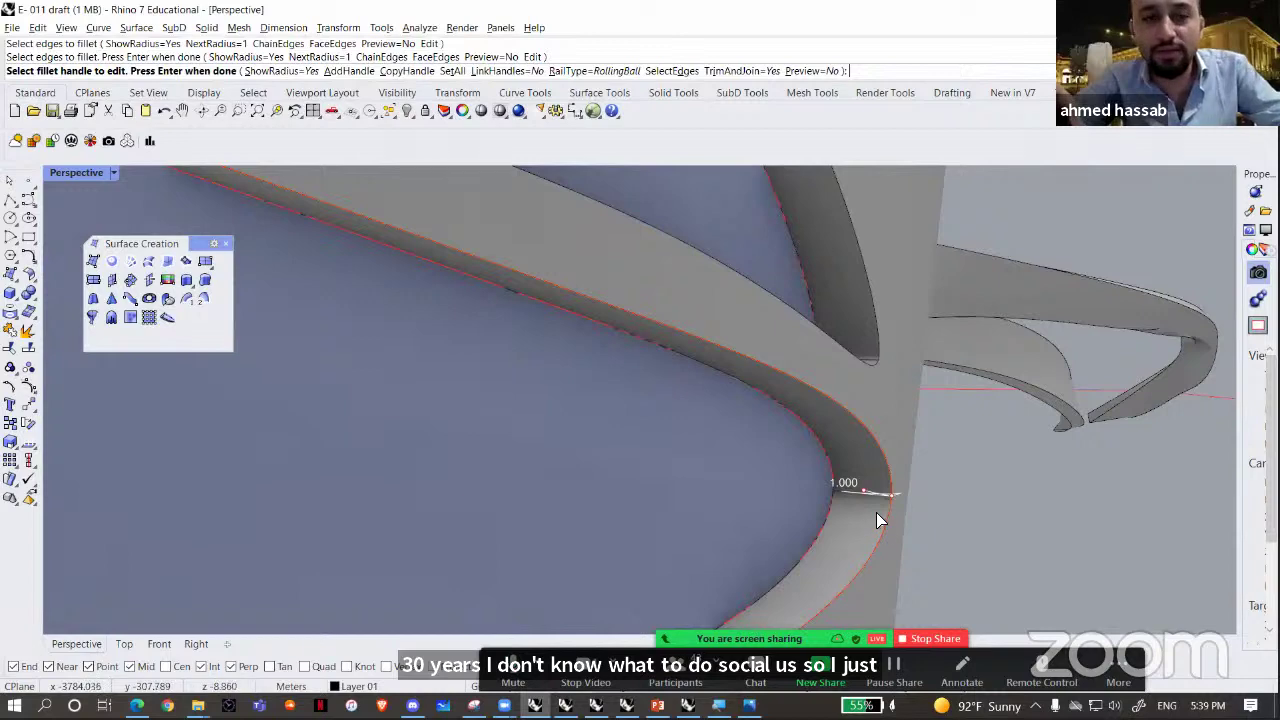
- Reduce the lower triangular opening's fillet radius to about 0.45 with its handle and create the fillet
{"action": "scroll", "coordinate": [876, 512], "scroll_direction": "up", "scroll_amount": 3}
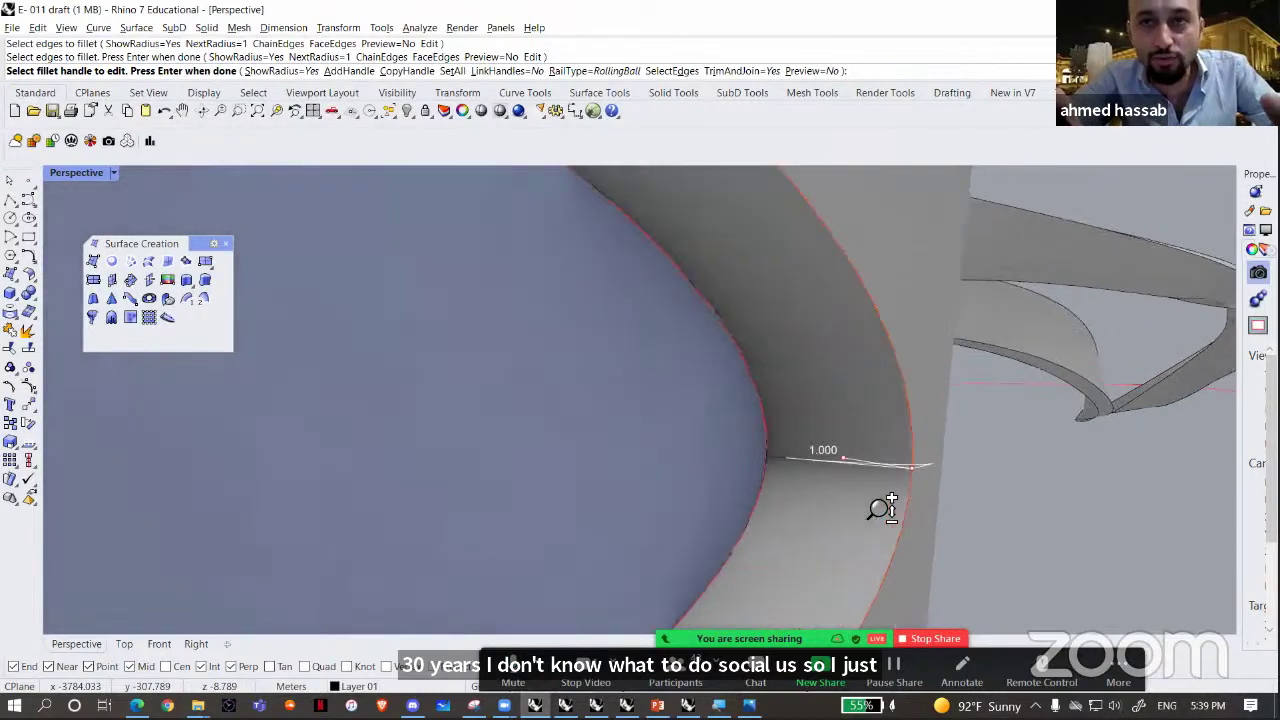
{"action": "scroll", "coordinate": [876, 502], "scroll_direction": "down", "scroll_amount": 3}
{"action": "right_click_drag", "start_coordinate": [848, 500], "coordinate": [728, 500]}
{"action": "right_click_drag", "start_coordinate": [651, 477], "coordinate": [891, 420], "text": "ctrl"}
{"action": "left_click", "coordinate": [904, 392]}
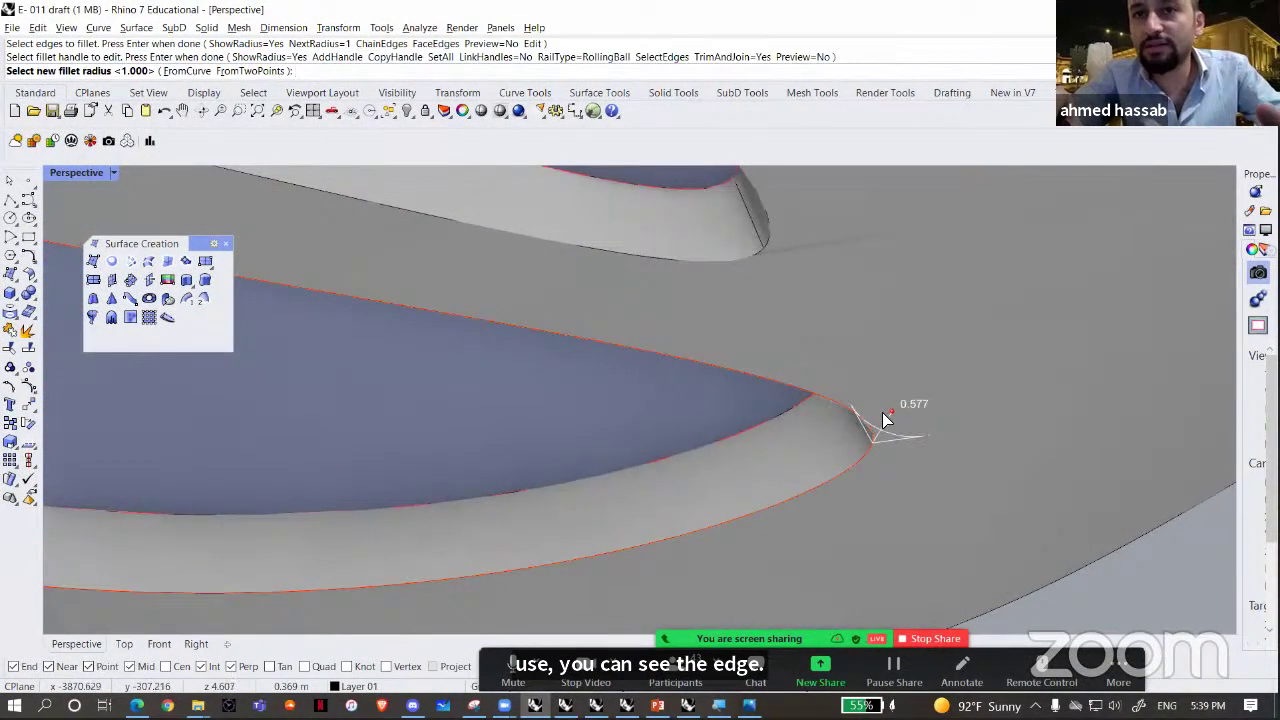
{"action": "left_click", "coordinate": [884, 416]}
{"action": "scroll", "coordinate": [870, 480], "scroll_direction": "down", "scroll_amount": 5}
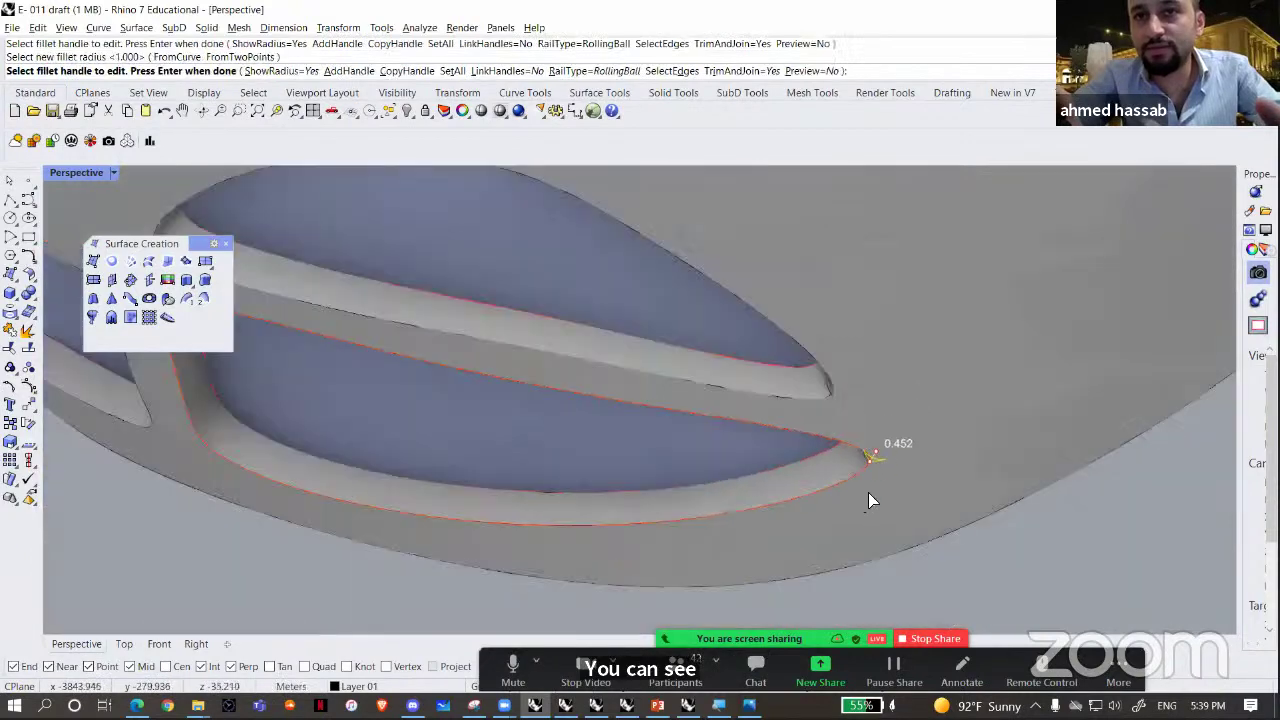
{"action": "key", "text": "Return"}
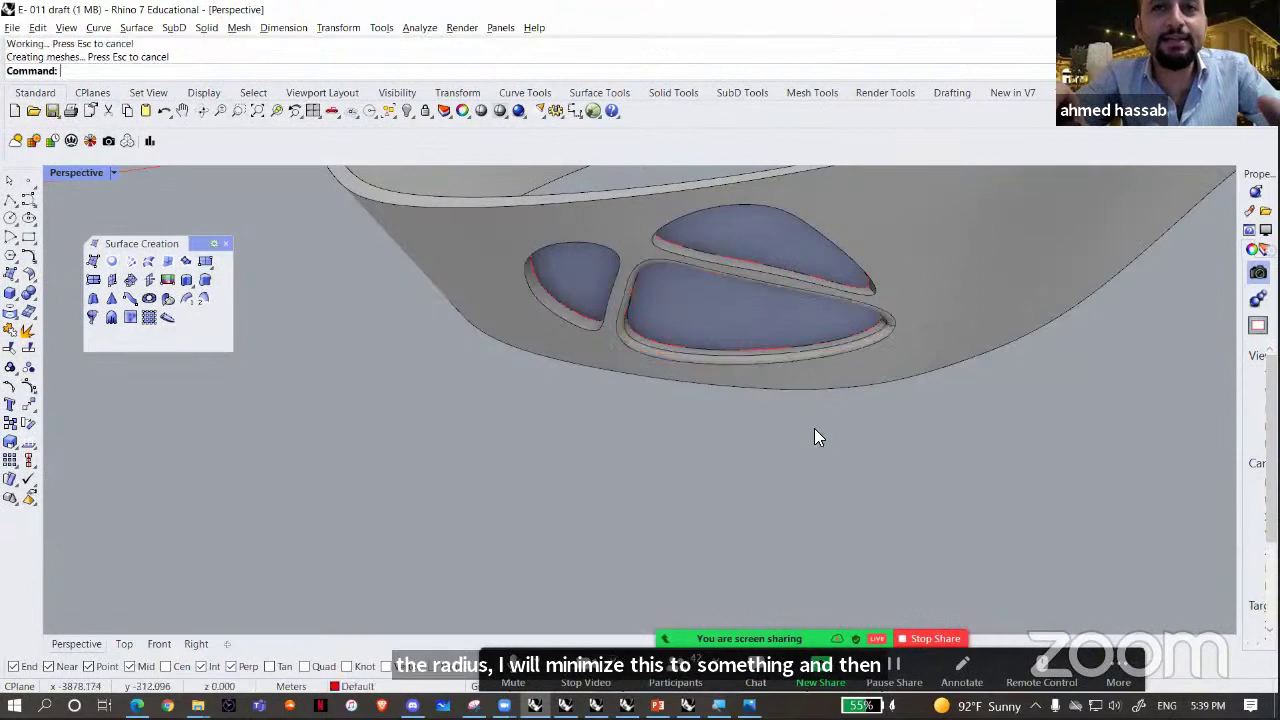
- Fillet the outer rim edge of the upper opening with a radius of about 0.55 set by its handle
{"action": "right_click_drag", "start_coordinate": [816, 432], "coordinate": [892, 448]}
{"action": "scroll", "coordinate": [925, 417], "scroll_direction": "up", "scroll_amount": 6}
{"action": "right_click", "coordinate": [928, 412]}
{"action": "left_click", "coordinate": [928, 412]}
{"action": "left_click", "coordinate": [939, 499]}
{"action": "right_click", "coordinate": [938, 498]}
{"action": "scroll", "coordinate": [902, 530], "scroll_direction": "up", "scroll_amount": 5}
{"action": "left_click", "coordinate": [902, 444]}
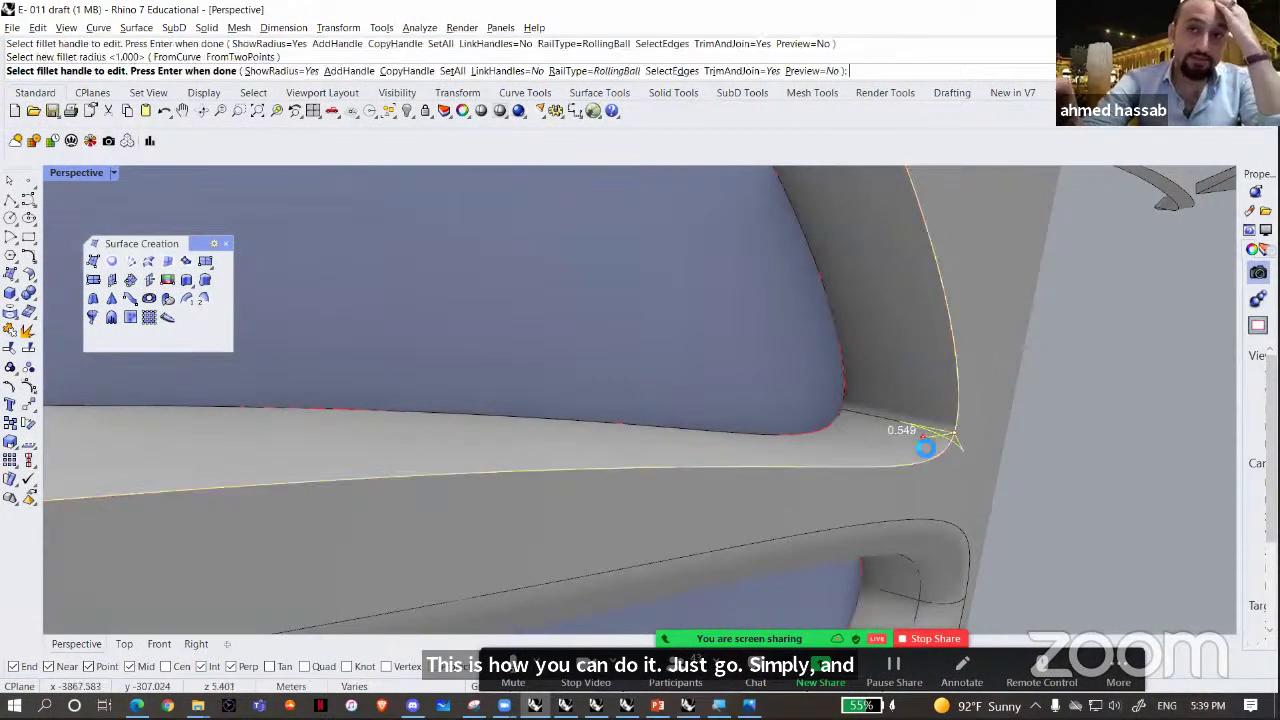
{"action": "left_click", "coordinate": [925, 448]}
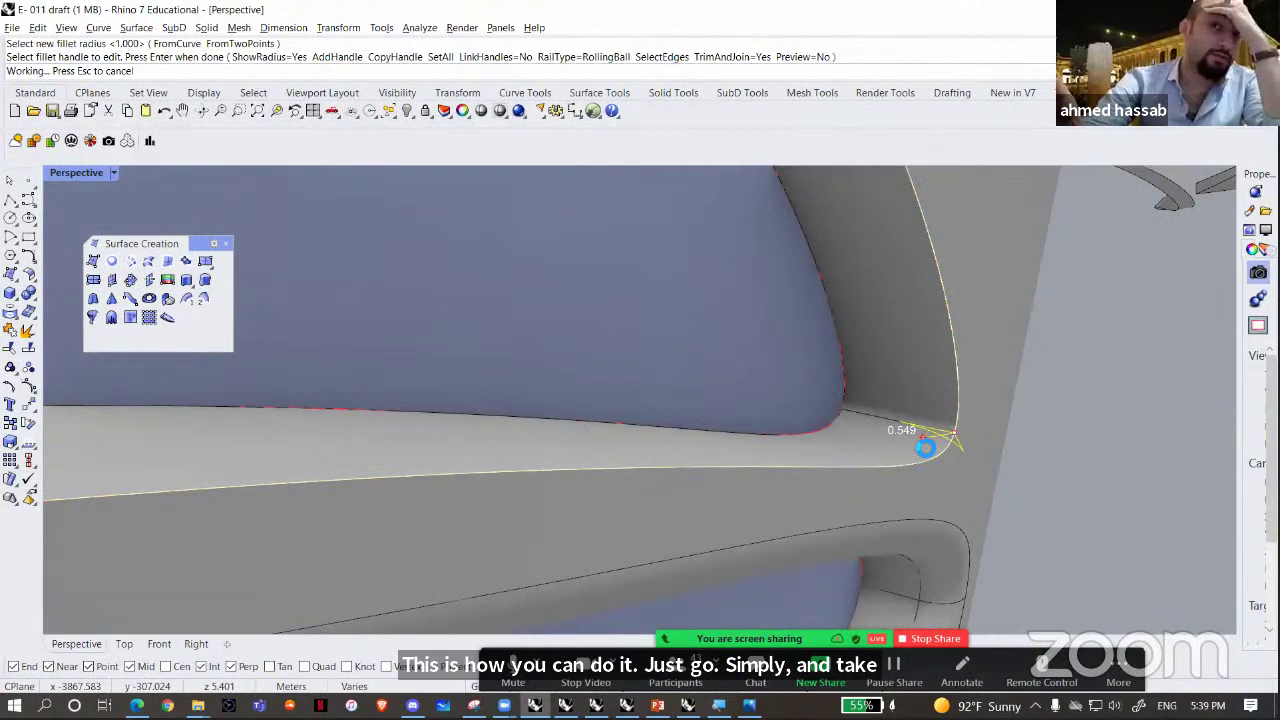
- Fillet the outer rim edge of the remaining rounded opening with a radius of about 0.58 set by its handle
{"action": "scroll", "coordinate": [920, 442], "scroll_direction": "down", "scroll_amount": 4}
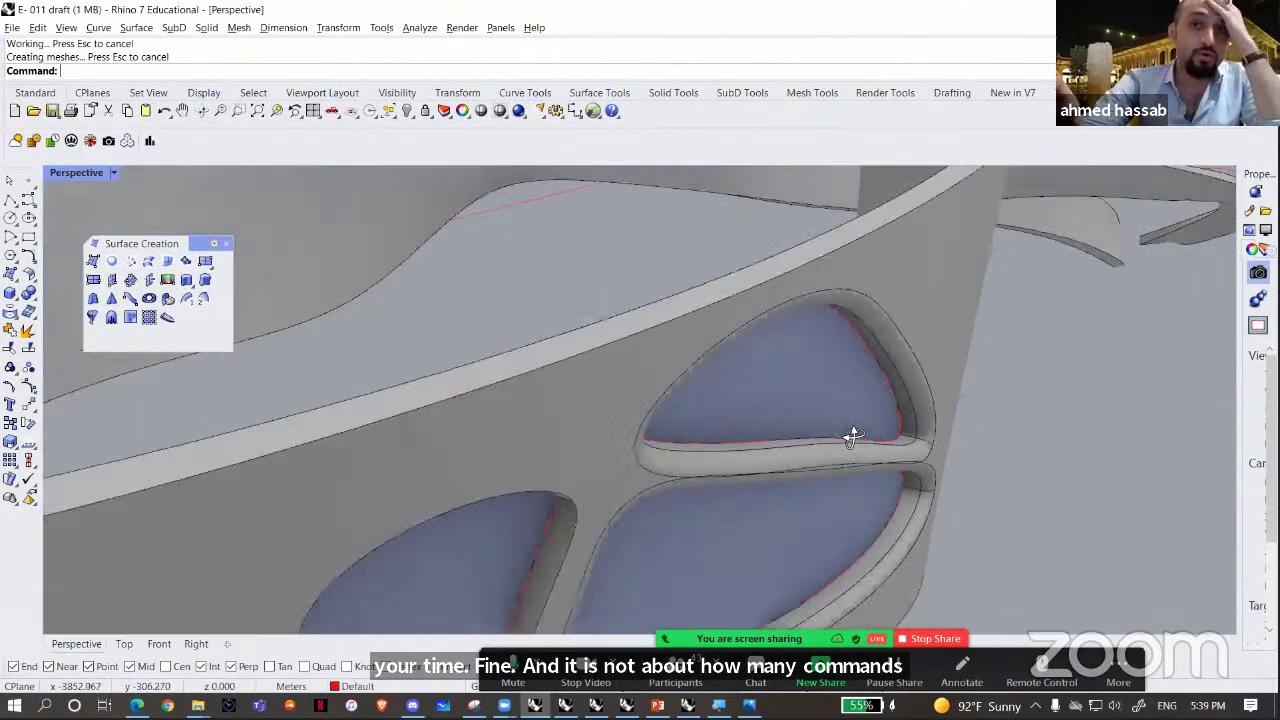
{"action": "right_click_drag", "start_coordinate": [852, 436], "coordinate": [652, 463]}
{"action": "scroll", "coordinate": [706, 417], "scroll_direction": "down", "scroll_amount": 4}
{"action": "right_click_drag", "start_coordinate": [599, 333], "coordinate": [706, 350]}
{"action": "scroll", "coordinate": [708, 352], "scroll_direction": "up", "scroll_amount": 10}
{"action": "right_click", "coordinate": [700, 342]}
{"action": "left_click", "coordinate": [701, 344]}
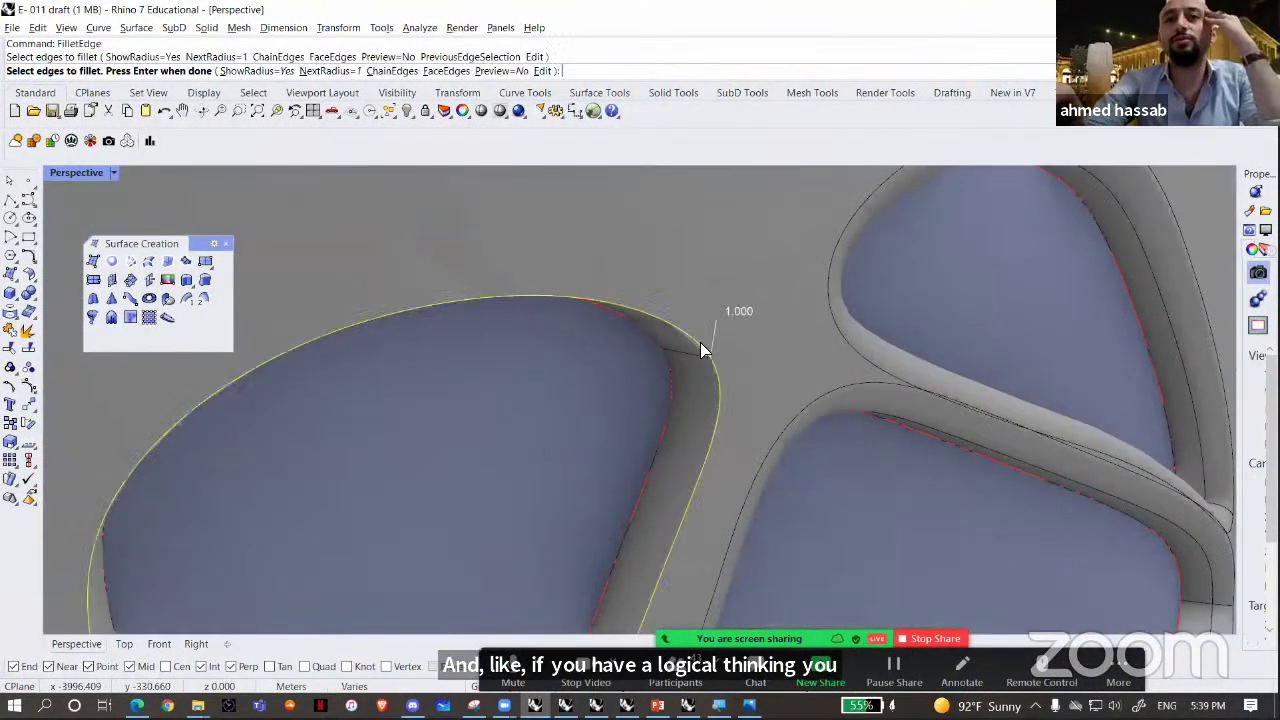
{"action": "right_click", "coordinate": [701, 349]}
{"action": "scroll", "coordinate": [712, 300], "scroll_direction": "up", "scroll_amount": 3}
{"action": "left_click", "coordinate": [714, 286]}
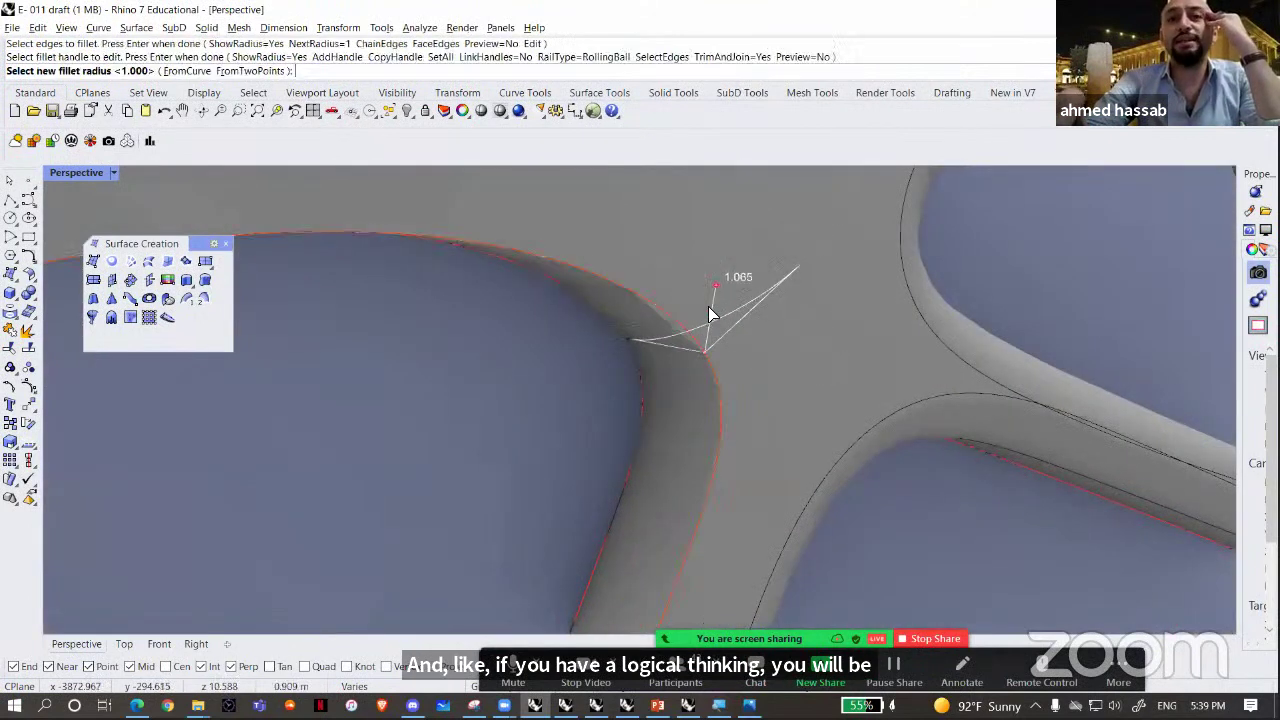
{"action": "left_click", "coordinate": [708, 322]}
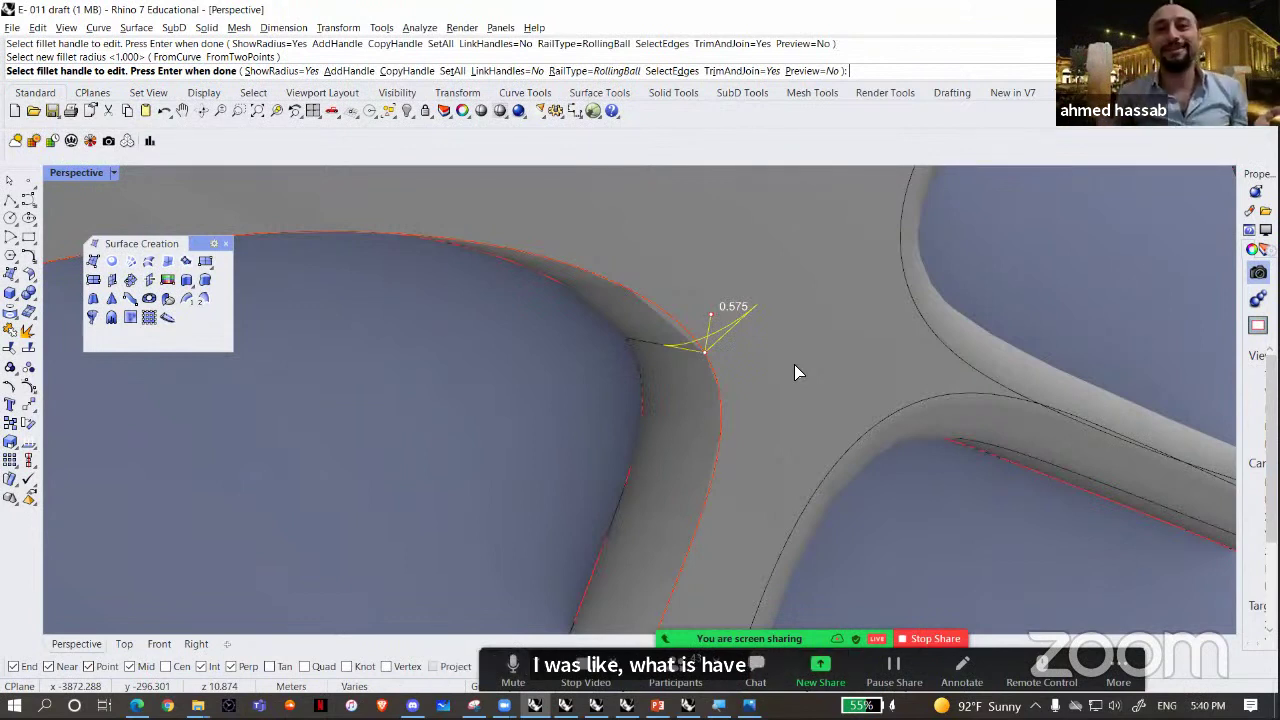
{"action": "key", "text": "Return"}
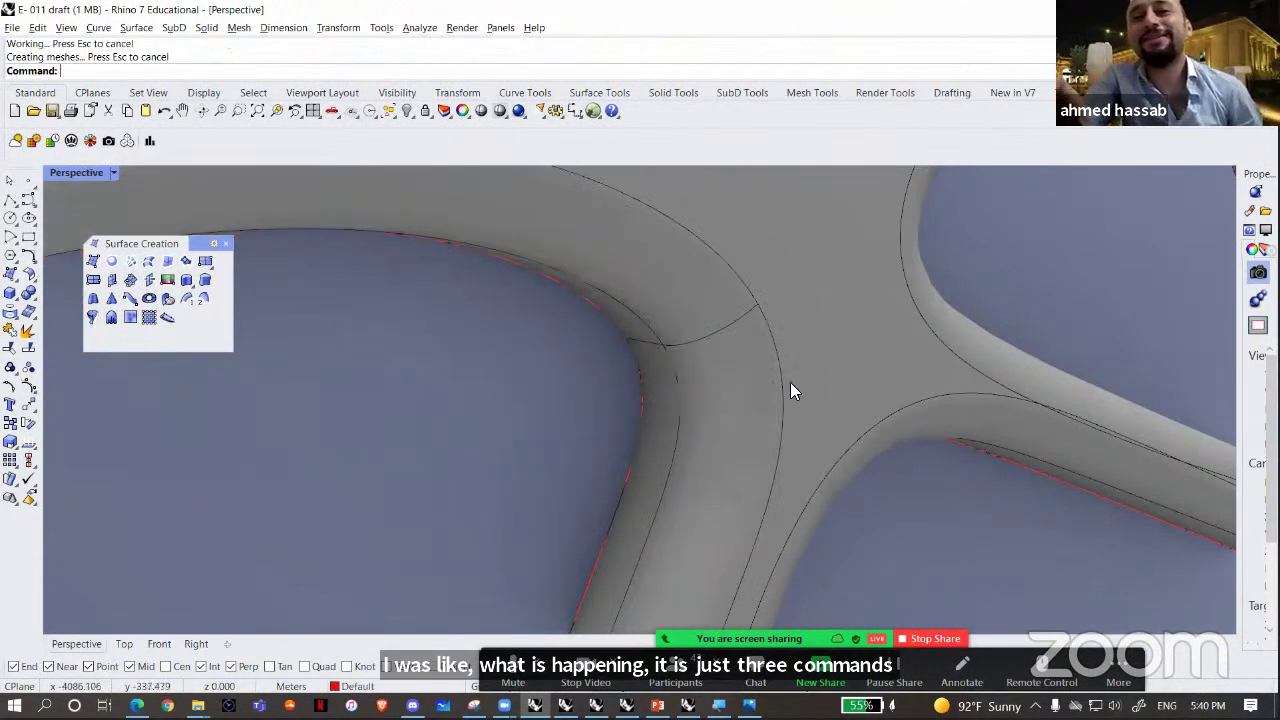
- Examine the three filleted openings face-on and at an angle along the thickened wall
{"action": "scroll", "coordinate": [790, 382], "scroll_direction": "down", "scroll_amount": 10}
{"action": "right_click_drag", "start_coordinate": [742, 374], "coordinate": [738, 437]}
{"action": "scroll", "coordinate": [718, 418], "scroll_direction": "down", "scroll_amount": 5}
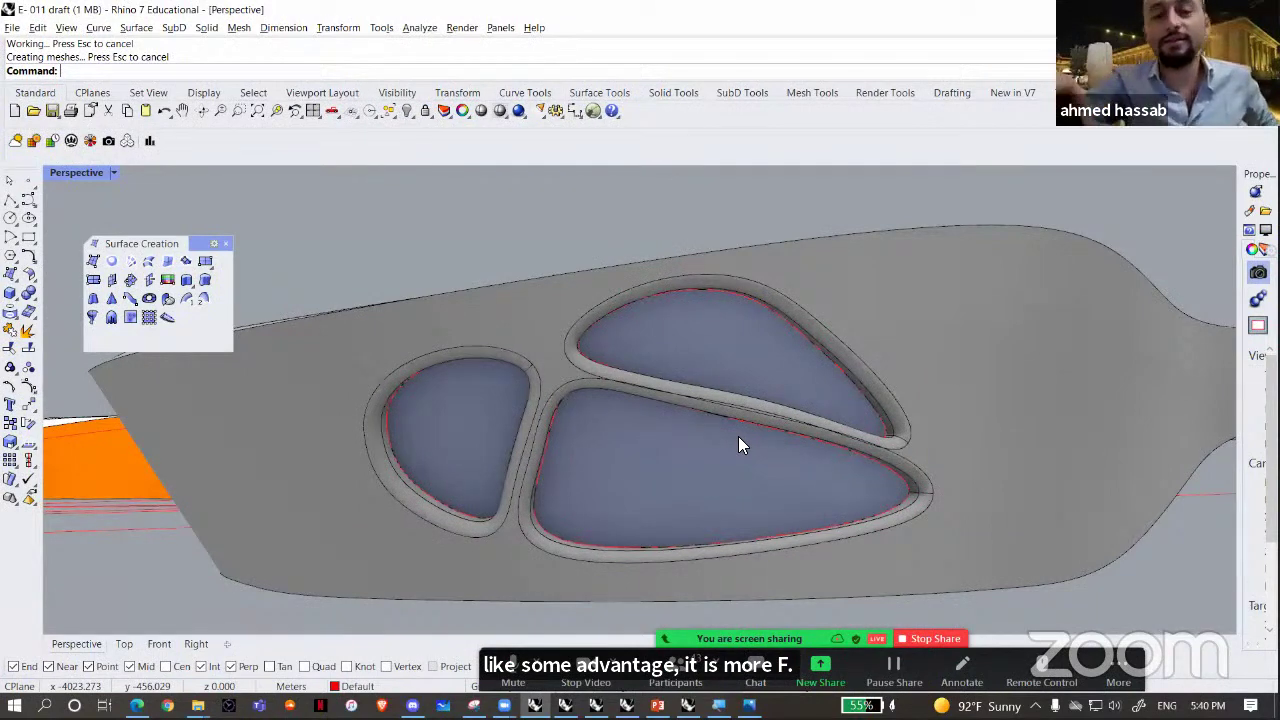
{"action": "right_click_drag", "start_coordinate": [557, 468], "coordinate": [624, 540]}
{"action": "scroll", "coordinate": [624, 544], "scroll_direction": "up", "scroll_amount": 3}
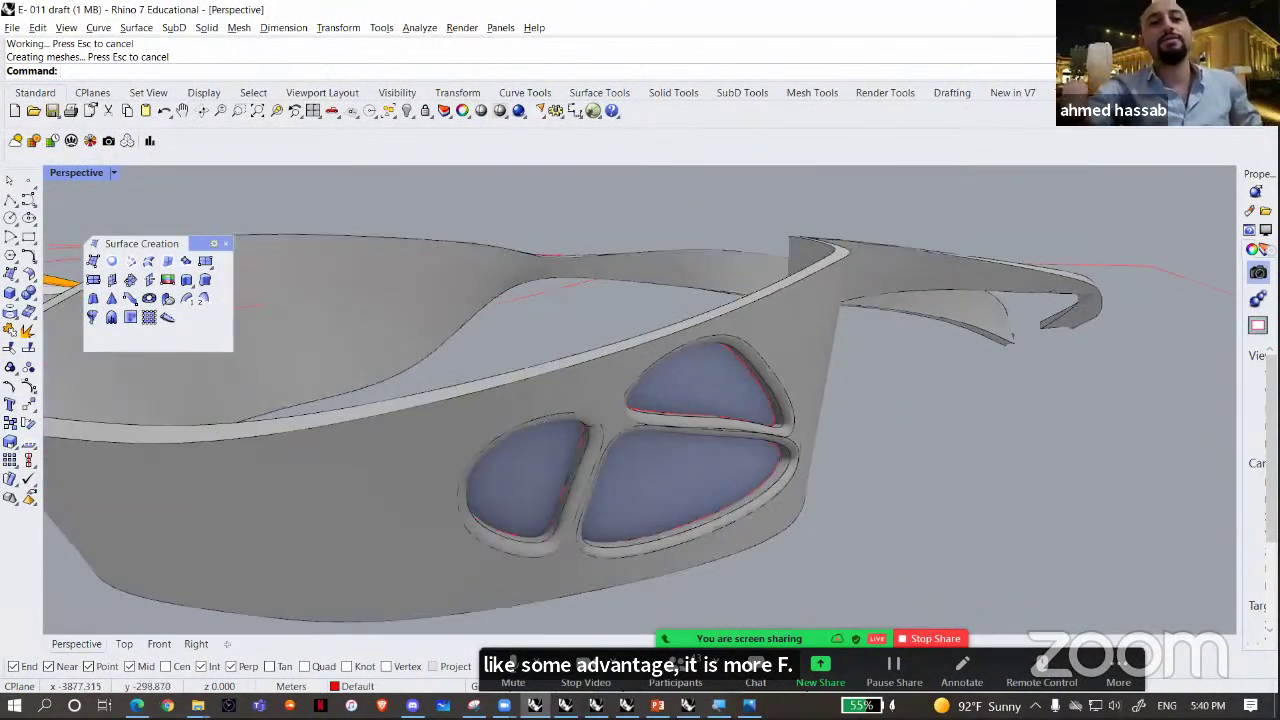
{"action": "right_click_drag", "start_coordinate": [736, 482], "coordinate": [832, 486]}
{"action": "scroll", "coordinate": [680, 450], "scroll_direction": "down", "scroll_amount": 8}
{"action": "scroll", "coordinate": [788, 462], "scroll_direction": "up", "scroll_amount": 3}
{"action": "scroll", "coordinate": [742, 472], "scroll_direction": "down", "scroll_amount": 8}
{"action": "right_click_drag", "start_coordinate": [740, 470], "coordinate": [722, 600]}
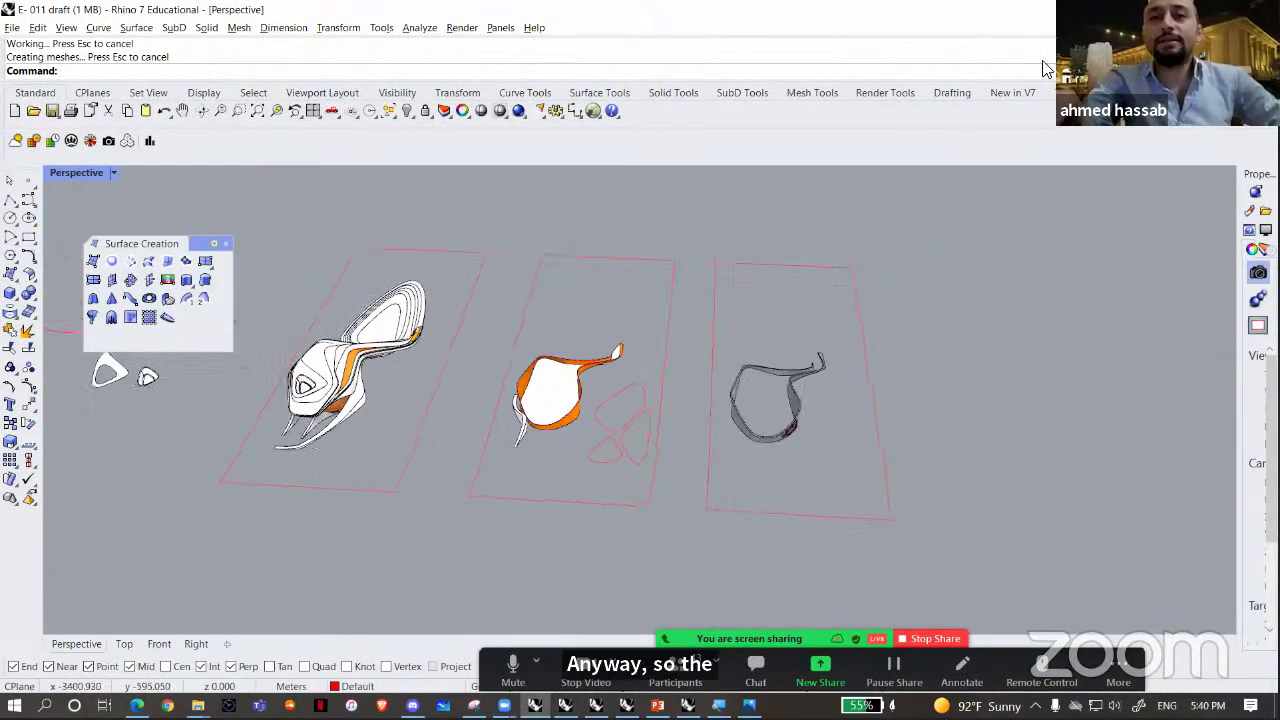
- Switch to the browser and bring up the Sketchfab office building model with the horizontally striped facade
{"action": "key", "text": "alt+Tab"}
{"action": "left_click", "coordinate": [535, 705]}
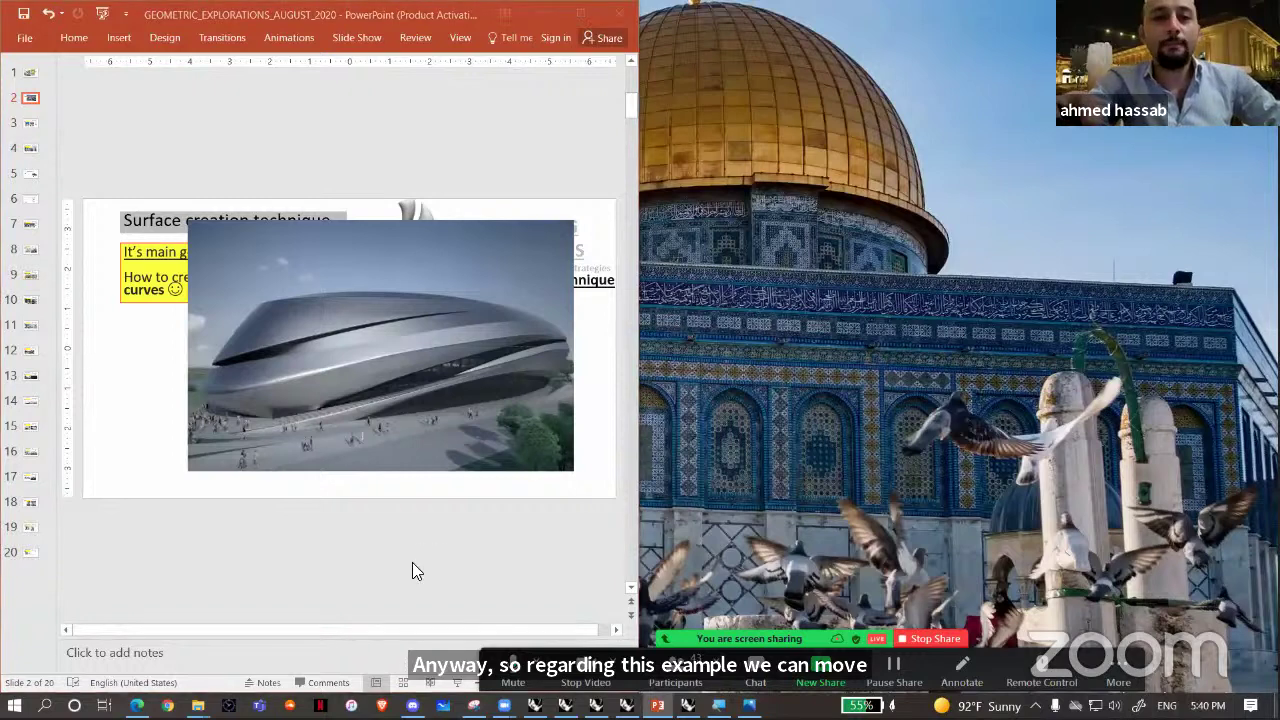
{"action": "left_click", "coordinate": [657, 705]}
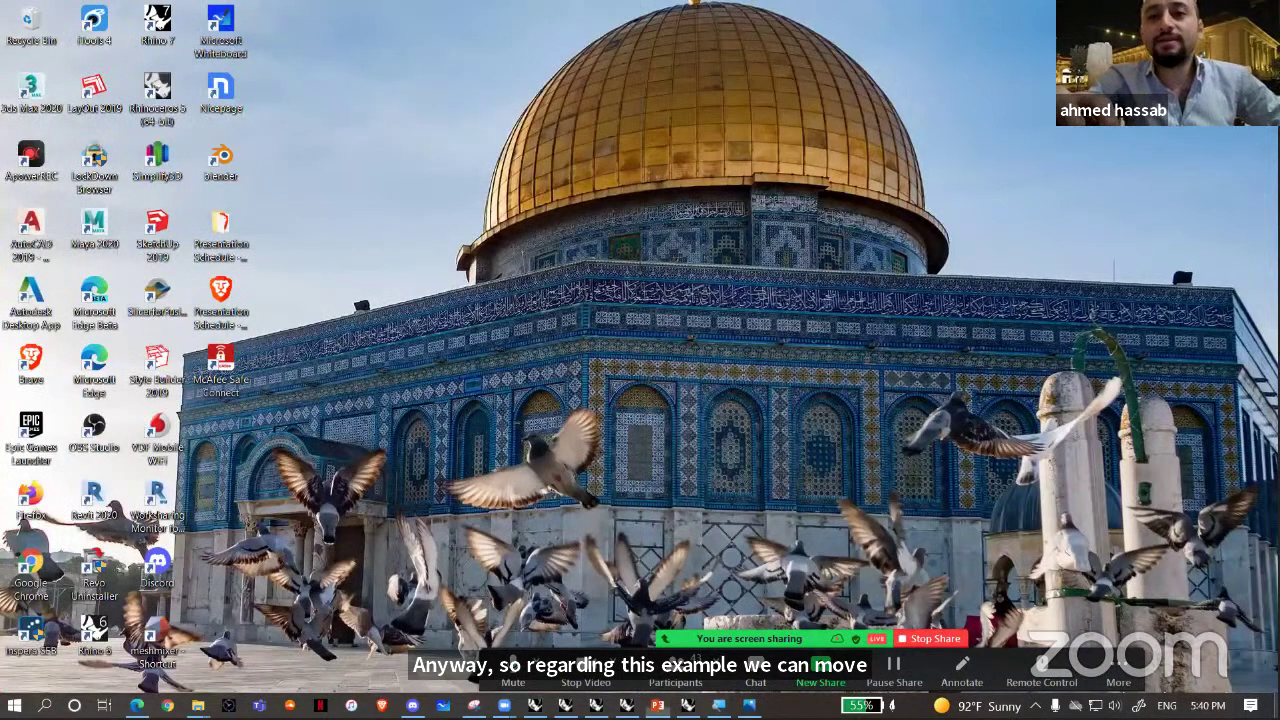
{"action": "key", "text": "alt+Tab"}
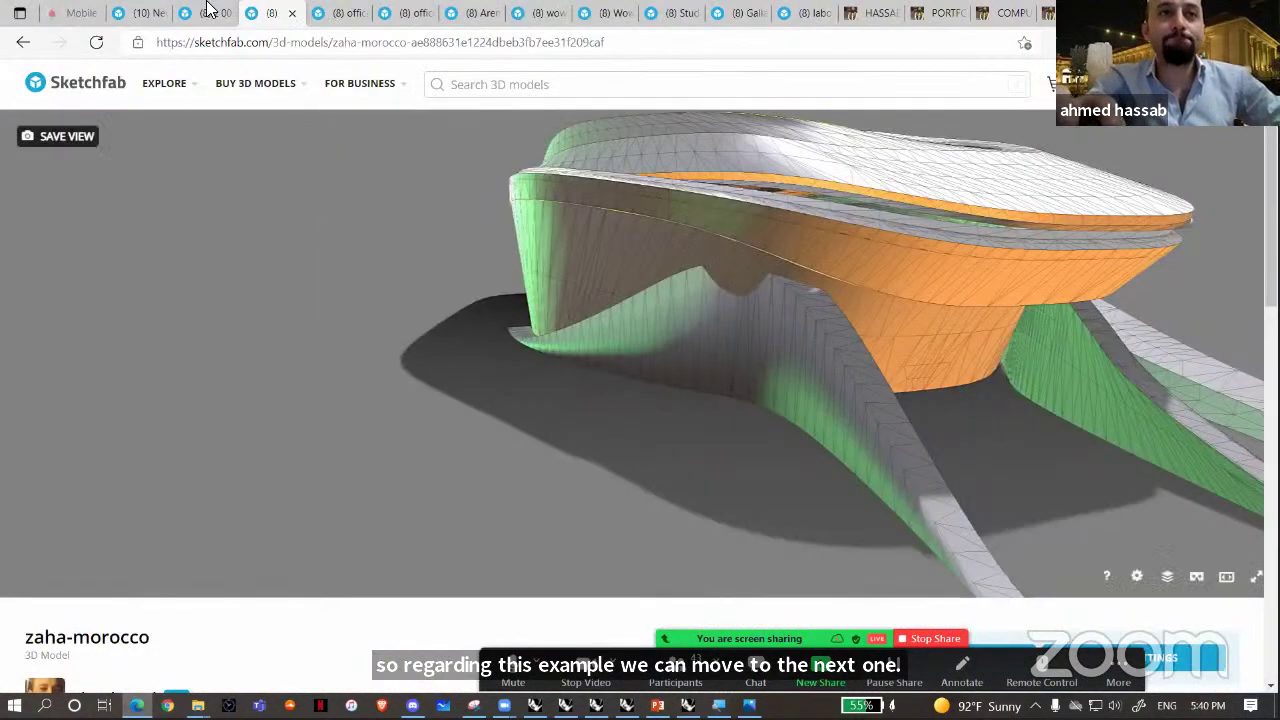
{"action": "left_click", "coordinate": [205, 12]}
{"action": "left_click", "coordinate": [272, 12]}
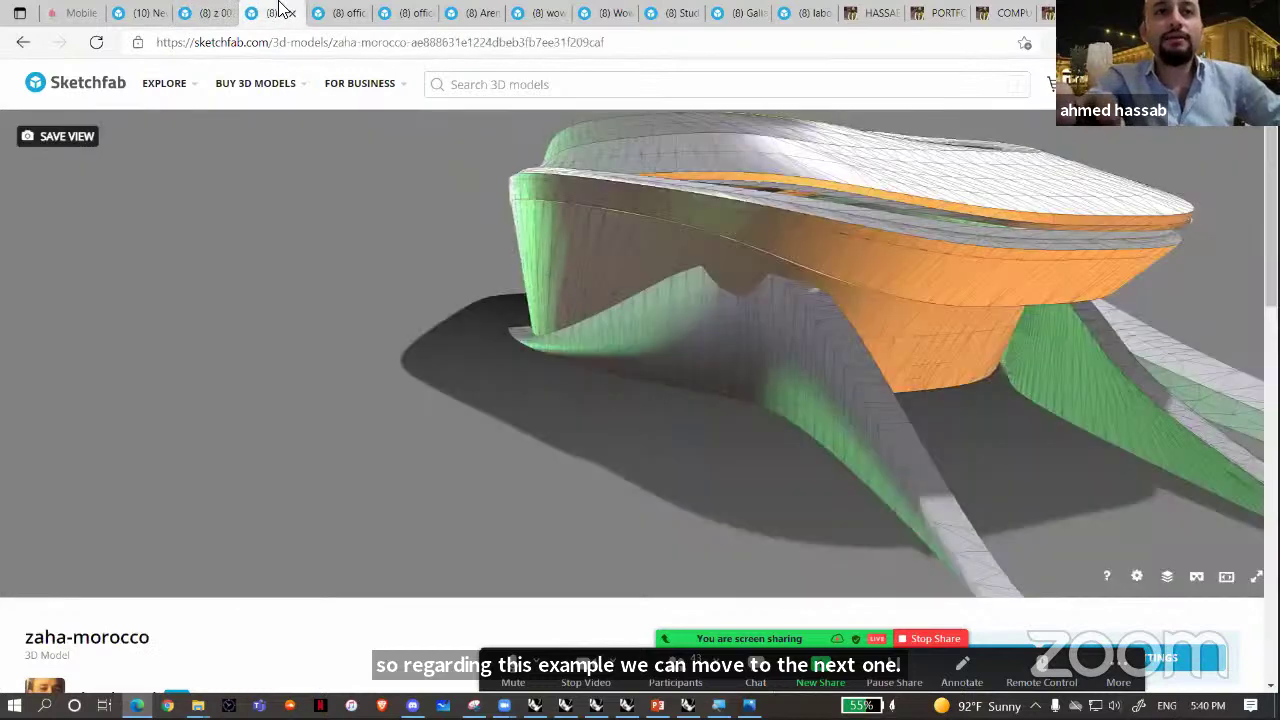
{"action": "left_click", "coordinate": [345, 12]}
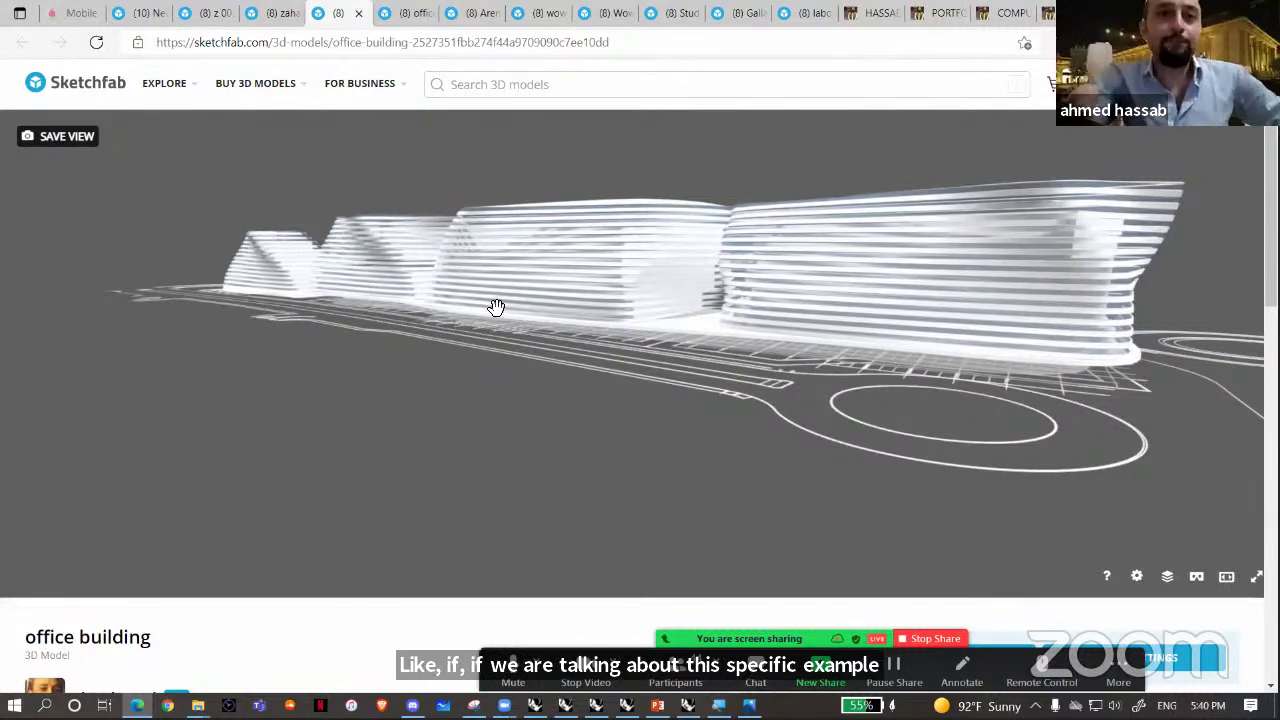
- Reload the office building page, view the following Sketchfab models and examine the wow final exterior facade up close
{"action": "left_click", "coordinate": [97, 44]}
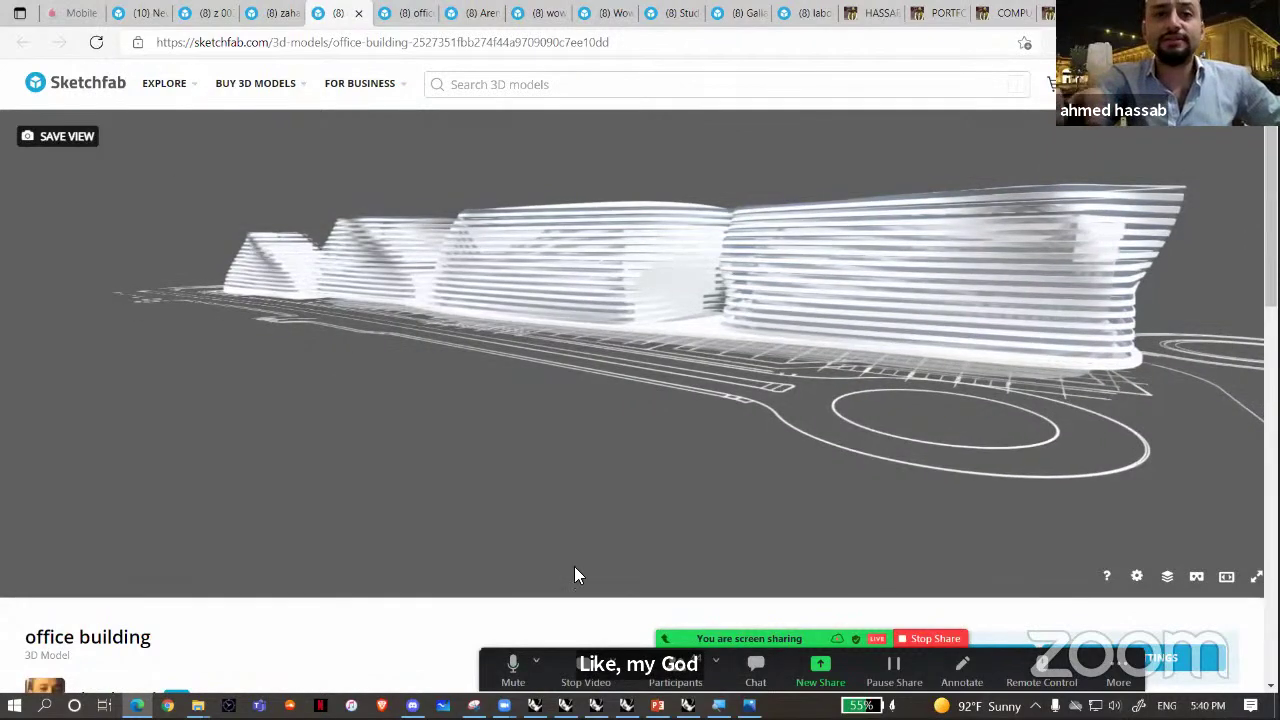
{"action": "key", "text": "super+d"}
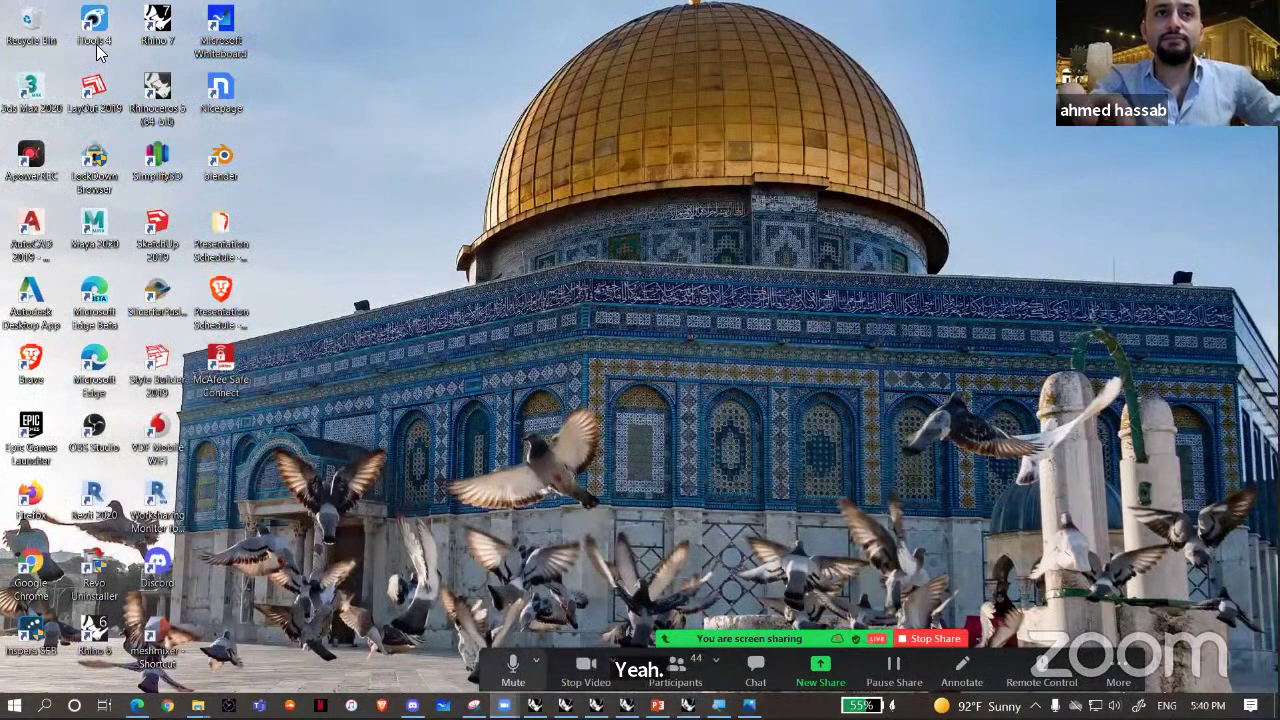
{"action": "key", "text": "super+d"}
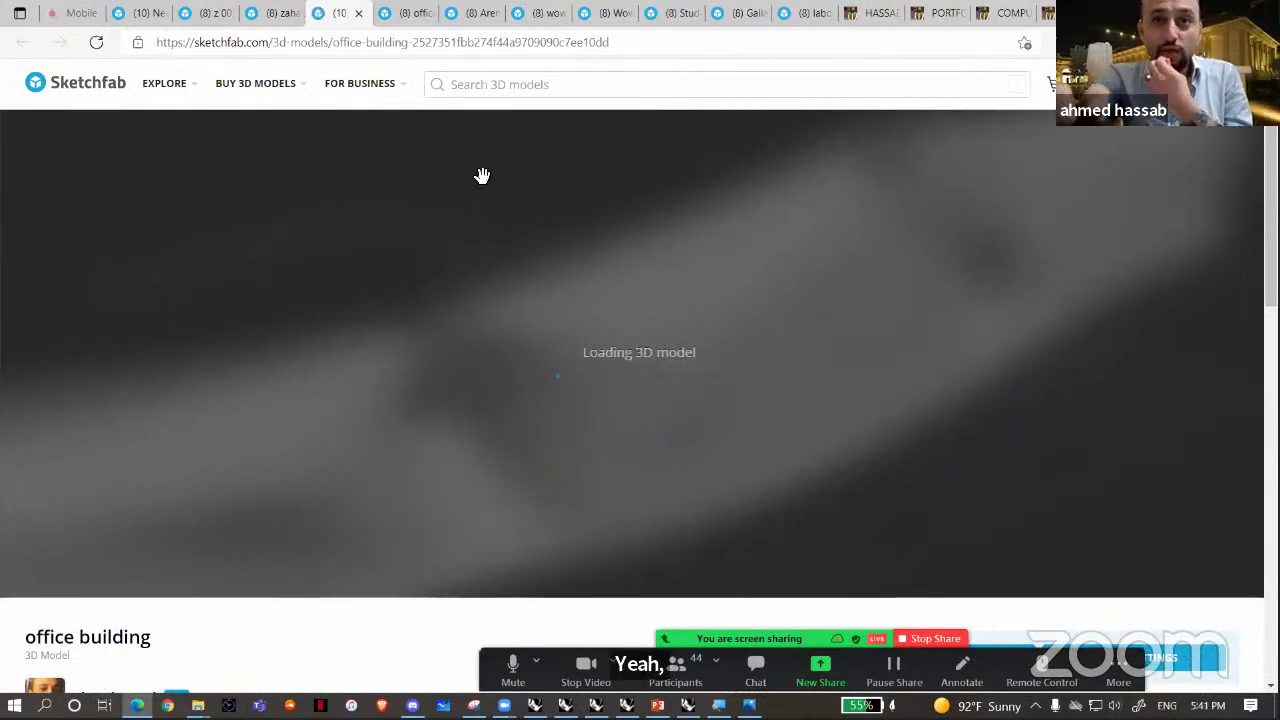
{"action": "left_click", "coordinate": [405, 12]}
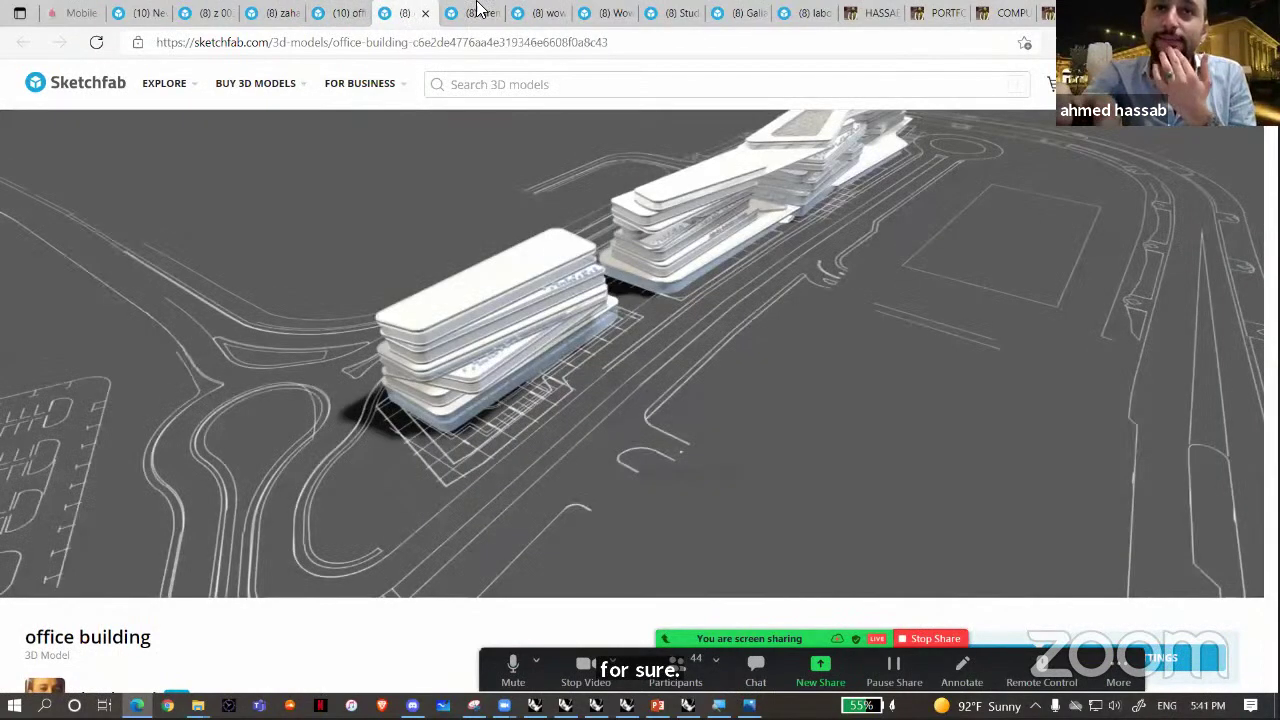
{"action": "left_click", "coordinate": [478, 12]}
{"action": "left_click", "coordinate": [528, 12]}
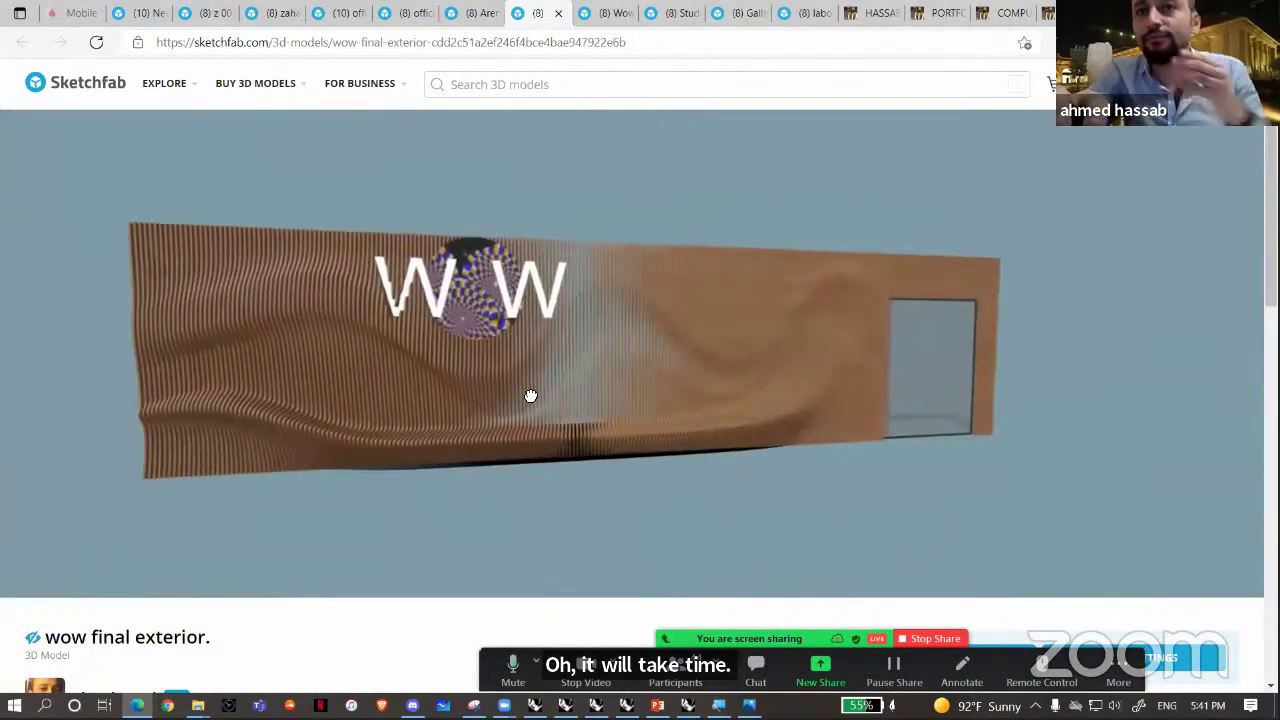
{"action": "mouse_move", "coordinate": [530, 396]}
{"action": "left_mouse_down"}
{"action": "mouse_move", "coordinate": [737, 343]}
{"action": "mouse_move", "coordinate": [583, 380]}
{"action": "mouse_move", "coordinate": [707, 358]}
{"action": "mouse_move", "coordinate": [514, 349]}
{"action": "mouse_move", "coordinate": [591, 334]}
{"action": "mouse_move", "coordinate": [560, 349]}
{"action": "mouse_move", "coordinate": [514, 337]}
{"action": "mouse_move", "coordinate": [579, 364]}
{"action": "mouse_move", "coordinate": [543, 266]}
{"action": "left_mouse_up"}
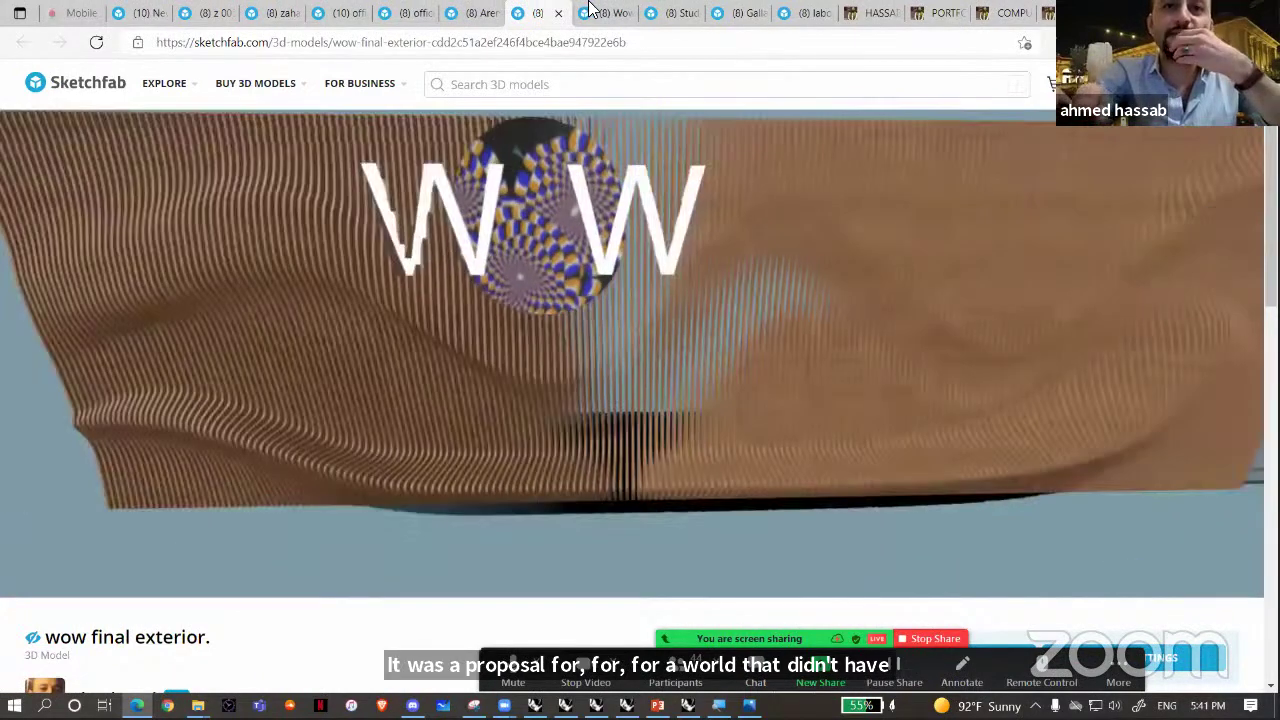
- View the Wow Interior 2 model and examine the Student01_render model's ribbed pavilion up close and from another angle
{"action": "left_click", "coordinate": [590, 9]}
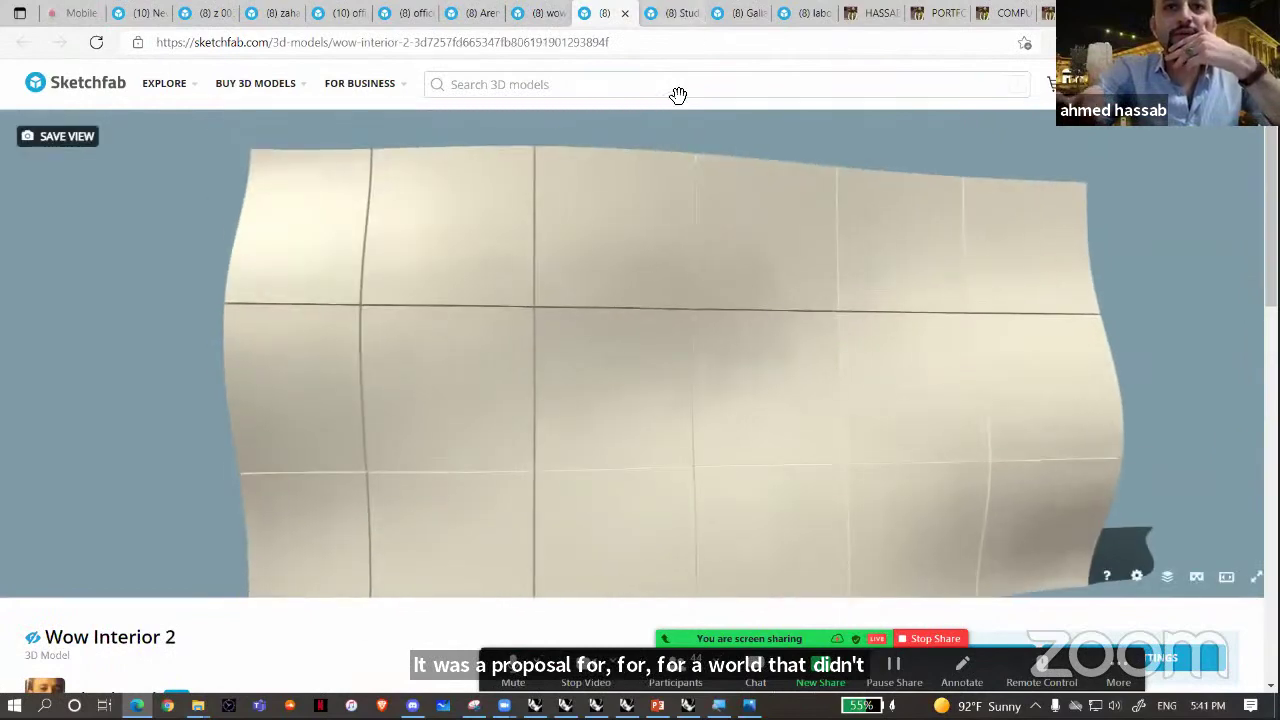
{"action": "key", "text": "ctrl+Tab"}
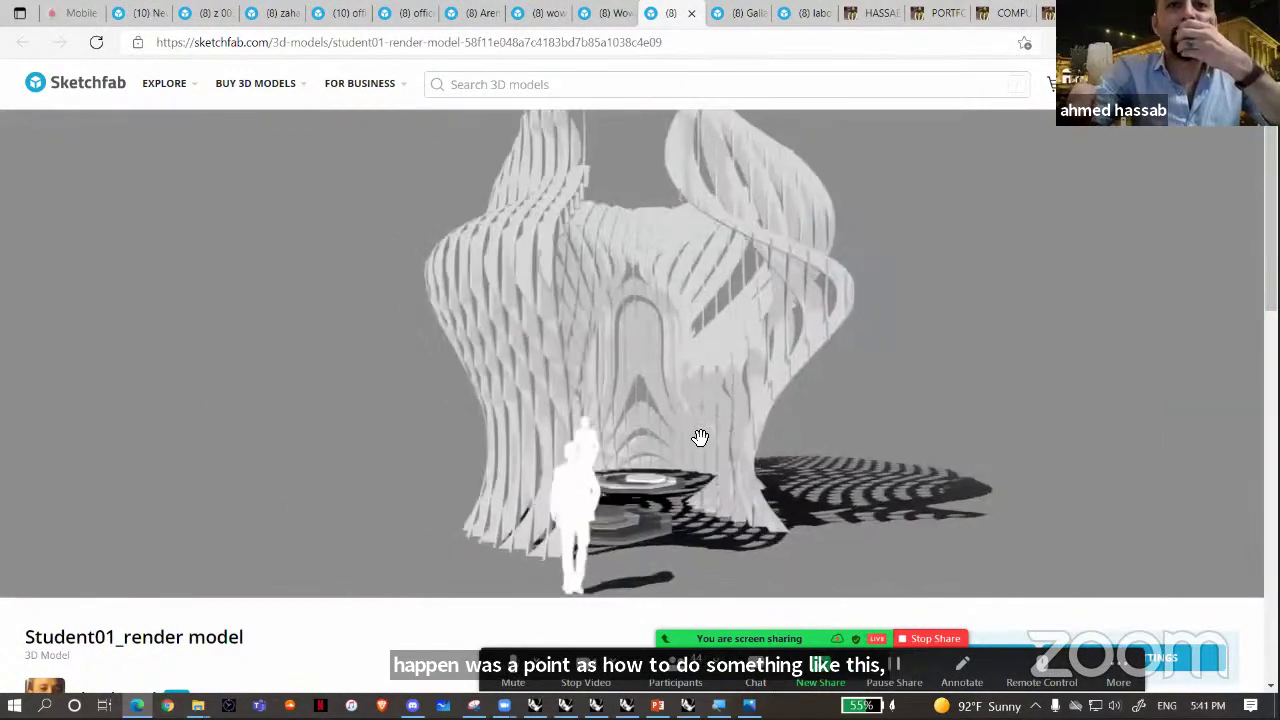
{"action": "scroll", "coordinate": [700, 436], "scroll_direction": "up", "scroll_amount": 5}
{"action": "mouse_move", "coordinate": [742, 388]}
{"action": "left_mouse_down"}
{"action": "mouse_move", "coordinate": [626, 466]}
{"action": "mouse_move", "coordinate": [623, 406]}
{"action": "mouse_move", "coordinate": [697, 363]}
{"action": "mouse_move", "coordinate": [863, 403]}
{"action": "mouse_move", "coordinate": [860, 420]}
{"action": "left_mouse_up"}
{"action": "scroll", "coordinate": [643, 384], "scroll_direction": "down", "scroll_amount": 5}
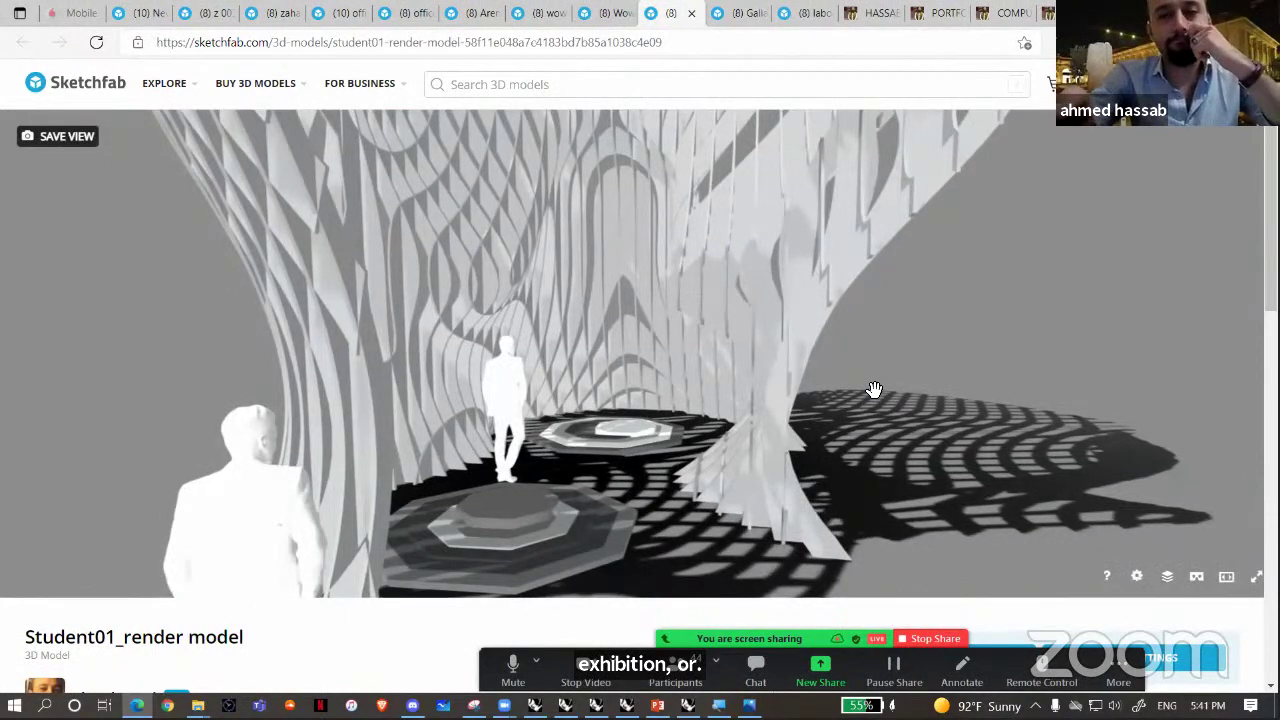
{"action": "left_click_drag", "start_coordinate": [867, 392], "coordinate": [867, 390]}
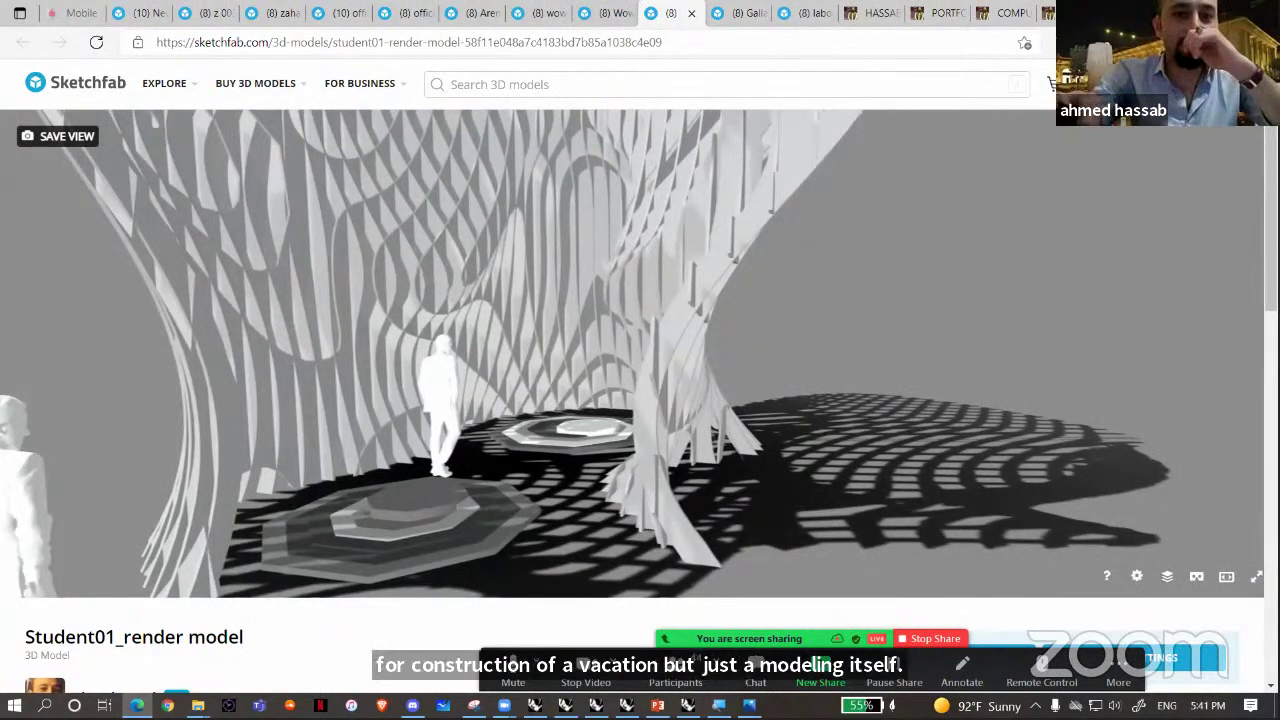
- Switch to the untitled Rhino document, draw an open wavy control-point curve beside the grid axes and delete two of its control points
{"action": "key", "text": "super+d"}
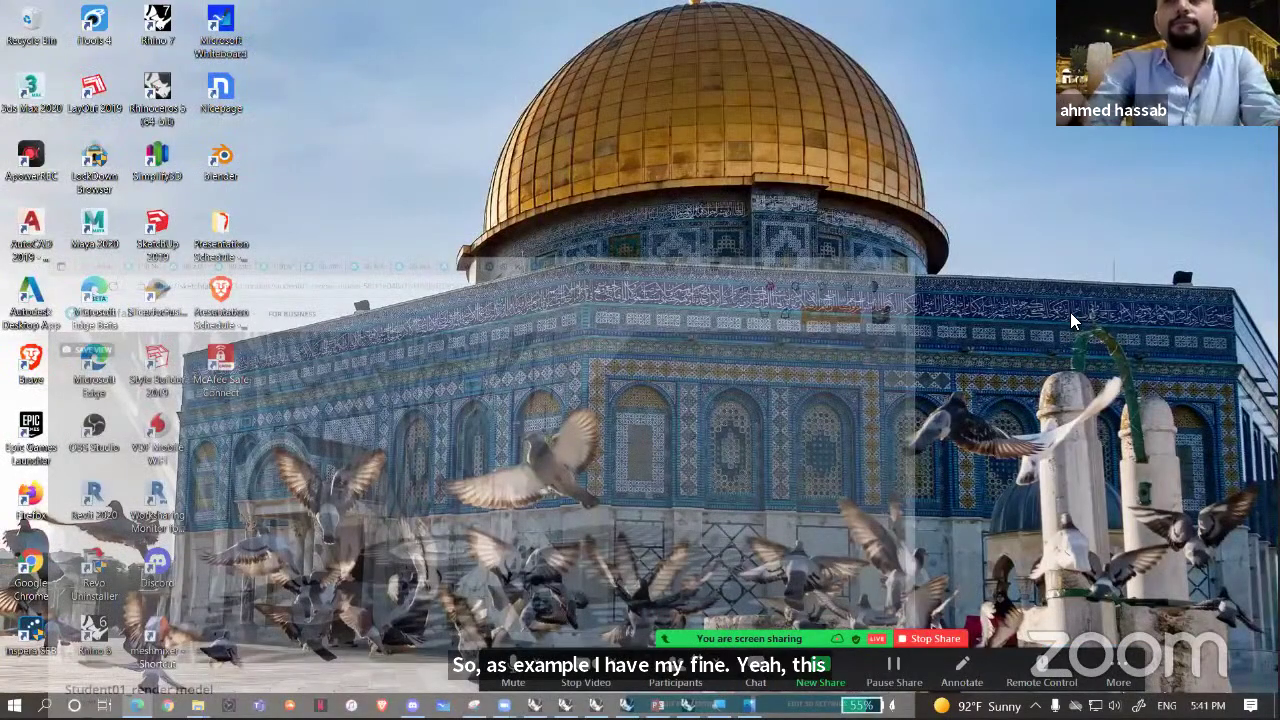
{"action": "key", "text": "alt+Tab"}
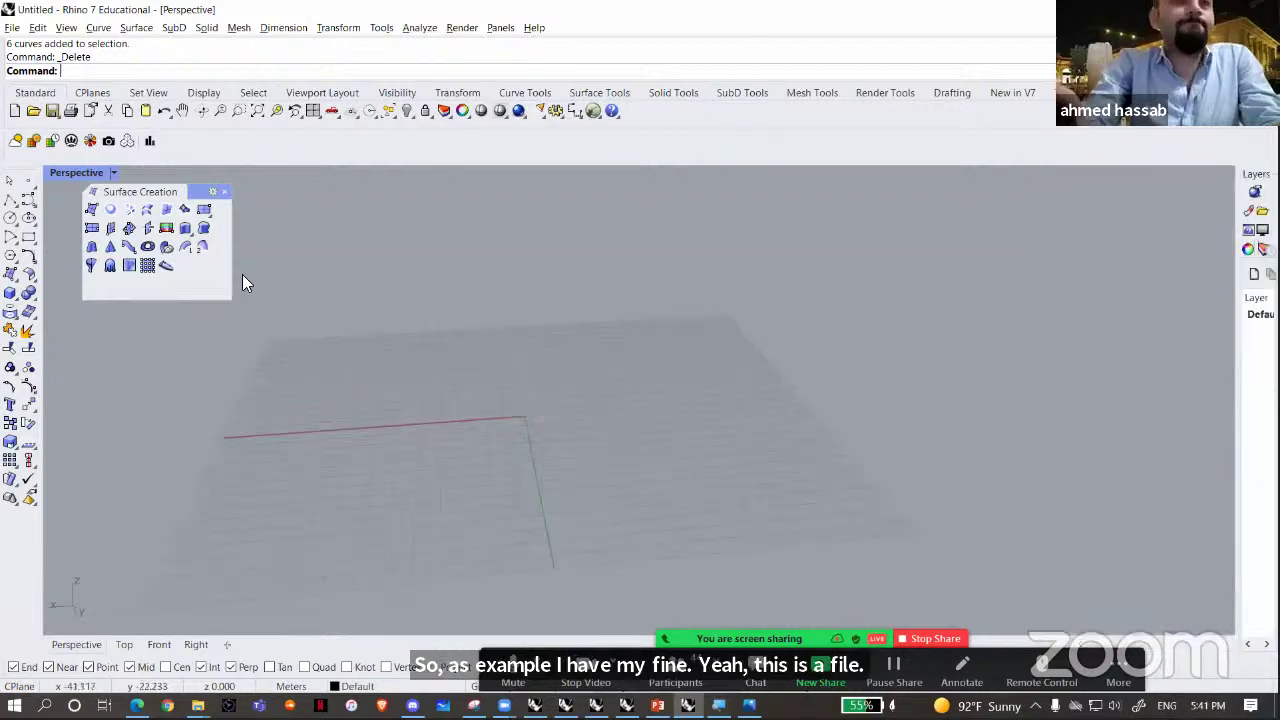
{"action": "left_click", "coordinate": [28, 199]}
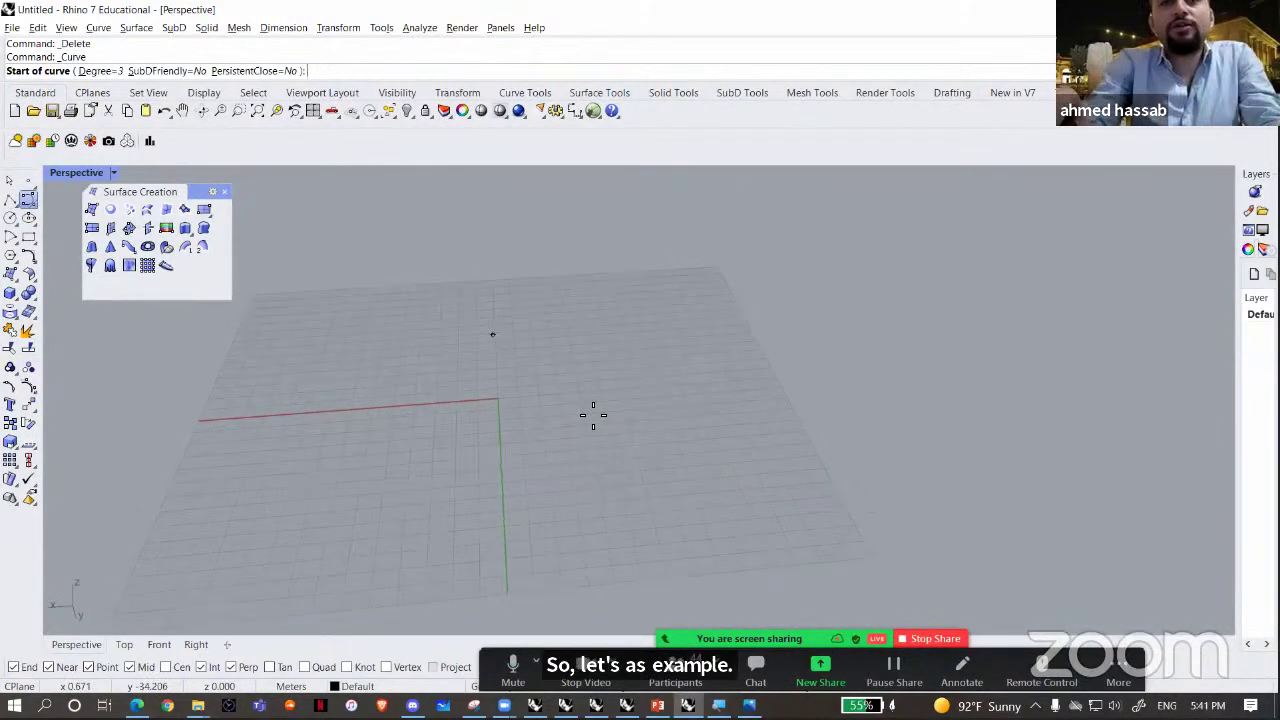
{"action": "right_click_drag", "start_coordinate": [593, 415], "coordinate": [940, 477]}
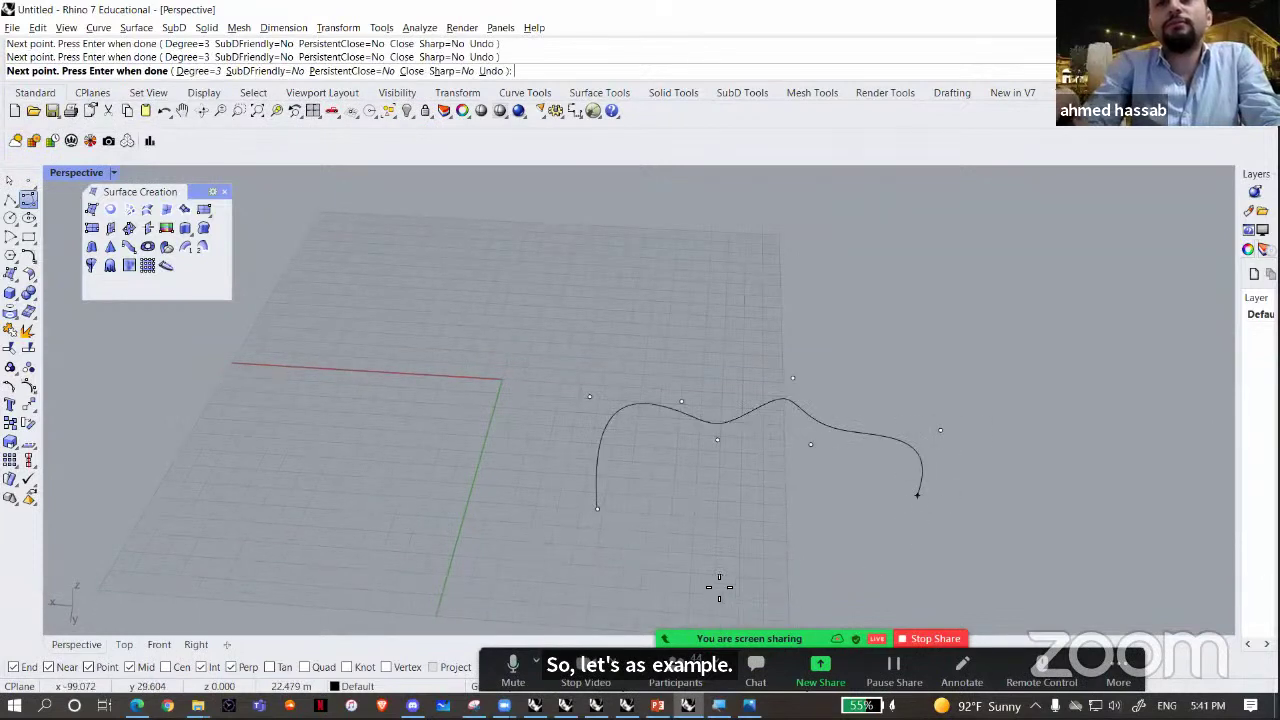
{"action": "left_click", "coordinate": [917, 496]}
{"action": "left_click", "coordinate": [895, 556]}
{"action": "left_click", "coordinate": [818, 570]}
{"action": "left_click", "coordinate": [748, 595]}
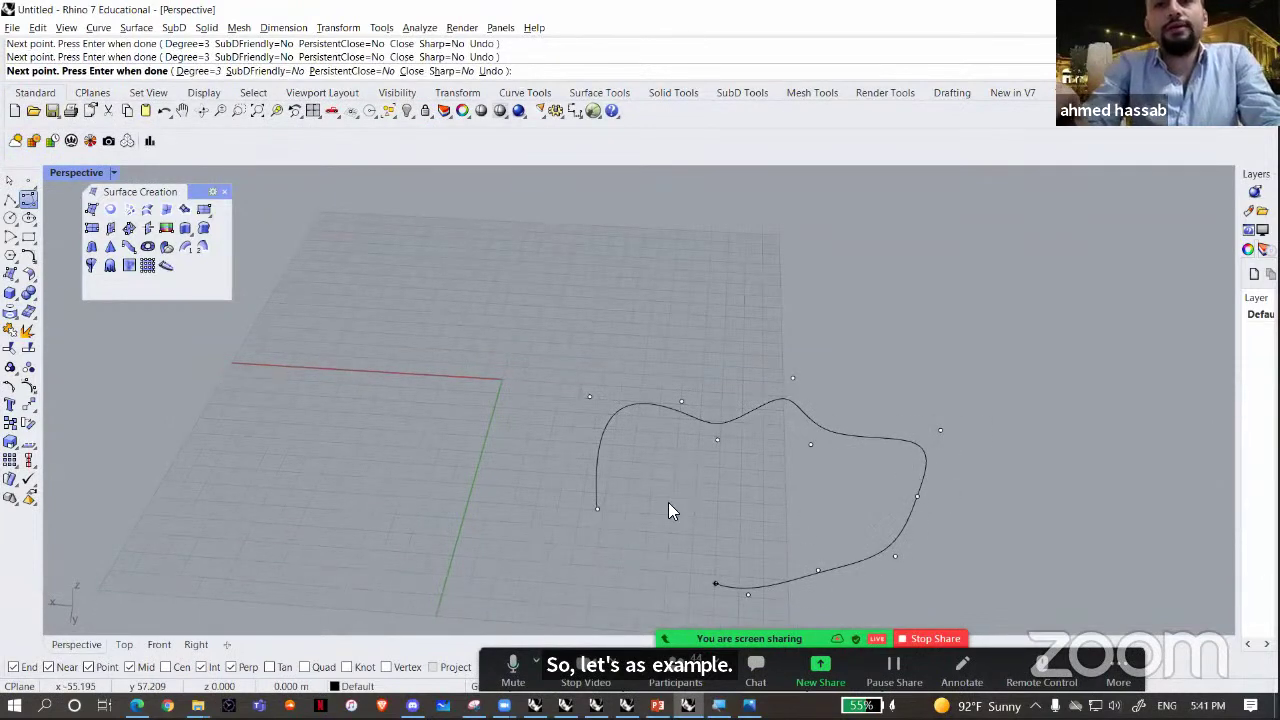
{"action": "right_click", "coordinate": [794, 588]}
{"action": "right_click_drag", "start_coordinate": [794, 588], "coordinate": [824, 496]}
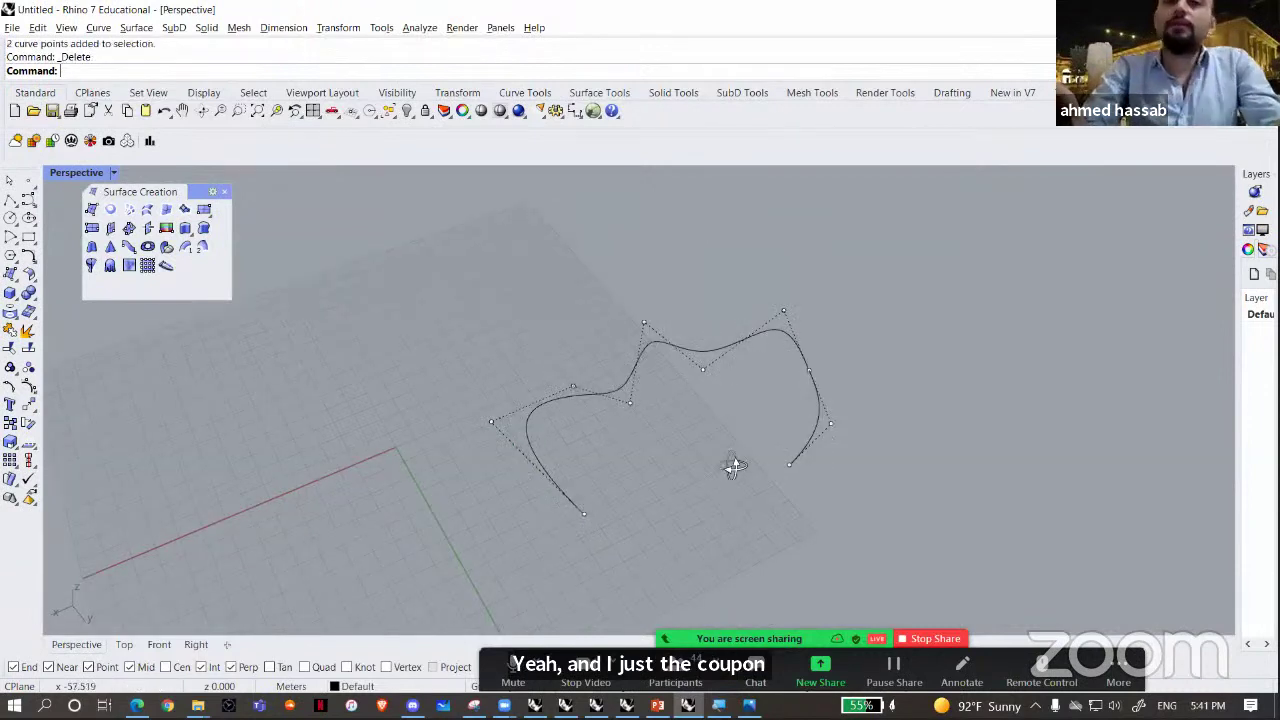
- Copy the open wavy curve vertically to make a stack of three curves
{"action": "left_click", "coordinate": [672, 362]}
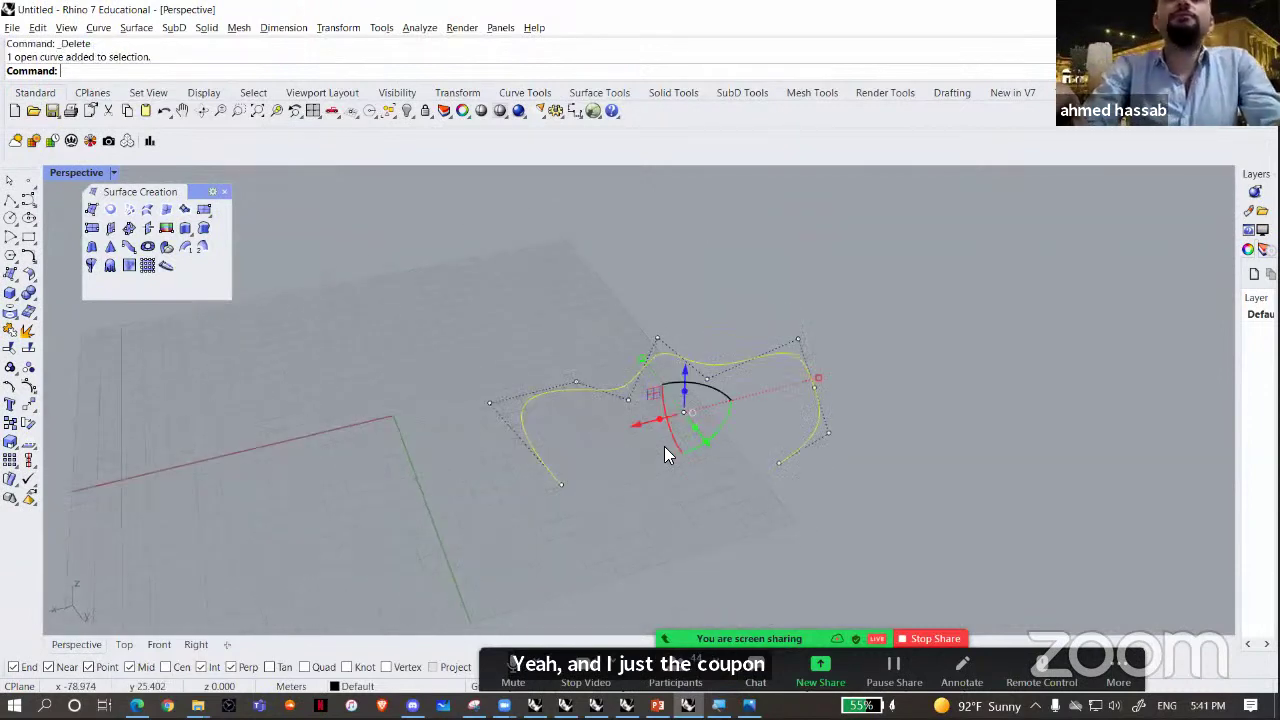
{"action": "right_click_drag", "start_coordinate": [664, 446], "coordinate": [662, 334]}
{"action": "left_click_drag", "start_coordinate": [670, 452], "coordinate": [655, 180]}
{"action": "left_click_drag", "start_coordinate": [914, 391], "coordinate": [735, 435]}
{"action": "right_click_drag", "start_coordinate": [668, 420], "coordinate": [681, 307]}
{"action": "left_click_drag", "start_coordinate": [671, 344], "coordinate": [671, 298]}
{"action": "left_click", "coordinate": [910, 464]}
{"action": "mouse_move", "coordinate": [640, 180]}
{"action": "right_mouse_down"}
{"action": "mouse_move", "coordinate": [581, 203]}
{"action": "mouse_move", "coordinate": [441, 347]}
{"action": "right_mouse_up"}
{"action": "mouse_move", "coordinate": [917, 518]}
{"action": "left_mouse_down"}
{"action": "mouse_move", "coordinate": [758, 332]}
{"action": "mouse_move", "coordinate": [722, 240]}
{"action": "left_mouse_up"}
{"action": "right_click_drag", "start_coordinate": [594, 386], "coordinate": [310, 230]}
- Show the control points of the three curves and scale up the top curve
{"action": "left_click", "coordinate": [25, 383]}
{"action": "left_click_drag", "start_coordinate": [870, 372], "coordinate": [296, 288]}
{"action": "right_click_drag", "start_coordinate": [472, 282], "coordinate": [640, 424]}
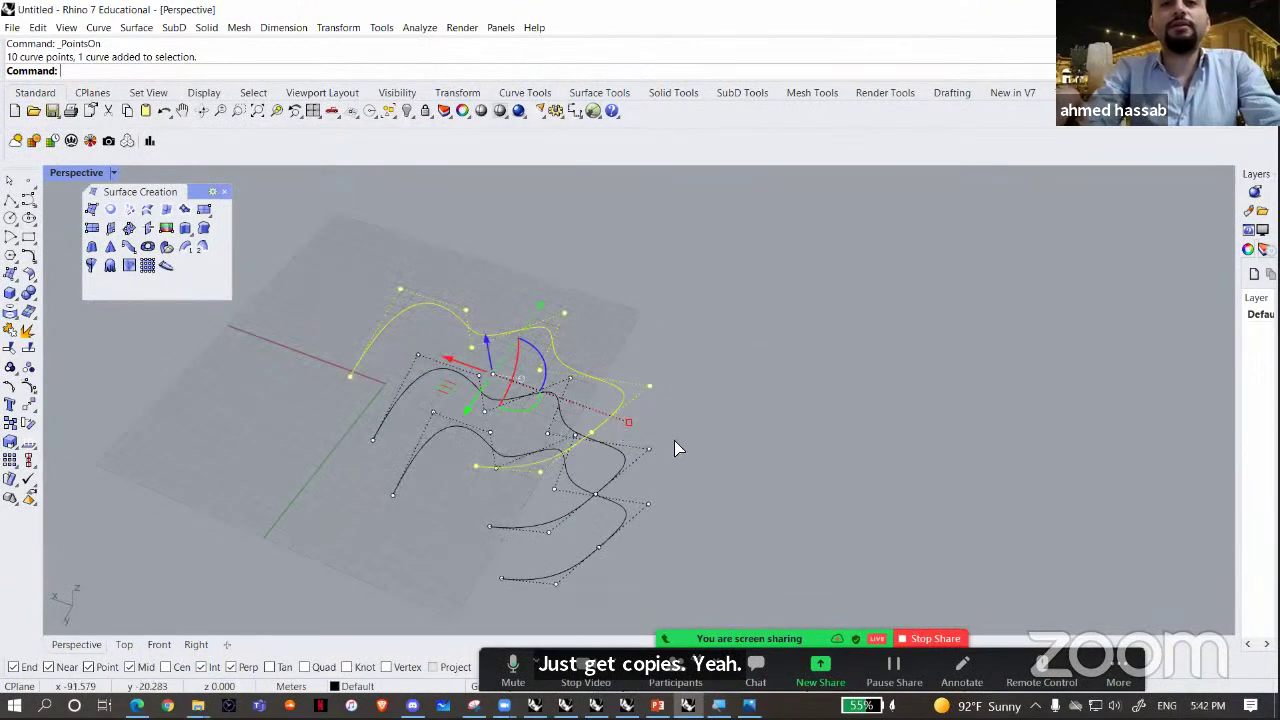
{"action": "left_click_drag", "start_coordinate": [674, 440], "coordinate": [752, 418]}
{"action": "right_click_drag", "start_coordinate": [742, 462], "coordinate": [642, 426]}
{"action": "left_click", "coordinate": [718, 446]}
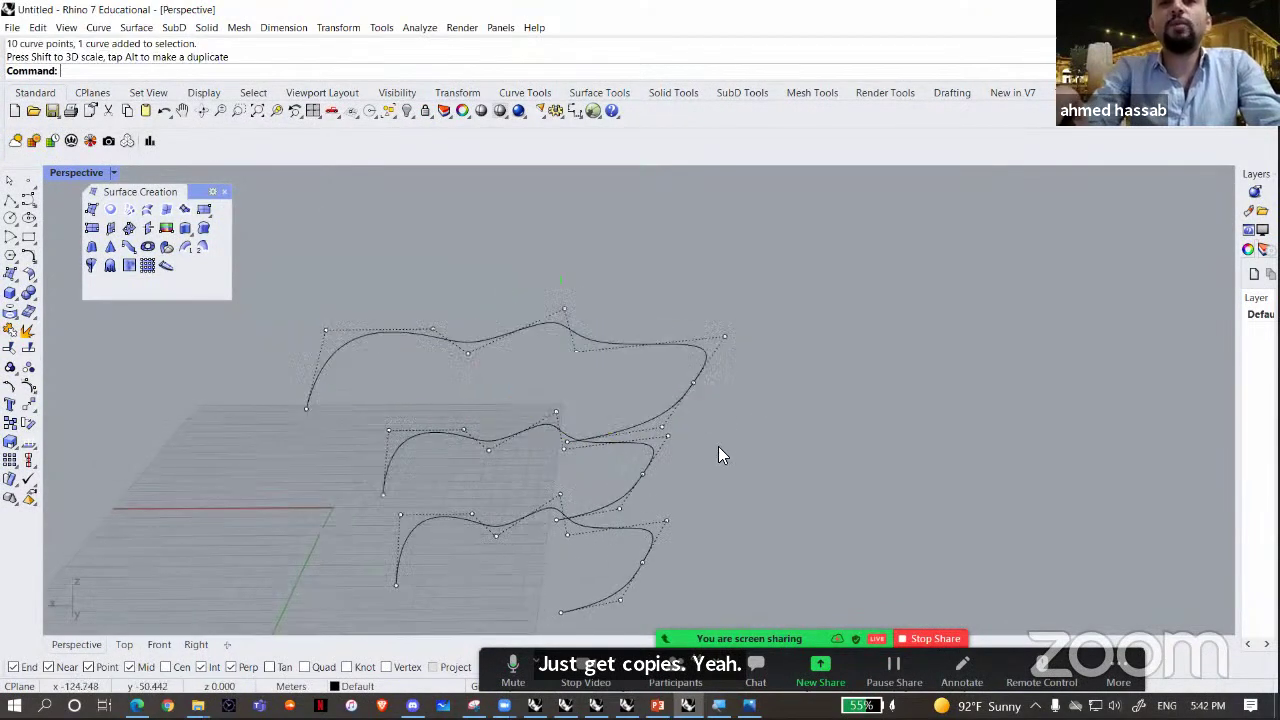
- Move control points around the central bulge of the middle curve to reshape it
{"action": "right_click_drag", "start_coordinate": [718, 446], "coordinate": [700, 412]}
{"action": "left_click", "coordinate": [667, 430]}
{"action": "right_click_drag", "start_coordinate": [588, 416], "coordinate": [606, 451]}
{"action": "left_click_drag", "start_coordinate": [600, 454], "coordinate": [530, 400]}
{"action": "right_click_drag", "start_coordinate": [526, 402], "coordinate": [574, 452]}
{"action": "left_click_drag", "start_coordinate": [530, 421], "coordinate": [588, 393]}
{"action": "right_click_drag", "start_coordinate": [520, 460], "coordinate": [604, 398]}
- Delete a control point from the middle curve's bulge and pull two points at its rounded end inward
{"action": "left_click", "coordinate": [550, 426]}
{"action": "scroll", "coordinate": [578, 444], "scroll_direction": "up", "scroll_amount": 2}
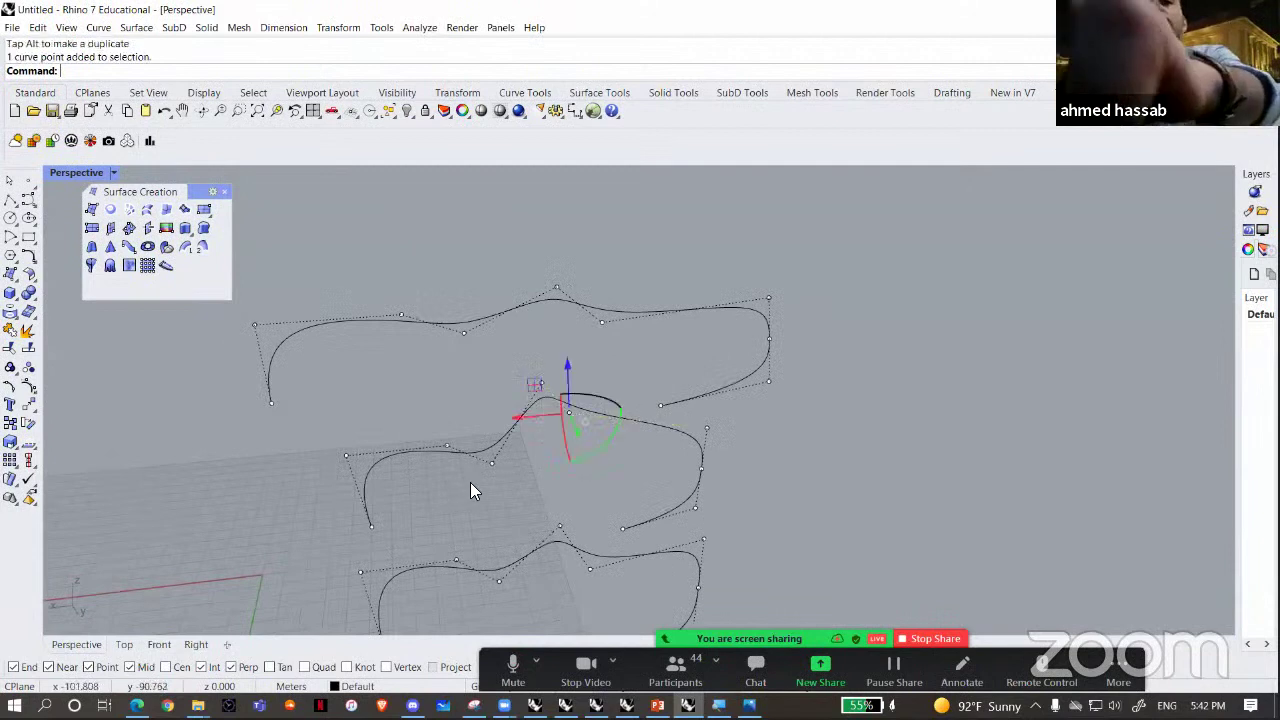
{"action": "key", "text": "Delete"}
{"action": "left_click_drag", "start_coordinate": [518, 486], "coordinate": [466, 416]}
{"action": "right_click_drag", "start_coordinate": [454, 288], "coordinate": [664, 444]}
{"action": "left_click_drag", "start_coordinate": [674, 446], "coordinate": [606, 380]}
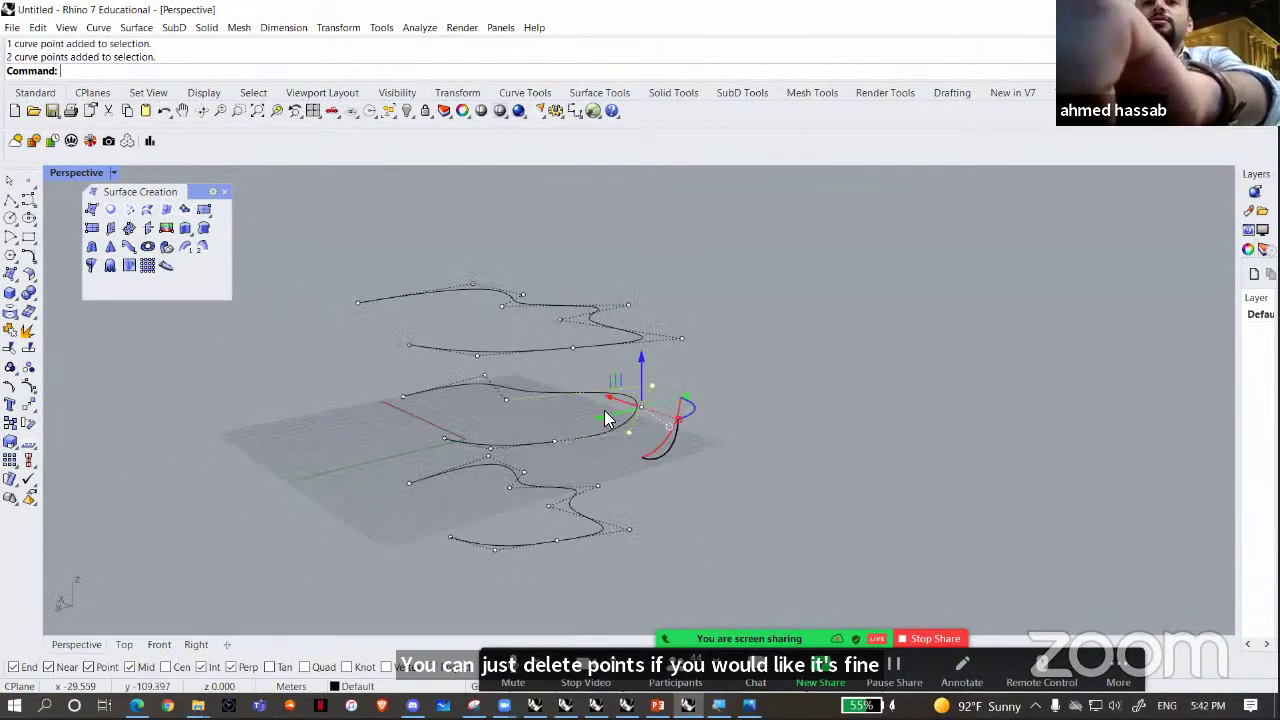
{"action": "right_click_drag", "start_coordinate": [604, 410], "coordinate": [514, 430]}
{"action": "left_click_drag", "start_coordinate": [602, 408], "coordinate": [542, 426]}
{"action": "scroll", "coordinate": [538, 470], "scroll_direction": "up", "scroll_amount": 3}
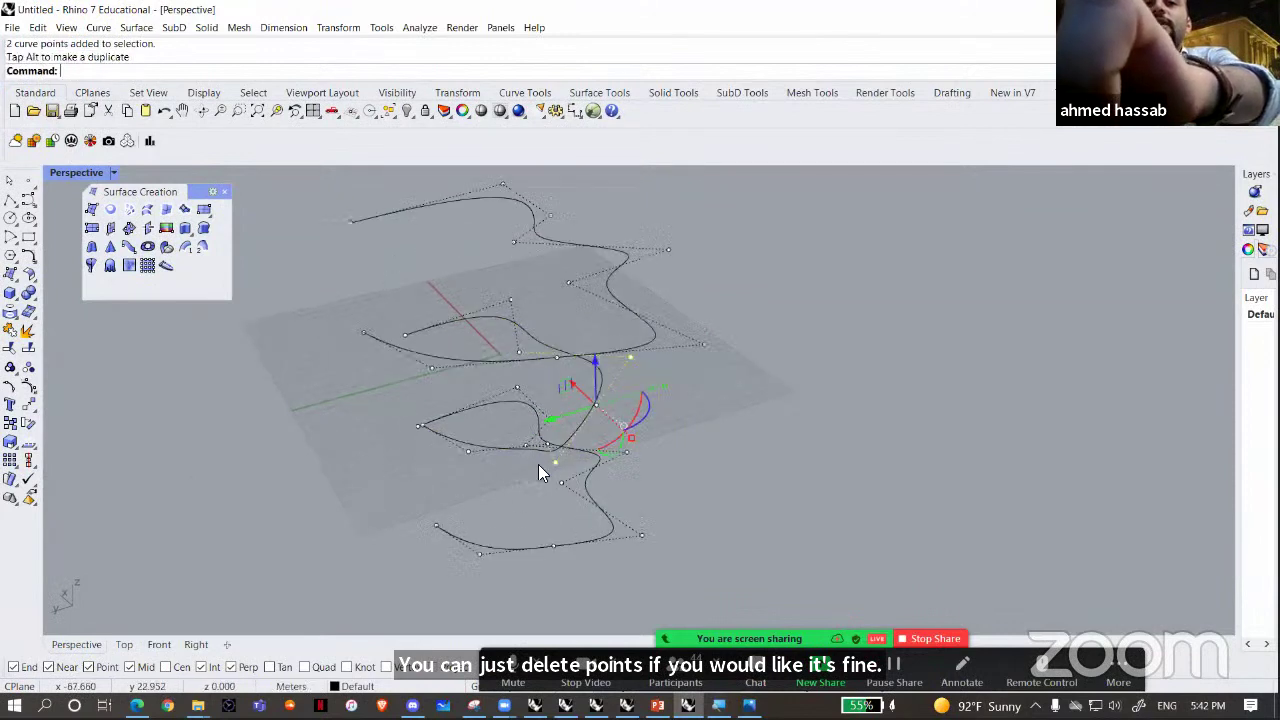
- Simplify the middle curve by deleting further control points and repositioning a point near its rounded end
{"action": "right_click_drag", "start_coordinate": [522, 477], "coordinate": [650, 430]}
{"action": "left_click", "coordinate": [600, 468]}
{"action": "key", "text": "Delete"}
{"action": "scroll", "coordinate": [600, 468], "scroll_direction": "up", "scroll_amount": 3}
{"action": "left_click", "coordinate": [730, 432]}
{"action": "left_click_drag", "start_coordinate": [700, 430], "coordinate": [668, 433]}
{"action": "right_click_drag", "start_coordinate": [756, 460], "coordinate": [703, 420]}
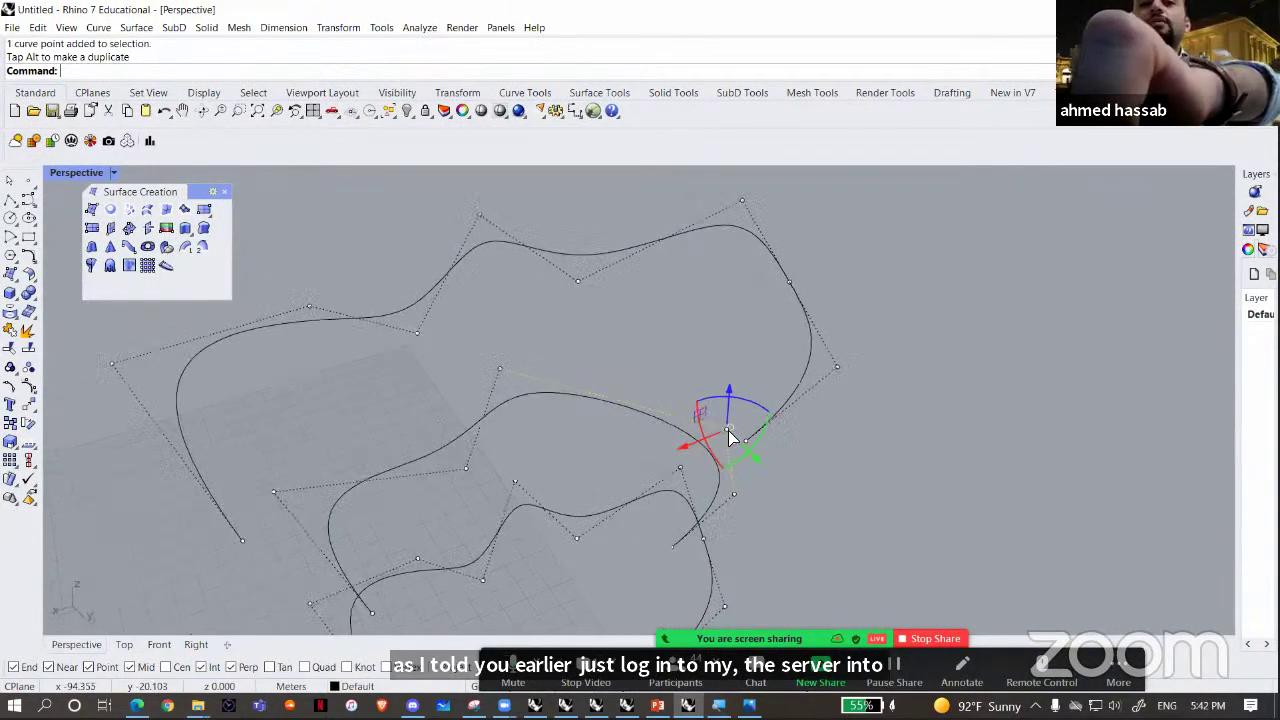
{"action": "left_click_drag", "start_coordinate": [754, 457], "coordinate": [706, 415]}
{"action": "right_click_drag", "start_coordinate": [622, 463], "coordinate": [498, 352]}
{"action": "key", "text": "Delete"}
{"action": "right_click_drag", "start_coordinate": [580, 364], "coordinate": [488, 348]}
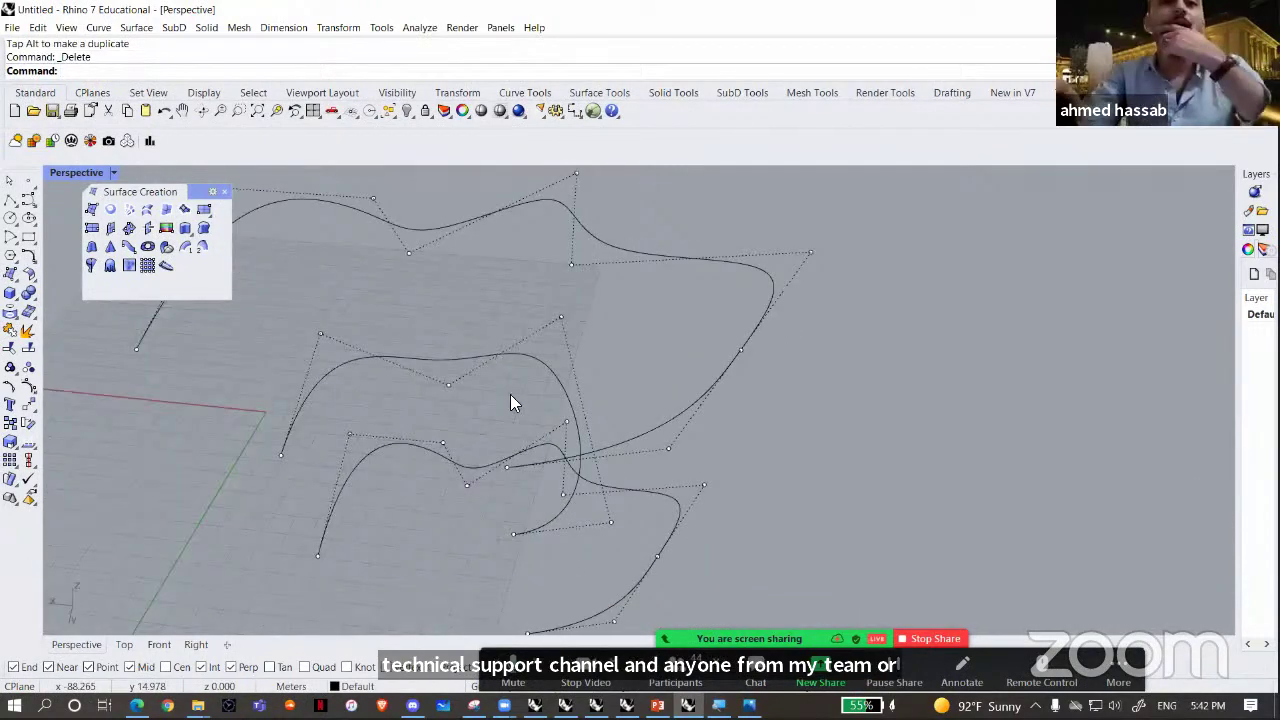
- Smooth the middle curve by moving two of its remaining control points and hide the points of all three curves
{"action": "left_click", "coordinate": [526, 350]}
{"action": "mouse_move", "coordinate": [510, 394]}
{"action": "right_mouse_down"}
{"action": "mouse_move", "coordinate": [575, 388]}
{"action": "mouse_move", "coordinate": [560, 376]}
{"action": "right_mouse_up"}
{"action": "left_click_drag", "start_coordinate": [486, 367], "coordinate": [562, 376]}
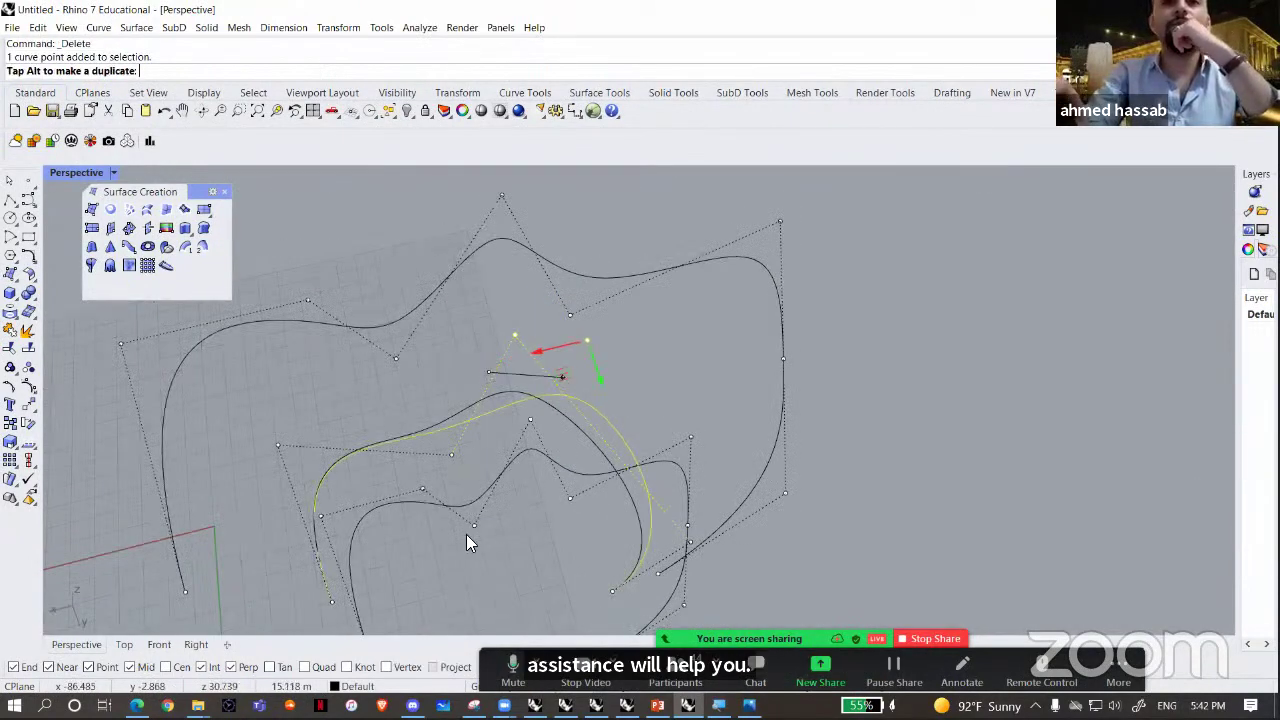
{"action": "left_click_drag", "start_coordinate": [407, 414], "coordinate": [477, 471]}
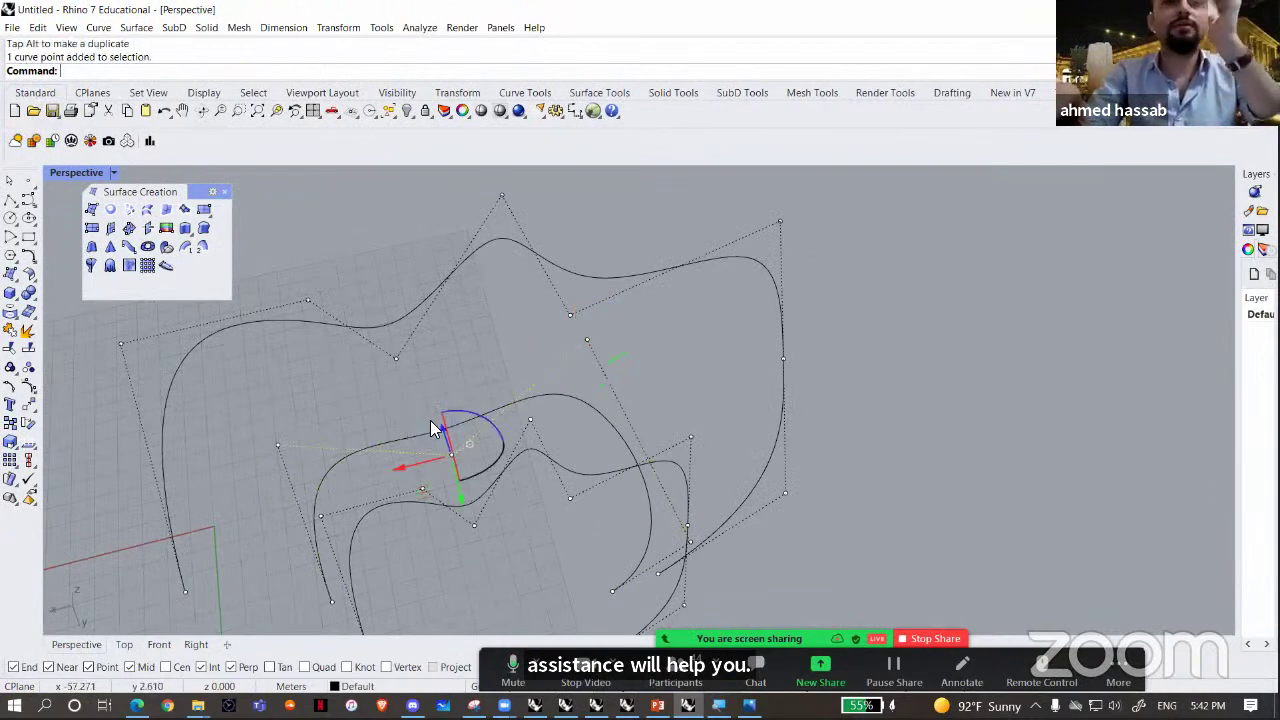
{"action": "right_click_drag", "start_coordinate": [430, 428], "coordinate": [681, 505]}
{"action": "key", "text": "Escape"}
{"action": "key", "text": "Escape"}
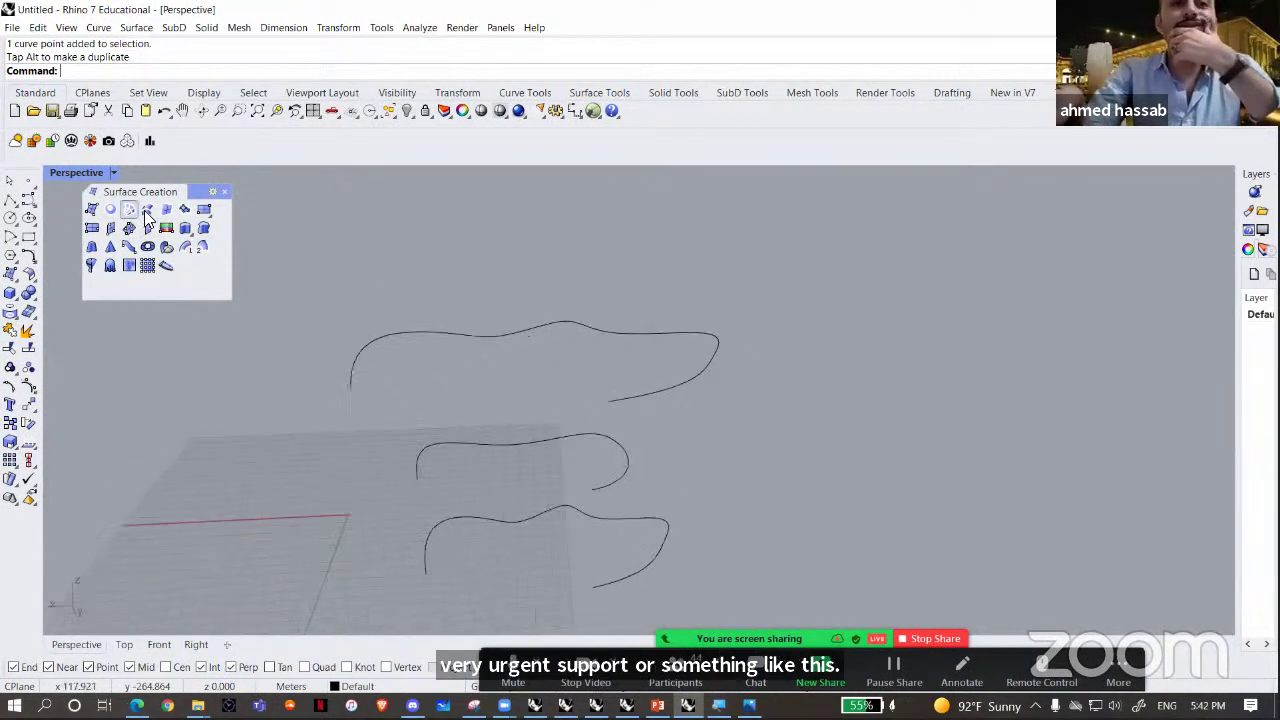
- Loft a surface through the three stacked curves with the Normal style and Do not simplify
{"action": "left_click", "coordinate": [147, 210]}
{"action": "left_click", "coordinate": [594, 516]}
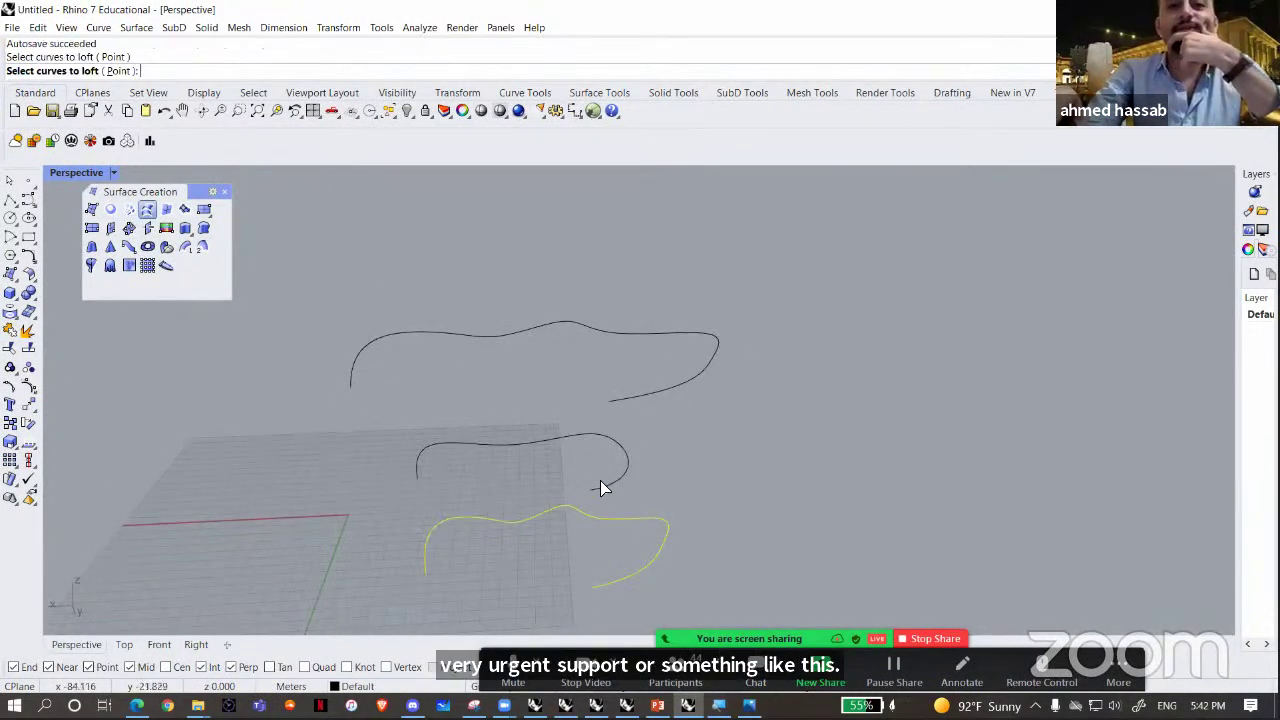
{"action": "left_click", "coordinate": [625, 455]}
{"action": "left_click", "coordinate": [634, 398]}
{"action": "key", "text": "Return"}
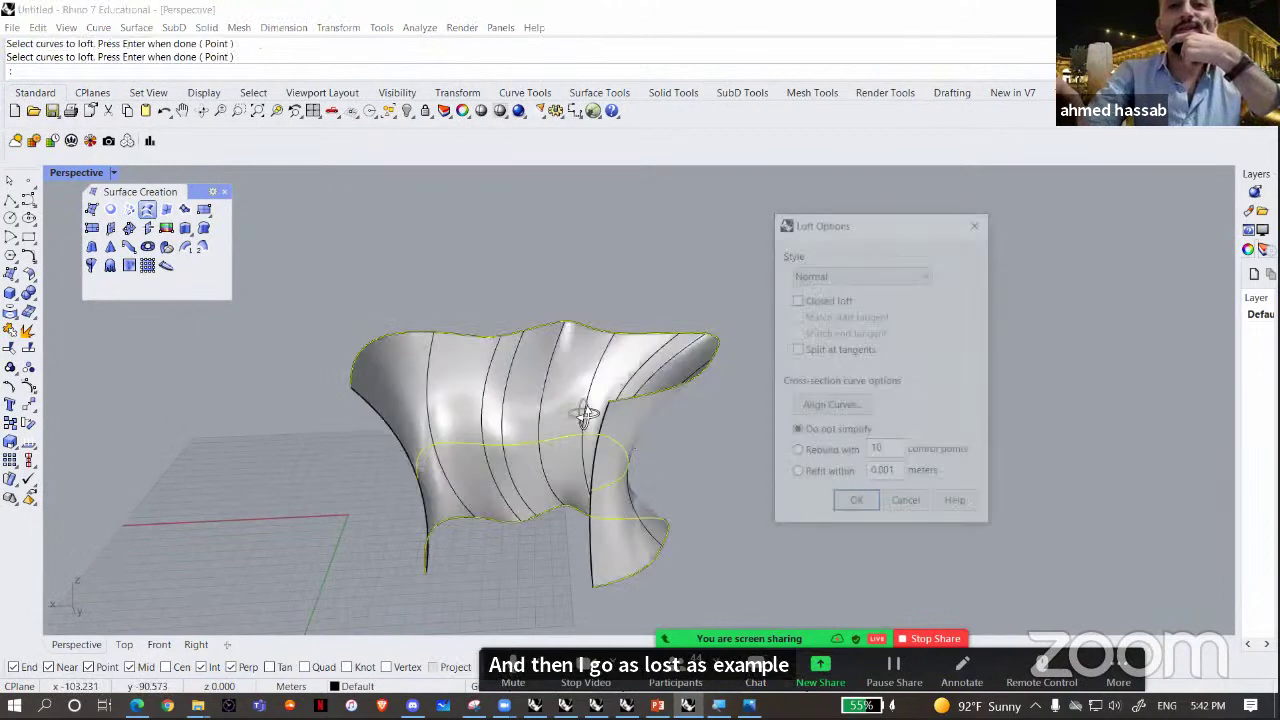
{"action": "right_click_drag", "start_coordinate": [643, 371], "coordinate": [757, 441]}
{"action": "key", "text": "Return"}
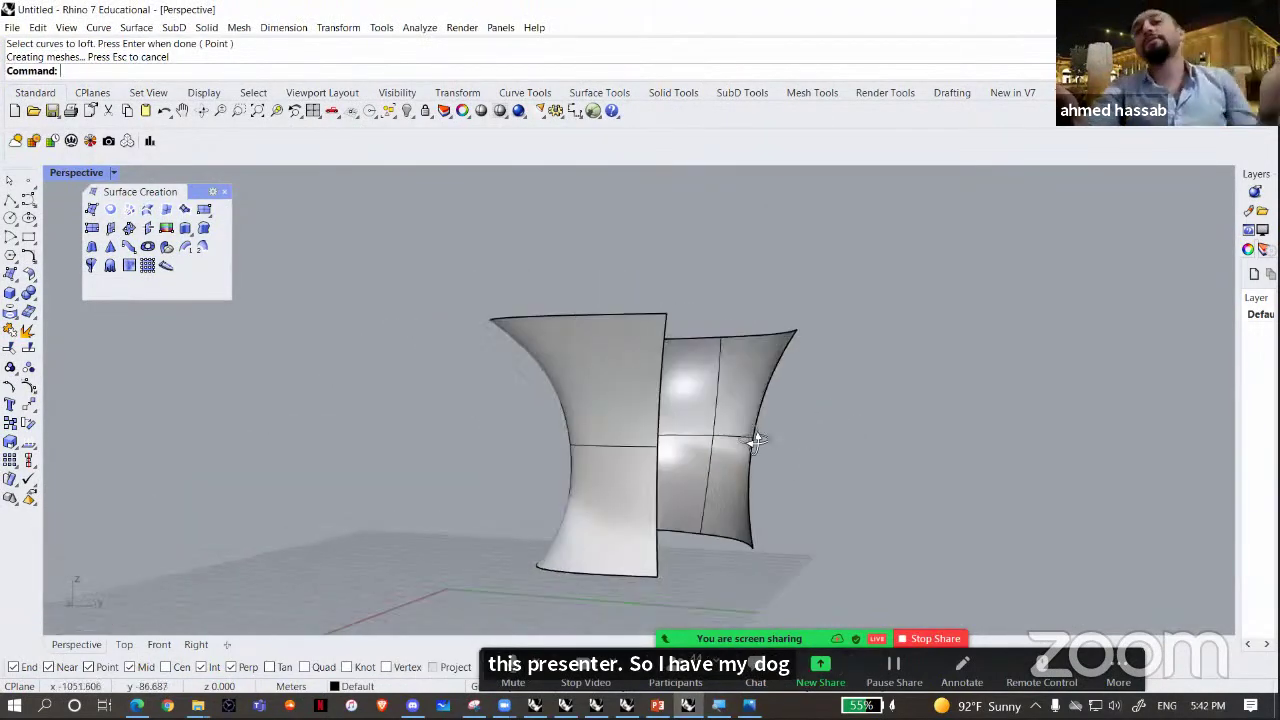
{"action": "scroll", "coordinate": [614, 418], "scroll_direction": "up", "scroll_amount": 5}
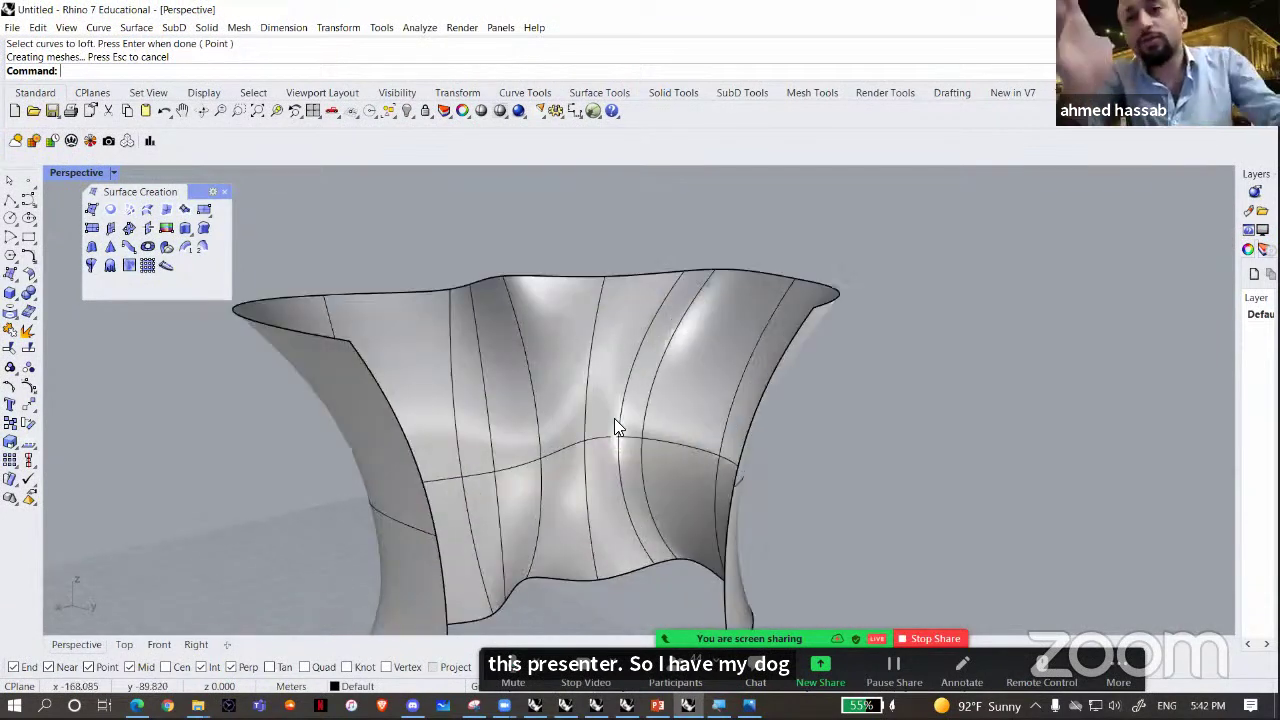
{"action": "right_click_drag", "start_coordinate": [664, 351], "coordinate": [622, 360]}
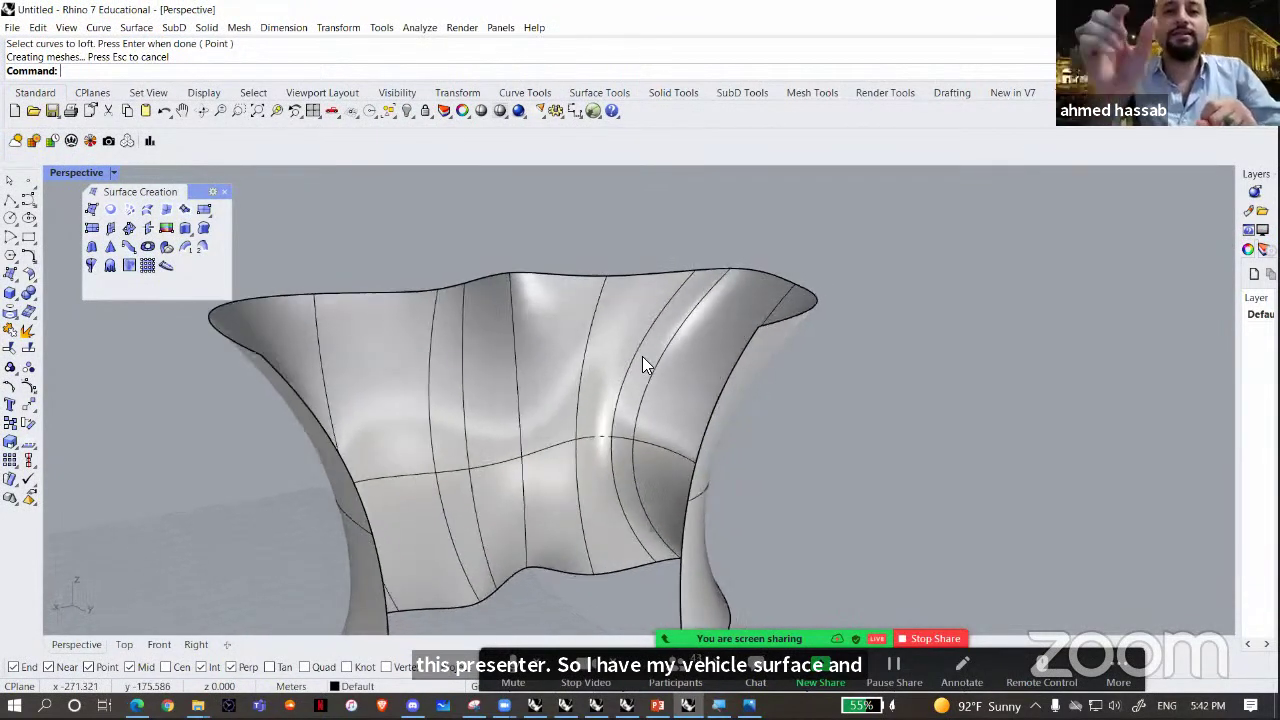
- Switch to the browser and examine the ribbed pavilion of the Student01_render model on Sketchfab from outside and close up
{"action": "left_click", "coordinate": [138, 704]}
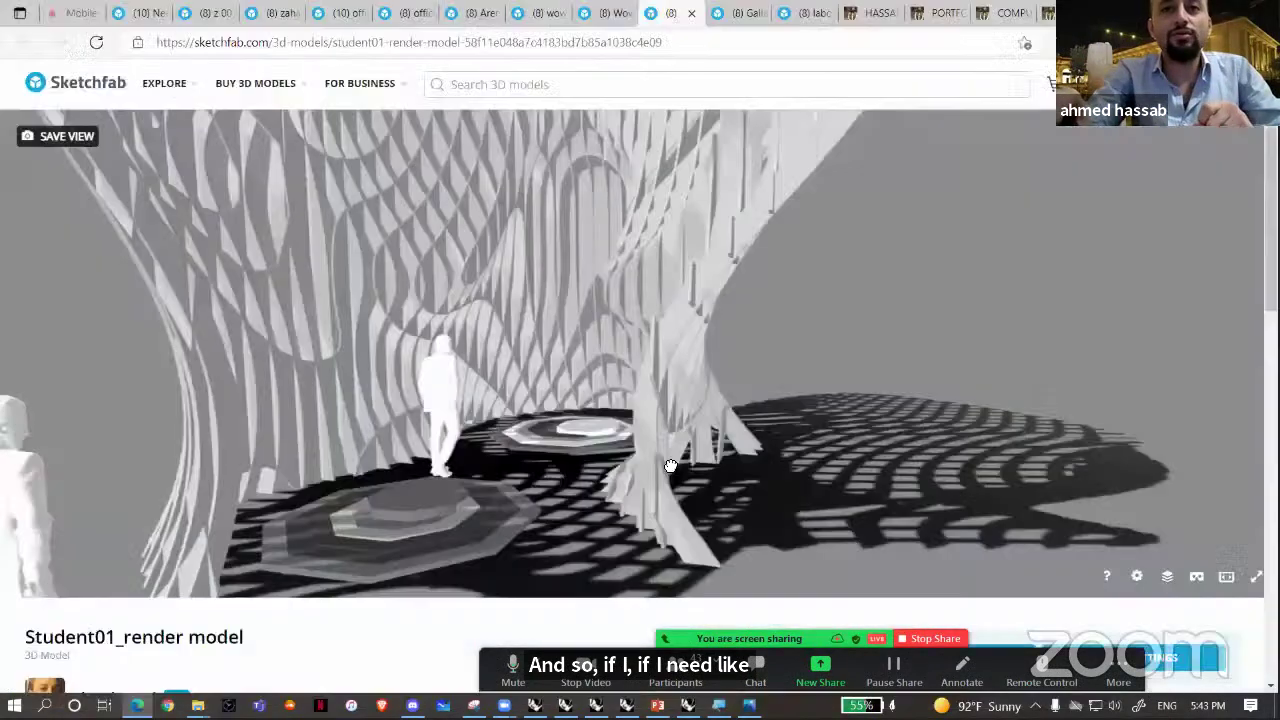
{"action": "scroll", "coordinate": [671, 466], "scroll_direction": "down", "scroll_amount": 3}
{"action": "mouse_move", "coordinate": [671, 466]}
{"action": "left_mouse_down"}
{"action": "mouse_move", "coordinate": [591, 394]}
{"action": "mouse_move", "coordinate": [560, 343]}
{"action": "mouse_move", "coordinate": [549, 380]}
{"action": "mouse_move", "coordinate": [566, 417]}
{"action": "mouse_move", "coordinate": [480, 426]}
{"action": "mouse_move", "coordinate": [497, 396]}
{"action": "mouse_move", "coordinate": [649, 363]}
{"action": "mouse_move", "coordinate": [614, 357]}
{"action": "mouse_move", "coordinate": [643, 266]}
{"action": "mouse_move", "coordinate": [802, 228]}
{"action": "mouse_move", "coordinate": [657, 443]}
{"action": "mouse_move", "coordinate": [623, 466]}
{"action": "mouse_move", "coordinate": [640, 365]}
{"action": "mouse_move", "coordinate": [747, 322]}
{"action": "mouse_move", "coordinate": [858, 336]}
{"action": "left_mouse_up"}
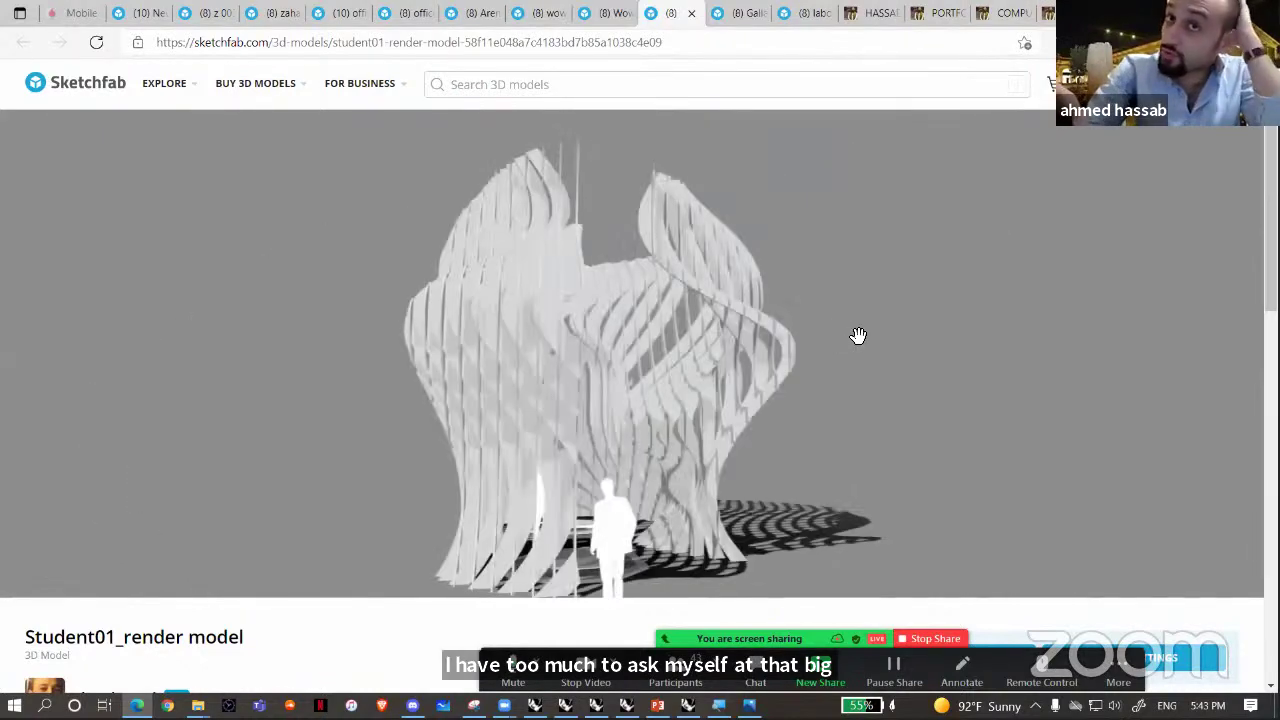
{"action": "scroll", "coordinate": [855, 338], "scroll_direction": "up", "scroll_amount": 4}
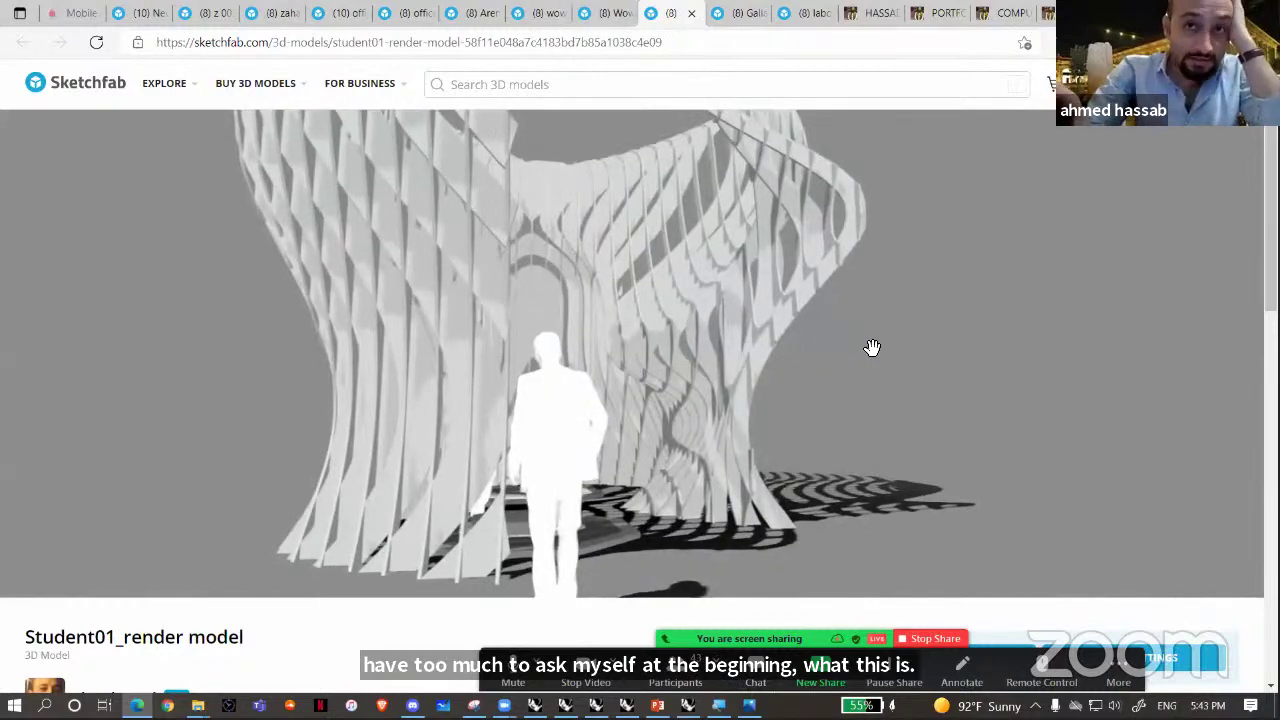
{"action": "scroll", "coordinate": [720, 386], "scroll_direction": "up", "scroll_amount": 4}
{"action": "scroll", "coordinate": [790, 377], "scroll_direction": "up", "scroll_amount": 2}
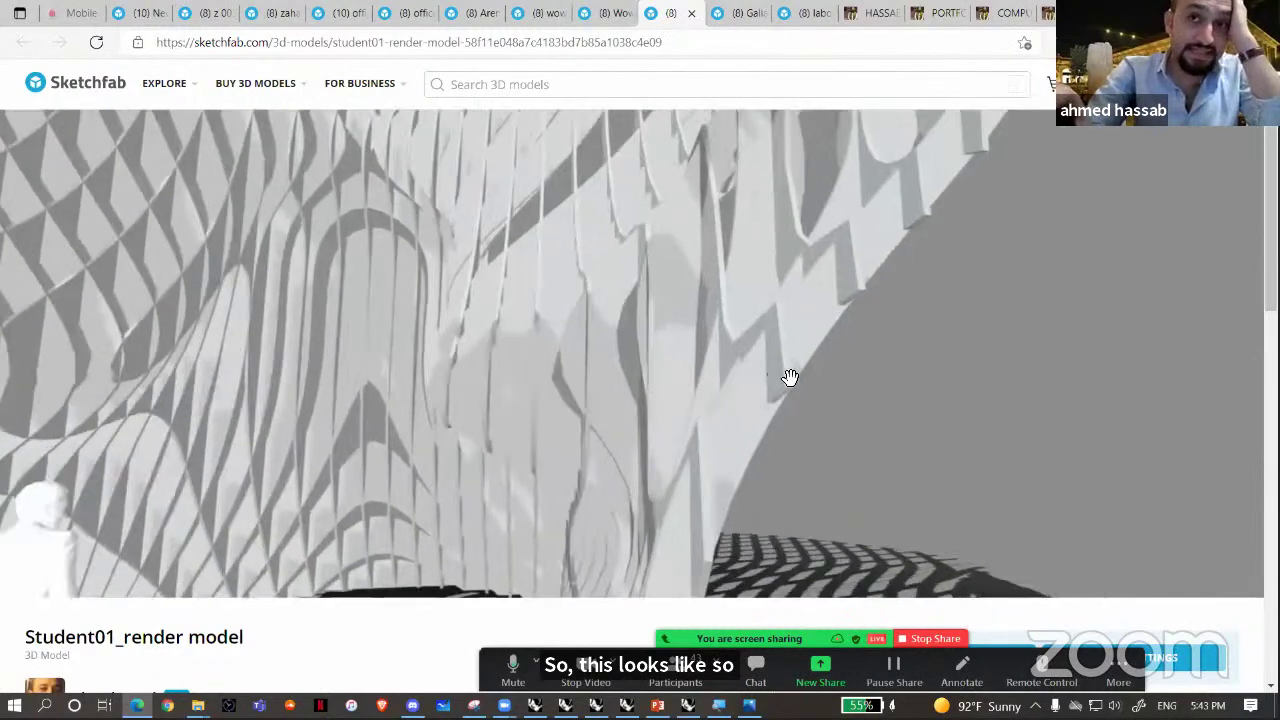
{"action": "left_click_drag", "start_coordinate": [774, 374], "coordinate": [689, 426]}
{"action": "scroll", "coordinate": [720, 446], "scroll_direction": "down", "scroll_amount": 4}
{"action": "mouse_move", "coordinate": [791, 349]}
{"action": "left_mouse_down"}
{"action": "mouse_move", "coordinate": [857, 386]}
{"action": "mouse_move", "coordinate": [823, 440]}
{"action": "left_mouse_up"}
{"action": "mouse_move", "coordinate": [734, 443]}
{"action": "left_mouse_down"}
{"action": "mouse_move", "coordinate": [711, 440]}
{"action": "mouse_move", "coordinate": [689, 486]}
{"action": "left_mouse_up"}
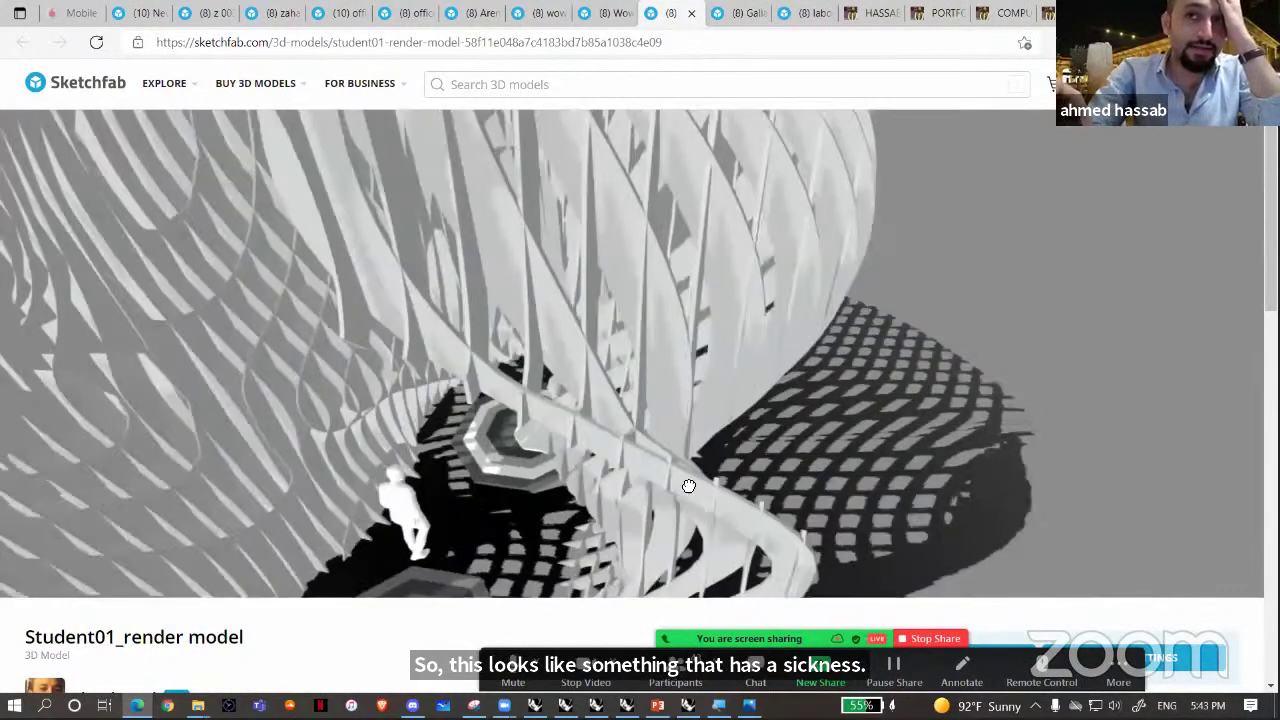
- Inspect the pavilion's parallel crossing cuts from above, close up and from the front, and switch back to Rhino
{"action": "left_click_drag", "start_coordinate": [748, 345], "coordinate": [800, 488]}
{"action": "scroll", "coordinate": [745, 330], "scroll_direction": "down", "scroll_amount": 6}
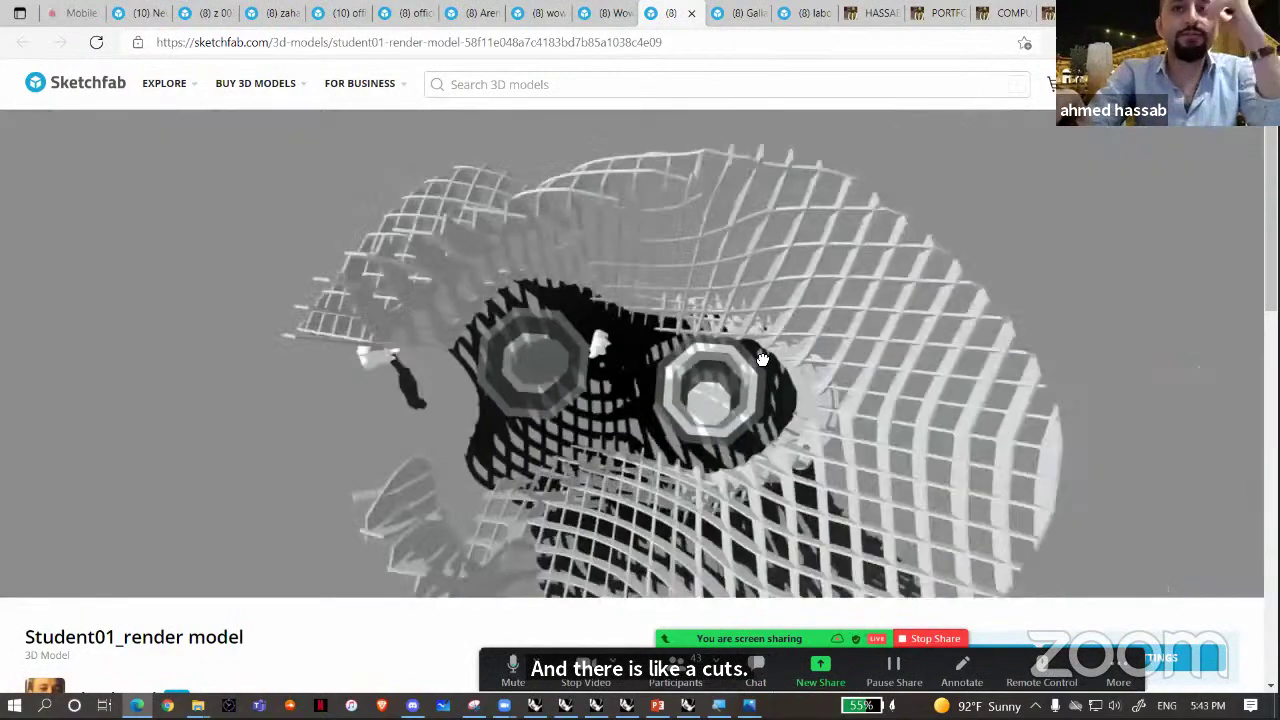
{"action": "mouse_move", "coordinate": [762, 359]}
{"action": "left_mouse_down"}
{"action": "mouse_move", "coordinate": [871, 371]}
{"action": "mouse_move", "coordinate": [857, 460]}
{"action": "mouse_move", "coordinate": [858, 413]}
{"action": "left_mouse_up"}
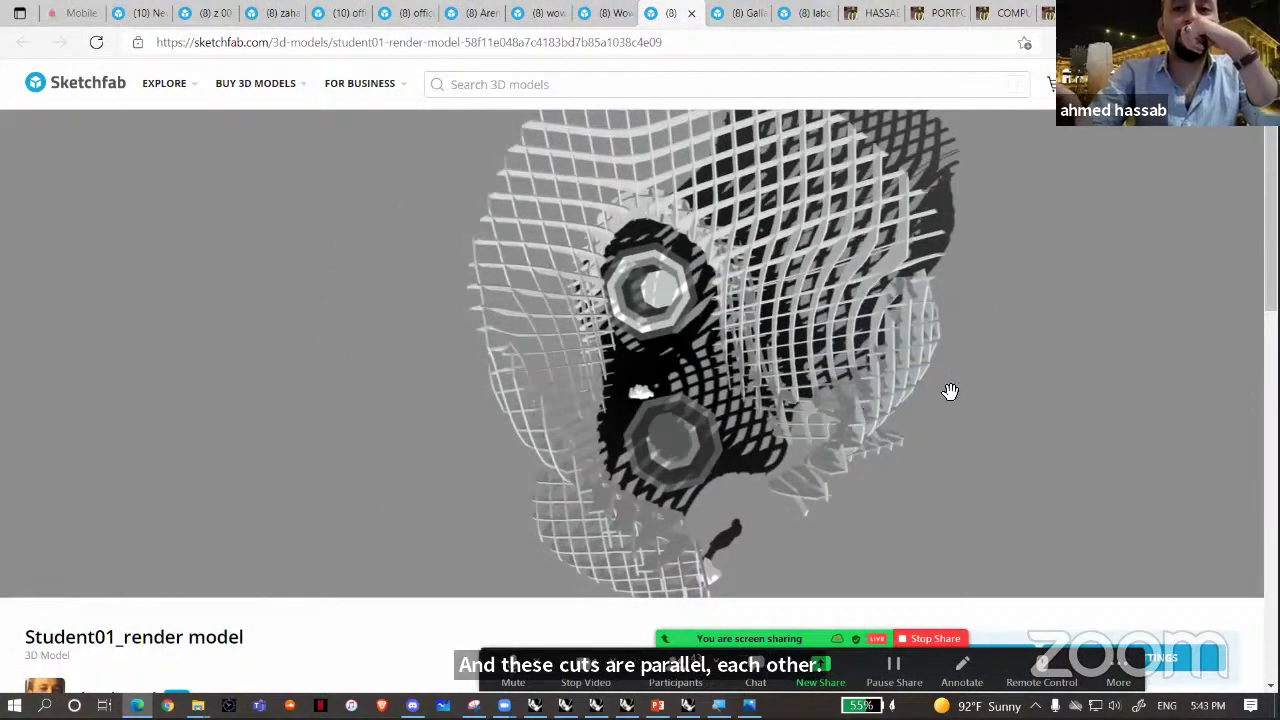
{"action": "scroll", "coordinate": [950, 390], "scroll_direction": "up", "scroll_amount": 4}
{"action": "mouse_move", "coordinate": [951, 389]}
{"action": "left_mouse_down"}
{"action": "mouse_move", "coordinate": [918, 298]}
{"action": "mouse_move", "coordinate": [334, 349]}
{"action": "mouse_move", "coordinate": [317, 494]}
{"action": "mouse_move", "coordinate": [557, 157]}
{"action": "mouse_move", "coordinate": [543, 209]}
{"action": "mouse_move", "coordinate": [603, 306]}
{"action": "mouse_move", "coordinate": [676, 382]}
{"action": "left_mouse_up"}
{"action": "scroll", "coordinate": [318, 490], "scroll_direction": "up", "scroll_amount": 5}
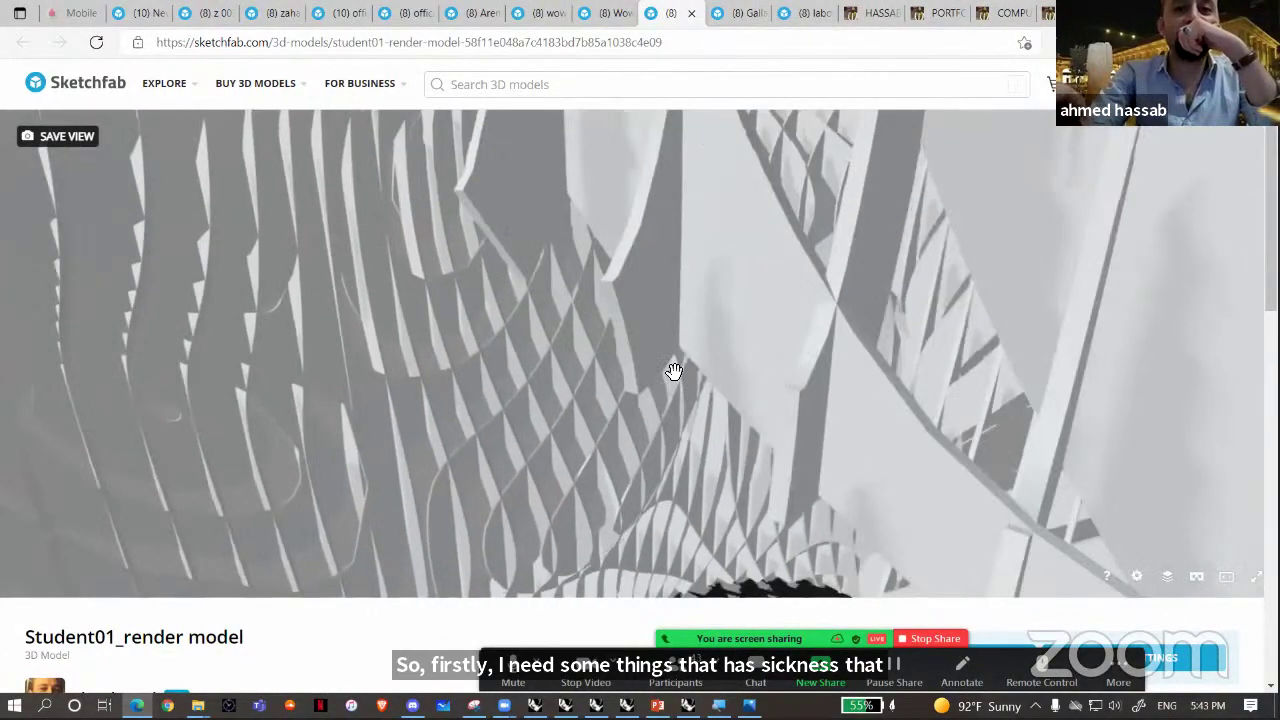
{"action": "scroll", "coordinate": [674, 371], "scroll_direction": "down", "scroll_amount": 10}
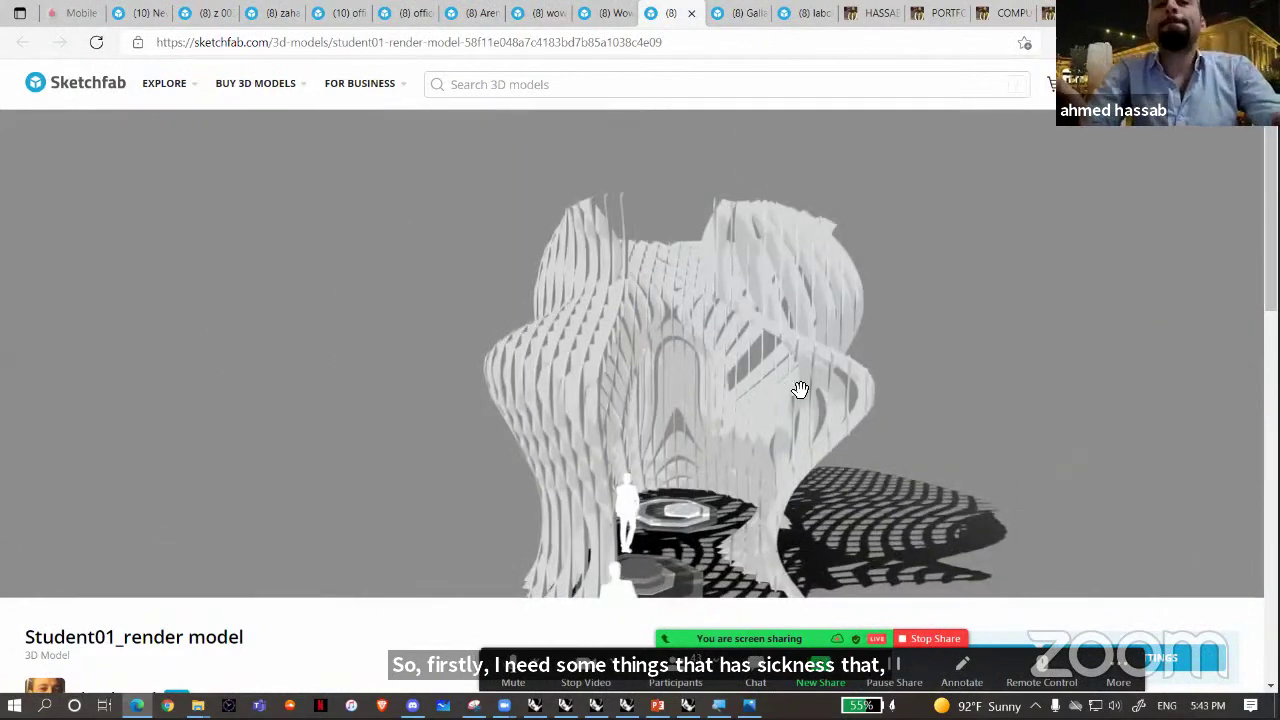
{"action": "scroll", "coordinate": [800, 390], "scroll_direction": "up", "scroll_amount": 2}
{"action": "double_click", "coordinate": [808, 390]}
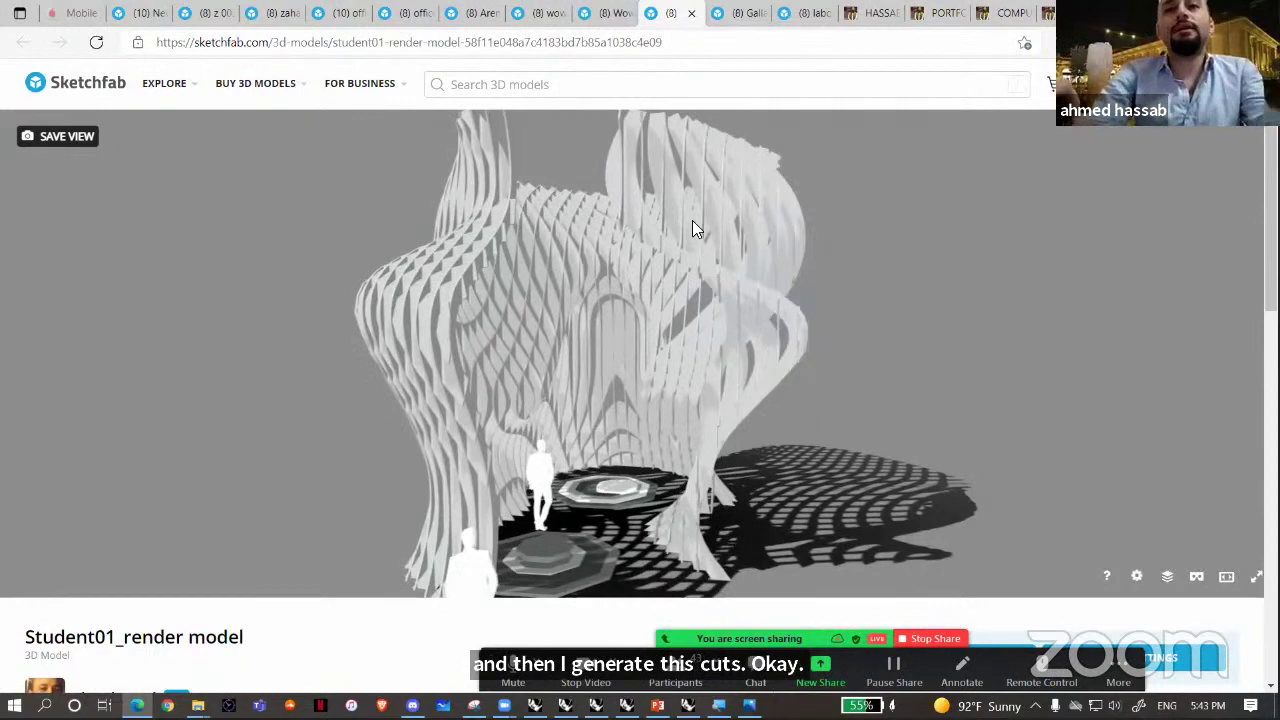
{"action": "key", "text": "alt+Tab"}
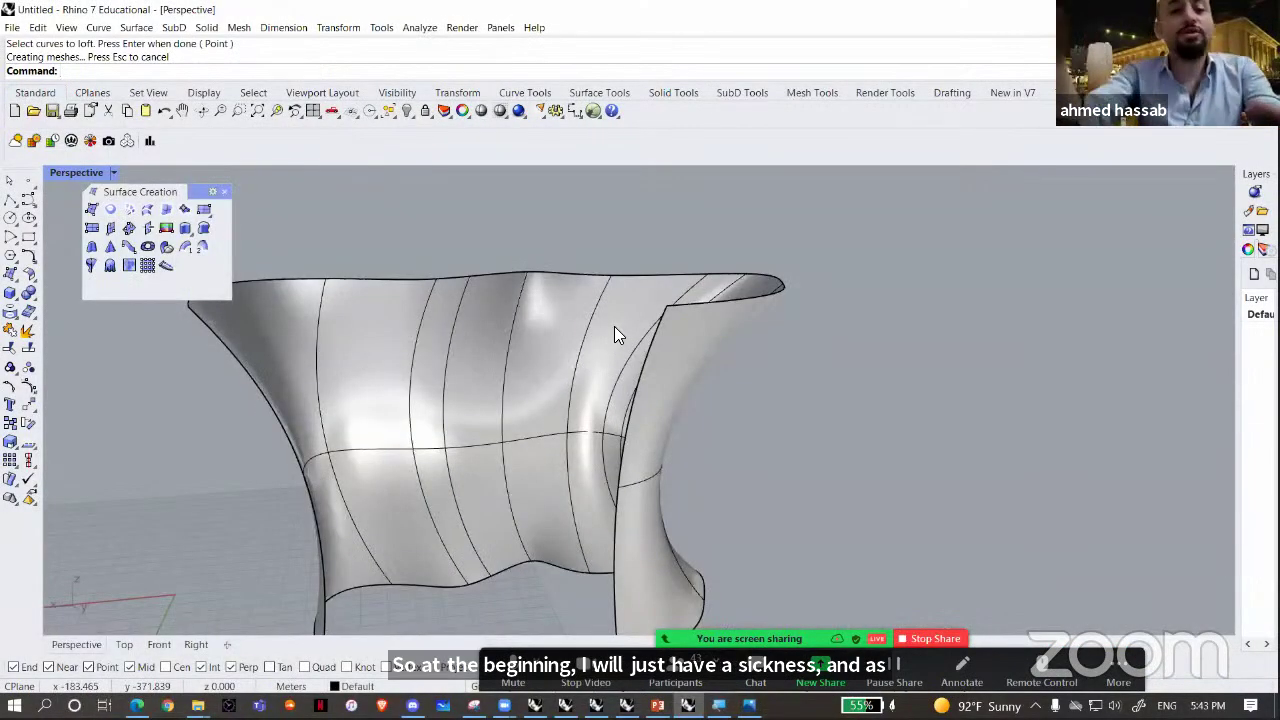
{"action": "left_click", "coordinate": [614, 327]}
{"action": "key", "text": "Return"}
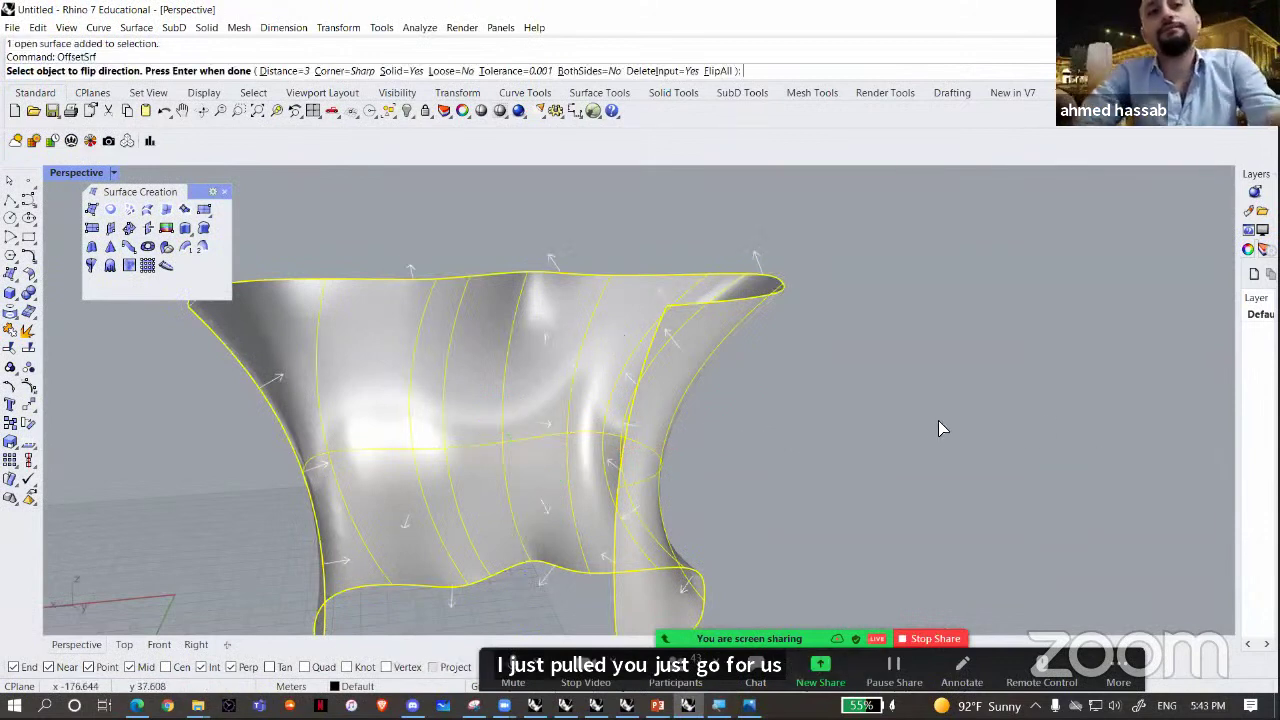
{"action": "scroll", "coordinate": [948, 464], "scroll_direction": "down", "scroll_amount": 3}
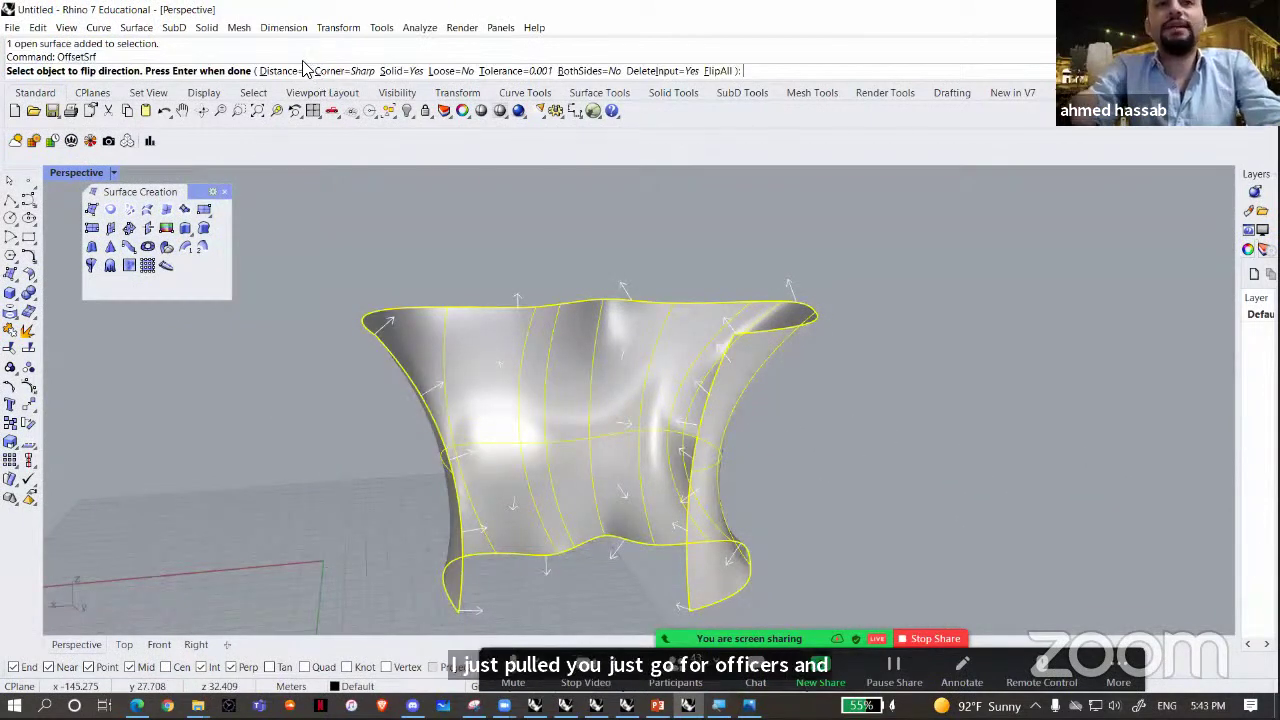
{"action": "right_click_drag", "start_coordinate": [600, 400], "coordinate": [650, 470]}
{"action": "right_click_drag", "start_coordinate": [742, 573], "coordinate": [717, 548], "text": "shift"}
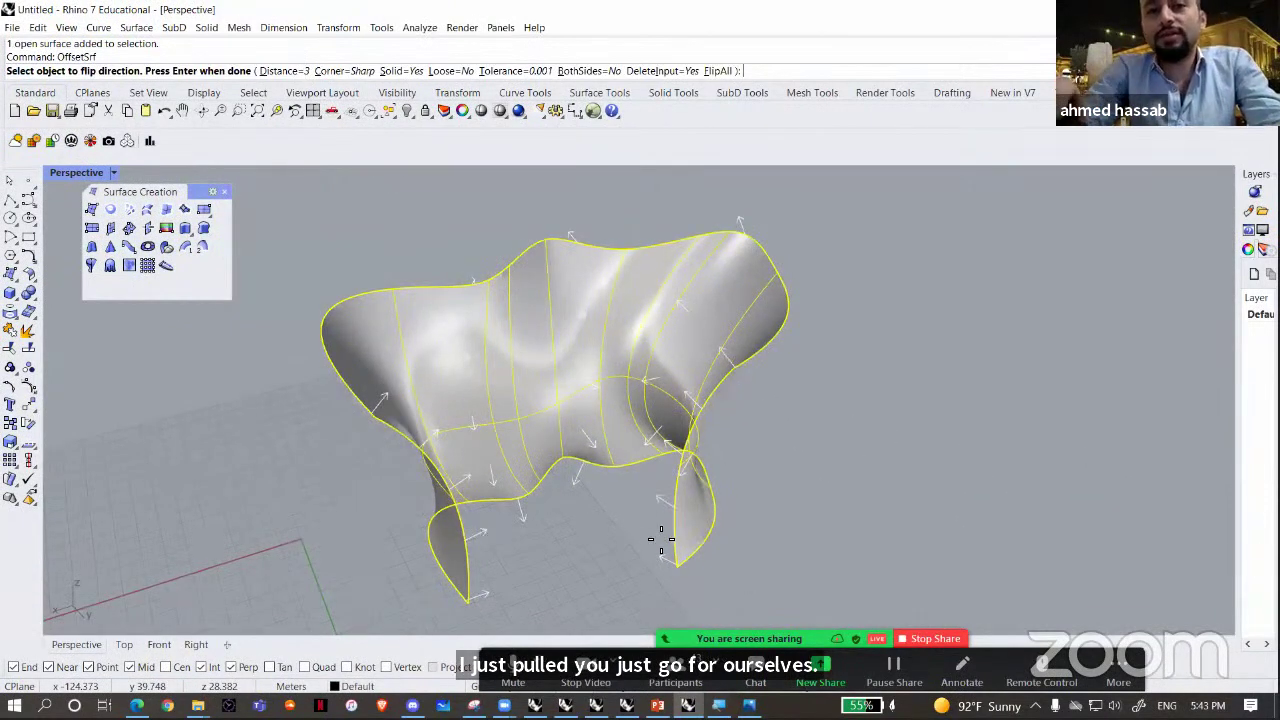
{"action": "type", "text": "d"}
{"action": "key", "text": "Return"}
{"action": "scroll", "coordinate": [660, 540], "scroll_direction": "up", "scroll_amount": 5}
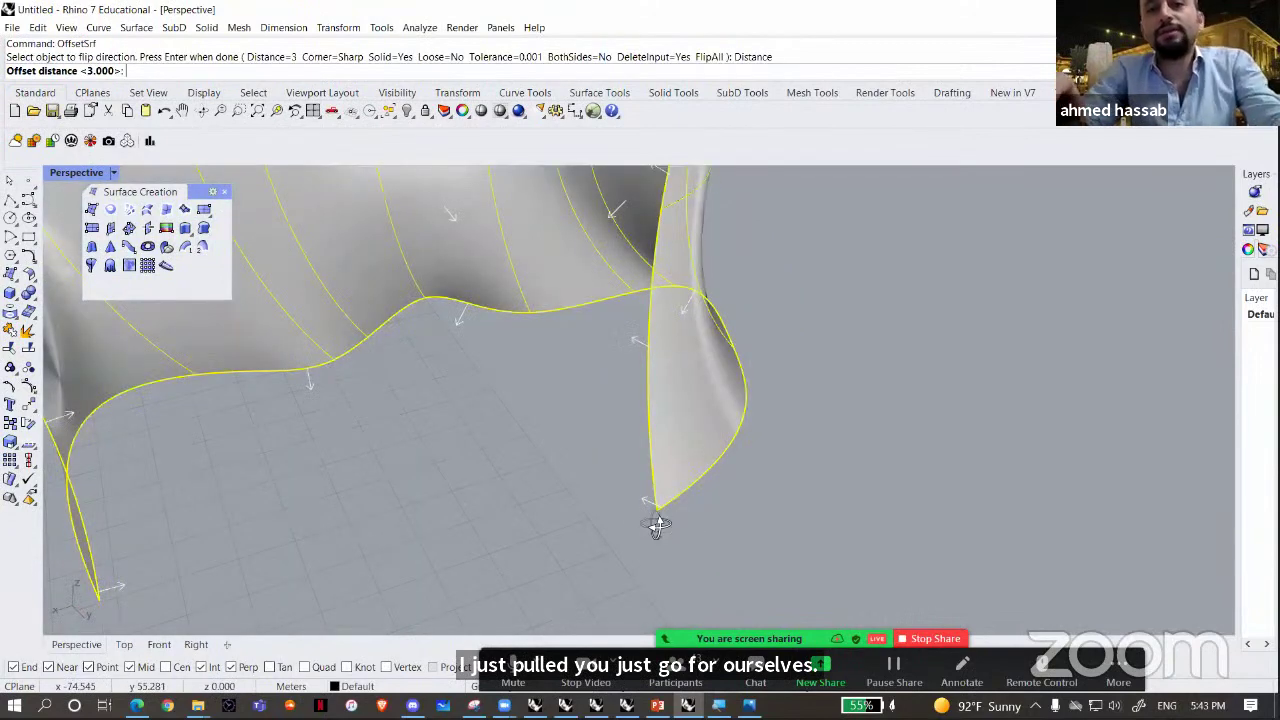
{"action": "scroll", "coordinate": [655, 525], "scroll_direction": "down", "scroll_amount": 3}
{"action": "right_click_drag", "start_coordinate": [648, 512], "coordinate": [638, 496]}
{"action": "key", "text": "Escape"}
{"action": "key", "text": "Escape"}
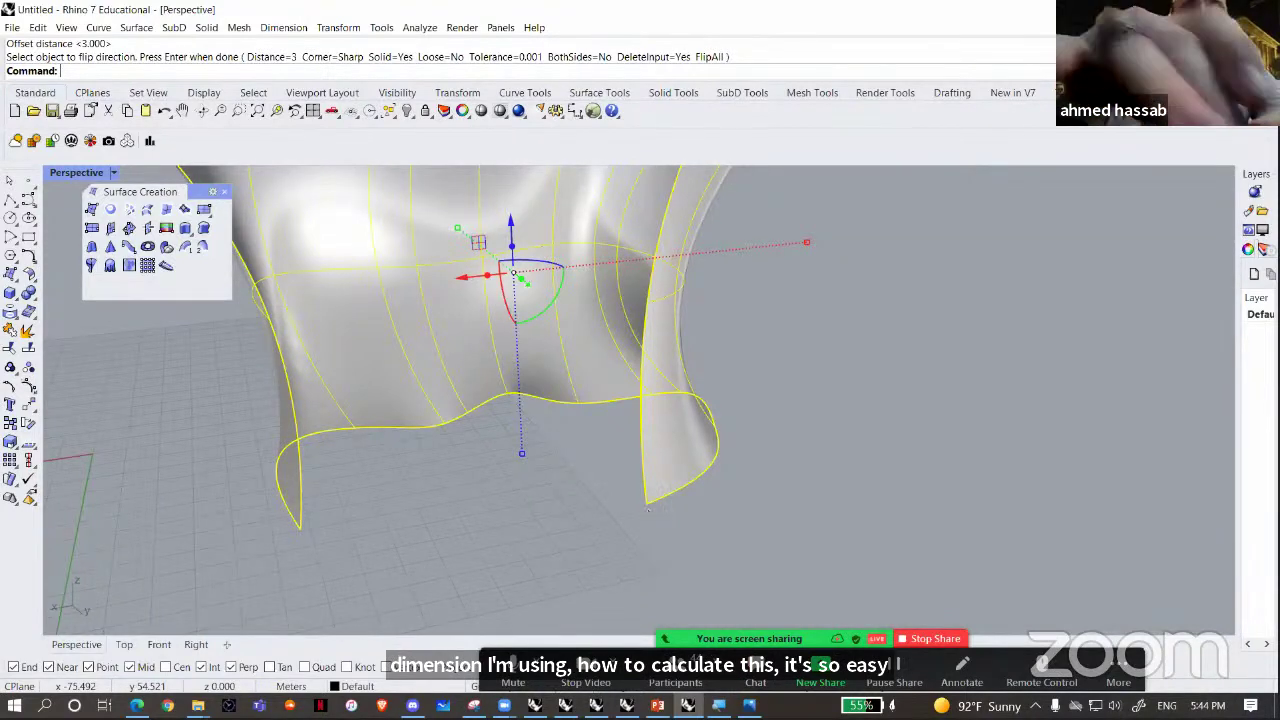
- Create a solid bounding box in world coordinates around the lofted surface with BoundingBox
{"action": "type", "text": "Bounce"}
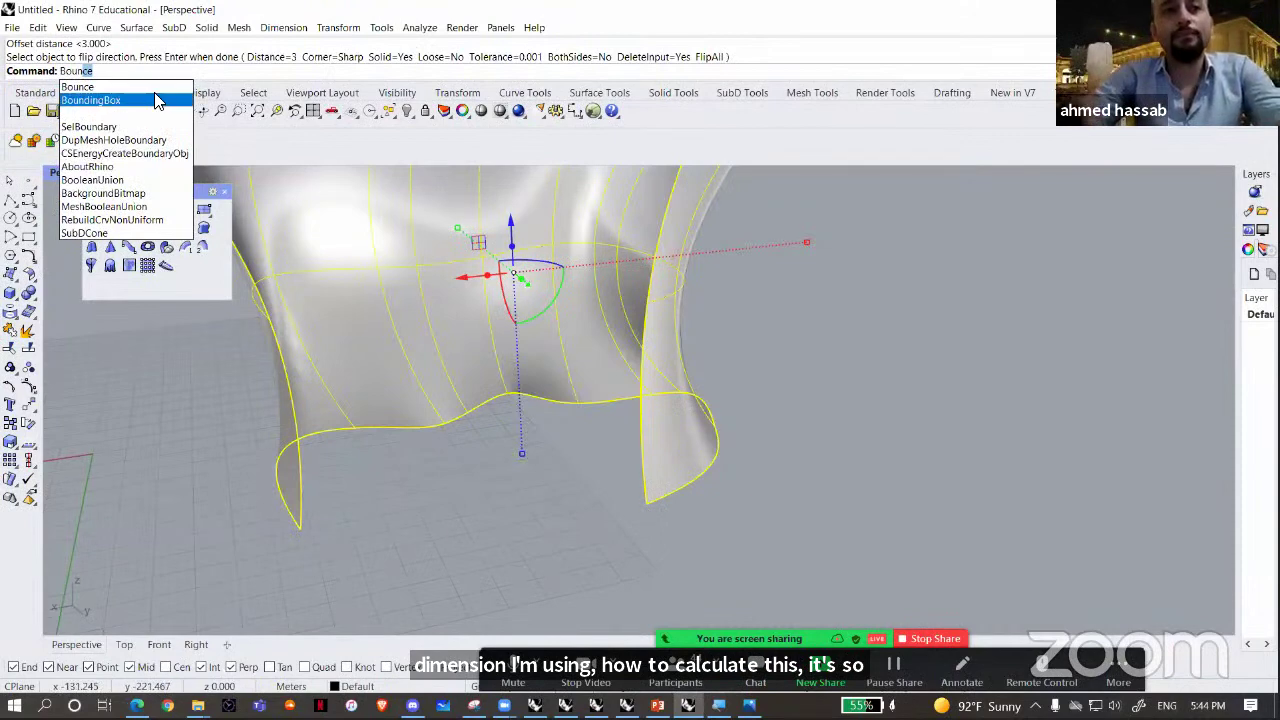
{"action": "left_click", "coordinate": [157, 101]}
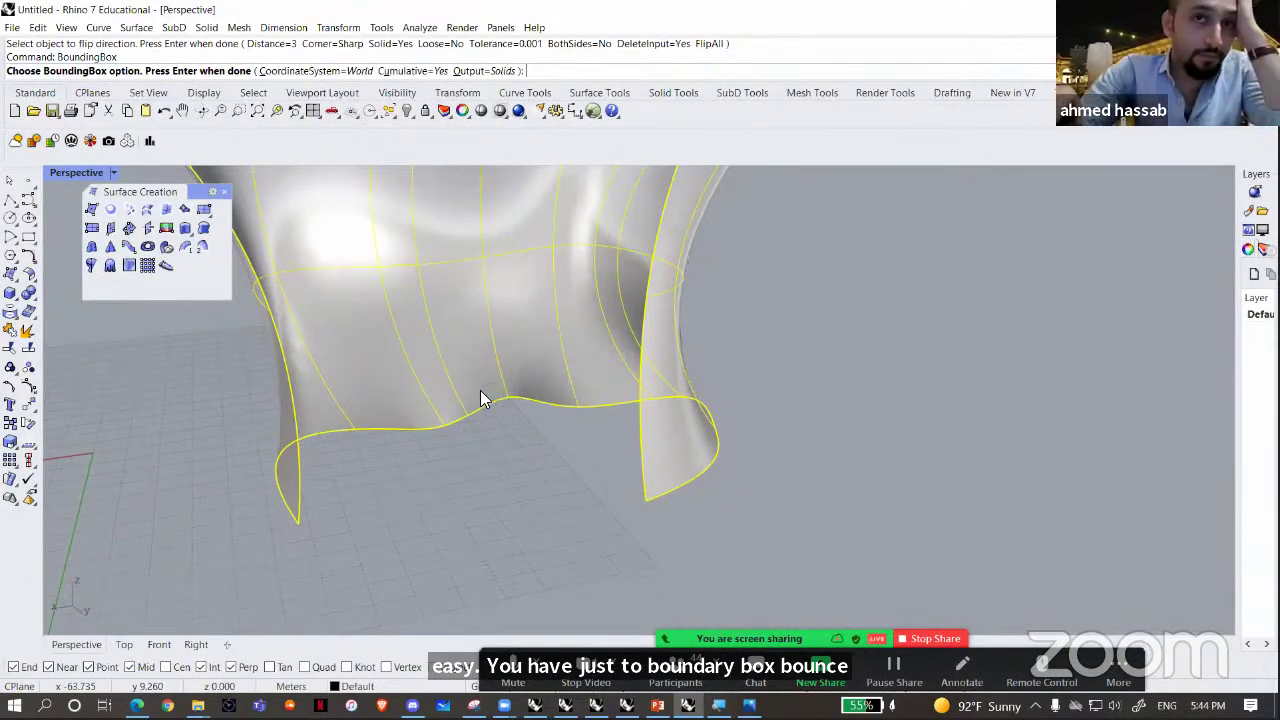
{"action": "key", "text": "Return"}
{"action": "key", "text": "Escape"}
{"action": "scroll", "coordinate": [708, 446], "scroll_direction": "down", "scroll_amount": 3}
{"action": "right_click_drag", "start_coordinate": [506, 438], "coordinate": [598, 376], "text": "shift"}
{"action": "right_click_drag", "start_coordinate": [648, 337], "coordinate": [249, 207]}
- Move the Surface Creation toolbar aside and set the Perspective view to Ghosted display
{"action": "left_click_drag", "start_coordinate": [191, 192], "coordinate": [217, 232]}
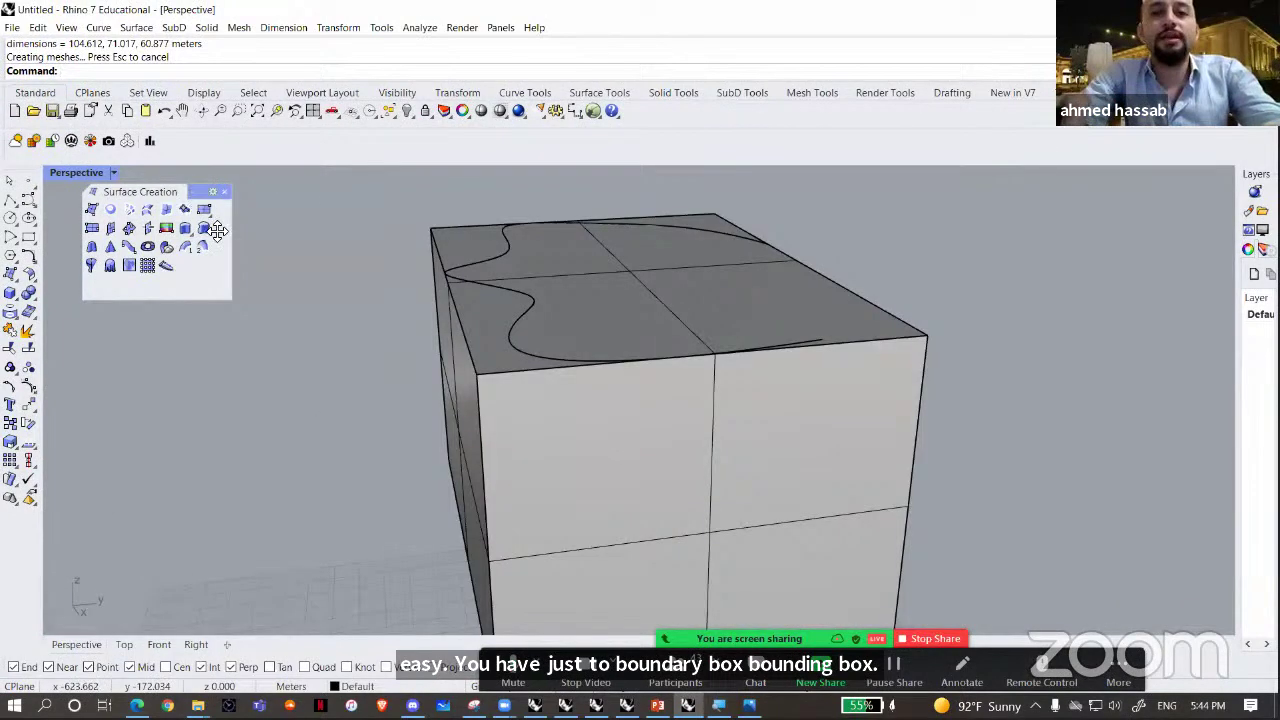
{"action": "left_click", "coordinate": [114, 173]}
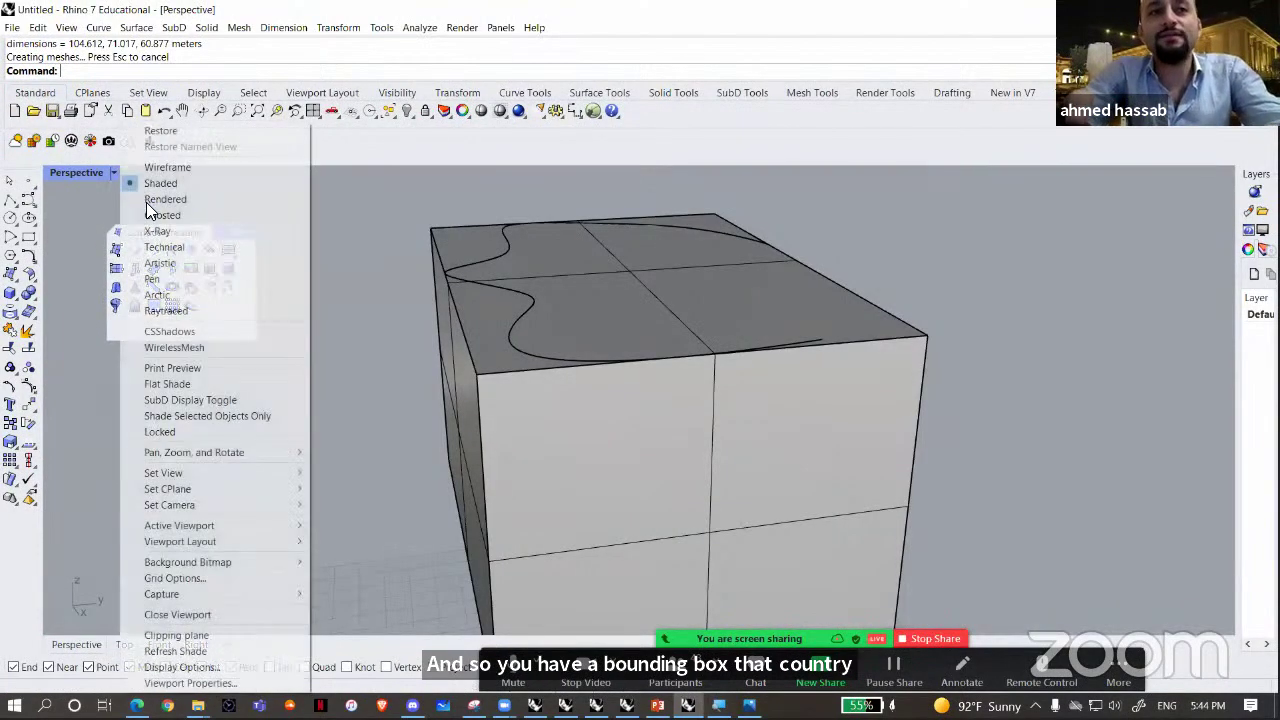
{"action": "left_click", "coordinate": [162, 214]}
{"action": "right_click_drag", "start_coordinate": [429, 394], "coordinate": [338, 470]}
- Measure the height of the bounding box along one vertical edge with the Distance command
{"action": "type", "text": "Distance"}
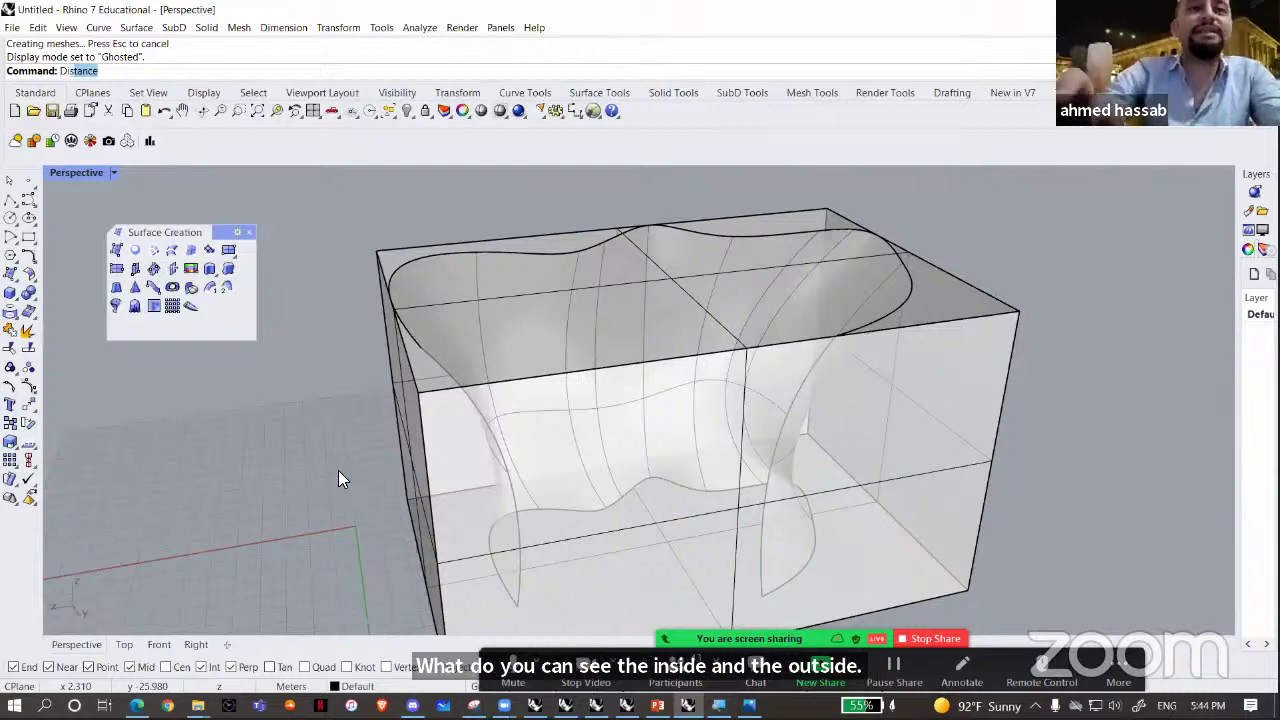
{"action": "key", "text": "Return"}
{"action": "right_click_drag", "start_coordinate": [403, 395], "coordinate": [355, 290]}
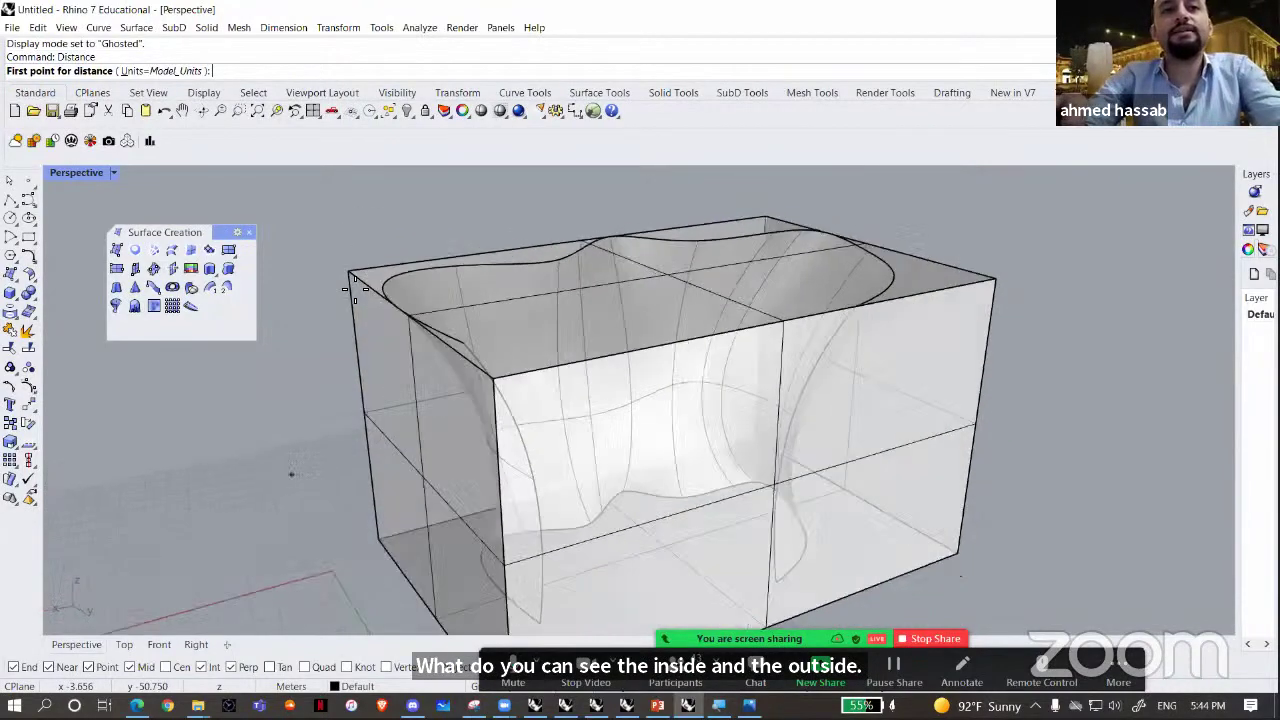
{"action": "mouse_move", "coordinate": [387, 465]}
{"action": "right_mouse_down"}
{"action": "mouse_move", "coordinate": [389, 511]}
{"action": "mouse_move", "coordinate": [403, 476]}
{"action": "right_mouse_up"}
{"action": "left_click", "coordinate": [361, 222]}
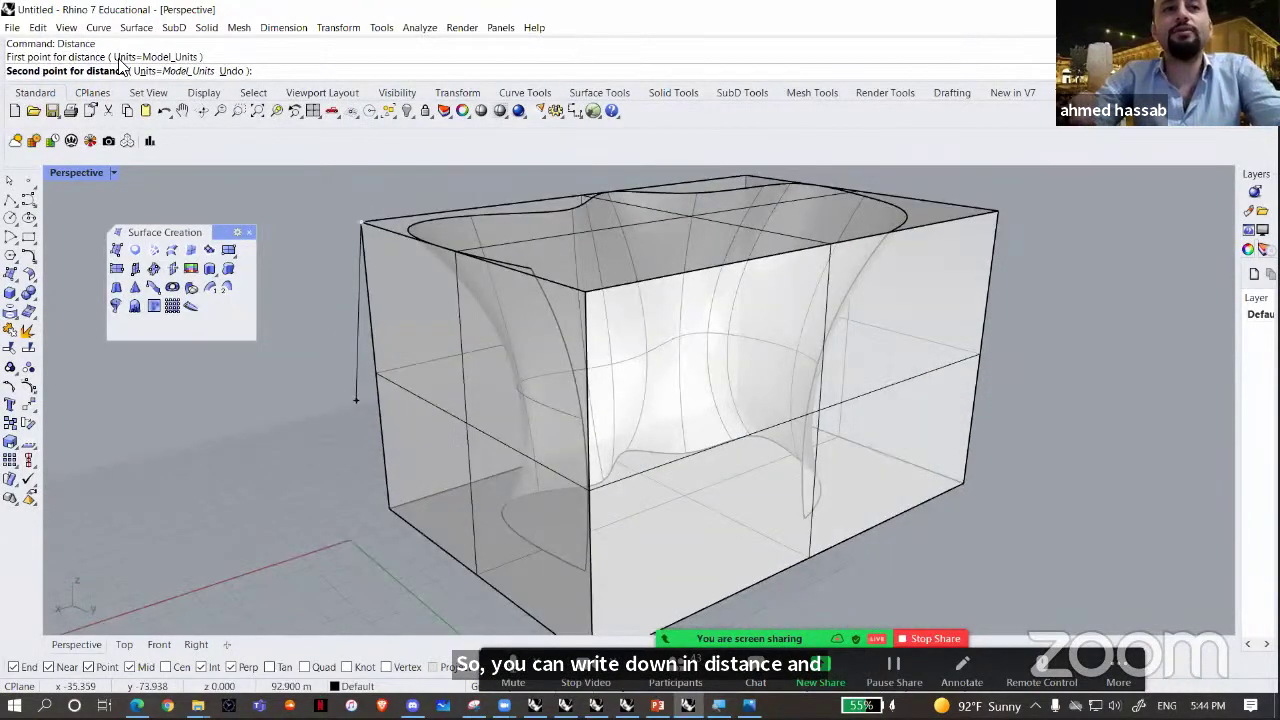
{"action": "left_click", "coordinate": [389, 505]}
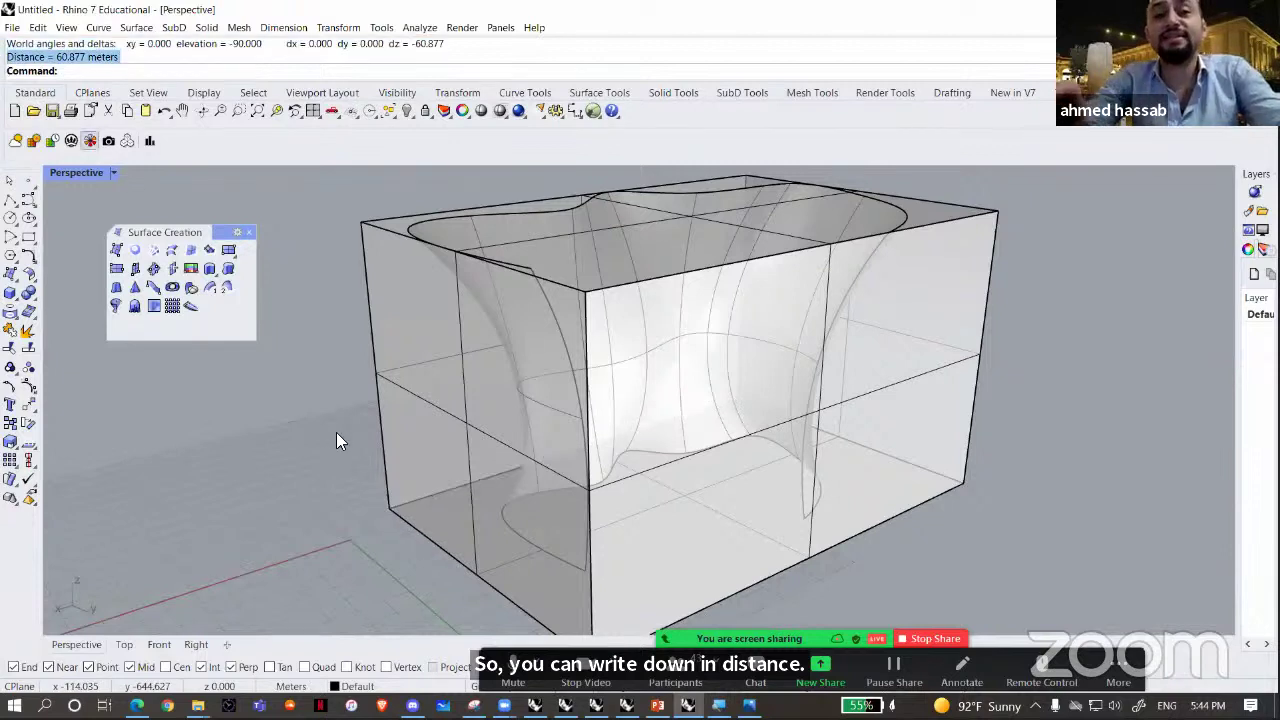
- Measure the length and width of the bounding box along its bottom edges
{"action": "scroll", "coordinate": [600, 443], "scroll_direction": "down", "scroll_amount": 4}
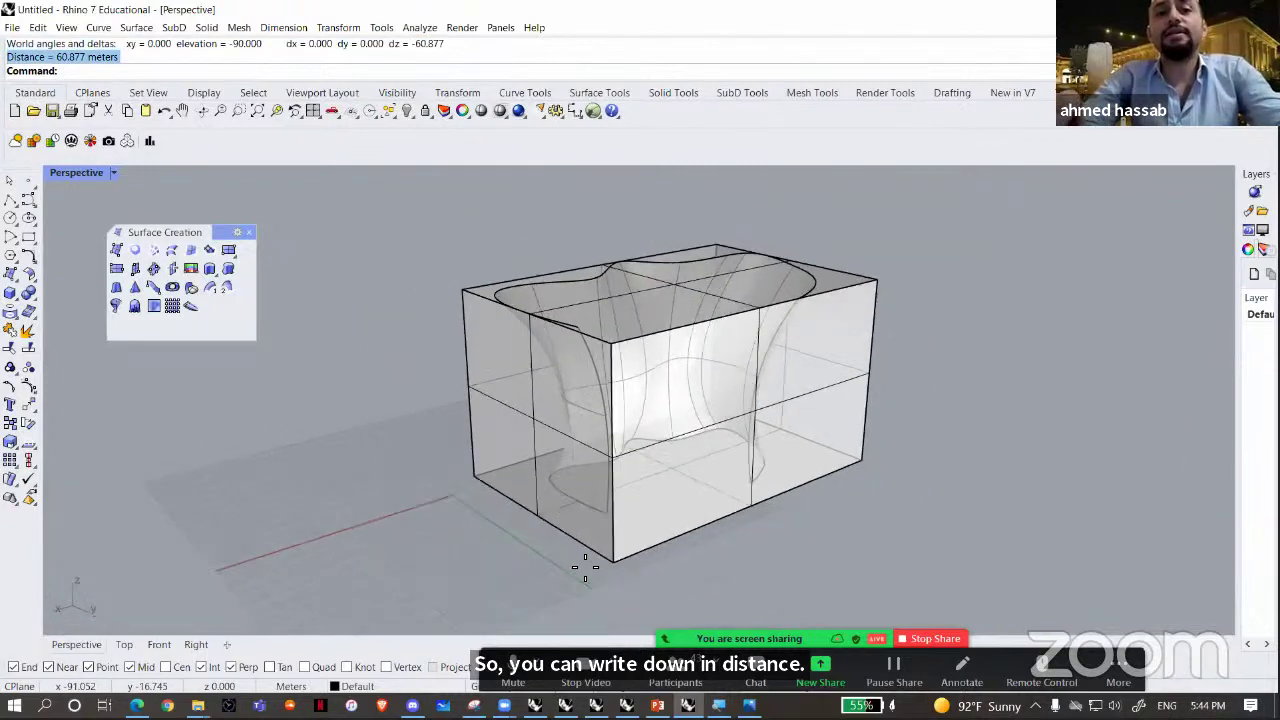
{"action": "key", "text": "Return"}
{"action": "left_click", "coordinate": [897, 479]}
{"action": "left_click", "coordinate": [874, 486]}
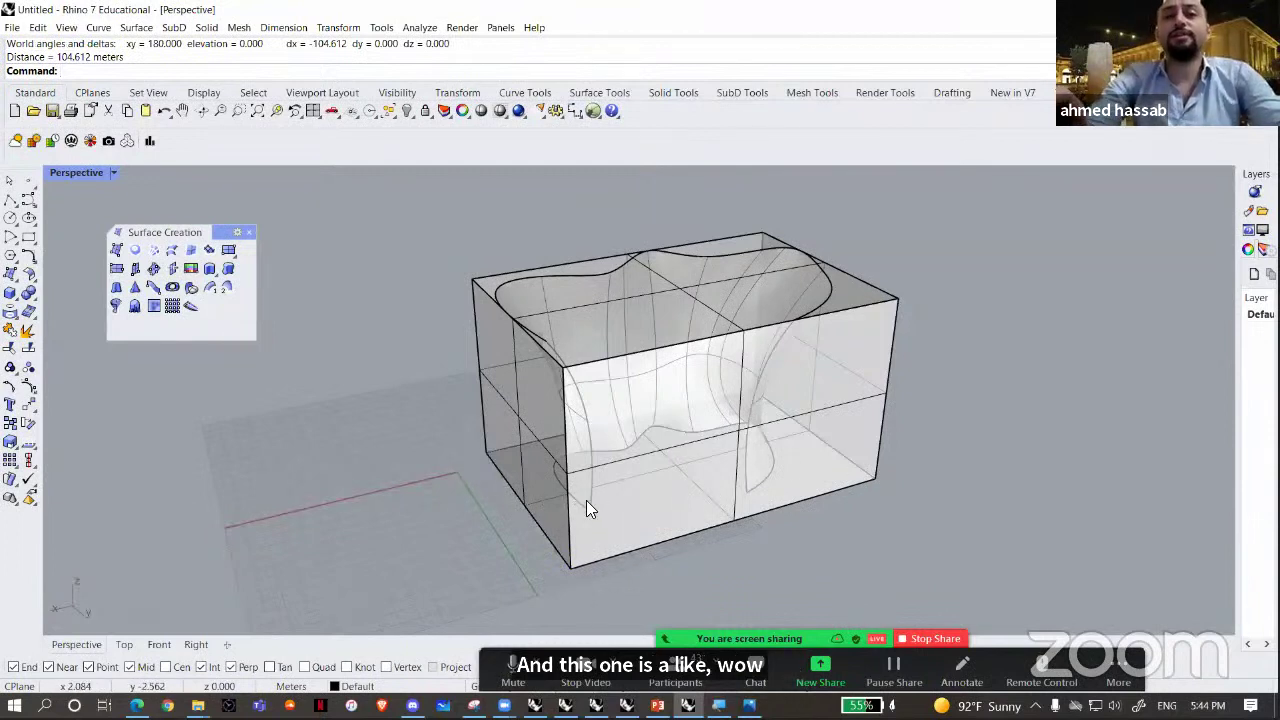
{"action": "right_click_drag", "start_coordinate": [739, 583], "coordinate": [845, 605]}
{"action": "right_click", "coordinate": [735, 577]}
{"action": "left_click", "coordinate": [732, 575]}
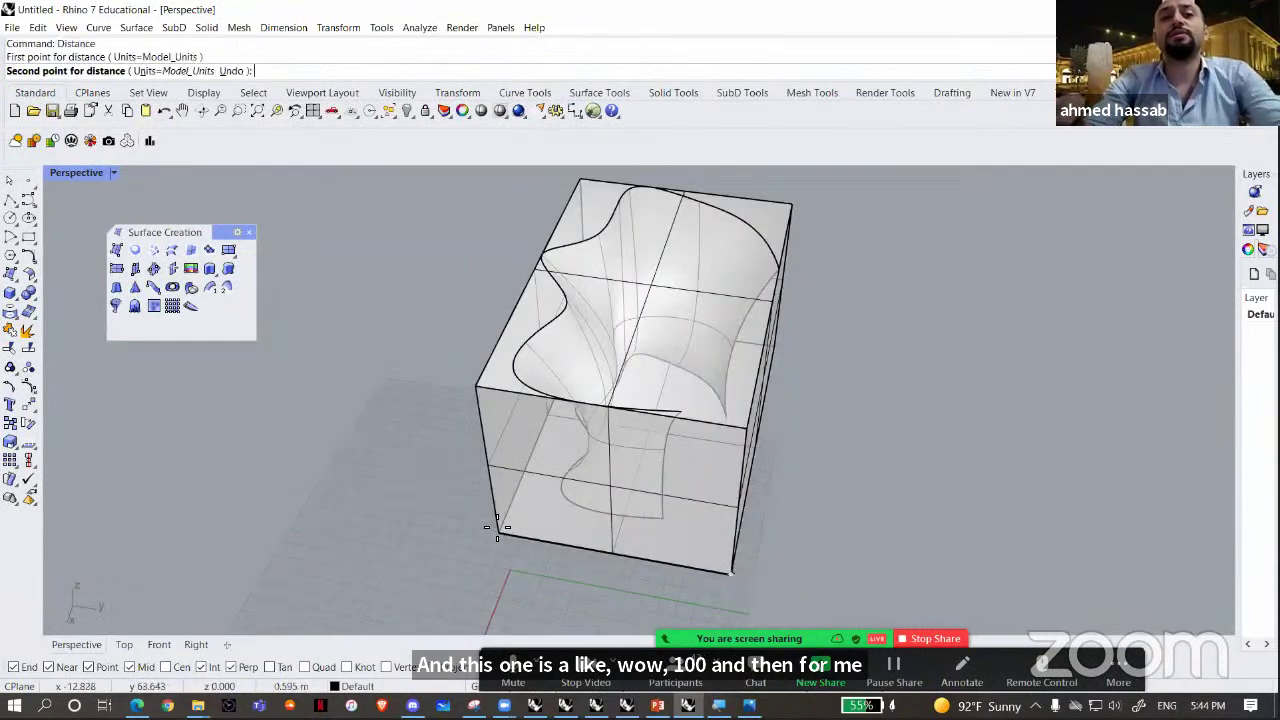
{"action": "left_click", "coordinate": [498, 533]}
- Delete the bounding box, leaving the lofted surface in place
{"action": "right_click_drag", "start_coordinate": [498, 532], "coordinate": [816, 480]}
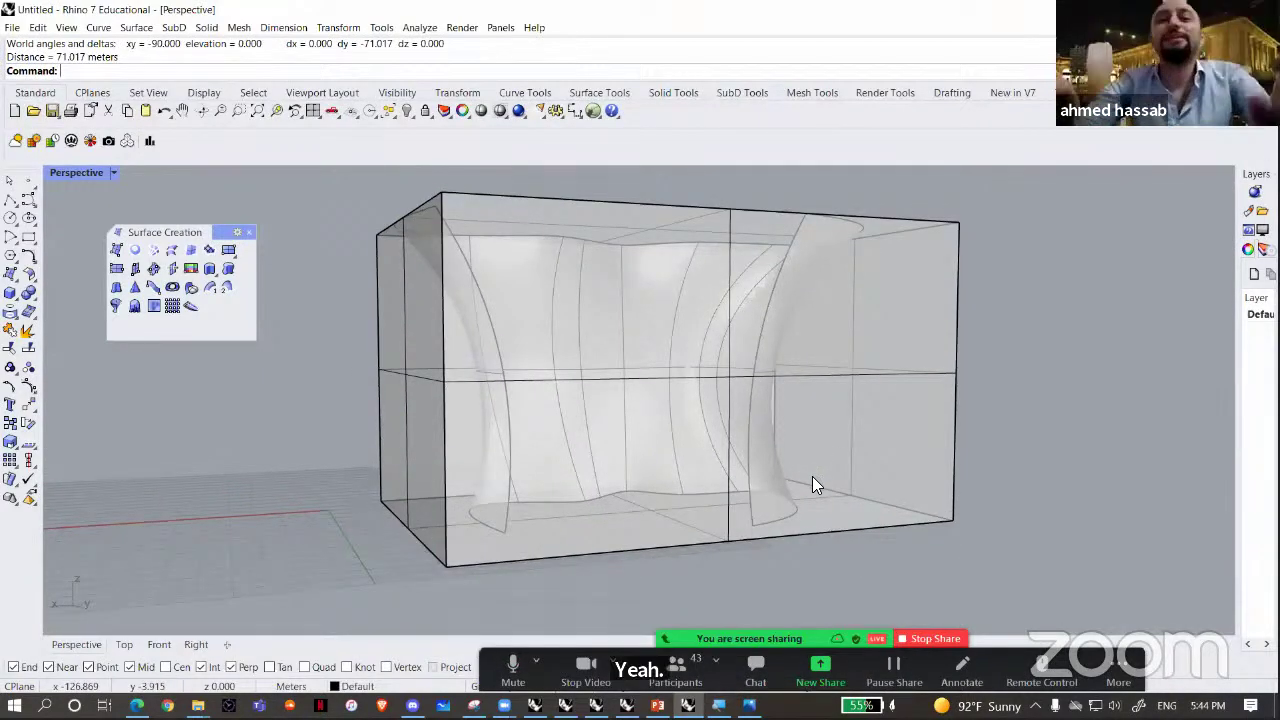
{"action": "left_click", "coordinate": [842, 486]}
{"action": "key", "text": "Delete"}
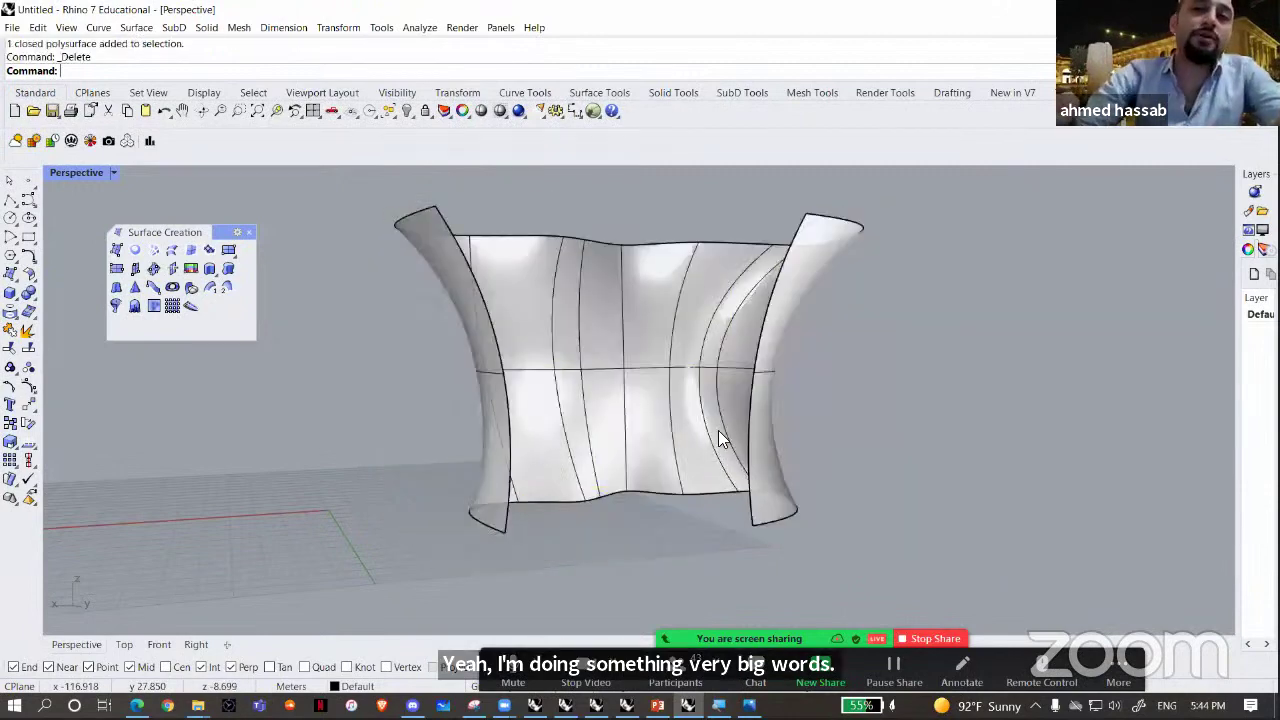
- Offset the lofted surface by 3 m with OffsetSrf as a closed solid
{"action": "right_click_drag", "start_coordinate": [718, 430], "coordinate": [720, 448]}
{"action": "left_click", "coordinate": [718, 430]}
{"action": "type", "text": "OffsetSrf"}
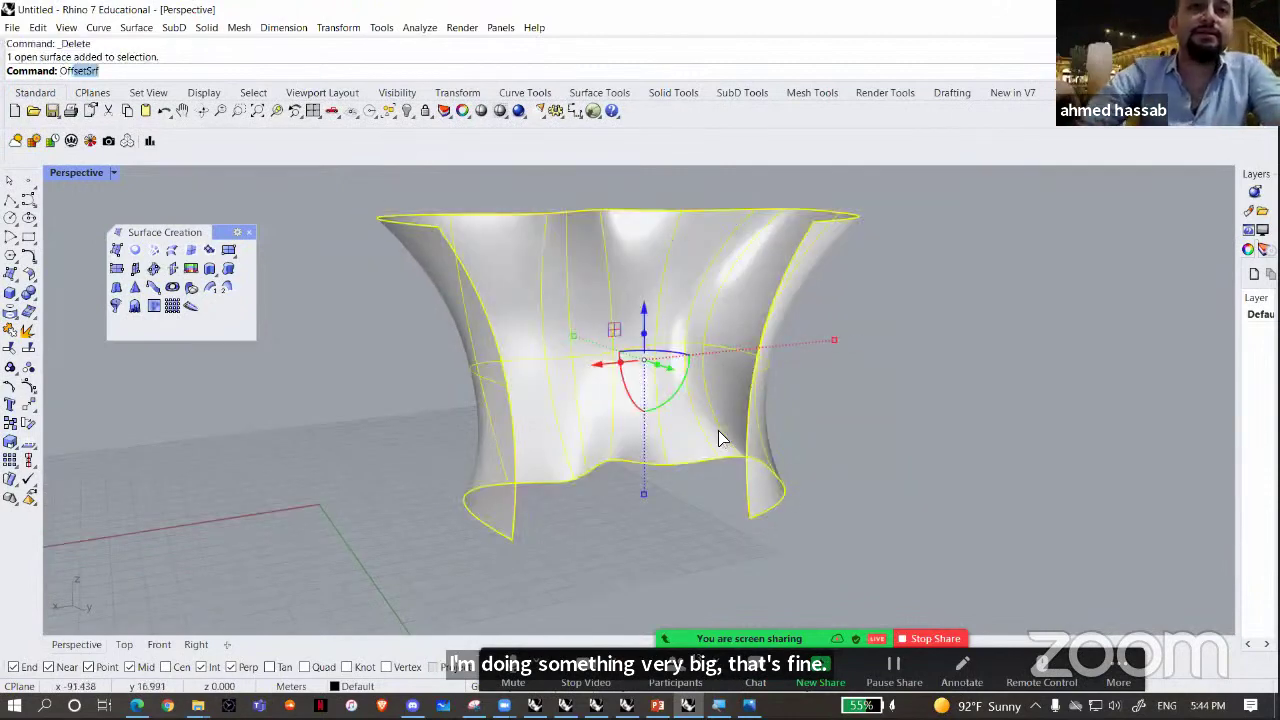
{"action": "key", "text": "Return"}
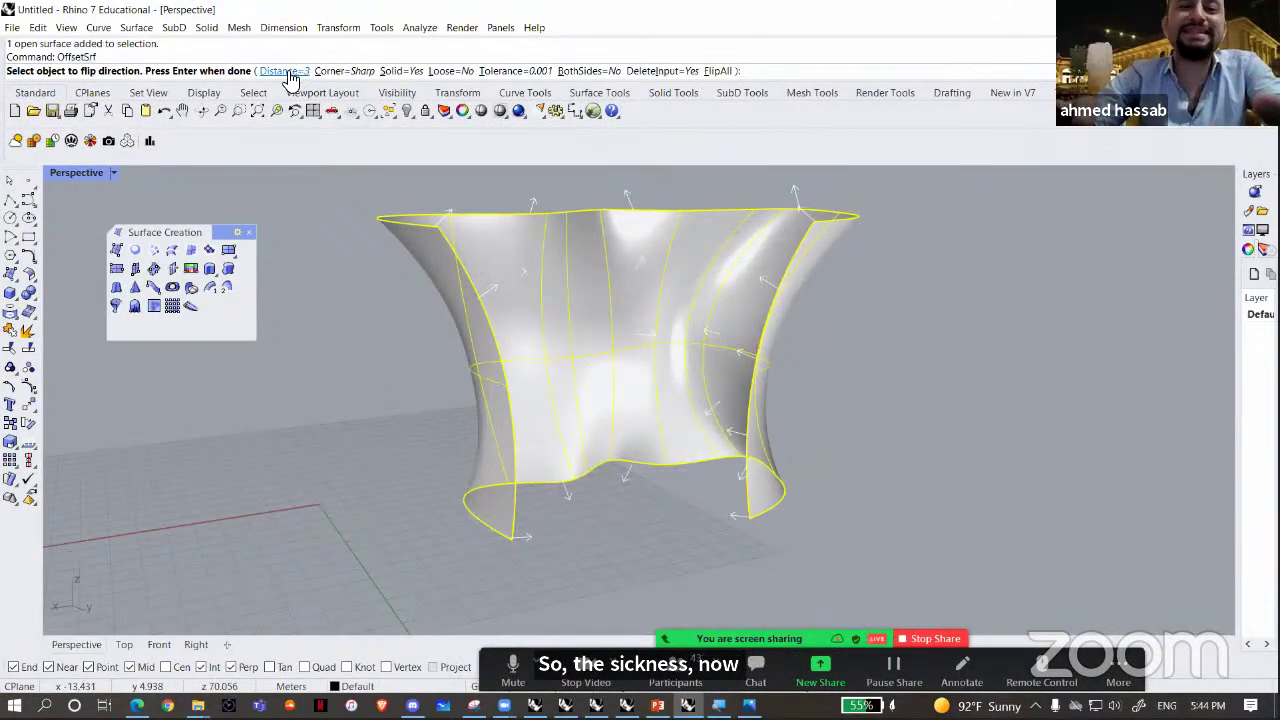
{"action": "left_click", "coordinate": [287, 72]}
{"action": "scroll", "coordinate": [571, 552], "scroll_direction": "up", "scroll_amount": 2}
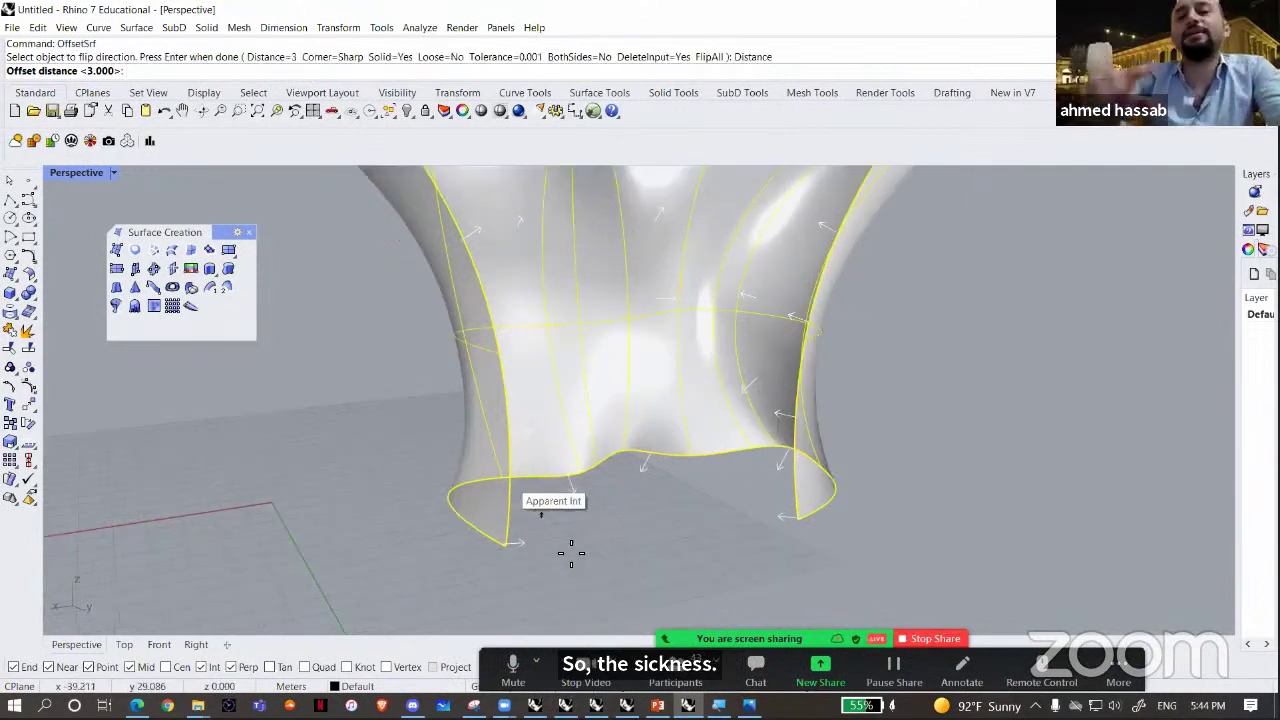
{"action": "scroll", "coordinate": [571, 552], "scroll_direction": "up", "scroll_amount": 2}
{"action": "type", "text": "3"}
{"action": "key", "text": "Return"}
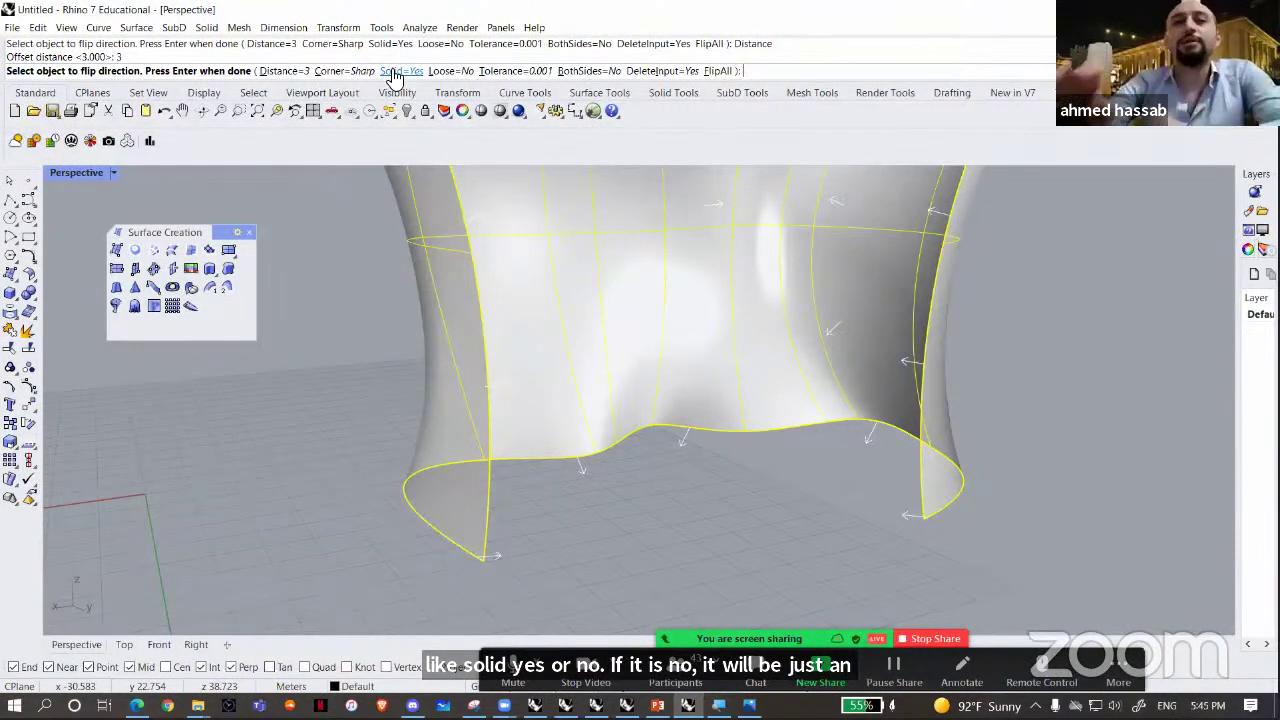
{"action": "right_click_drag", "start_coordinate": [723, 553], "coordinate": [711, 547]}
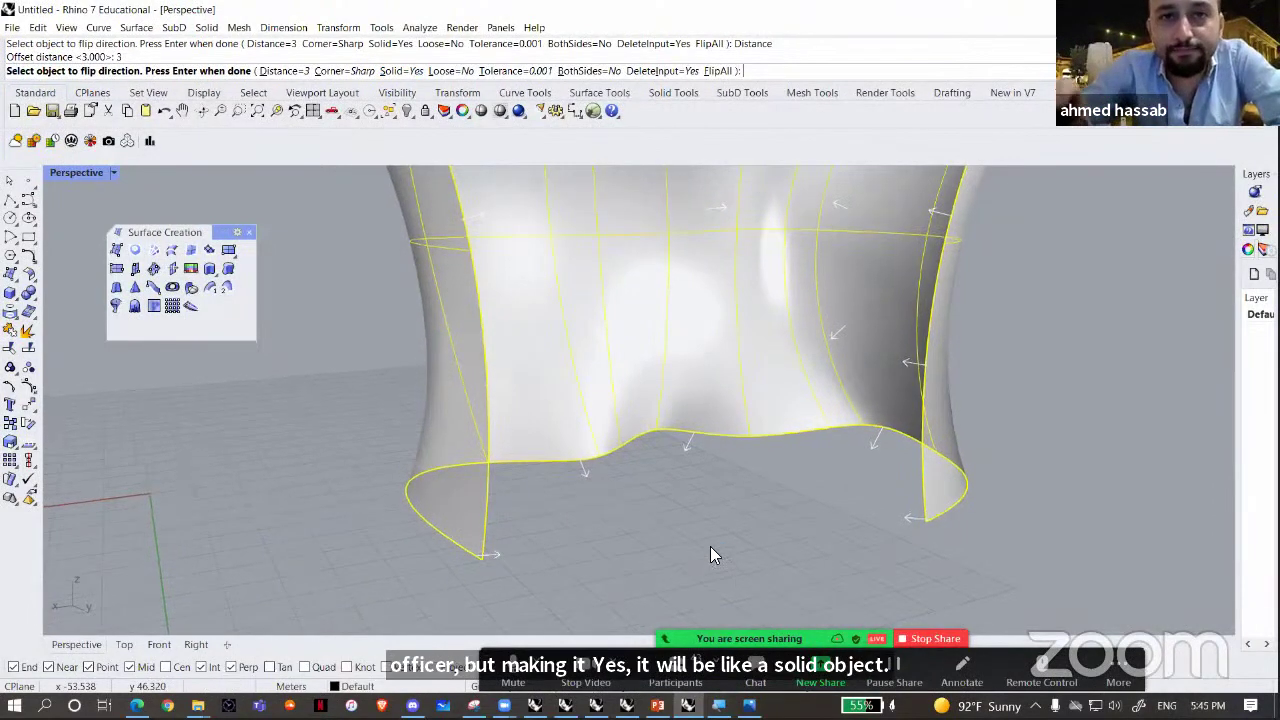
{"action": "right_click", "coordinate": [682, 534]}
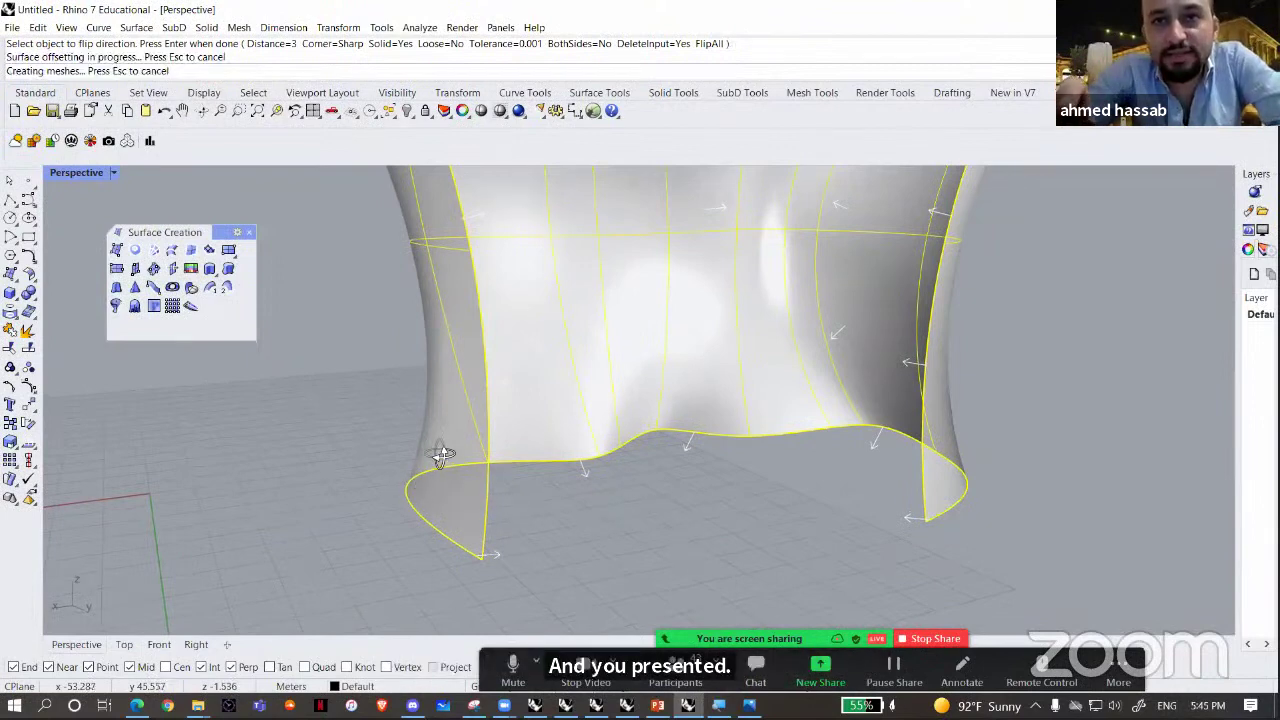
- Examine the thickened solid and its irregular top and bottom edges from several angles
{"action": "right_click_drag", "start_coordinate": [440, 455], "coordinate": [638, 518]}
{"action": "right_click_drag", "start_coordinate": [668, 366], "coordinate": [645, 537]}
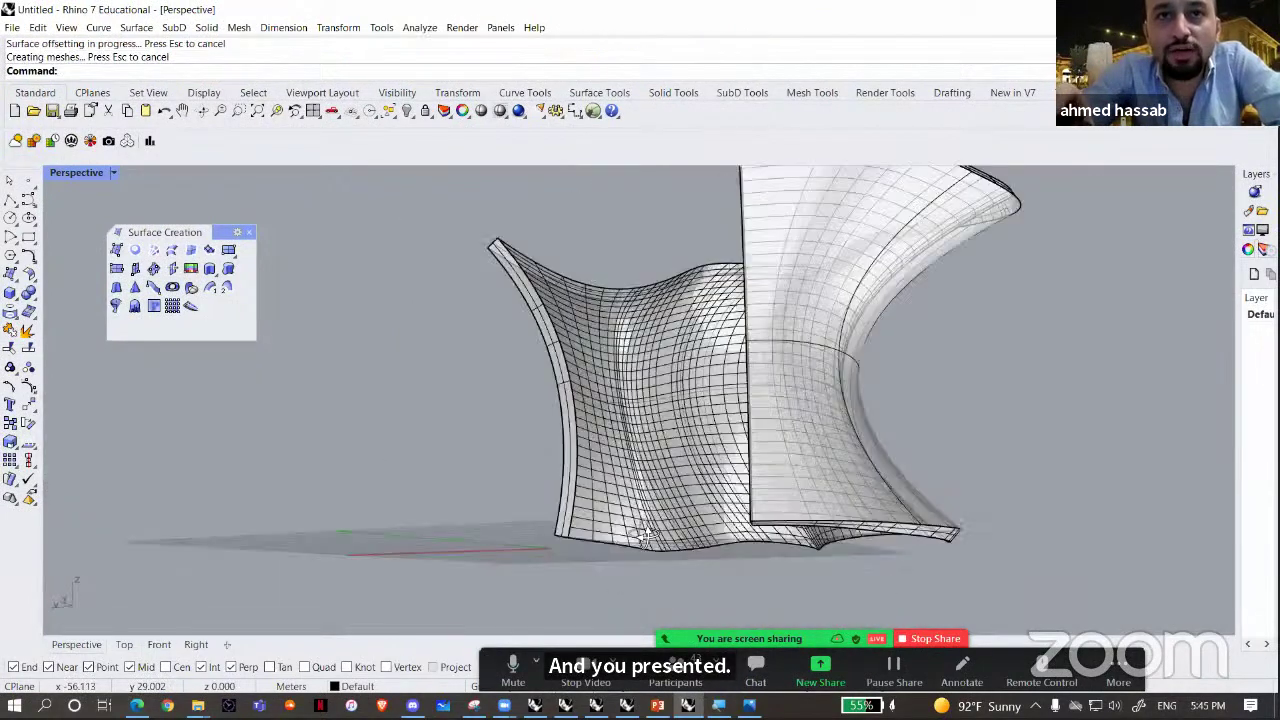
{"action": "right_click_drag", "start_coordinate": [620, 444], "coordinate": [517, 349]}
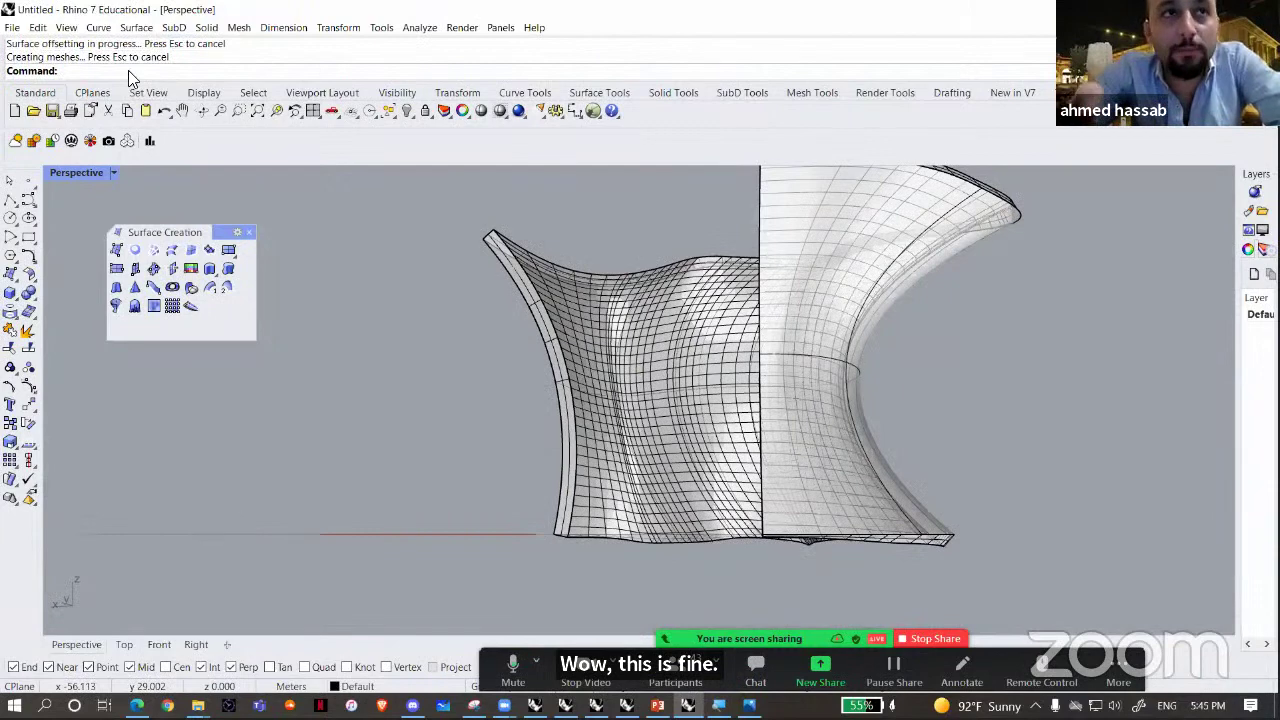
{"action": "right_click_drag", "start_coordinate": [364, 368], "coordinate": [446, 373]}
{"action": "left_click", "coordinate": [590, 370]}
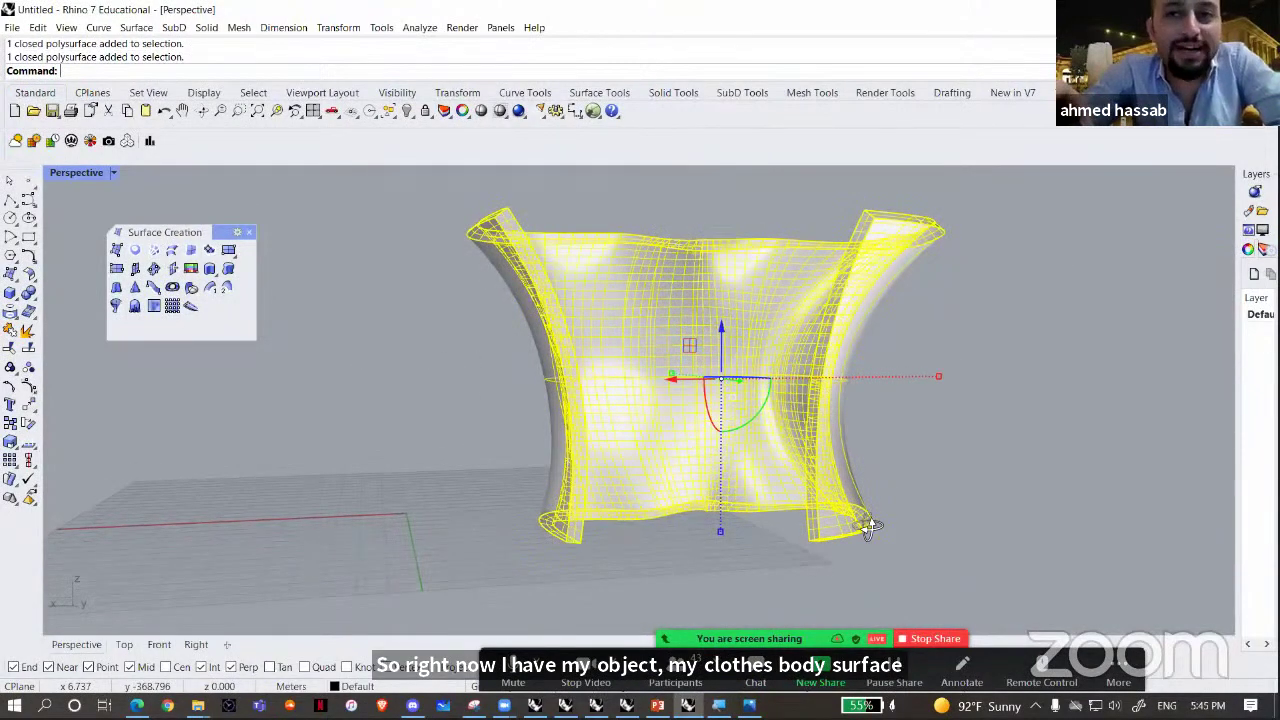
{"action": "right_click_drag", "start_coordinate": [872, 528], "coordinate": [938, 511]}
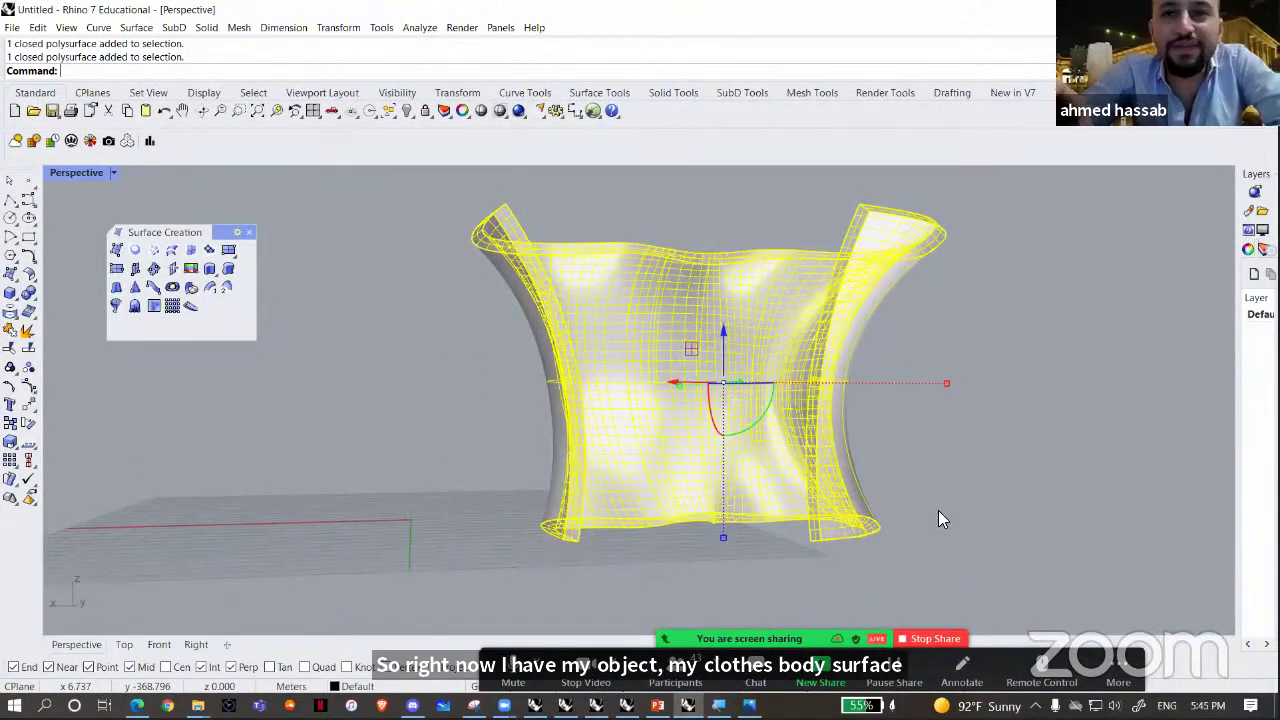
{"action": "left_click", "coordinate": [600, 541]}
{"action": "scroll", "coordinate": [600, 541], "scroll_direction": "up", "scroll_amount": 7}
{"action": "right_click_drag", "start_coordinate": [579, 520], "coordinate": [3, 384]}
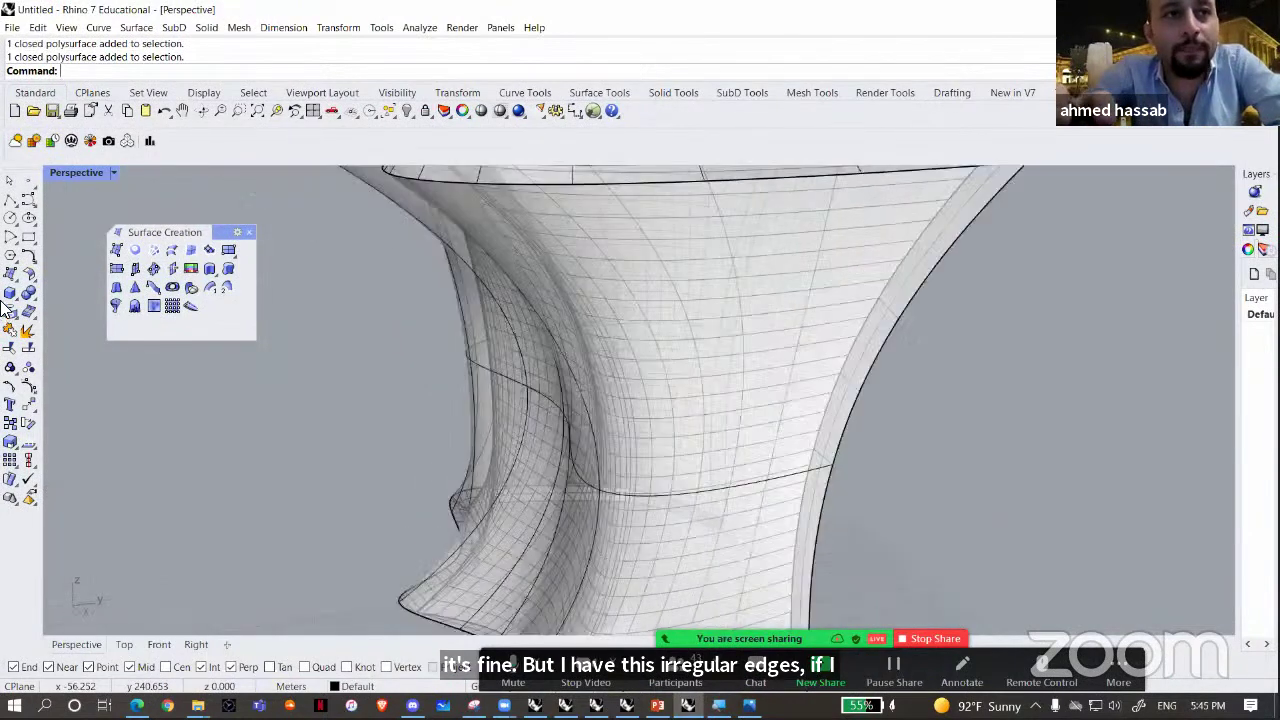
- Draw a large flat box across the base of the thickened solid
{"action": "key", "text": "Home"}
{"action": "left_click", "coordinate": [8, 305]}
{"action": "left_click", "coordinate": [310, 465]}
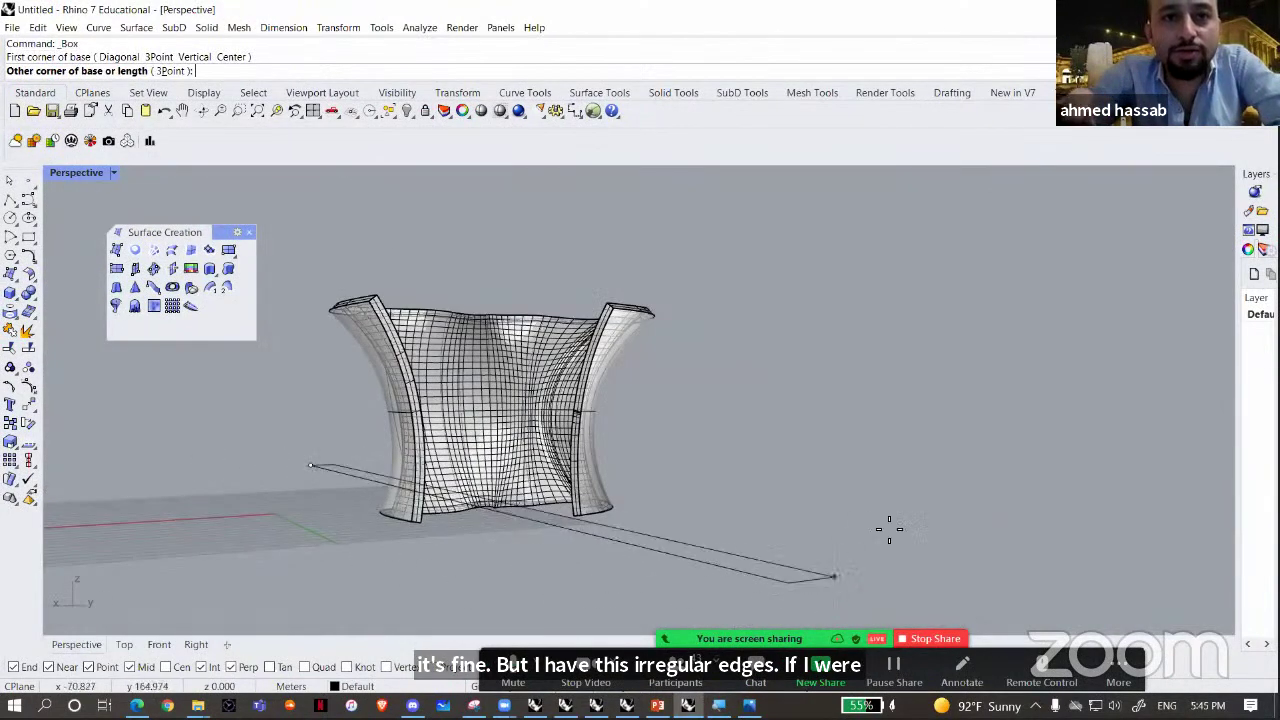
{"action": "left_click", "coordinate": [985, 555]}
{"action": "left_click", "coordinate": [808, 524]}
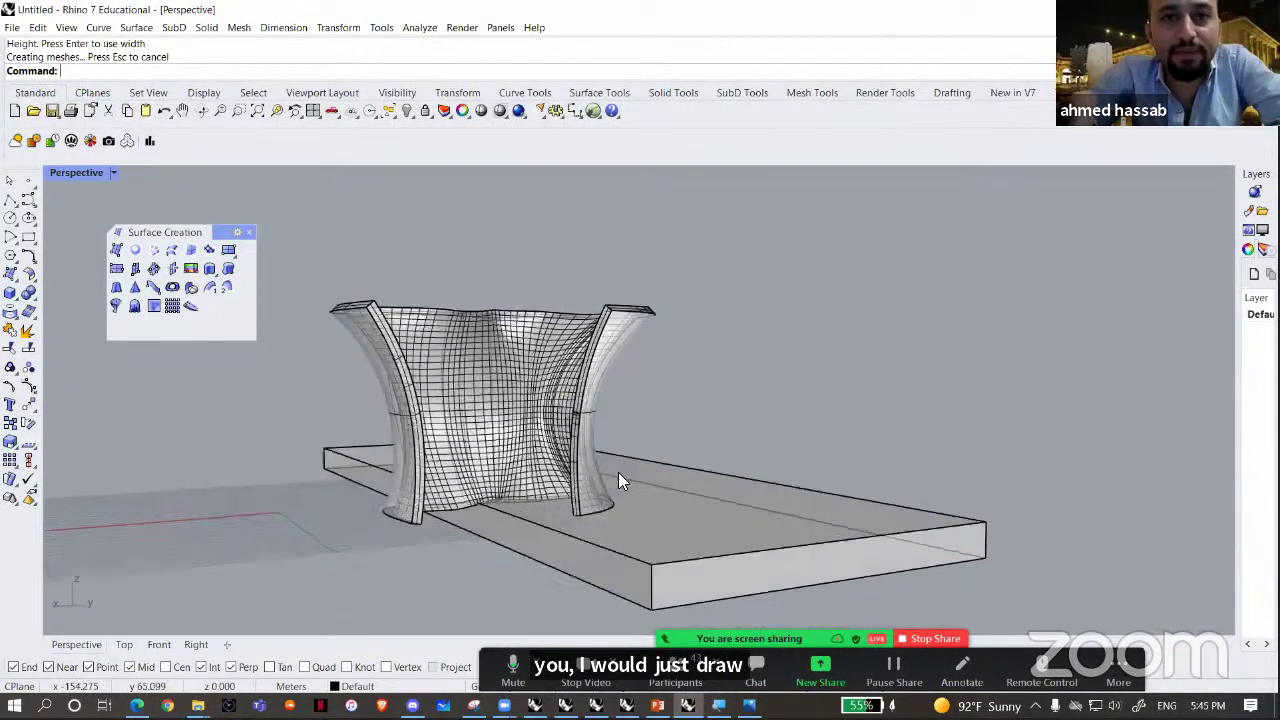
- Scale the box until it extends beyond the solid's base on all sides and copy it vertically to the solid's top edge
{"action": "right_click_drag", "start_coordinate": [576, 358], "coordinate": [490, 380]}
{"action": "left_click", "coordinate": [560, 368]}
{"action": "left_click_drag", "start_coordinate": [560, 368], "coordinate": [878, 336]}
{"action": "left_click", "coordinate": [1066, 346]}
{"action": "right_click_drag", "start_coordinate": [697, 405], "coordinate": [358, 577]}
{"action": "scroll", "coordinate": [360, 578], "scroll_direction": "up", "scroll_amount": 5}
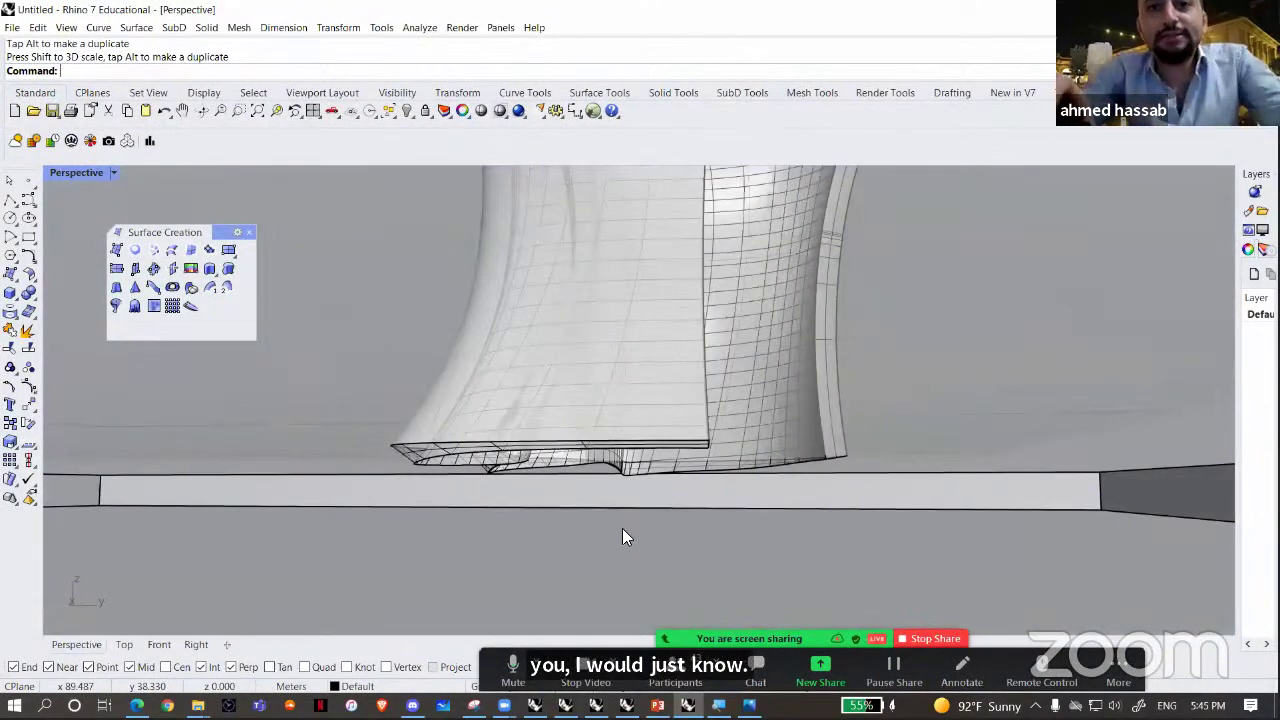
{"action": "right_click_drag", "start_coordinate": [652, 503], "coordinate": [522, 485]}
{"action": "left_click", "coordinate": [530, 492]}
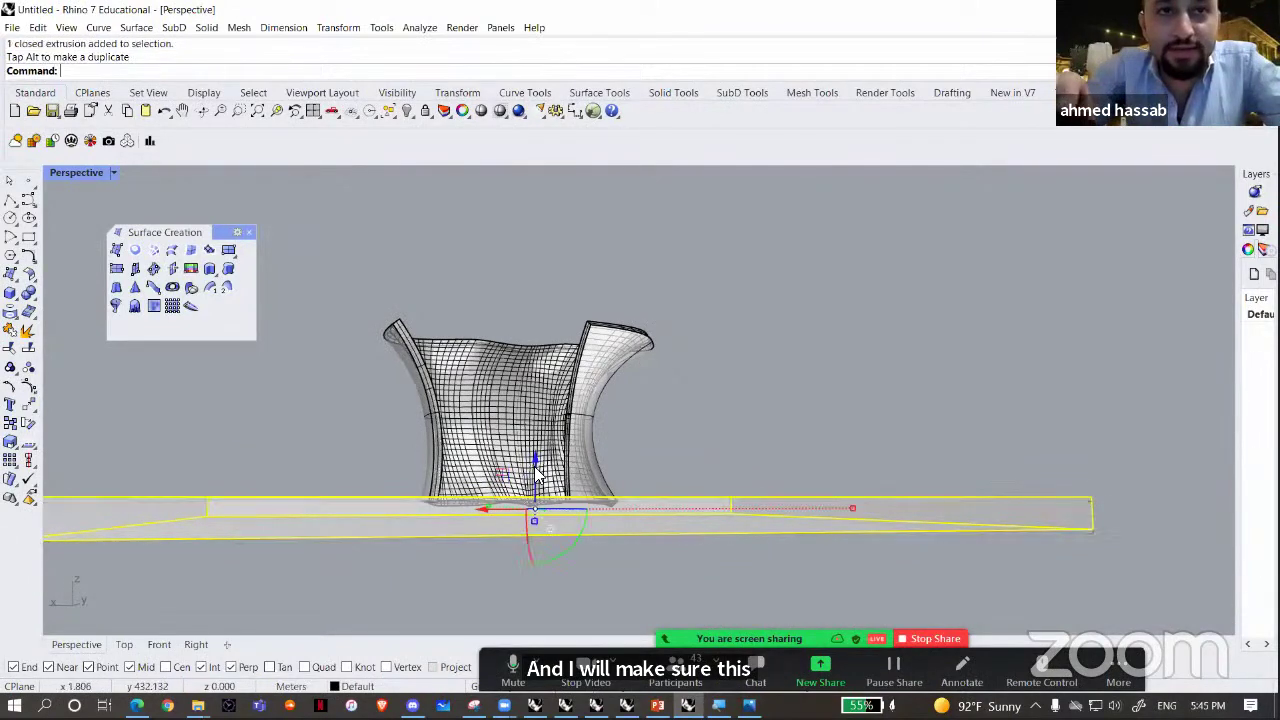
{"action": "left_click_drag", "start_coordinate": [534, 464], "coordinate": [563, 309]}
- Adjust the heights of the lower and upper boxes in the Front view so each cuts through the solid's irregular edge
{"action": "left_click", "coordinate": [150, 644]}
{"action": "scroll", "coordinate": [690, 500], "scroll_direction": "down", "scroll_amount": 3}
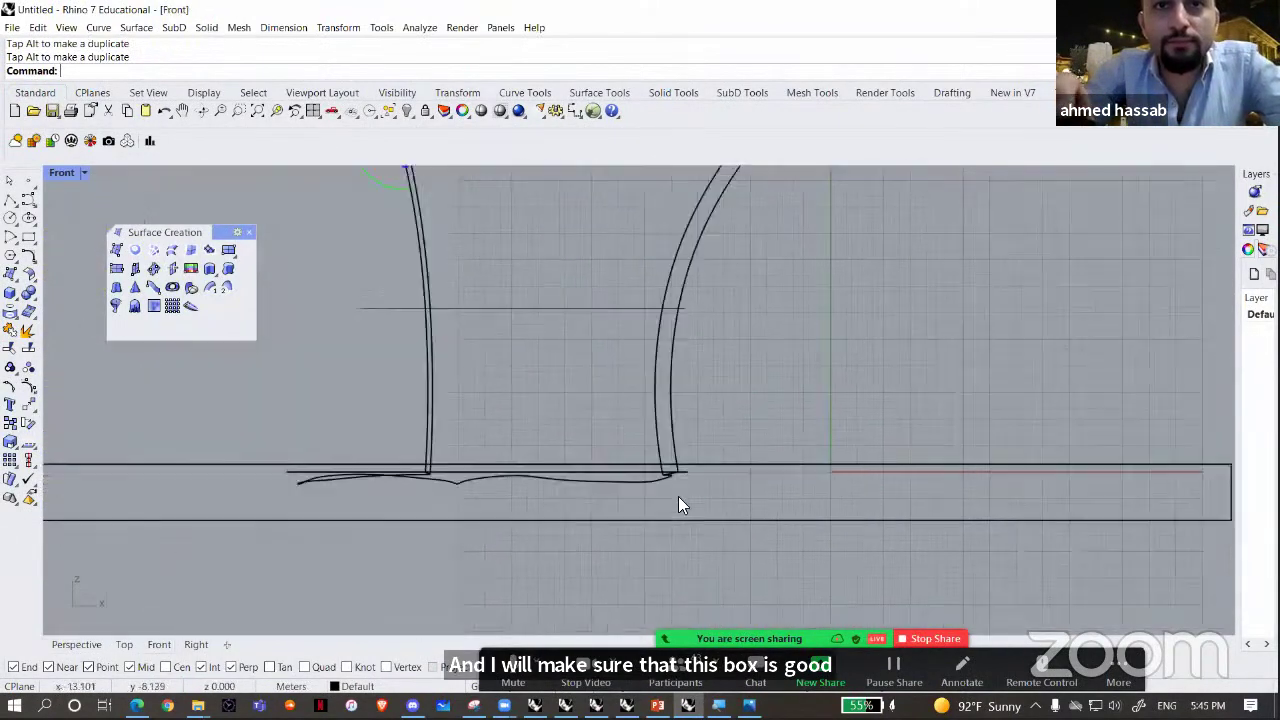
{"action": "scroll", "coordinate": [690, 506], "scroll_direction": "up", "scroll_amount": 4}
{"action": "left_click", "coordinate": [484, 506]}
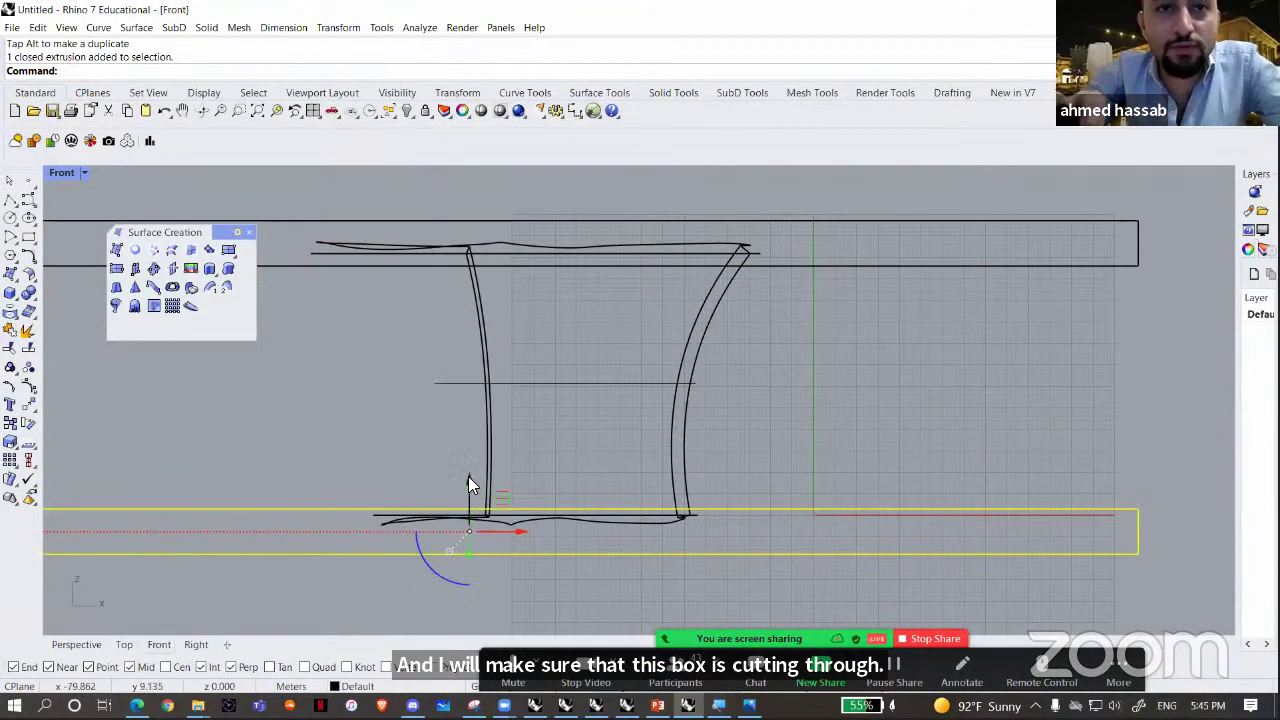
{"action": "left_click_drag", "start_coordinate": [468, 476], "coordinate": [468, 479]}
{"action": "right_click_drag", "start_coordinate": [849, 314], "coordinate": [878, 353]}
{"action": "right_click_drag", "start_coordinate": [860, 396], "coordinate": [864, 398]}
{"action": "left_click", "coordinate": [720, 395]}
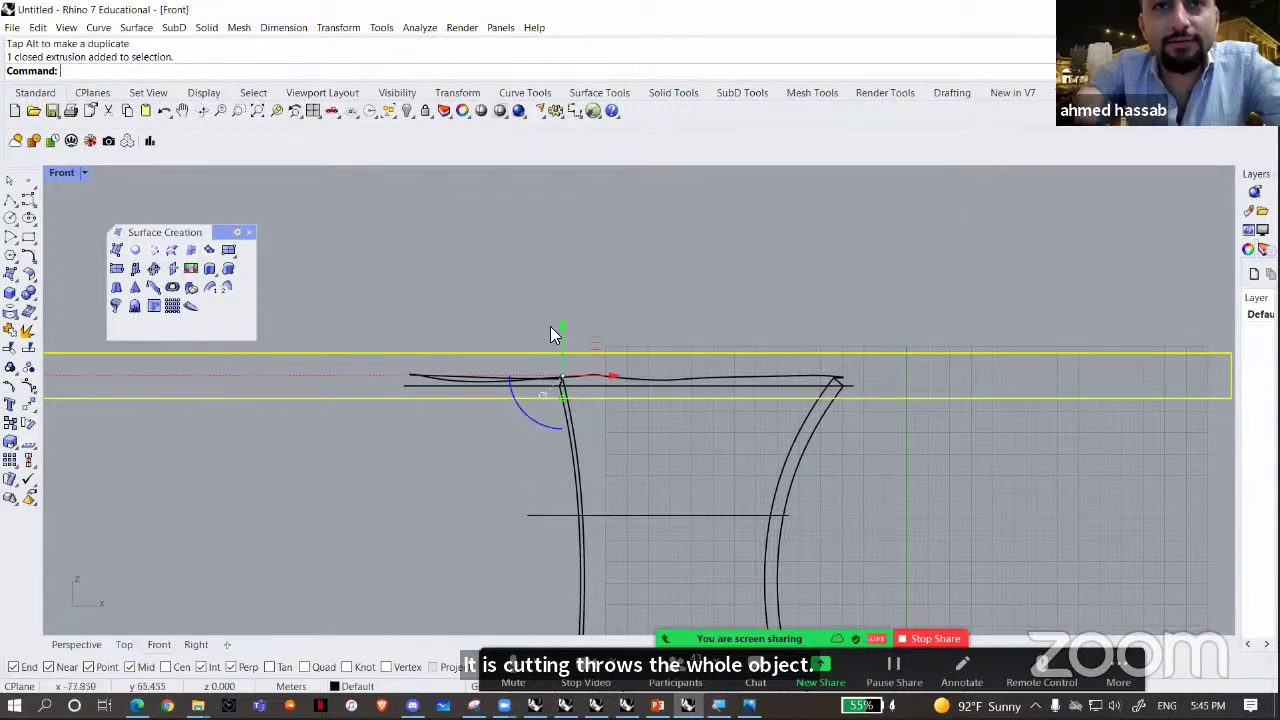
{"action": "left_click_drag", "start_coordinate": [562, 325], "coordinate": [564, 320]}
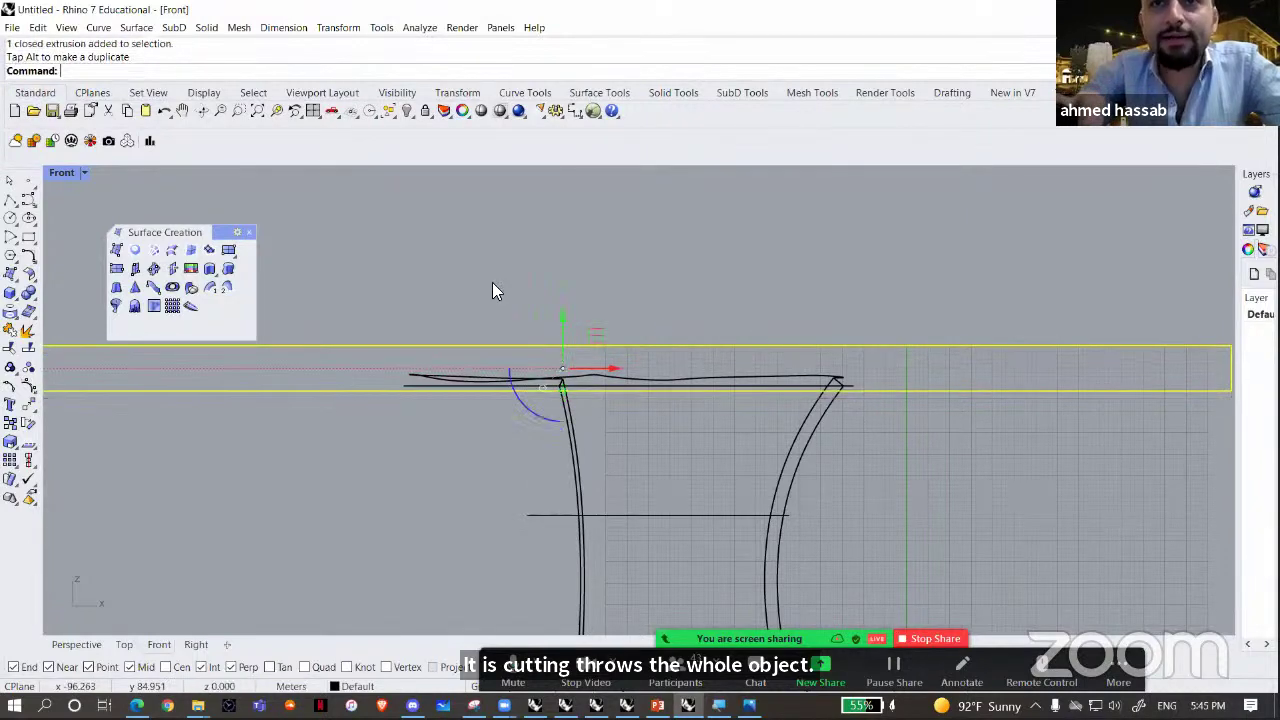
{"action": "left_click", "coordinate": [492, 284]}
- Subtract both boxes from the thickened solid with Boolean Difference to give it flat top and bottom ends
{"action": "scroll", "coordinate": [640, 382], "scroll_direction": "down", "scroll_amount": 4}
{"action": "left_click_drag", "start_coordinate": [762, 417], "coordinate": [470, 432]}
{"action": "left_click", "coordinate": [30, 298]}
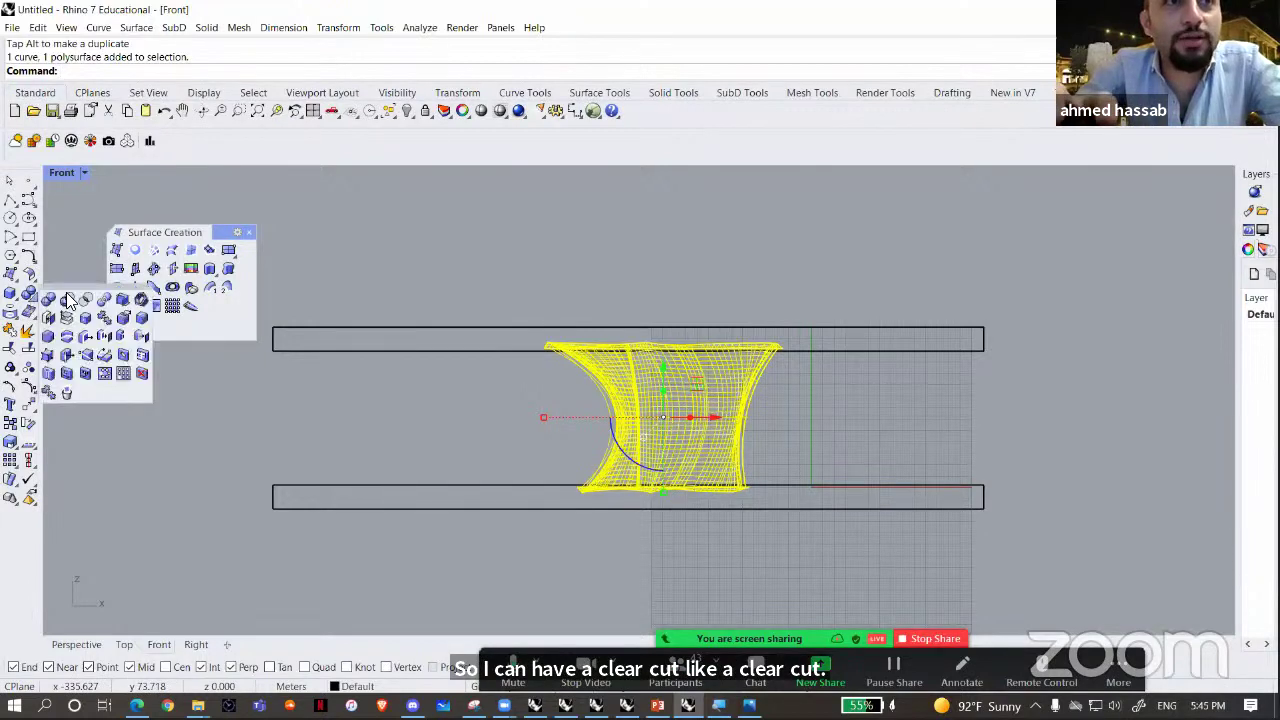
{"action": "left_click_drag", "start_coordinate": [72, 286], "coordinate": [126, 356]}
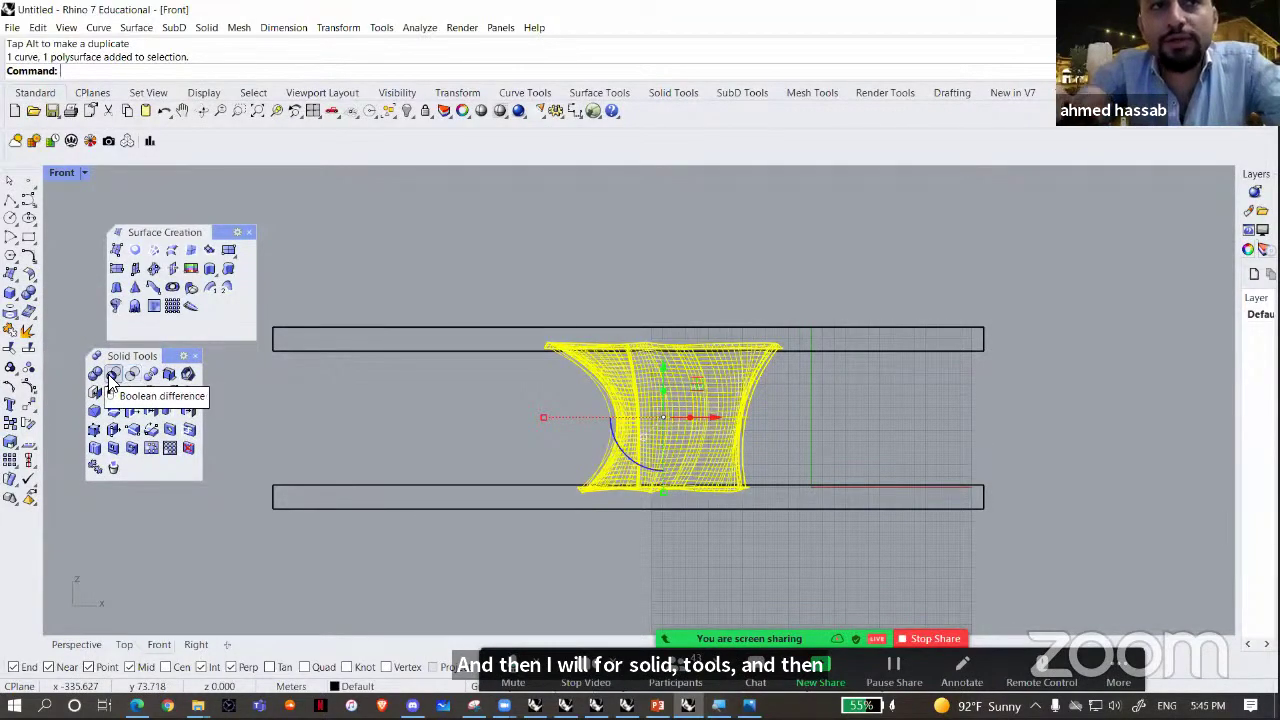
{"action": "left_click", "coordinate": [113, 375]}
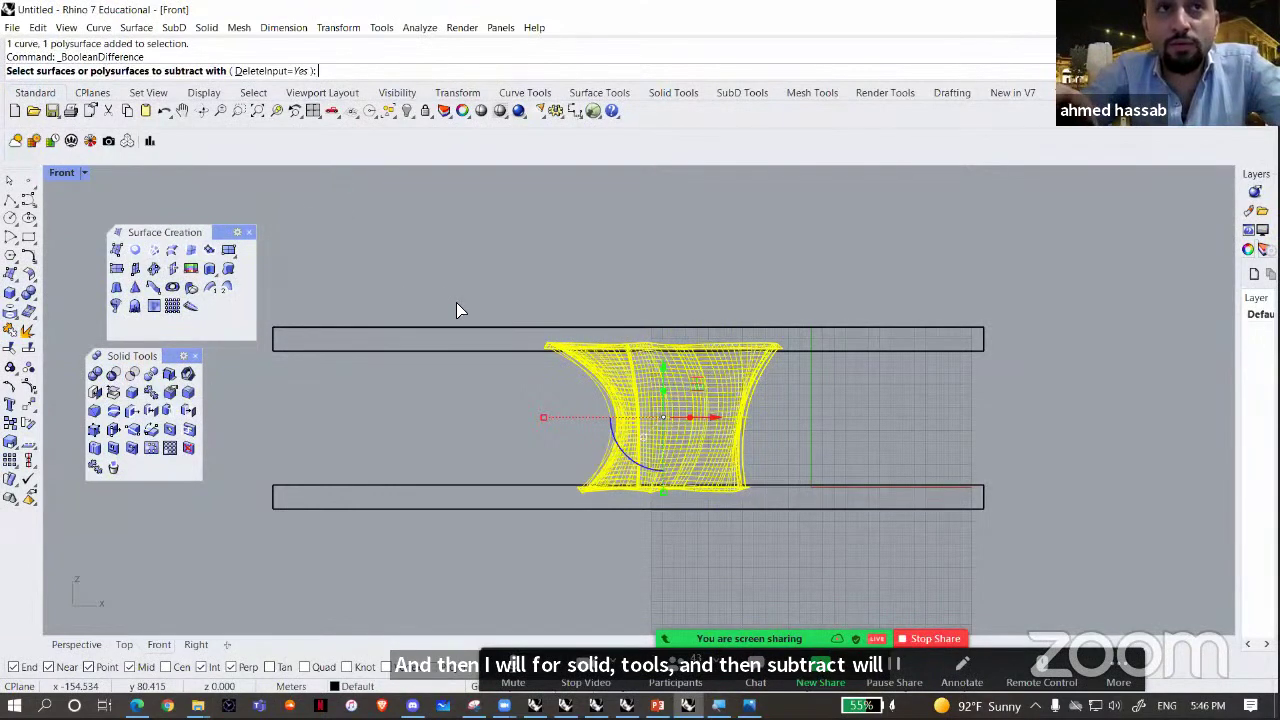
{"action": "left_click_drag", "start_coordinate": [448, 298], "coordinate": [404, 558]}
{"action": "key", "text": "Return"}
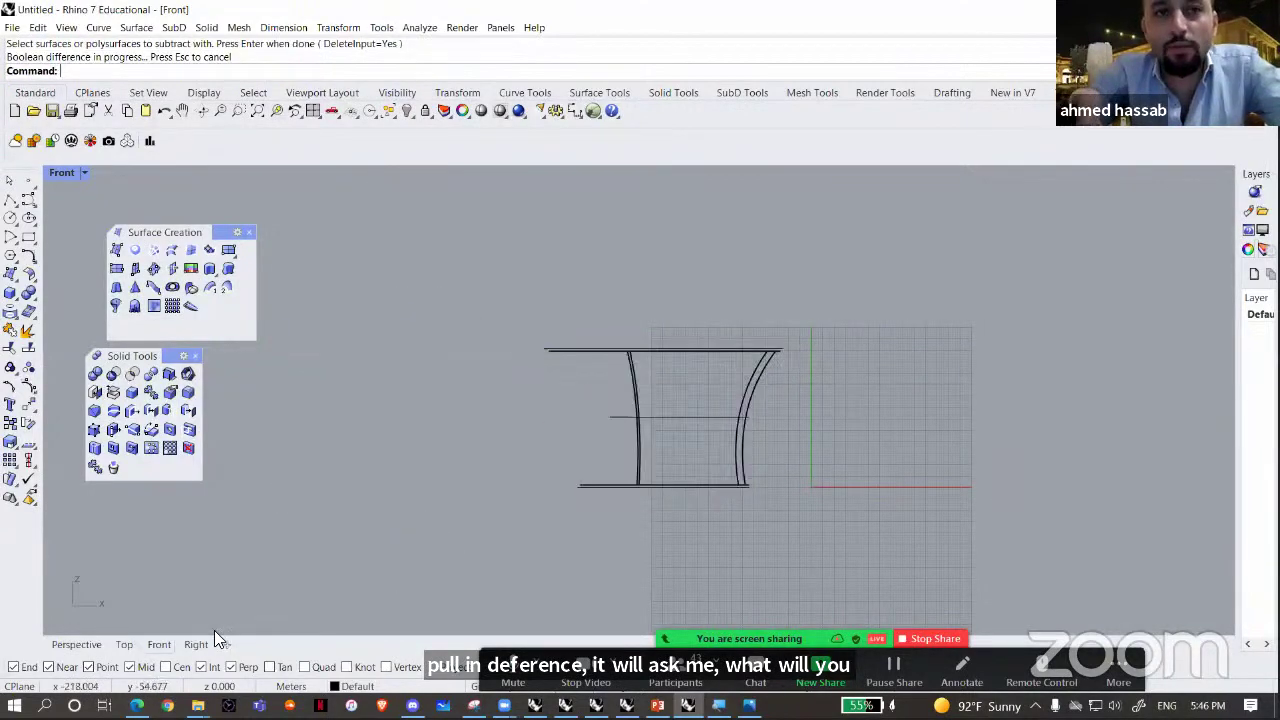
- Move the trimmed solid sideways in the Perspective view, clear of the original loft curves
{"action": "left_click", "coordinate": [76, 644]}
{"action": "right_click_drag", "start_coordinate": [384, 498], "coordinate": [570, 449]}
{"action": "left_click", "coordinate": [486, 432]}
{"action": "left_click_drag", "start_coordinate": [486, 426], "coordinate": [765, 405]}
{"action": "right_click_drag", "start_coordinate": [765, 407], "coordinate": [626, 434]}
{"action": "left_click", "coordinate": [643, 330]}
{"action": "scroll", "coordinate": [643, 330], "scroll_direction": "up", "scroll_amount": 8}
{"action": "right_click_drag", "start_coordinate": [643, 330], "coordinate": [618, 352]}
{"action": "scroll", "coordinate": [468, 488], "scroll_direction": "down", "scroll_amount": 5}
{"action": "scroll", "coordinate": [630, 460], "scroll_direction": "down", "scroll_amount": 3}
- Switch to the Sketchfab model in the browser and examine the pavilion's parallel ribs up close
{"action": "key", "text": "alt+Tab"}
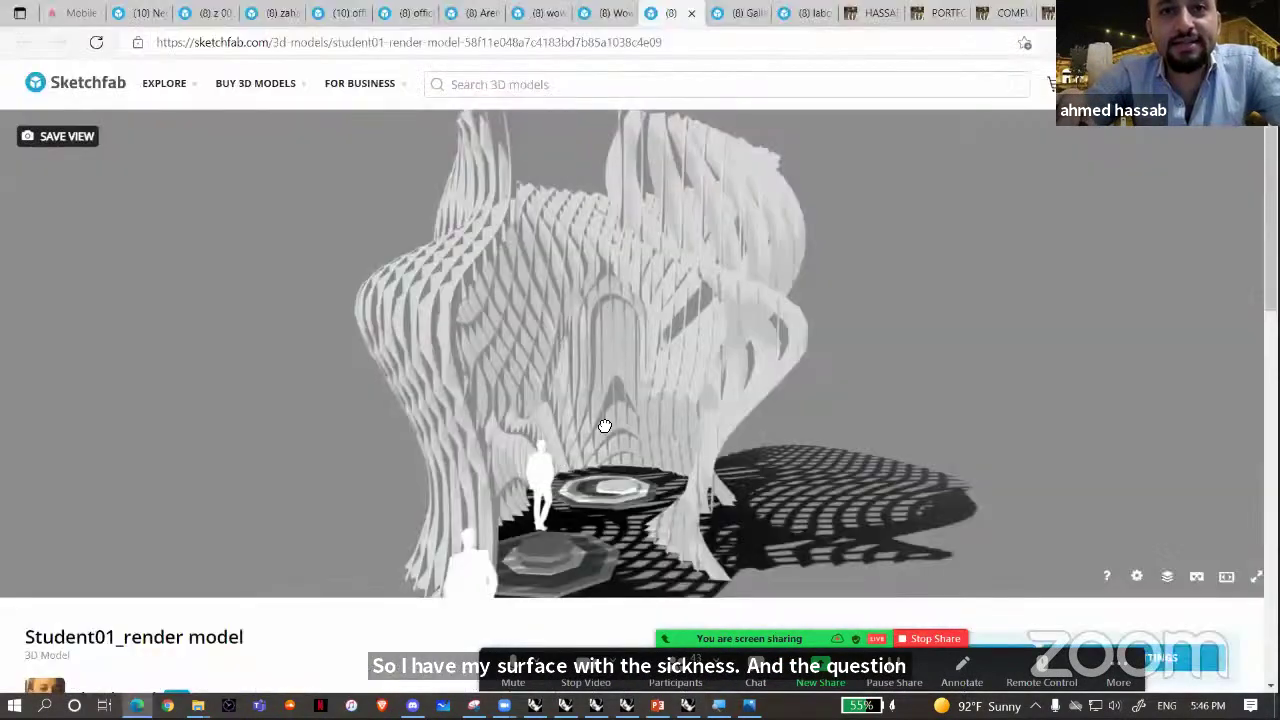
{"action": "mouse_move", "coordinate": [603, 426]}
{"action": "left_mouse_down"}
{"action": "mouse_move", "coordinate": [657, 357]}
{"action": "mouse_move", "coordinate": [635, 360]}
{"action": "left_mouse_up"}
{"action": "scroll", "coordinate": [652, 350], "scroll_direction": "up", "scroll_amount": 3}
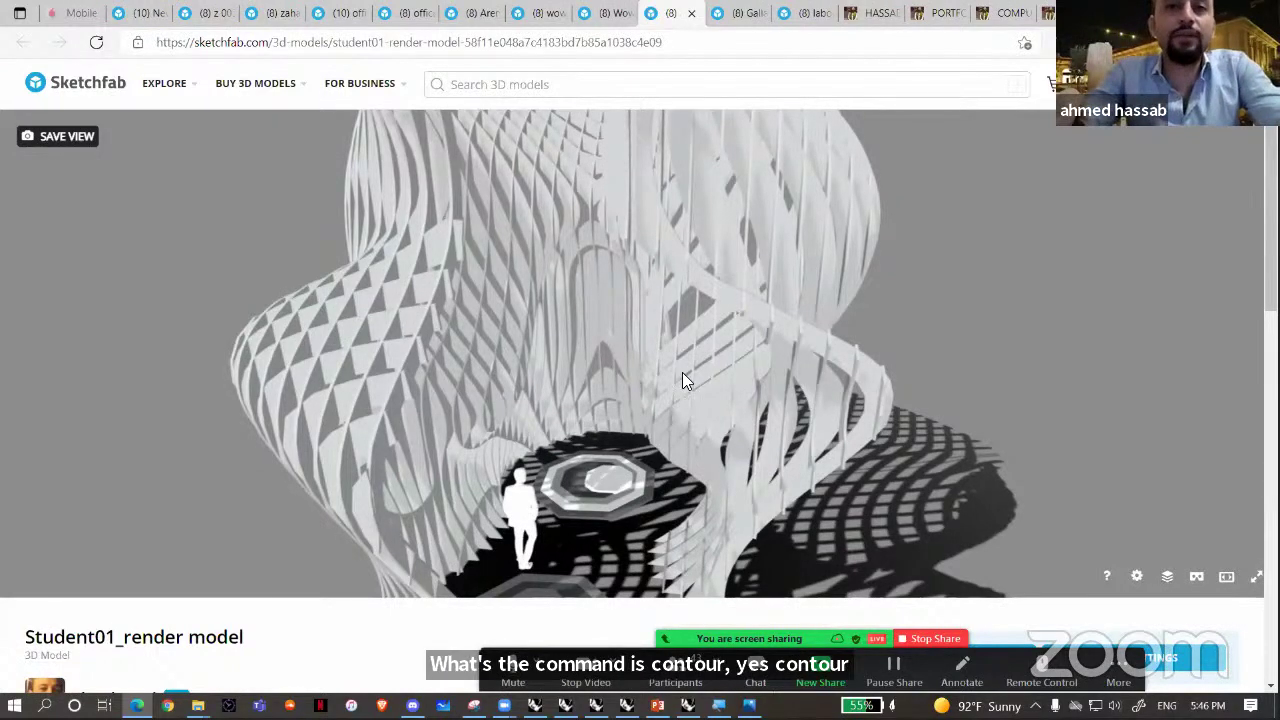
- Return to Rhino, contour the trimmed solid at 5 m intervals along a vertical direction in the Front view, and group the contour curves
{"action": "key", "text": "alt+Tab"}
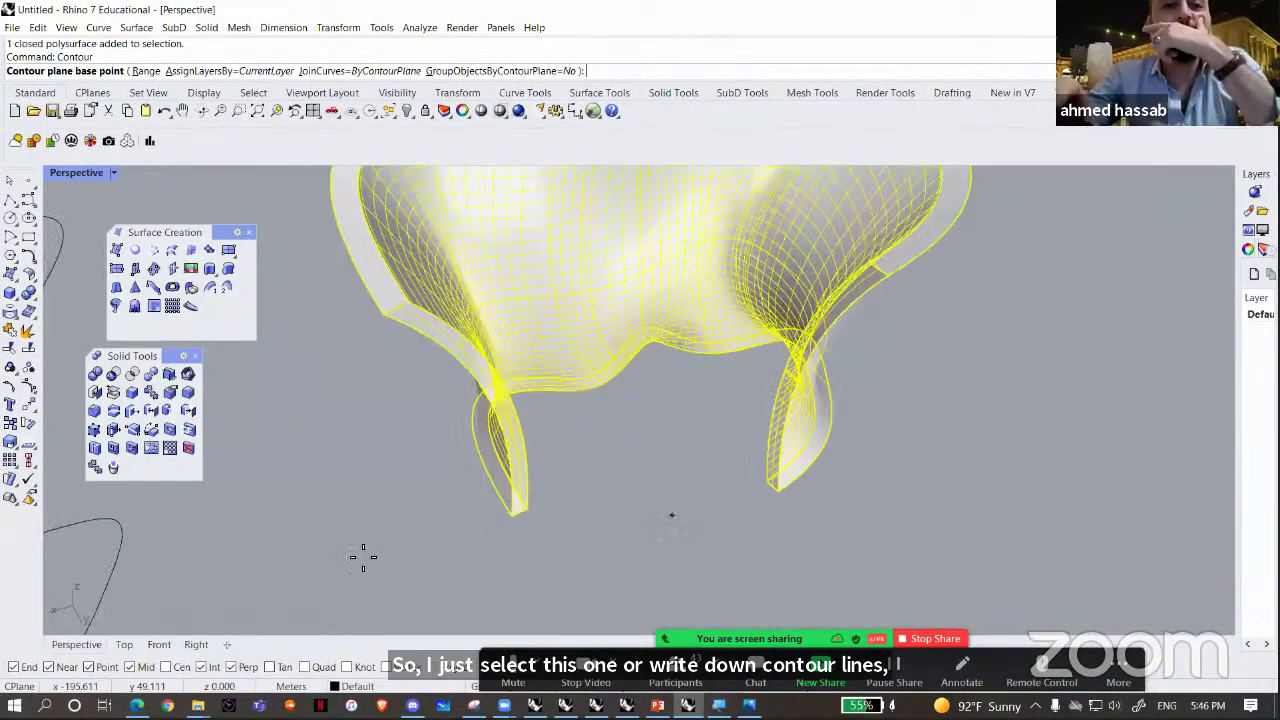
{"action": "right_click_drag", "start_coordinate": [305, 605], "coordinate": [379, 590]}
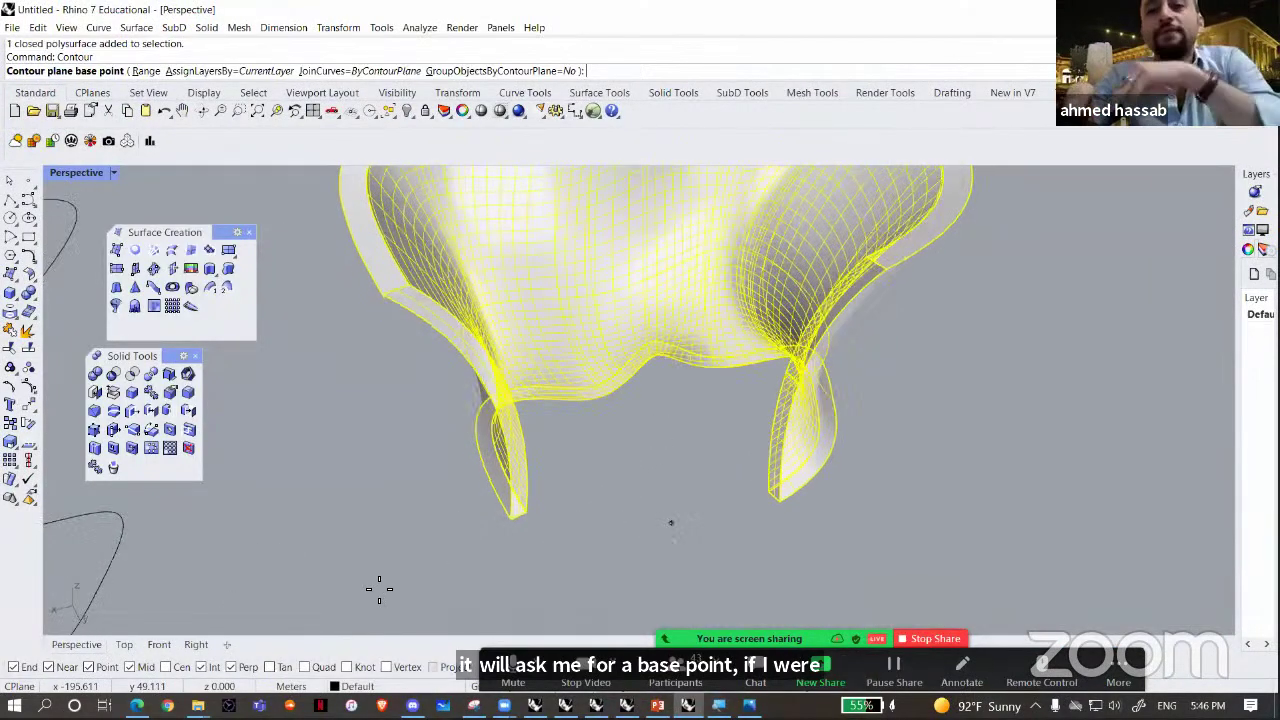
{"action": "left_click", "coordinate": [148, 645]}
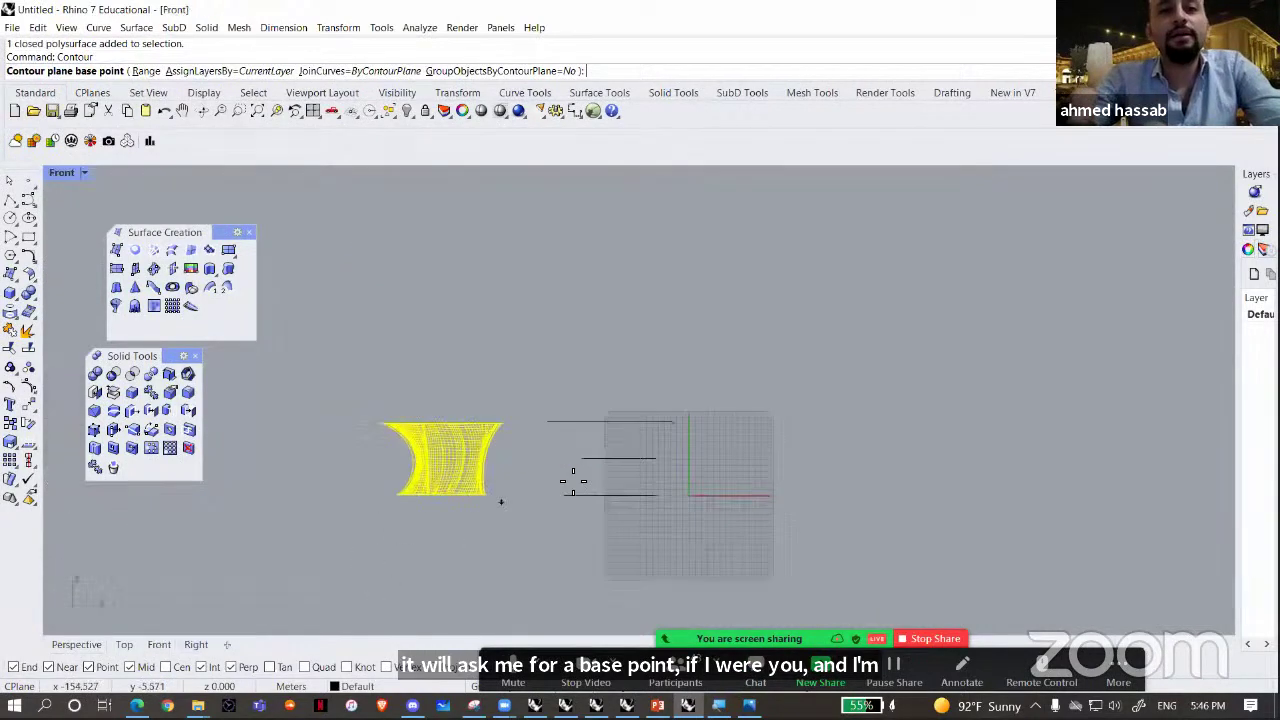
{"action": "scroll", "coordinate": [412, 497], "scroll_direction": "up", "scroll_amount": 3}
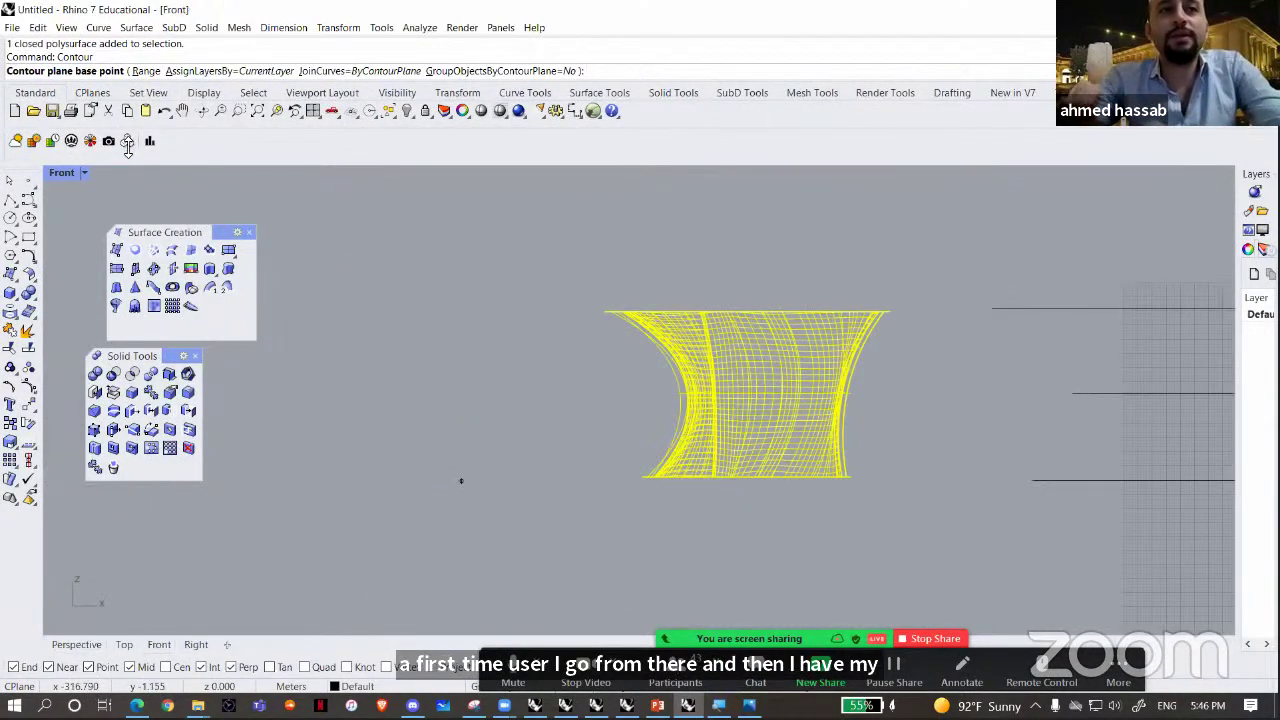
{"action": "left_click", "coordinate": [408, 486]}
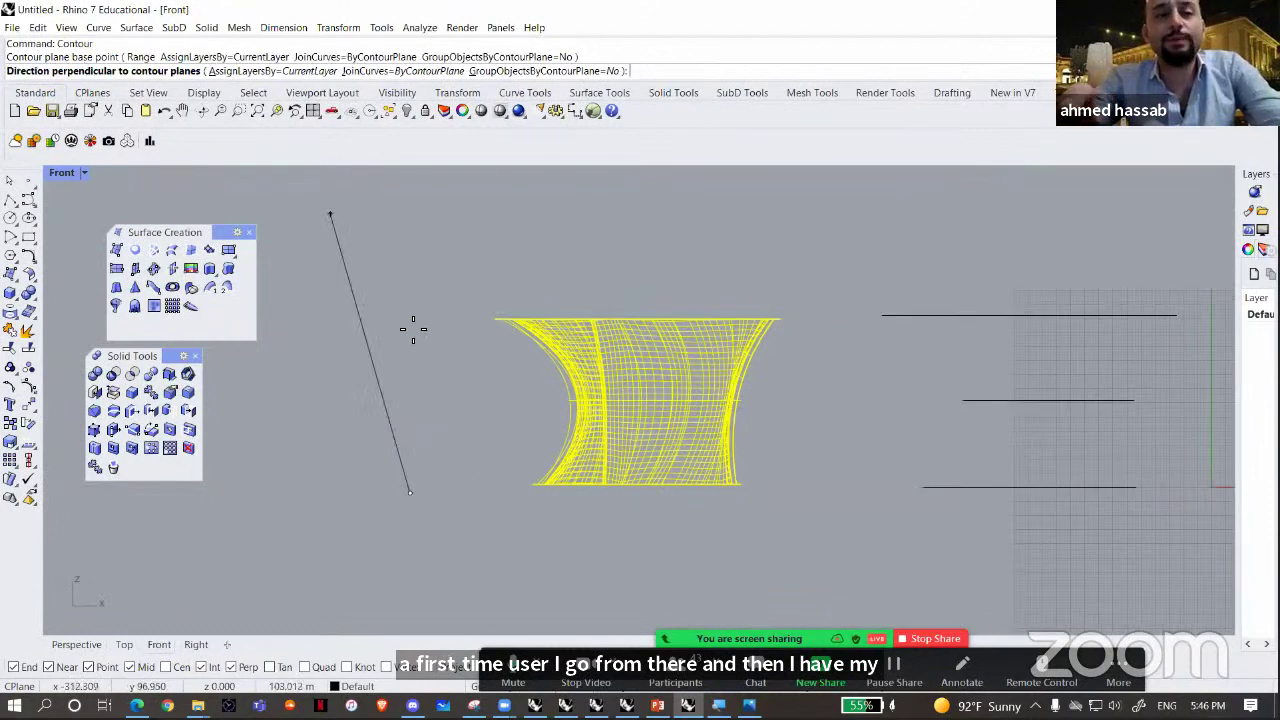
{"action": "left_click", "coordinate": [397, 294]}
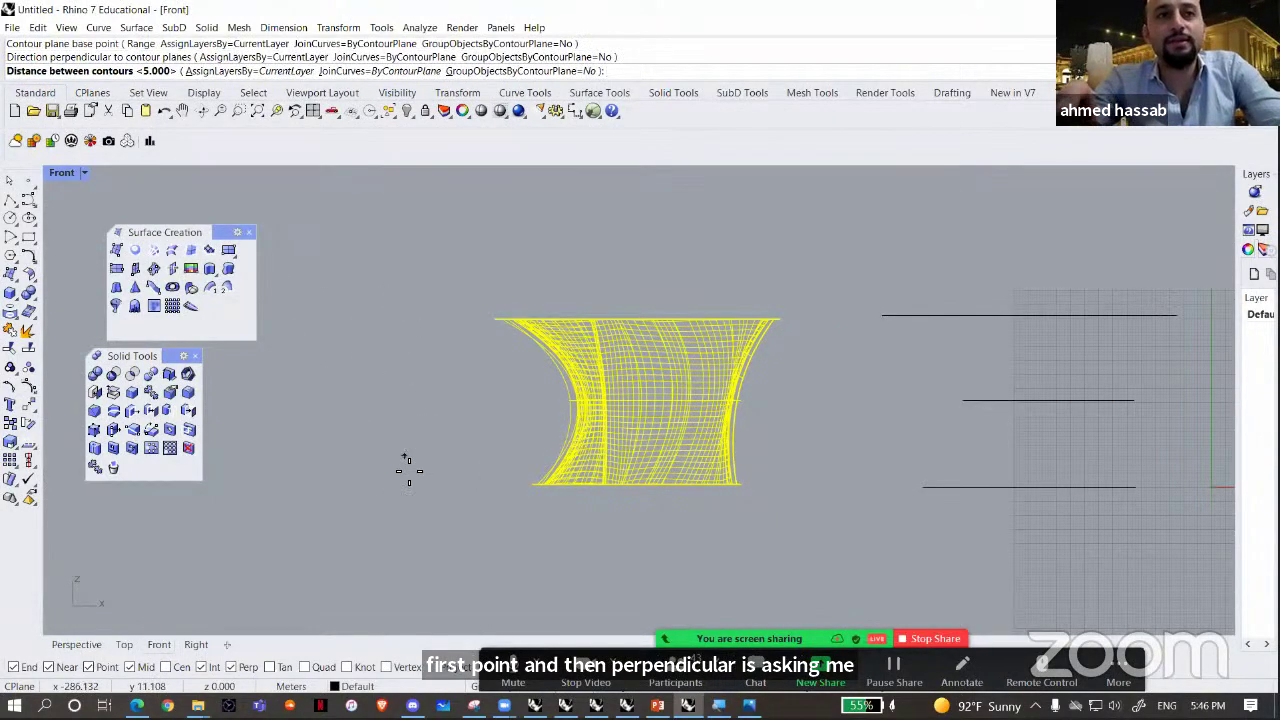
{"action": "scroll", "coordinate": [410, 486], "scroll_direction": "up", "scroll_amount": 1}
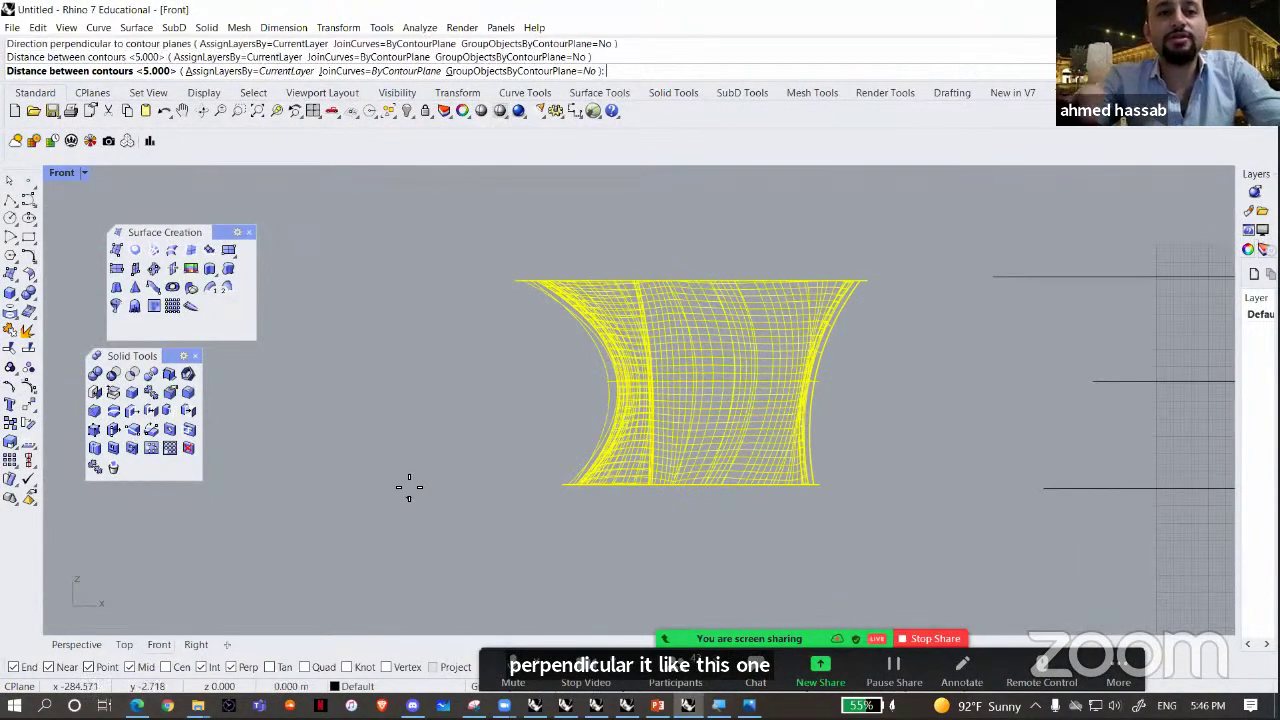
{"action": "left_click", "coordinate": [409, 487]}
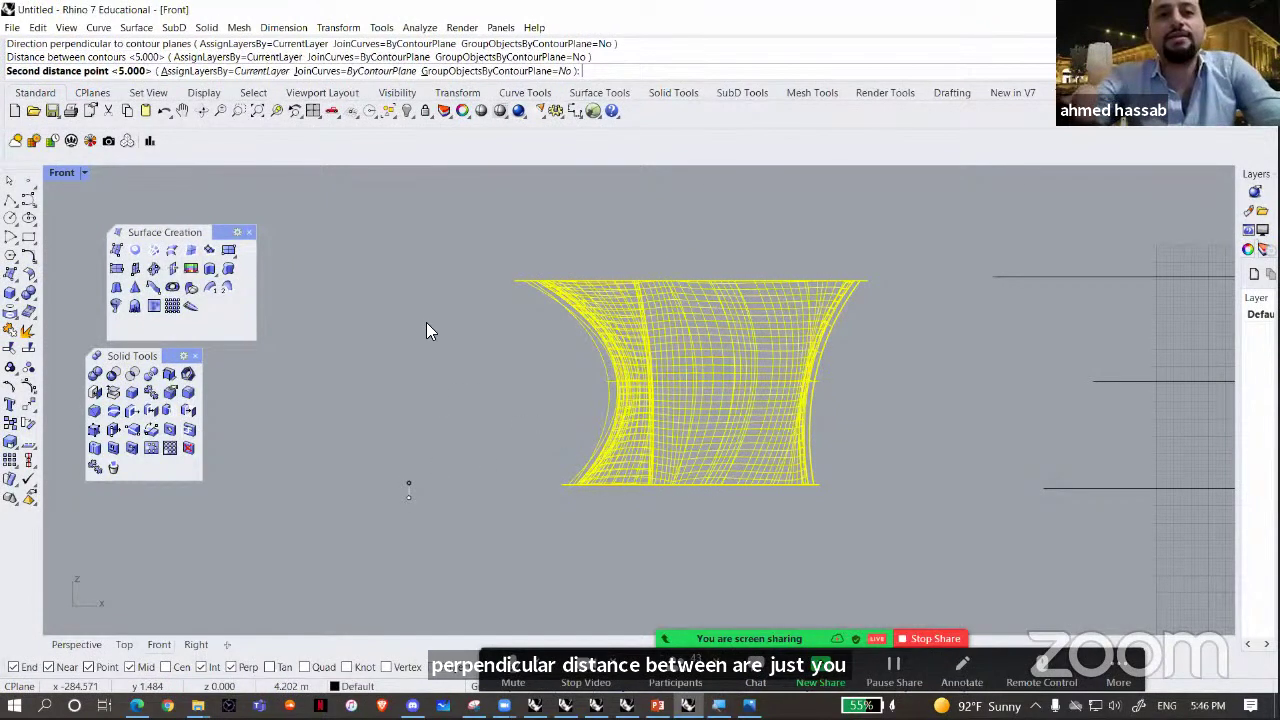
{"action": "key", "text": "Return"}
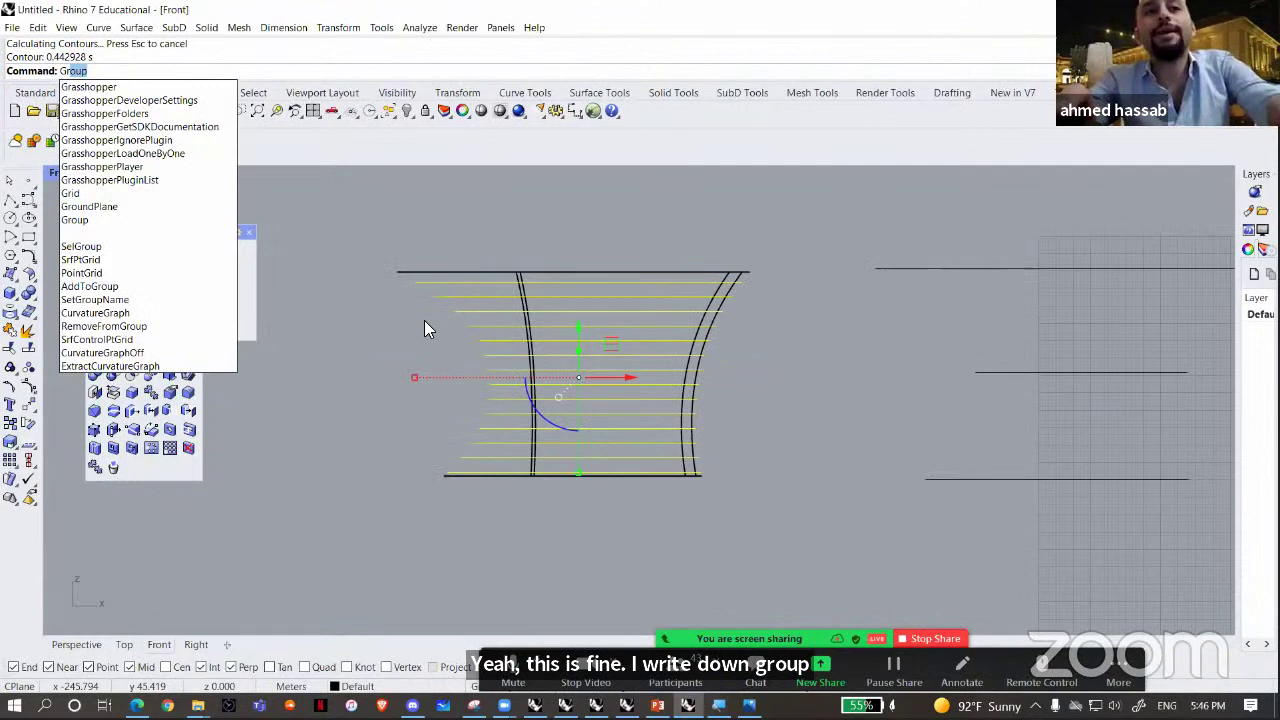
{"action": "key", "text": "Return"}
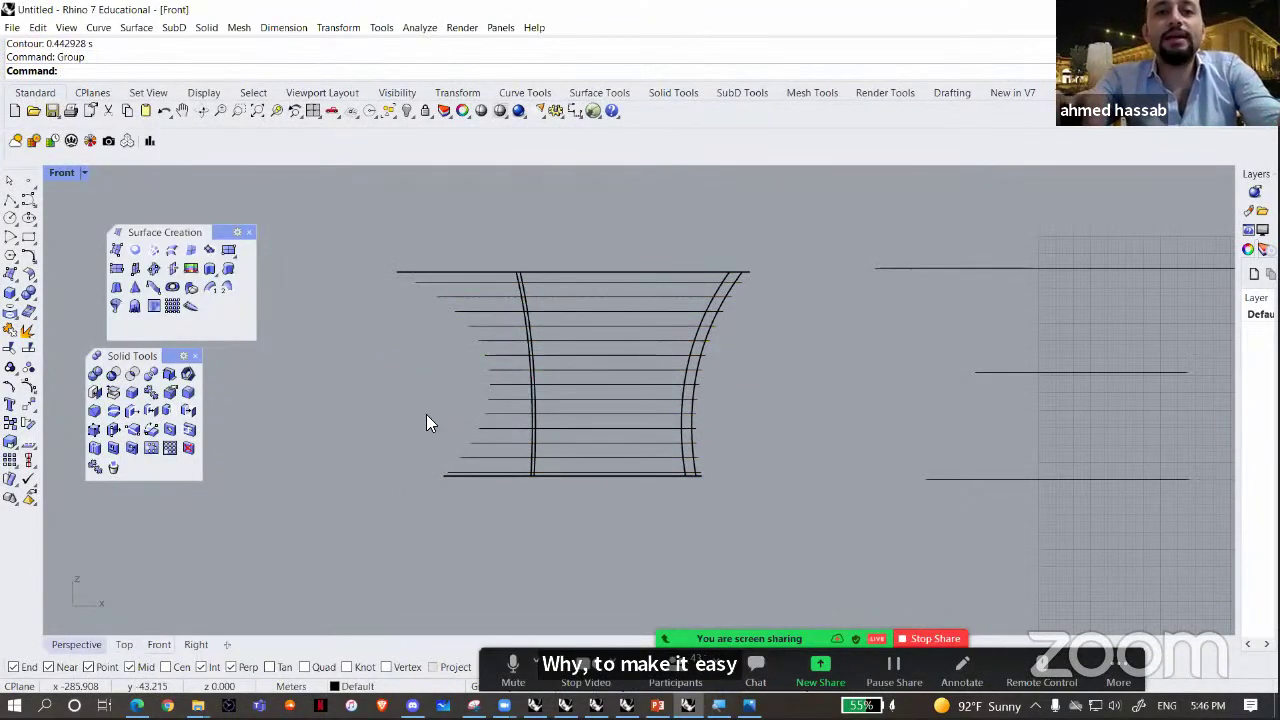
- Select the horizontal contour curves in the Perspective view to check that they behave as one group
{"action": "key", "text": "ctrl+F4"}
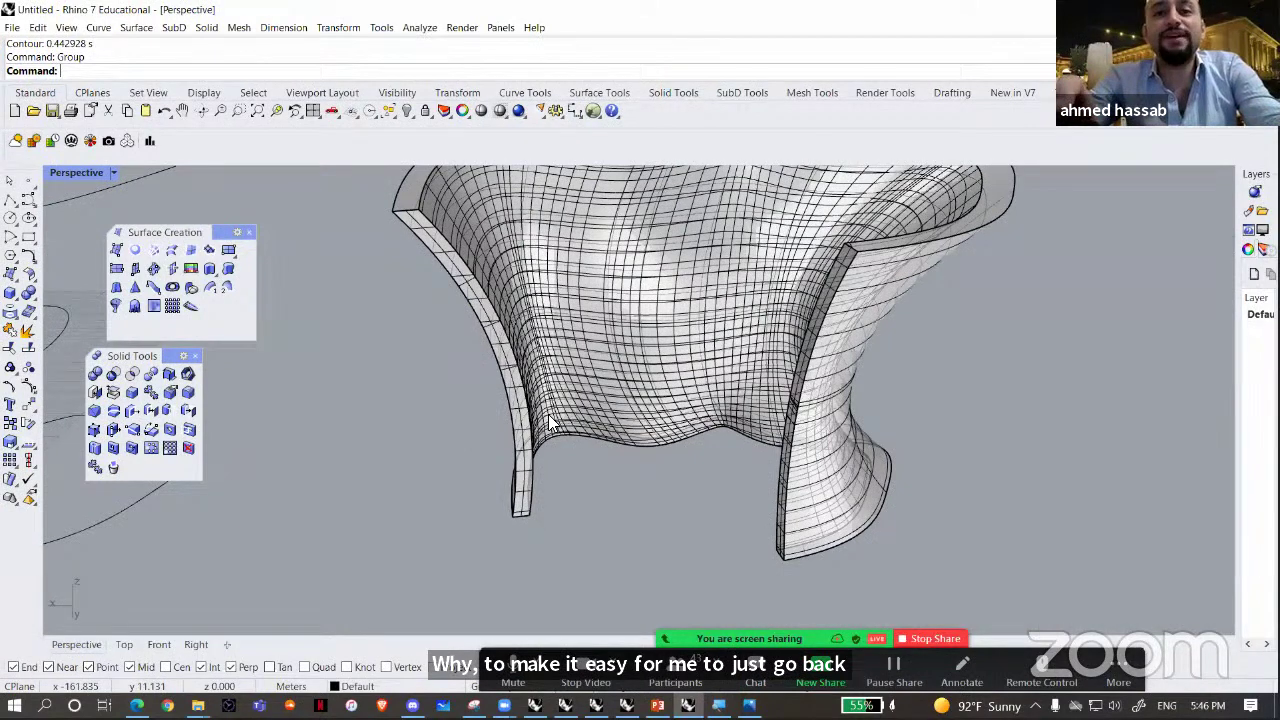
{"action": "scroll", "coordinate": [550, 422], "scroll_direction": "up", "scroll_amount": 4}
{"action": "left_click", "coordinate": [552, 414]}
{"action": "scroll", "coordinate": [552, 408], "scroll_direction": "down", "scroll_amount": 4}
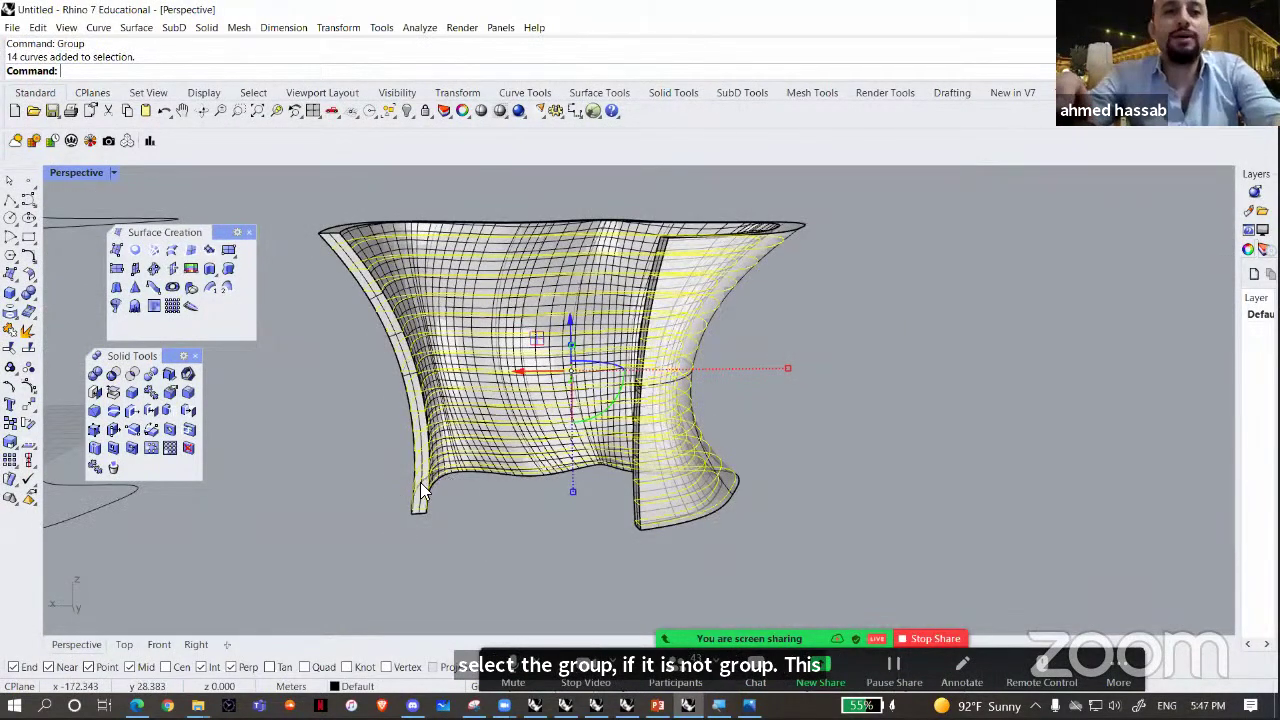
{"action": "right_click_drag", "start_coordinate": [421, 484], "coordinate": [422, 458]}
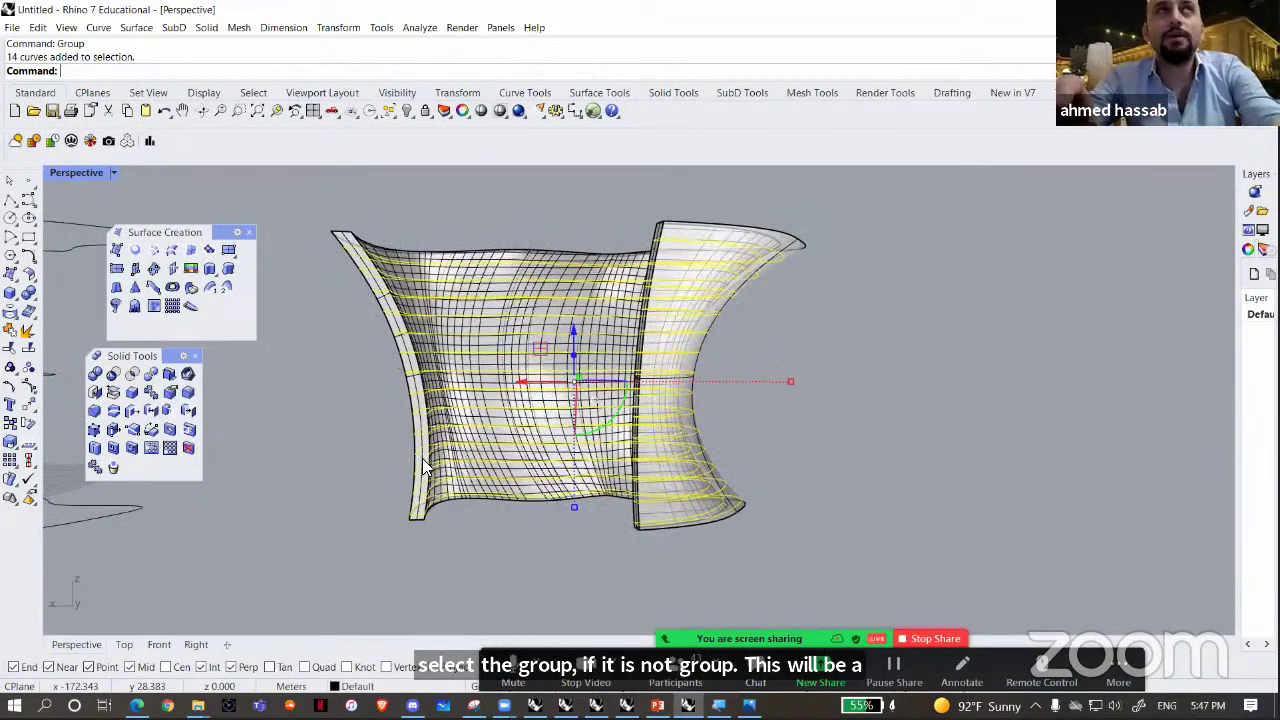
{"action": "left_click", "coordinate": [408, 480]}
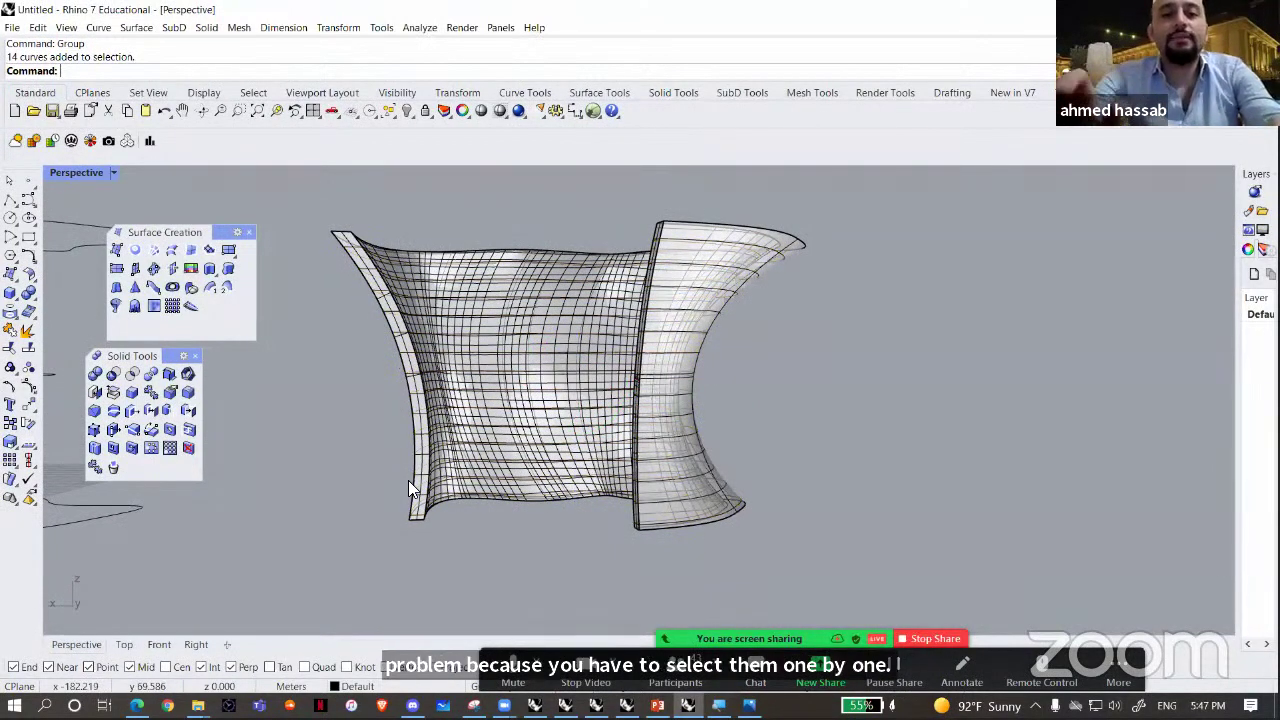
- Contour the trimmed solid along a horizontal direction in the Top view, keeping the previous contour interval
{"action": "scroll", "coordinate": [409, 483], "scroll_direction": "up", "scroll_amount": 2}
{"action": "scroll", "coordinate": [411, 482], "scroll_direction": "up", "scroll_amount": 2}
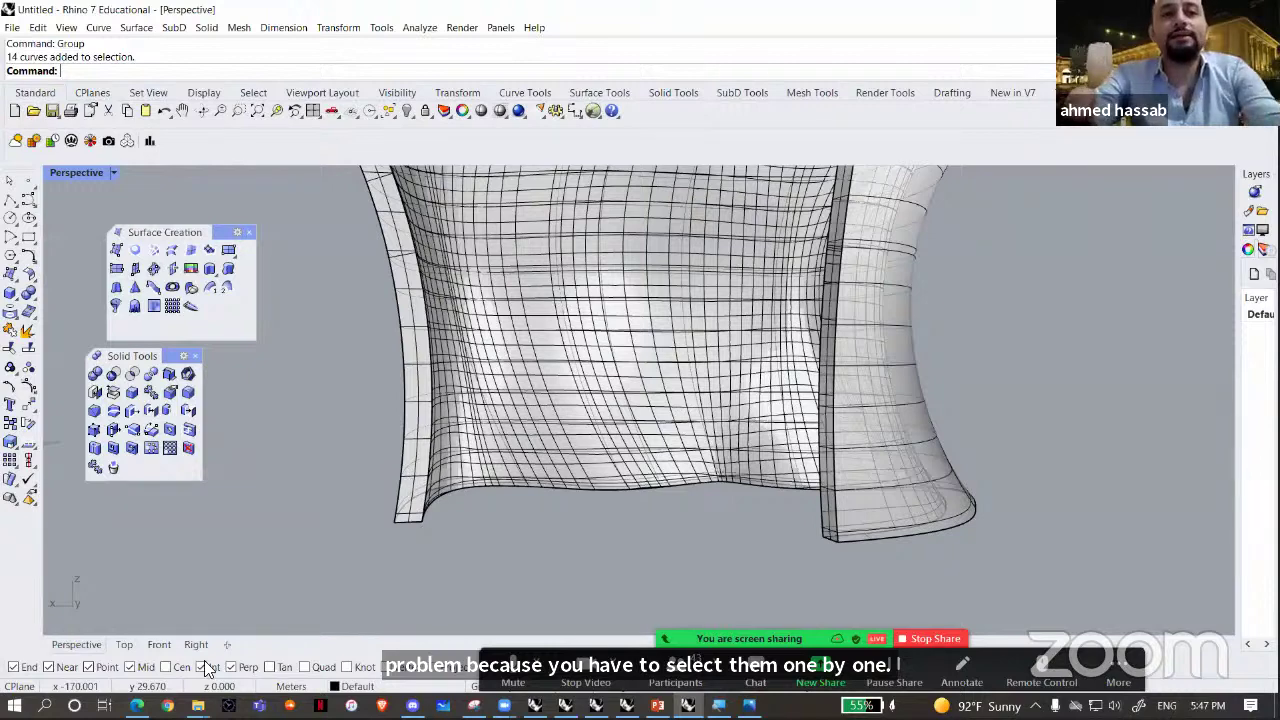
{"action": "left_click", "coordinate": [406, 457]}
{"action": "type", "text": "Contour"}
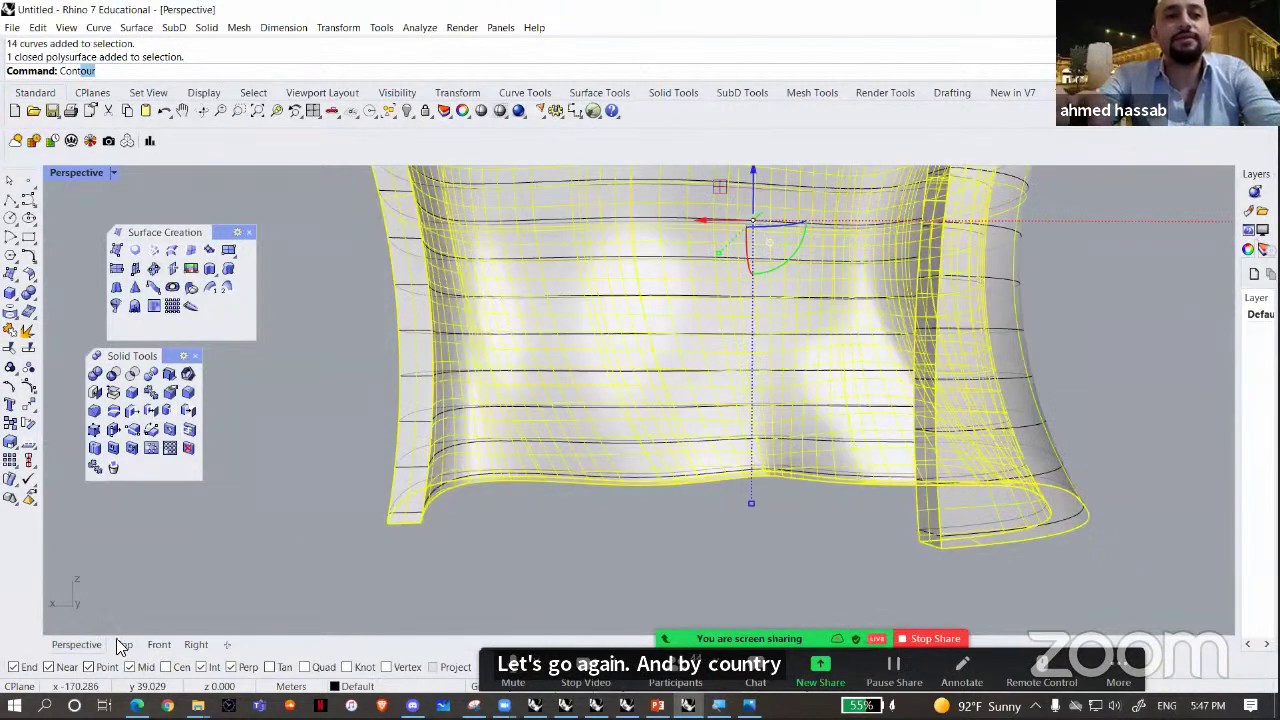
{"action": "key", "text": "Return"}
{"action": "left_click", "coordinate": [157, 645]}
{"action": "left_click", "coordinate": [124, 644]}
{"action": "scroll", "coordinate": [490, 450], "scroll_direction": "down", "scroll_amount": 6}
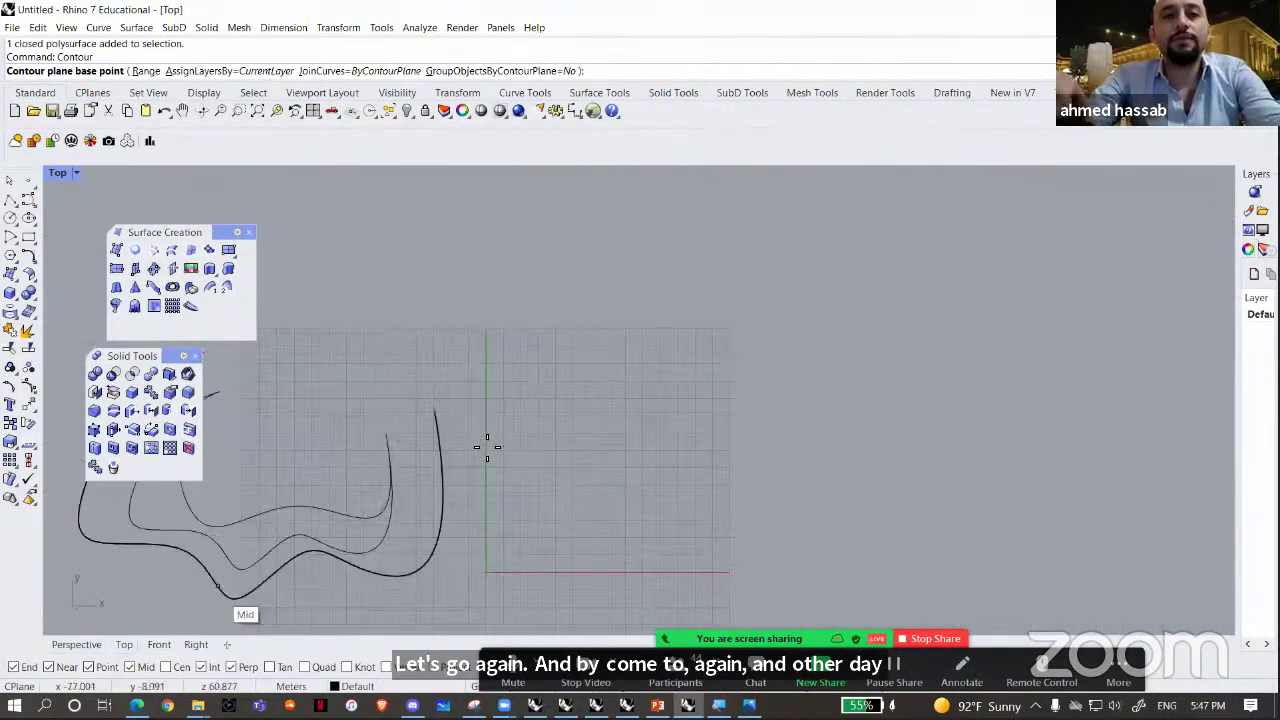
{"action": "scroll", "coordinate": [500, 530], "scroll_direction": "up", "scroll_amount": 3}
{"action": "left_click", "coordinate": [333, 559]}
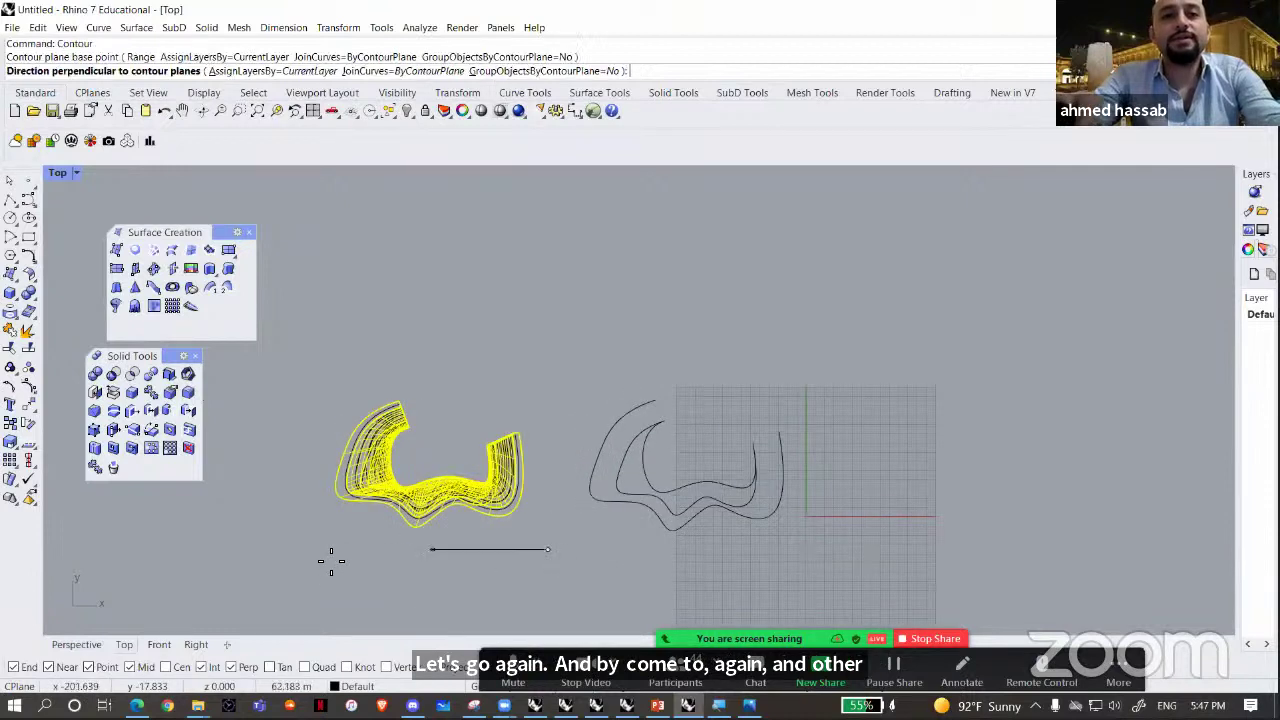
{"action": "left_click", "coordinate": [413, 560]}
{"action": "key", "text": "Return"}
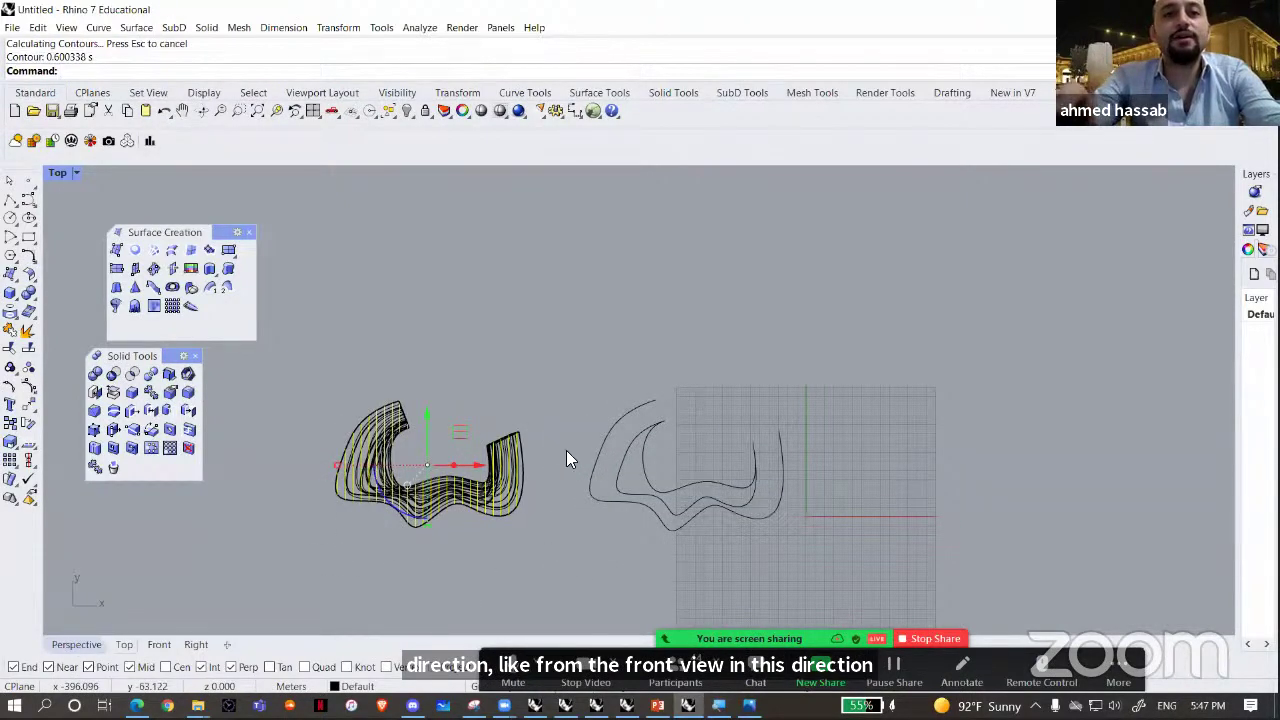
- Group the newly created vertical contour curves in the Perspective view
{"action": "key", "text": "ctrl+F4"}
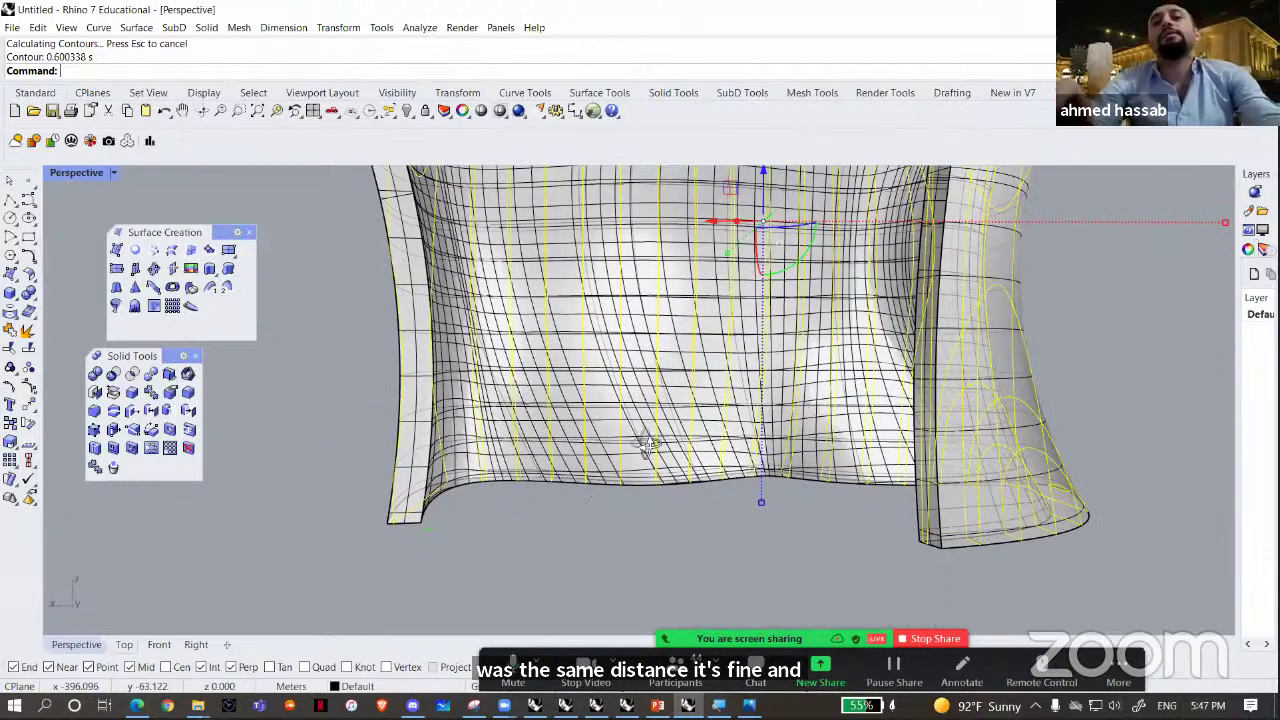
{"action": "scroll", "coordinate": [592, 352], "scroll_direction": "down", "scroll_amount": 5}
{"action": "left_click", "coordinate": [516, 437]}
- Move the solid polysurface sideways in the Perspective view, clear of both sets of contour curves
{"action": "scroll", "coordinate": [560, 446], "scroll_direction": "up", "scroll_amount": 7}
{"action": "left_click", "coordinate": [568, 362]}
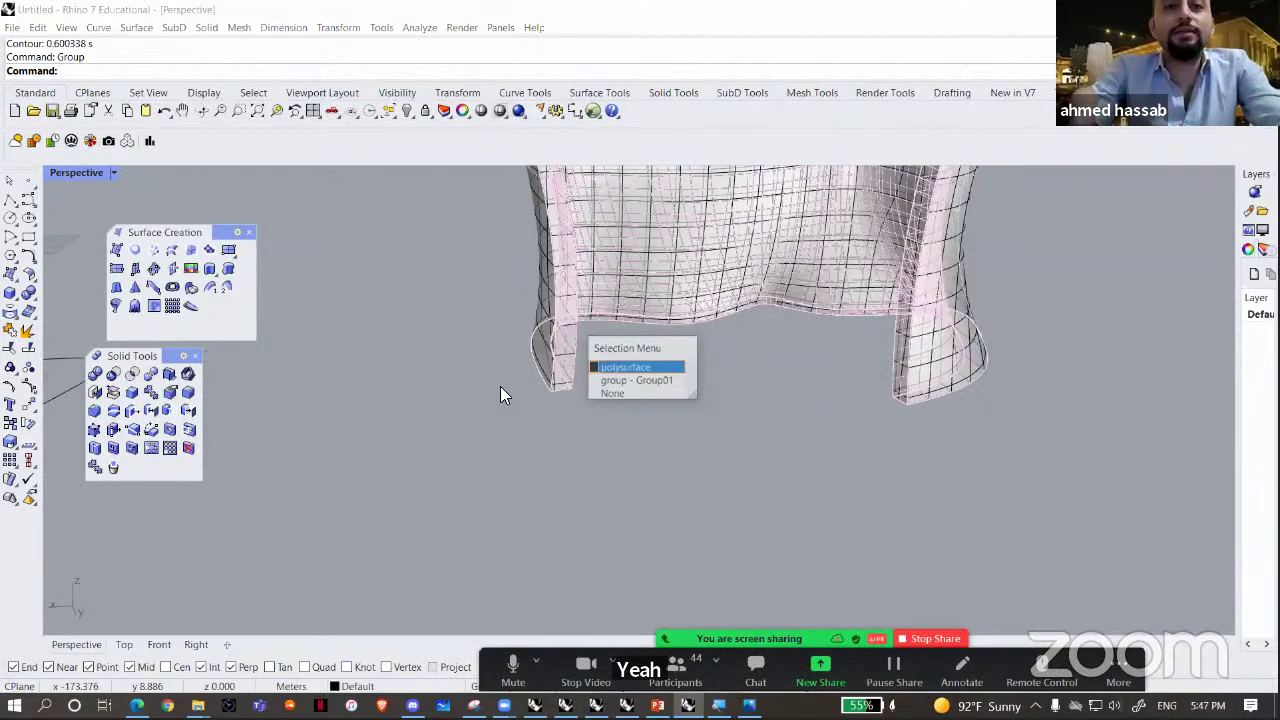
{"action": "left_click", "coordinate": [634, 366]}
{"action": "scroll", "coordinate": [640, 350], "scroll_direction": "down", "scroll_amount": 2}
{"action": "scroll", "coordinate": [585, 447], "scroll_direction": "down", "scroll_amount": 2}
{"action": "scroll", "coordinate": [594, 420], "scroll_direction": "down", "scroll_amount": 2}
{"action": "right_click_drag", "start_coordinate": [594, 420], "coordinate": [454, 528], "text": "shift"}
{"action": "left_click_drag", "start_coordinate": [488, 381], "coordinate": [829, 367]}
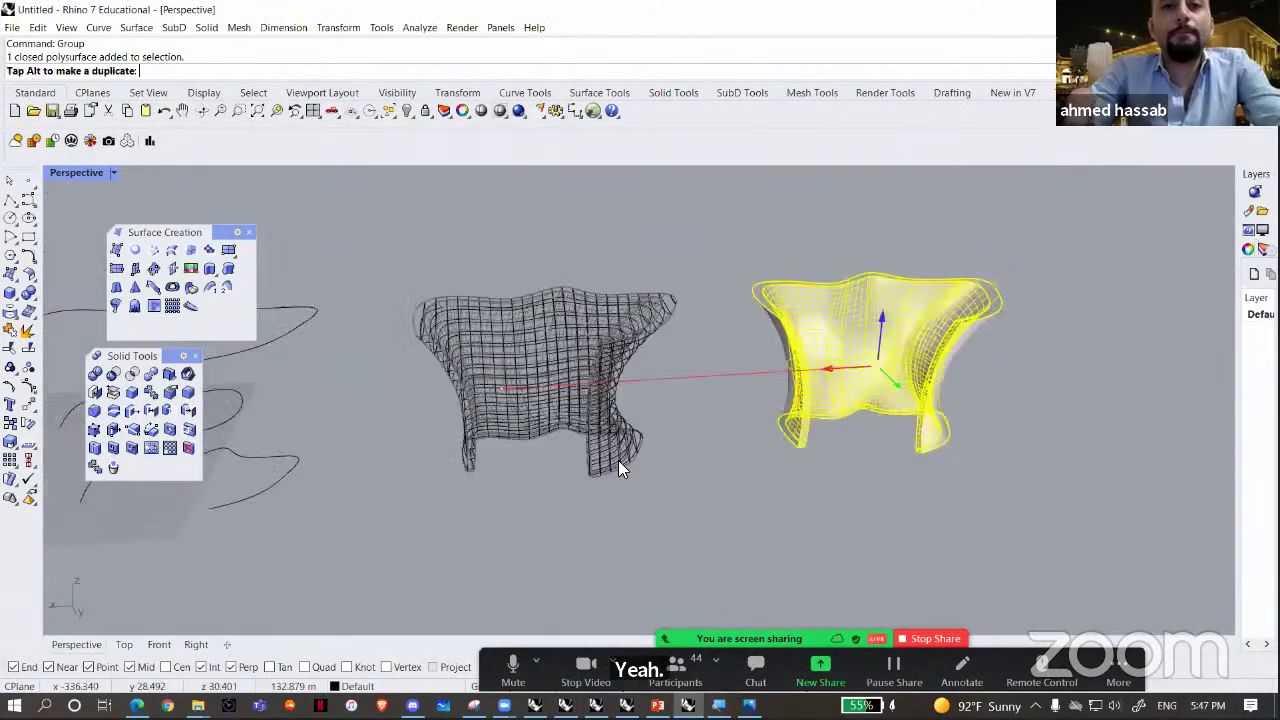
- Extrude the group of vertical contour curves into solid ribs, picking a direction across the ribs and a distance of 1 m
{"action": "left_click", "coordinate": [618, 462]}
{"action": "scroll", "coordinate": [618, 462], "scroll_direction": "up", "scroll_amount": 5}
{"action": "right_click_drag", "start_coordinate": [618, 462], "coordinate": [625, 467]}
{"action": "scroll", "coordinate": [592, 424], "scroll_direction": "up", "scroll_amount": 5}
{"action": "left_click", "coordinate": [582, 424]}
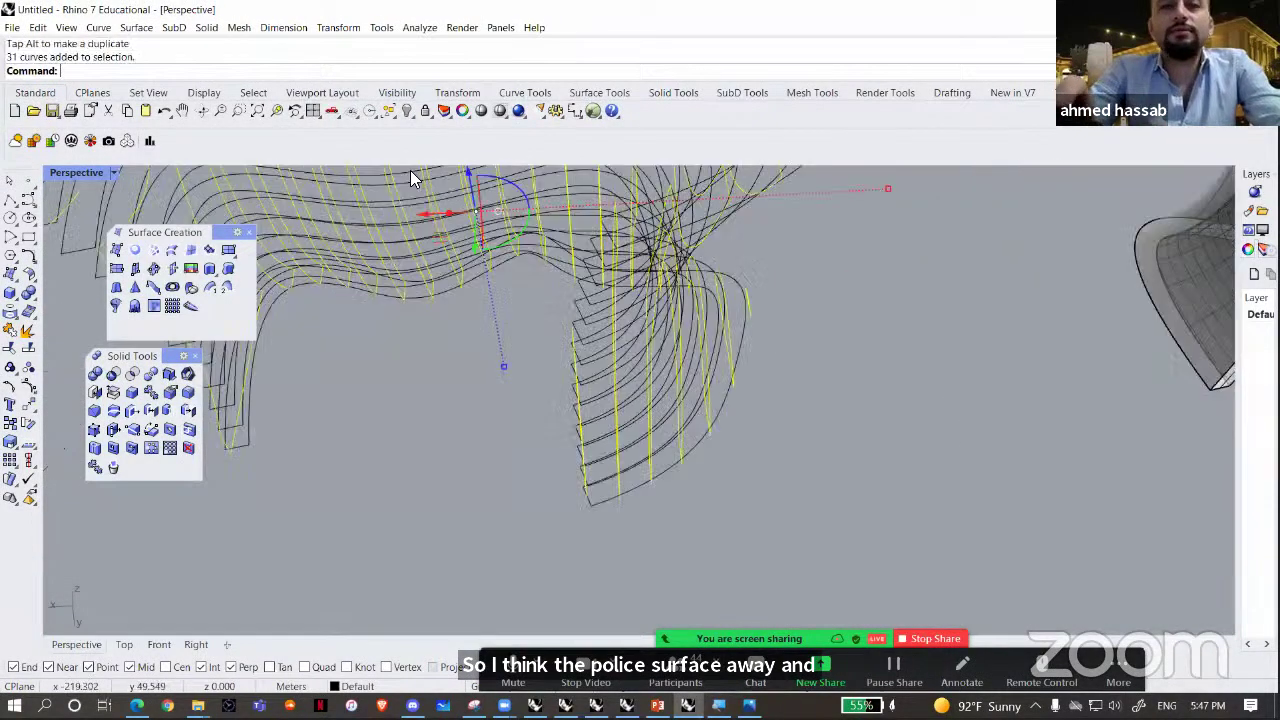
{"action": "scroll", "coordinate": [210, 31], "scroll_direction": "down", "scroll_amount": 5}
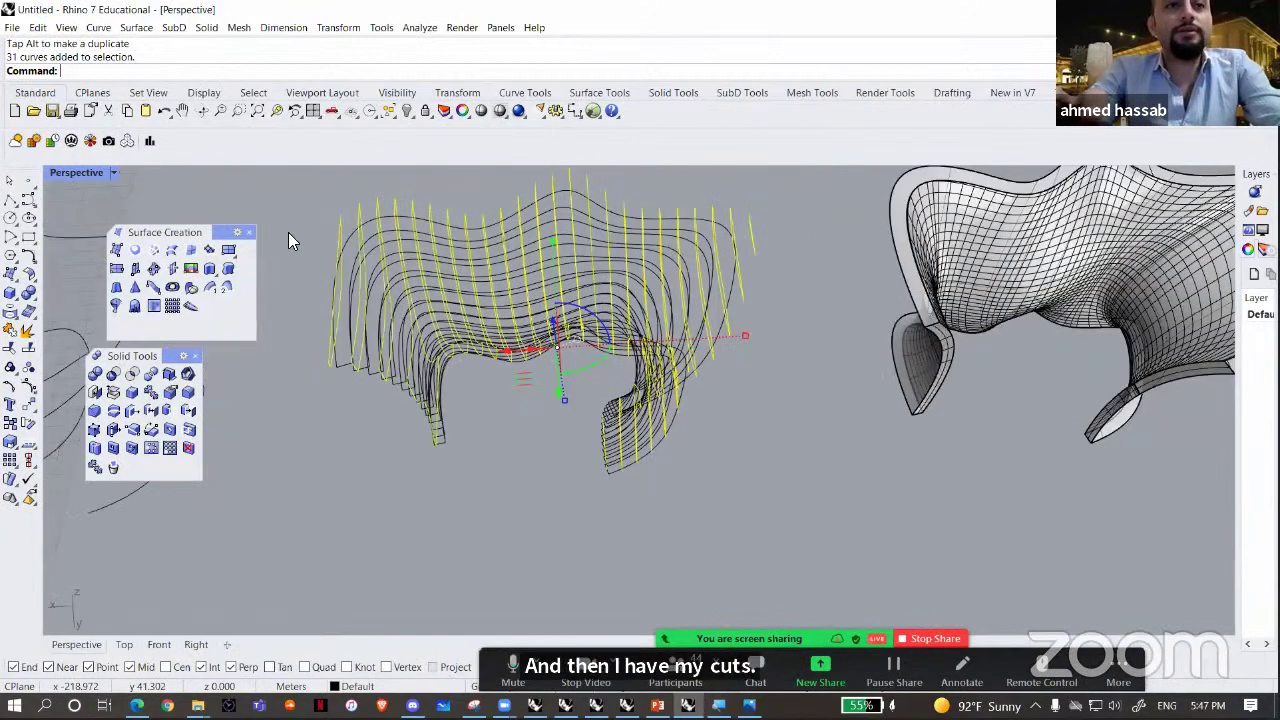
{"action": "right_click_drag", "start_coordinate": [288, 278], "coordinate": [307, 316], "text": "shift"}
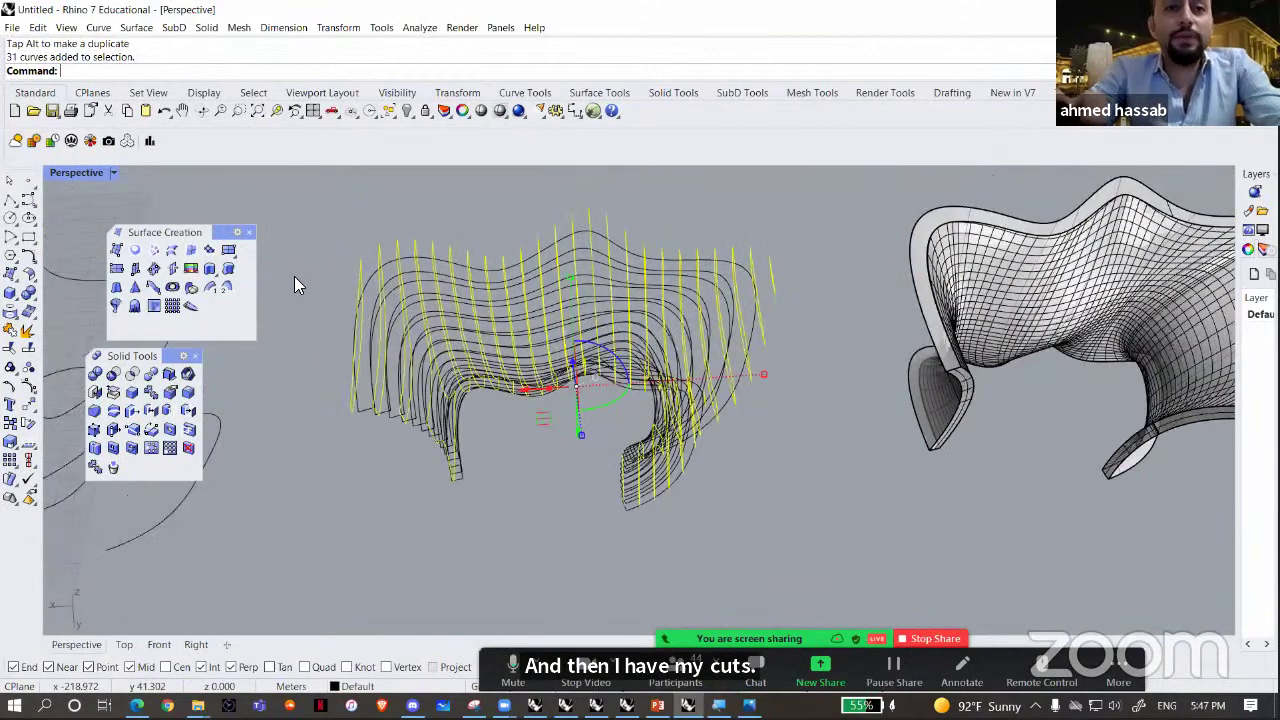
{"action": "left_click", "coordinate": [206, 27]}
{"action": "left_click", "coordinate": [412, 283]}
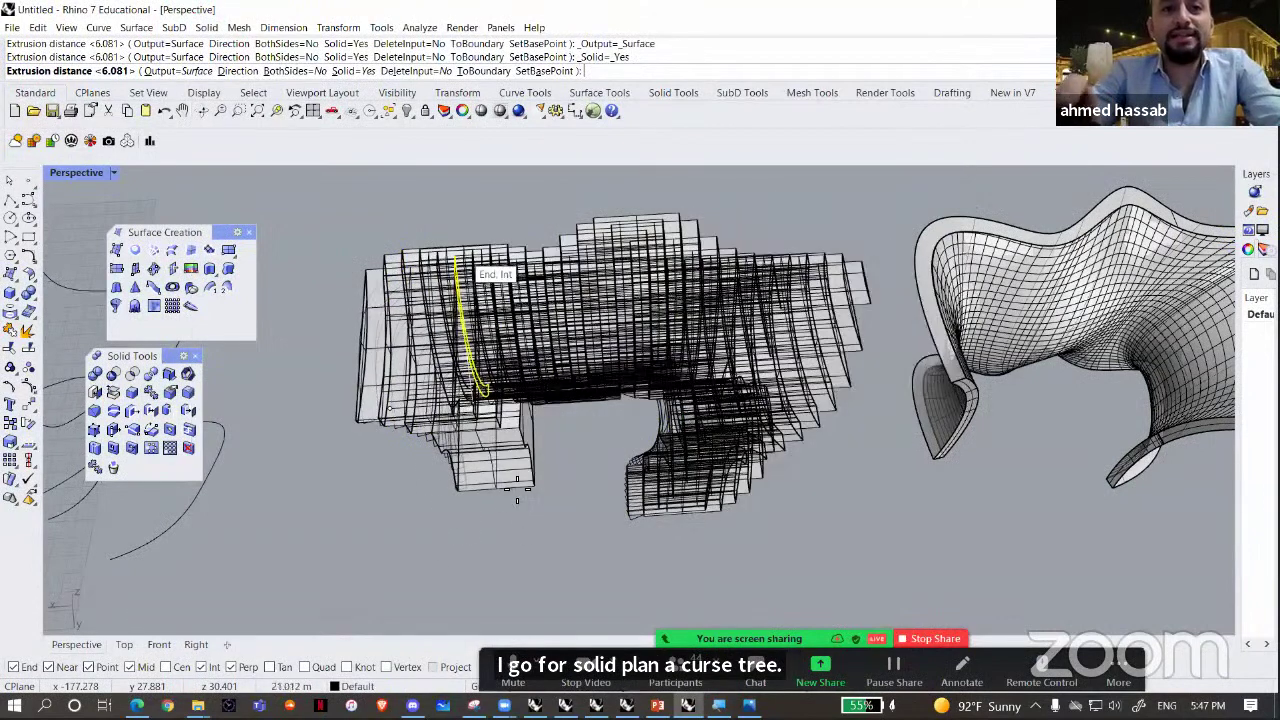
{"action": "type", "text": "d"}
{"action": "key", "text": "Return"}
{"action": "scroll", "coordinate": [373, 381], "scroll_direction": "up", "scroll_amount": 5}
{"action": "right_click_drag", "start_coordinate": [415, 373], "coordinate": [507, 528], "text": "shift"}
{"action": "left_click", "coordinate": [366, 372]}
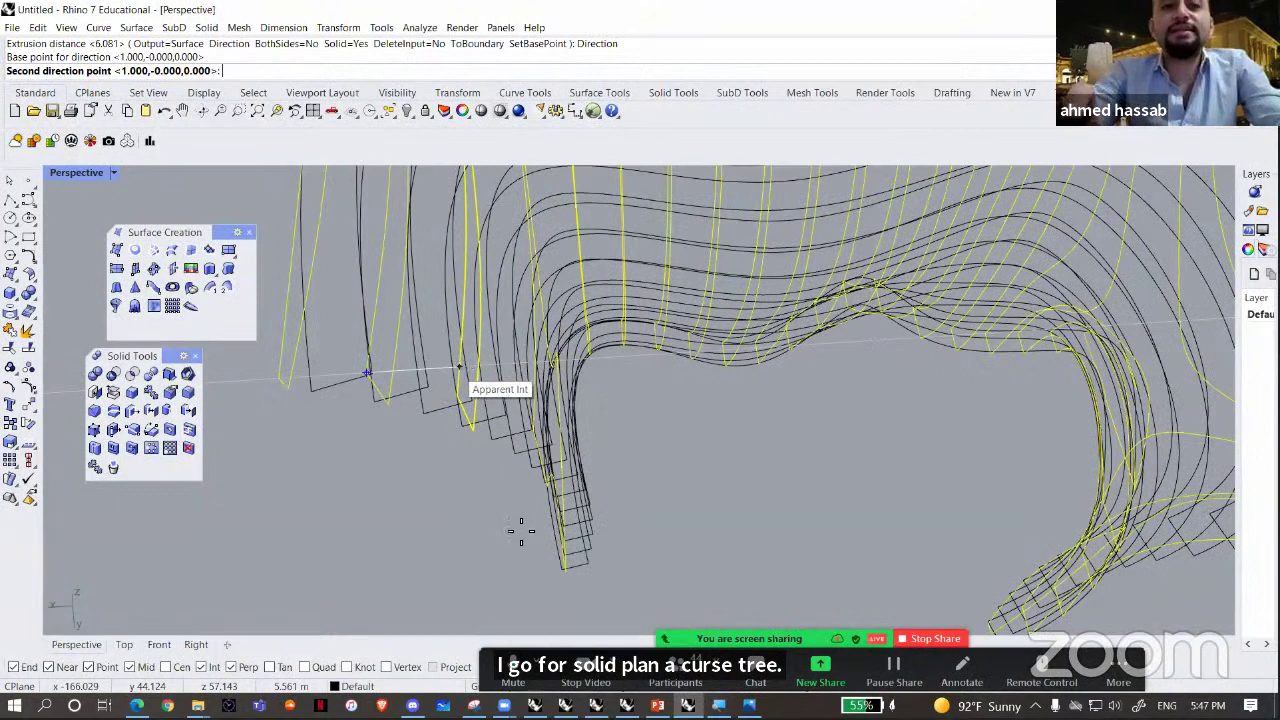
{"action": "left_click", "coordinate": [475, 514]}
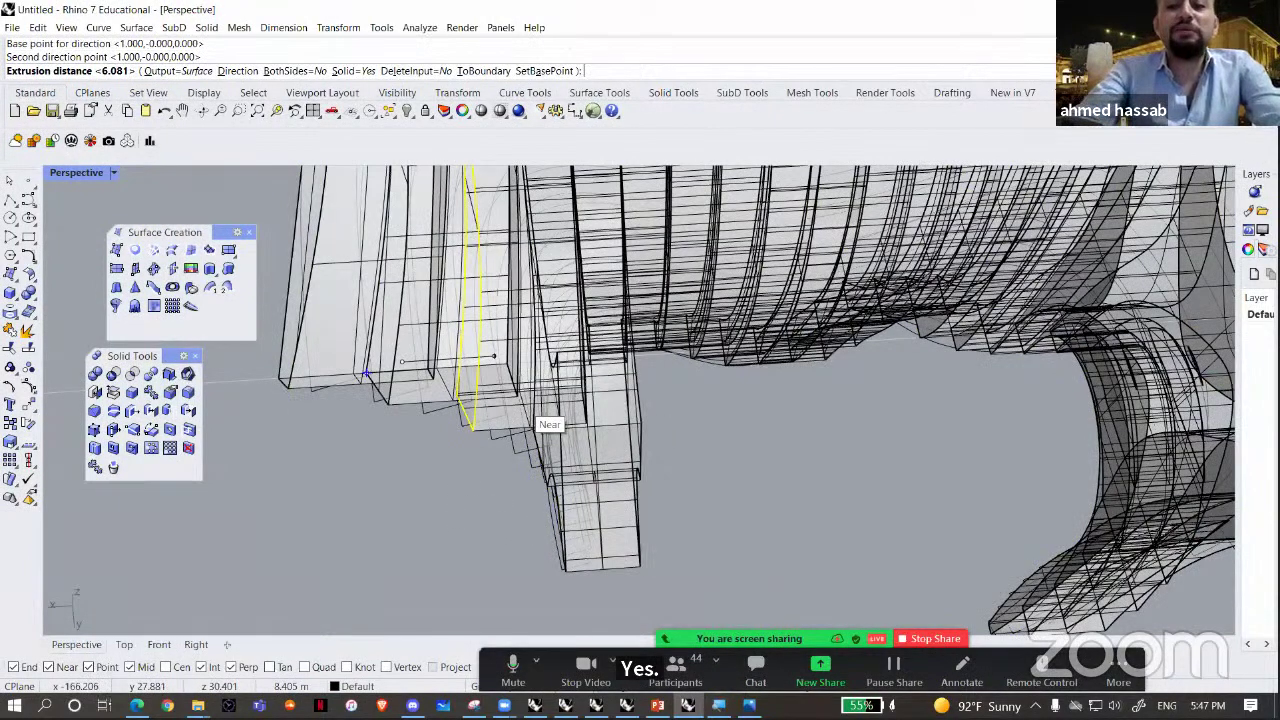
{"action": "scroll", "coordinate": [537, 418], "scroll_direction": "down", "scroll_amount": 3}
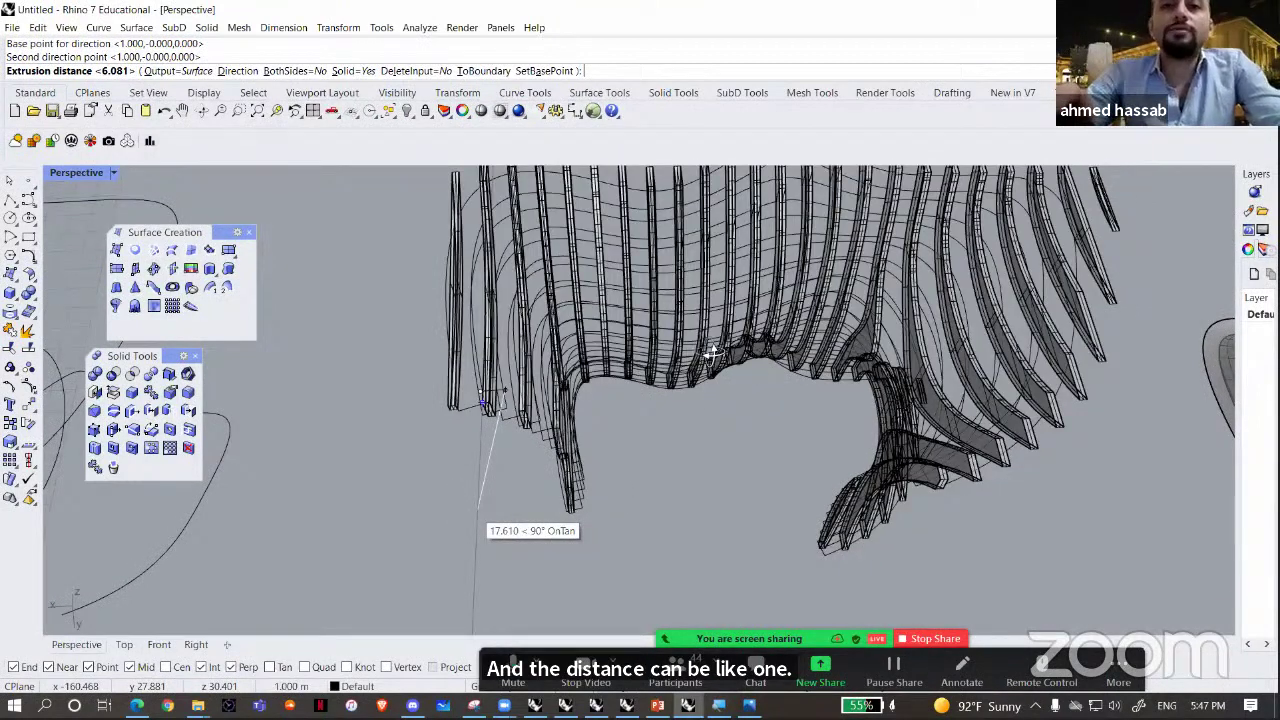
{"action": "type", "text": "1"}
{"action": "key", "text": "Return"}
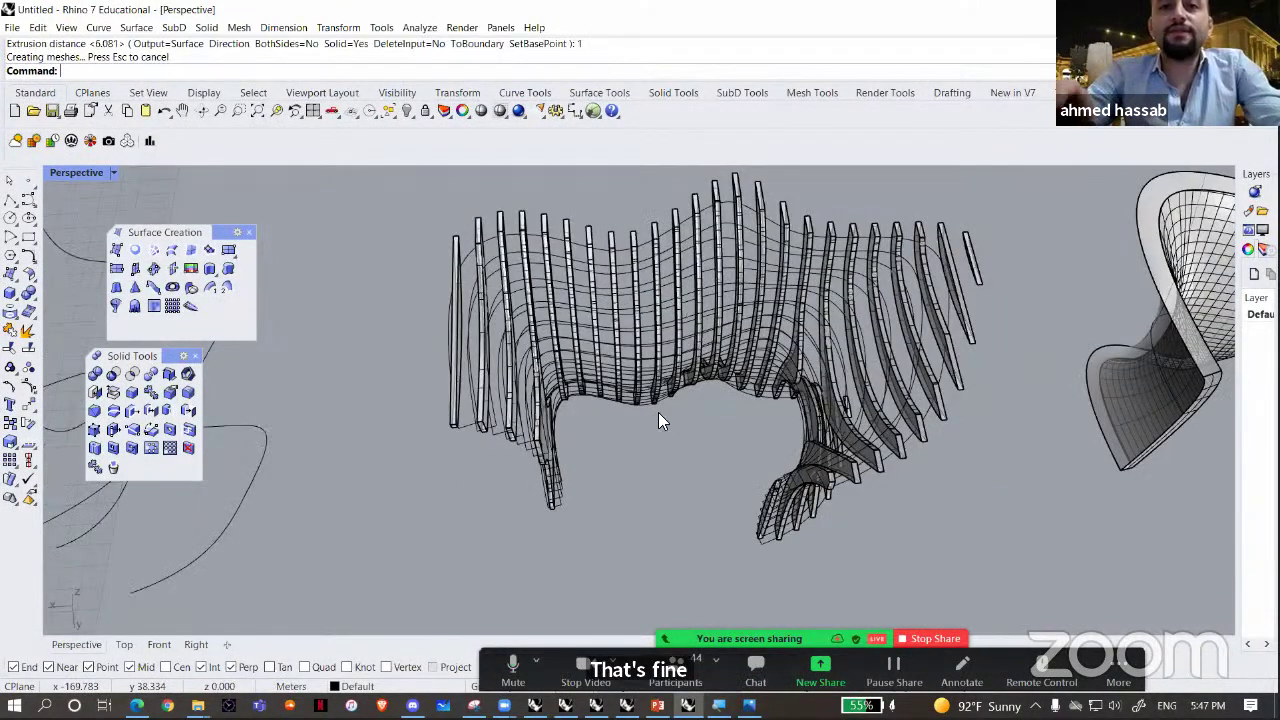
- Inspect the extruded ribs and set the Perspective viewport to the Shaded display mode
{"action": "right_click_drag", "start_coordinate": [658, 412], "coordinate": [843, 418]}
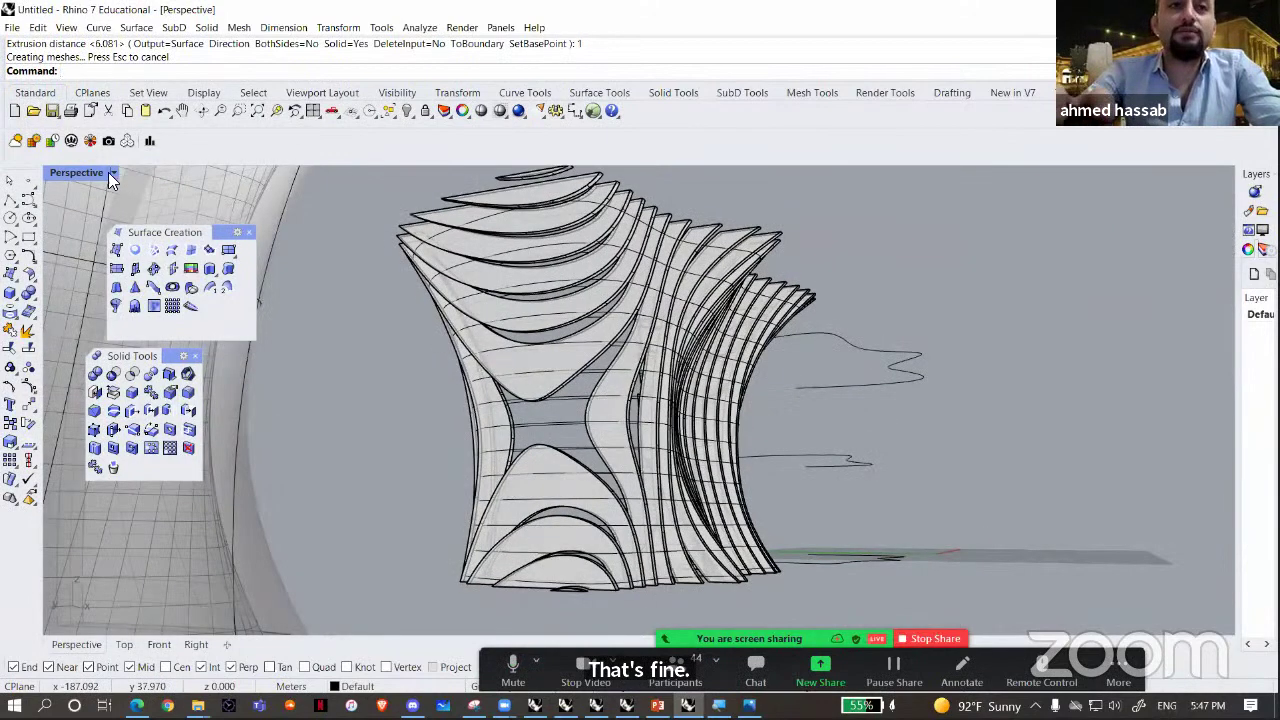
{"action": "scroll", "coordinate": [498, 472], "scroll_direction": "up", "scroll_amount": 5}
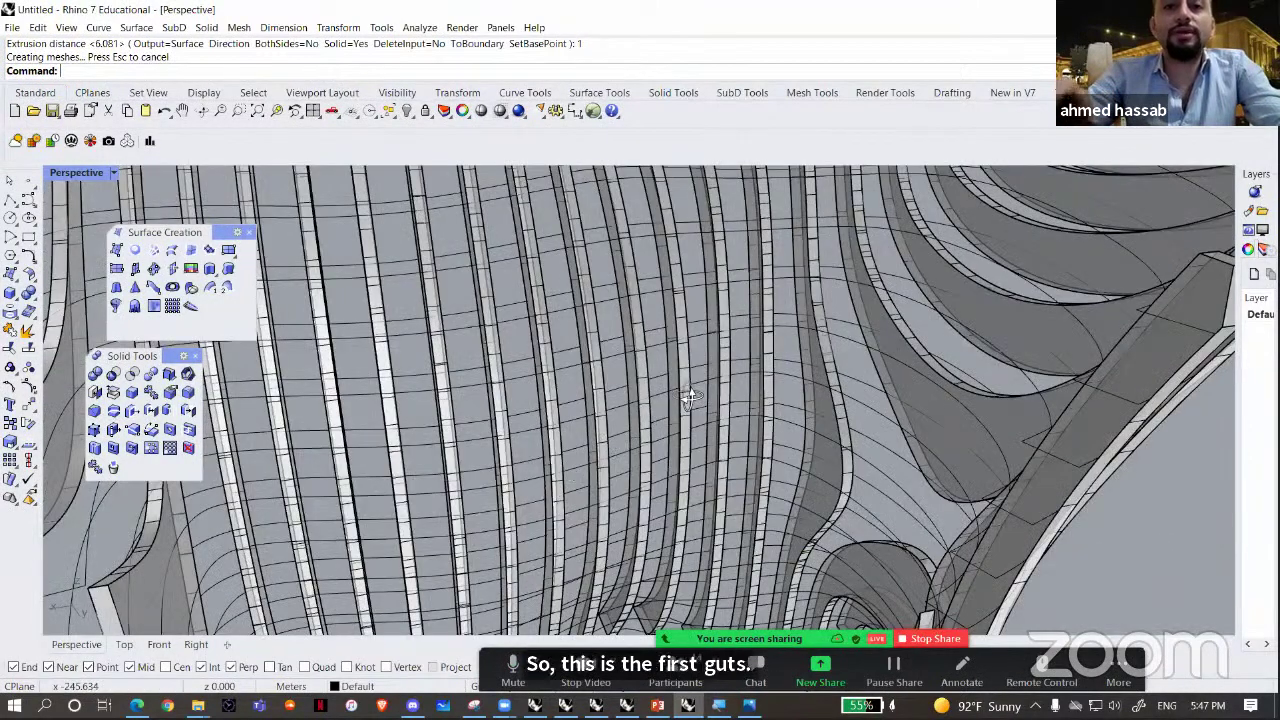
{"action": "left_click", "coordinate": [114, 173]}
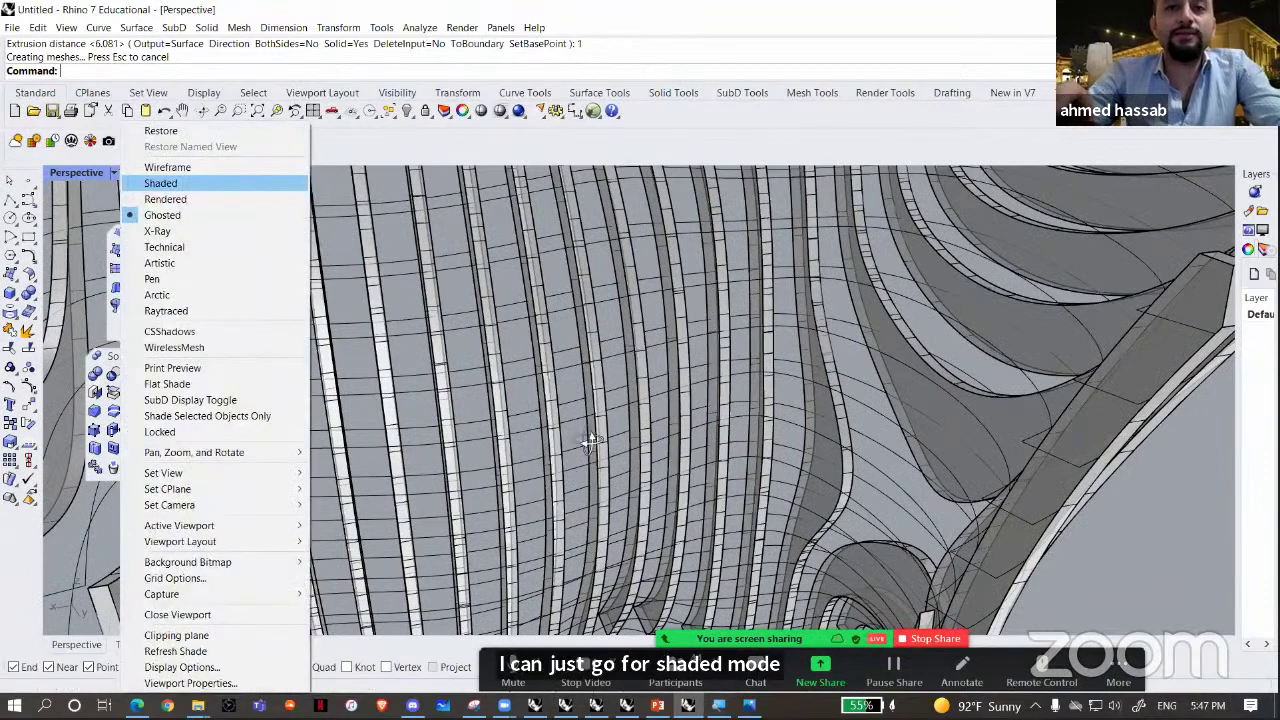
{"action": "left_click", "coordinate": [160, 183]}
{"action": "right_click_drag", "start_coordinate": [477, 453], "coordinate": [743, 417]}
{"action": "right_click_drag", "start_coordinate": [810, 372], "coordinate": [786, 440]}
- Select individual vertical ribs to check whether they are grouped, and clear the selection
{"action": "left_click", "coordinate": [780, 445]}
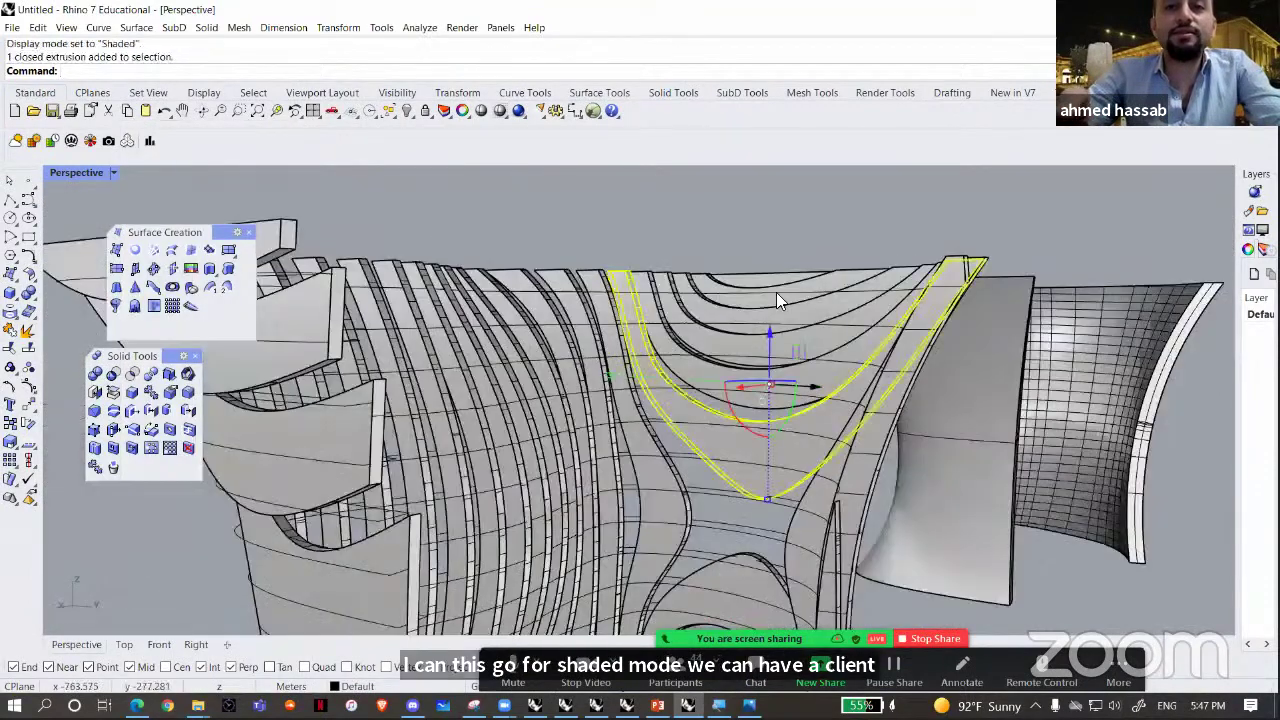
{"action": "left_click", "coordinate": [776, 385]}
{"action": "key", "text": "Escape"}
{"action": "left_click", "coordinate": [328, 440]}
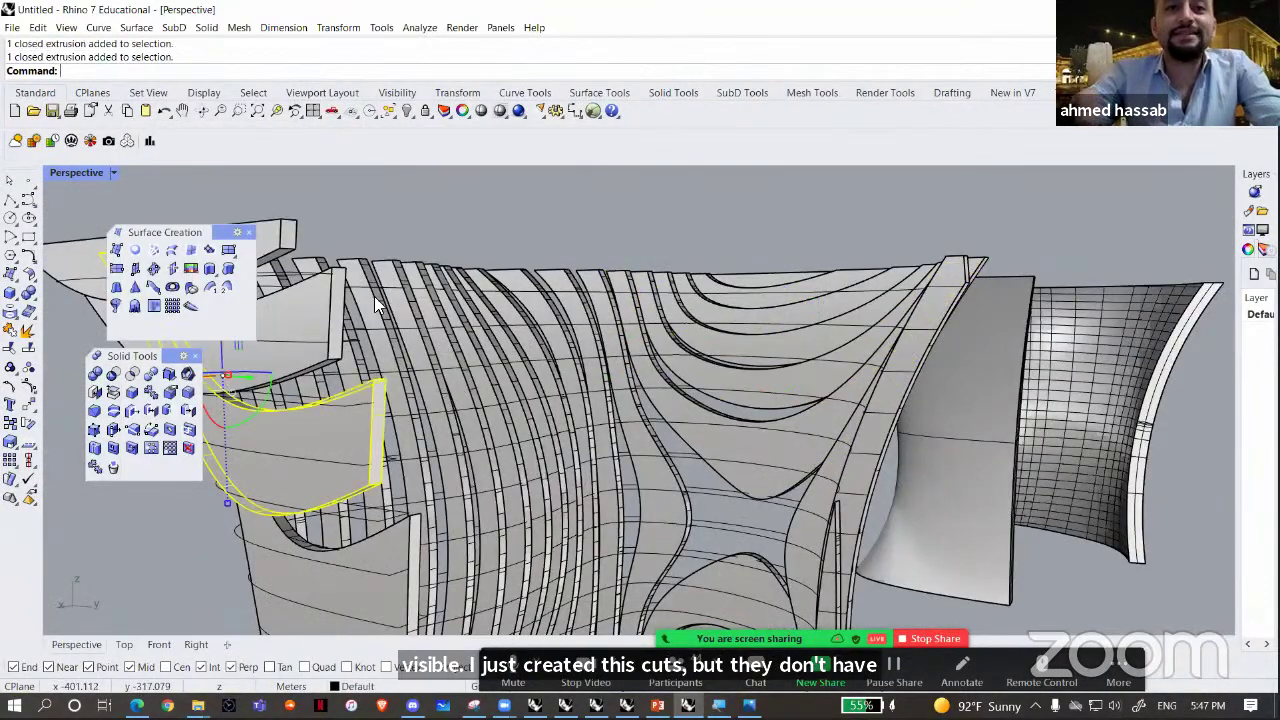
{"action": "right_click_drag", "start_coordinate": [656, 343], "coordinate": [586, 360]}
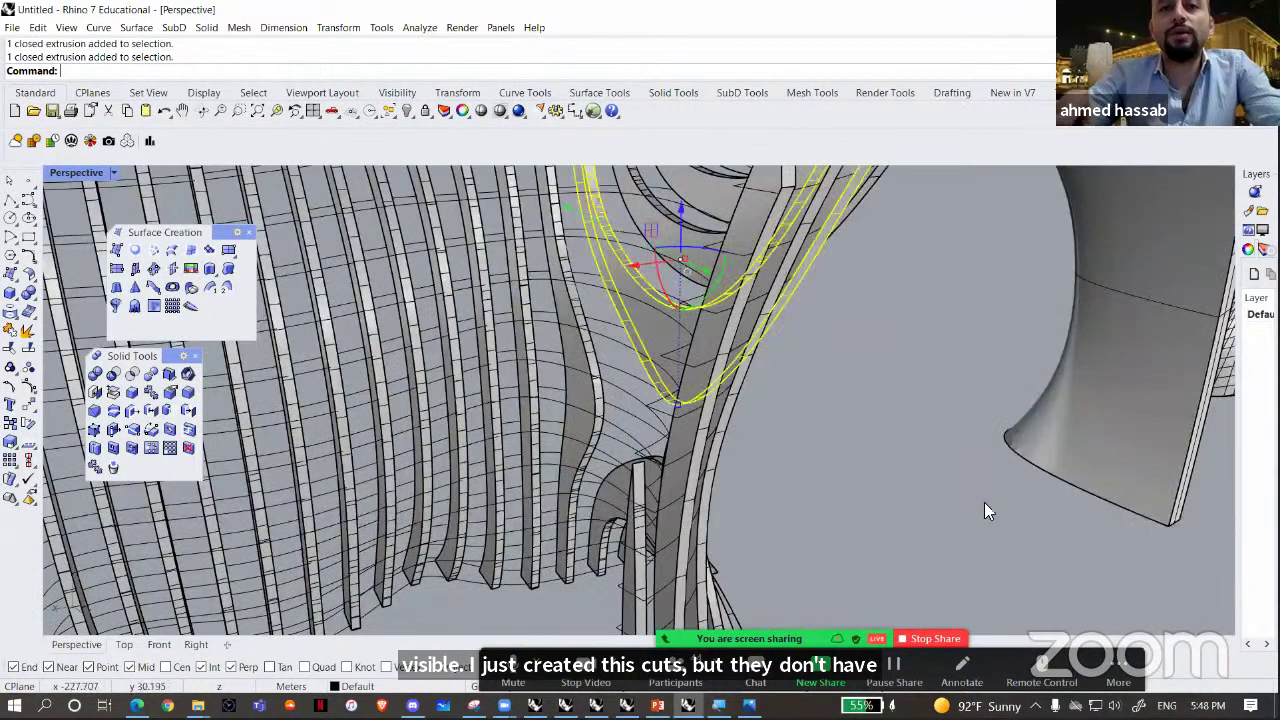
{"action": "key", "text": "Escape"}
- Select the last created objects, the vertical rib extrusions, and group them
{"action": "left_click", "coordinate": [252, 93]}
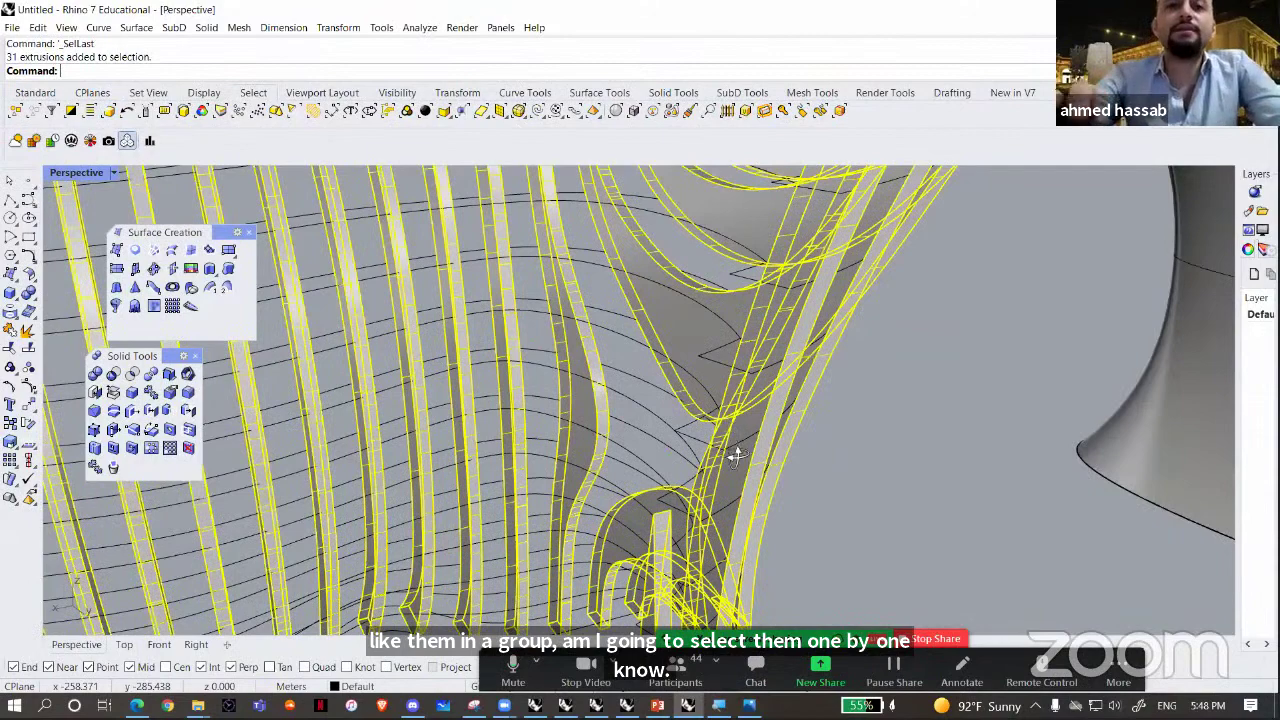
{"action": "scroll", "coordinate": [697, 438], "scroll_direction": "down", "scroll_amount": 4}
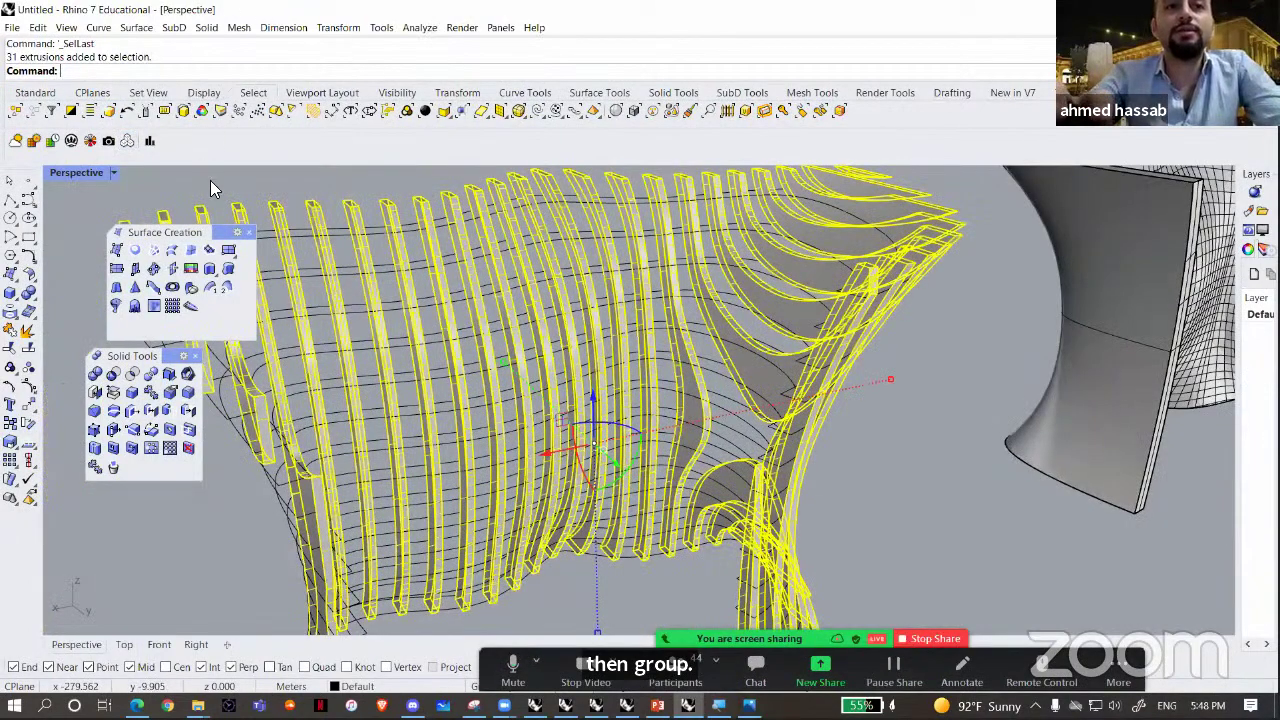
{"action": "key", "text": "ctrl+g"}
- Extrude the group of horizontal contour curves vertically by 1 m into solid ribs that cross the vertical ones
{"action": "left_click", "coordinate": [258, 288]}
{"action": "right_click_drag", "start_coordinate": [258, 288], "coordinate": [422, 284]}
{"action": "left_click", "coordinate": [400, 280]}
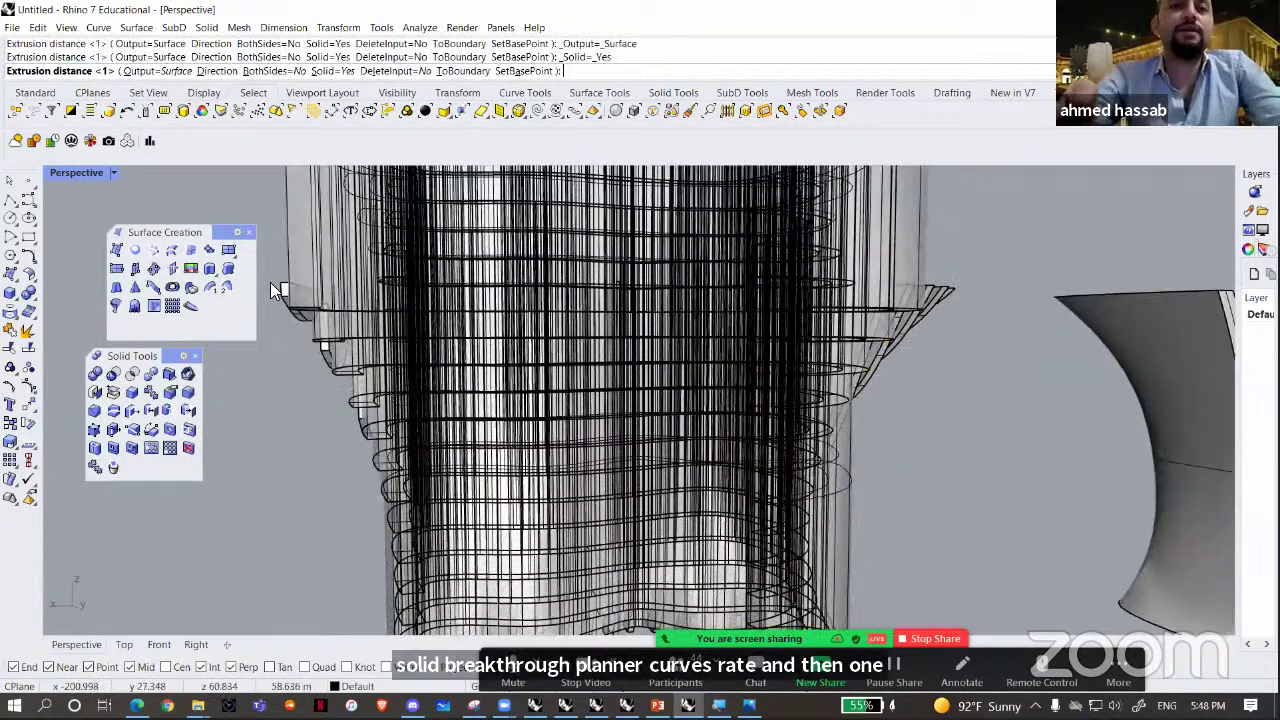
{"action": "key", "text": "Return"}
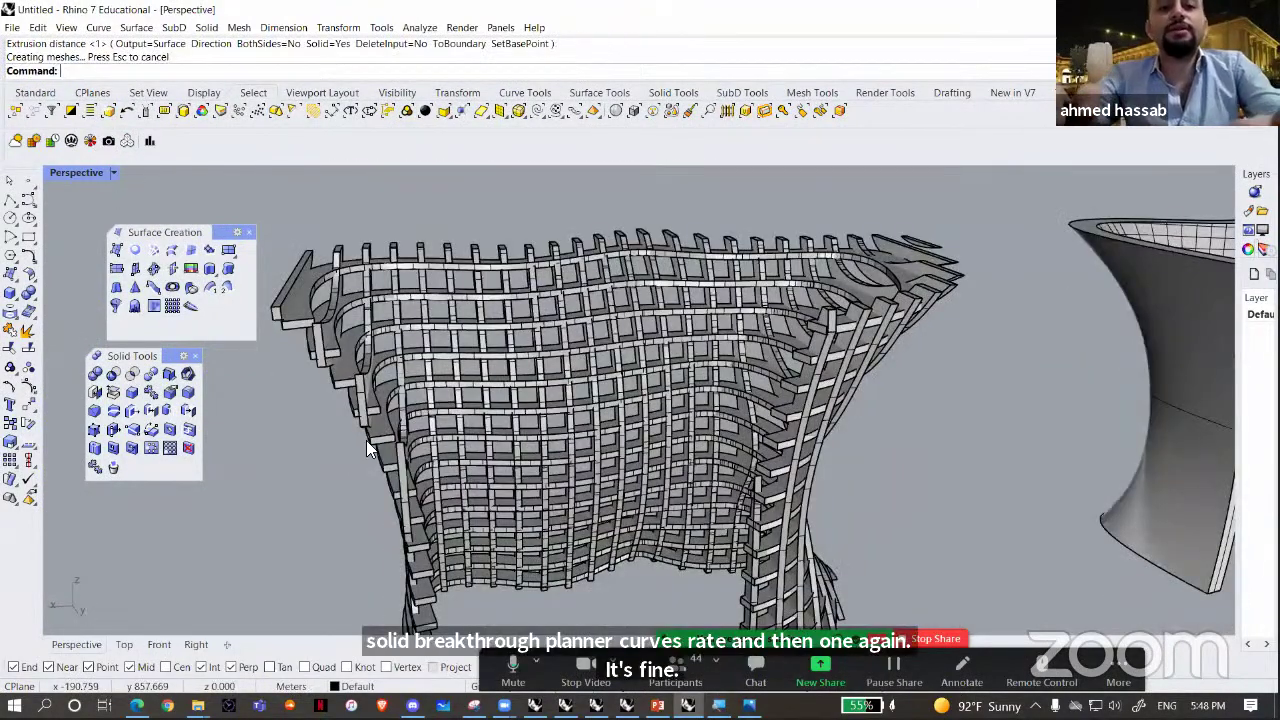
- Select the last created objects, the horizontal rib extrusions, and group them
{"action": "right_click_drag", "start_coordinate": [366, 436], "coordinate": [604, 522]}
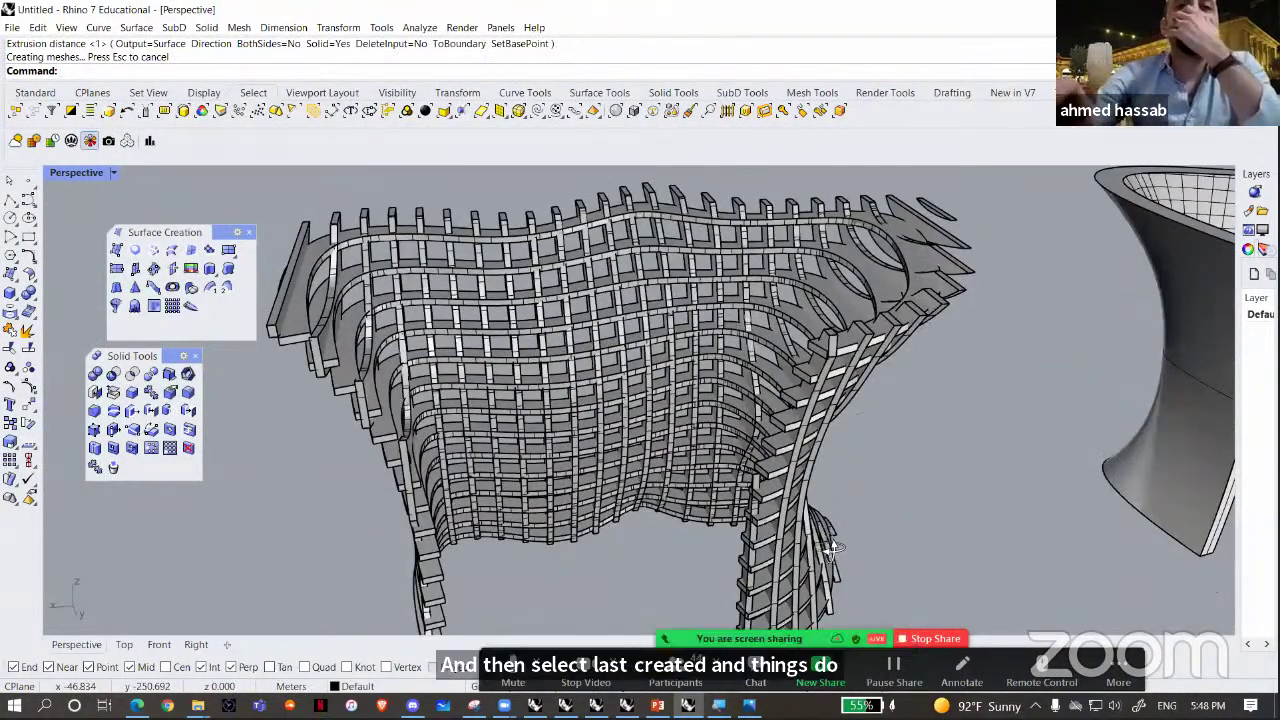
{"action": "type", "text": "SelLast"}
{"action": "key", "text": "Return"}
{"action": "type", "text": "Group"}
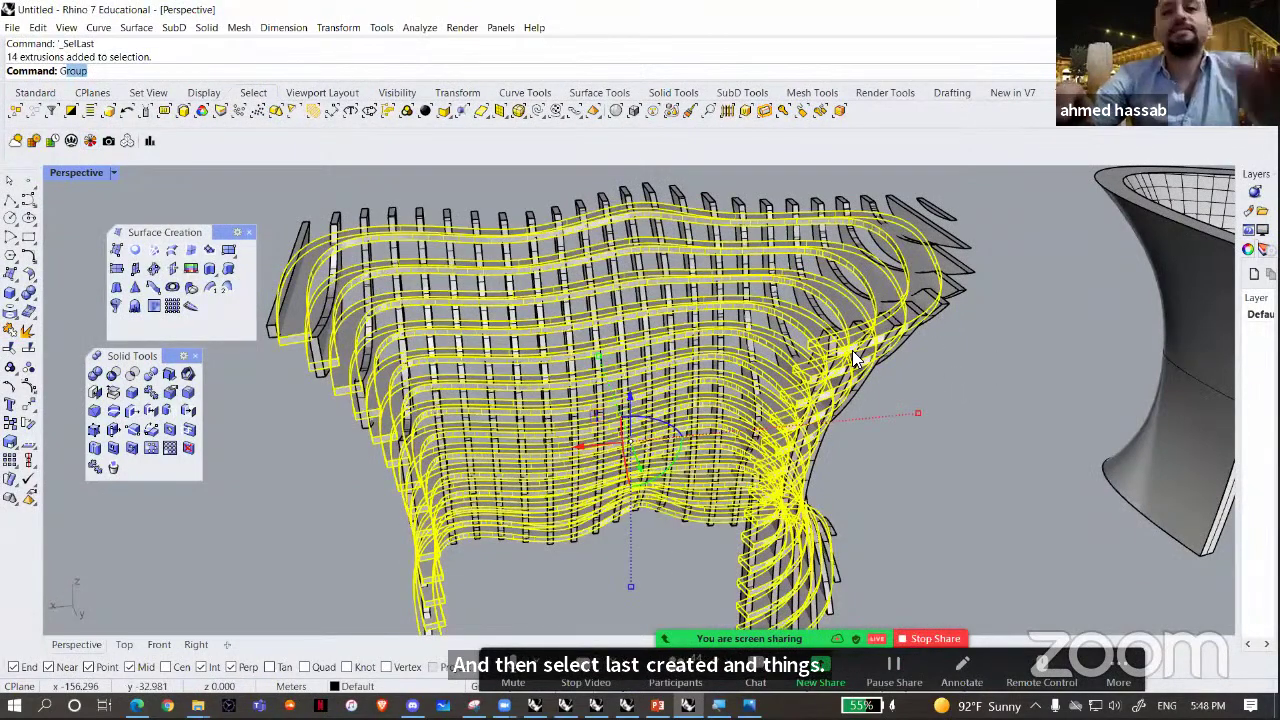
{"action": "key", "text": "Return"}
- Contour the thickened solid diagonally, from its lower corner to the opposite upper corner, with 4.202 between contours
{"action": "right_click_drag", "start_coordinate": [530, 468], "coordinate": [642, 416]}
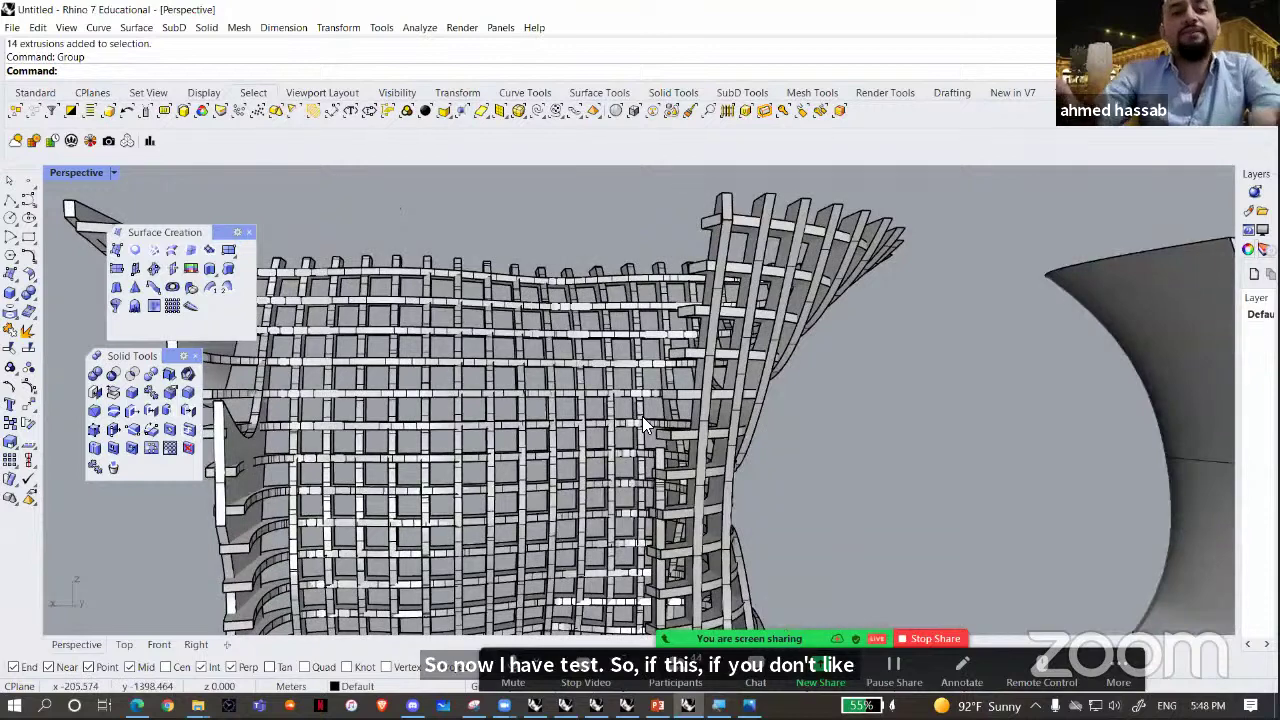
{"action": "scroll", "coordinate": [642, 416], "scroll_direction": "down", "scroll_amount": 5}
{"action": "scroll", "coordinate": [642, 416], "scroll_direction": "up", "scroll_amount": 5}
{"action": "left_click", "coordinate": [642, 416]}
{"action": "type", "text": "COnr"}
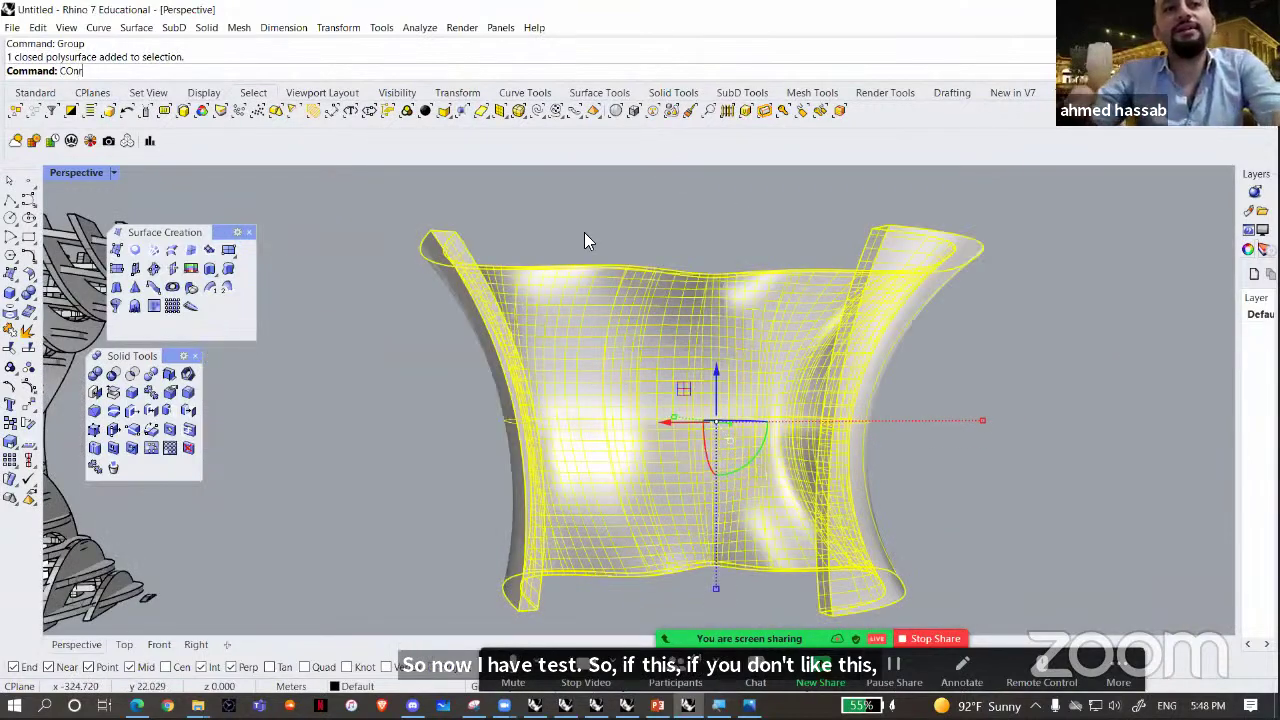
{"action": "key", "text": "Return"}
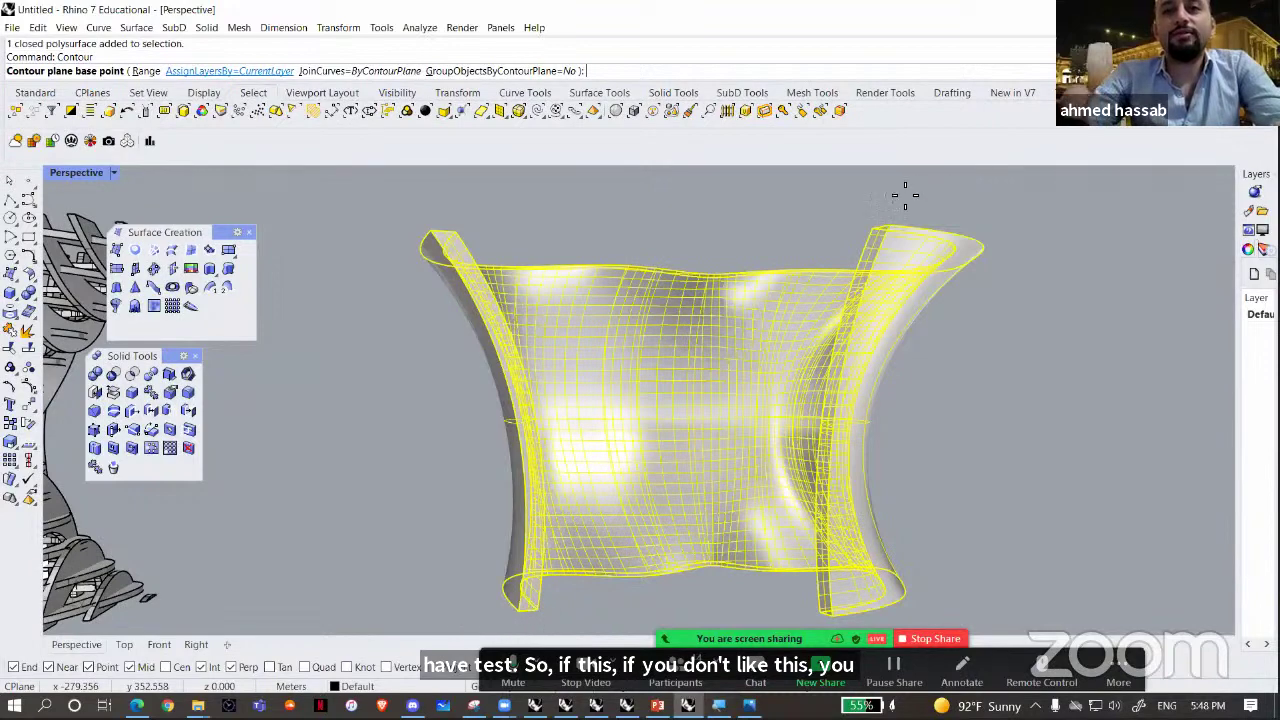
{"action": "left_click", "coordinate": [522, 604]}
{"action": "left_click", "coordinate": [892, 232]}
{"action": "key", "text": "Return"}
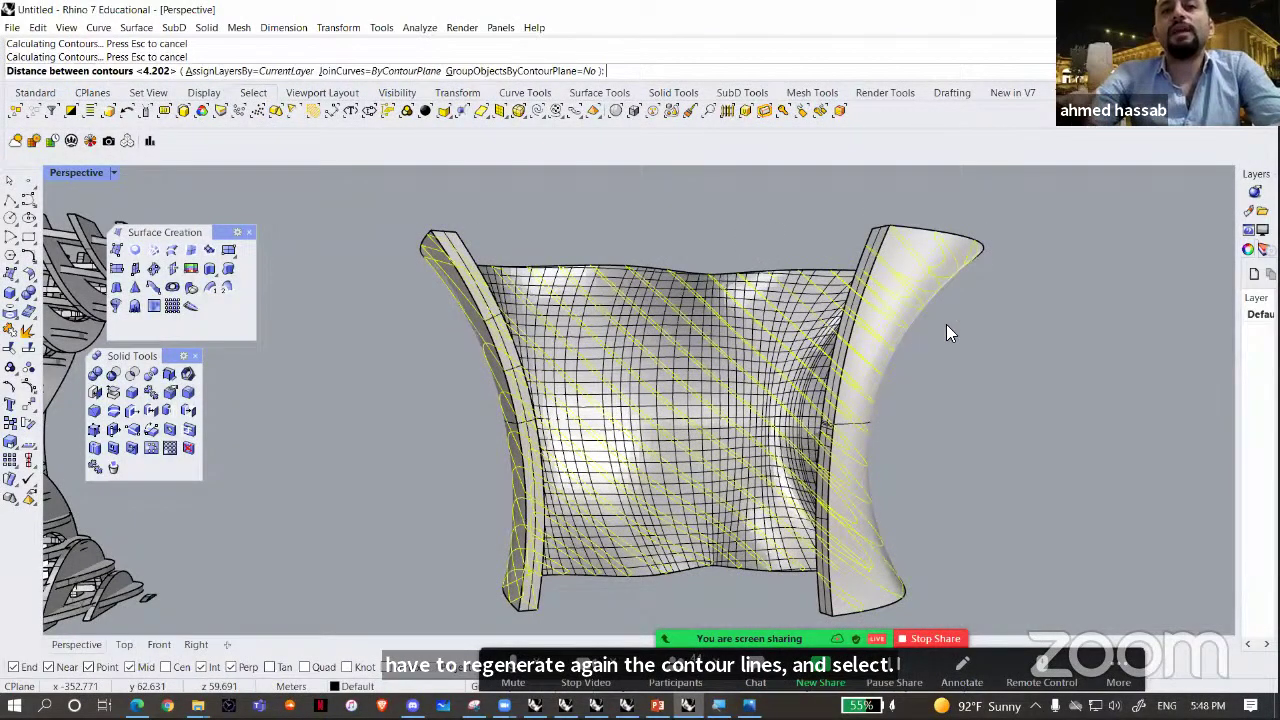
{"action": "key", "text": "Return"}
- Move the diagonal contour curves clear of the original solid and extrude them as planar curves into solid ribs
{"action": "right_click_drag", "start_coordinate": [948, 333], "coordinate": [655, 465]}
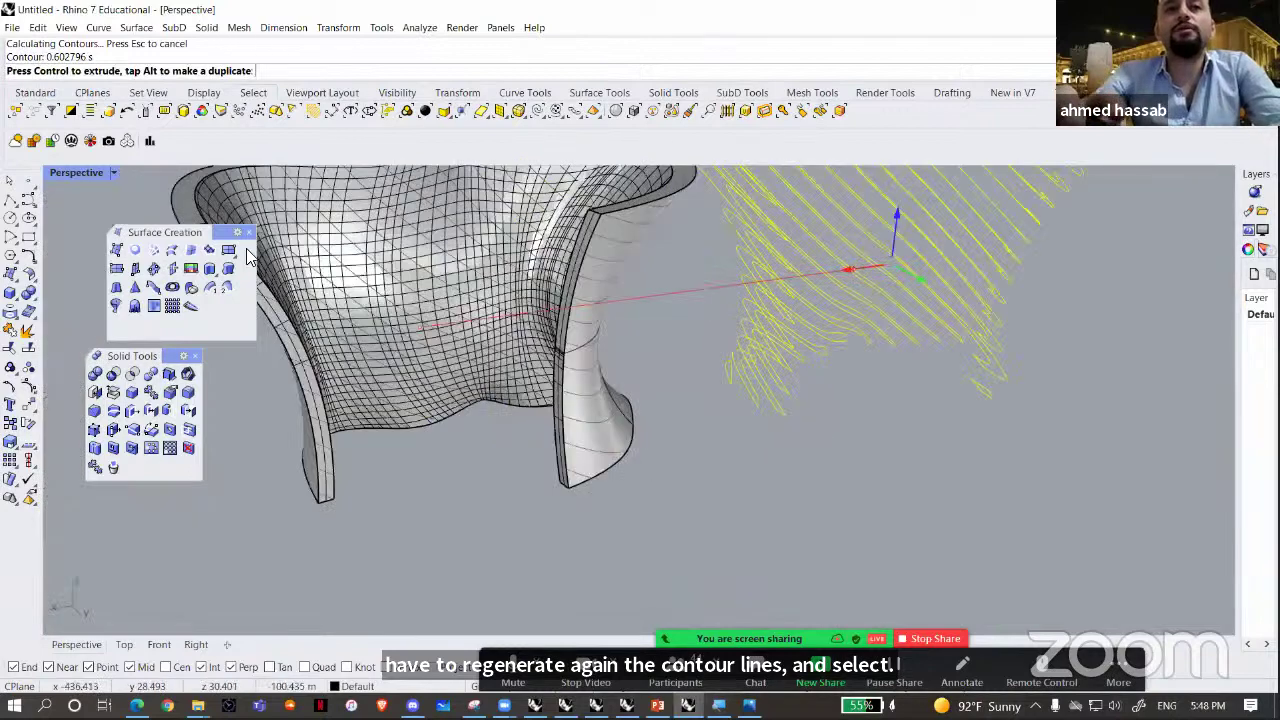
{"action": "right_click_drag", "start_coordinate": [258, 290], "coordinate": [398, 296]}
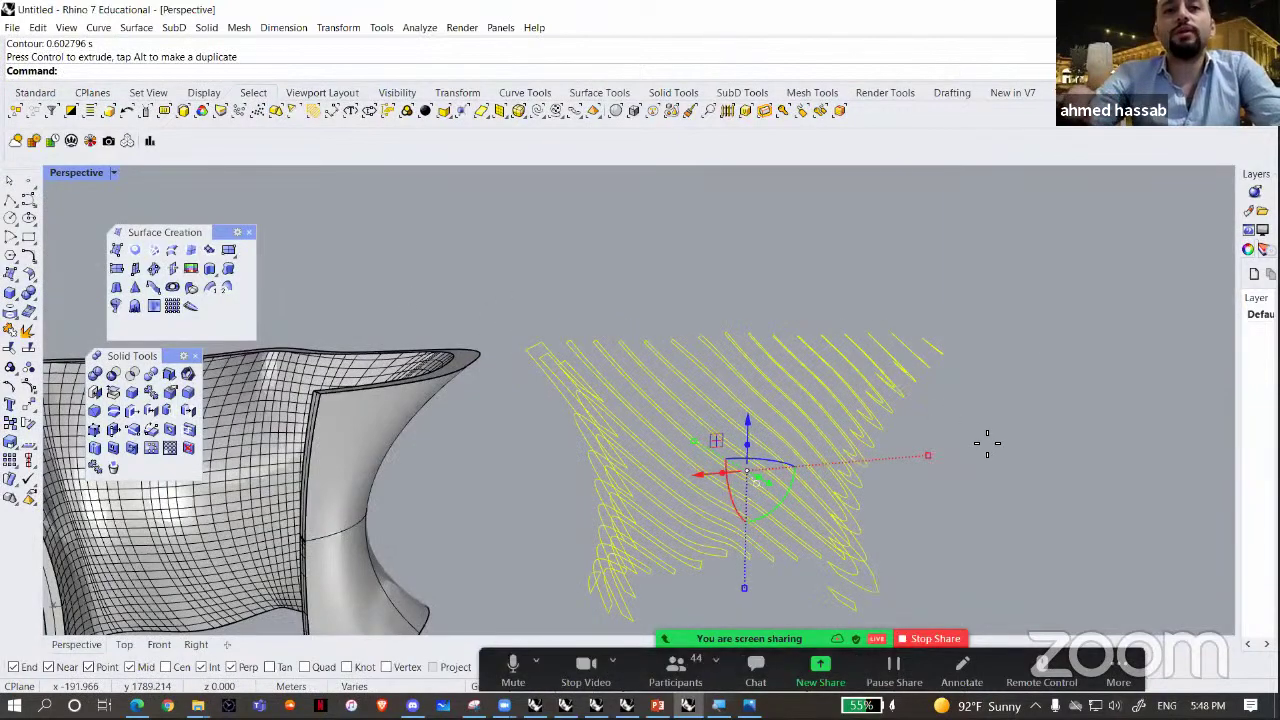
{"action": "left_click", "coordinate": [206, 28]}
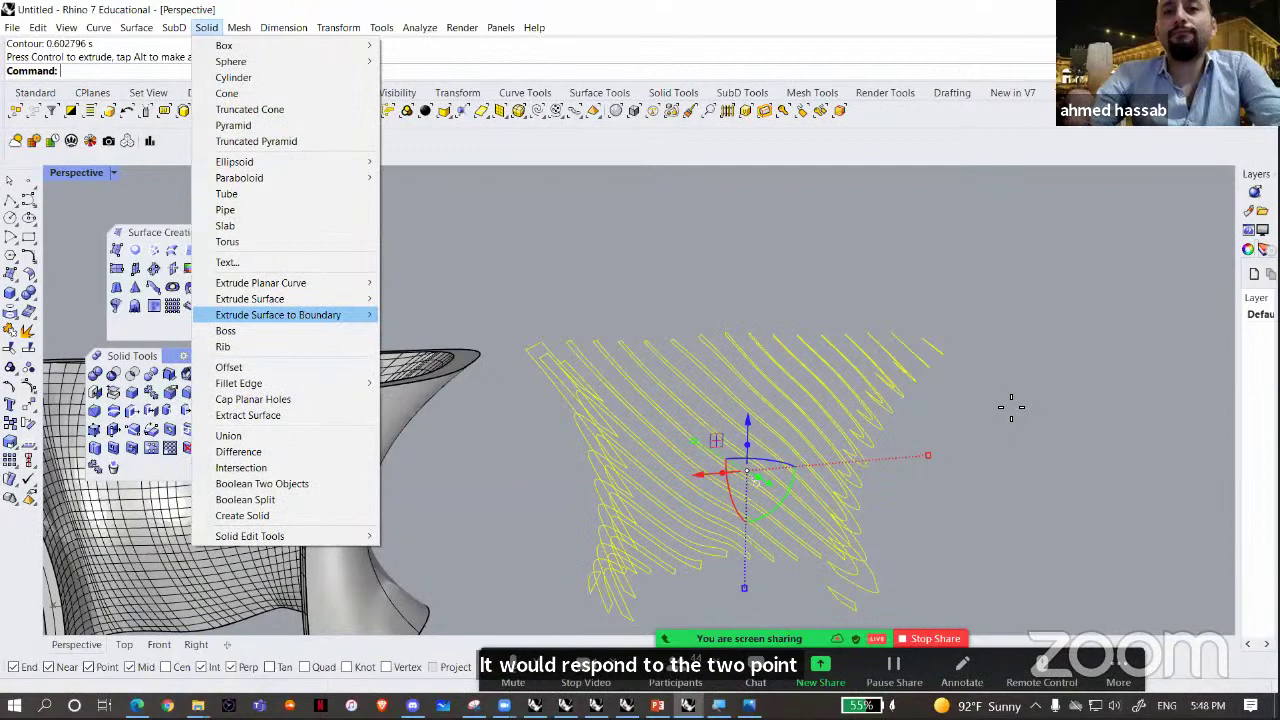
{"action": "left_click", "coordinate": [412, 283]}
{"action": "left_click", "coordinate": [1010, 408]}
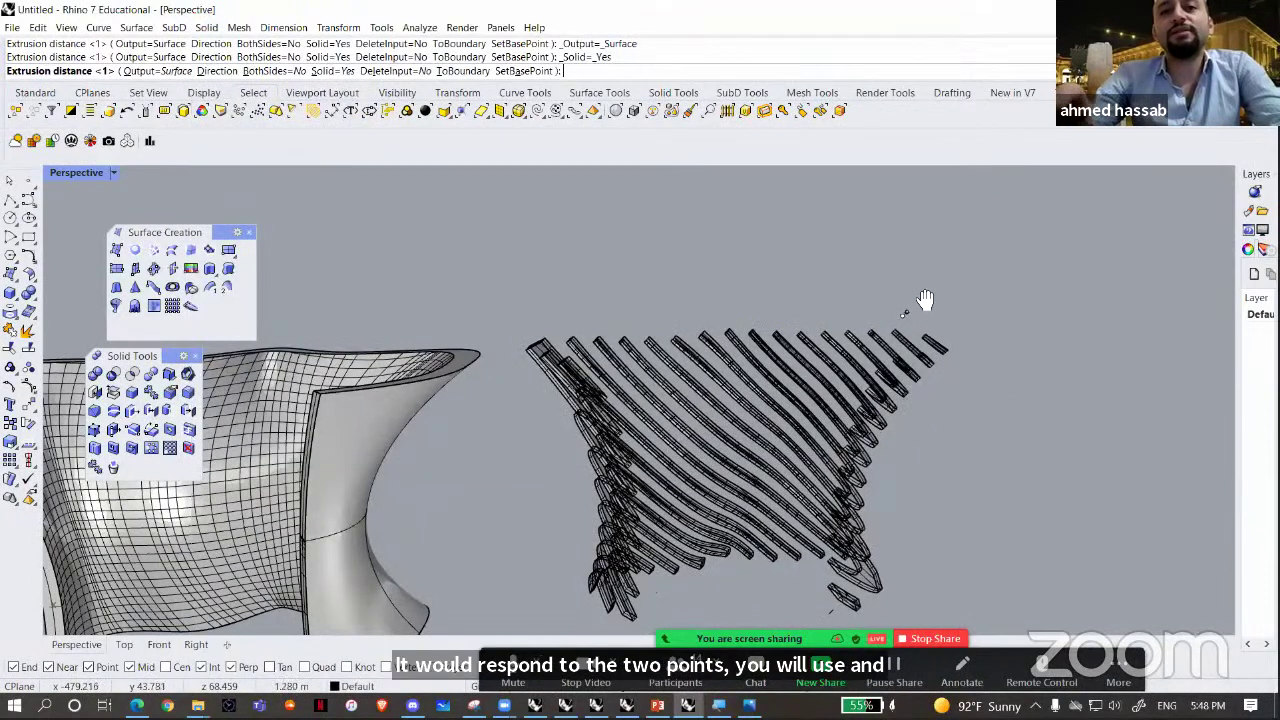
{"action": "right_click_drag", "start_coordinate": [853, 360], "coordinate": [778, 424]}
{"action": "key", "text": "Escape"}
{"action": "right_click_drag", "start_coordinate": [1087, 467], "coordinate": [940, 435]}
{"action": "right_click_drag", "start_coordinate": [290, 572], "coordinate": [484, 401], "text": "shift"}
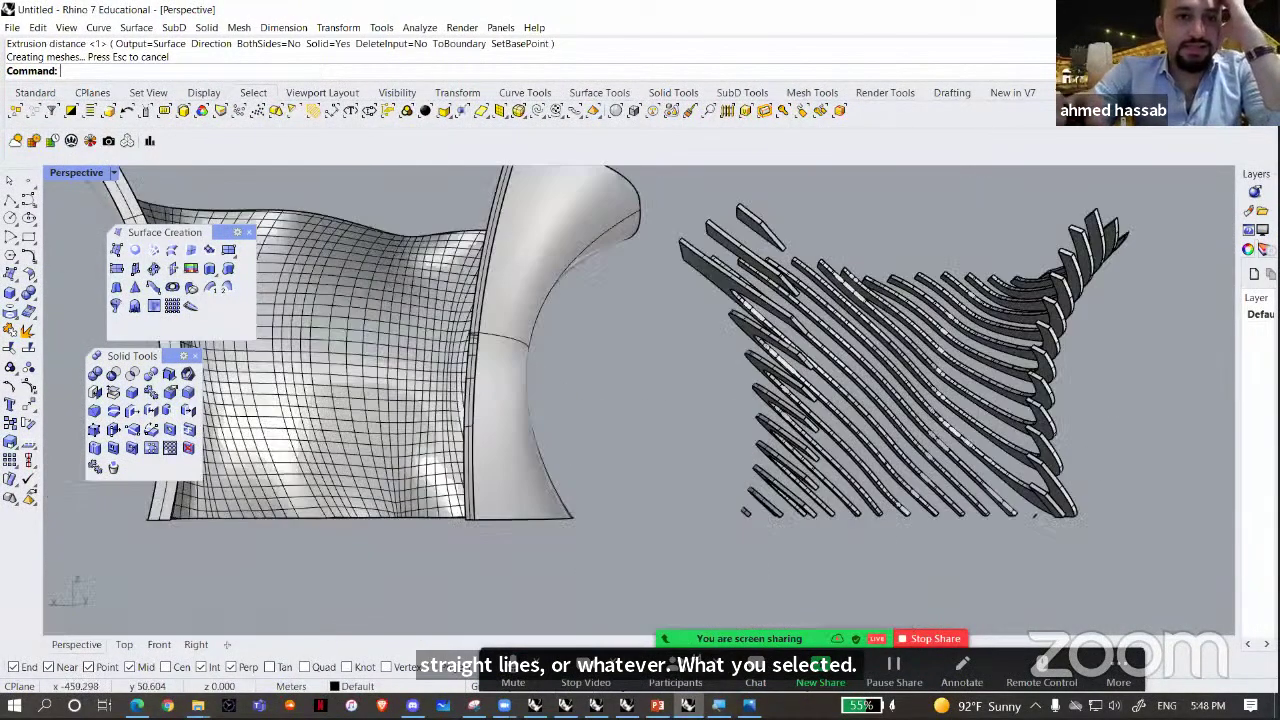
- Switch to the browser and examine the overall form of the freeform gallery model on Sketchfab
{"action": "left_click", "coordinate": [137, 706]}
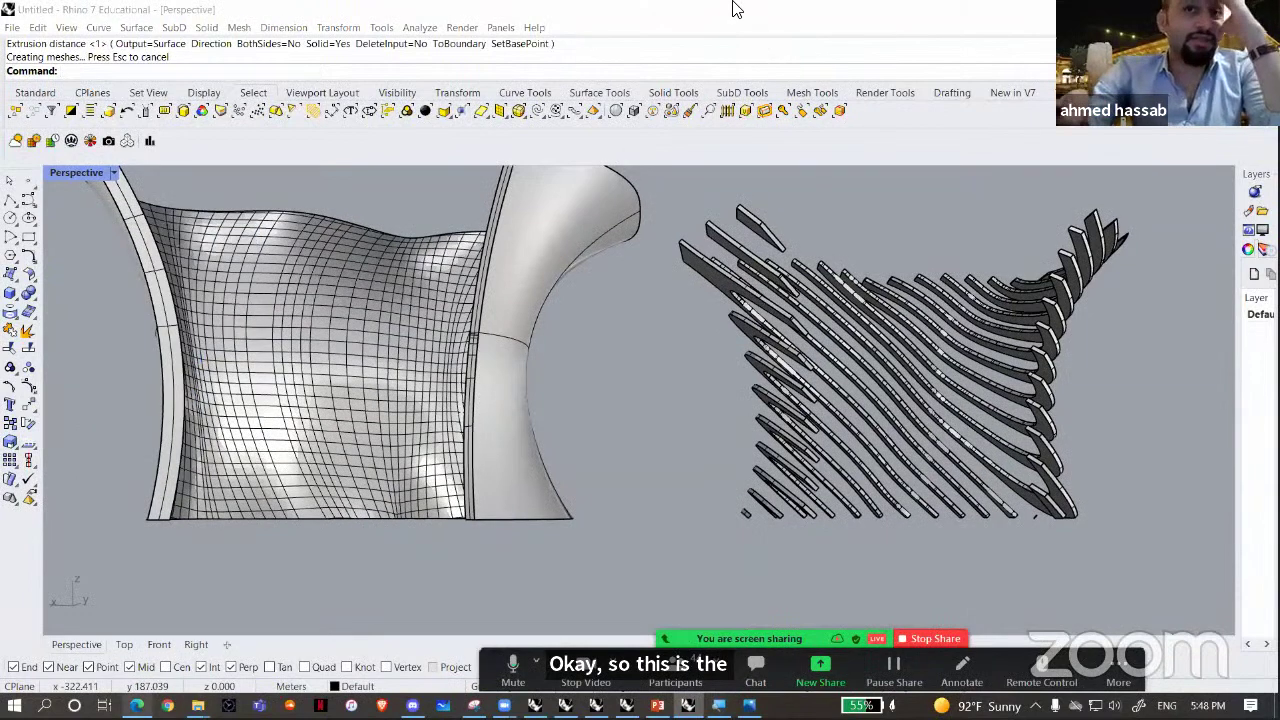
{"action": "key", "text": "alt+Tab"}
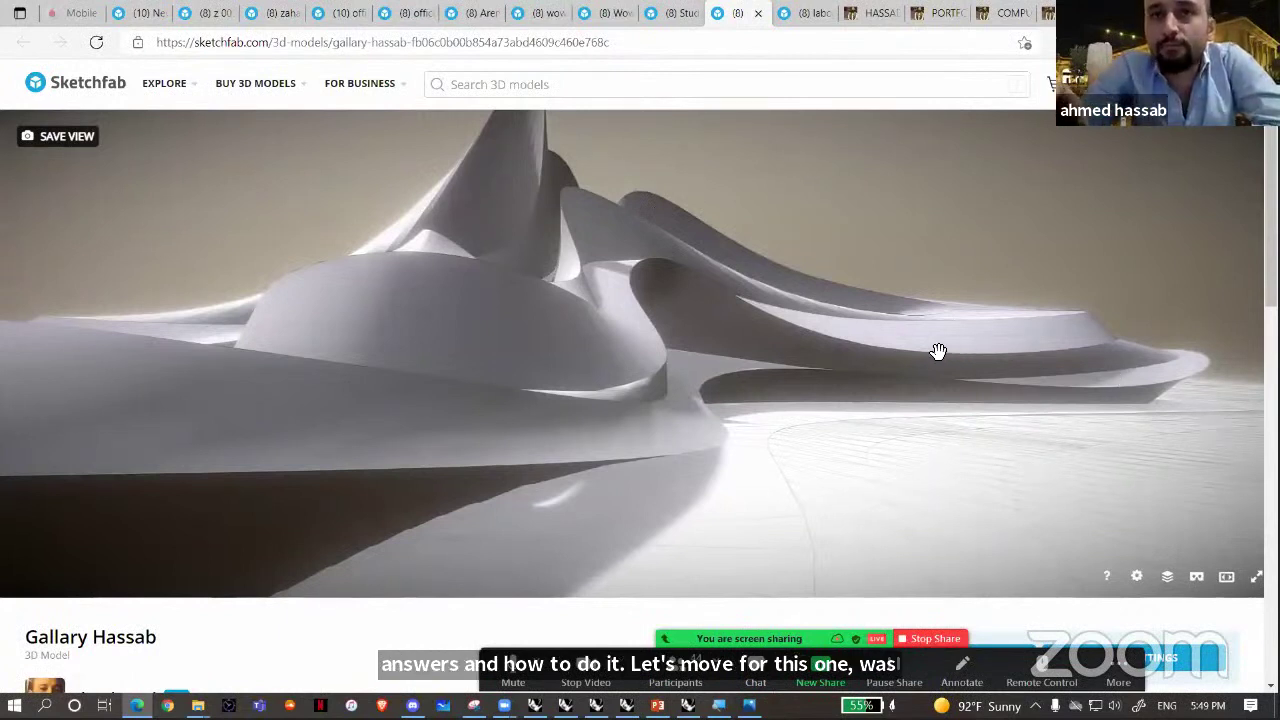
{"action": "left_click_drag", "start_coordinate": [937, 351], "coordinate": [892, 388]}
{"action": "scroll", "coordinate": [940, 392], "scroll_direction": "down", "scroll_amount": 3}
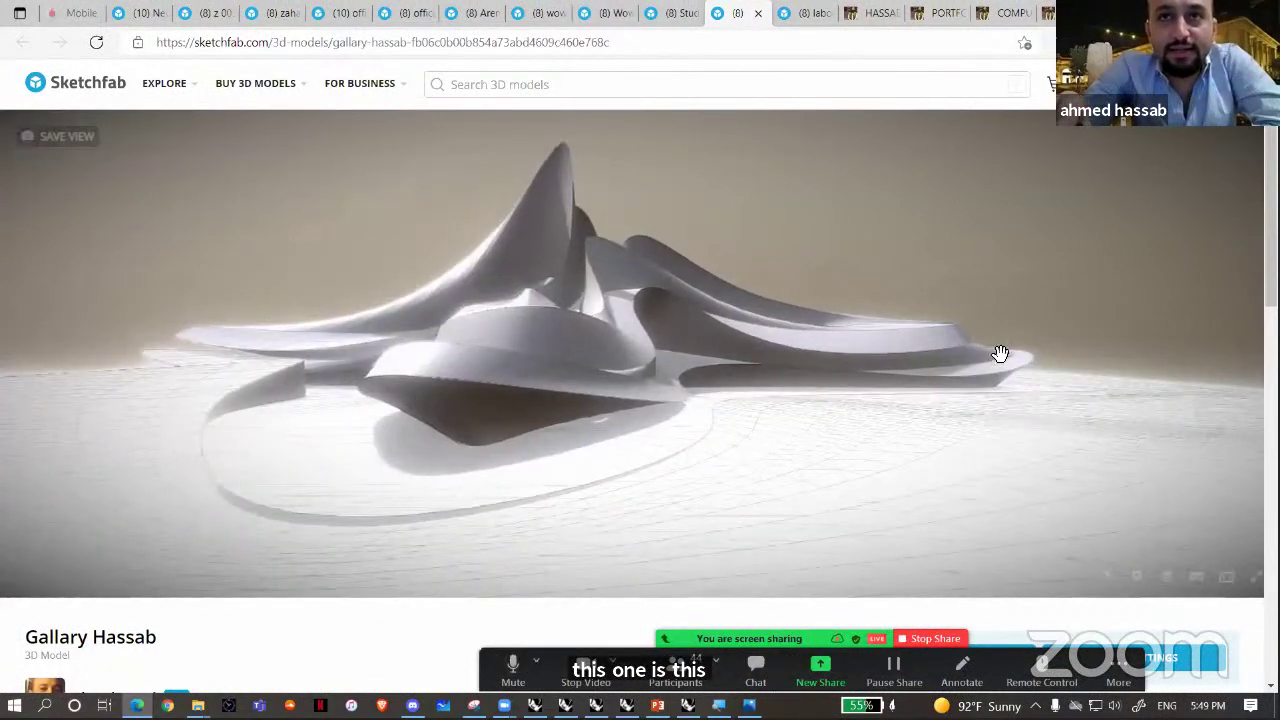